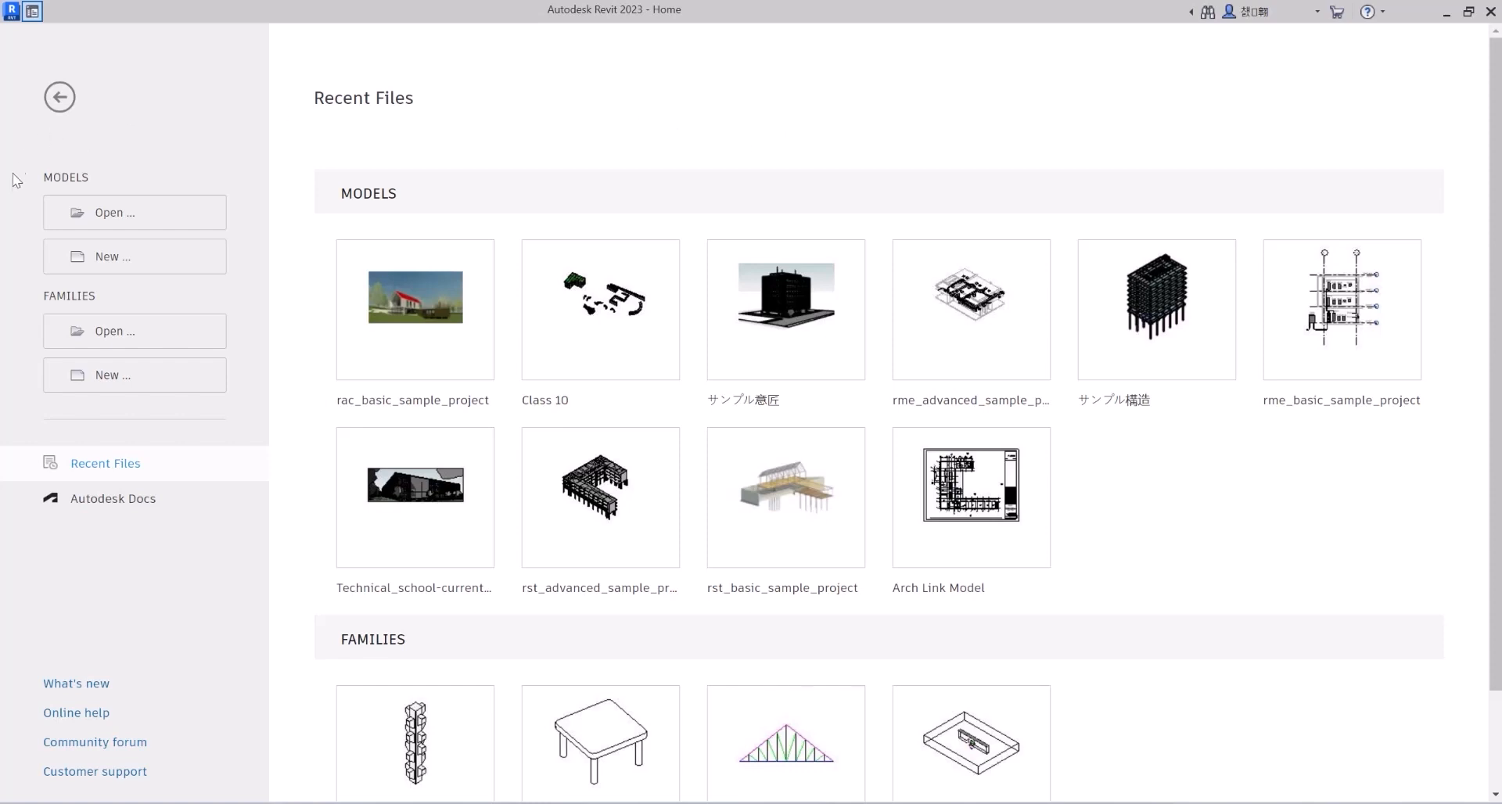
Create a new project from the Architectural Template.
click(109, 262)
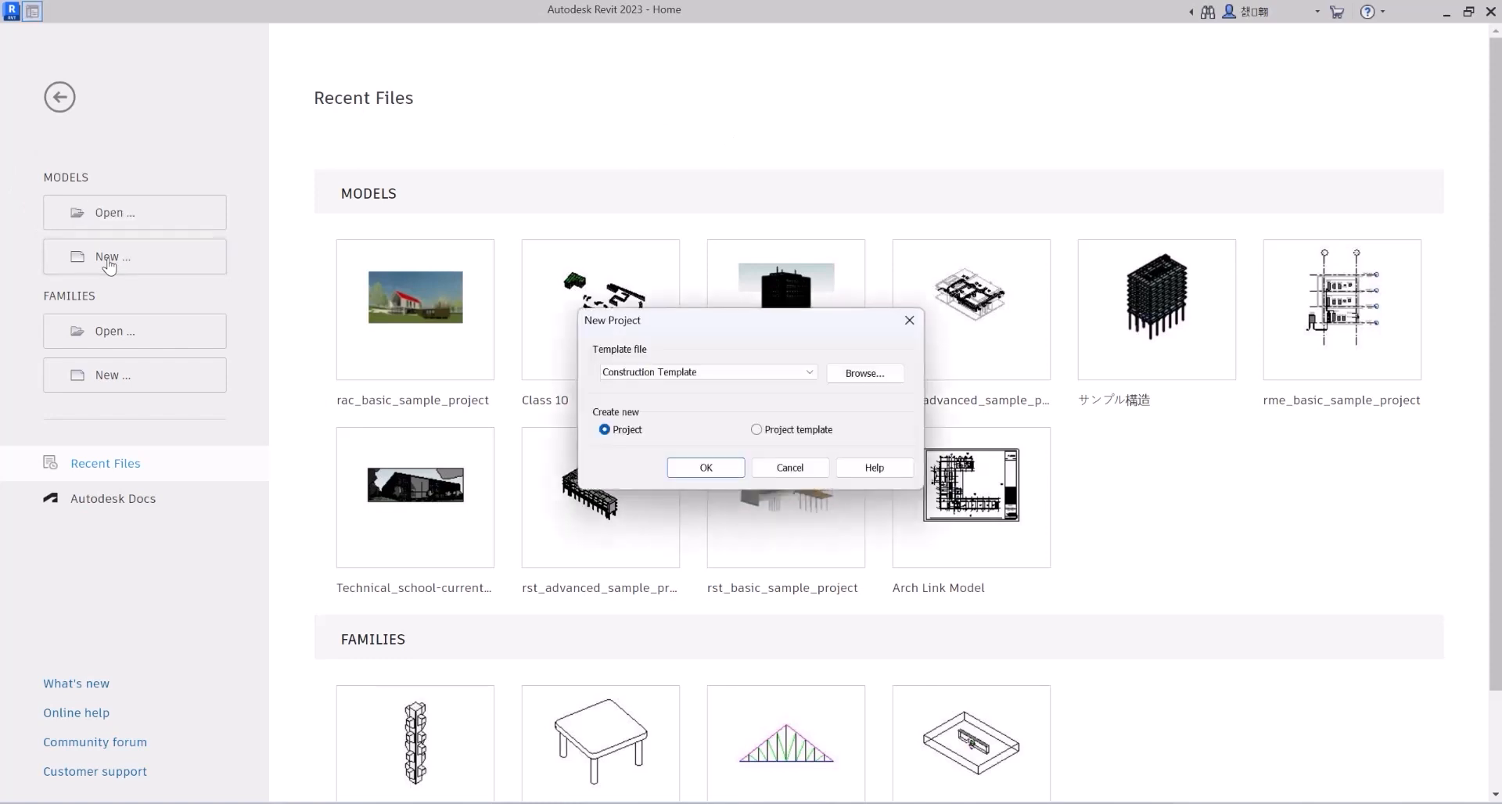
click(658, 372)
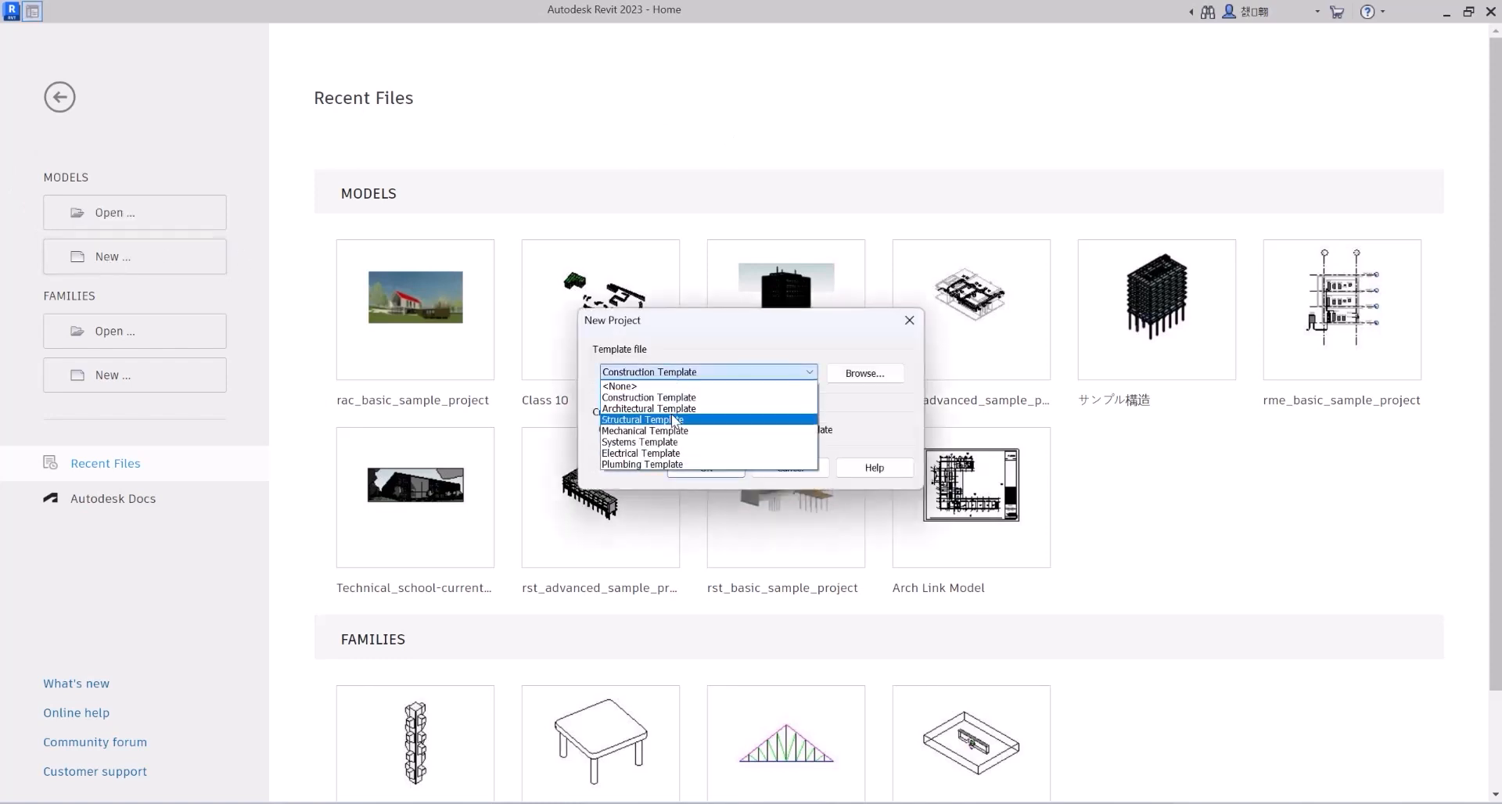
click(669, 406)
click(705, 467)
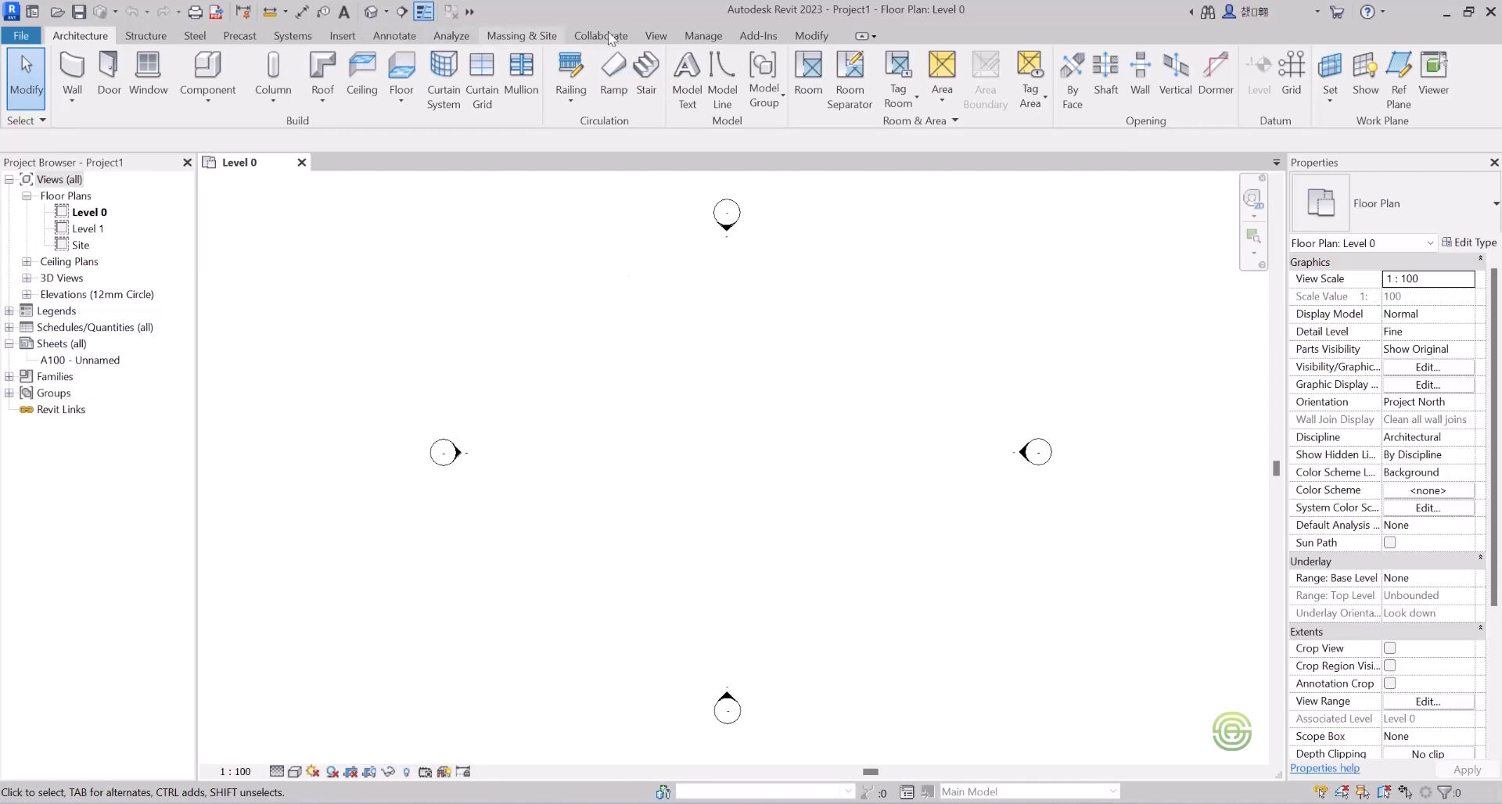
Confirm the project's length format as millimeters with 0 decimal places in the project units.
click(704, 36)
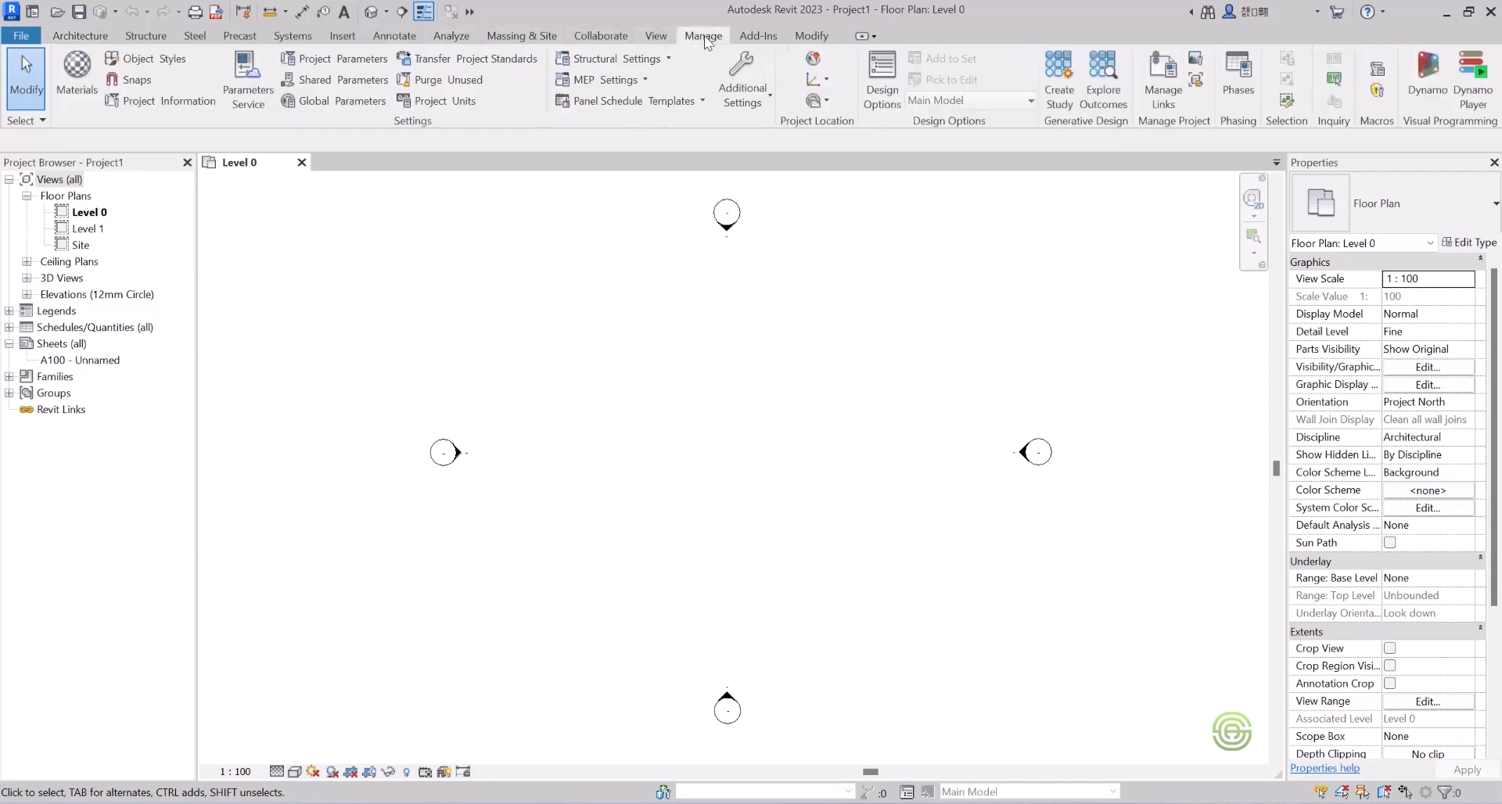
click(469, 107)
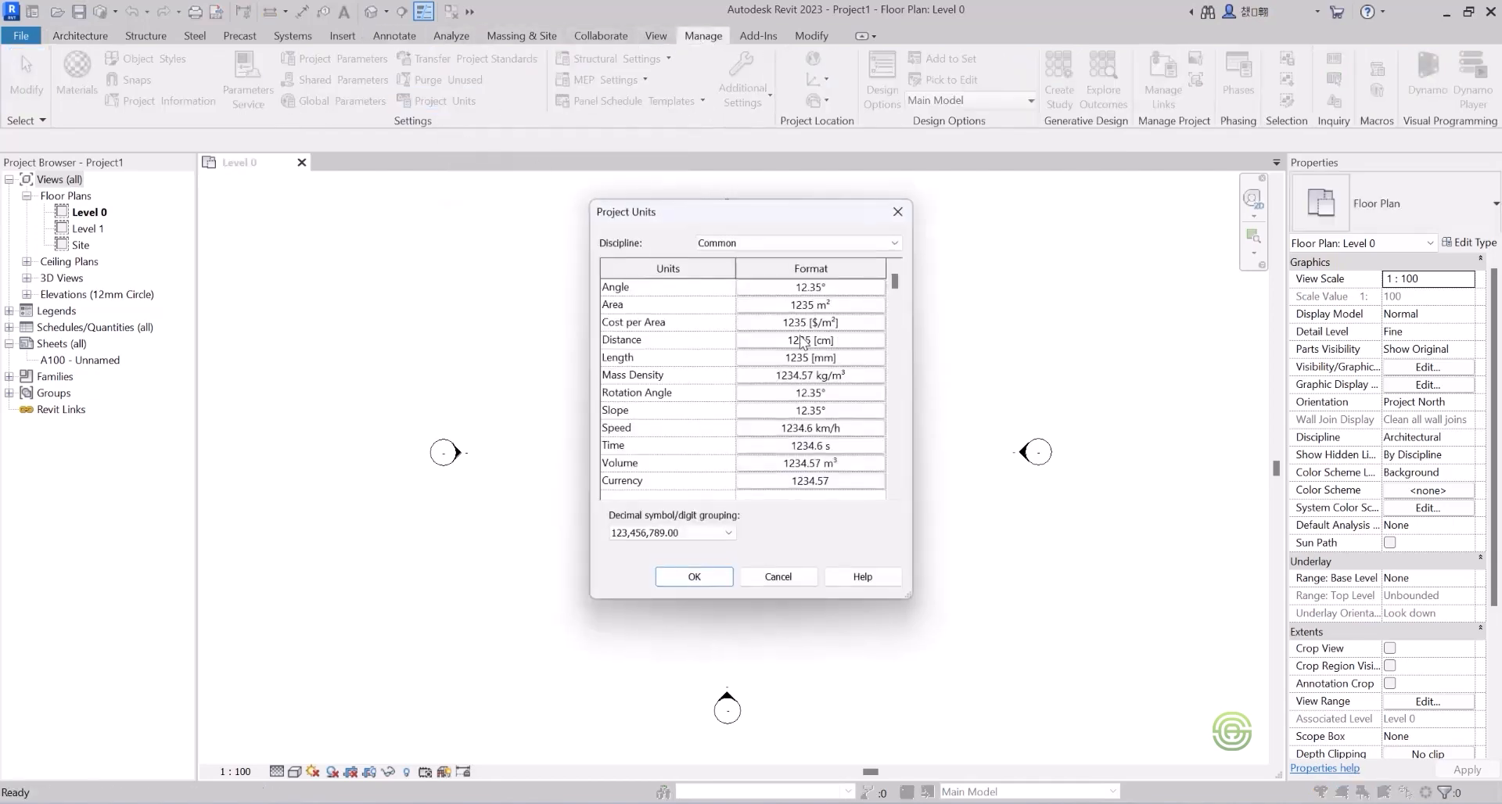
click(807, 358)
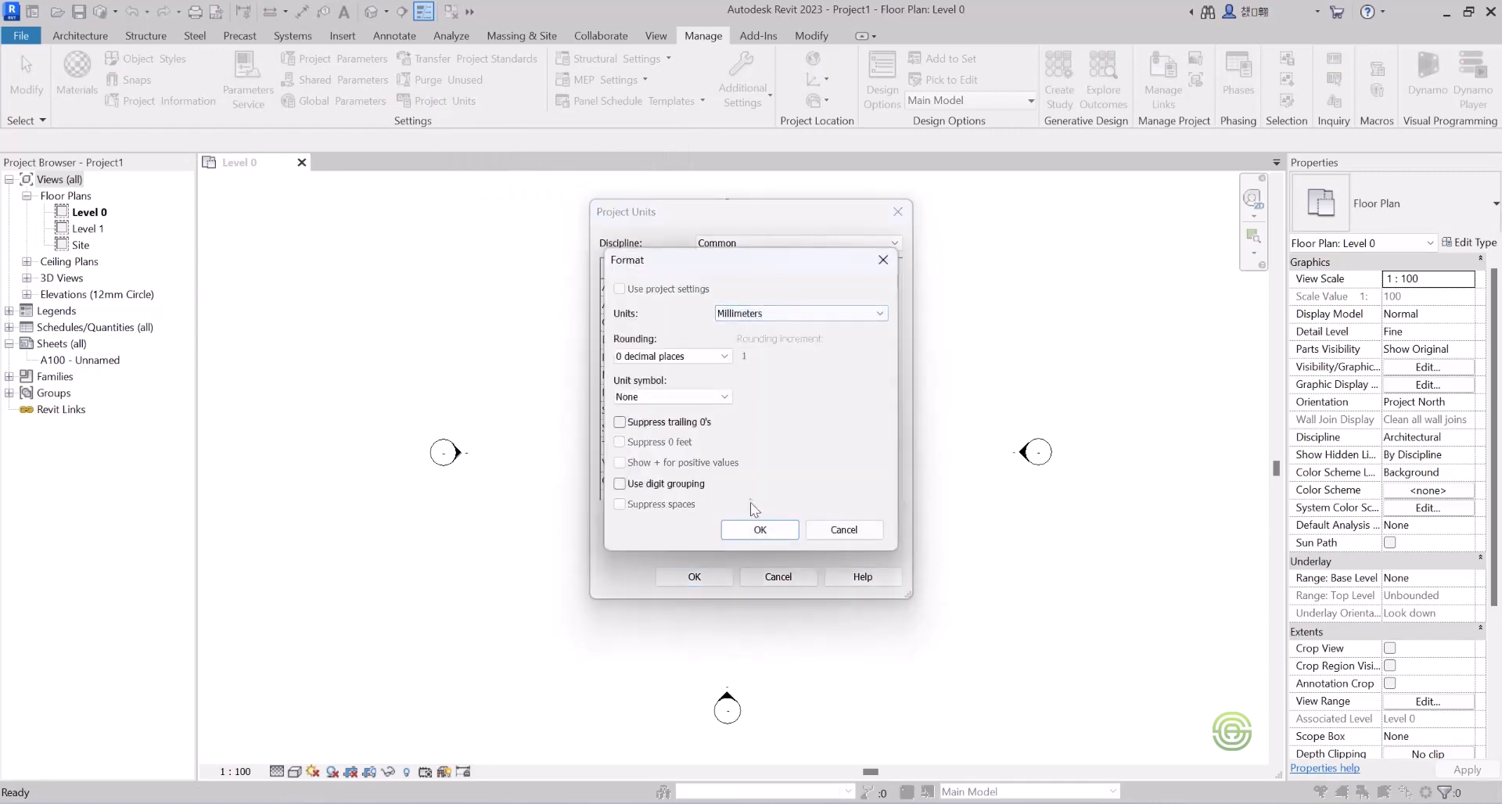
click(757, 528)
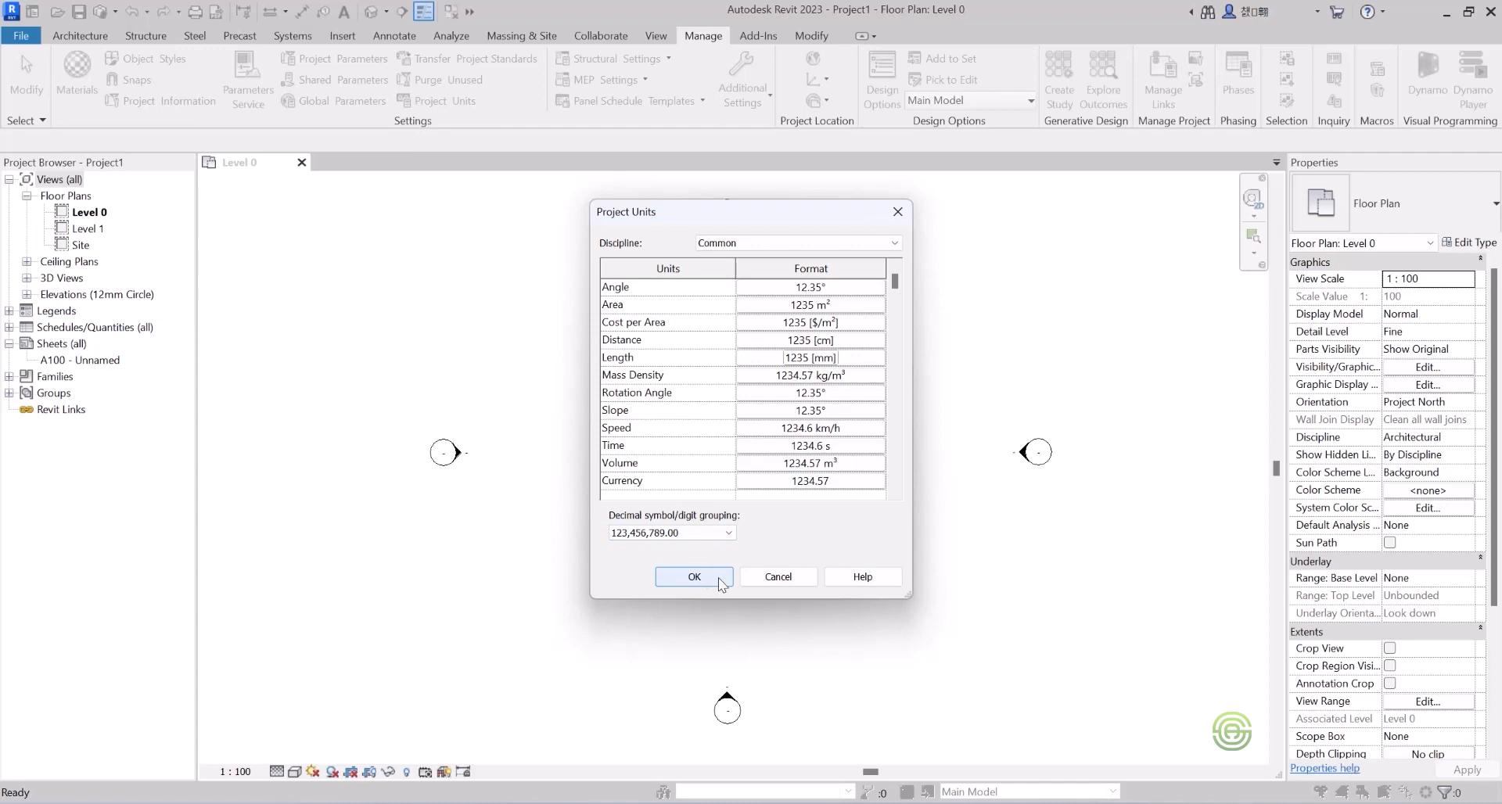
click(693, 577)
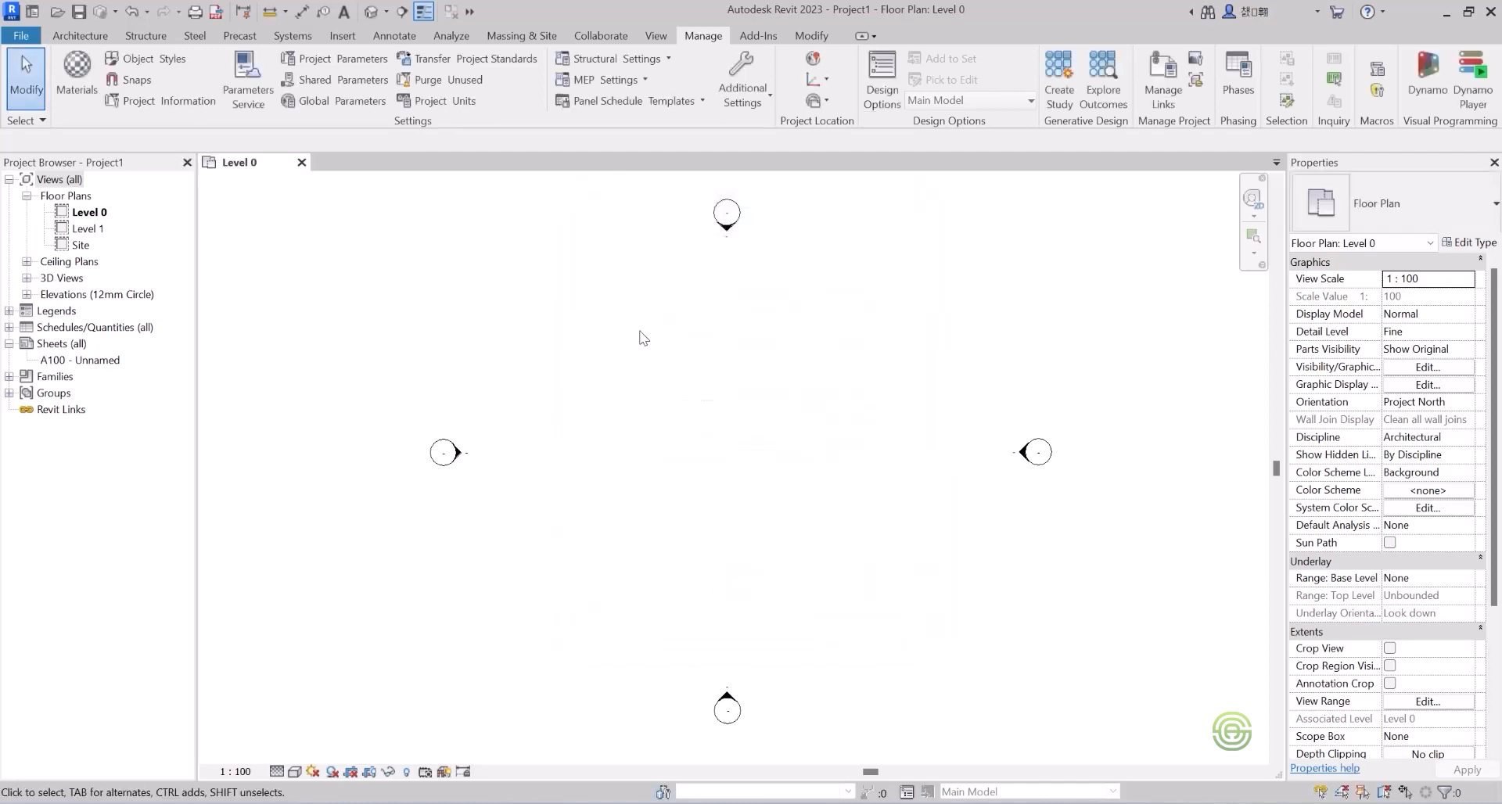
Import Ground Floor.dwg in meters with Manual - Center positioning on Level 0, placing it centrally between the four elevation markers.
click(94, 35)
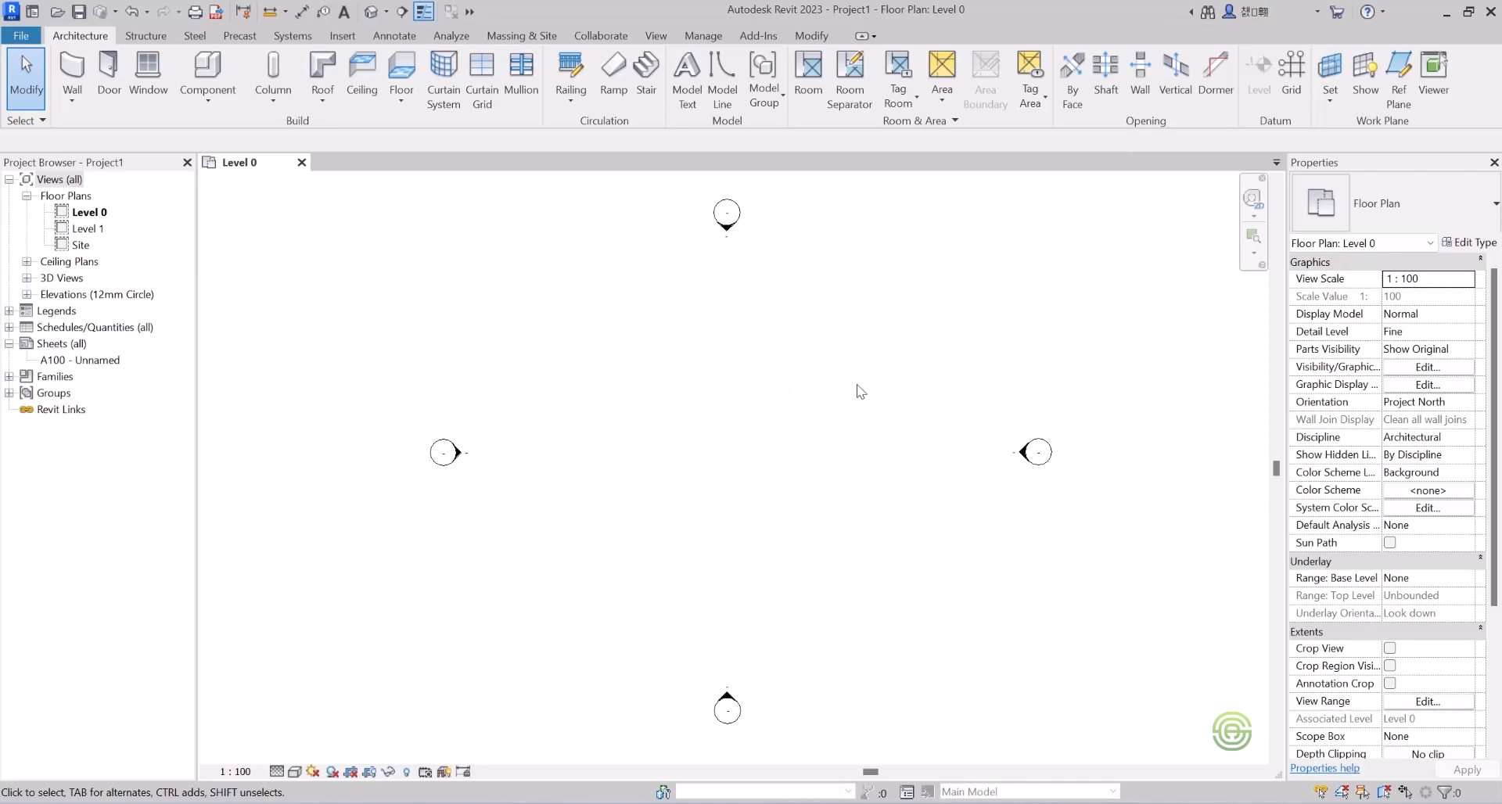
click(340, 35)
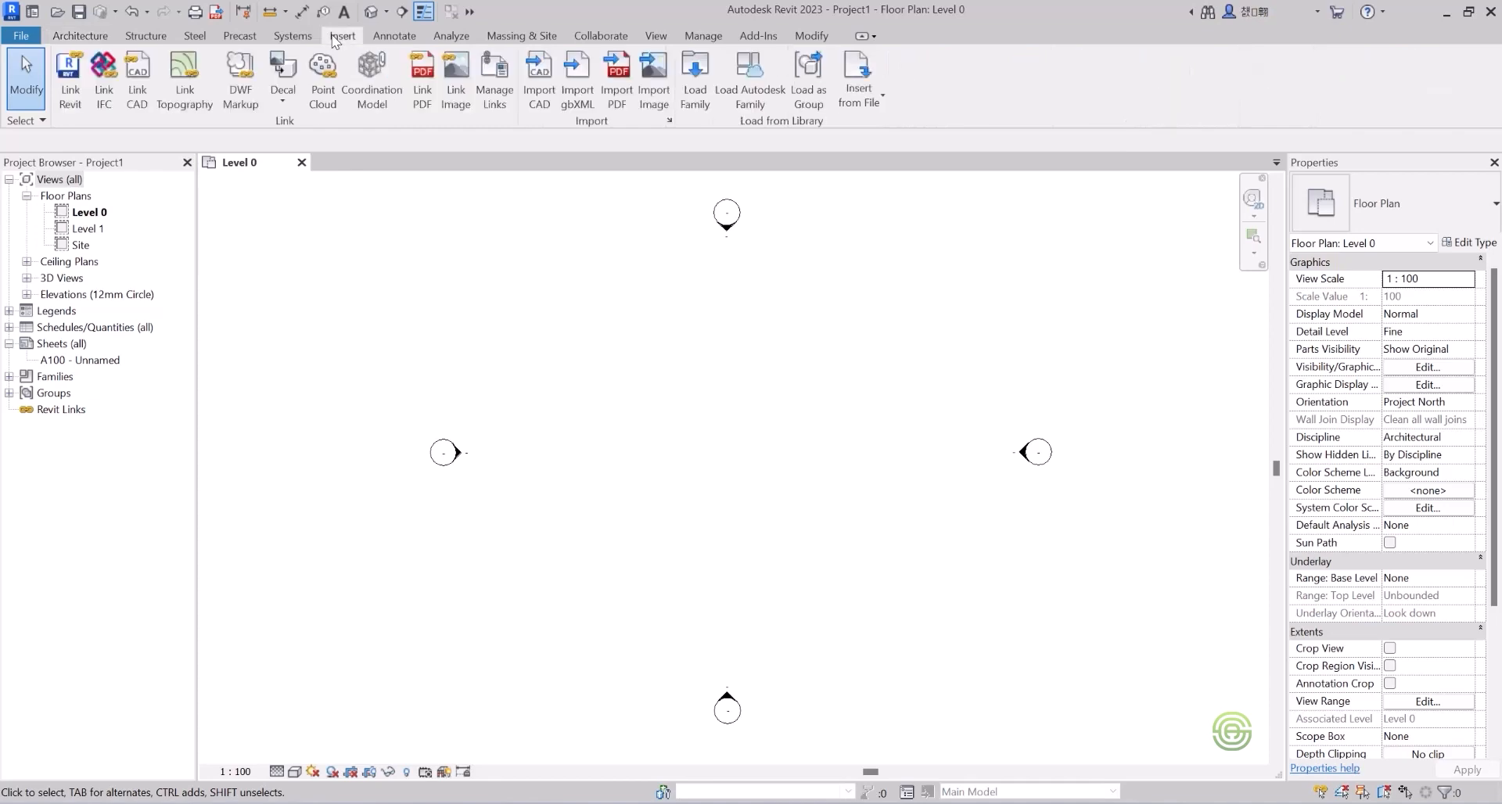
click(548, 82)
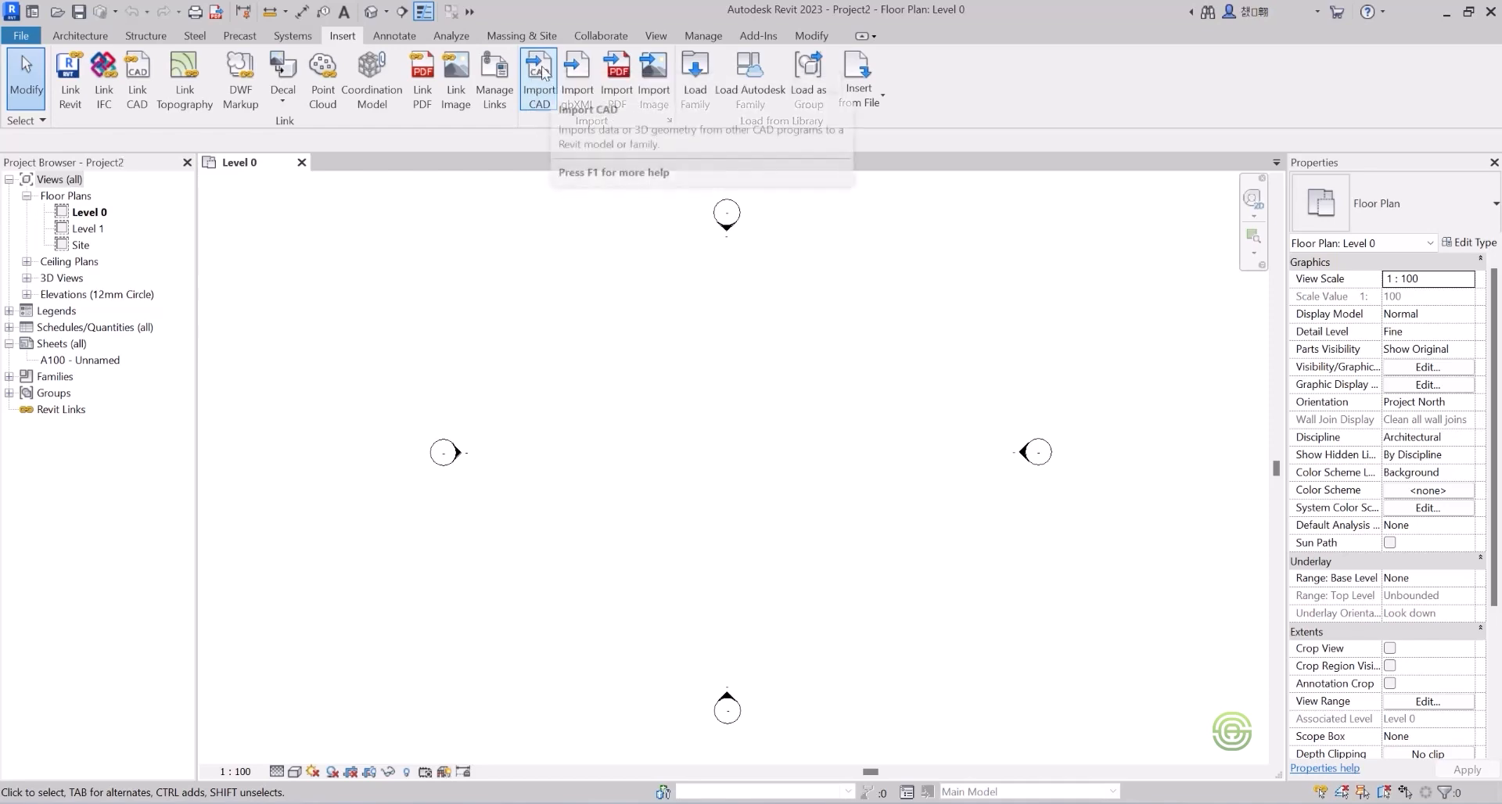
click(543, 72)
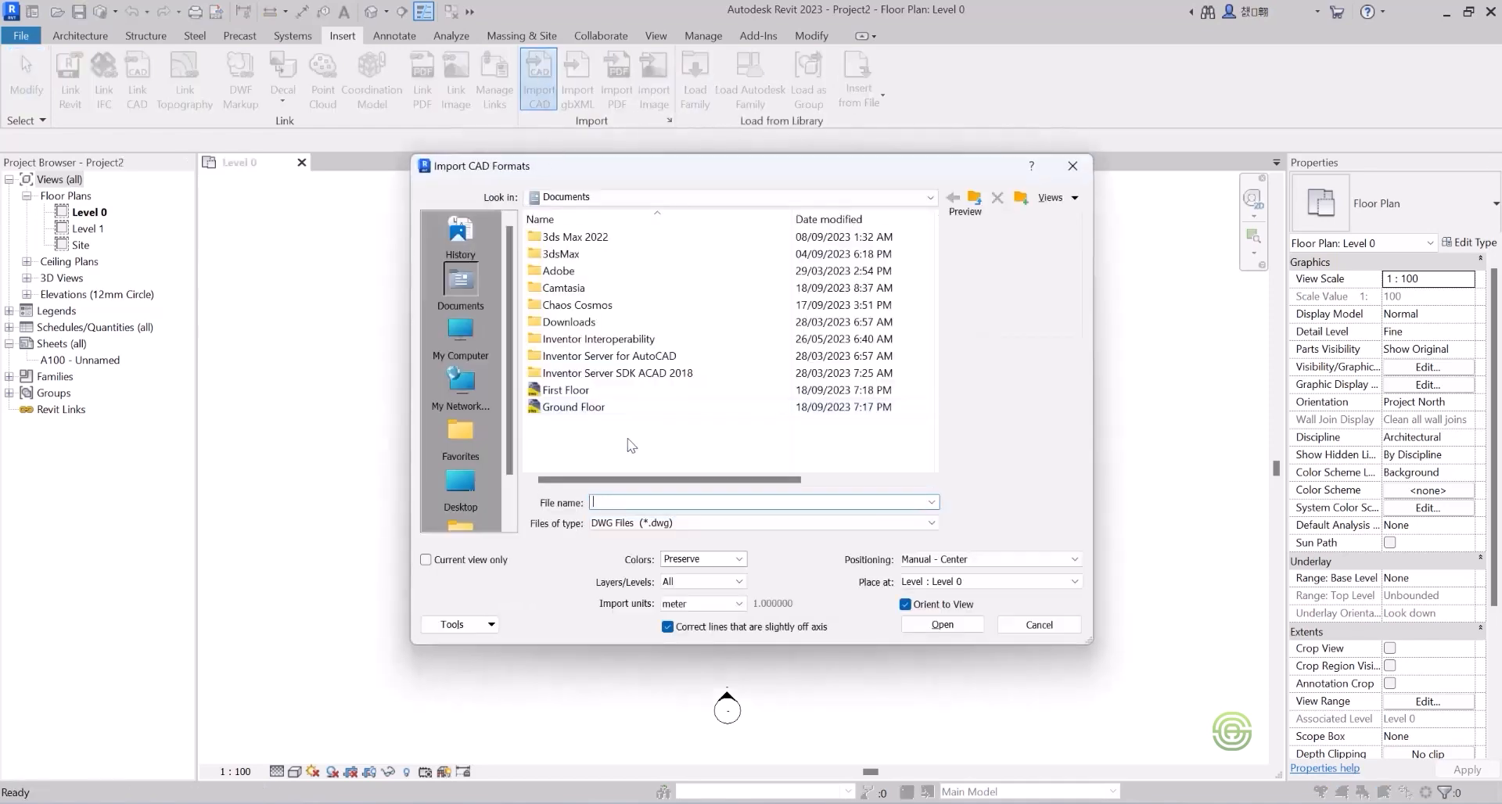
click(583, 409)
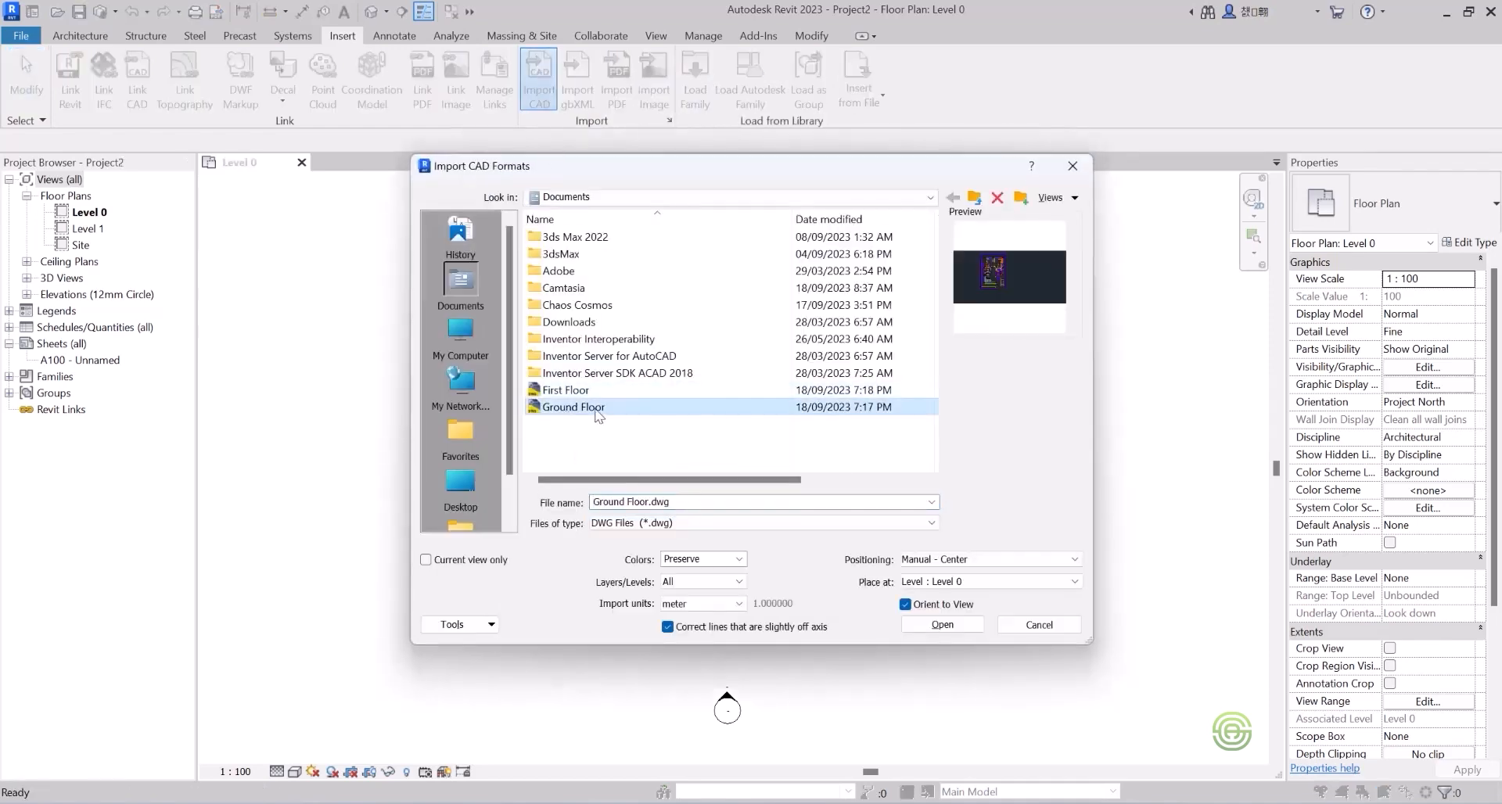
click(701, 605)
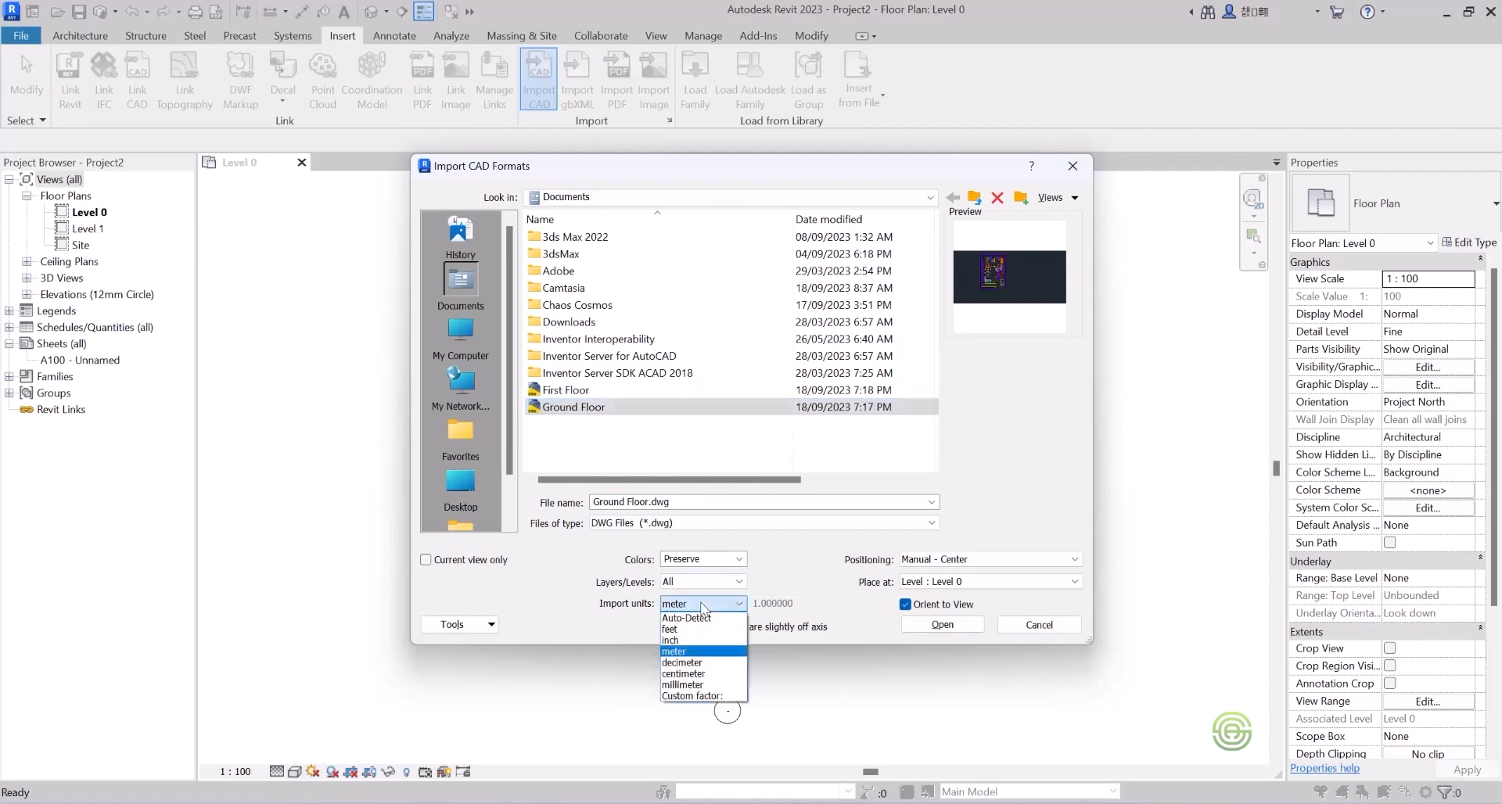
click(687, 651)
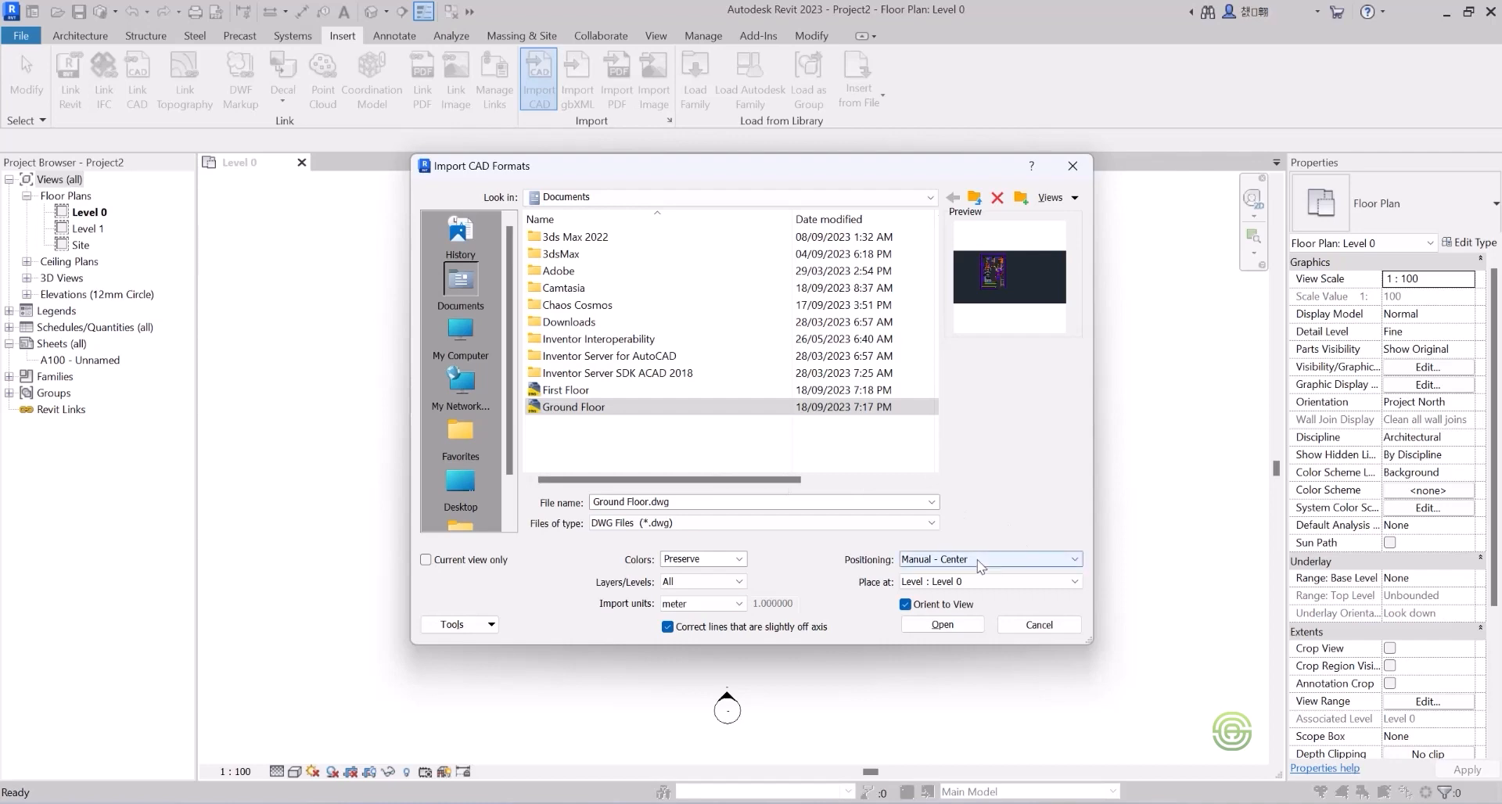
click(943, 624)
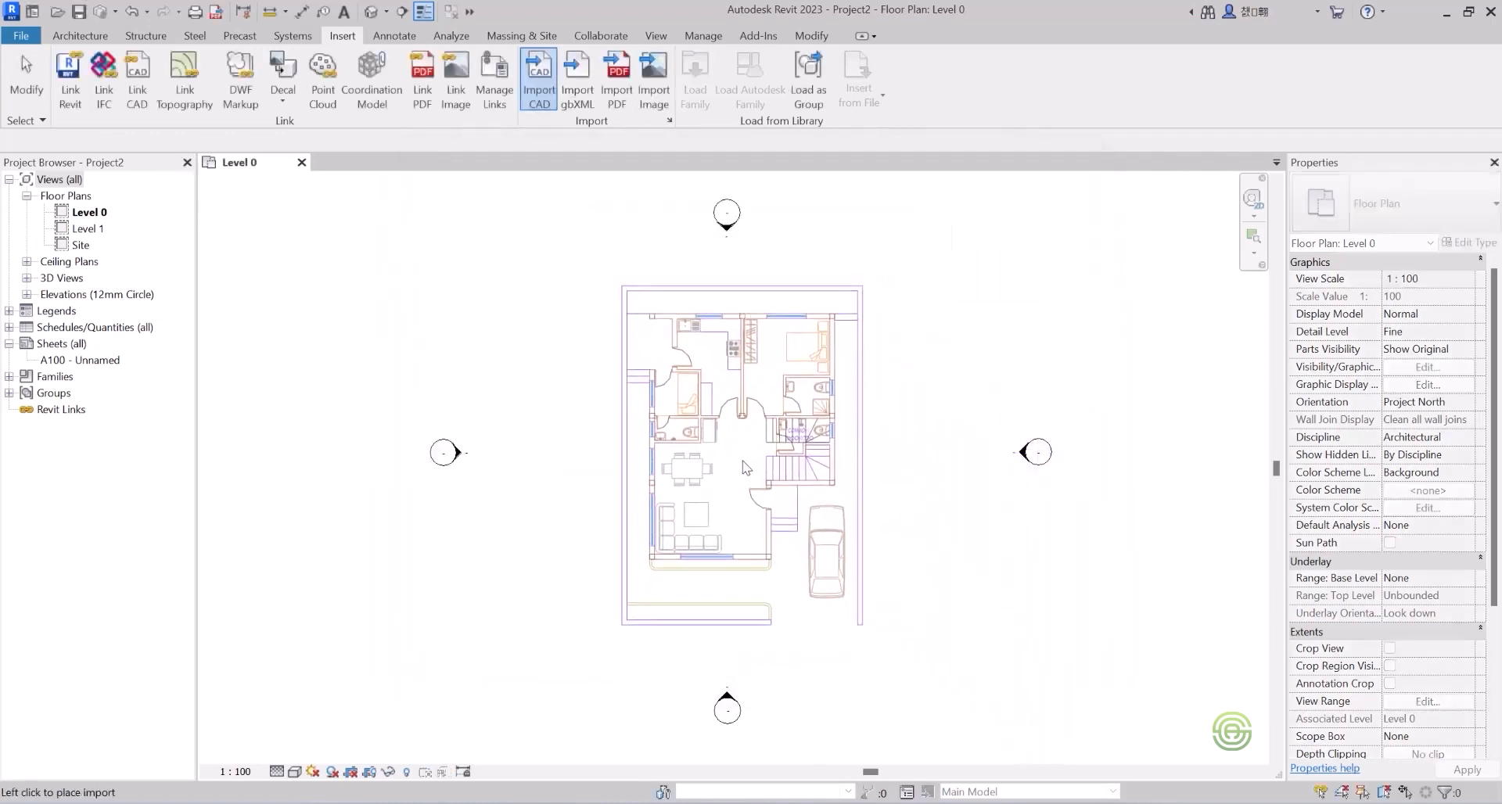
click(735, 474)
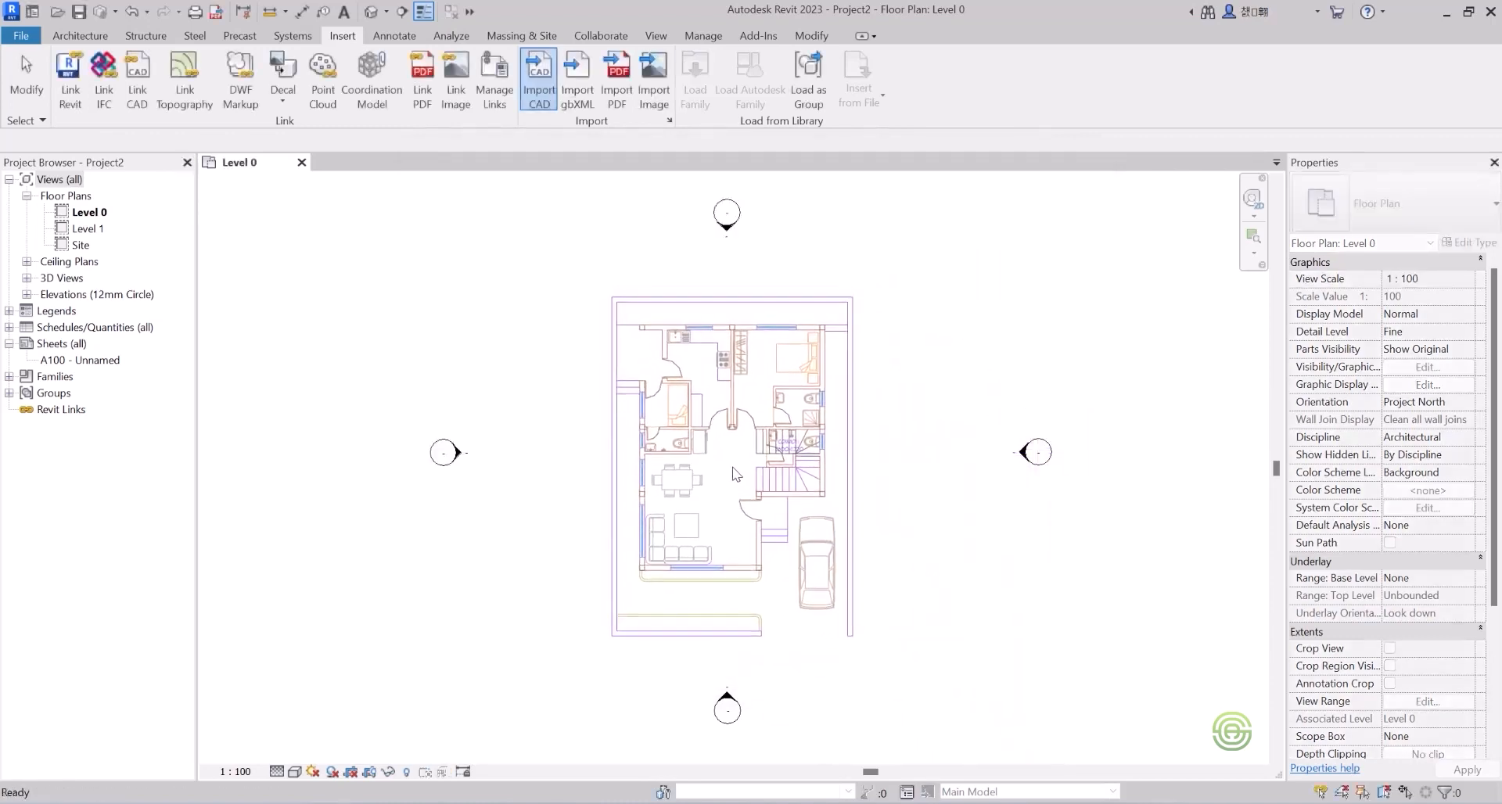
Try moving the elevation marker above the imported floor plan farther away from the plan.
scroll(855, 412, down, 2)
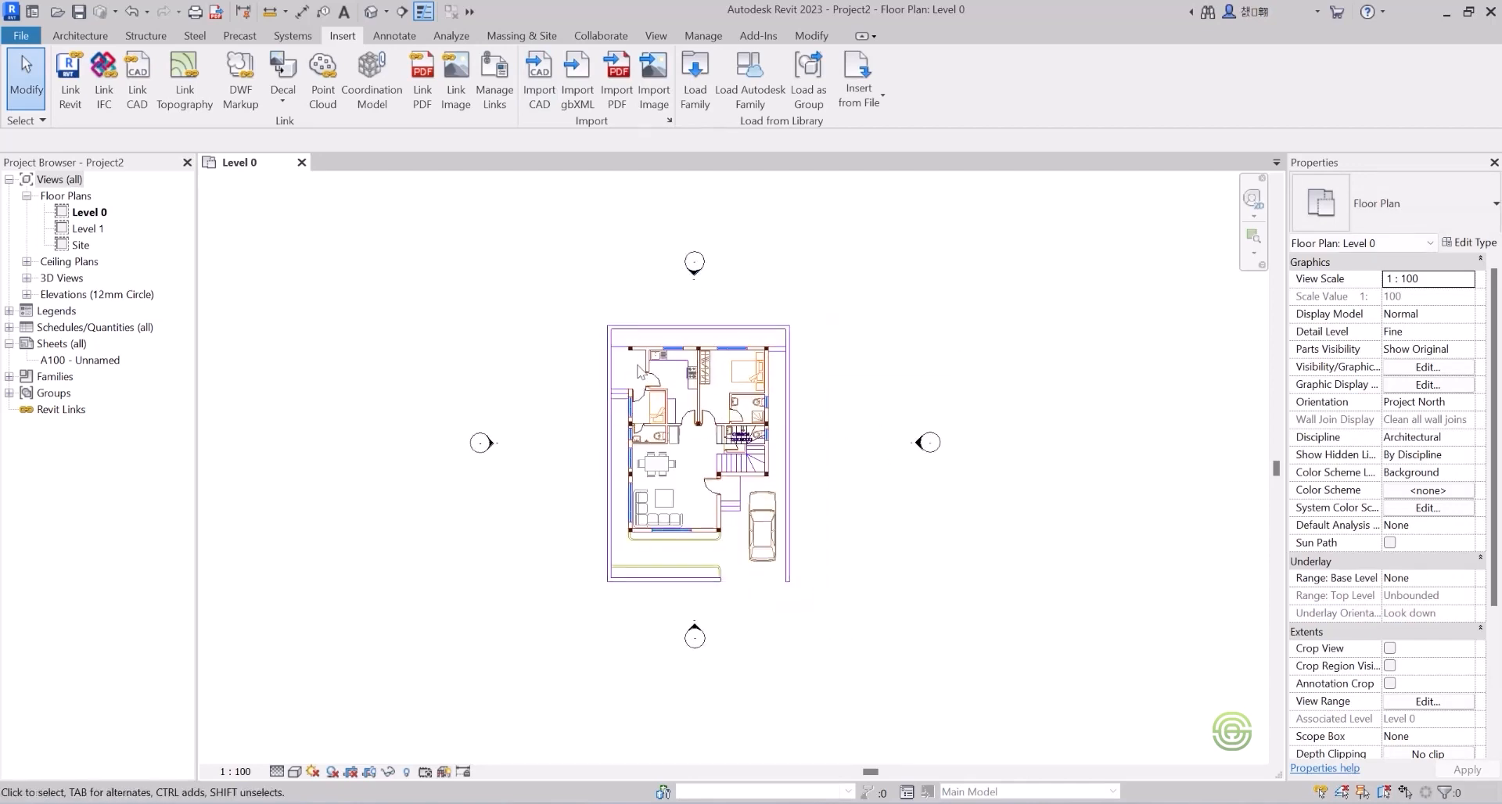
scroll(641, 533, down, 2)
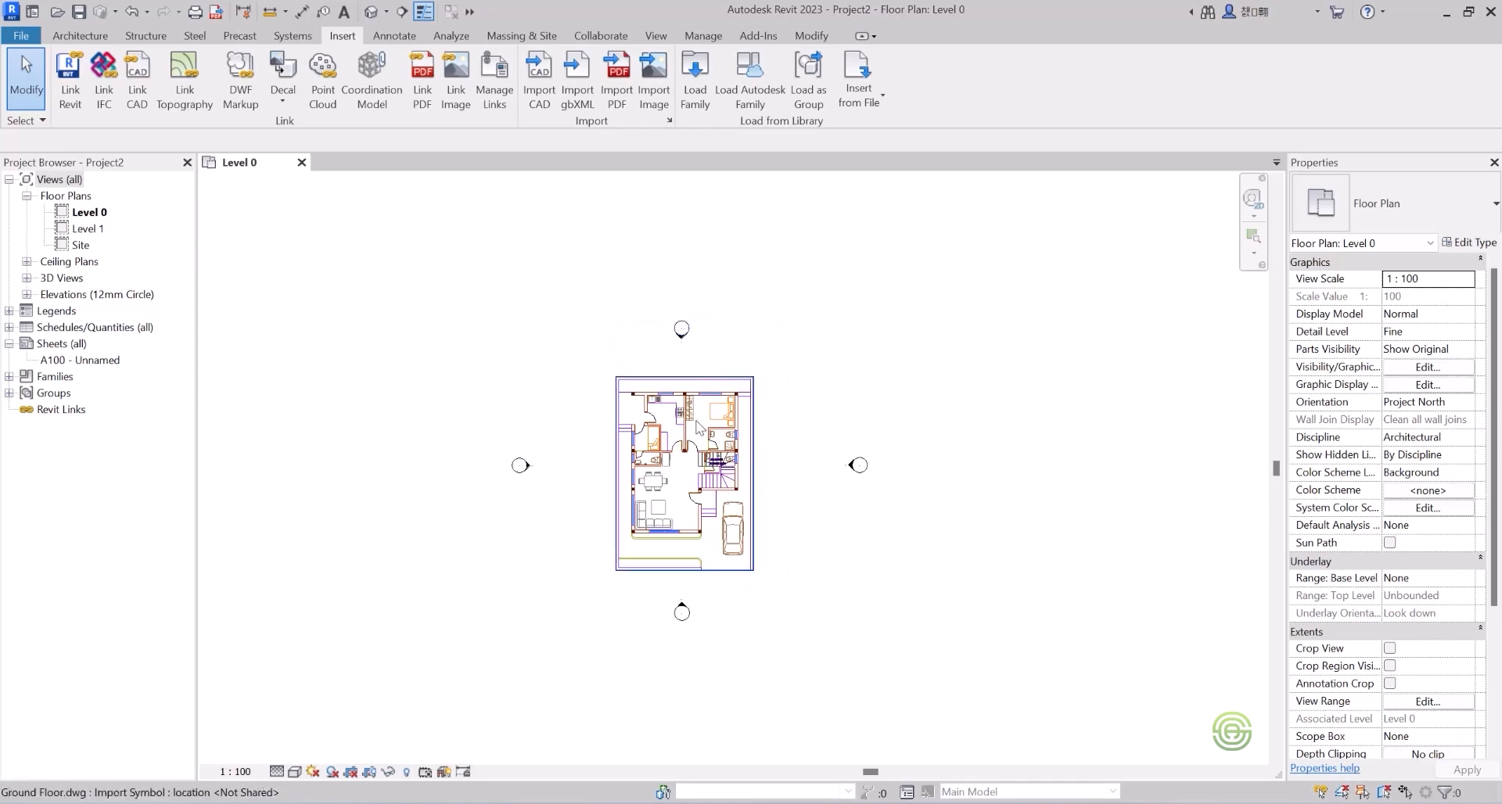
click(681, 329)
scroll(683, 307, up, 3)
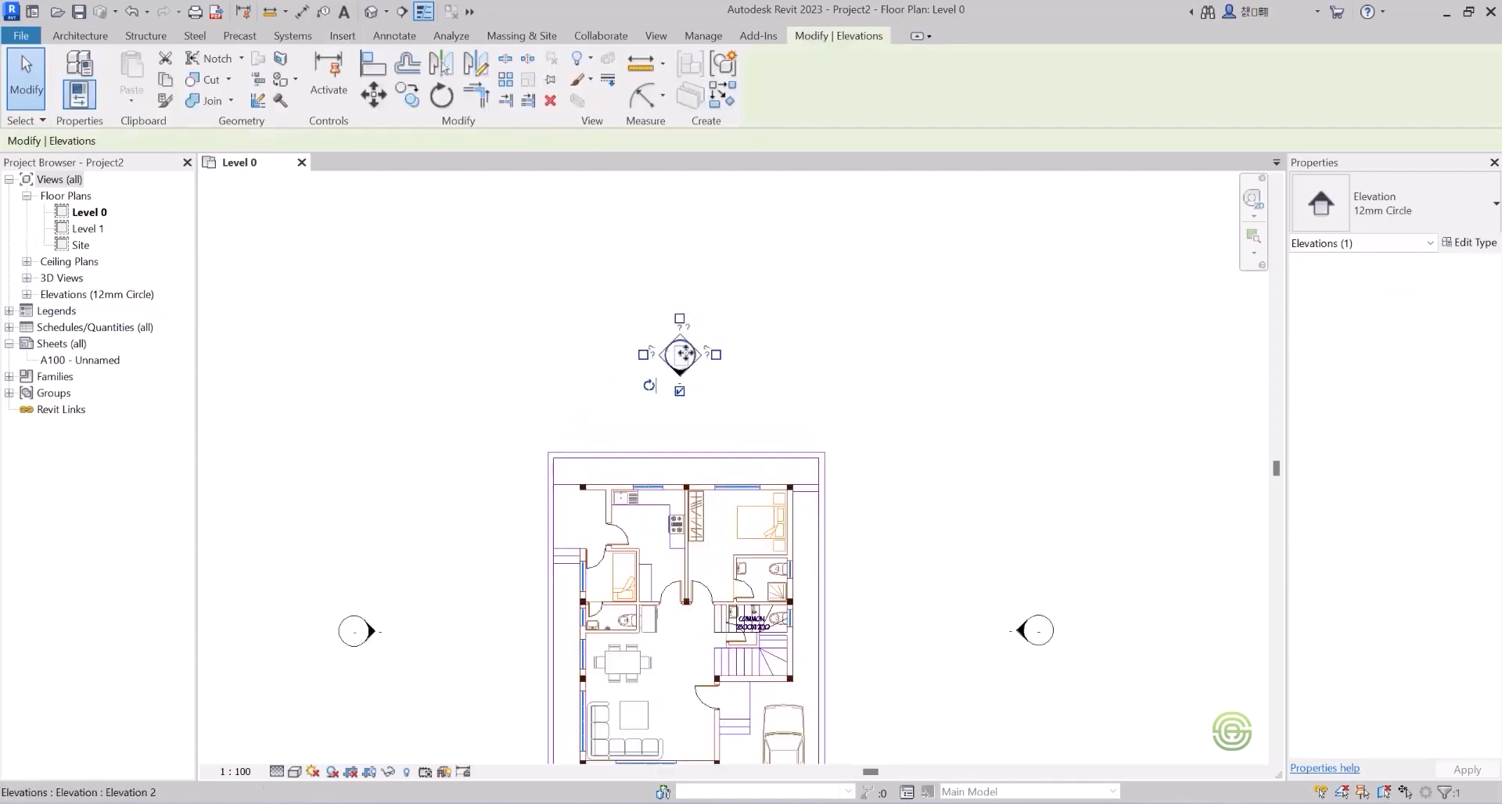
mouse_move(688, 310)
mouse_down()
mouse_move(686, 232)
mouse_move(696, 327)
mouse_move(655, 424)
mouse_move(685, 304)
mouse_move(680, 236)
mouse_move(709, 288)
mouse_move(723, 276)
mouse_move(680, 346)
mouse_move(675, 479)
mouse_move(682, 393)
mouse_up()
scroll(655, 423, down, 3)
mouse_move(688, 342)
mouse_down()
mouse_move(675, 252)
mouse_move(606, 396)
mouse_move(672, 408)
mouse_move(685, 367)
mouse_move(566, 387)
mouse_move(479, 470)
mouse_move(721, 704)
mouse_move(697, 363)
mouse_move(582, 367)
mouse_move(684, 361)
mouse_move(671, 358)
mouse_up()
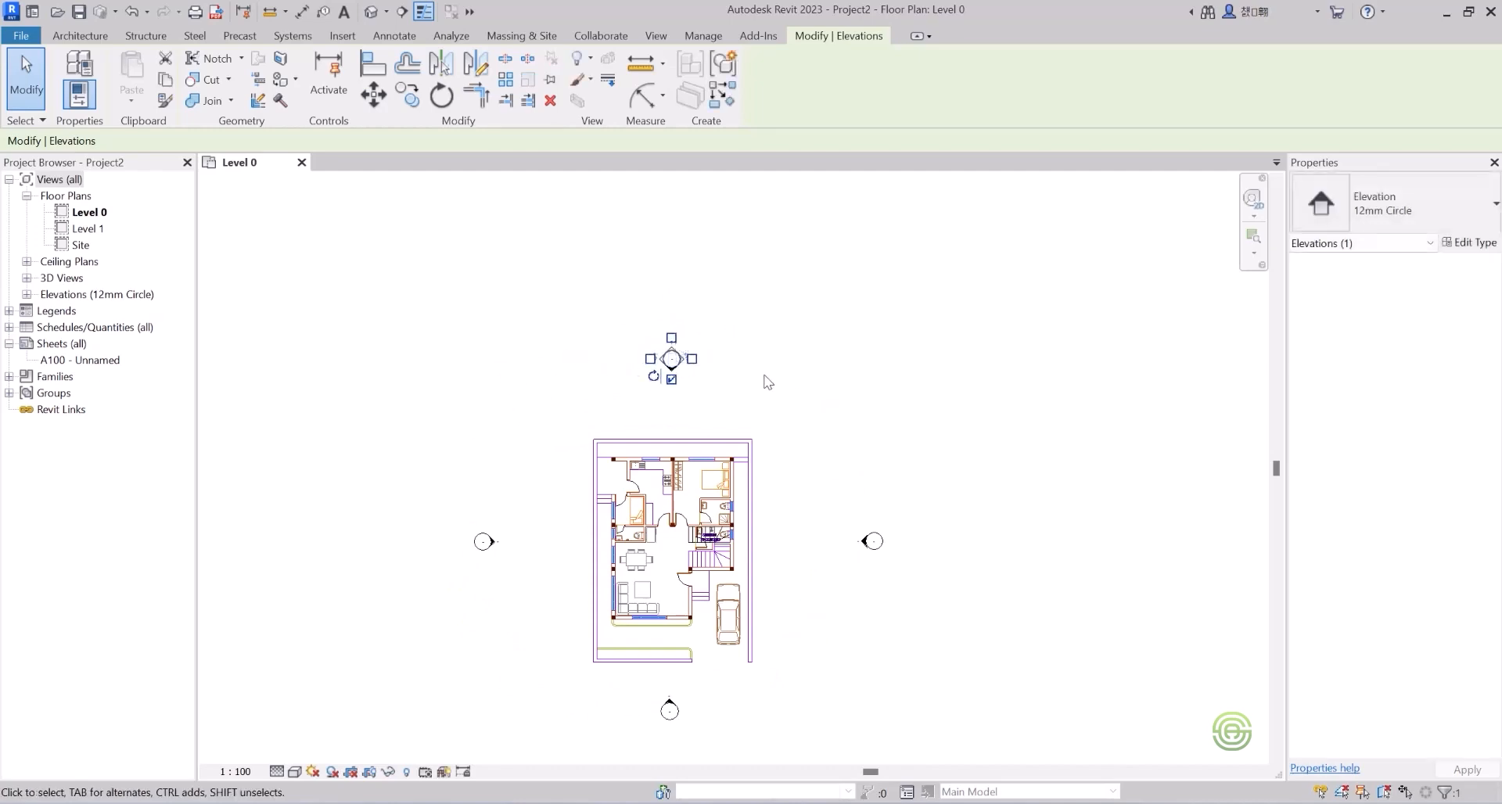
click(767, 382)
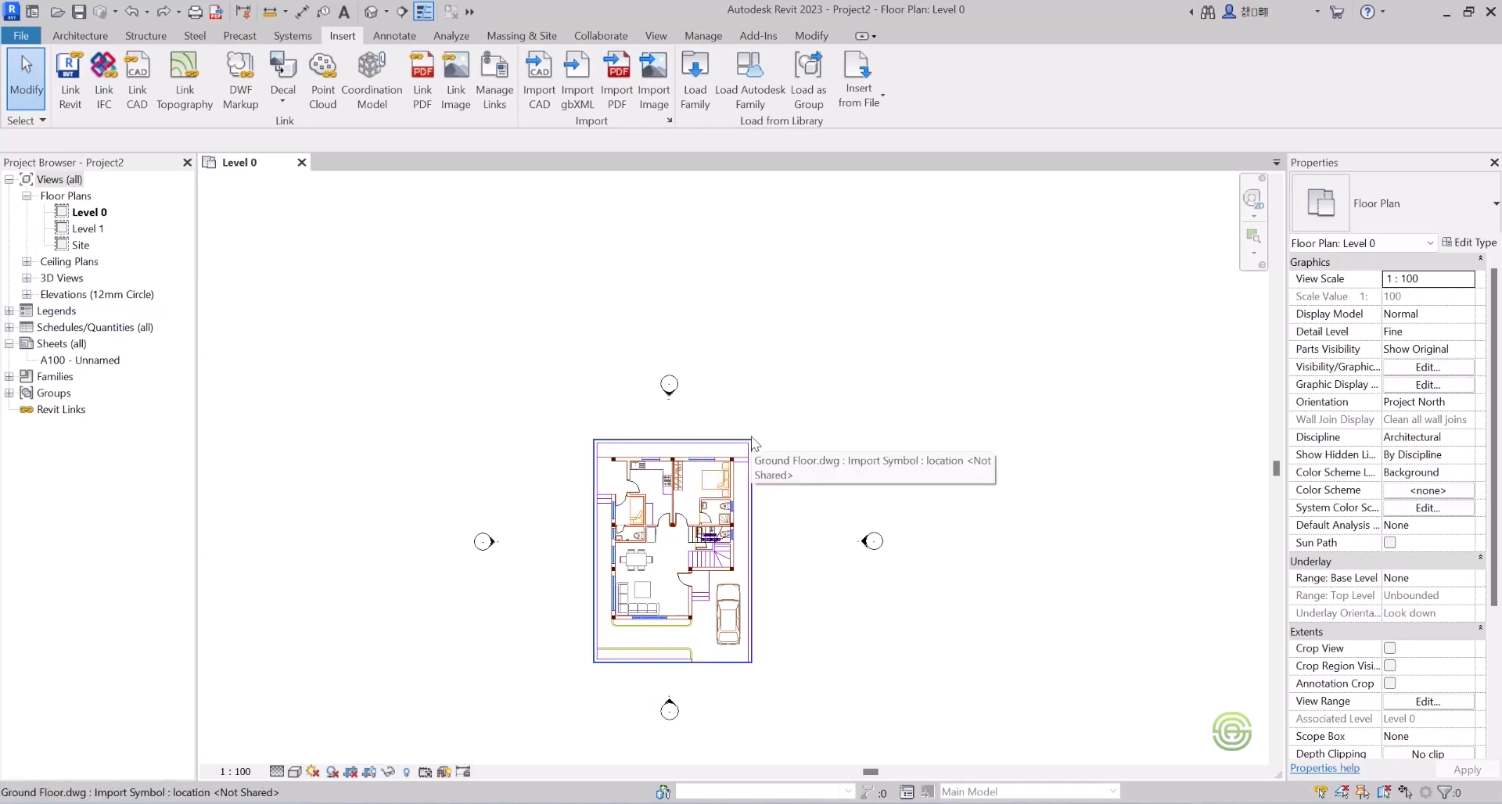
Expand the elevation views and open the East elevation.
scroll(778, 363, down, 1)
scroll(683, 540, up, 1)
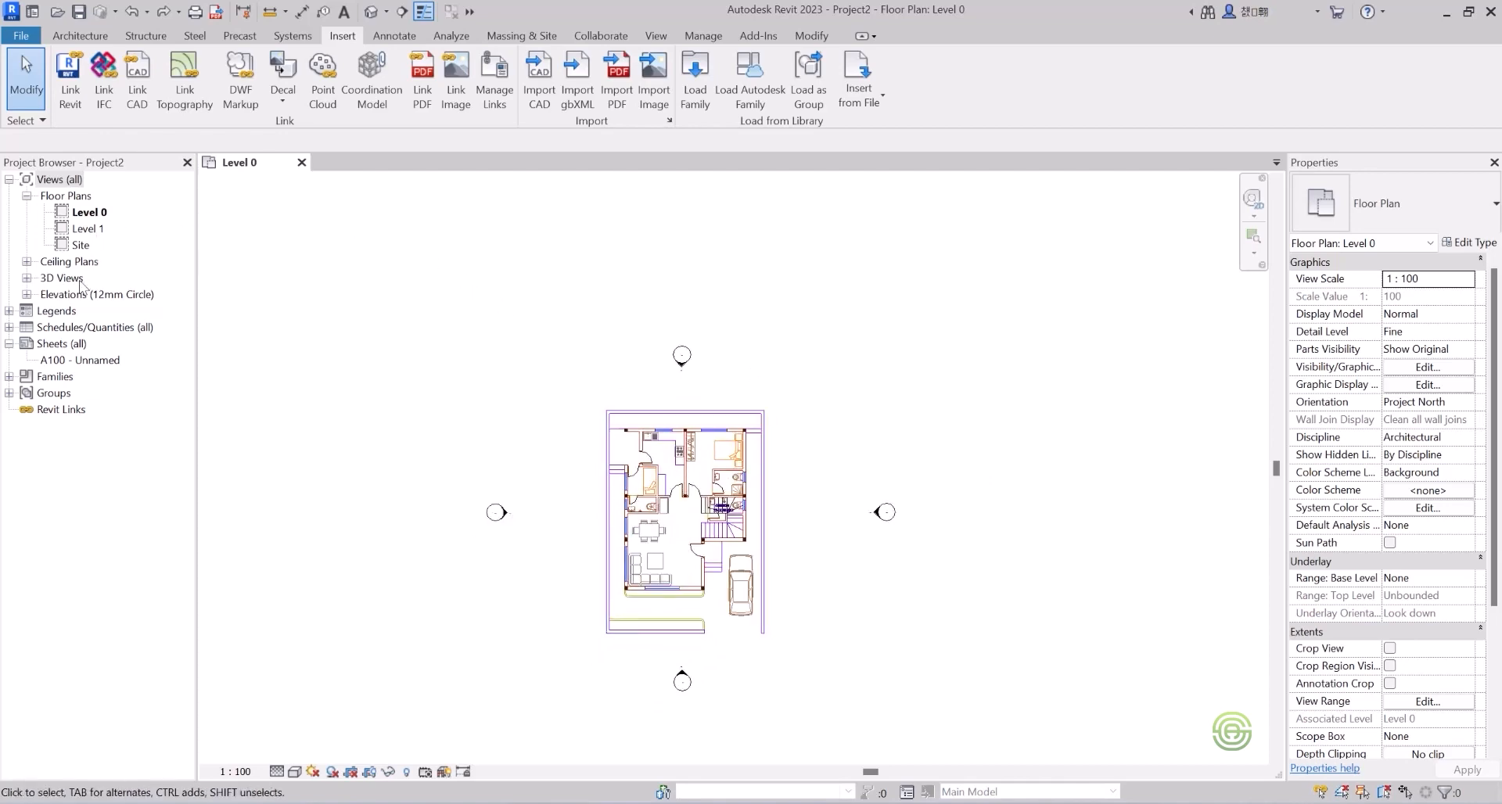
click(29, 294)
double_click(82, 311)
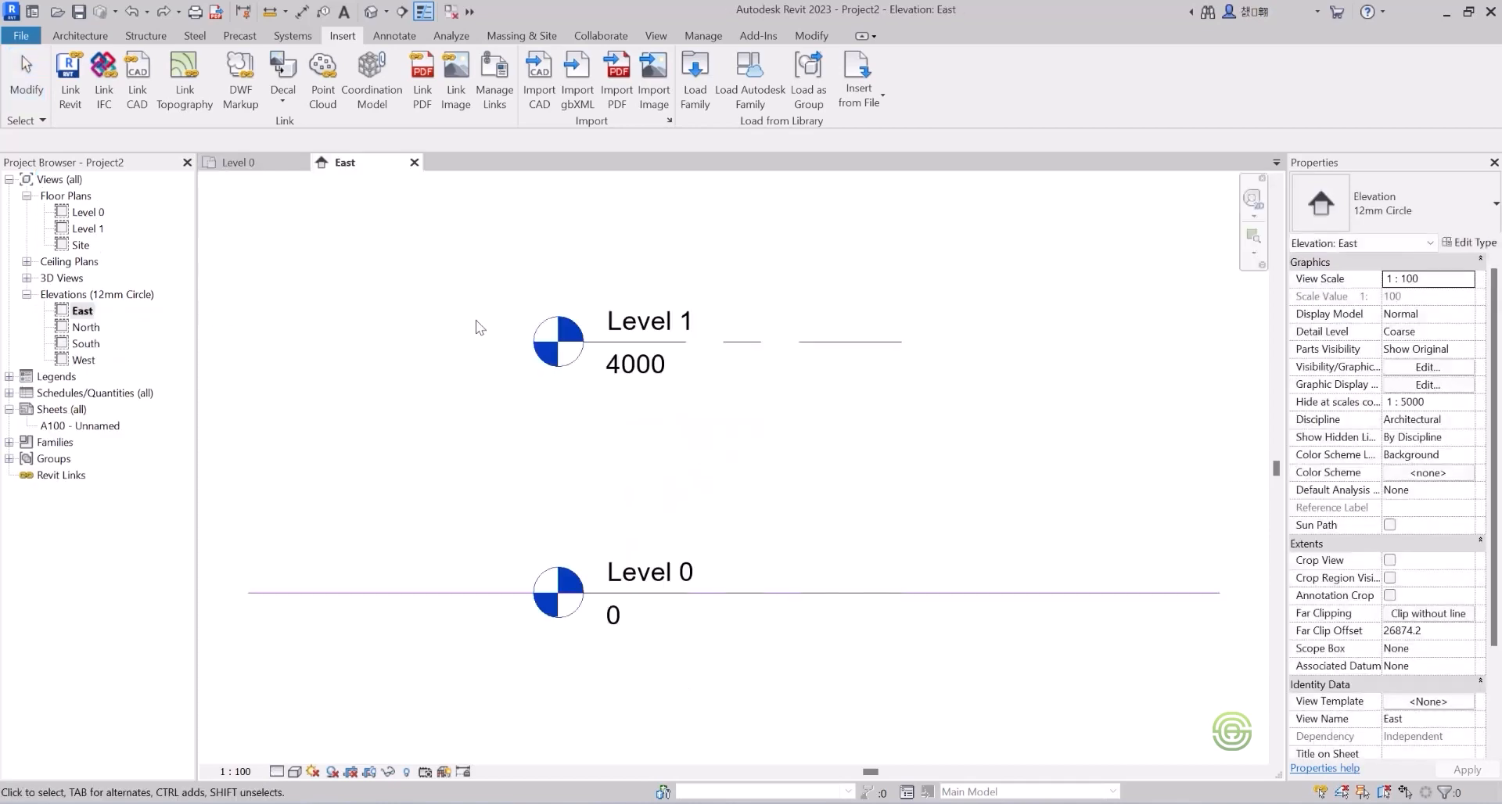
Rename Level 0 to Ground Floor and rename its corresponding views as well.
scroll(506, 422, down, 3)
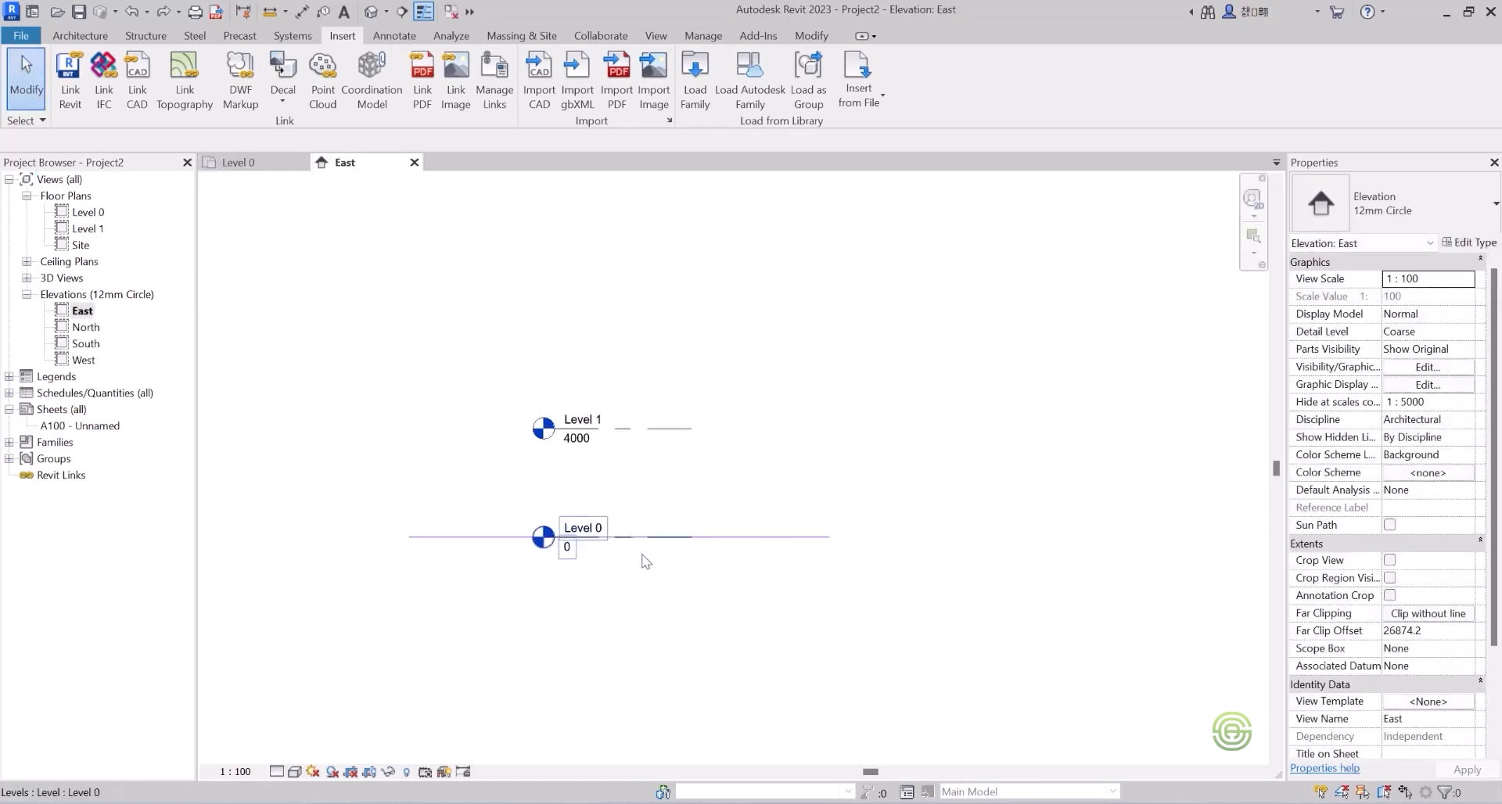
scroll(642, 560, up, 1)
click(575, 528)
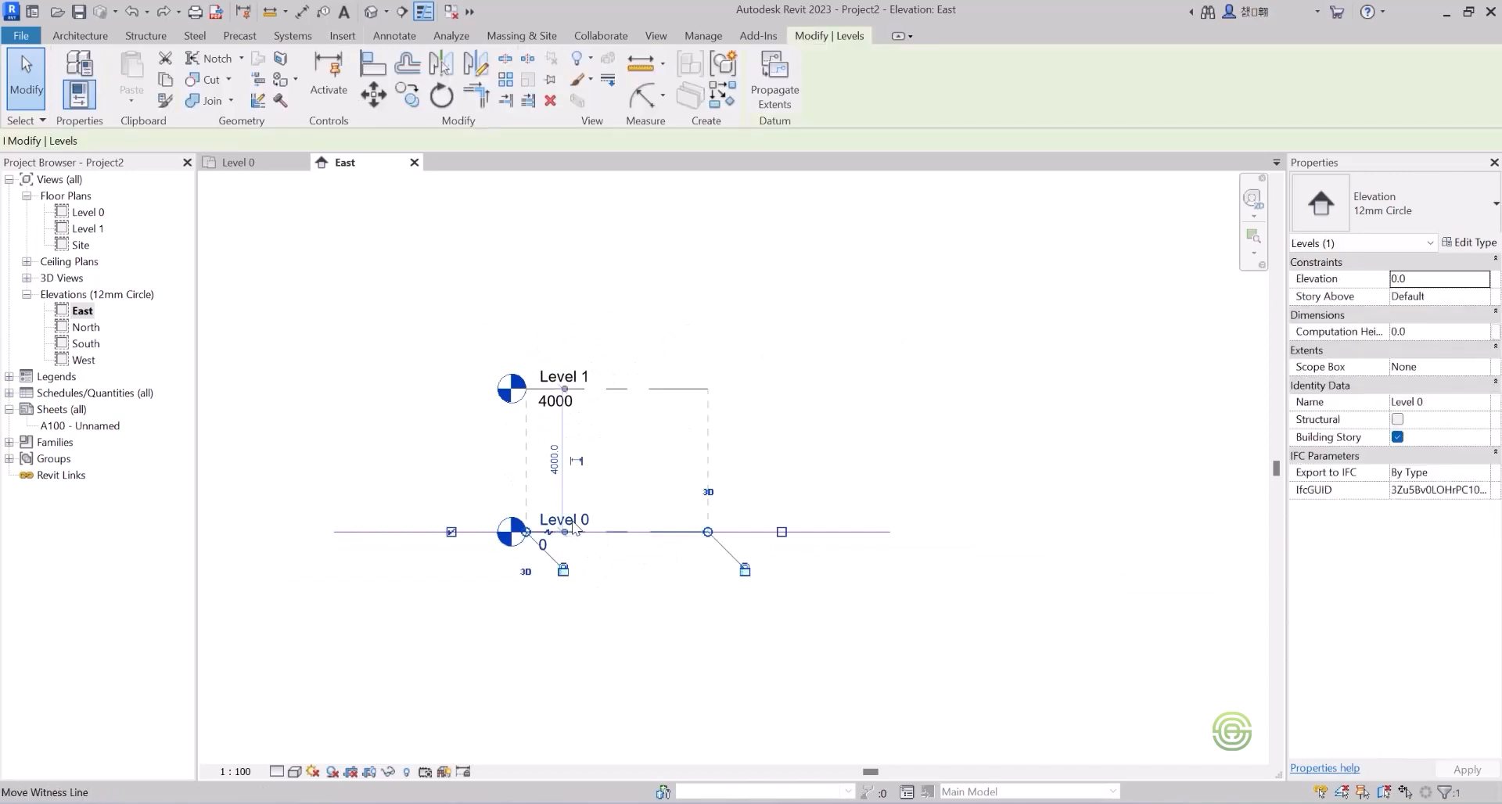
scroll(575, 517, up, 1)
click(575, 517)
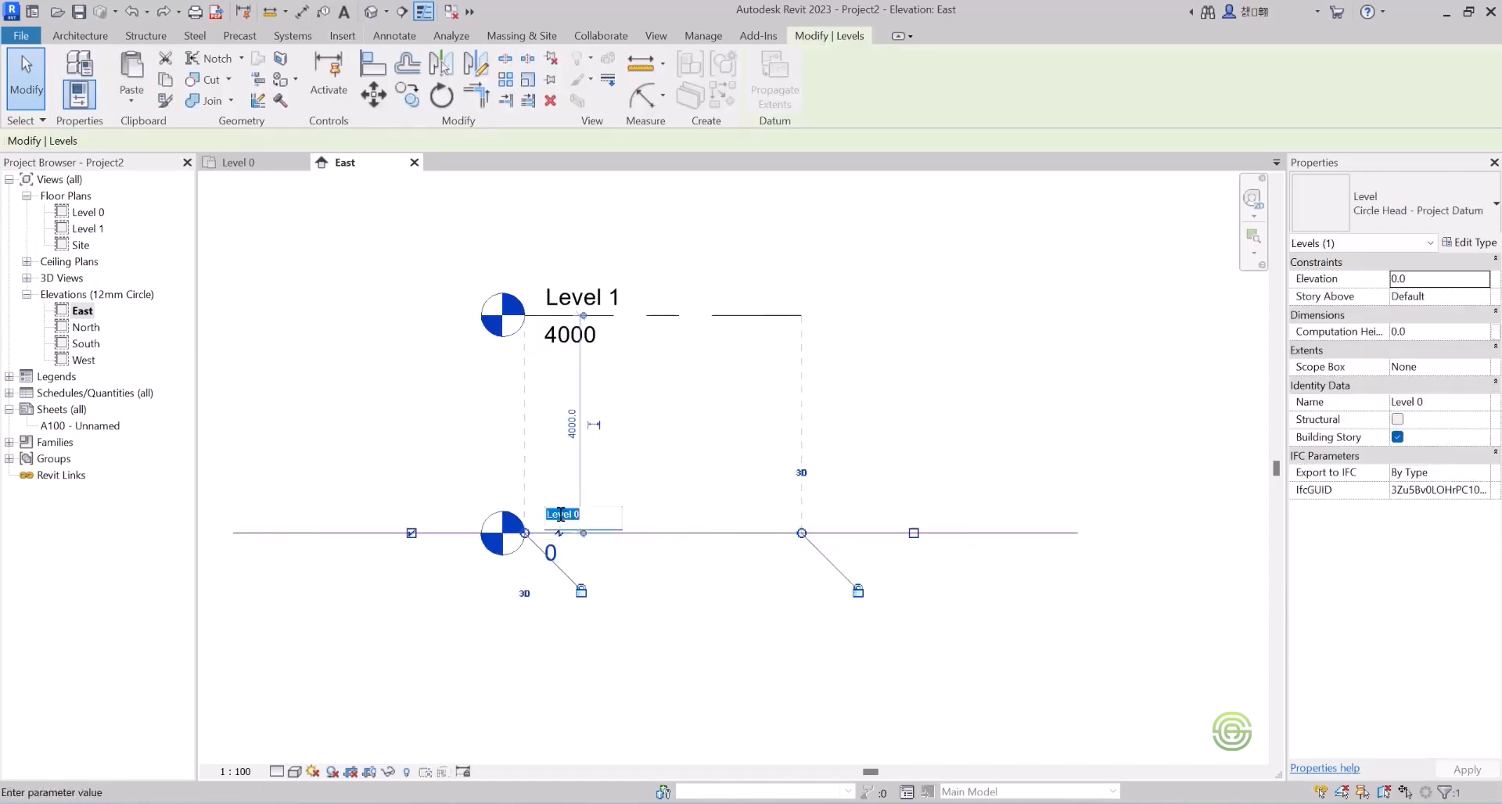
drag(588, 514, 533, 512)
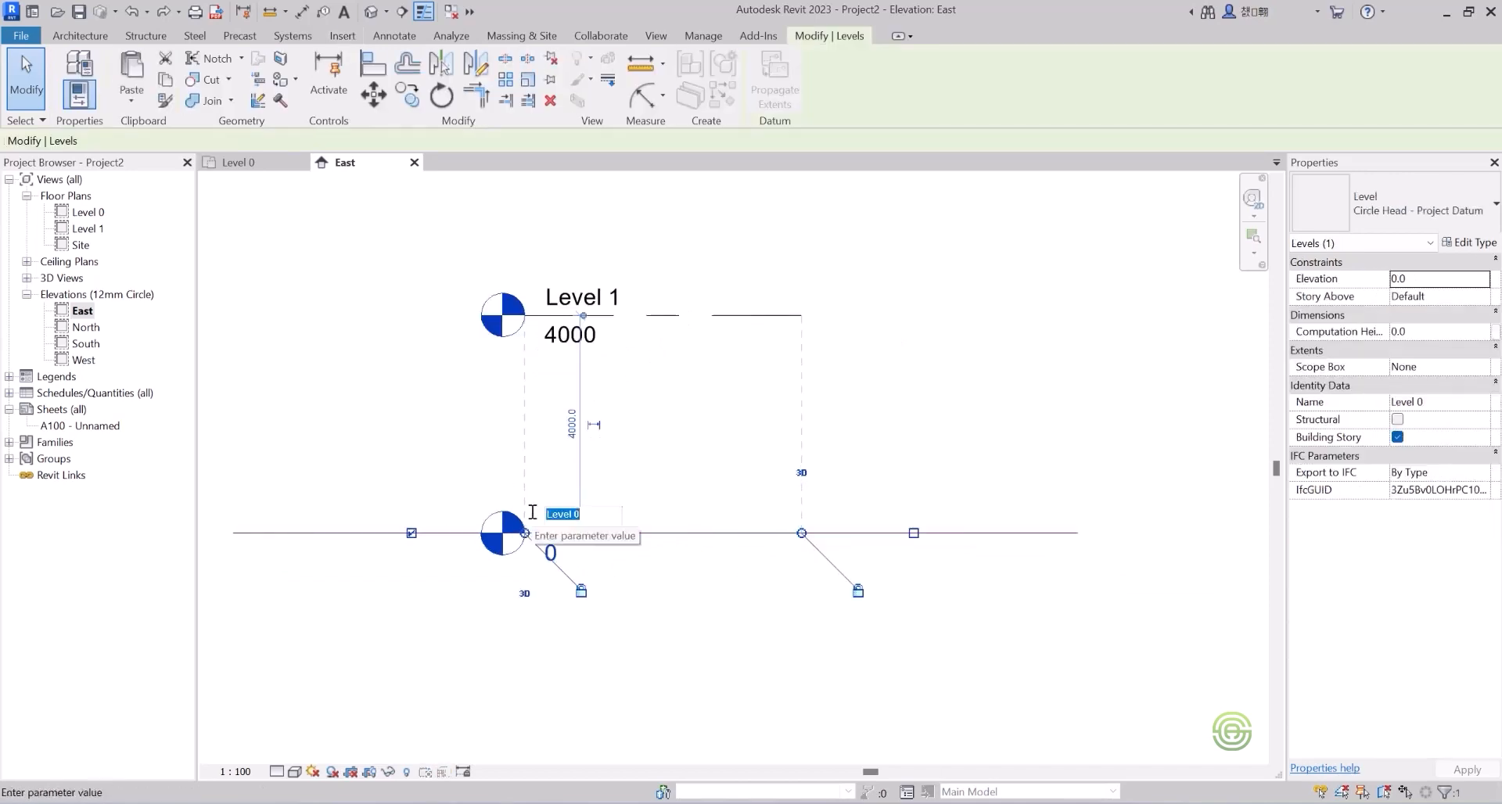
text(Ground F)
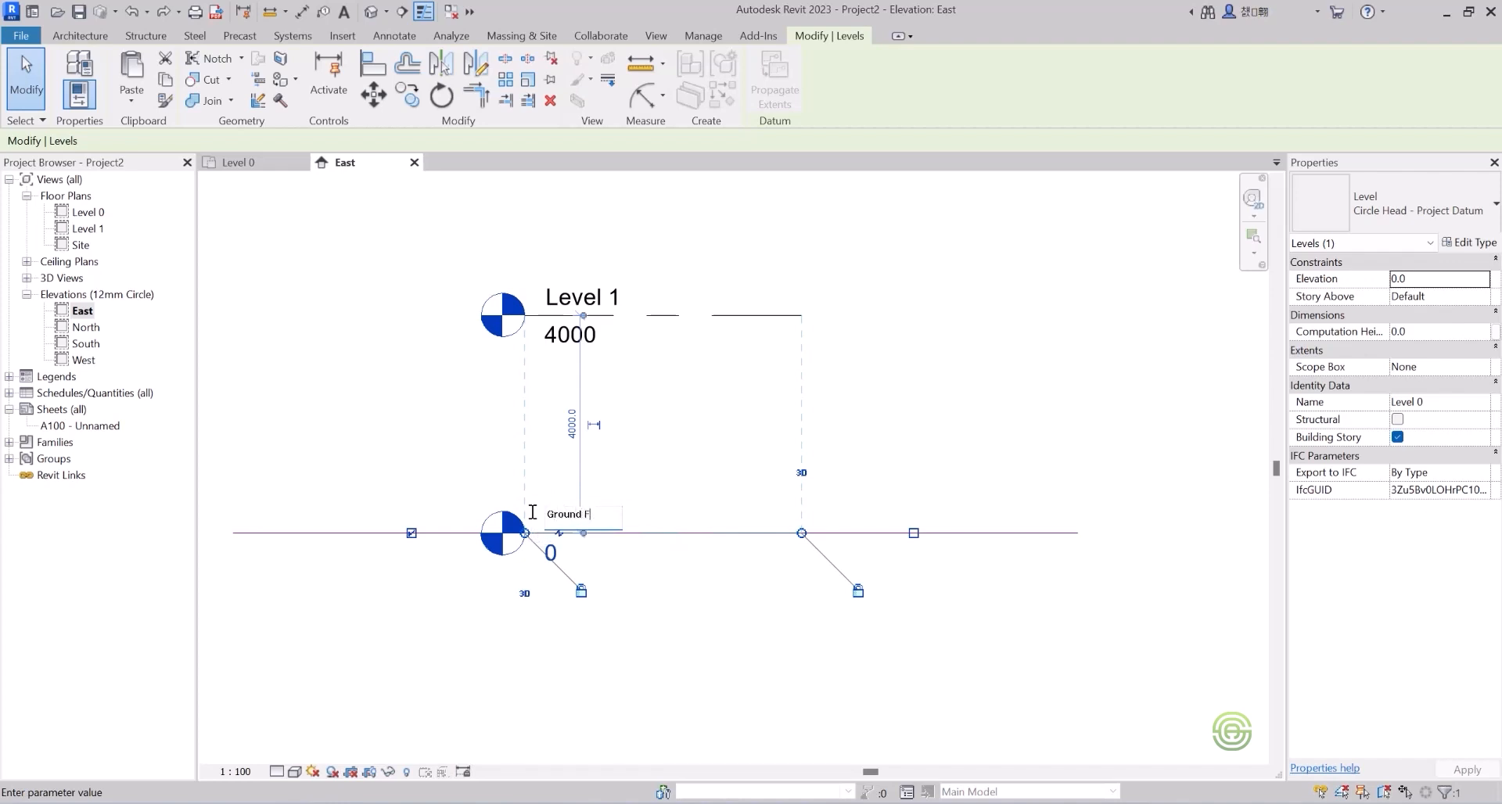
text(loor)
key(Return)
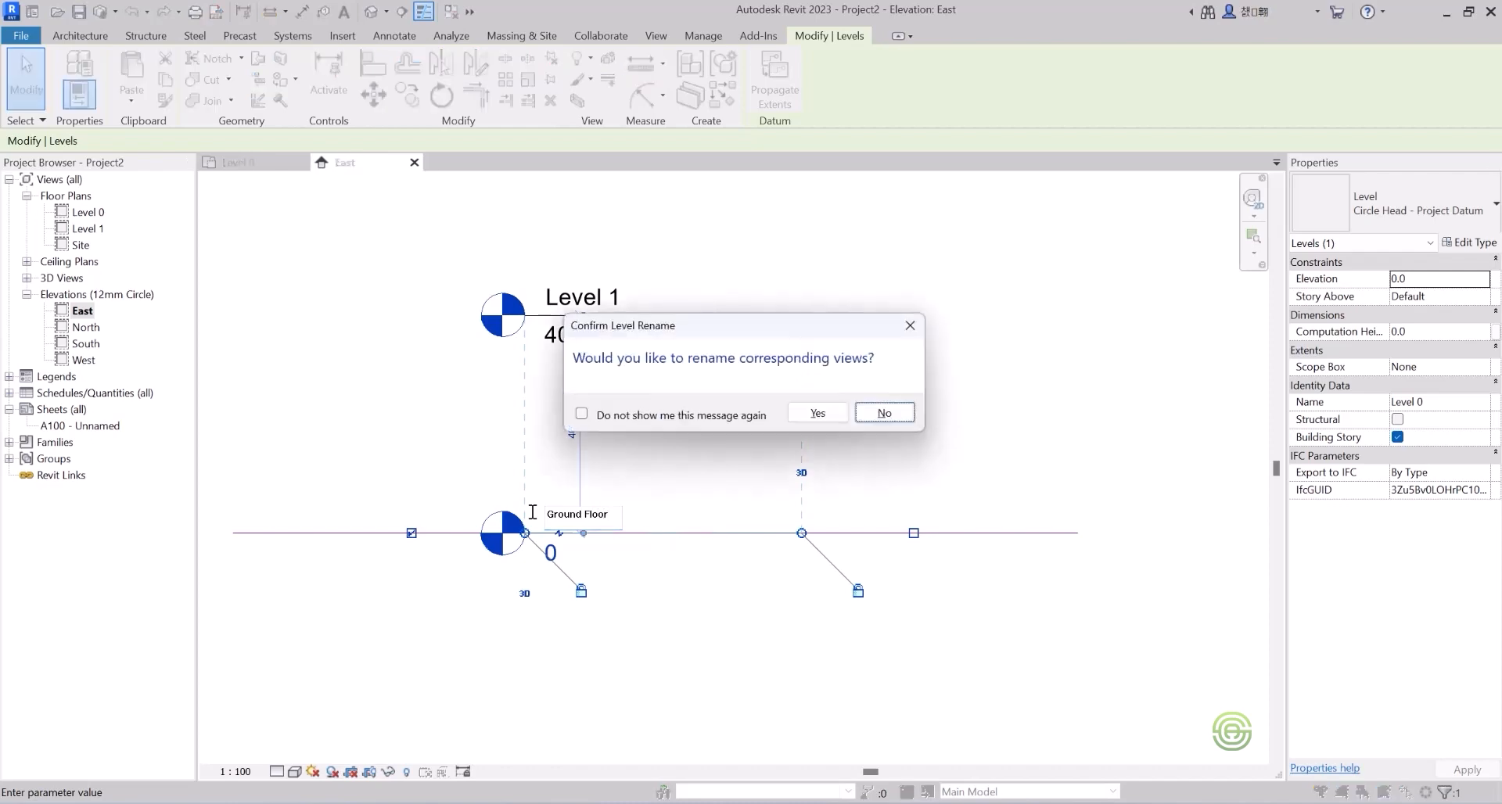
click(833, 413)
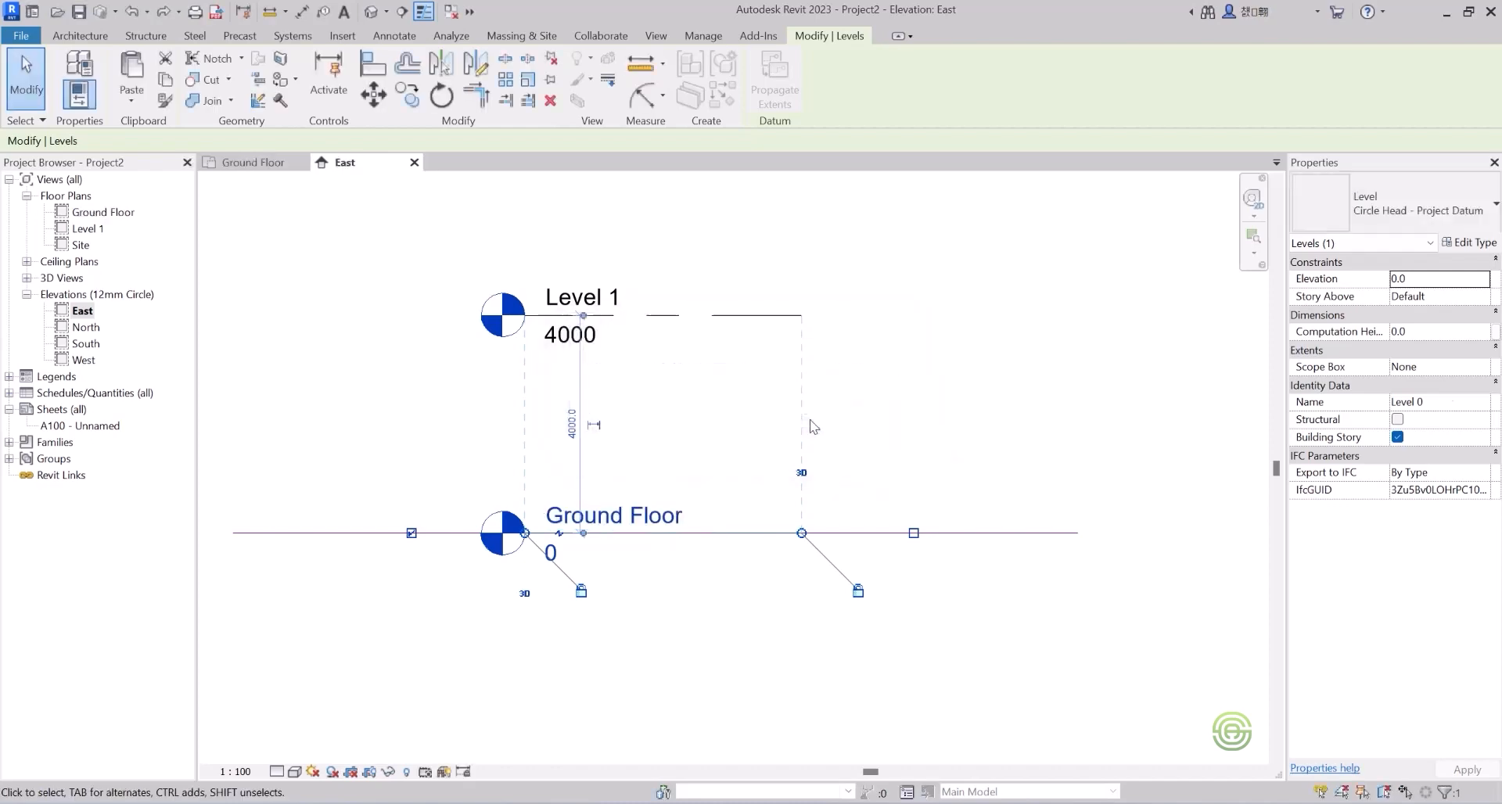
Set the elevation of Level 1 to 450 mm and deselect the level.
click(585, 340)
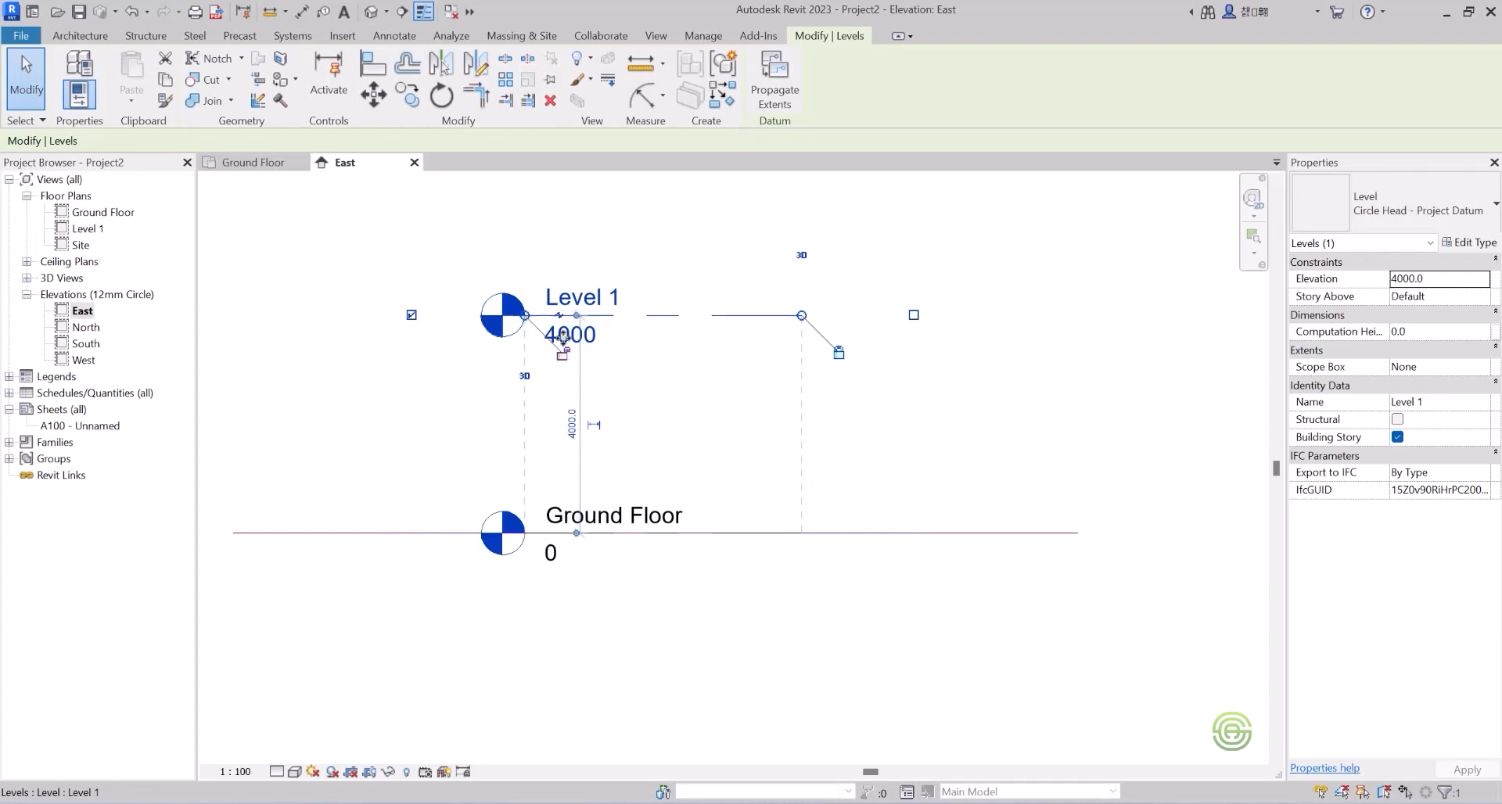
click(575, 332)
drag(565, 330, 512, 333)
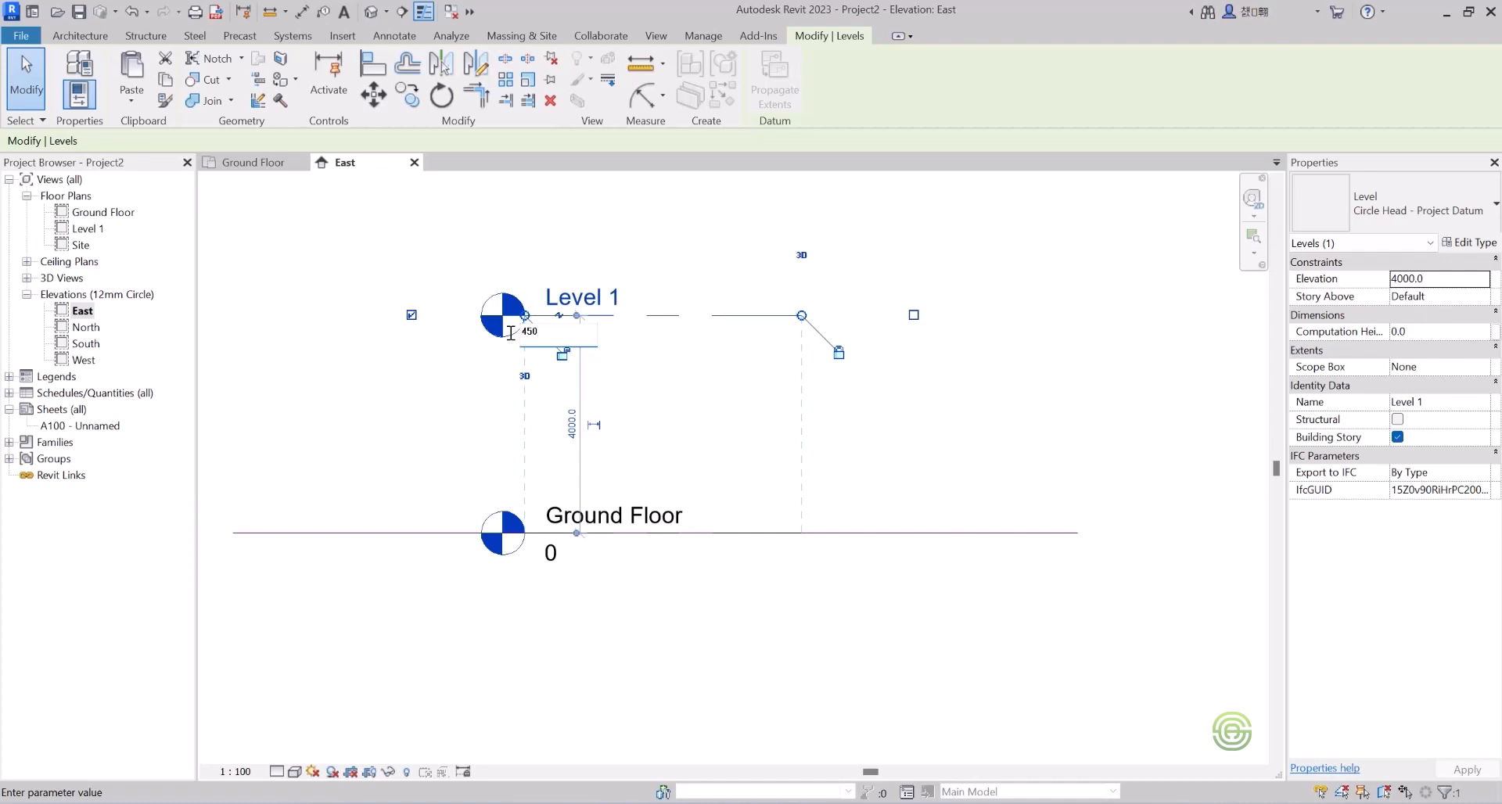
key(Return)
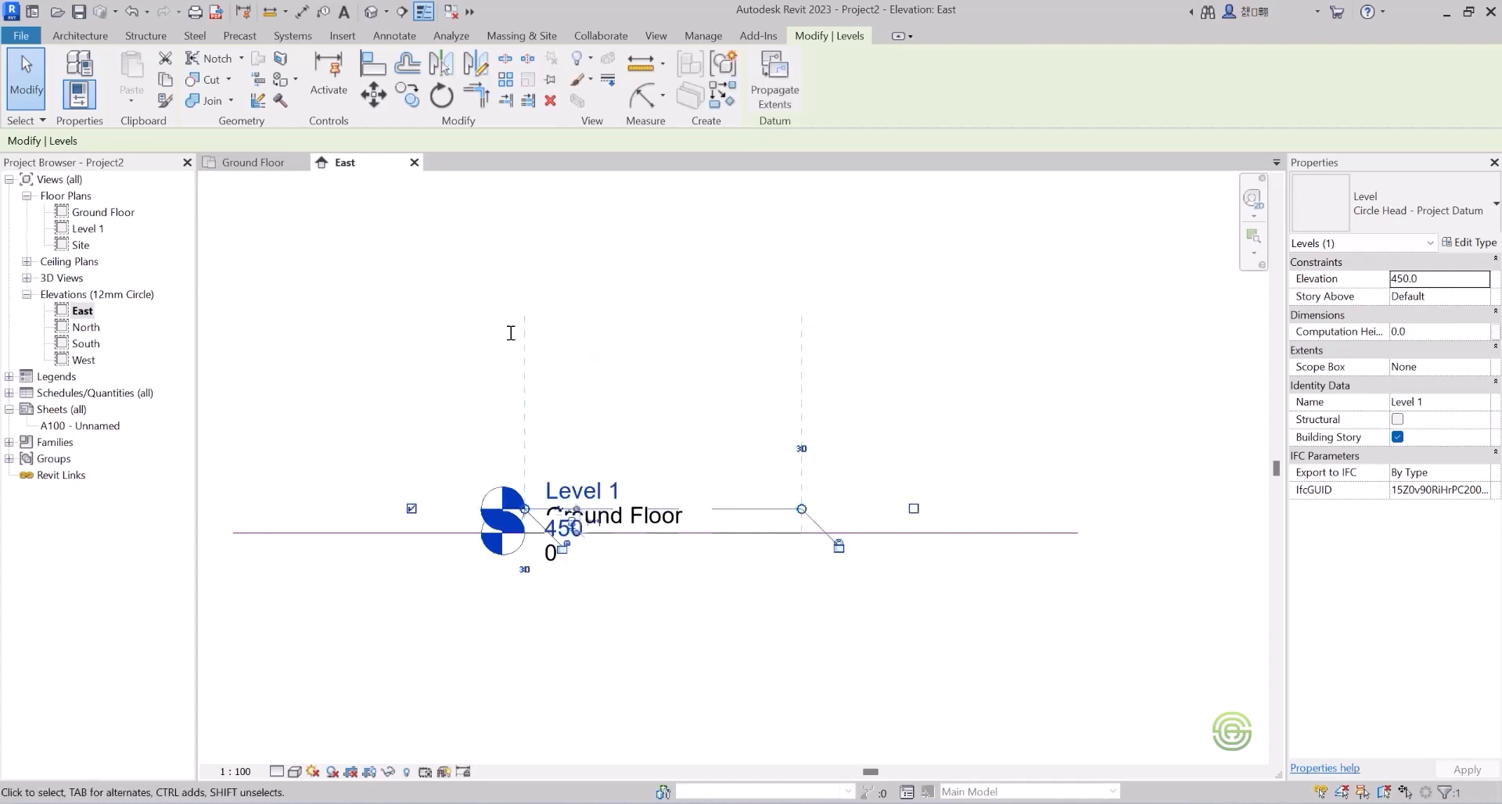
click(599, 350)
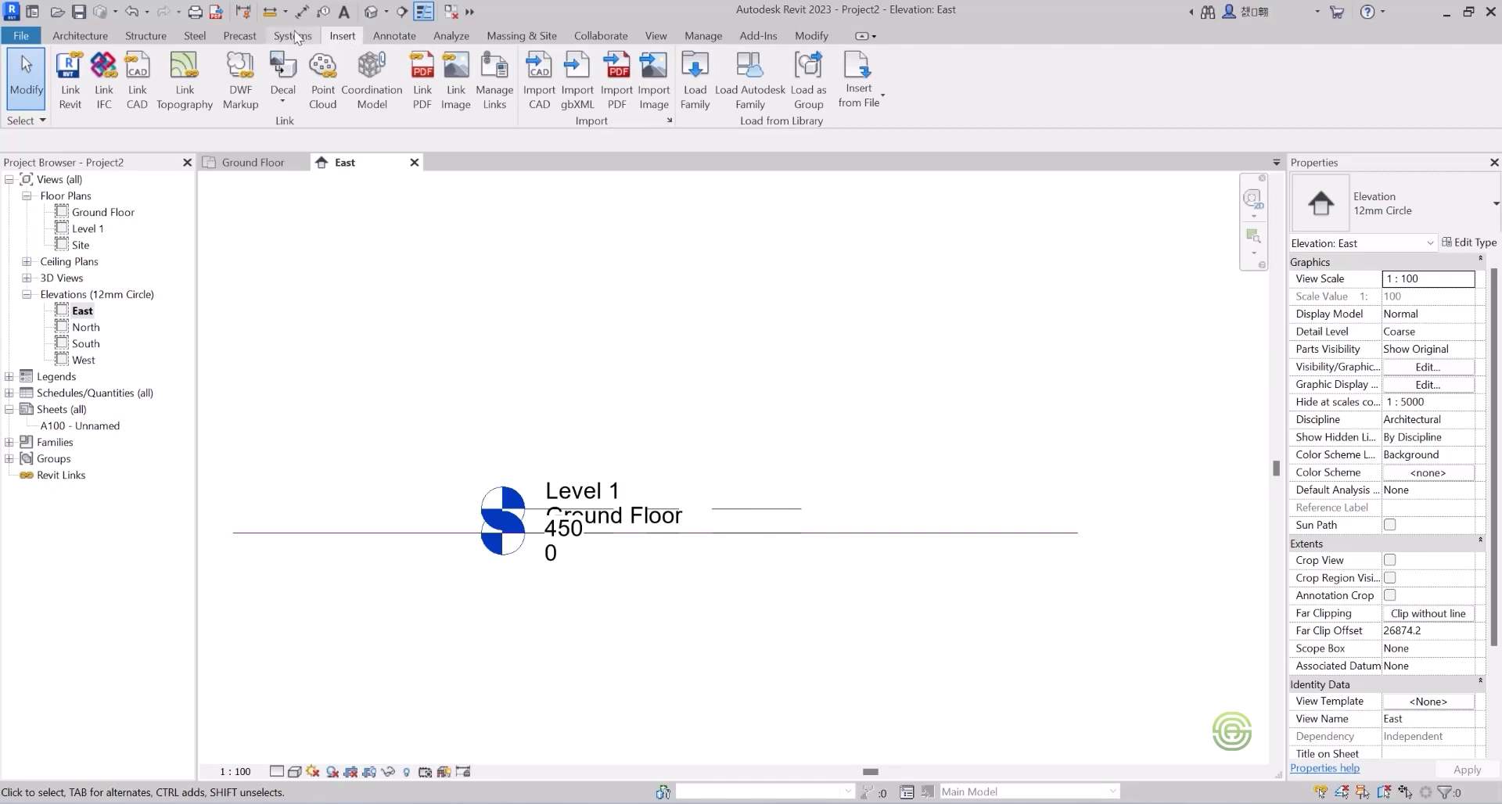
Set the project's length unit to meters with rounding to 2 decimal places.
click(711, 36)
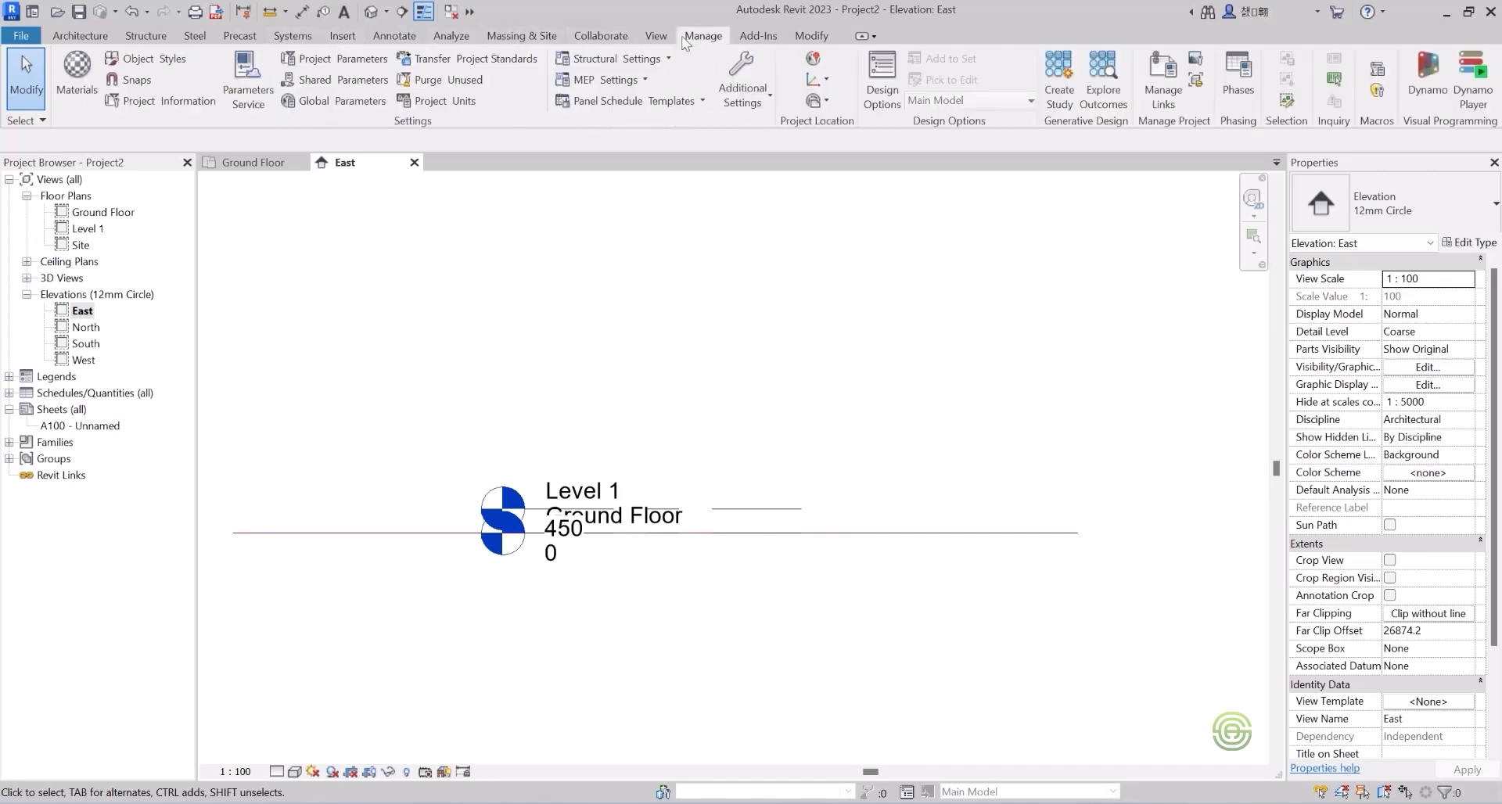
click(460, 101)
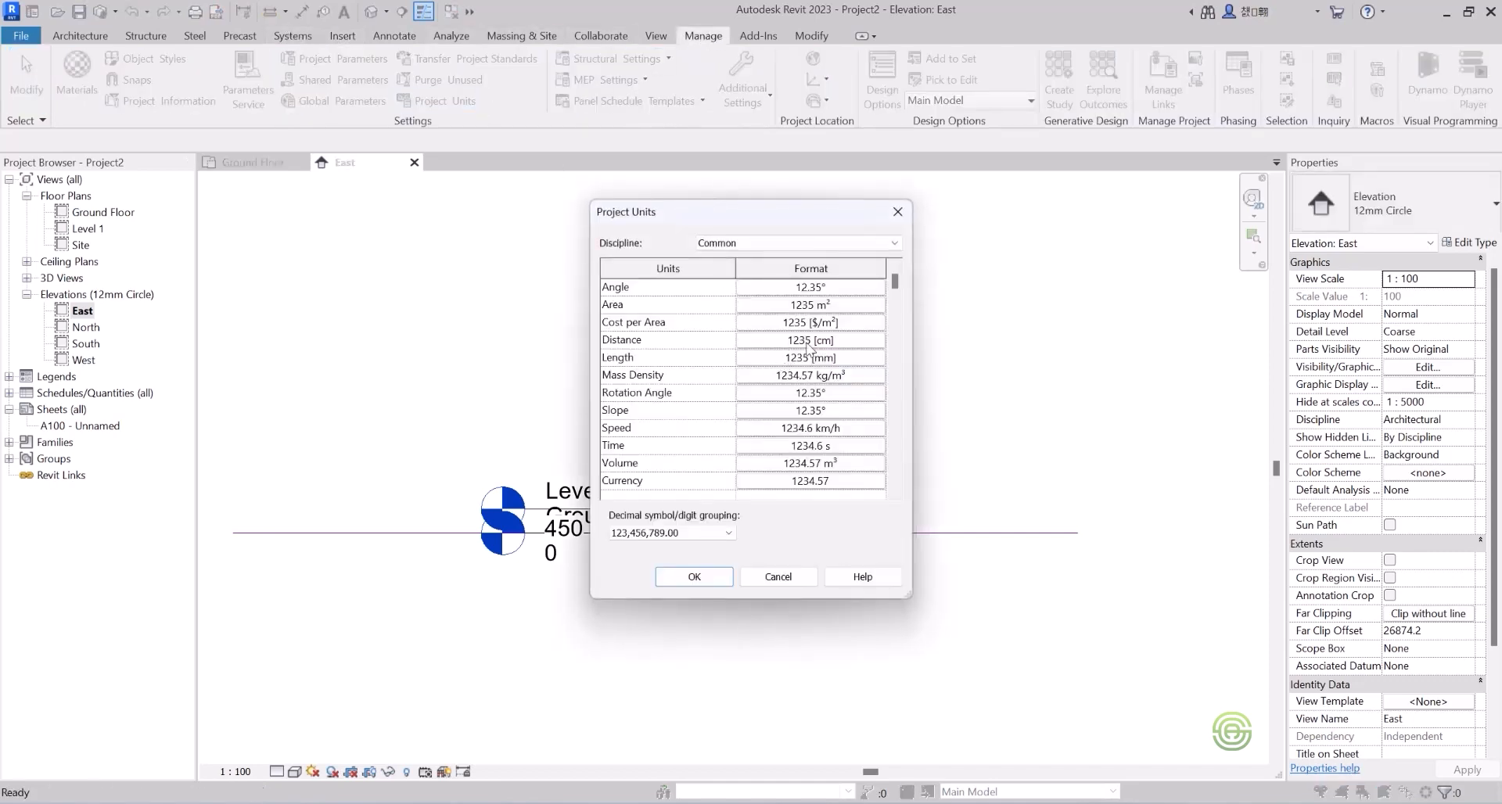
click(811, 357)
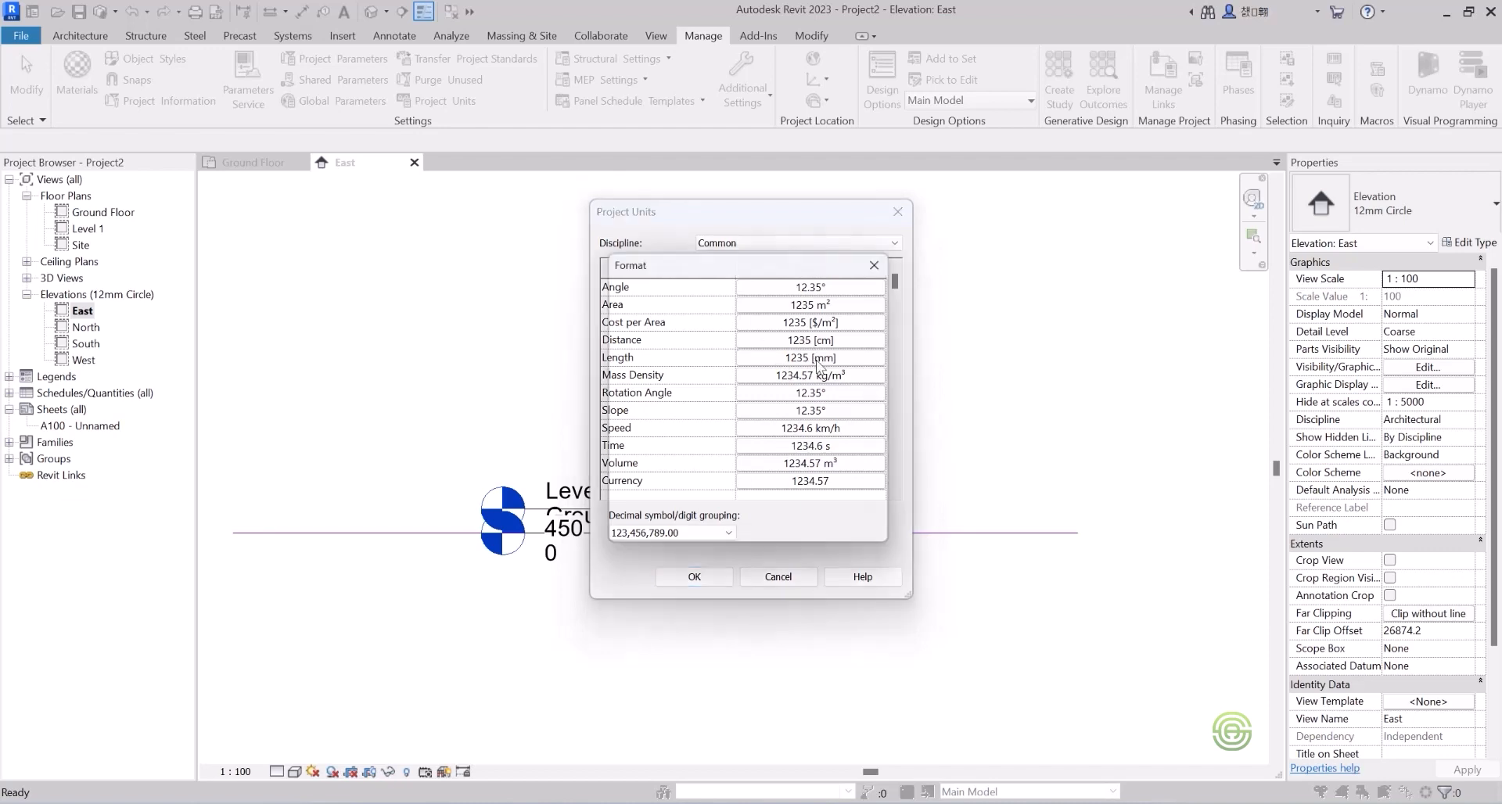
click(800, 313)
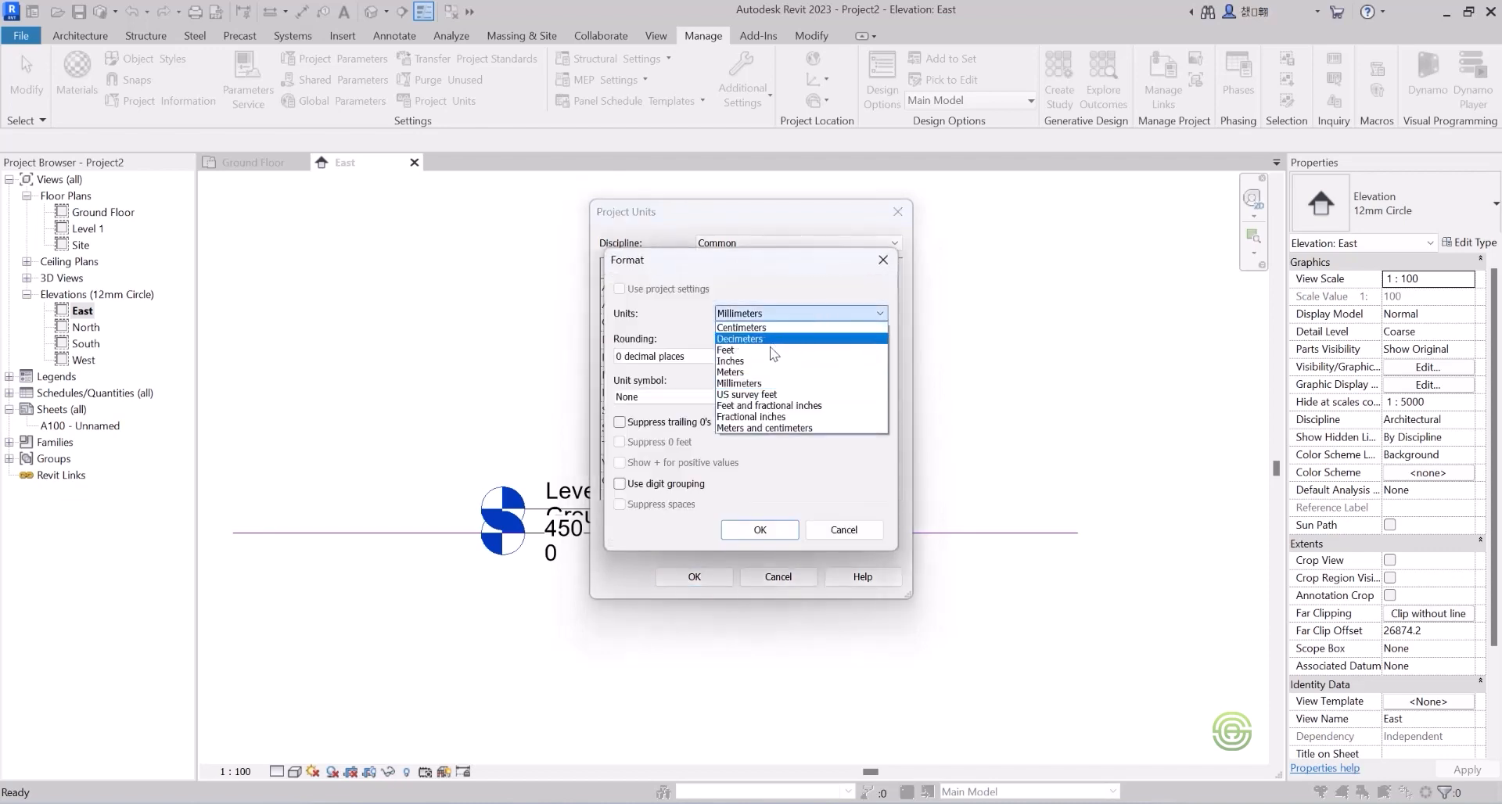
click(754, 372)
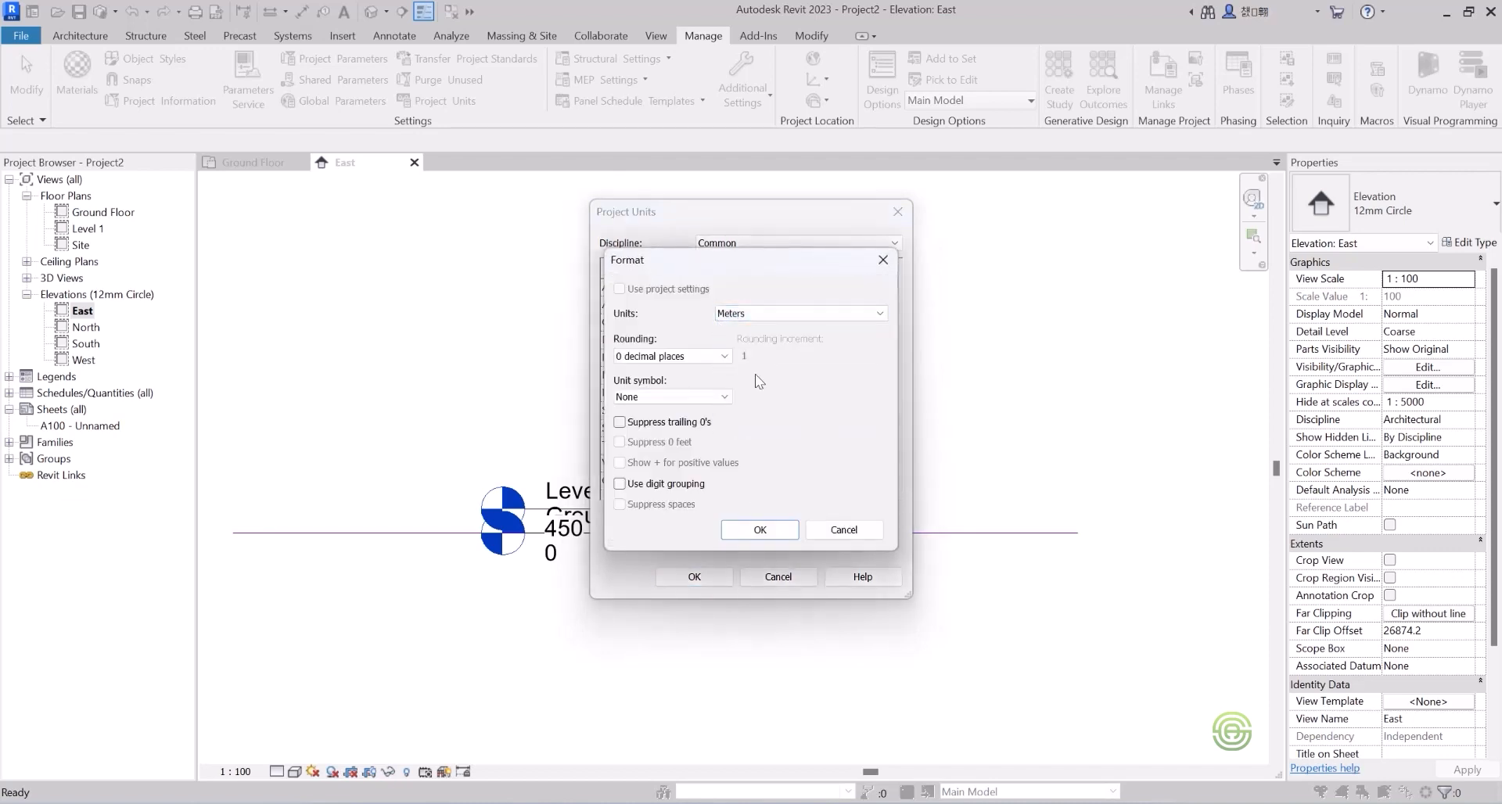
click(707, 358)
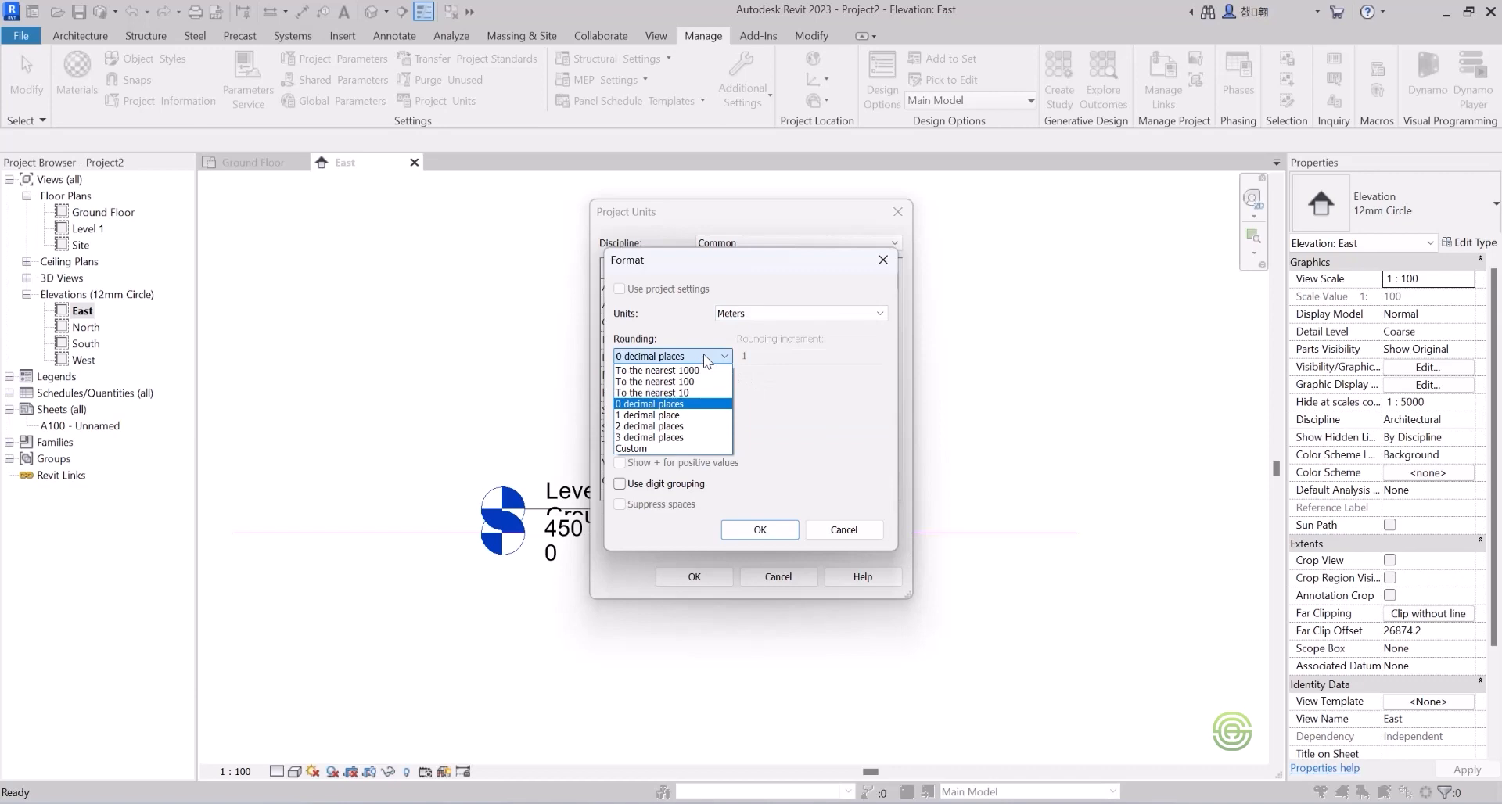
click(683, 426)
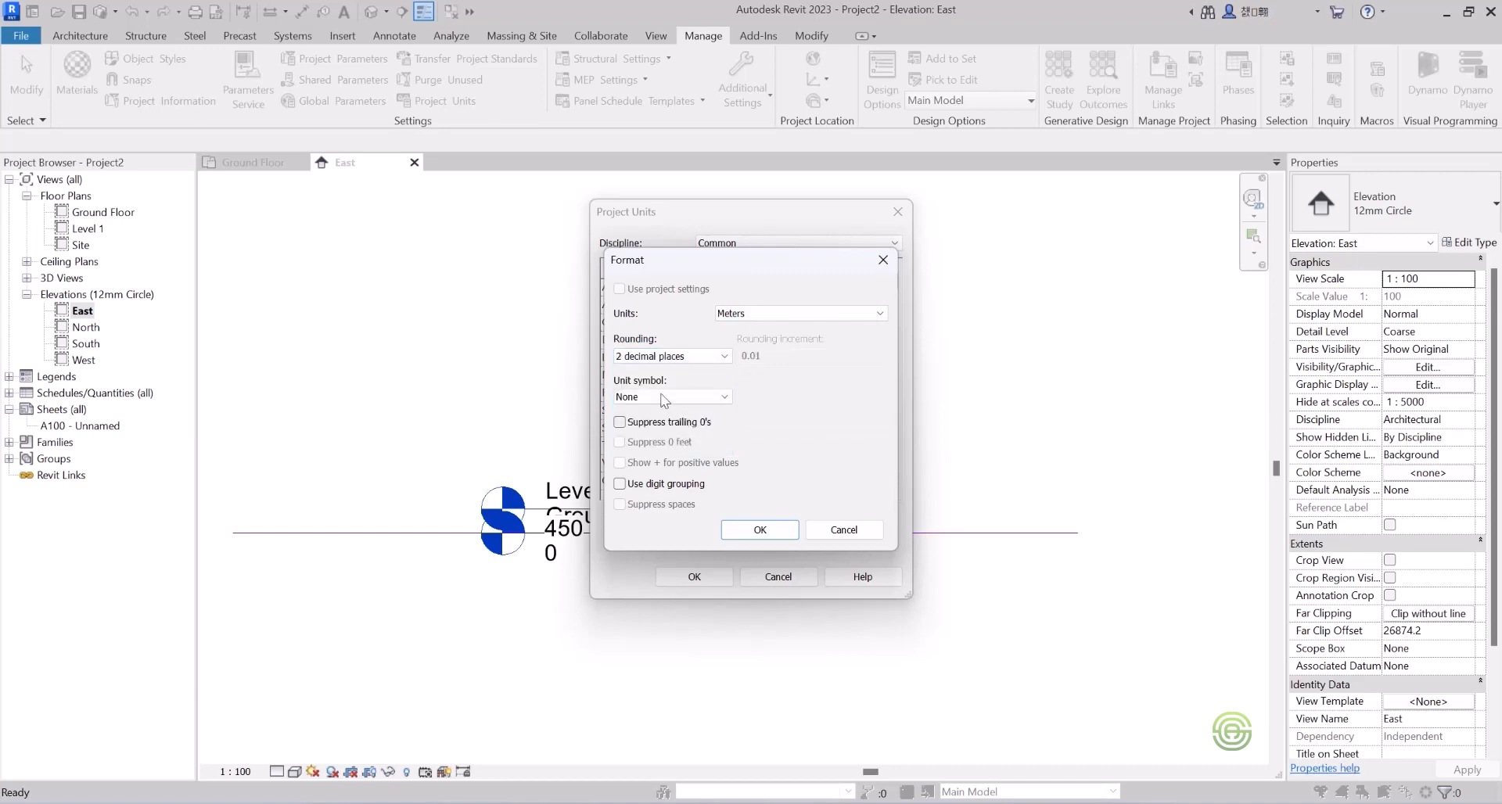
click(765, 530)
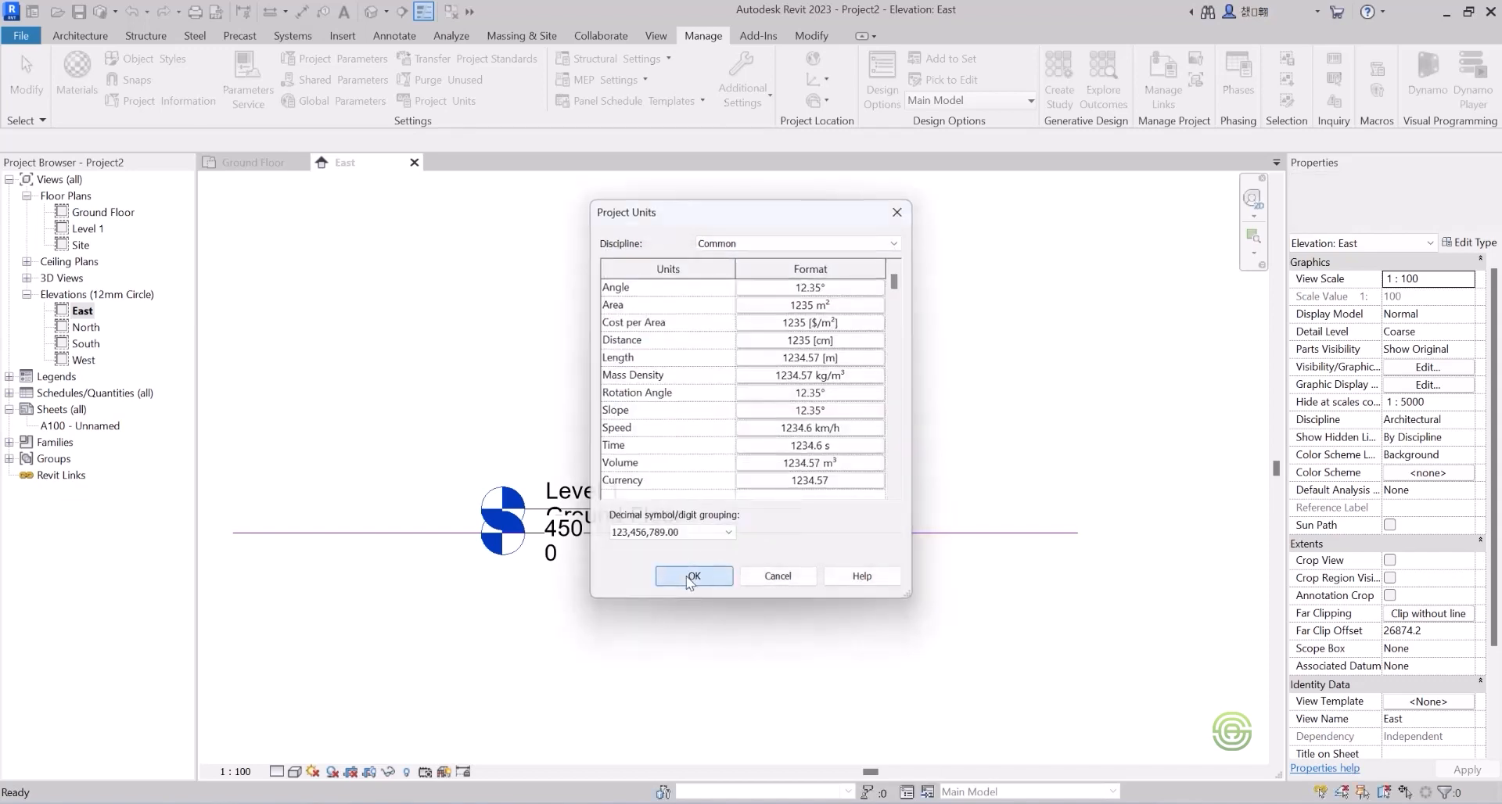
click(688, 577)
click(711, 514)
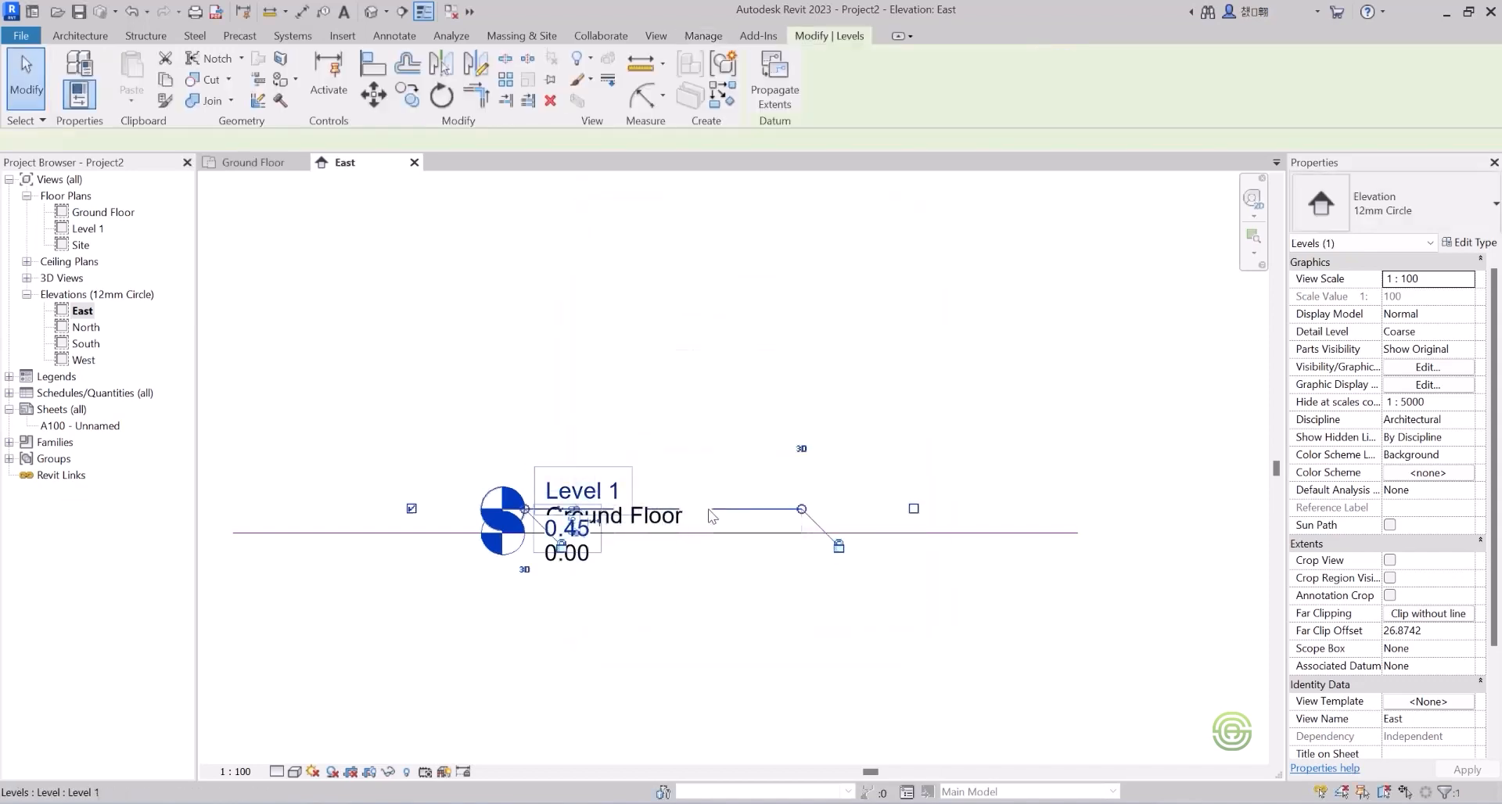
click(671, 446)
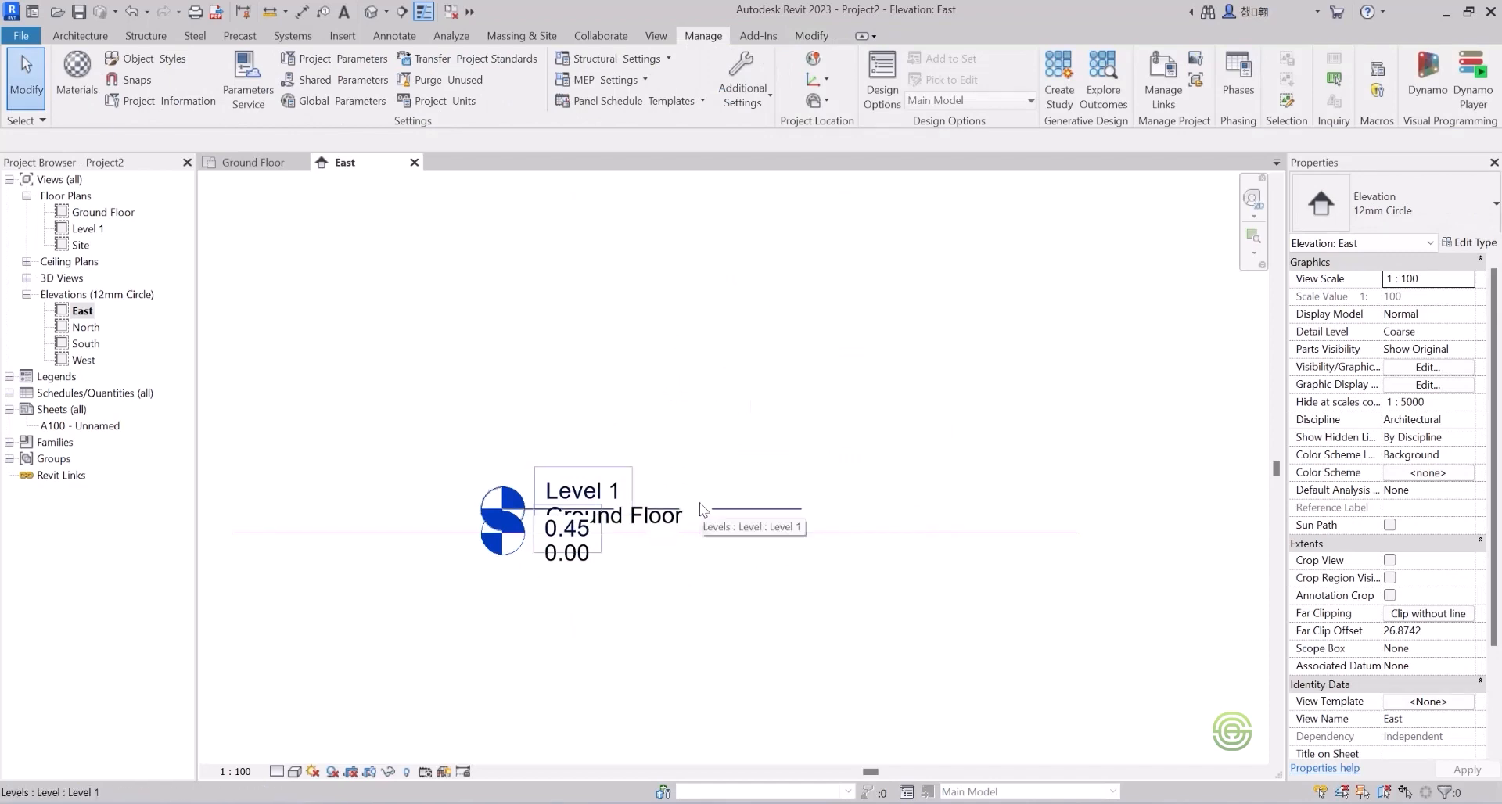
Add an elbow to the Level 1 line and move its level head up, clear of the Ground Floor label.
scroll(498, 531, up, 2)
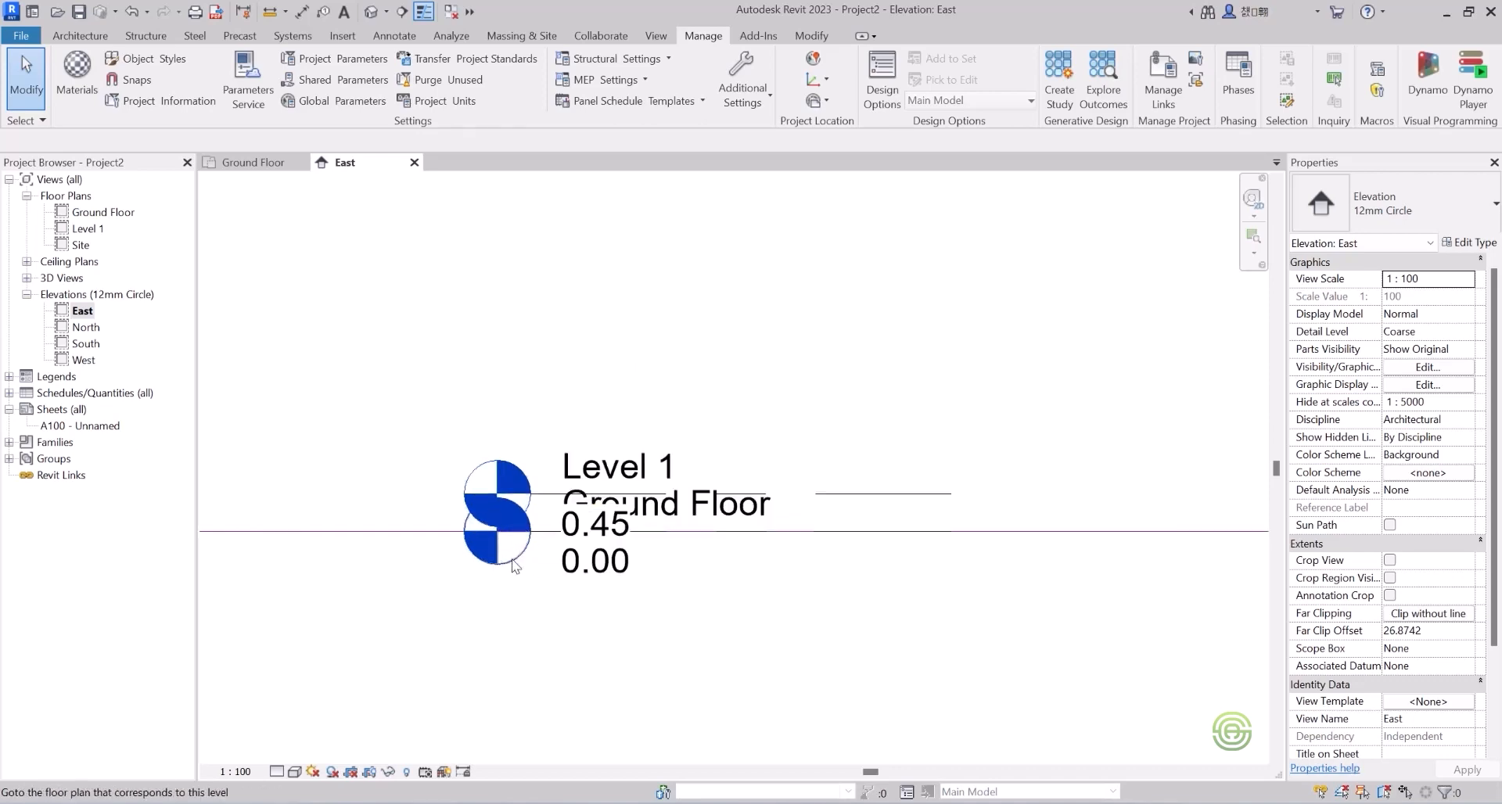
scroll(553, 463, up, 1)
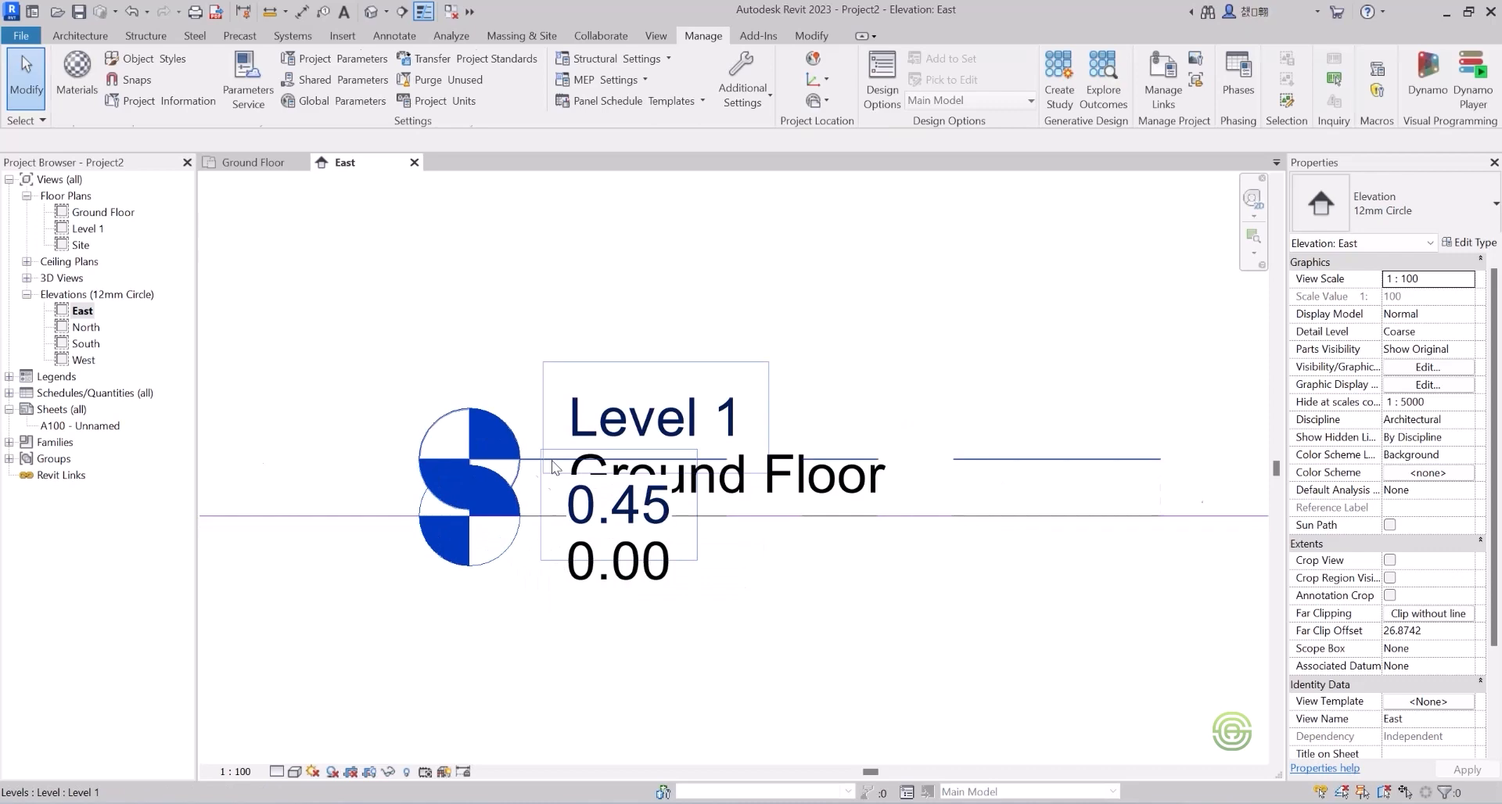
click(553, 463)
scroll(712, 458, up, 1)
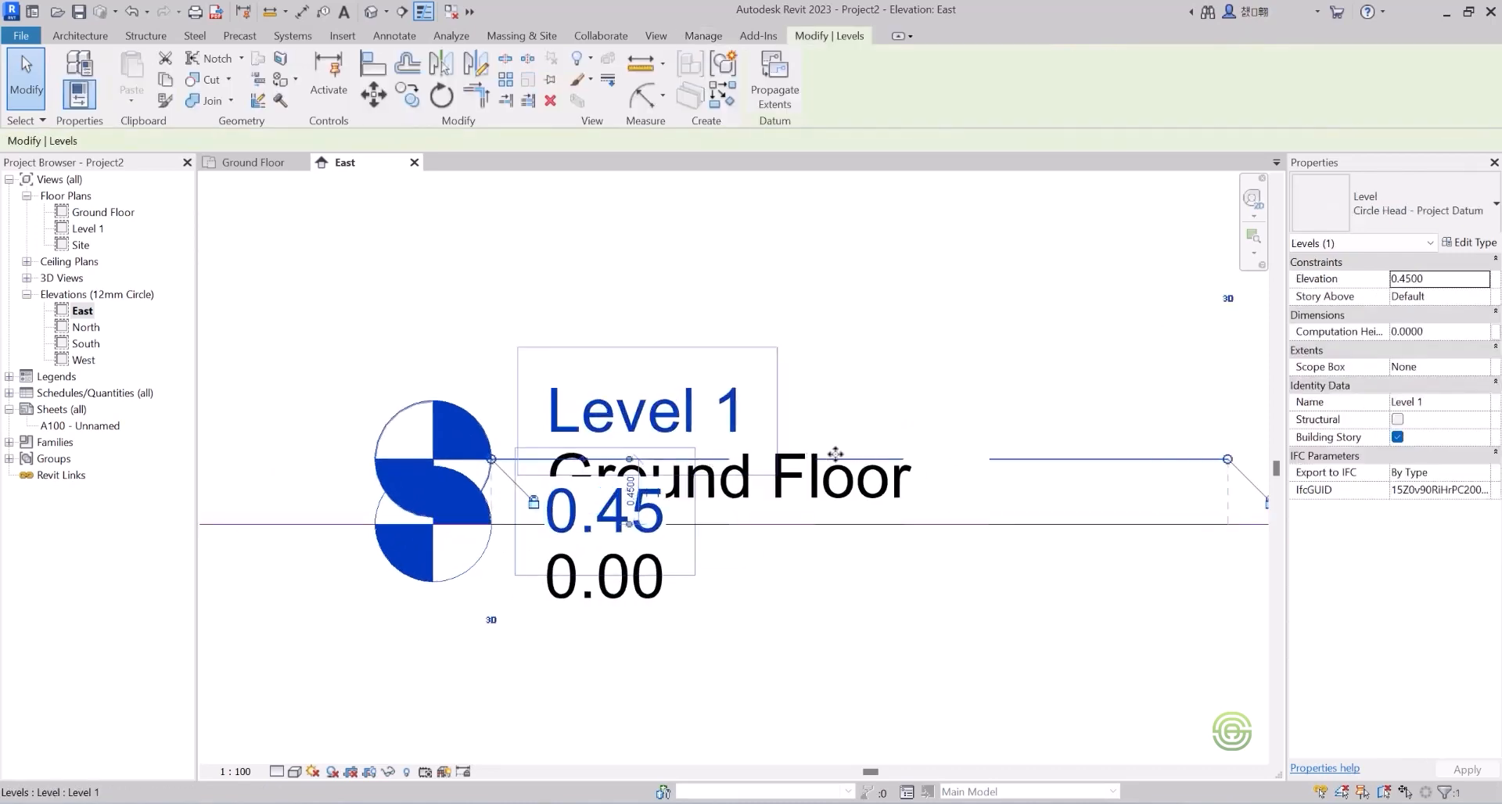
click(1005, 467)
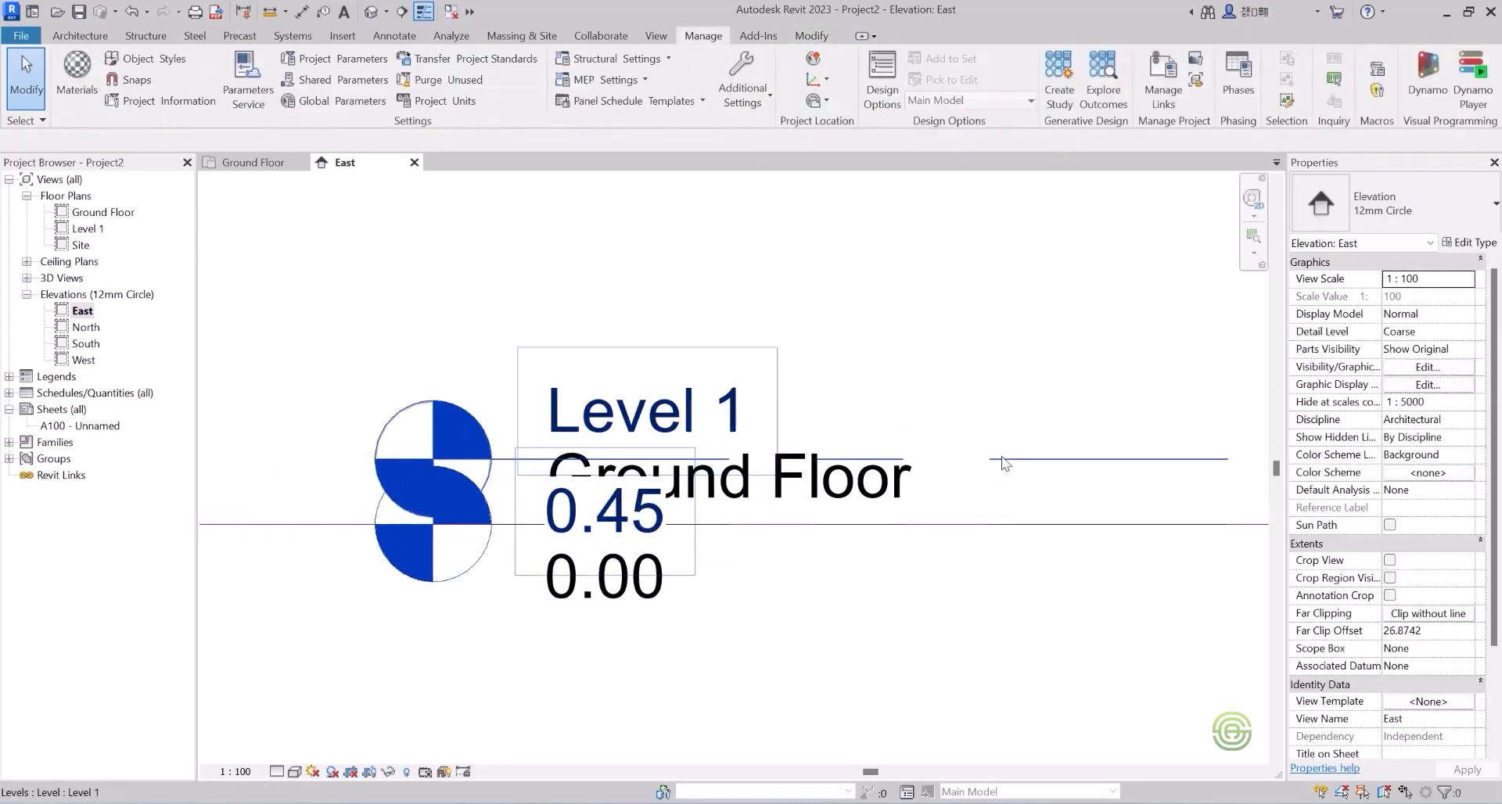
click(1004, 461)
scroll(650, 442, up, 2)
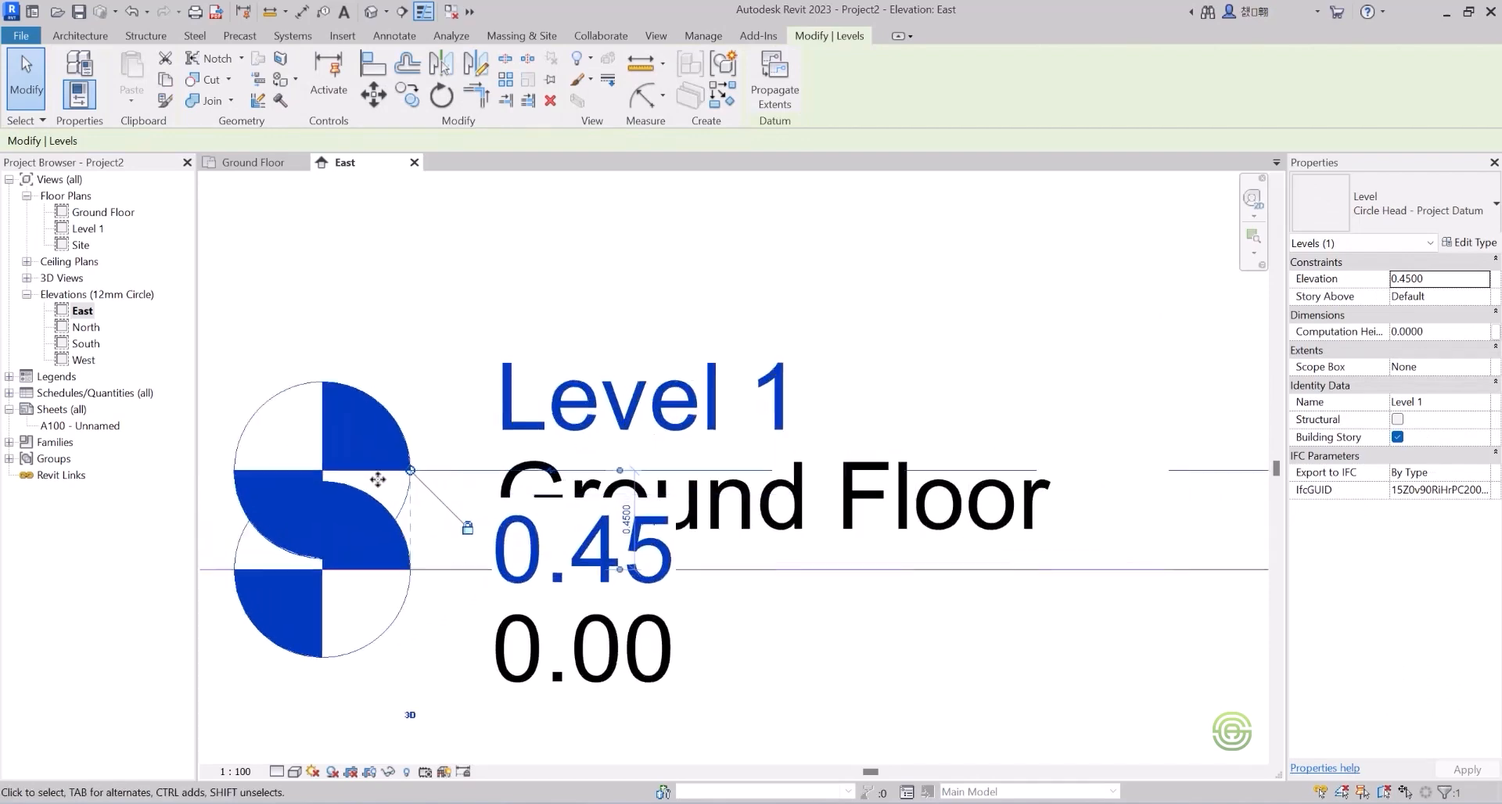
scroll(521, 470, up, 3)
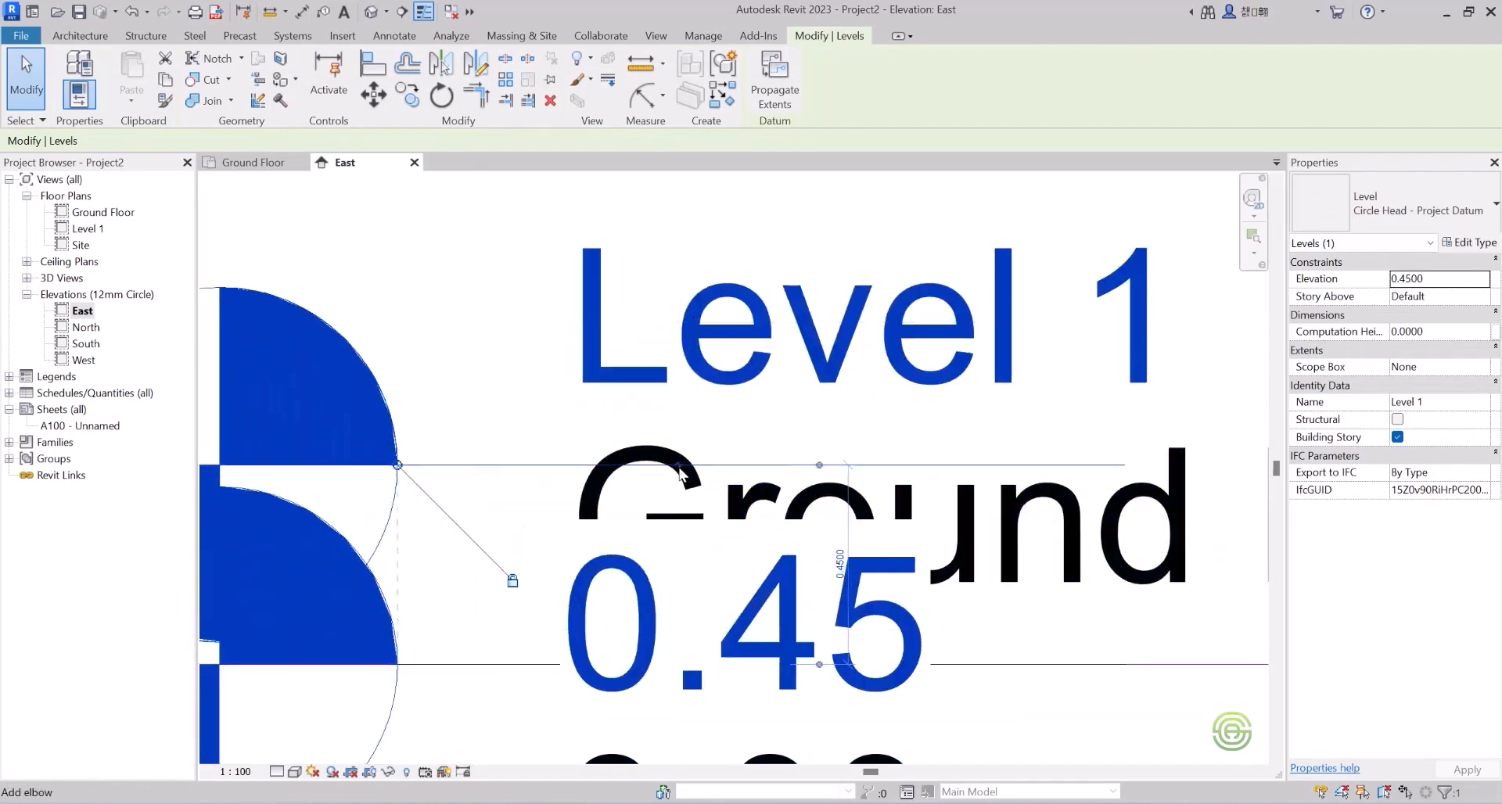
click(678, 468)
scroll(547, 403, down, 3)
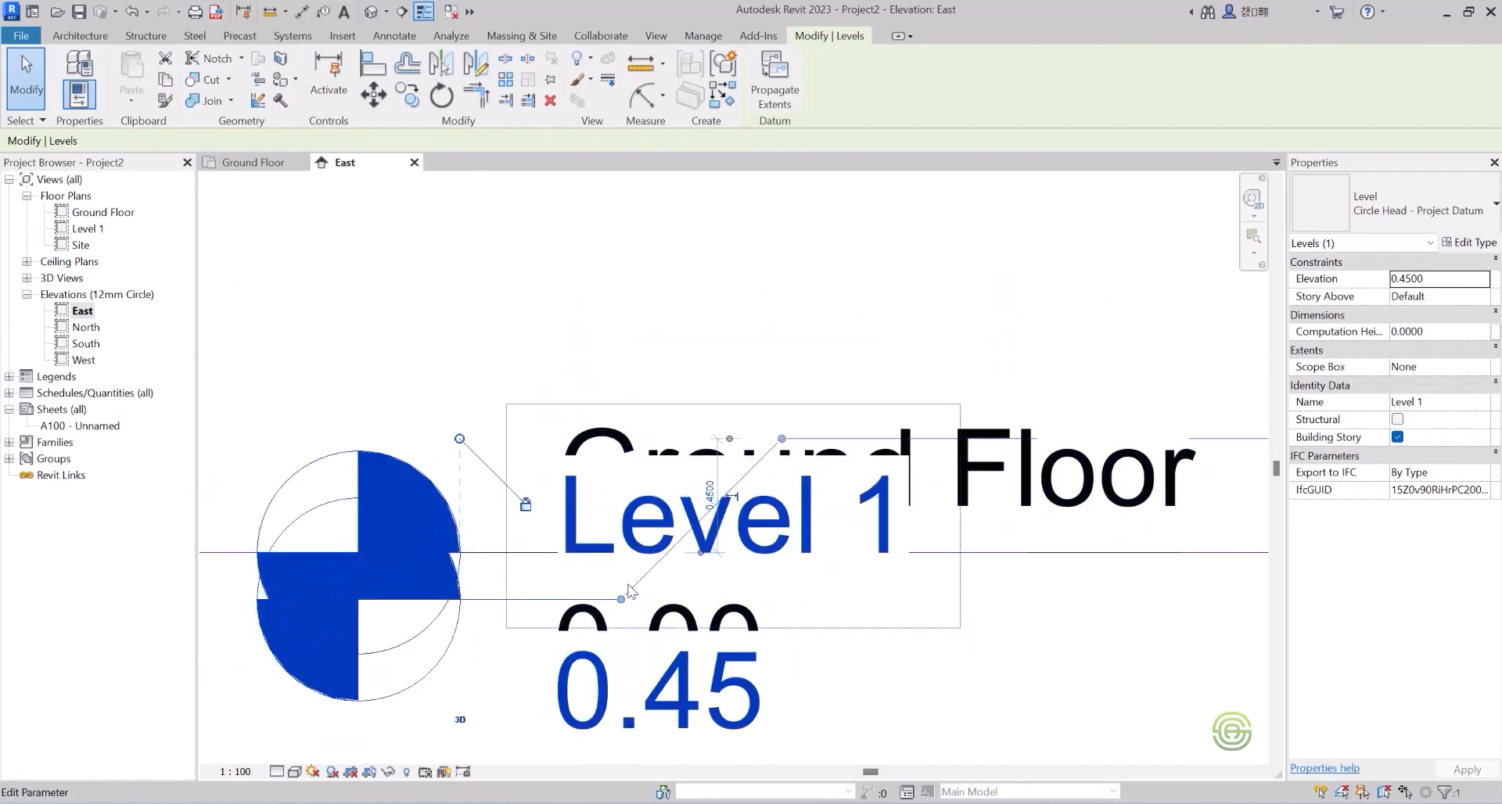
scroll(631, 592, down, 2)
drag(624, 595, 625, 358)
key(Escape)
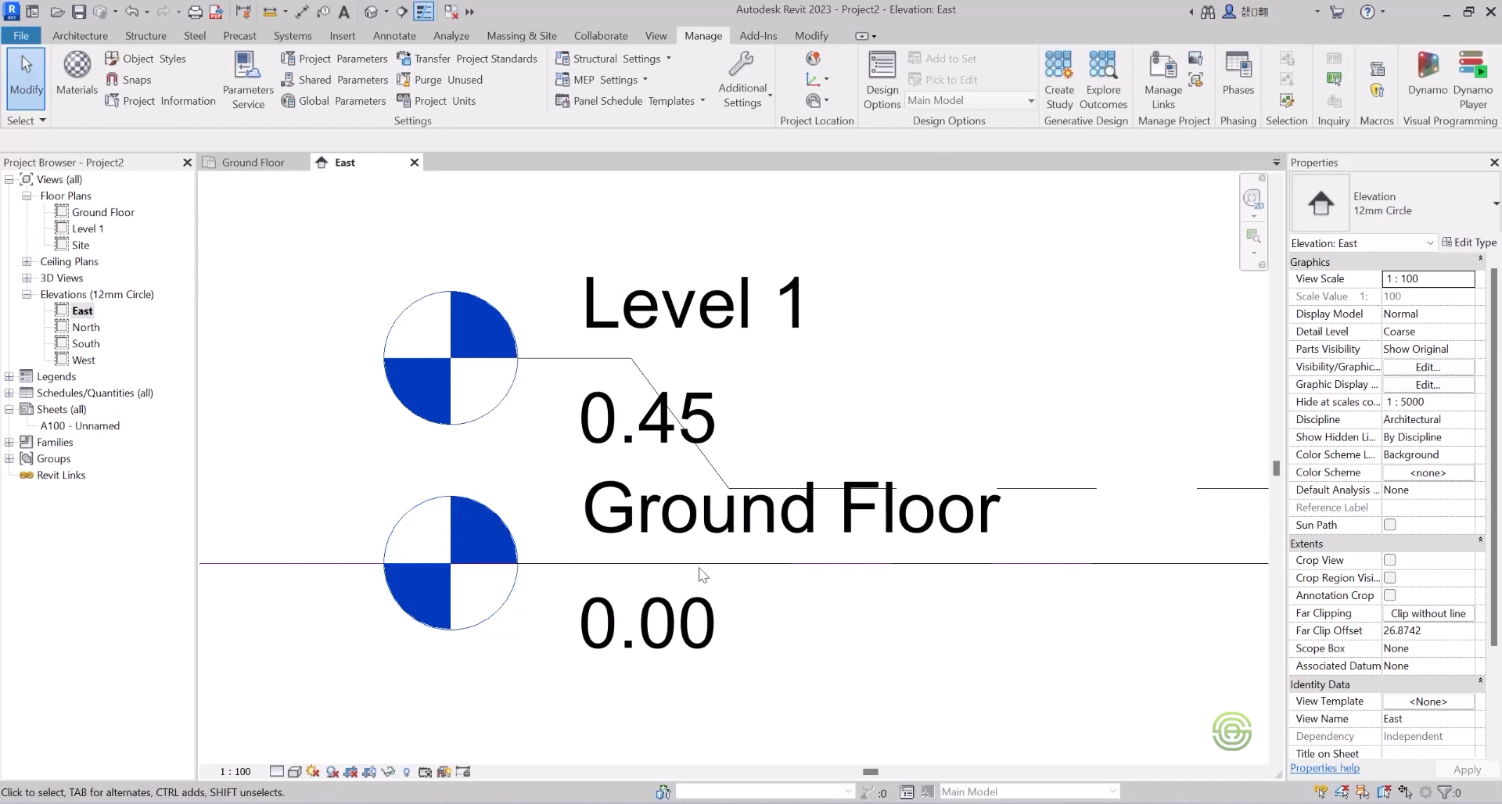
Add an elbow to the Ground Floor level line so its head is offset below the line.
scroll(430, 518, down, 1)
click(585, 554)
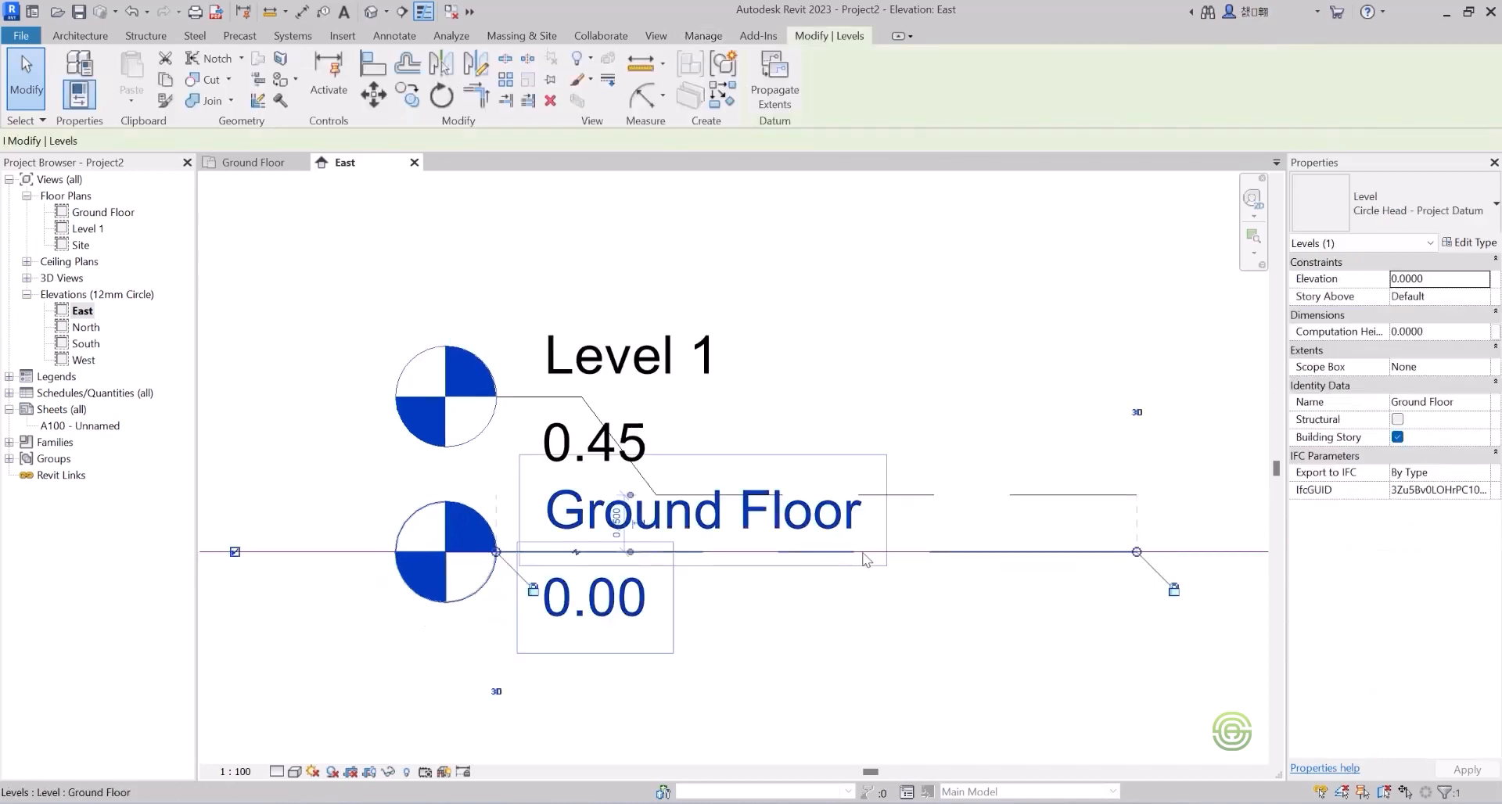
click(580, 554)
scroll(463, 539, down, 1)
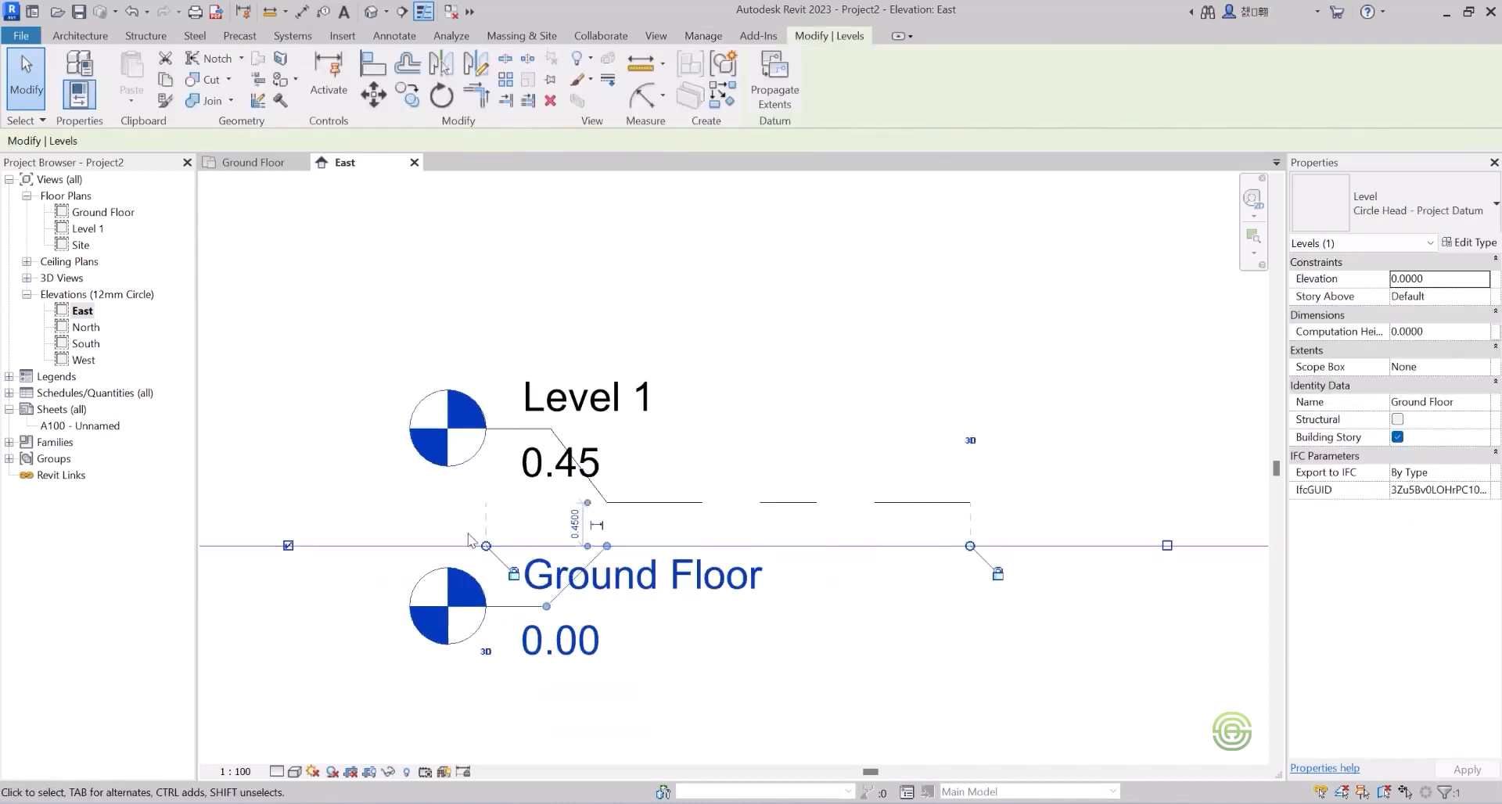
scroll(463, 539, down, 1)
key(Escape)
Rename Level 1 to Plinth Level, rename its corresponding views as well, and deselect the level.
double_click(573, 438)
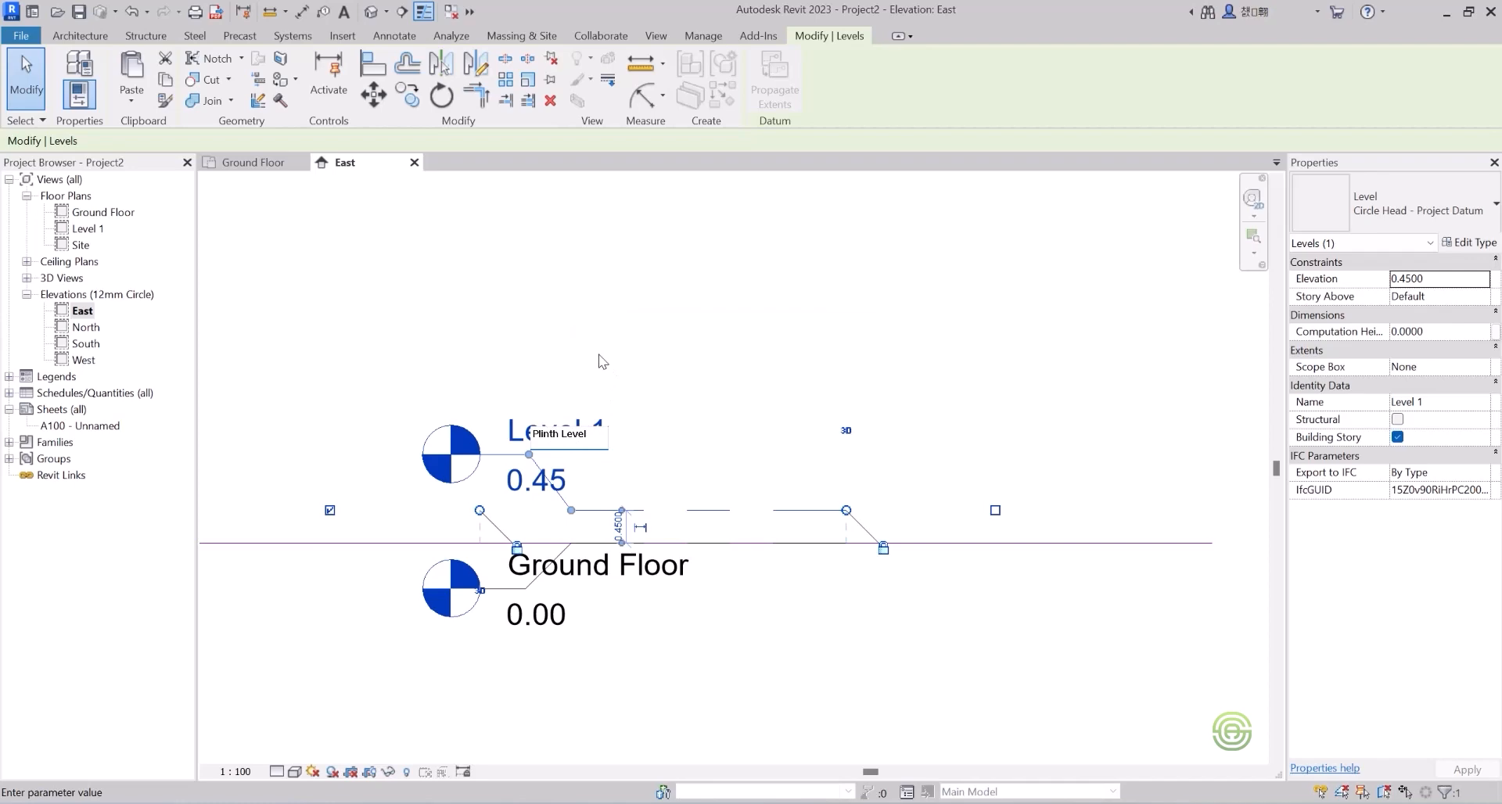
key(Return)
click(836, 415)
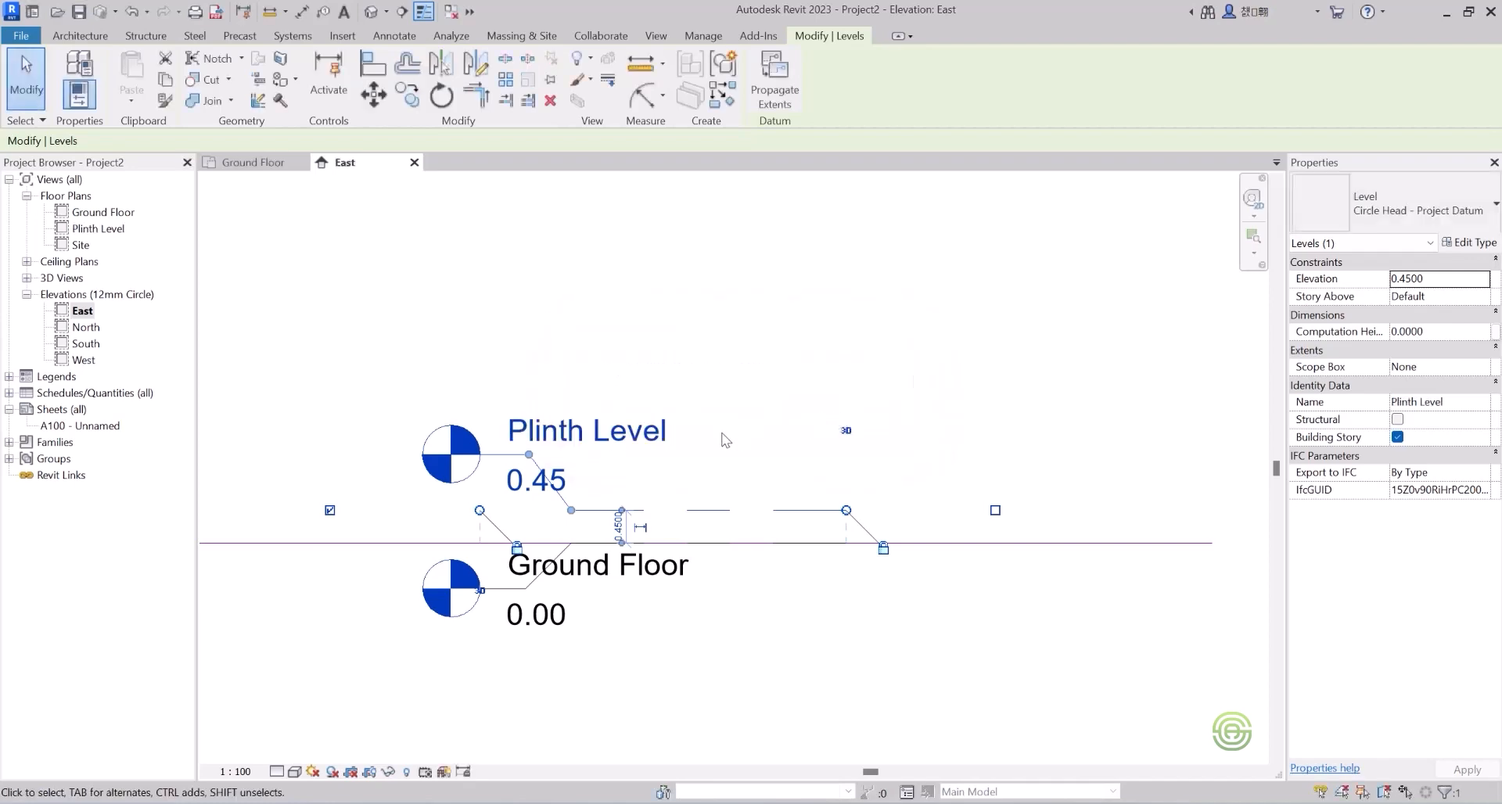
click(699, 338)
scroll(617, 599, down, 1)
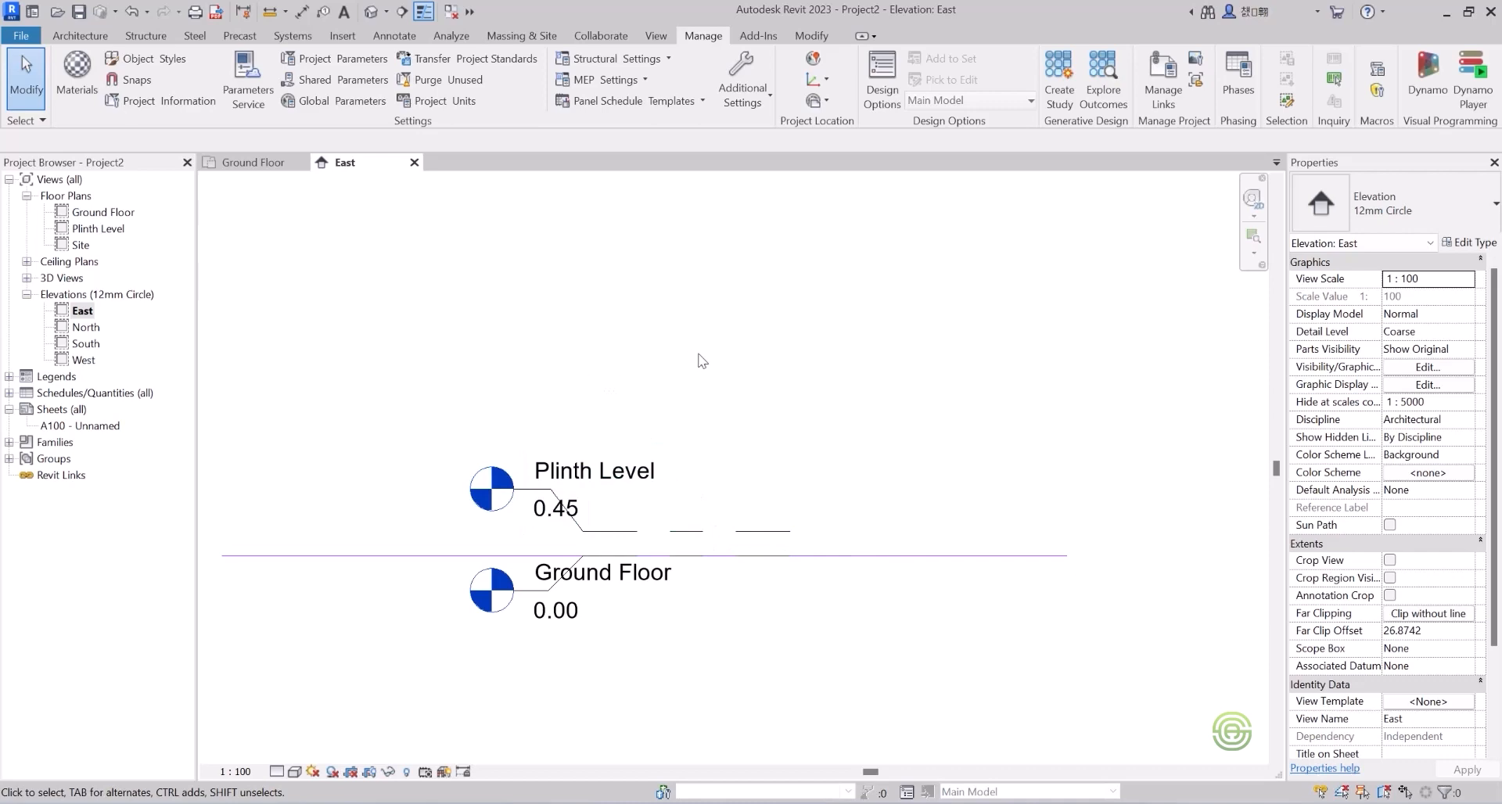
click(80, 36)
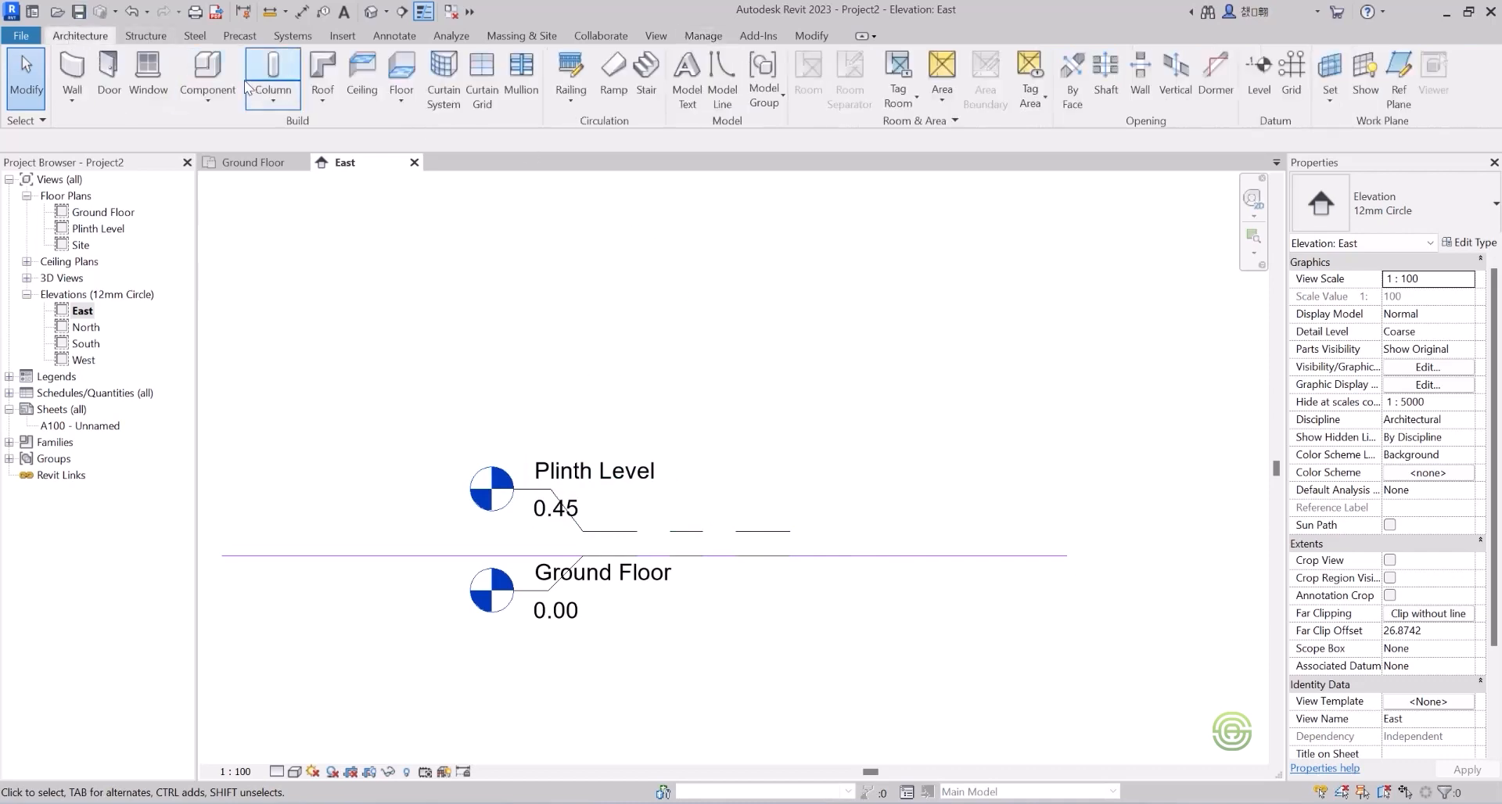
click(722, 79)
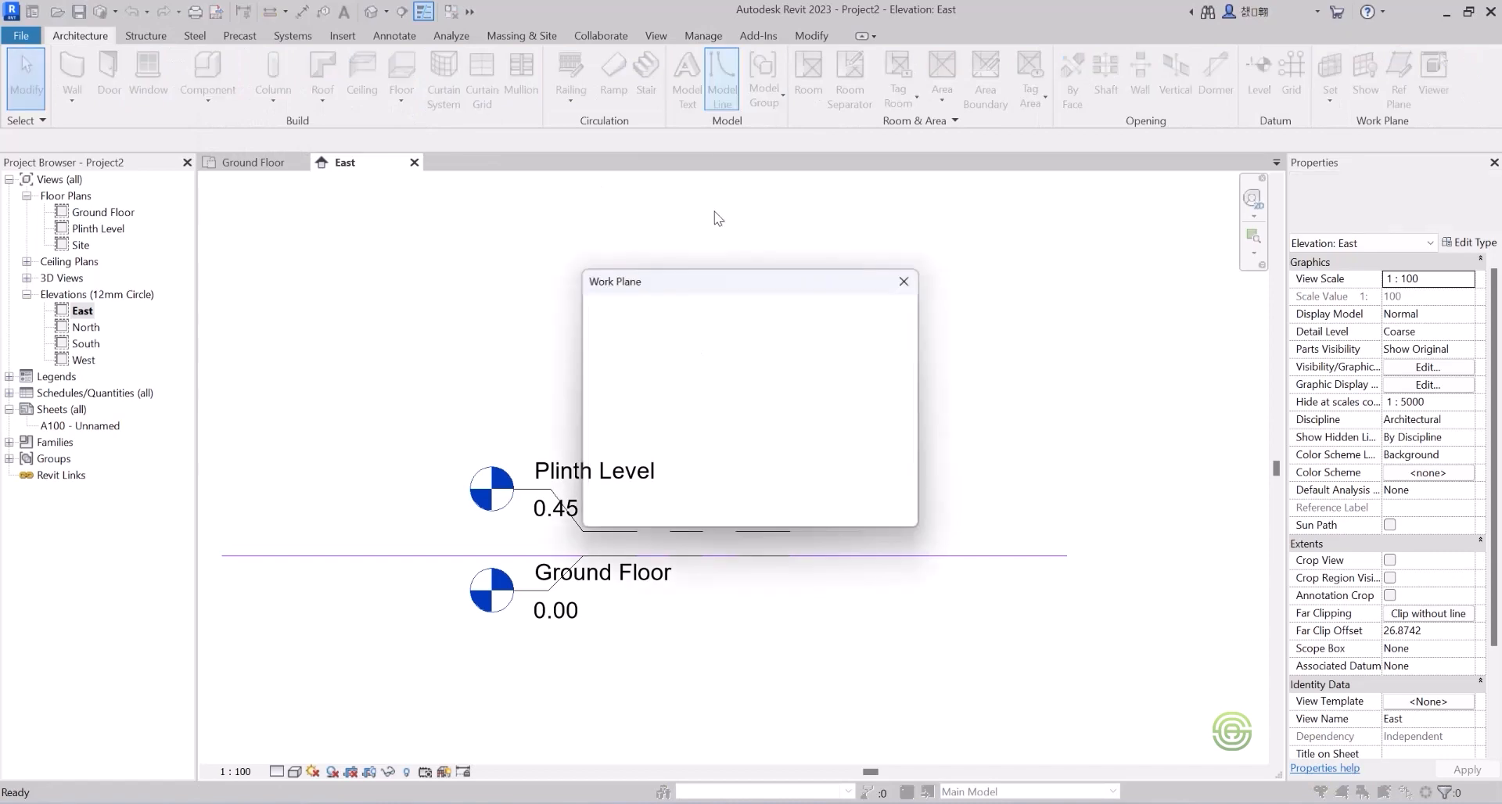
click(907, 280)
Return to the Ground Floor plan and draw two vertical model-line rectangles beside the CAD plan, about 0.4 by 9.2 m and 0.28 by 9.2 m.
click(243, 163)
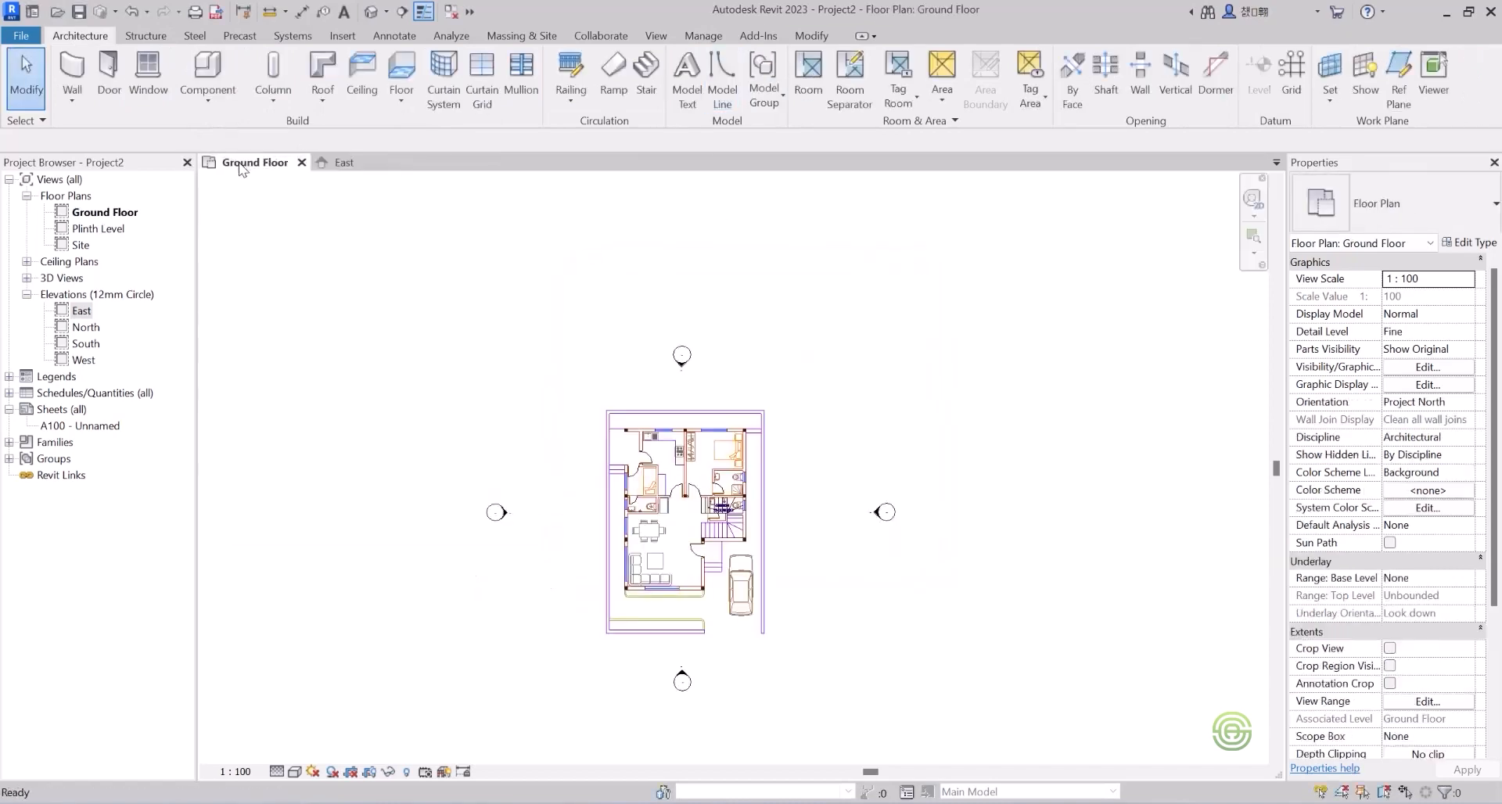
scroll(559, 301, down, 2)
click(722, 88)
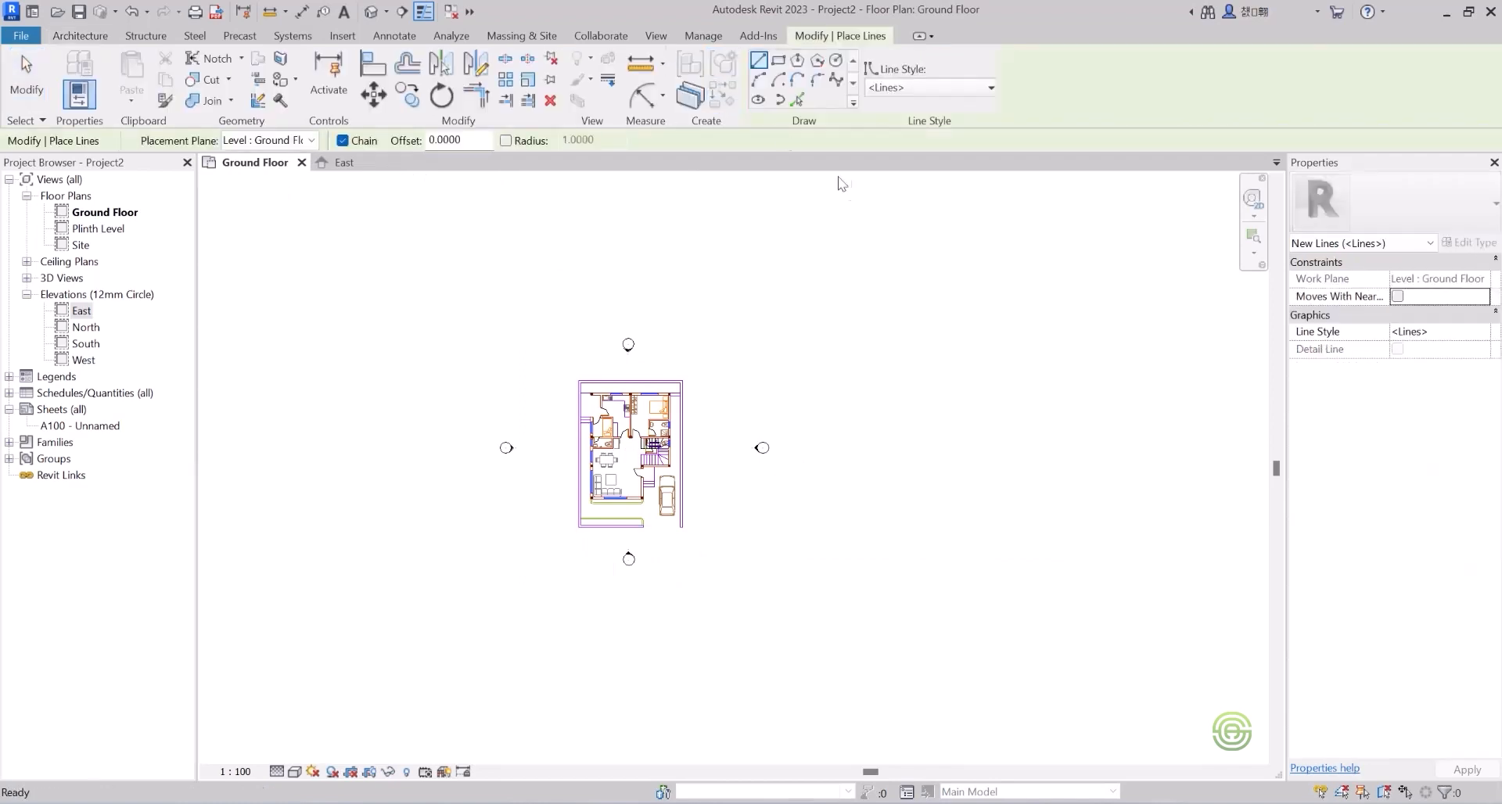
scroll(989, 382, up, 2)
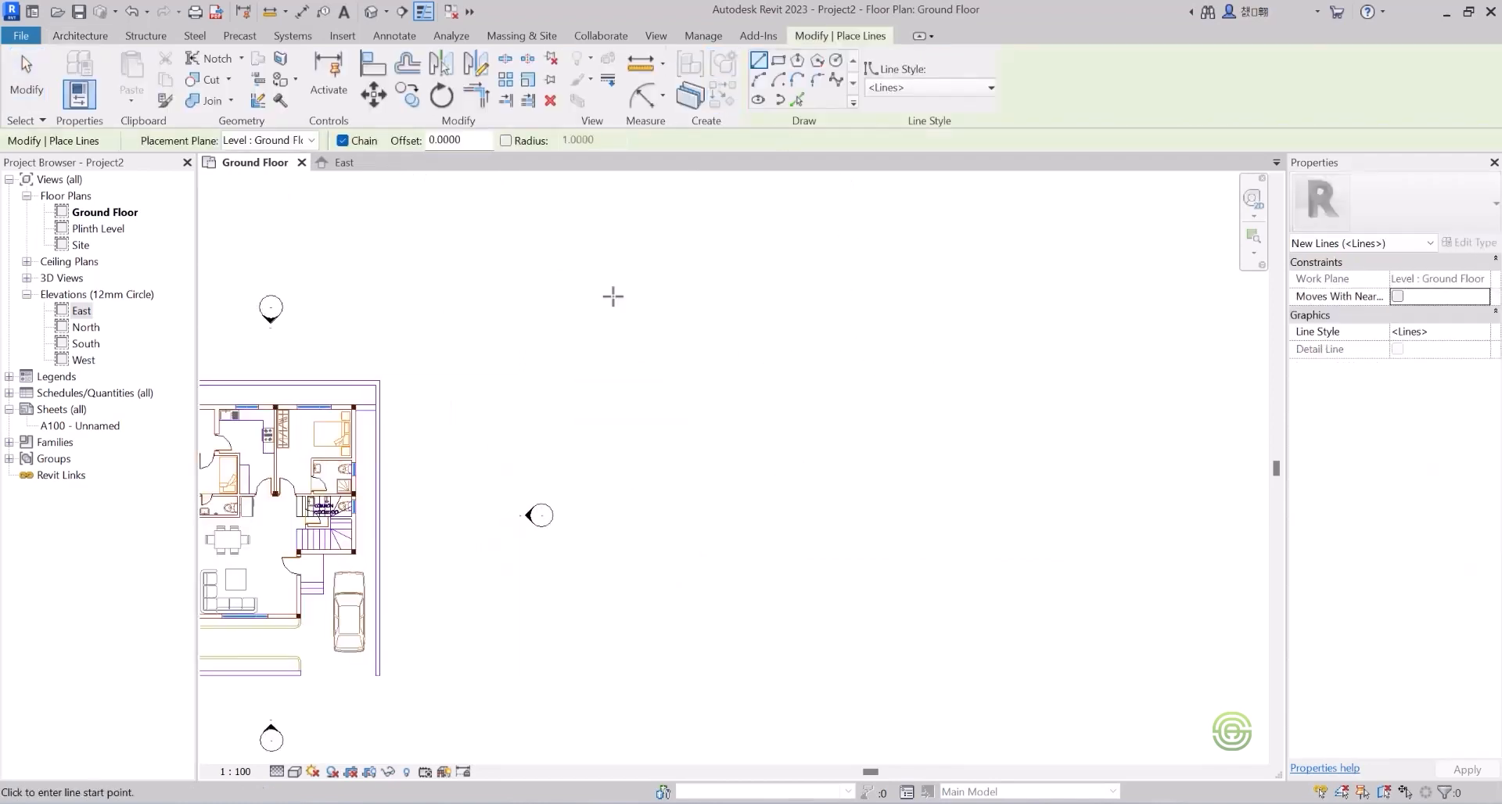
click(777, 60)
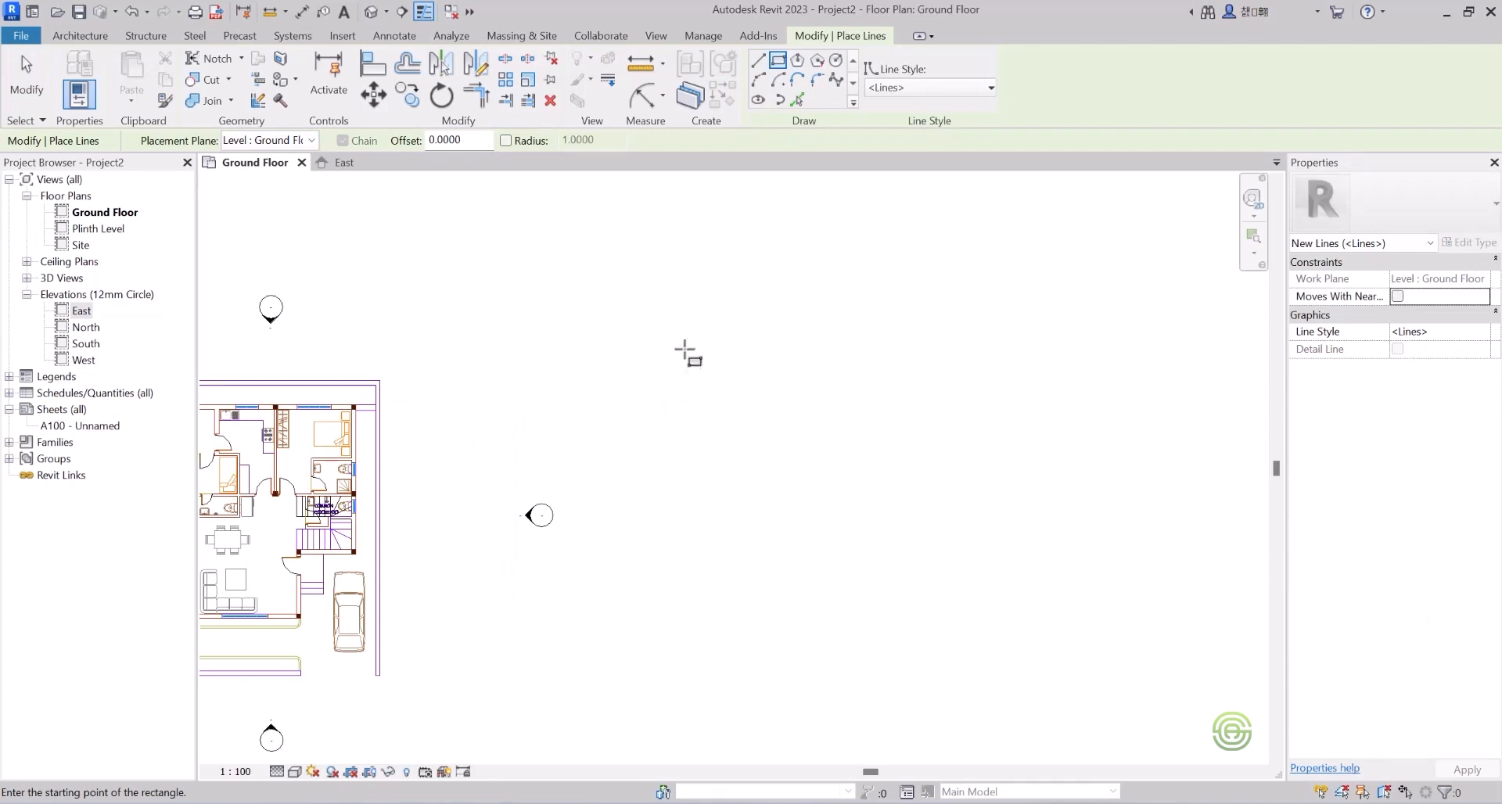
click(680, 339)
click(687, 514)
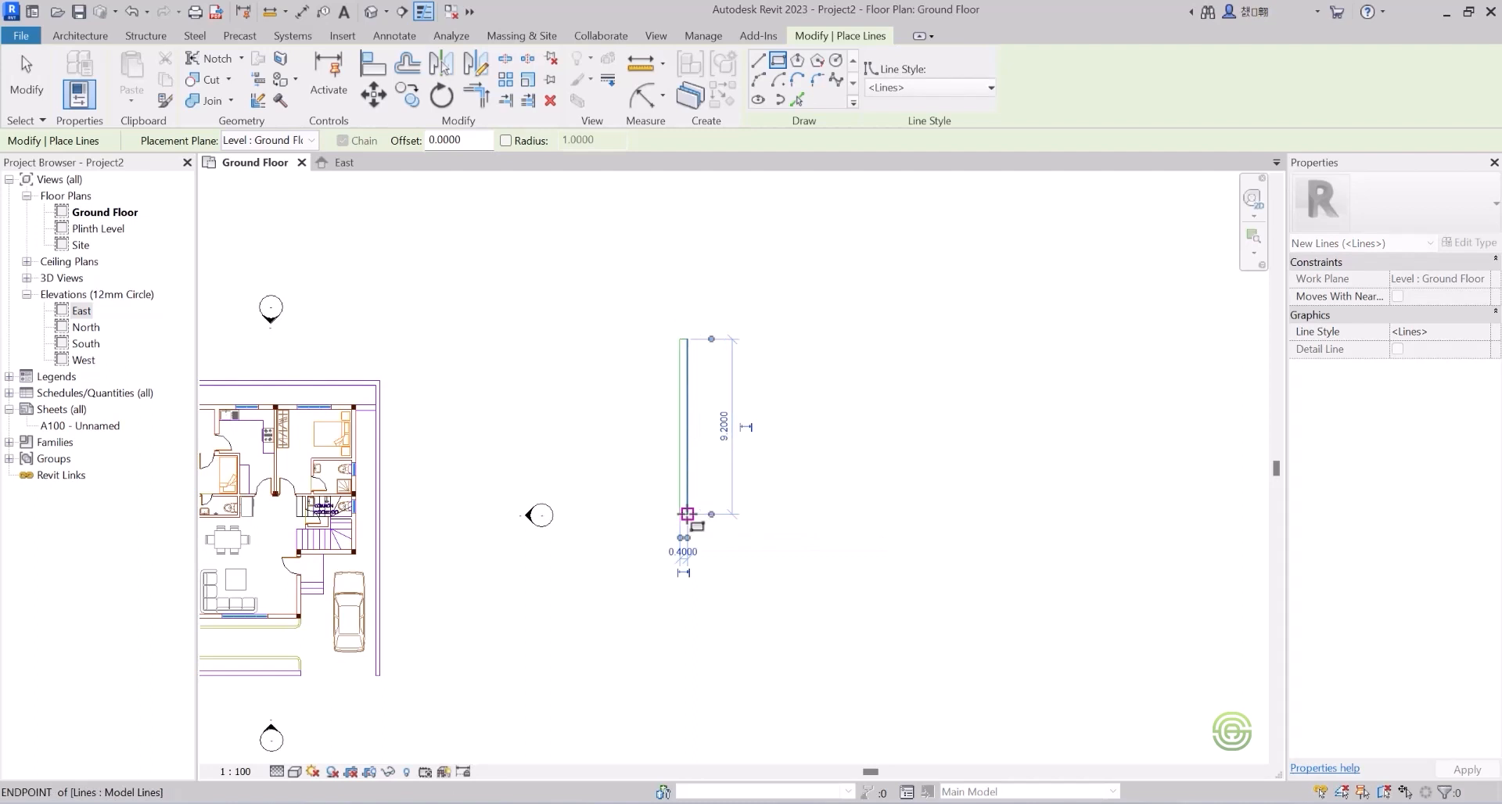
click(852, 341)
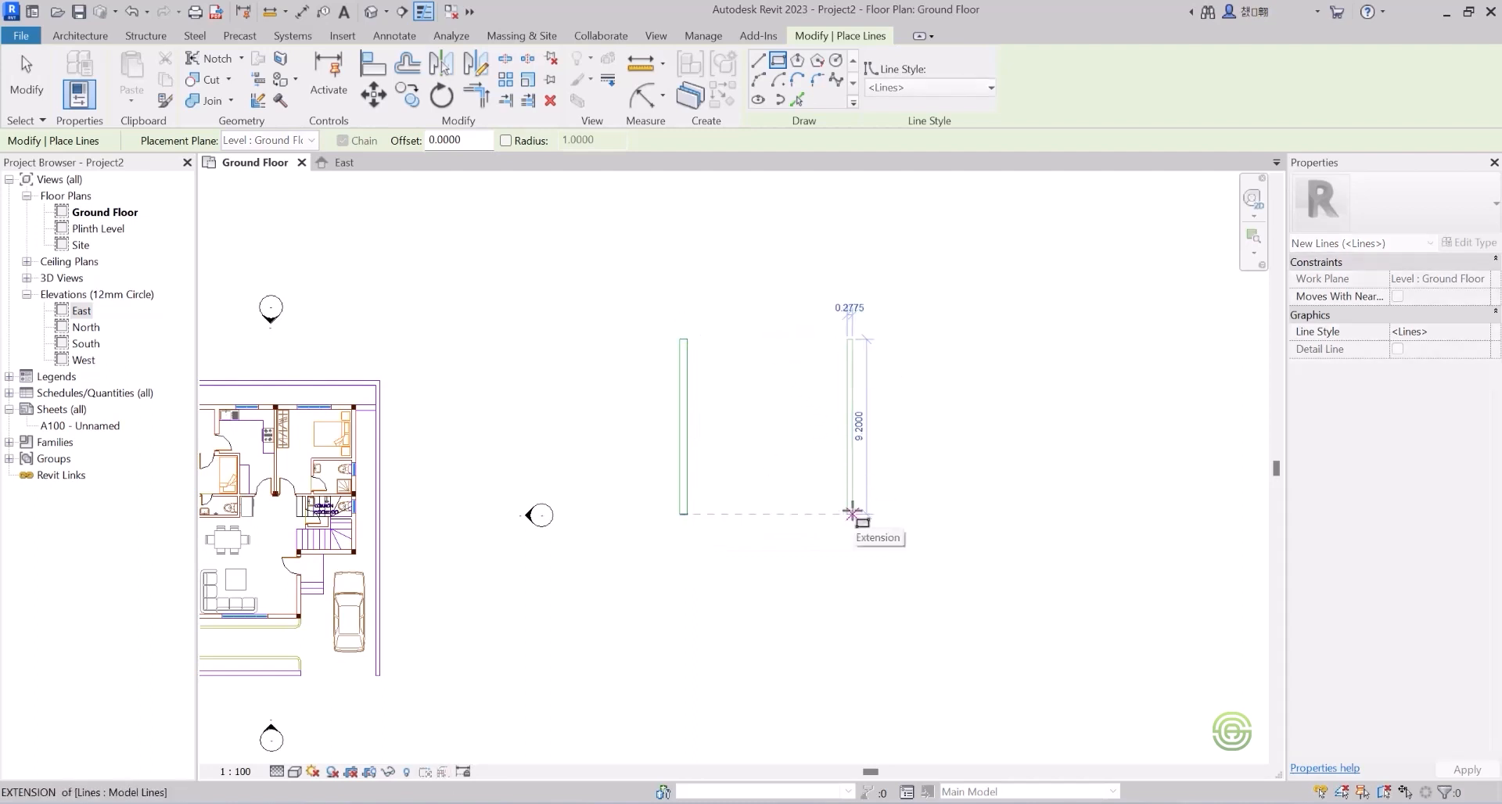
click(852, 514)
Close the outline with horizontal rectangles, about 9.07 by 0.45 m across the upper ends and about 9.07 by 0.26 m across the lower ends.
scroll(825, 393, up, 2)
scroll(825, 393, up, 1)
click(604, 311)
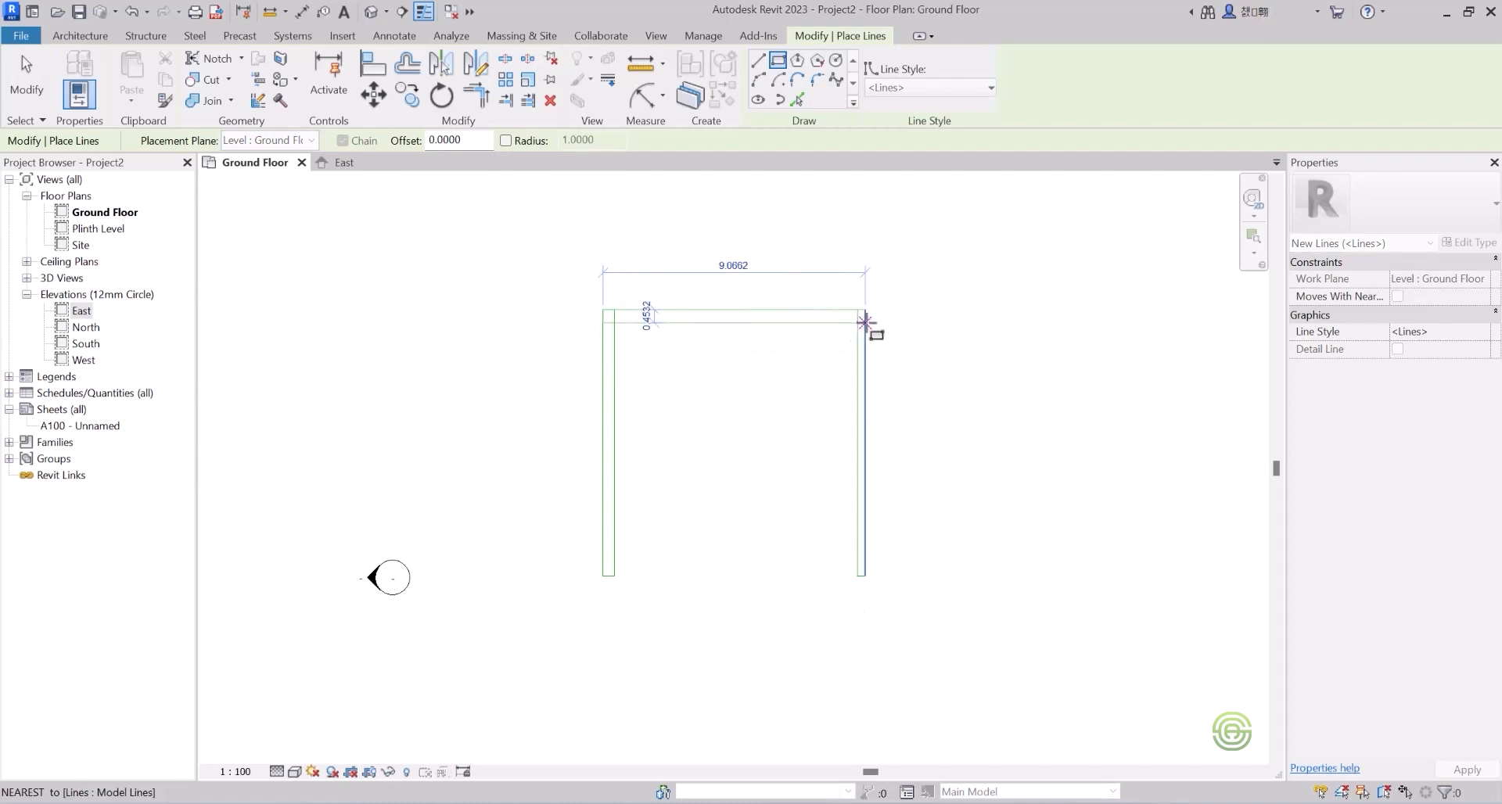
click(865, 323)
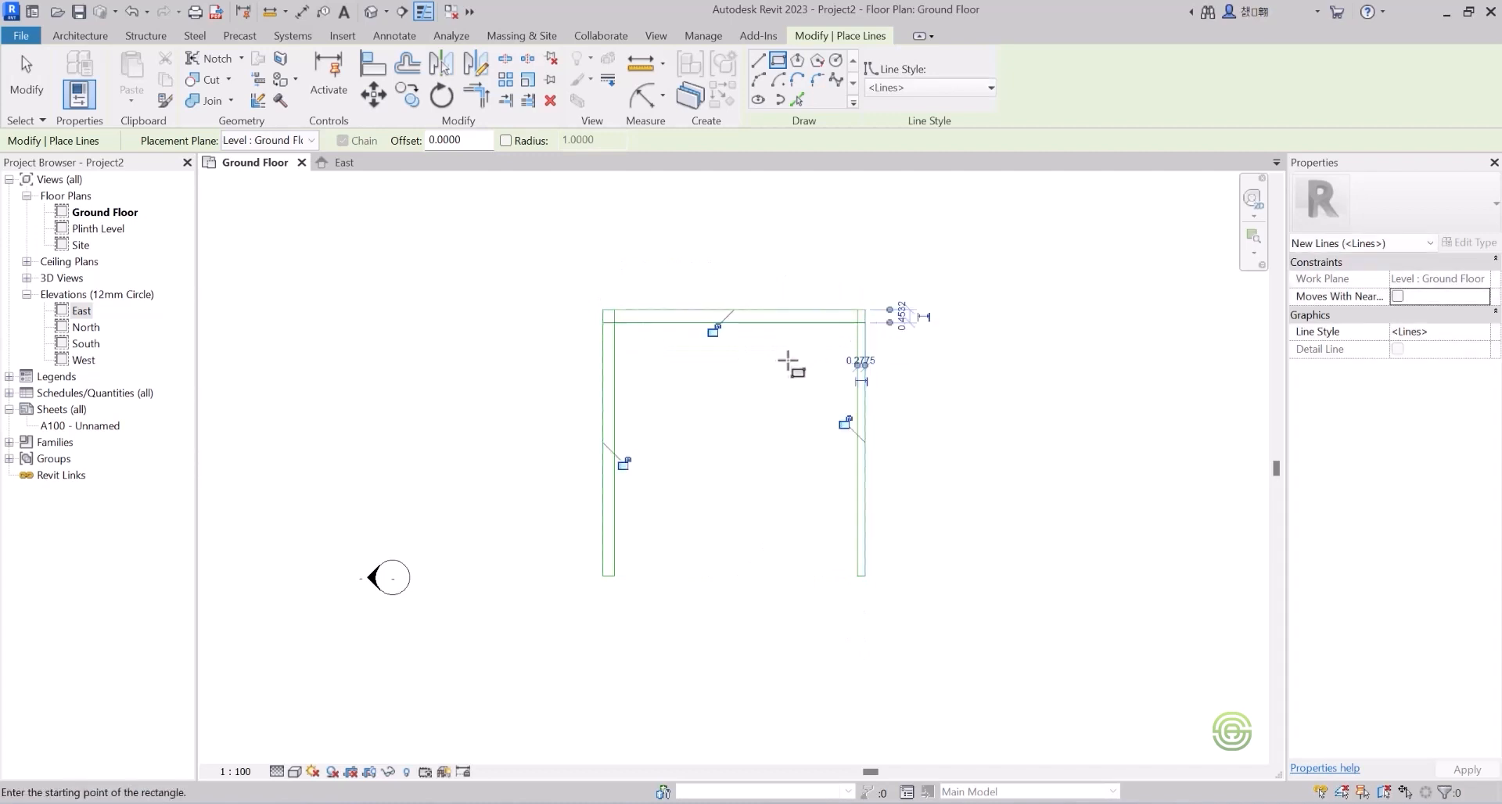
scroll(786, 368, up, 1)
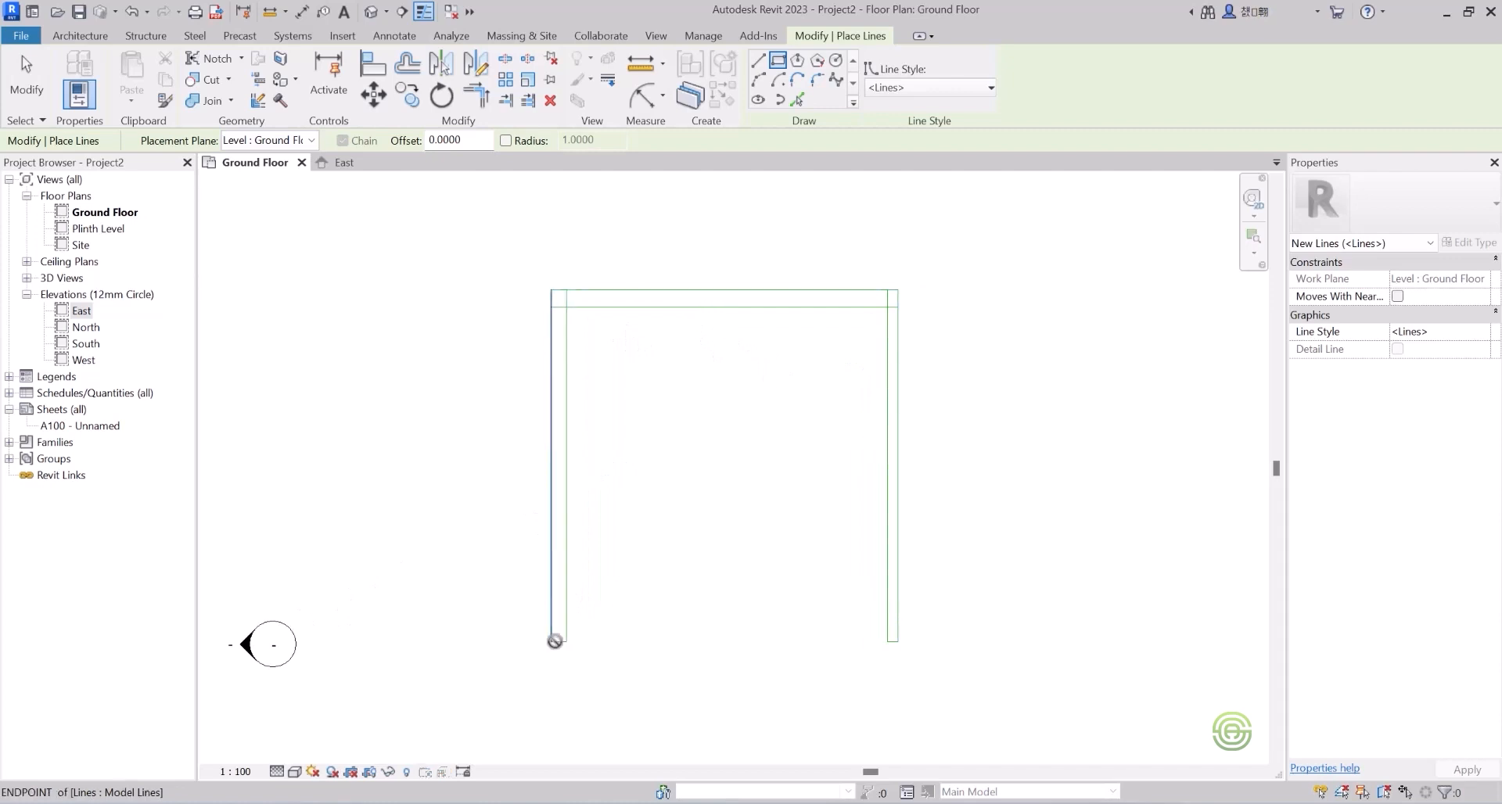
click(550, 641)
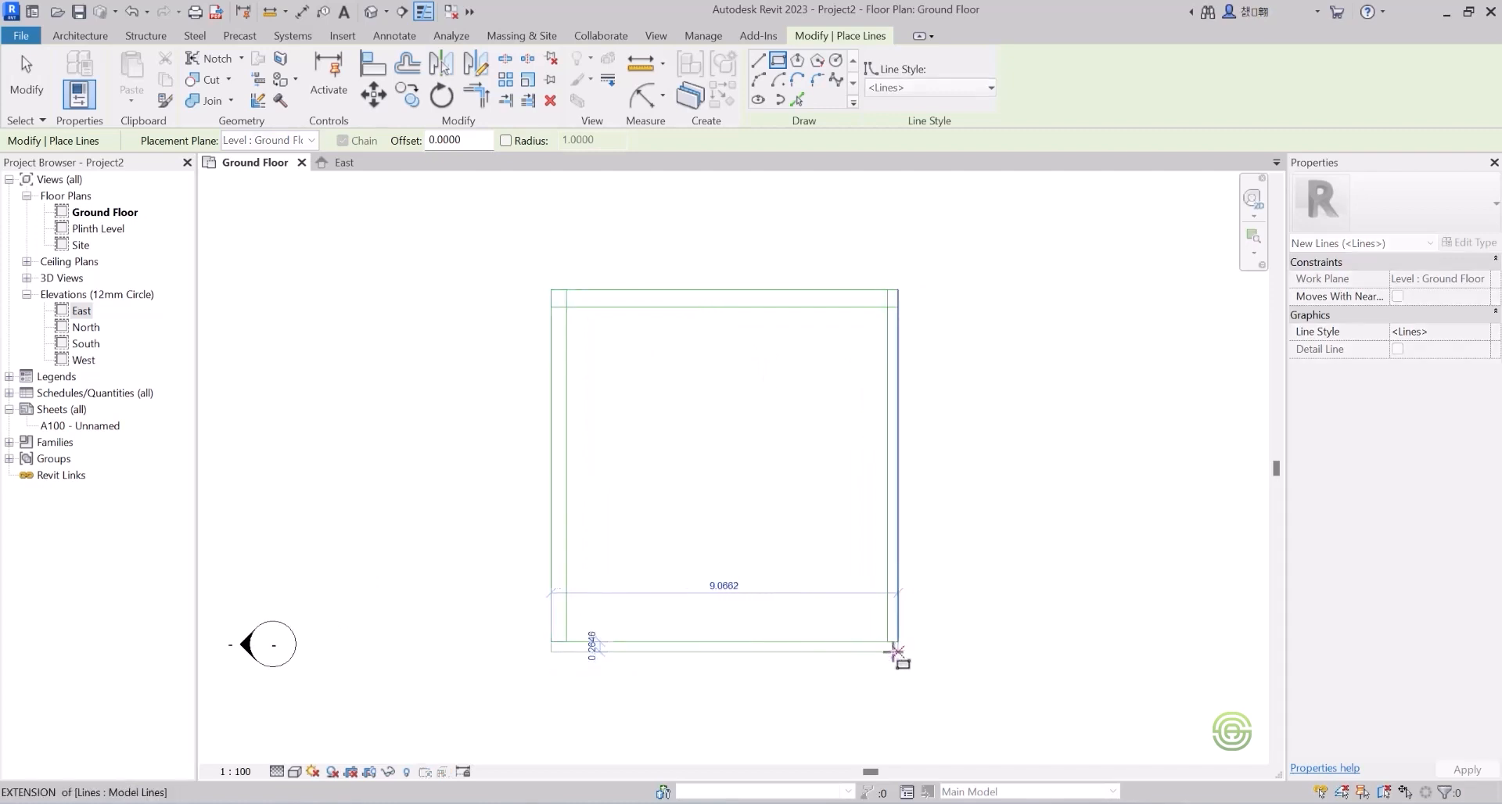
click(898, 654)
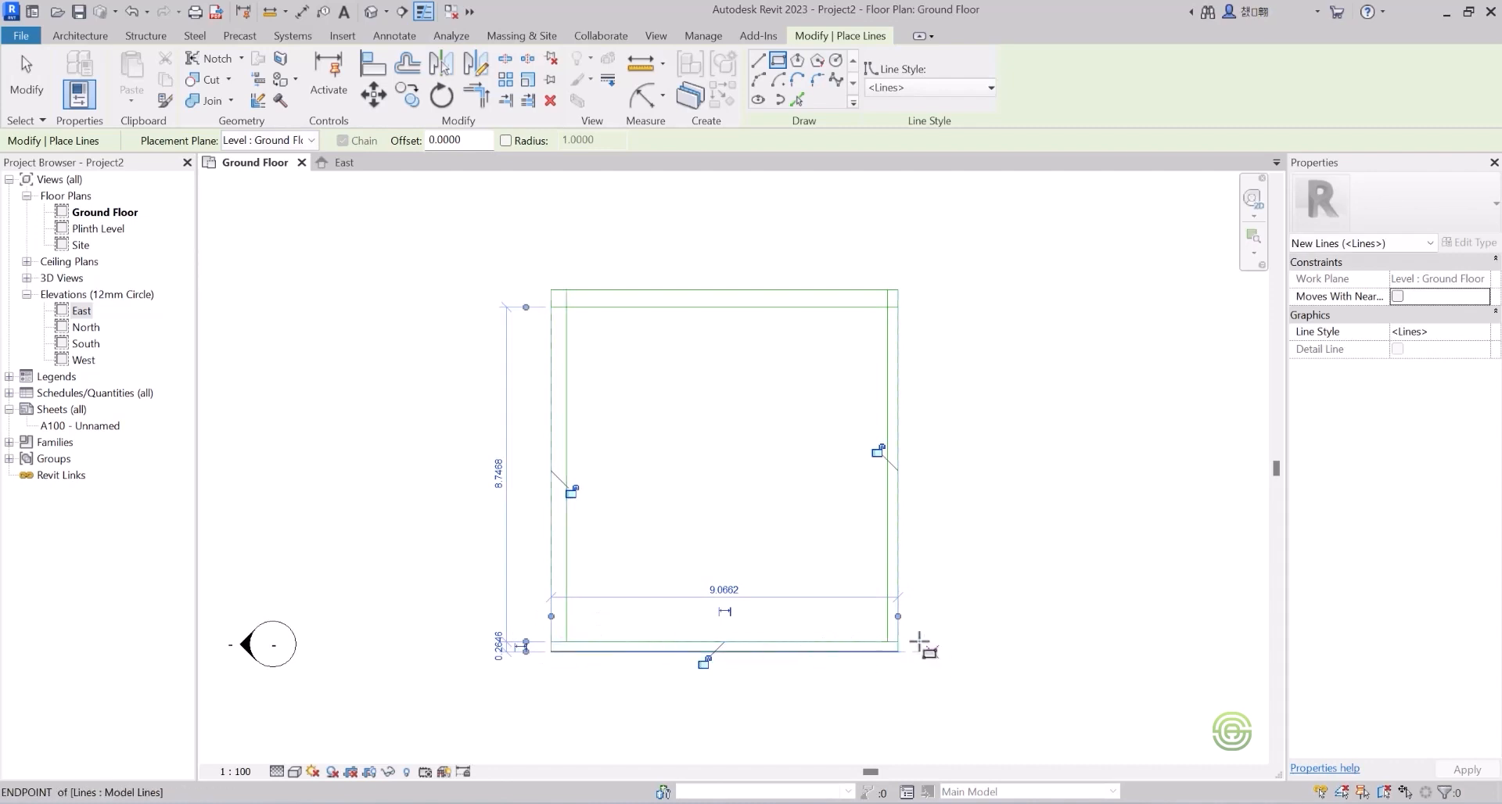
click(898, 643)
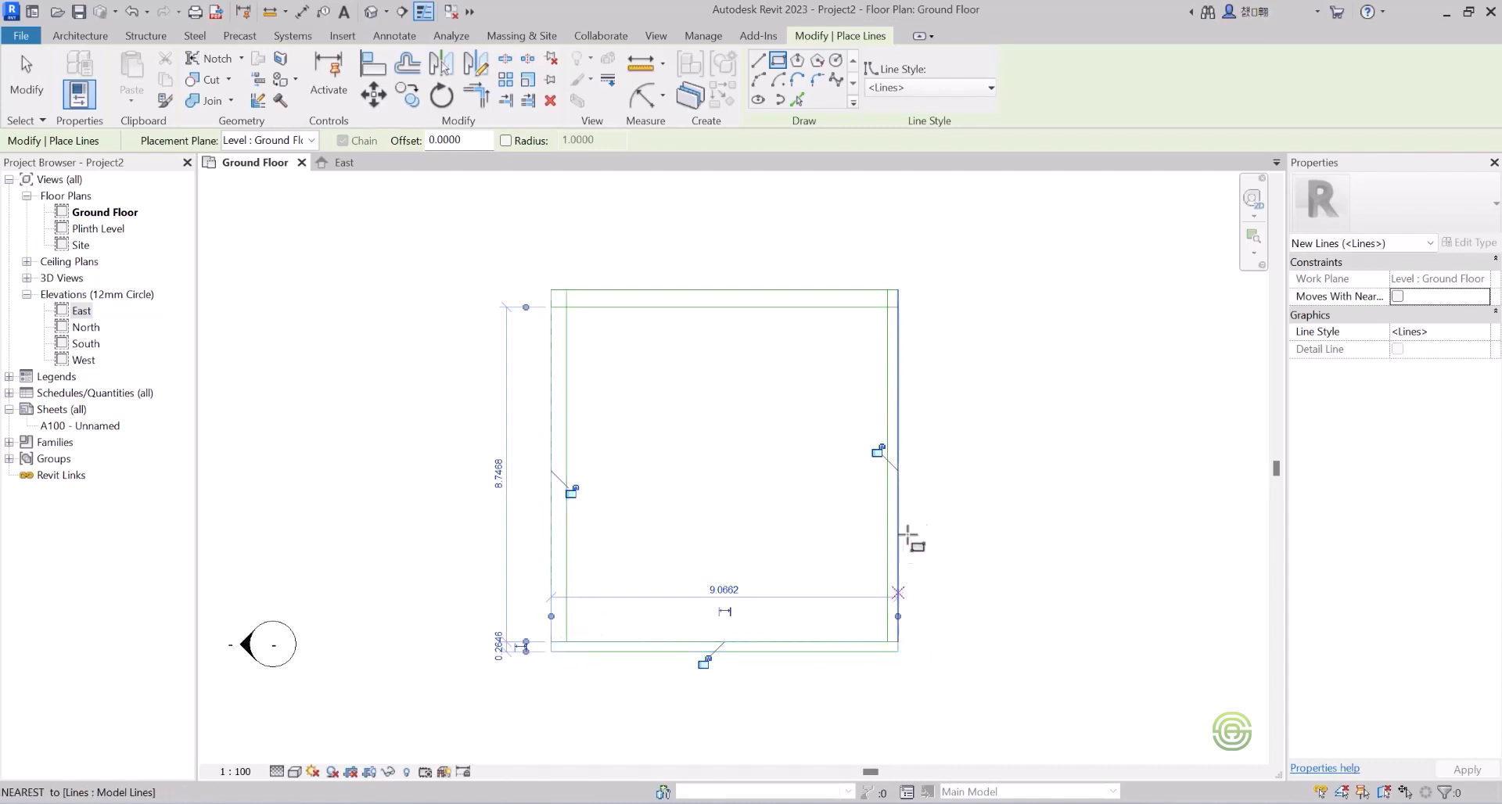
click(887, 290)
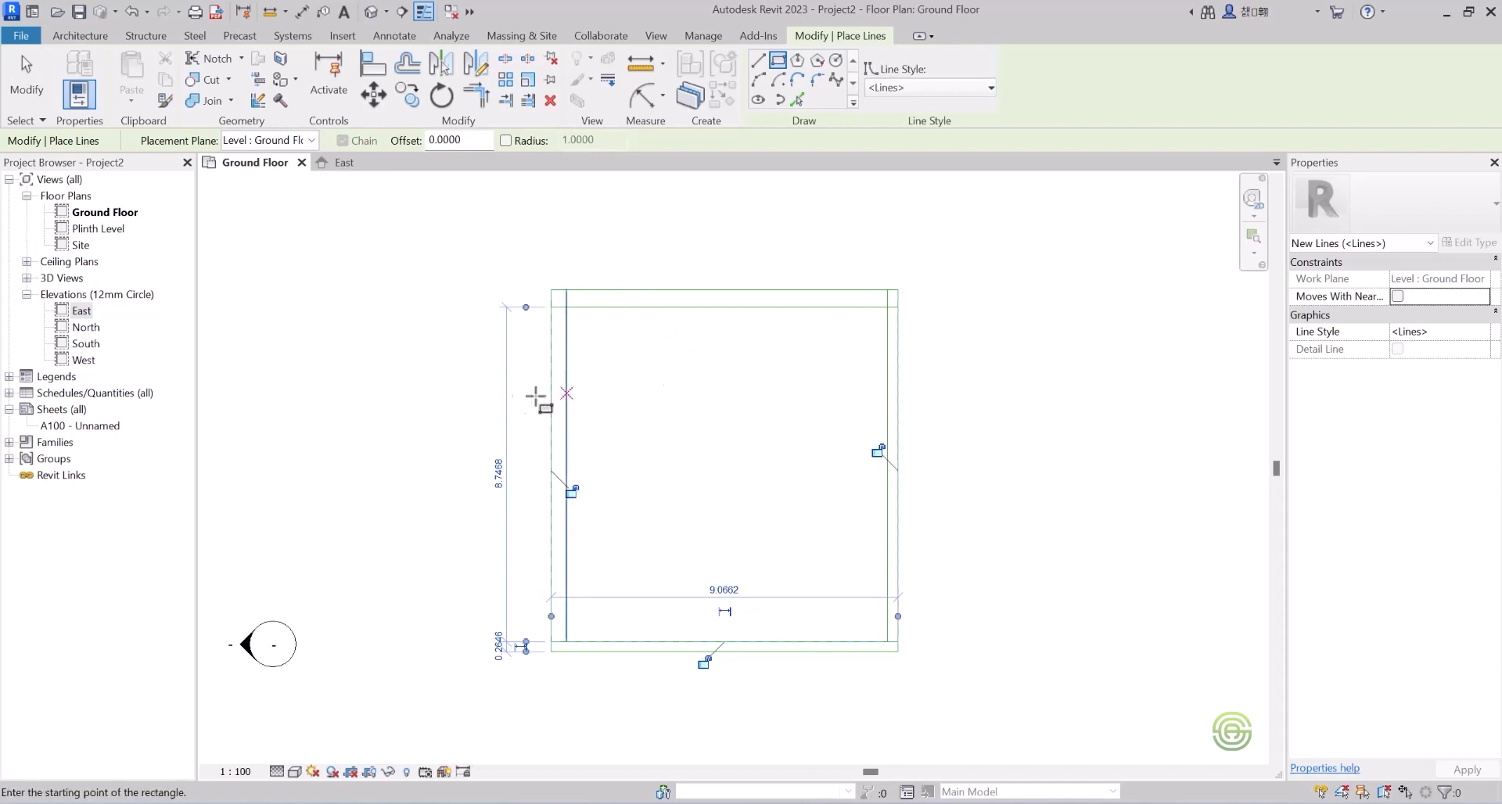
scroll(555, 403, down, 2)
scroll(630, 419, down, 4)
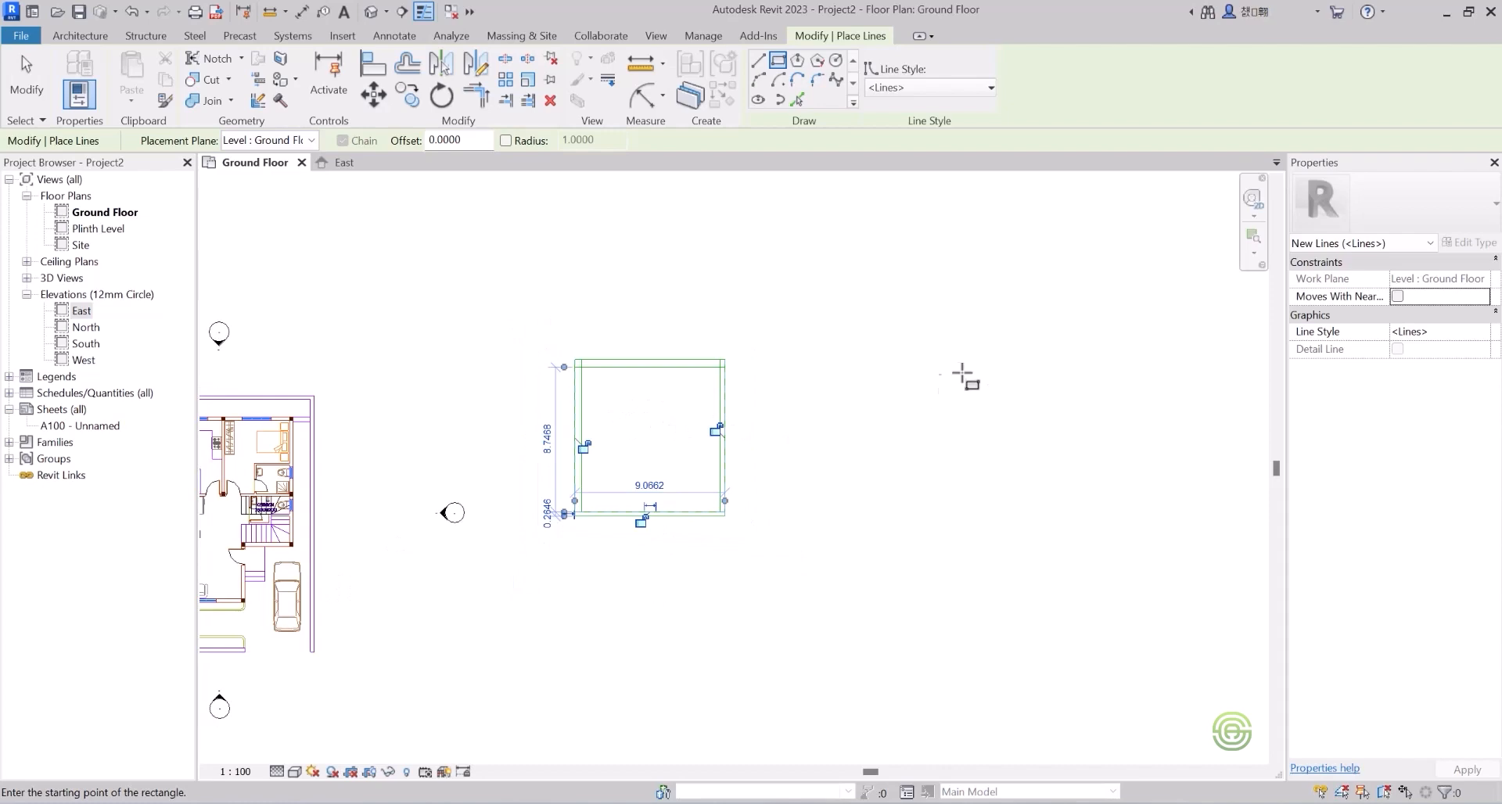
scroll(963, 411, up, 2)
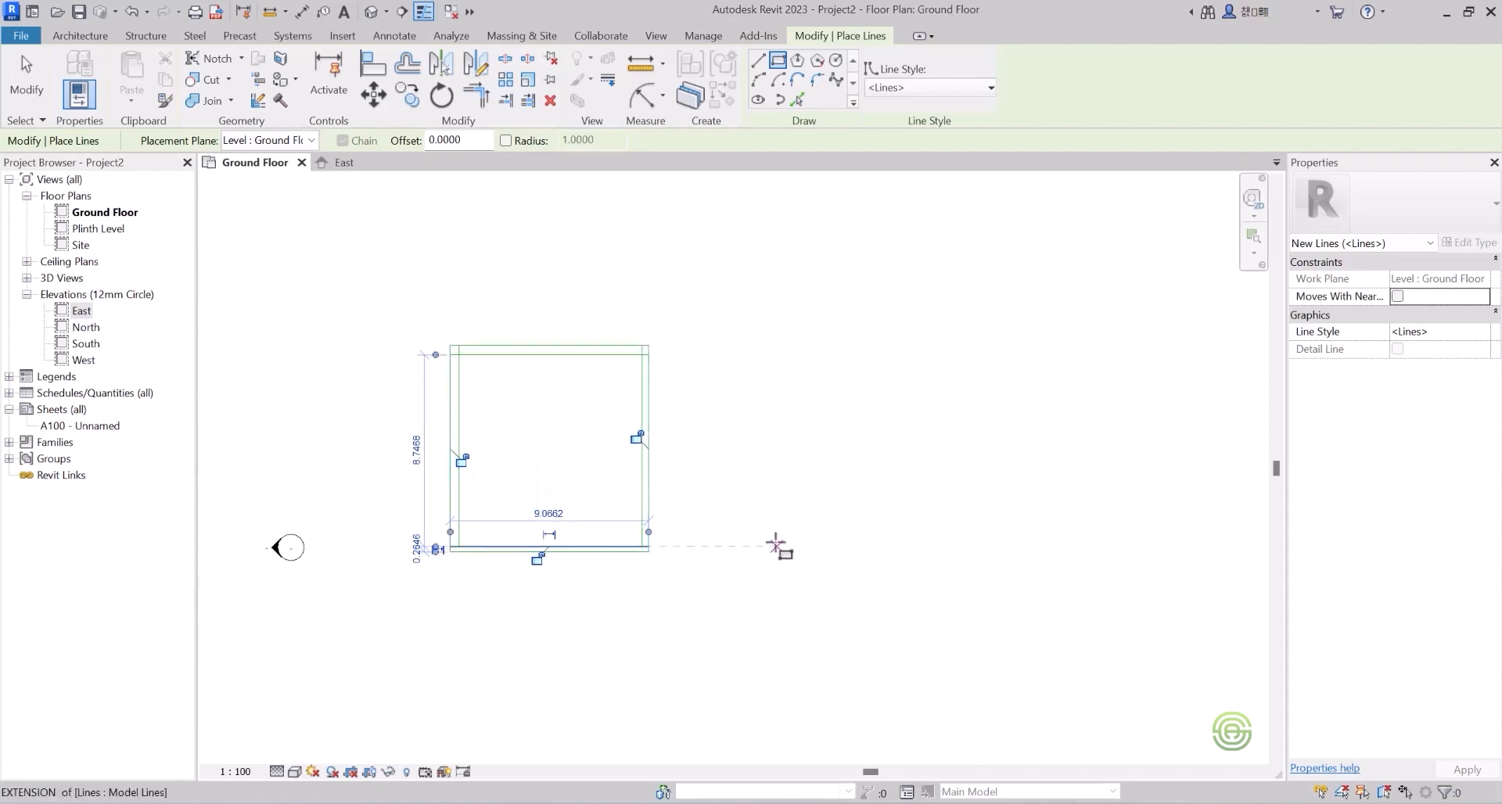
click(776, 545)
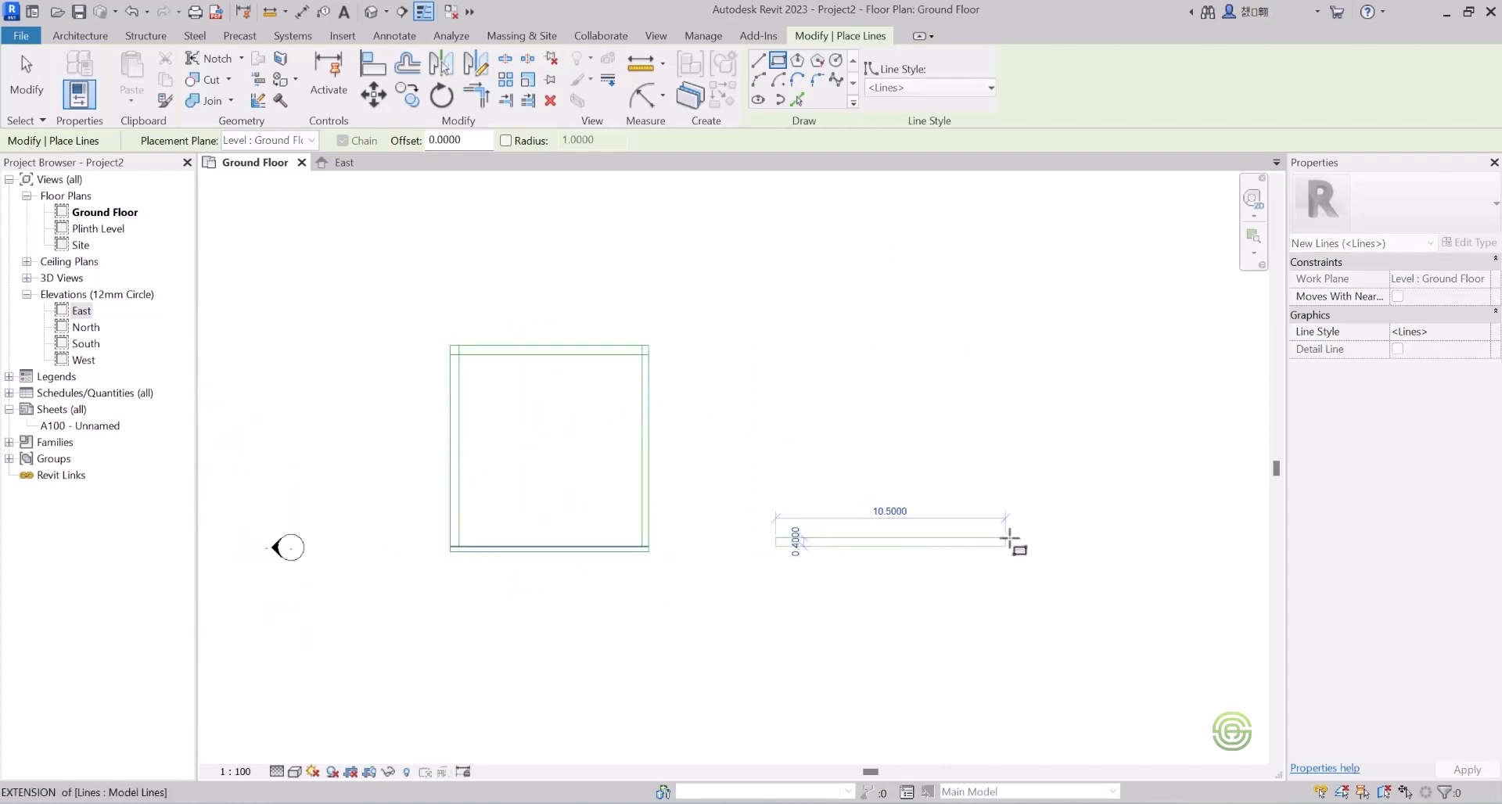
click(1009, 539)
scroll(1013, 510, up, 1)
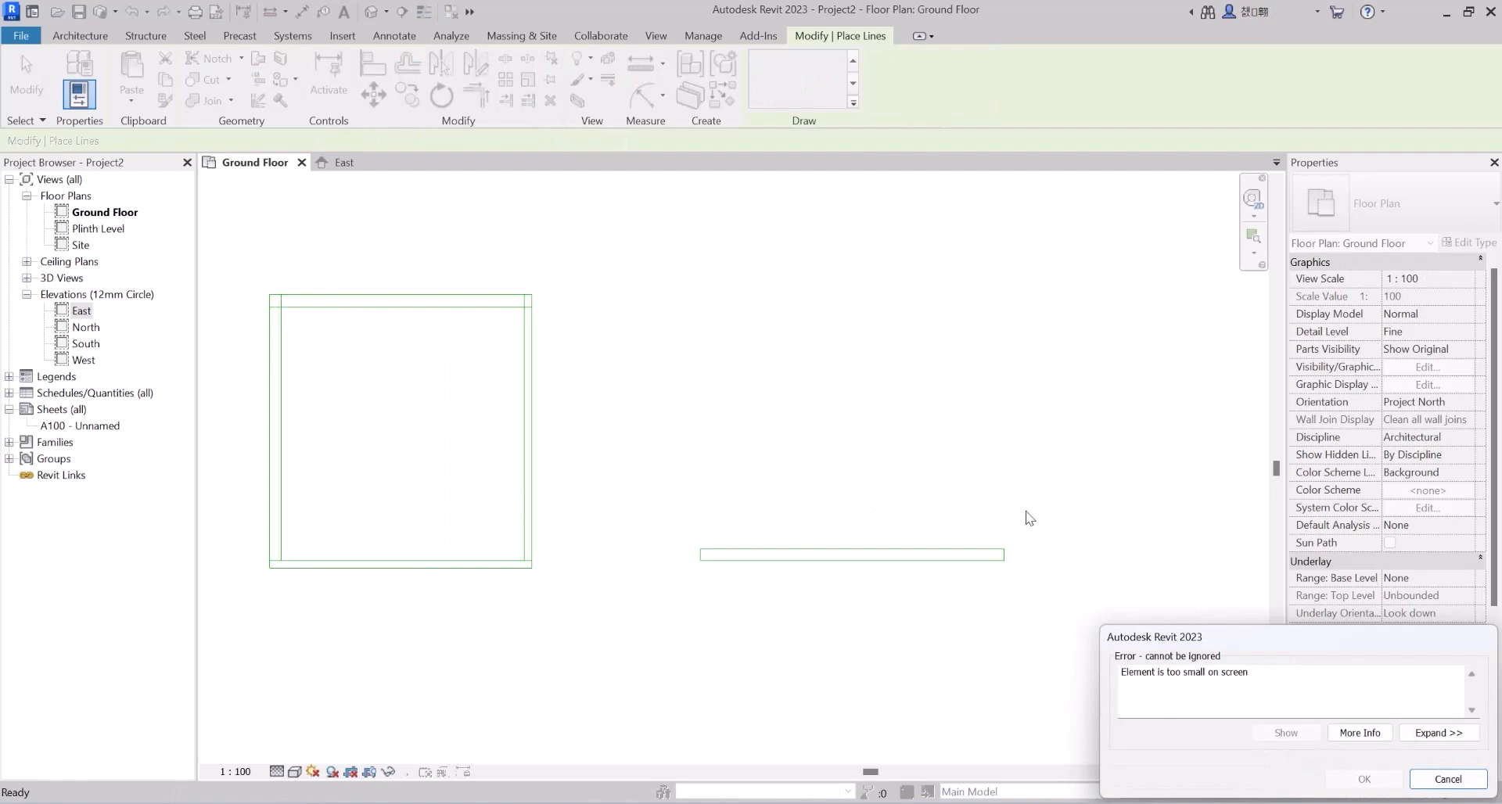
click(1447, 779)
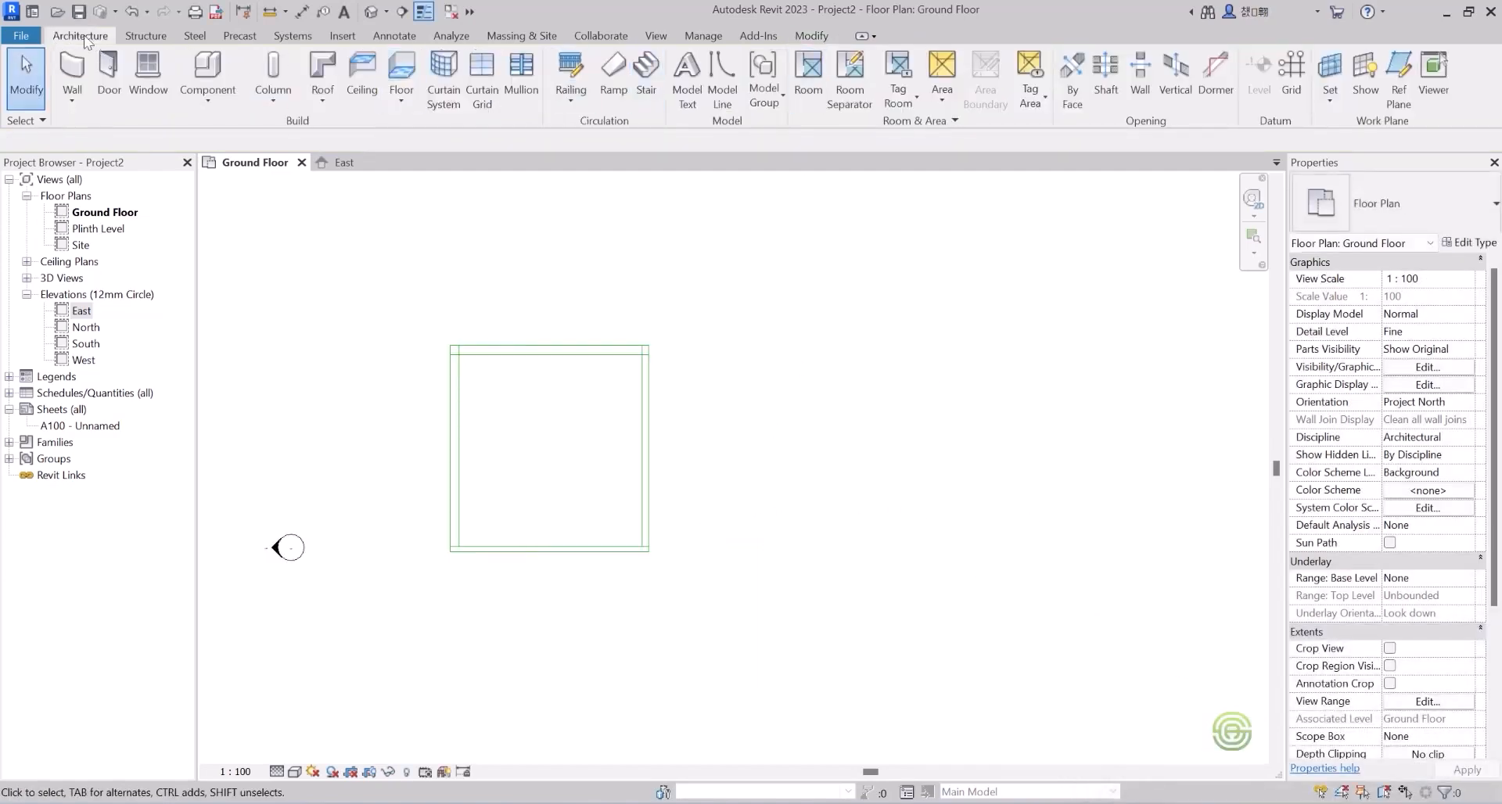
Draw a model-line rectangle about 7.58 by 0.26 m beside the first outline, and one about 0.3 by 5.3 m rising from its right end.
click(711, 71)
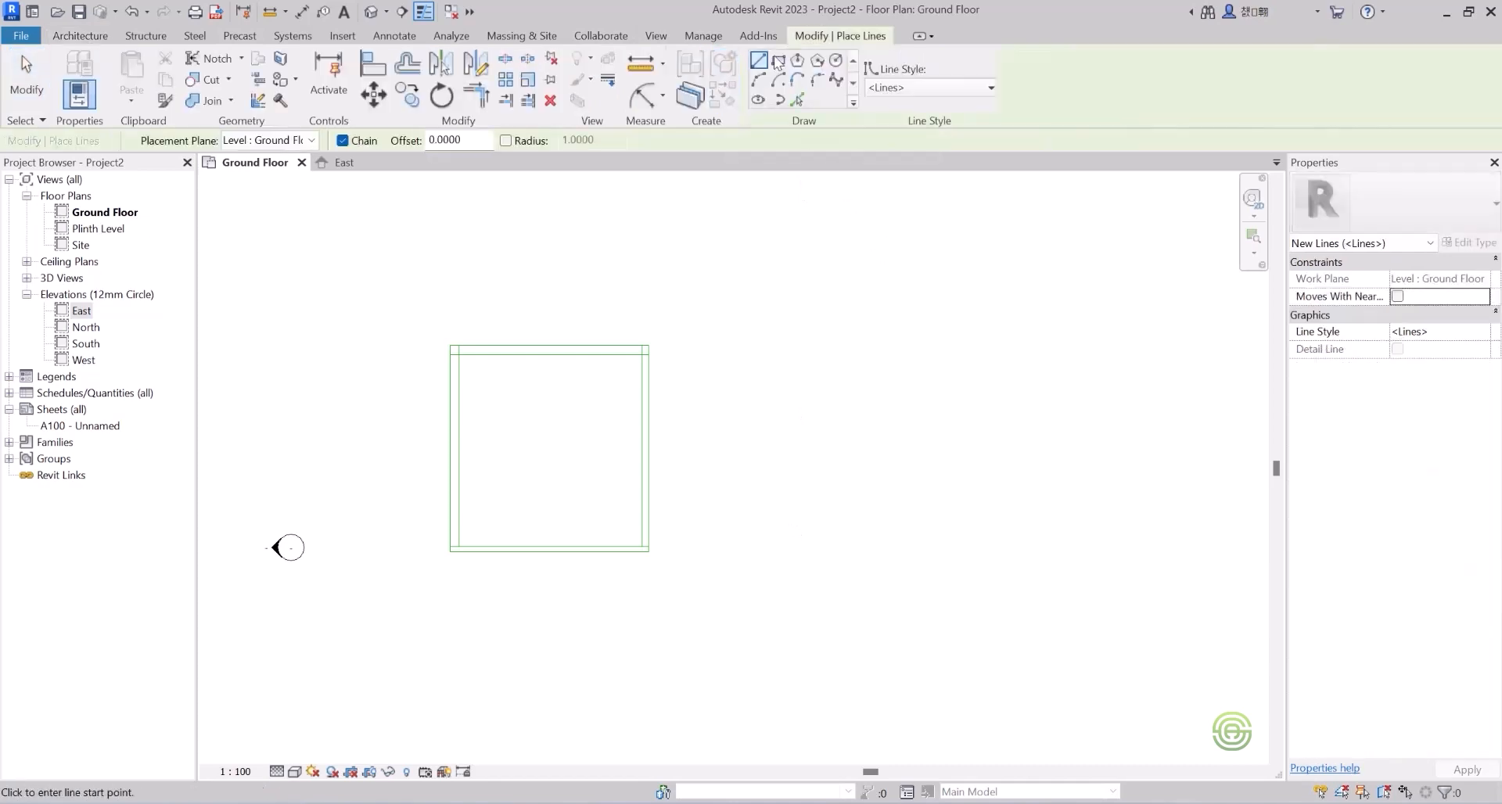
scroll(872, 553, up, 2)
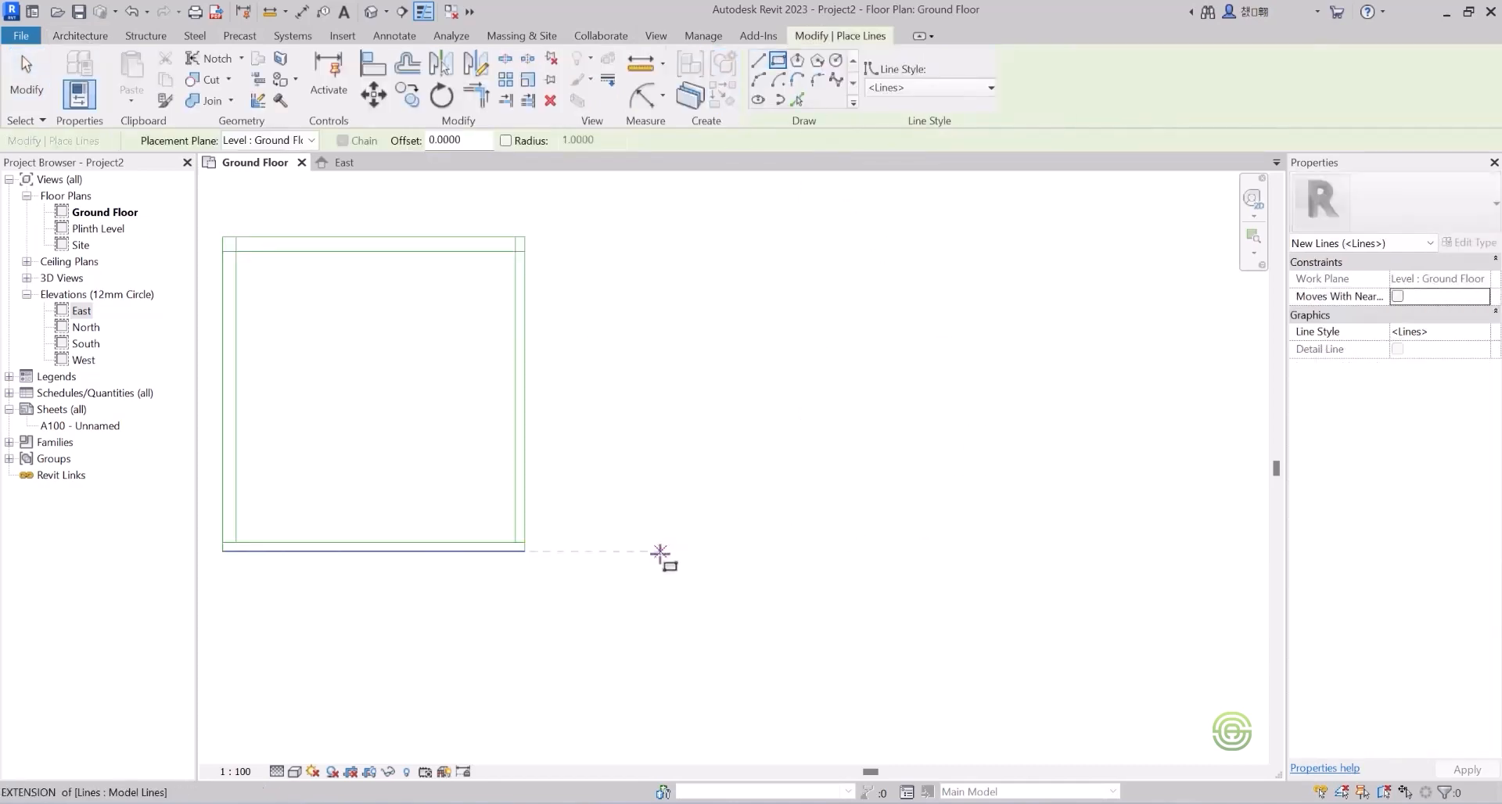
click(663, 547)
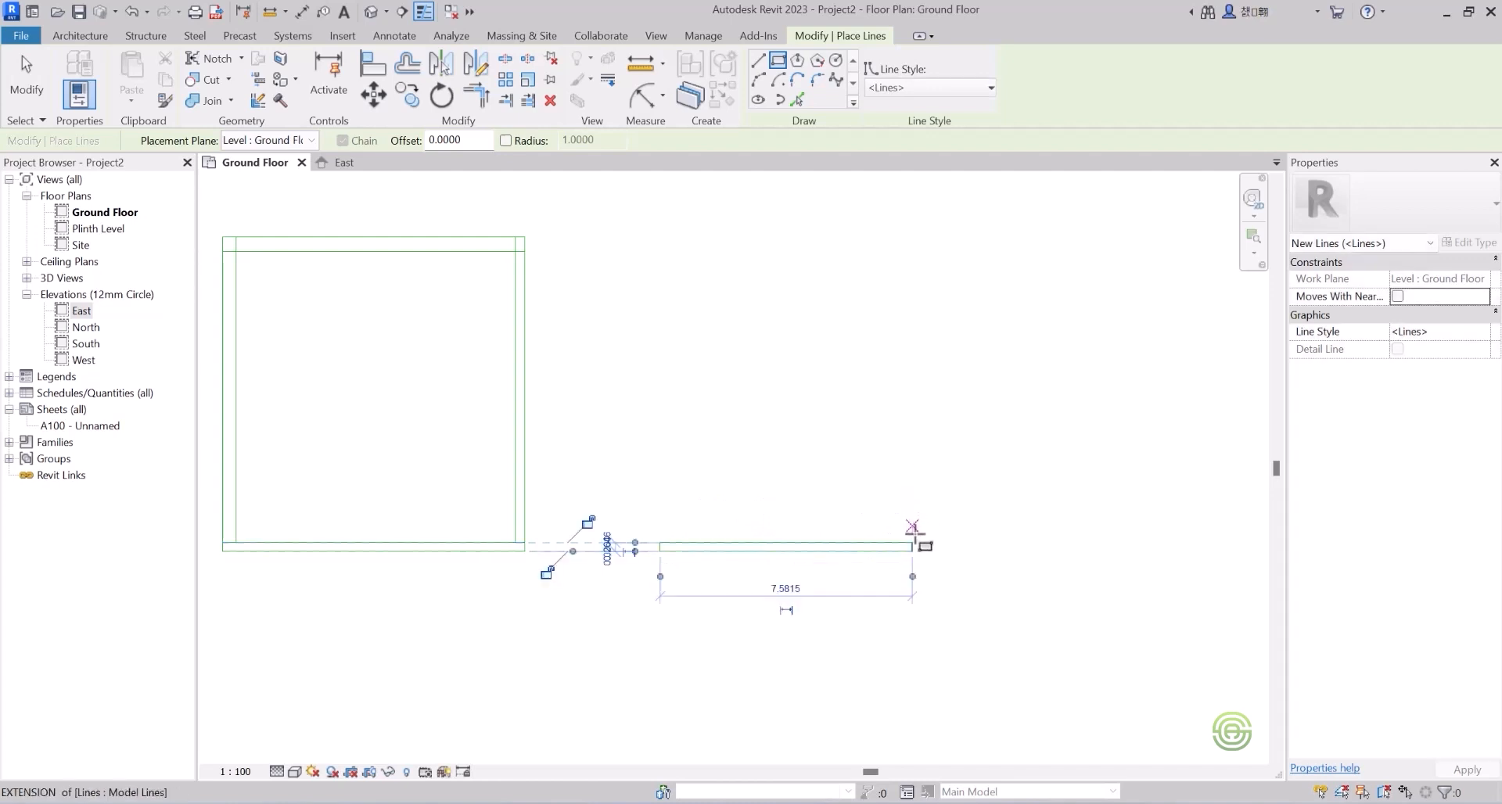
click(912, 543)
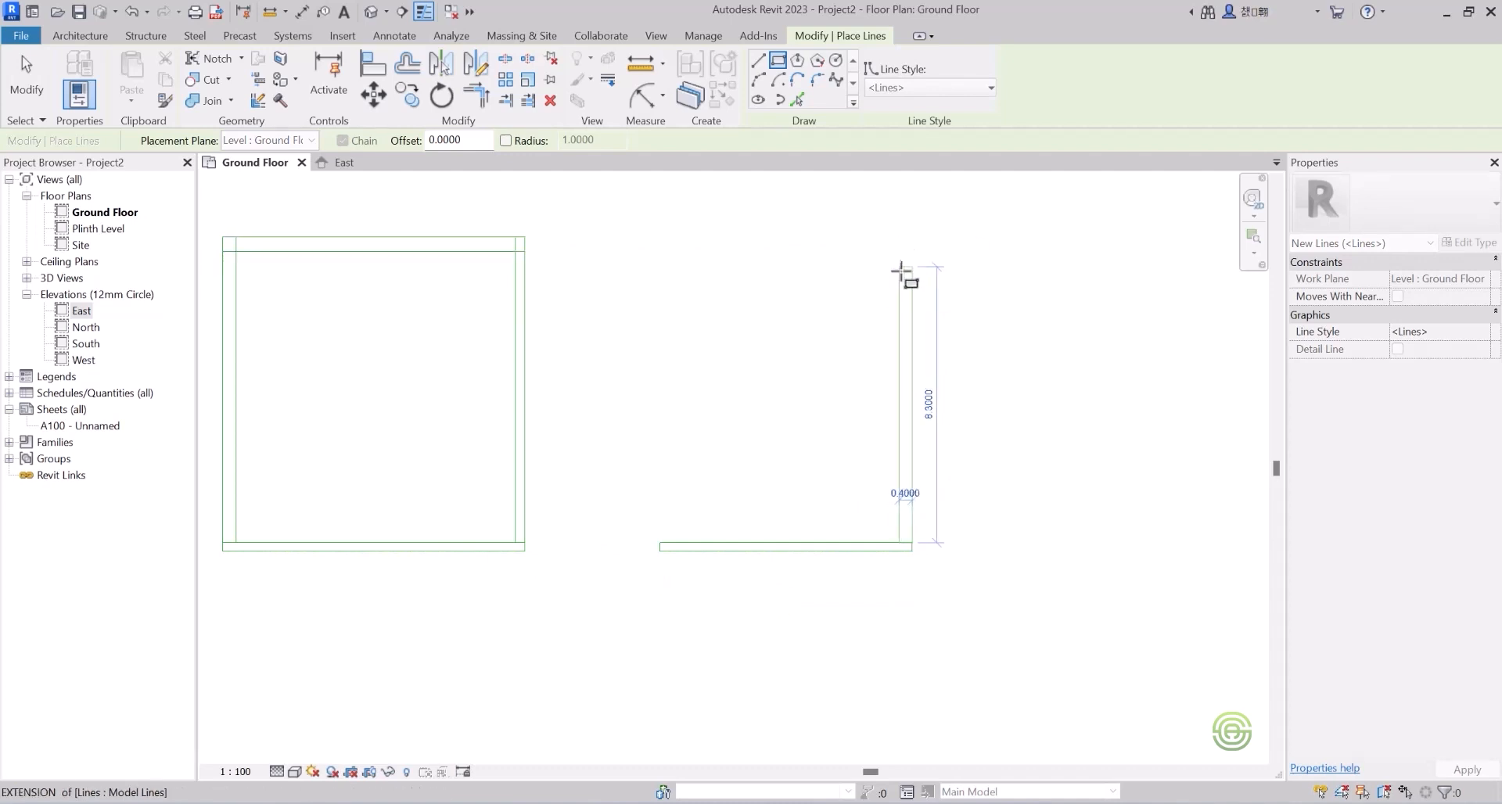
click(902, 366)
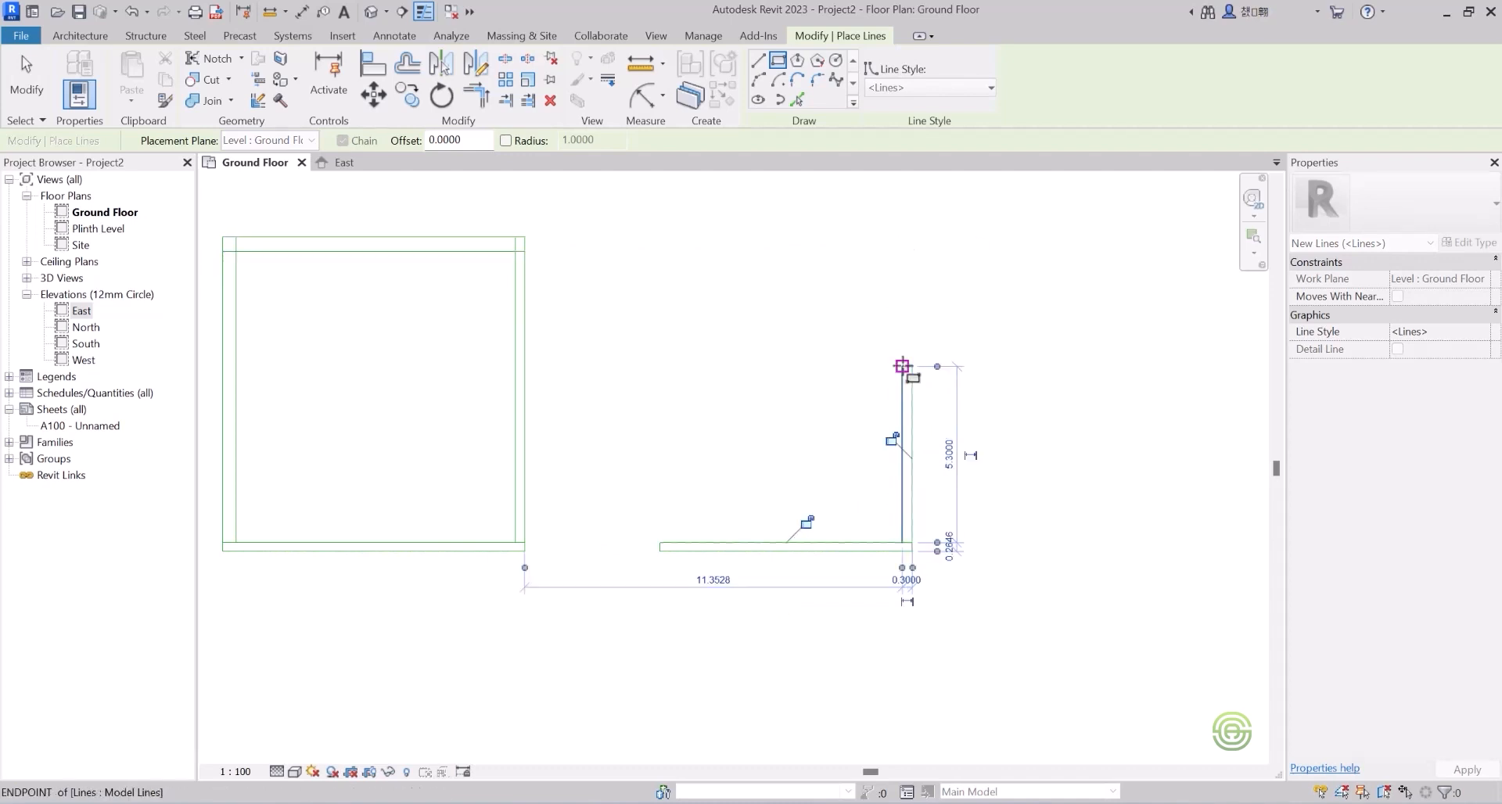
Complete the second outline with a left side rectangle about 0.32 by 5.3 m and an upper one about 7.58 by 0.32 m, ending the command.
click(660, 542)
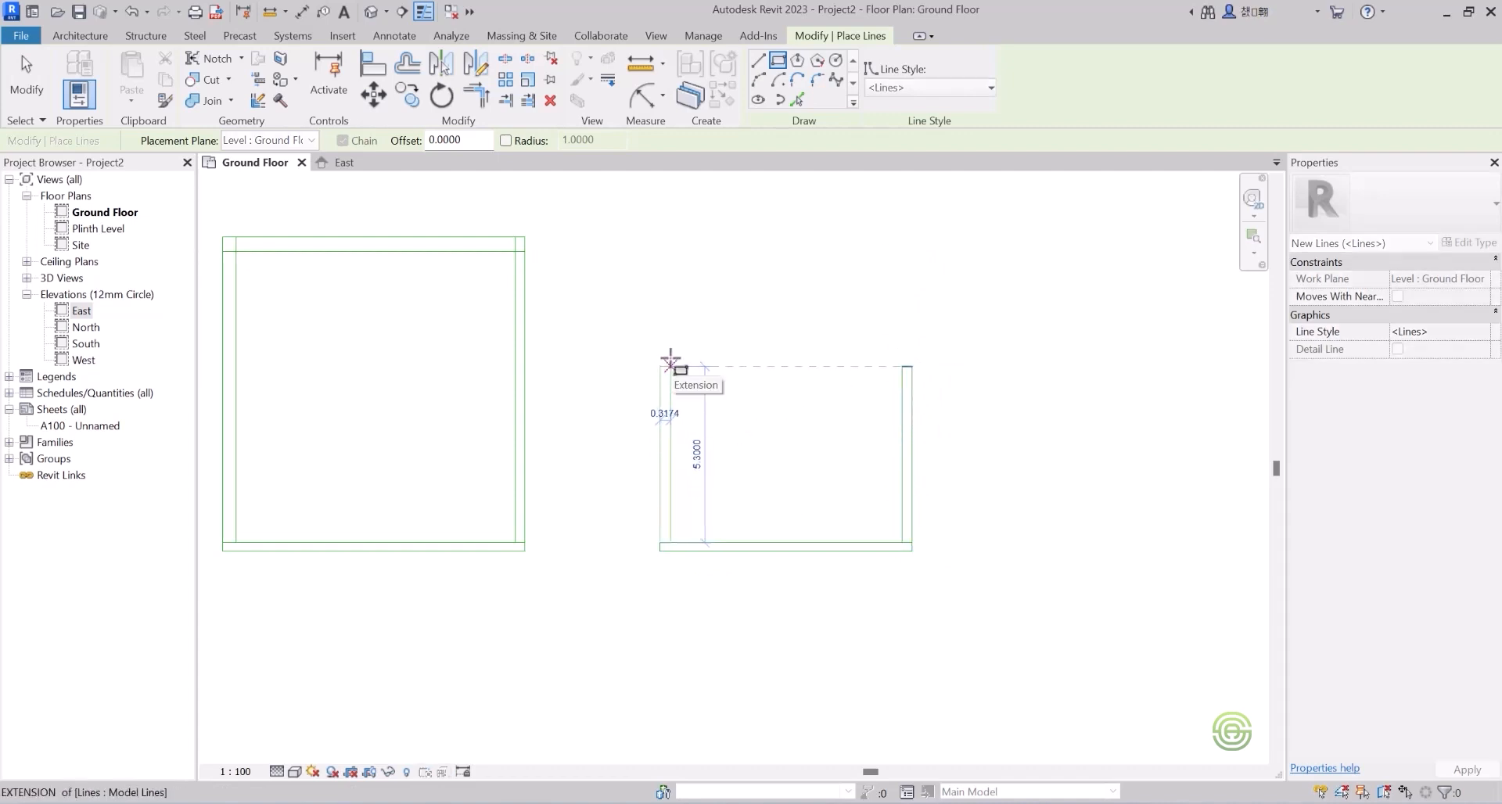
click(670, 366)
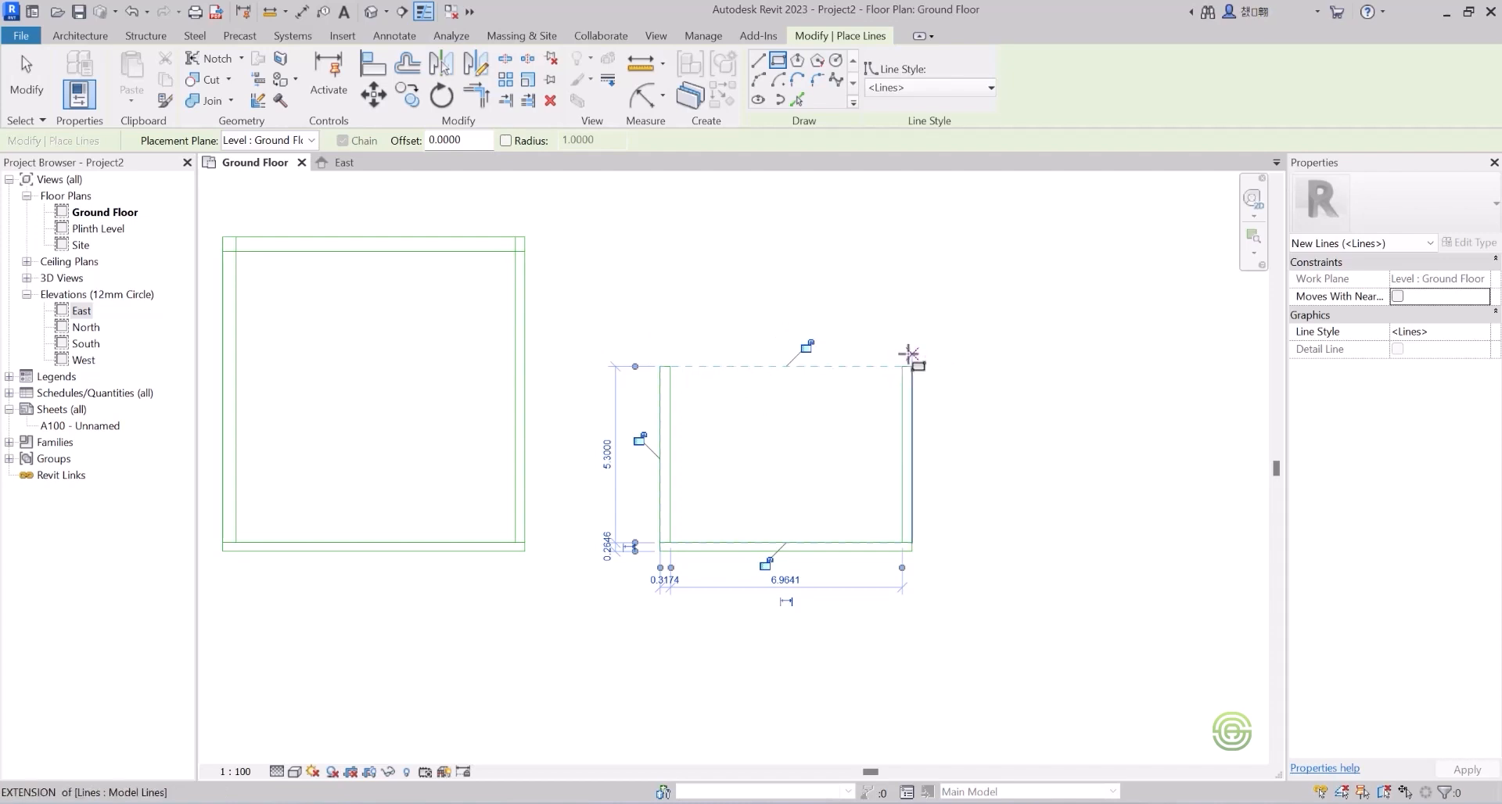
click(659, 366)
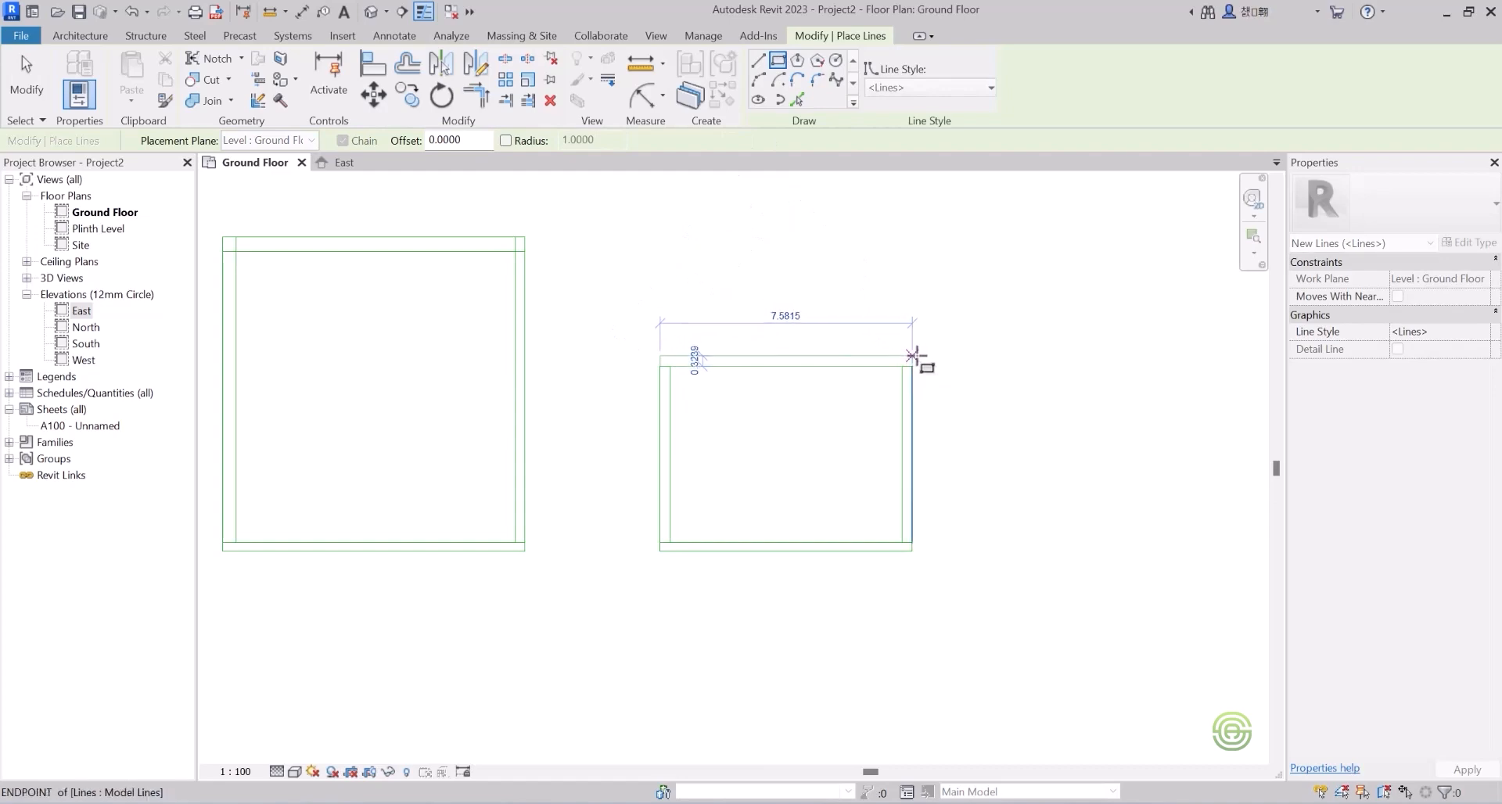
click(912, 356)
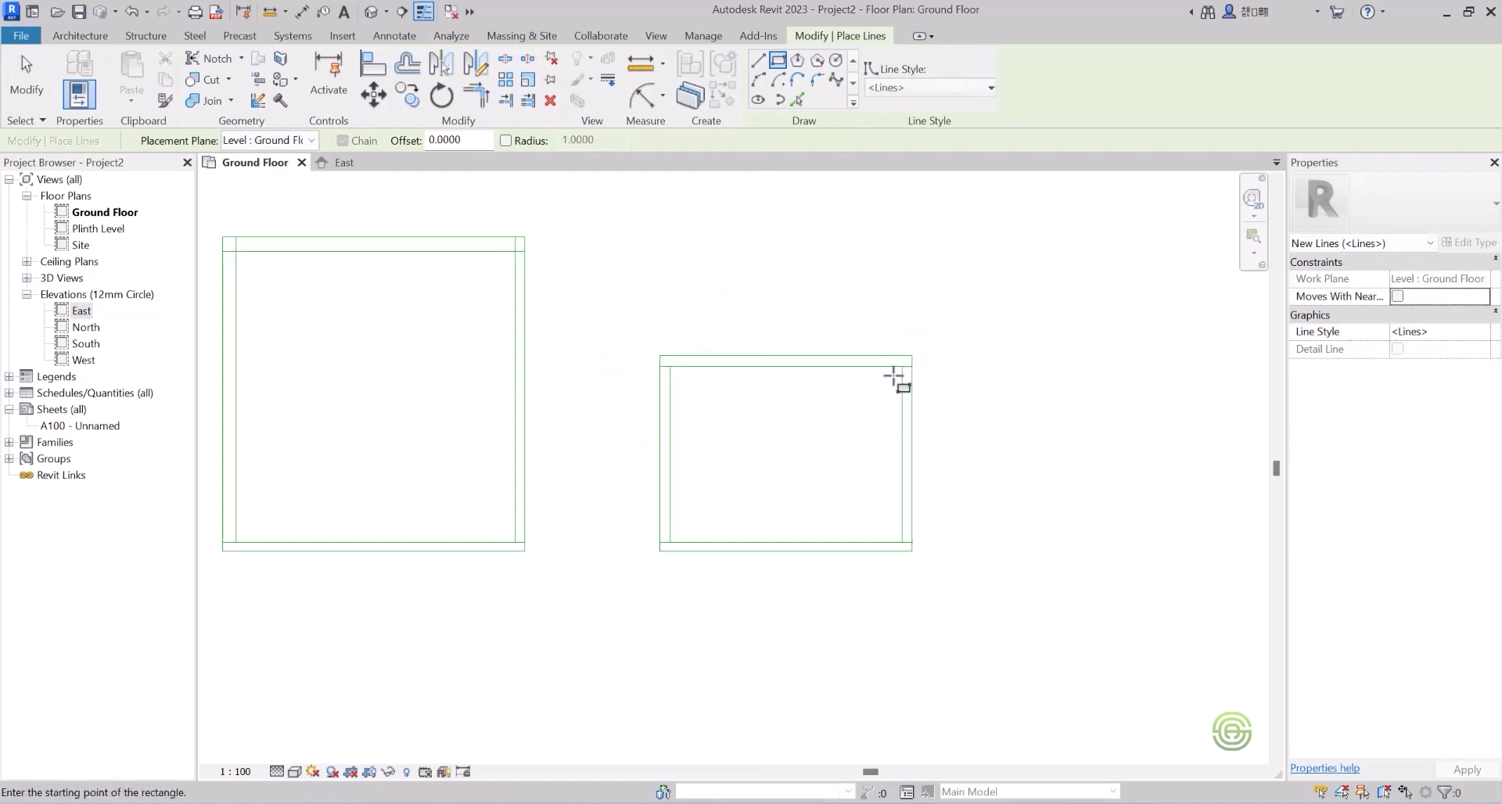
key(Escape)
key(Escape)
scroll(894, 475, up, 2)
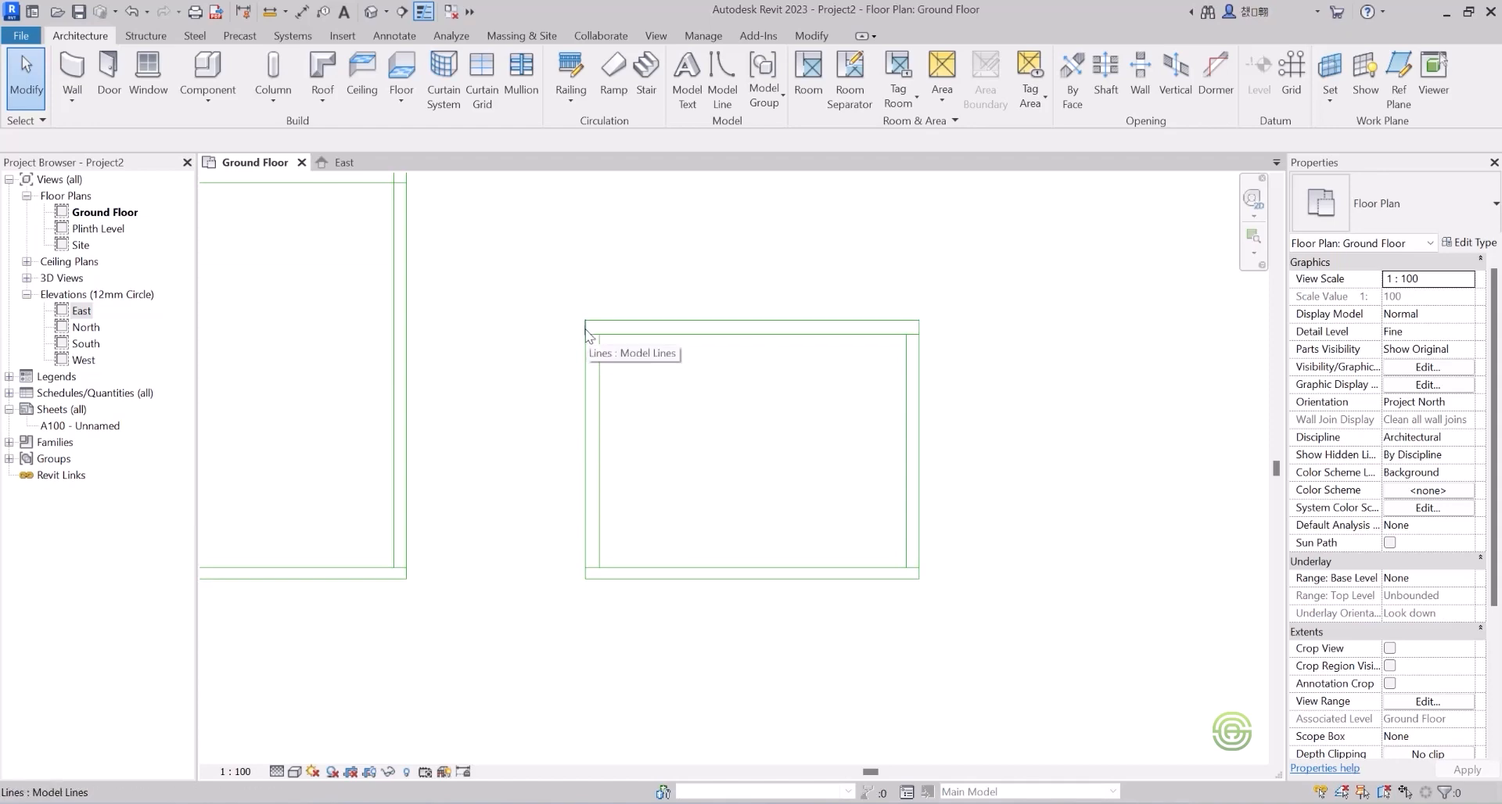
scroll(560, 388, down, 1)
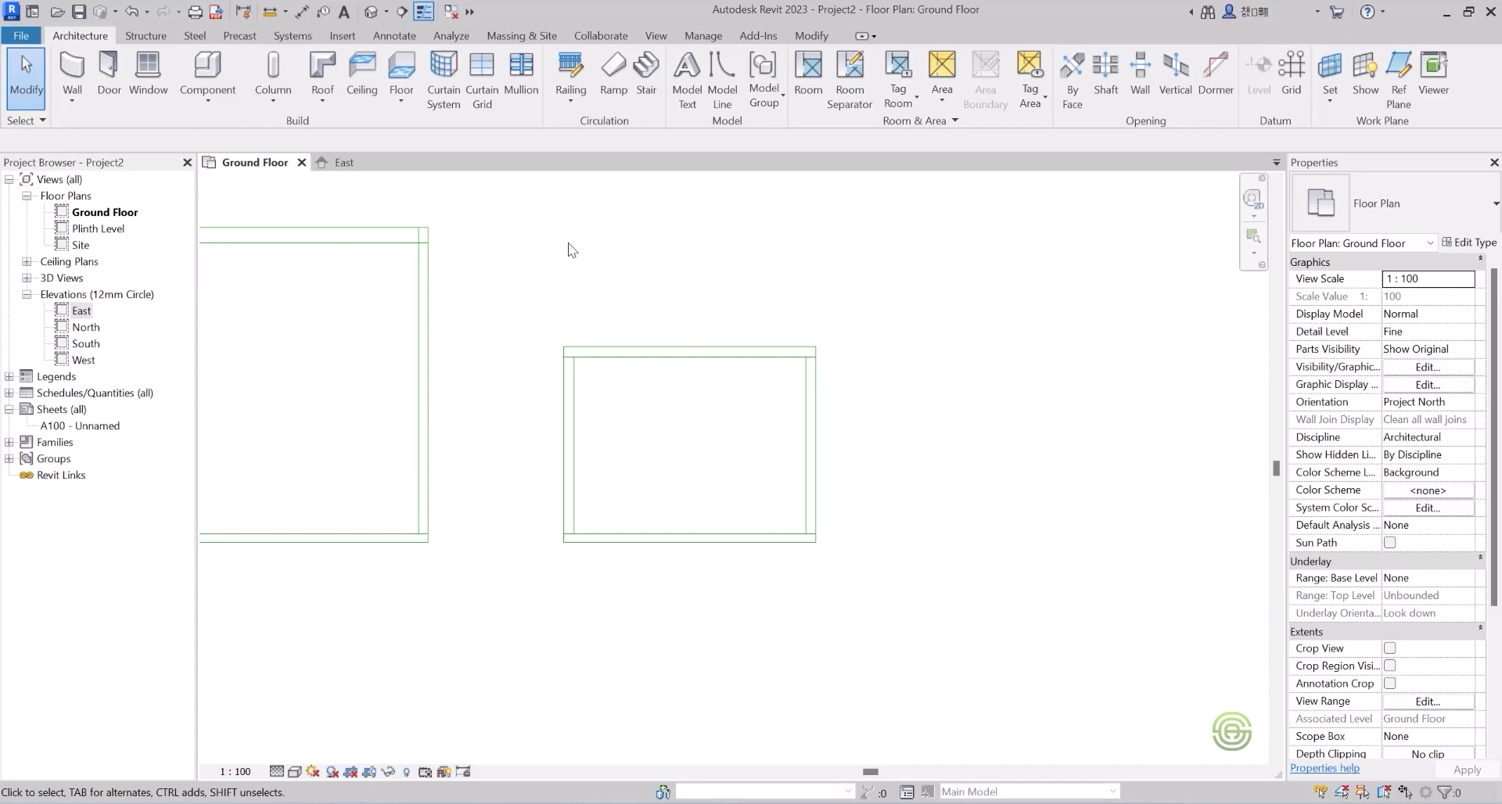
scroll(473, 501, down, 3)
scroll(900, 479, up, 2)
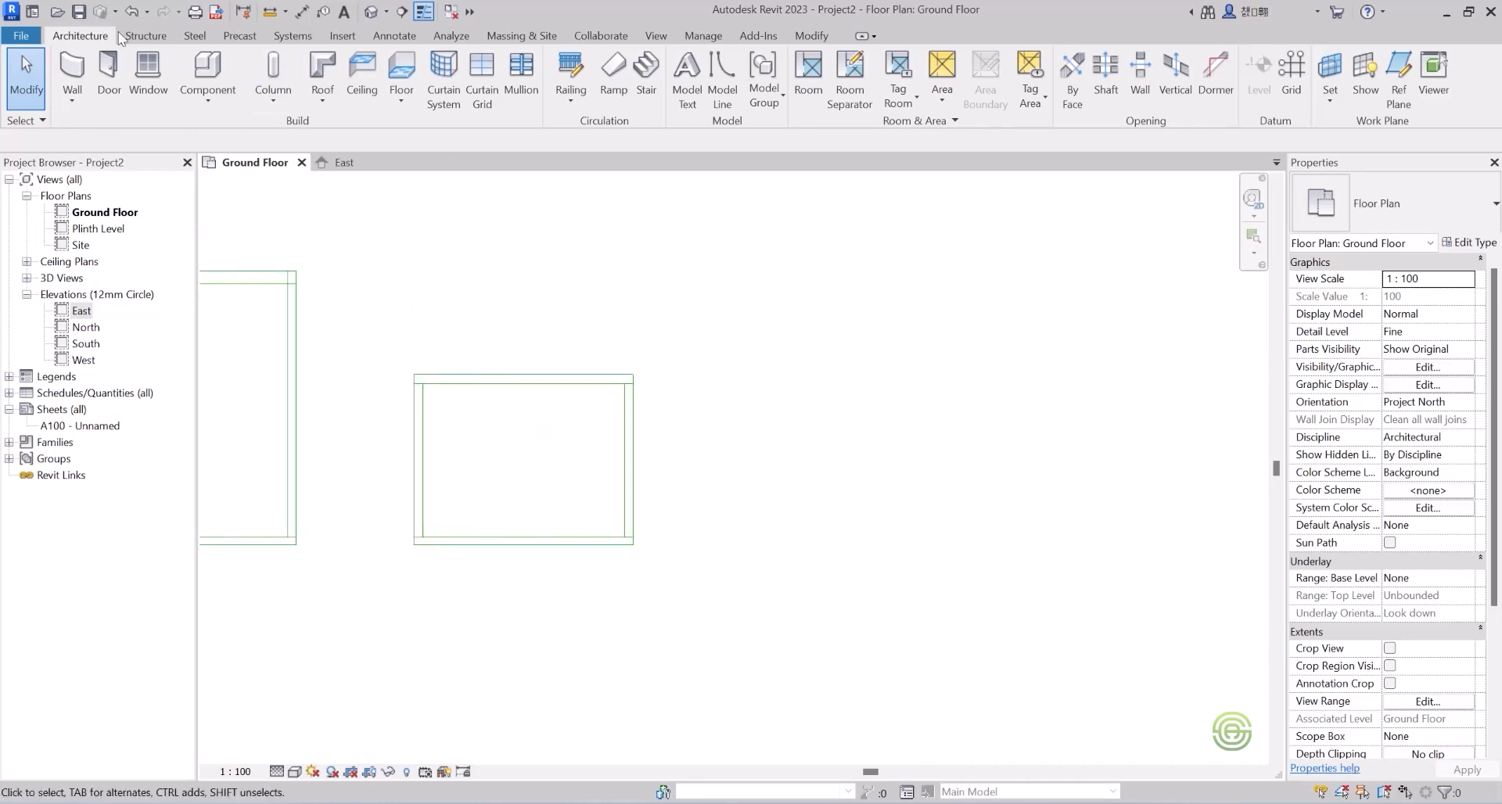
Draw a third, open-topped outline of model-line rectangles beside the second: a base about 8.52 by 0.26 m and two sides about 0.3 by 10.1 m.
click(722, 78)
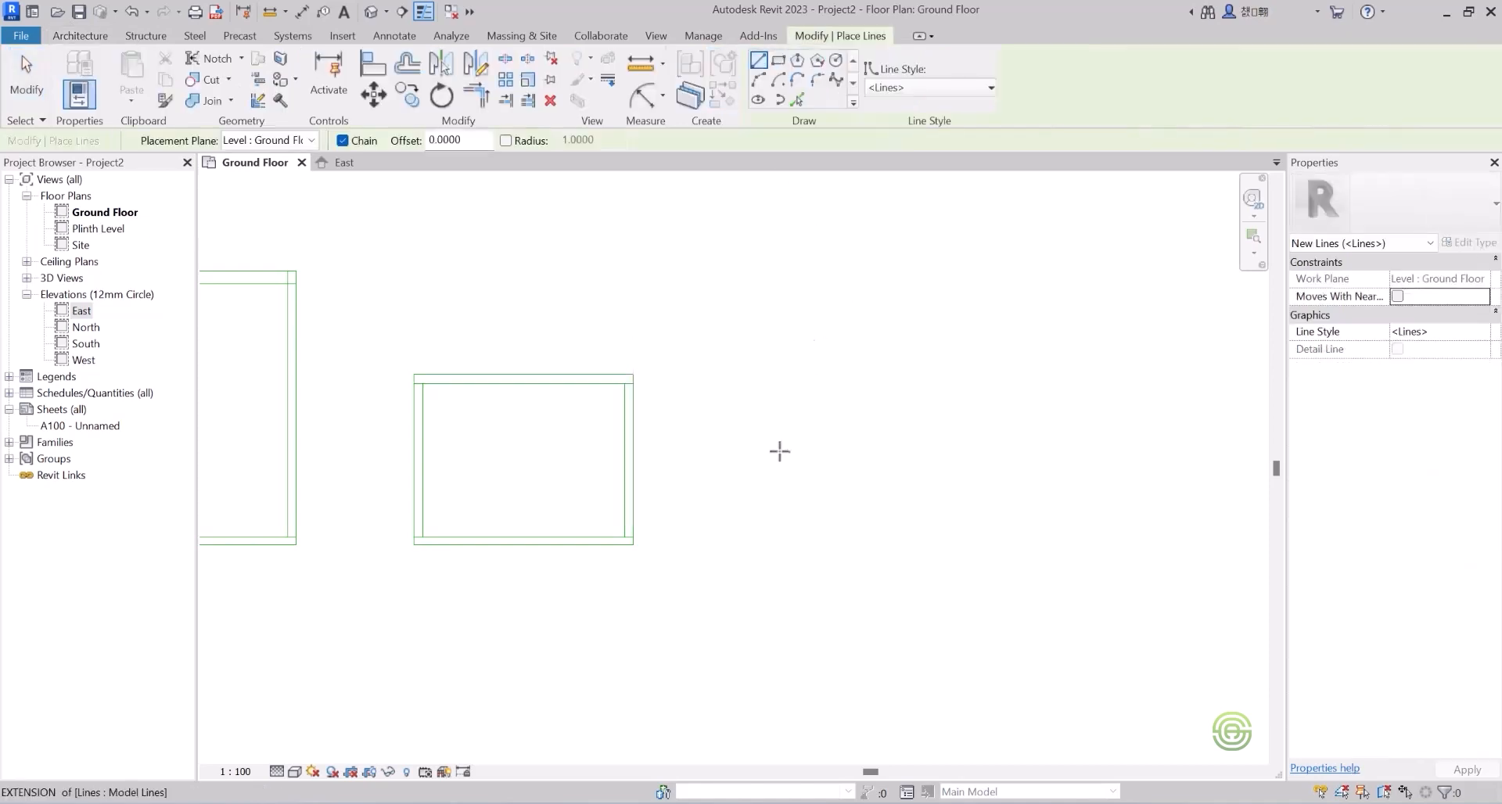
click(709, 544)
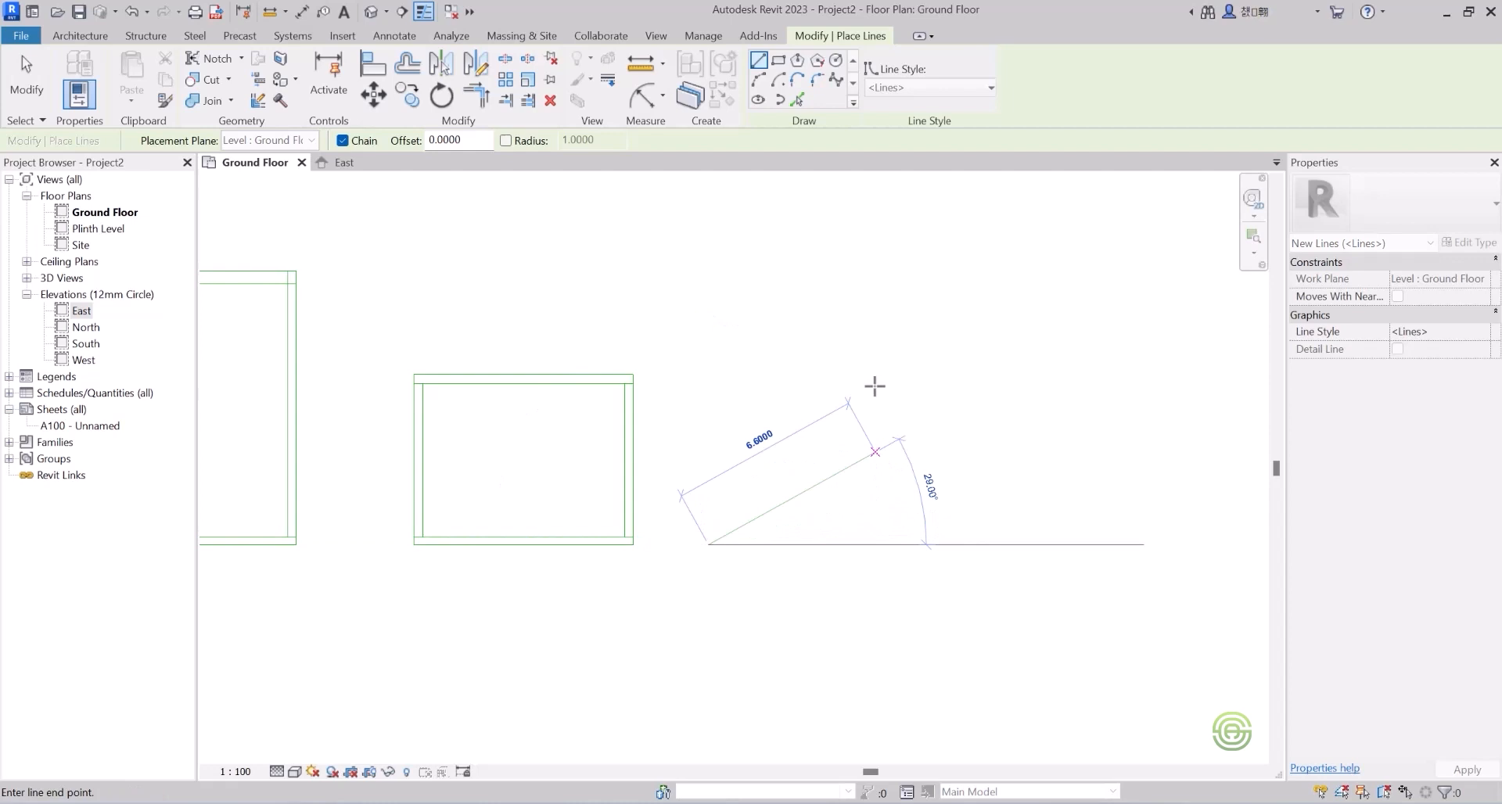
click(778, 61)
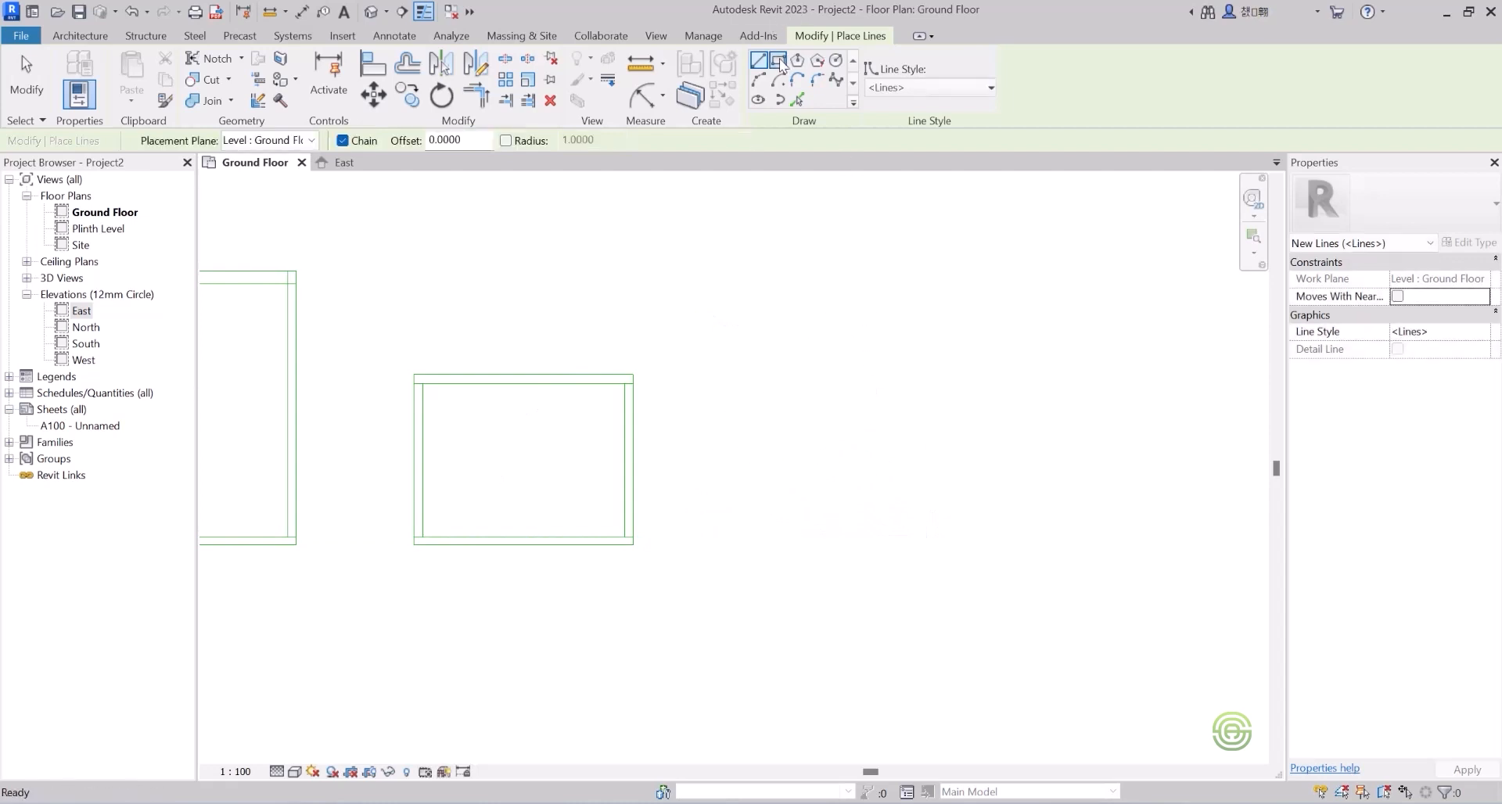
click(685, 538)
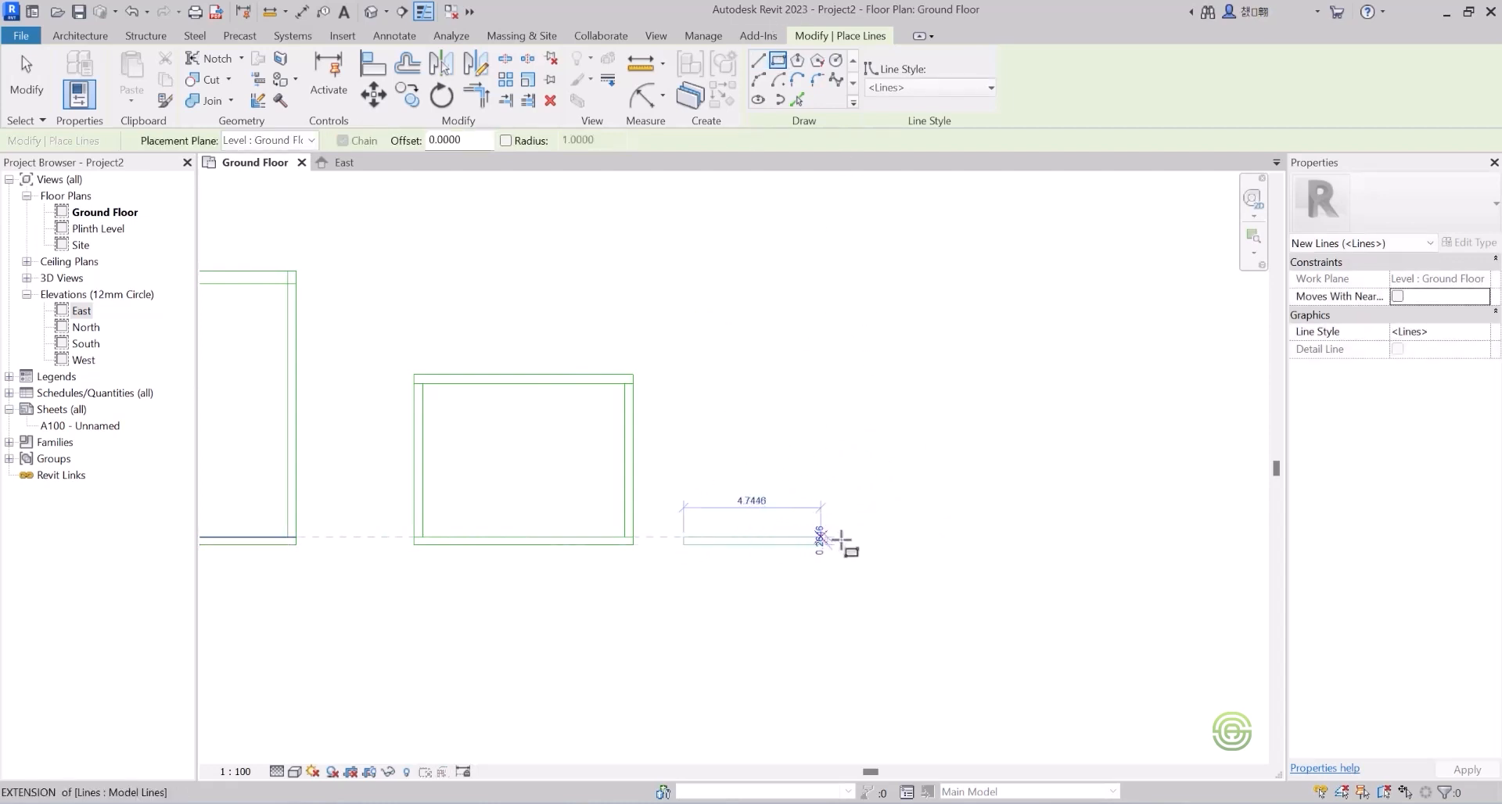
click(930, 541)
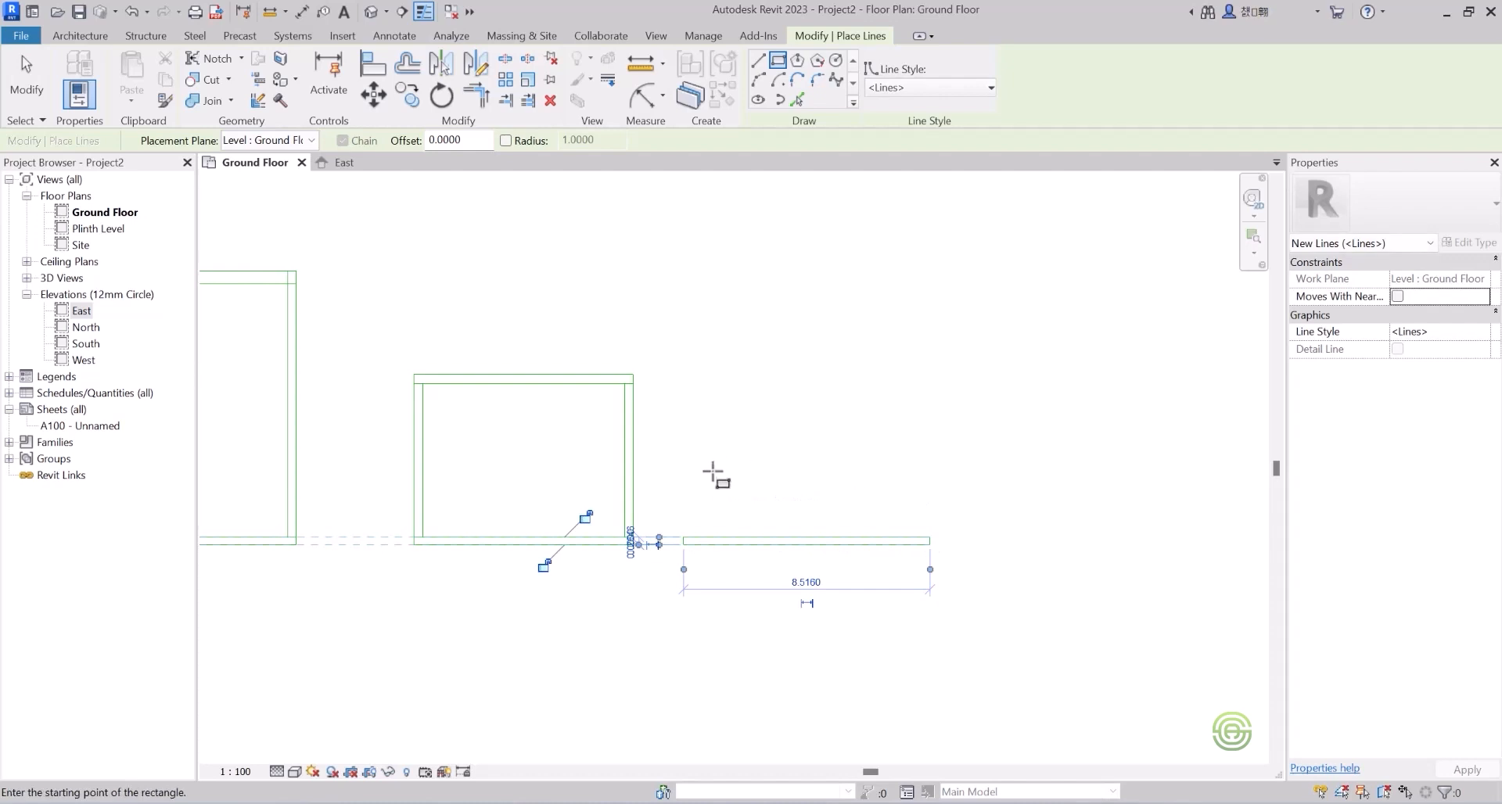
click(684, 538)
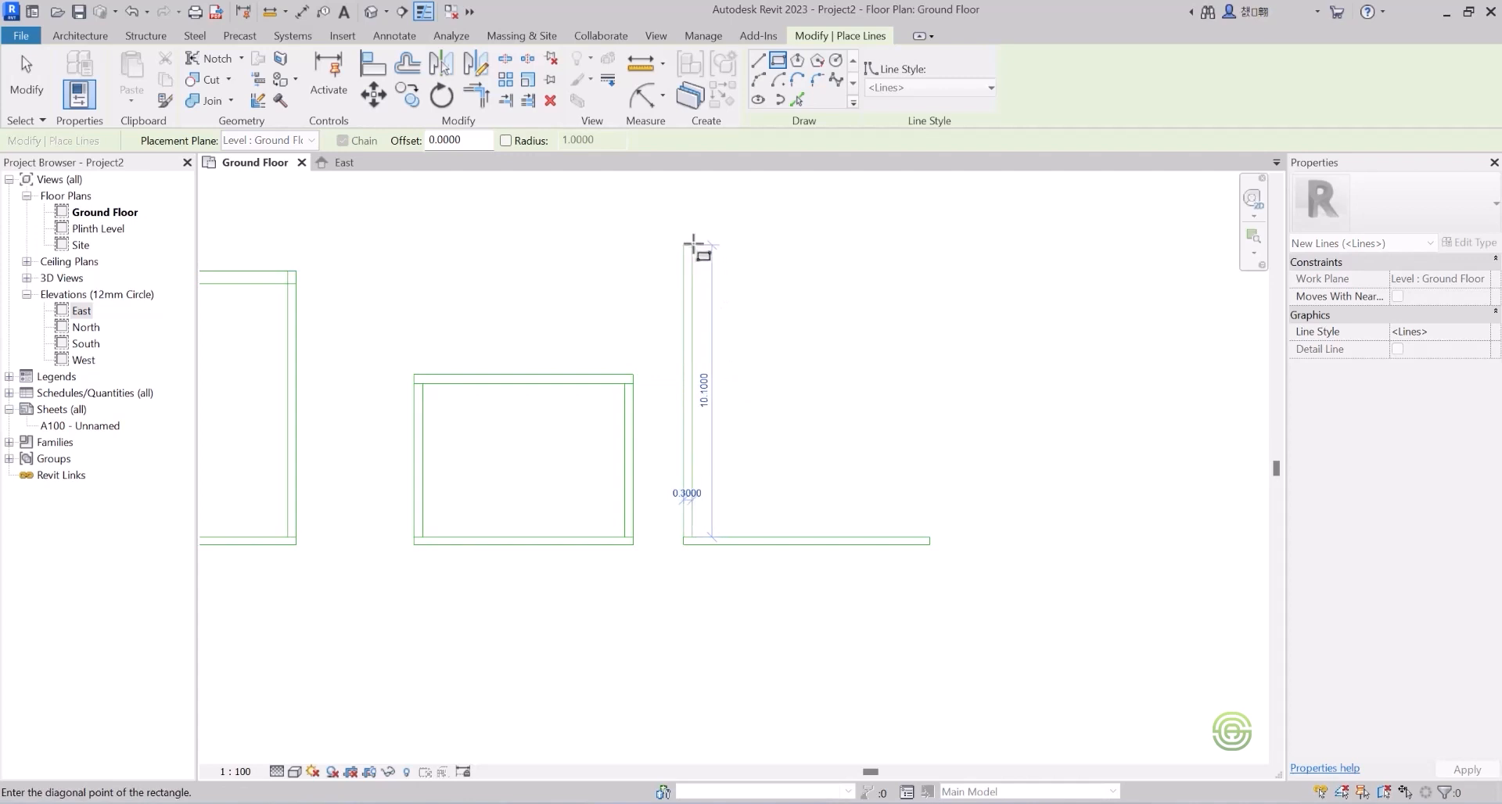
click(692, 245)
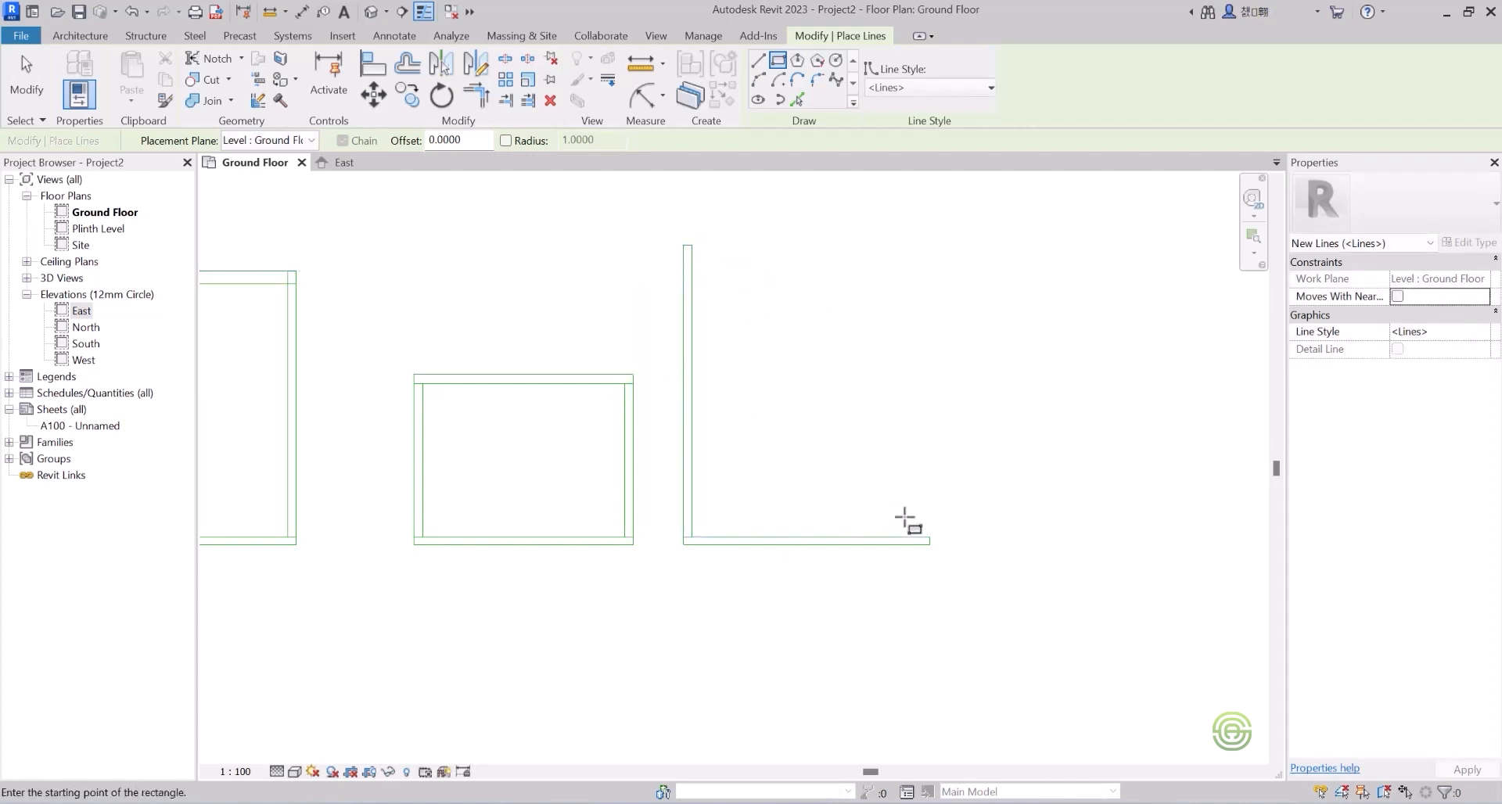
click(931, 540)
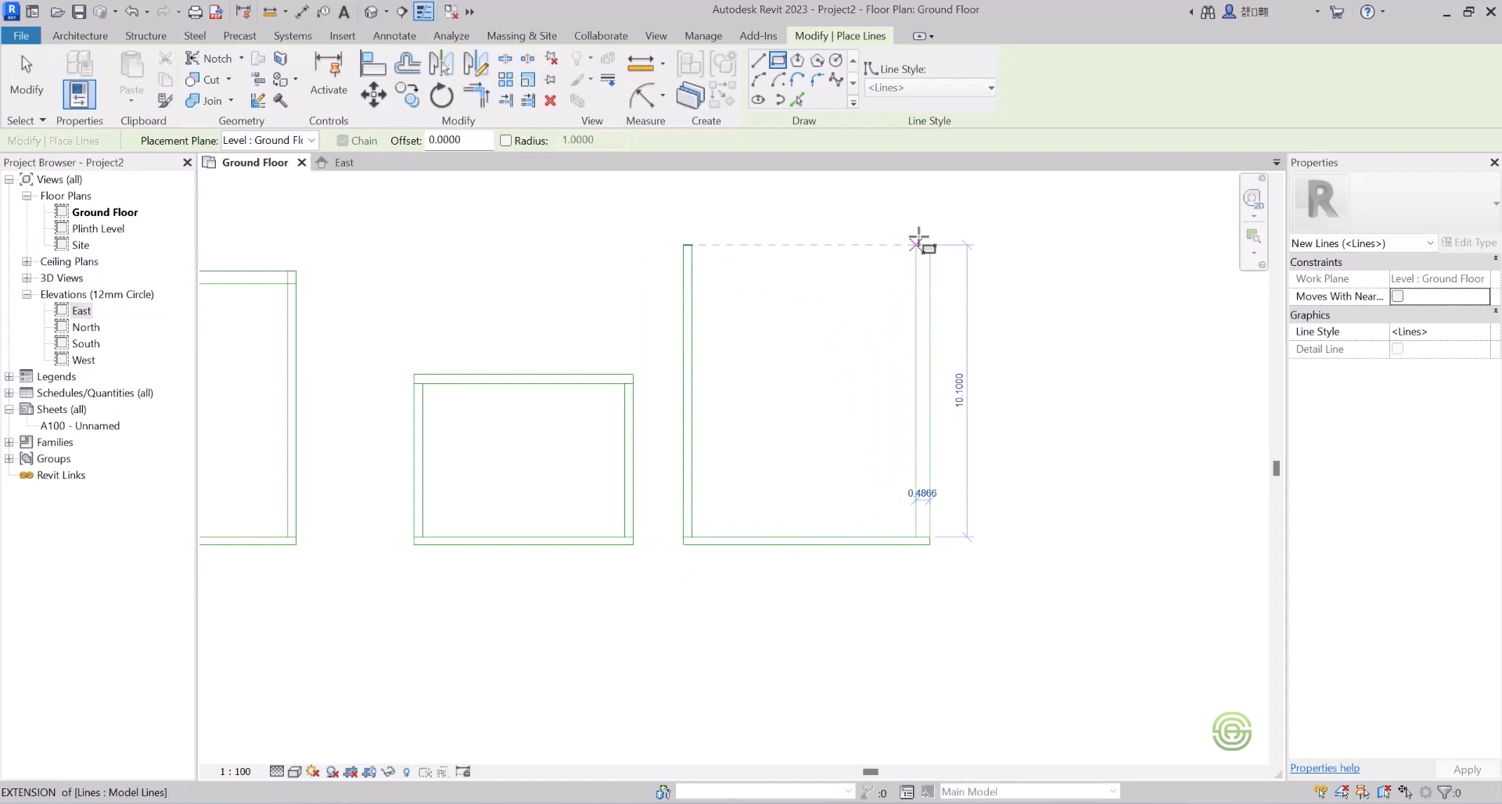
click(921, 245)
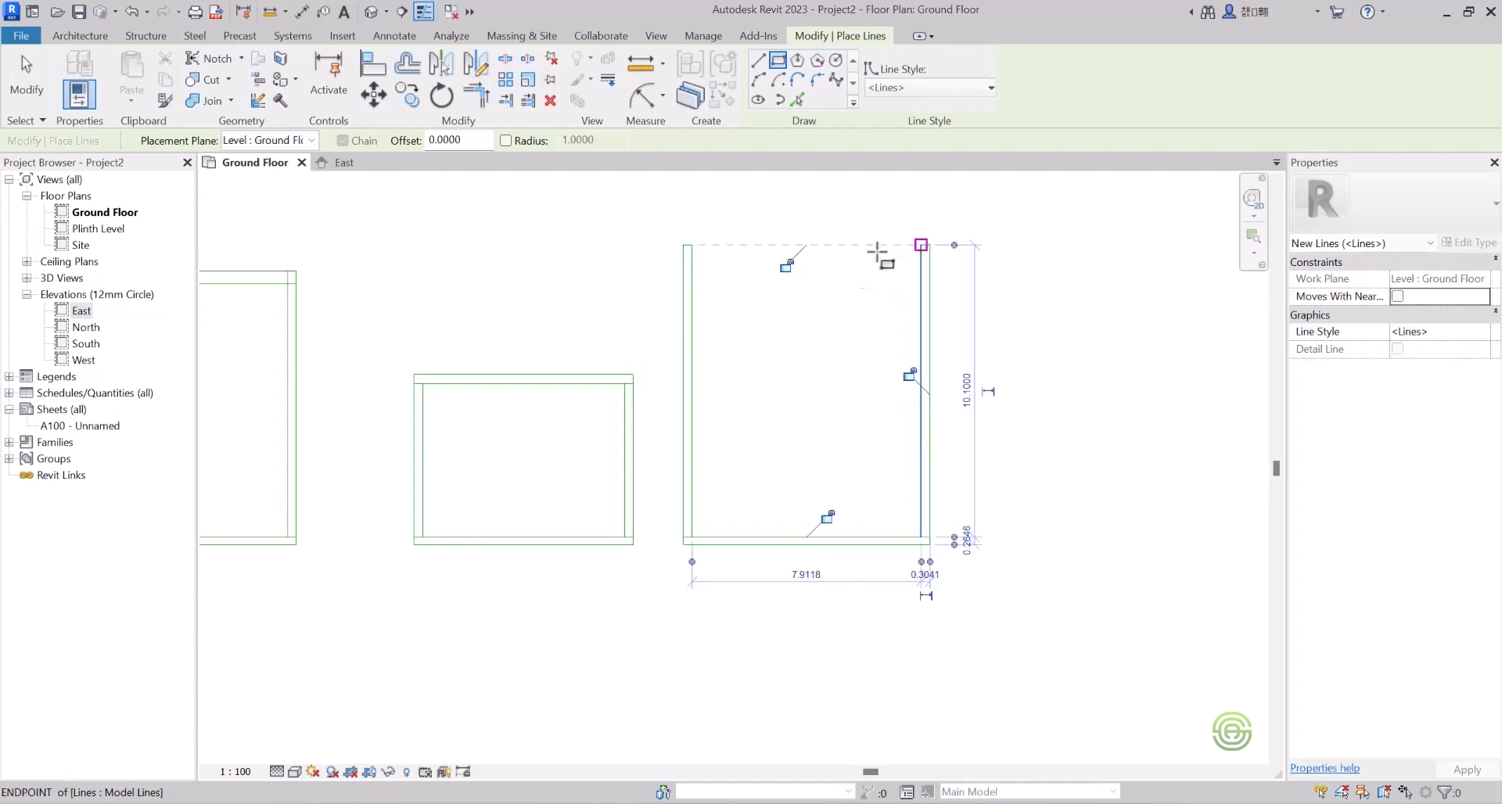
Add a middle crossbar rectangle about 7.91 by 0.25 m to the third outline and close its top with one about 7.91 by 0.27 m.
scroll(857, 324, up, 1)
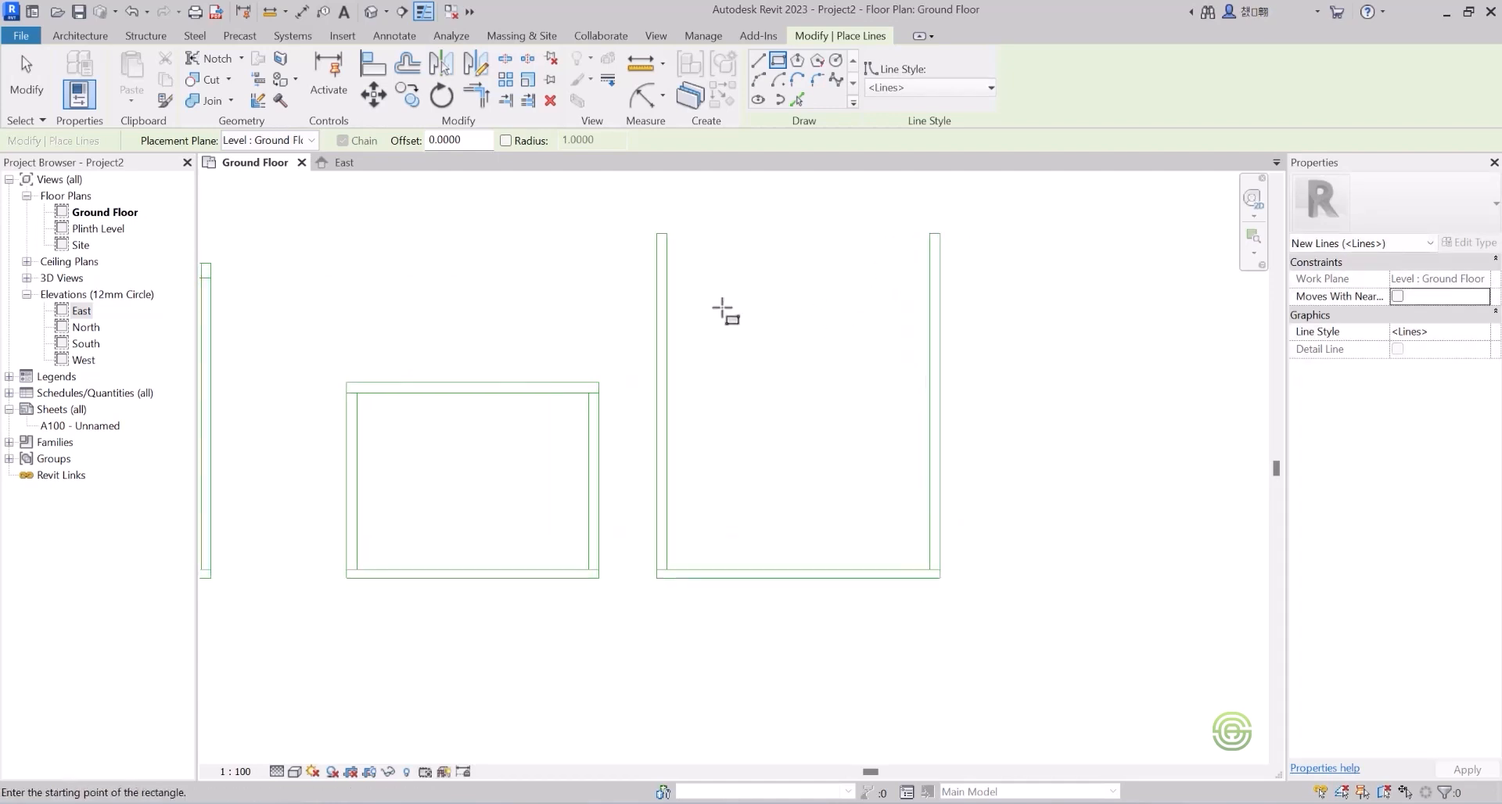
click(666, 401)
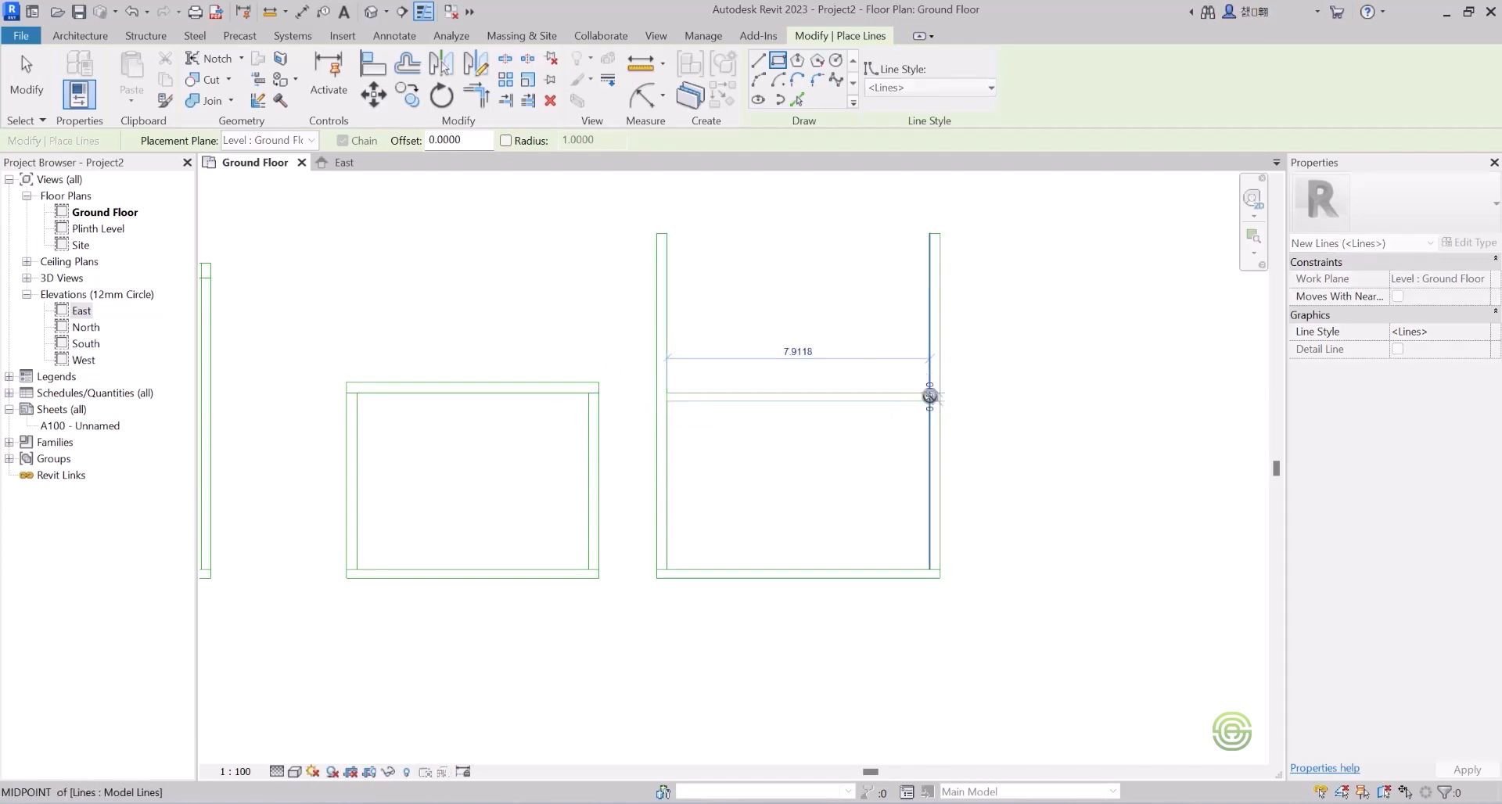
scroll(930, 393, up, 1)
click(930, 391)
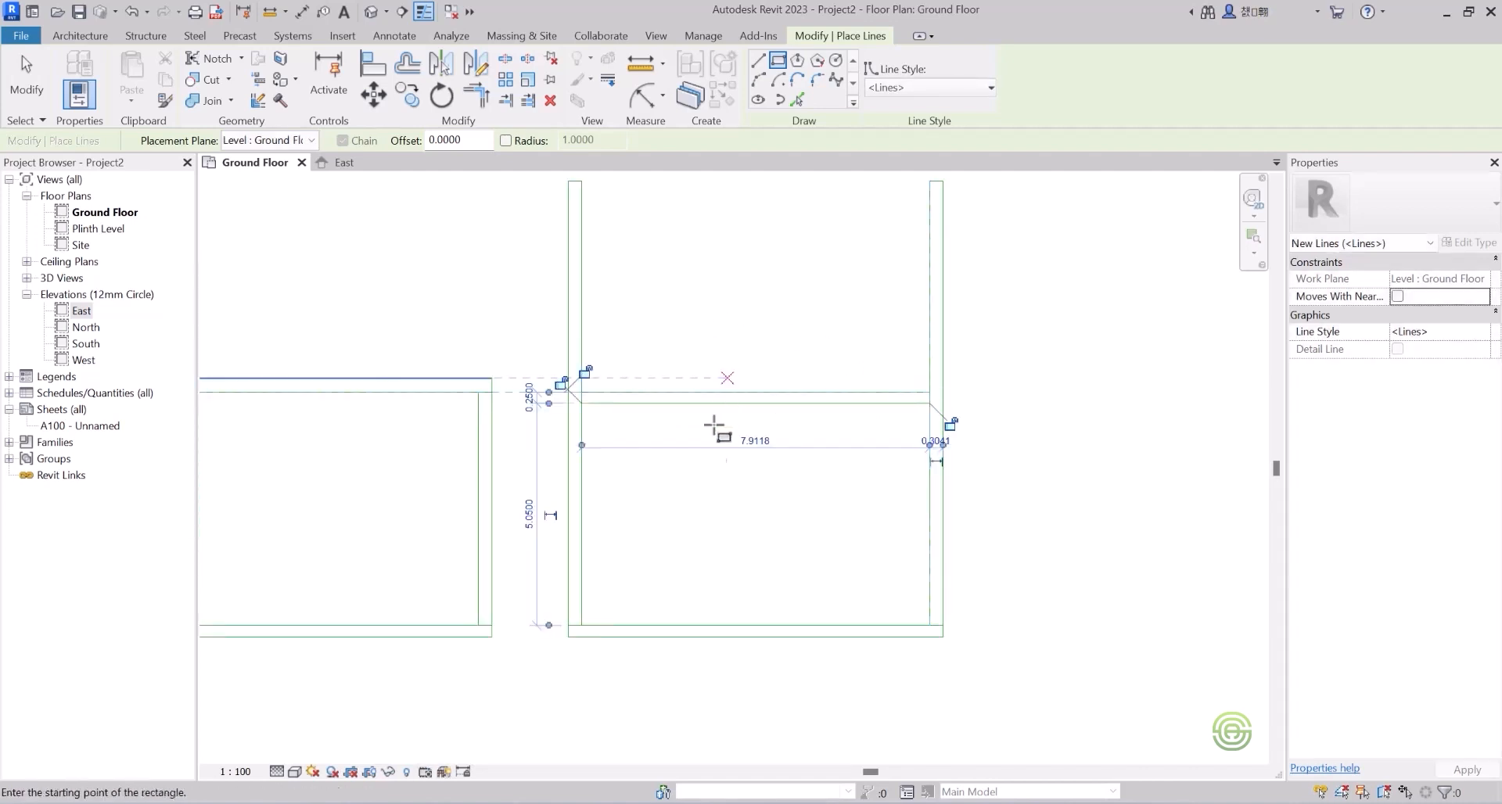
scroll(712, 430, down, 1)
scroll(625, 279, up, 1)
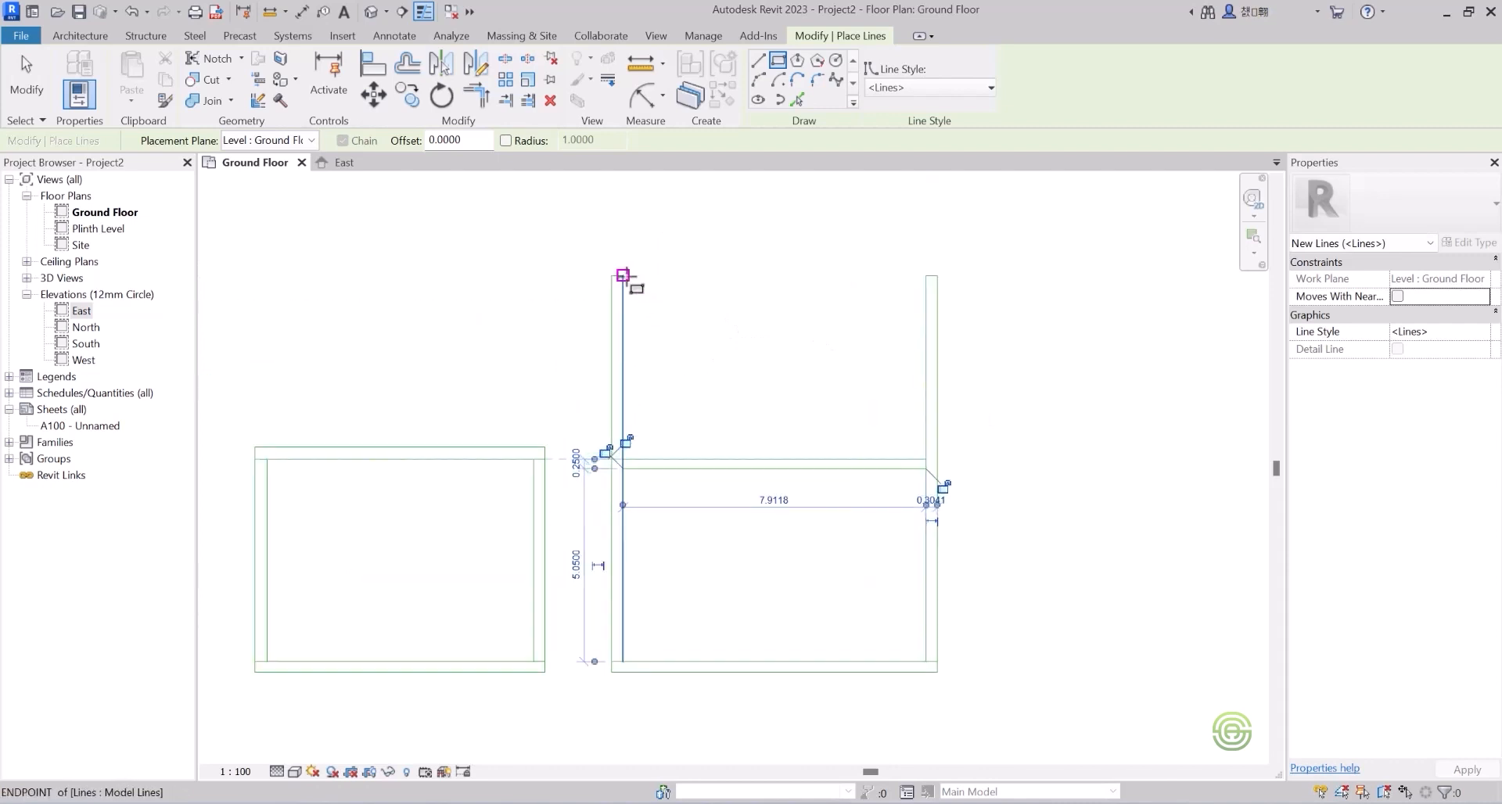
click(623, 275)
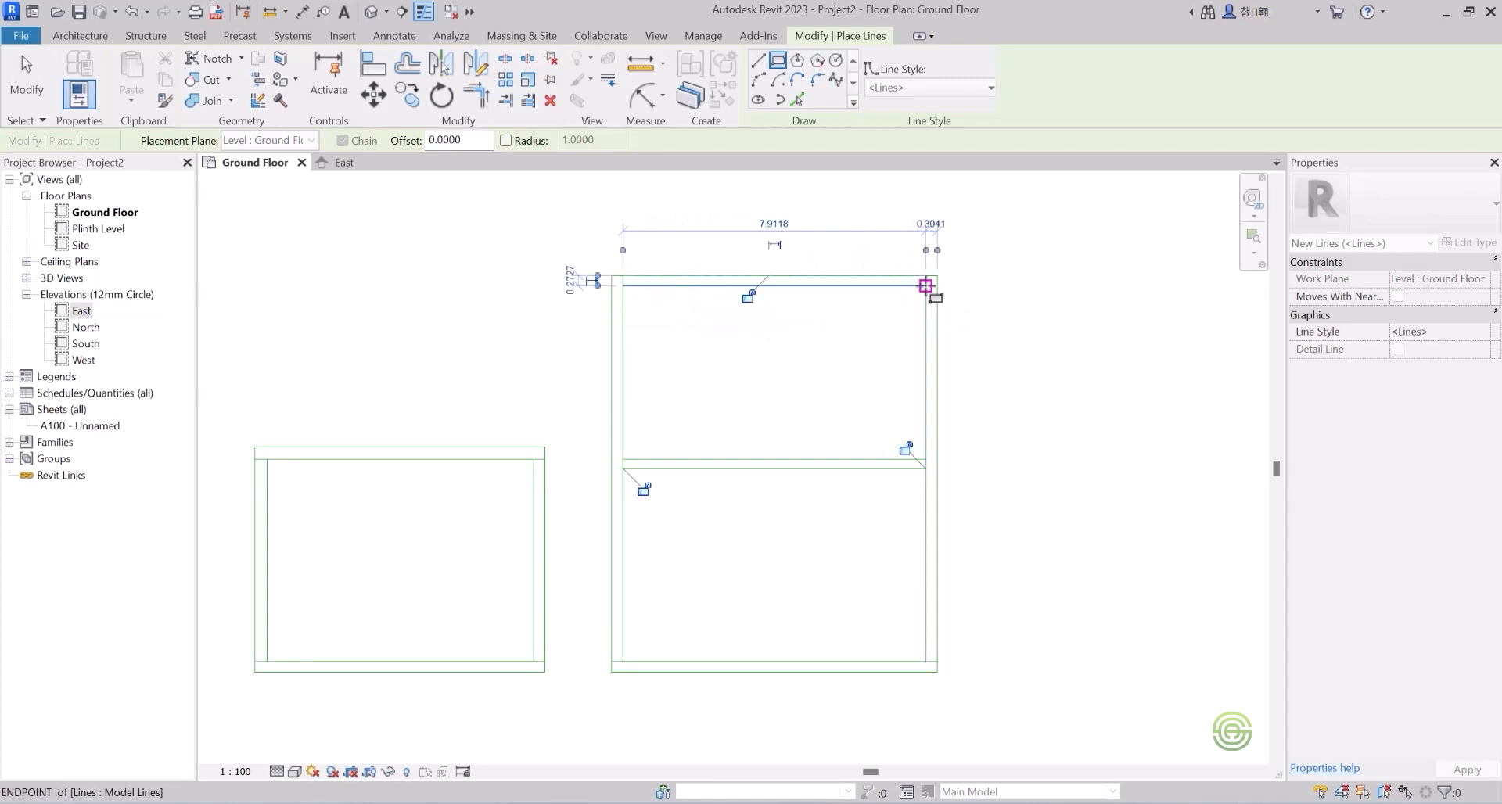
click(926, 285)
scroll(731, 360, down, 1)
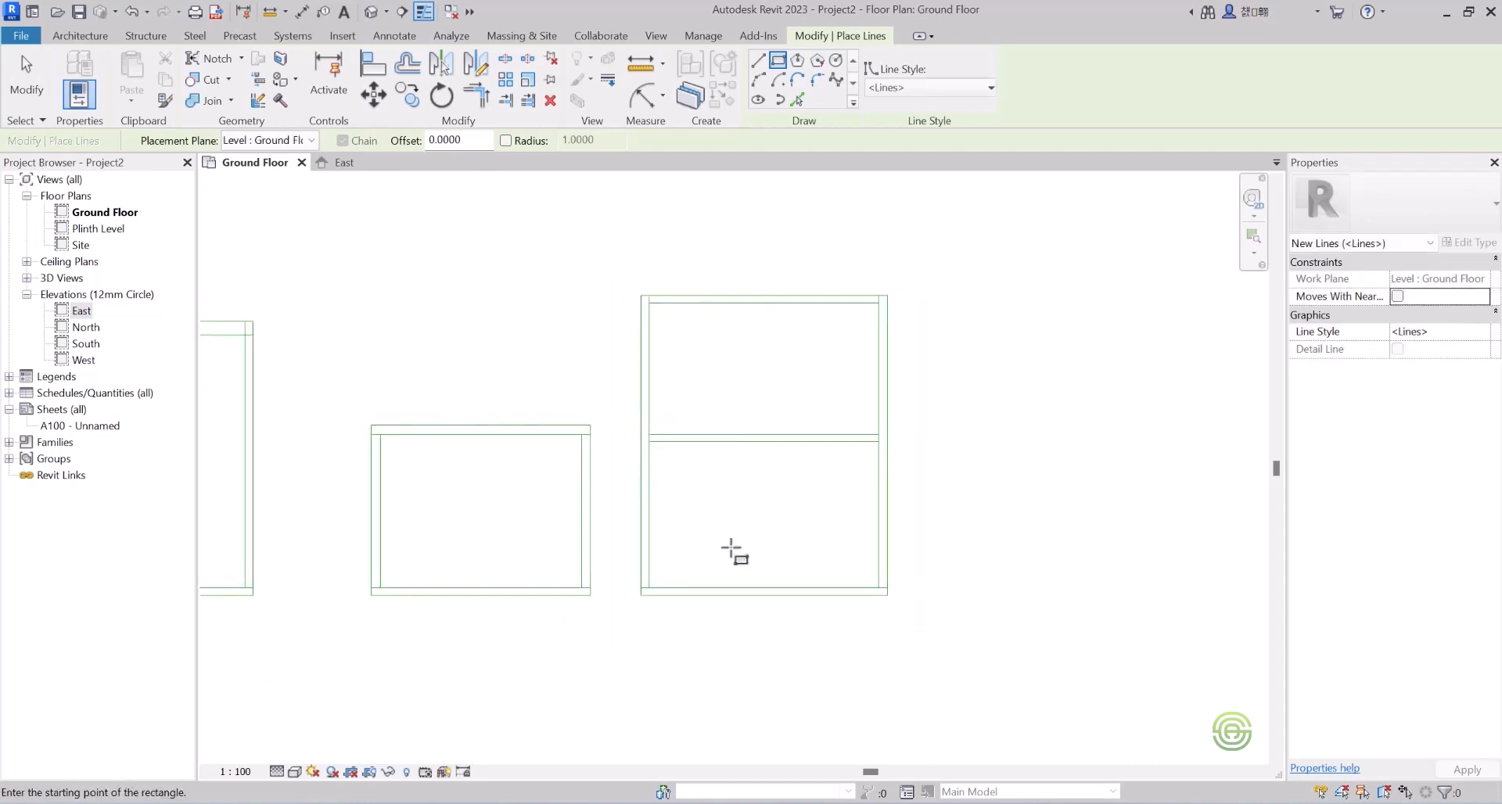
scroll(888, 588, up, 2)
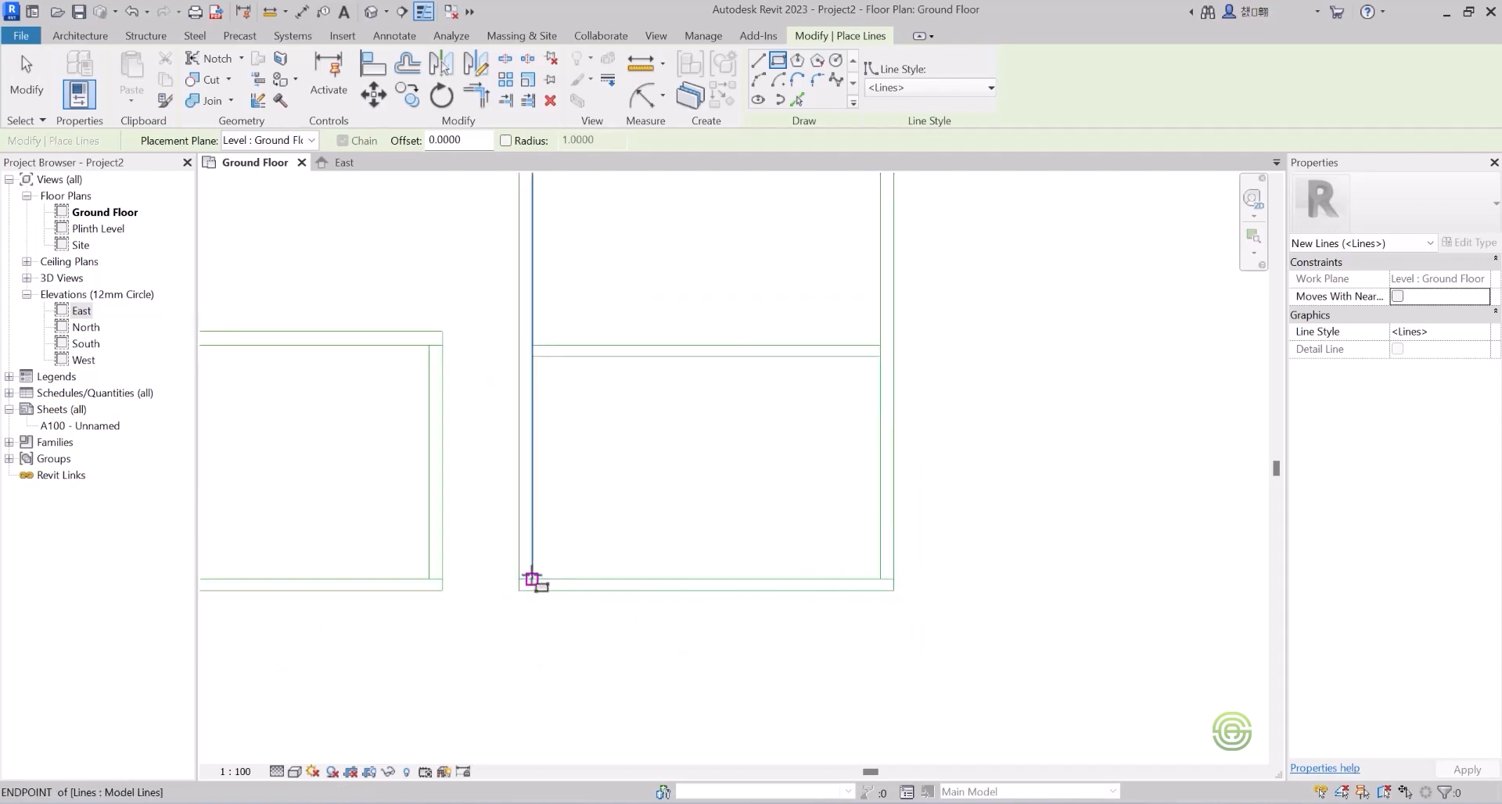
scroll(561, 566, down, 1)
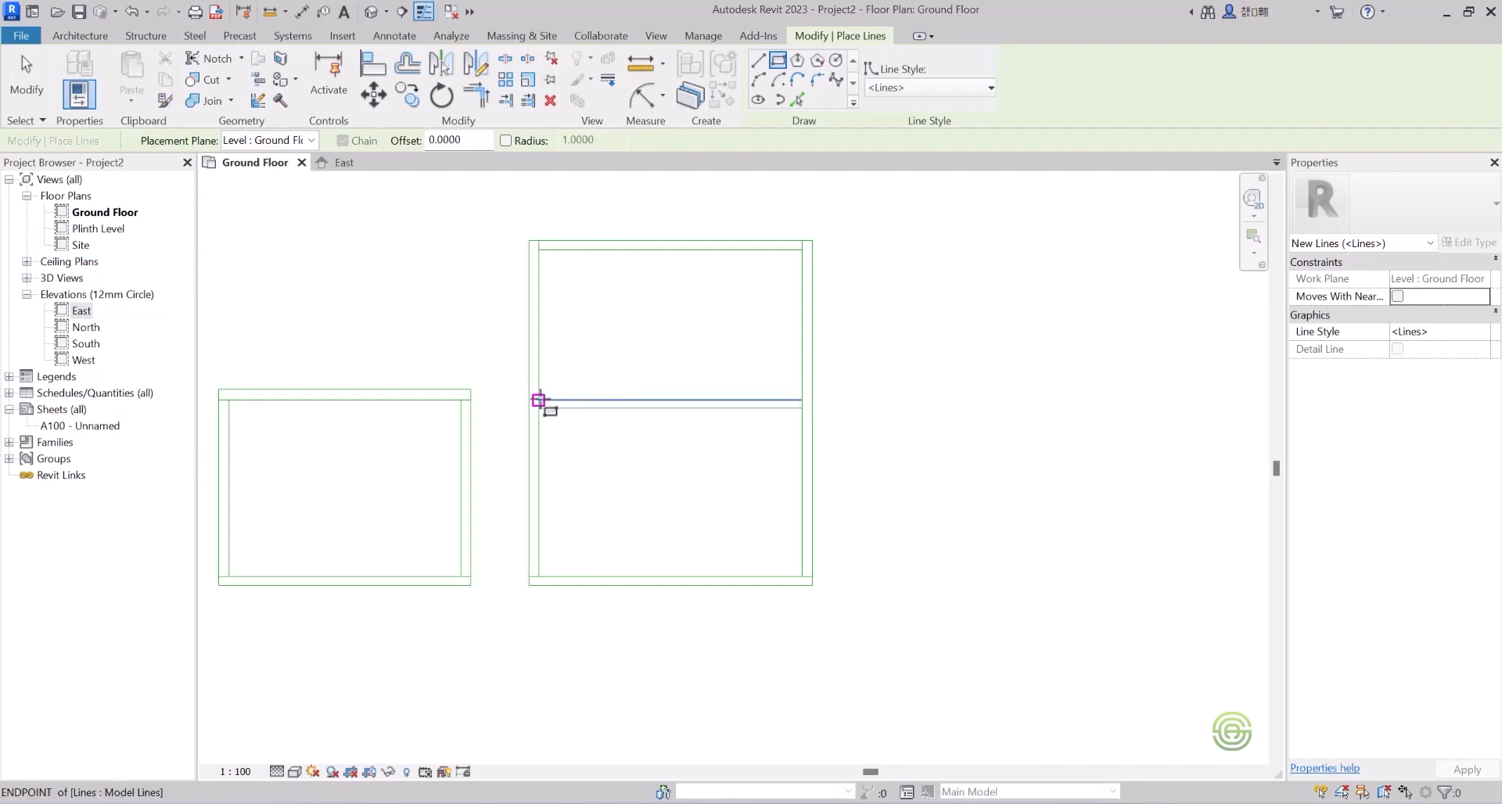
scroll(933, 436, down, 2)
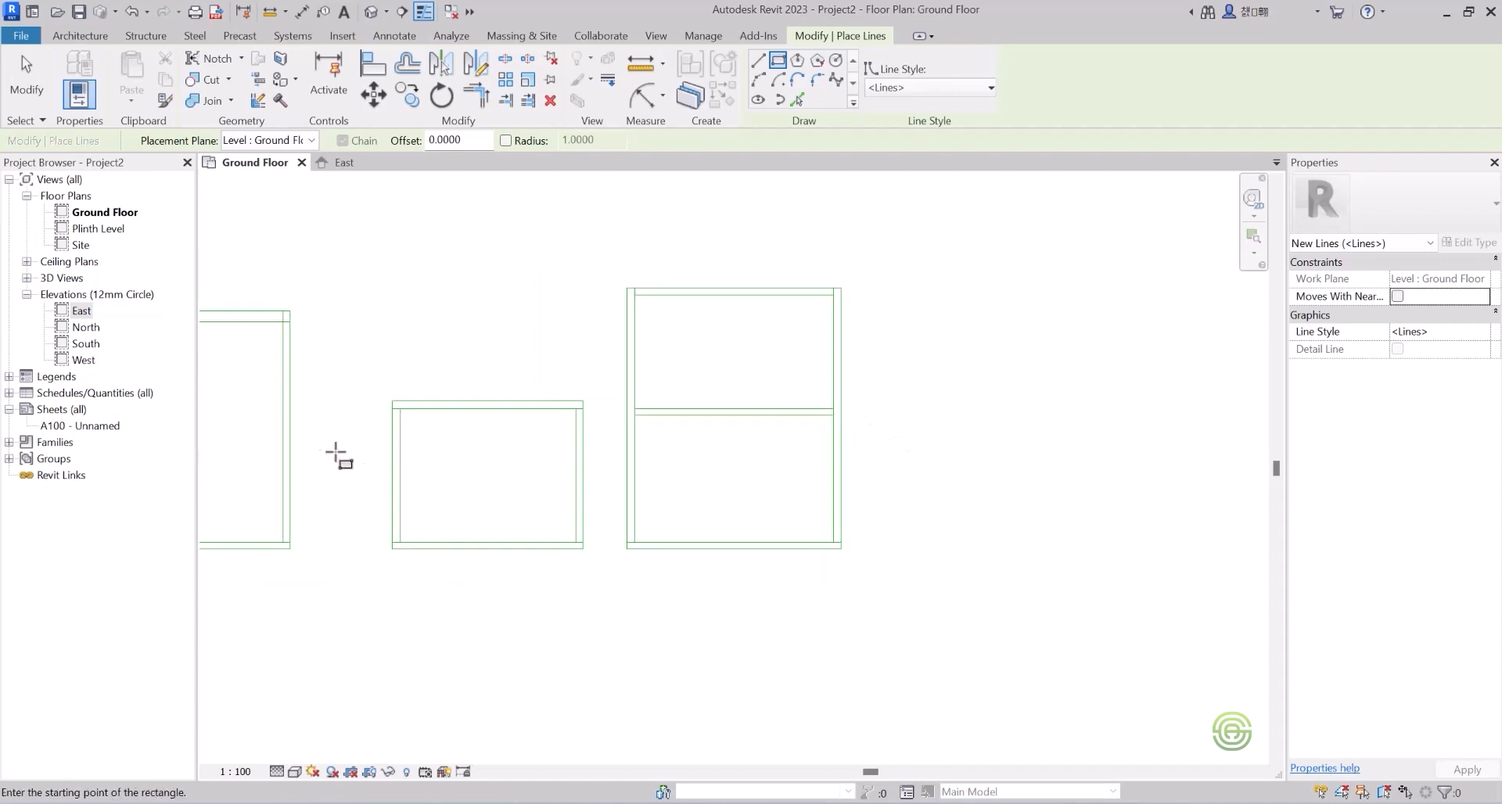
scroll(368, 435, up, 2)
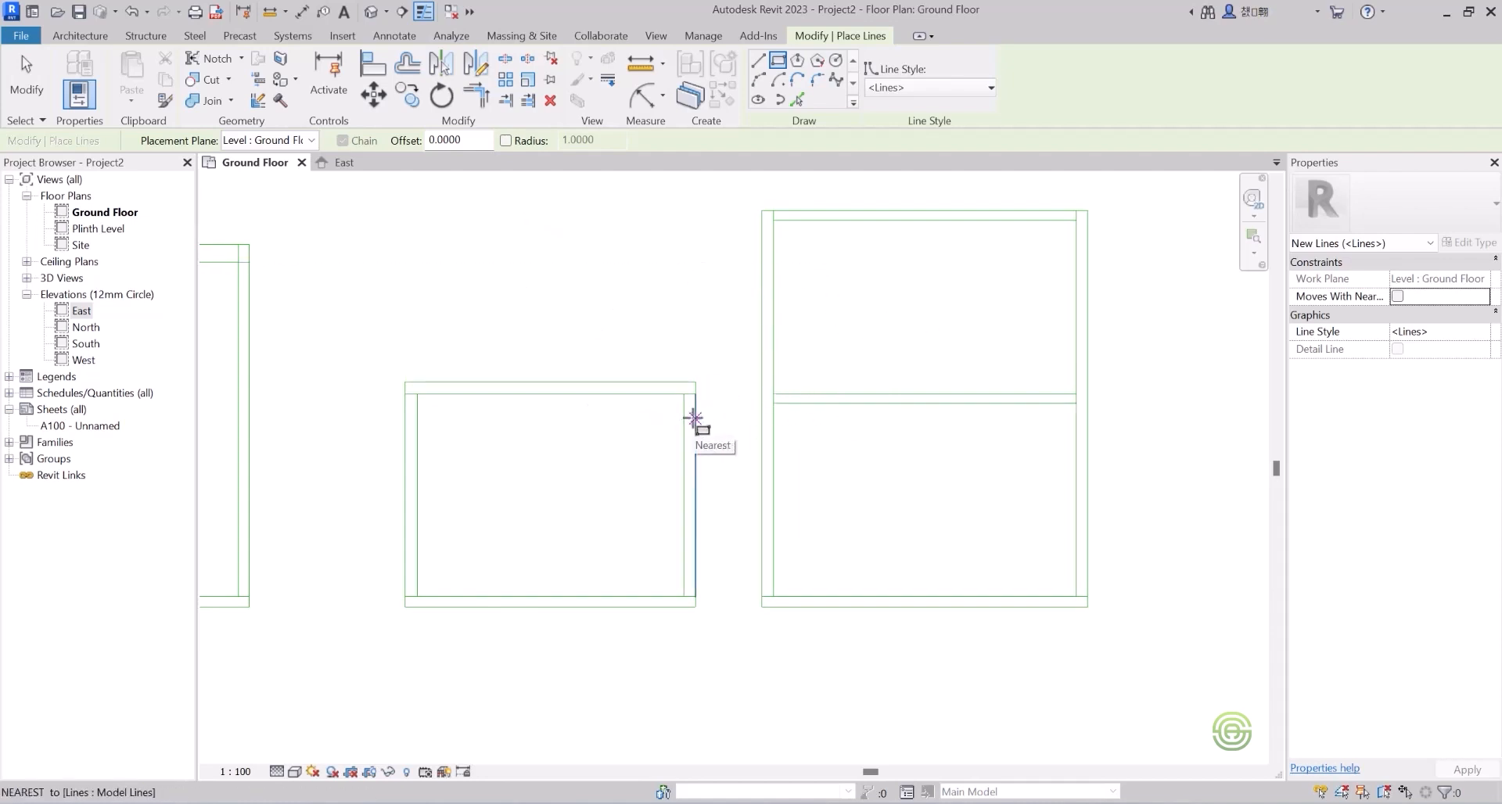
scroll(883, 518, down, 2)
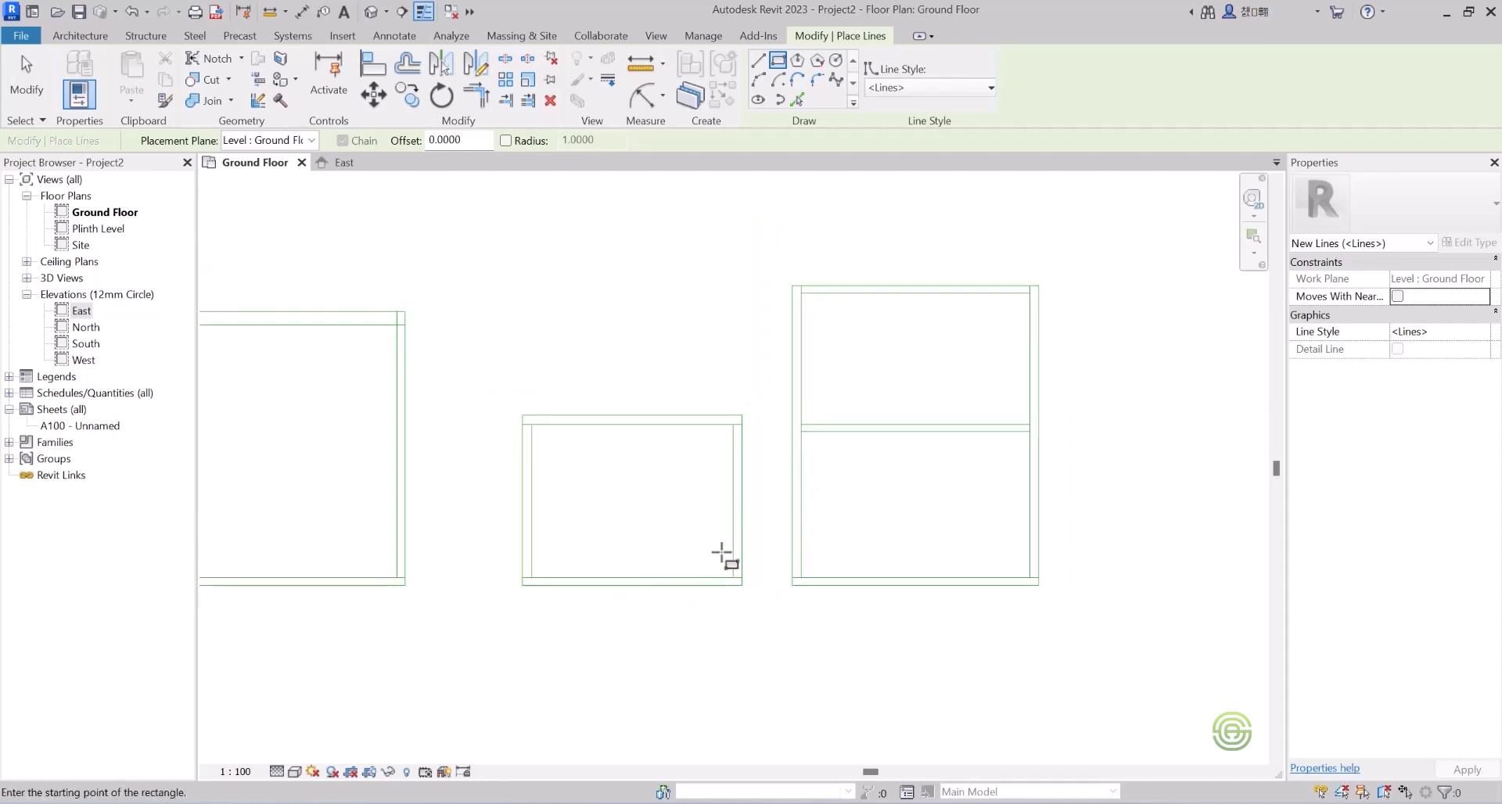
scroll(607, 586, up, 1)
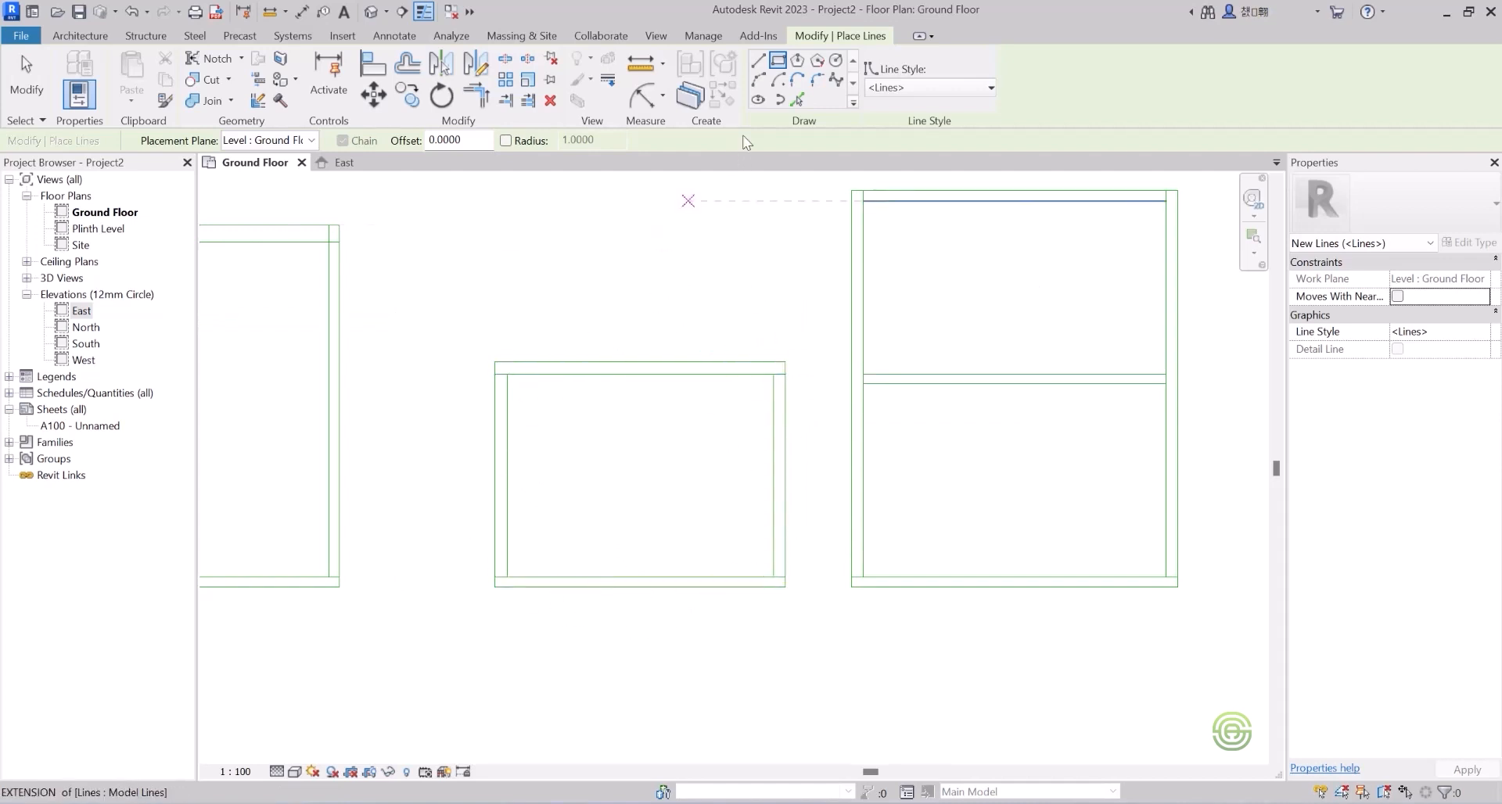
Draw a model-line circle with a radius of about 5 m around the second outline and end the command.
click(837, 59)
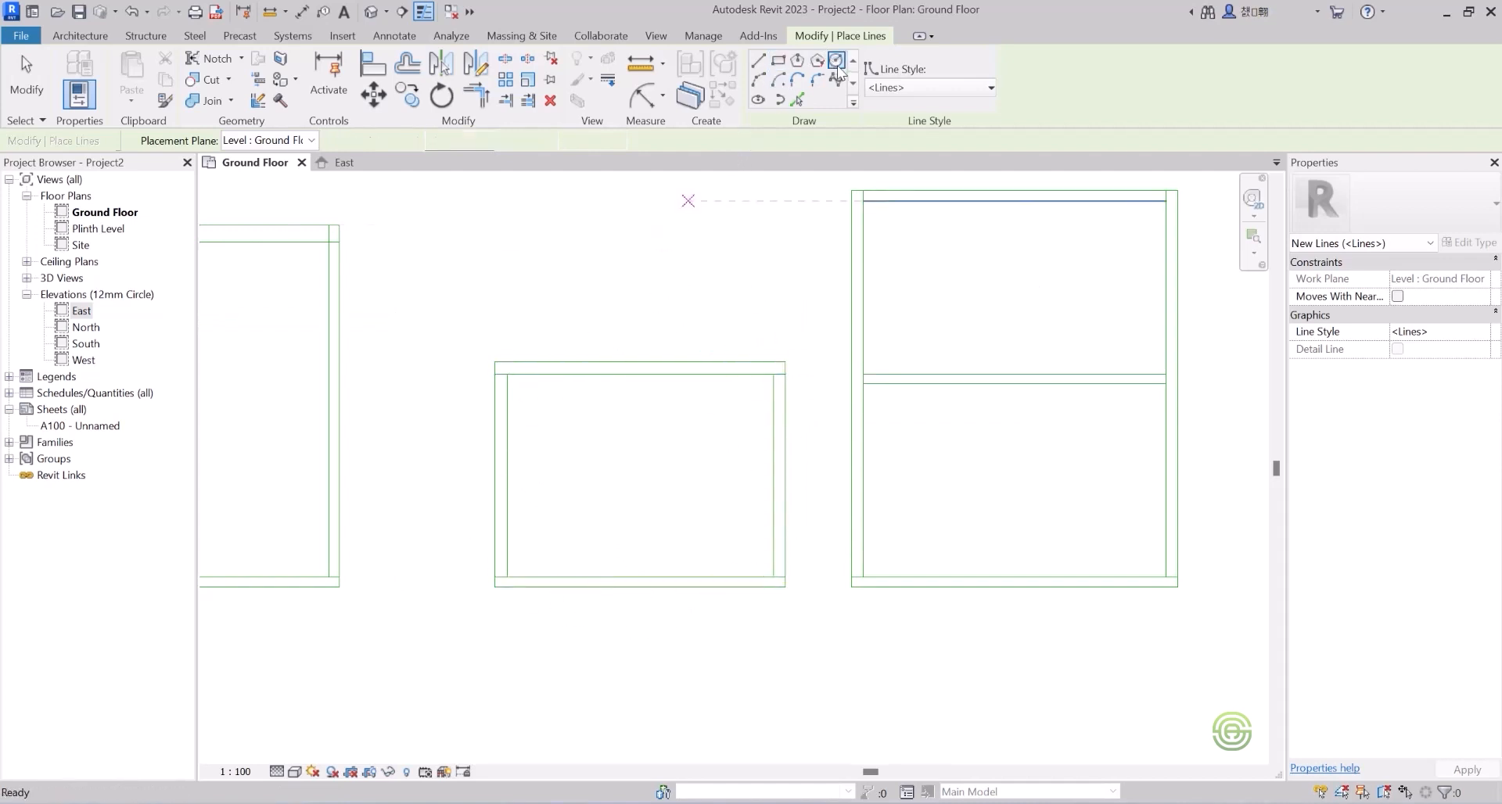
click(643, 452)
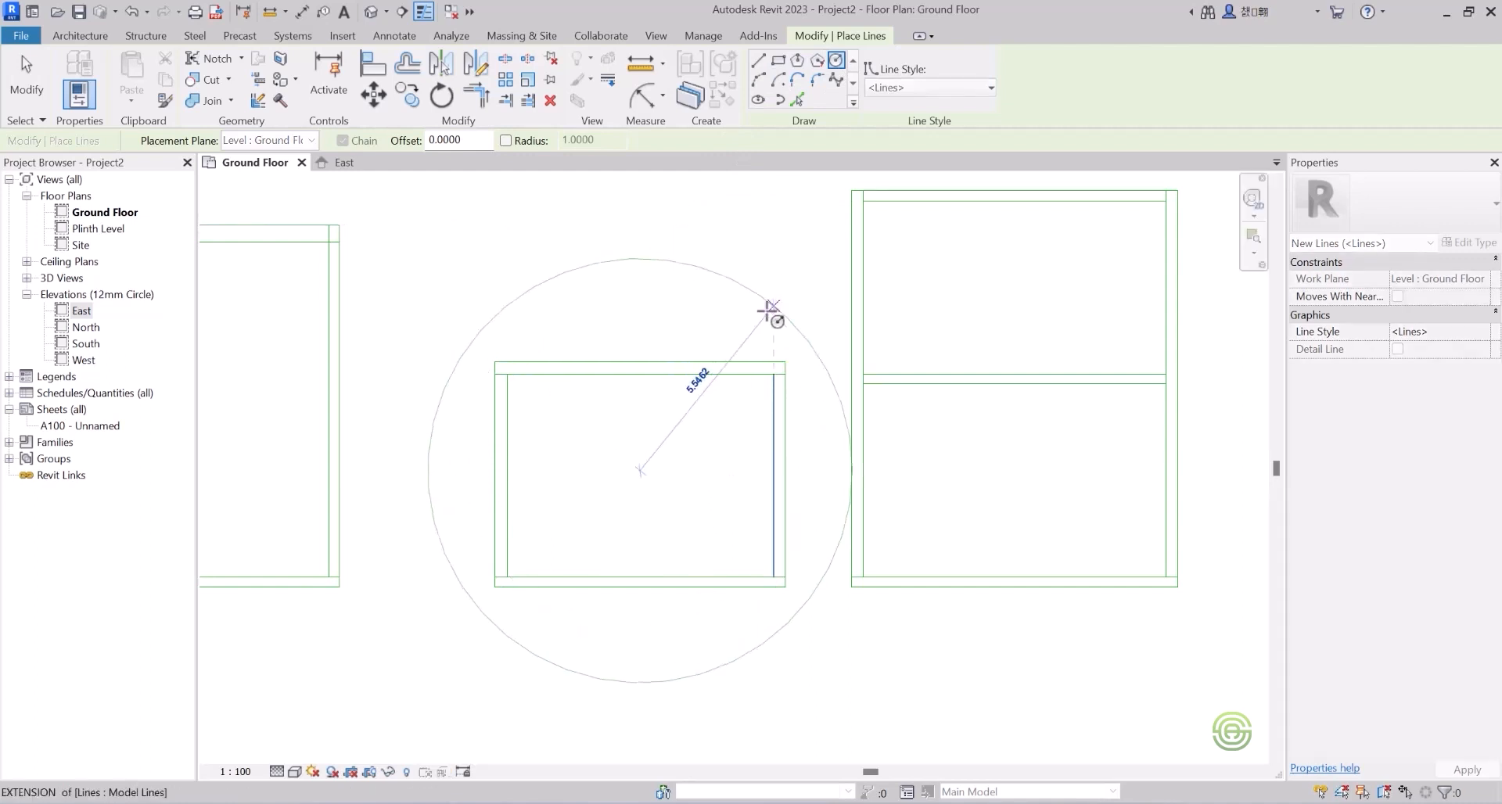
click(762, 322)
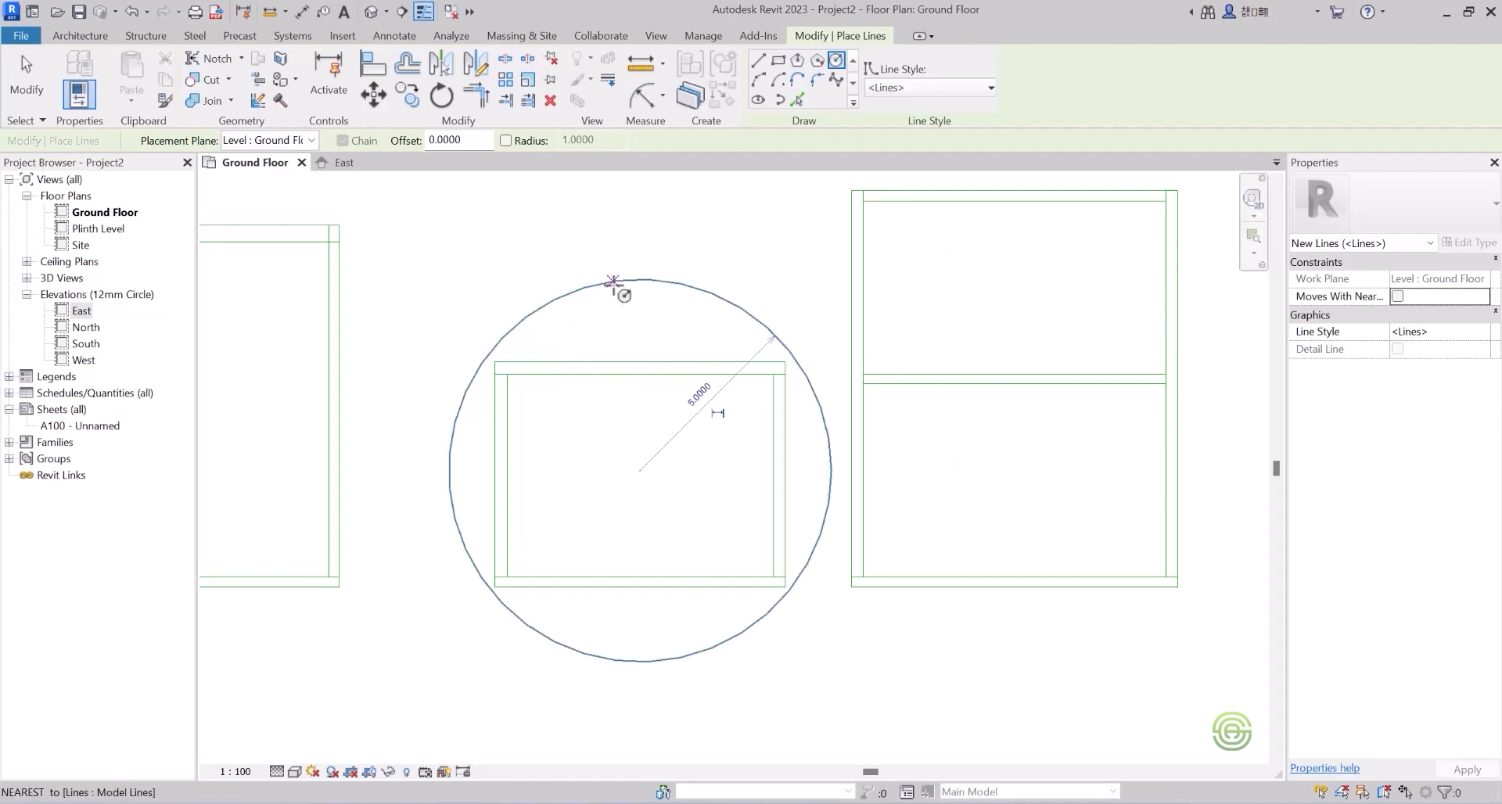
key(Escape)
key(Escape)
Delete all three model-line outlines and the circle beside the imported plan.
scroll(728, 470, down, 3)
scroll(860, 539, down, 1)
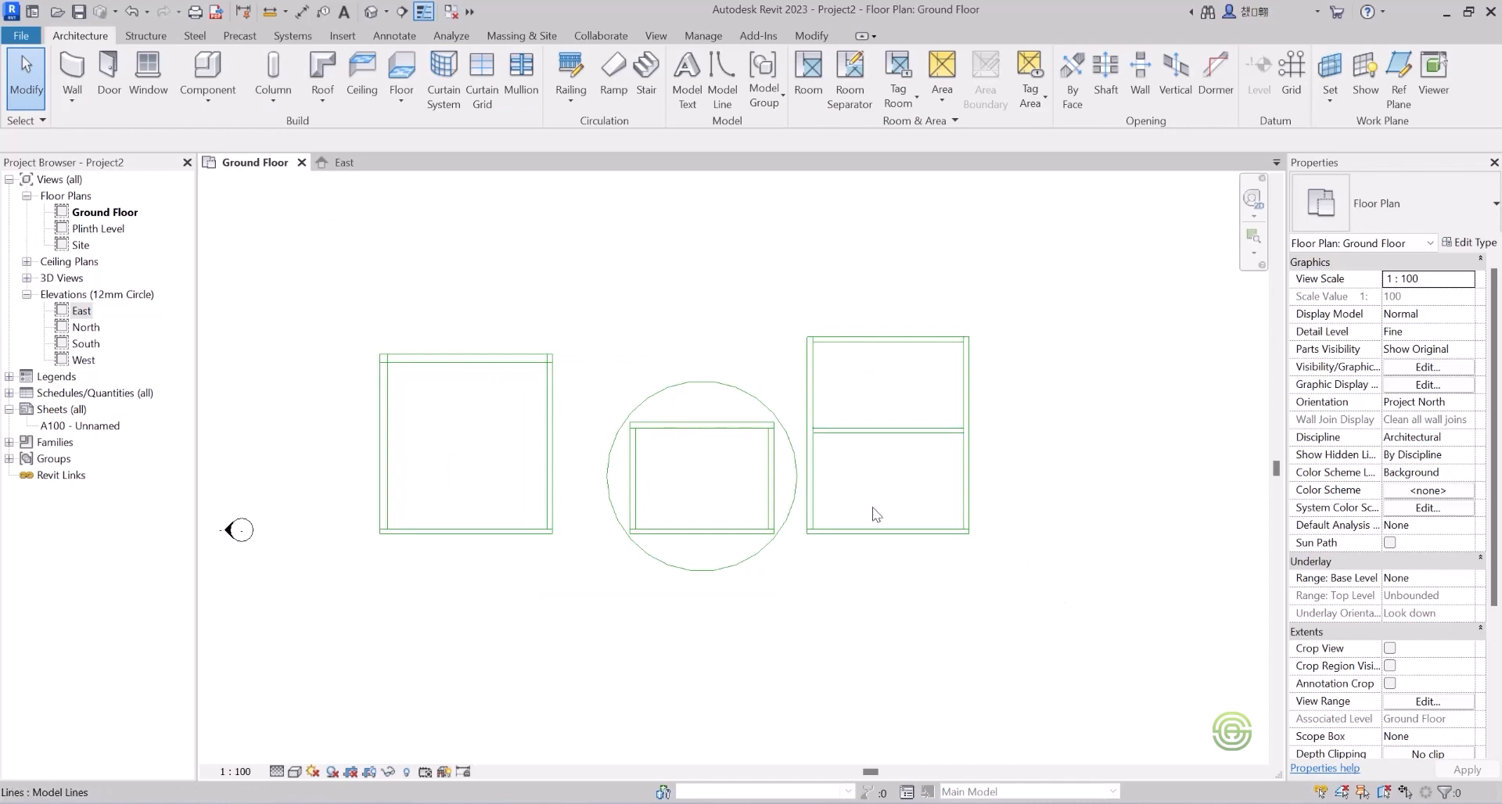
drag(1006, 567, 341, 305)
key(Delete)
scroll(563, 478, down, 1)
scroll(403, 509, up, 4)
scroll(342, 450, up, 3)
scroll(1056, 471, down, 2)
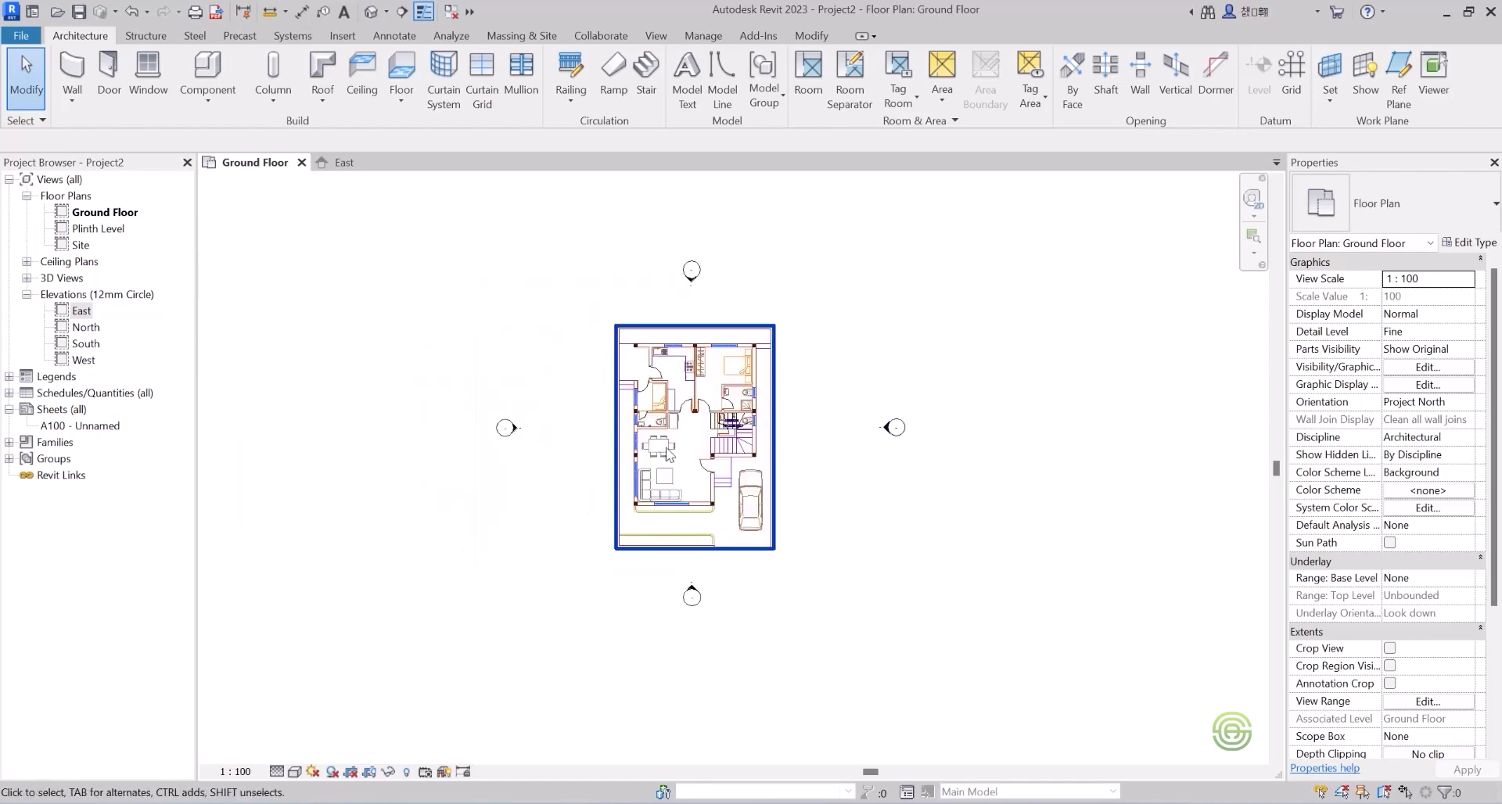
In the East elevation, create a level offset 3 m above Plinth Level by picking its line.
scroll(675, 441, up, 1)
click(367, 162)
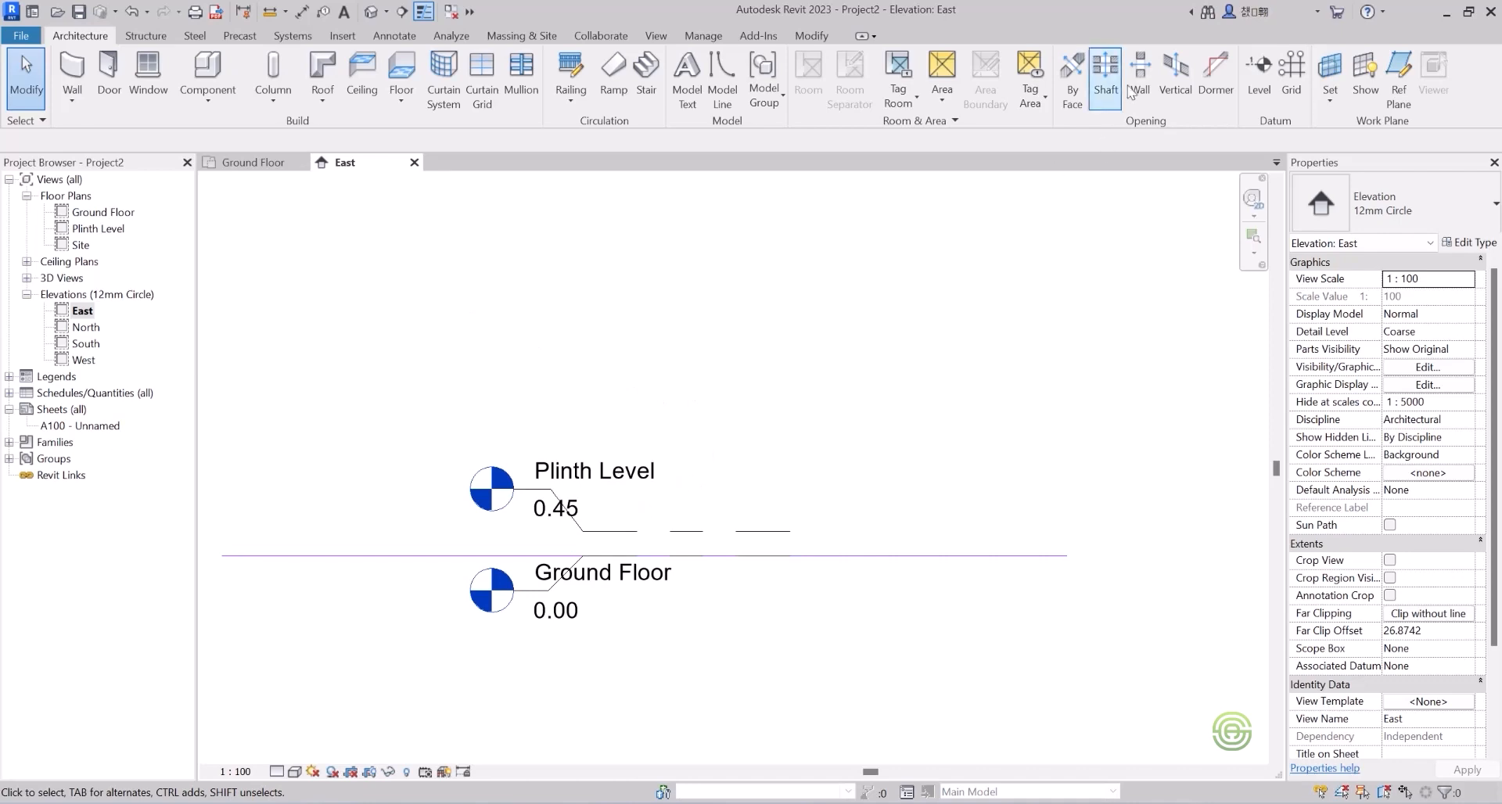
click(1259, 70)
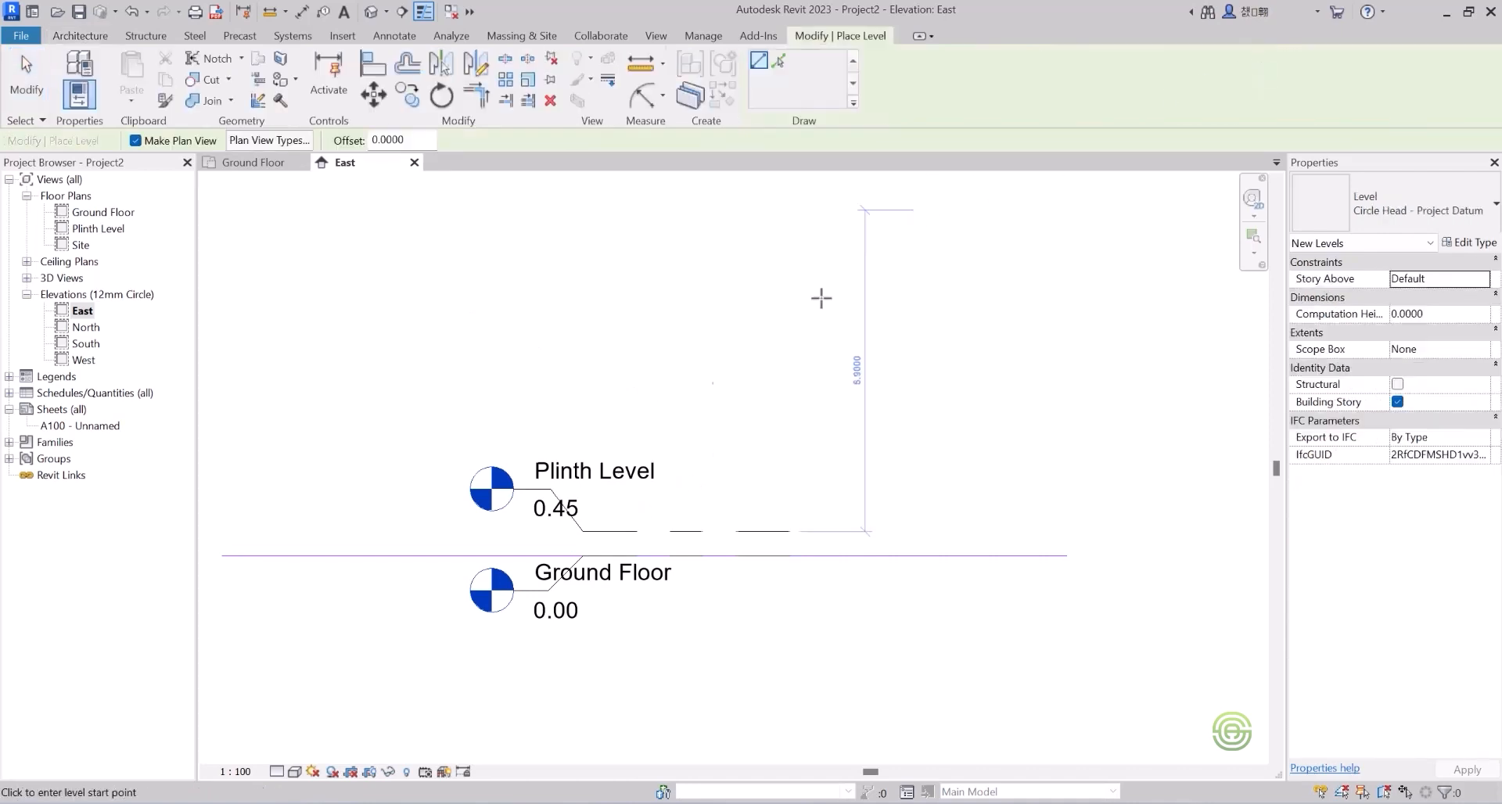
click(777, 60)
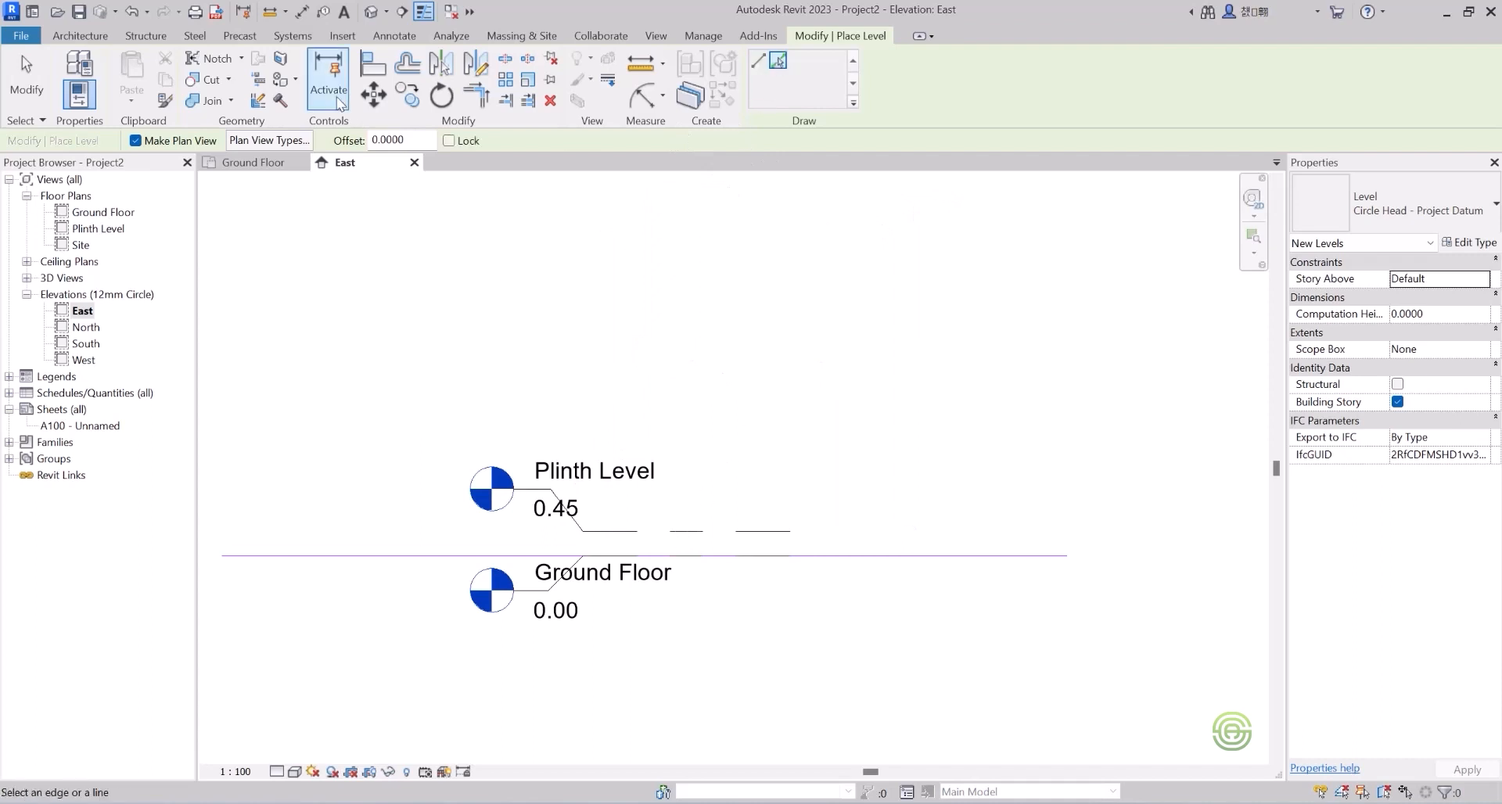
click(387, 140)
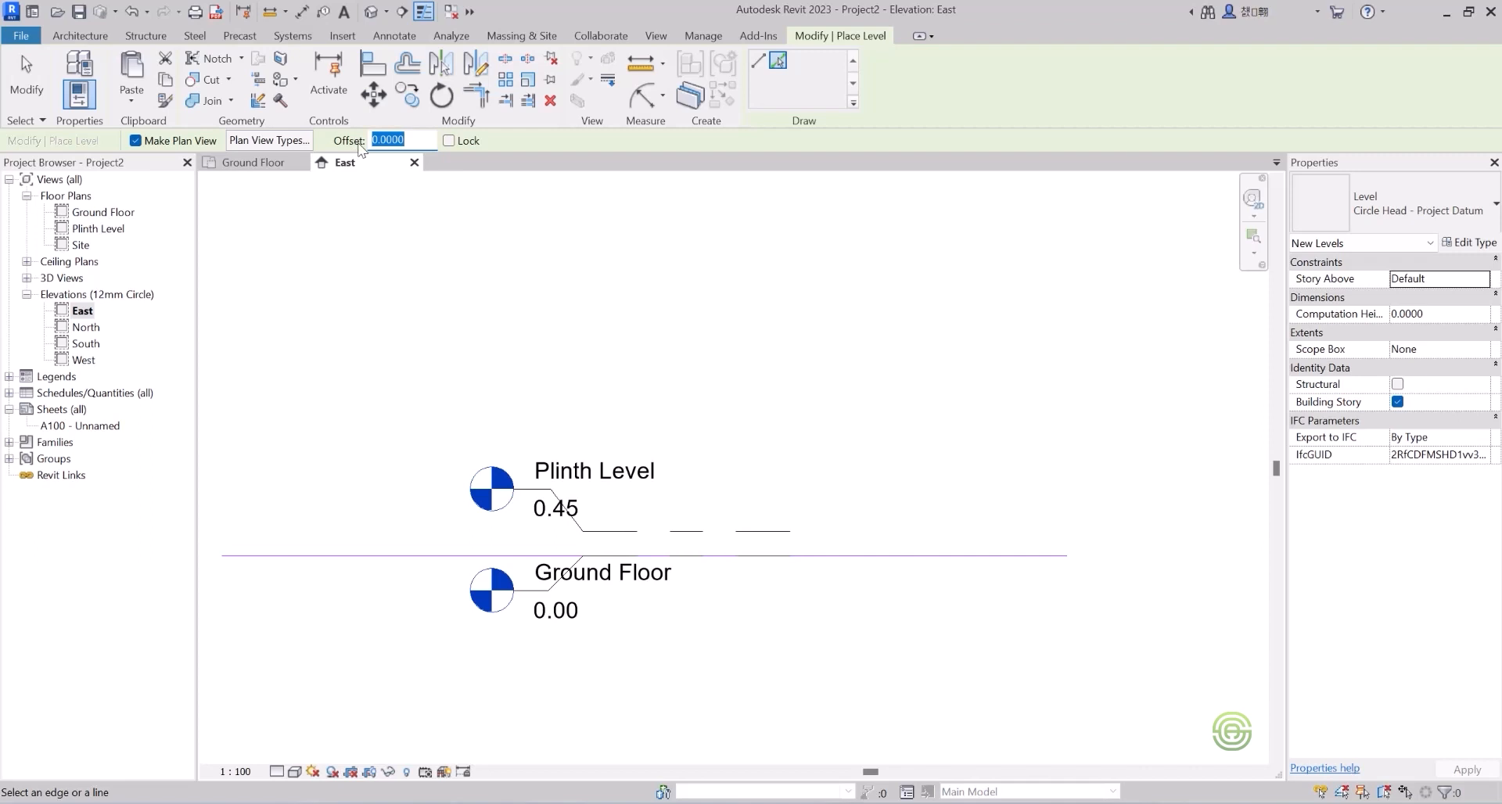
text(3)
key(Return)
click(699, 535)
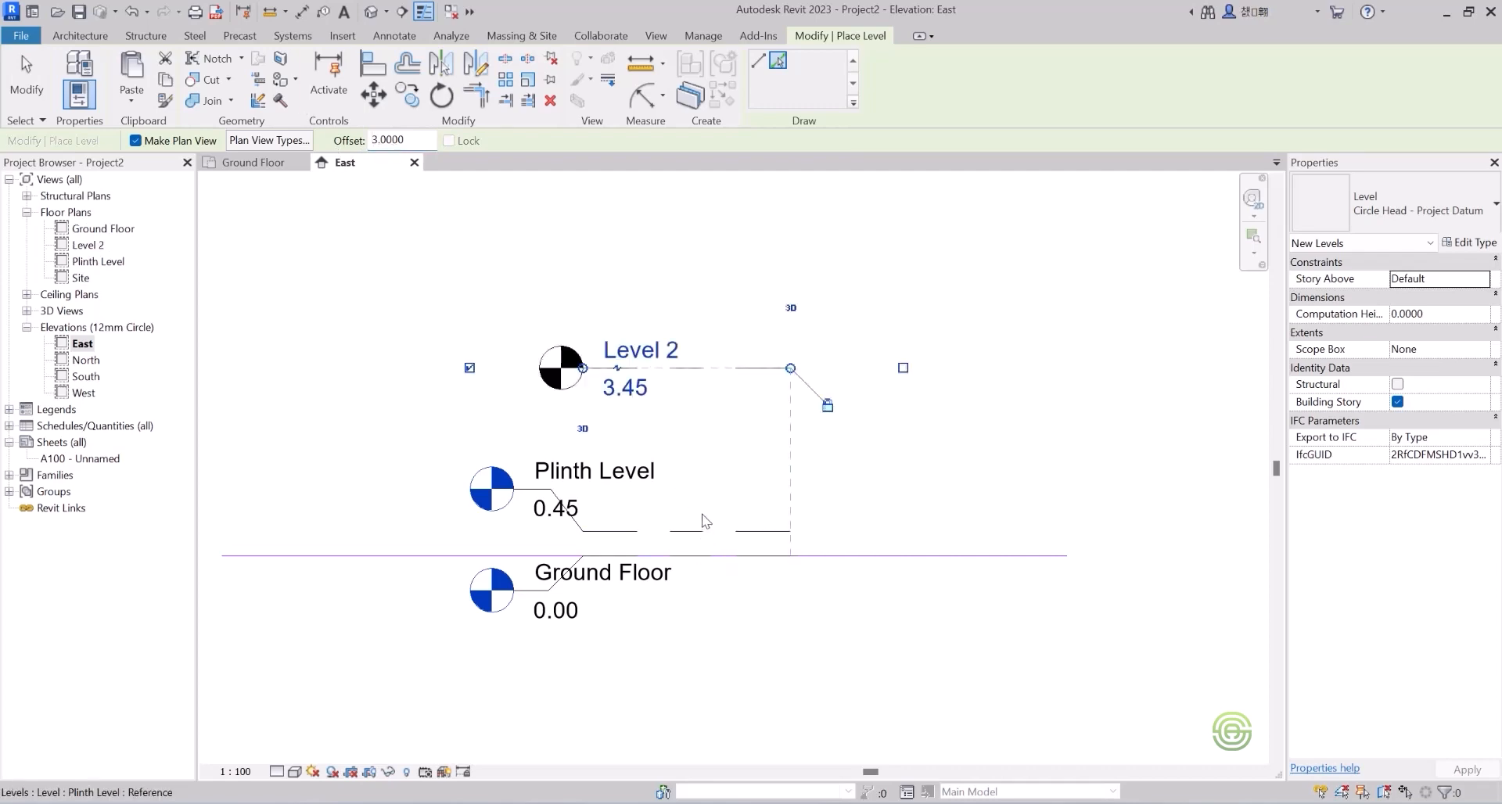
click(688, 370)
scroll(547, 382, up, 3)
click(834, 361)
scroll(673, 438, down, 4)
key(Escape)
key(Escape)
click(691, 510)
key(Delete)
click(815, 466)
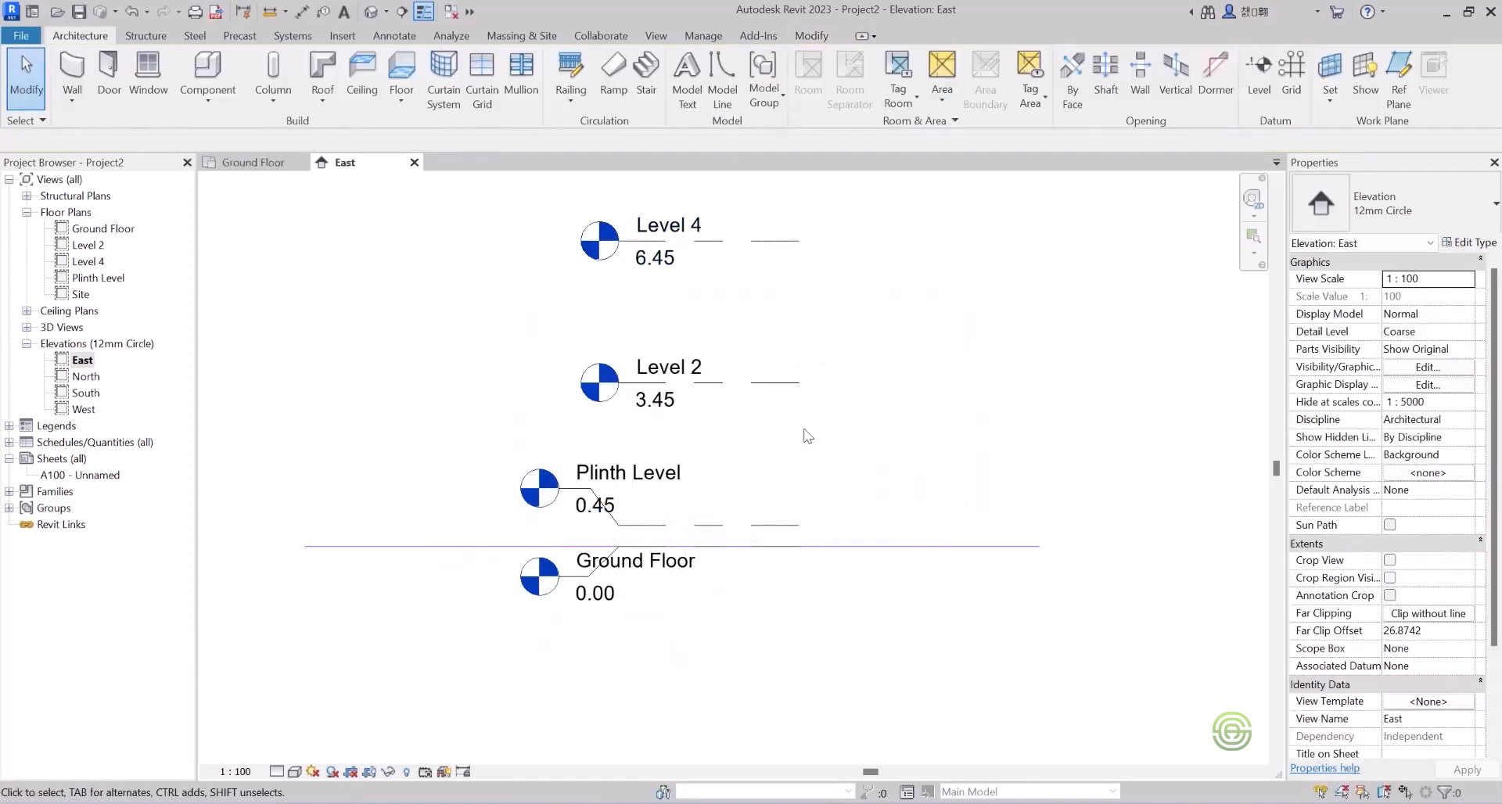
click(688, 236)
key(Delete)
click(830, 468)
Add an elbow to the 3.45 level's head and rename the level and its views as 1st Floor base.
click(643, 398)
drag(614, 377, 530, 382)
click(574, 378)
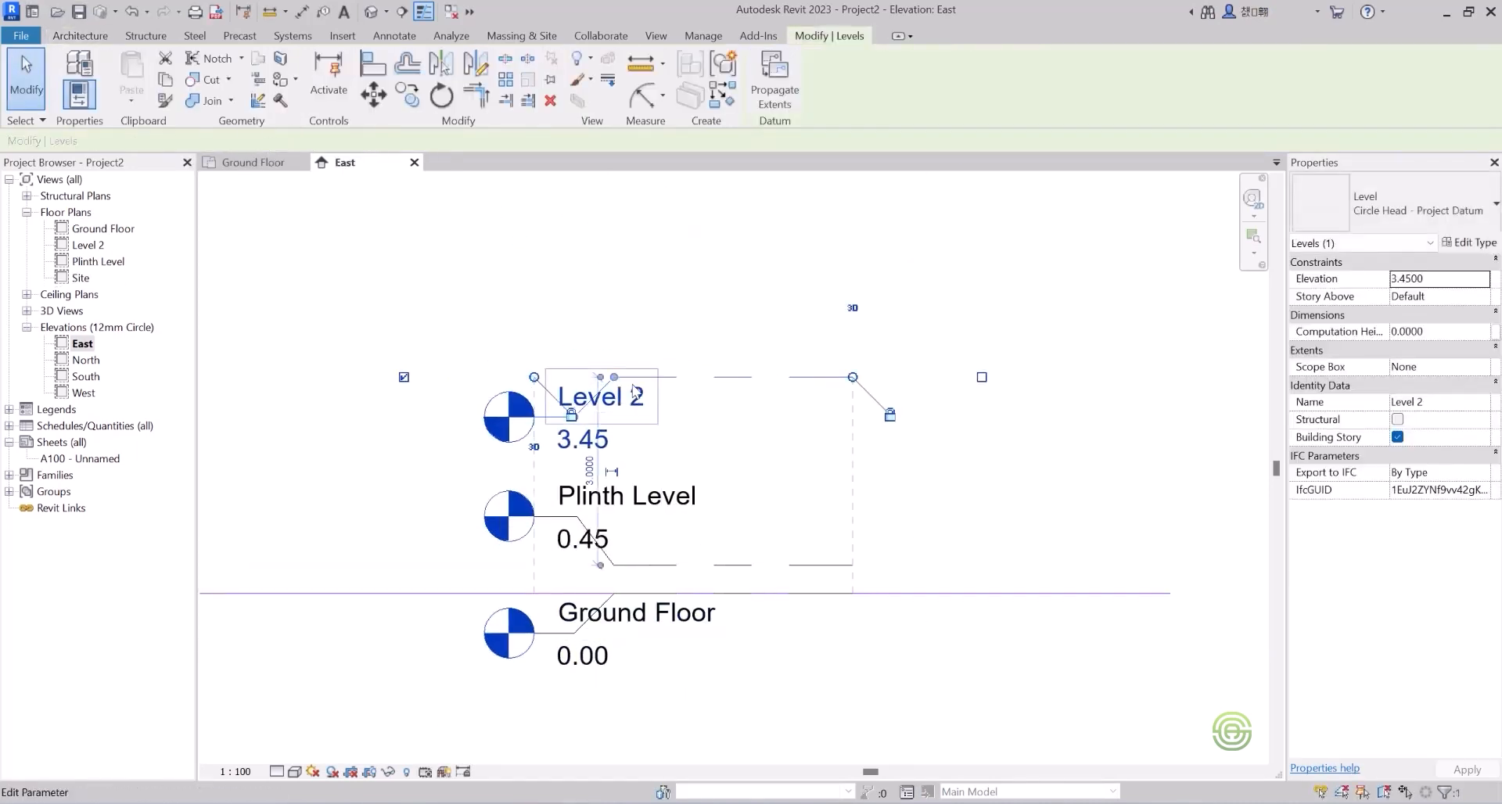
click(619, 393)
text(First Floor)
key(Return)
click(818, 413)
click(767, 358)
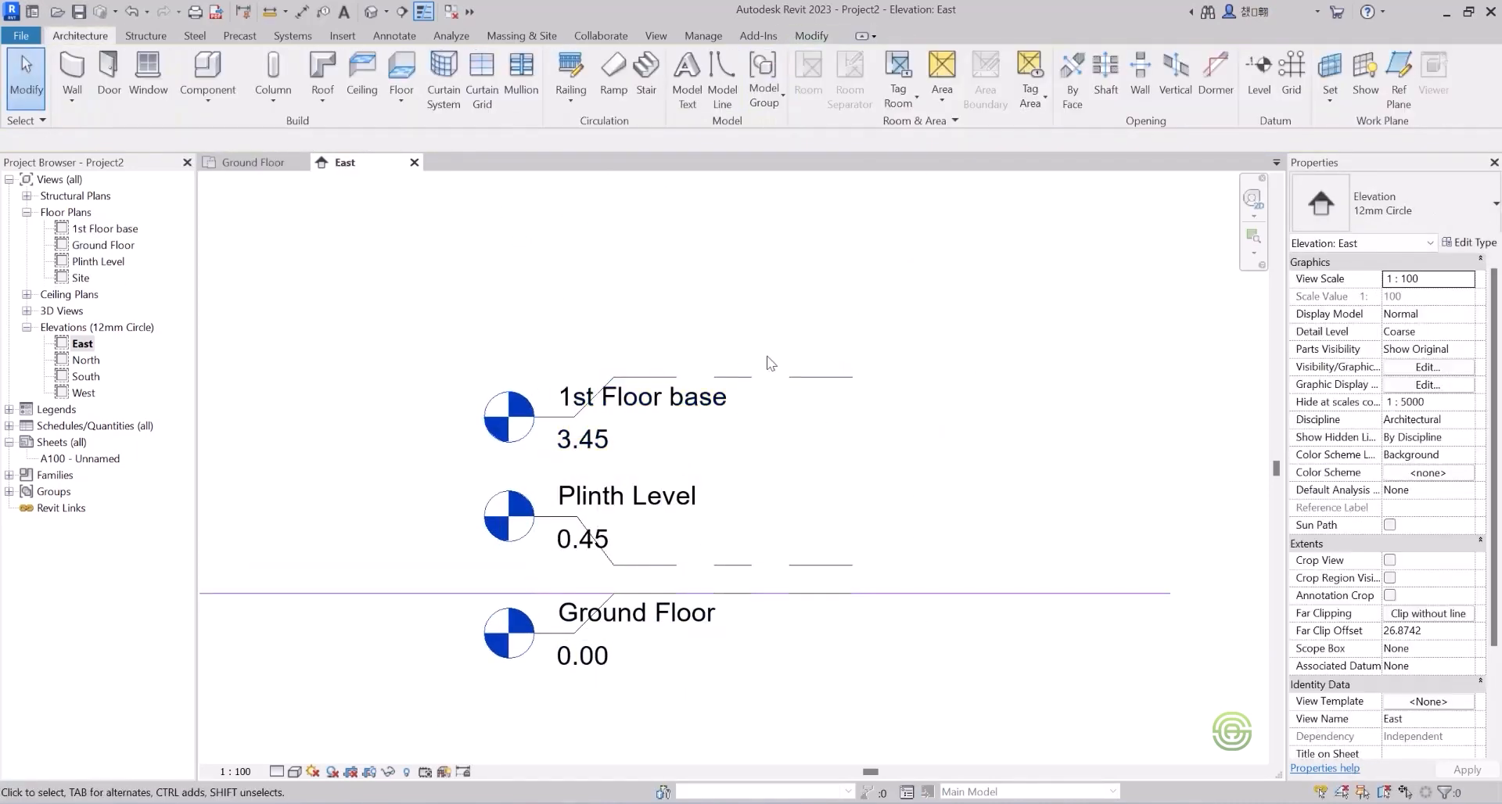
Lengthen the aligned level lines outward at both ends.
scroll(799, 391, down, 3)
middle_drag(800, 391, 665, 487)
click(669, 480)
drag(691, 480, 975, 481)
drag(533, 481, 262, 481)
click(727, 419)
middle_drag(727, 419, 830, 430)
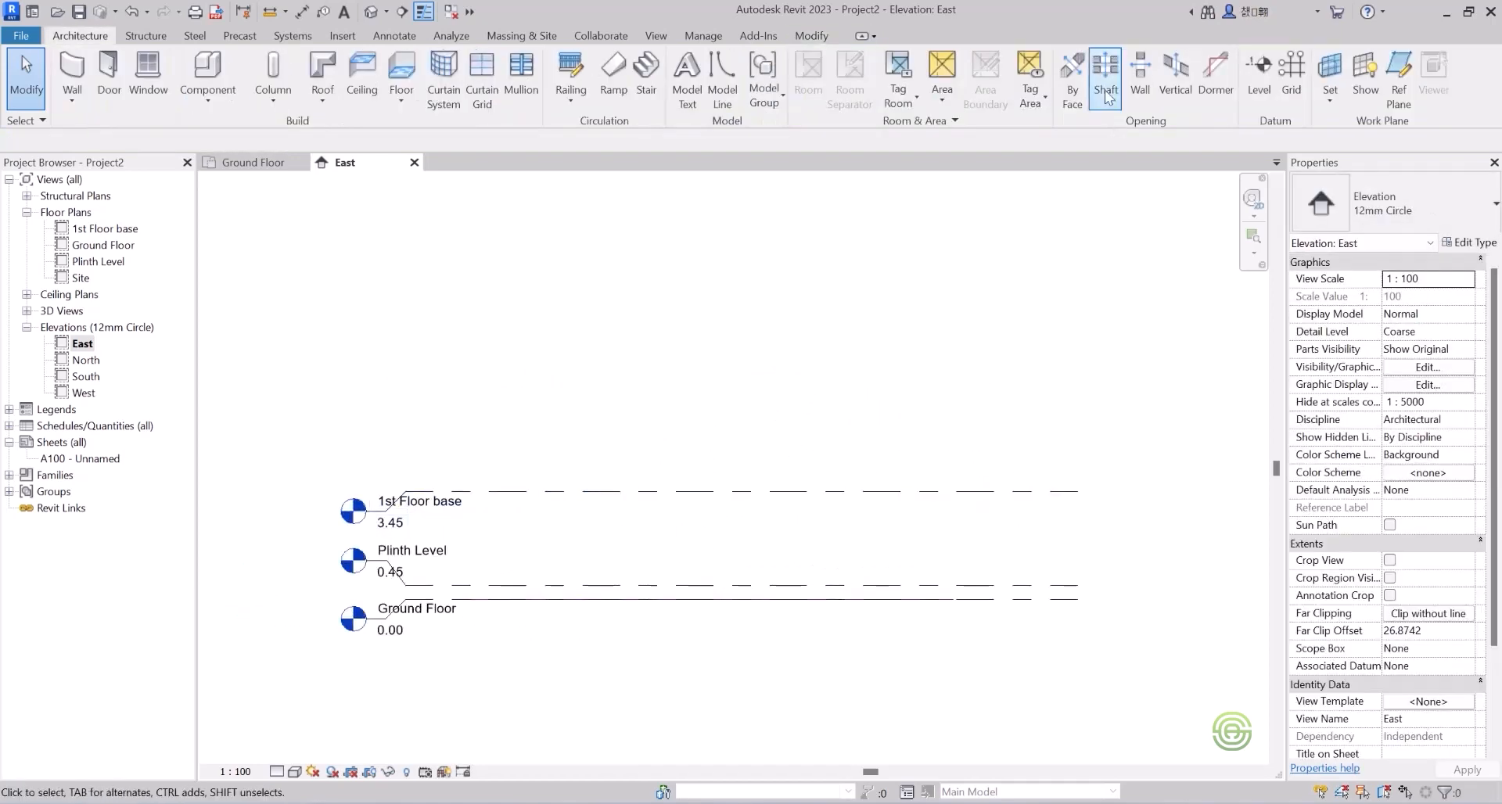
Create a level offset 0.15 m above 1st Floor base by picking its line.
click(1215, 59)
click(777, 60)
drag(423, 140, 366, 140)
text(0.15)
click(531, 487)
scroll(470, 485, up, 2)
middle_drag(438, 489, 531, 479)
key(Escape)
key(Escape)
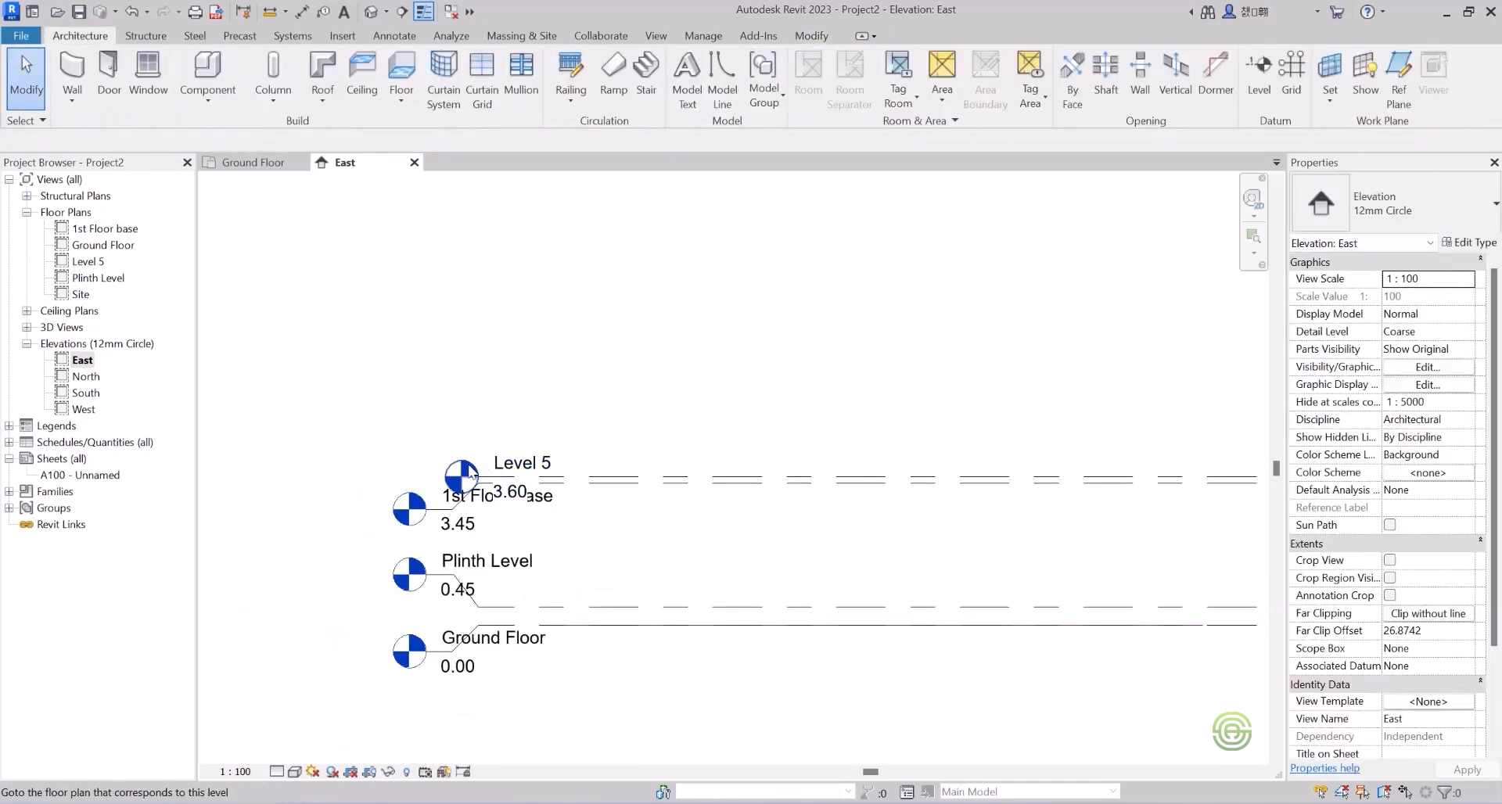
Add an elbow to raise the 3.60 level's head clear of its neighbour, and rename the level and its views as 1st Floor Top.
click(512, 477)
scroll(469, 477, up, 2)
click(545, 477)
scroll(472, 513, up, 6)
drag(472, 513, 481, 316)
scroll(480, 416, down, 2)
key(Escape)
double_click(510, 295)
text(1st Floor Top)
key(Return)
key(Return)
scroll(548, 493, down, 4)
middle_drag(647, 430, 468, 454)
key(Escape)
Create a level offset 3 m above 1st Floor Top by picking its line.
click(1215, 59)
middle_drag(579, 469, 747, 661)
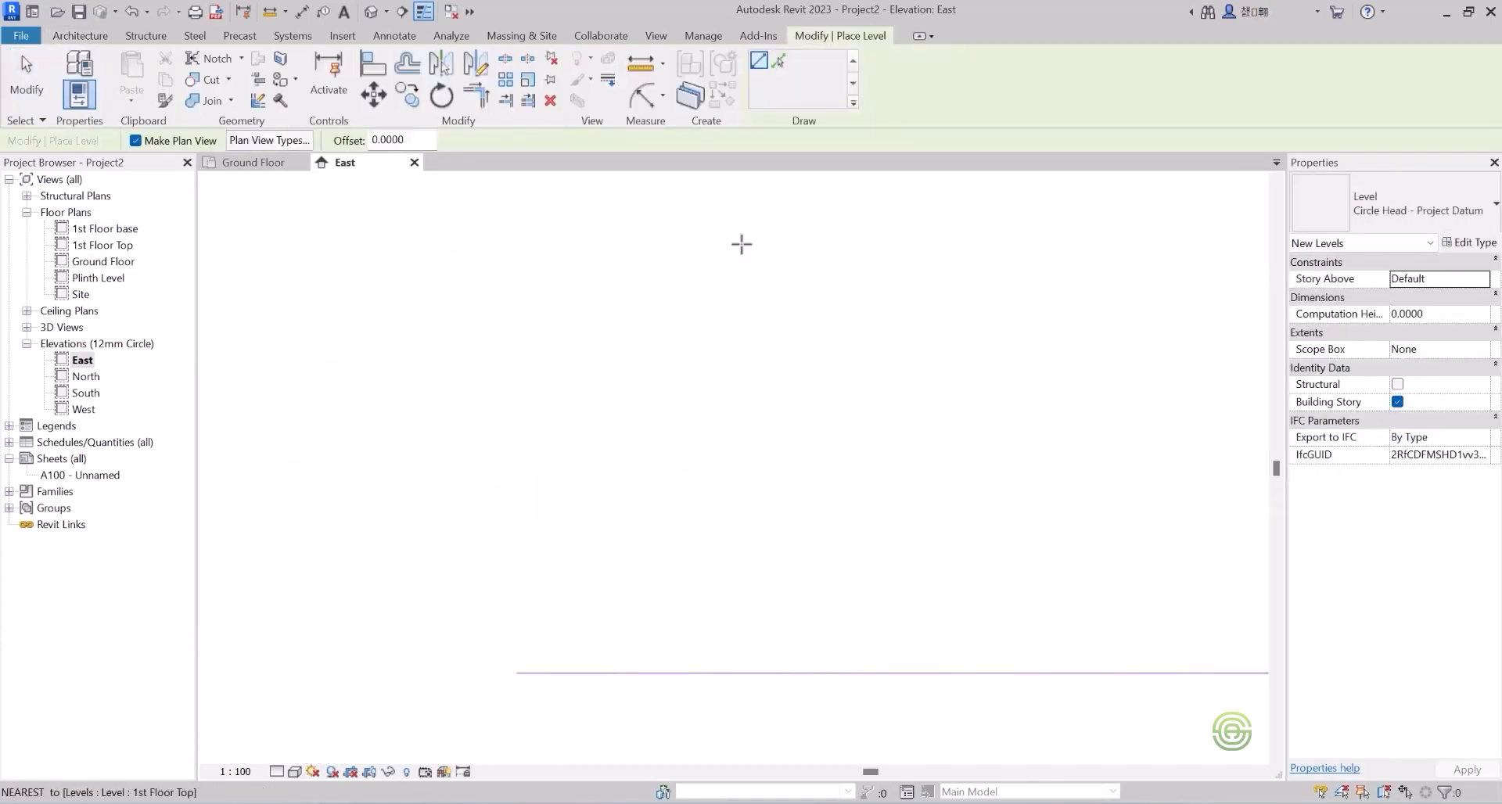
click(778, 60)
double_click(389, 141)
text(3)
click(771, 475)
Create a level offset 0.15 m above the 6.60 level and end the command.
double_click(389, 141)
text(.15)
click(715, 313)
key(Escape)
key(Escape)
click(589, 314)
scroll(442, 312, up, 2)
middle_drag(442, 312, 539, 293)
click(537, 293)
click(625, 418)
click(603, 330)
drag(537, 345, 537, 359)
click(486, 301)
key(ctrl+z)
key(ctrl+z)
Add elbows to the 6.60 and 6.75 level heads and spread them apart so their labels do not overlap.
click(485, 295)
scroll(485, 295, up, 2)
ctrl+click(493, 285)
scroll(493, 286, down, 1)
middle_drag(493, 286, 574, 323)
click(573, 327)
scroll(633, 383, down, 1)
drag(595, 334, 490, 334)
click(688, 407)
click(721, 347)
click(541, 346)
click(601, 334)
click(541, 334)
scroll(539, 382, up, 1)
scroll(493, 380, down, 1)
drag(525, 384, 587, 259)
click(549, 439)
scroll(548, 438, down, 1)
Rename the 6.60 level as Terrace Base together with its corresponding views.
click(651, 417)
text(2nd Floor base)
key(Return)
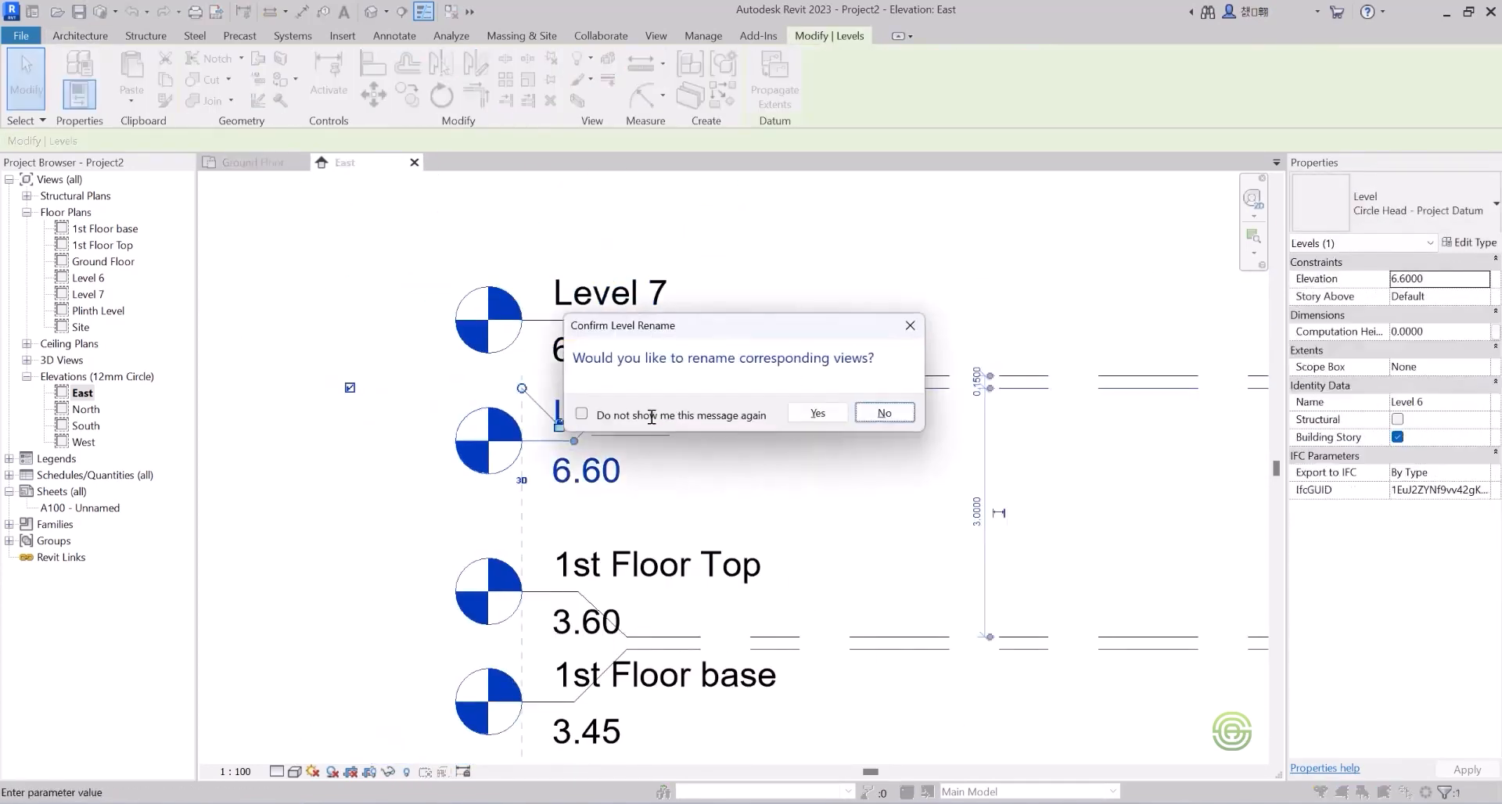
click(818, 413)
Rename the 6.75 level as Terrace top together with its corresponding views.
click(609, 294)
click(608, 295)
text(Terrace top)
key(Return)
click(818, 413)
click(817, 415)
scroll(569, 391, down, 2)
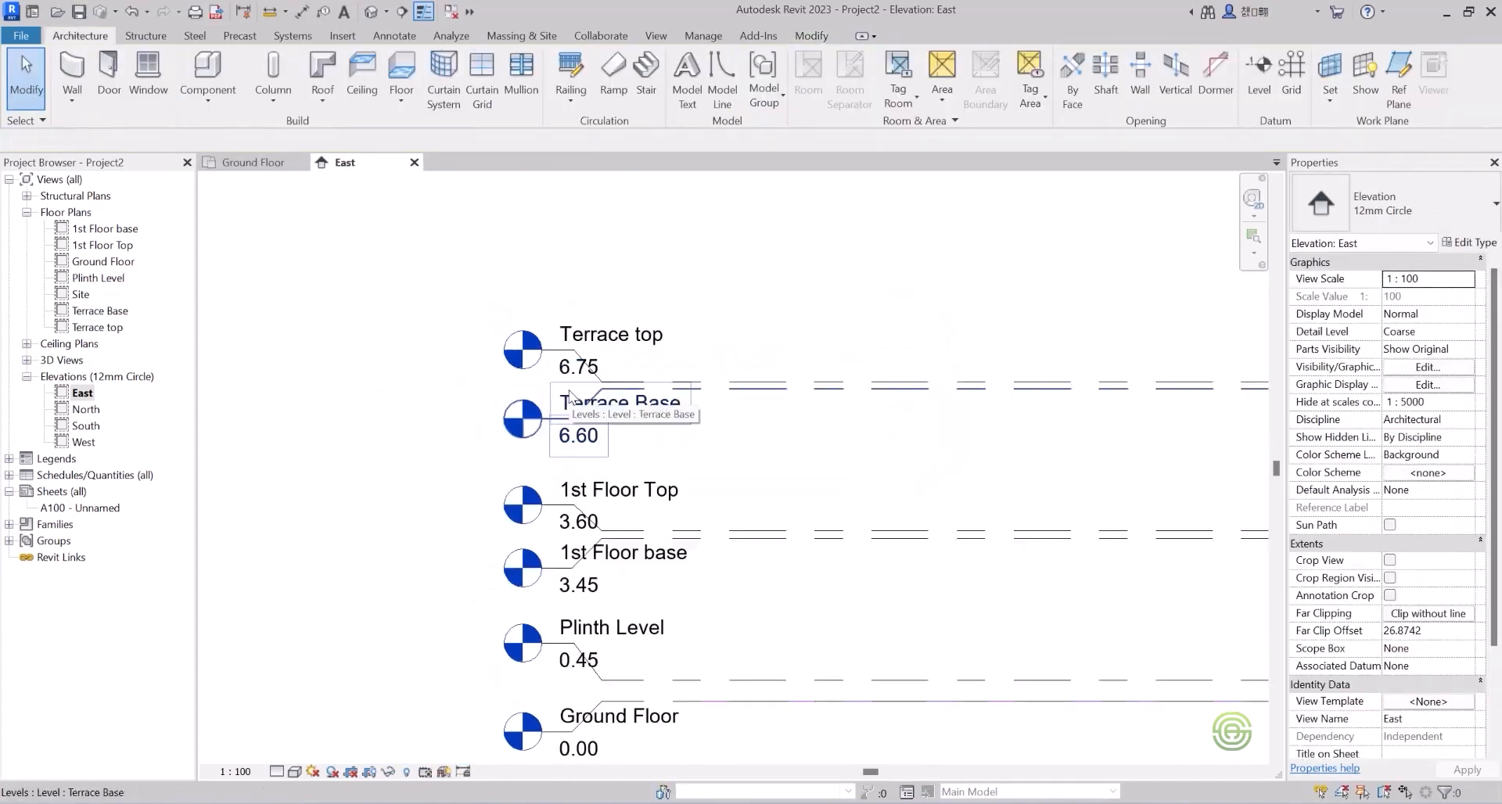
scroll(569, 395, down, 2)
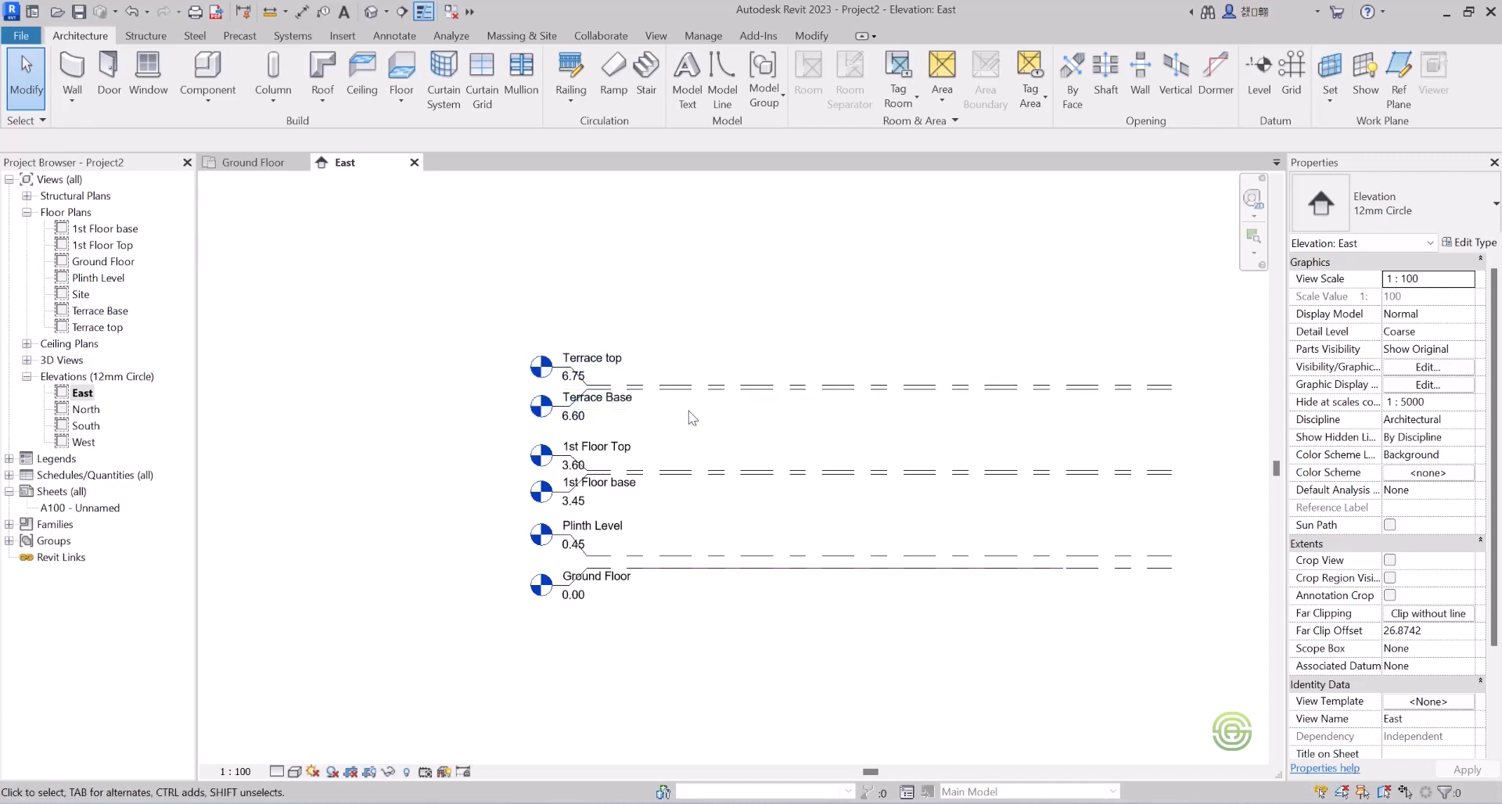
scroll(704, 567, up, 2)
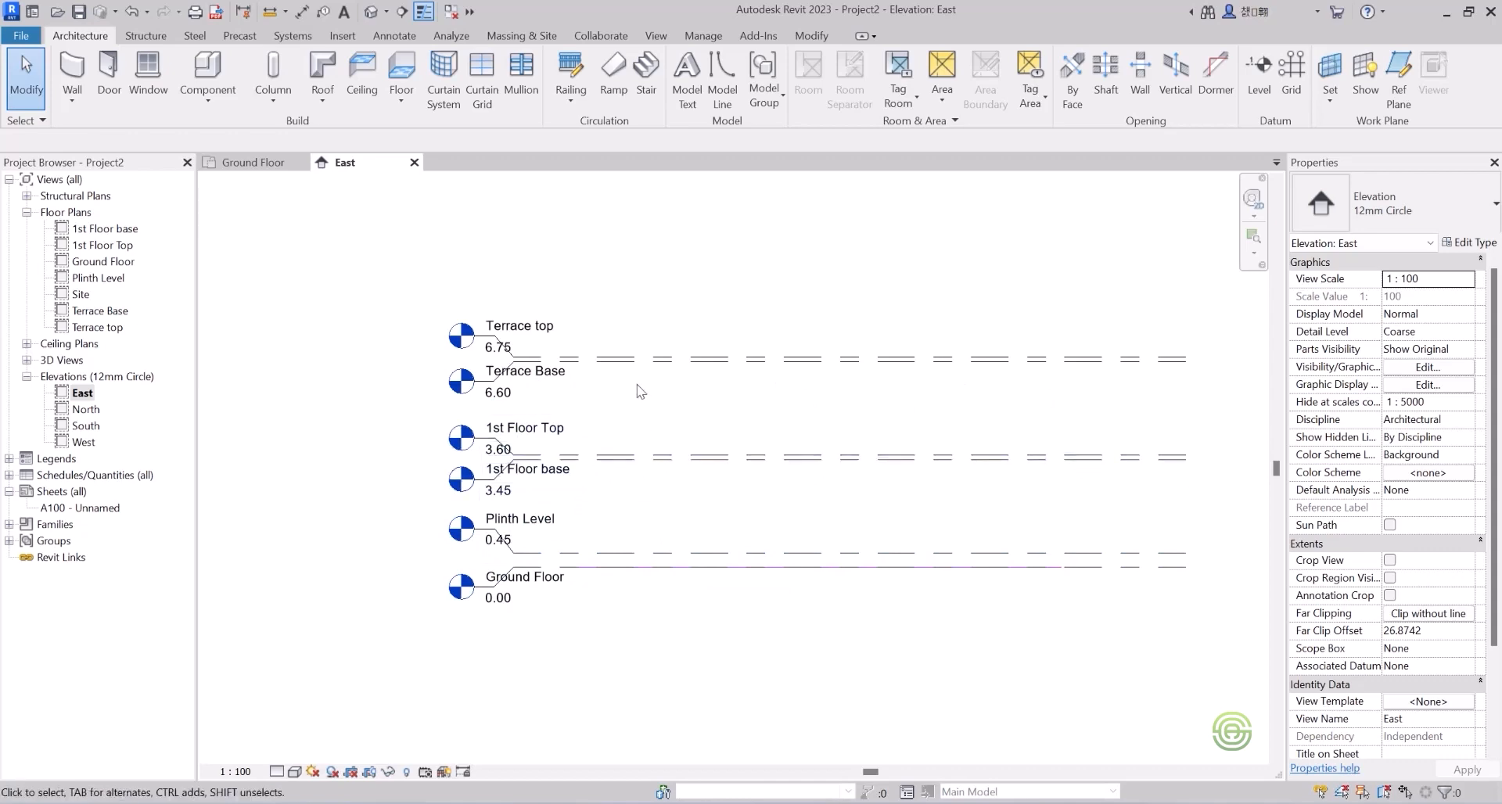
In the Ground Floor plan, start an architectural floor using the Floor_Timber_22Cbd-225Joist type.
click(247, 163)
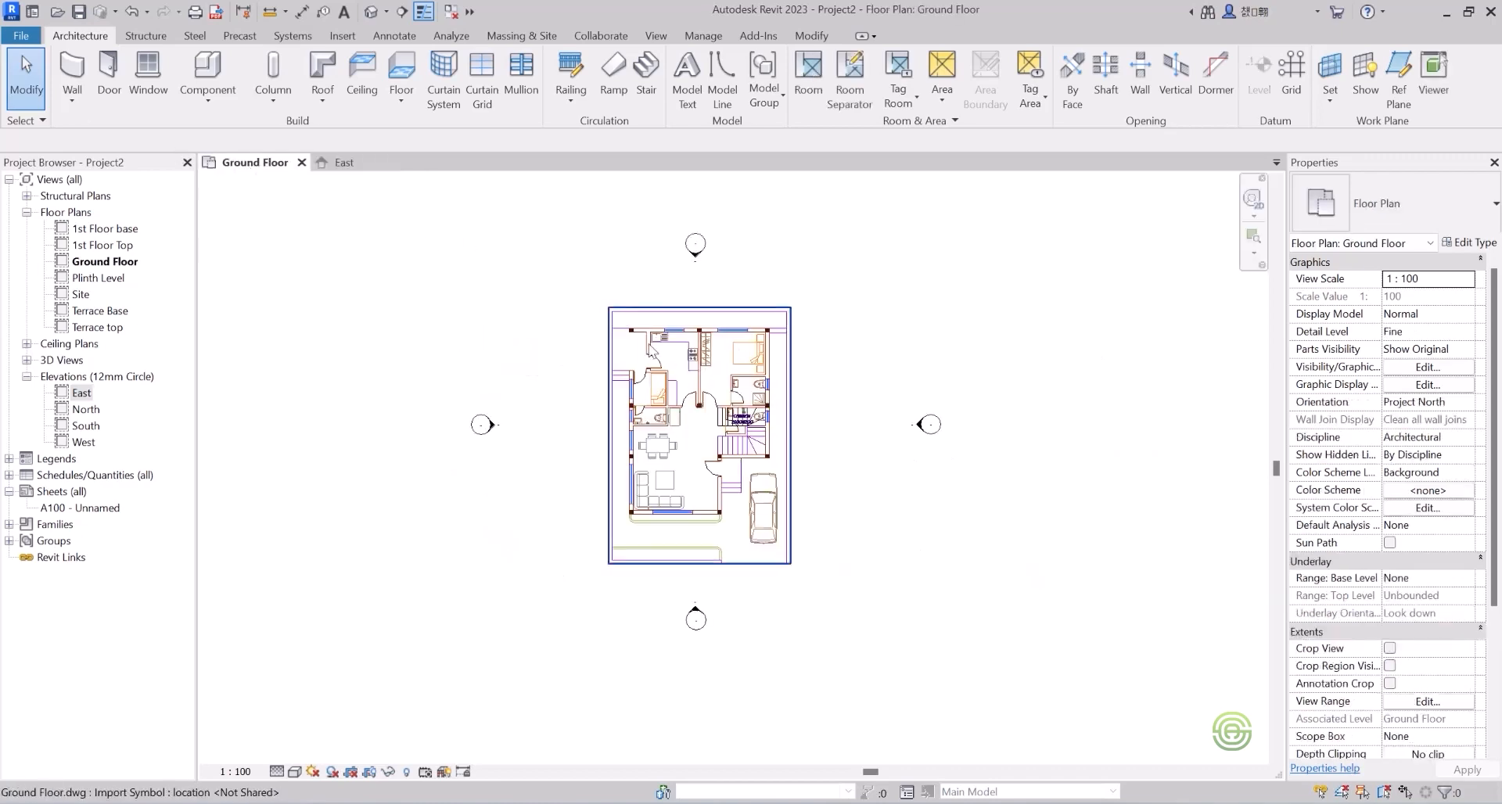
scroll(710, 433, up, 1)
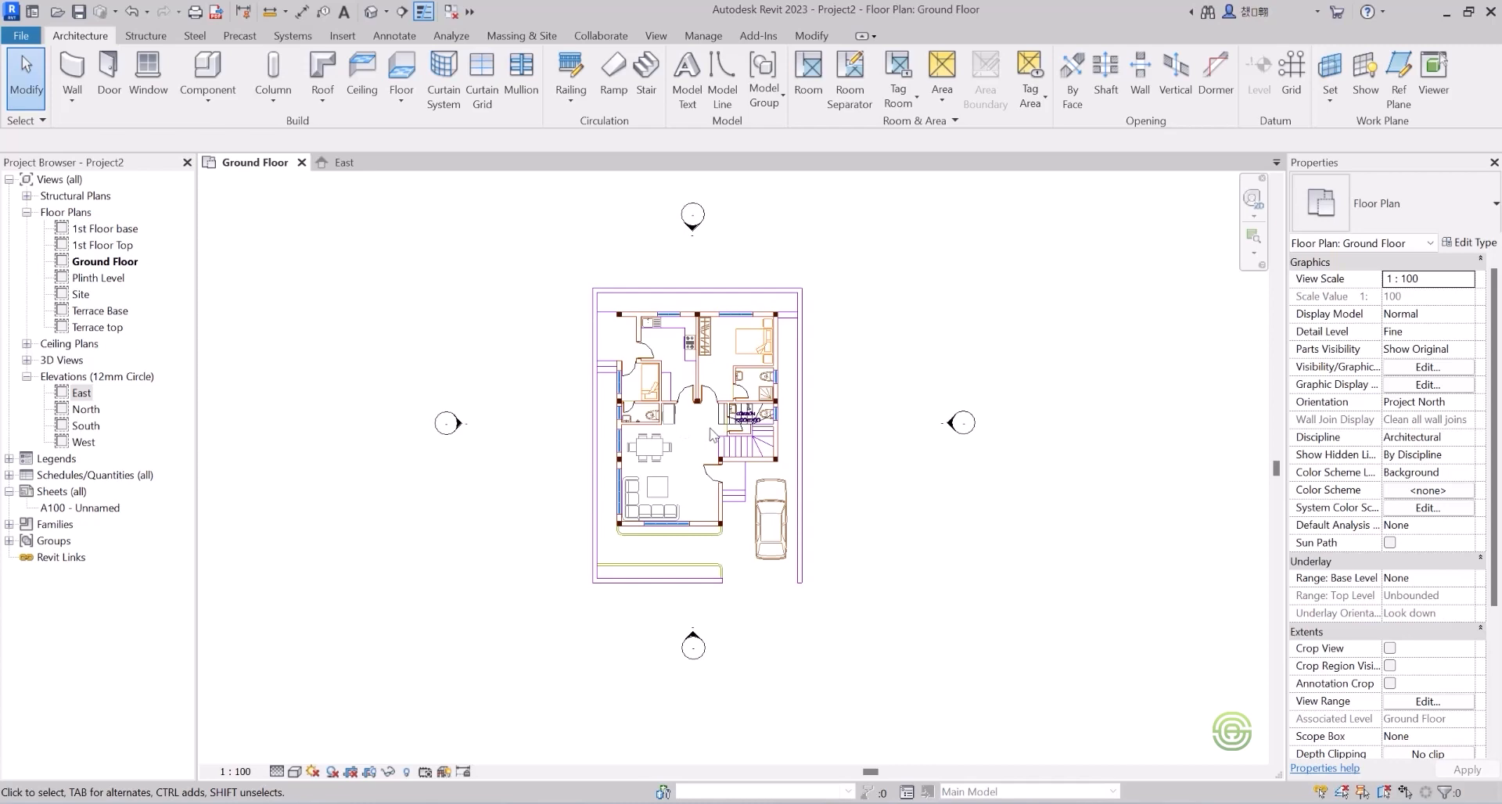
click(401, 98)
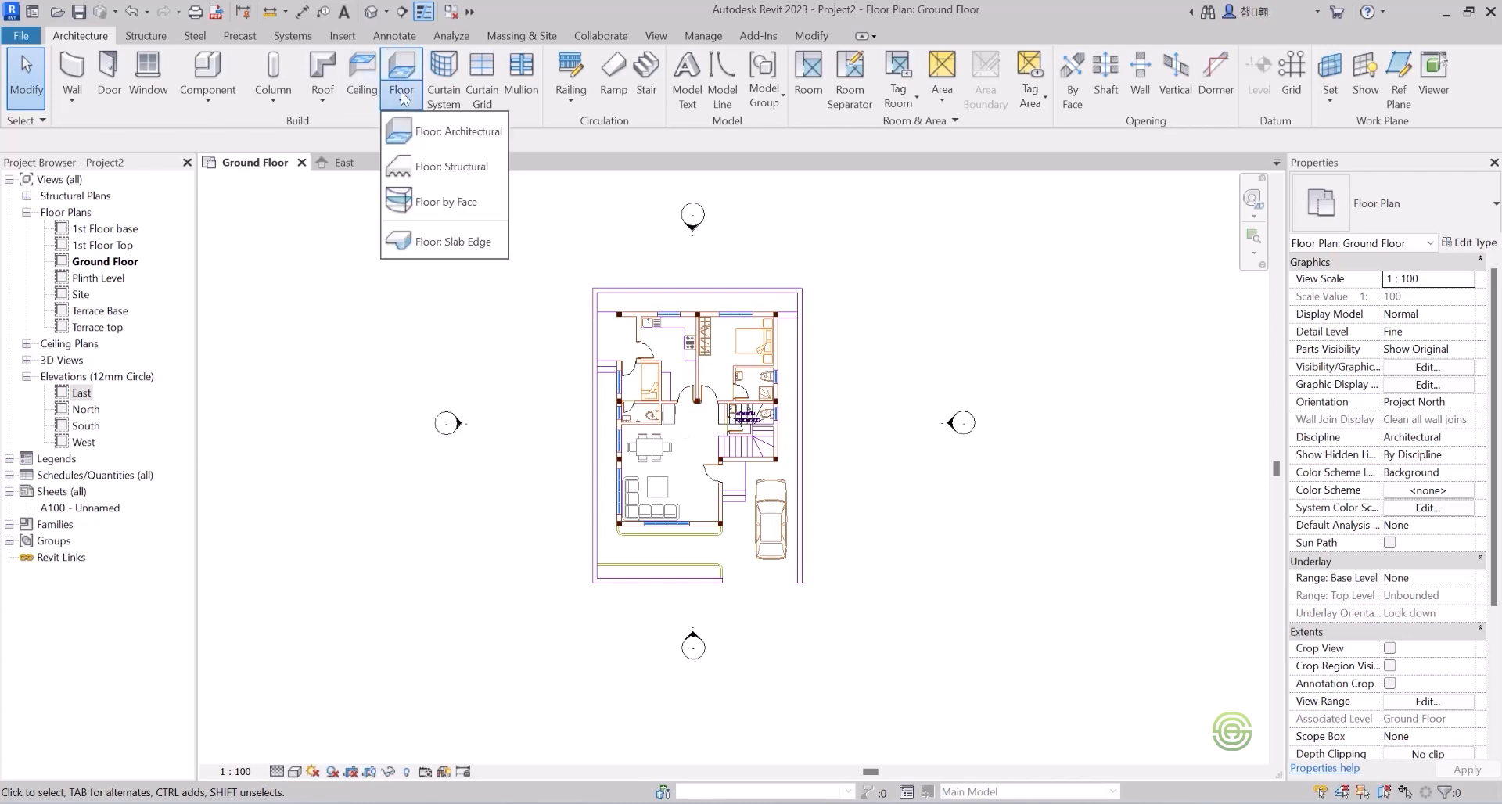
click(449, 134)
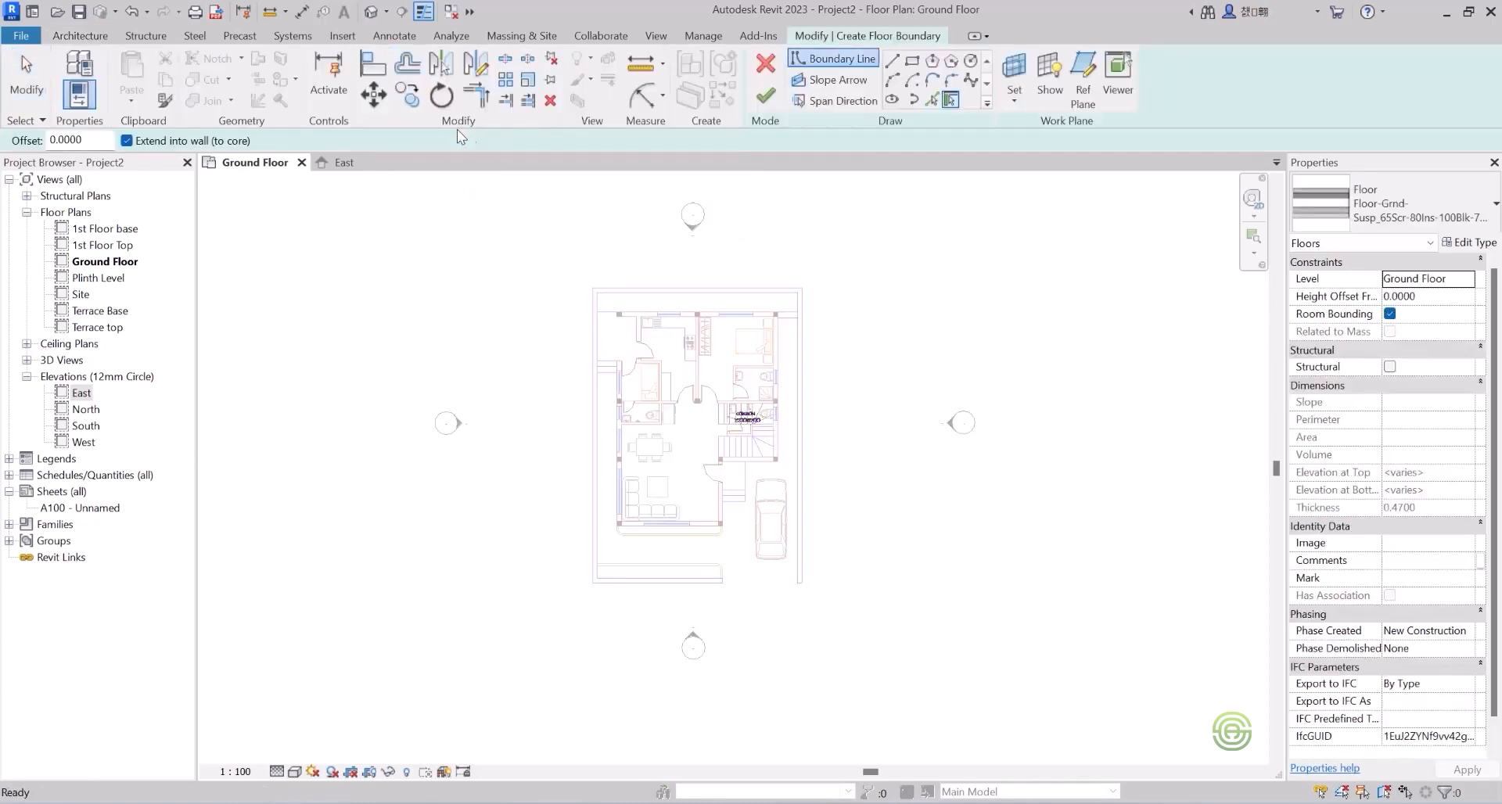
click(1401, 204)
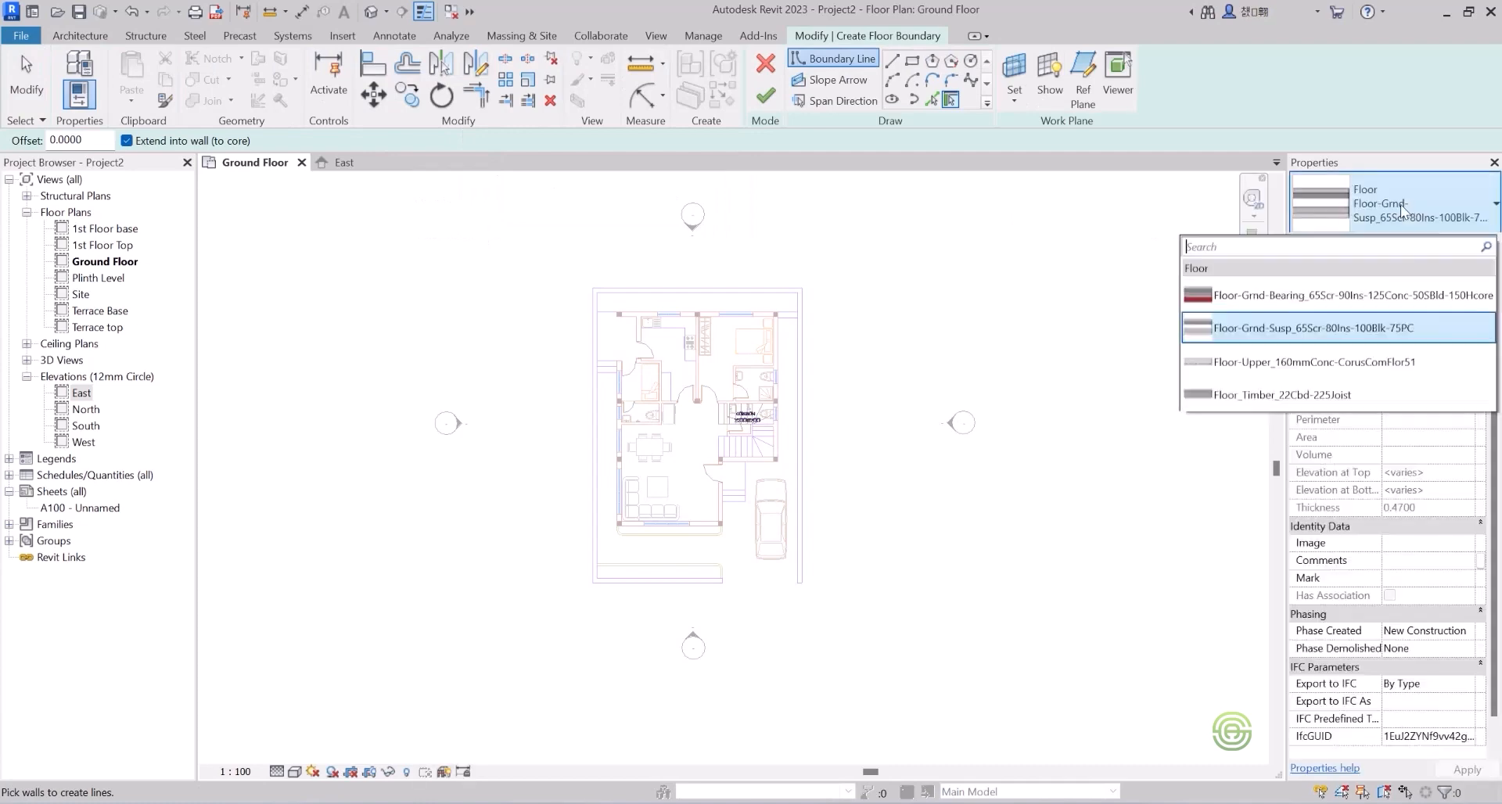
click(1318, 392)
Duplicate the floor type under the name Floor_Timber_22Cbd-450.
click(1476, 242)
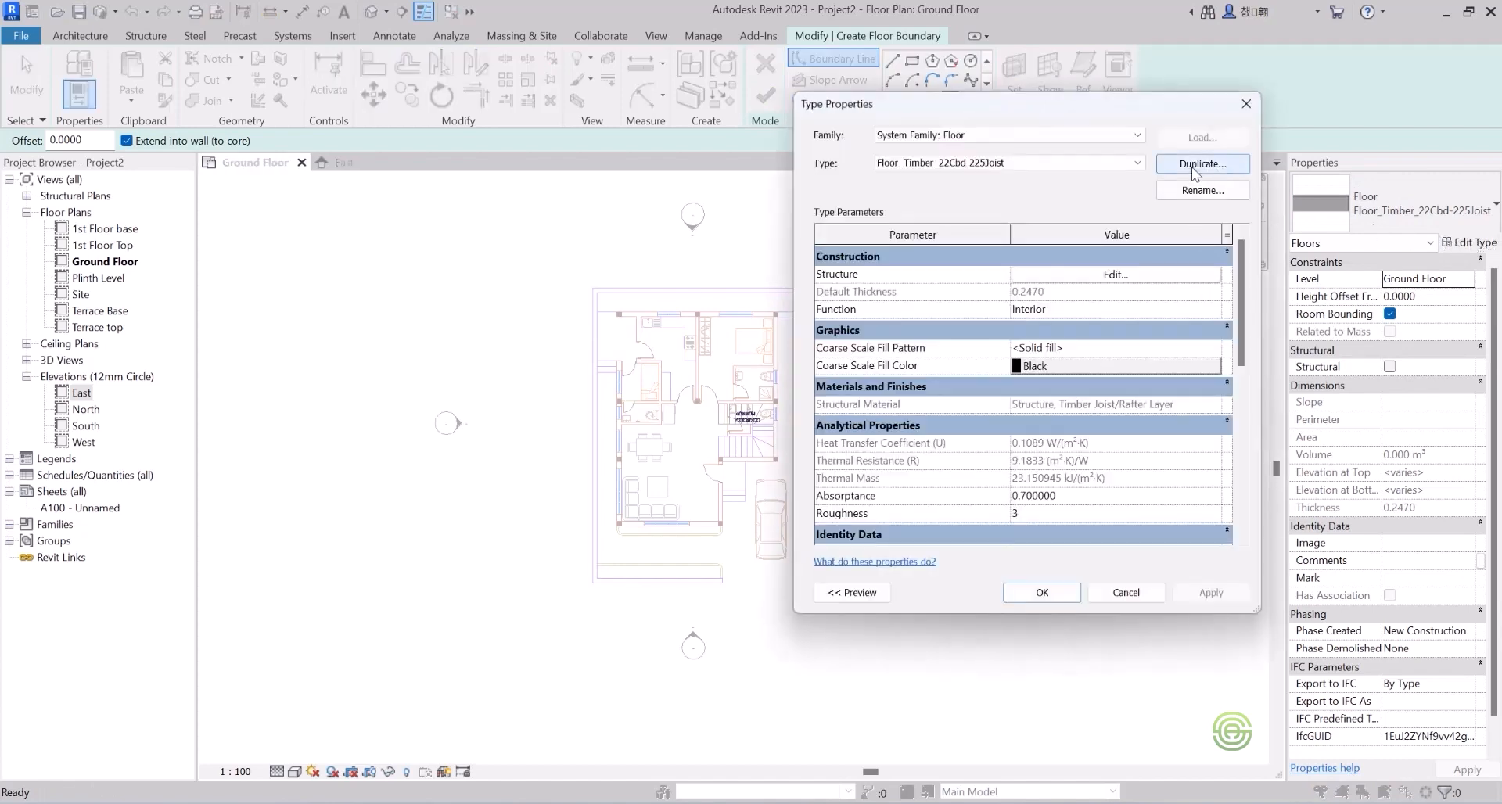
click(1166, 166)
drag(1093, 345, 1058, 343)
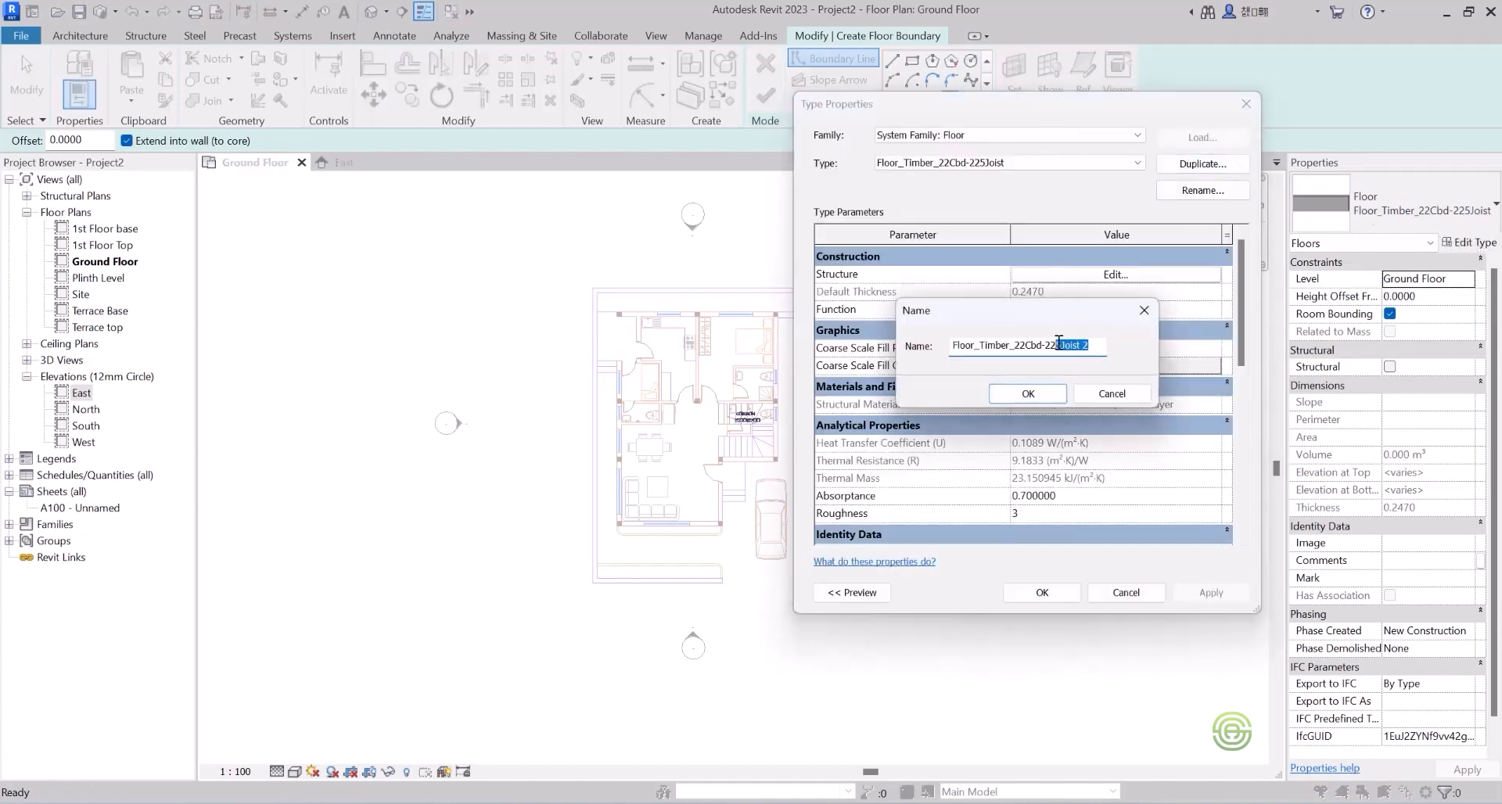
text(25)
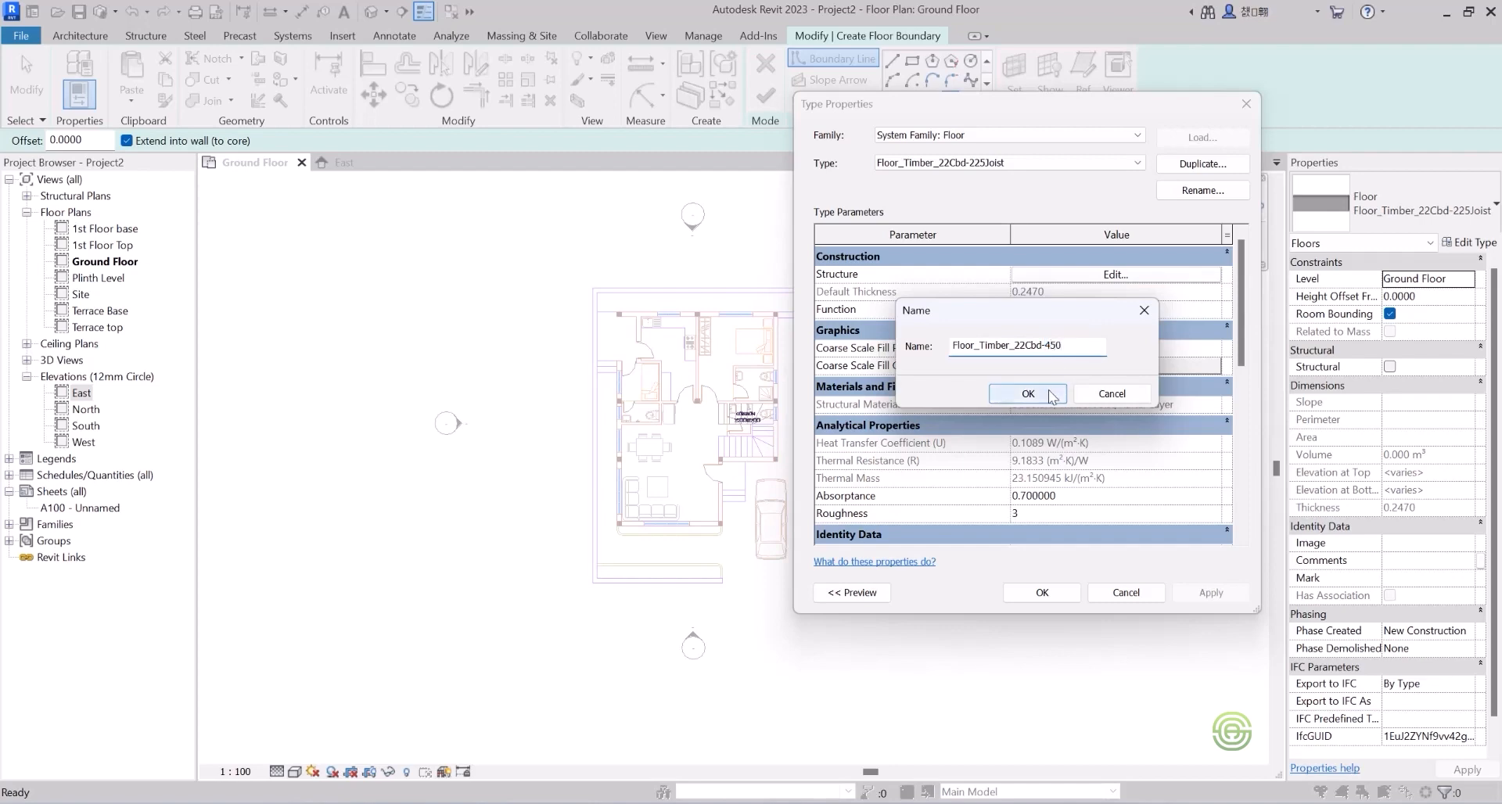
click(1052, 393)
Set the new floor type's Structure [1] layer thickness to 0.428 and apply the type changes.
click(1104, 275)
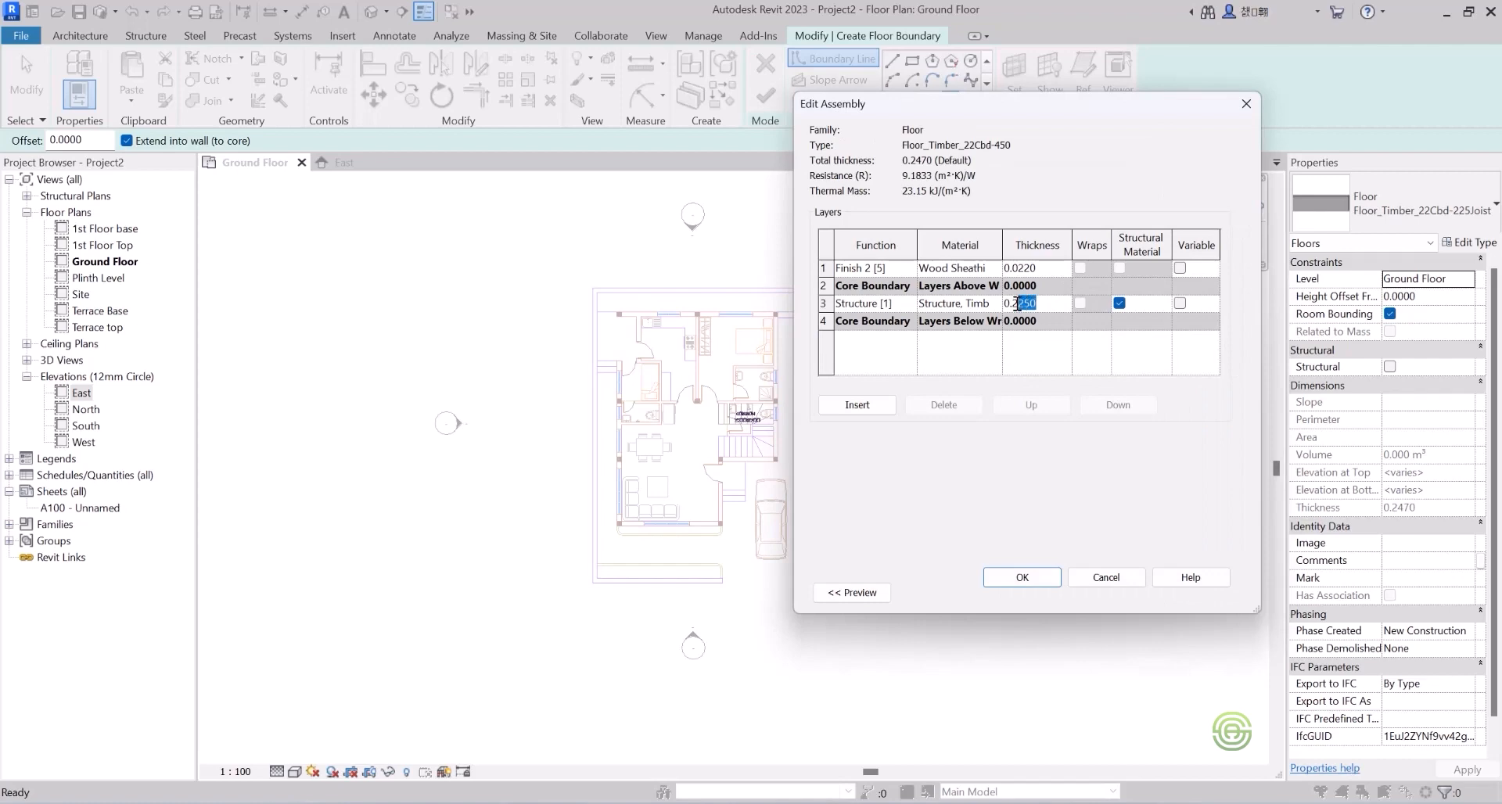
text(428)
click(1037, 580)
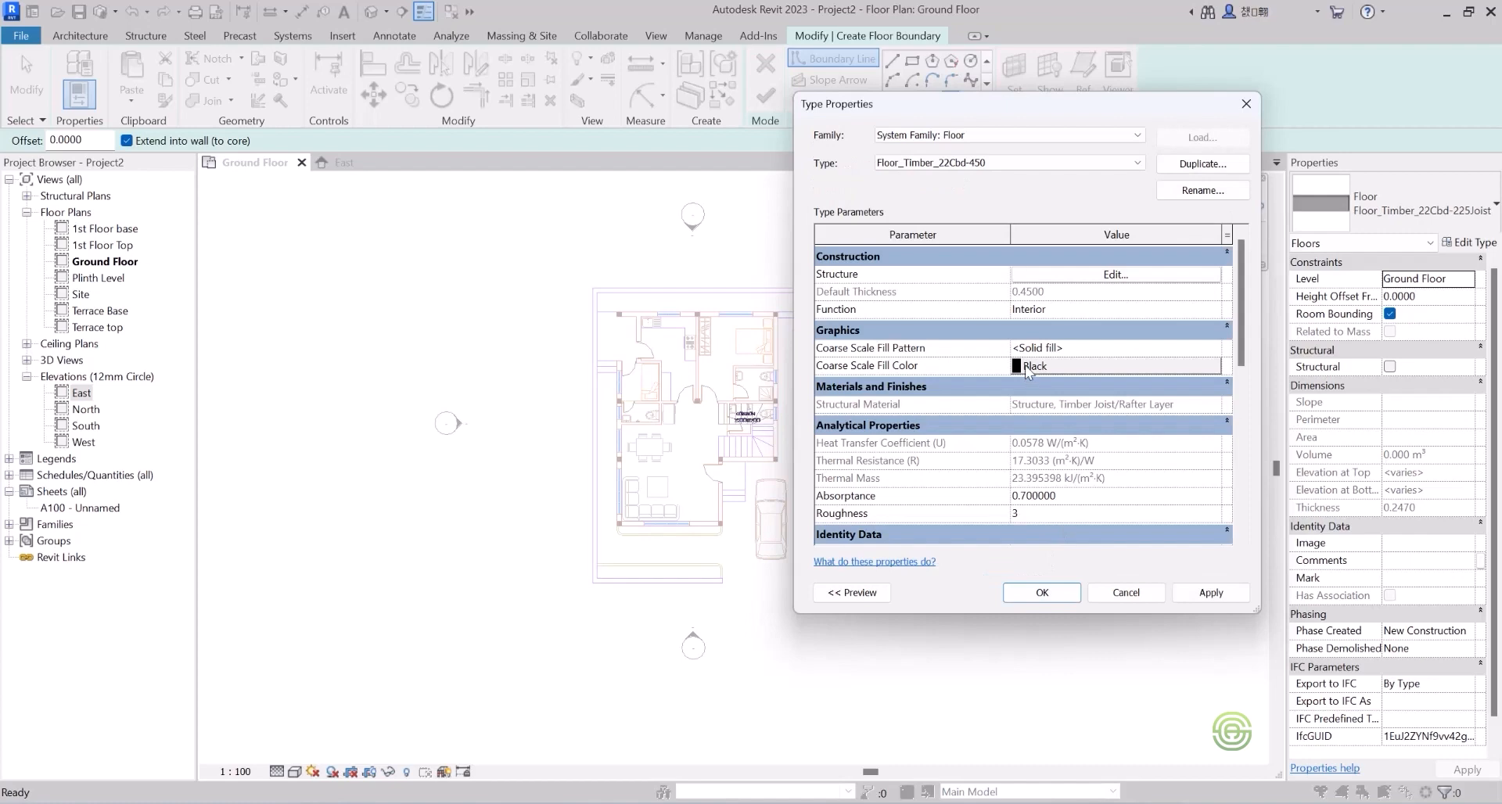
click(1042, 593)
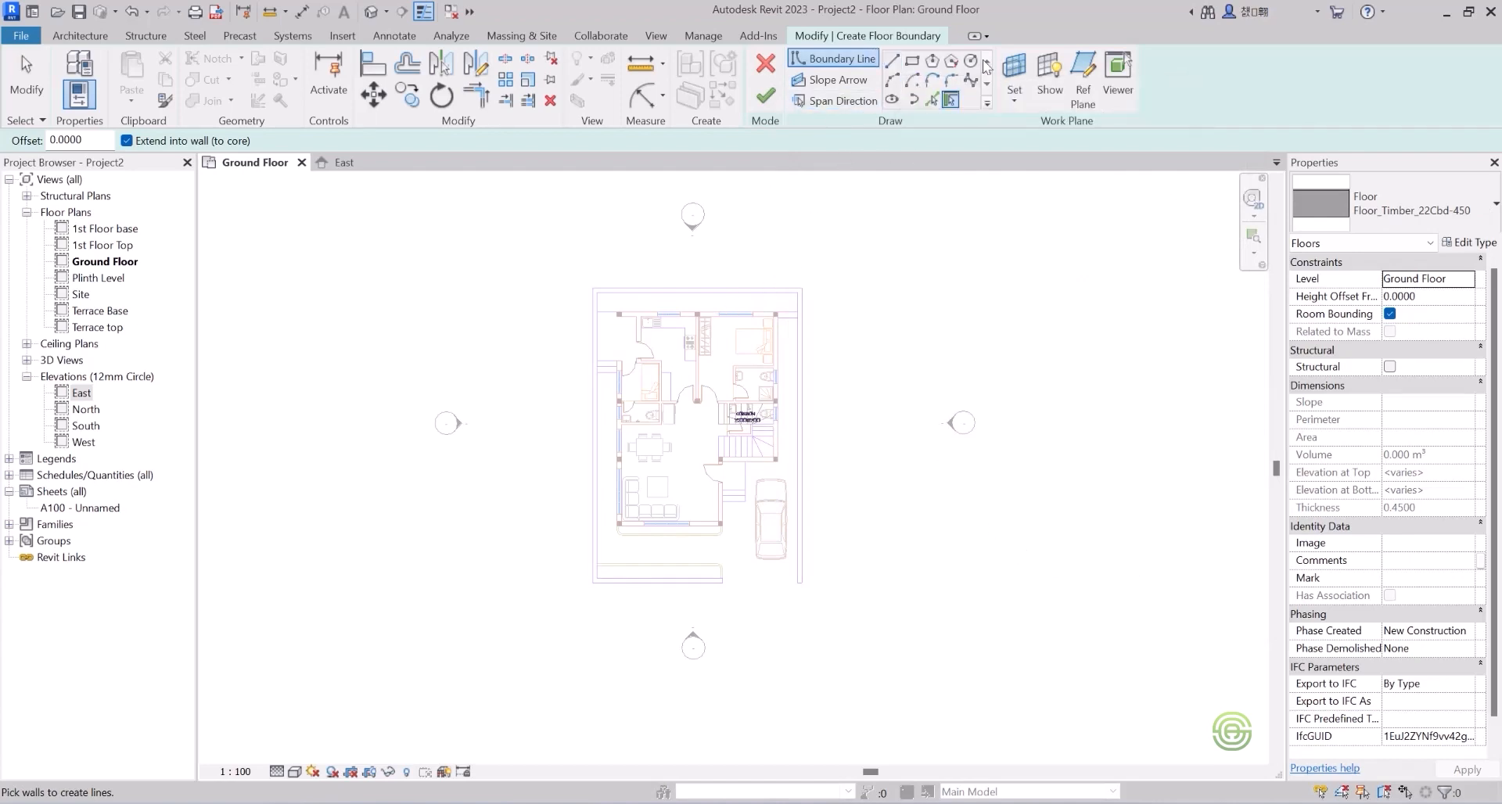
Pick the CAD outer wall edges behind the kitchen, along the west side and in front of the living room as floor boundary lines.
click(931, 100)
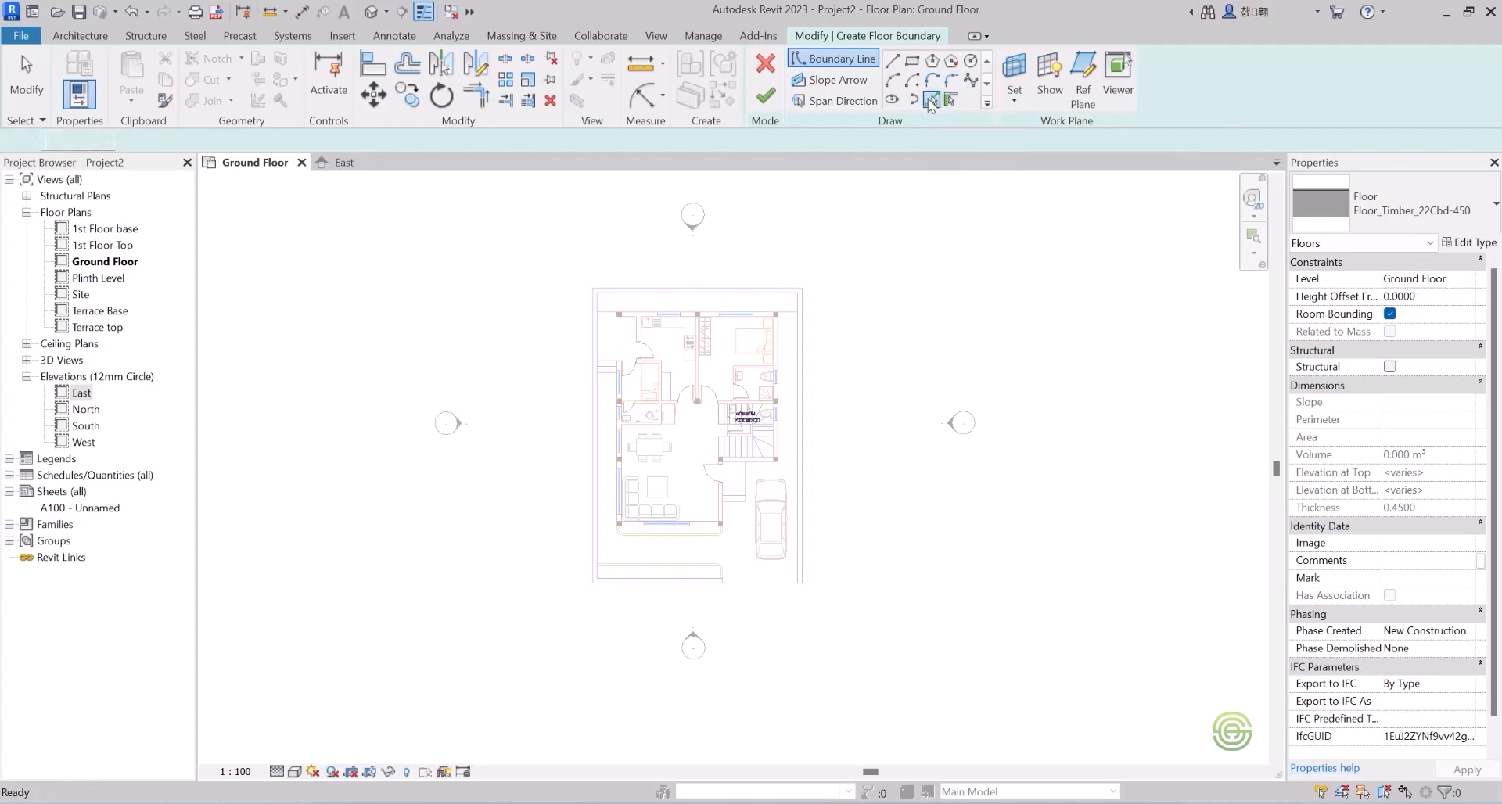
scroll(665, 309, up, 4)
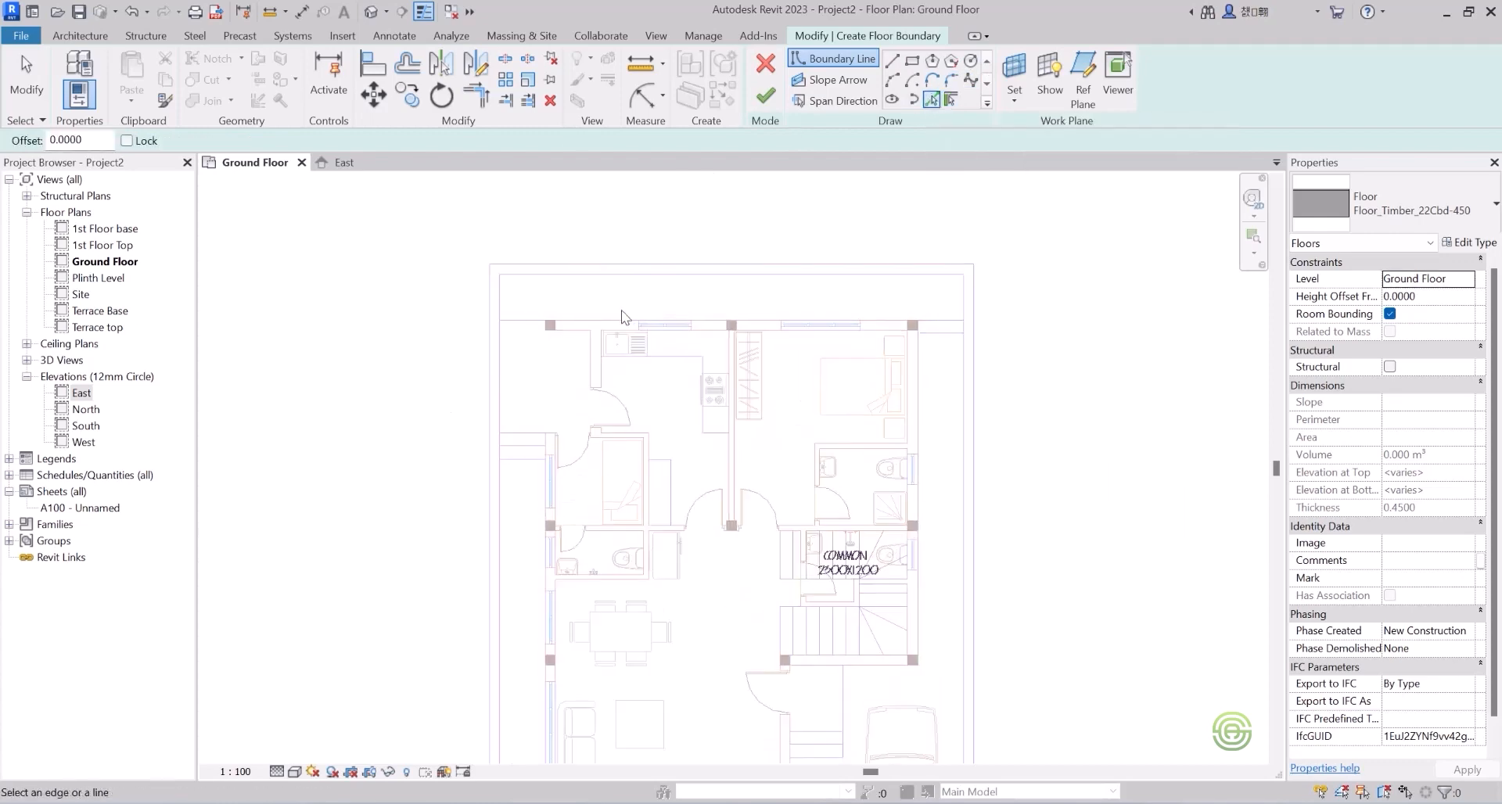
click(579, 320)
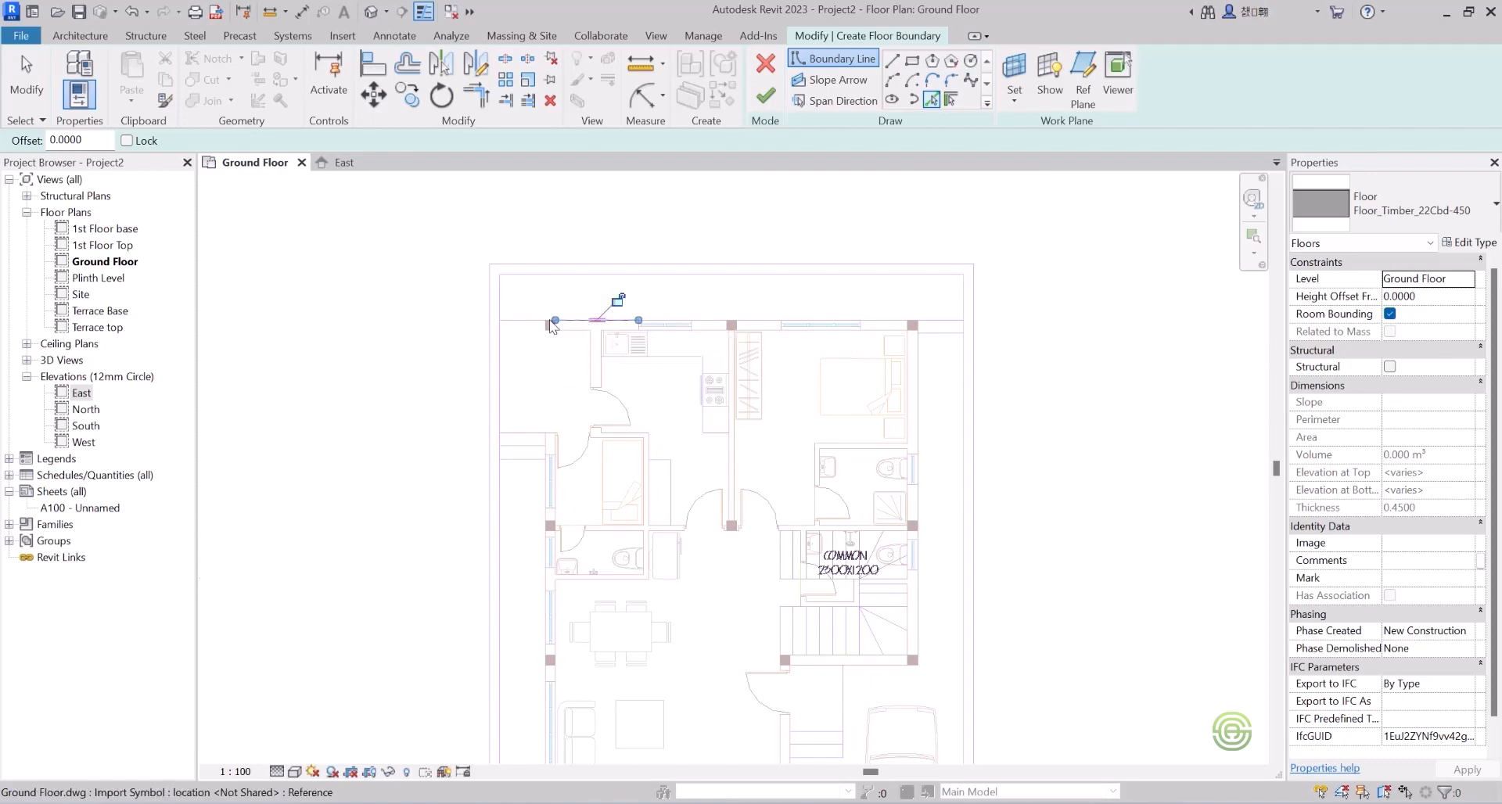
scroll(529, 507, up, 1)
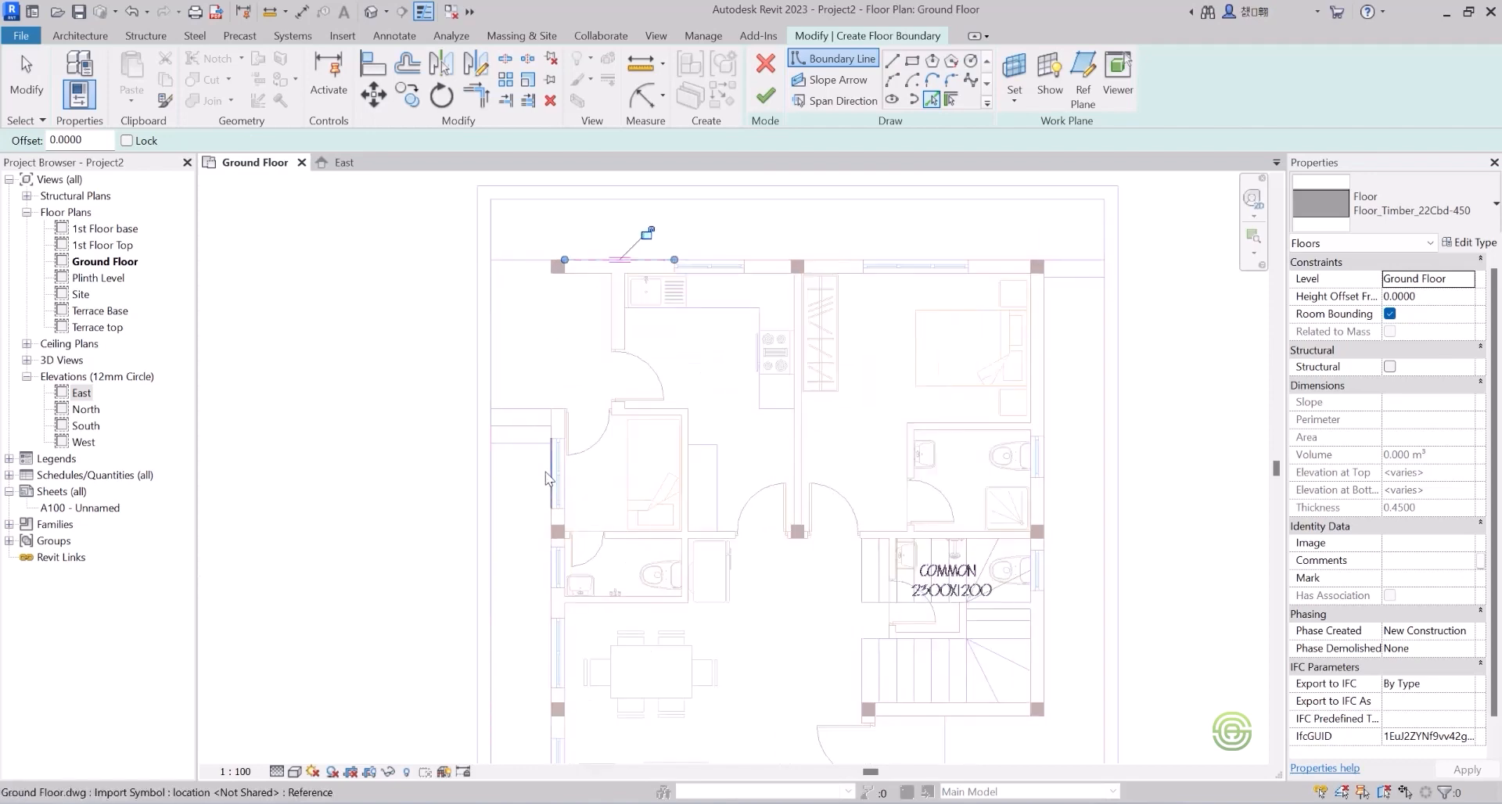
click(547, 473)
scroll(512, 292, down, 3)
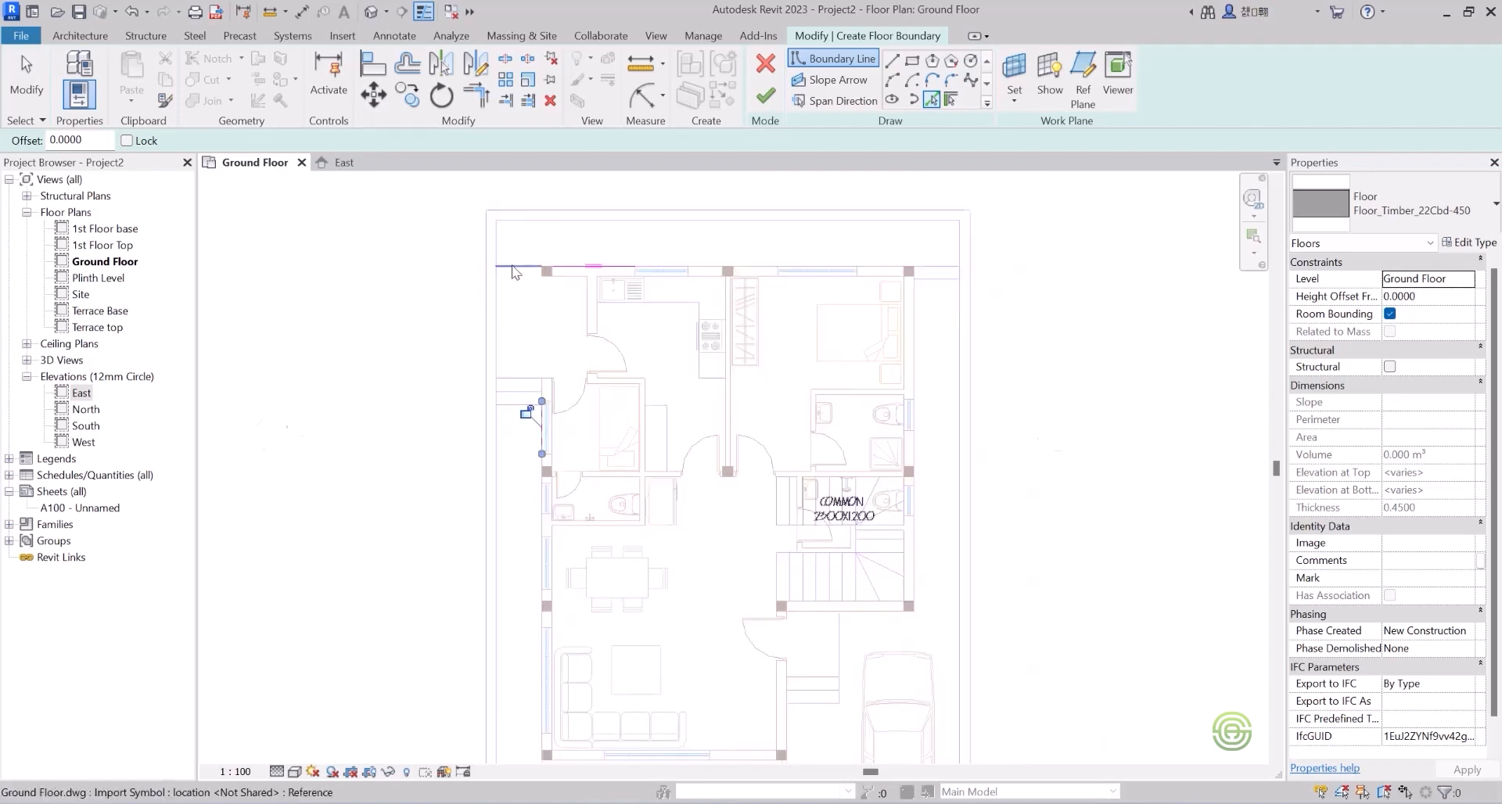
scroll(570, 601, up, 3)
click(570, 602)
scroll(570, 601, up, 1)
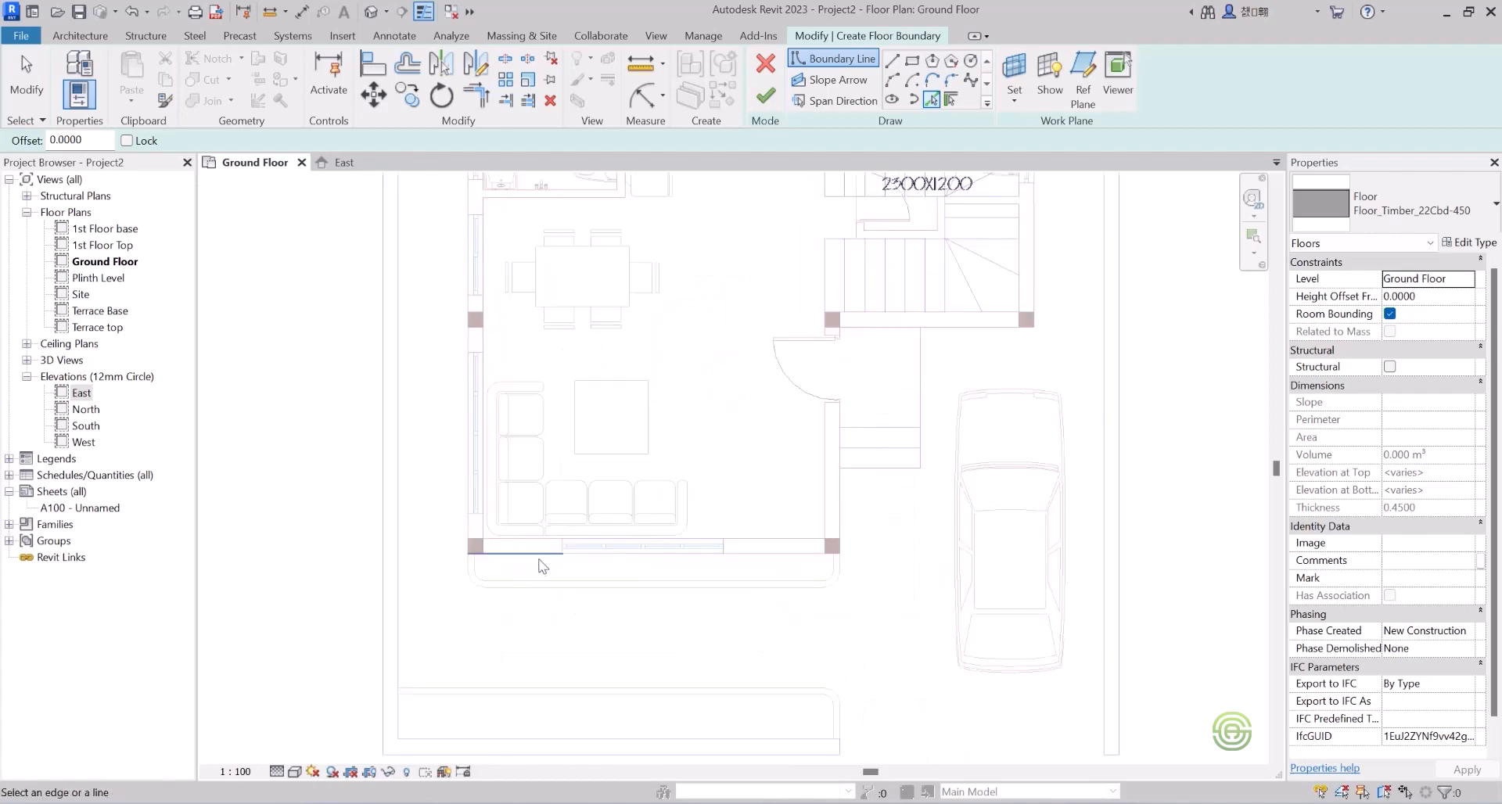
scroll(786, 545, down, 4)
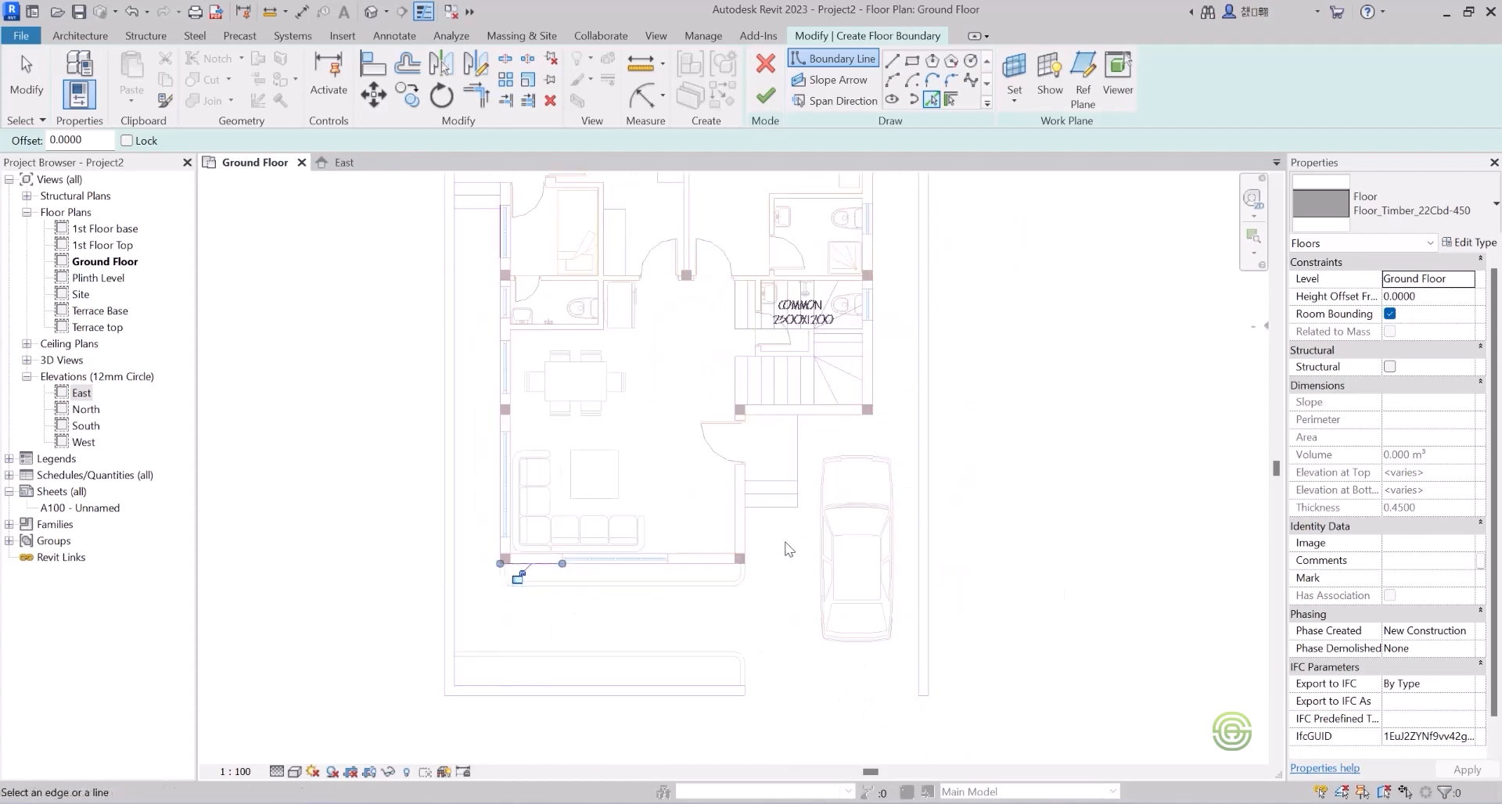
Add floor boundary lines from the CAD wall edges beside the entrance door and along the south and east sides of the staircase.
scroll(776, 540, up, 4)
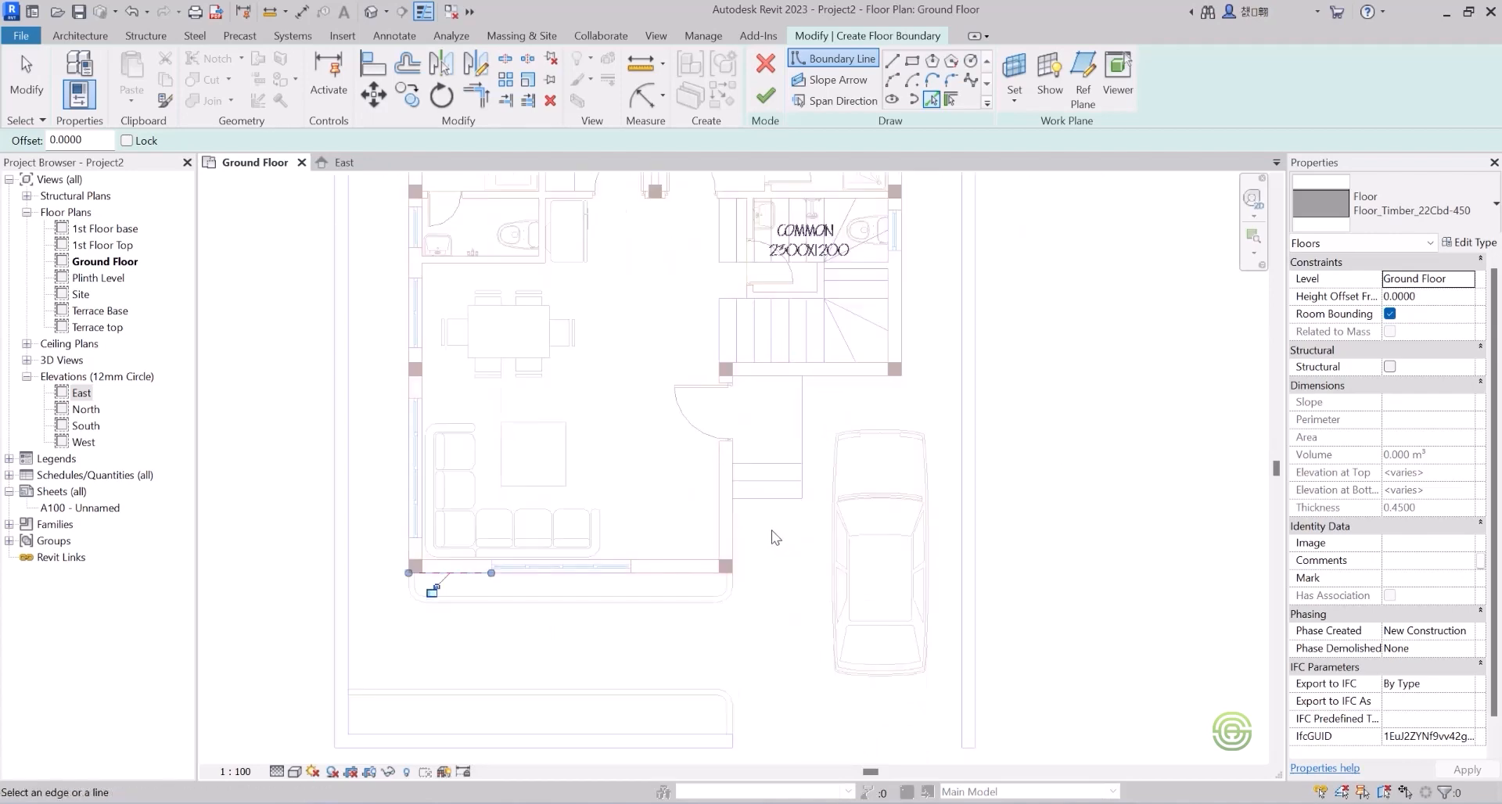
click(721, 520)
scroll(665, 477, down, 4)
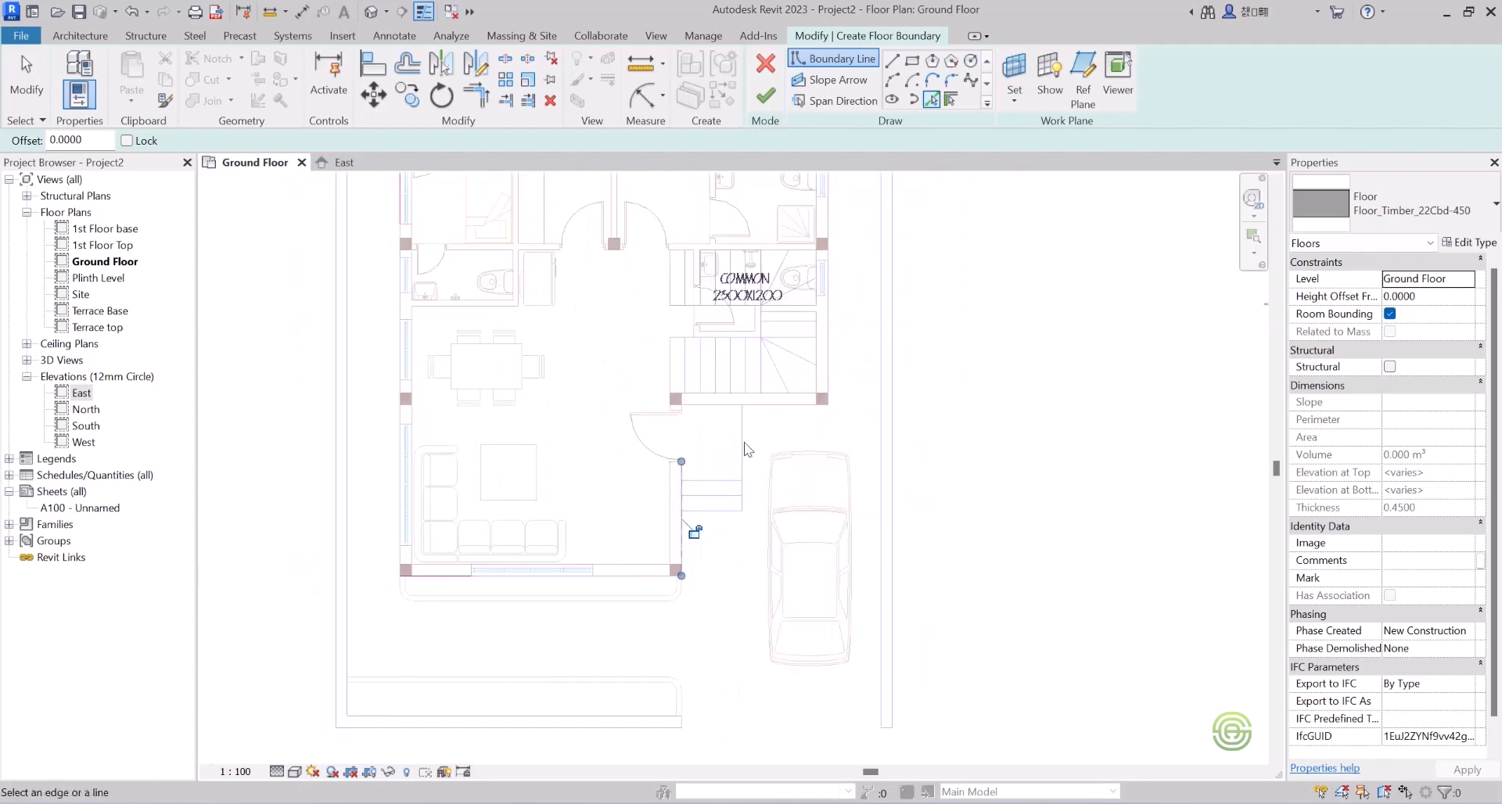
scroll(723, 438, up, 4)
click(772, 397)
scroll(727, 488, down, 4)
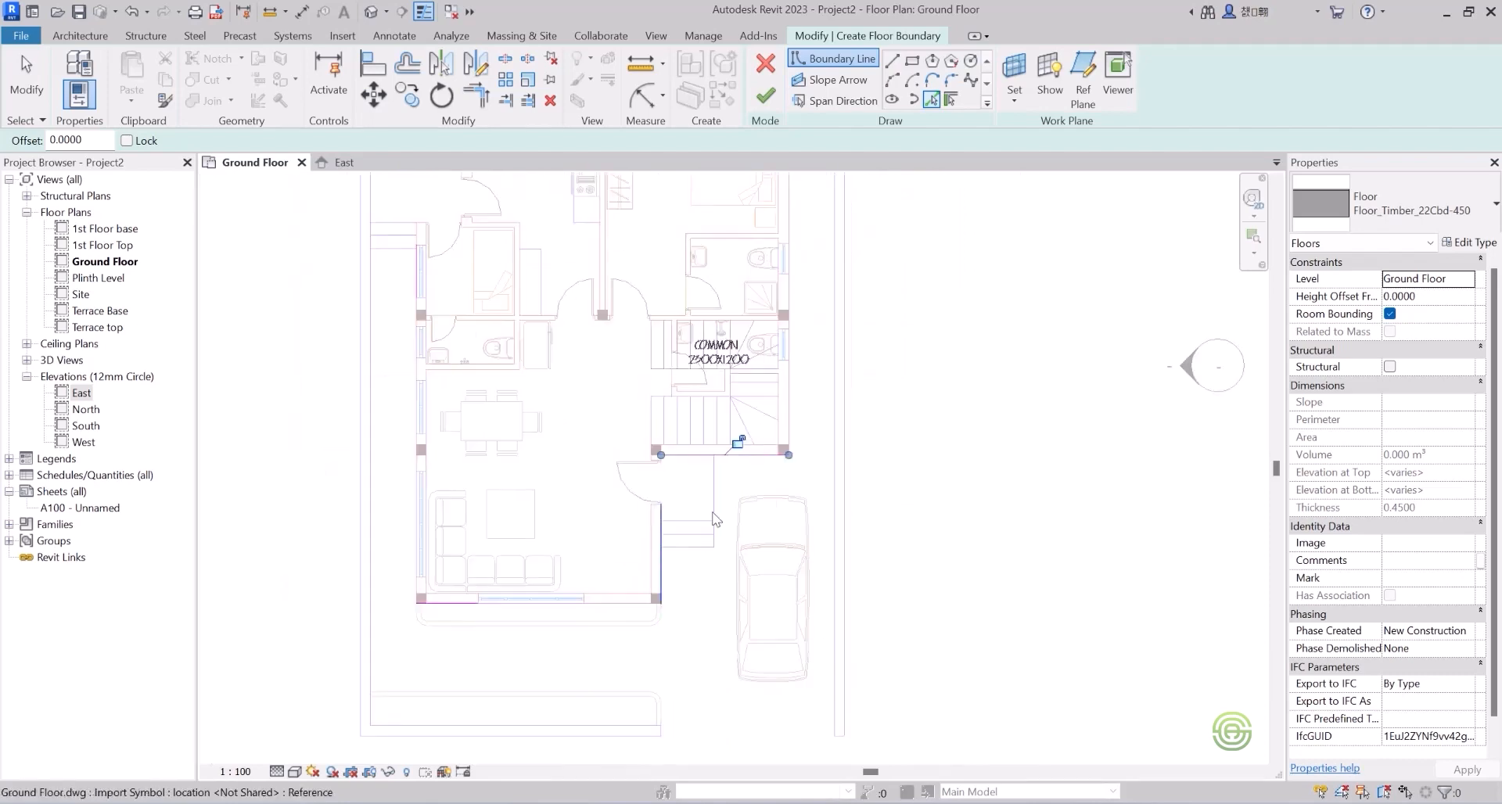
scroll(782, 438, up, 3)
click(787, 395)
scroll(827, 597, down, 2)
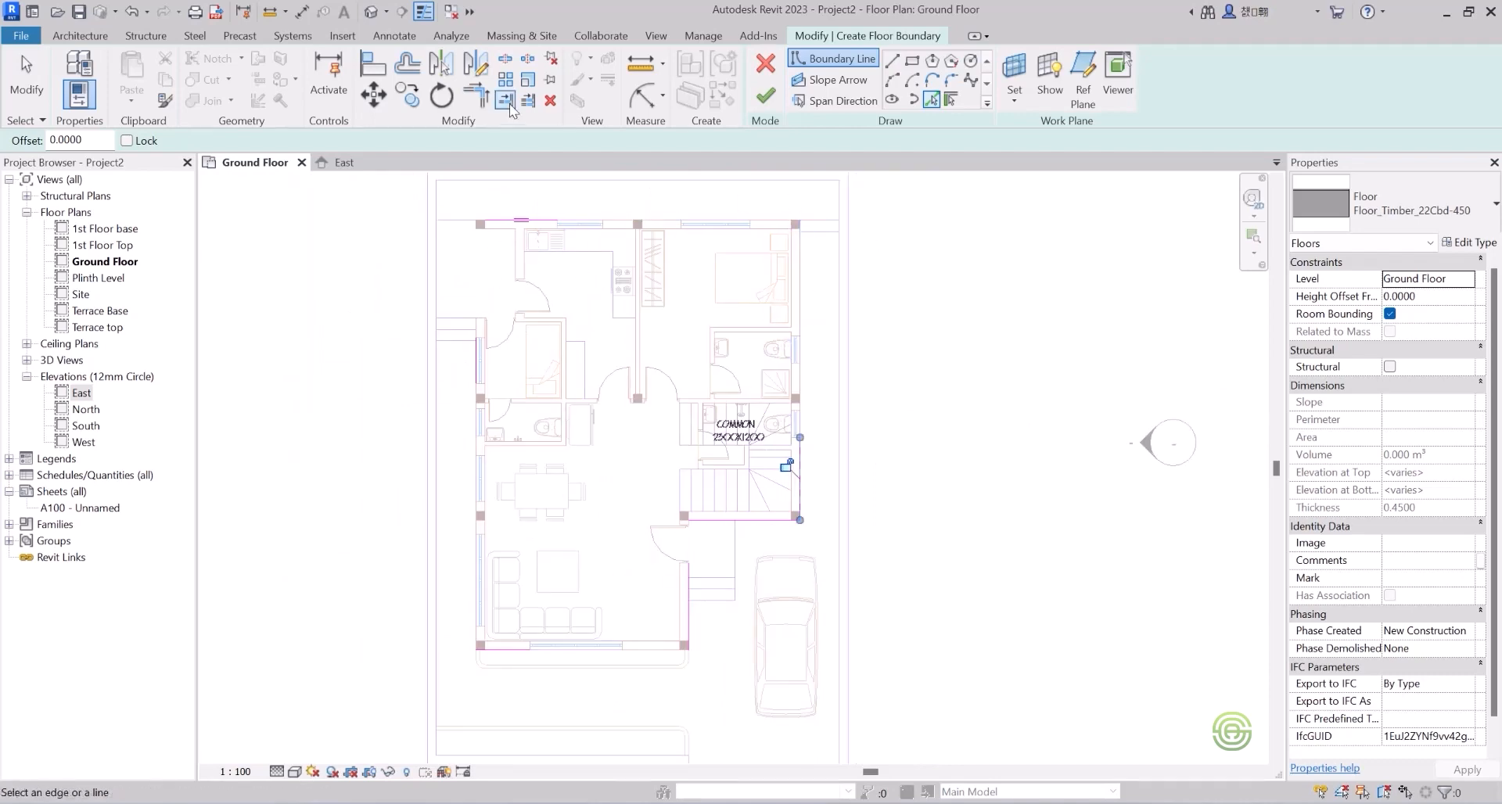
Trim/extend the west boundary line to form corners with the kitchen's rear line and the living room's front line.
click(481, 97)
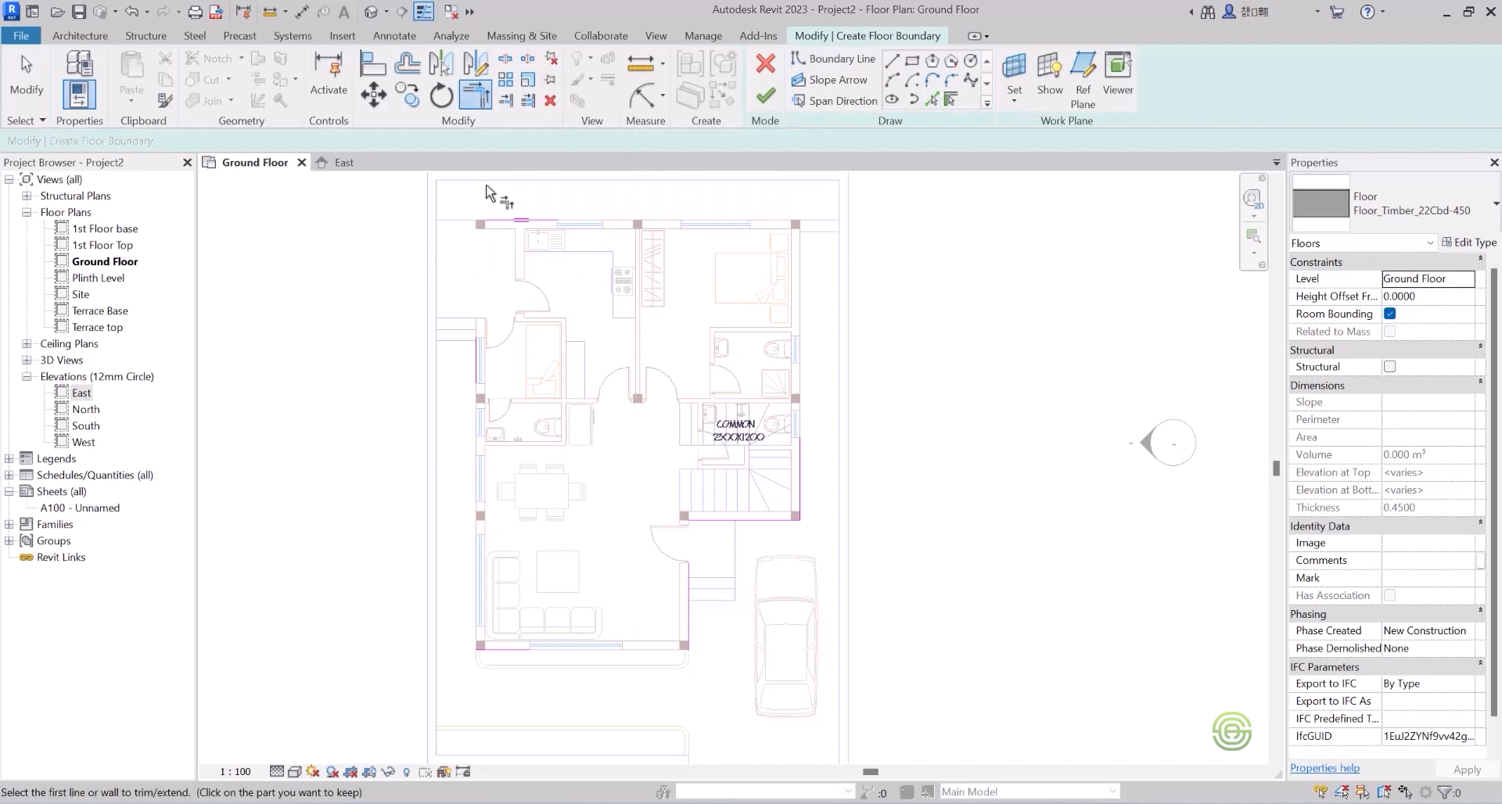
scroll(493, 205, up, 2)
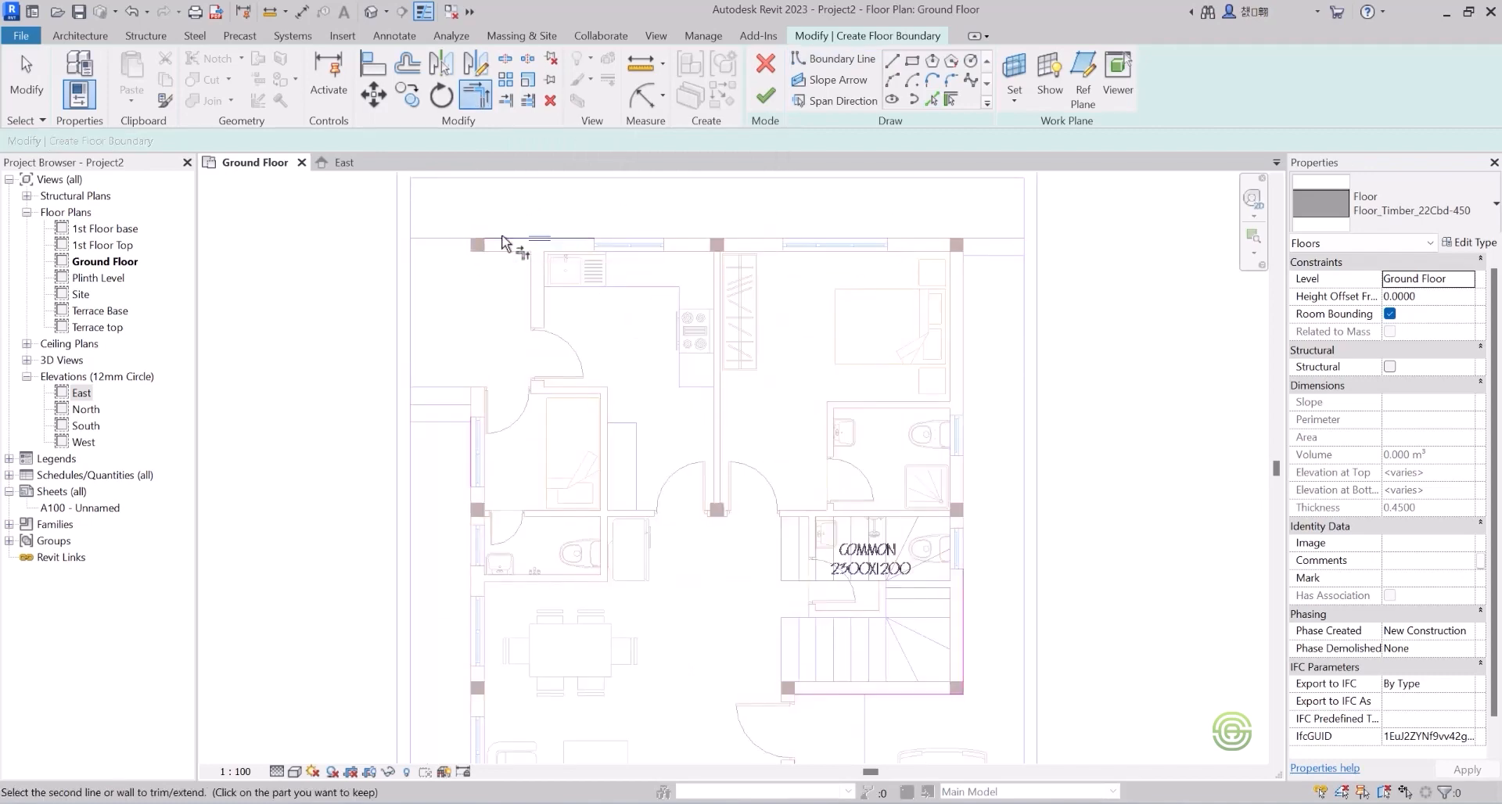
scroll(501, 243, down, 3)
scroll(481, 375, up, 4)
click(494, 345)
scroll(473, 323, down, 4)
scroll(550, 652, up, 3)
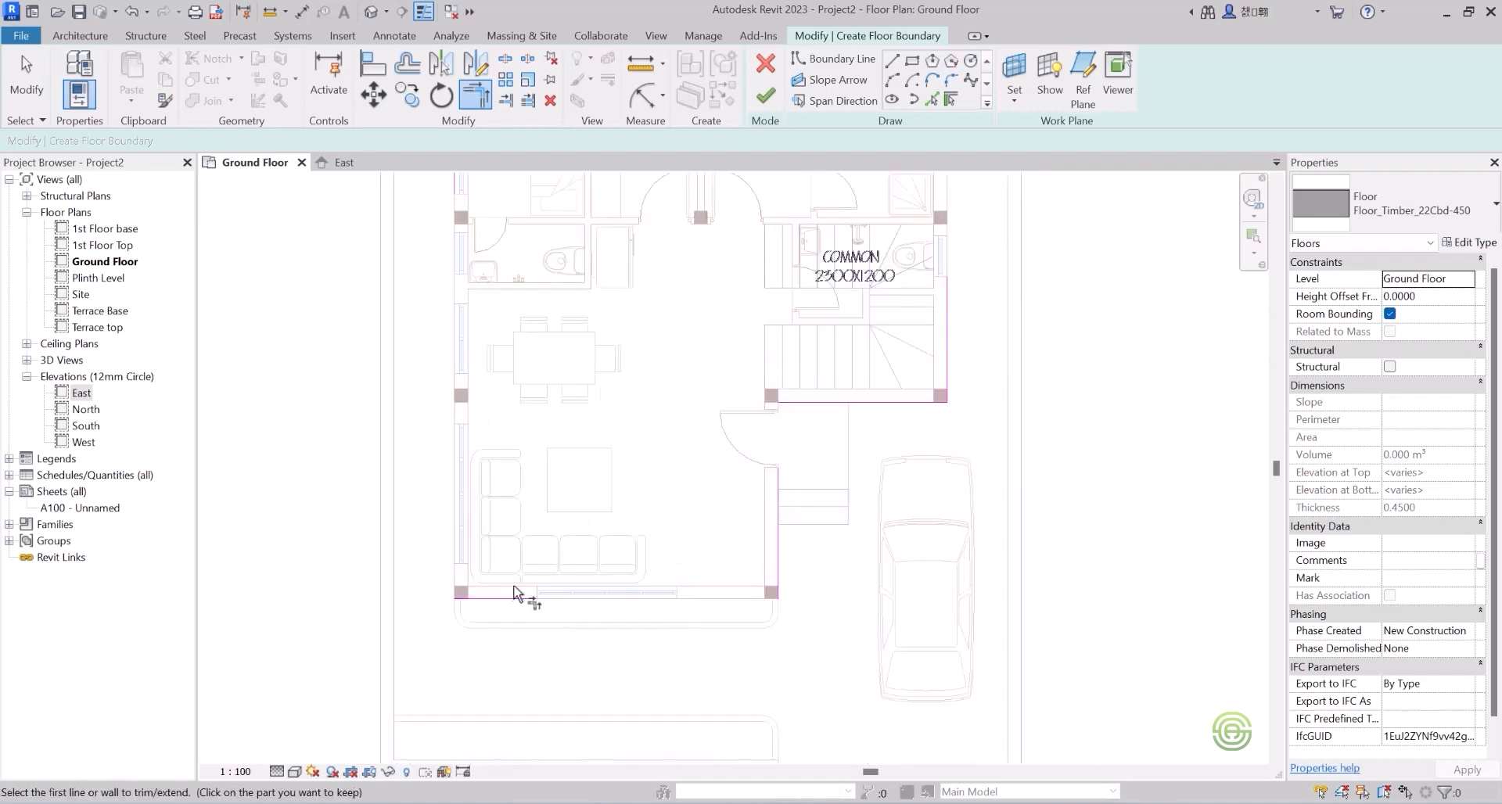
click(509, 599)
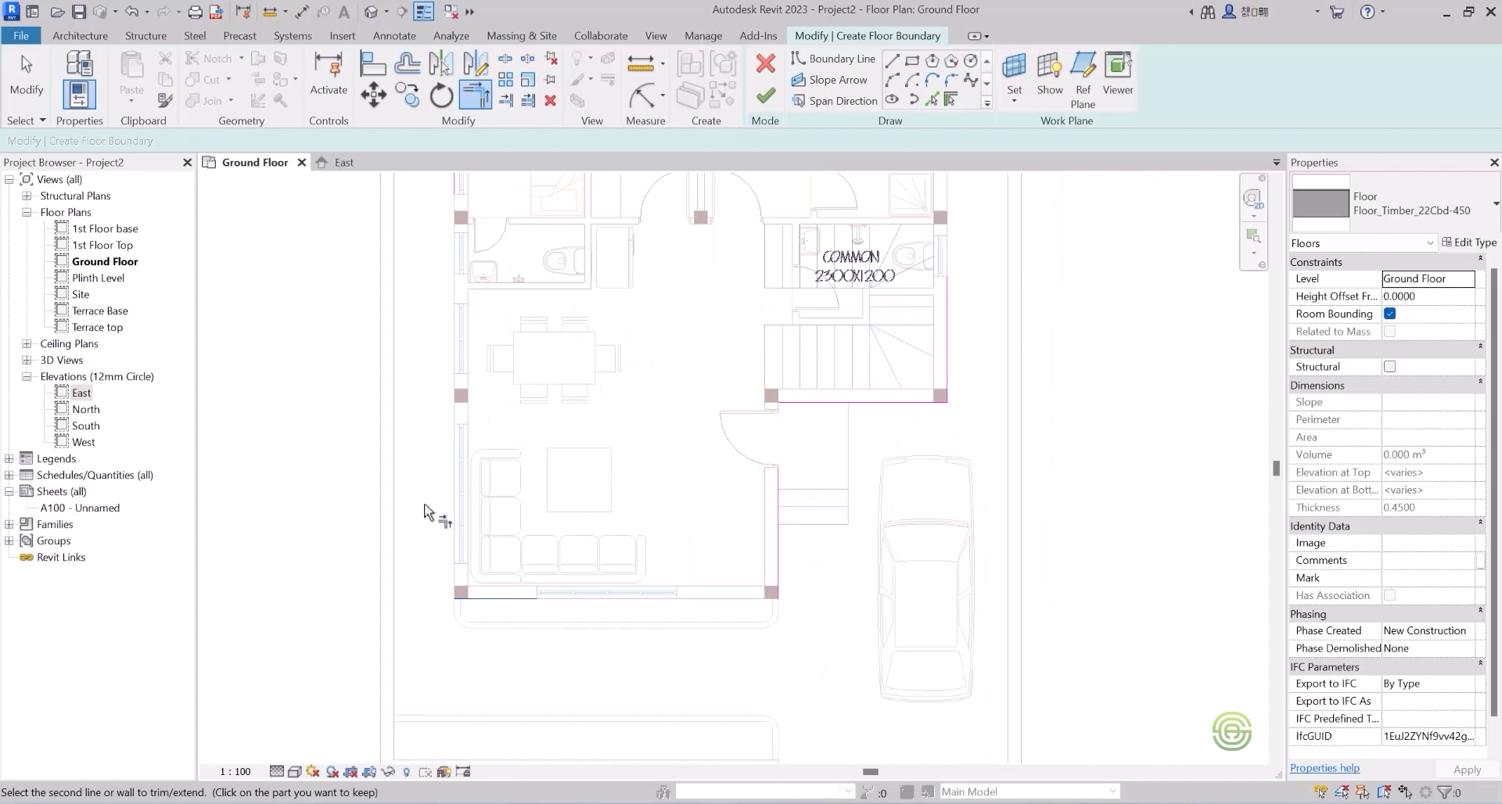
scroll(442, 536, down, 2)
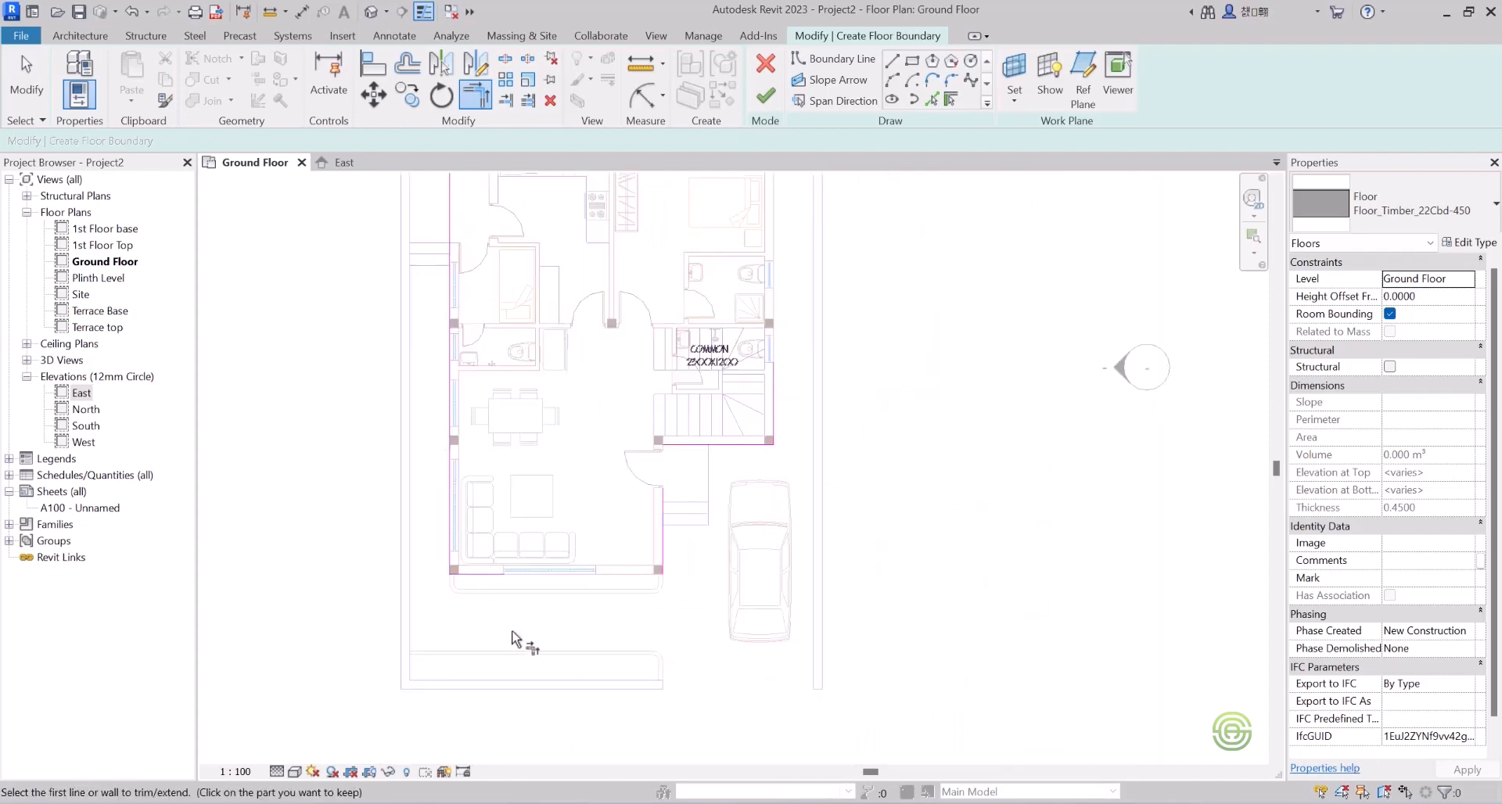
Trim/extend the entrance-side boundary line to form corners with the living room's front line and the staircase's south line.
scroll(519, 637, up, 2)
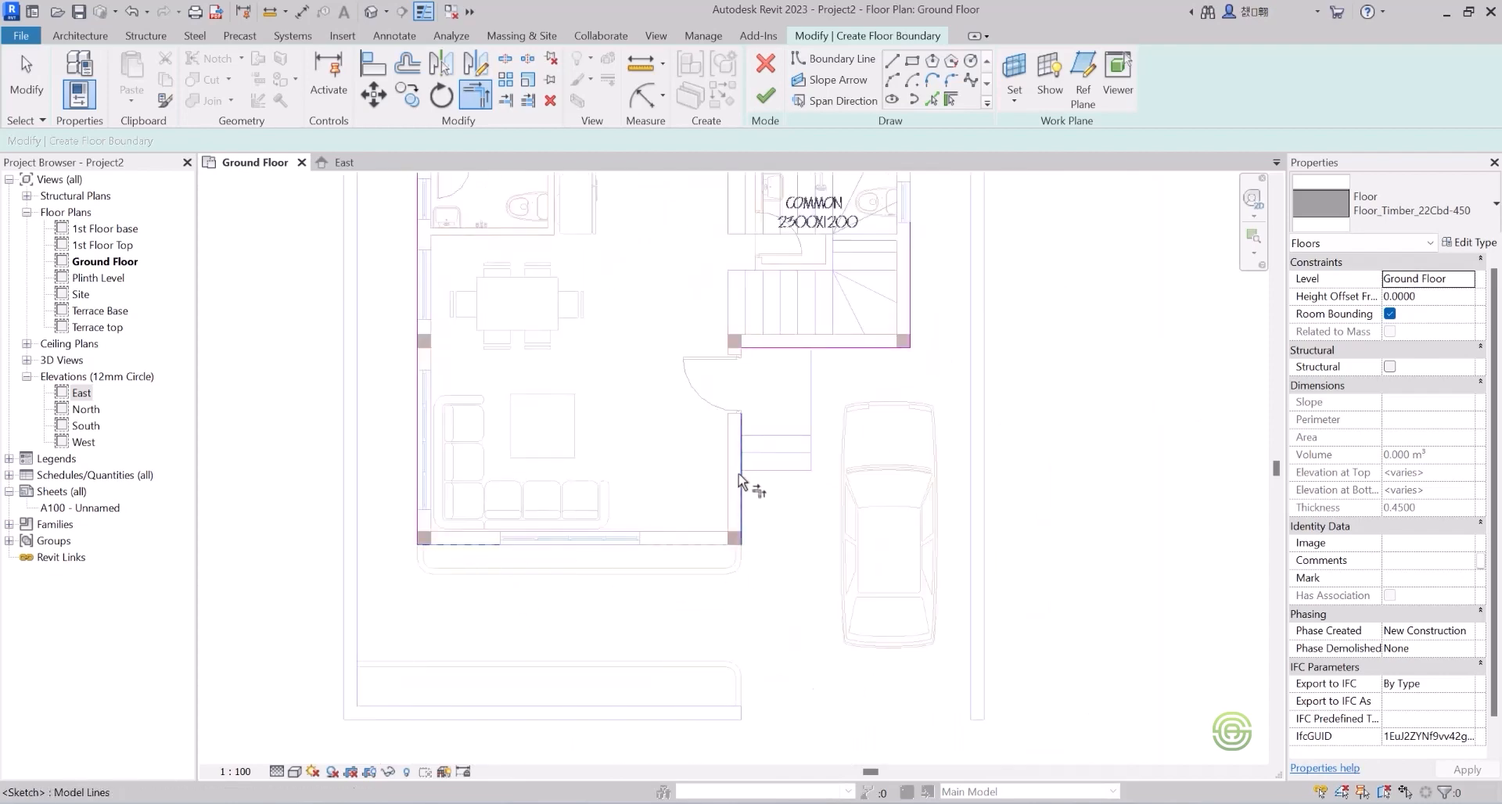
click(742, 487)
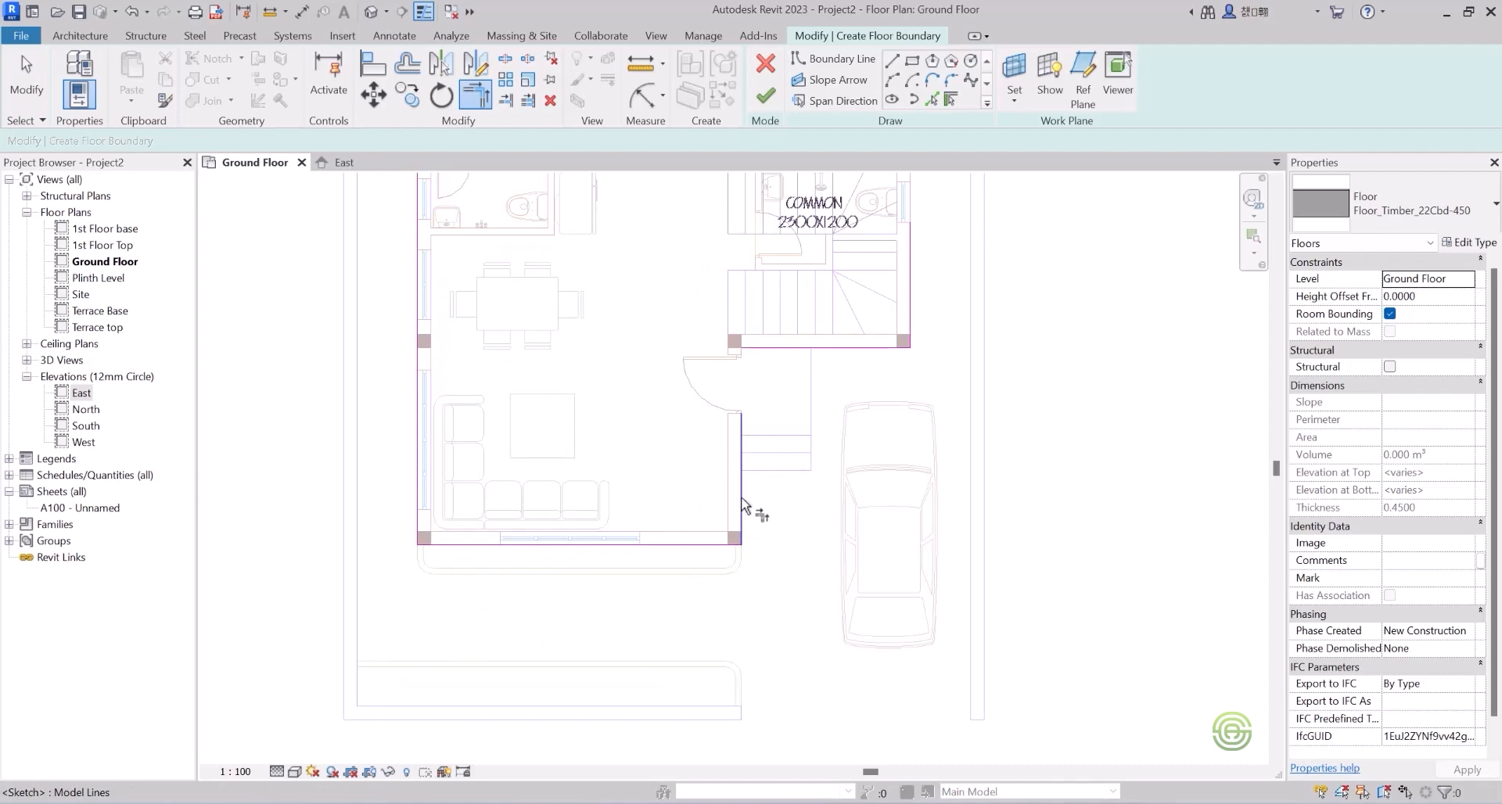
click(836, 348)
scroll(678, 594, down, 2)
scroll(781, 420, up, 5)
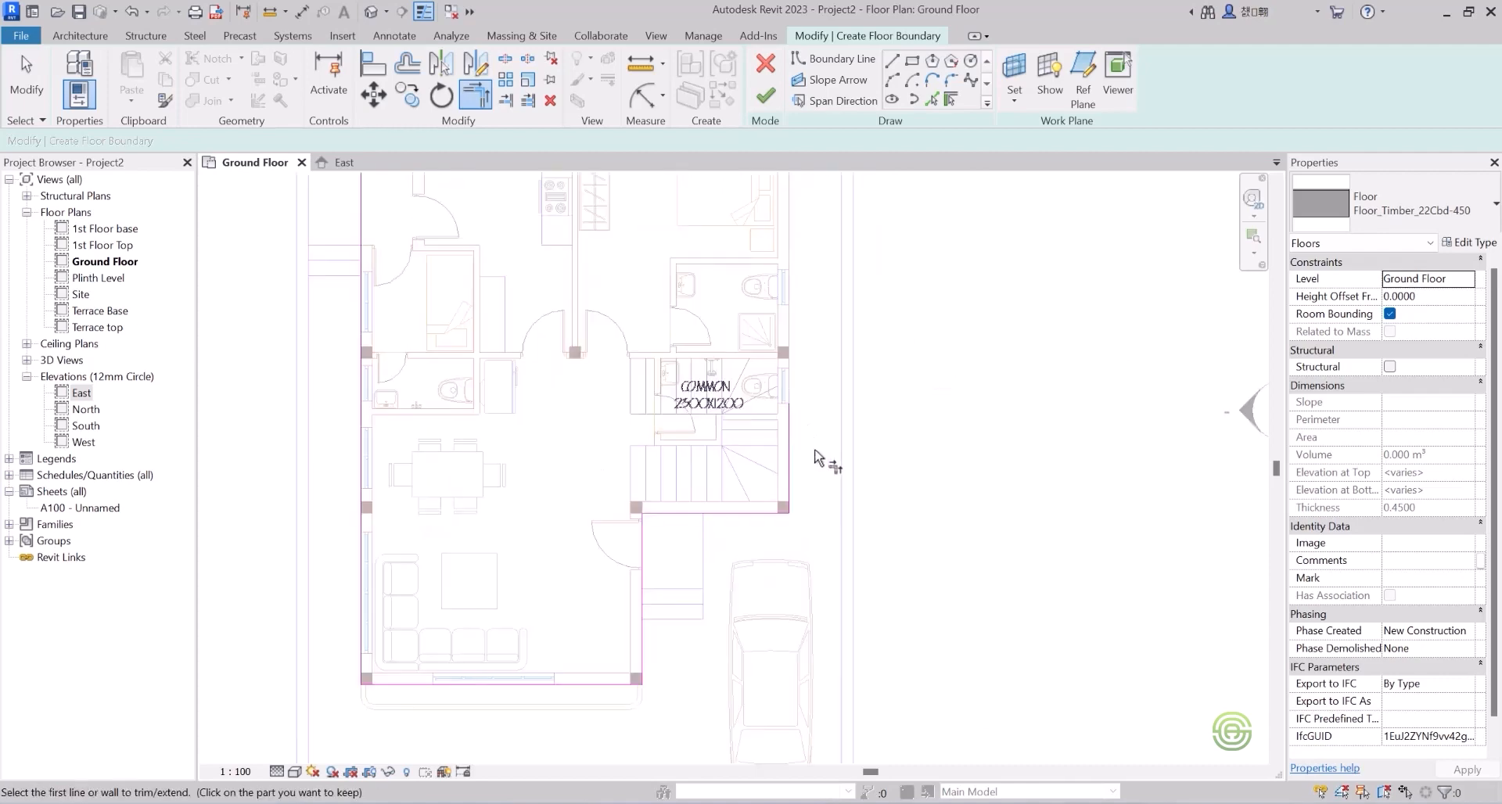
click(734, 546)
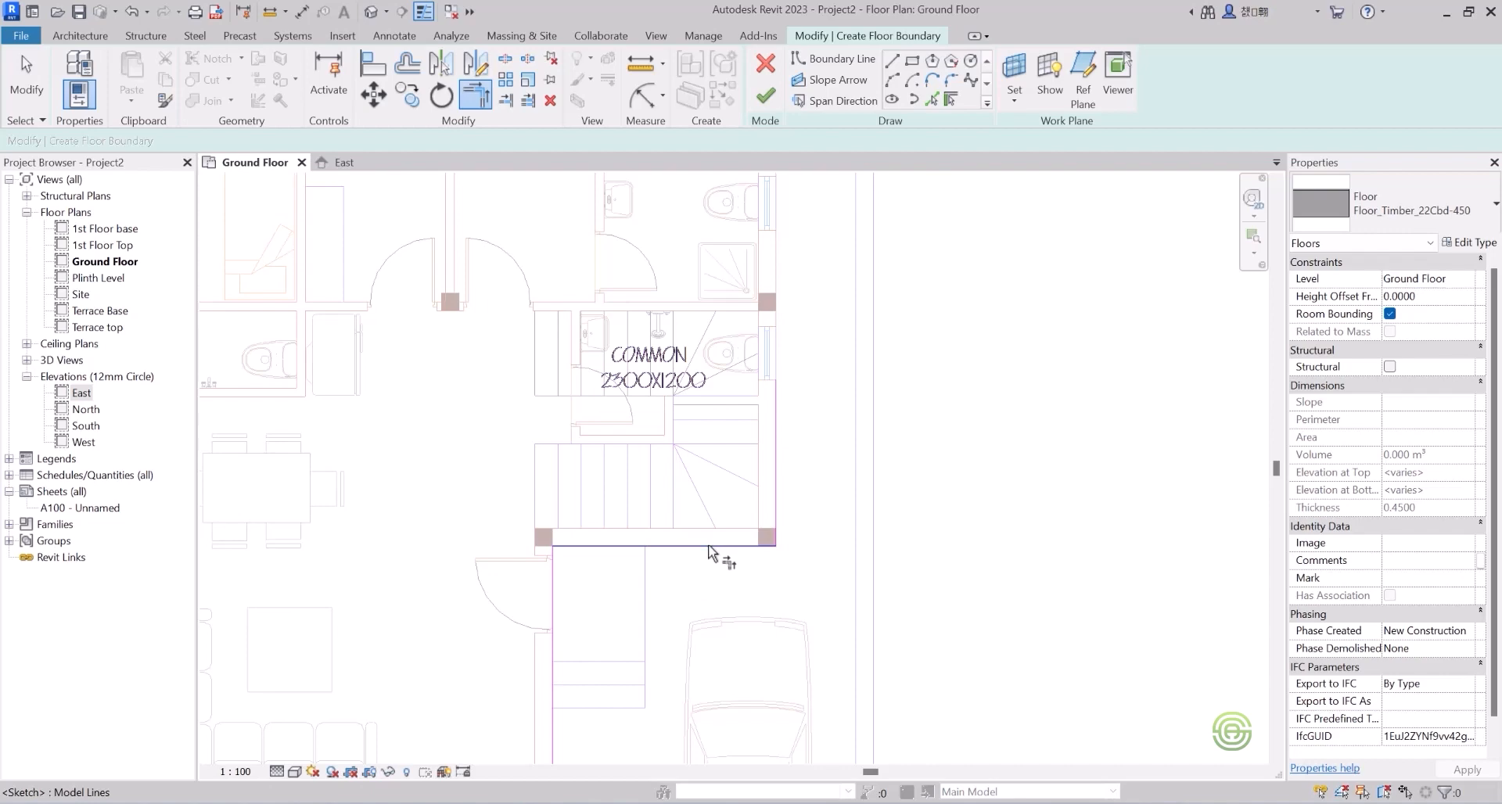
scroll(786, 599, down, 3)
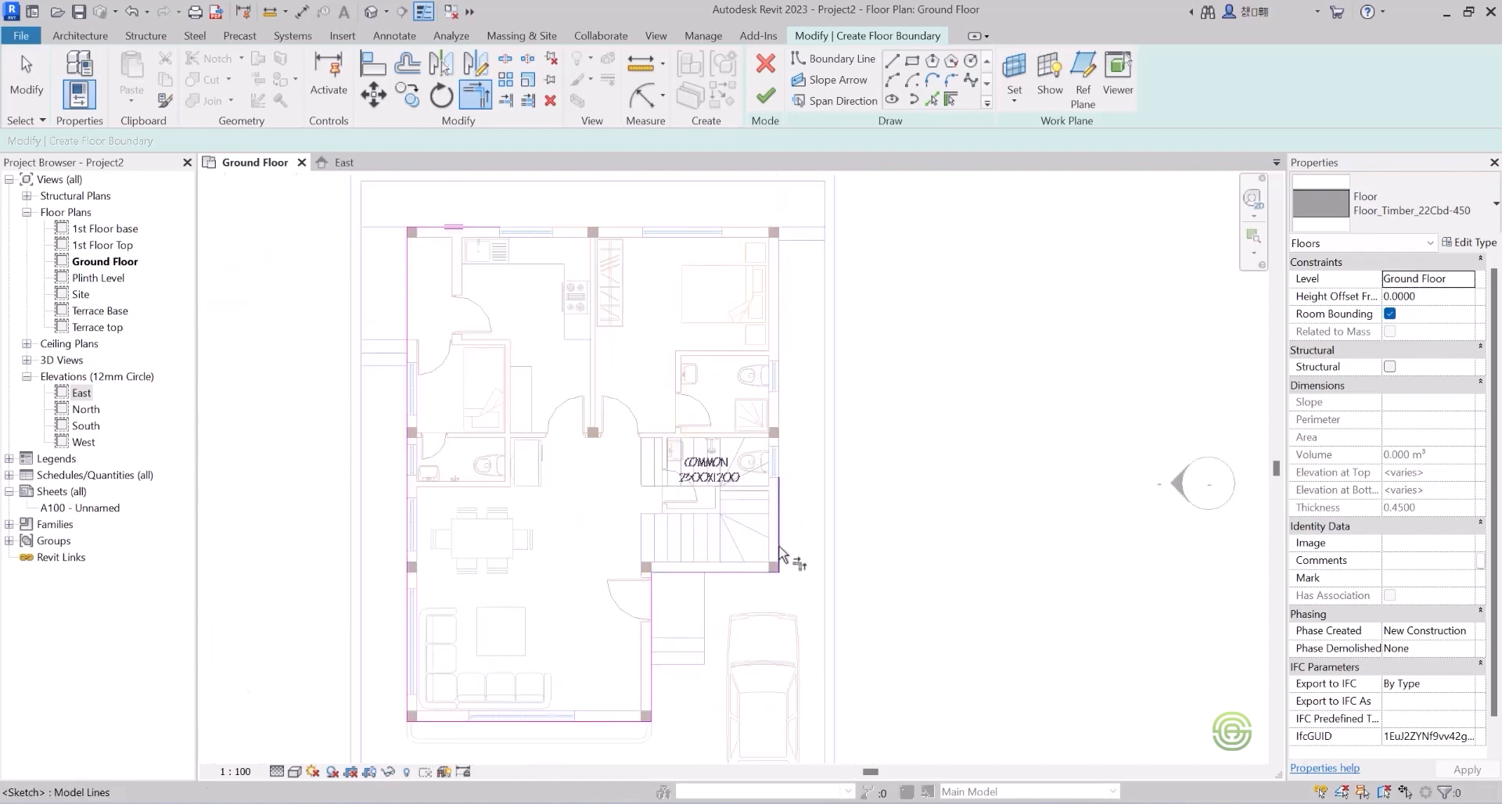
Trim/extend the east boundary line beside the staircase and the kitchen's rear line to a corner behind the bedroom, closing the outline.
click(779, 507)
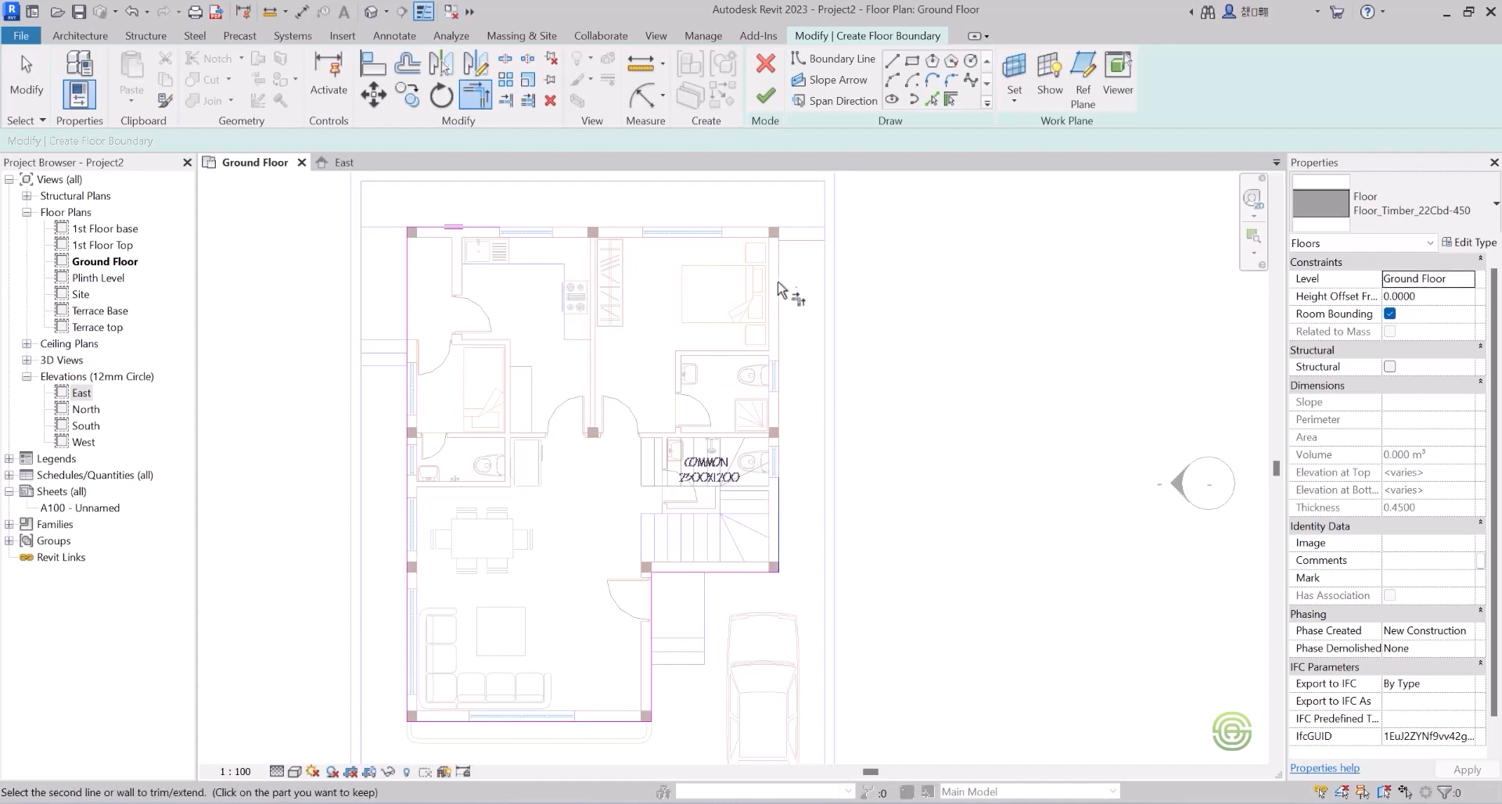
scroll(779, 230, up, 2)
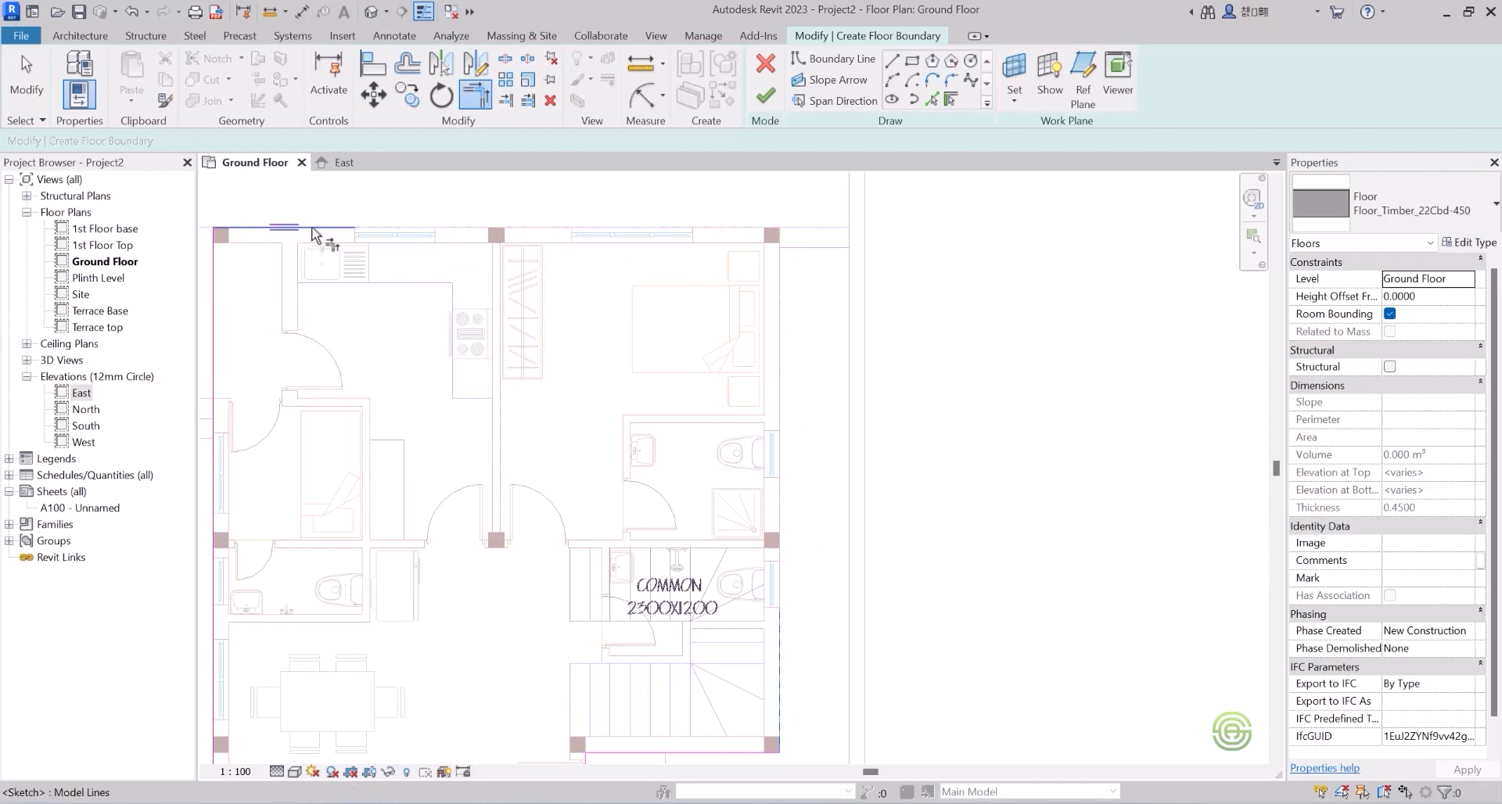
scroll(739, 262, down, 2)
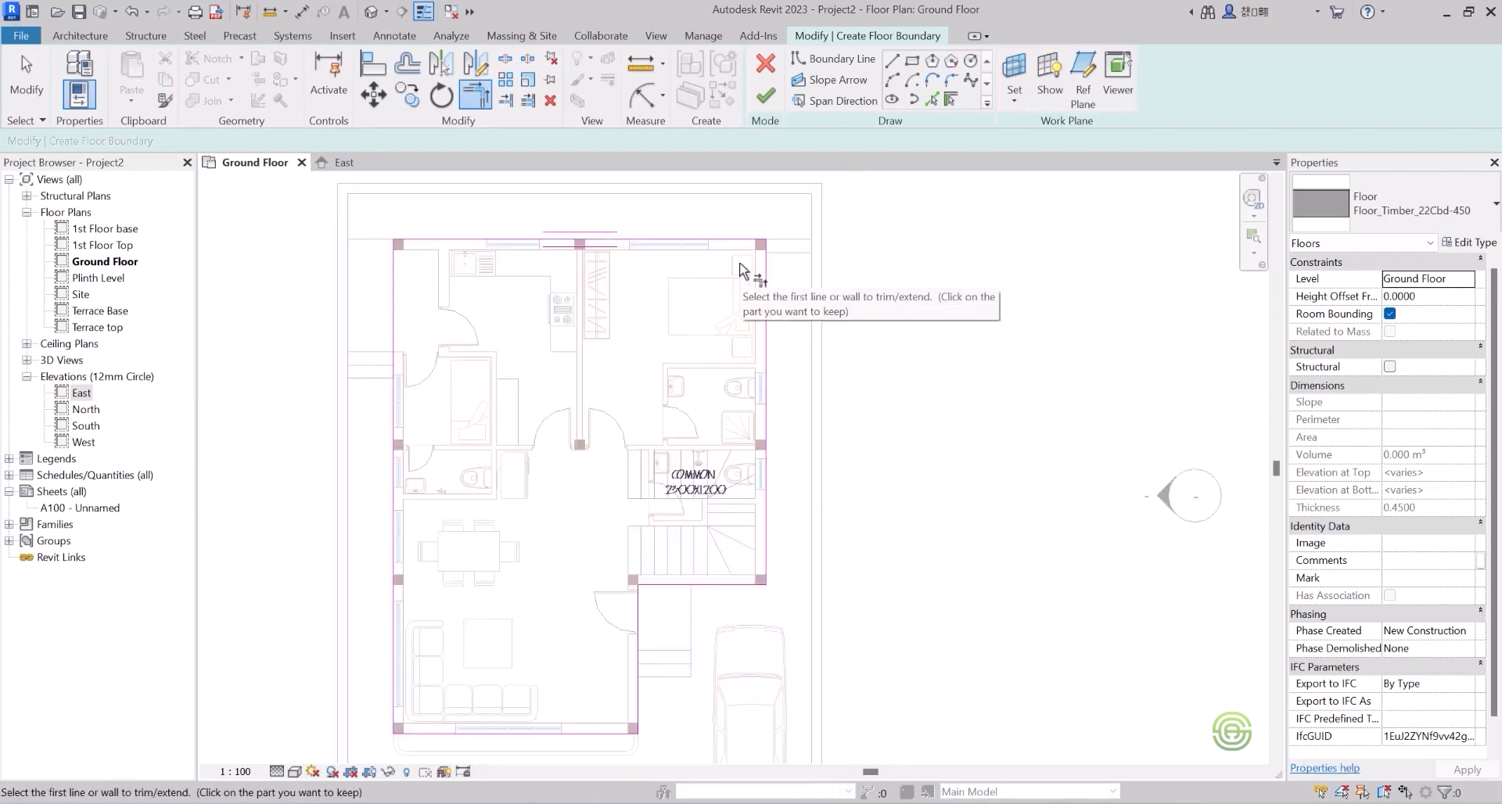
Finish the floor boundary sketch and inspect the resulting slab in the default 3D view.
scroll(818, 304, down, 1)
scroll(786, 387, down, 2)
scroll(786, 388, down, 1)
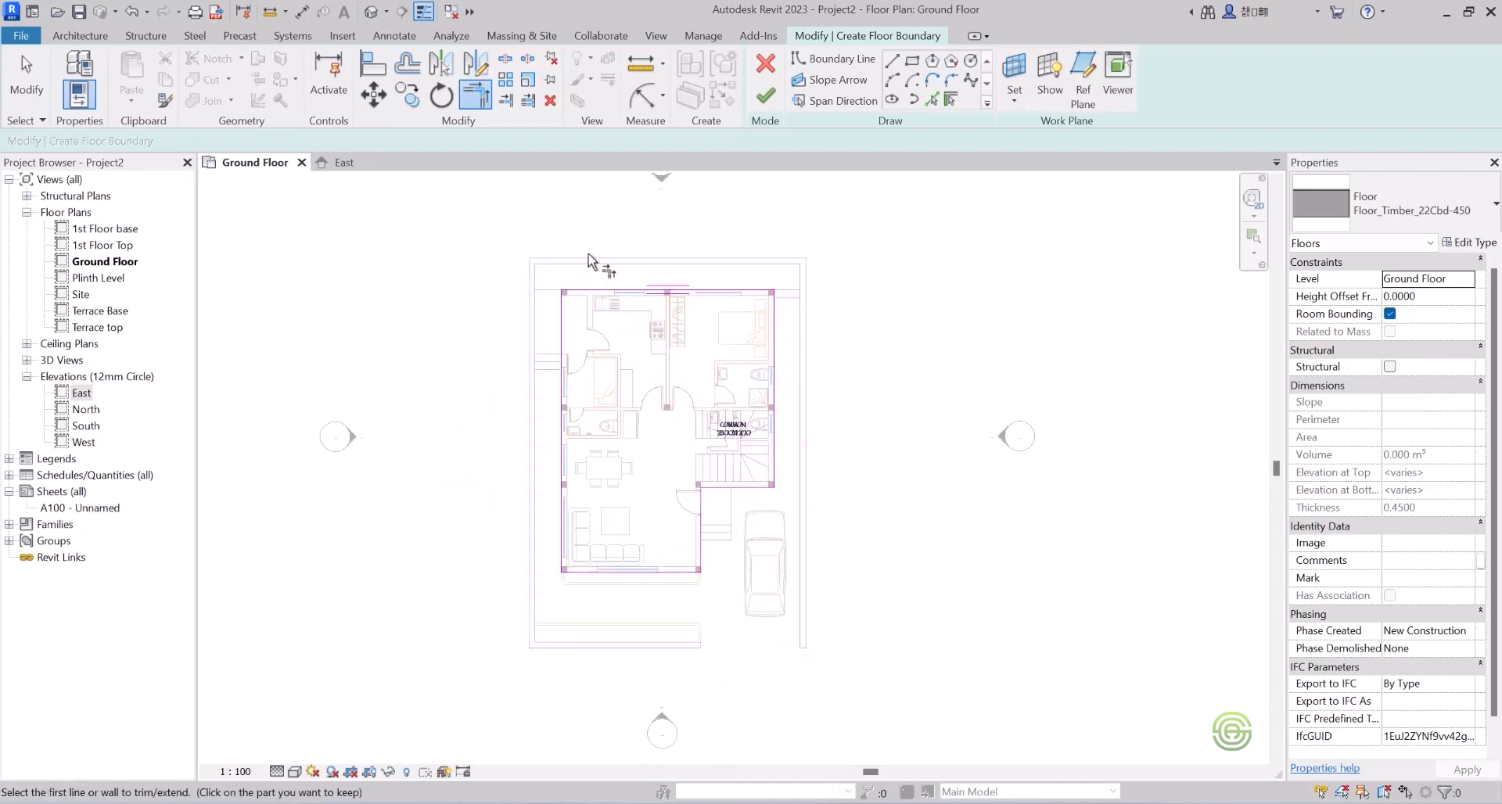
click(767, 97)
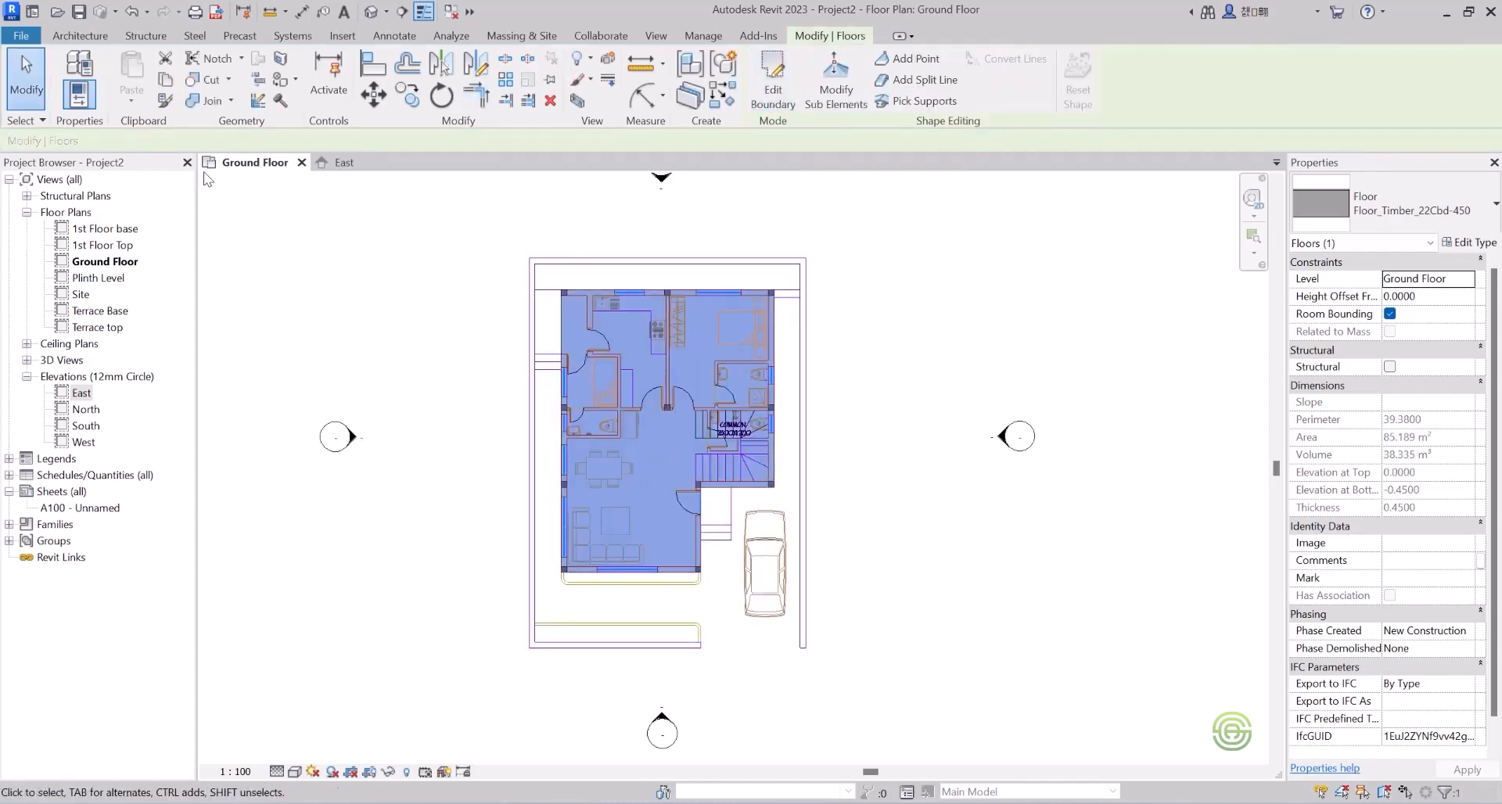
click(371, 11)
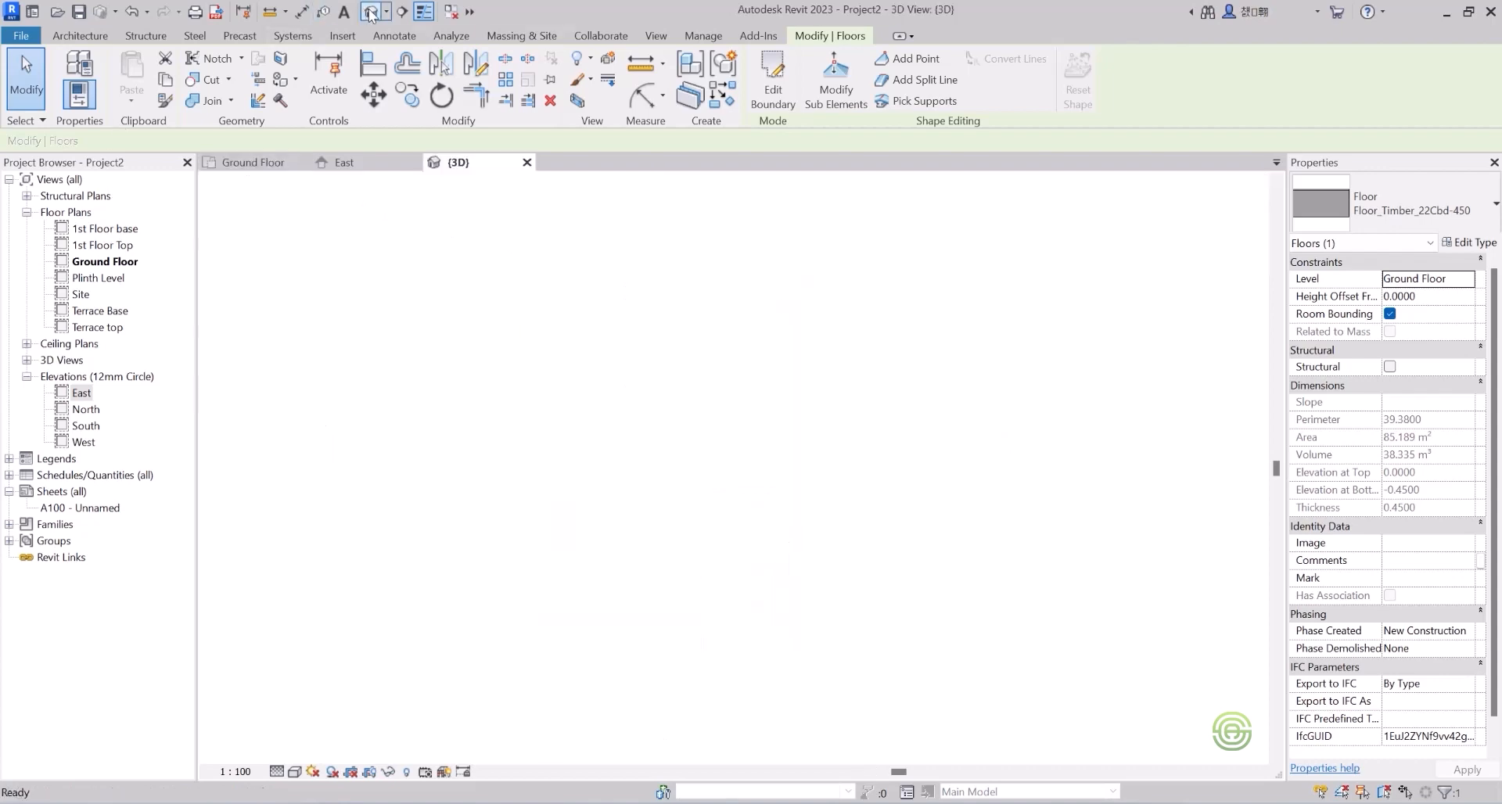
scroll(731, 539, up, 3)
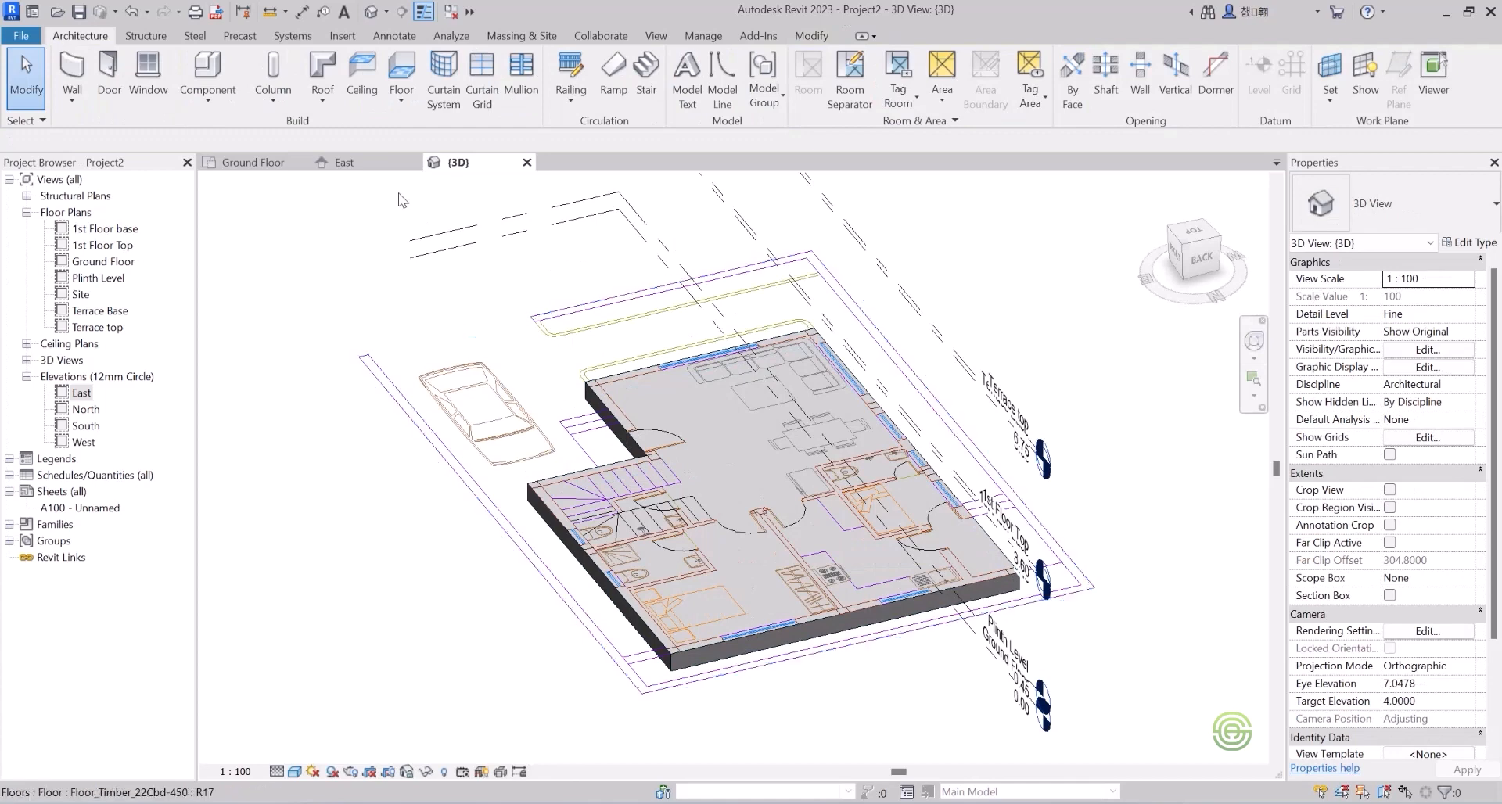
Select the floor slab in the East elevation.
click(342, 163)
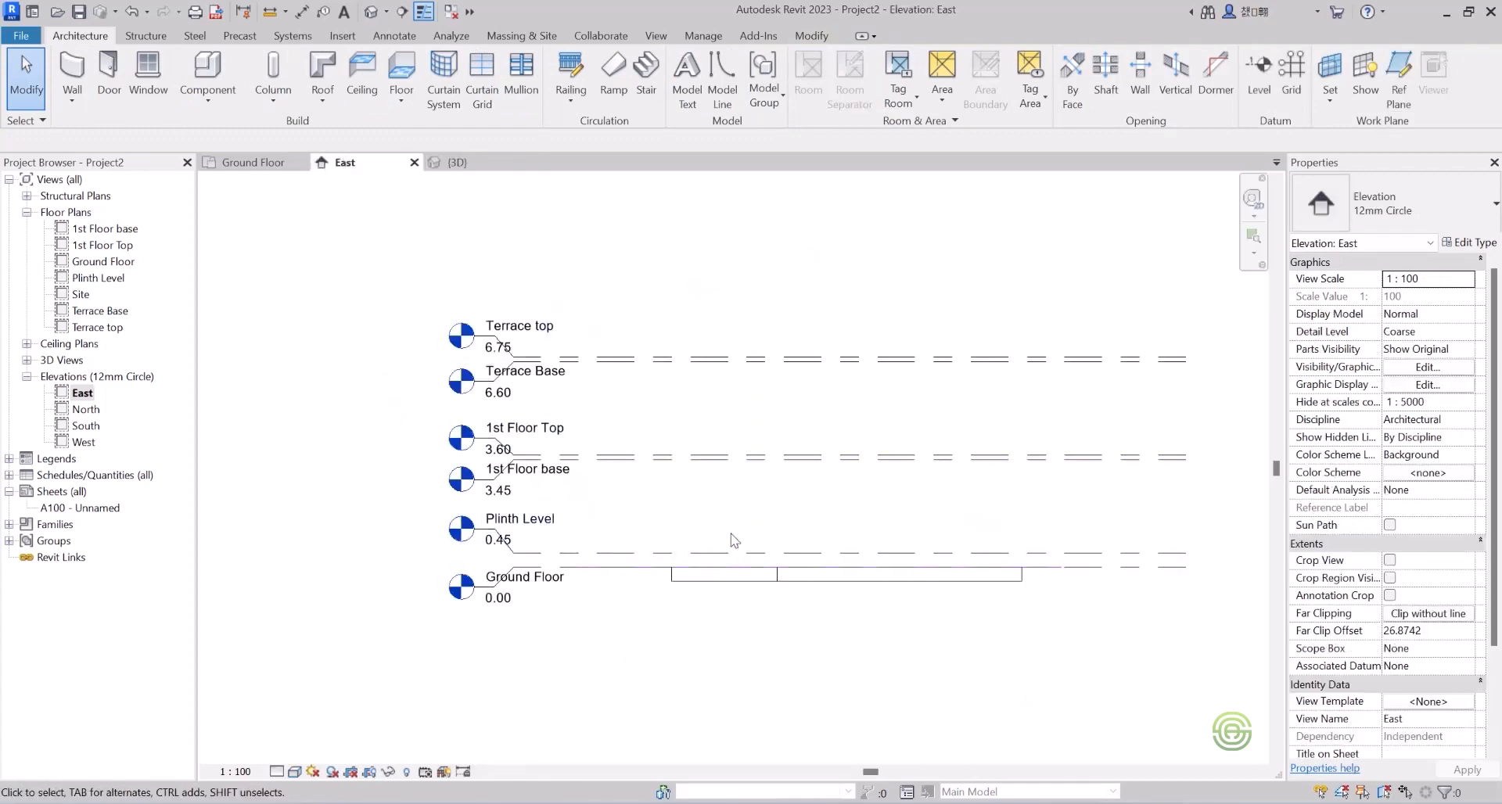
scroll(879, 634, up, 2)
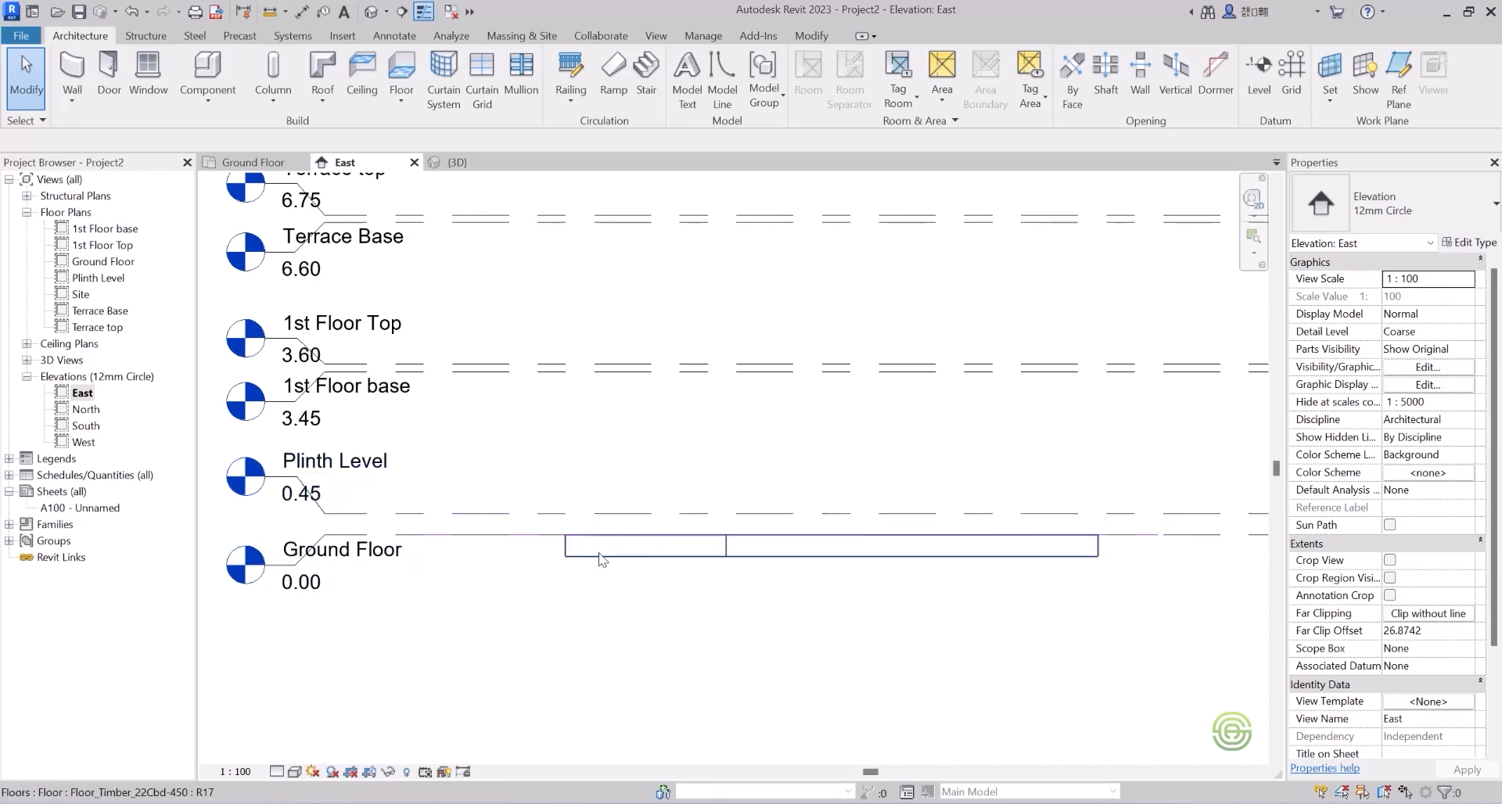
click(600, 559)
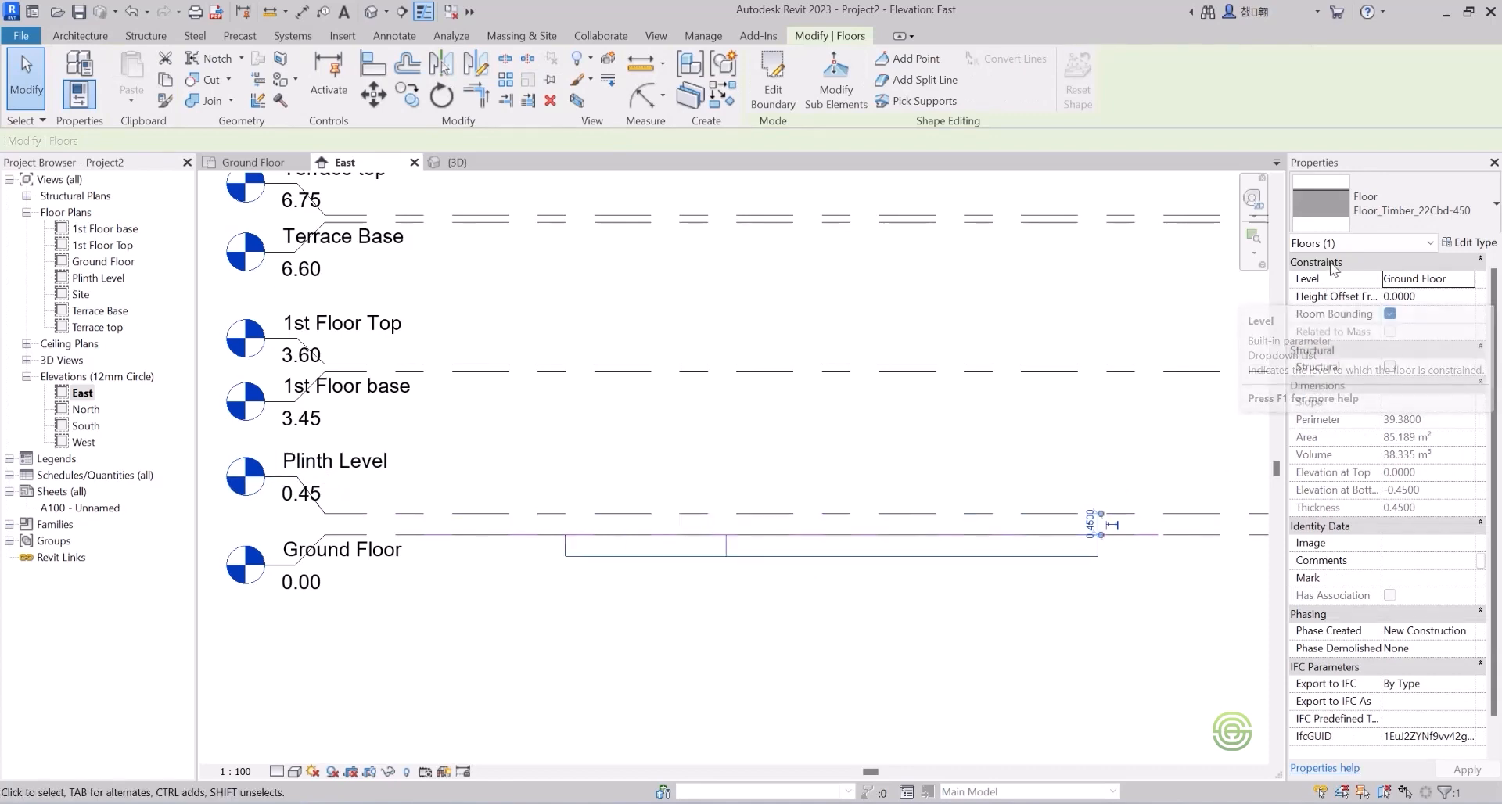
Try constraining the slab to Plinth Level and return its level to Ground Floor.
click(1443, 279)
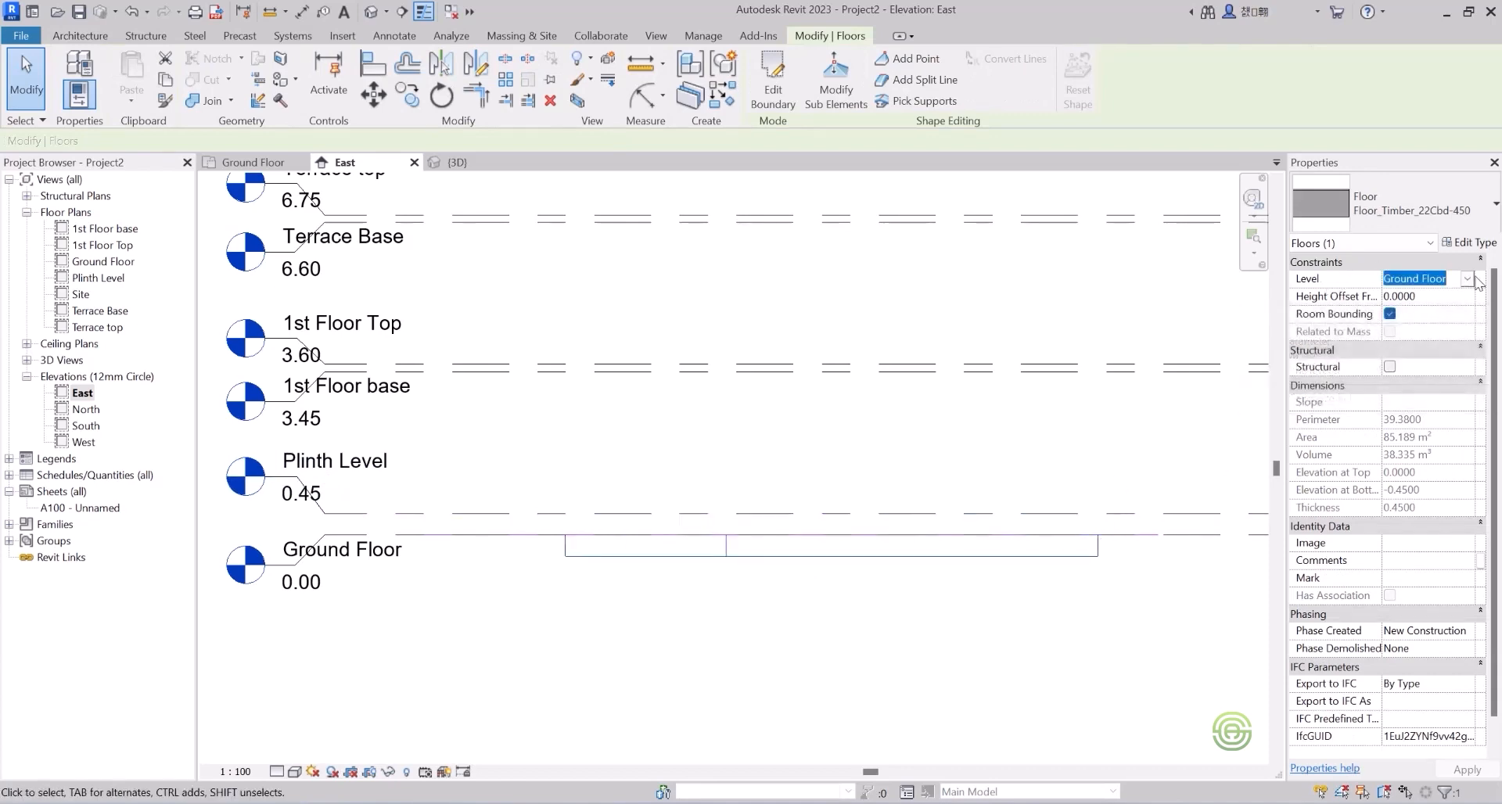
click(1469, 280)
click(1435, 318)
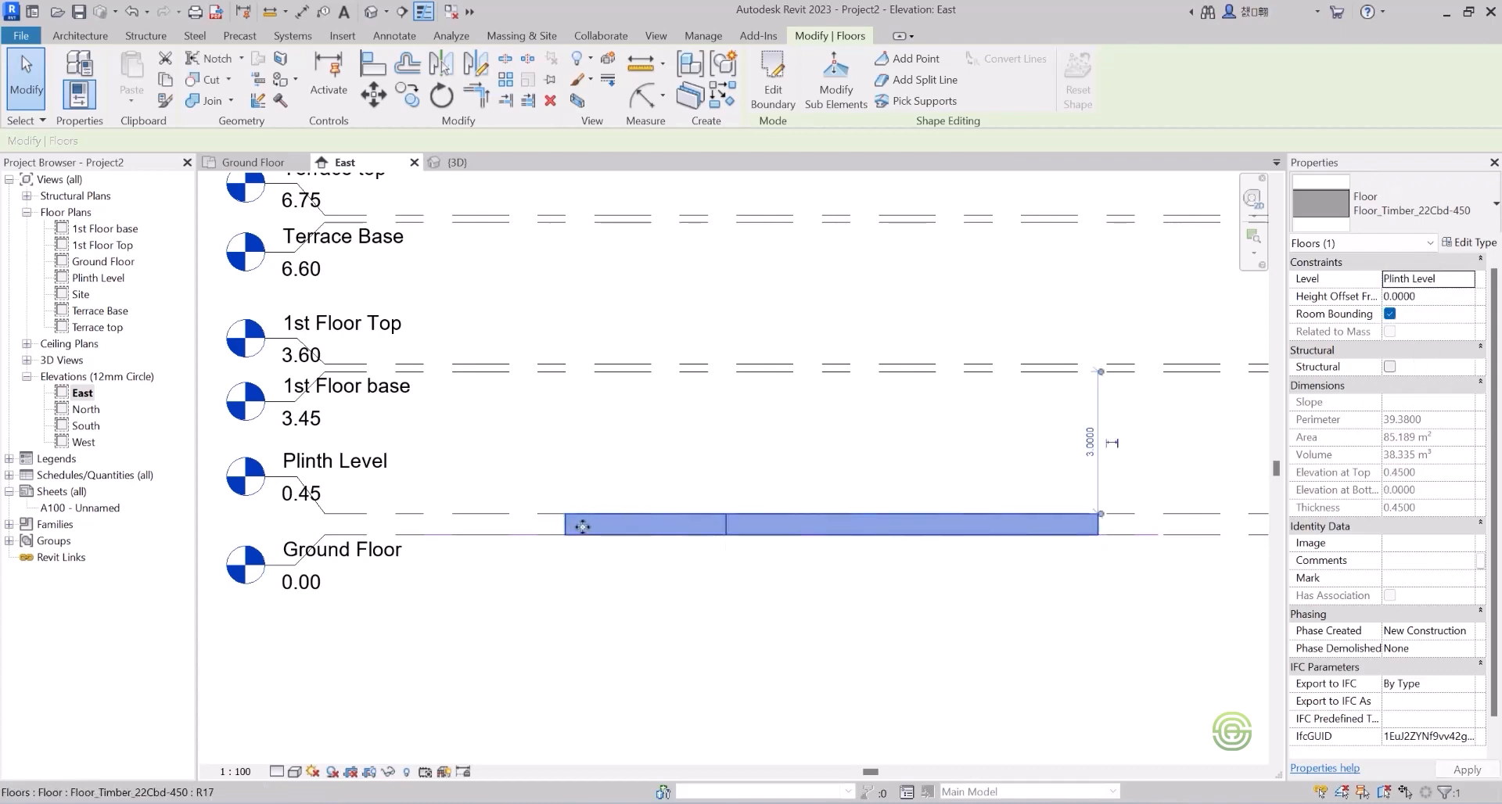
click(1468, 280)
click(1425, 305)
key(Up)
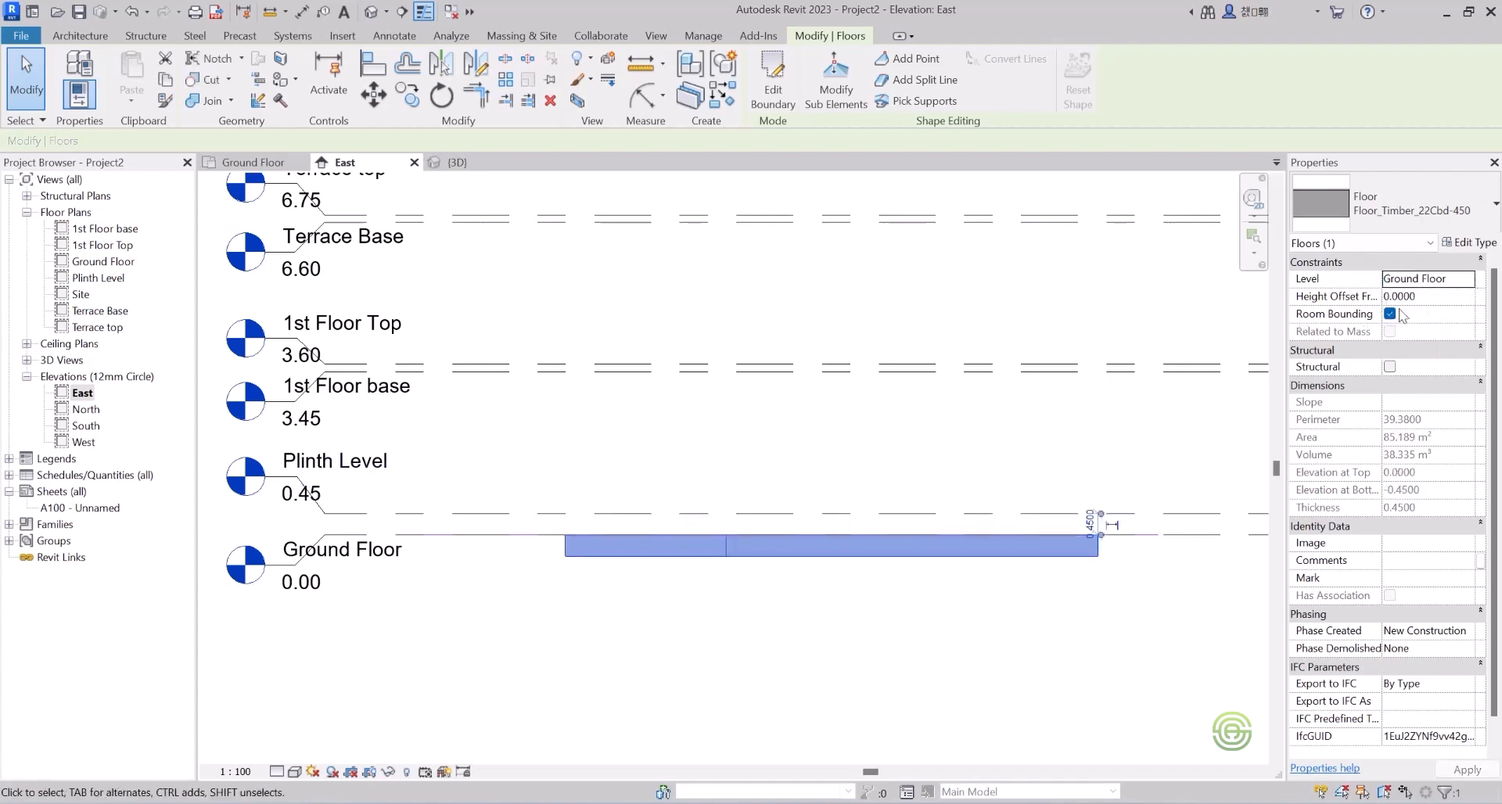
Set the slab's height offset from the Ground Floor level to 0.45.
click(1436, 298)
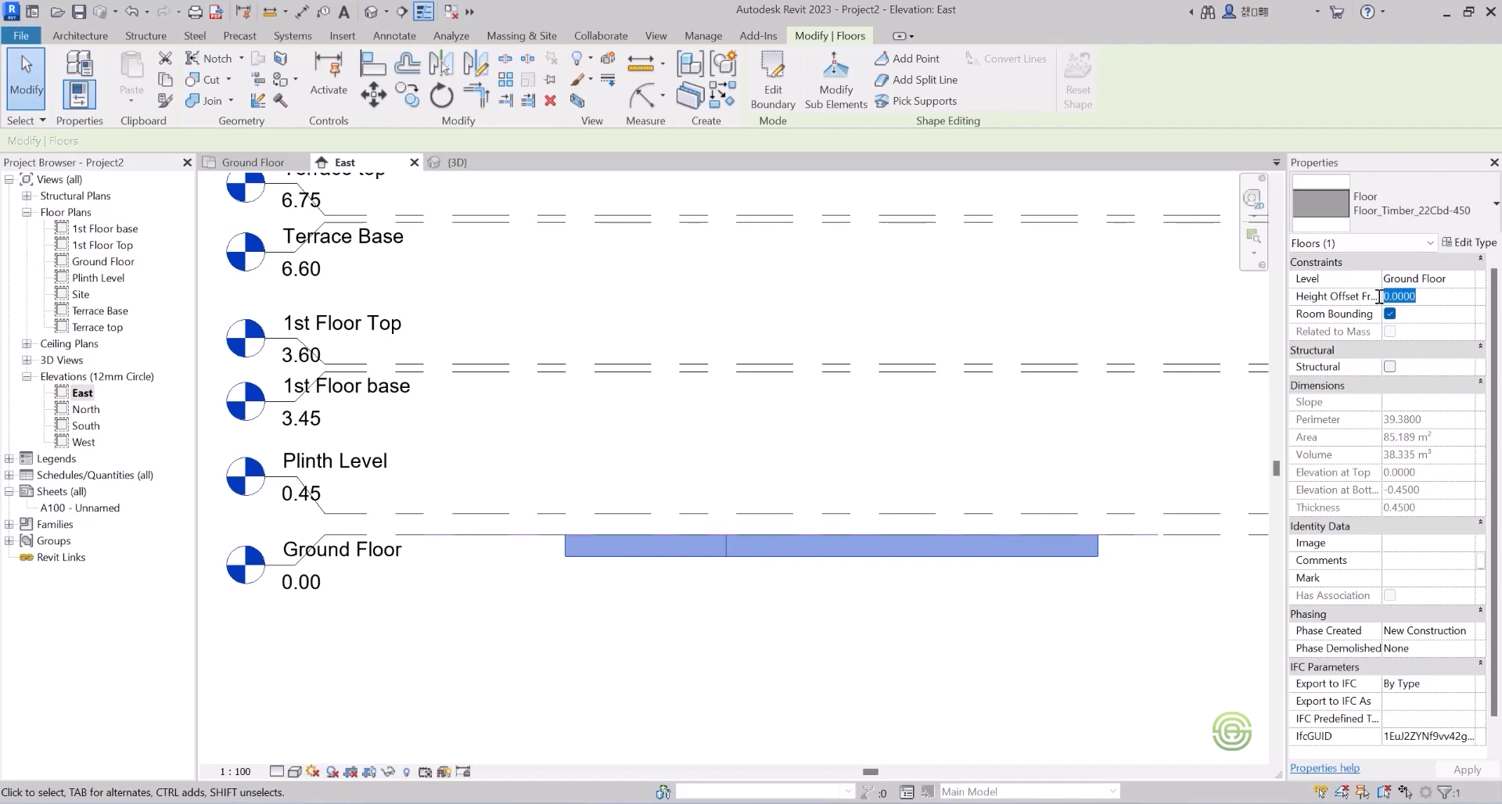
key(BackSpace)
text(.45)
key(Return)
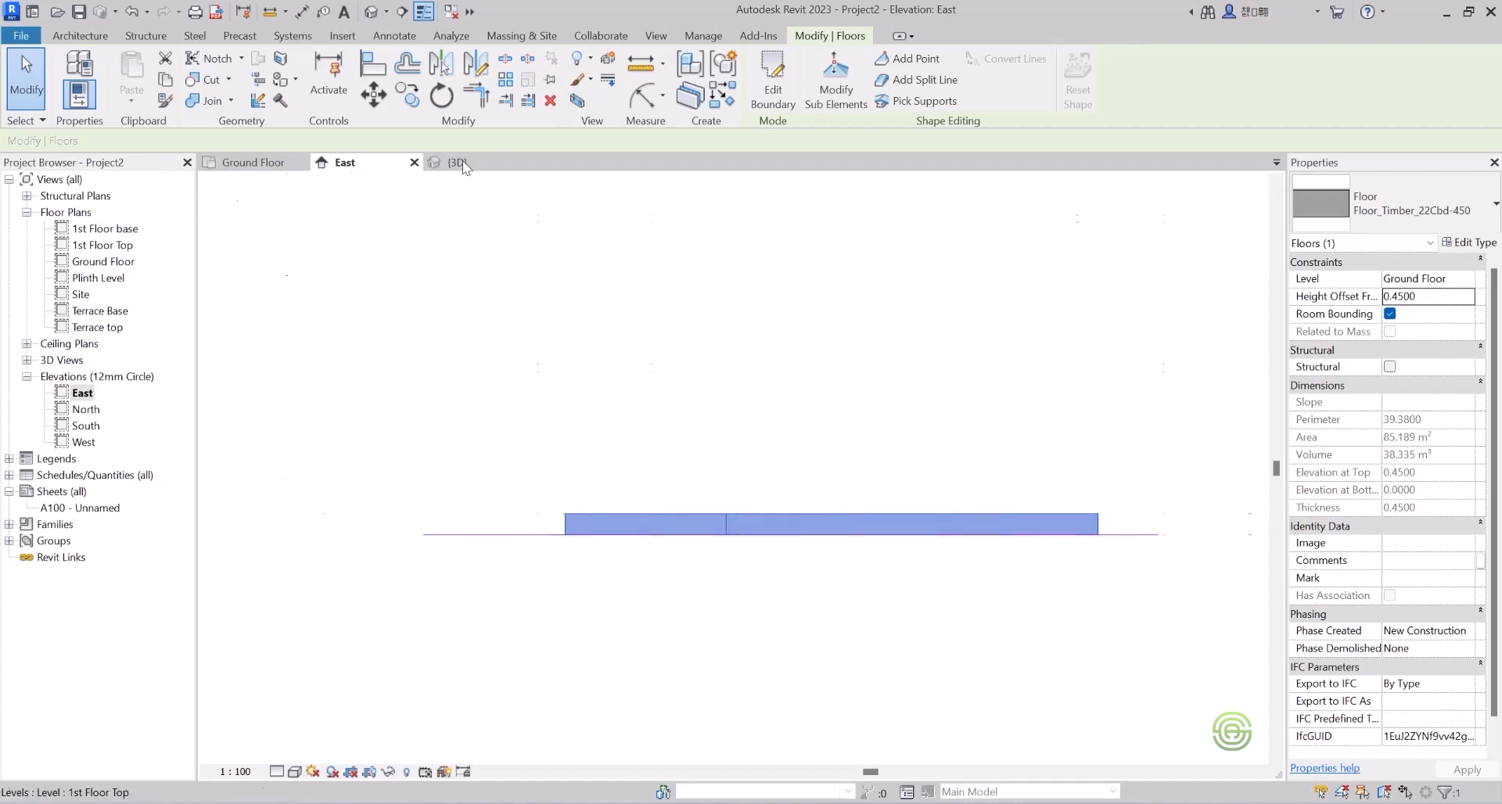
Check the raised slab in the 3D and Ground Floor views and open the Plinth Level floor plan.
click(524, 162)
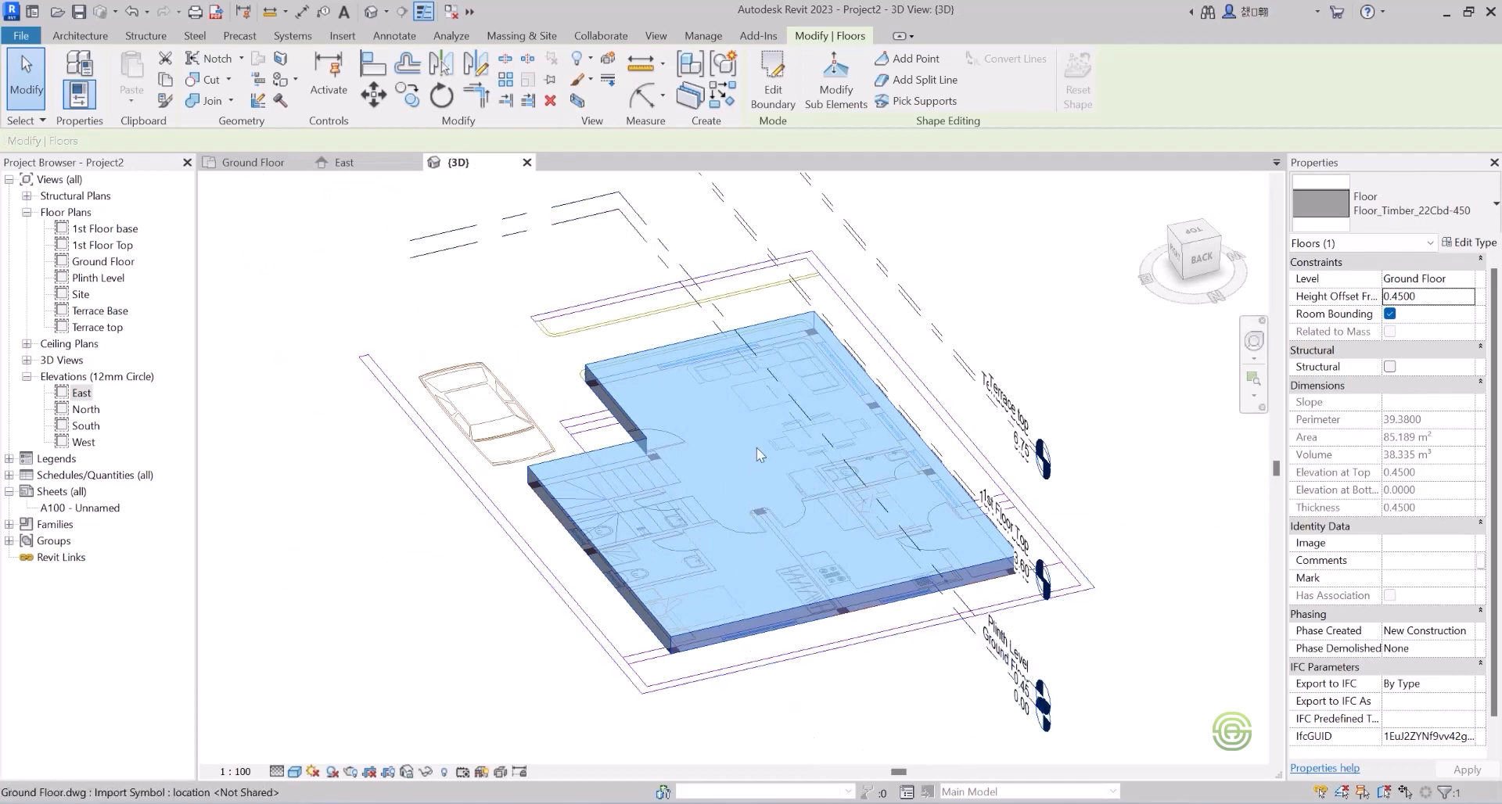
click(258, 162)
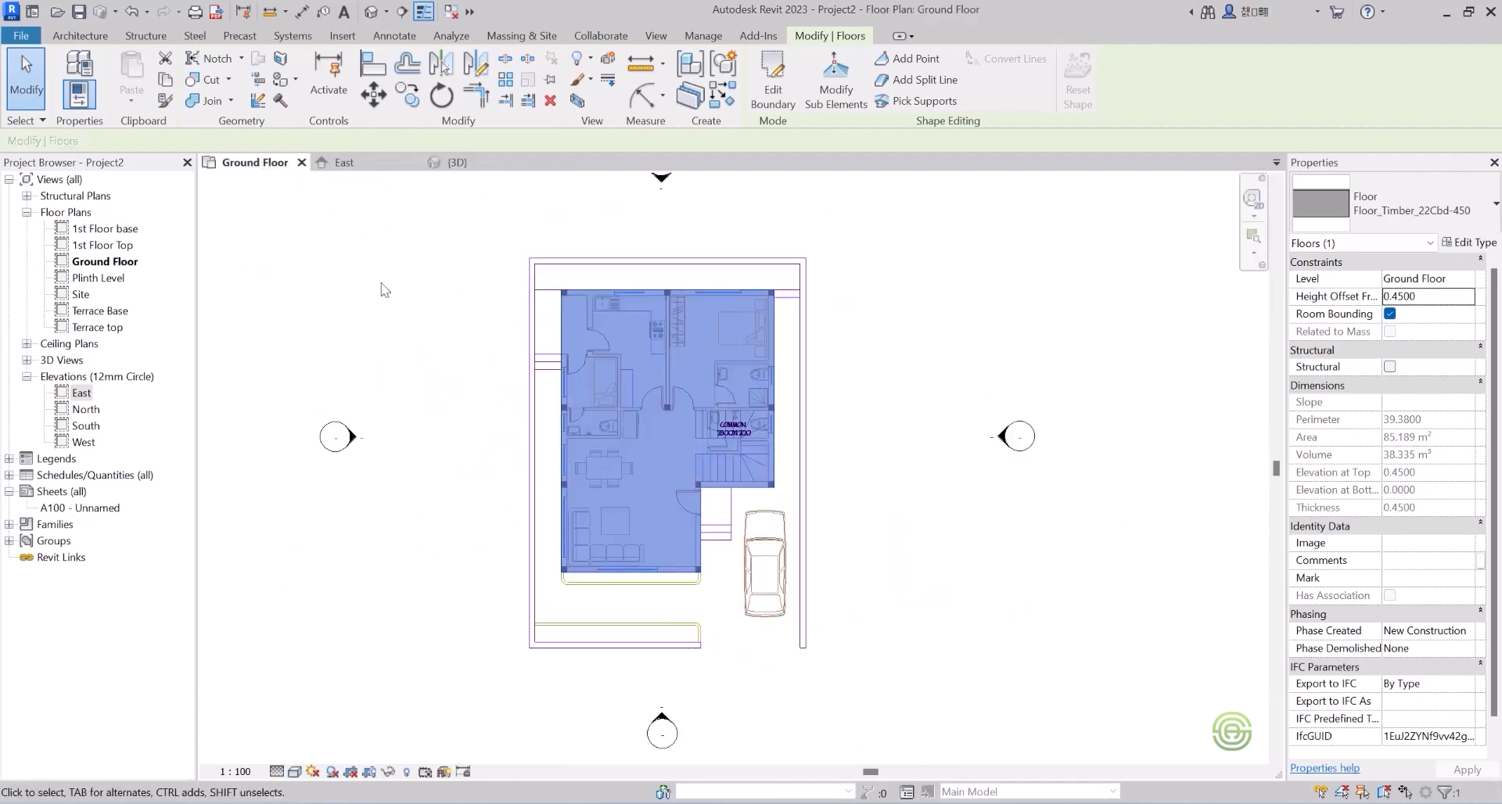
double_click(100, 279)
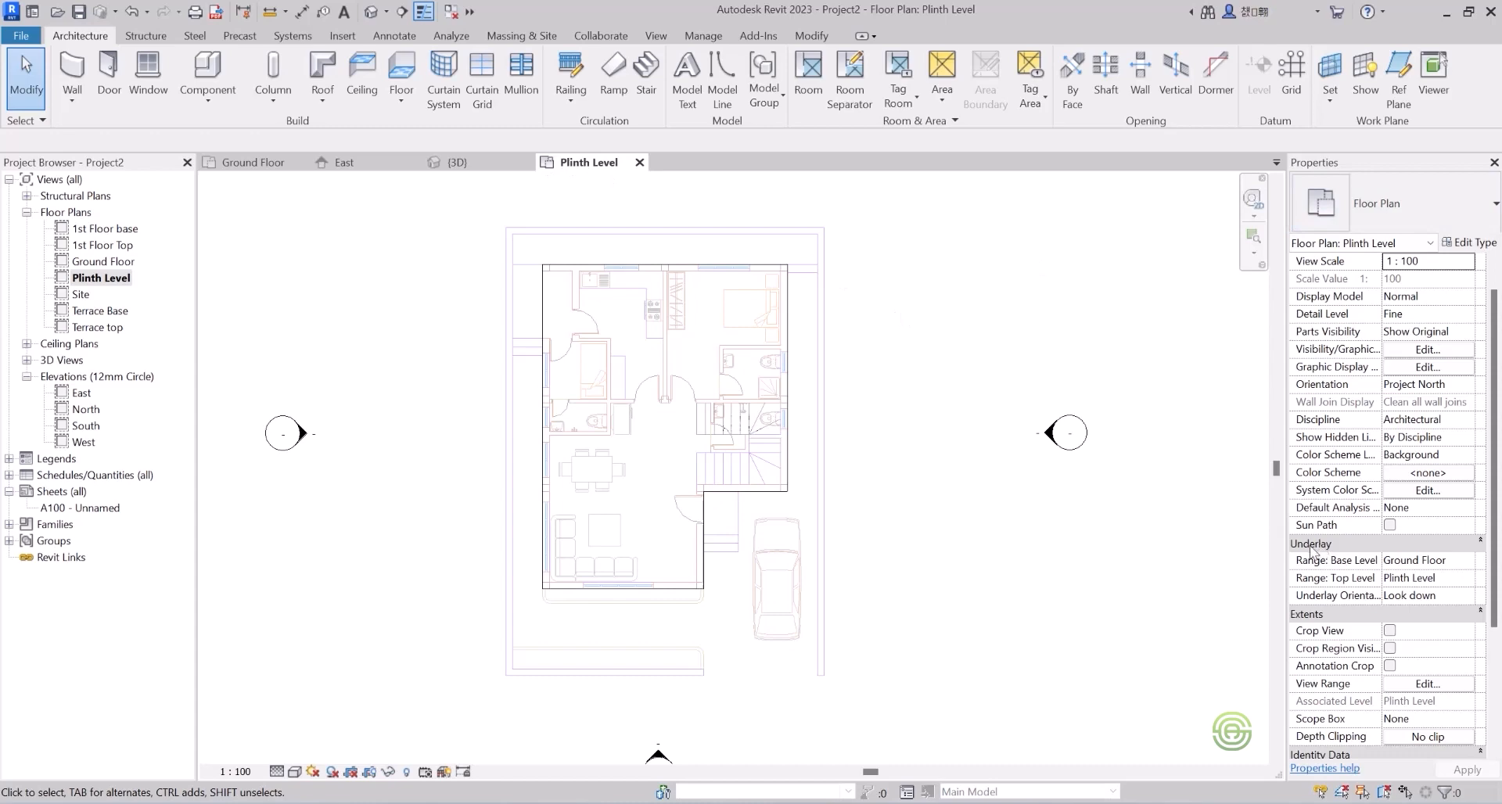
Try the Plinth Level plan's underlay base level at None and set it back to Ground Floor.
click(1412, 562)
click(1470, 559)
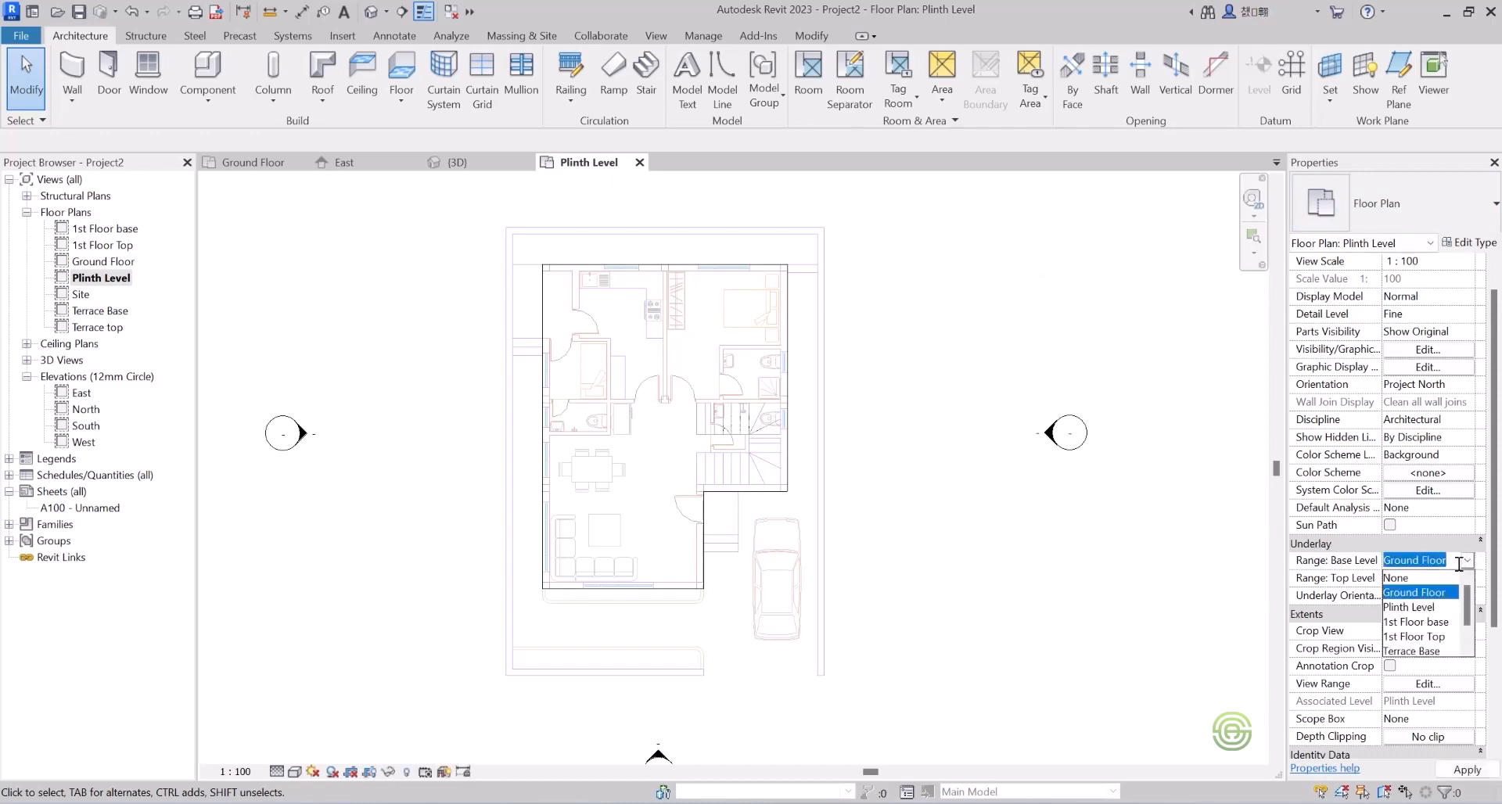
click(1427, 578)
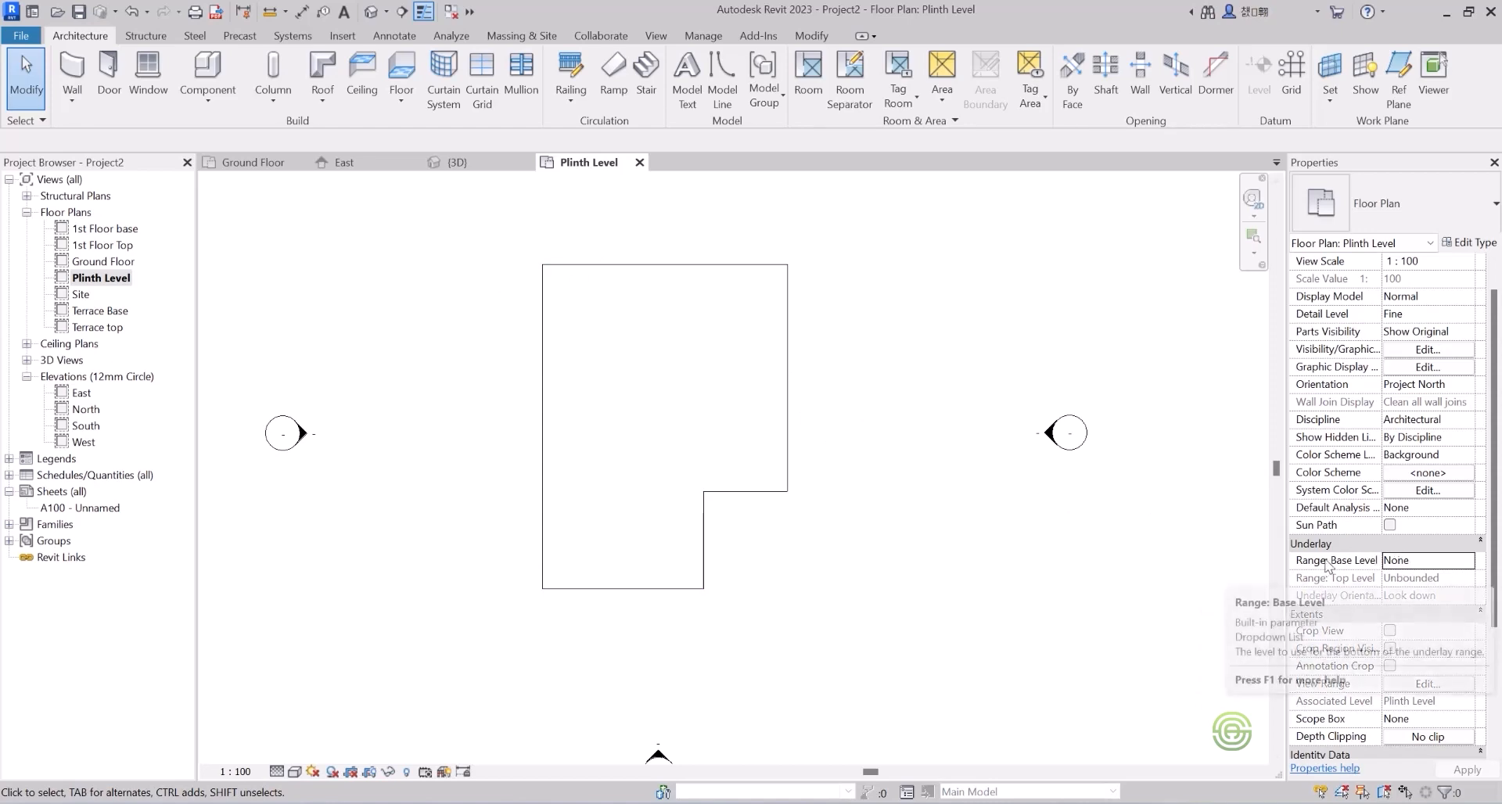
click(1472, 566)
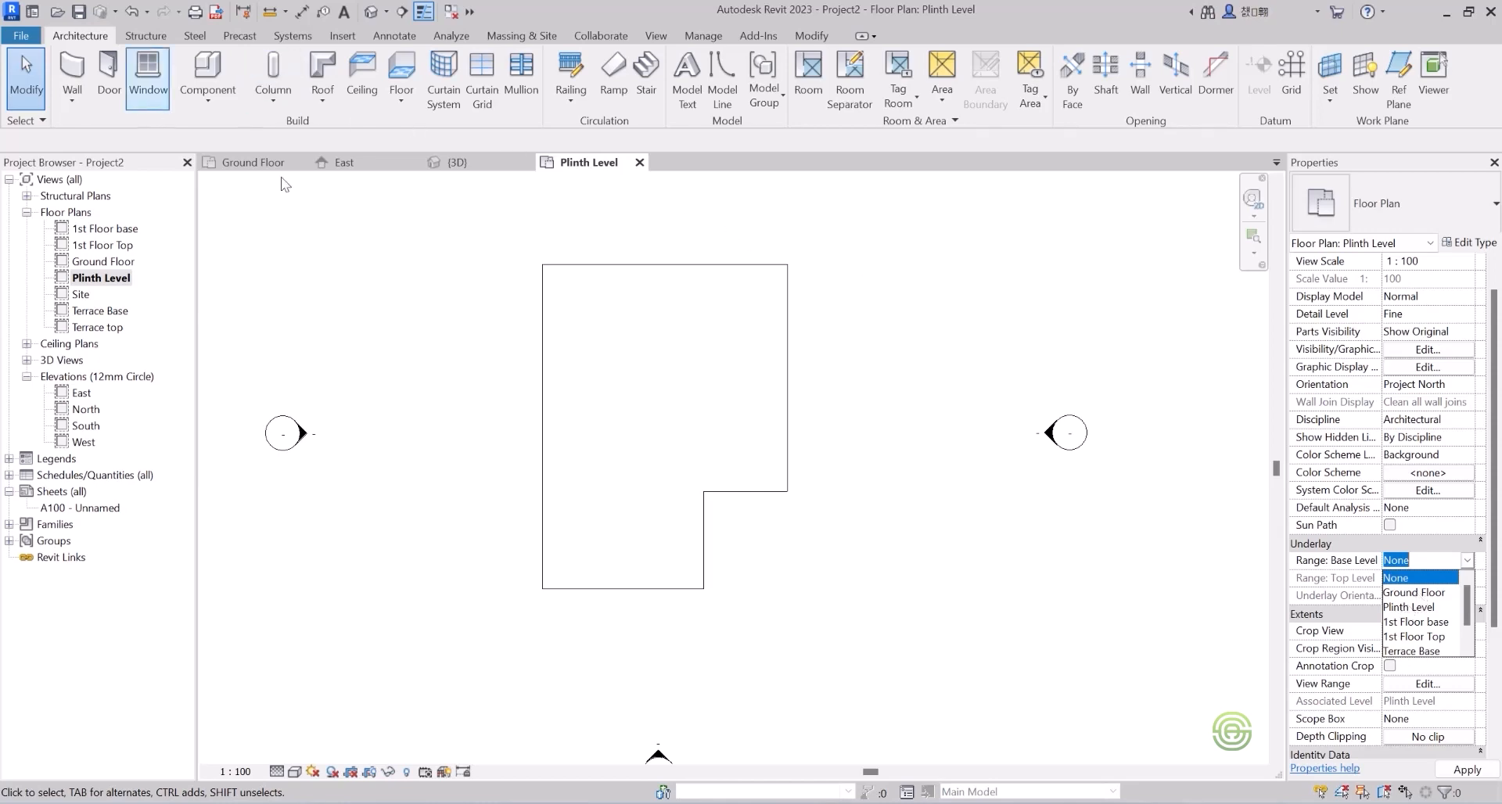
click(1416, 593)
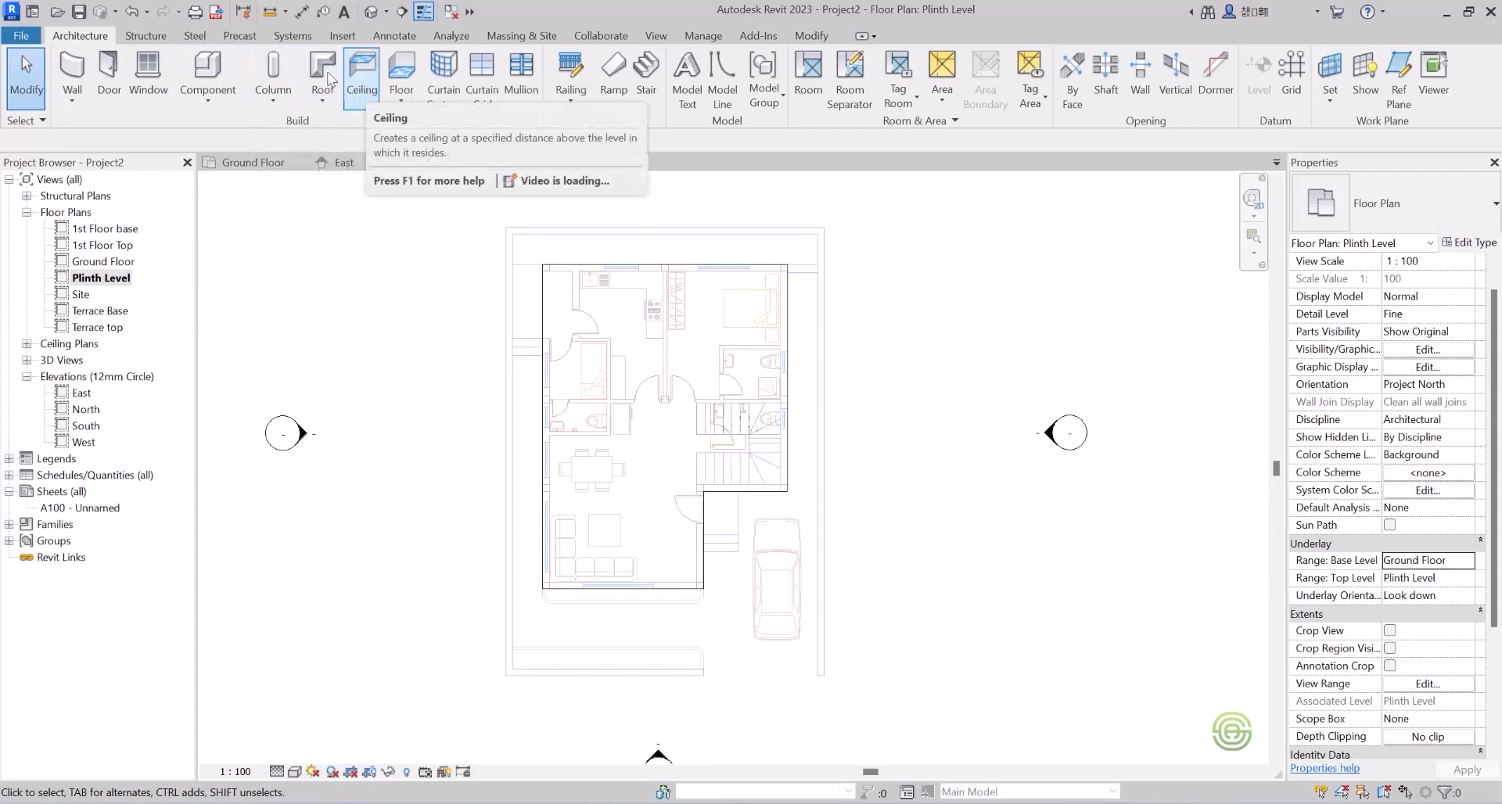
Start an architectural wall in the Plinth Level plan using the basic wall type Wall-Ext_215Bwk.
click(72, 100)
click(109, 124)
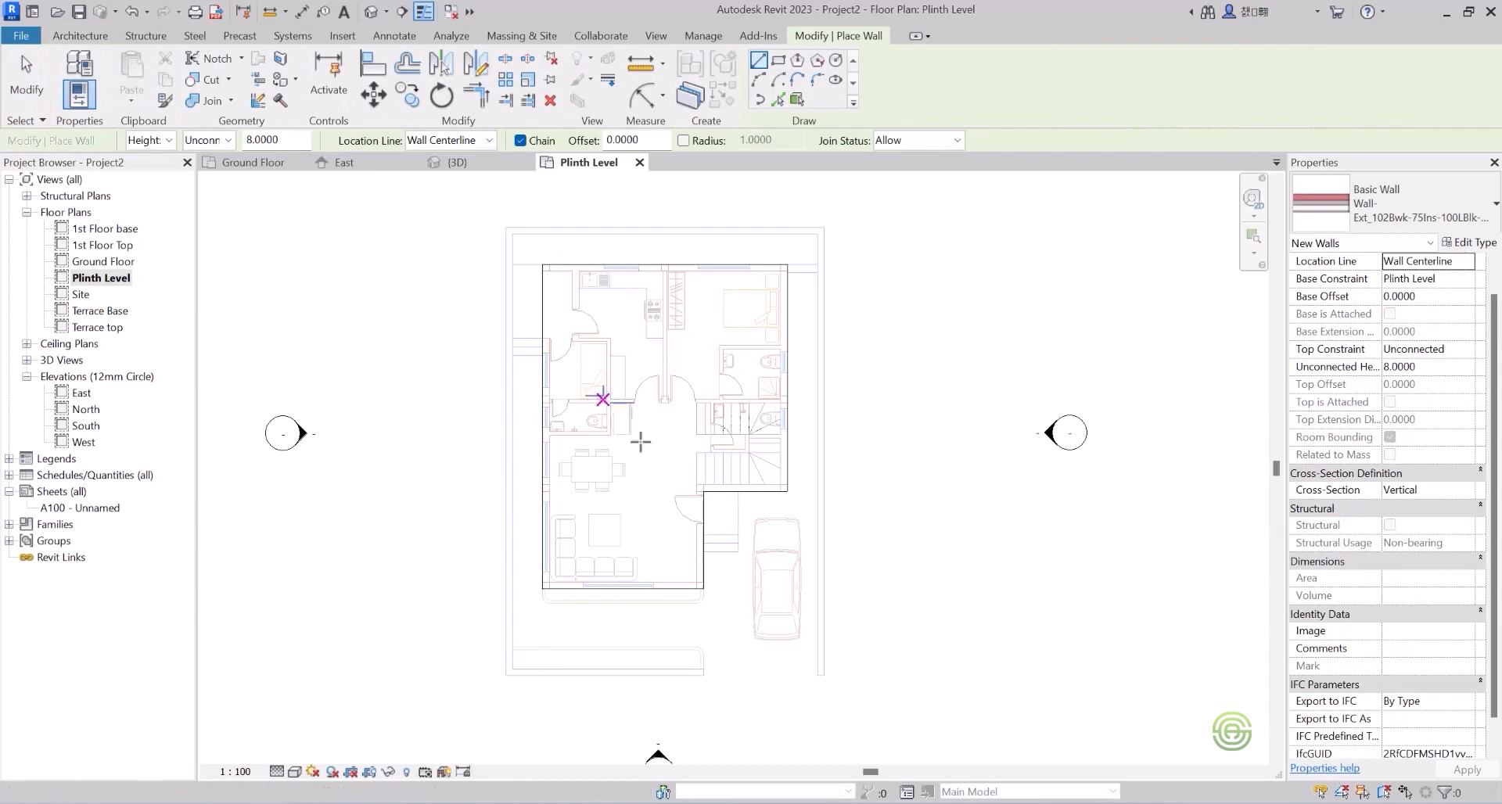
scroll(618, 422, up, 3)
scroll(452, 421, up, 2)
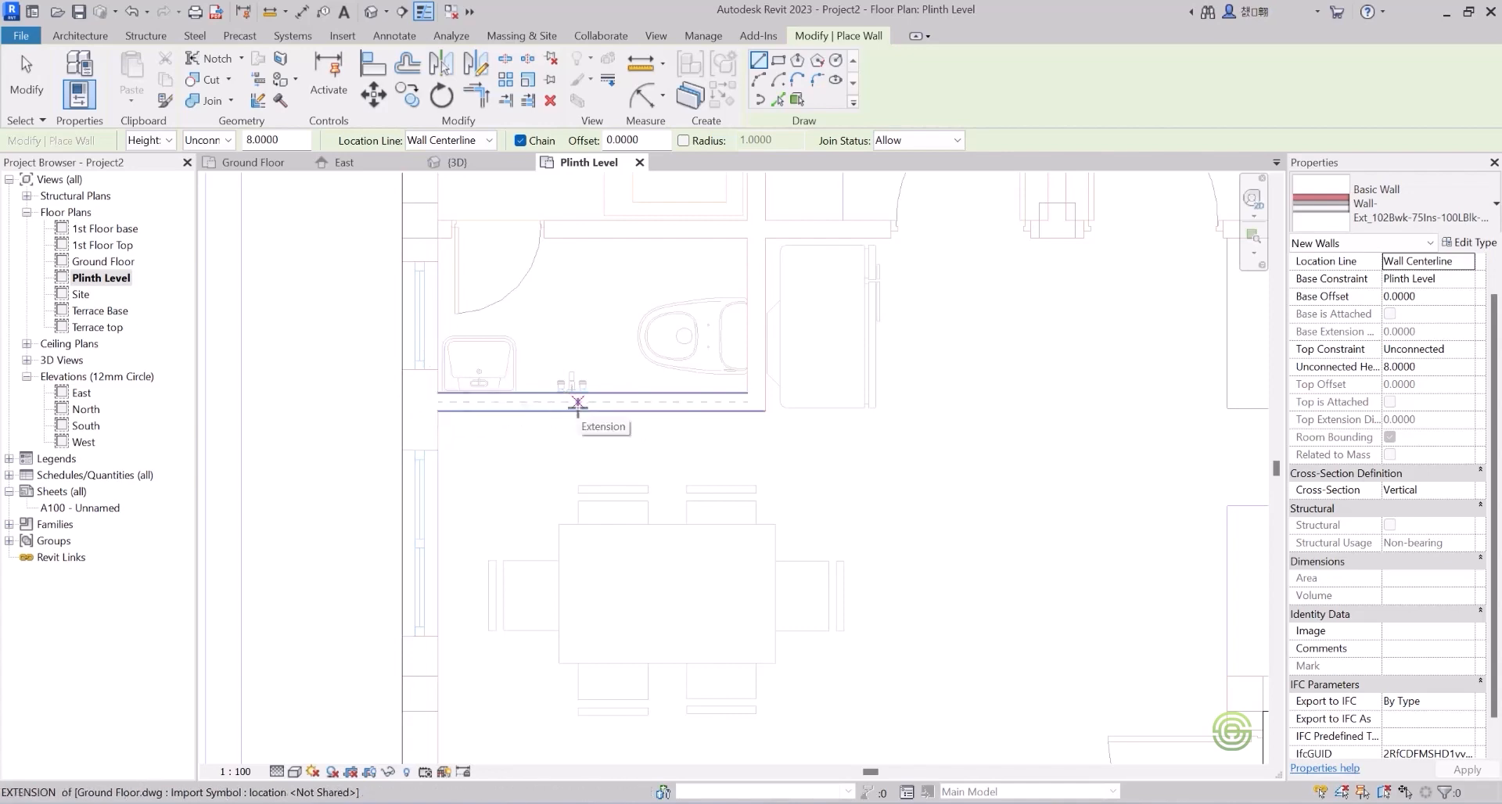
click(1408, 195)
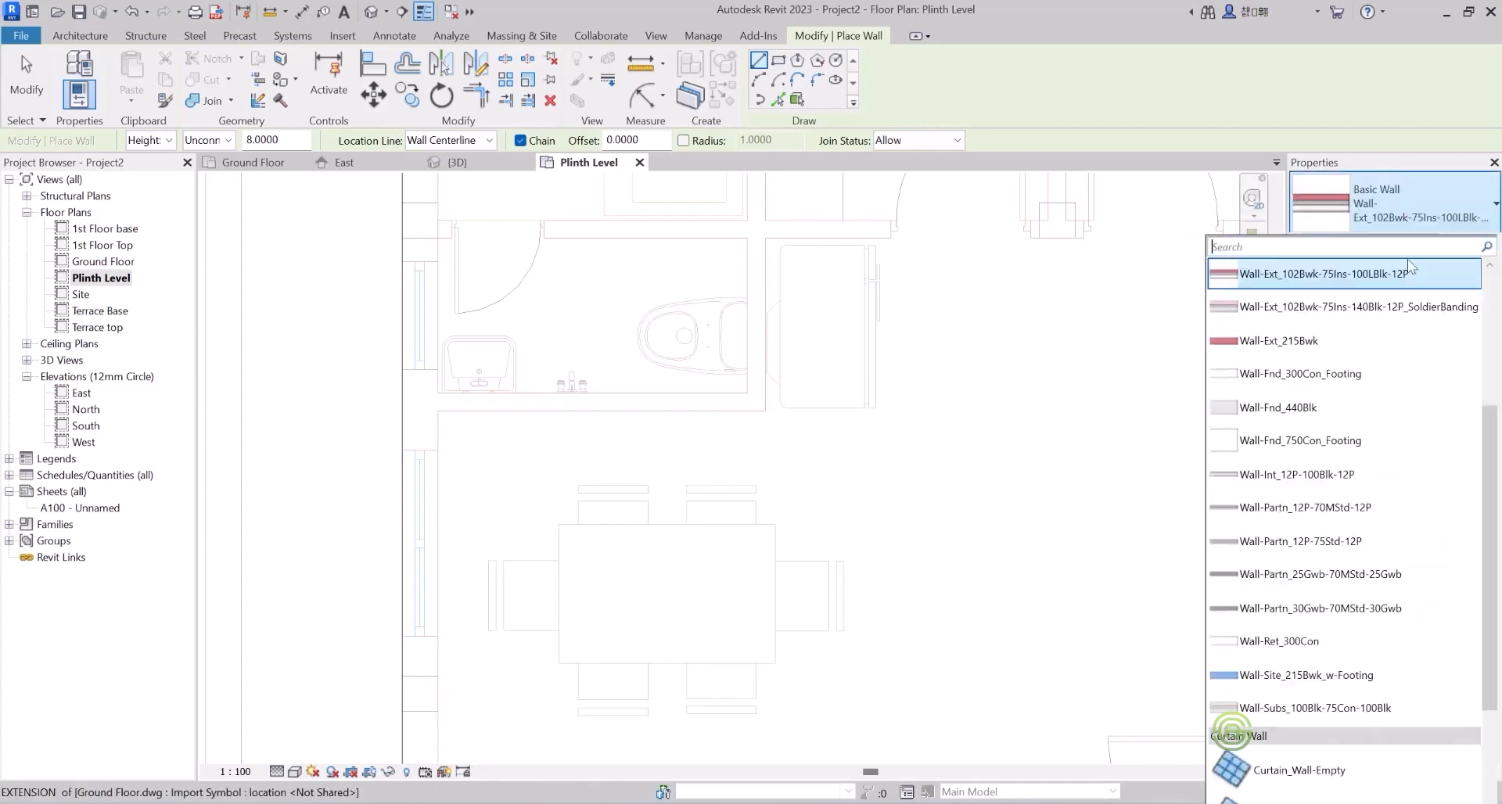
click(1354, 349)
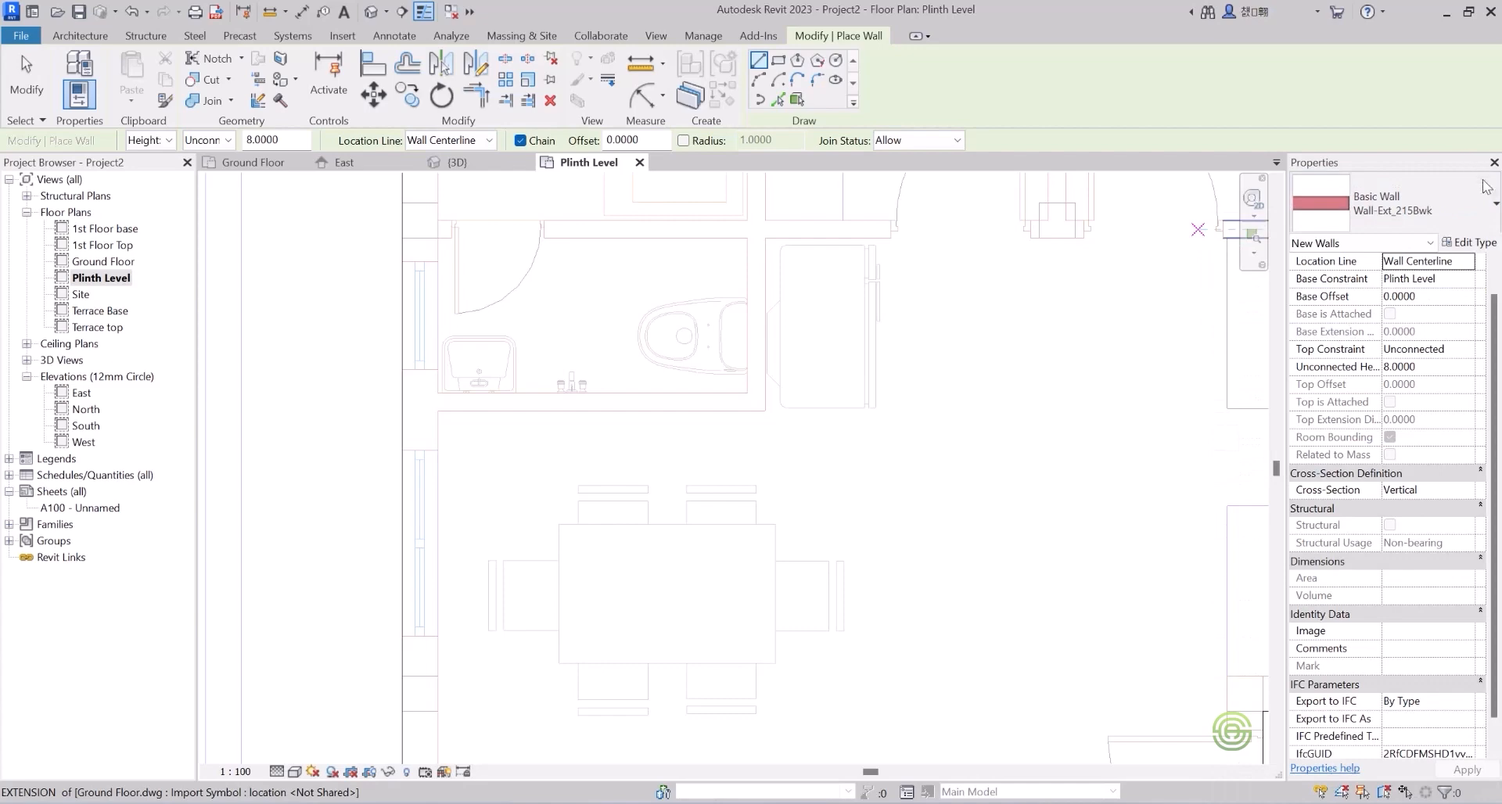
Duplicate the Wall-Ext_215Bwk wall type under the name Wall-Ext_230.
click(1470, 243)
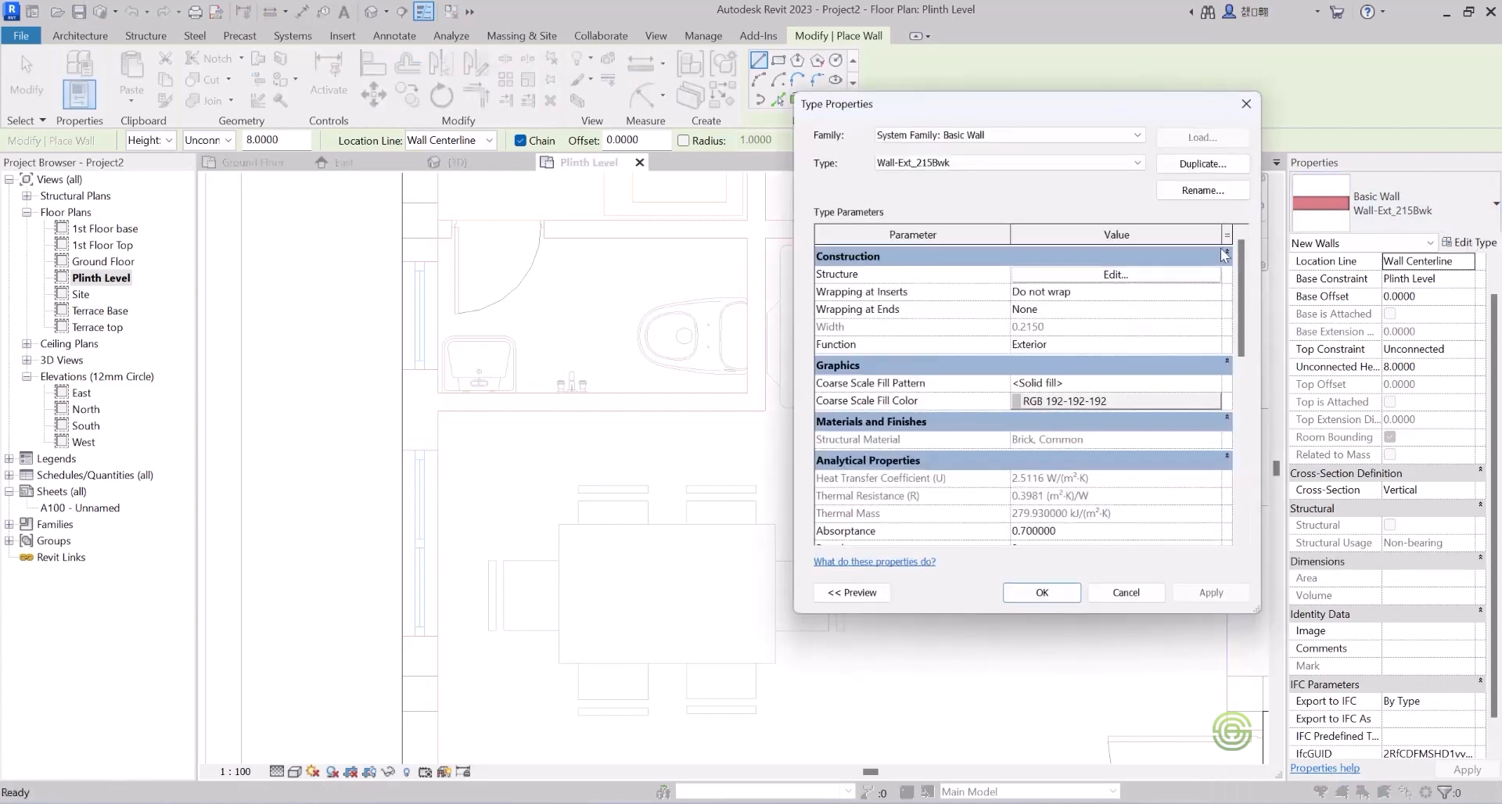
click(1202, 163)
click(1046, 352)
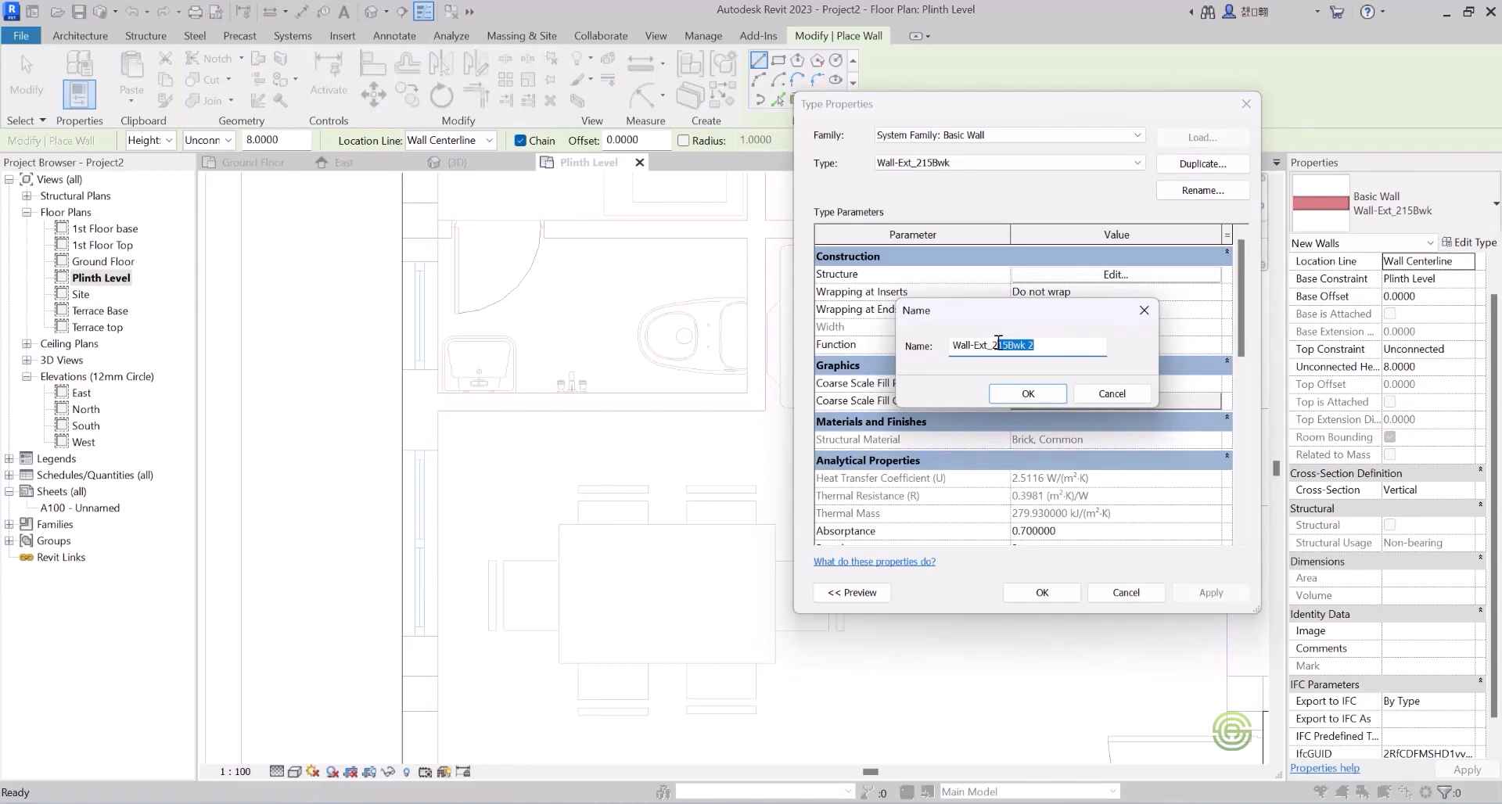
click(1030, 393)
Set the Brick, Common structure layer of Wall-Ext_230 to a thickness of 0.230.
click(1124, 275)
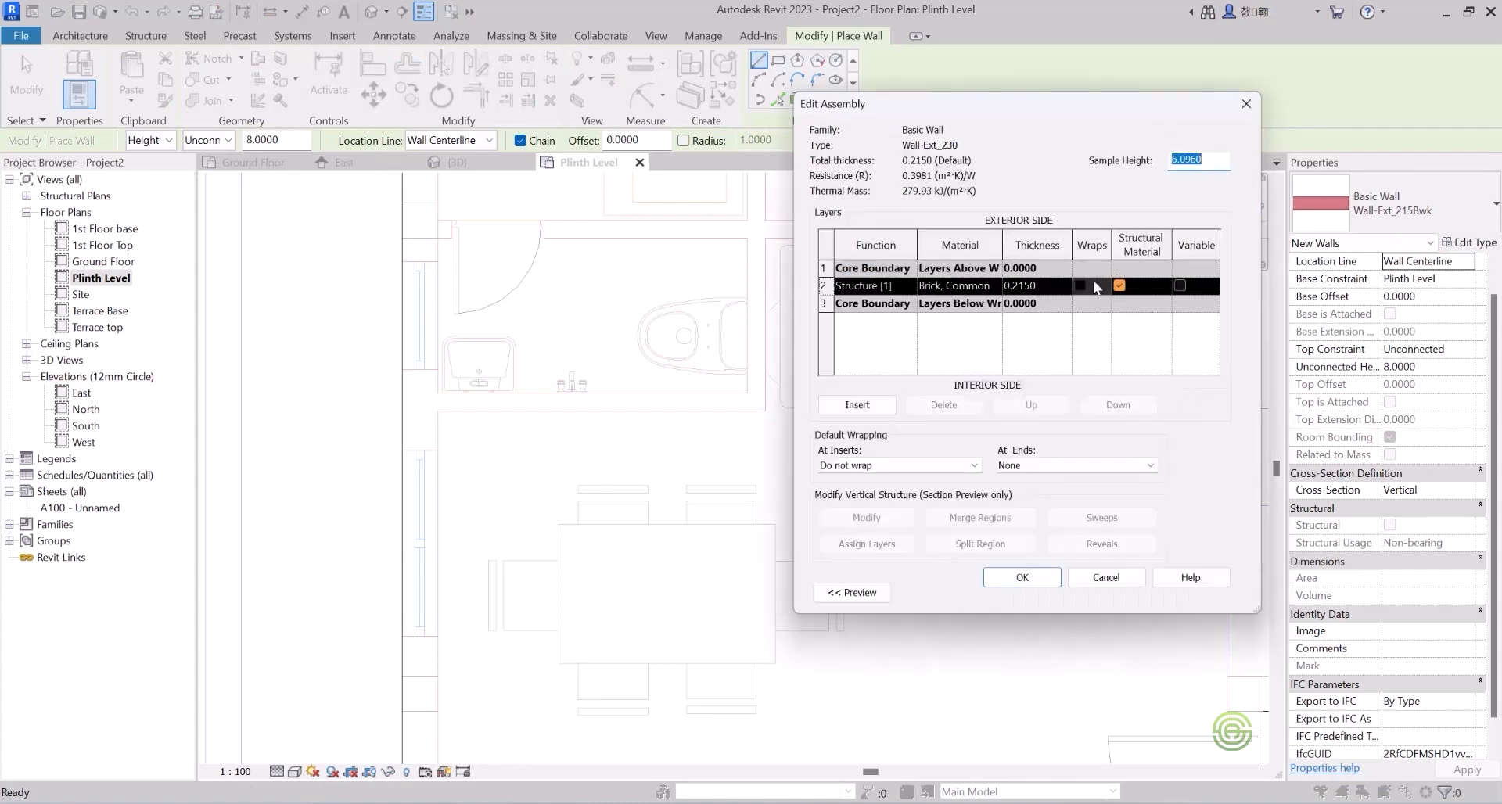
click(1038, 286)
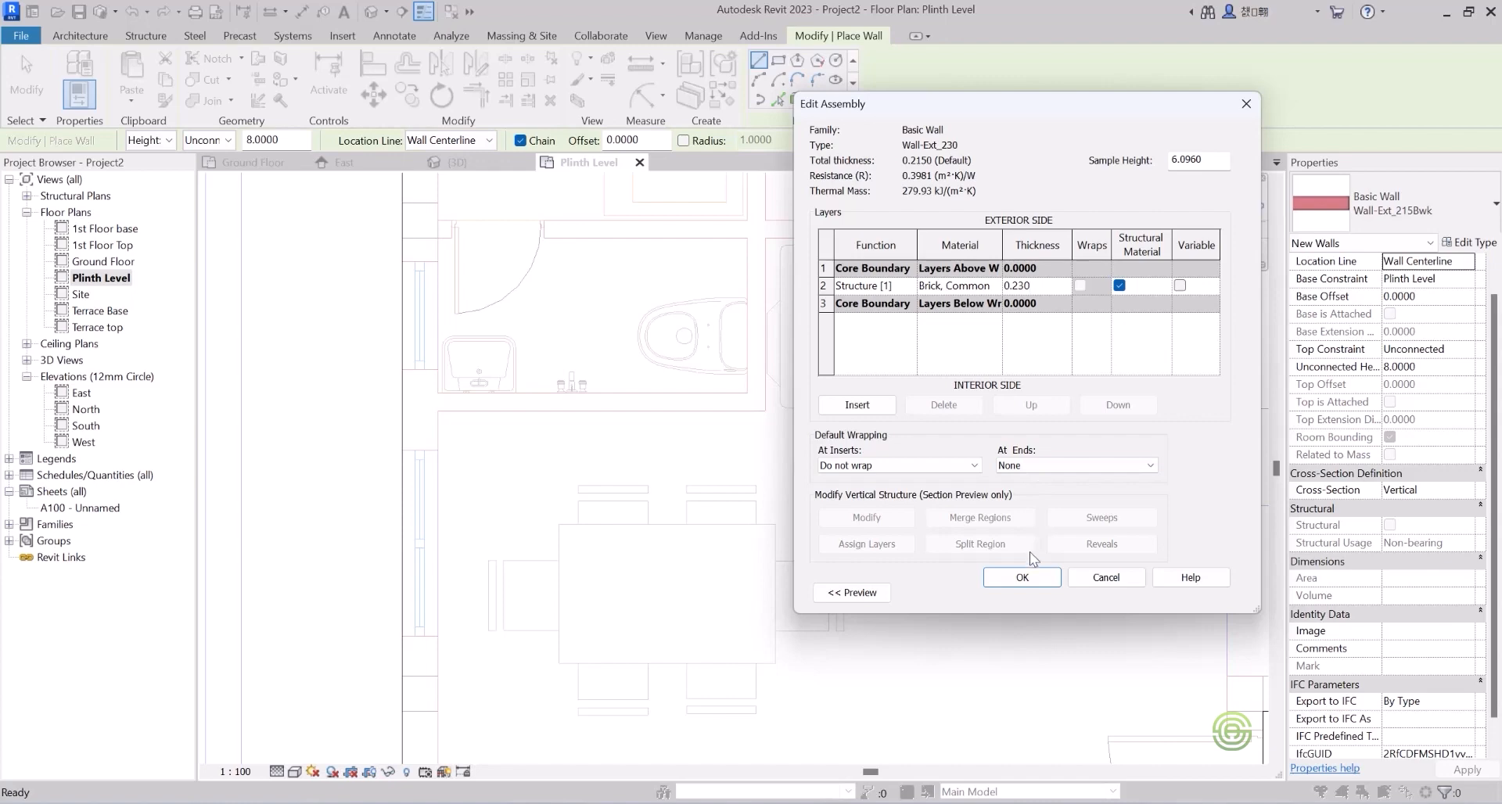
click(1027, 577)
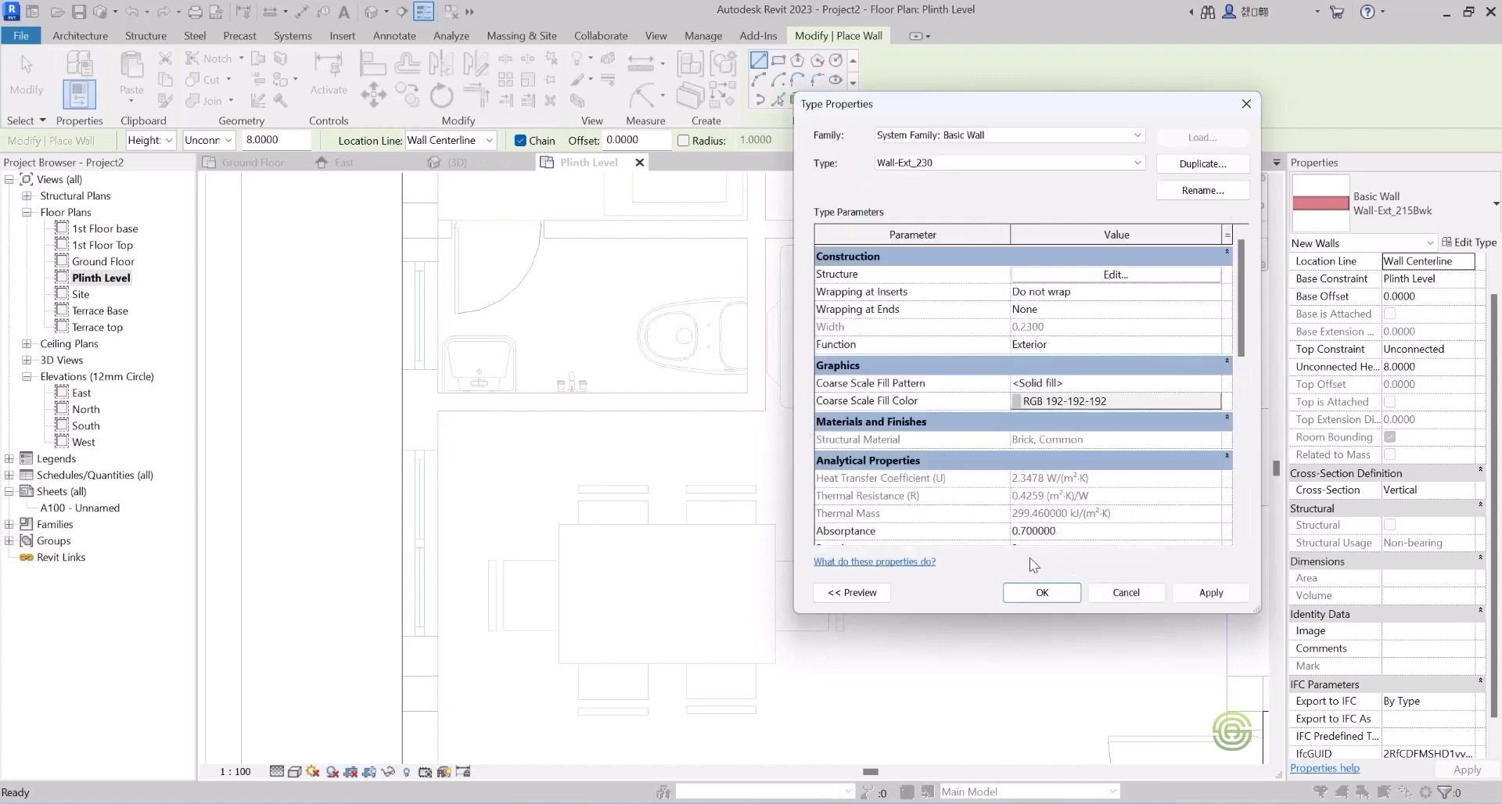
click(1044, 594)
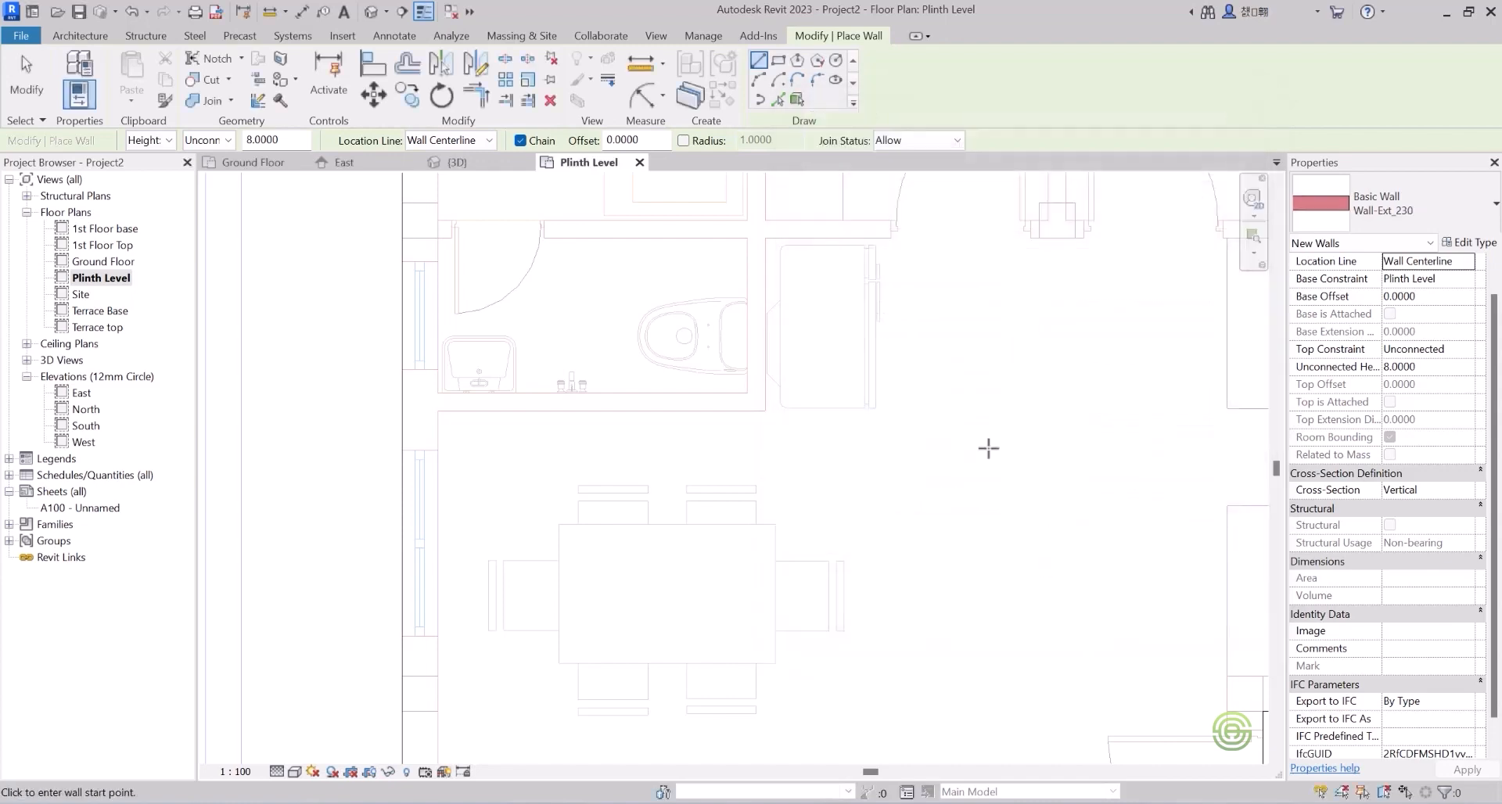
Set the new walls' location line to Finish Face: Exterior and choose Pick Lines as the drawing method.
scroll(362, 348, down, 2)
scroll(460, 382, down, 6)
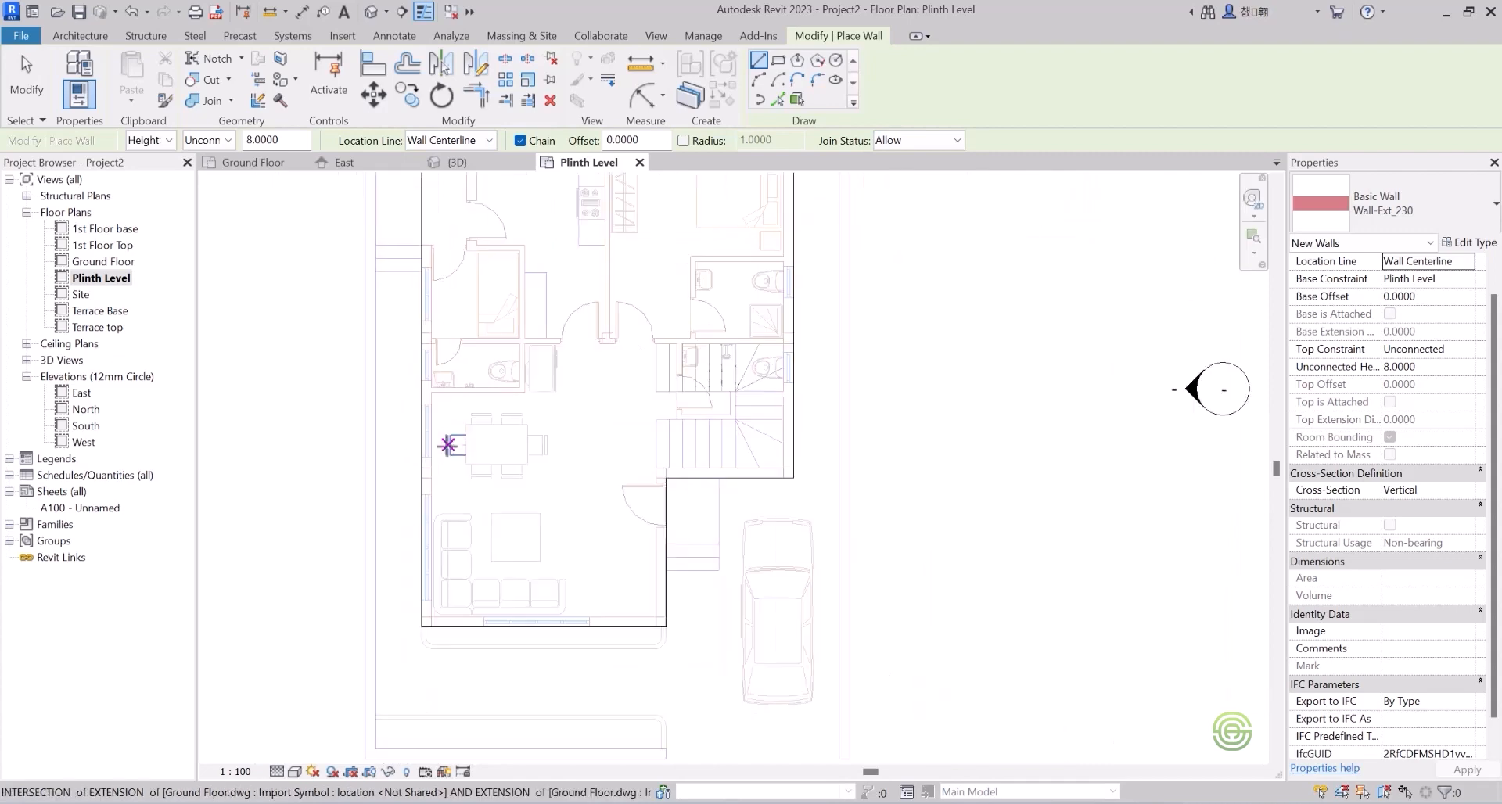
scroll(488, 415, up, 2)
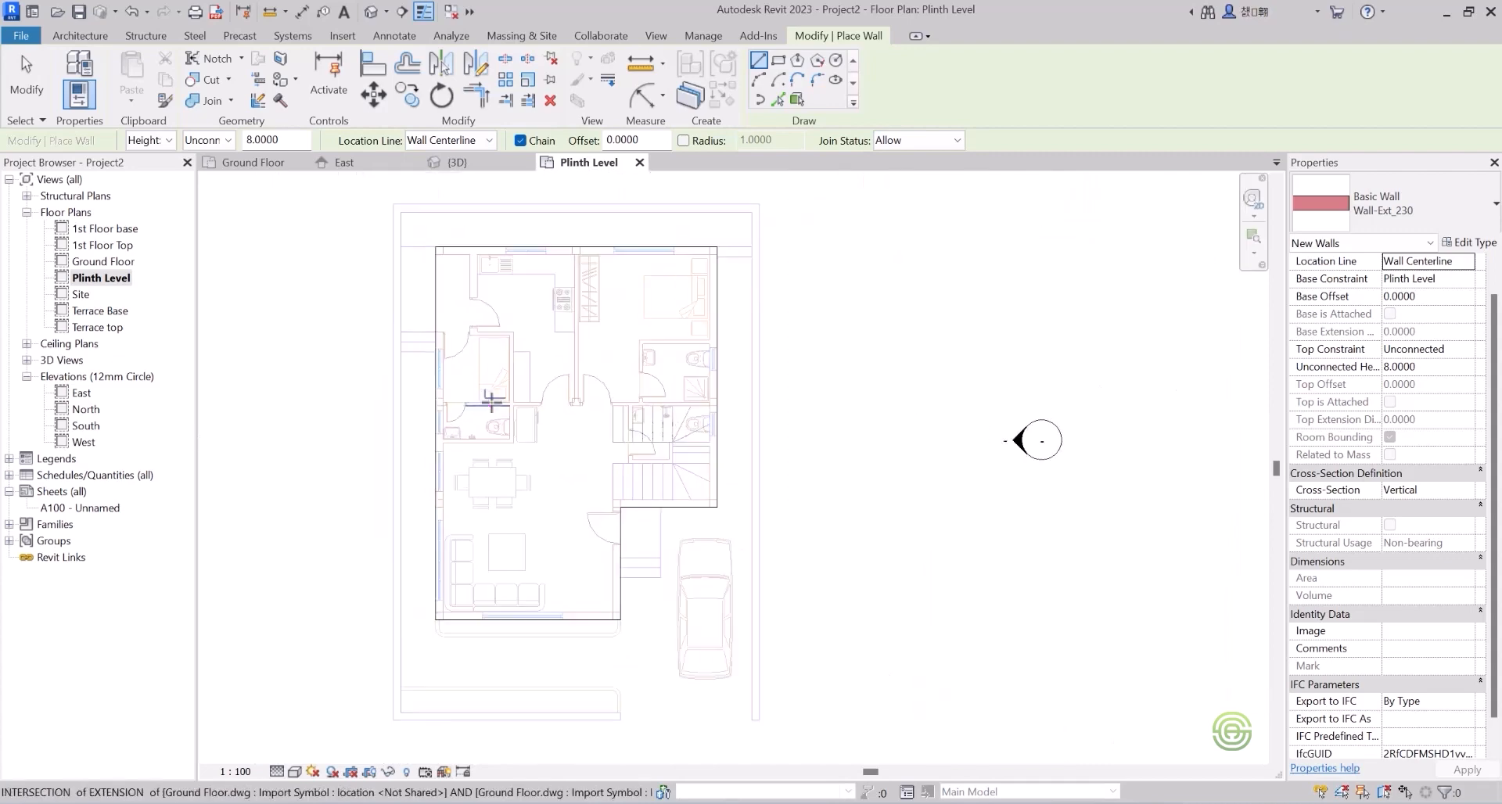
click(459, 140)
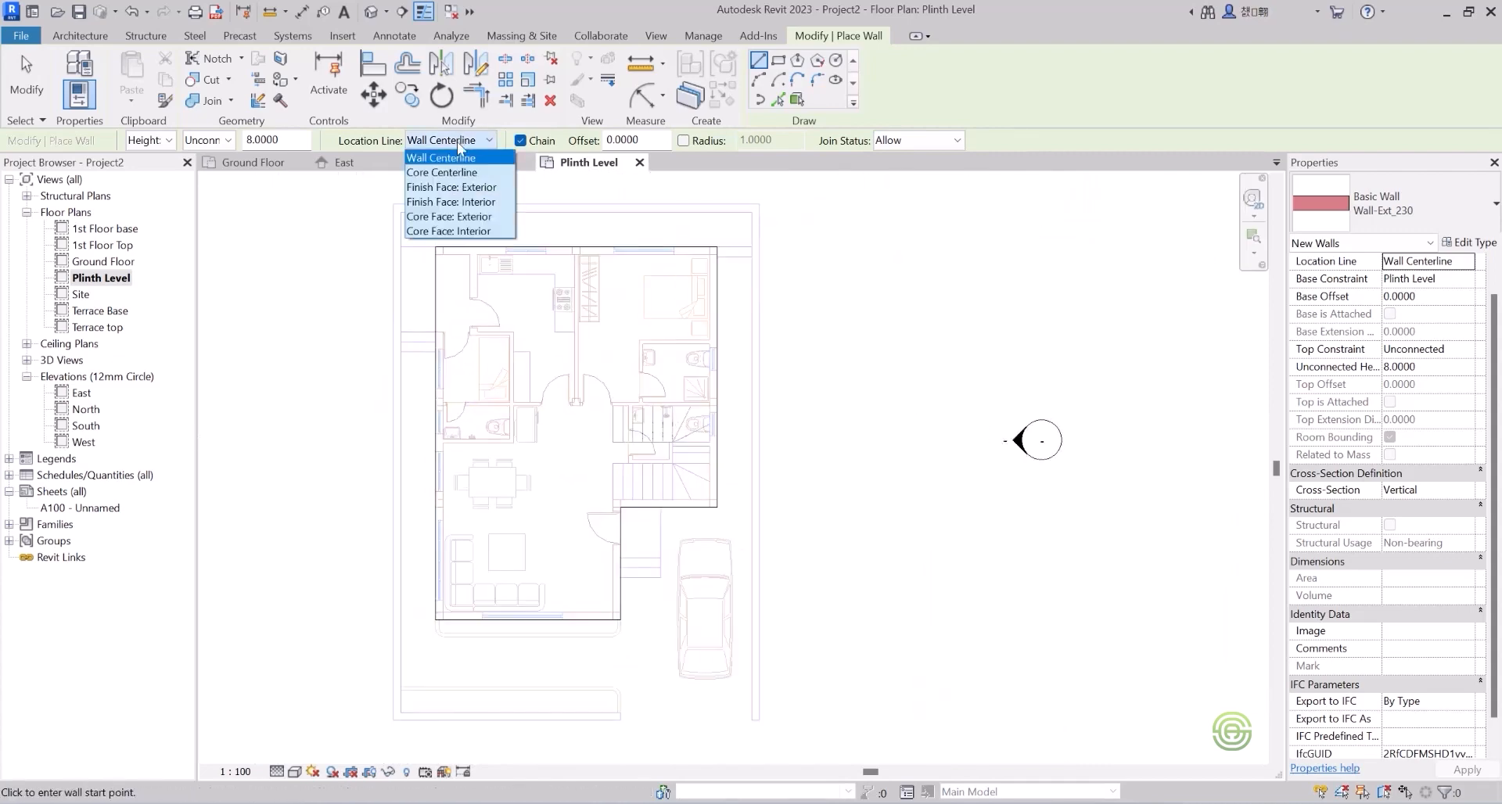
click(466, 189)
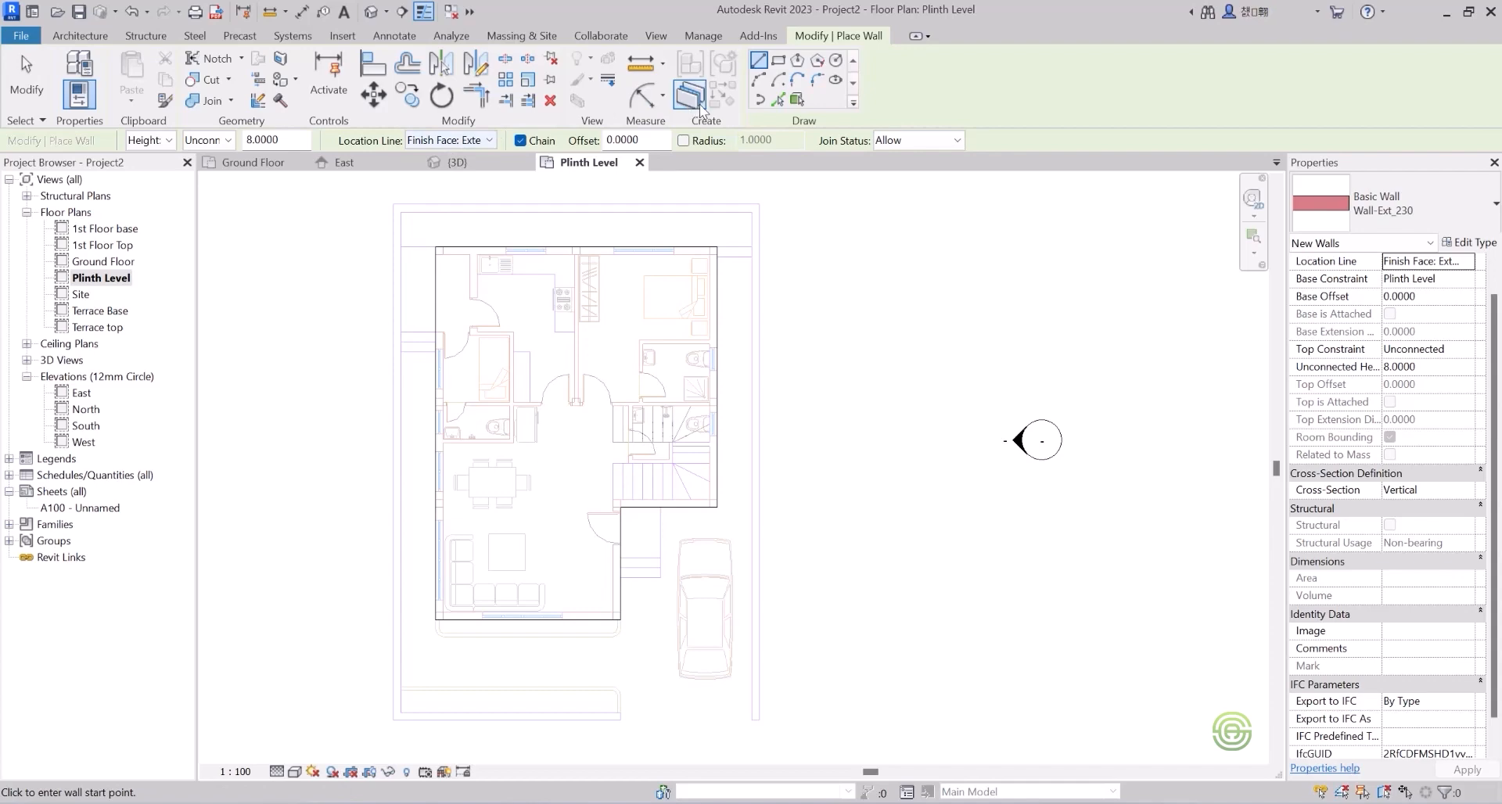
click(777, 99)
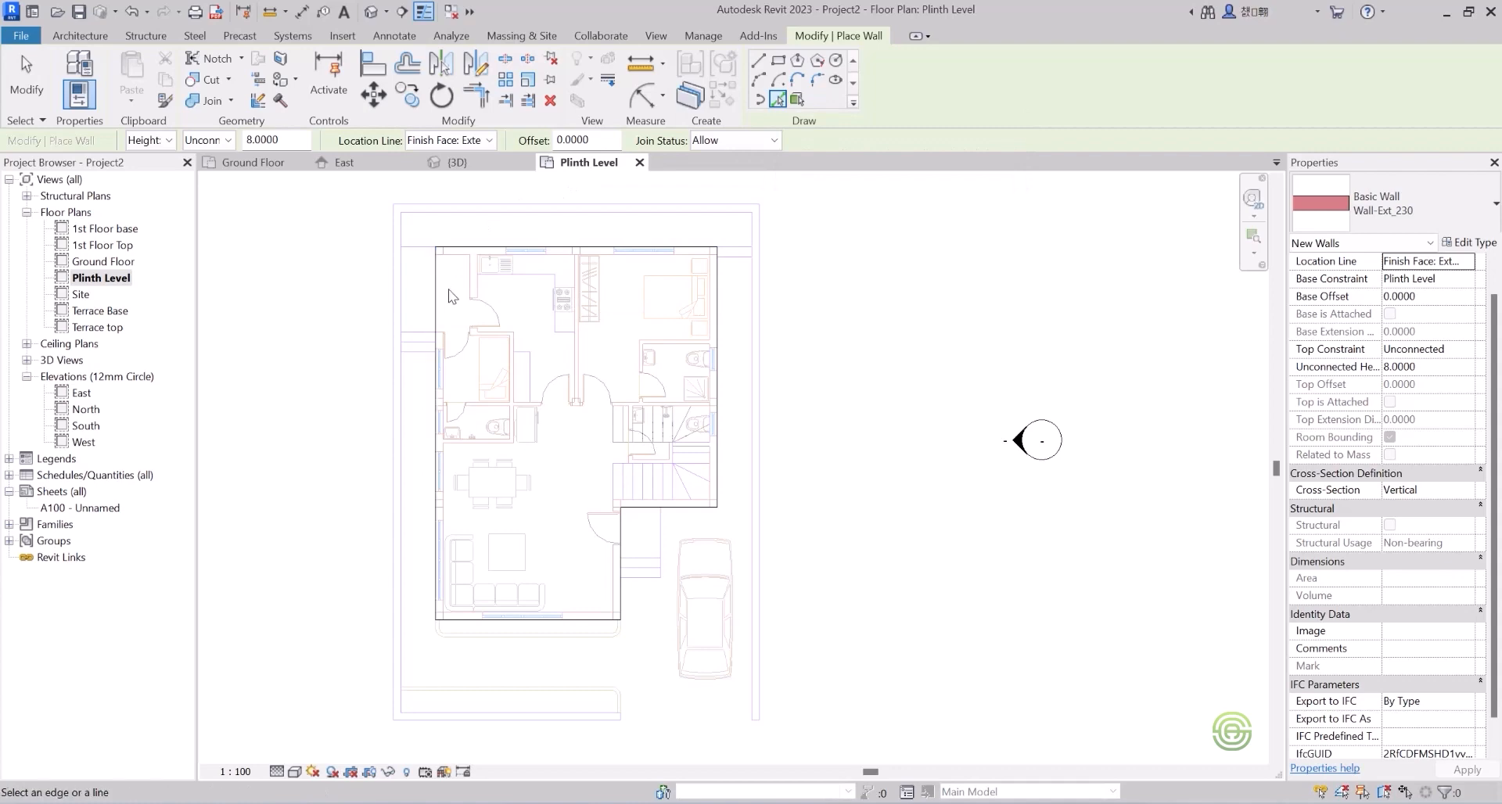
scroll(442, 296, up, 2)
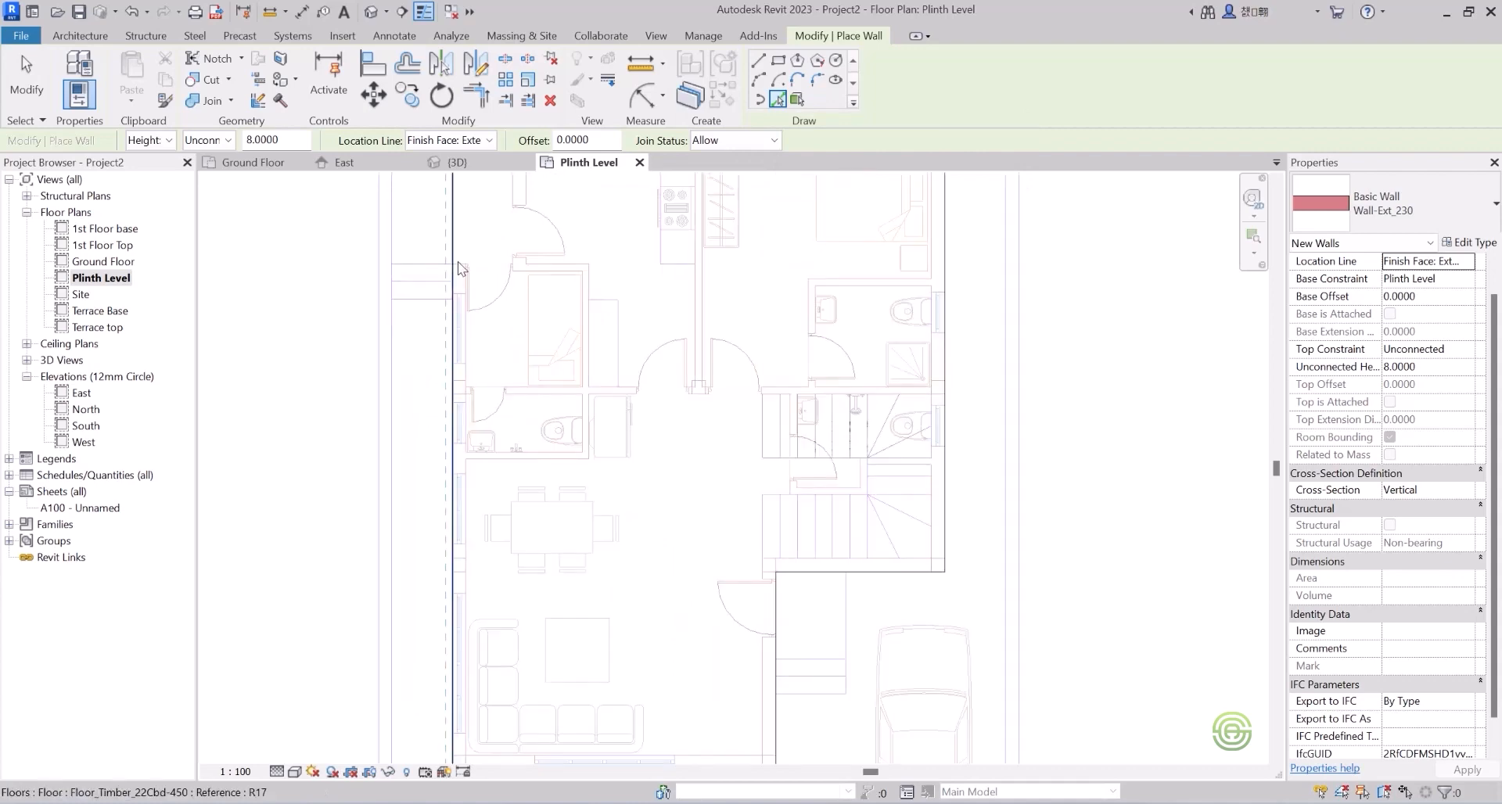
Place Wall-Ext_230 walls along all the slab's outer edges, including the two edges at the stepped corner beside the car.
scroll(458, 294, down, 2)
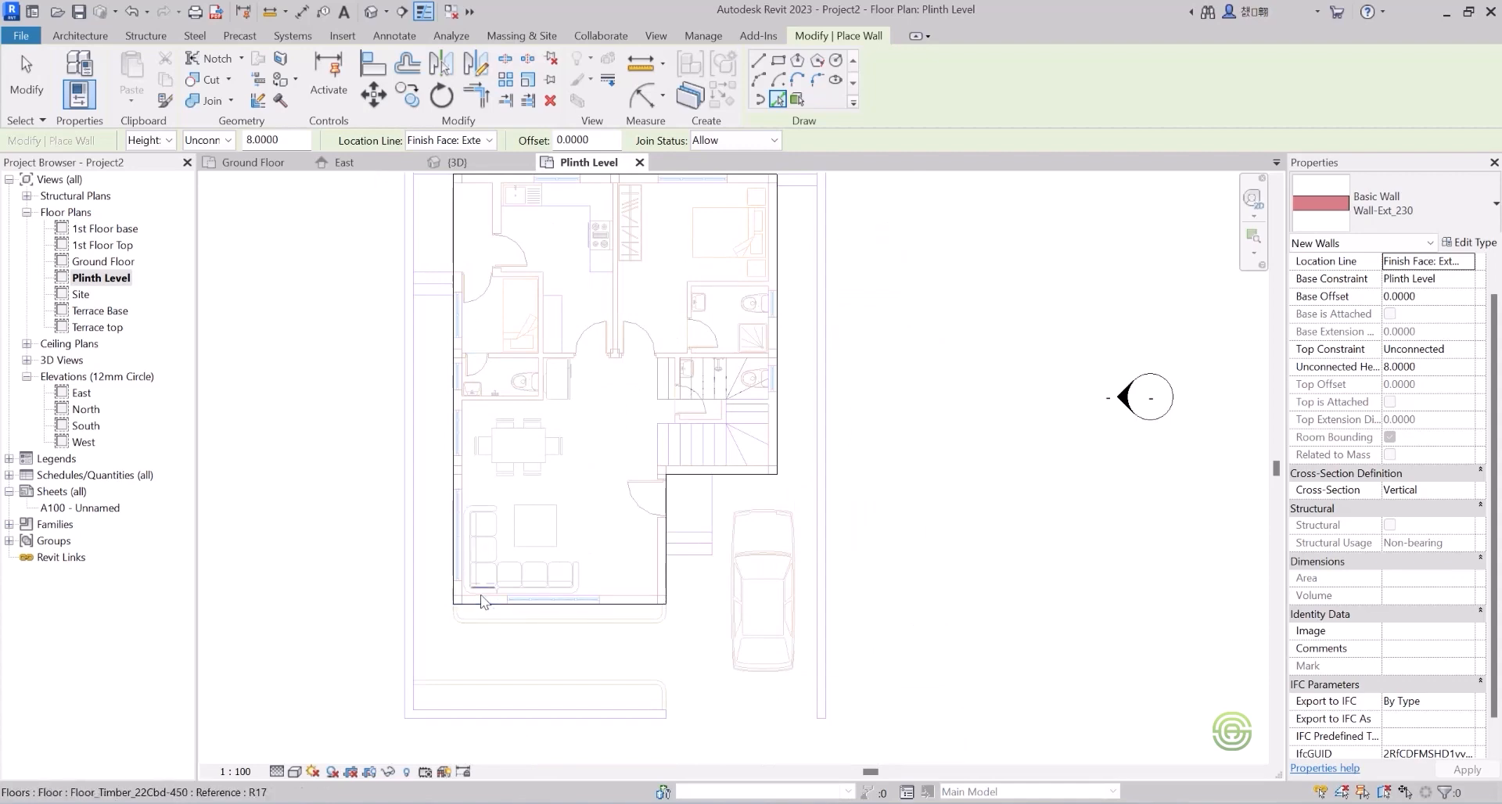
scroll(481, 601, up, 4)
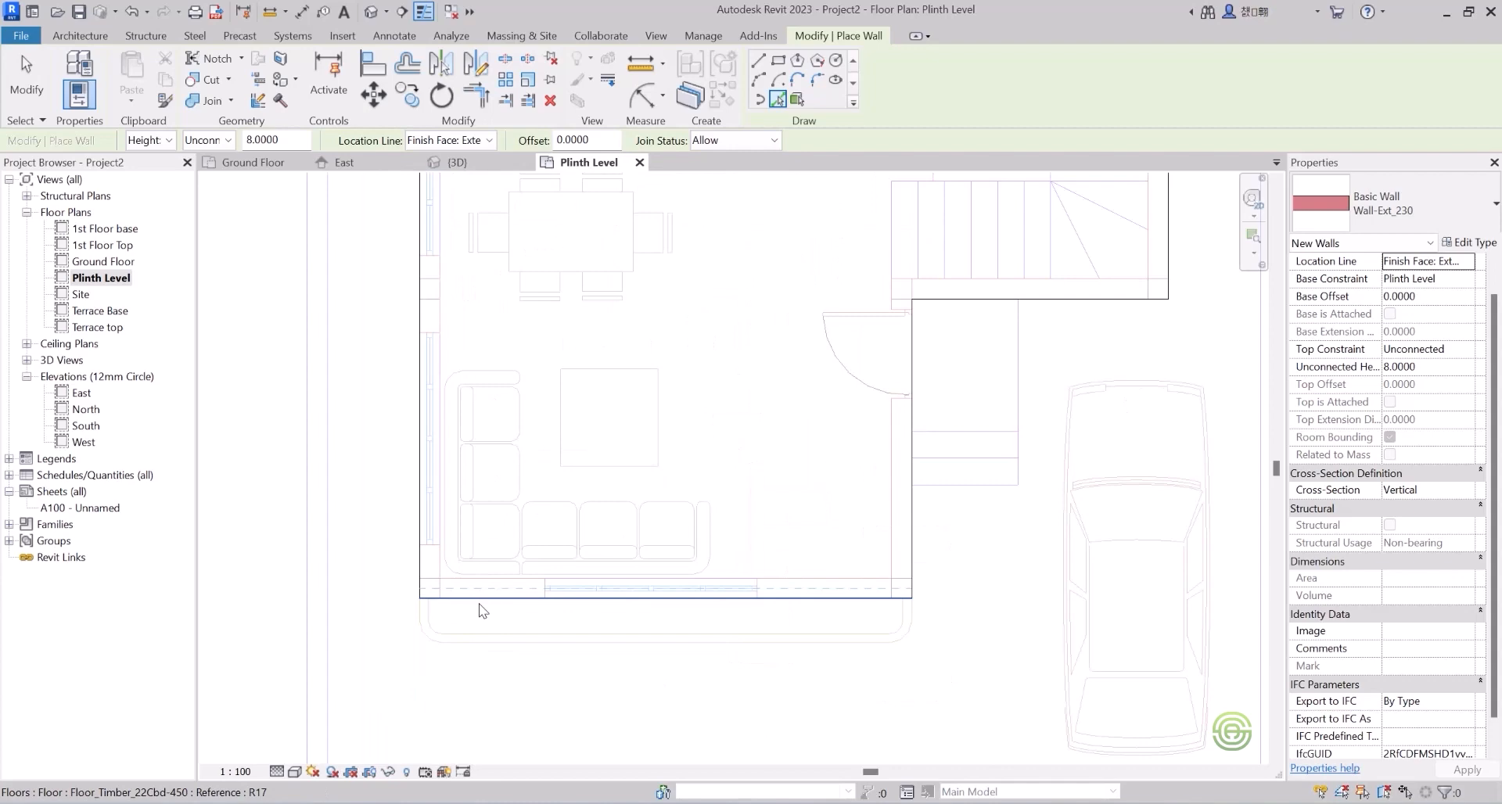
click(481, 610)
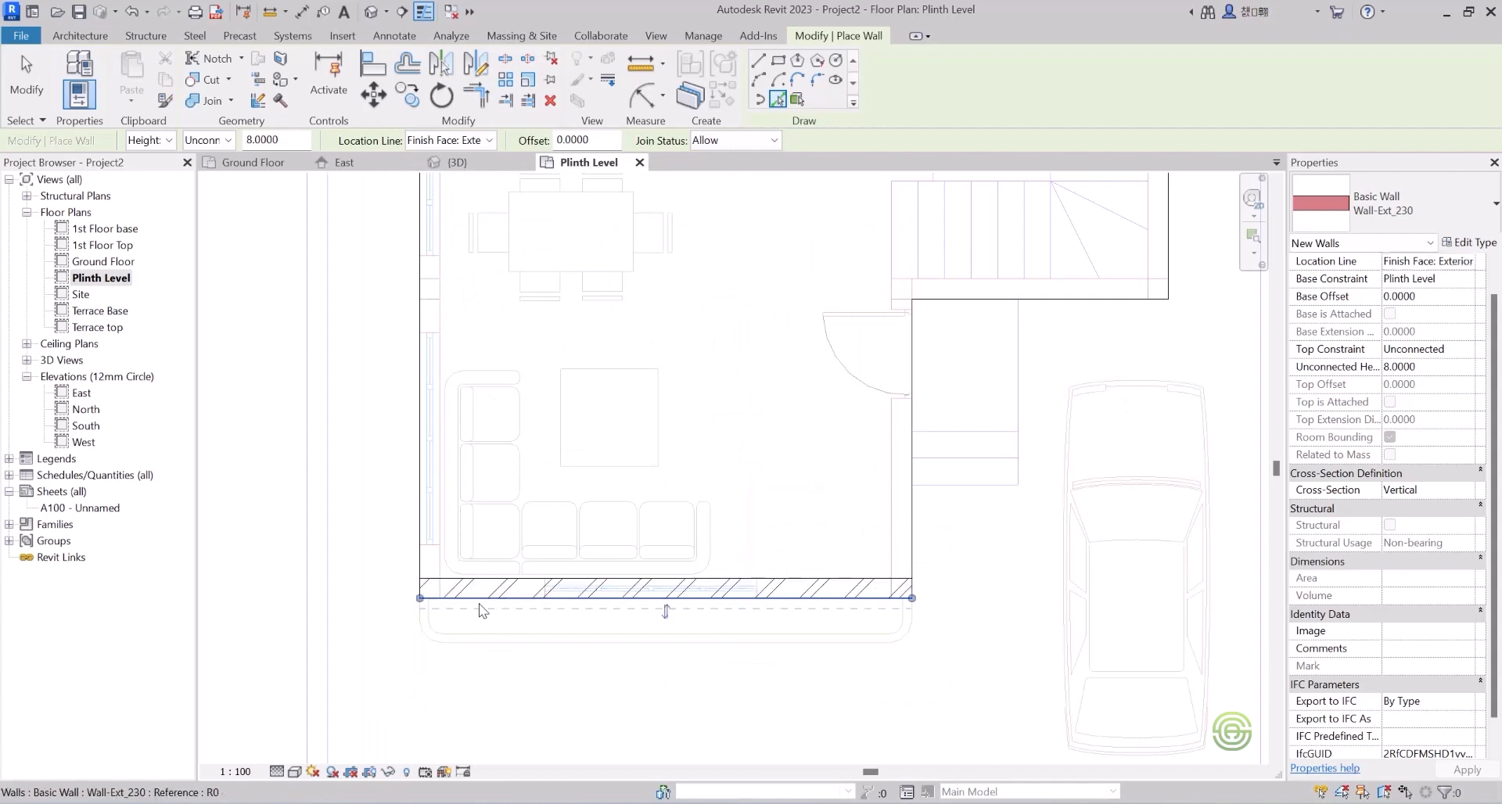
click(415, 553)
scroll(445, 600, down, 4)
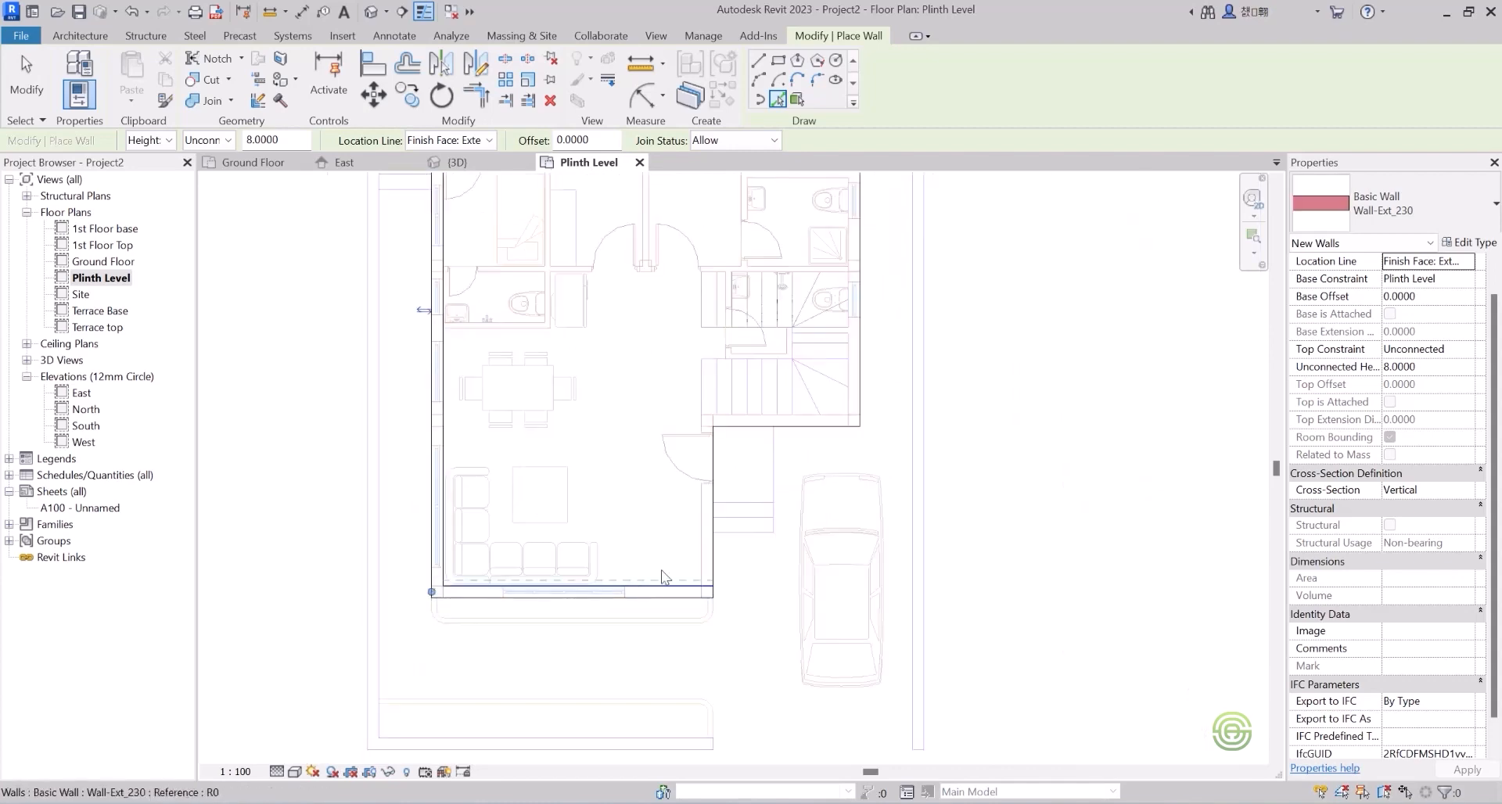
scroll(739, 573, up, 3)
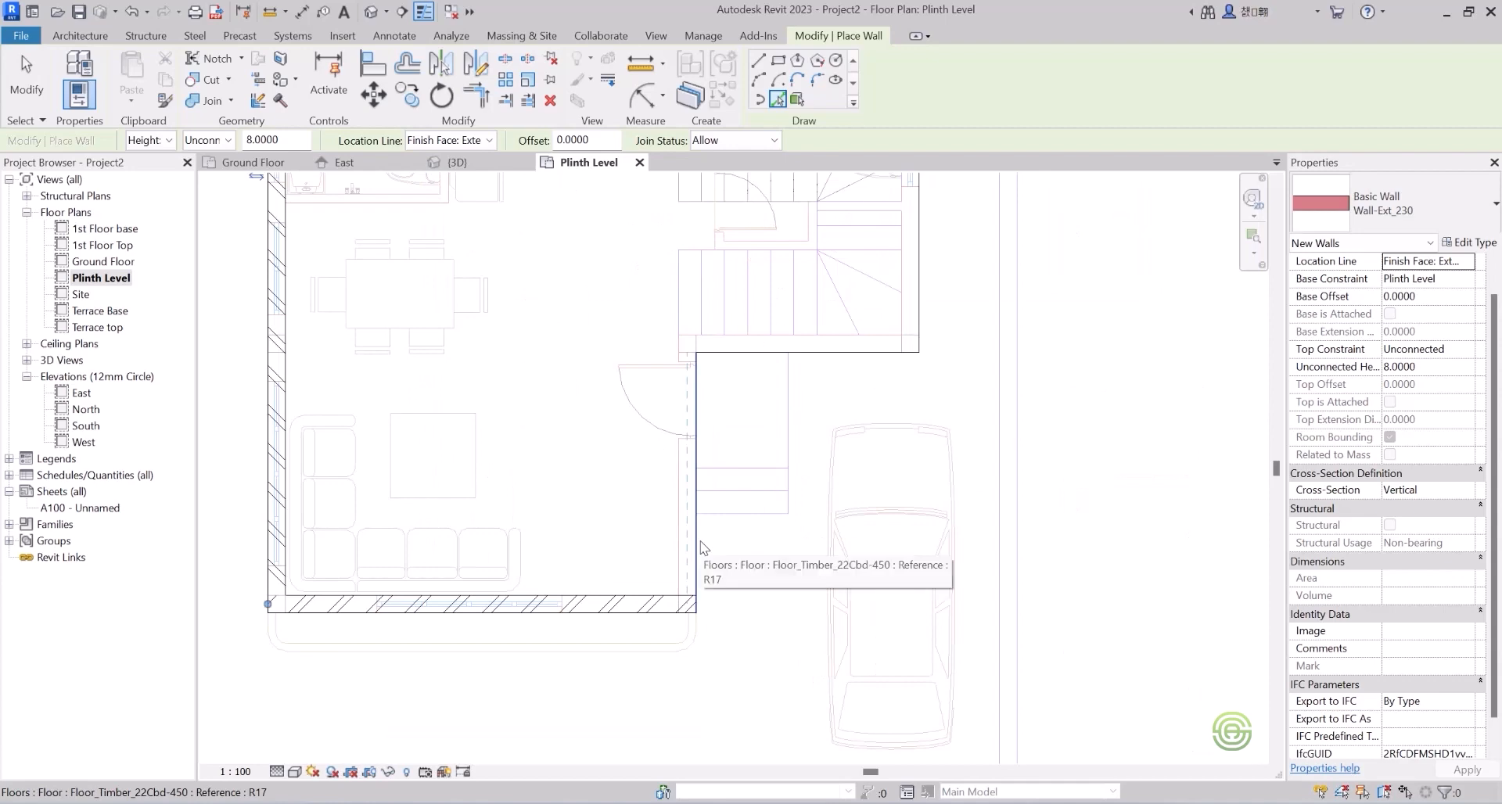
click(701, 547)
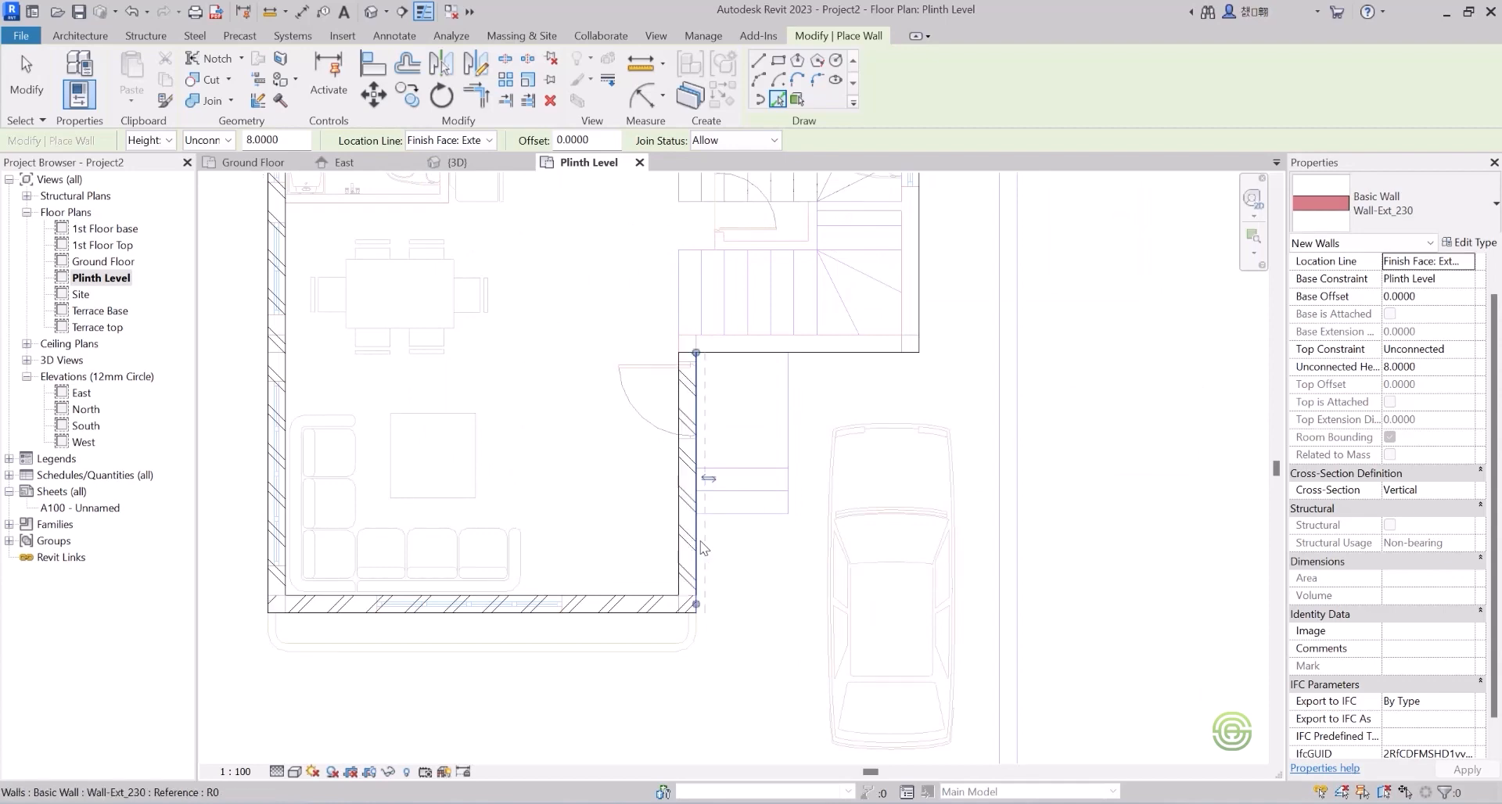
click(801, 359)
scroll(774, 380, down, 3)
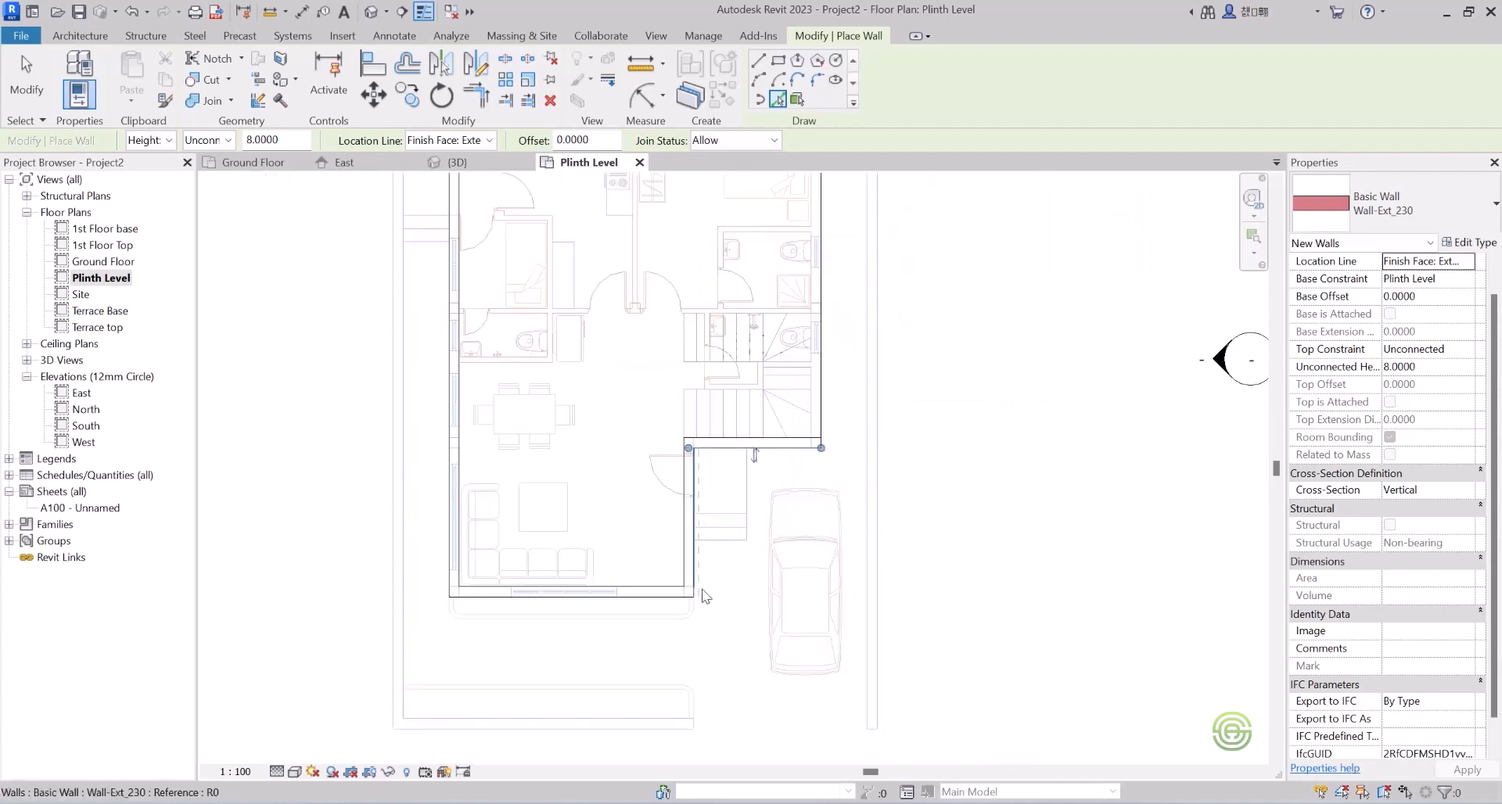
click(784, 385)
click(742, 214)
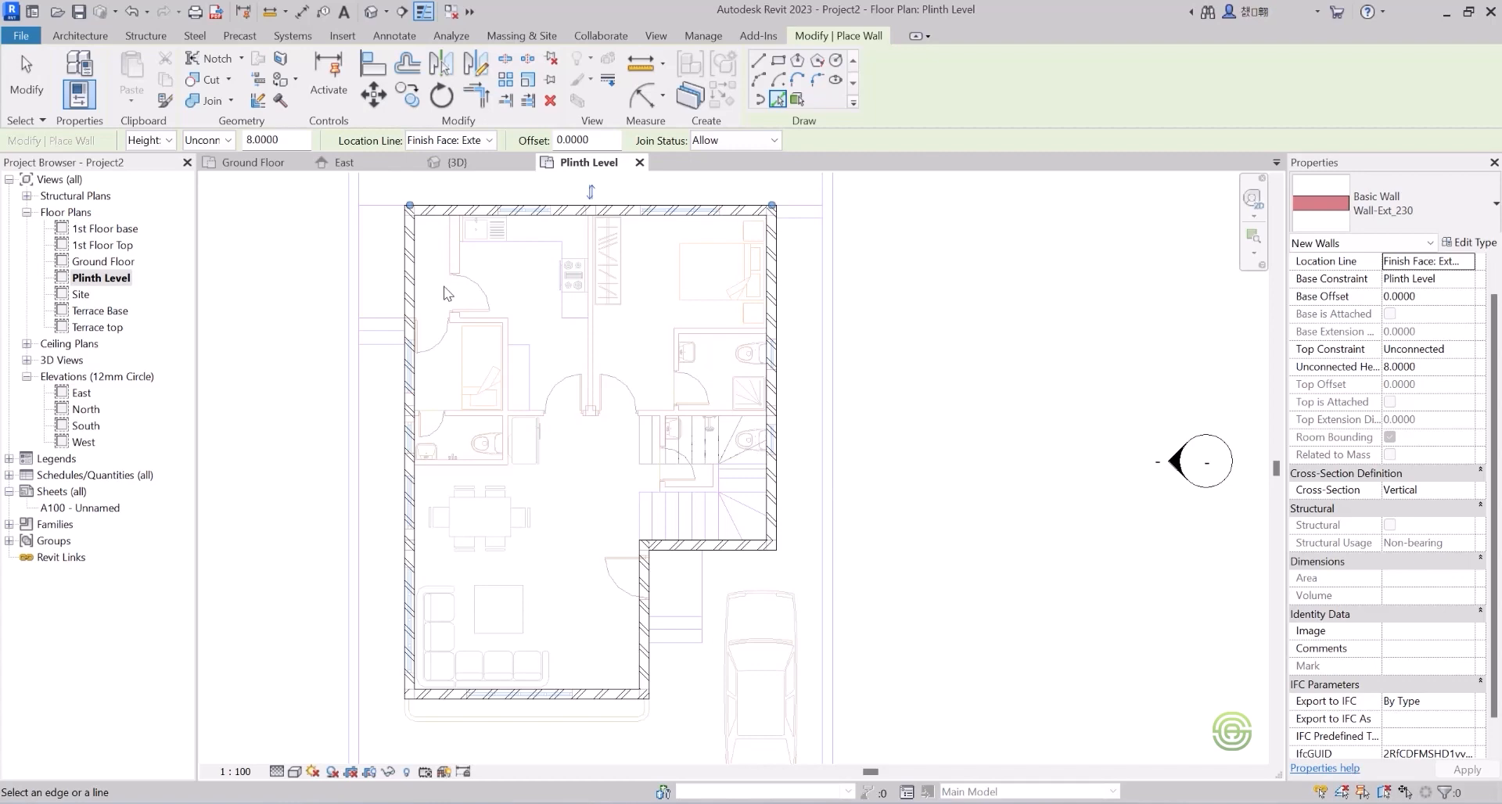
scroll(384, 225, up, 4)
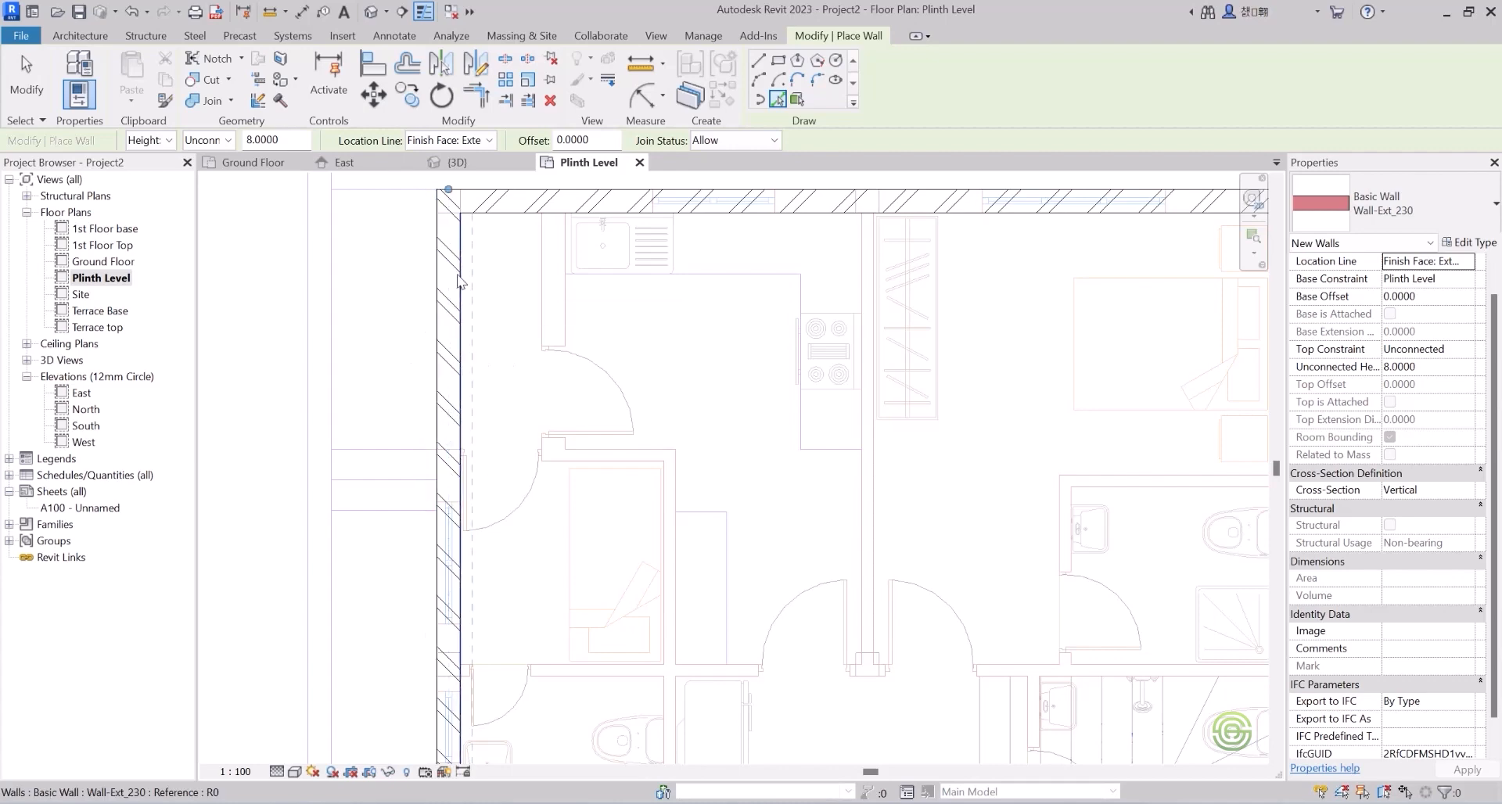
click(461, 269)
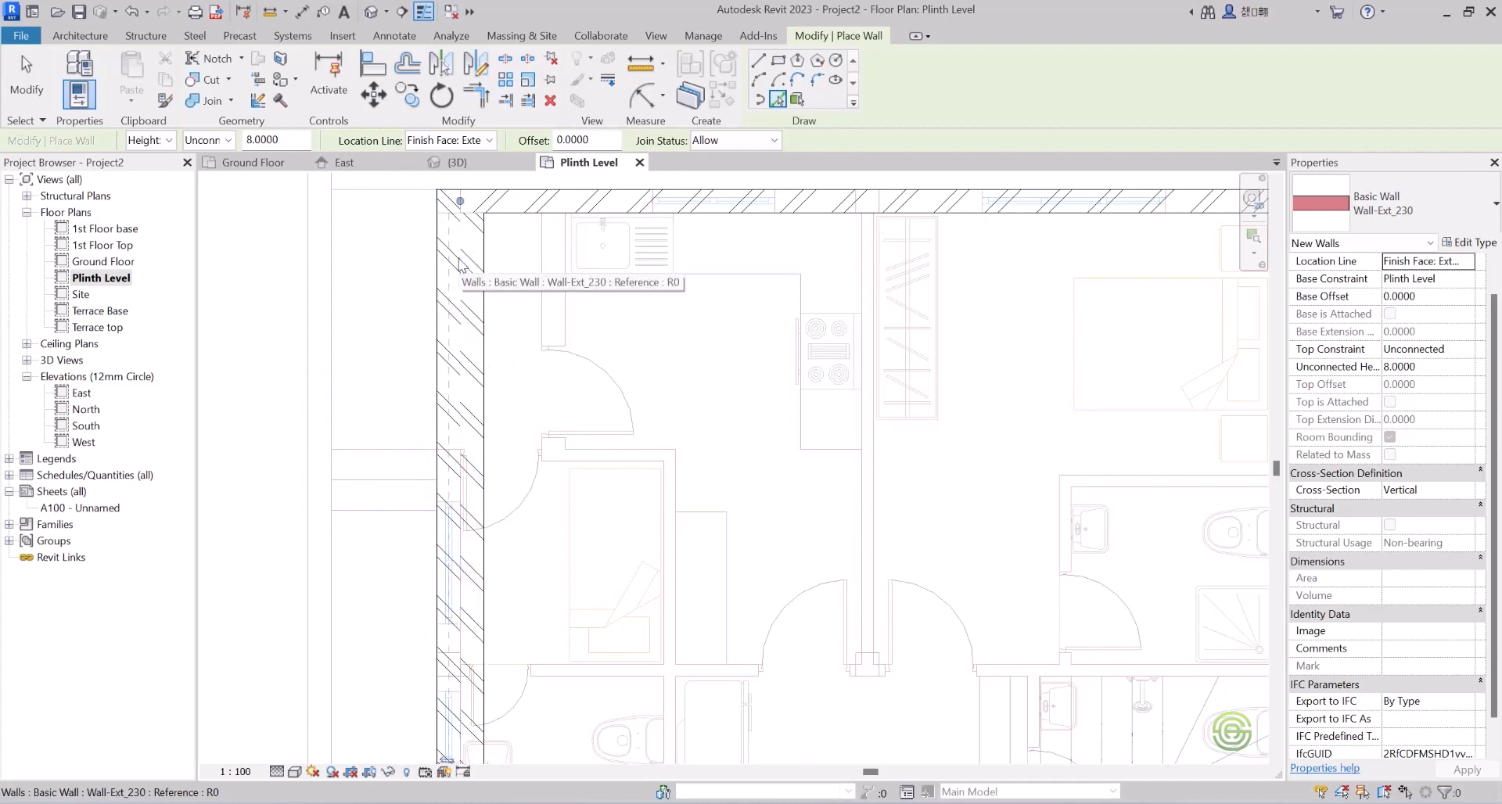
key(Escape)
key(Escape)
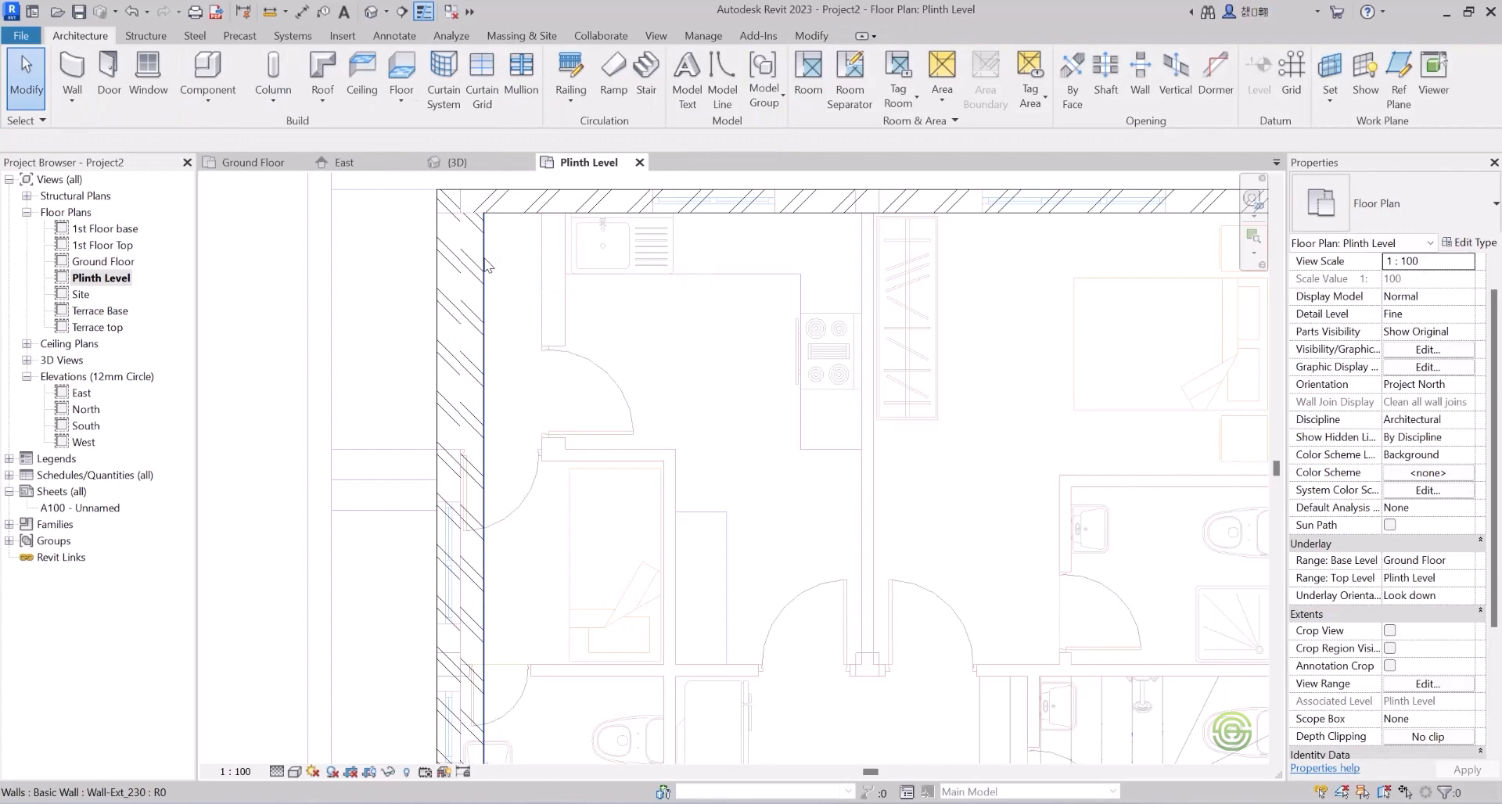
click(484, 267)
key(Delete)
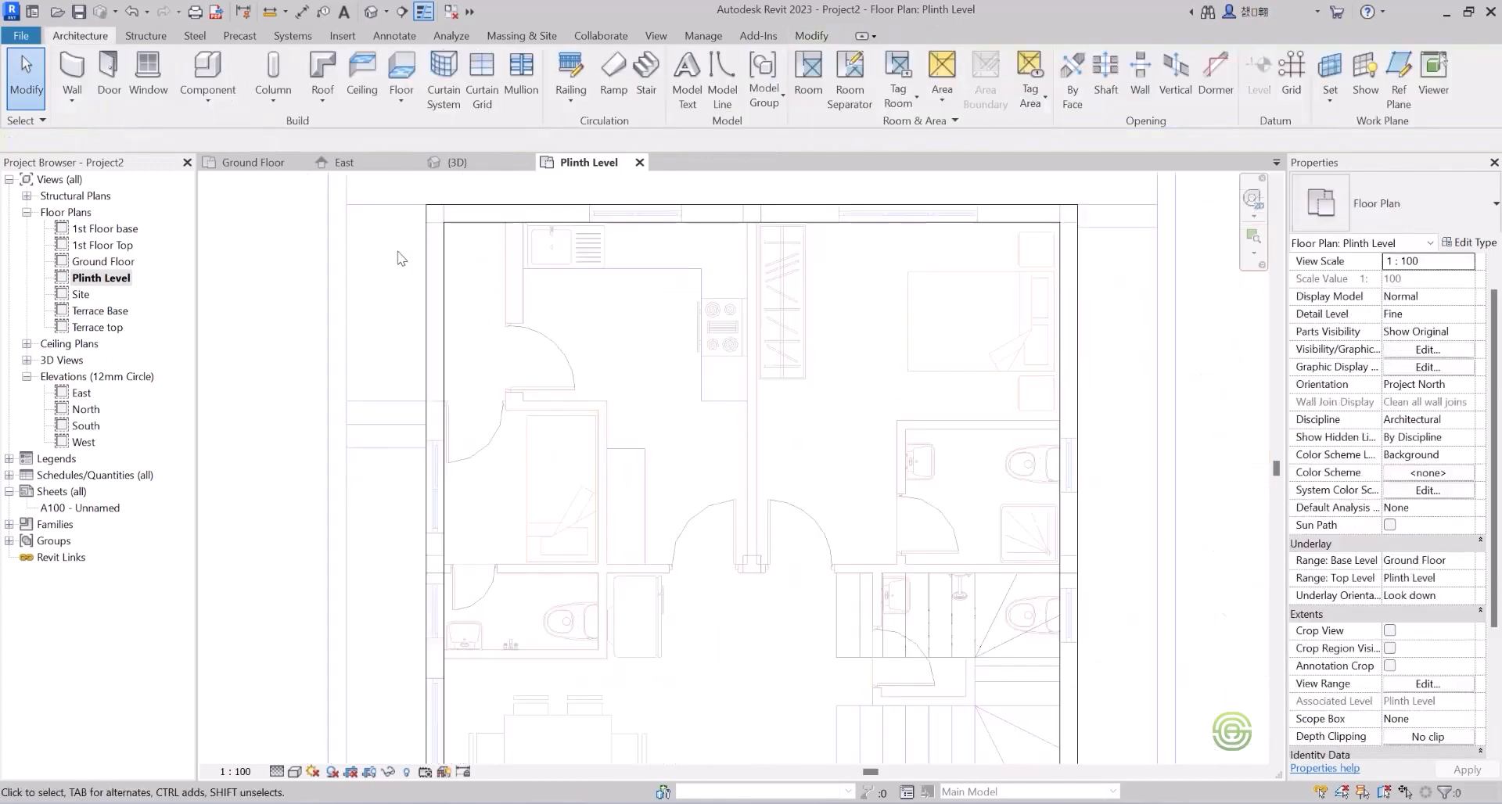
Shorten the west exterior wall from its north end to about 8.56 m, stopping at the side entrance, and extend the north wall to the slab corner.
scroll(395, 258, down, 1)
click(443, 249)
scroll(445, 250, up, 2)
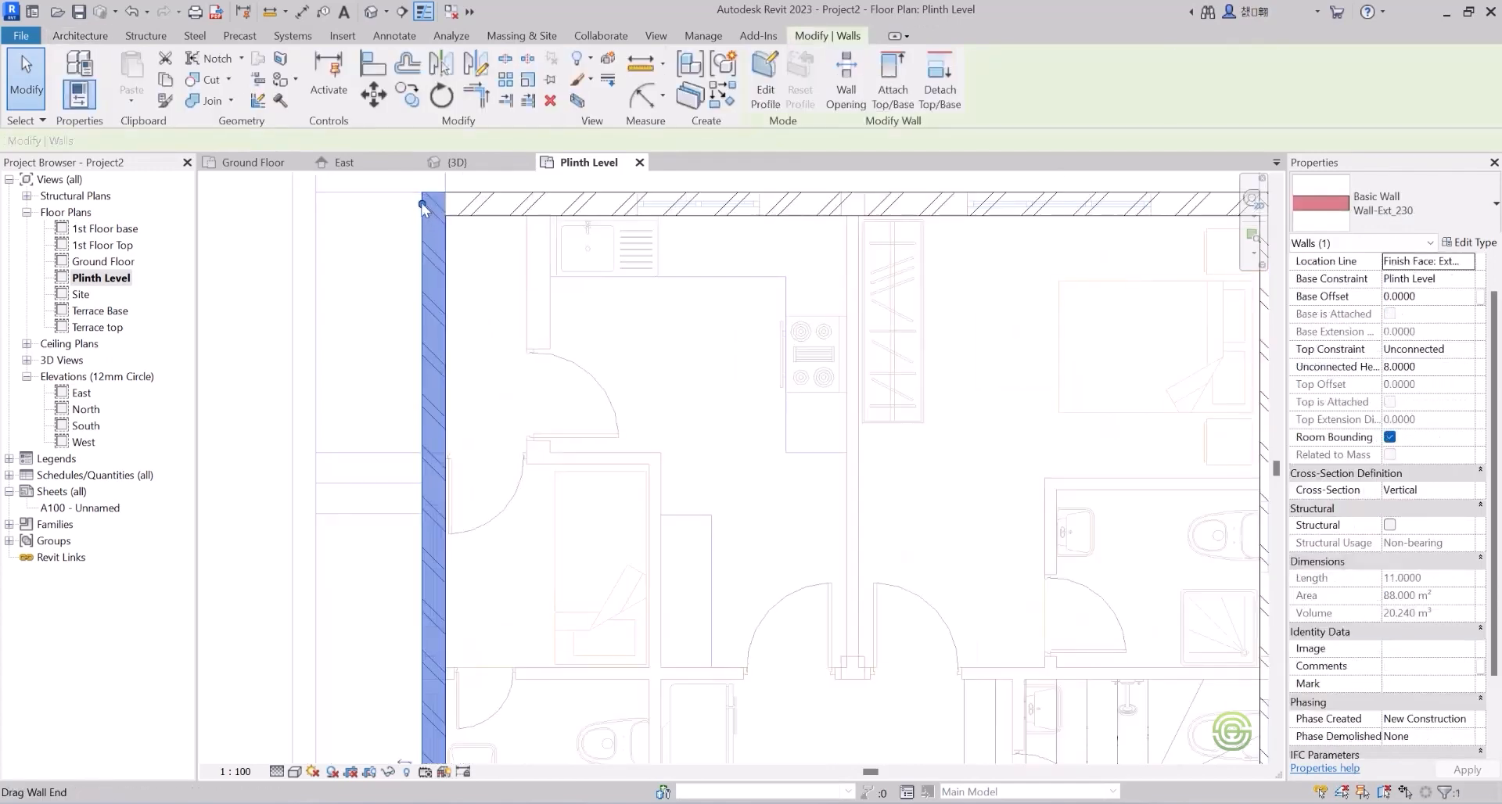
drag(421, 206, 416, 305)
drag(416, 363, 421, 452)
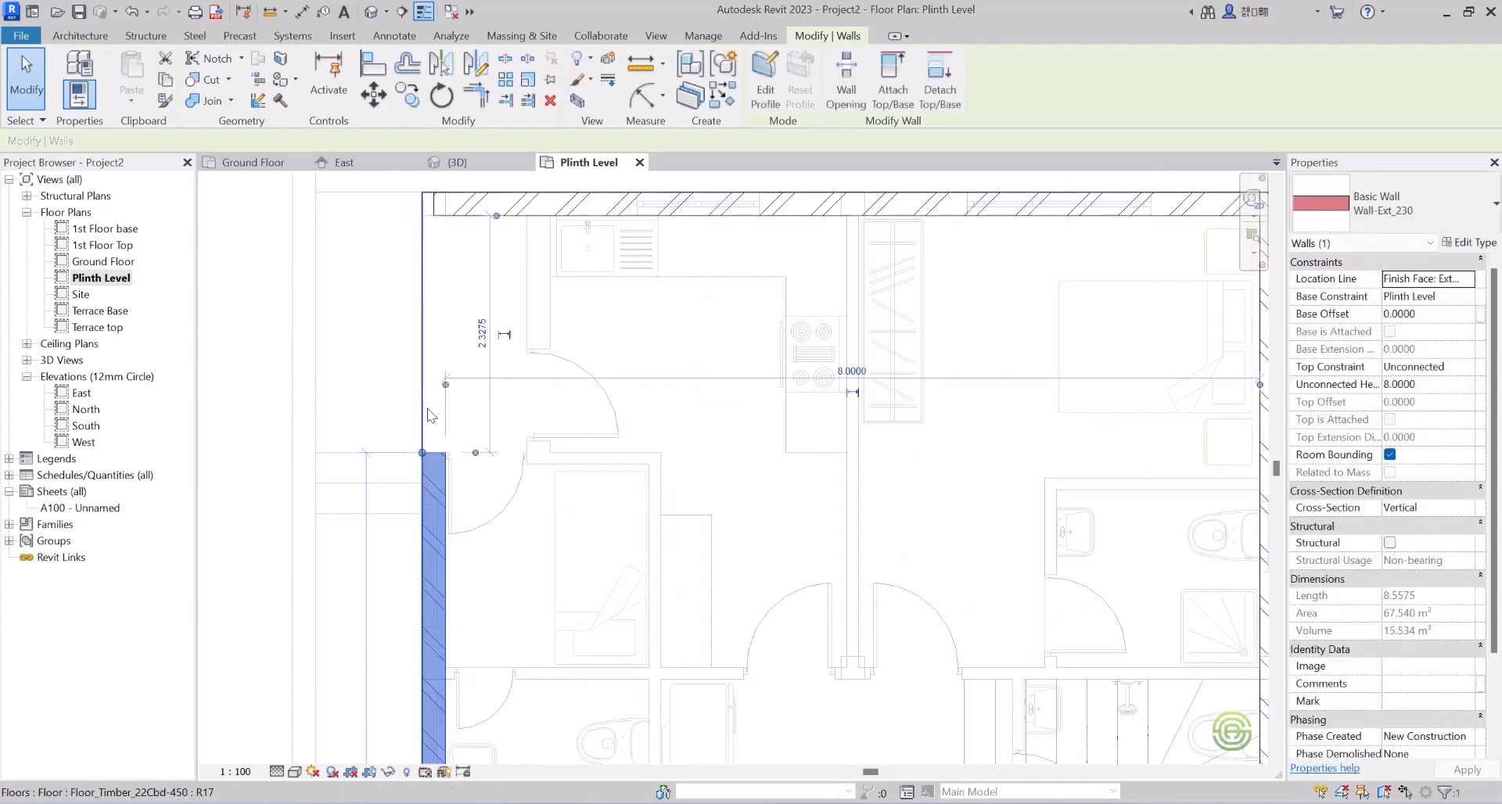
click(448, 209)
drag(434, 192, 422, 193)
key(Escape)
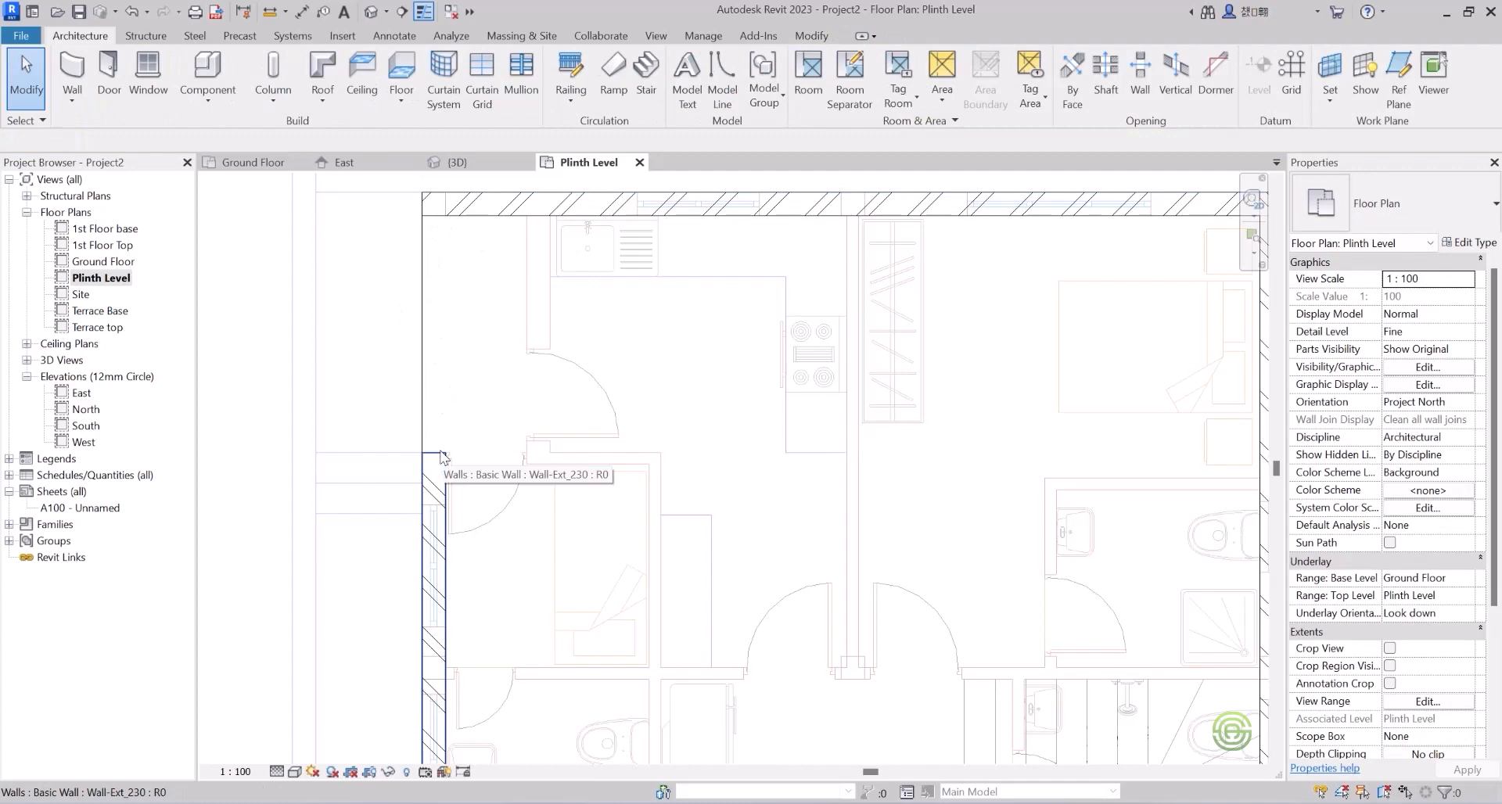
Start an architectural wall and duplicate the Wall-Ext_230 type under the name Wall-Ext_115.
scroll(442, 460, down, 2)
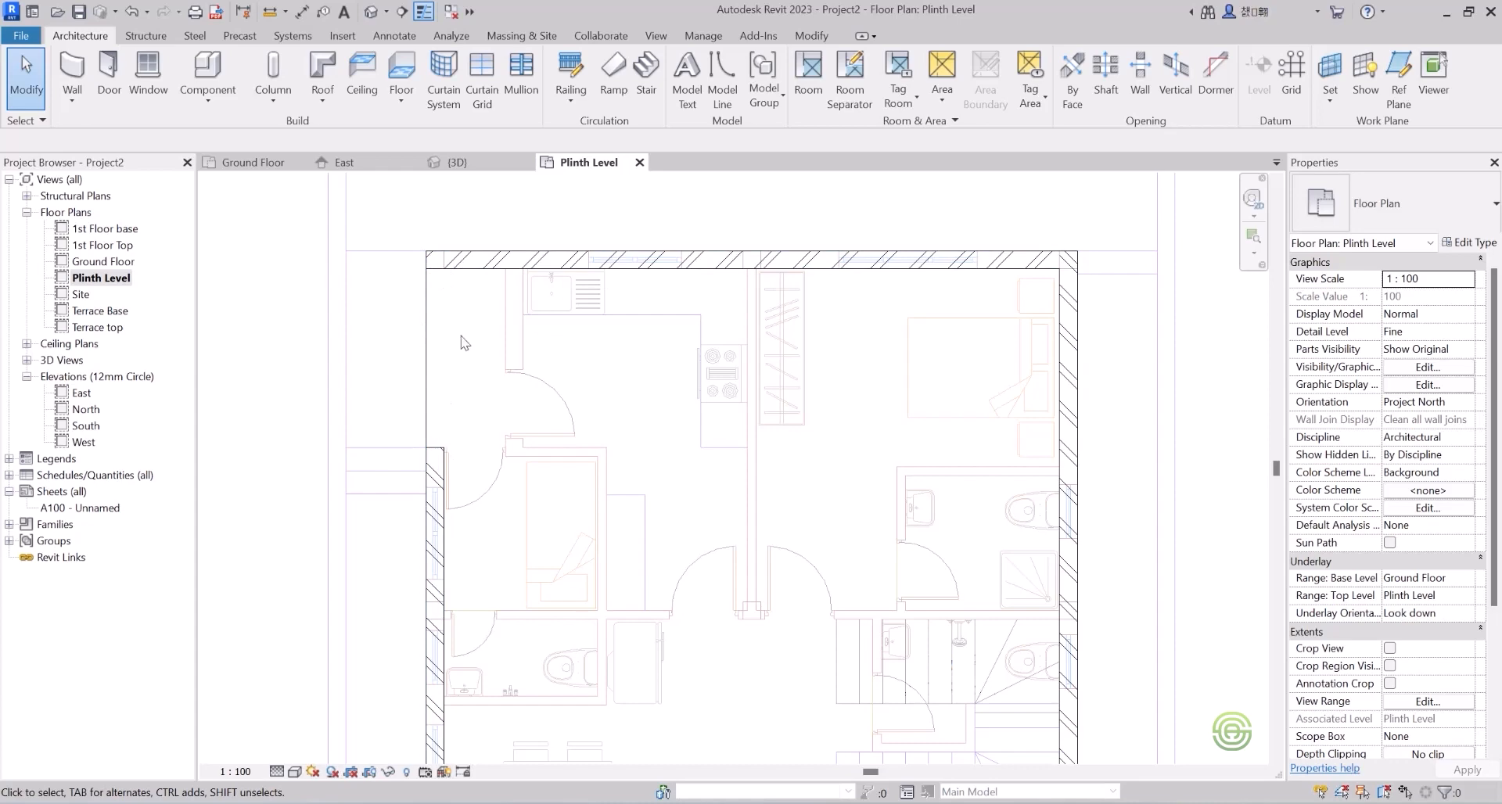
scroll(436, 332, down, 3)
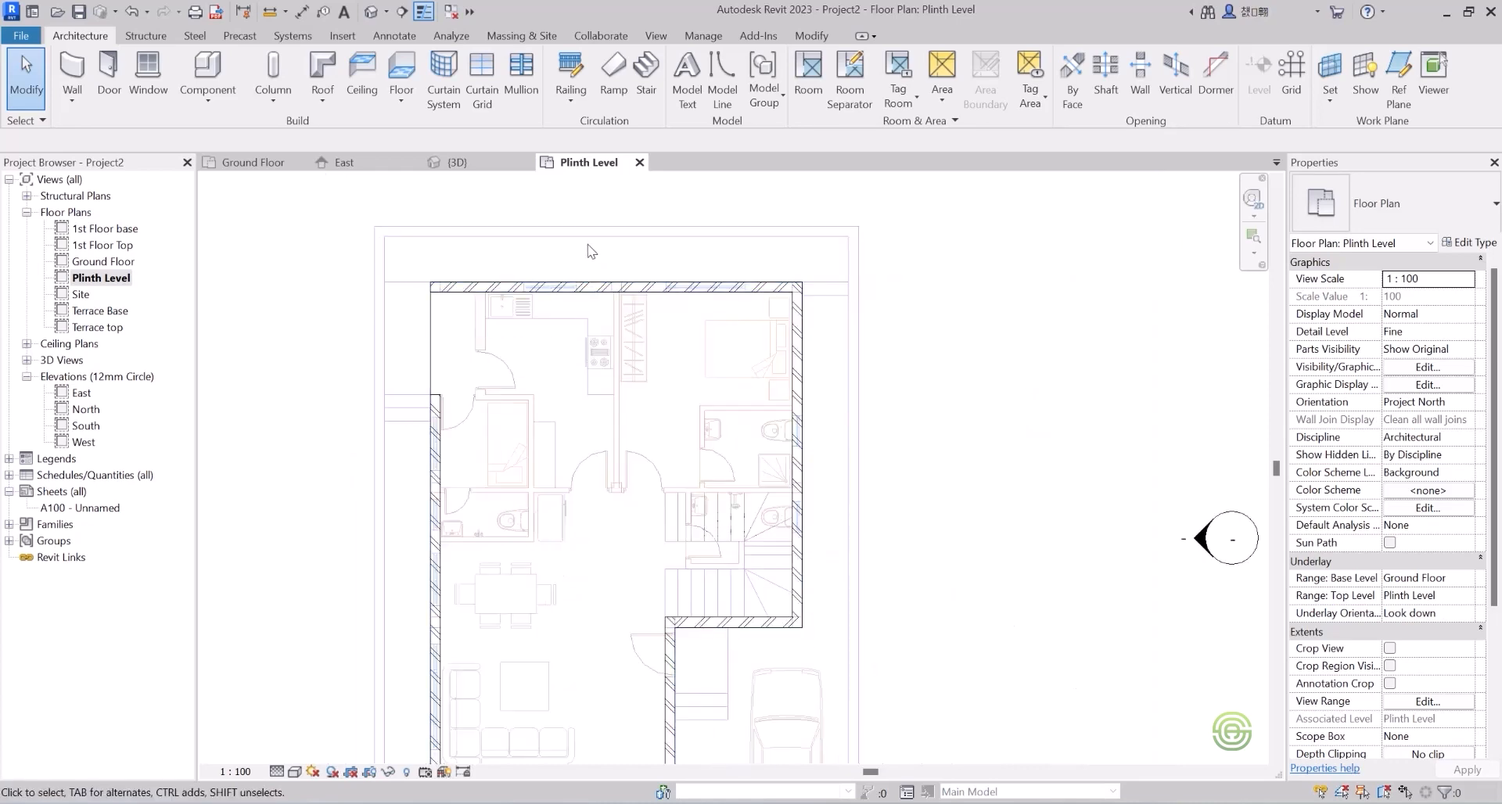
click(72, 100)
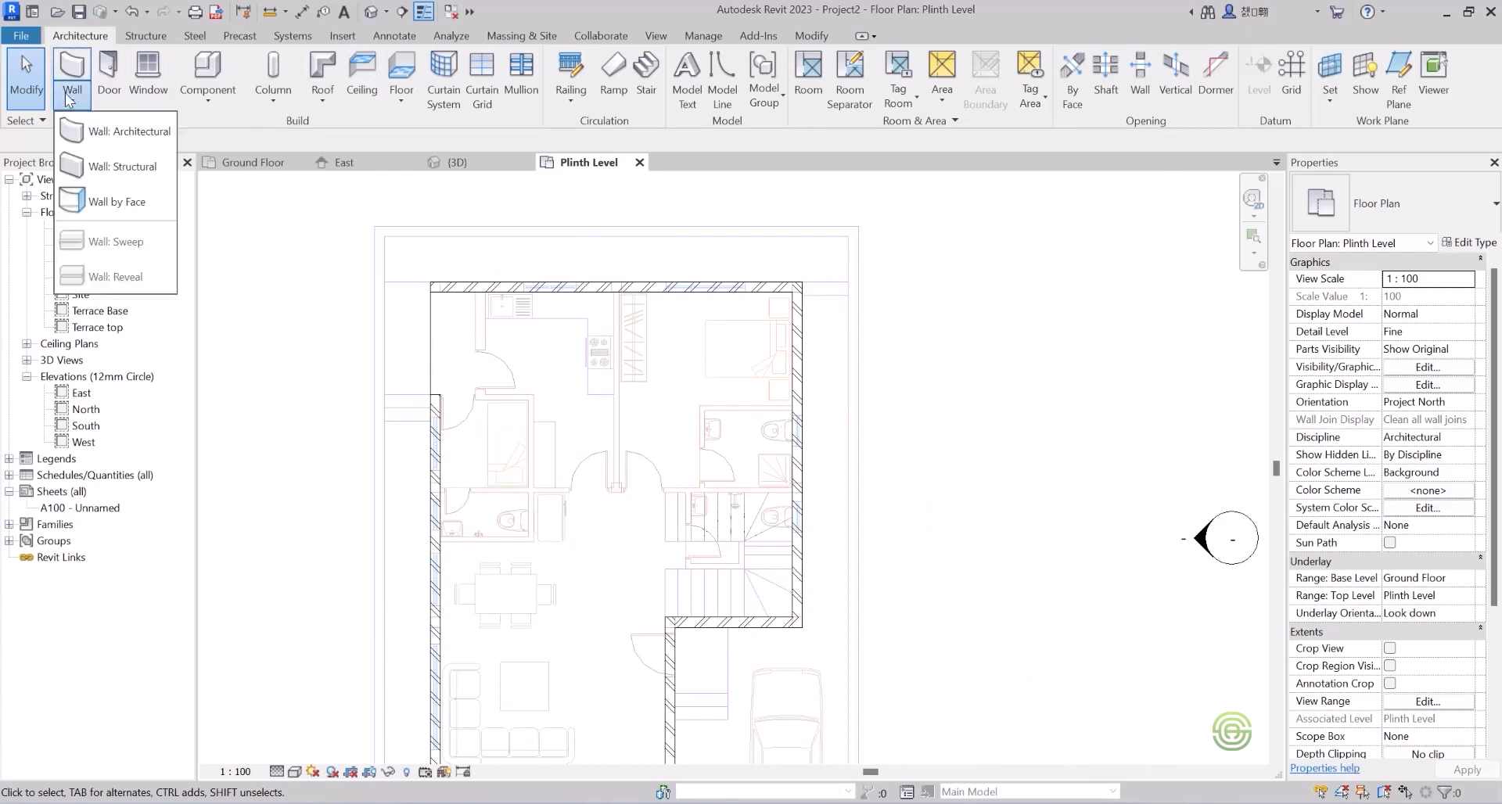
click(143, 133)
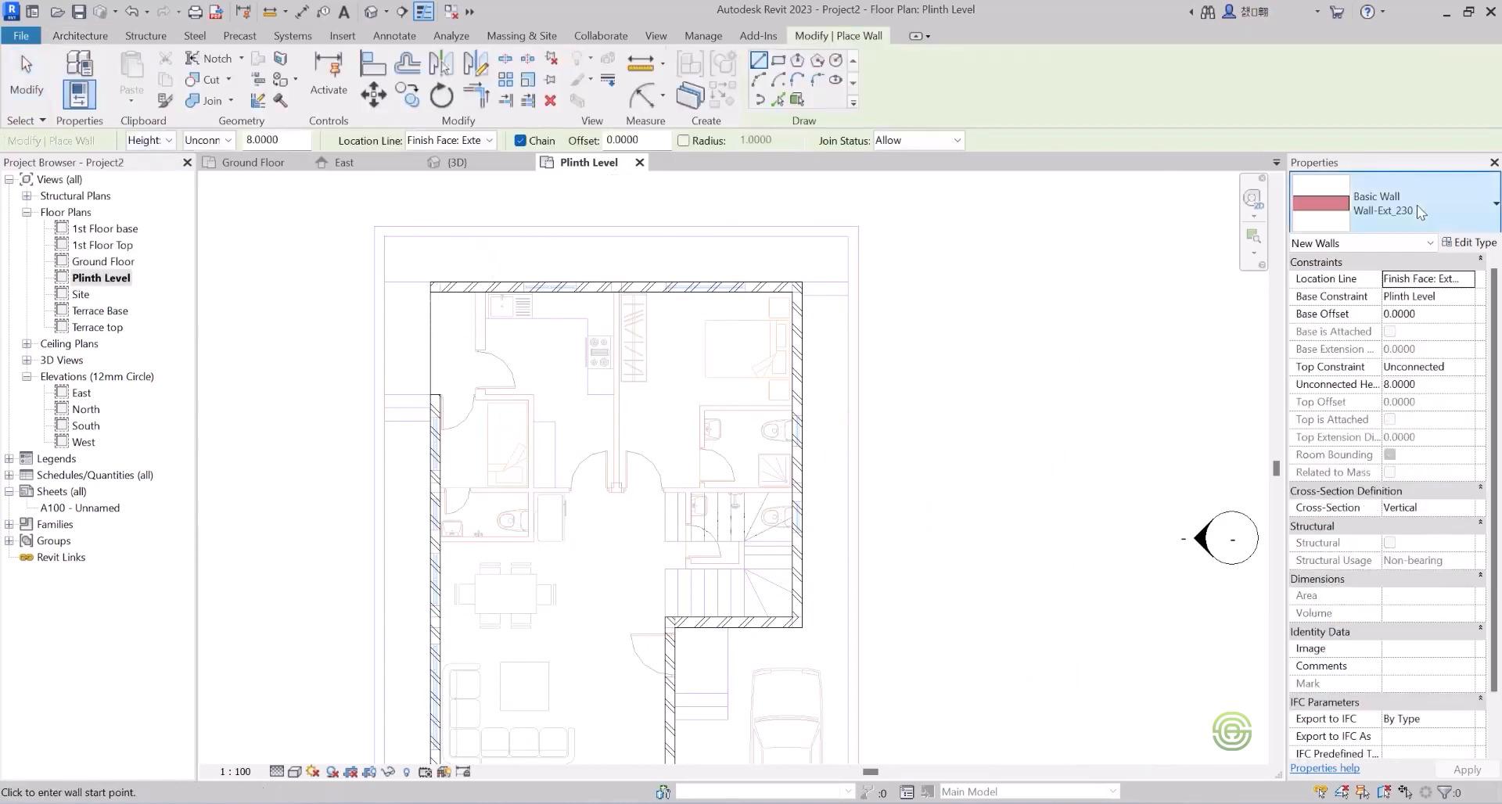
click(1468, 243)
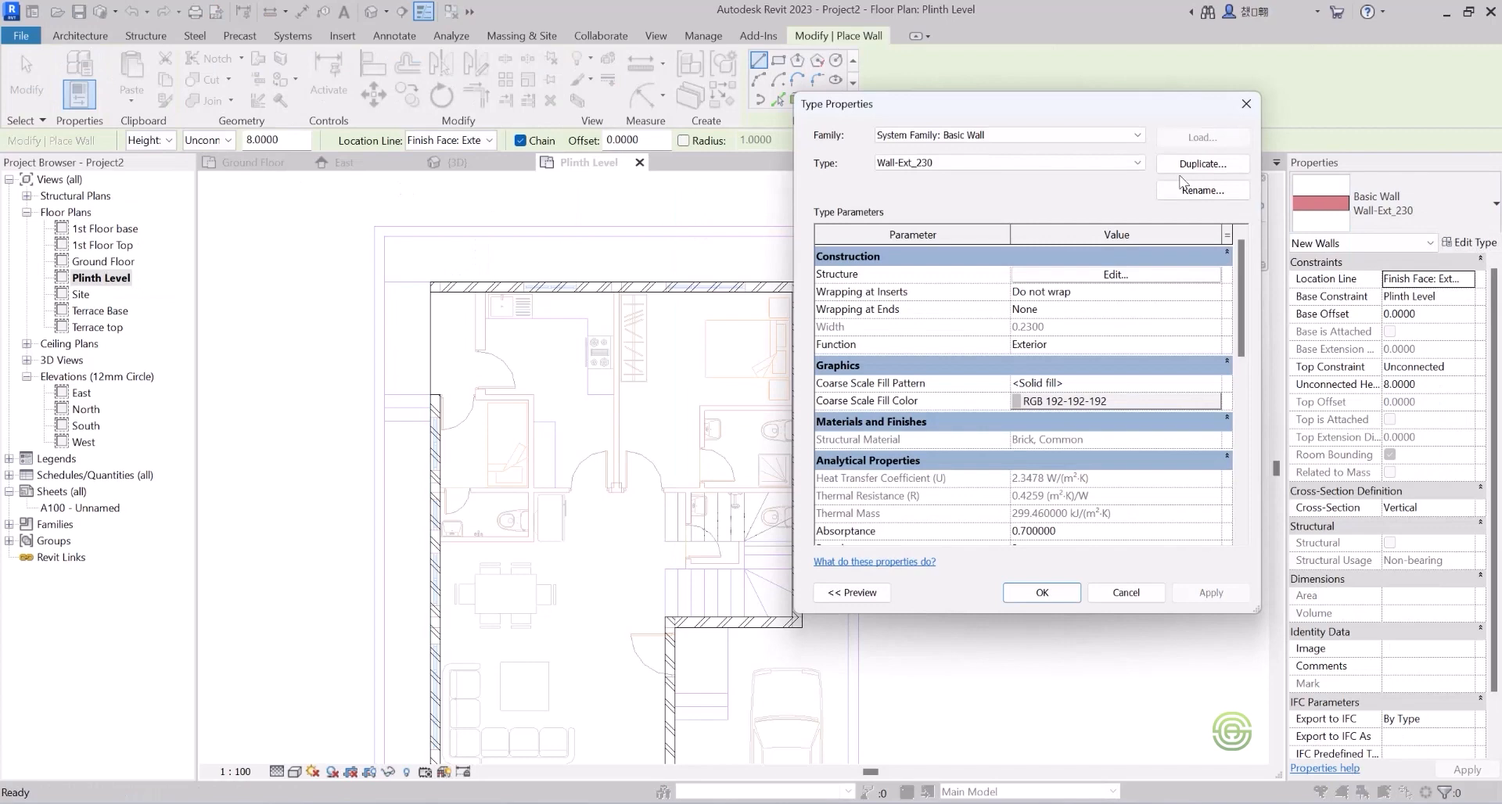
click(1194, 168)
click(1010, 346)
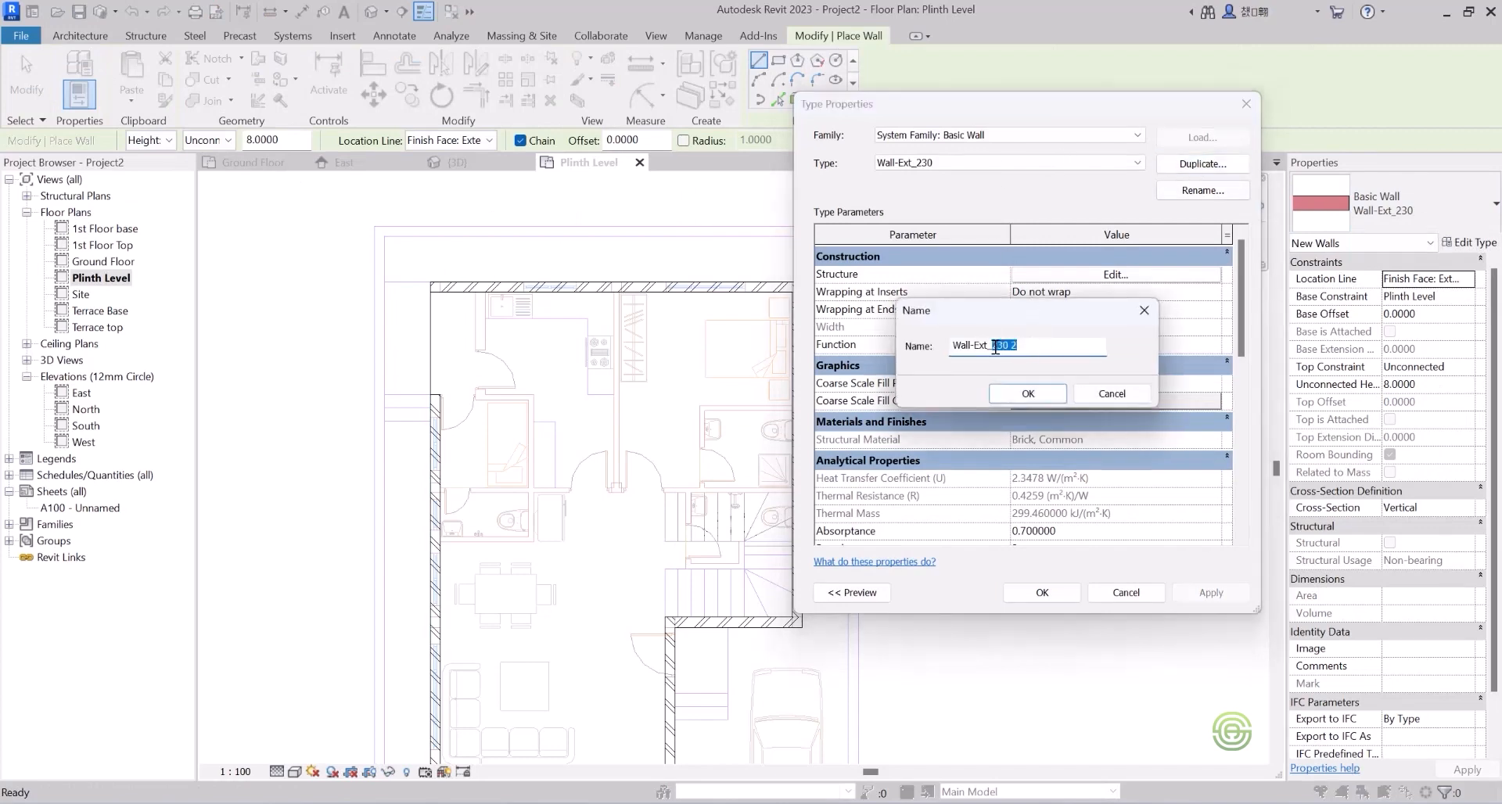
text(115)
click(1023, 394)
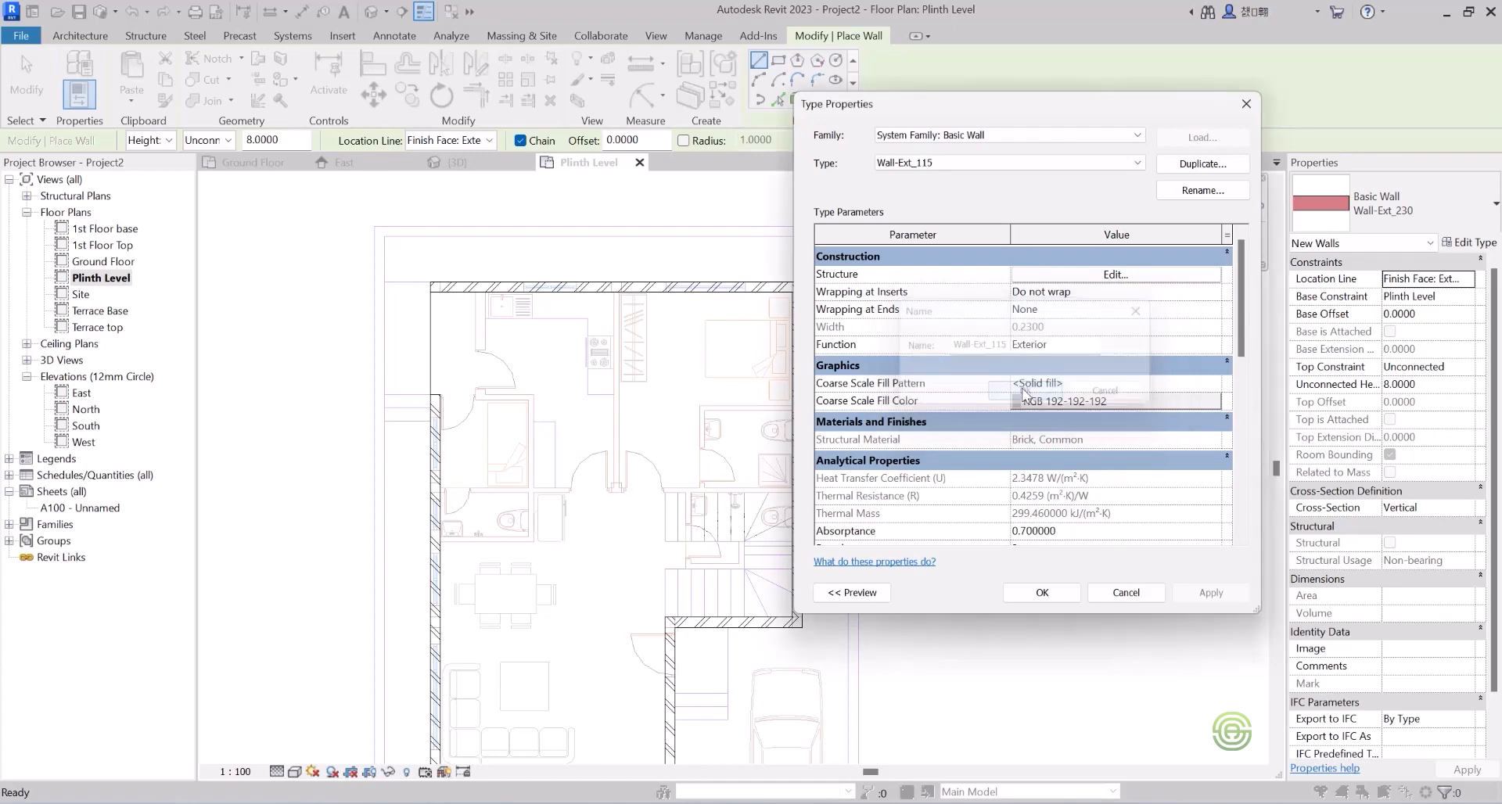
Set the Brick, Common structure layer of Wall-Ext_115 to a thickness of 0.115 and apply the type.
click(1123, 276)
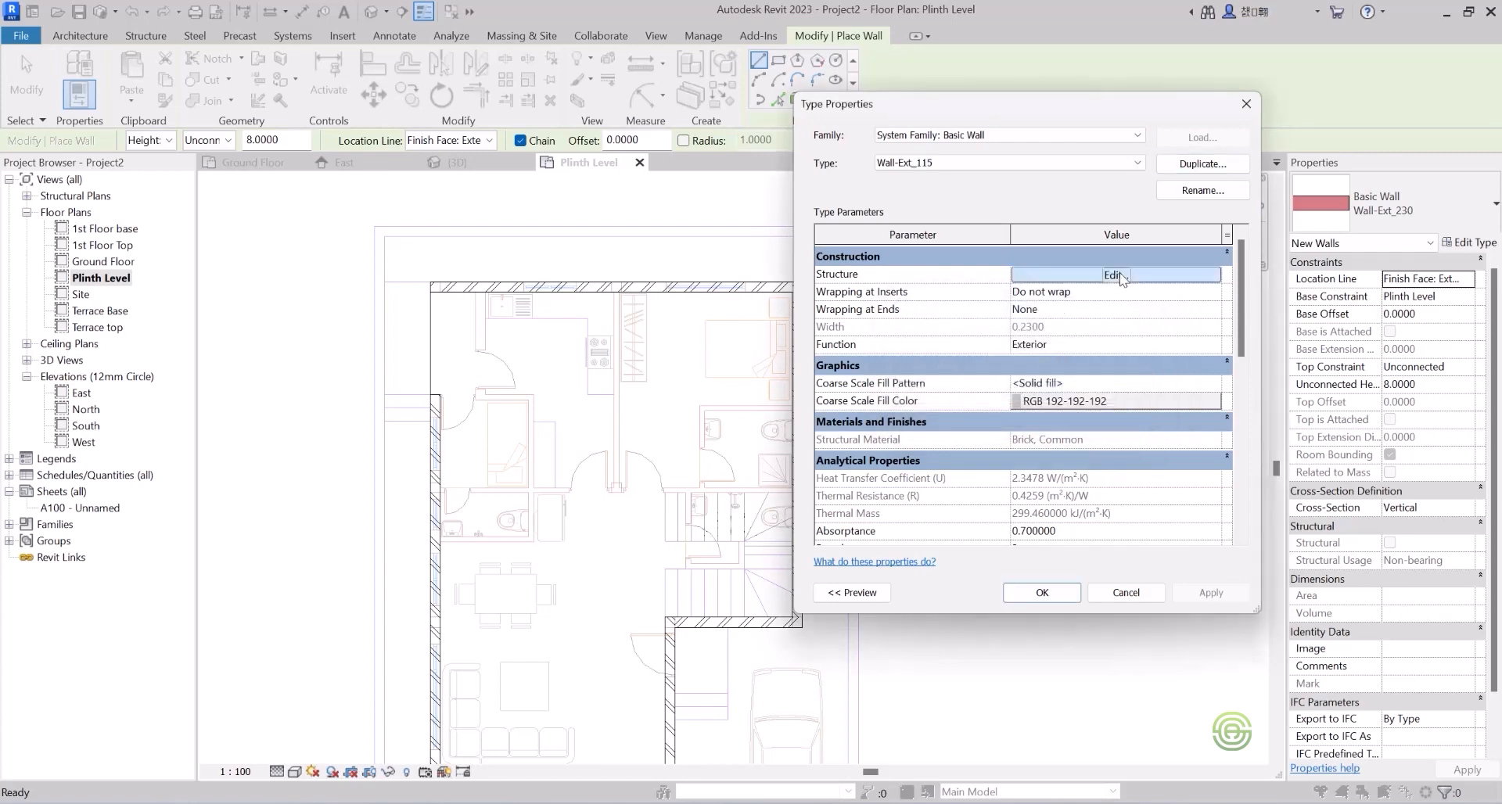
click(1044, 286)
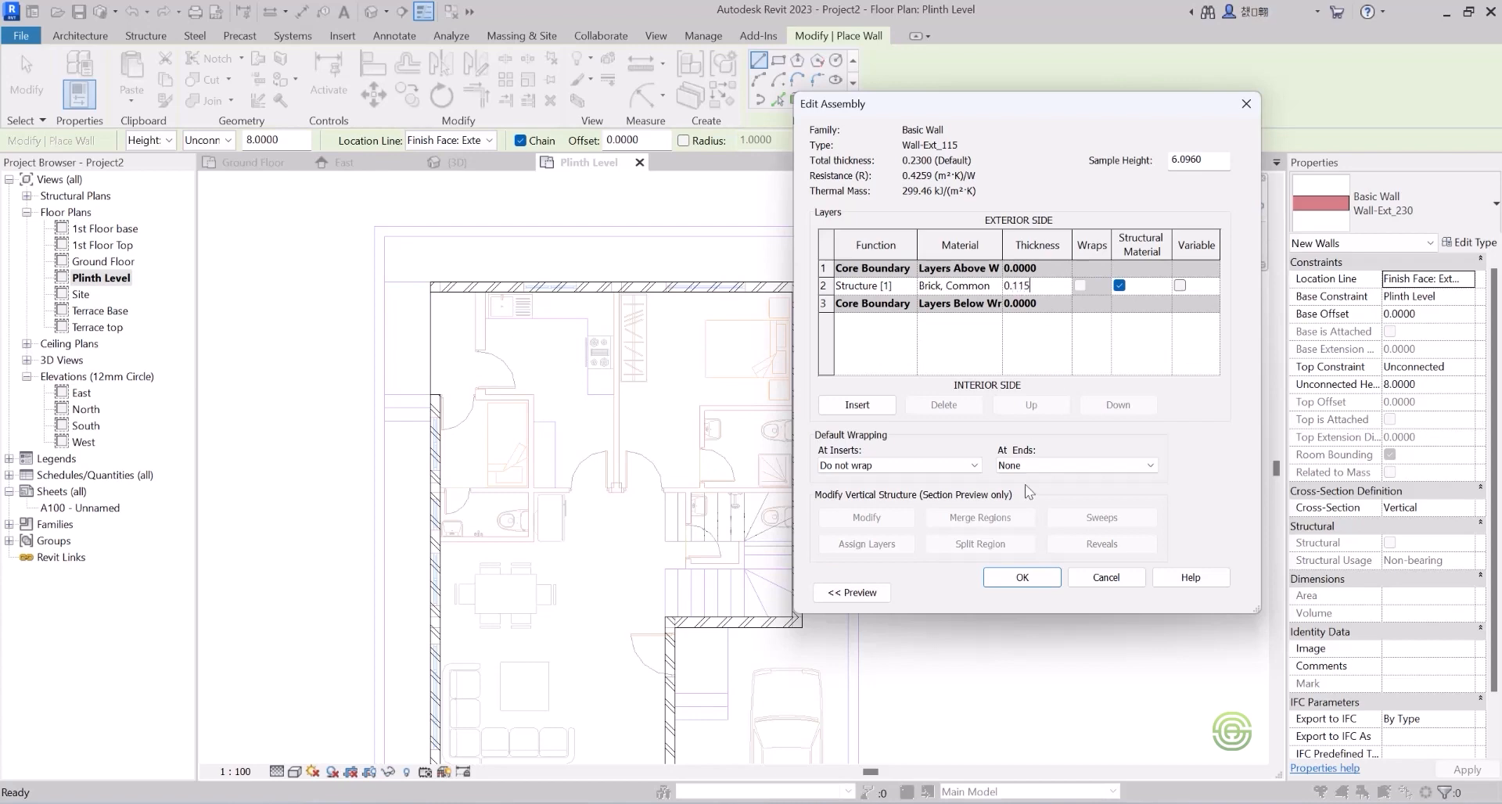
click(1022, 579)
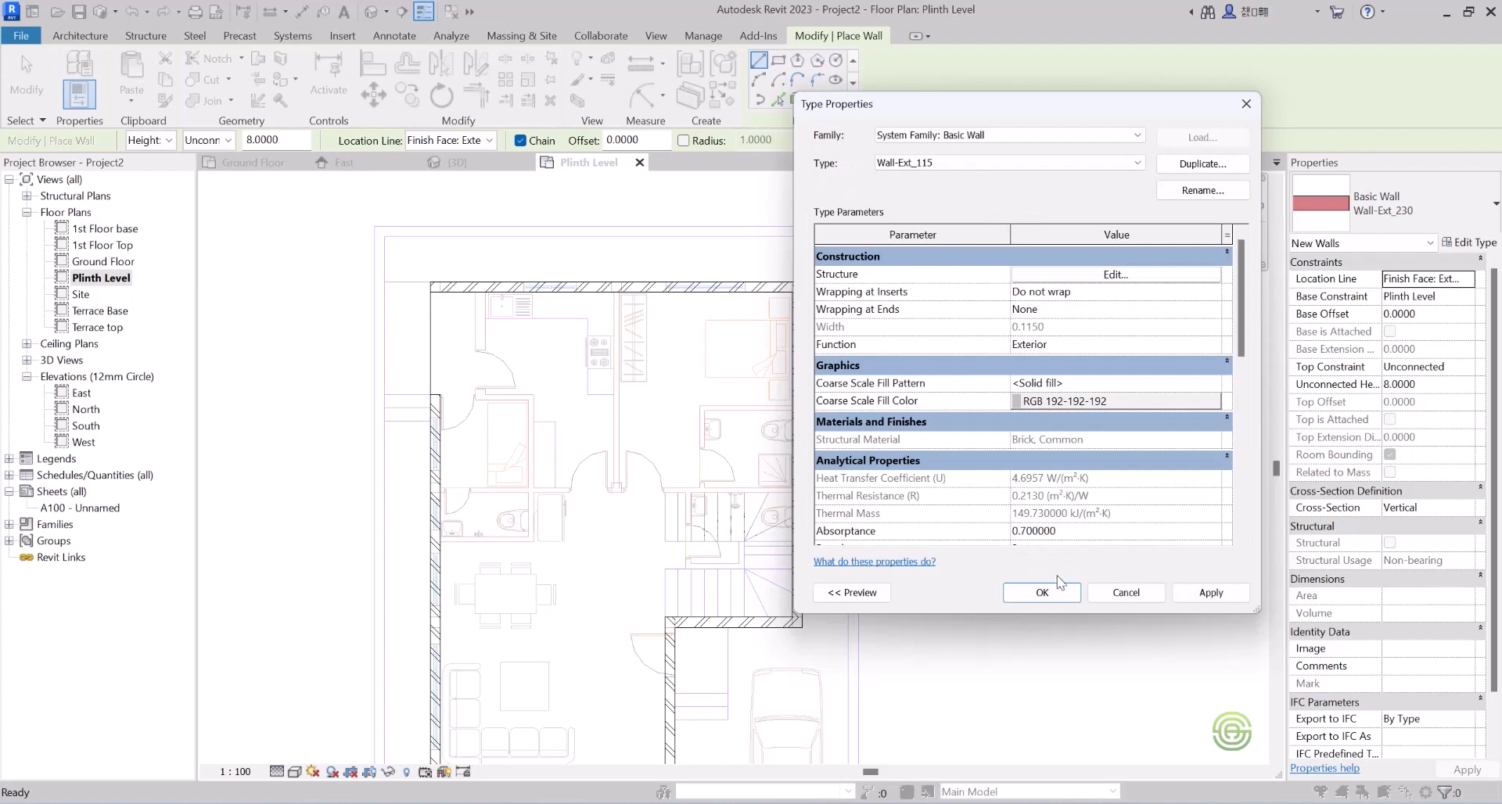
click(1041, 593)
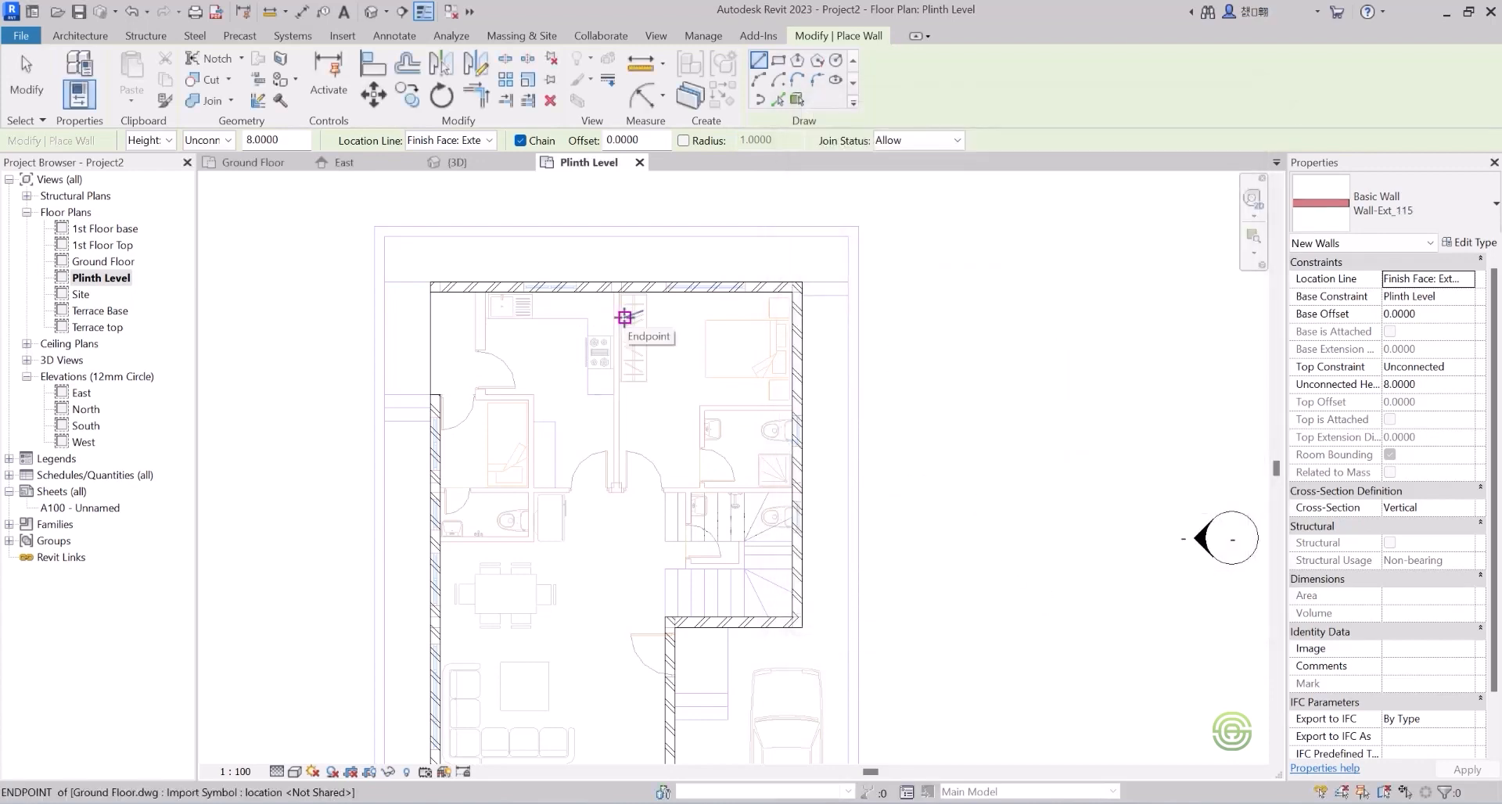
Set the new walls' location line to Finish Face: Interior and use Pick Lines as the drawing method.
click(490, 140)
click(479, 202)
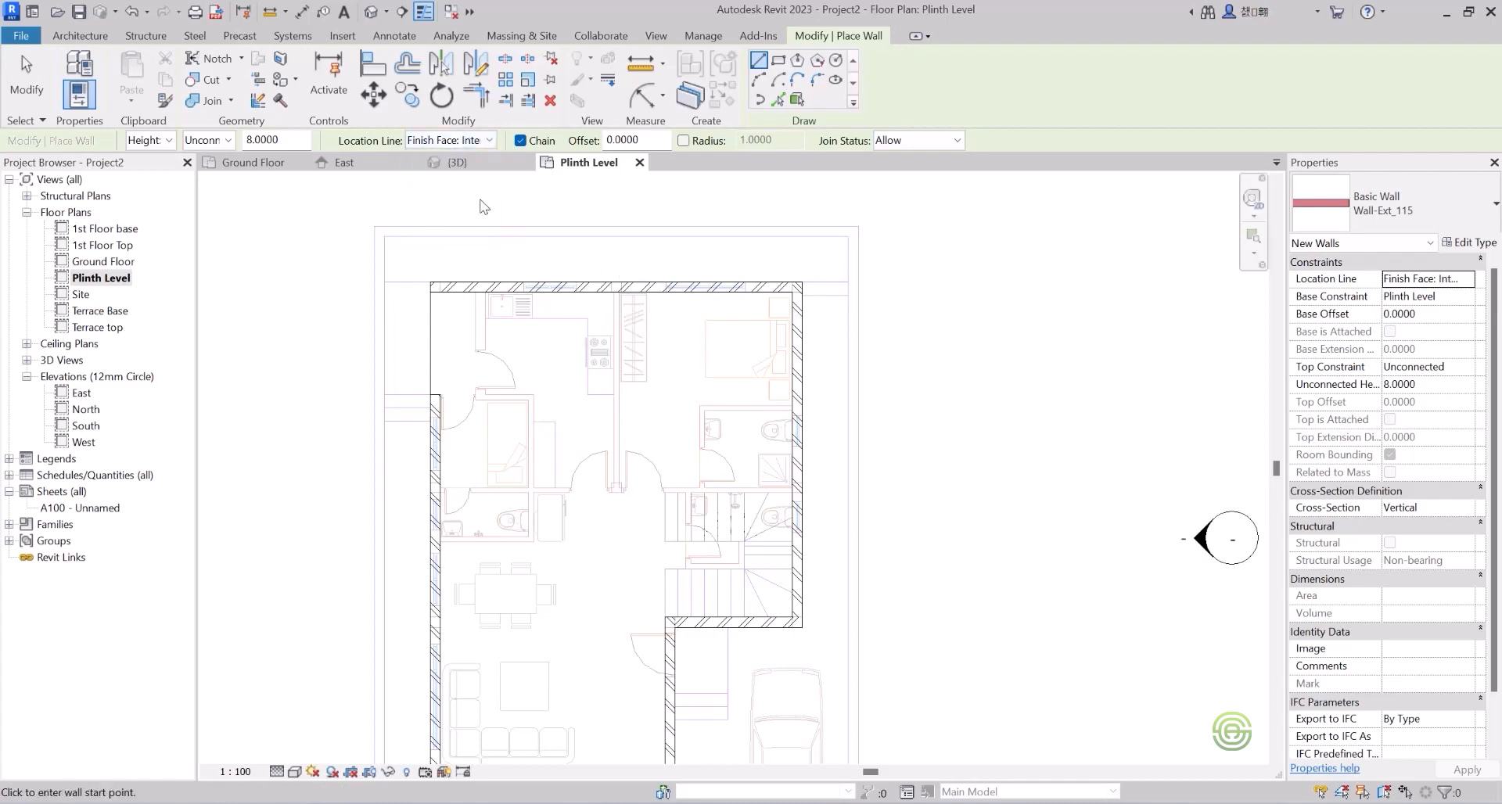
scroll(537, 485, down, 3)
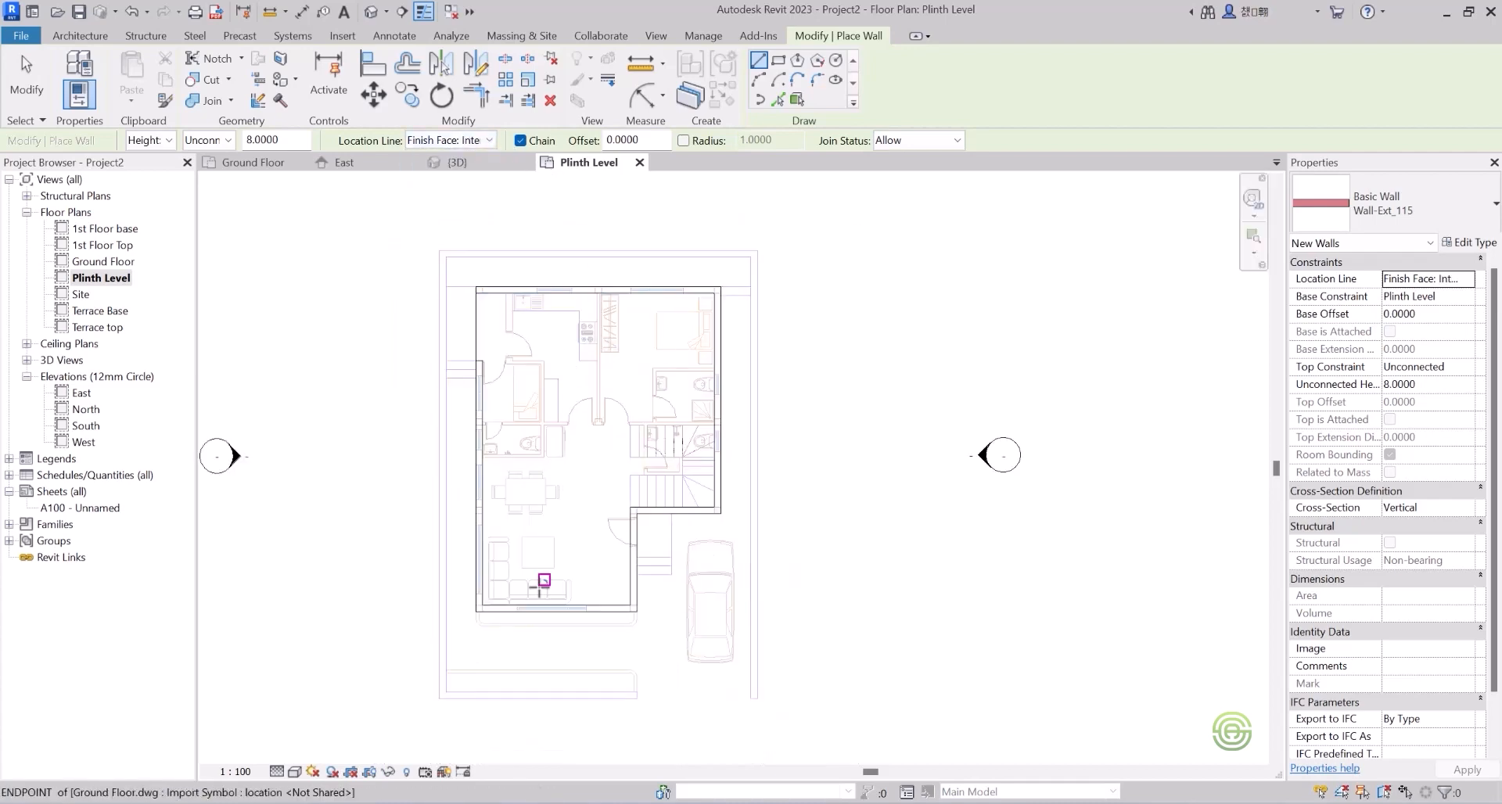
scroll(548, 516, up, 4)
scroll(524, 360, up, 2)
scroll(496, 597, up, 2)
scroll(486, 430, up, 3)
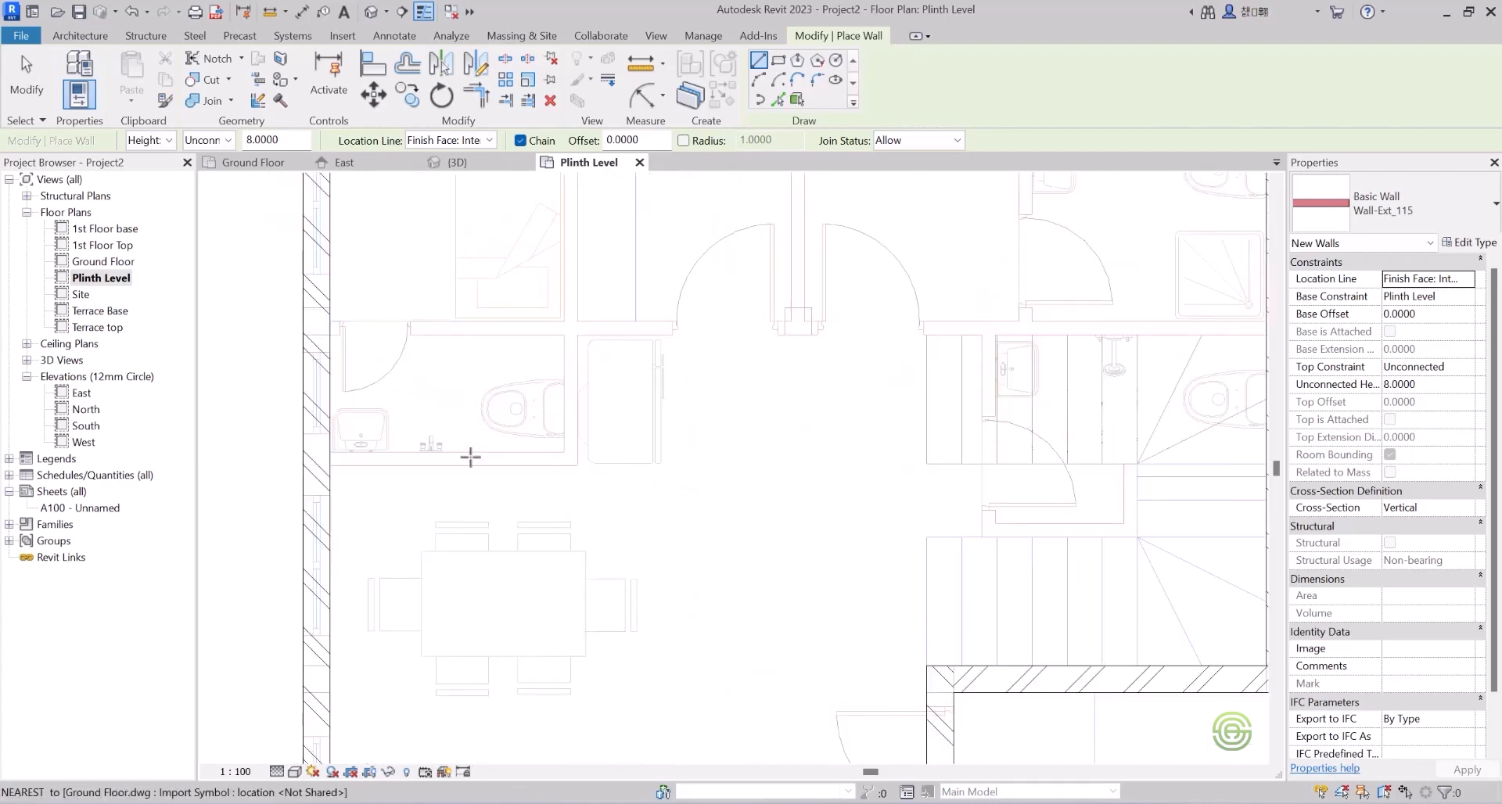
click(778, 99)
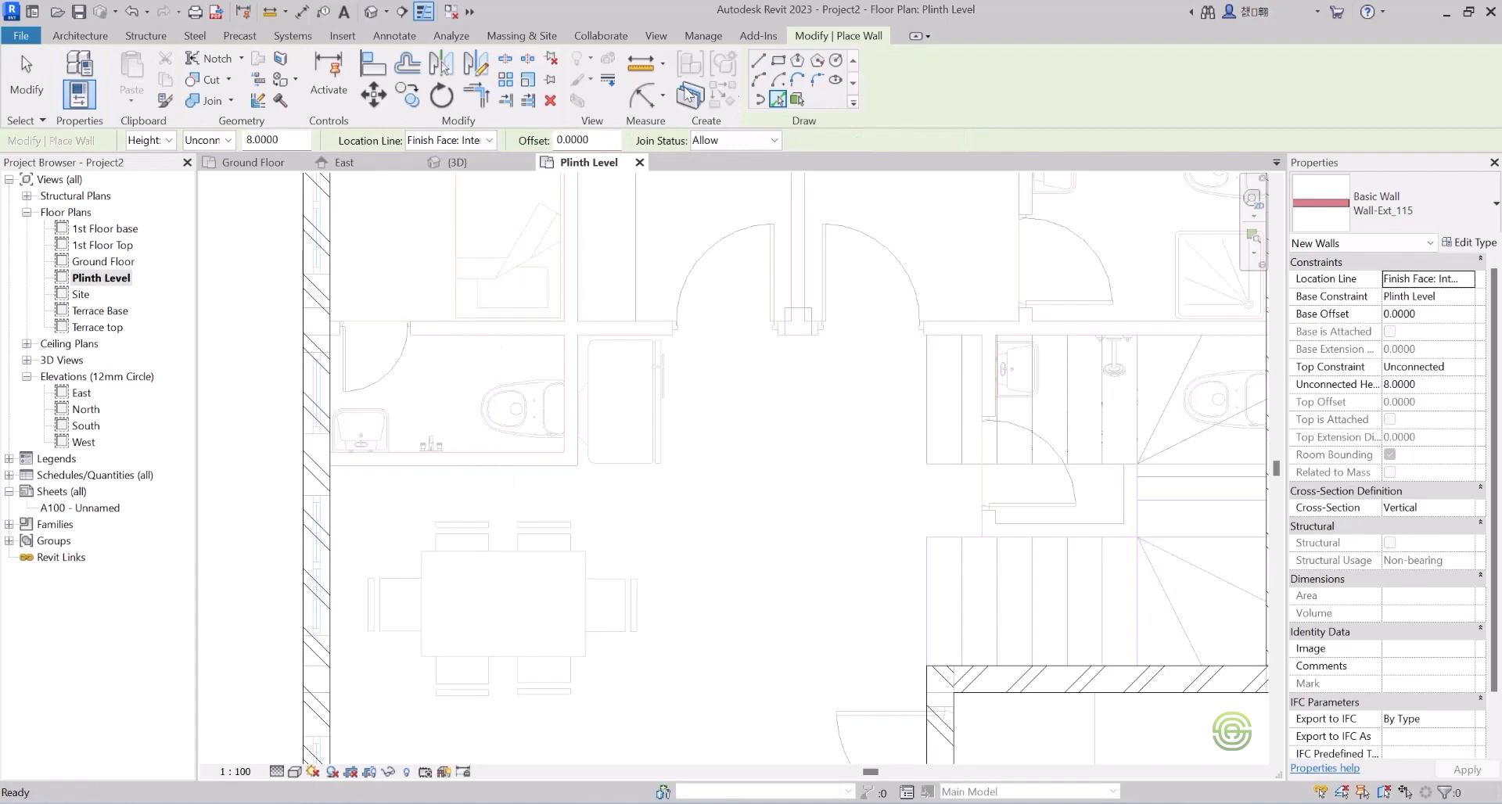
Place Wall-Ext_115 partitions on the CAD lines around the west toilet, the small bedroom's east side and between the kitchen and main bedroom.
click(460, 468)
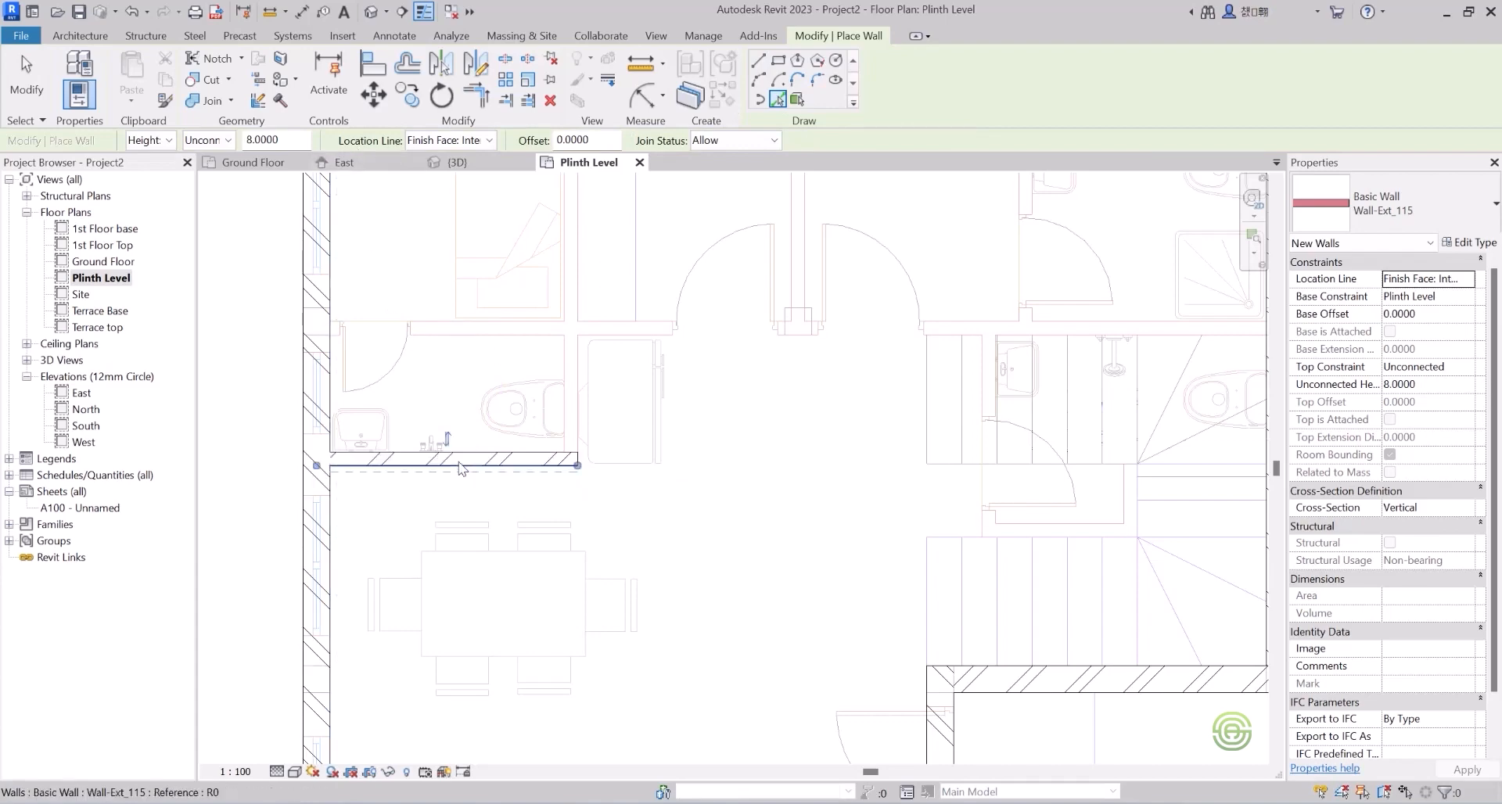
click(576, 389)
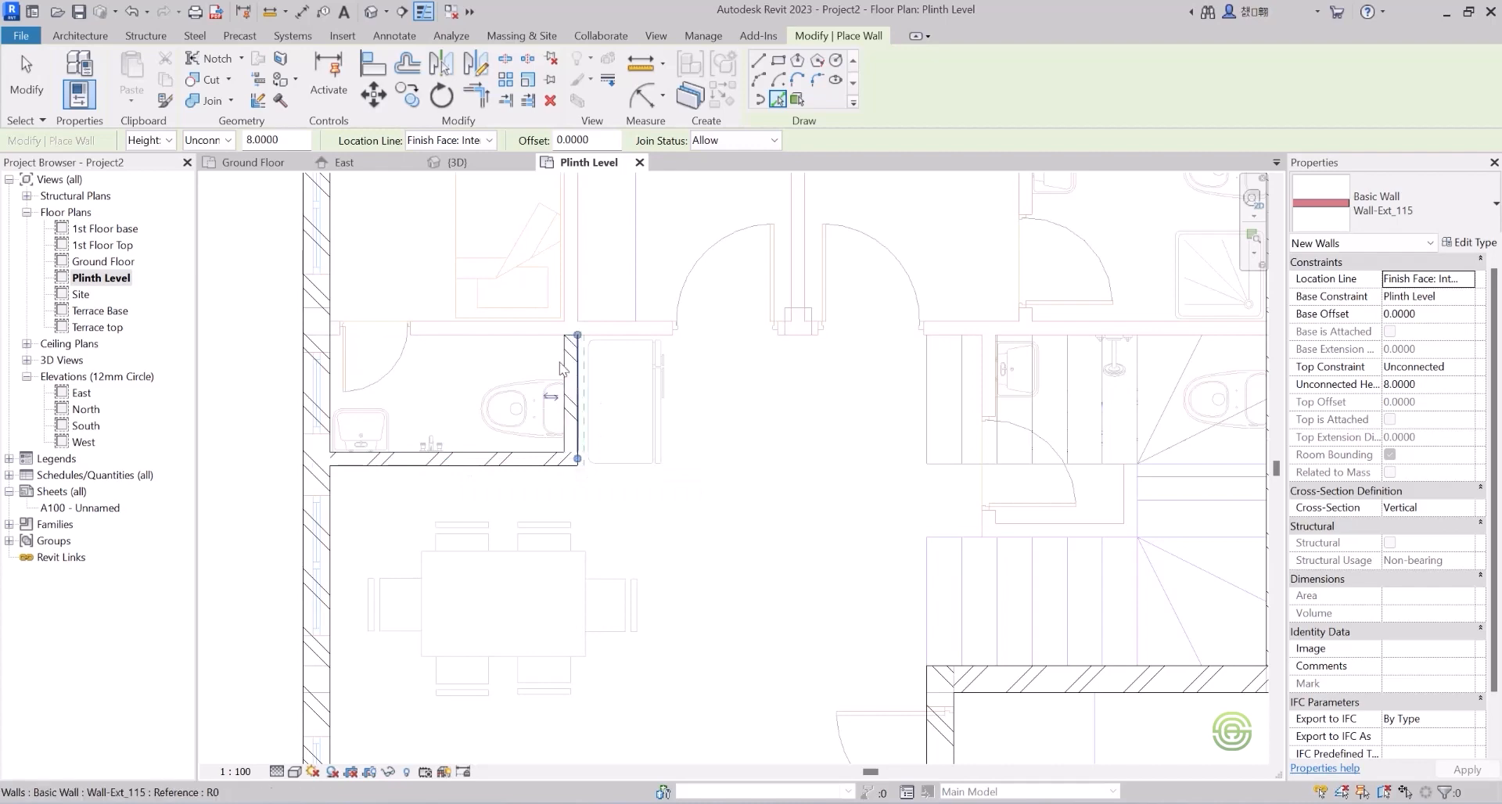
click(512, 338)
scroll(540, 510, down, 2)
scroll(592, 313, up, 1)
click(547, 319)
scroll(595, 547, down, 2)
scroll(676, 383, up, 2)
click(684, 401)
scroll(679, 572, up, 1)
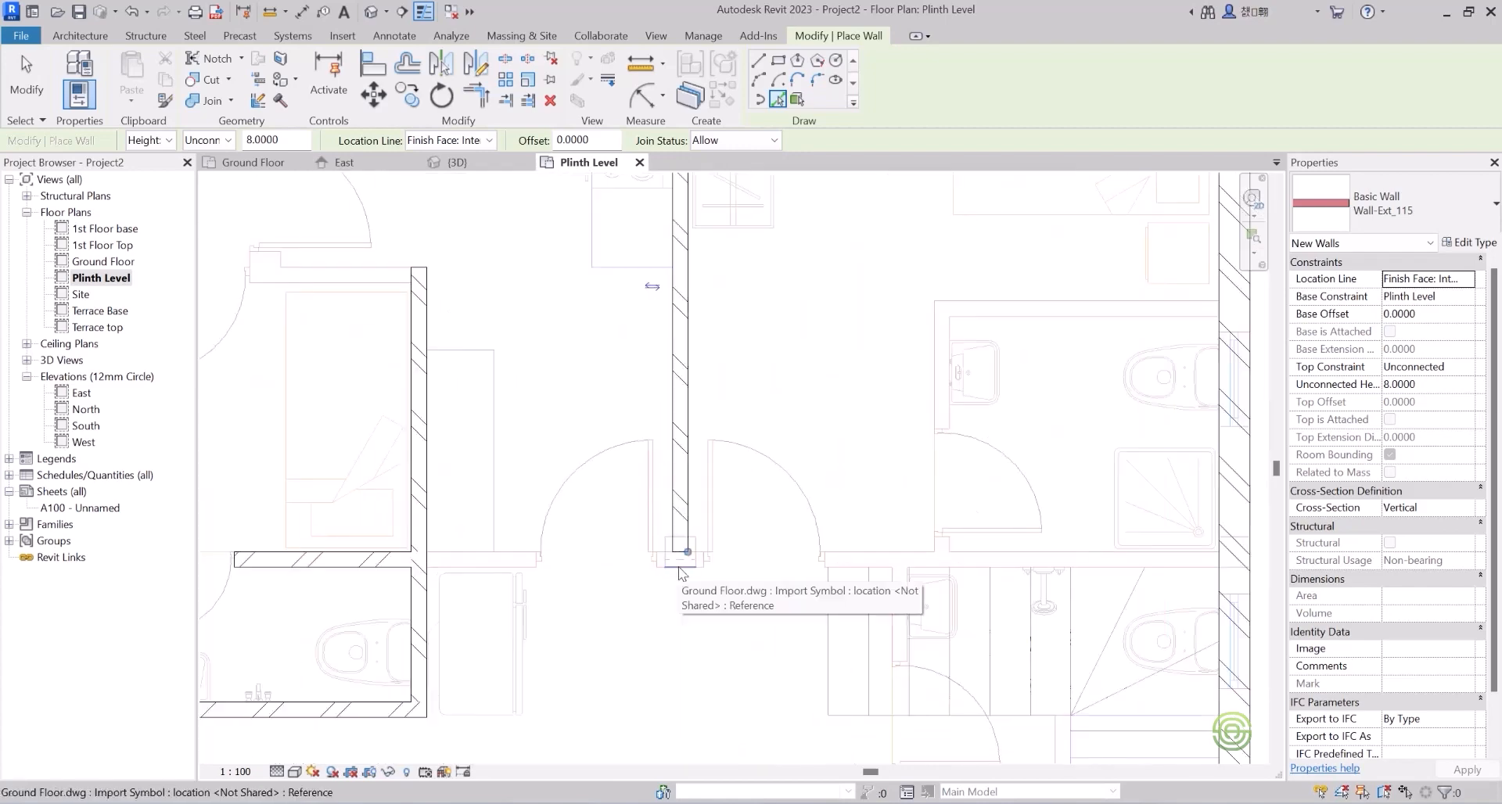
Place Wall-Ext_115 partitions around the main bedroom's bathroom, beside the kitchen door opening and along the small bedroom's north side.
scroll(679, 573, down, 2)
scroll(723, 477, up, 2)
click(718, 479)
scroll(617, 438, down, 3)
scroll(722, 564, up, 4)
click(722, 563)
scroll(722, 564, down, 5)
scroll(371, 494, up, 1)
scroll(371, 494, down, 1)
scroll(440, 414, up, 3)
click(437, 400)
scroll(441, 395, down, 2)
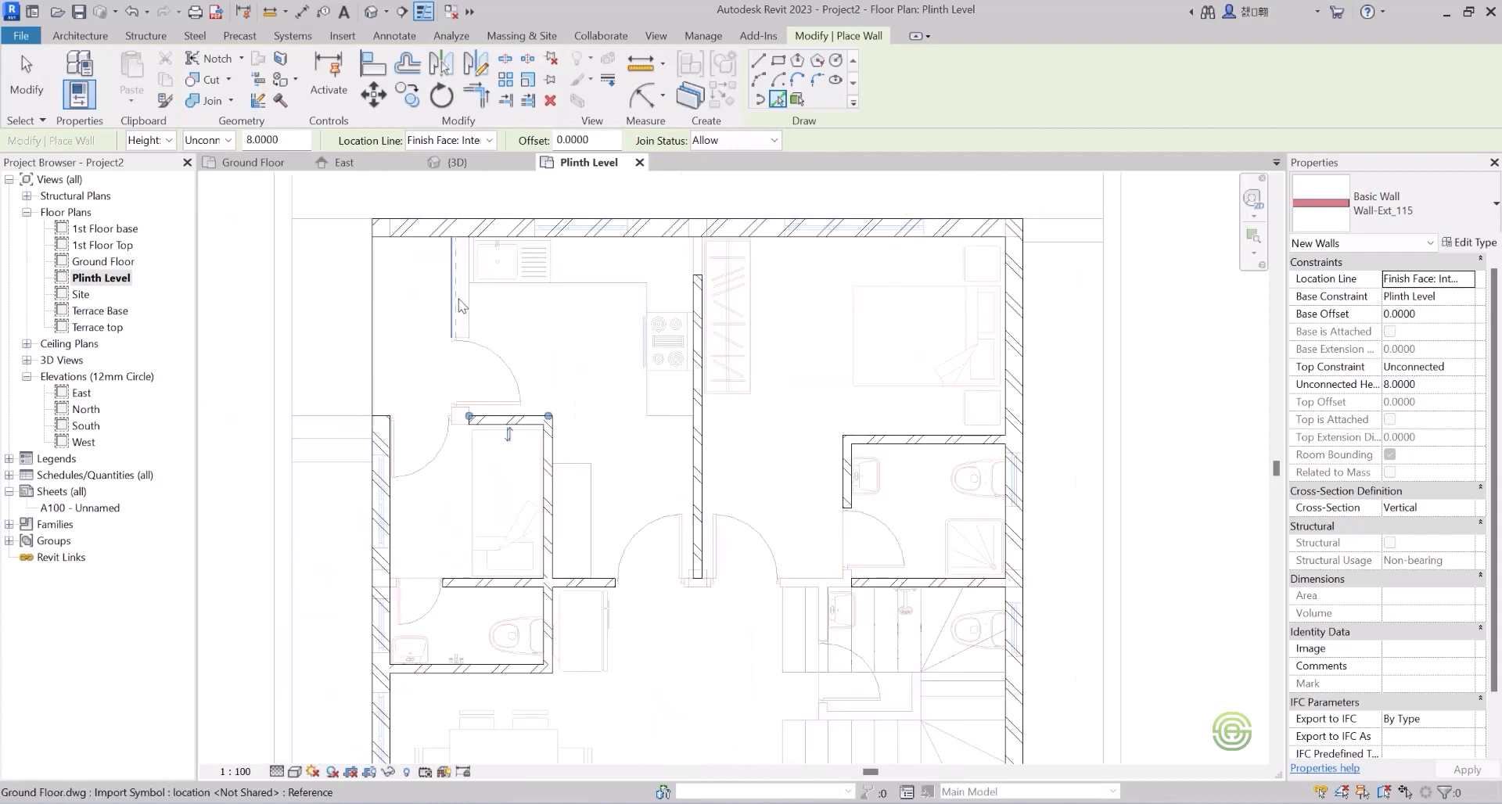
Place a Wall-Ext_230 wall on the CAD line along the kitchen's west side, north of the door opening.
click(1414, 200)
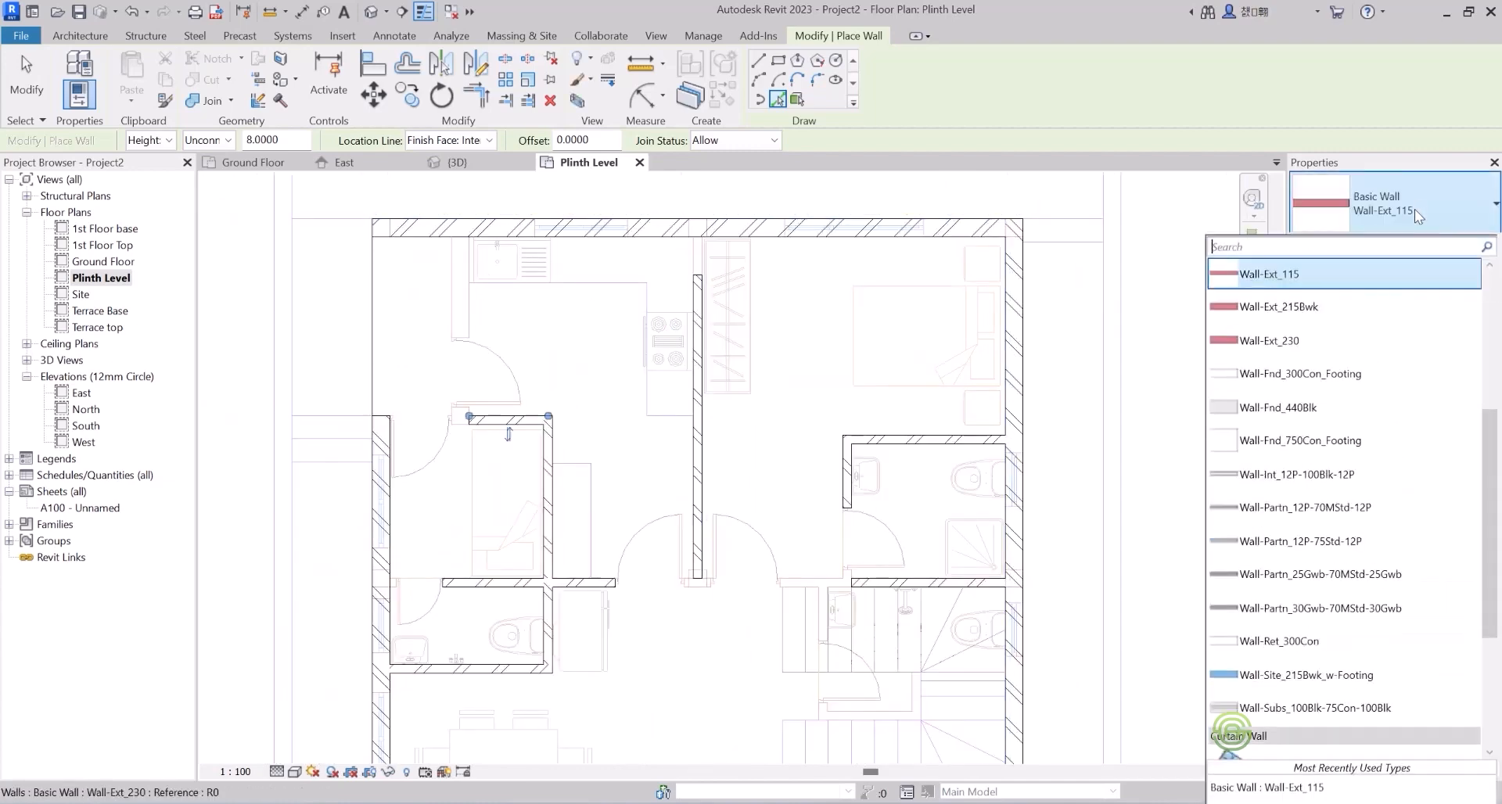
click(1367, 338)
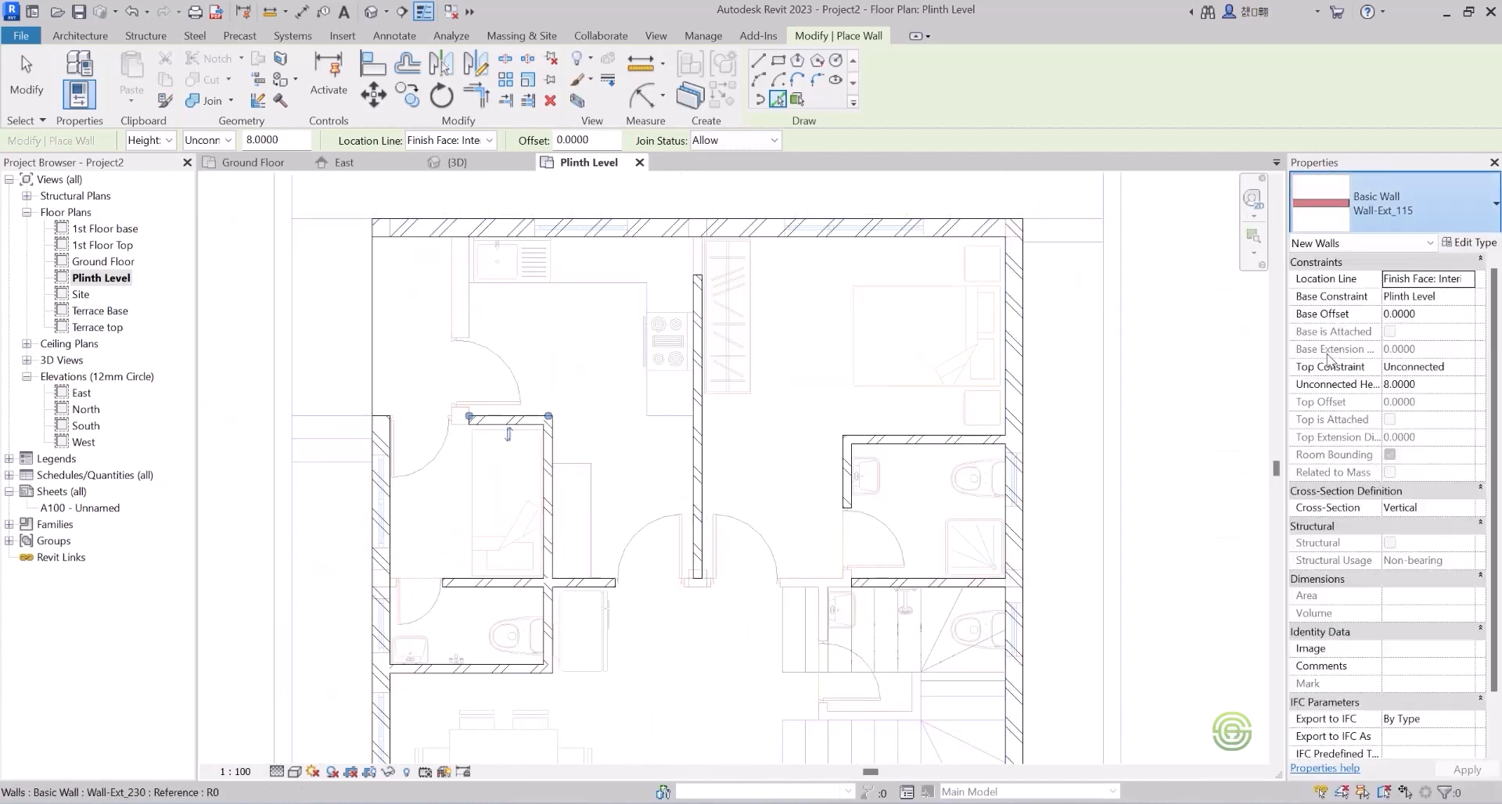
click(464, 309)
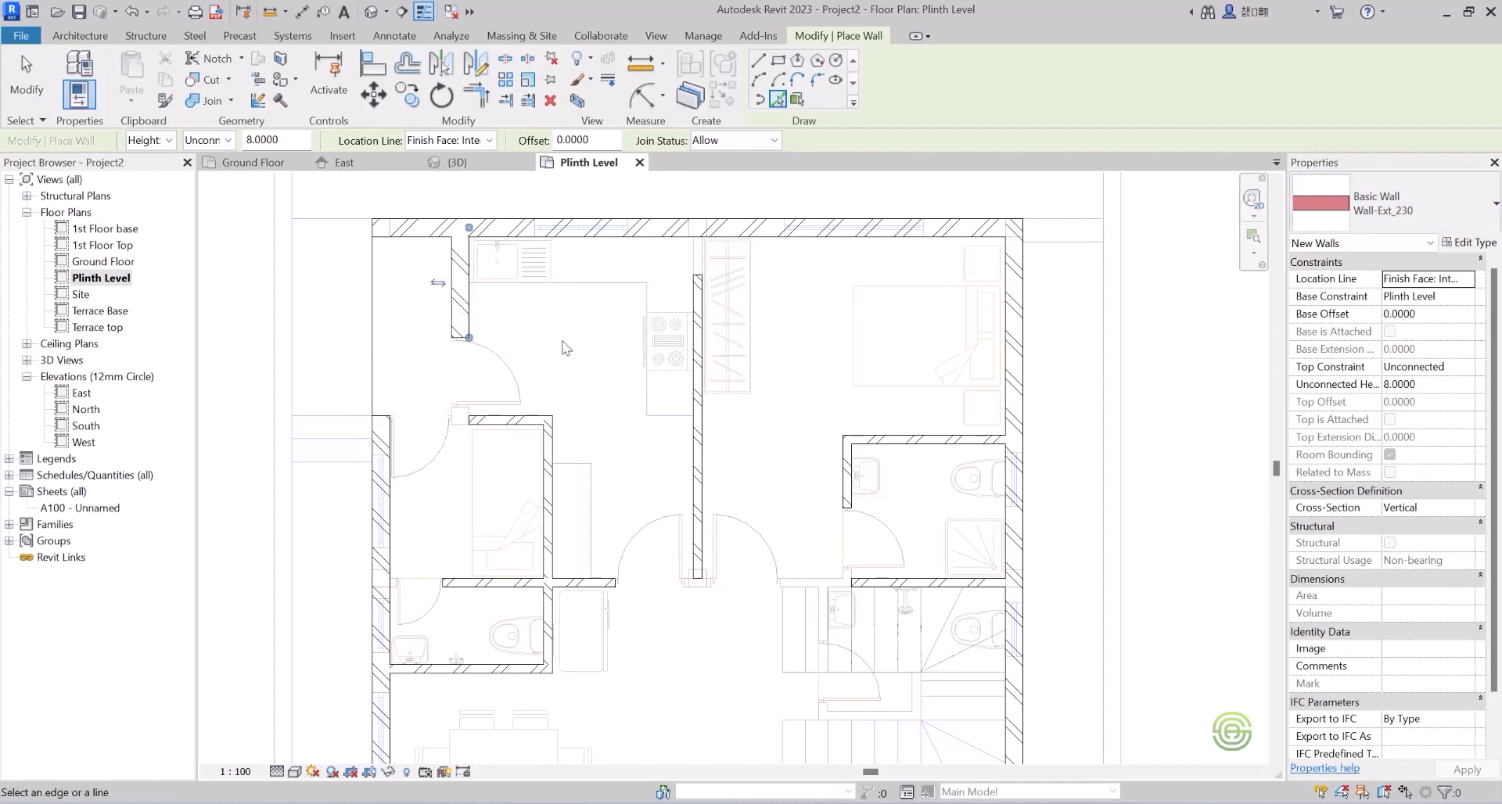
key(Escape)
key(Escape)
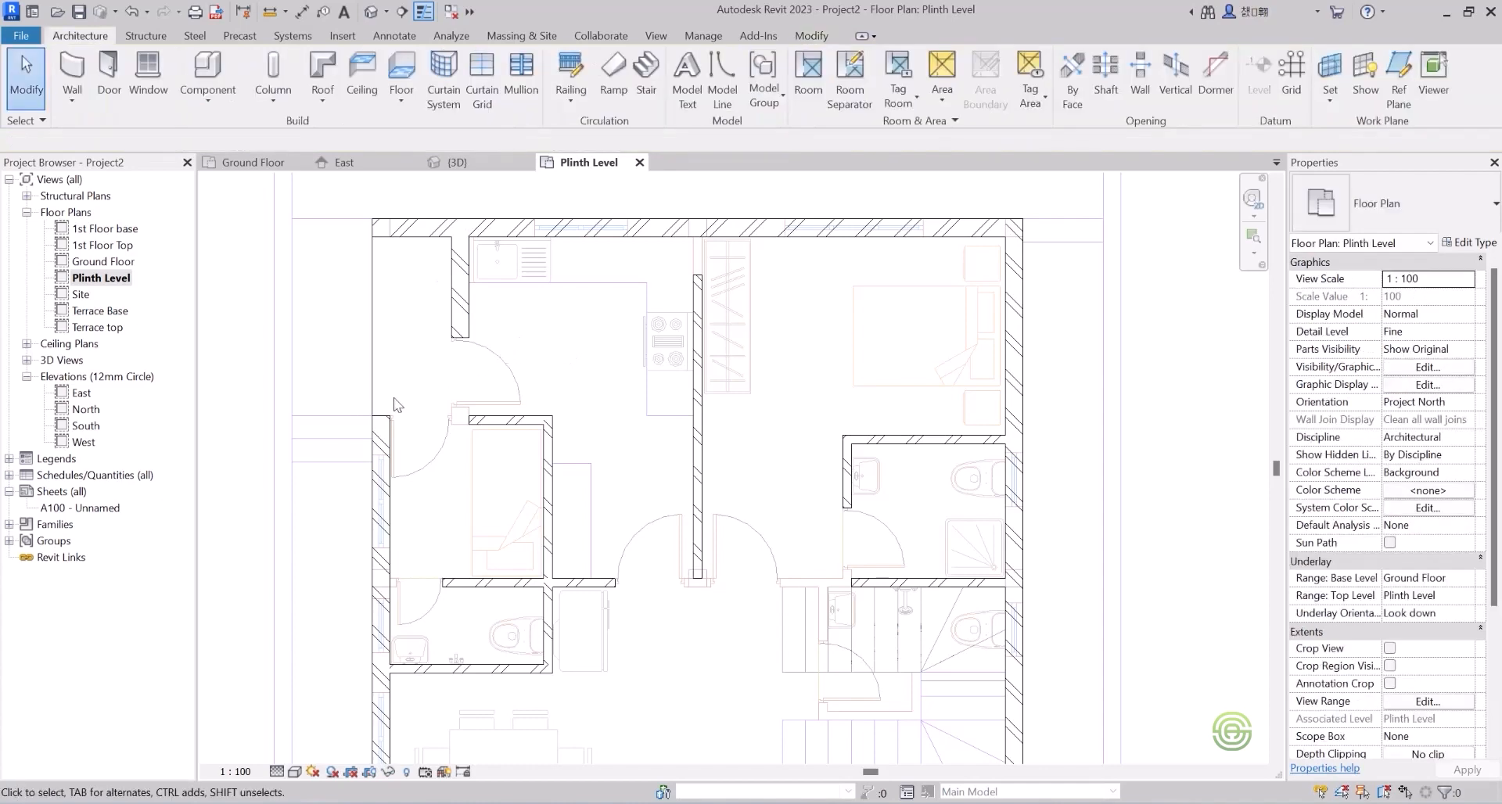
Use Trim/Extend to Corner to join the kitchen's west wall with the small bedroom's north wall across the door opening.
scroll(461, 348, up, 1)
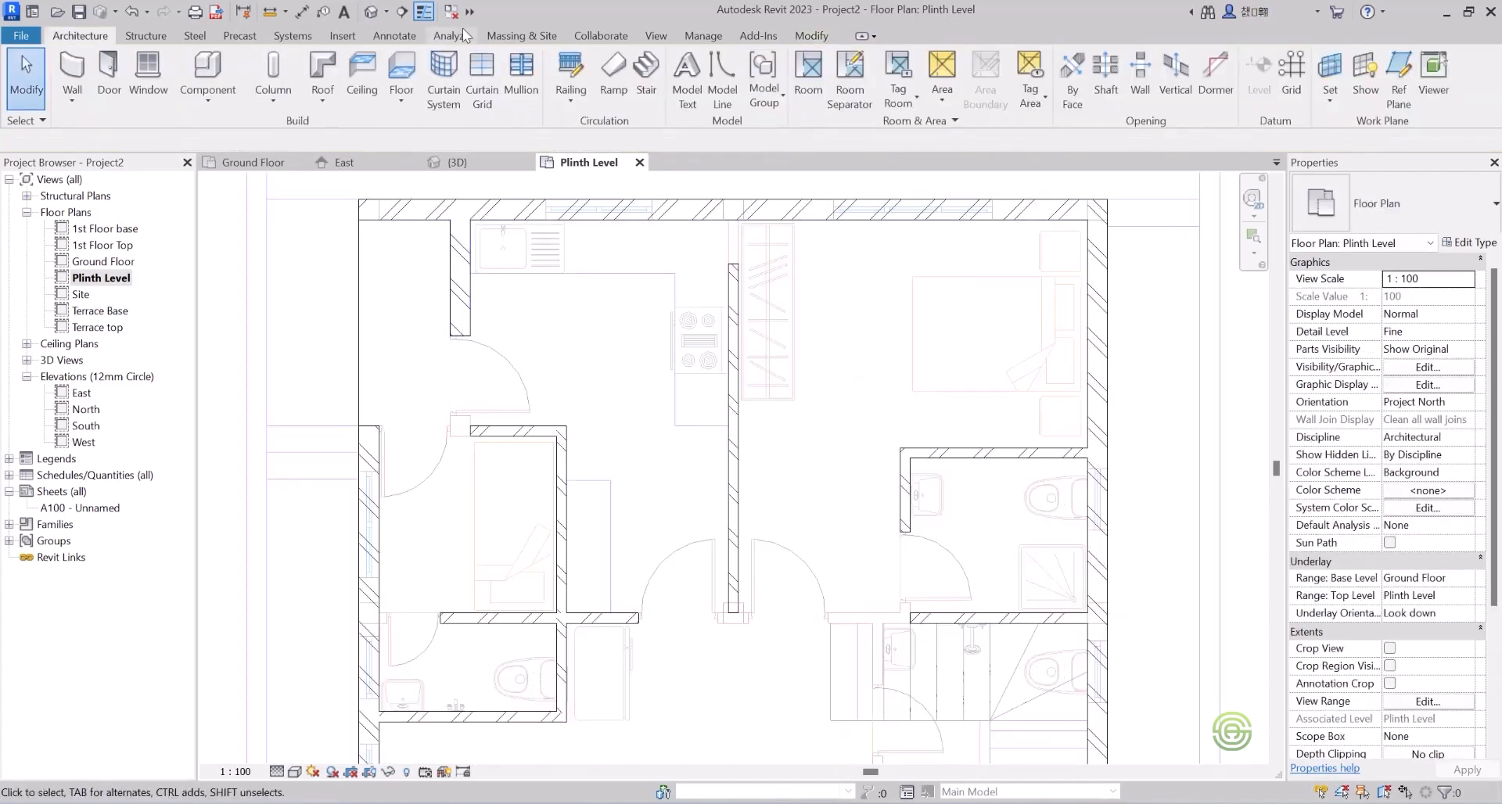
click(467, 283)
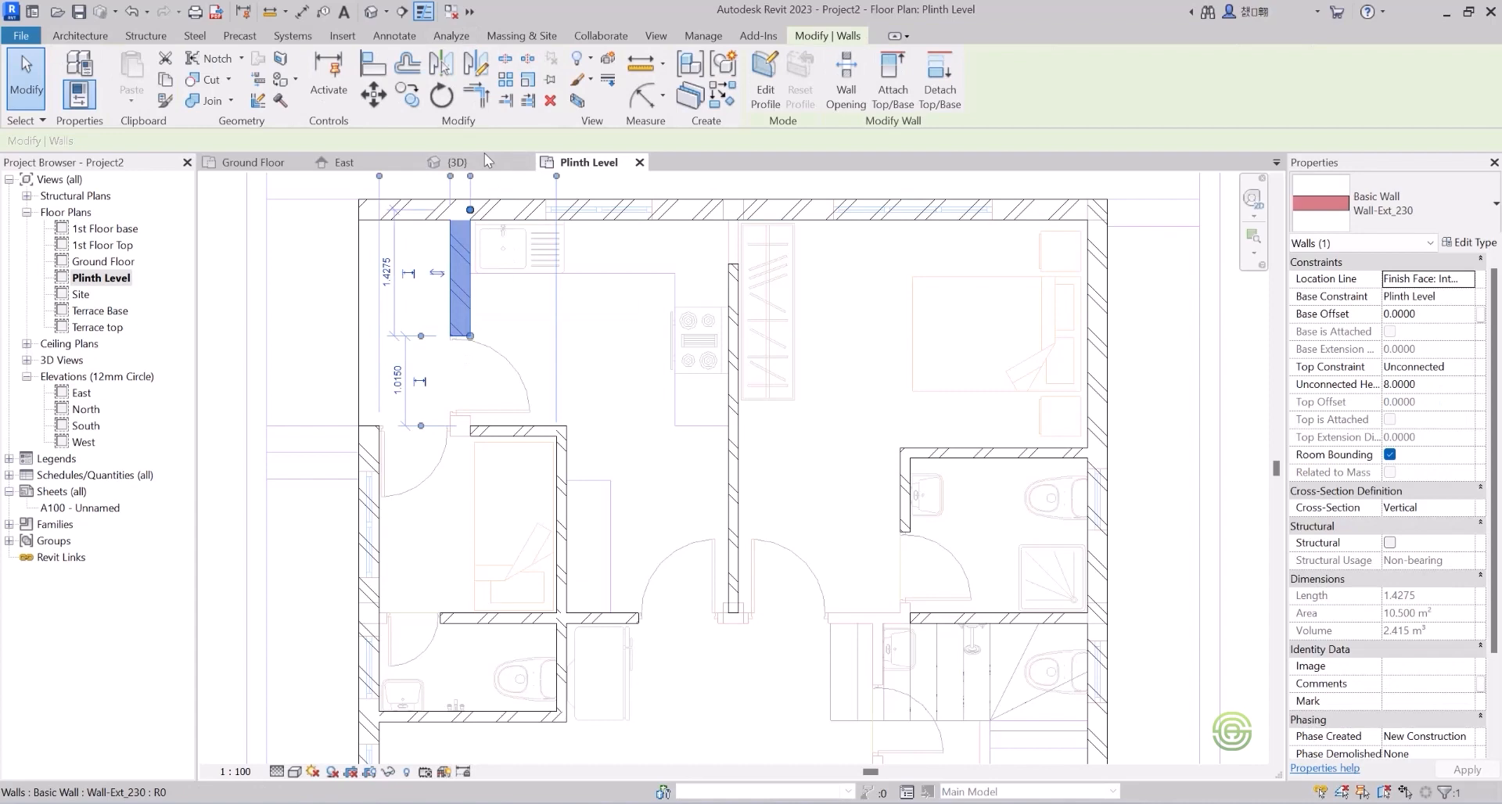
key(Escape)
click(481, 96)
click(461, 315)
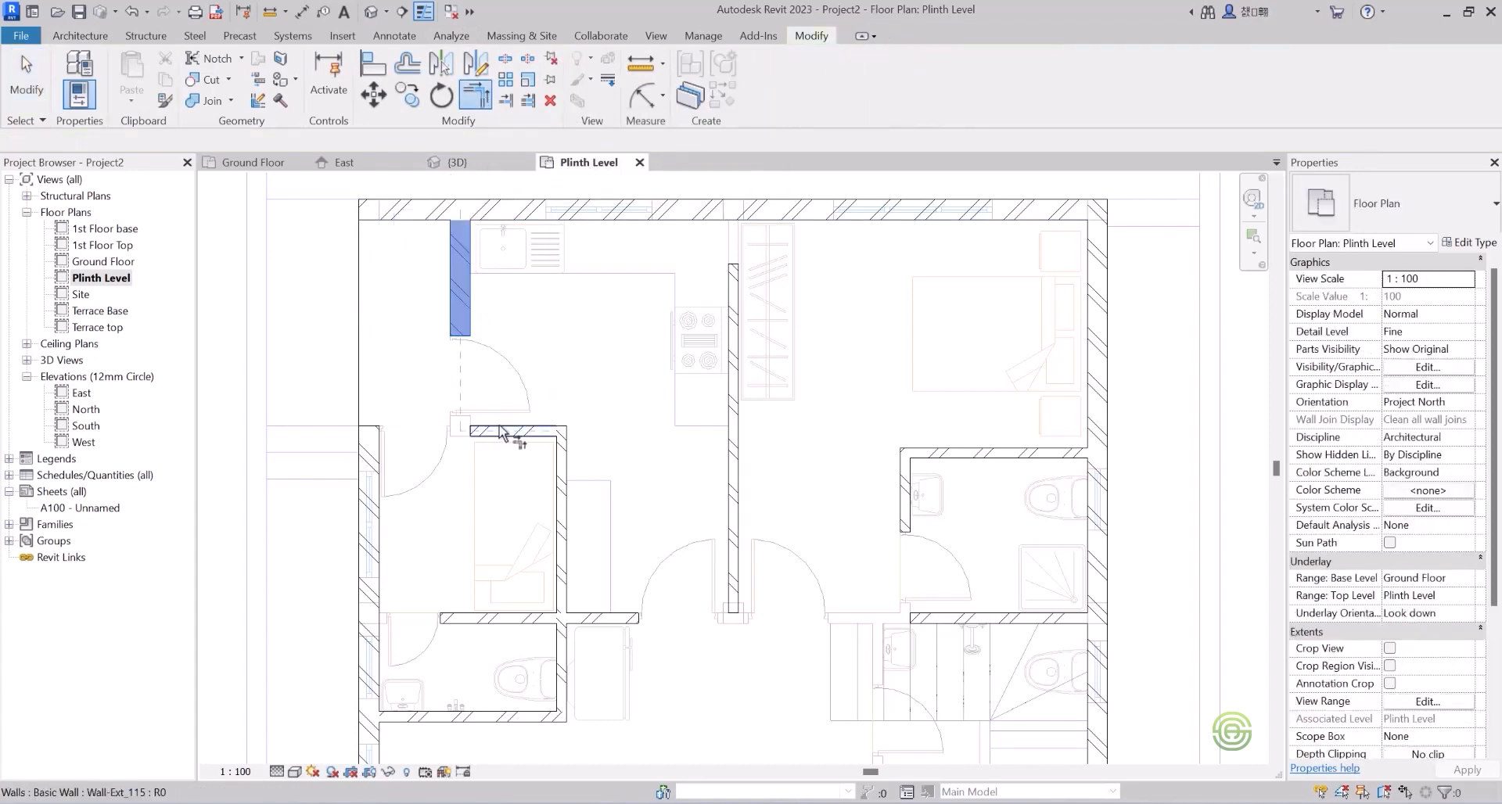
click(501, 433)
scroll(575, 268, down, 2)
scroll(462, 429, up, 2)
key(Escape)
scroll(478, 347, up, 2)
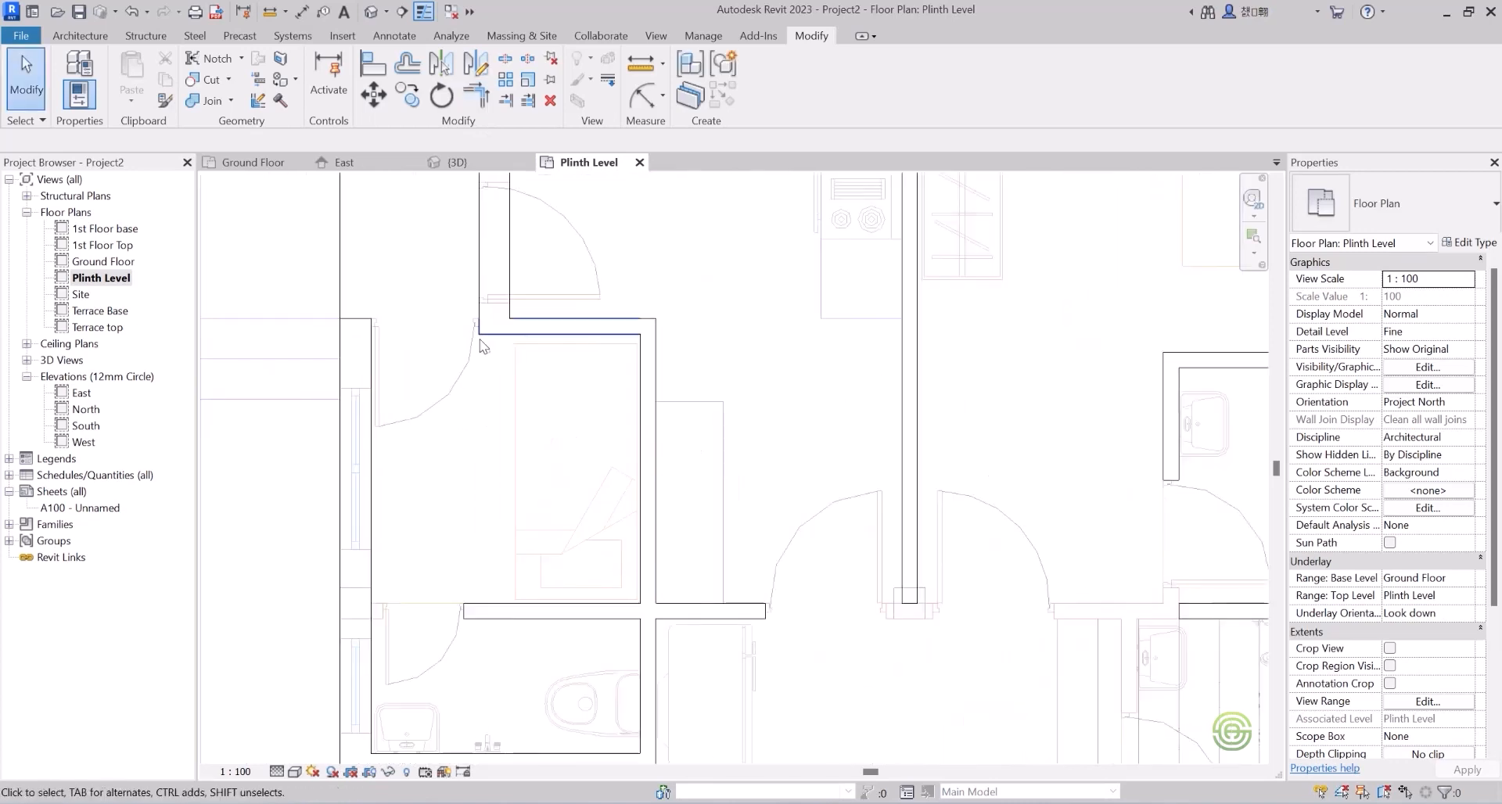
Stretch the small bedroom's north wall westward to a length of about 1.86 m.
click(486, 331)
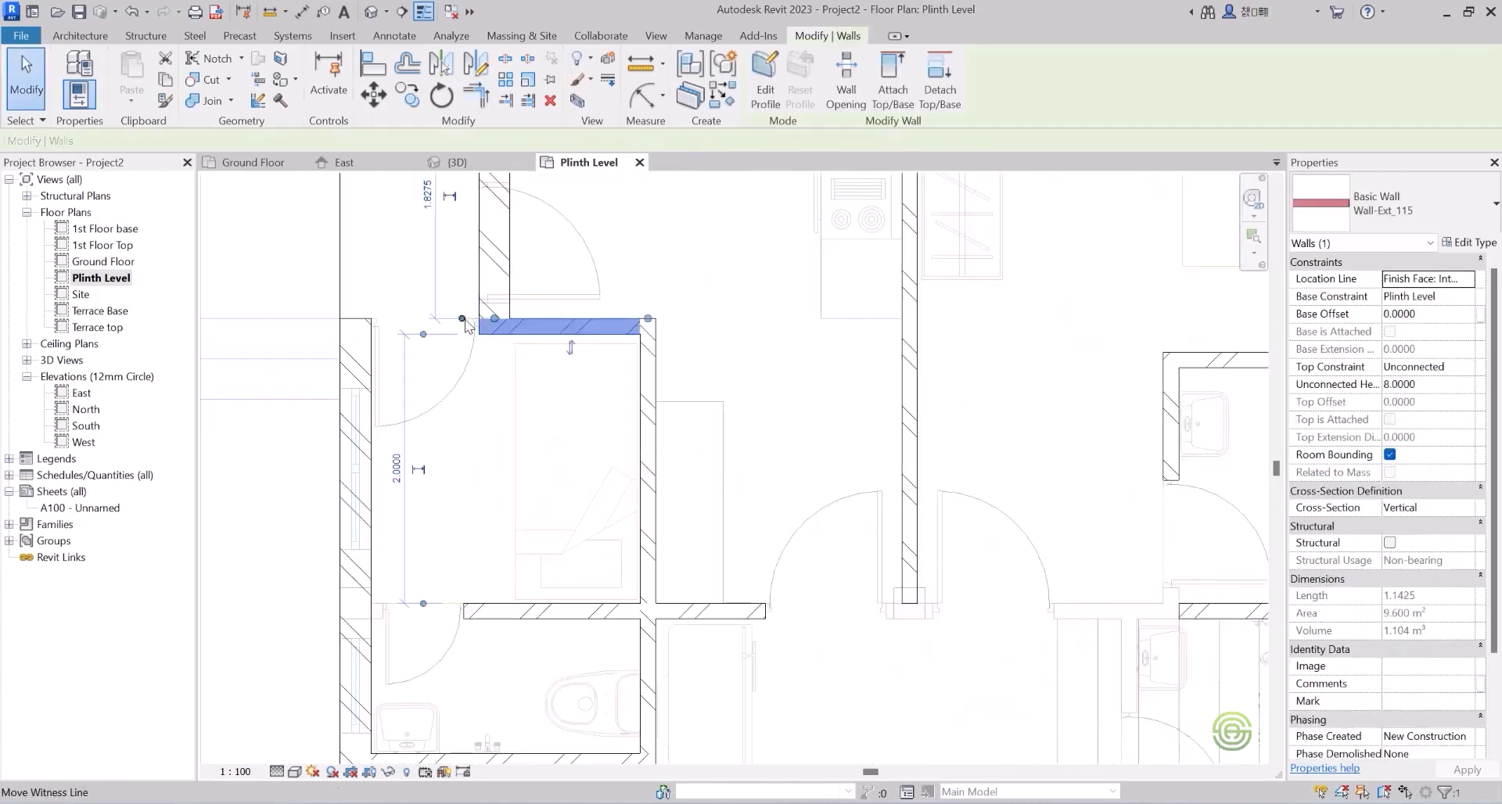
scroll(429, 344, up, 2)
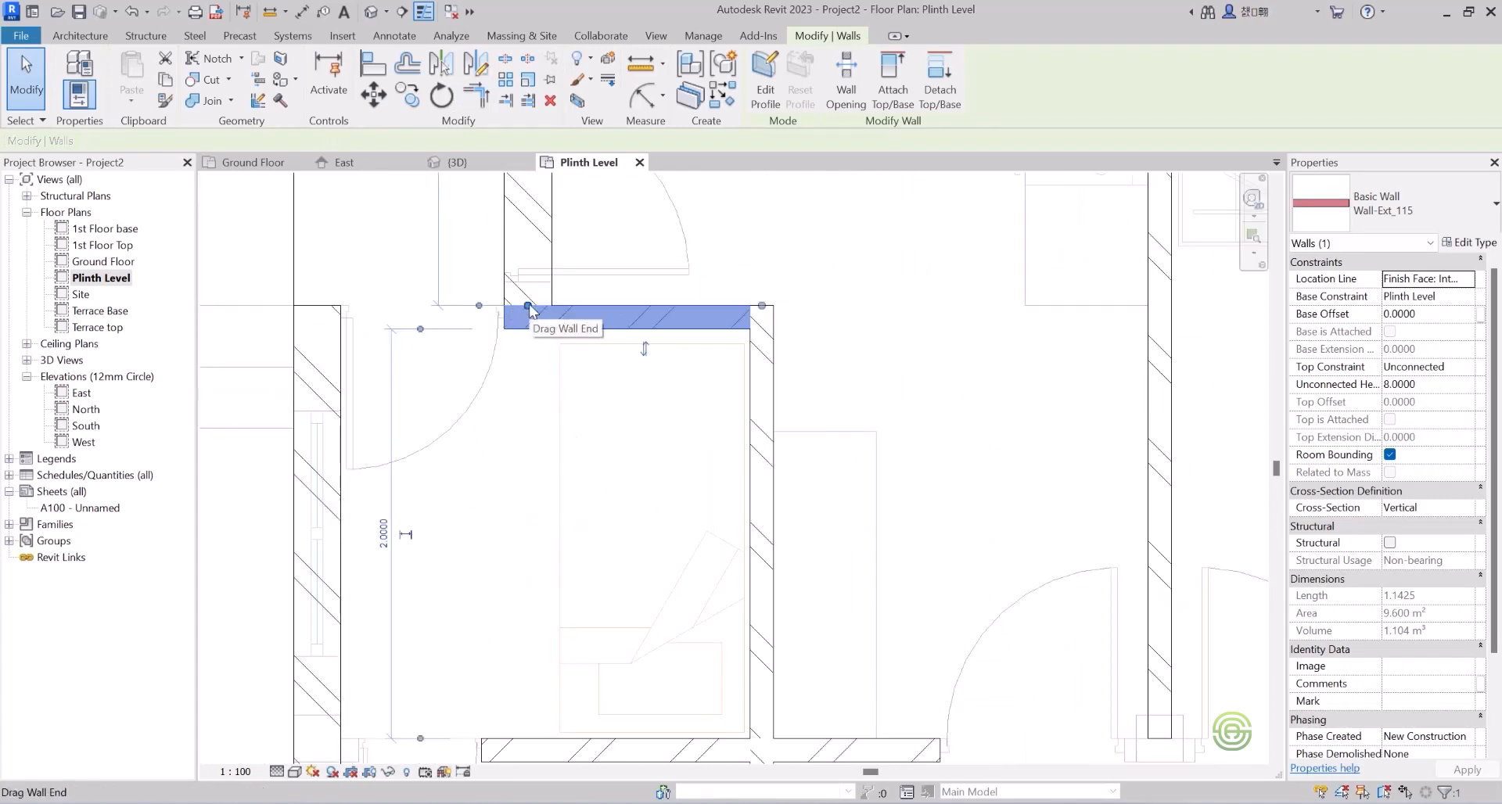
key(r)
key(s)
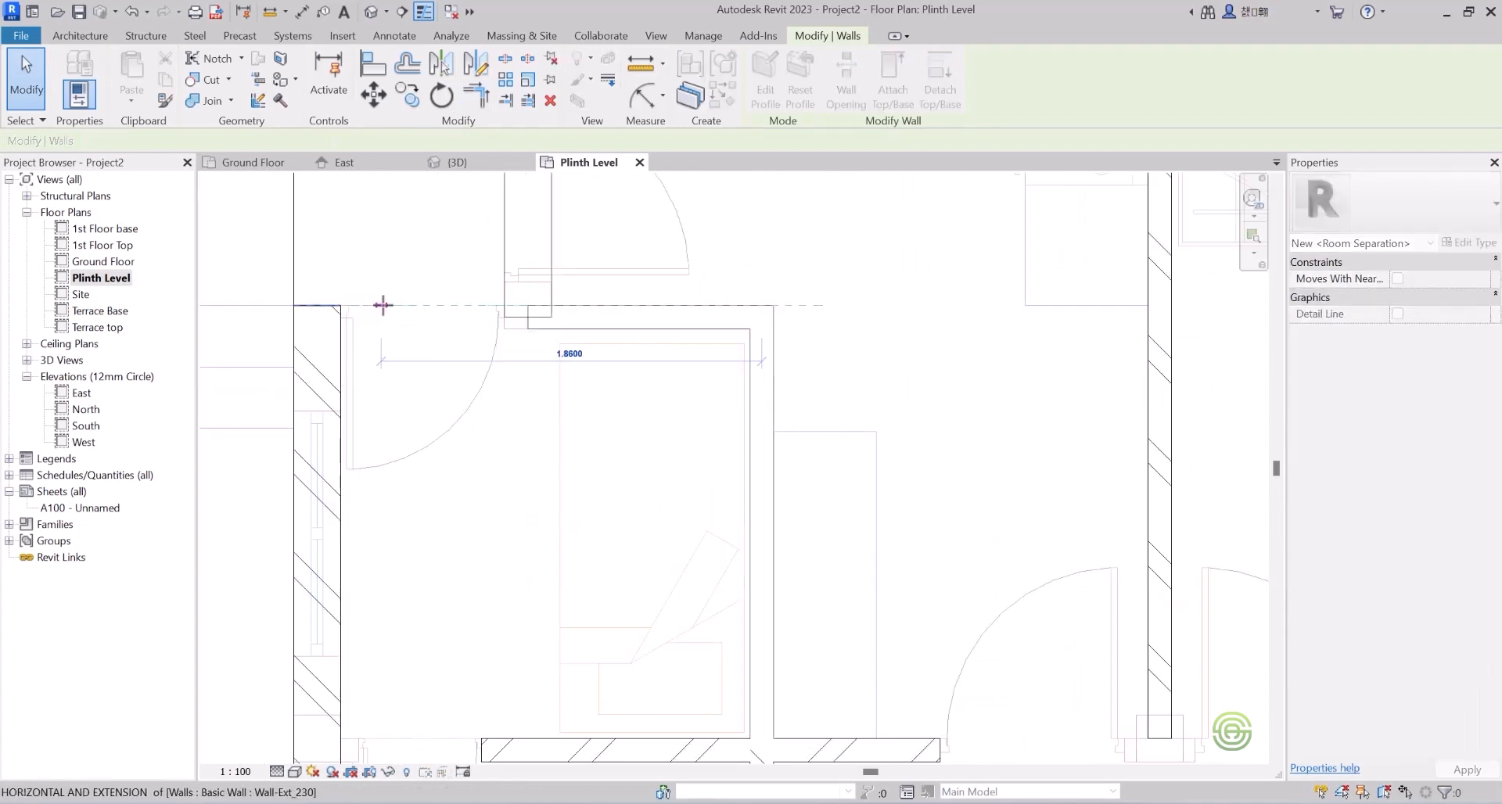
drag(382, 305, 381, 305)
click(389, 363)
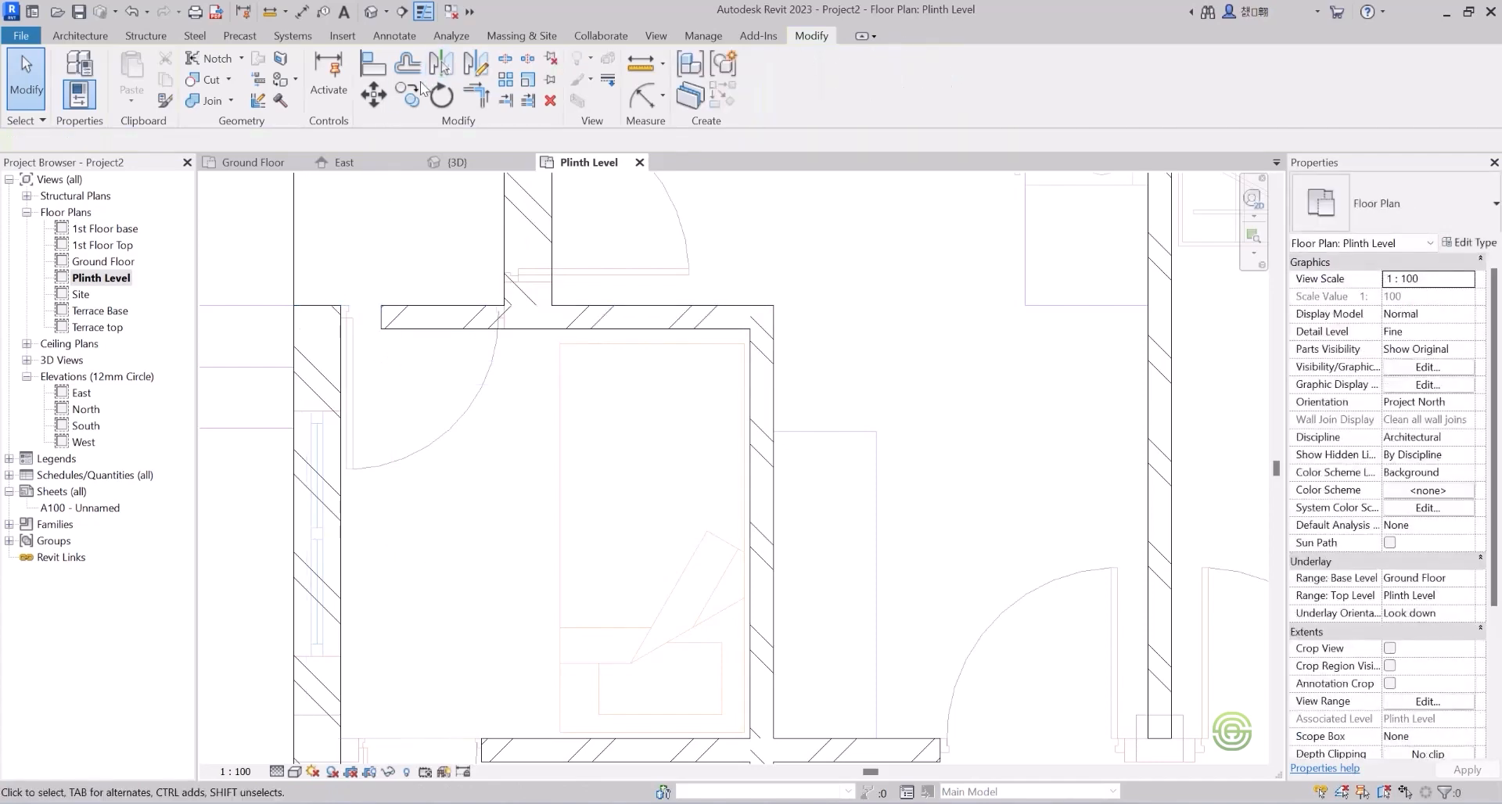
Trim/Extend the small bedroom's north wall to a corner with the west exterior wall.
click(447, 316)
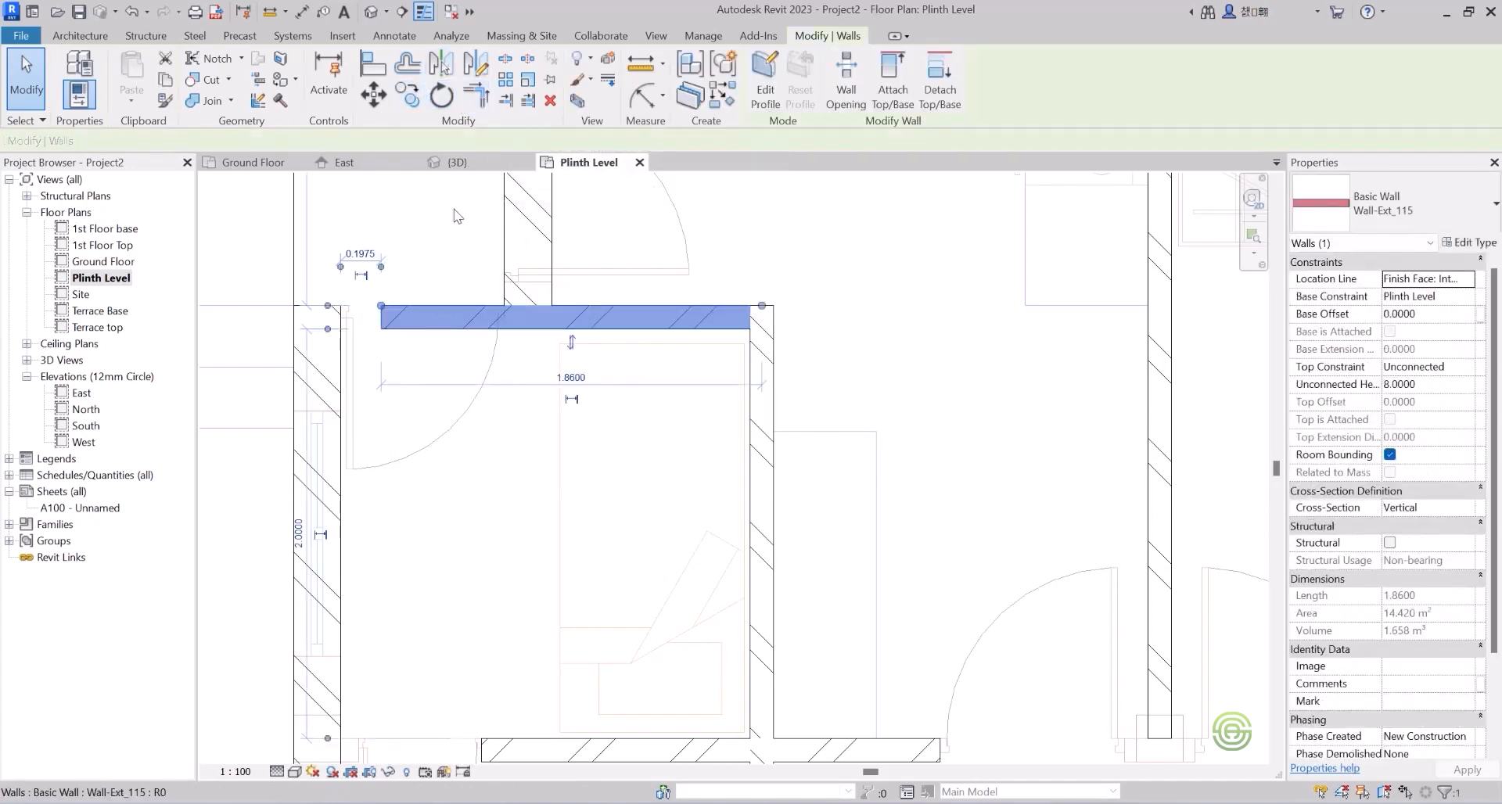
click(469, 107)
click(425, 314)
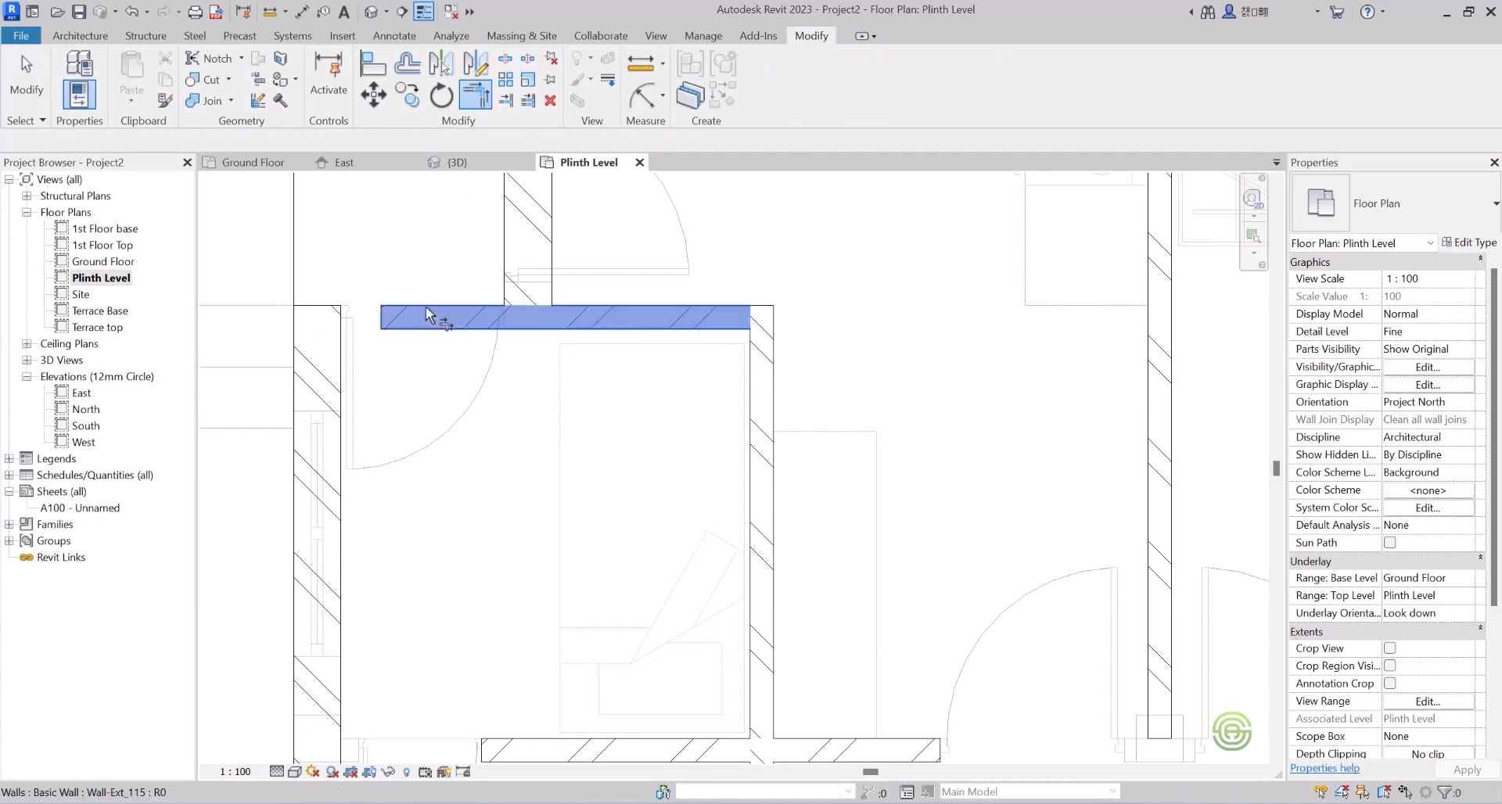
click(343, 375)
scroll(407, 360, down, 5)
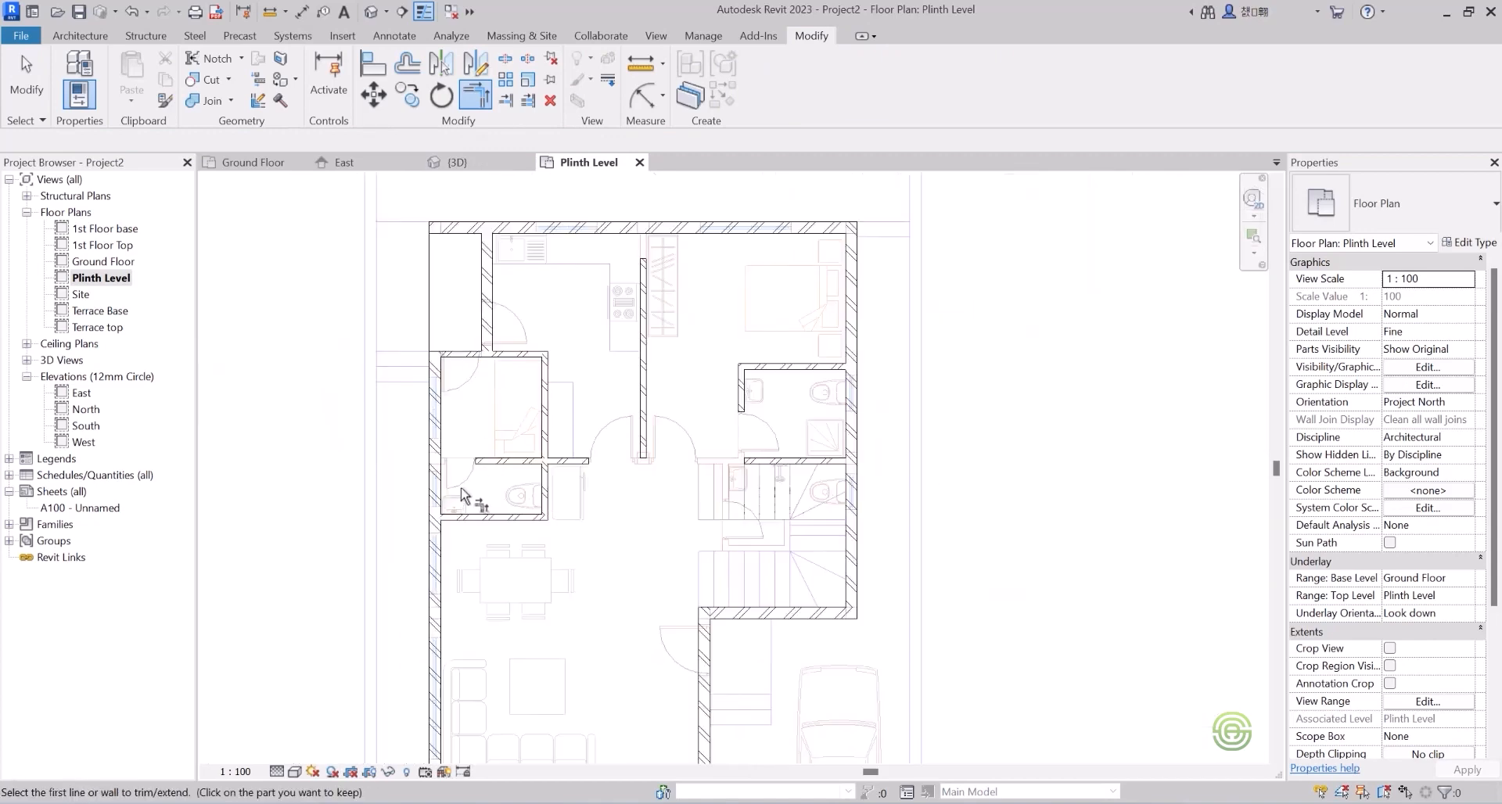
Trim/Extend the kitchen's south wall to a corner with the partition between the kitchen and main bedroom.
scroll(471, 492, up, 5)
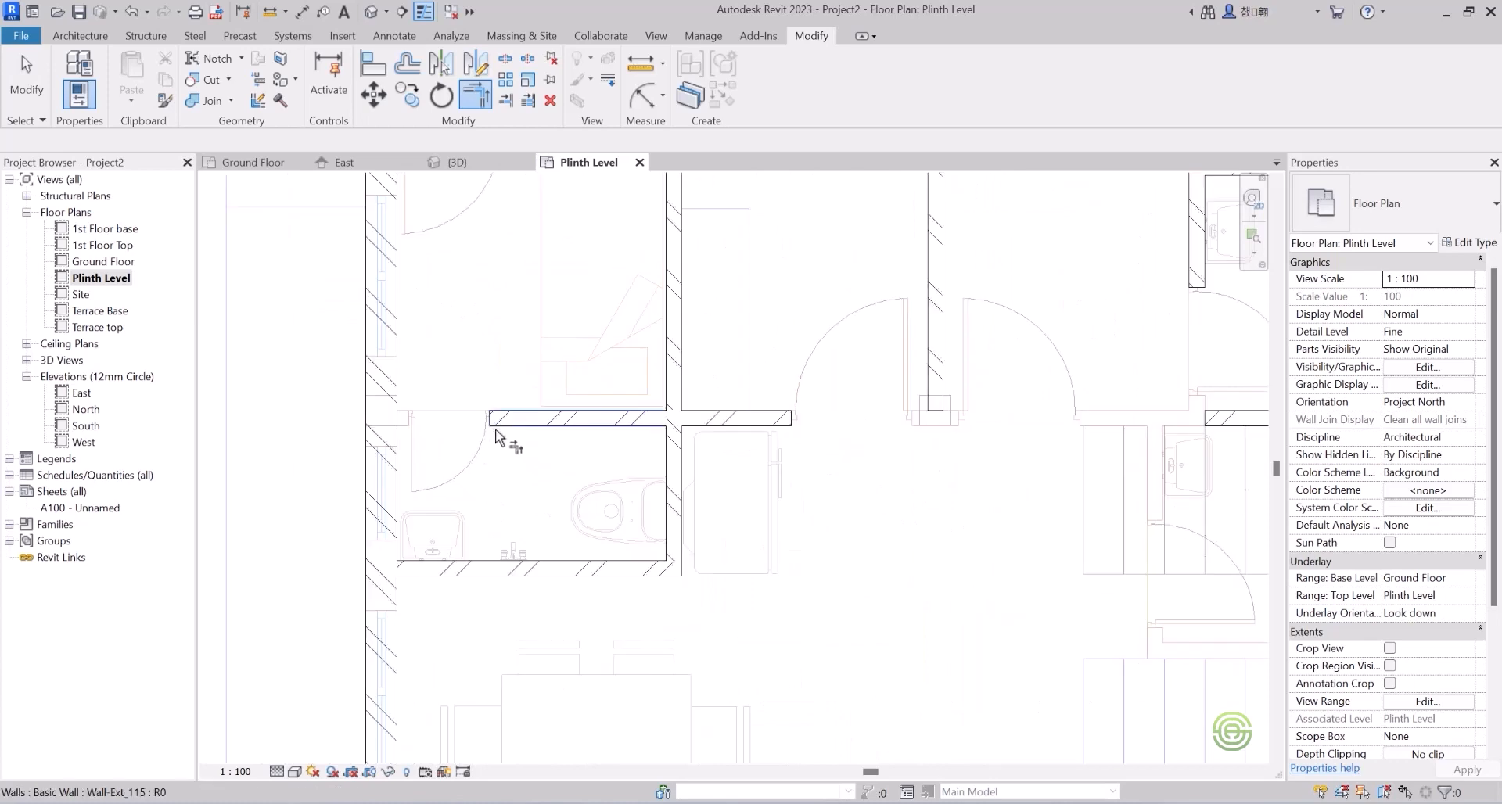
click(768, 423)
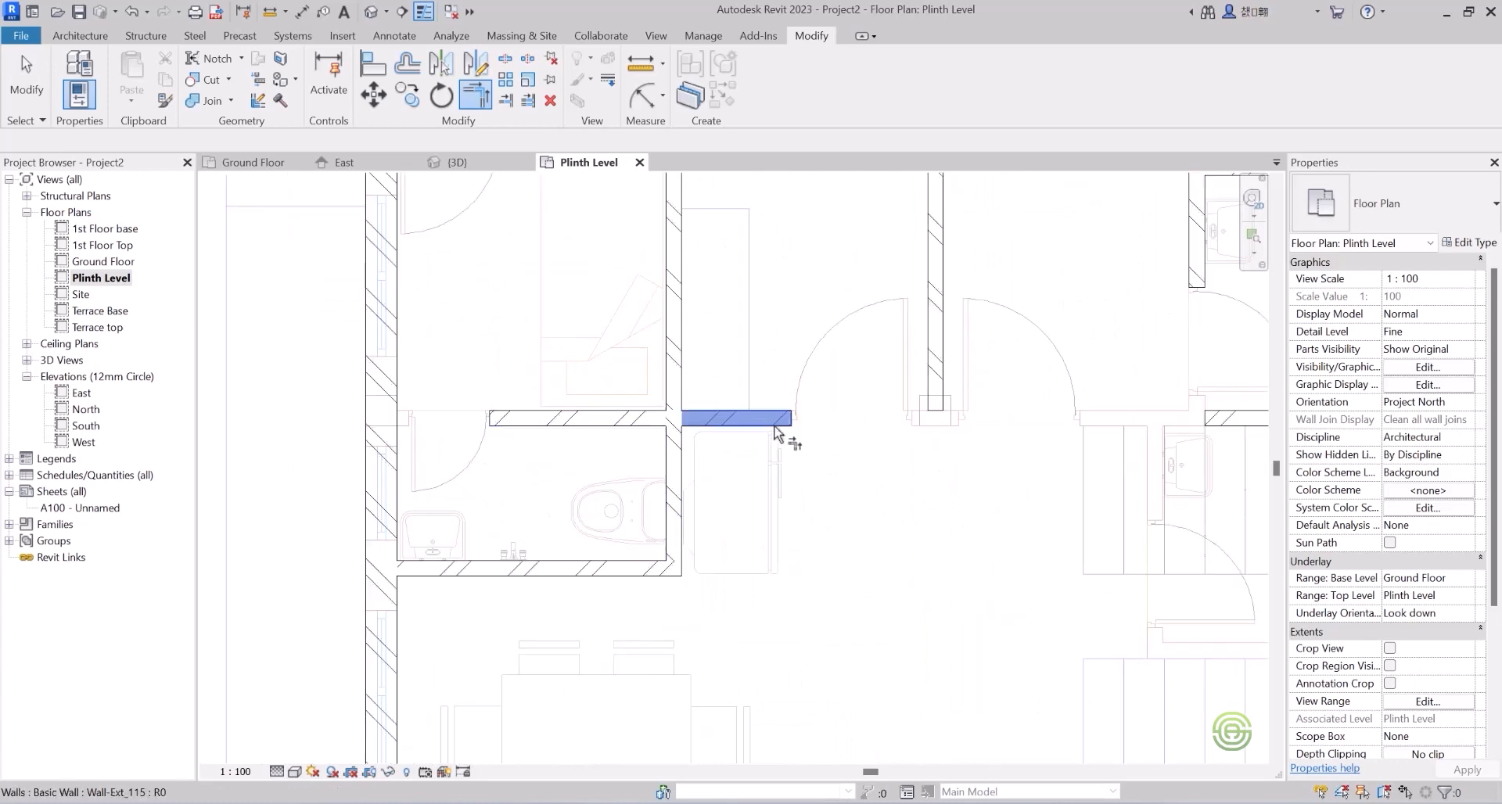
click(921, 384)
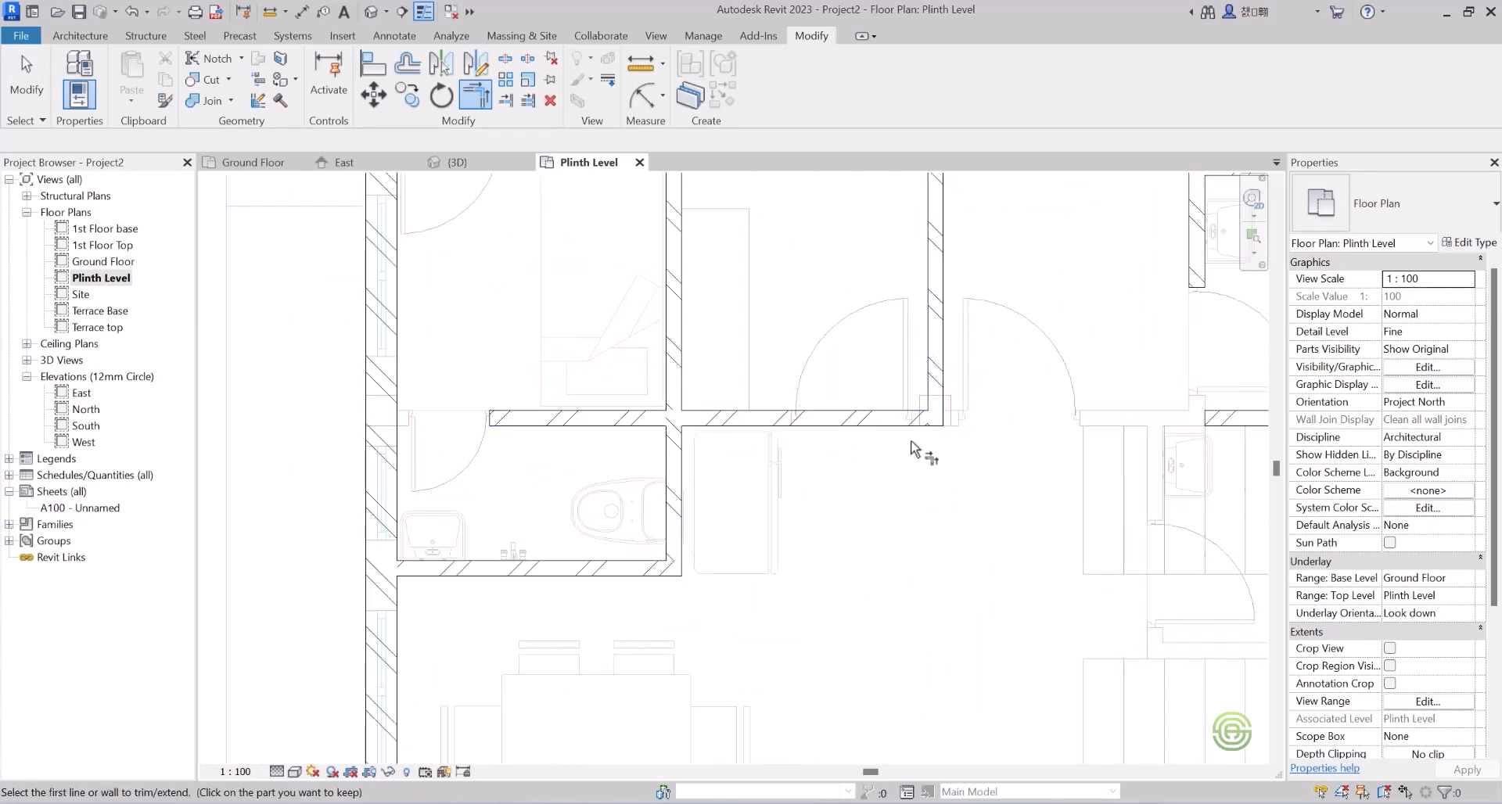
scroll(725, 462, down, 3)
key(Escape)
Stretch the wall between the small bedroom and the west toilet across its door opening to the west exterior wall.
click(635, 441)
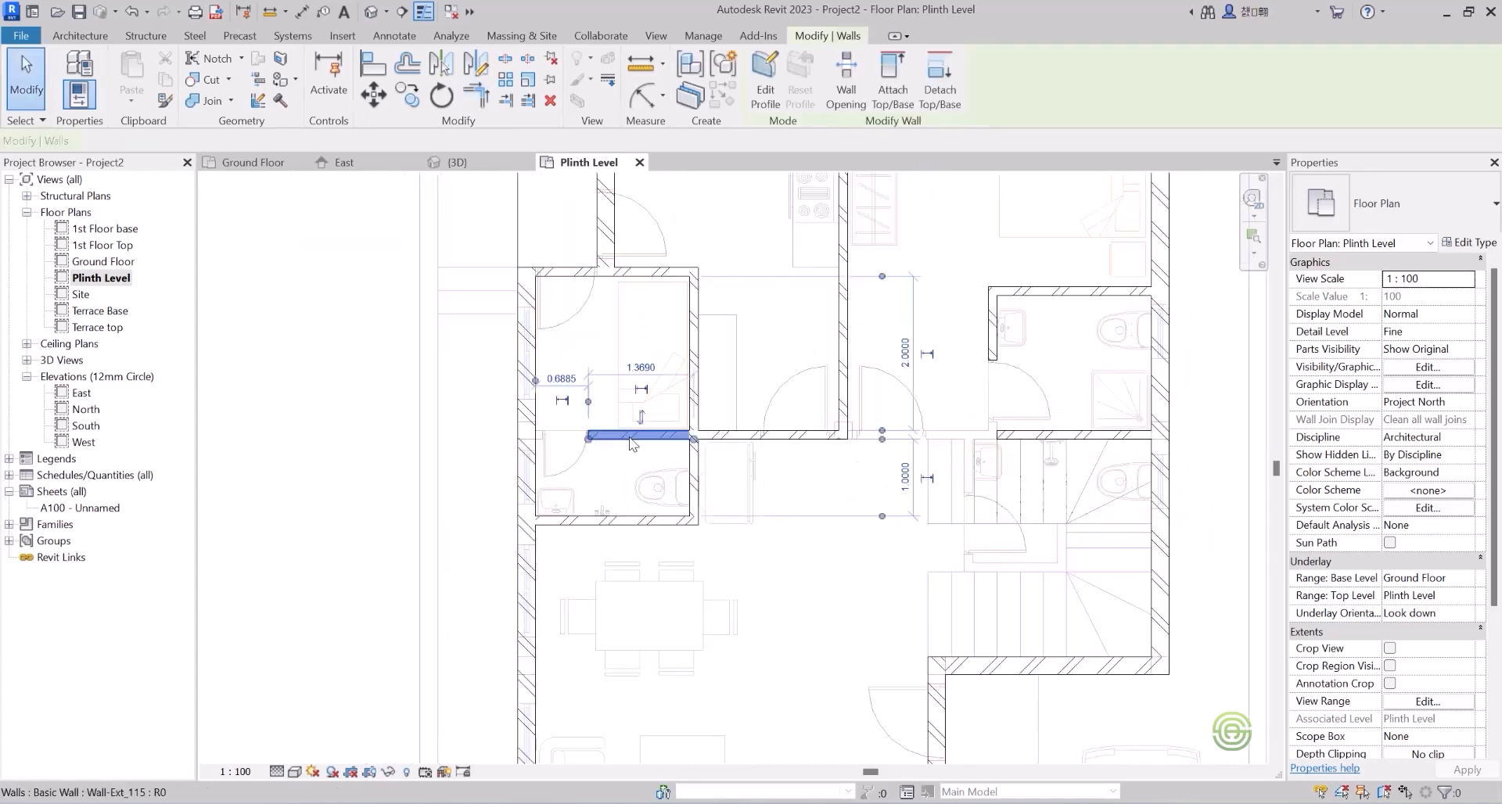
scroll(634, 441, up, 3)
drag(677, 452, 538, 455)
scroll(504, 469, down, 2)
scroll(444, 463, down, 2)
scroll(977, 438, up, 2)
scroll(799, 444, up, 2)
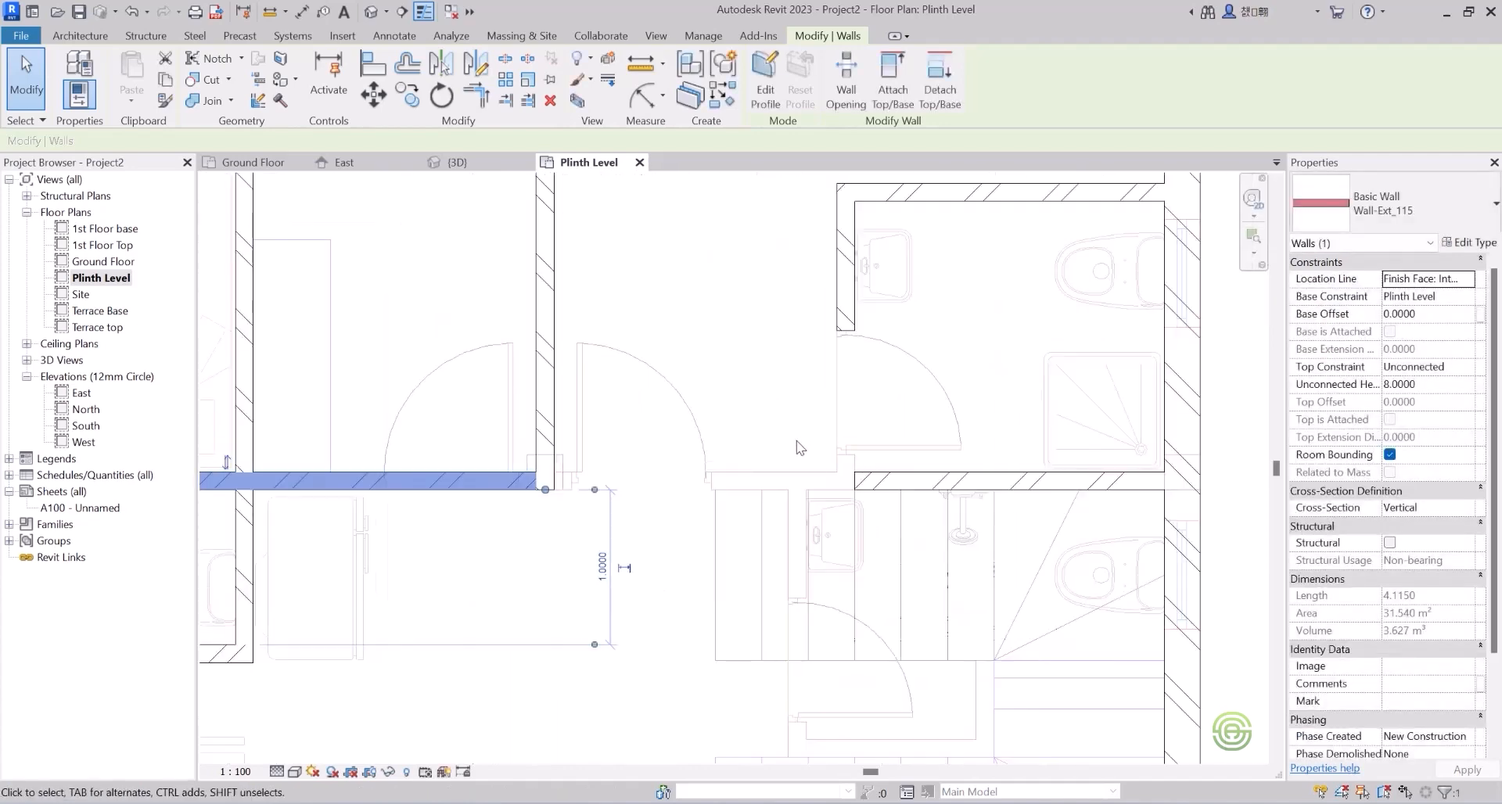
click(749, 443)
Trim/Extend the west and south walls of the main bedroom's bathroom to a closed corner.
scroll(624, 430, down, 2)
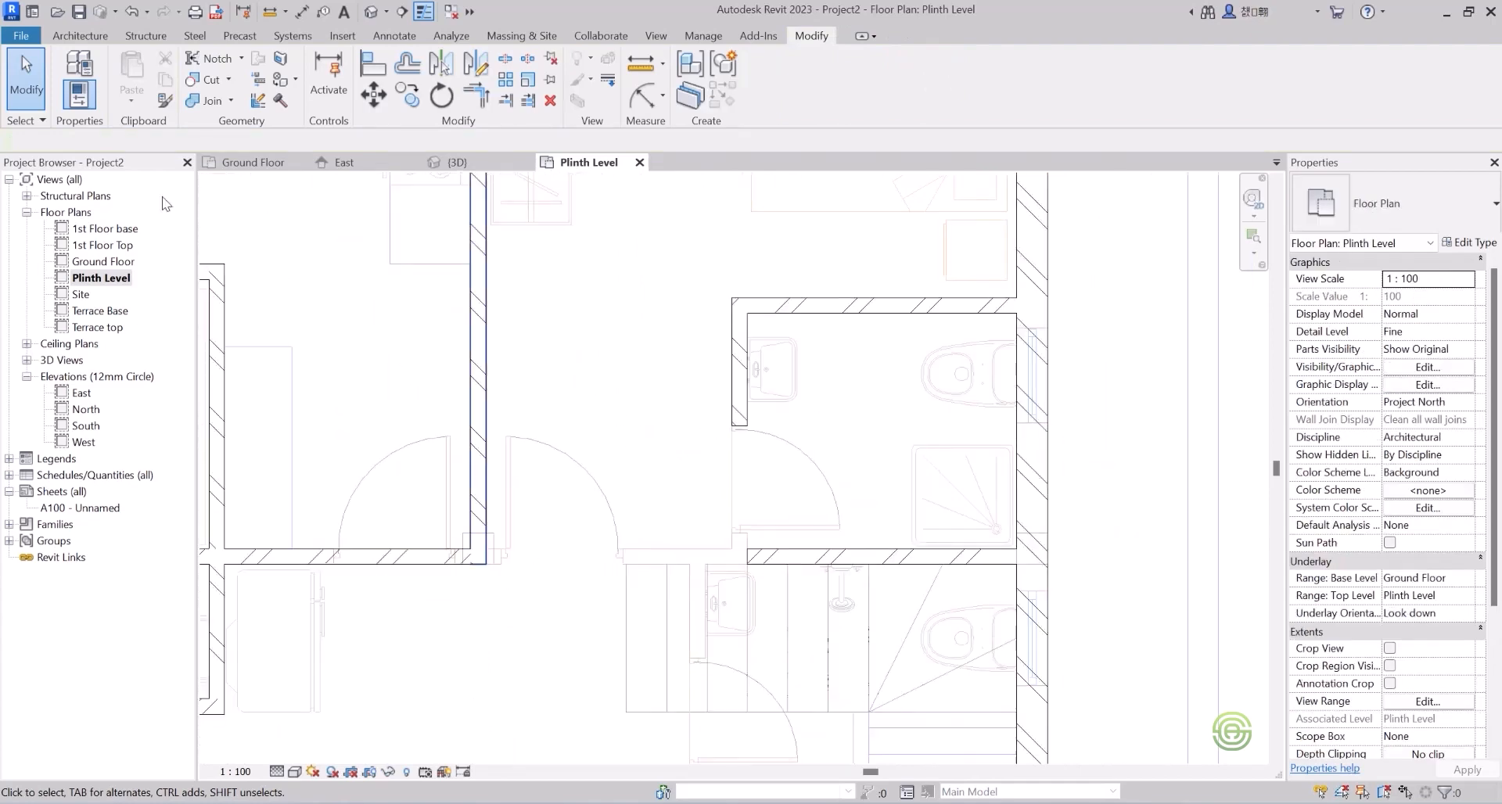
click(730, 363)
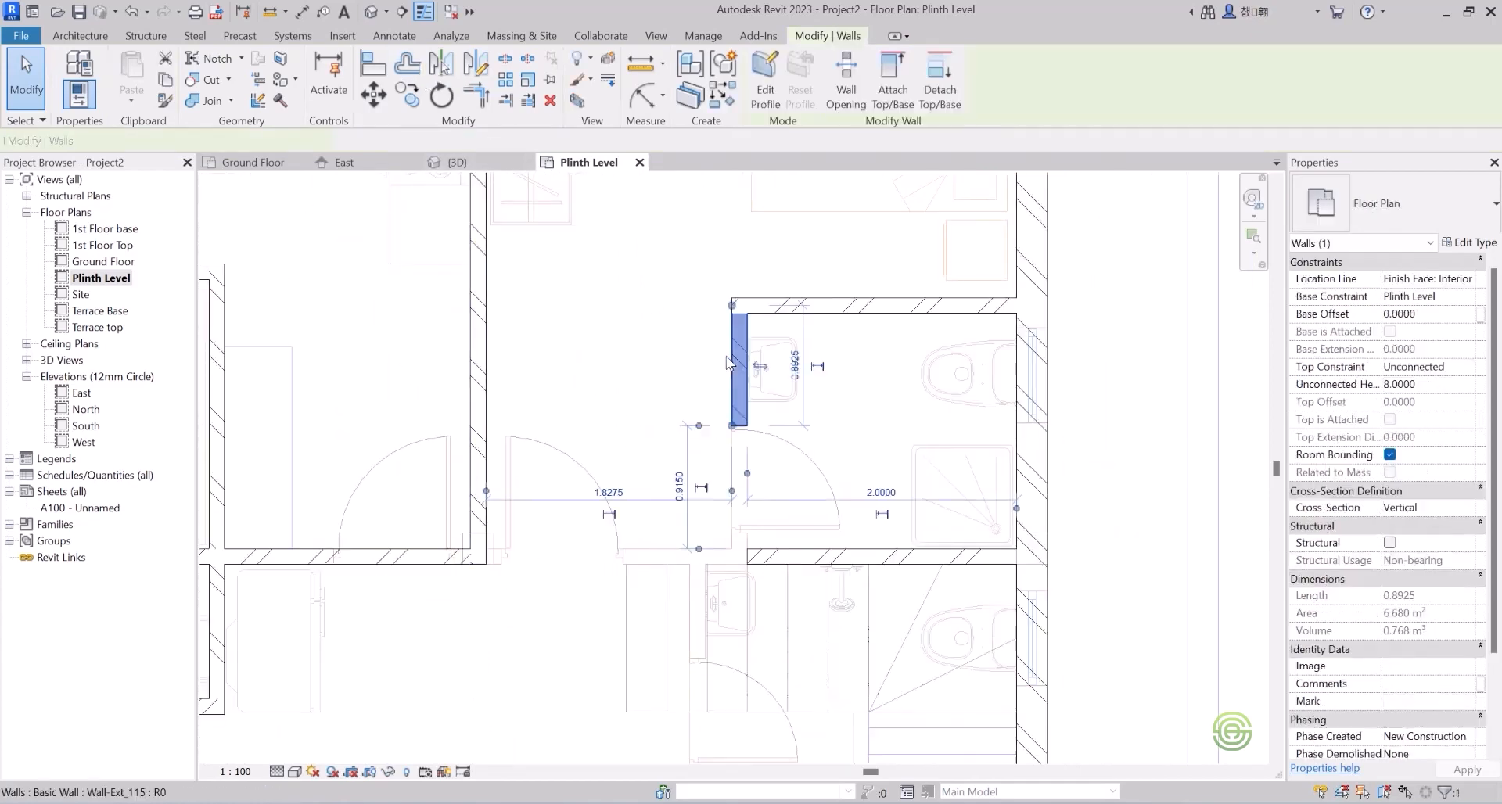
click(475, 95)
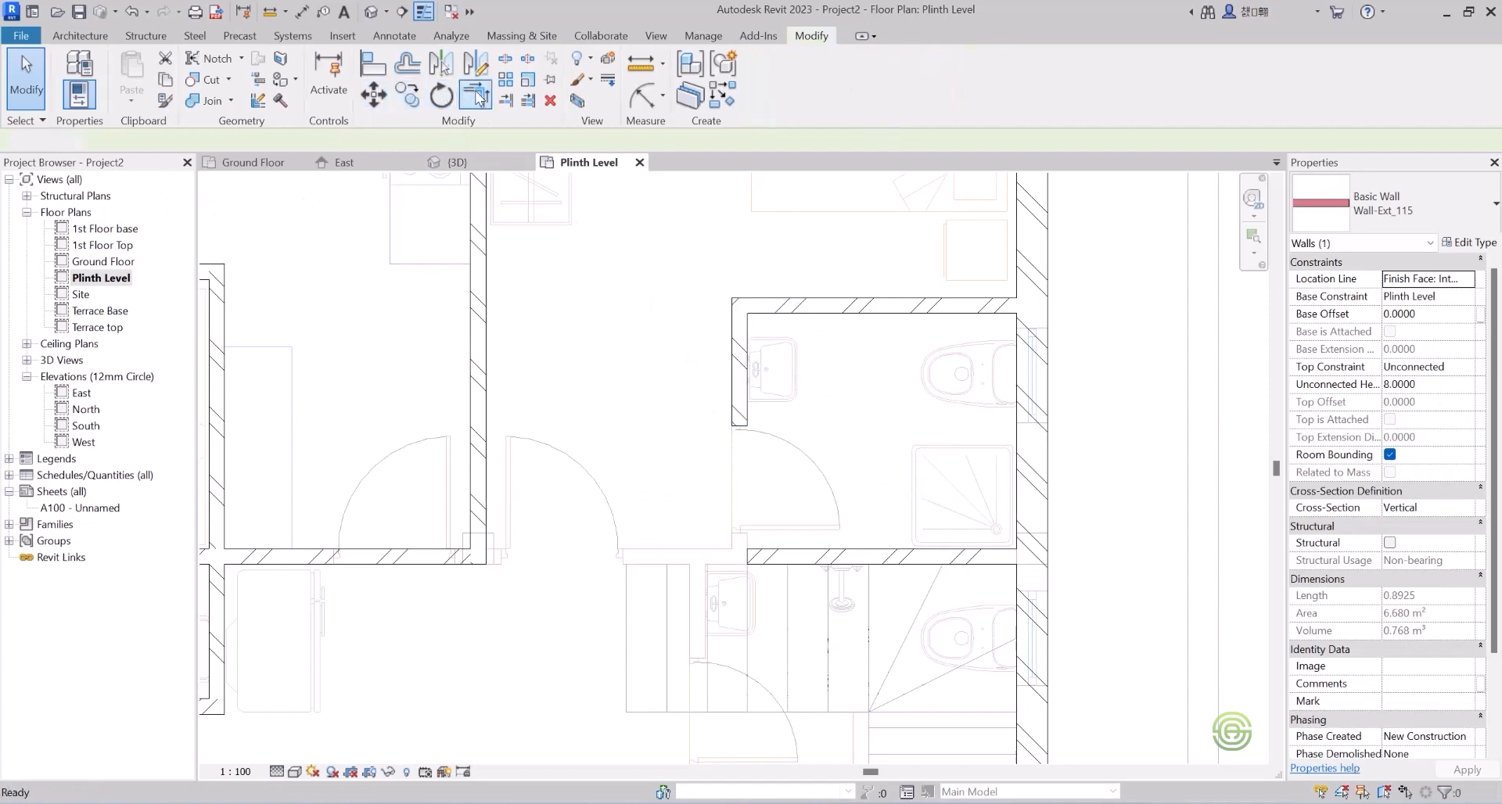
click(736, 410)
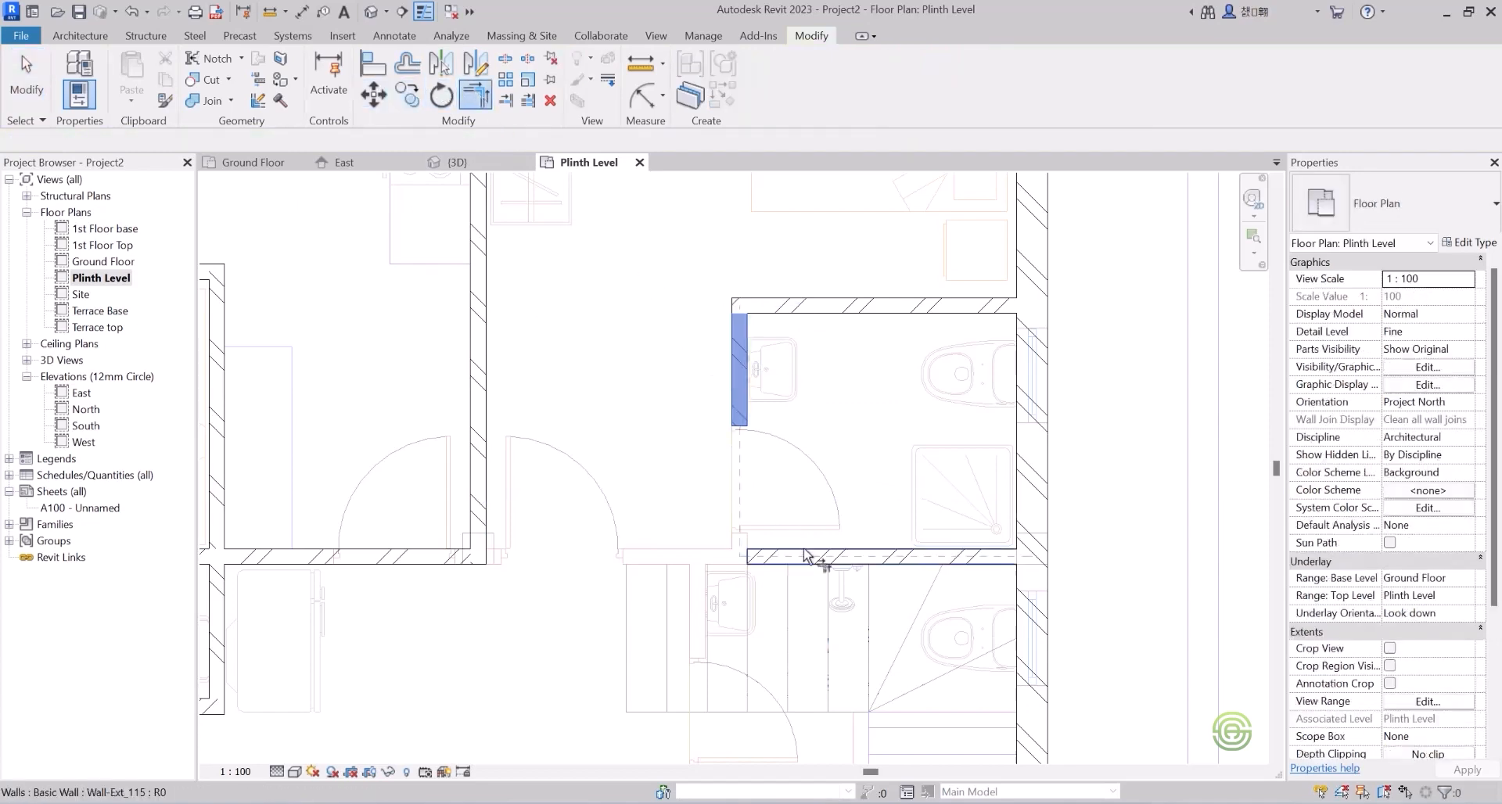
click(806, 556)
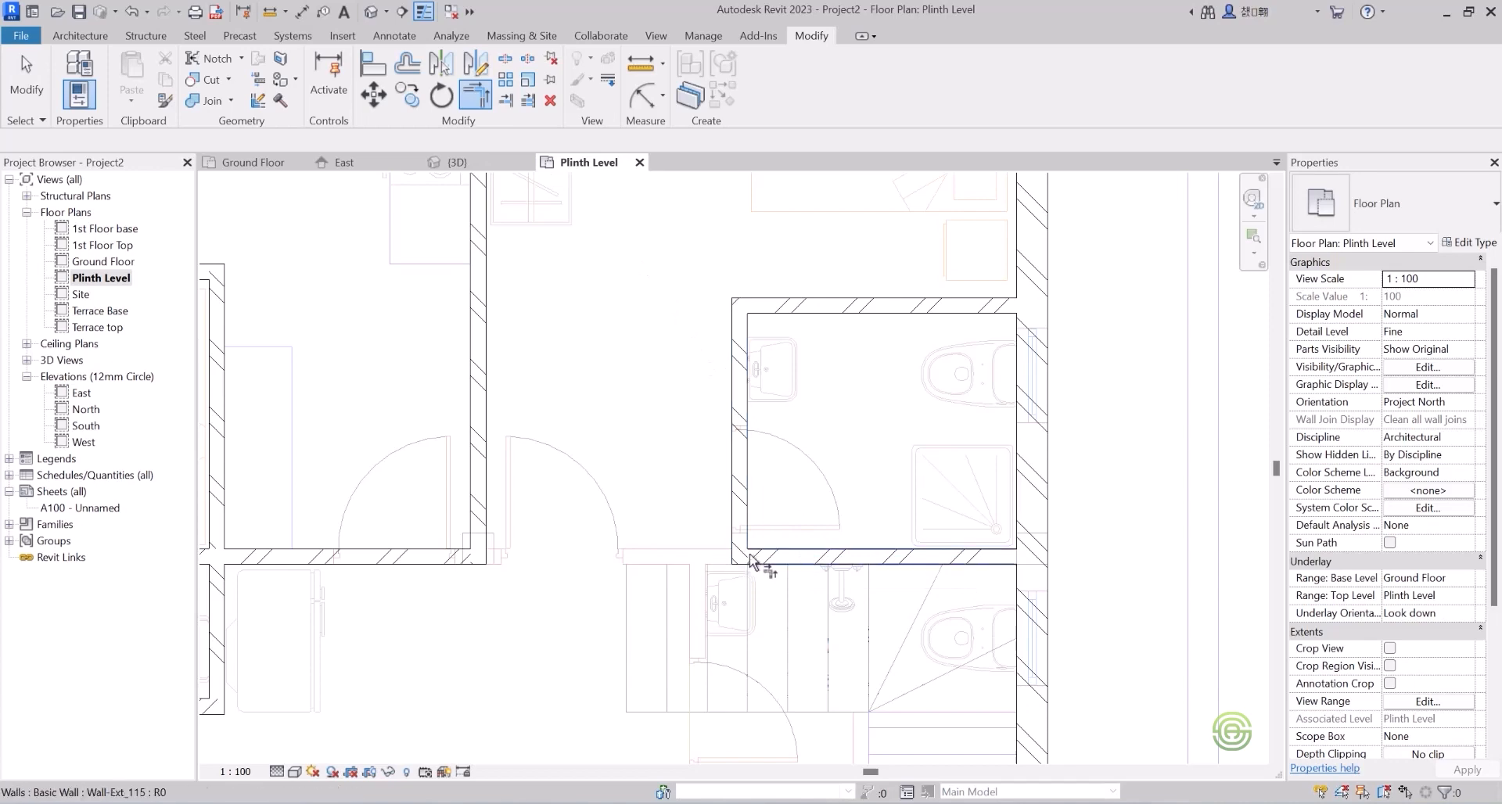
Trim/Extend the bathroom's south wall westward to the partition between the kitchen and main bedroom.
click(765, 559)
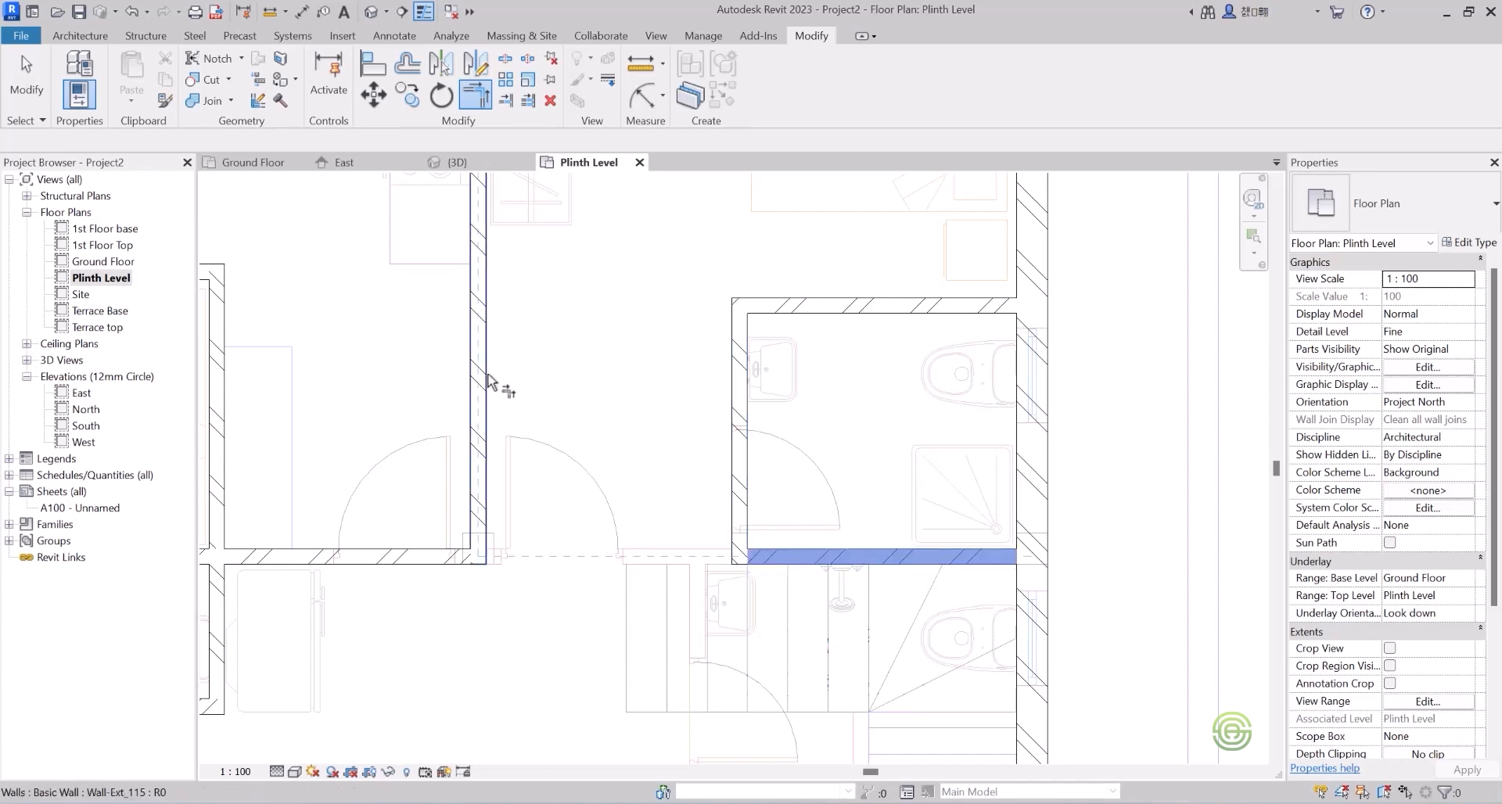
click(491, 391)
scroll(630, 557, down, 3)
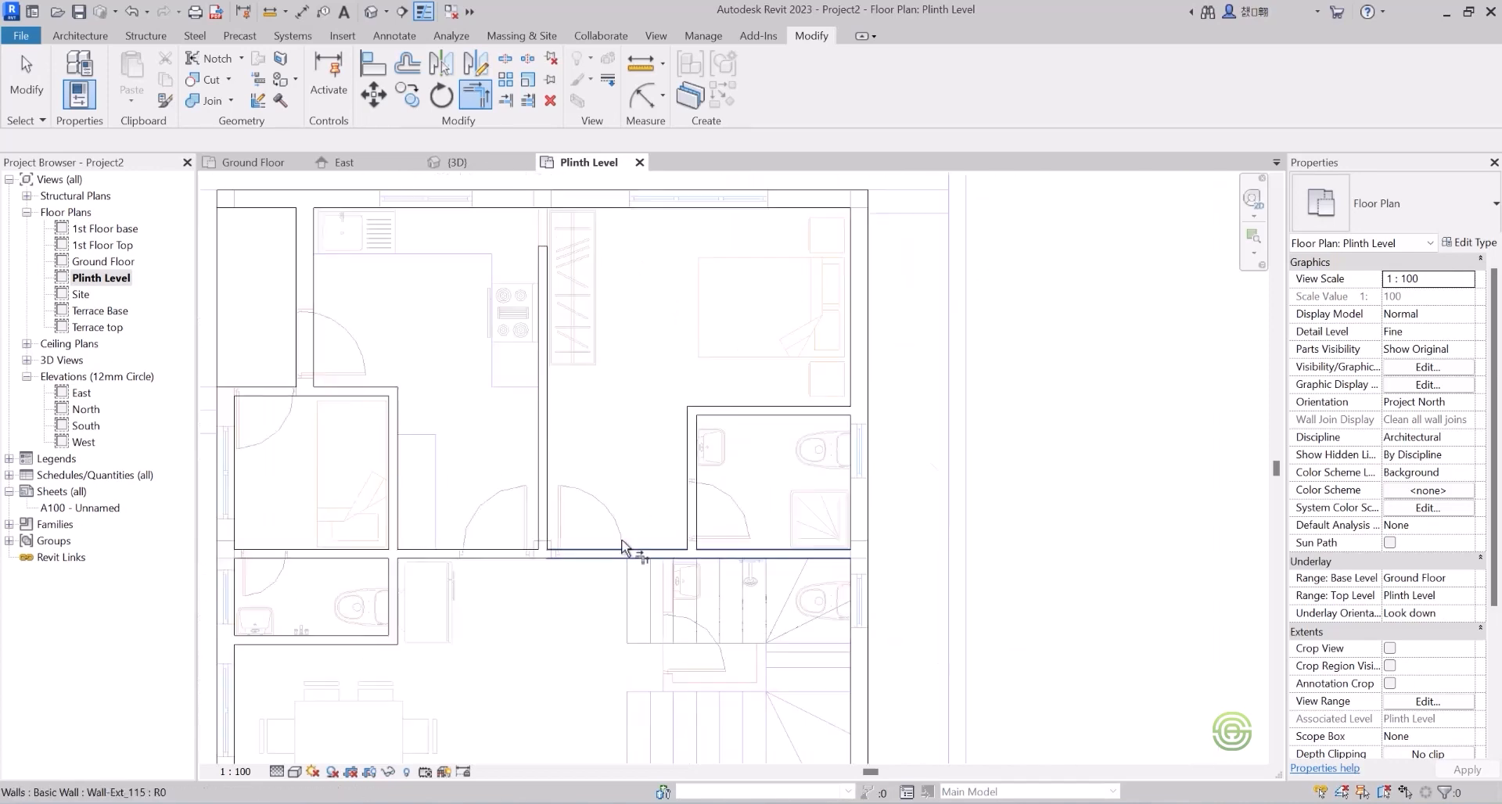
scroll(633, 441, down, 3)
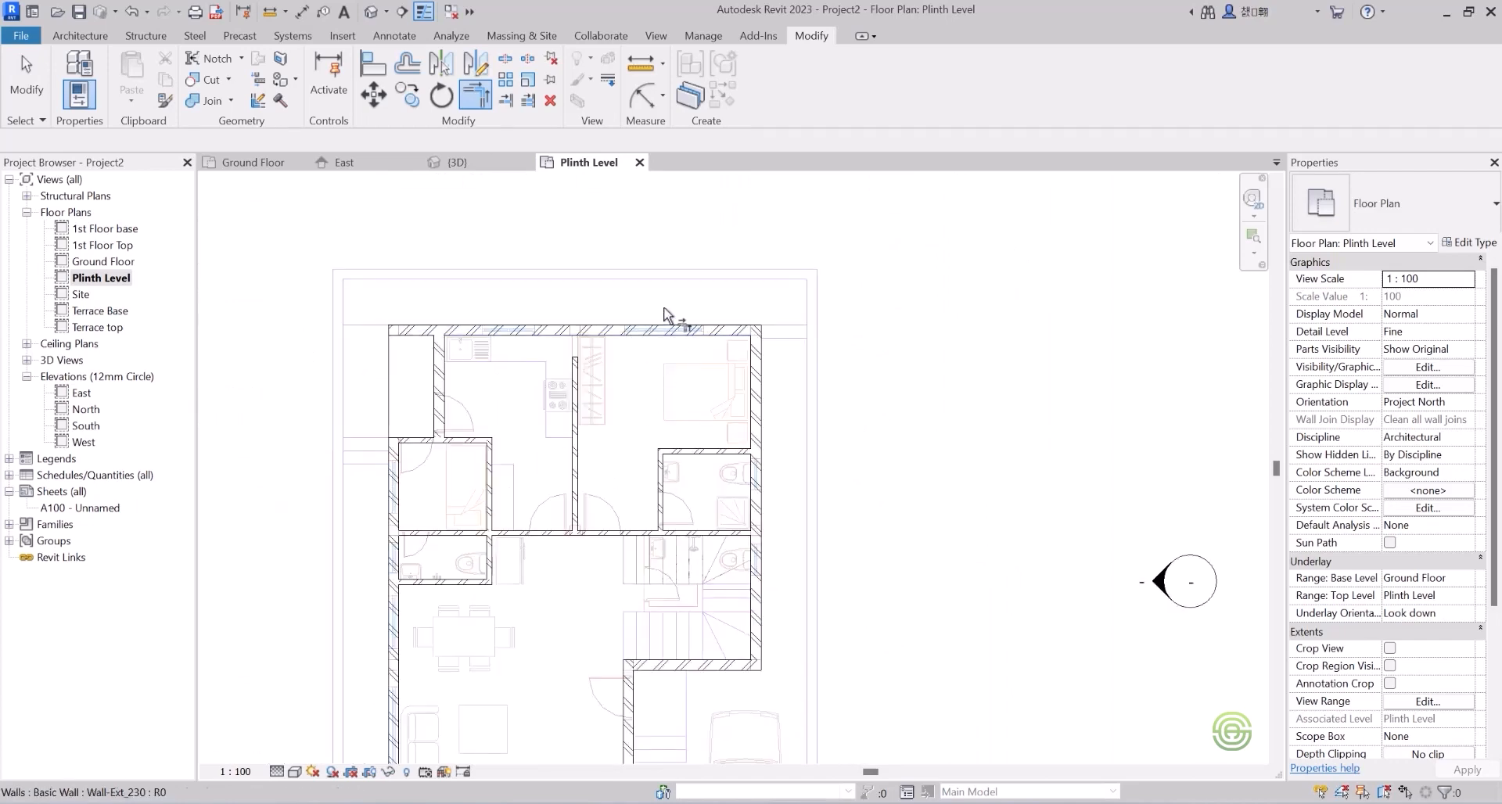
Stretch the partition between the kitchen and main bedroom northward to the north exterior wall.
scroll(579, 356, up, 4)
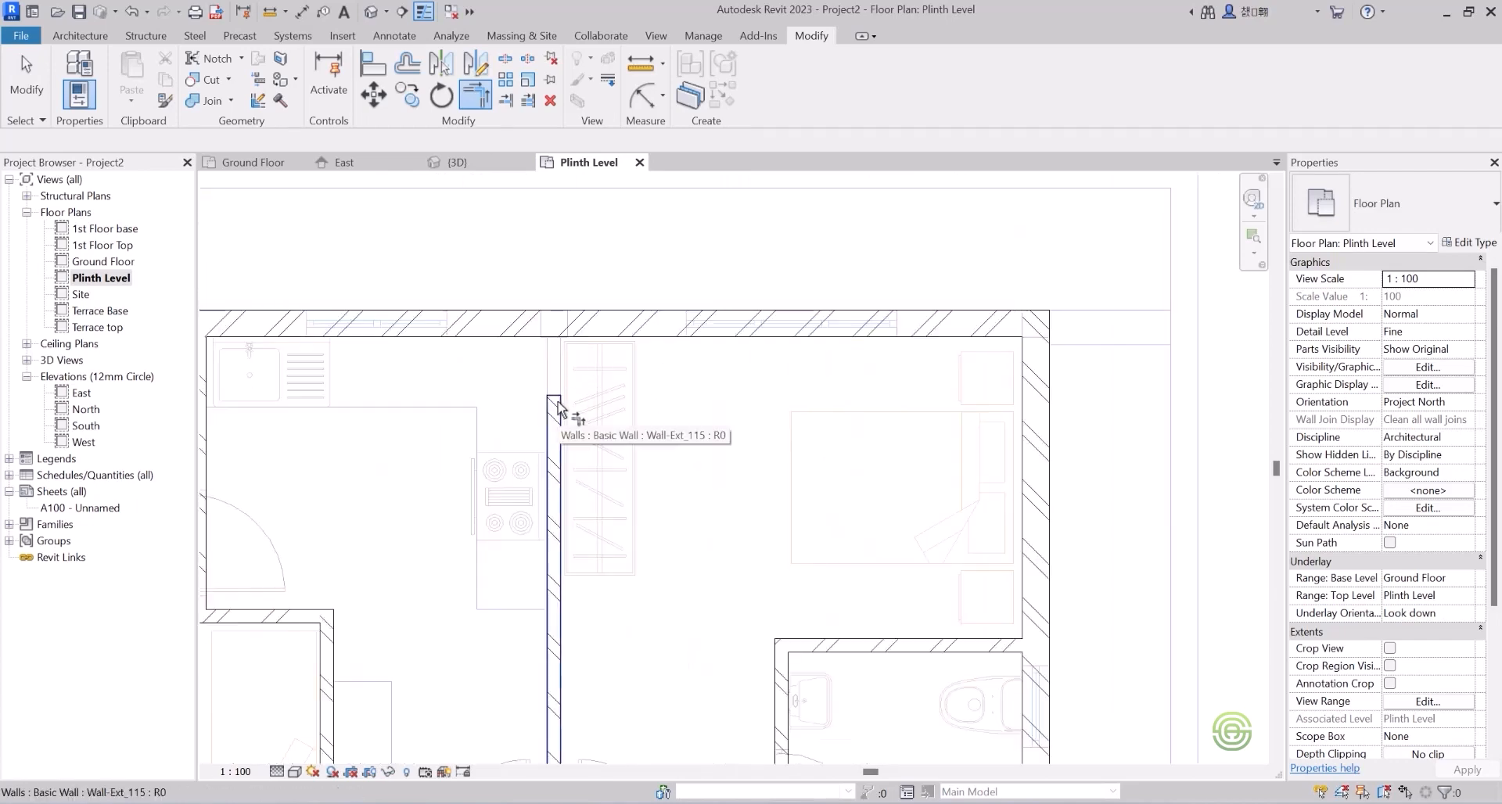
key(Escape)
key(Escape)
click(560, 403)
drag(560, 396, 561, 337)
scroll(595, 357, down, 1)
key(Escape)
scroll(620, 325, down, 5)
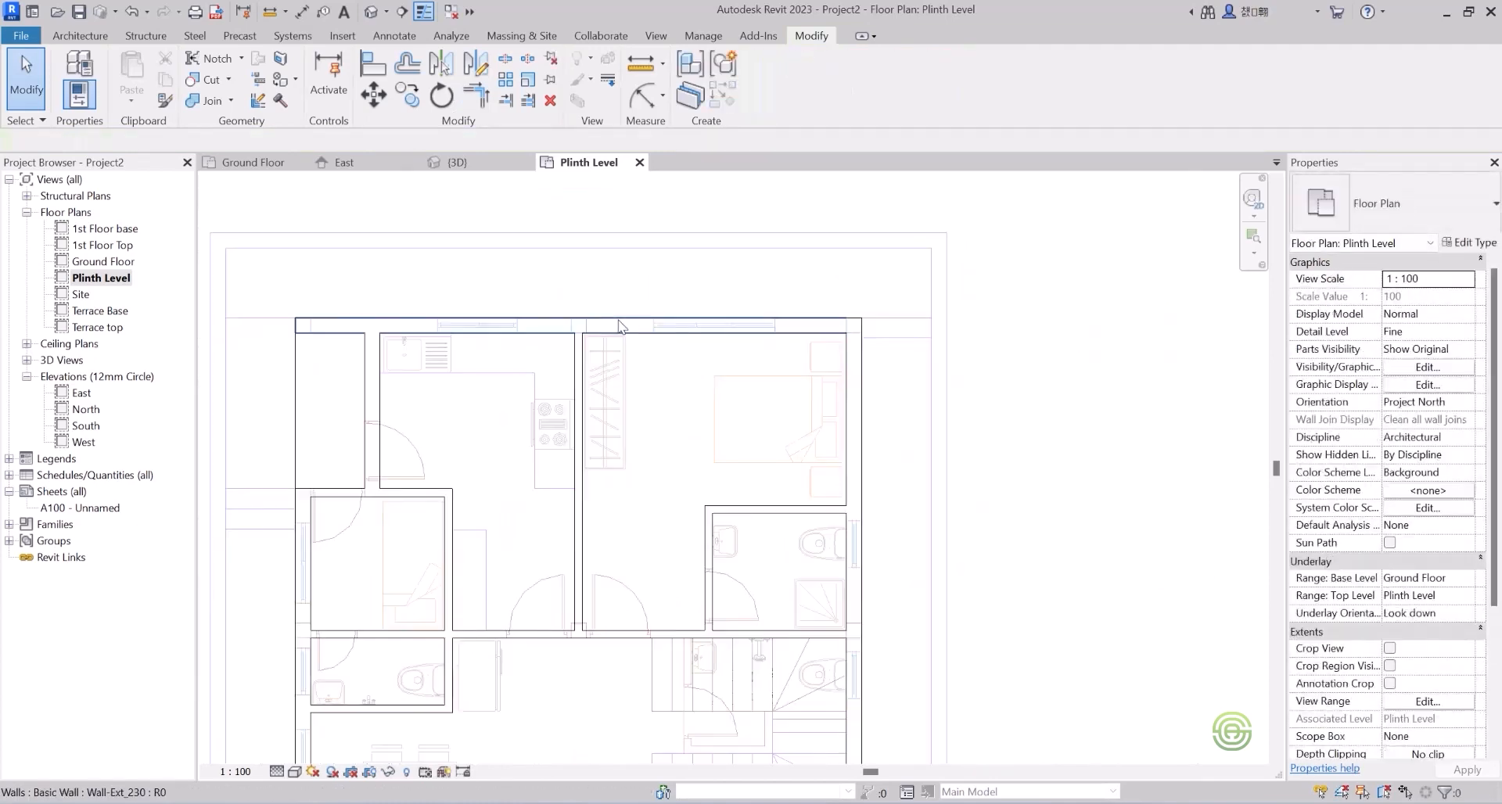
Examine the exterior walls and completed partitions in the 3D view.
scroll(588, 614, up, 2)
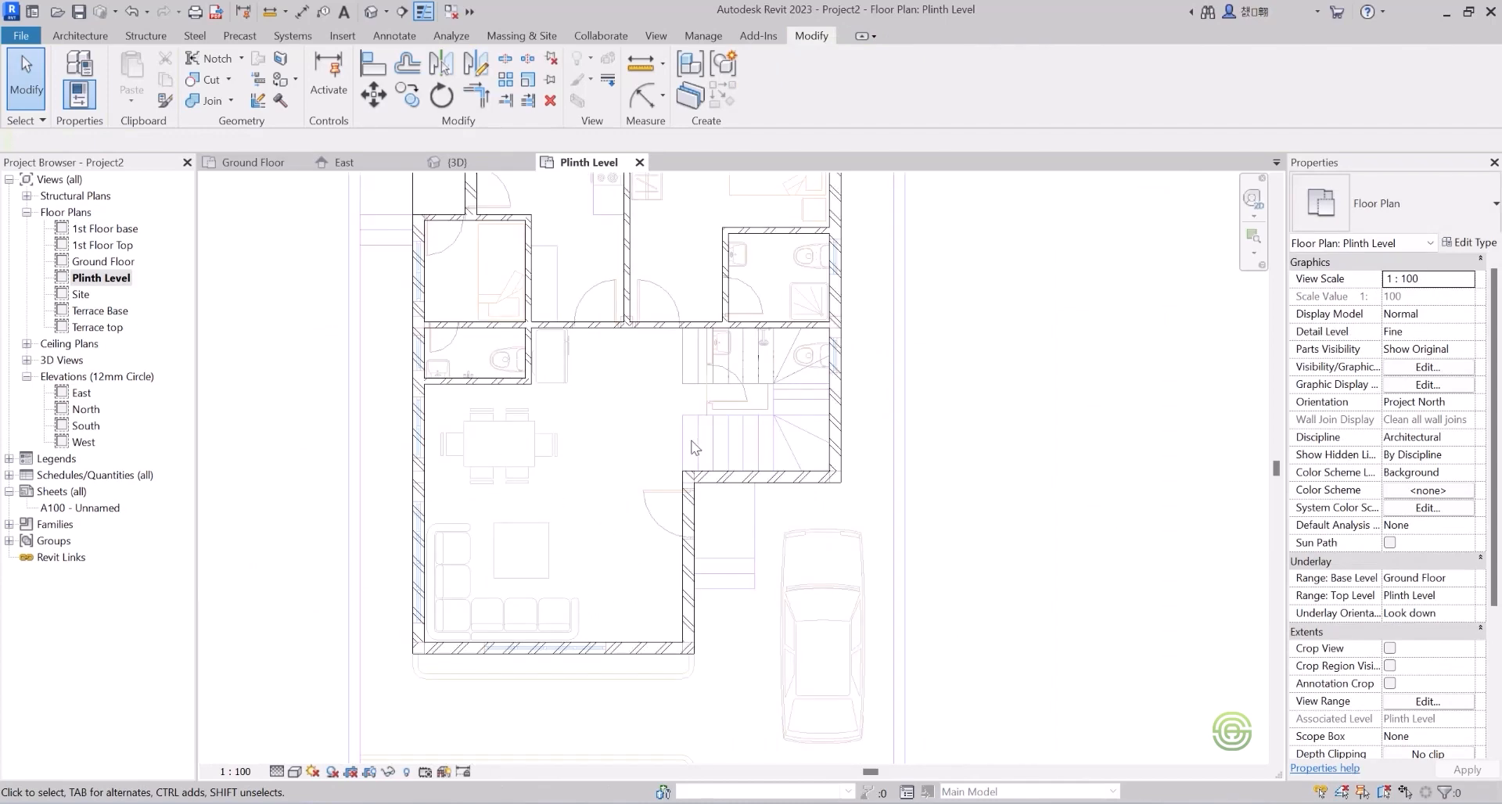
click(493, 162)
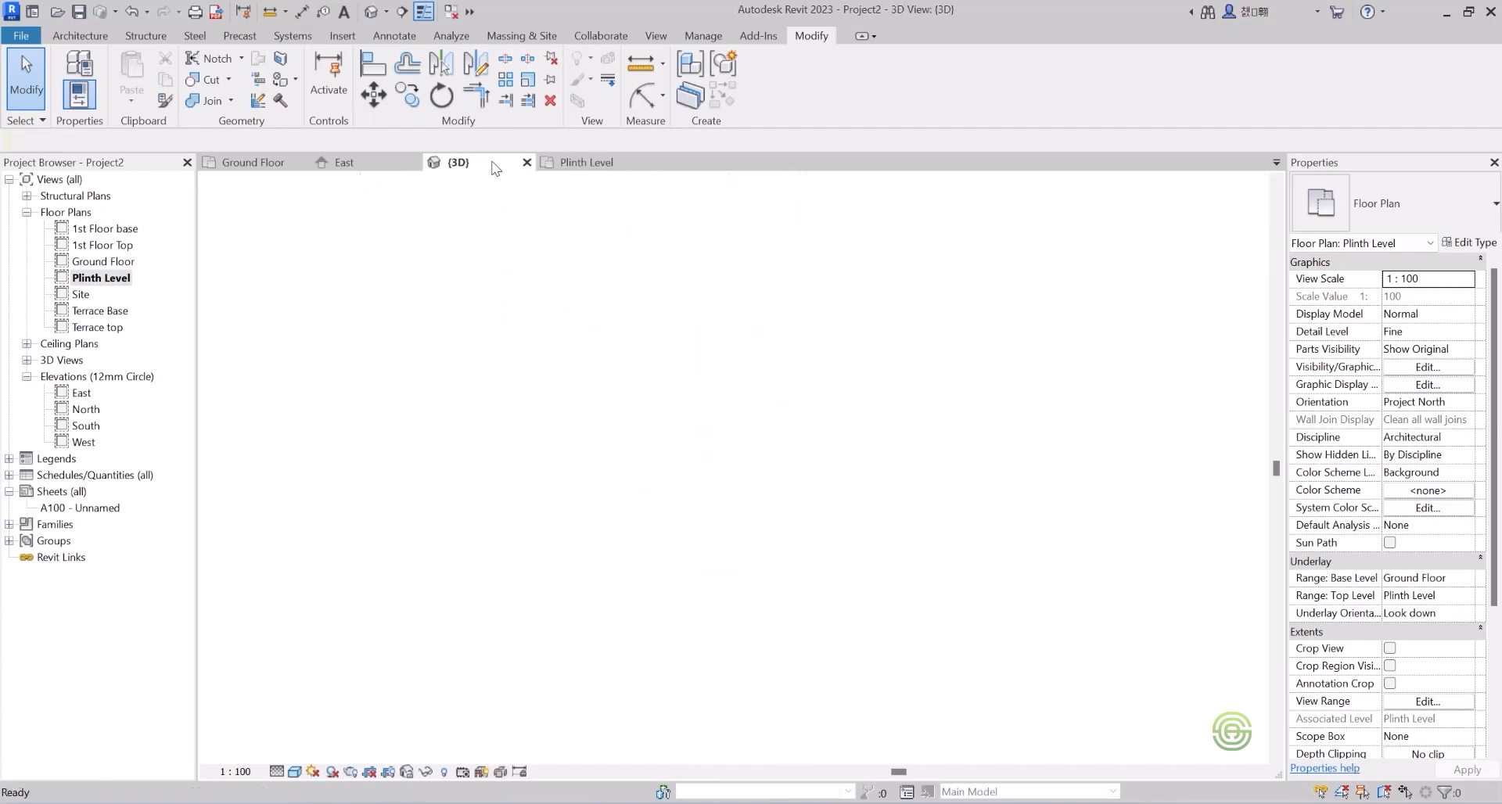
scroll(579, 505, down, 2)
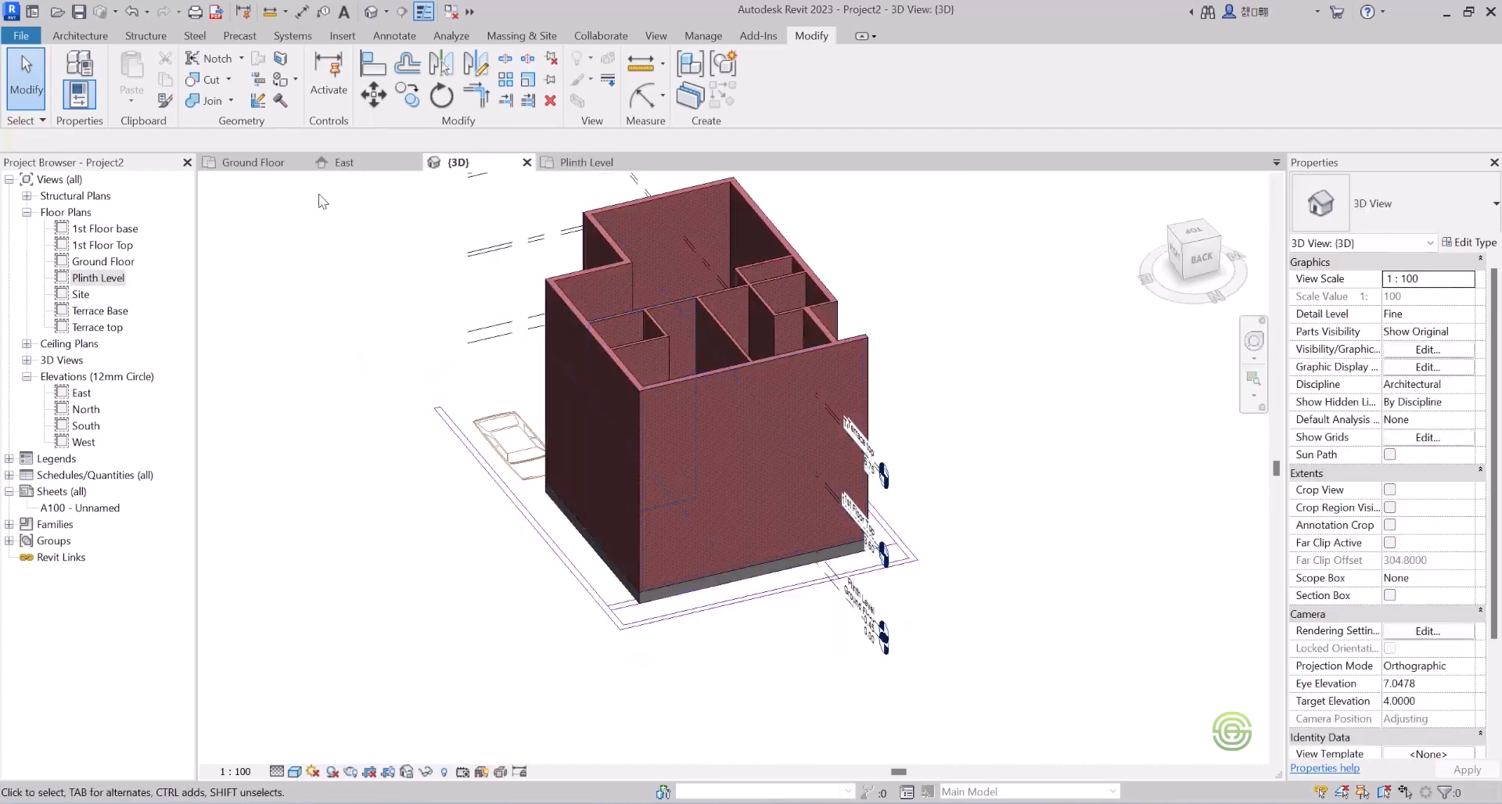
Set the top constraint of all 230 mm exterior walls and 115 mm partitions in the Plinth Level plan to Up to level: 1st Floor base.
click(587, 162)
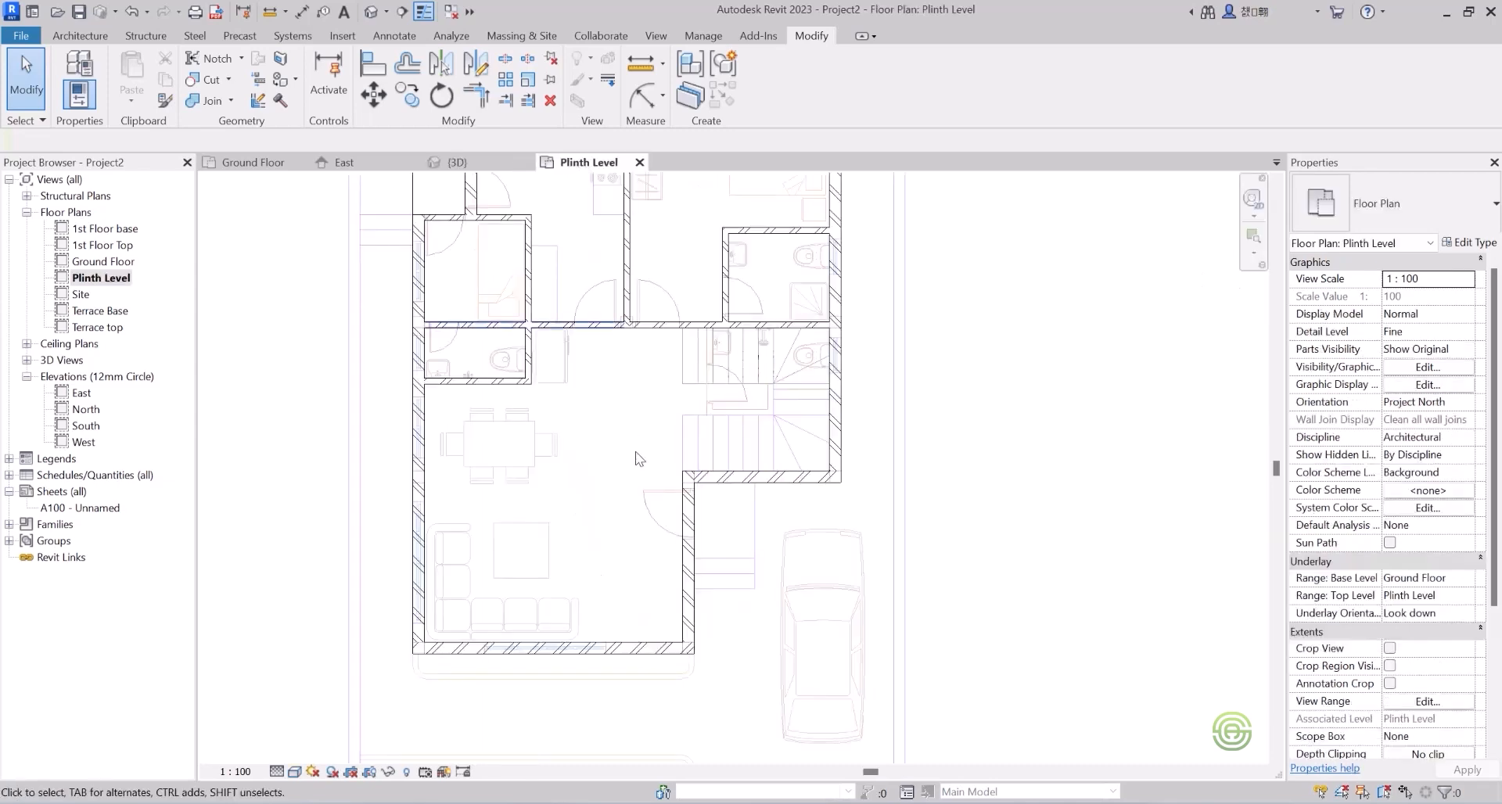
scroll(677, 654, down, 2)
click(687, 613)
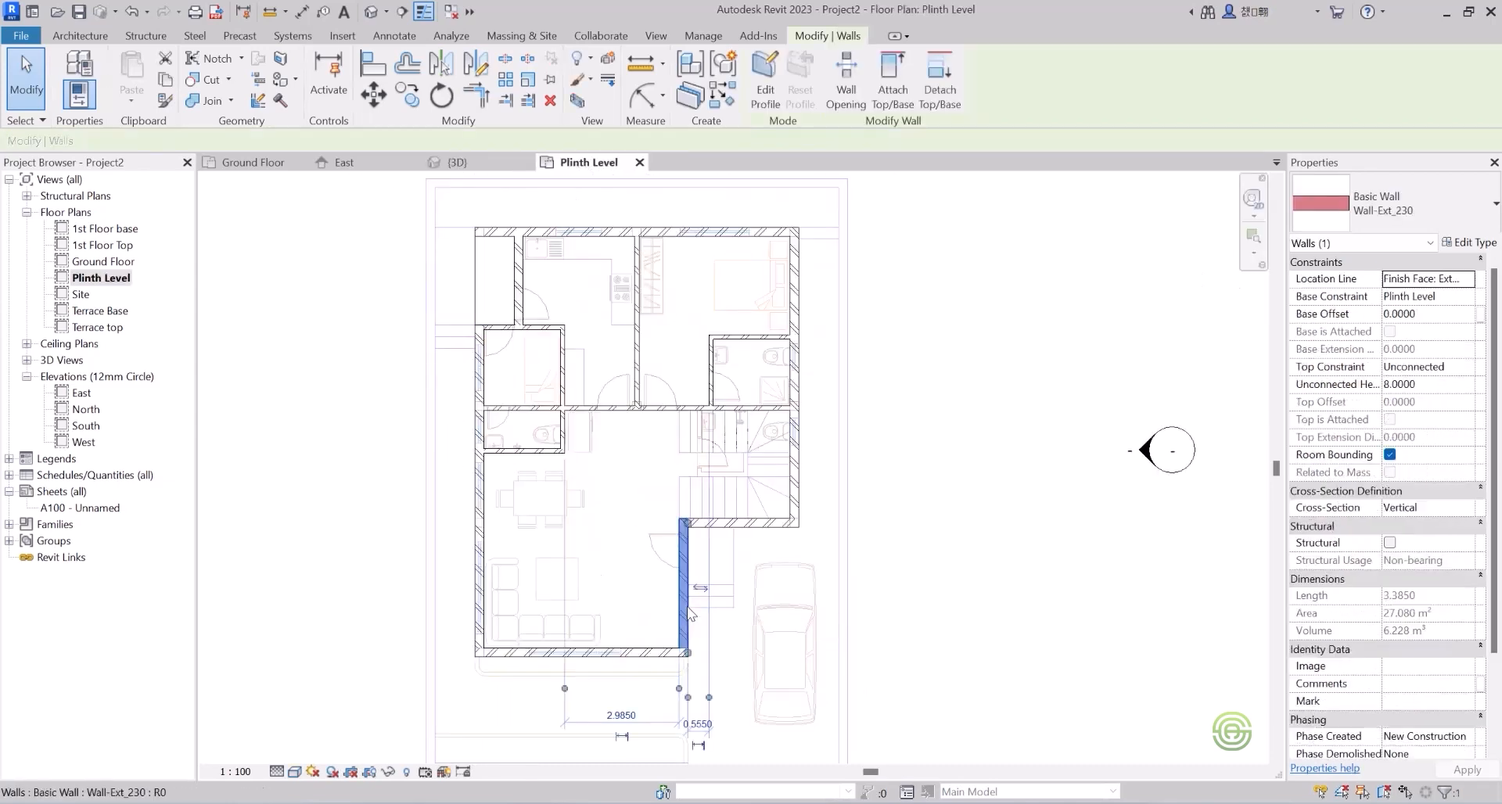
right_click(686, 608)
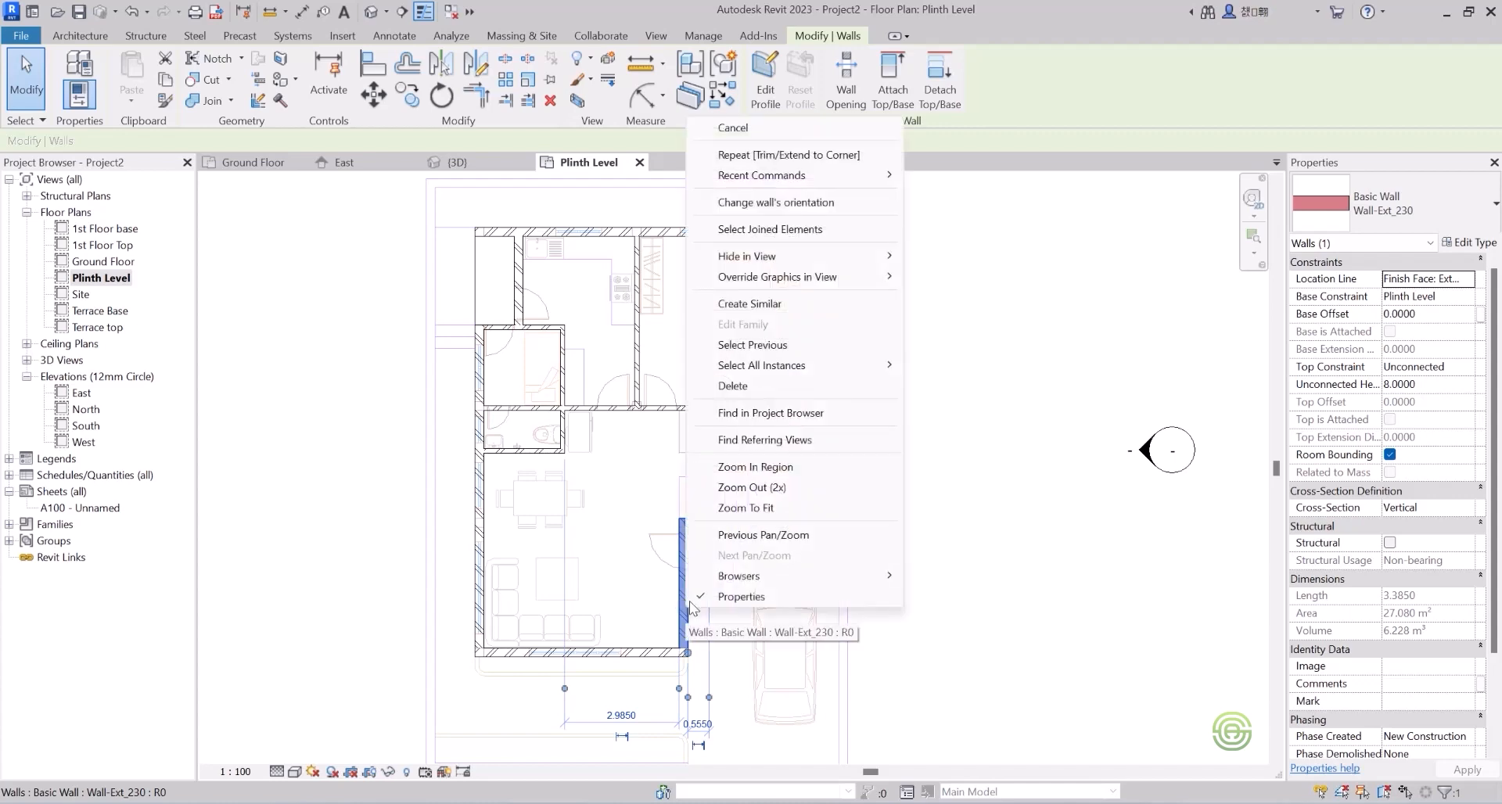
mouse_move(837, 366)
click(953, 373)
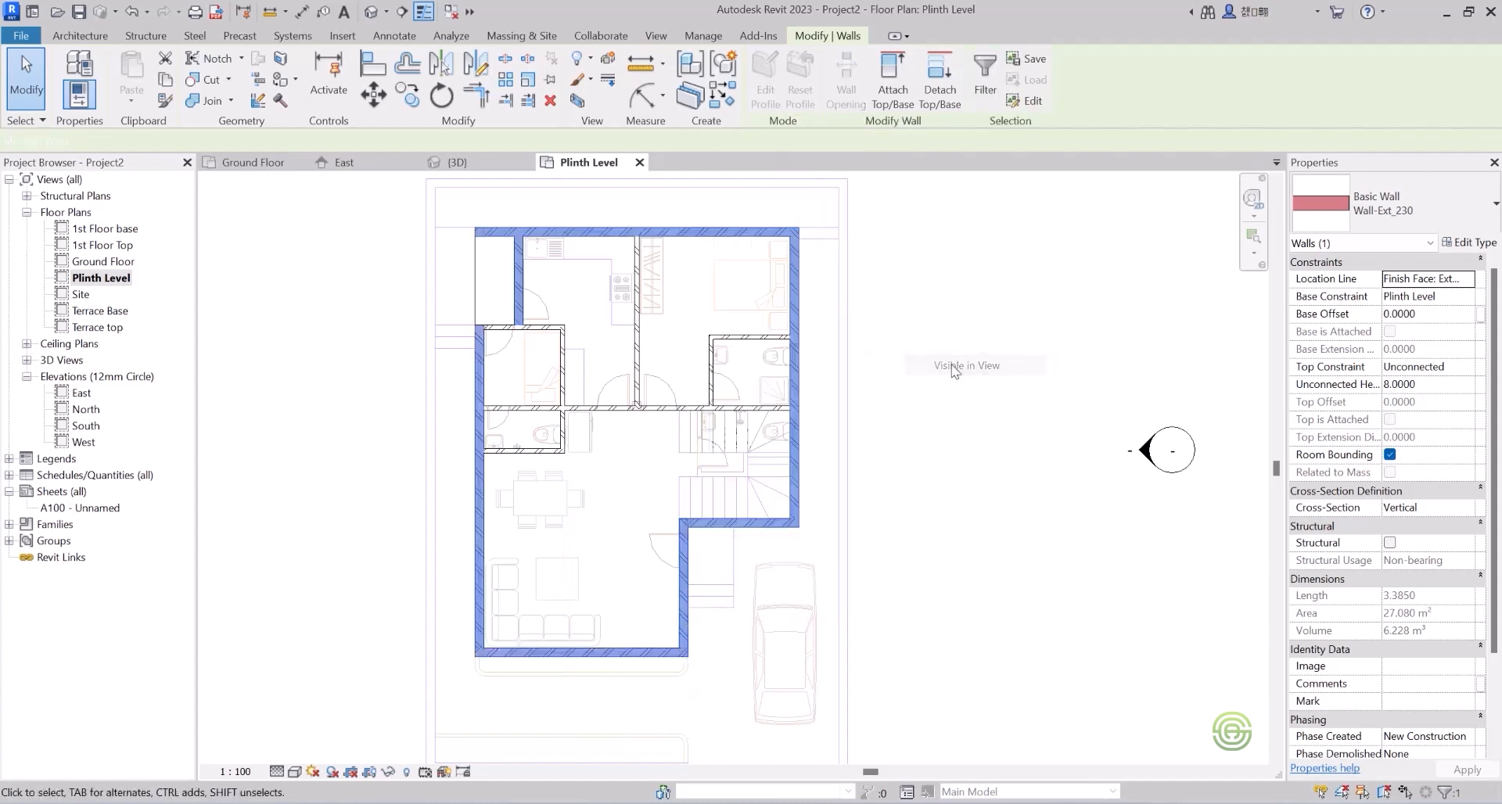
ctrl+click(712, 356)
right_click(712, 350)
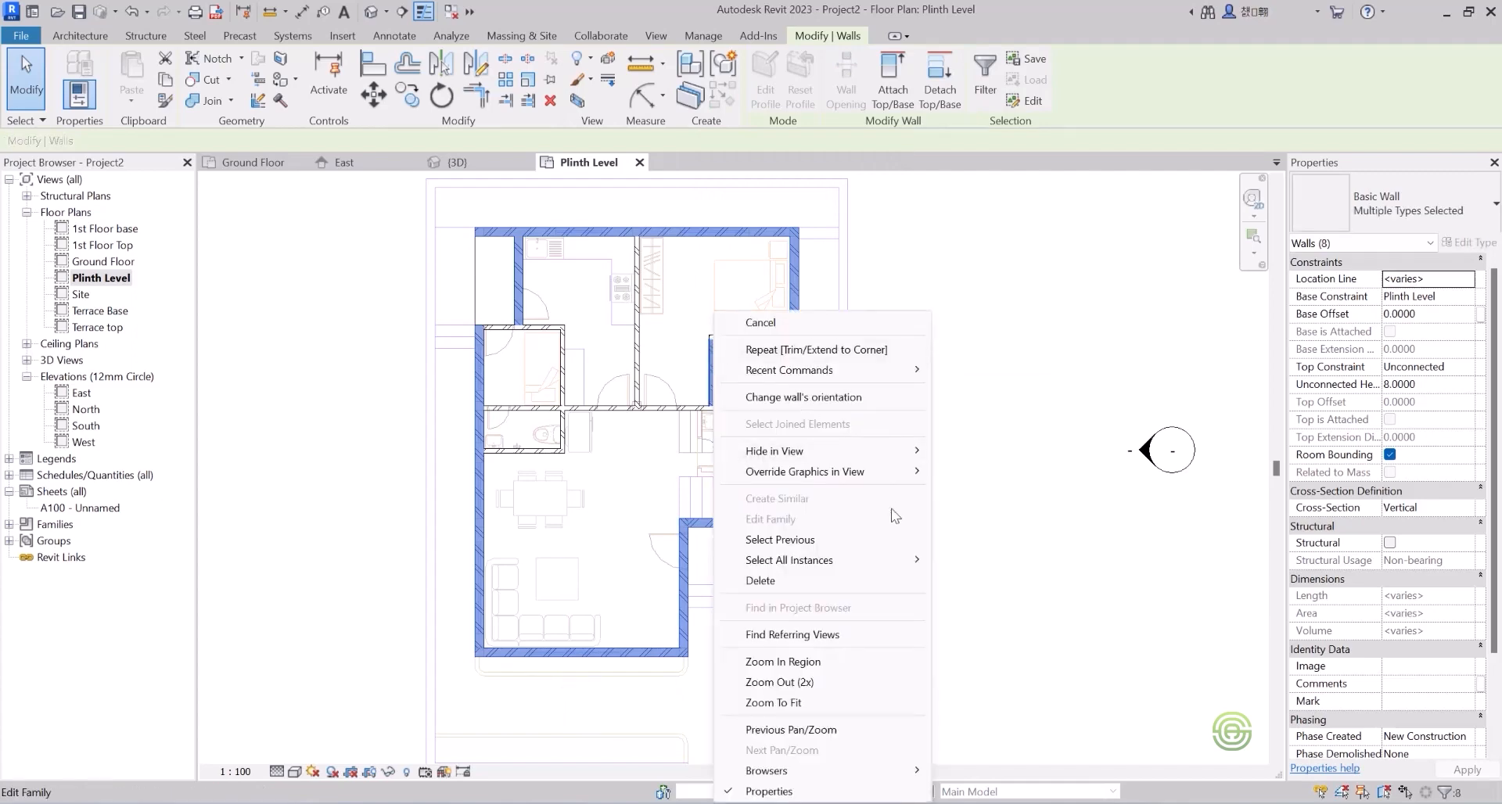
mouse_move(791, 560)
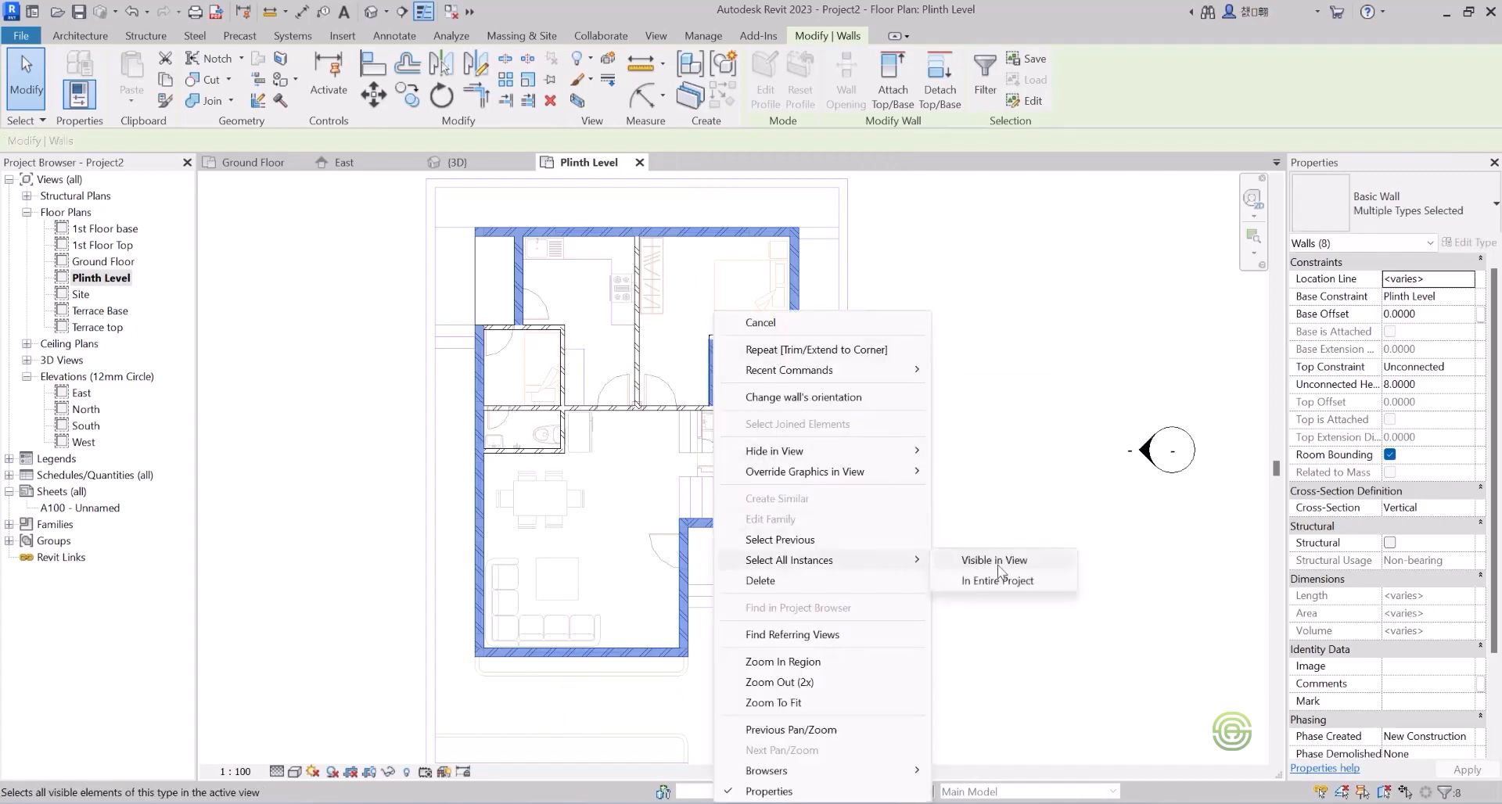
click(997, 561)
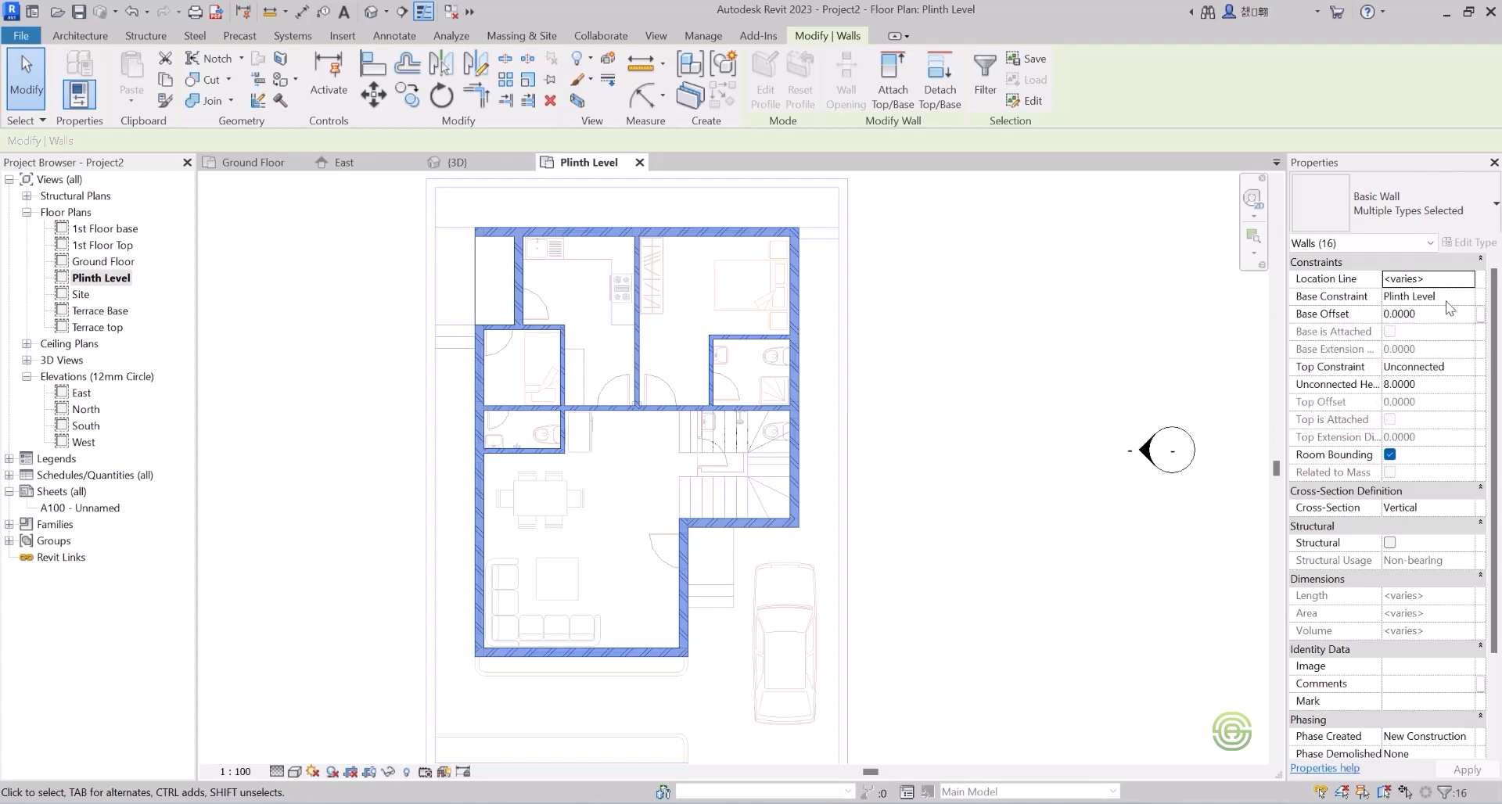
click(1445, 370)
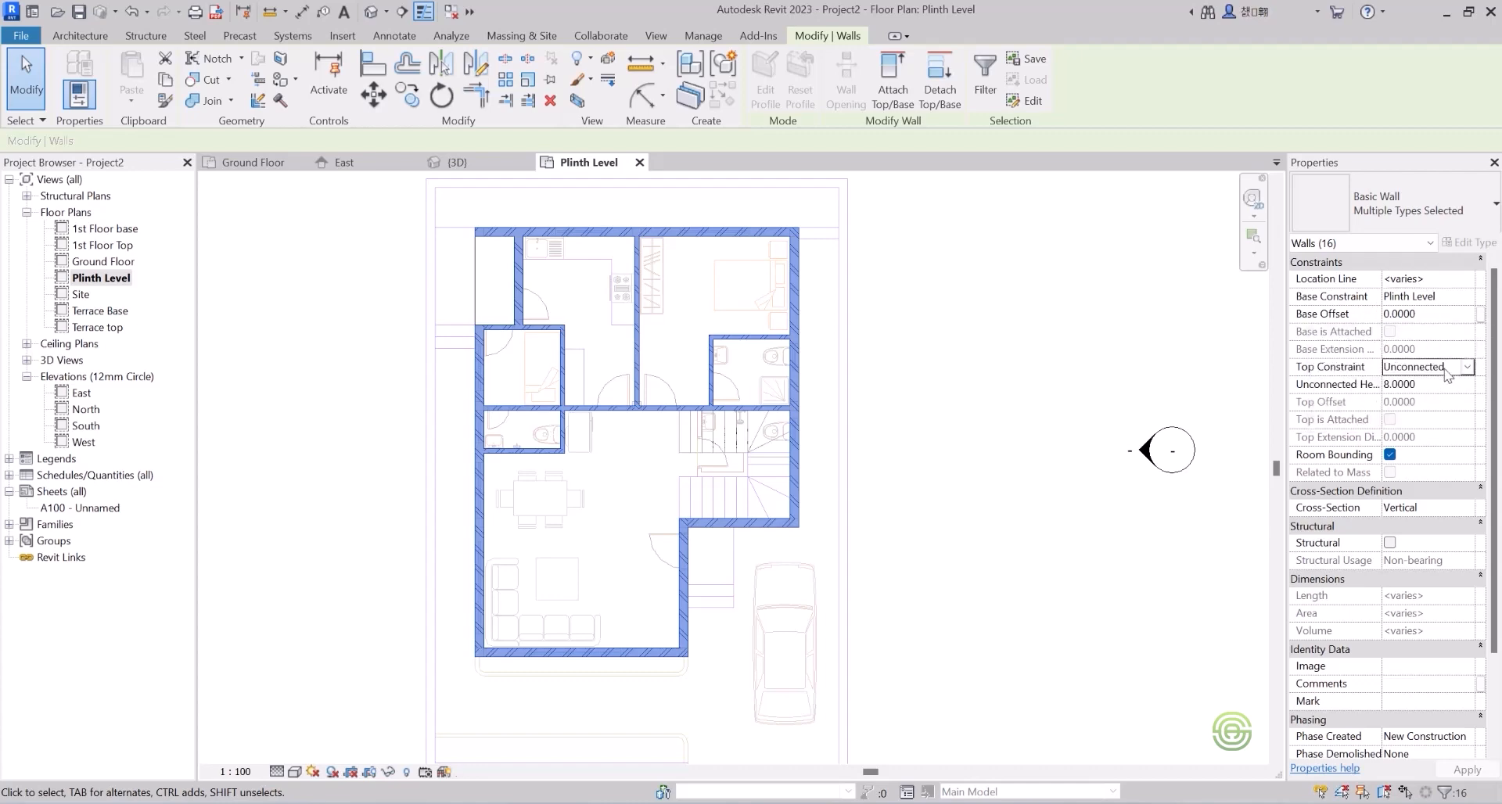
click(1466, 368)
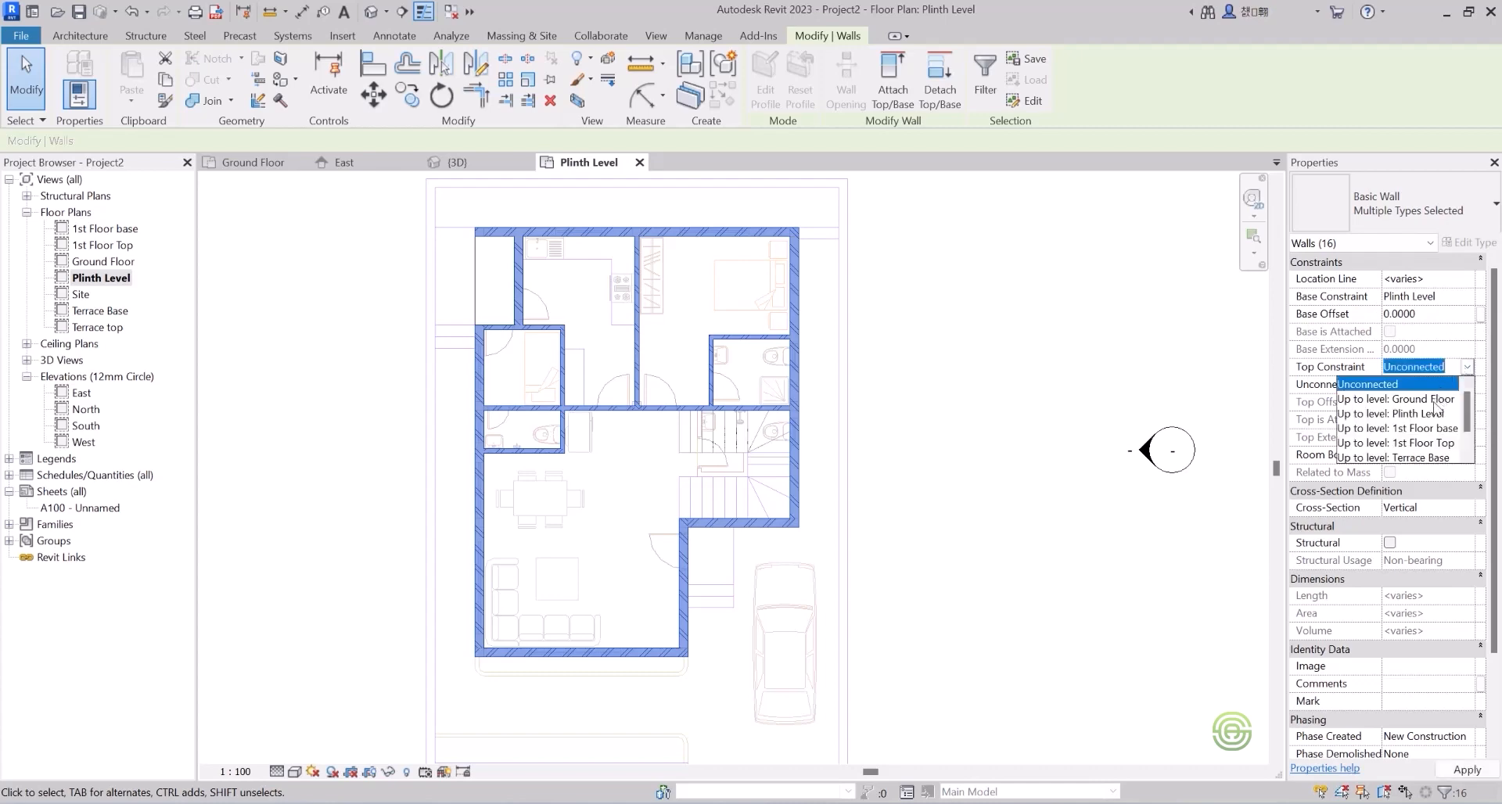
click(1411, 429)
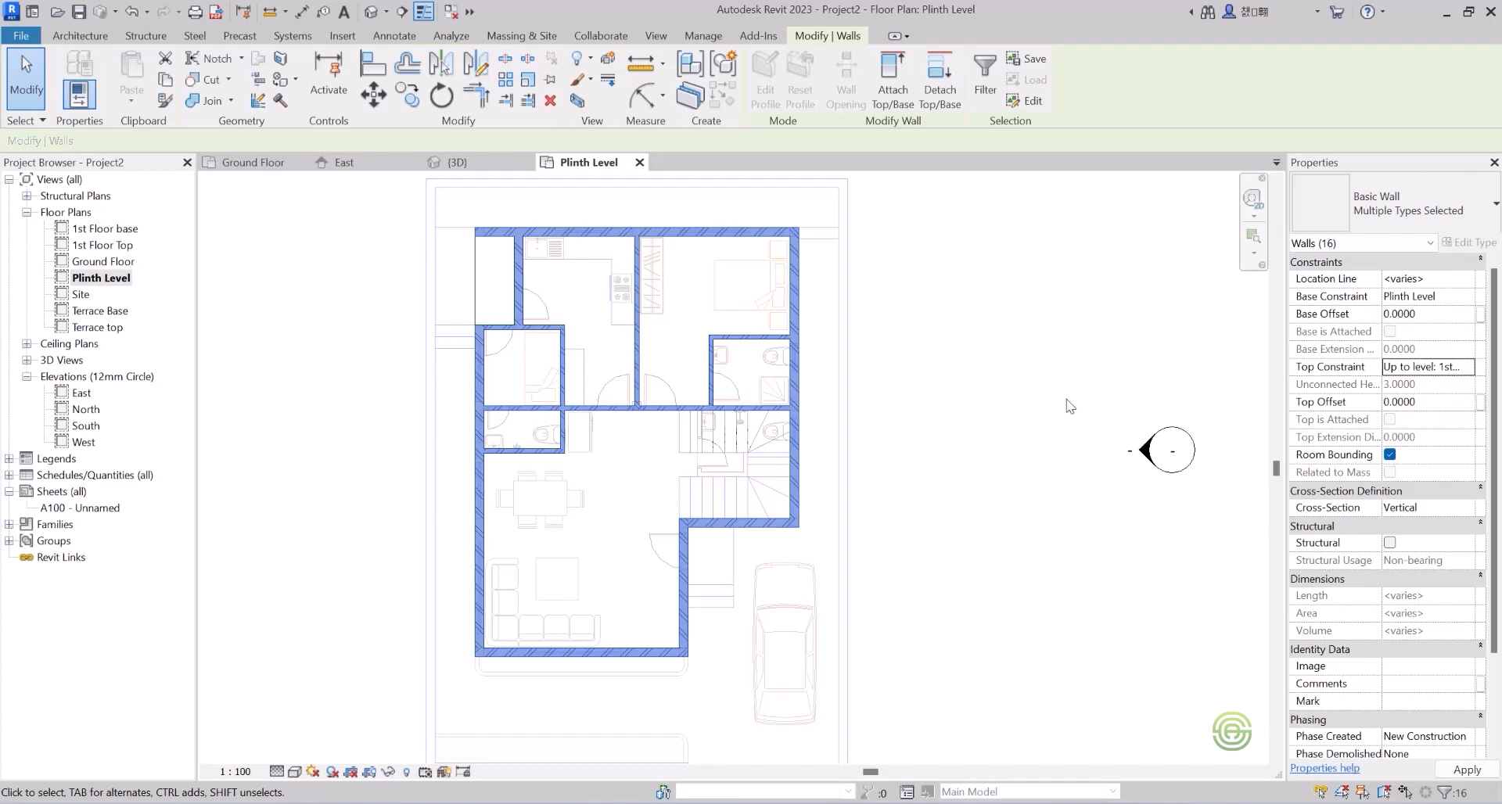
click(985, 389)
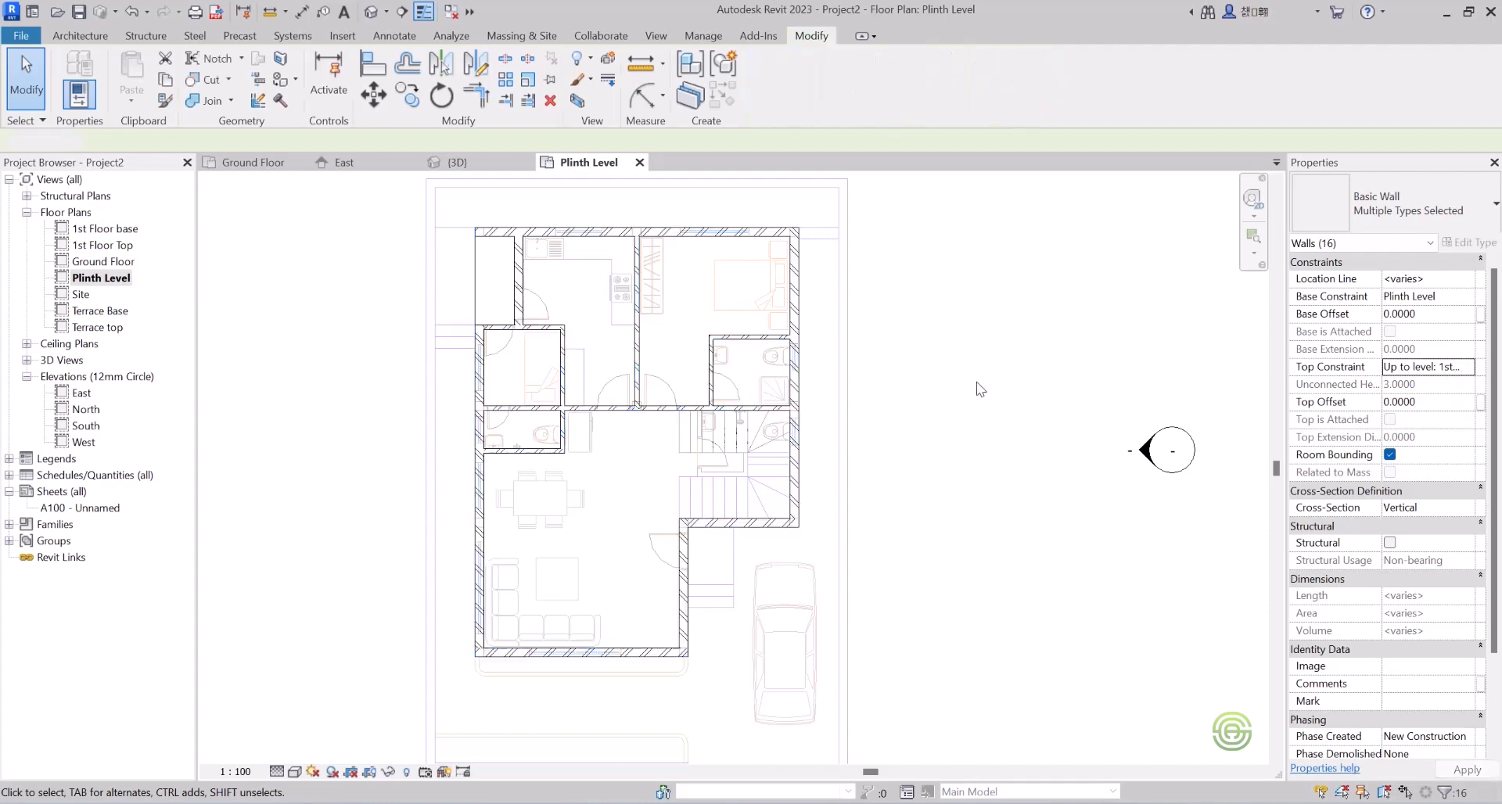
Inspect the height of the exterior walls and partitions from several sides in the 3D view.
click(458, 163)
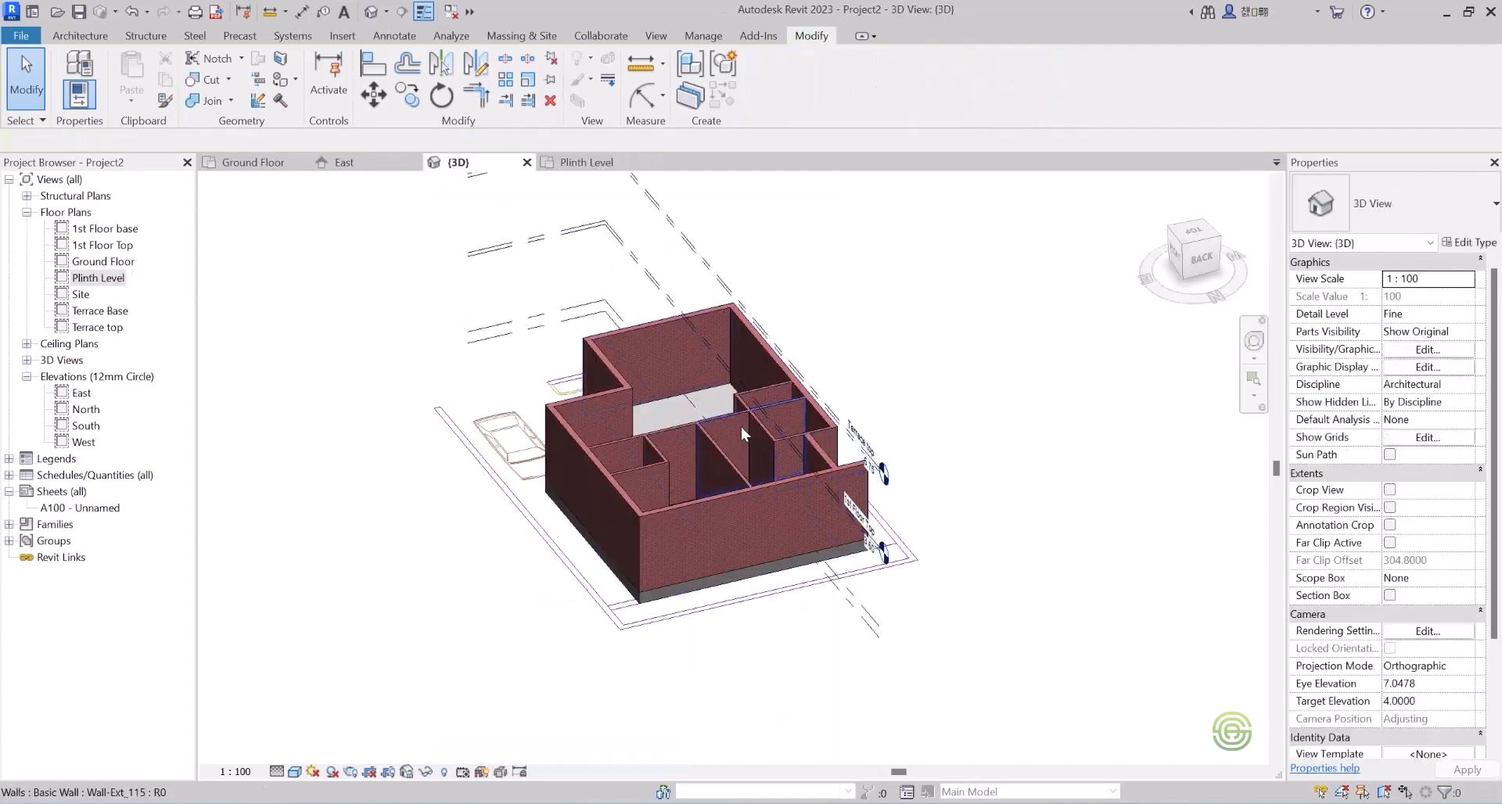
shift+middle_drag(712, 429, 635, 472)
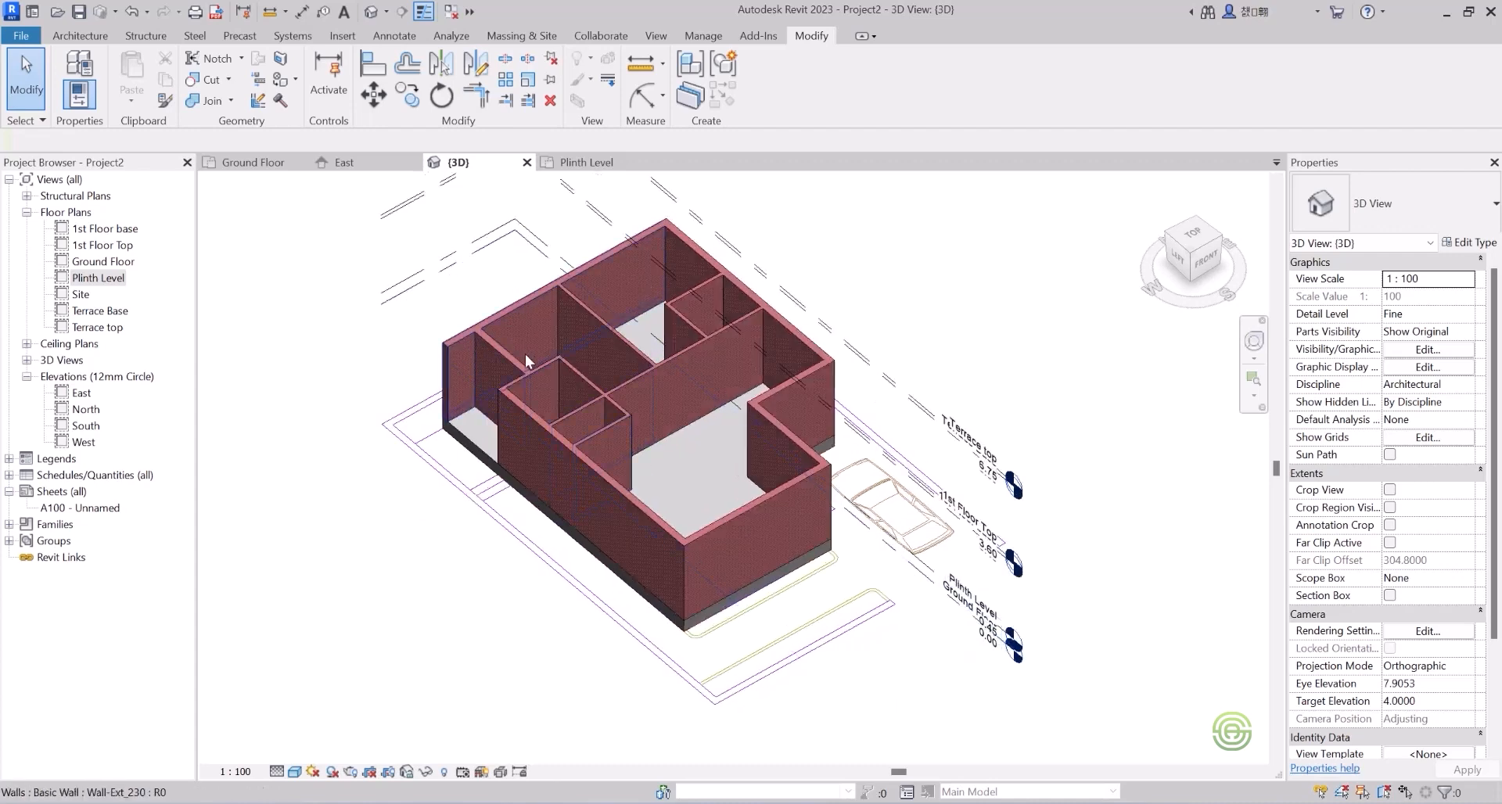
shift+middle_drag(612, 449, 410, 356)
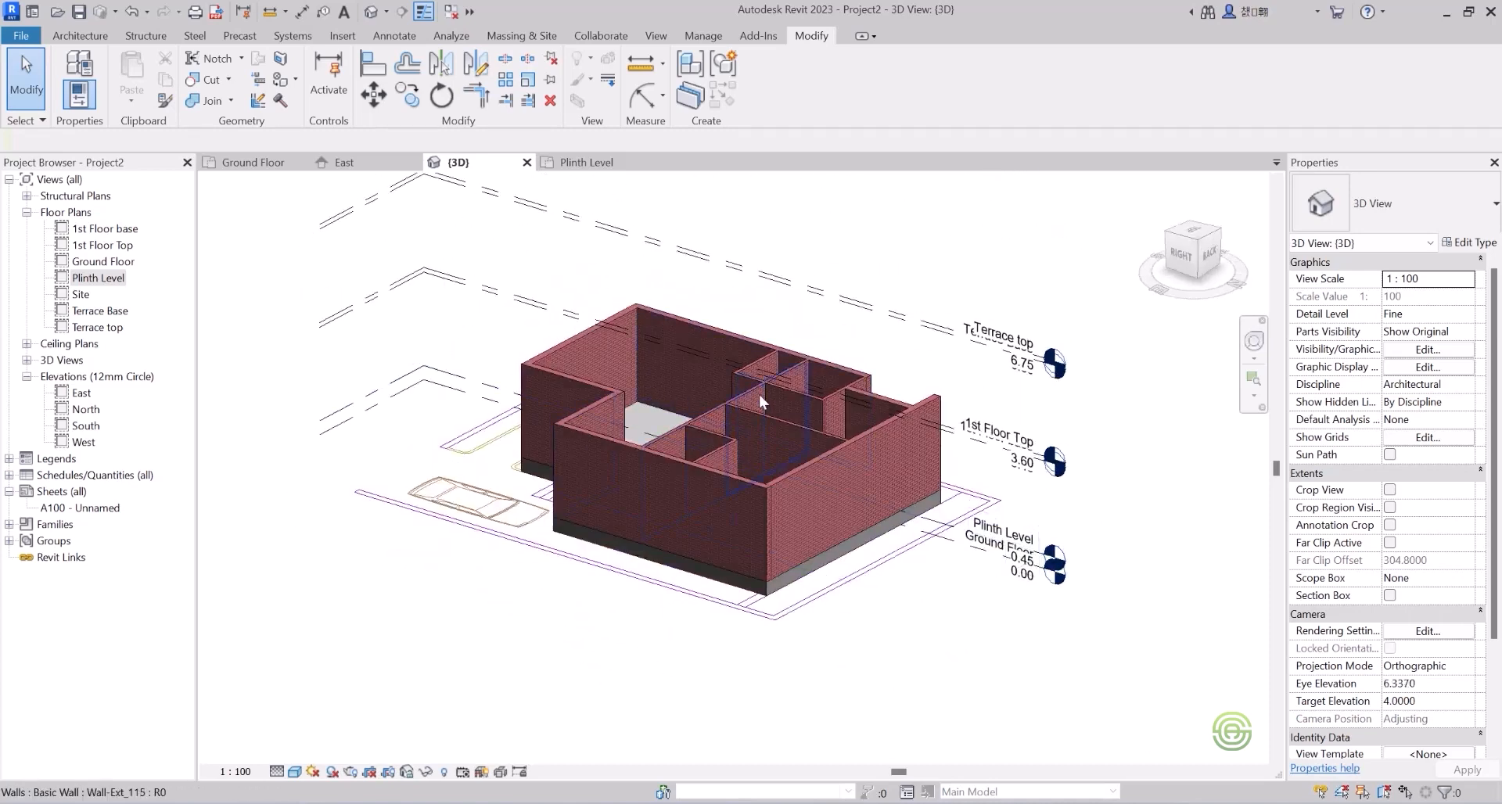
shift+middle_drag(740, 424, 667, 463)
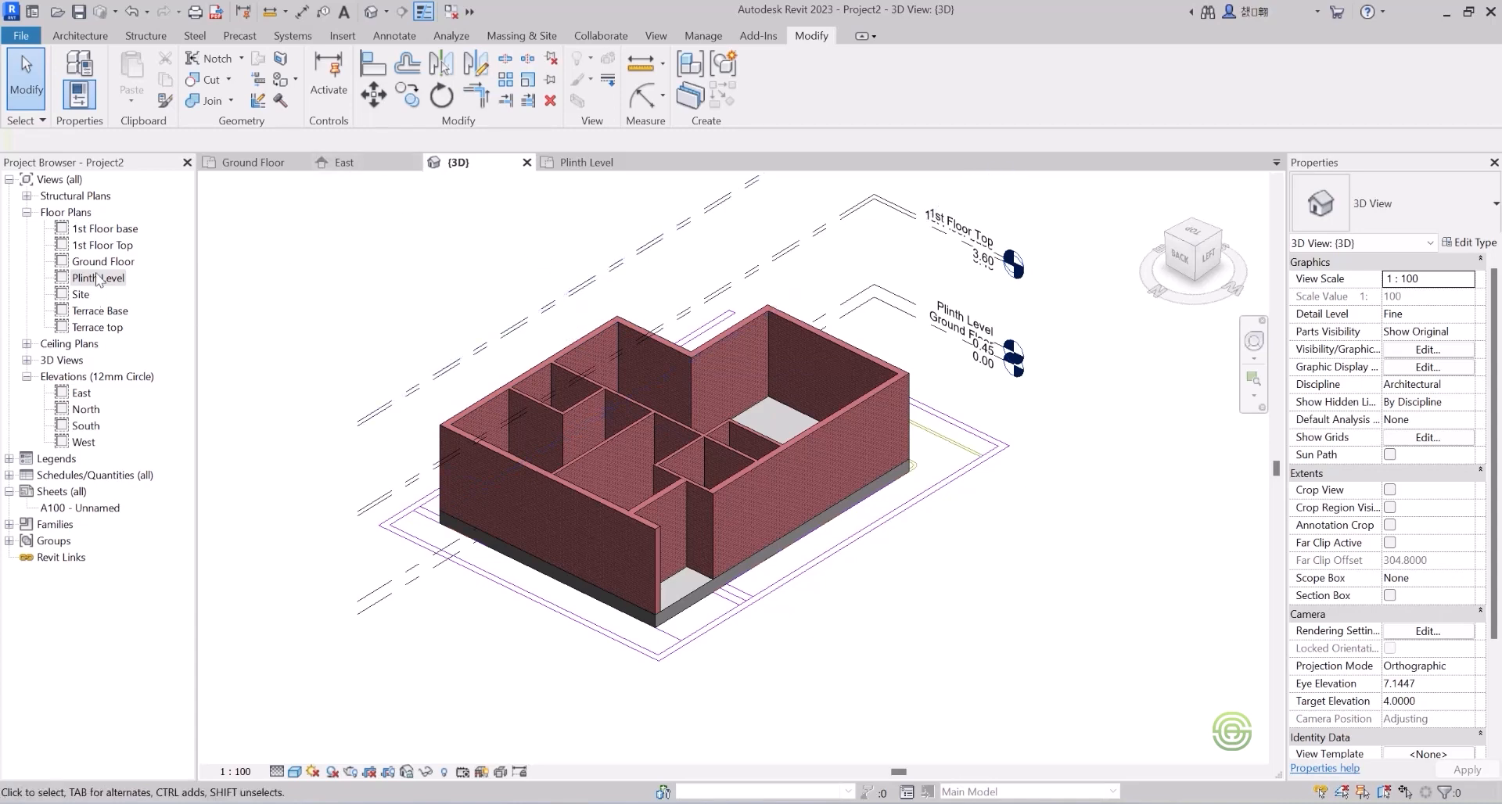
Open the 1st Floor base floor plan.
click(105, 229)
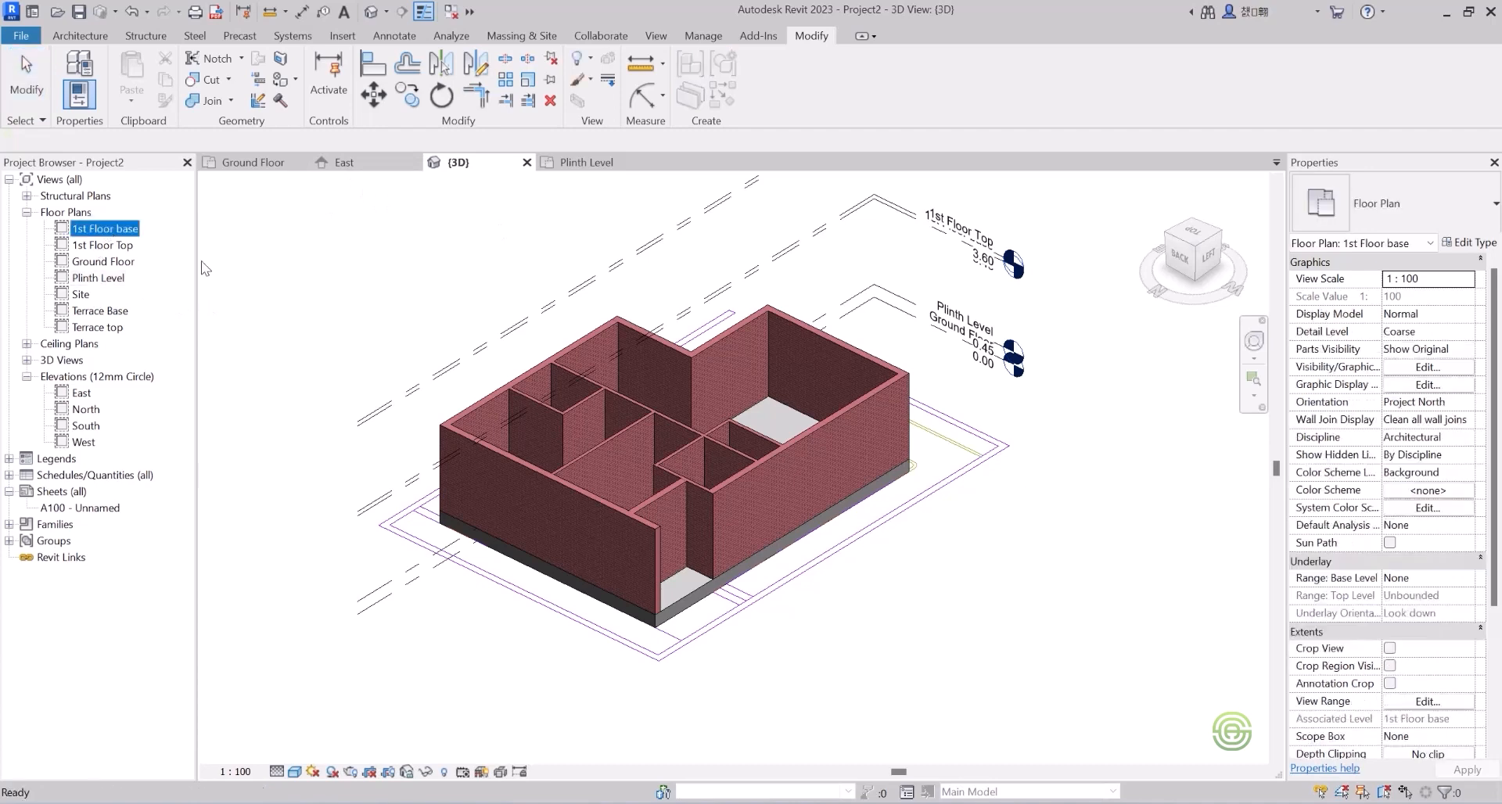
double_click(119, 232)
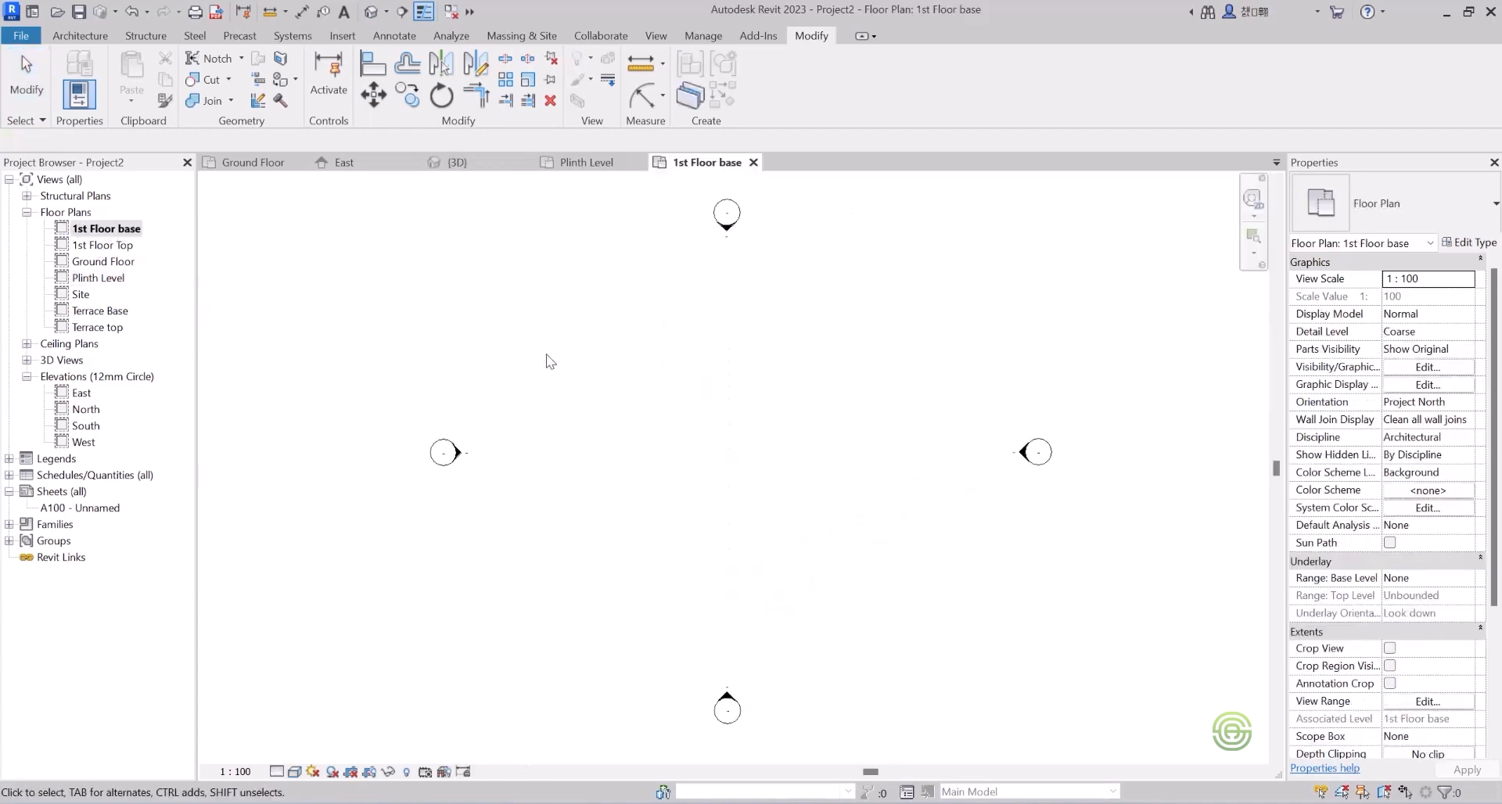
scroll(651, 453, down, 2)
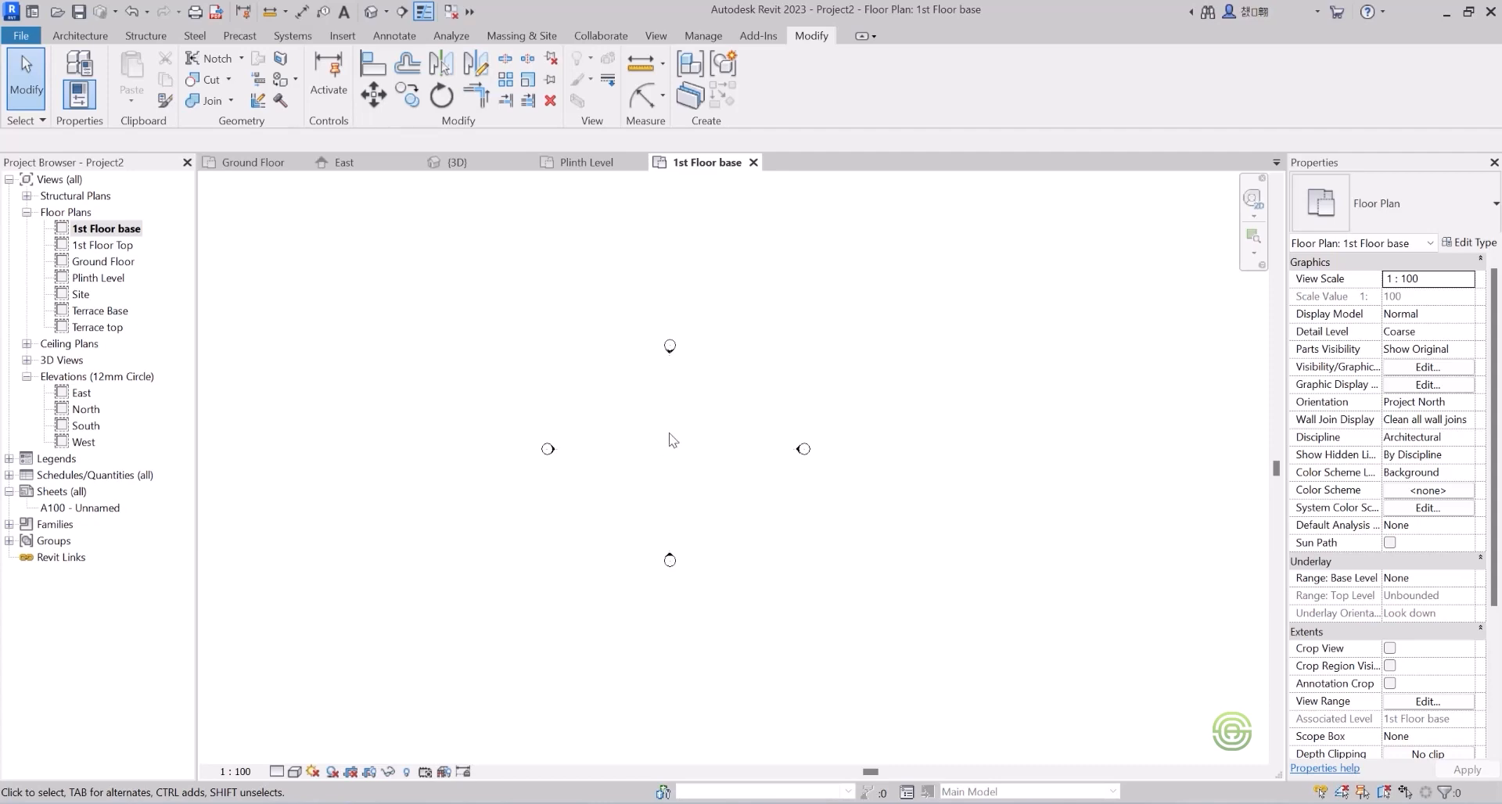
Import First Floor.dwg at Level : 1st Floor base with Manual - Center positioning and place it between the four elevation markers.
click(81, 36)
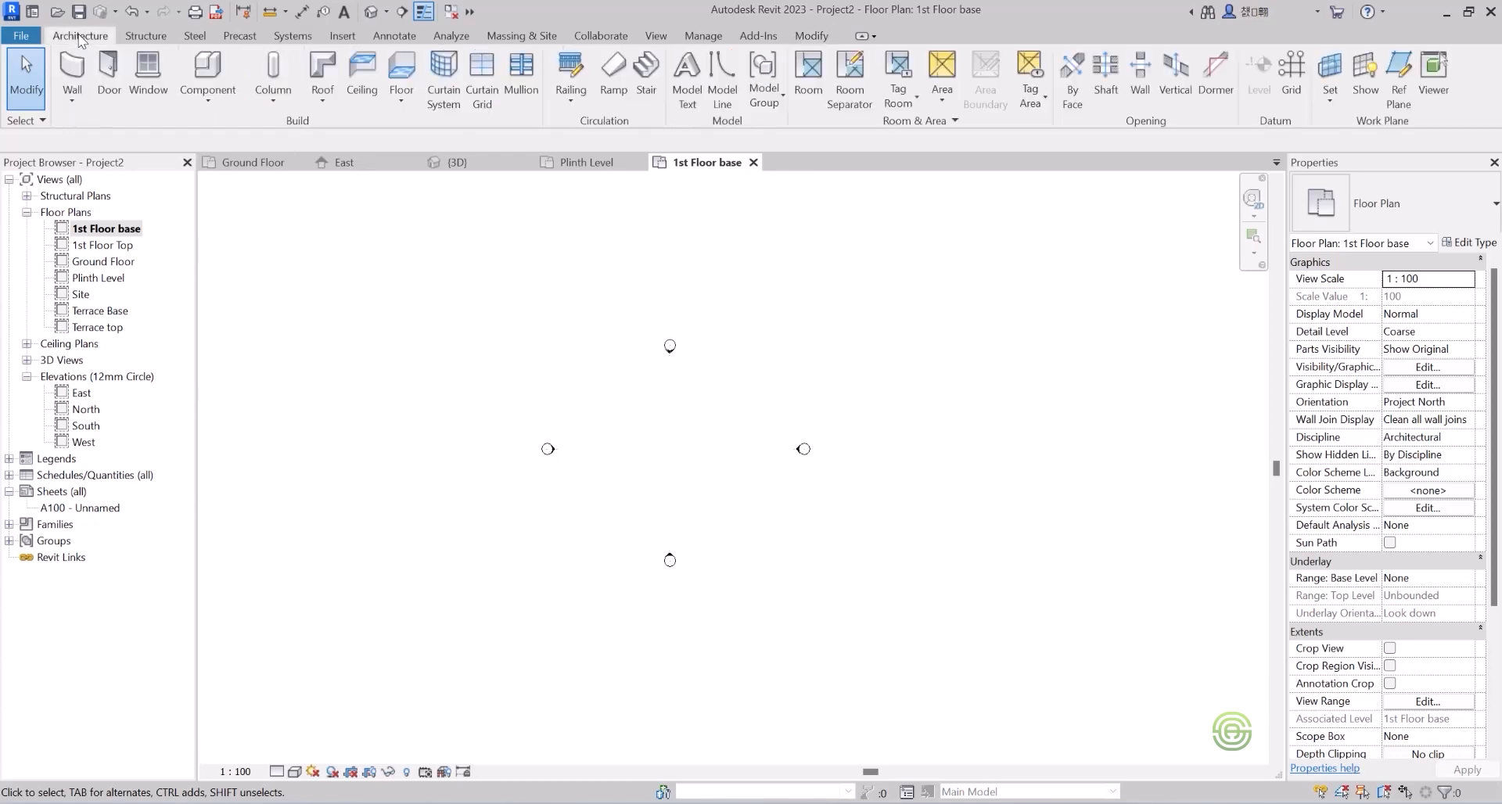
click(349, 35)
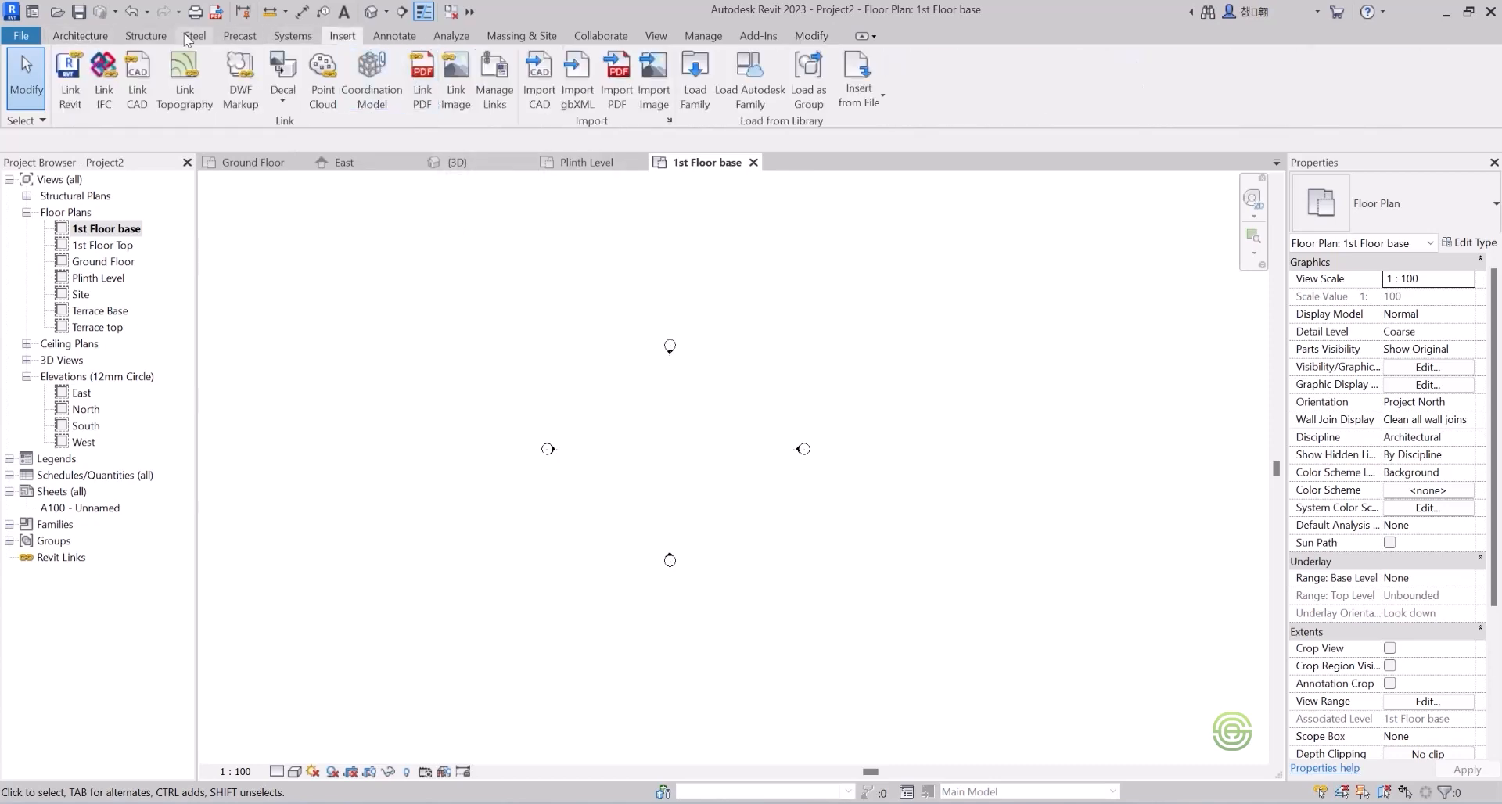
click(545, 90)
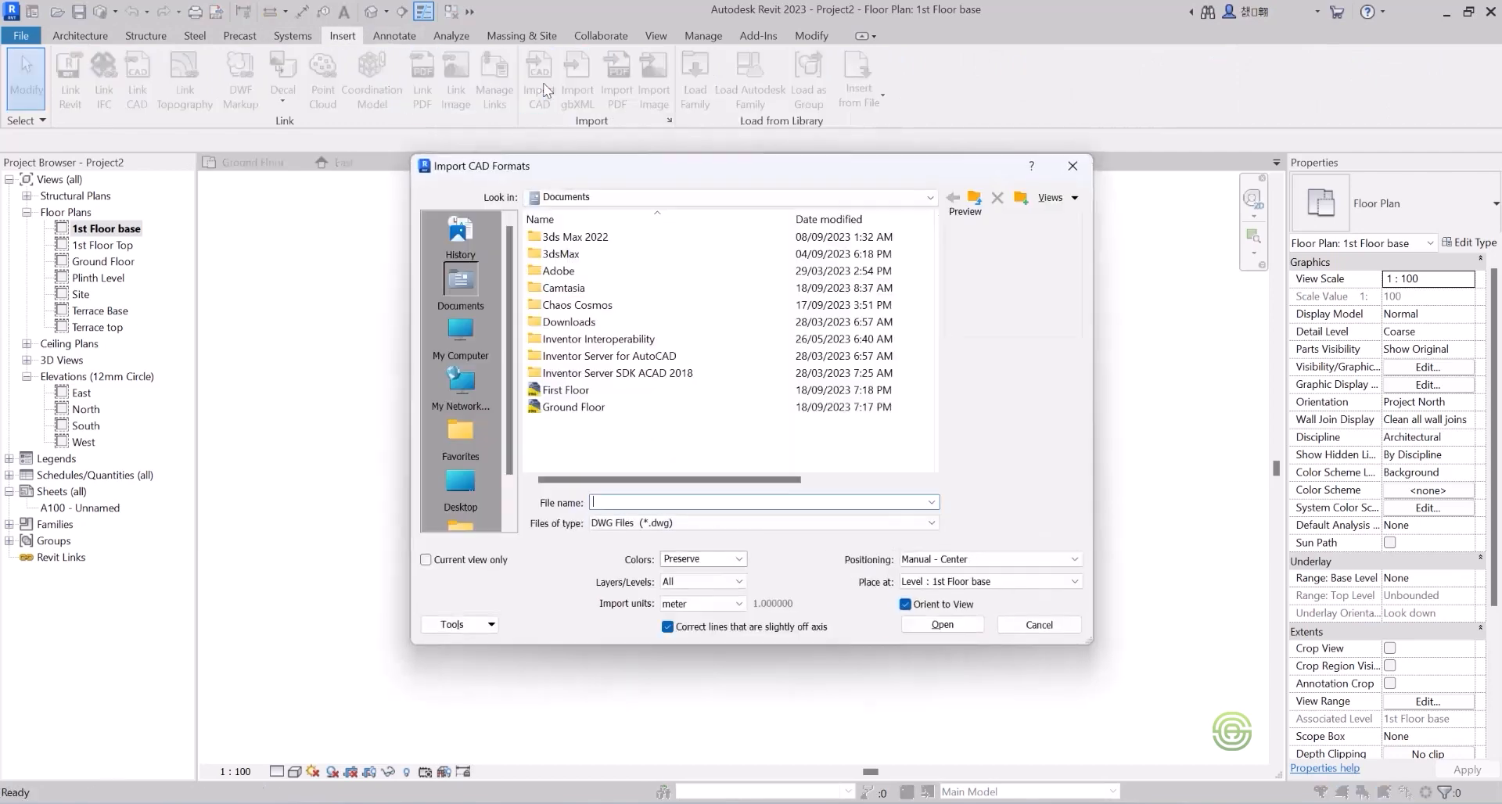
click(589, 391)
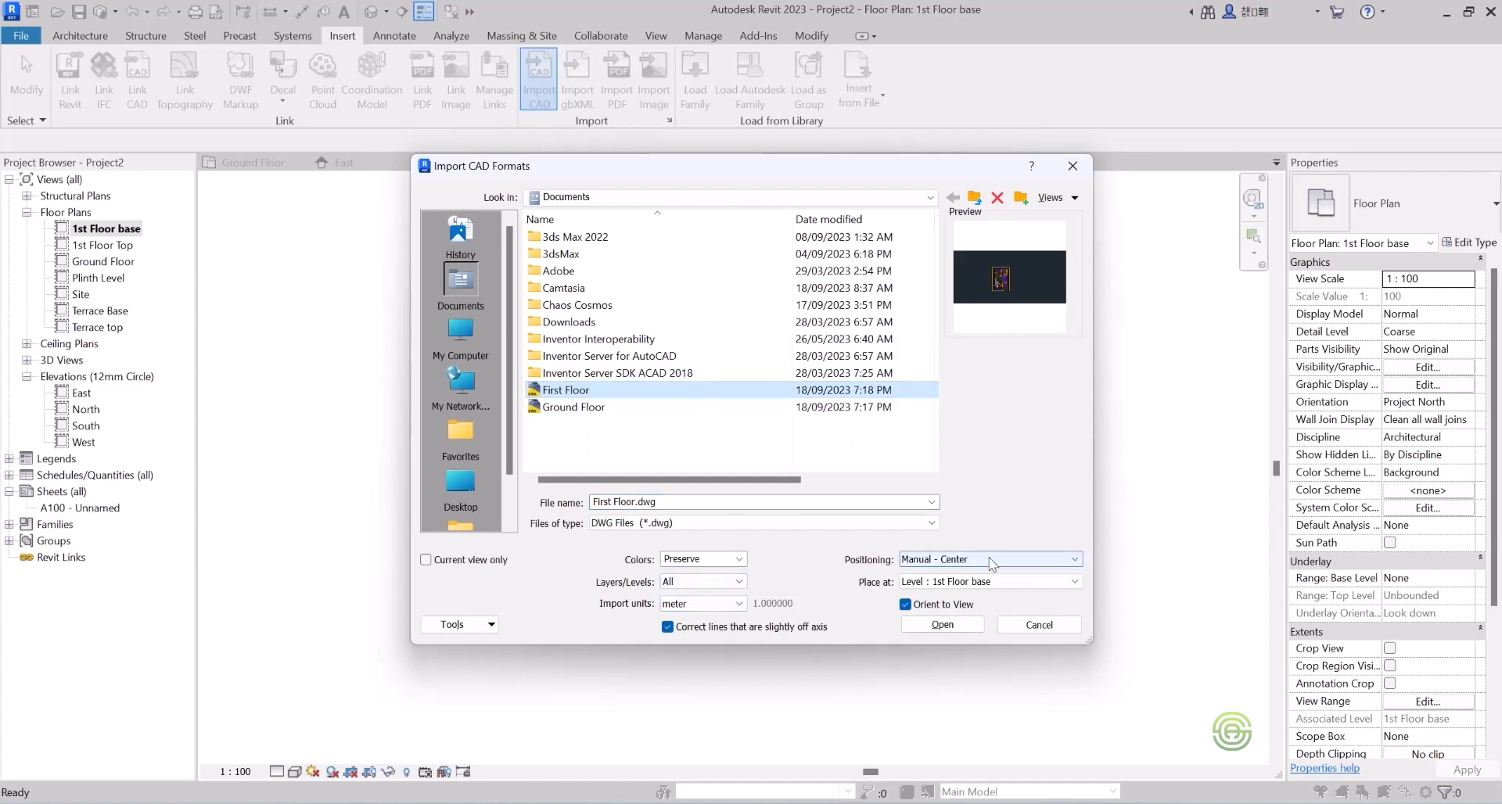
click(955, 582)
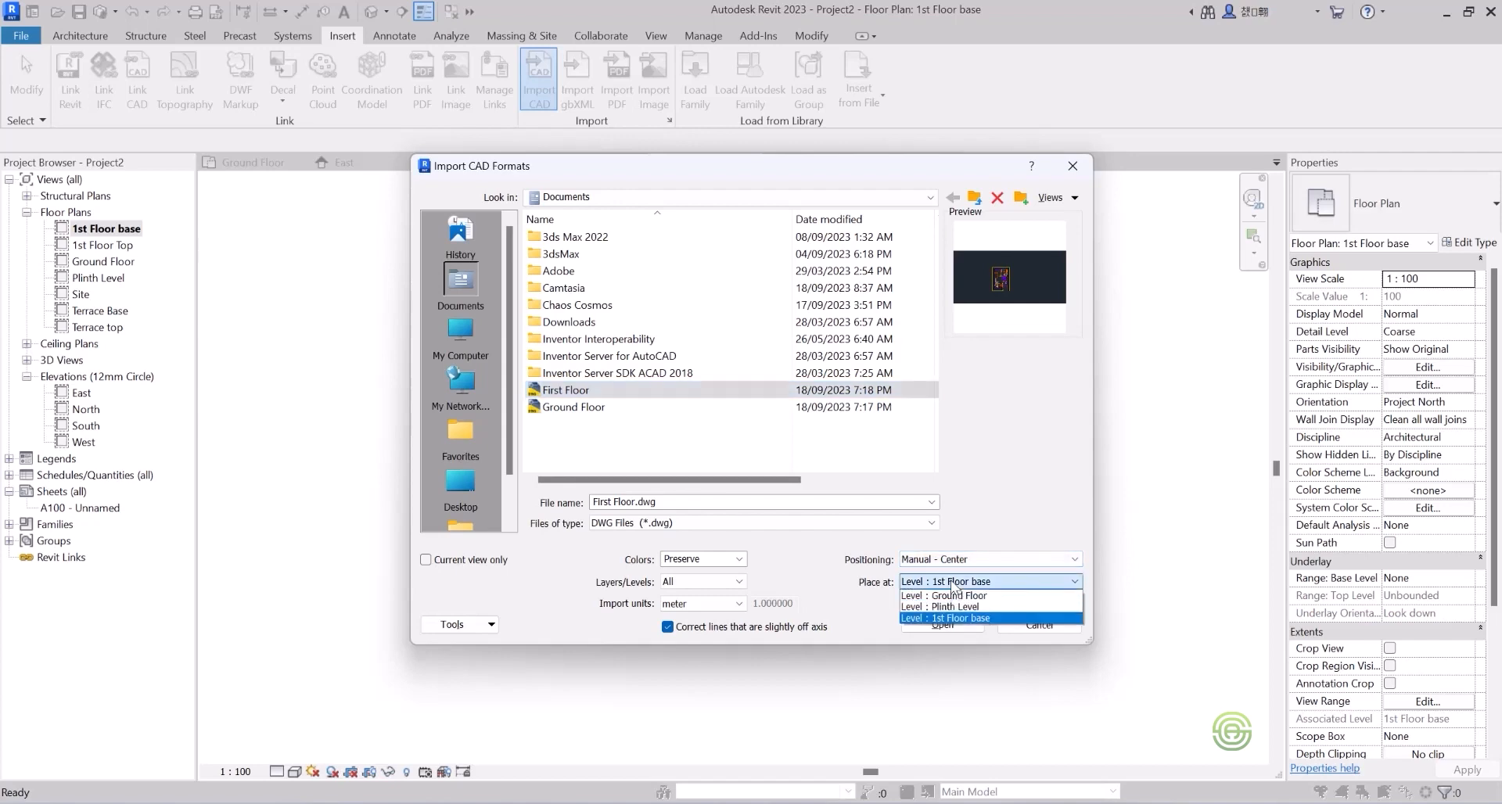
click(966, 618)
click(964, 624)
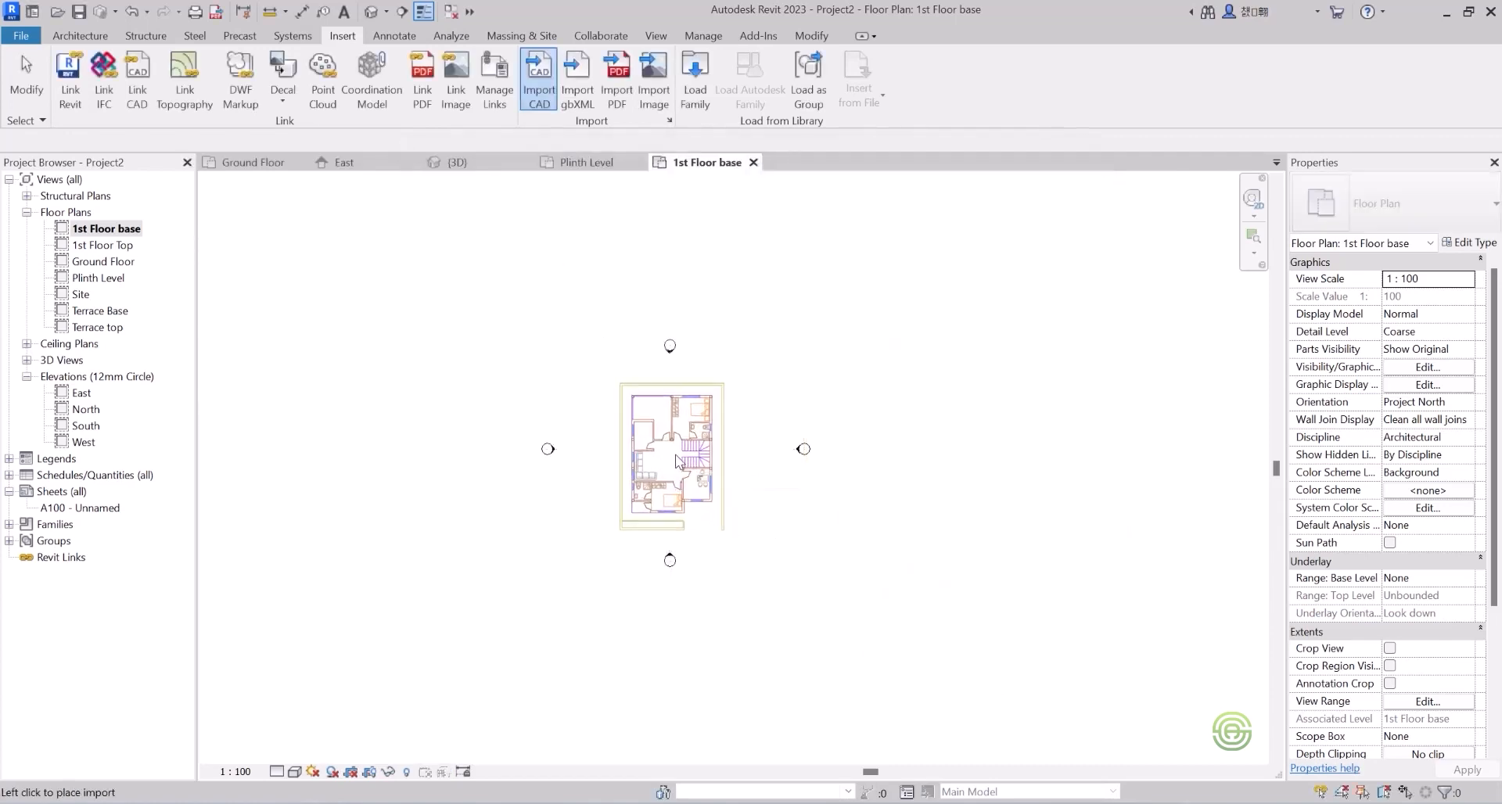
click(682, 459)
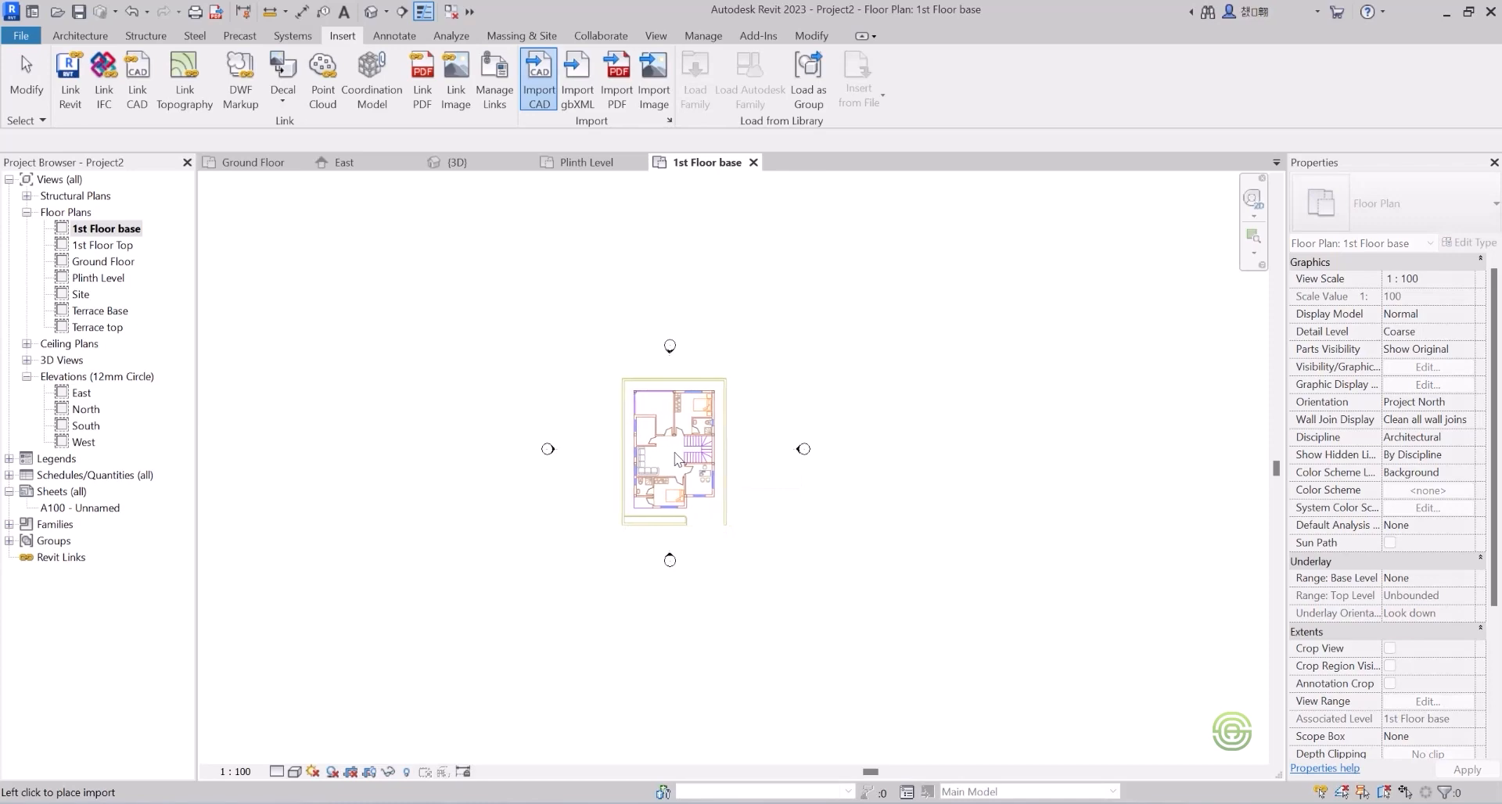
click(673, 456)
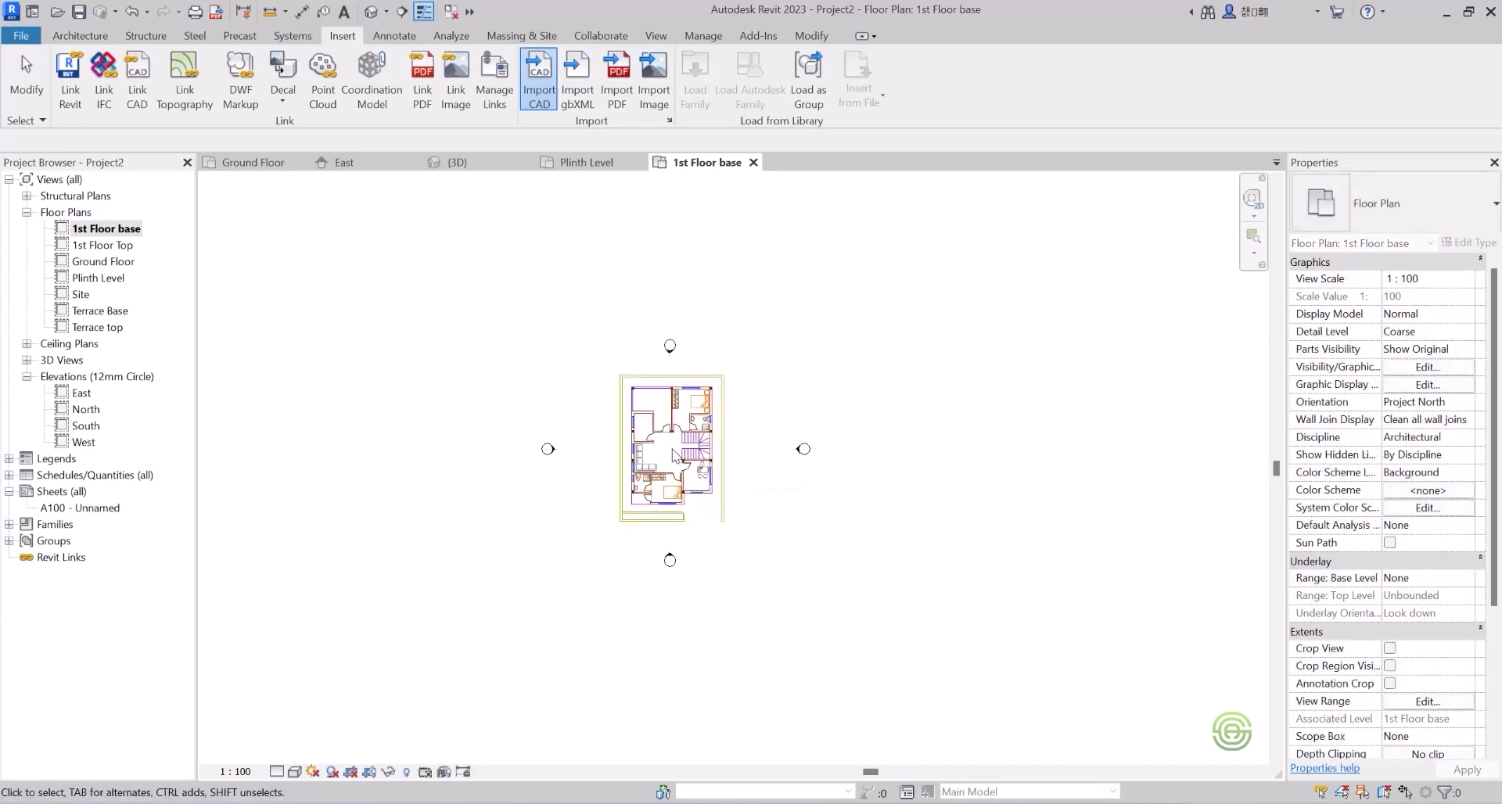
Start an architectural floor on 1st Floor base and duplicate the Floor_Timber_22Cbd-450 type as Floor_Timber_22Cbd-150.
scroll(652, 434, up, 3)
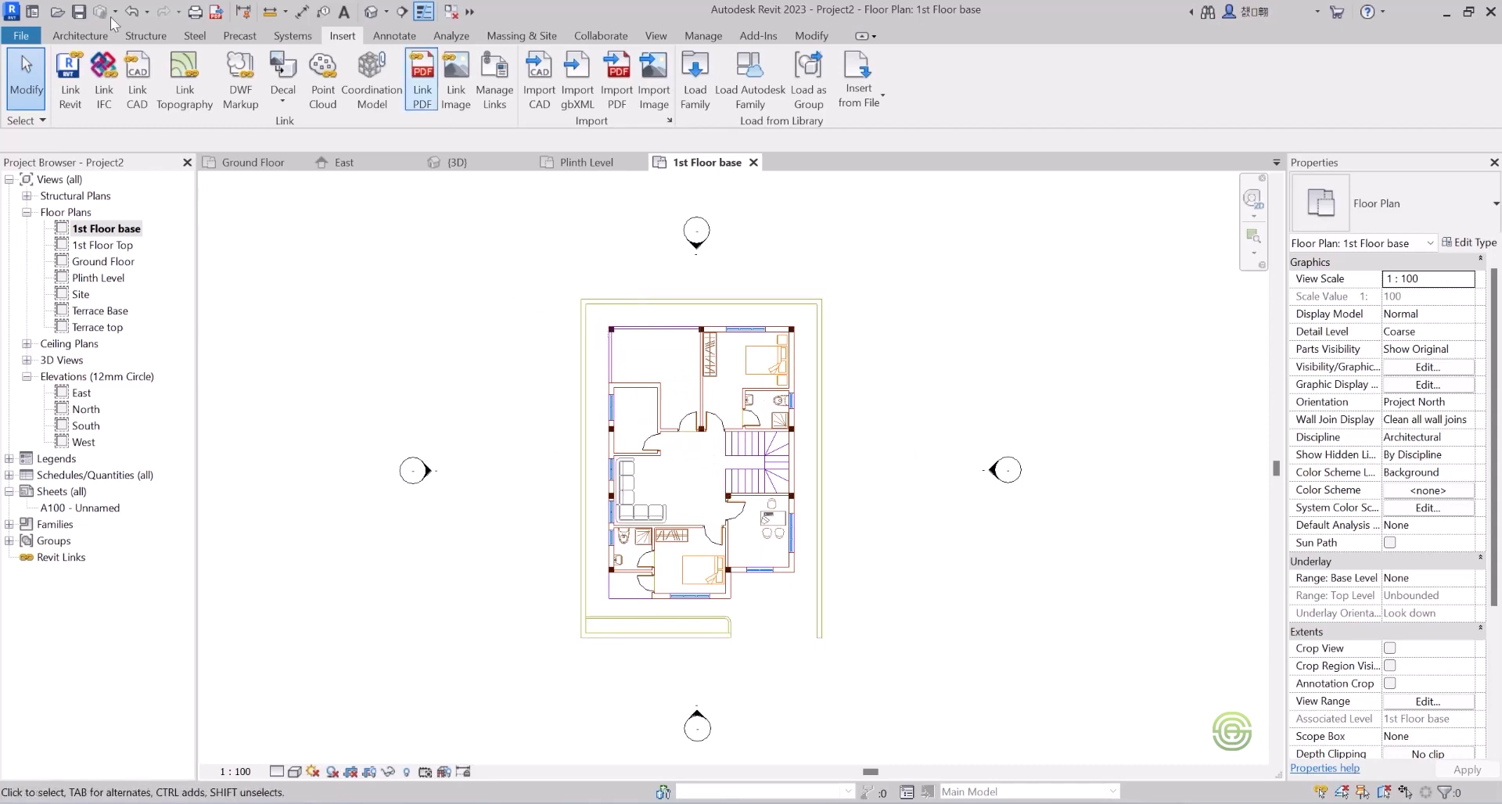
click(67, 39)
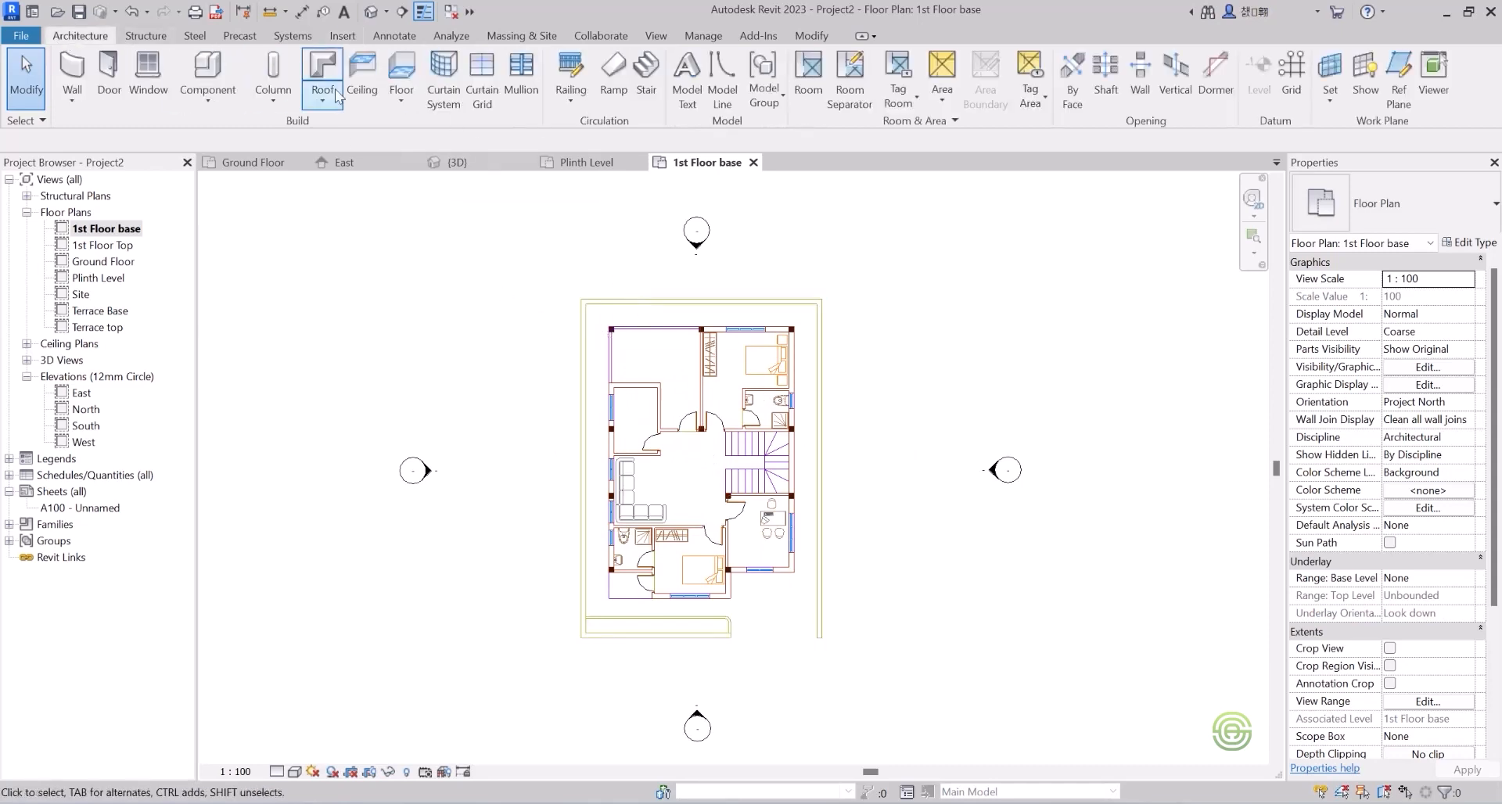
click(402, 103)
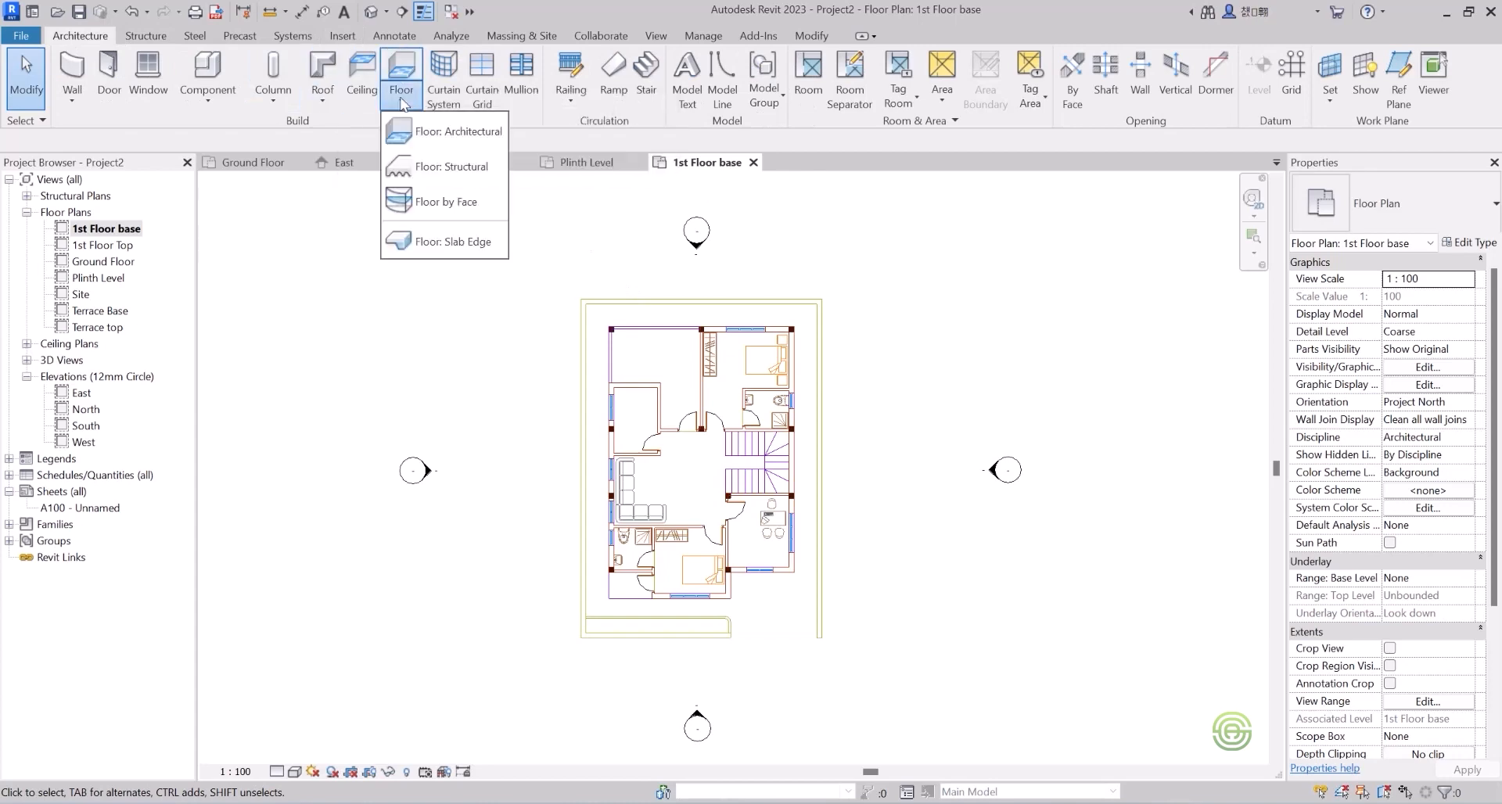
click(441, 123)
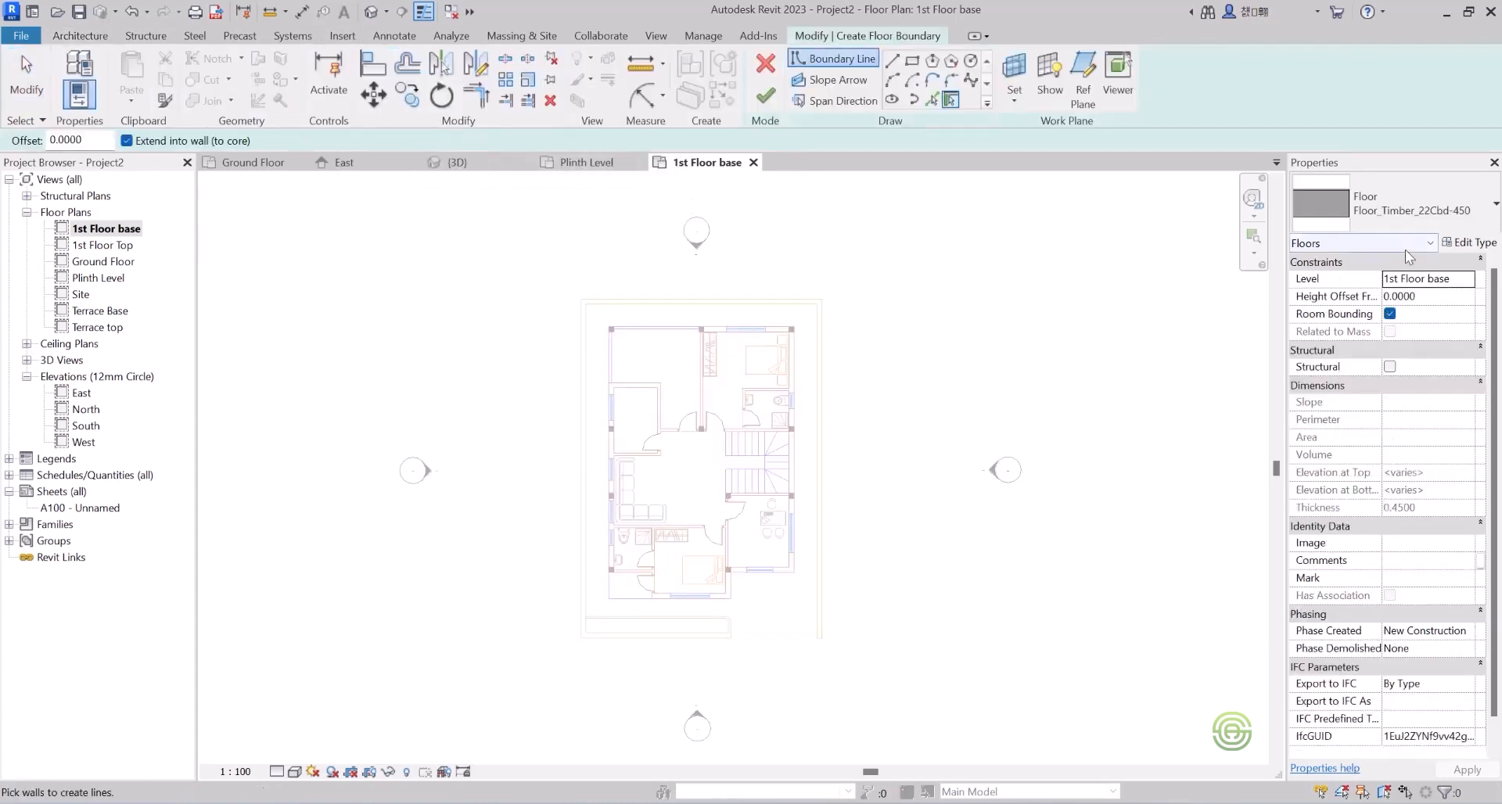
click(1412, 217)
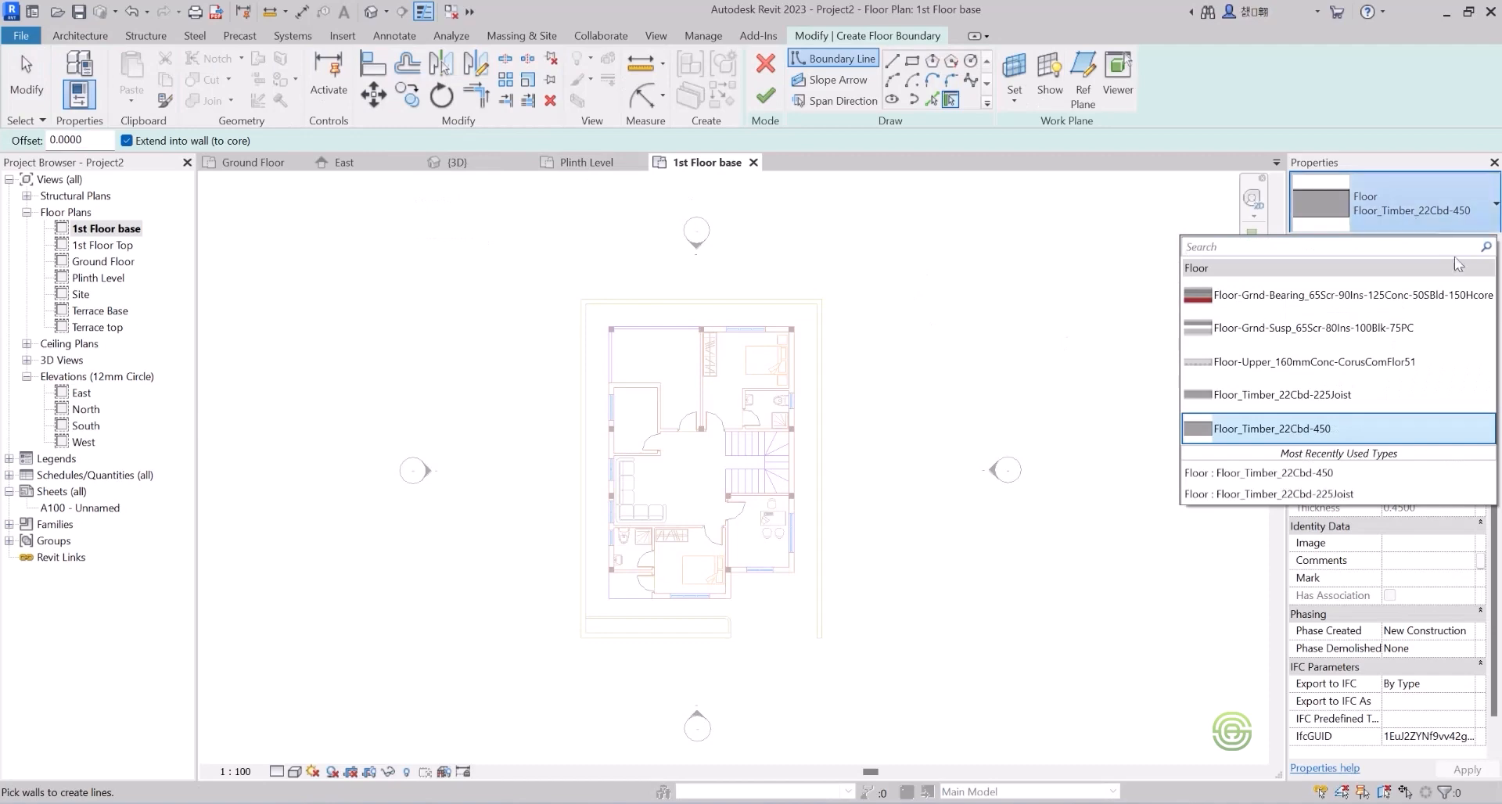
click(1447, 210)
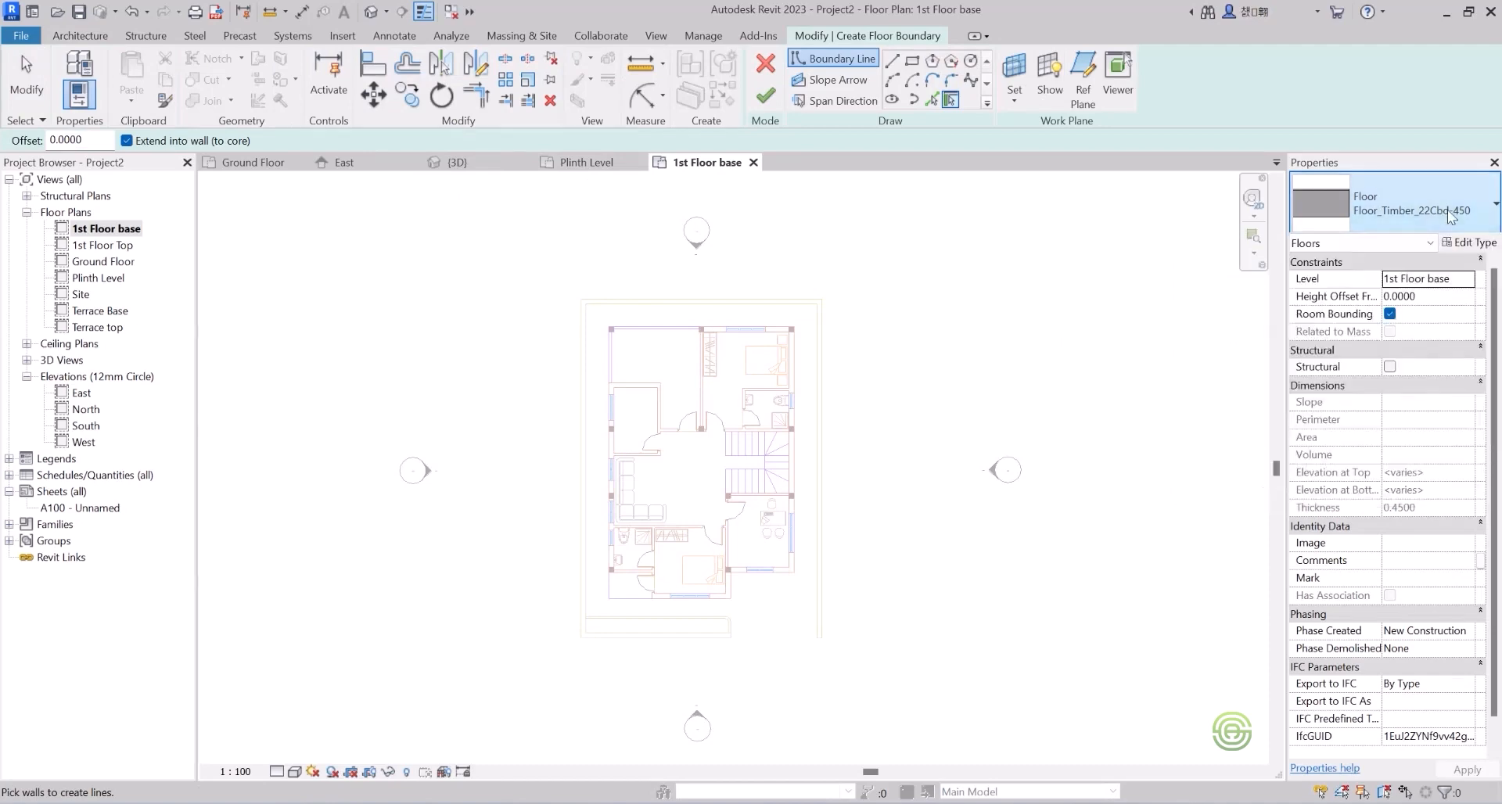
click(1468, 242)
click(1134, 275)
click(1254, 113)
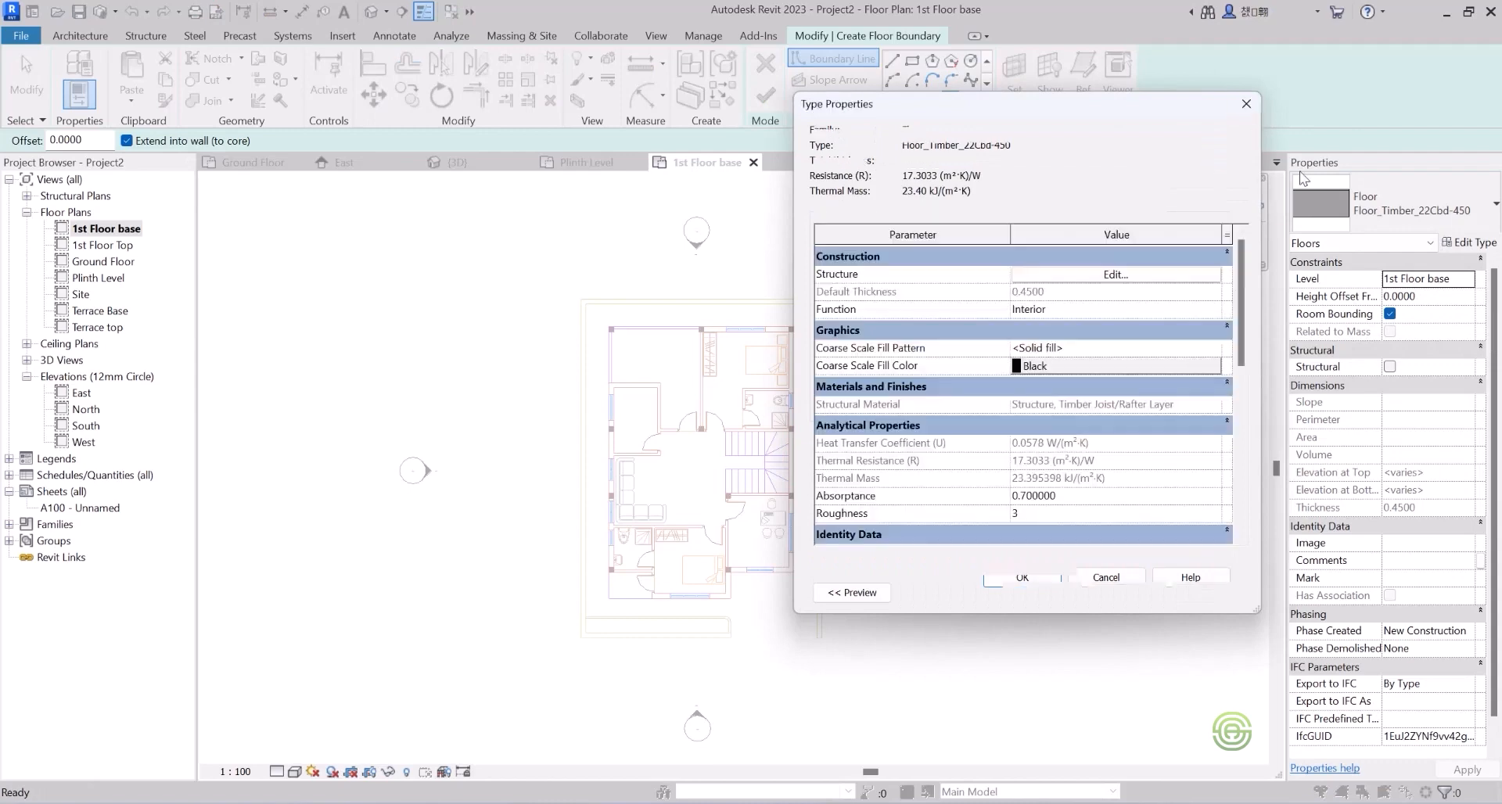
click(1202, 164)
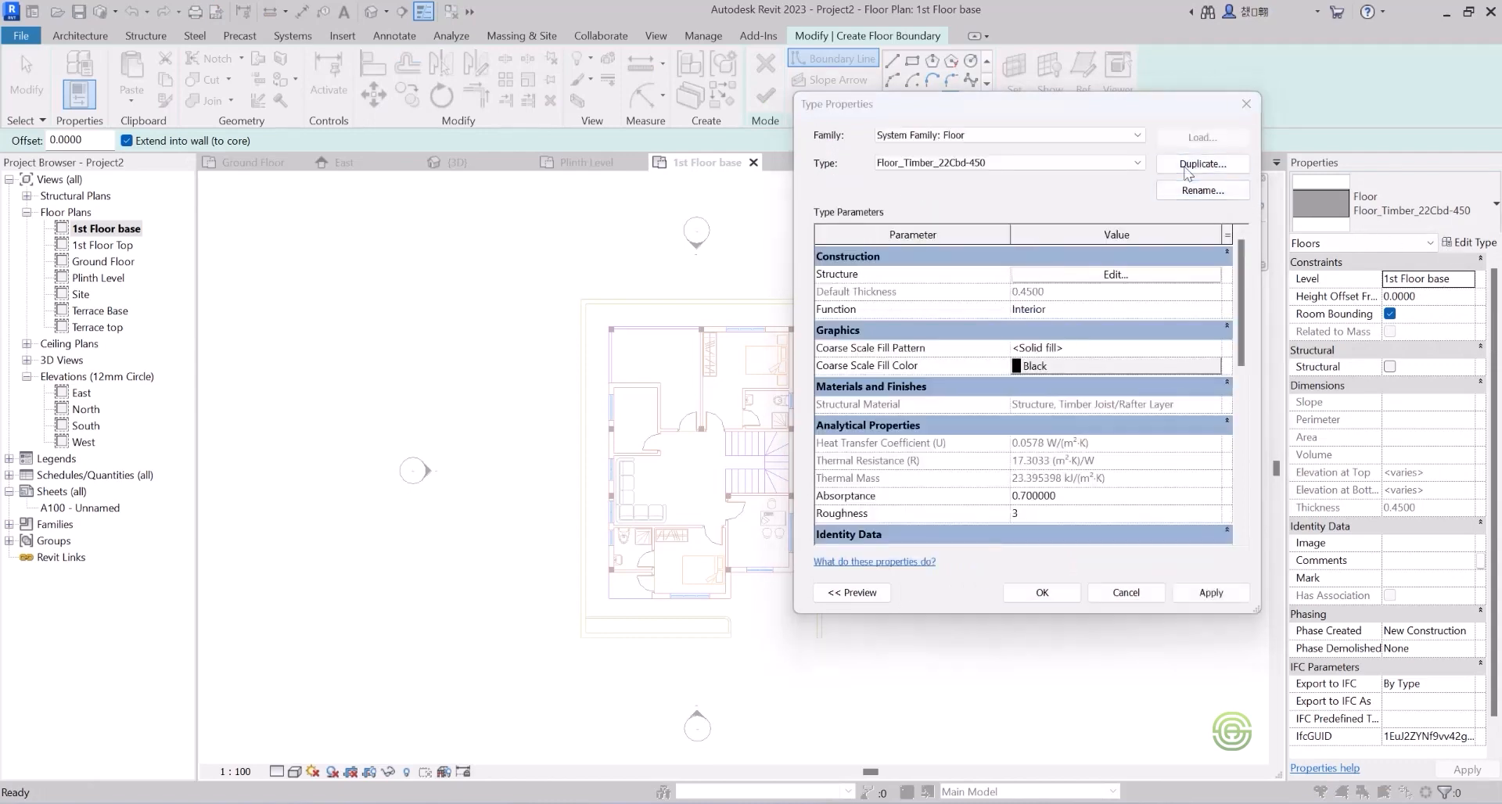
drag(1076, 345, 1047, 345)
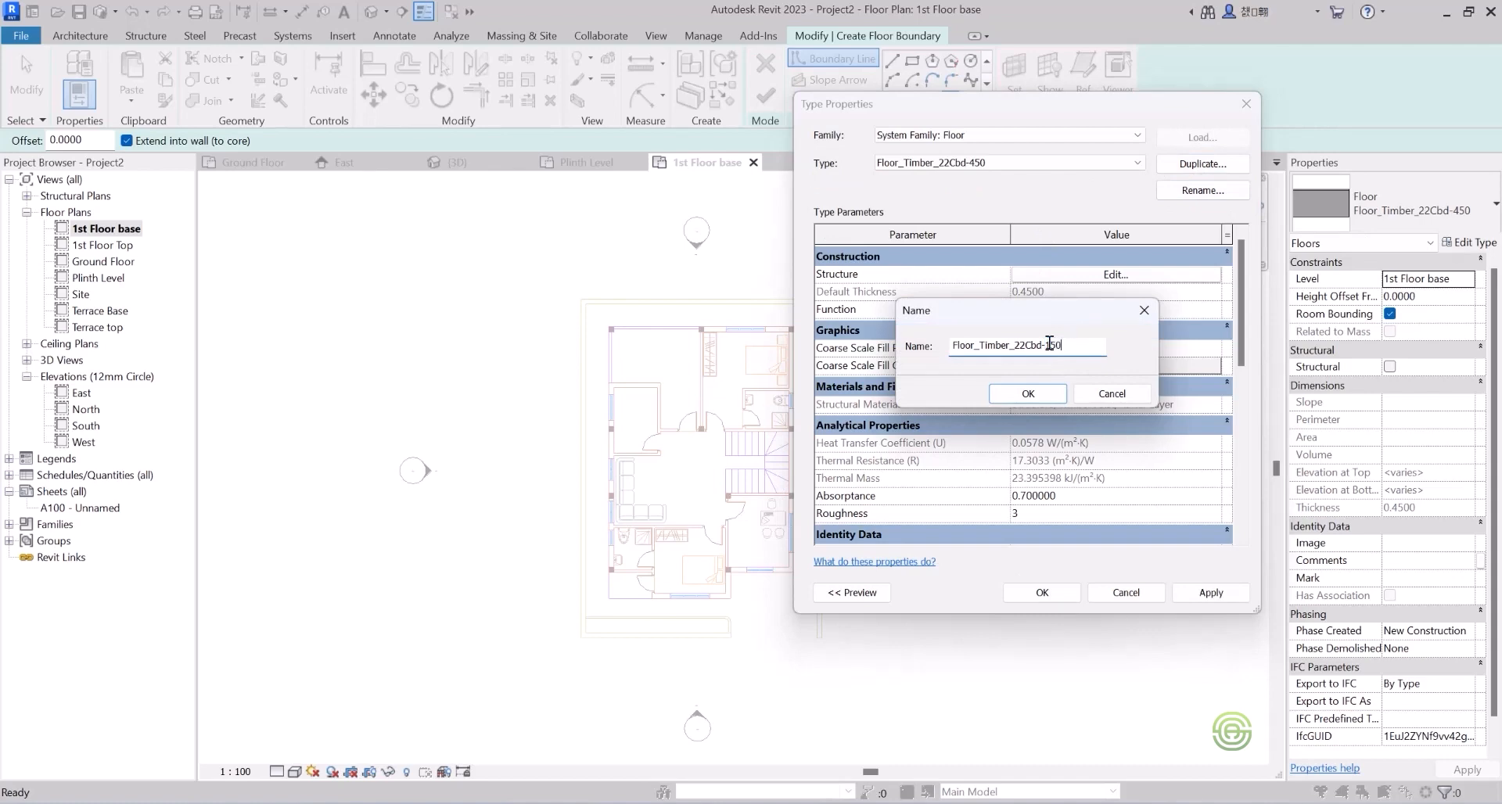
click(1043, 395)
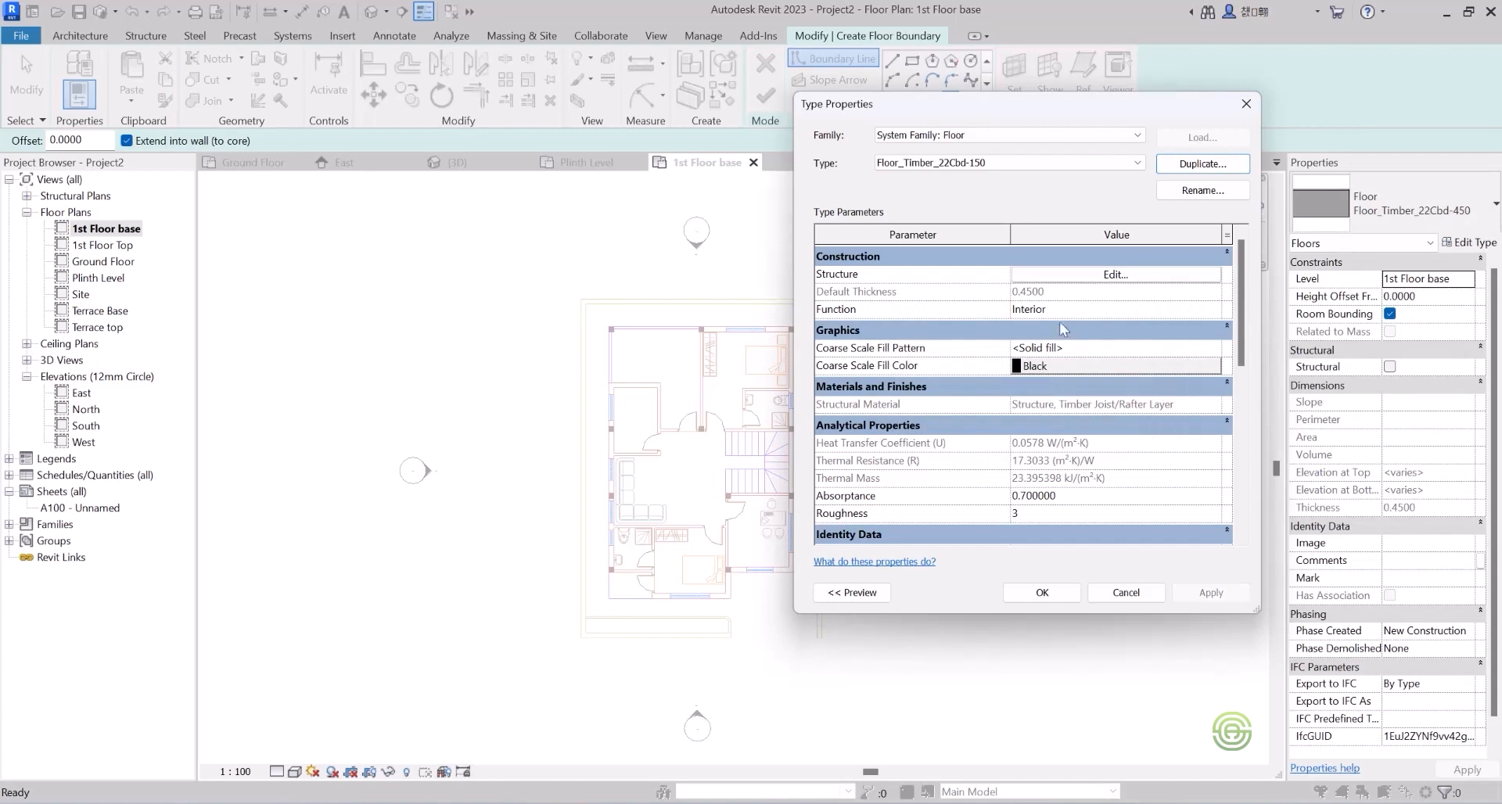
Set the Structure [1] layer thickness of Floor_Timber_22Cbd-150 to 0.1280 and apply the type to the new floor.
click(1103, 274)
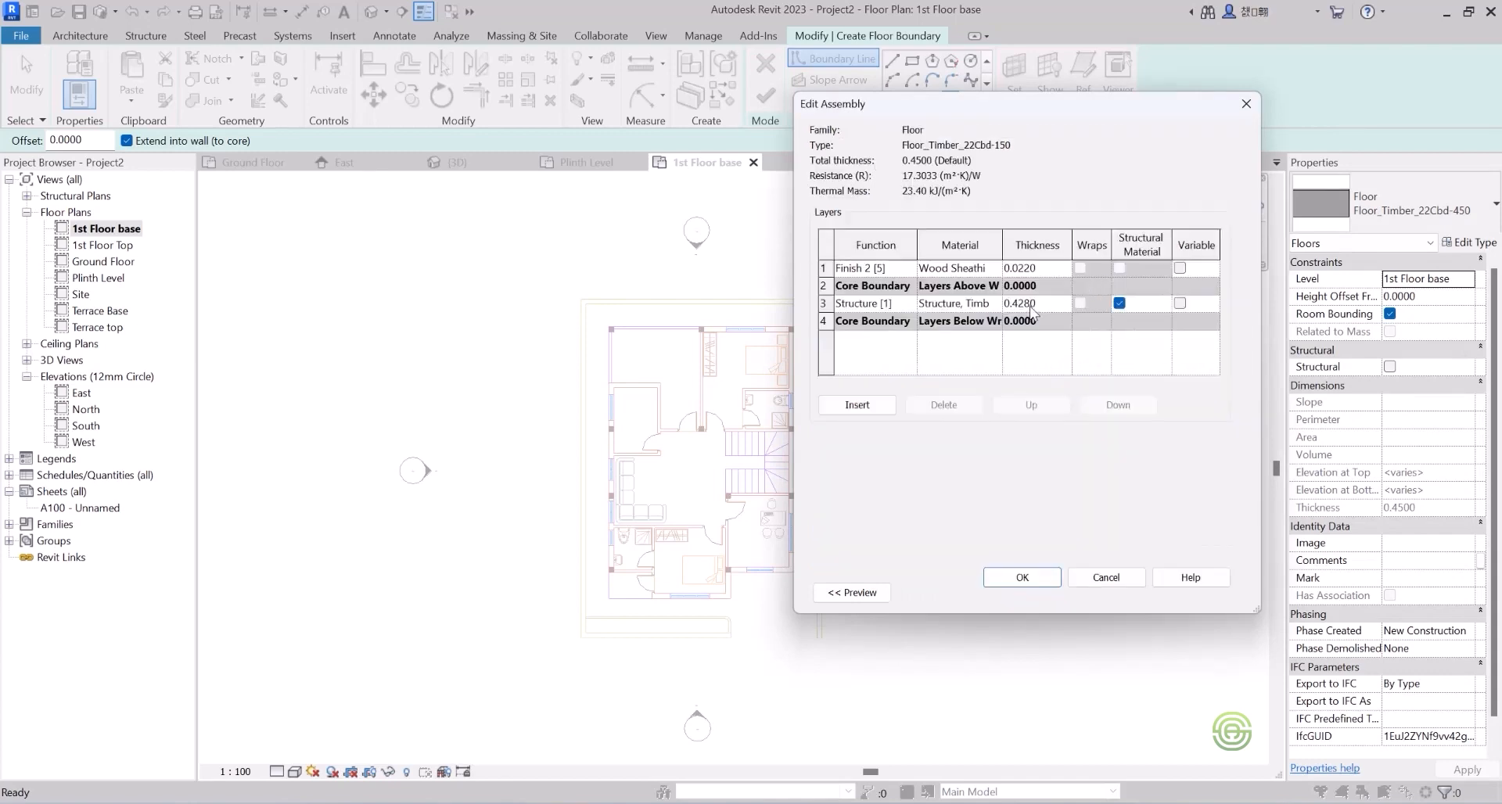
drag(1041, 302, 1022, 302)
key(Tab)
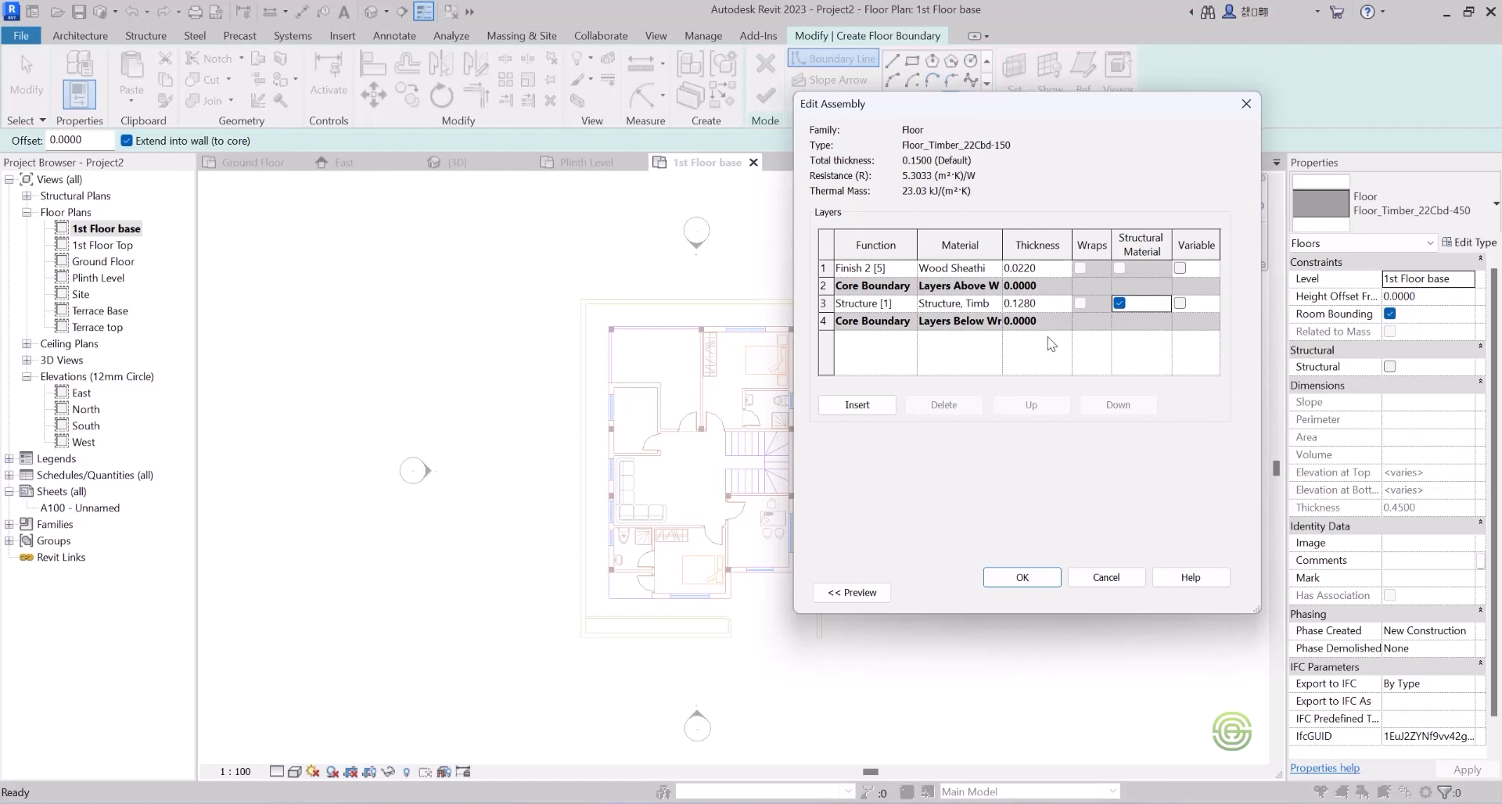
click(1025, 579)
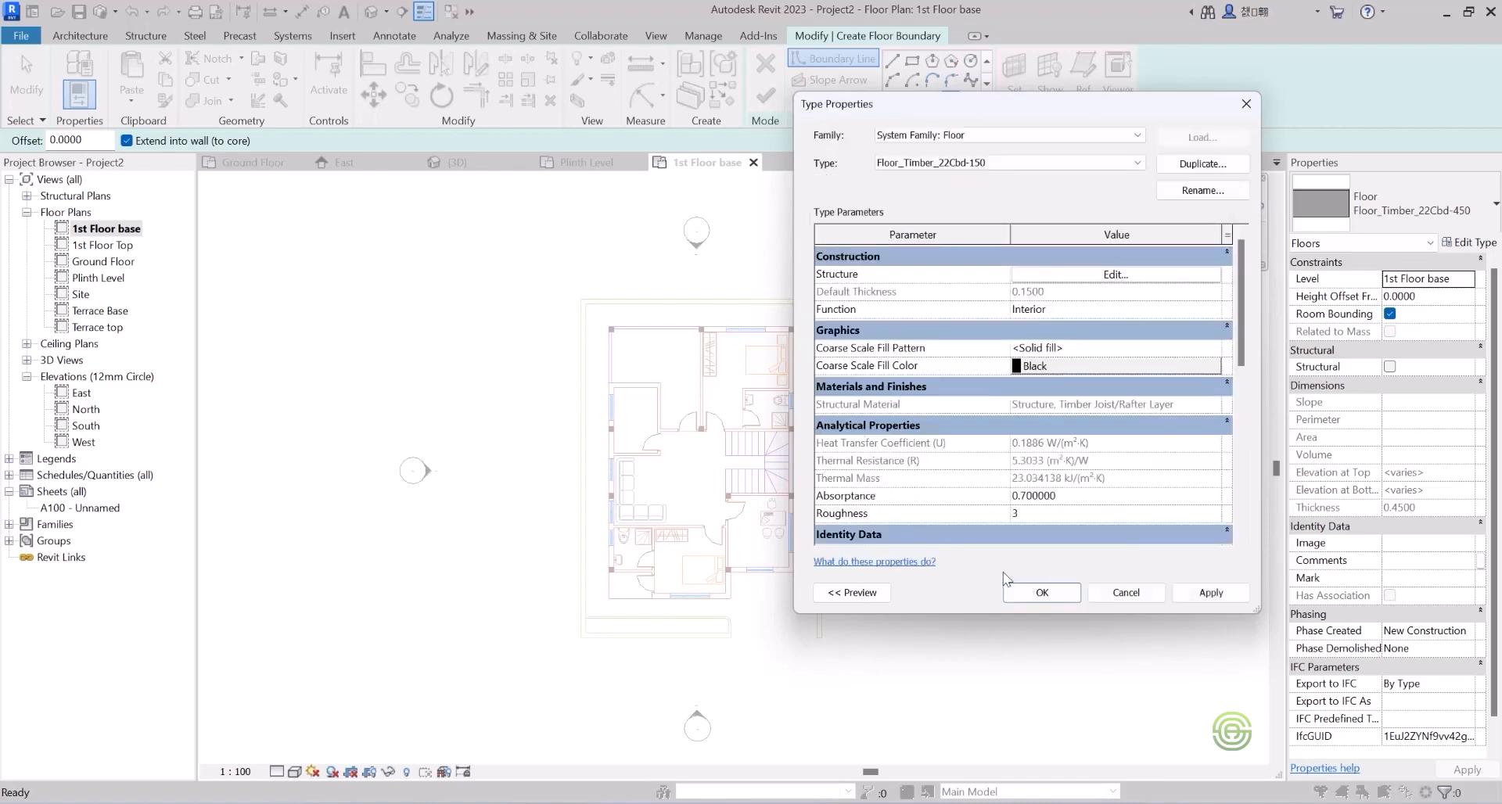
click(1038, 593)
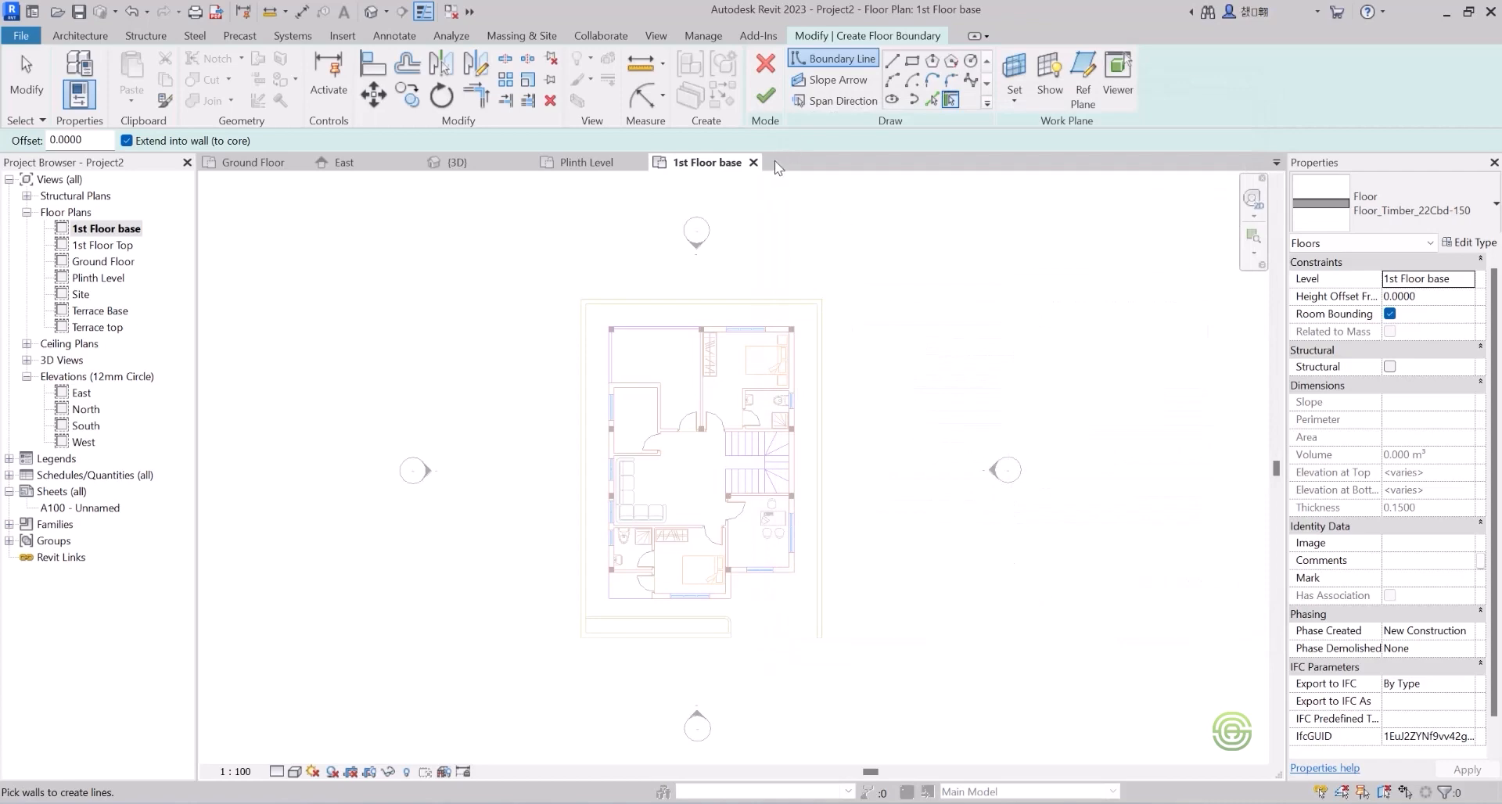
Pick the floor plan's top and right outer edges from the imported drawing as floor boundary lines.
click(933, 100)
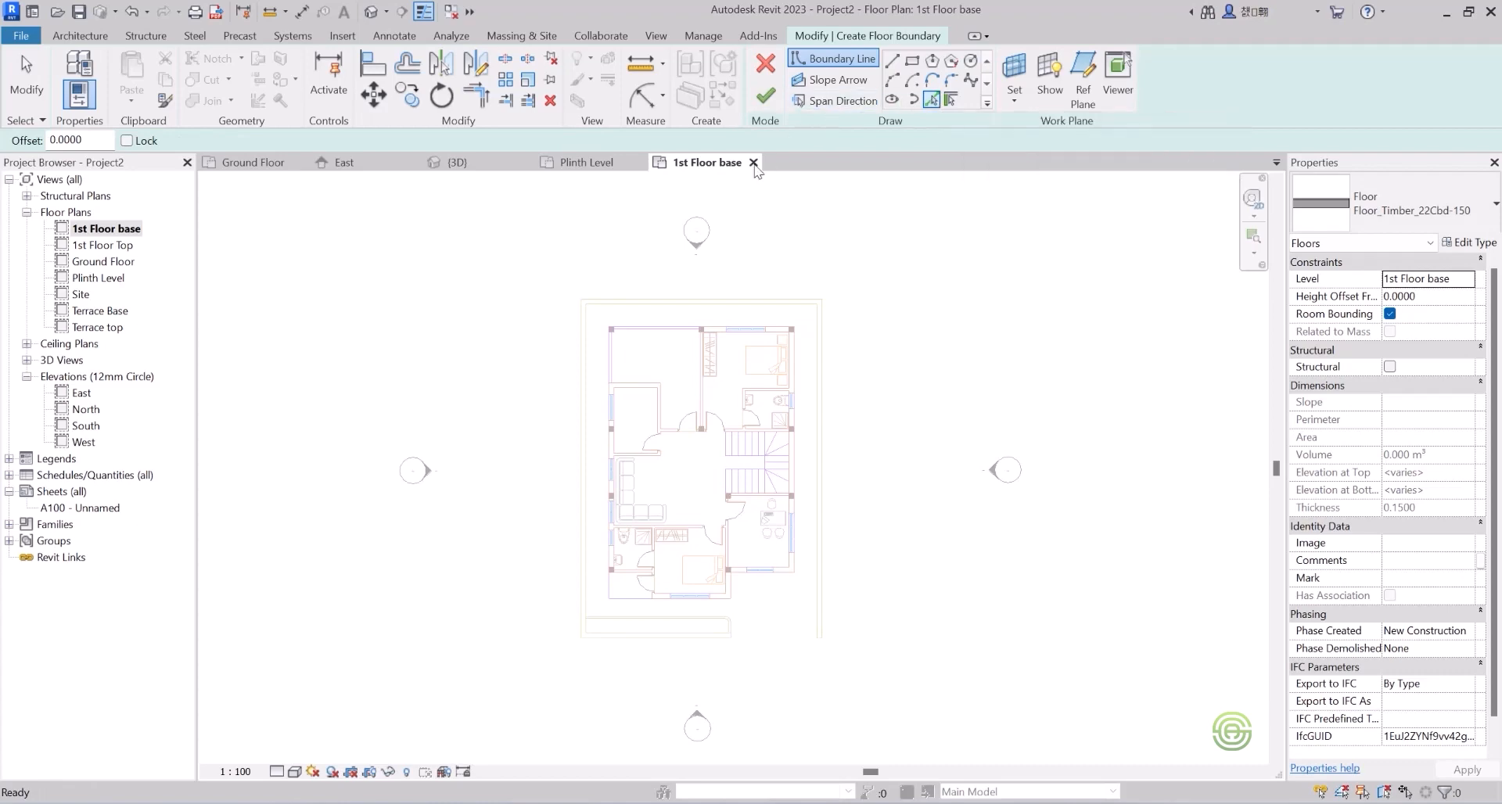
scroll(688, 335, up, 5)
scroll(681, 327, up, 3)
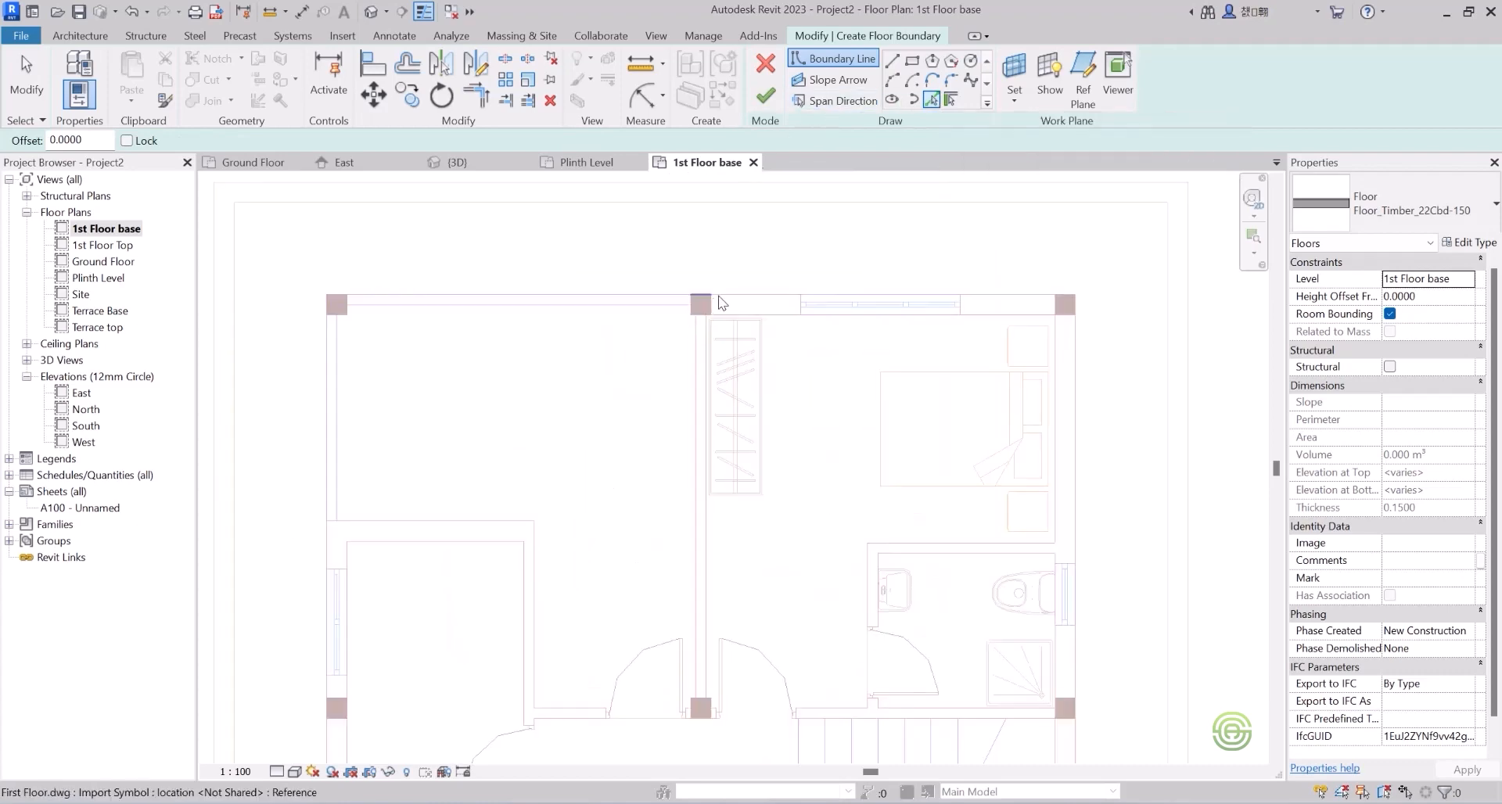
click(747, 295)
scroll(567, 257, down, 3)
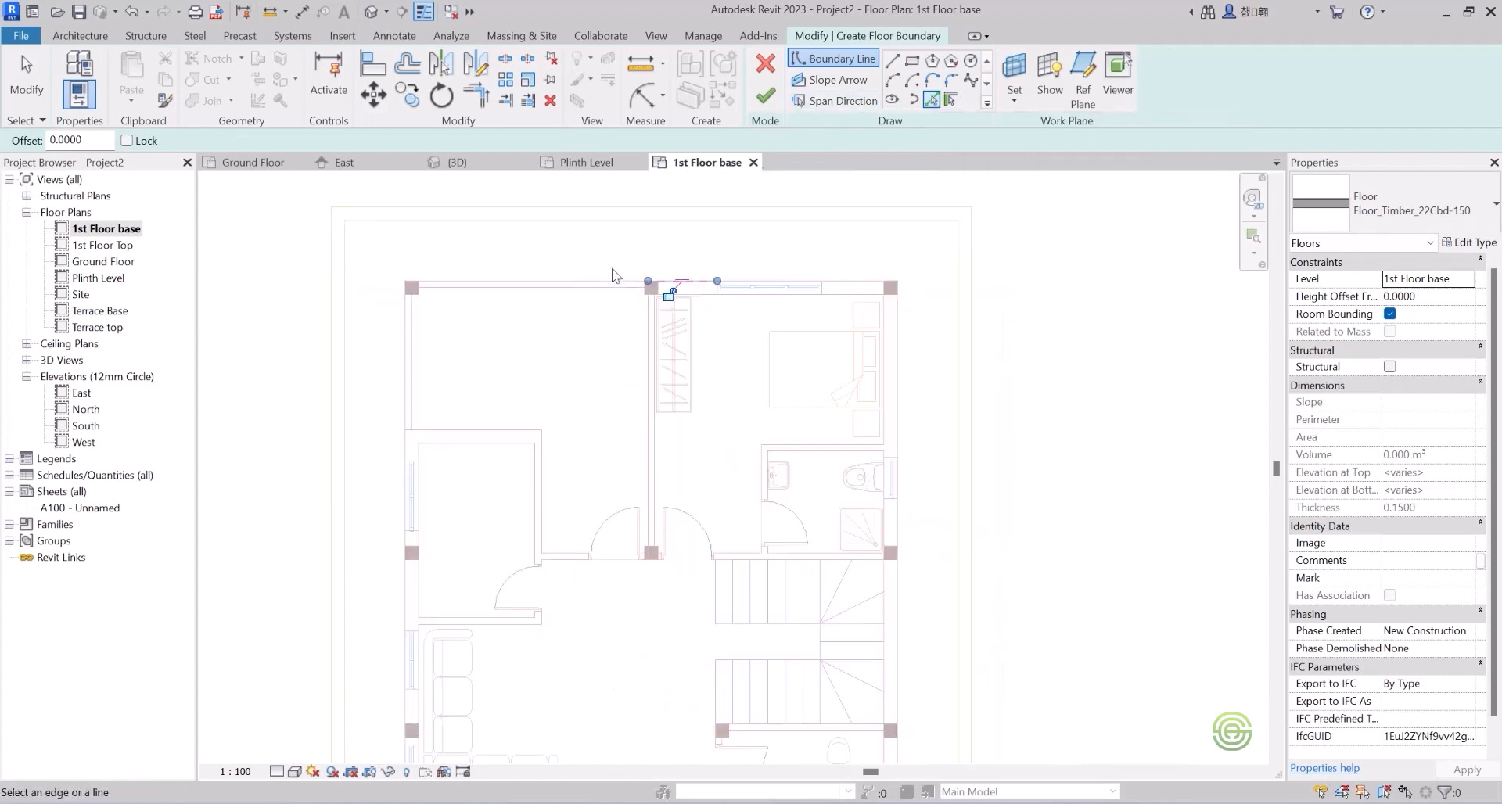
click(831, 329)
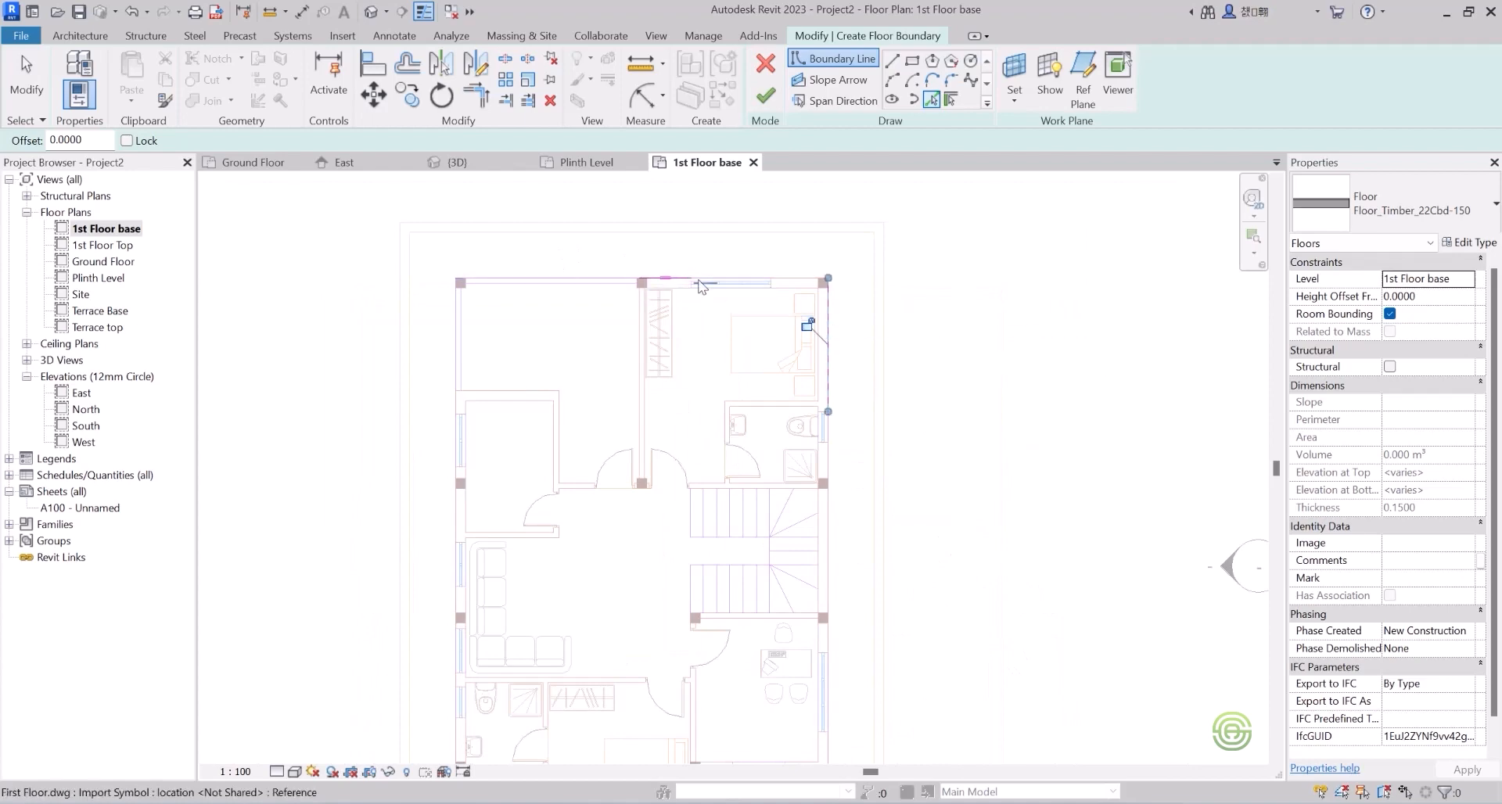
scroll(731, 607, down, 3)
scroll(743, 595, up, 4)
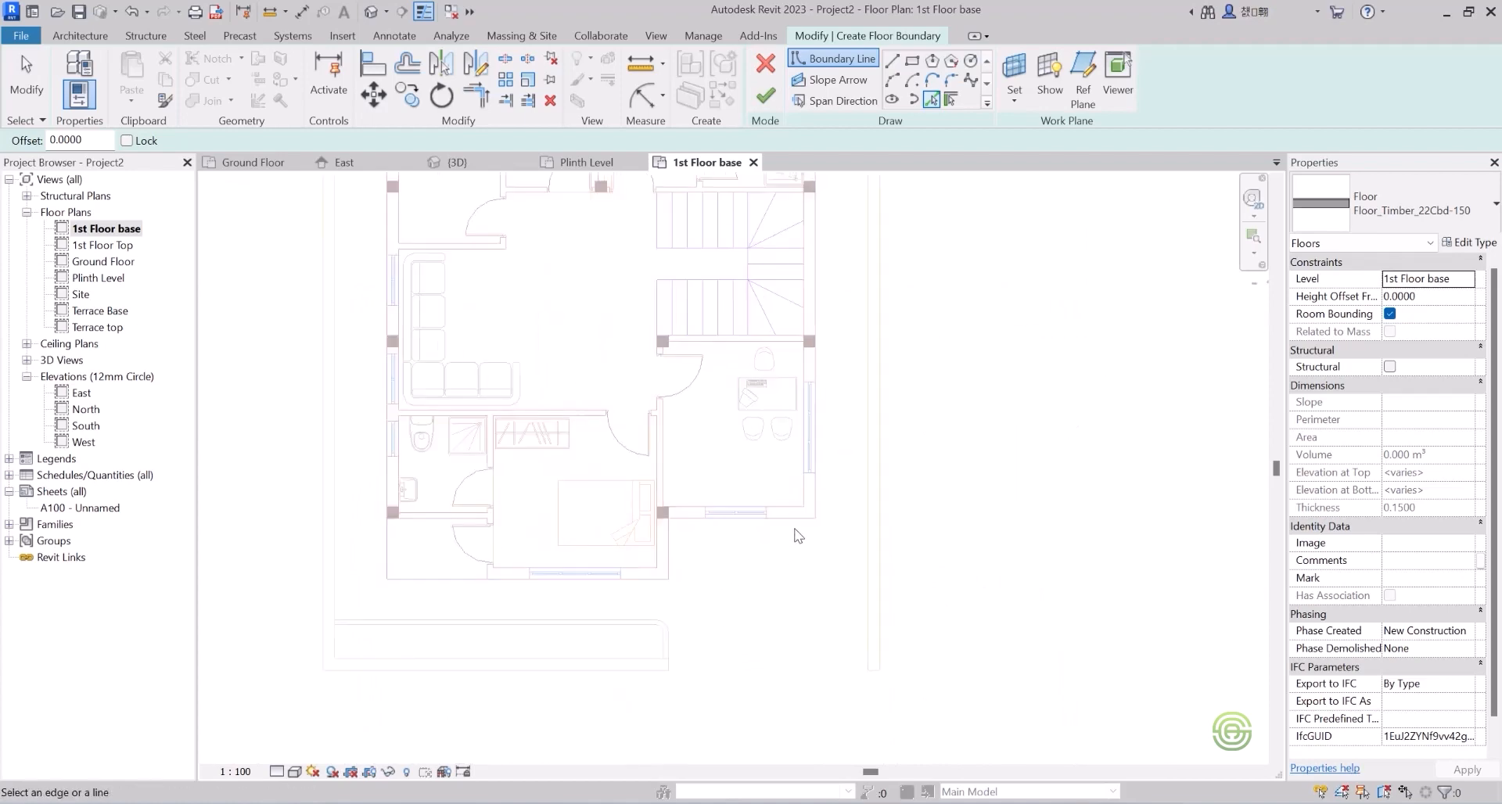
Pick the stepped bottom outer edges and the left outer edge of the plan as floor boundary lines.
click(794, 520)
click(670, 563)
click(645, 579)
scroll(472, 600, down, 2)
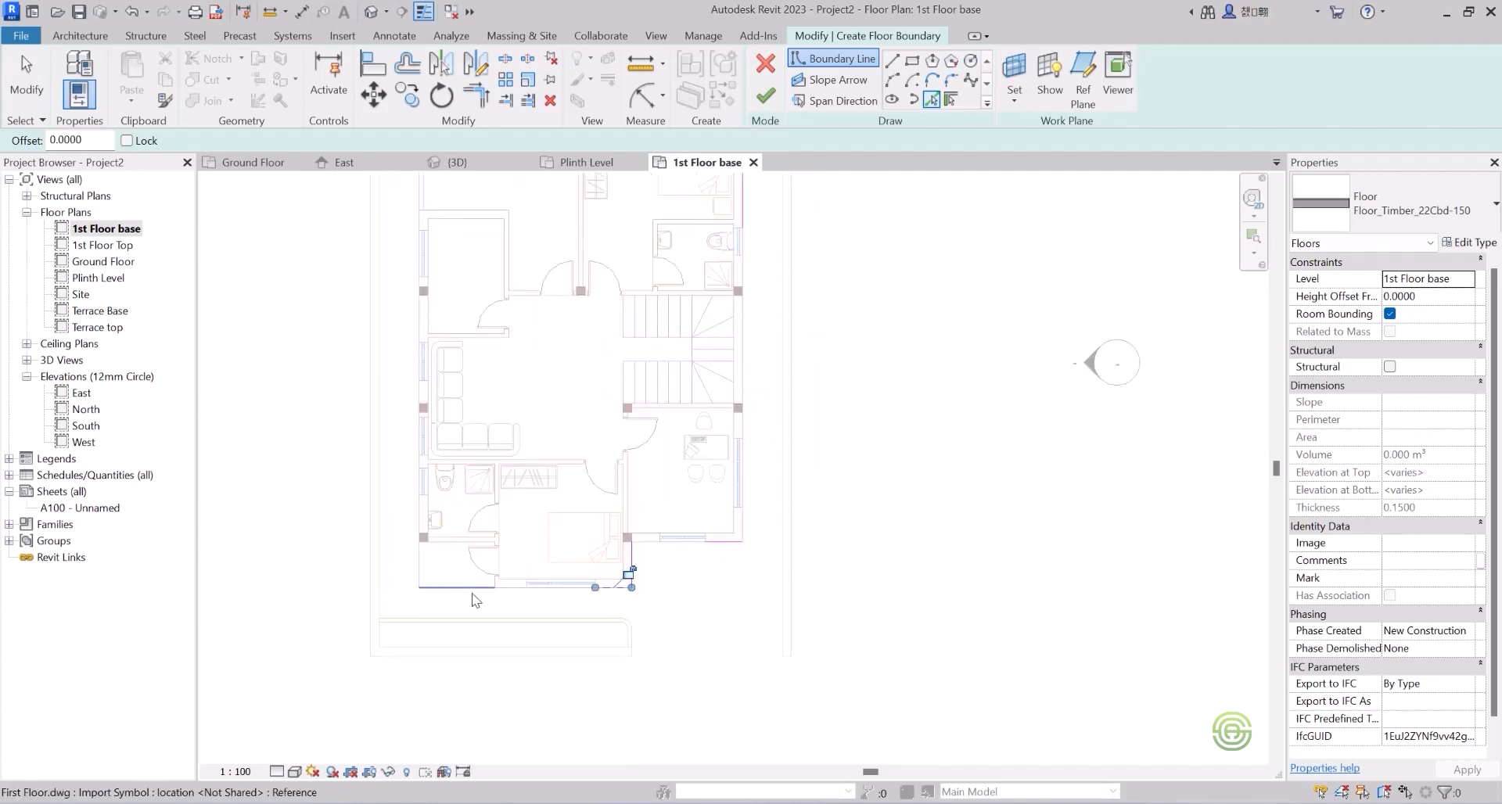
scroll(445, 563, up, 2)
click(429, 548)
scroll(454, 593, down, 5)
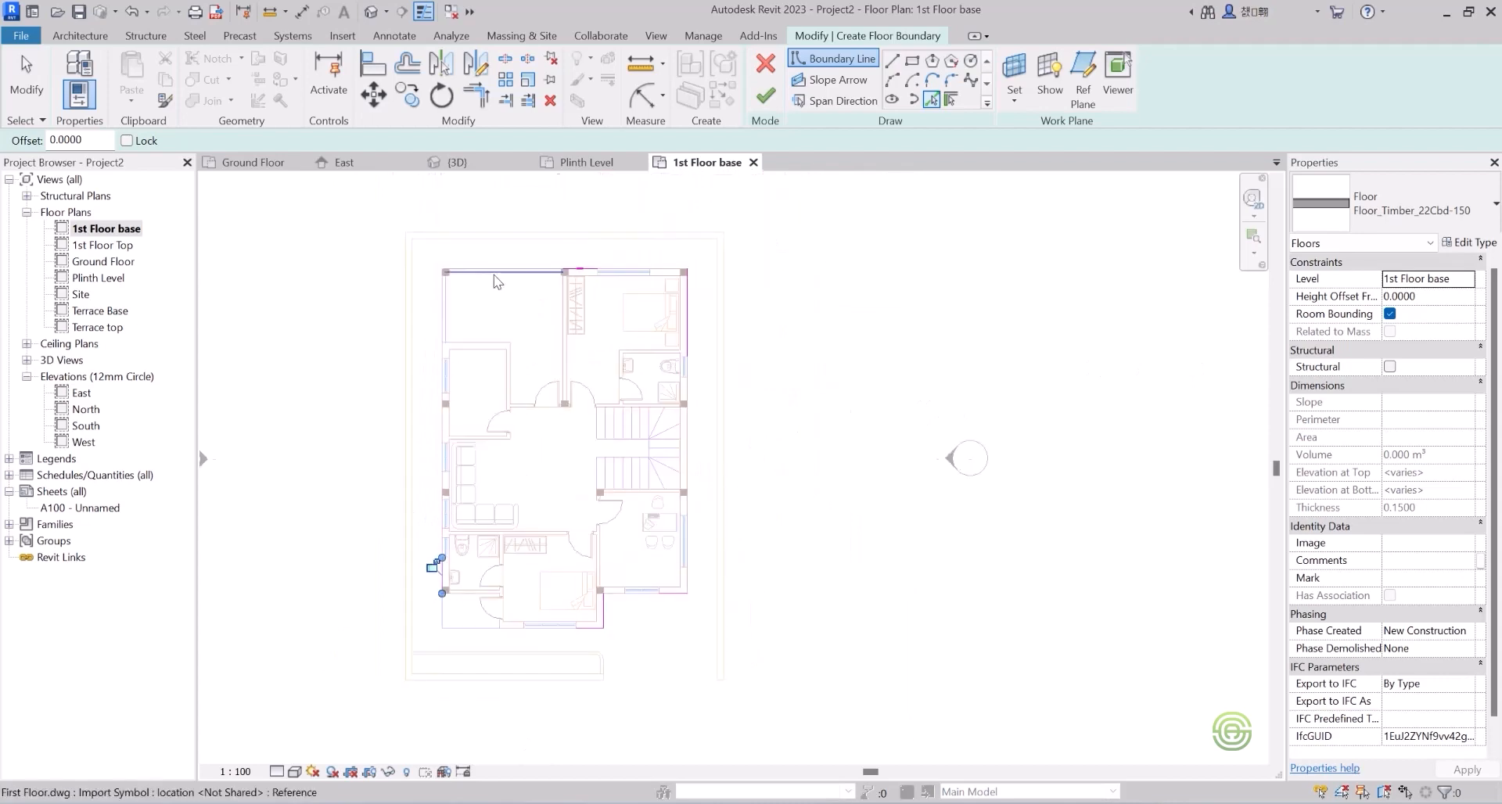
Trim/extend the top, right and stepped bottom boundary lines so they meet at their corners.
scroll(493, 274, up, 3)
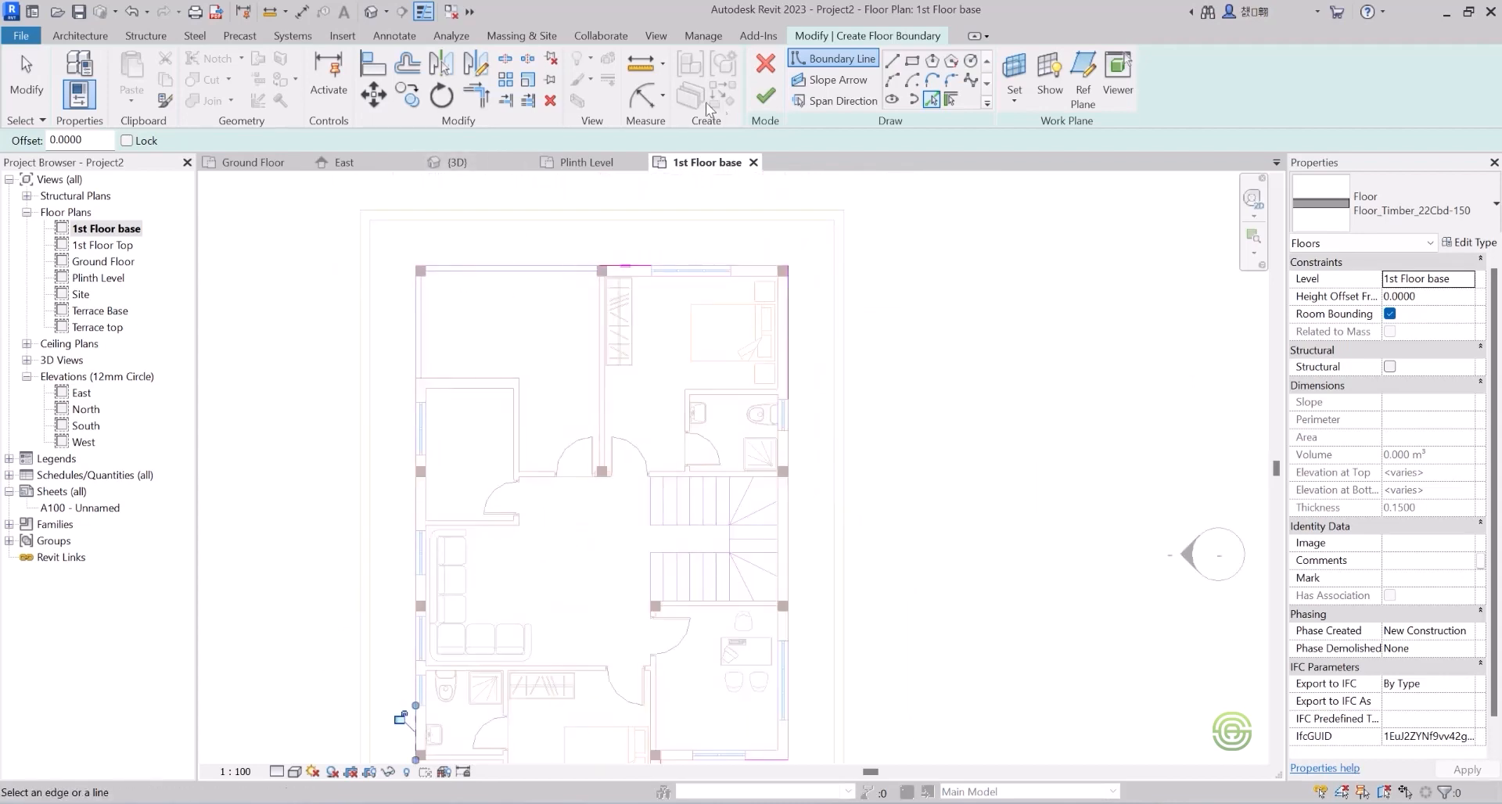
click(474, 94)
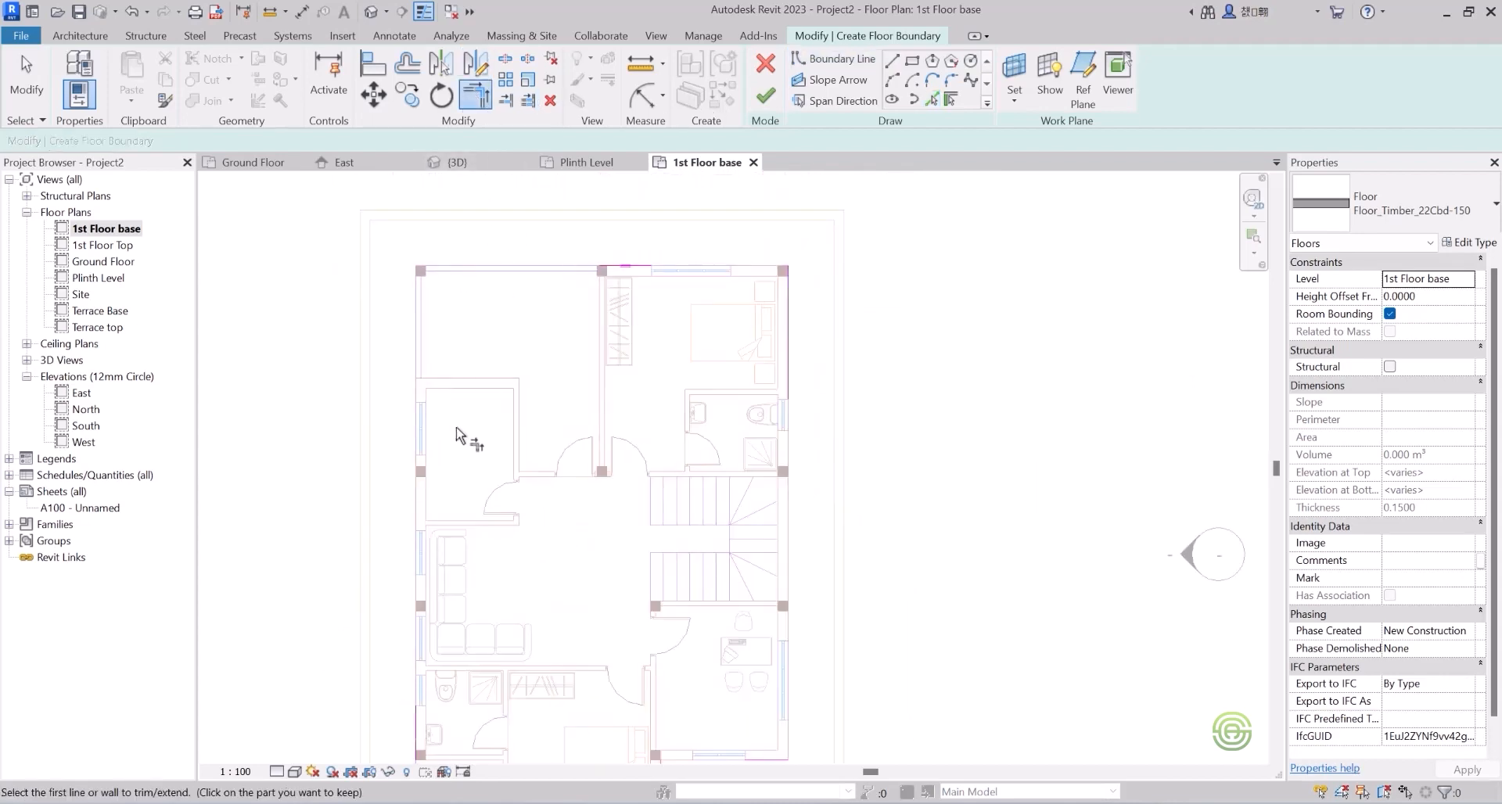
click(629, 267)
scroll(788, 270, down, 4)
scroll(771, 642, up, 4)
scroll(779, 526, up, 3)
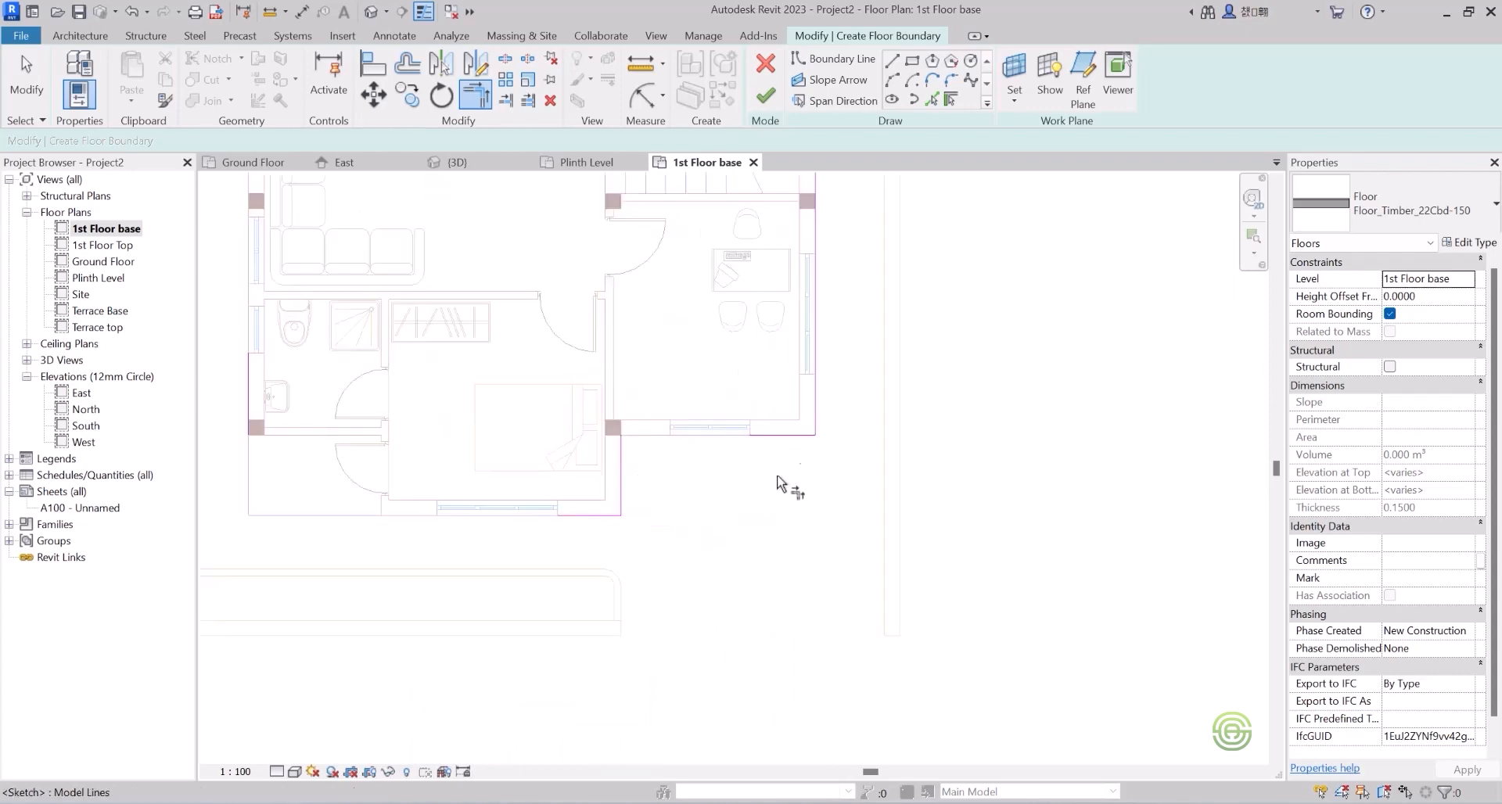
click(628, 475)
click(601, 516)
scroll(752, 588, down, 3)
scroll(435, 543, up, 3)
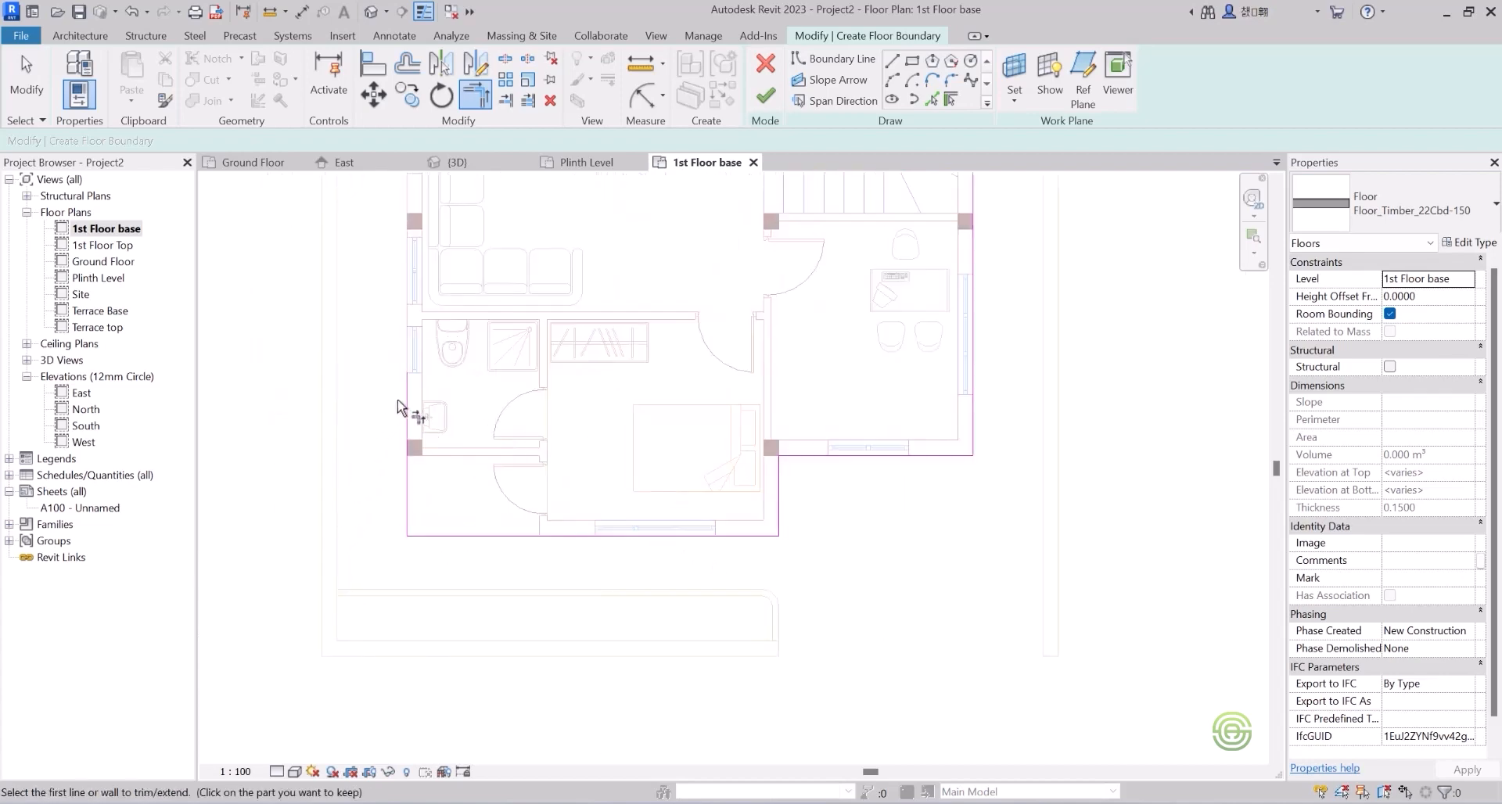
Extend the left and top boundary lines to their shared corner to close the outer floor boundary.
click(410, 410)
scroll(480, 564, down, 3)
scroll(509, 256, up, 3)
click(614, 271)
scroll(574, 344, down, 2)
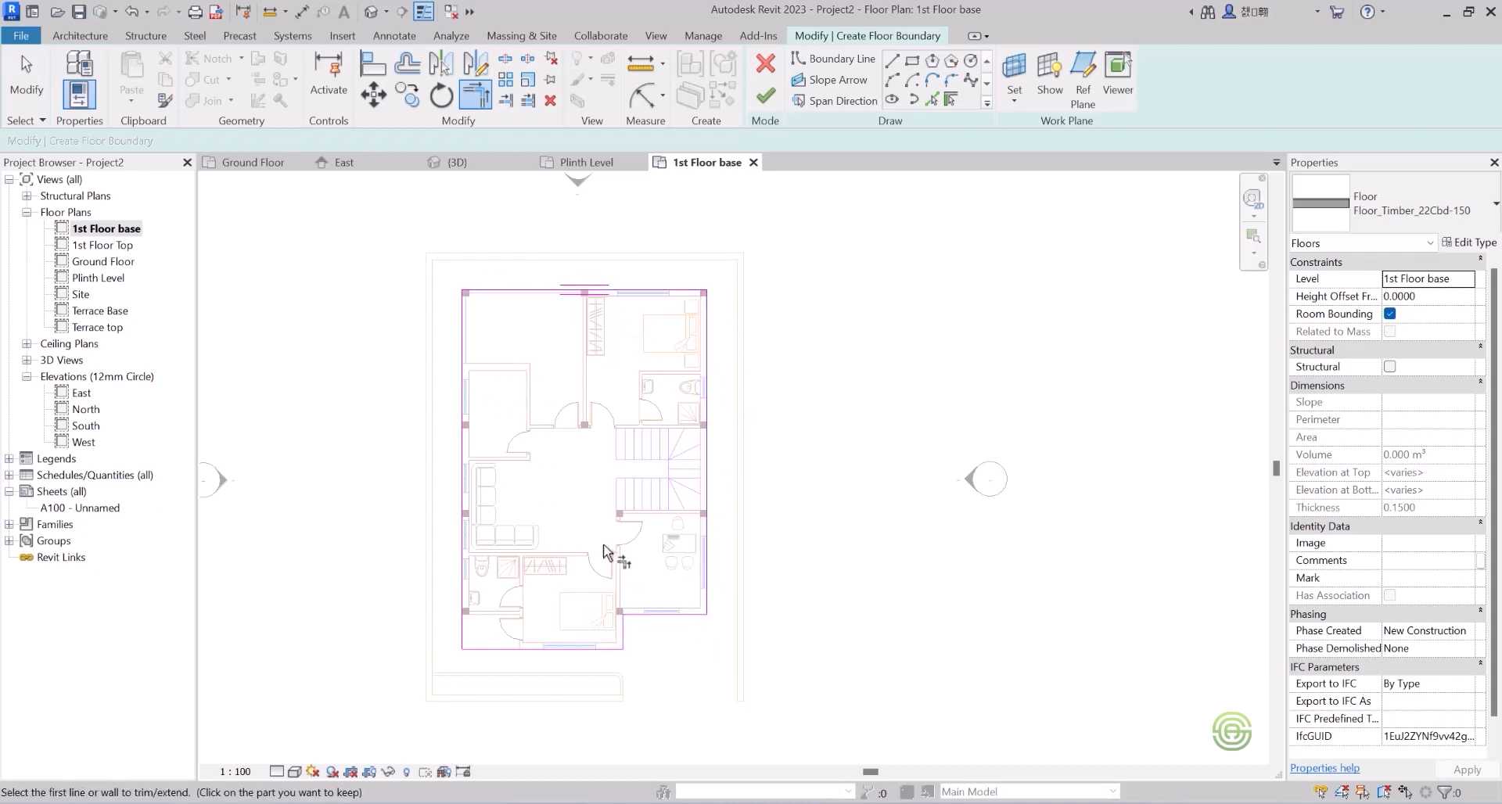
Draw a rectangular boundary around the staircase, 2.9000 by 2.8275, to cut the stair opening in the floor.
scroll(634, 440, up, 5)
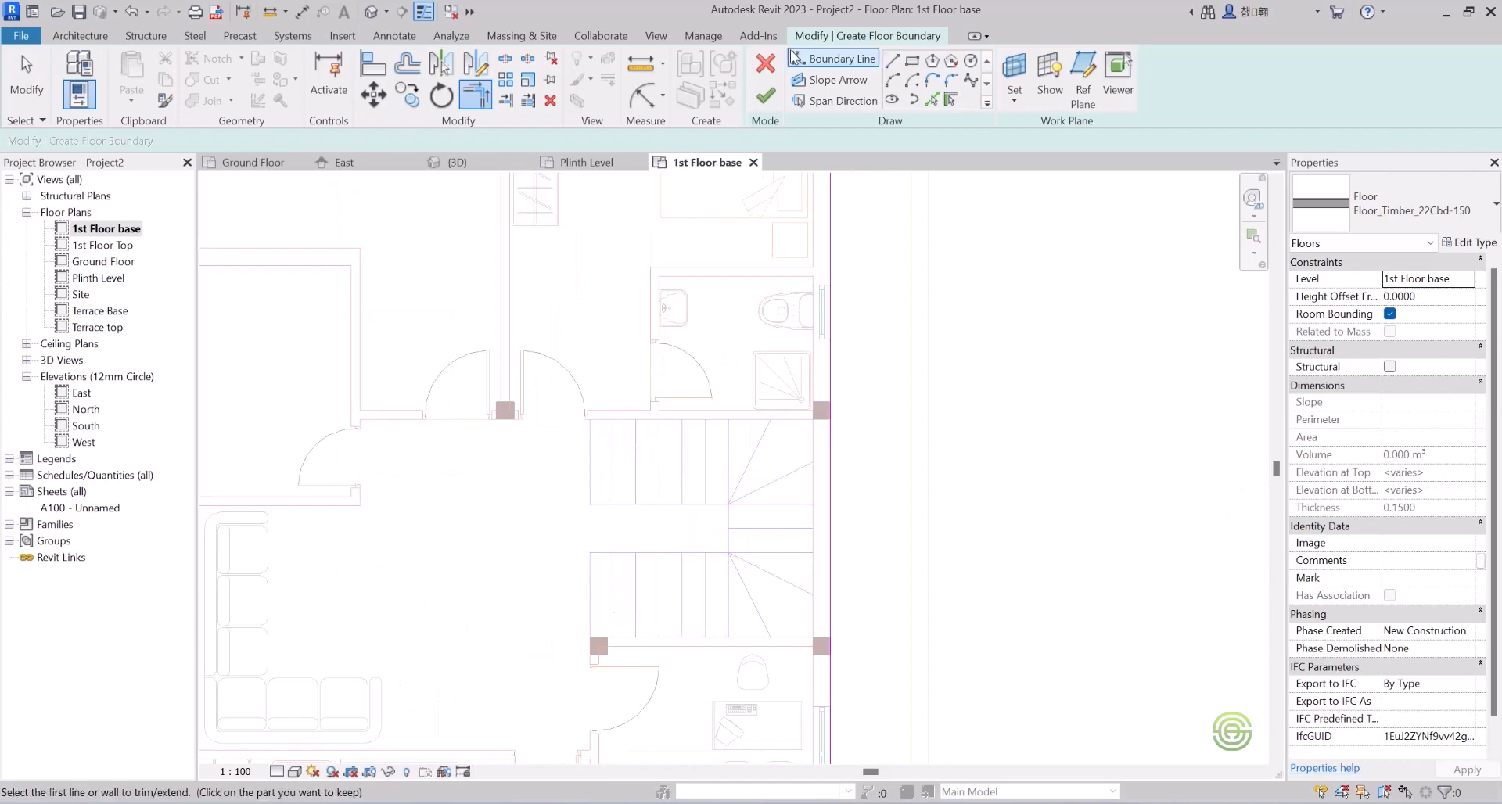
click(913, 66)
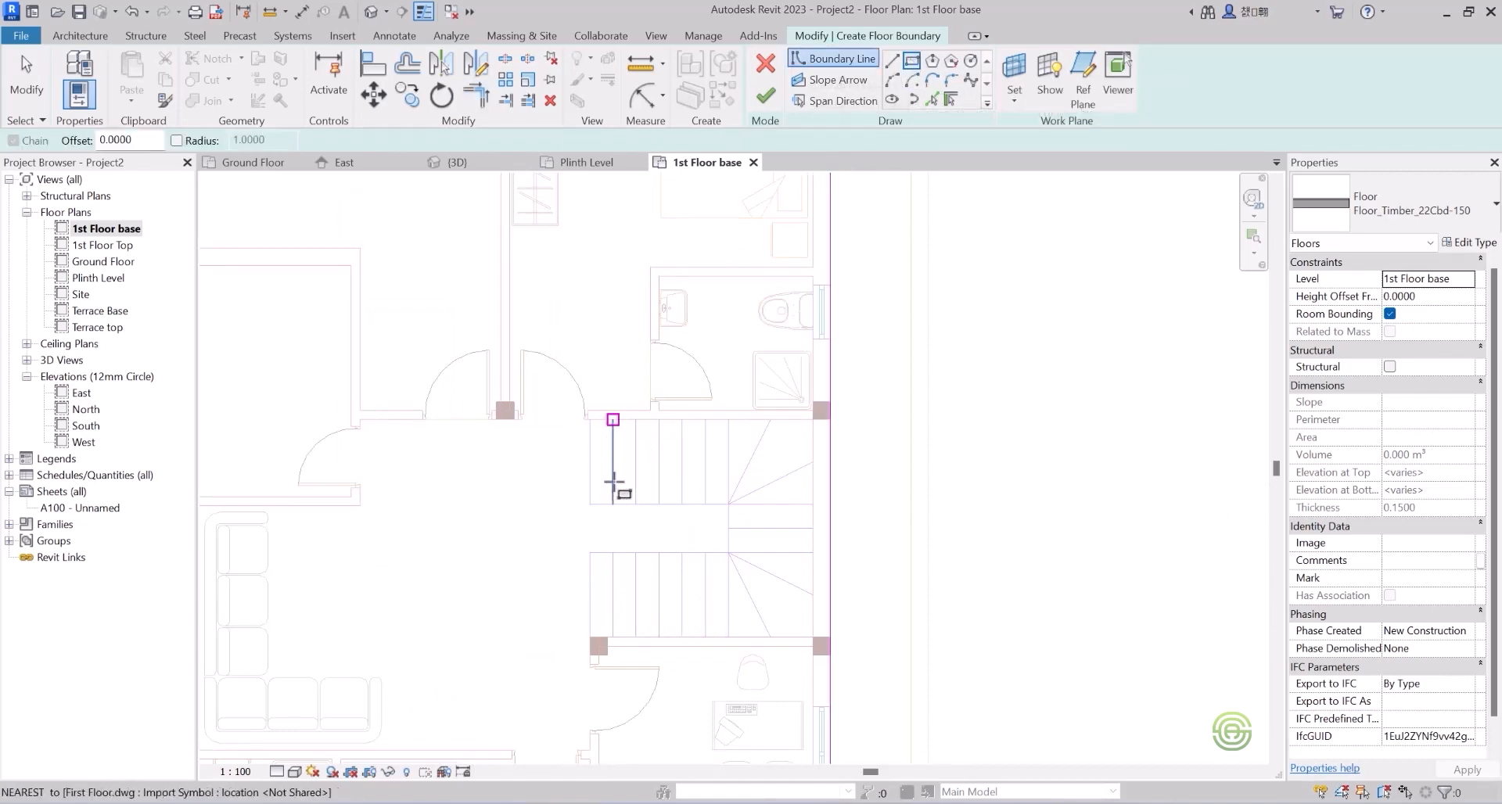
scroll(602, 423, up, 2)
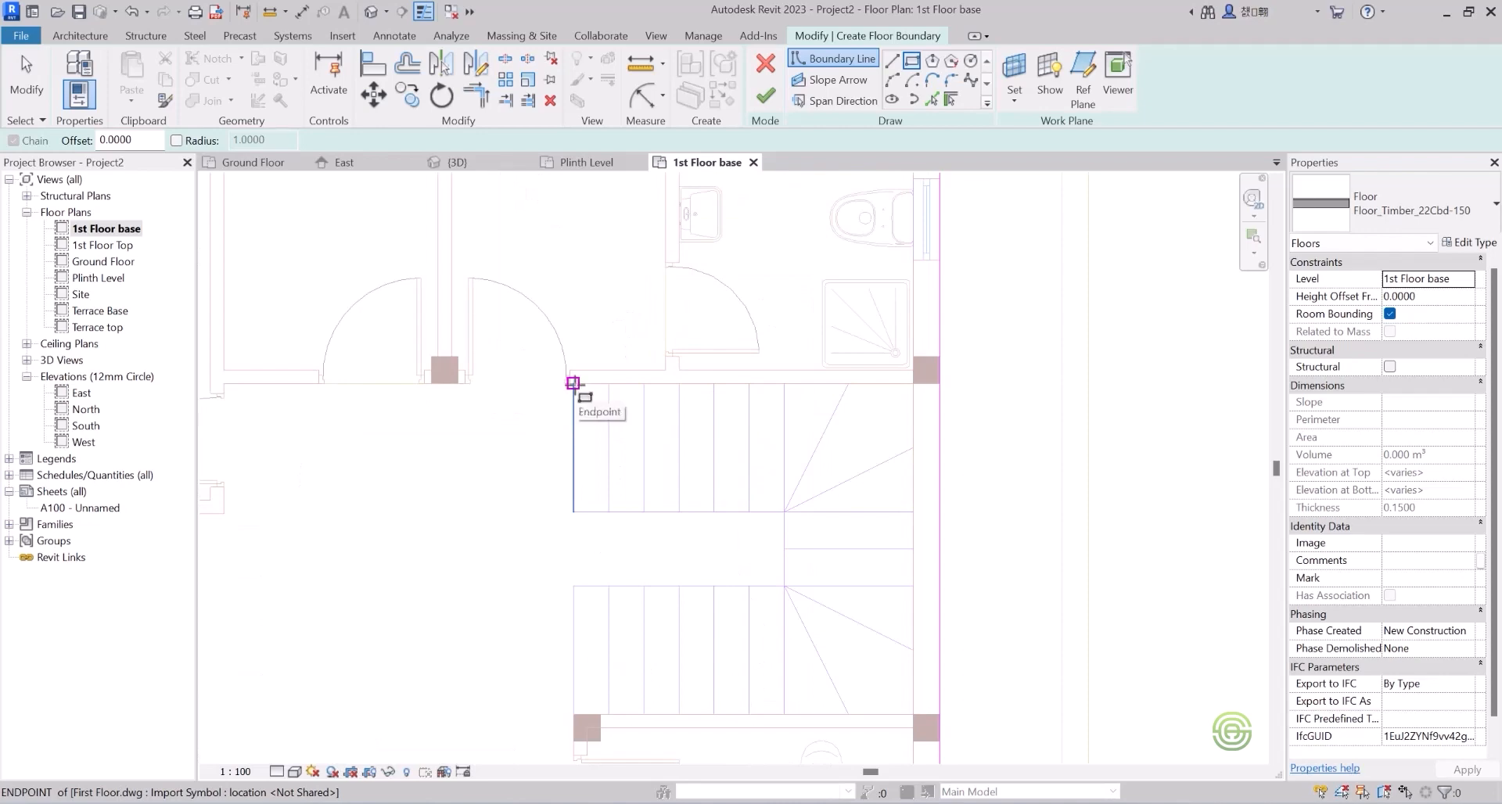
click(573, 383)
scroll(597, 378, down, 2)
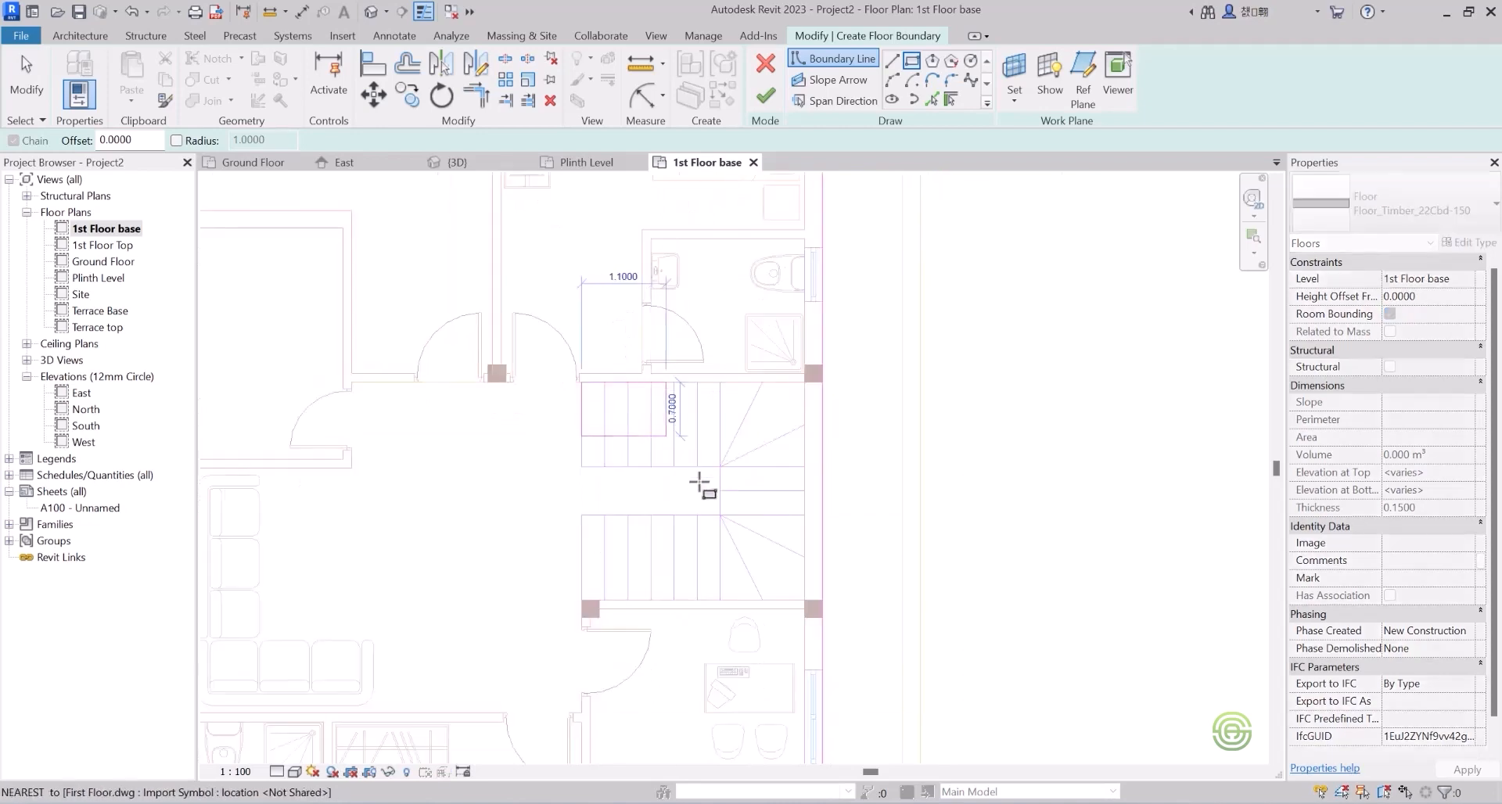
scroll(791, 577, up, 2)
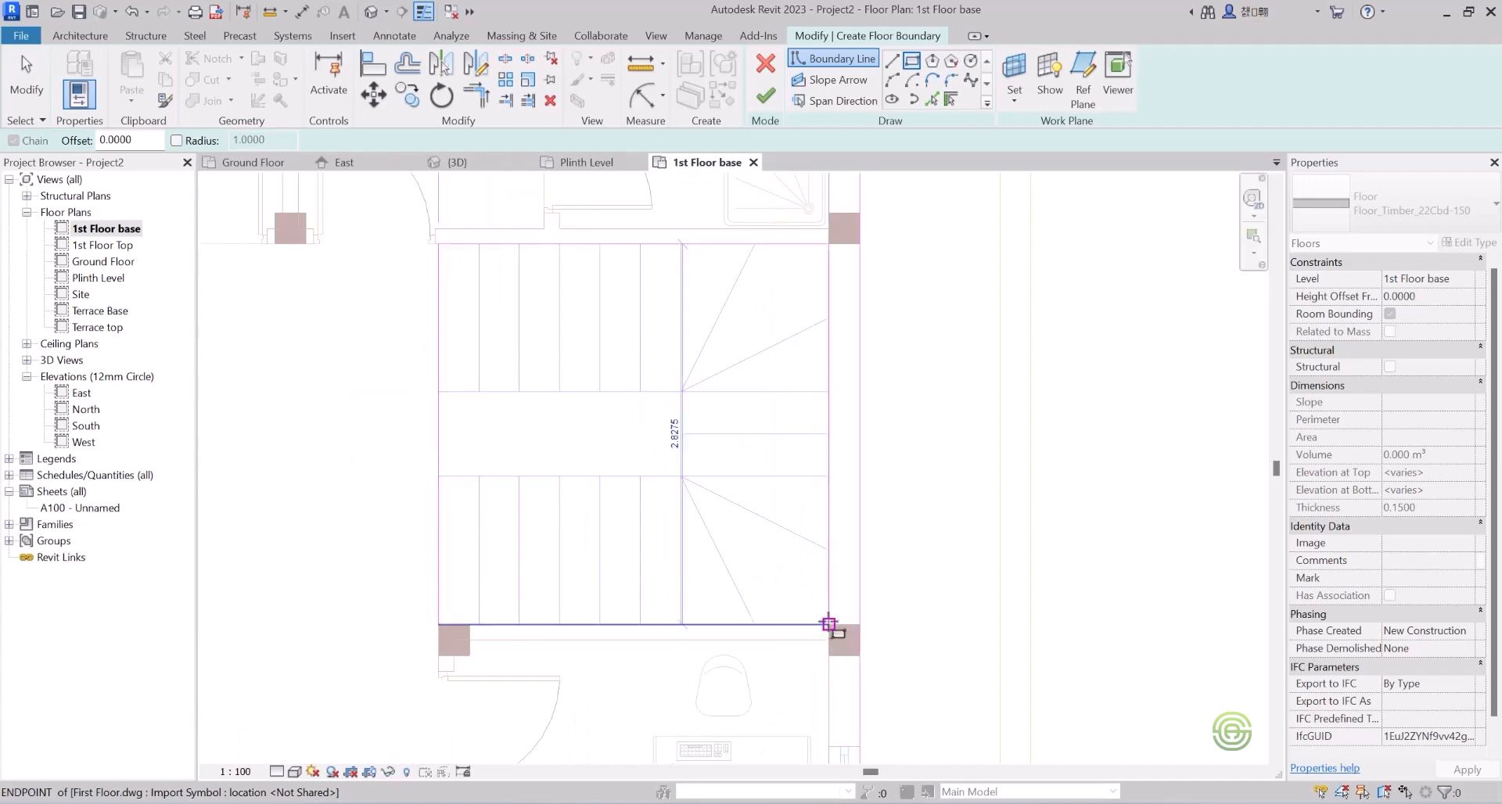
click(828, 624)
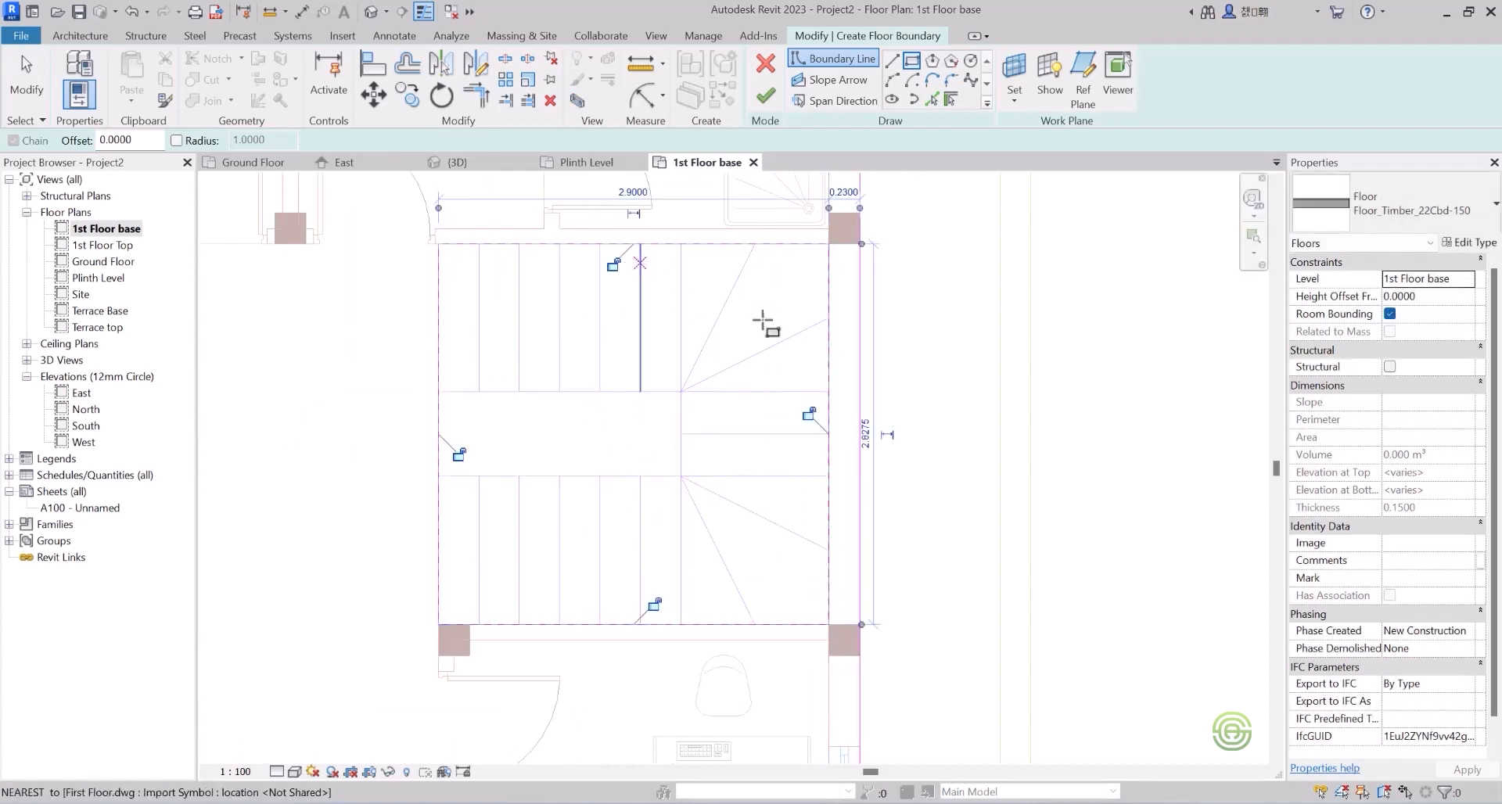
scroll(868, 432, down, 2)
scroll(850, 484, down, 2)
scroll(707, 286, down, 1)
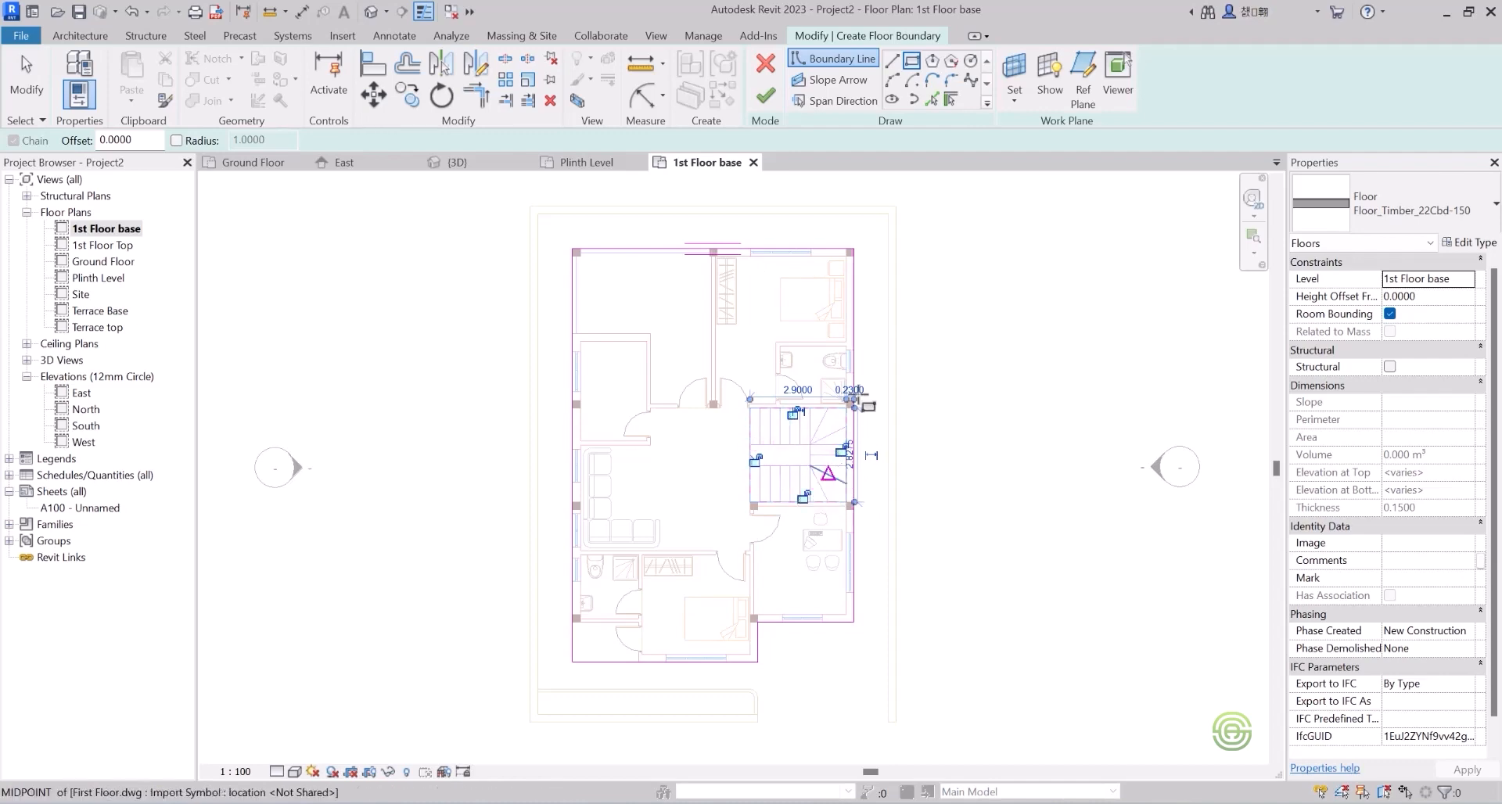
key(Escape)
key(Escape)
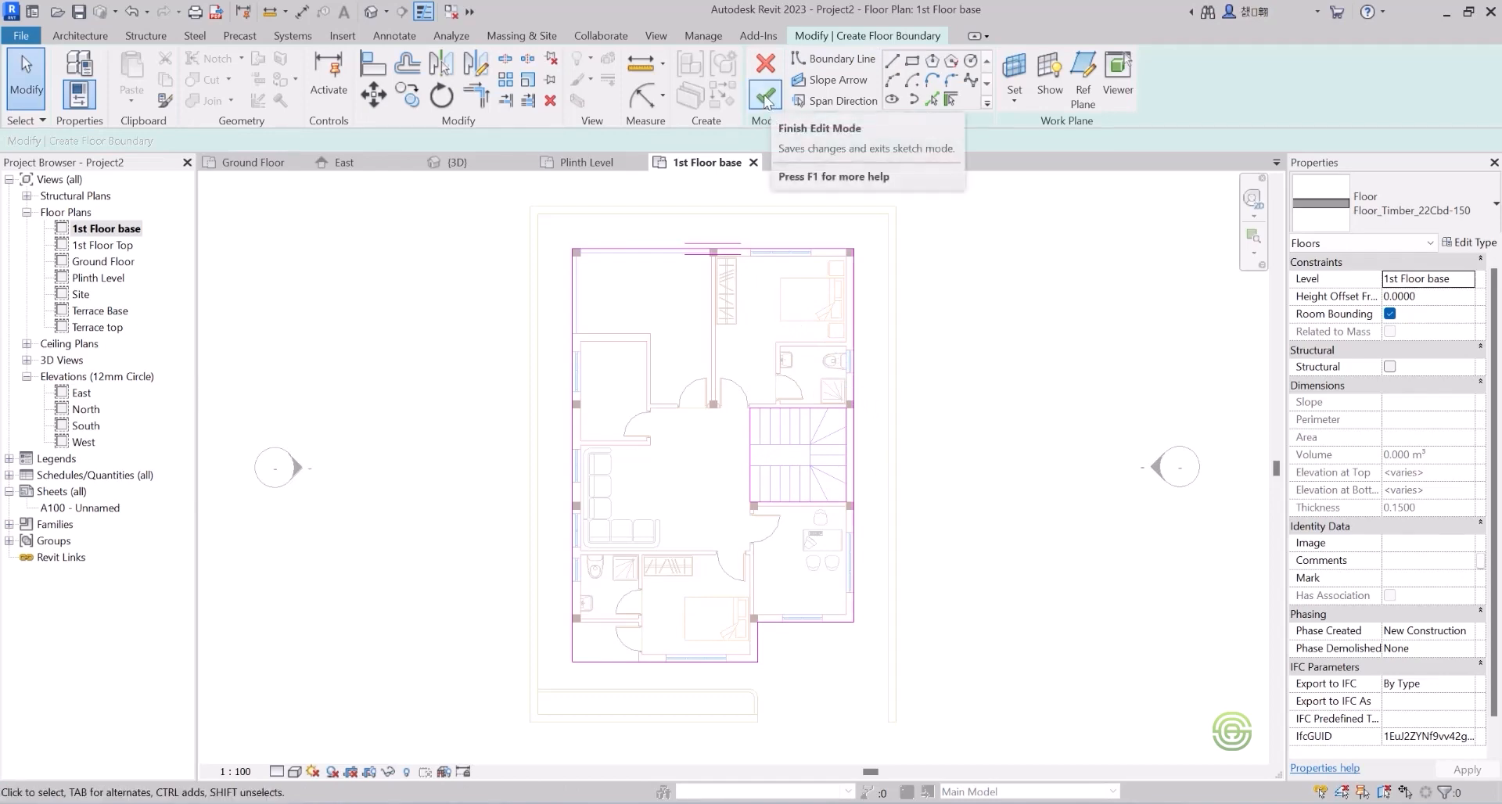
Finish the floor boundary sketch, choosing to attach the walls to the floor's bottom, and dismiss the error dialog.
click(766, 98)
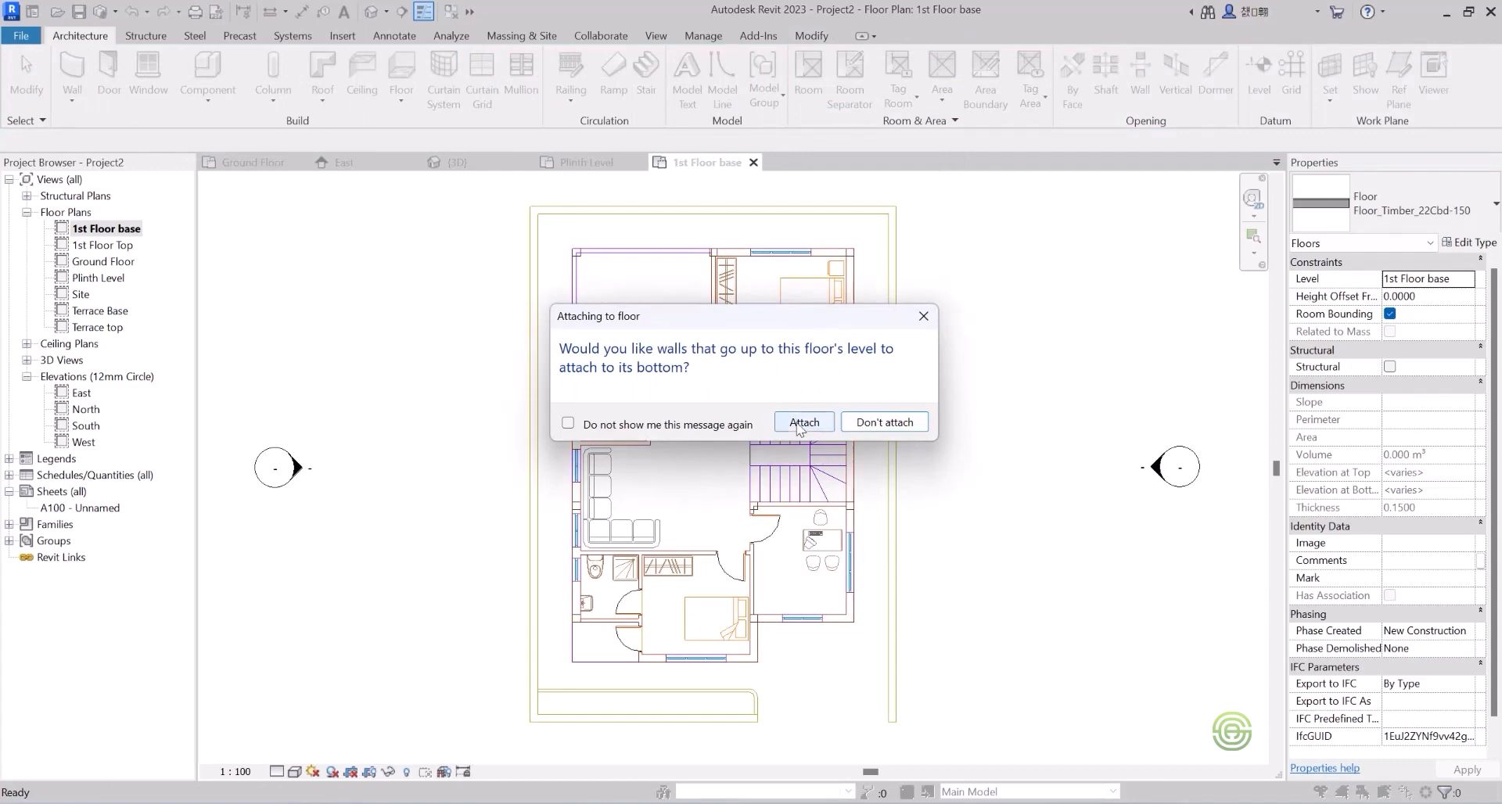
click(799, 423)
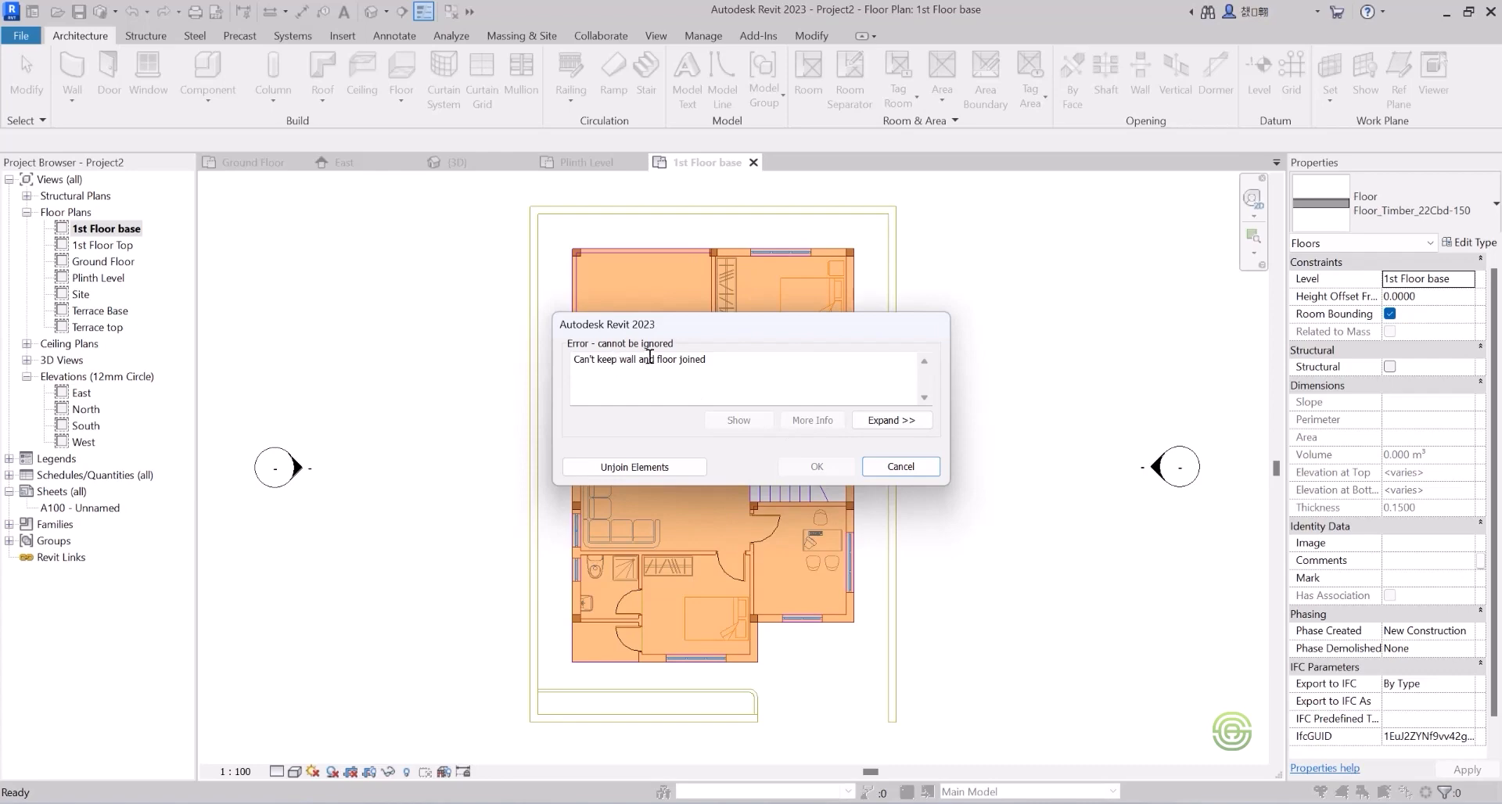
click(900, 467)
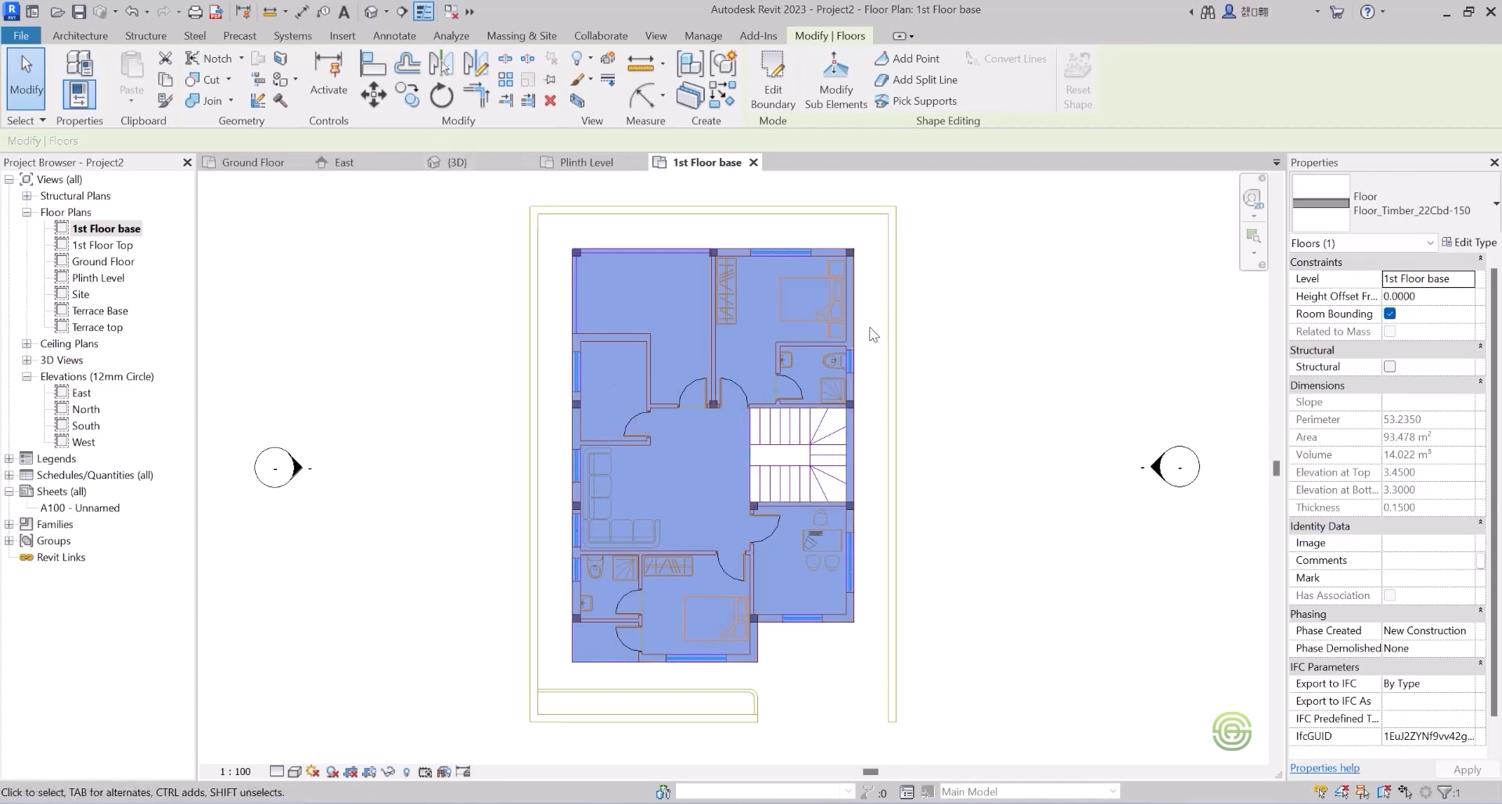
Open the 3D view and add the imported First Floor drawing to the floor selection.
click(452, 163)
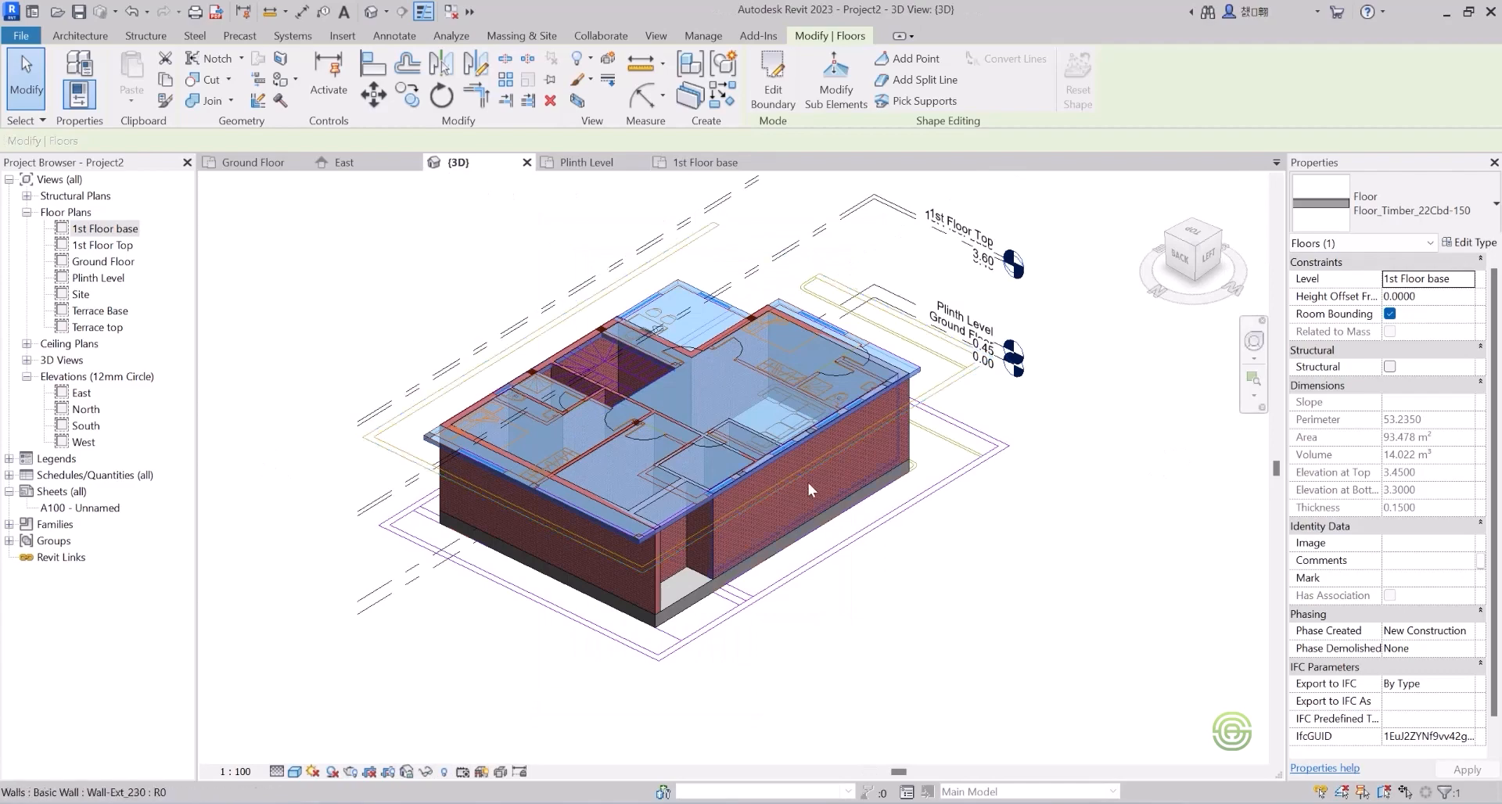
scroll(875, 415, up, 3)
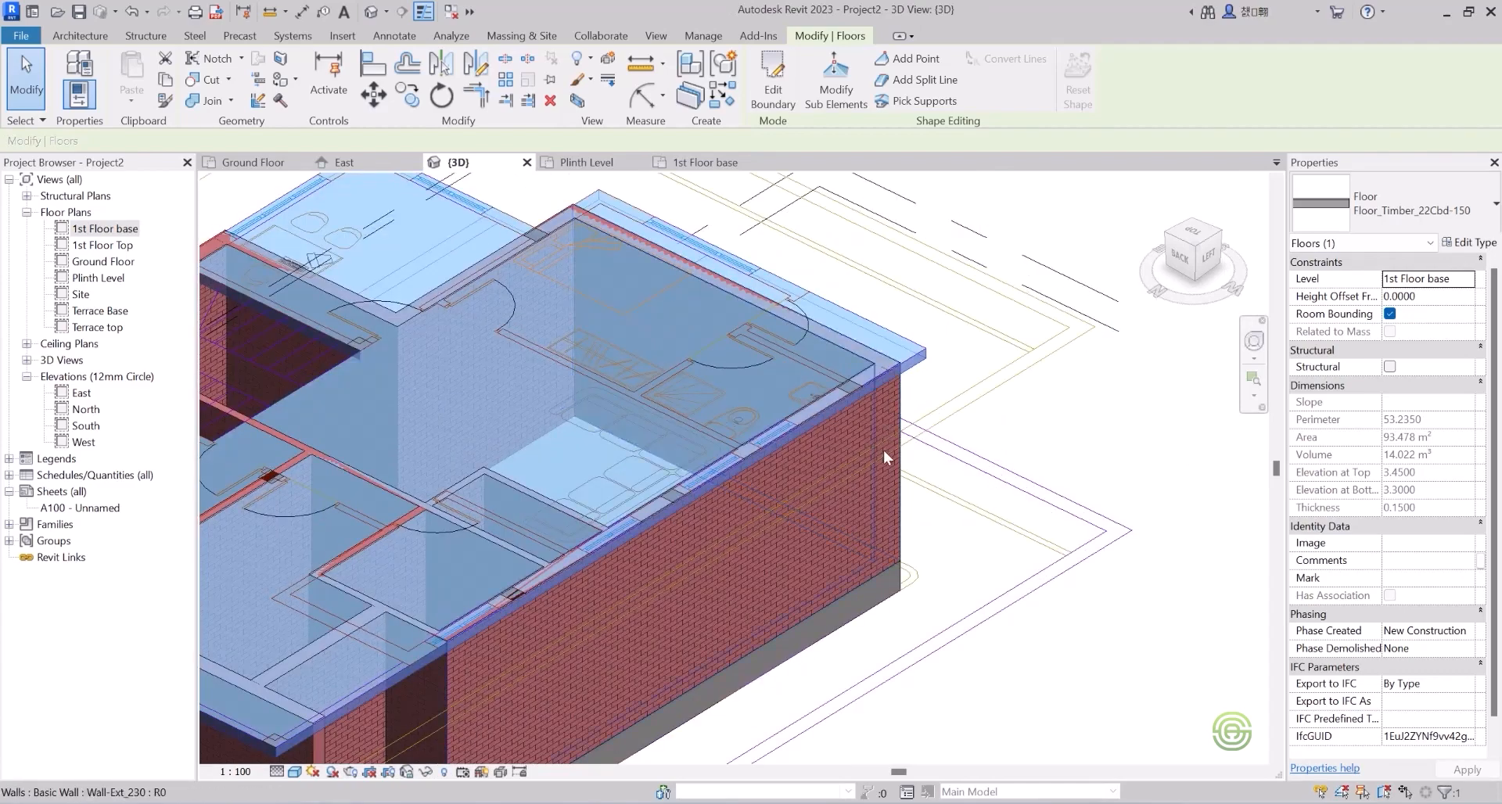
shift+middle_drag(851, 465, 792, 406)
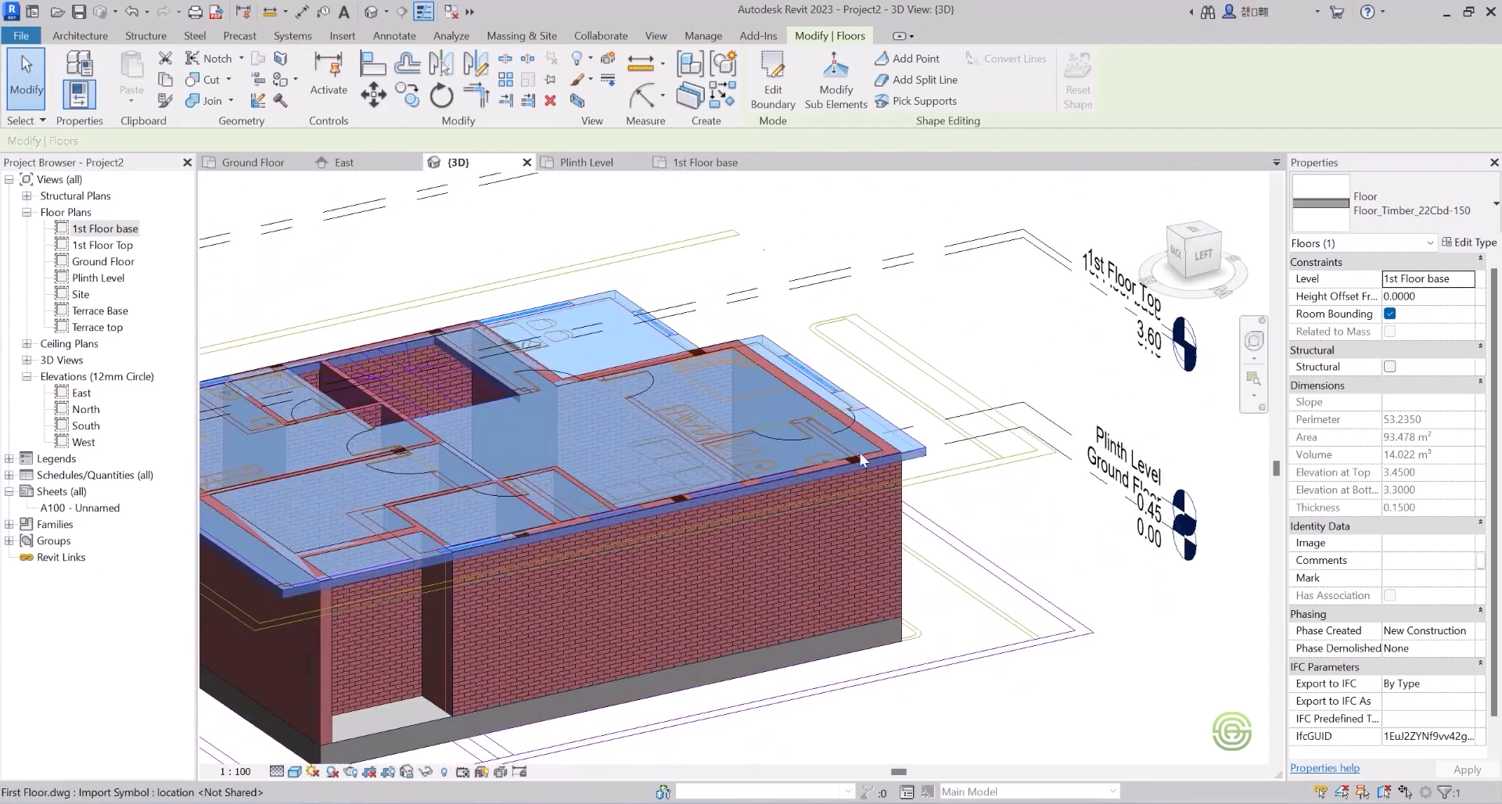
scroll(920, 442, up, 2)
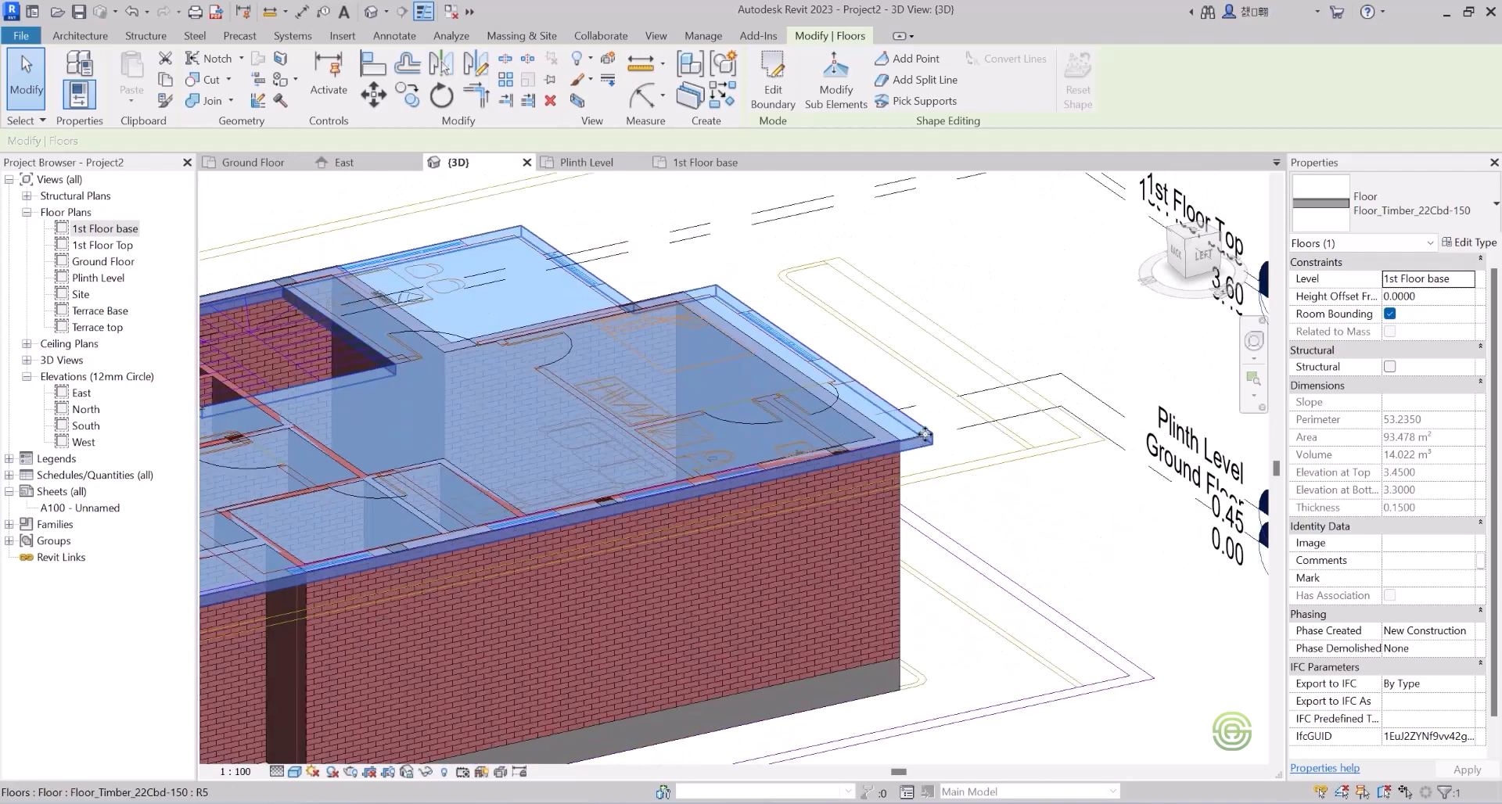
ctrl+click(1040, 461)
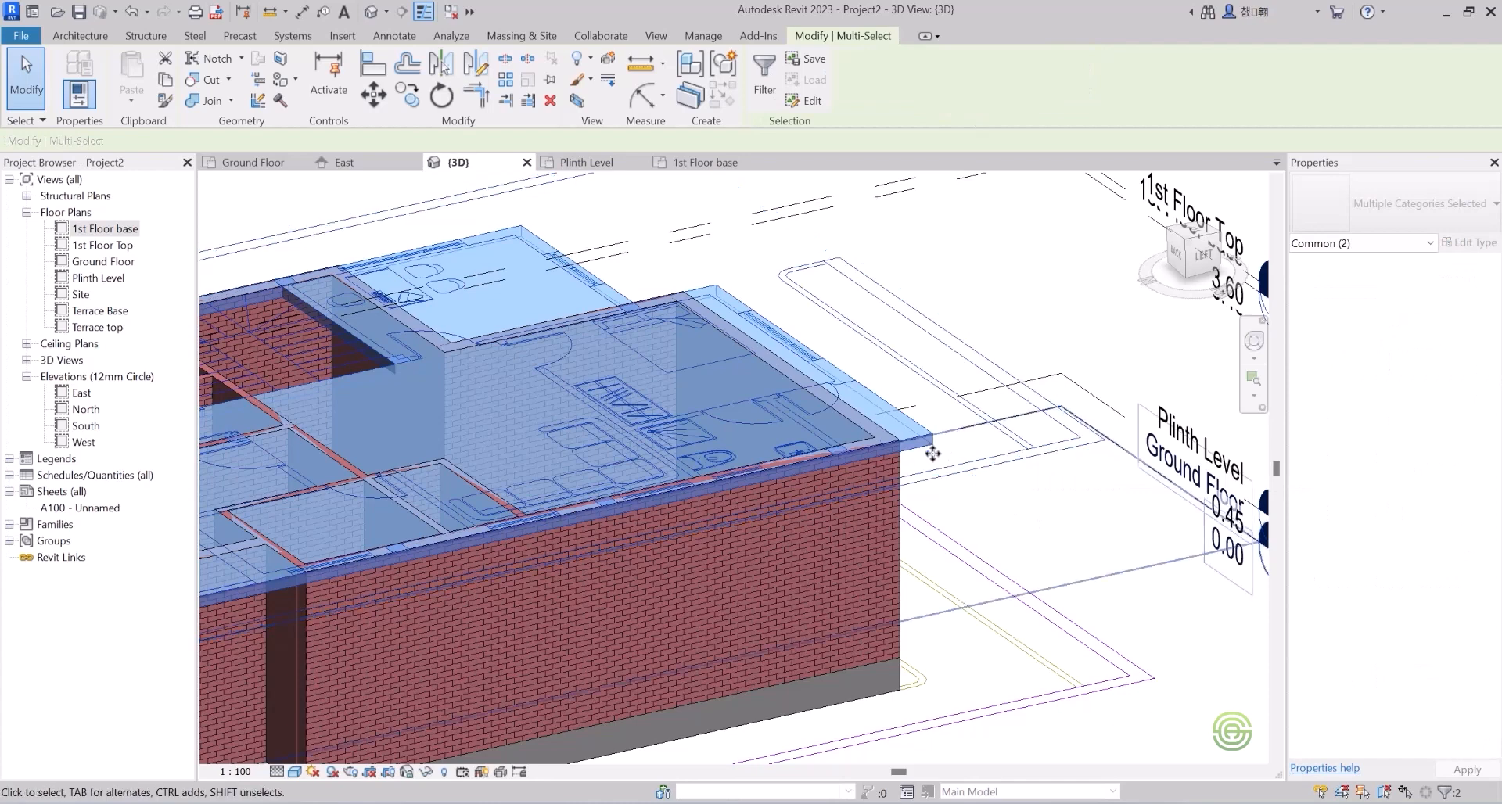
Move the selected floor and drawing so the overhanging slab corner meets the outer brick wall corner.
scroll(932, 454, up, 3)
scroll(932, 454, up, 1)
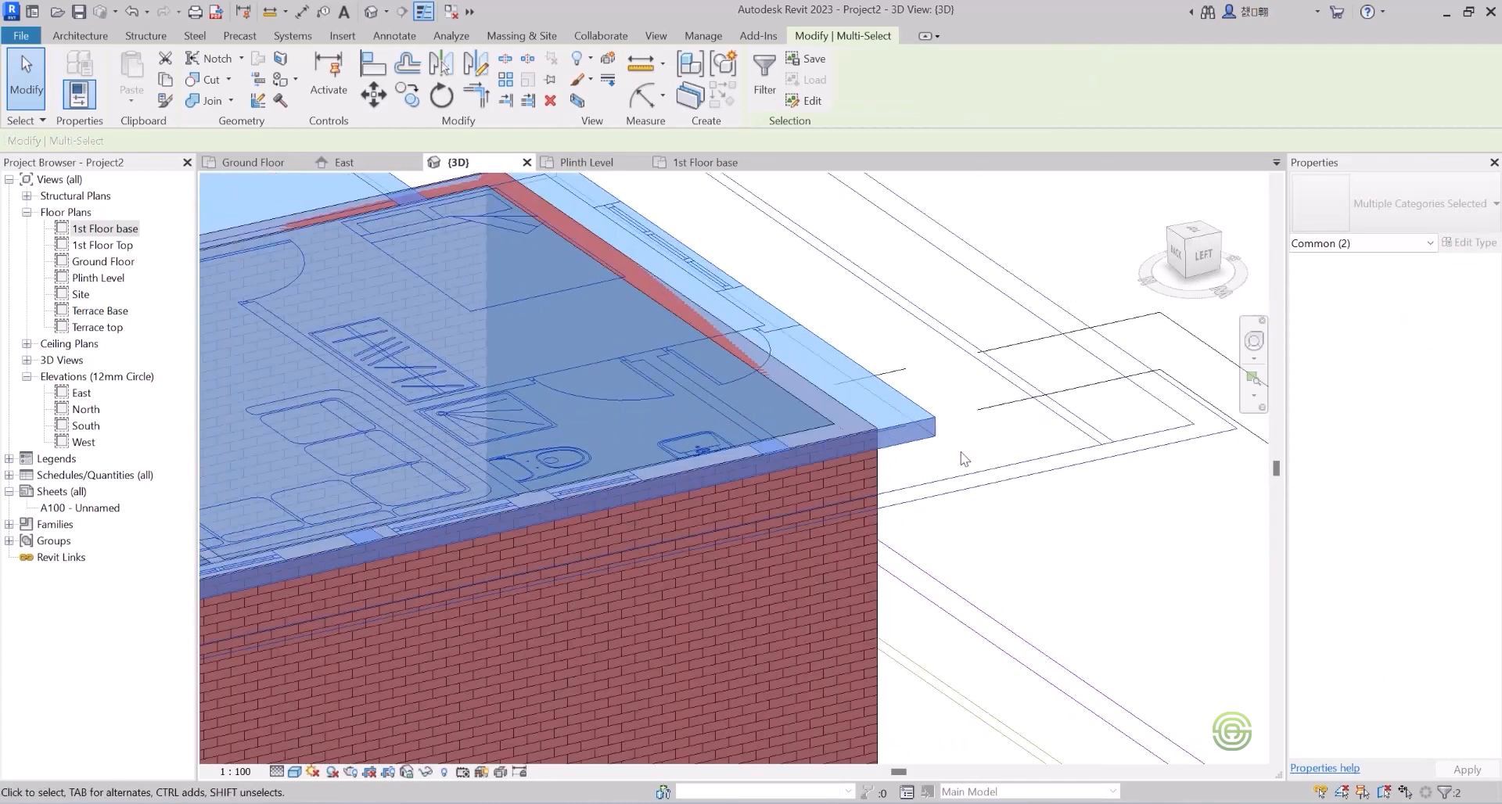
scroll(963, 459, down, 1)
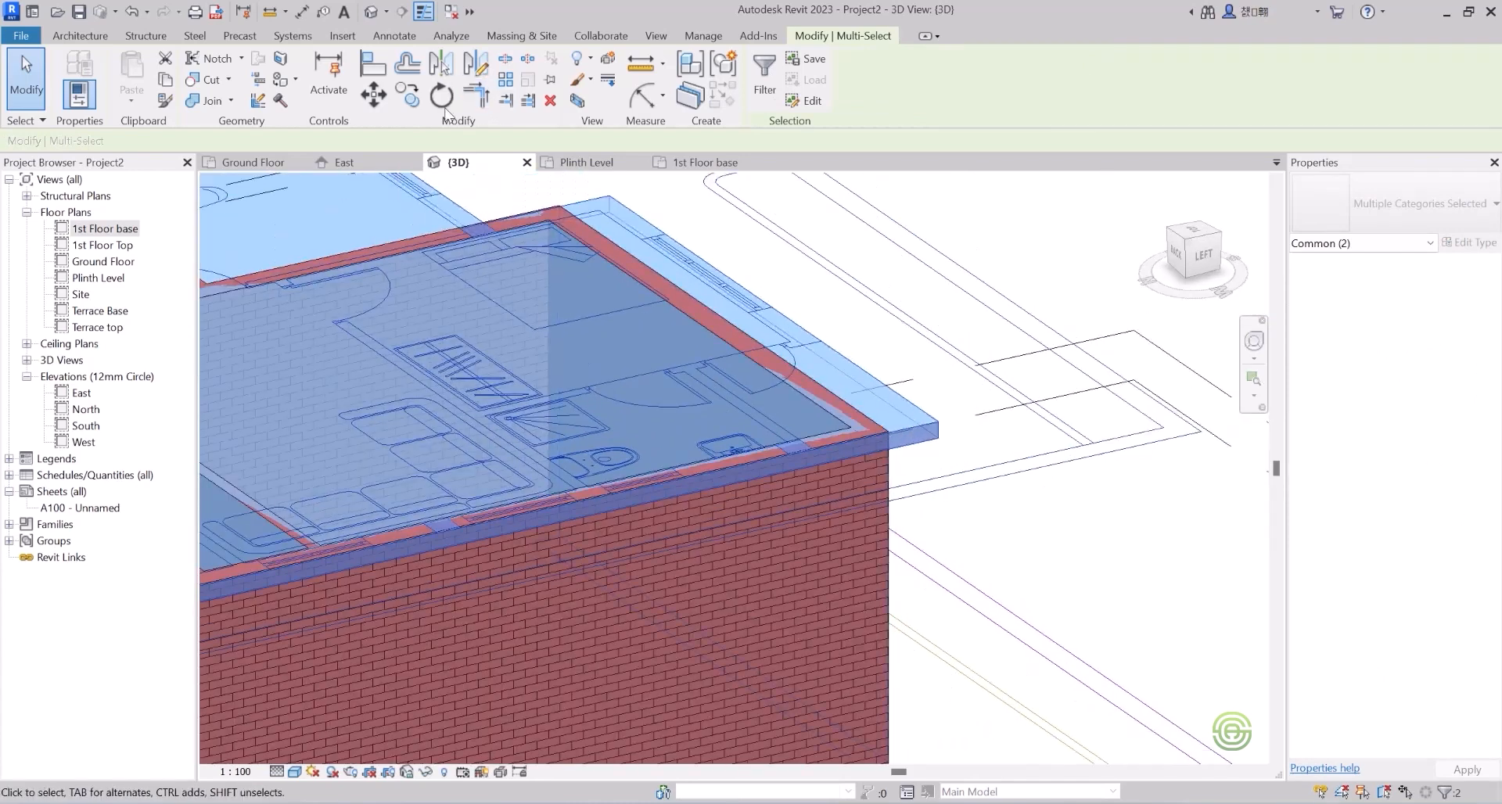
click(373, 94)
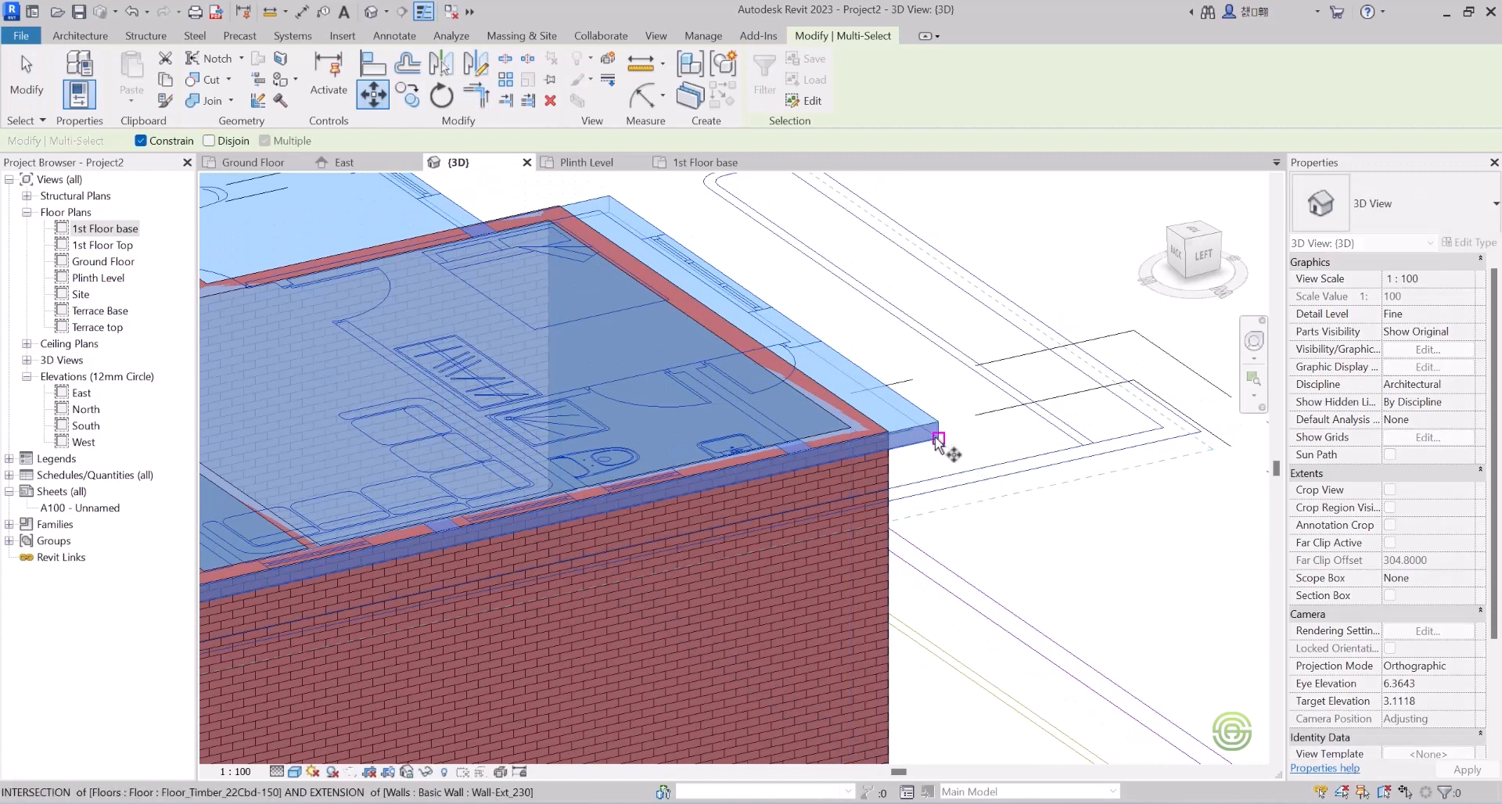
scroll(1007, 453, up, 1)
scroll(1007, 452, down, 1)
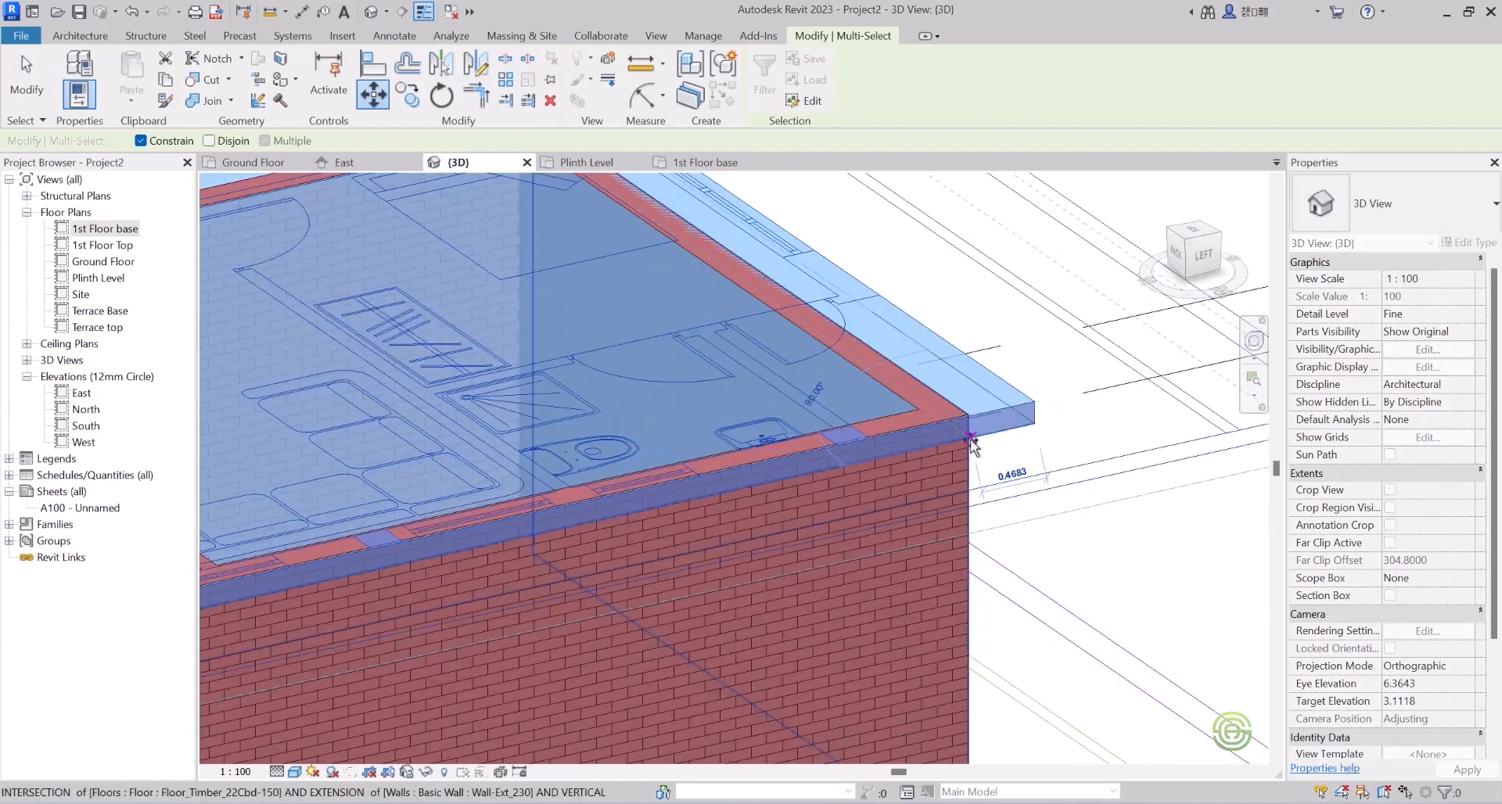
click(968, 430)
scroll(964, 424, up, 2)
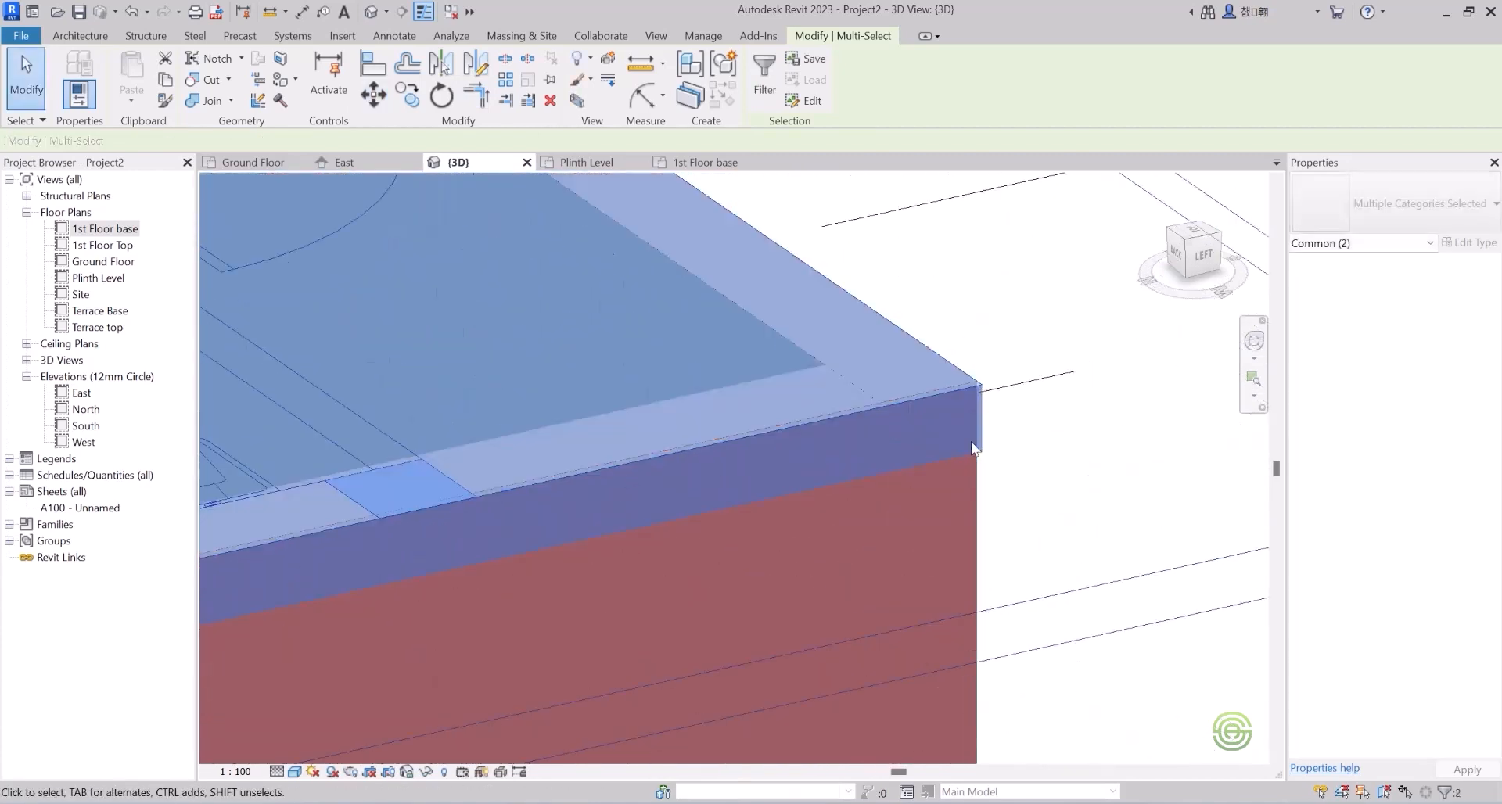
scroll(978, 437, up, 2)
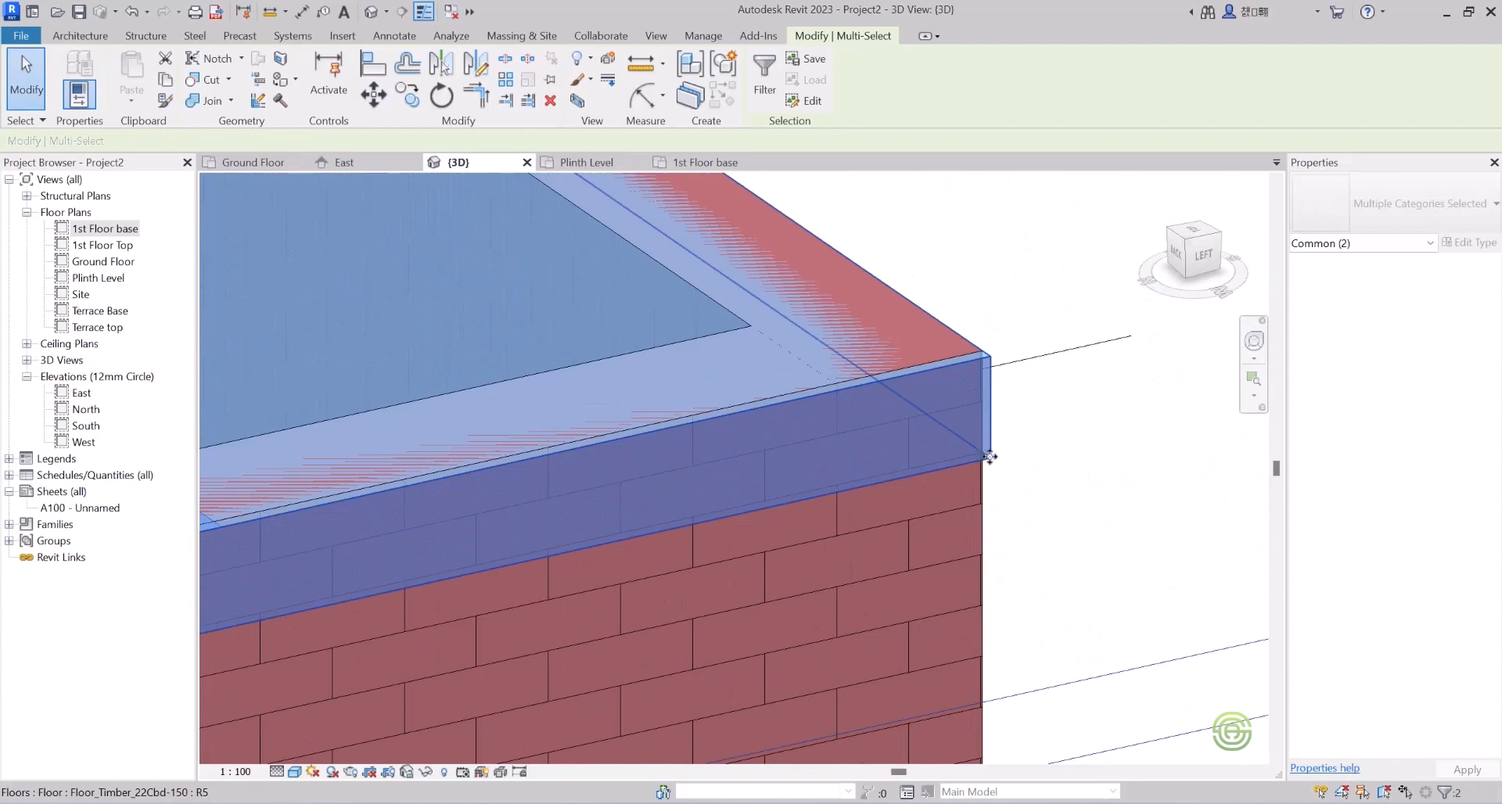
Move the selected floor and First Floor drawing to remove the slab's slight overhang at the outer brick wall corner.
click(374, 96)
scroll(1013, 383, down, 4)
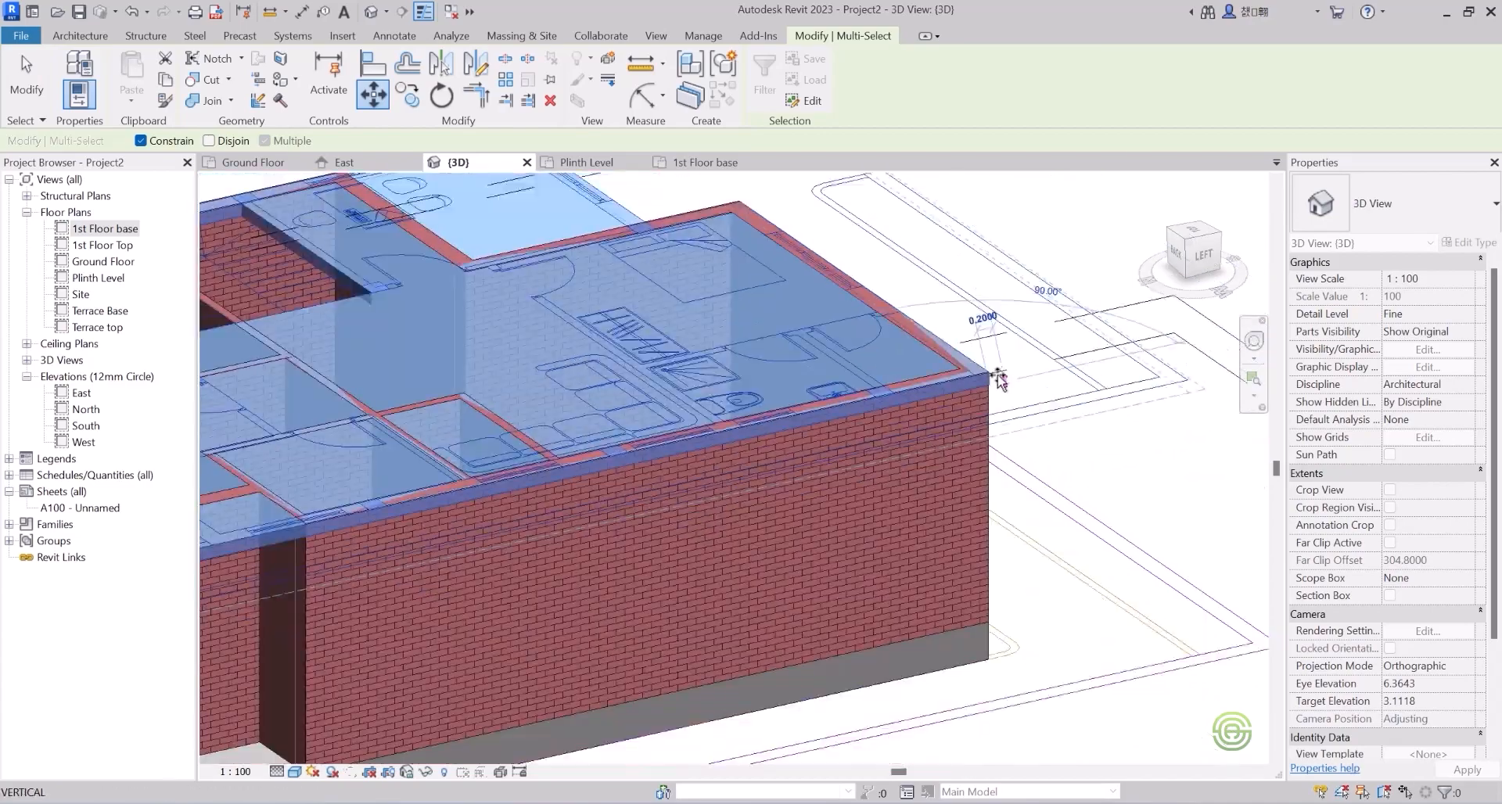
scroll(999, 379, down, 3)
click(990, 401)
shift+middle_drag(829, 461, 626, 543)
scroll(477, 524, up, 3)
scroll(485, 525, down, 2)
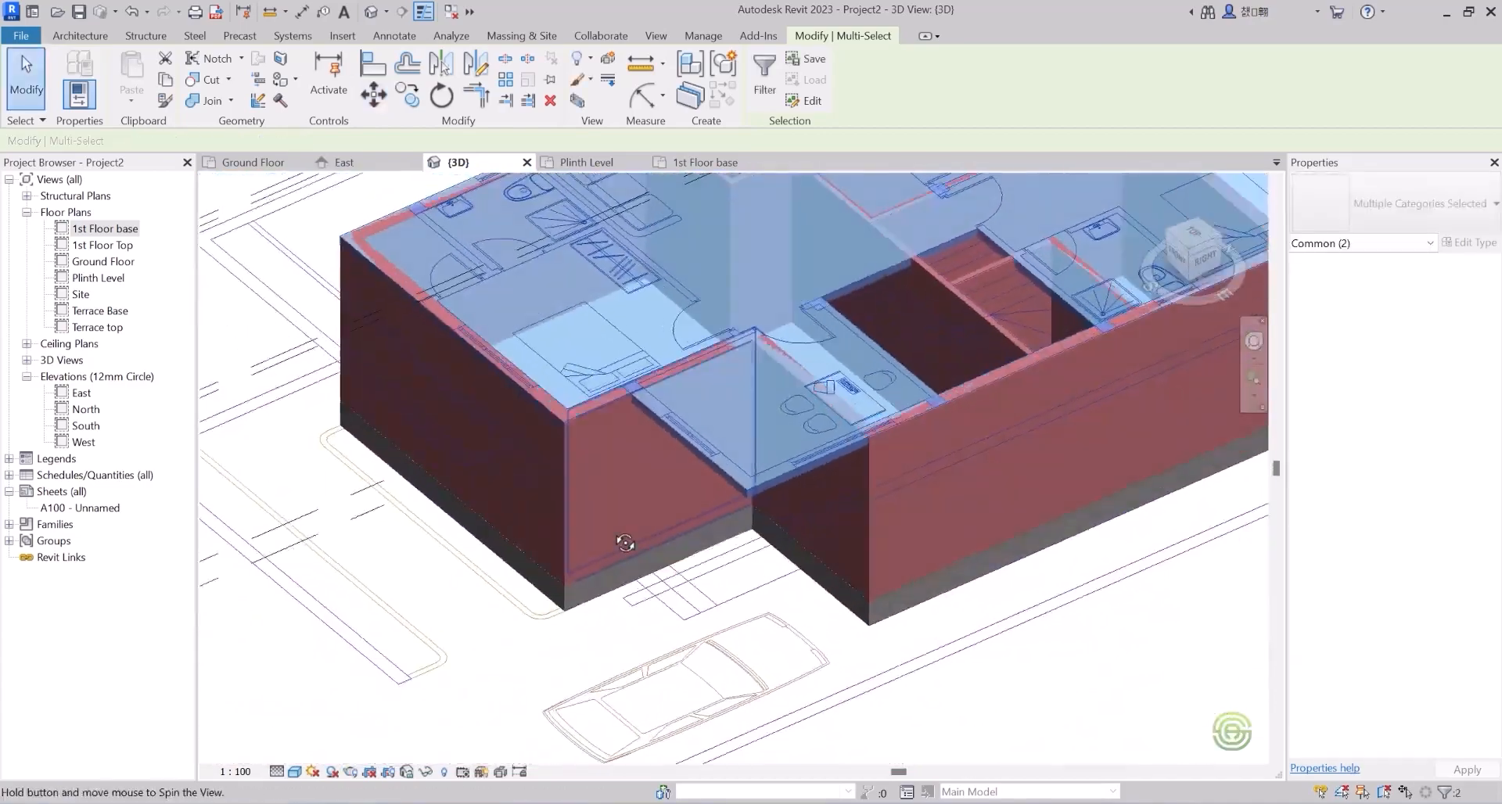
Nudge the selected floor and drawing so the slab meets the wall corner beside the recess.
scroll(560, 434, up, 5)
click(374, 95)
click(593, 511)
click(585, 508)
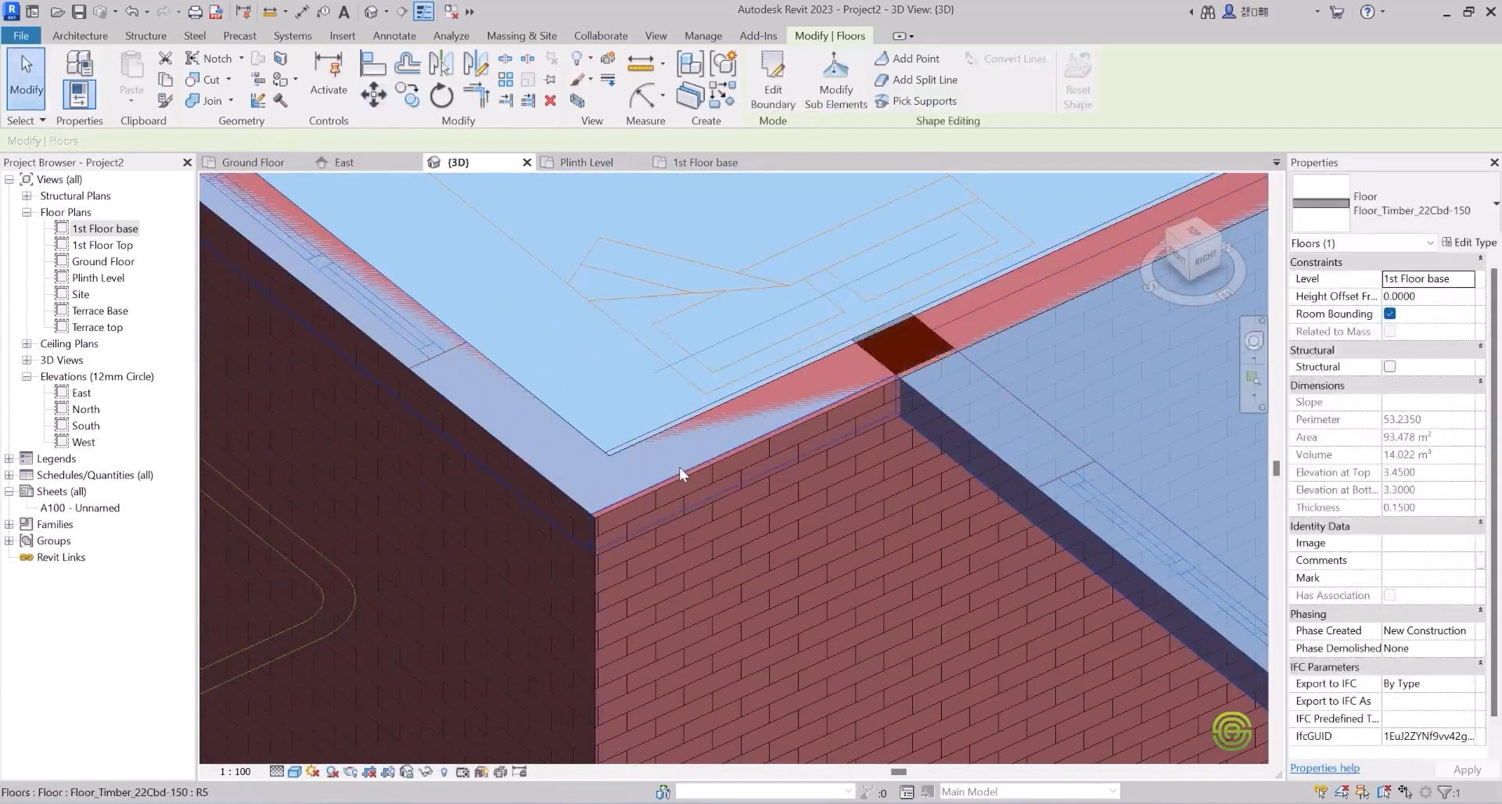
Move the selected floor and drawing from the slab's lower corner onto the outer wall's vertical edge, flush with both wall faces.
scroll(703, 478, down, 4)
shift+middle_drag(610, 485, 767, 508)
scroll(670, 571, up, 5)
click(381, 99)
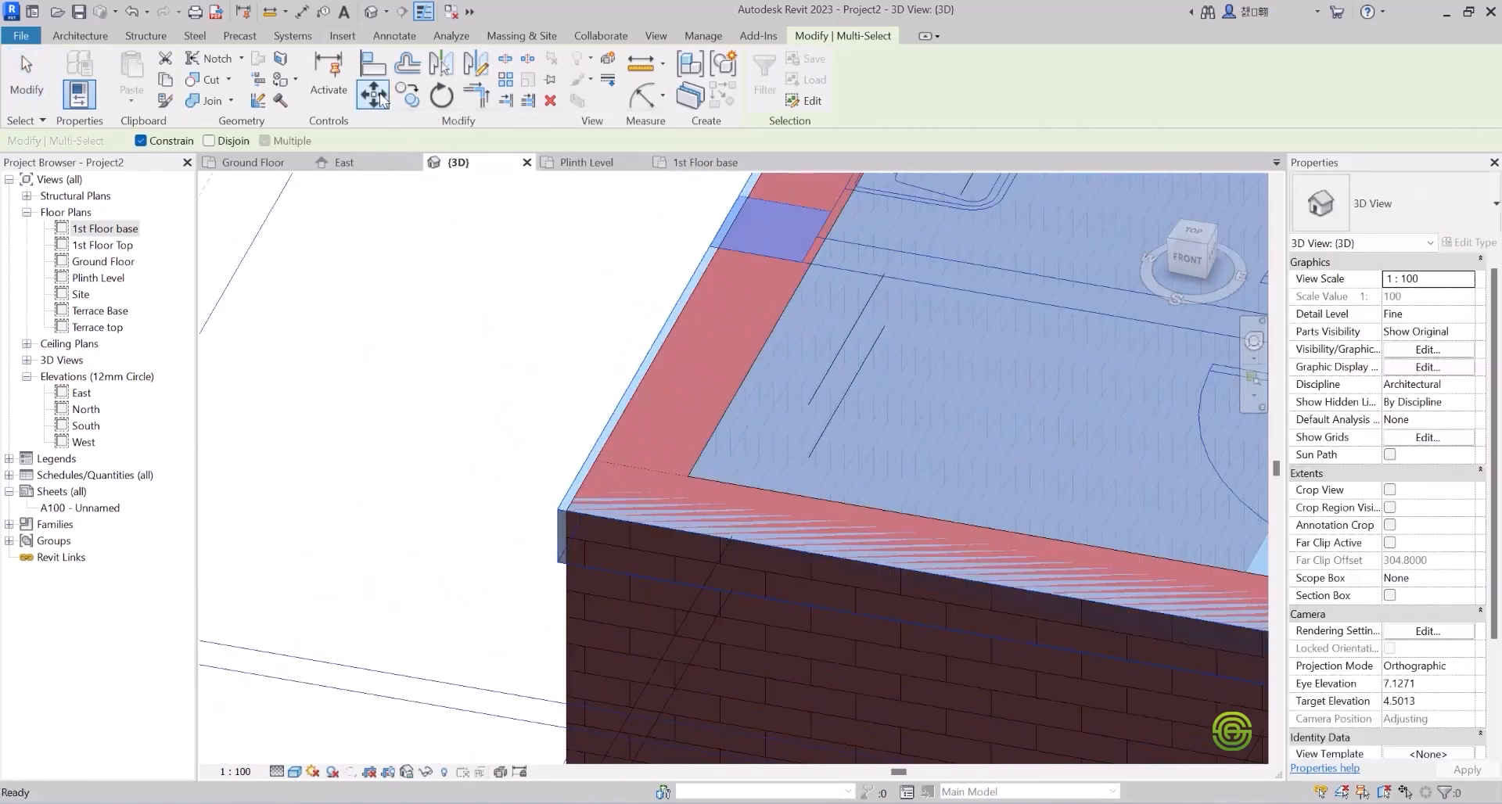
click(557, 563)
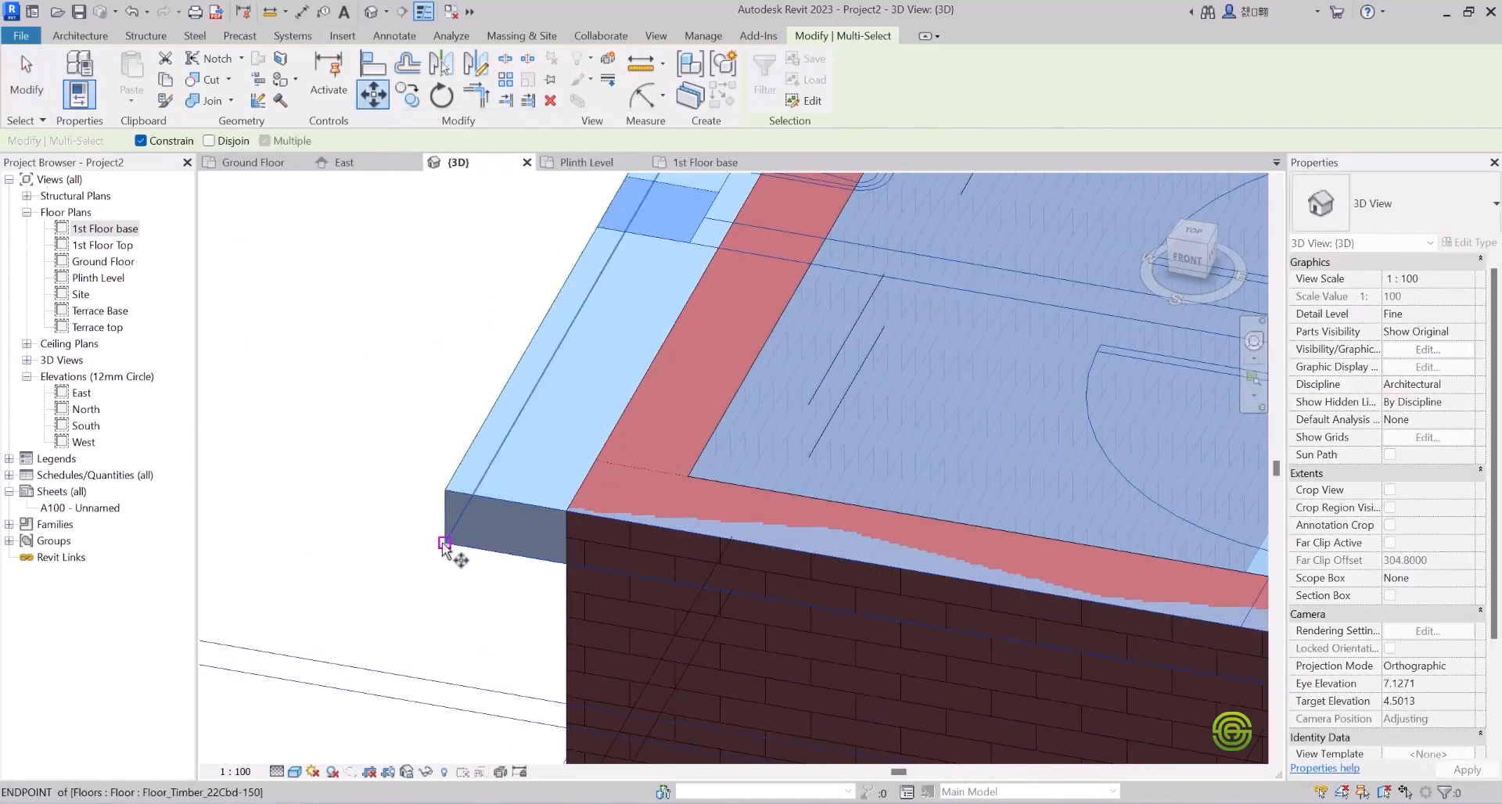
click(444, 542)
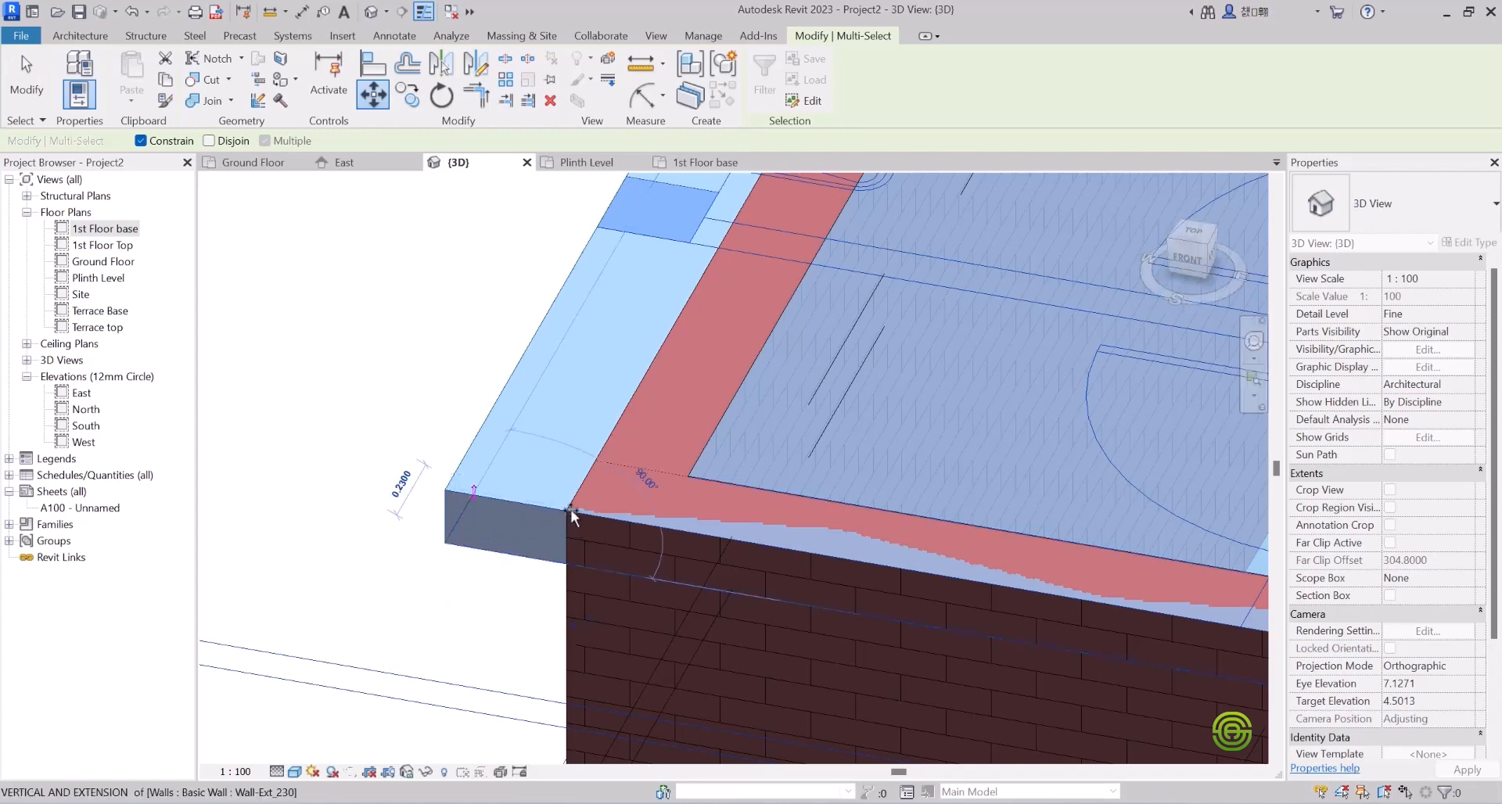
click(565, 563)
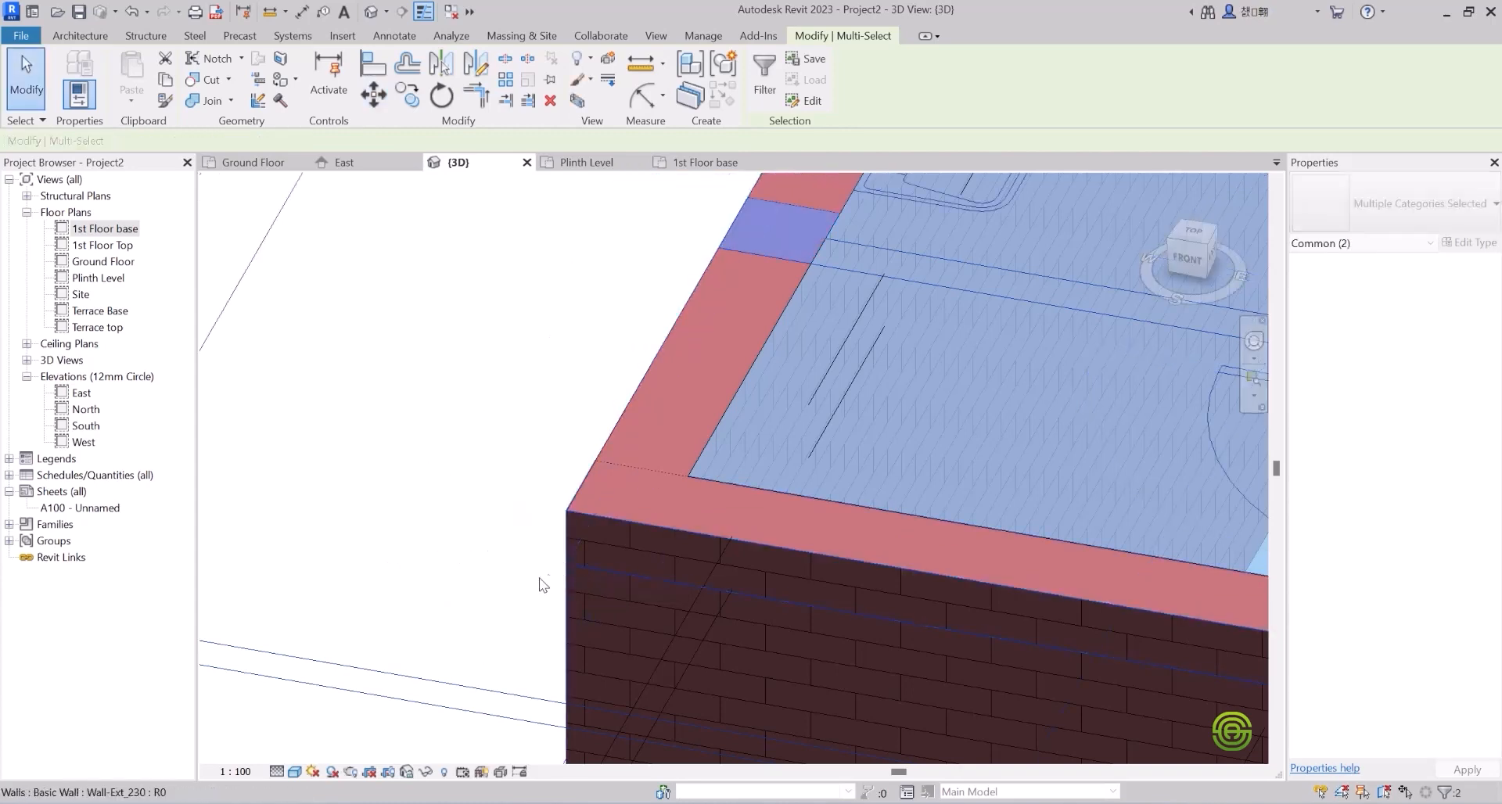
Clear the selection and examine how the slab edges line up with the walls from several sides.
scroll(475, 517, down, 2)
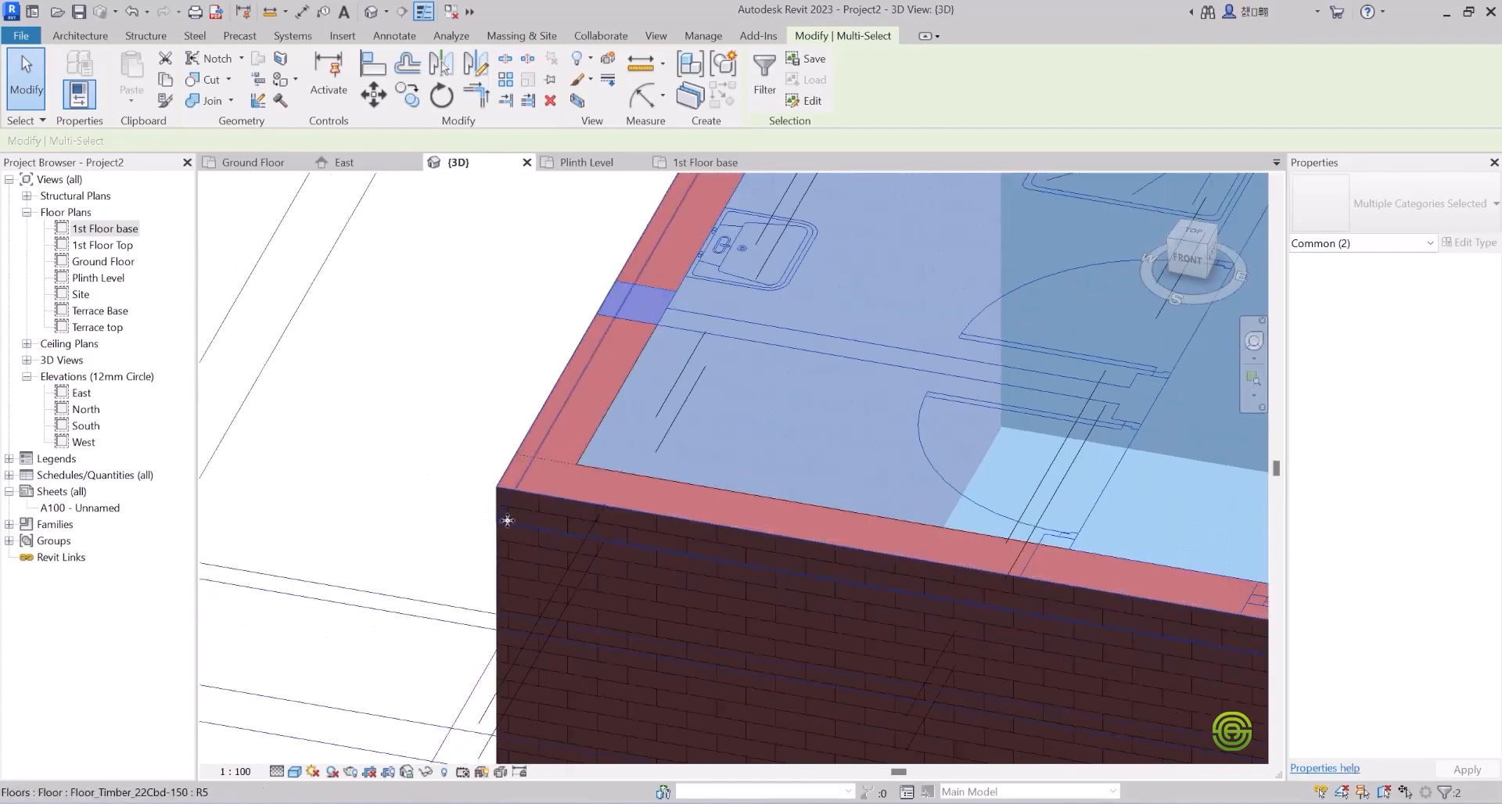
scroll(556, 433, down, 3)
scroll(569, 387, down, 1)
shift+middle_drag(710, 334, 490, 362)
click(442, 367)
scroll(489, 362, up, 2)
shift+middle_drag(829, 493, 664, 534)
scroll(541, 369, down, 2)
scroll(567, 391, up, 2)
scroll(649, 521, up, 4)
scroll(603, 516, up, 2)
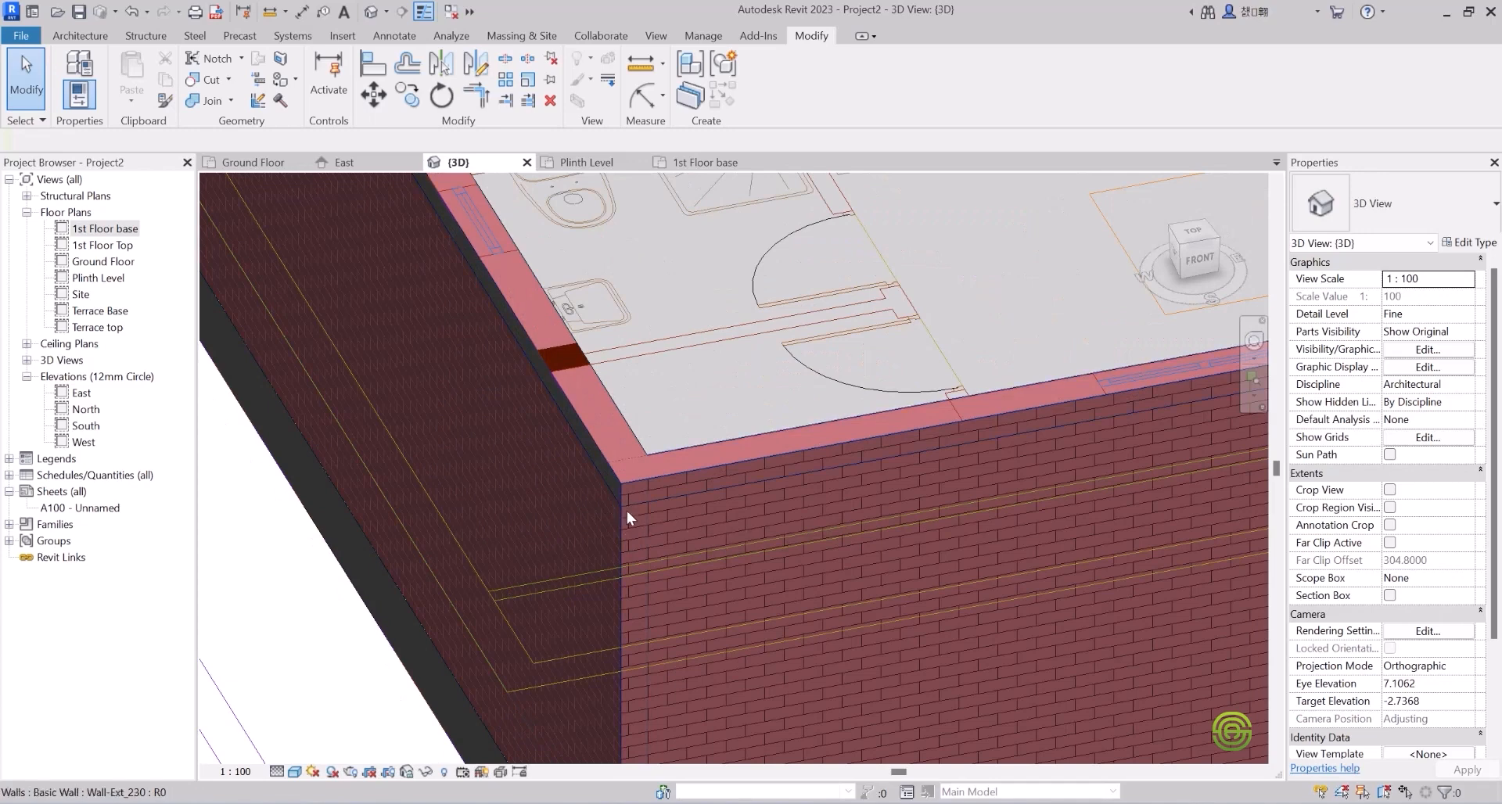
Set the floor's height offset from the 1st Floor base level to 0.1500 and clear the selection.
click(599, 458)
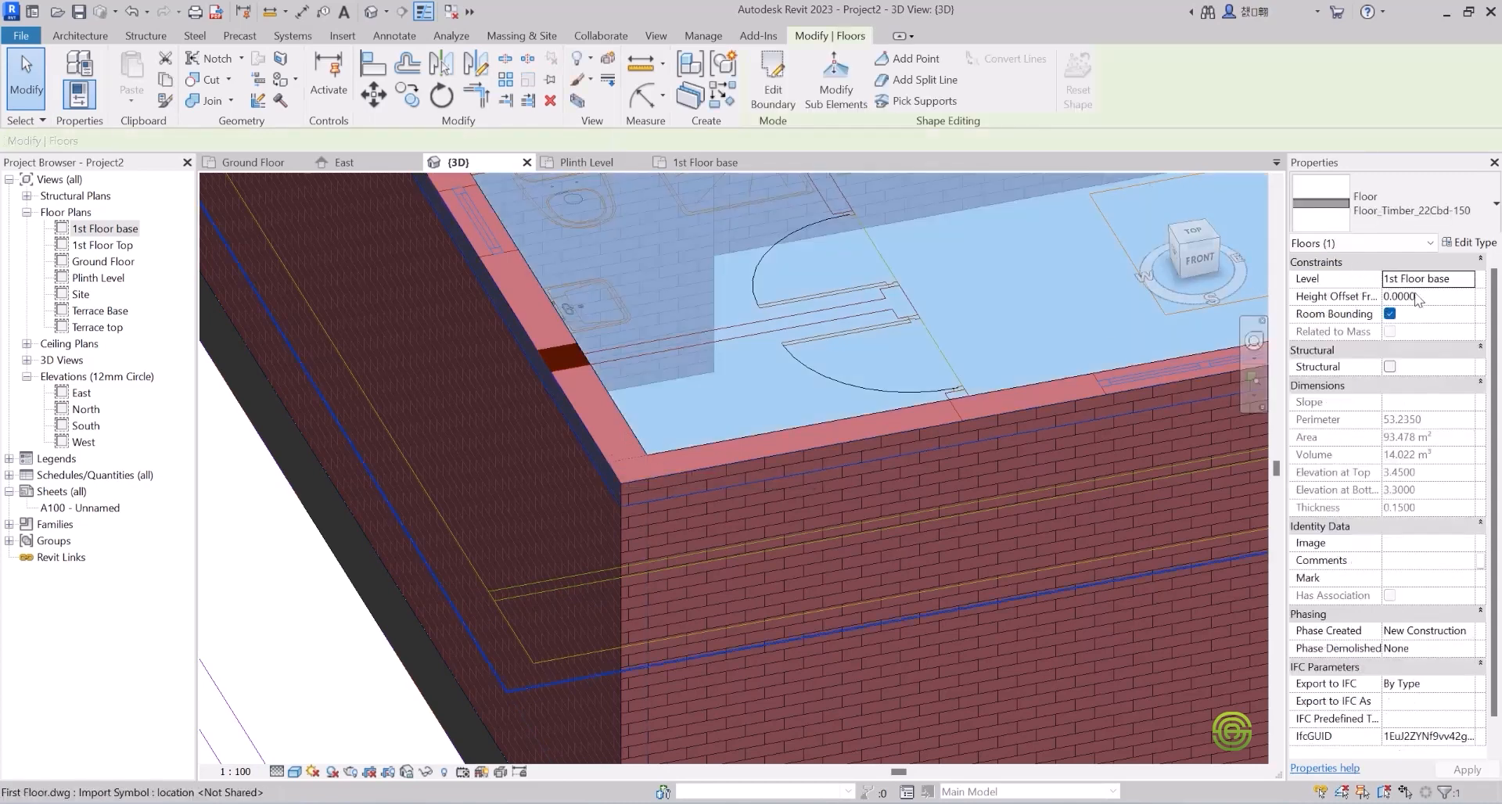
click(1467, 280)
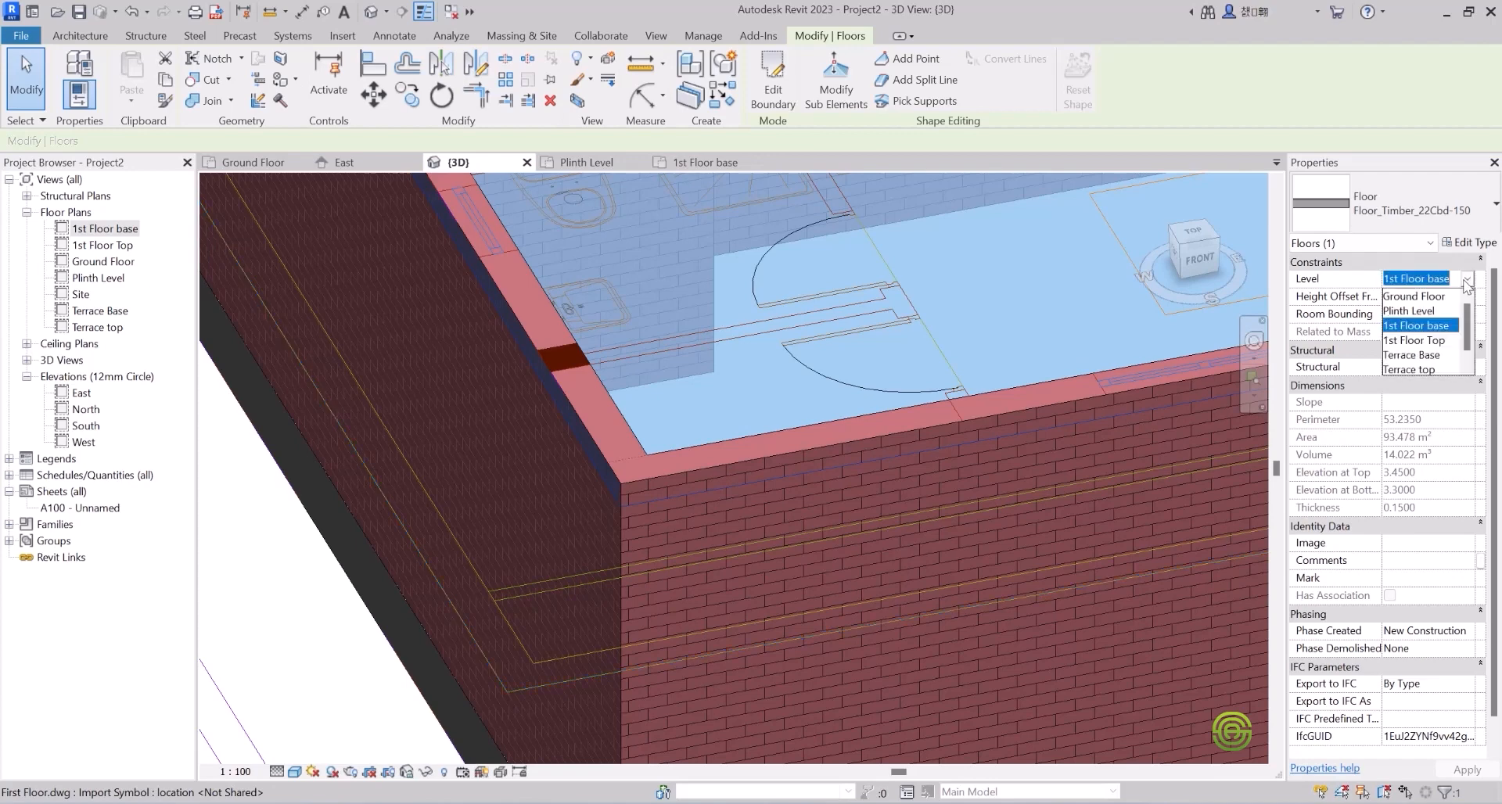
click(1467, 280)
click(1431, 295)
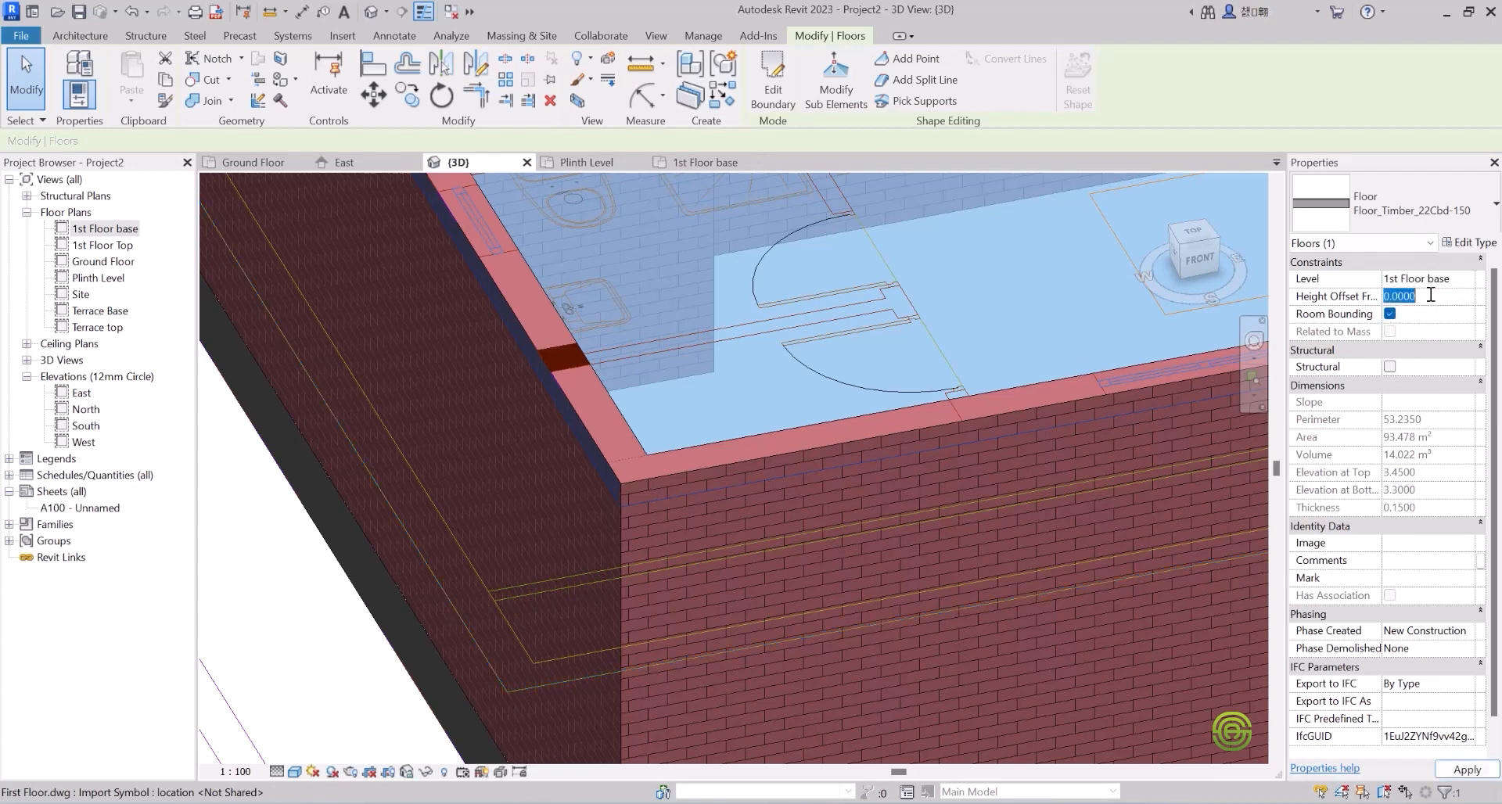
key(BackSpace)
key(Return)
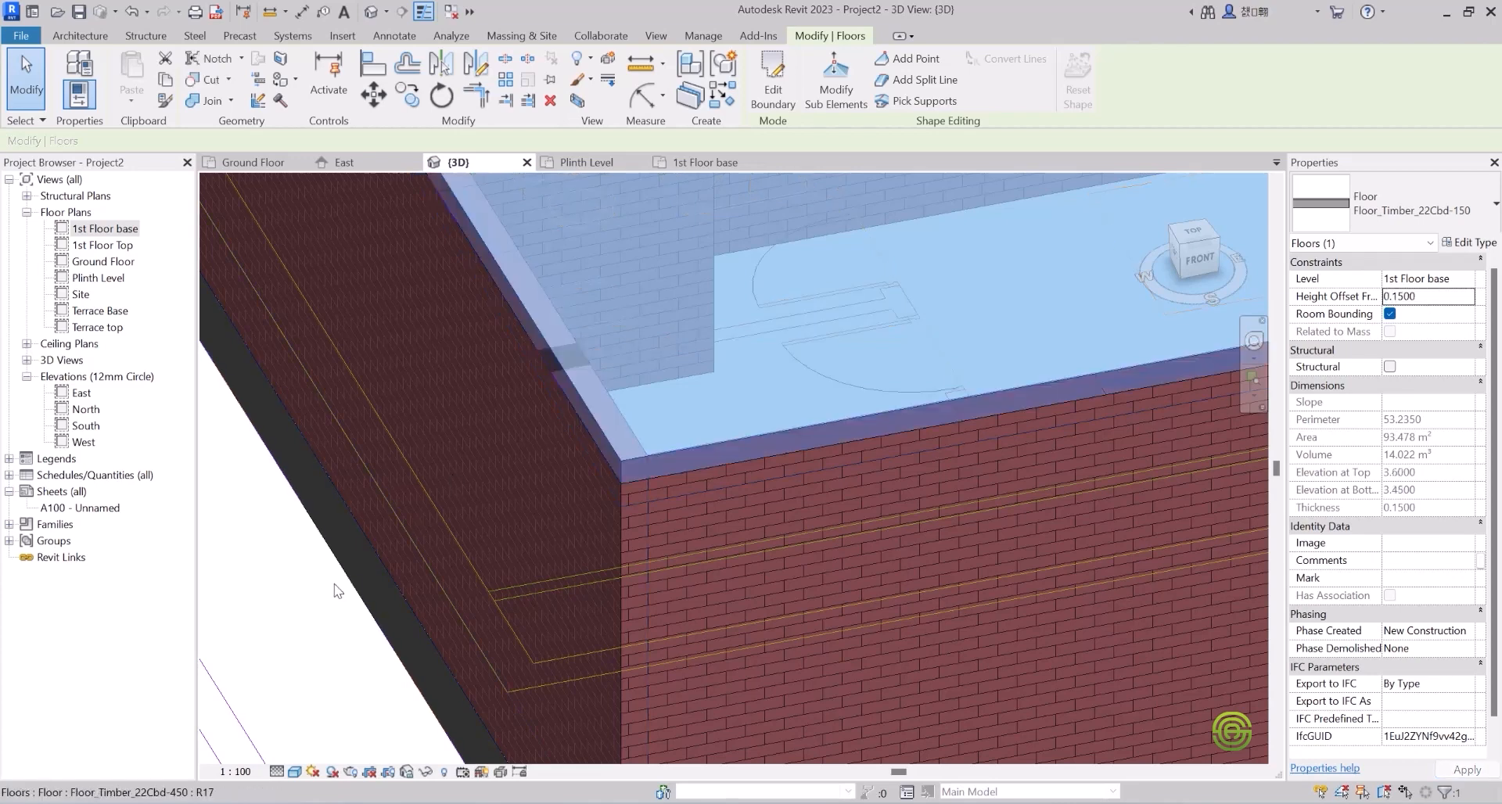
click(334, 591)
Select the raised floor together with the imported First Floor drawing and move the overhanging slab's bottom corner onto the brick wall's top corner.
scroll(453, 582, down, 6)
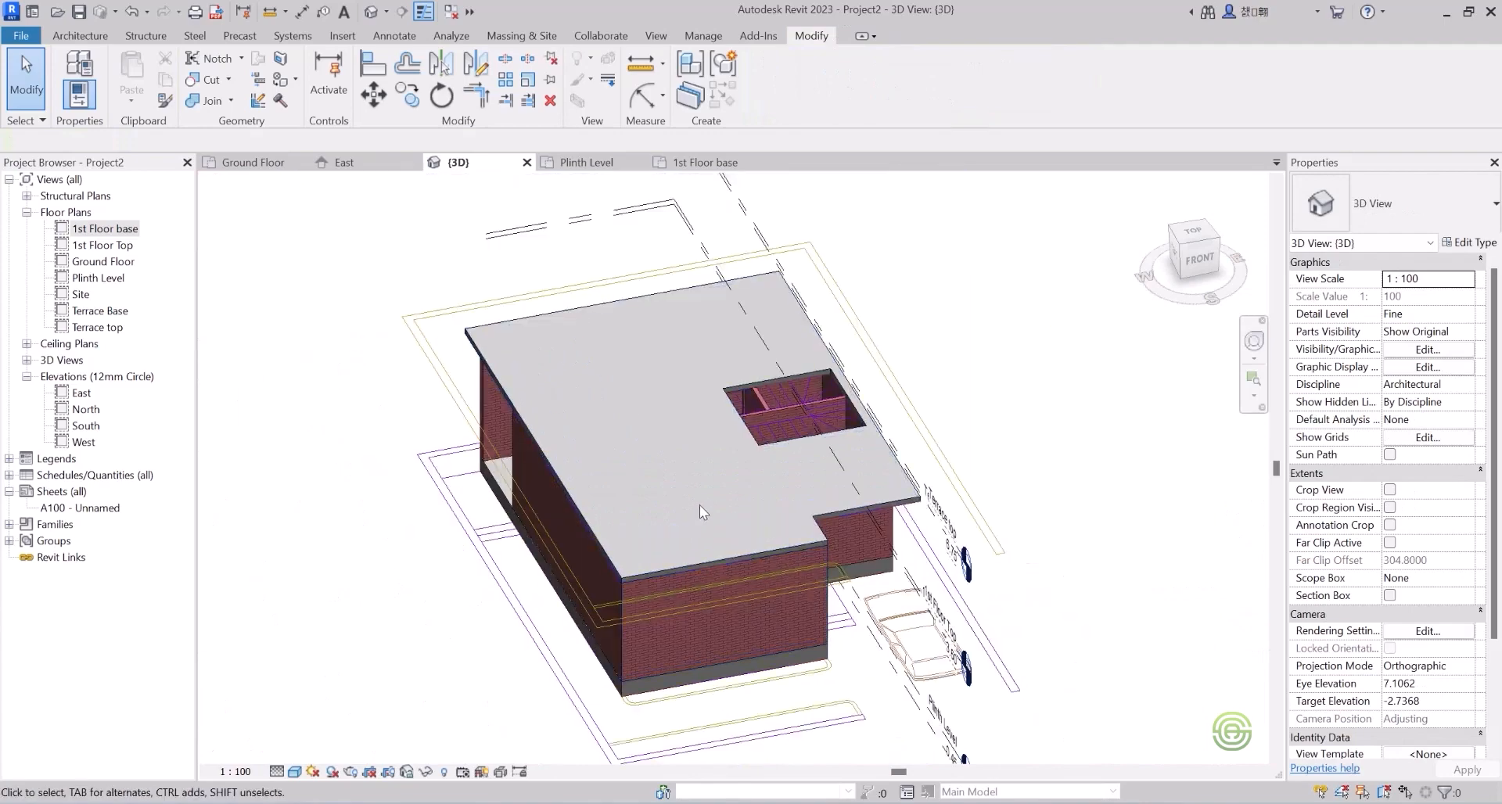
shift+middle_drag(697, 504, 821, 508)
scroll(745, 538, down, 3)
scroll(865, 601, up, 5)
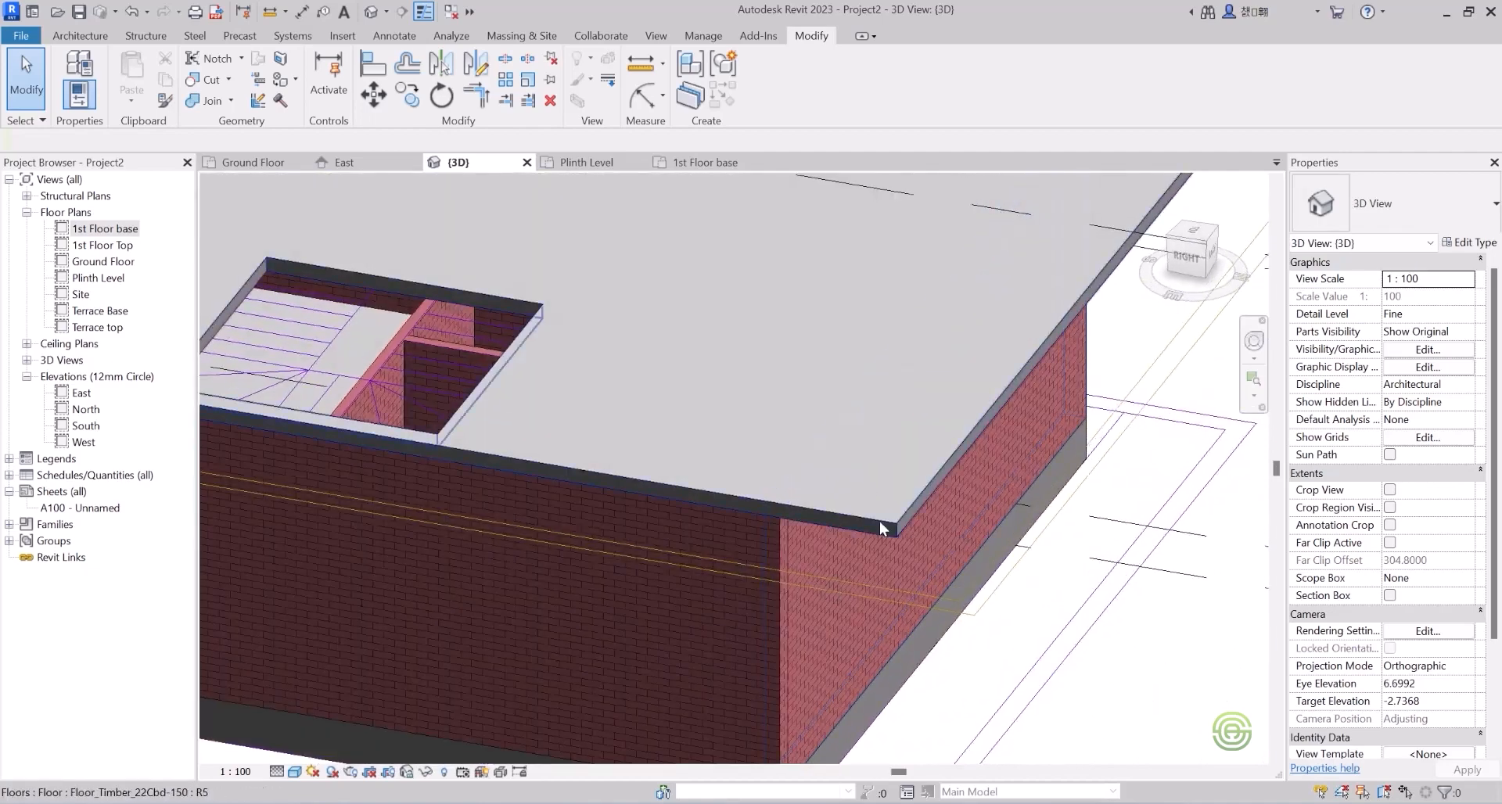
click(879, 521)
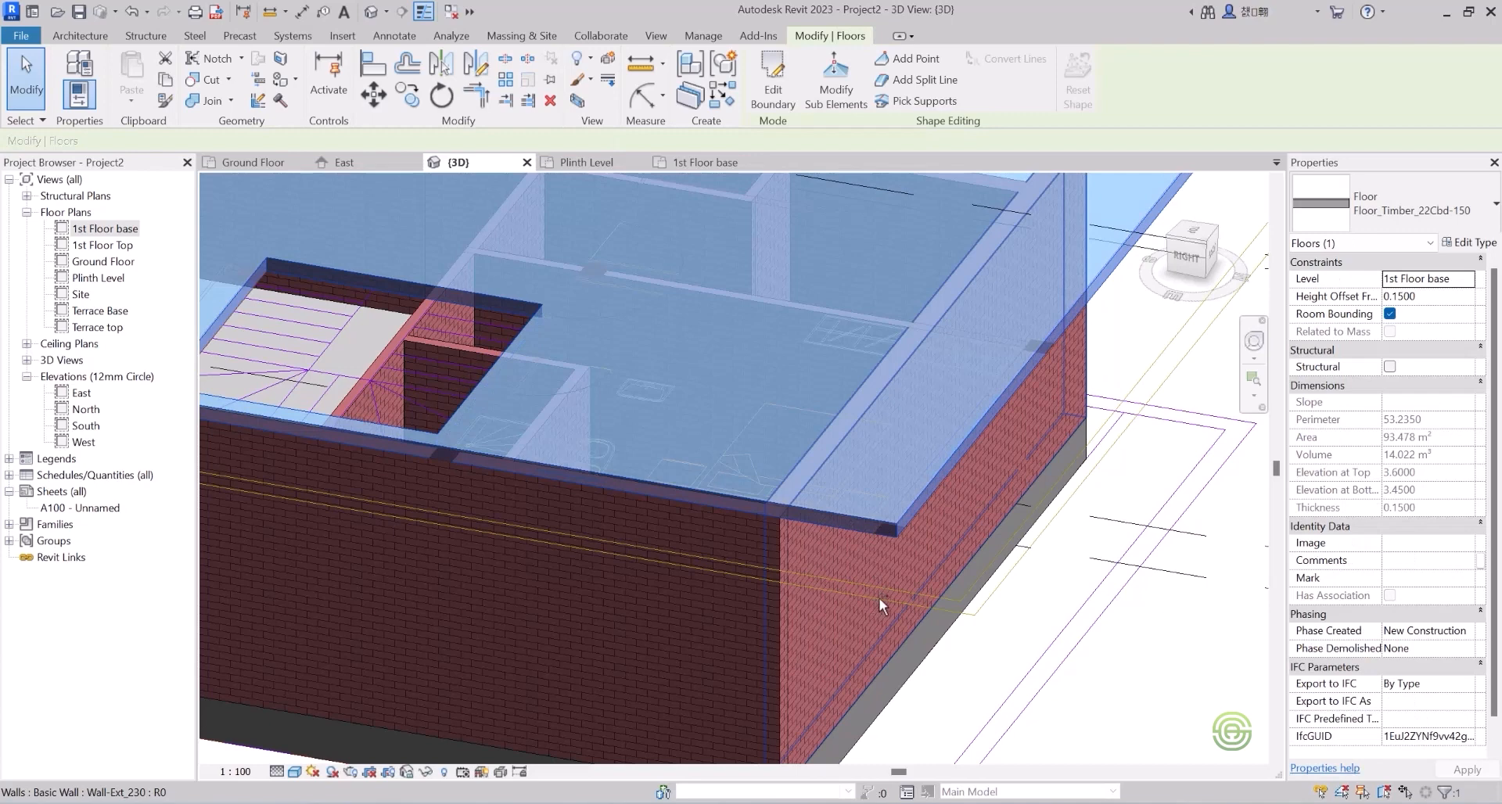
ctrl+click(1004, 597)
scroll(977, 578, up, 3)
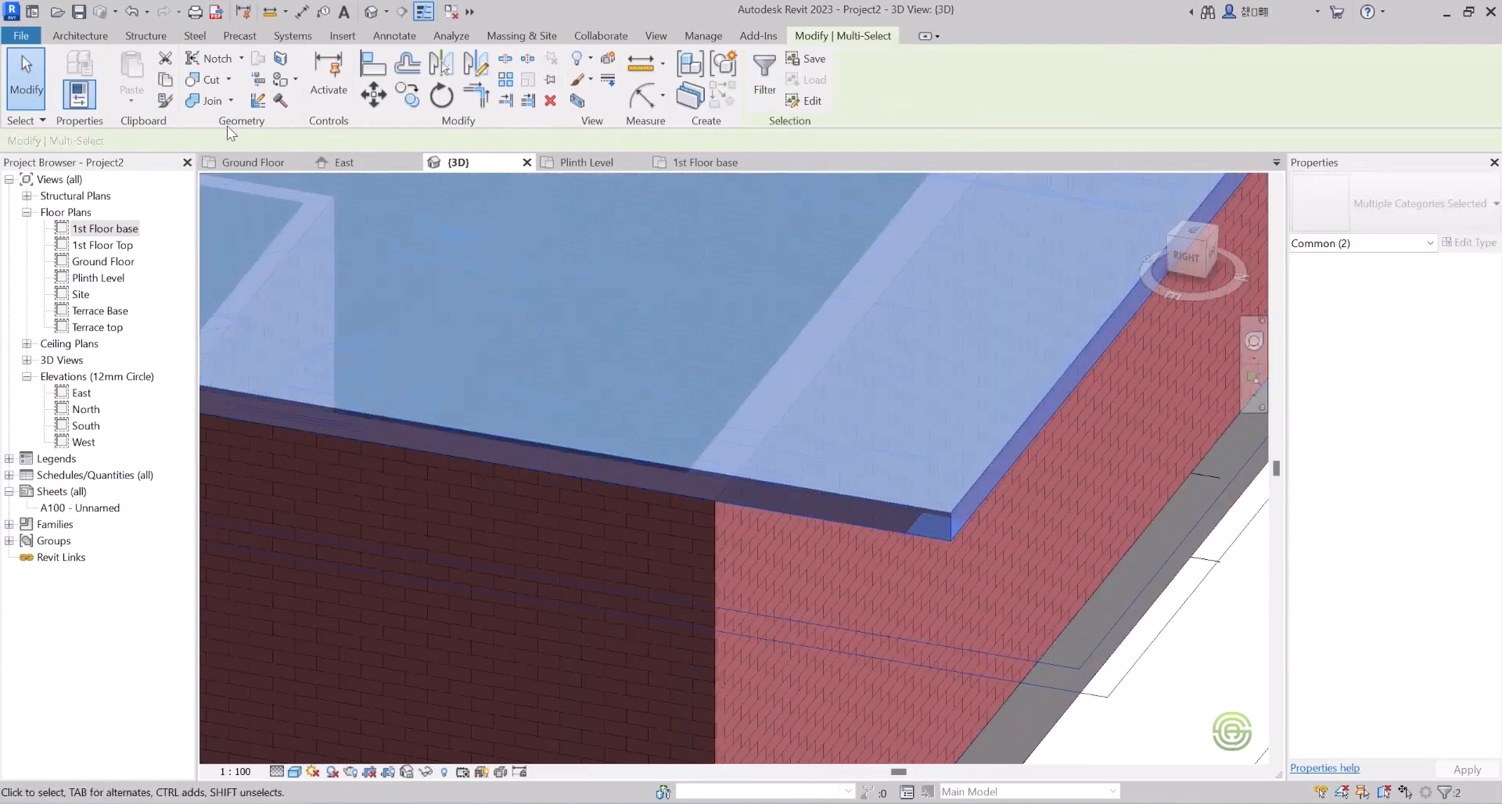
click(379, 99)
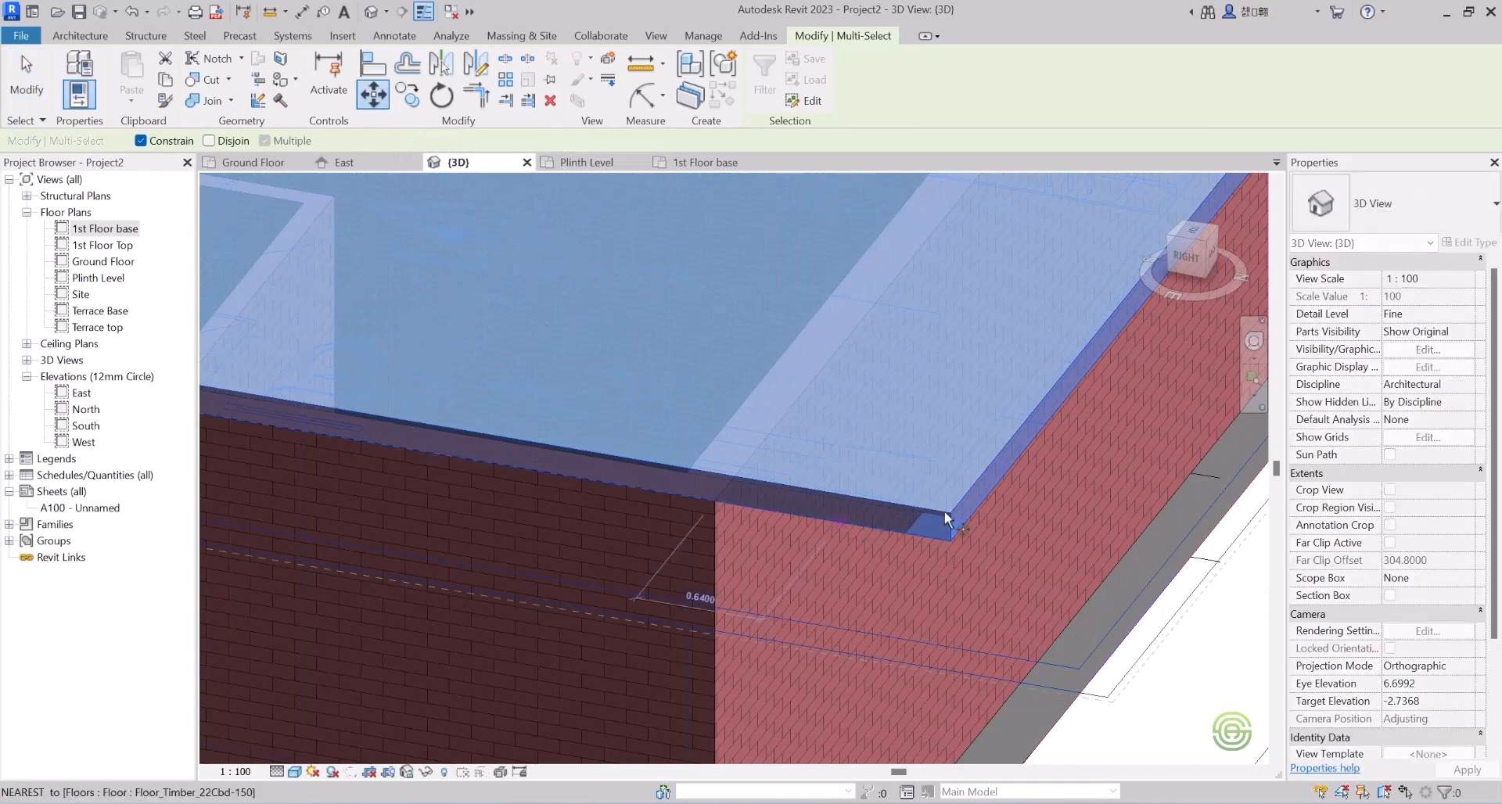
click(949, 541)
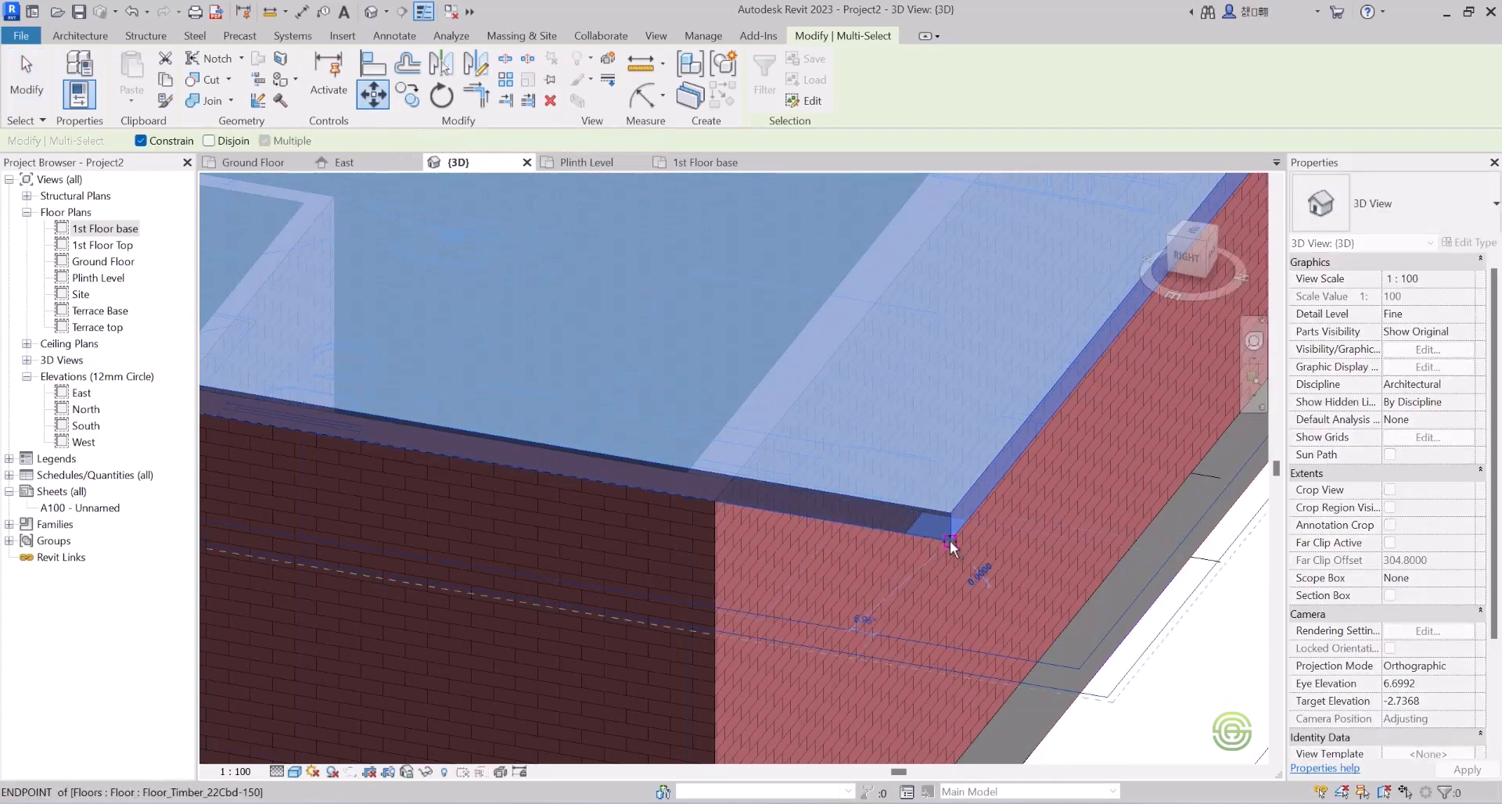
click(718, 501)
Examine the slab's fit over the walls, its overhangs and the stair opening from several sides, leaving nothing selected.
scroll(823, 528, down, 8)
shift+middle_drag(671, 463, 962, 591)
scroll(758, 542, up, 5)
scroll(800, 536, down, 5)
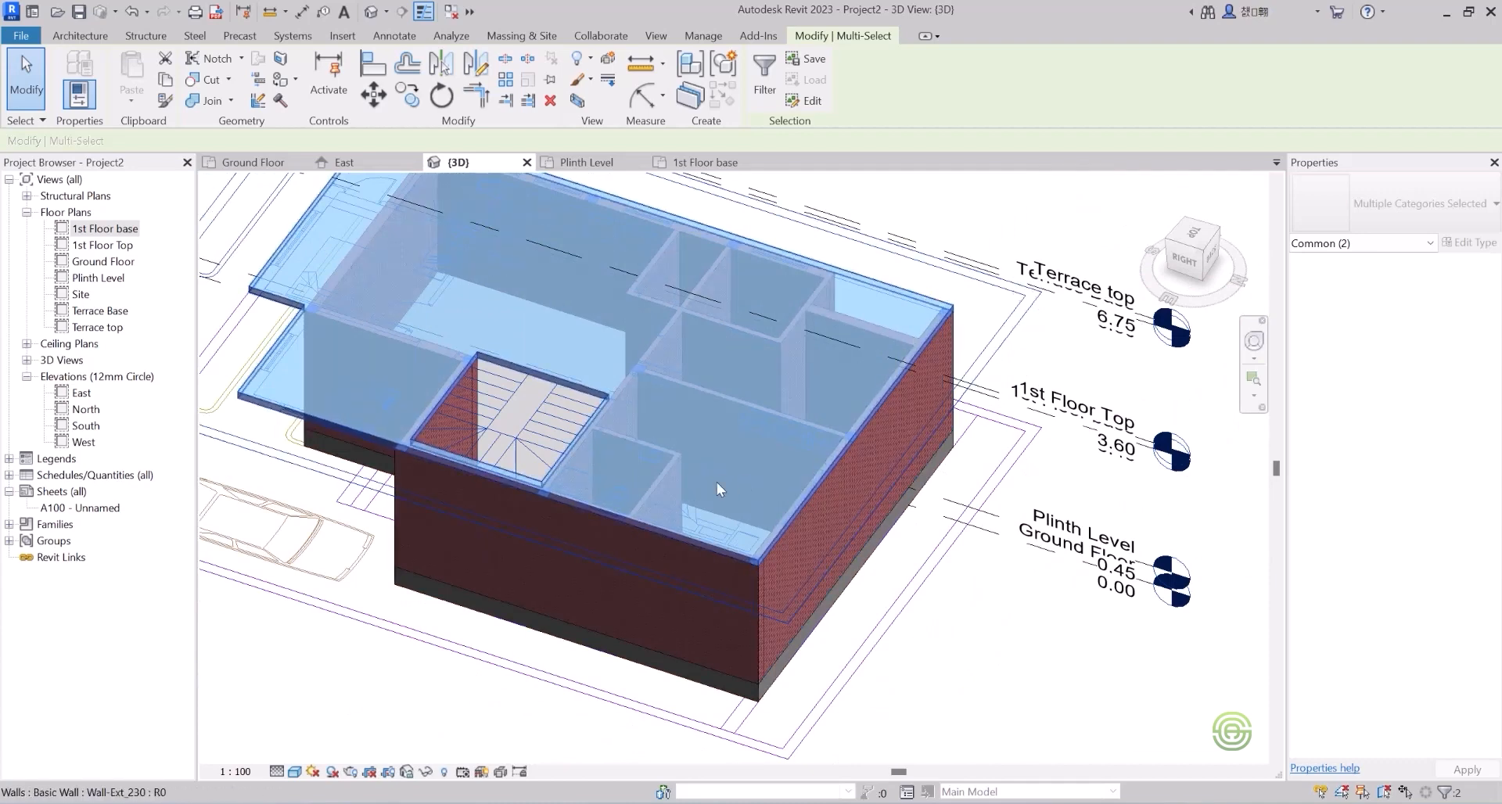
scroll(754, 574, up, 5)
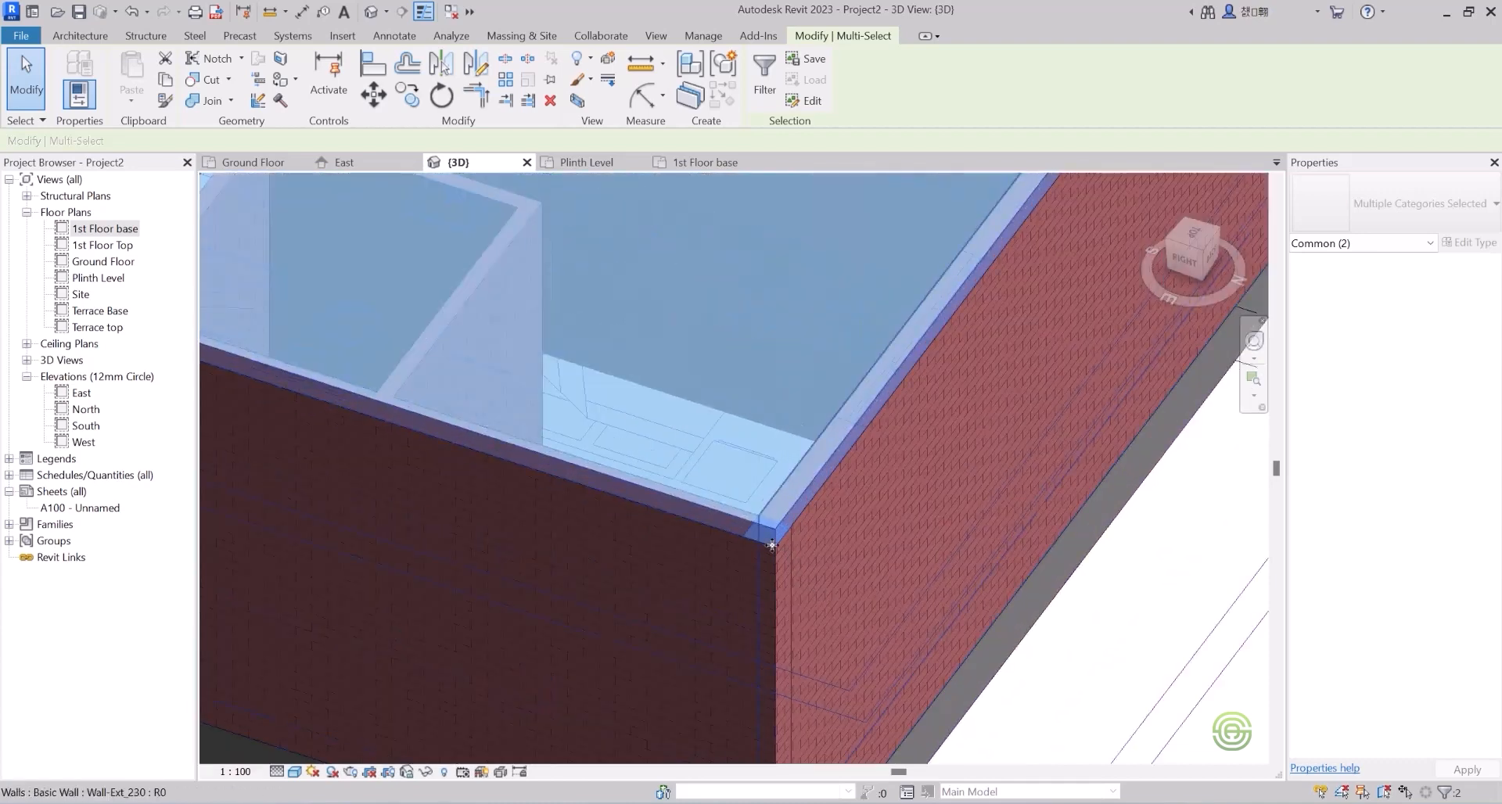
scroll(851, 567, down, 8)
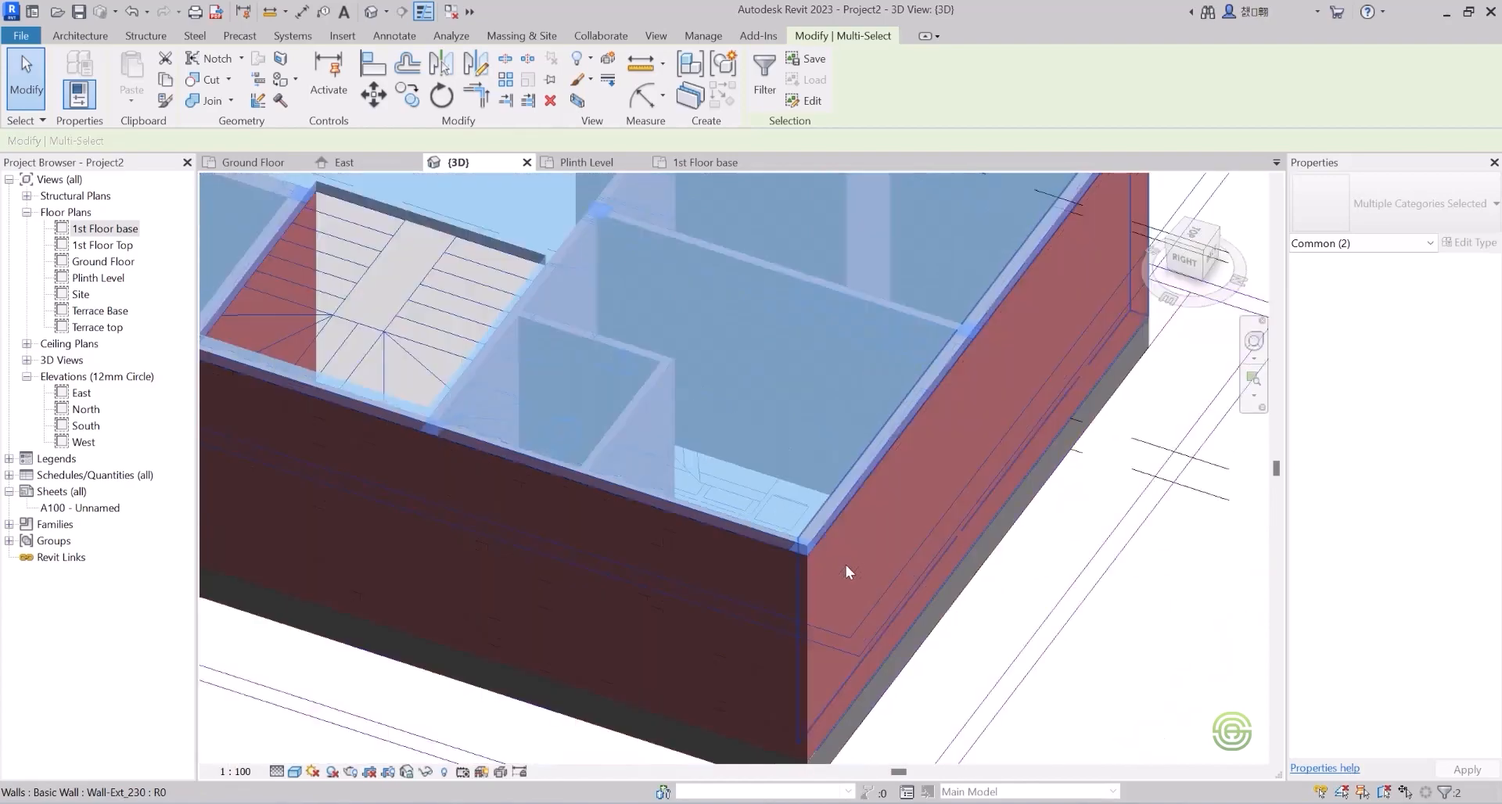
shift+middle_drag(680, 523, 919, 478)
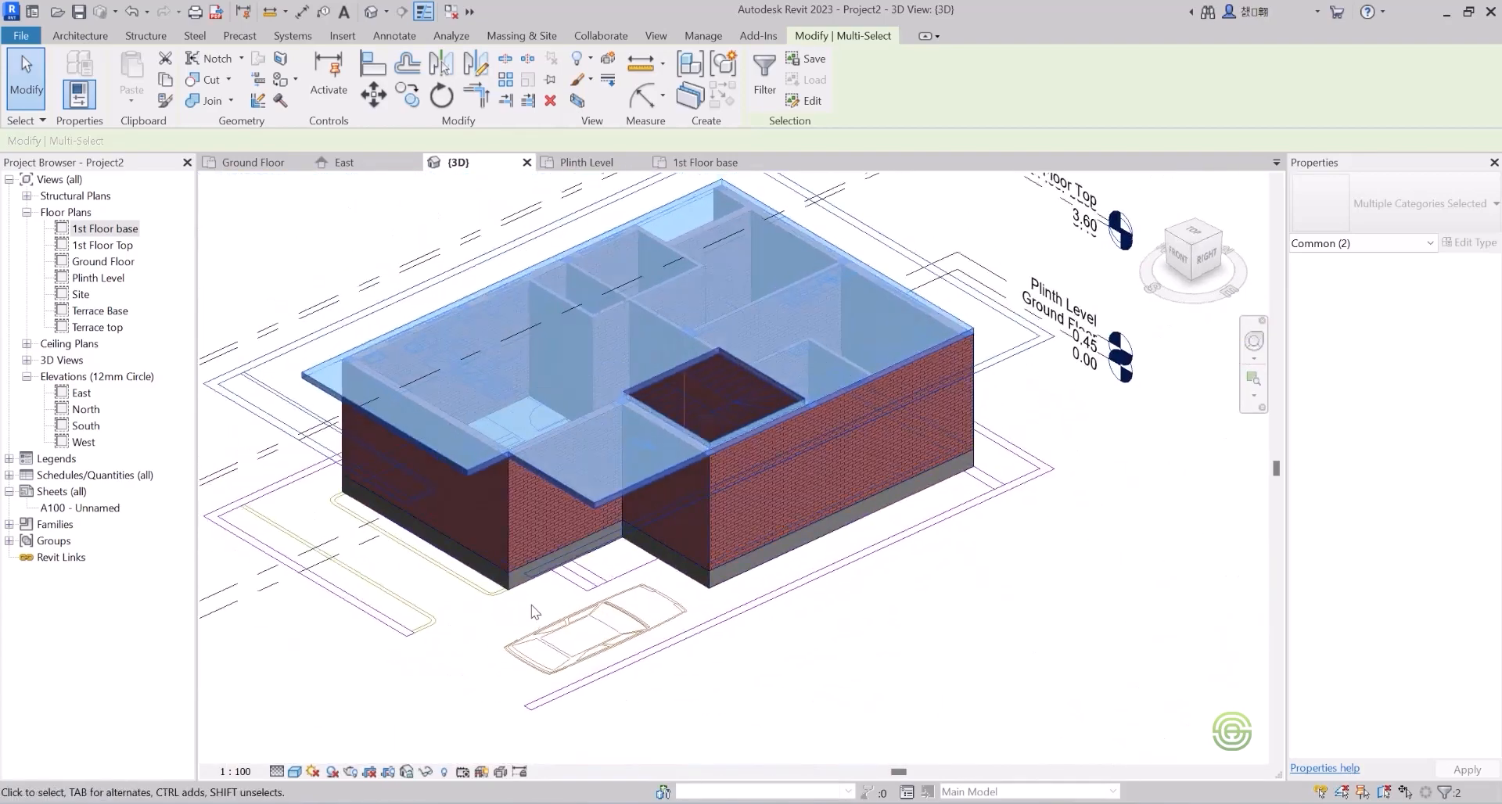
click(532, 604)
click(598, 498)
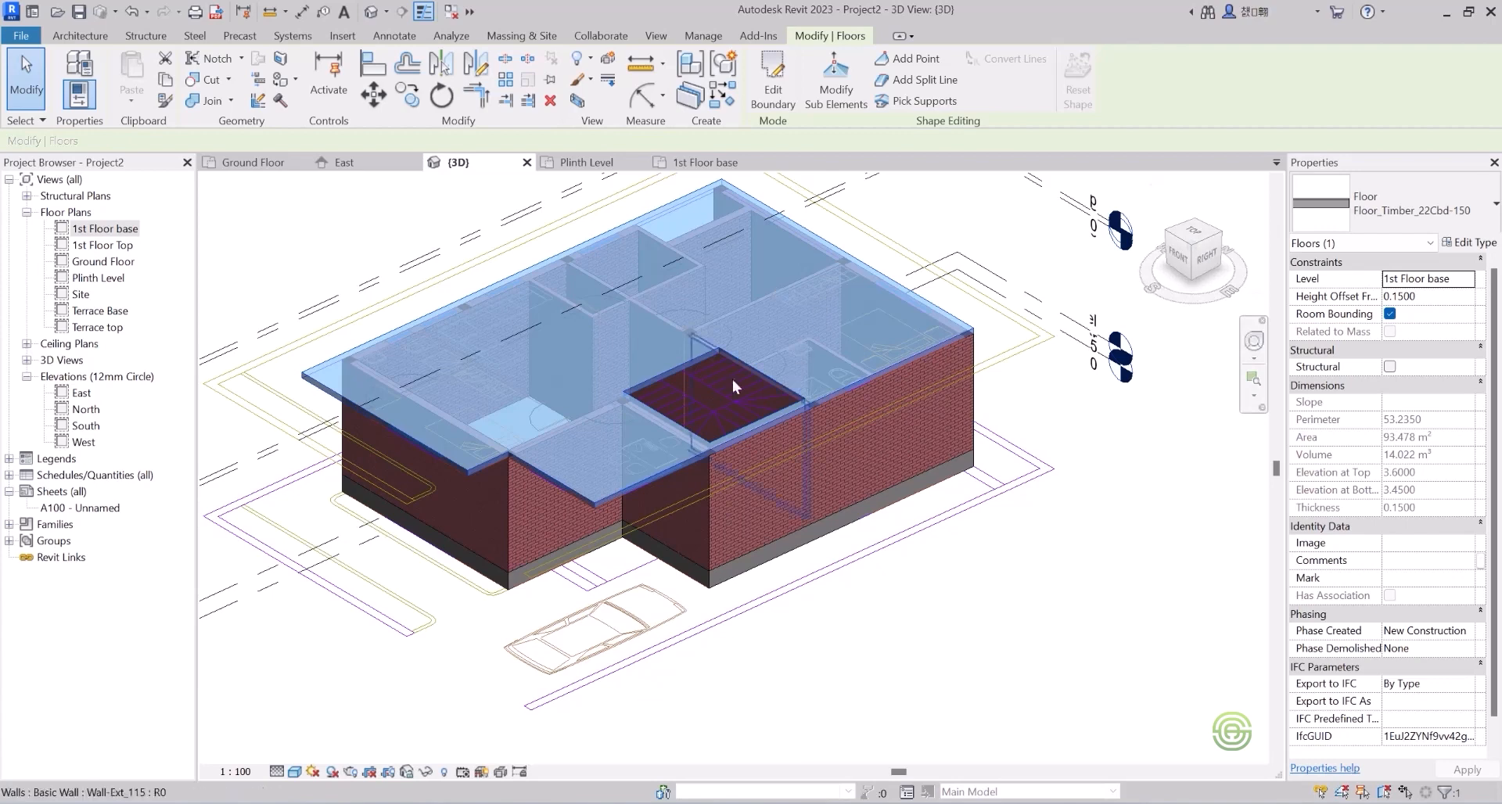
scroll(534, 368, down, 3)
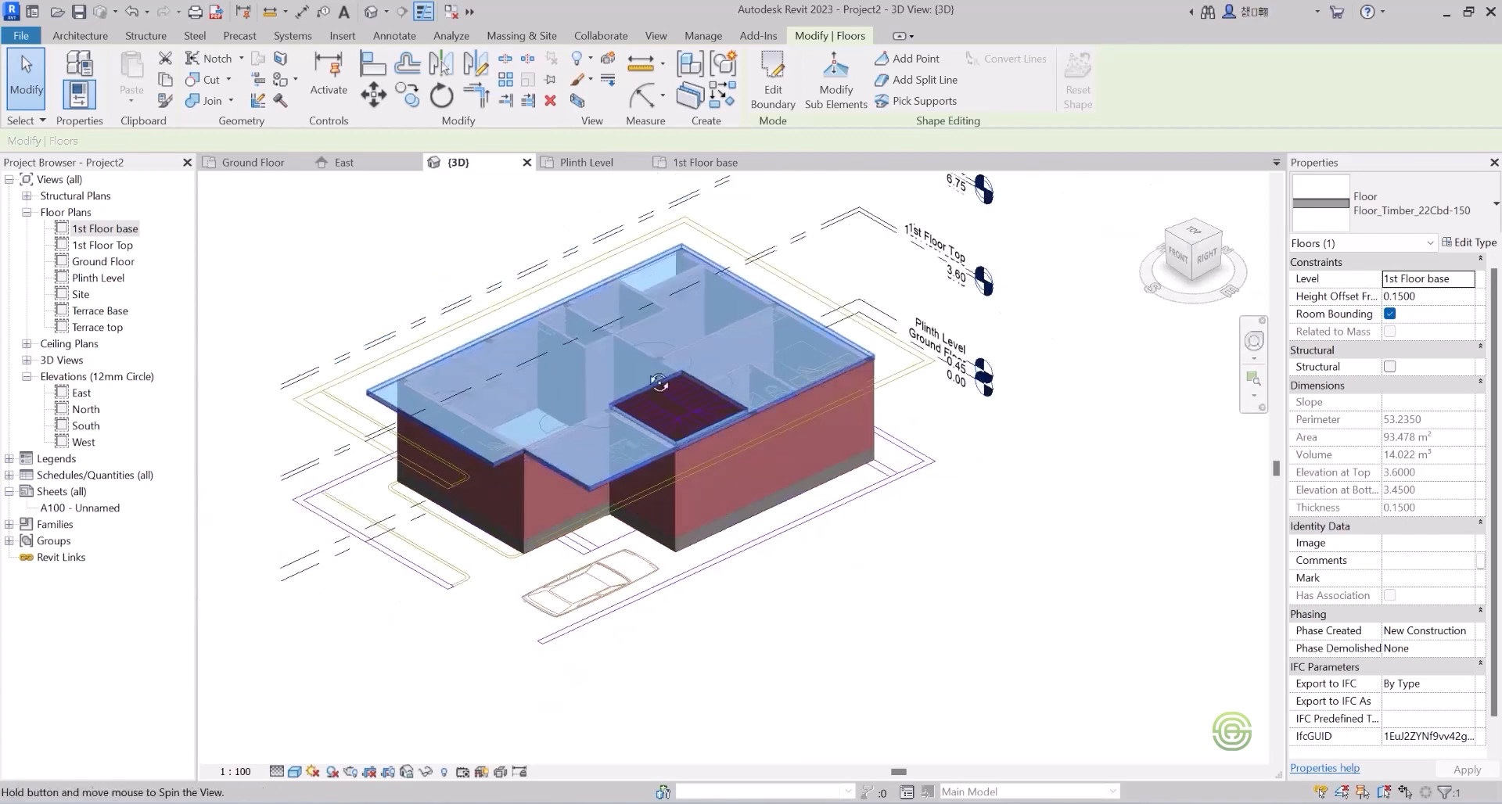
shift+middle_drag(513, 367, 683, 463)
key(Escape)
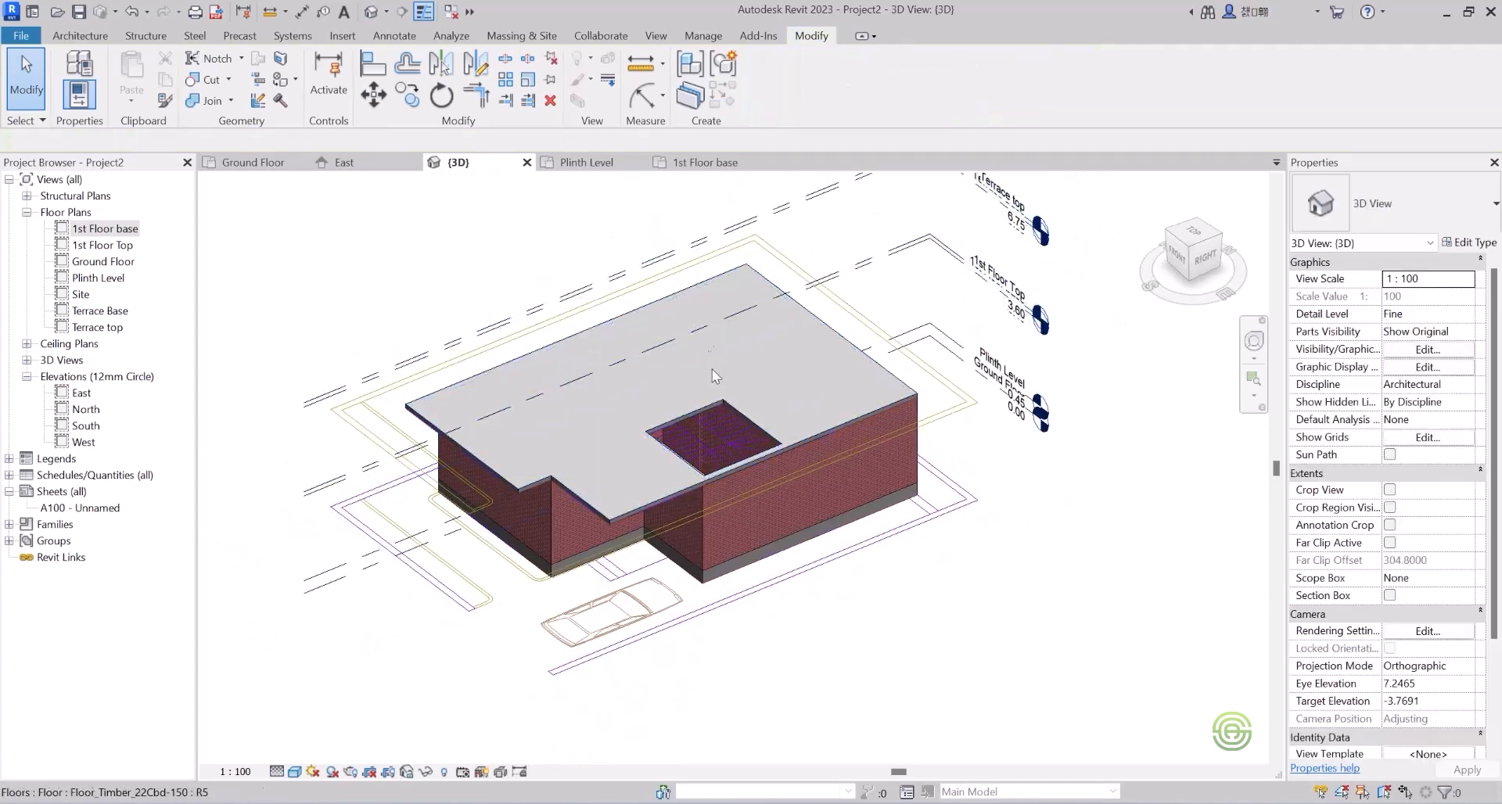
click(575, 274)
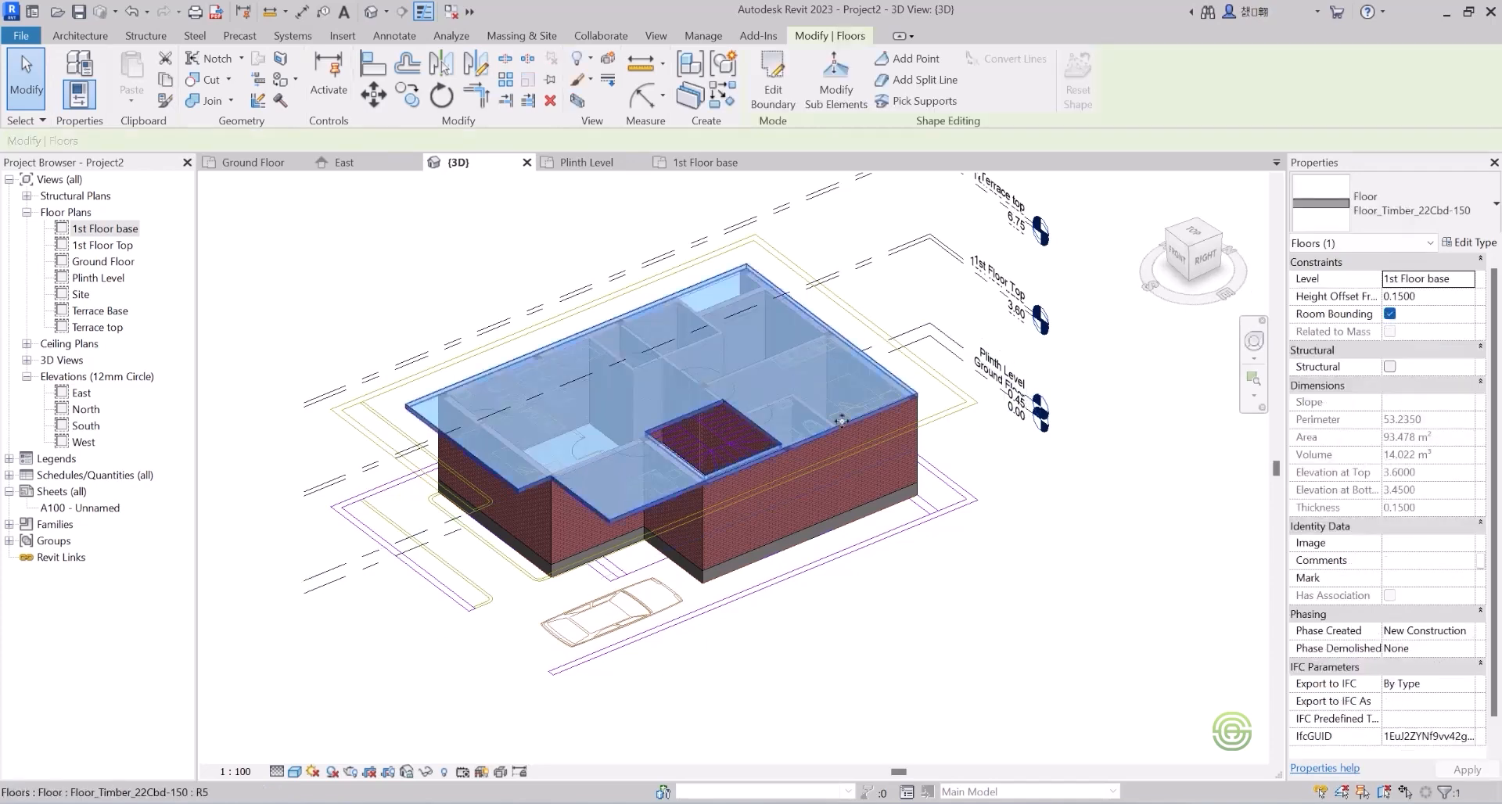
click(345, 336)
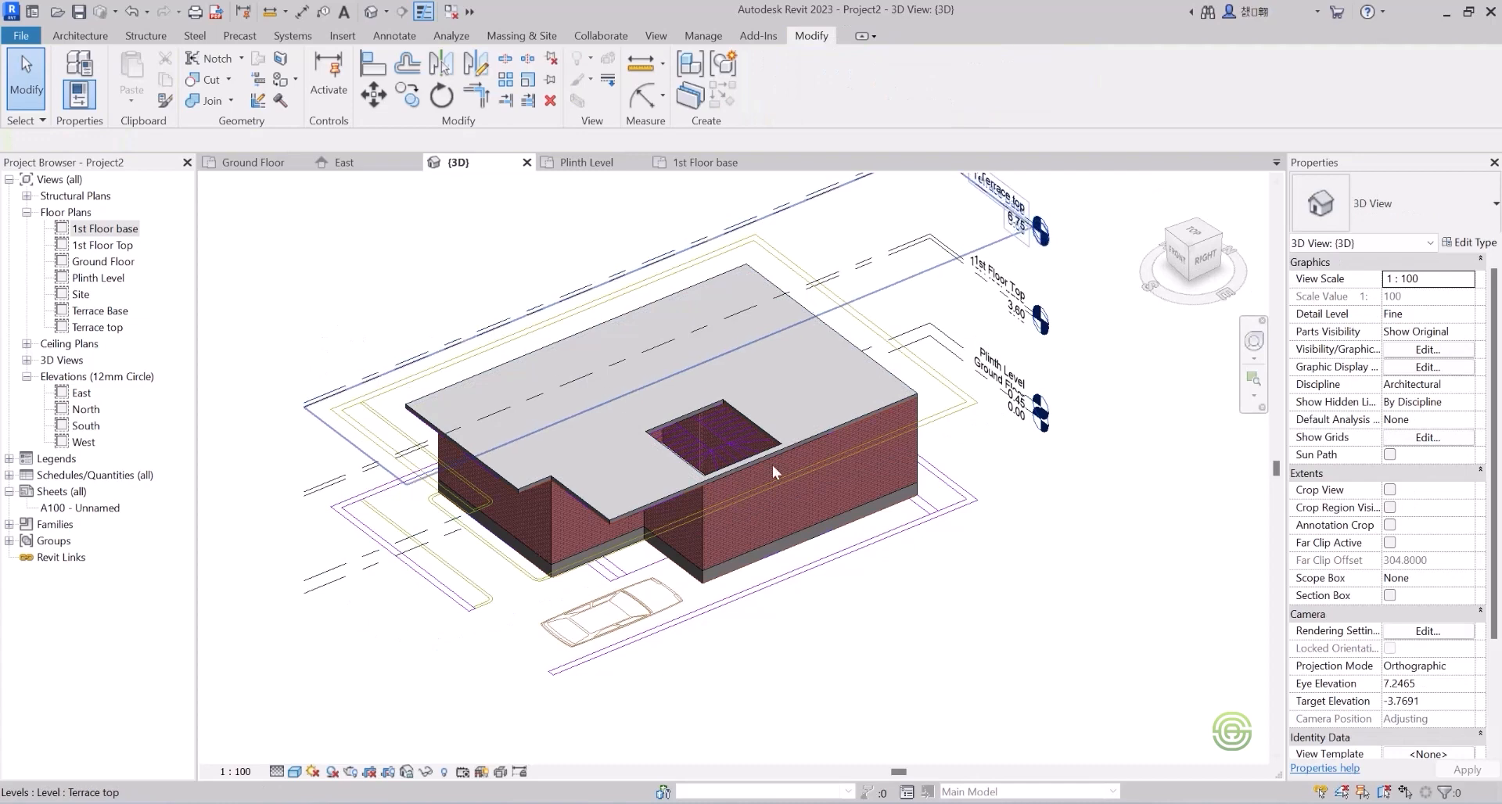
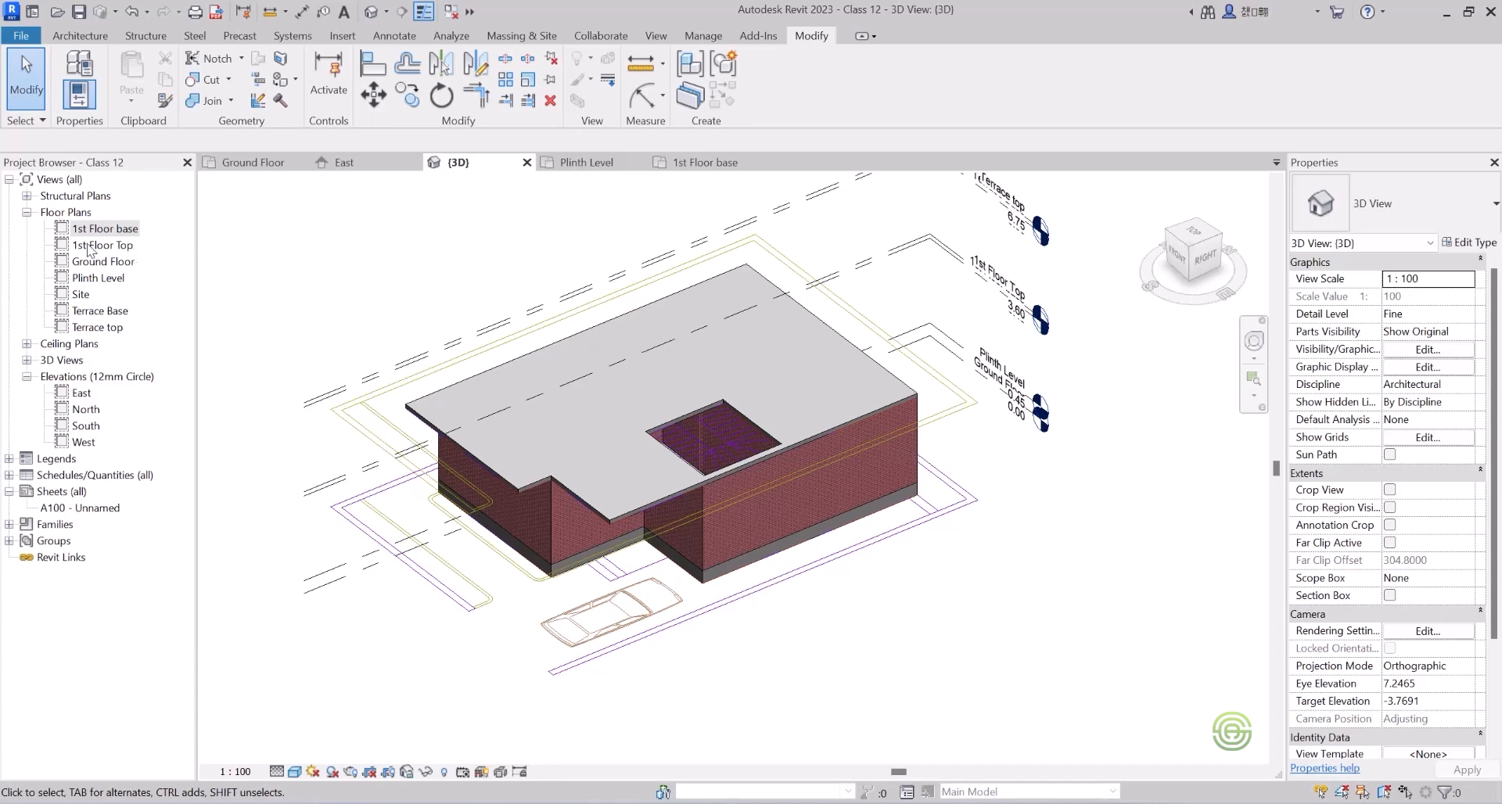
Open the 1st Floor Top plan and compare it with the 1st Floor base plan.
double_click(101, 246)
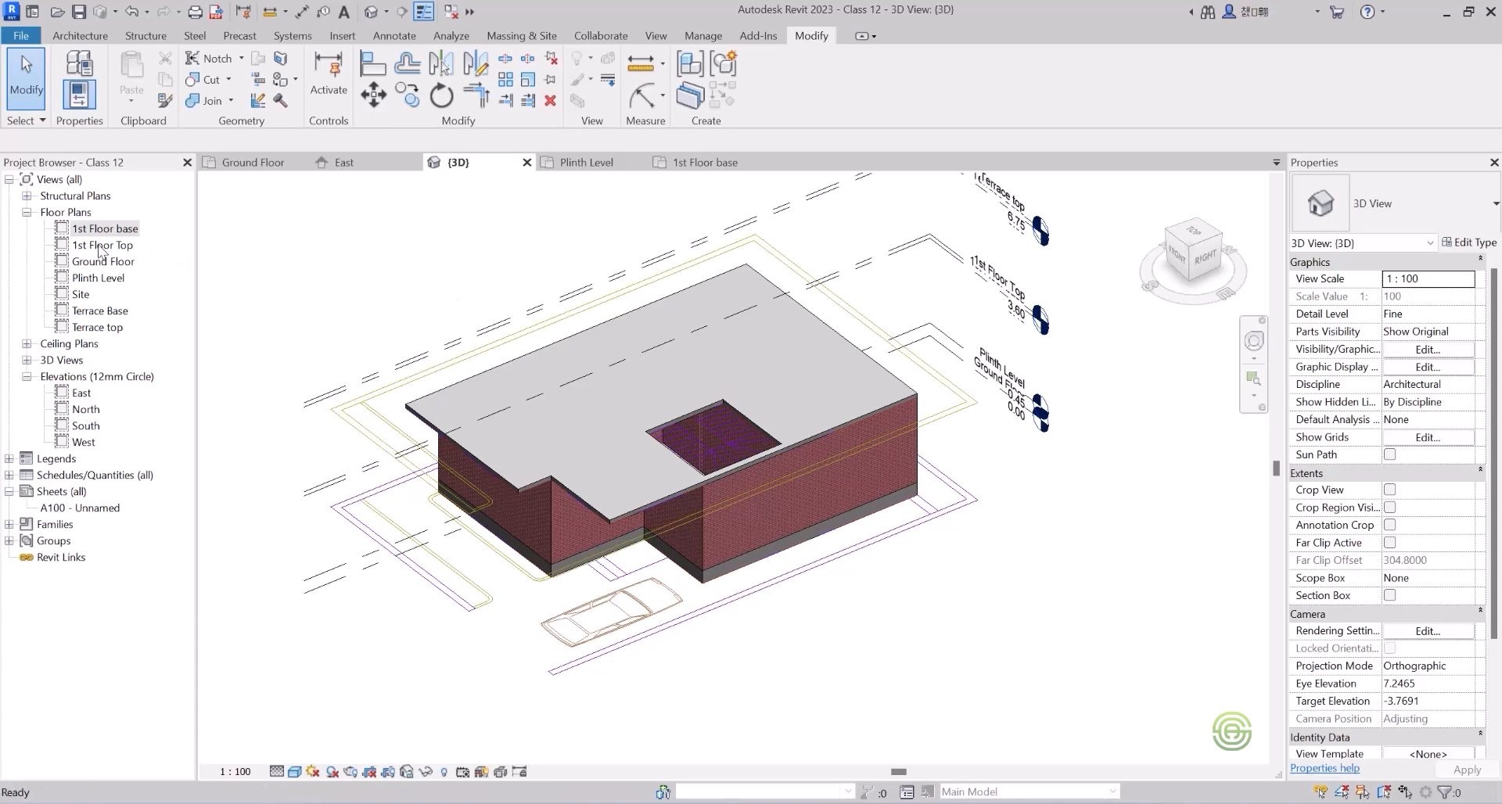
scroll(796, 444, up, 2)
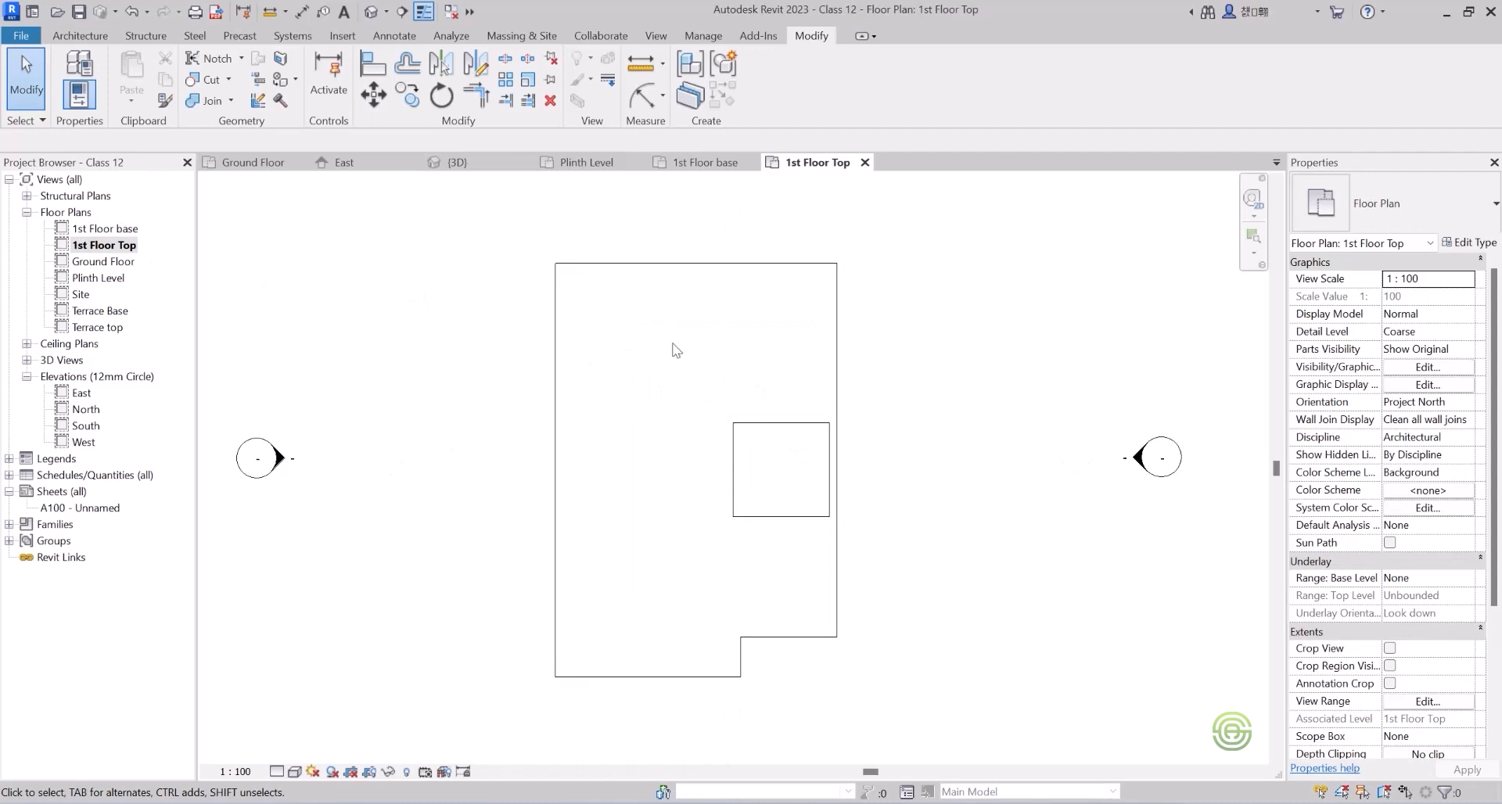
click(677, 162)
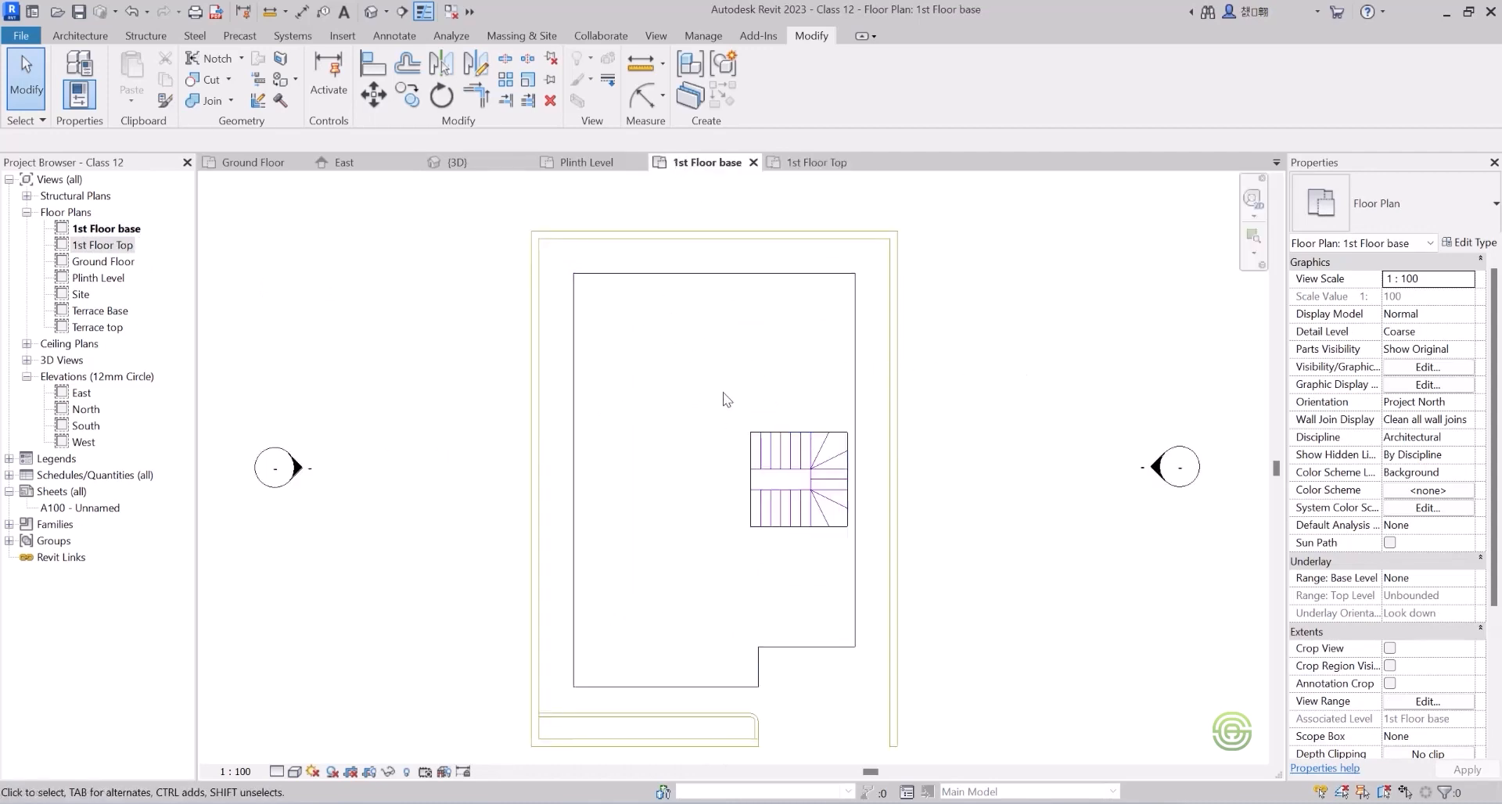
click(810, 163)
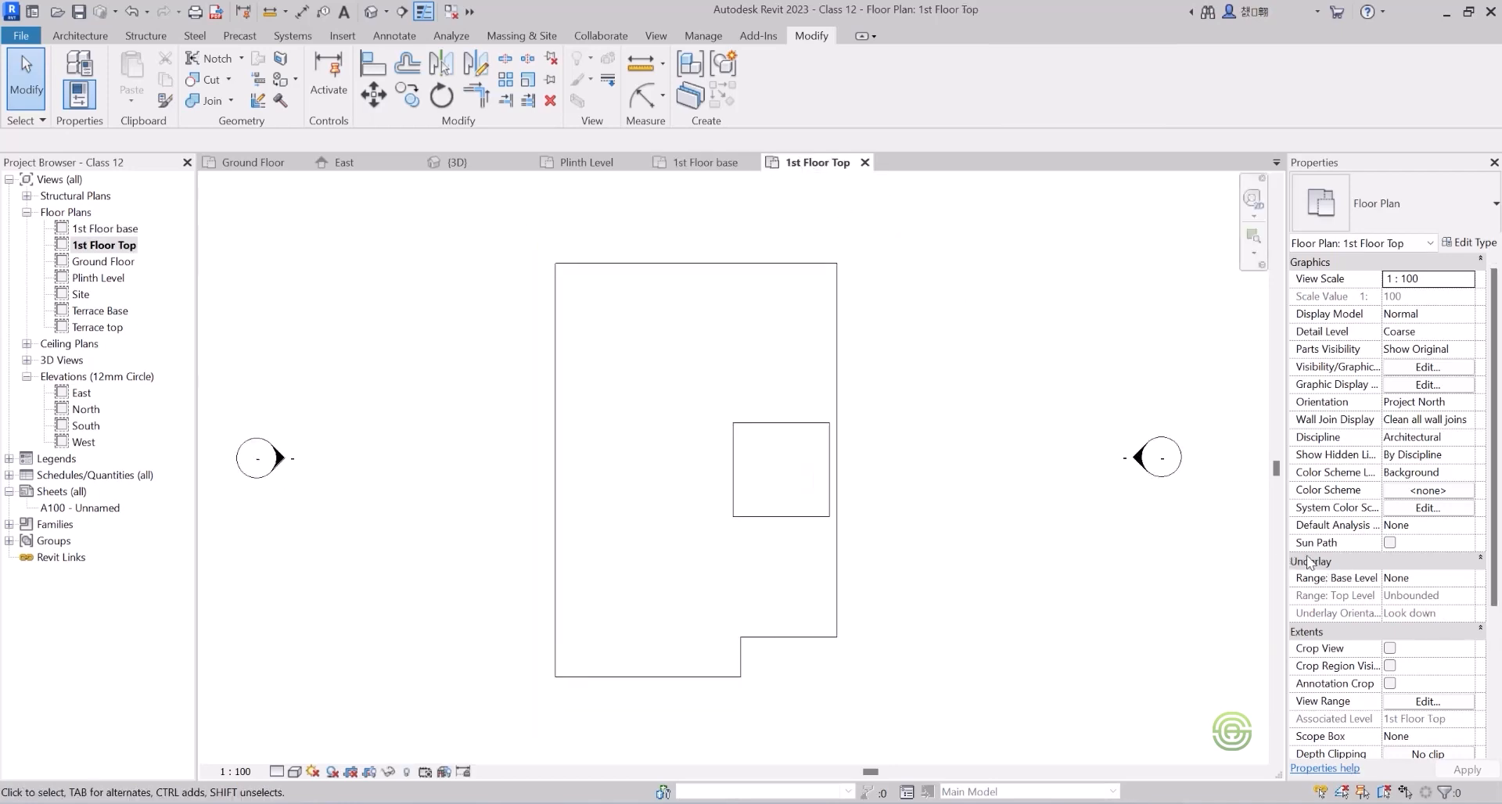
Set the 1st Floor Top plan's underlay base level to 1st Floor base.
click(1408, 578)
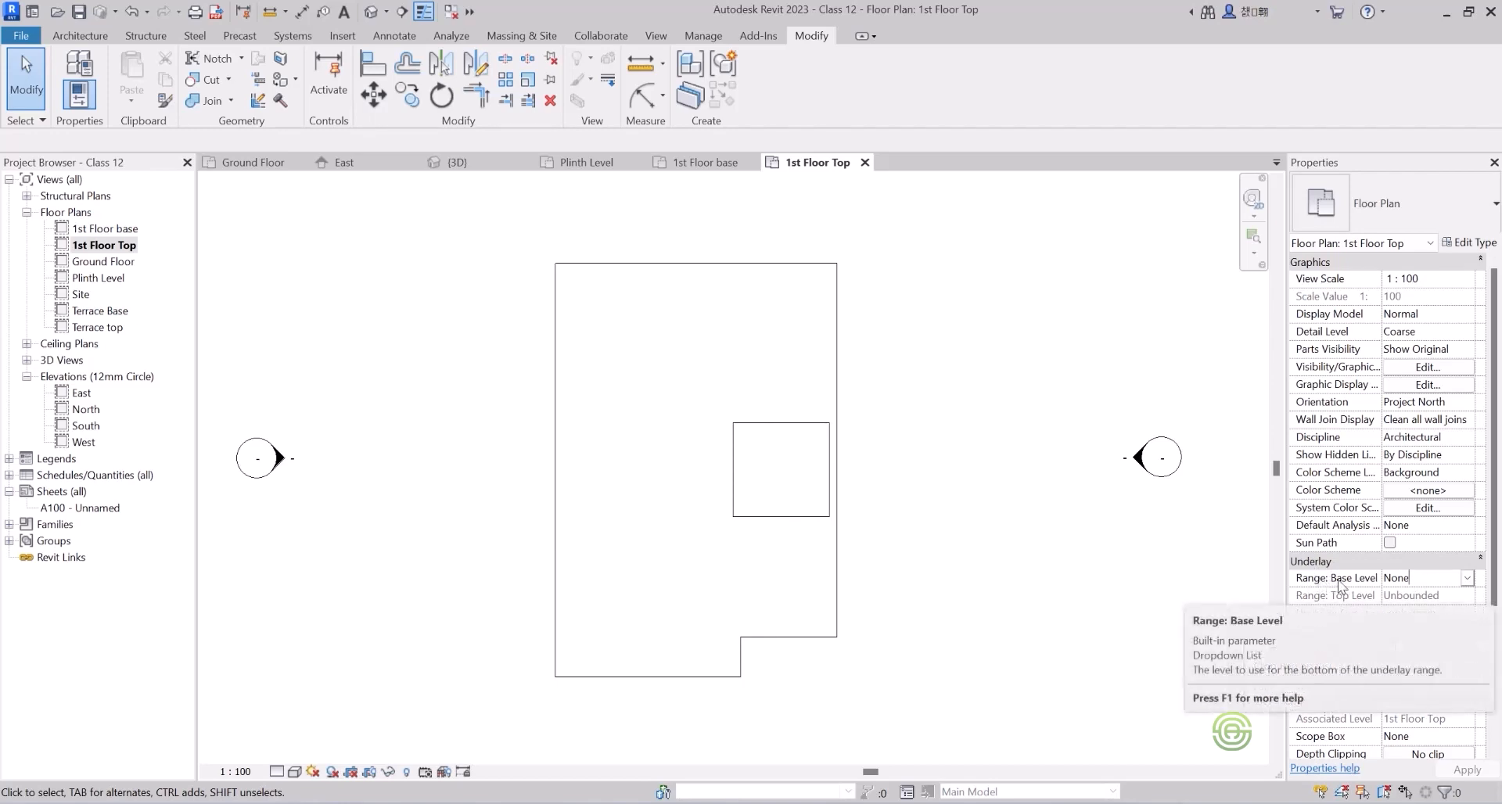
click(1469, 580)
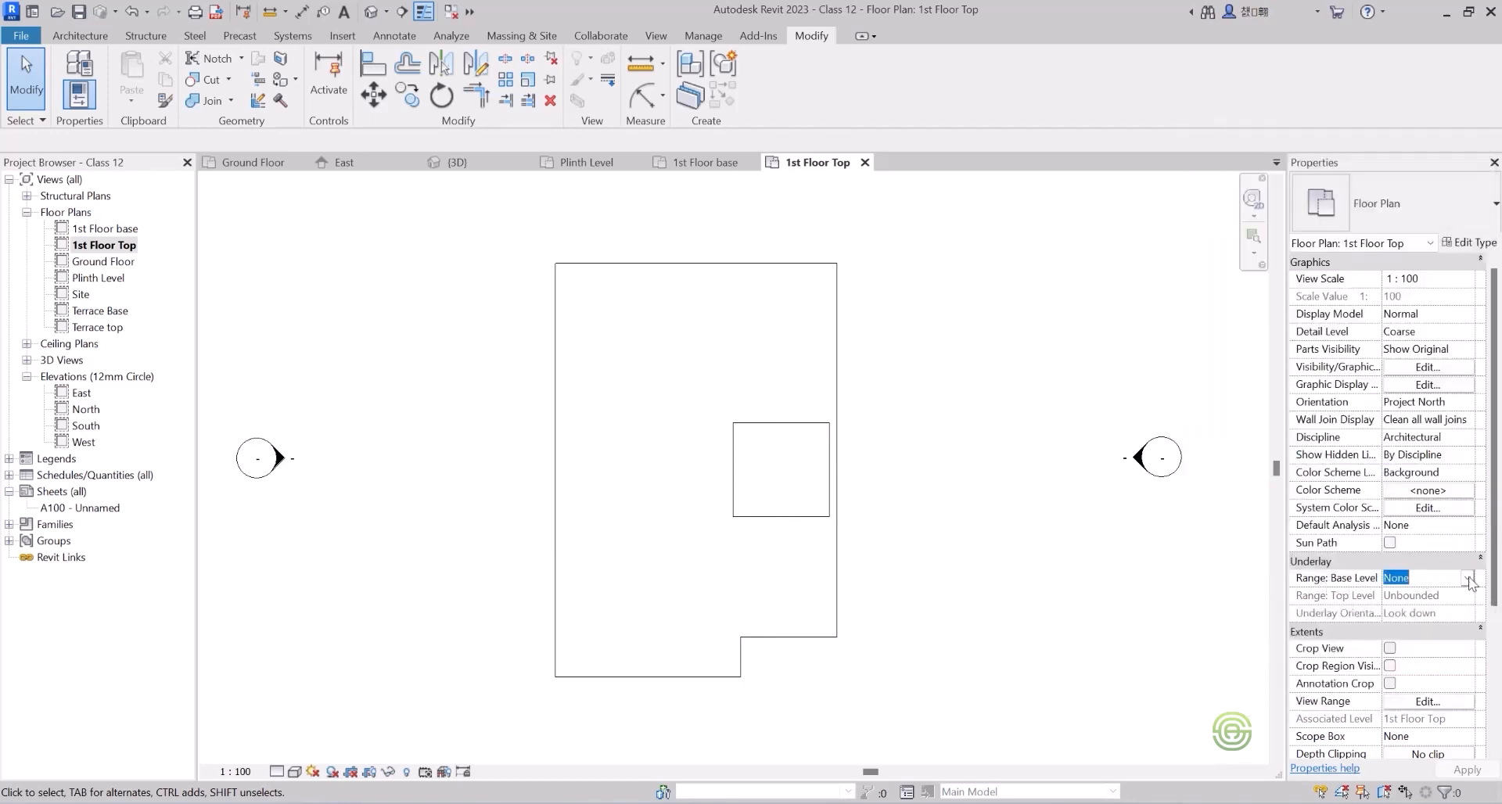
click(1468, 580)
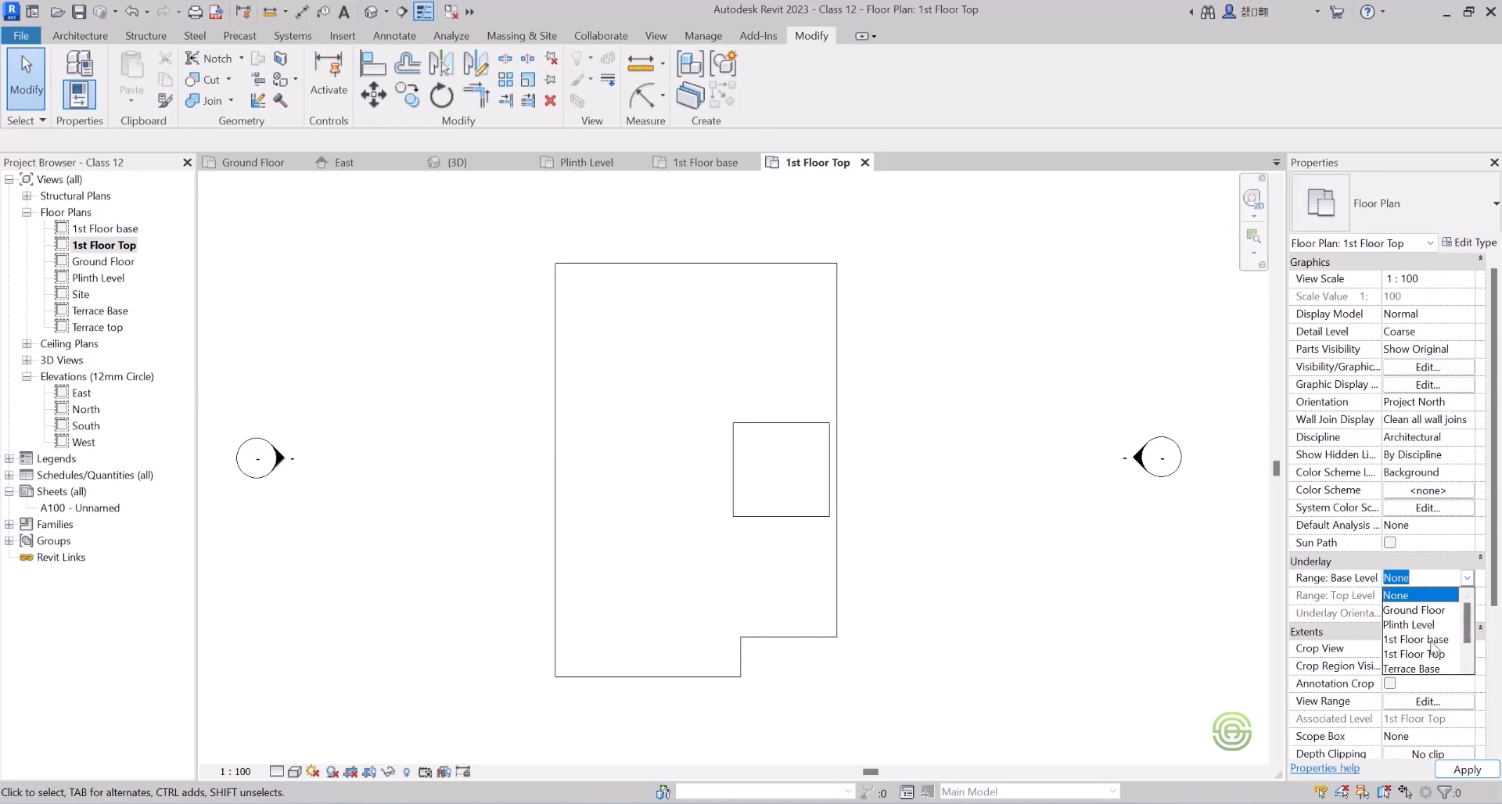
click(1428, 640)
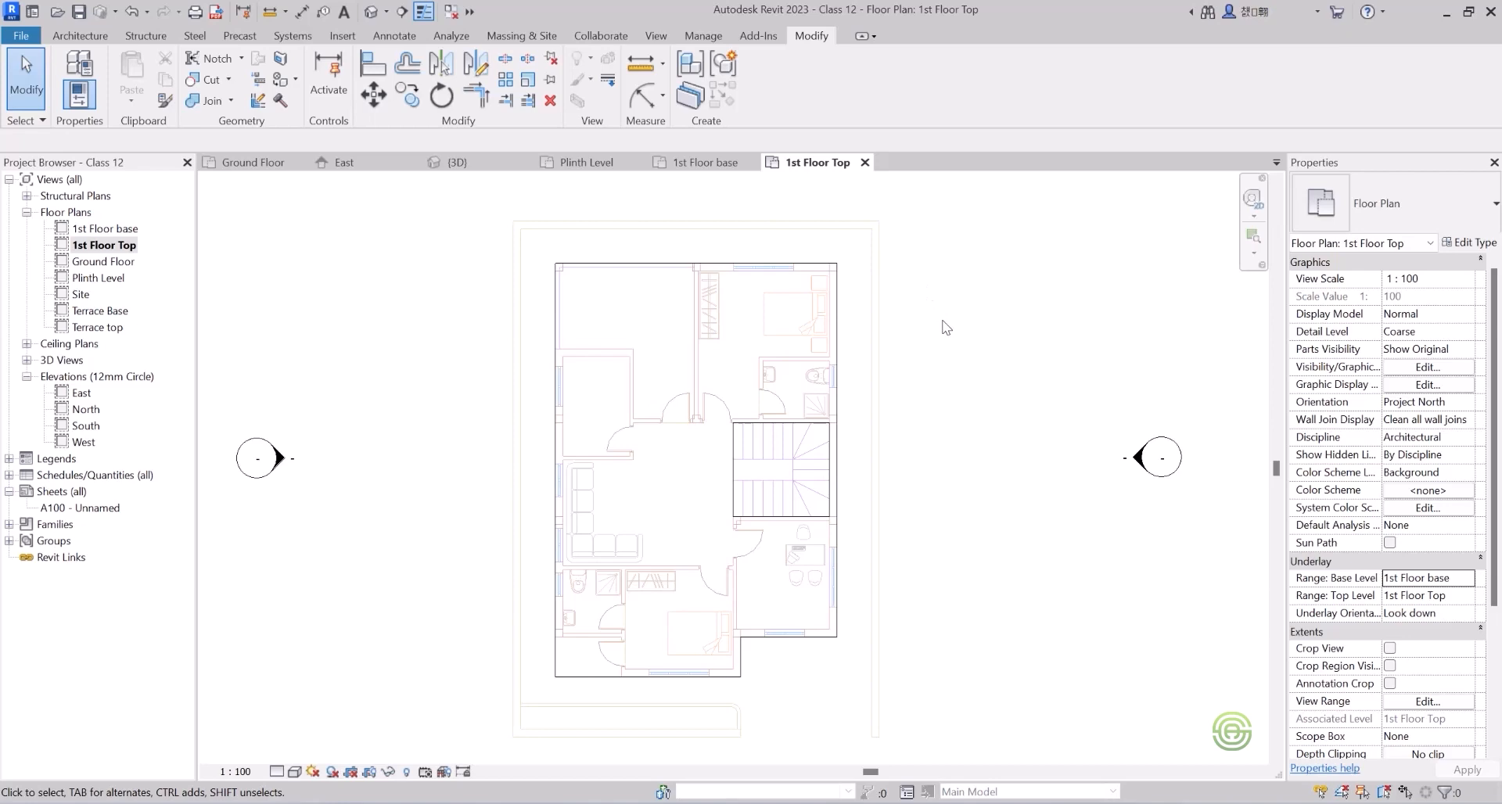
Compare the underlay settings of the Ground Floor, Plinth Level and 1st Floor base plans, ending in the 1st Floor Top plan.
click(249, 163)
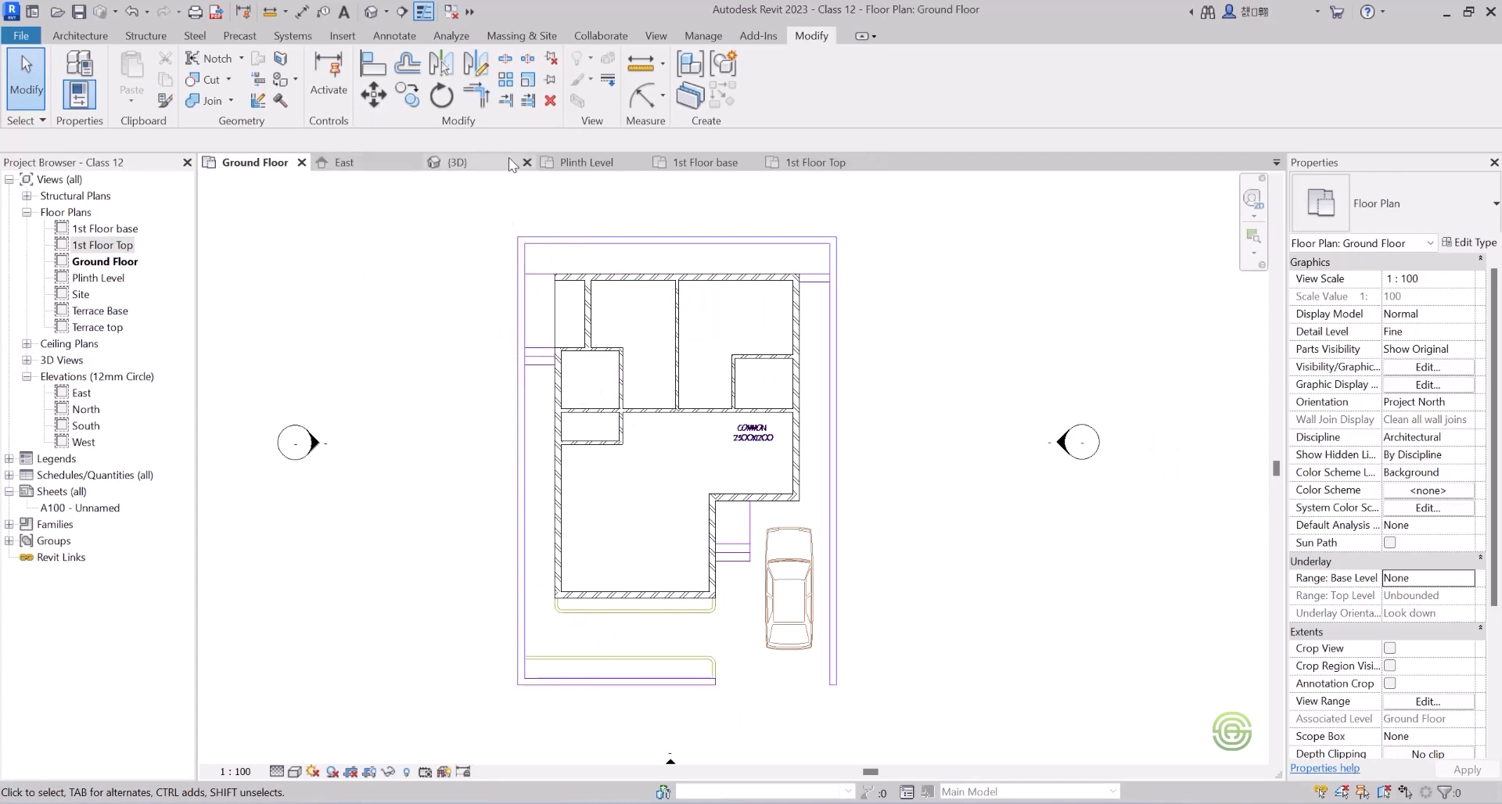
click(588, 163)
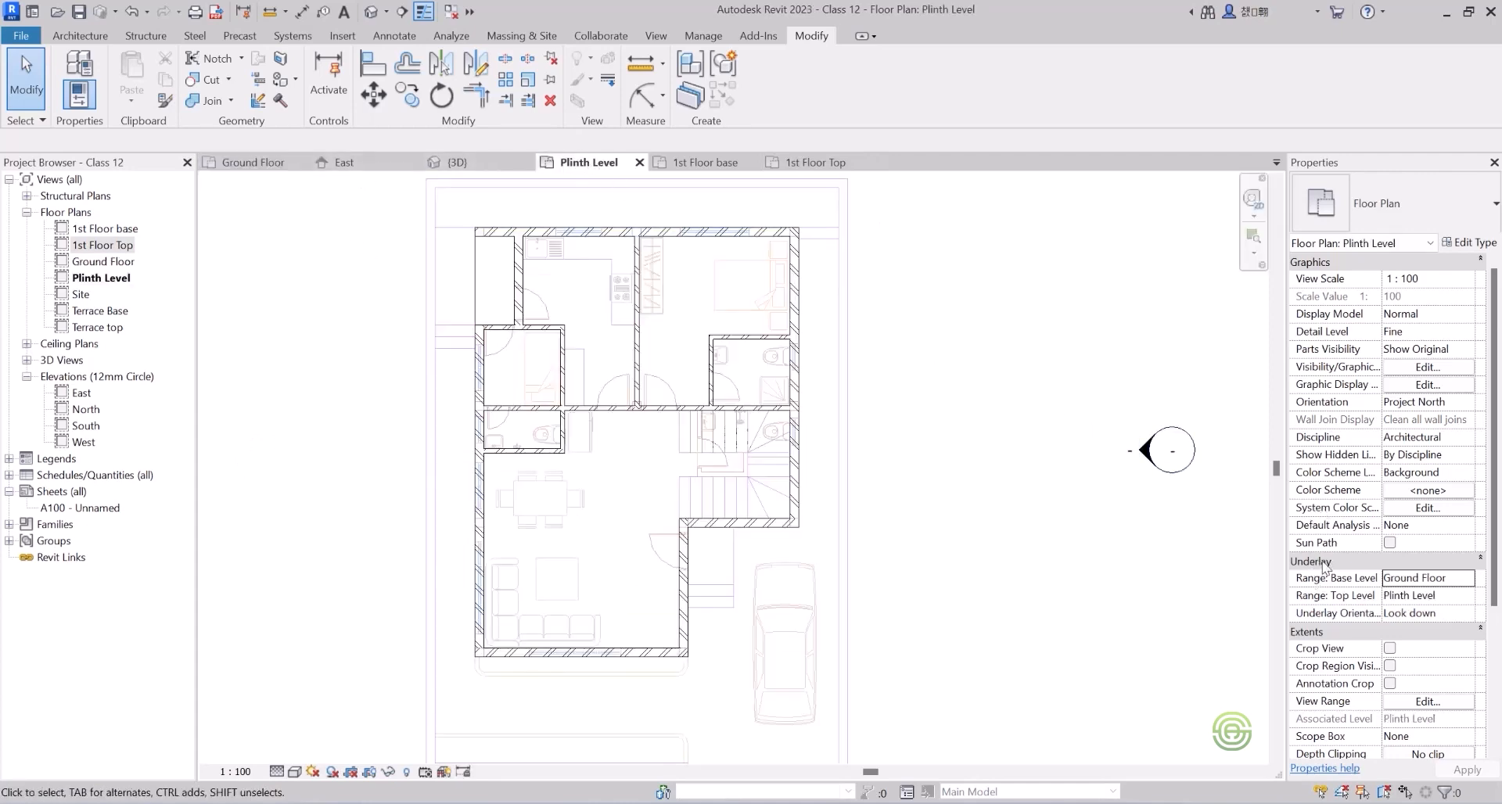
click(1436, 580)
click(1466, 580)
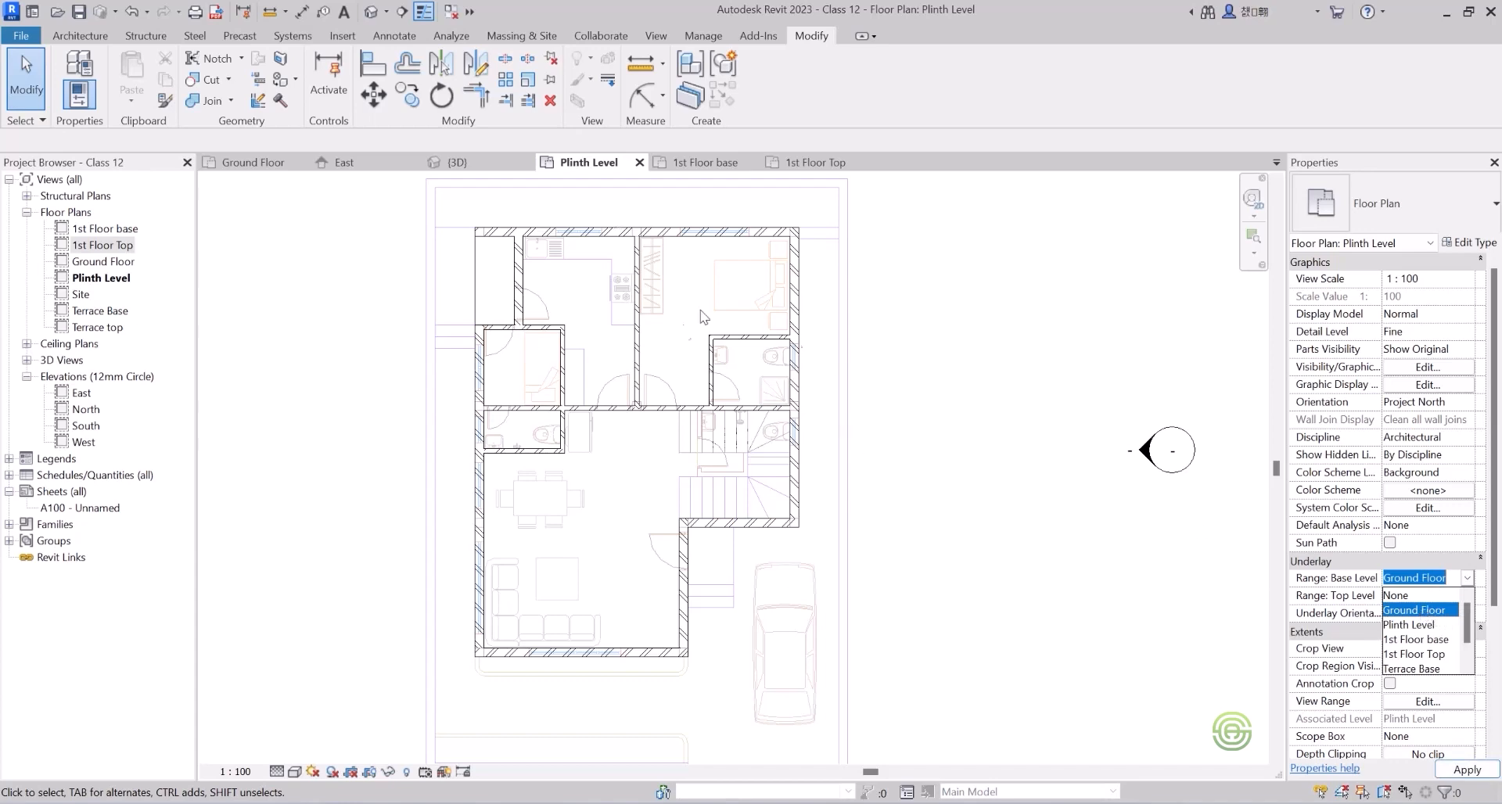
click(702, 163)
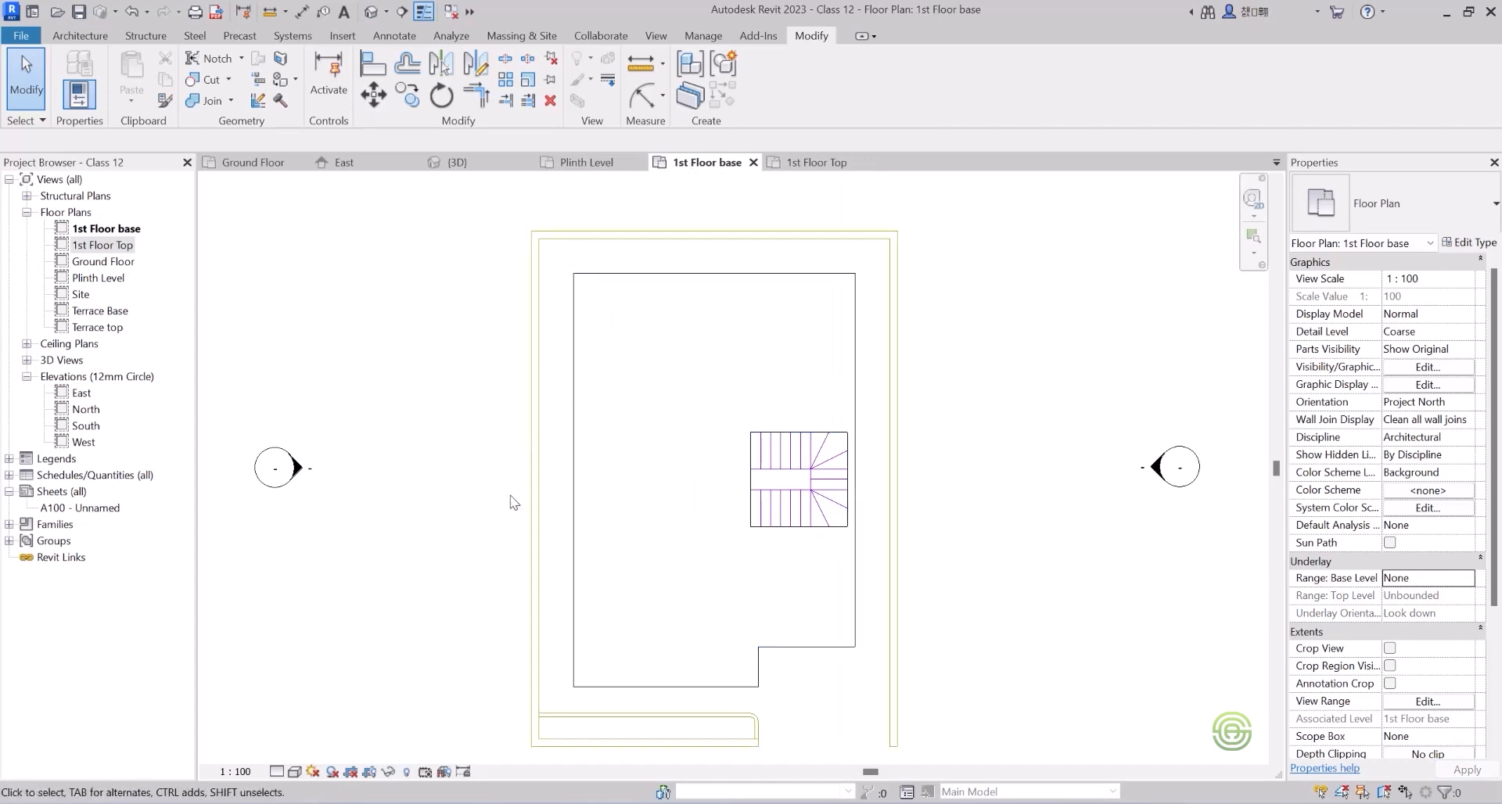
click(808, 161)
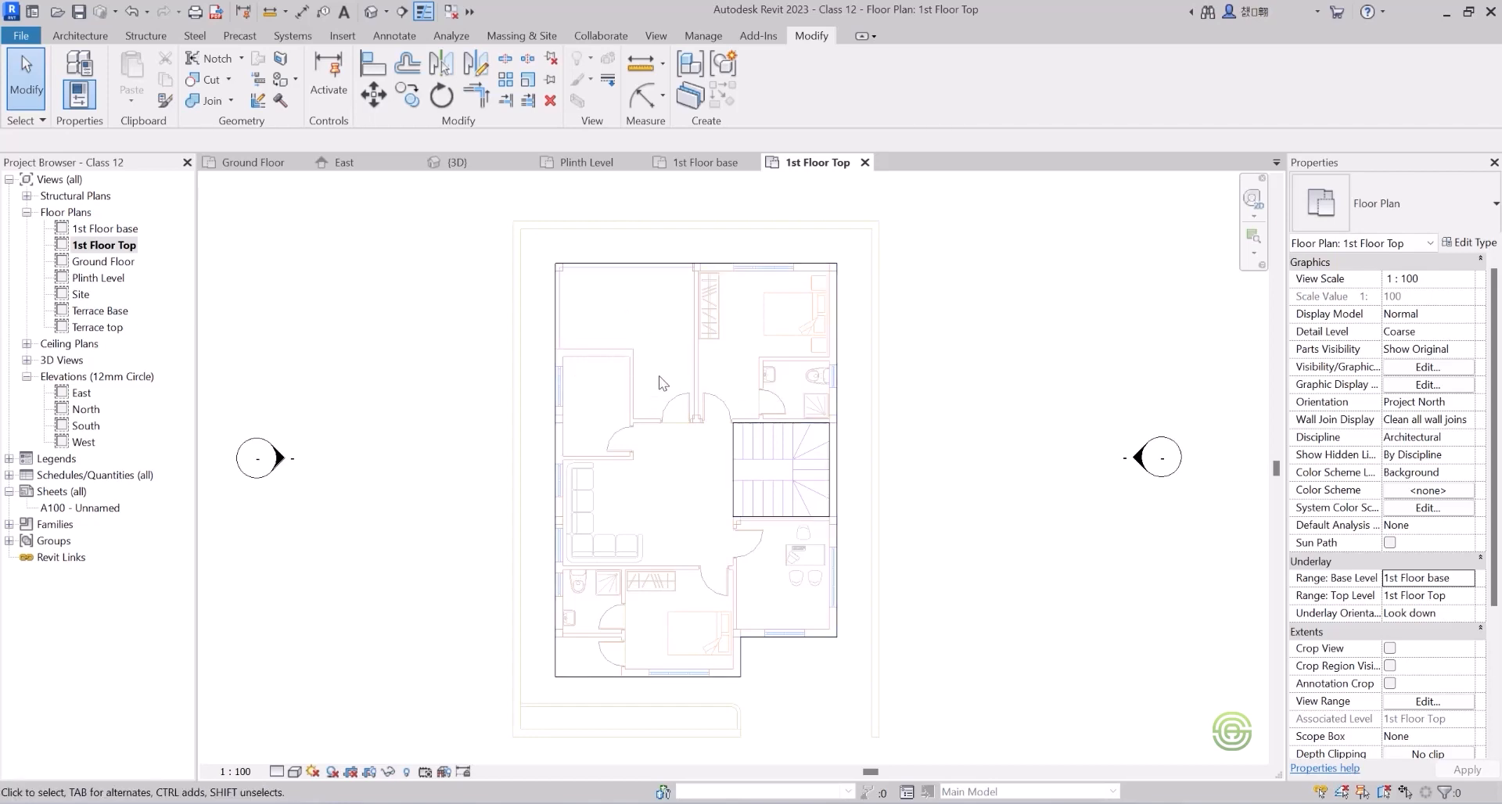
Place two architectural Wall-Ext_230 walls from picked underlay lines, on the outer and upper sides of the small room at the plan's left.
click(79, 35)
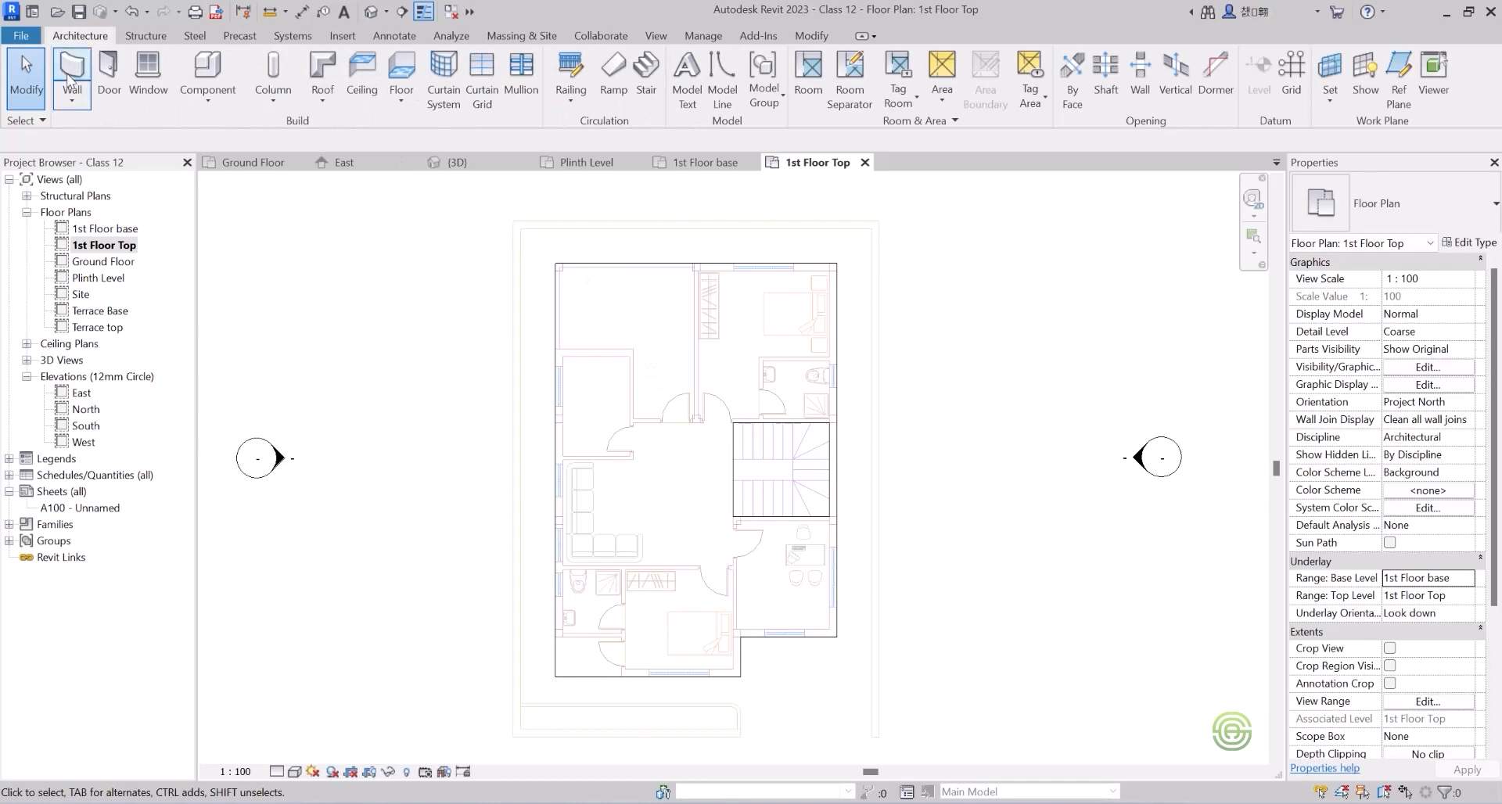
click(72, 101)
click(110, 125)
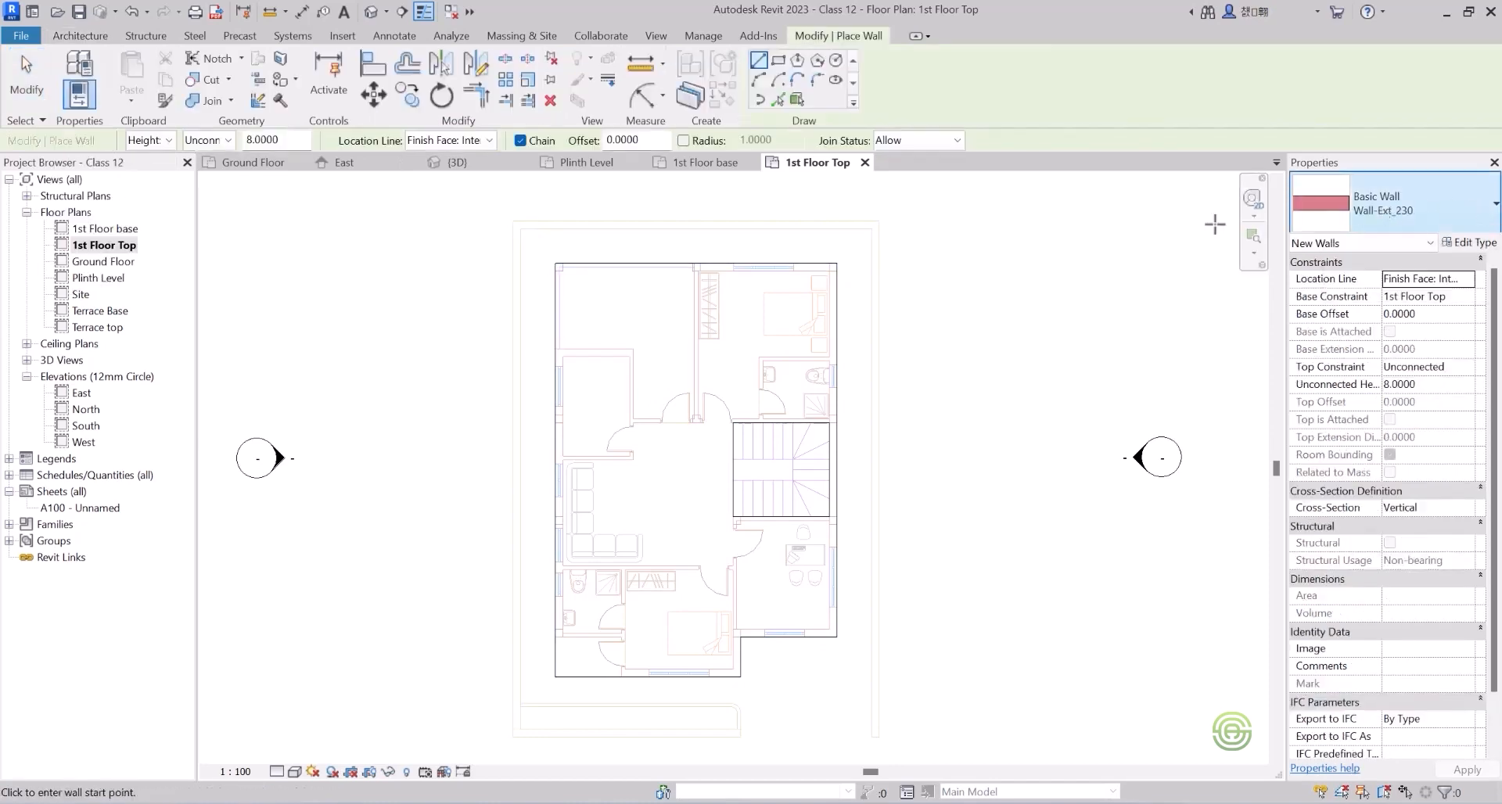
click(778, 100)
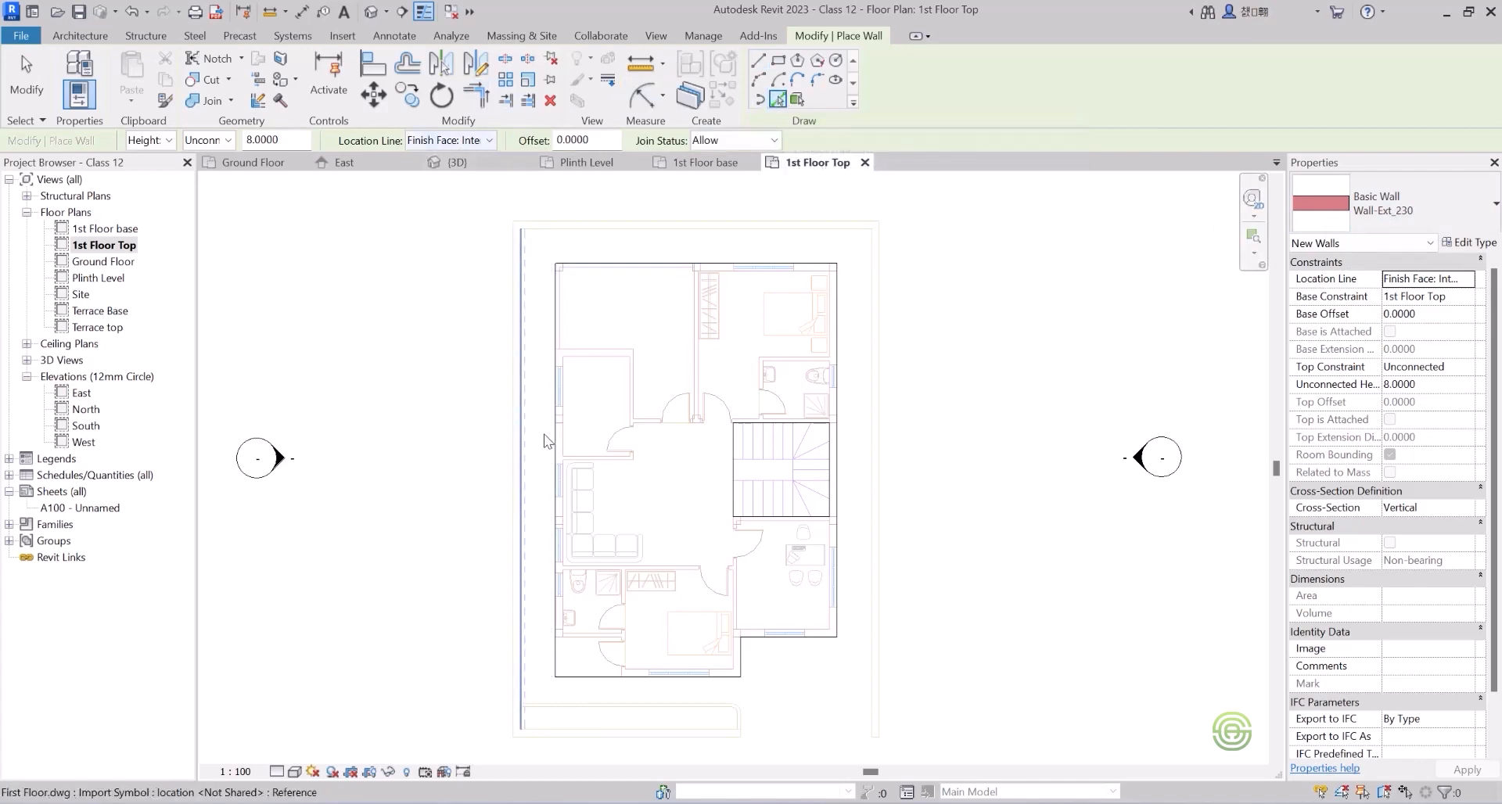
scroll(560, 377, up, 3)
scroll(559, 377, up, 1)
scroll(532, 340, down, 2)
scroll(544, 342, up, 2)
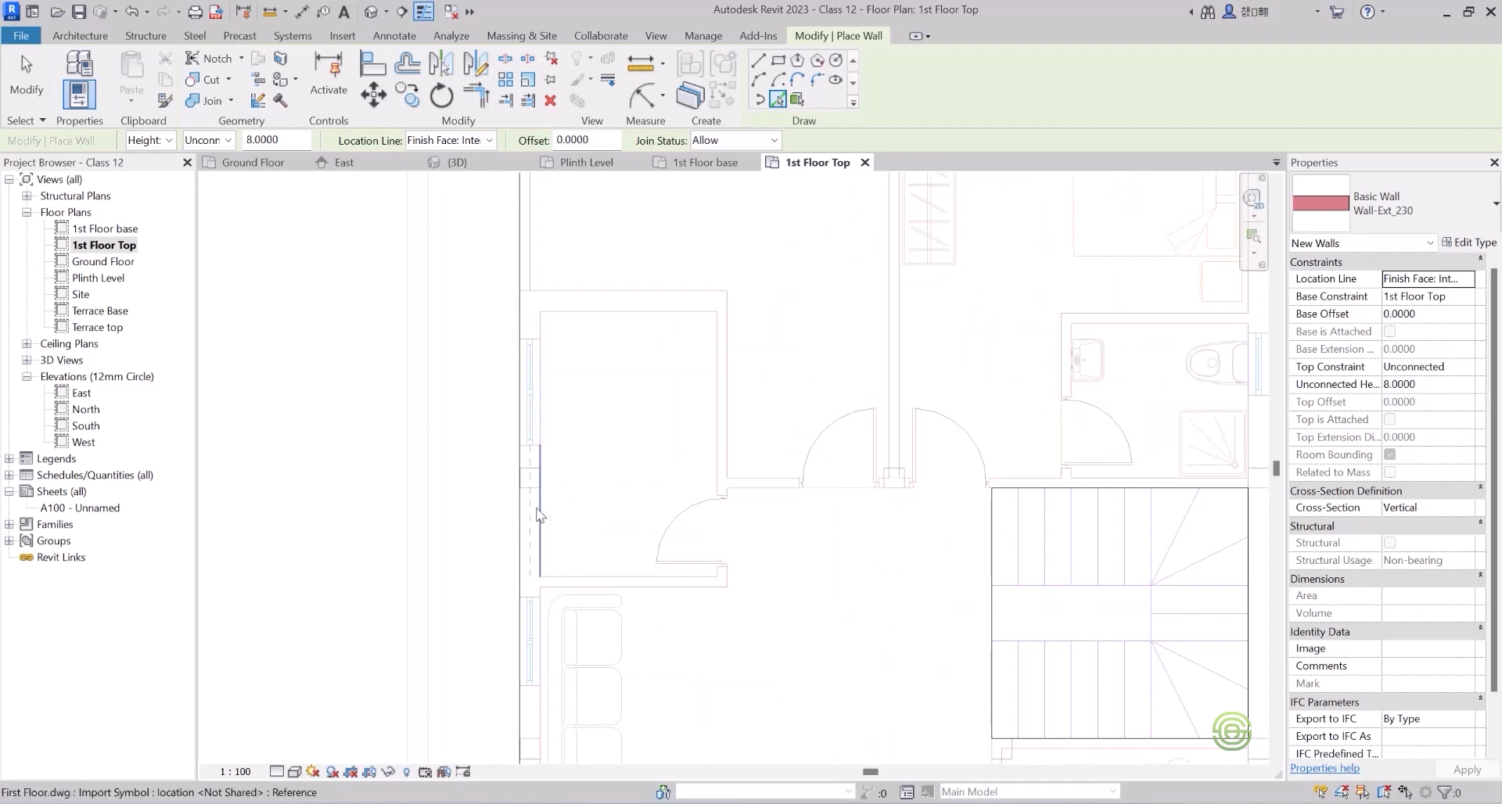
click(539, 514)
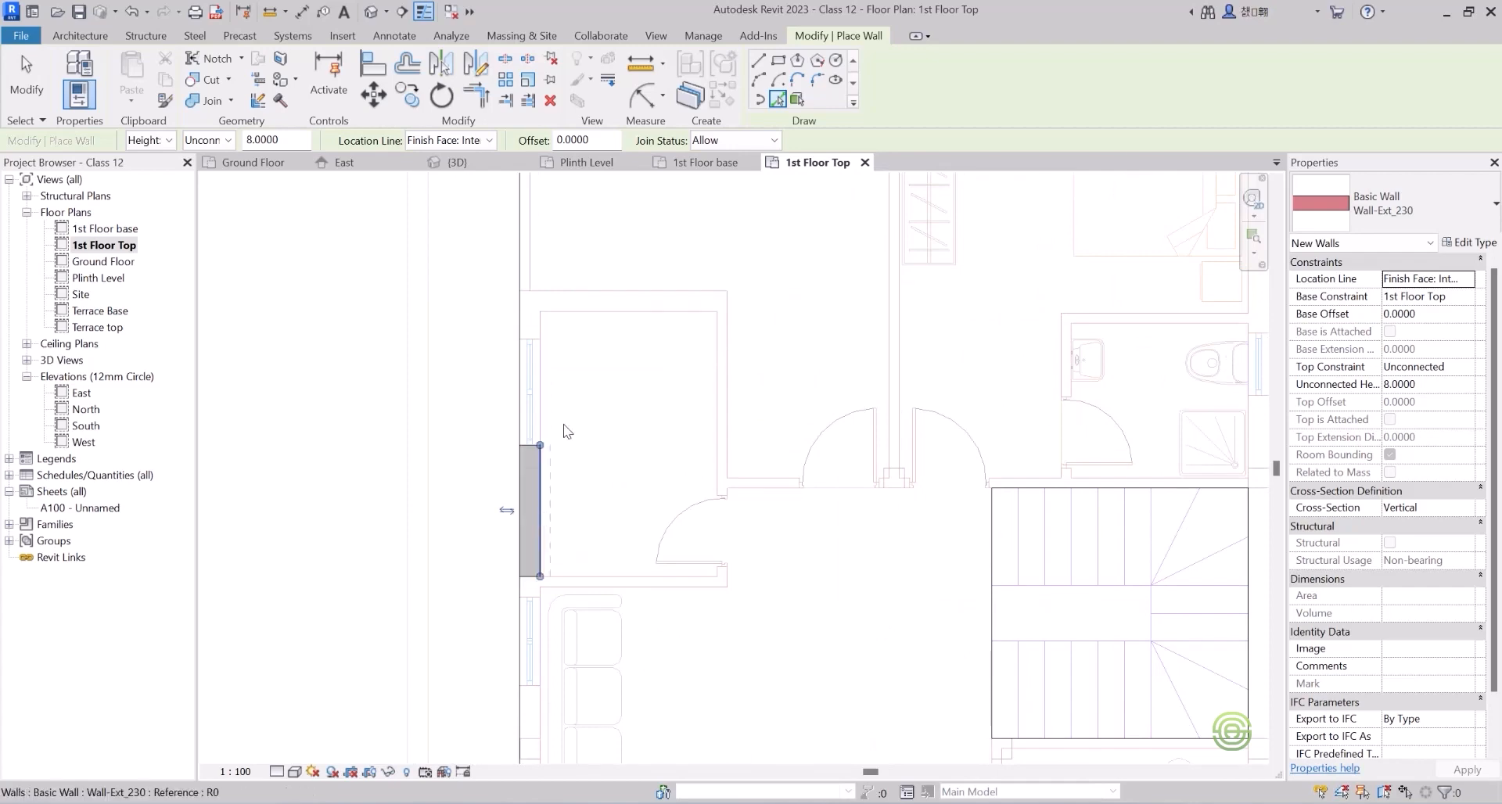
click(612, 313)
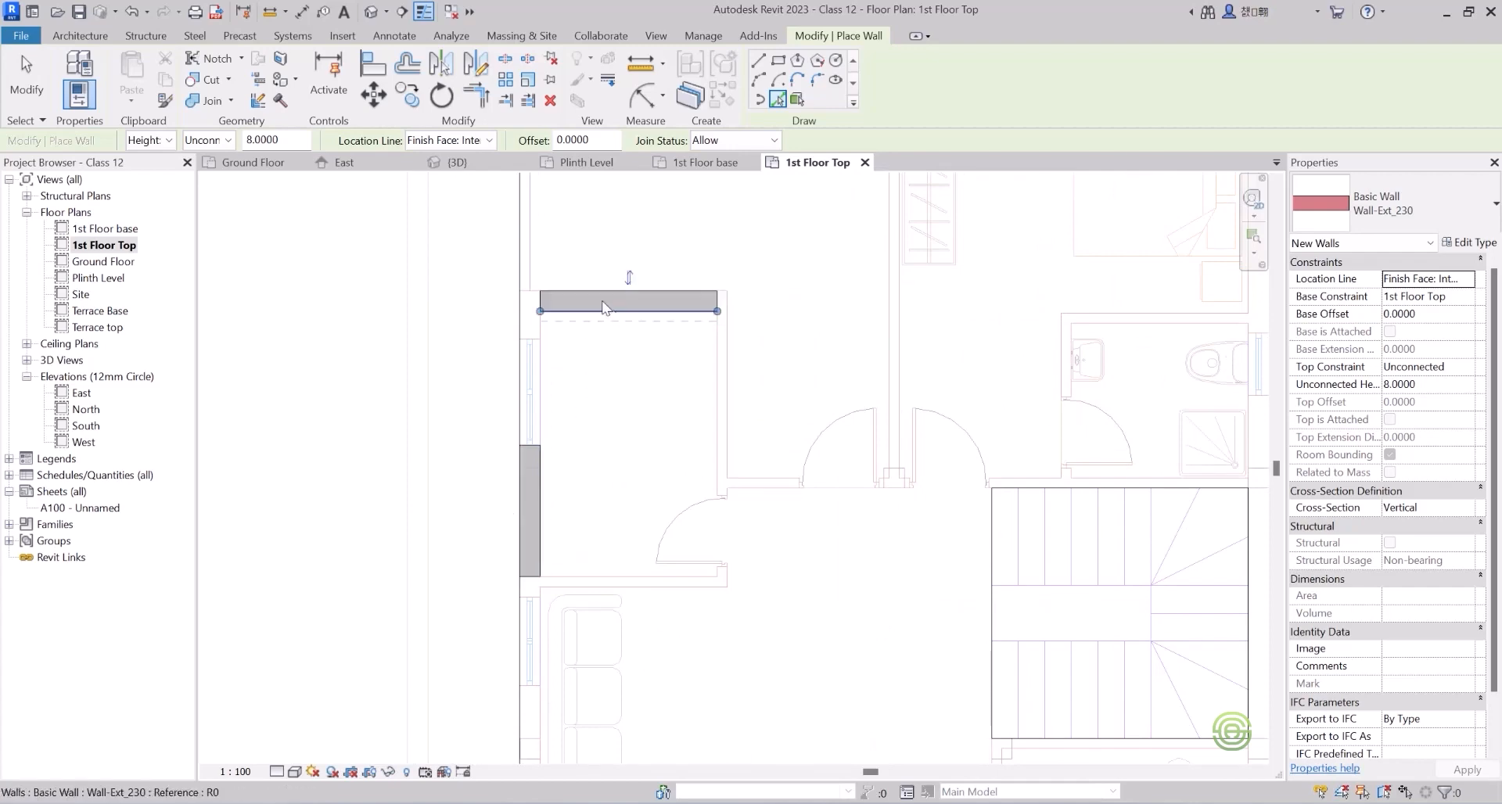
Add a Wall-Ext_230 segment to the right of the upper-right bedroom's window and a wall along the slab's entire right edge.
scroll(603, 302, down, 4)
scroll(638, 354, up, 3)
scroll(638, 354, up, 2)
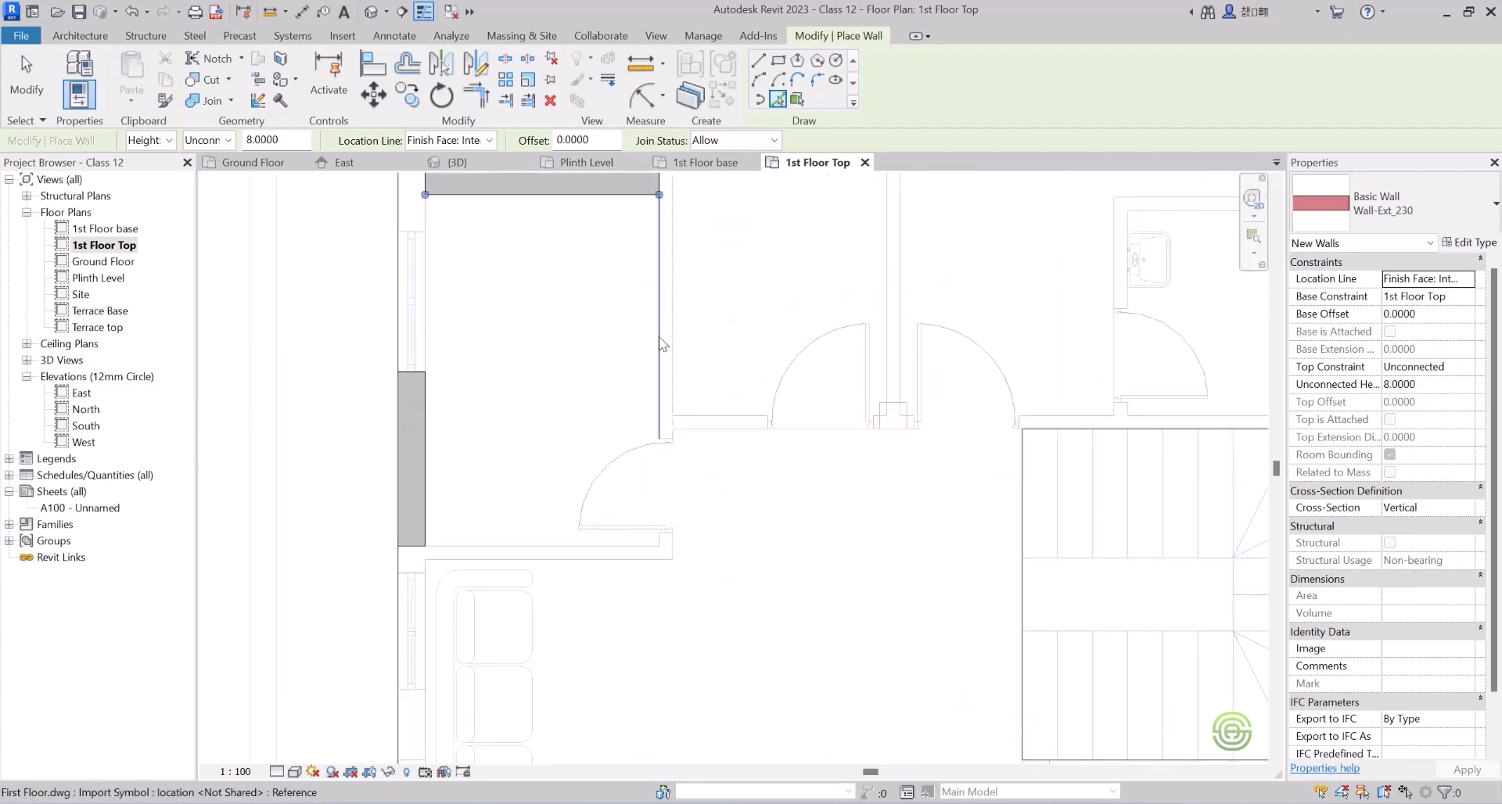
scroll(656, 360, down, 2)
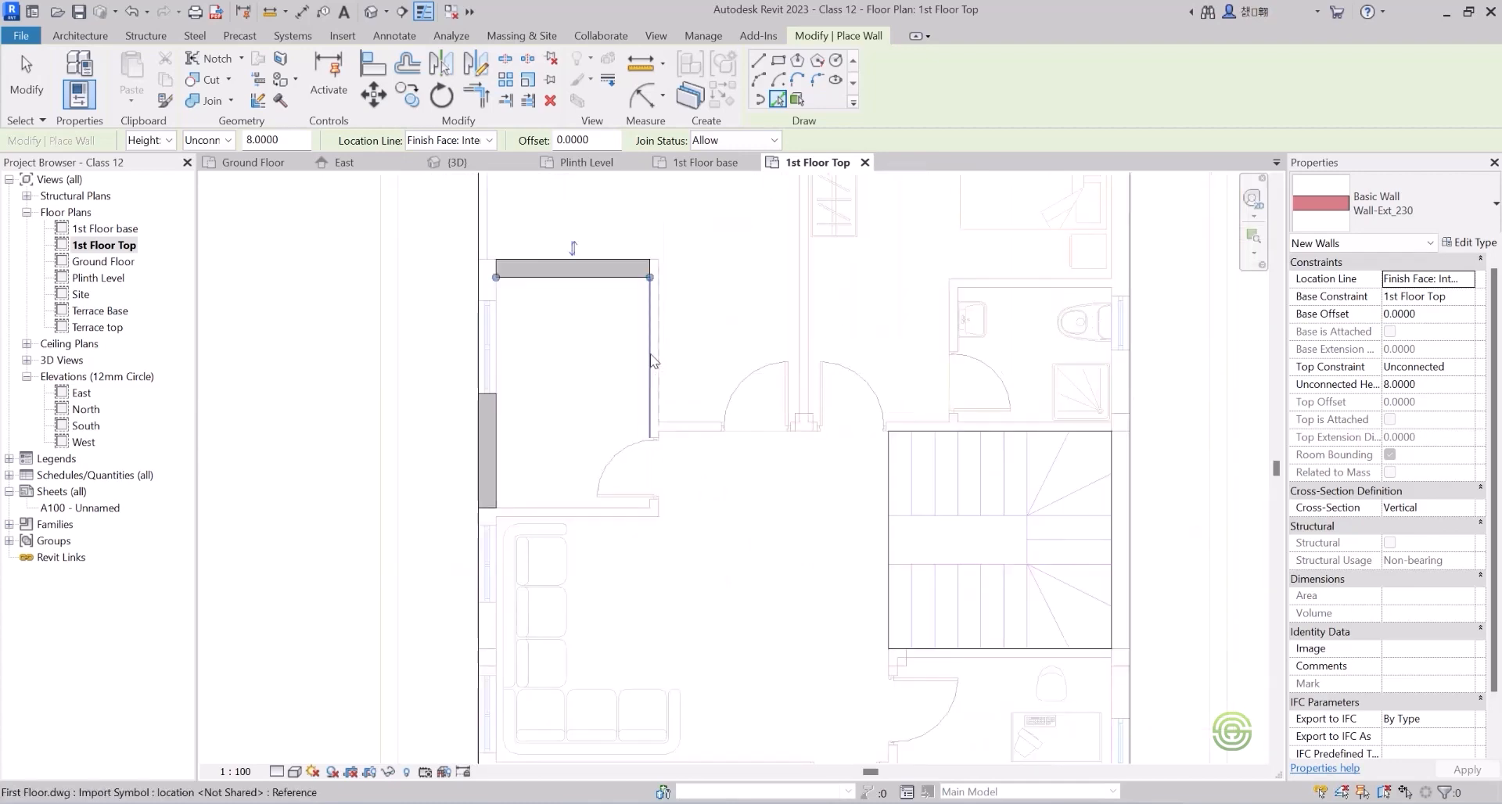
scroll(572, 505, down, 4)
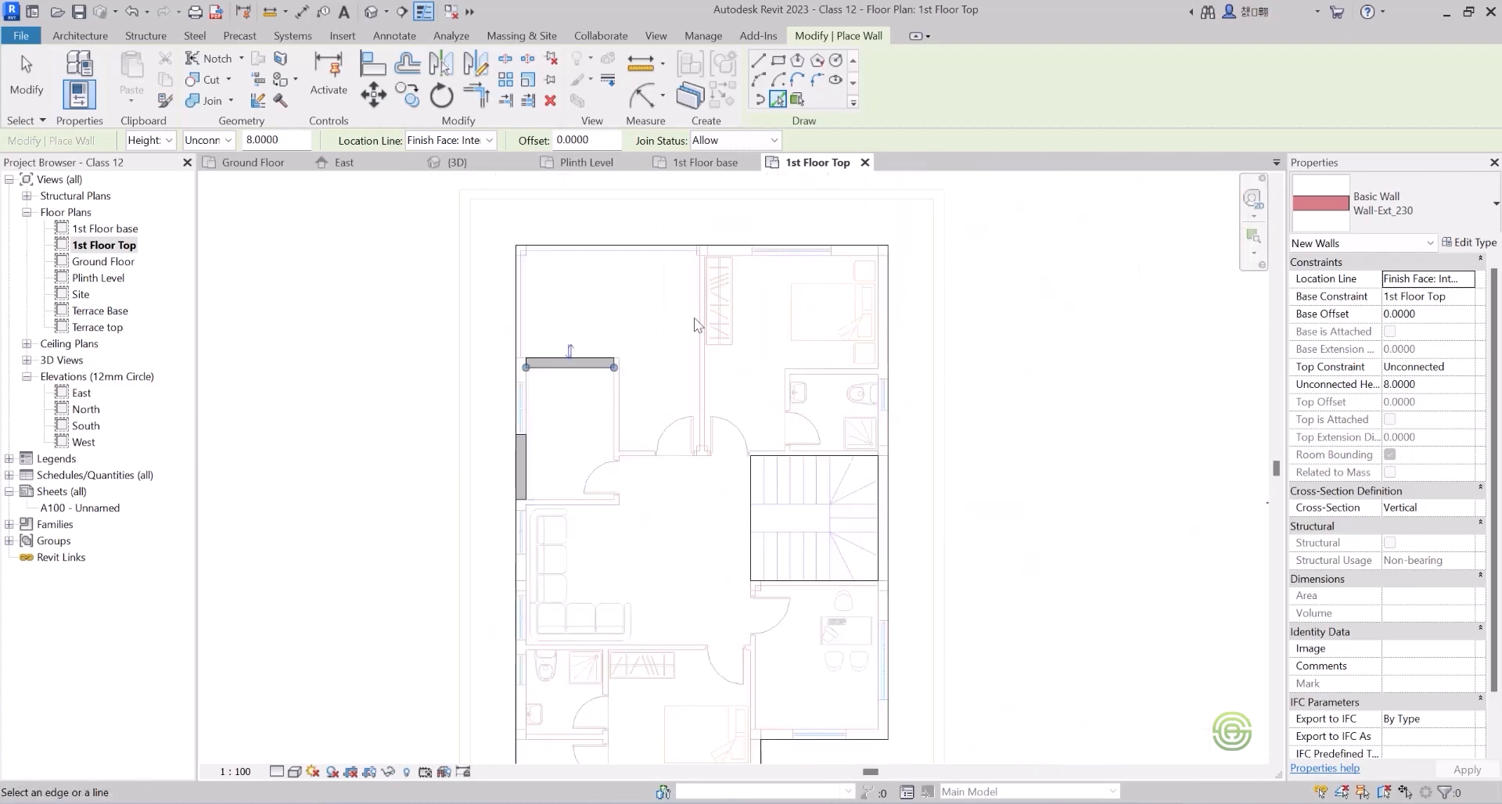
scroll(696, 318, up, 3)
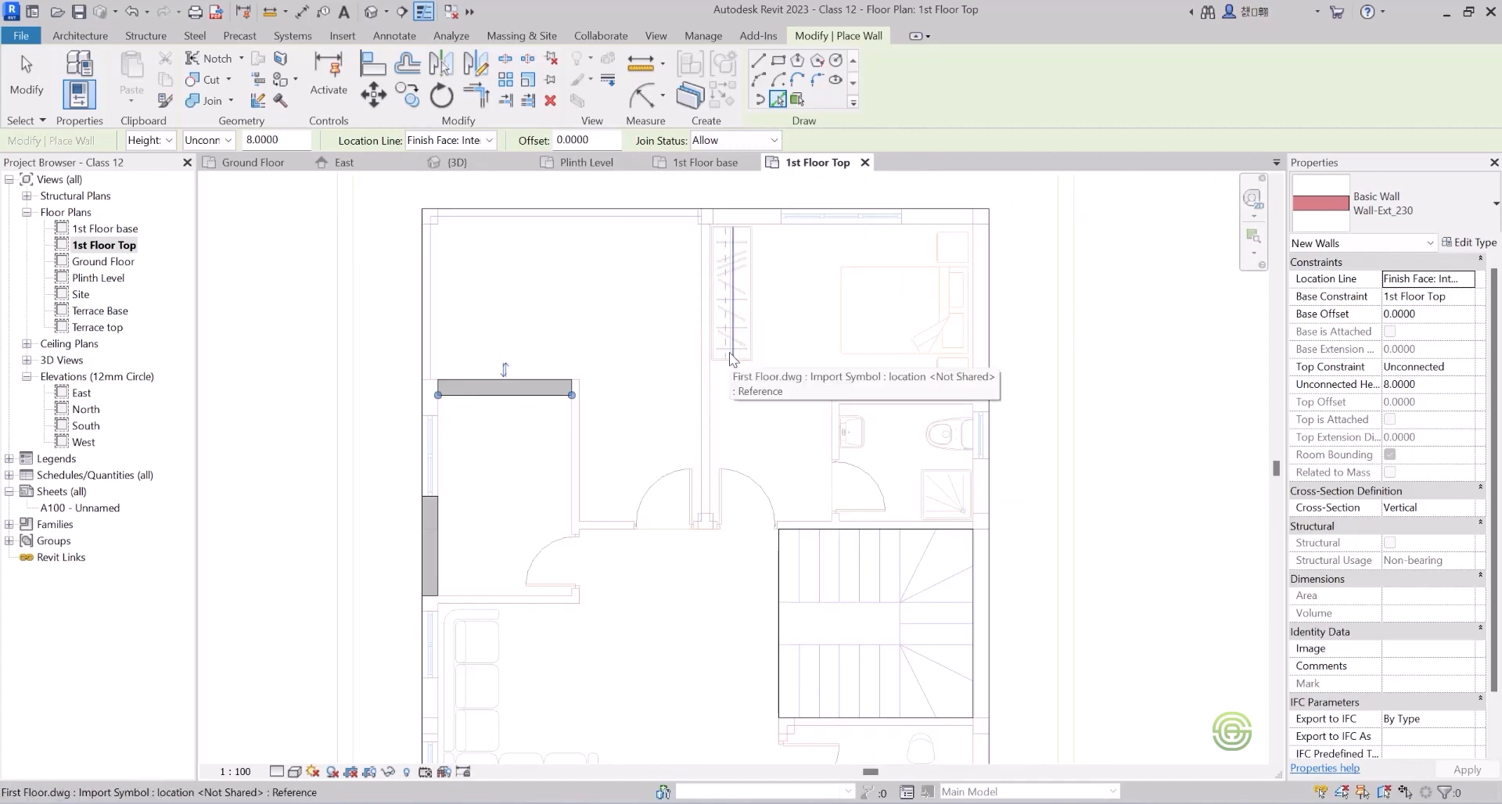
scroll(632, 392, up, 3)
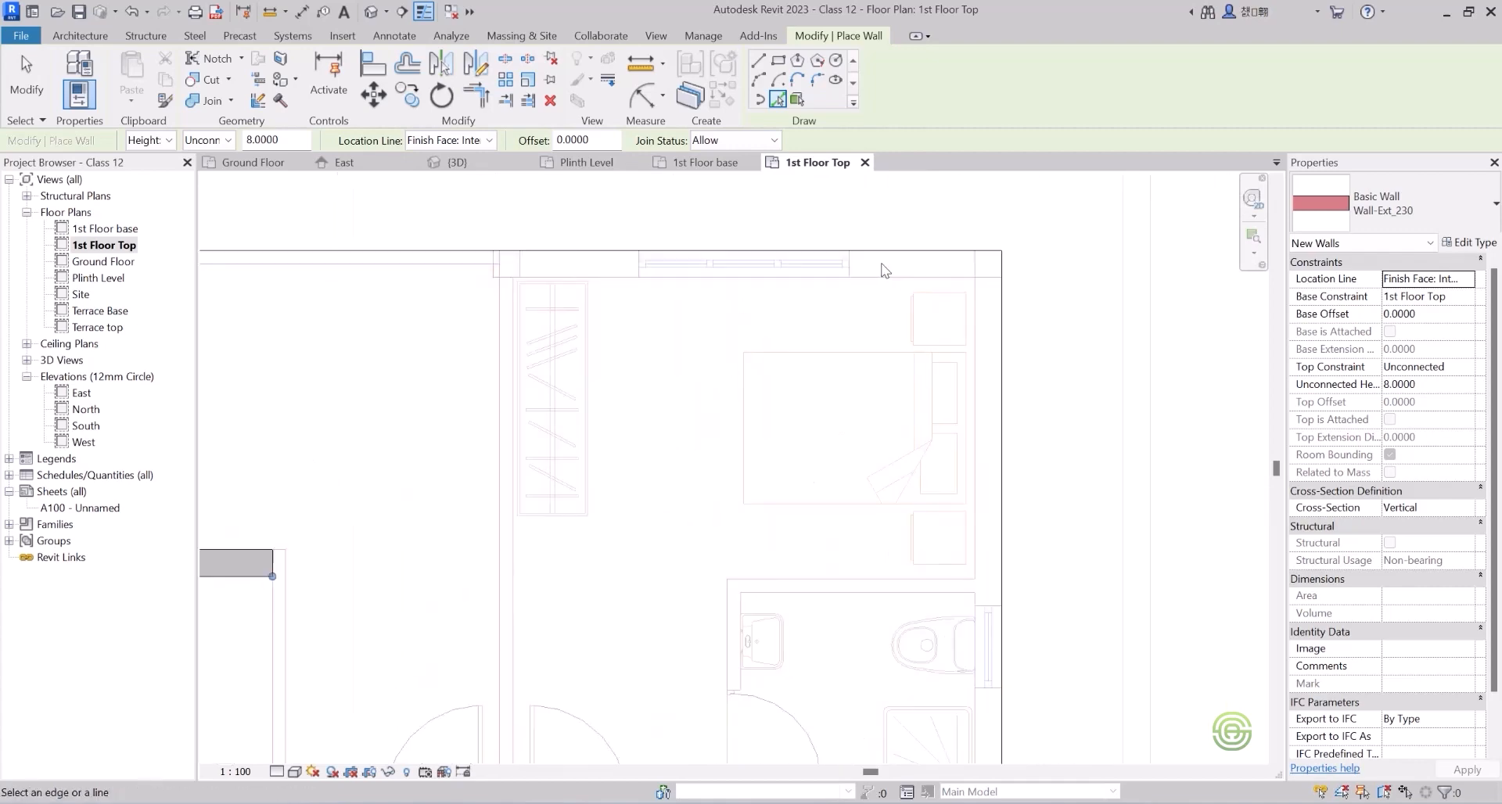
click(883, 278)
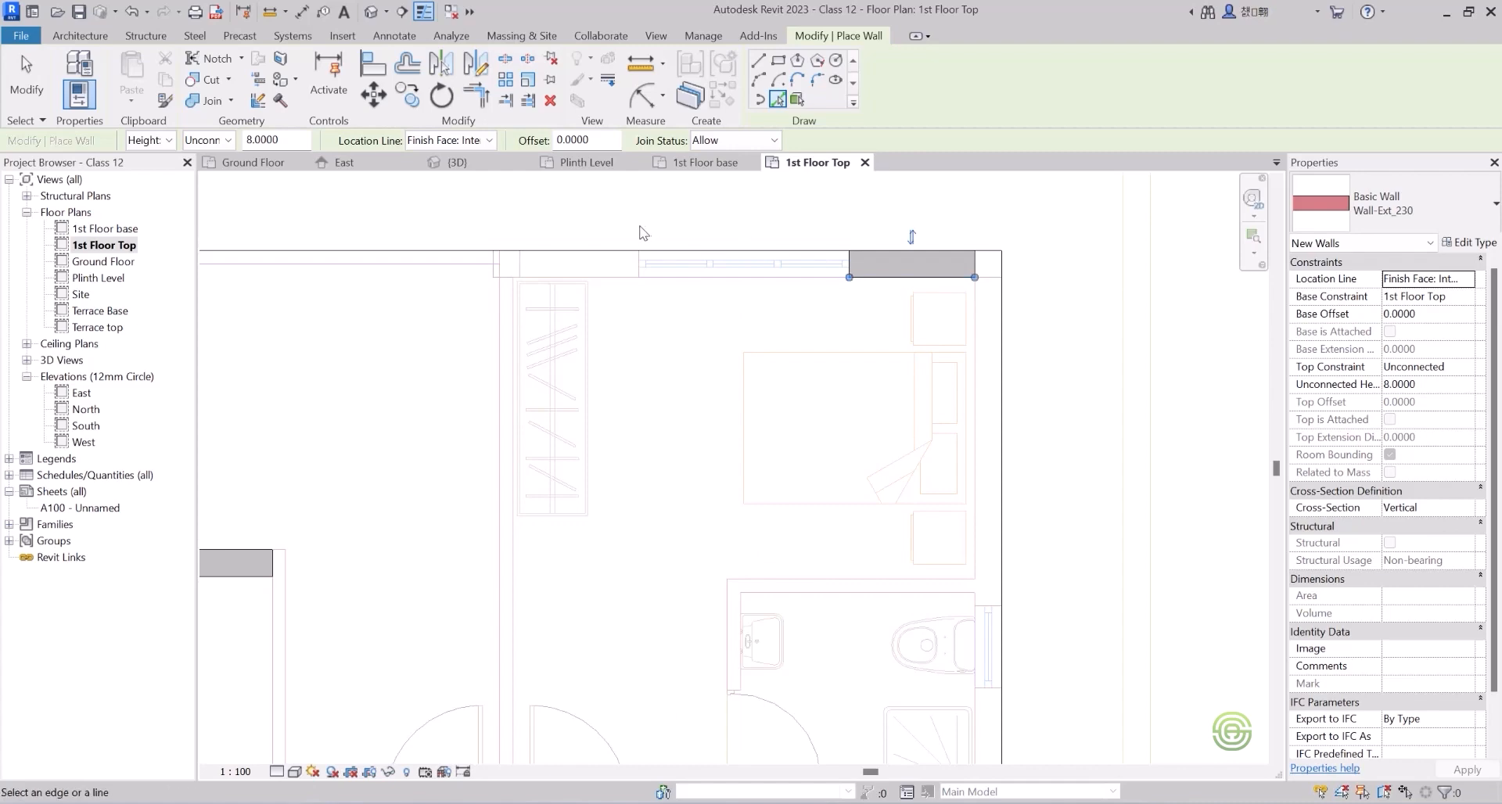
scroll(610, 223, down, 2)
scroll(604, 214, down, 1)
scroll(799, 379, up, 2)
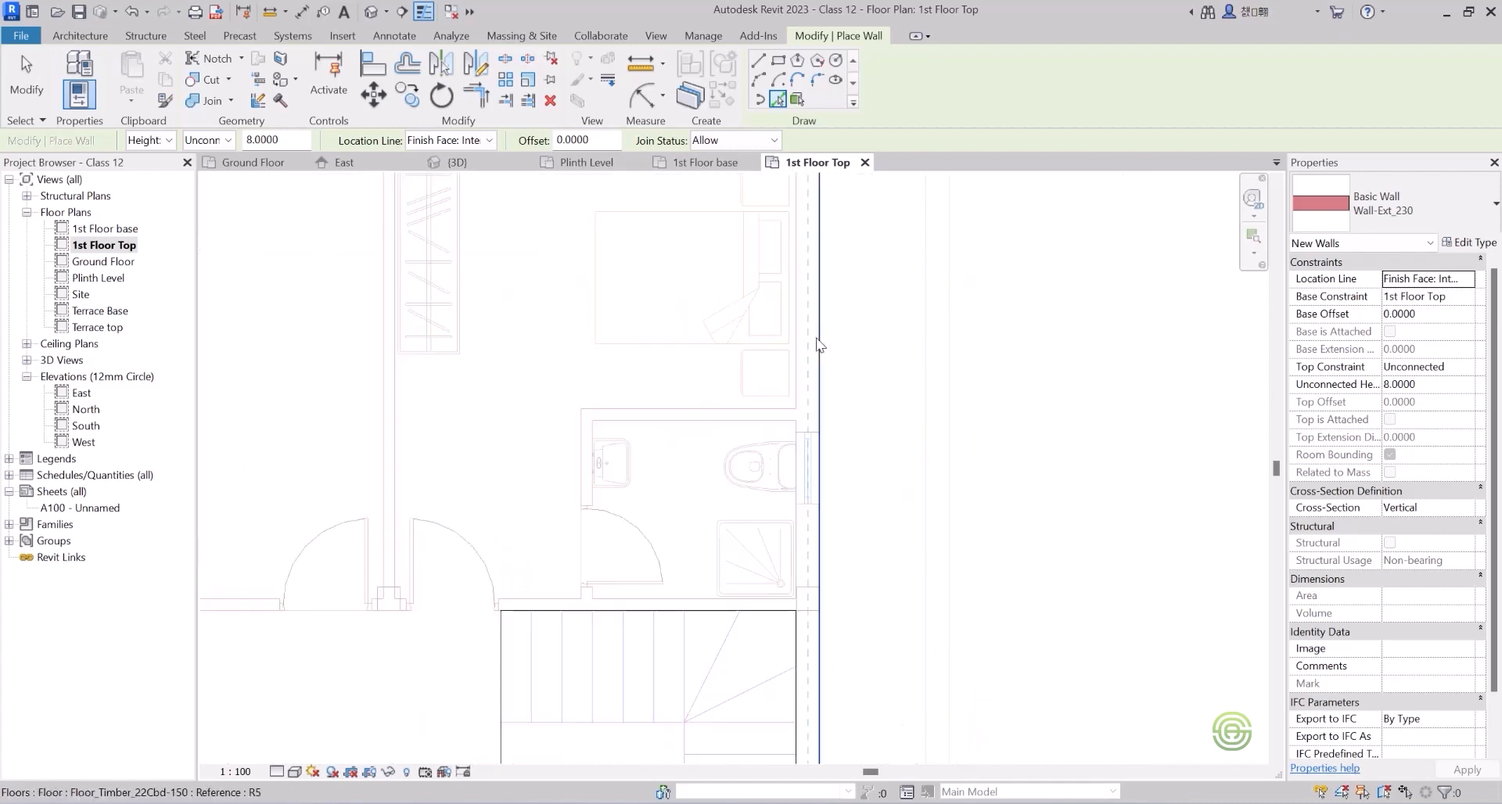
click(818, 344)
scroll(782, 336, down, 3)
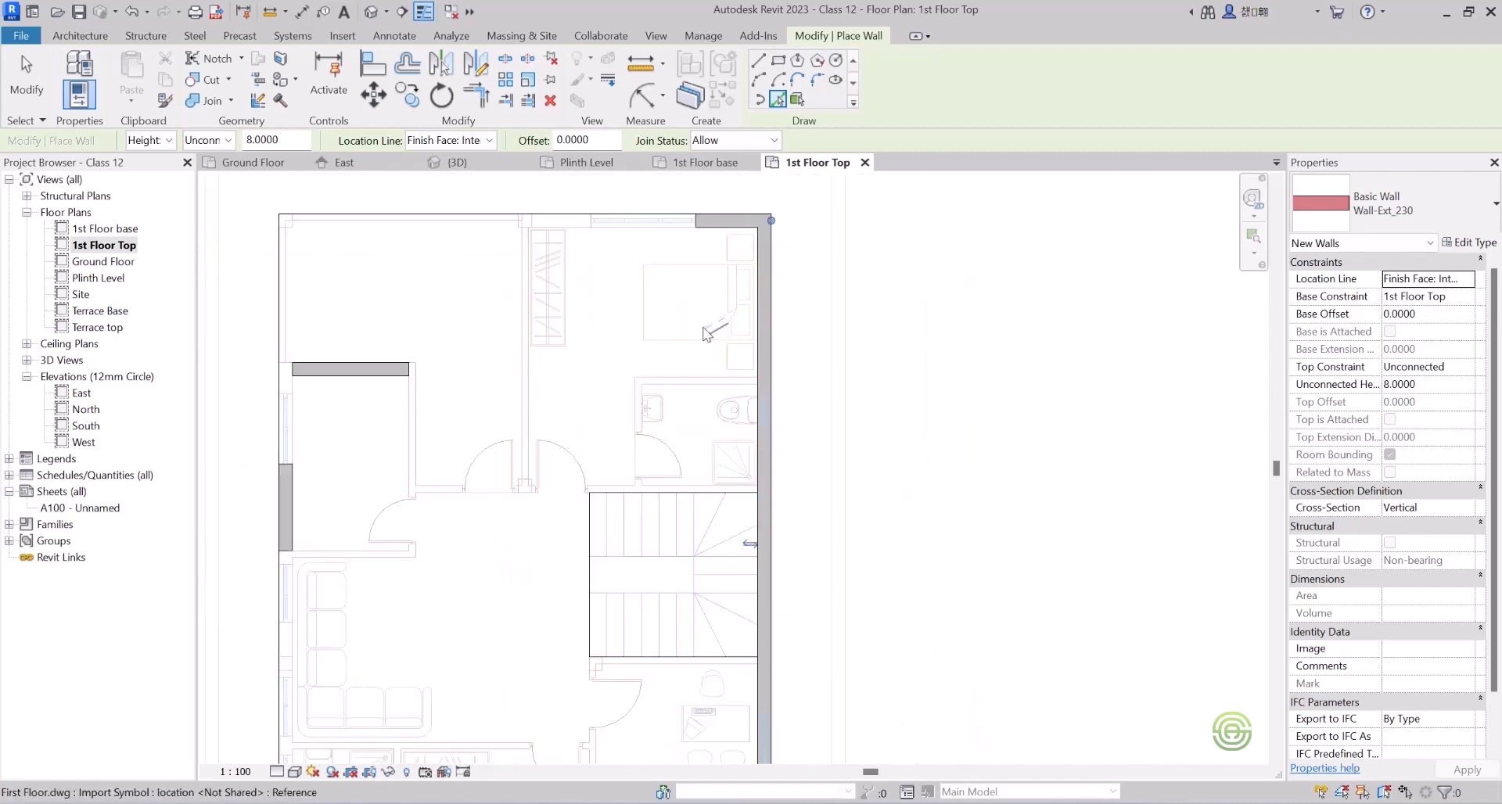
Add Wall-Ext_230 walls along the study's lower edge, down the slab's step and beside the lower bedroom's window.
scroll(735, 629, up, 4)
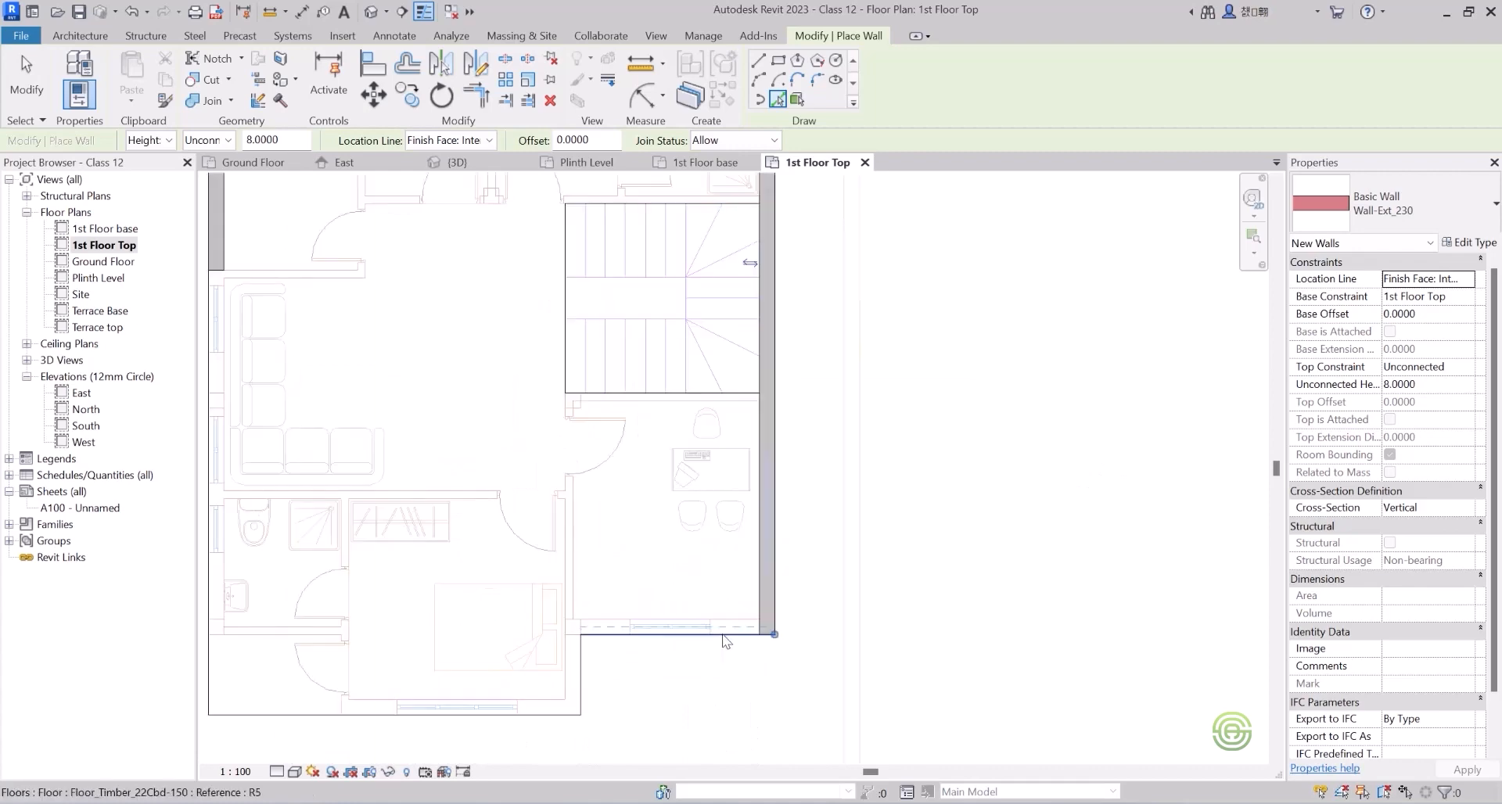
click(731, 636)
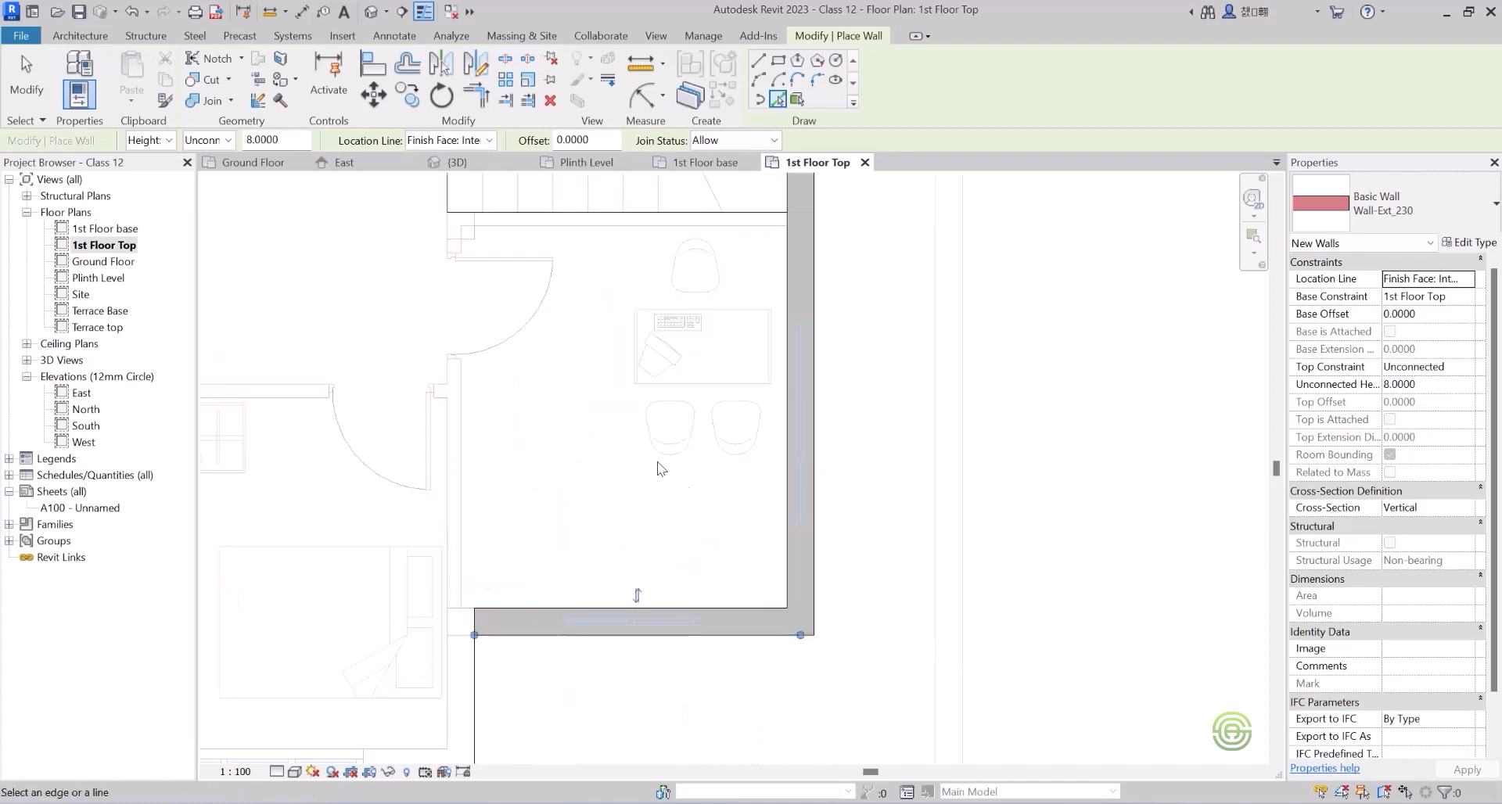
scroll(735, 591, down, 3)
scroll(564, 559, up, 3)
scroll(565, 558, up, 2)
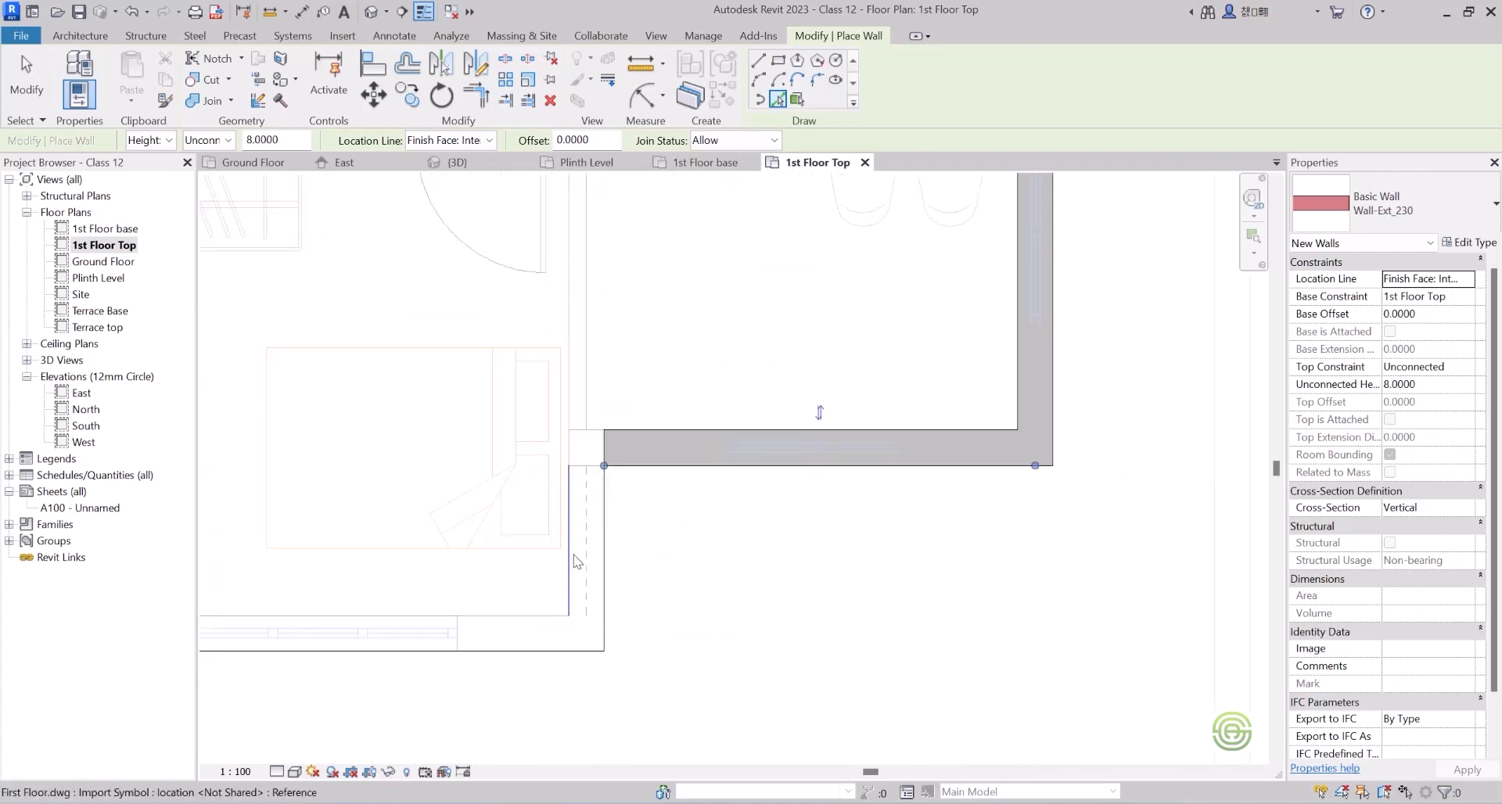
click(576, 562)
click(514, 624)
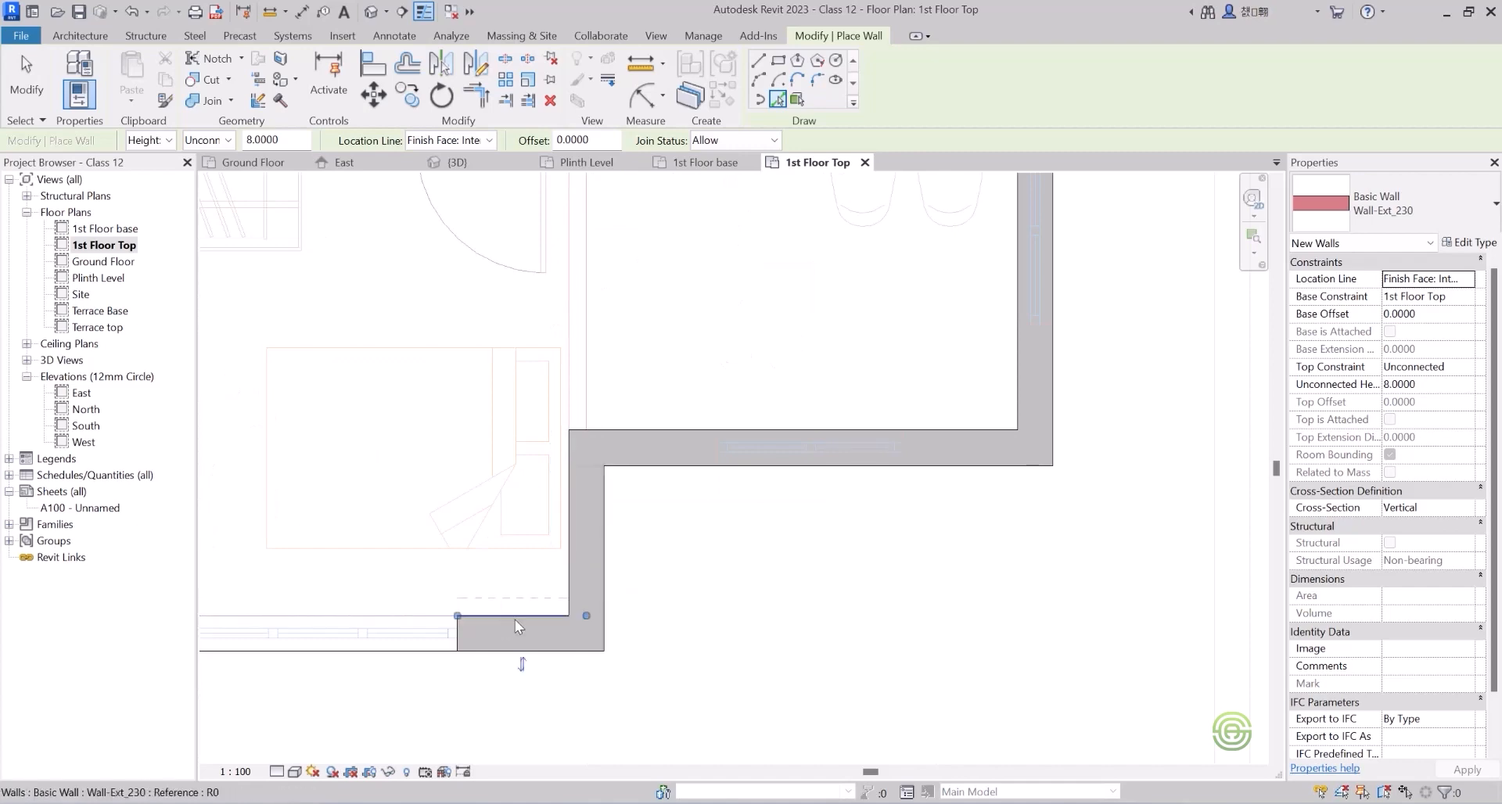
Try to place a Wall-Ext_230 segment on the lower-left bathroom's outer side, below its window.
scroll(515, 624, down, 3)
scroll(452, 607, up, 1)
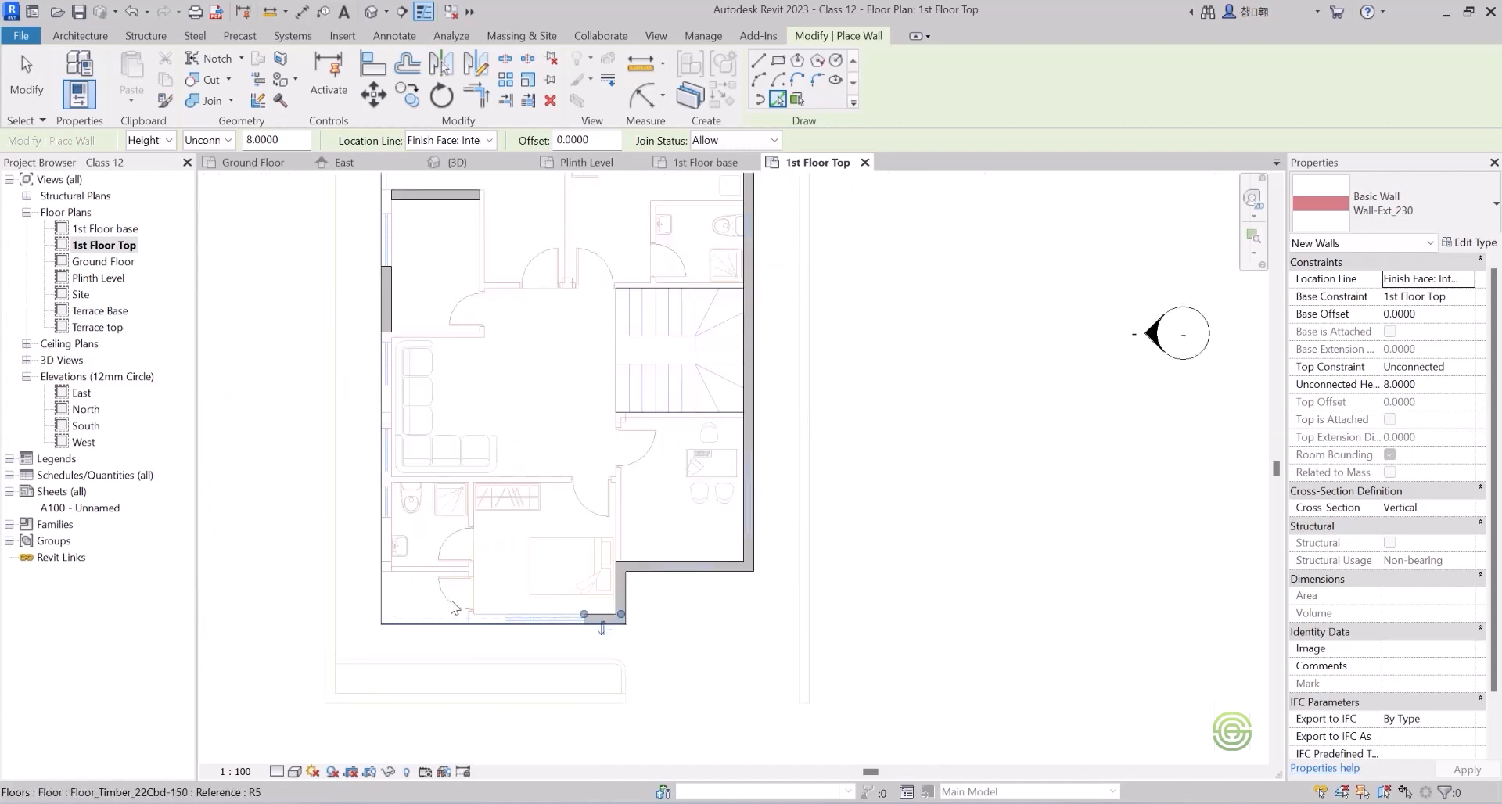
scroll(449, 571, up, 2)
scroll(448, 534, up, 2)
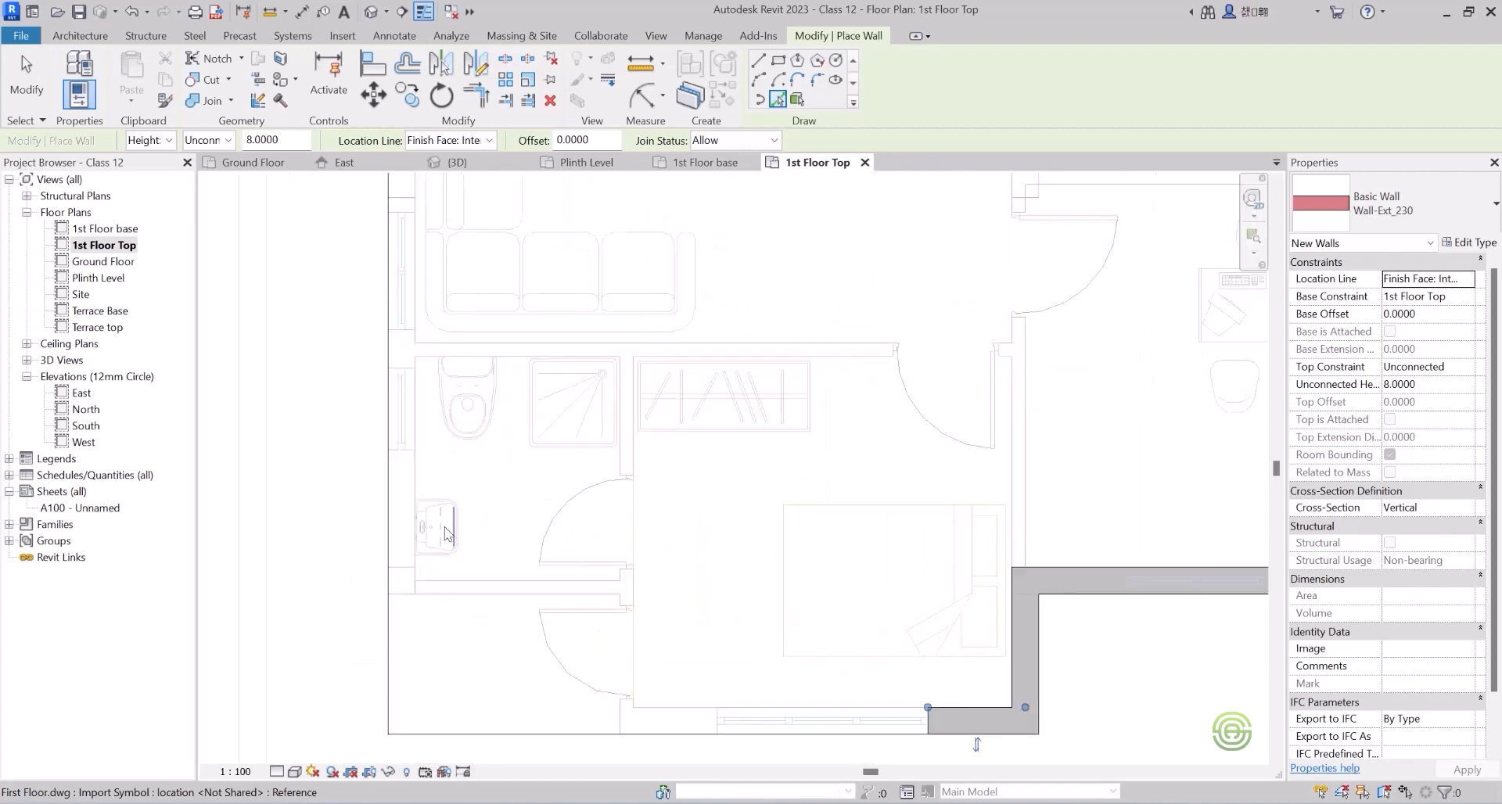
click(409, 475)
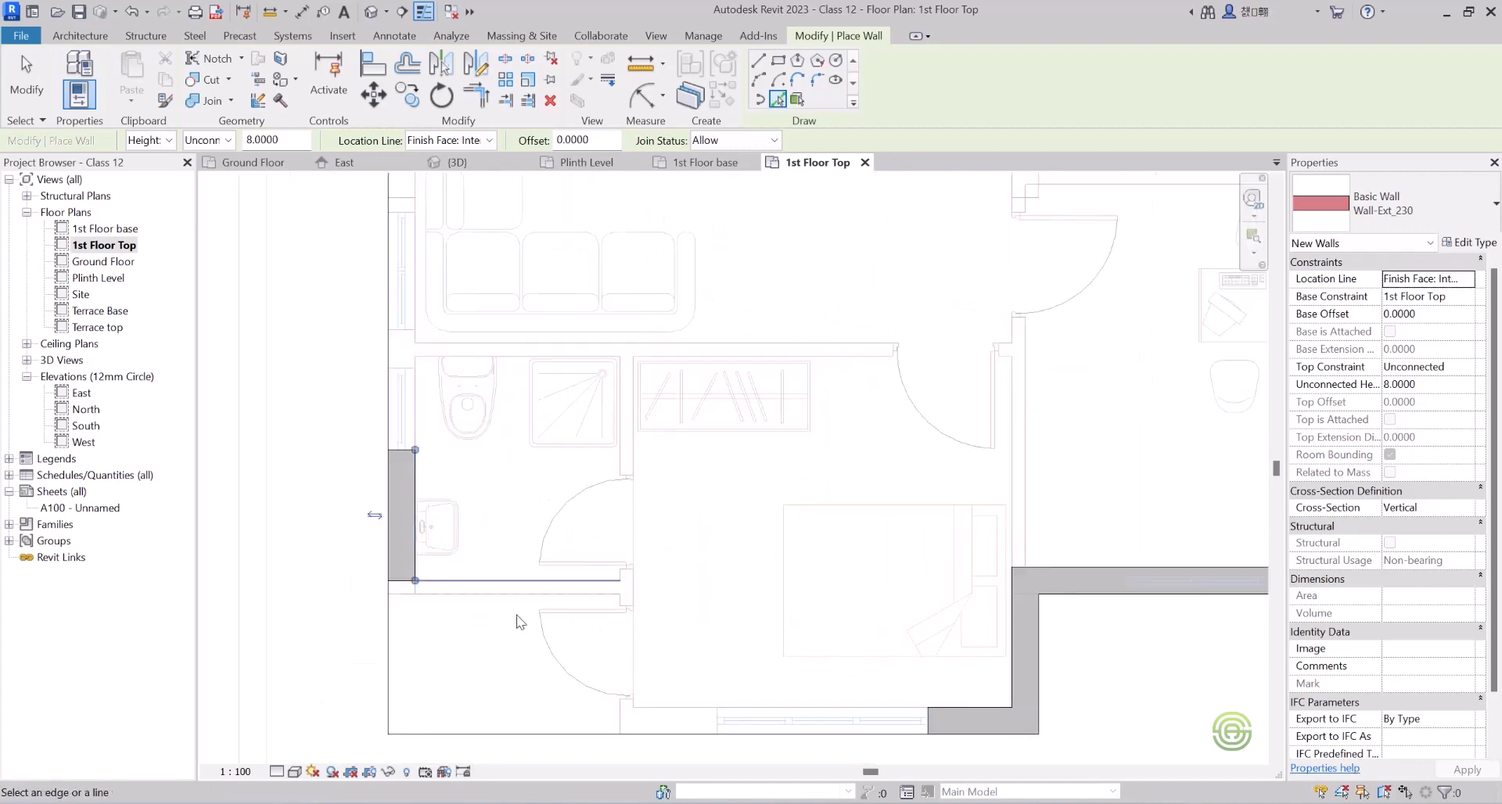
scroll(520, 618, down, 5)
scroll(508, 602, up, 2)
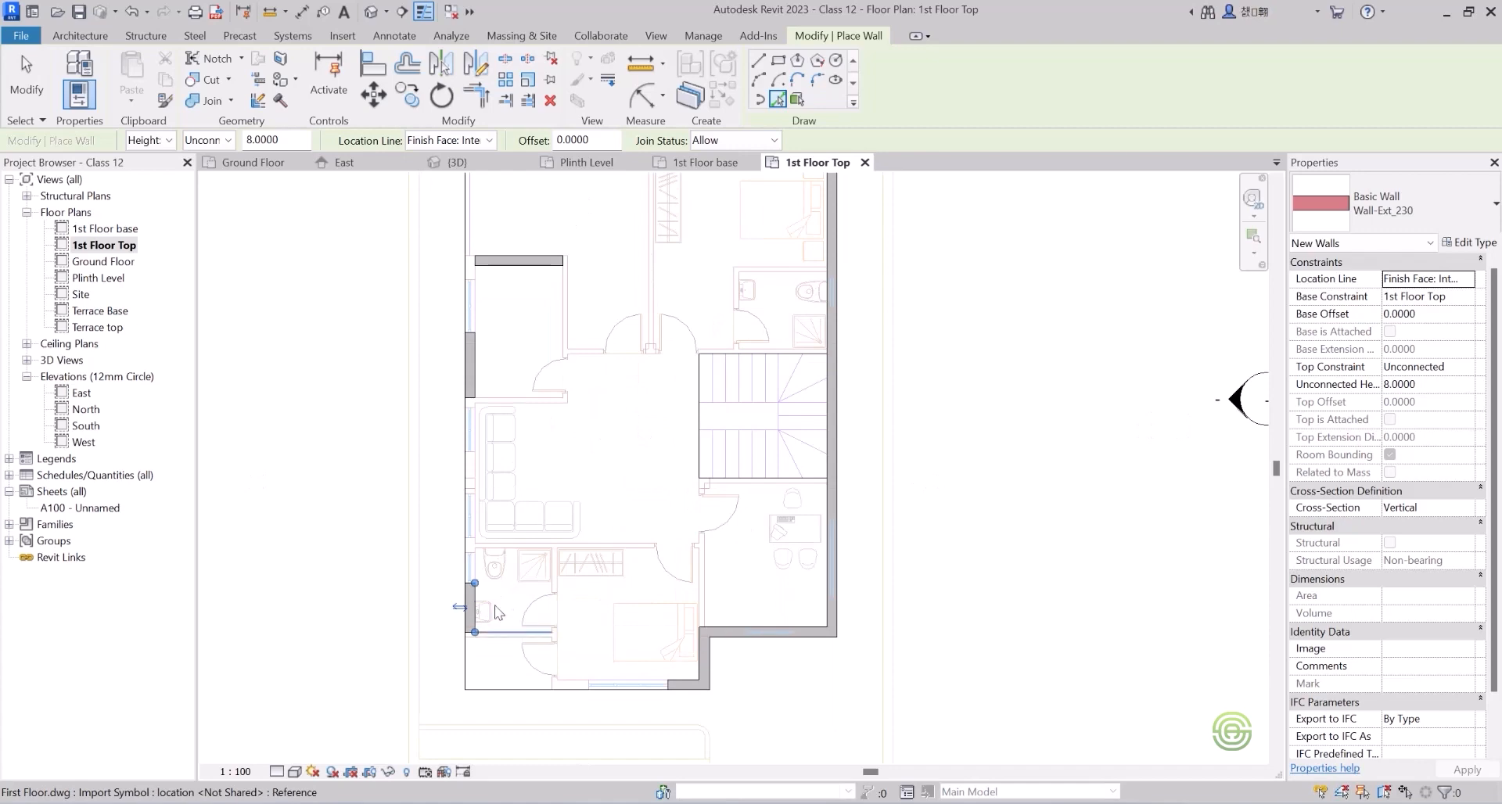
scroll(499, 611, up, 3)
scroll(486, 618, down, 3)
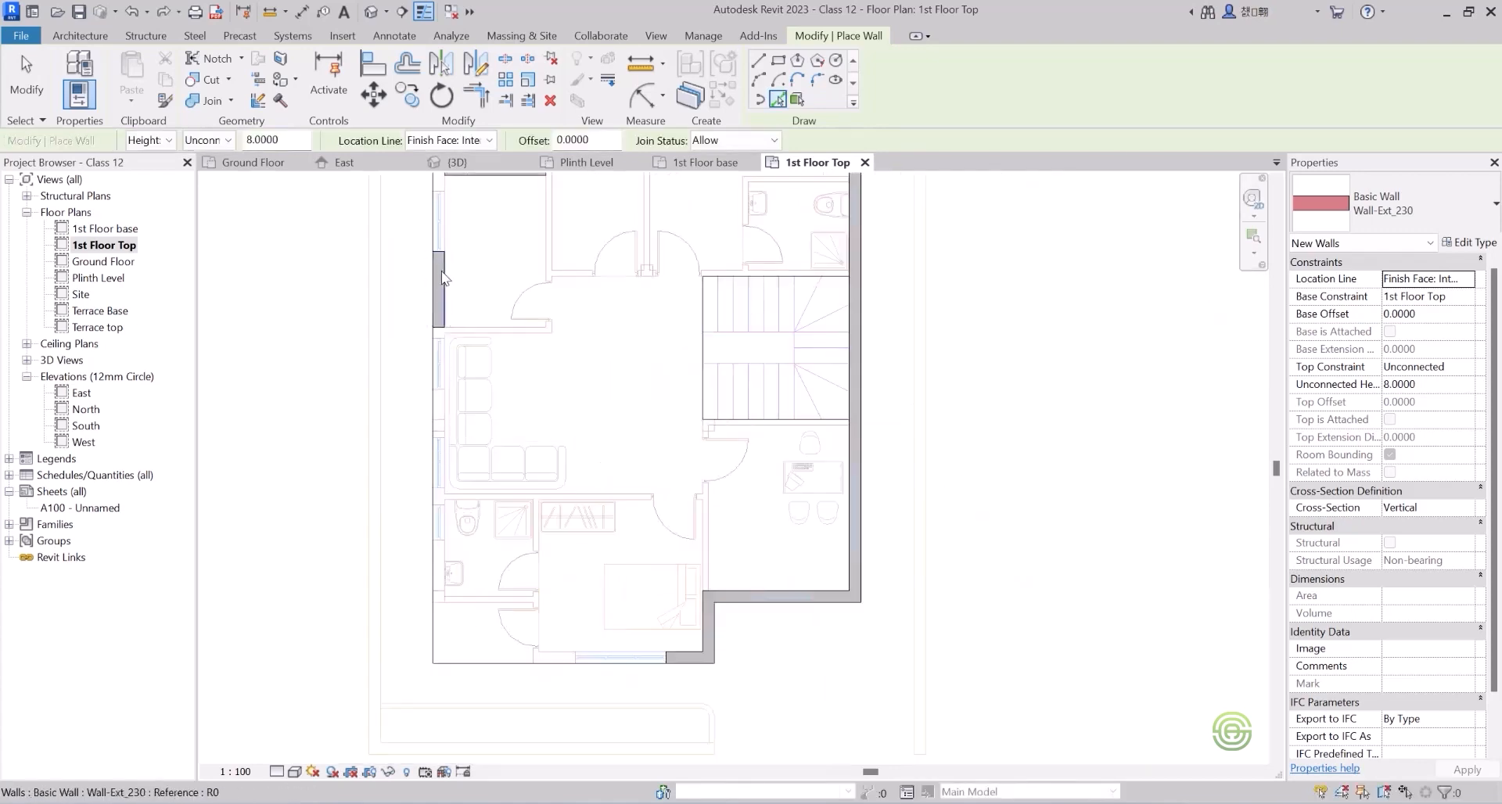
Switch the type of the new walls to Wall-Ext_115.
click(1442, 204)
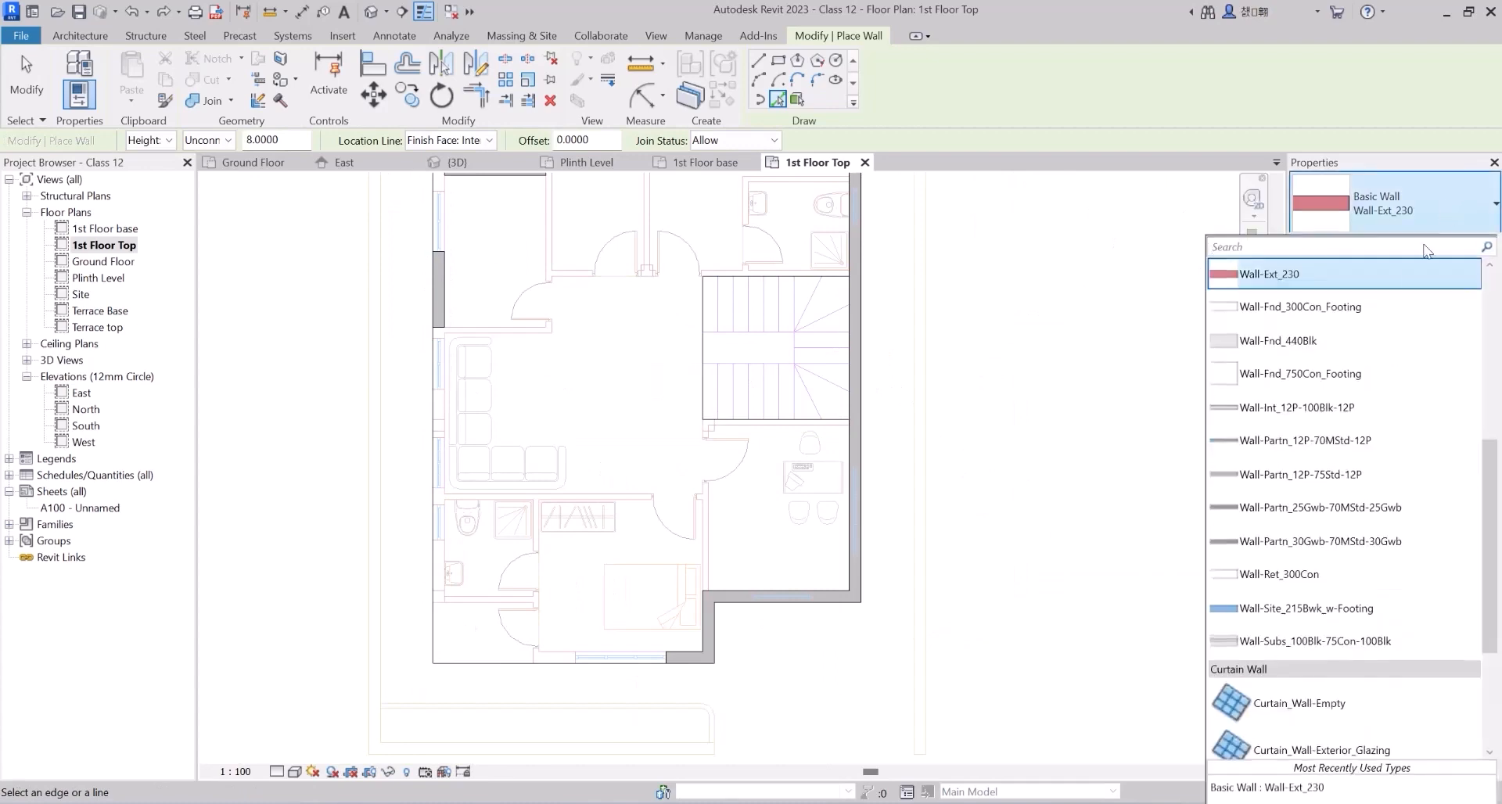
scroll(1345, 469, up, 3)
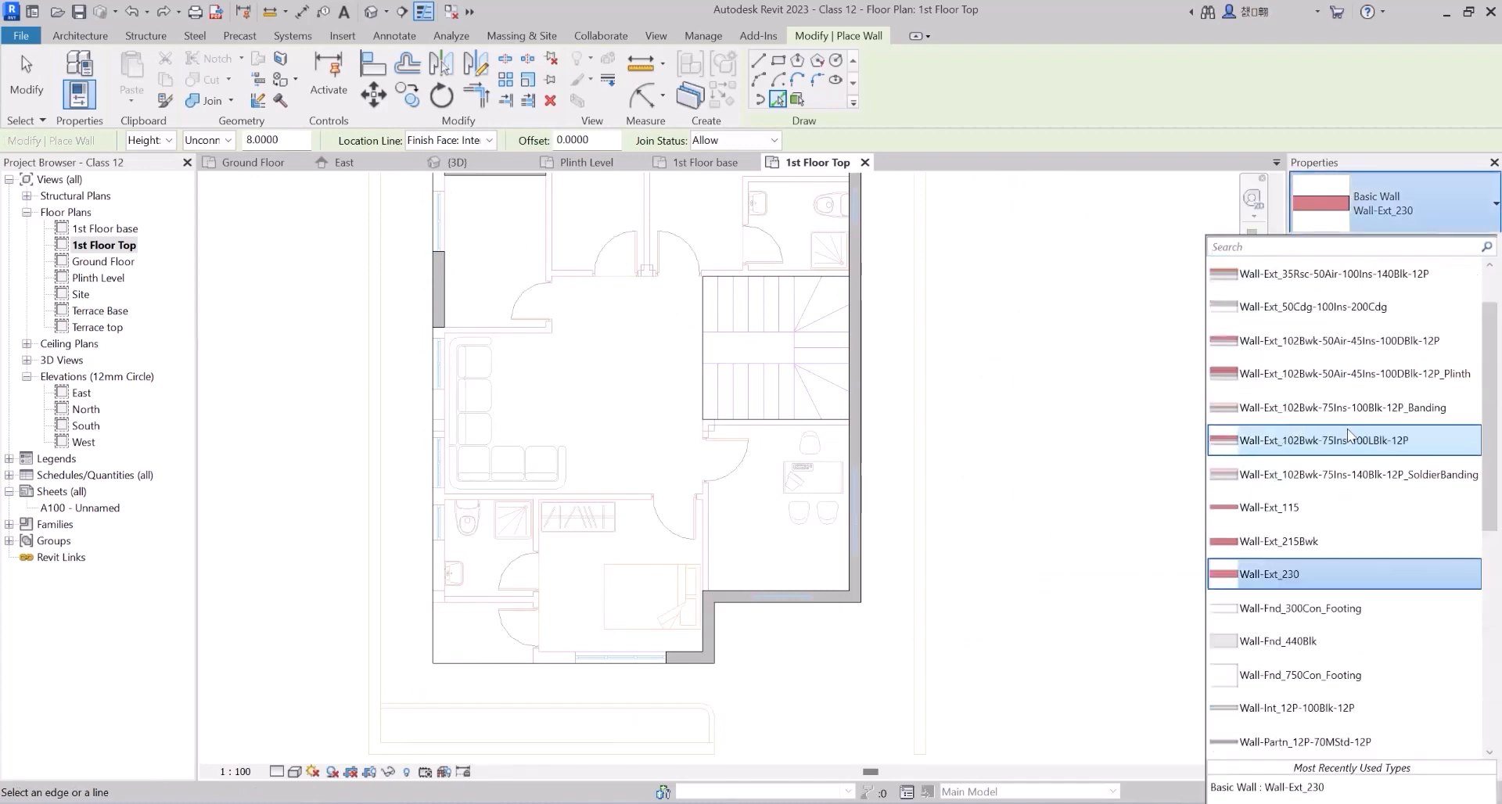
click(1325, 508)
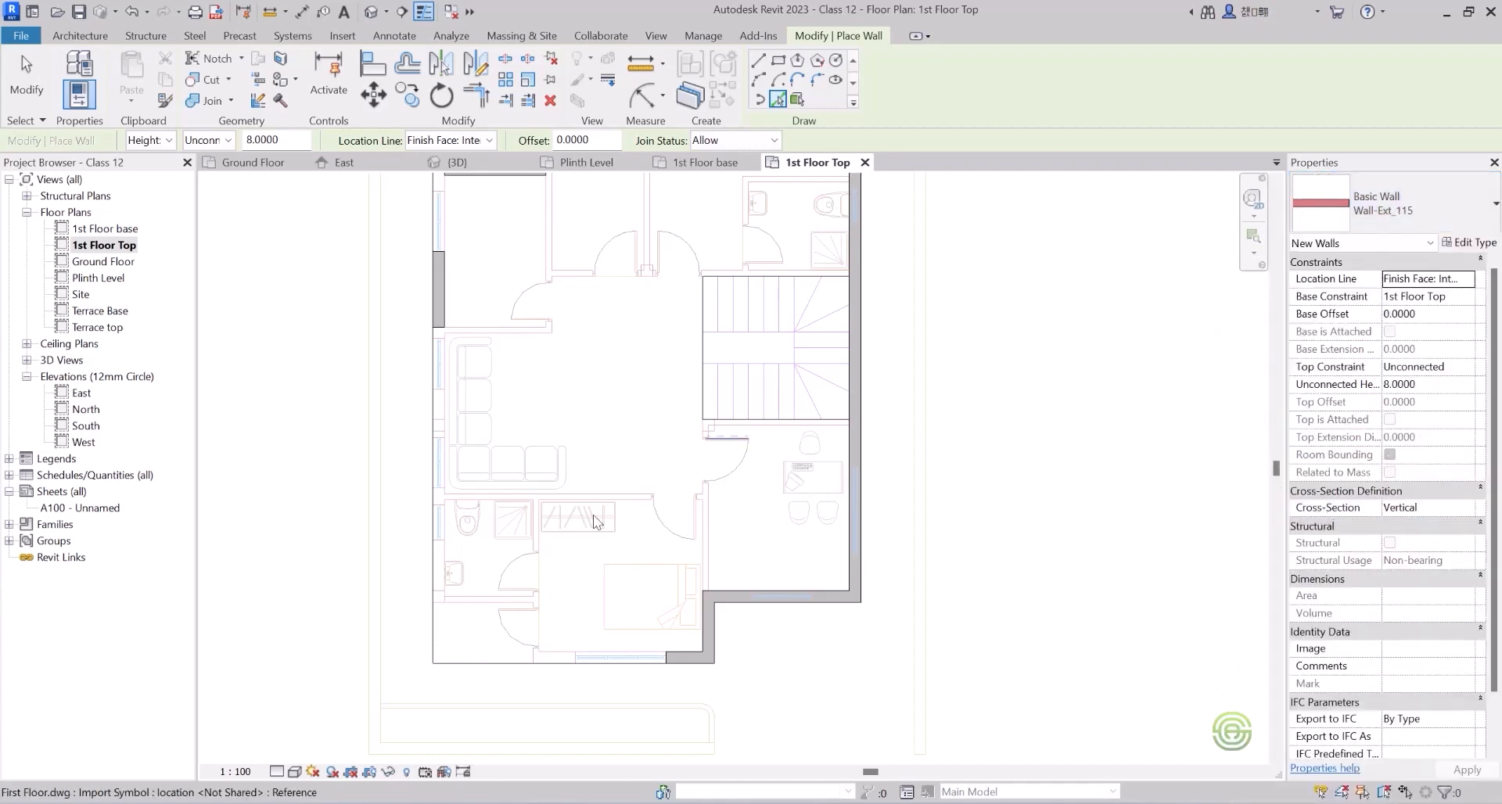
Add Wall-Ext_115 walls on the short stub beside the lower bedroom's outer door and along the lower-left bathroom's lower edge.
scroll(540, 641, up, 5)
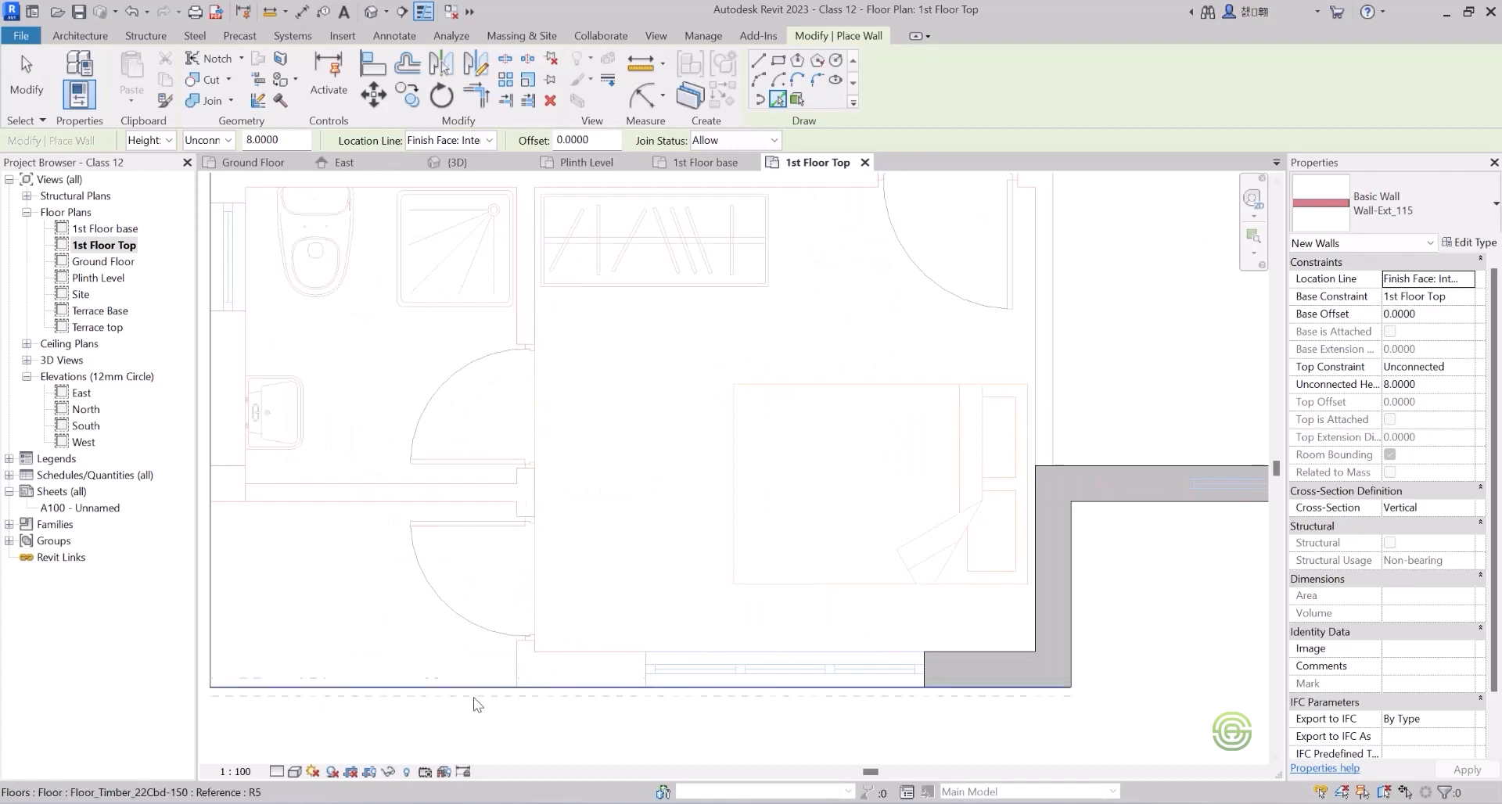
click(524, 667)
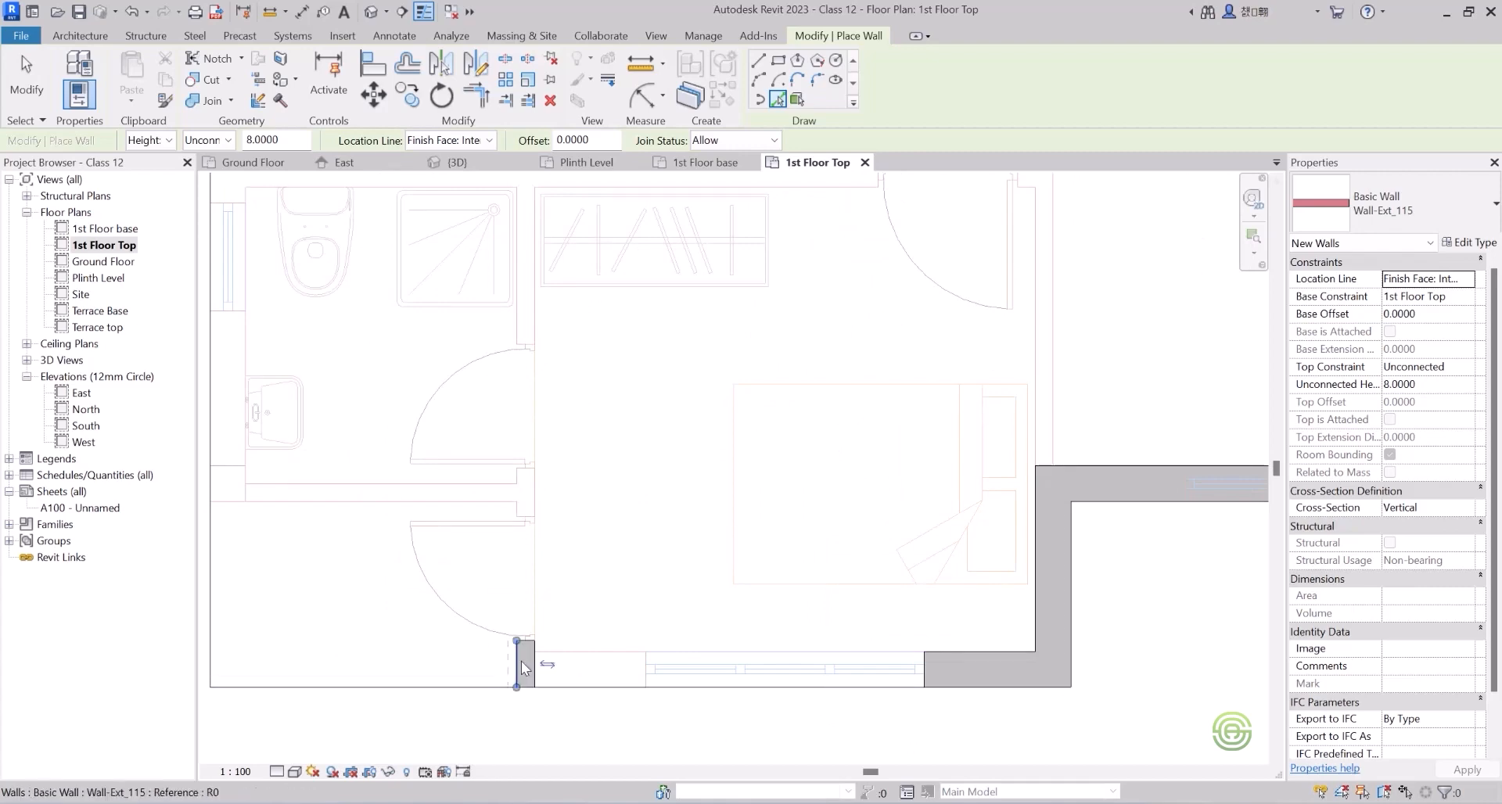
click(391, 503)
scroll(545, 530, down, 5)
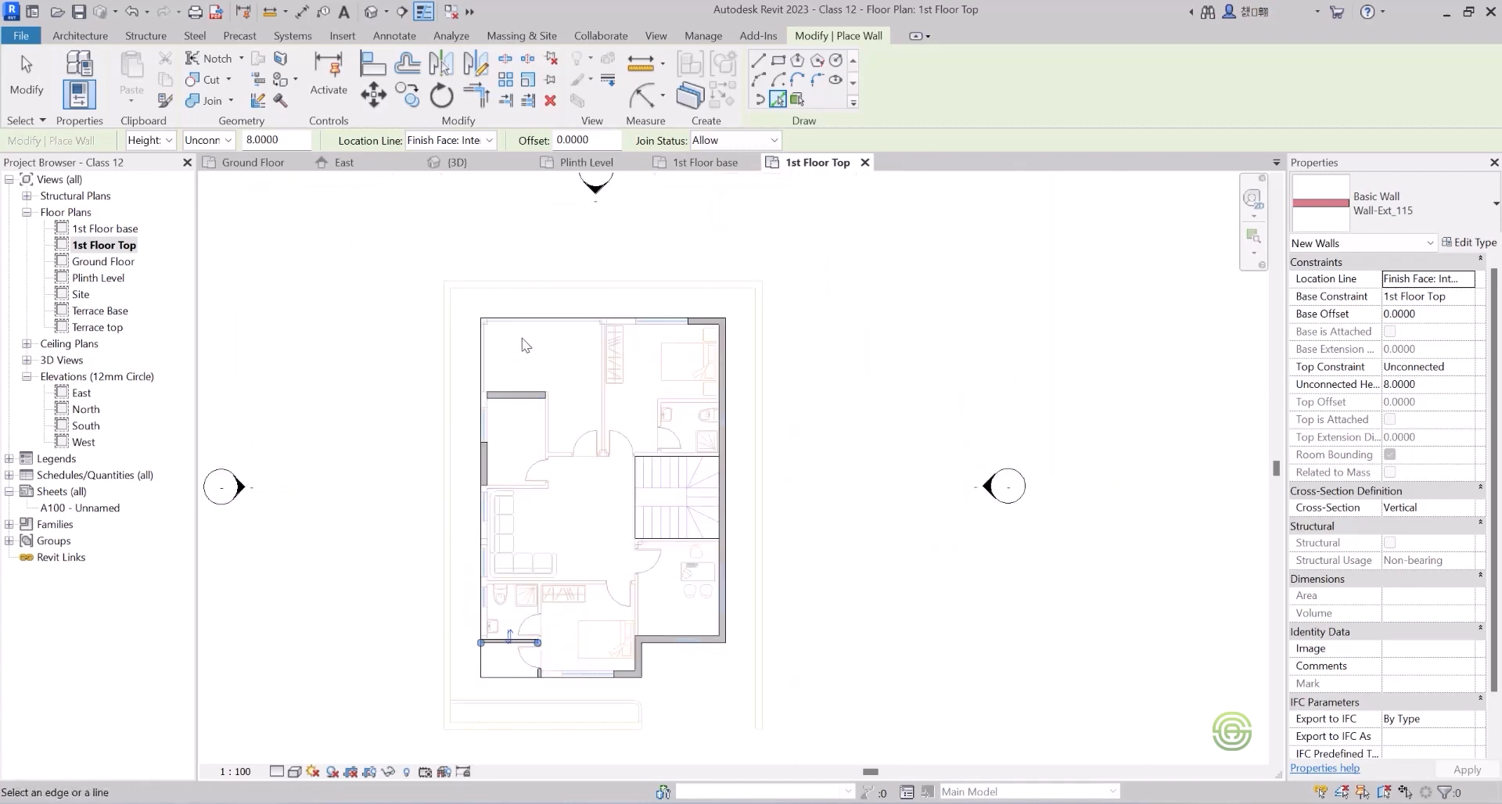
Add Wall-Ext_115 walls on the small upper-left room's right side, beside the adjoining door, and between the two upper rooms.
scroll(523, 348, up, 5)
scroll(579, 509, up, 2)
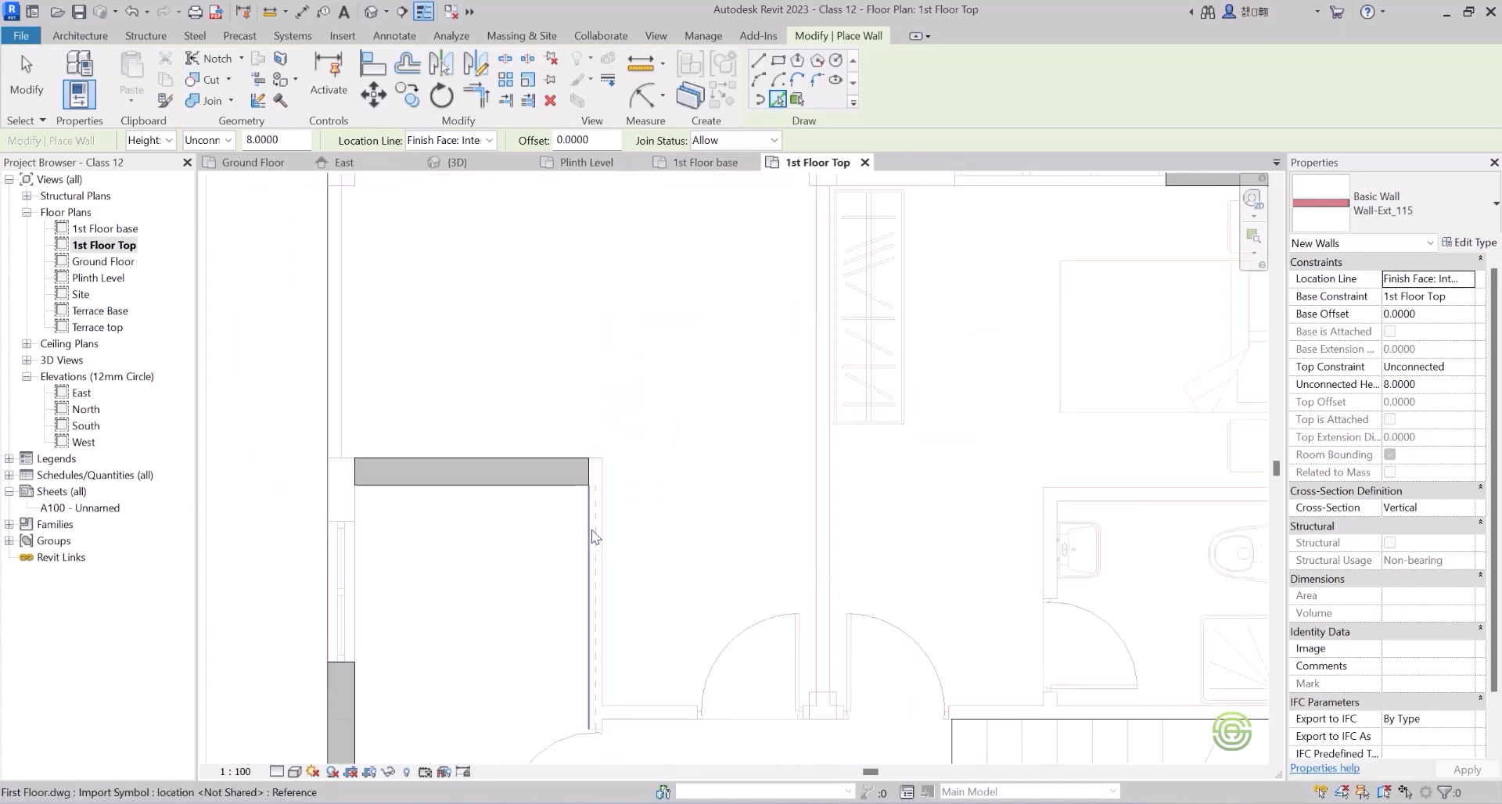
click(594, 537)
scroll(439, 403, down, 3)
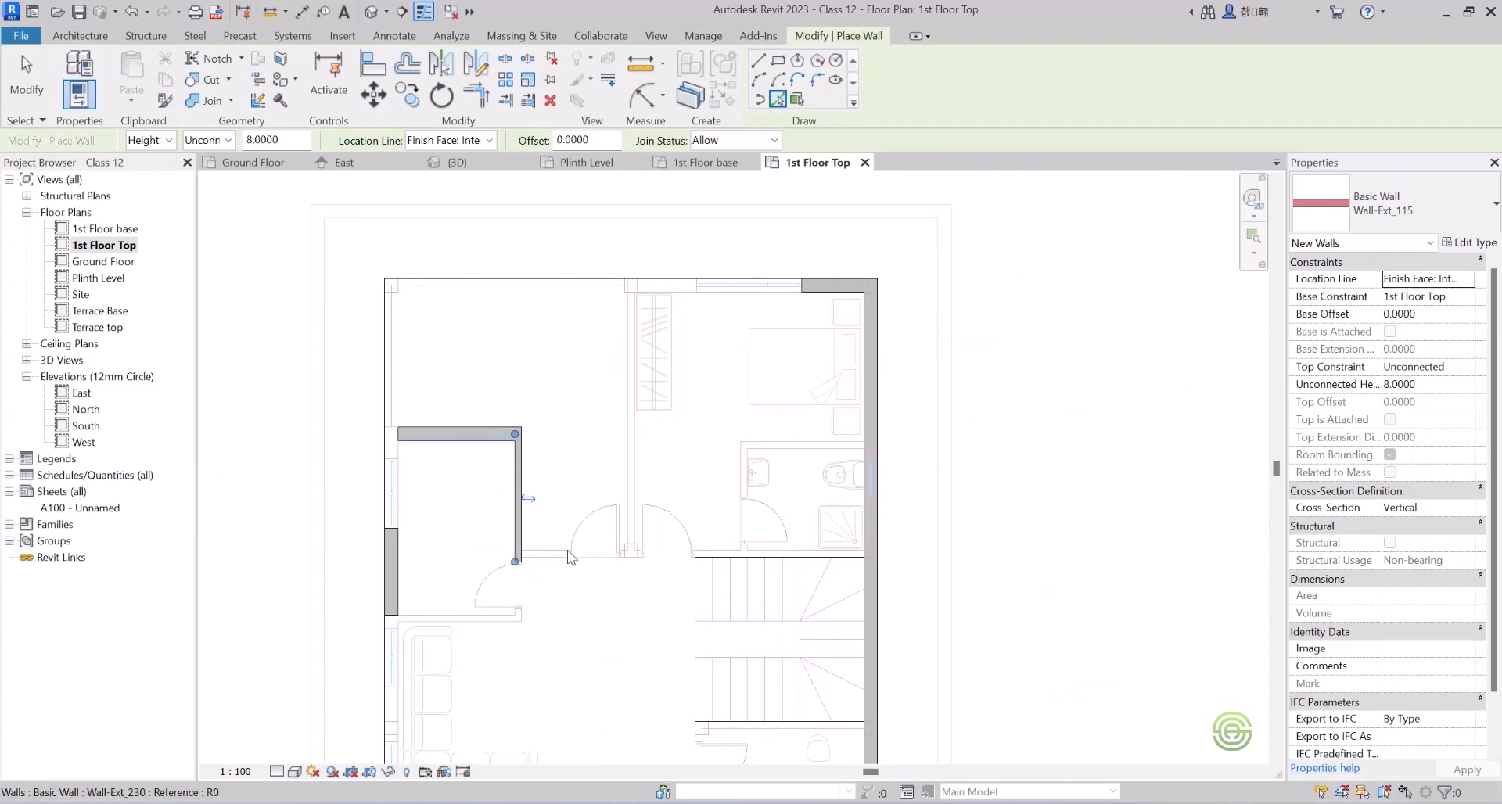
scroll(565, 544, up, 3)
click(538, 569)
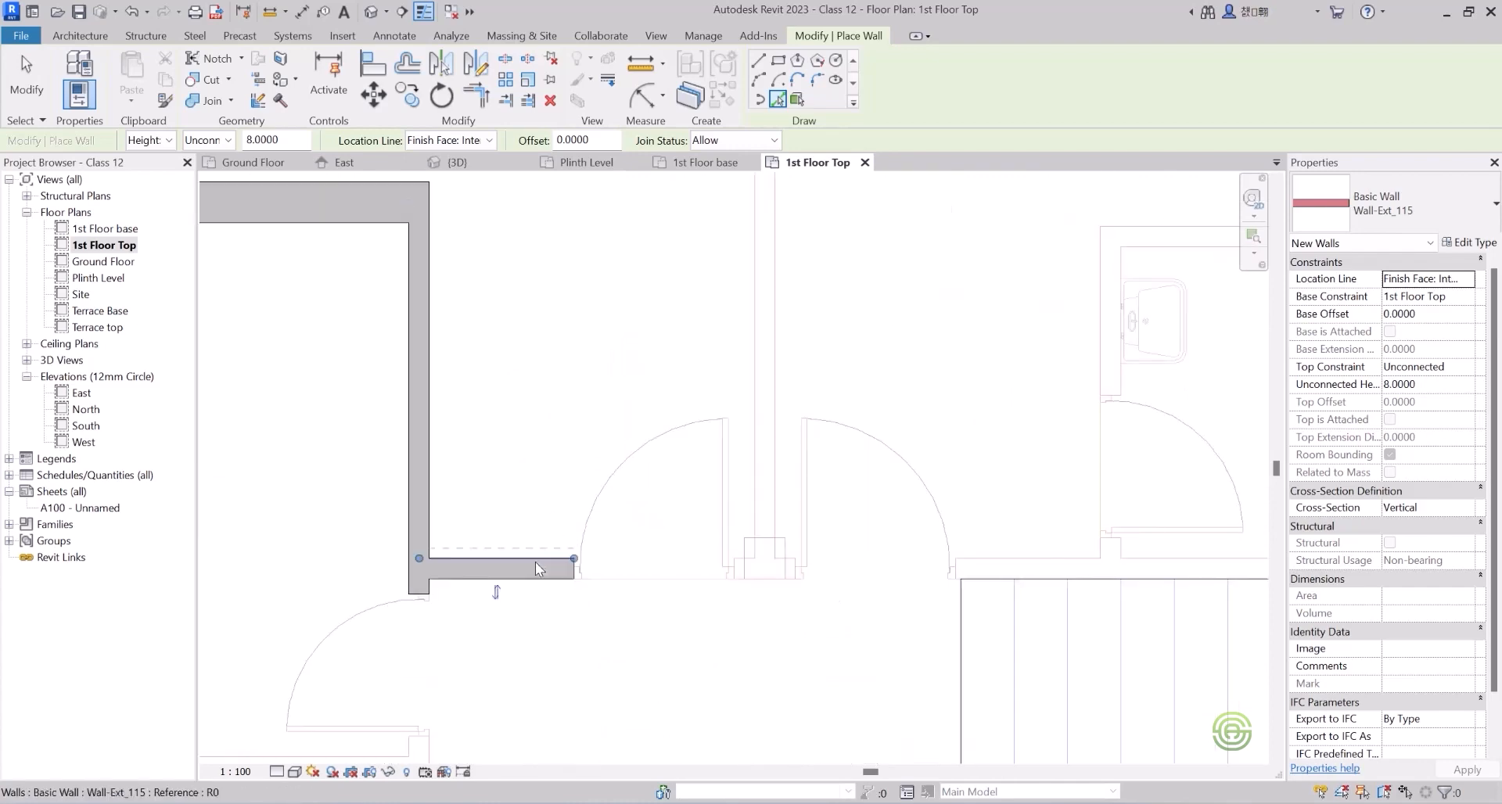
scroll(557, 606, down, 4)
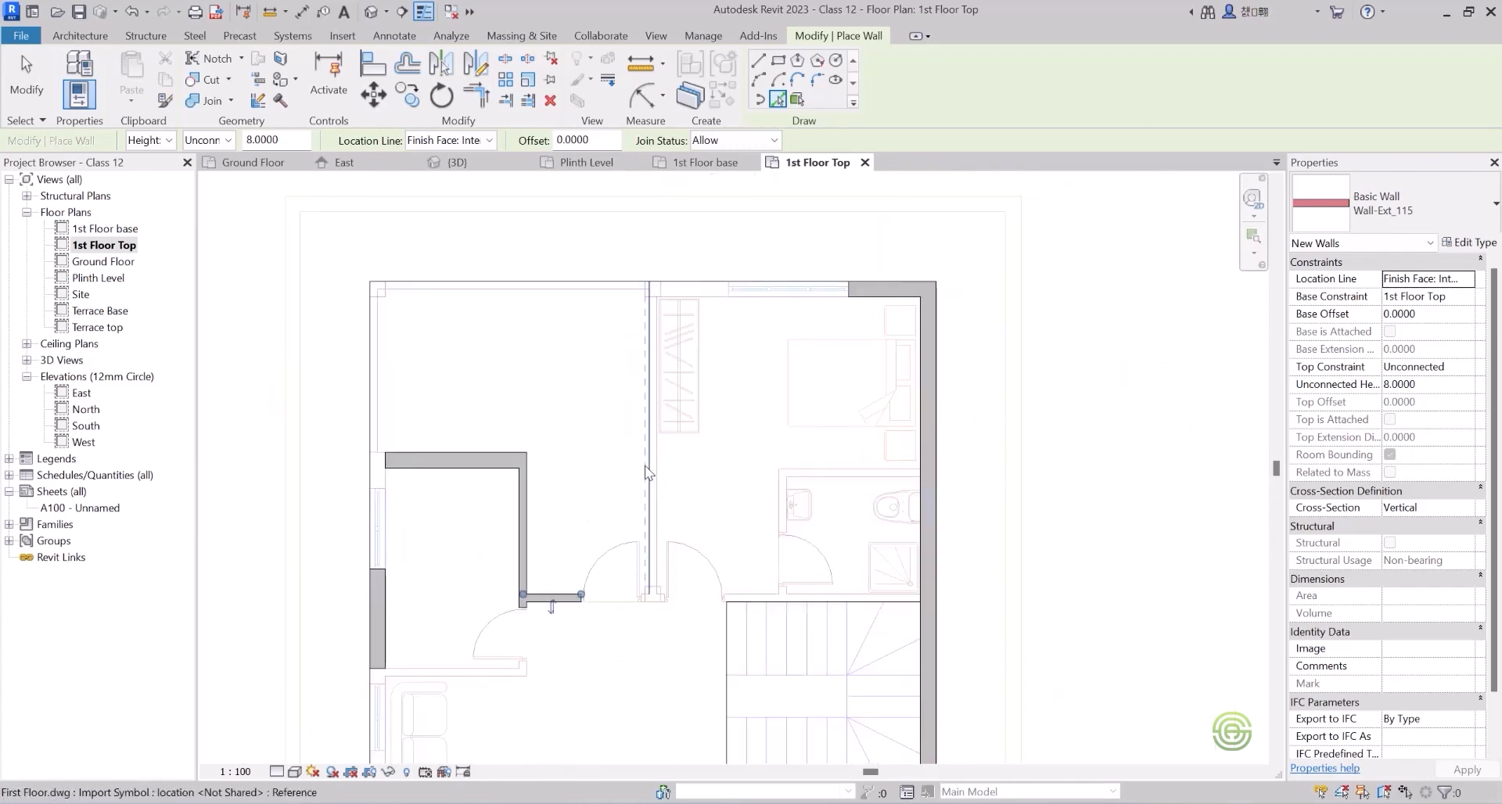
click(657, 472)
Add Wall-Ext_115 walls above the lower bathroom and bedroom, between that bedroom and the study, and along the study's upper edge.
scroll(575, 348, down, 4)
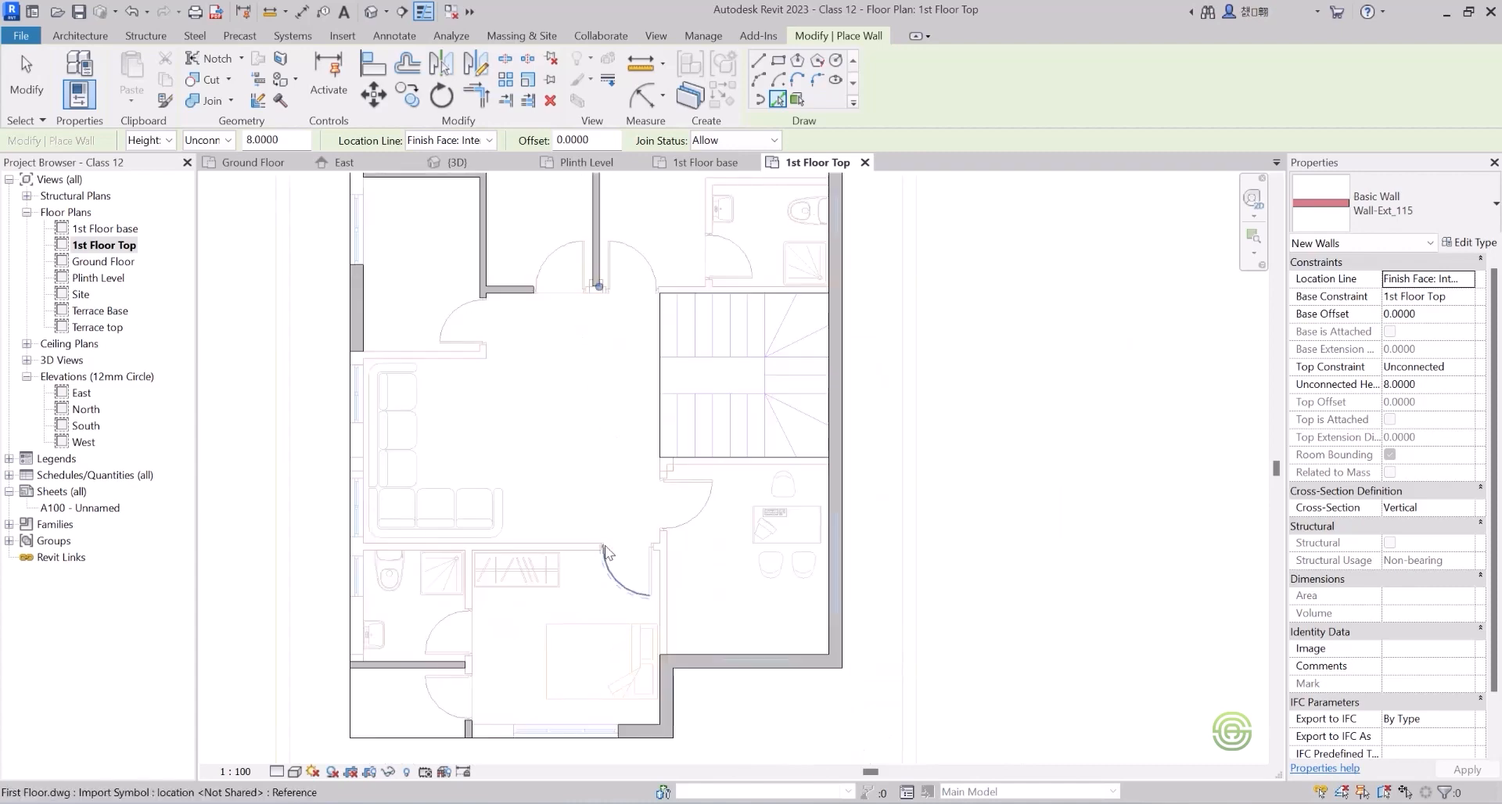
scroll(522, 548, up, 2)
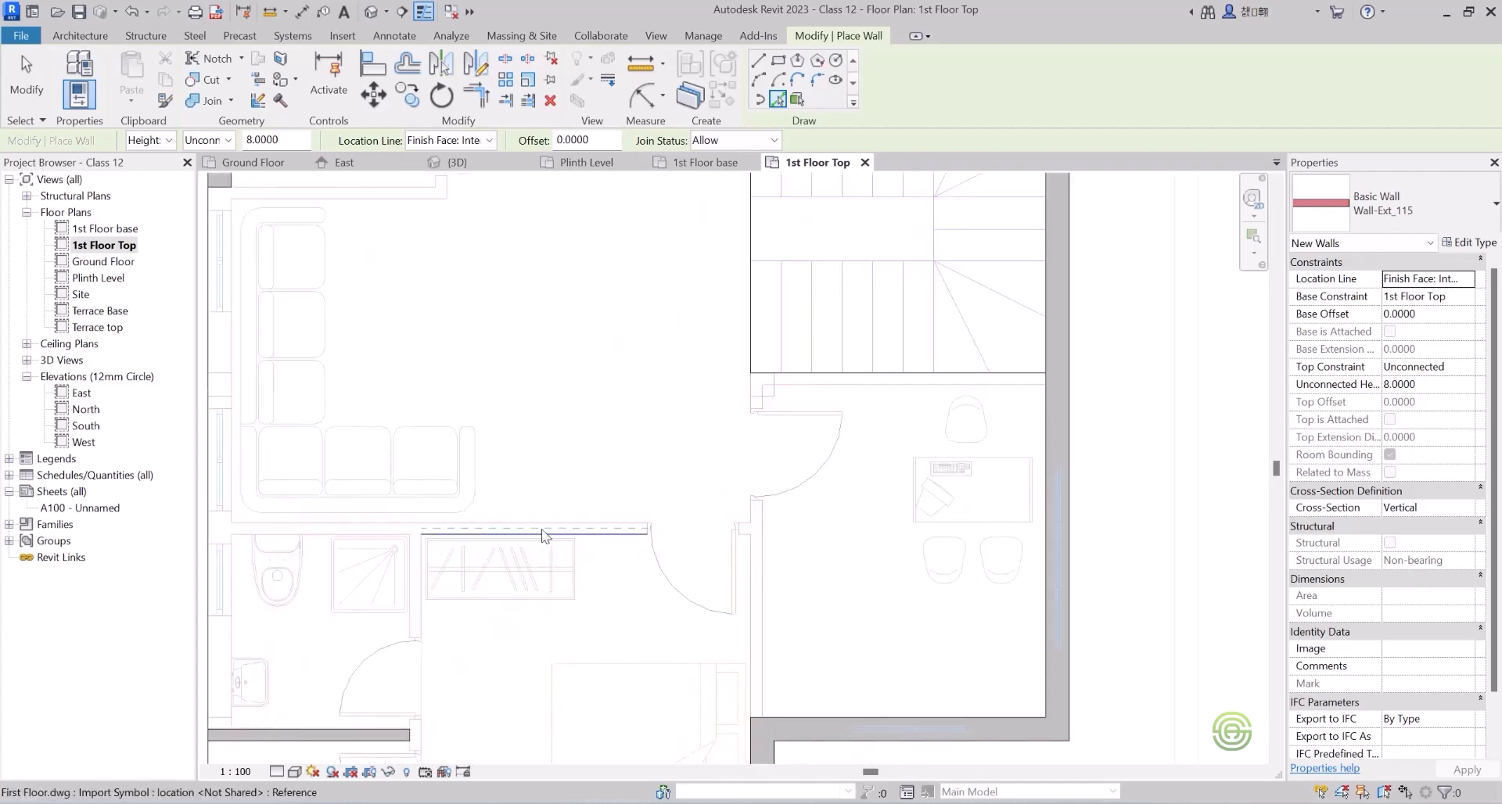
click(526, 524)
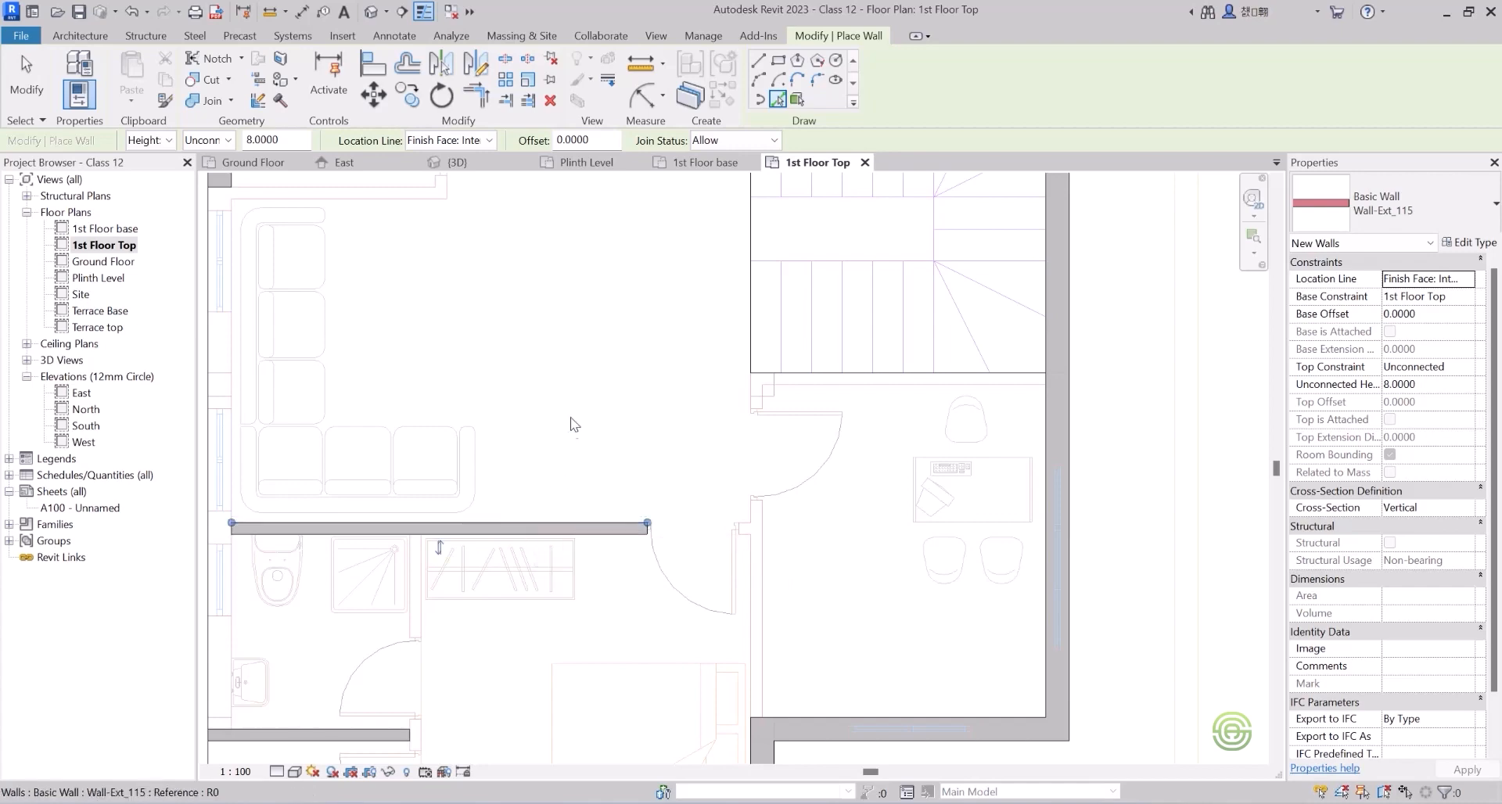
scroll(525, 524, down, 3)
scroll(669, 513, up, 3)
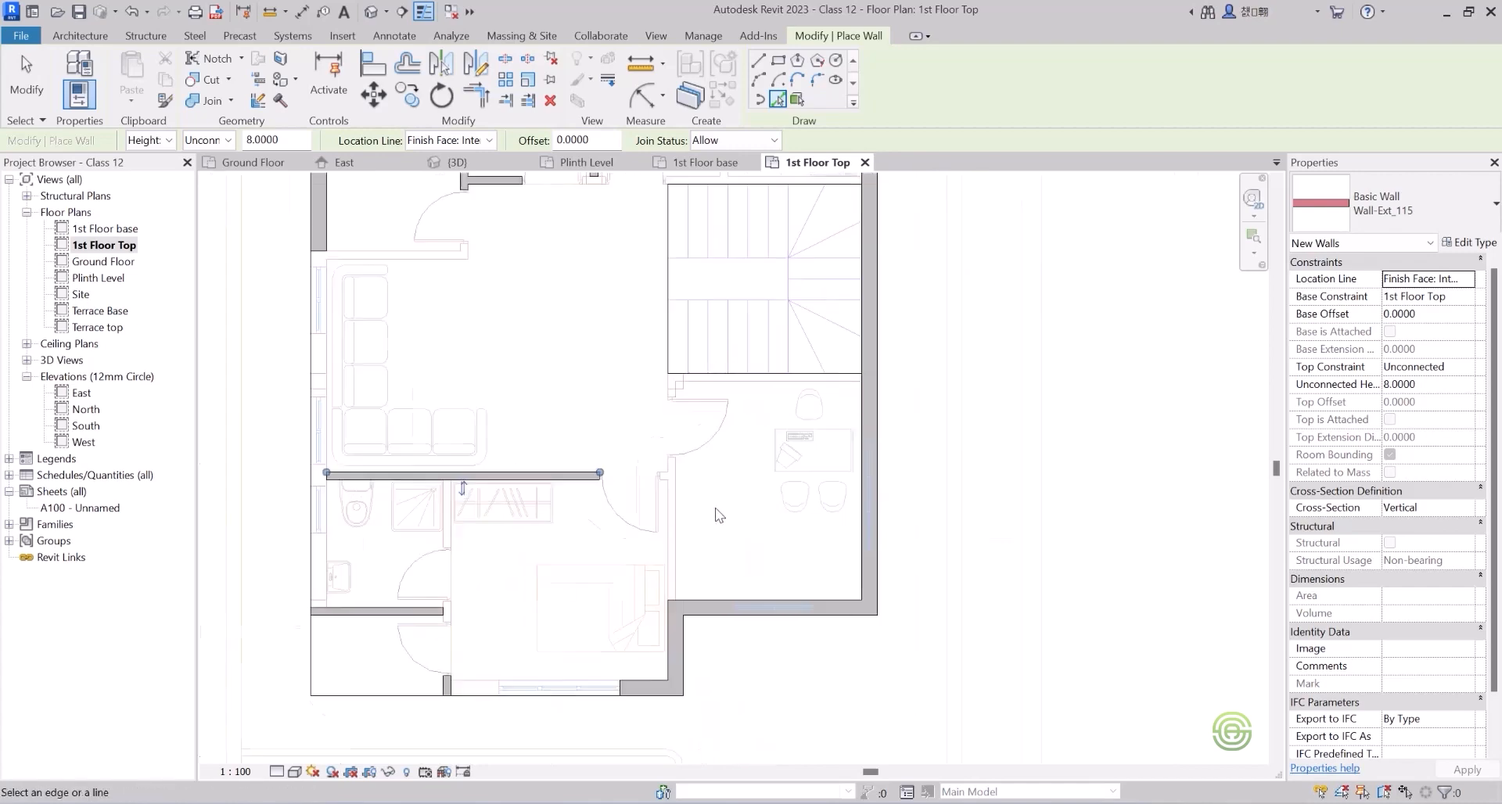
click(668, 513)
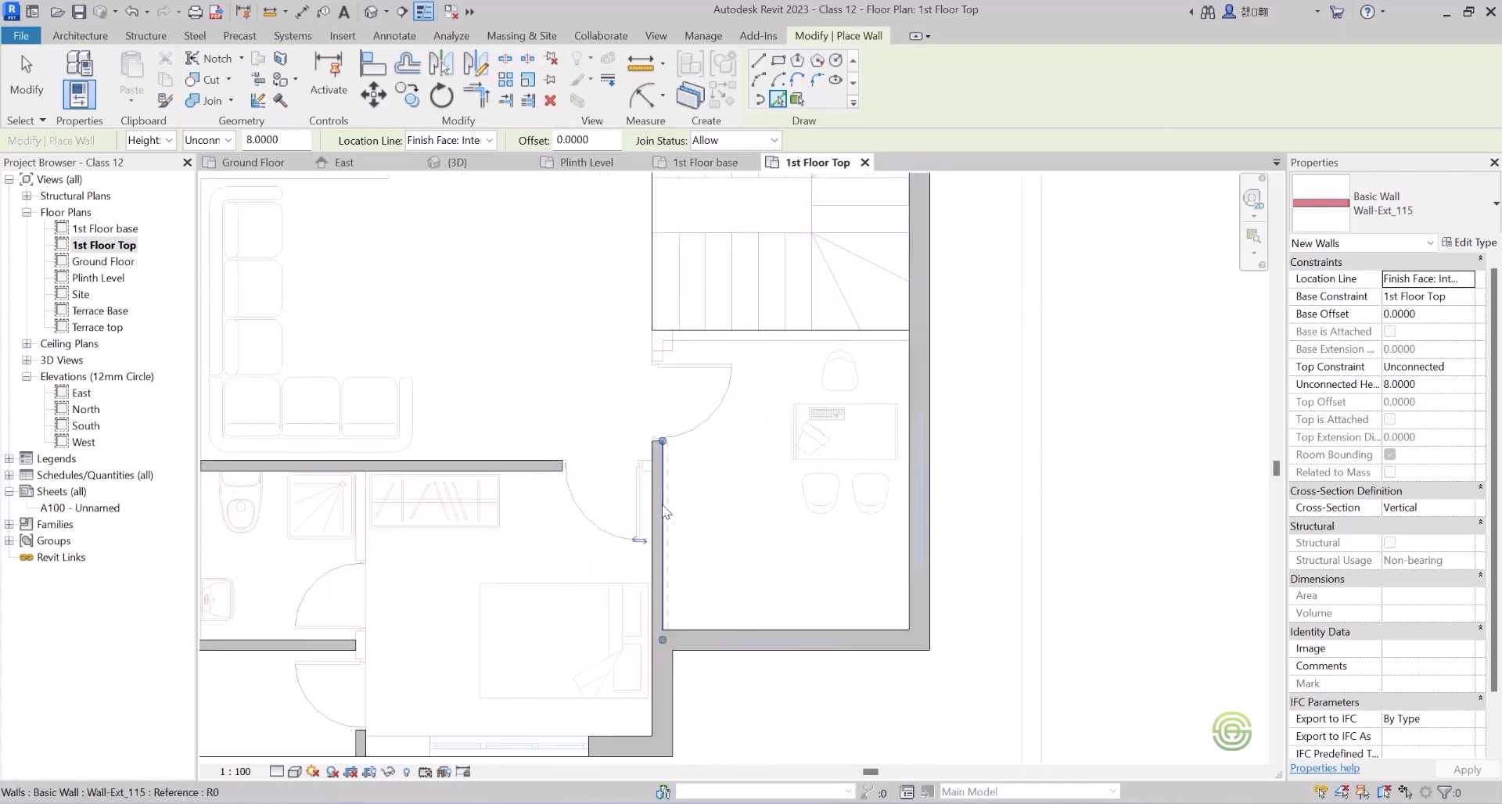
click(763, 343)
scroll(704, 537, down, 3)
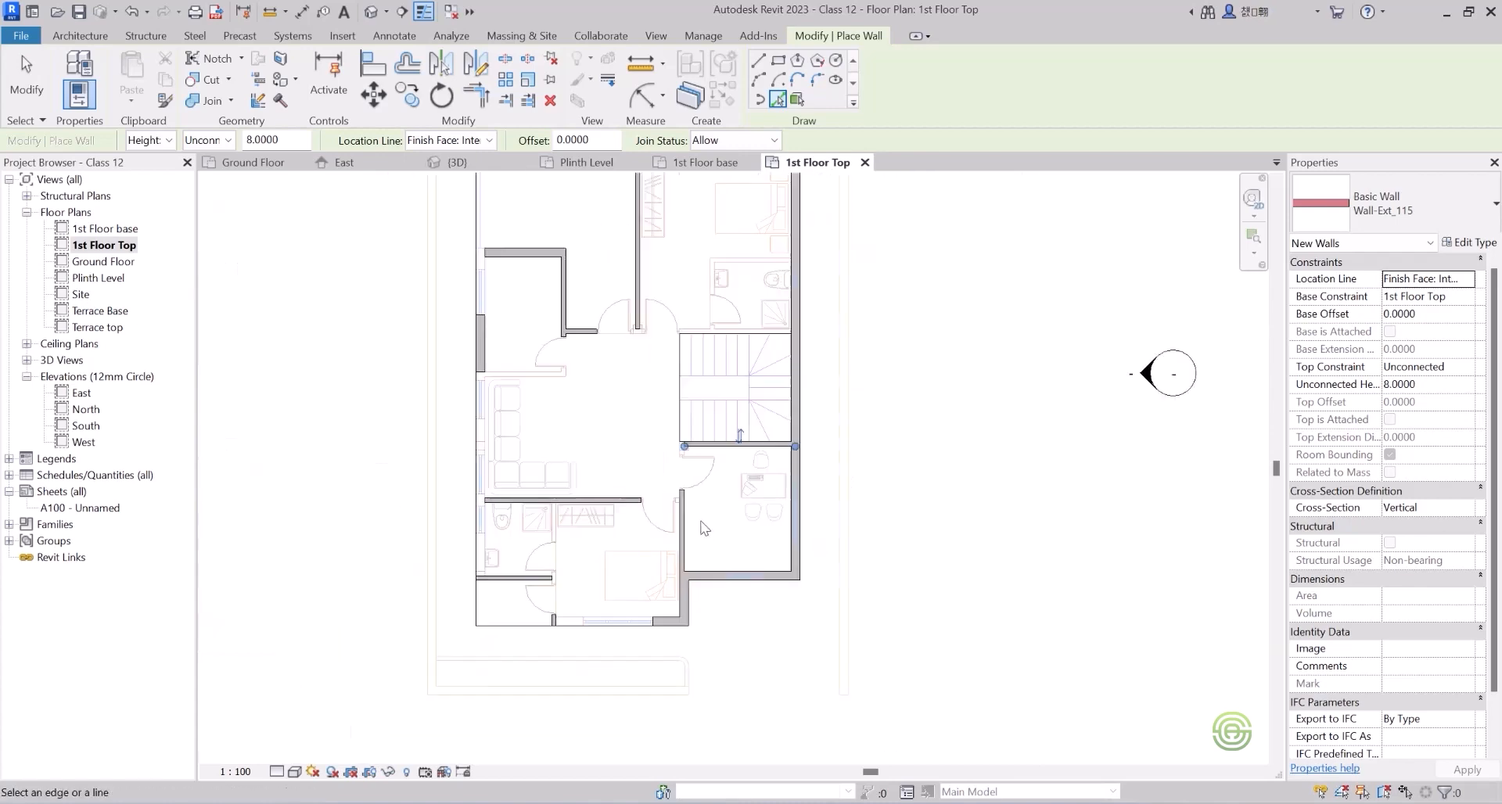
Add Wall-Ext_115 walls above the staircase and along the small left room's lower edge, and end wall placement.
scroll(706, 330, up, 3)
click(706, 330)
scroll(665, 438, down, 4)
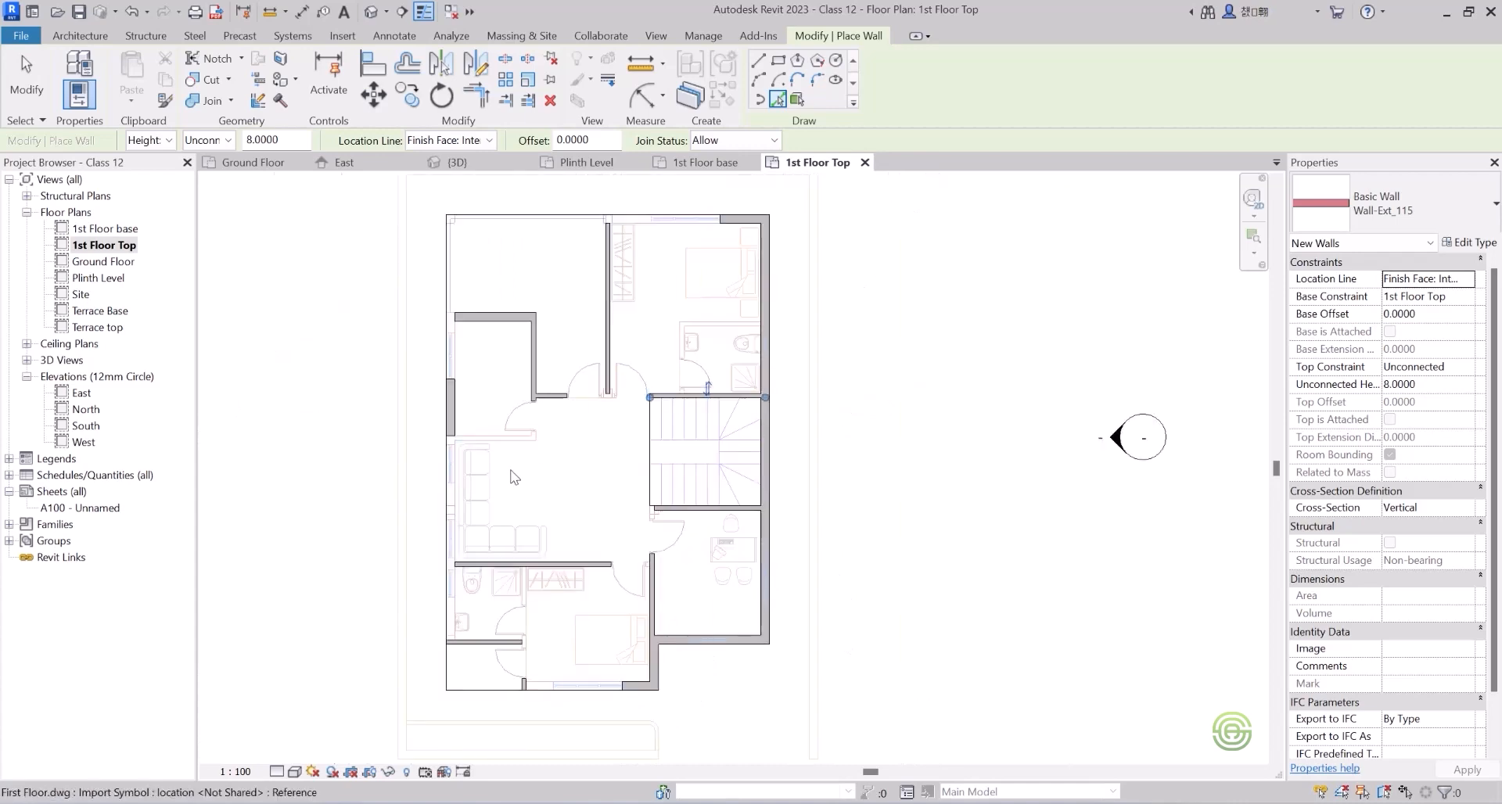
scroll(510, 473, up, 3)
click(512, 423)
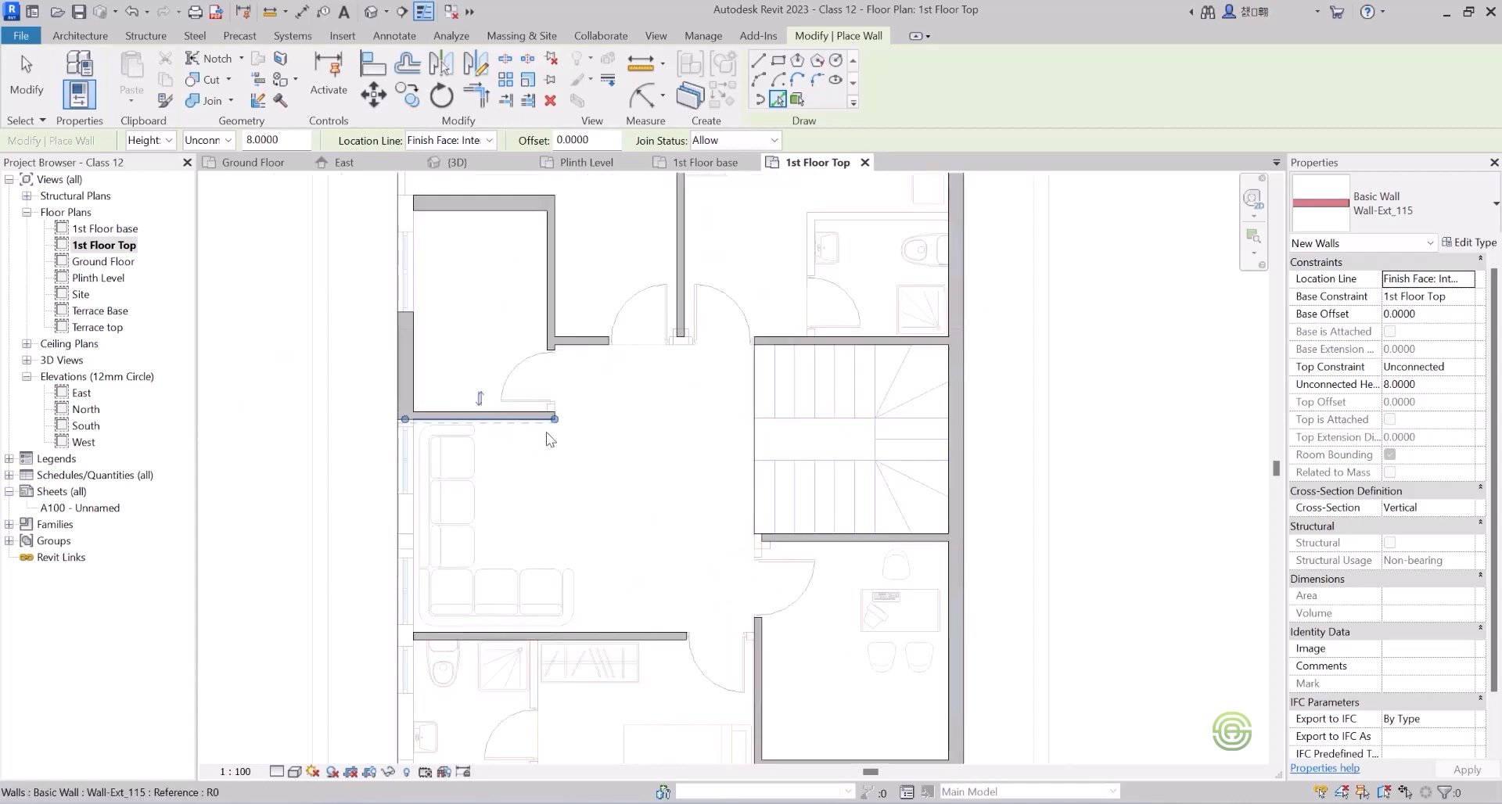
scroll(591, 442, down, 2)
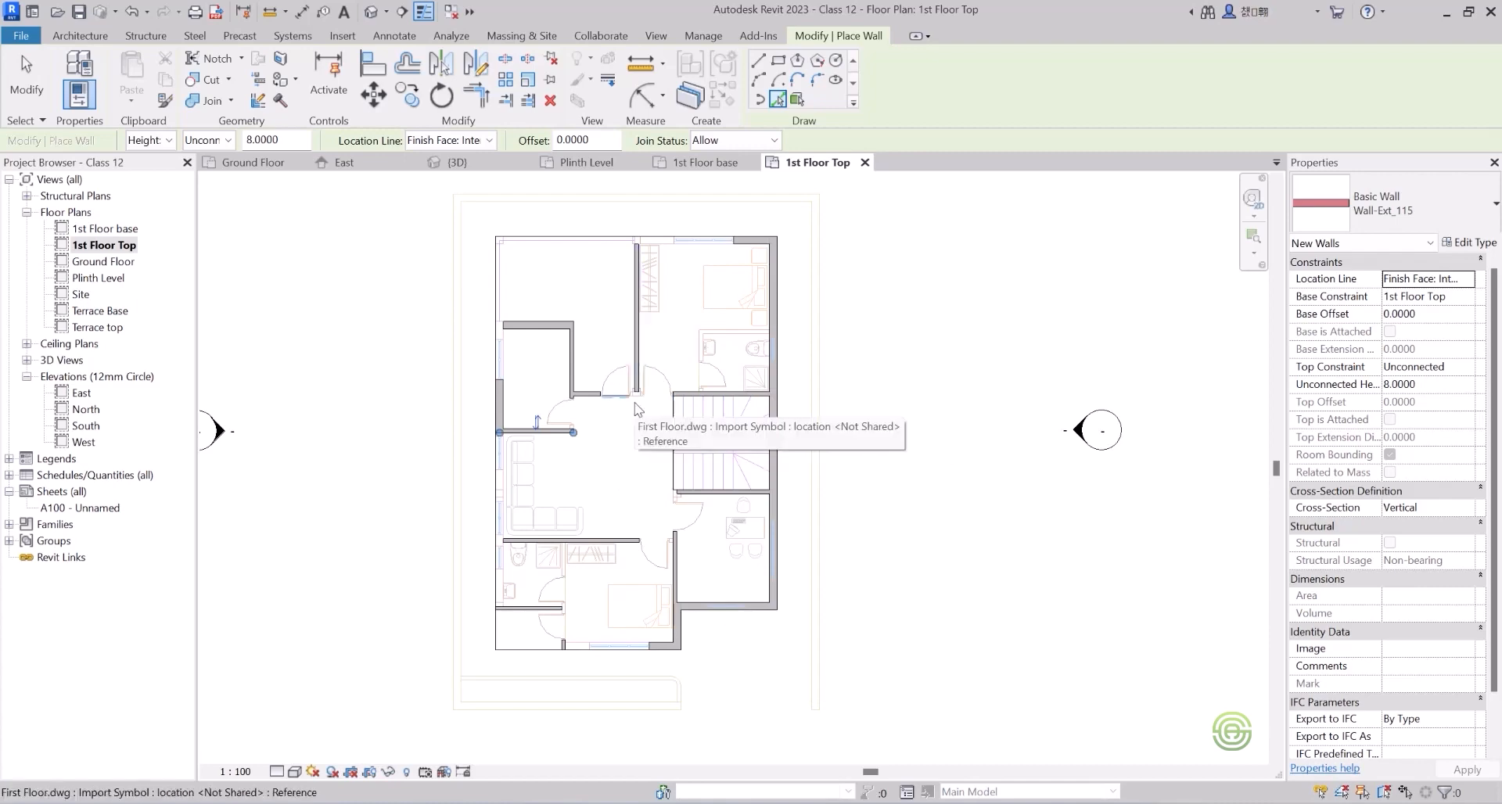
scroll(595, 447, up, 3)
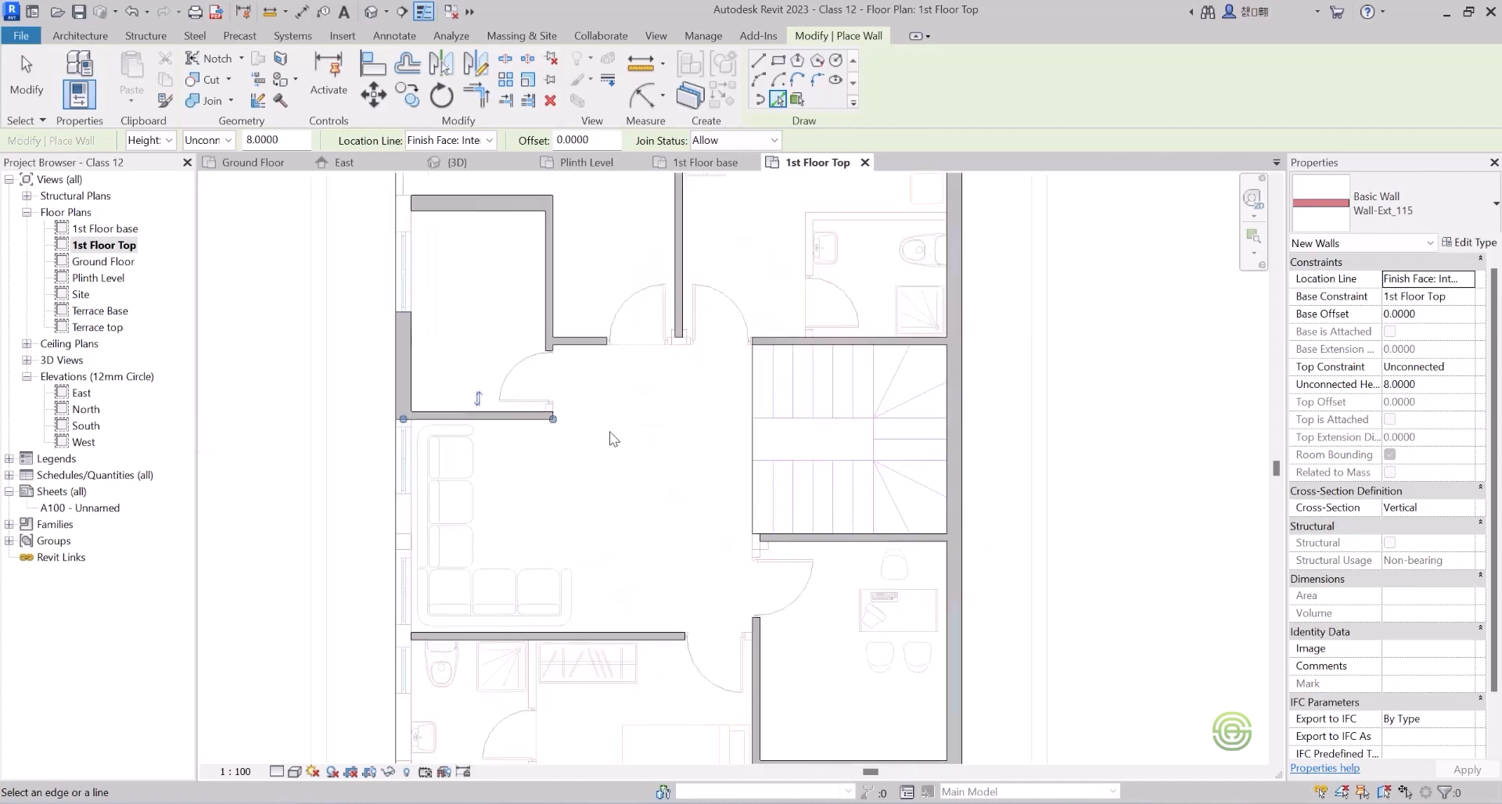
scroll(634, 536, down, 3)
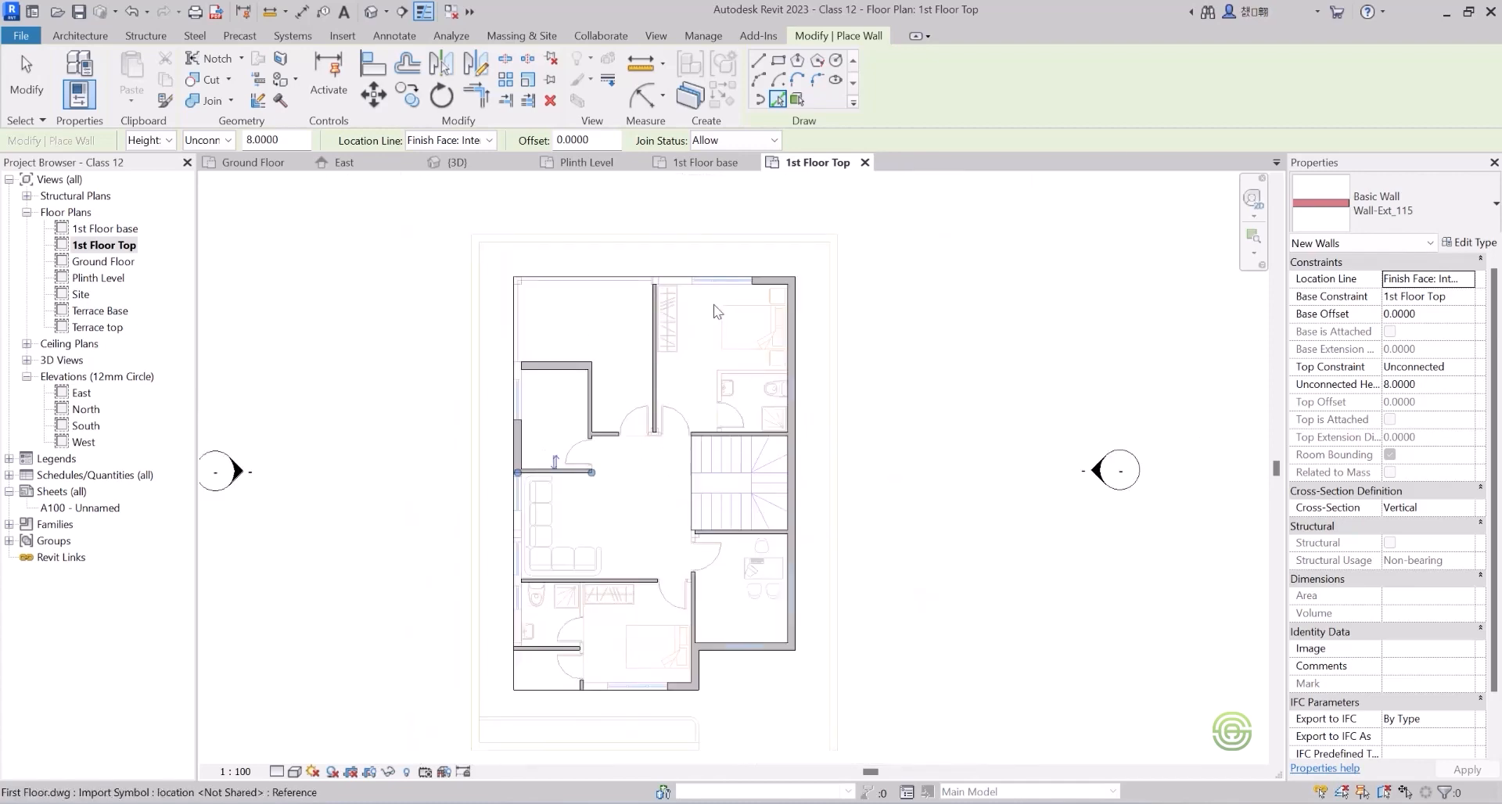
scroll(643, 637, up, 1)
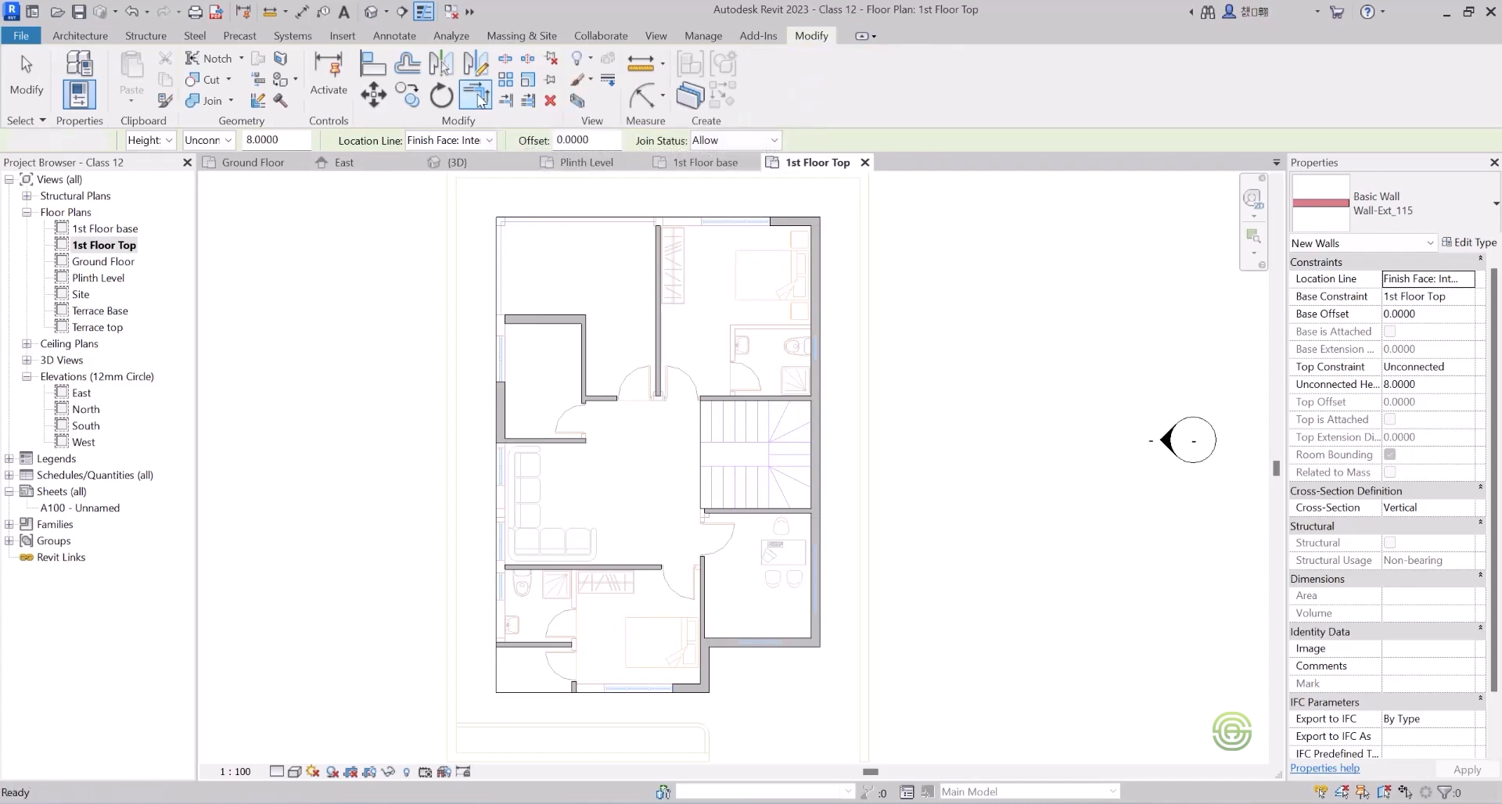
key(Escape)
key(Escape)
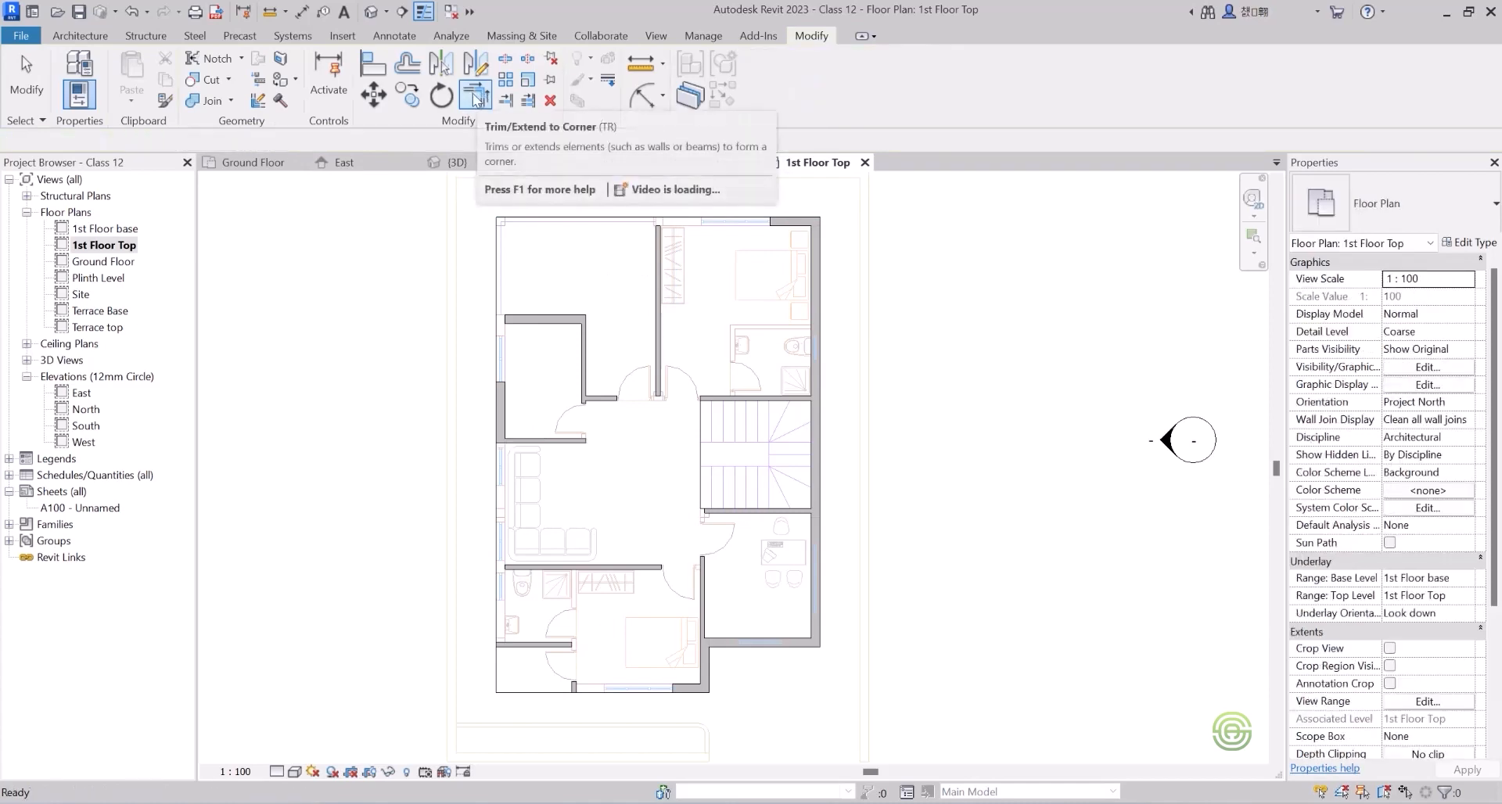
Trim/extend to corners the bathroom's lower wall with the short stub, and that stub with the lower bedroom's window wall.
click(474, 99)
scroll(586, 704, up, 6)
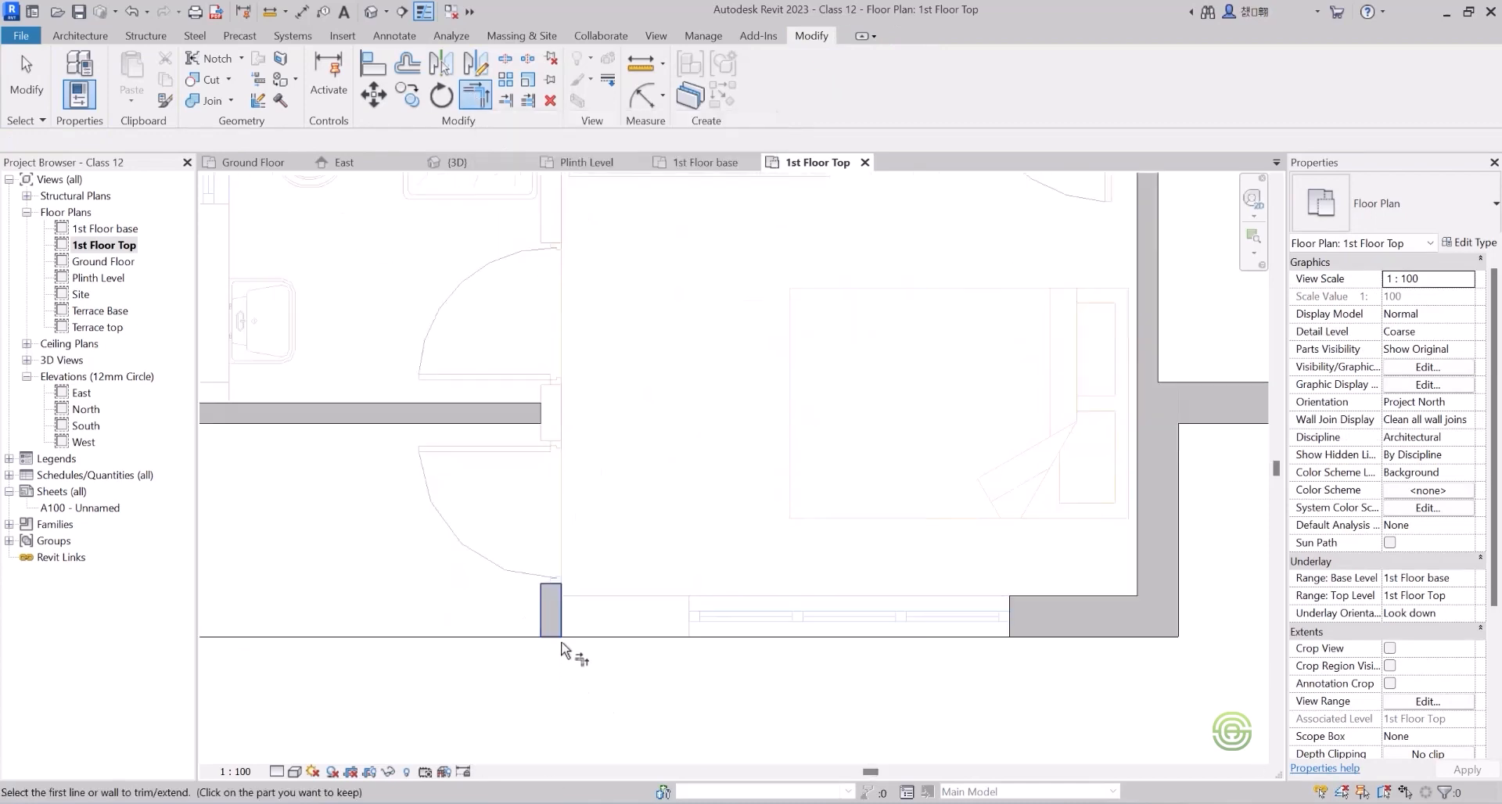
click(535, 420)
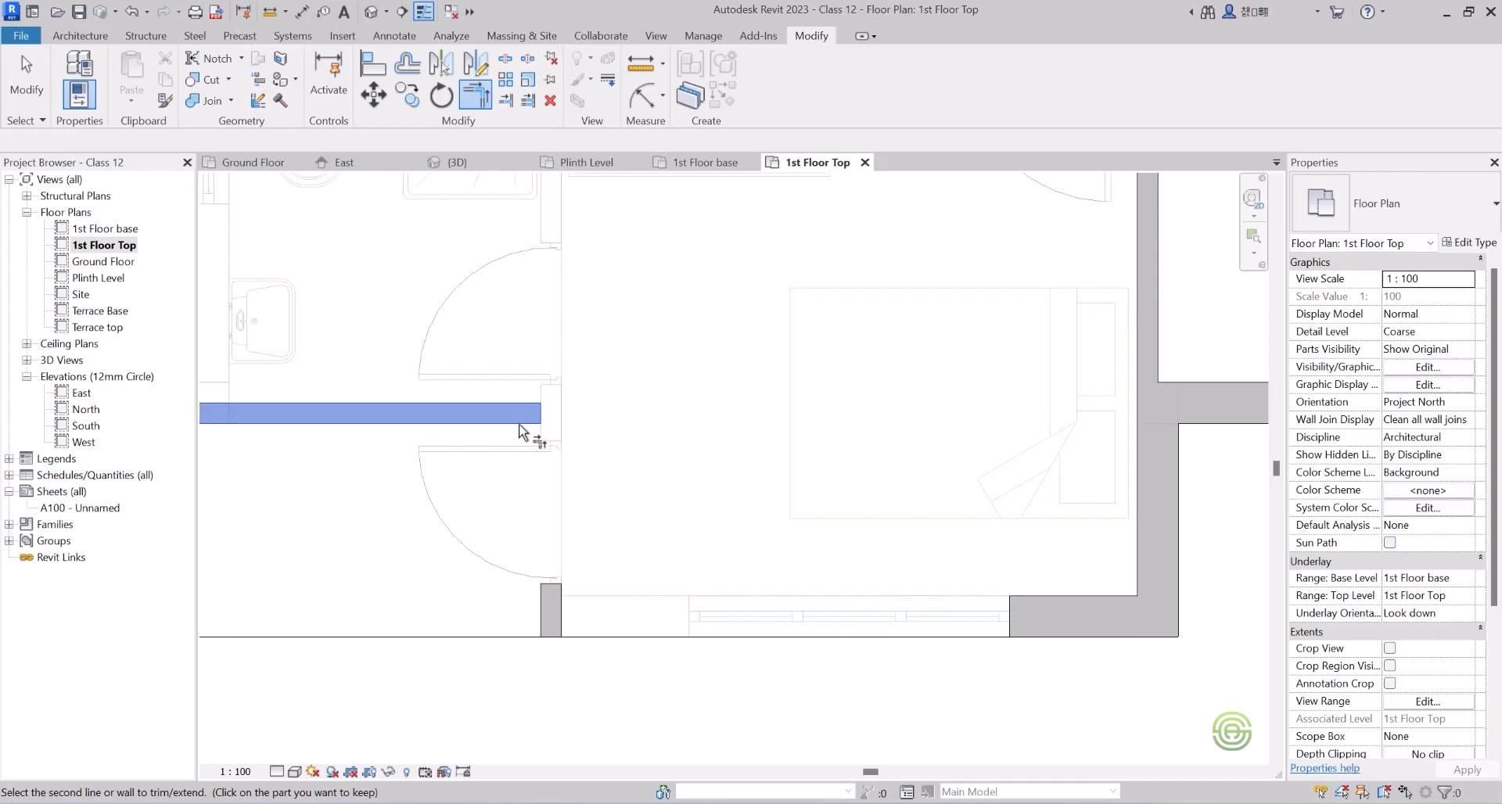
click(545, 614)
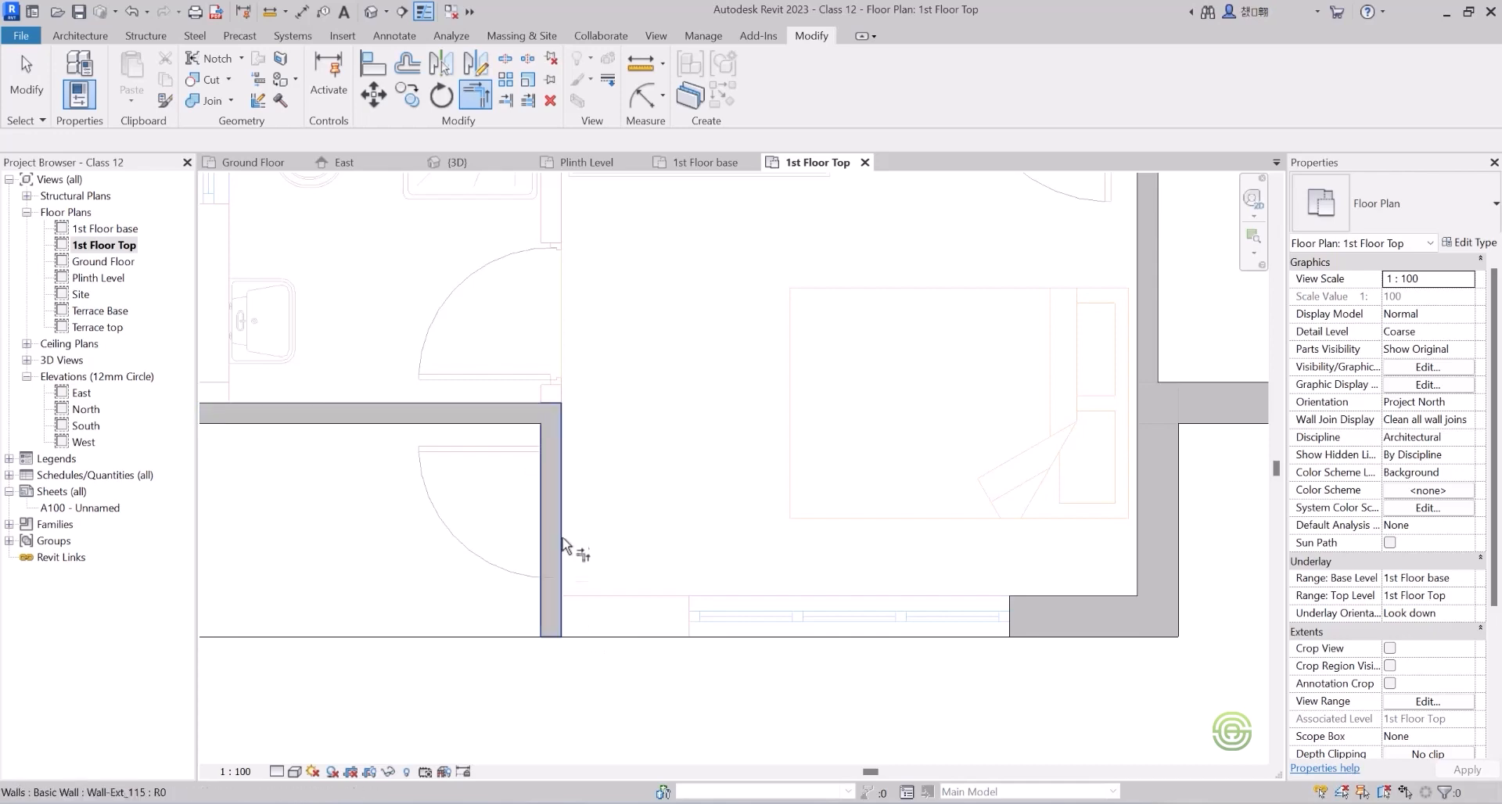
click(557, 524)
click(1068, 606)
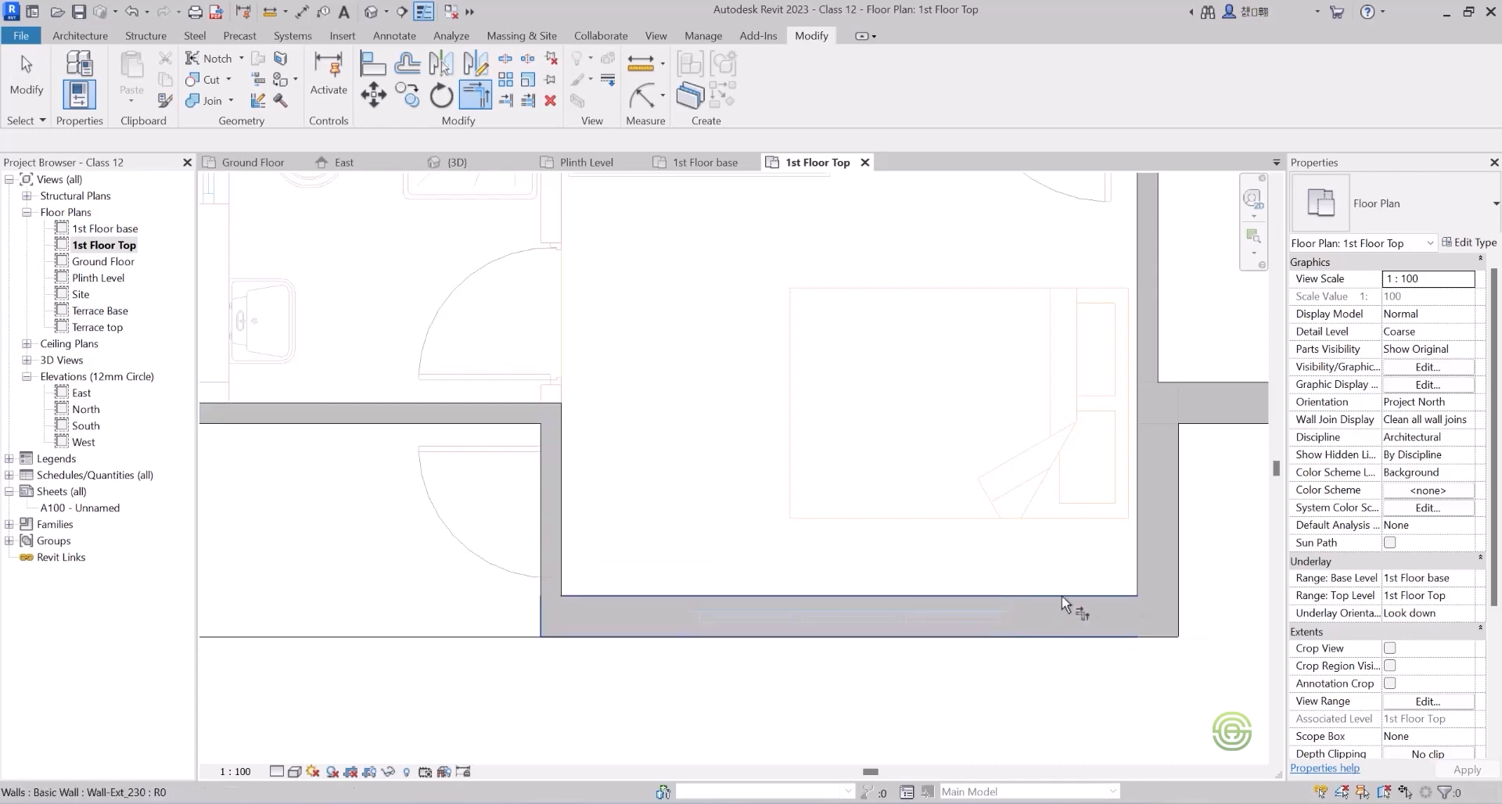
Trim/extend the lower-left bathroom's lower wall and the outer left wall segment to a corner.
scroll(795, 567, down, 3)
scroll(529, 422, down, 1)
click(522, 491)
scroll(507, 583, down, 1)
scroll(501, 569, down, 1)
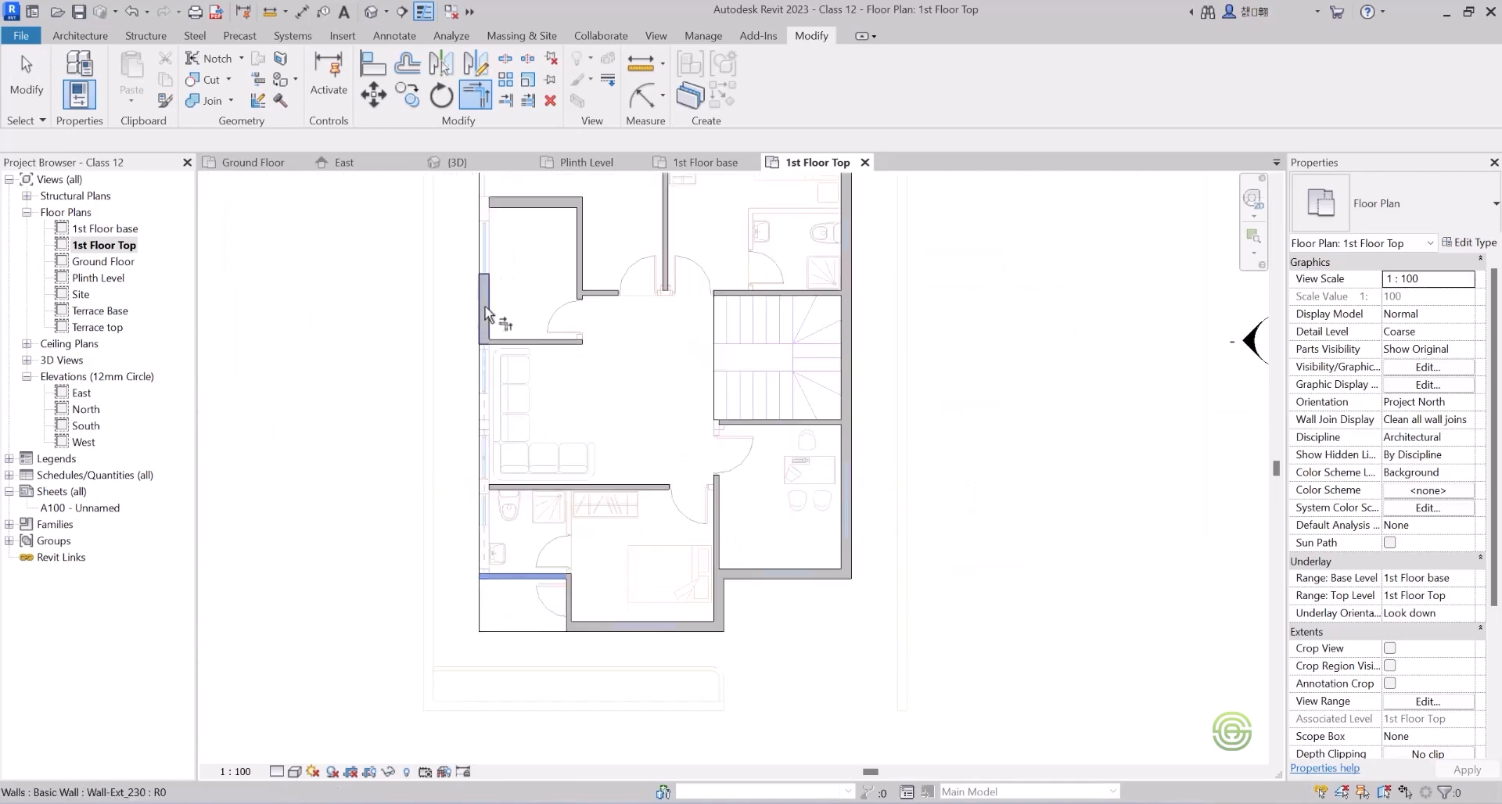
click(490, 309)
scroll(501, 383, down, 1)
Close the small left room by trimming its outer wall to its upper wall and its right wall to its lower wall.
scroll(503, 385, up, 2)
click(449, 540)
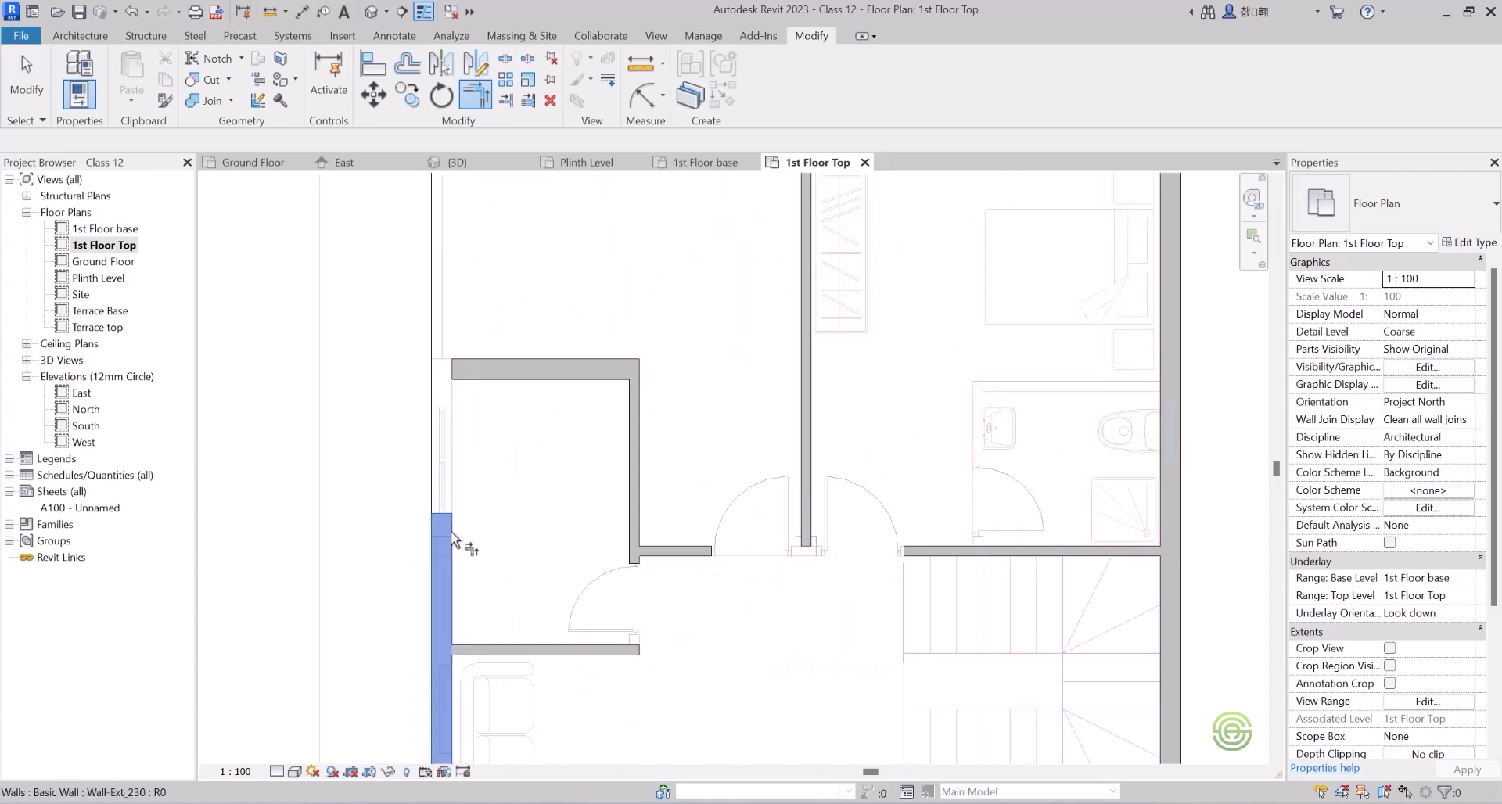
click(519, 387)
scroll(547, 430, down, 1)
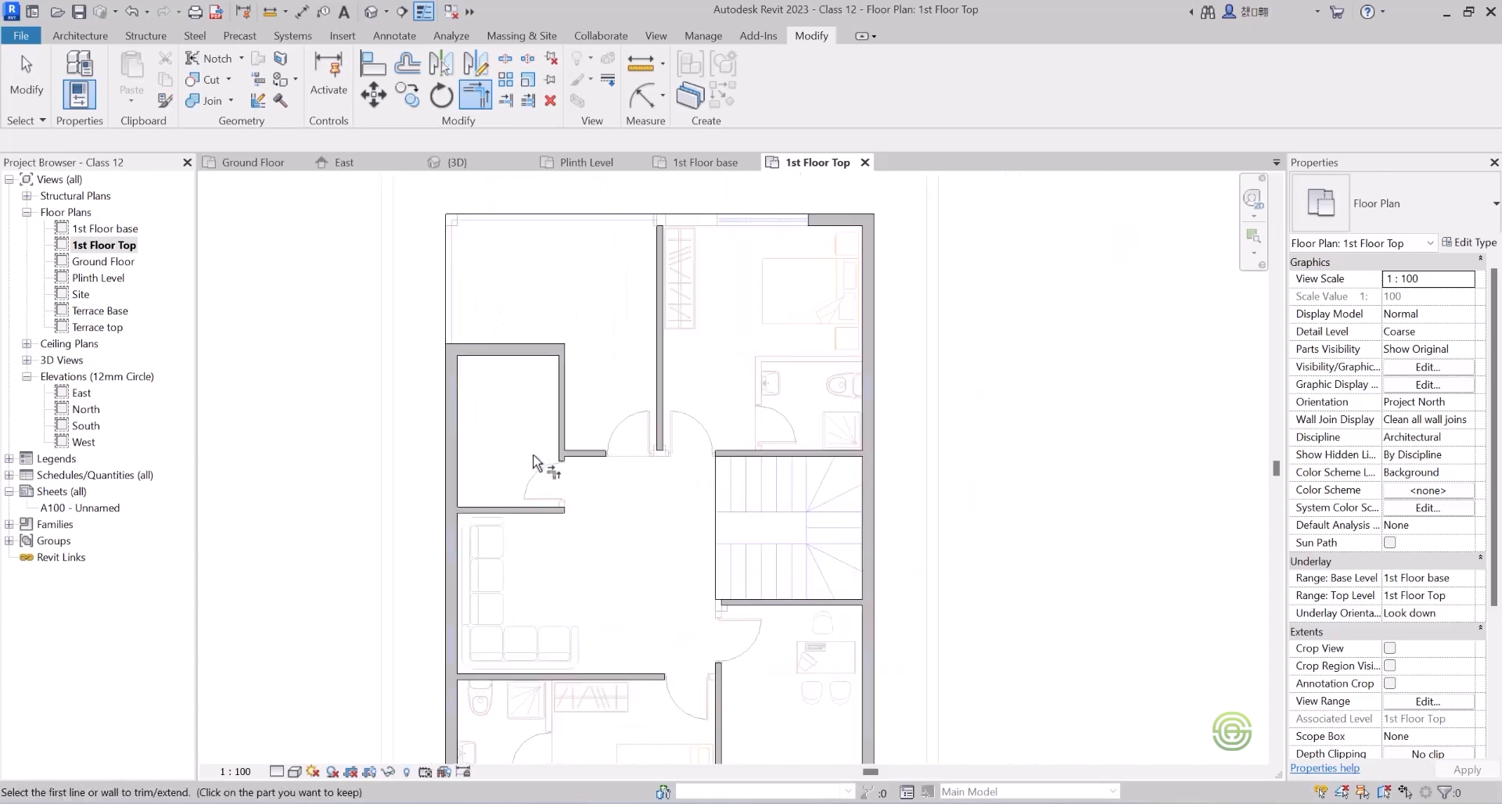
scroll(588, 462, up, 1)
click(552, 438)
click(483, 535)
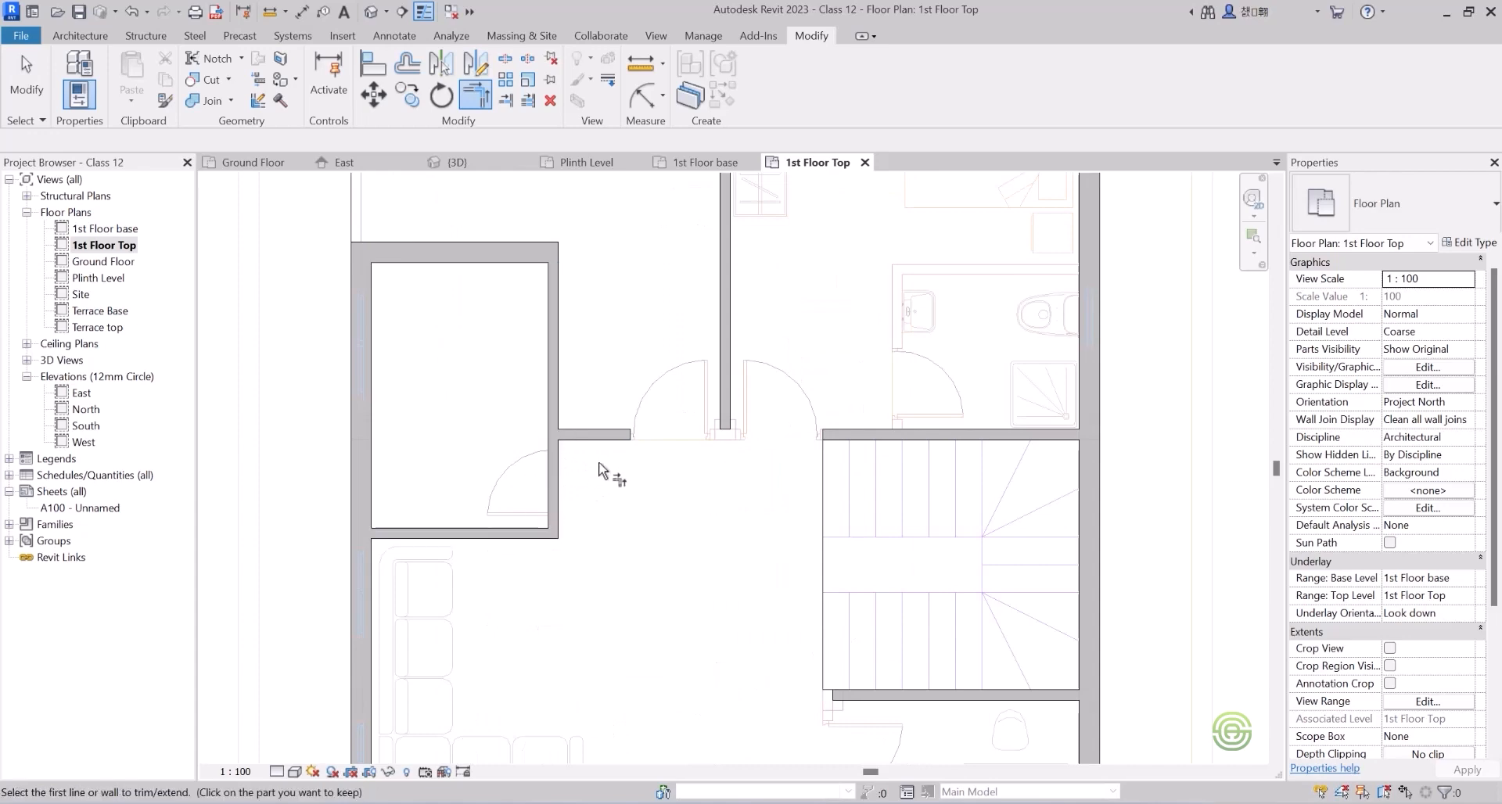
Trim/extend the wall between the upper rooms to corners with the short door wall, the bedroom's window wall and the wall above the stairs.
click(606, 435)
click(723, 371)
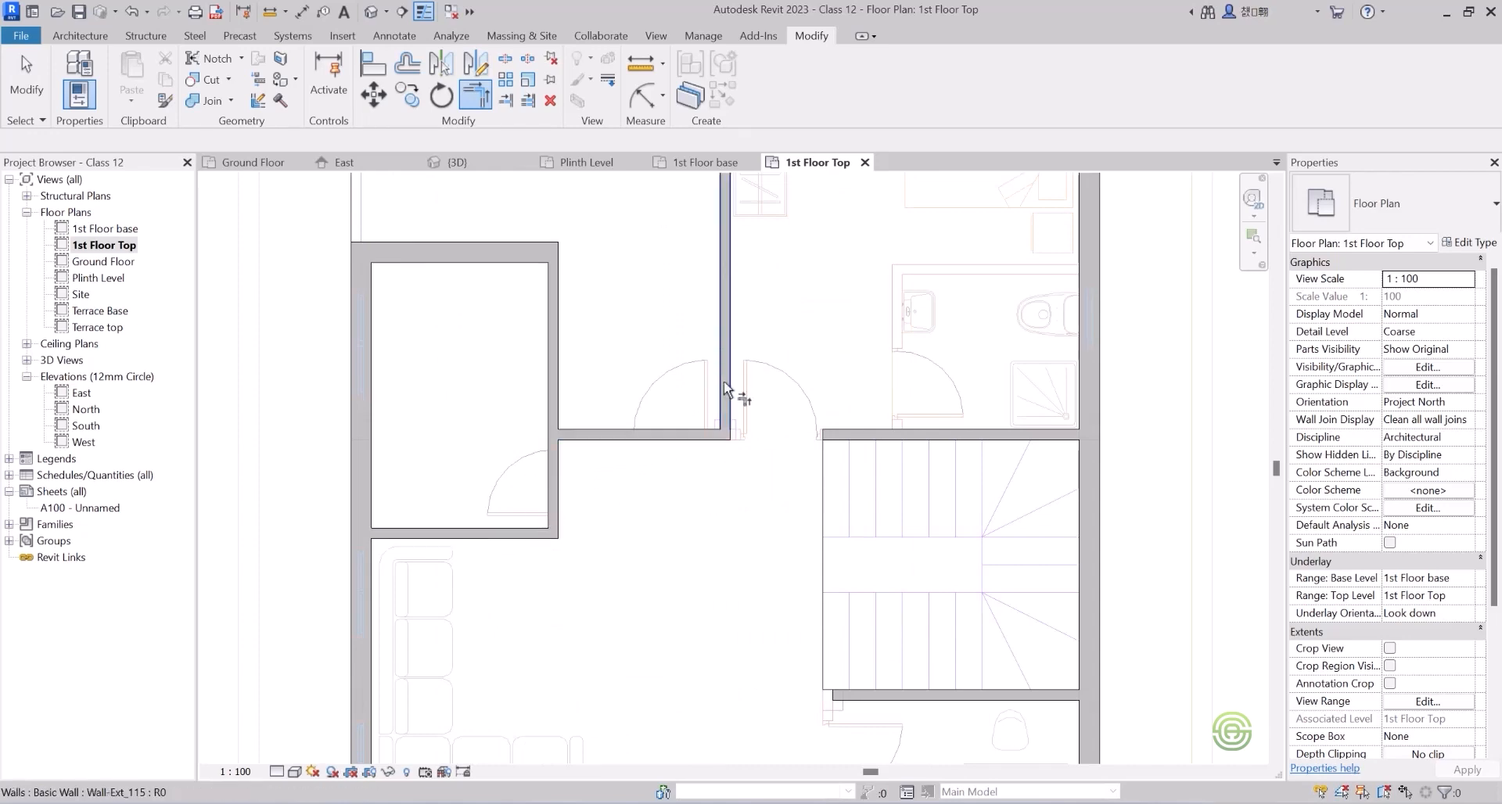
scroll(704, 422, down, 4)
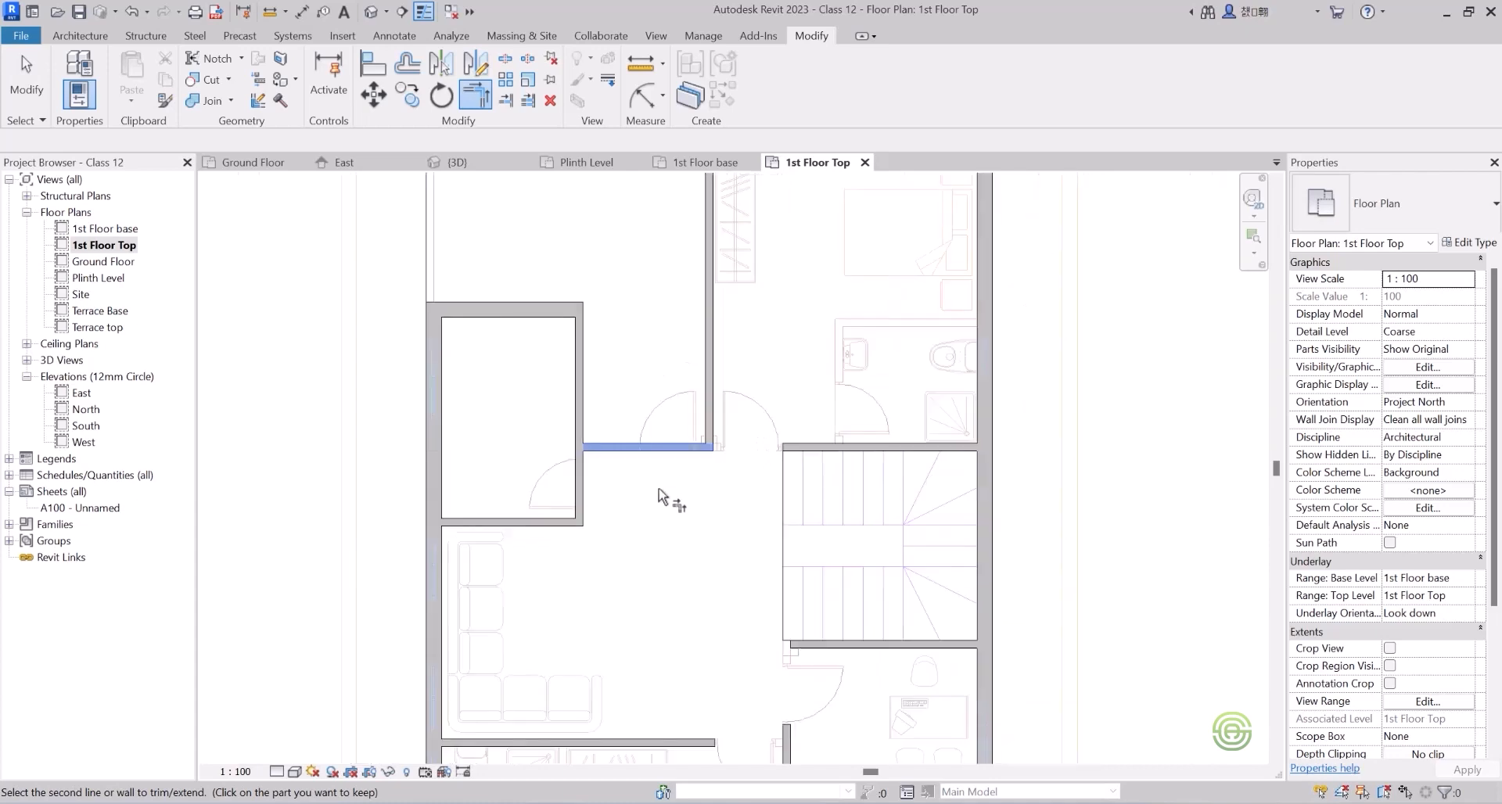
scroll(731, 353, up, 2)
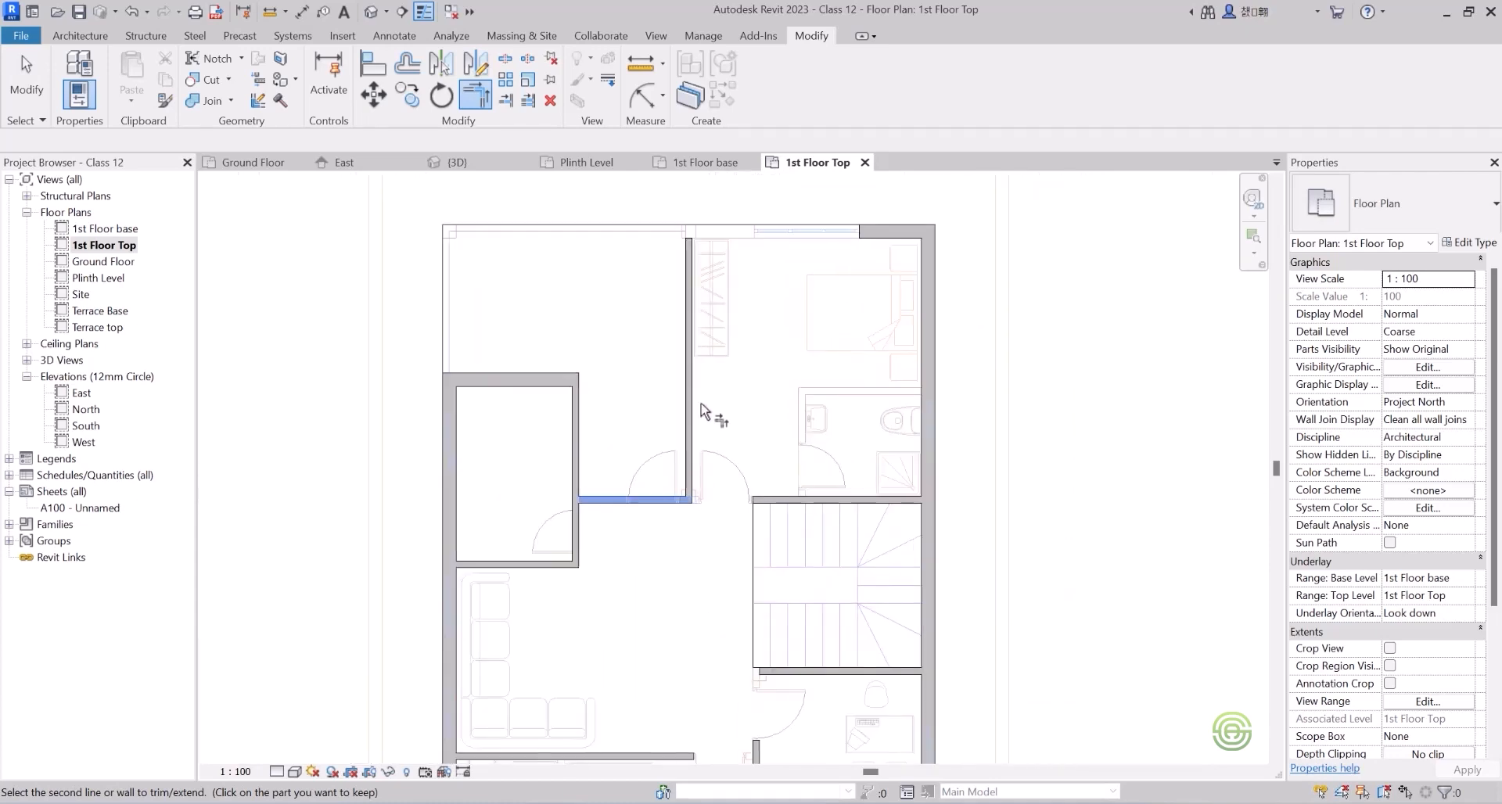
click(691, 405)
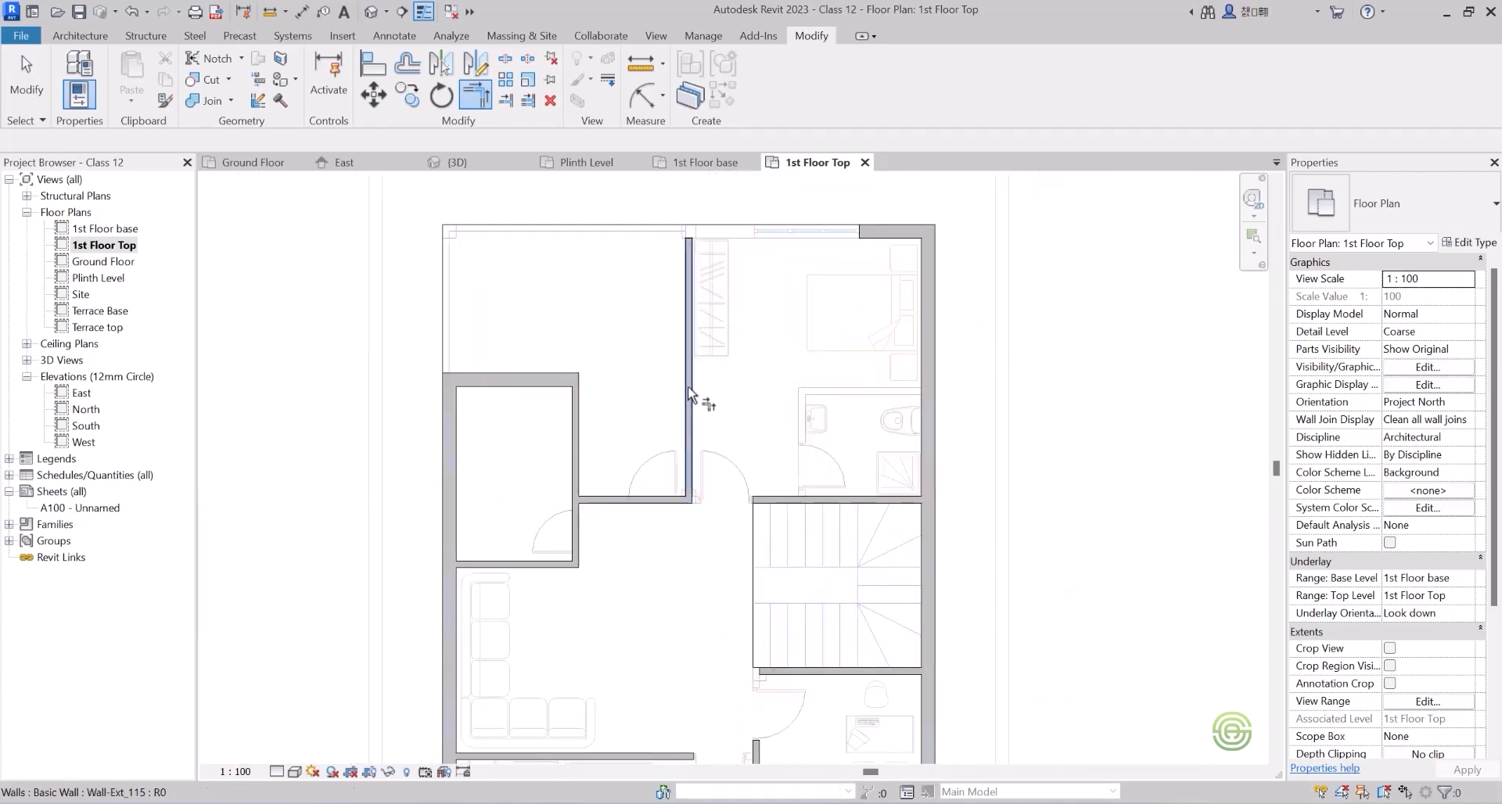
click(875, 231)
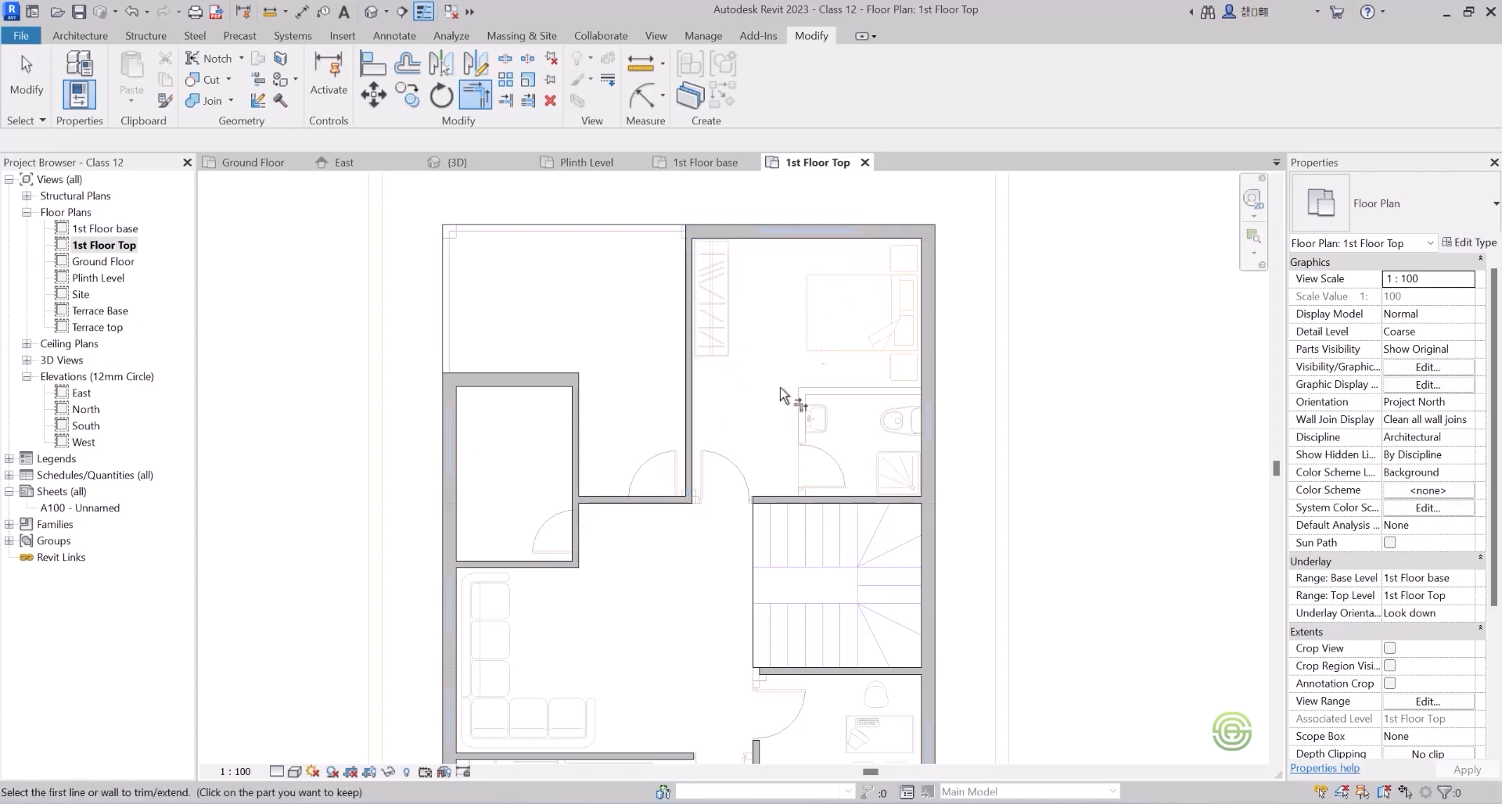
click(691, 414)
click(771, 499)
Trim/extend the wall above the lower bedroom and the study's left wall to a corner.
scroll(668, 379, down, 1)
scroll(721, 586, up, 1)
click(727, 588)
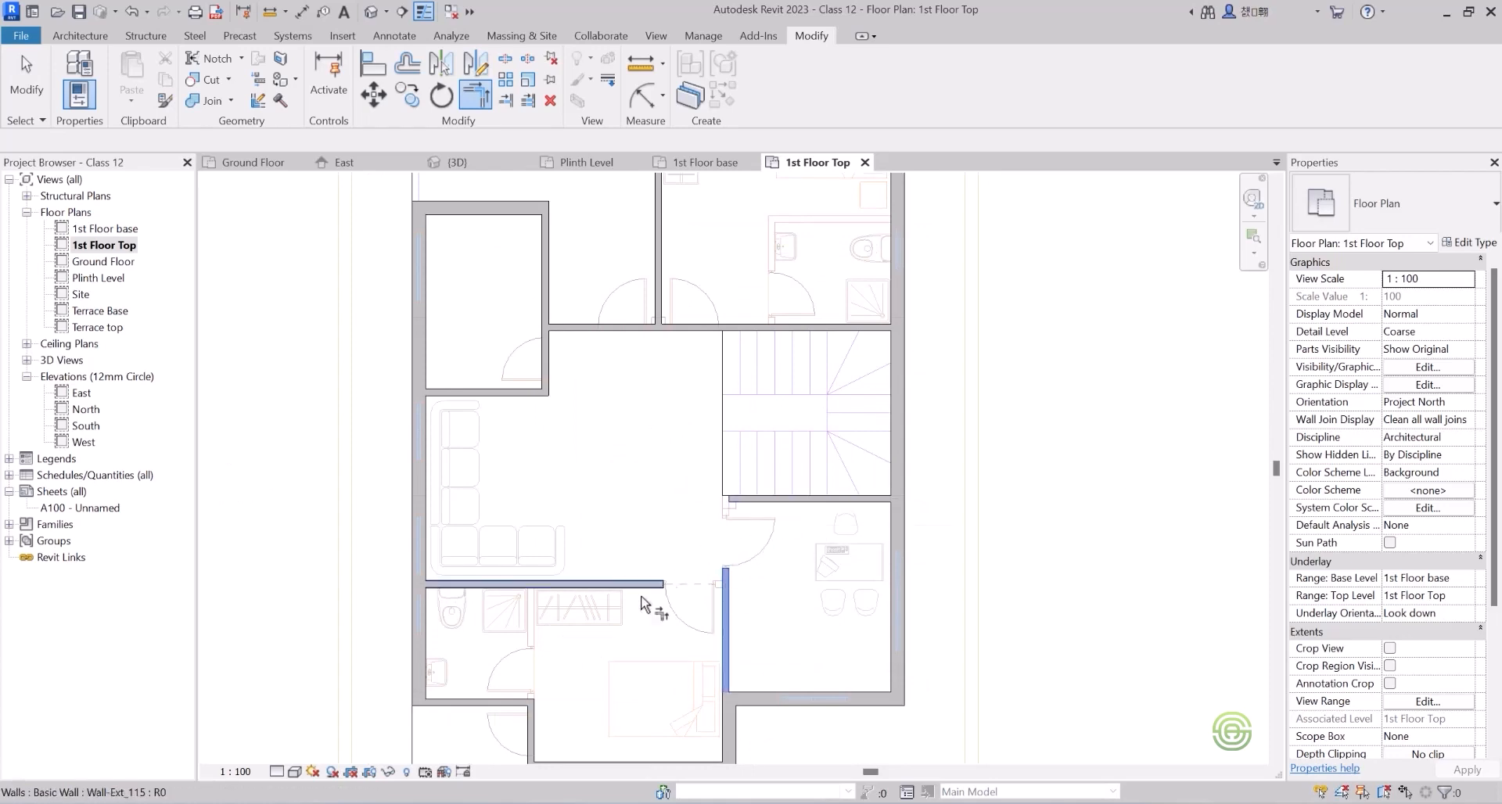
click(639, 596)
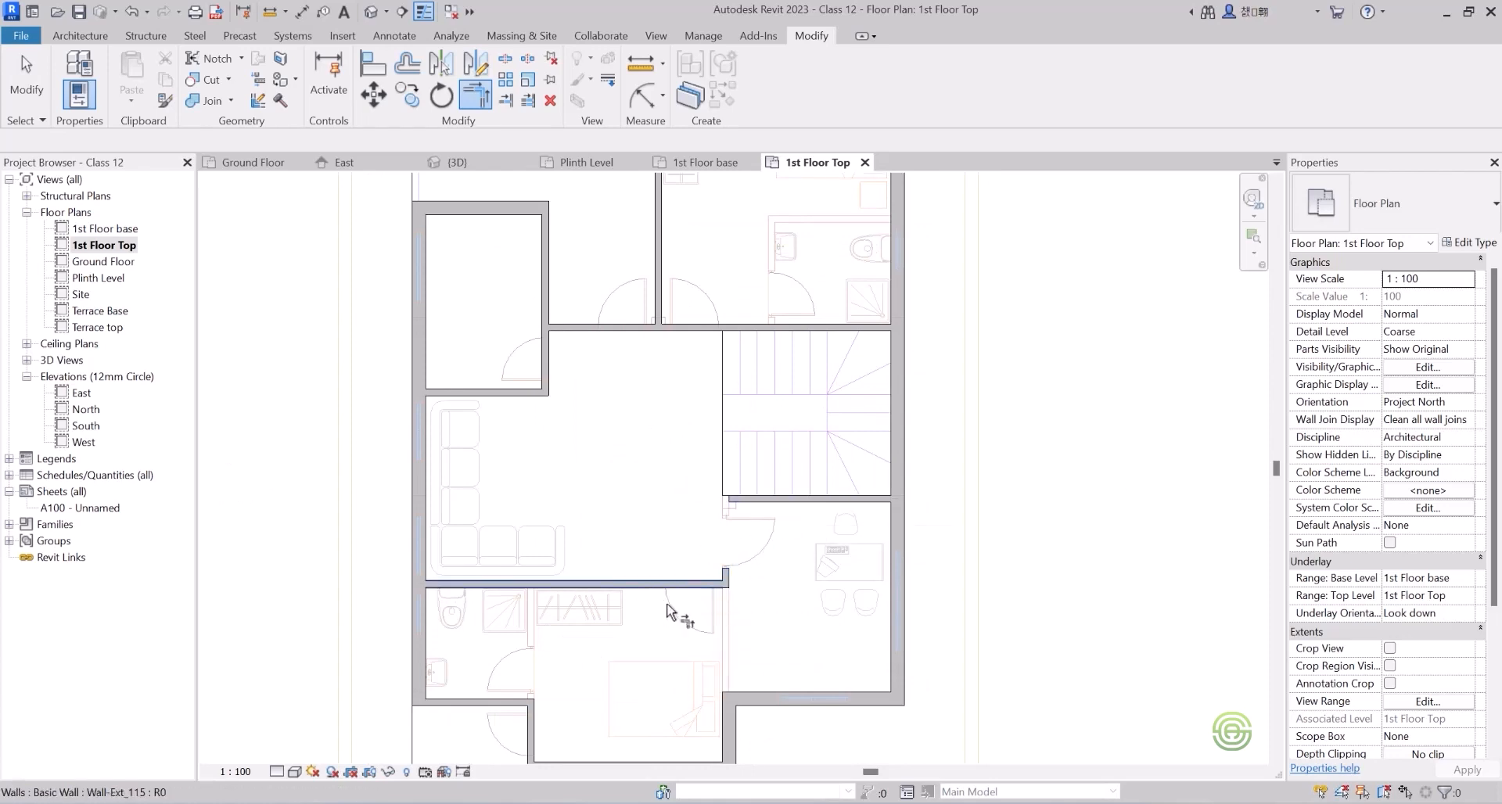
Trim/extend the study's left wall to corners with the study's lower outer wall and the wall below the stairs.
scroll(734, 616, up, 2)
click(725, 524)
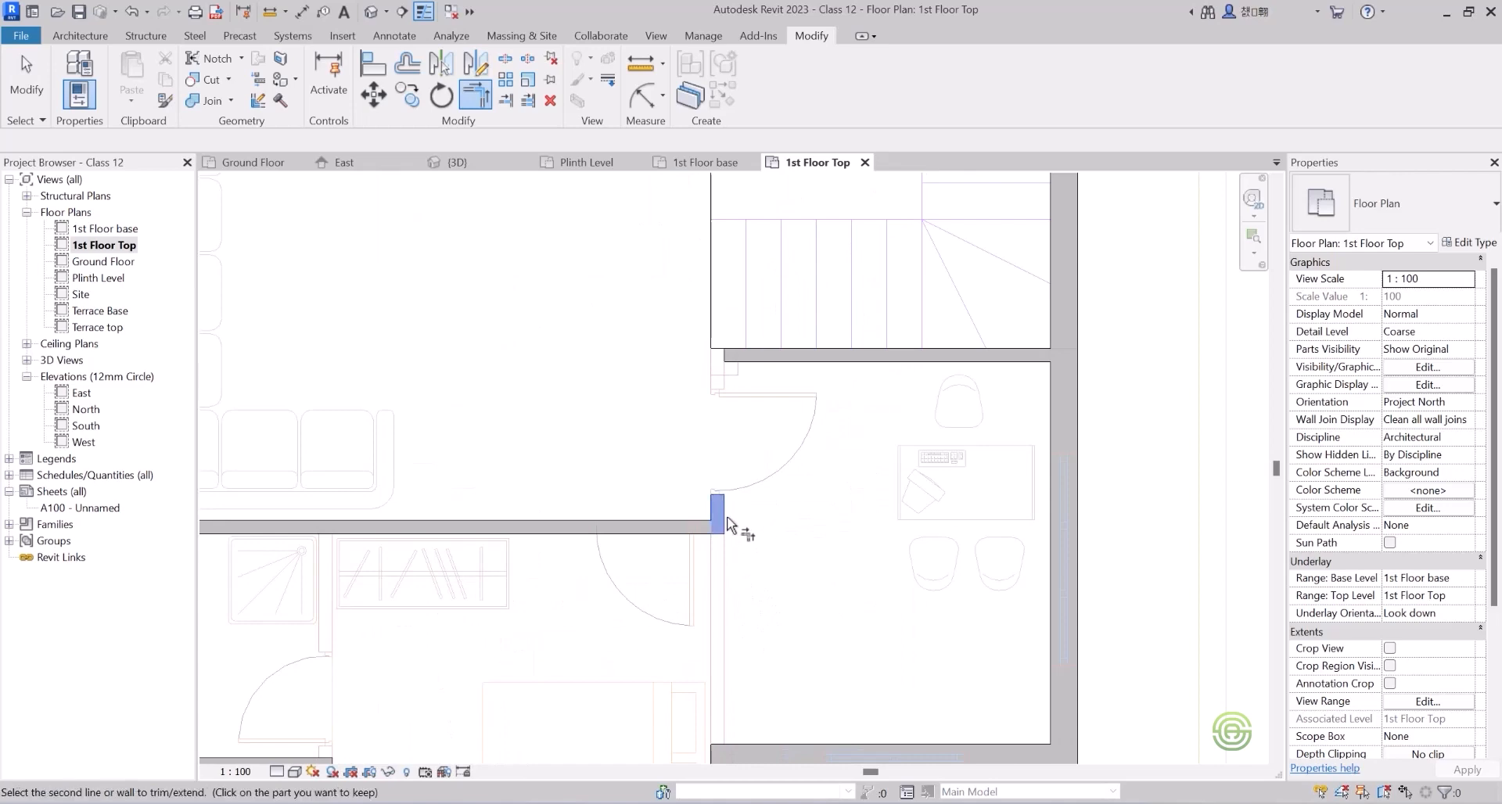
scroll(732, 539, down, 2)
click(740, 607)
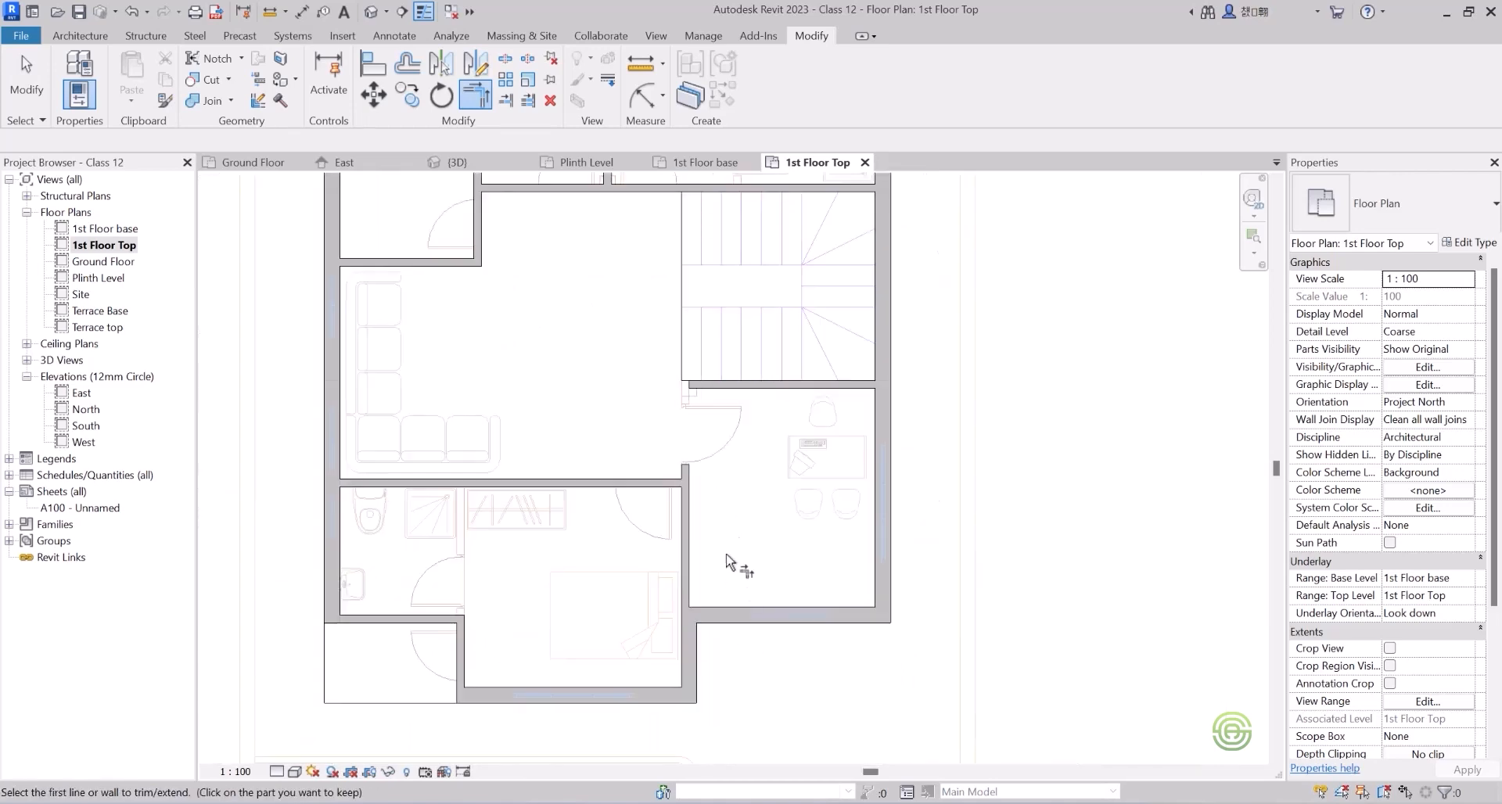
click(694, 479)
click(727, 397)
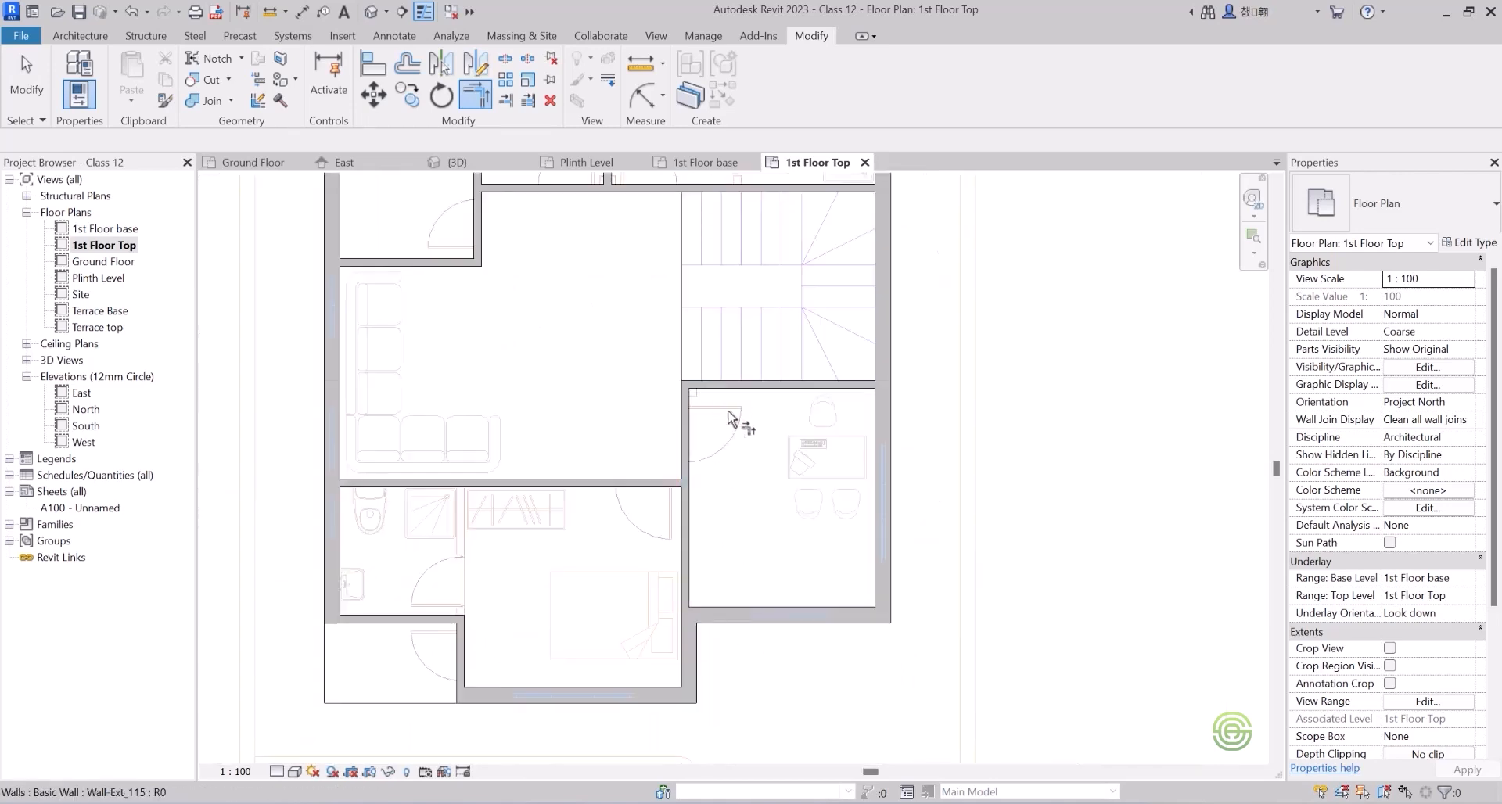
Inspect the height of the new first-floor walls in the 3D view and return to the 1st Floor Top plan.
scroll(767, 539, down, 2)
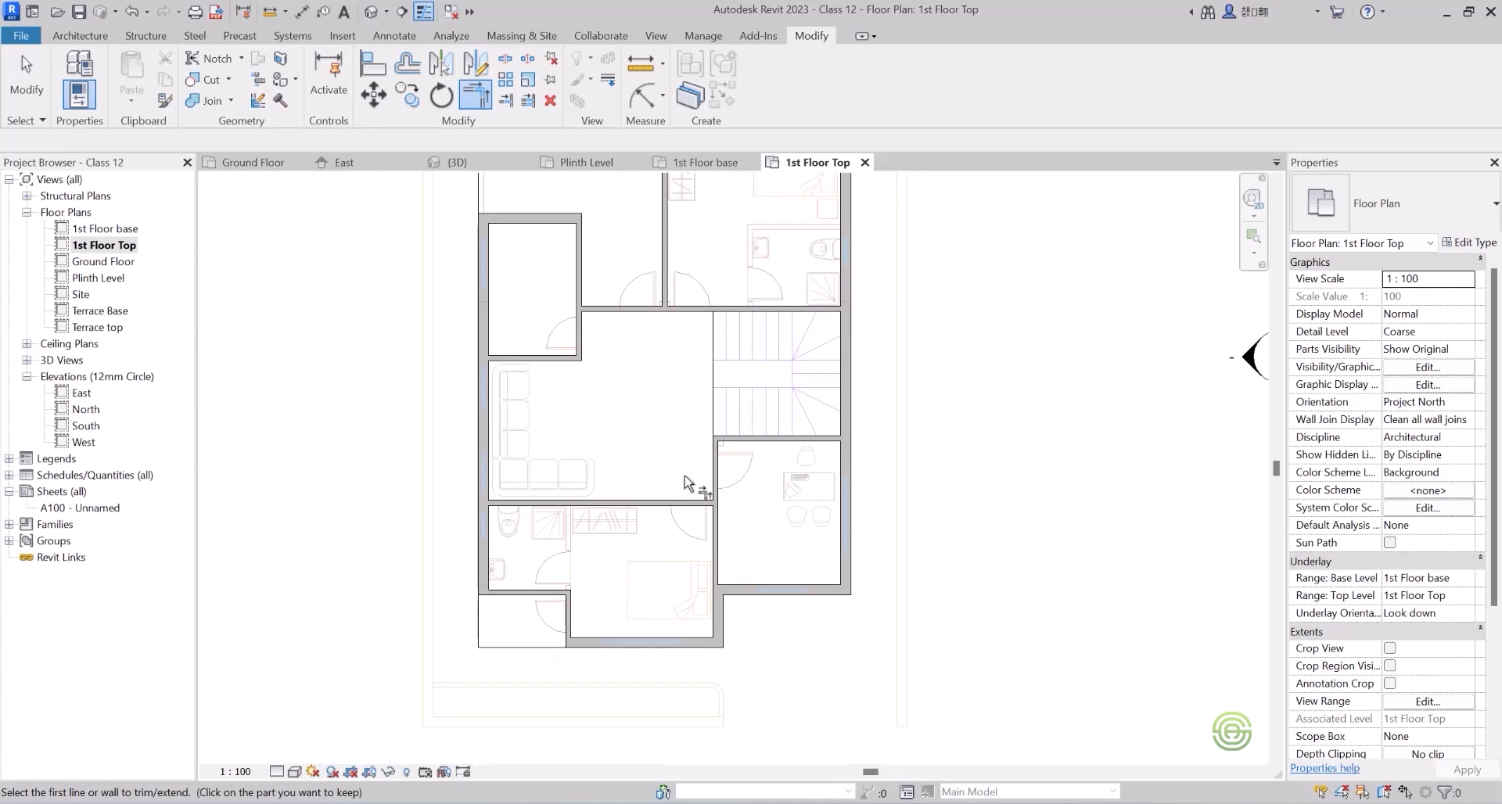
scroll(661, 540, down, 2)
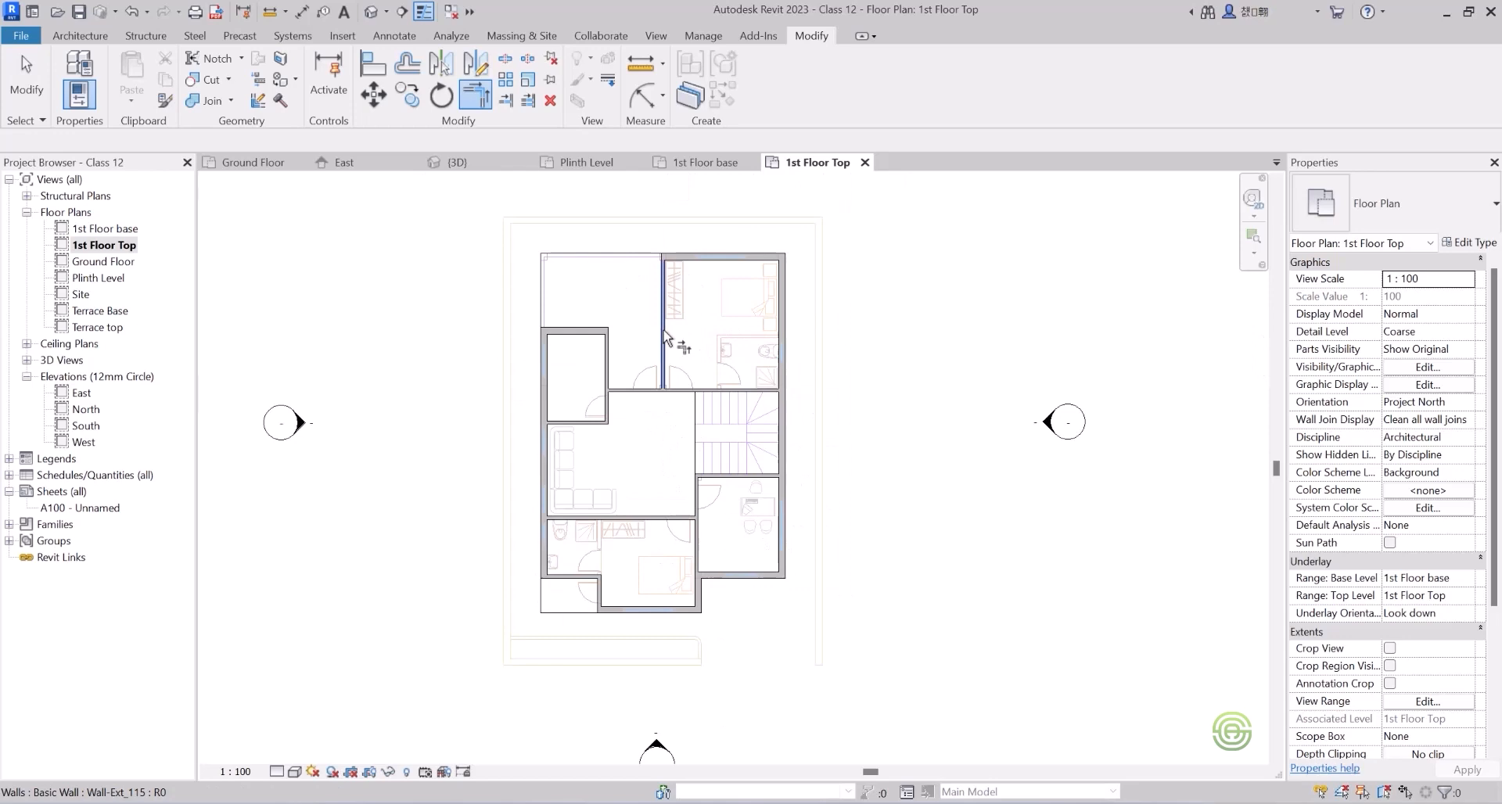
click(462, 162)
scroll(637, 436, down, 2)
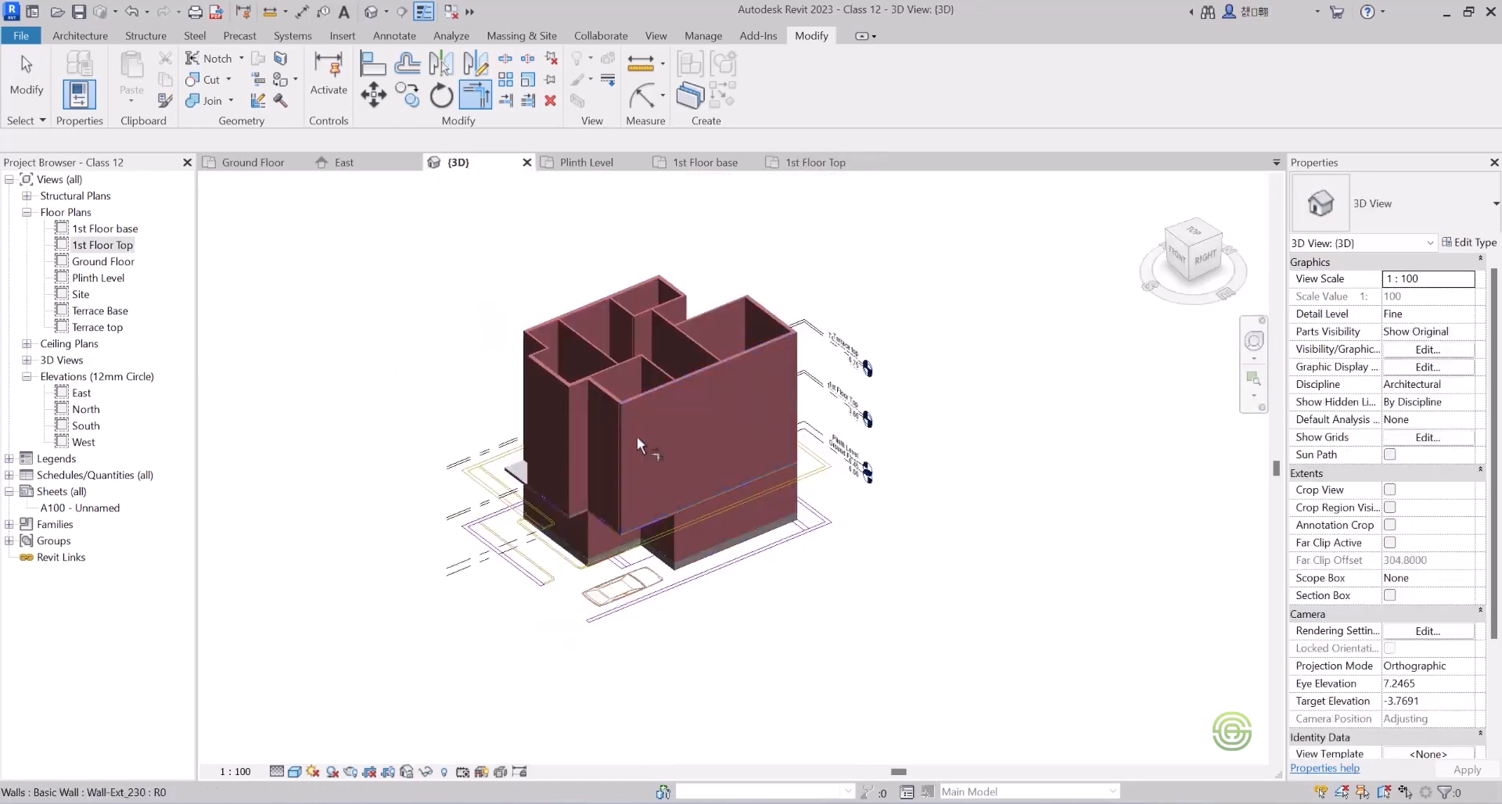
scroll(648, 331, up, 2)
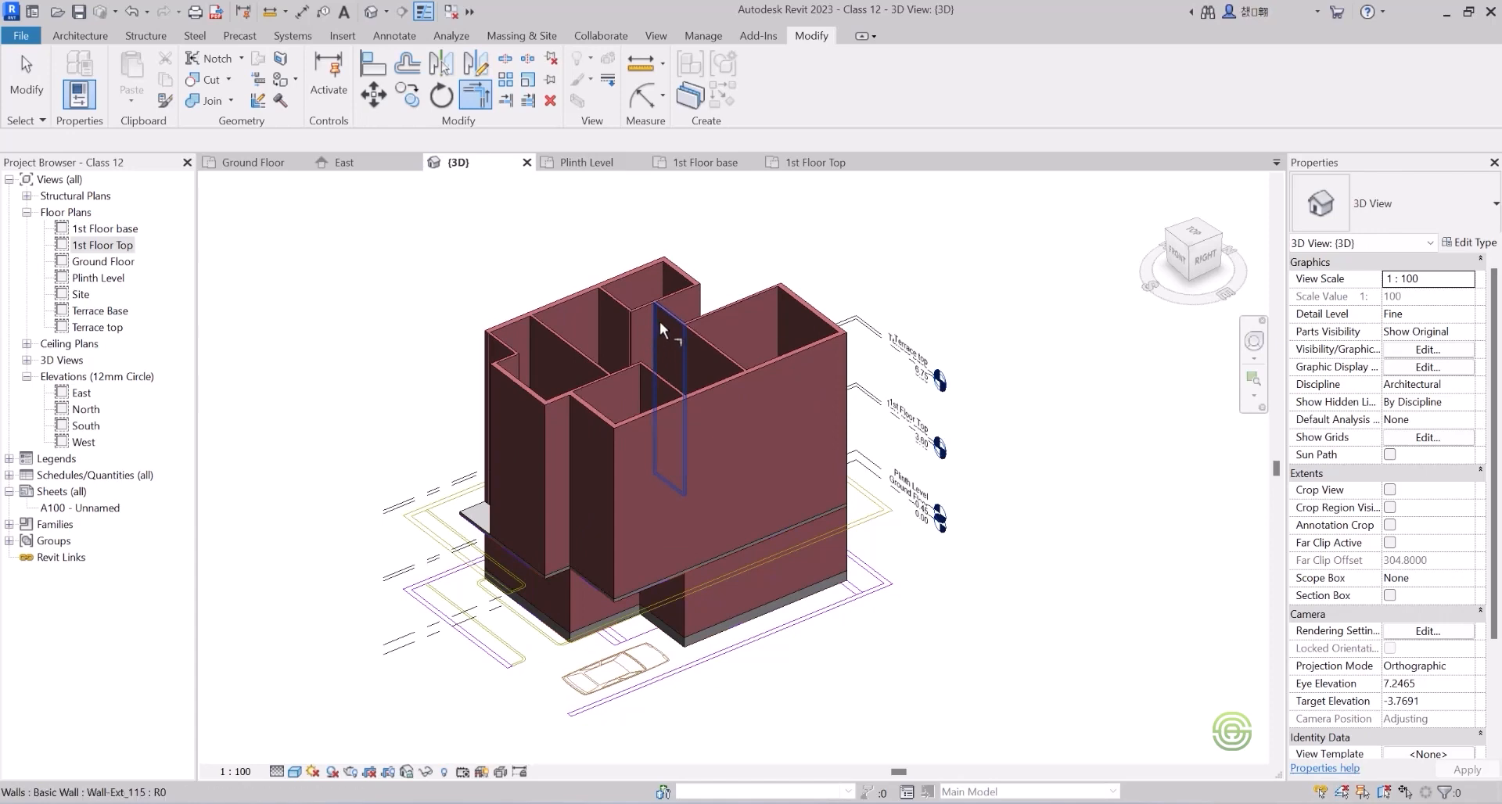
click(815, 162)
click(663, 281)
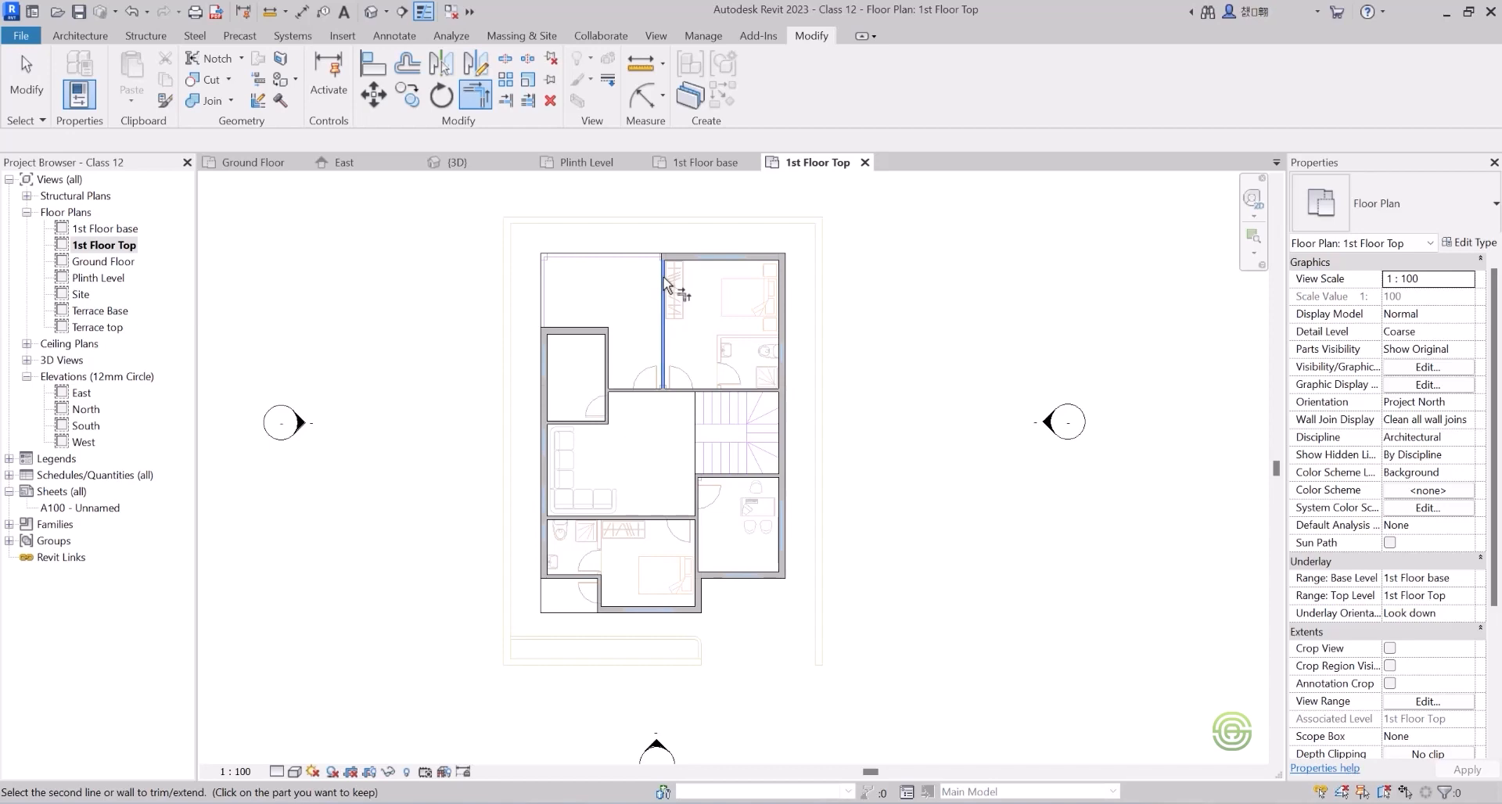
right_click(664, 284)
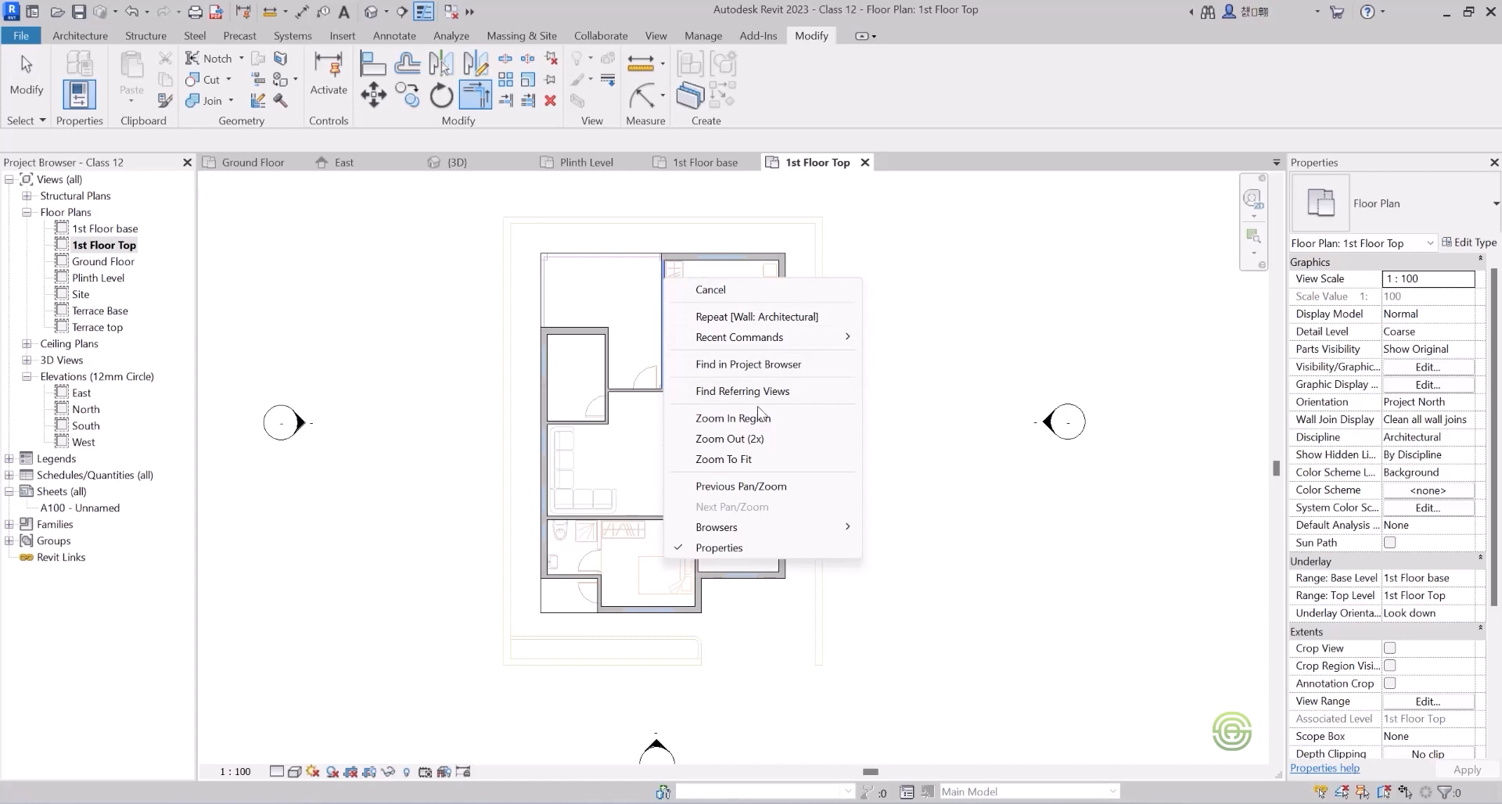
click(612, 372)
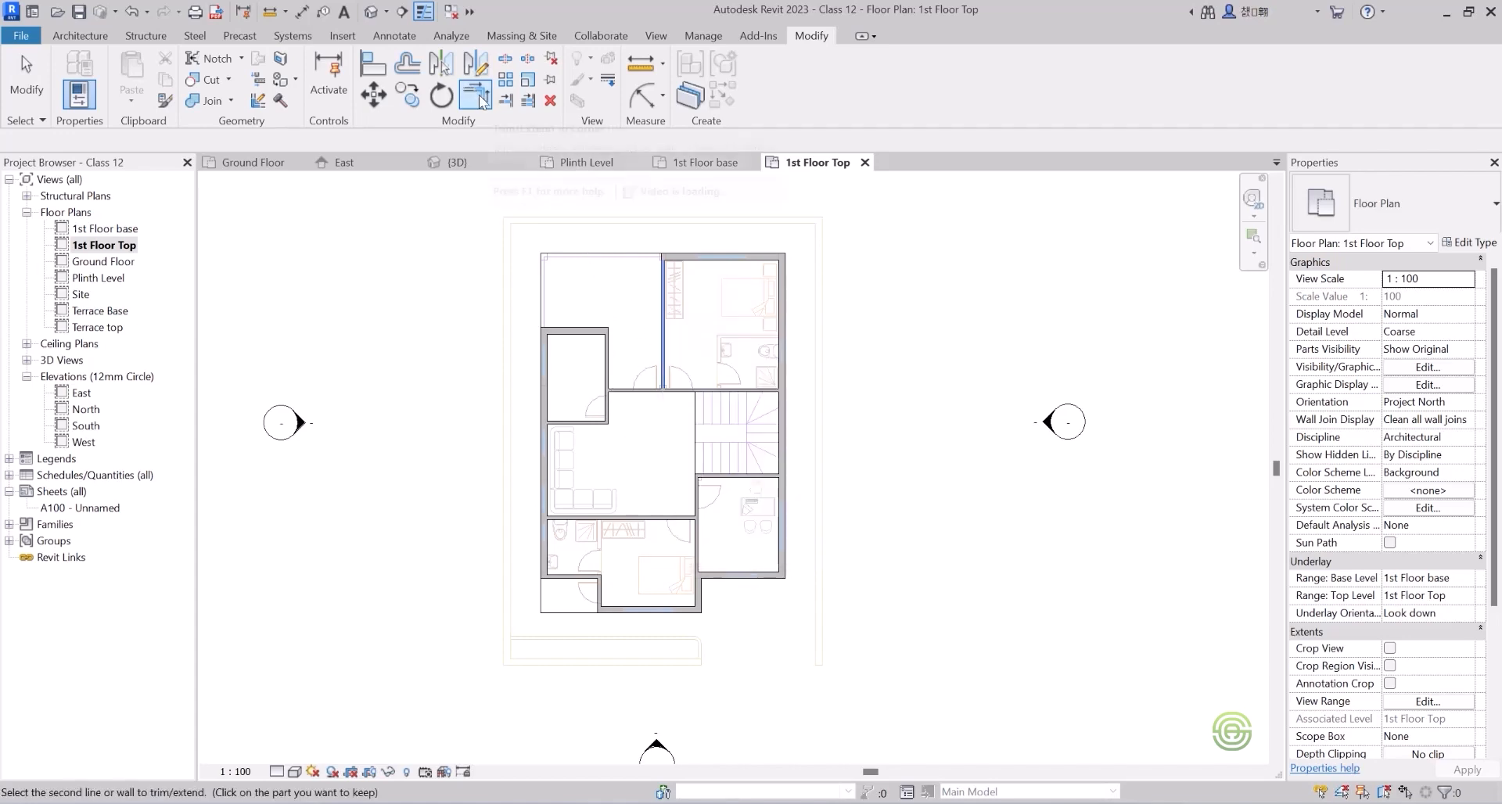
key(Escape)
key(Escape)
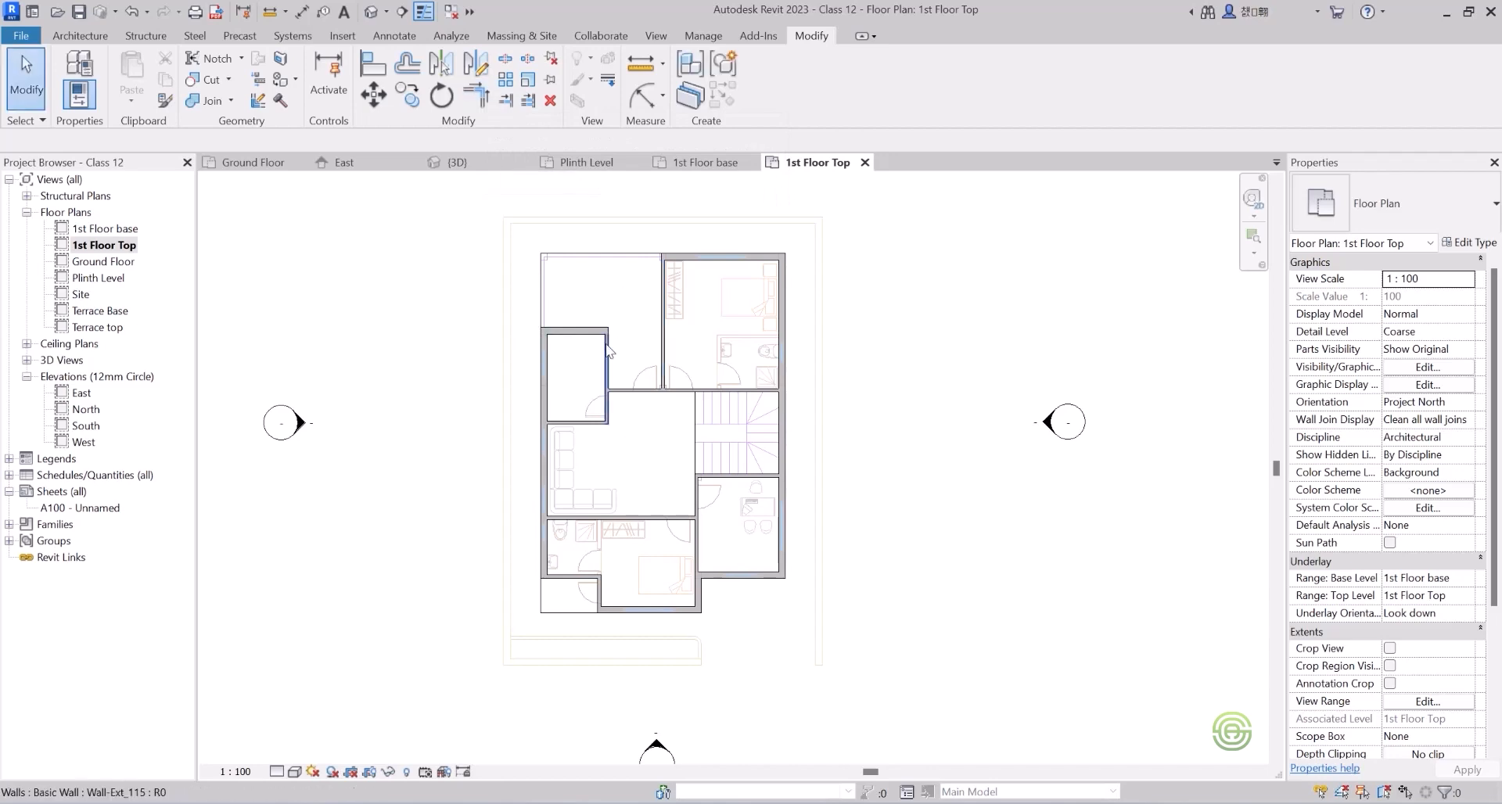
Select all Wall-Ext_115 and Wall-Ext_230 instances visible in the 1st Floor Top plan and set their top constraint to Up to level: Terrace Base.
click(609, 348)
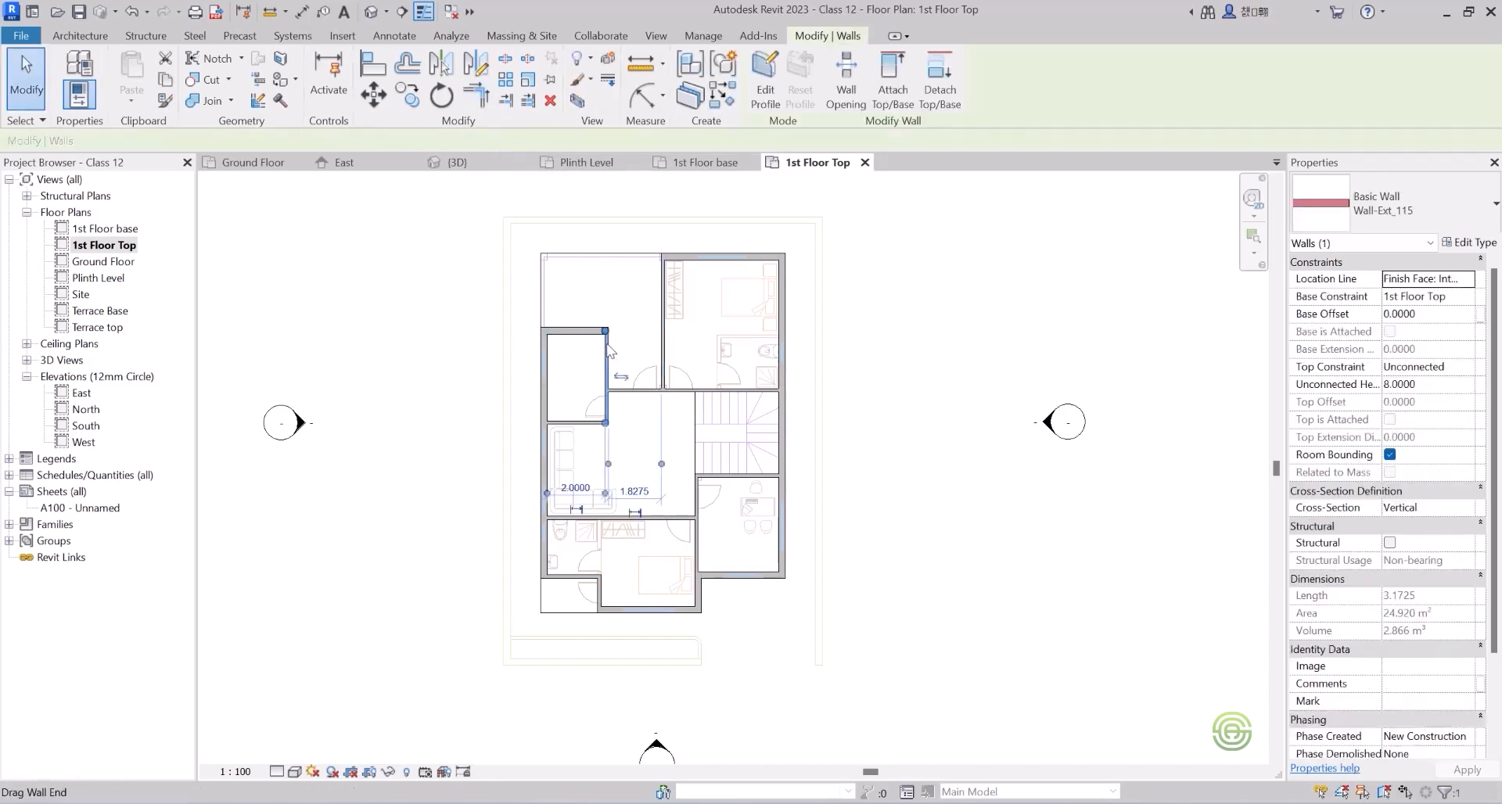
right_click(609, 348)
mouse_move(721, 458)
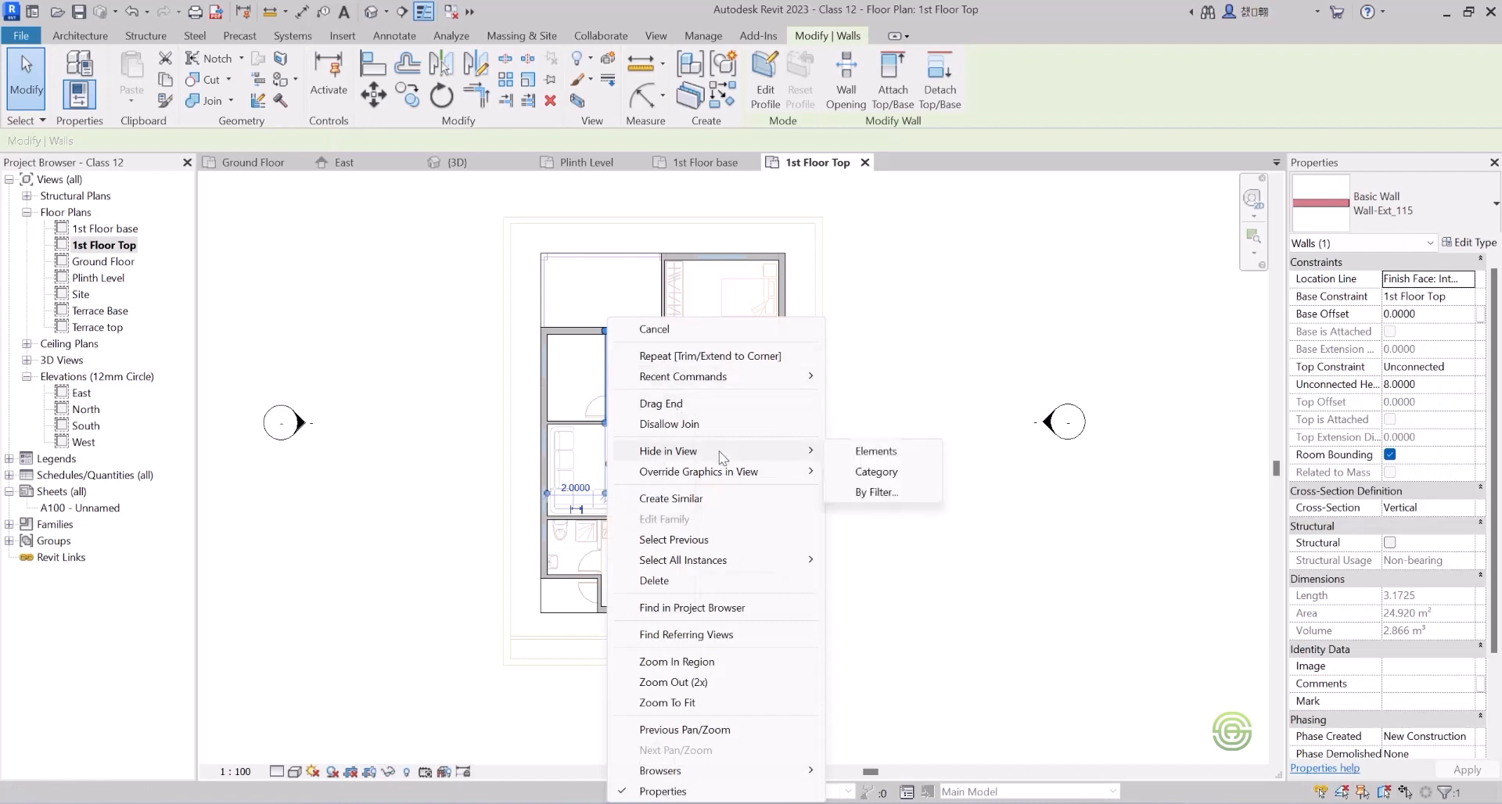
mouse_move(736, 562)
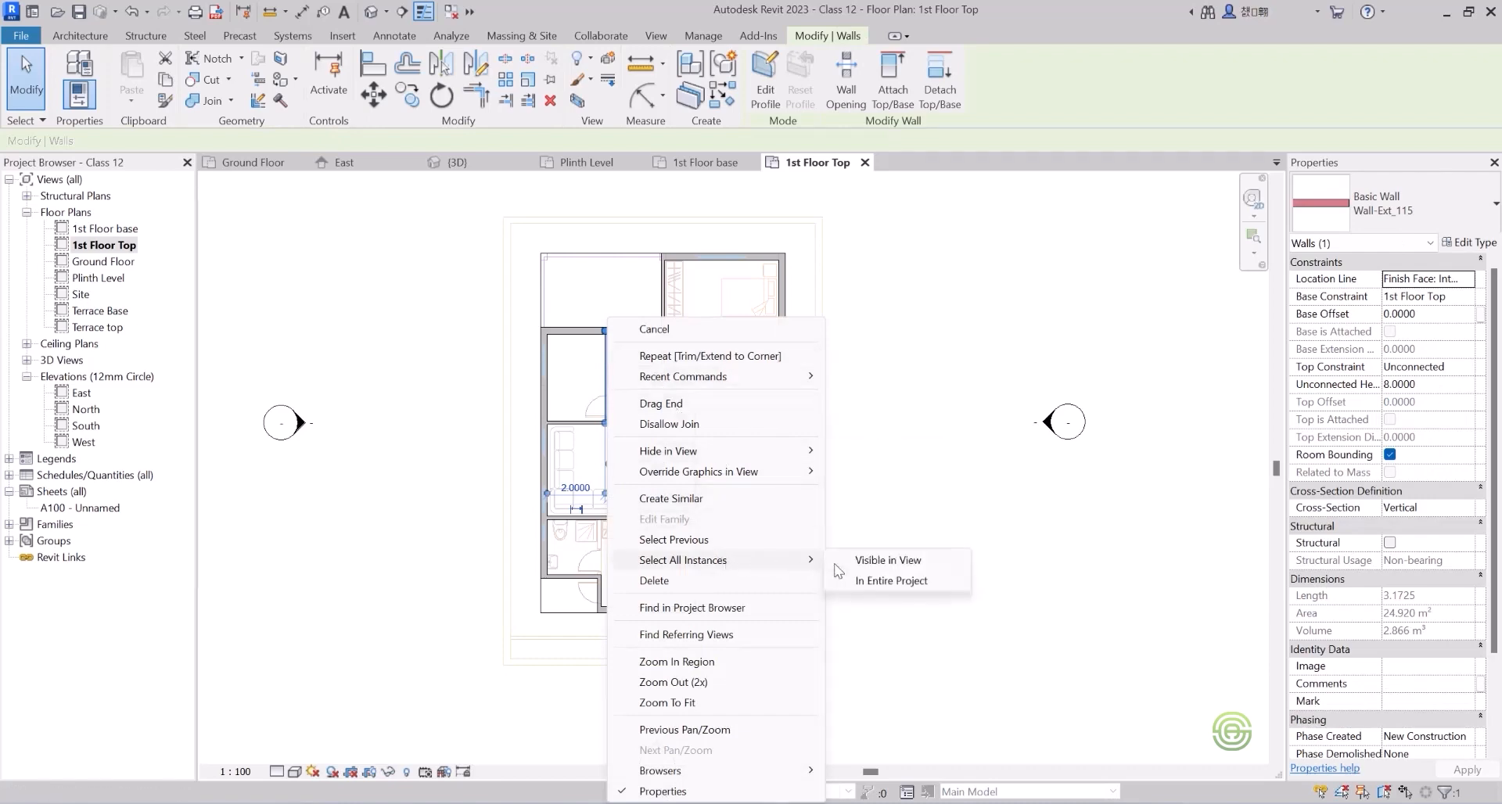
click(884, 562)
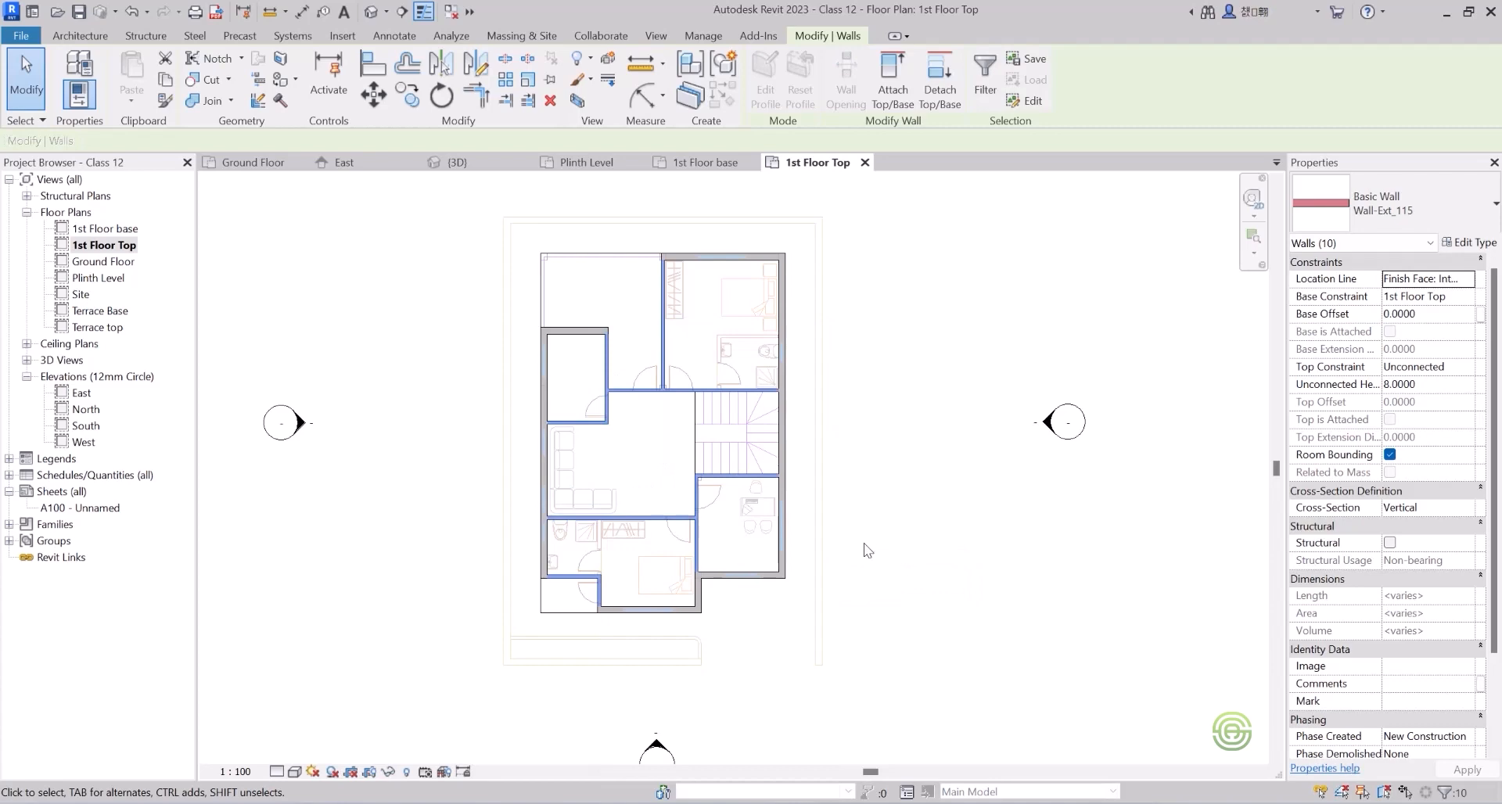
ctrl+click(572, 333)
right_click(572, 335)
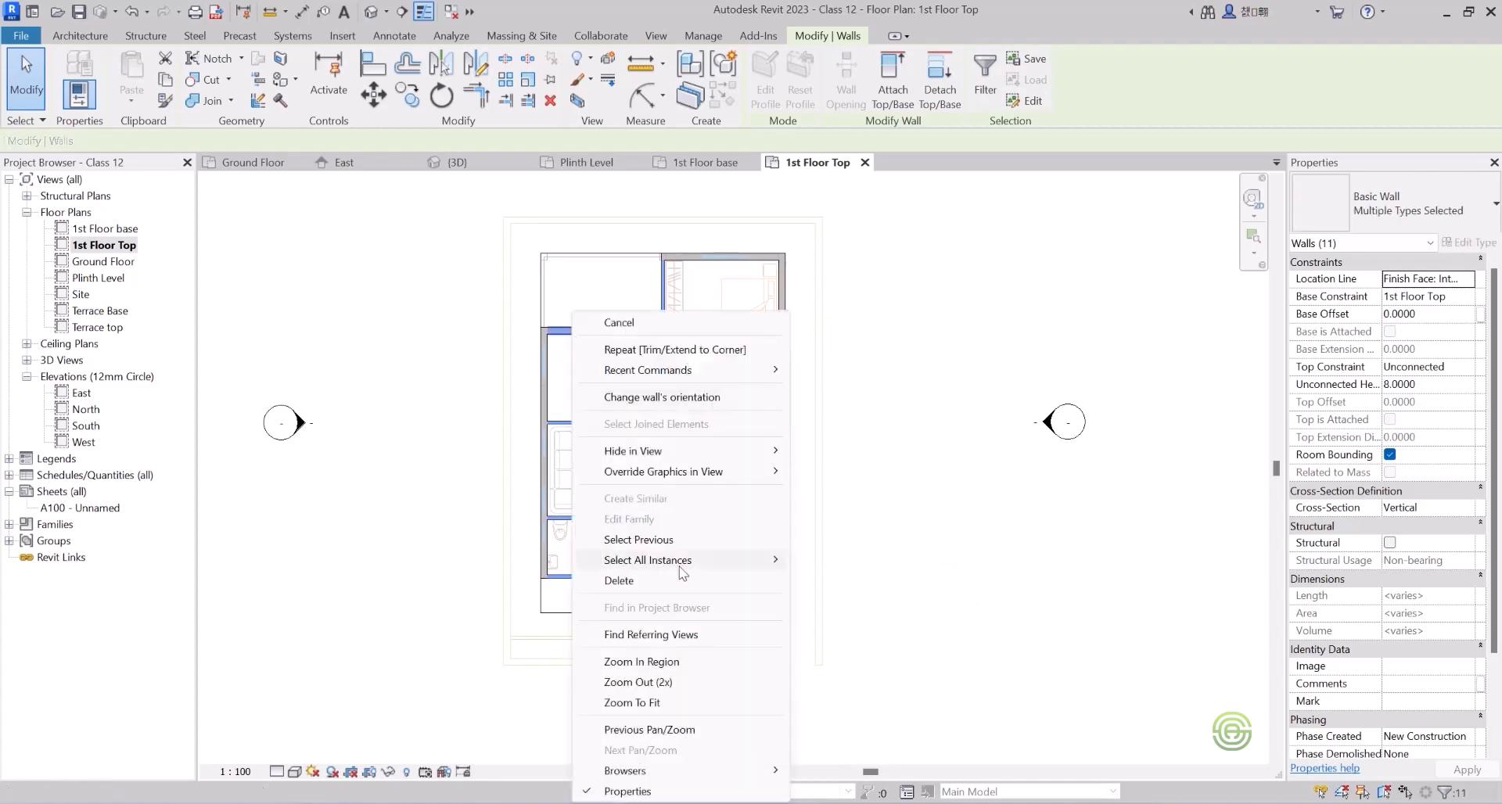
mouse_move(688, 564)
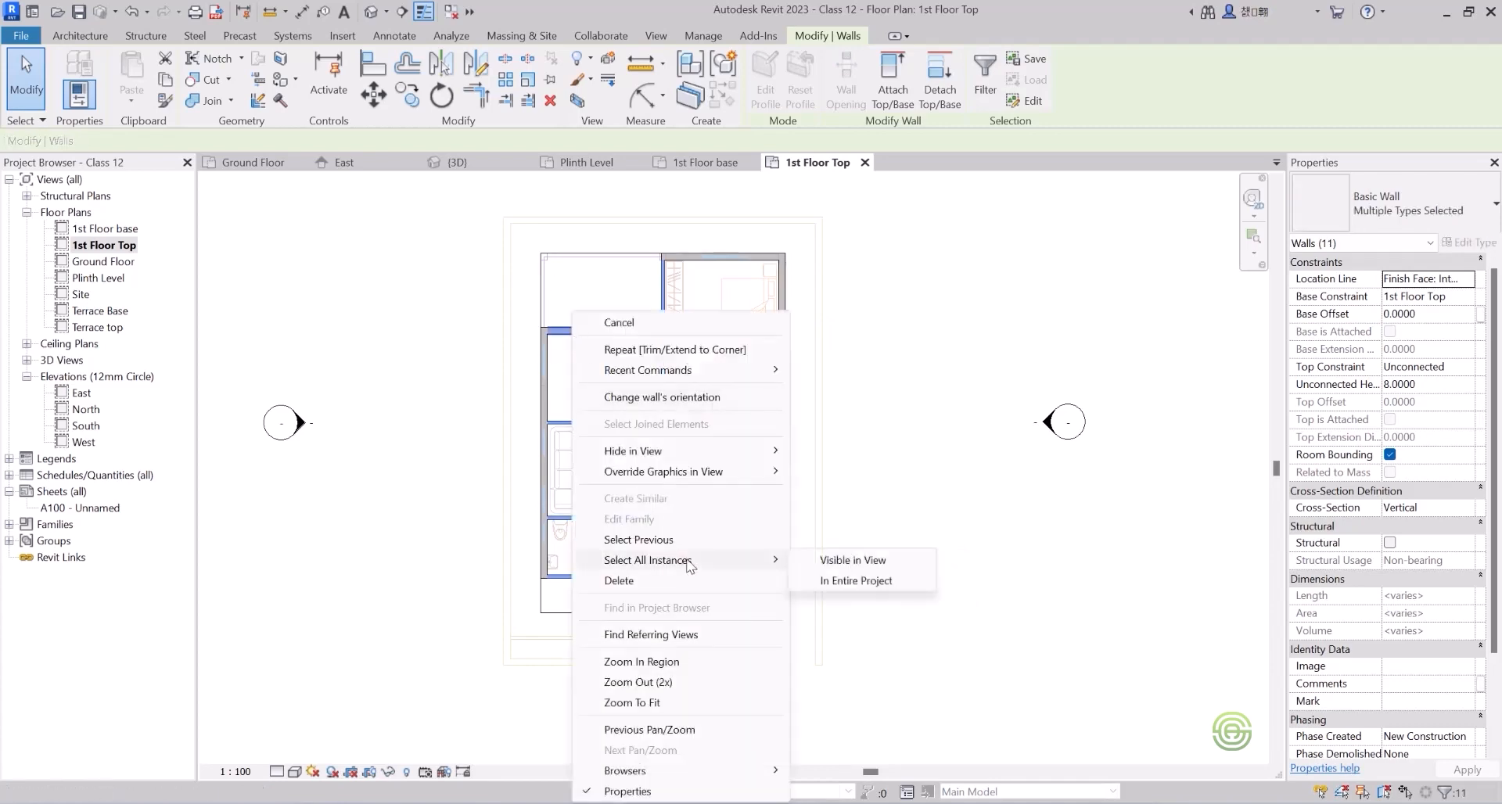
click(845, 563)
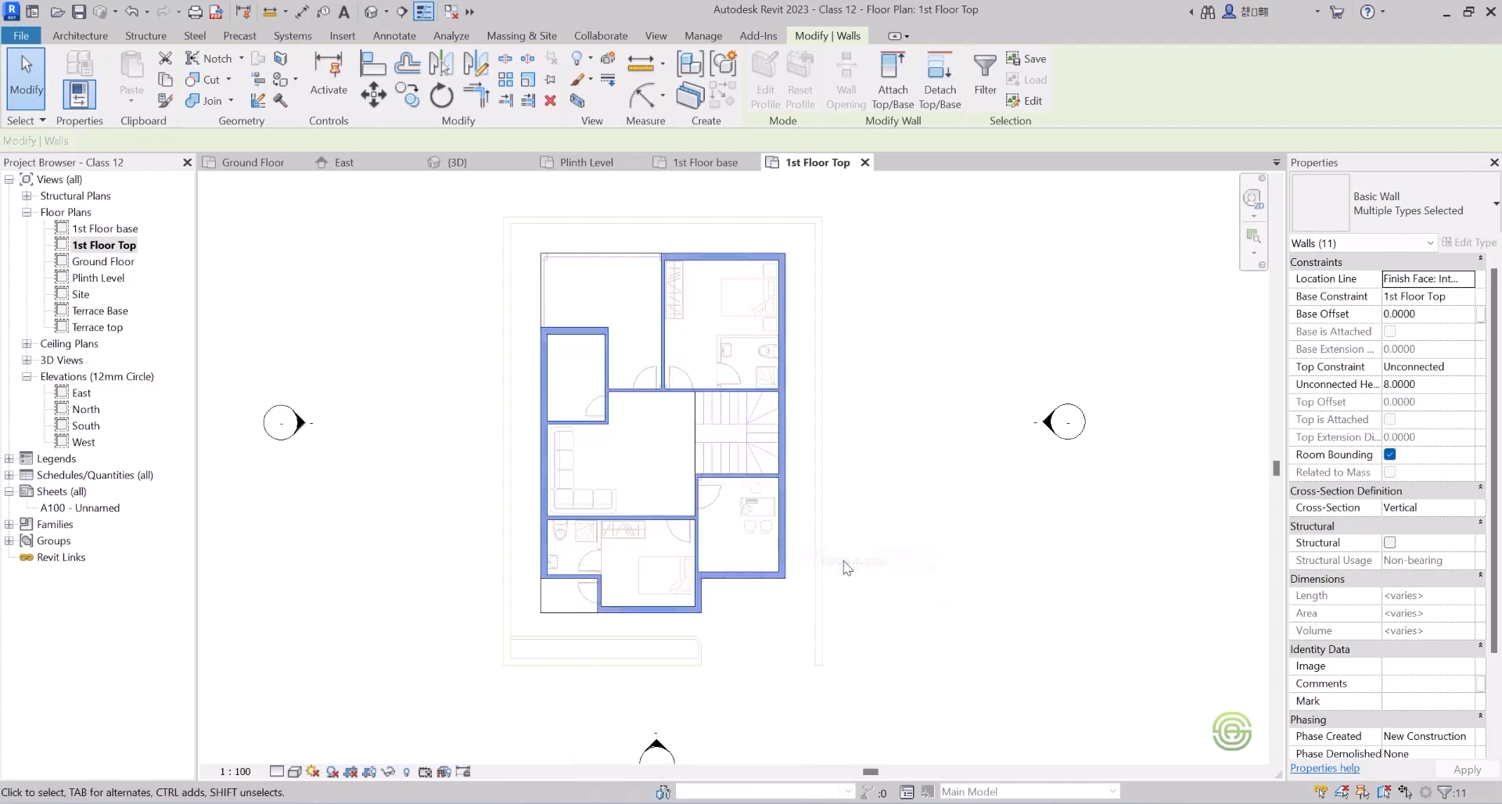
click(457, 162)
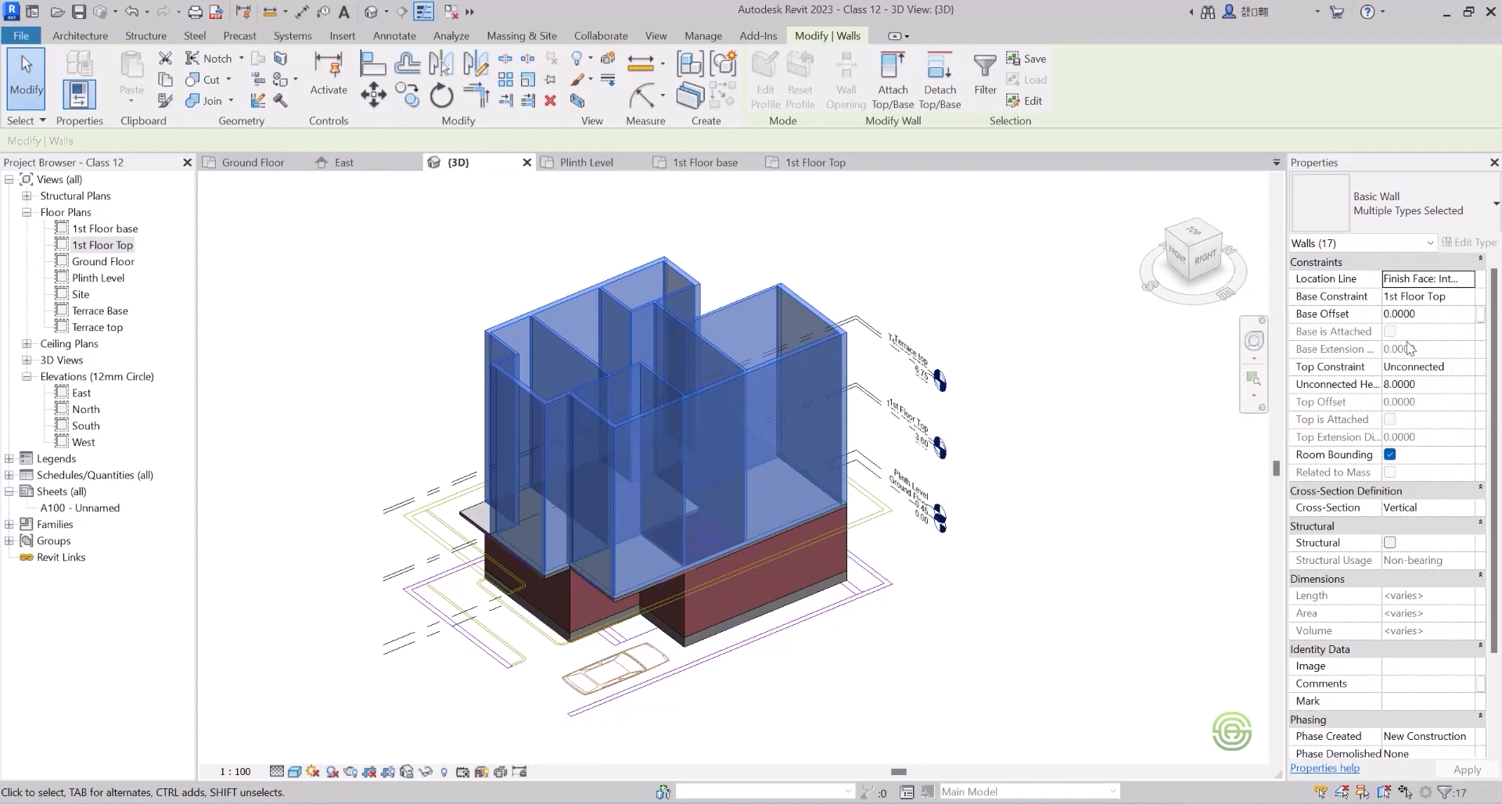
click(1423, 367)
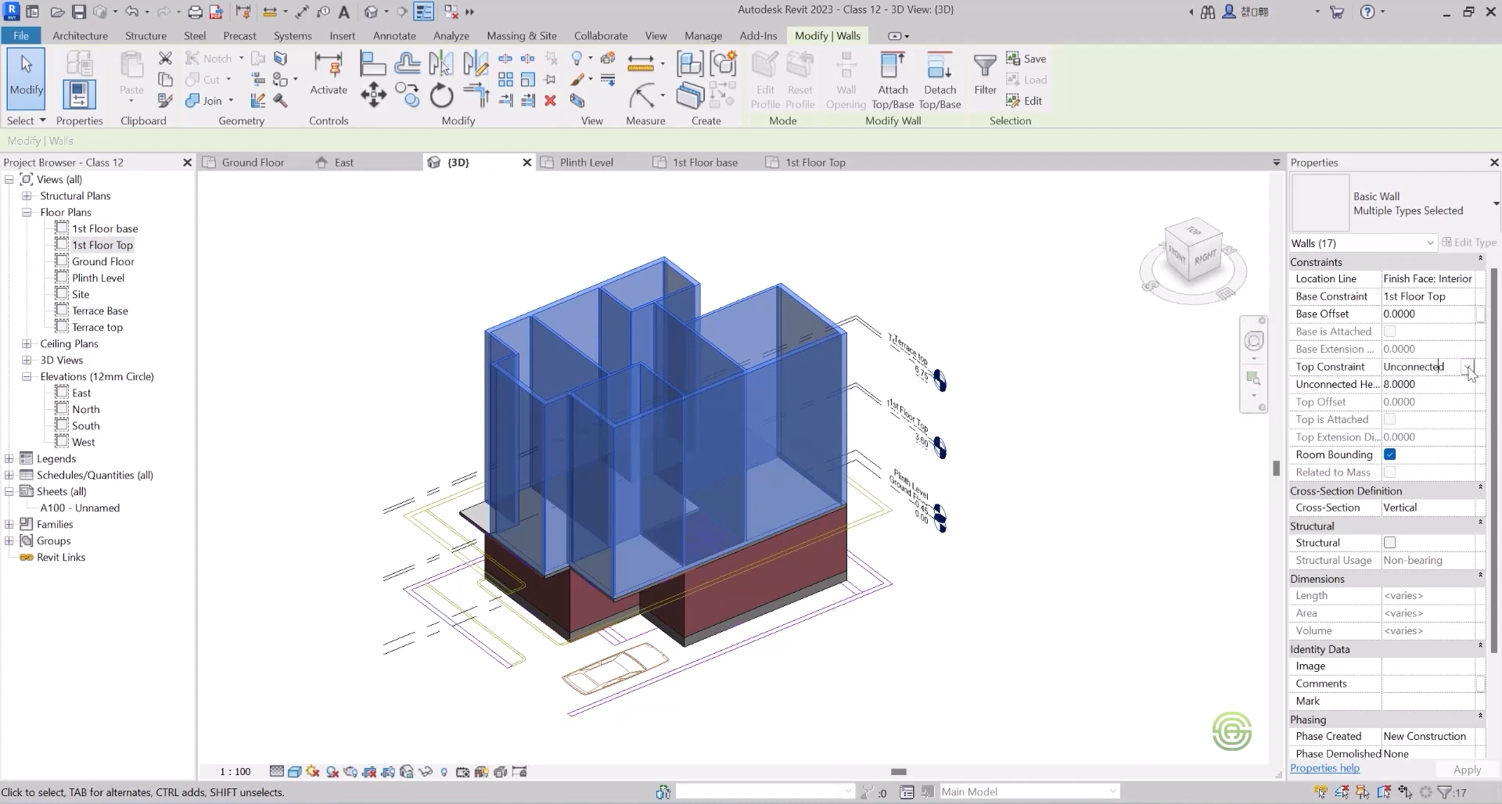
click(1468, 366)
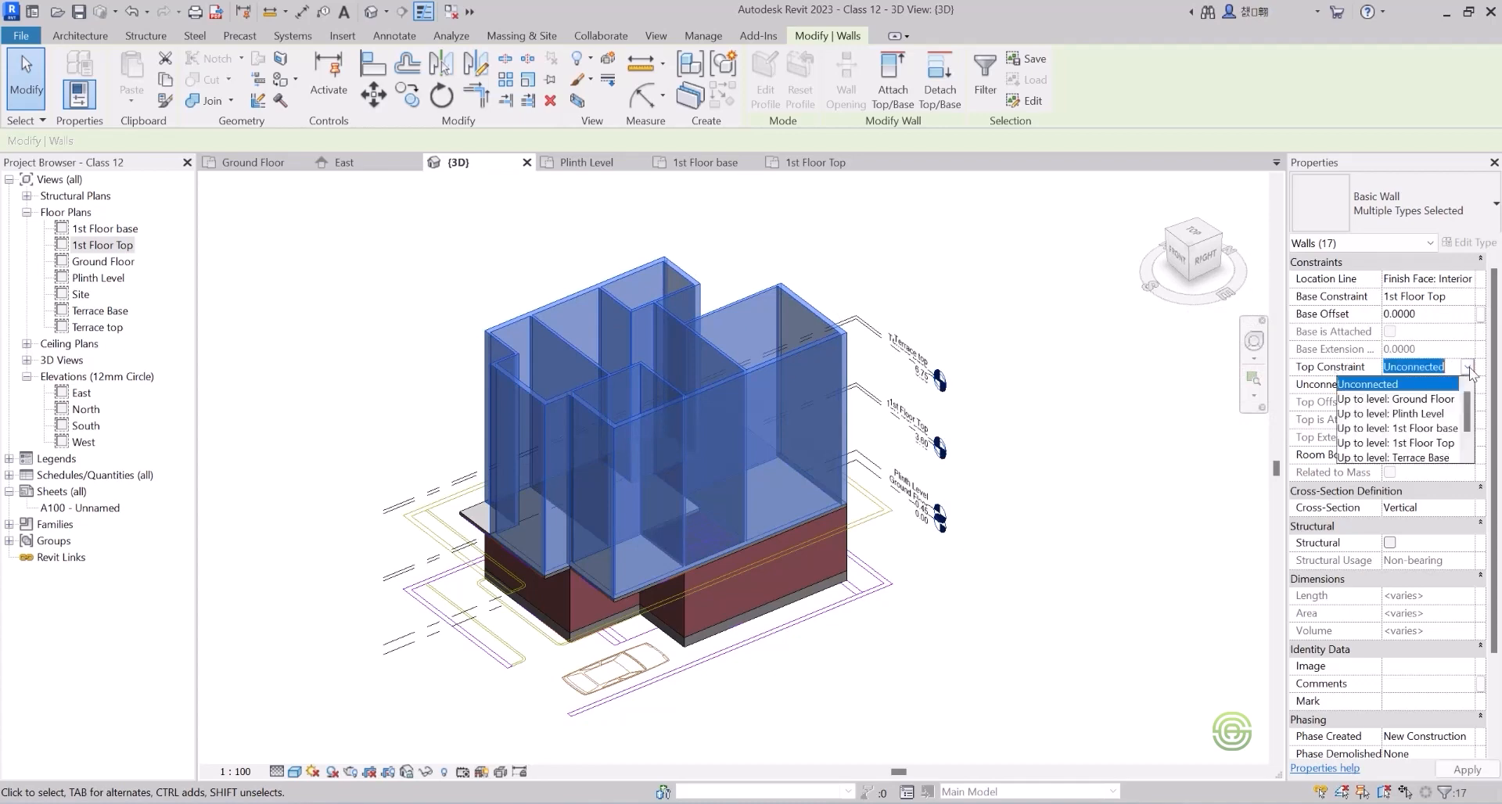
click(1422, 458)
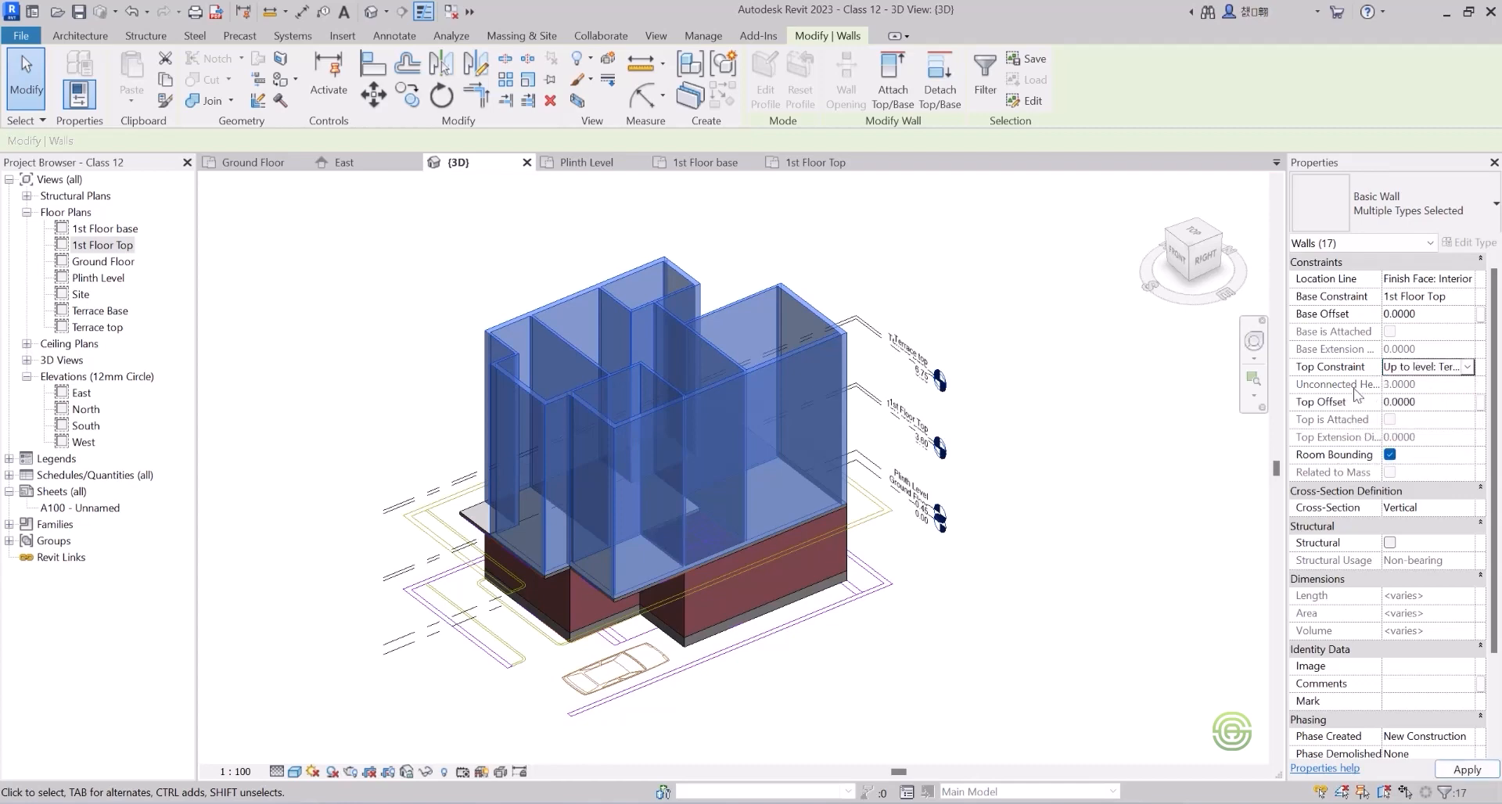
click(461, 347)
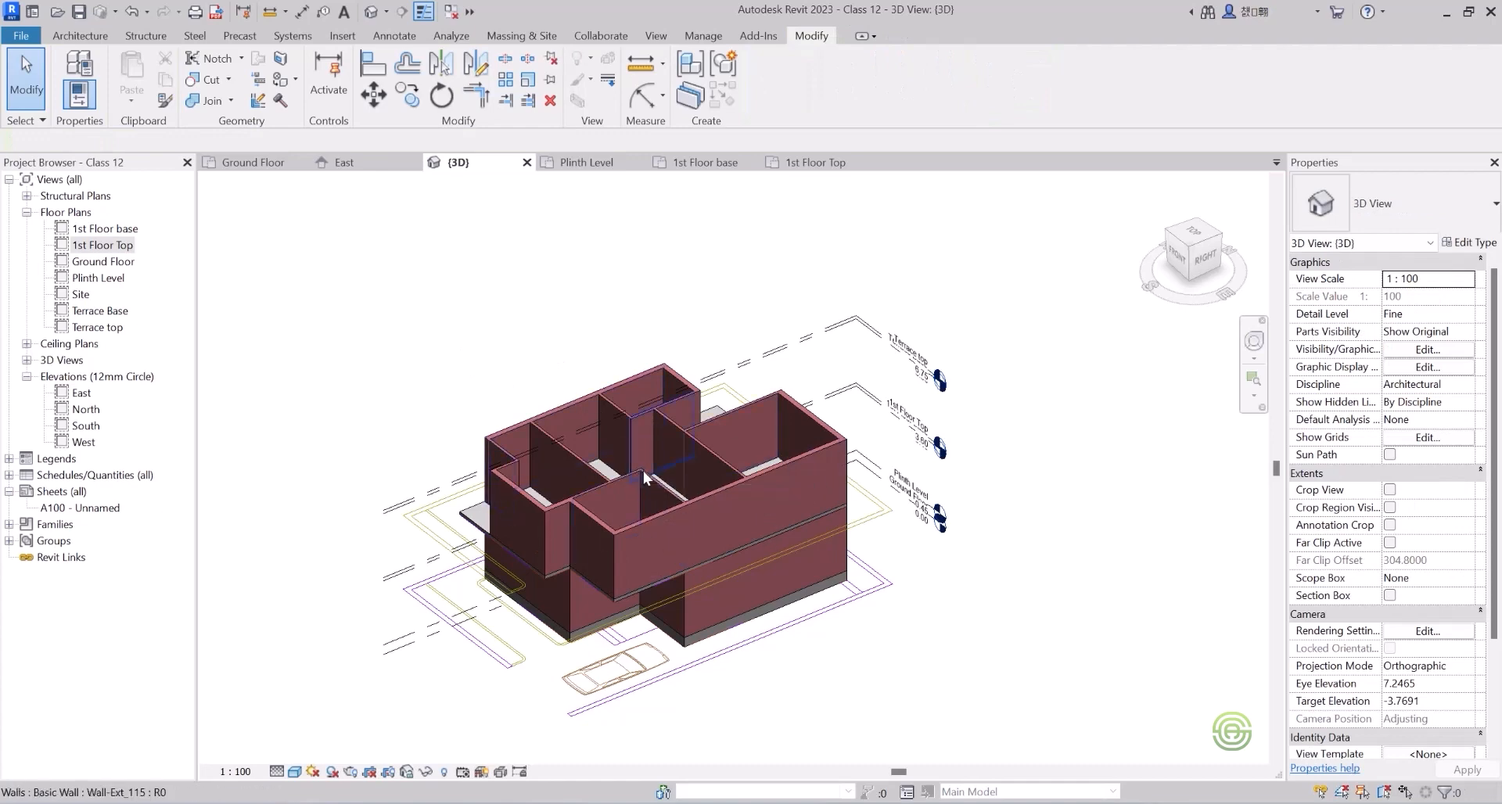
Copy the first-floor slab in the 3D view and paste it aligned to the Terrace Base level.
shift+middle_drag(637, 471, 556, 519)
scroll(508, 515, up, 3)
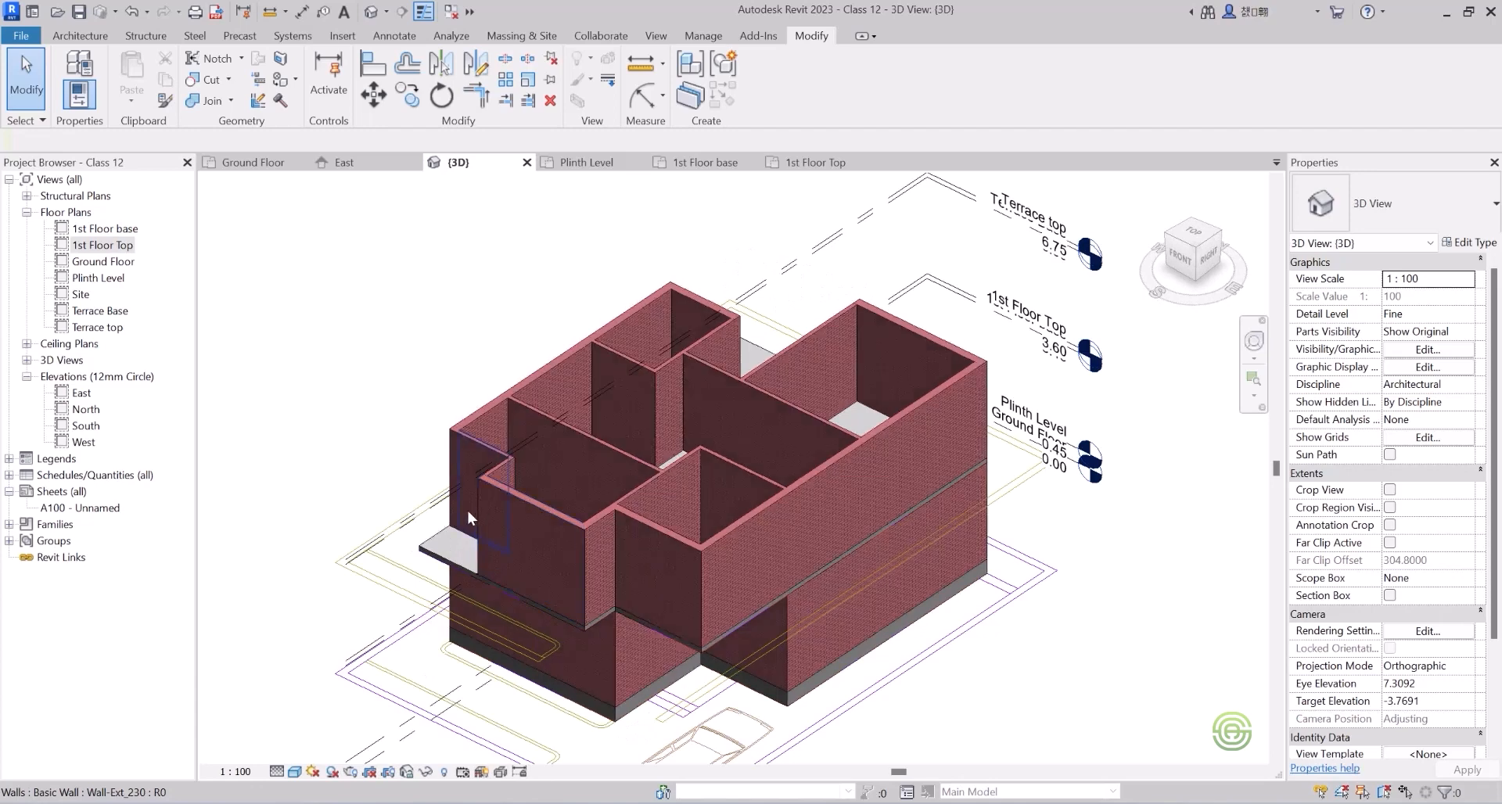
click(434, 551)
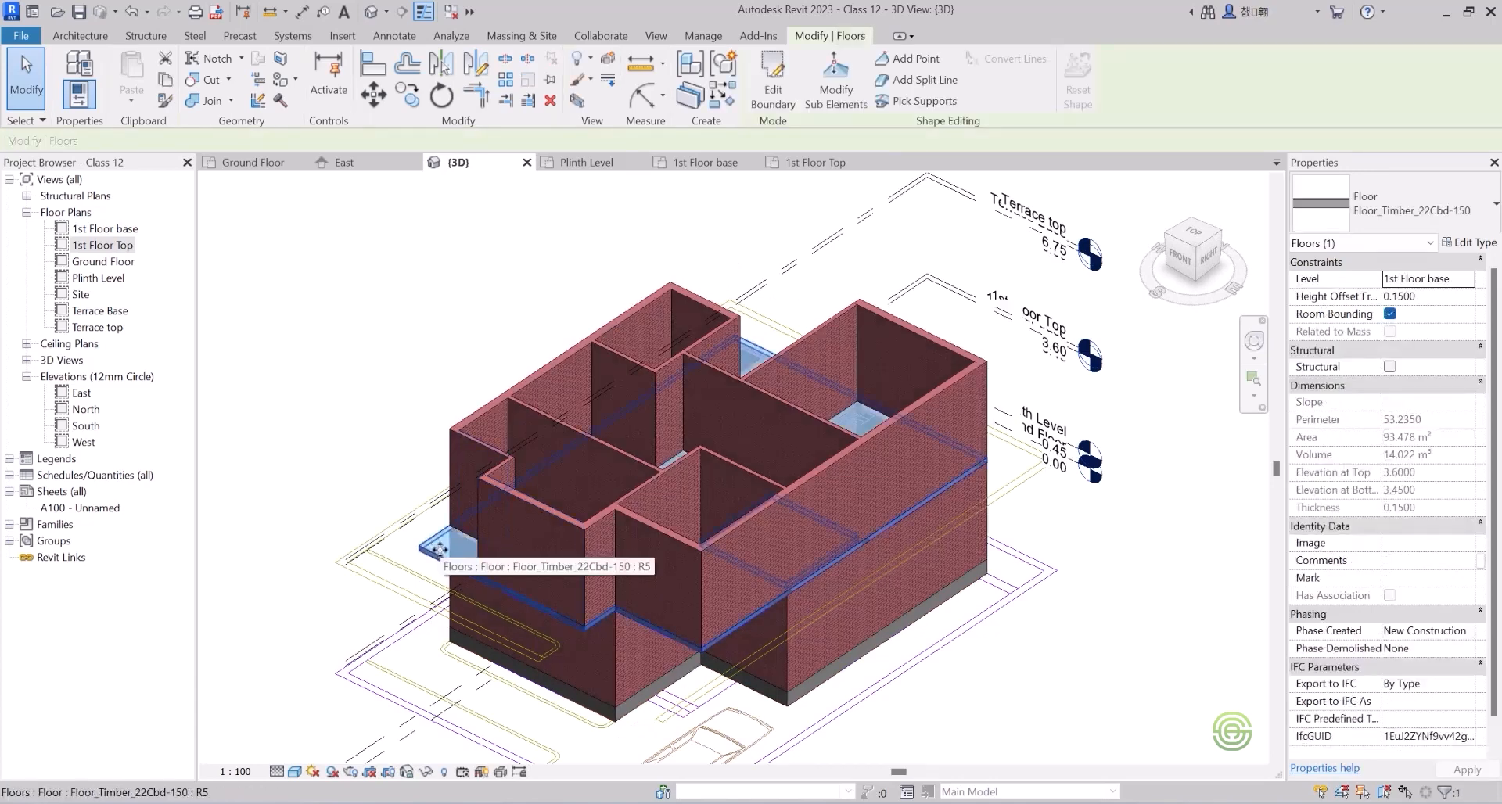
click(165, 79)
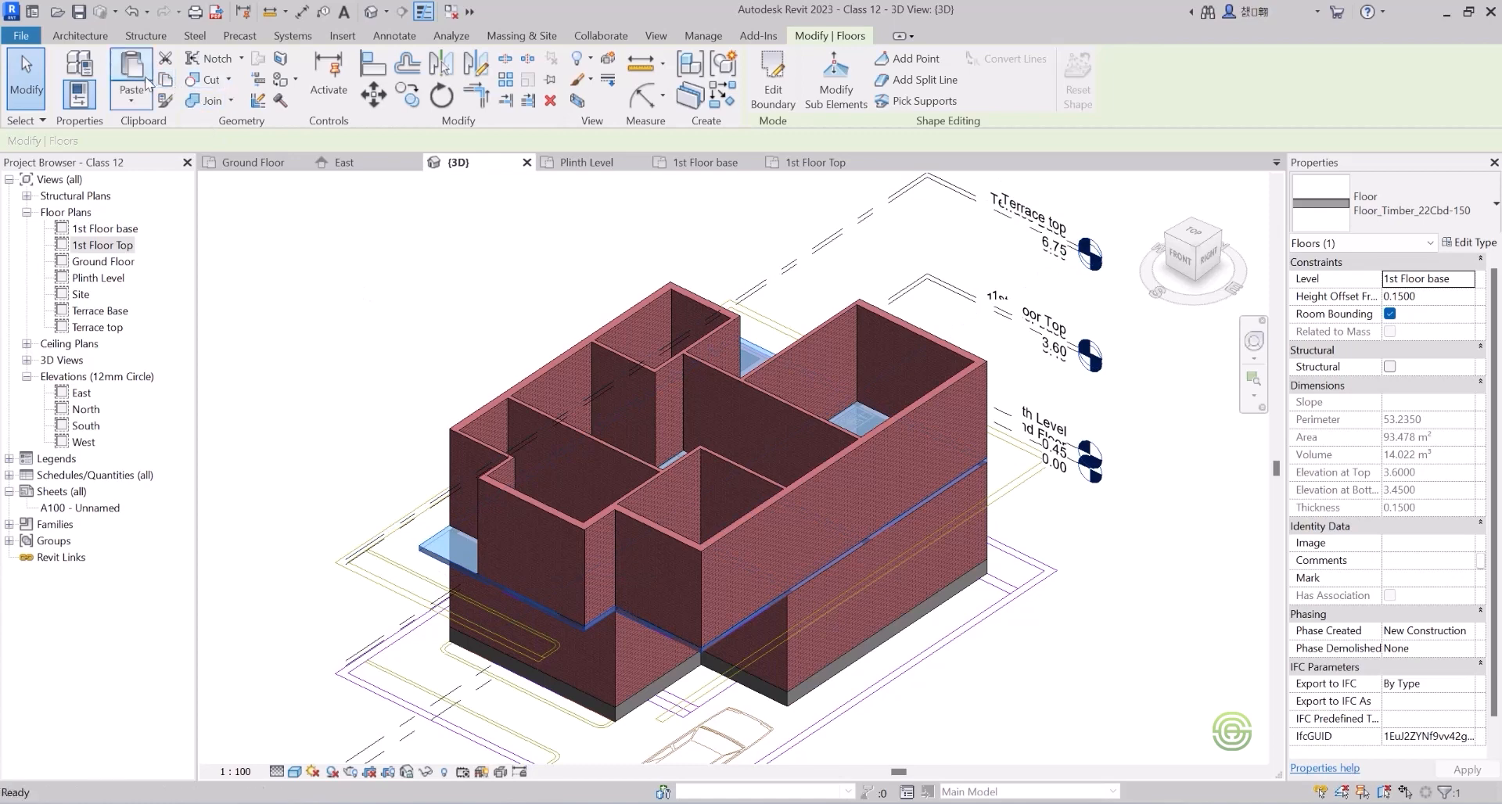
click(137, 97)
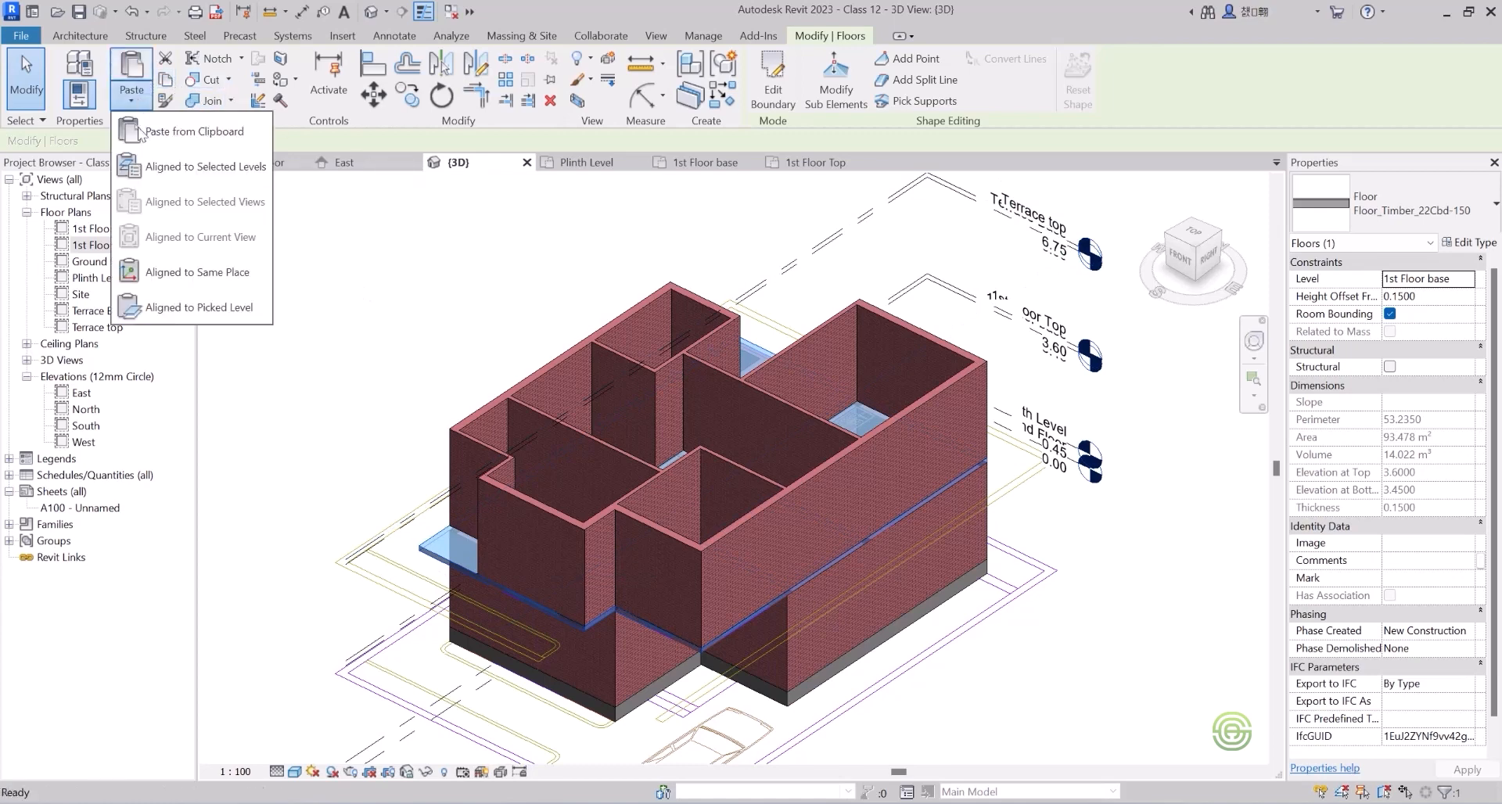
click(202, 167)
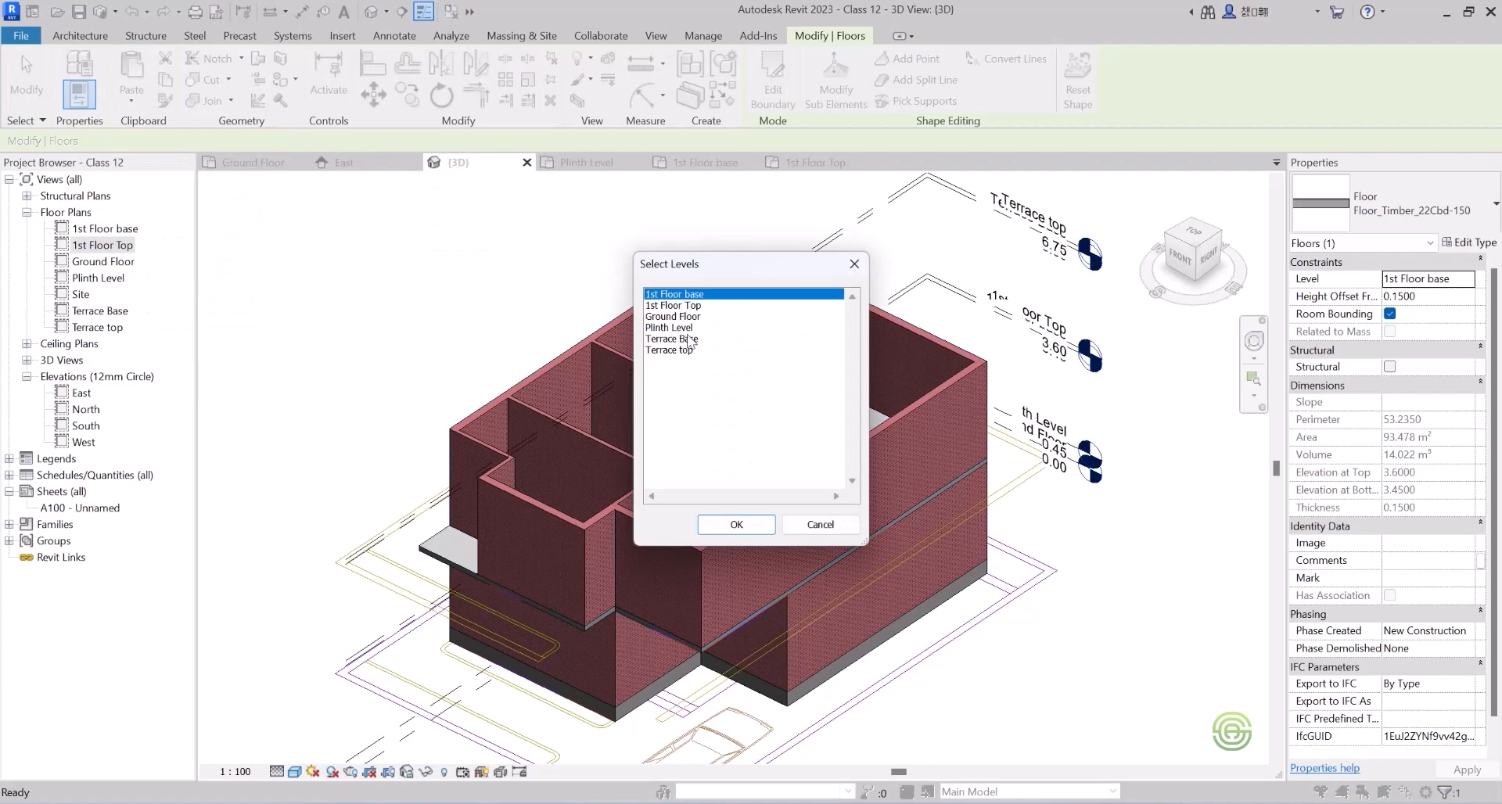
click(685, 341)
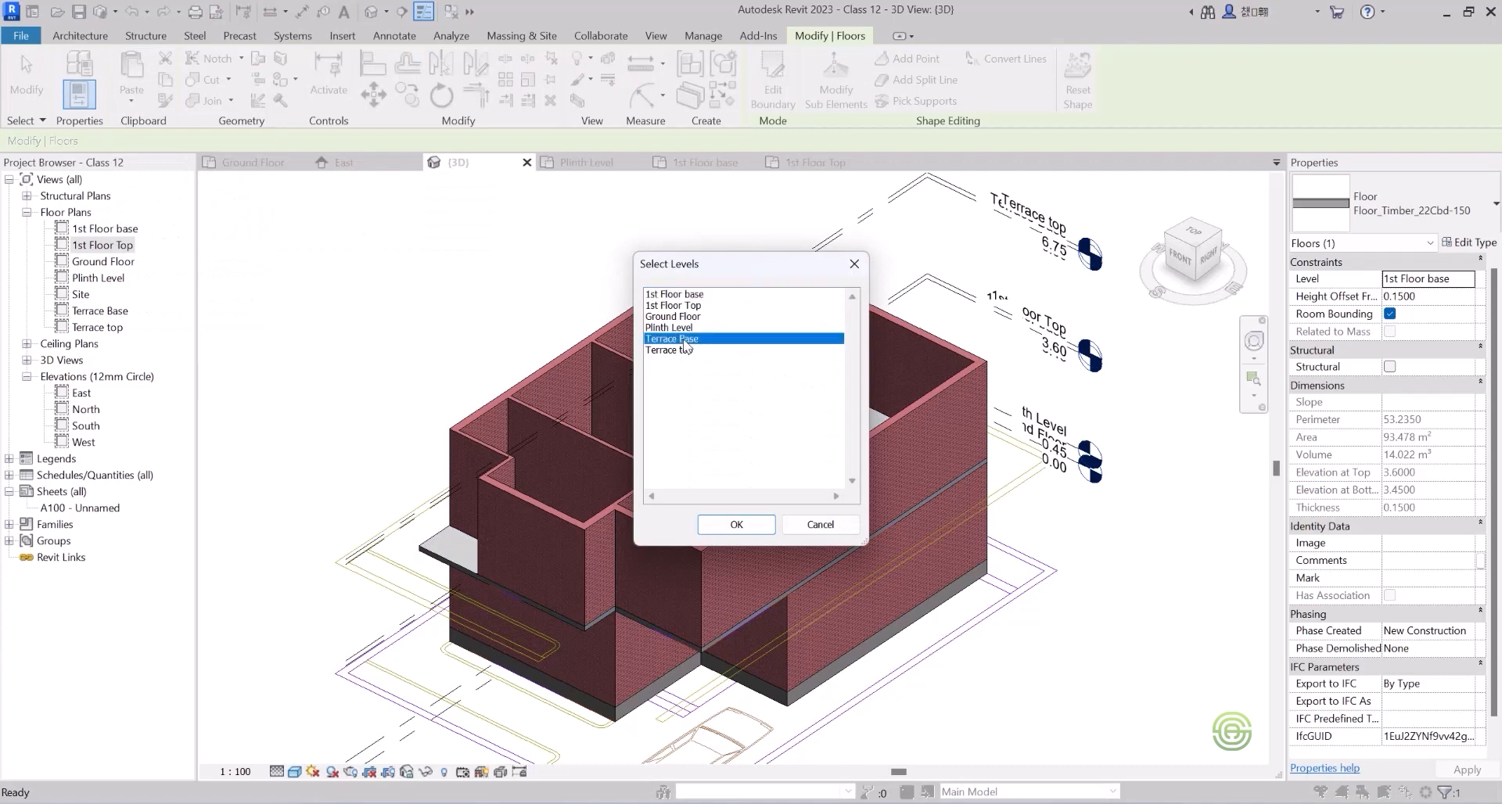
click(743, 524)
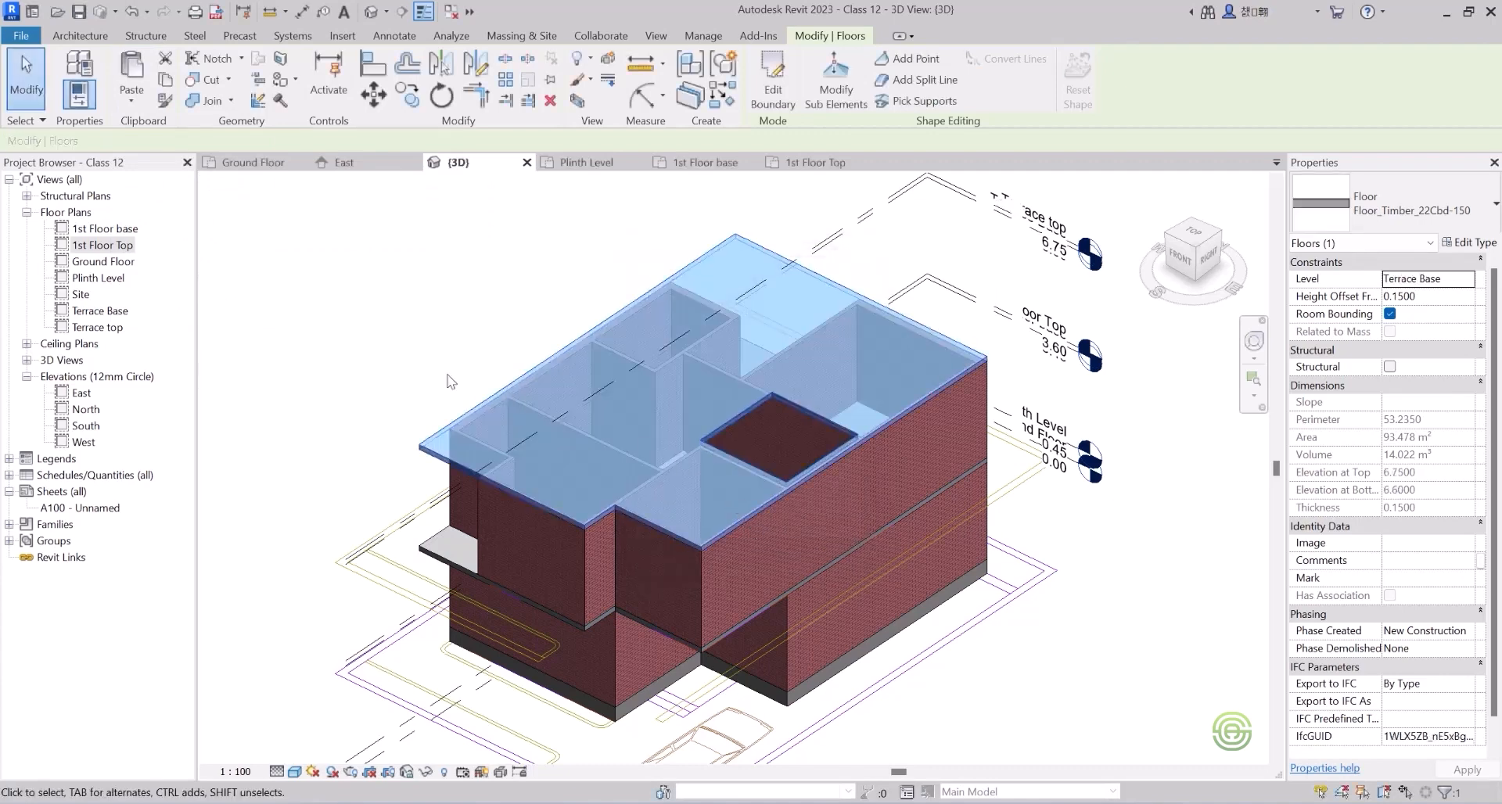
click(451, 385)
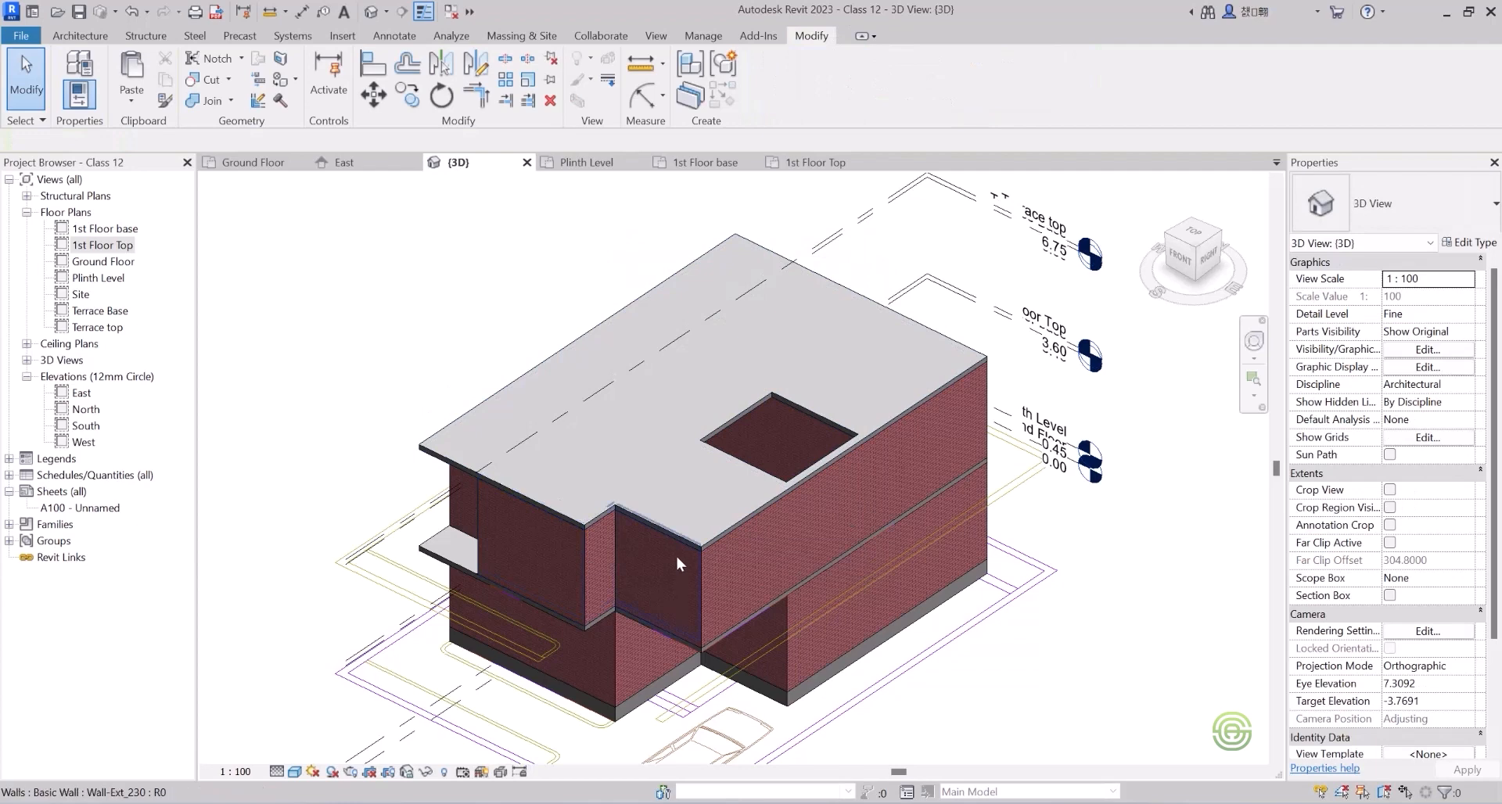
Switch to the East elevation to work on the levels above the terrace.
click(344, 162)
scroll(540, 500, down, 3)
scroll(654, 460, up, 3)
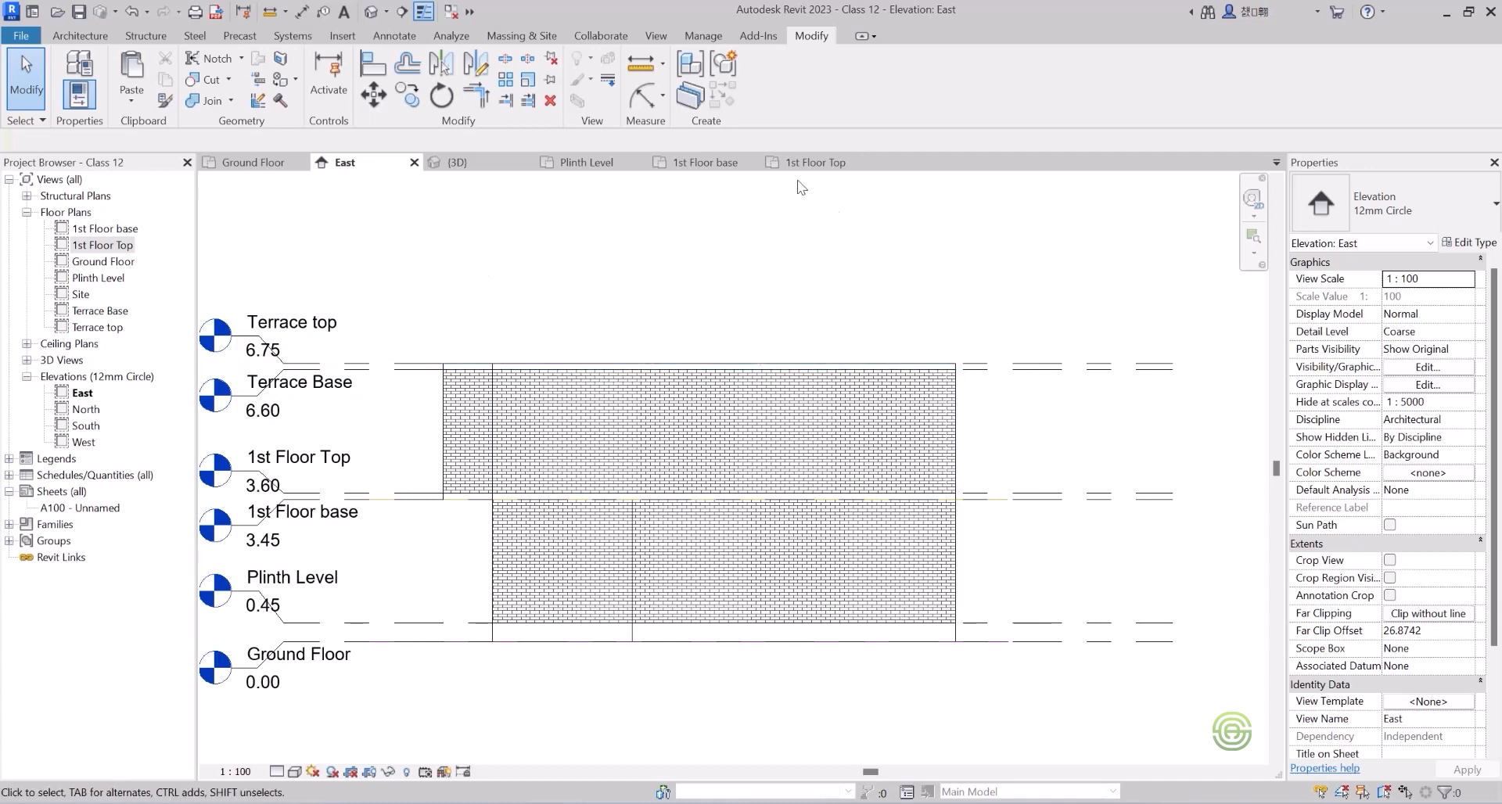
Try to add a level offset 2700 above Terrace top by picking its line, and undo the placement.
click(82, 36)
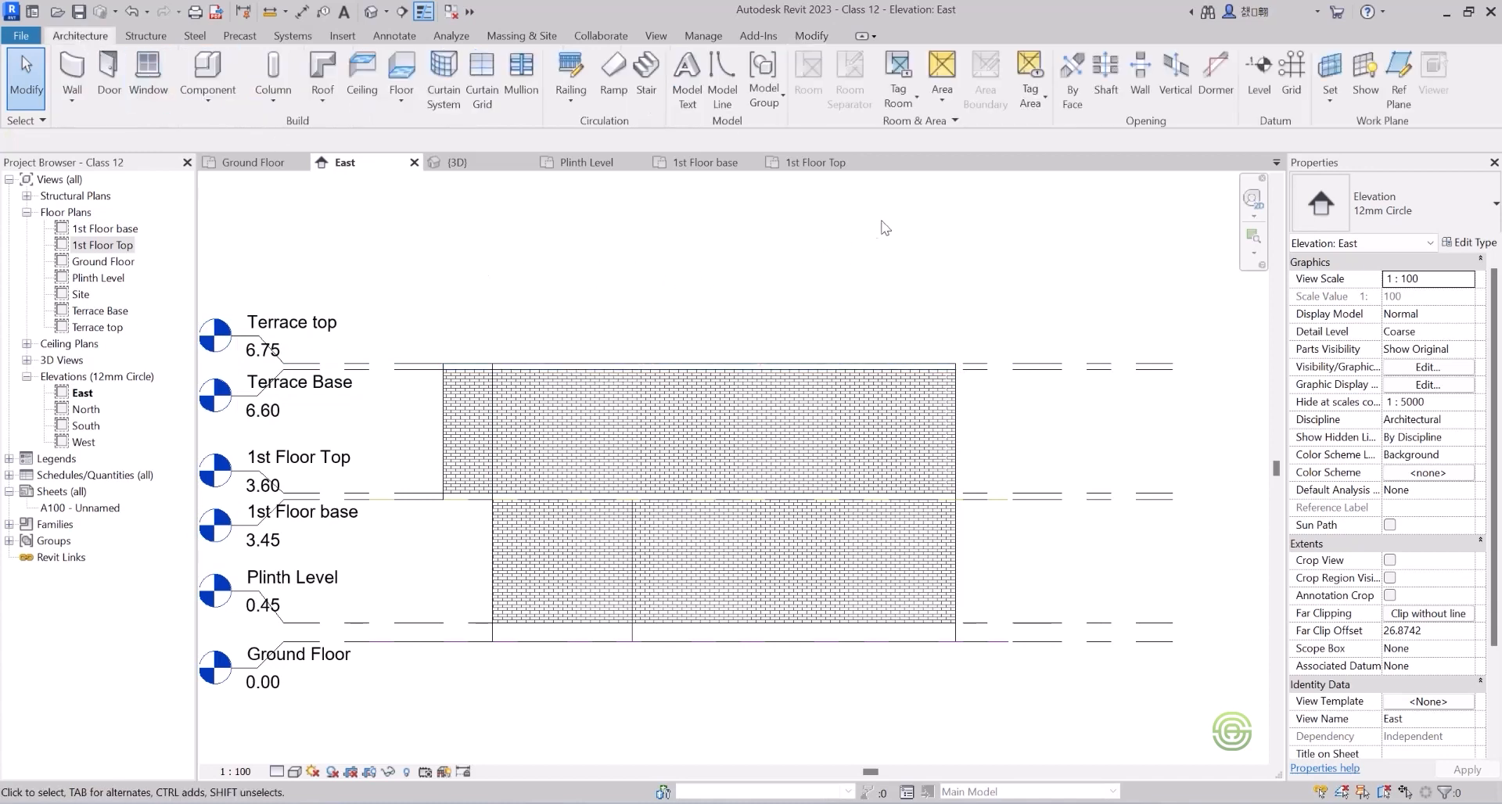
click(1259, 78)
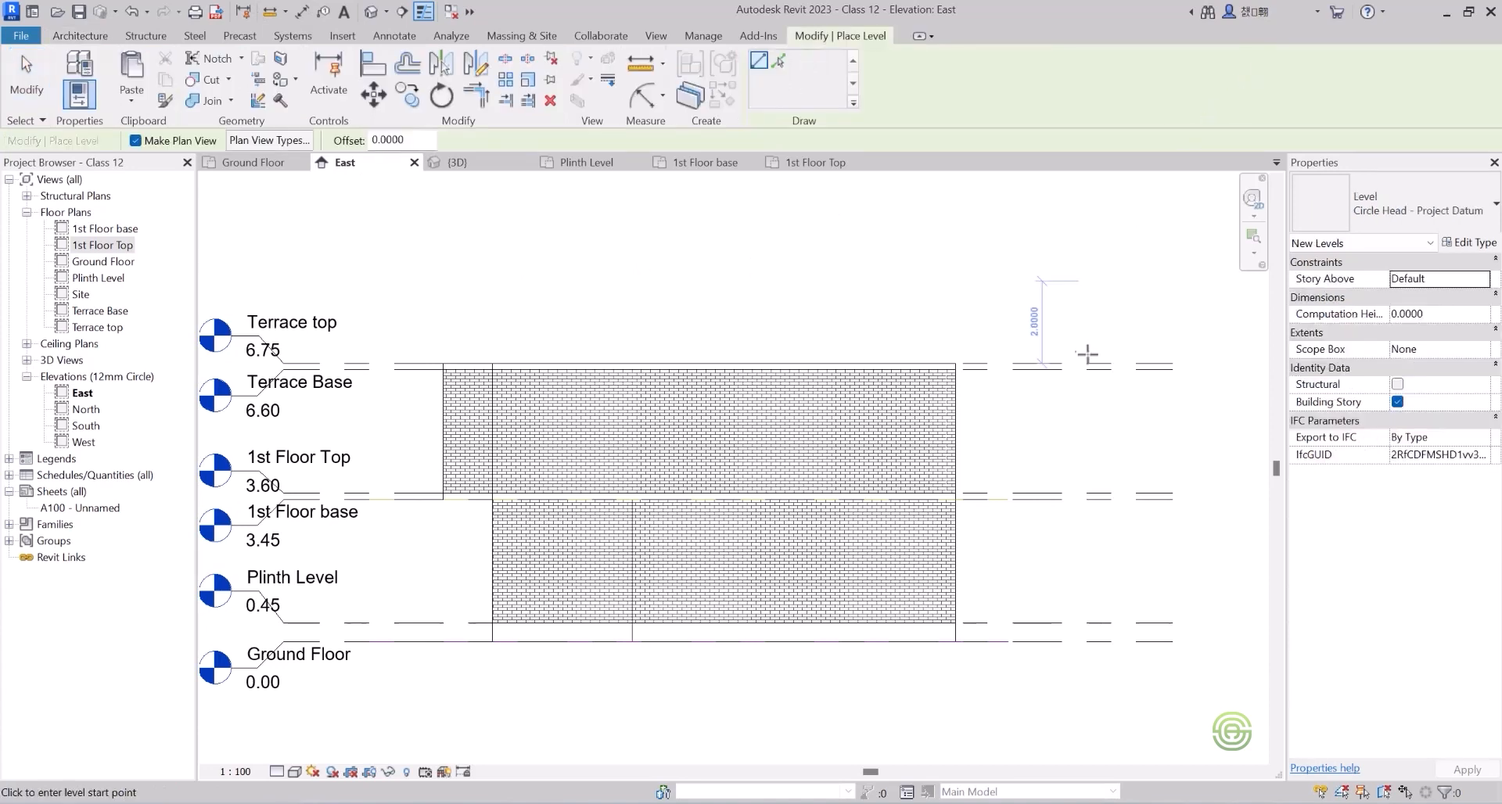
click(779, 61)
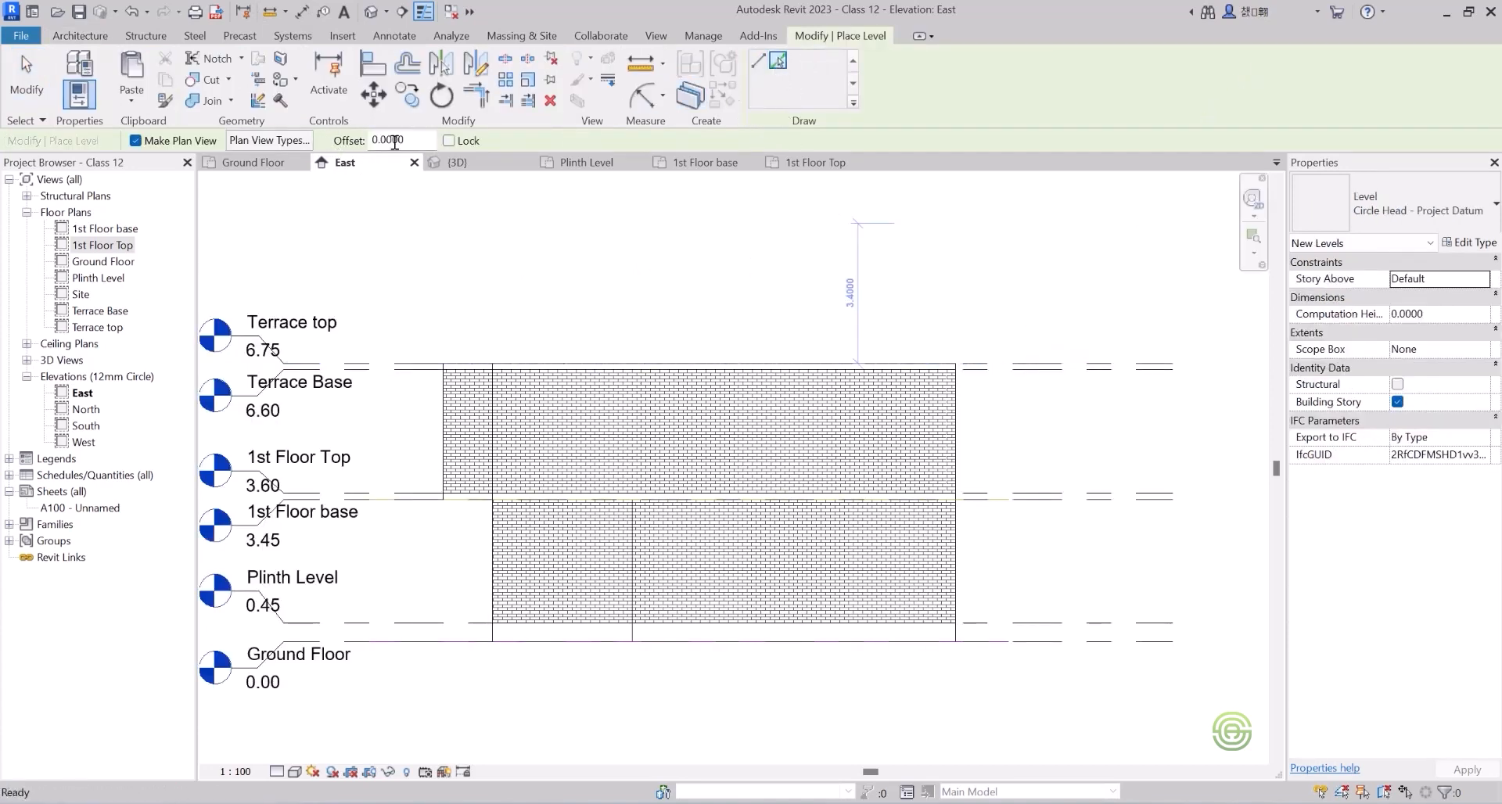
drag(414, 140, 366, 139)
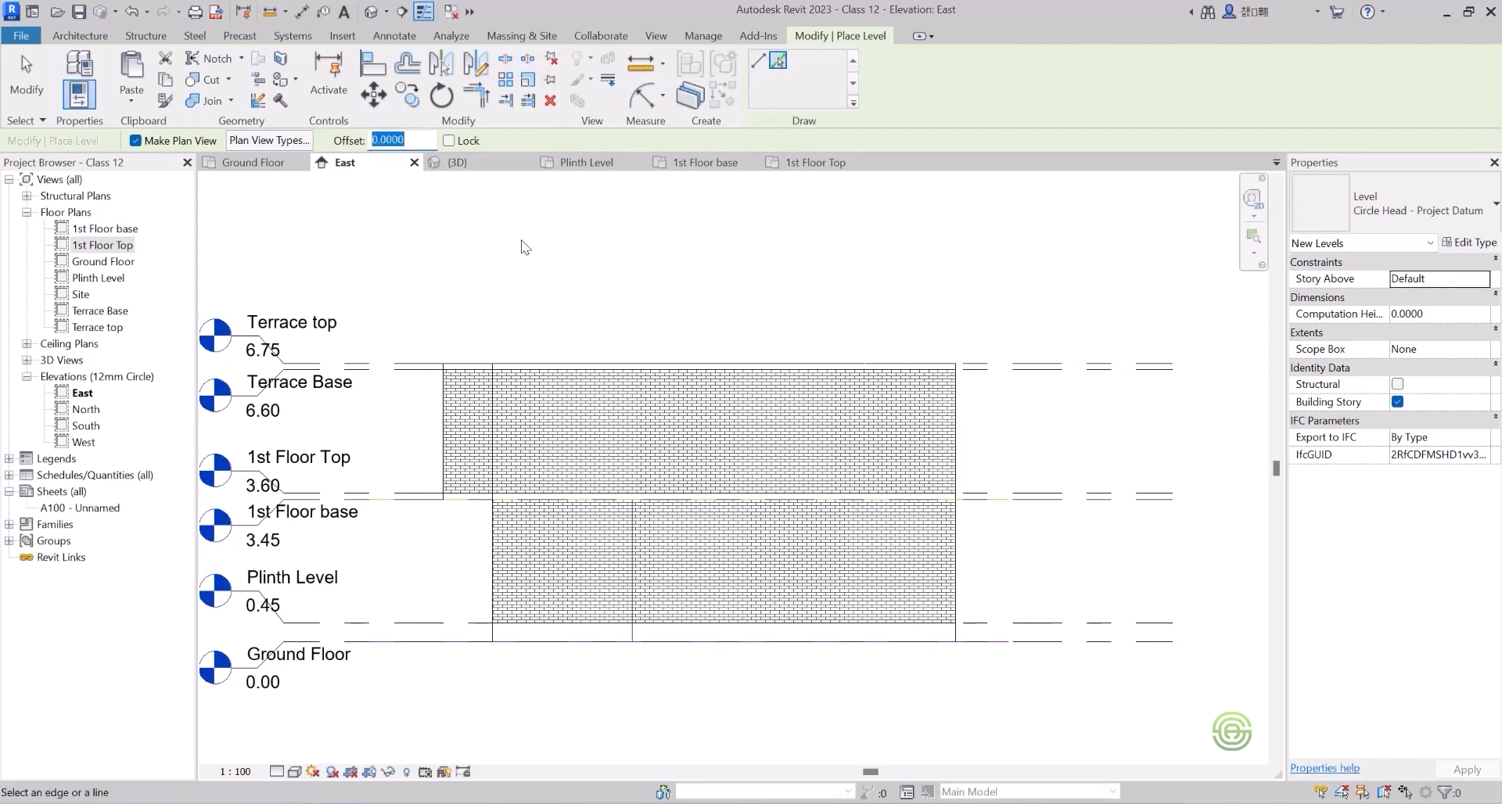
text(2700)
key(Return)
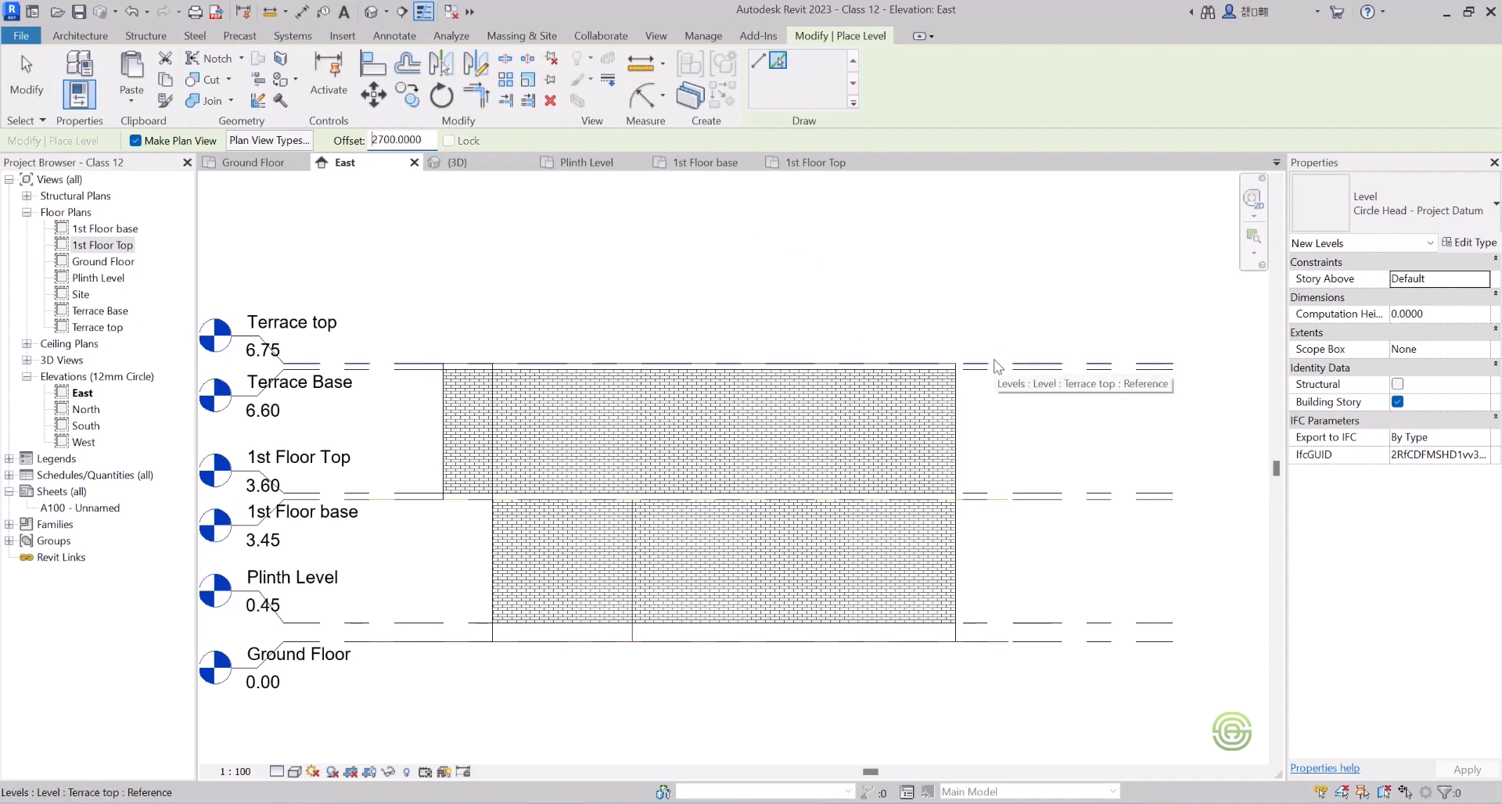
scroll(757, 639, down, 3)
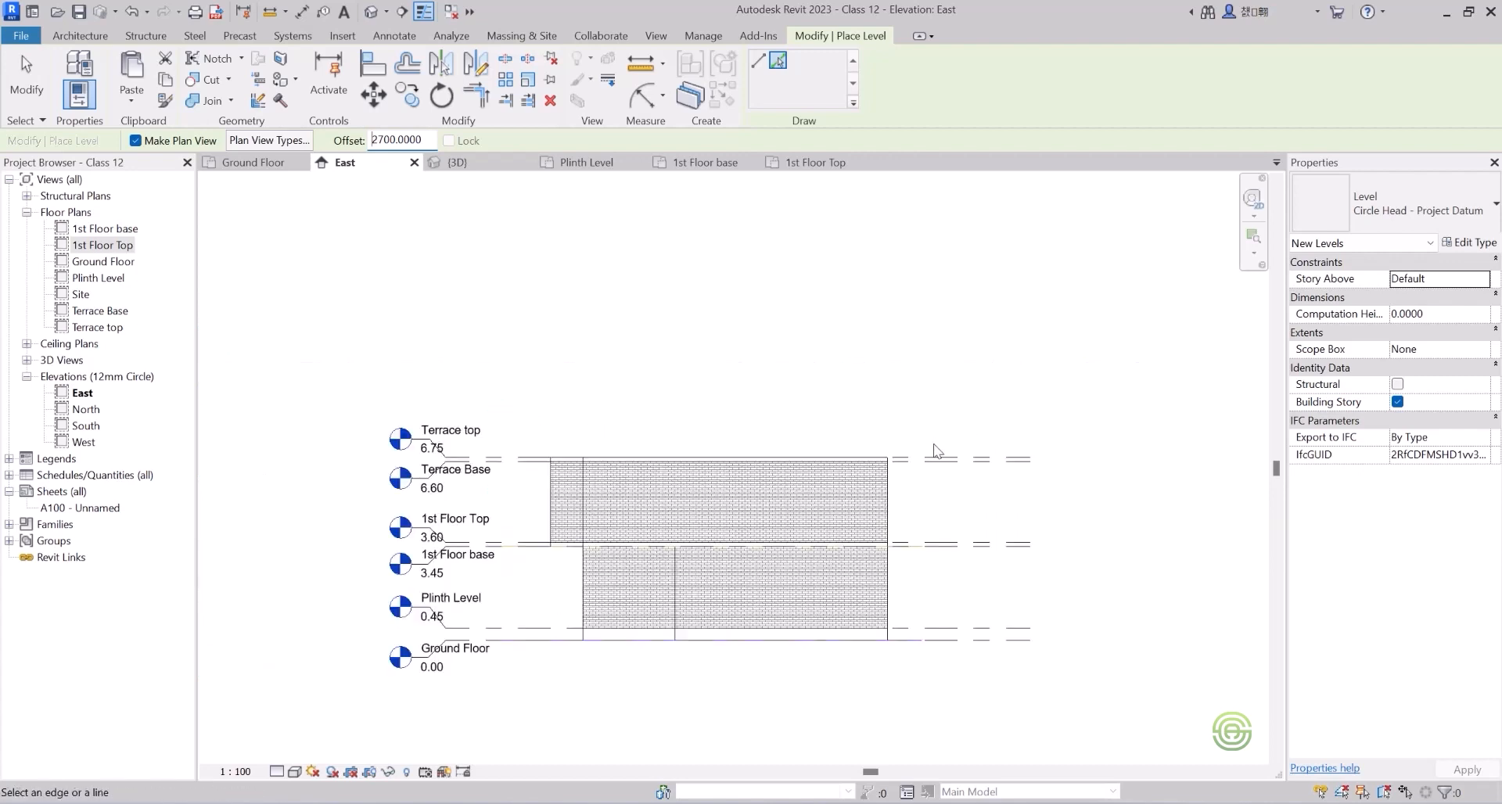
scroll(930, 455, up, 1)
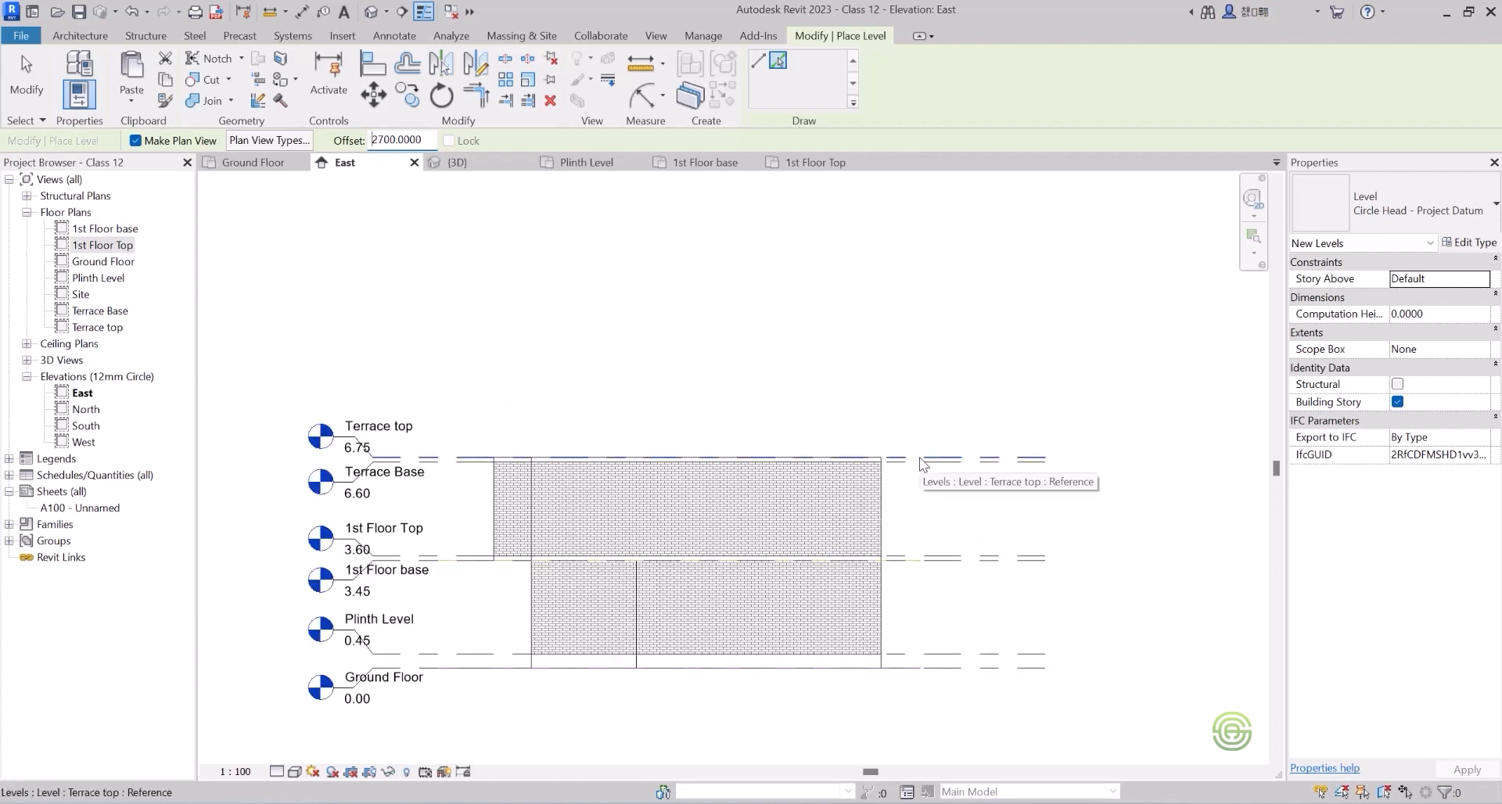
scroll(925, 458, up, 3)
scroll(925, 438, down, 2)
click(81, 36)
click(1142, 59)
click(921, 460)
scroll(912, 479, down, 3)
scroll(934, 498, down, 5)
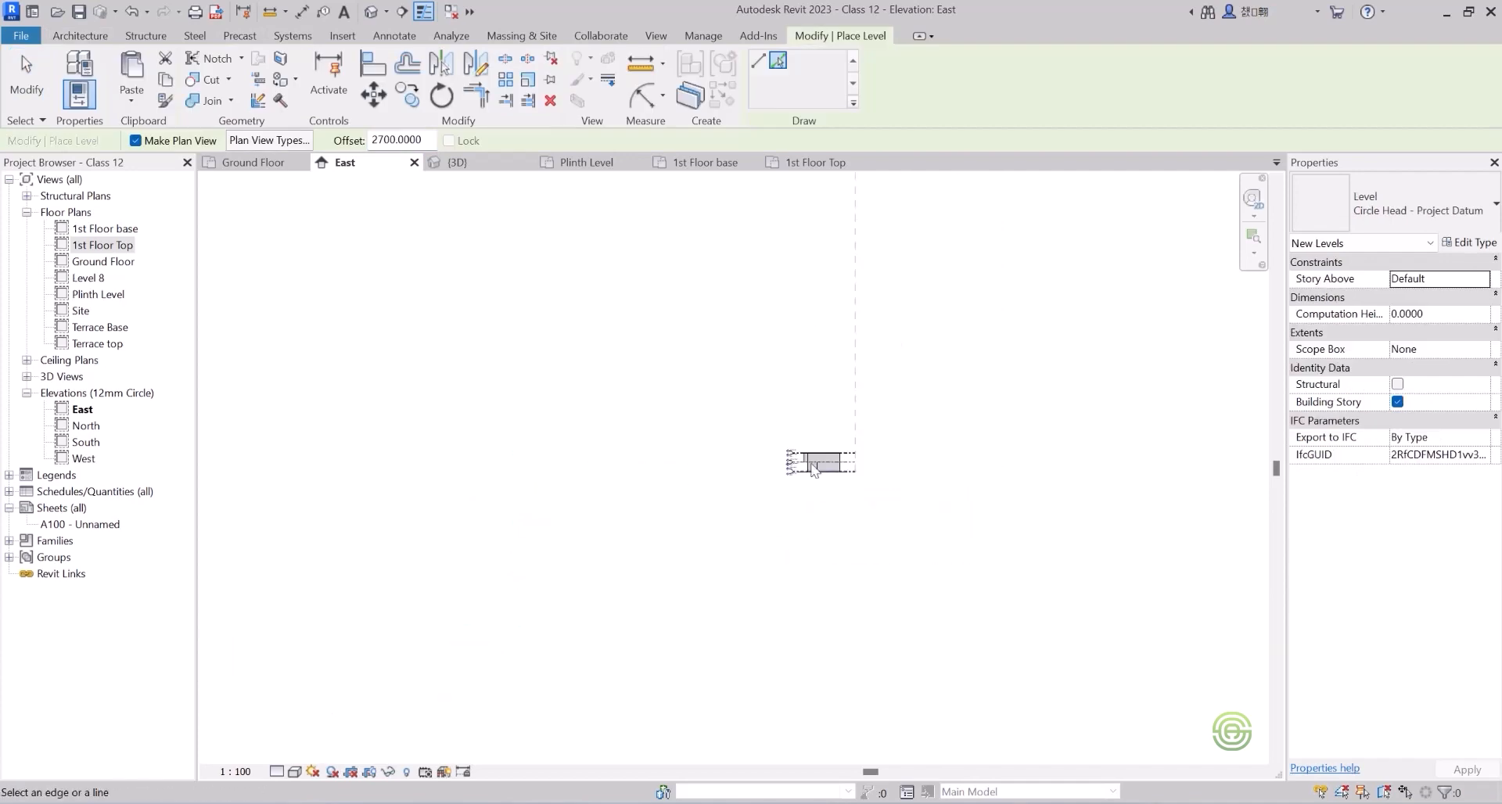
scroll(790, 469, up, 5)
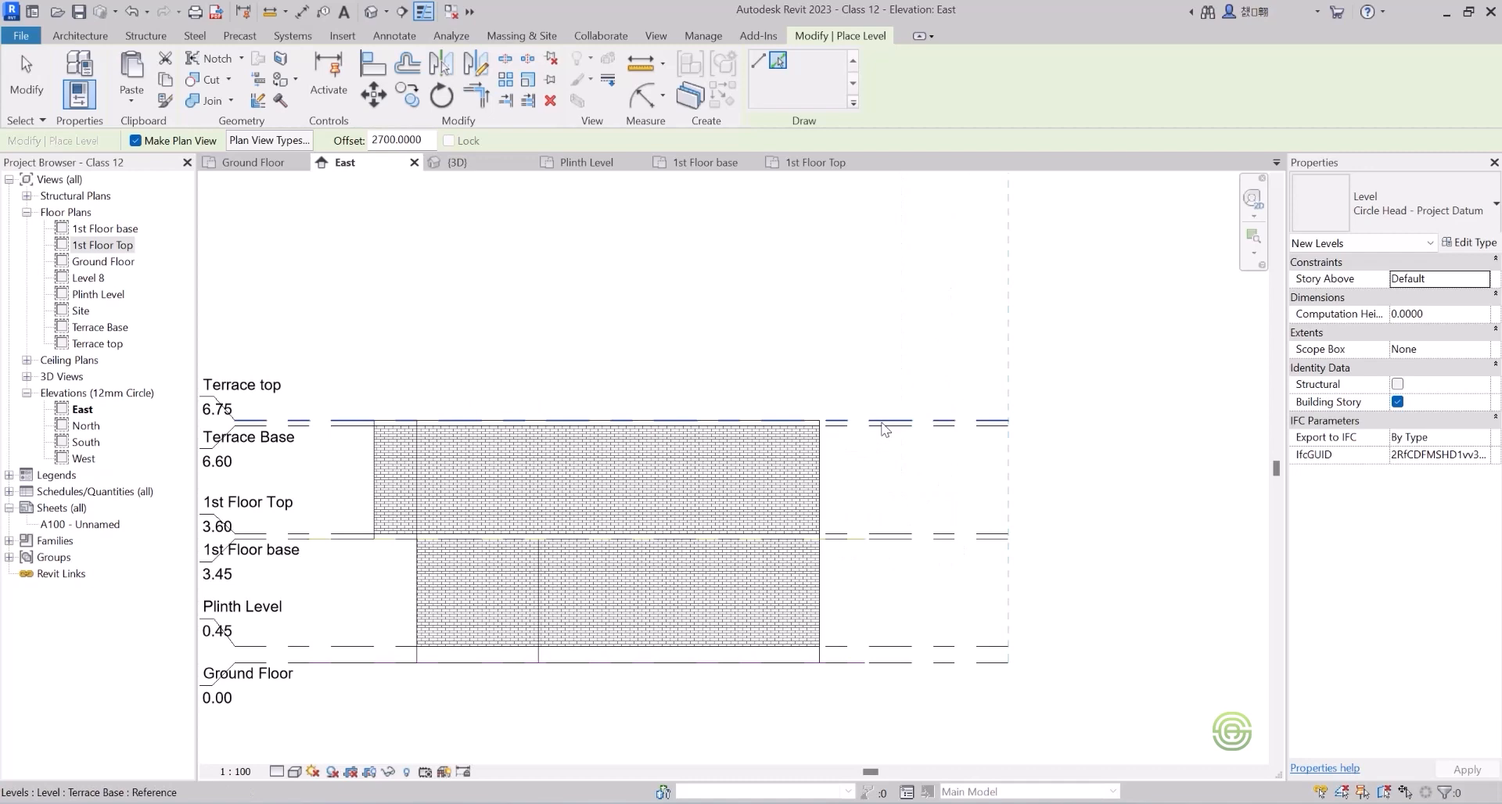
key(Escape)
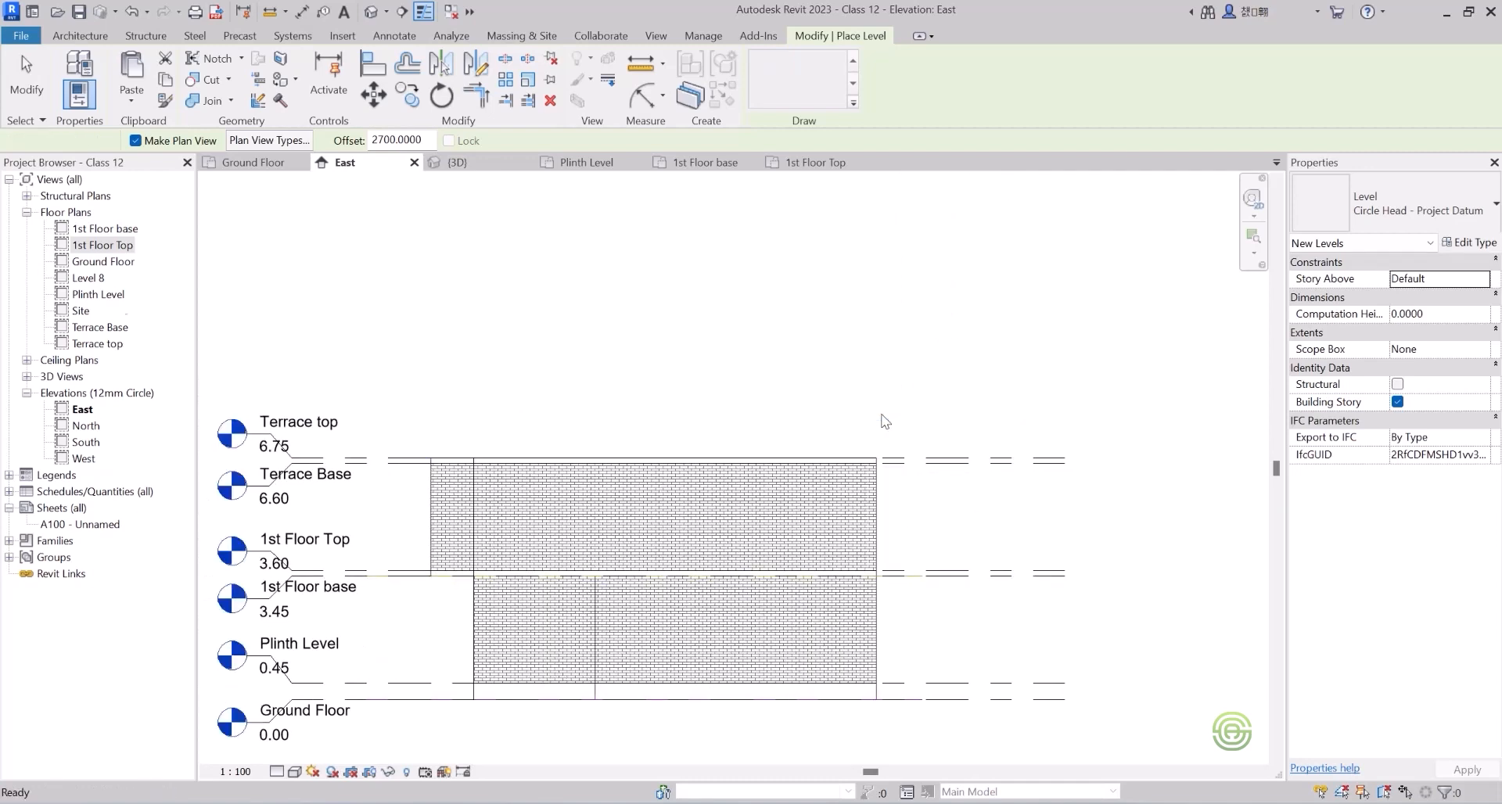
key(ctrl+z)
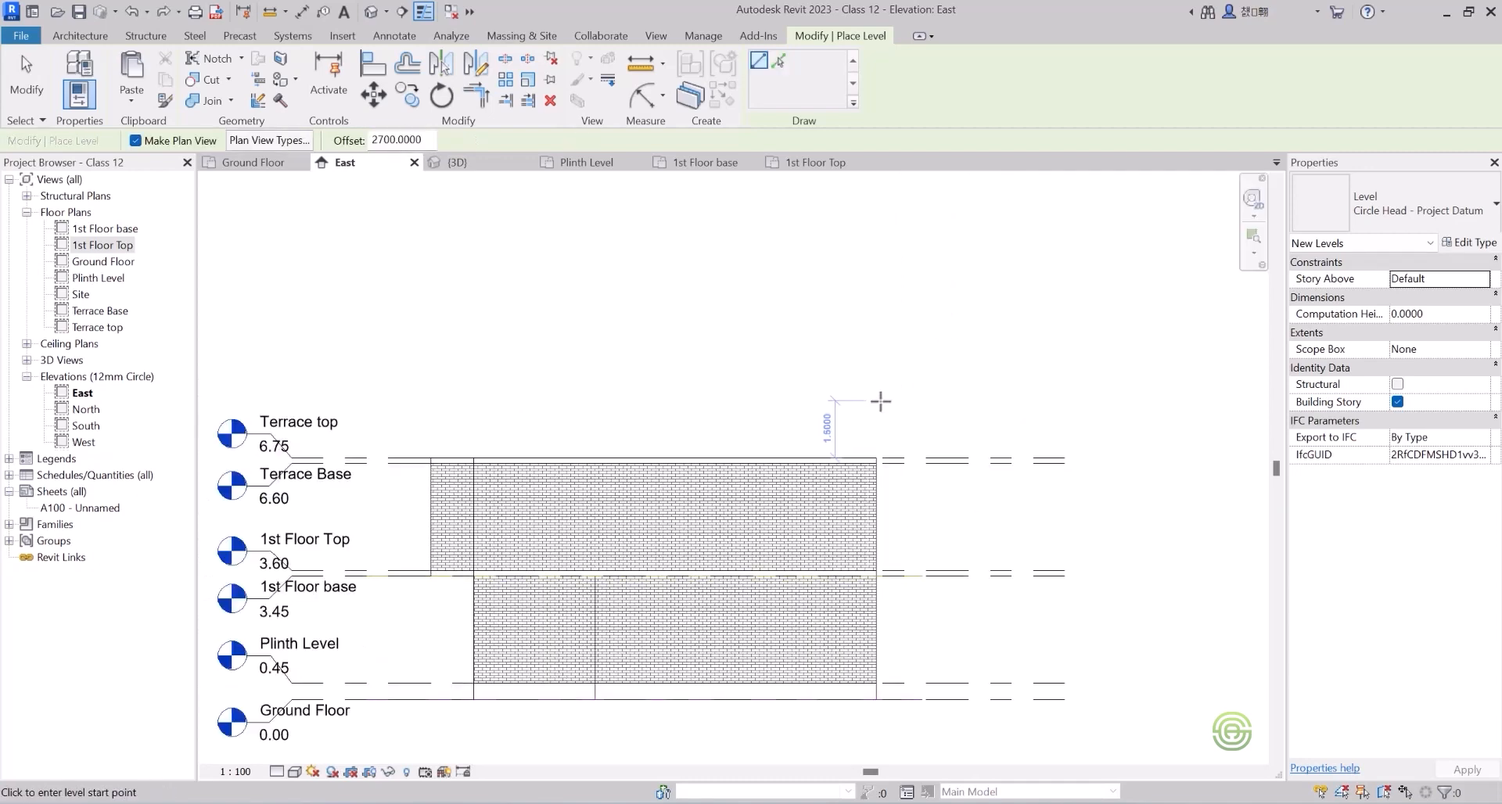
Add a new level with a 2.7 offset above Terrace top by picking the Terrace top line in the East elevation.
key(Escape)
key(l)
key(l)
drag(400, 138, 367, 141)
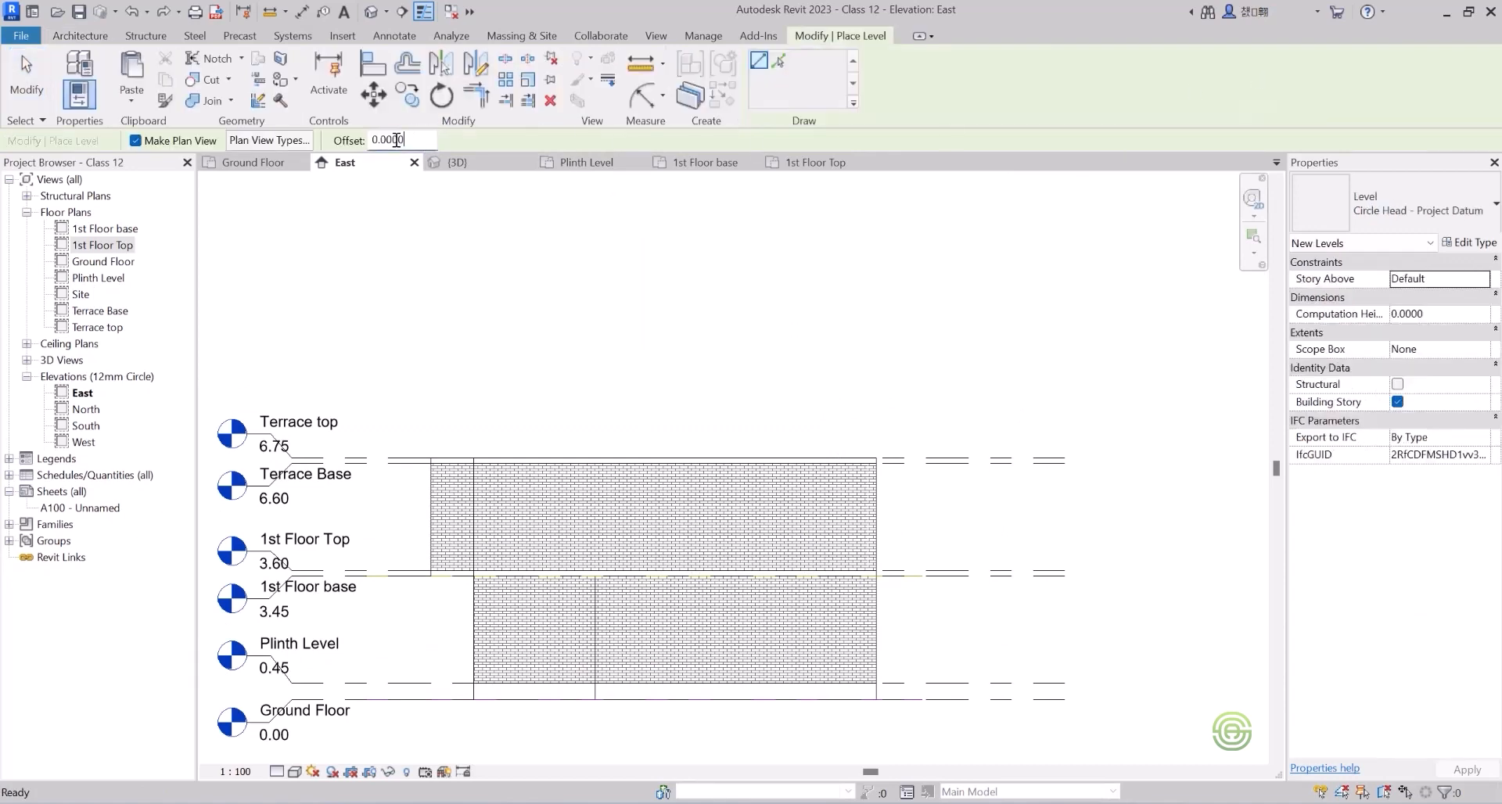
text(2.7)
key(Return)
click(779, 64)
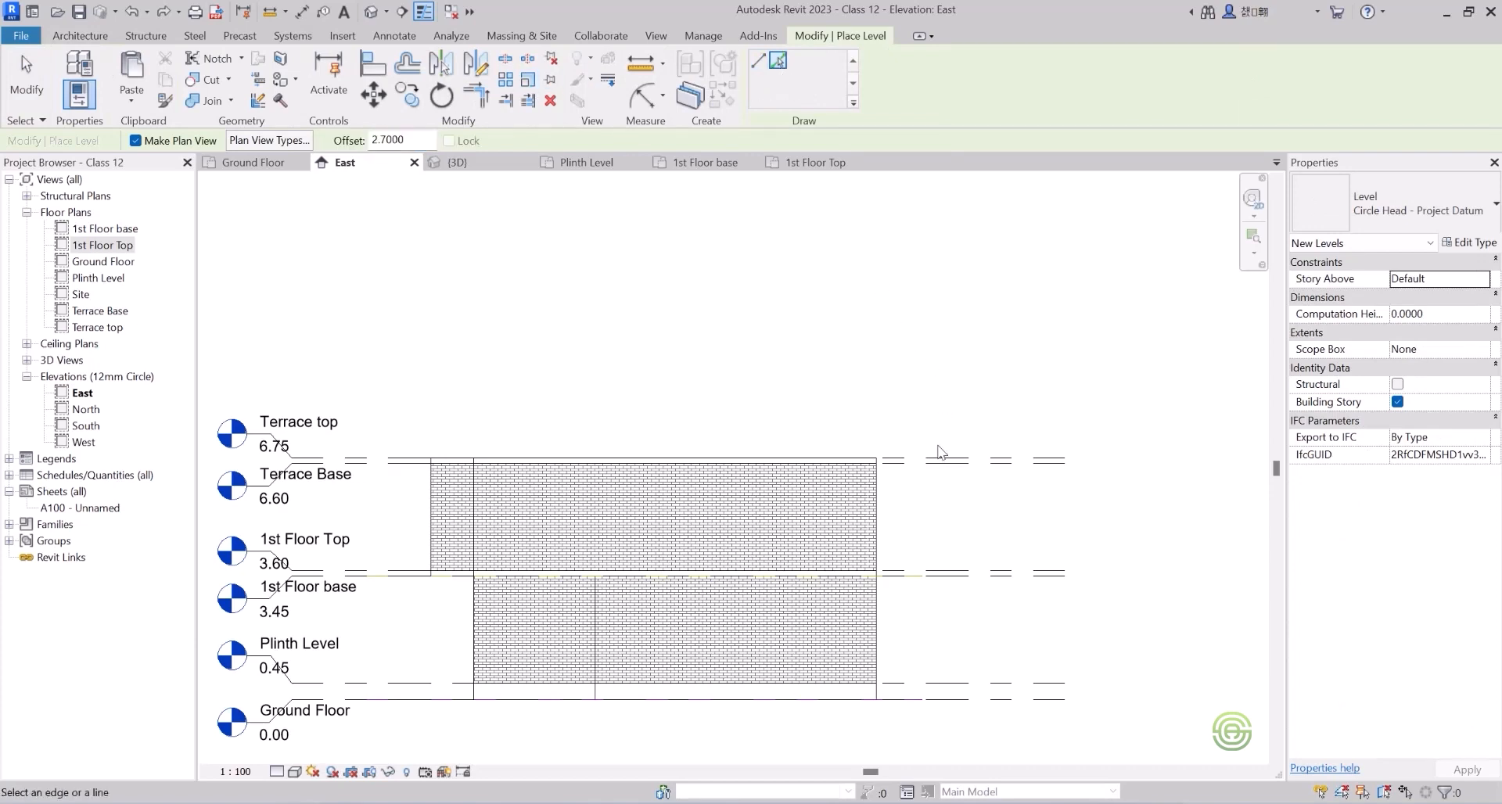
click(941, 462)
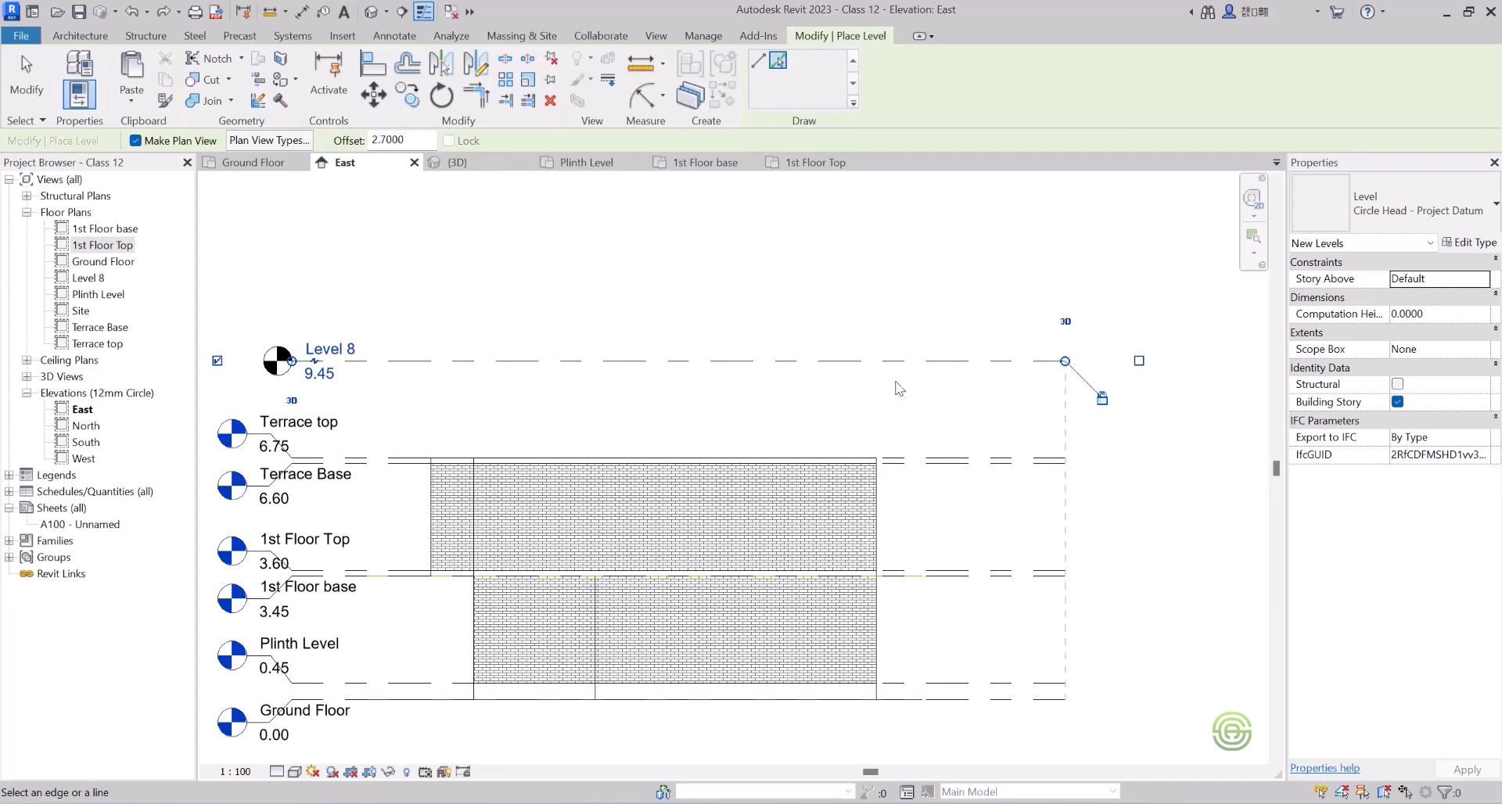
scroll(970, 412, down, 3)
scroll(557, 396, up, 4)
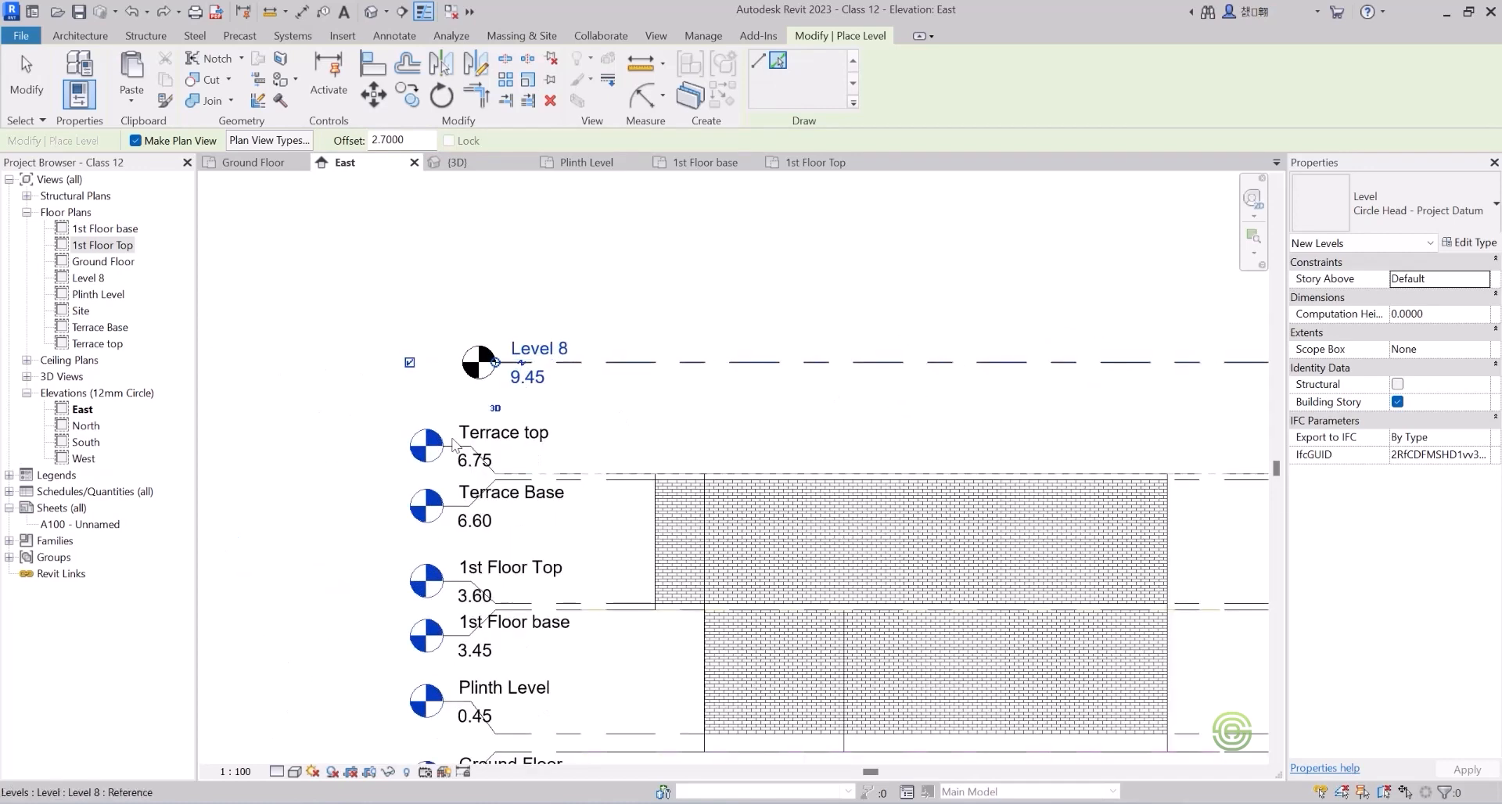
scroll(438, 416, down, 3)
scroll(450, 399, up, 2)
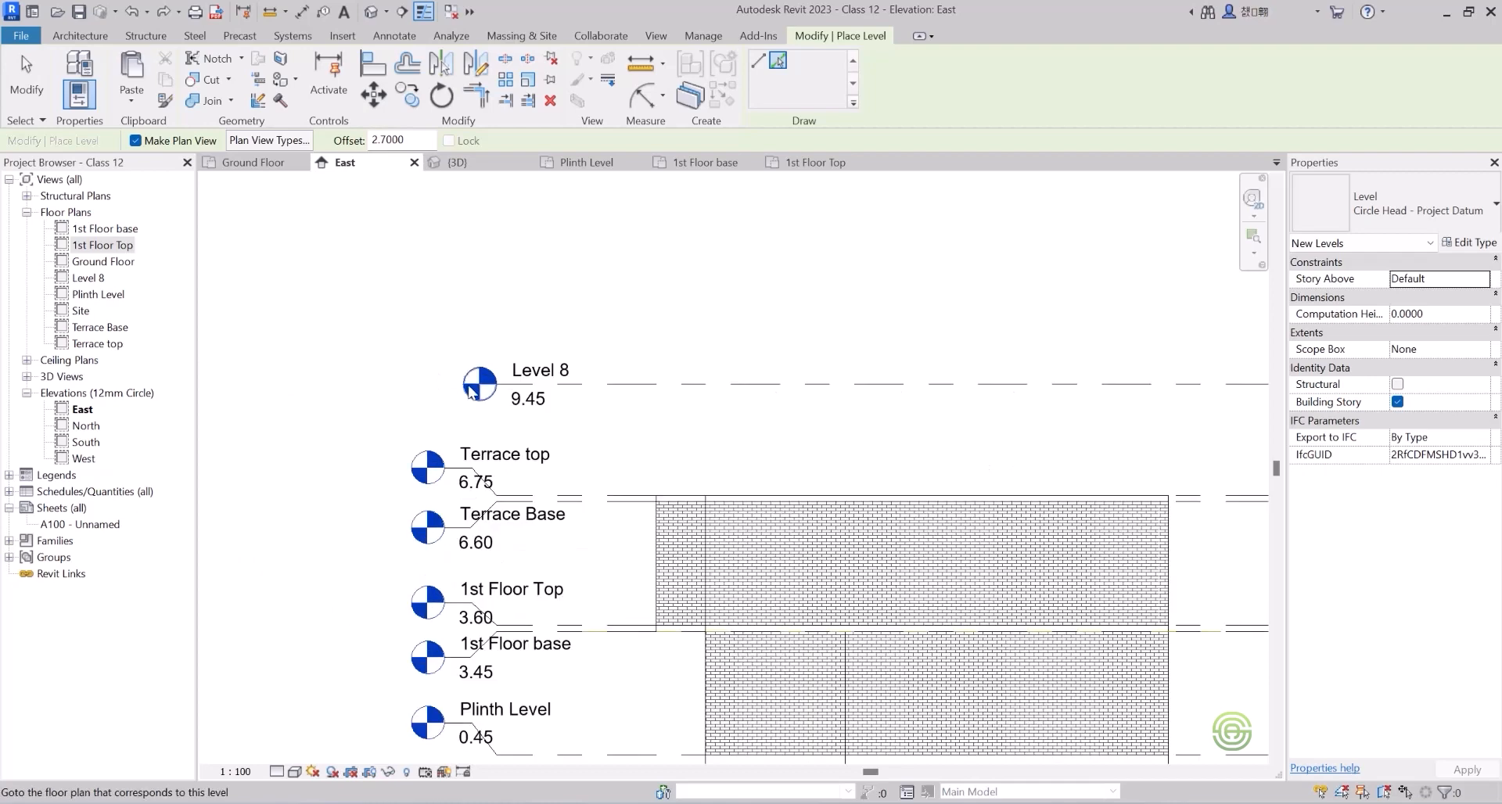
Delete the extra level placed by mistake at the Terrace top elevation, together with its views.
click(532, 393)
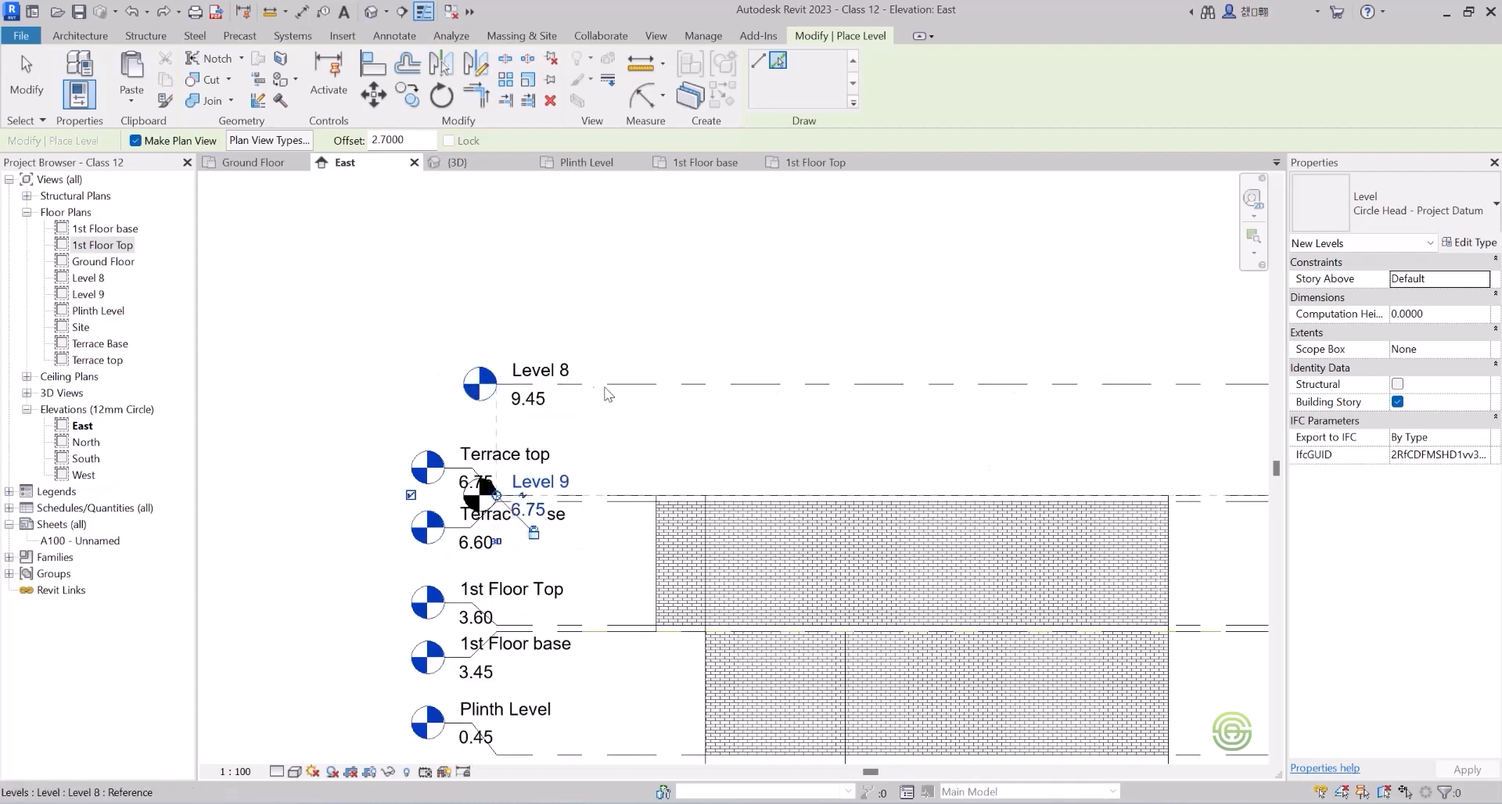
key(Escape)
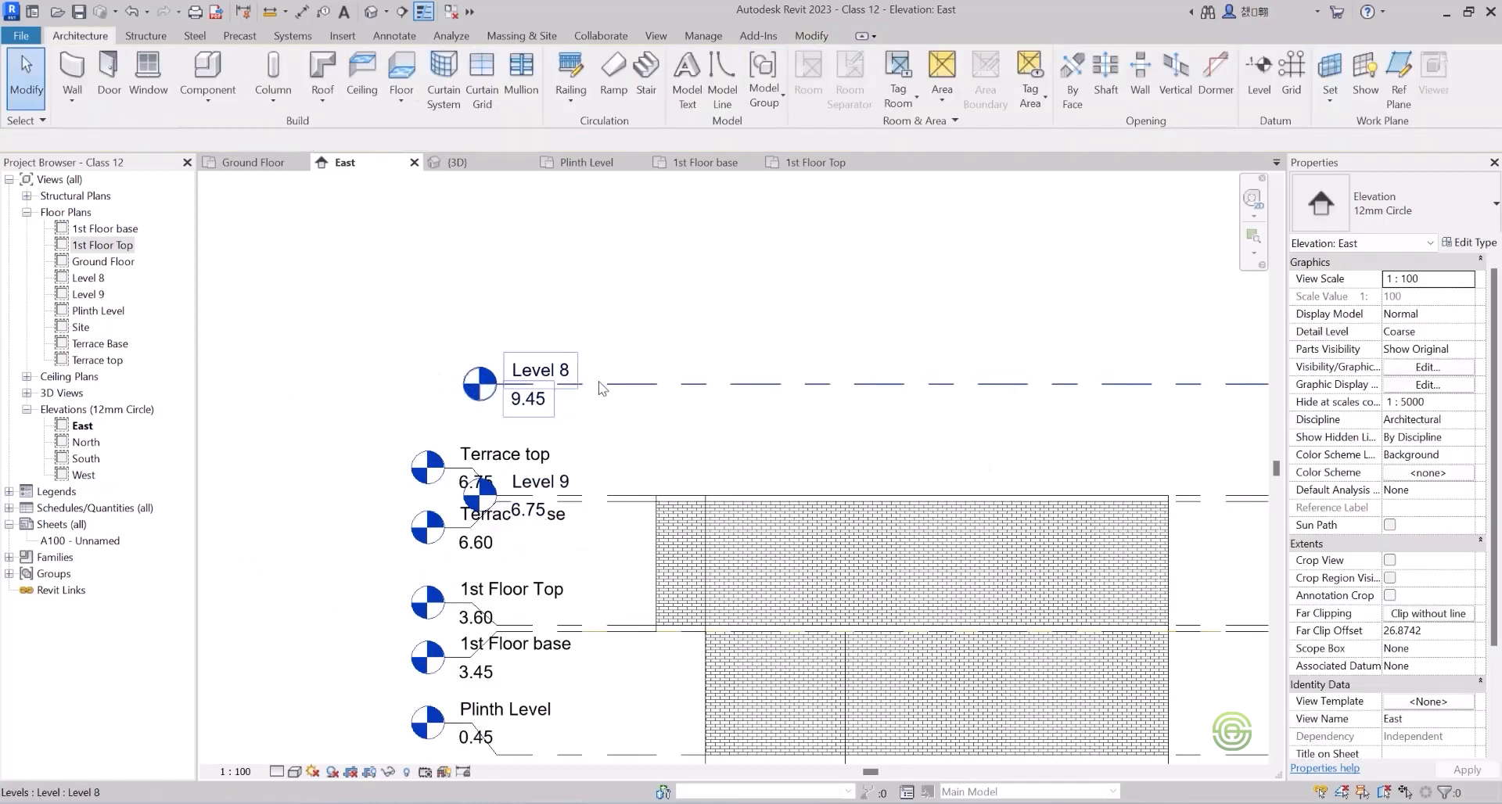
click(573, 482)
key(Delete)
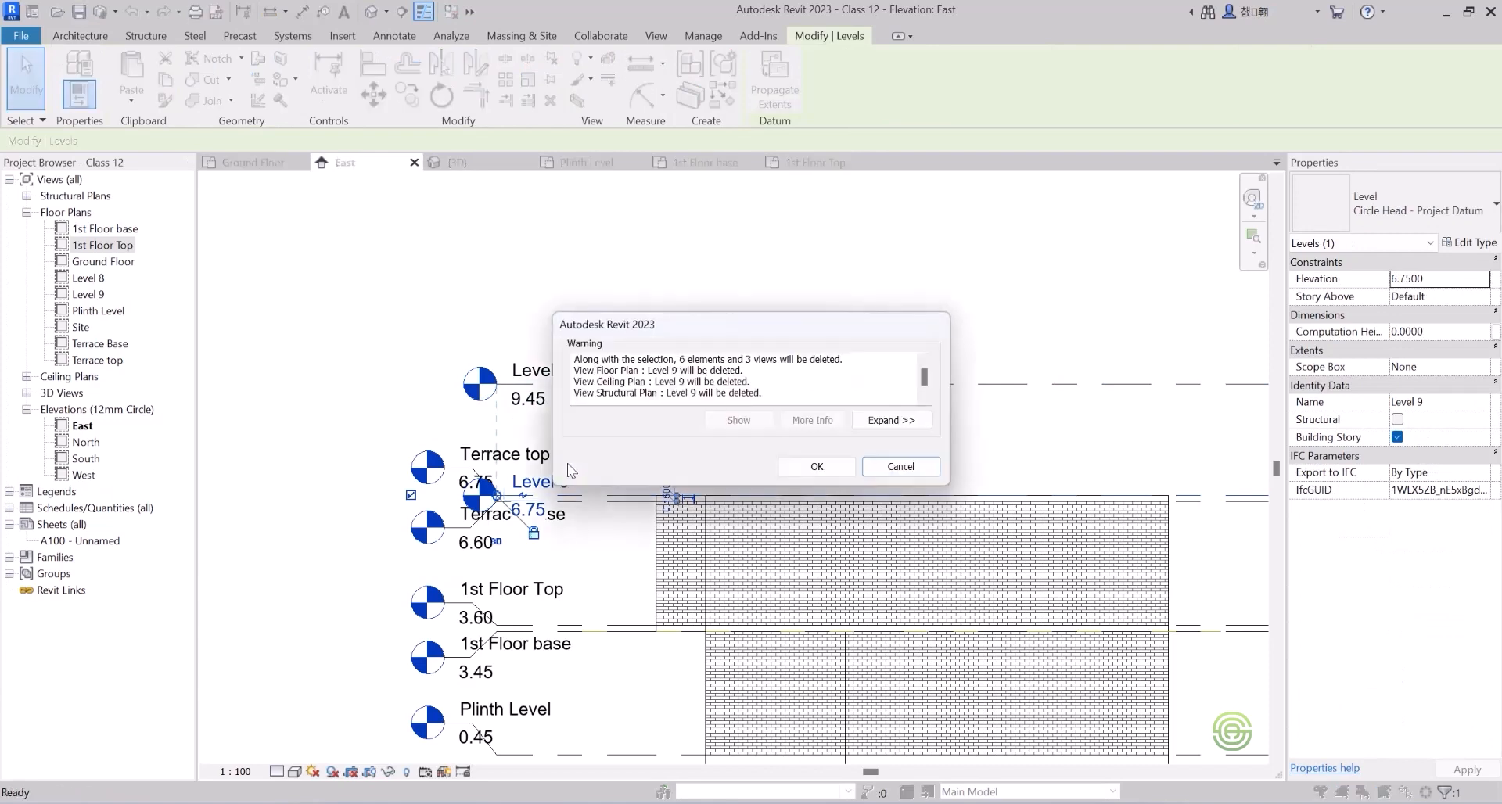
click(851, 468)
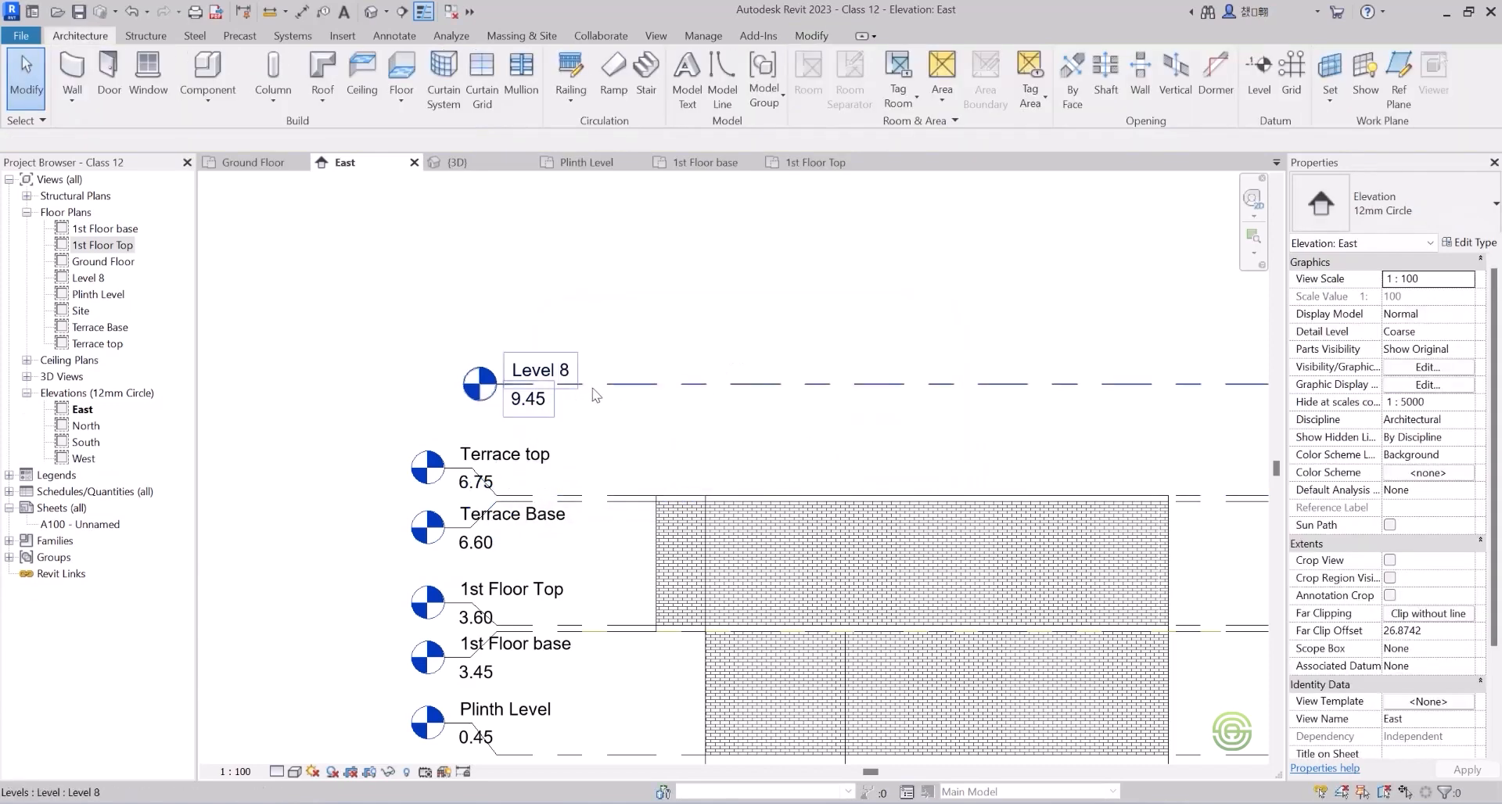
Extend the head end of the level above Terrace top to align with the other level heads.
click(596, 384)
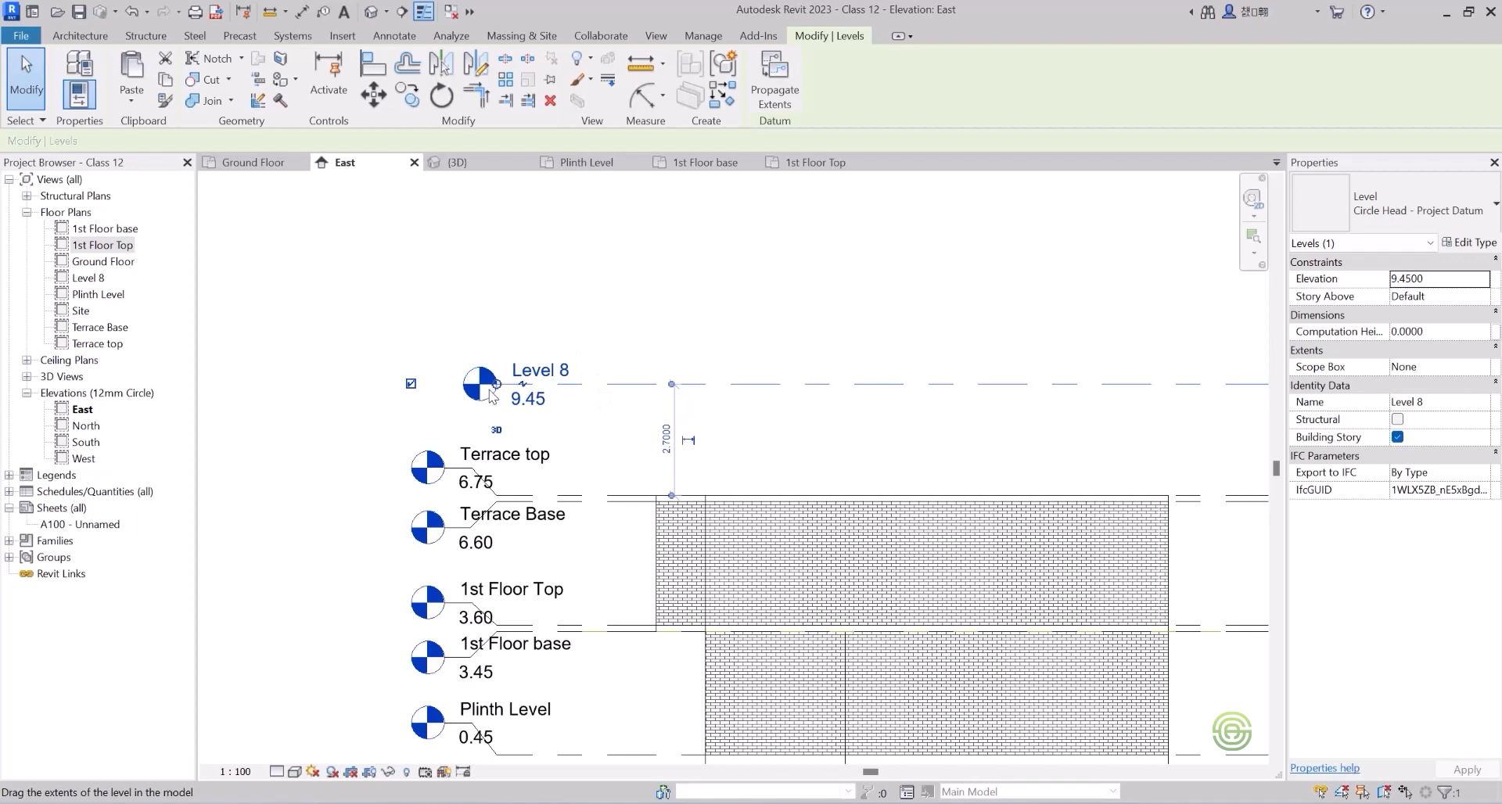
scroll(500, 383, up, 1)
drag(501, 385, 431, 382)
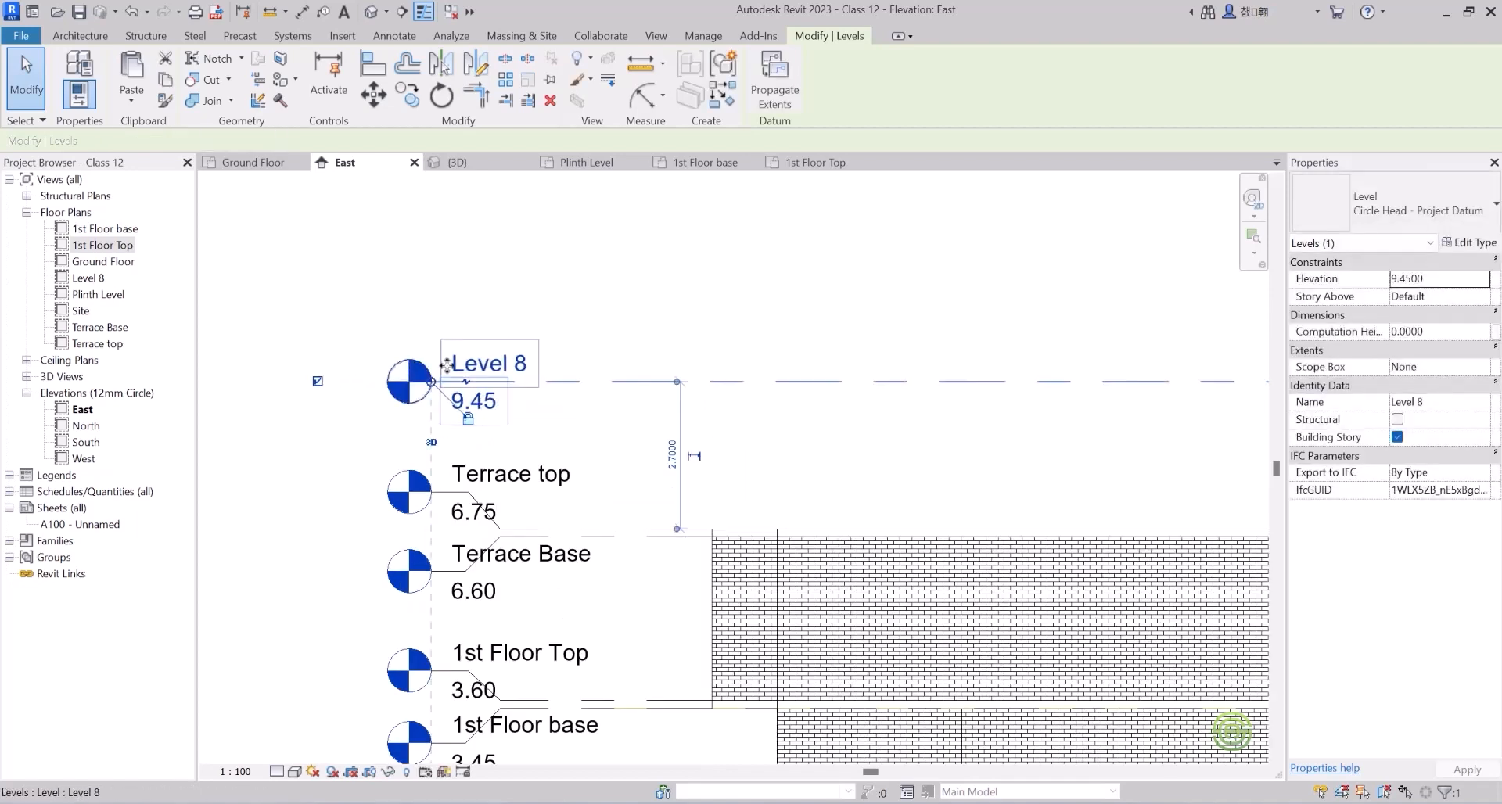
key(Escape)
Rename the level above Terrace top as Headroom Level and rename its corresponding views too.
double_click(498, 367)
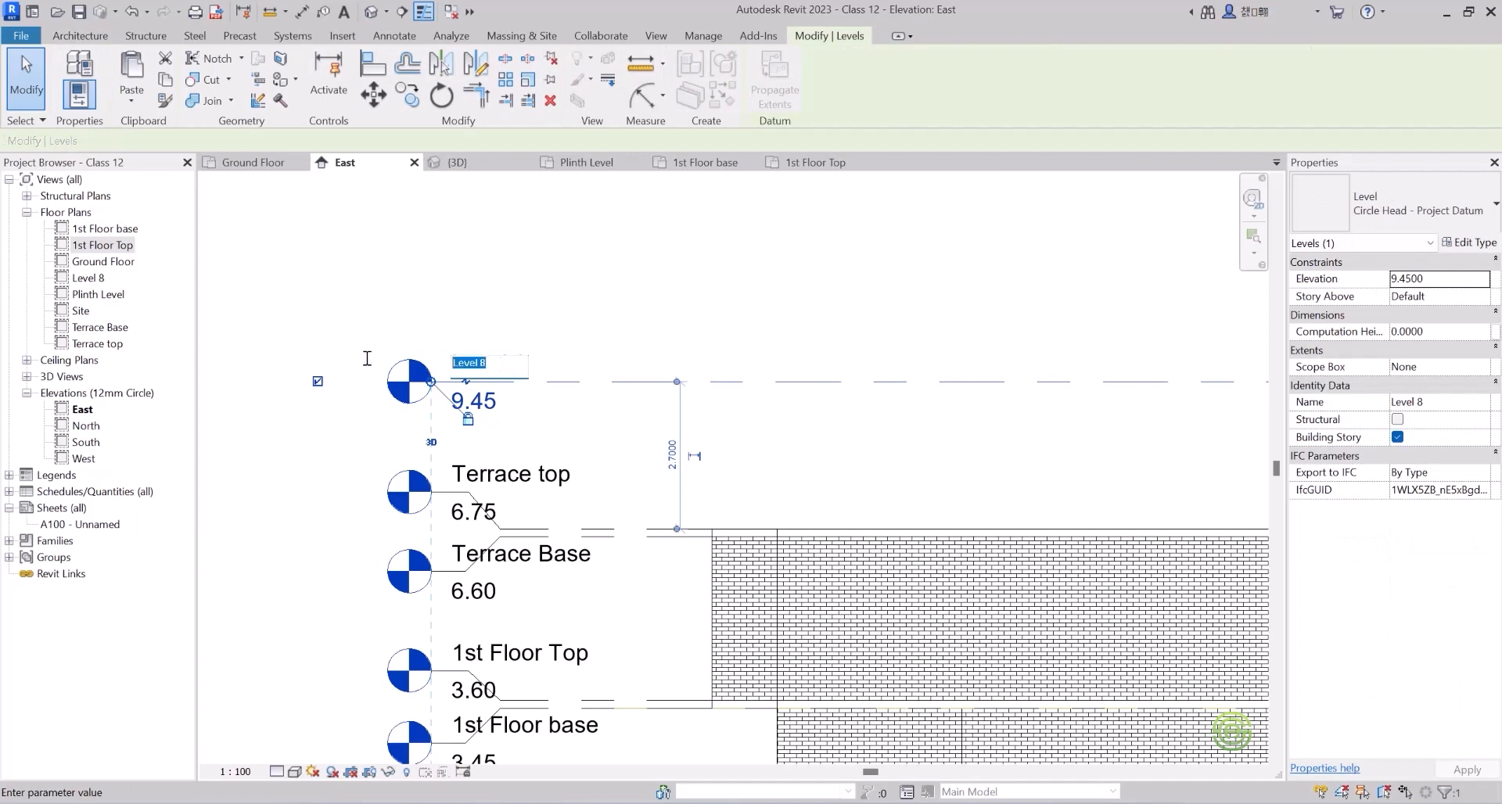
text(H)
text(el)
key(Return)
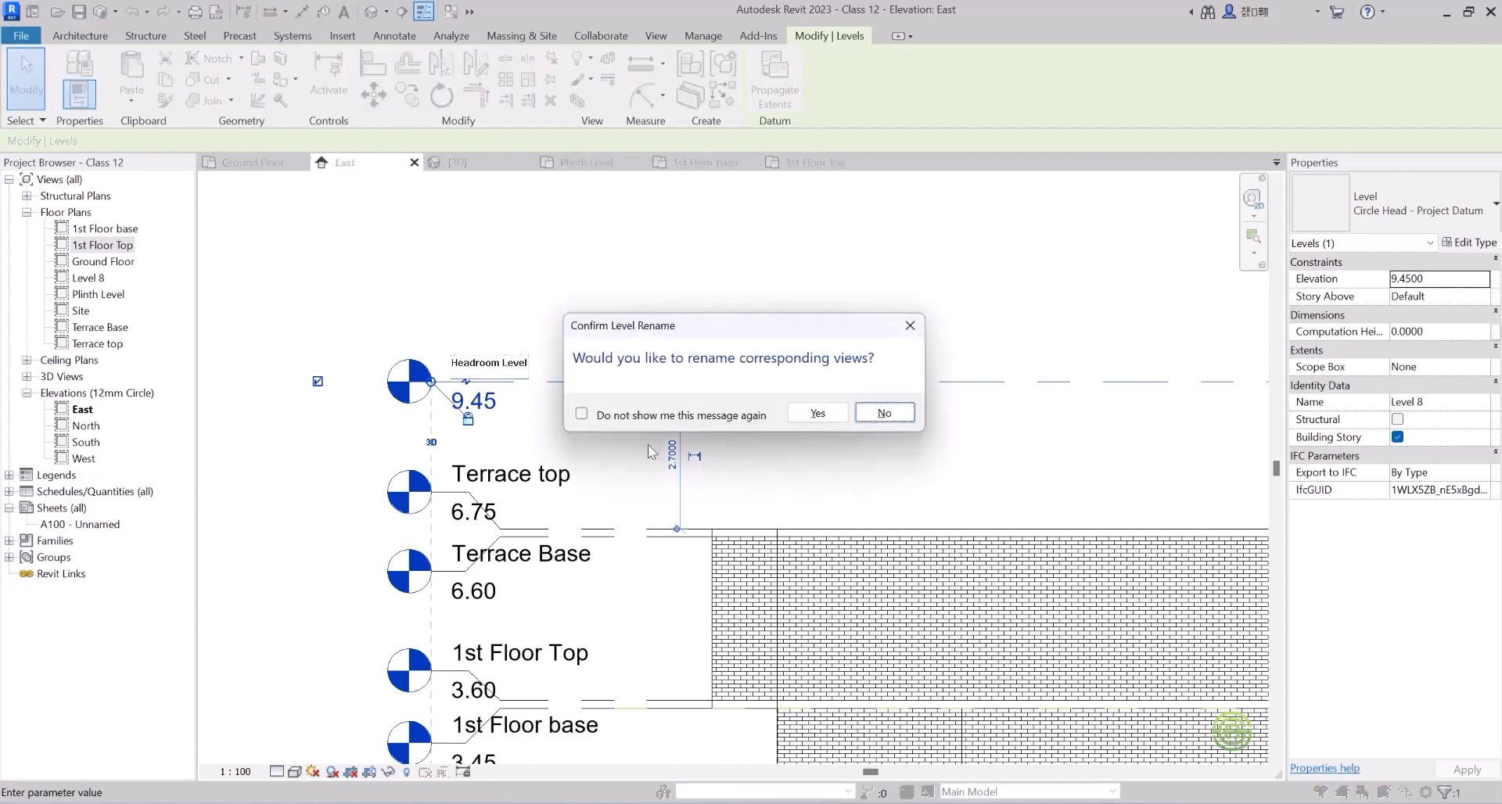
click(817, 412)
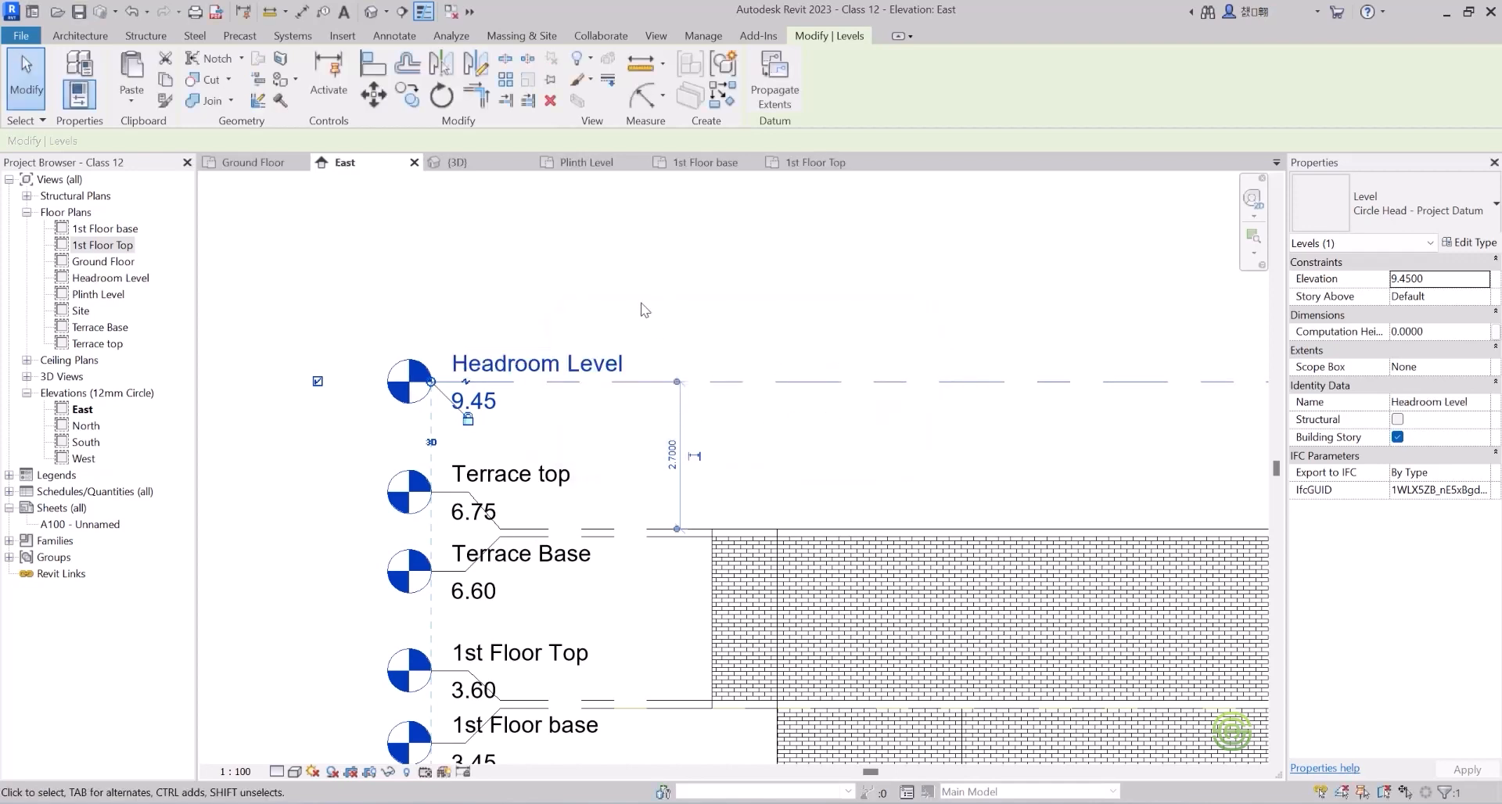
click(643, 310)
scroll(836, 469, down, 4)
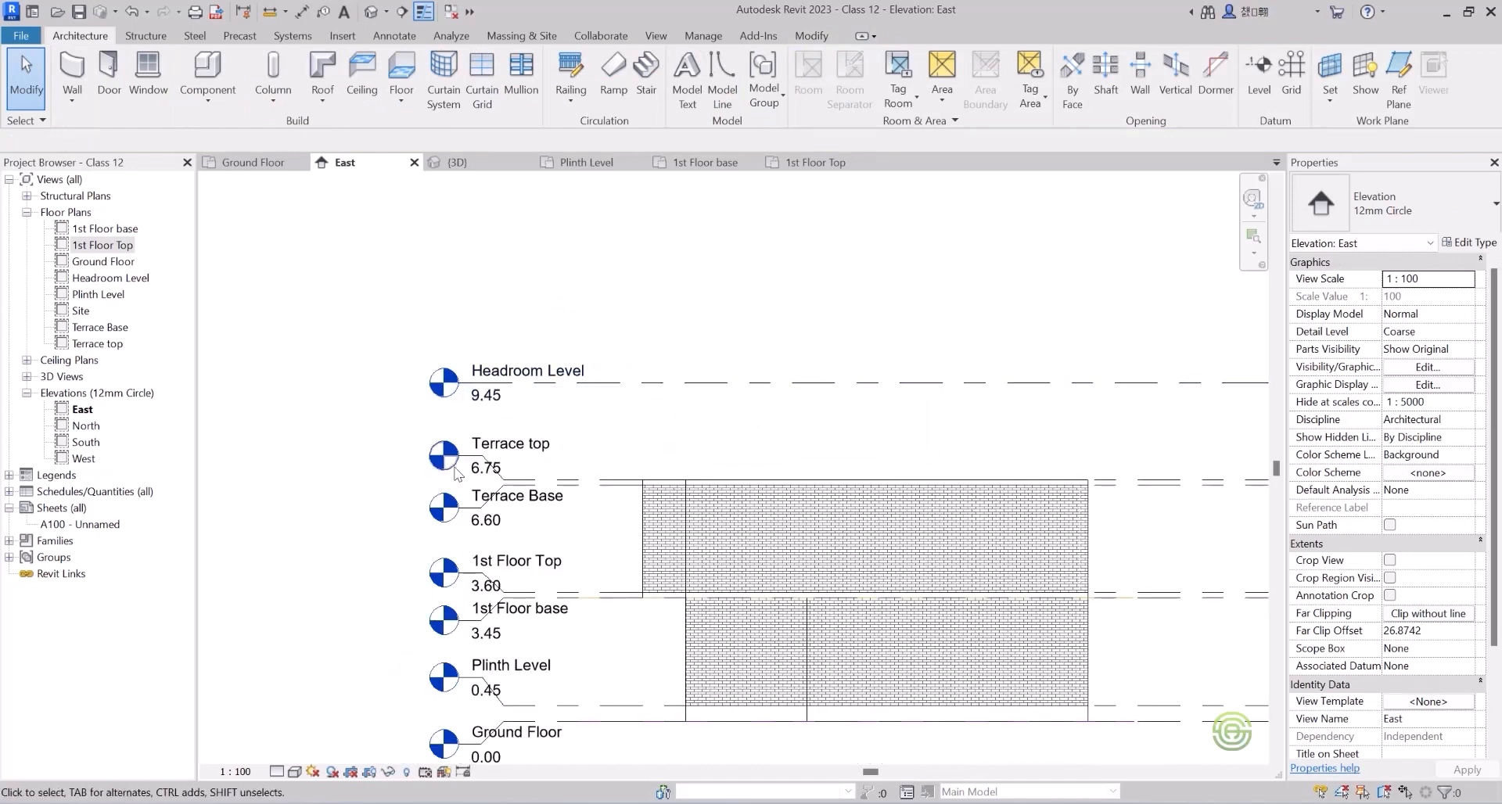
scroll(835, 466, up, 1)
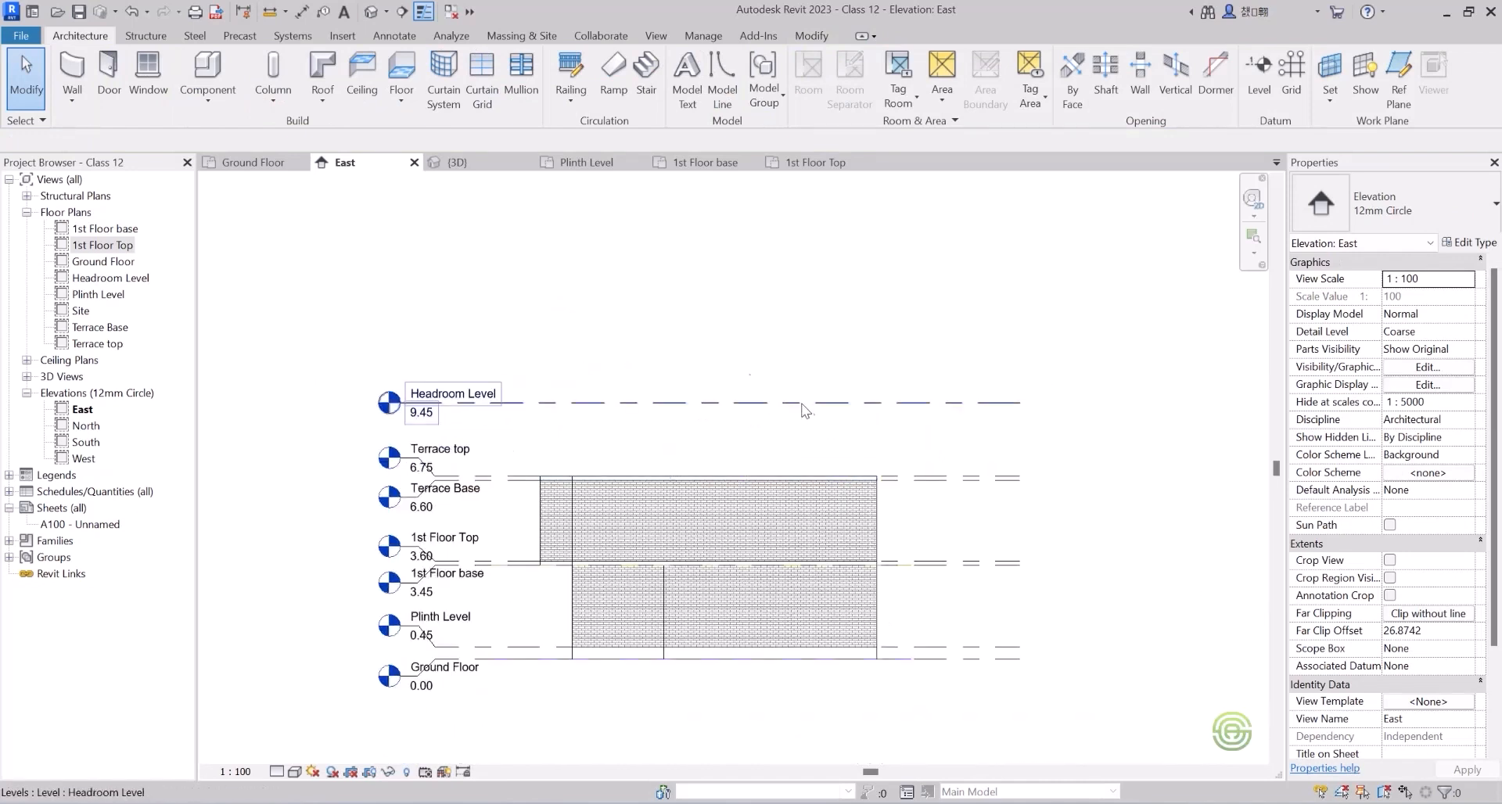
Open the Terrace top floor plan and bring the terrace slab outline into view.
click(818, 166)
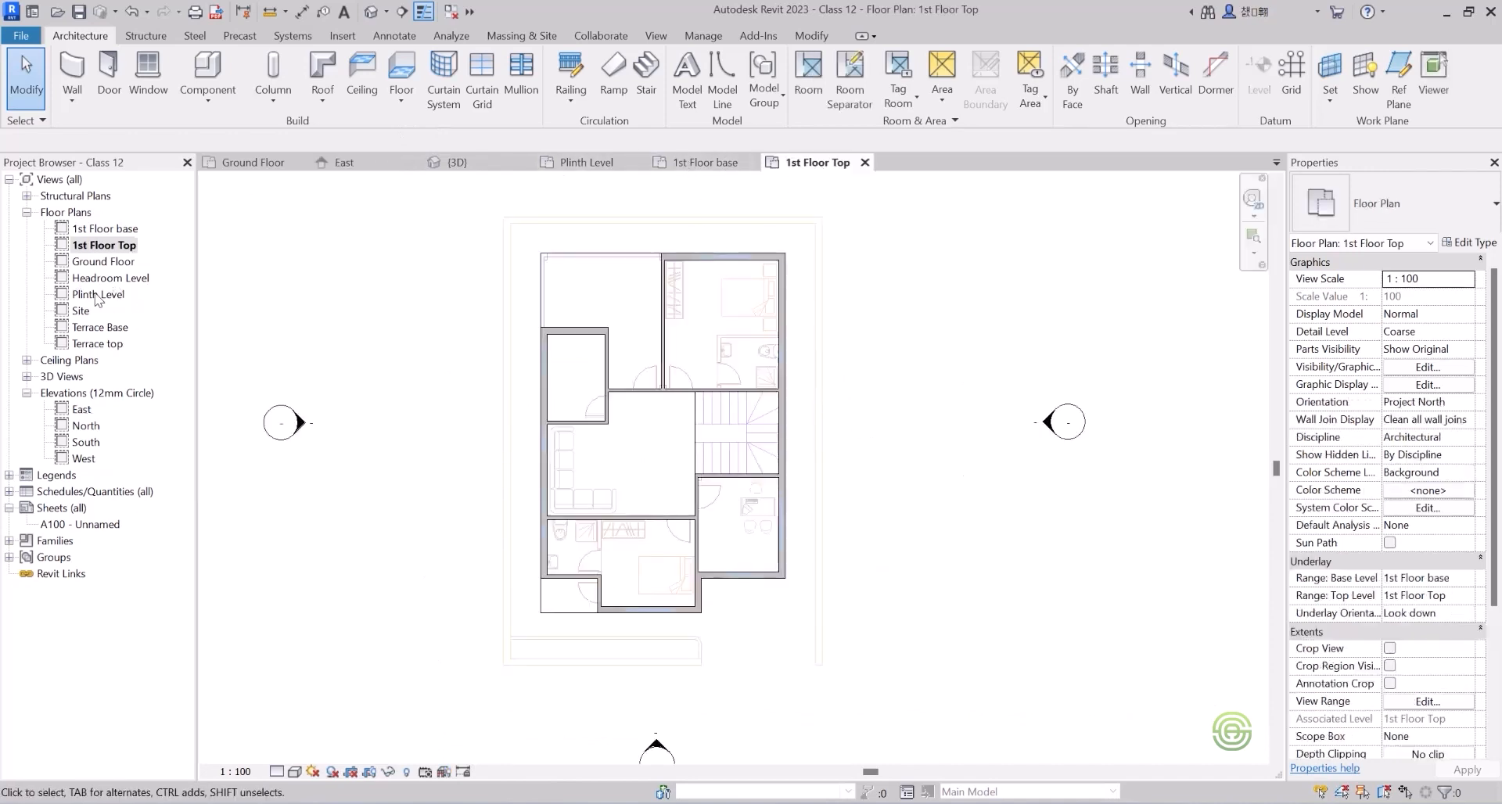
double_click(102, 344)
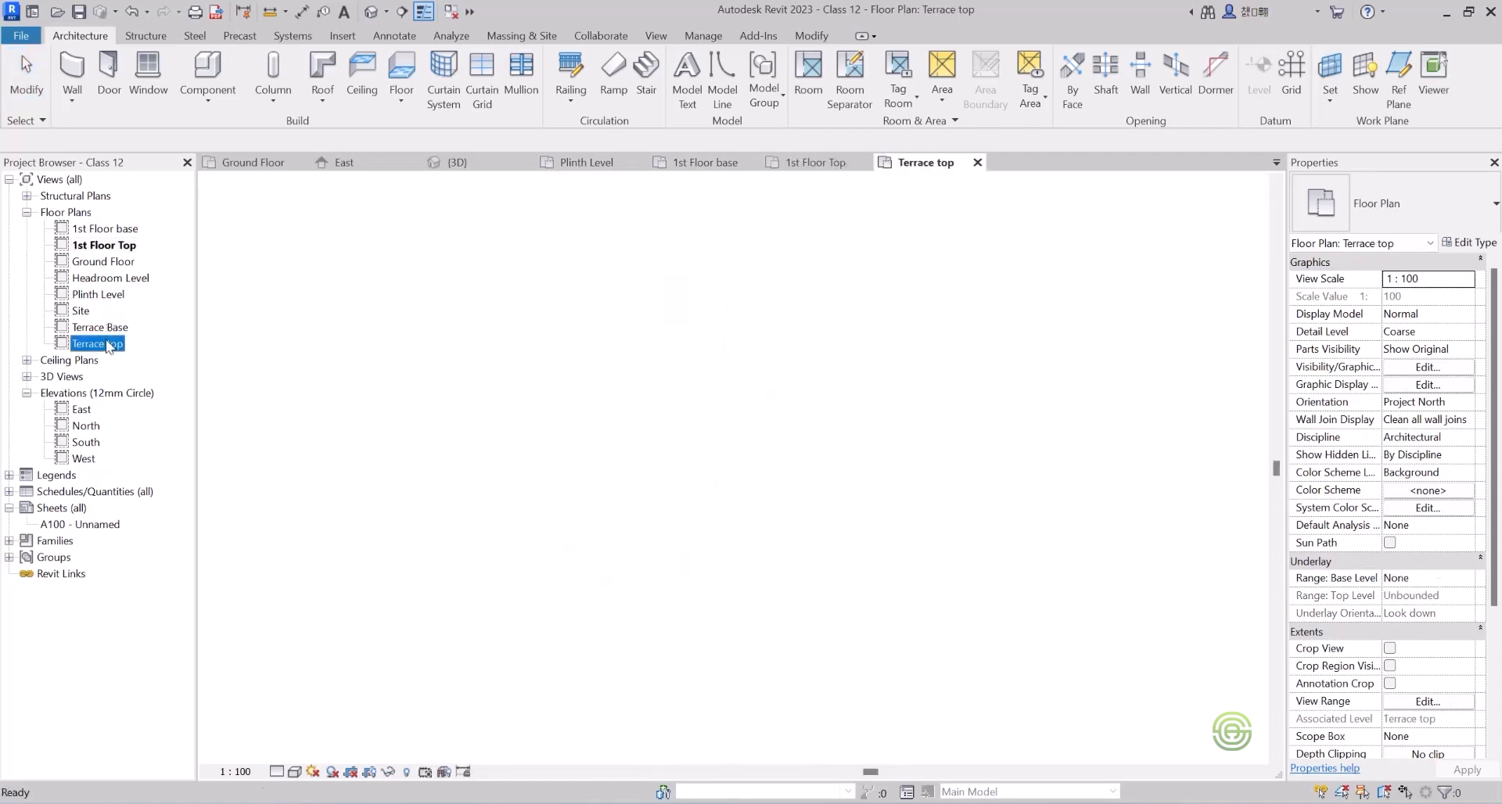
scroll(771, 415, up, 2)
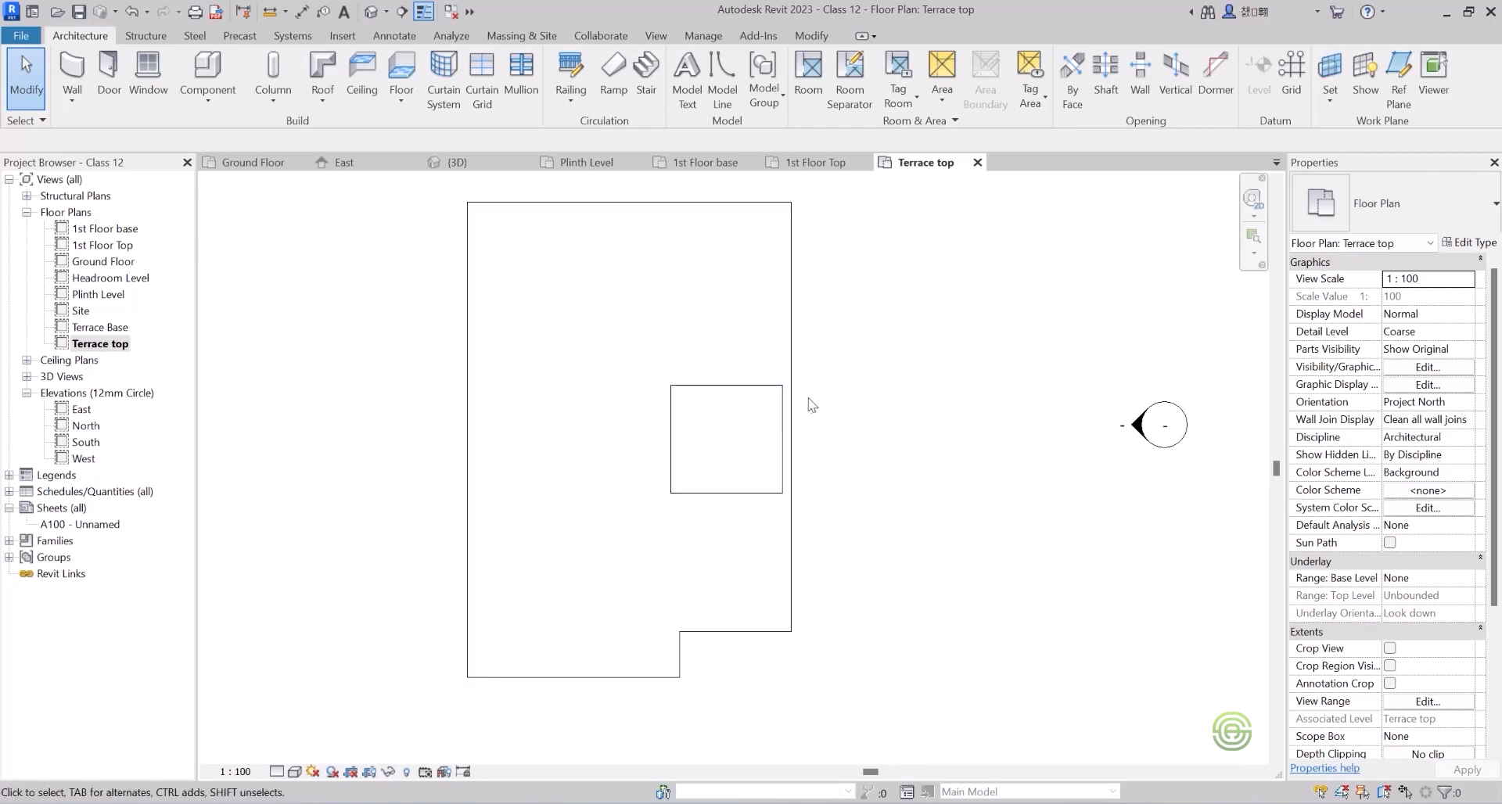
Place Wall-Ext_230 architectural walls along all four edges of the stair opening by picking the slab's opening lines.
click(72, 98)
click(127, 133)
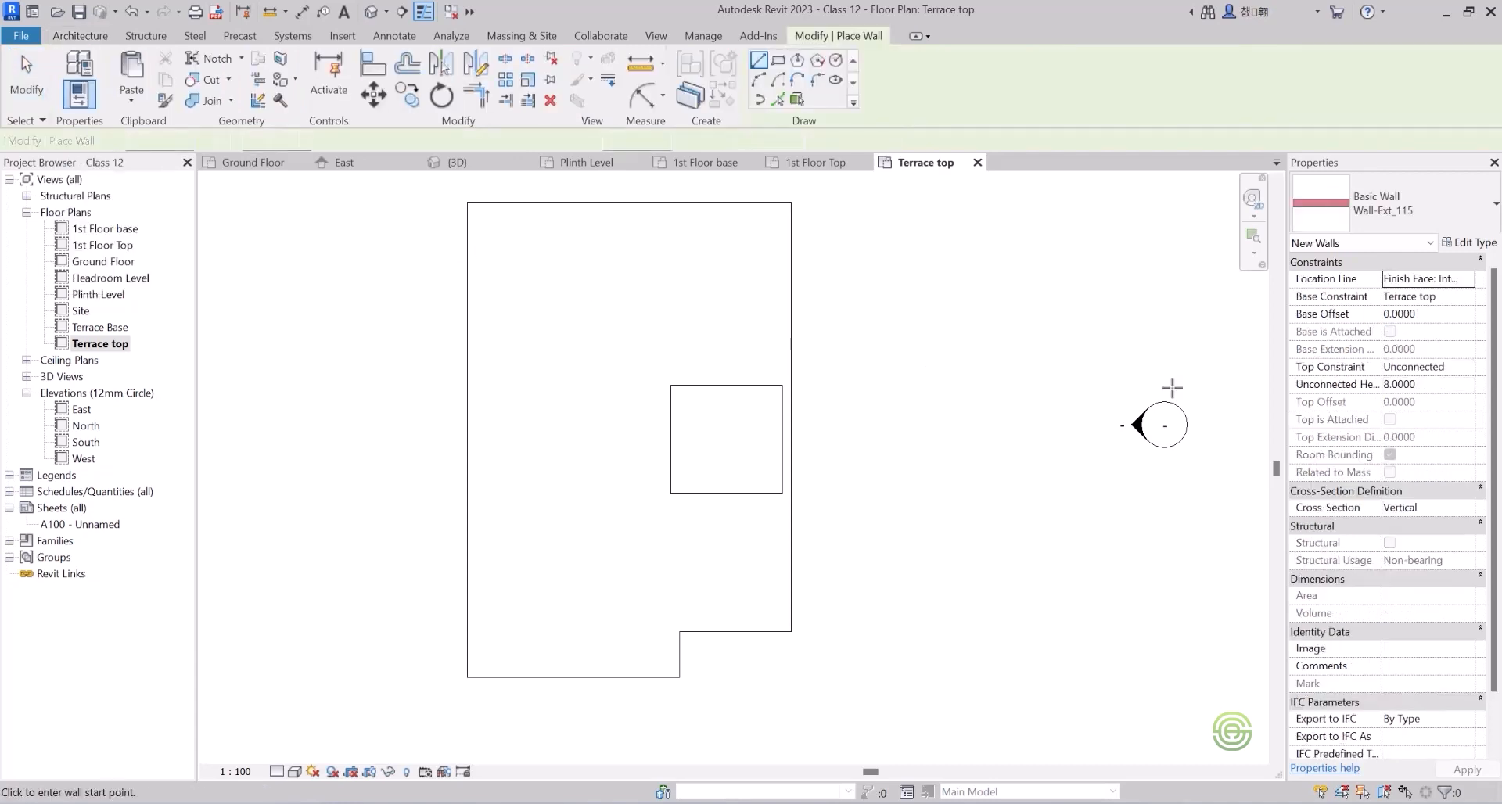
click(1390, 197)
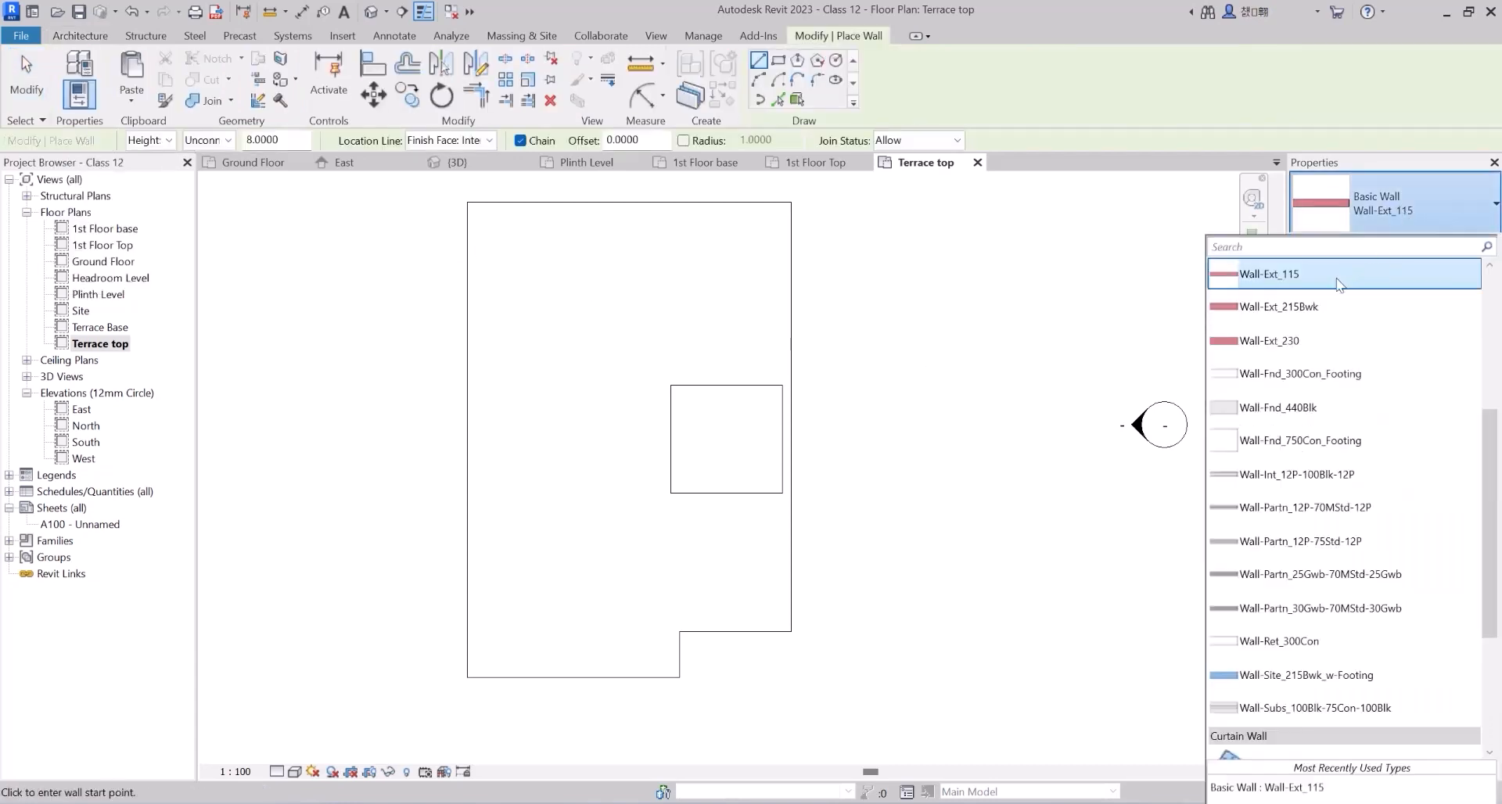
click(1298, 244)
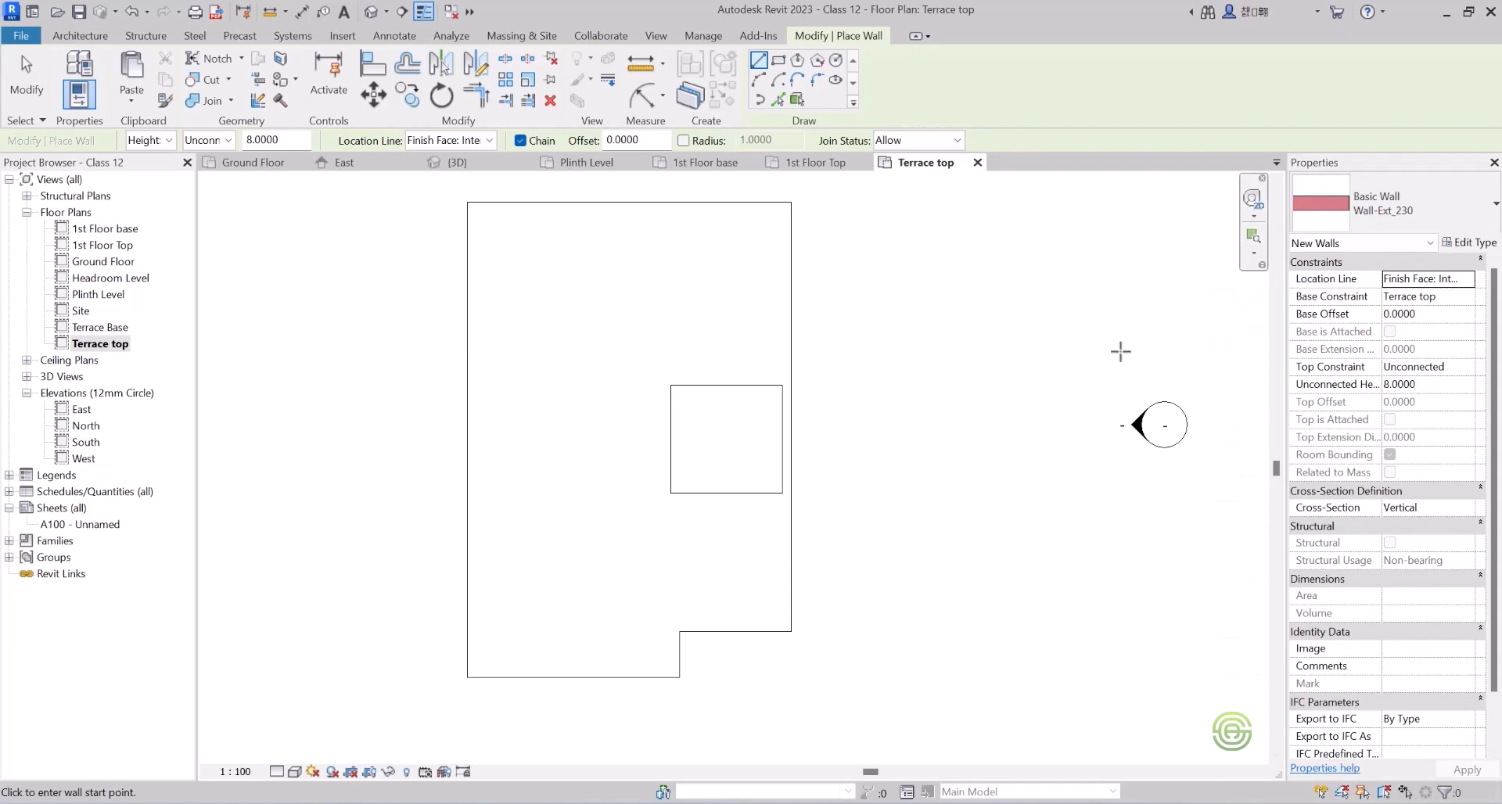
click(777, 99)
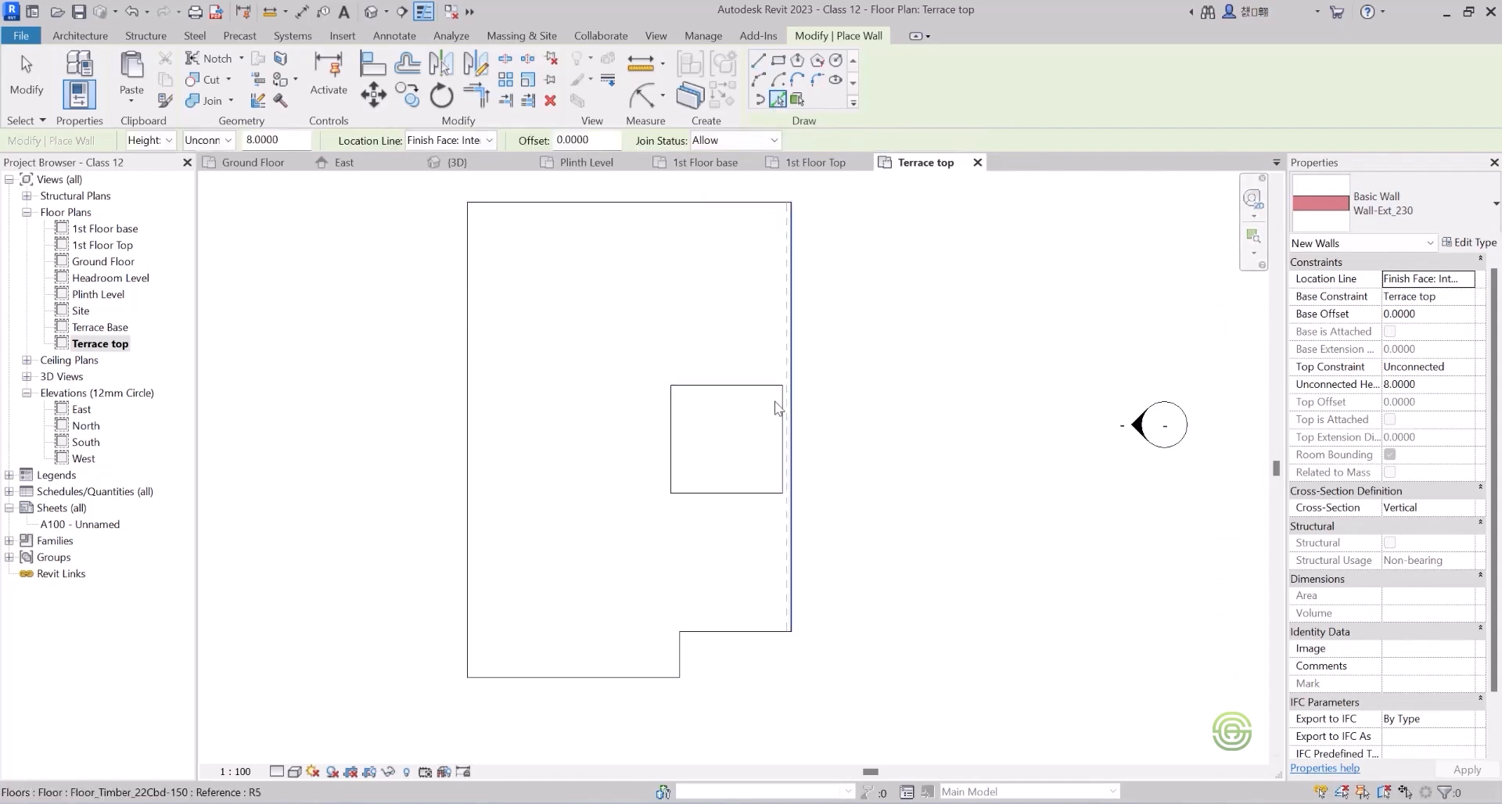
click(753, 386)
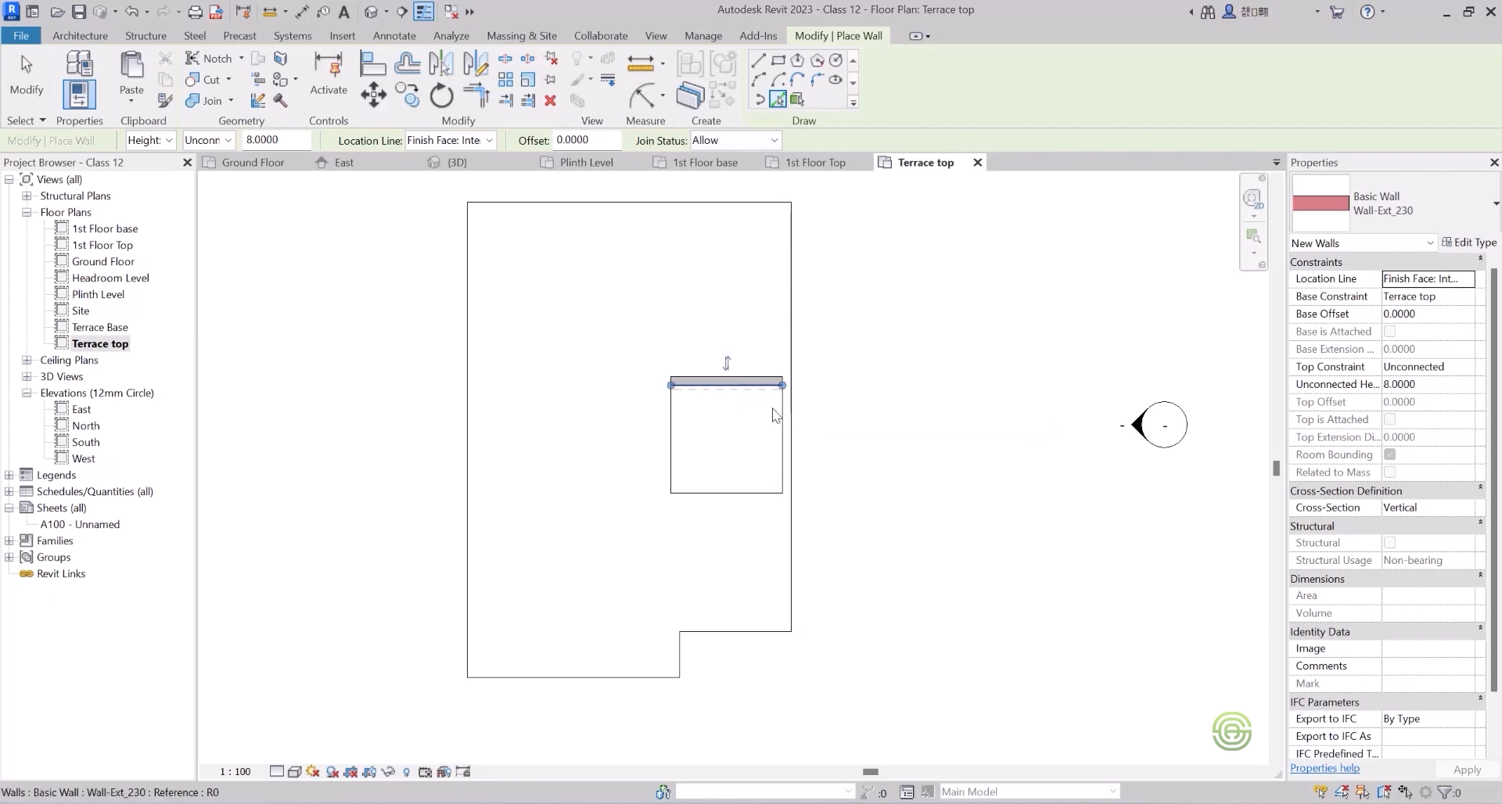
click(782, 435)
click(751, 492)
click(671, 432)
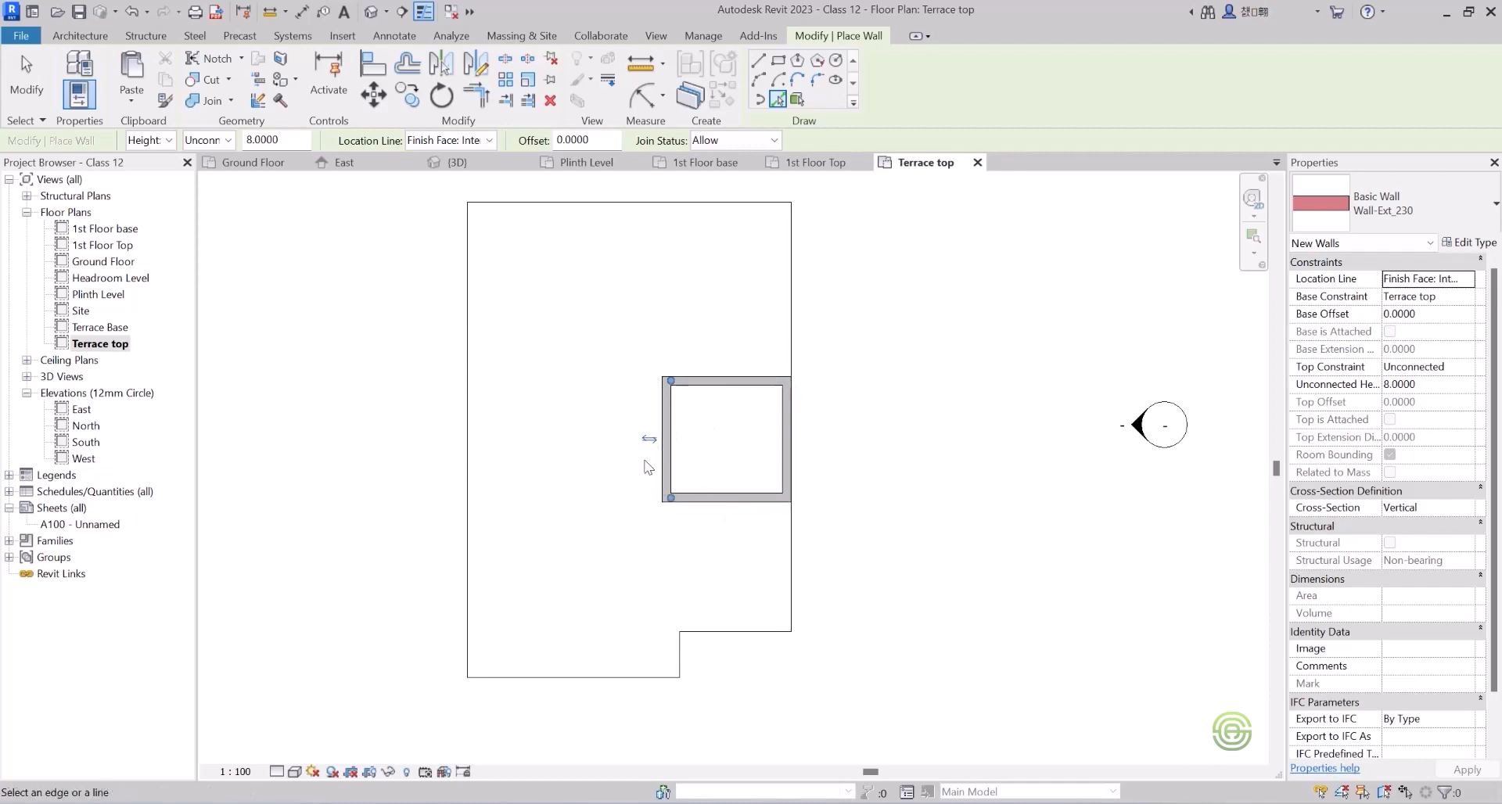
scroll(626, 442, up, 3)
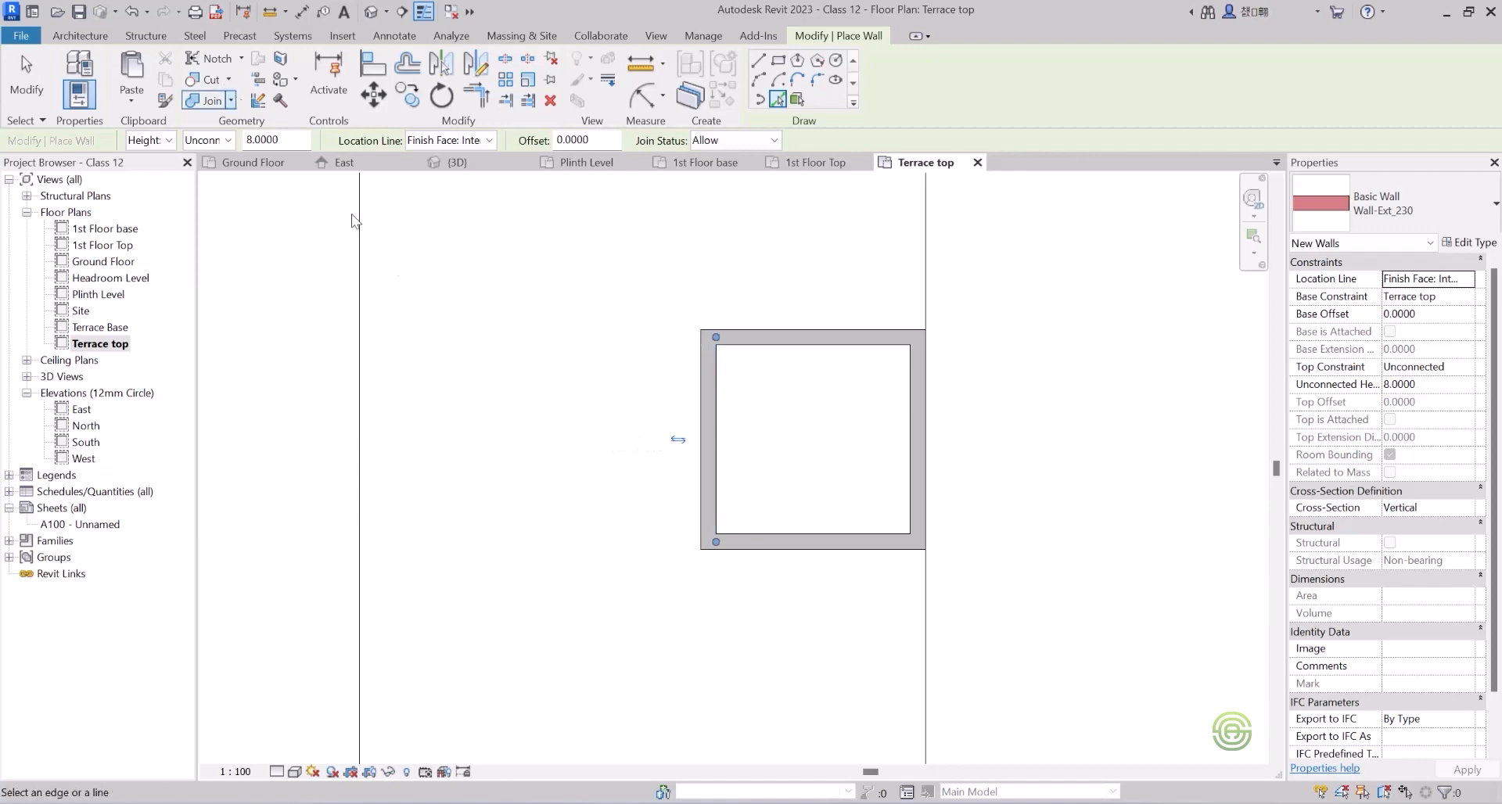
key(Escape)
key(Escape)
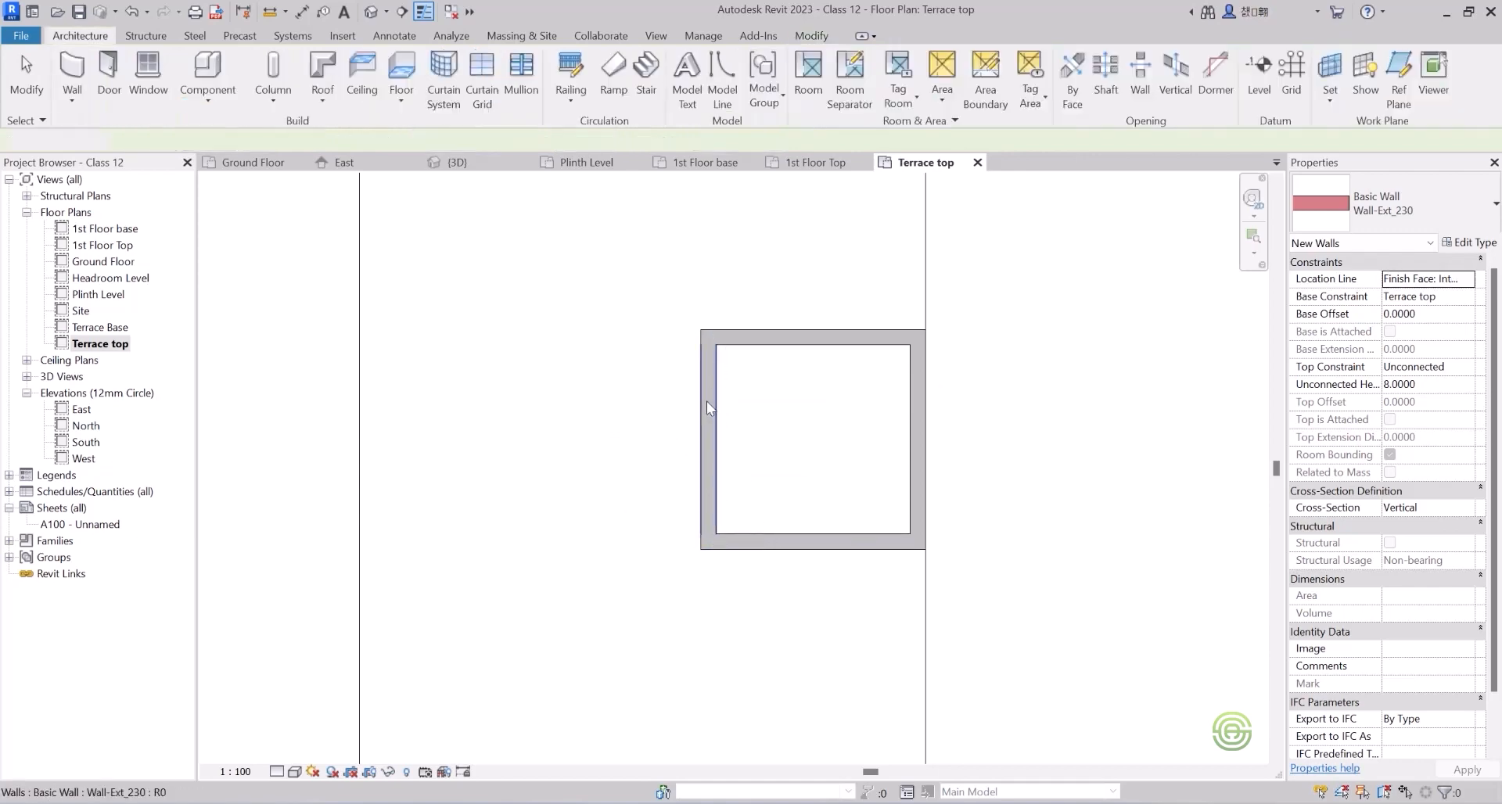
Move the headroom wall facing the open terrace outward until it is 4.2 m from the opposite wall.
click(707, 400)
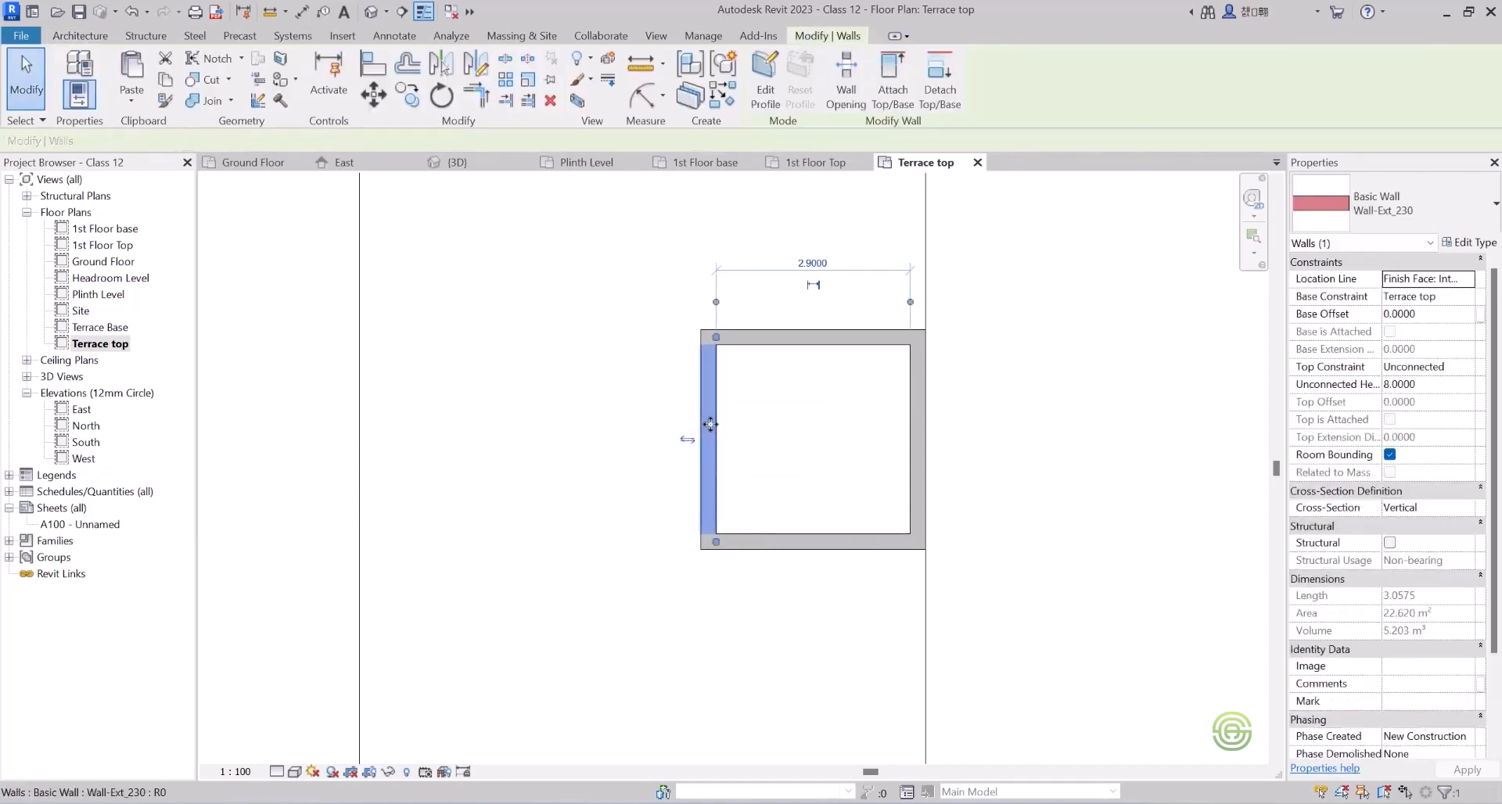
drag(700, 424, 625, 426)
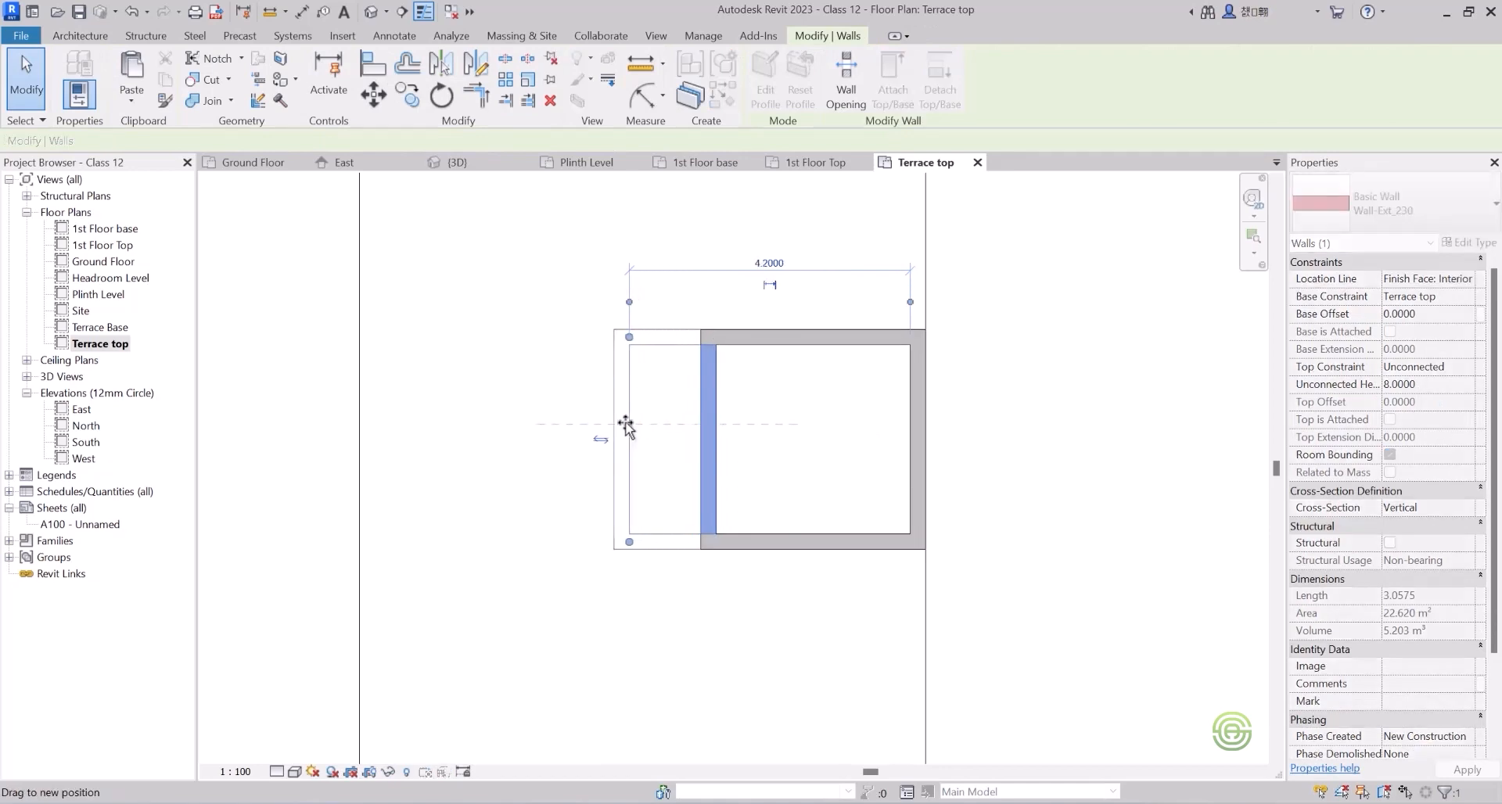
drag(625, 426, 626, 425)
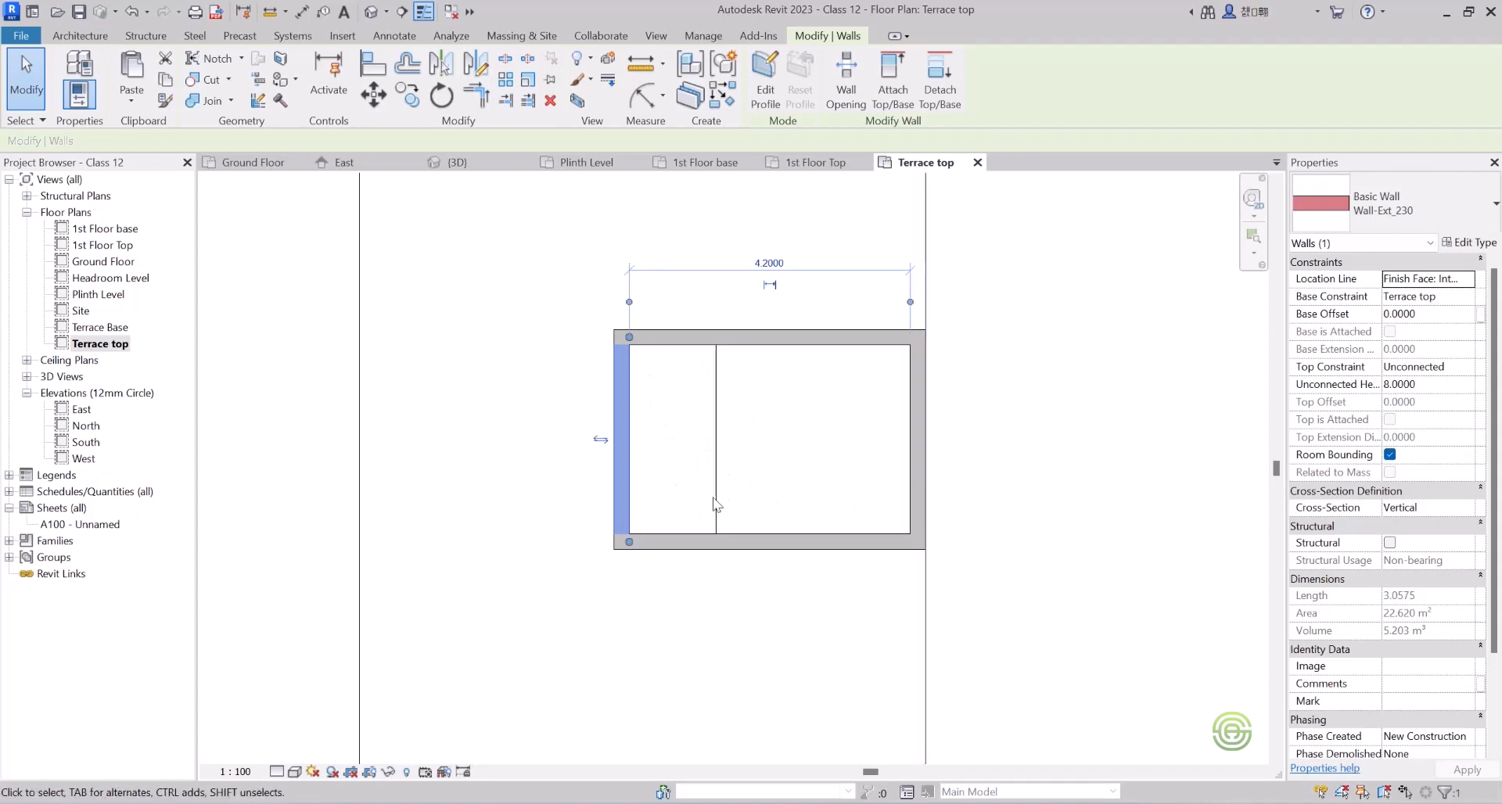
click(669, 419)
Select all four headroom walls and set their top constraint to Up to level: Headroom Level, checking them in the 3D view.
click(666, 338)
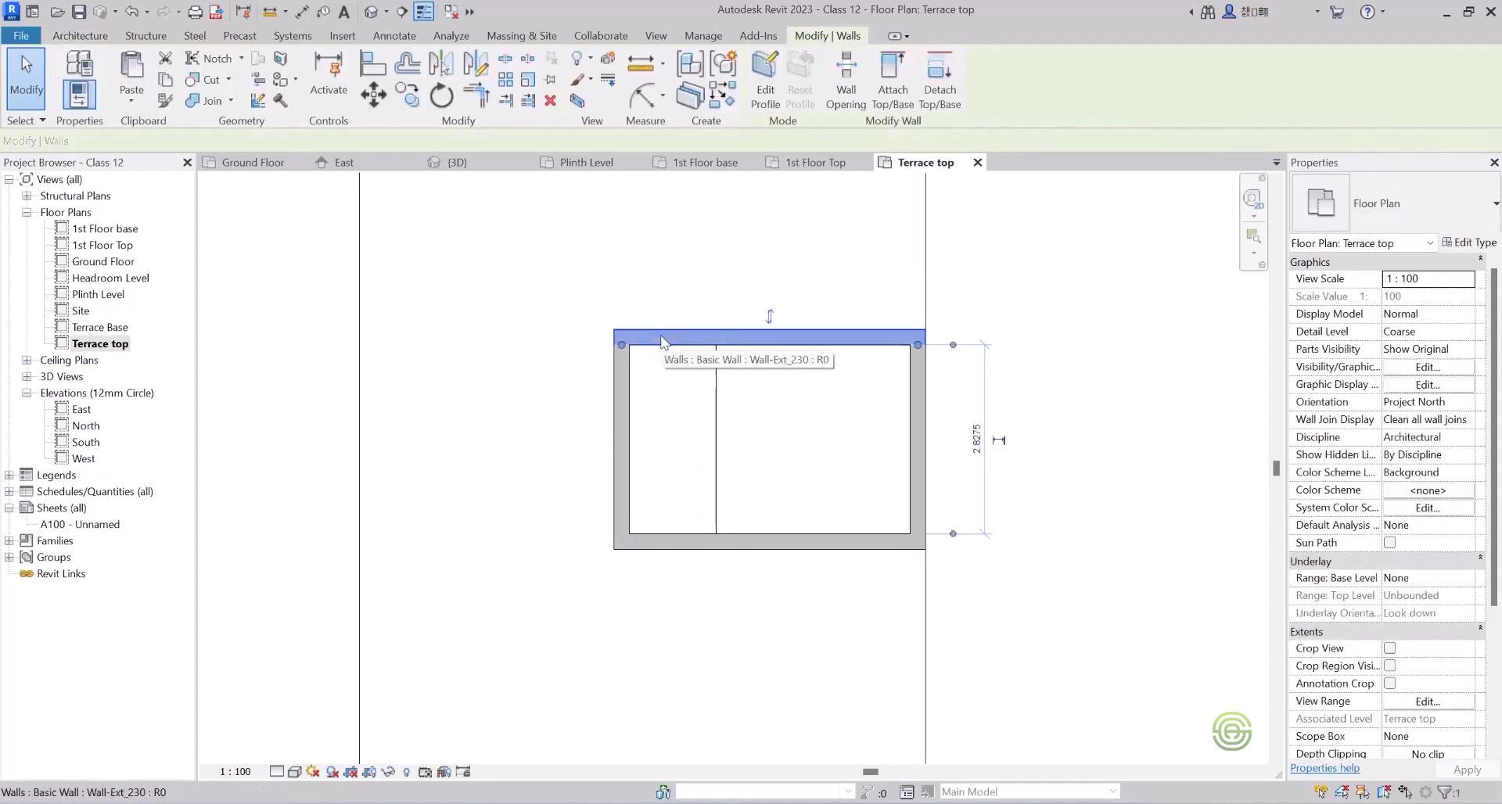
ctrl+click(624, 397)
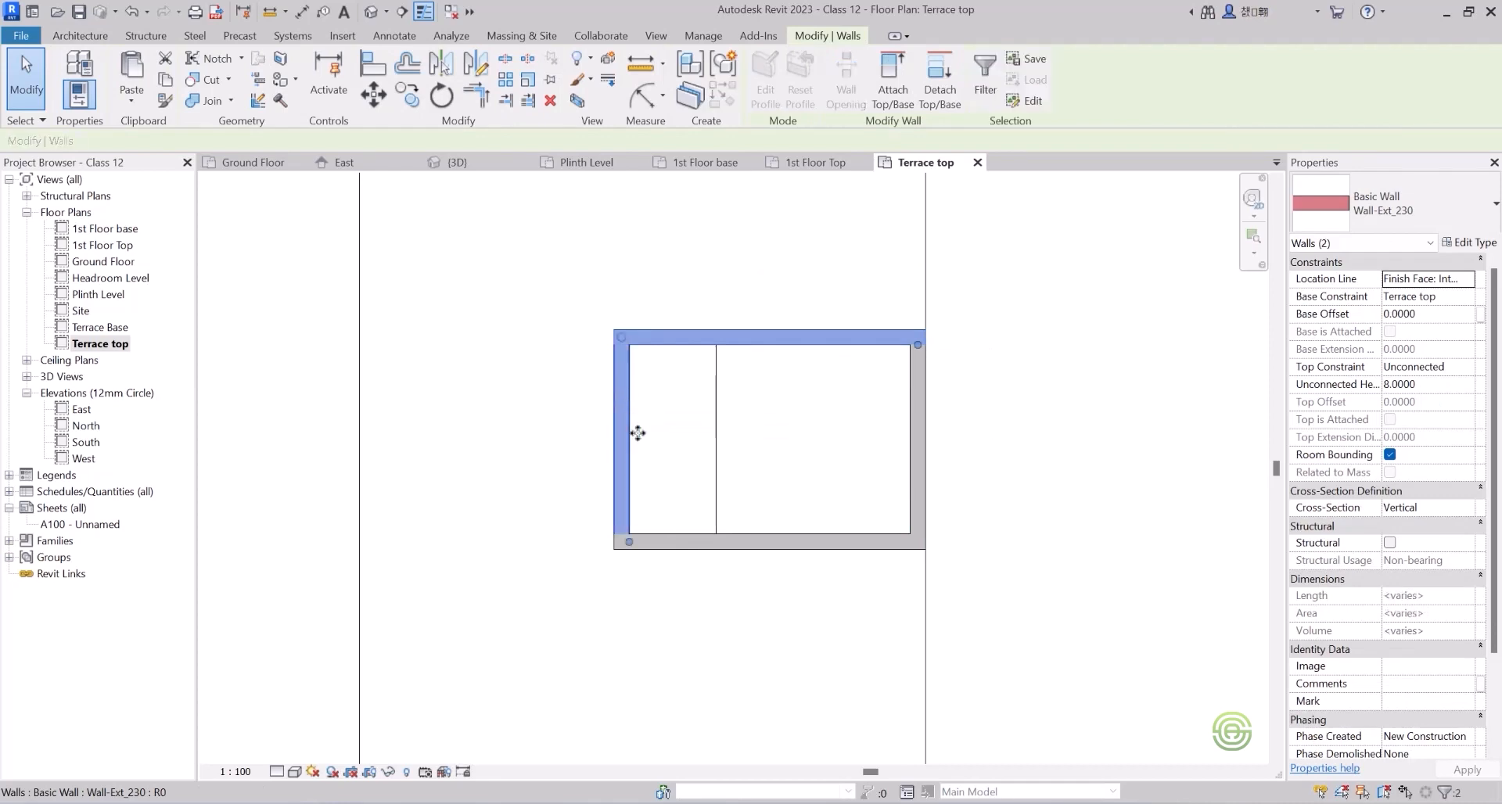
ctrl+click(706, 542)
ctrl+click(915, 474)
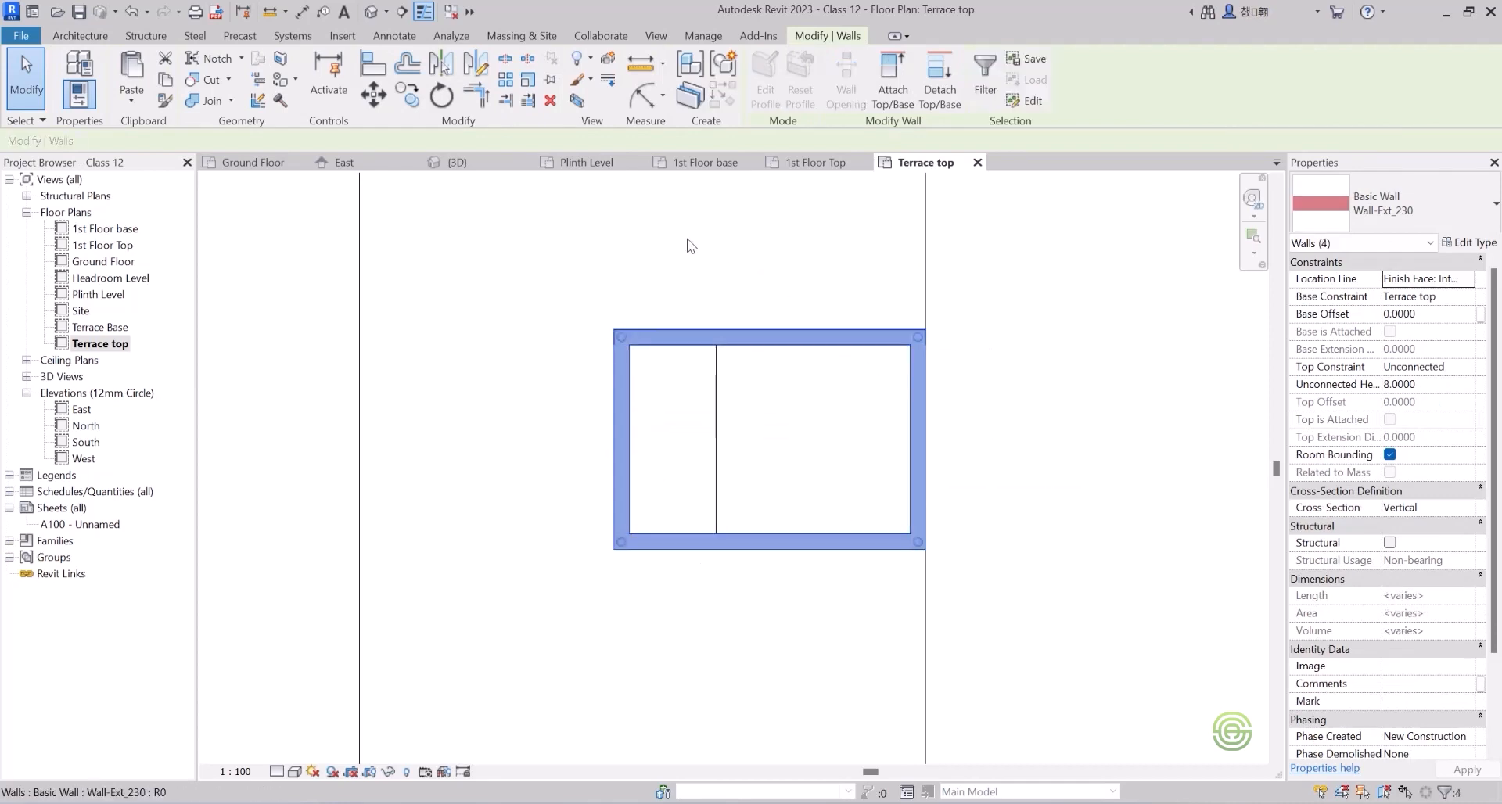
click(458, 162)
scroll(719, 502, down, 2)
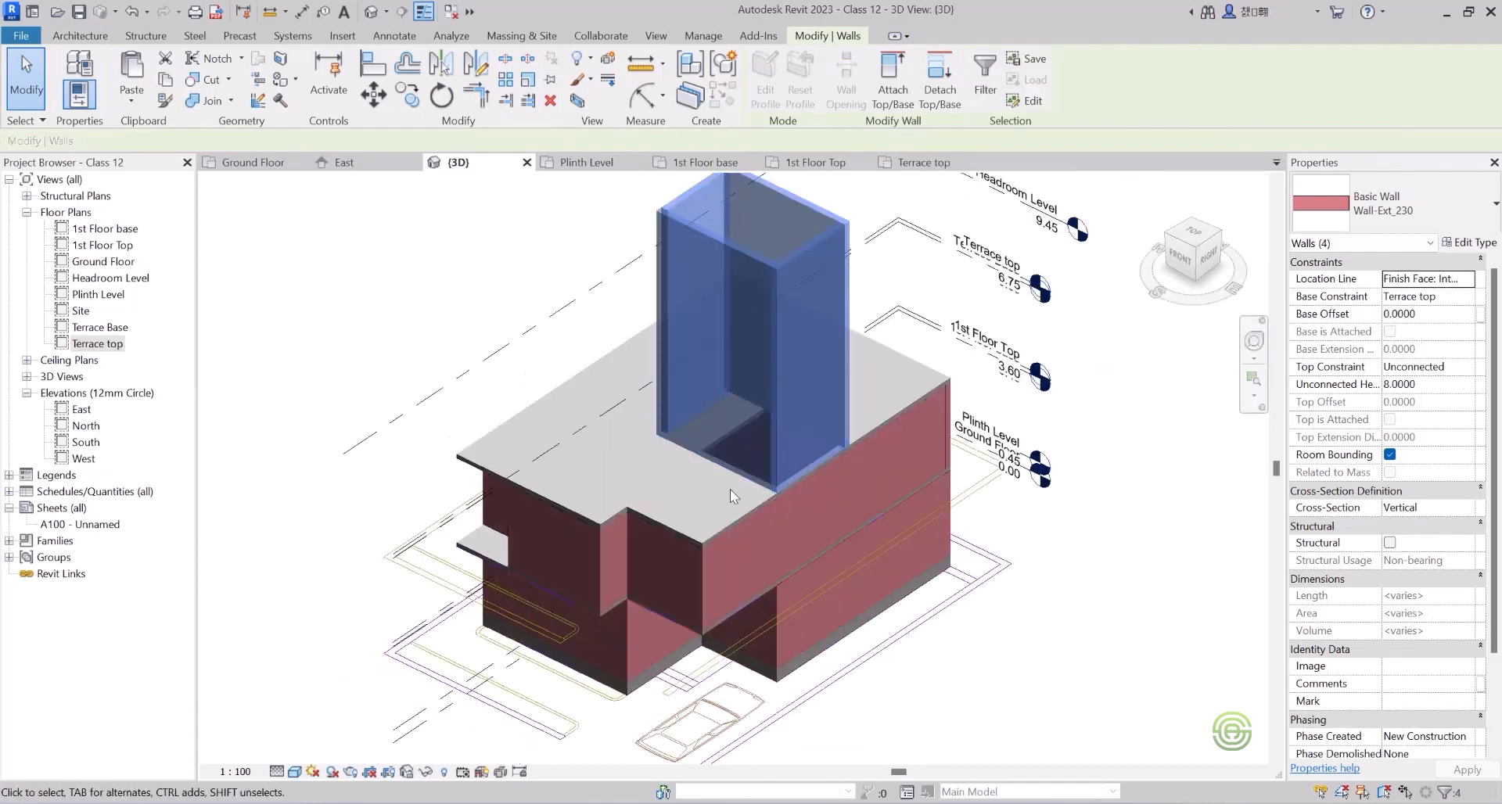
click(1435, 367)
click(1467, 366)
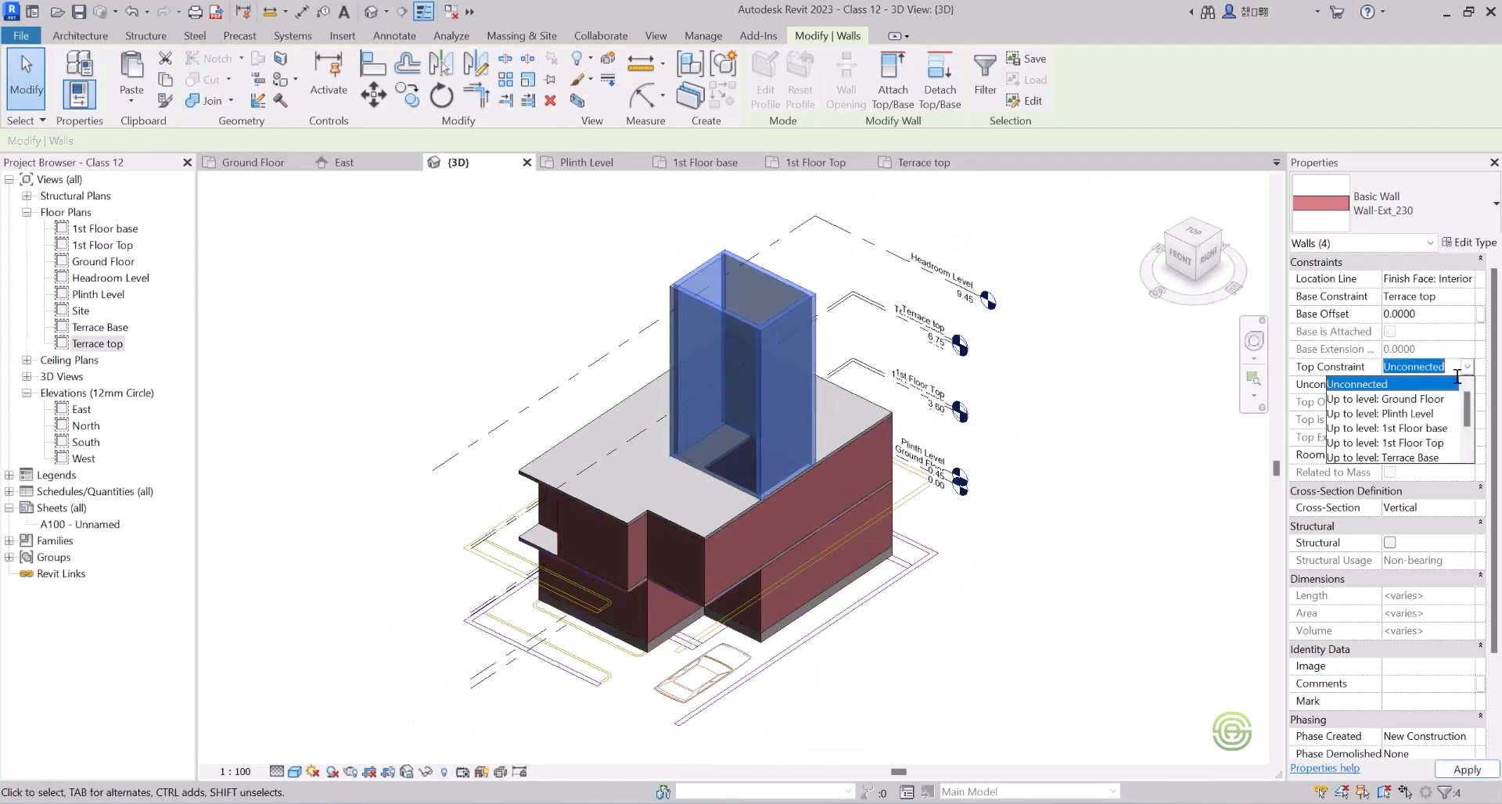
scroll(1417, 446, down, 1)
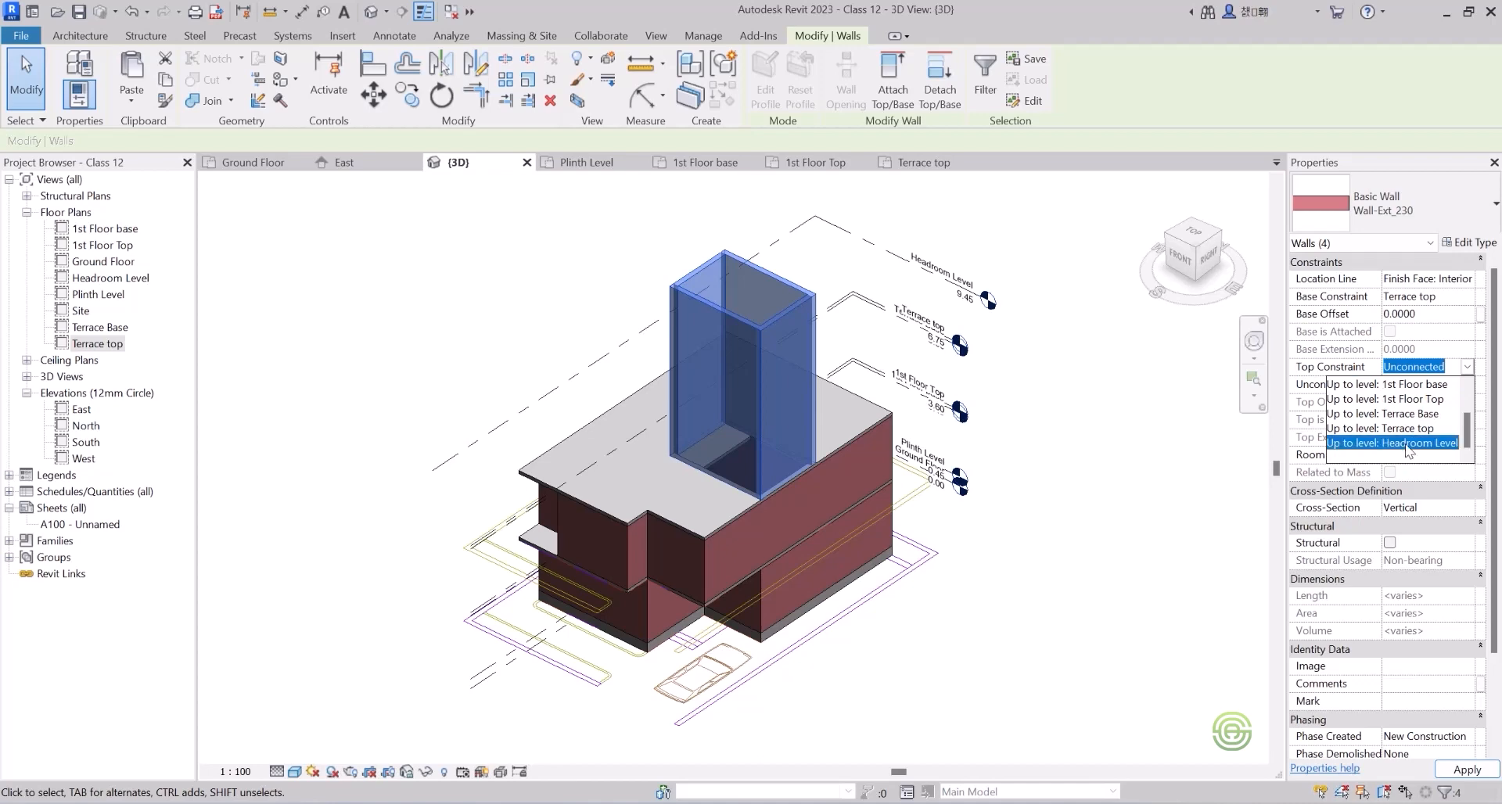
click(1408, 451)
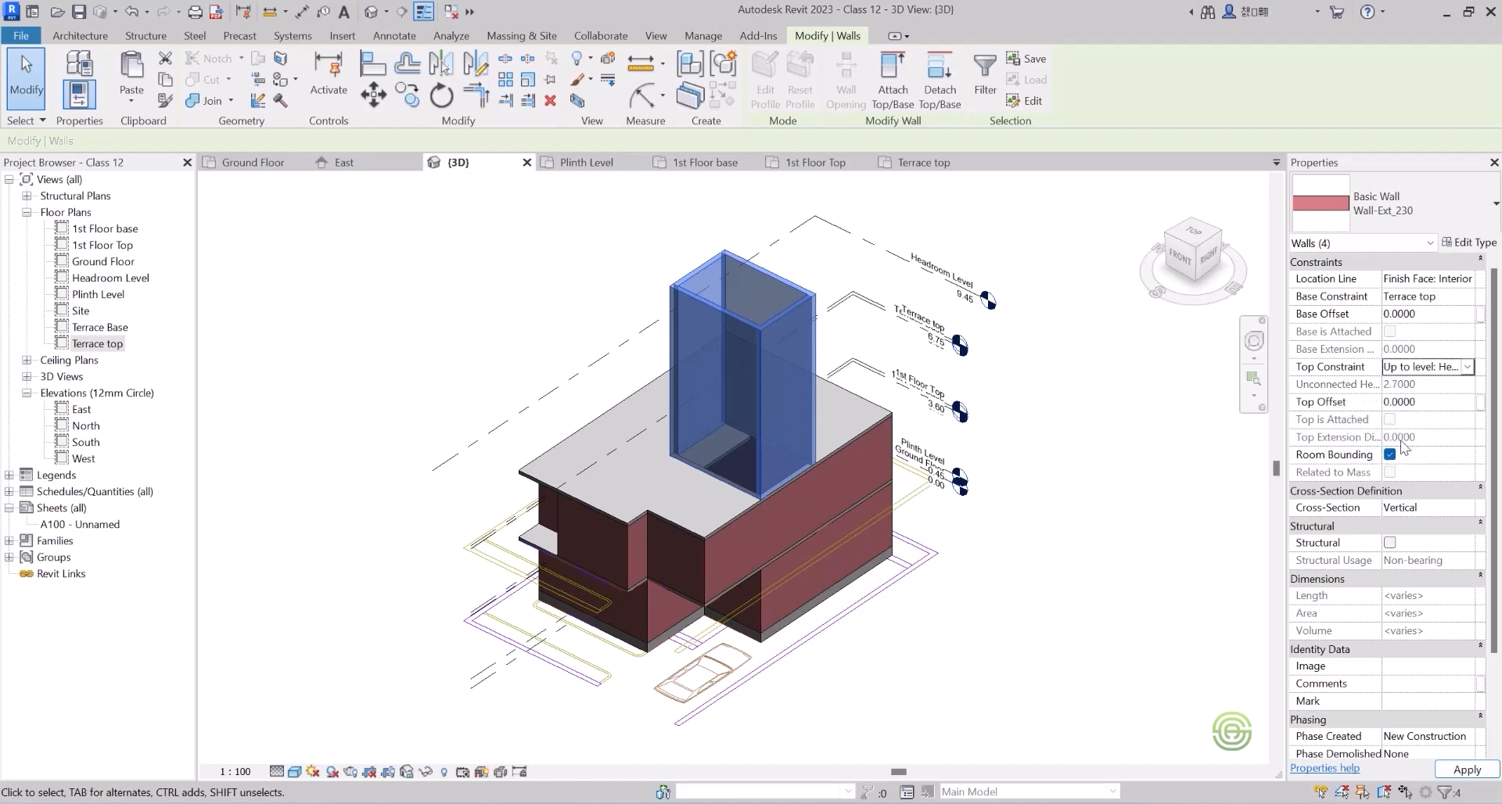
click(614, 377)
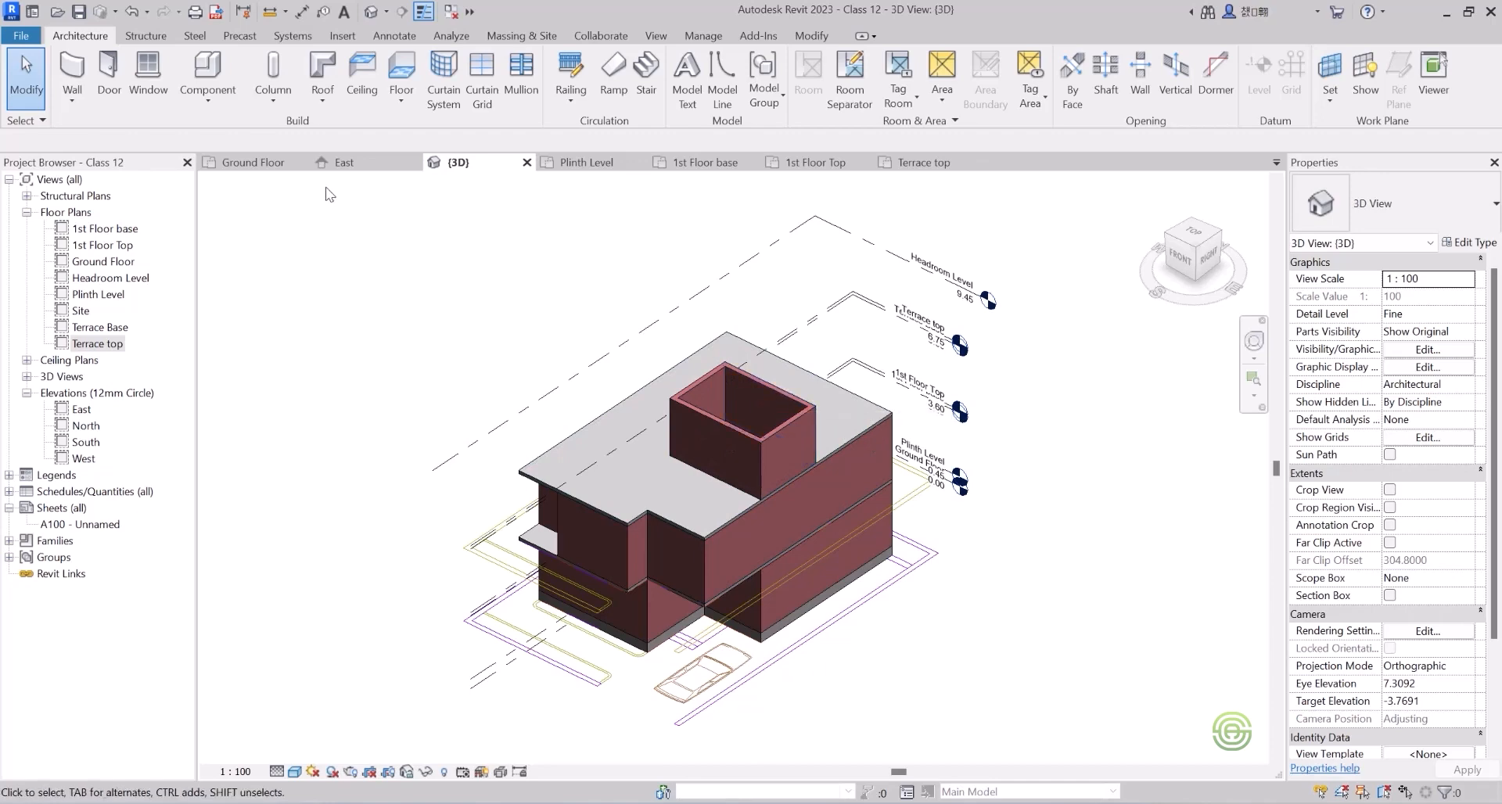
Set up a Wall-Ext_115 architectural wall with a height of 1 m for placement by picked lines in the Terrace top plan.
click(912, 156)
scroll(609, 457, down, 3)
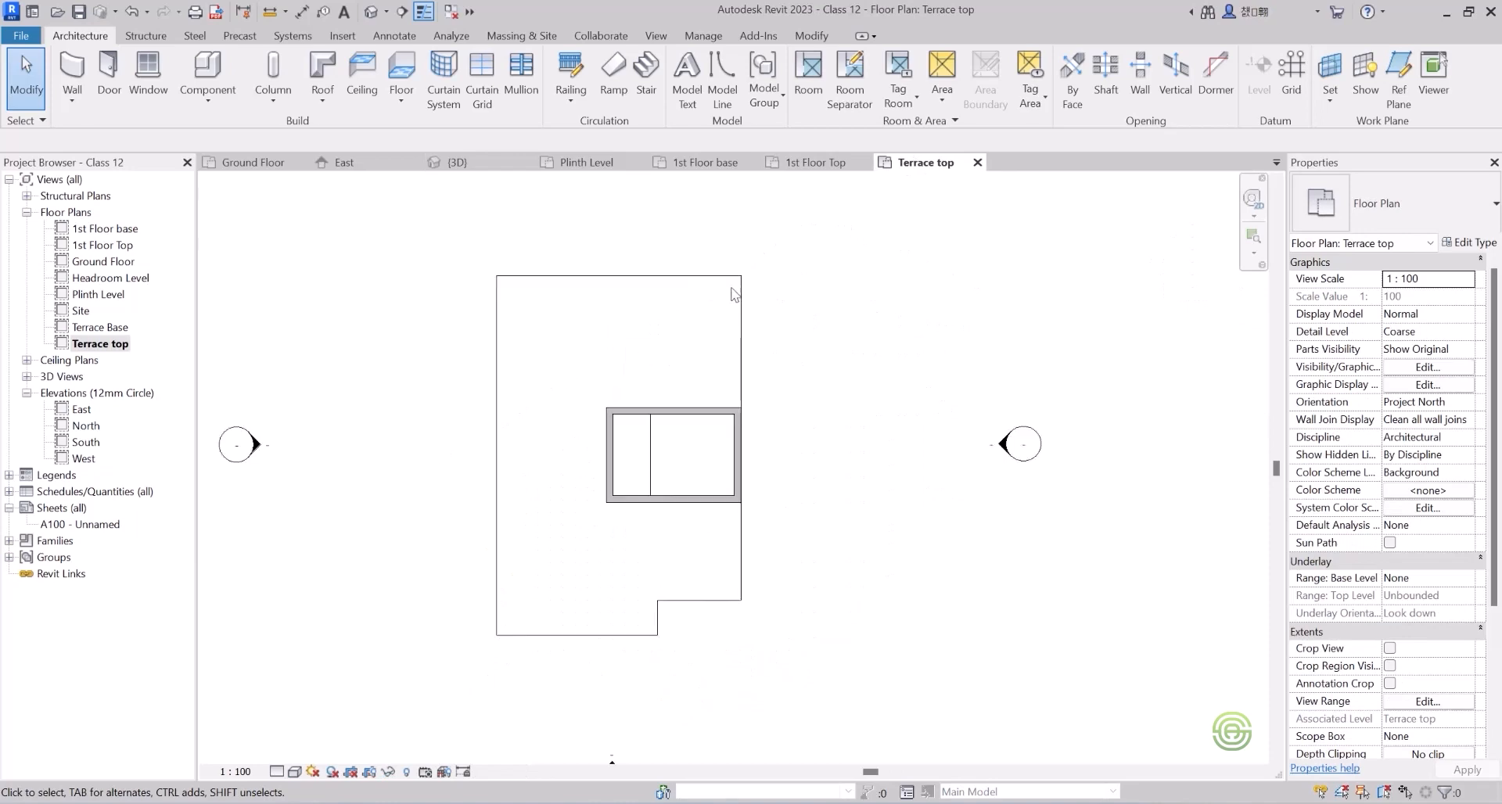
click(1481, 207)
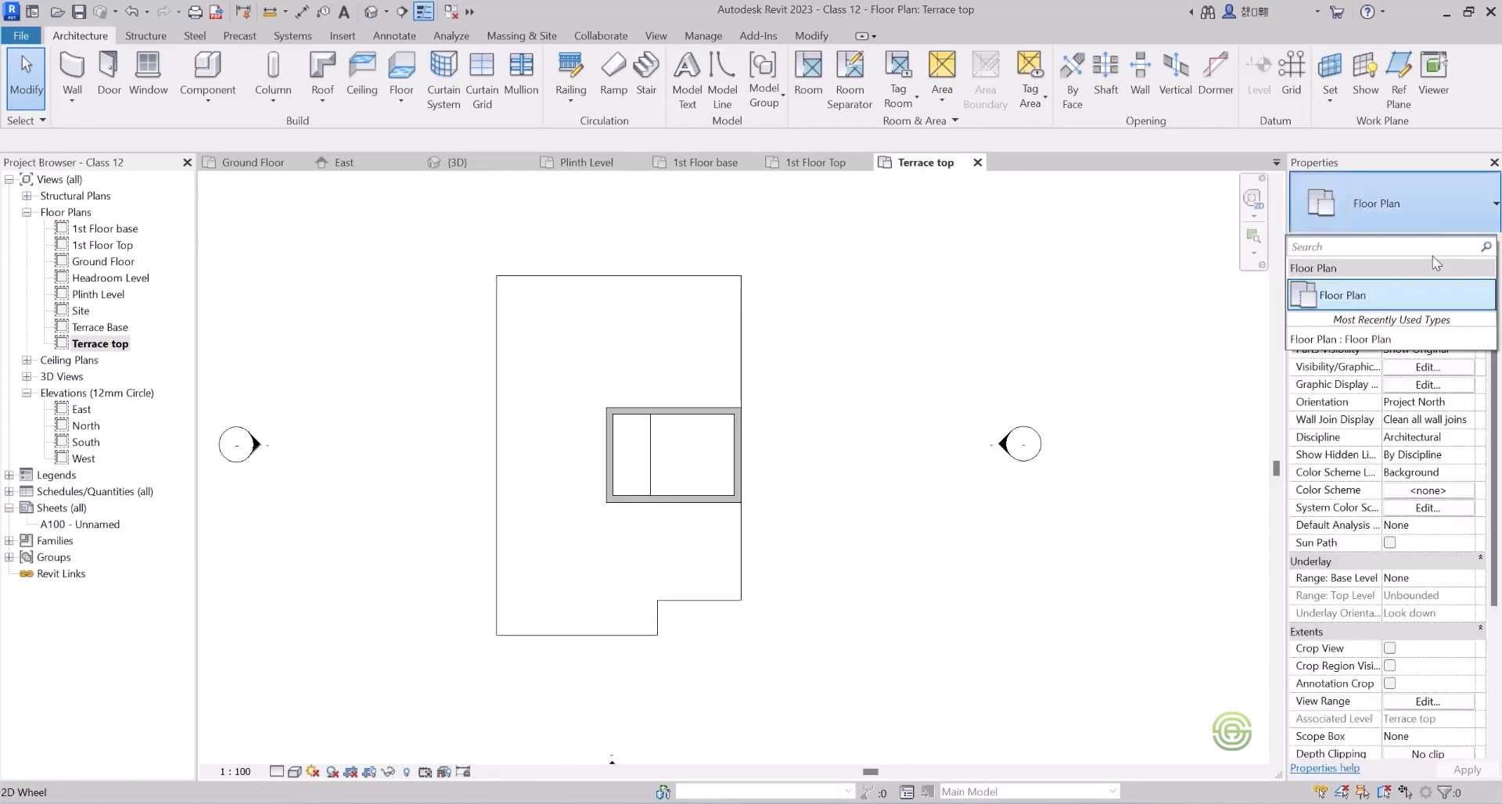
click(74, 102)
click(75, 108)
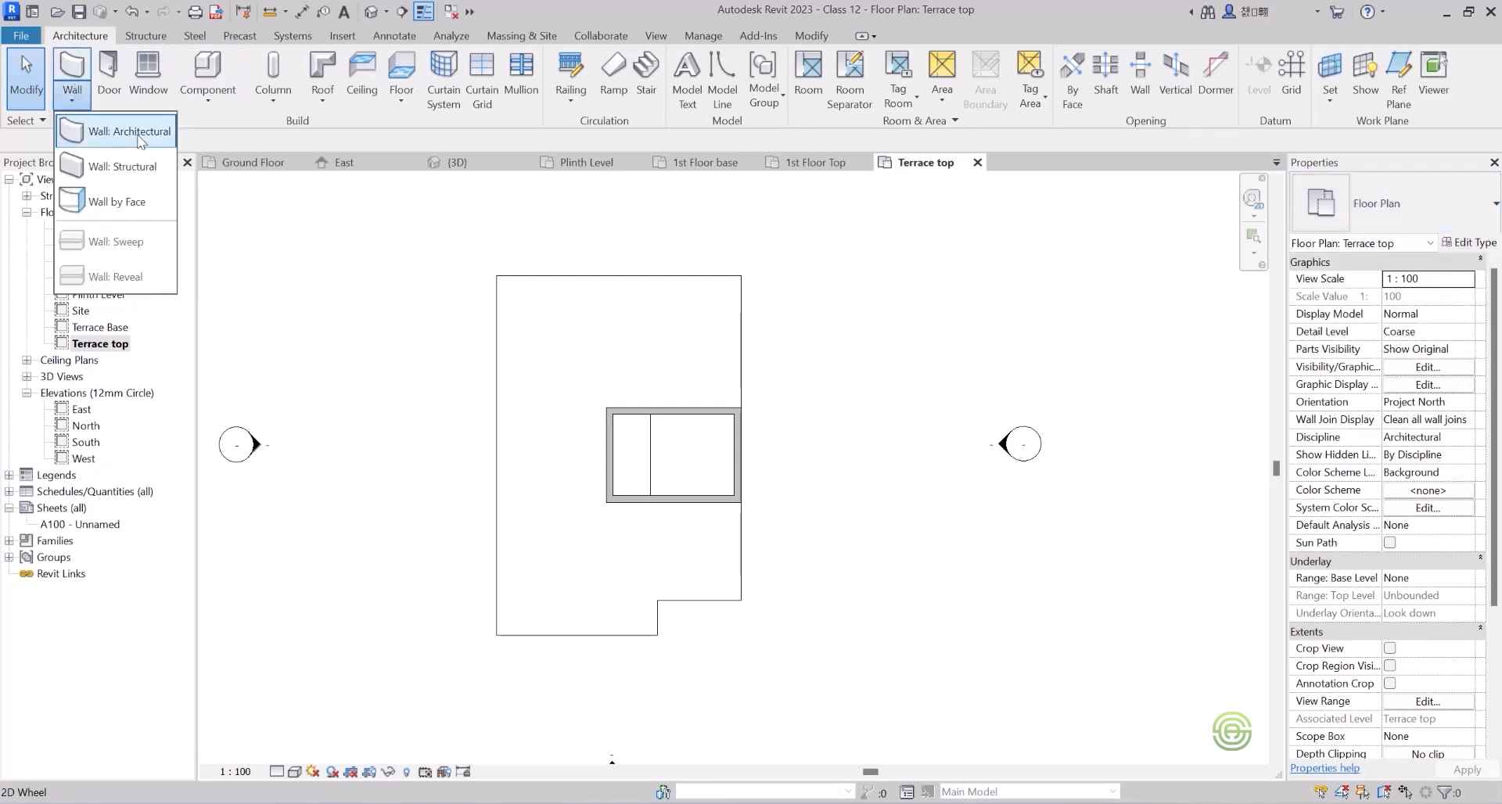
click(110, 129)
click(1428, 203)
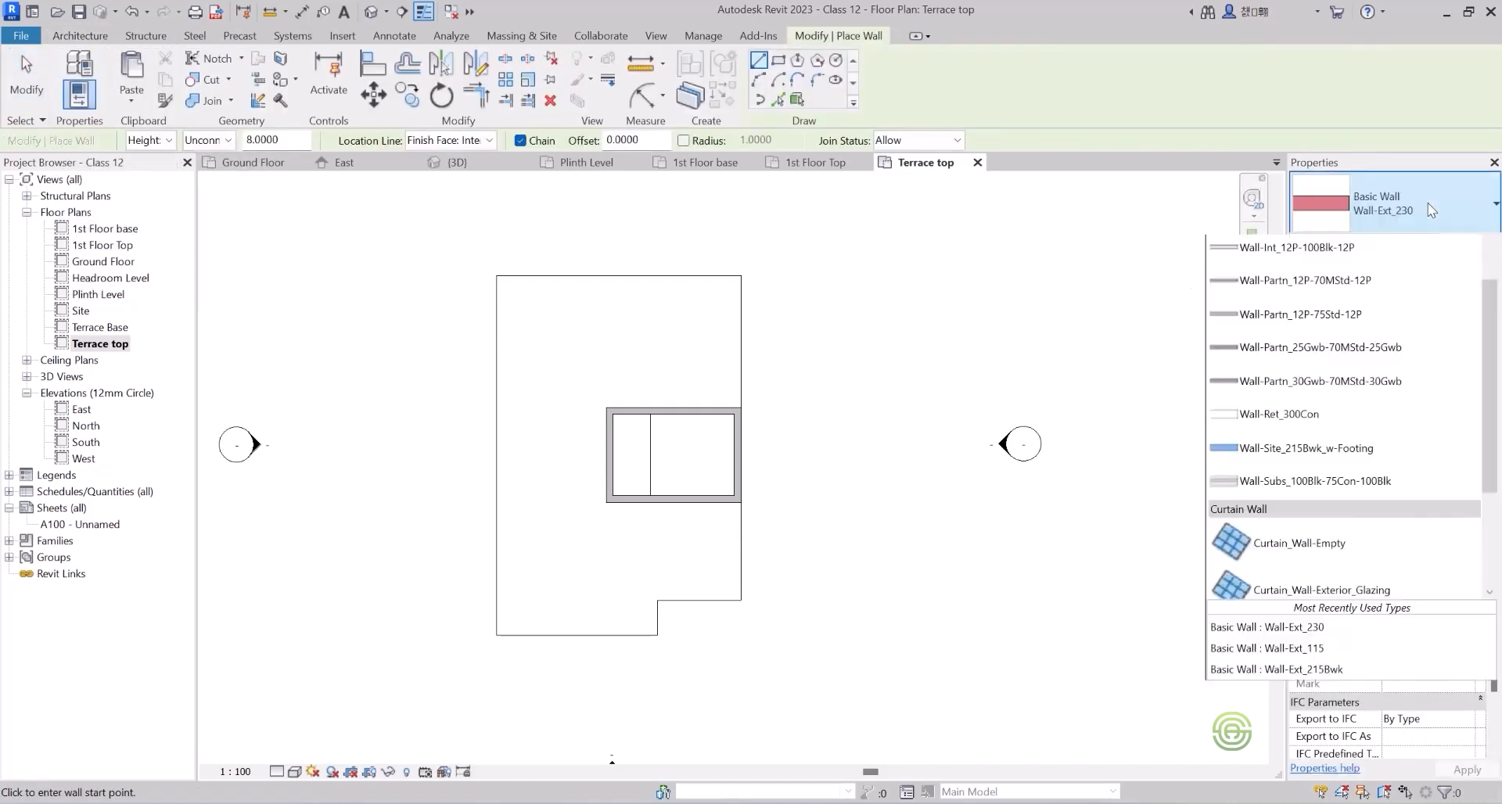
scroll(1389, 297, up, 3)
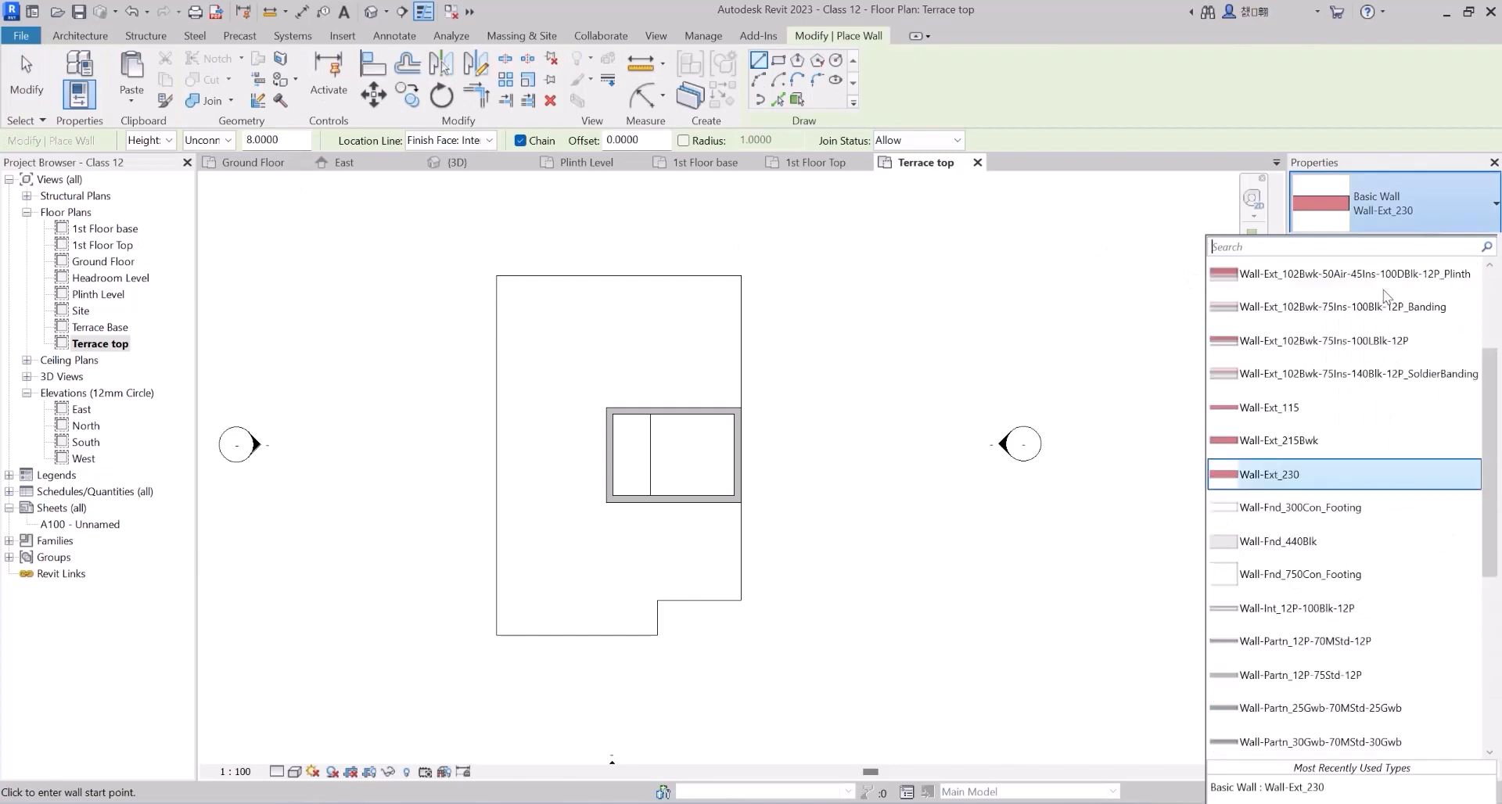
click(1322, 405)
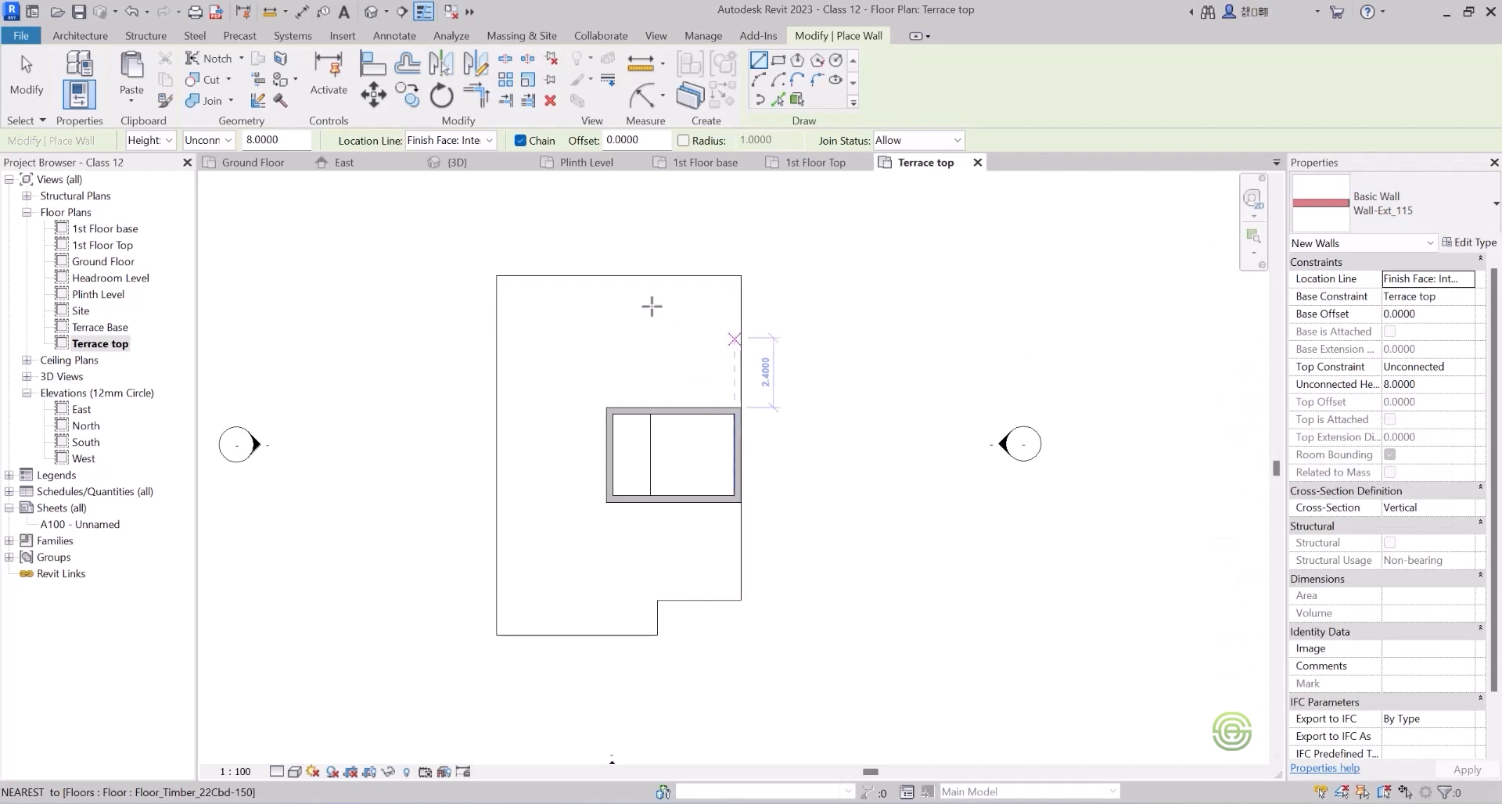
click(769, 102)
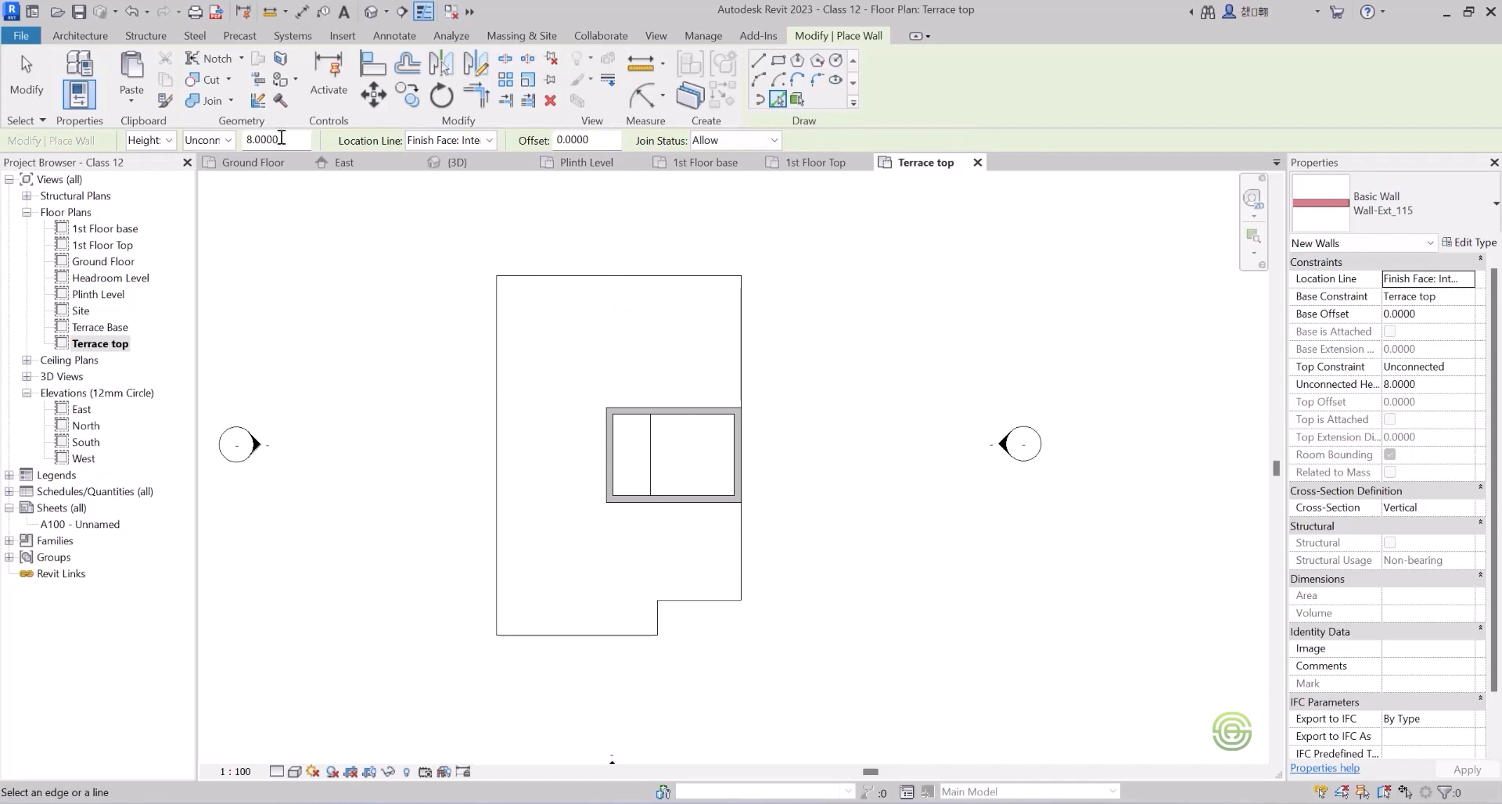
double_click(258, 139)
text(1)
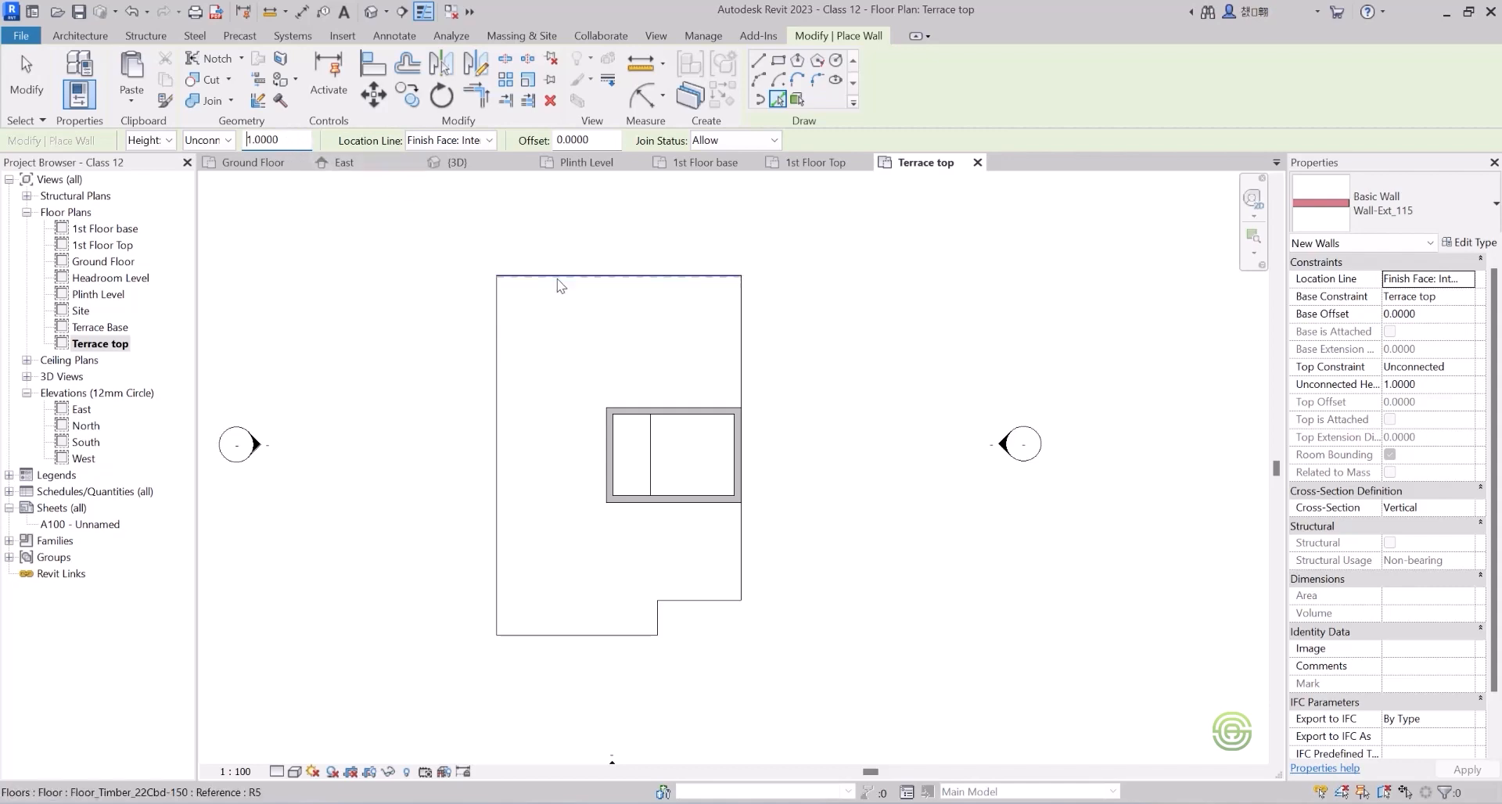
Place the Wall-Ext_115 parapet along the terrace slab's outer edges, including the notch, leaving out the edge shared with the headroom.
scroll(557, 285, up, 3)
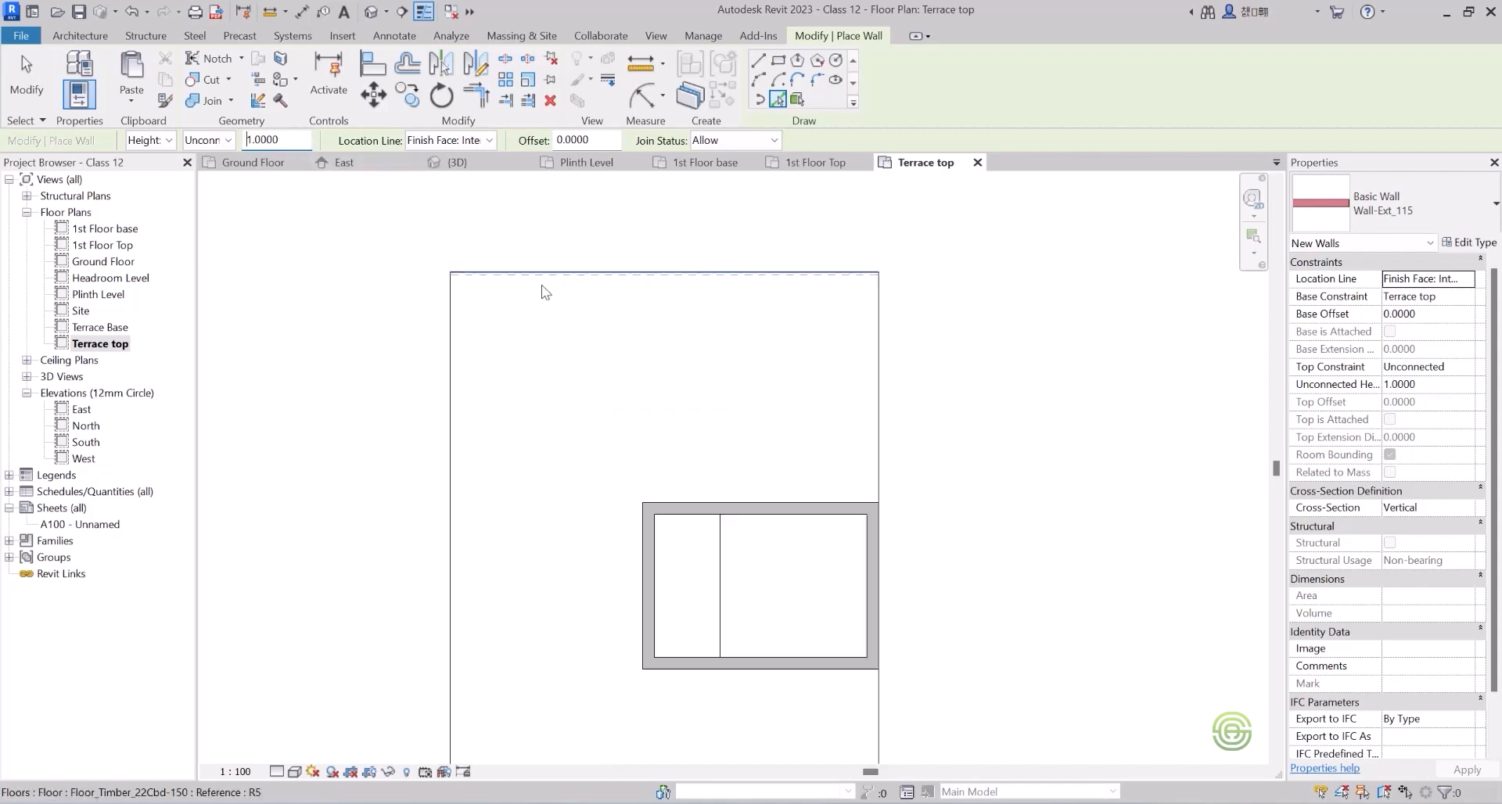
click(542, 286)
click(438, 326)
scroll(476, 287, down, 5)
scroll(584, 626, up, 4)
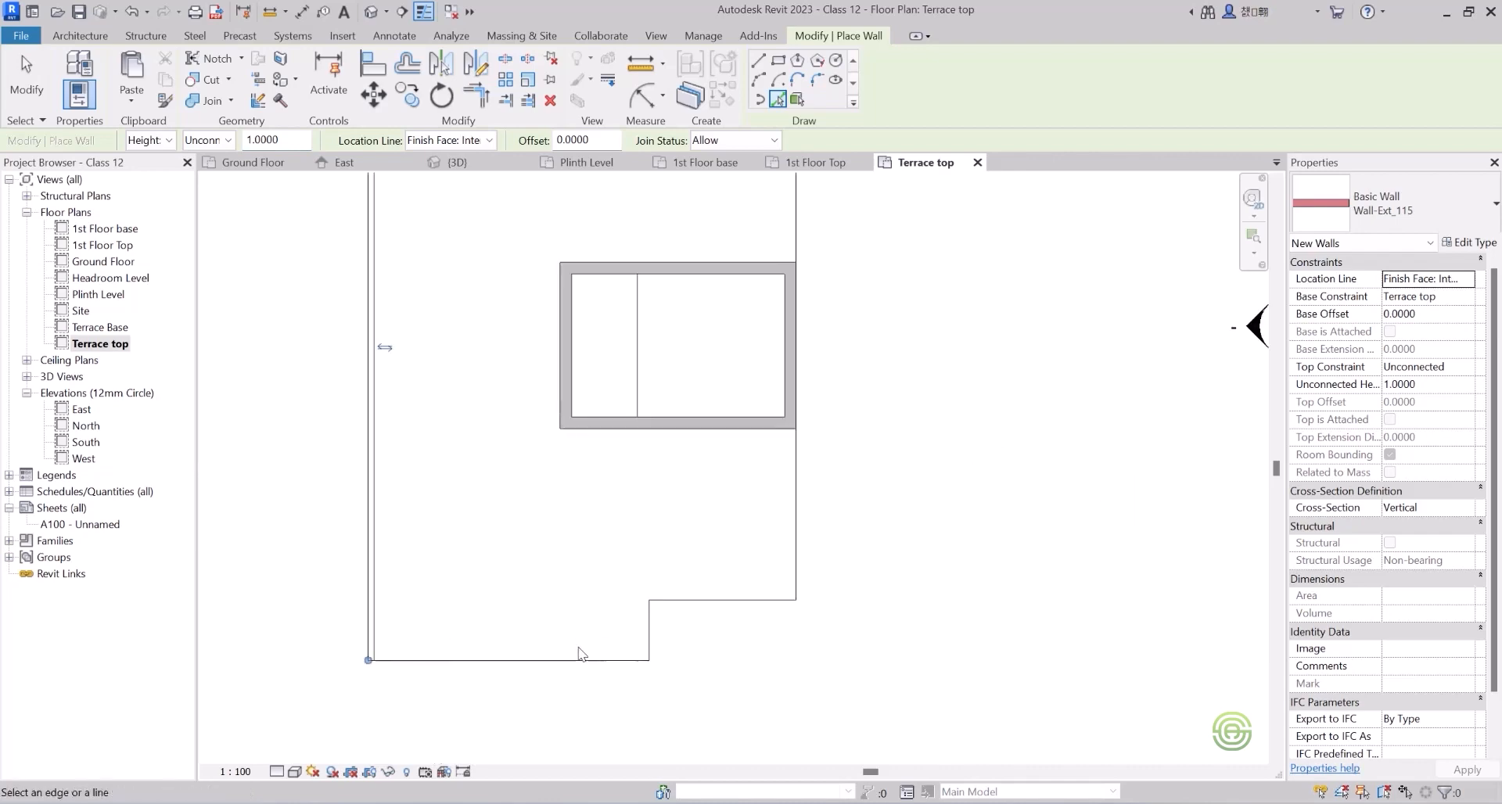
click(579, 662)
click(650, 632)
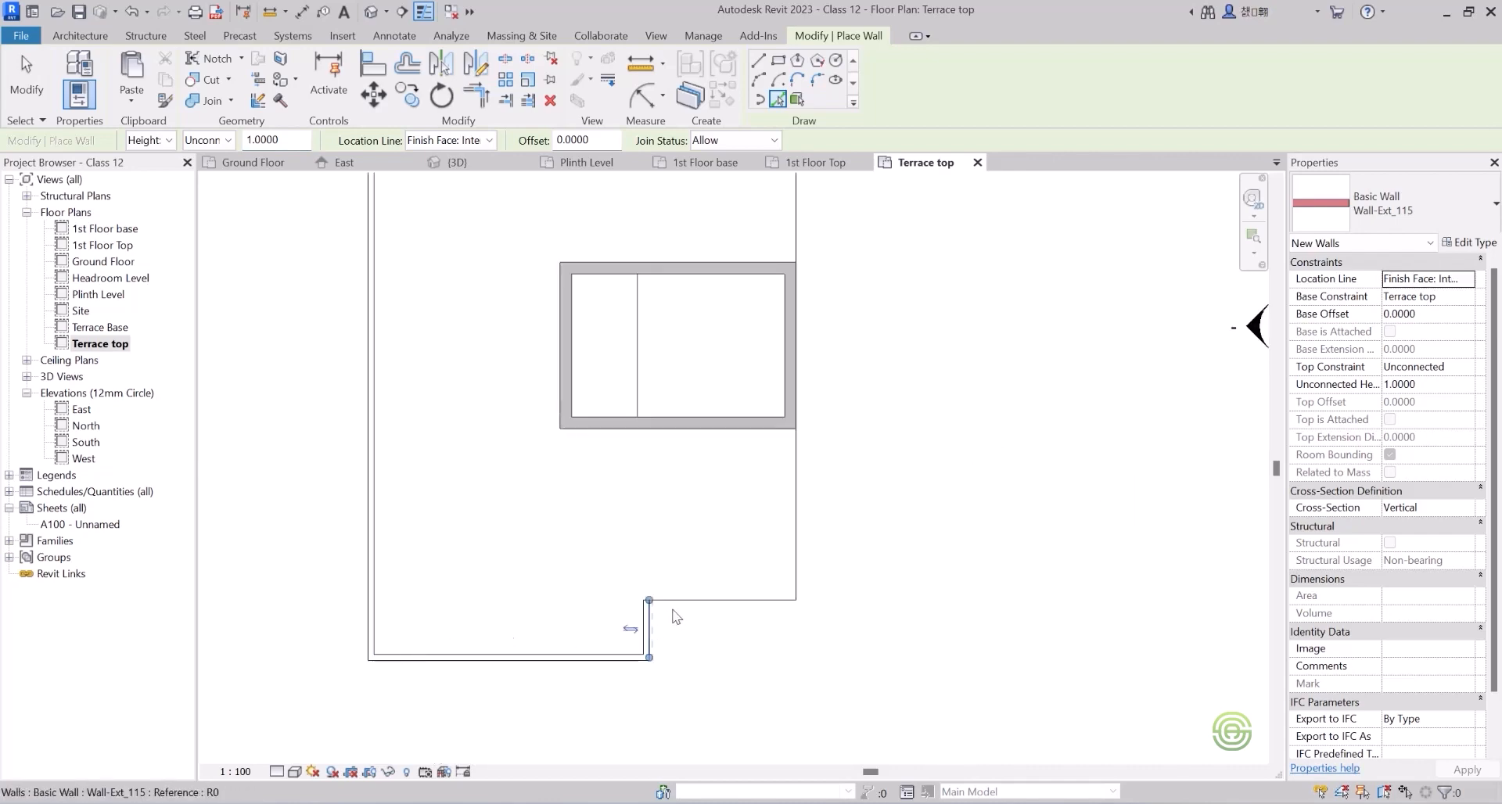
click(689, 607)
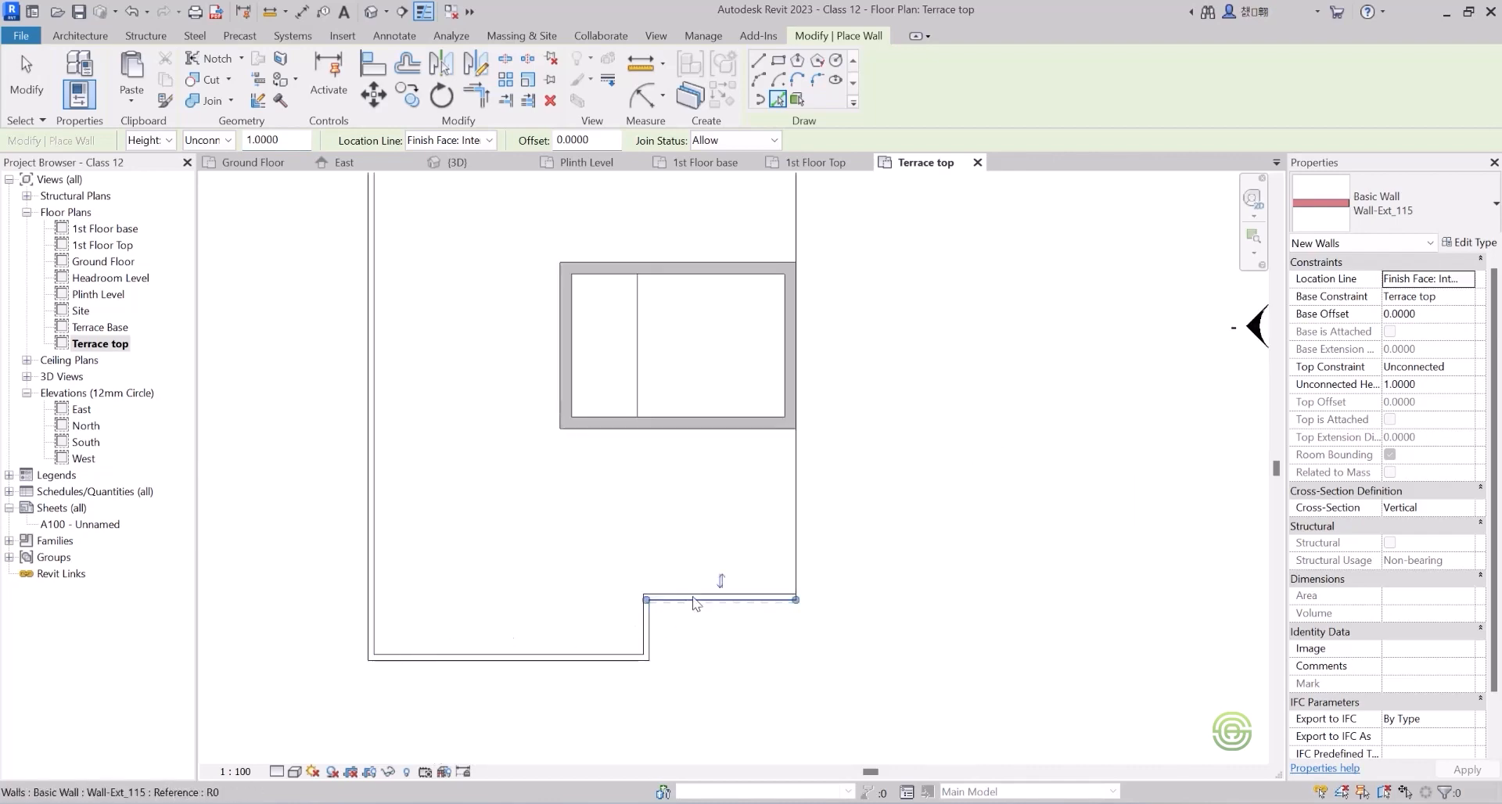
Try to place the parapet wall along the full slab edge that runs past the headroom walls.
click(798, 513)
scroll(721, 556, down, 2)
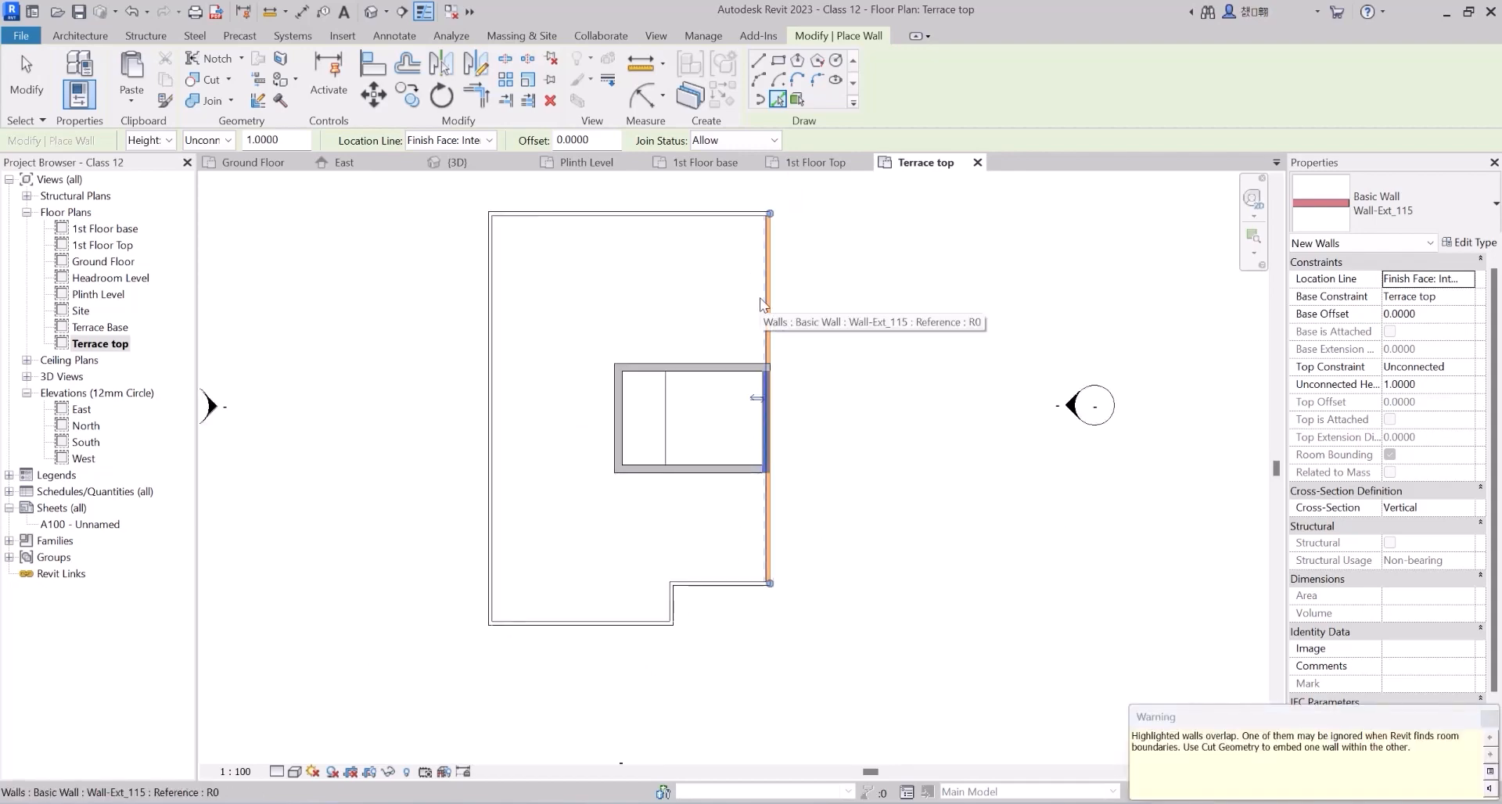
scroll(763, 305, up, 2)
scroll(708, 293, down, 2)
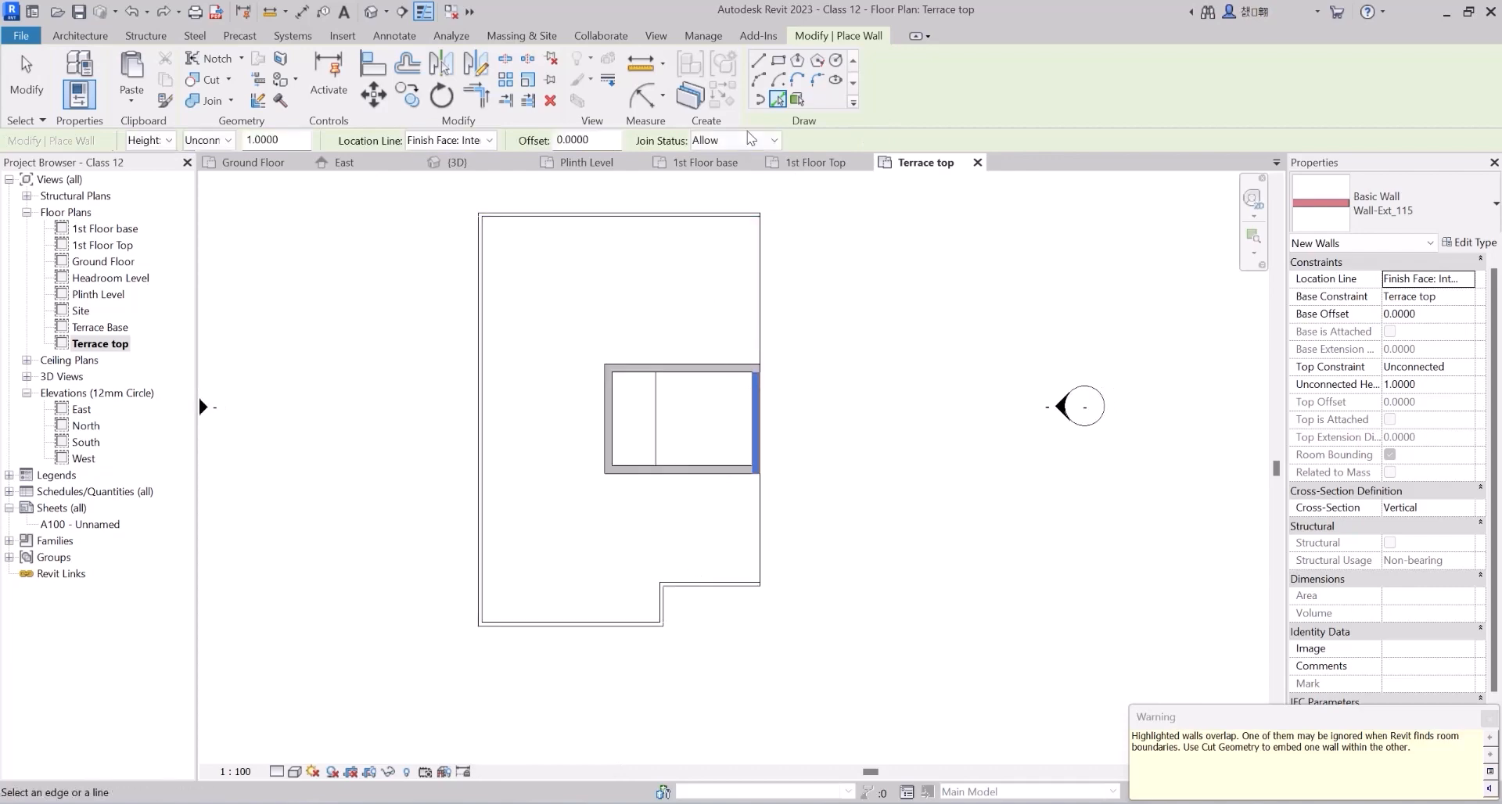
Draw the Wall-Ext_115 parapet as a straight line from the slab's outer corner beside the notch to the near outer corner of the headroom.
click(758, 61)
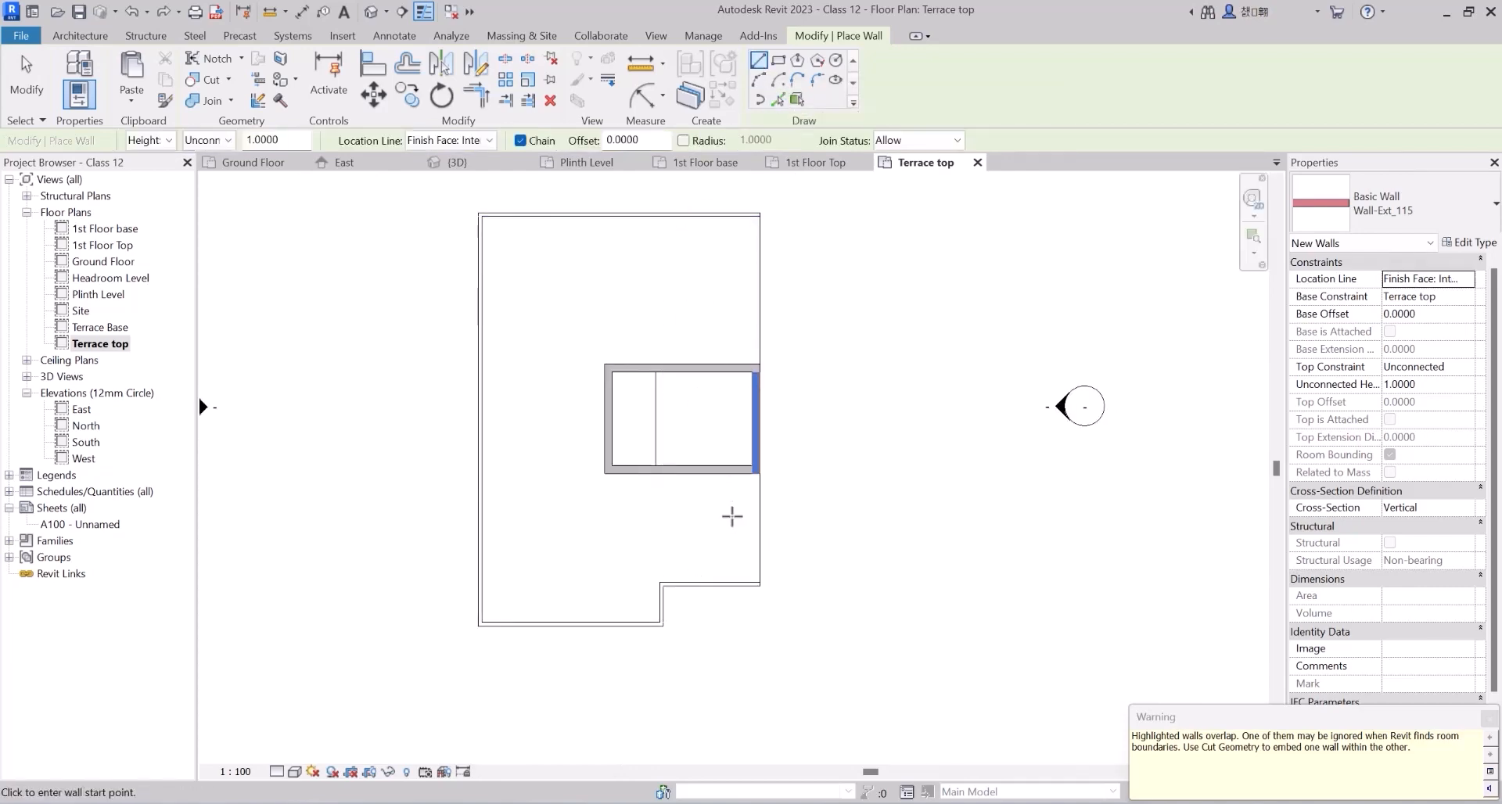
scroll(732, 516, up, 4)
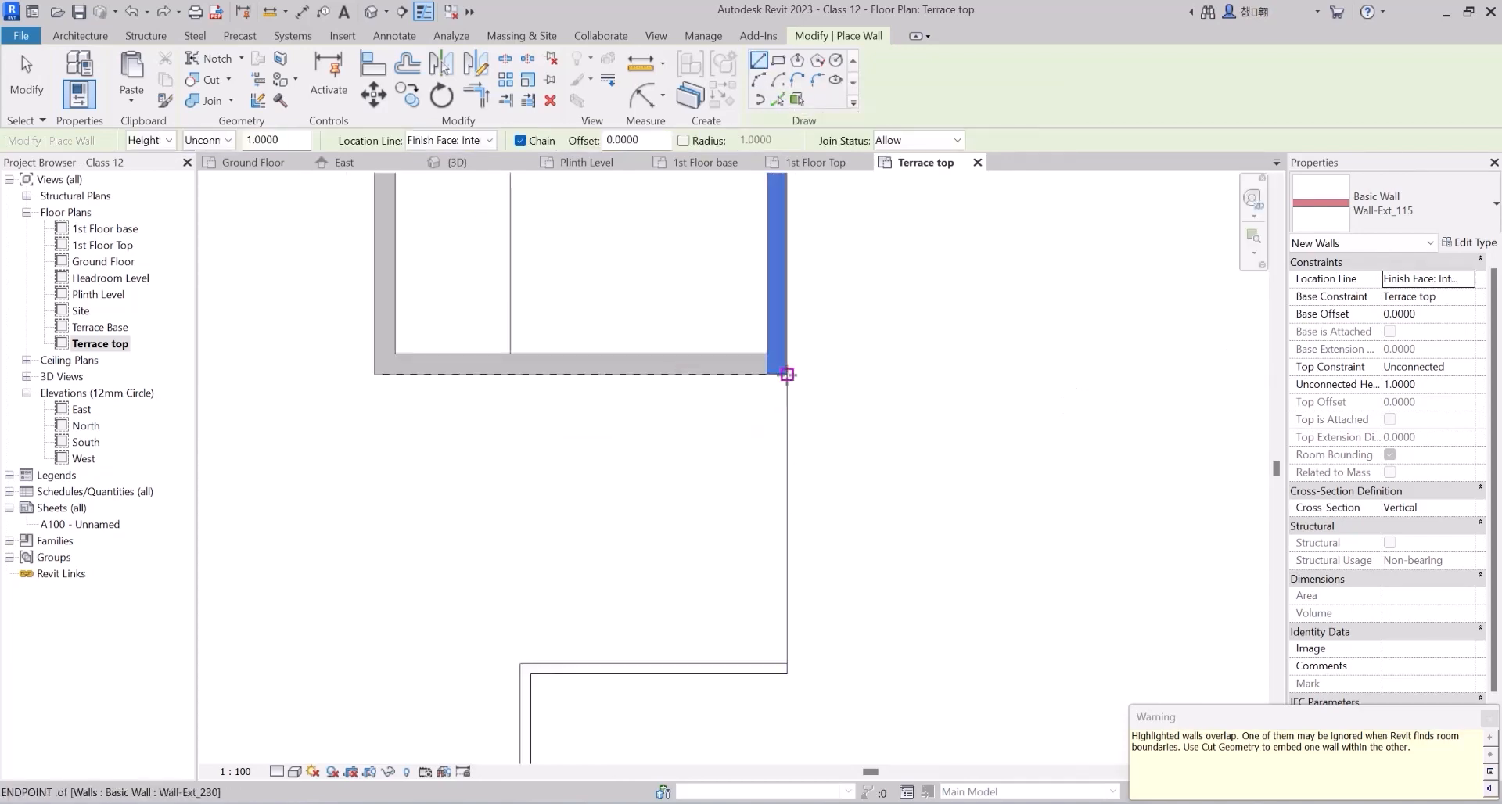
click(787, 374)
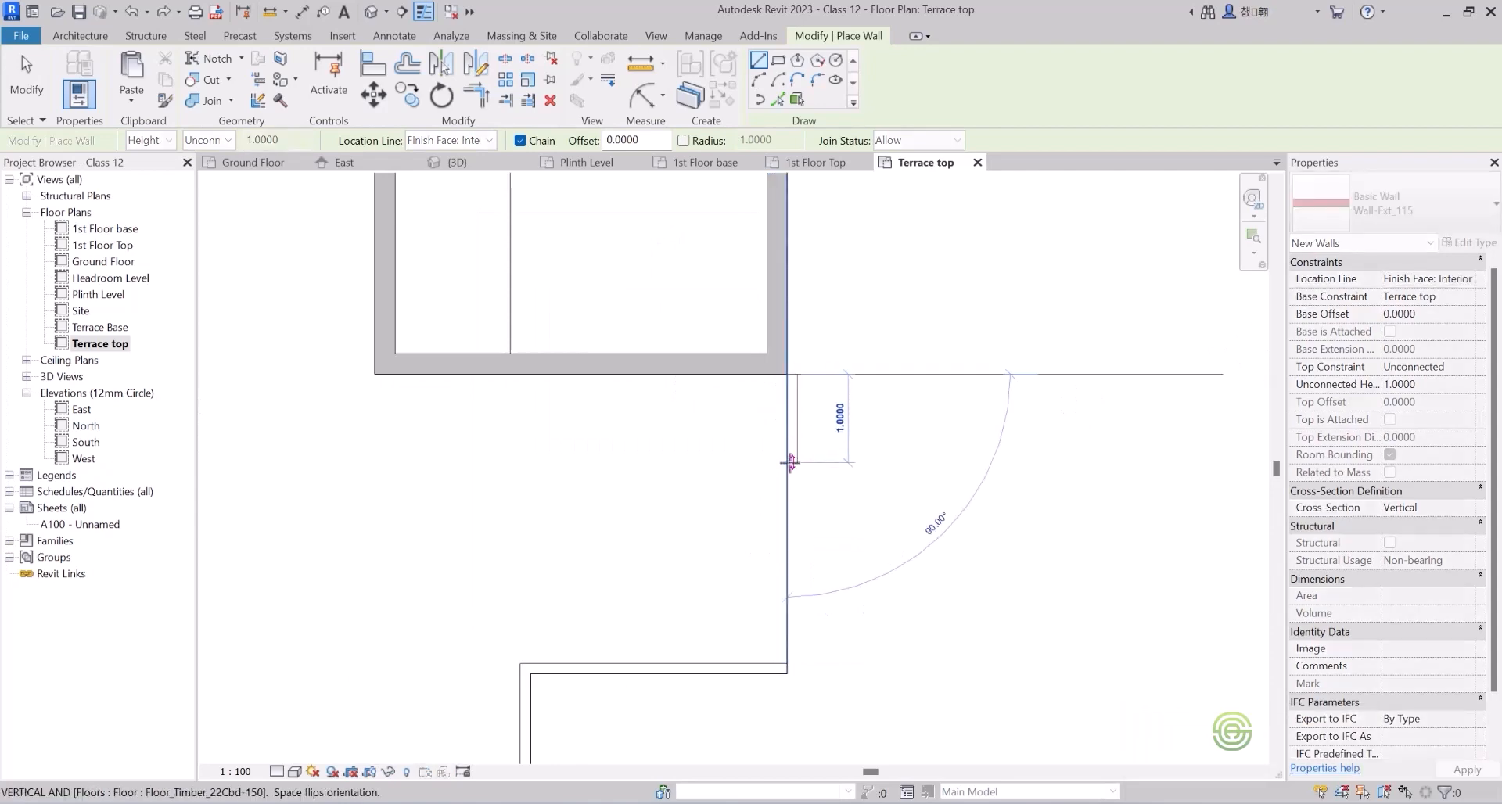
key(Escape)
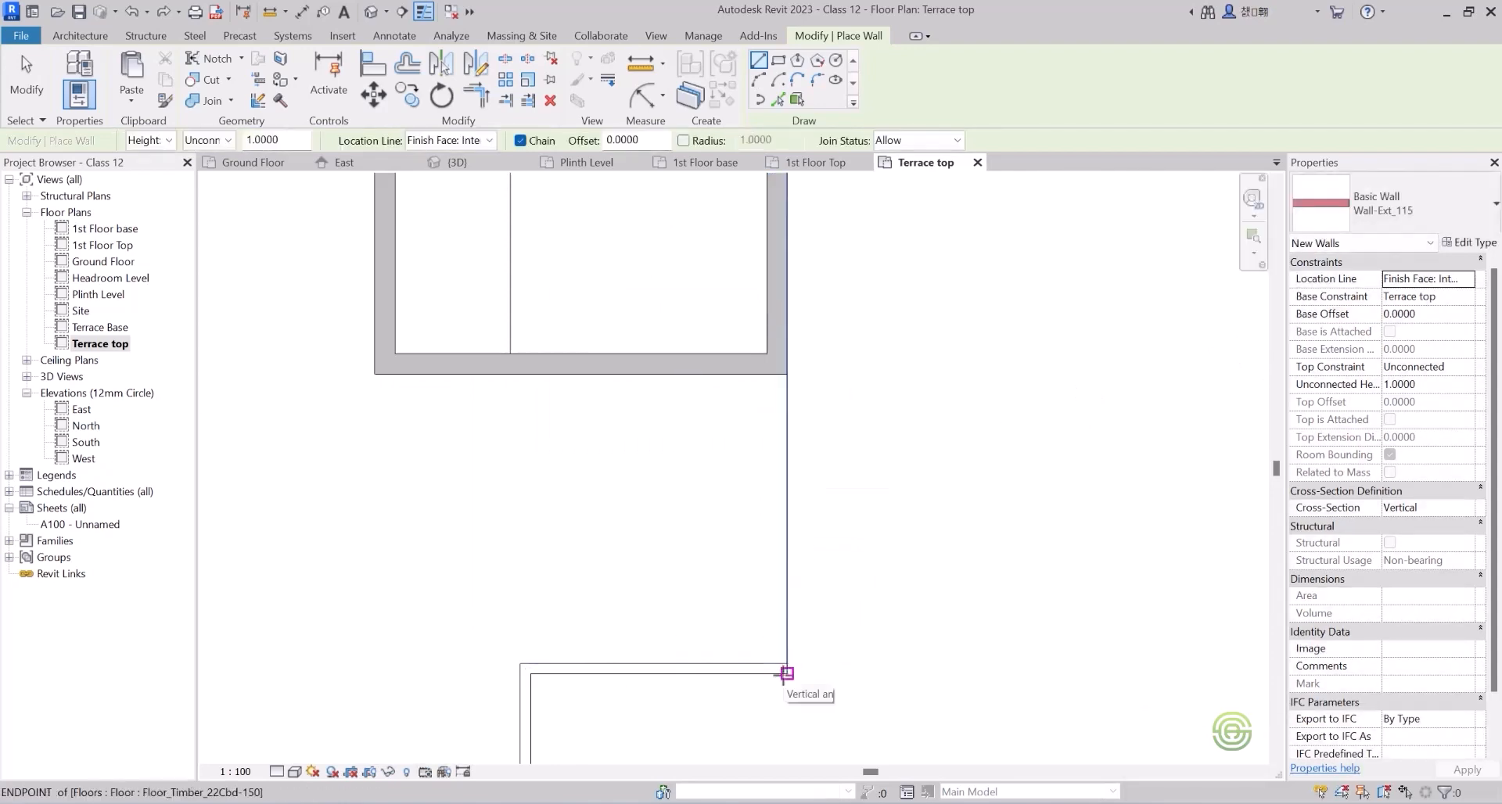
click(787, 674)
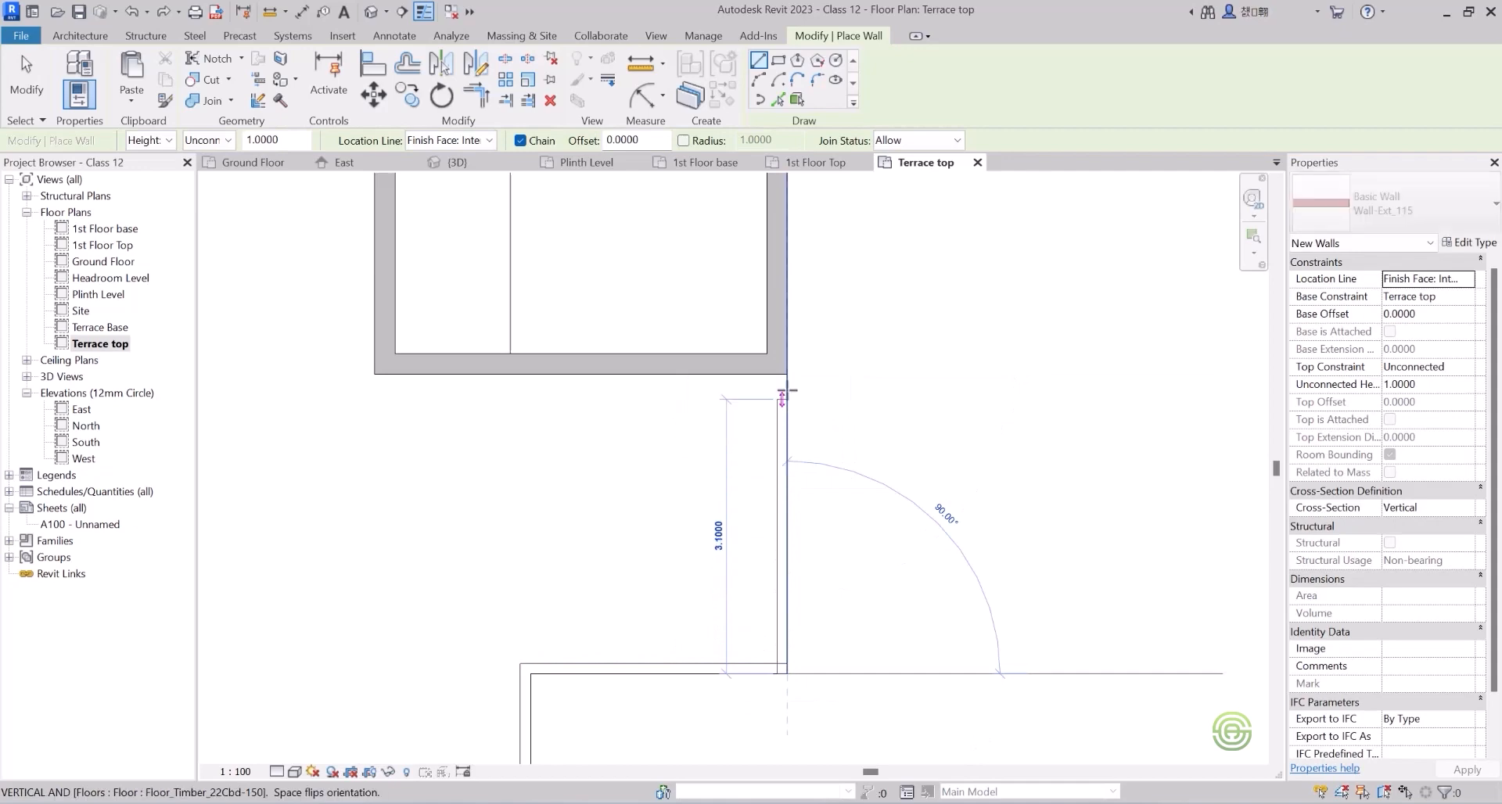
click(787, 375)
scroll(701, 627, down, 5)
key(Escape)
scroll(674, 599, down, 5)
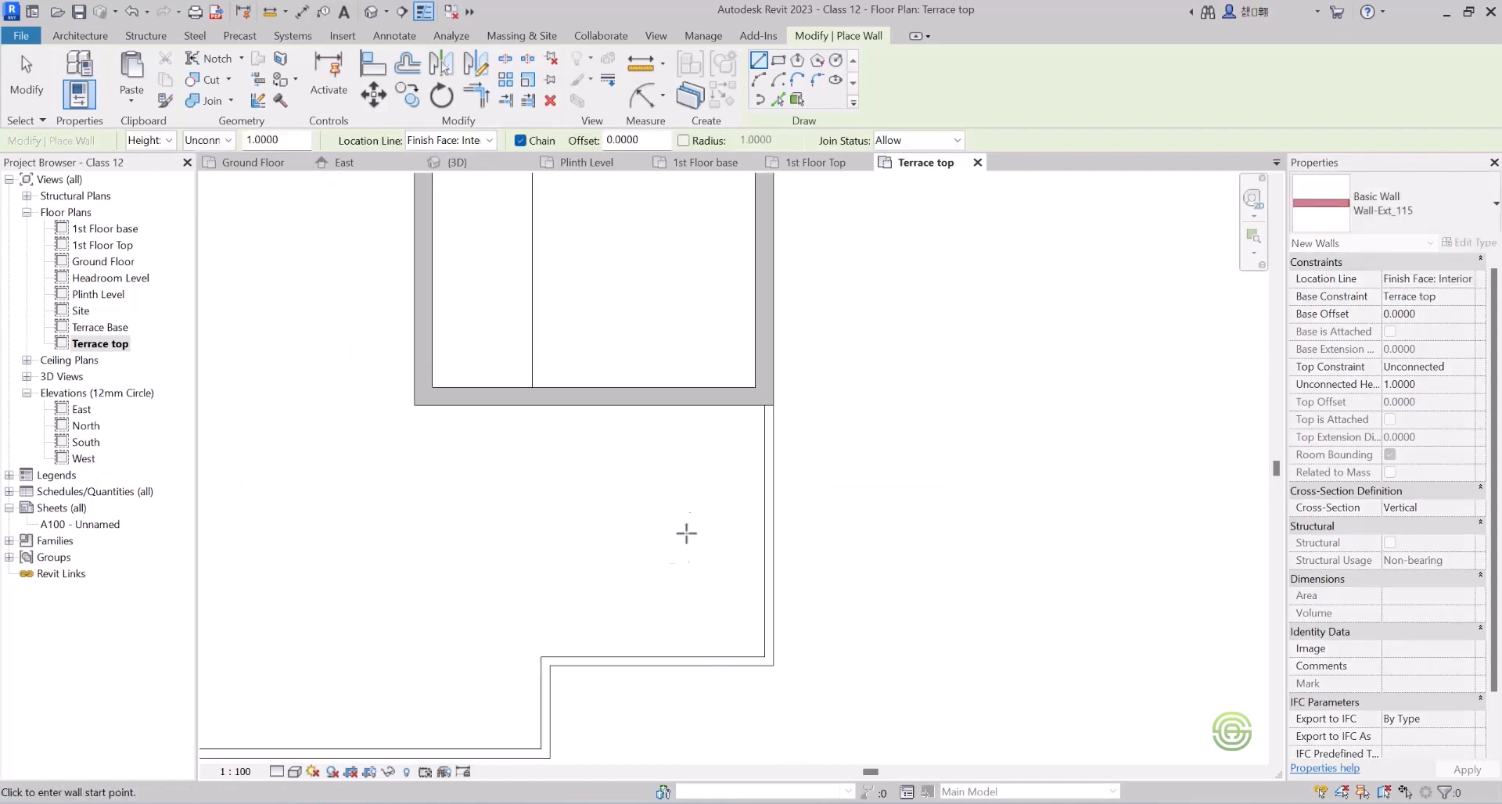
Draw the remaining Wall-Ext_115 parapet from the headroom's other outer corner to the far parapet corner, and check the terrace in the 3D view.
scroll(700, 344, up, 3)
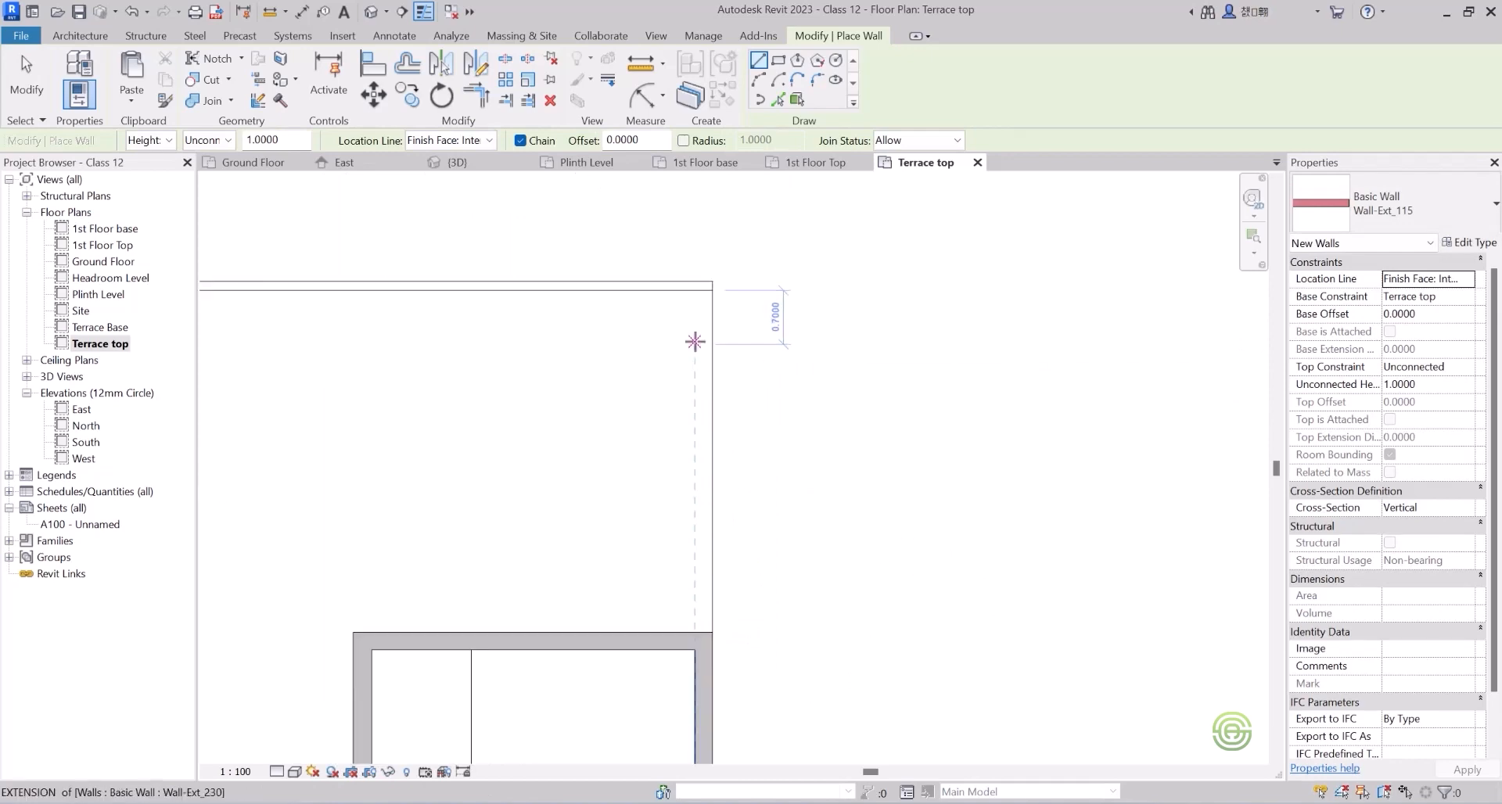
scroll(721, 620, up, 2)
click(717, 726)
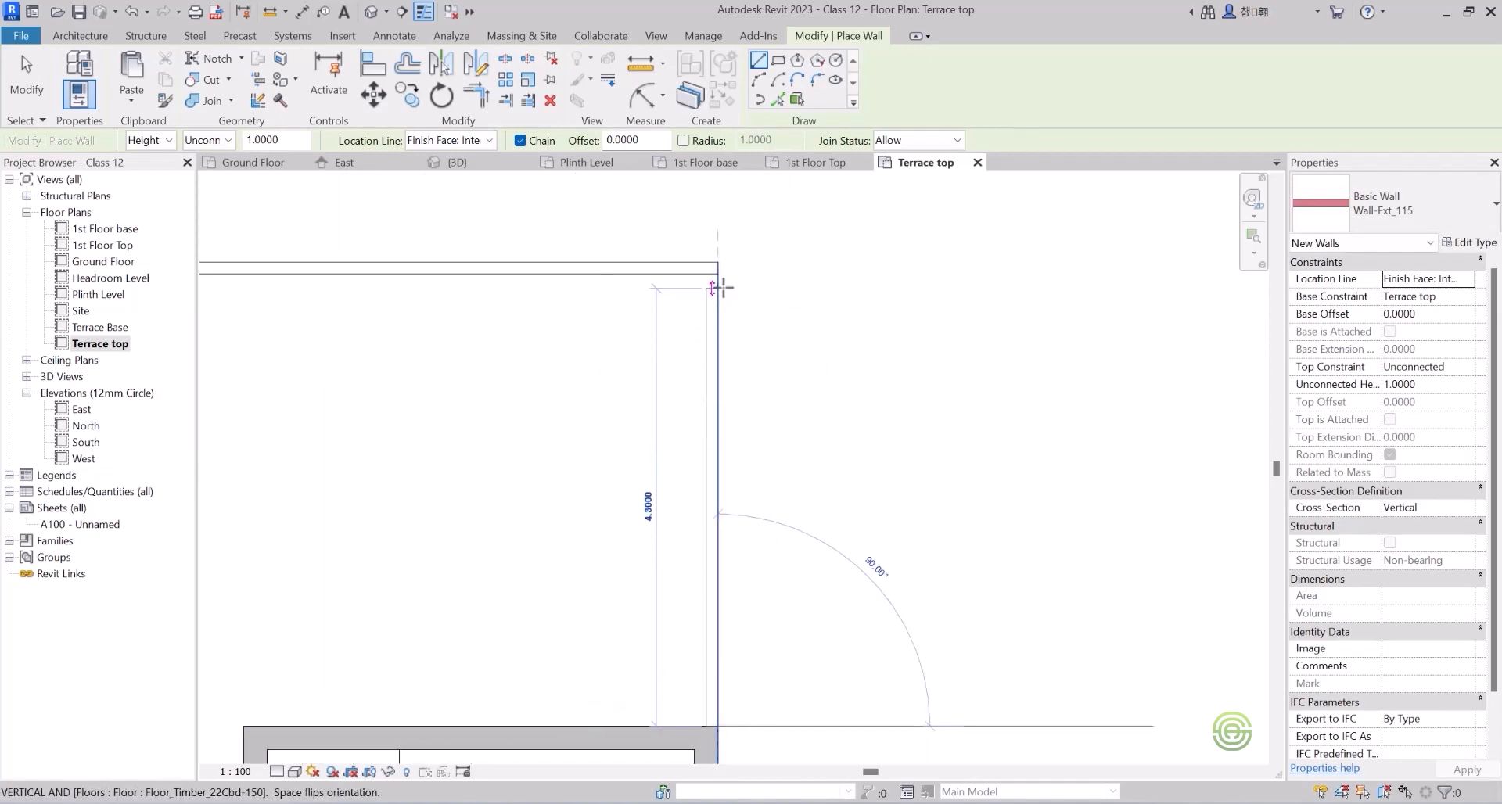
click(717, 273)
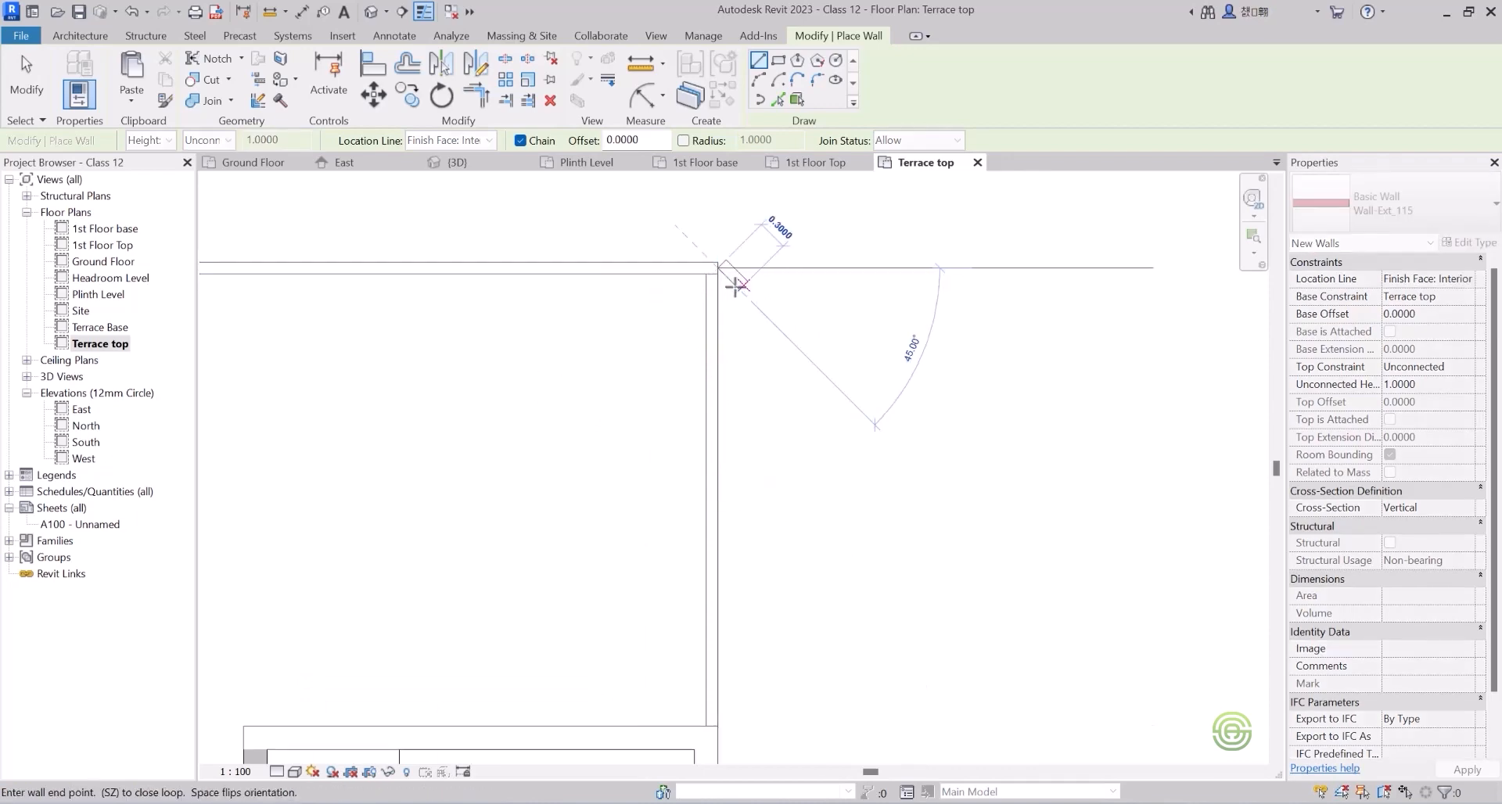
key(Escape)
scroll(729, 296, down, 2)
scroll(729, 295, down, 4)
key(Escape)
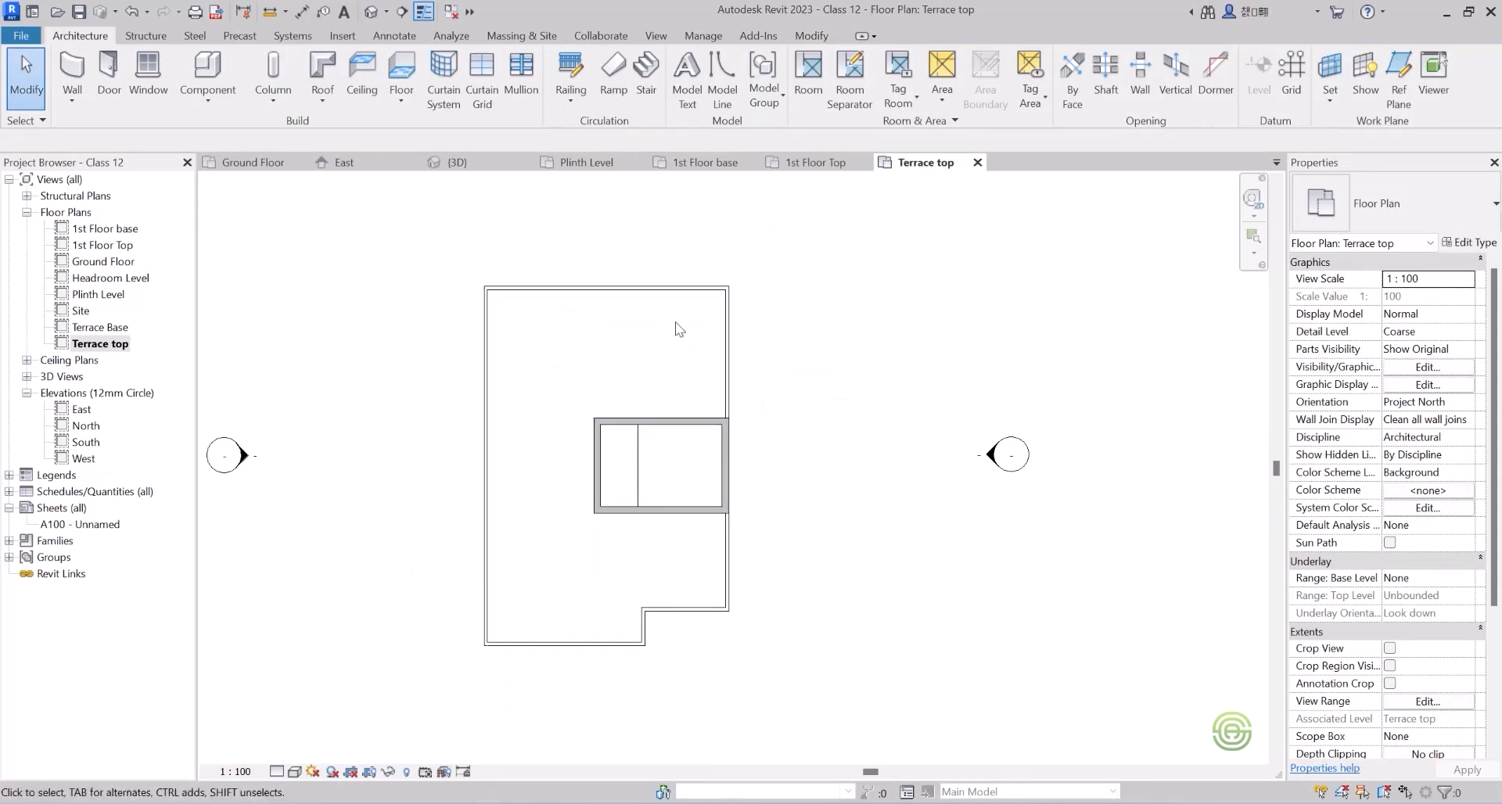
click(495, 167)
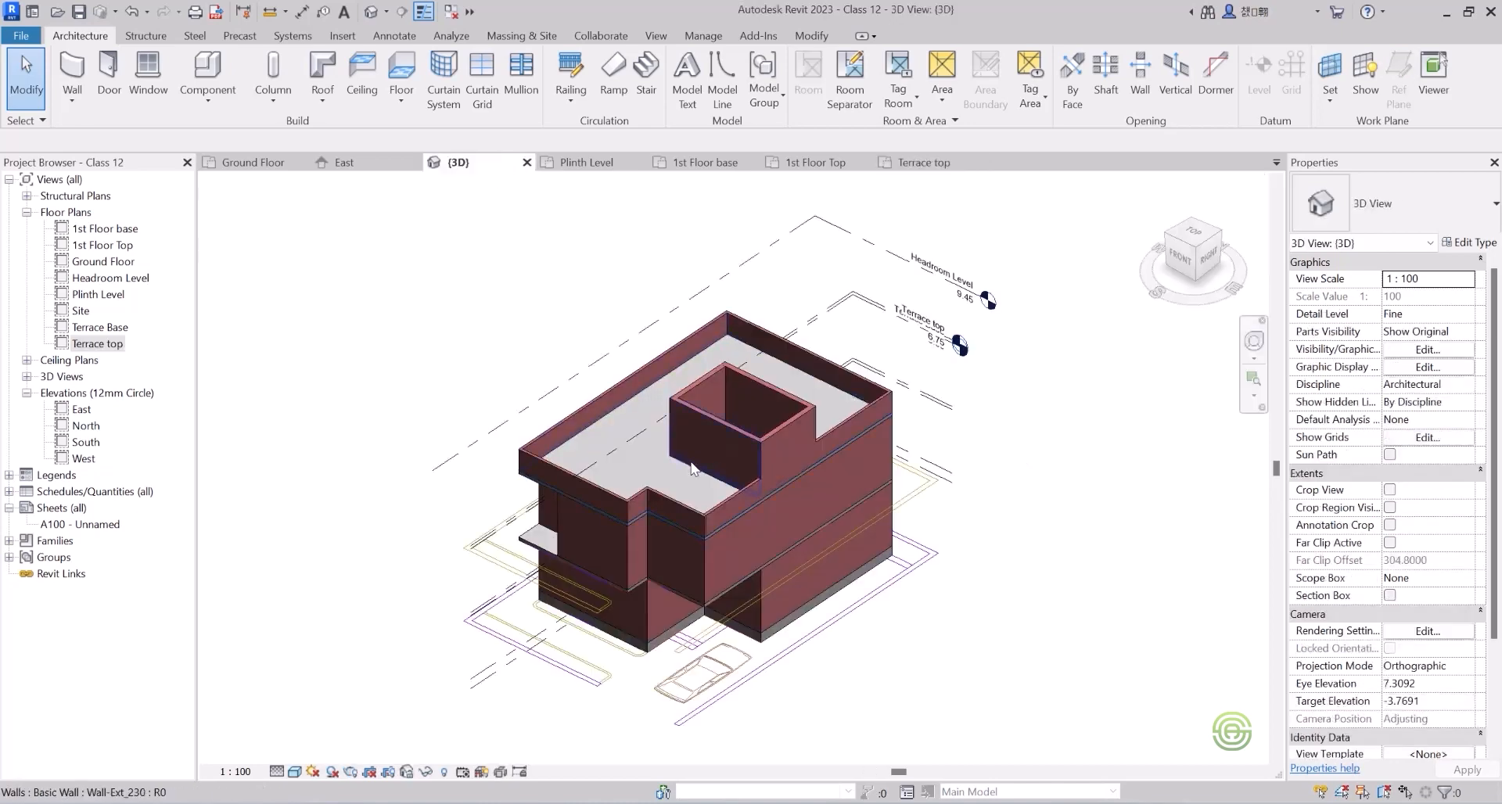
scroll(771, 491, up, 4)
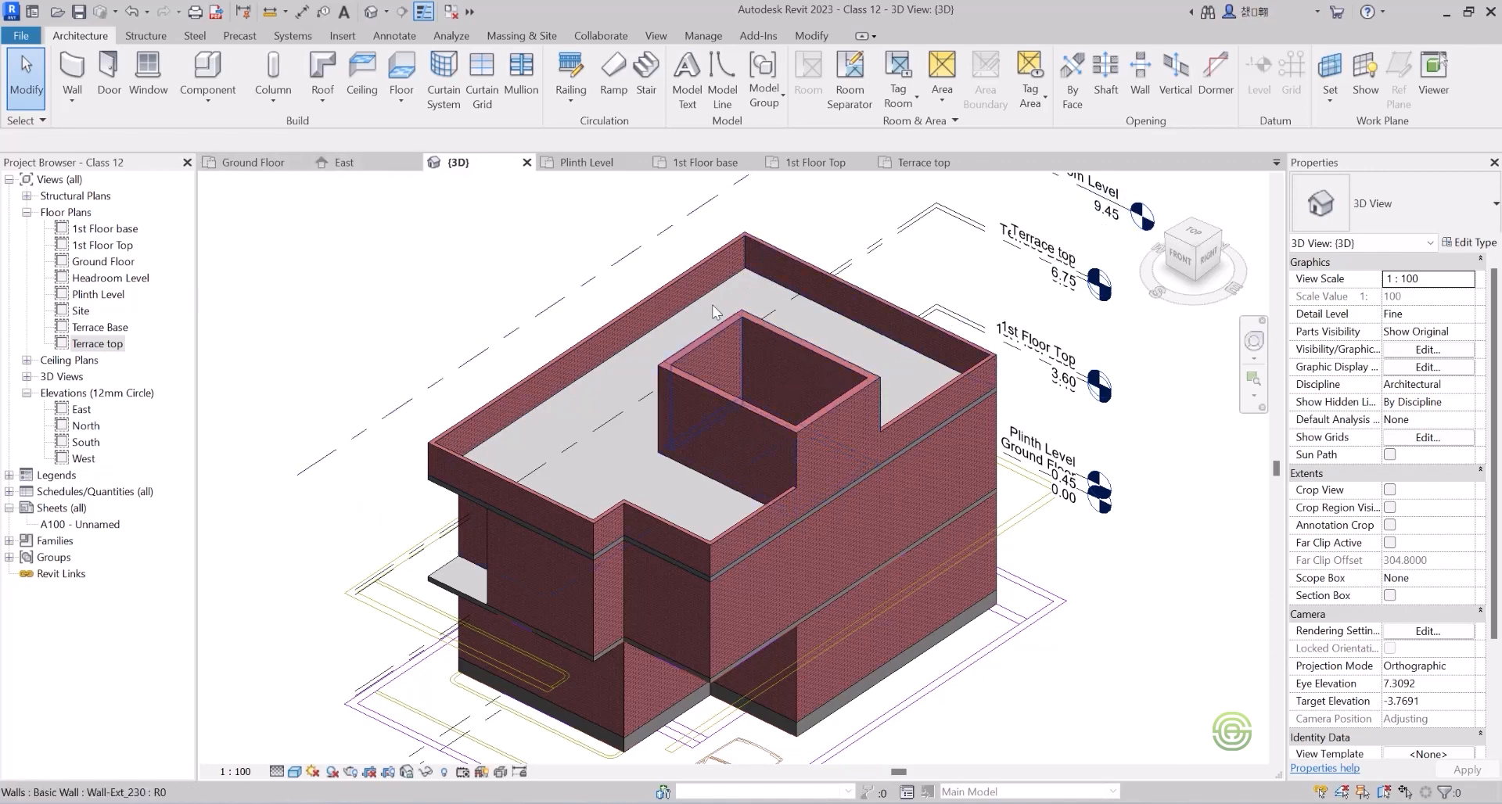
Start a Roof by Footprint in the Site floor plan and move it to Headroom Level.
double_click(80, 311)
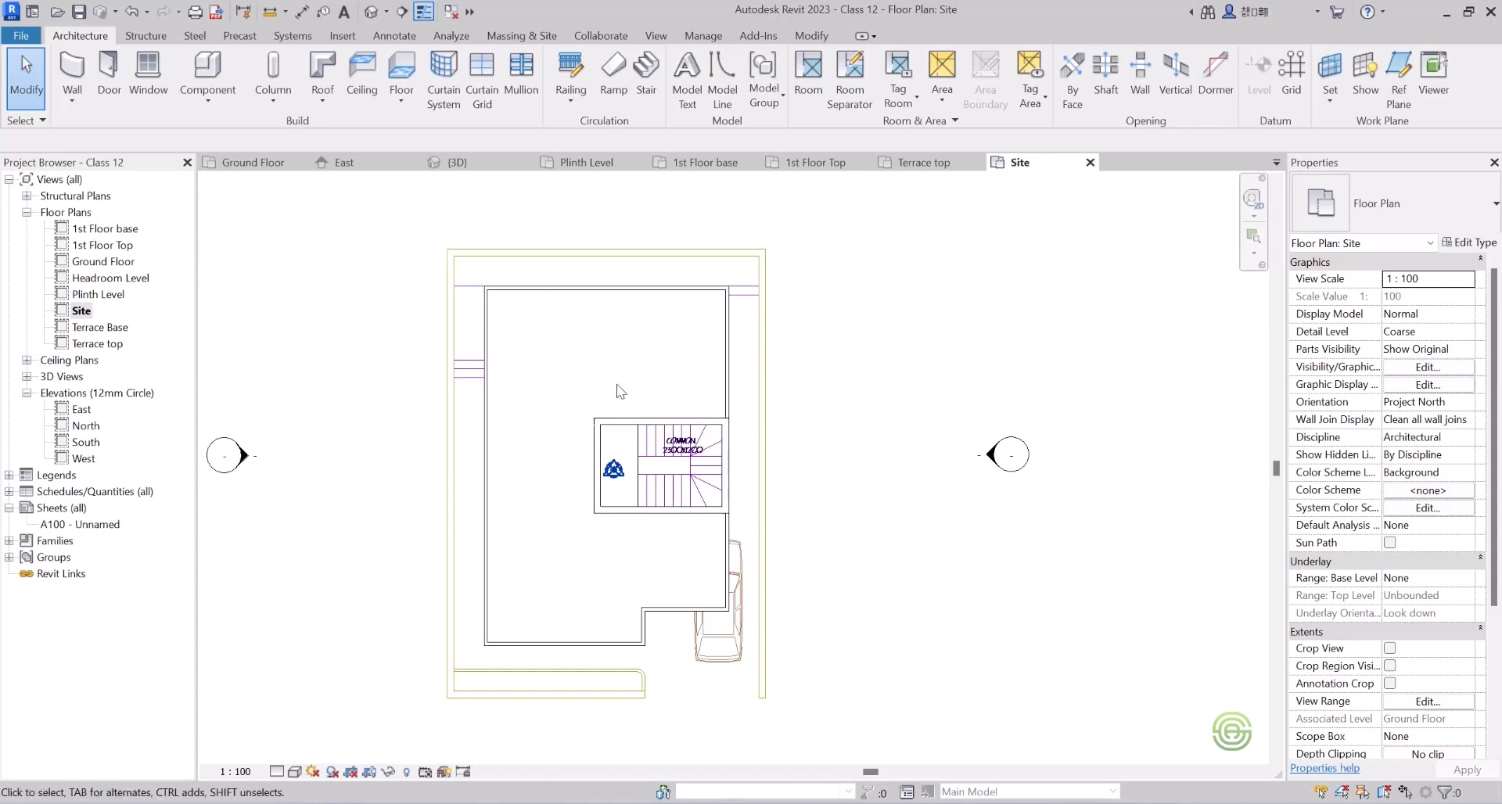
click(322, 99)
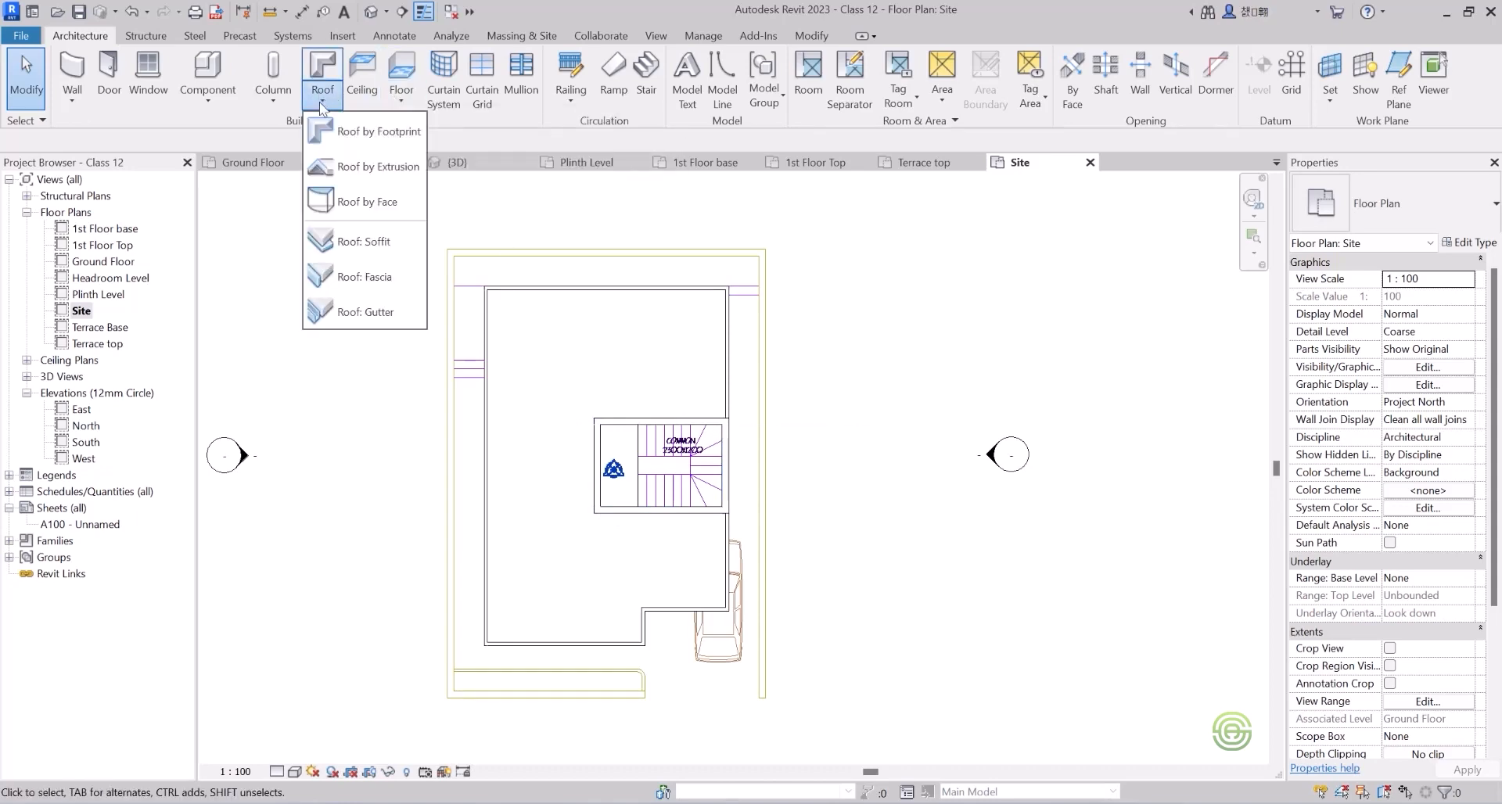
click(370, 131)
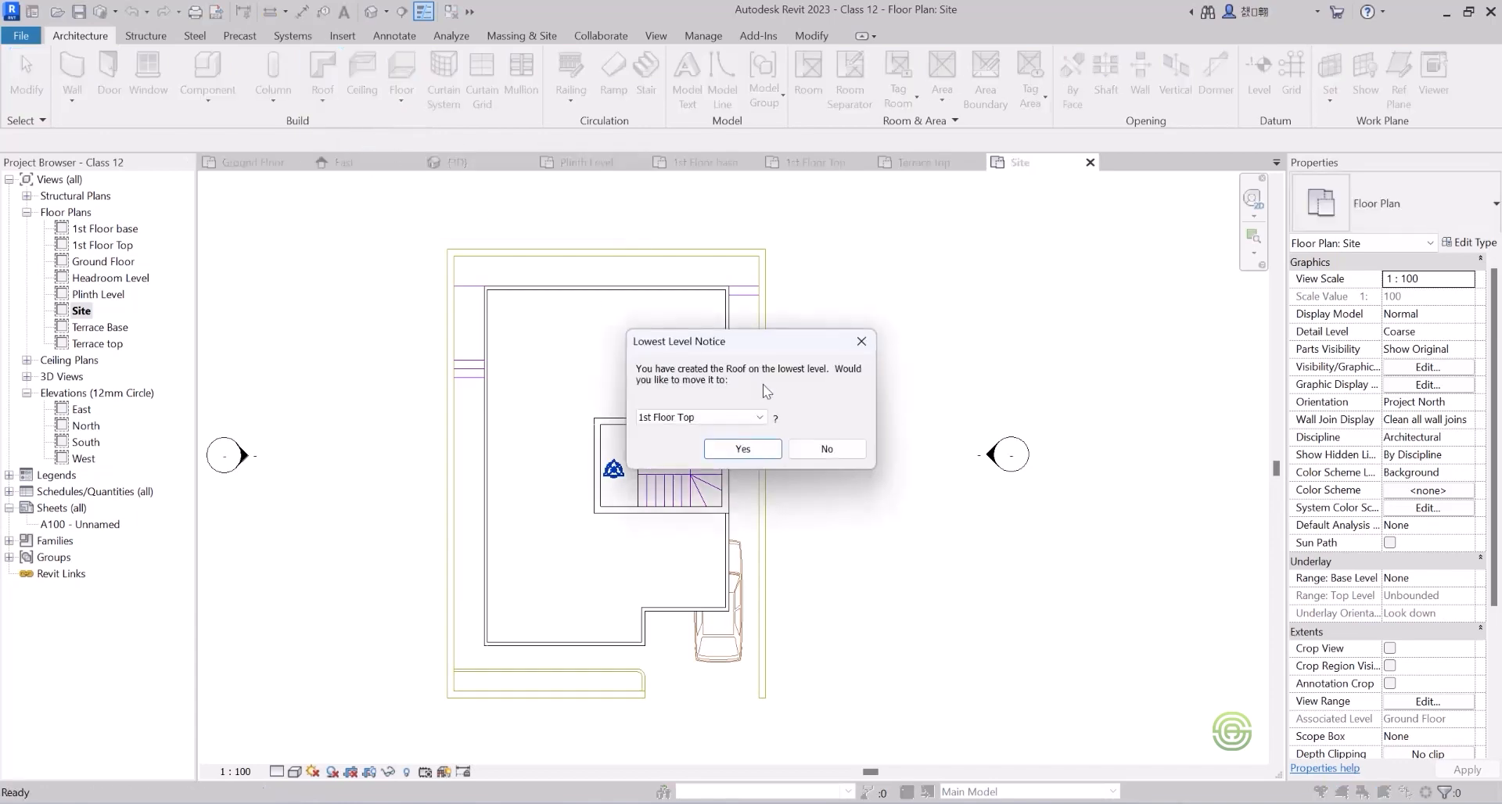
click(759, 417)
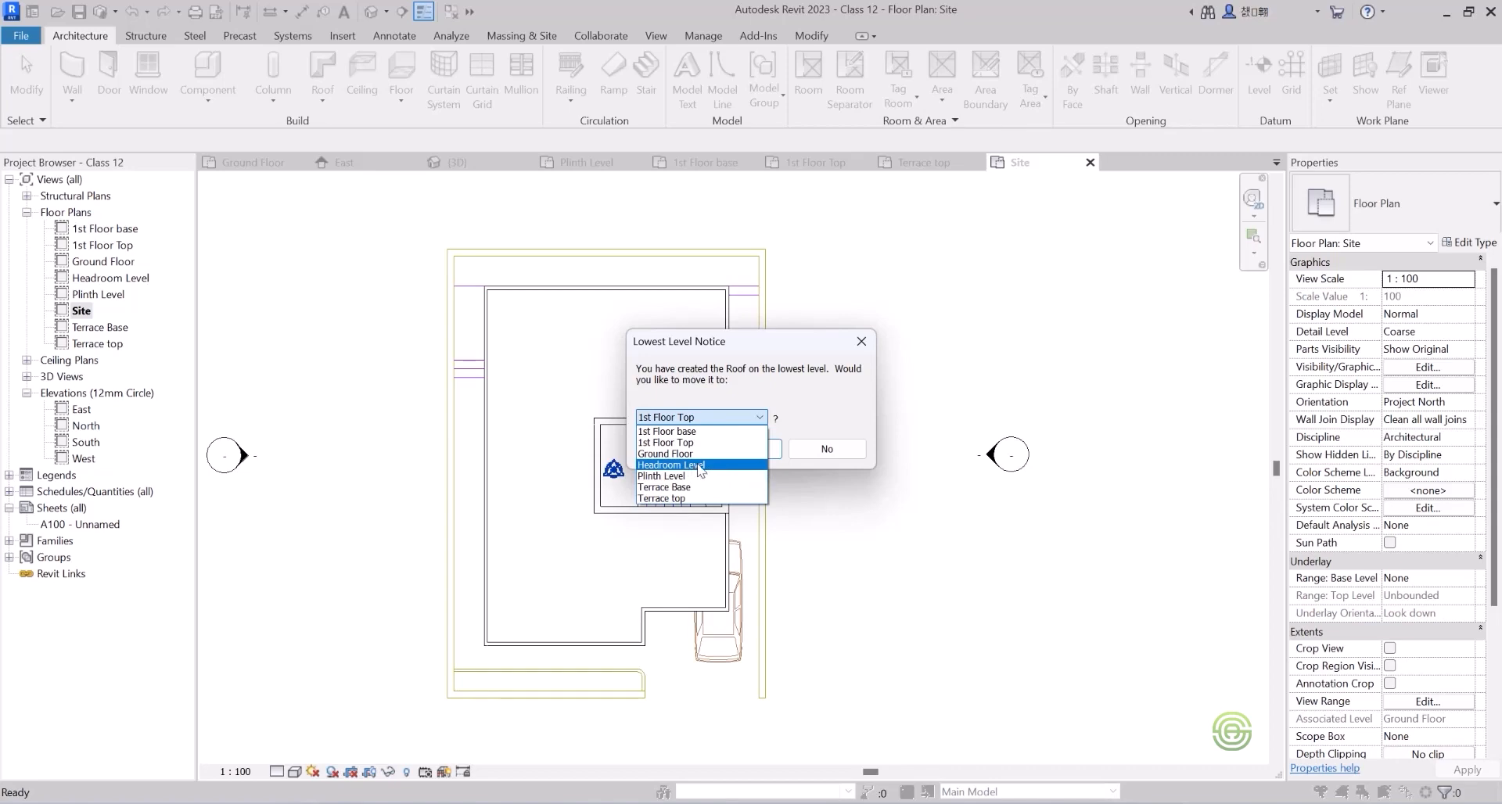
click(696, 465)
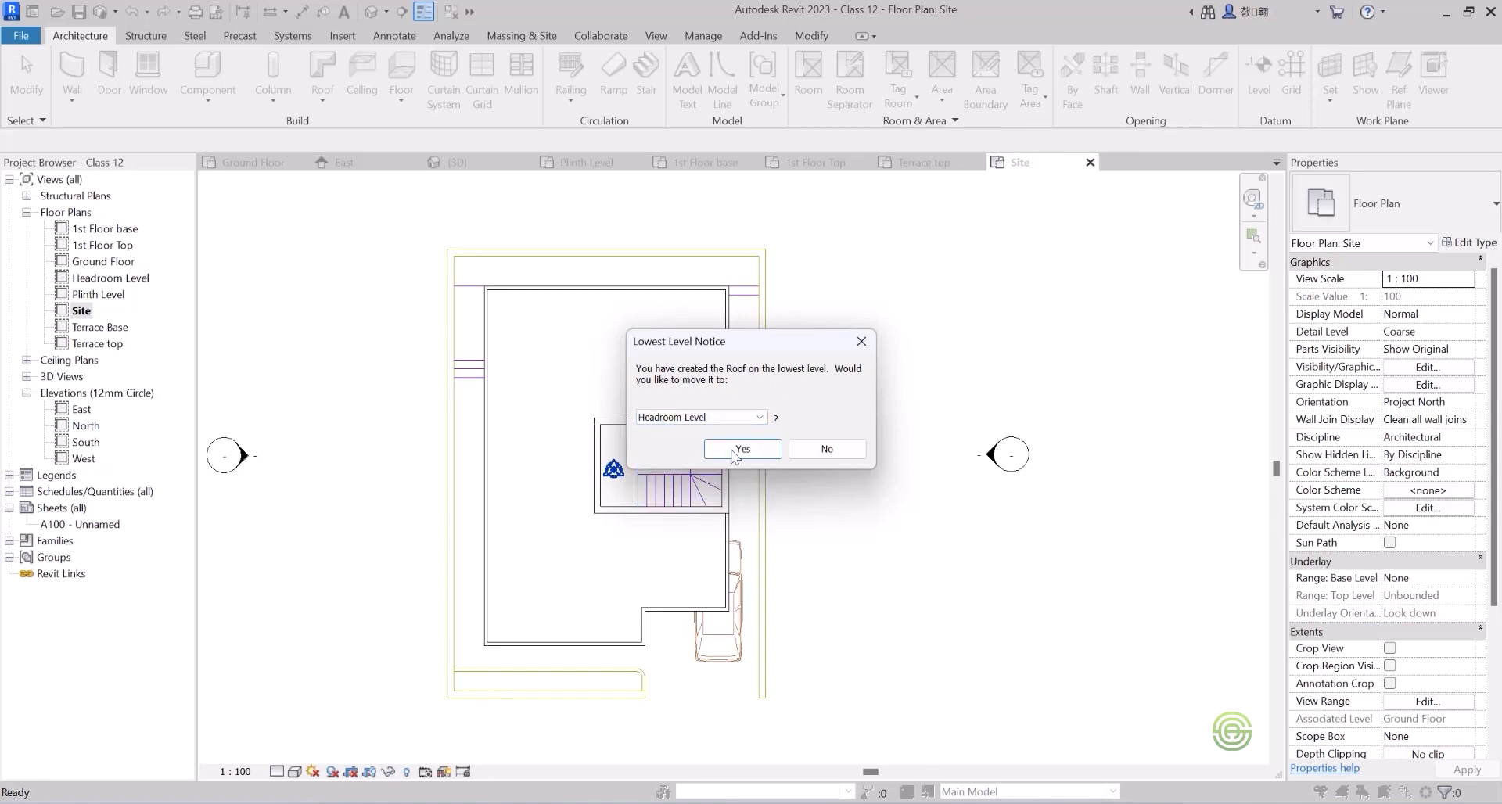
click(744, 449)
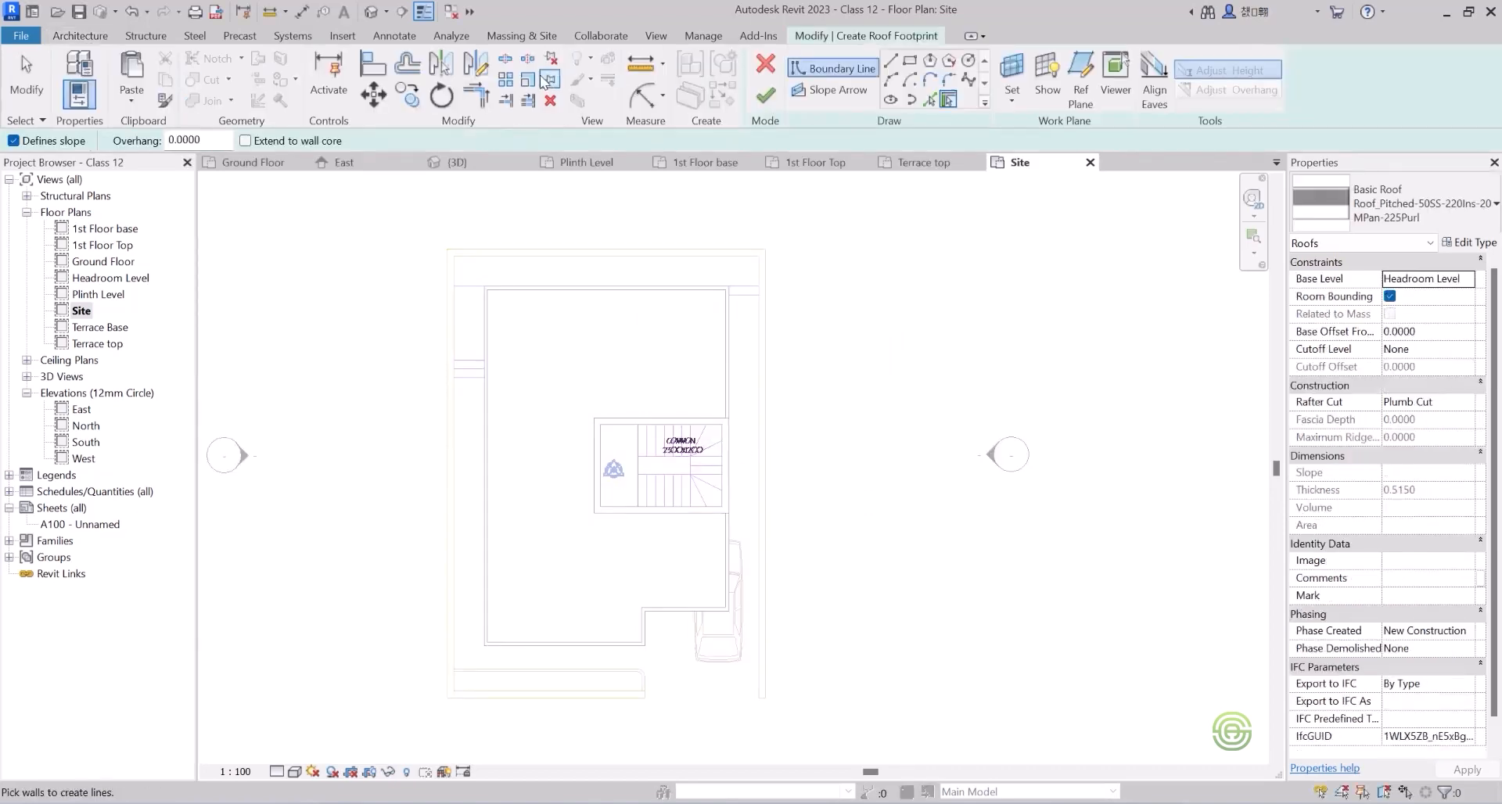
Create roof boundary lines by picking the outer faces of the three headroom walls inside the terrace, with an outward offset of 0.3 m.
click(929, 101)
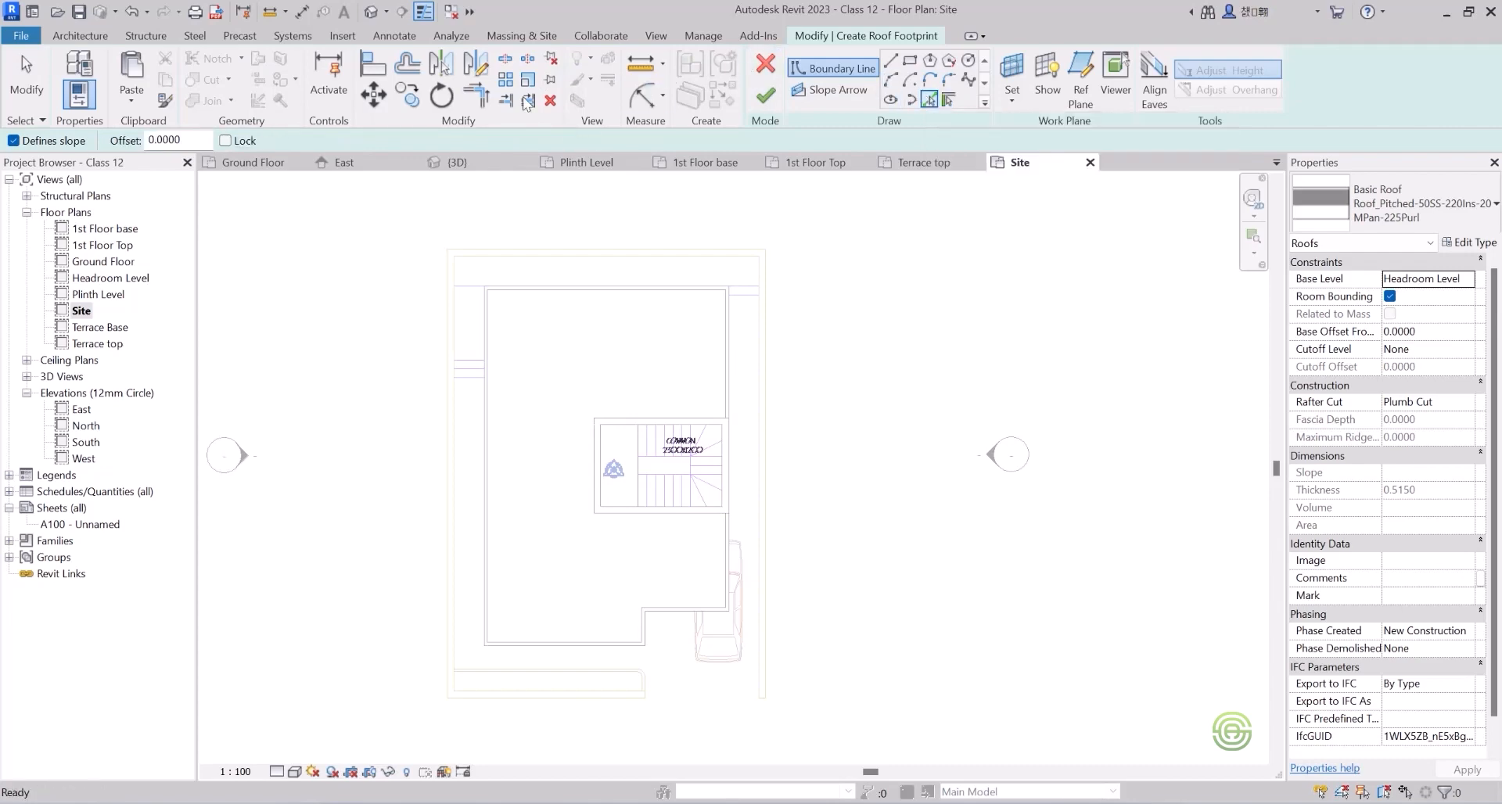
drag(181, 141, 152, 139)
text(300)
key(Return)
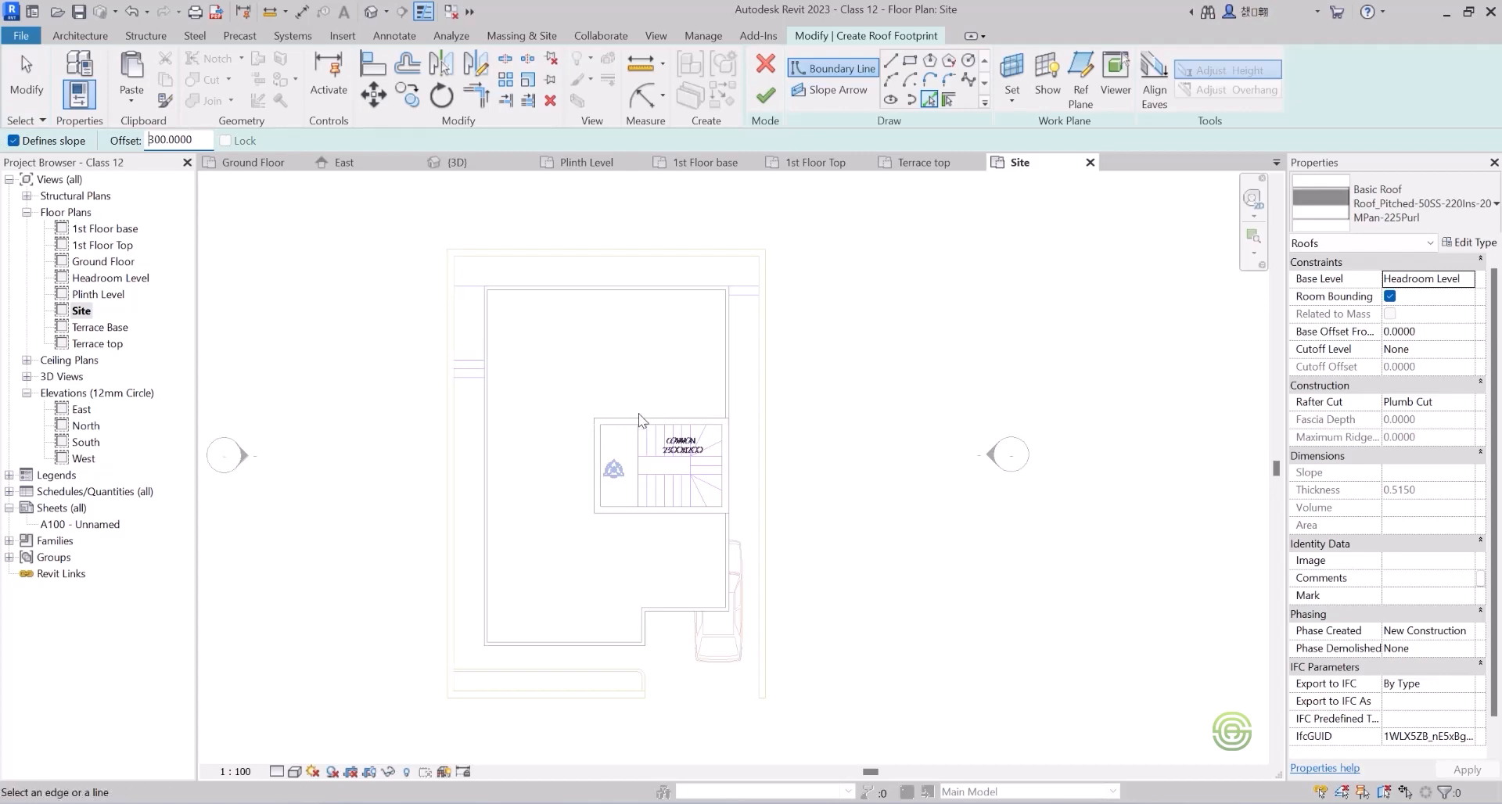
scroll(637, 419, up, 3)
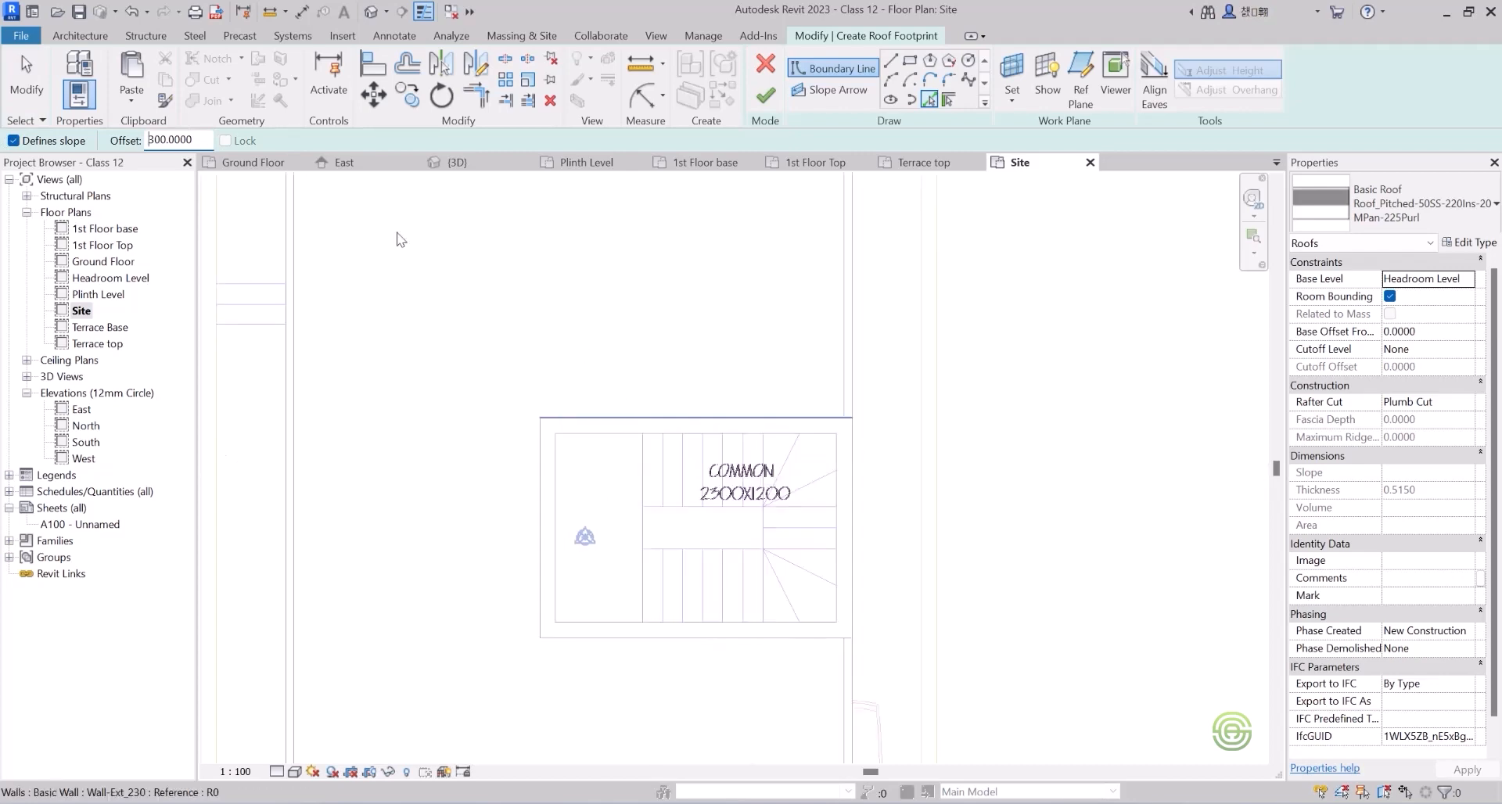
drag(197, 138, 140, 138)
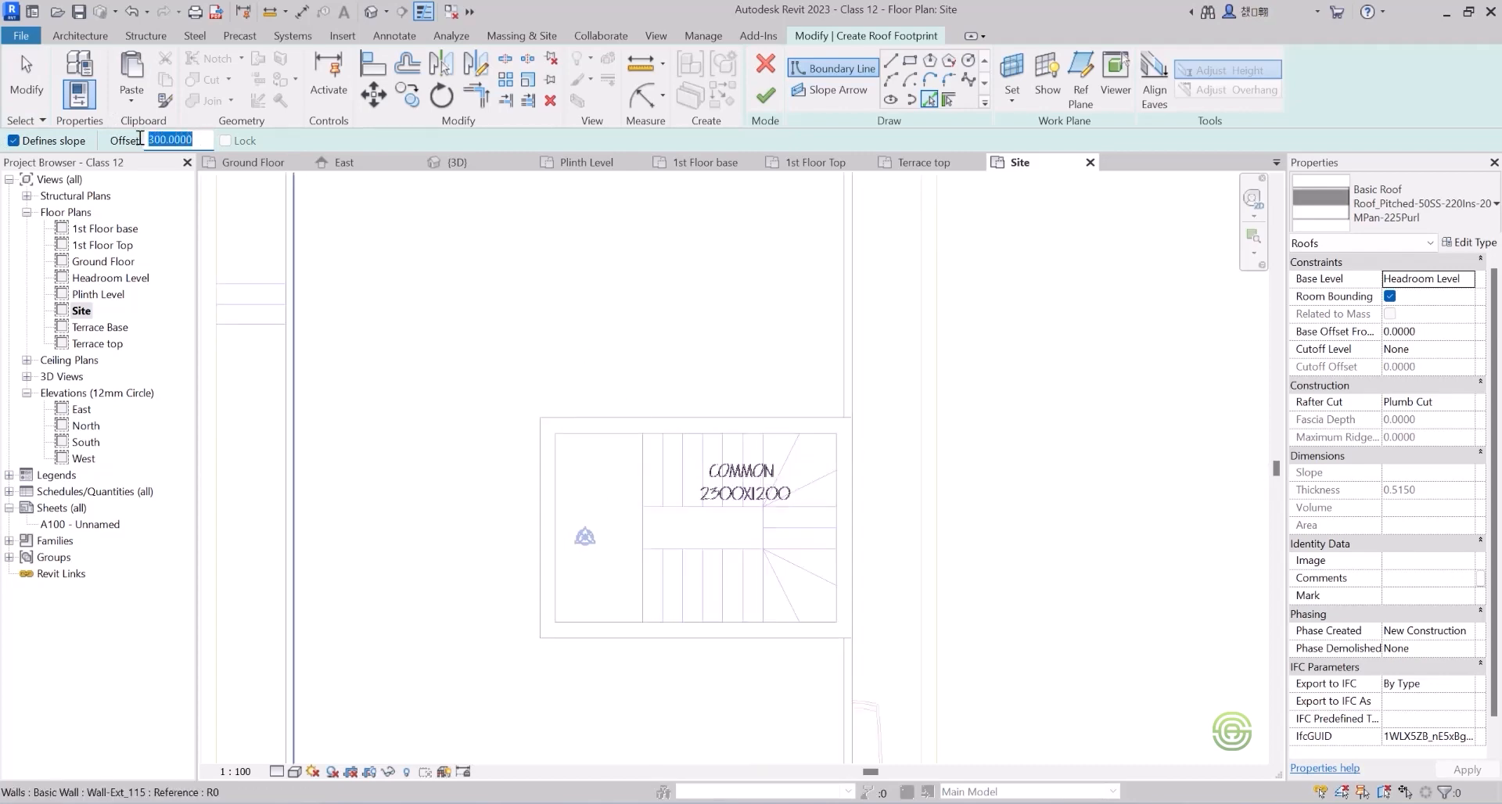
key(BackSpace)
key(Return)
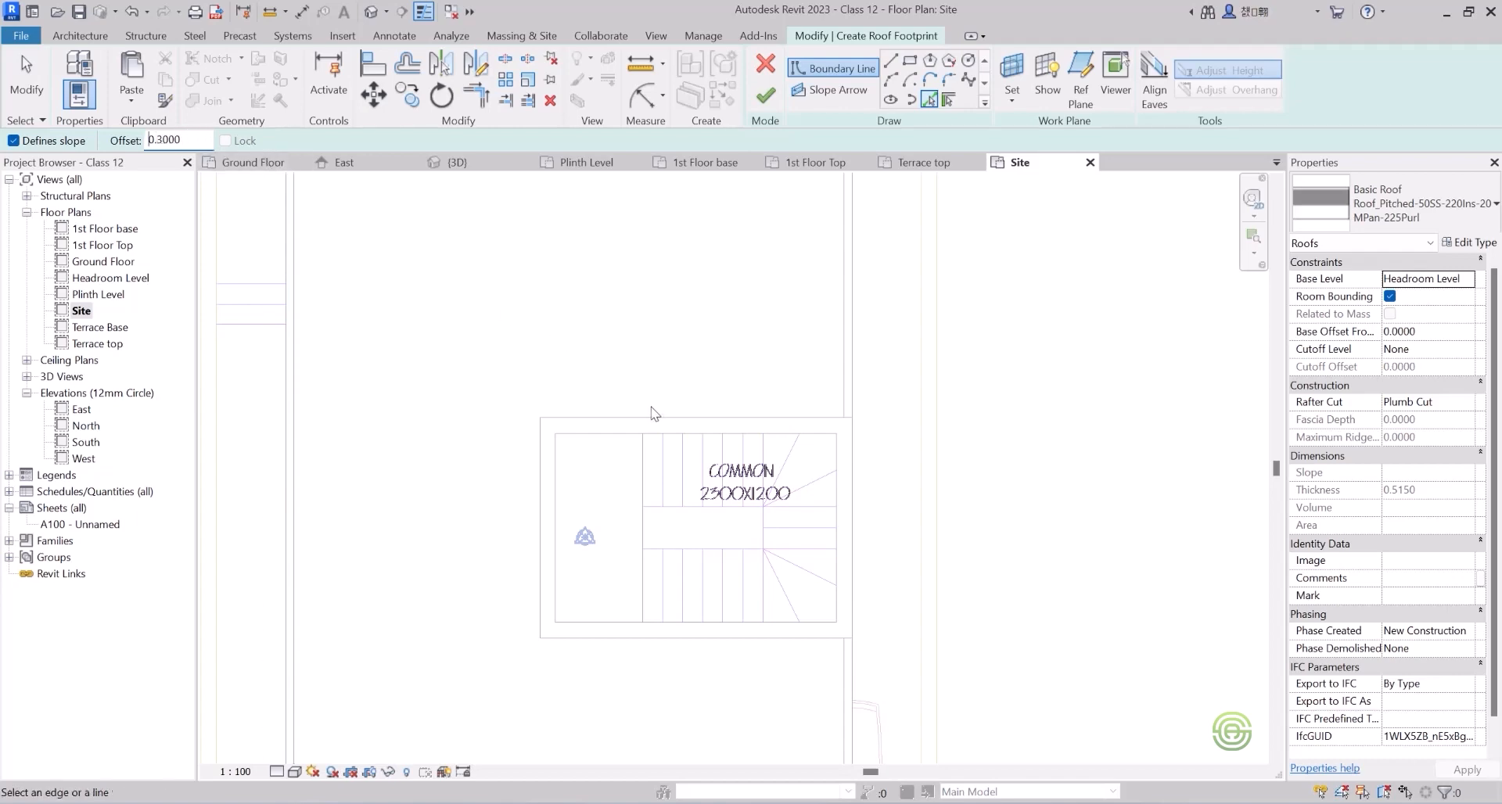
click(633, 421)
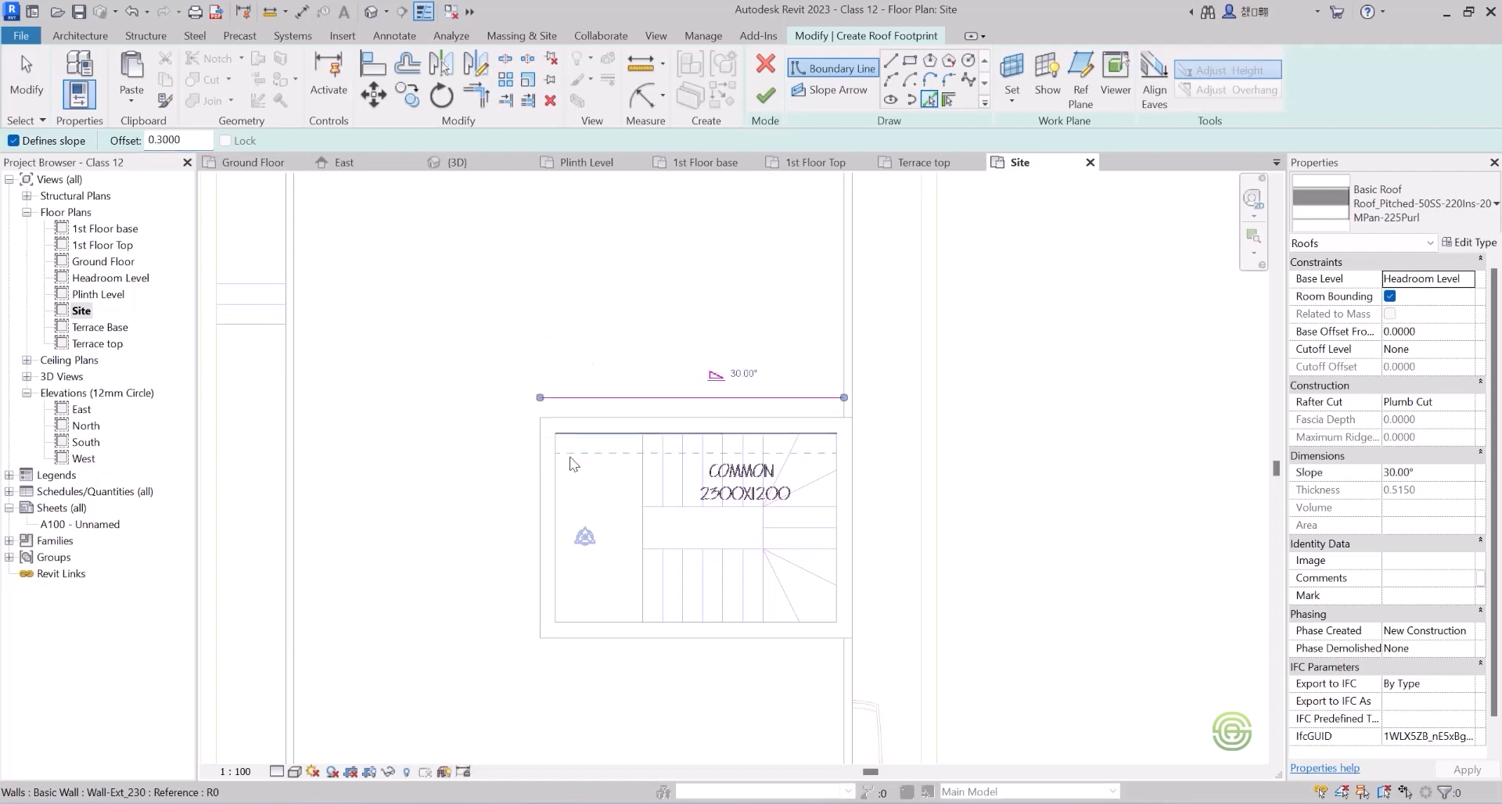
click(544, 485)
click(593, 639)
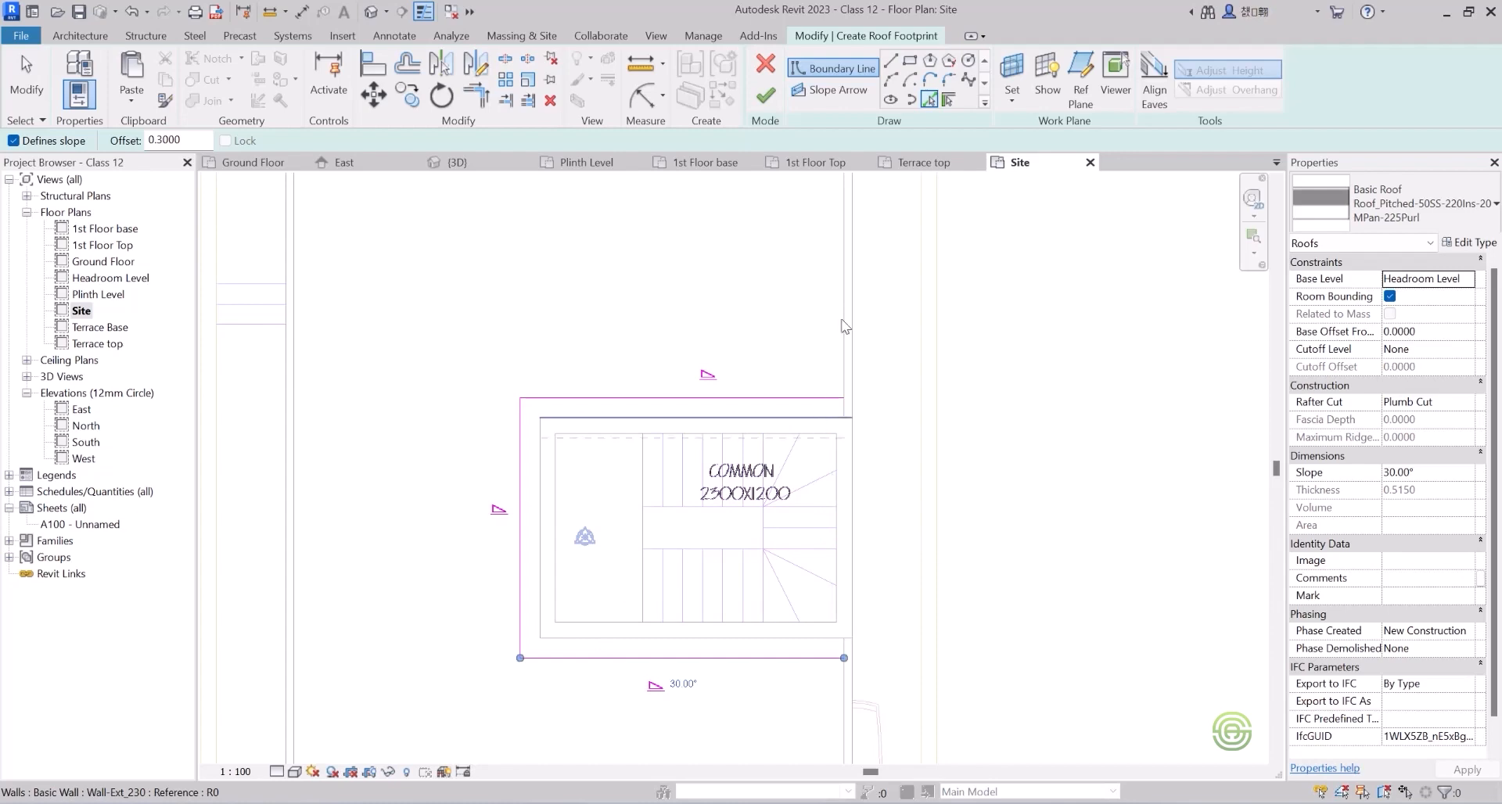
click(891, 62)
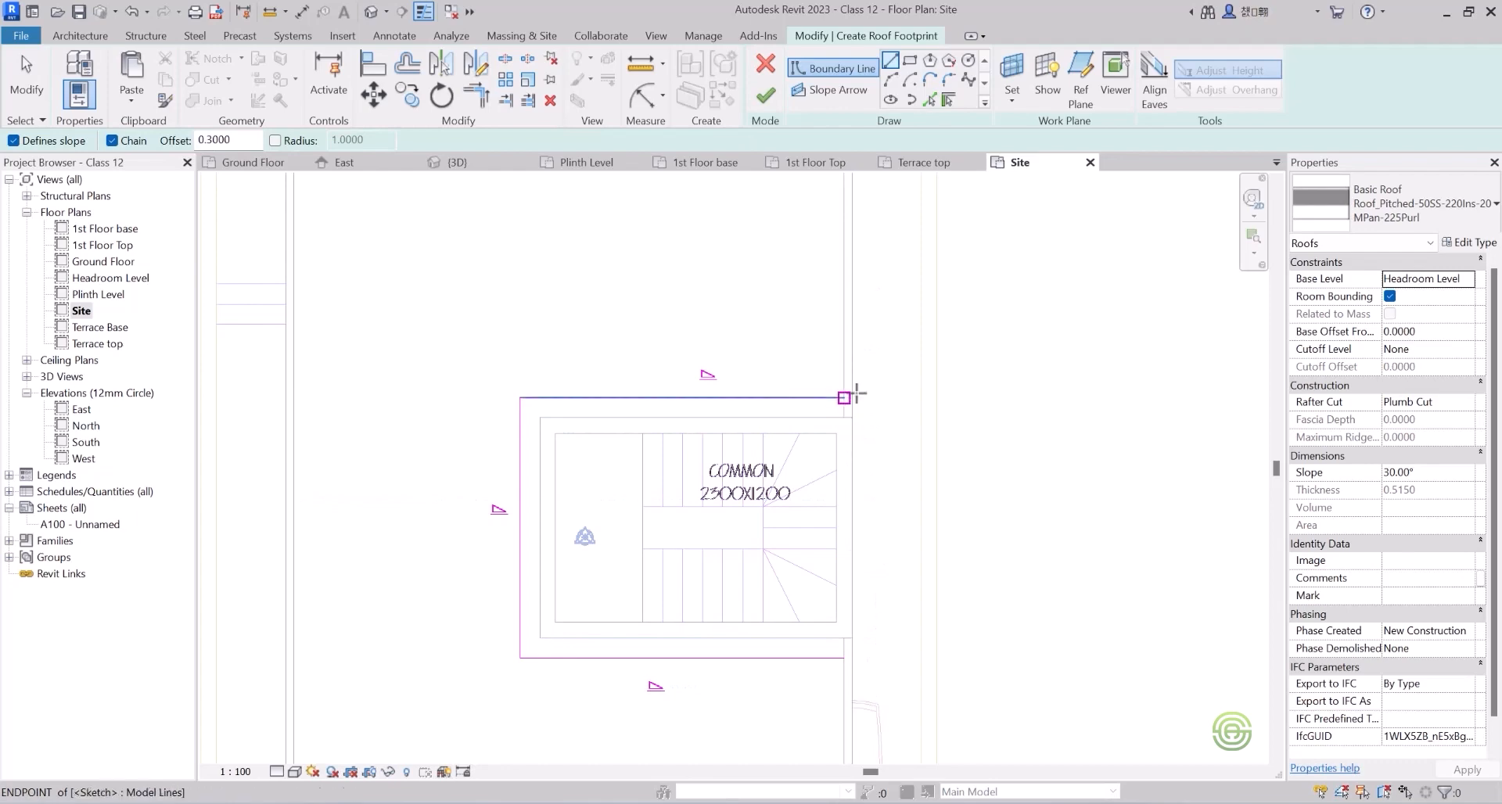
click(851, 638)
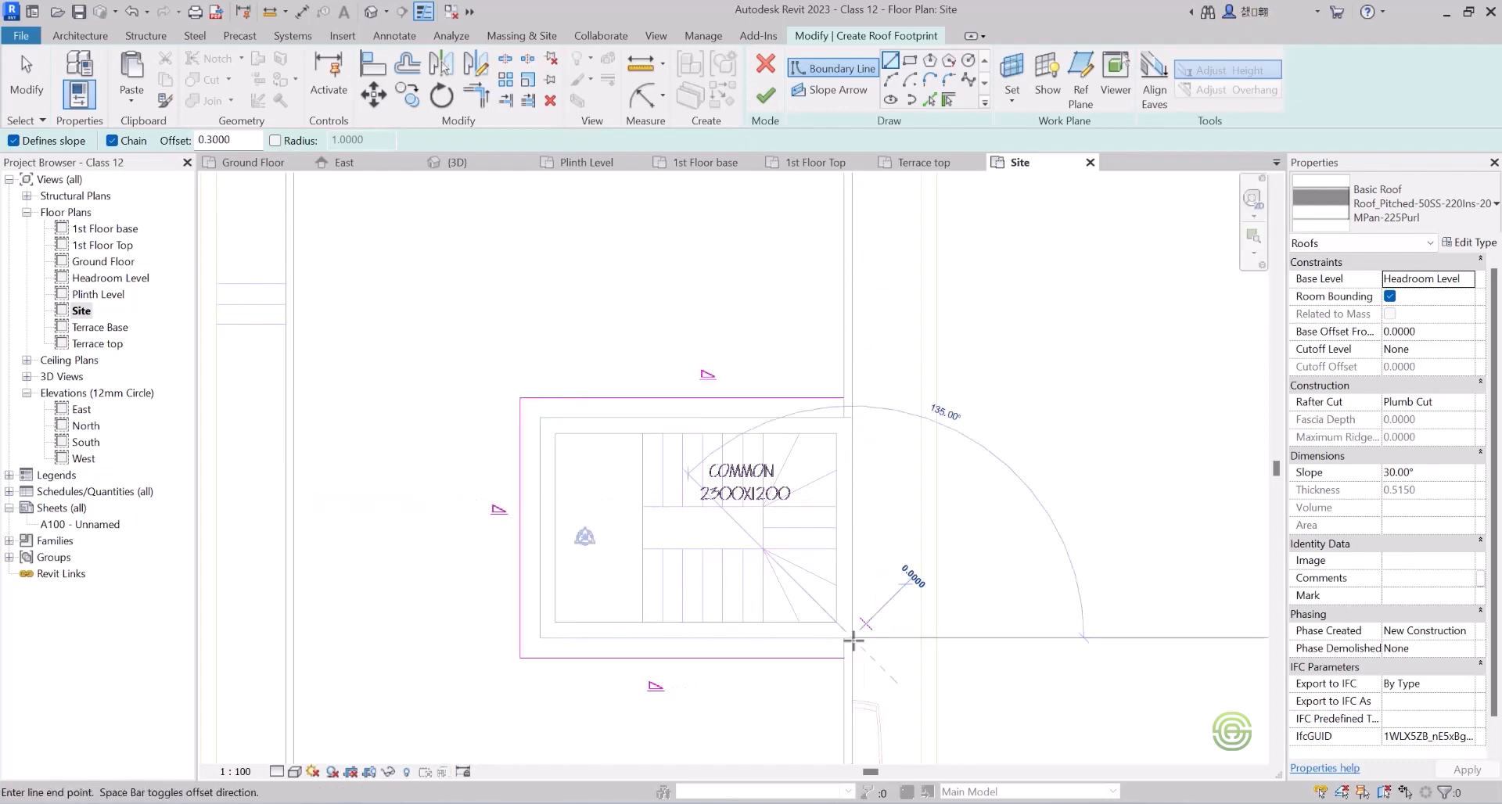
key(Escape)
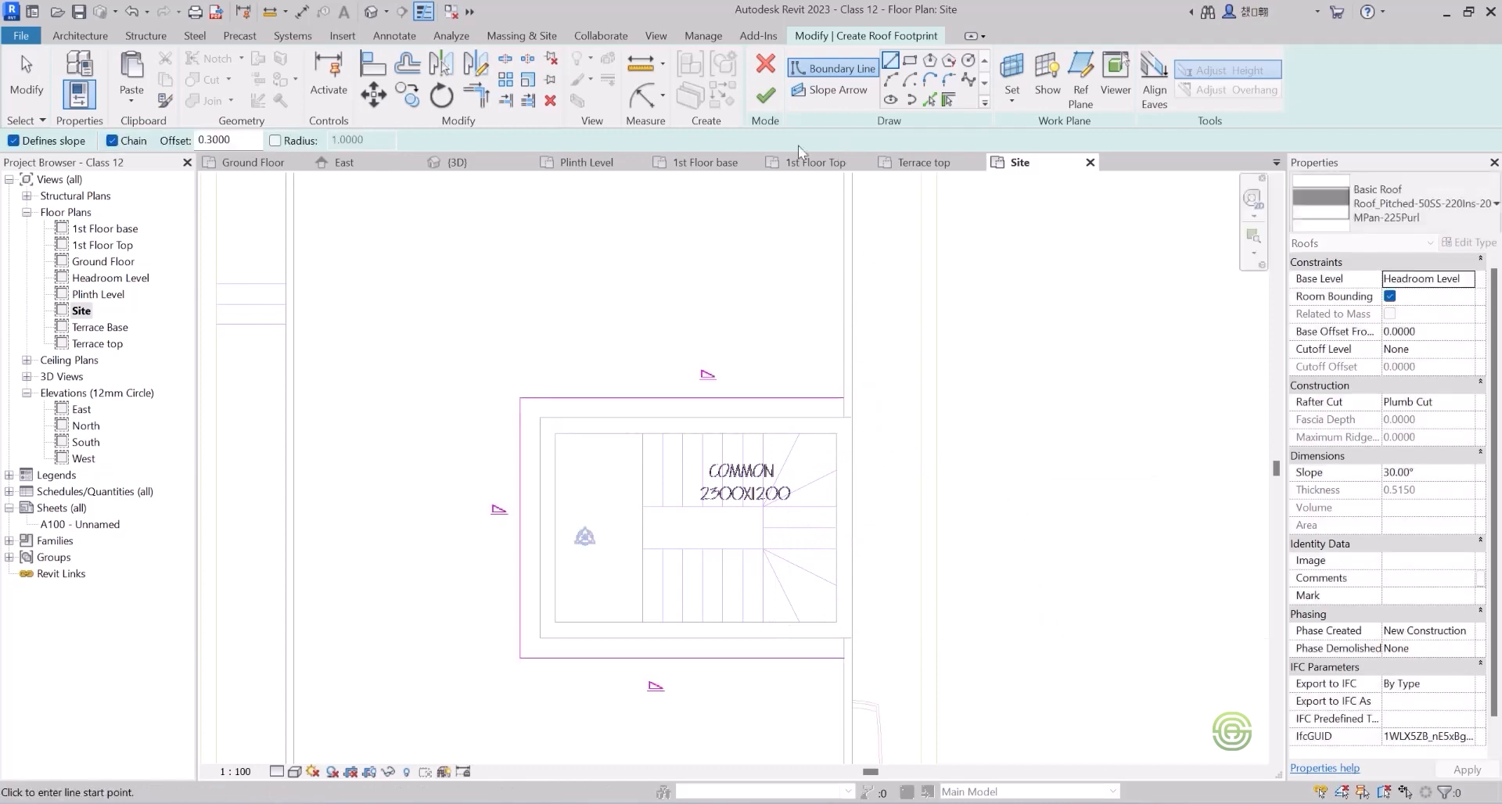
Set the offset to 0 and pick the building's outer edge beside the staircase as the fourth roof boundary line.
double_click(201, 139)
text(0)
click(931, 99)
click(857, 542)
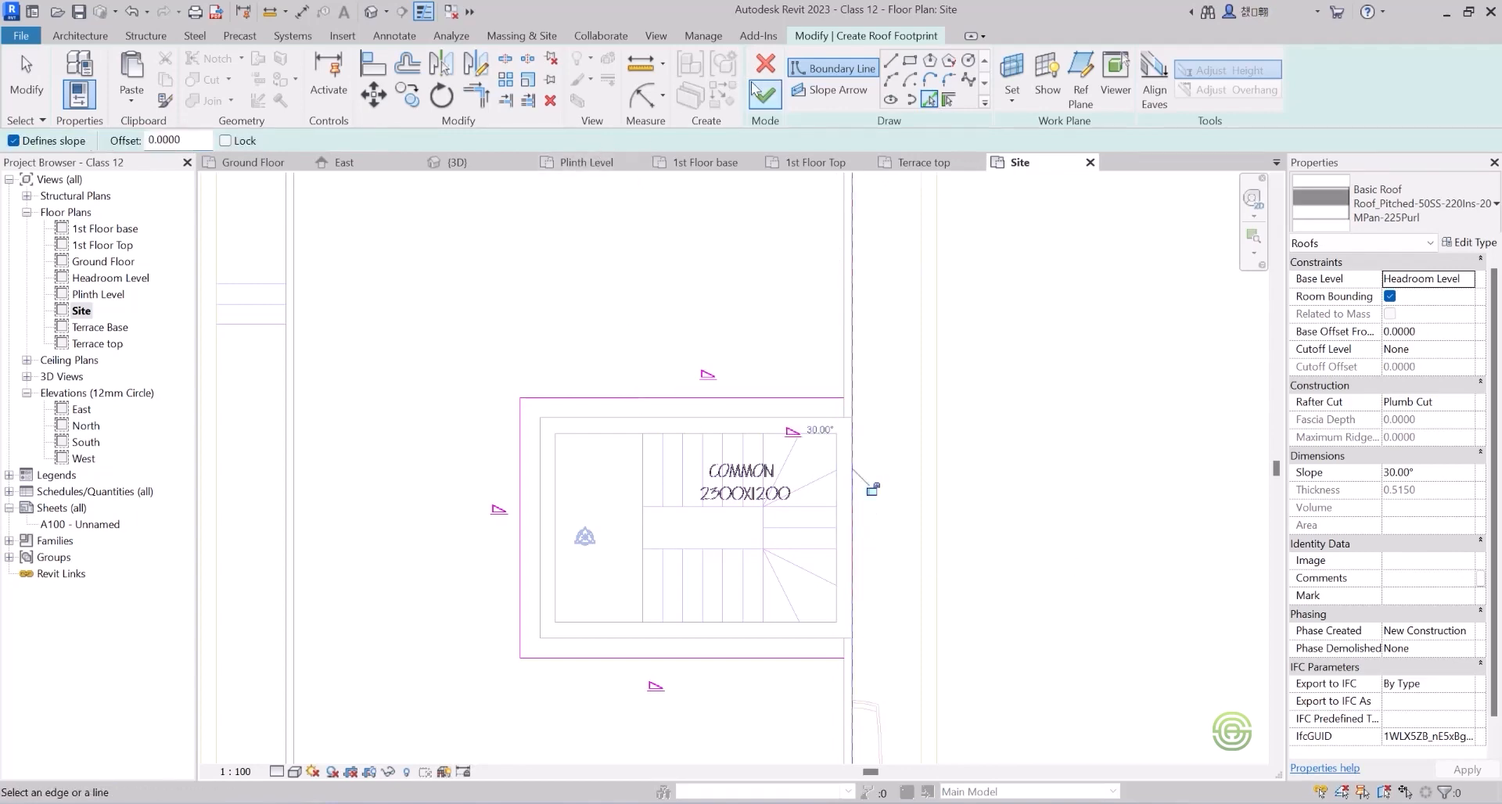
Trim the roof boundary lines to corners so they form a closed rectangle around the headroom.
click(478, 95)
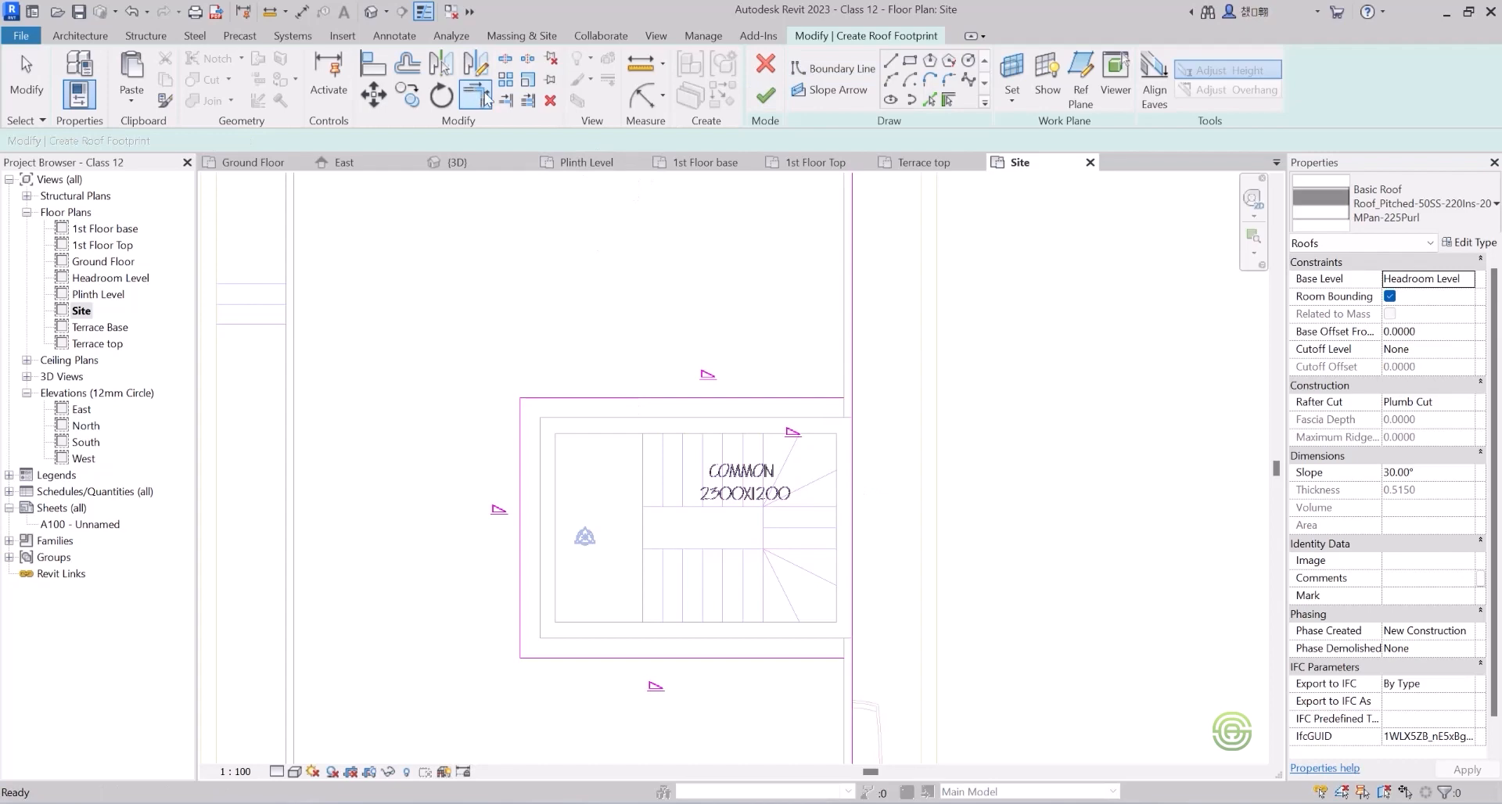
click(722, 398)
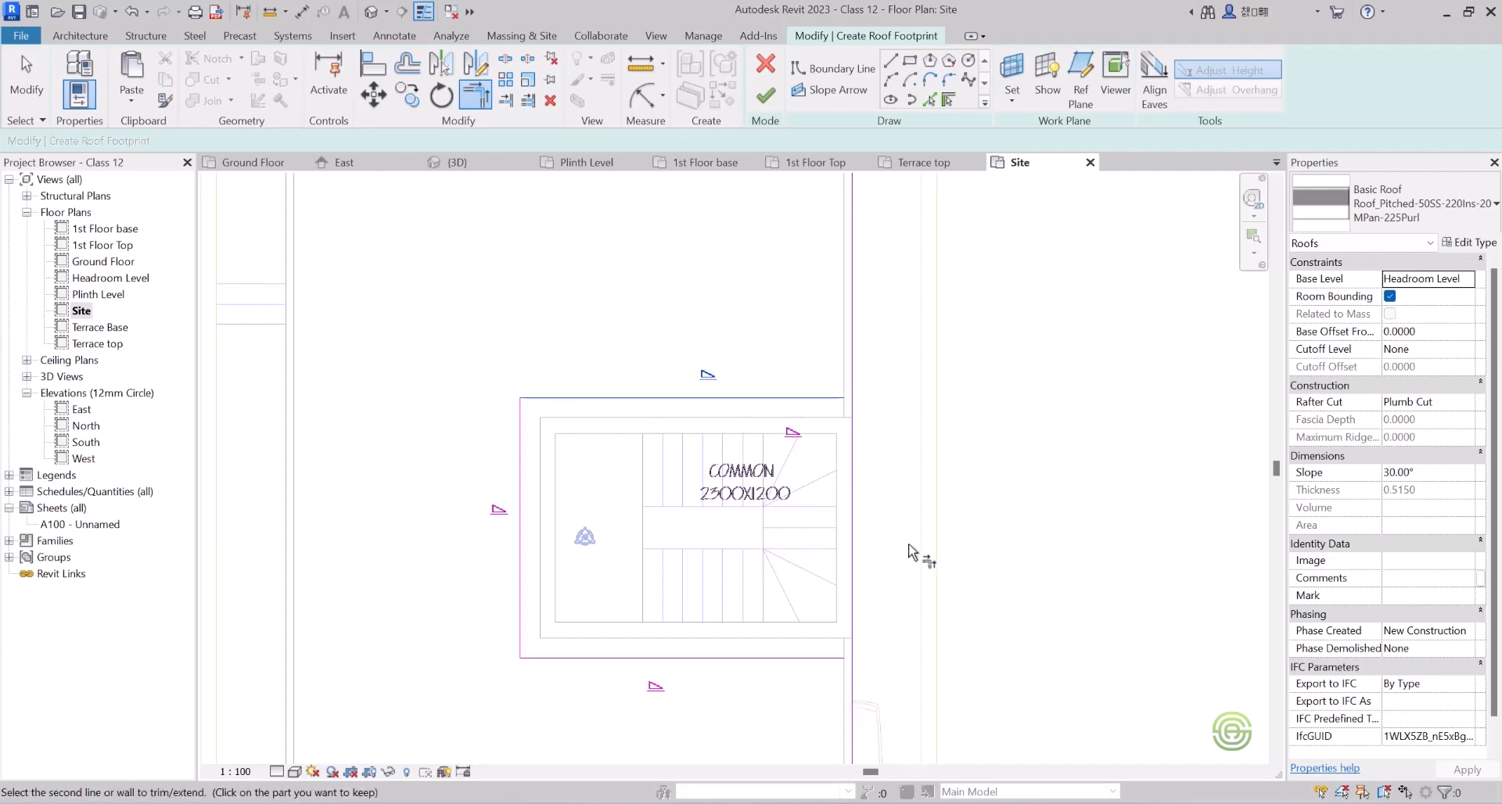
scroll(748, 452, down, 2)
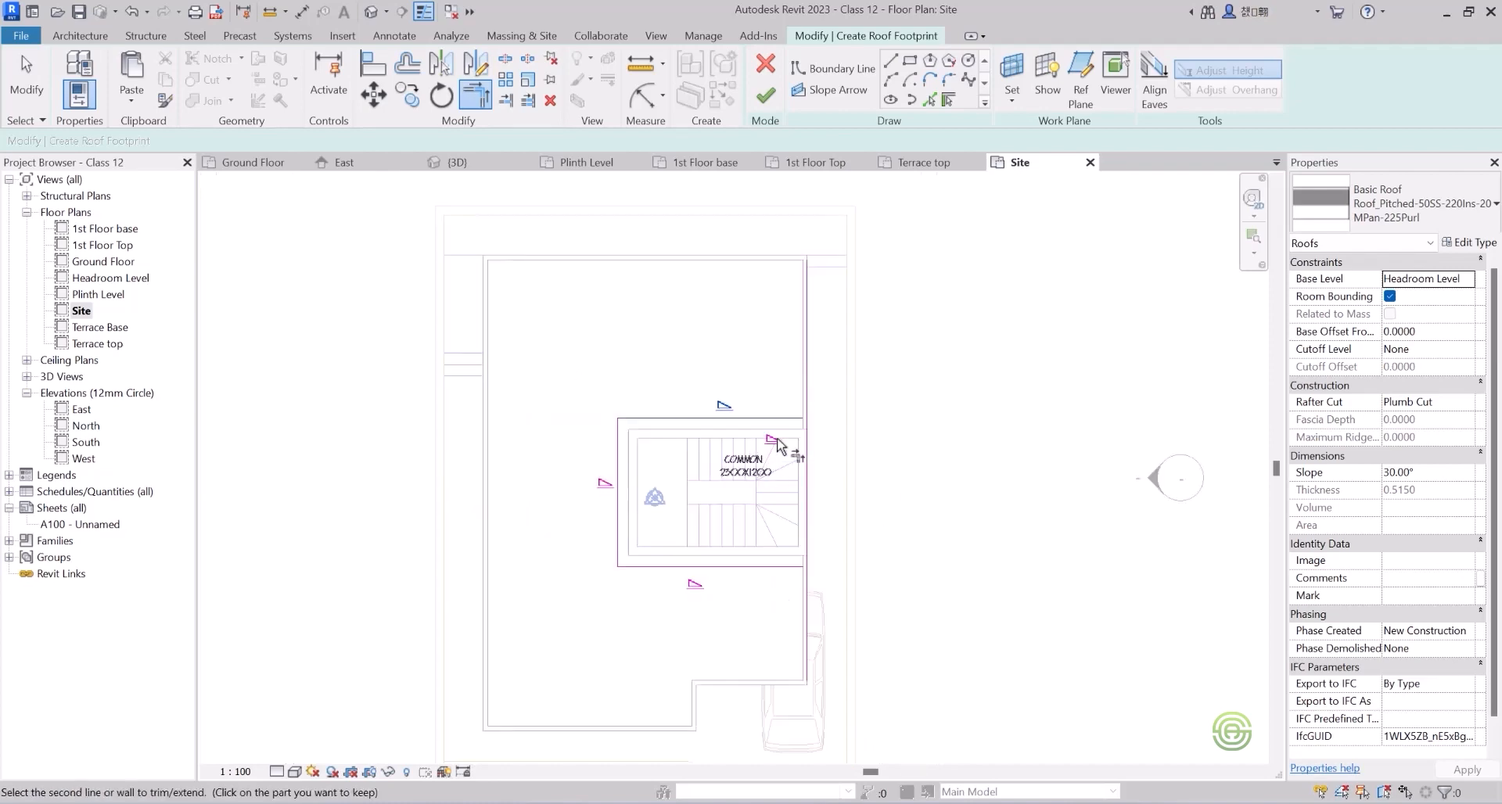
scroll(804, 427, up, 2)
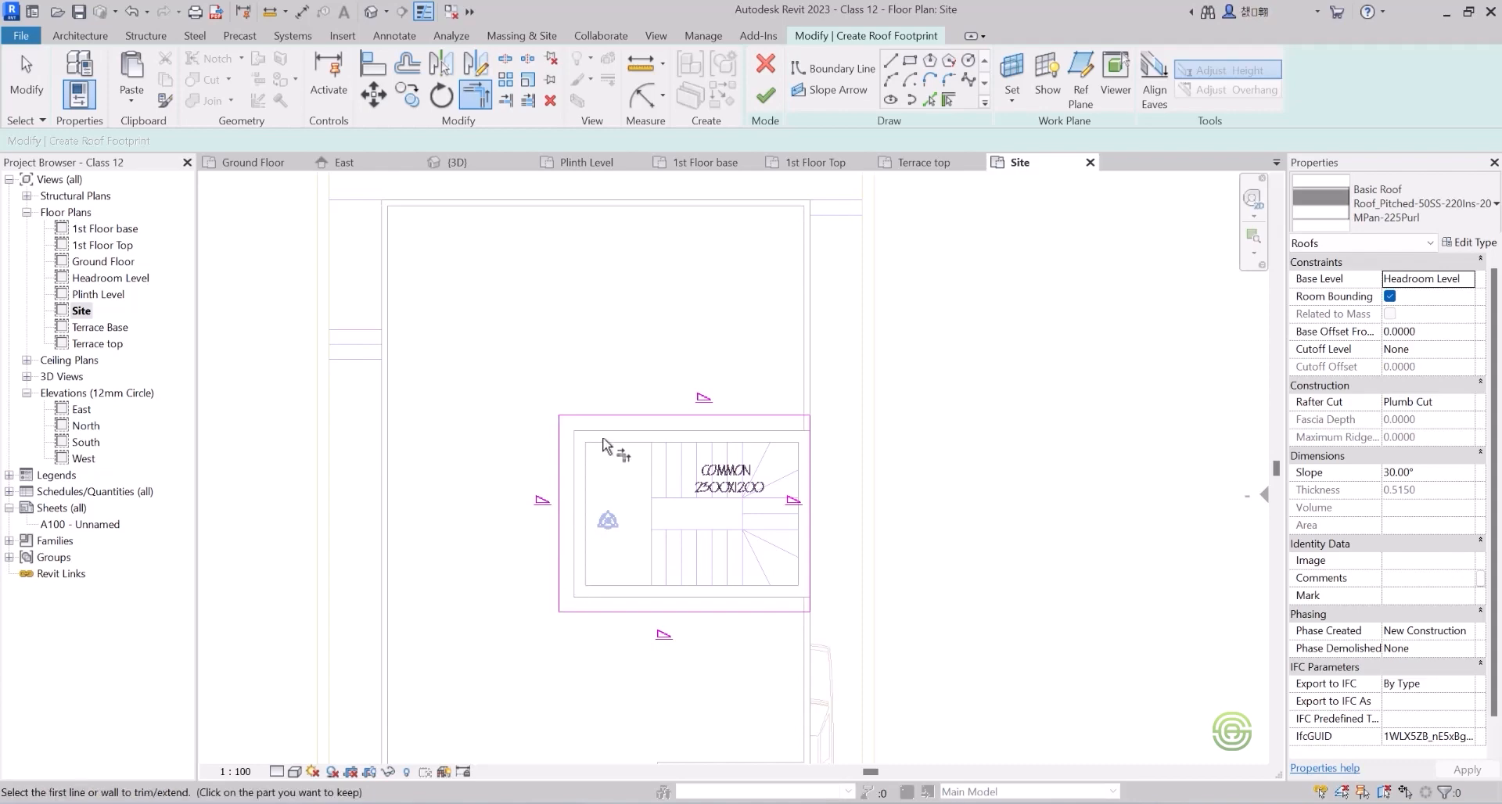
key(Escape)
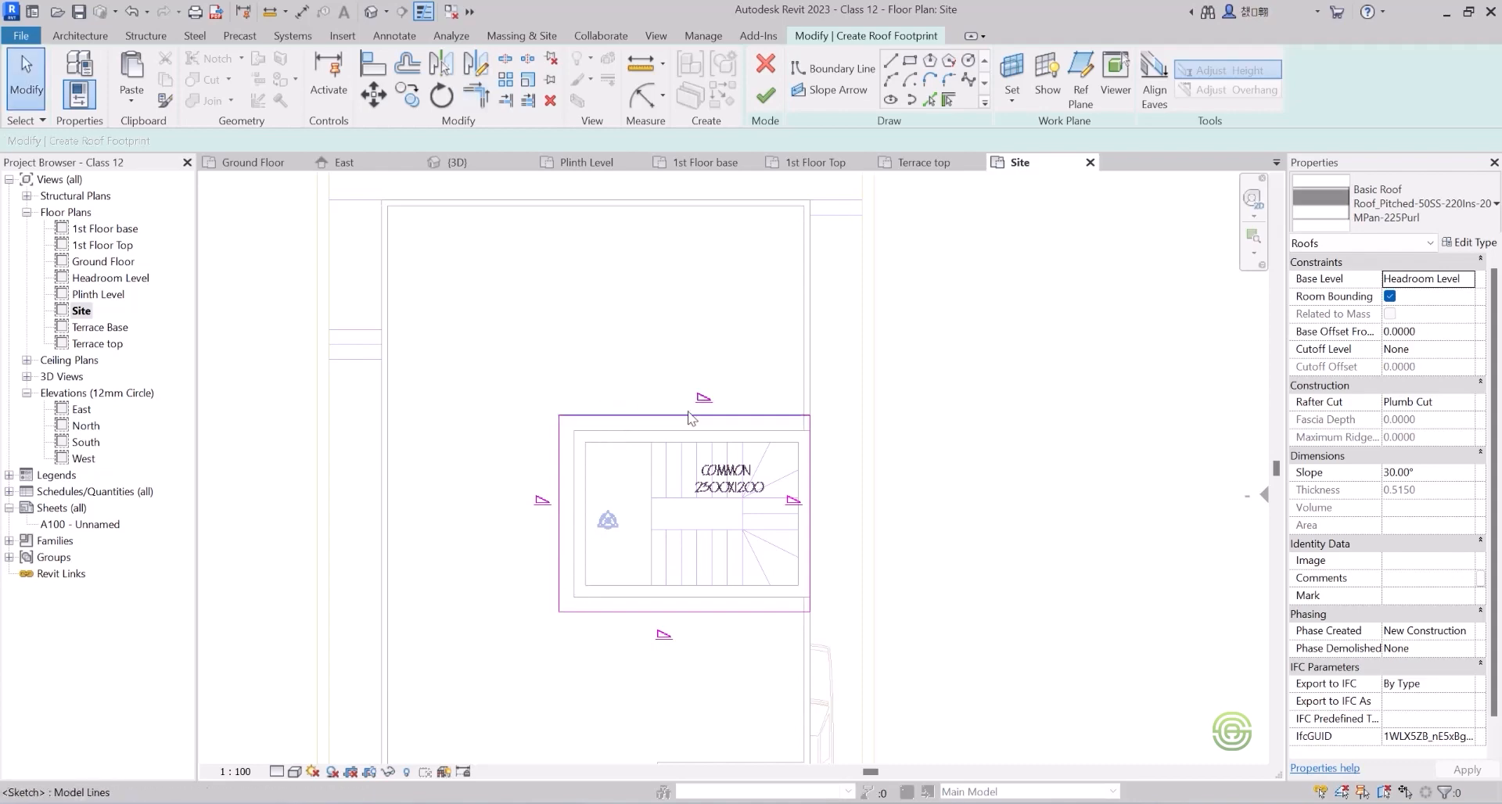
Turn off the slope definition for all four roof boundary lines and finish the footprint roof sketch.
click(685, 414)
ctrl+click(560, 461)
ctrl+click(626, 610)
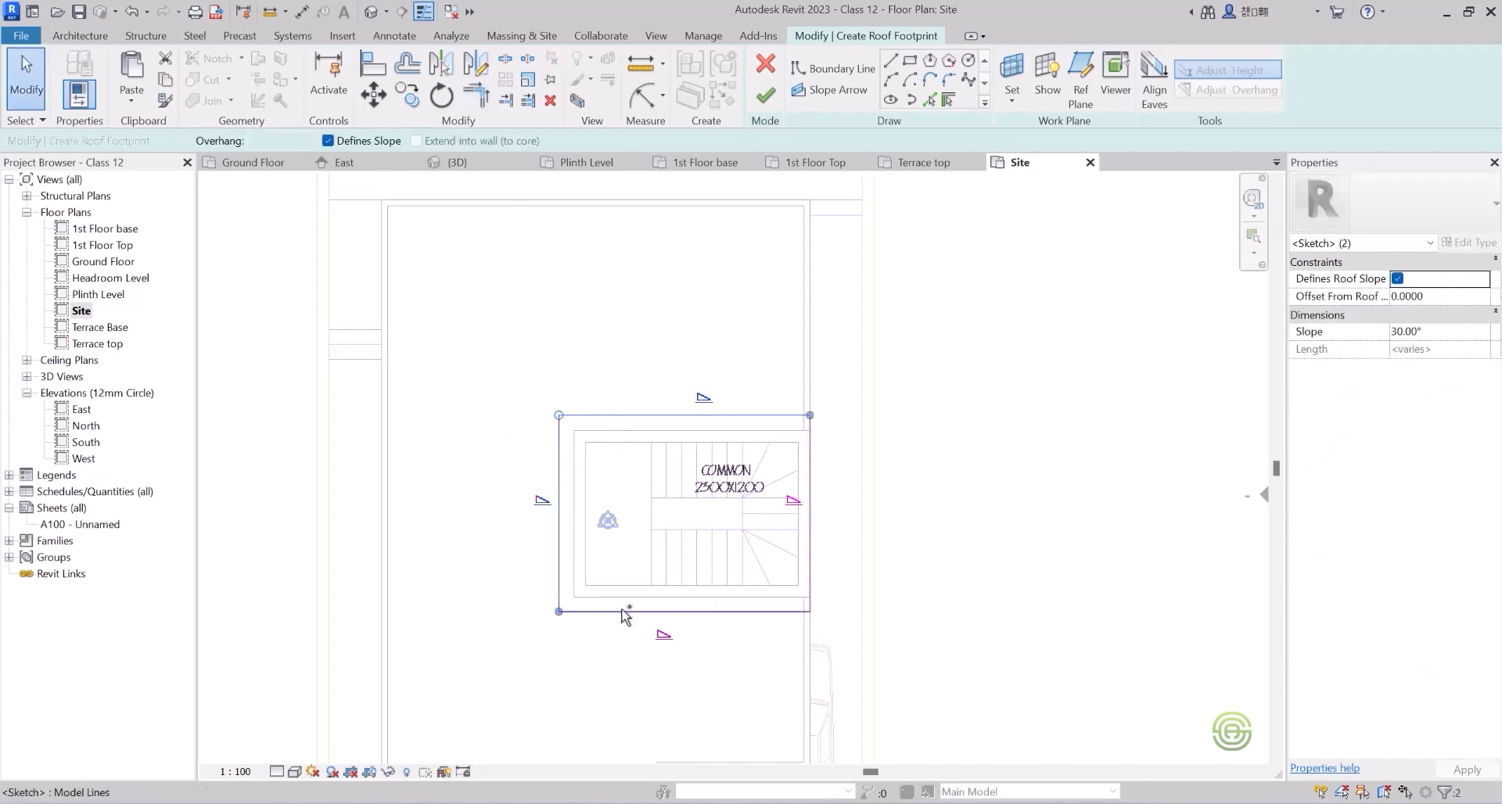
click(327, 141)
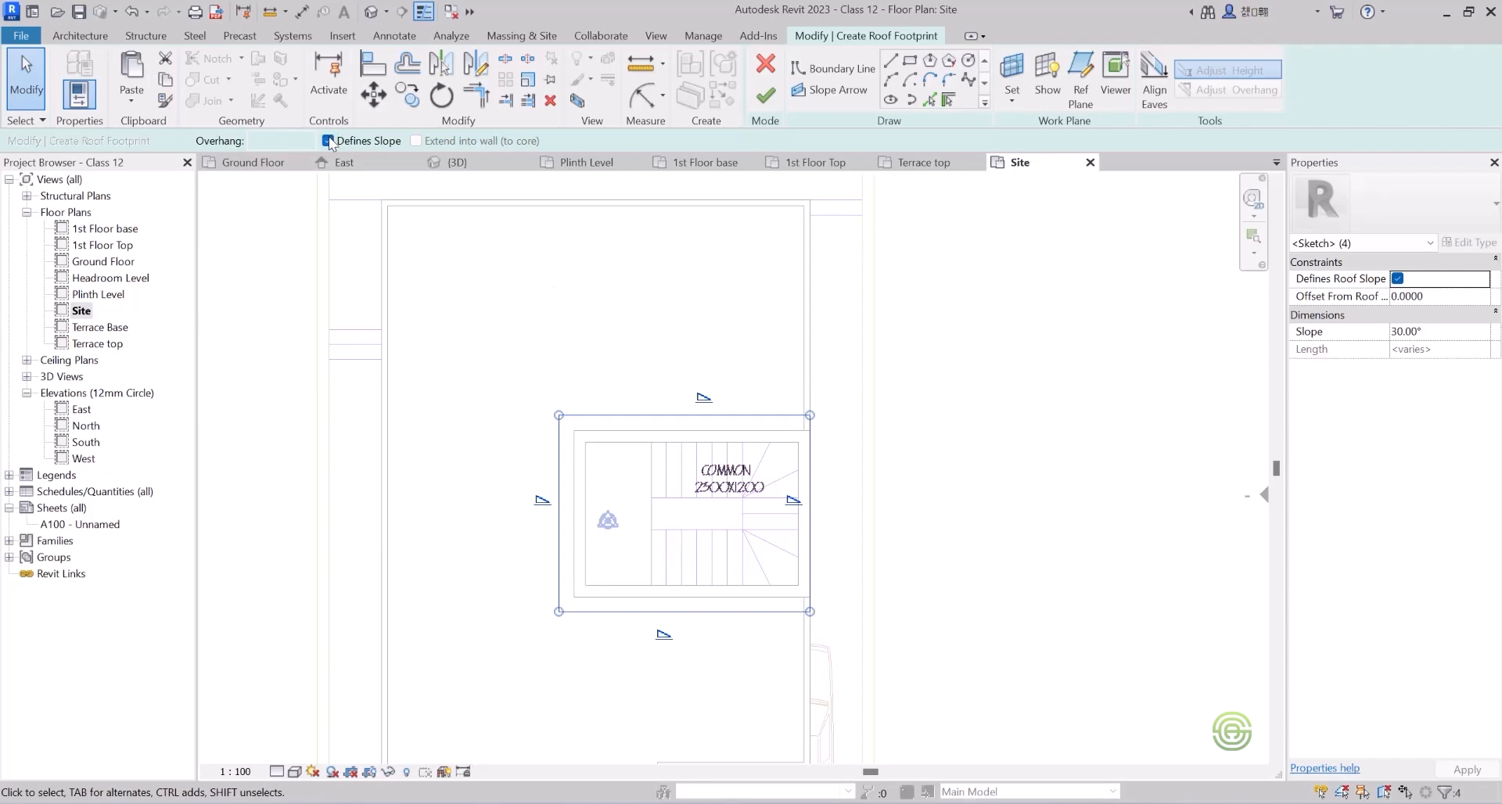
click(767, 98)
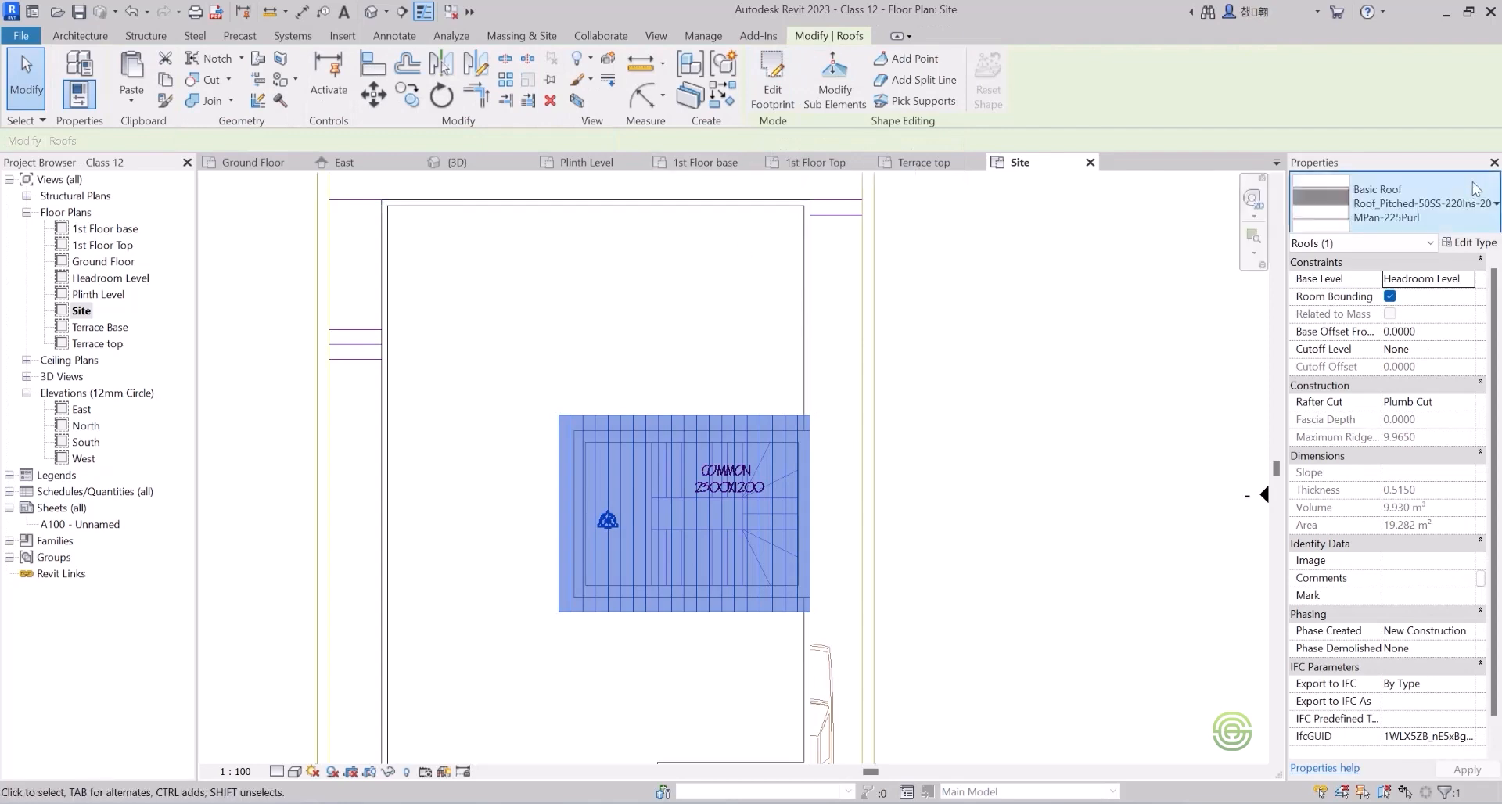
Change the headroom roof's type to Roof_Generic-125mm in the 3D view.
click(460, 162)
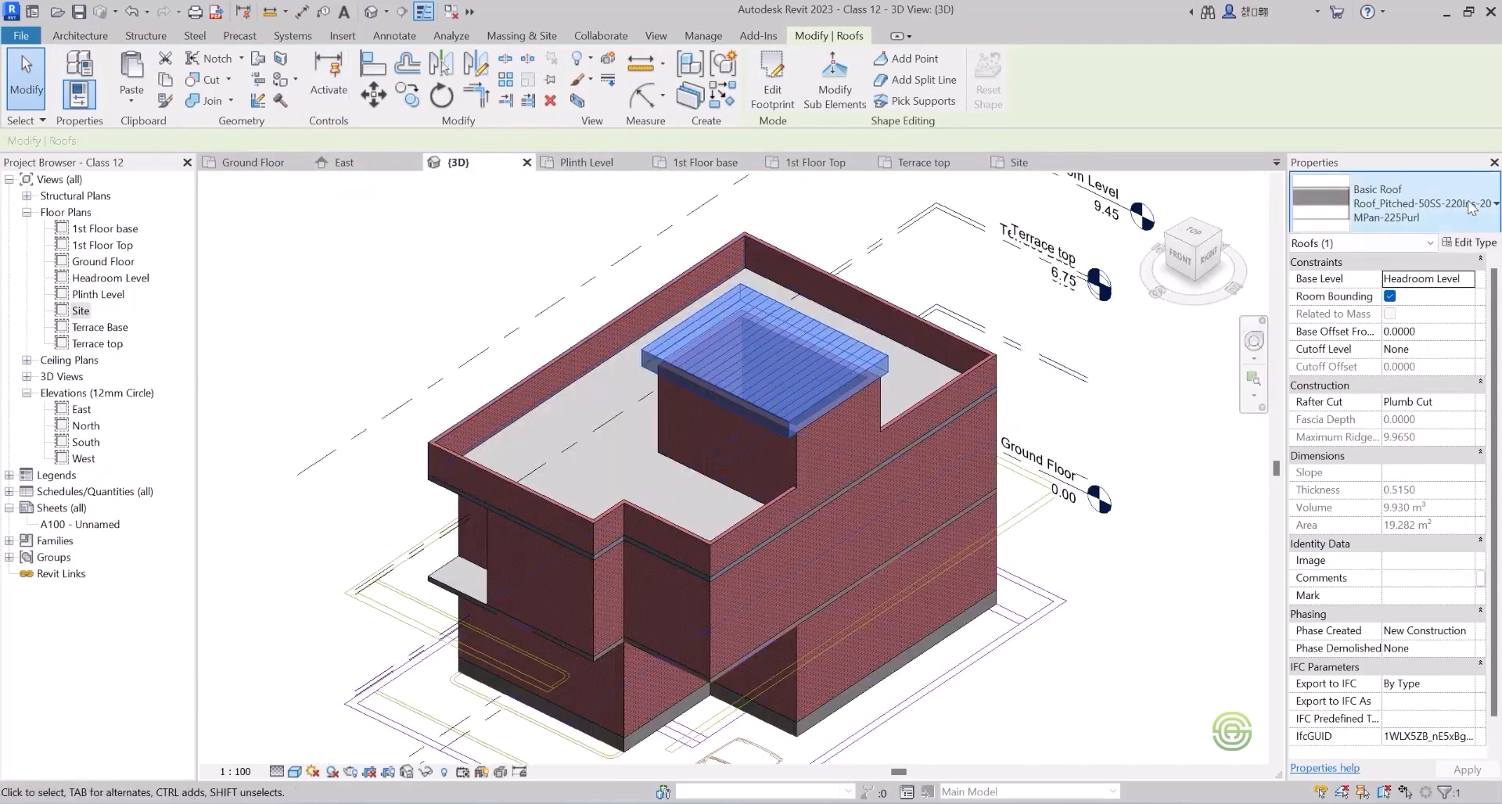
click(1433, 205)
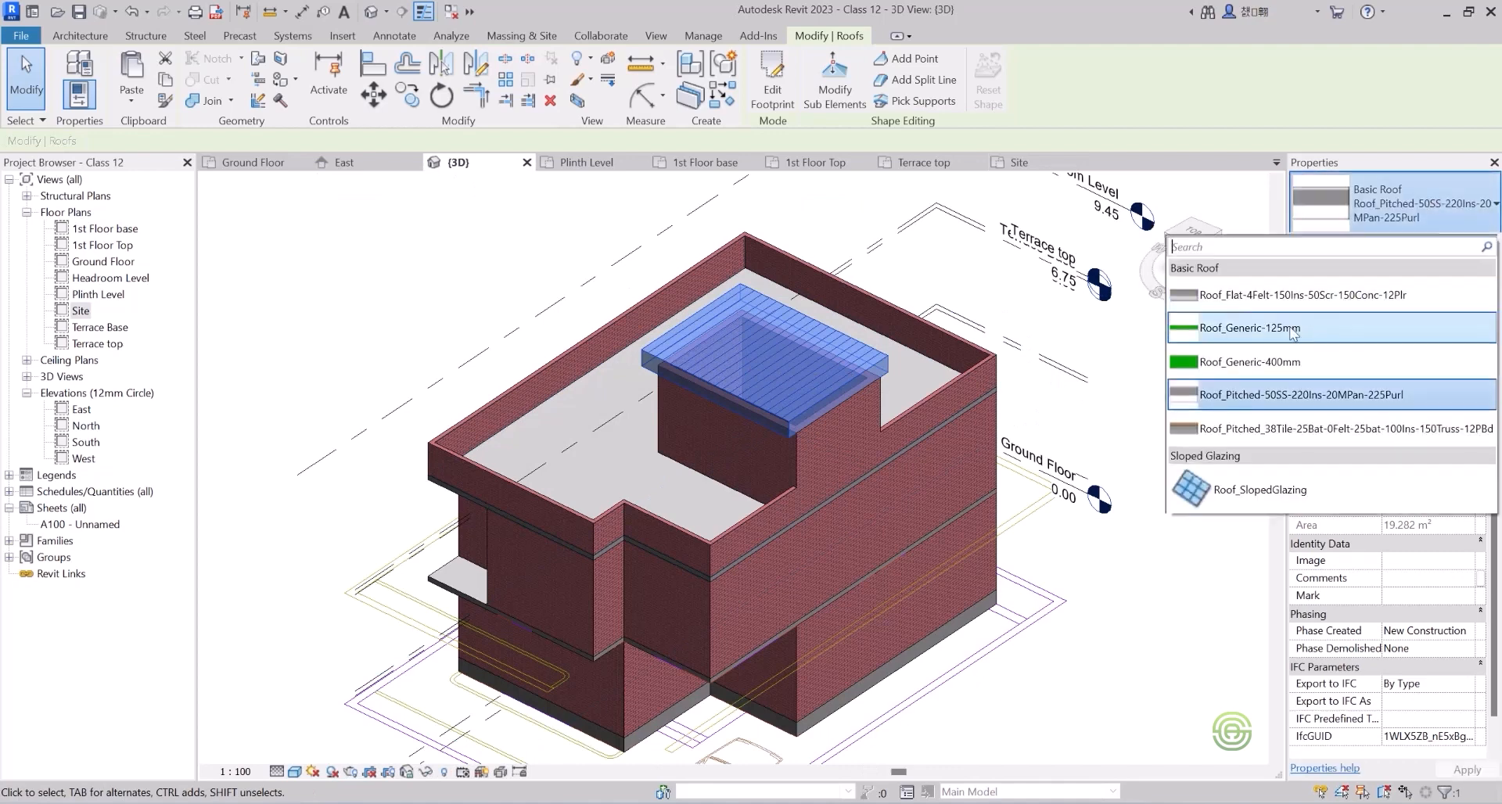
click(1291, 328)
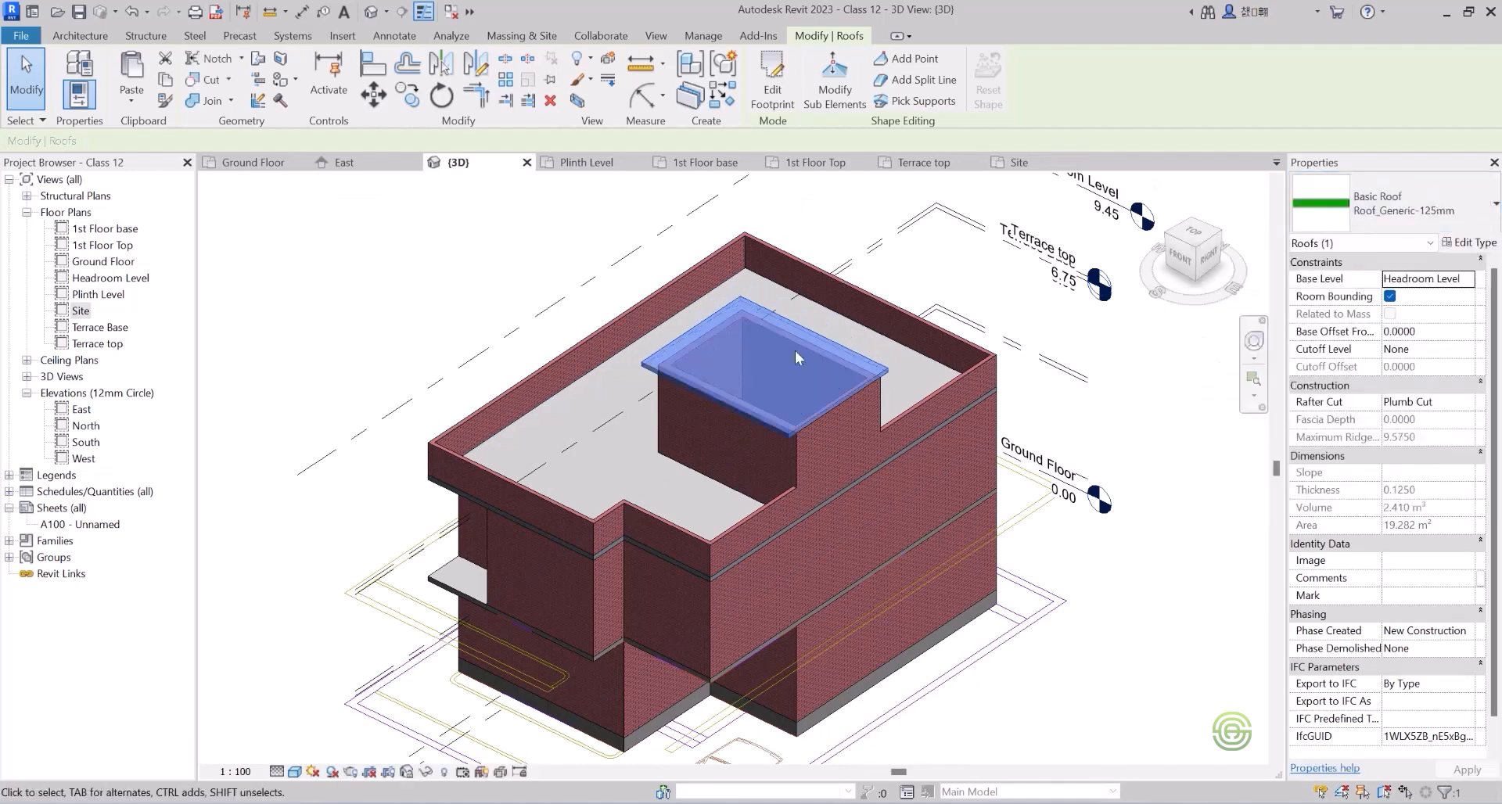
key(Escape)
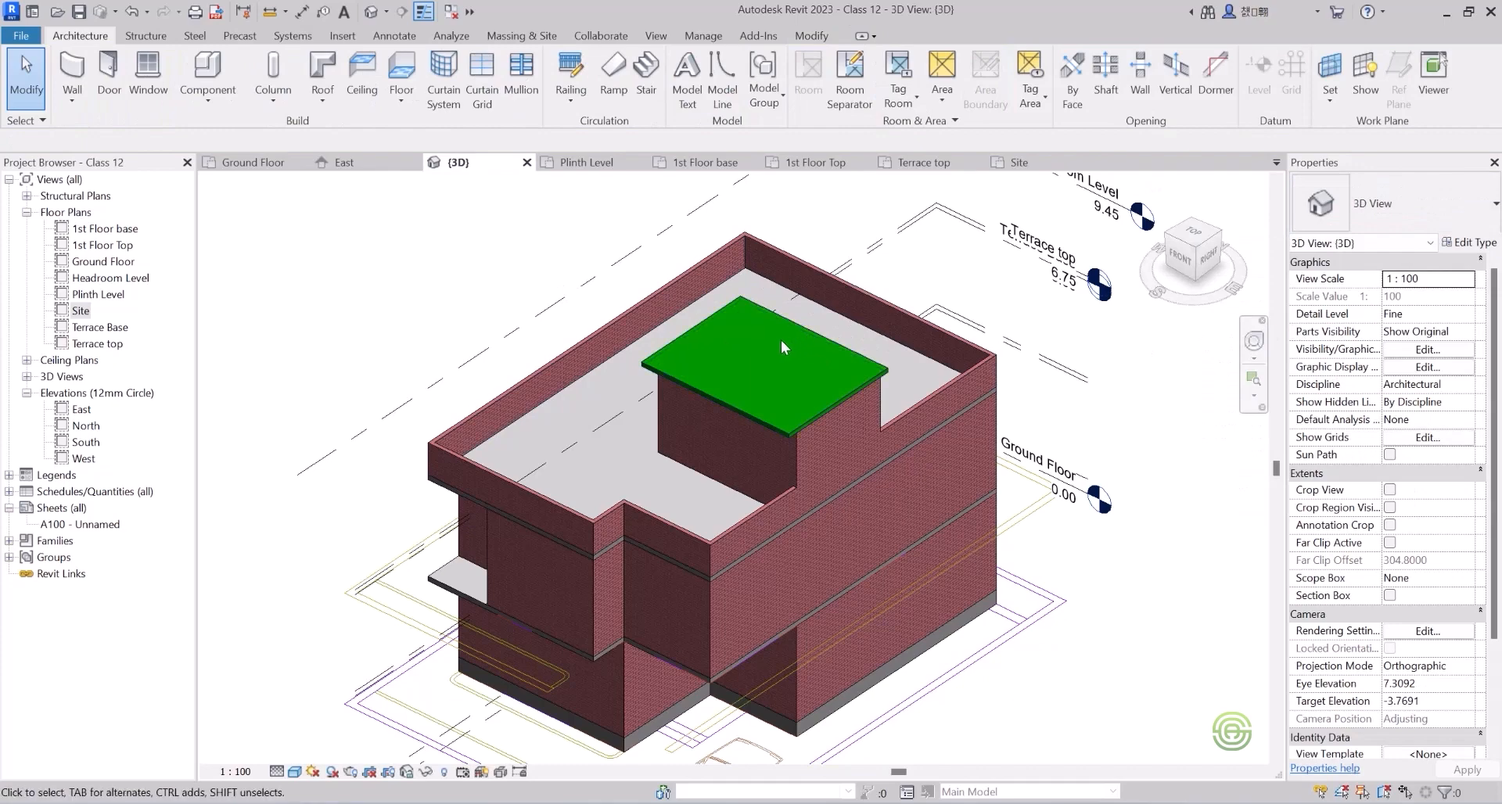
shift+middle_drag(812, 410, 782, 383)
shift+middle_drag(707, 524, 644, 416)
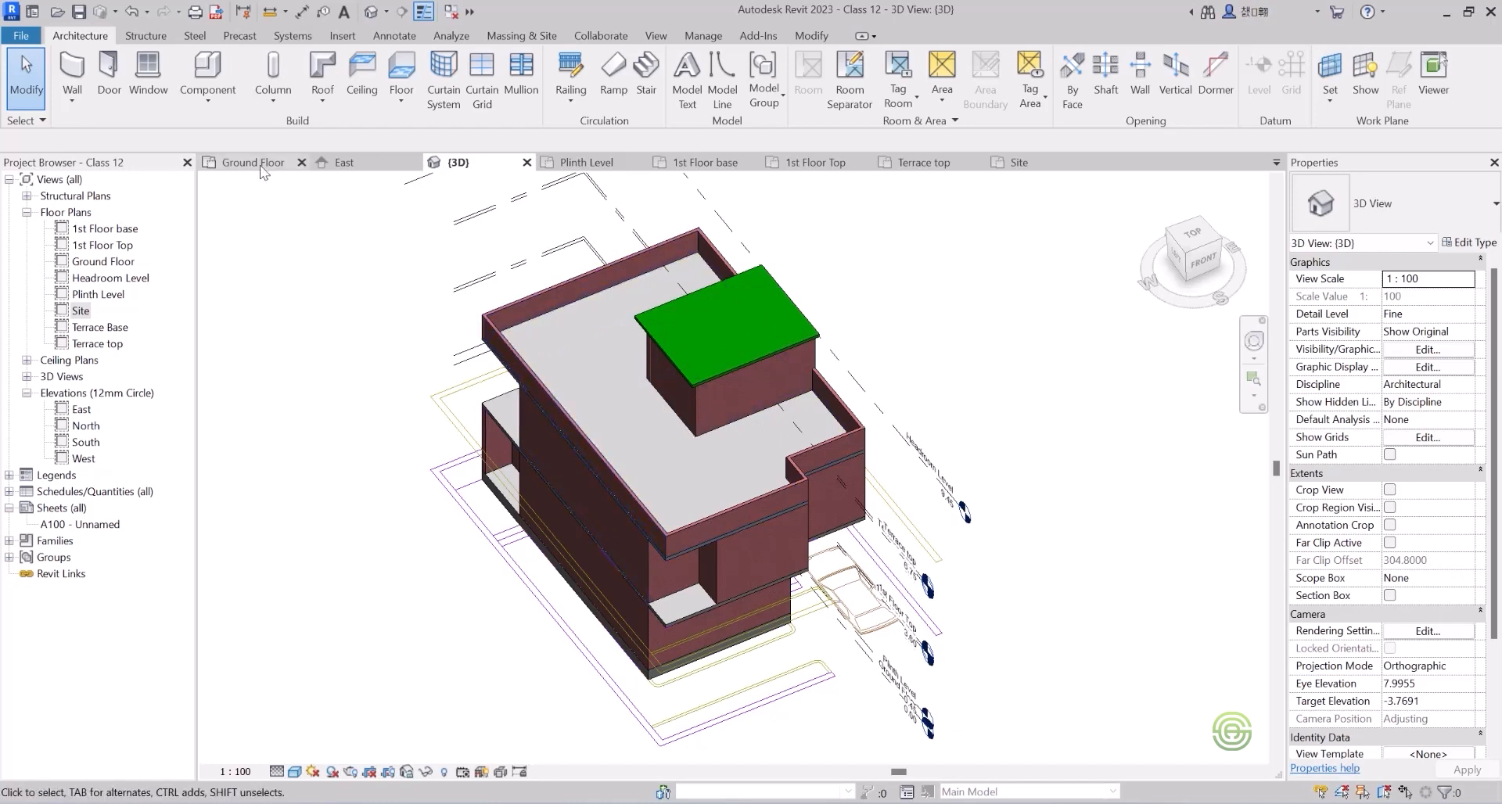
Start placing a door in the Plinth Level plan and browse the loadable families to UK > Doors > External Doors.
click(579, 162)
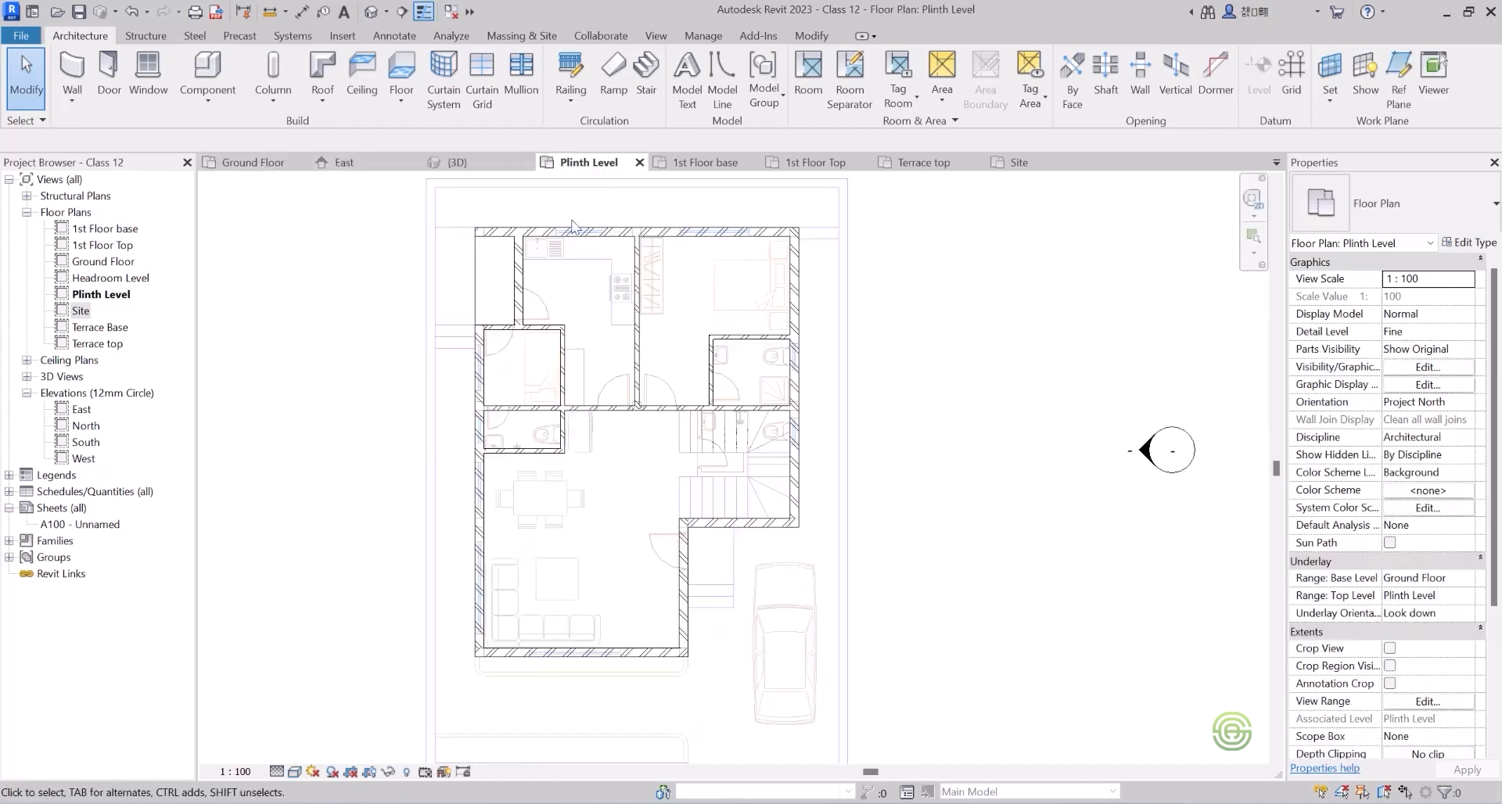
scroll(622, 518, down, 3)
scroll(614, 474, up, 1)
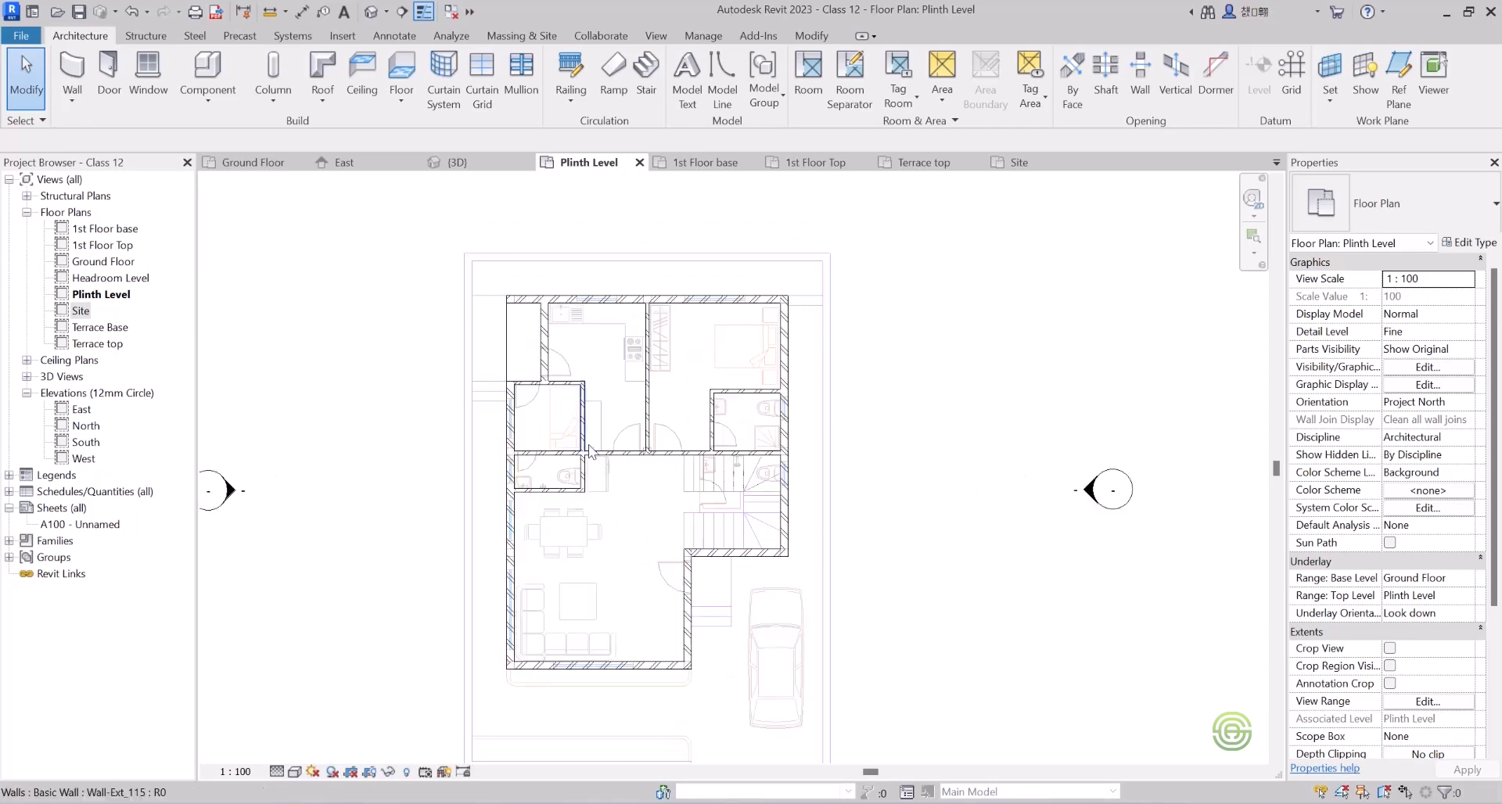
click(114, 92)
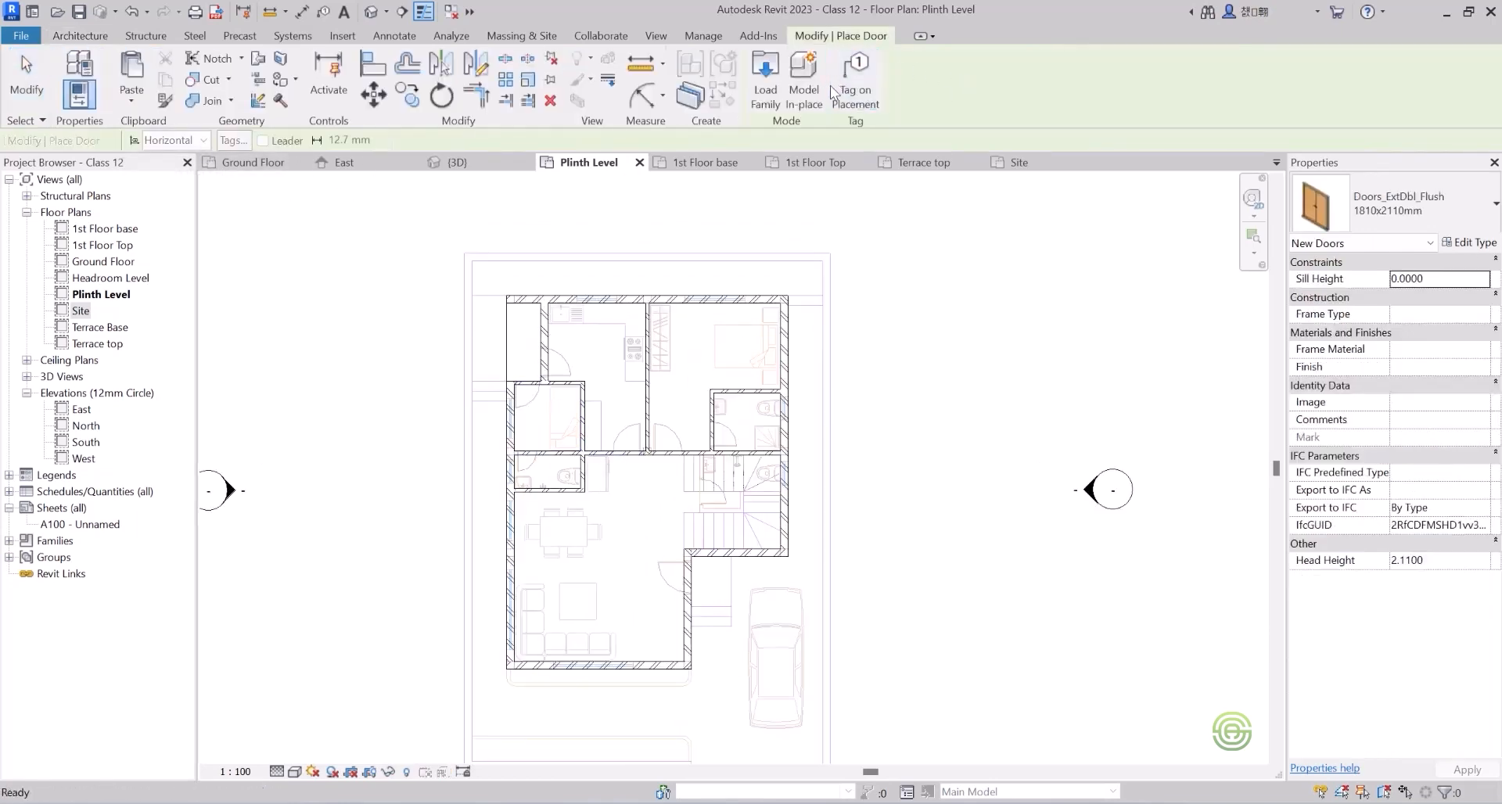
click(1413, 206)
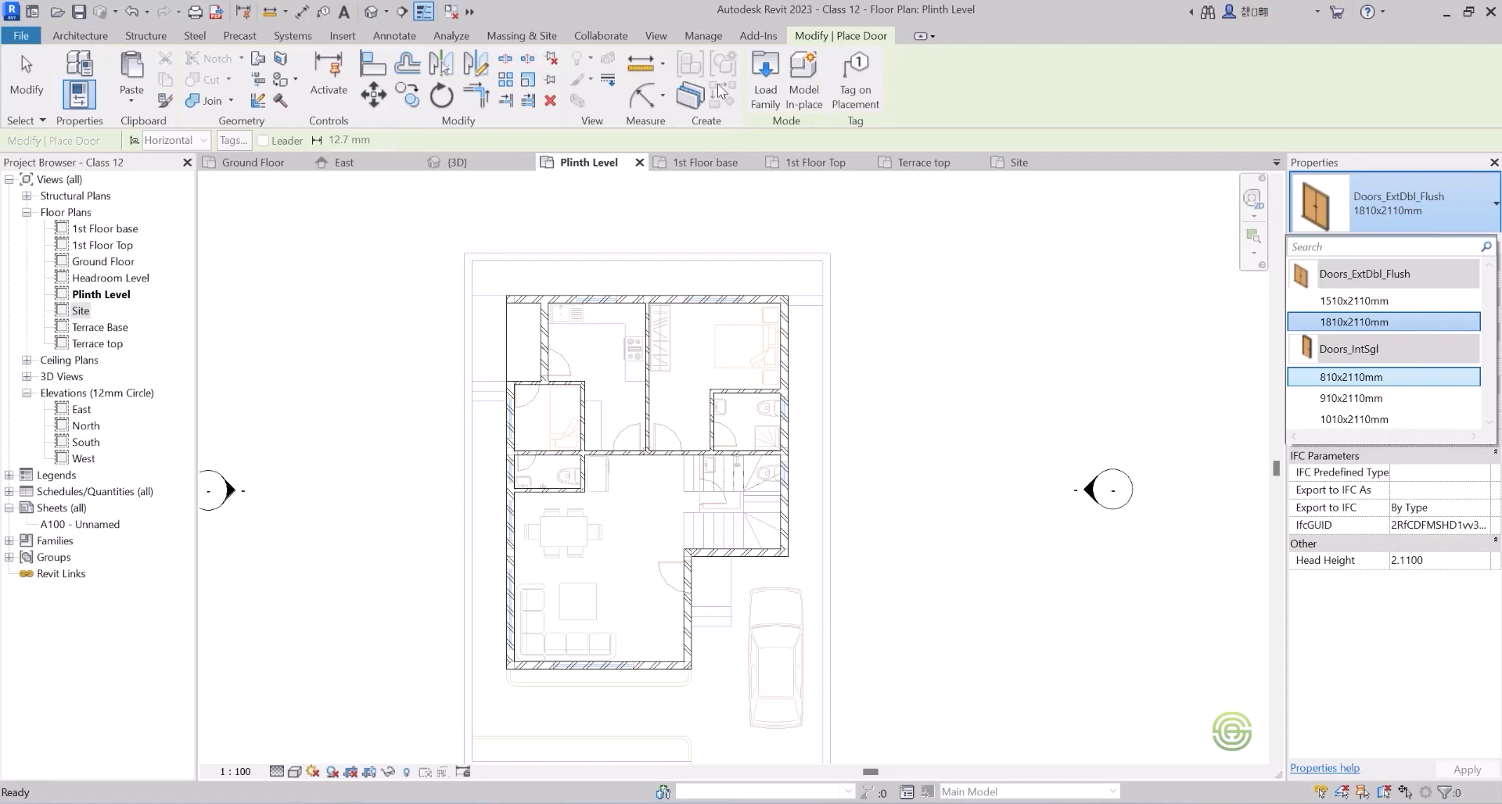
click(766, 88)
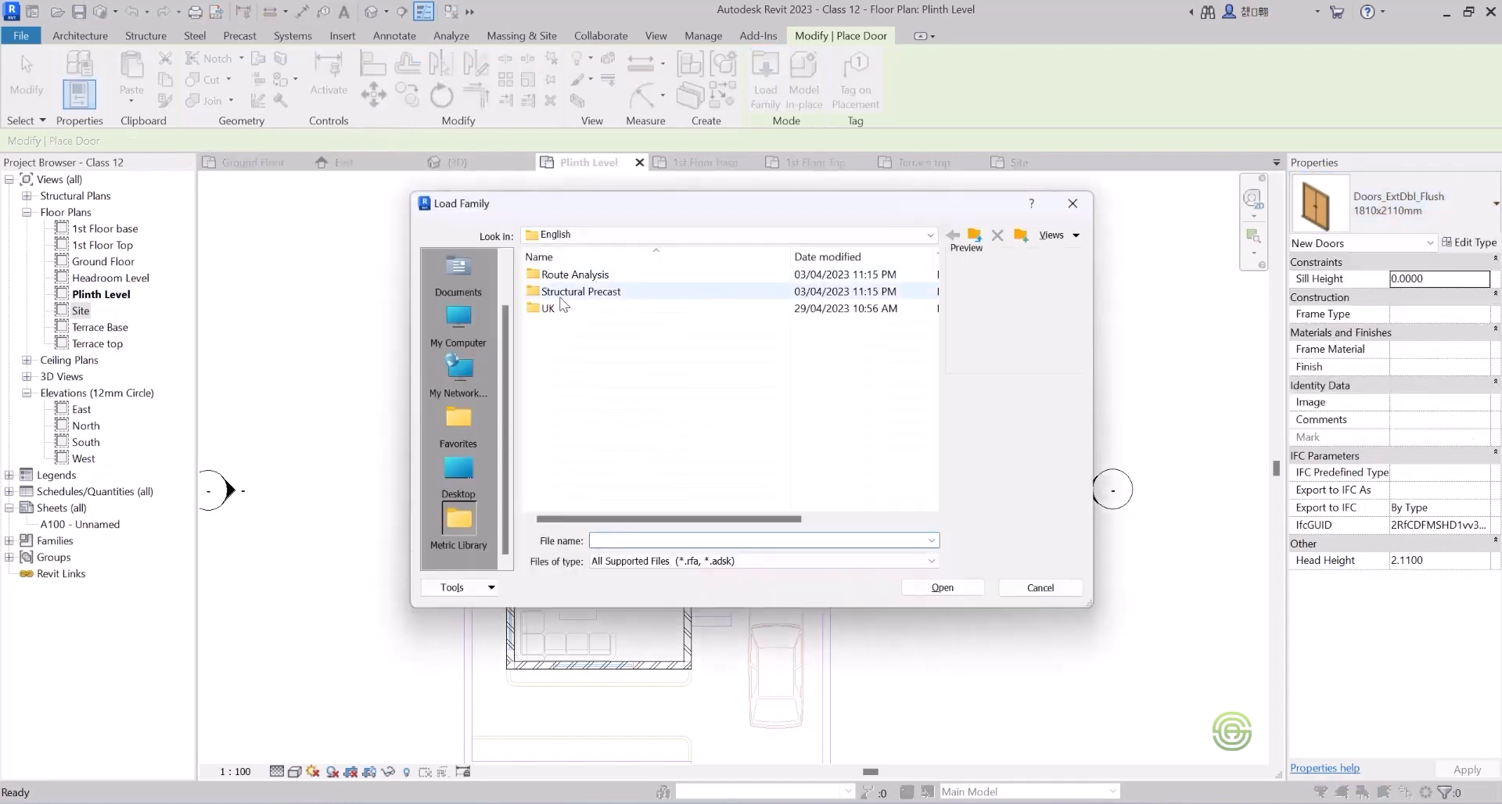
double_click(565, 310)
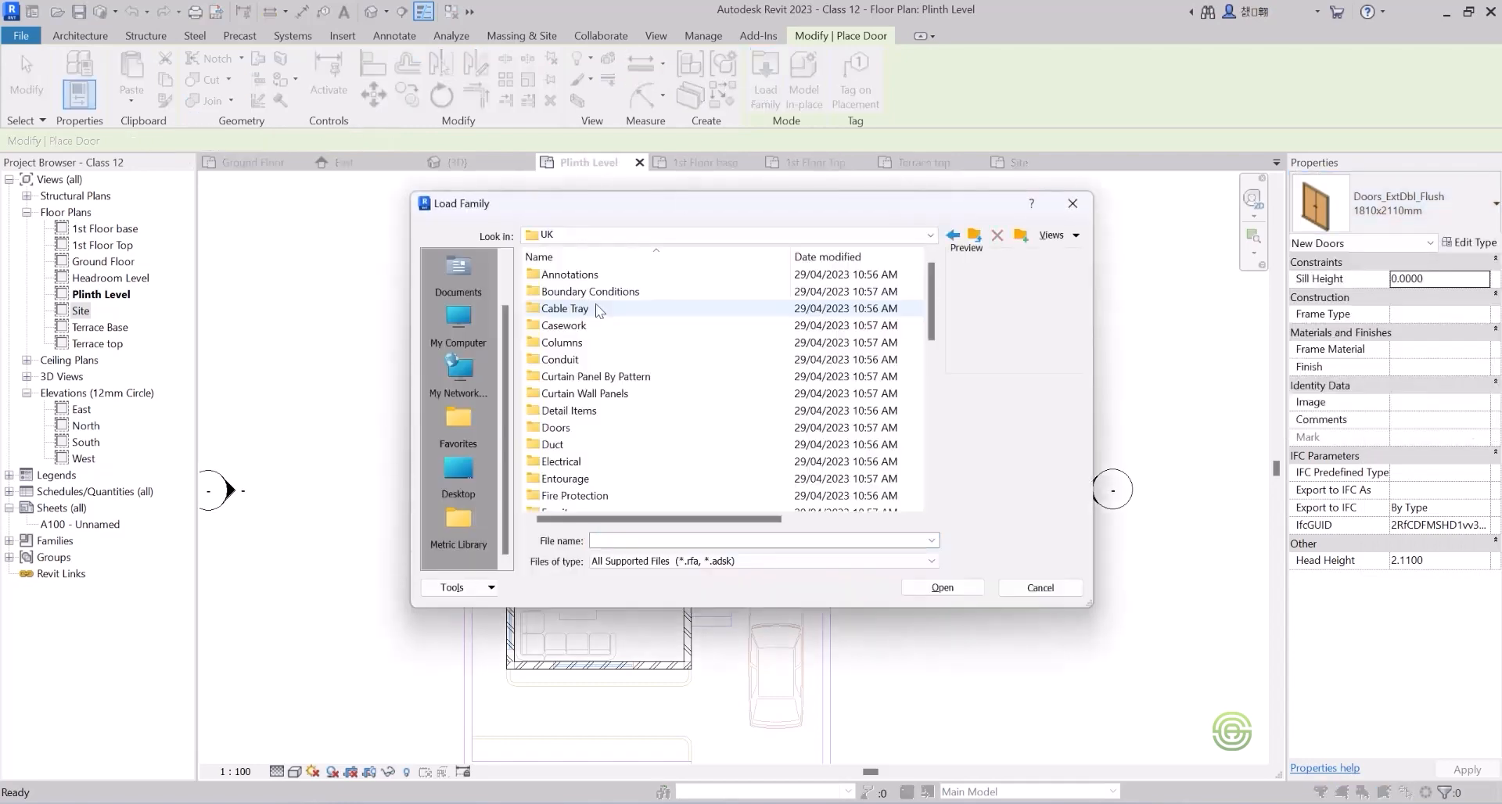
double_click(562, 428)
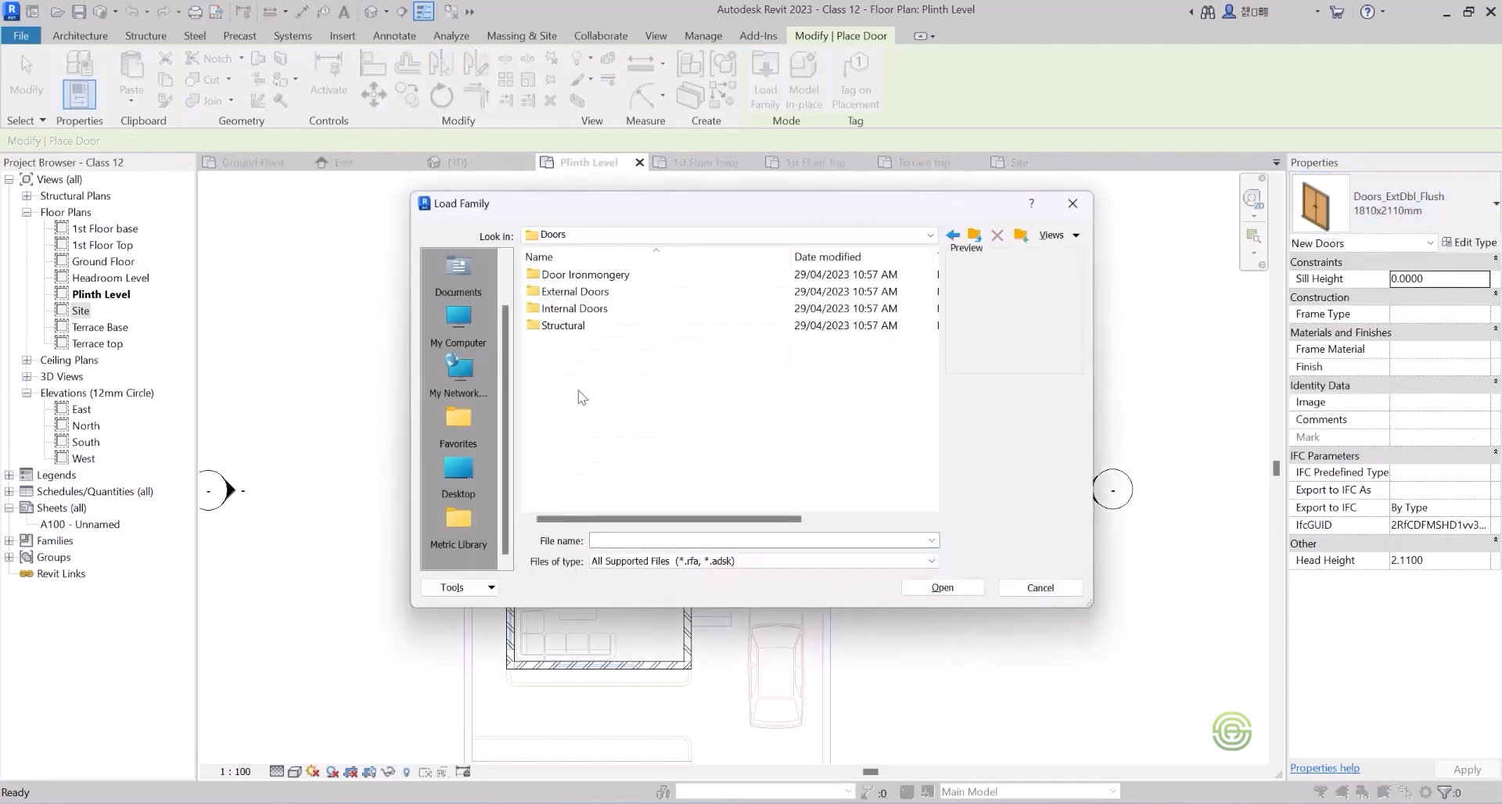
click(574, 308)
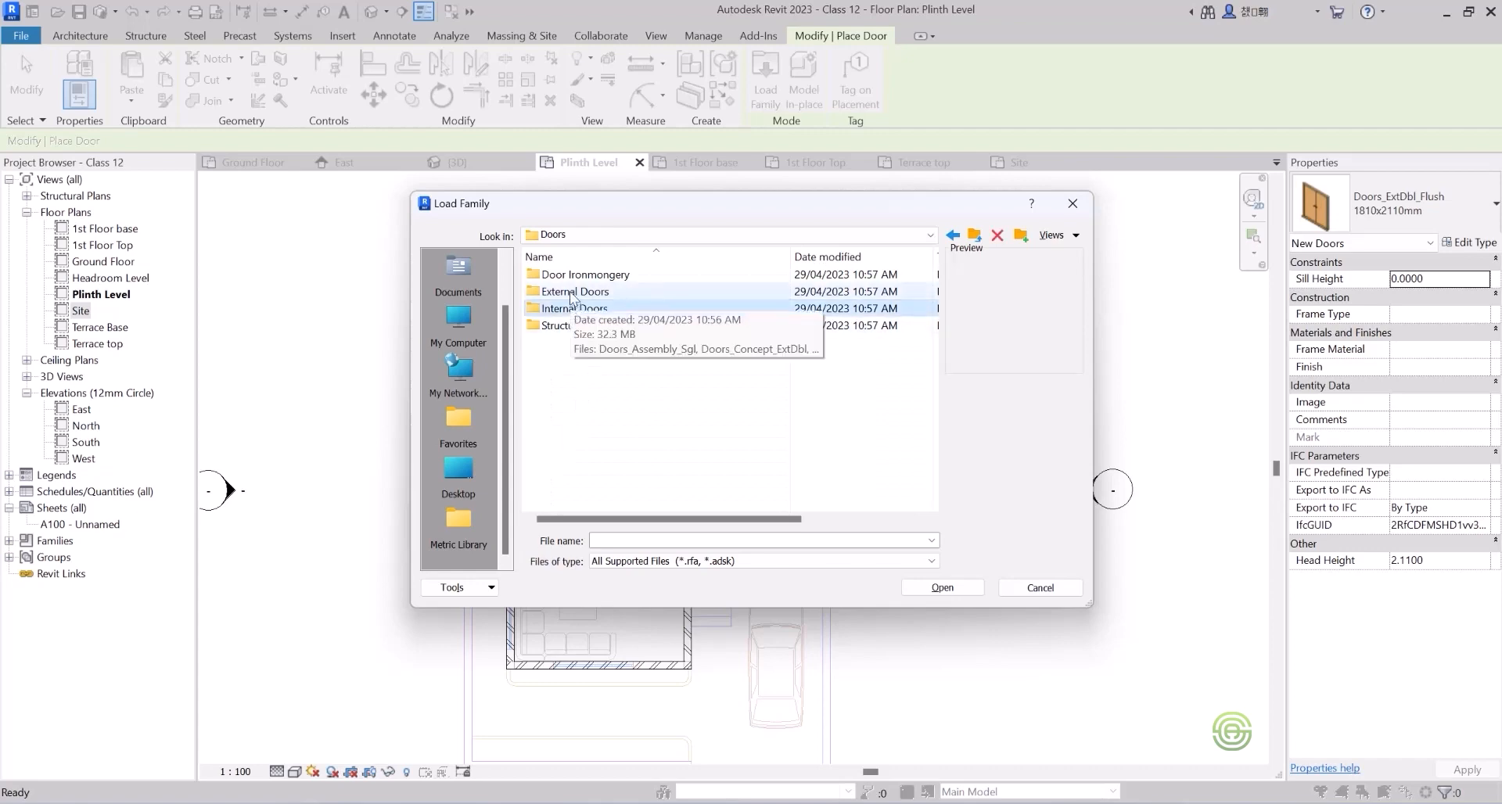
double_click(572, 291)
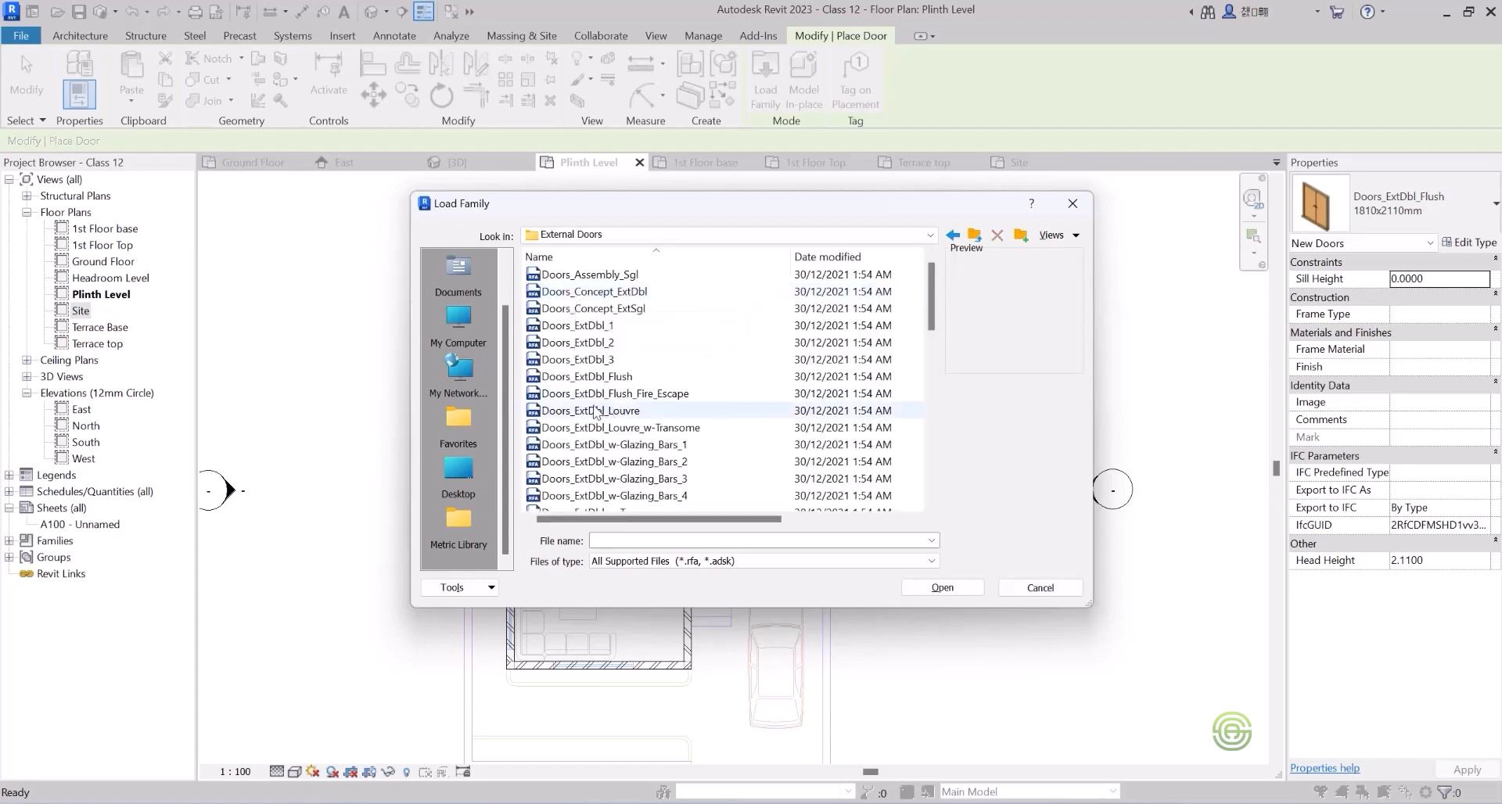
Compare the previews of the external door families, from Doors_ExtDbl_1 through the single doors up to Doors_ExtSgl_9.
click(591, 326)
scroll(593, 352, down, 8)
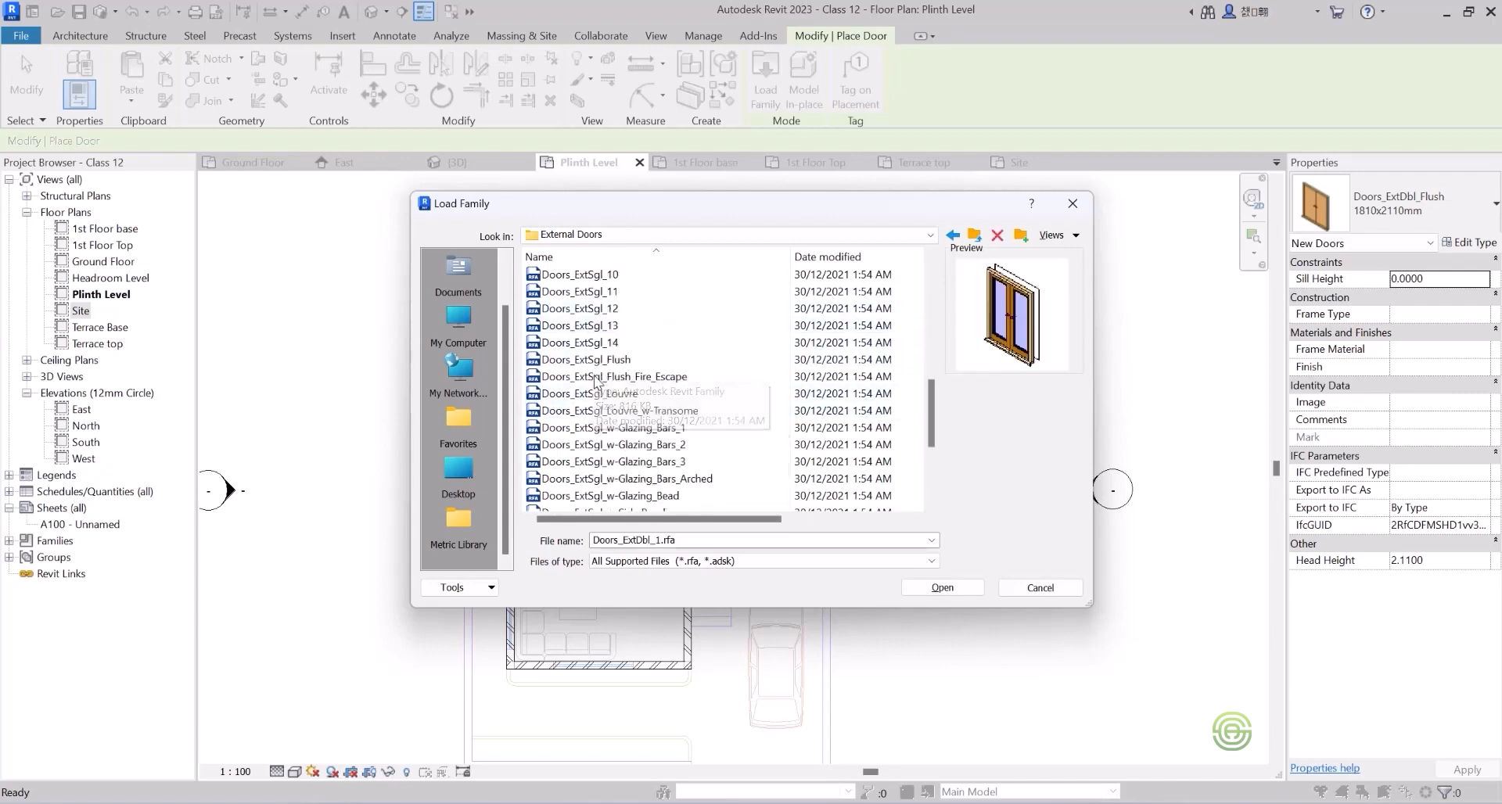
scroll(596, 384, down, 3)
scroll(612, 399, up, 6)
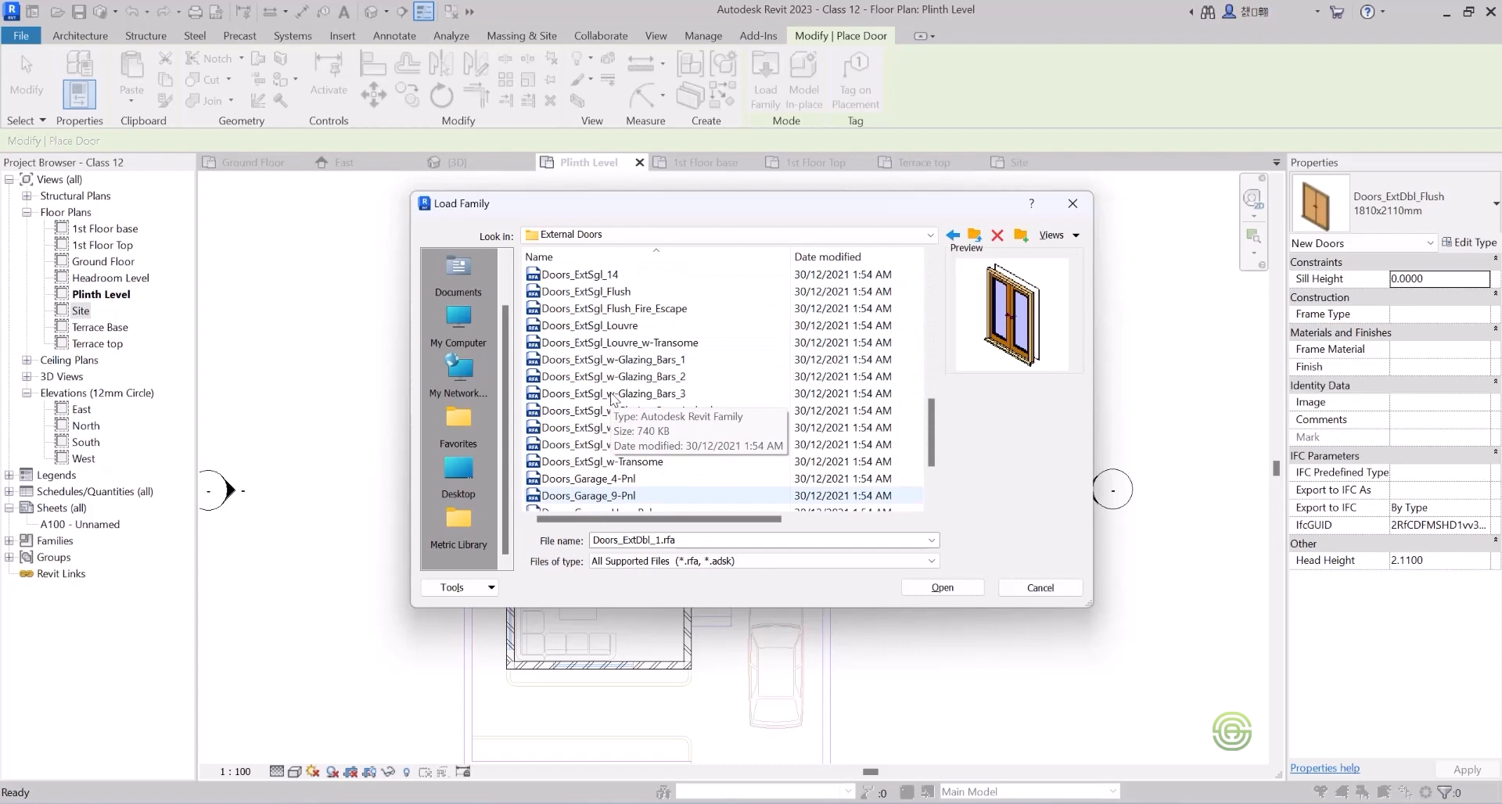
scroll(601, 348, up, 3)
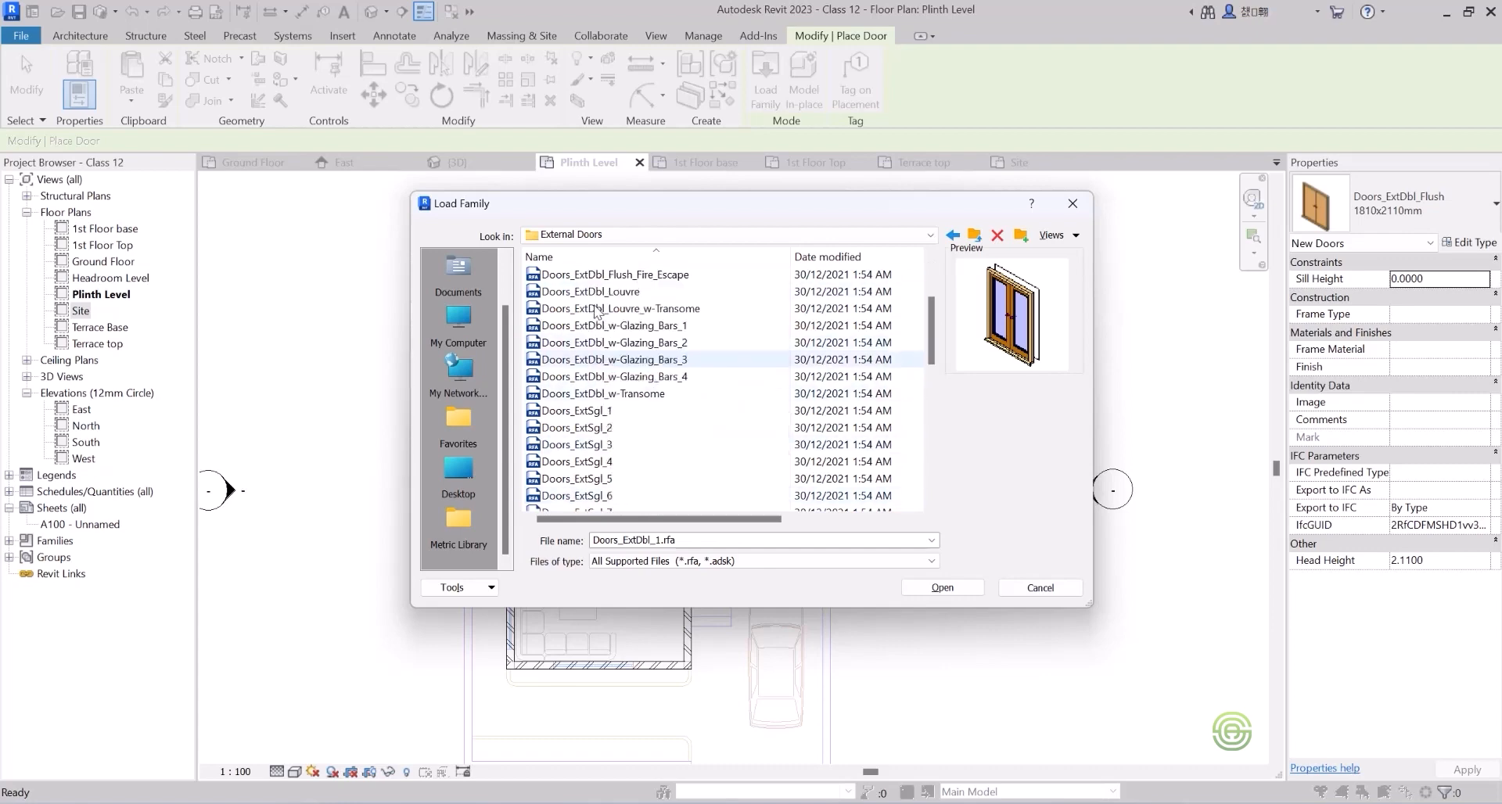
click(585, 413)
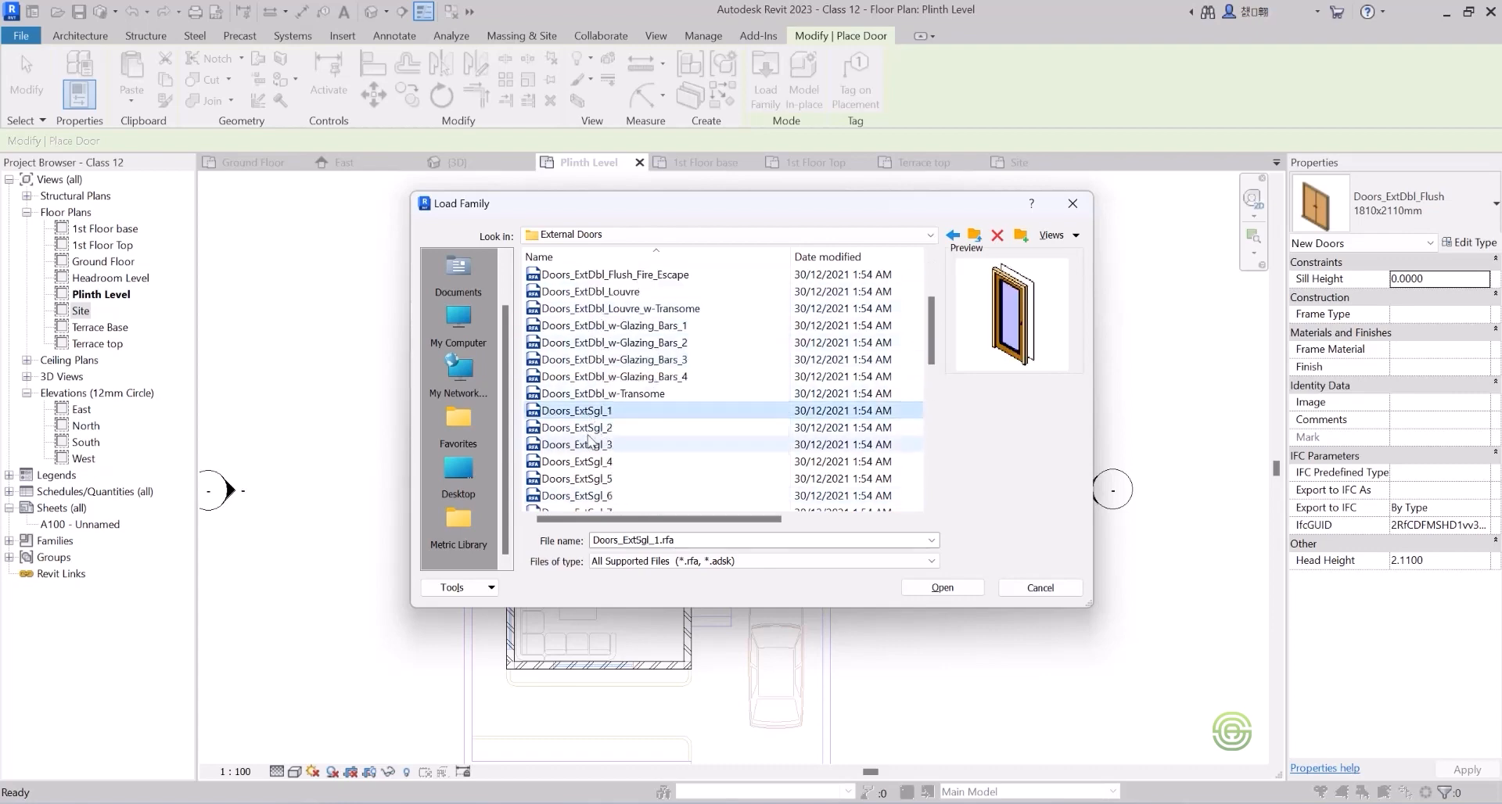
click(587, 428)
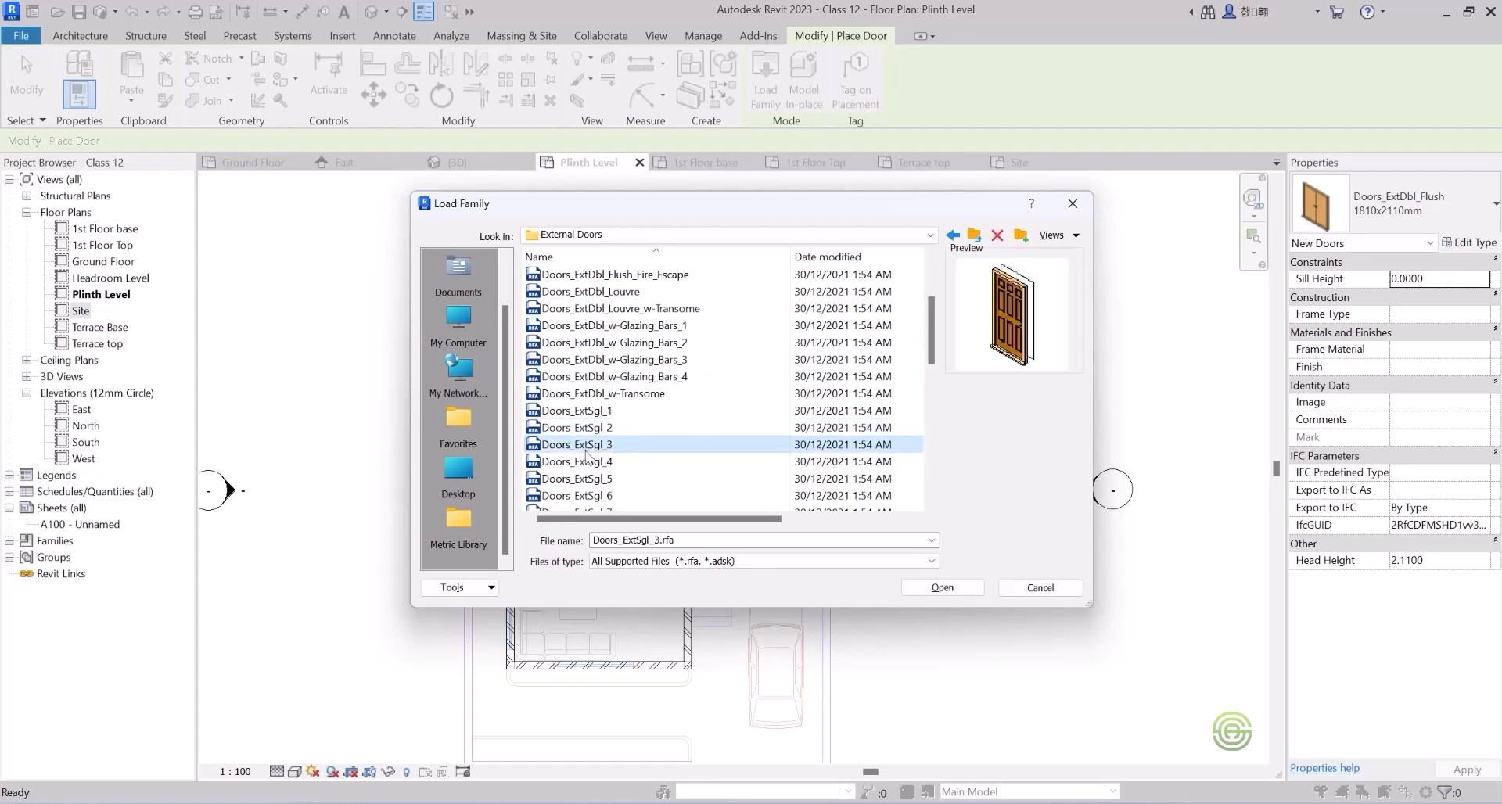
click(588, 463)
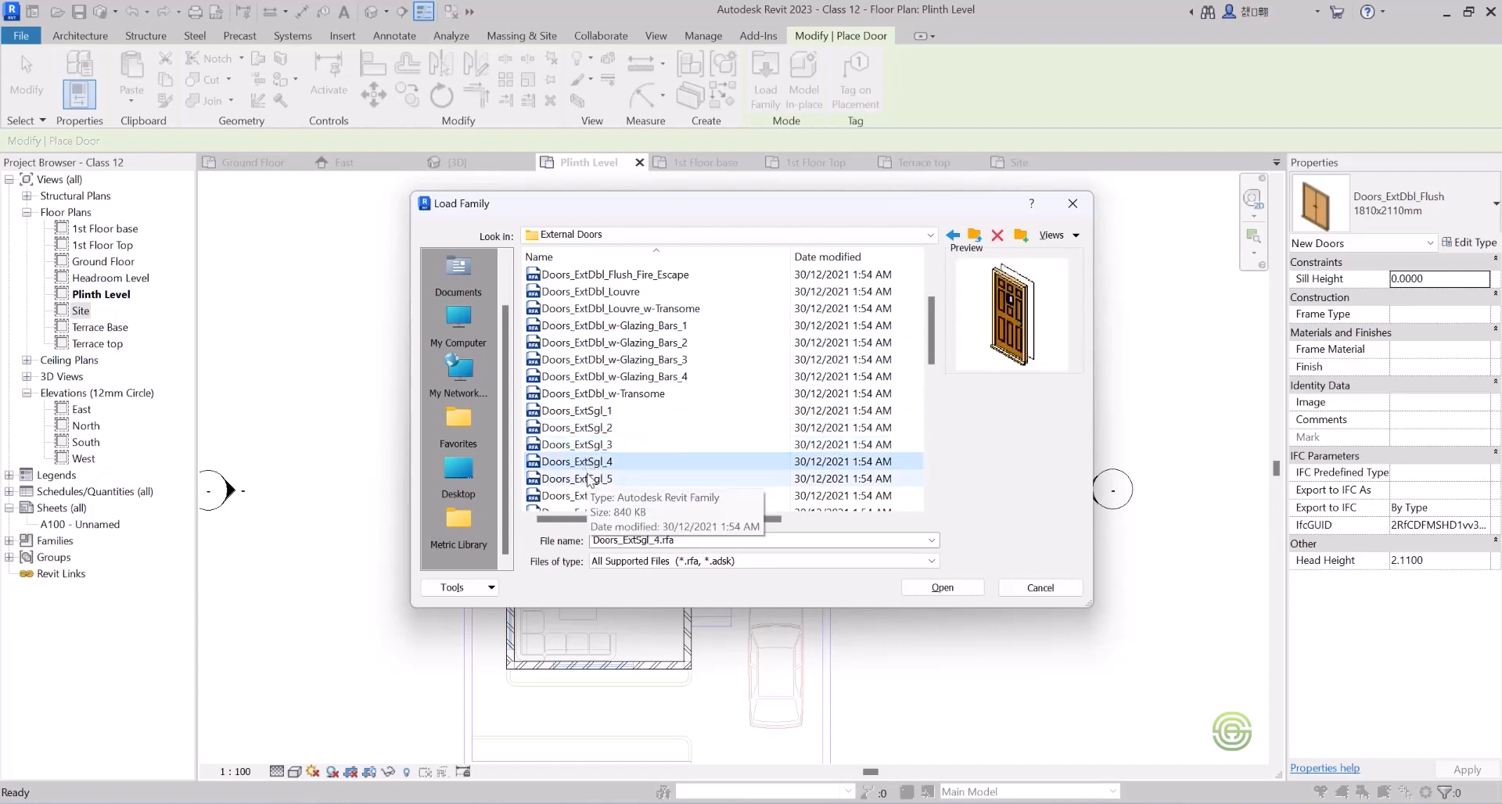
click(588, 478)
click(588, 496)
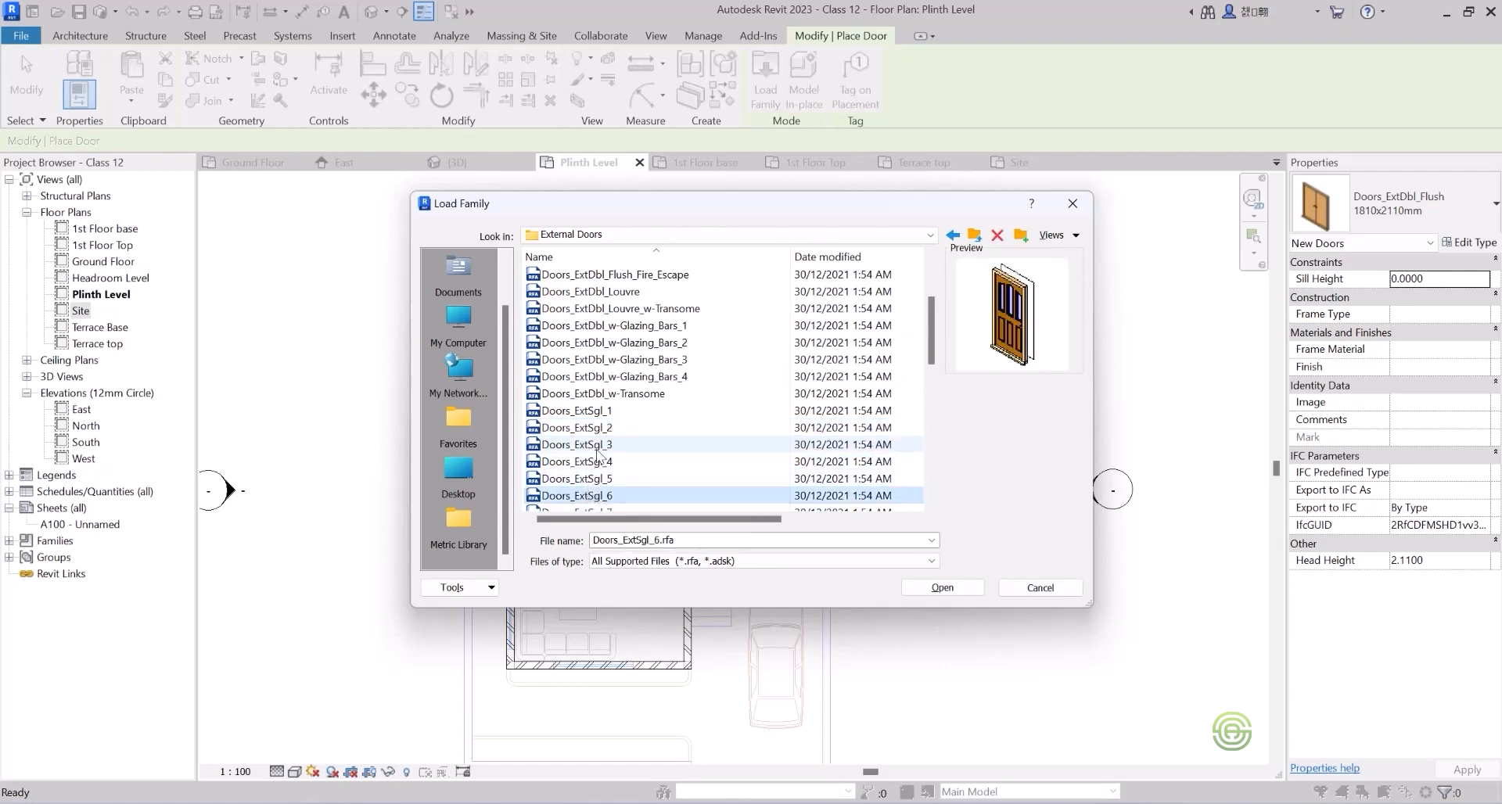
scroll(588, 438, down, 3)
click(585, 359)
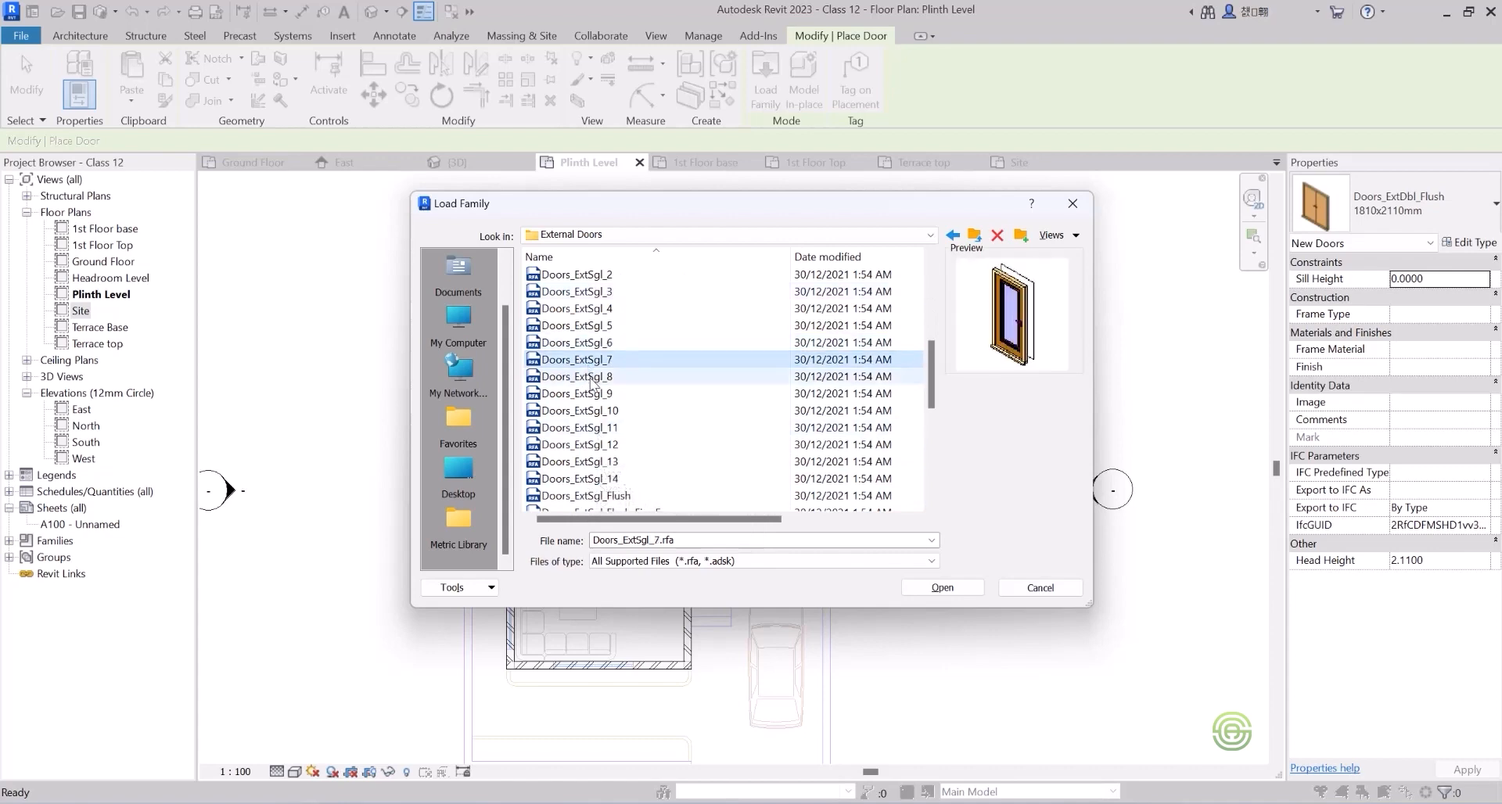
click(590, 378)
click(590, 394)
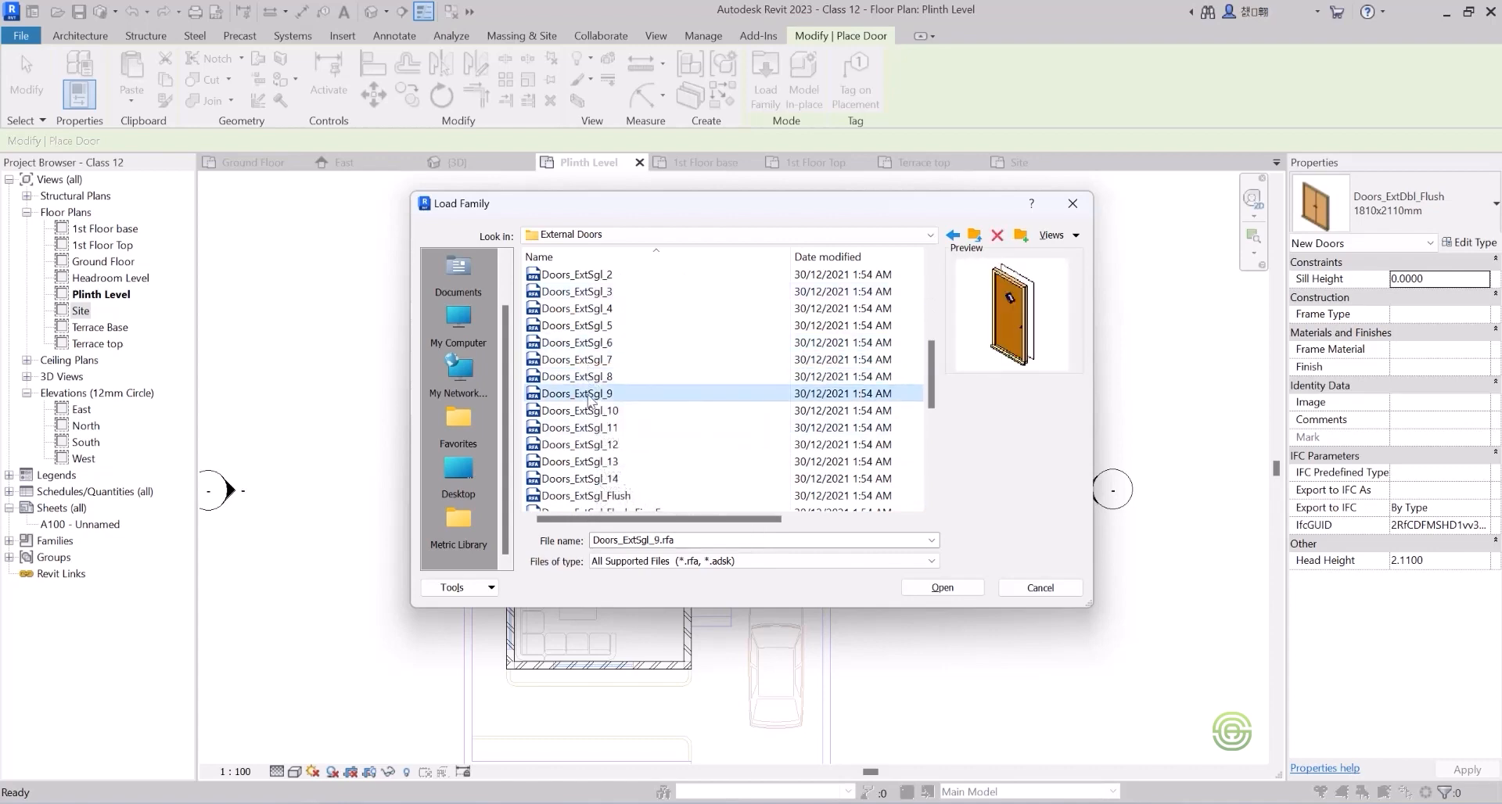
Load the panelled single external door family Doors_ExtSgl_11.
click(589, 410)
click(590, 428)
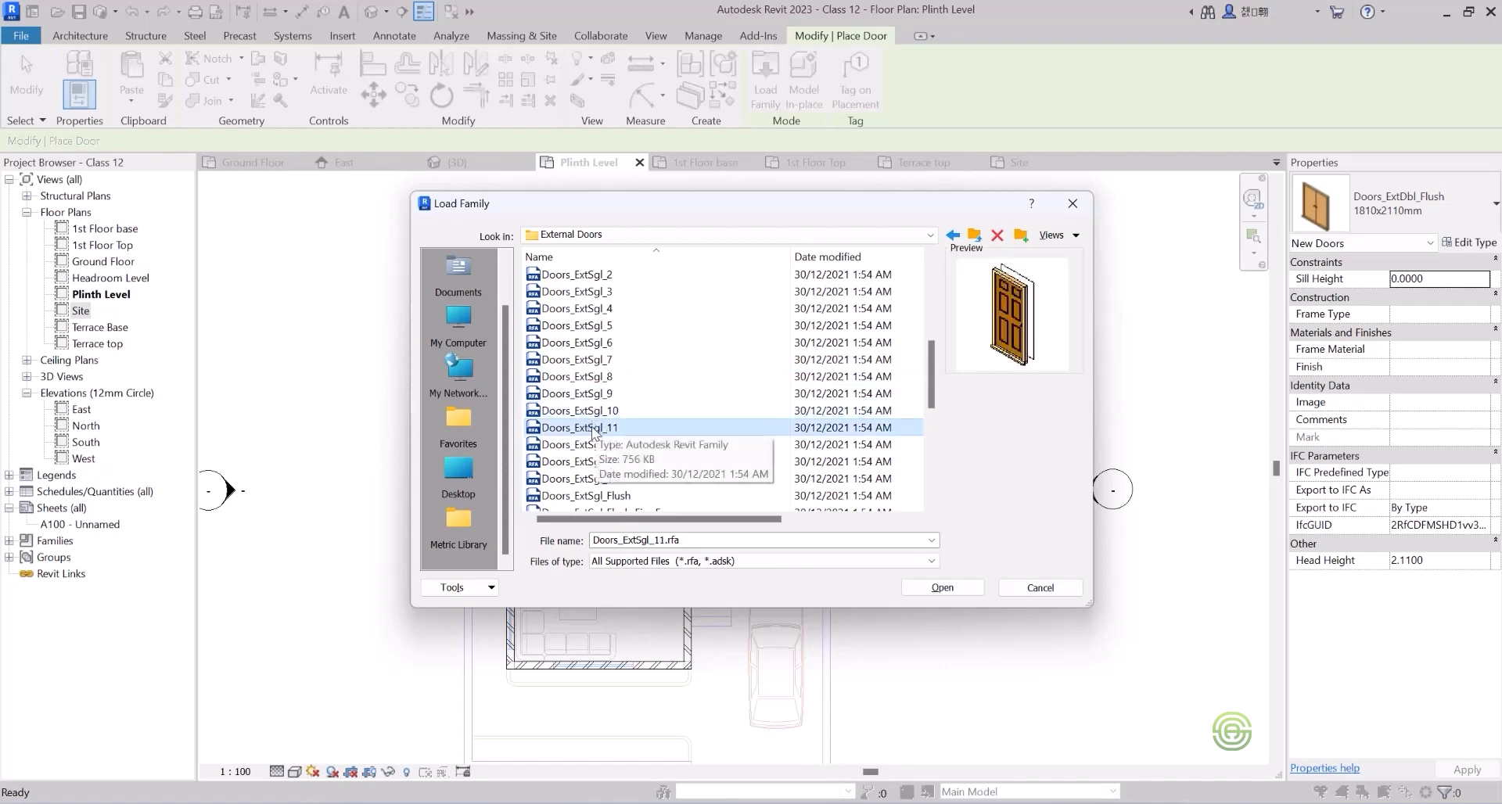
click(939, 592)
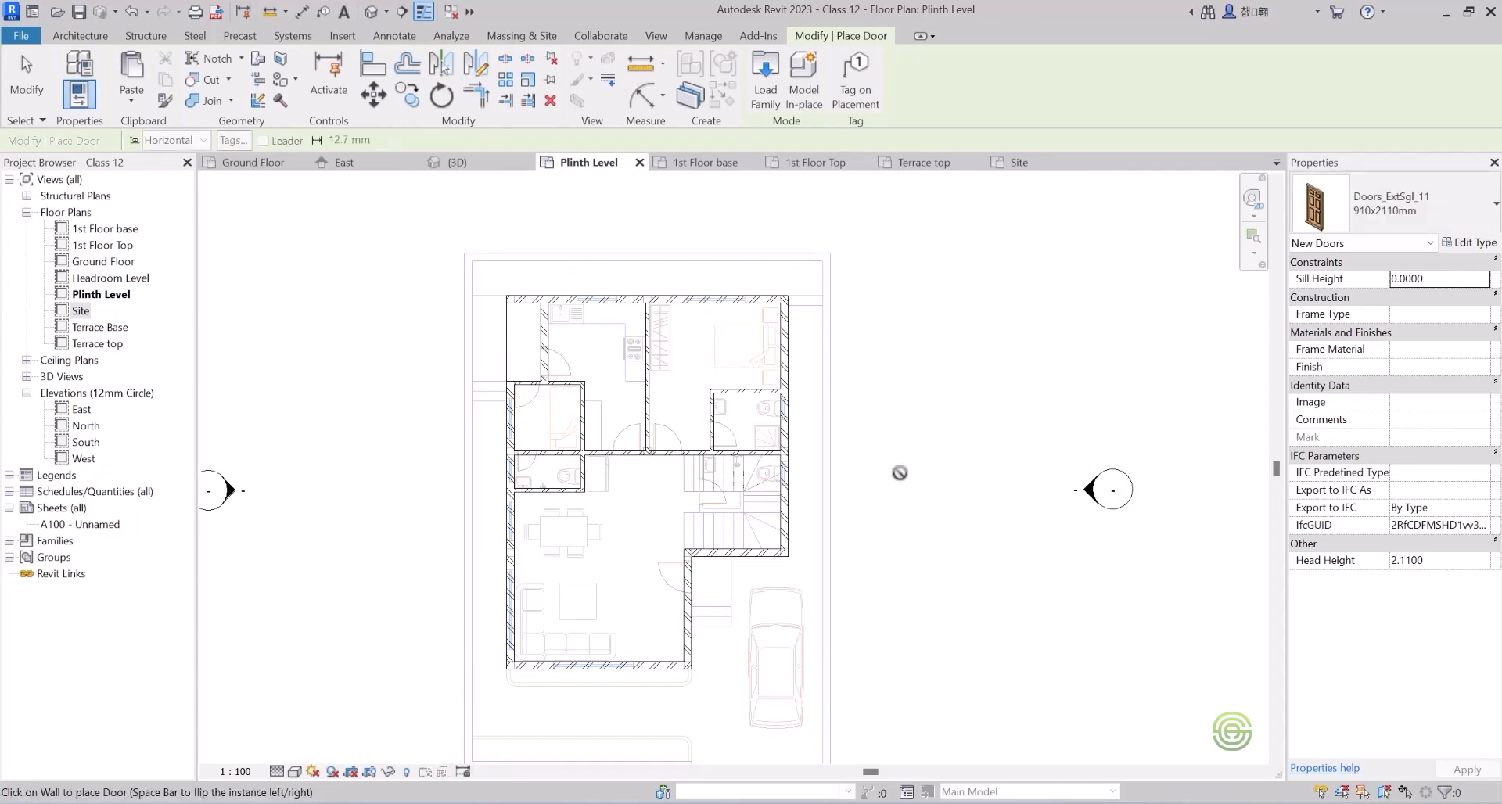
Place a 1010x2110mm Doors_ExtSgl_11 door at the main entrance, 0.1 m from the wall corner below the staircase.
click(1402, 215)
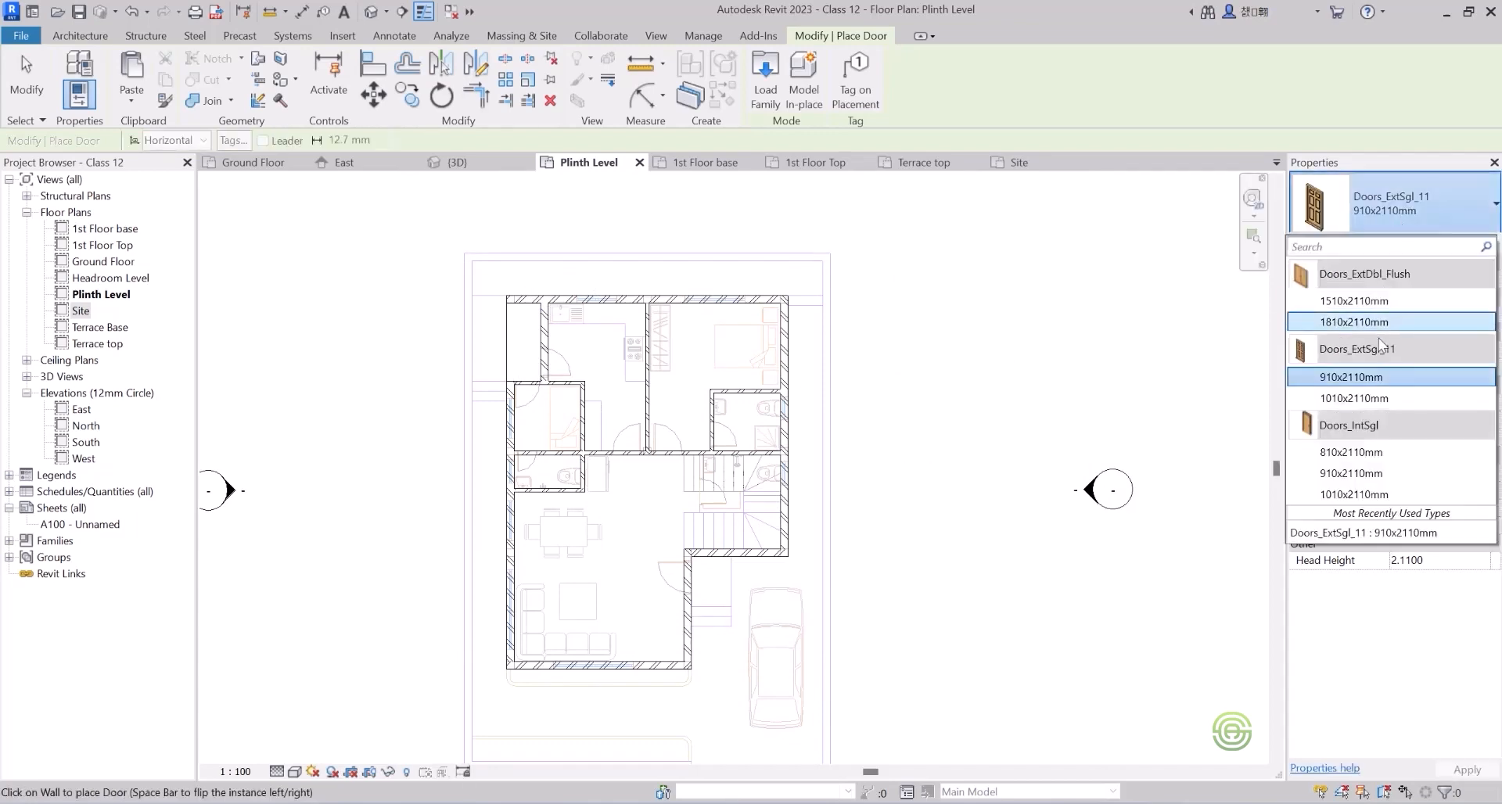
click(1377, 398)
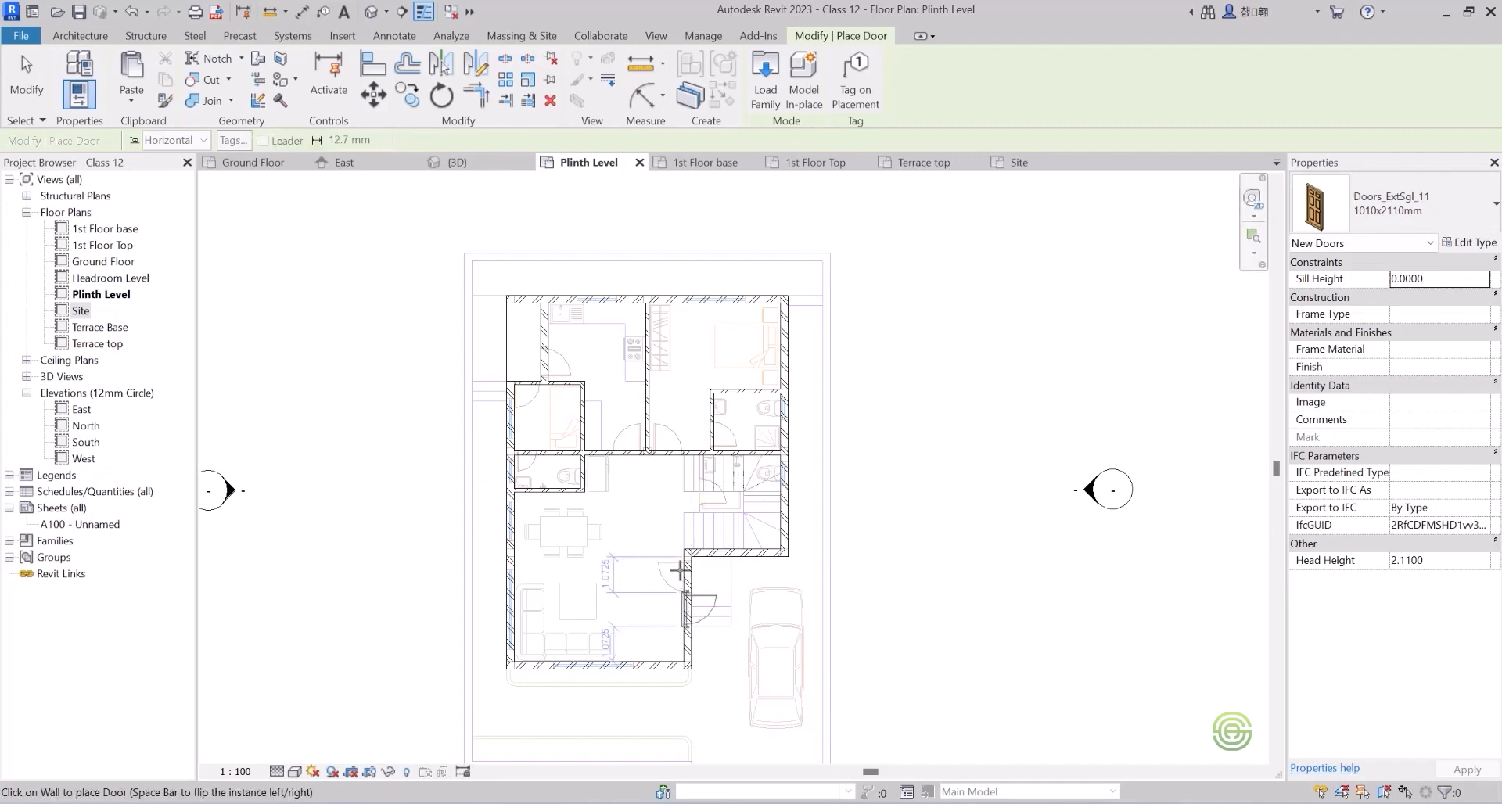
scroll(679, 571, up, 7)
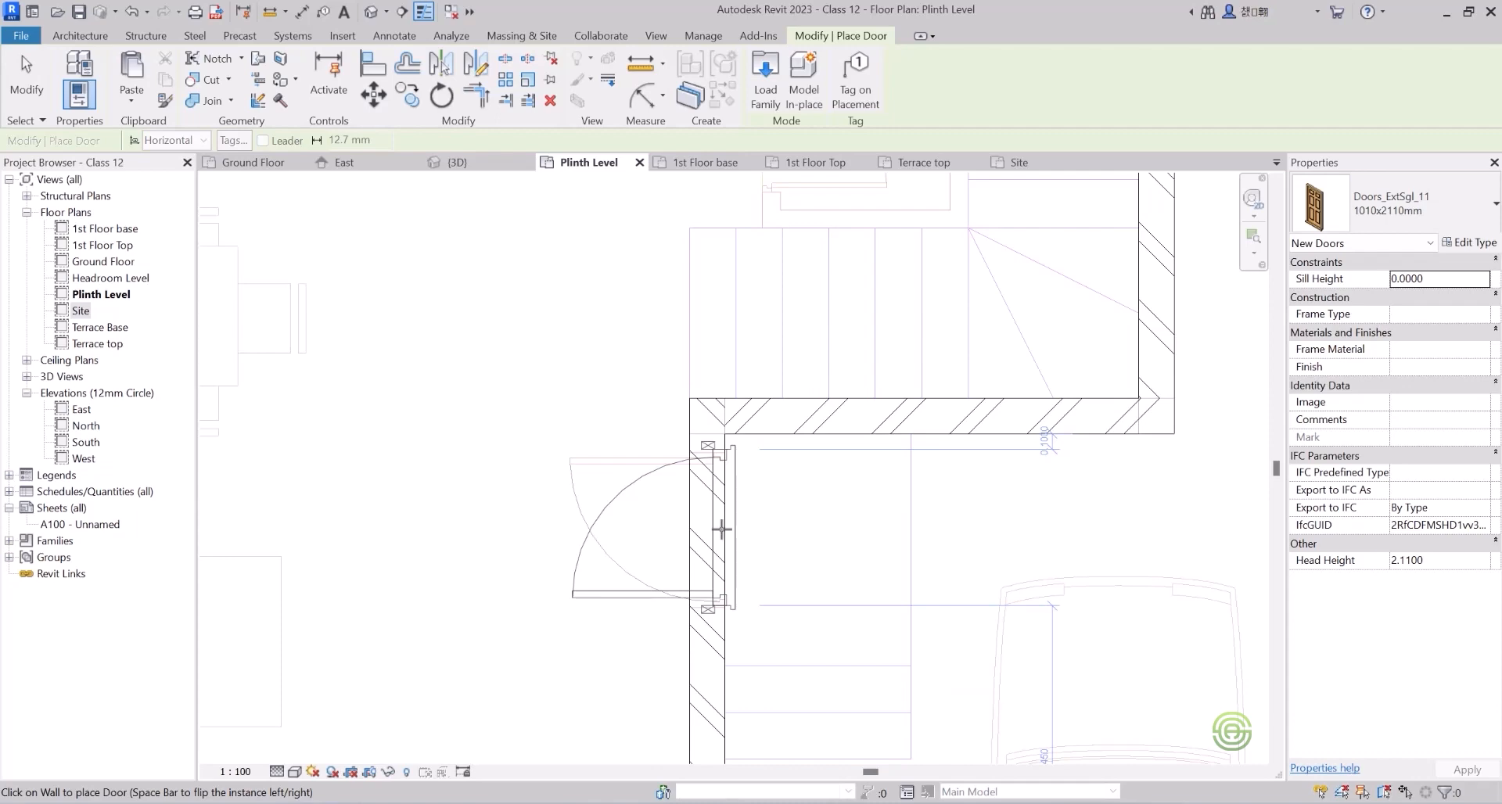
click(720, 530)
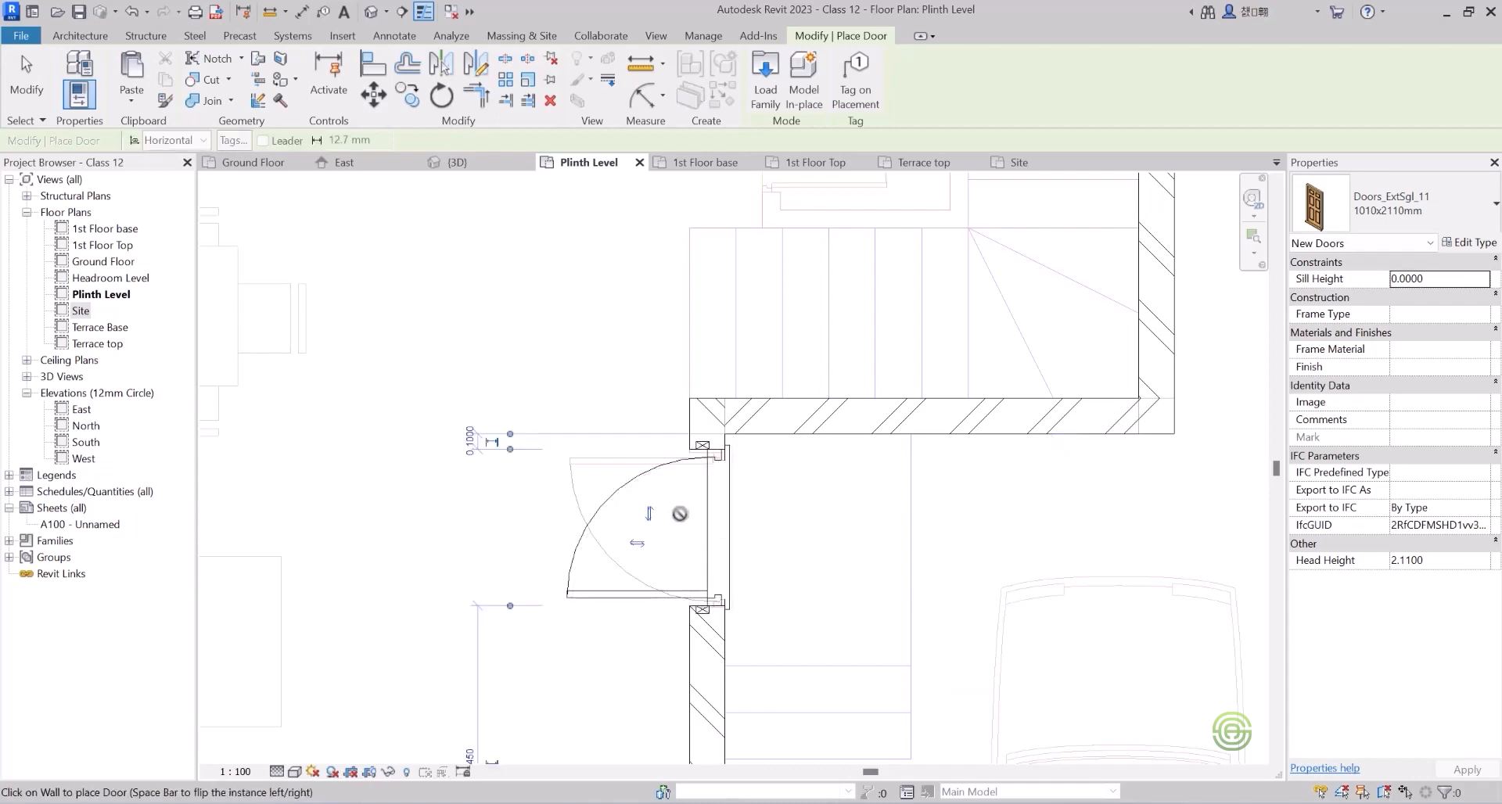
key(Escape)
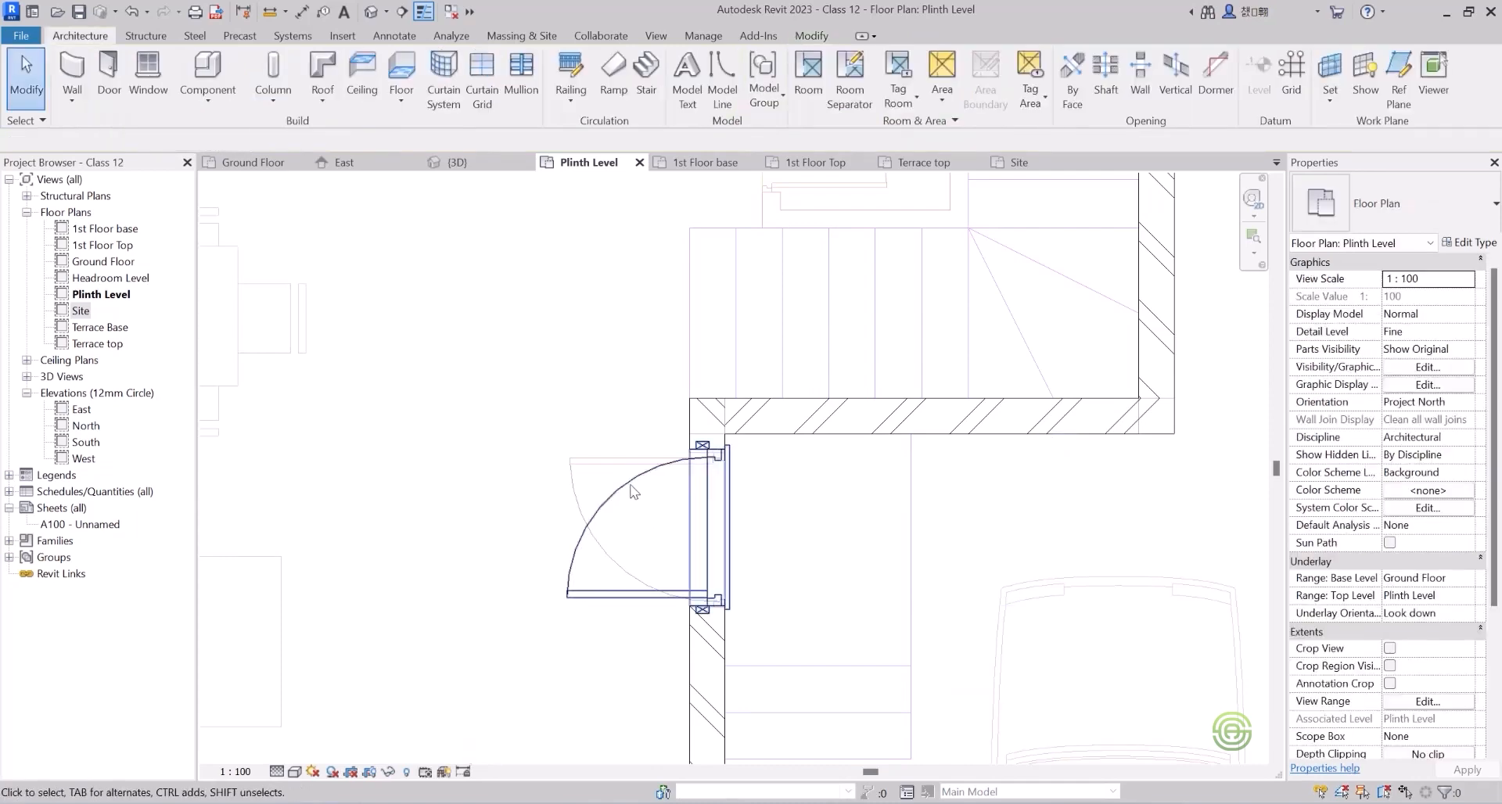
Flip the entrance door's hinge side so its swing matches the door in the underlying plan.
click(650, 514)
click(651, 515)
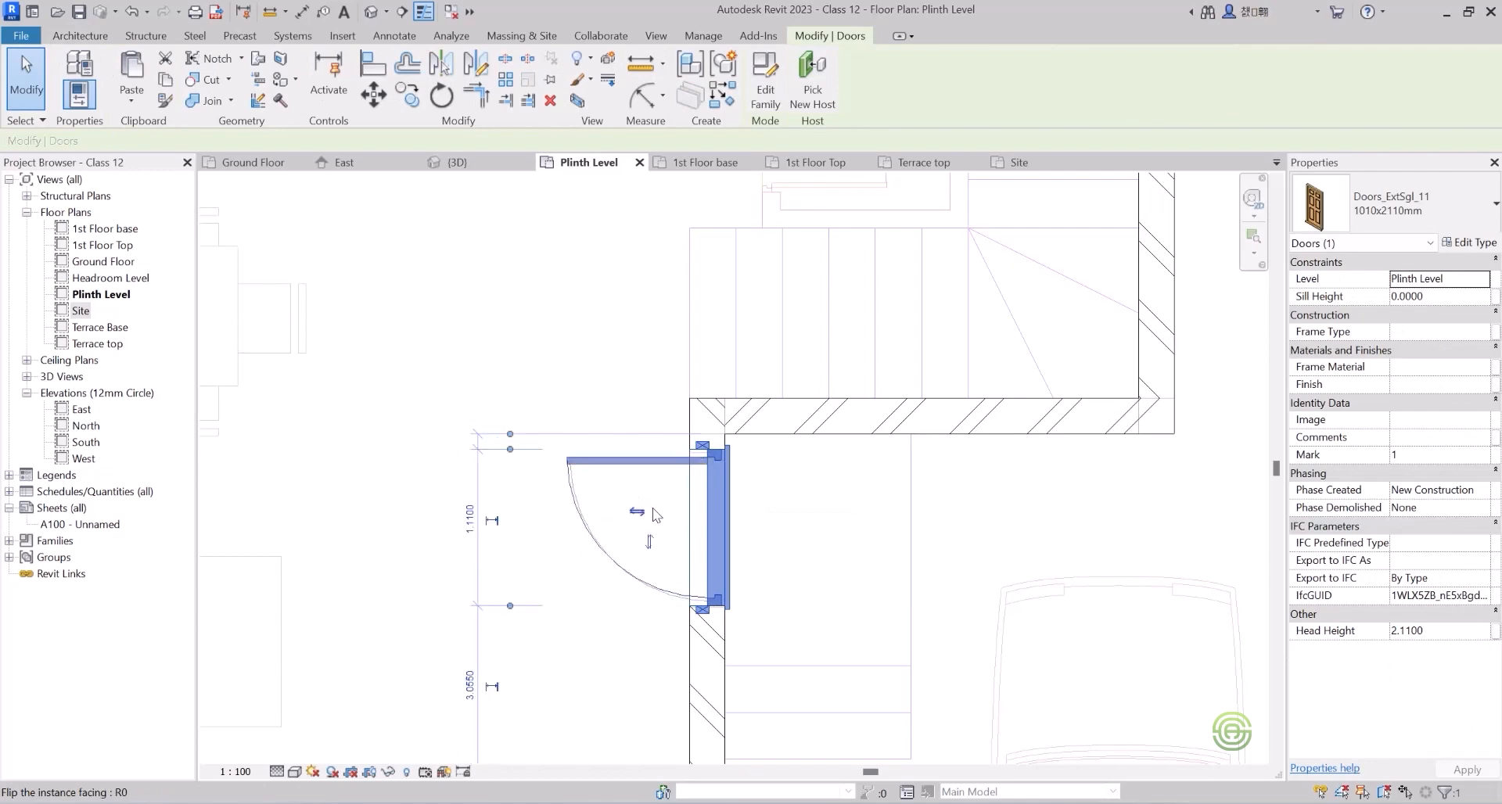
scroll(785, 562, down, 2)
scroll(785, 562, down, 2)
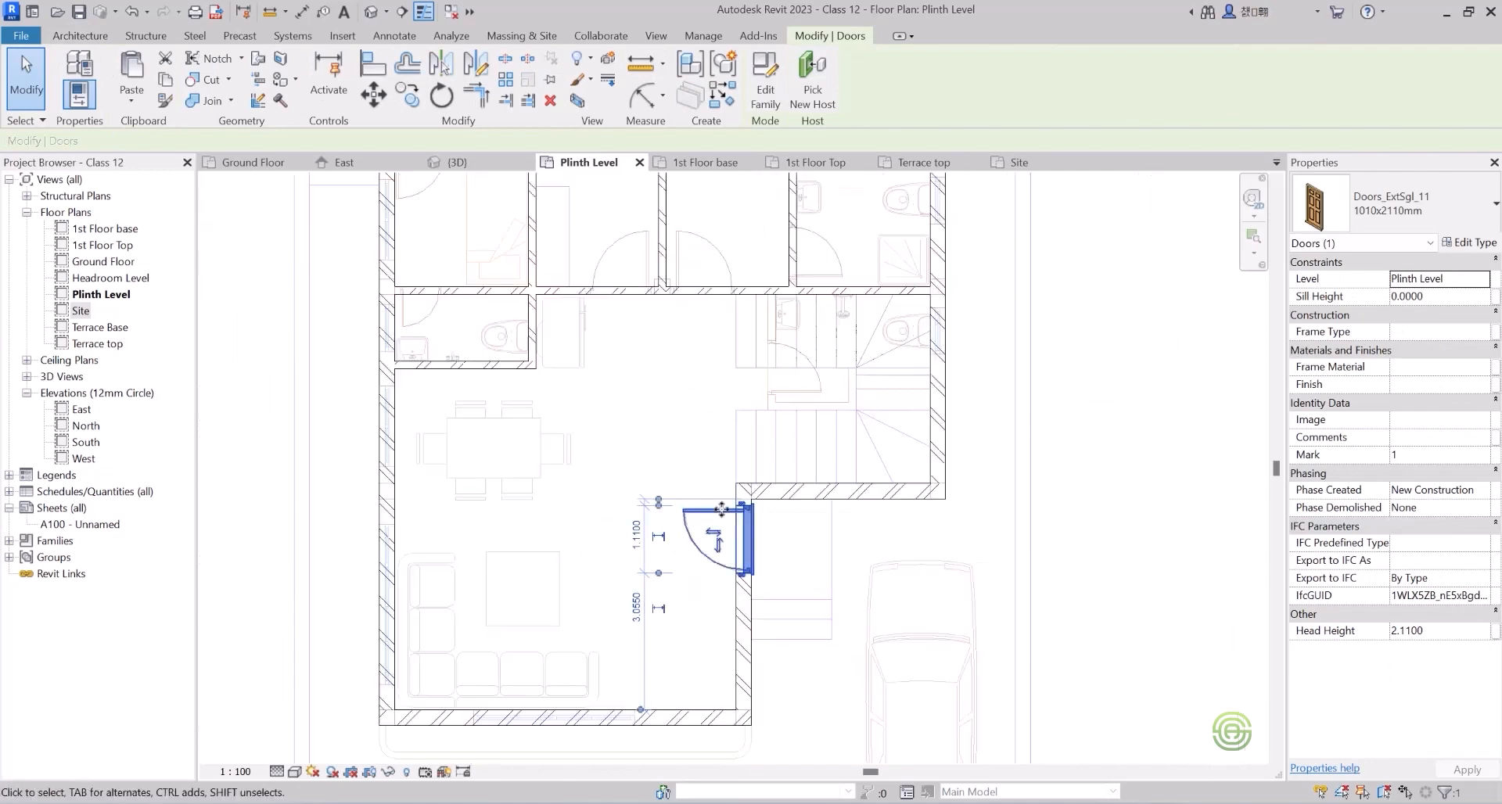
Check the entrance door's fit in the wall against the underlying plan and clear its selection.
scroll(779, 540, up, 4)
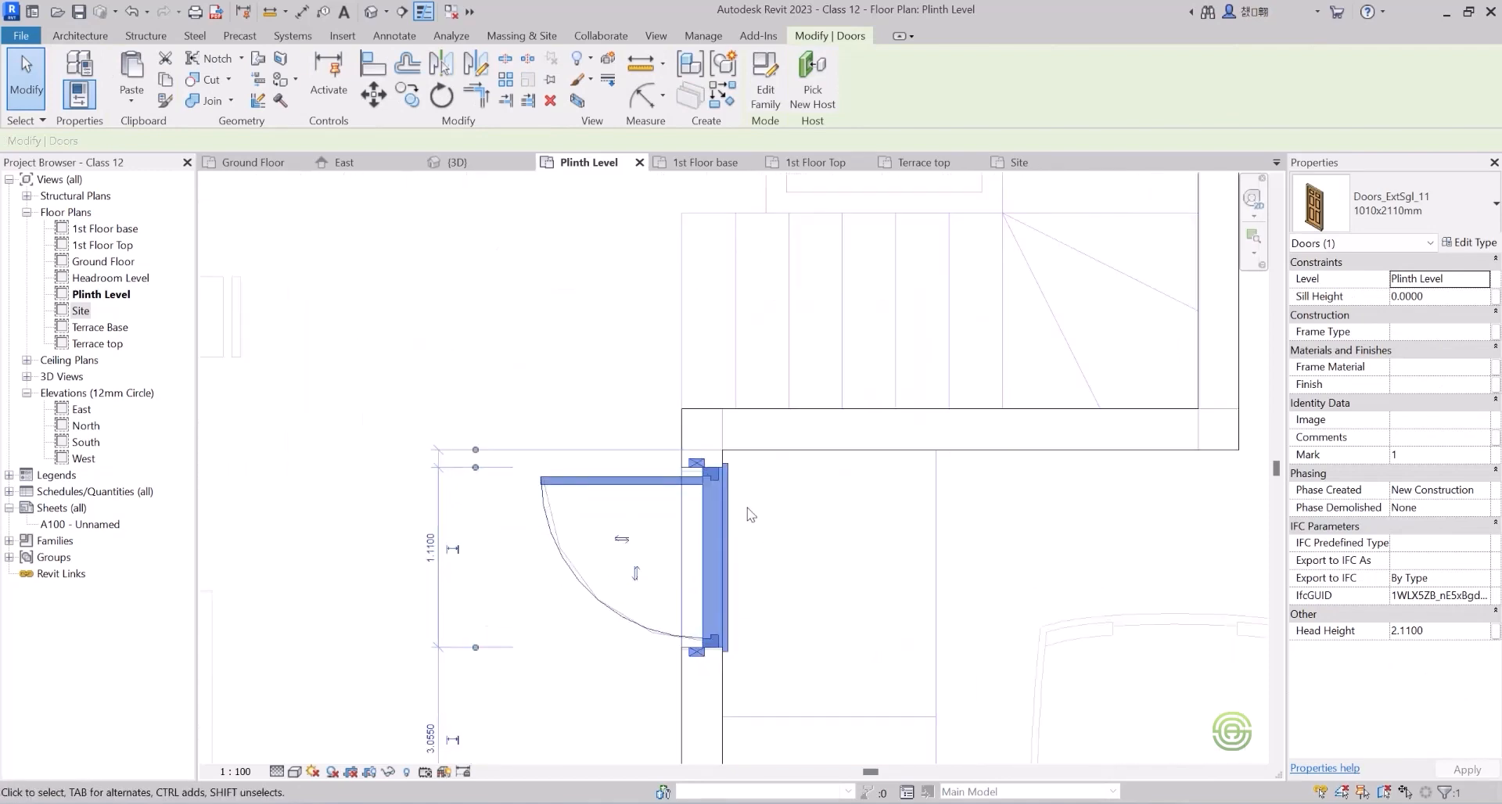
click(556, 397)
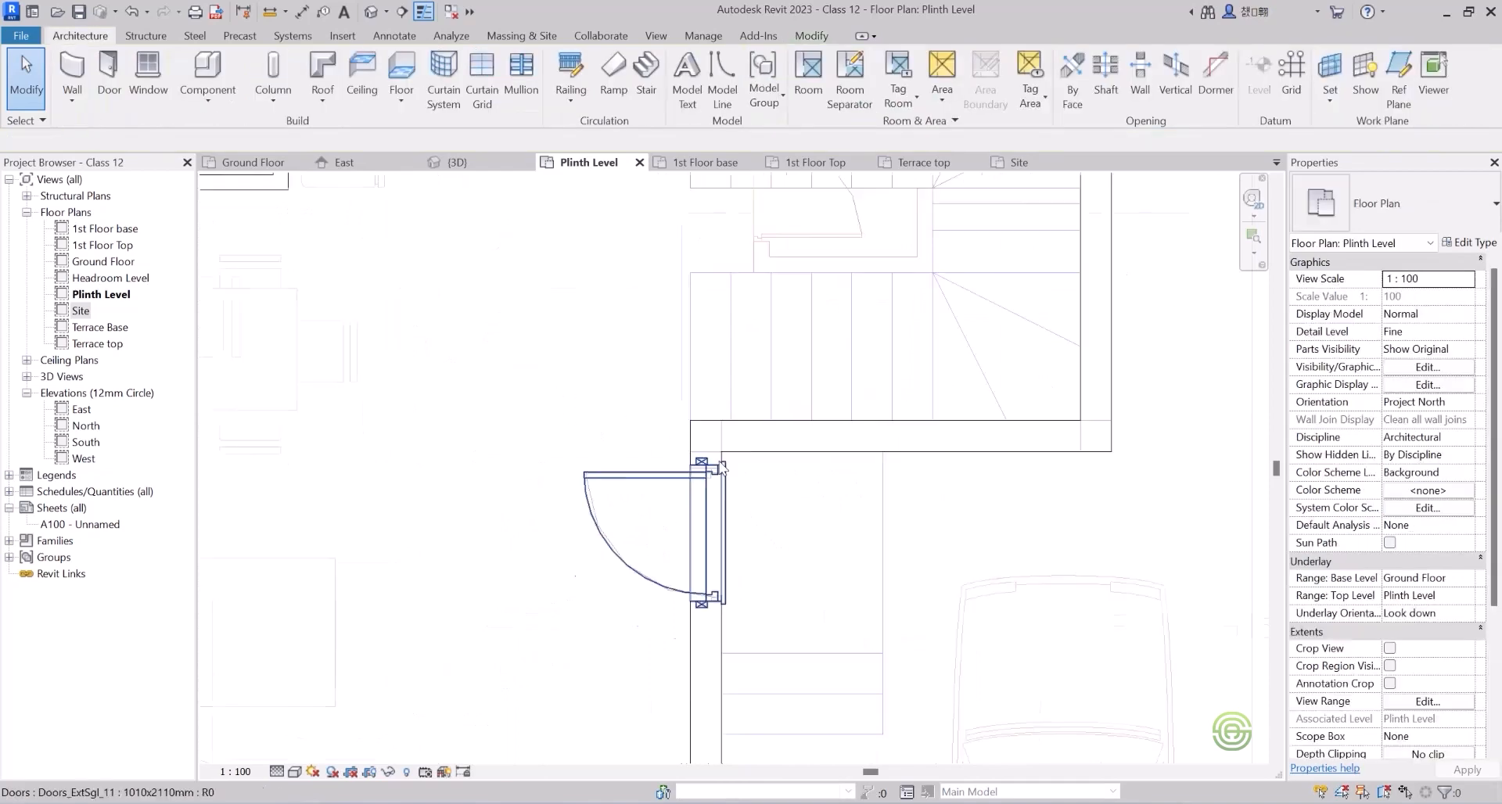
scroll(719, 460, down, 2)
scroll(791, 551, down, 3)
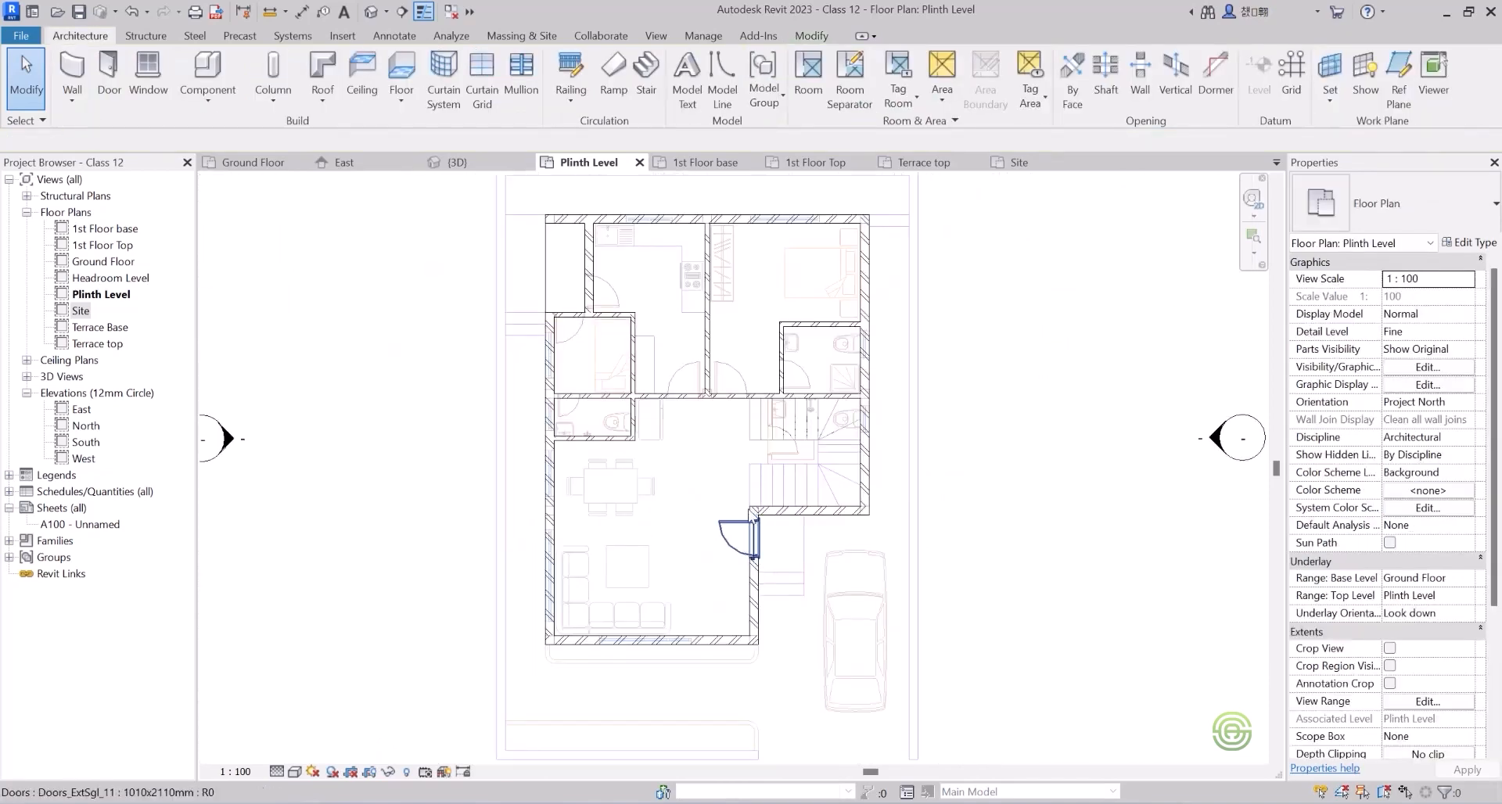
Start placing another door in the Plinth Level plan and open the family library to load its door family.
scroll(637, 497, up, 2)
scroll(636, 398, down, 2)
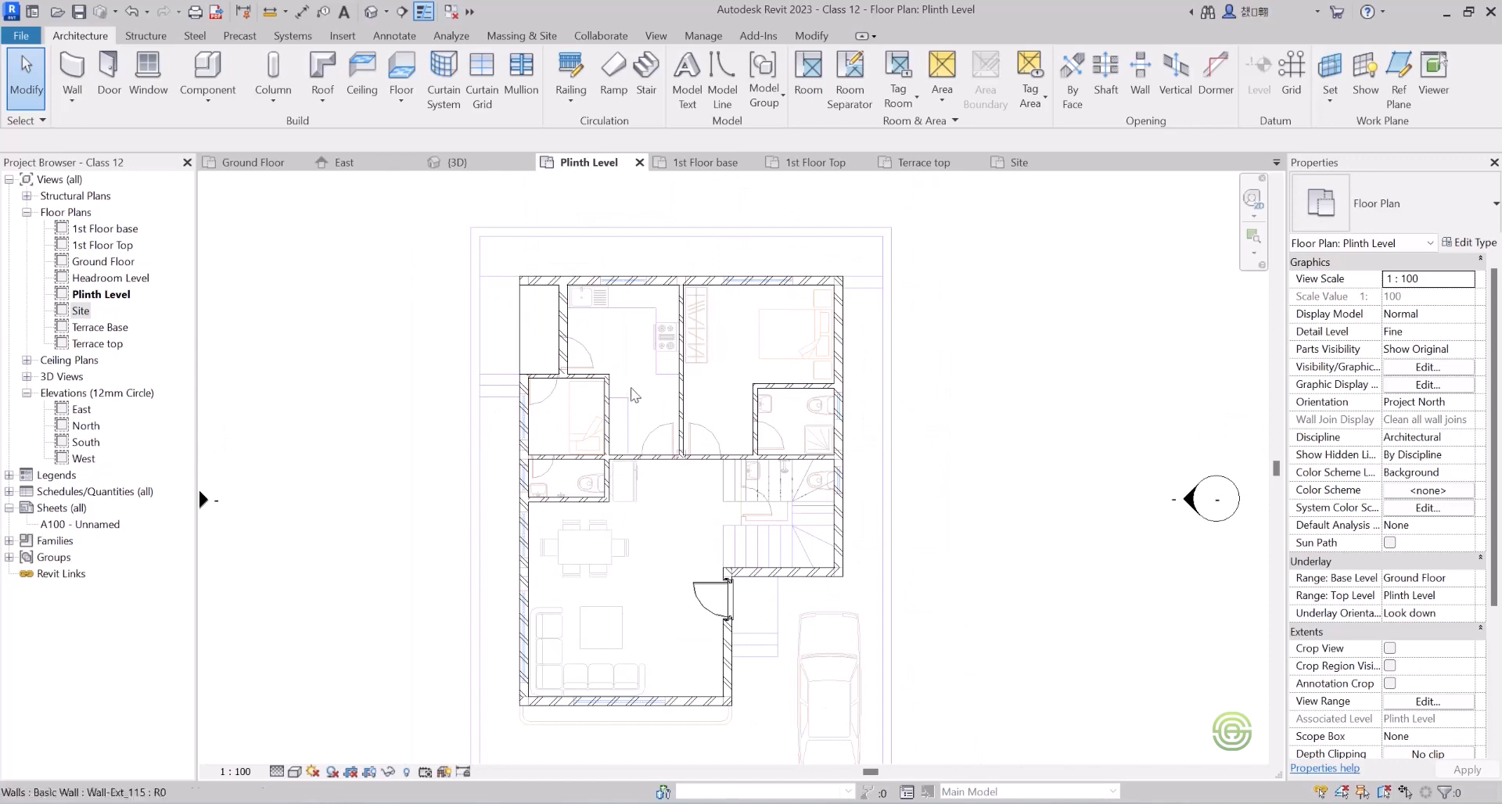
scroll(627, 370, up, 1)
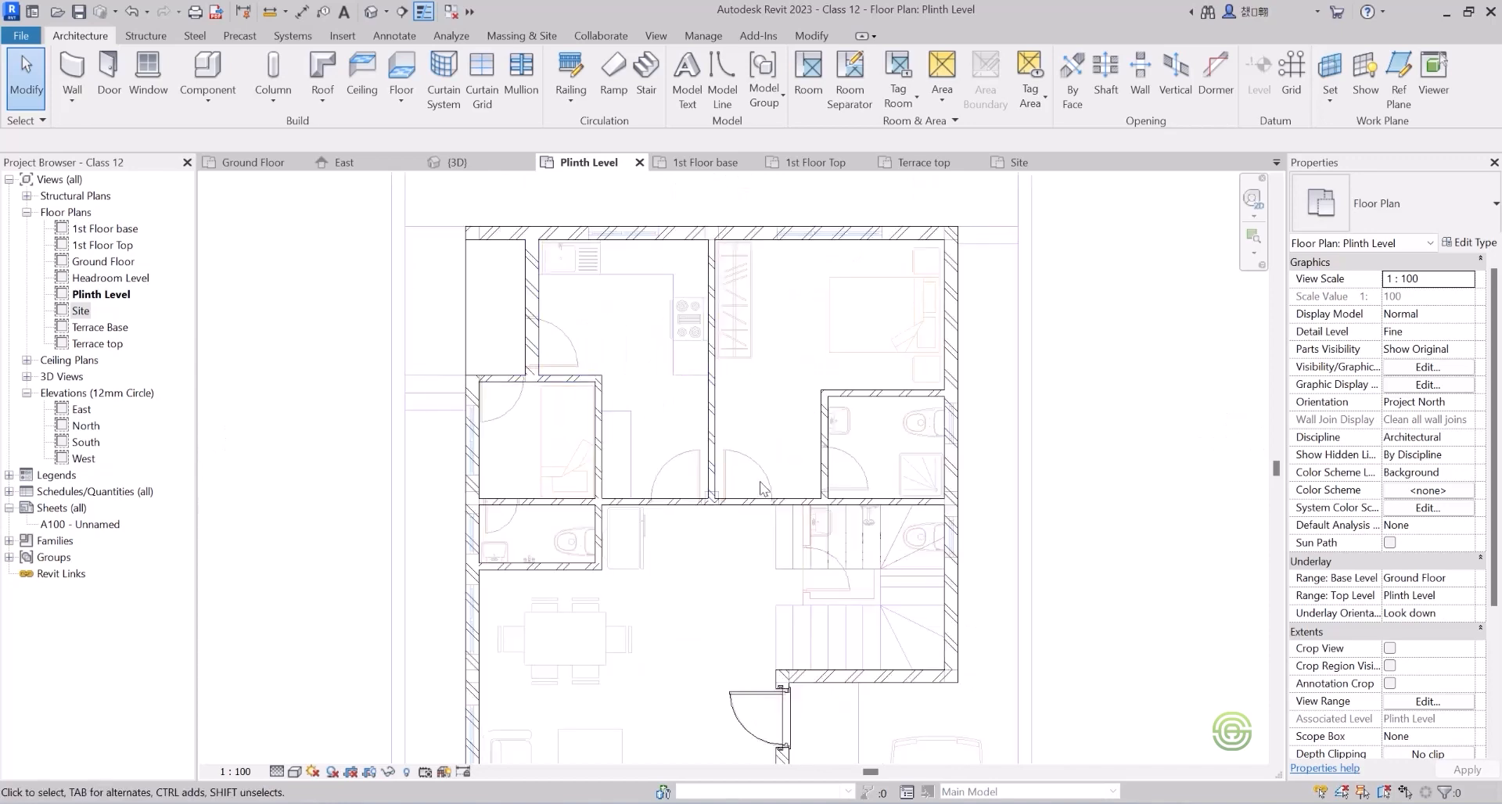
click(108, 93)
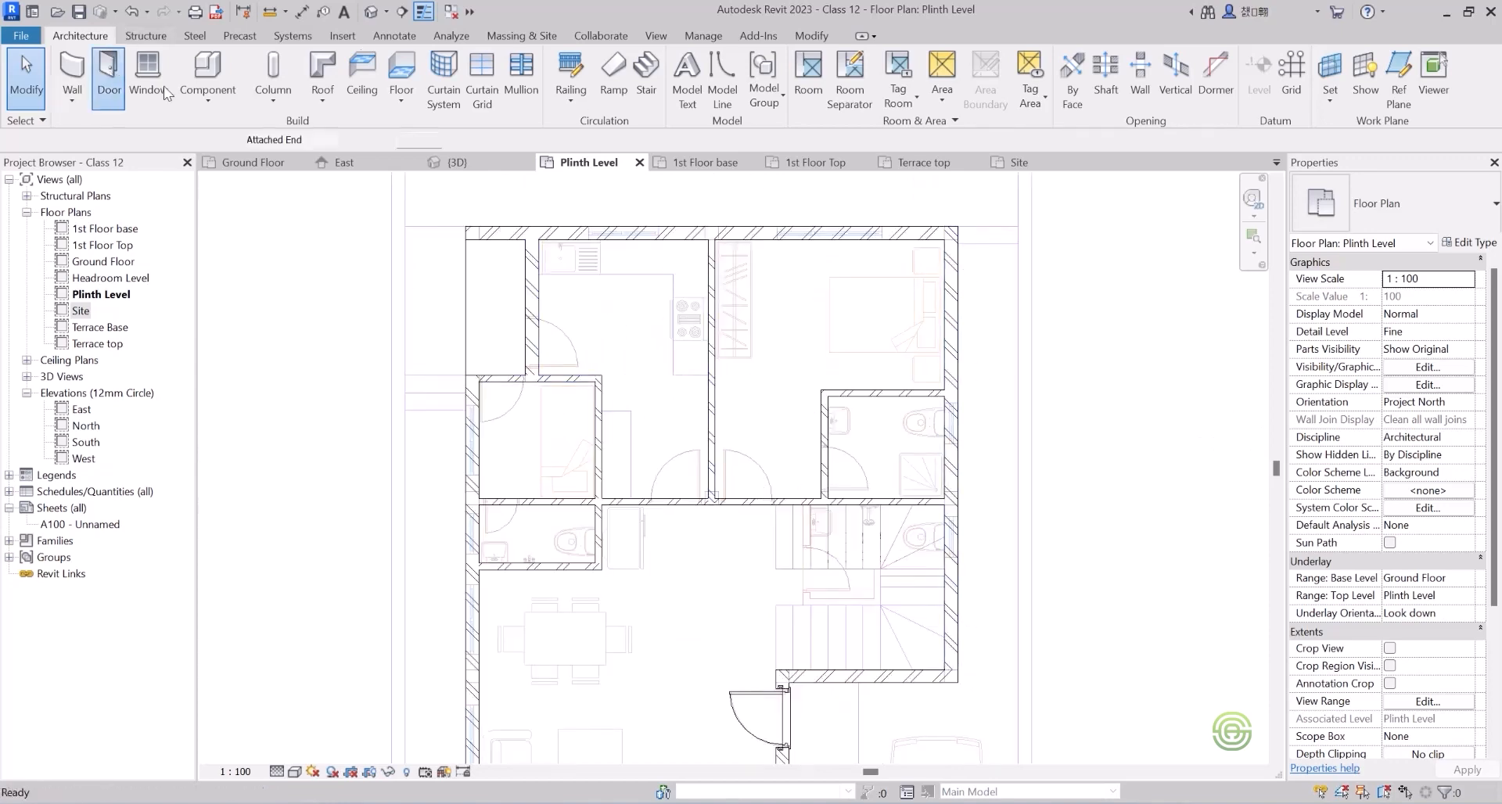
click(772, 86)
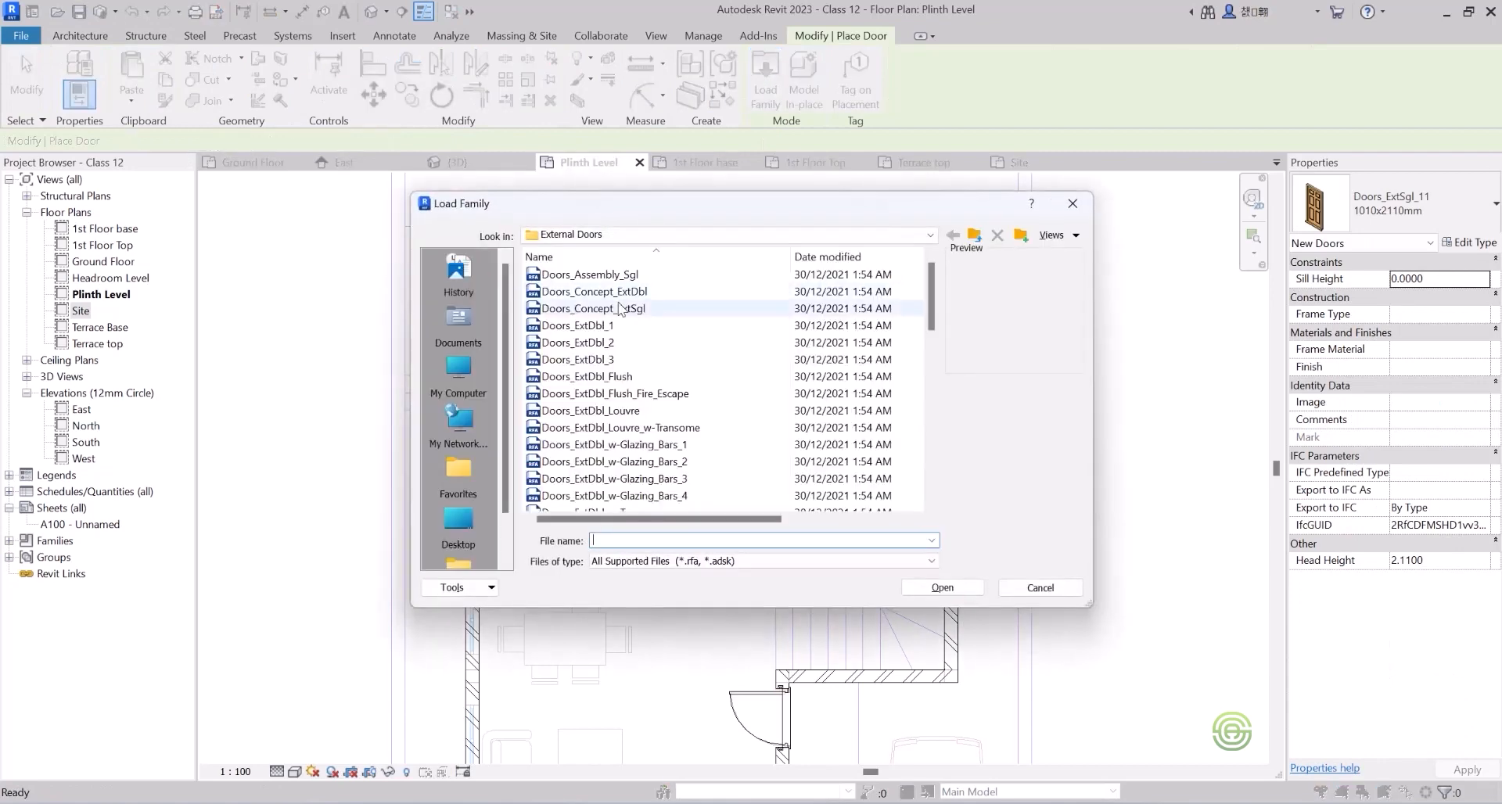
Browse the single internal doors in the Internal Doors library folder and load the Doors_IntSgl_1 family.
click(975, 235)
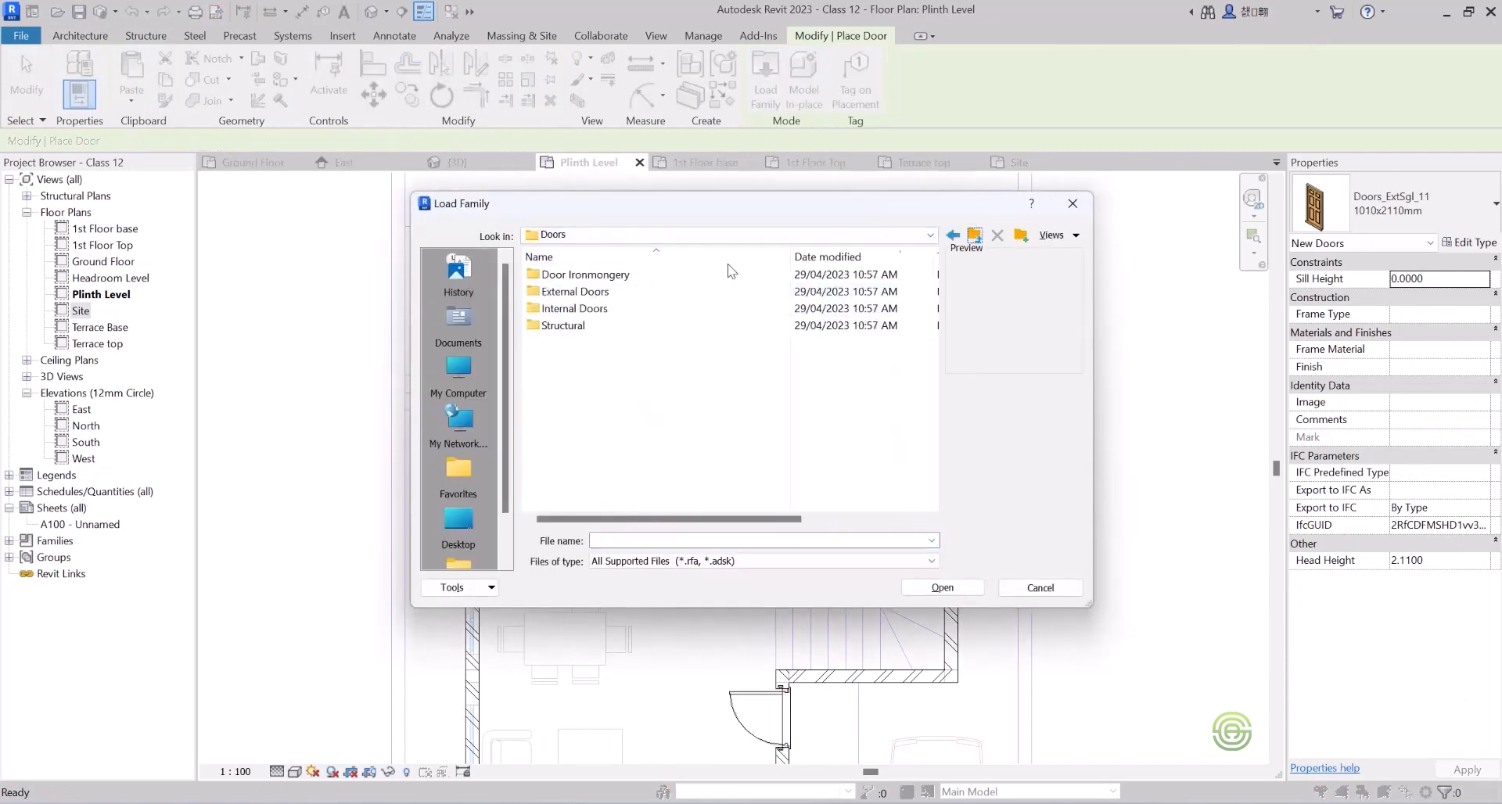
double_click(585, 309)
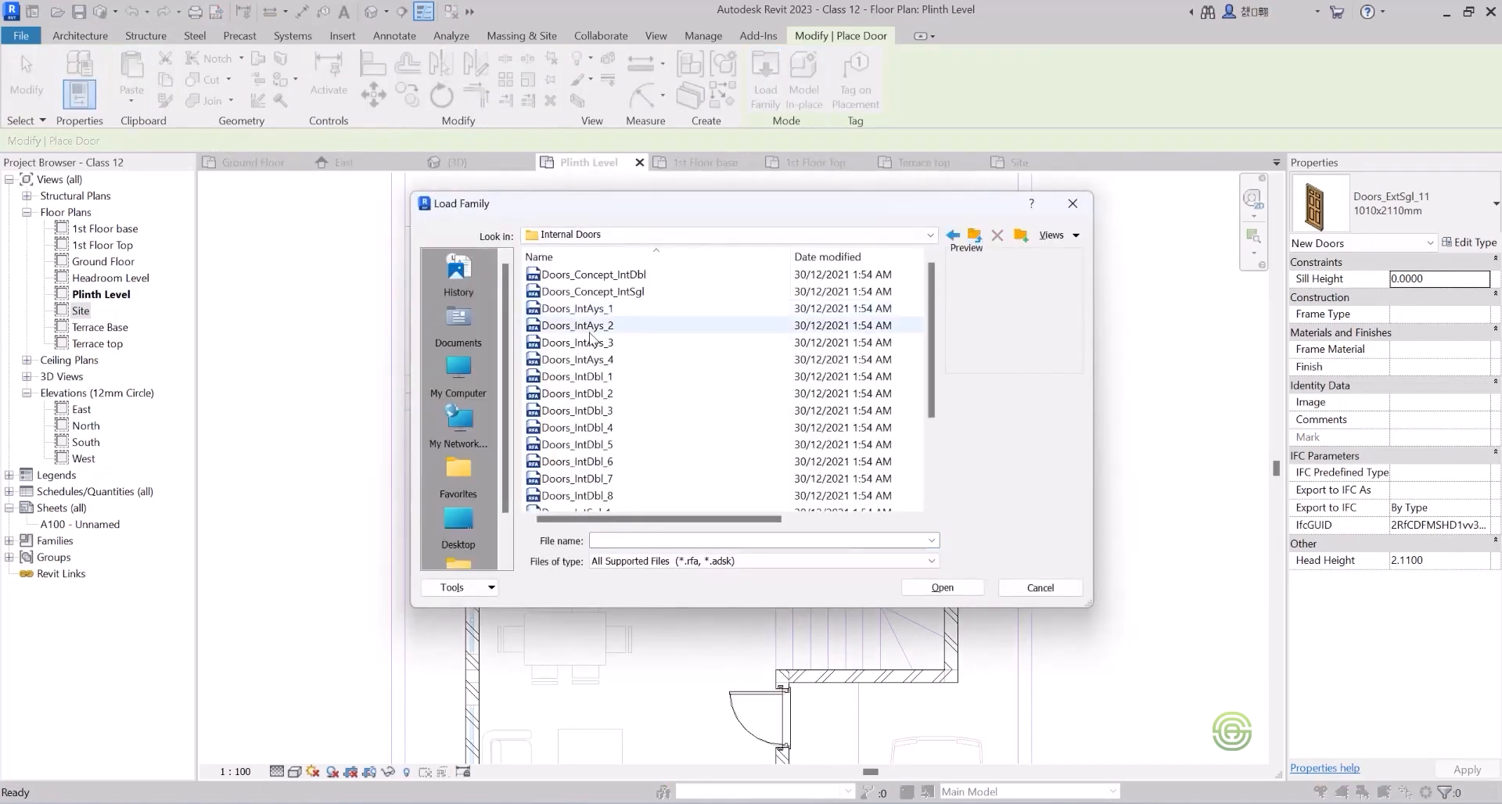
click(585, 310)
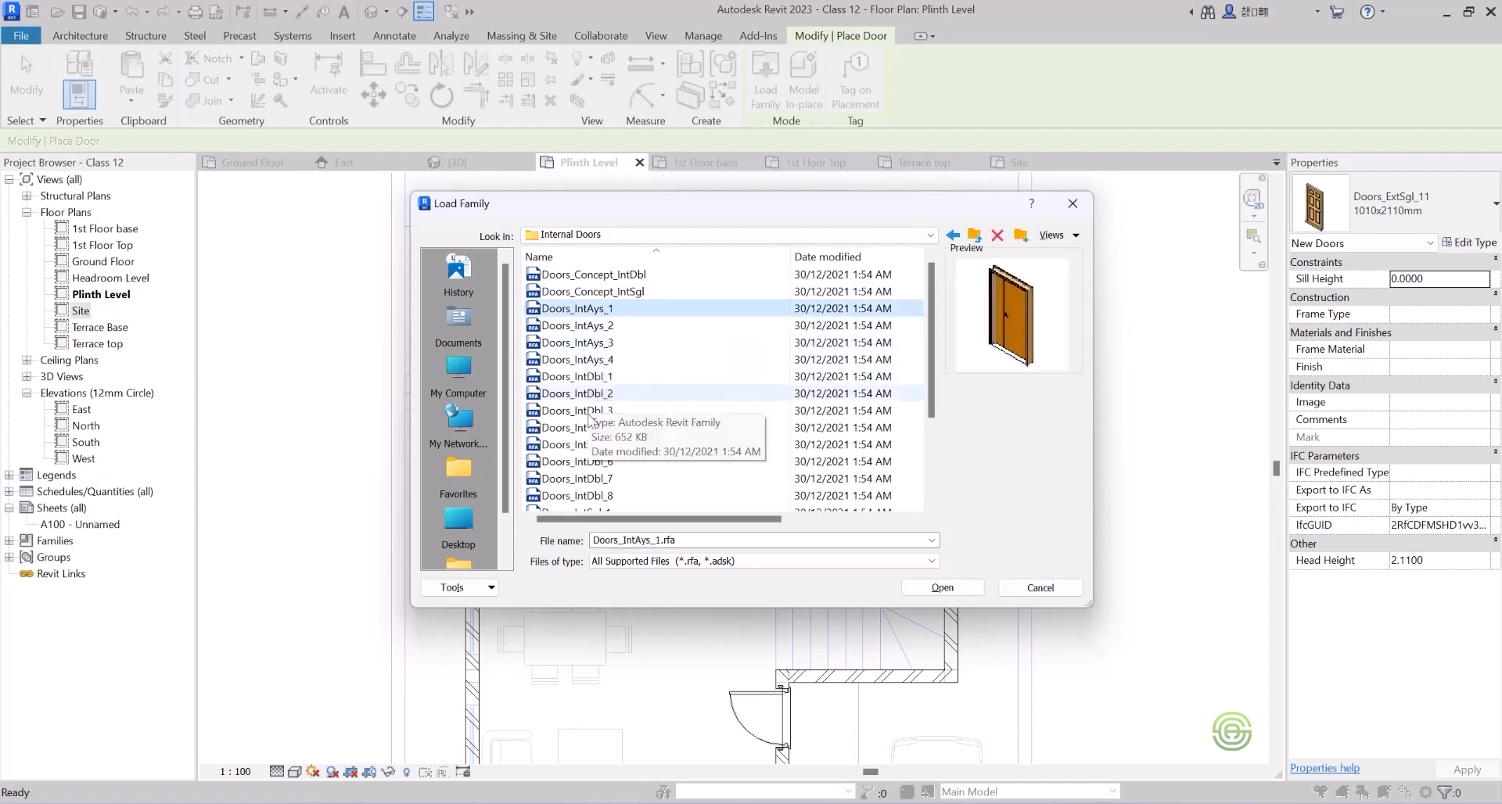
scroll(577, 438, down, 3)
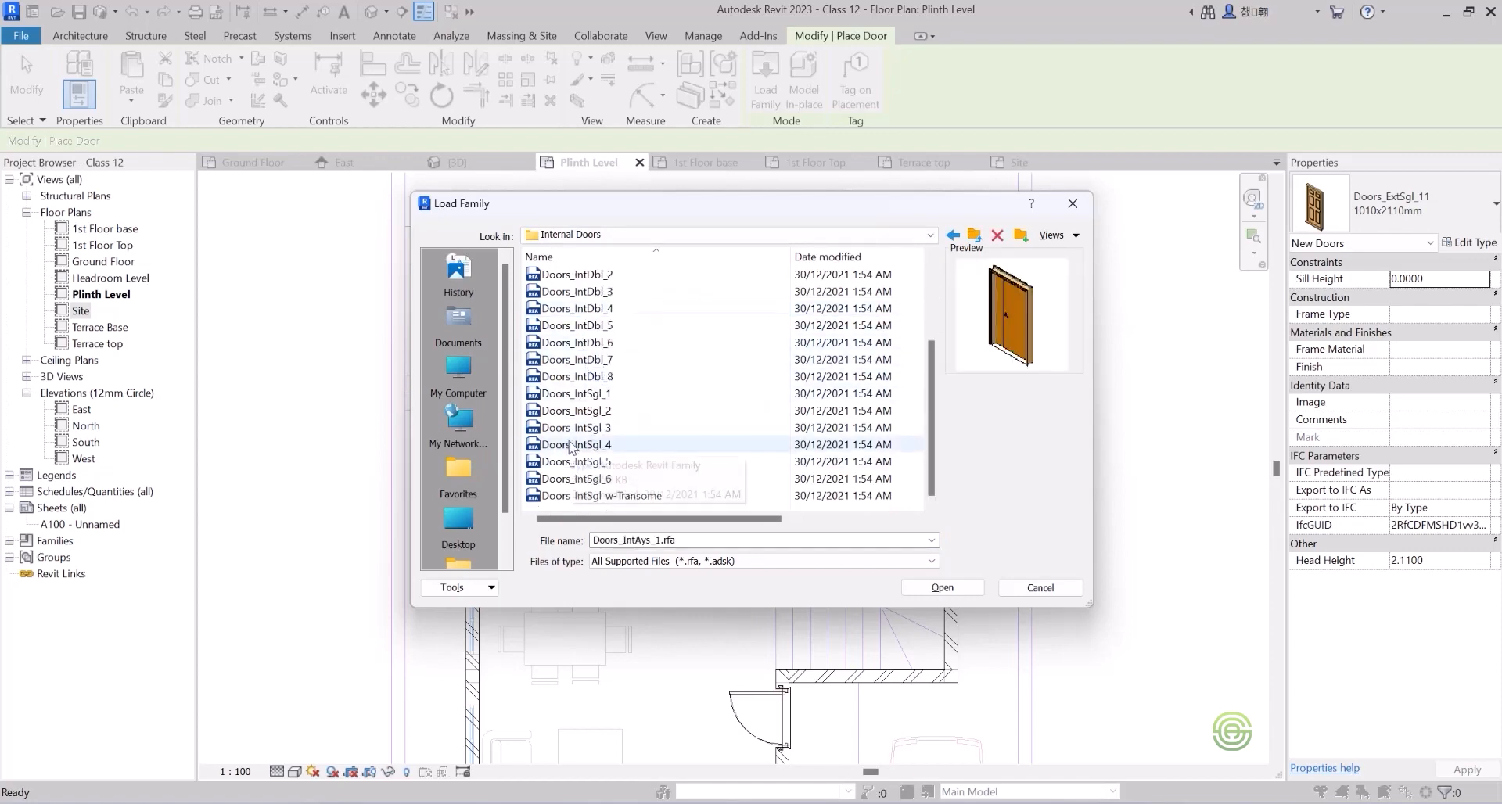
click(580, 397)
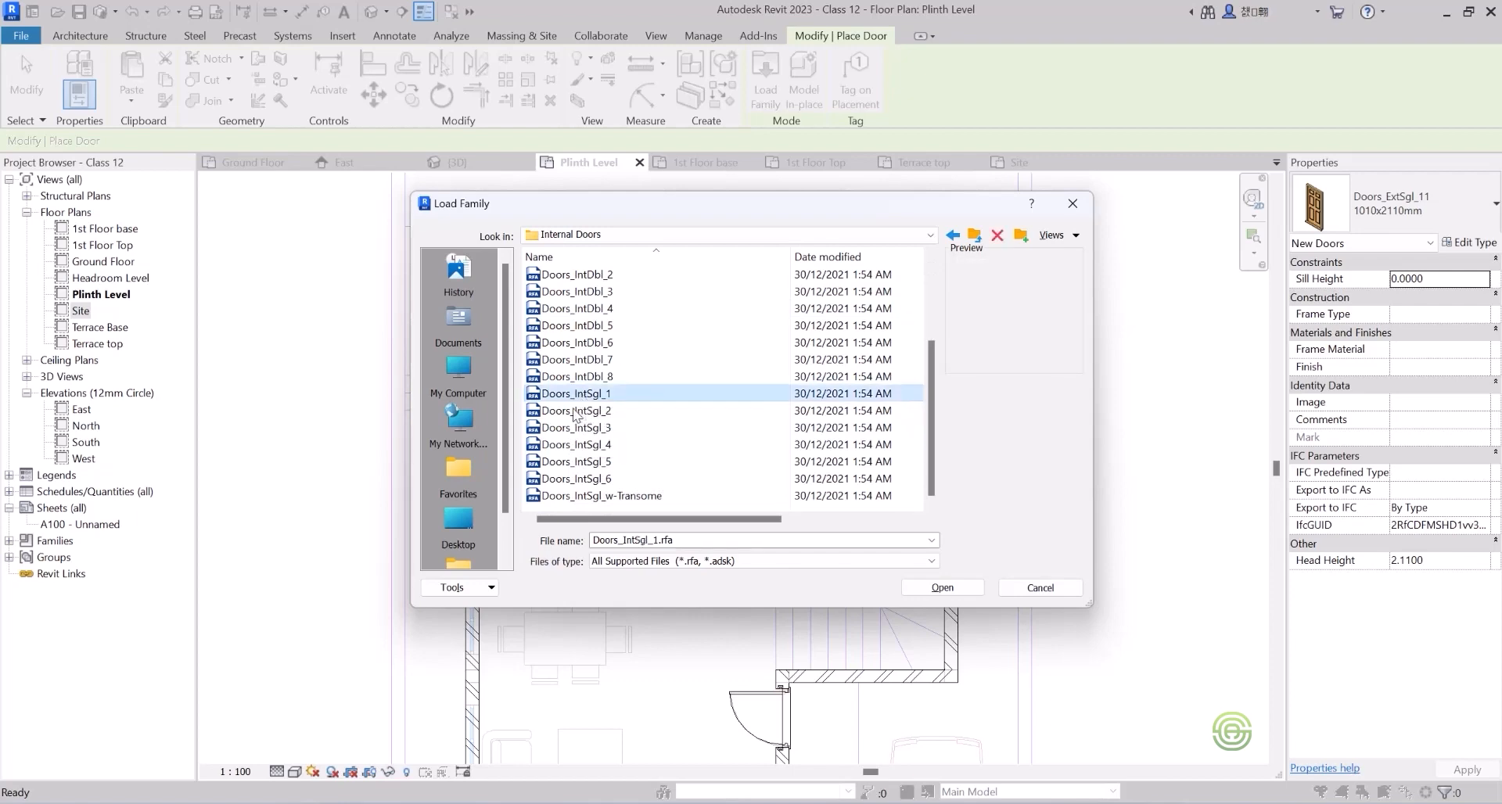
click(580, 413)
key(Down)
key(Down)
key(Down)
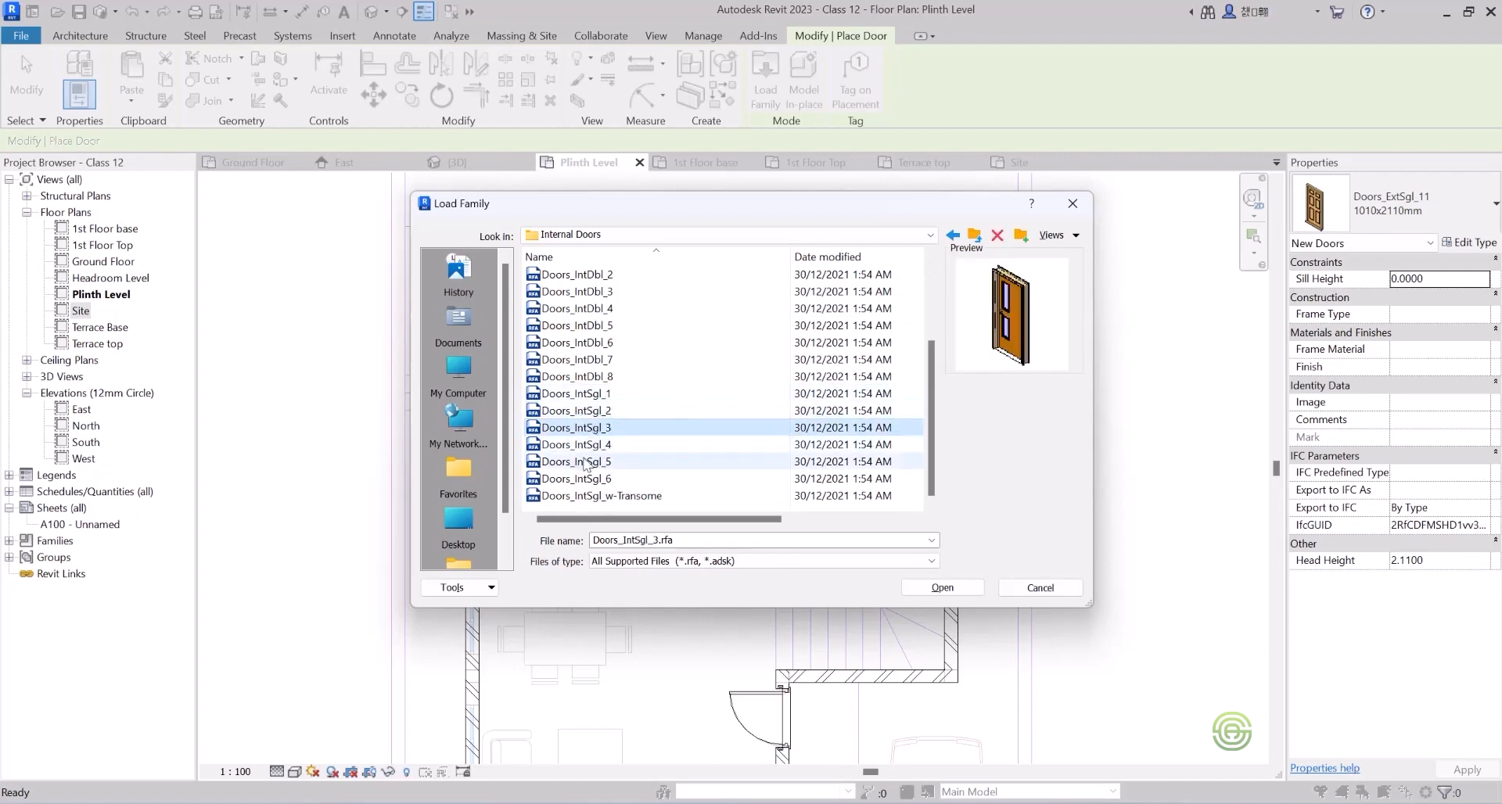
click(588, 445)
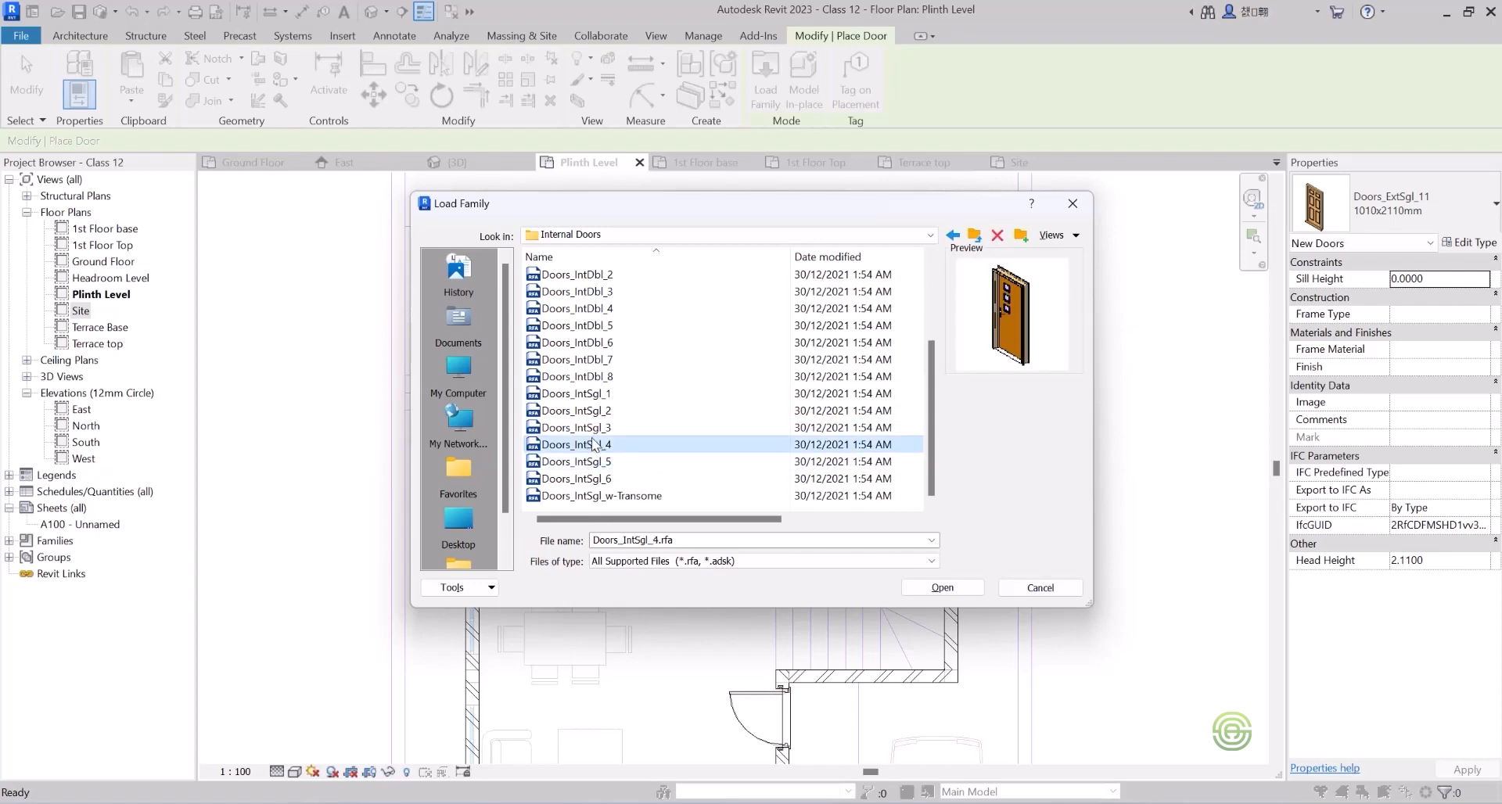
click(582, 478)
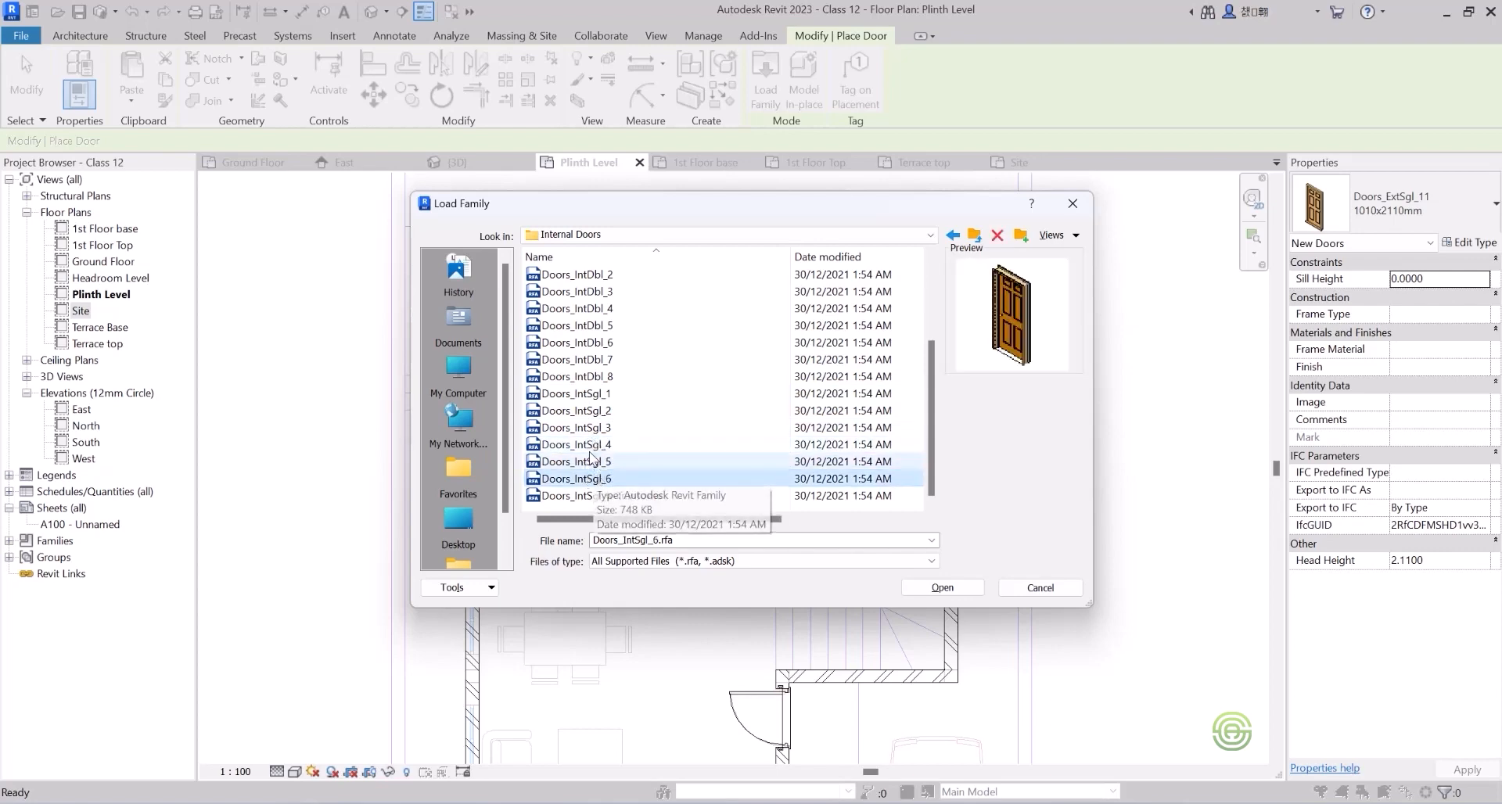
click(586, 395)
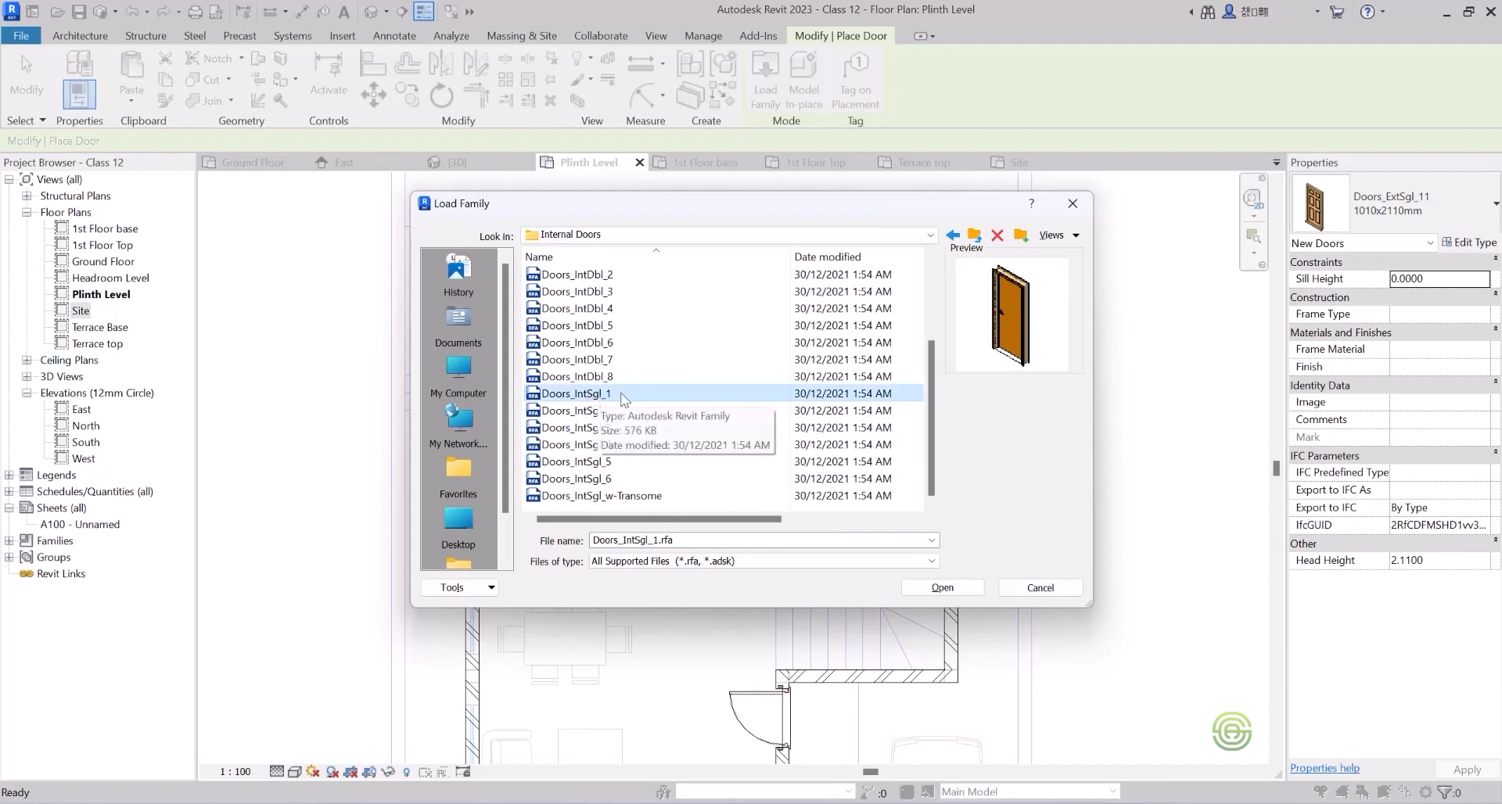
click(978, 588)
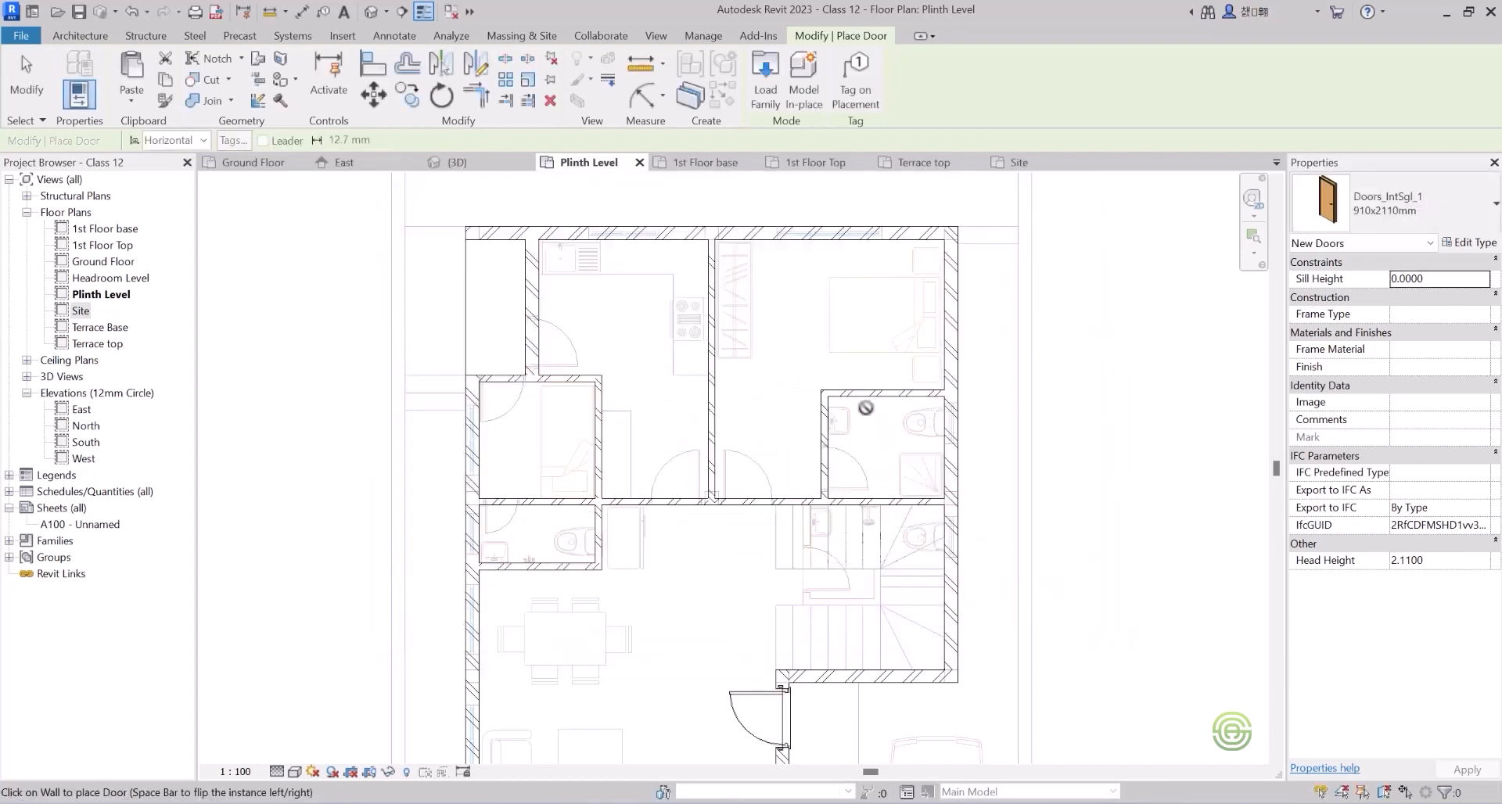
Place 910x2110mm Doors_IntSgl_1 doors at the bedroom and kitchen entrances in the wall facing the dining area.
click(1412, 204)
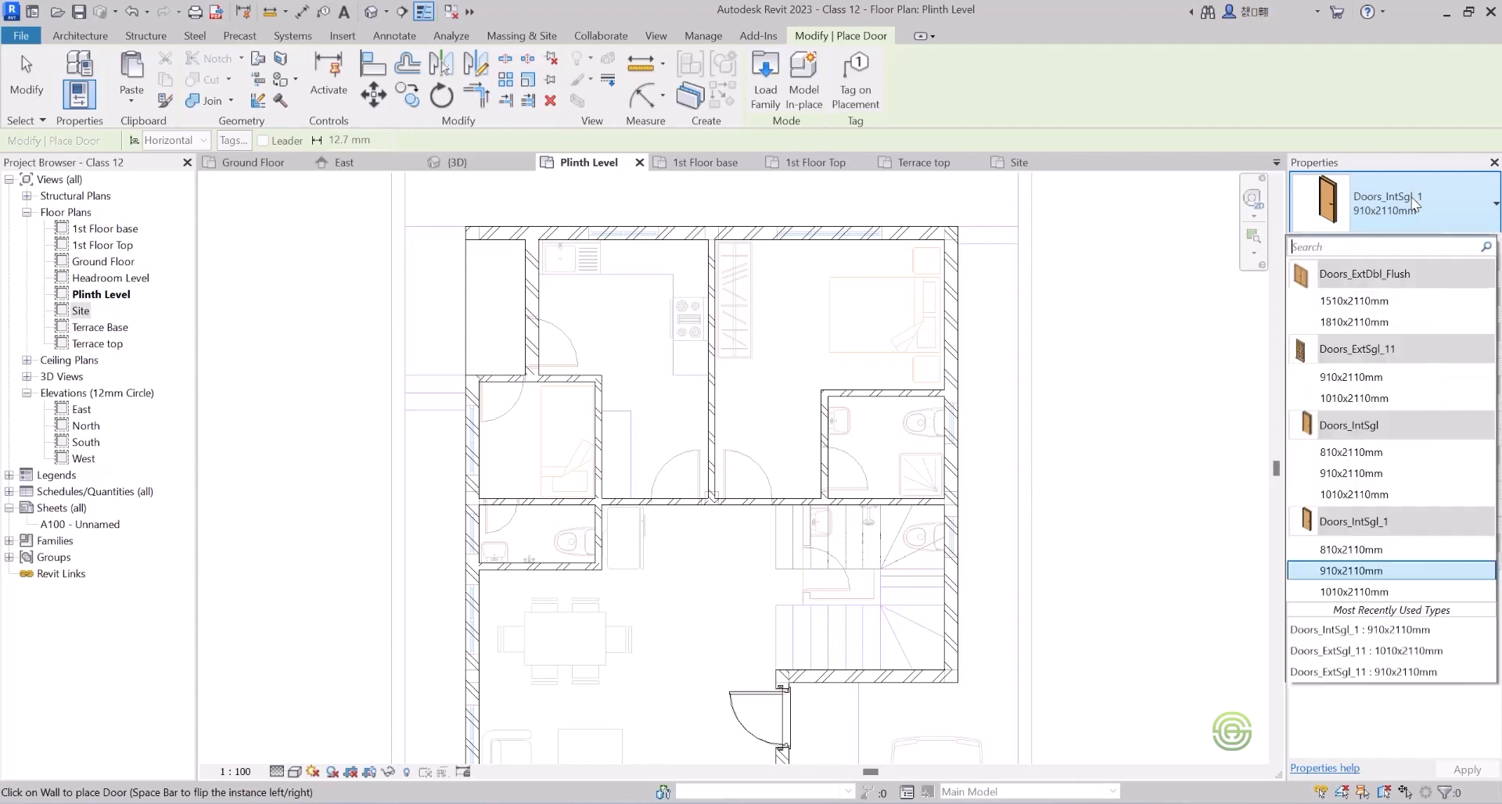
click(1357, 570)
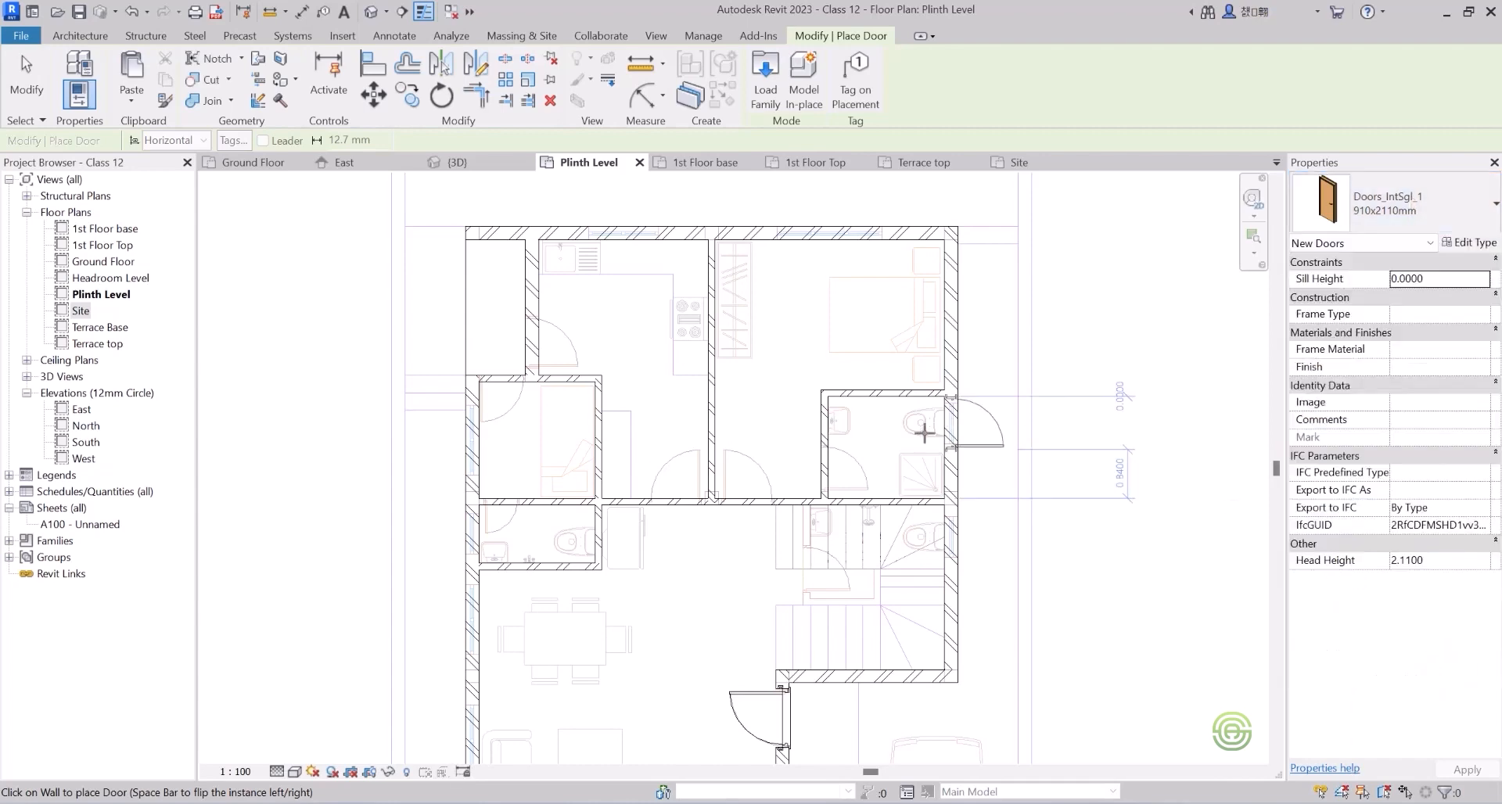
scroll(745, 503, up, 1)
scroll(745, 502, up, 2)
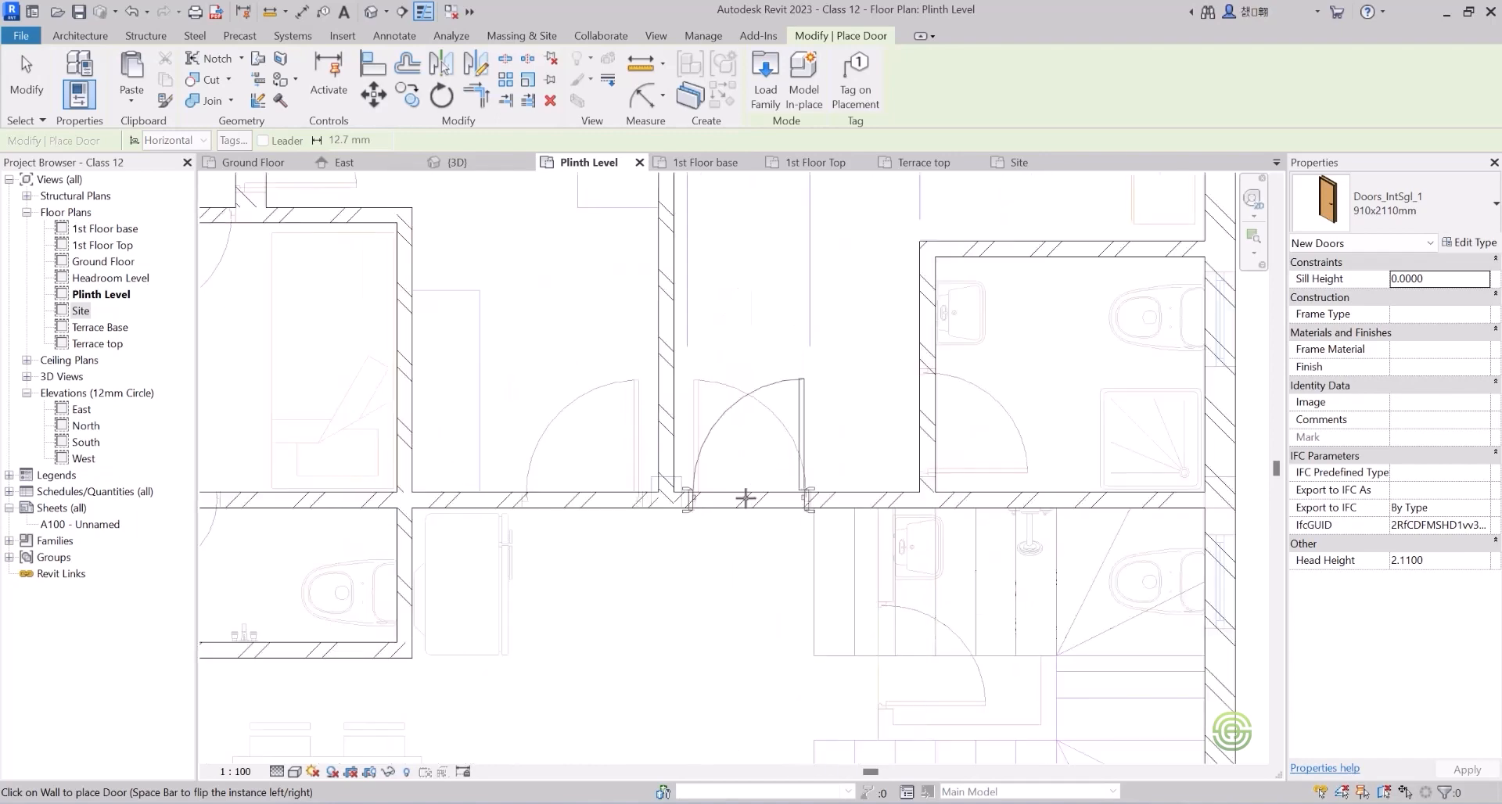
click(745, 498)
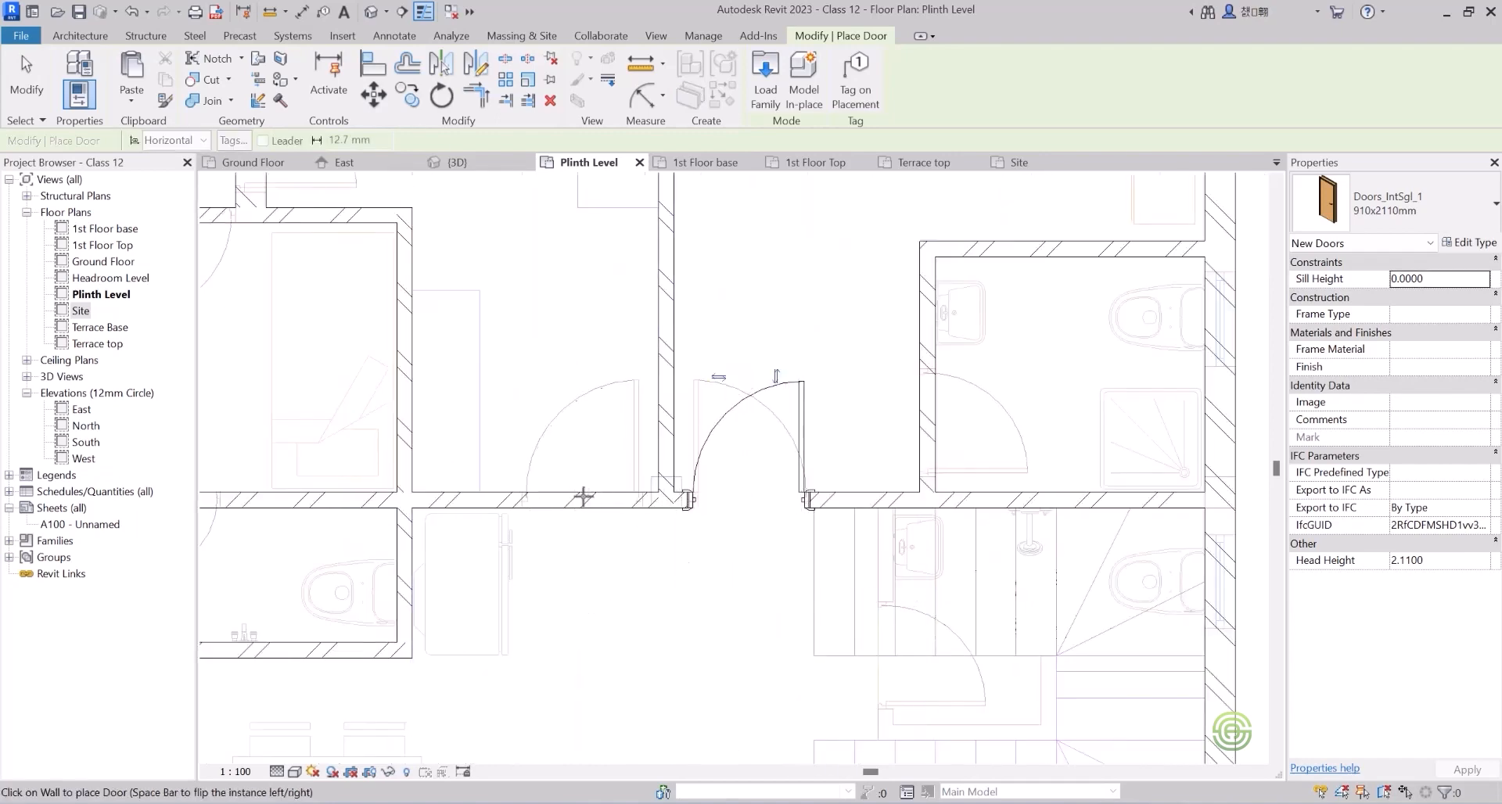
scroll(578, 391, down, 2)
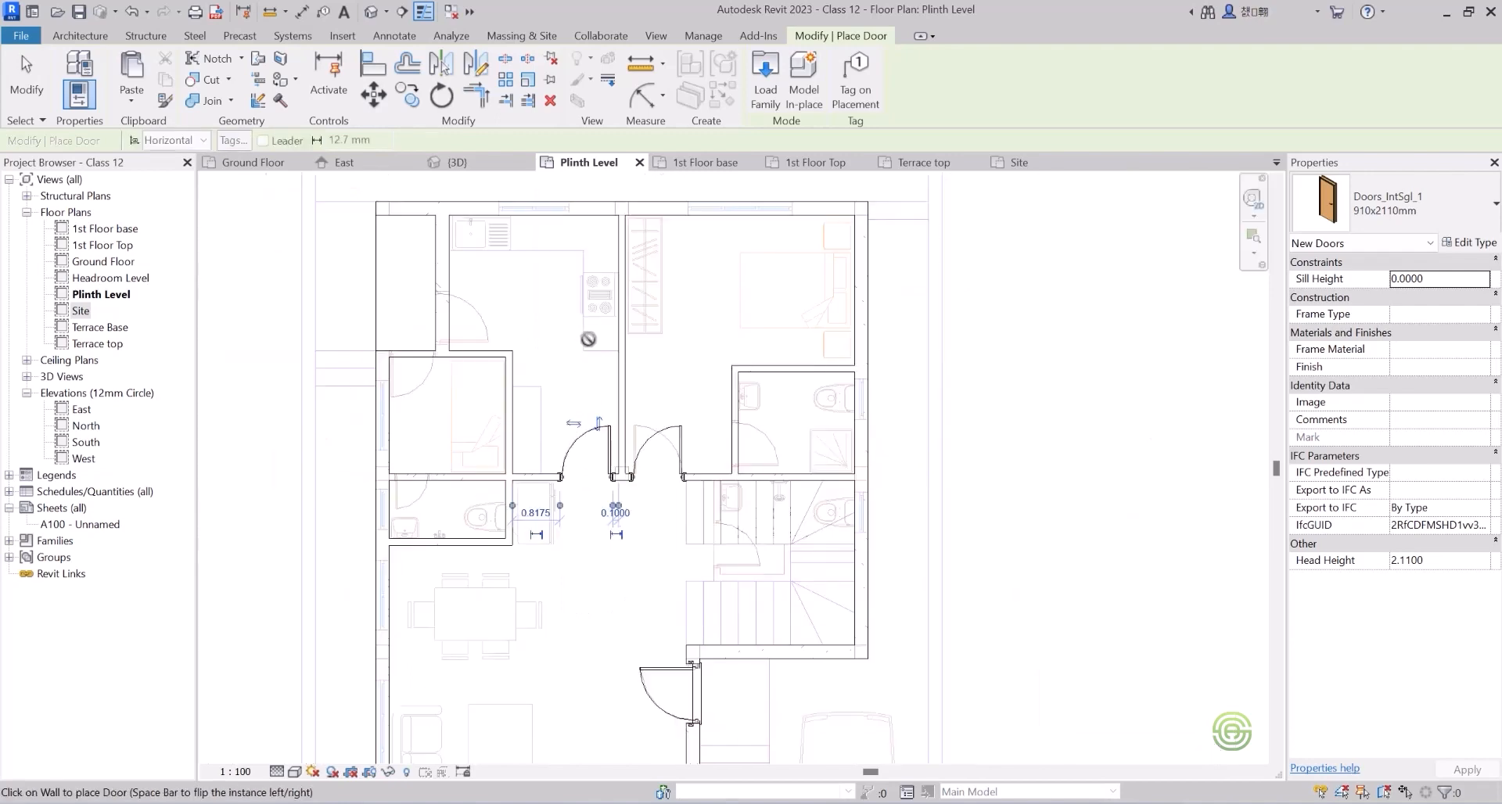
Place a 910x2110mm Doors_IntSgl_1 door at the lower end of the kitchen's left wall, swinging into the kitchen.
scroll(589, 339, down, 2)
scroll(582, 425, up, 2)
scroll(462, 386, up, 1)
scroll(697, 708, down, 1)
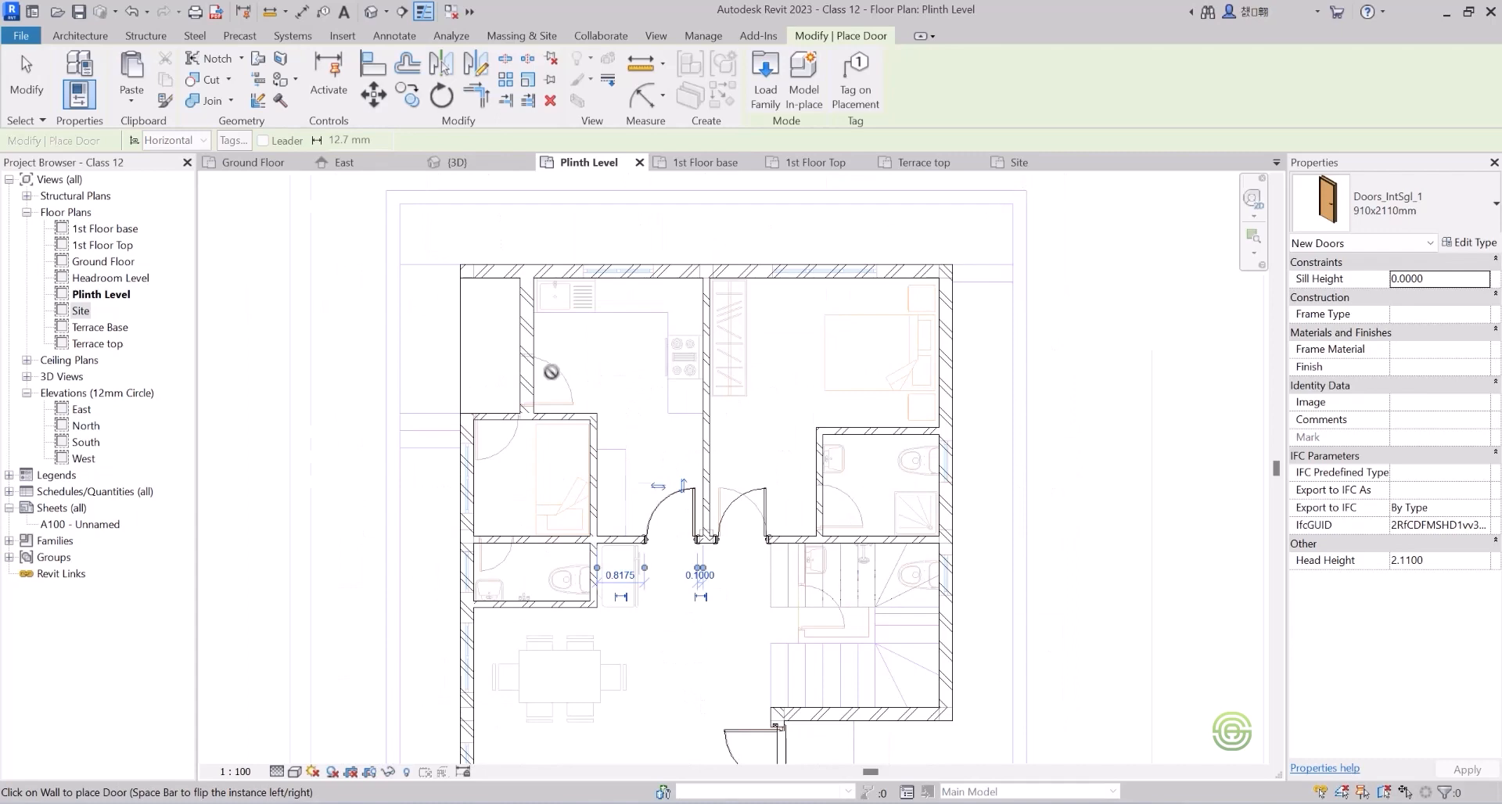
scroll(551, 371, up, 2)
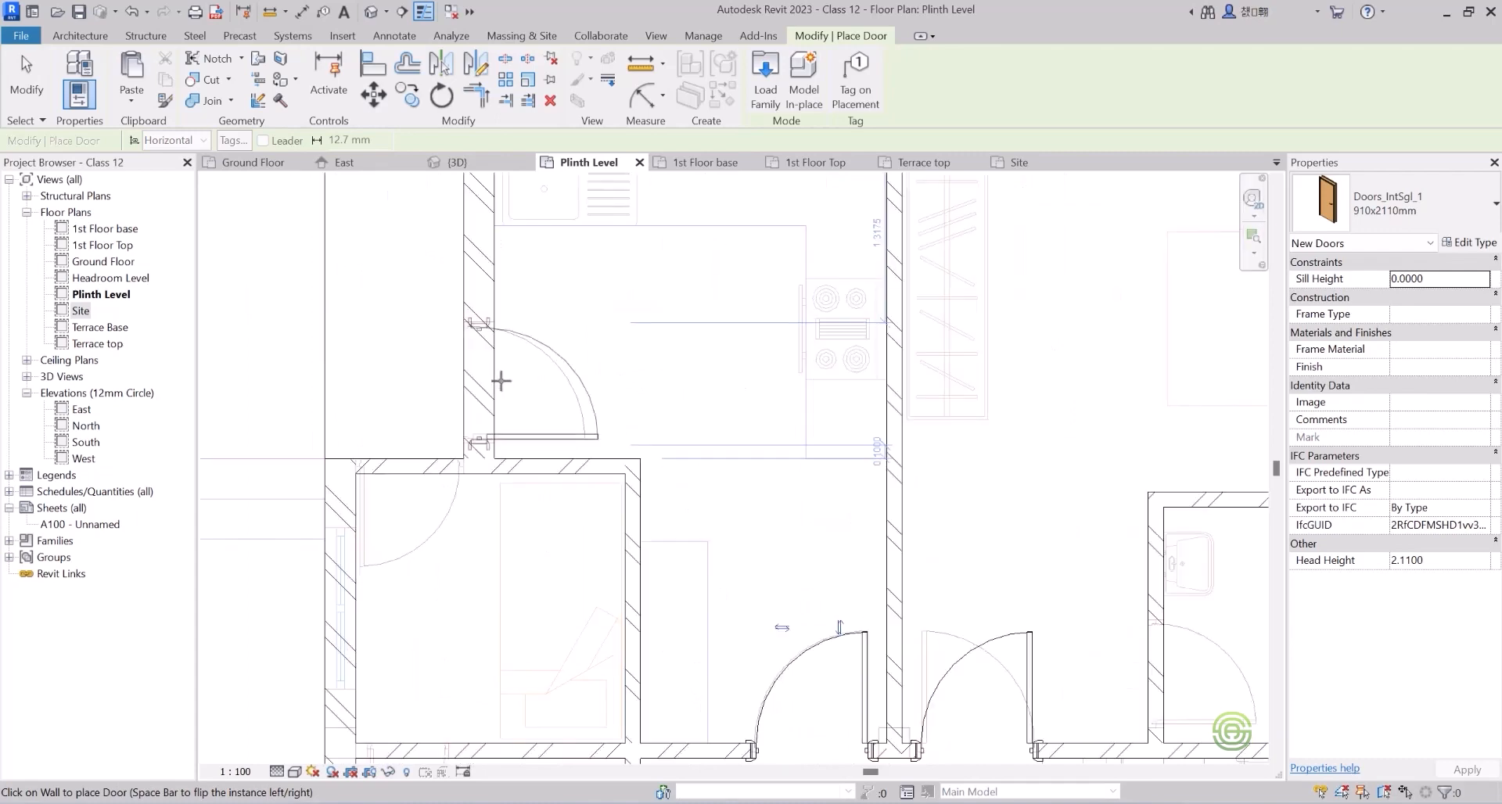
scroll(446, 379, down, 3)
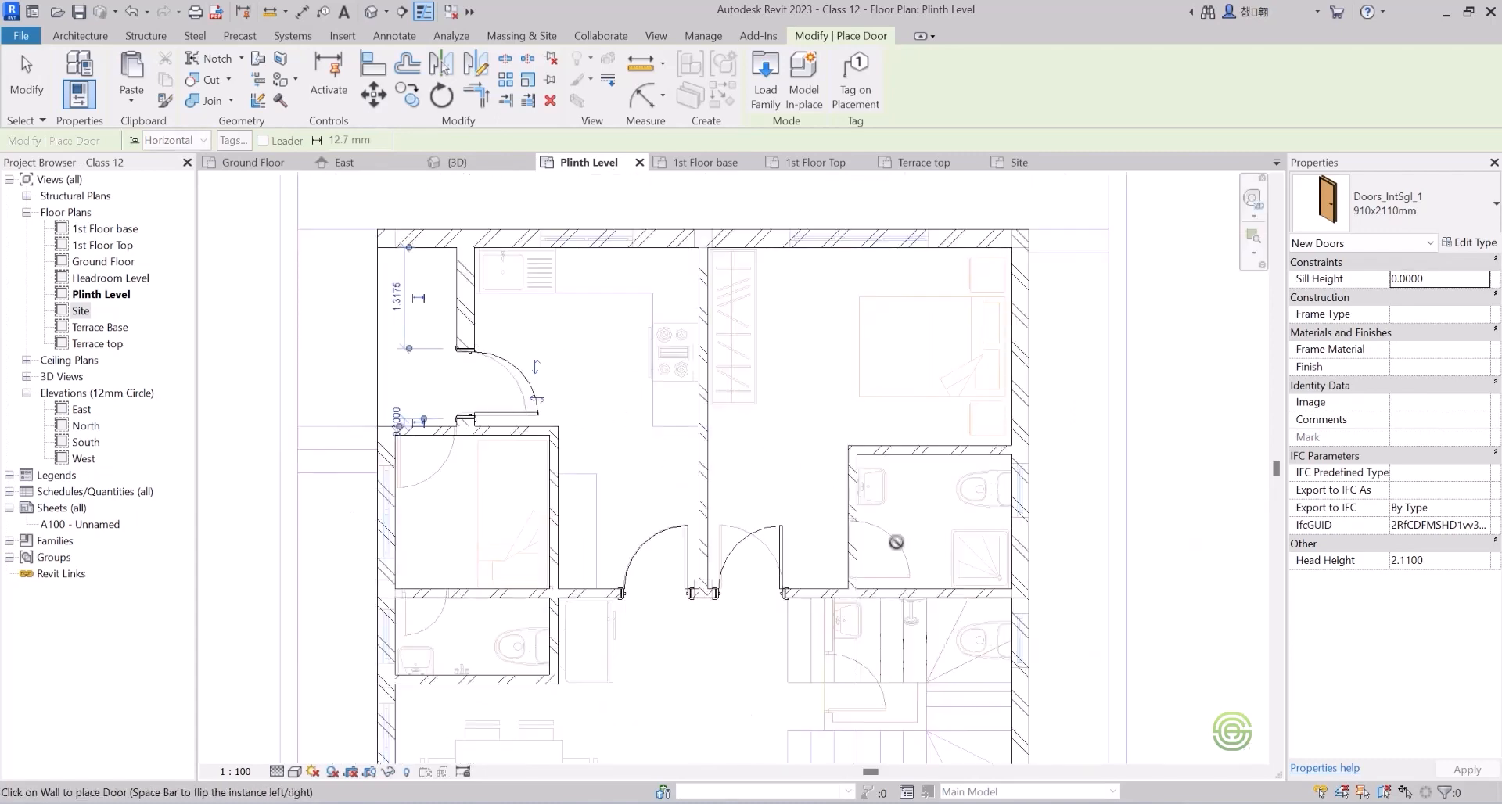
Place a 910x2110mm Doors_IntSgl_1 door in the left wall of the bedroom's attached bathroom, swinging into the bathroom.
scroll(899, 564, up, 3)
scroll(899, 564, up, 2)
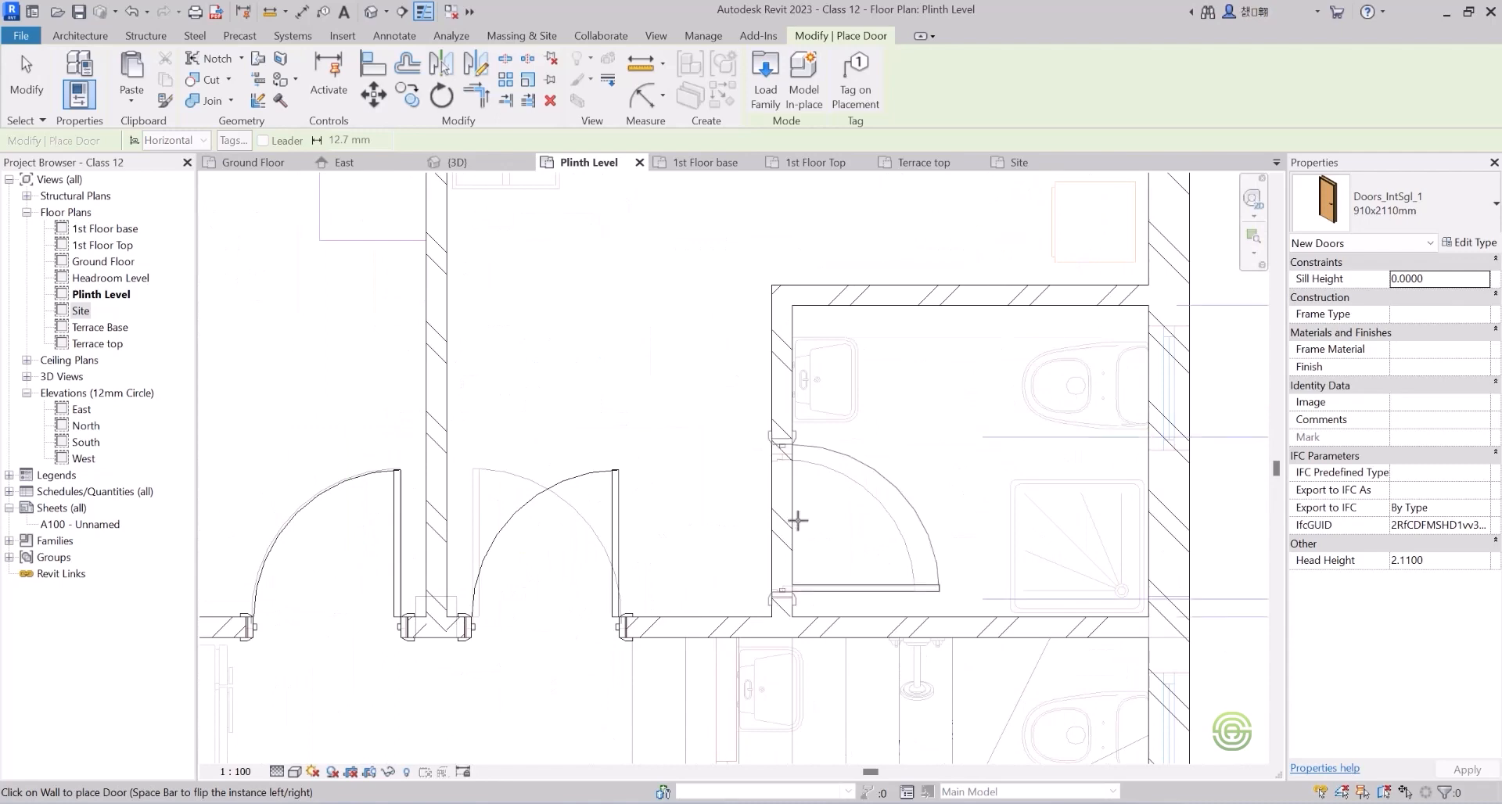
click(798, 523)
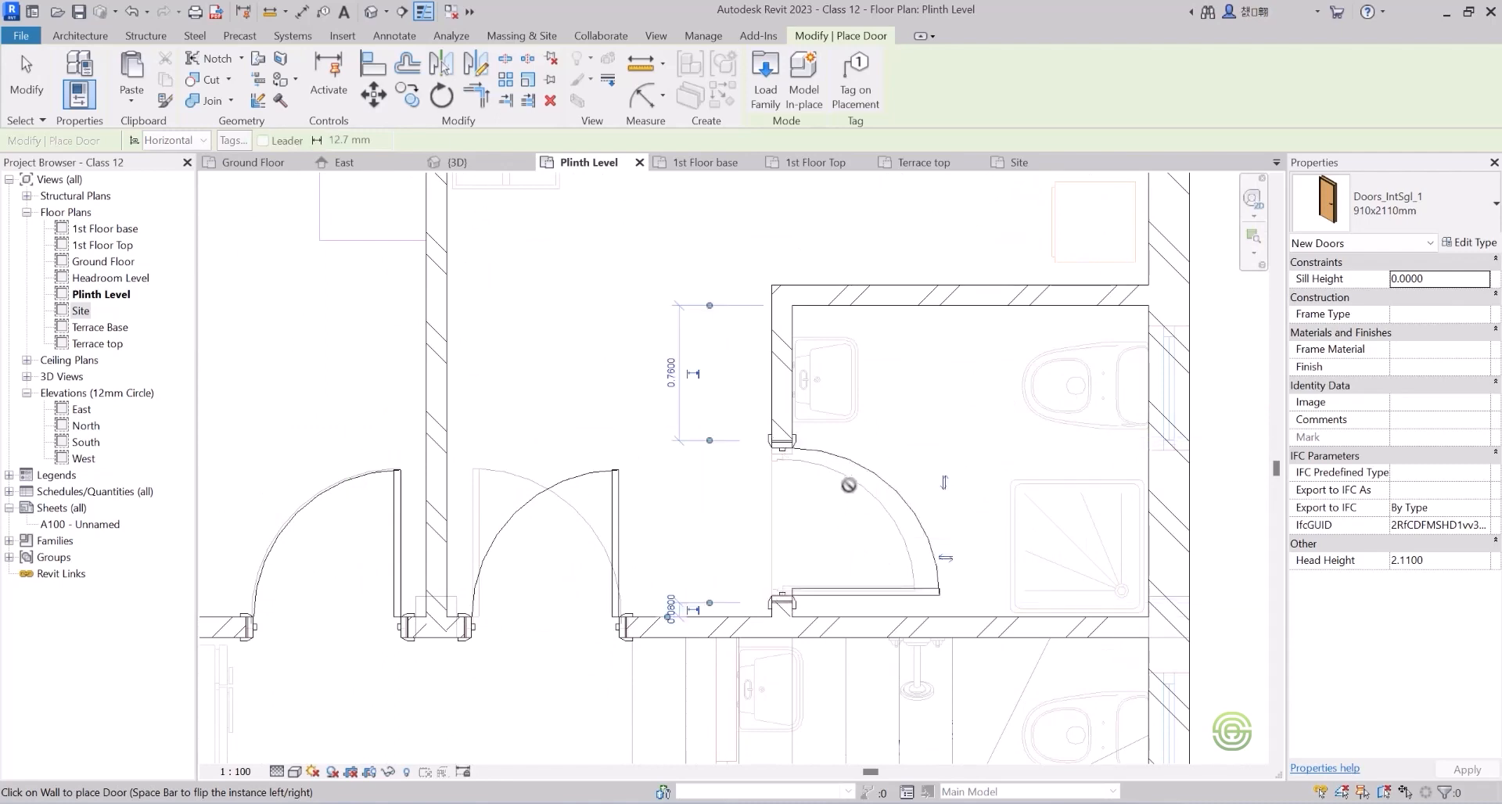
scroll(850, 485, down, 2)
scroll(927, 514, down, 1)
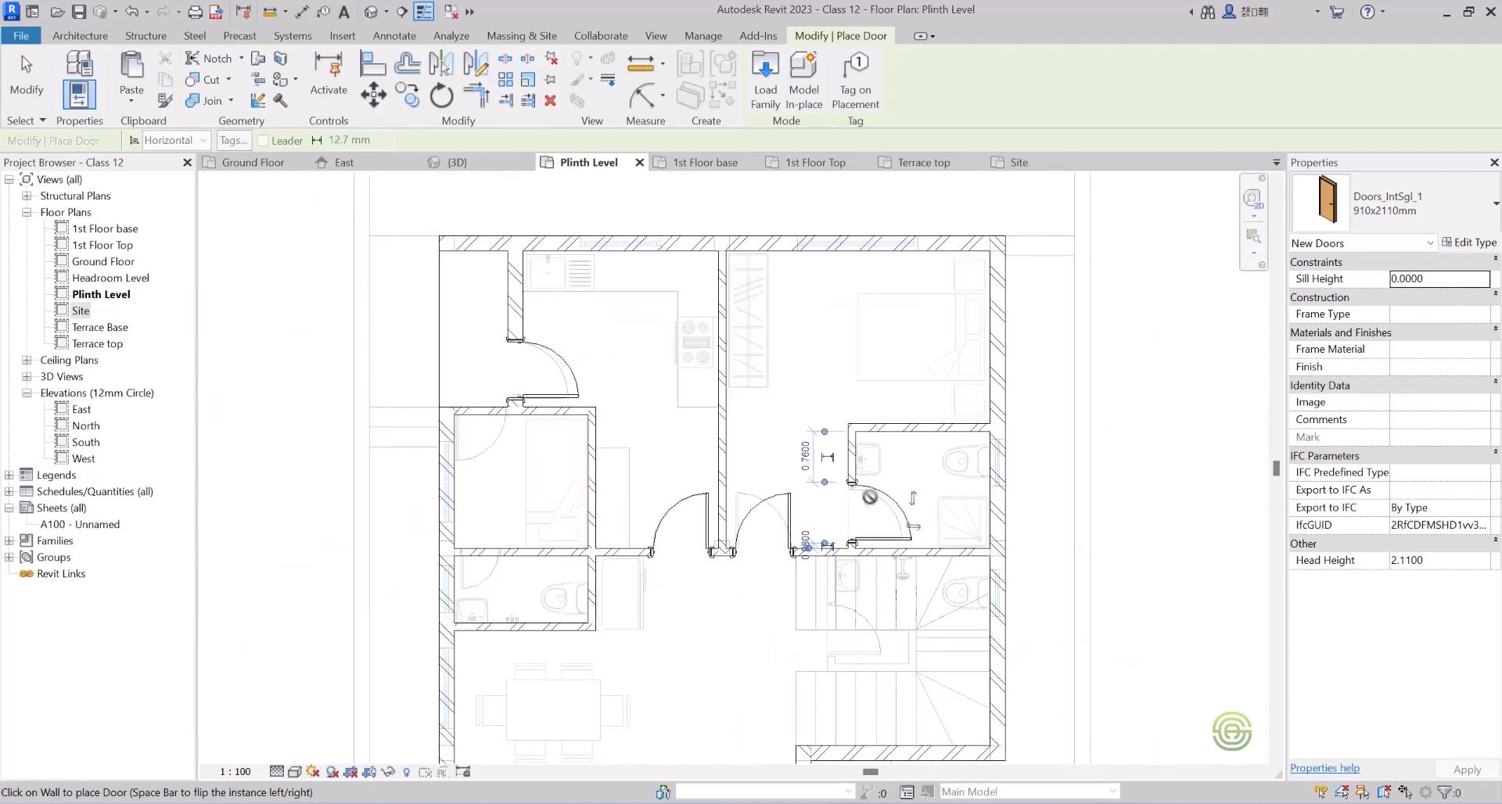
Try to place an 810x2110mm Doors_IntSgl door in the upper wall of the small single-bed room.
scroll(477, 415, up, 2)
scroll(477, 412, up, 1)
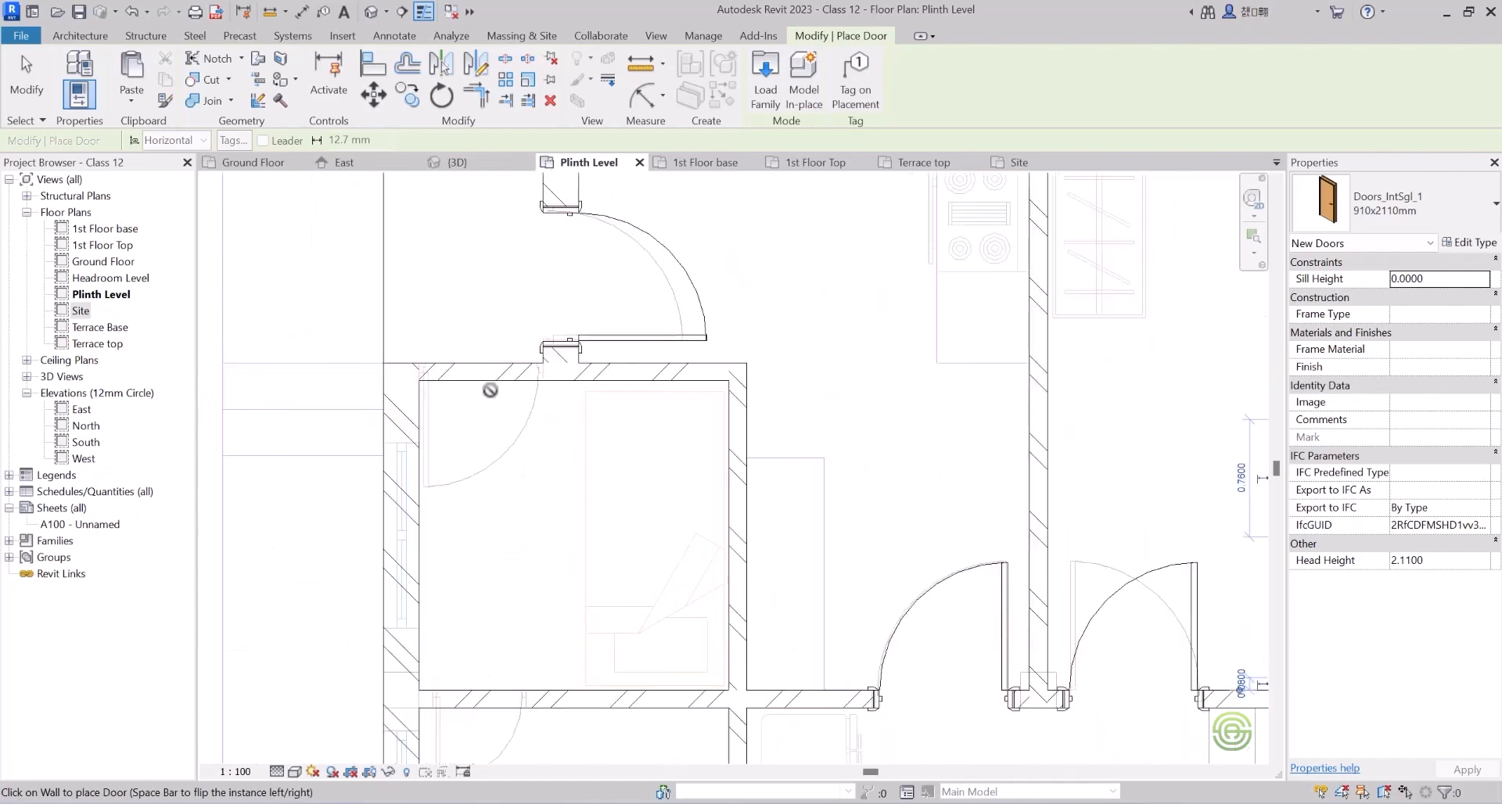
click(1444, 216)
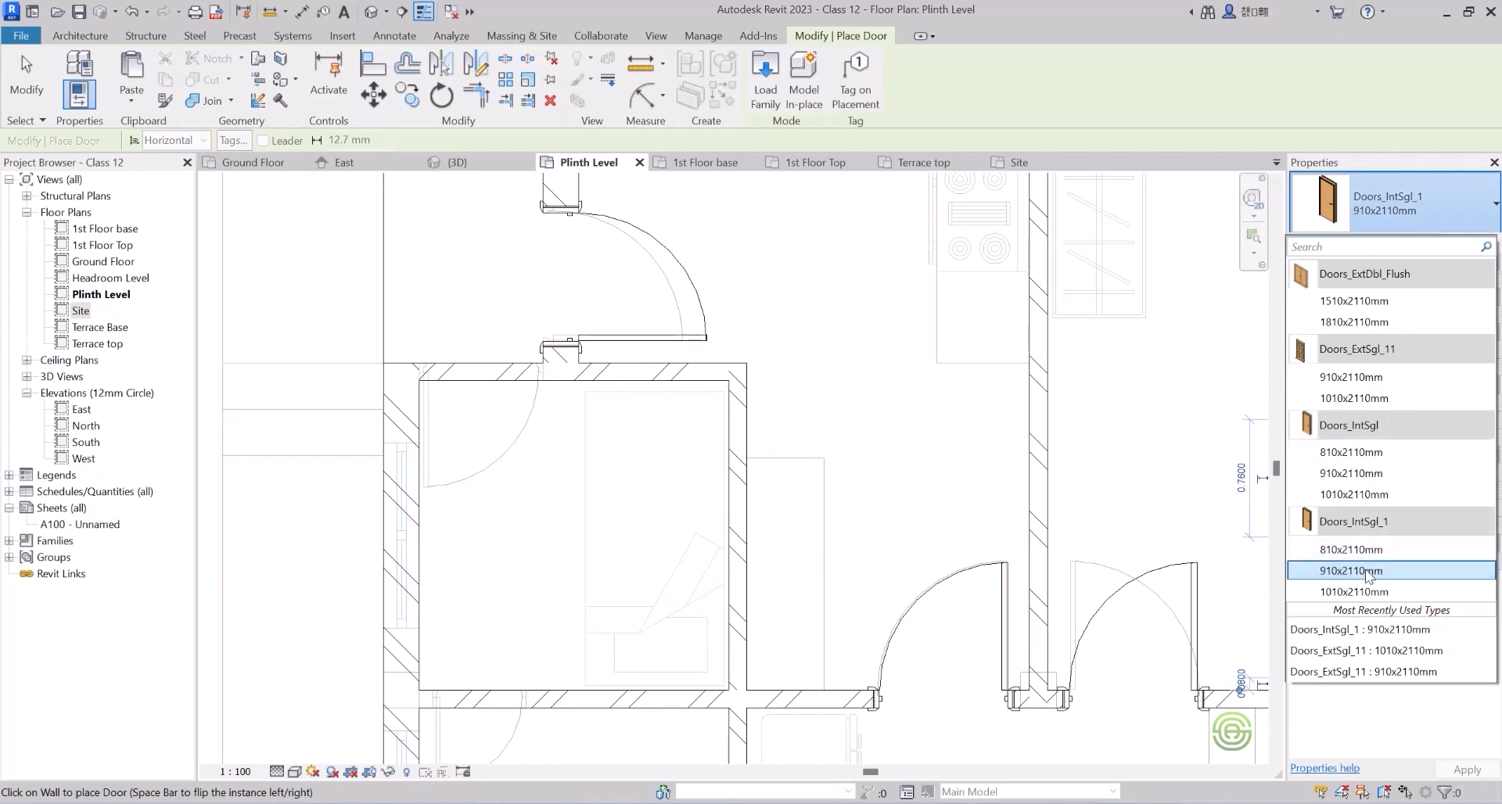
click(1361, 455)
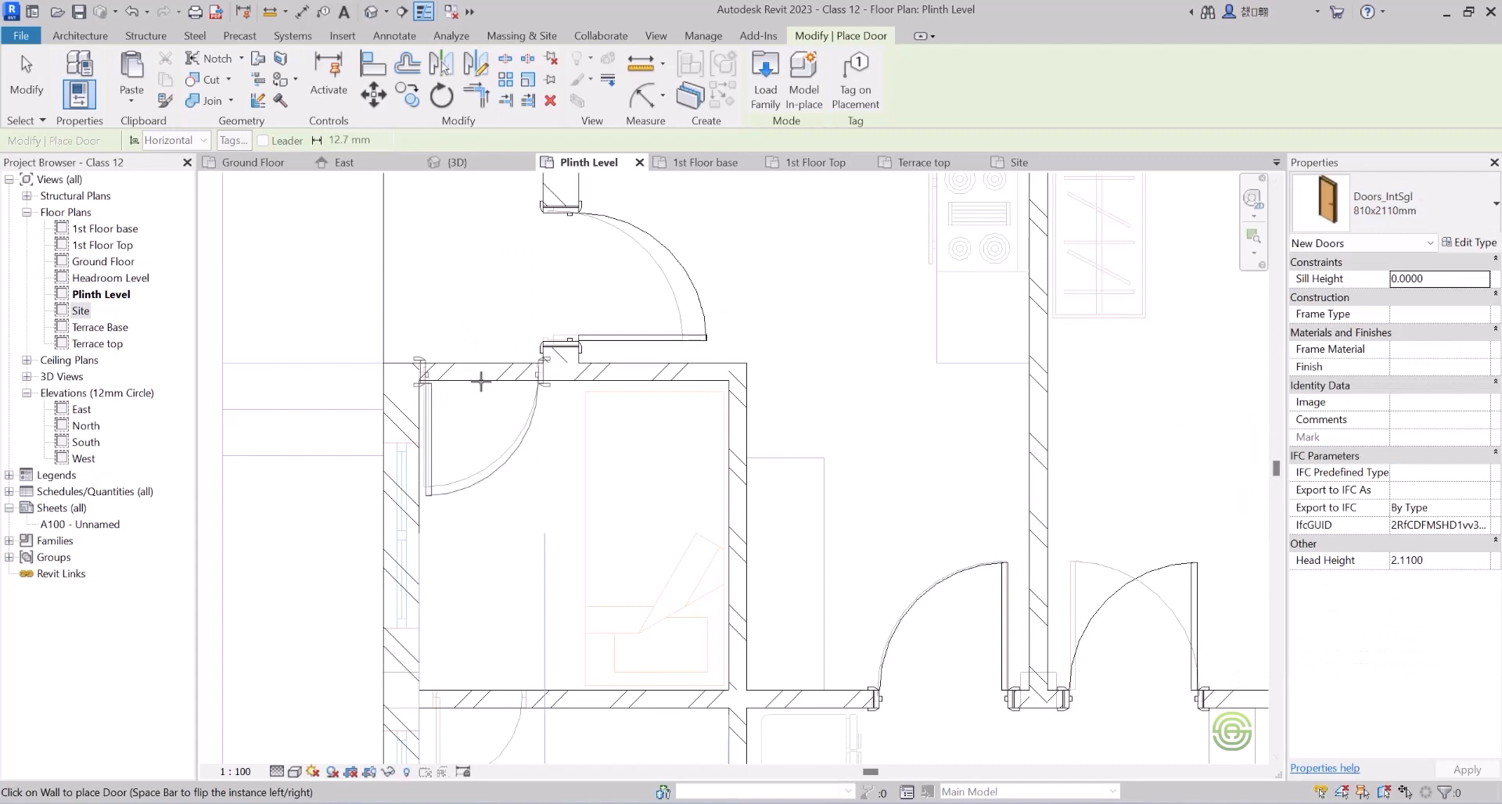
click(481, 381)
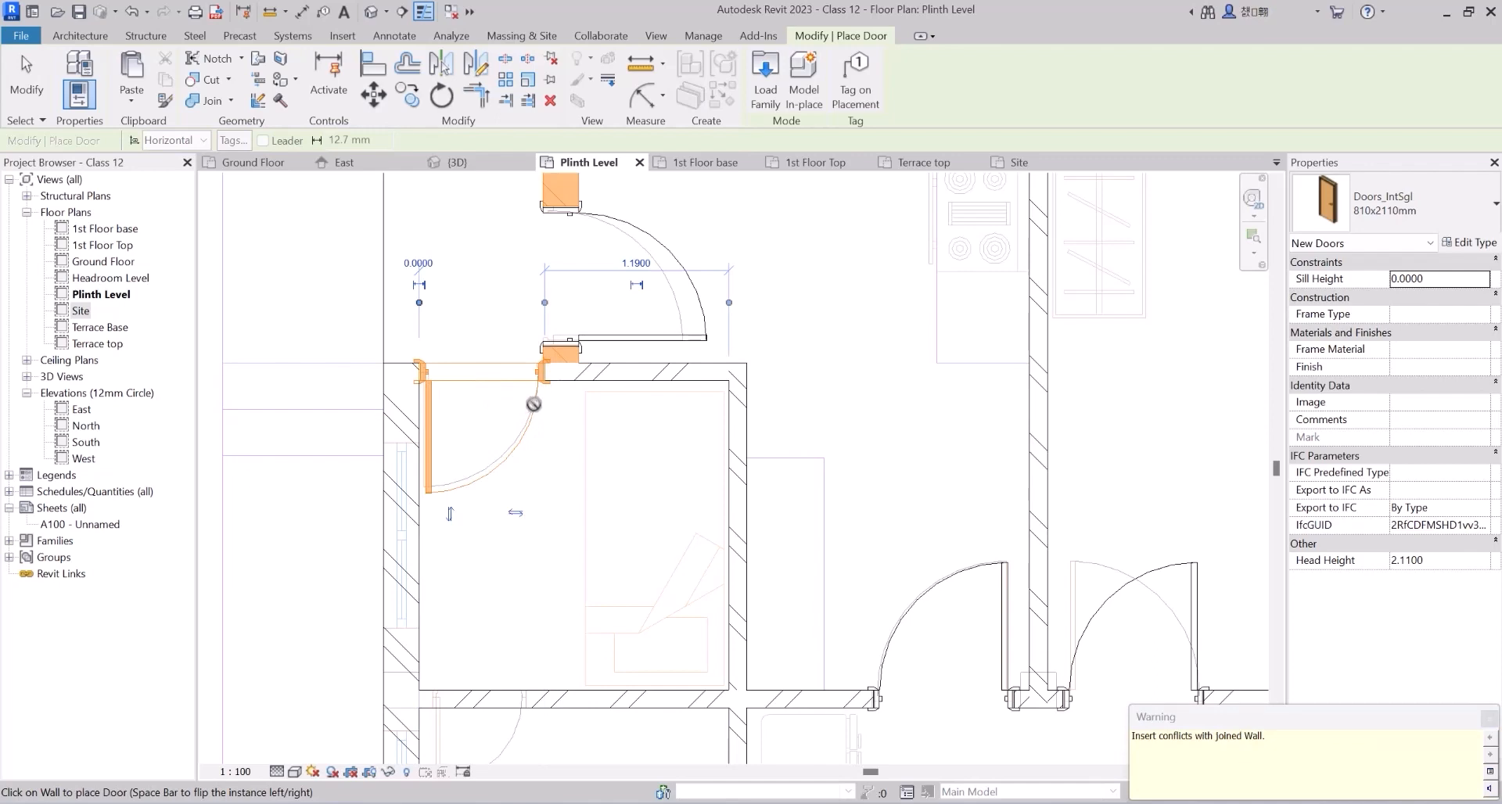
key(Escape)
key(Escape)
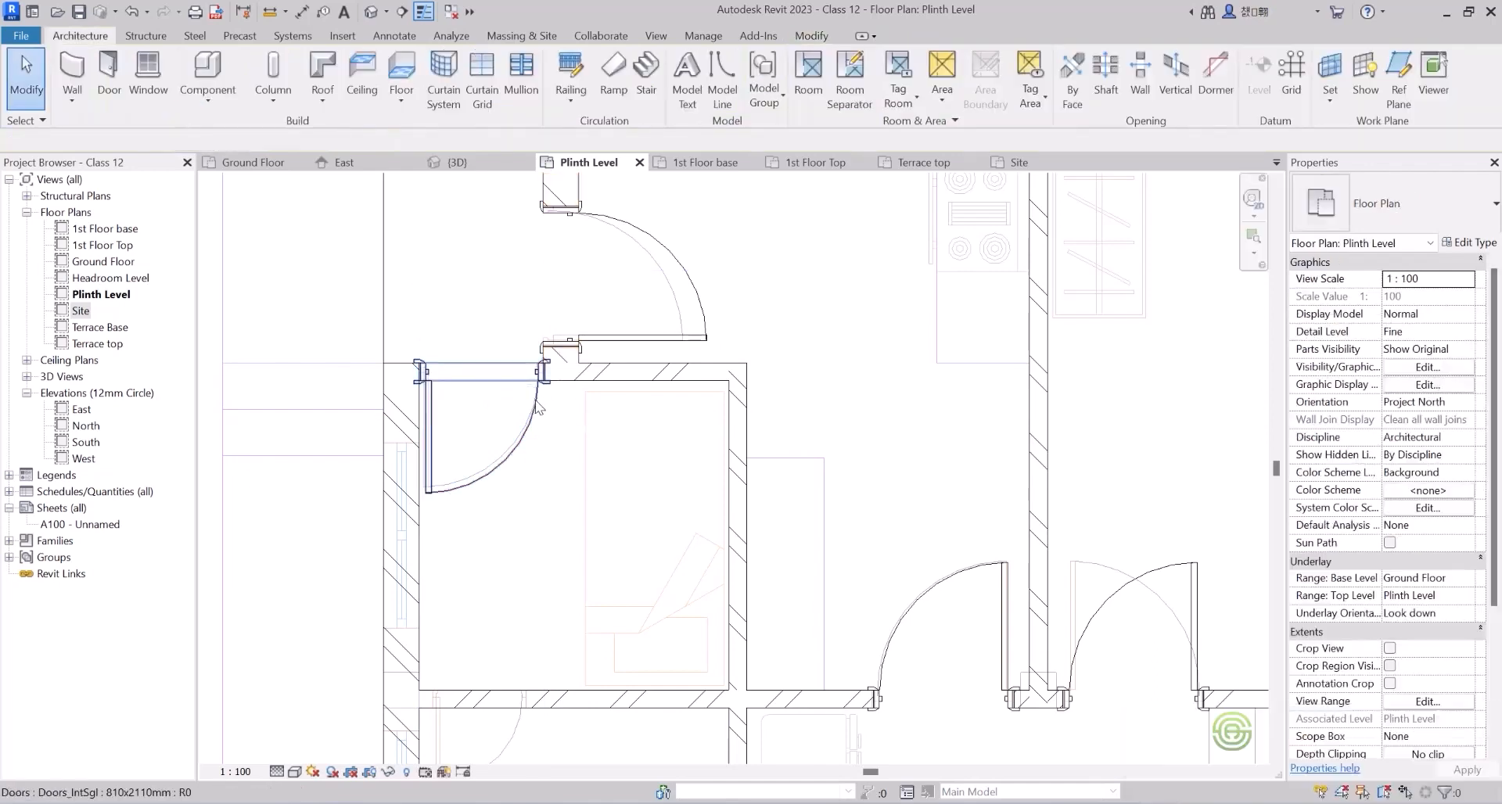
Remove the 810x2110mm door from the upper wall of the small single-bed room.
click(536, 405)
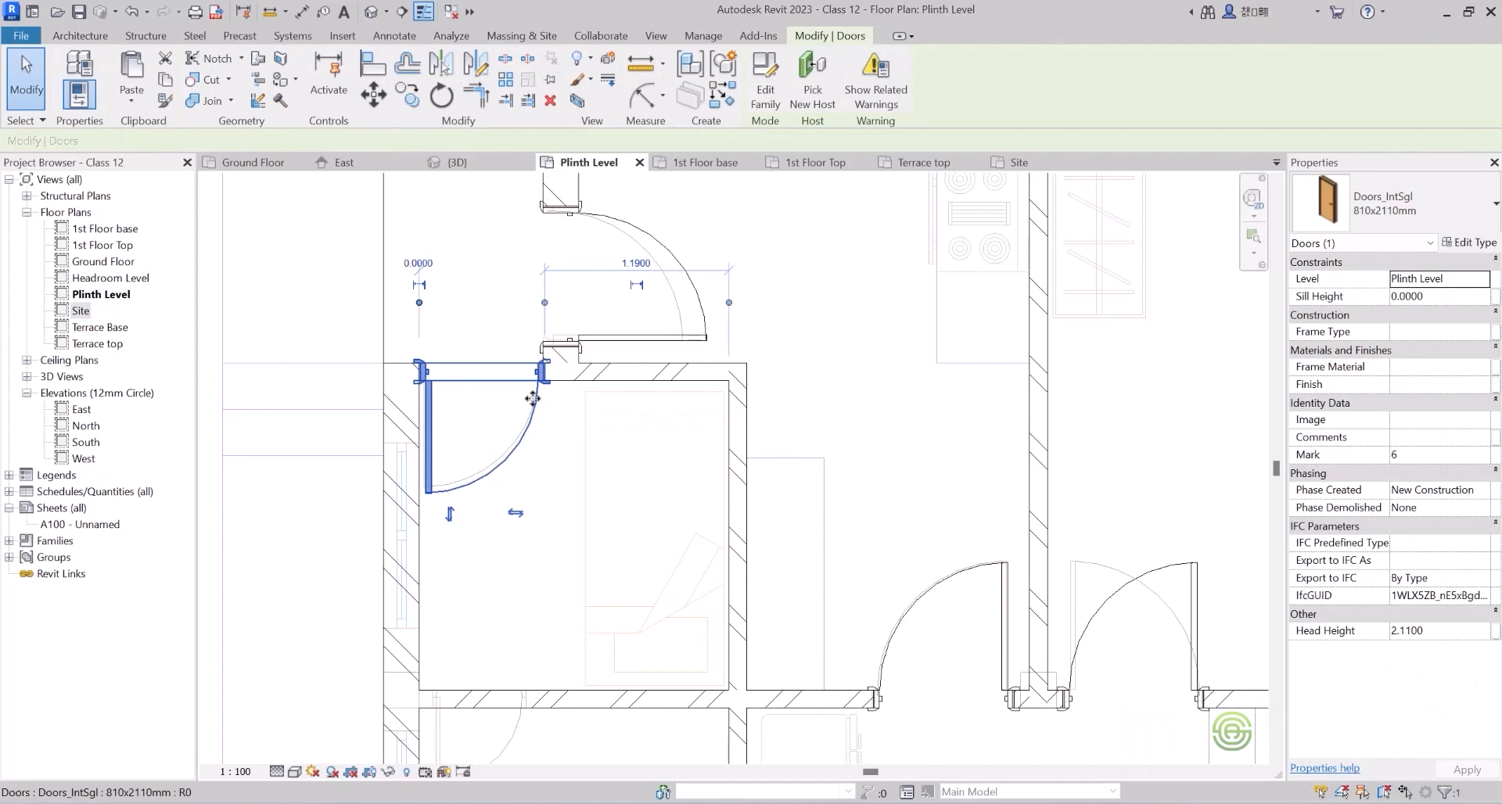
key(Escape)
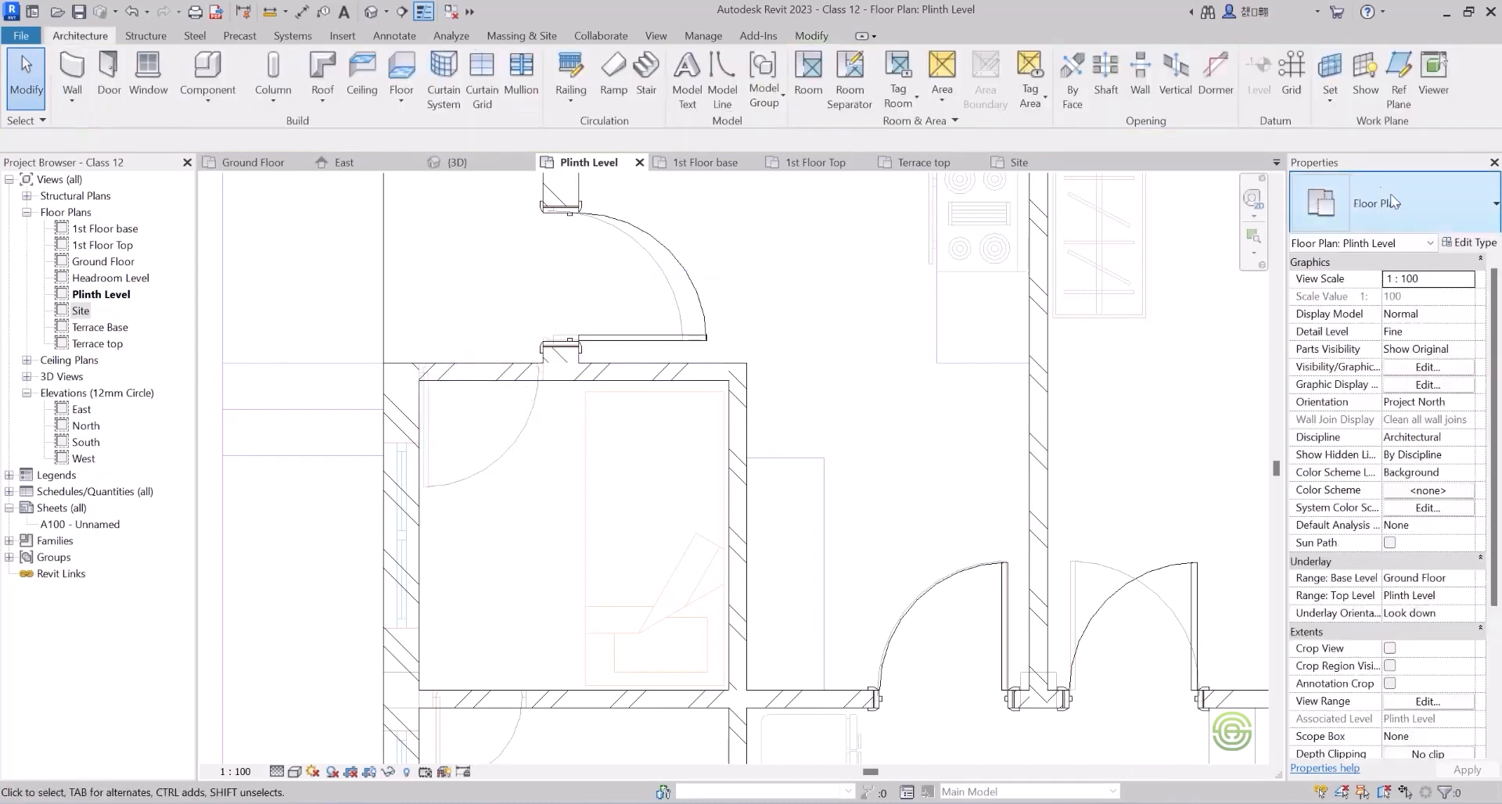
scroll(595, 418, down, 3)
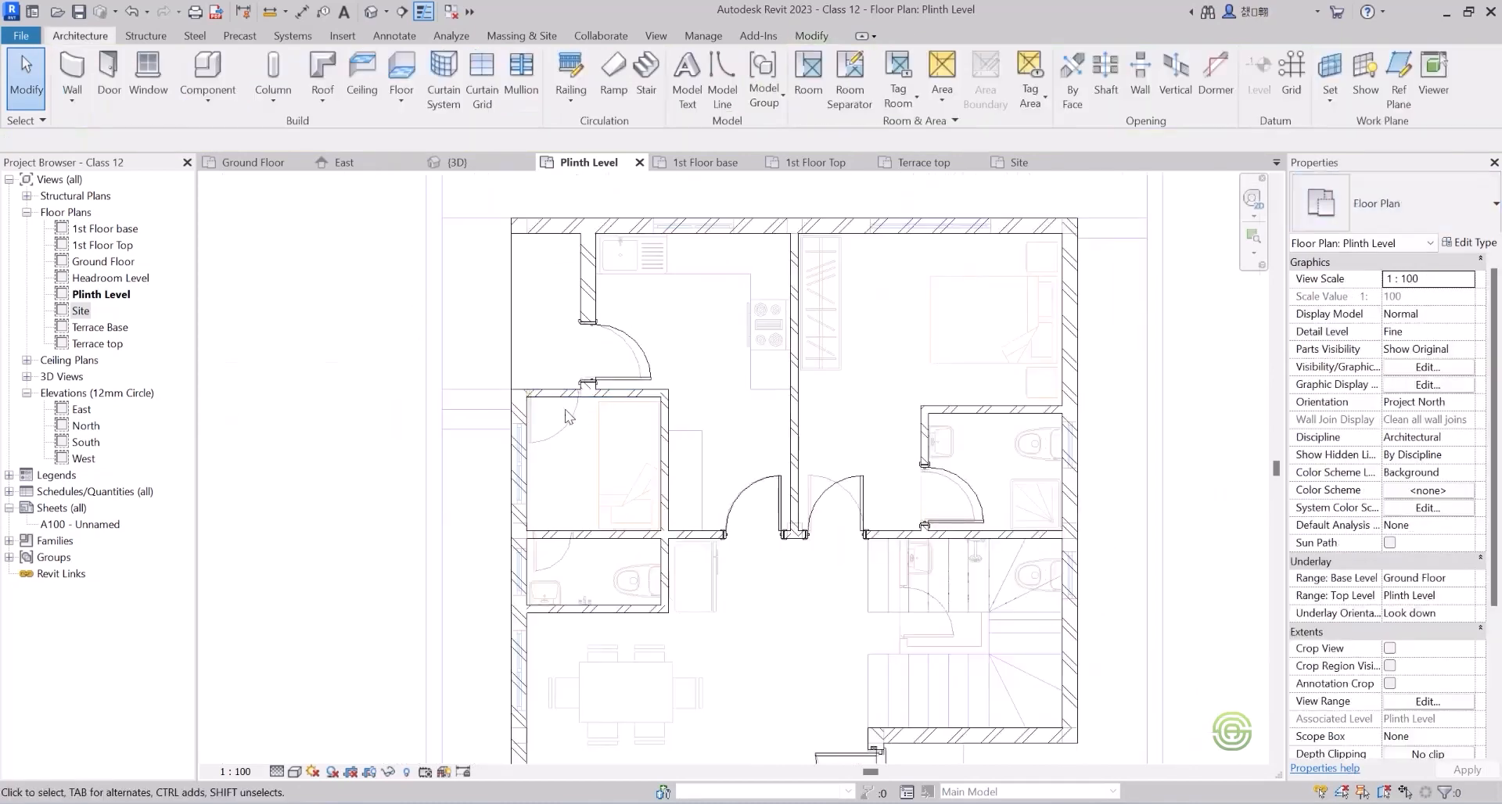
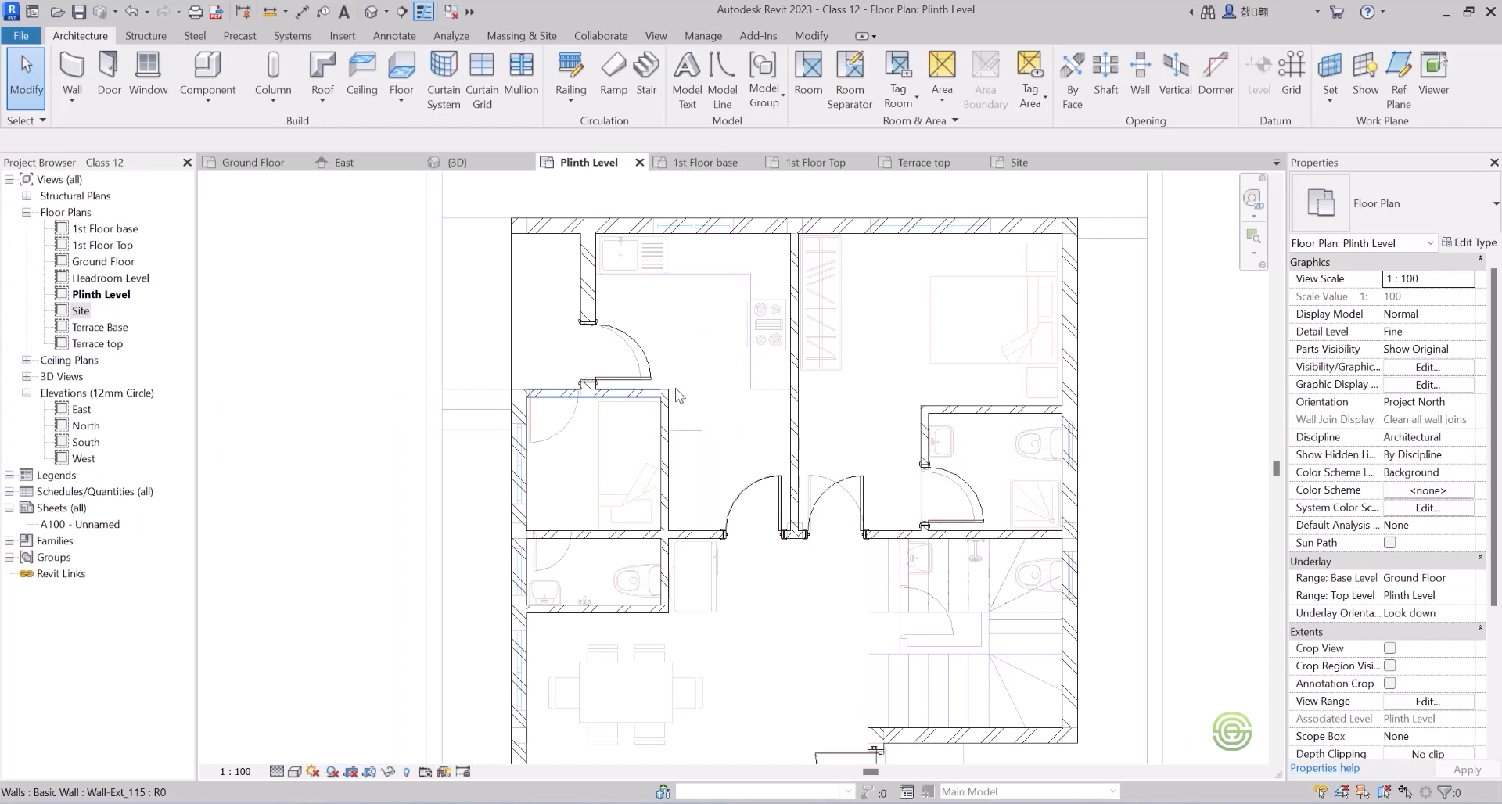
Duplicate the 810x2110mm type of the Doors_IntSgl family as a new type named 710x2110mm.
click(99, 84)
click(1392, 205)
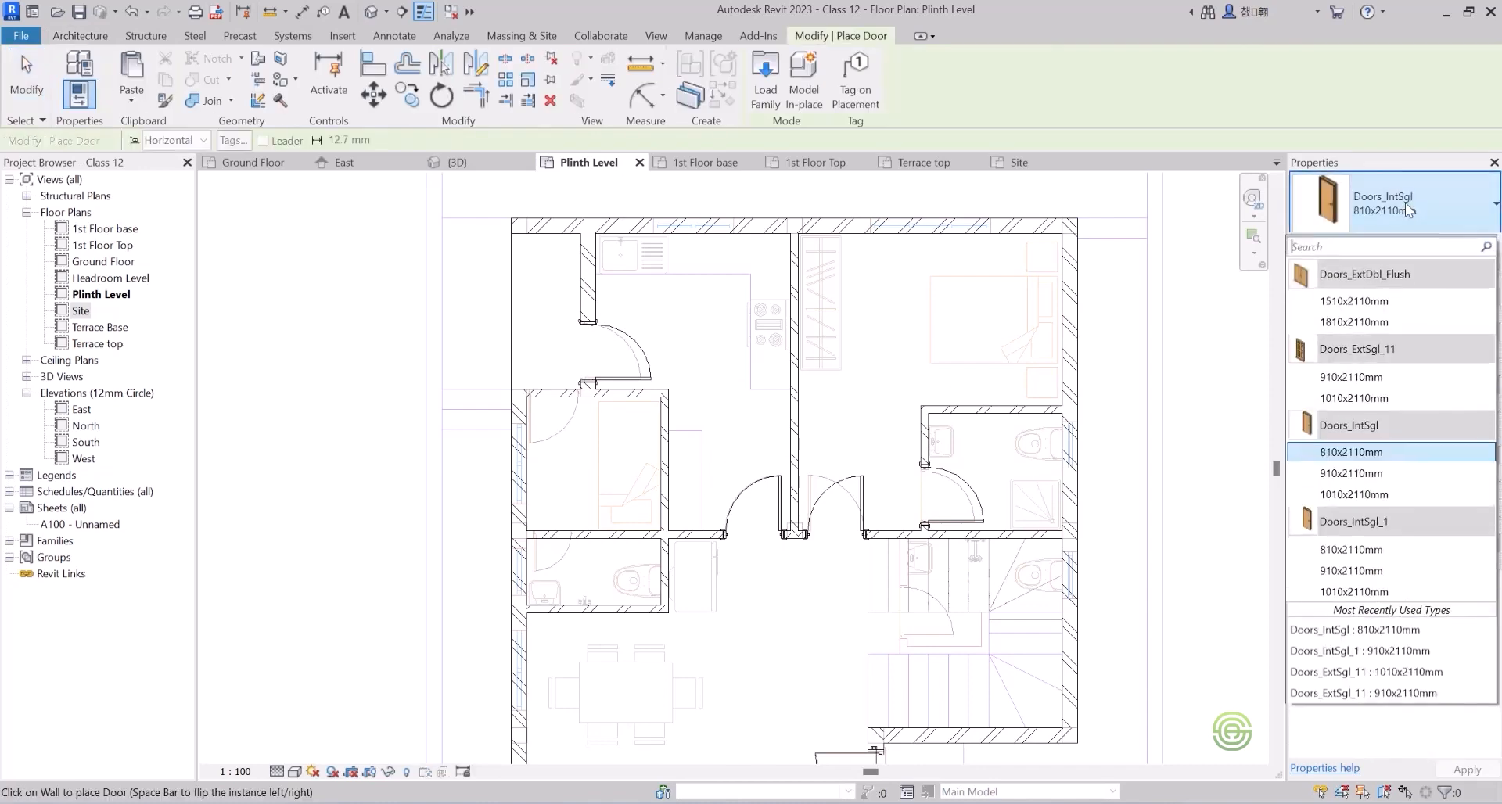
click(1368, 452)
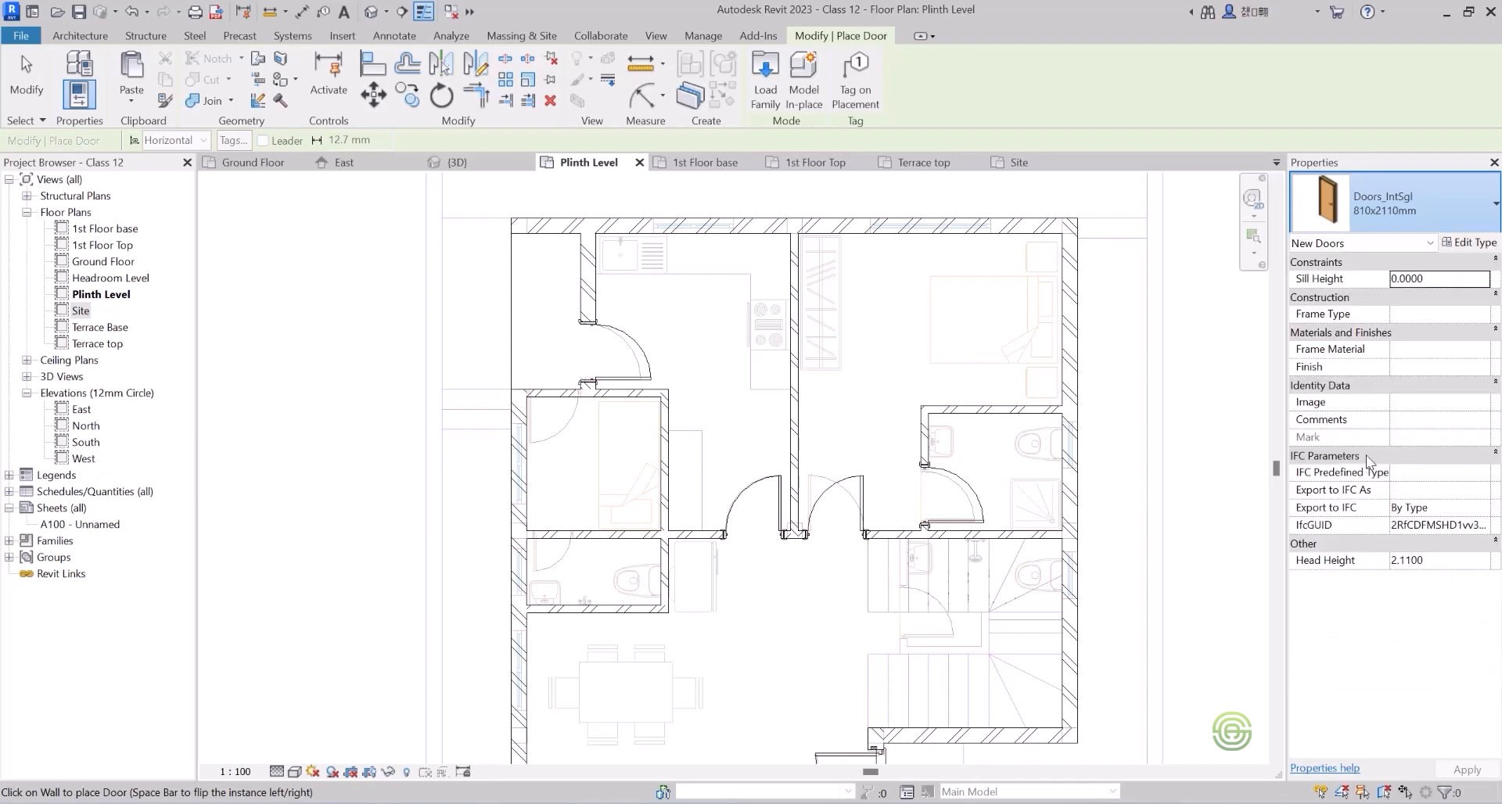
click(1473, 243)
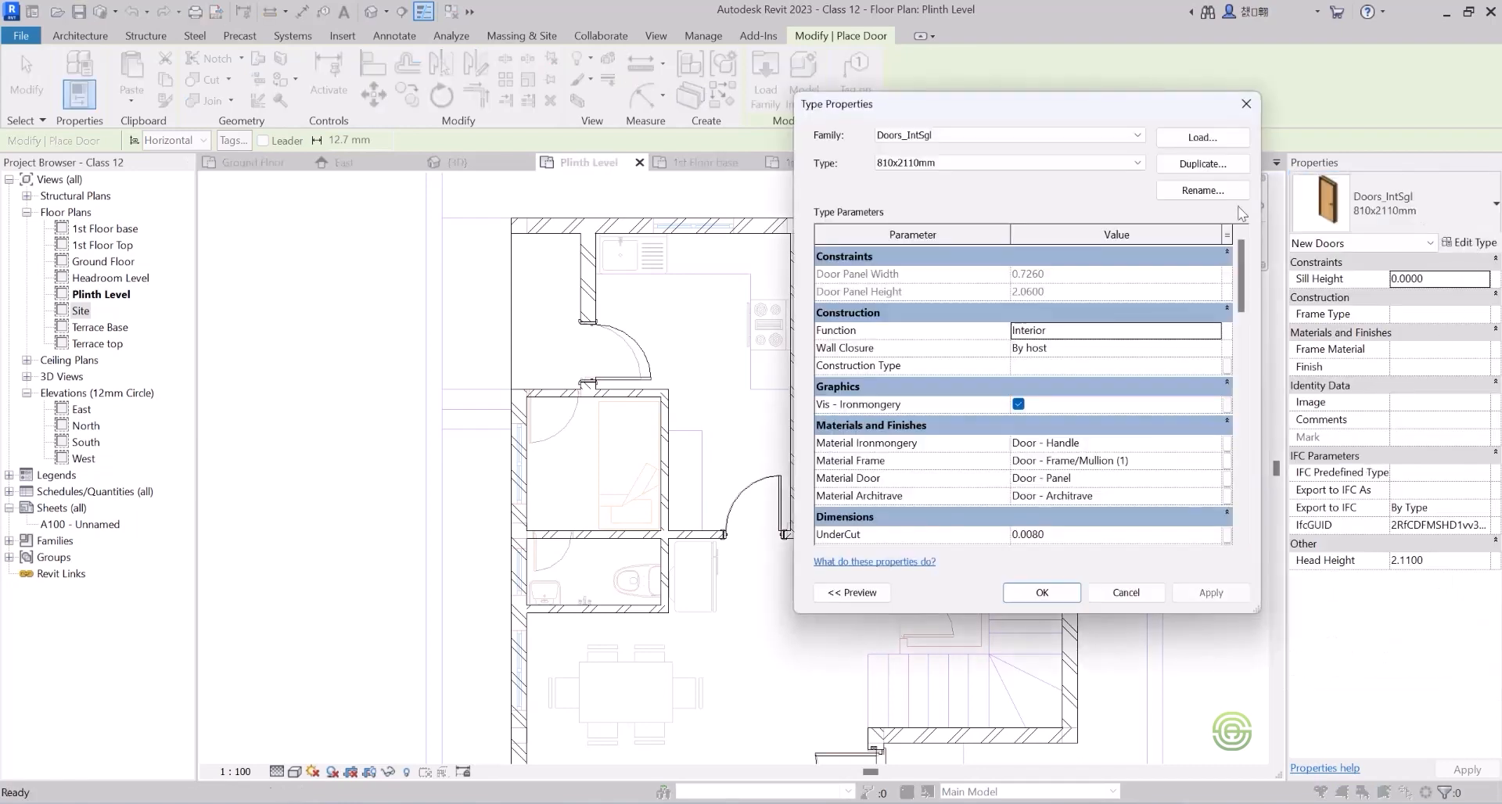
click(1199, 165)
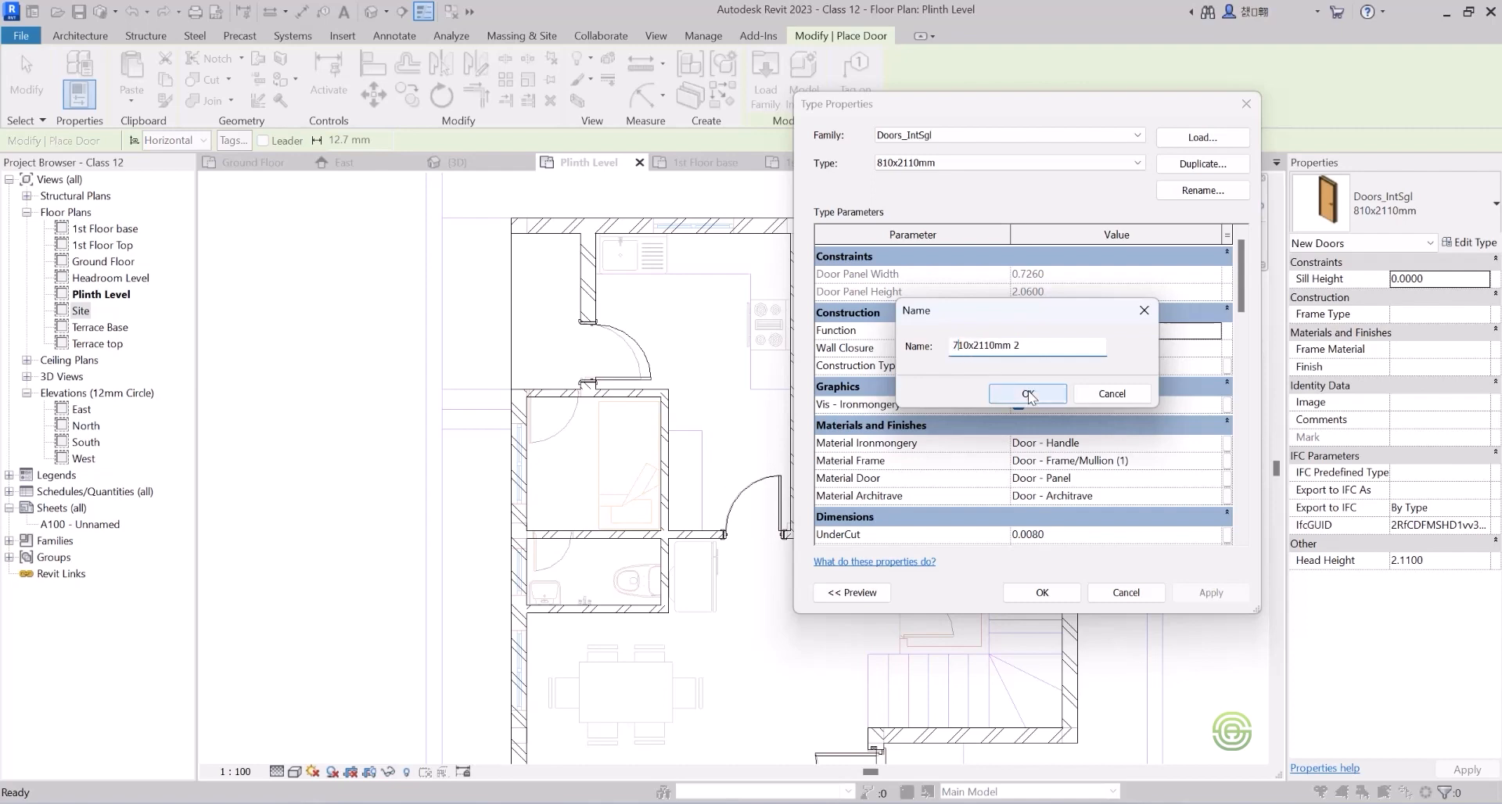
click(1033, 348)
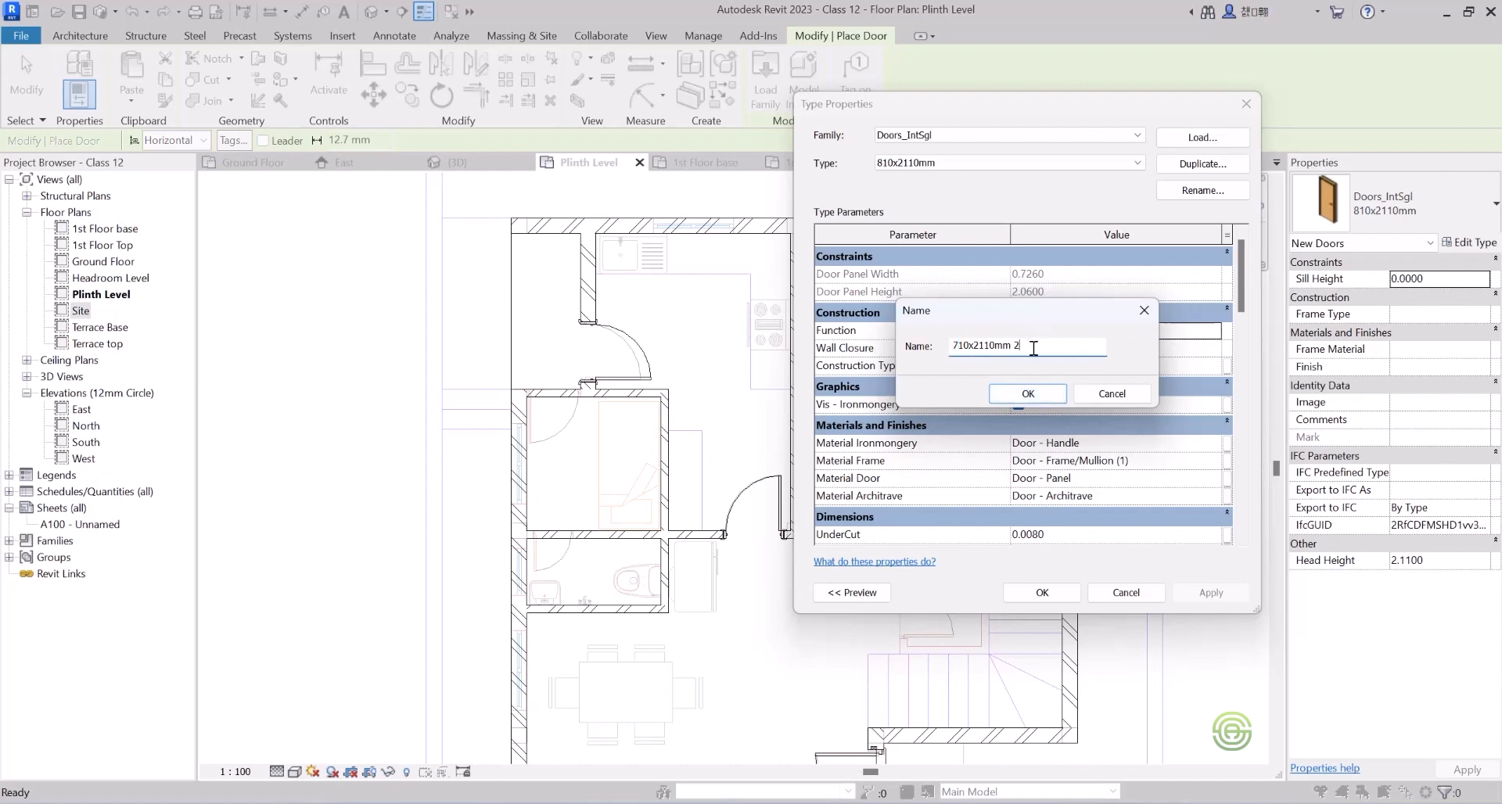
click(1021, 393)
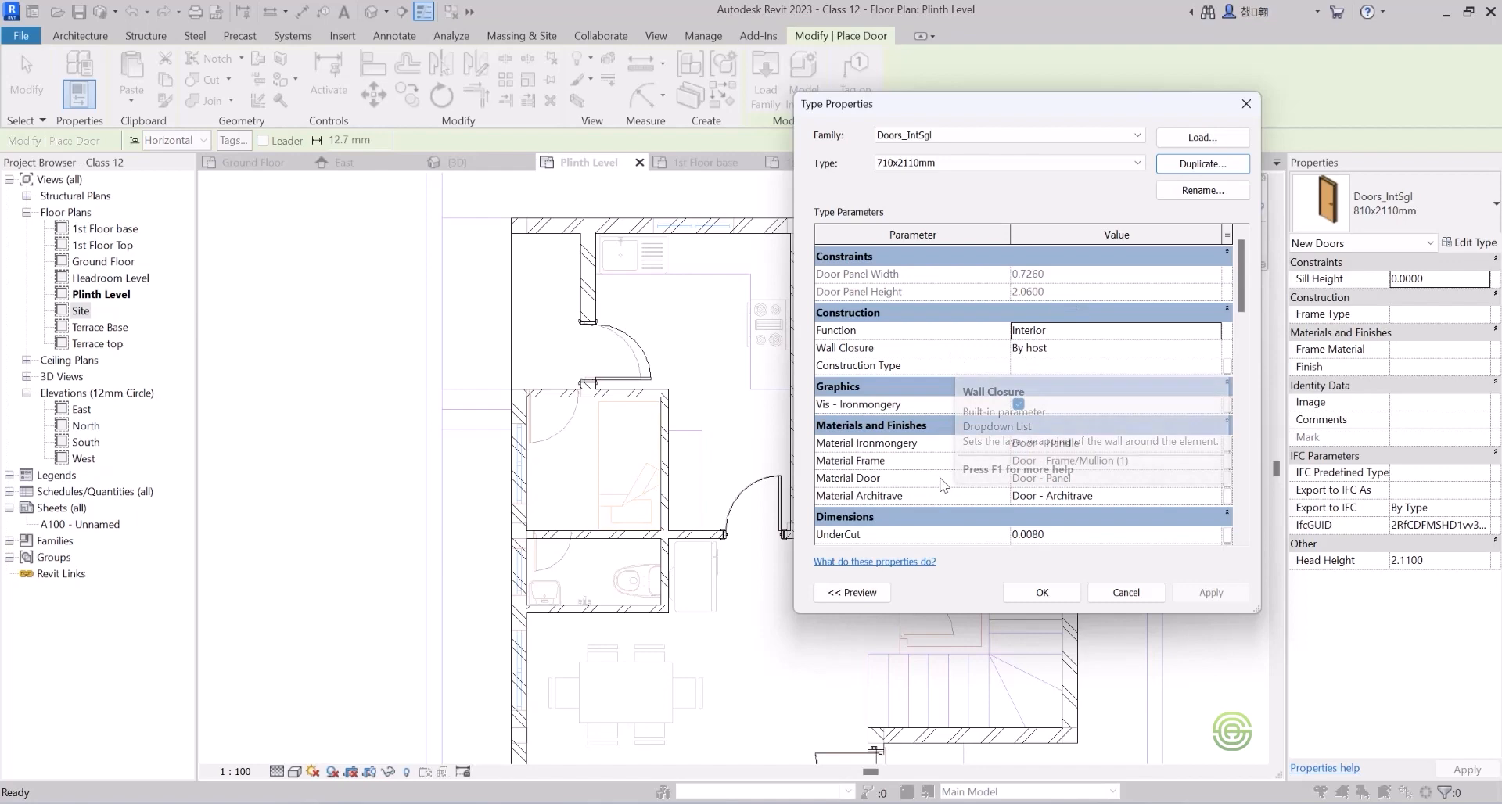
Set the new door type's Rough Width to 0.7100 and apply its type properties.
scroll(943, 493, down, 4)
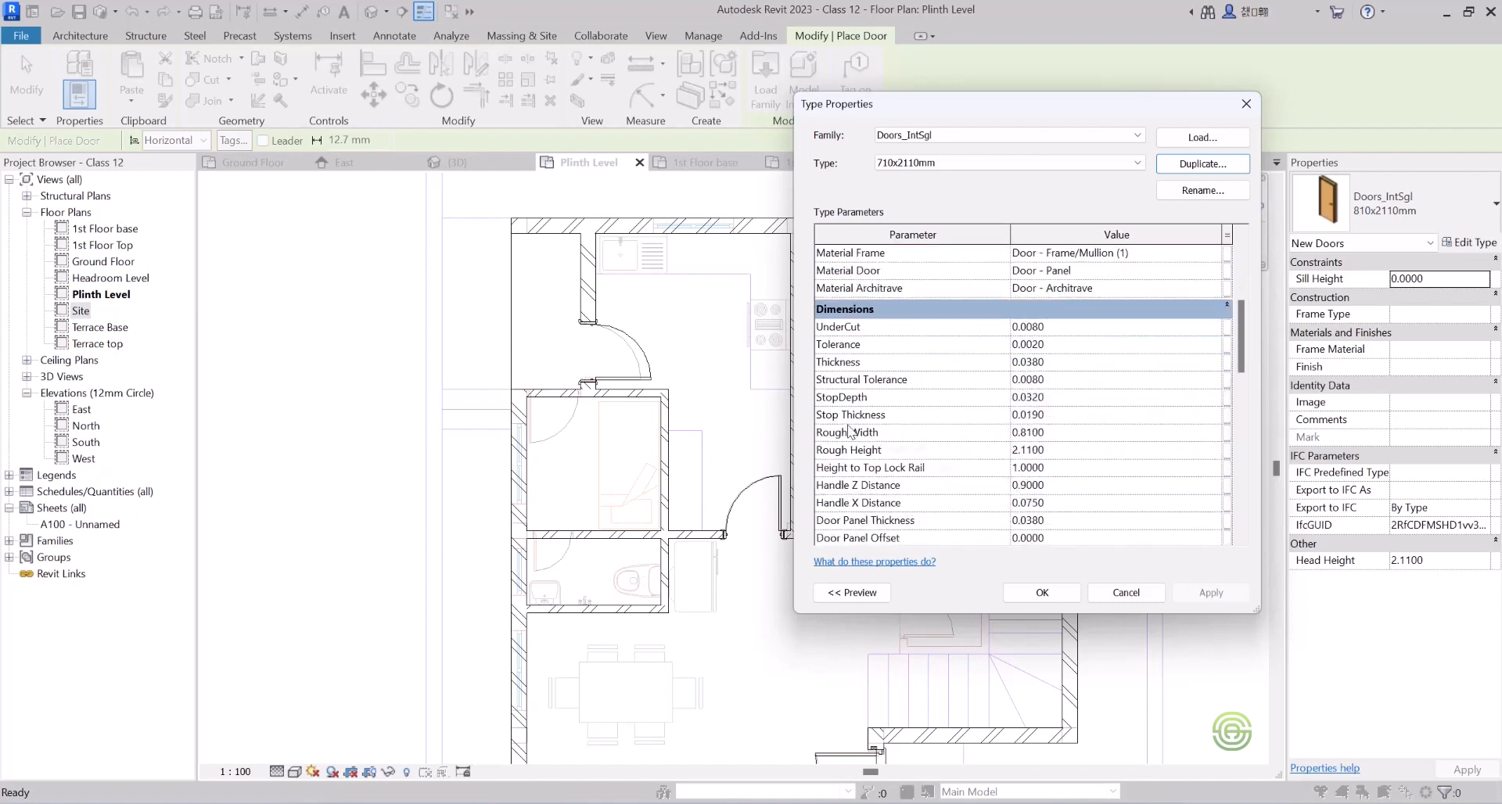
click(1028, 432)
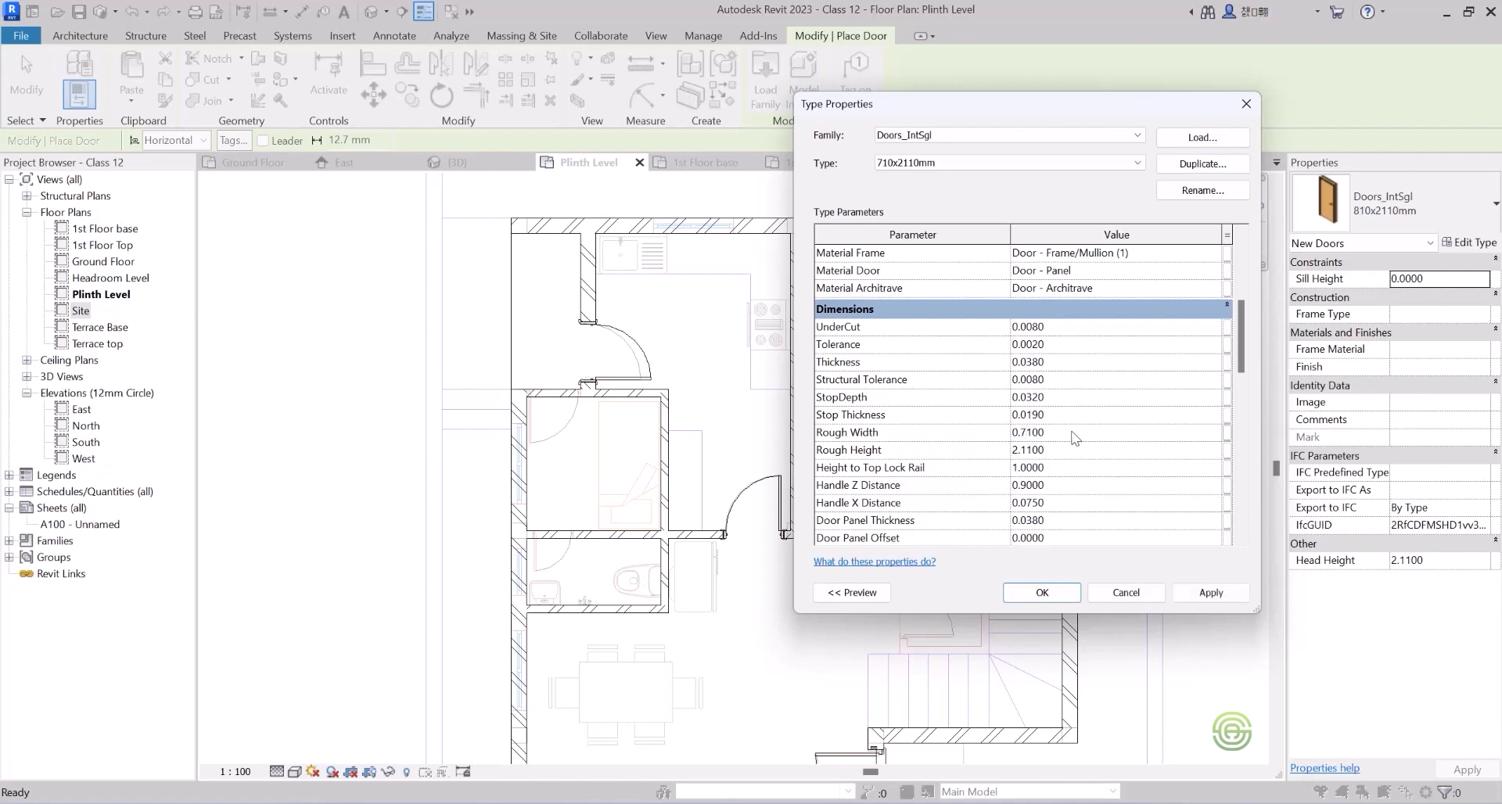
click(1041, 592)
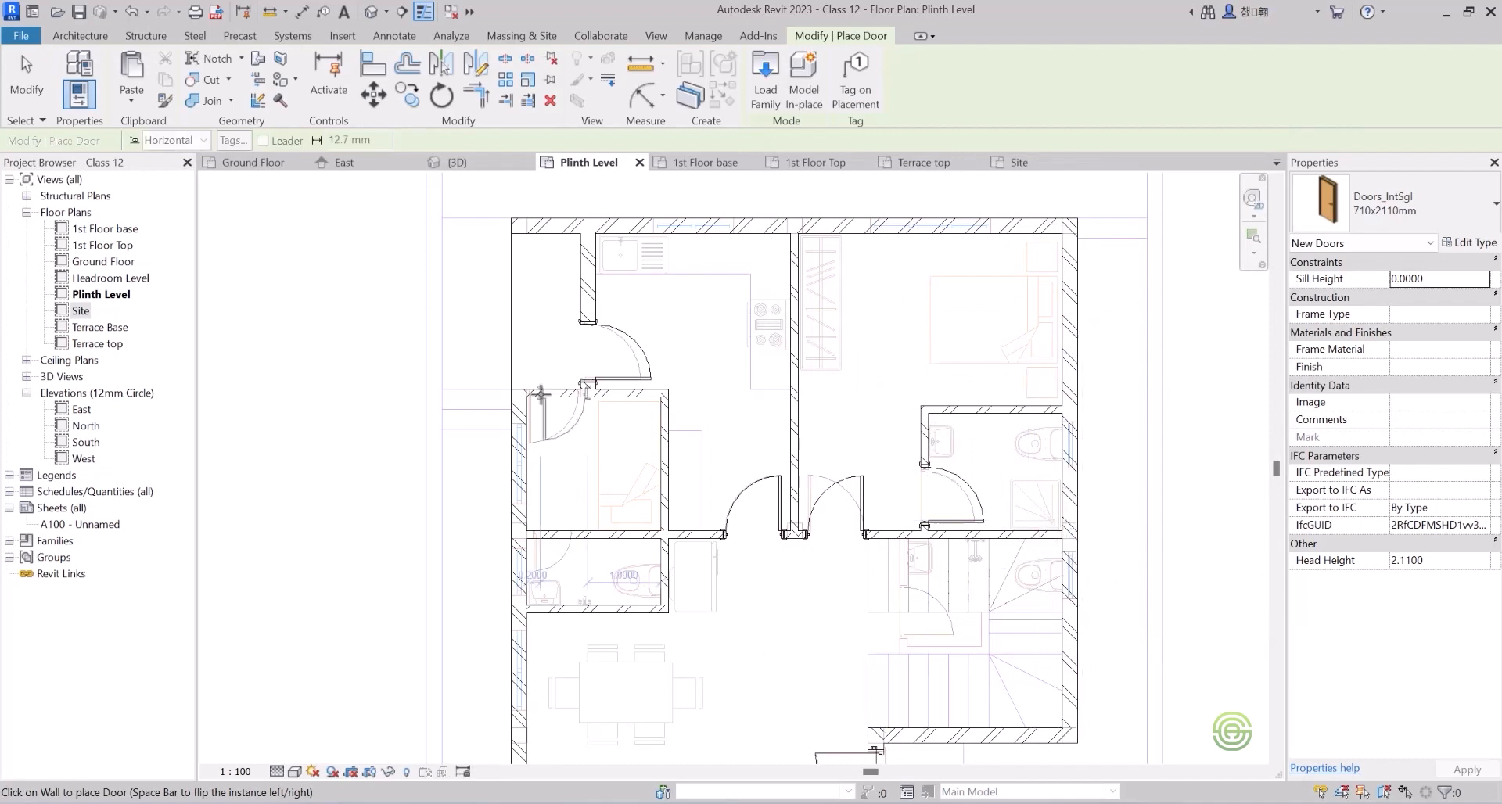
Place 710x2110mm doors at the left ends of the upper walls of the small single-bed room and the bathroom below it, swinging inward.
scroll(564, 395, up, 4)
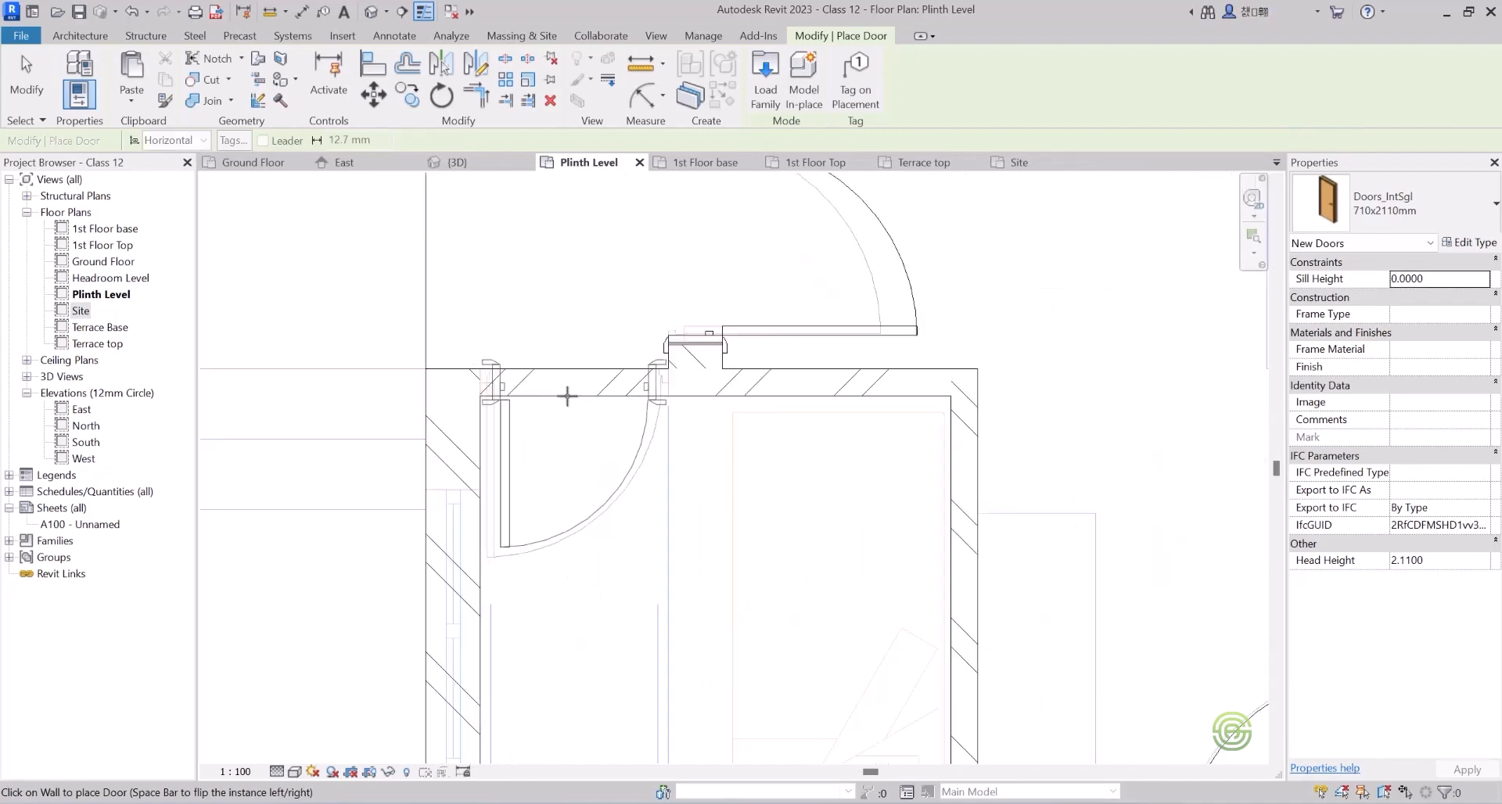
click(565, 398)
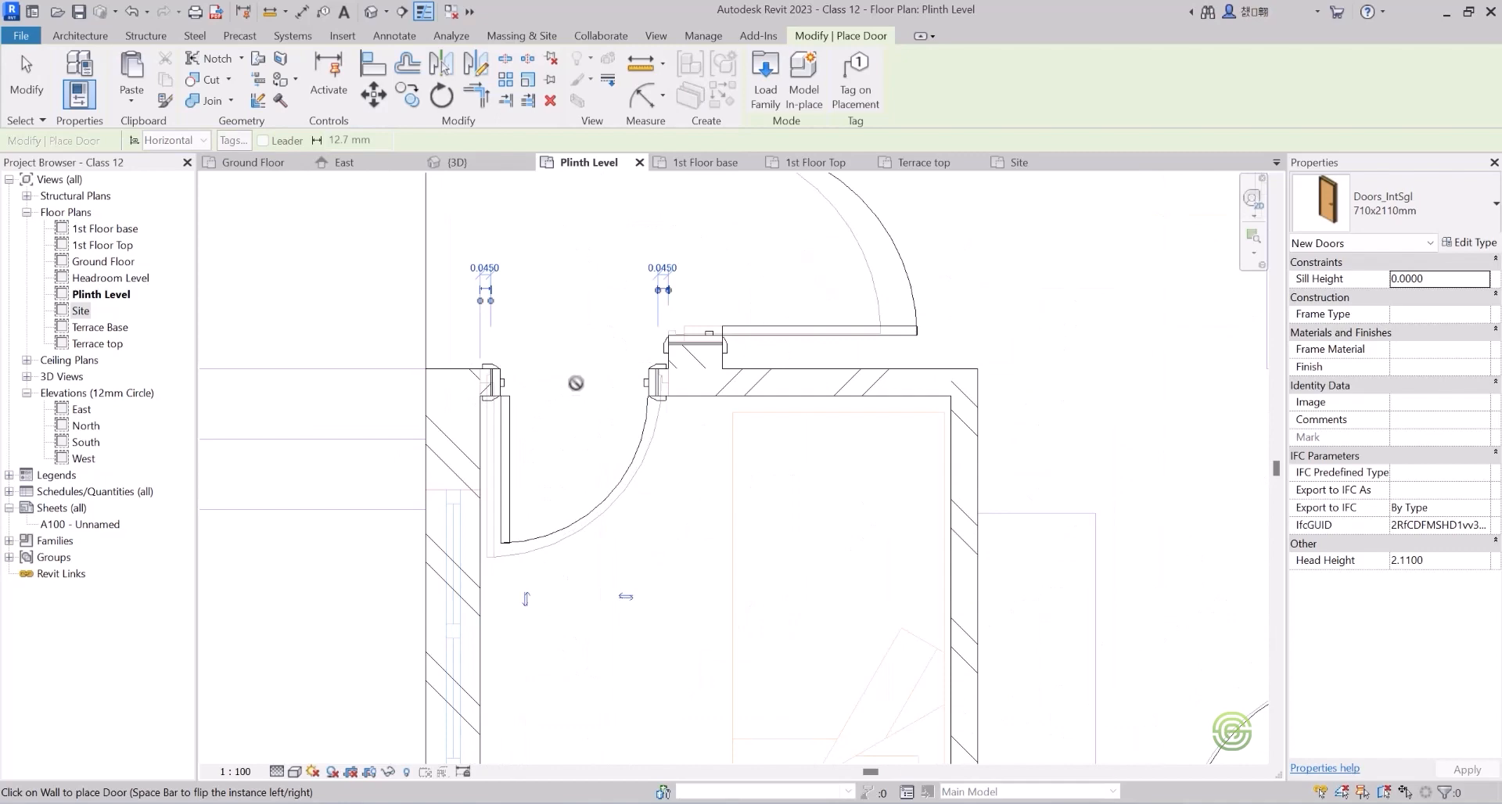
scroll(577, 383, down, 3)
scroll(566, 522, up, 3)
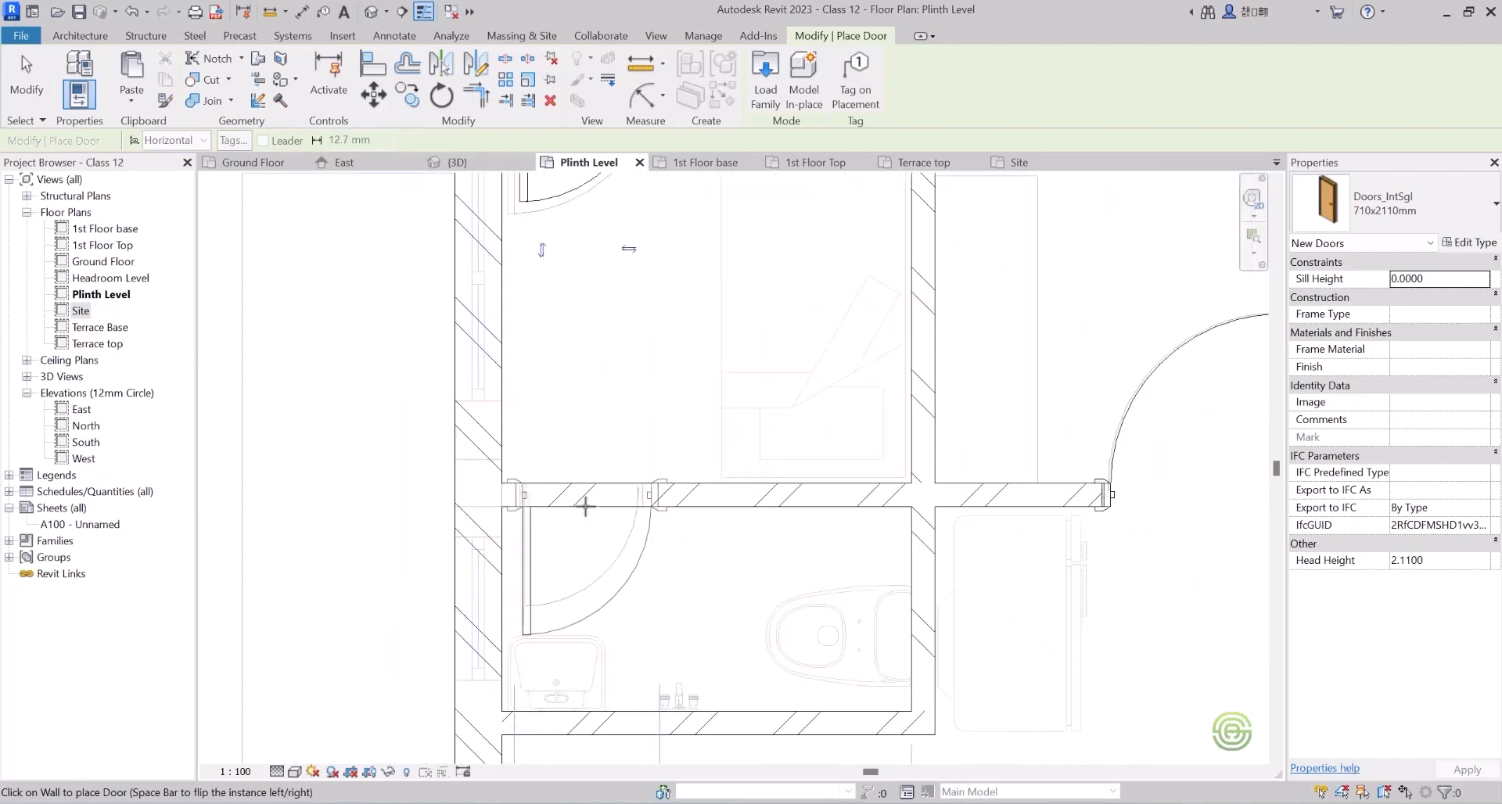
click(565, 500)
scroll(583, 500, down, 3)
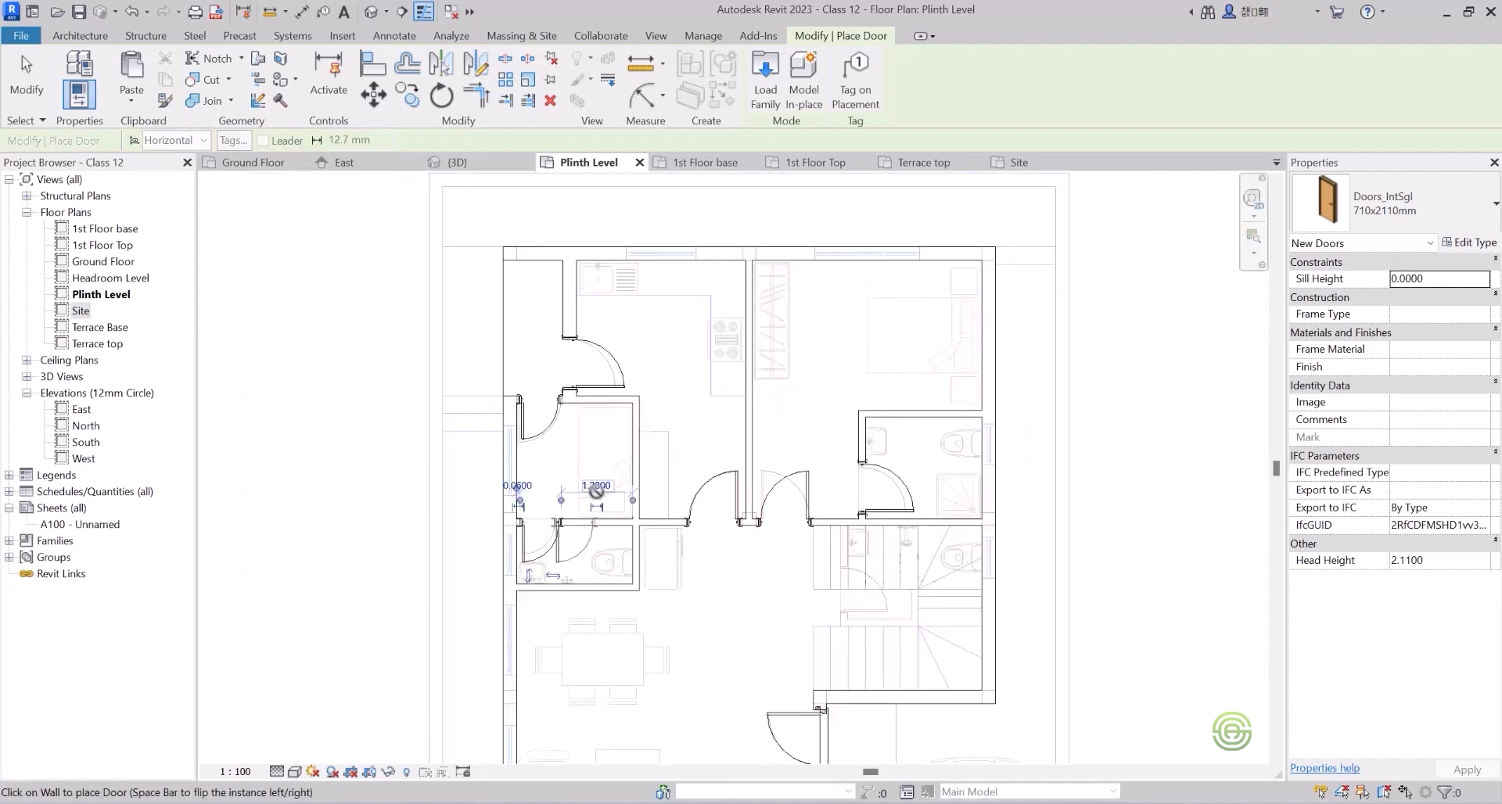
scroll(596, 491, down, 2)
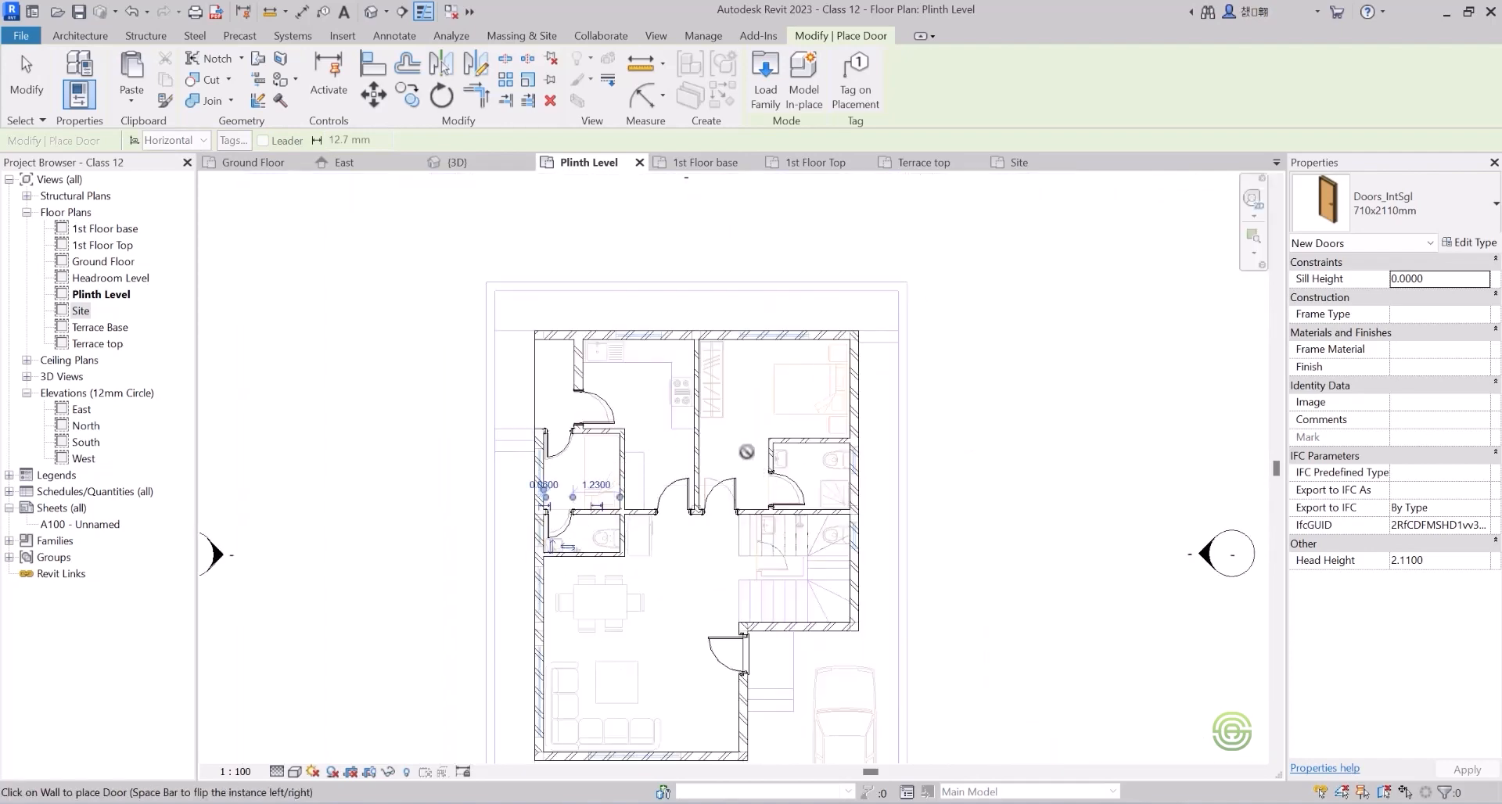
key(Escape)
key(Escape)
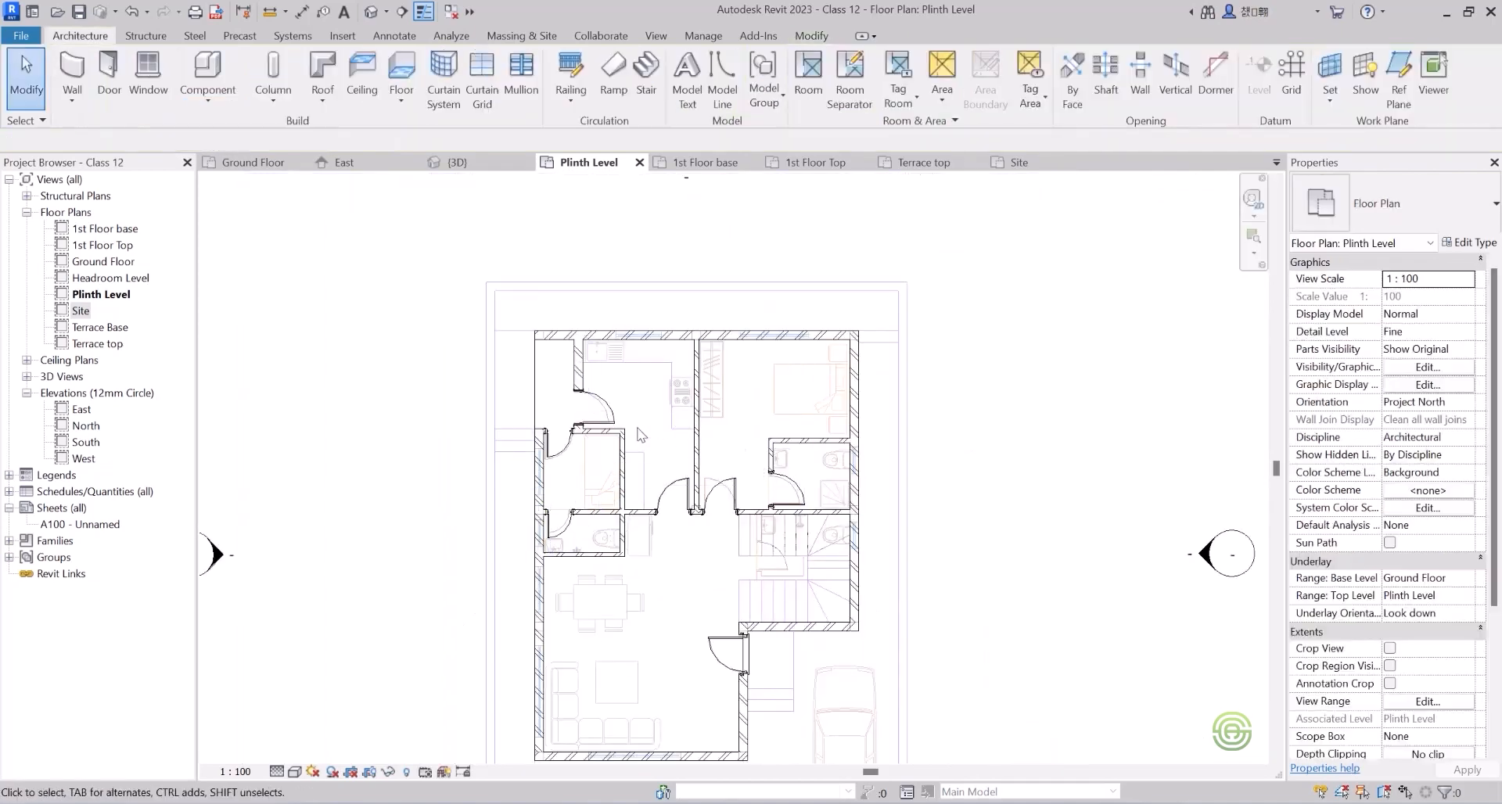
Flip the hinge side of the large bedroom's entrance door to match the underlay plan.
scroll(641, 586, down, 2)
scroll(688, 415, up, 5)
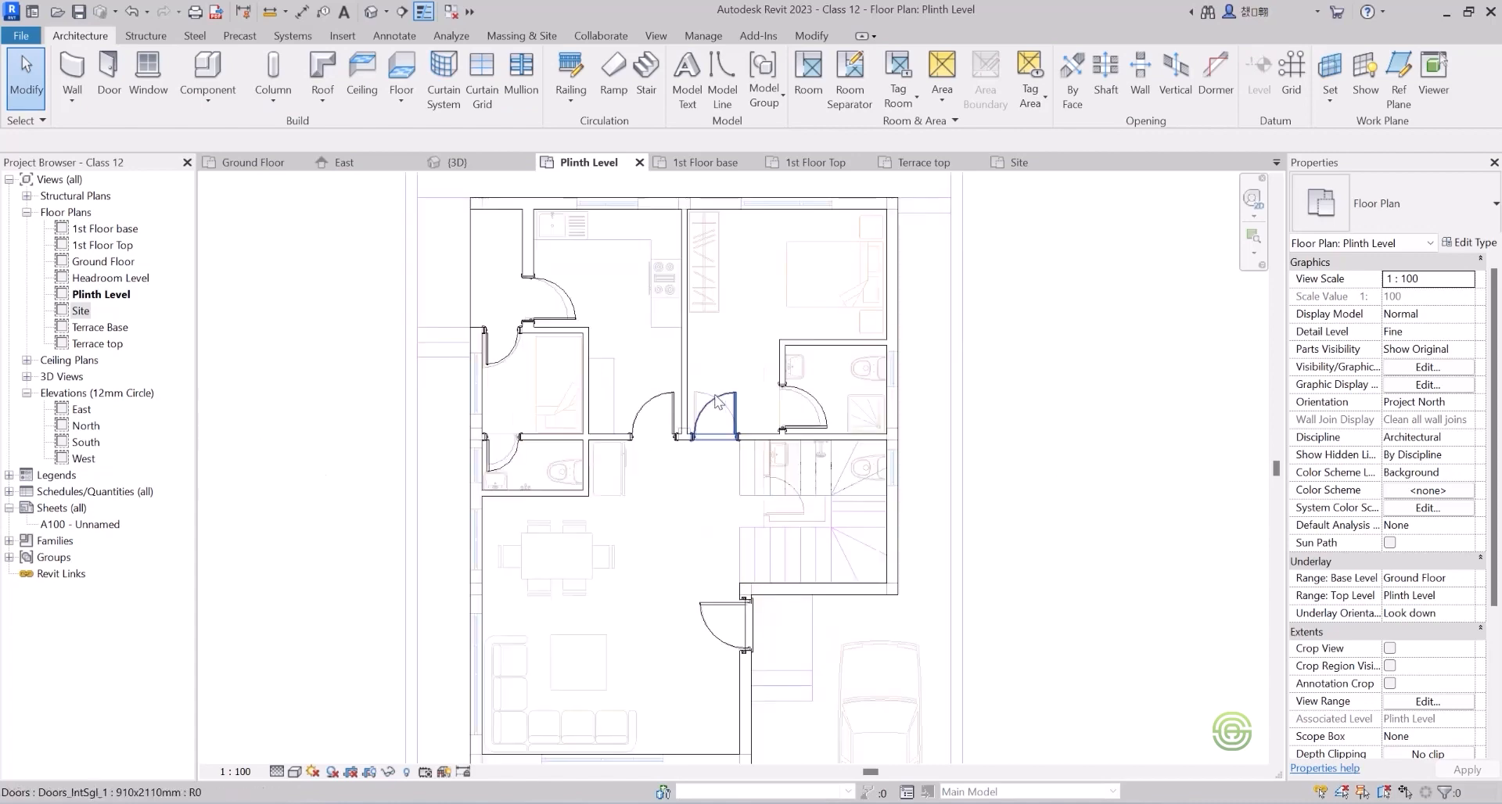
click(699, 422)
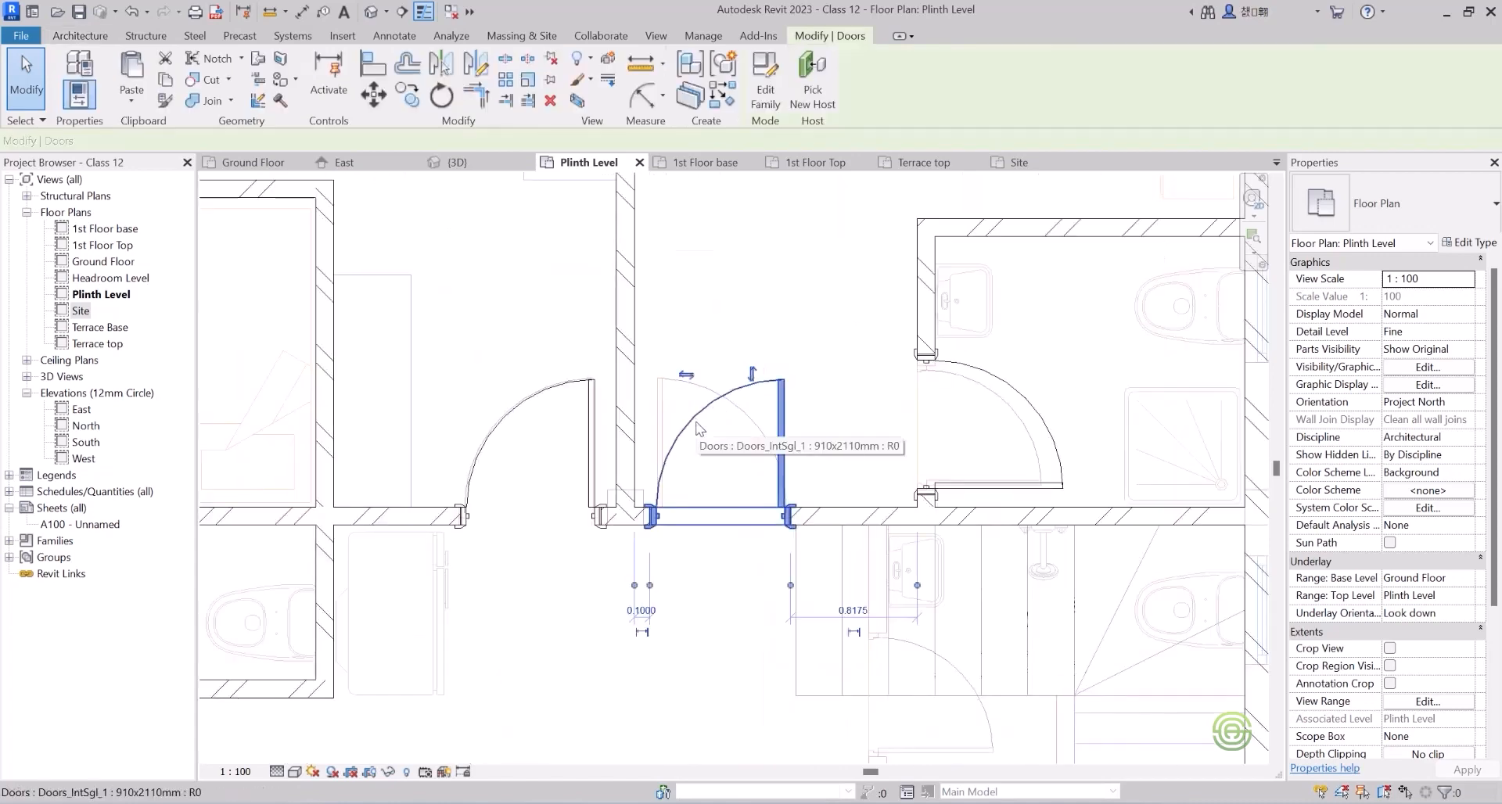
click(686, 377)
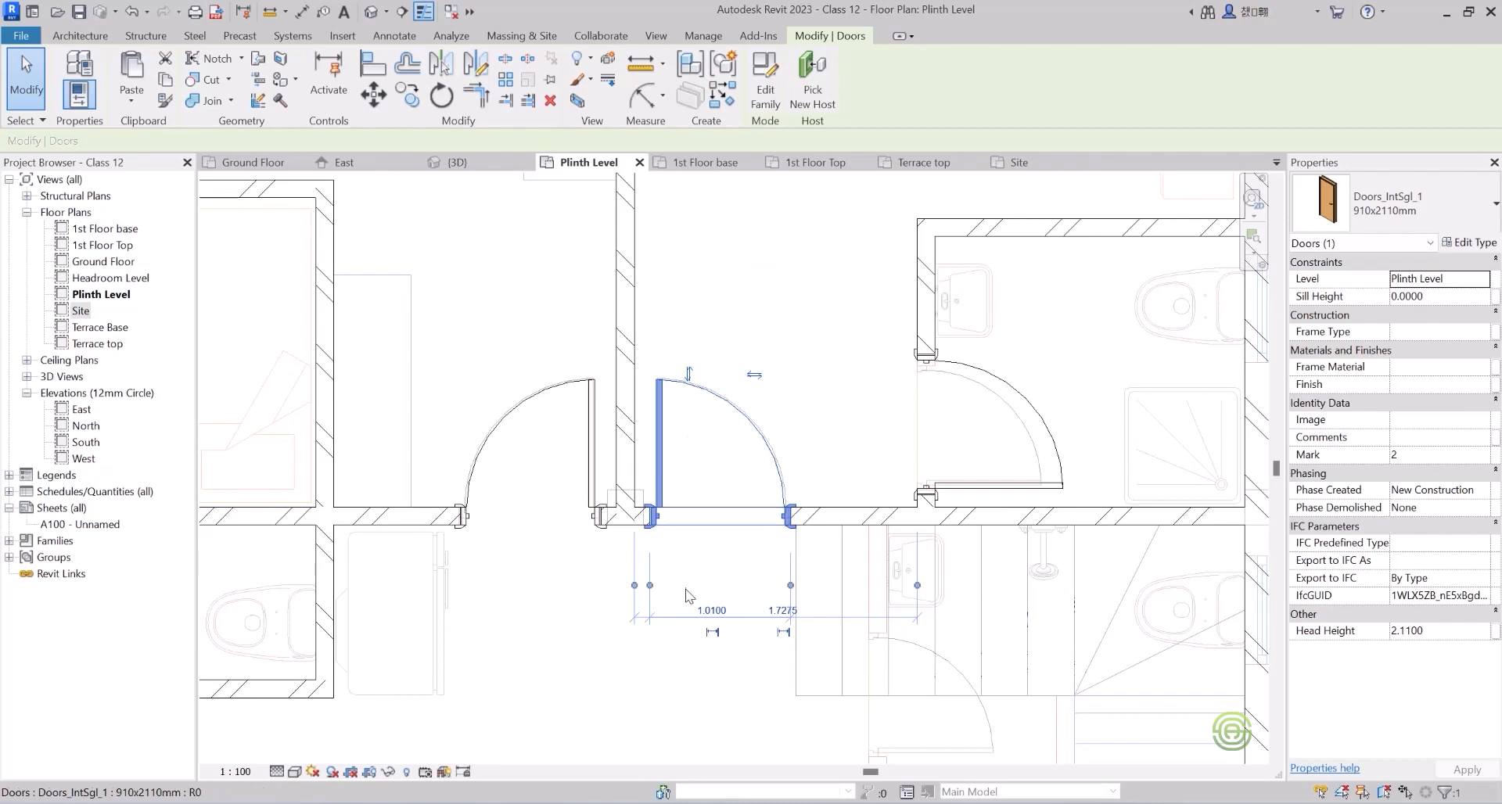
scroll(706, 391, down, 1)
scroll(706, 391, down, 2)
key(Escape)
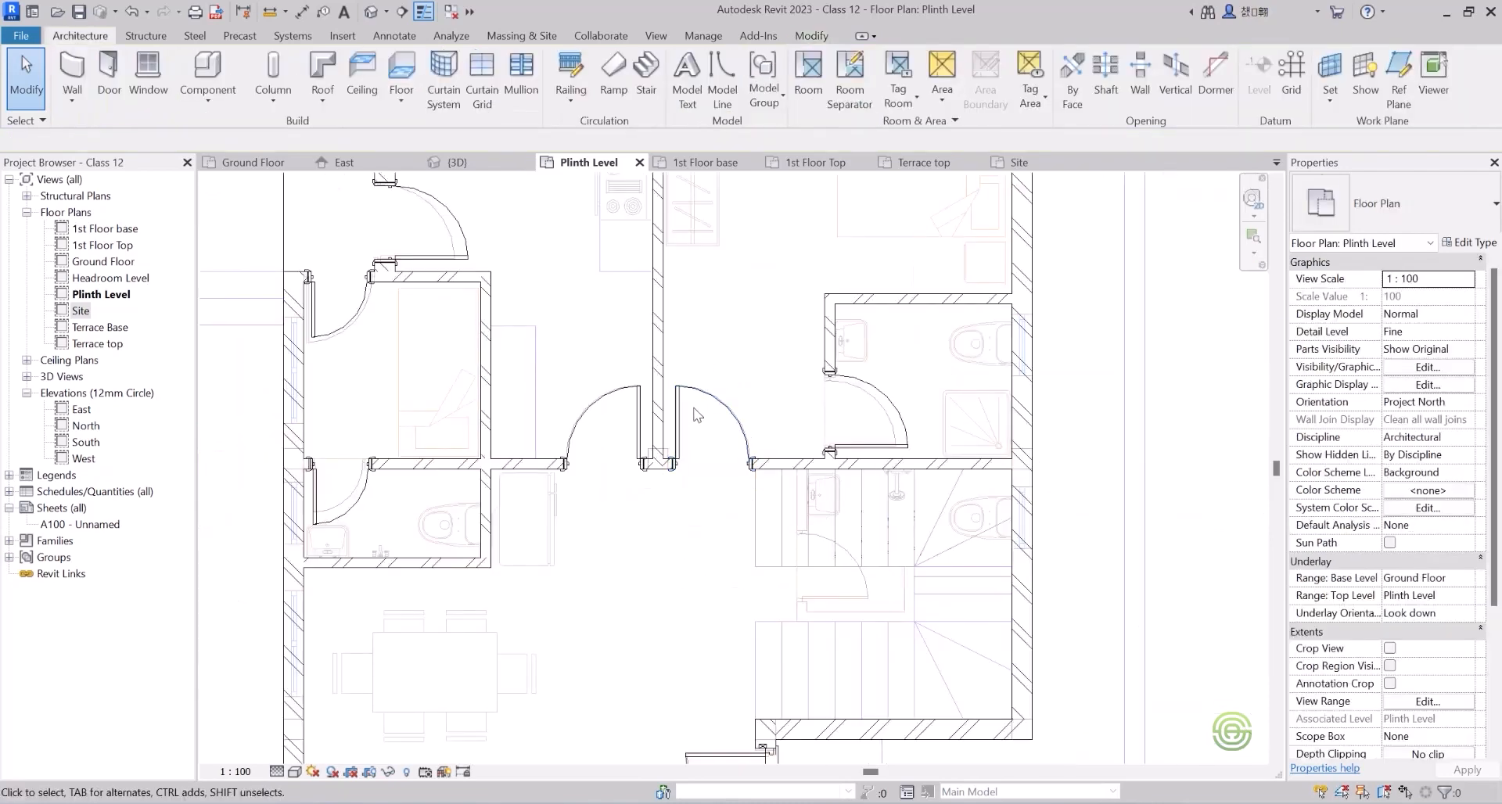
scroll(703, 422, down, 2)
scroll(709, 442, down, 2)
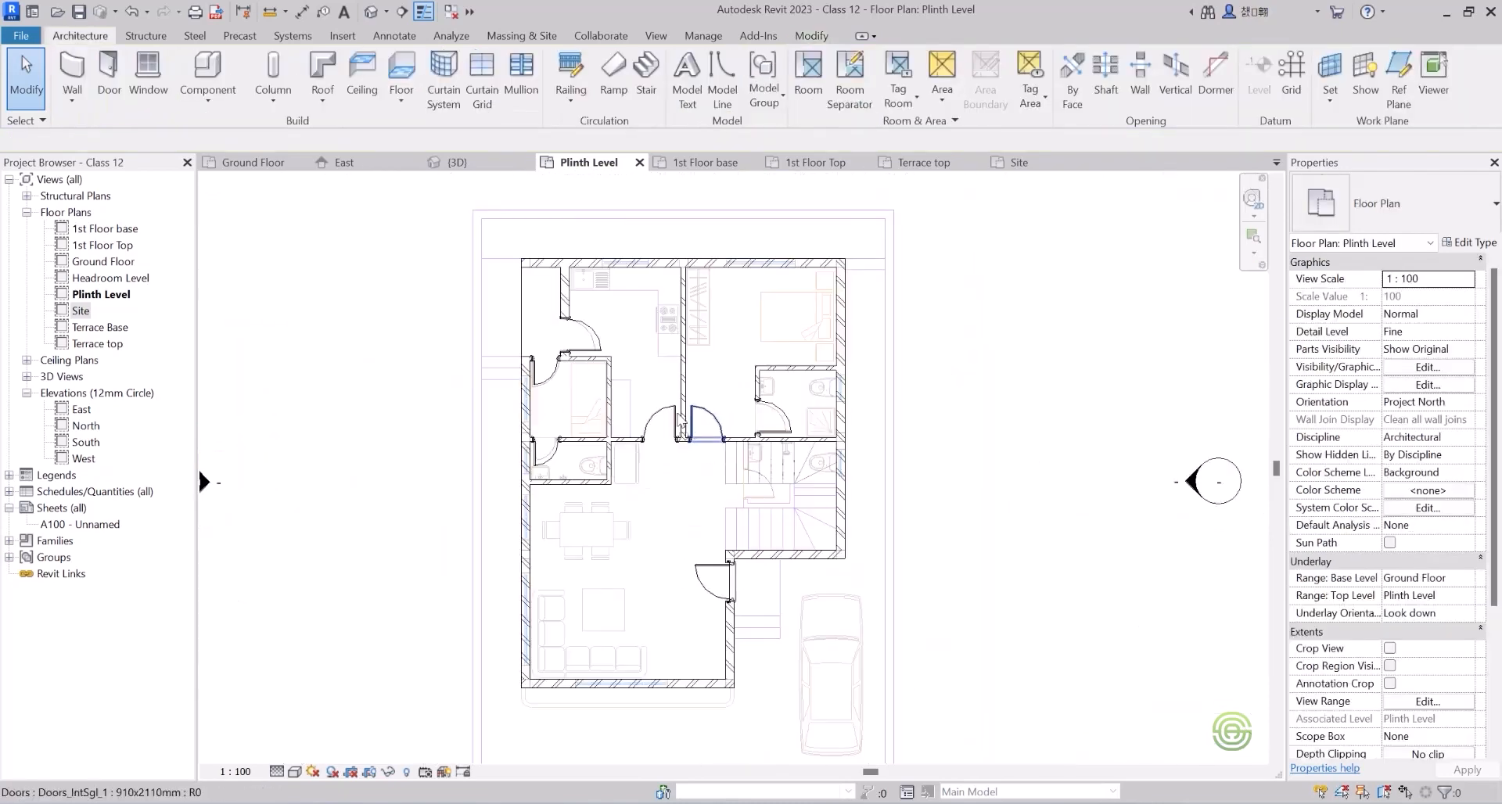
In the 1st Floor Top plan, place a 910x2110mm Doors_IntSgl door in the lower wall of the upper-right bedroom, swinging into the bedroom.
click(816, 163)
scroll(654, 428, up, 2)
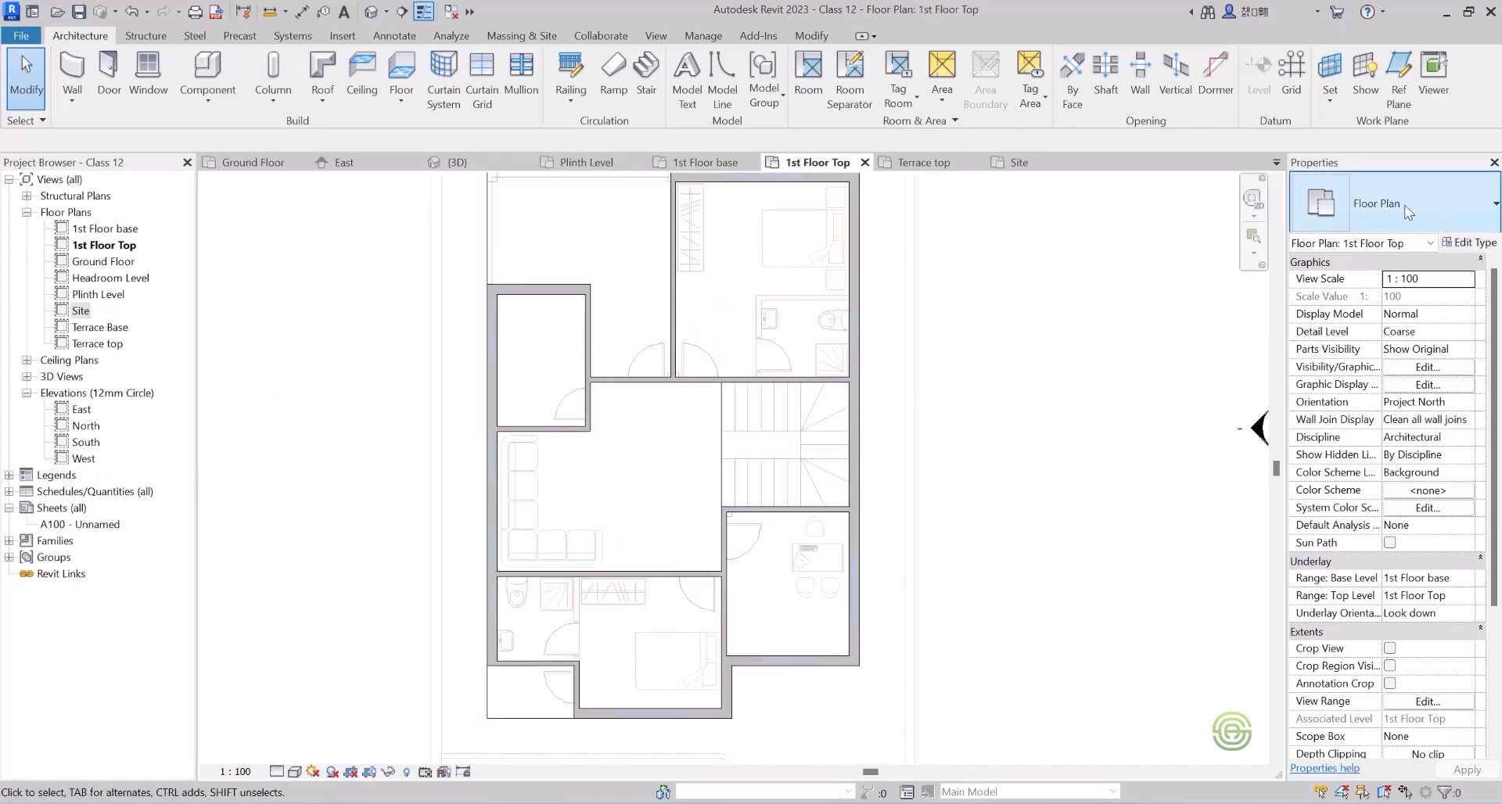
click(109, 75)
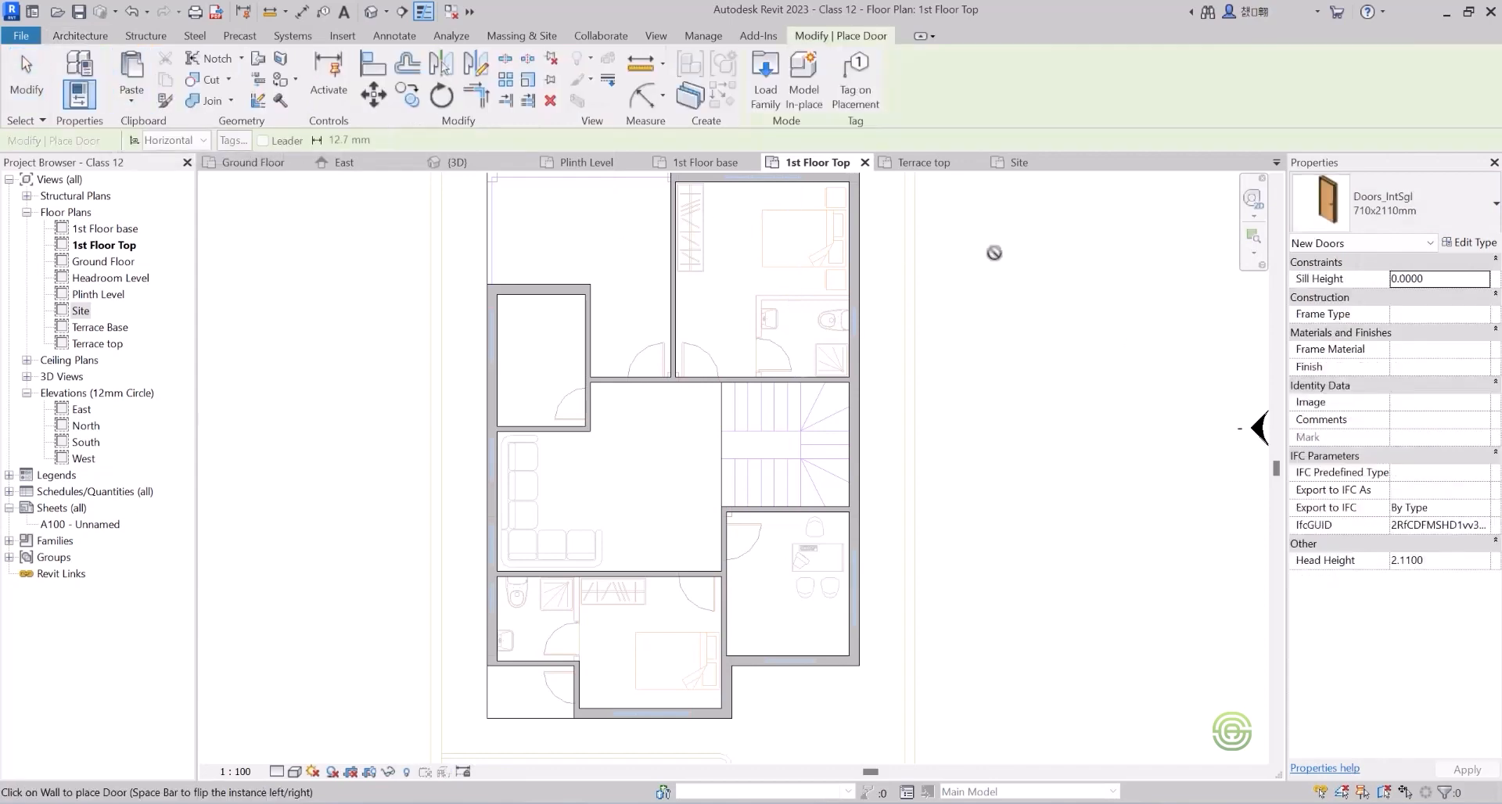
click(1397, 194)
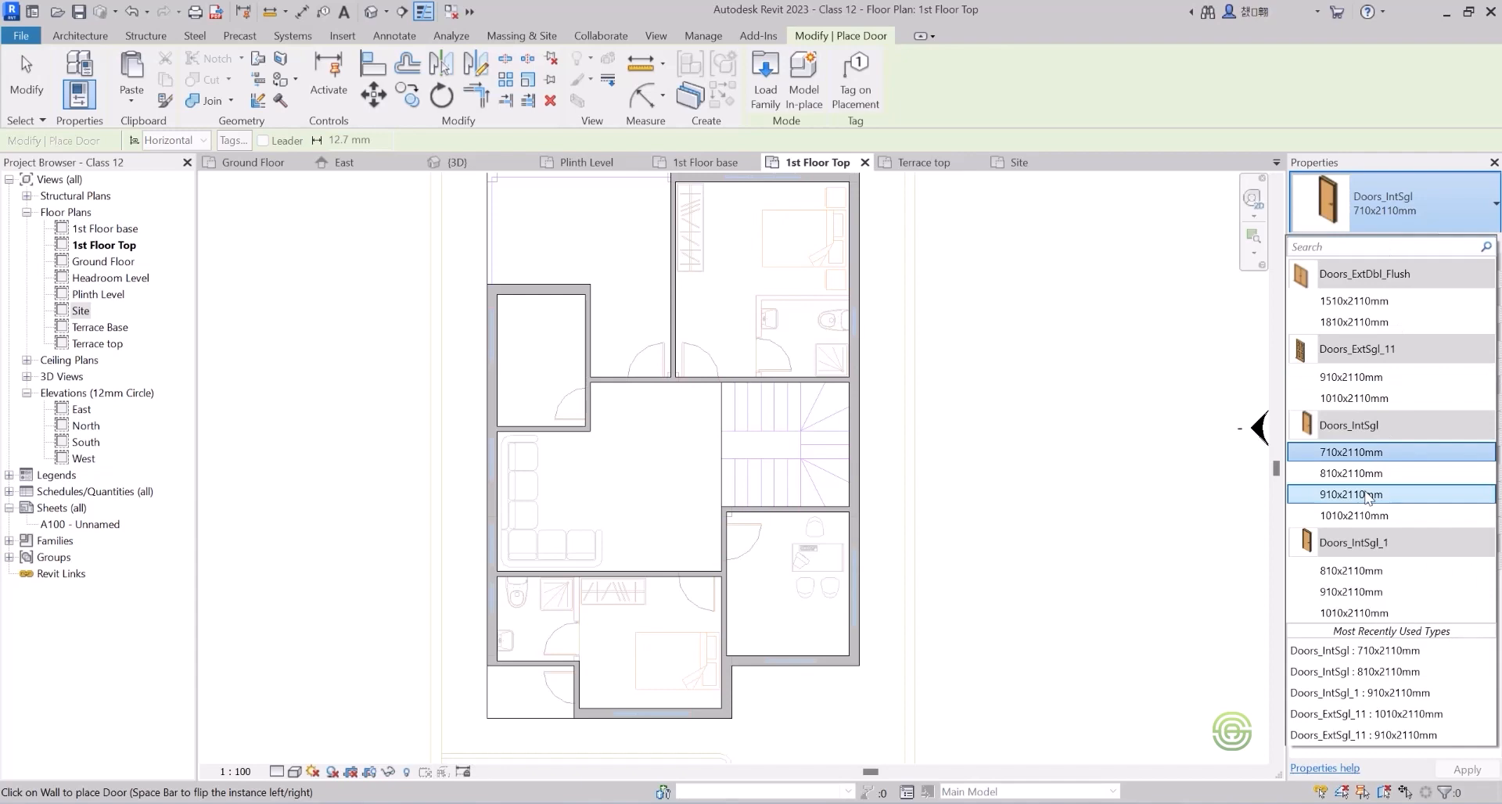
click(1367, 494)
scroll(677, 375, up, 2)
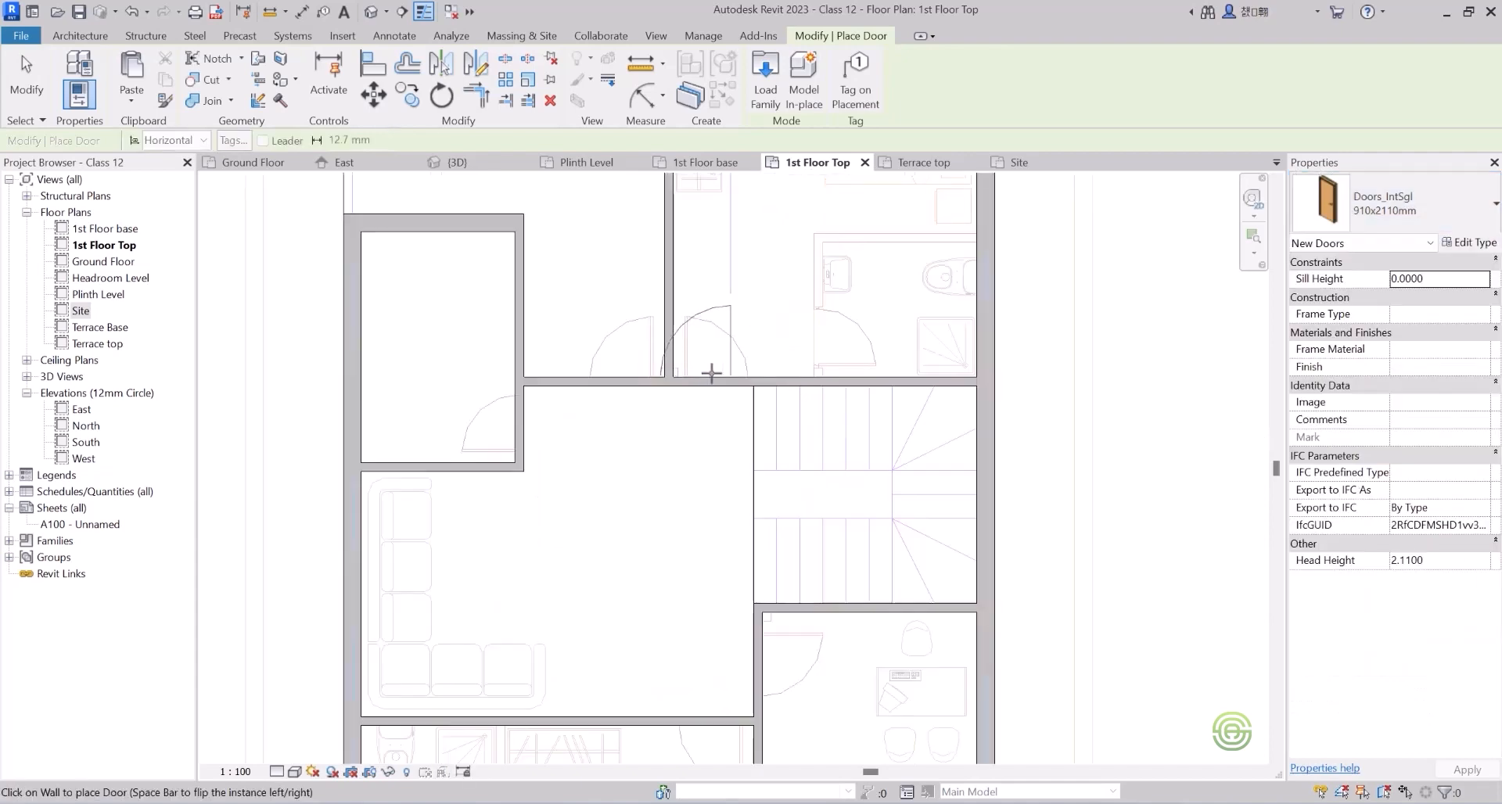
scroll(711, 373, up, 3)
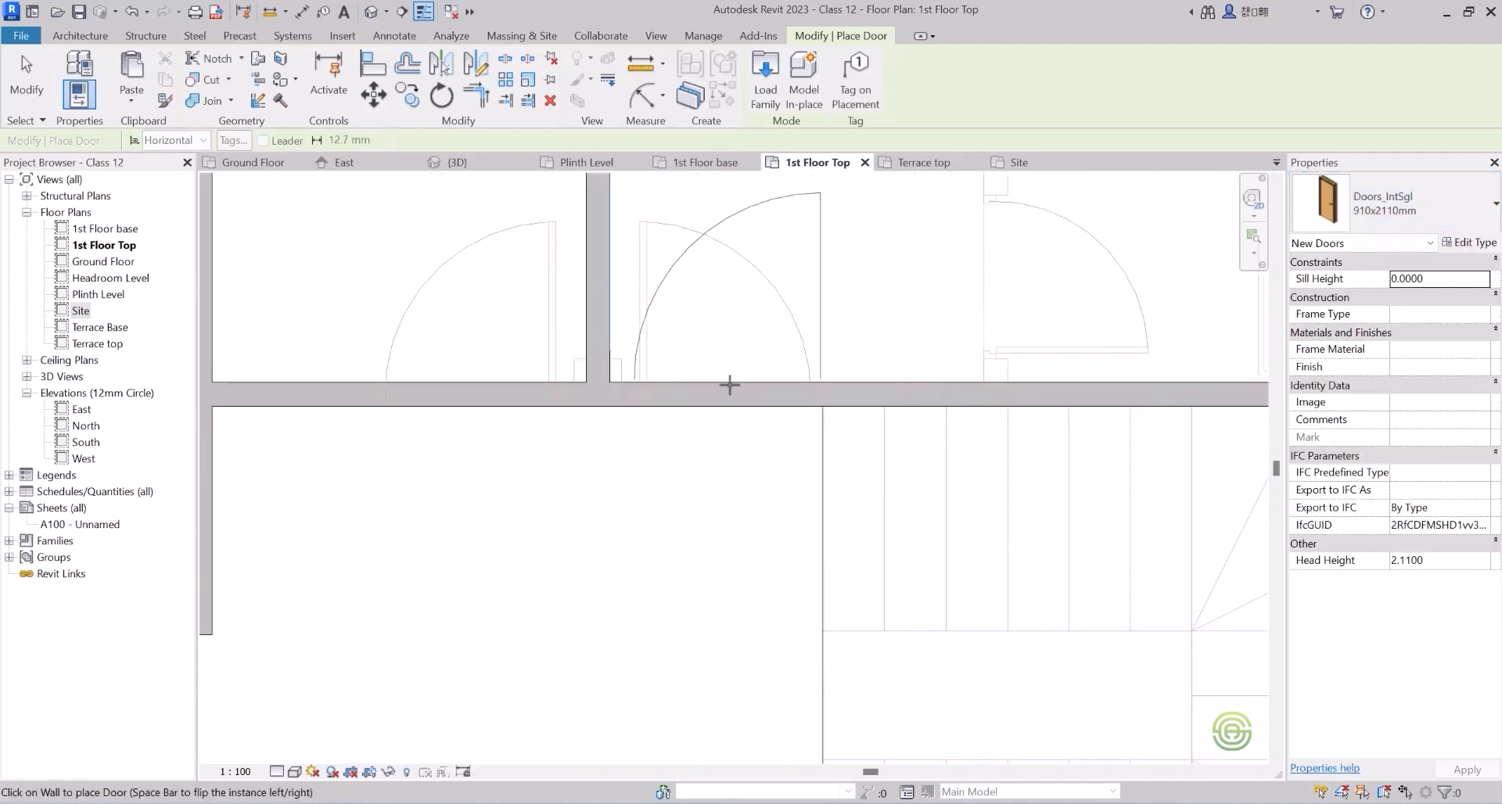
click(720, 385)
scroll(608, 430, down, 2)
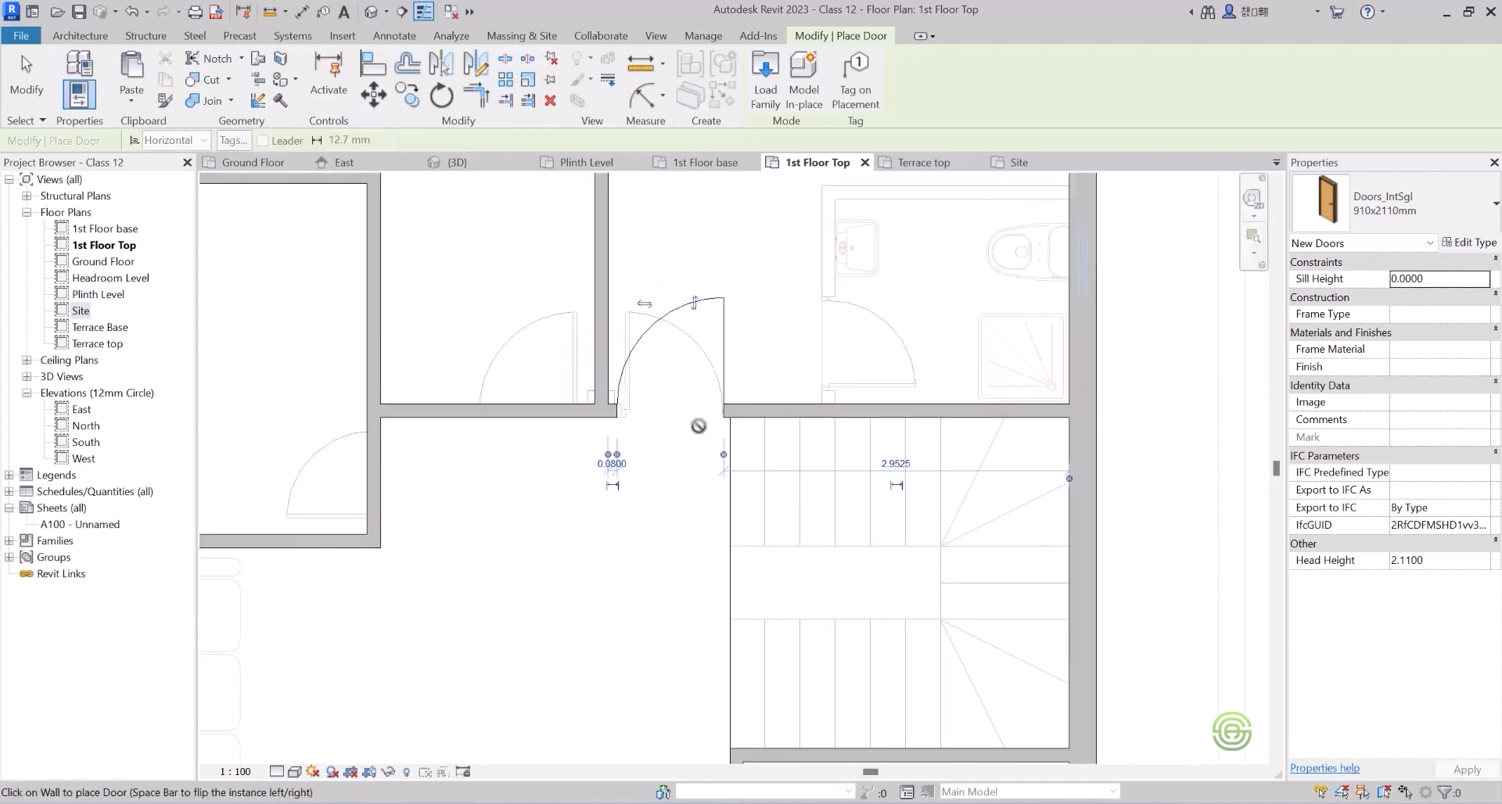
scroll(698, 425, down, 2)
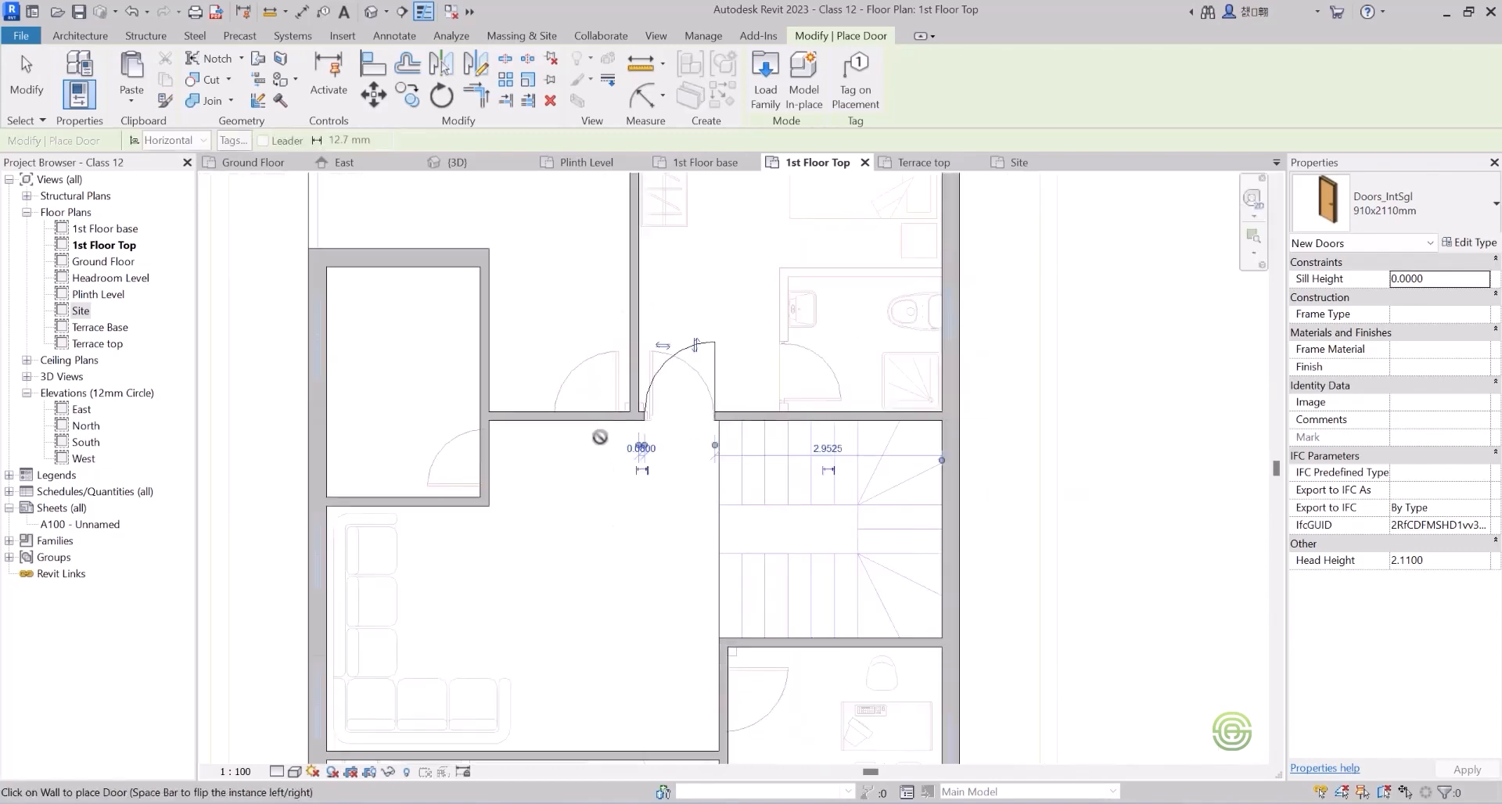
Place a 910x2110mm Doors_IntSgl door at the upper end of the study's left wall, swinging into the study.
scroll(595, 432, down, 2)
scroll(685, 598, up, 5)
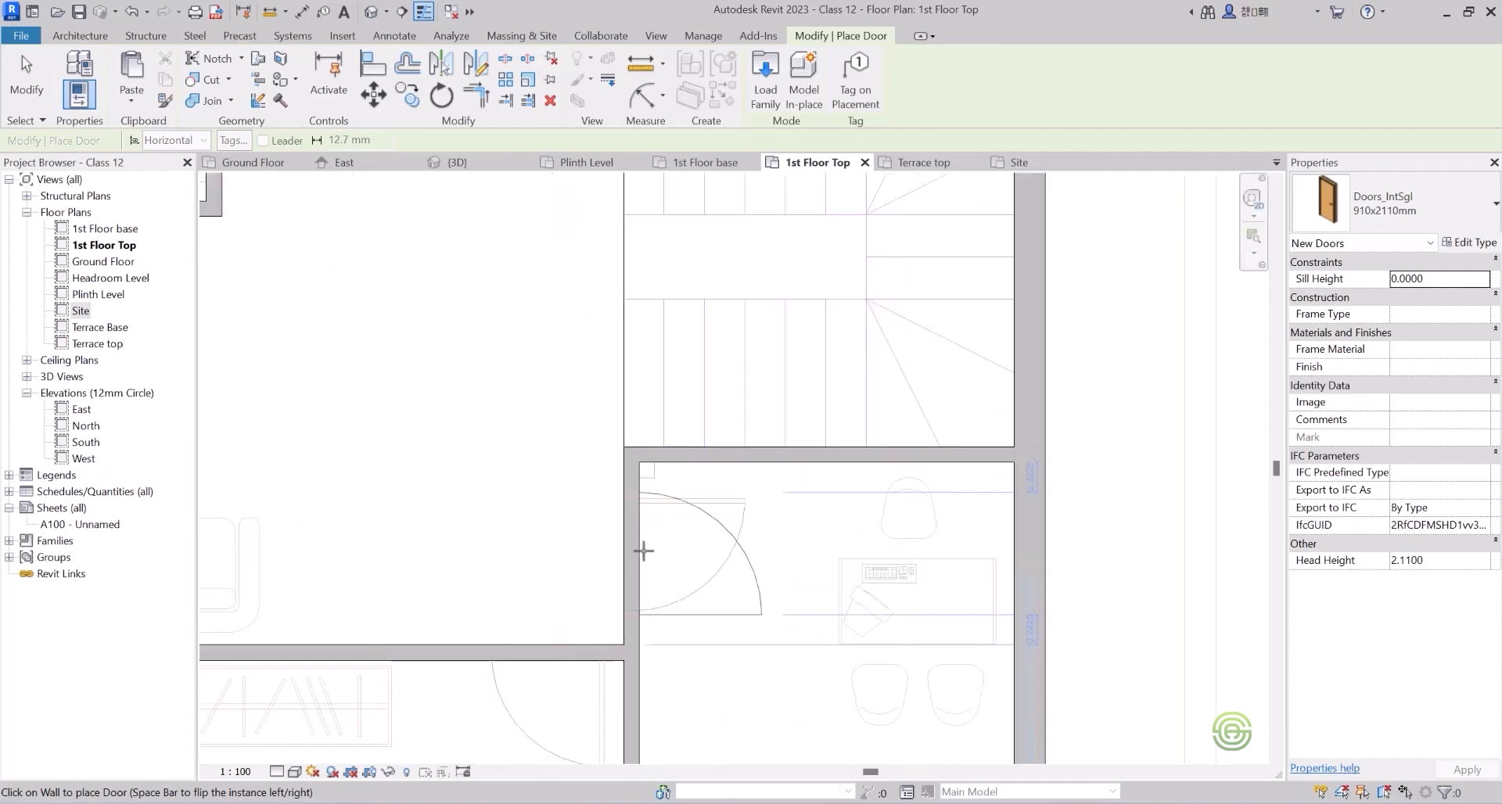
click(643, 551)
scroll(638, 564, down, 2)
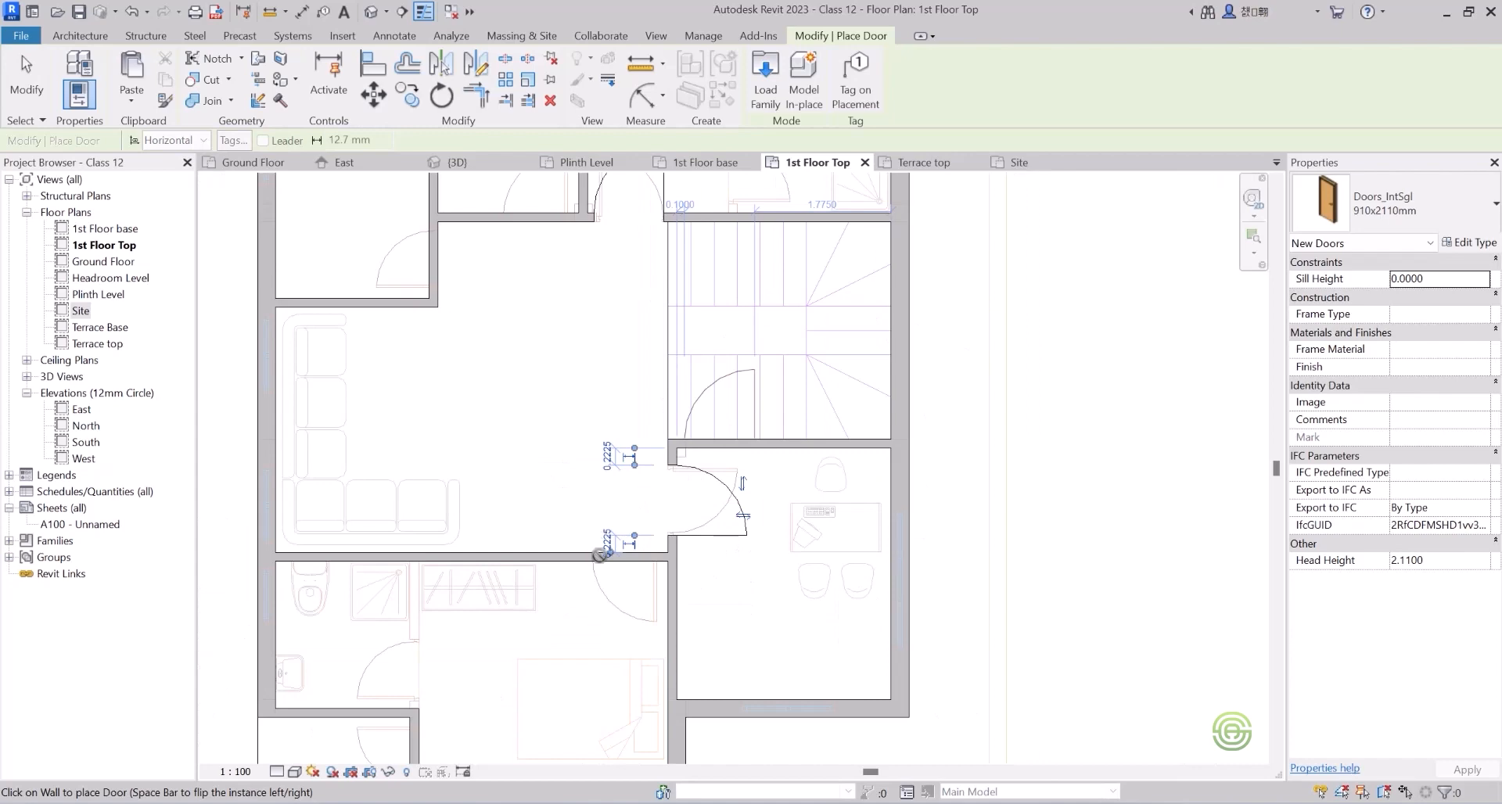
Place a 910x2110mm Doors_IntSgl door at the right end of the lower bedroom's upper wall, swinging into the bedroom.
scroll(624, 571, up, 2)
scroll(624, 571, up, 2)
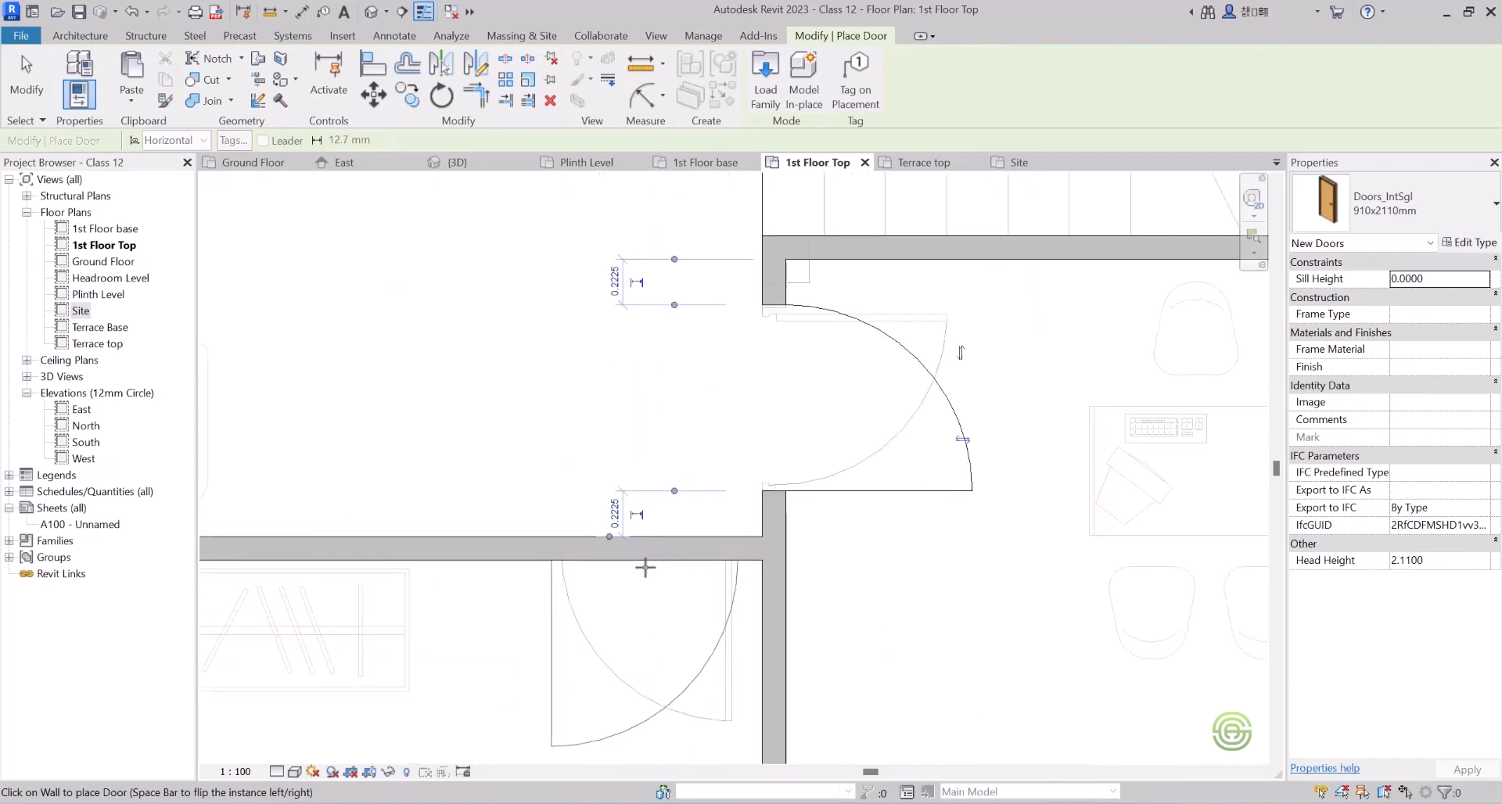
scroll(676, 568, down, 4)
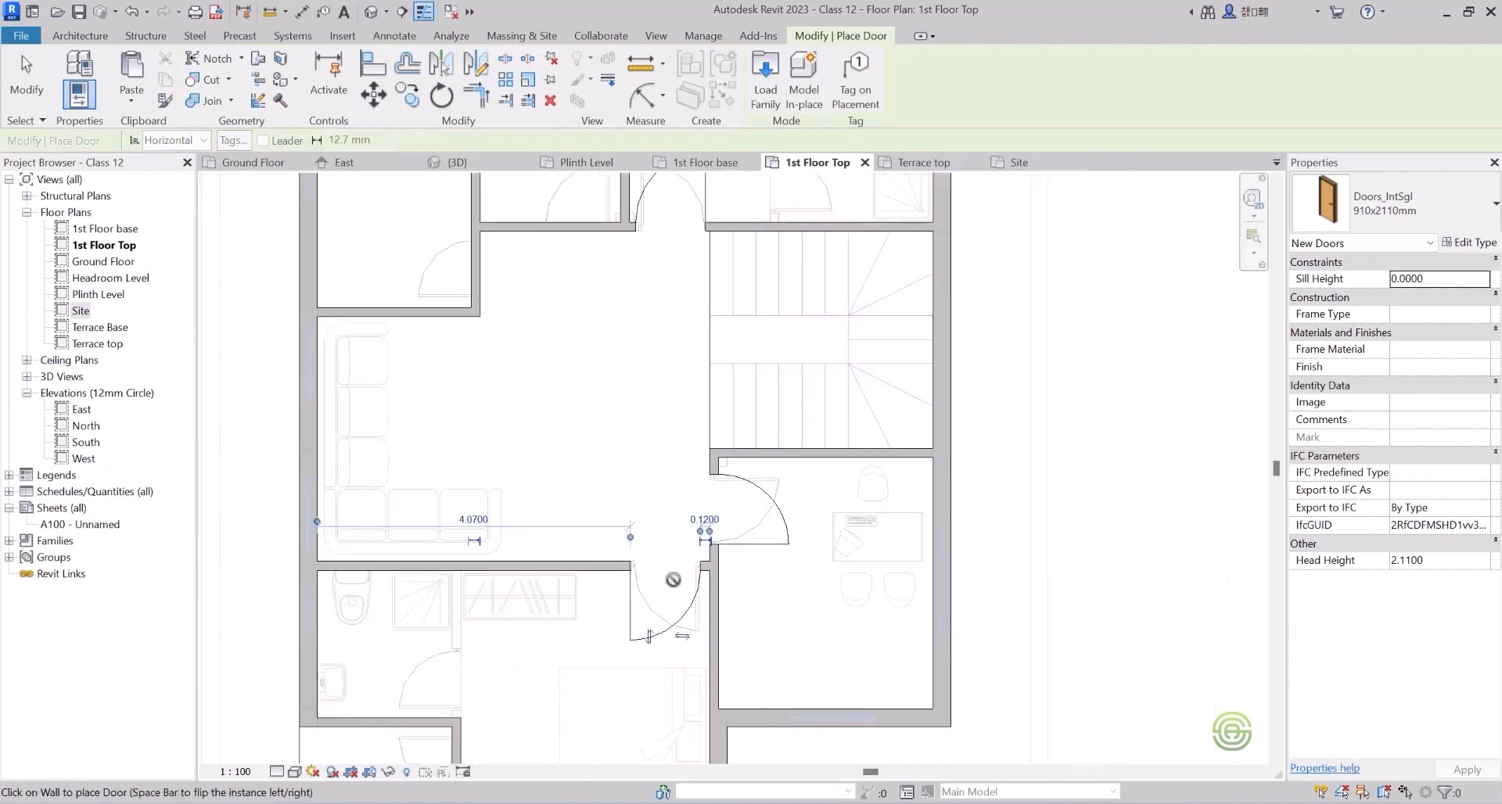
scroll(671, 584, down, 2)
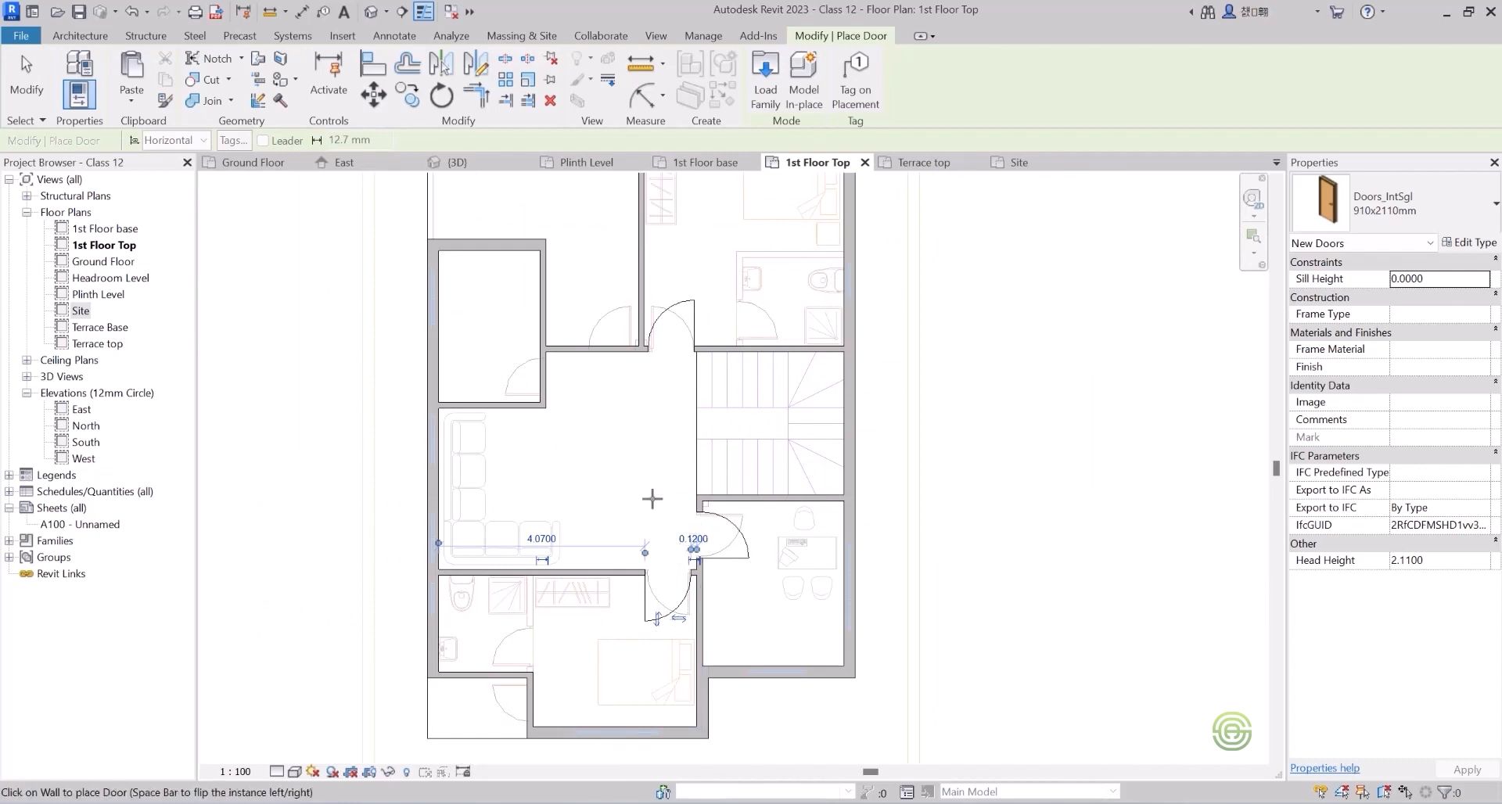
Place an 810x2110mm Doors_IntSgl door at the lower end of the small left room's right wall, swinging into that room.
scroll(573, 374, up, 4)
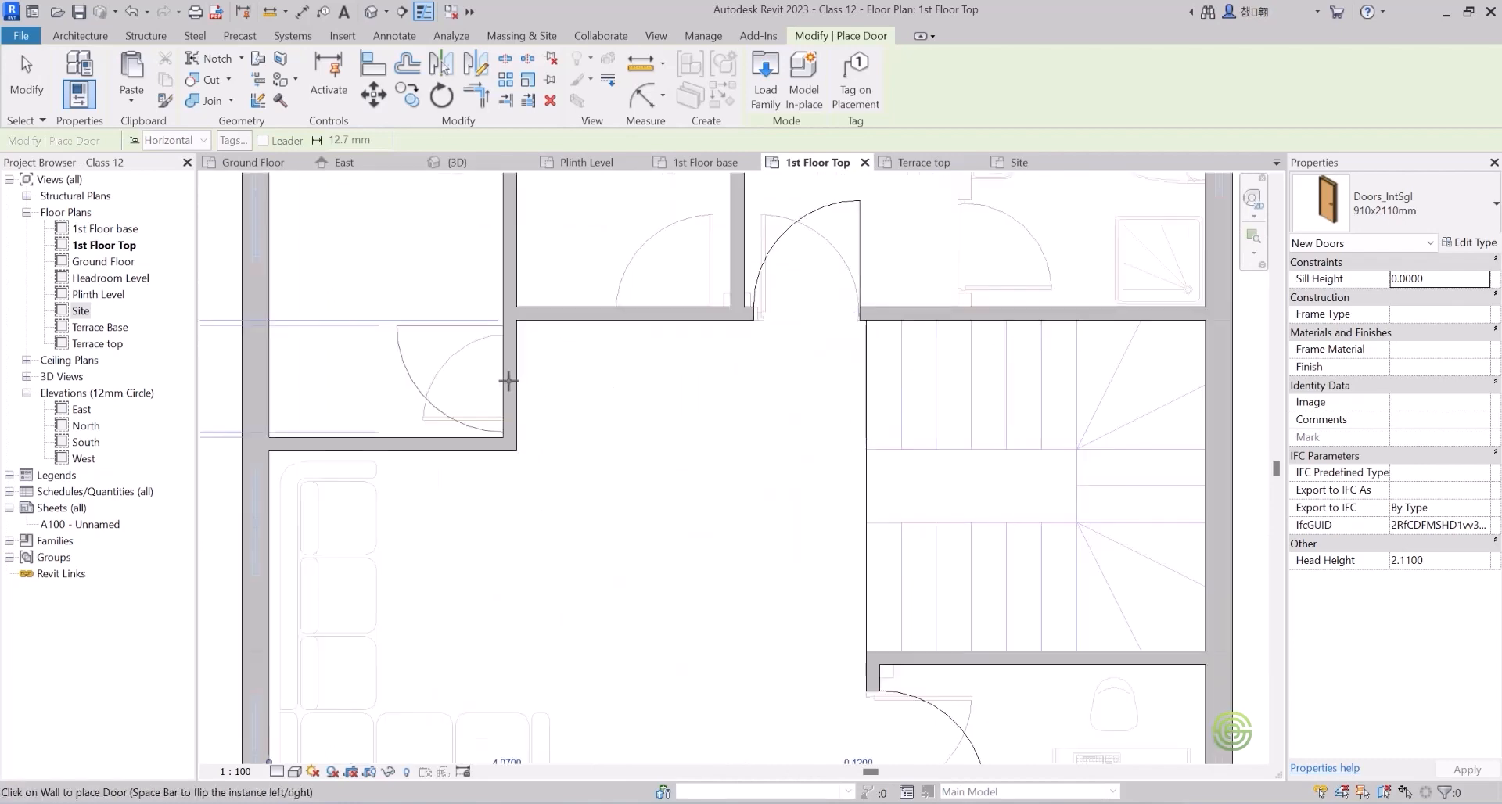
click(1398, 207)
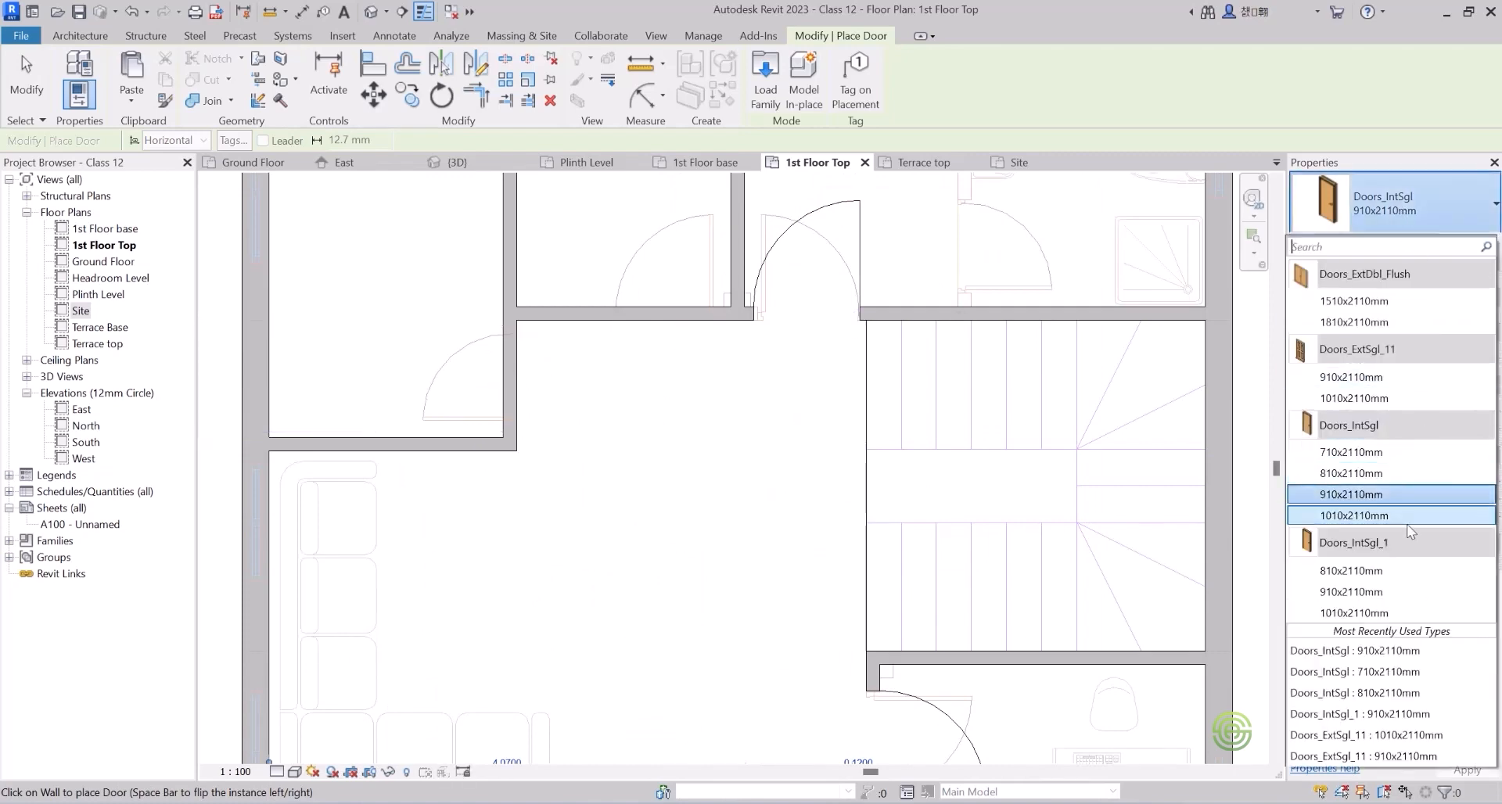
click(1351, 473)
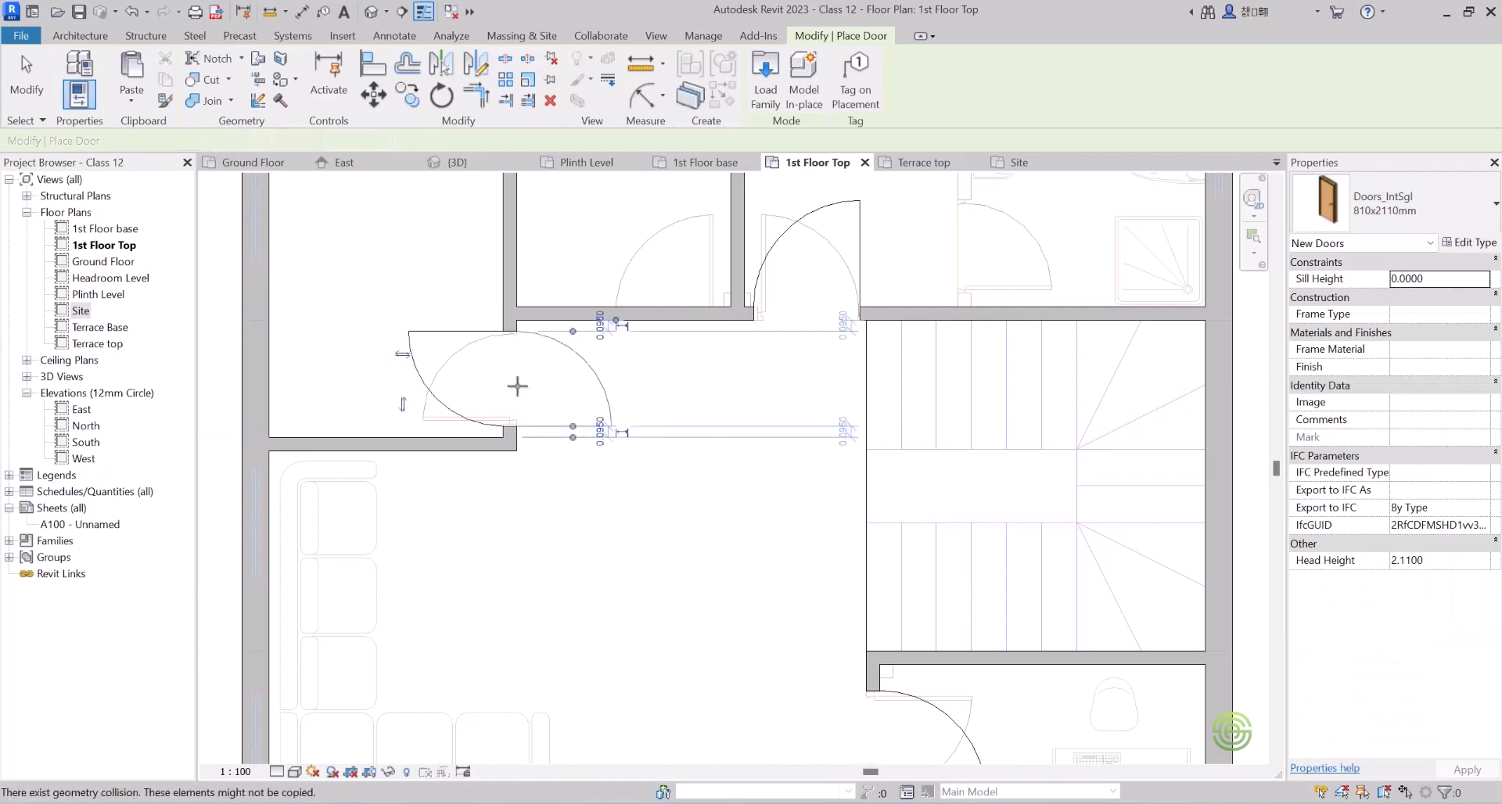
Place an 810x2110mm Doors_IntSgl door in the hall's upper wall, just left of the upper-right bedroom's door, swinging onto the terrace.
scroll(621, 531, down, 3)
scroll(661, 423, up, 4)
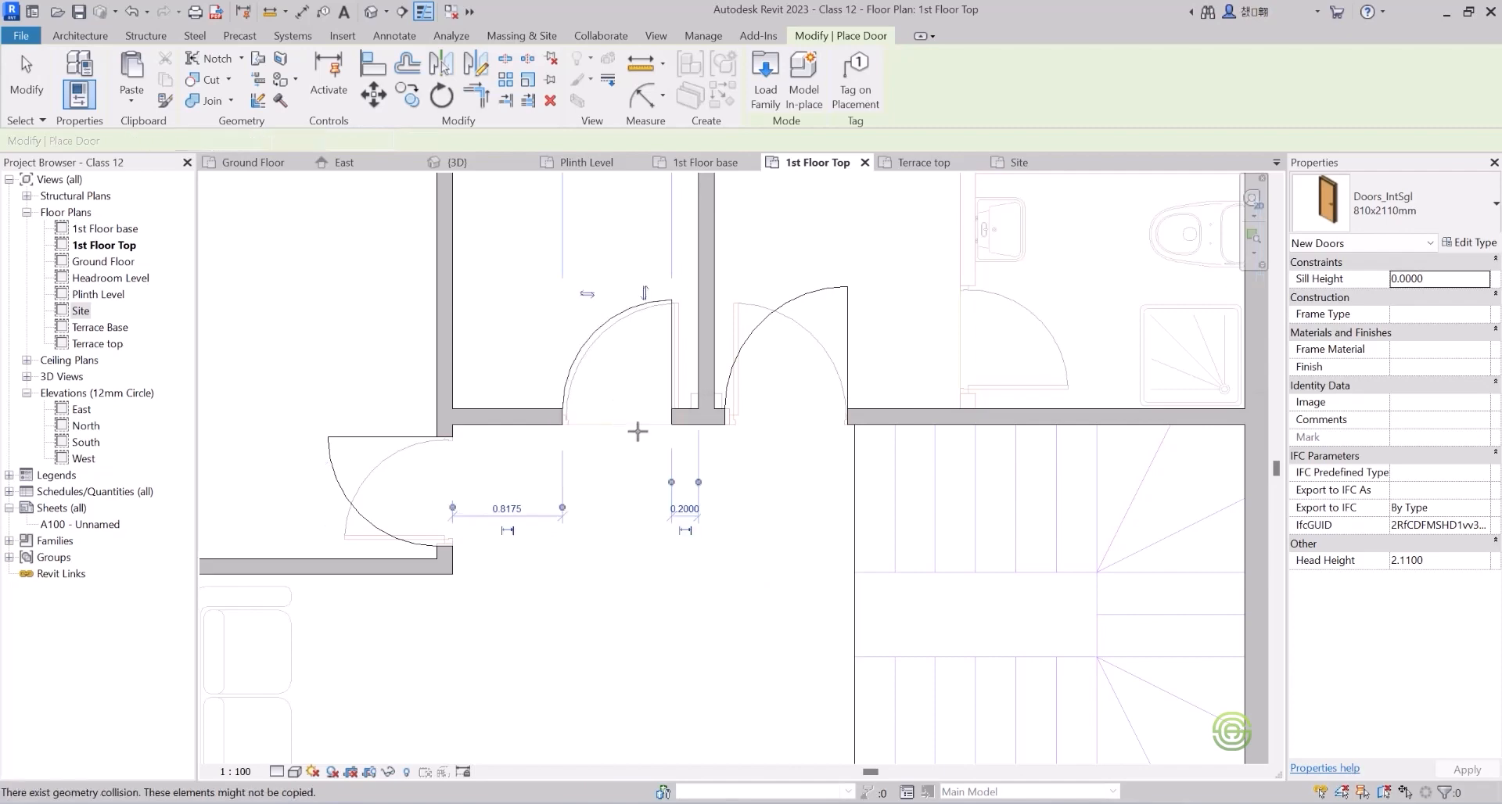
scroll(661, 493, down, 4)
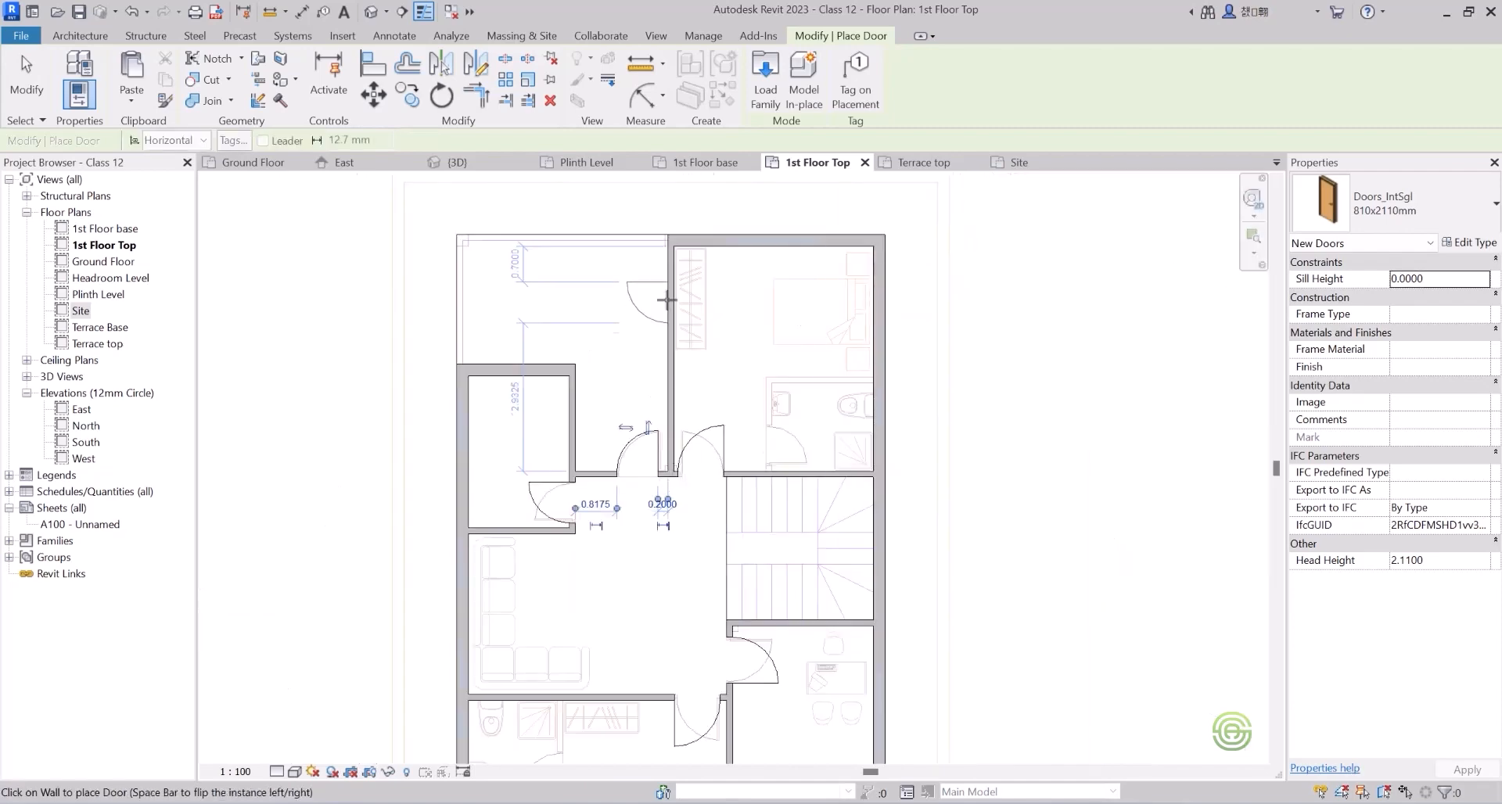
Place an 810x2110mm Doors_IntSgl door at the lower end of the lower bedroom's left wall, swinging out onto the balcony.
scroll(665, 461, down, 2)
scroll(639, 520, up, 2)
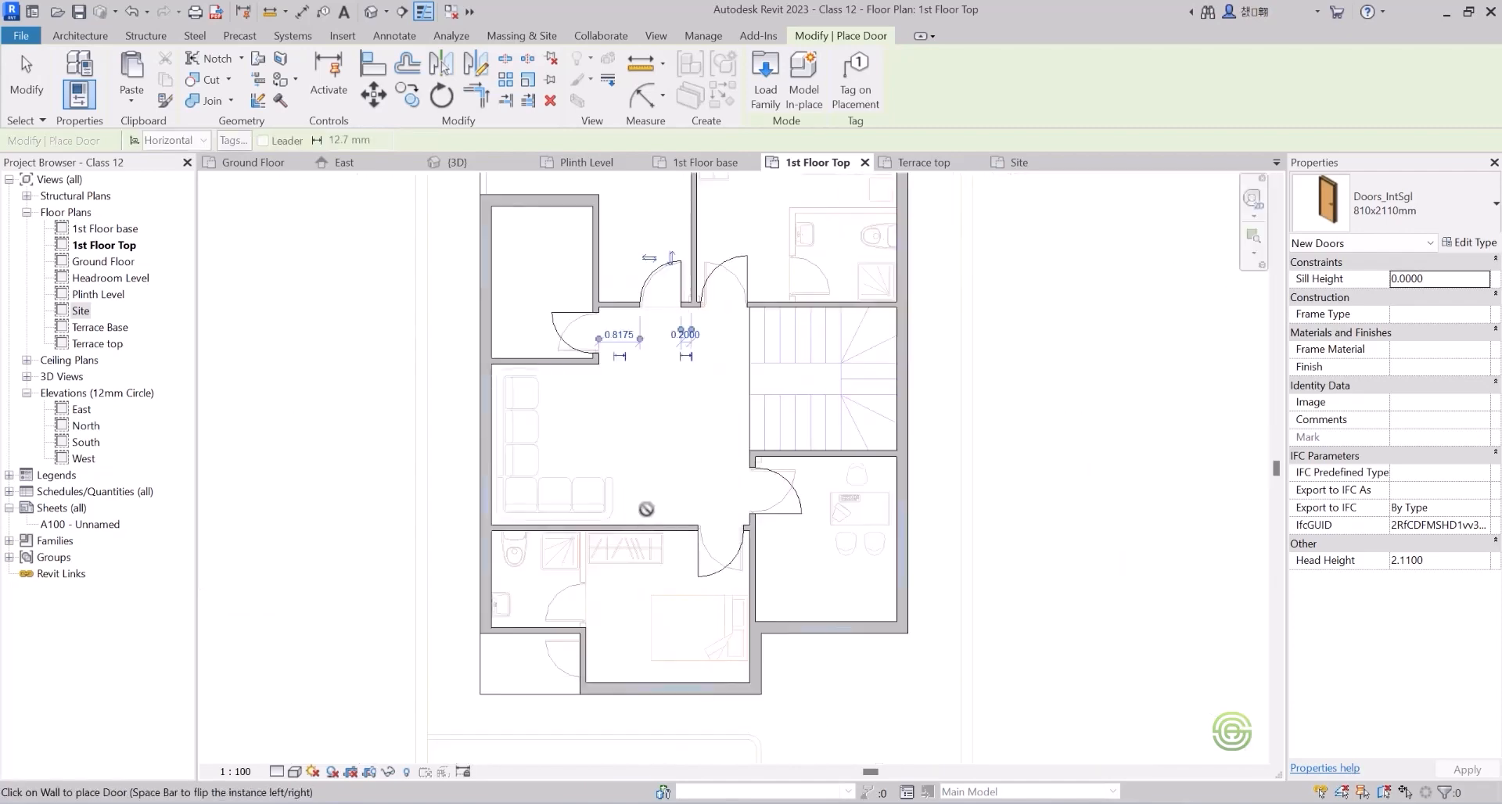
scroll(606, 582, up, 1)
scroll(566, 683, up, 2)
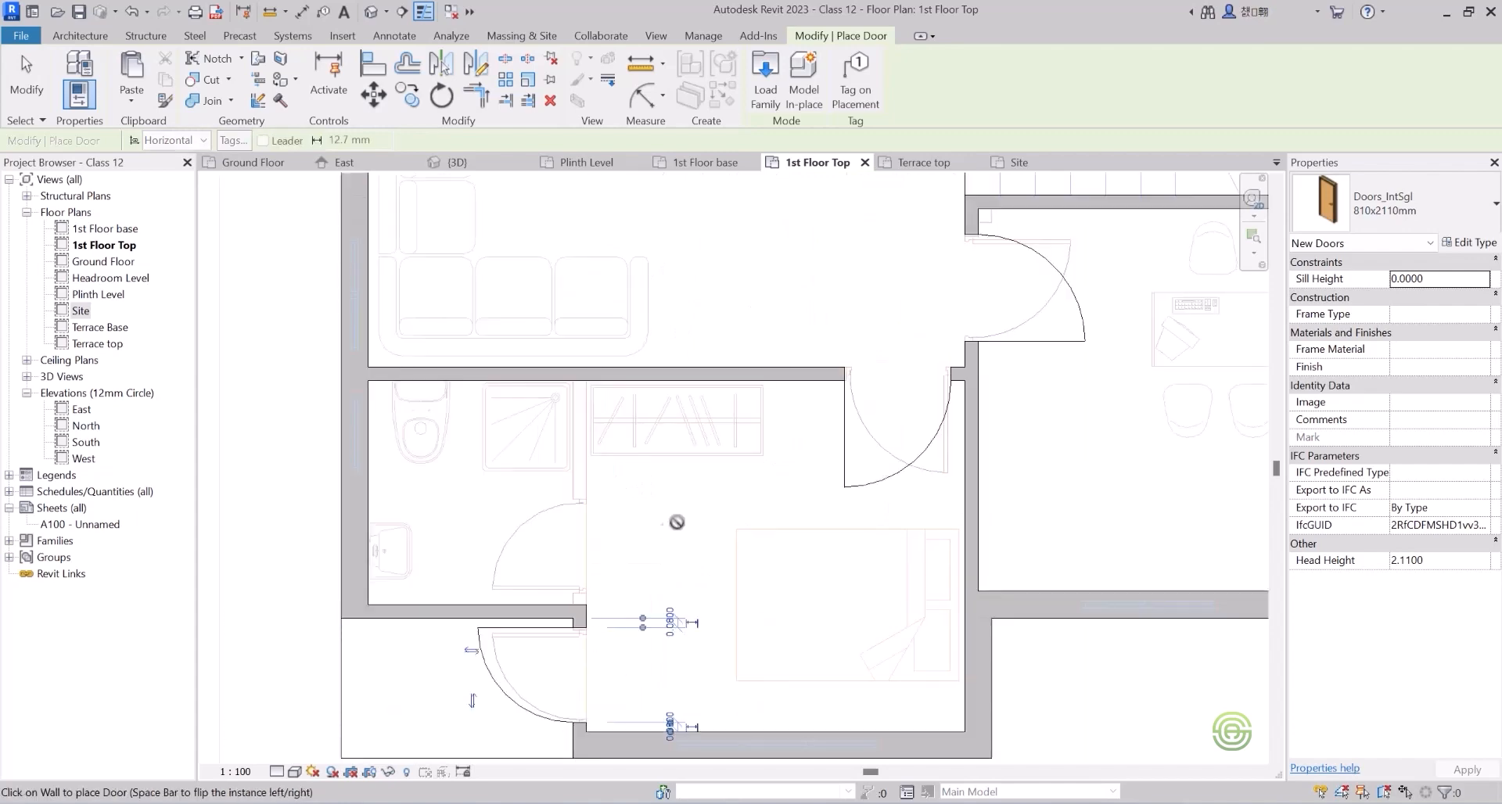
scroll(680, 520, down, 4)
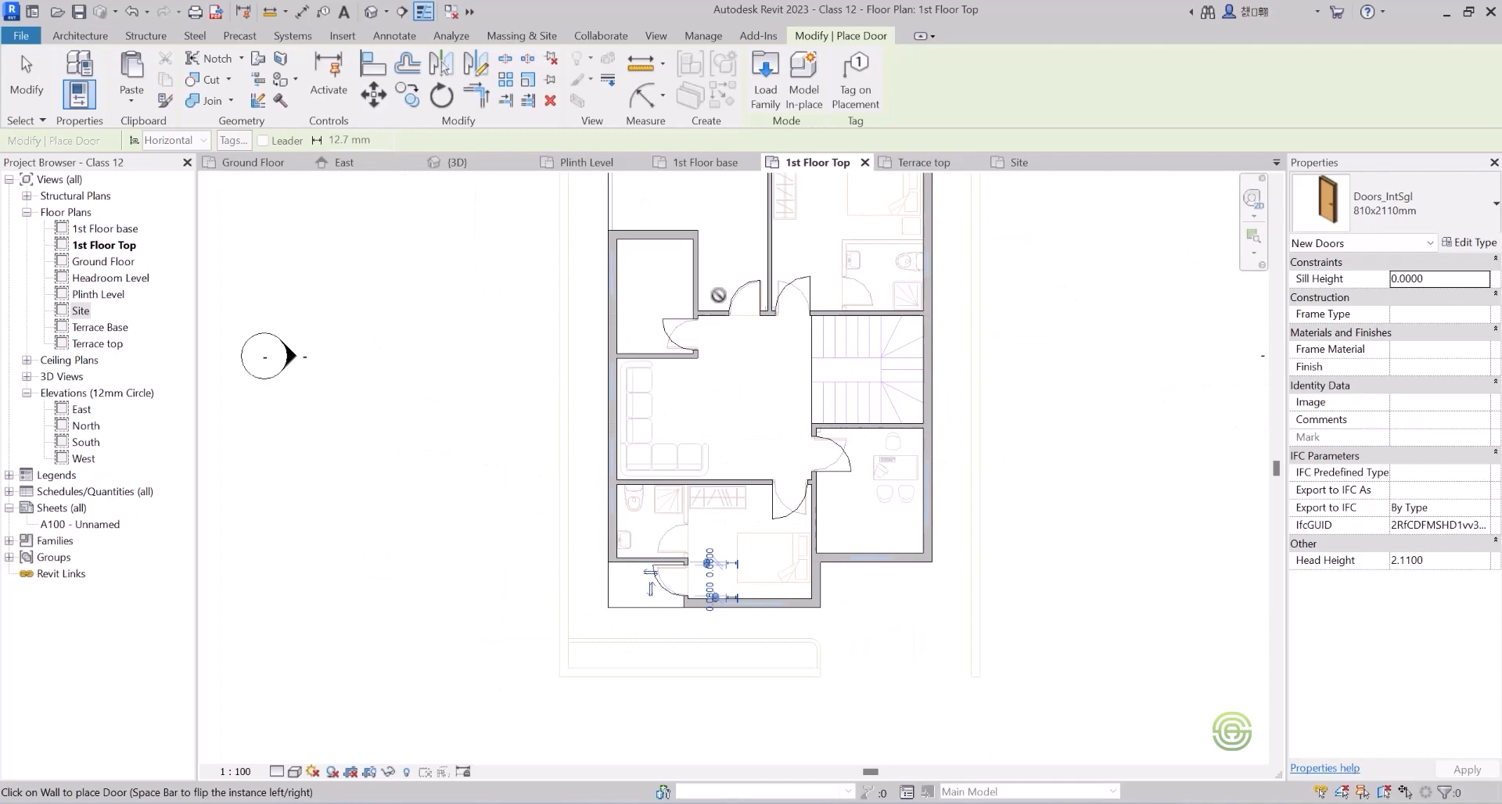
scroll(733, 287, up, 1)
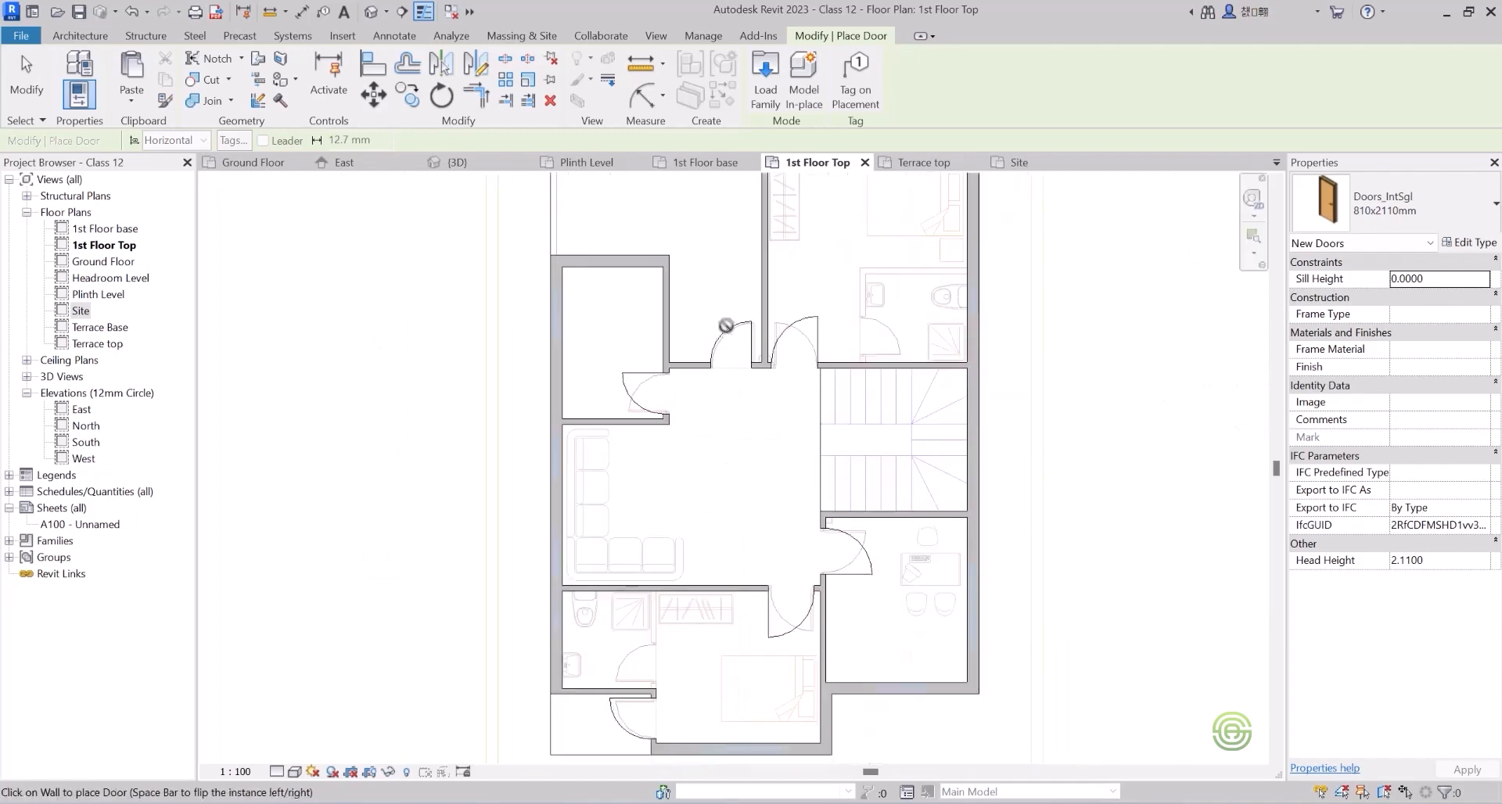
Flip the upper-right bedroom's door so that it hinges on the left side of its opening.
key(Escape)
click(802, 325)
click(785, 320)
scroll(635, 383, down, 2)
scroll(818, 579, up, 4)
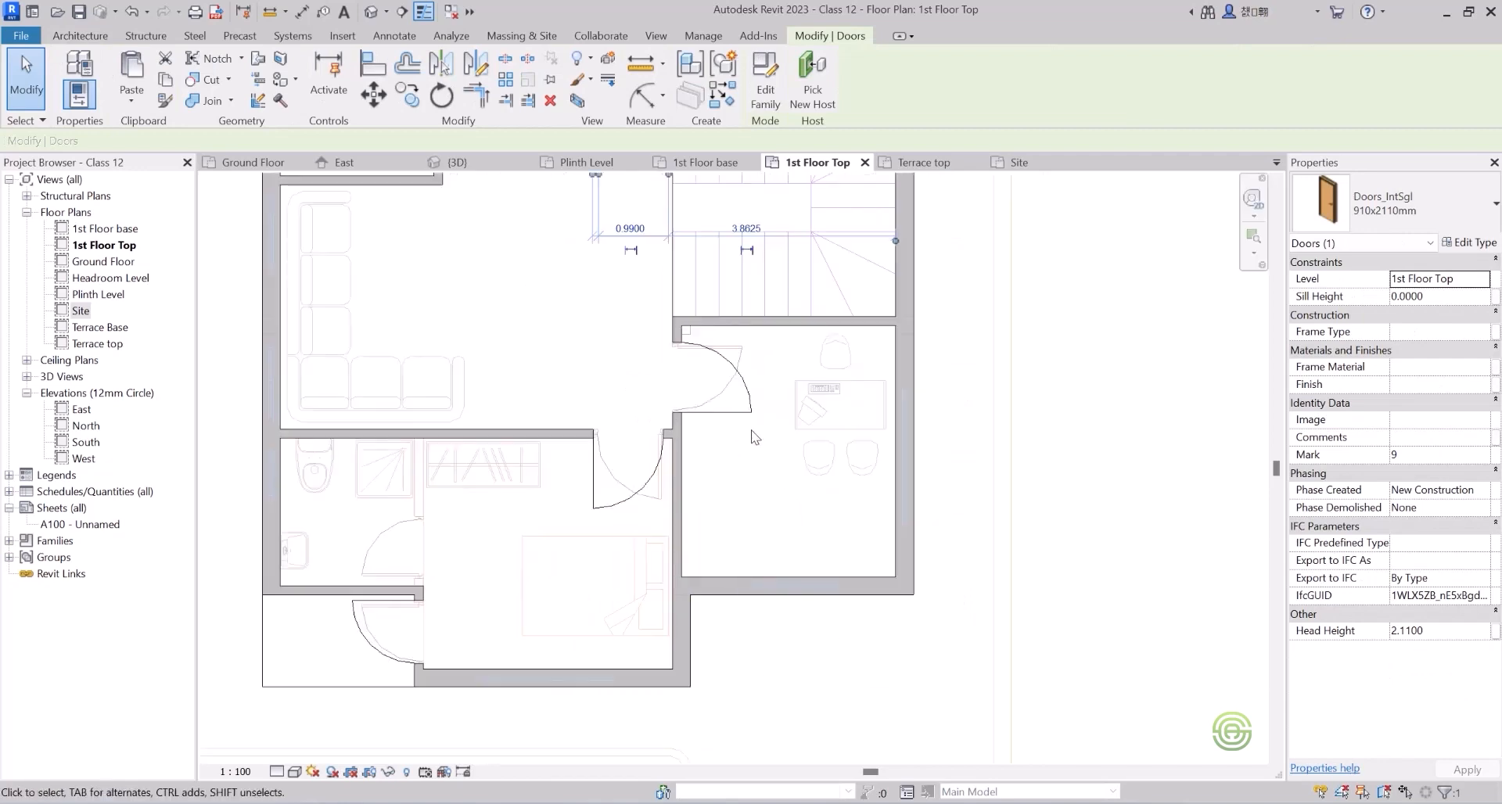
Flip the hinge sides of the study door to the upper end and the lower bedroom door to the right end of their openings.
click(742, 394)
click(747, 366)
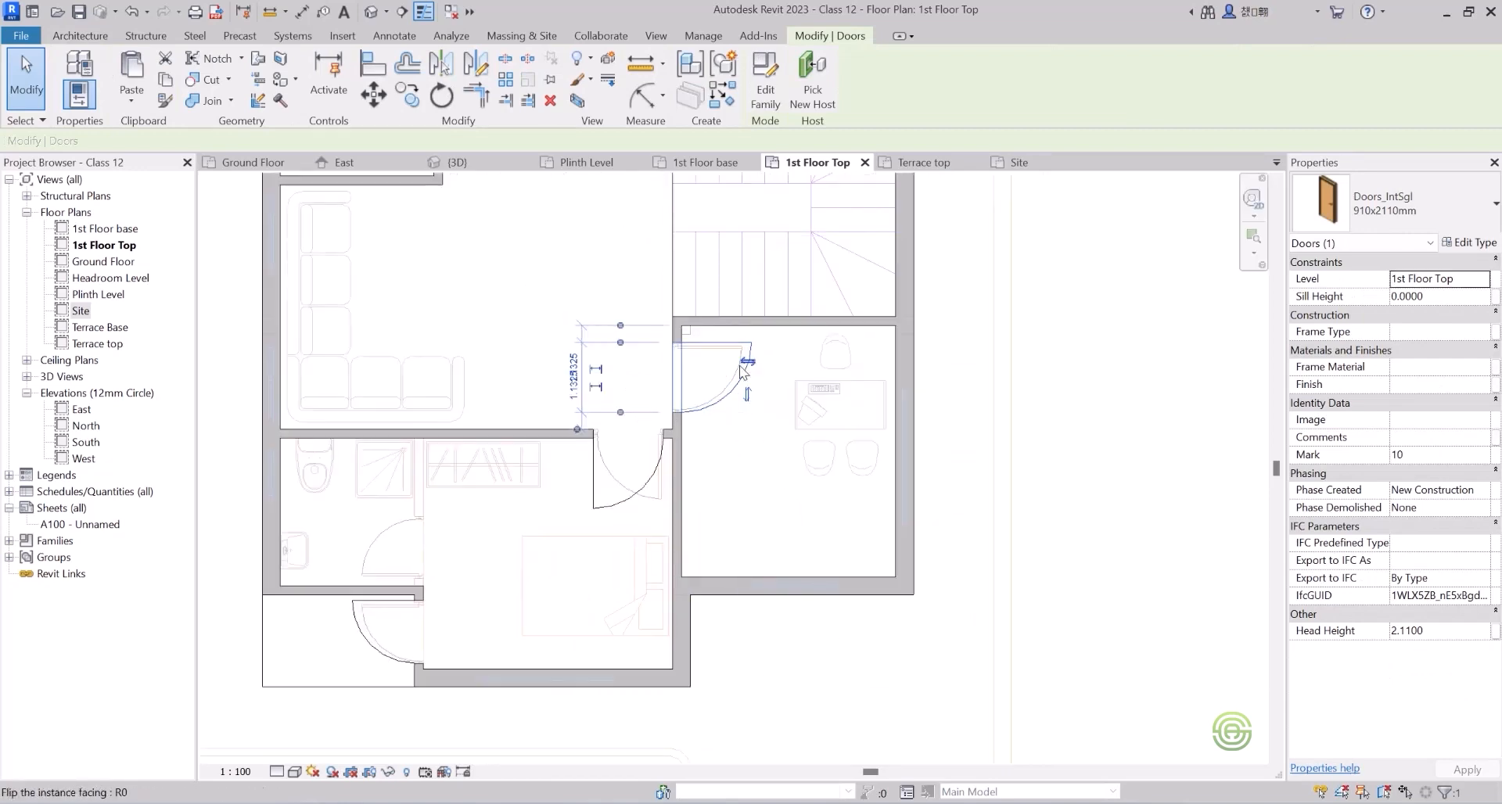
click(636, 475)
click(642, 505)
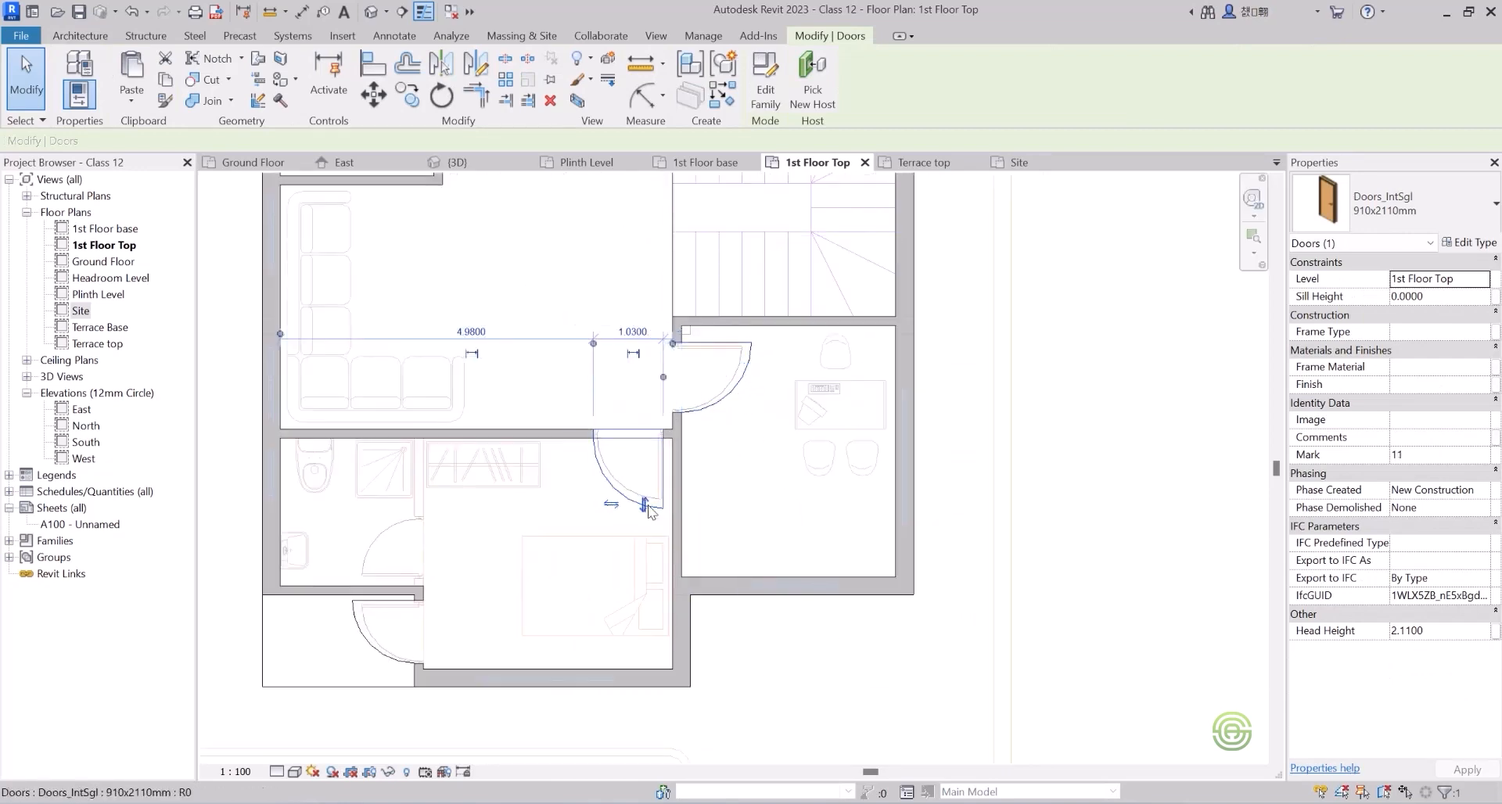
scroll(696, 610, down, 3)
click(615, 447)
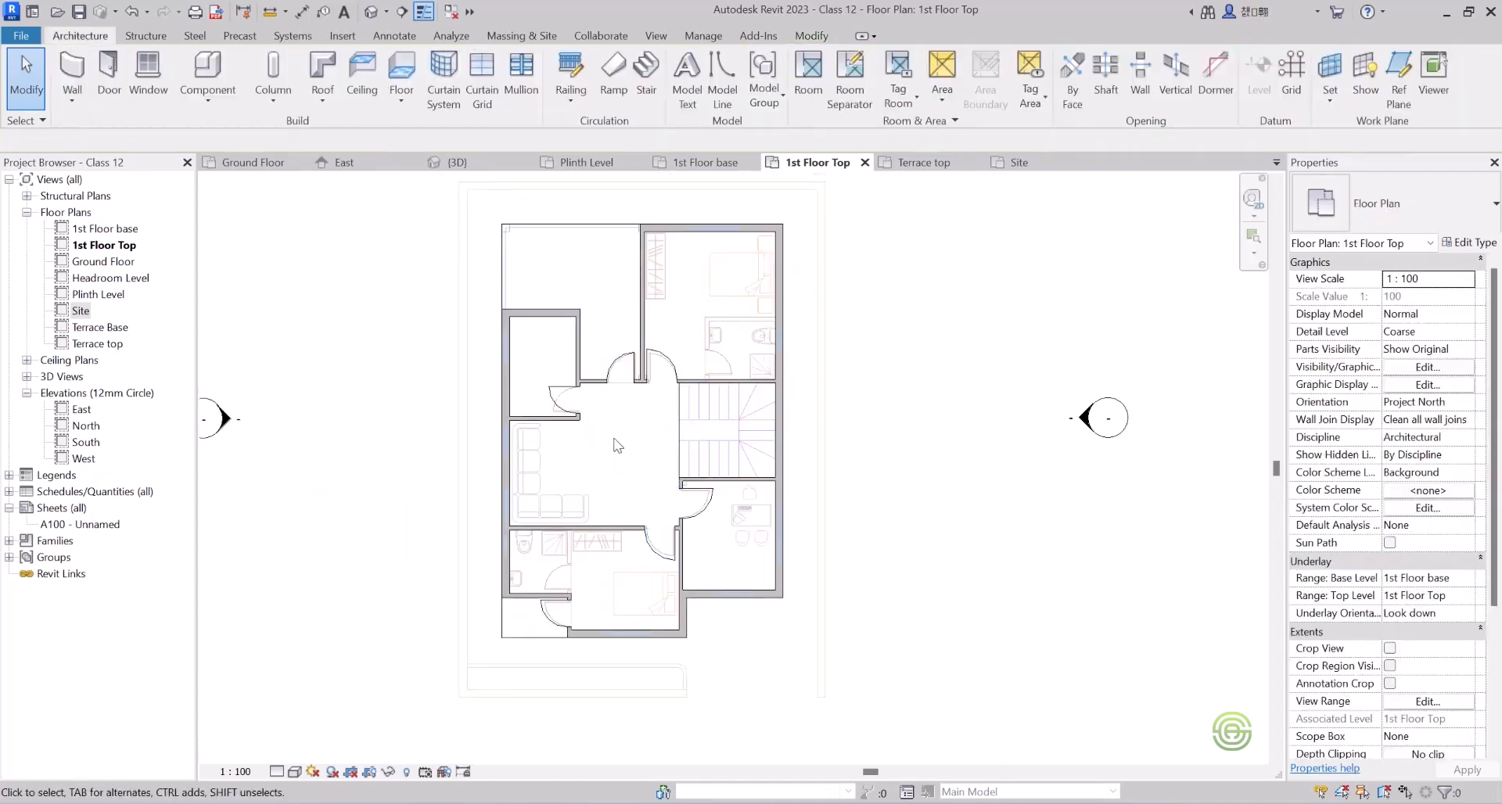
In the Plinth Level plan, start placing a window and browse to the UK library's Windows folder to load a family.
click(593, 162)
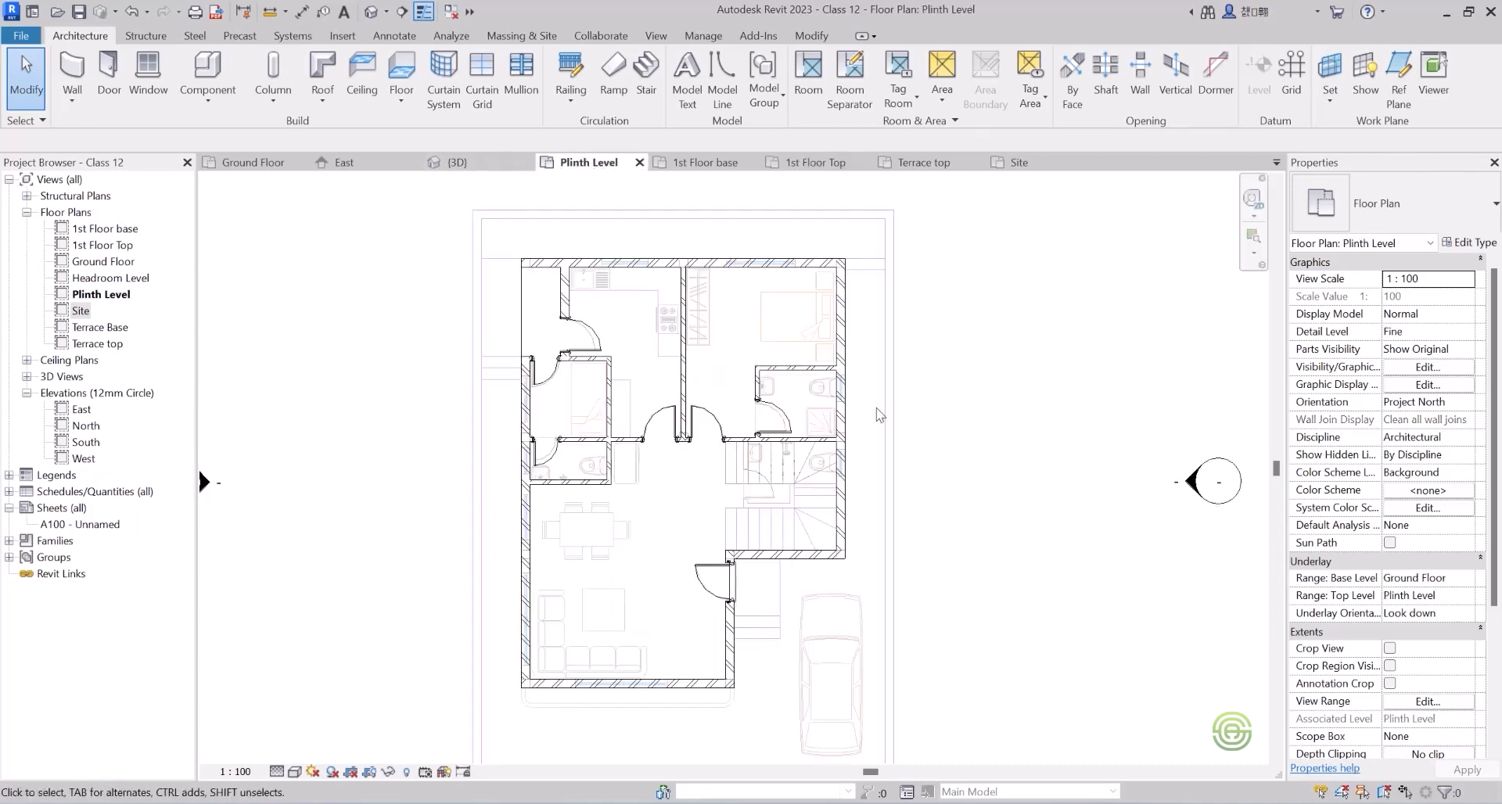
click(147, 74)
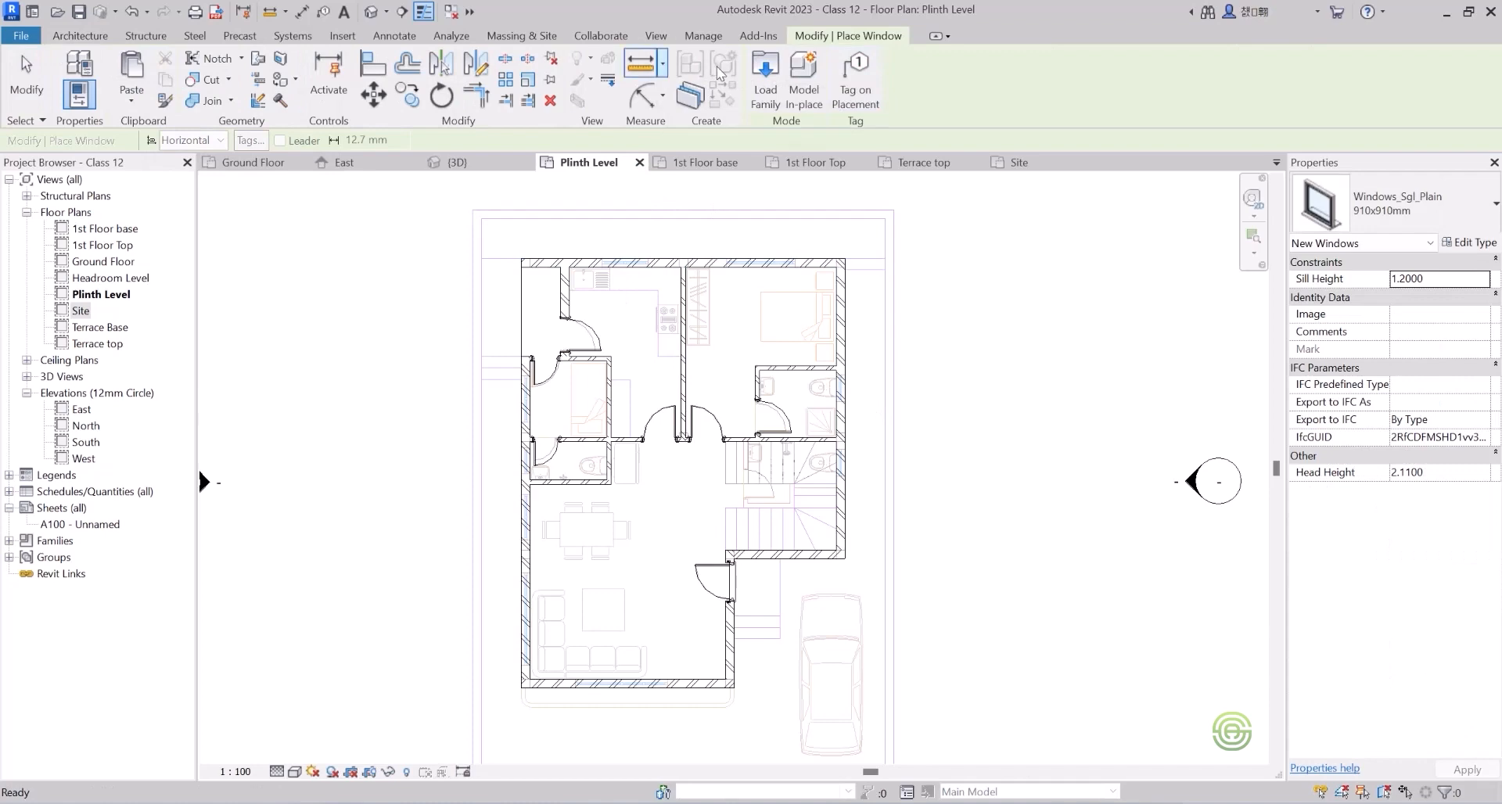
click(765, 79)
click(974, 234)
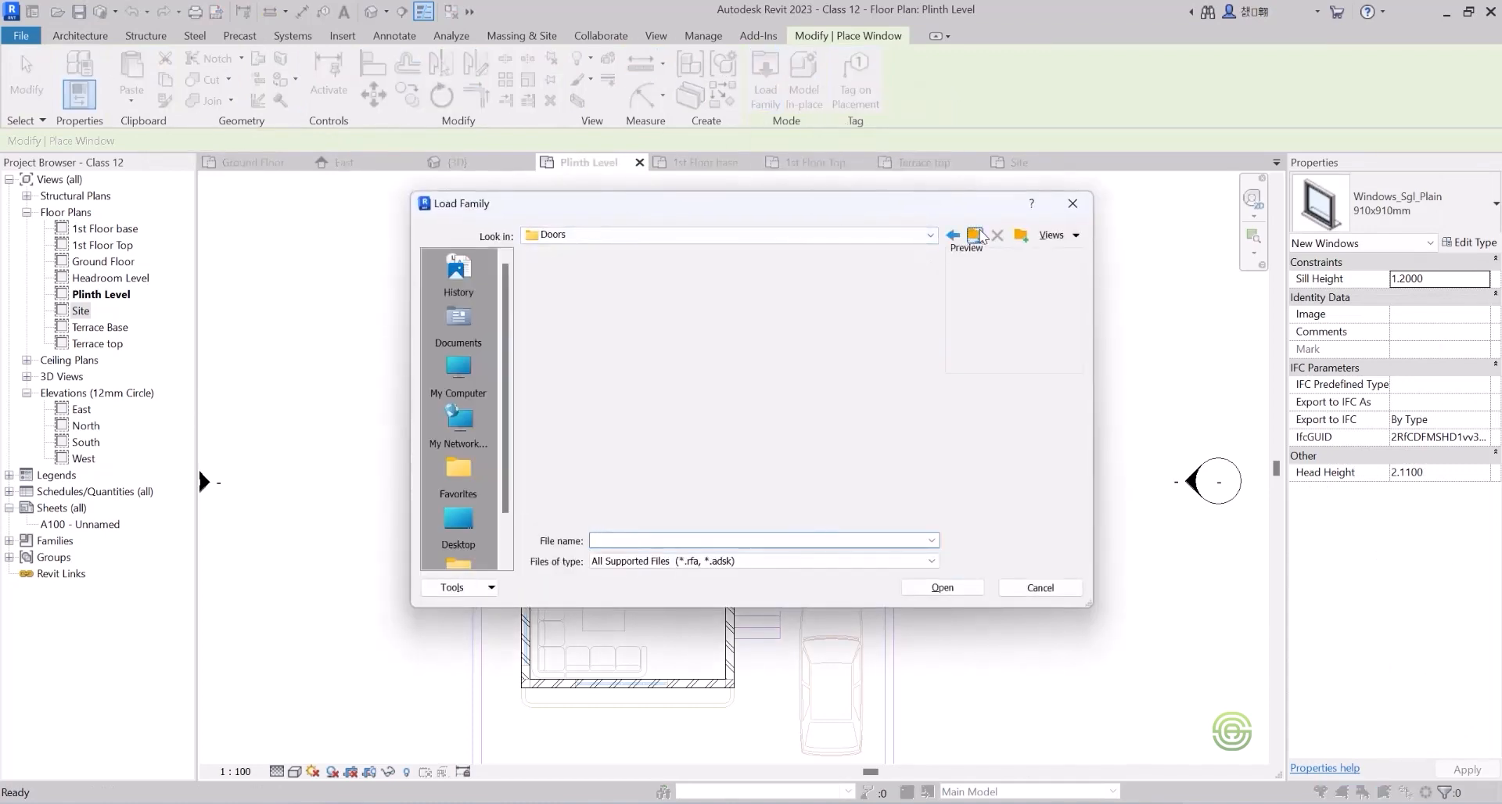
click(976, 235)
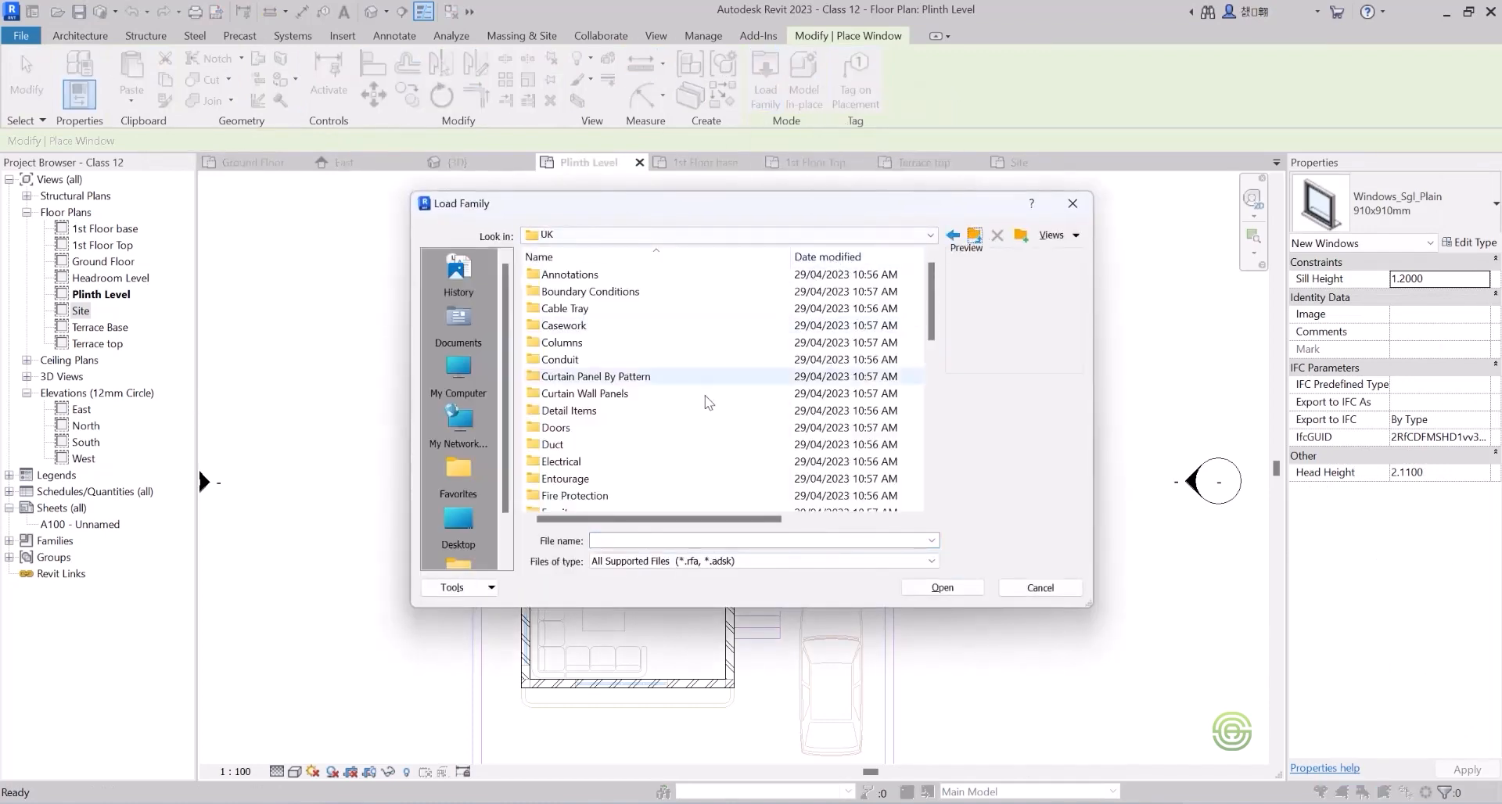
scroll(700, 397, down, 10)
scroll(696, 399, down, 1)
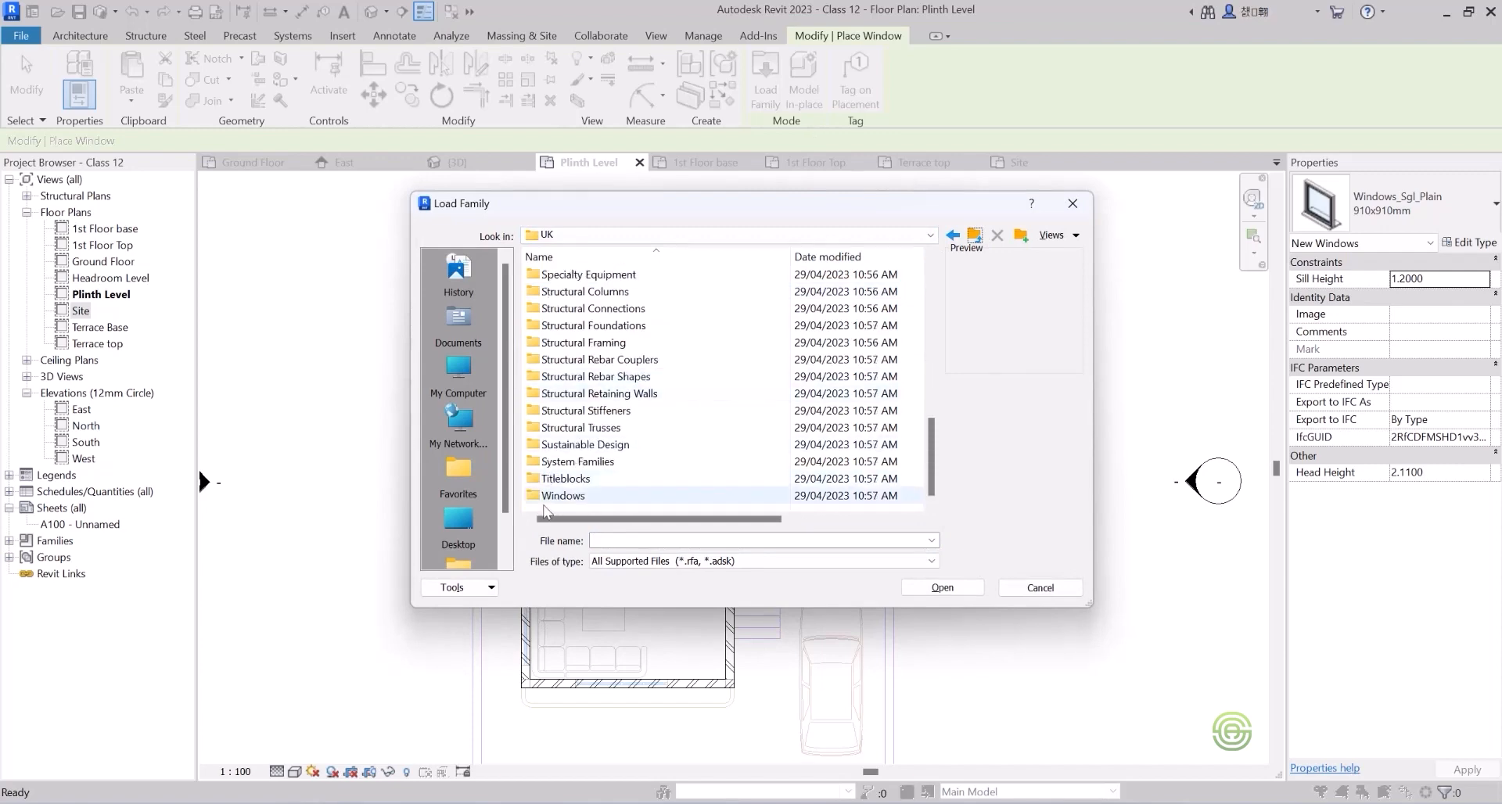
double_click(561, 496)
Examine the available window families, previewing Windows_Arched, Windows_Dbl_All_Bars, Windows_Dbl_Plain and Windows_Louvre.
scroll(618, 362, down, 4)
scroll(618, 361, down, 15)
scroll(625, 410, up, 6)
scroll(625, 409, up, 10)
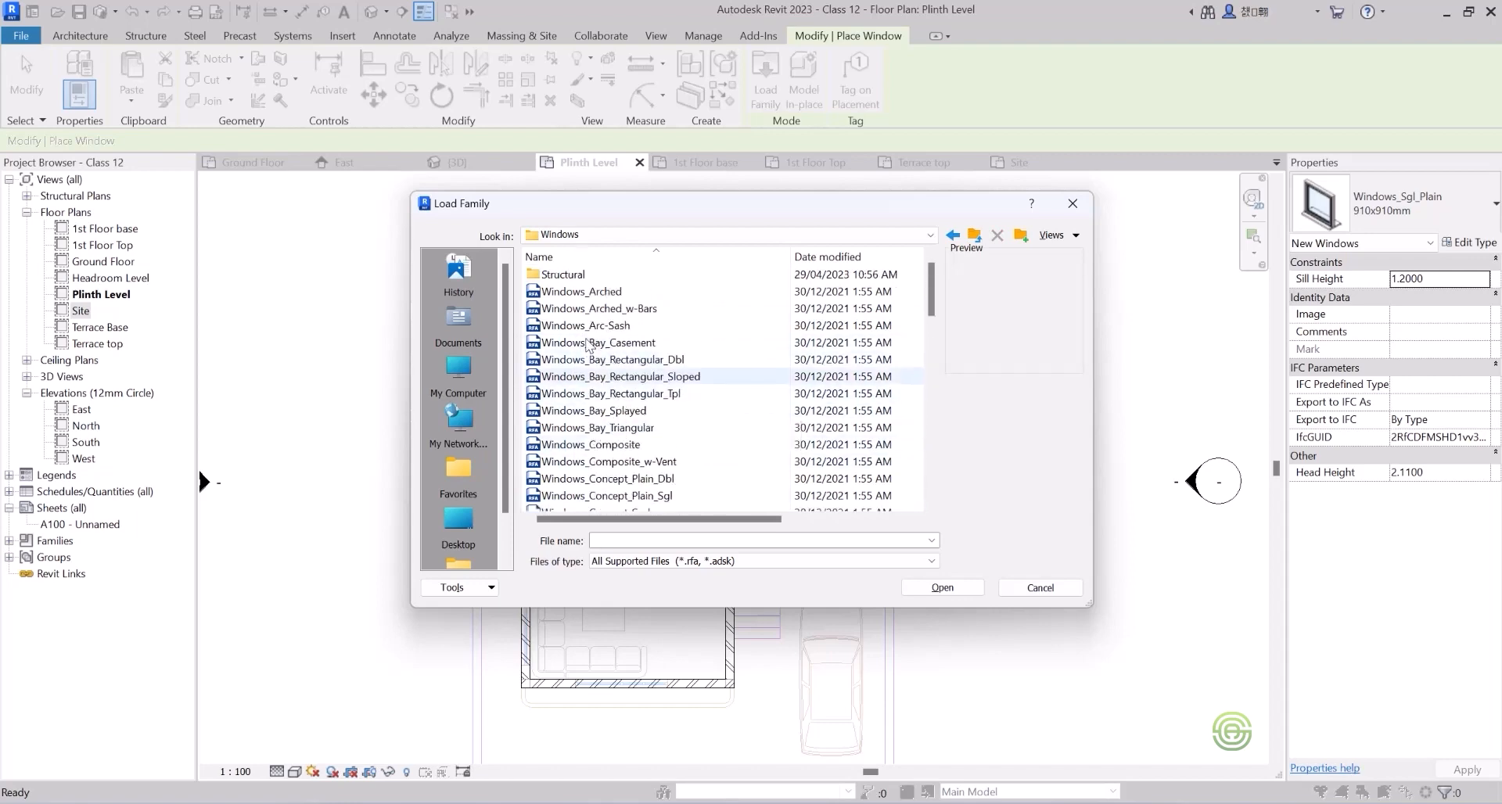
click(583, 291)
scroll(595, 337, down, 4)
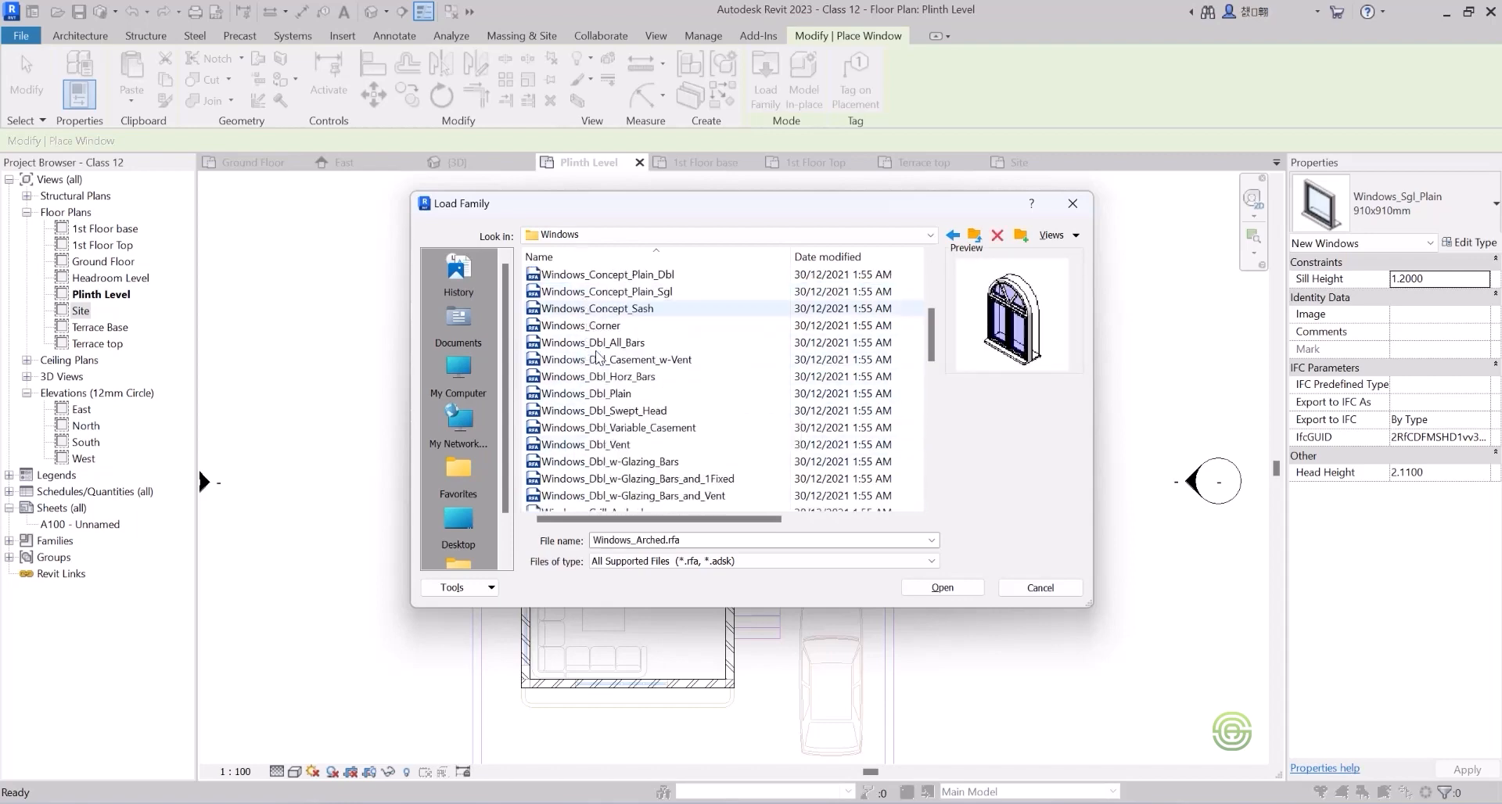
click(593, 344)
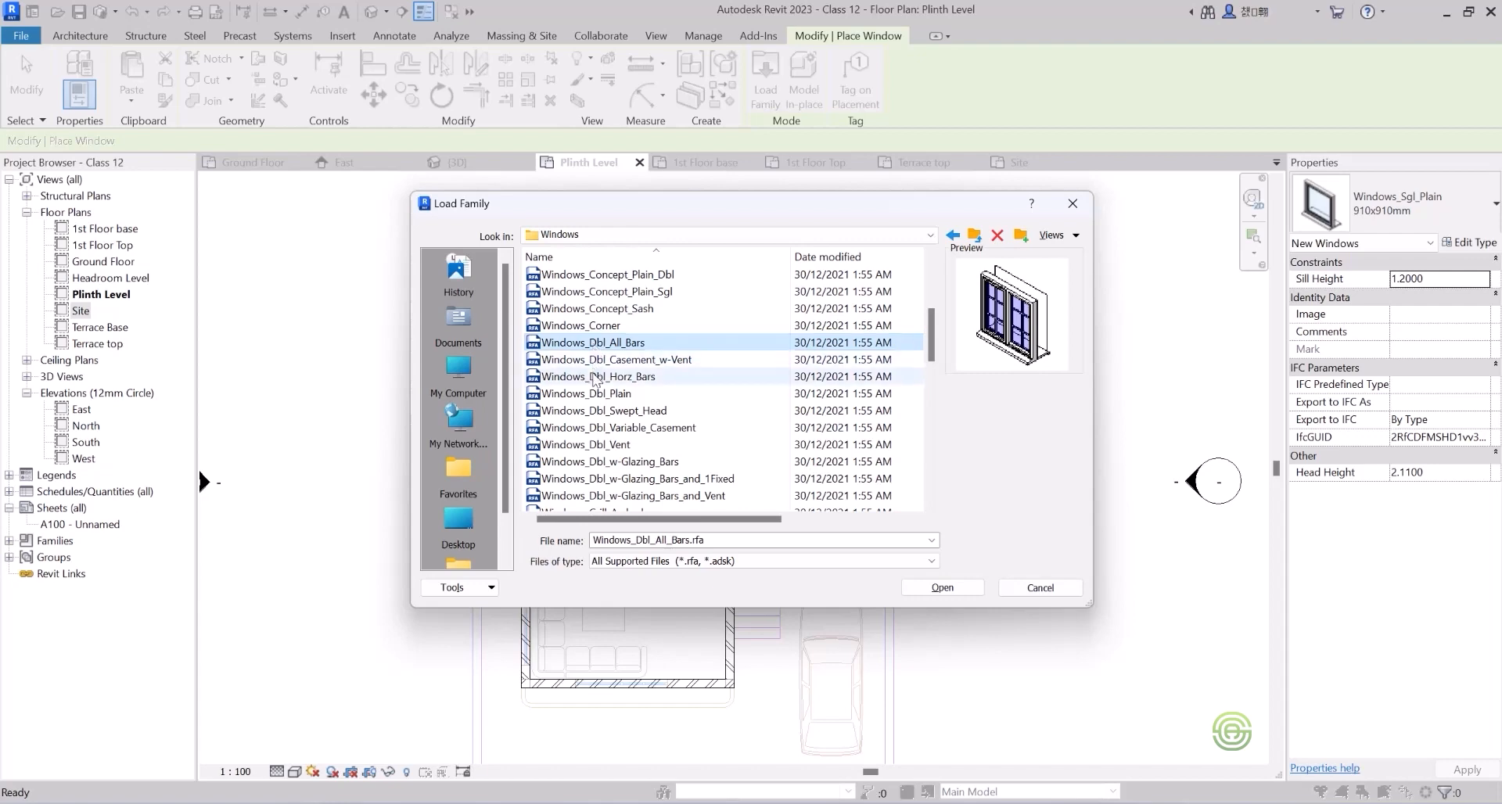
click(595, 393)
scroll(595, 401, down, 3)
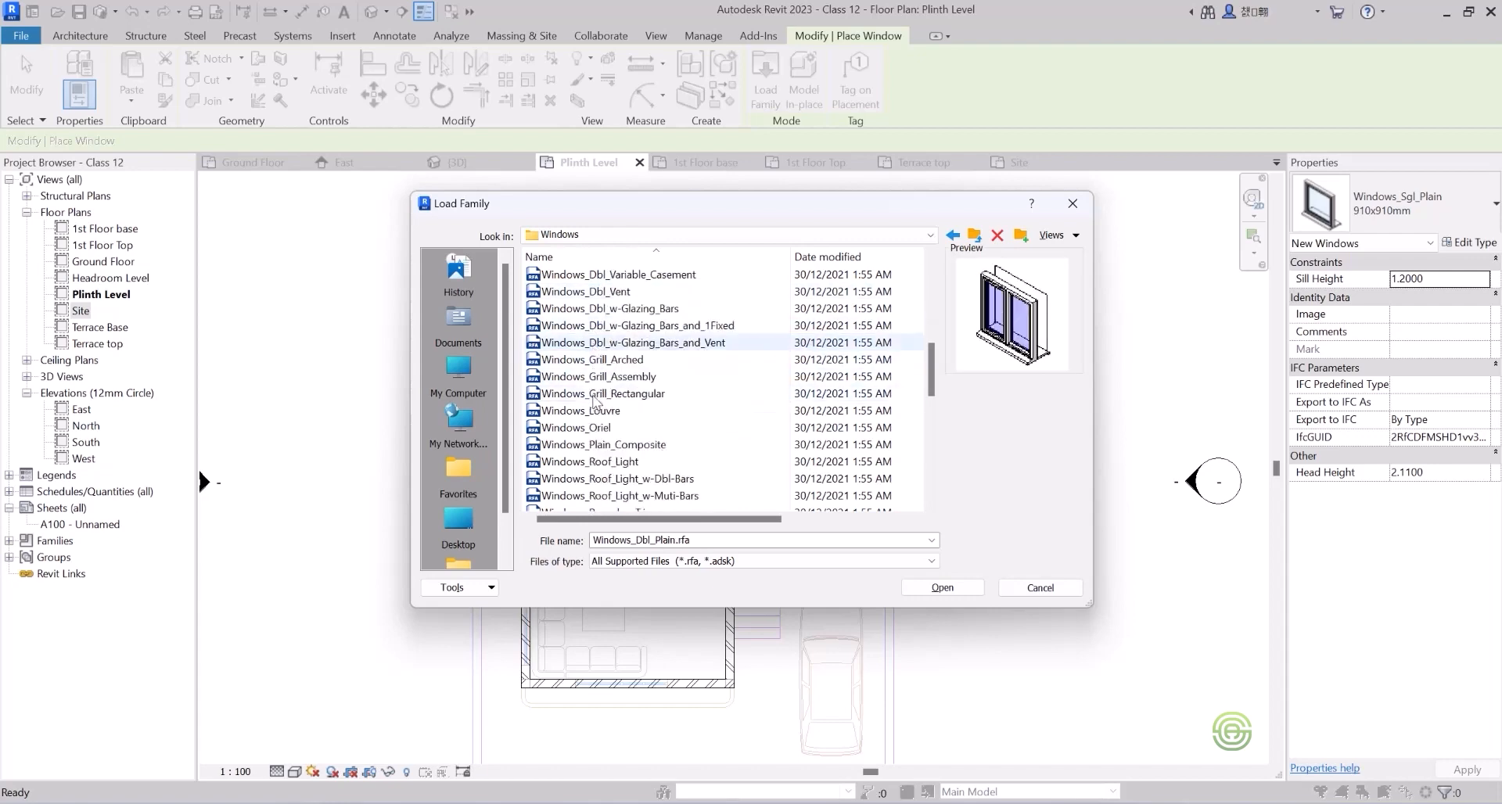
click(575, 427)
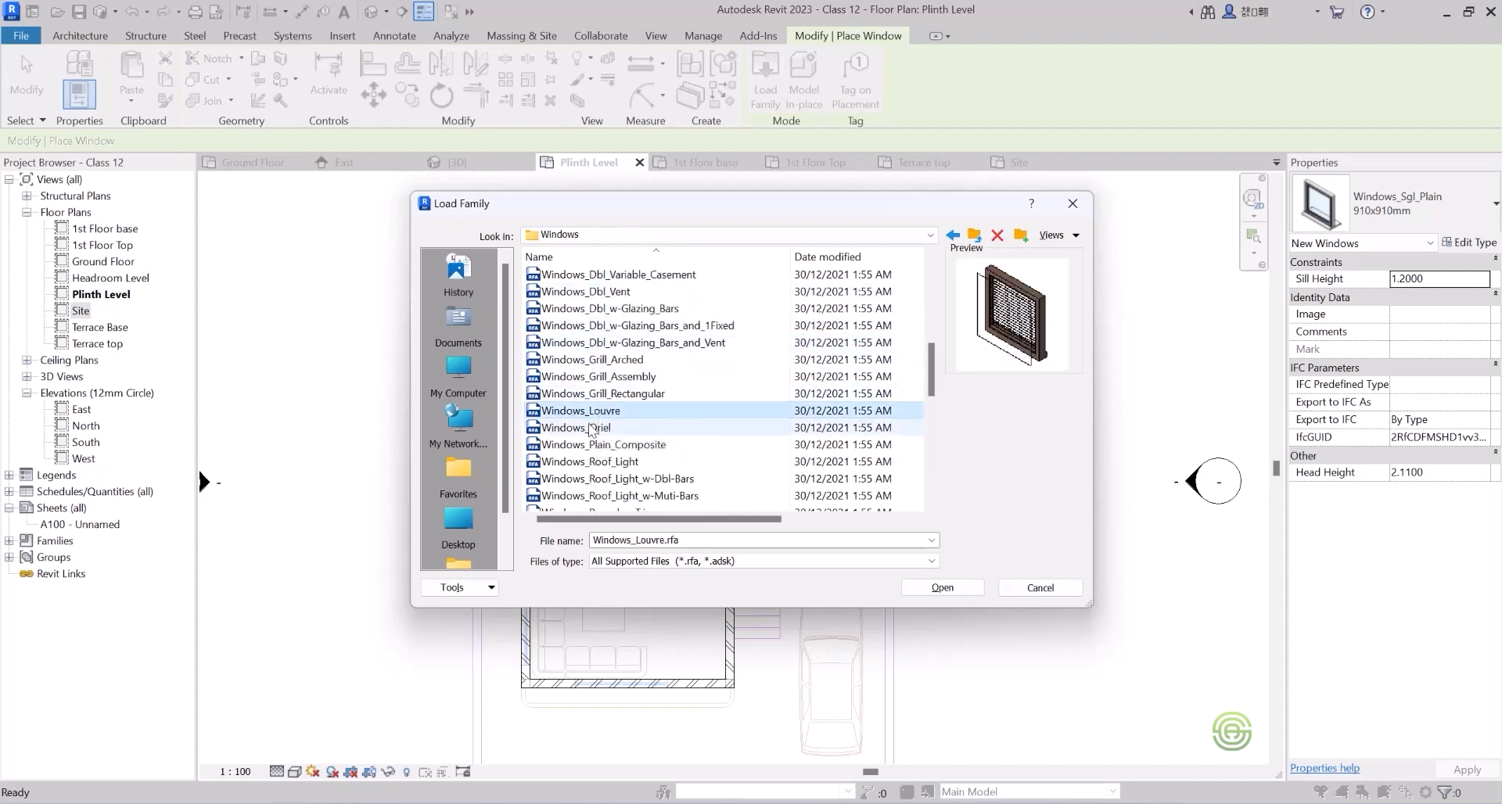
Load the Windows_Dbl_Plain family into the project.
scroll(598, 419, up, 3)
click(607, 394)
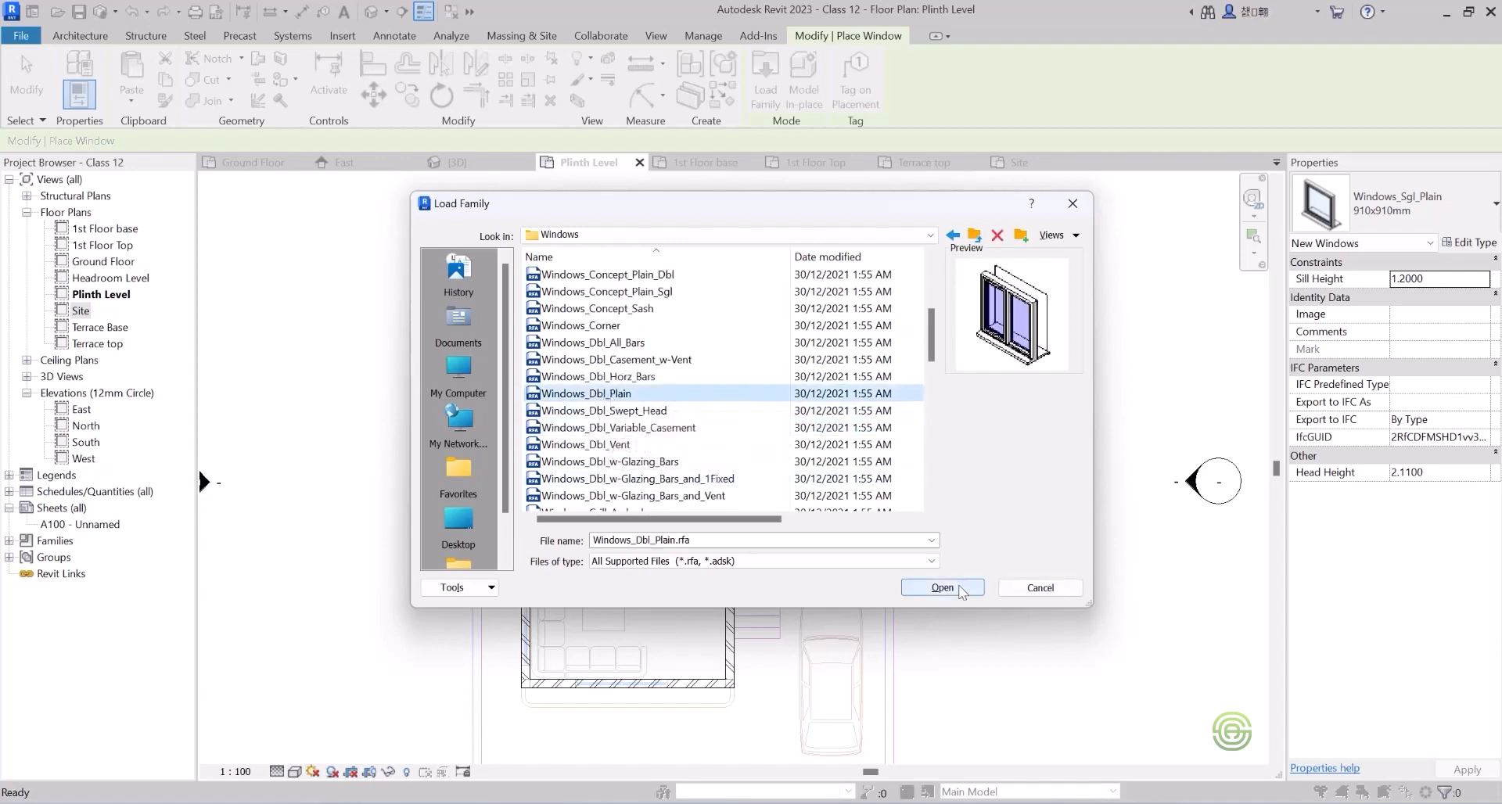
click(942, 587)
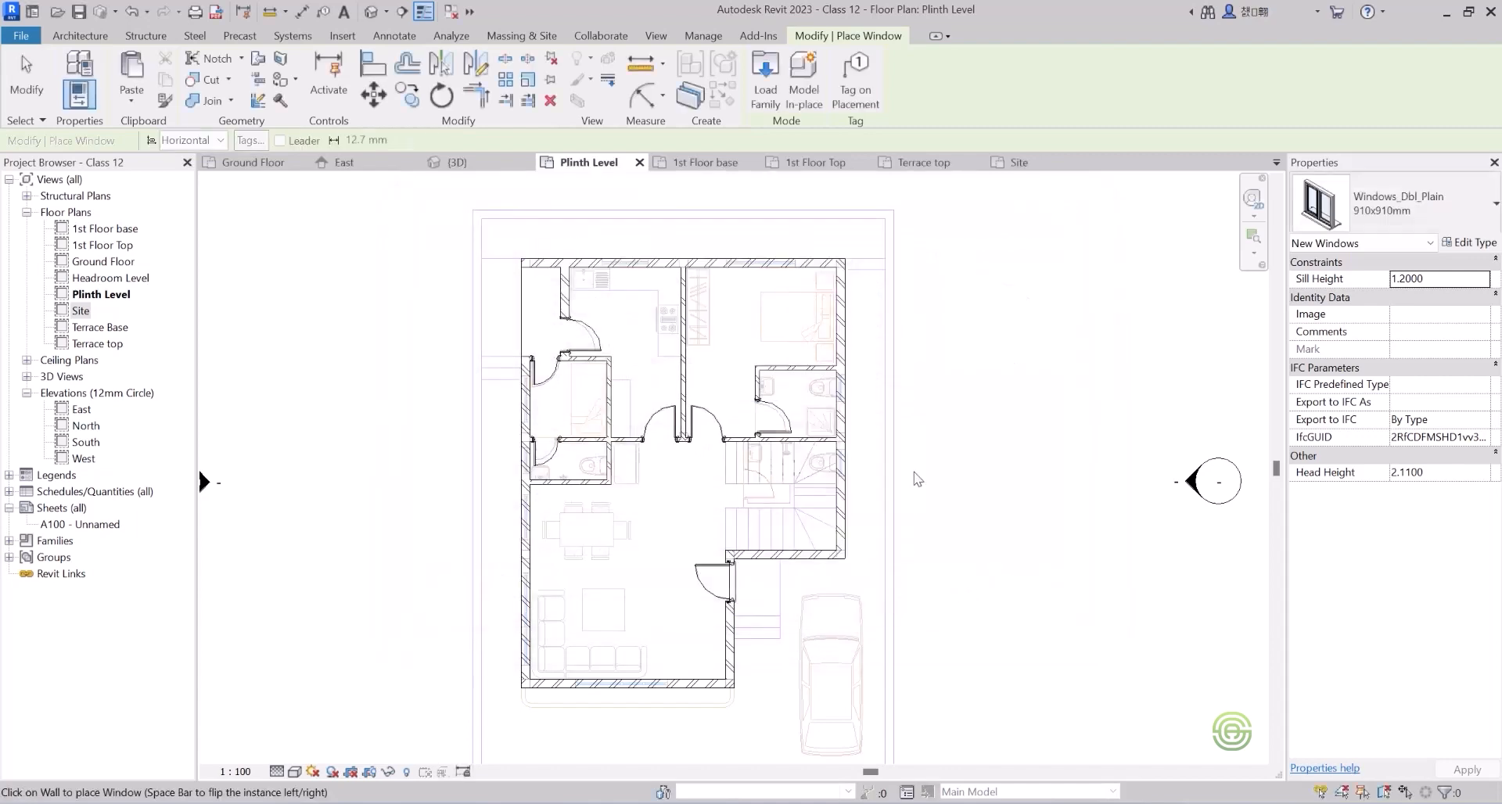
Place a 1360x1210mm Windows_Dbl_Plain window centred in the kitchen's upper exterior wall.
click(1406, 214)
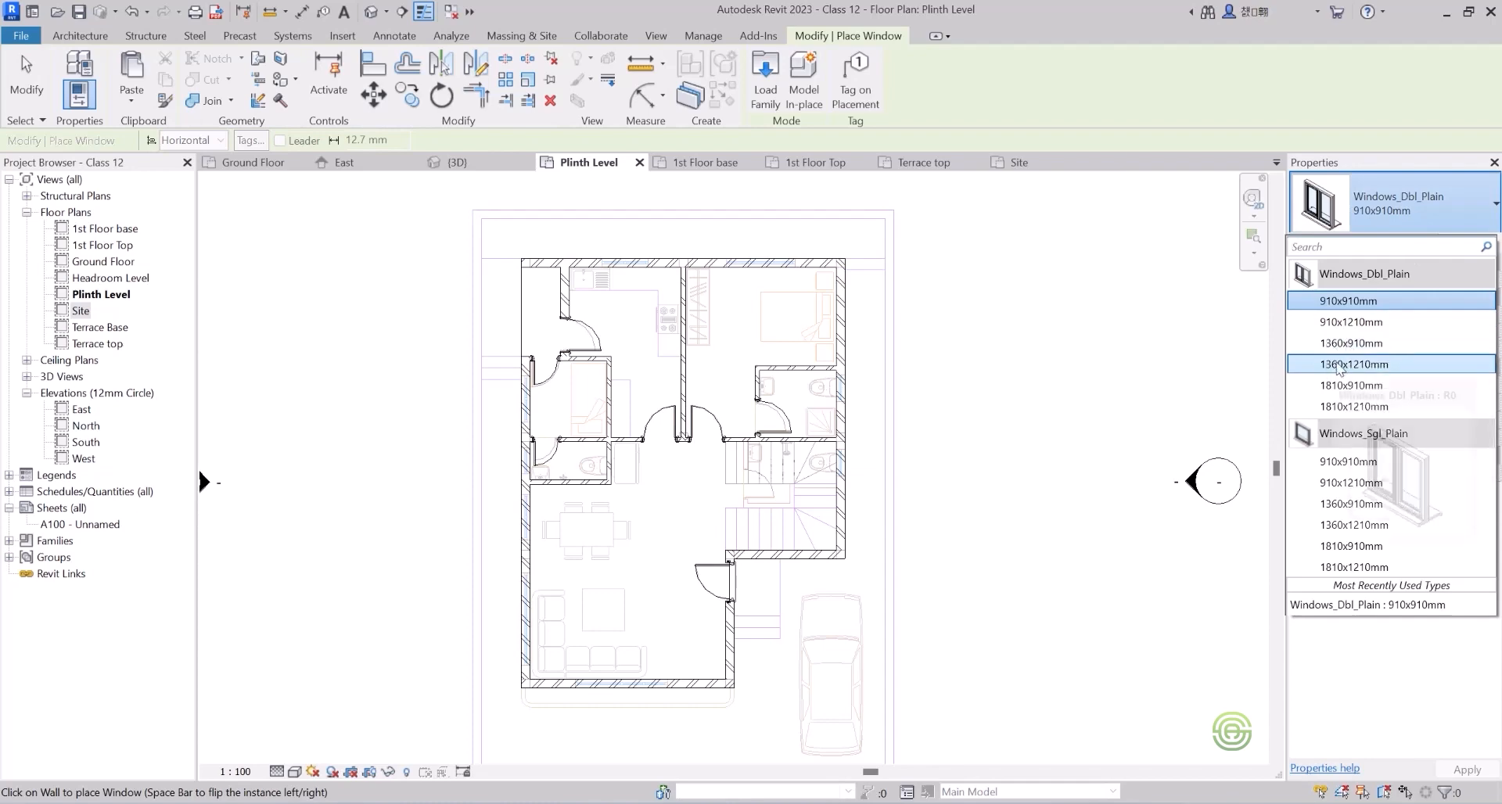
click(1367, 364)
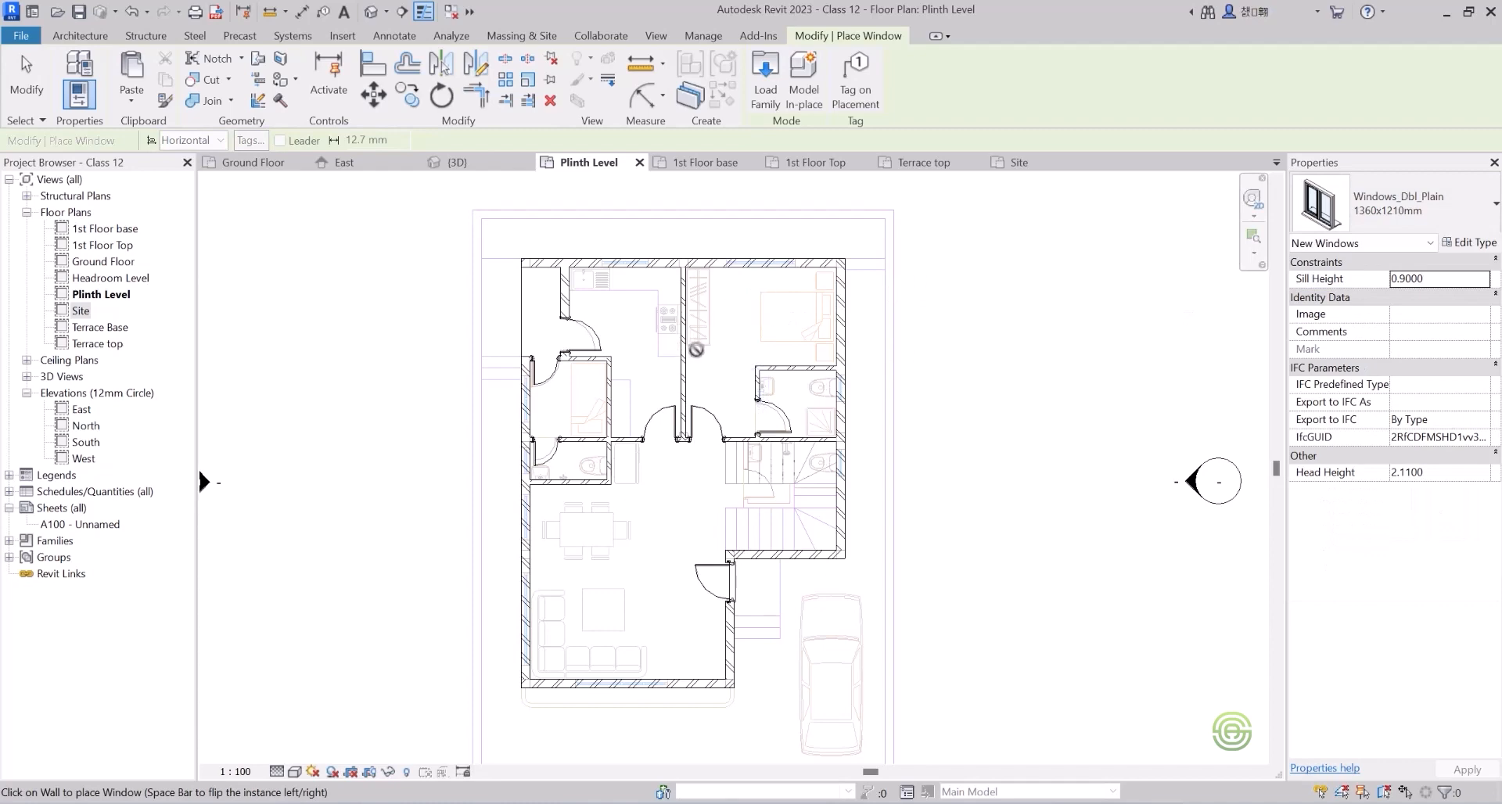
scroll(765, 273, up, 5)
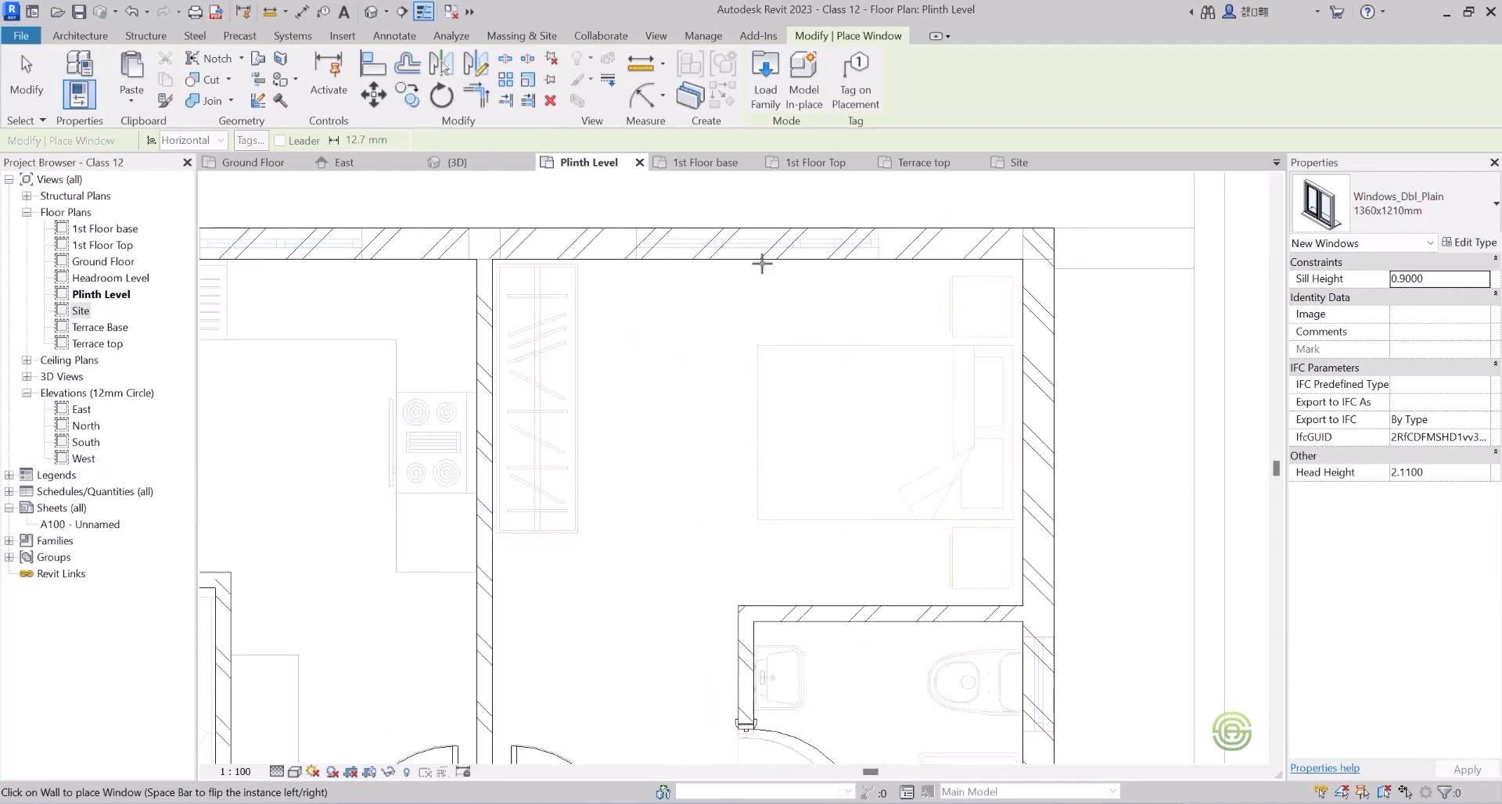
scroll(751, 262, down, 3)
scroll(606, 314, up, 1)
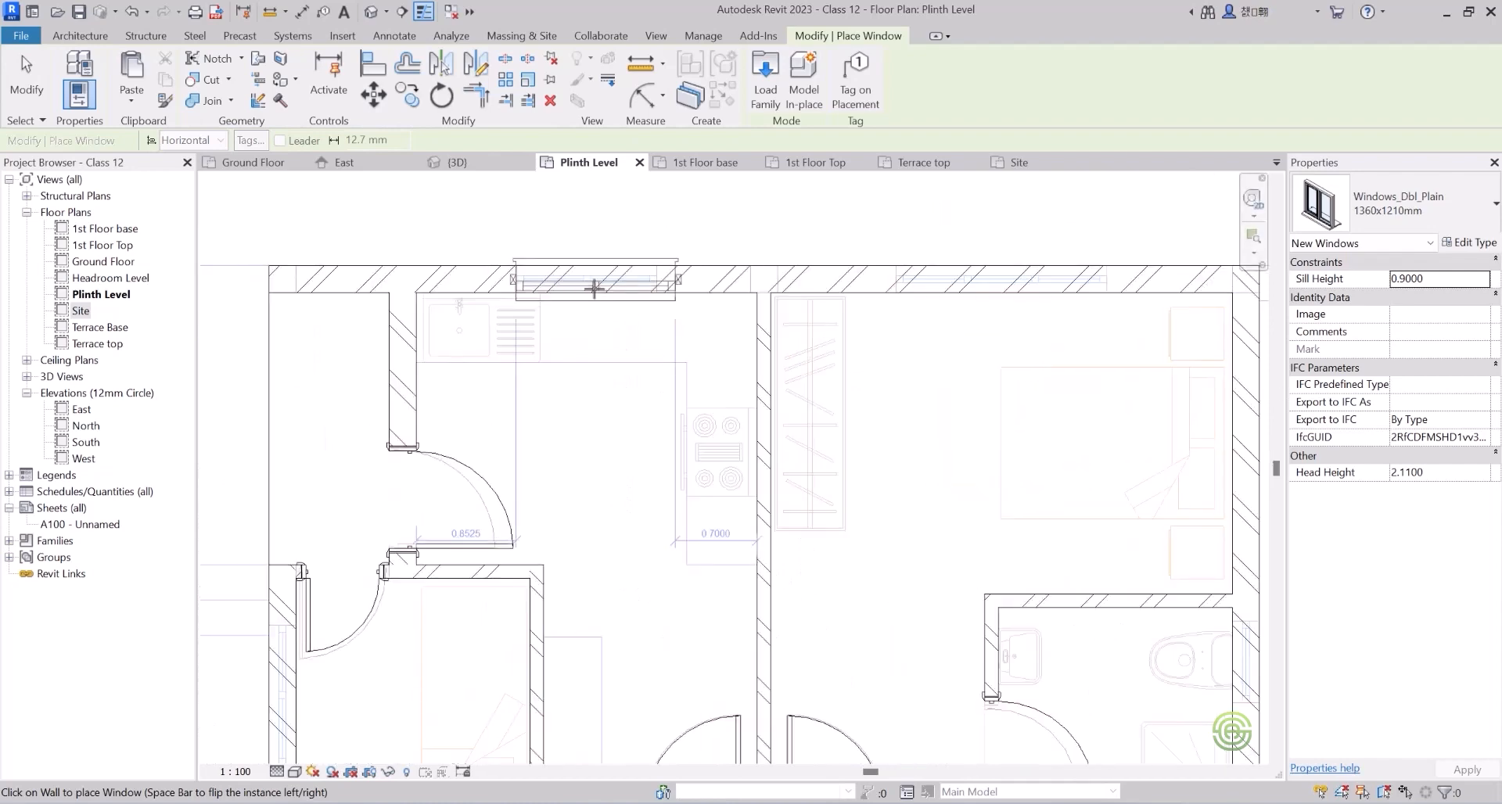
click(583, 283)
Place a 1360x1210mm Windows_Dbl_Plain window in the left exterior wall beside the dining table.
scroll(585, 286, down, 4)
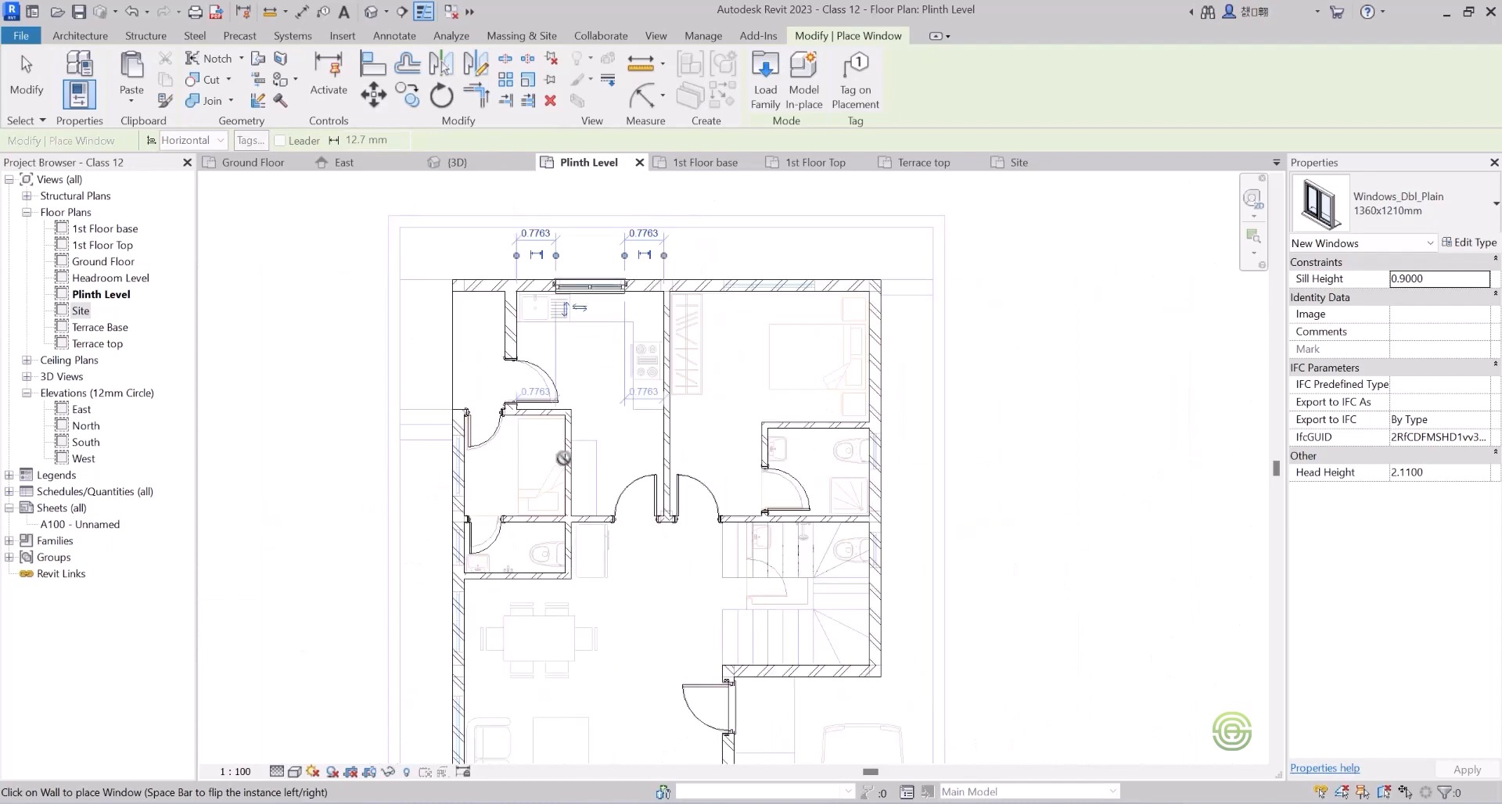
scroll(568, 652, up, 2)
scroll(523, 334, down, 3)
scroll(473, 489, up, 3)
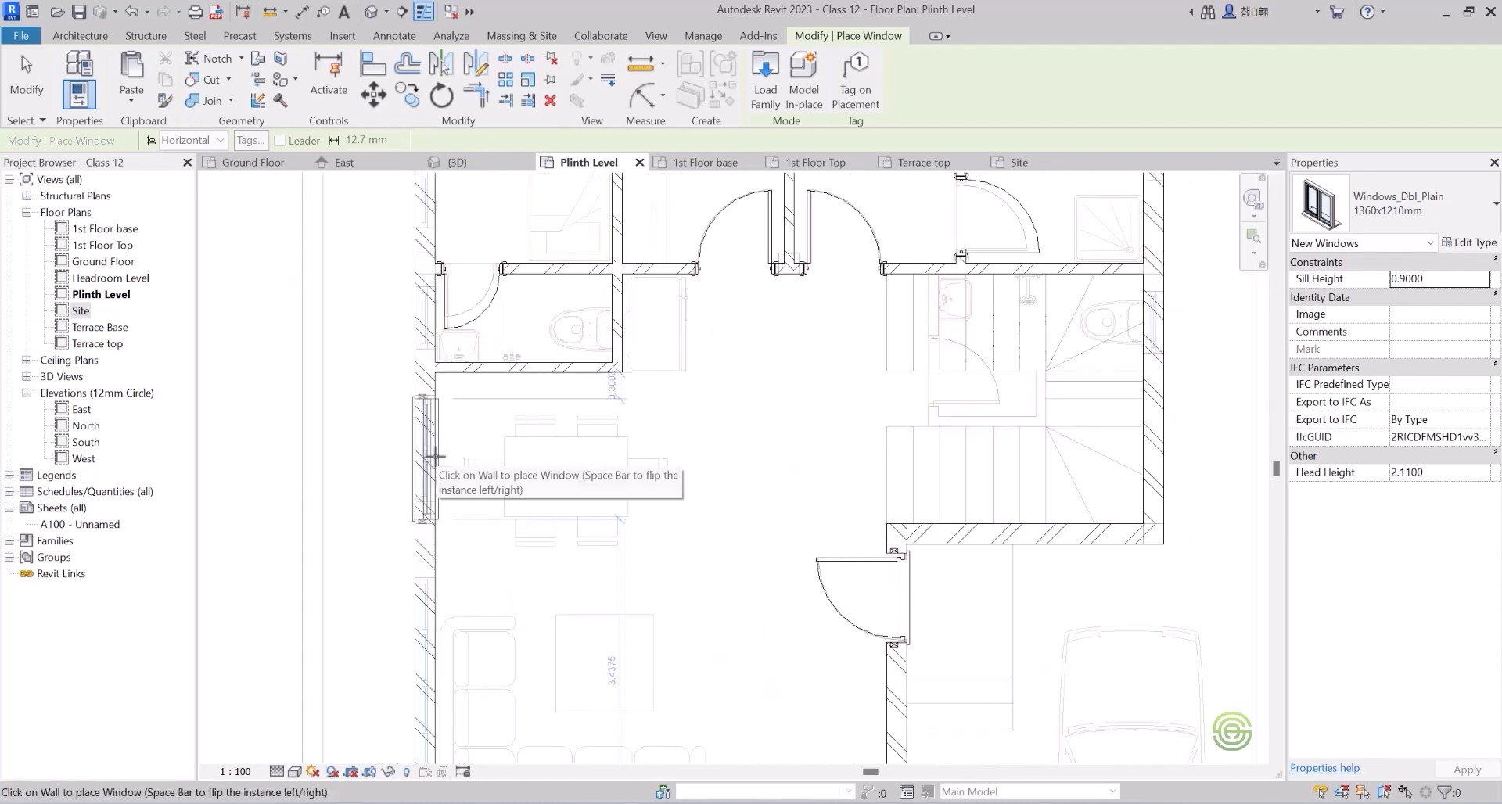
scroll(435, 456, up, 1)
click(434, 453)
Place an 1810x910mm Windows_Dbl_Plain window centred in the upper exterior wall of the upper-right bedroom.
scroll(444, 425, down, 2)
scroll(434, 406, down, 3)
scroll(479, 623, up, 2)
scroll(617, 683, down, 1)
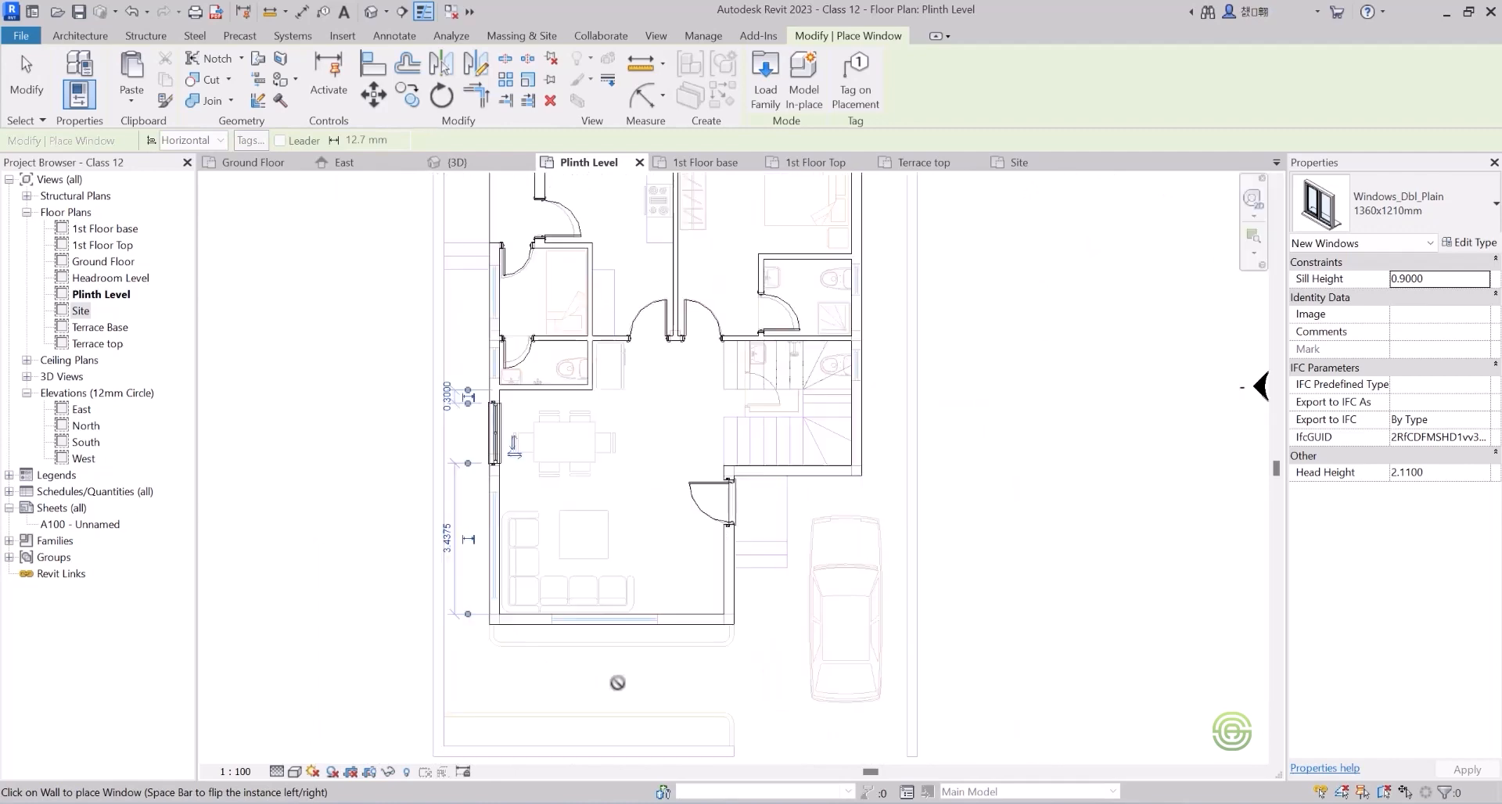
scroll(617, 683, down, 3)
scroll(585, 392, up, 3)
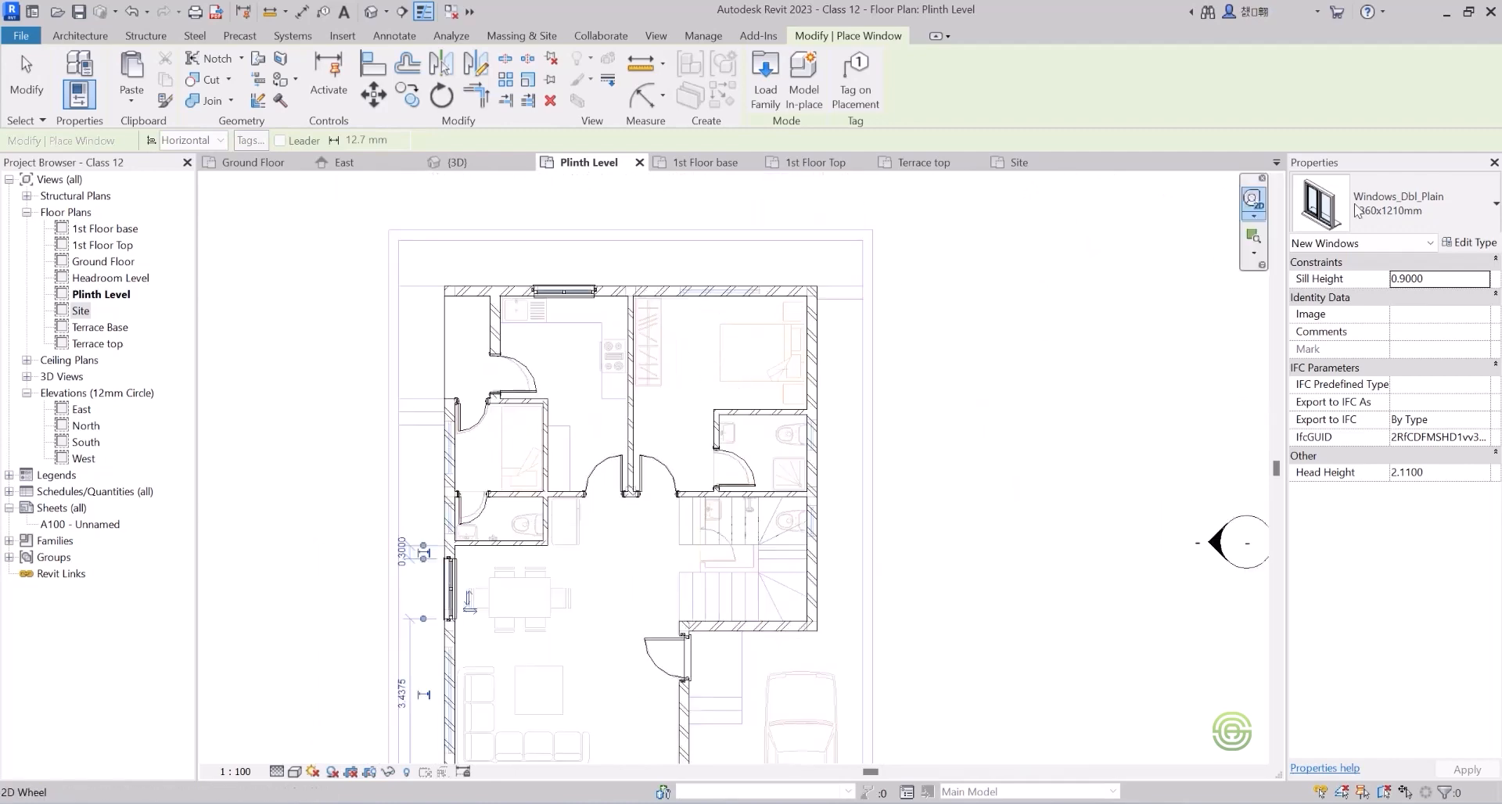
click(1321, 202)
click(1398, 384)
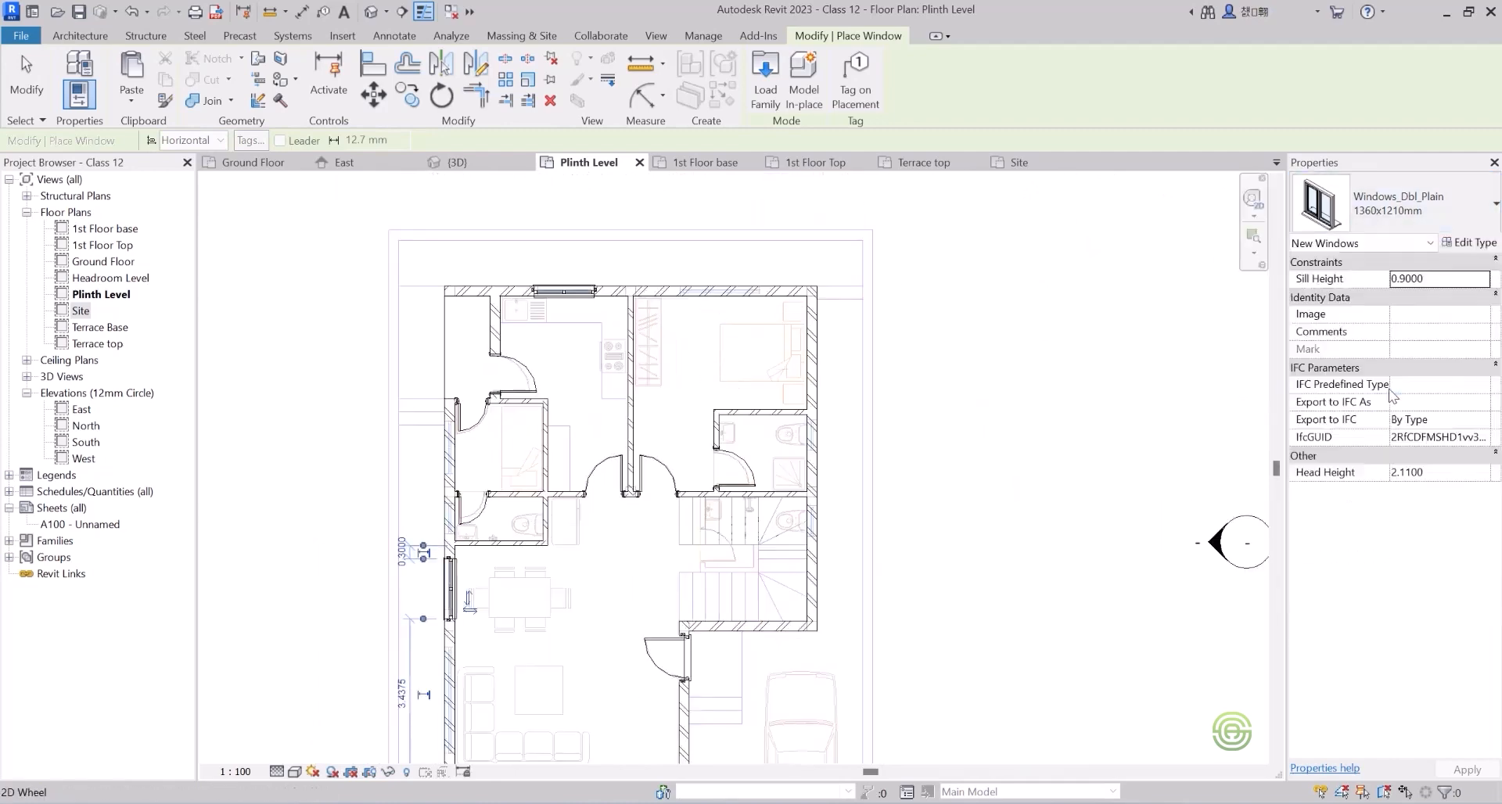
scroll(688, 289, up, 4)
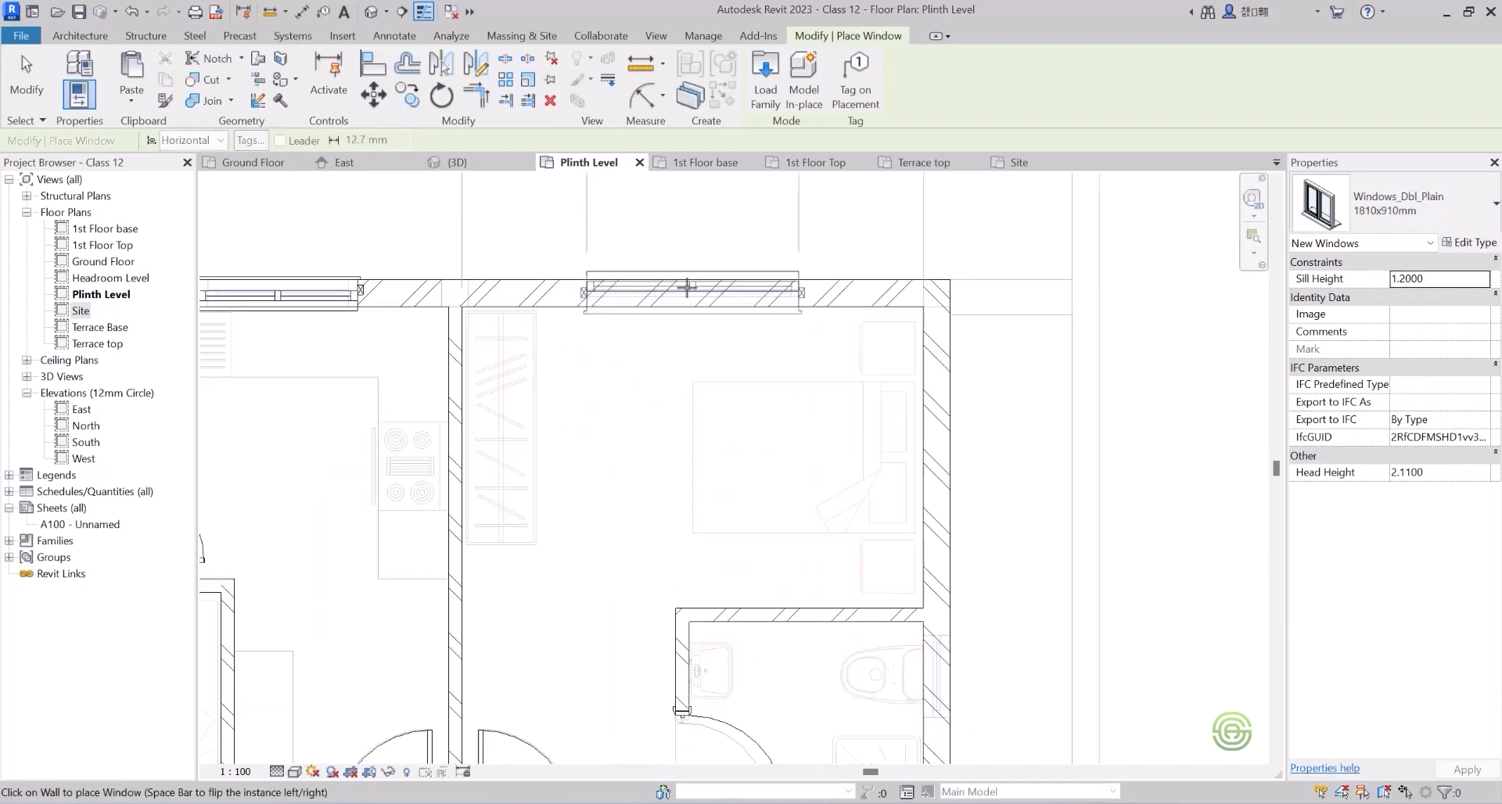
click(687, 288)
Place an 1810x1210mm Windows_Sgl_Plain window near the middle of the living room's lower exterior wall.
scroll(690, 249, down, 4)
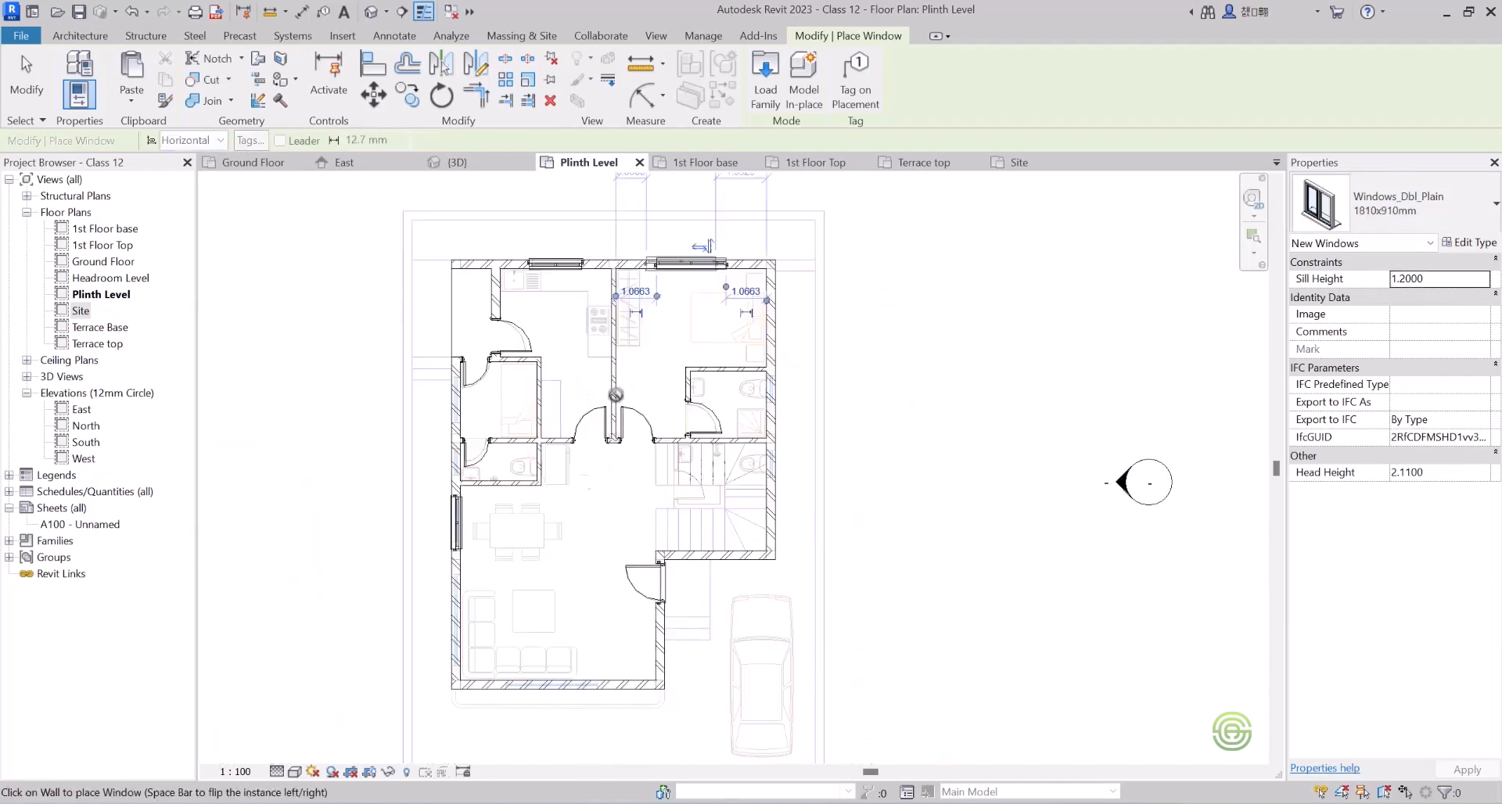
scroll(540, 708, up, 5)
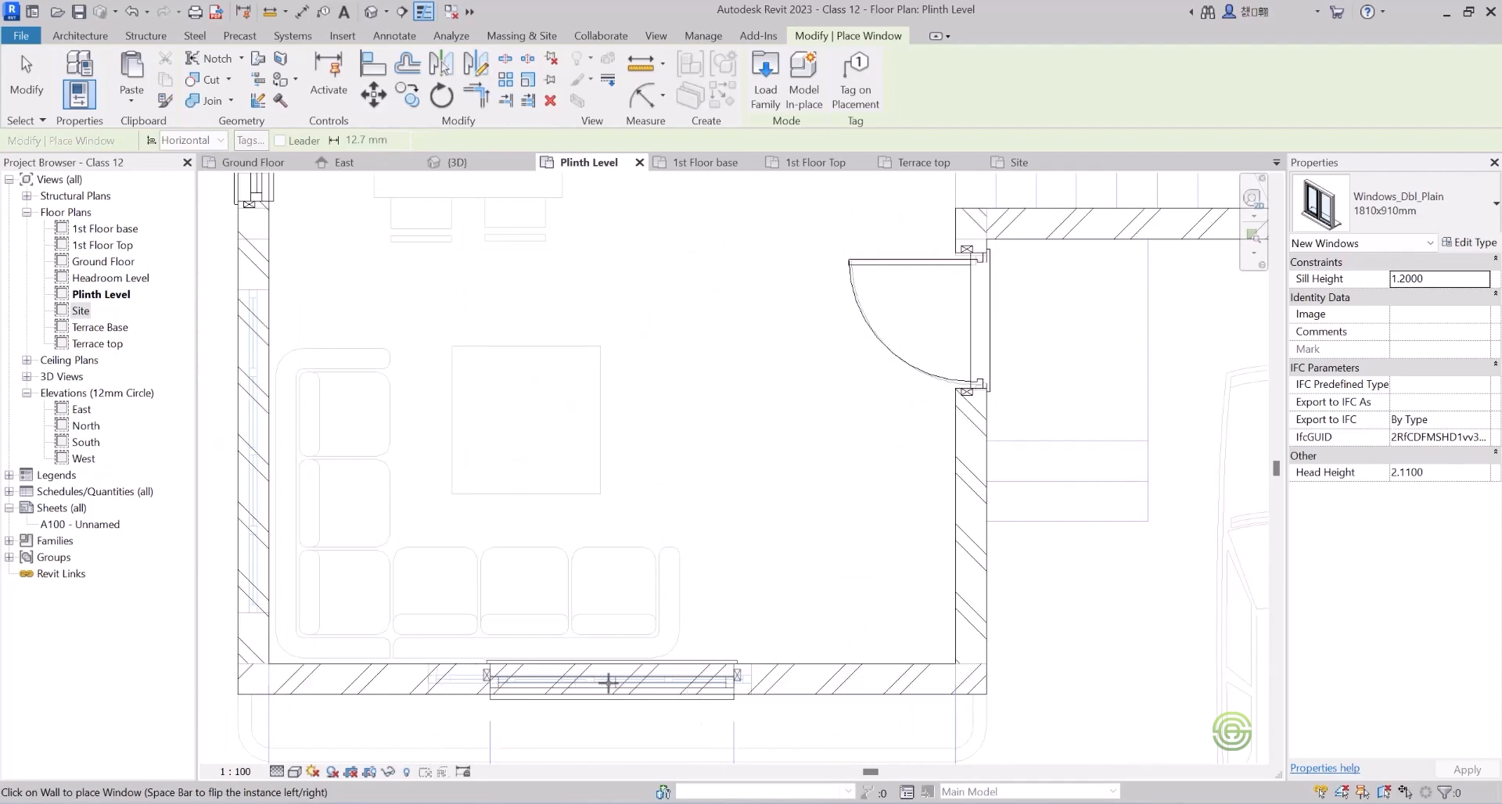
click(1405, 216)
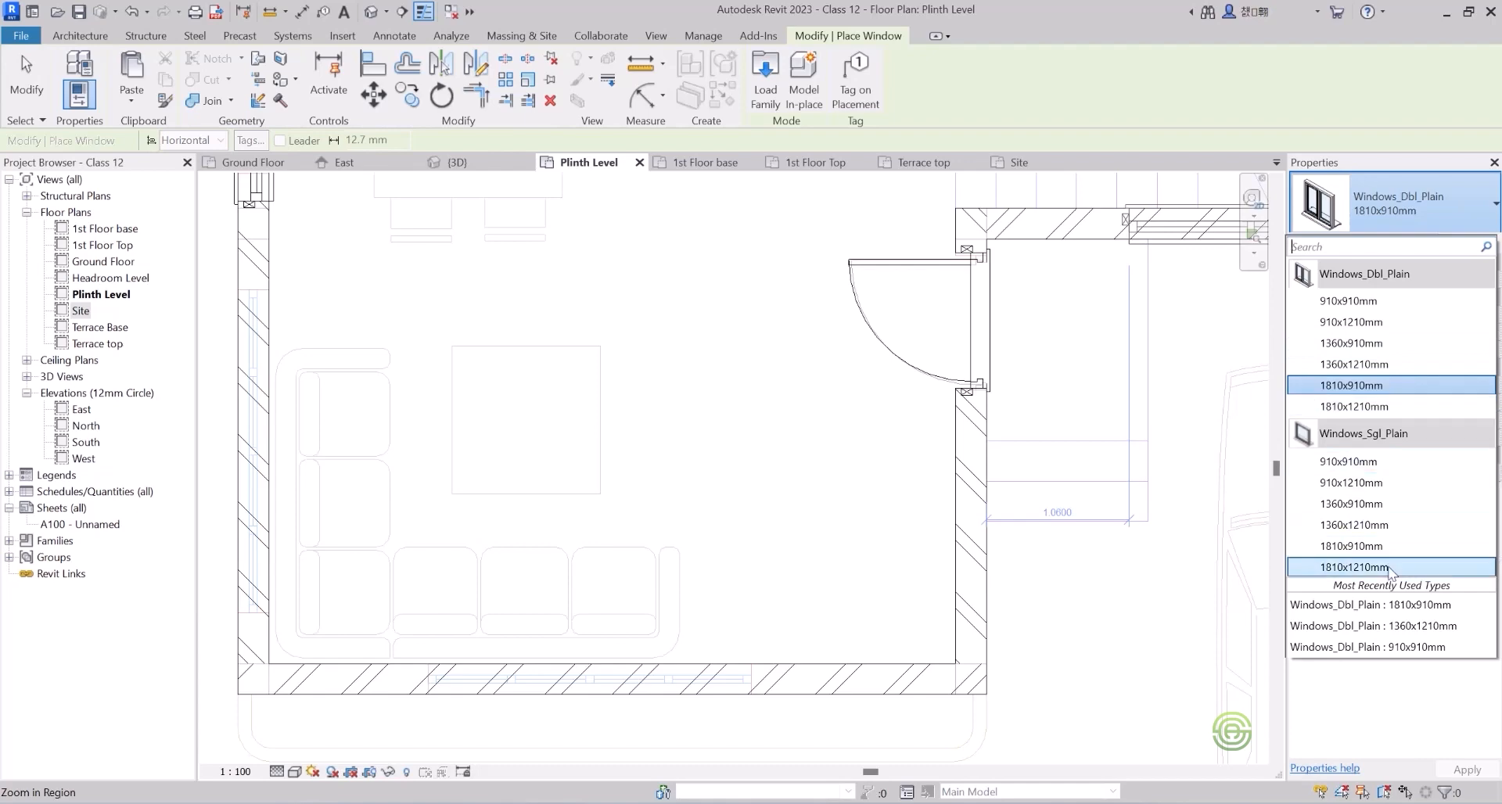
click(1376, 566)
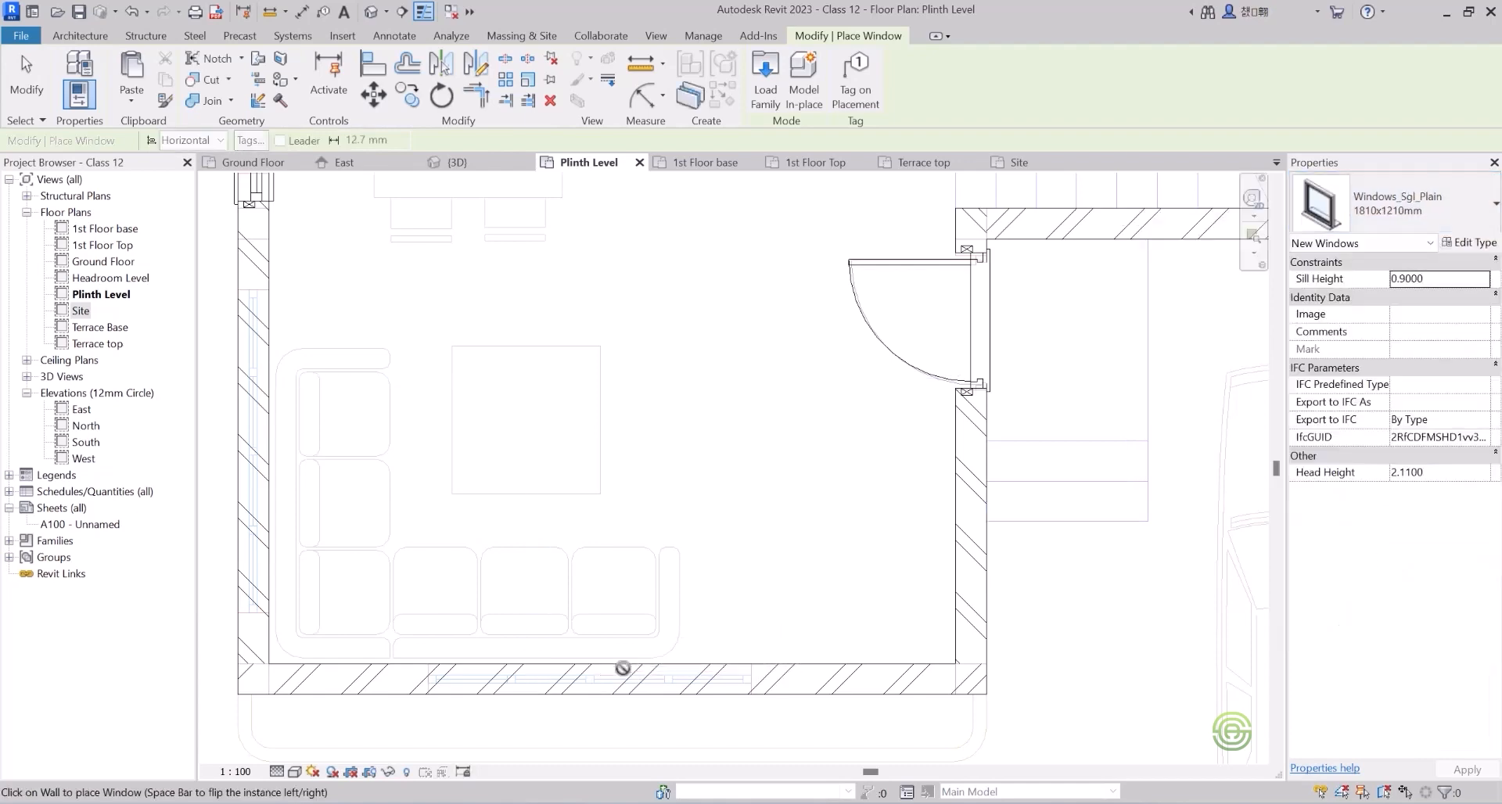
click(595, 676)
Place an 1810x1210mm Windows_Sgl_Plain window in the left exterior wall beside the sofa, about 0.93 m below the dining window.
scroll(616, 688, down, 2)
scroll(410, 574, up, 2)
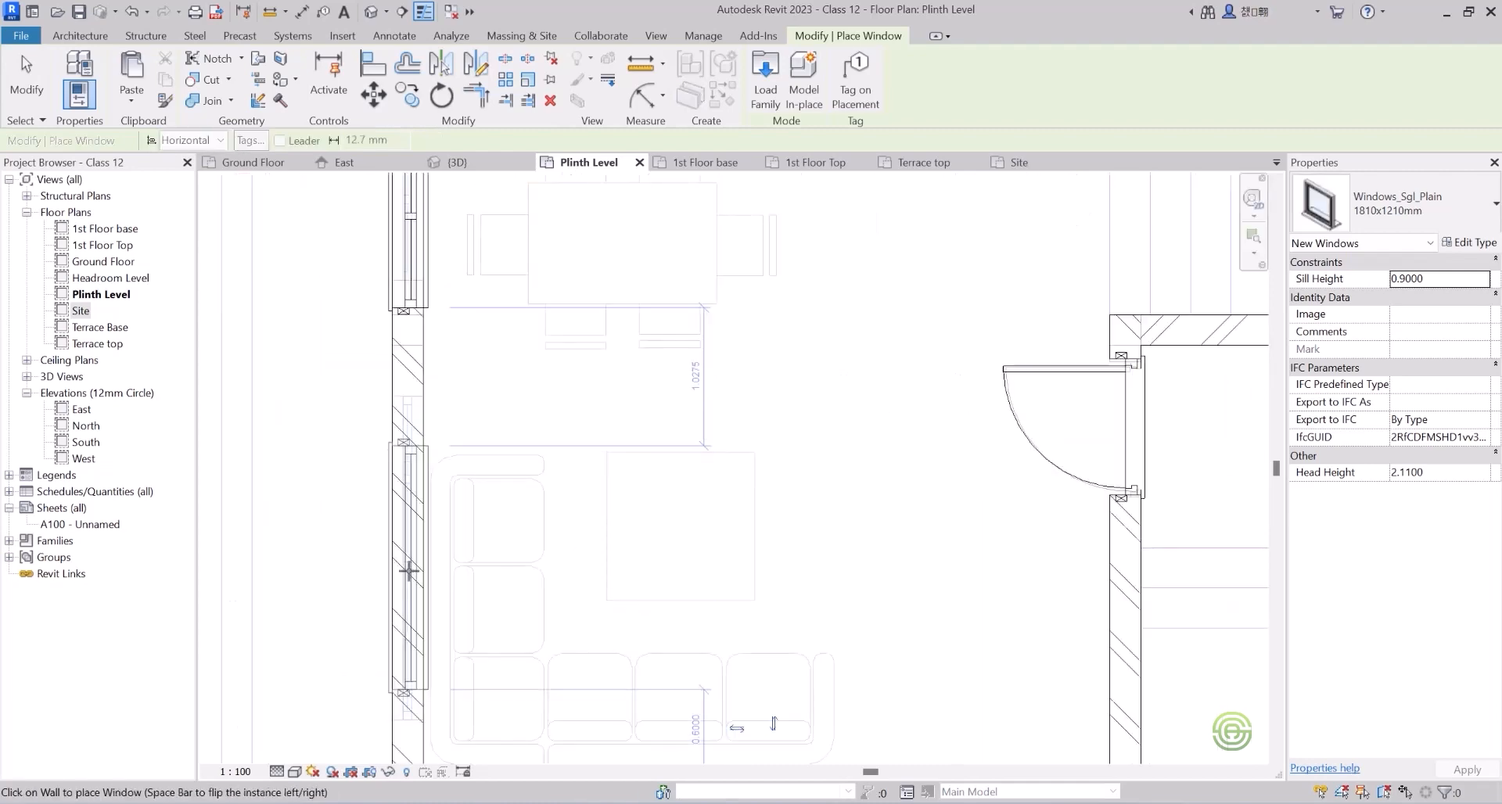
click(410, 557)
scroll(352, 503, down, 2)
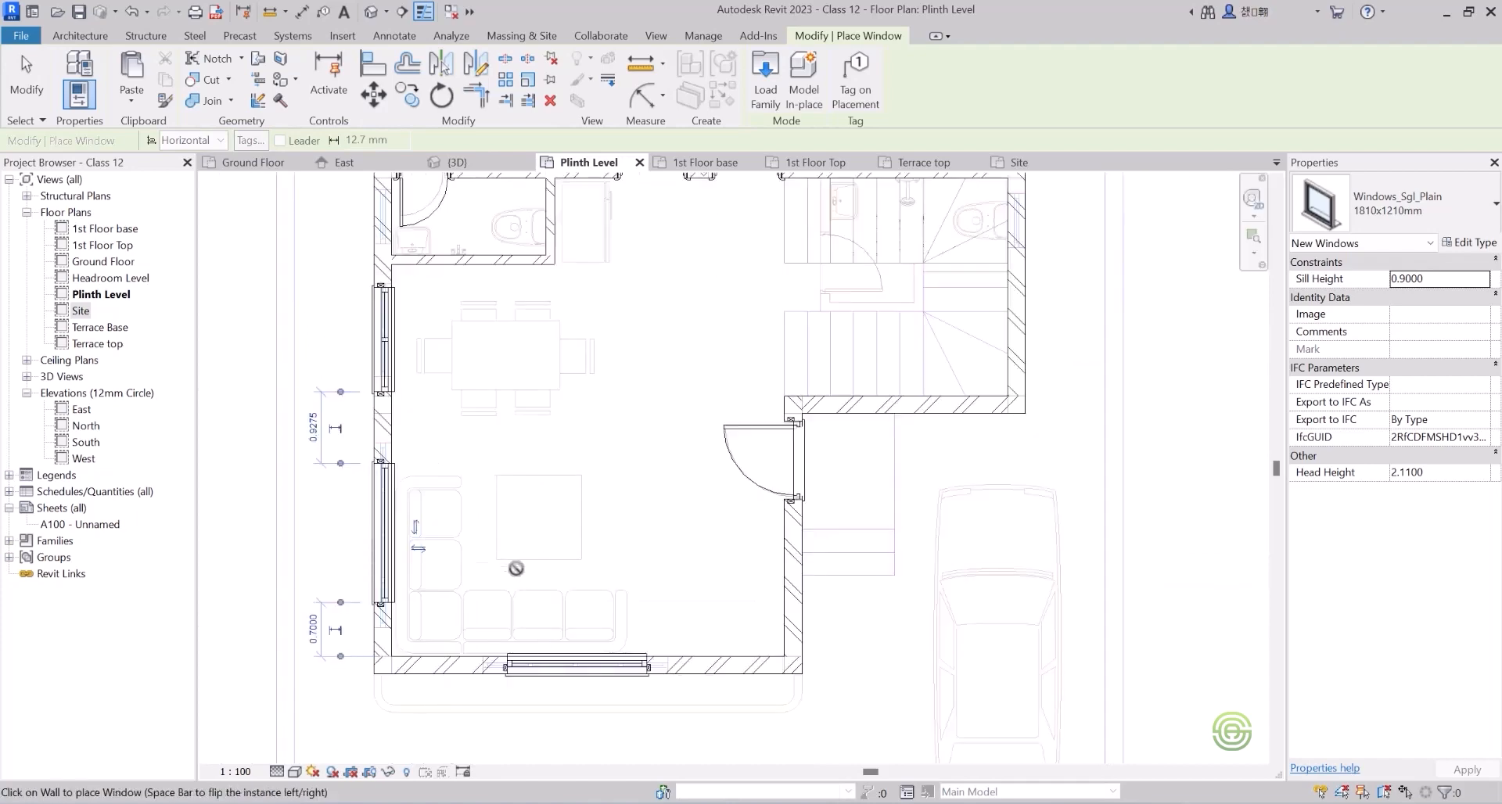
Delete the 1810x910mm window from the upper exterior wall of the upper-right bedroom.
scroll(515, 568, down, 1)
scroll(617, 598, down, 1)
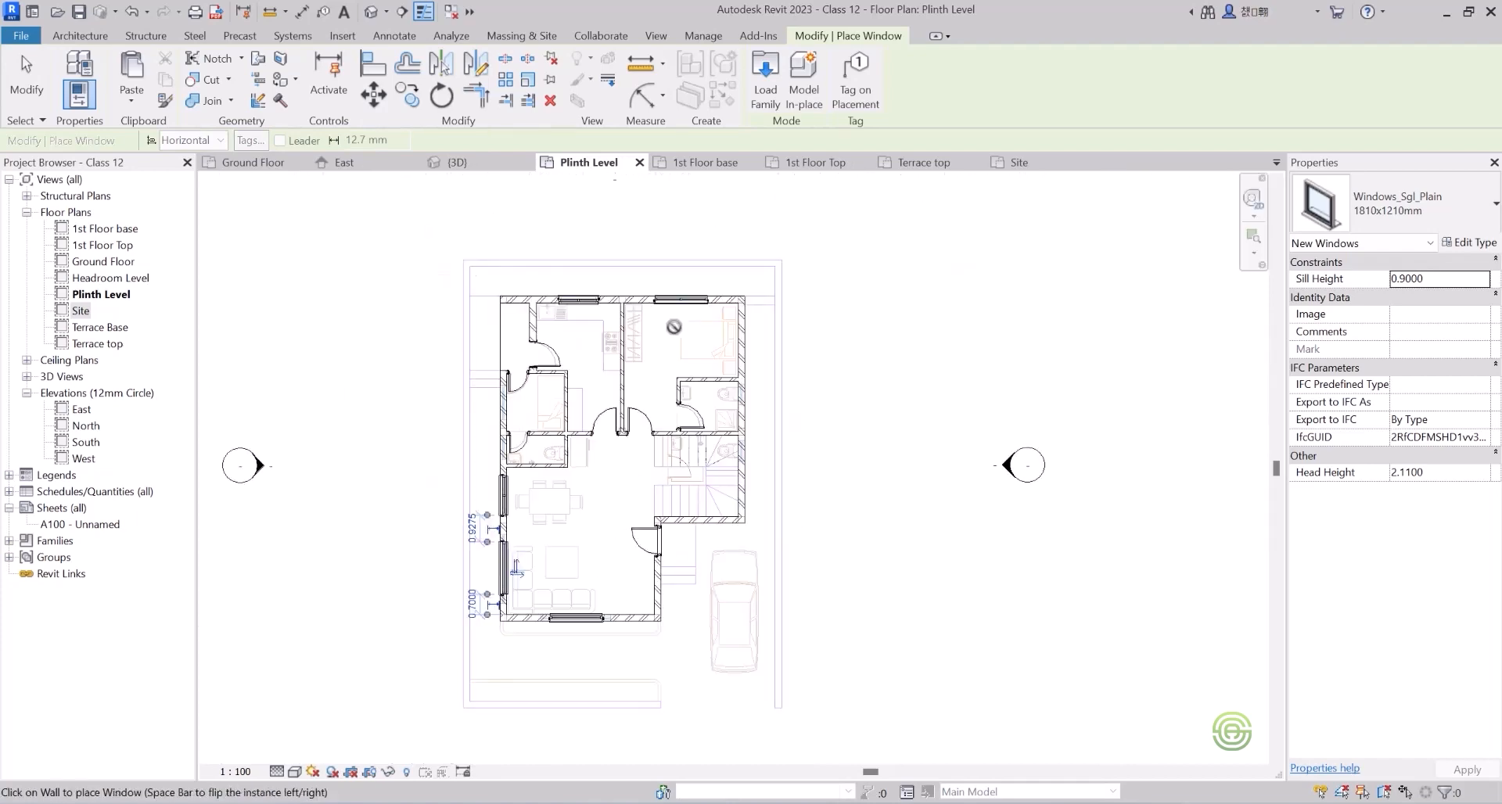
scroll(674, 326, up, 3)
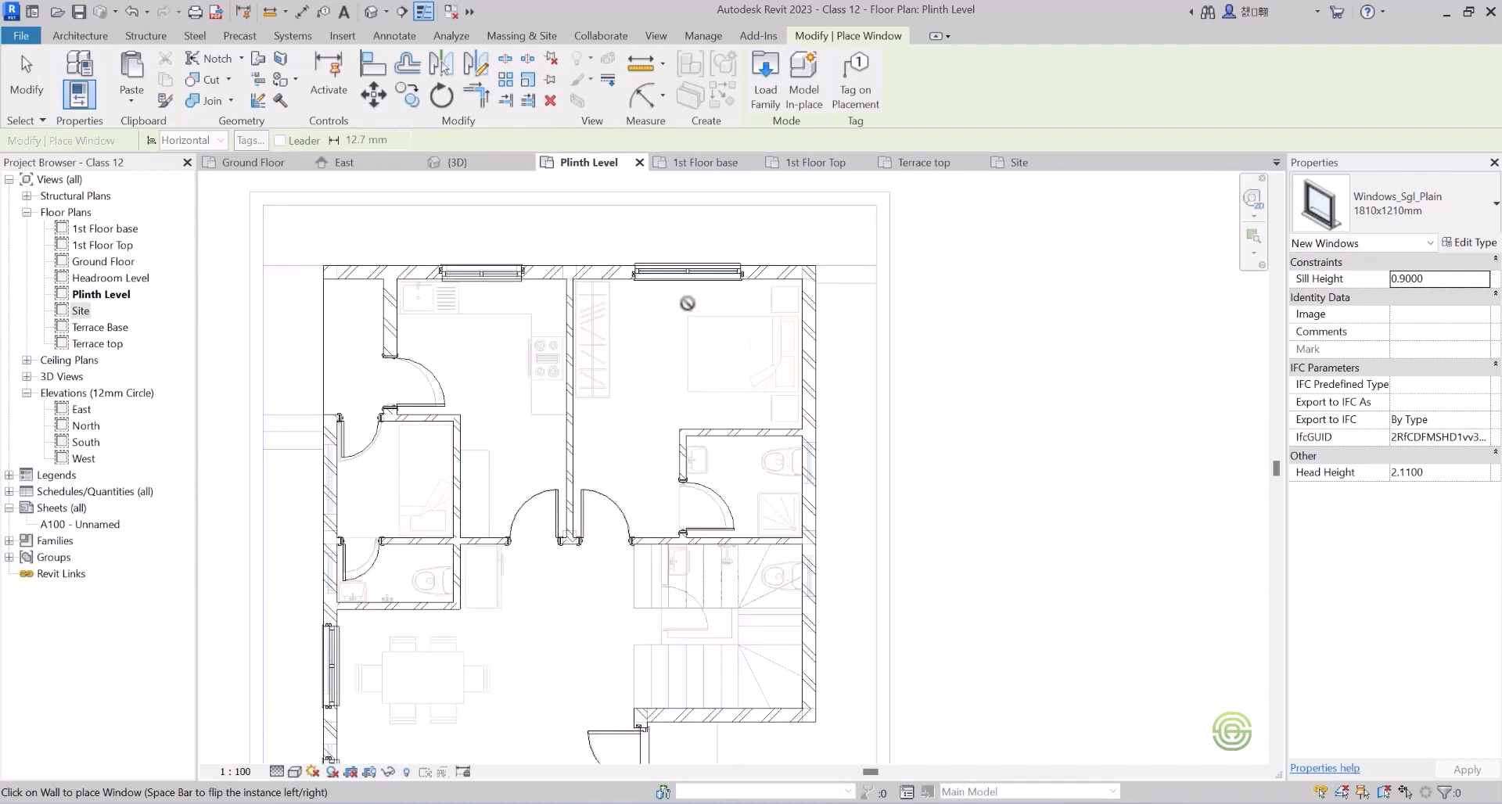
key(Escape)
key(Escape)
click(690, 285)
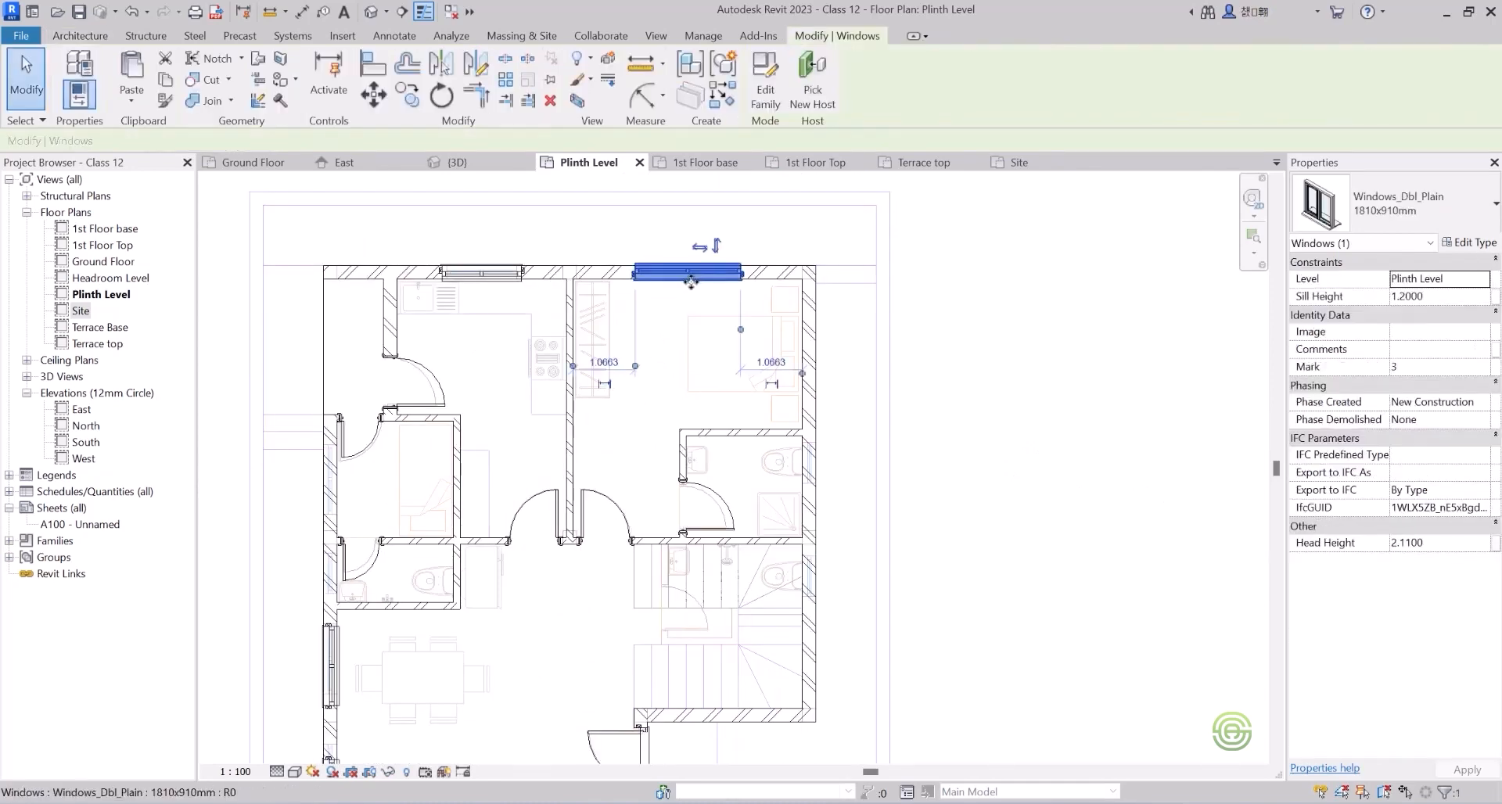
key(Escape)
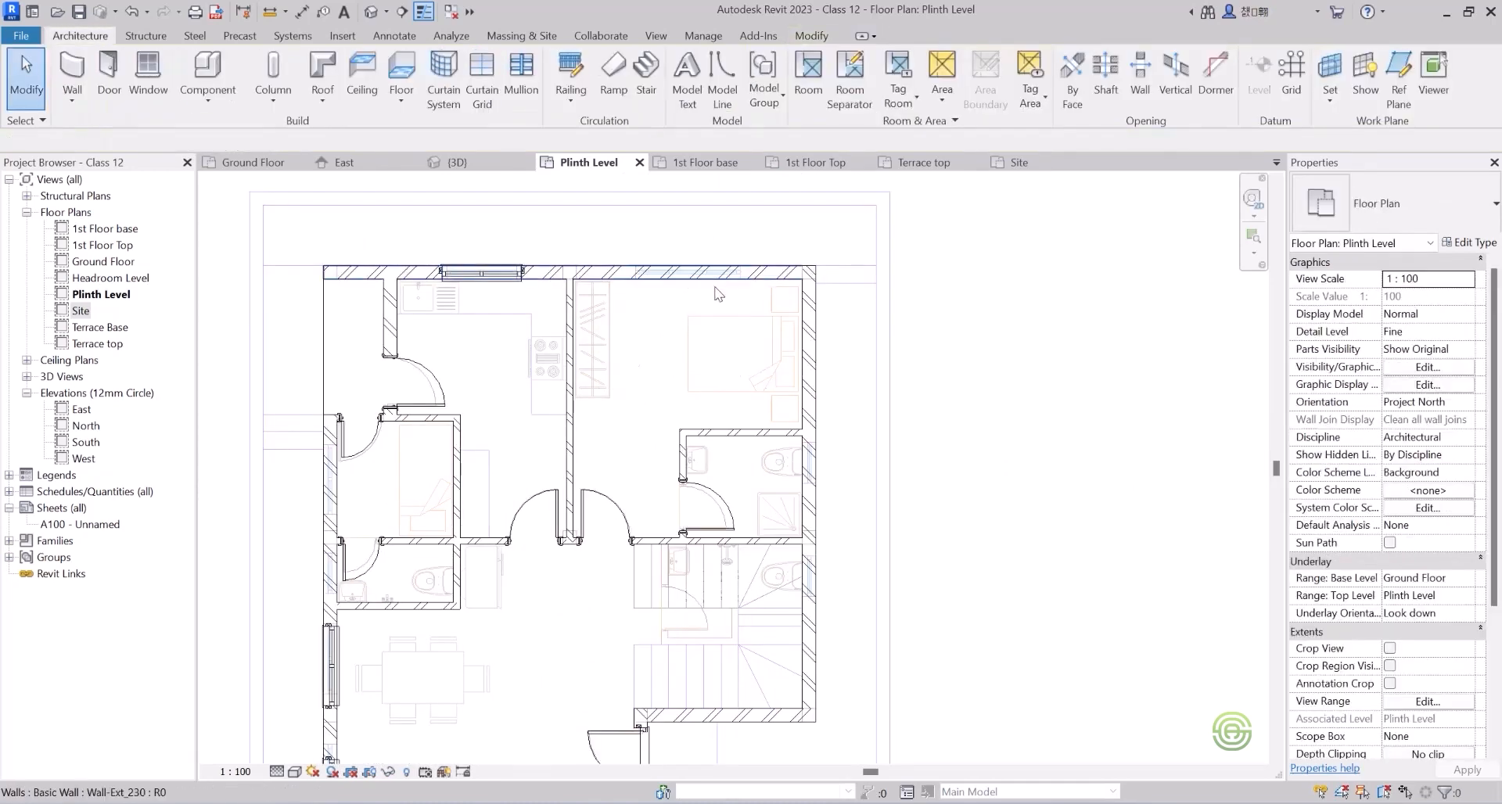
Place an 1810x1210mm Windows_Dbl_Plain window centred in the upper exterior wall of the upper-right bedroom.
click(139, 84)
click(1425, 210)
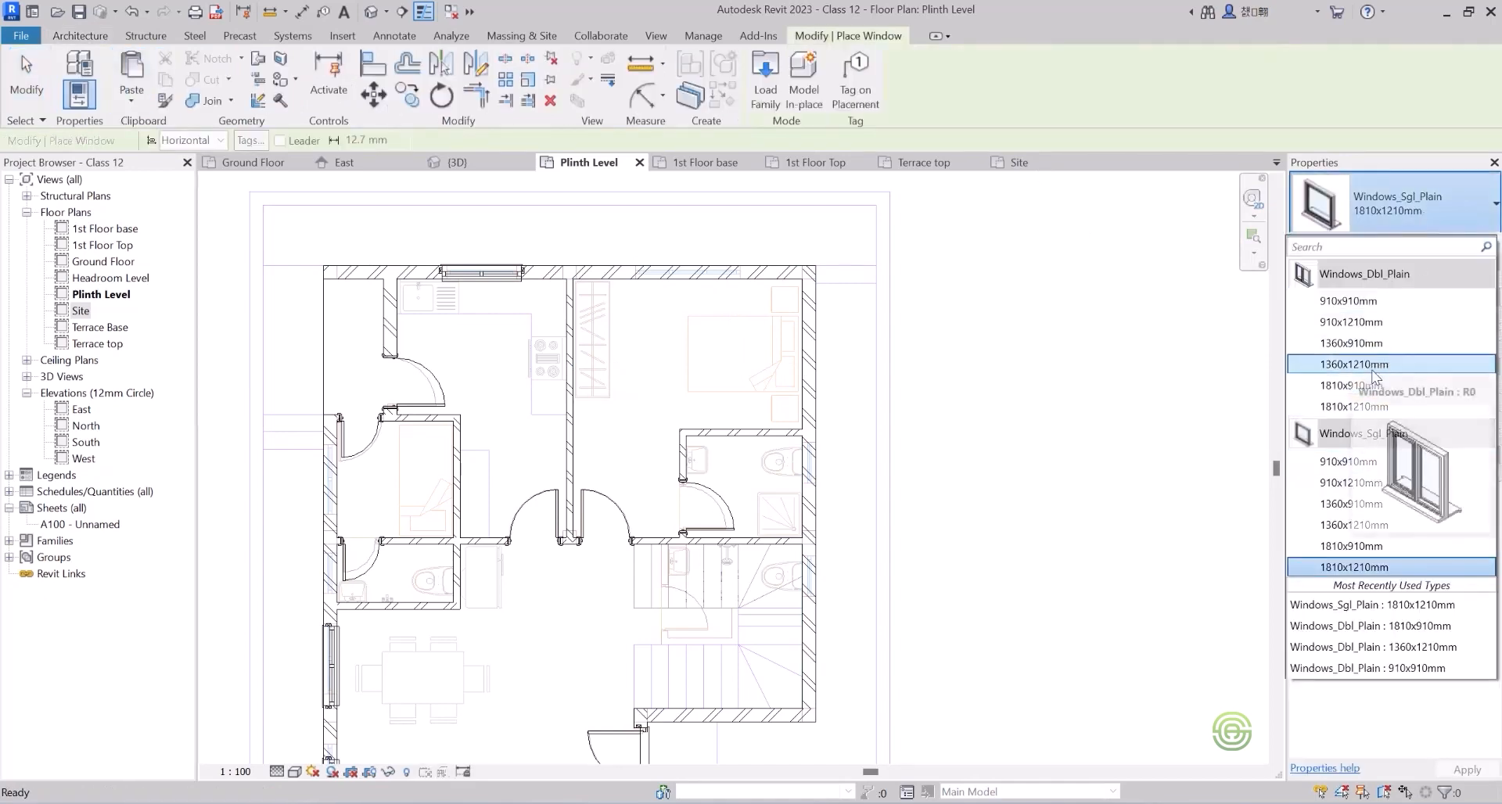
click(1368, 407)
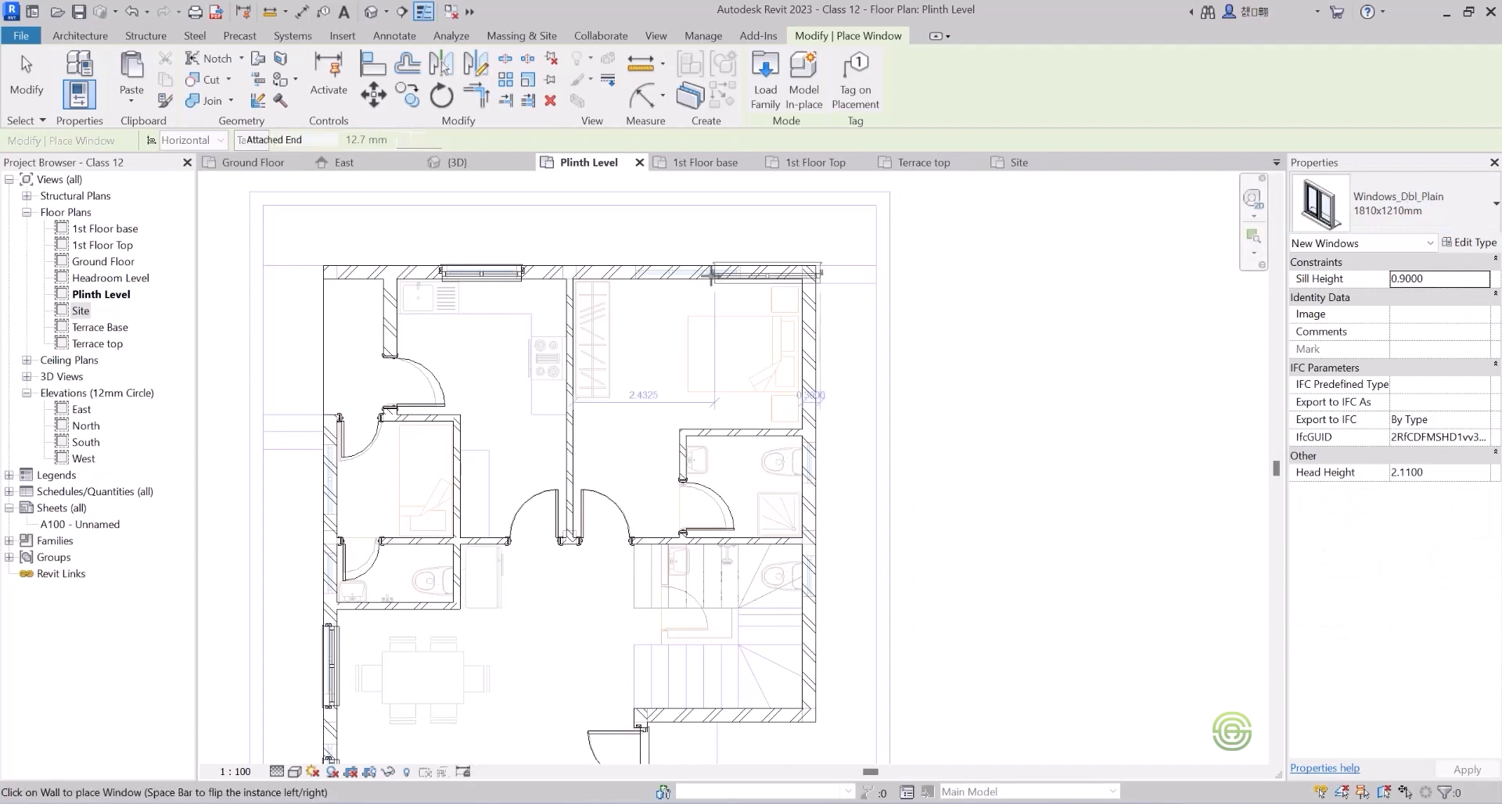
click(685, 268)
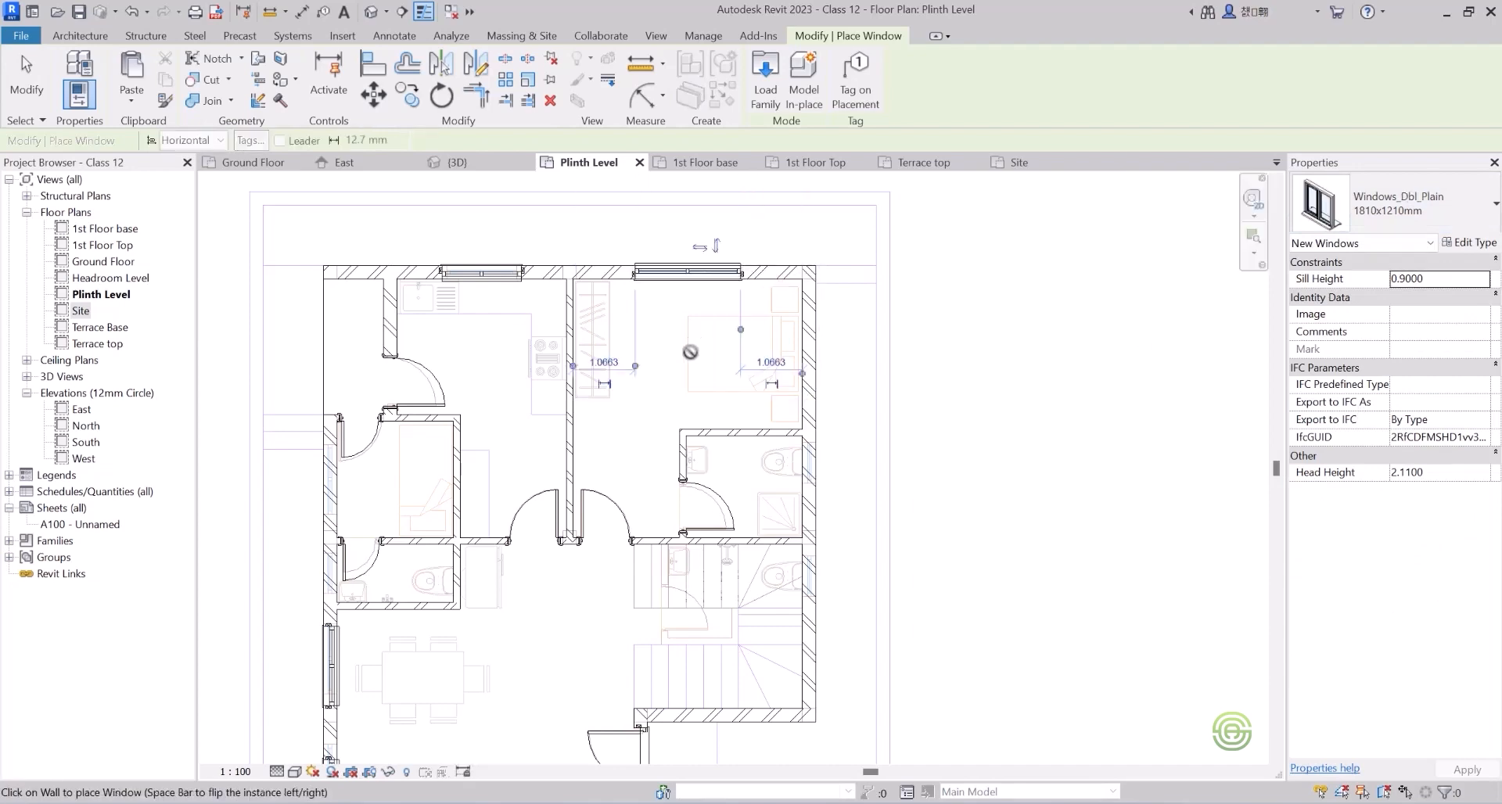
scroll(692, 351, down, 2)
key(Escape)
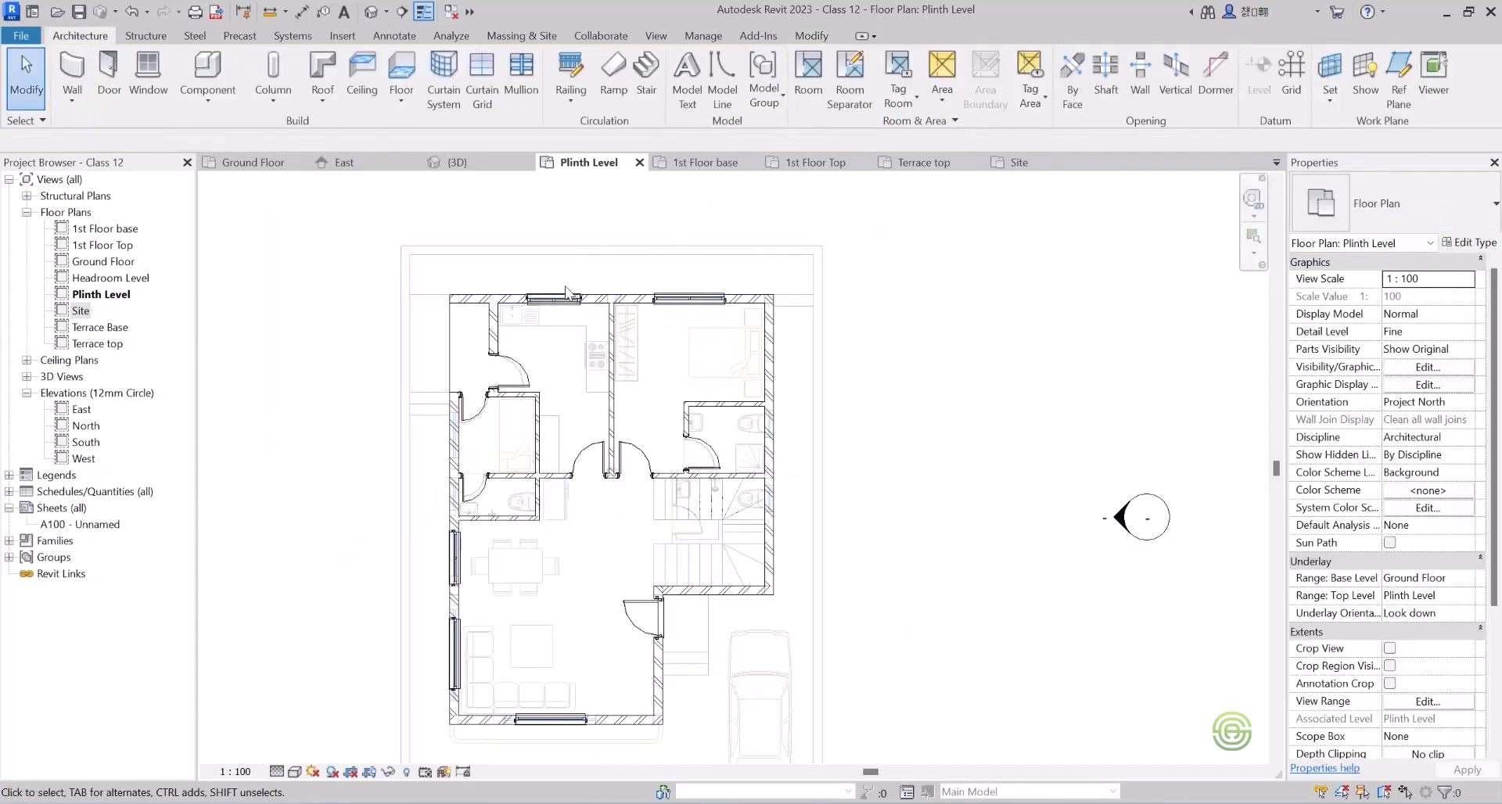
scroll(568, 288, down, 2)
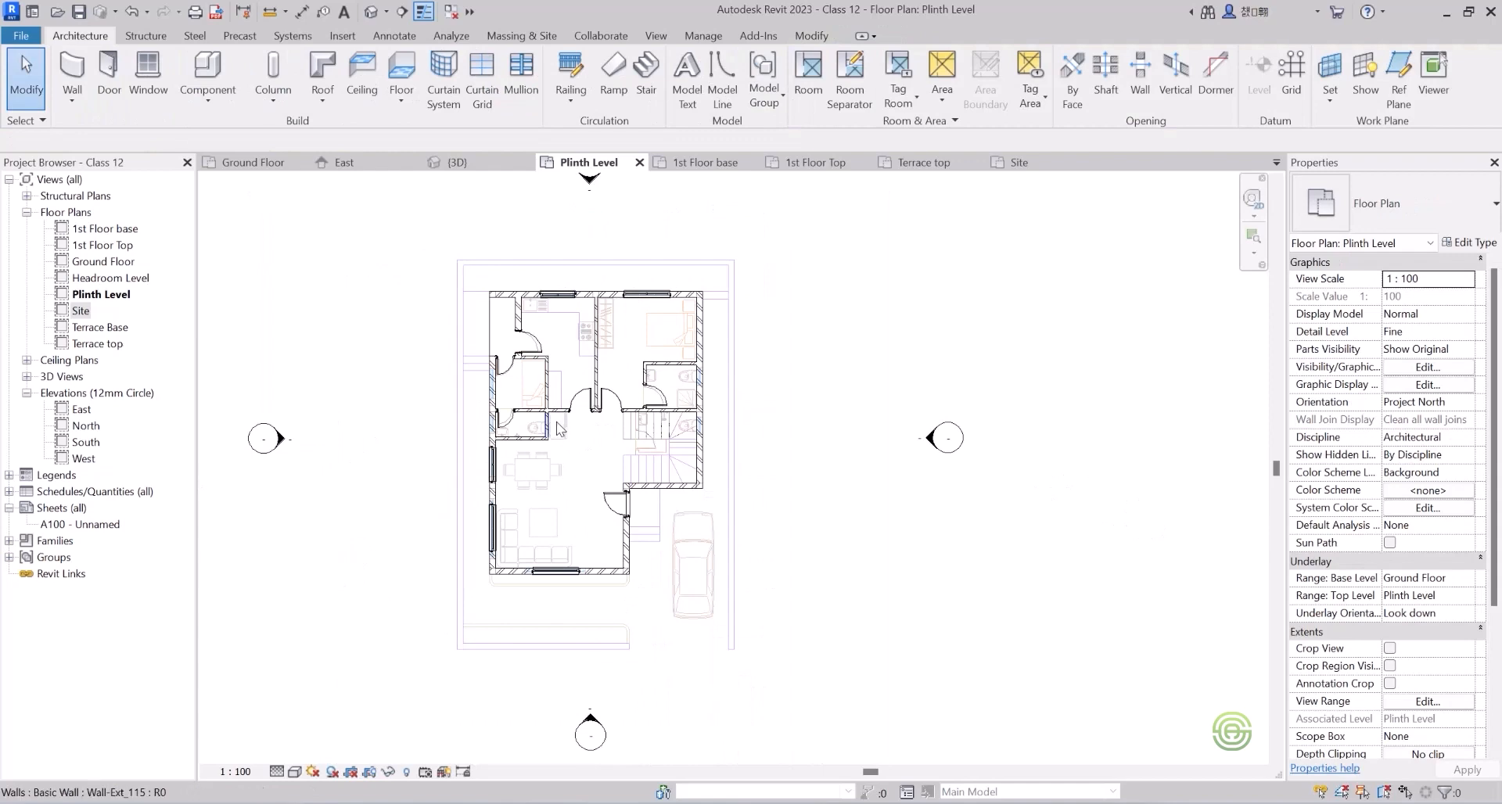
scroll(559, 445, up, 1)
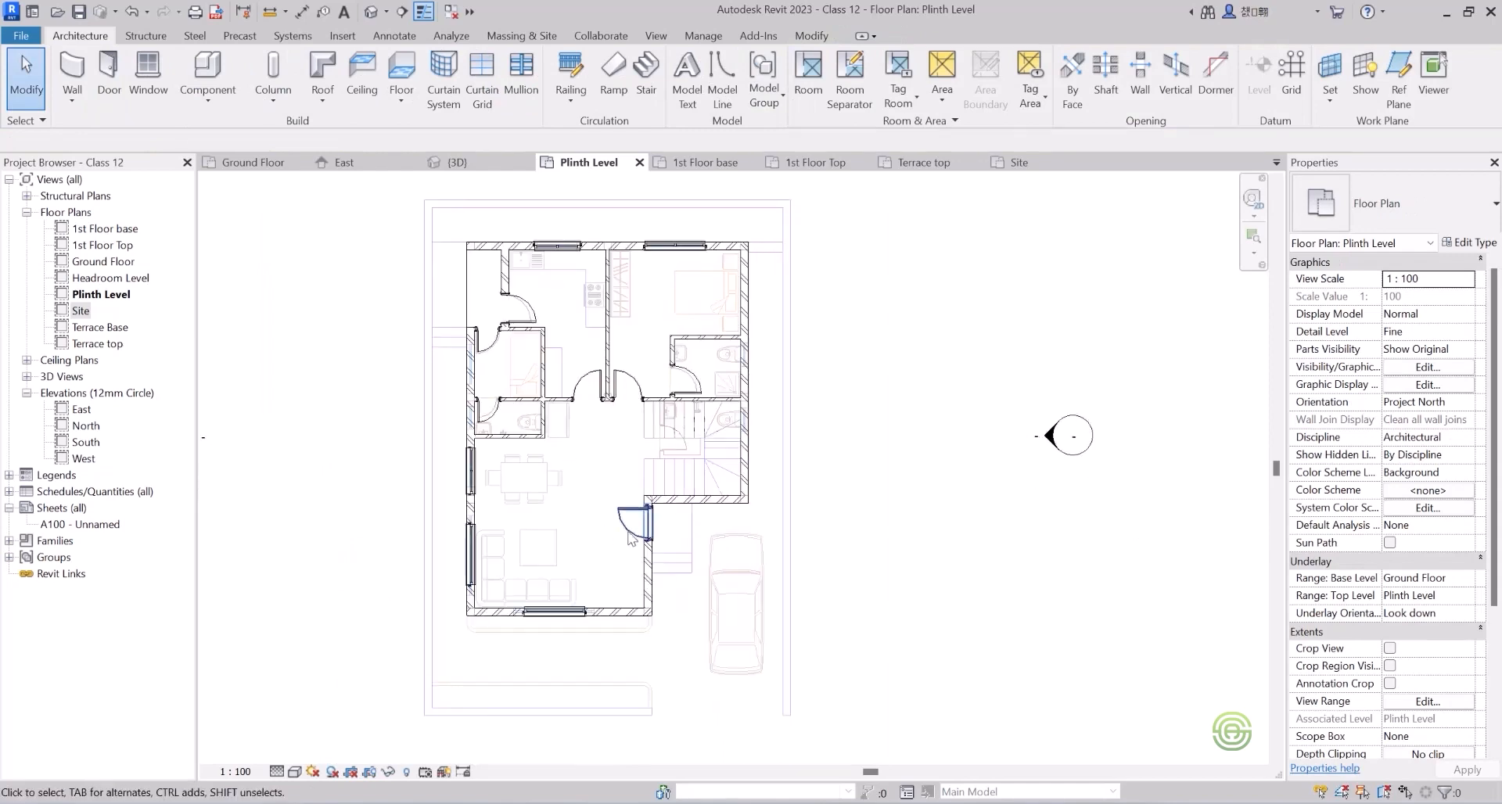
In the 1st Floor Top plan, place an 1810x1210mm Windows_Dbl_Plain window centred in the upper-right bedroom's upper exterior wall.
click(841, 163)
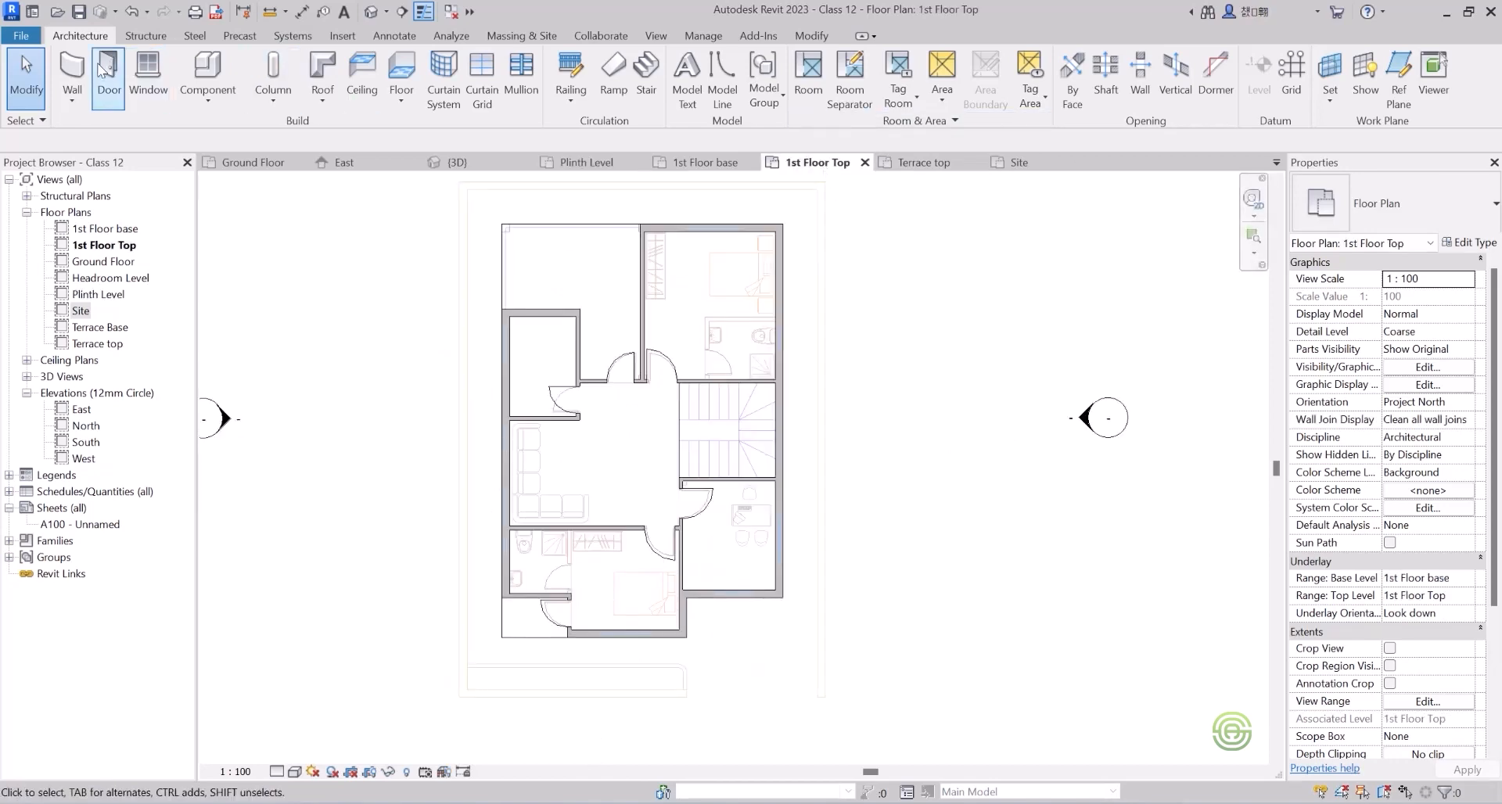
click(144, 69)
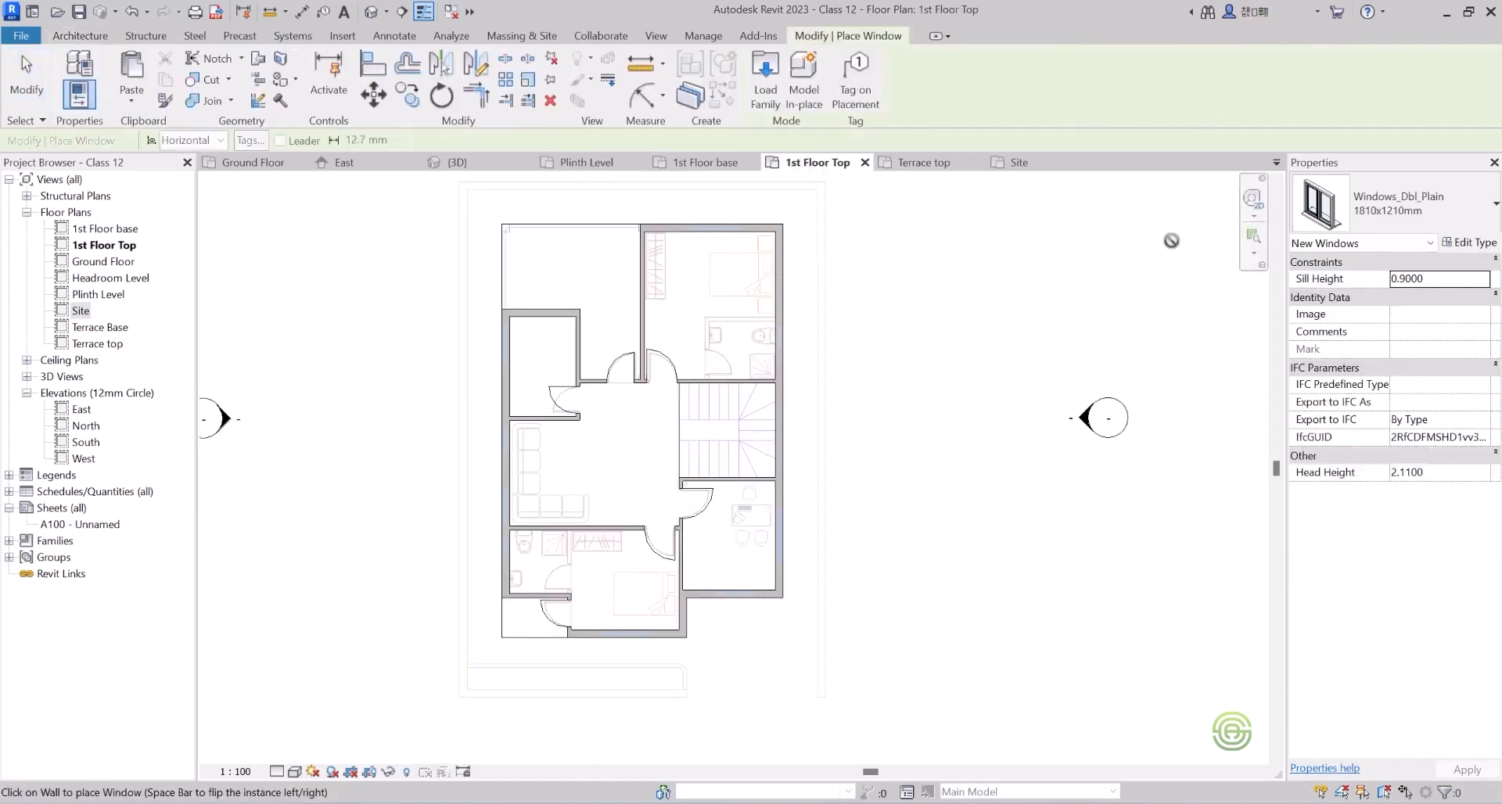
click(1378, 205)
click(1386, 404)
scroll(755, 234, up, 4)
scroll(675, 218, up, 4)
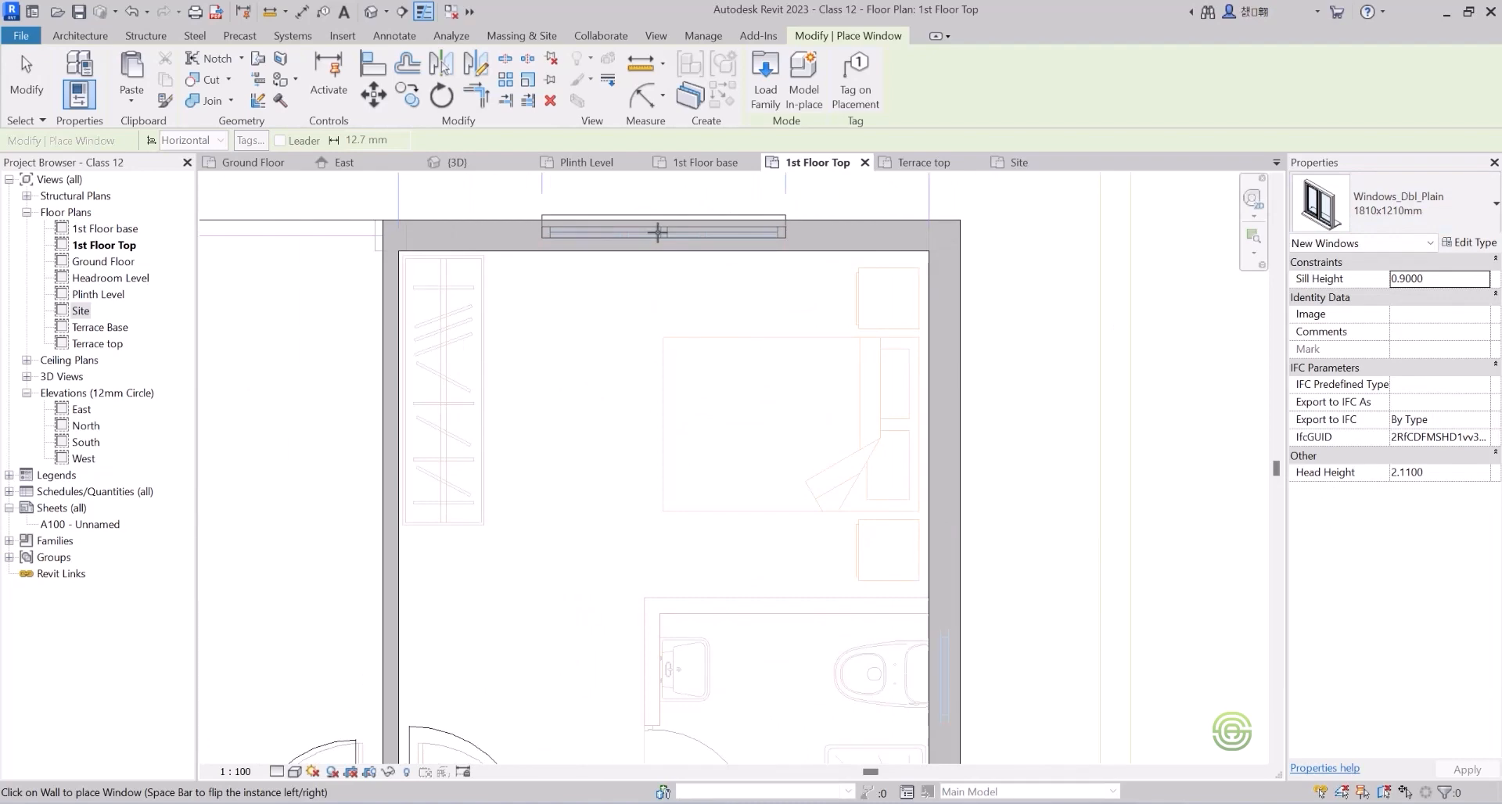
scroll(658, 232, down, 8)
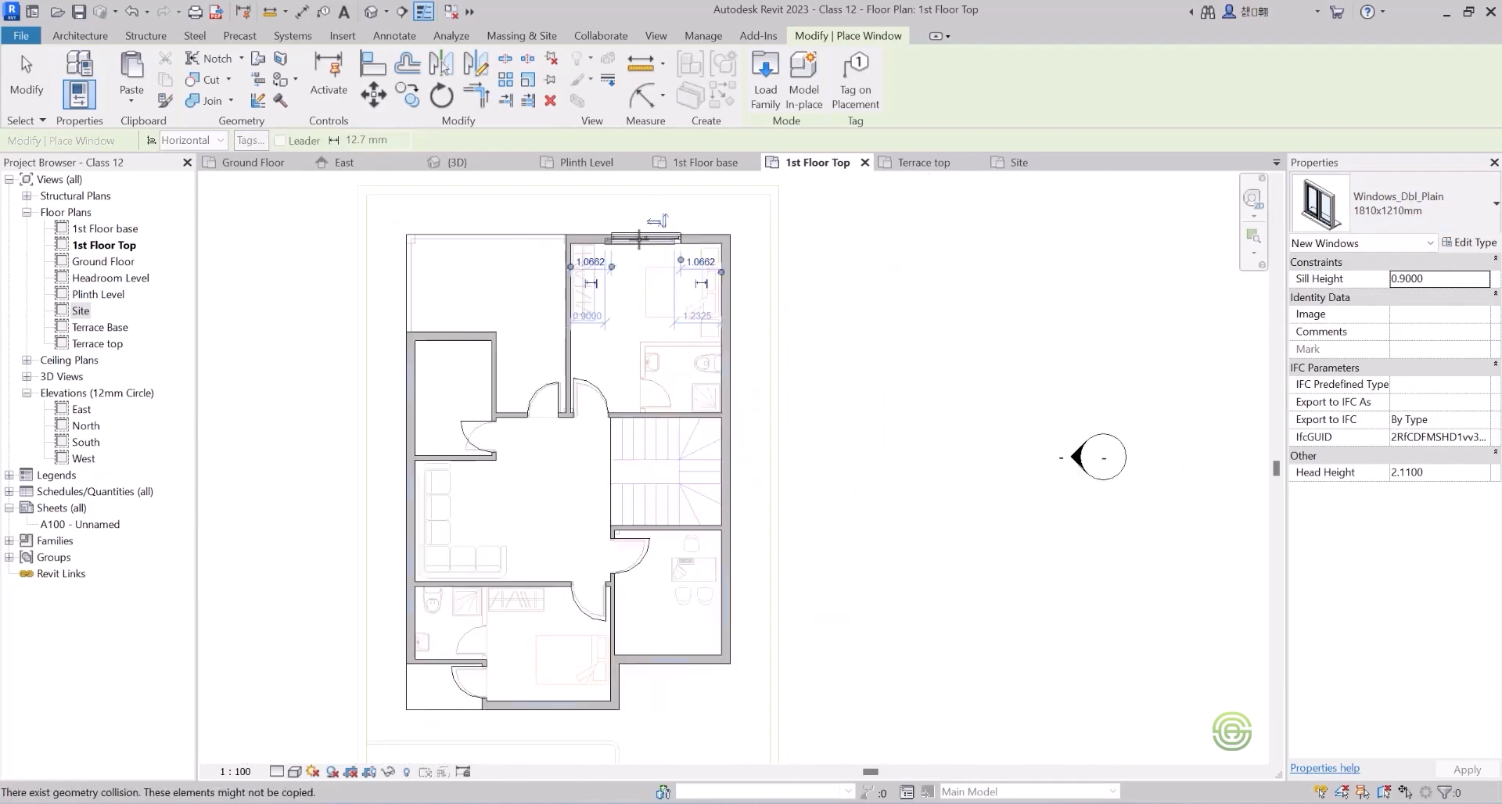
Place an 1810x1210mm Windows_Dbl_Plain window centred in the lower exterior wall of the lower bedroom.
scroll(469, 508, up, 2)
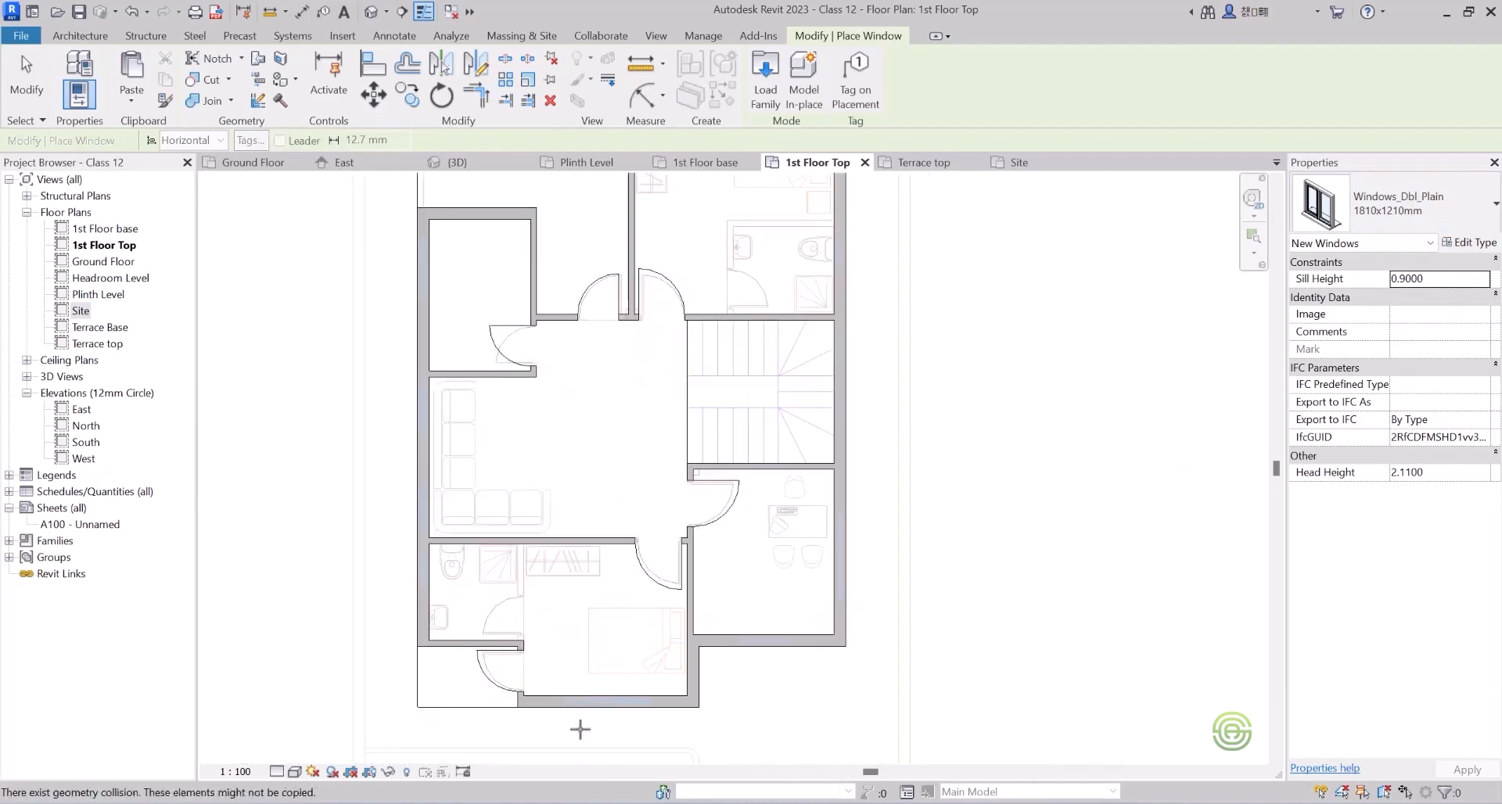
scroll(603, 704, up, 6)
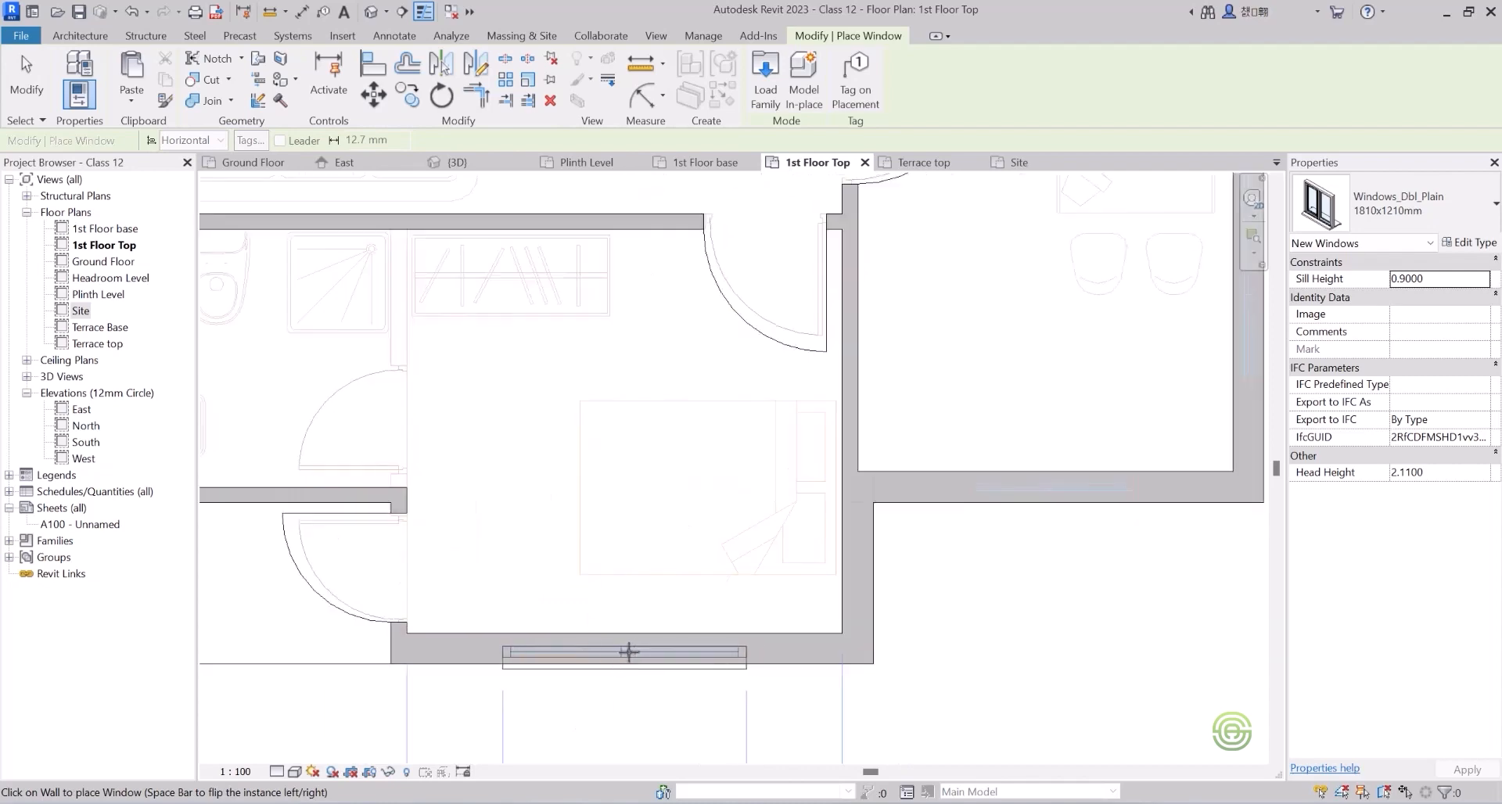
click(629, 652)
scroll(470, 594, down, 4)
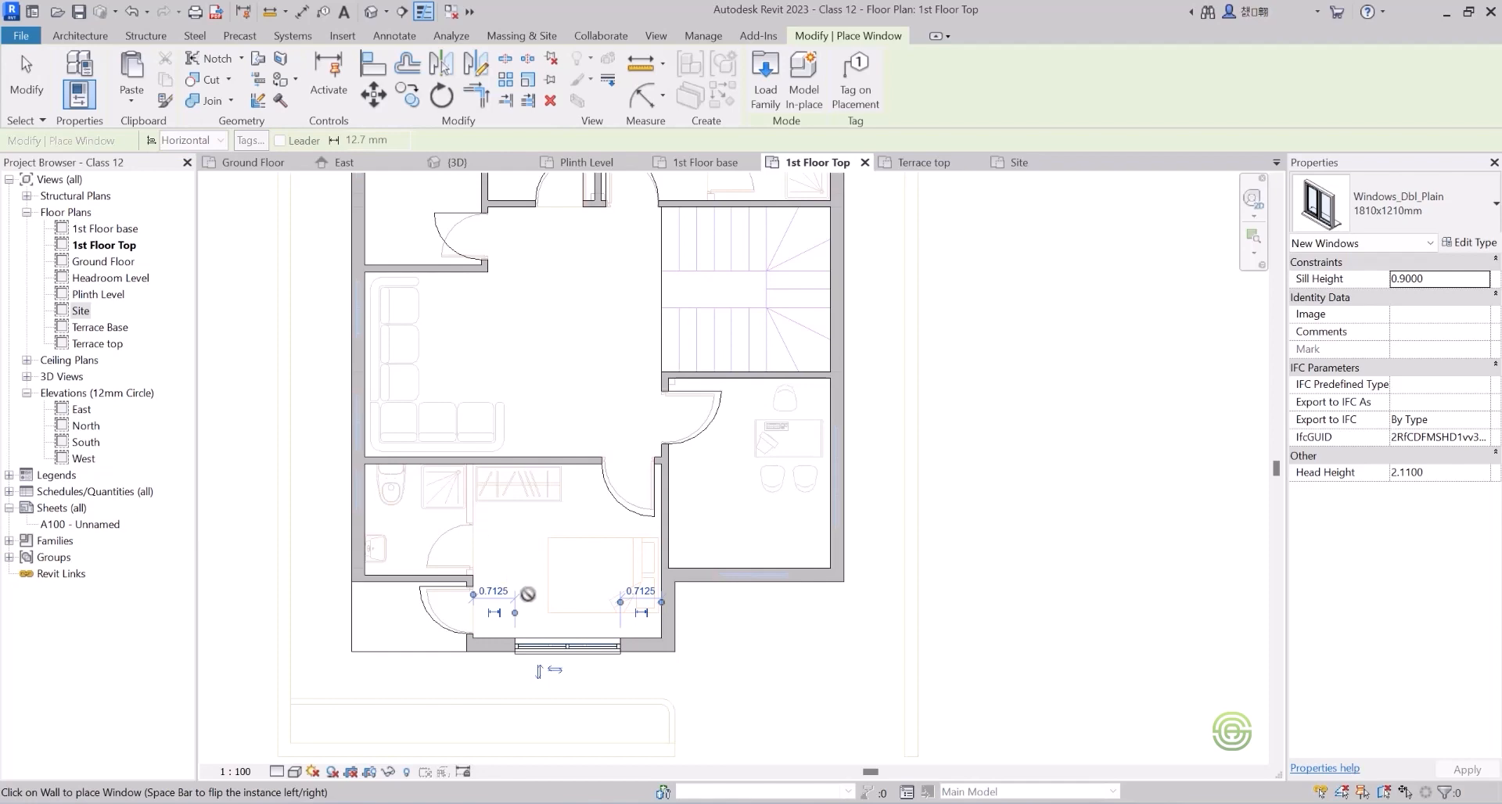
Place two 910x1210mm Windows_Dbl_Plain windows about 0.86 m apart in the left exterior wall beside the sofa.
scroll(525, 588, down, 1)
scroll(468, 438, up, 1)
click(1398, 228)
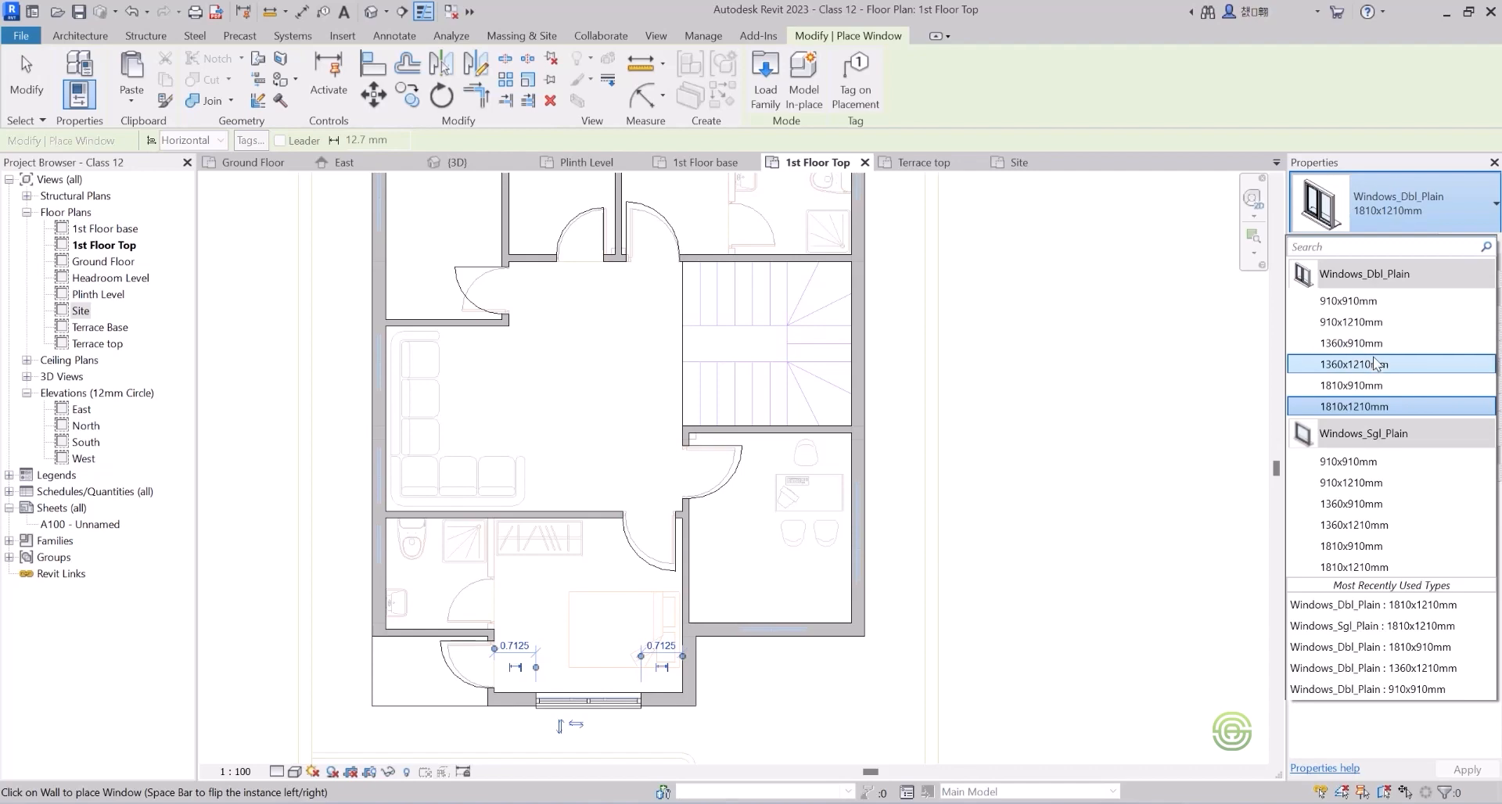
click(1368, 364)
scroll(383, 375, up, 2)
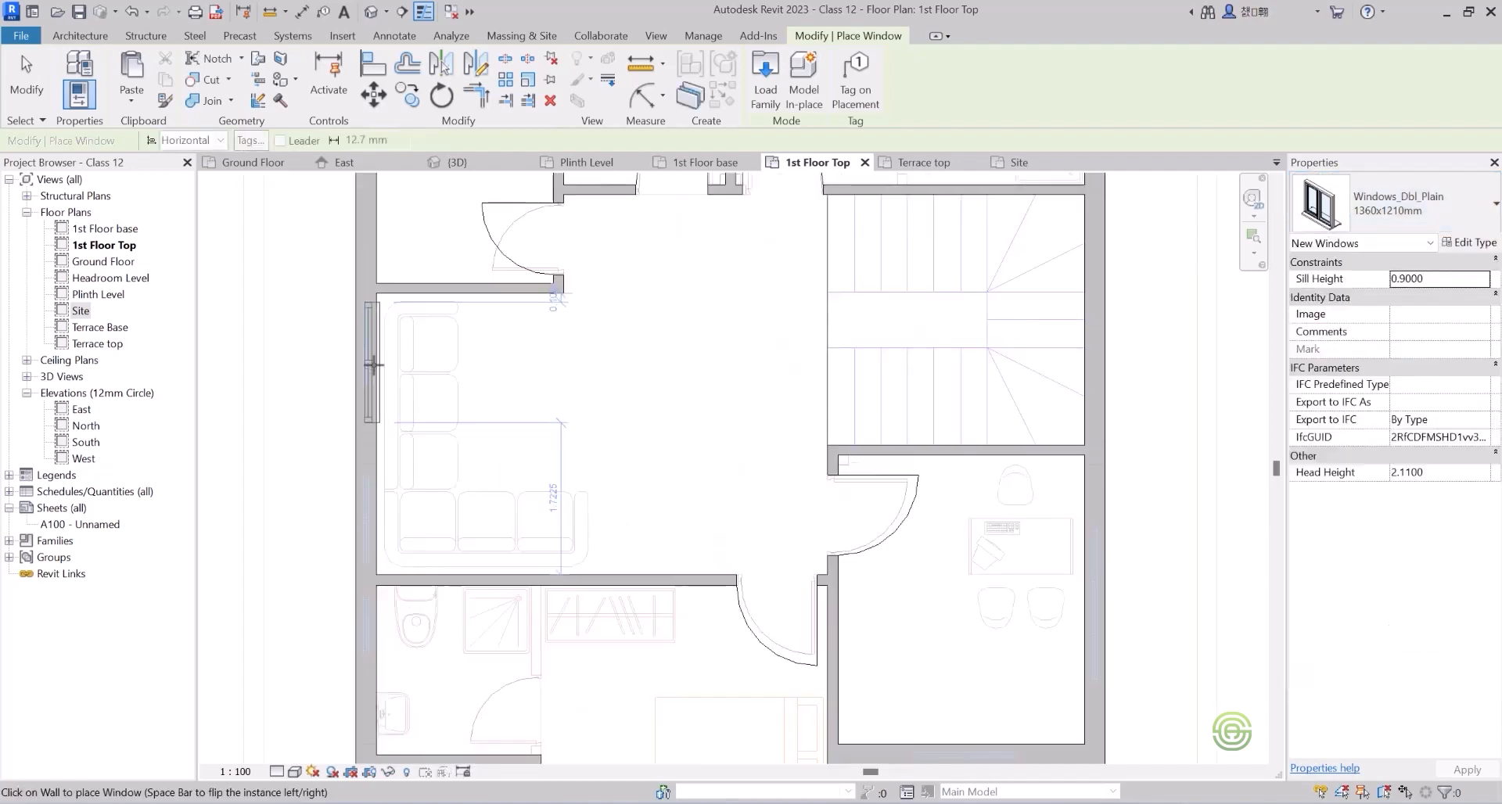
click(1487, 200)
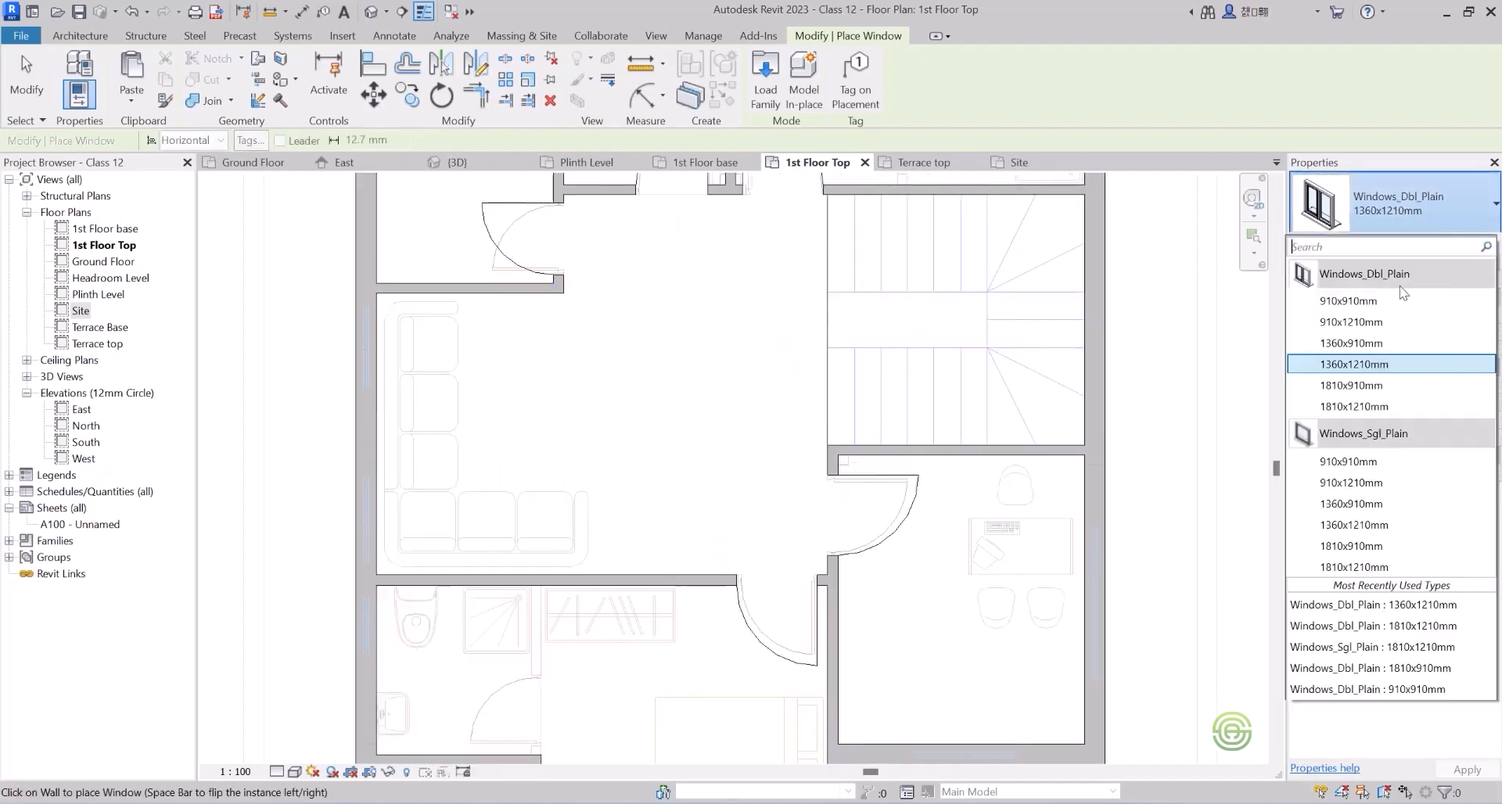
click(1361, 322)
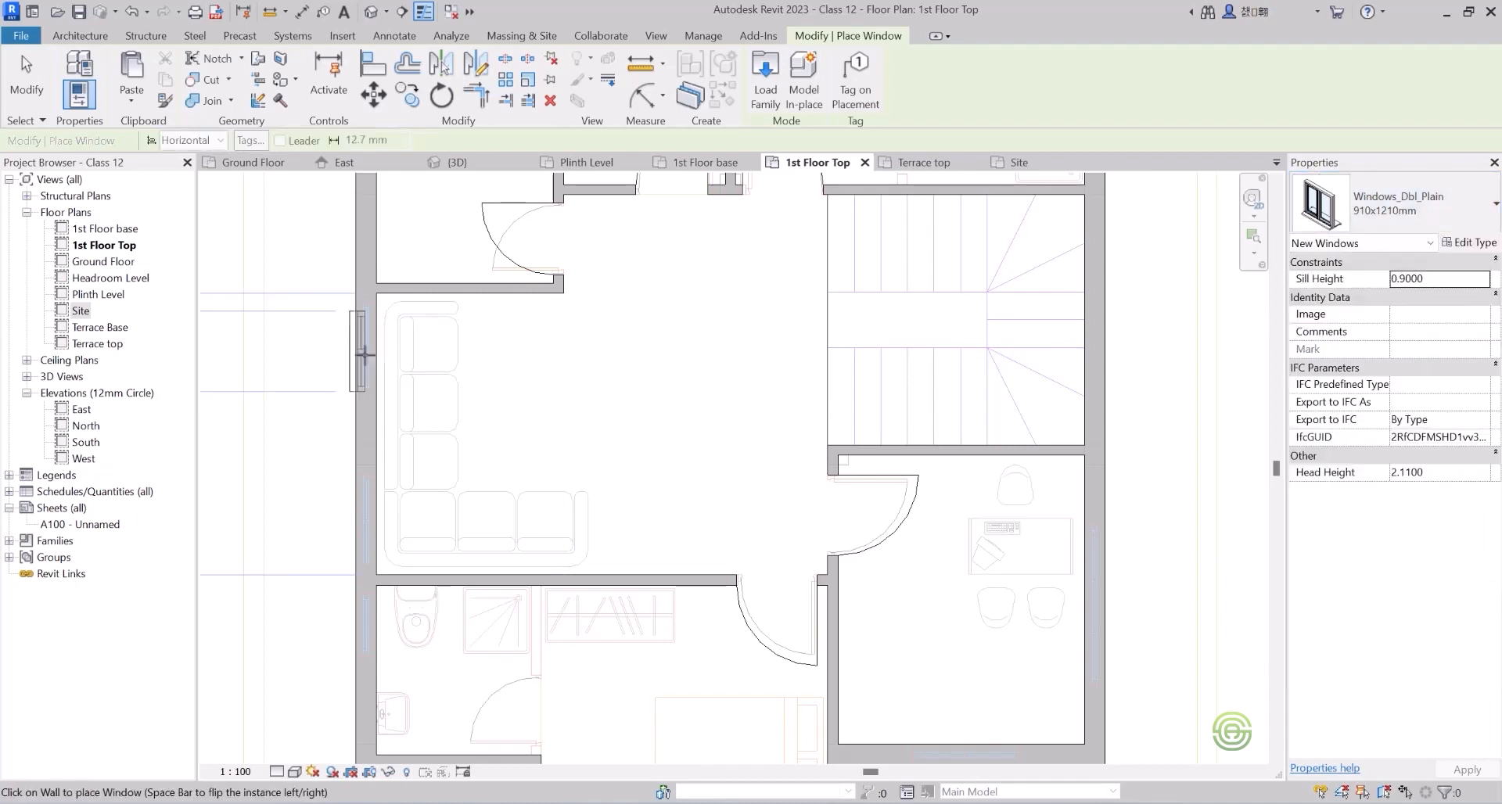
click(362, 354)
click(362, 506)
scroll(446, 387, down, 2)
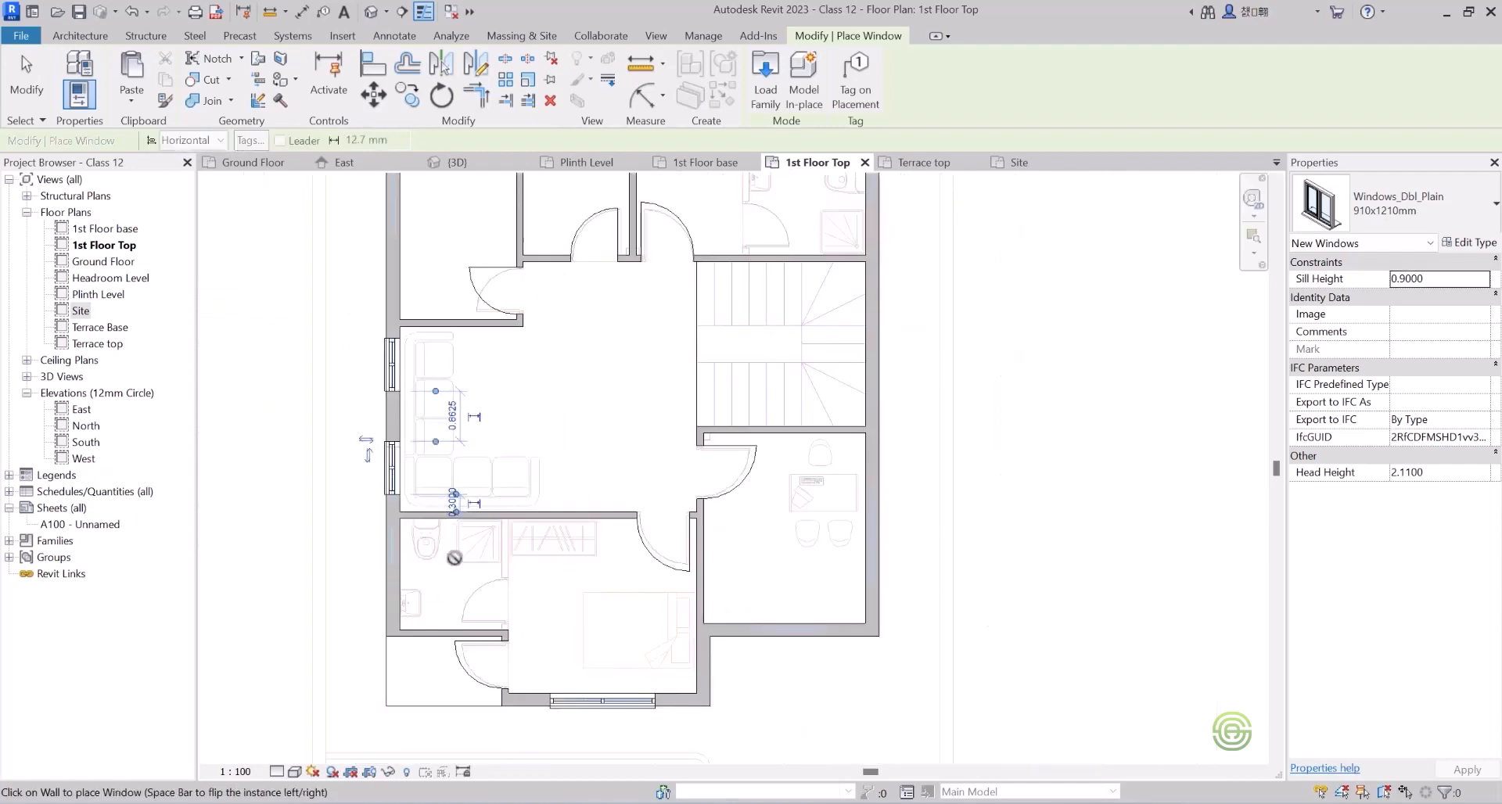
Place a 1360x1210mm Windows_Dbl_Plain window in the study's lower exterior wall, about 0.66 m from the walls on either side.
scroll(1090, 409, down, 2)
scroll(765, 618, up, 3)
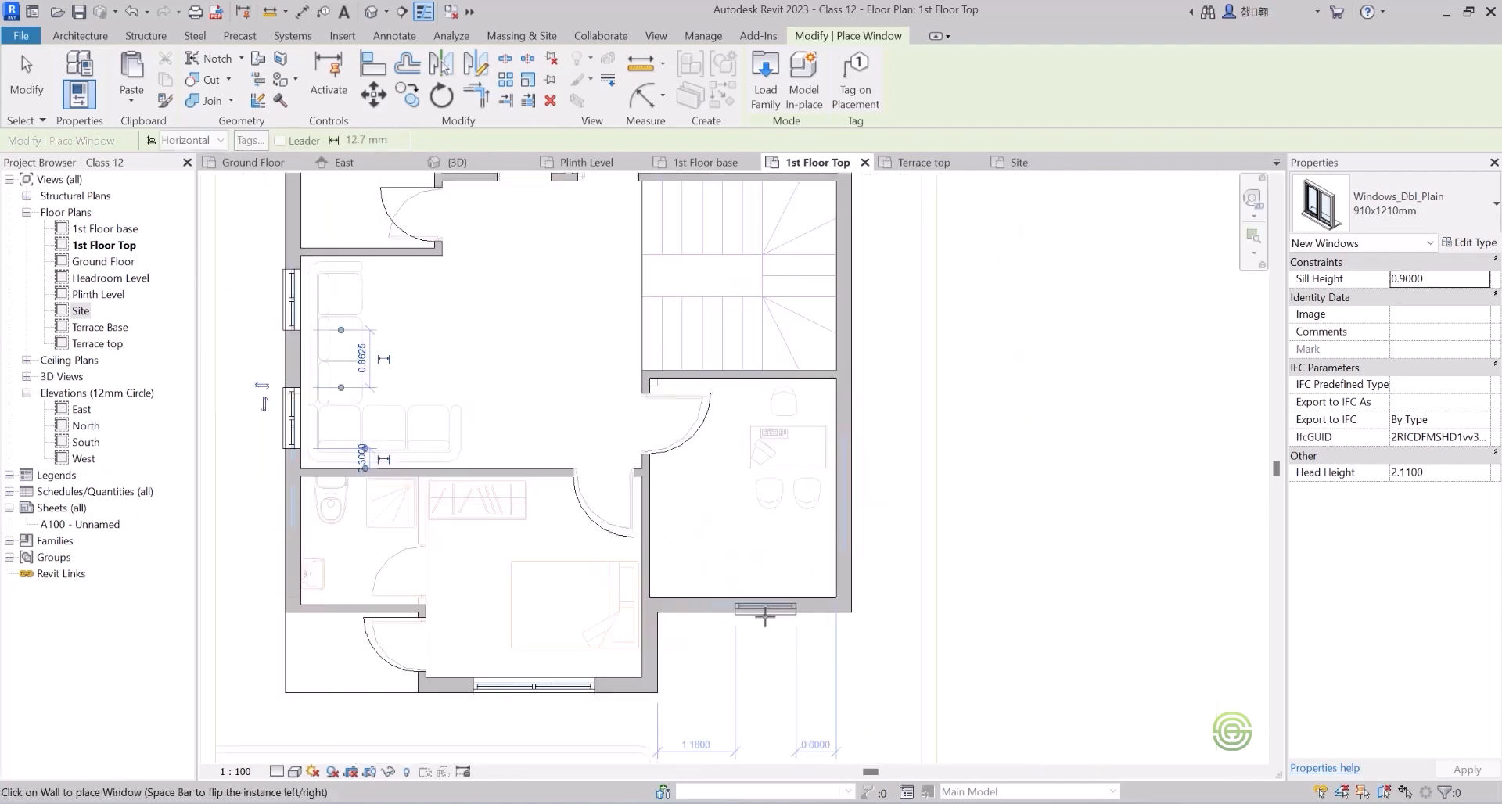
scroll(765, 618, up, 2)
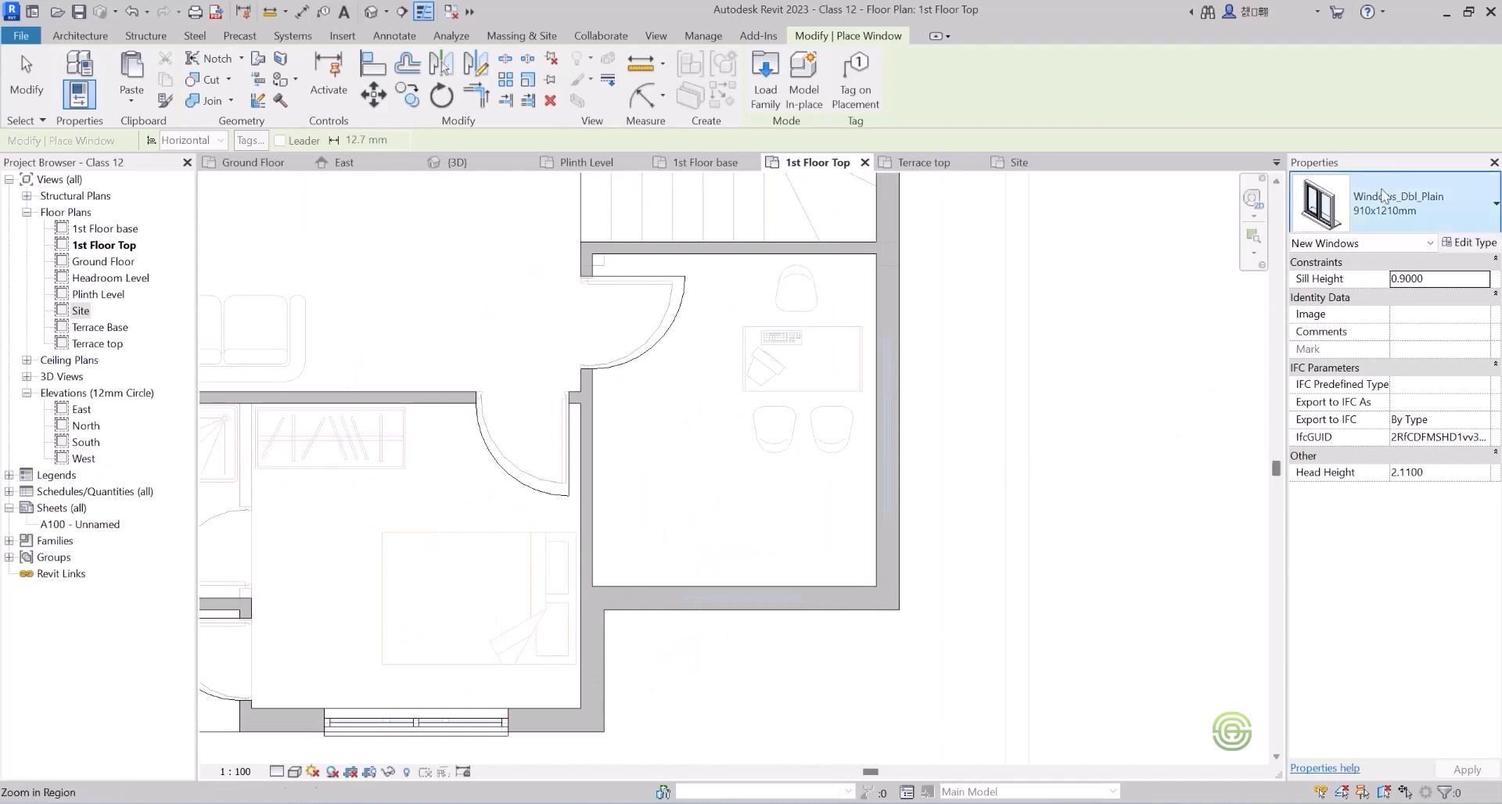
click(1391, 203)
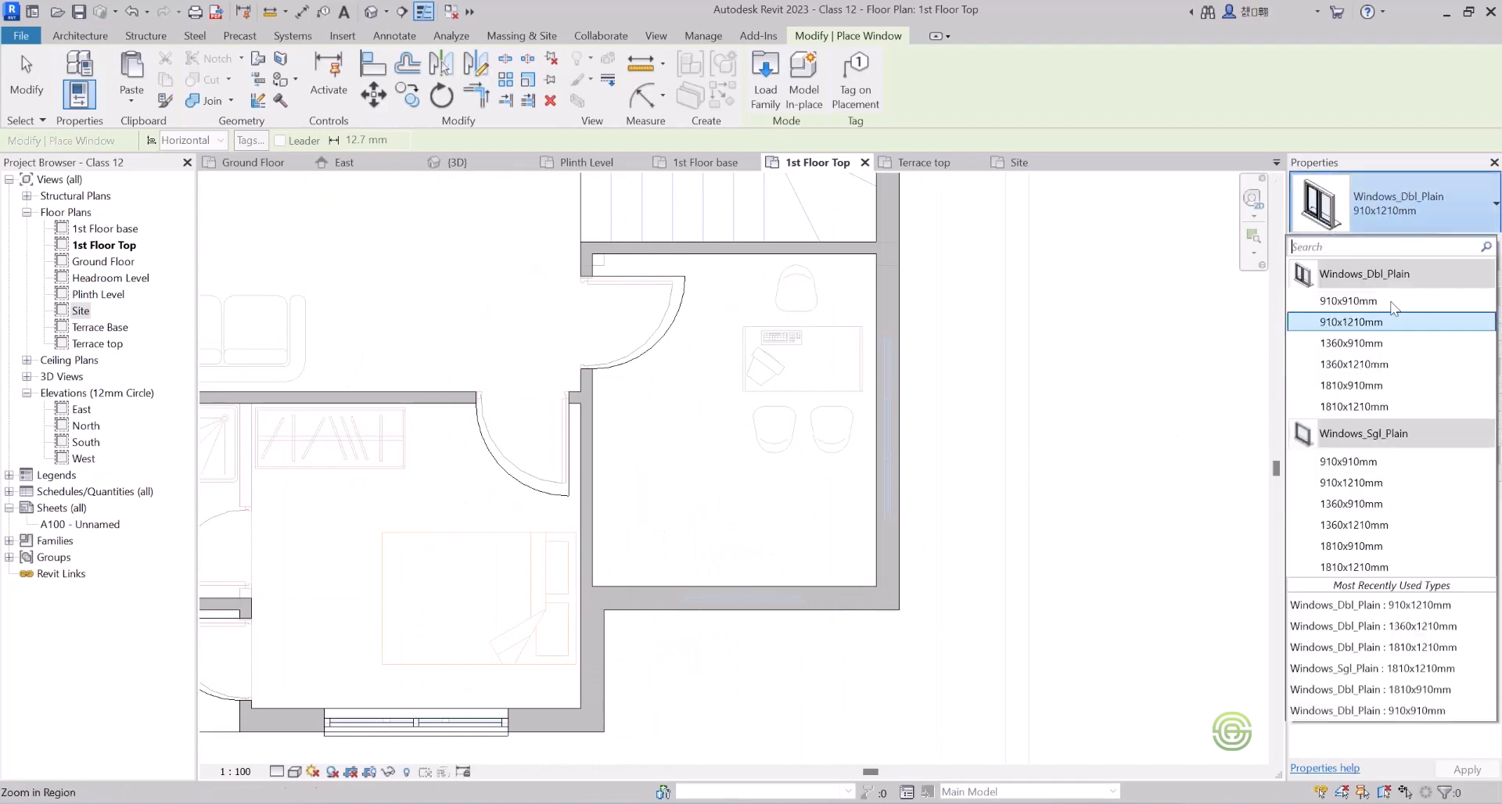
click(1365, 364)
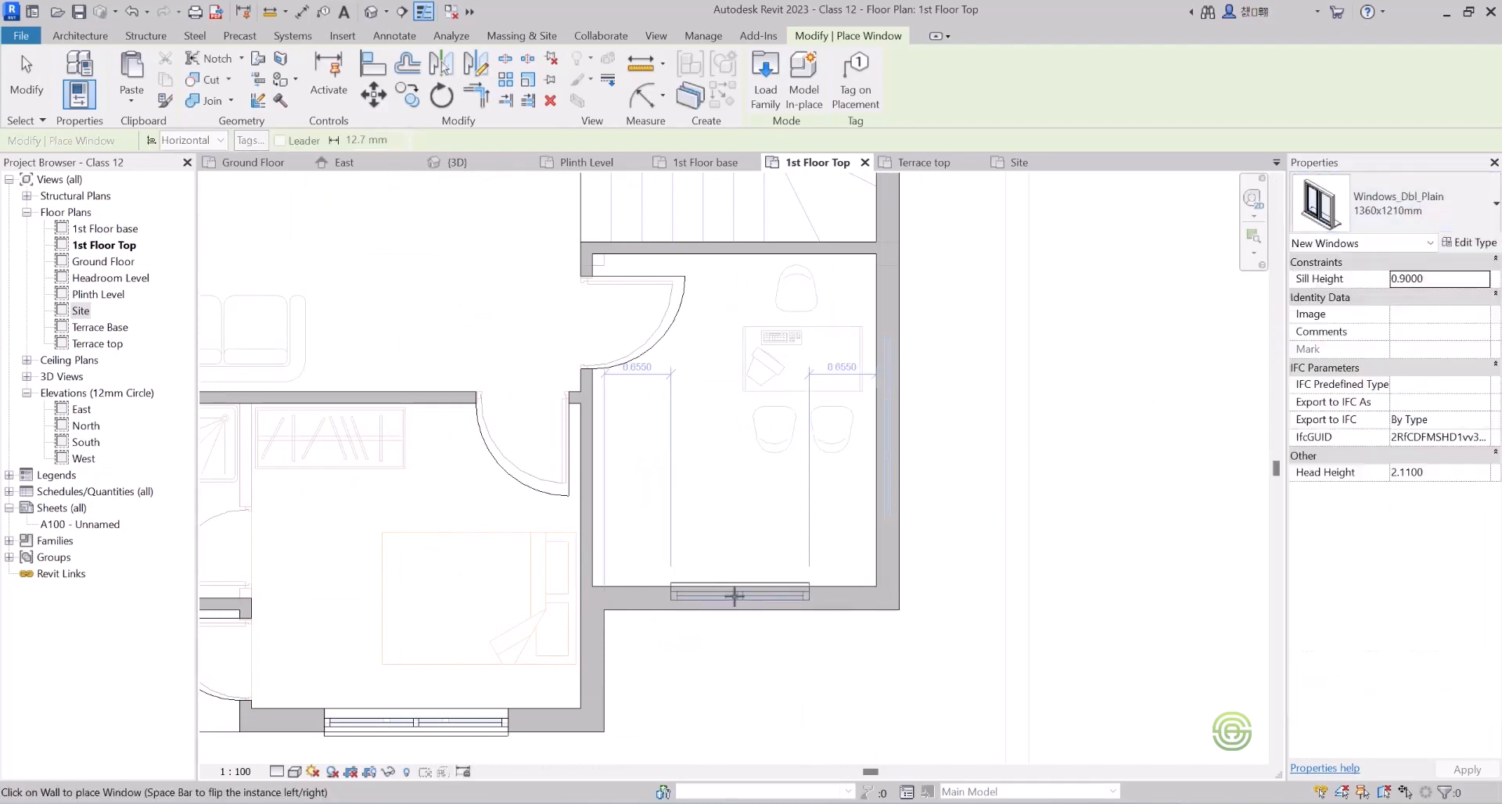
scroll(735, 596, down, 5)
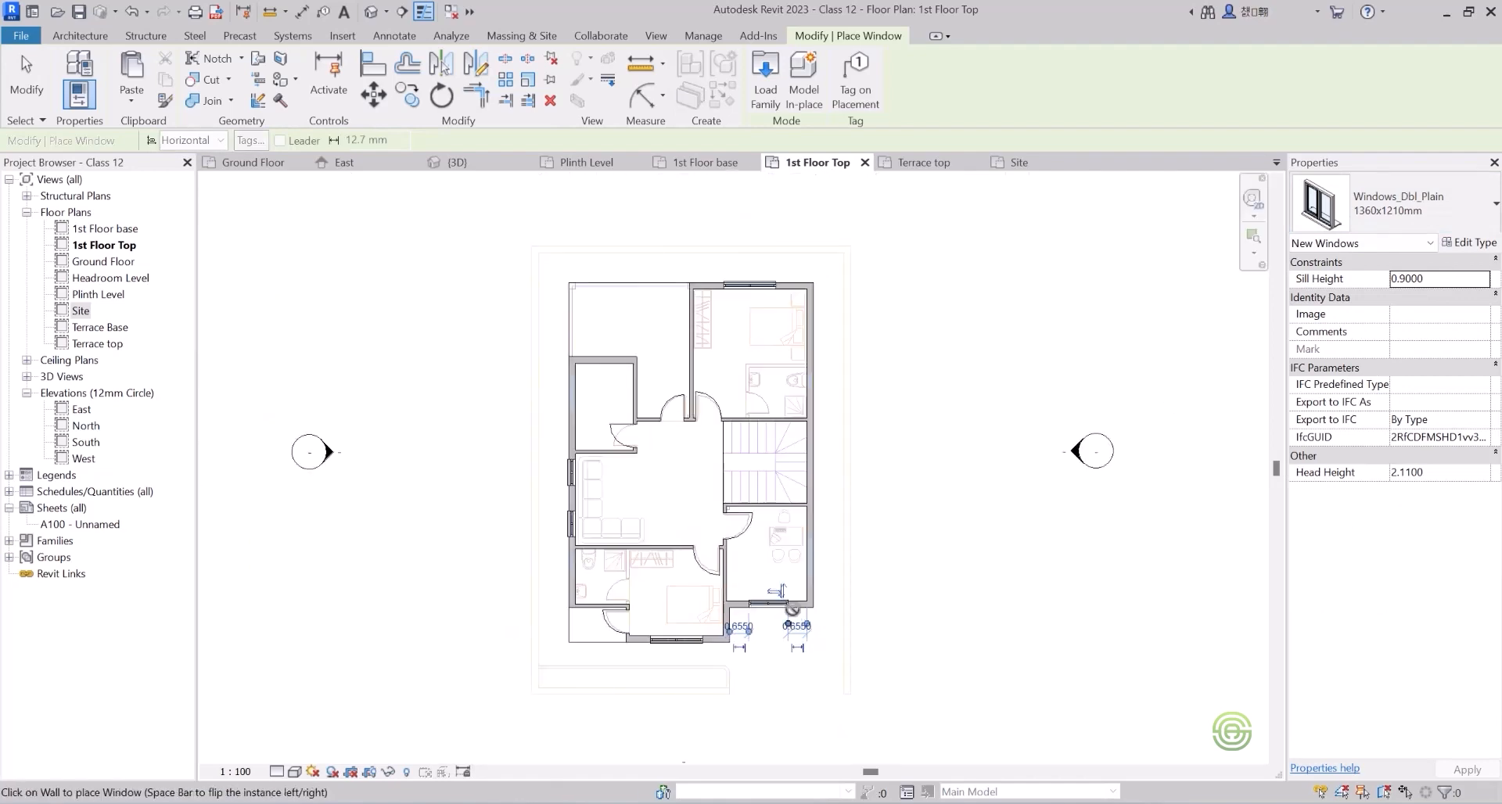
Place a 1360x1210mm Windows_Dbl_Plain window in the small upper-left room's left exterior wall, about 0.2 m below its upper wall.
scroll(579, 391, up, 3)
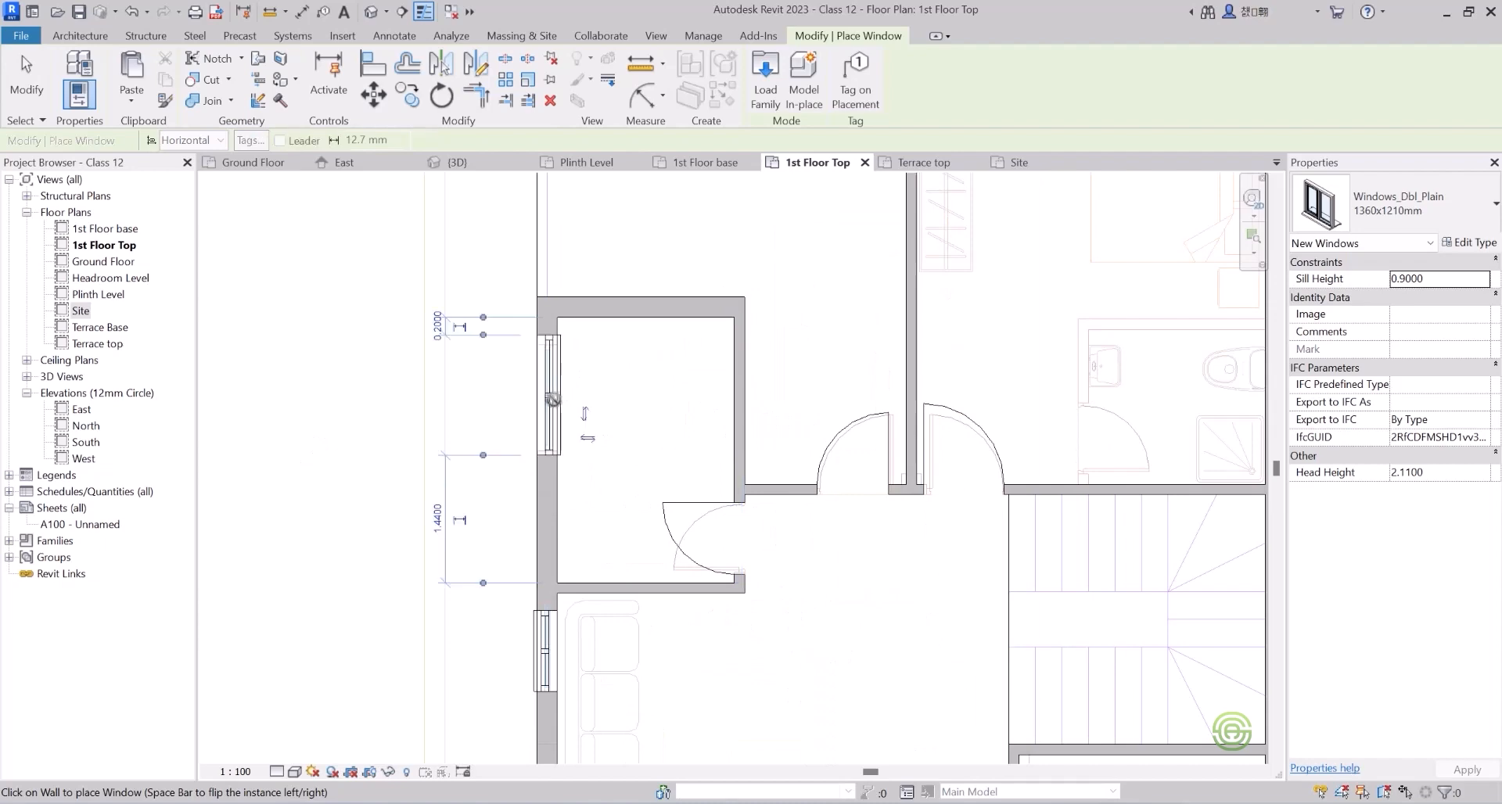
scroll(552, 399, down, 2)
scroll(528, 420, down, 2)
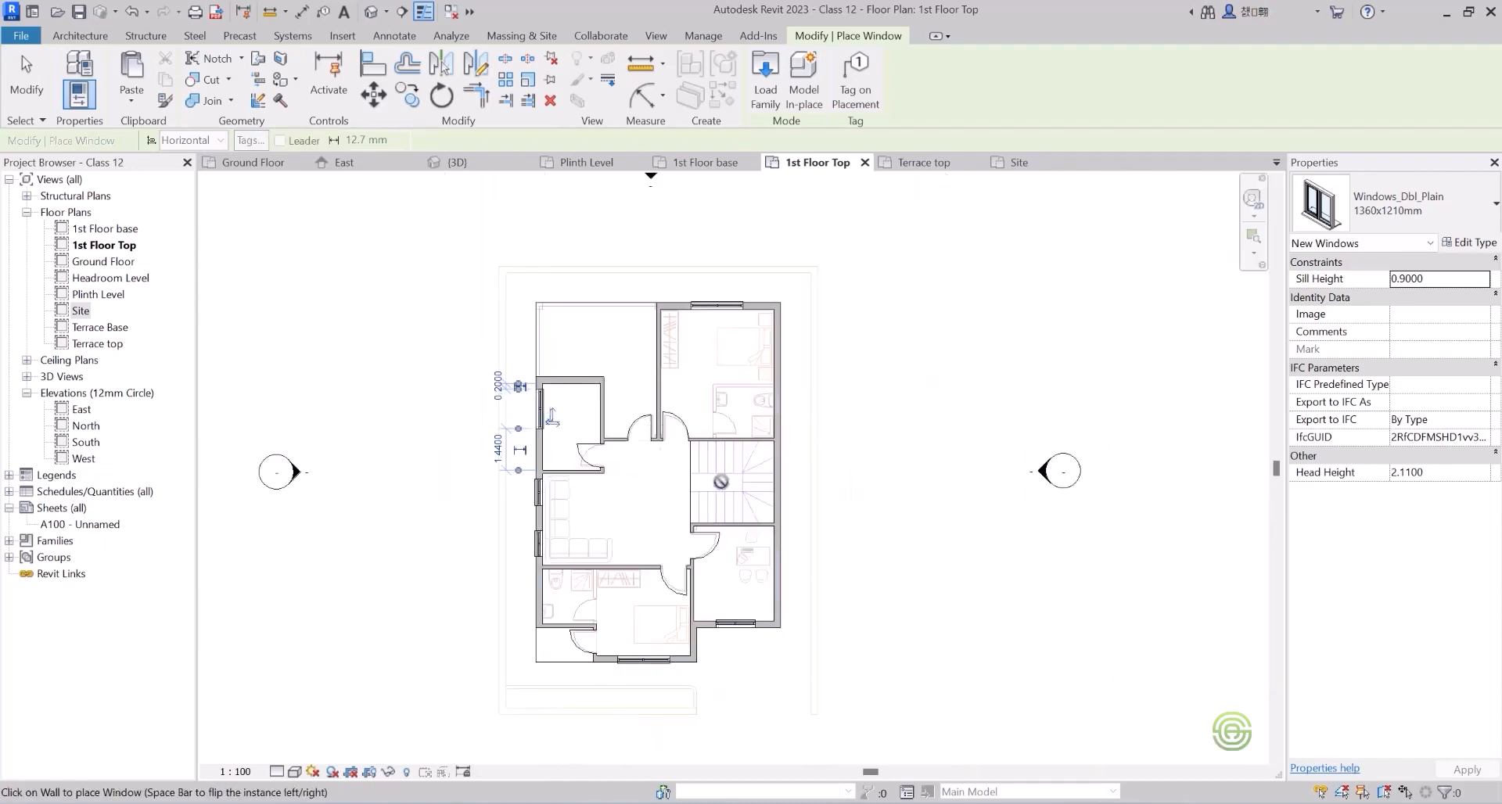
Restart window placement and open the UK library's Windows folder for loading another window family.
scroll(720, 507, up, 1)
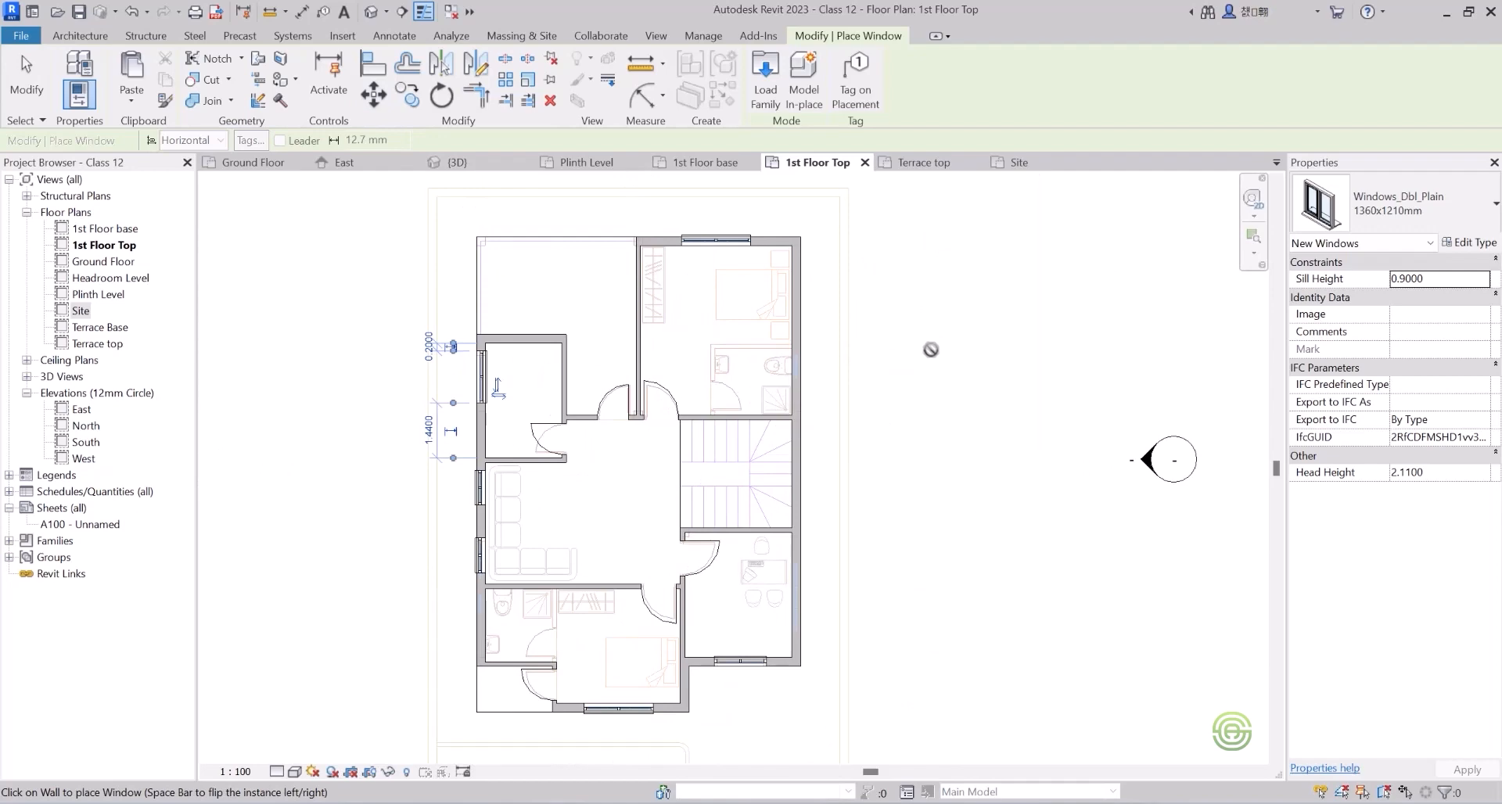
key(Escape)
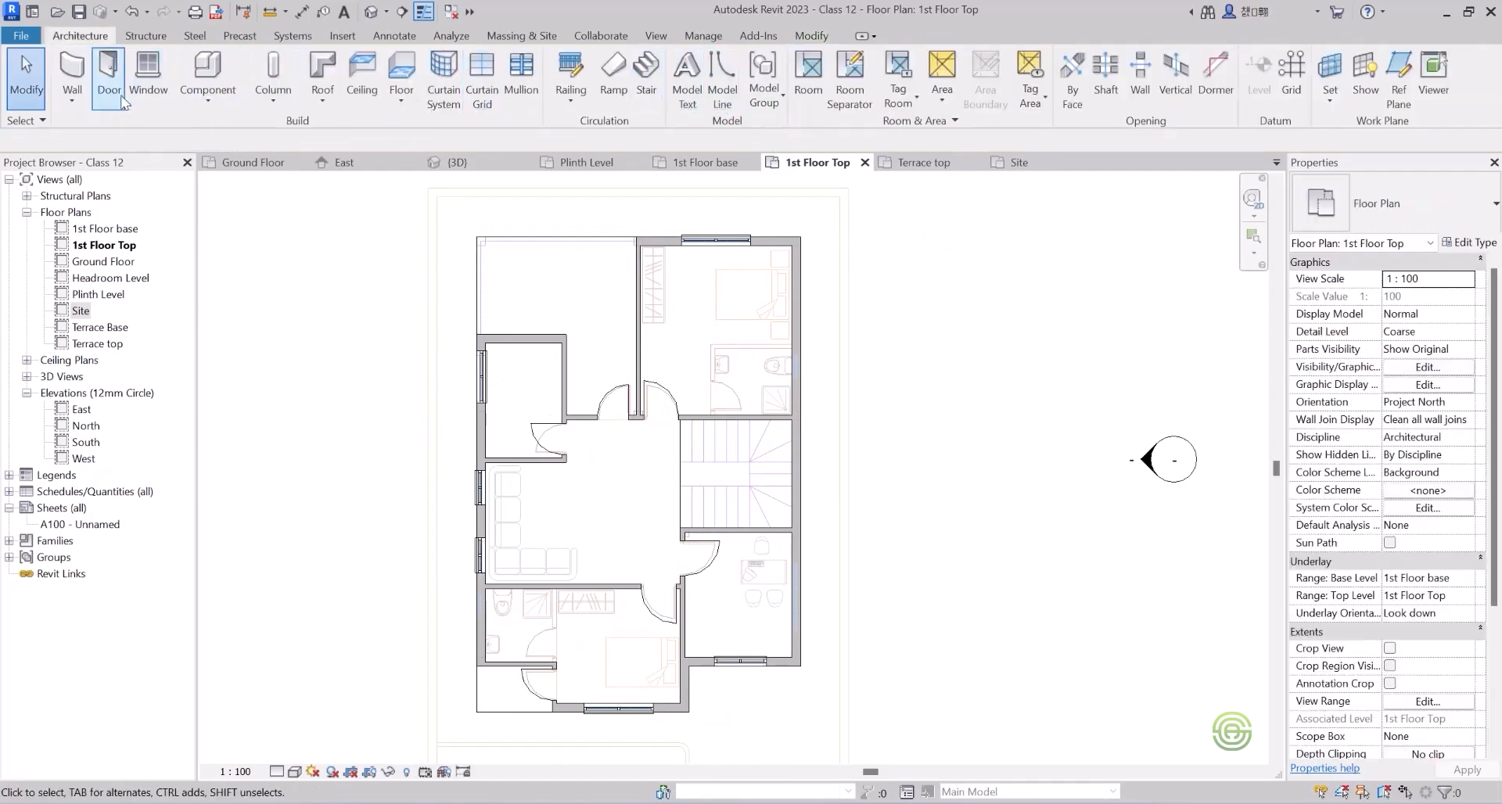
click(147, 78)
click(766, 79)
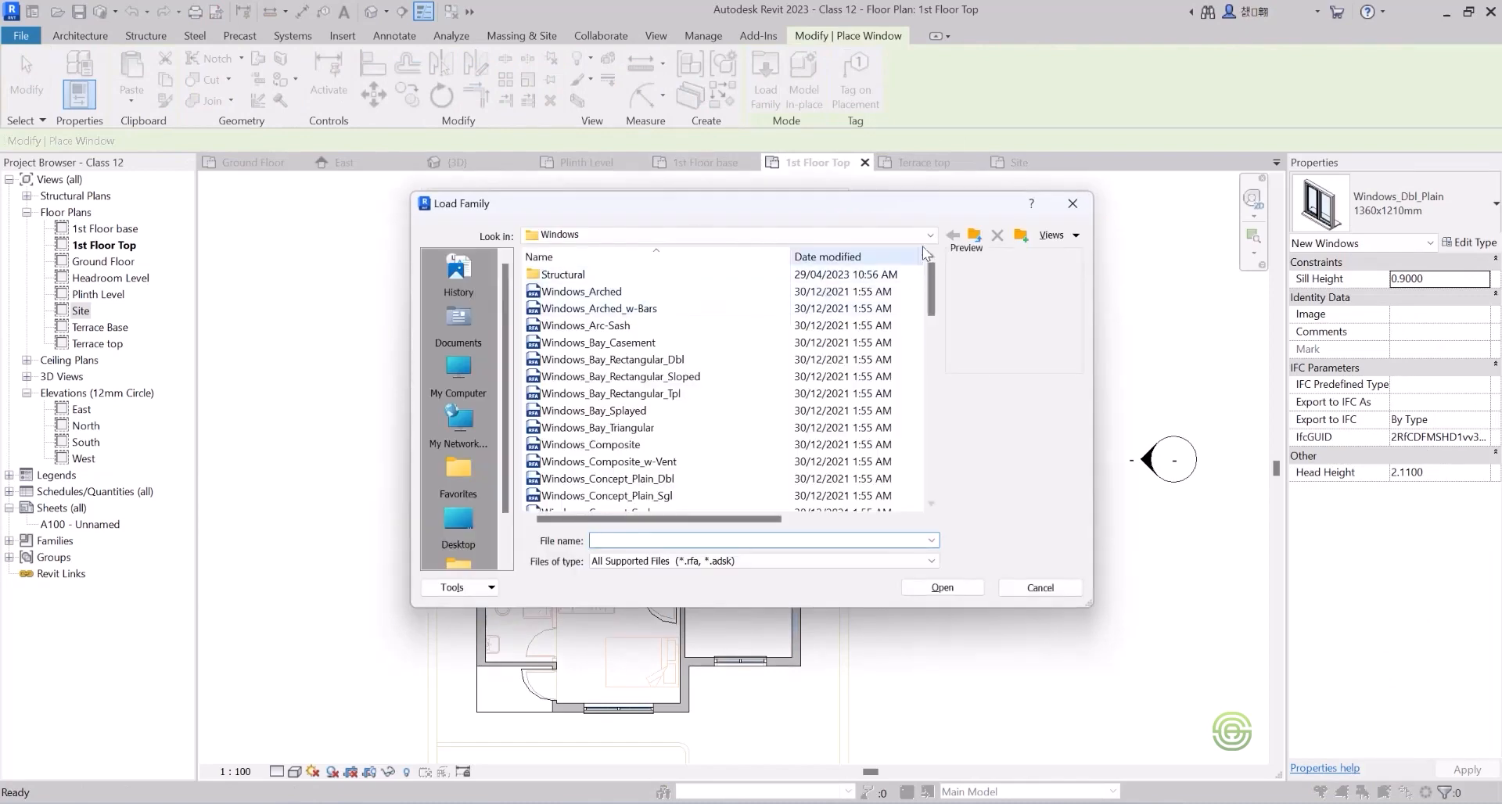
click(974, 237)
scroll(664, 432, down, 5)
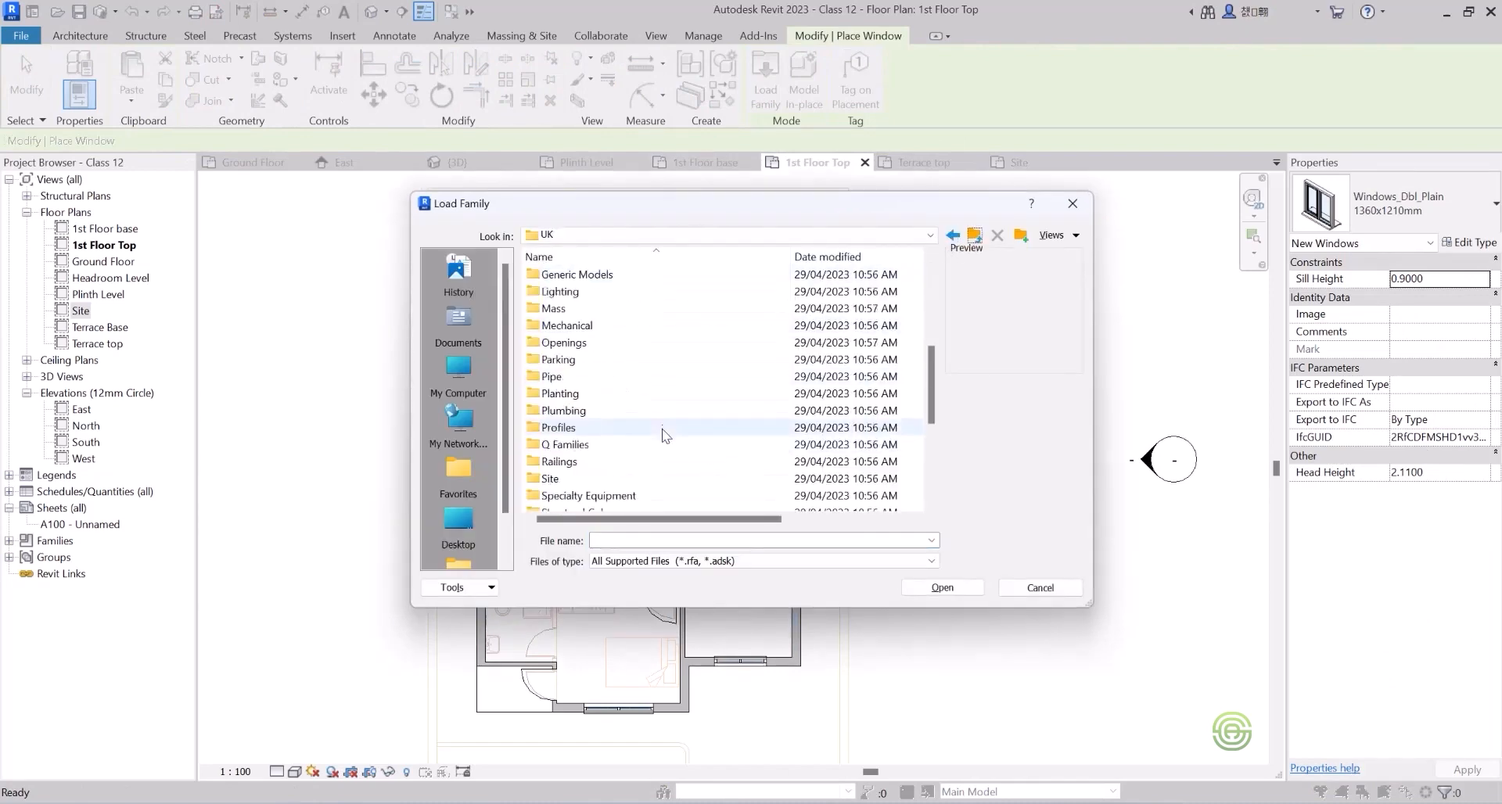
scroll(649, 432, up, 3)
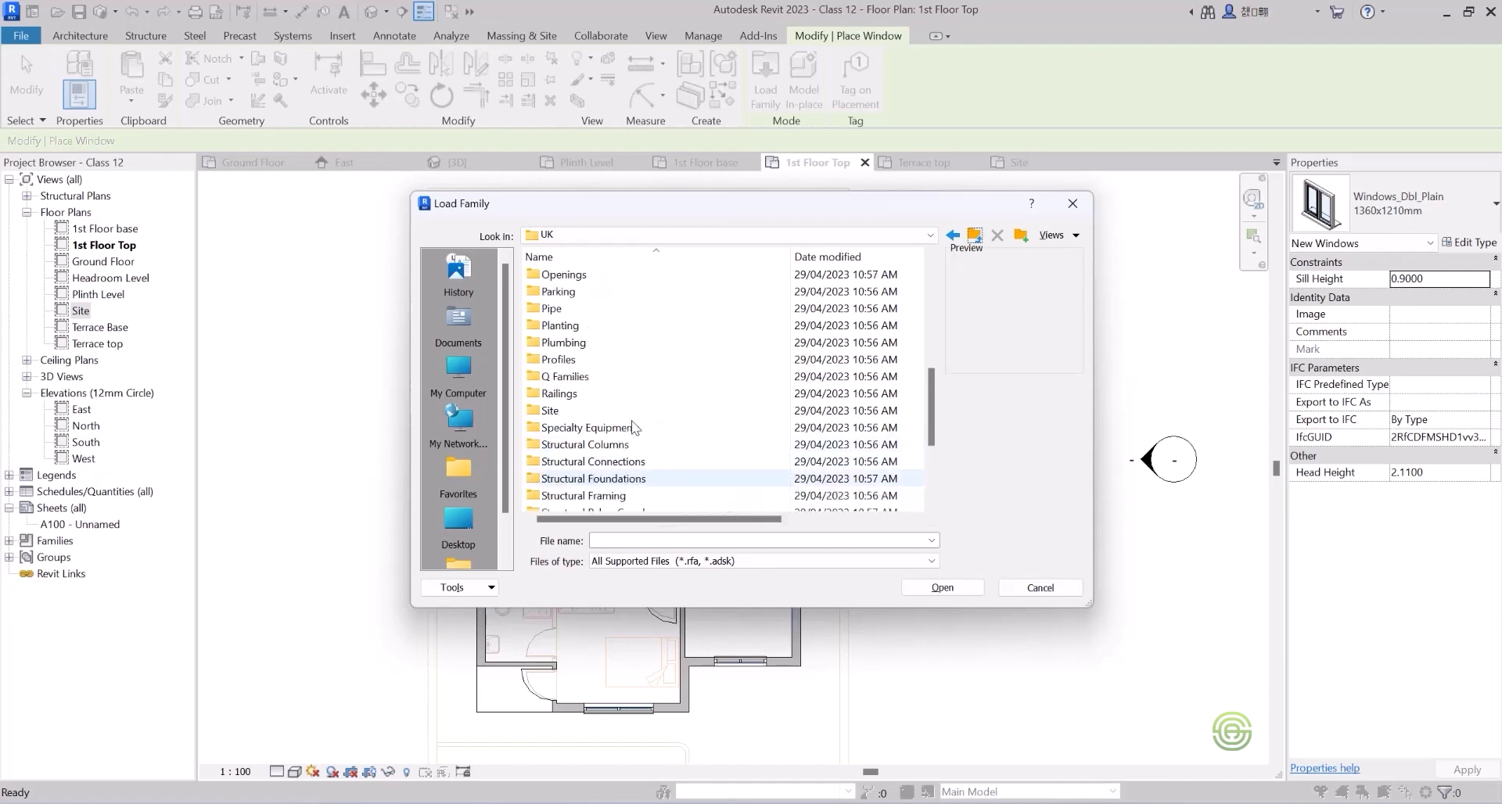
scroll(633, 427, down, 3)
scroll(634, 427, up, 4)
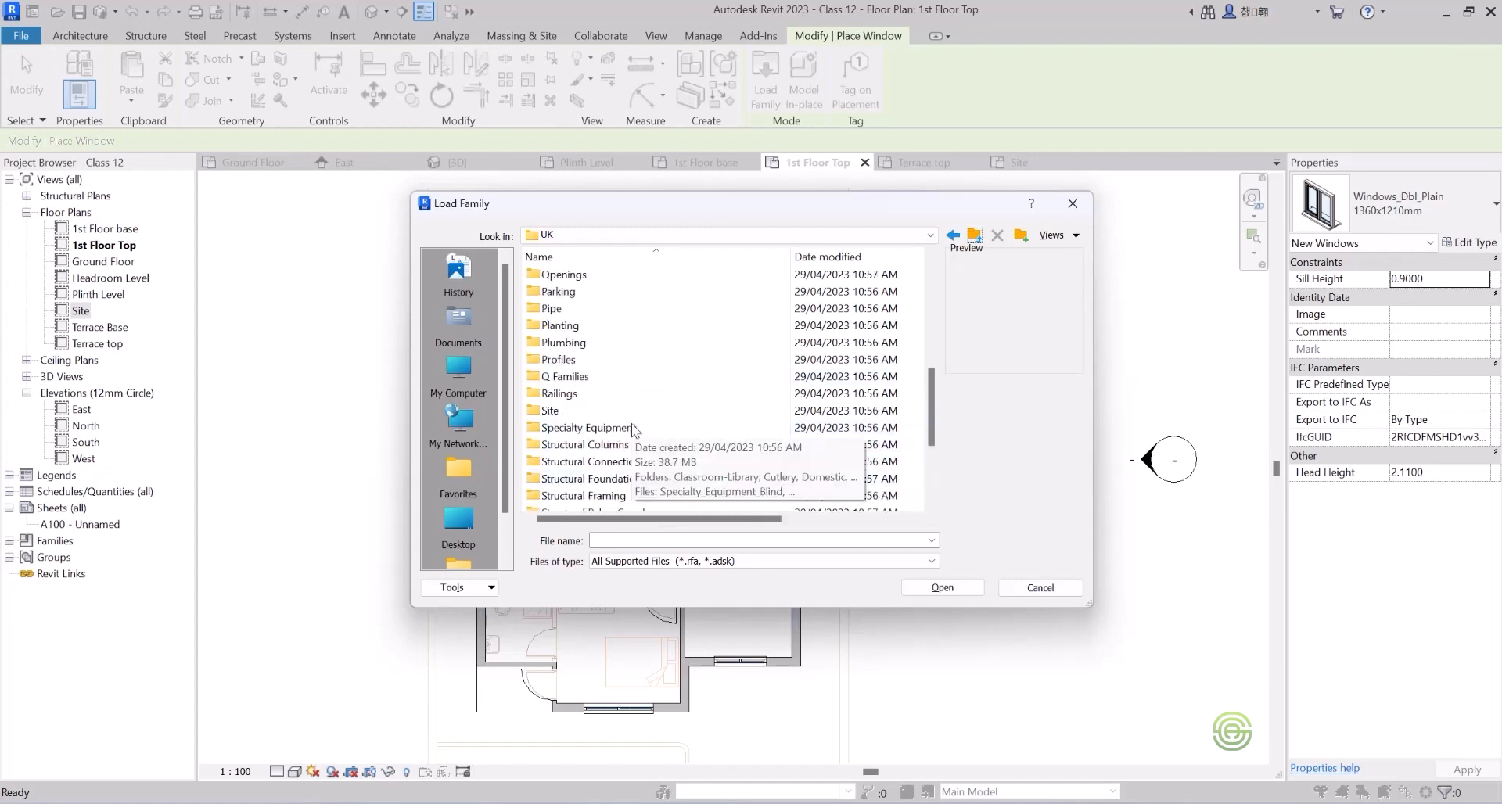
scroll(633, 429, down, 4)
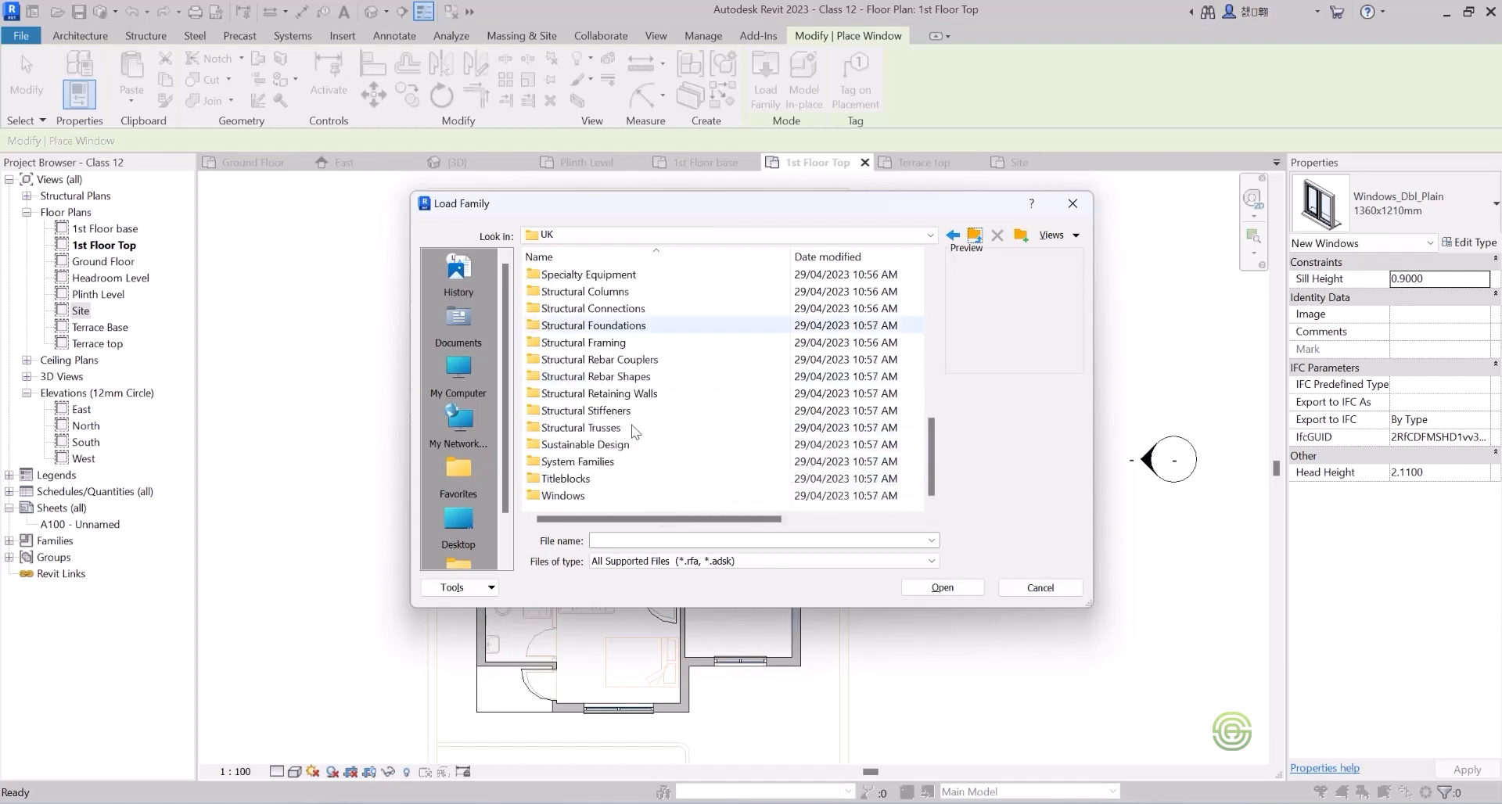
double_click(579, 500)
Preview the triple window families, including Windows_Tpl_Variable_Casement, Windows_Tpl_w-Glazing_Bars and Windows_Tpl_Swept_Head.
scroll(633, 462, down, 10)
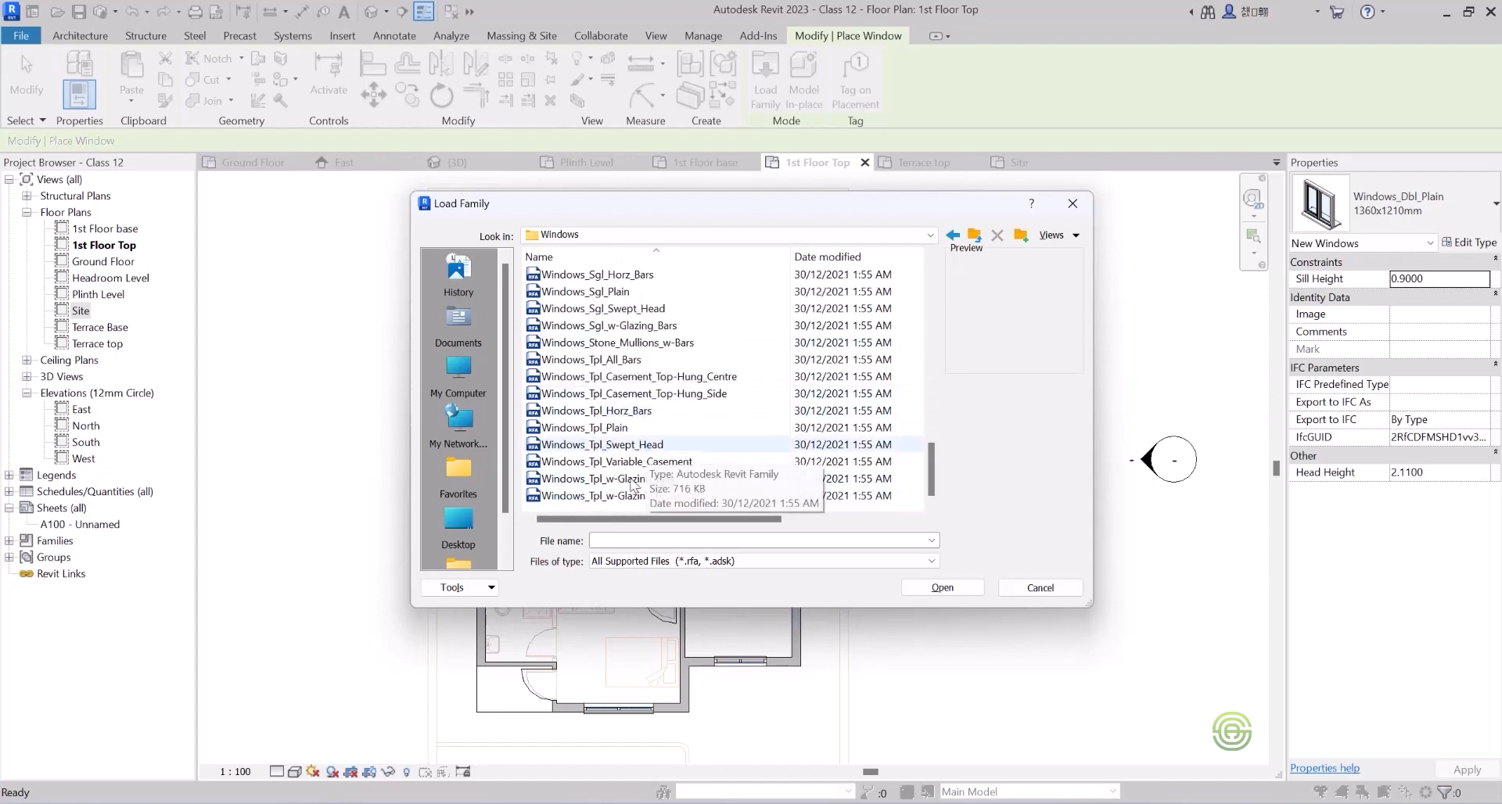
click(630, 428)
click(632, 462)
click(632, 446)
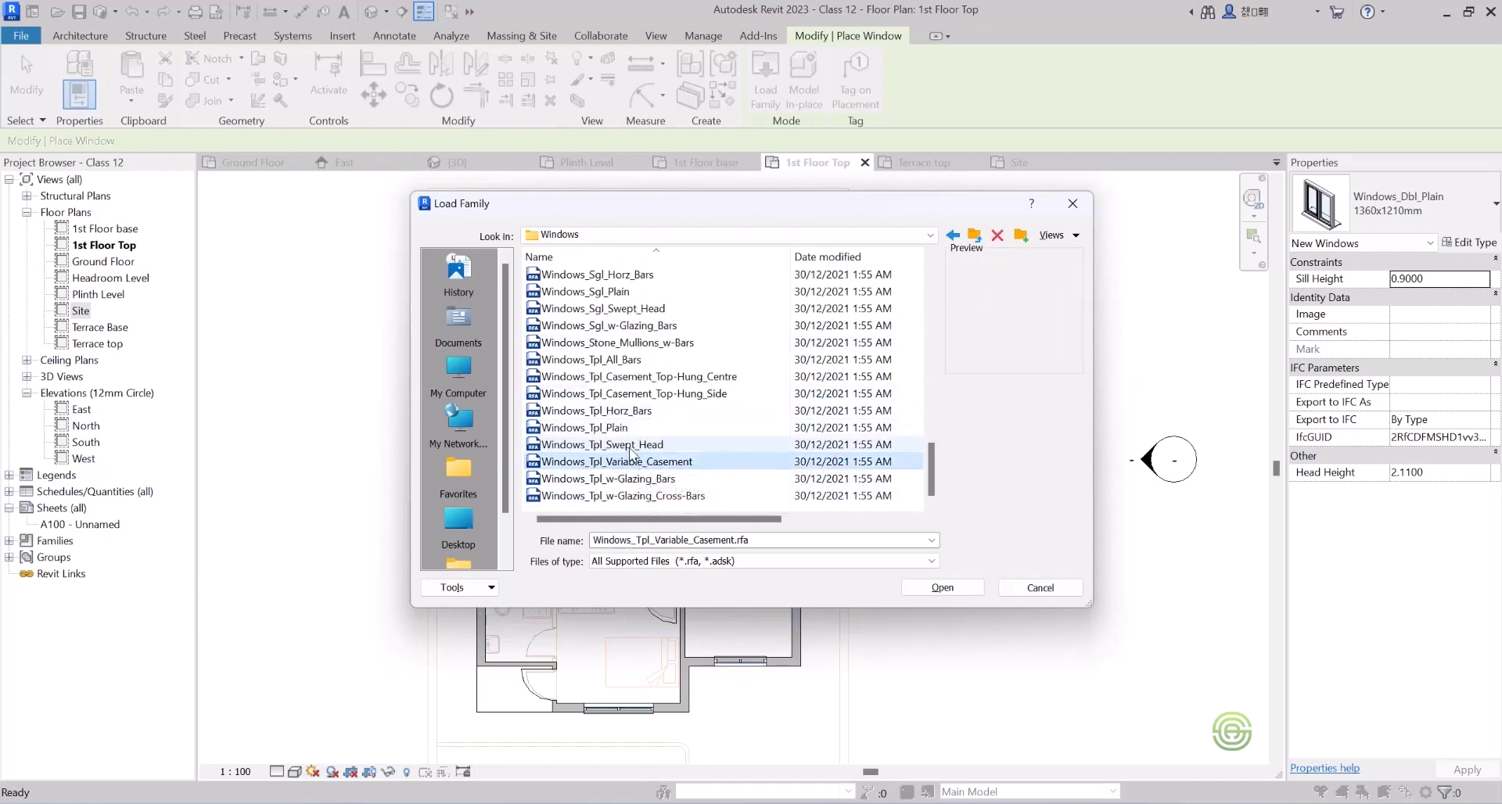
click(635, 496)
click(636, 479)
click(634, 461)
click(630, 445)
Preview the single, SCO horizontal-bar, sash, plain composite and double-vent window families to compare their designs.
scroll(628, 411, up, 2)
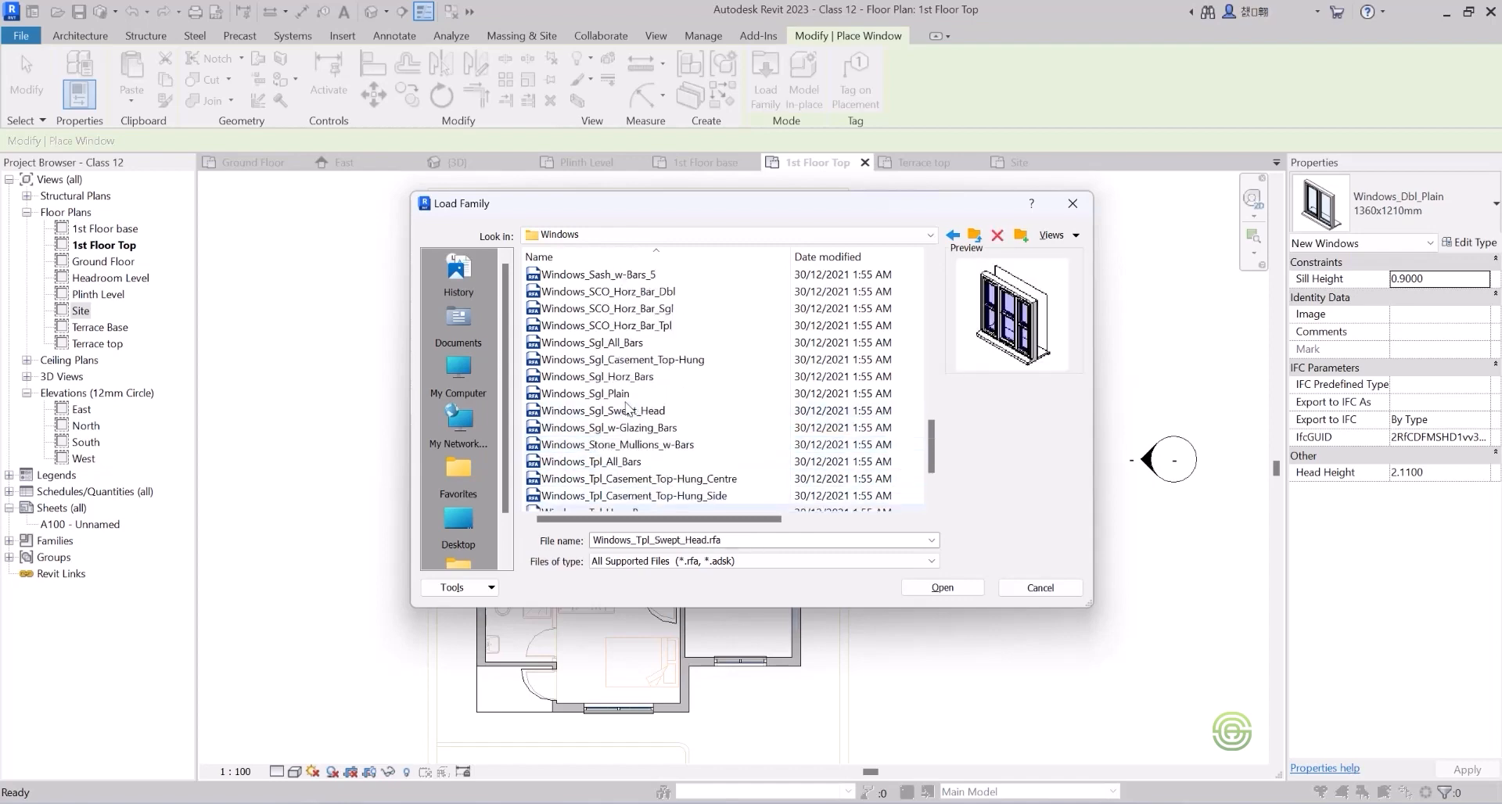
click(625, 462)
click(626, 429)
click(602, 393)
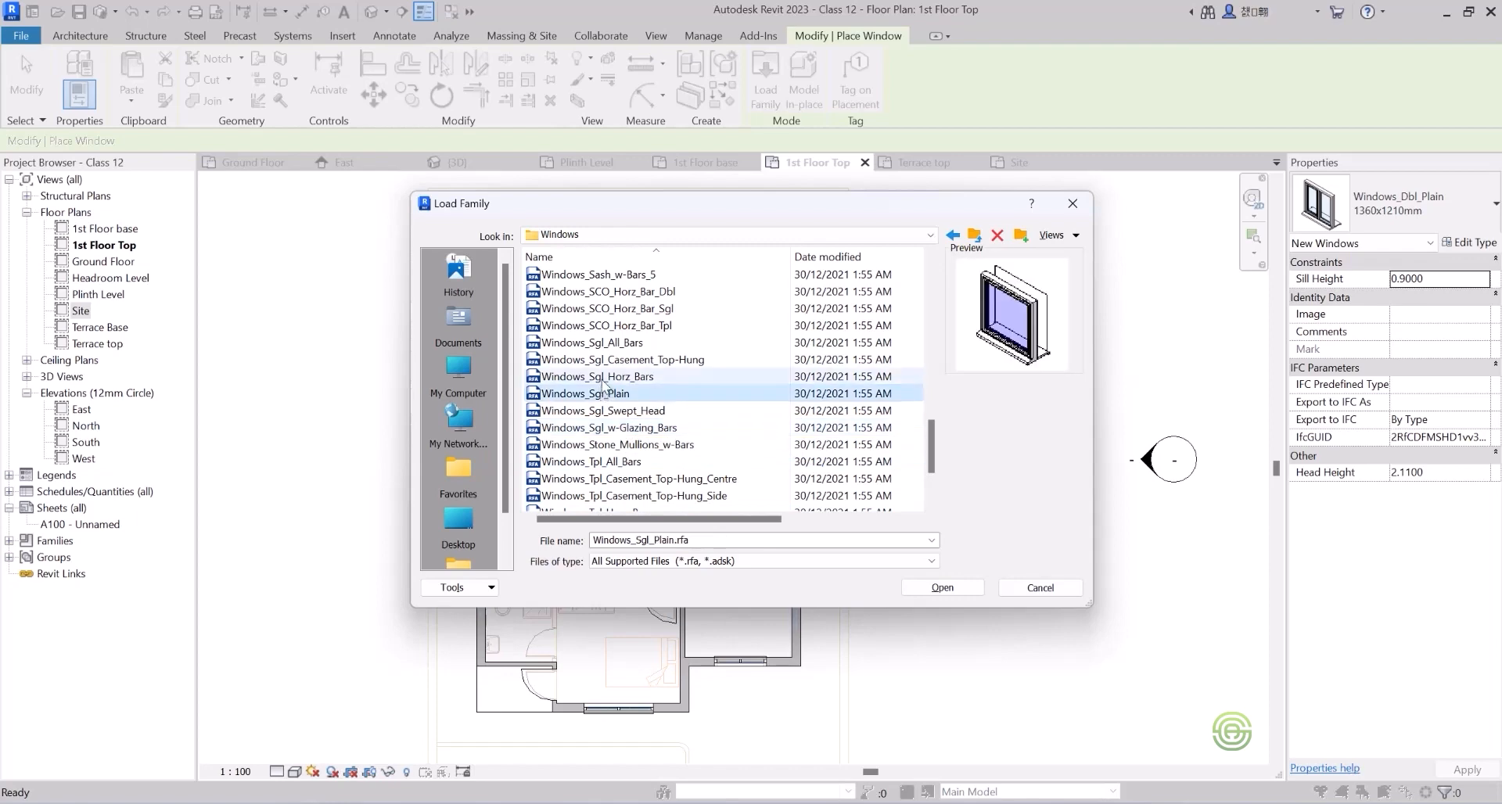
scroll(603, 414, up, 2)
click(579, 393)
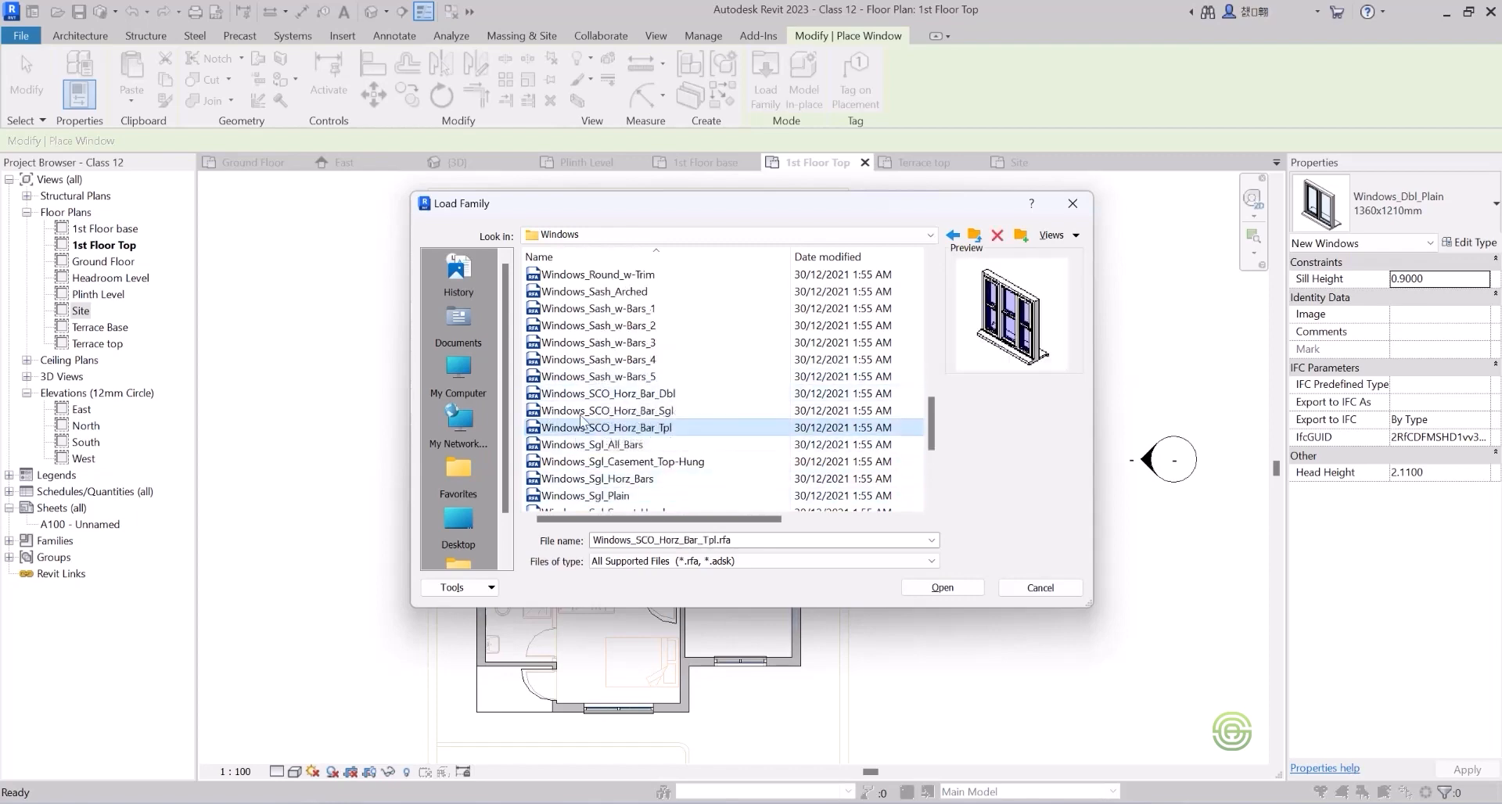
click(583, 376)
click(583, 343)
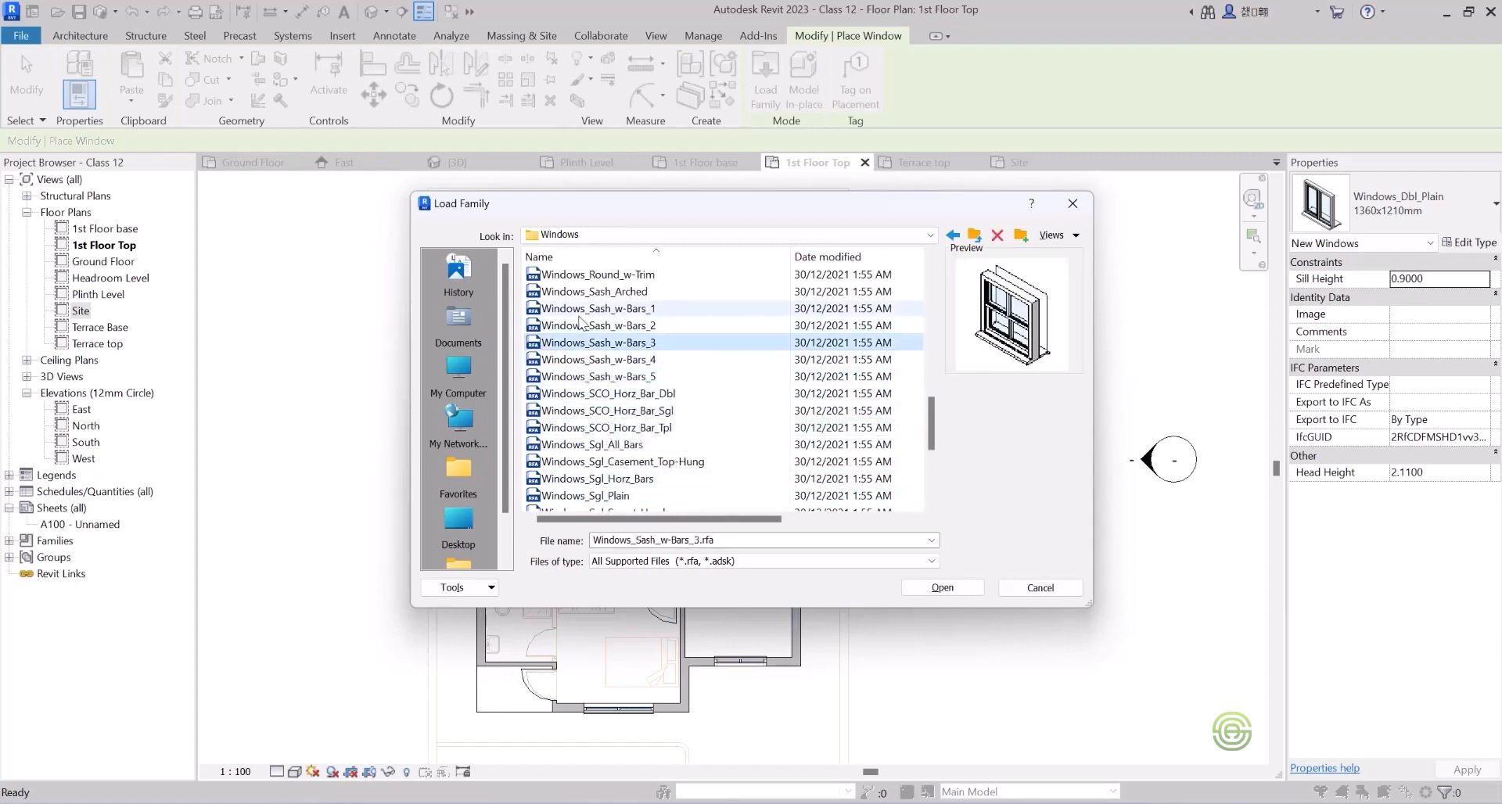
click(583, 308)
scroll(591, 391, up, 3)
click(592, 360)
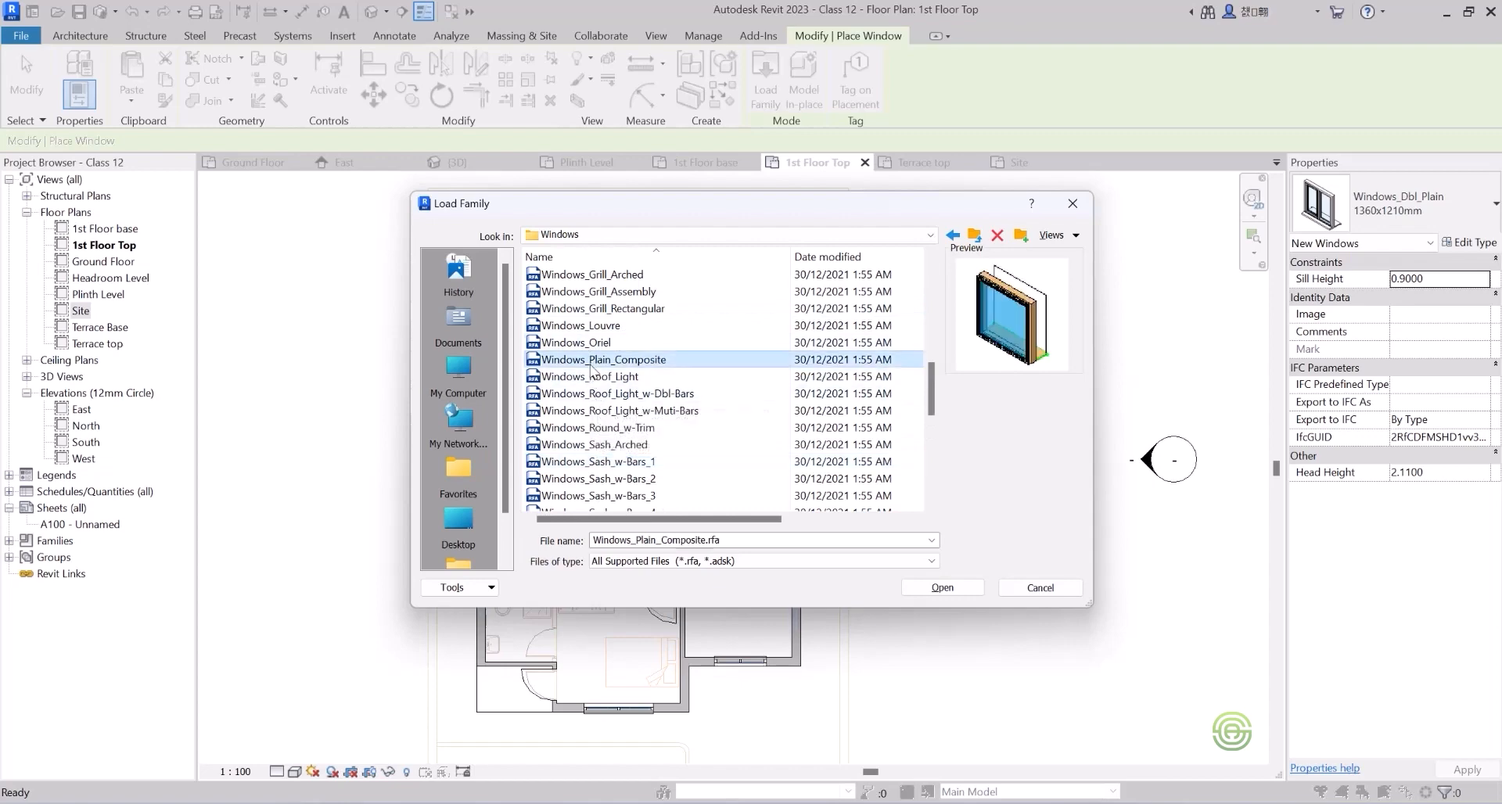
click(590, 344)
click(590, 361)
scroll(590, 365, up, 3)
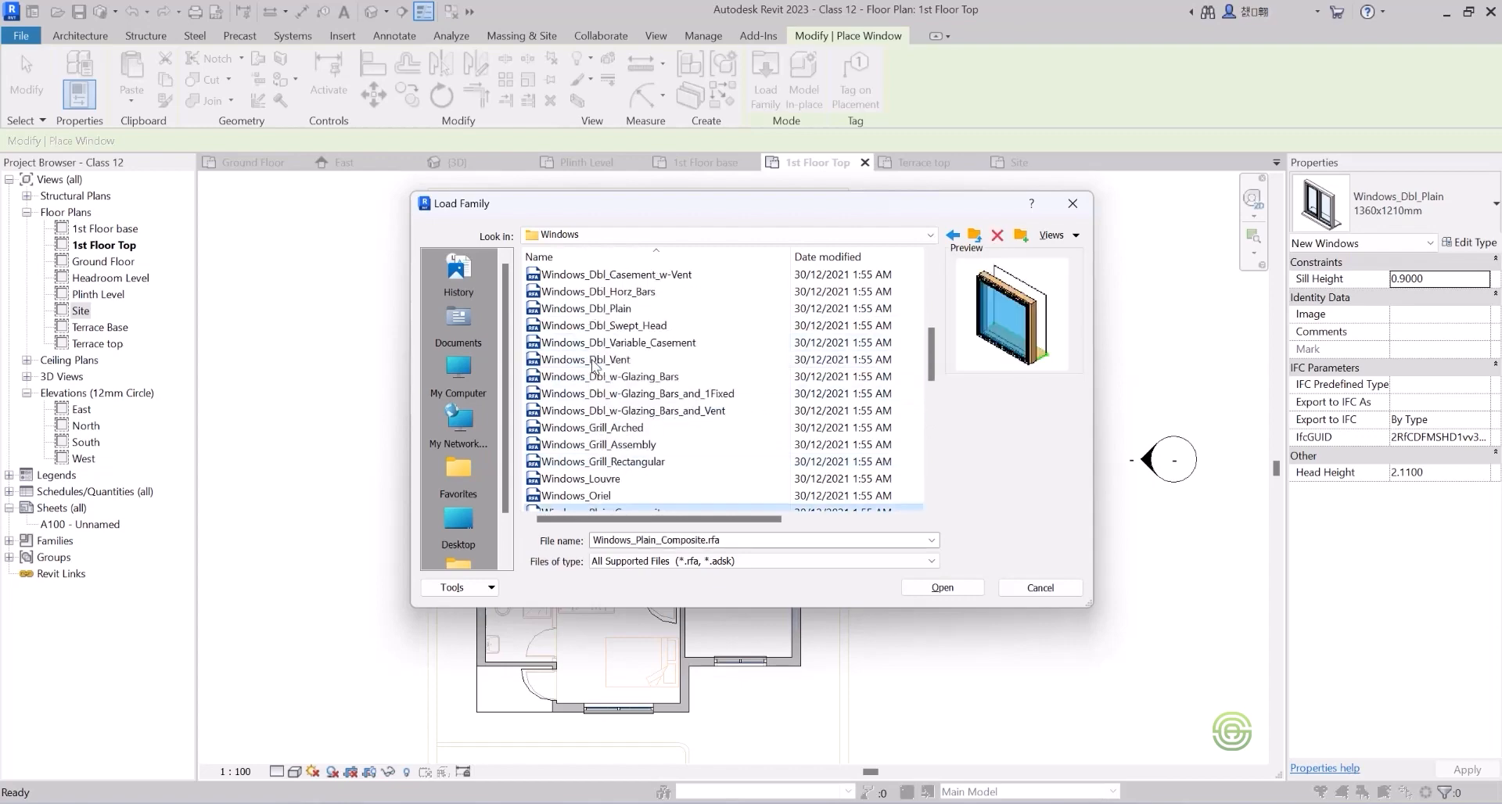
click(602, 361)
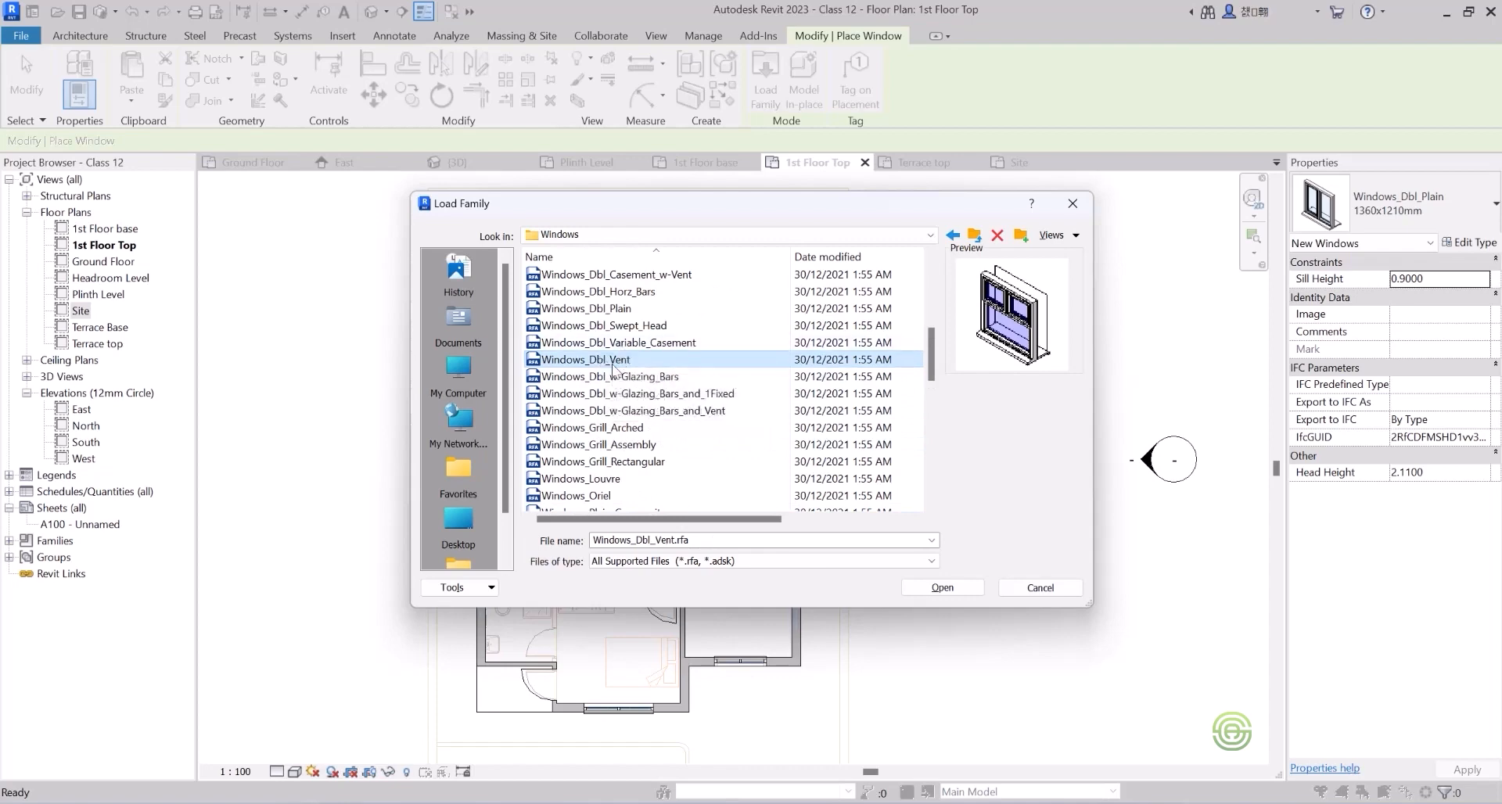
Look through the window families again for a vented bathroom window and preview Windows_Composite_w-Vent.
scroll(643, 404, down, 7)
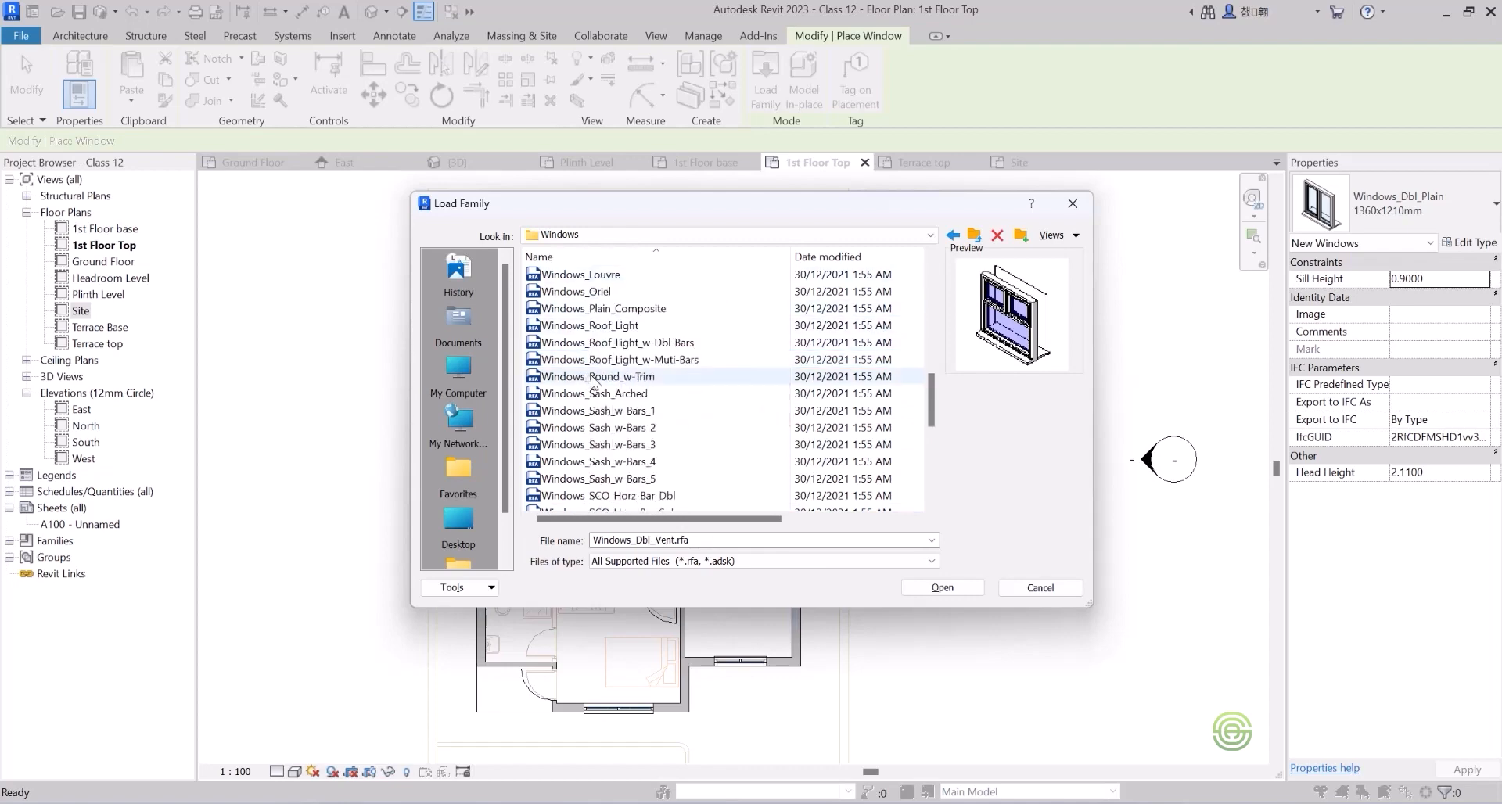
scroll(626, 414, down, 1)
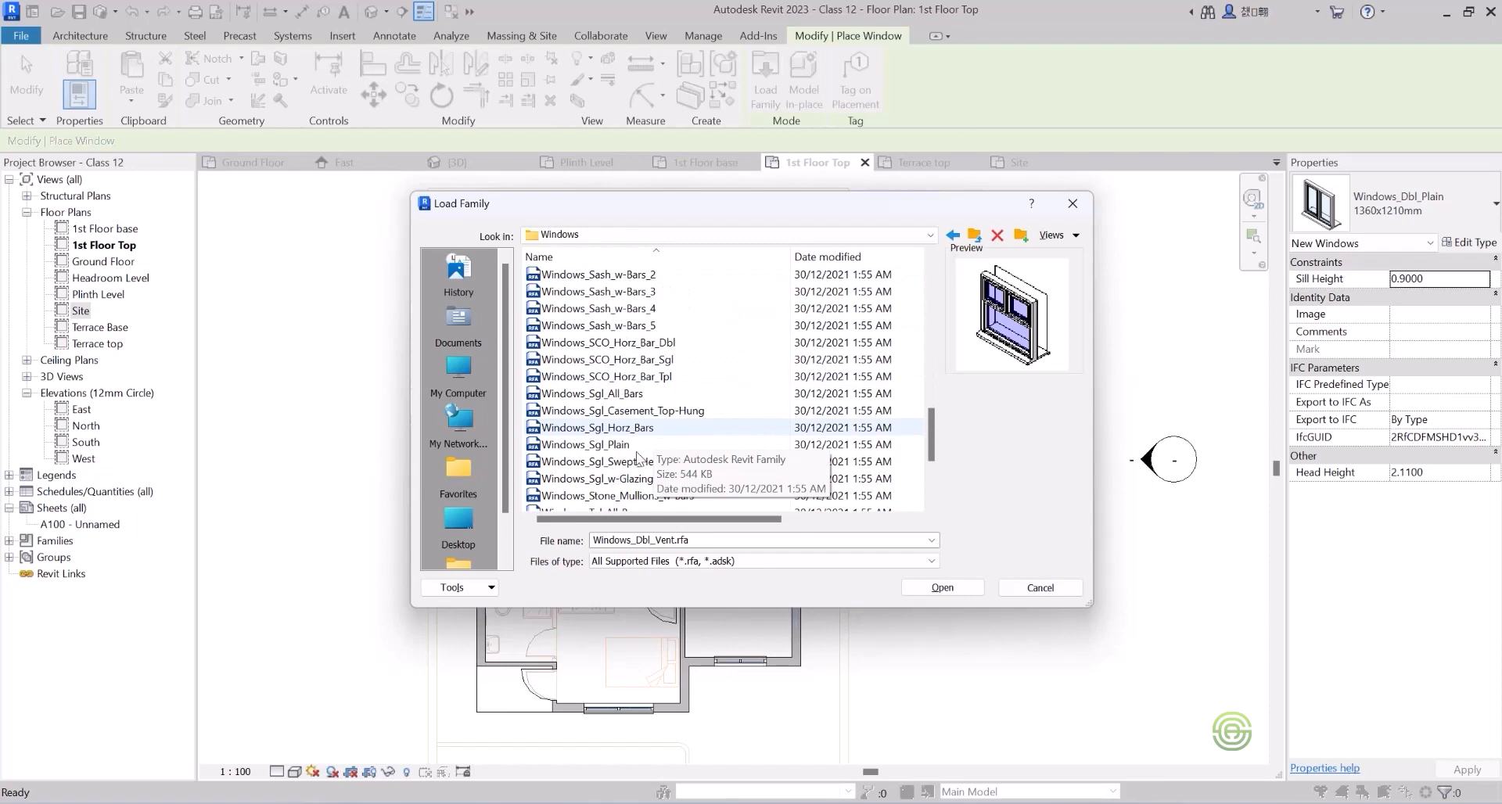
scroll(638, 458, down, 2)
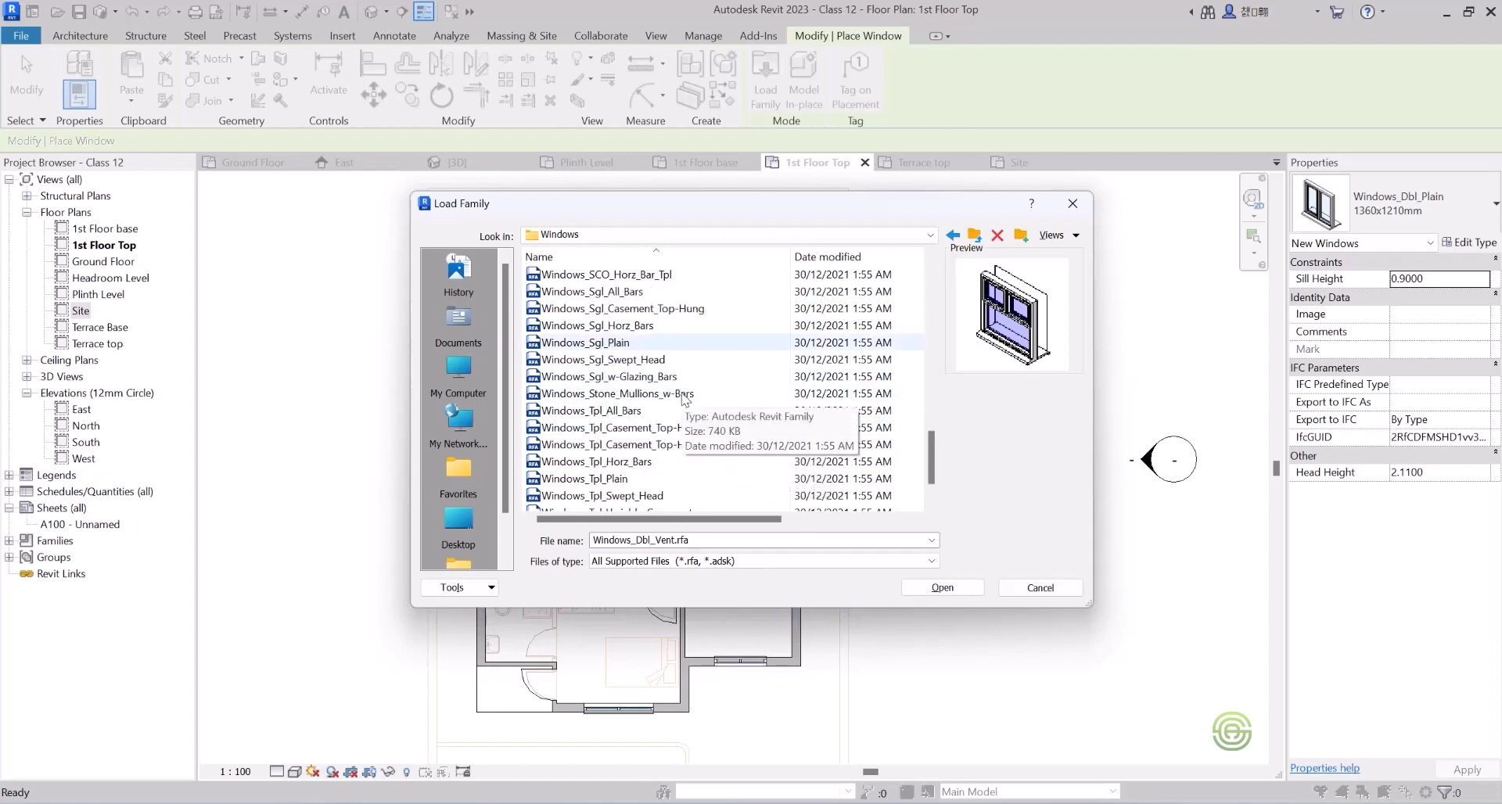
scroll(685, 400, down, 1)
scroll(685, 399, up, 7)
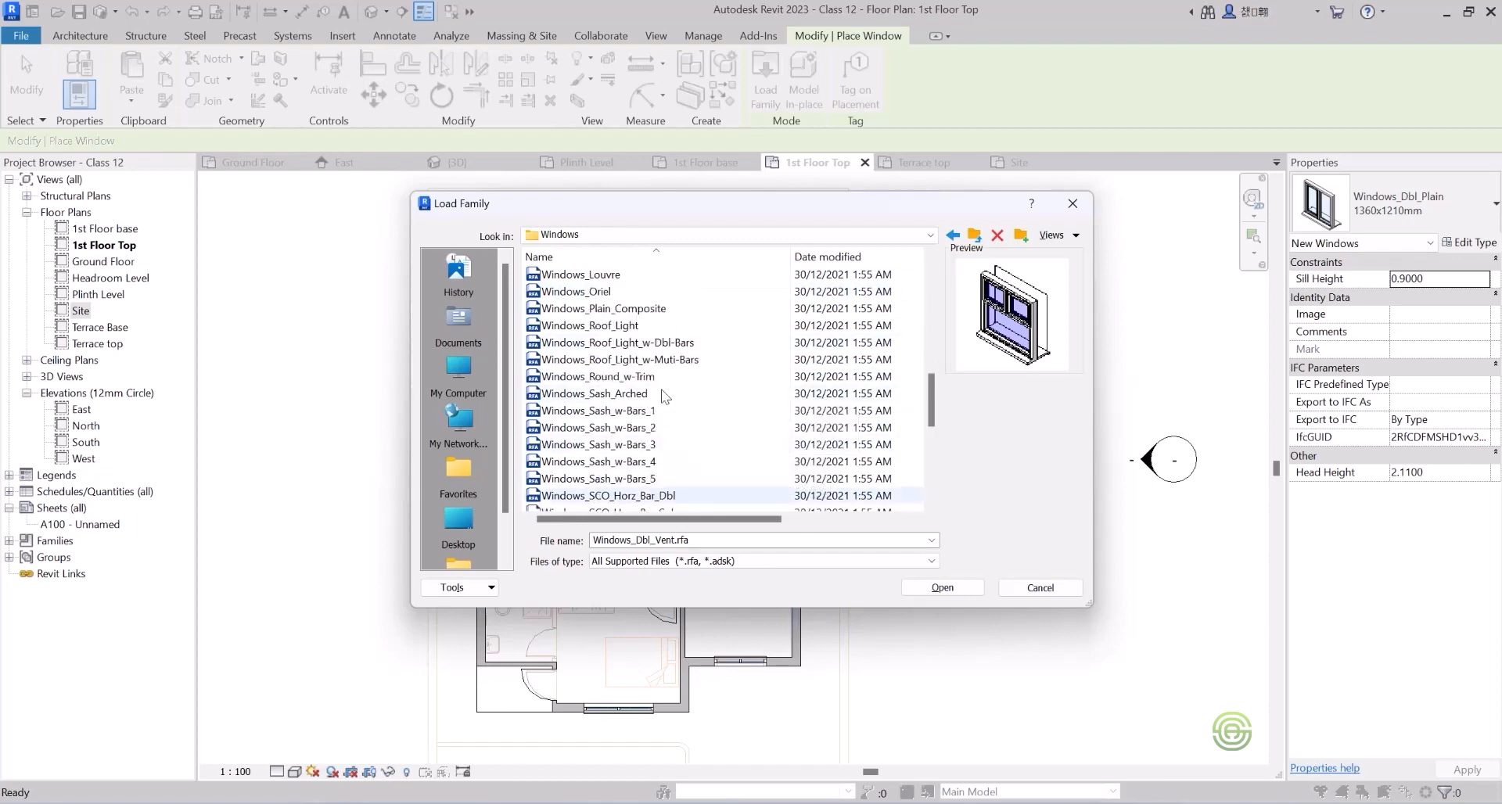
scroll(641, 493, down, 6)
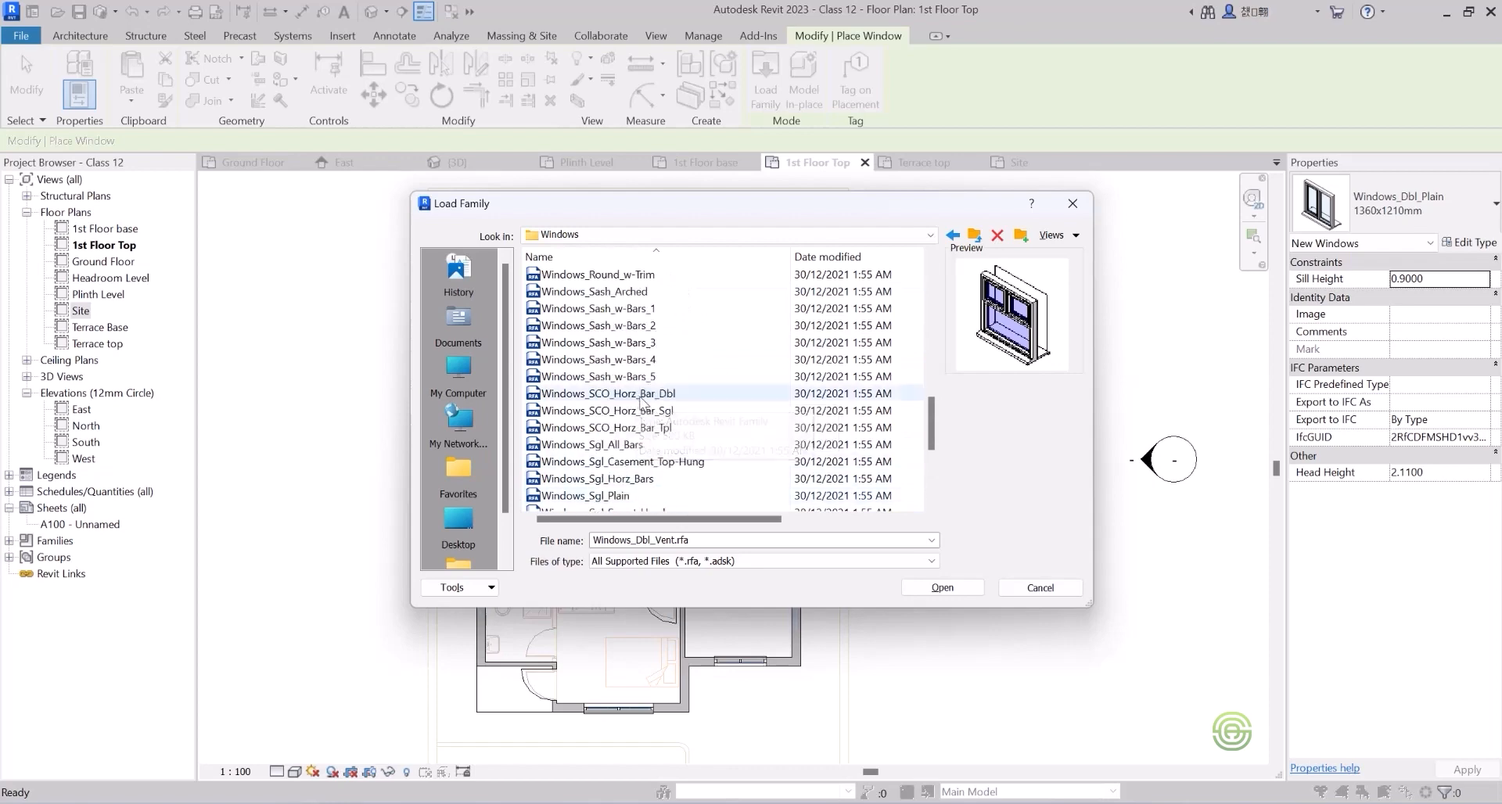
scroll(642, 411, up, 4)
scroll(642, 407, up, 5)
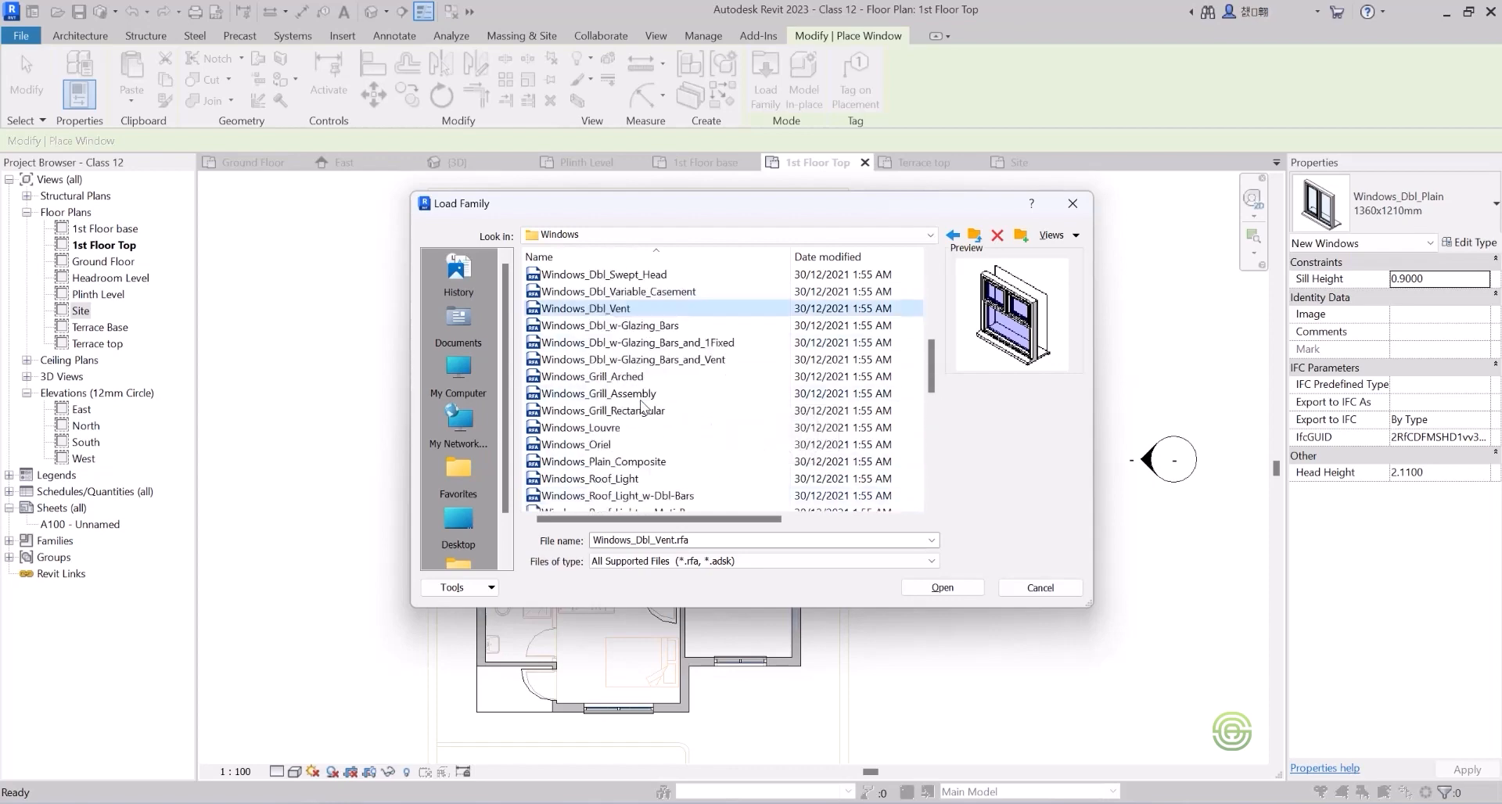
scroll(642, 405, up, 3)
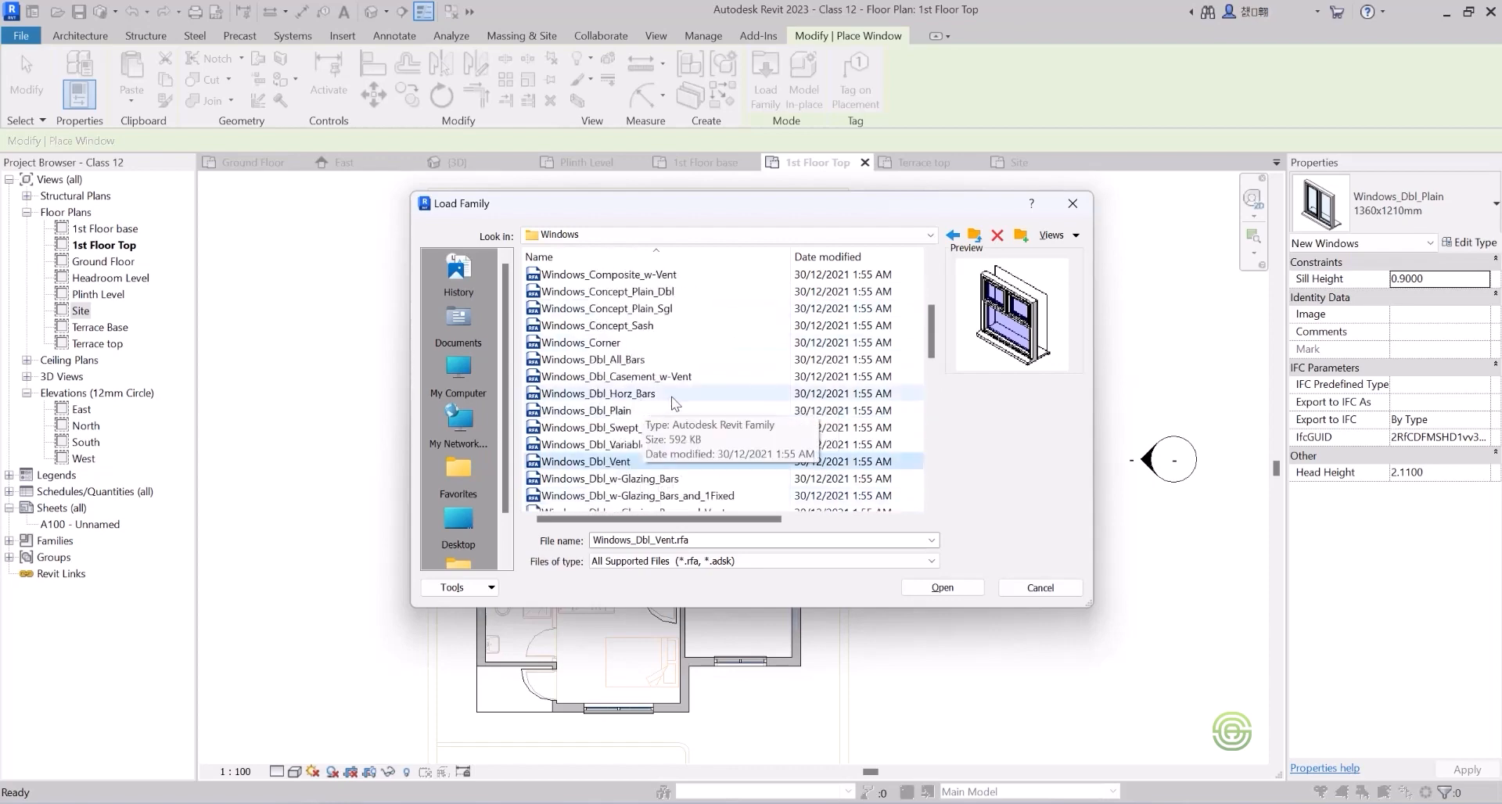
scroll(678, 391, up, 1)
click(638, 327)
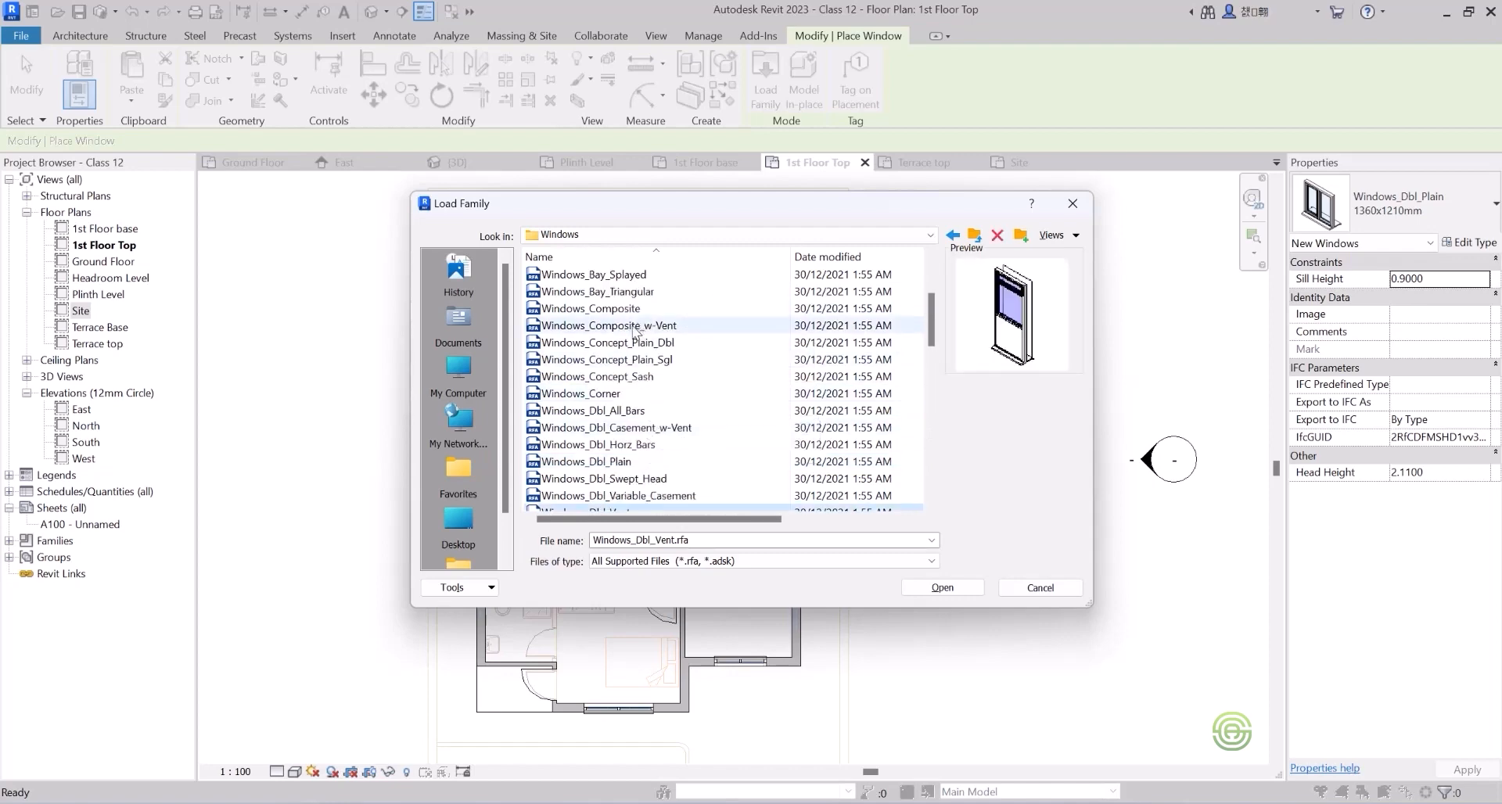
scroll(637, 344, down, 2)
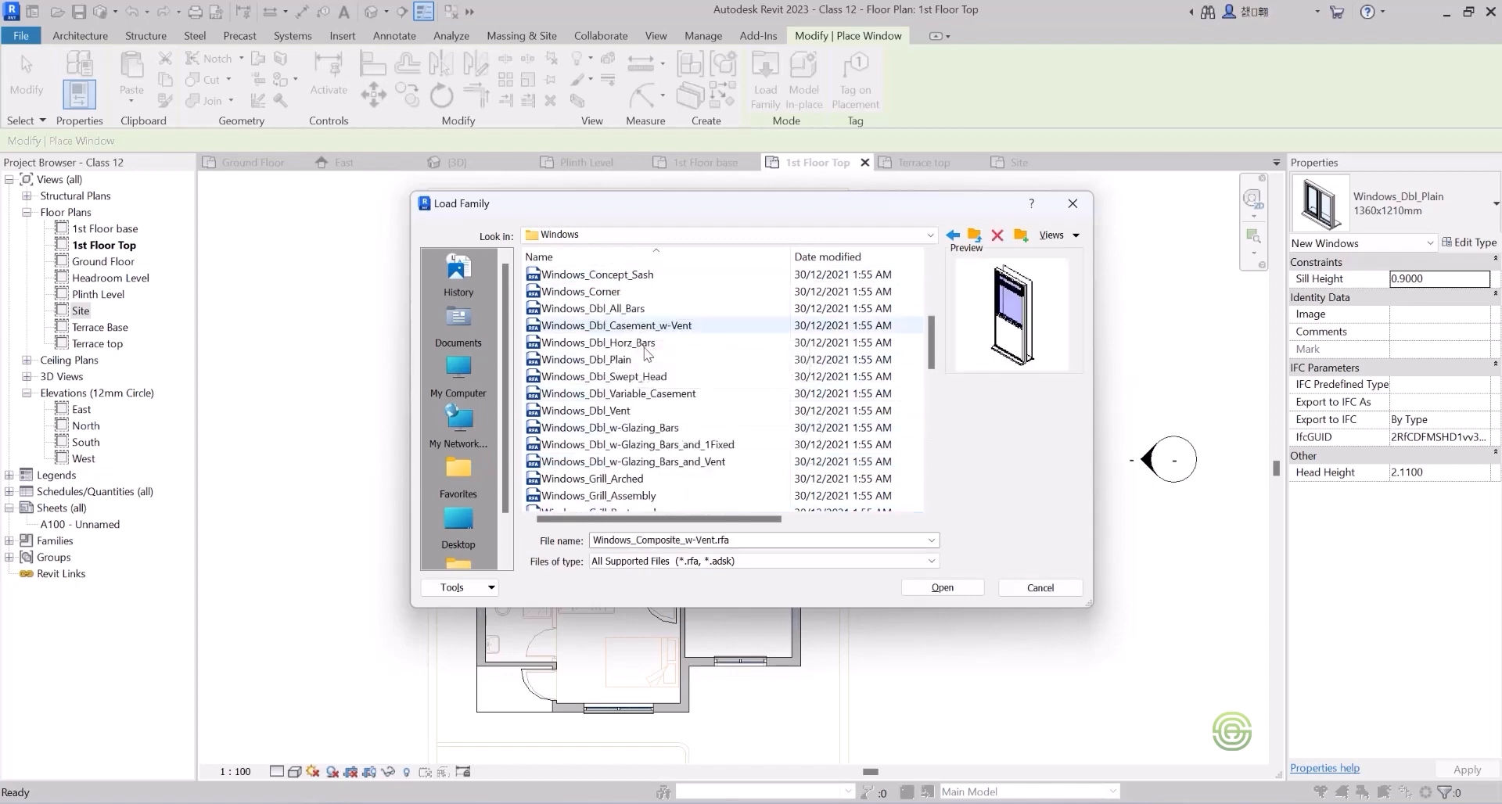
Load the Windows_Dbl_Vent family and choose its 910x910mm type for placement.
click(620, 411)
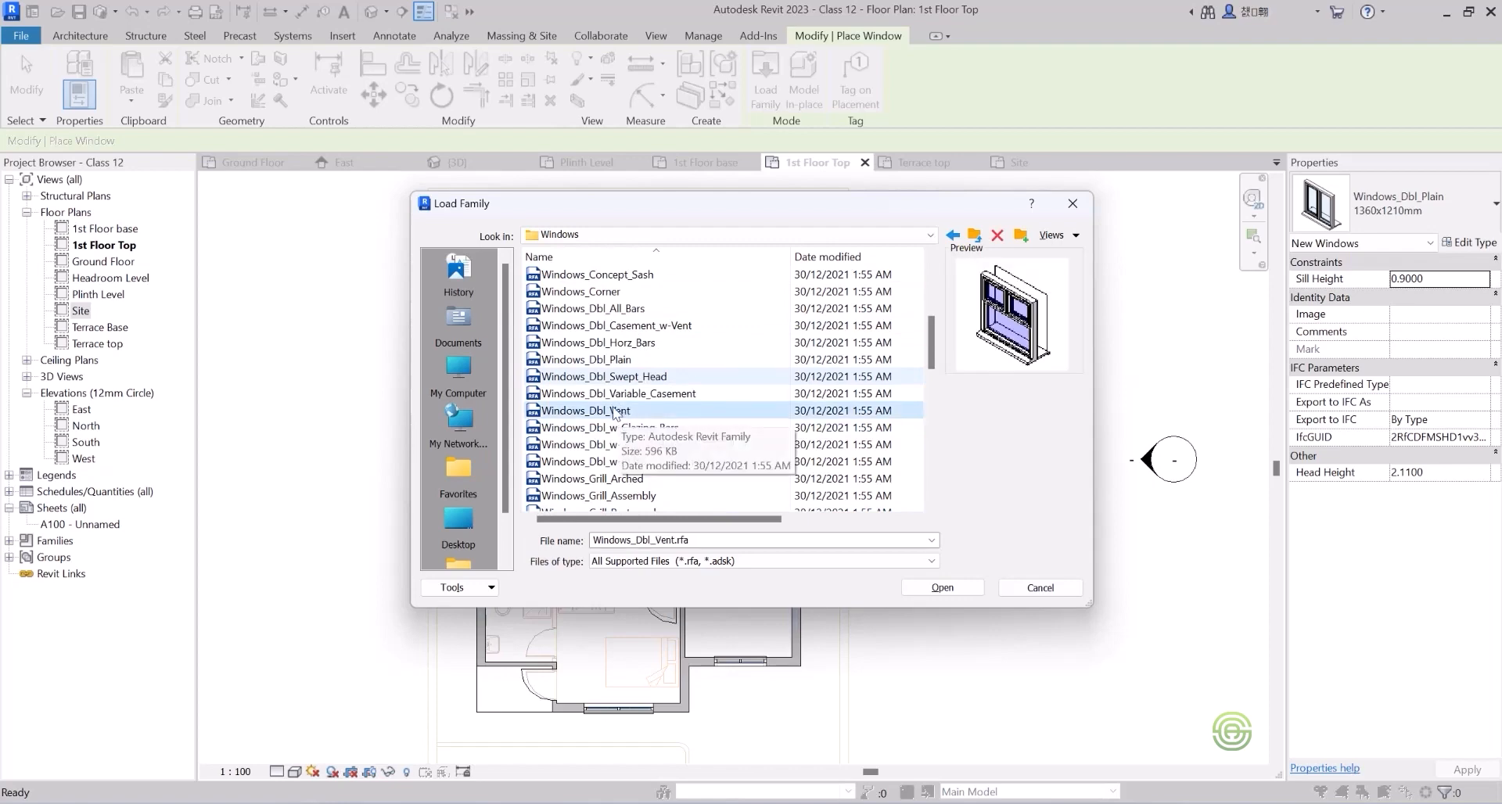
click(943, 586)
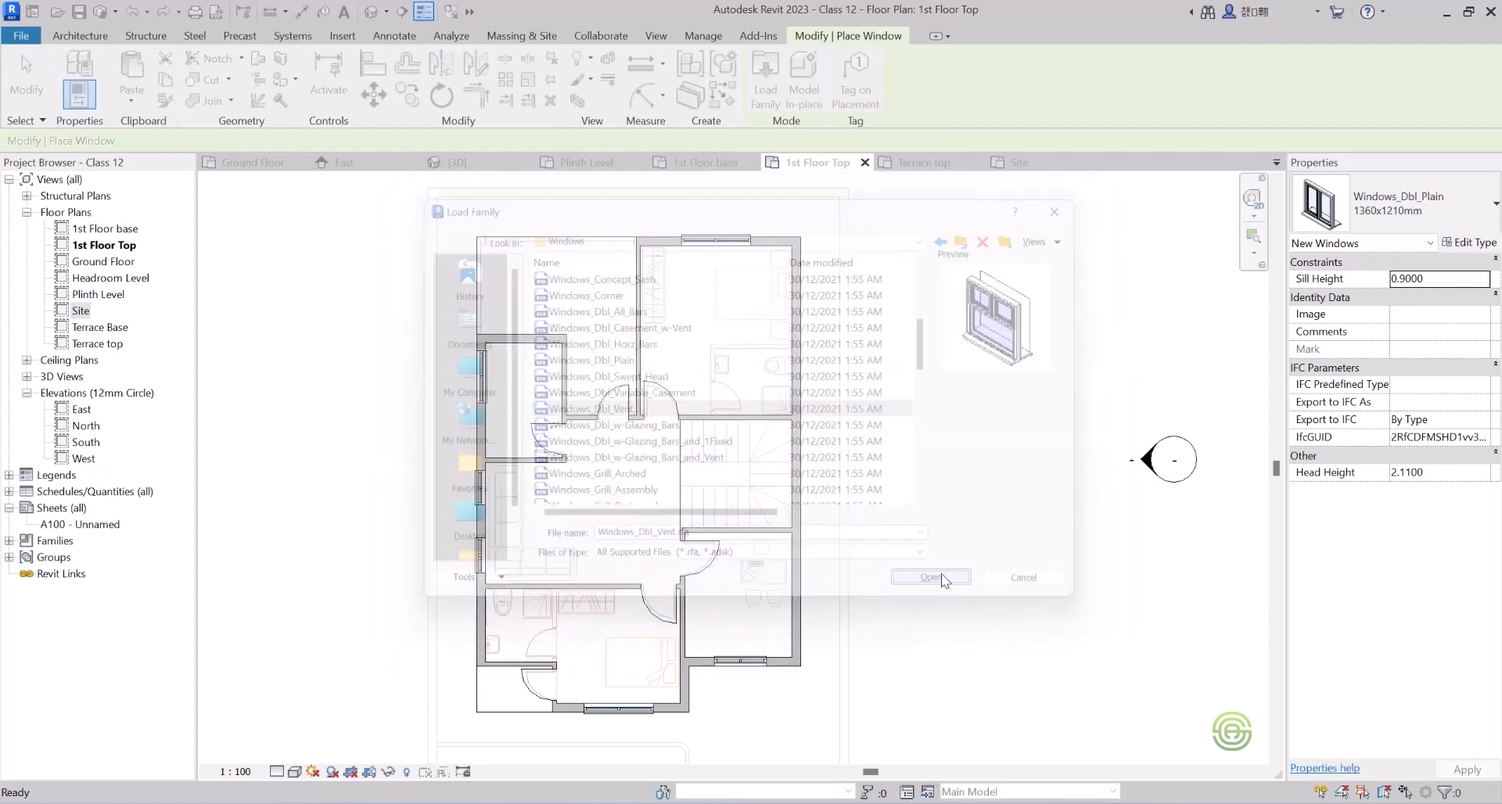
click(1386, 209)
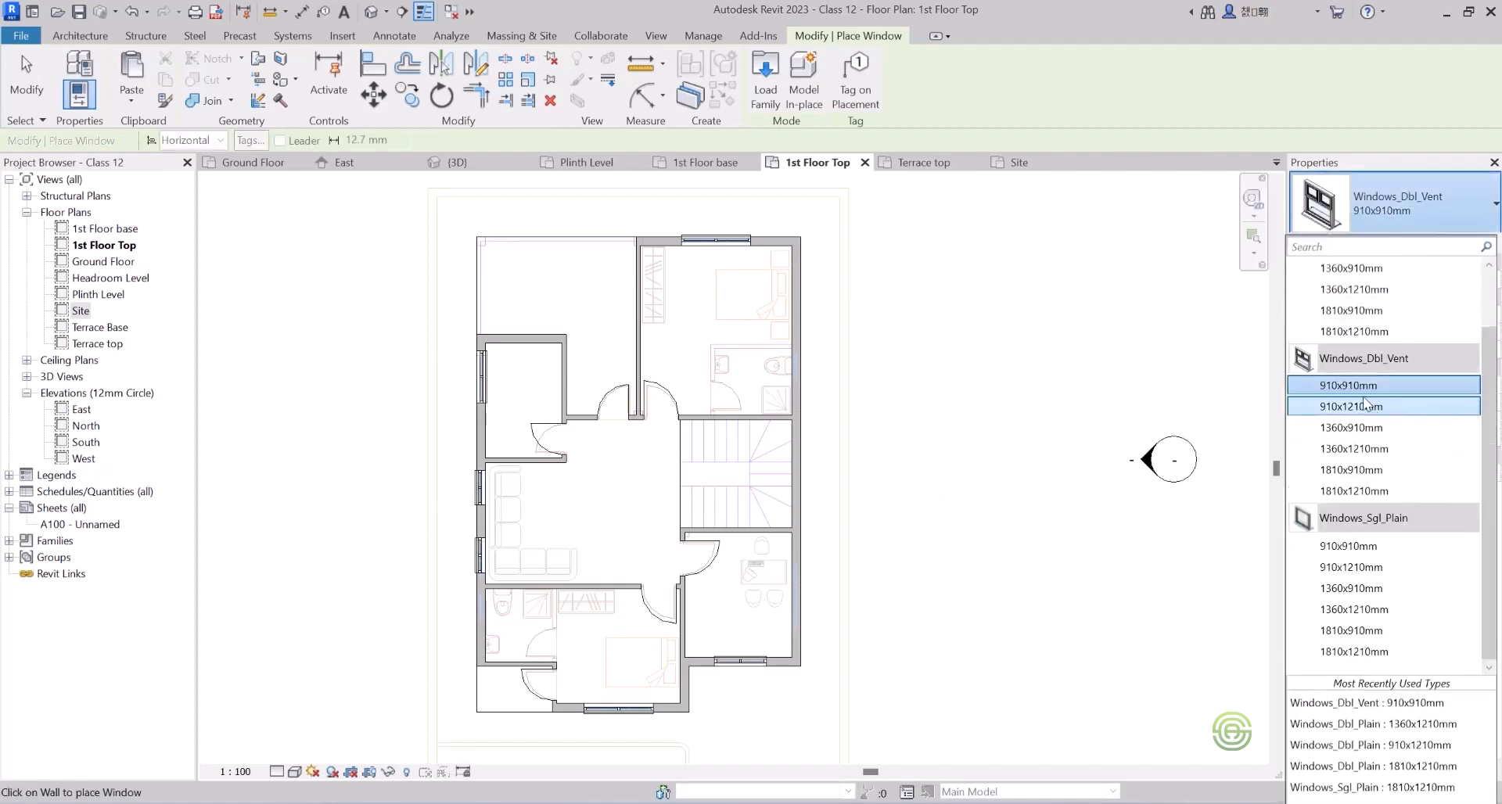
click(1353, 391)
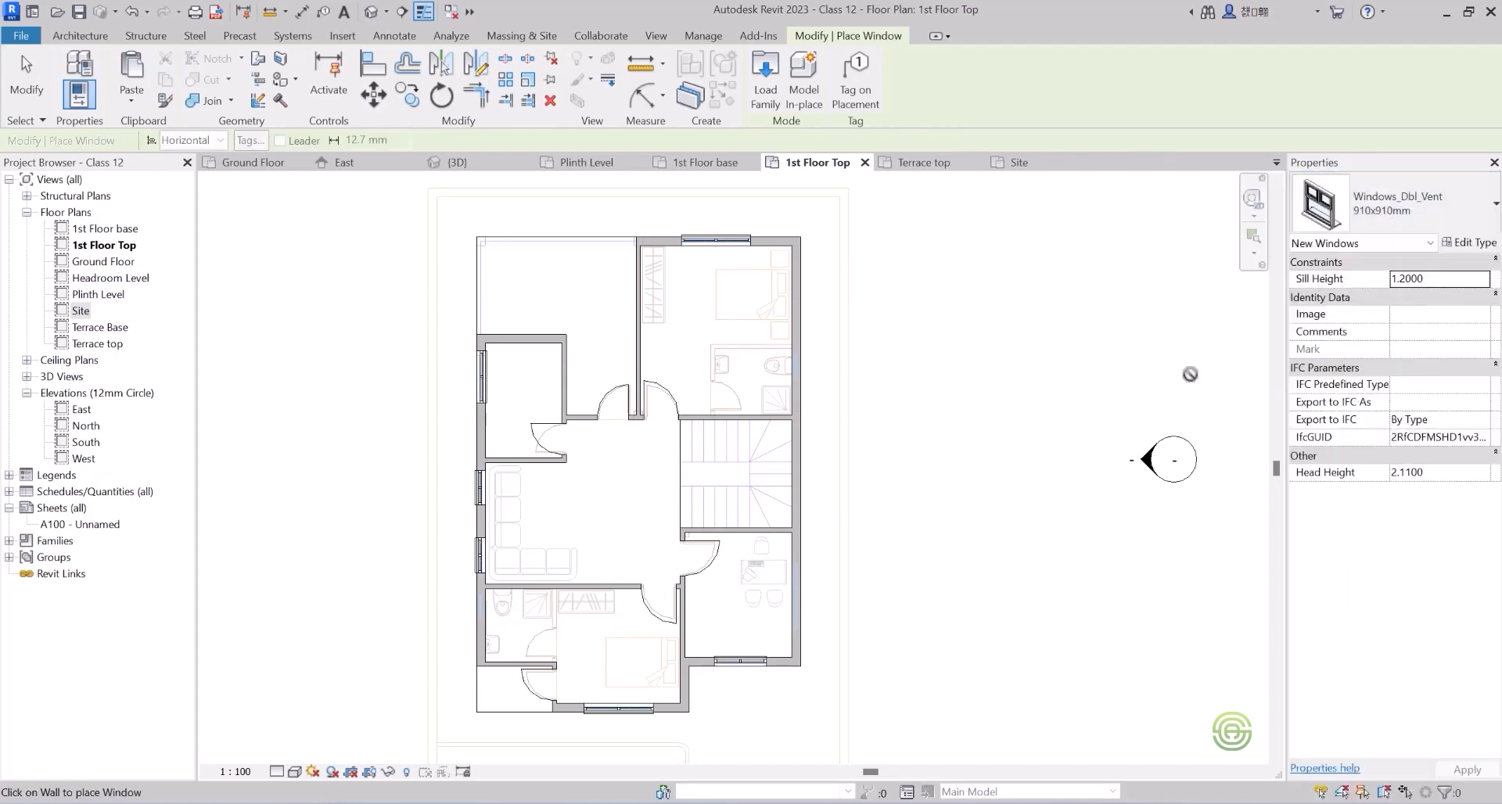
Place a 910x910mm Windows_Dbl_Vent in each bathroom's exterior wall, 0.7 m above the upper bathroom's lower wall and 0.1 m below the lower one's upper wall.
scroll(809, 370, up, 2)
scroll(810, 370, up, 1)
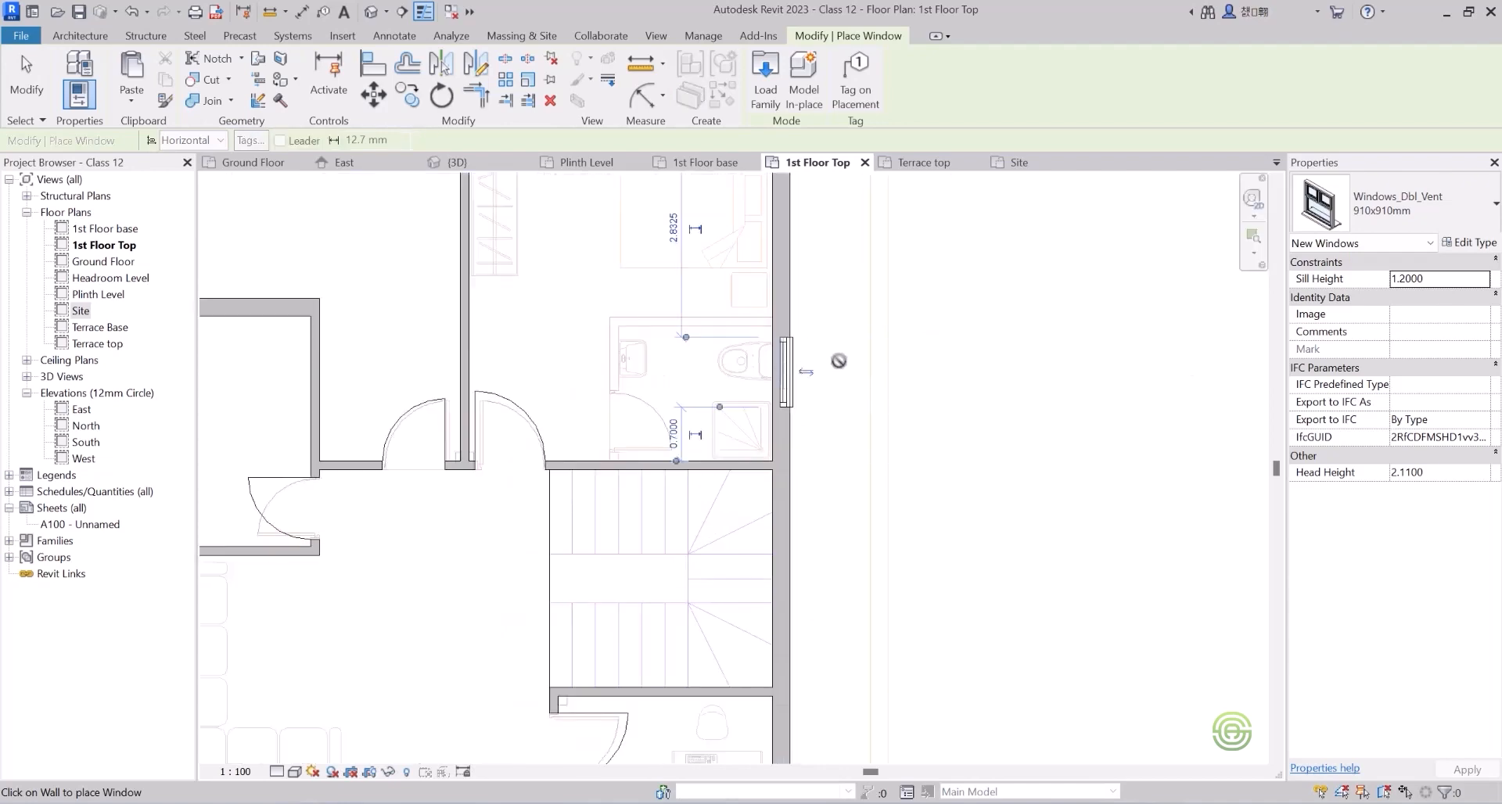
scroll(835, 364, down, 3)
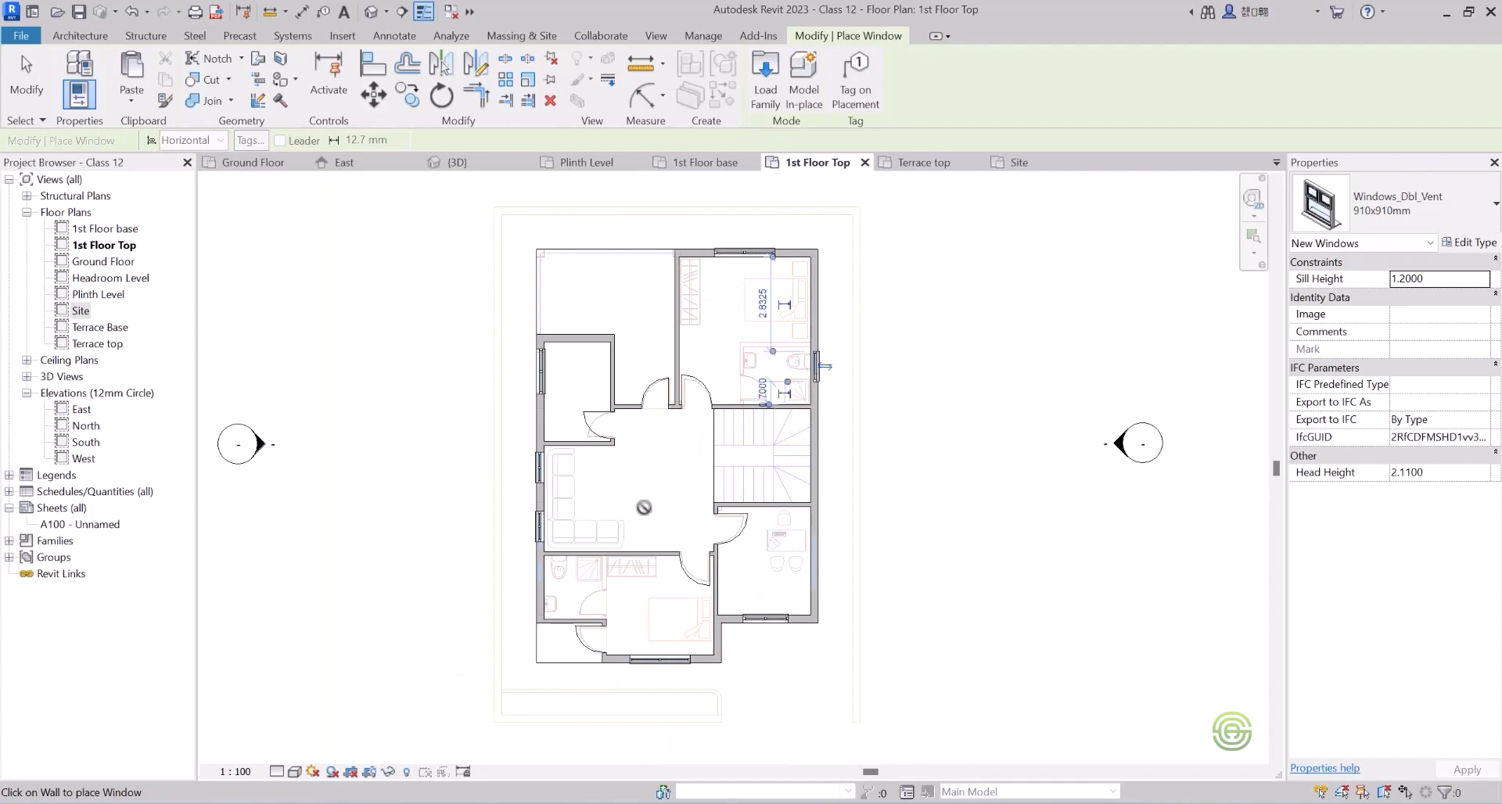
scroll(553, 583, up, 3)
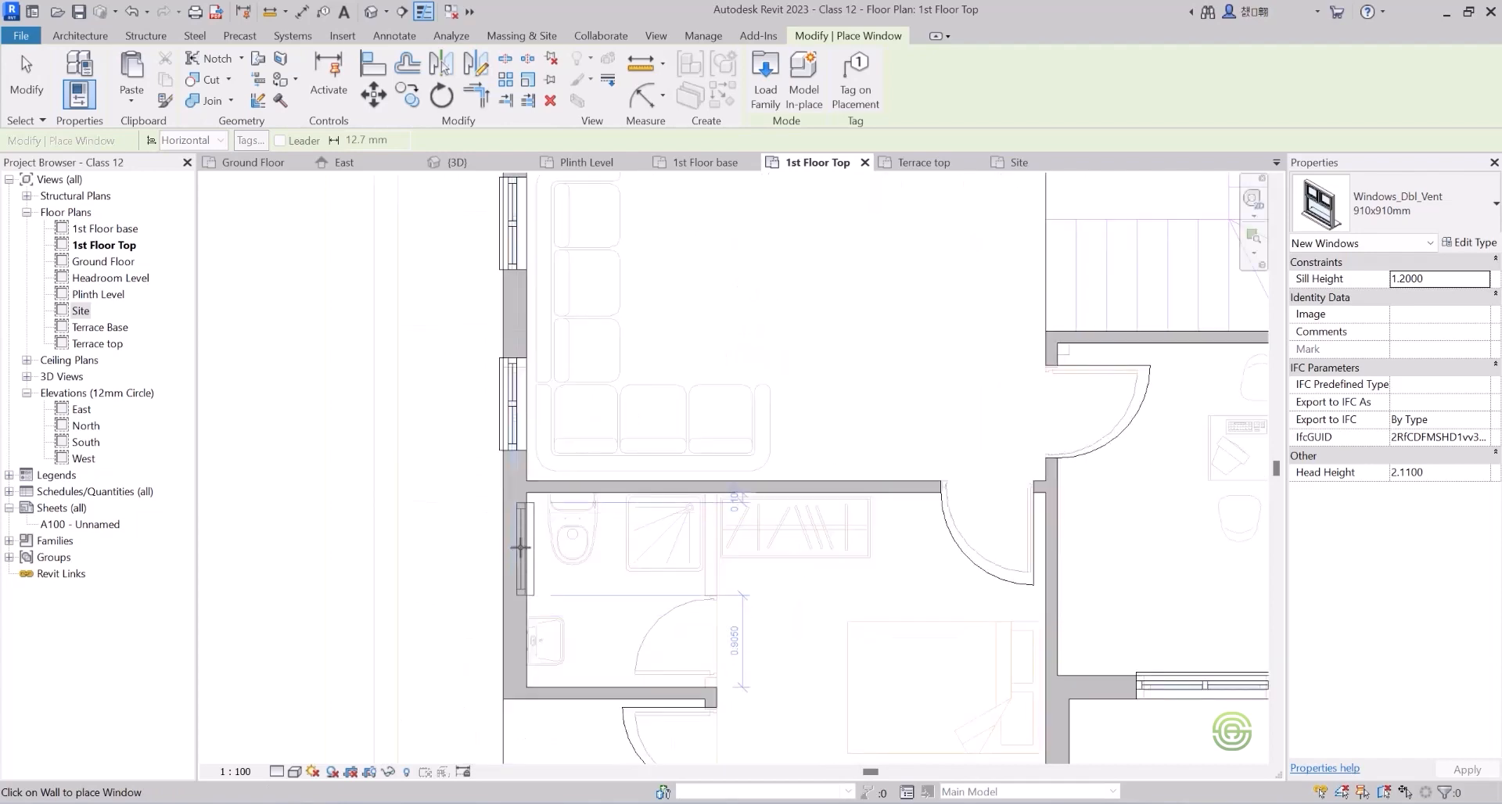
scroll(591, 580, down, 3)
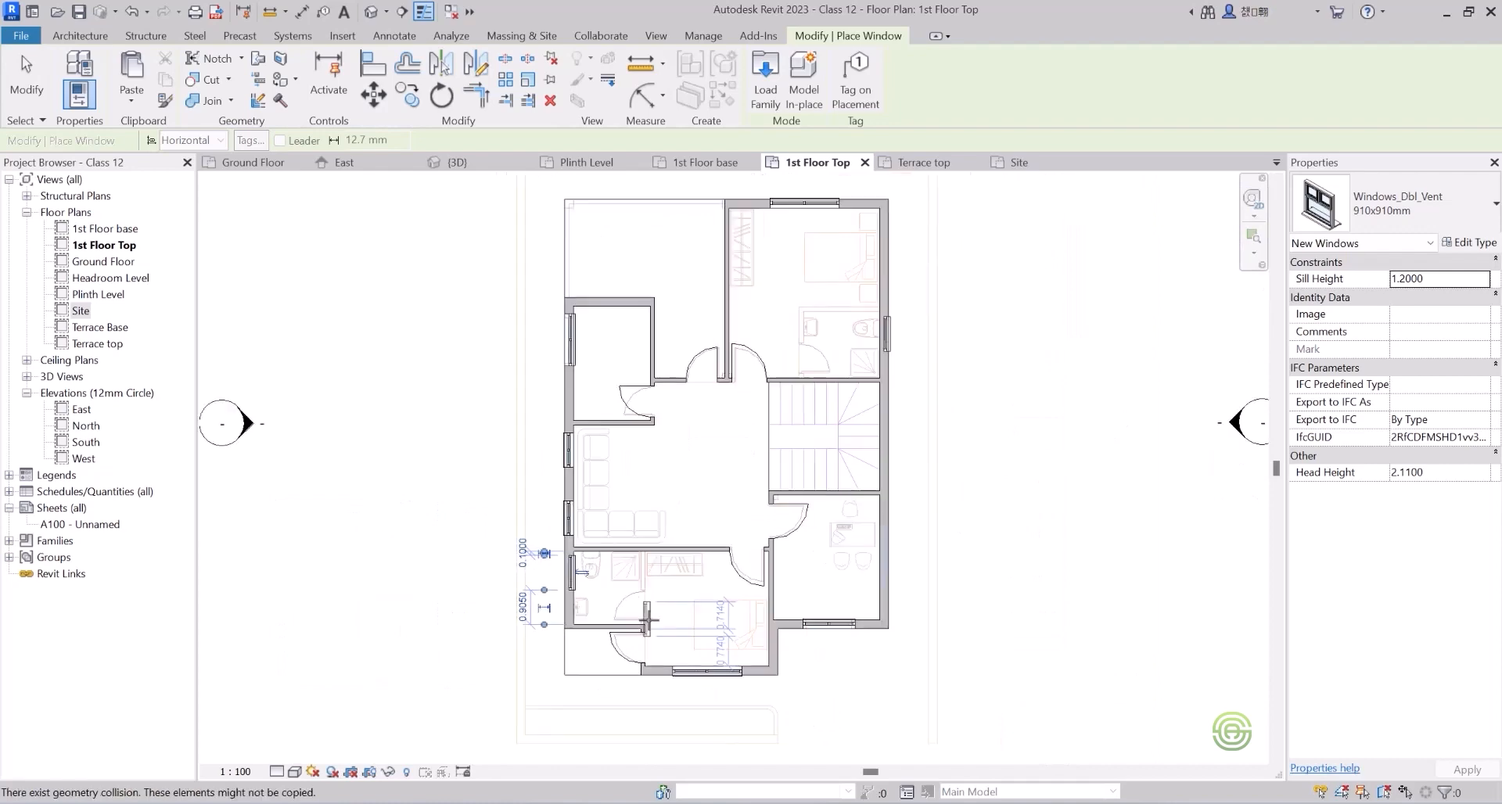
scroll(652, 617, down, 2)
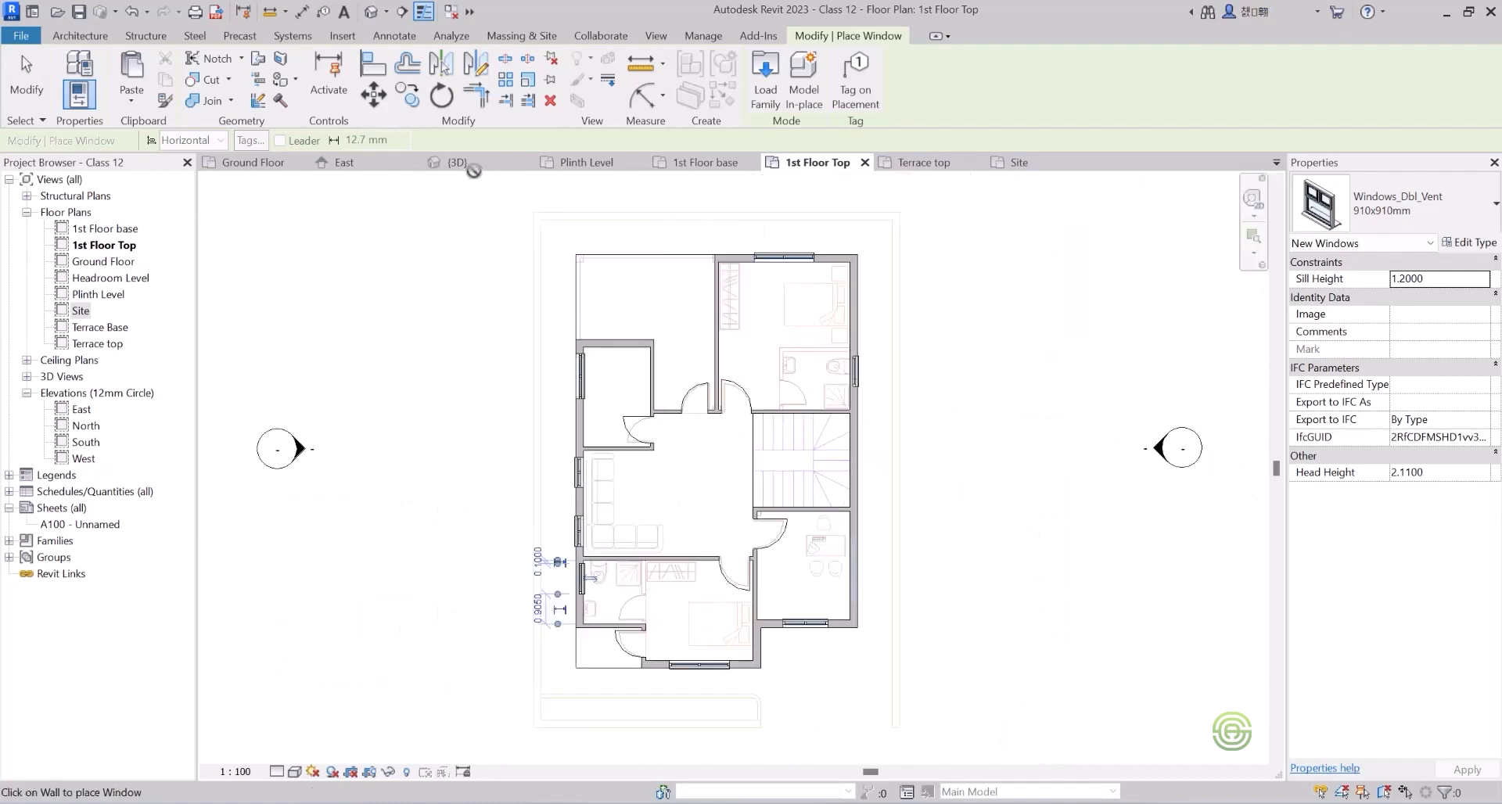
Place a 910x910mm Windows_Dbl_Vent on the Plinth Level in the east bathroom's exterior wall, 0.1 m below its upper wall.
click(588, 162)
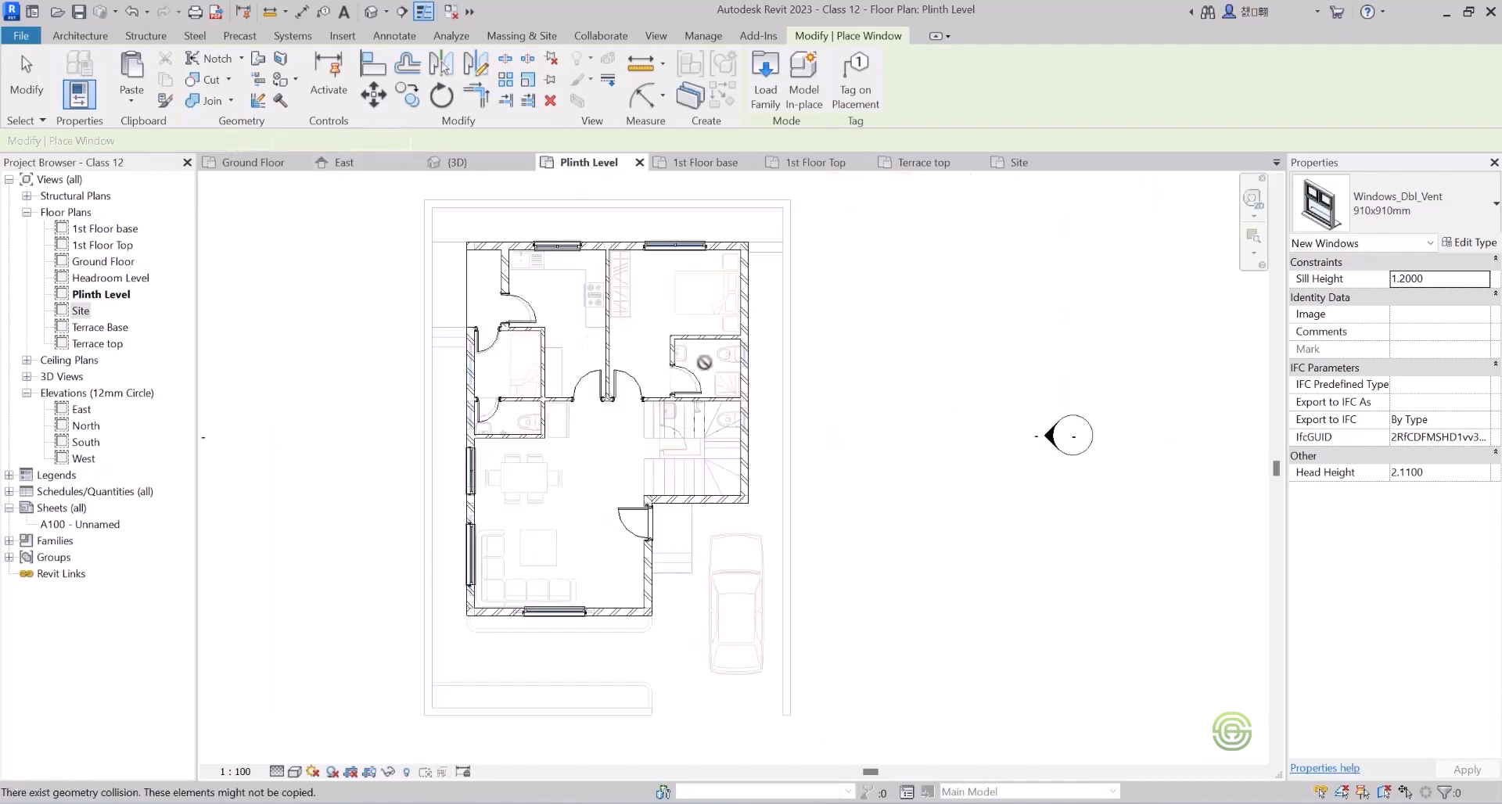
scroll(798, 340, up, 4)
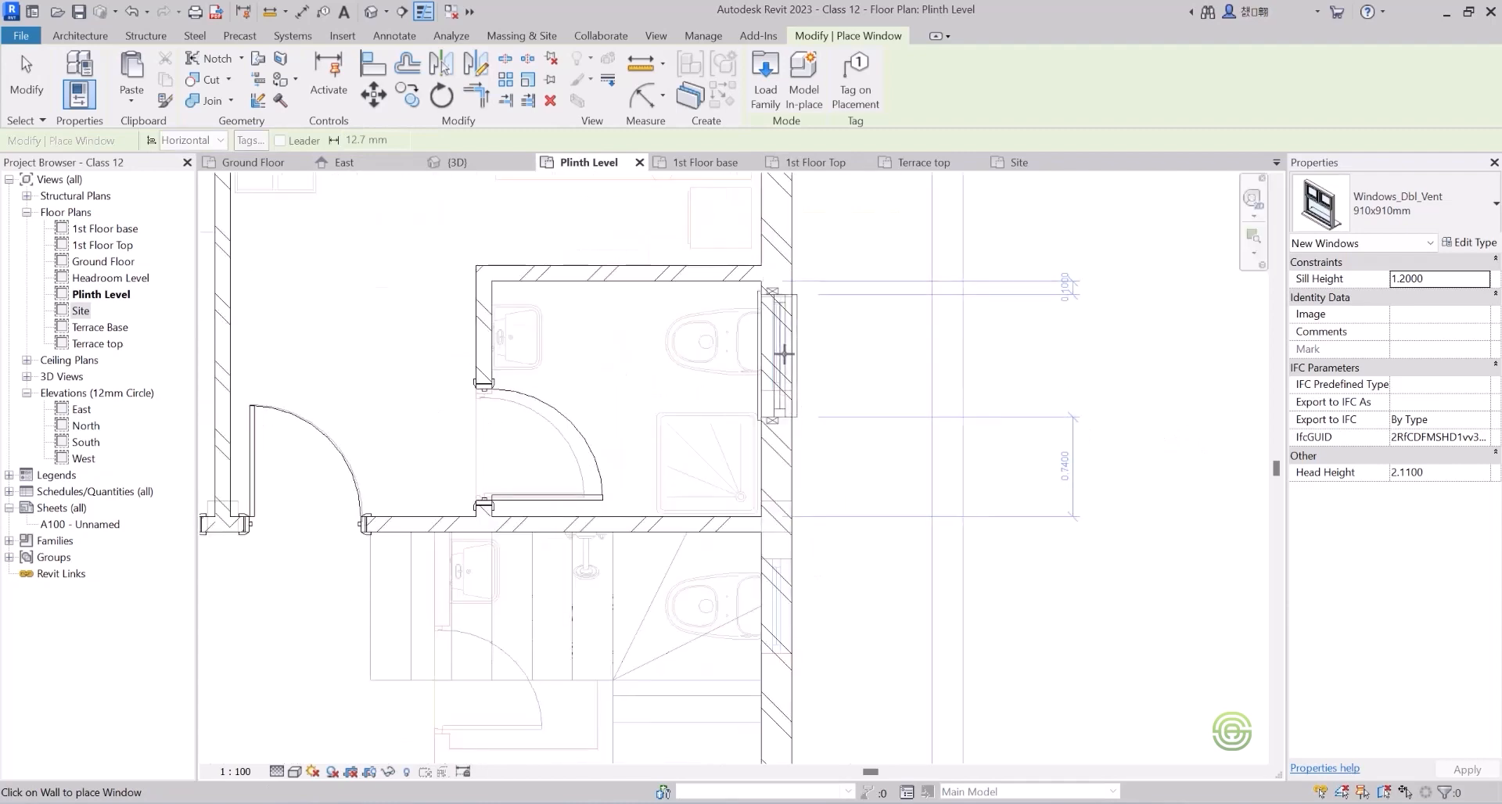
scroll(817, 338, down, 4)
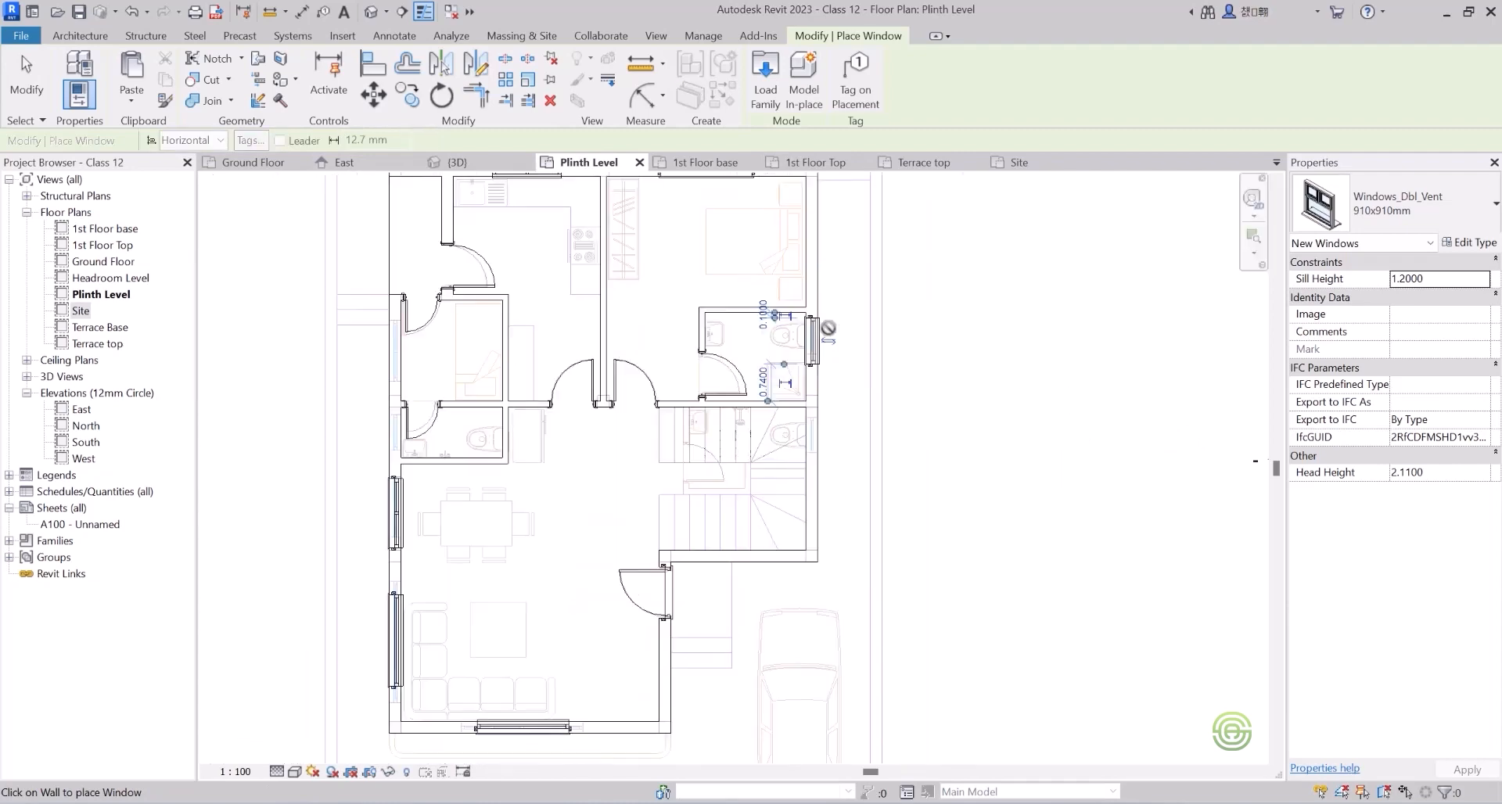
click(816, 338)
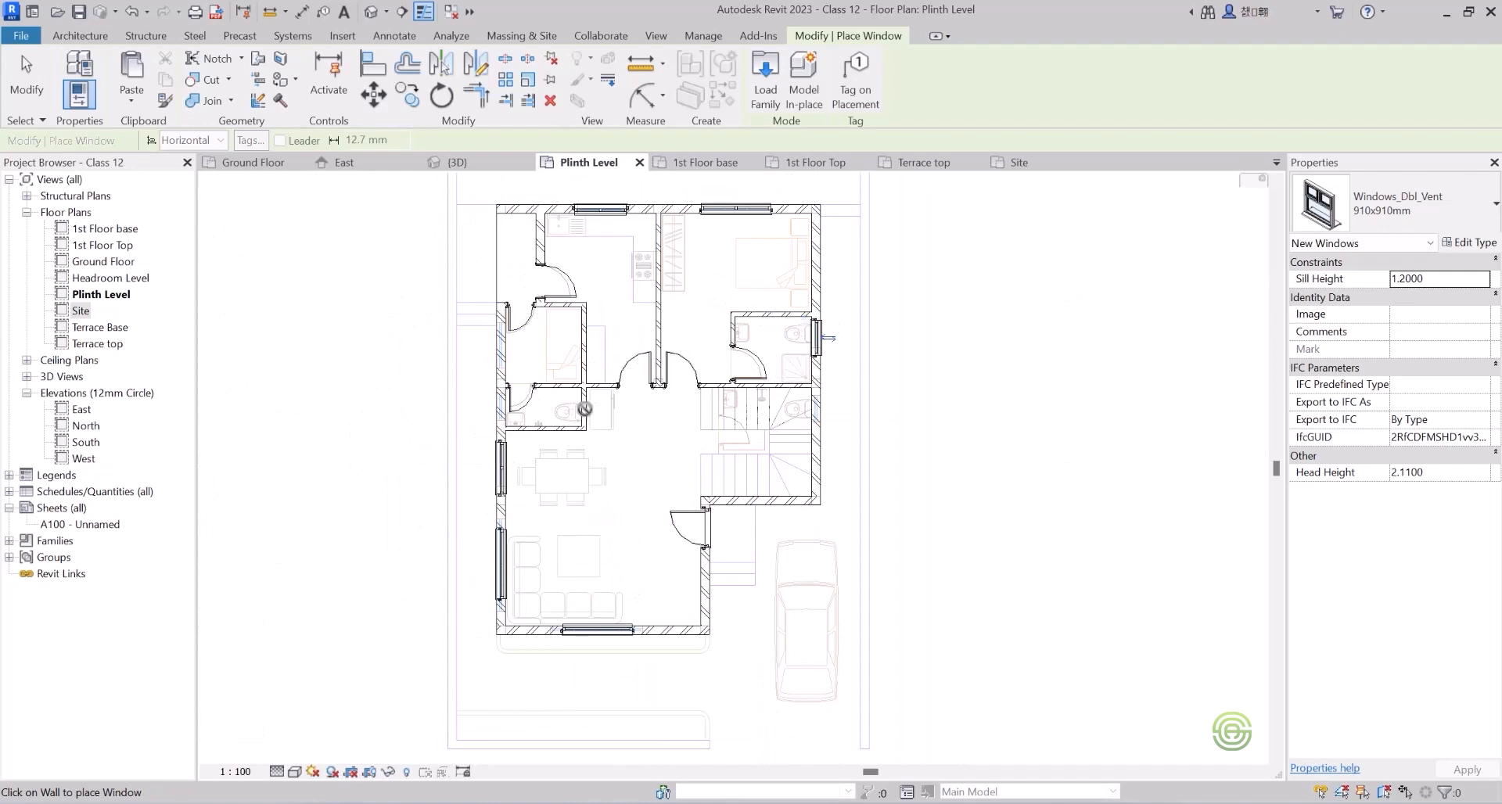
Place a 910x910mm vented window centred in the small west bathroom's exterior wall and another in the exterior wall of the bedroom above it.
scroll(628, 413, up, 6)
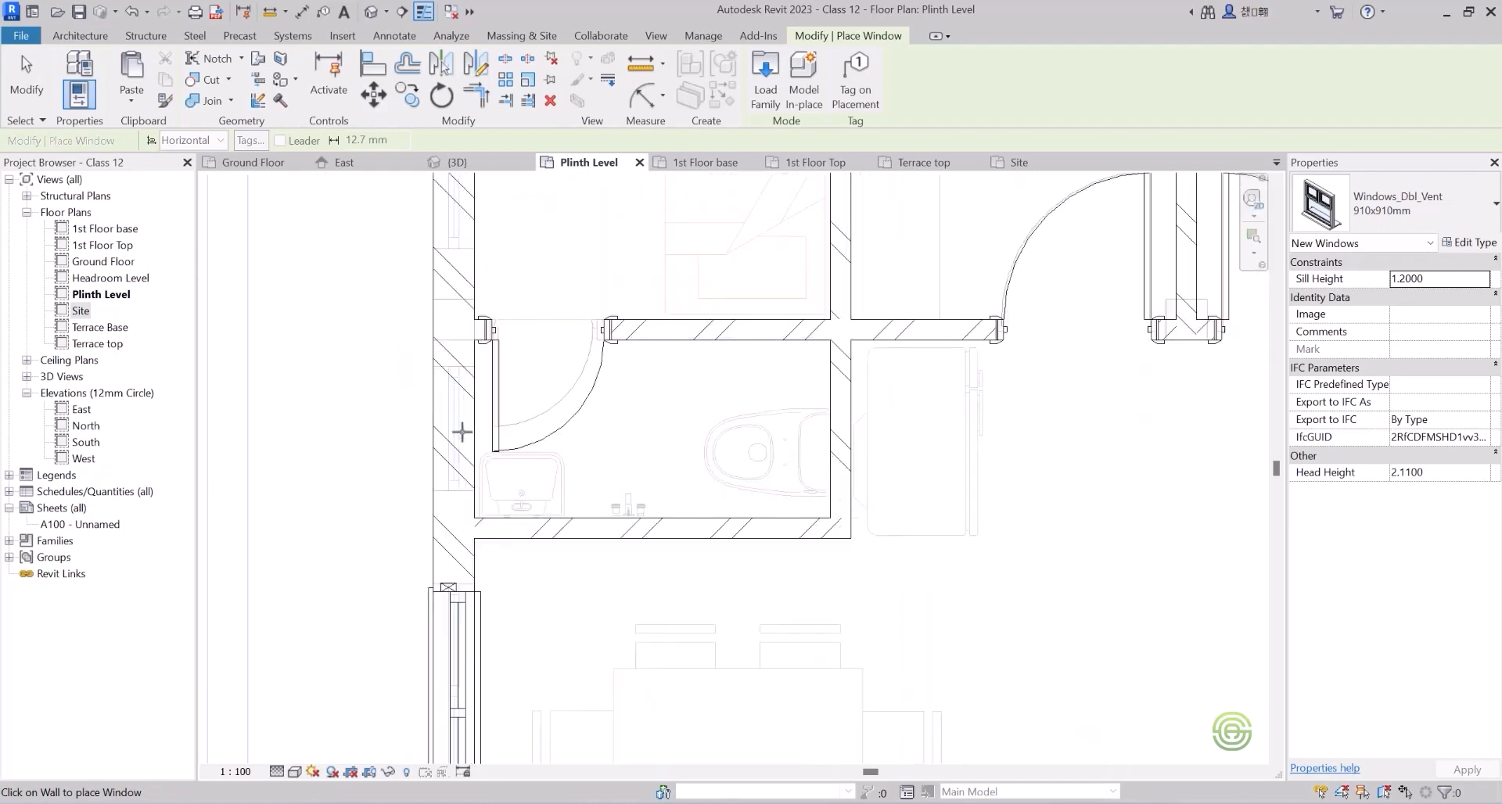
scroll(502, 539, down, 3)
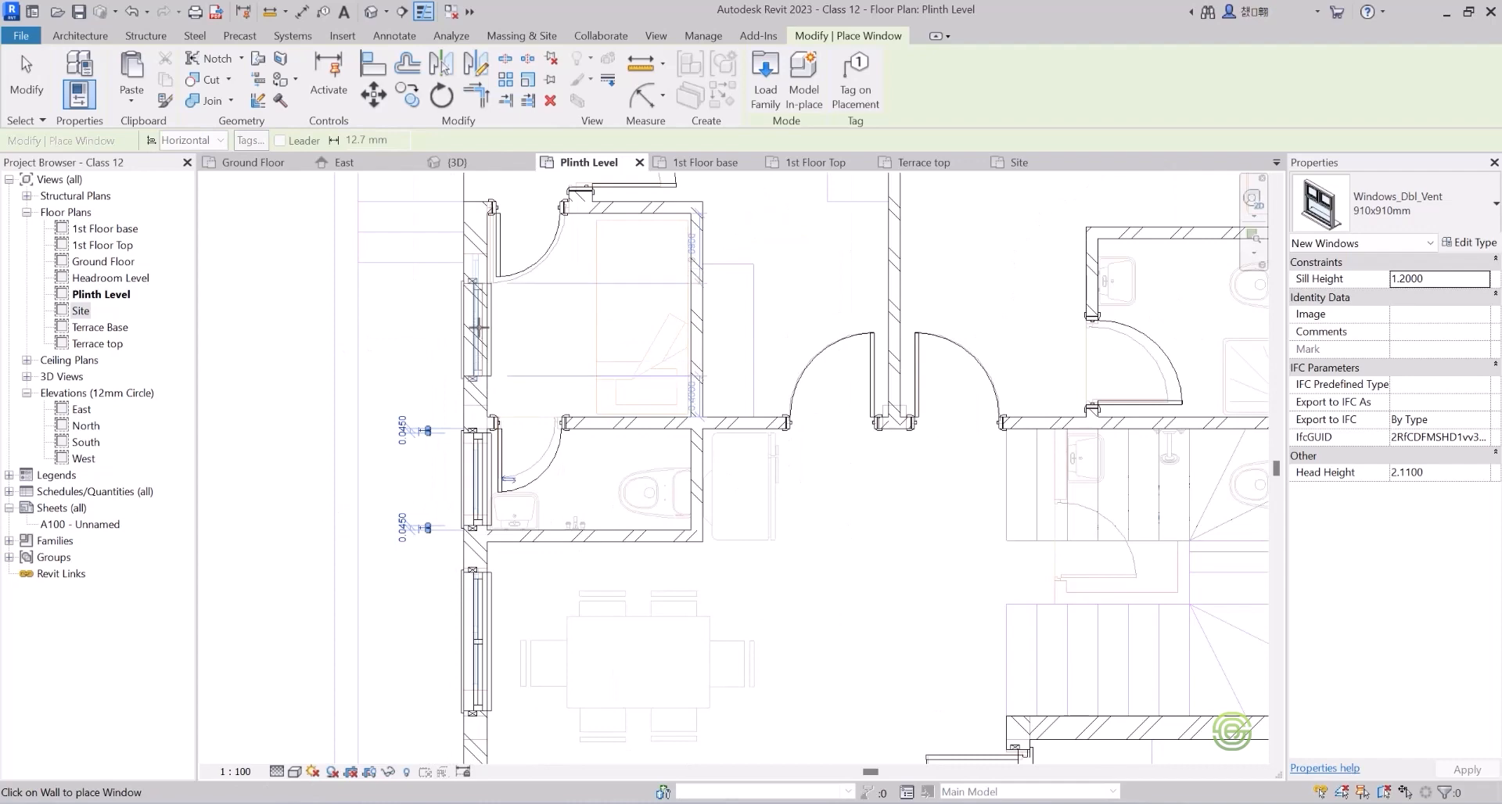
scroll(508, 469, down, 2)
scroll(563, 479, down, 2)
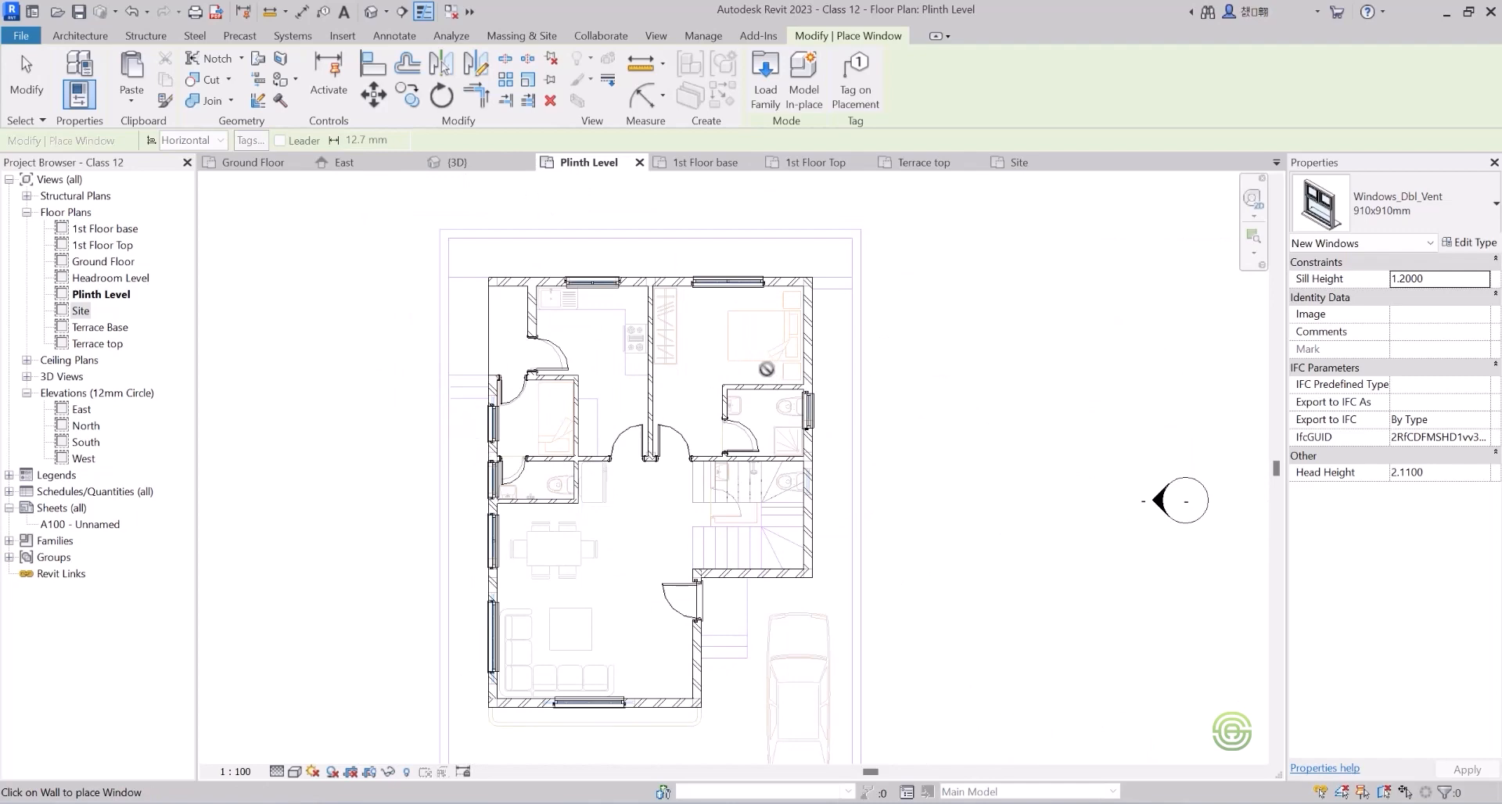
key(Escape)
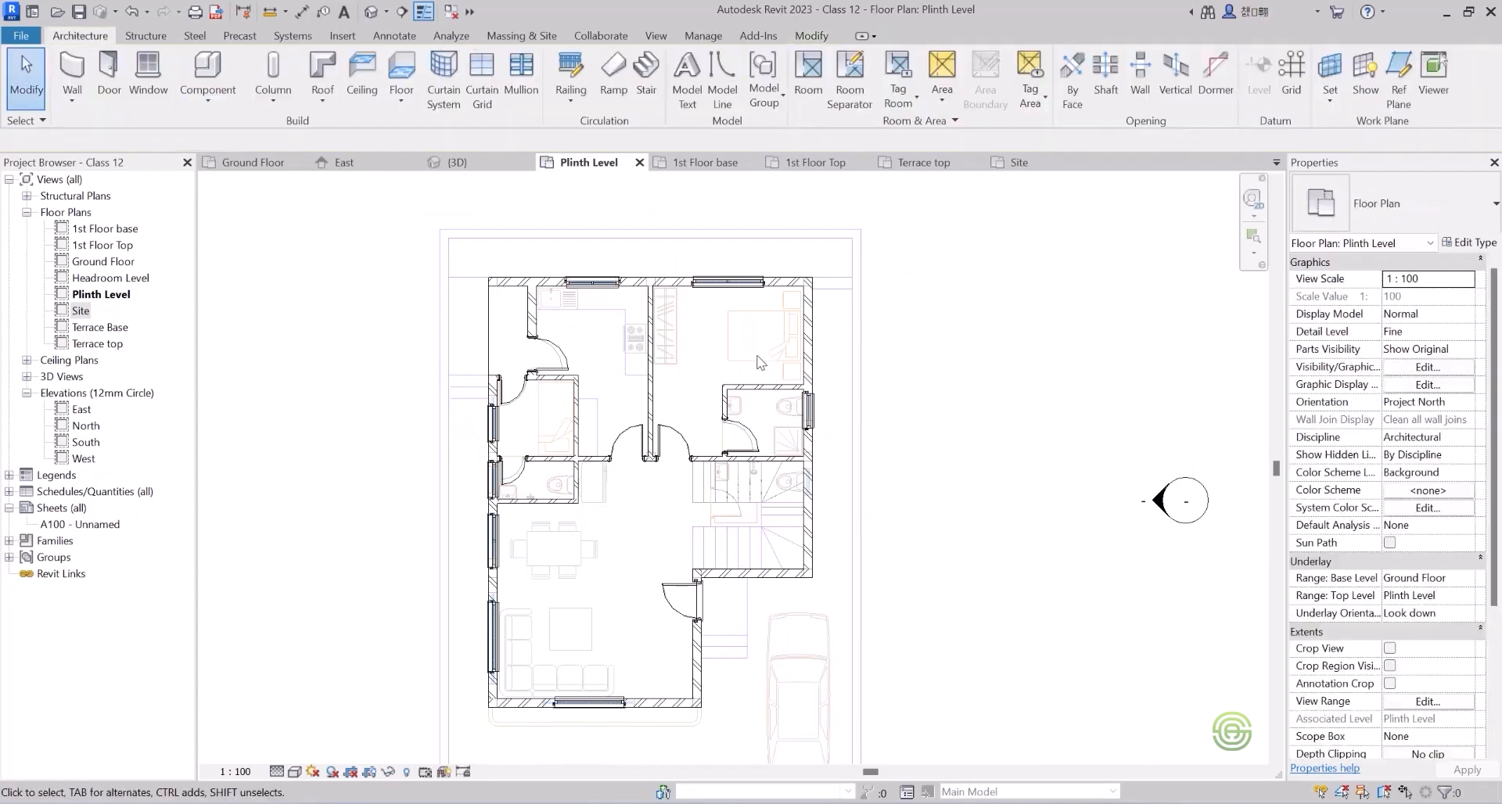
Examine the placed windows on the house's exterior walls in the 3D view.
click(462, 163)
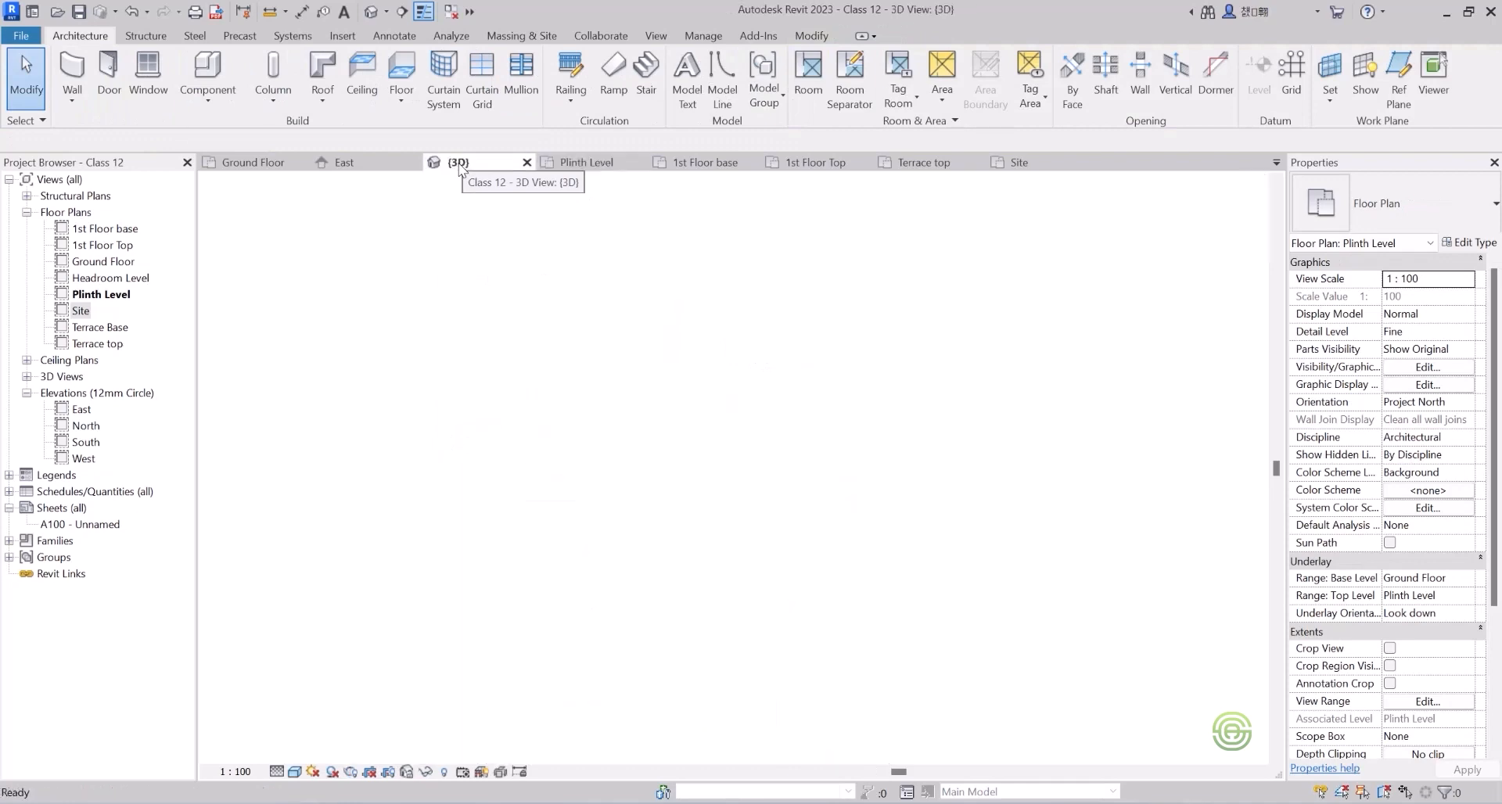
shift+middle_drag(751, 329, 748, 359)
scroll(692, 367, up, 2)
shift+middle_drag(676, 396, 796, 608)
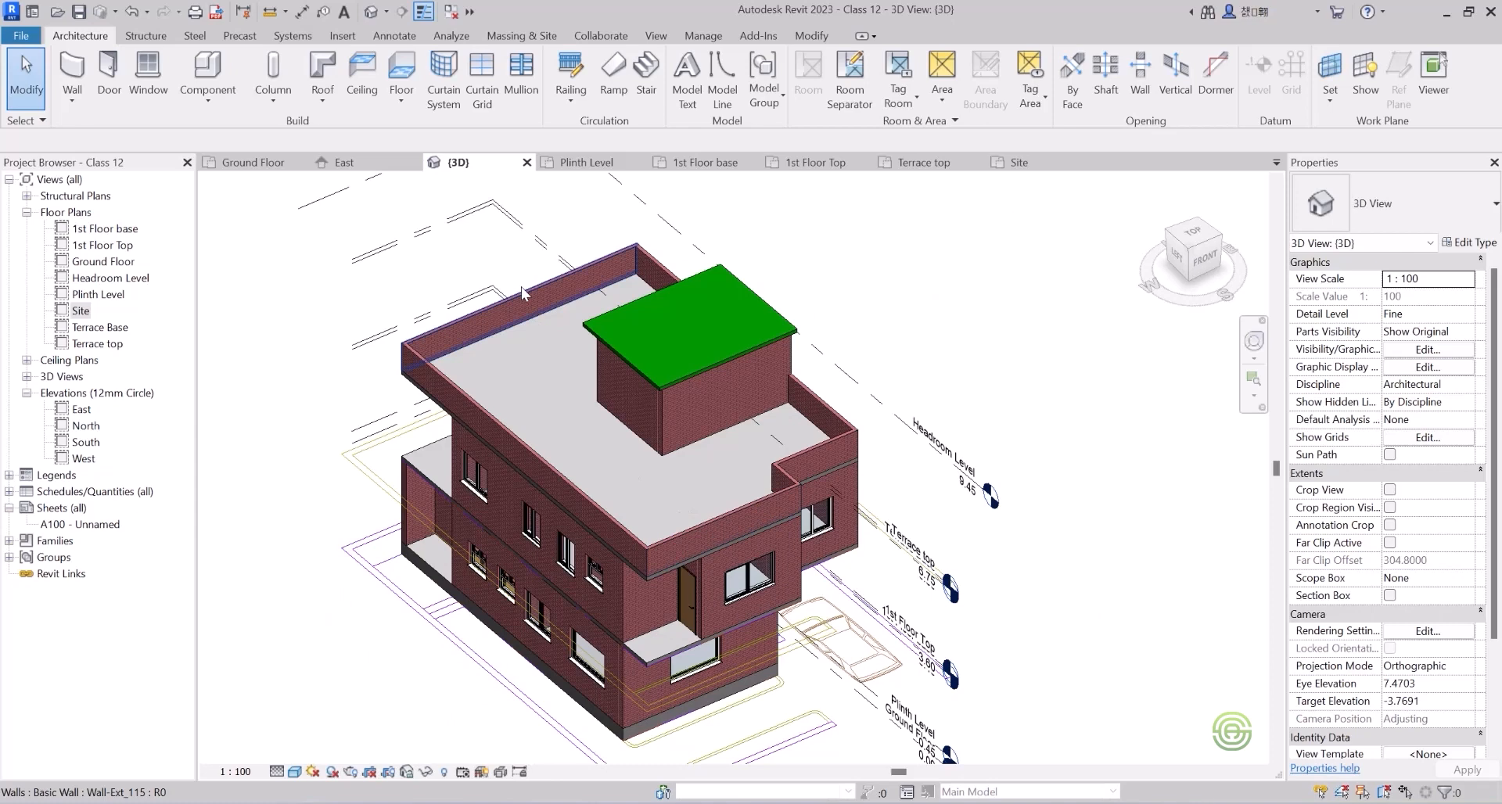
Begin a stair with straight runs over the stairwell underlay in the Plinth Level plan.
click(580, 164)
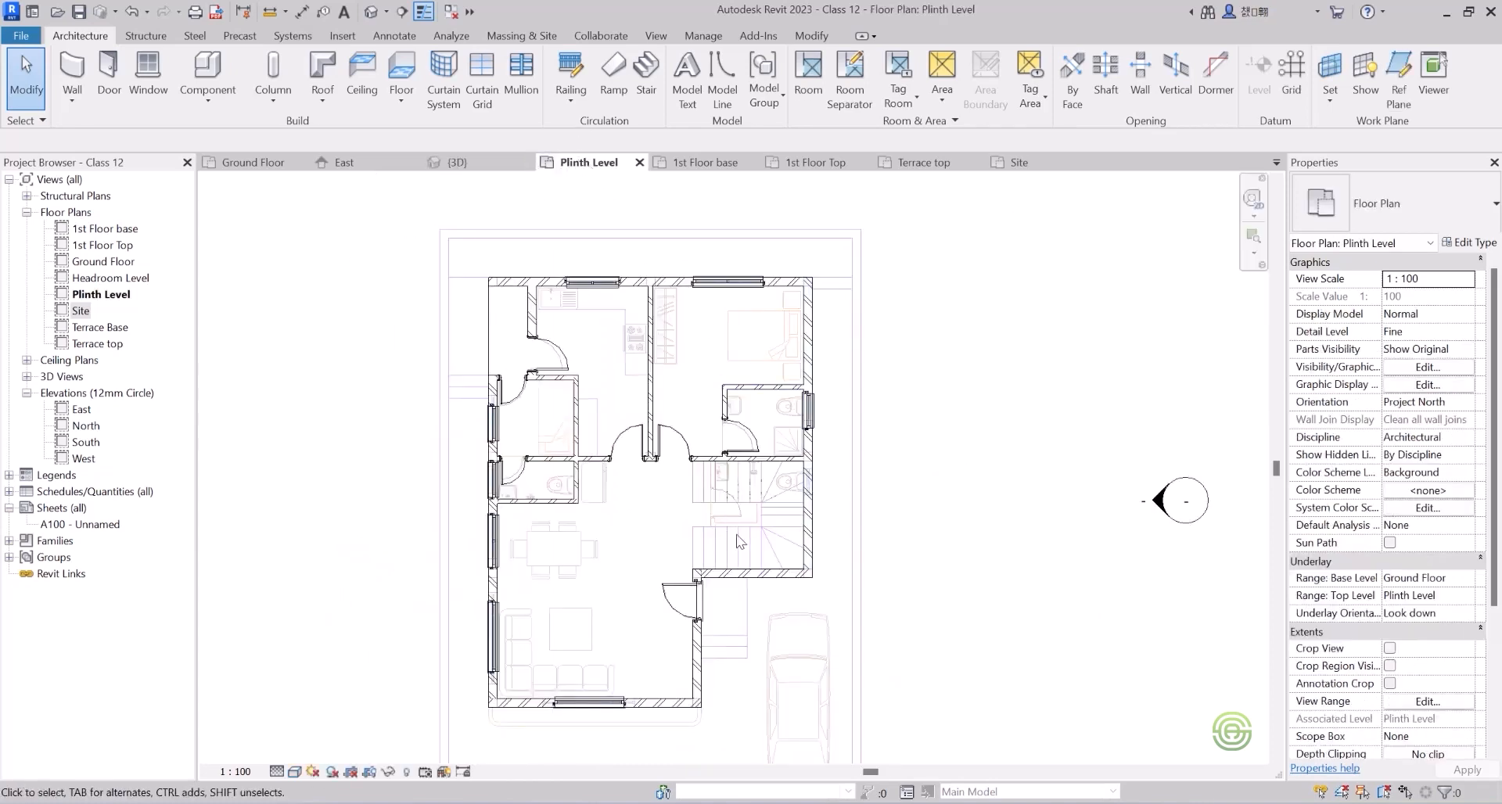
scroll(758, 532, up, 2)
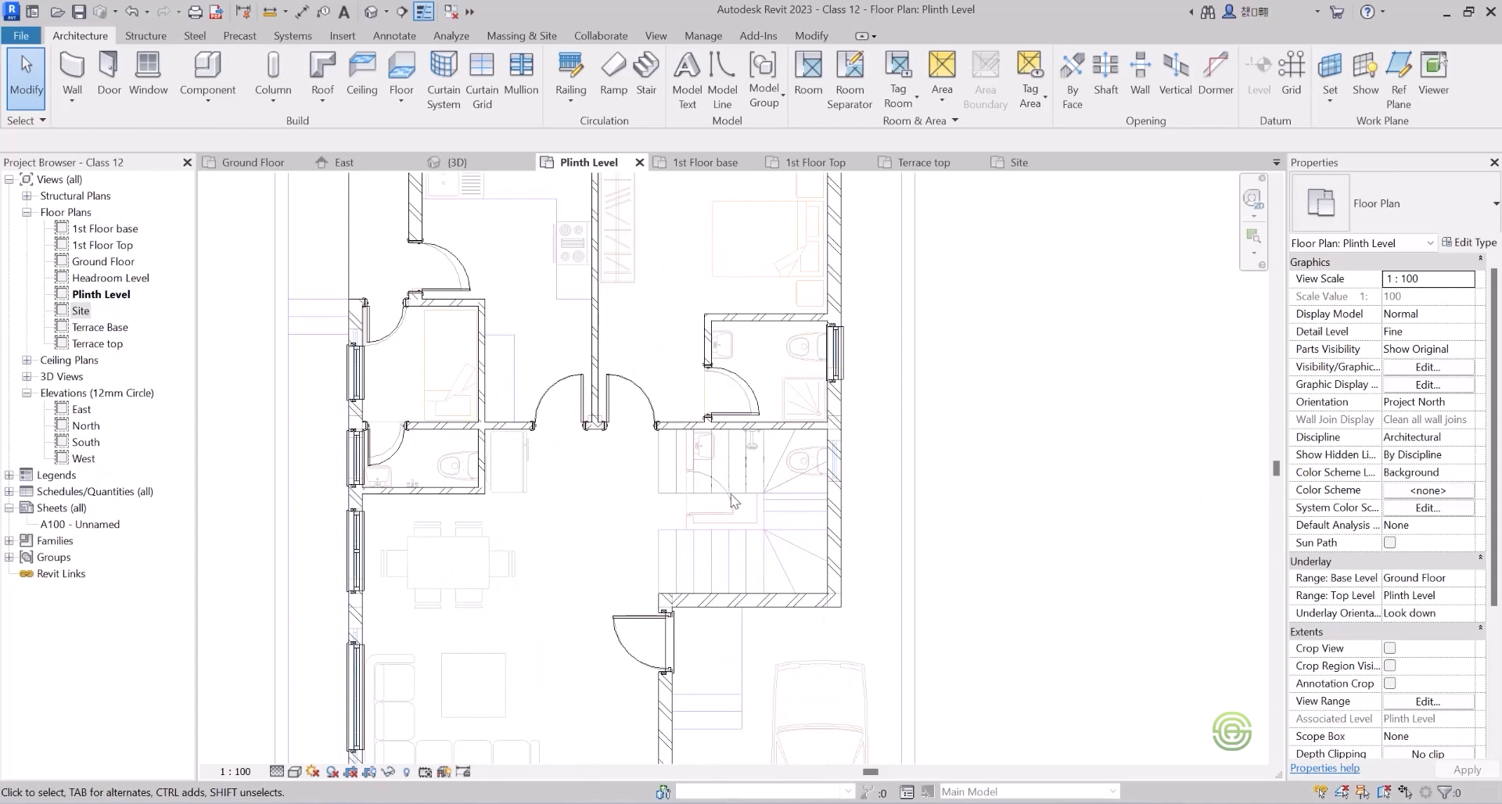
scroll(718, 515, up, 2)
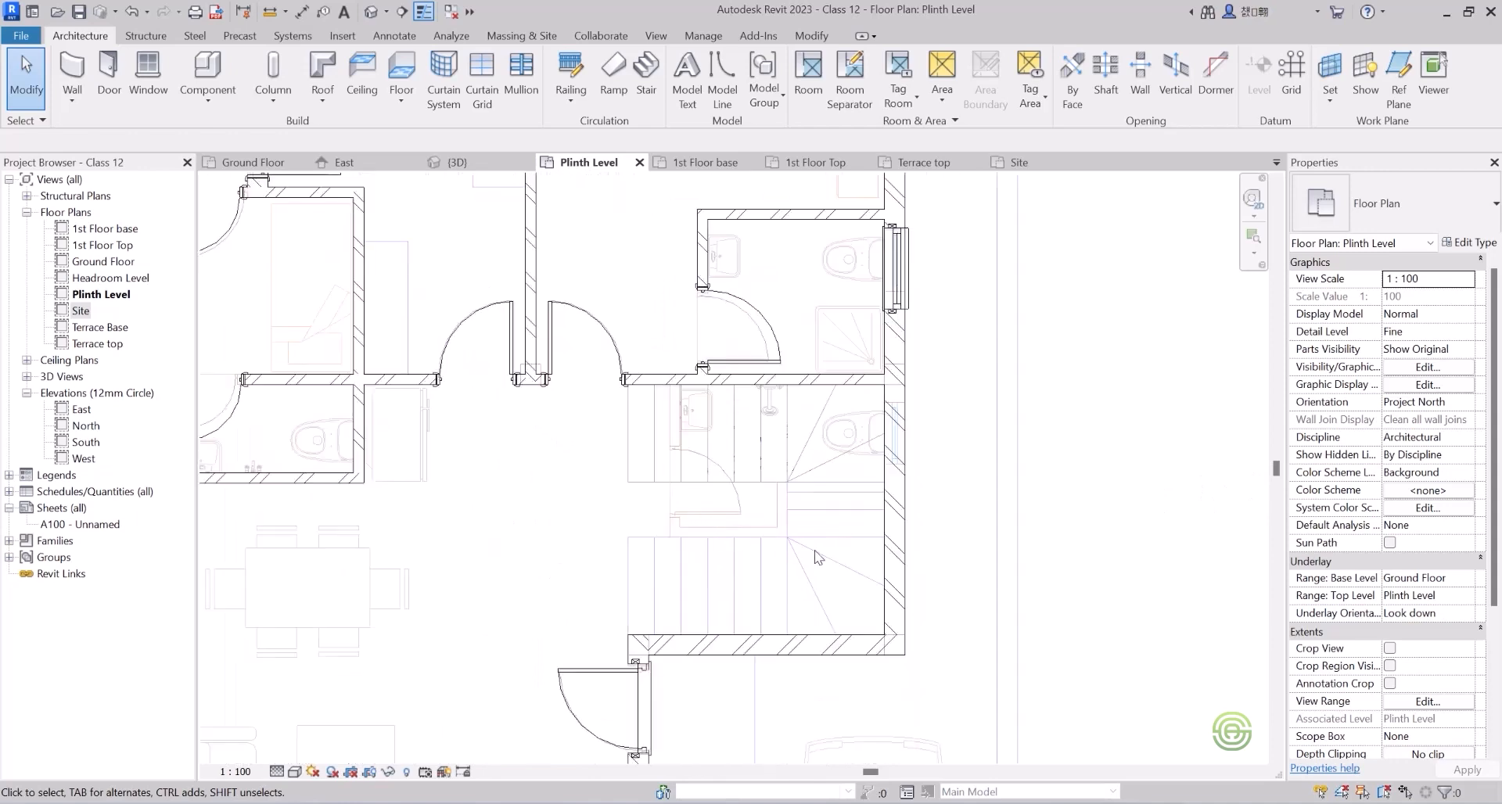
middle_drag(654, 538, 656, 538)
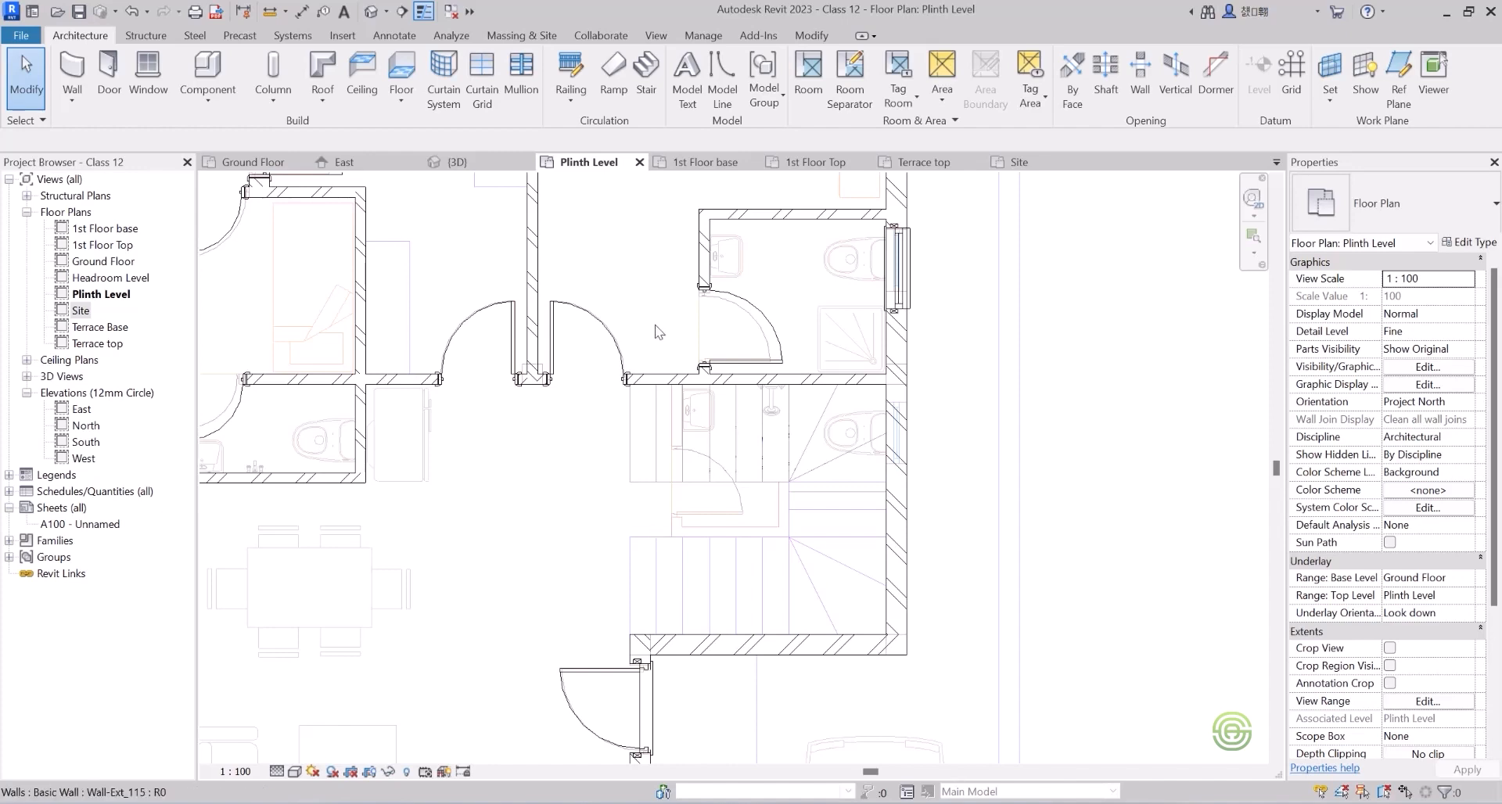
click(636, 84)
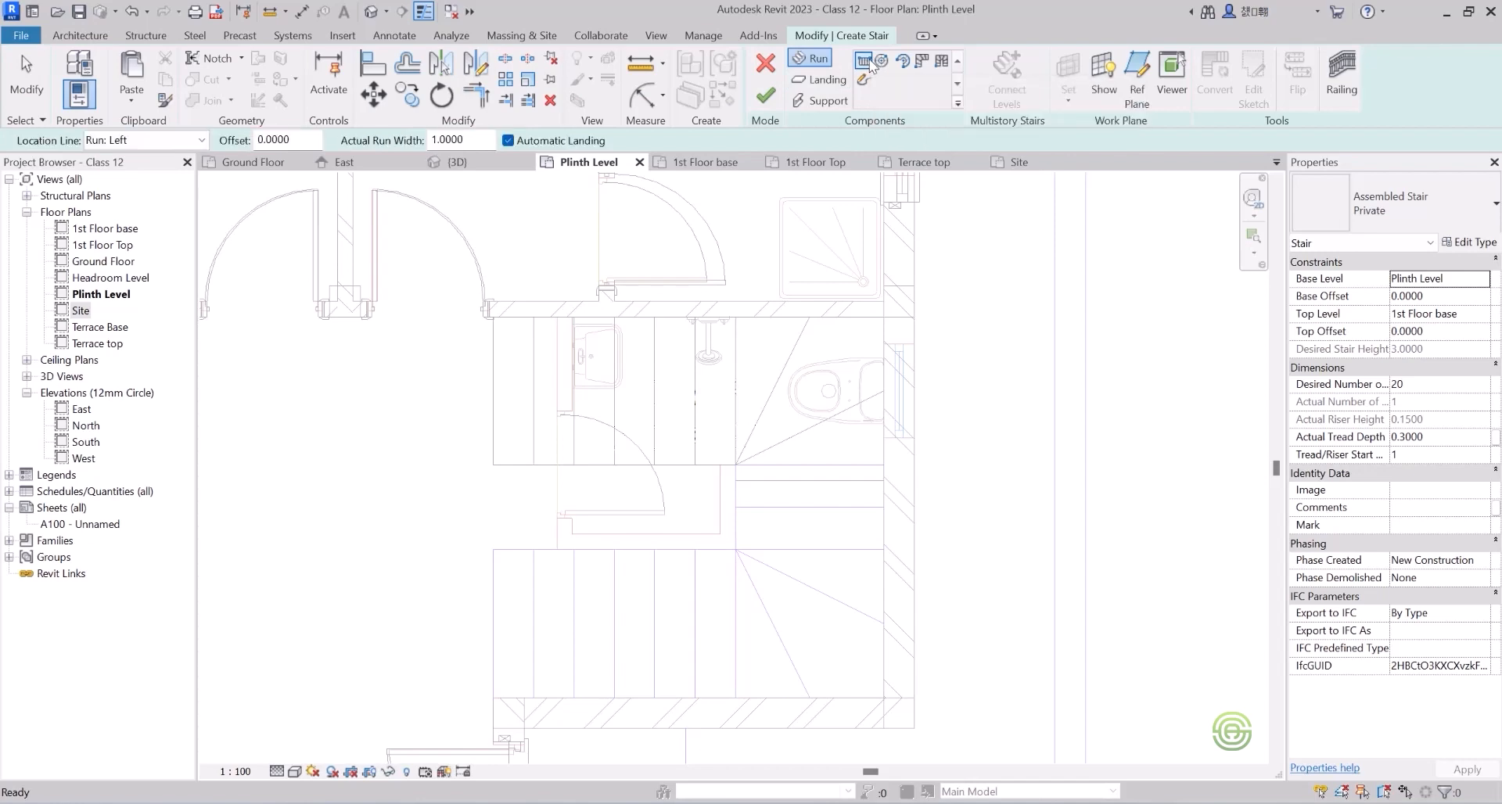
click(867, 63)
Try to lay out an 18-riser stair using the Run: Center location line, with a 1.8 m lower run and a perpendicular 0.6 m run.
click(185, 141)
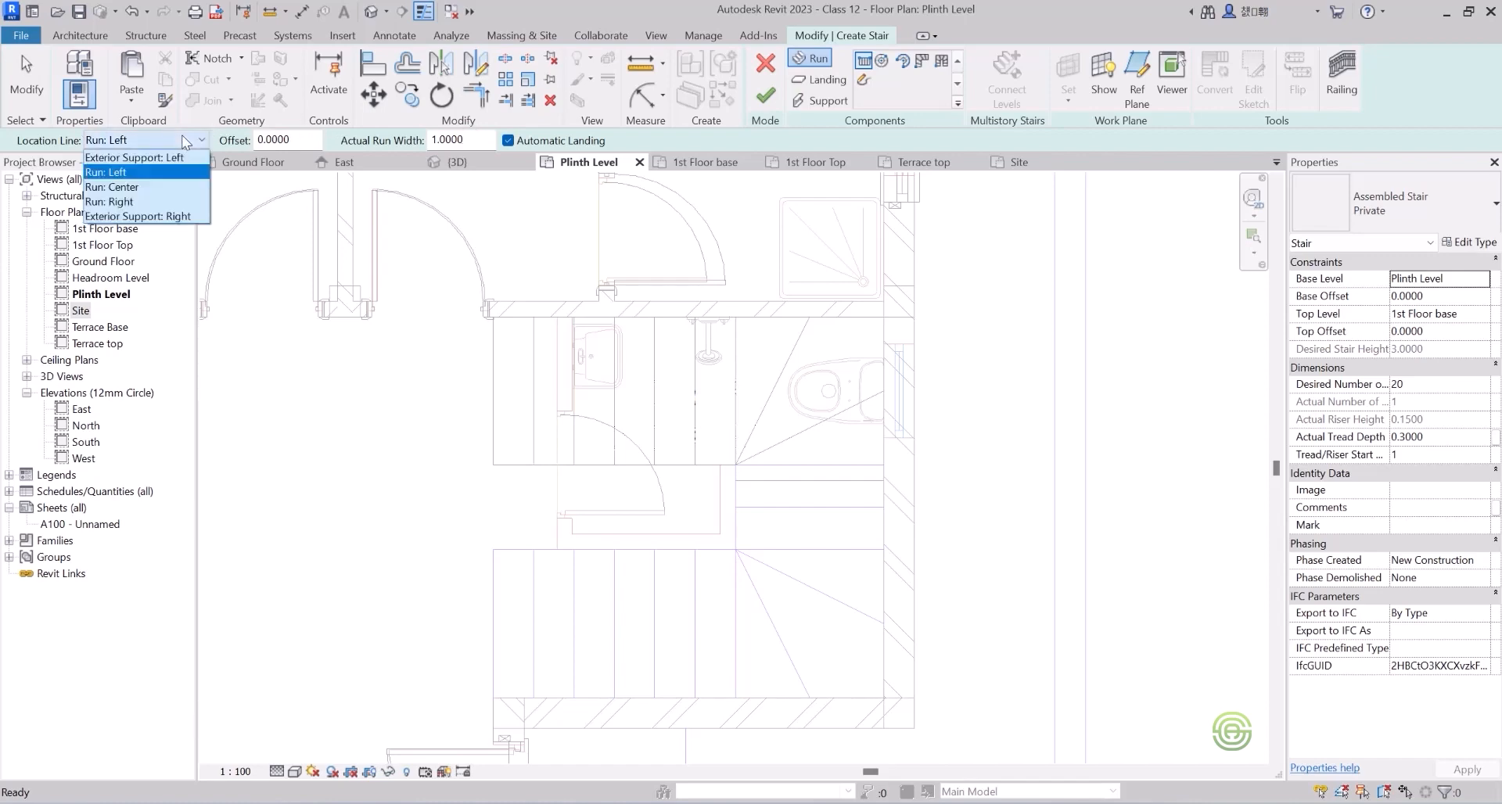
click(149, 187)
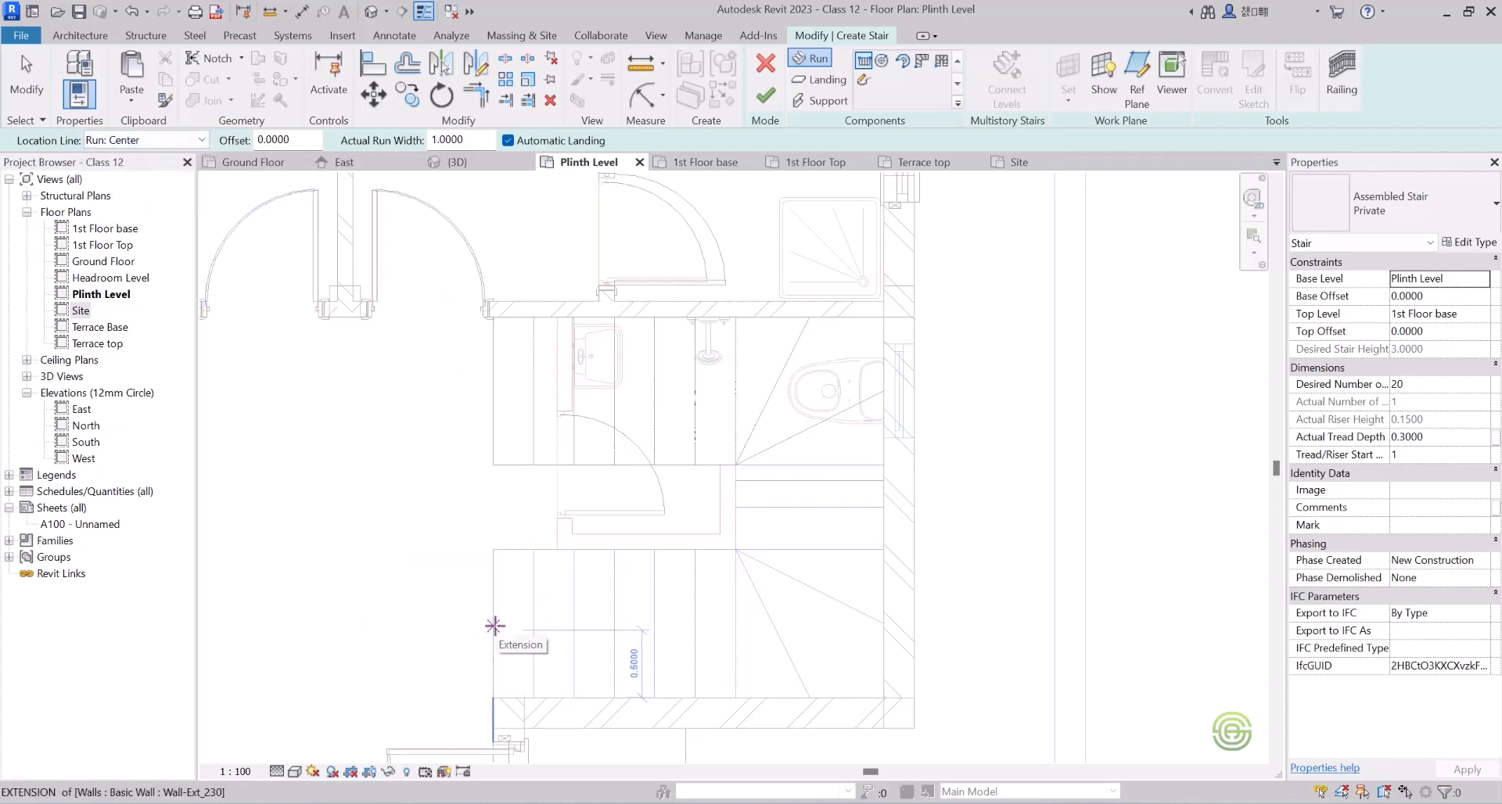
click(491, 629)
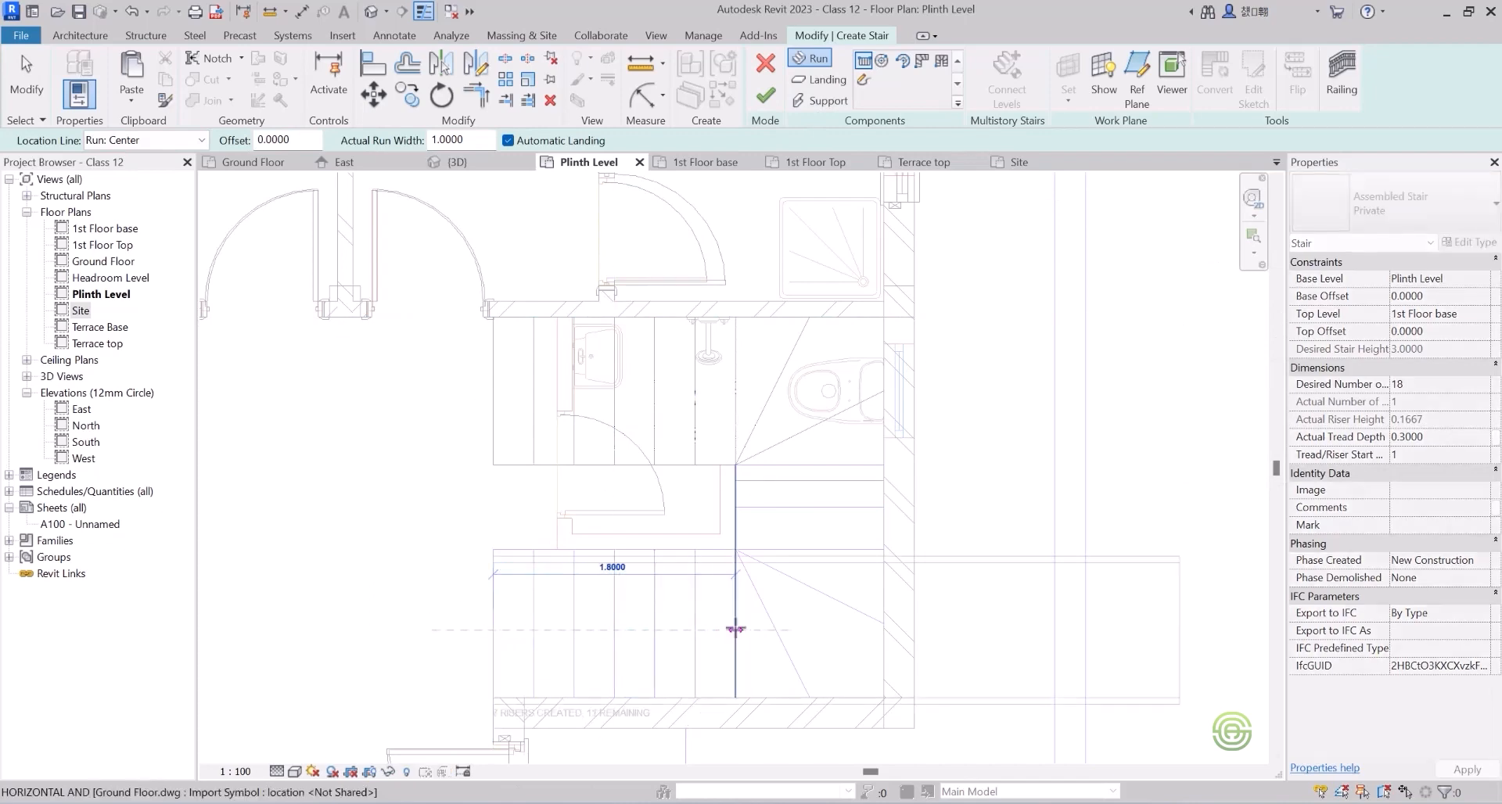
click(734, 630)
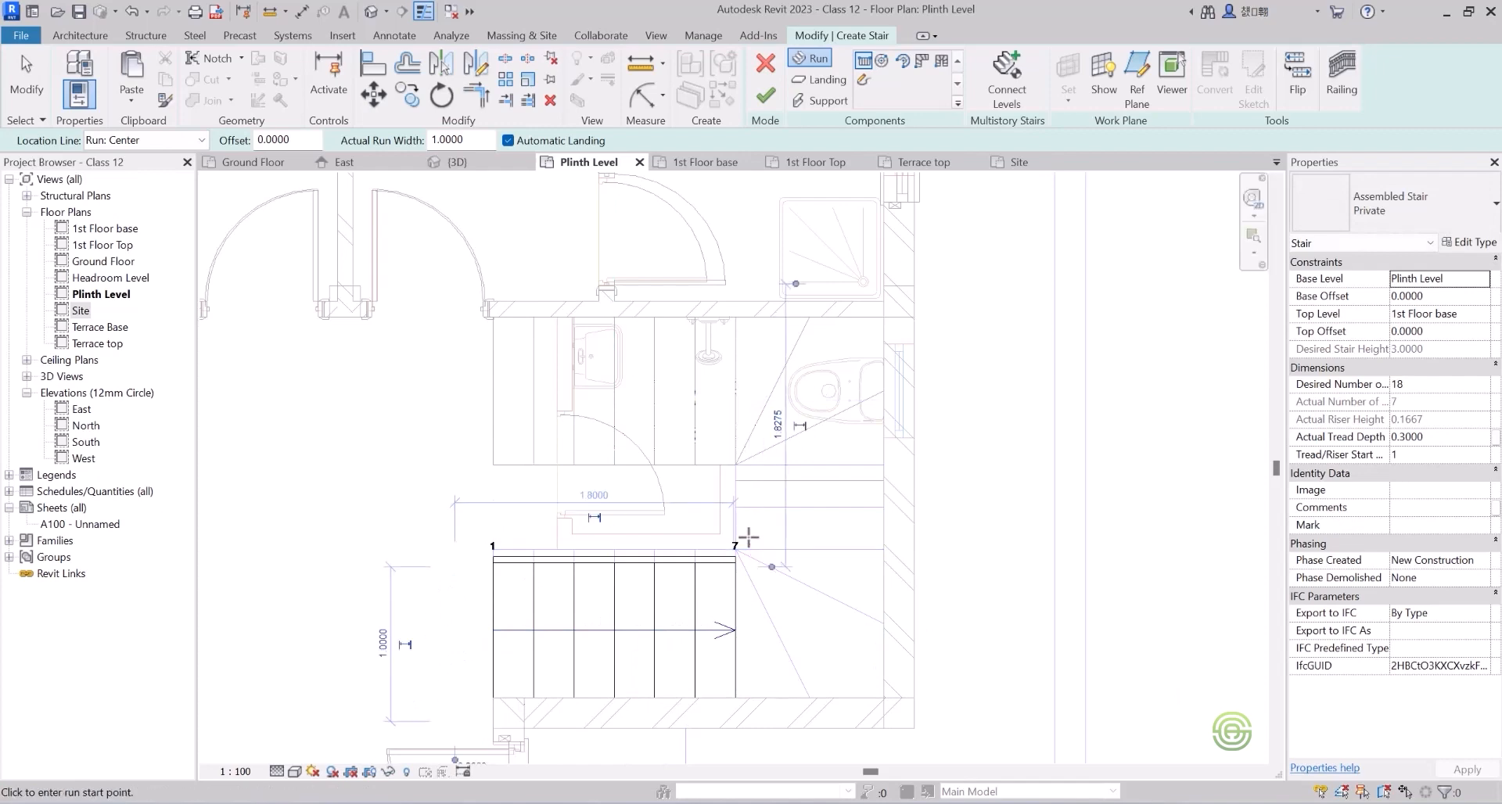
scroll(753, 545, up, 3)
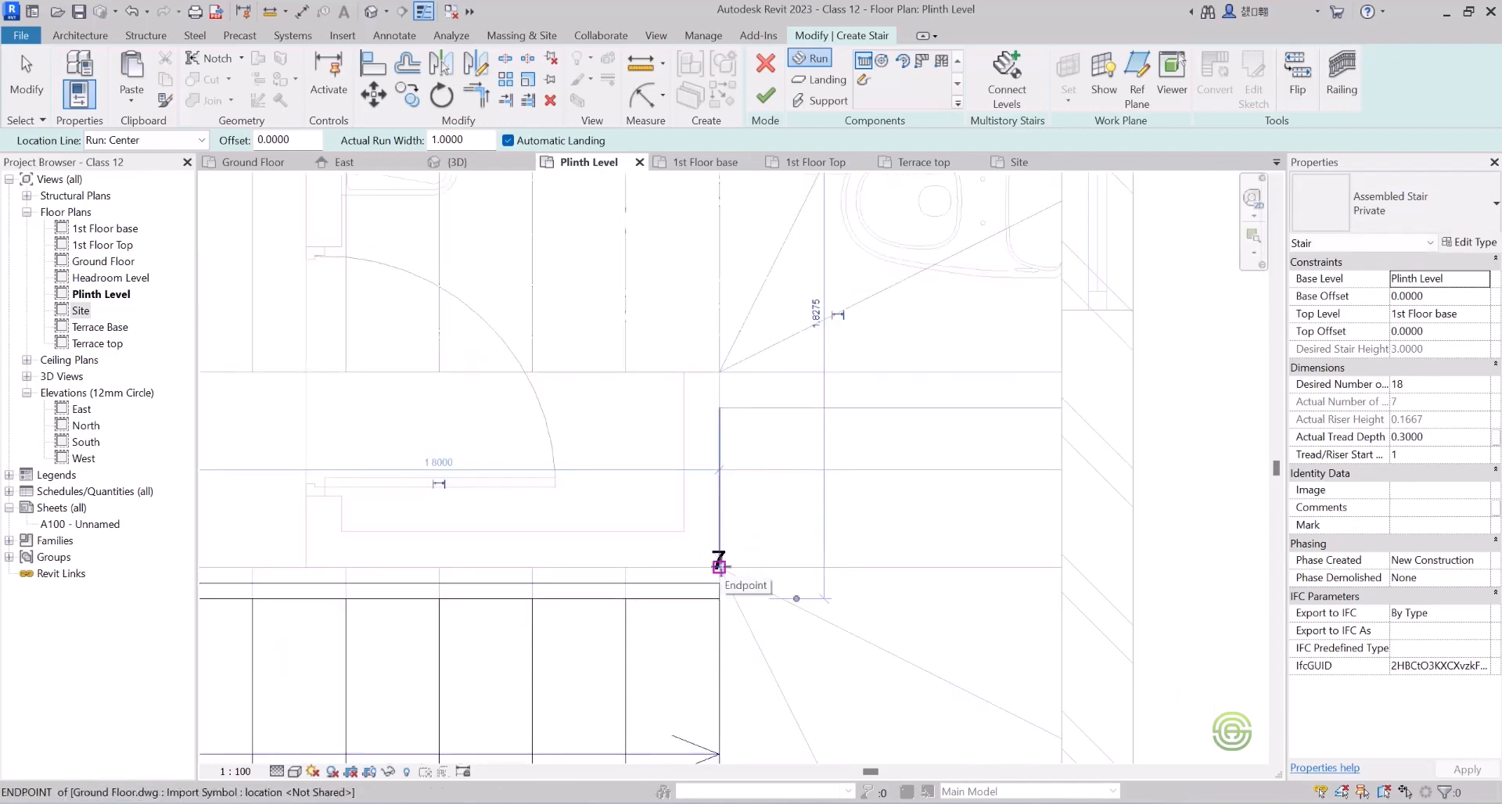
click(719, 567)
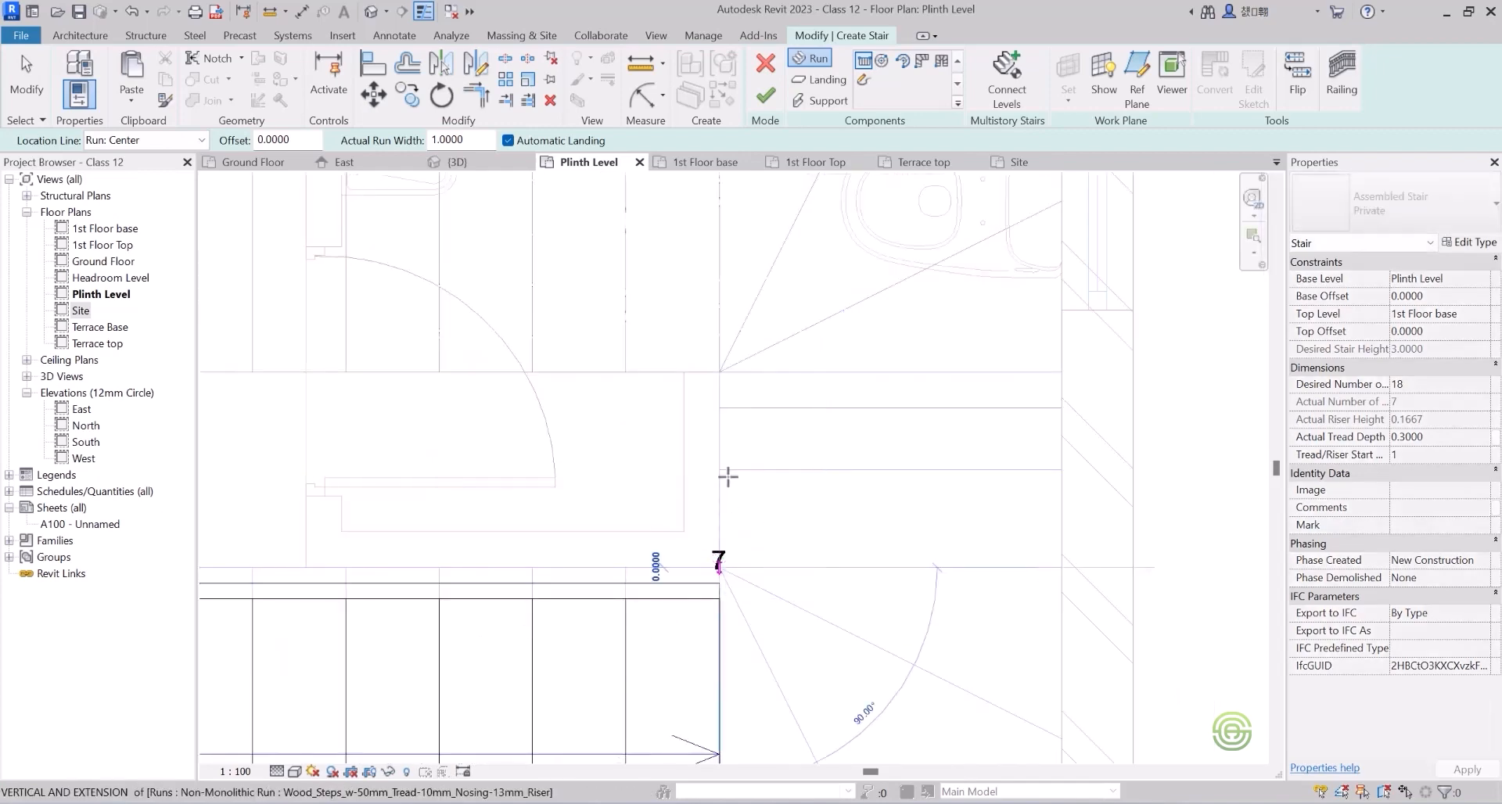
click(720, 393)
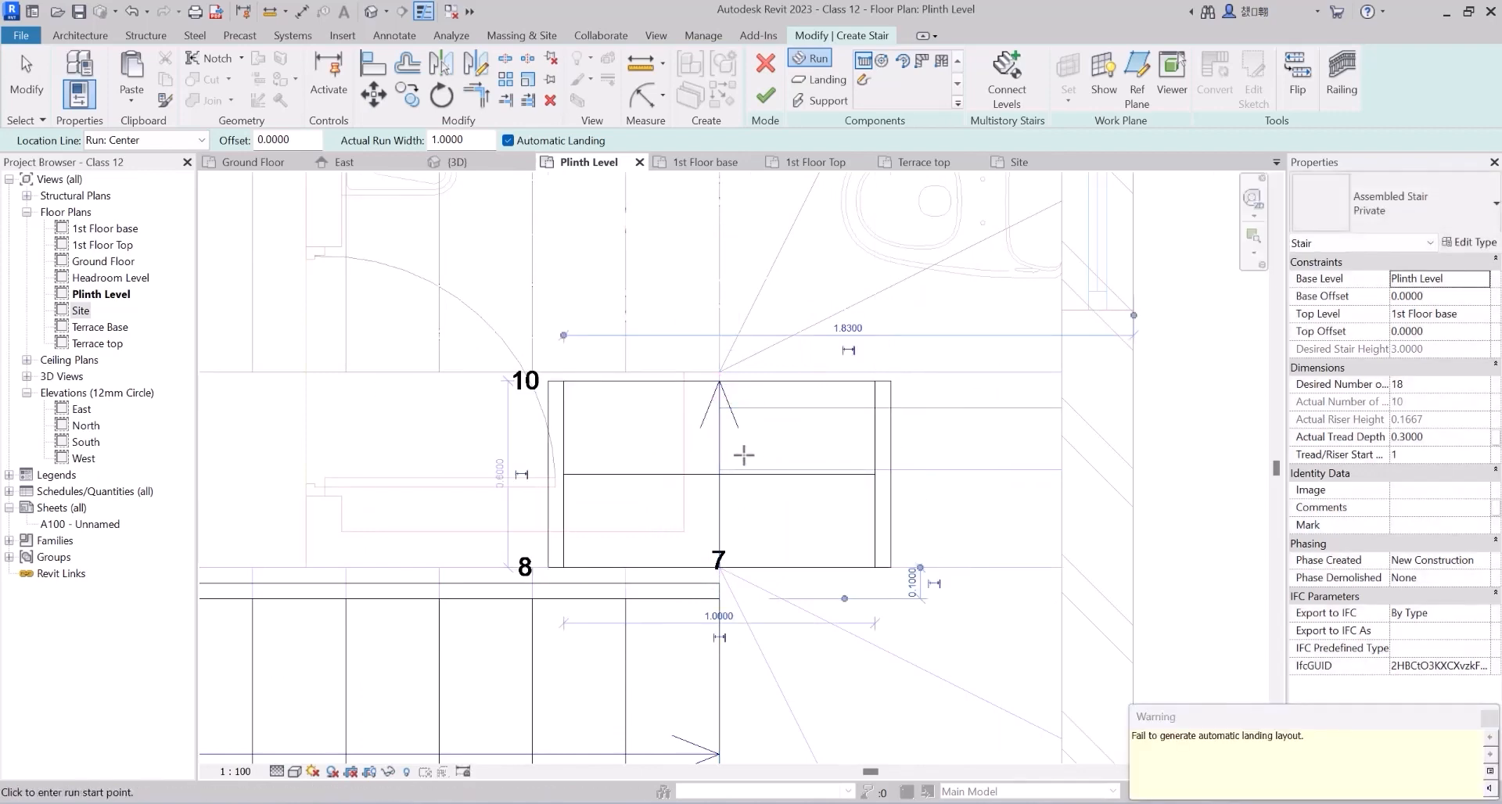
key(ctrl+z)
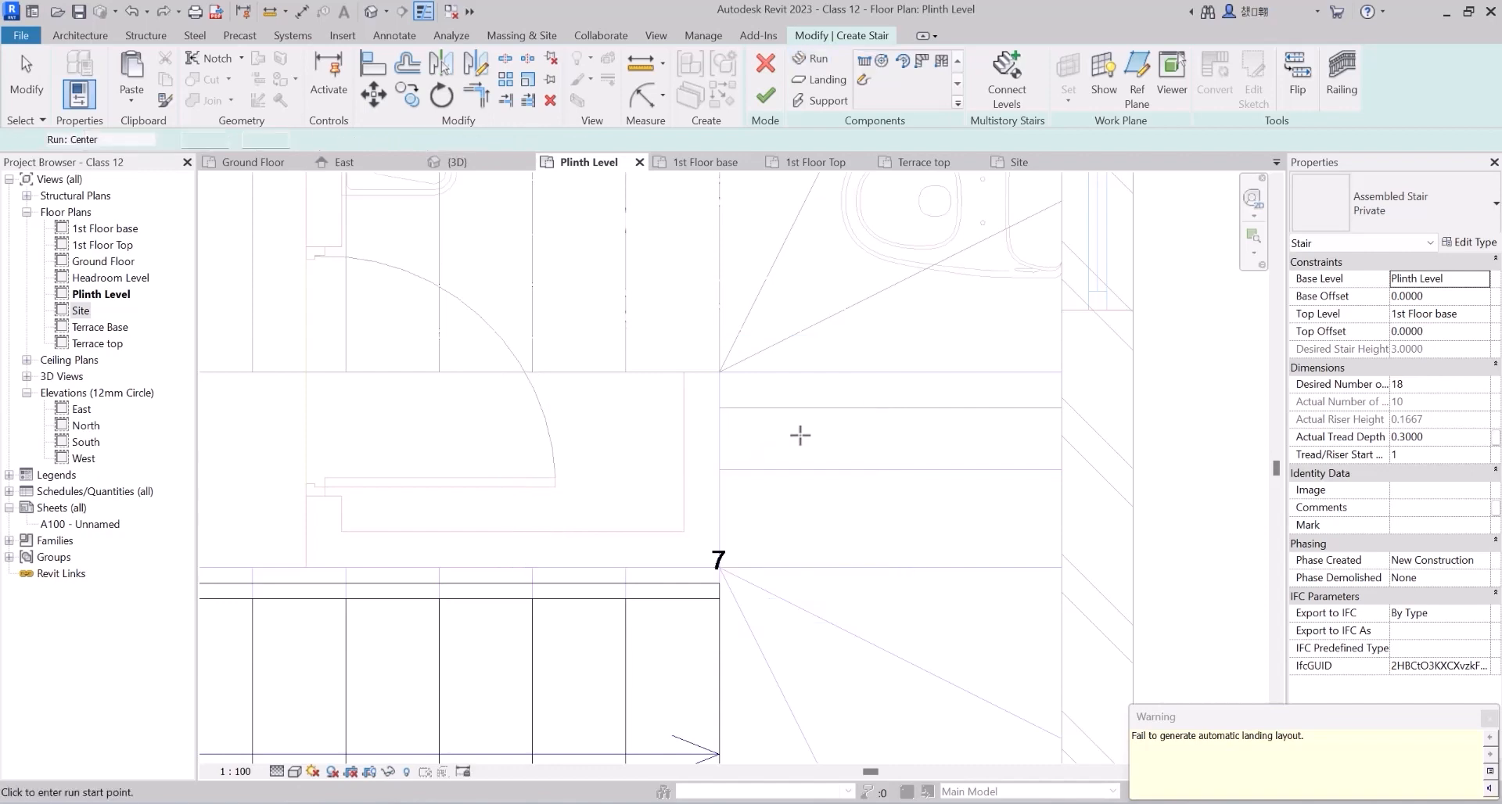
scroll(798, 435, down, 4)
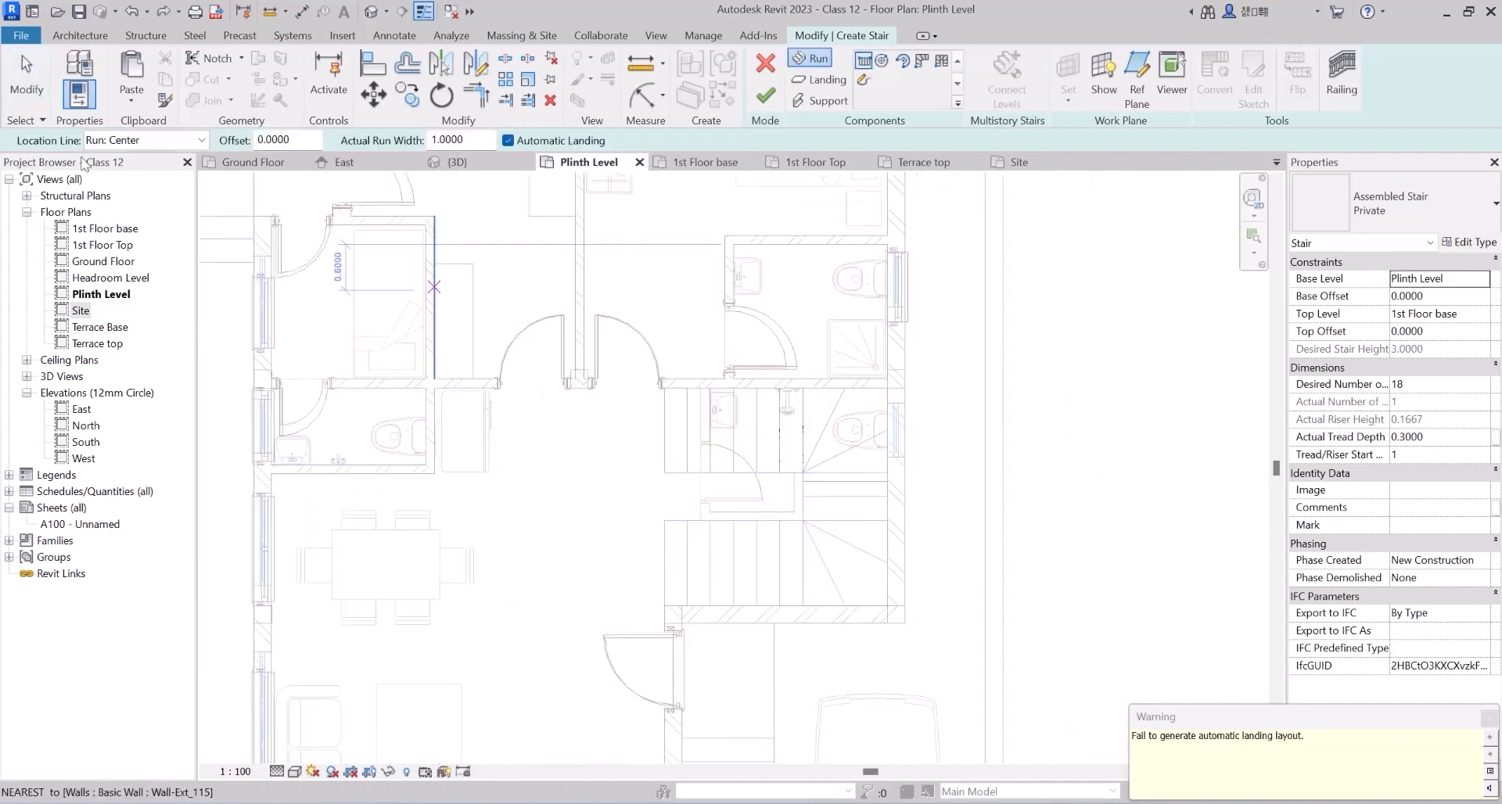
Using the Run: Left location line, draw the 18-riser stair's 1.8 m lower run and a perpendicular 0.6 m run beside the exterior wall.
click(162, 143)
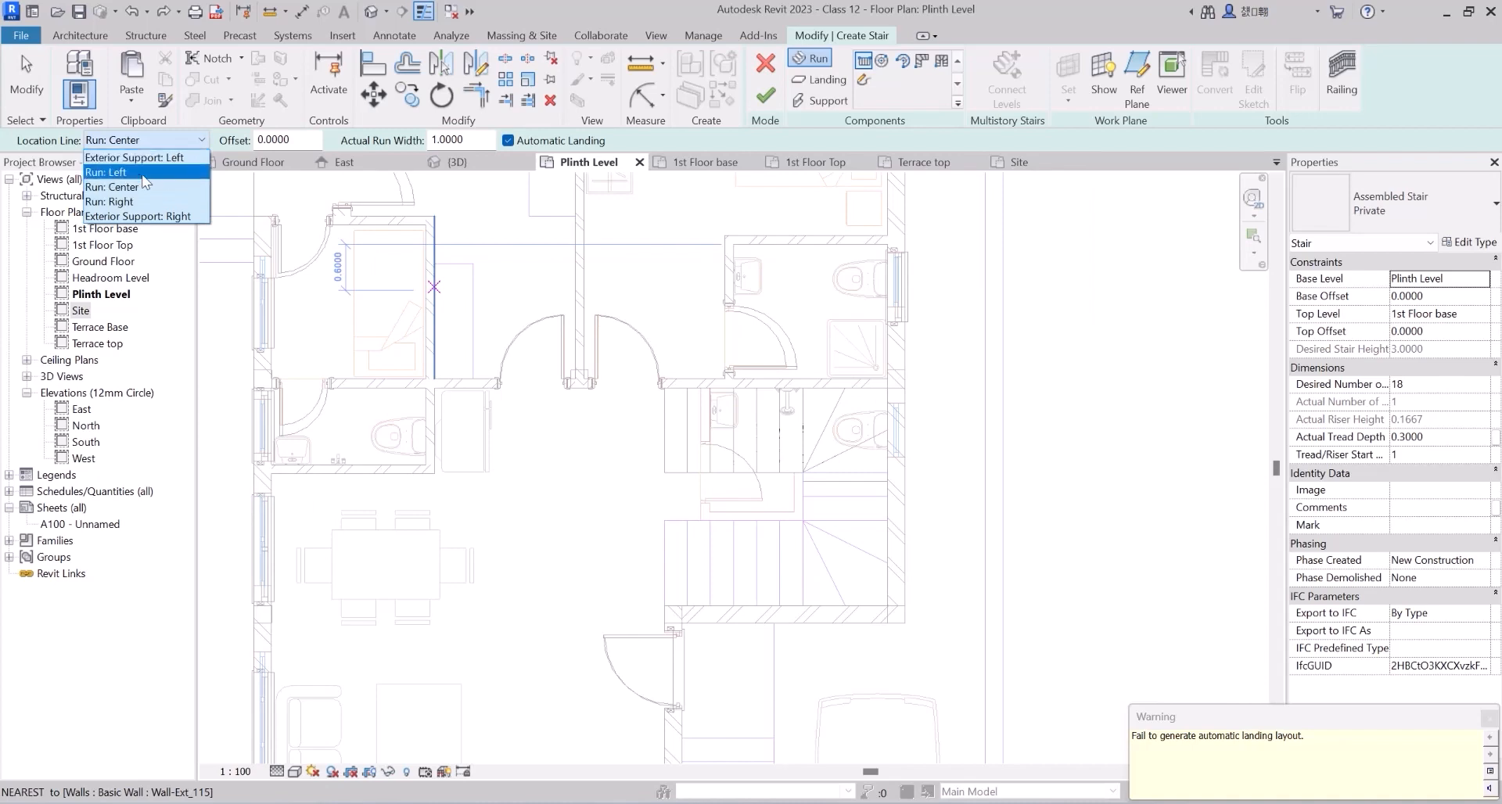
click(143, 173)
scroll(802, 518, up, 2)
scroll(709, 540, up, 1)
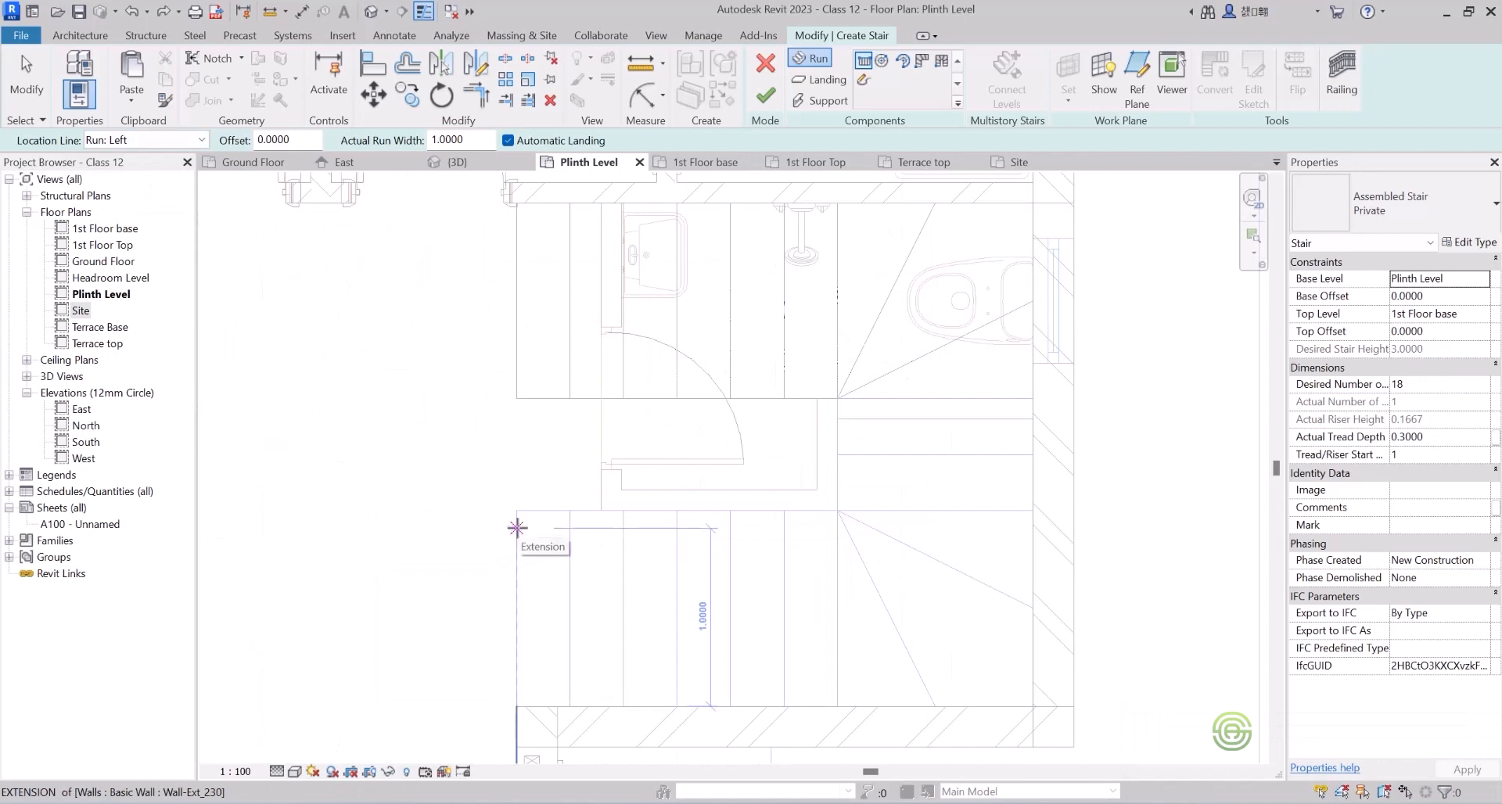
click(516, 528)
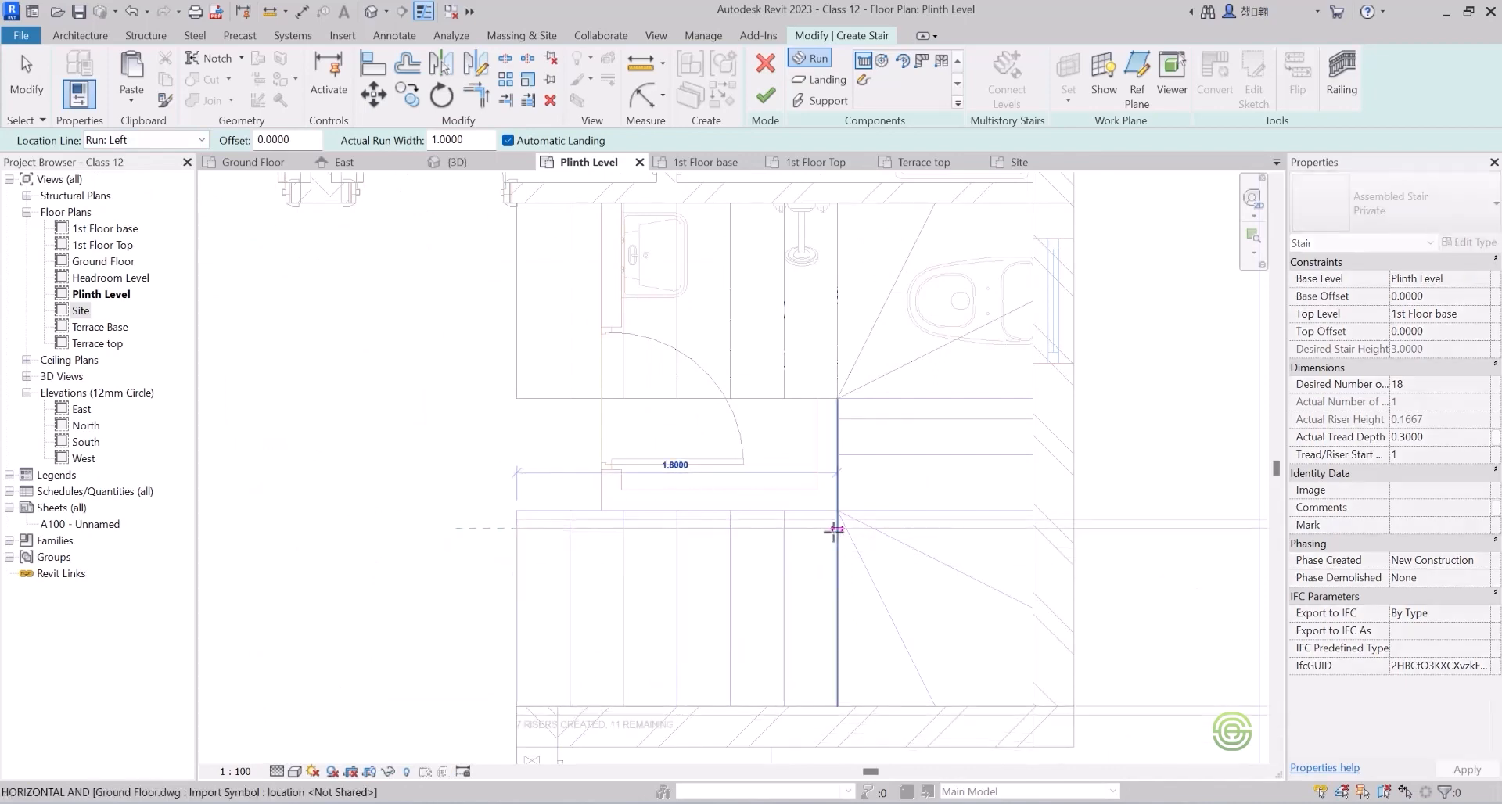
click(833, 529)
click(837, 518)
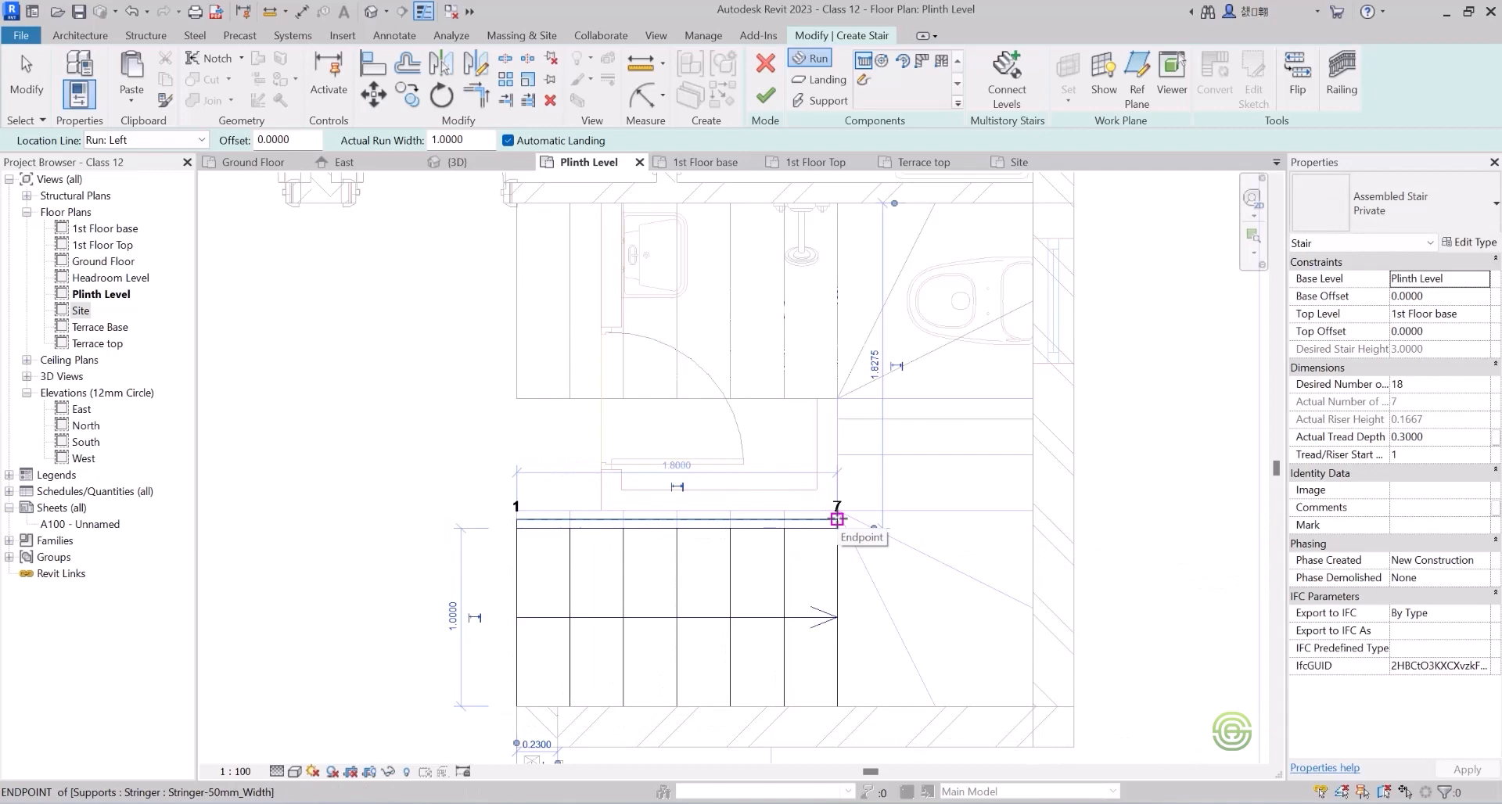
click(837, 419)
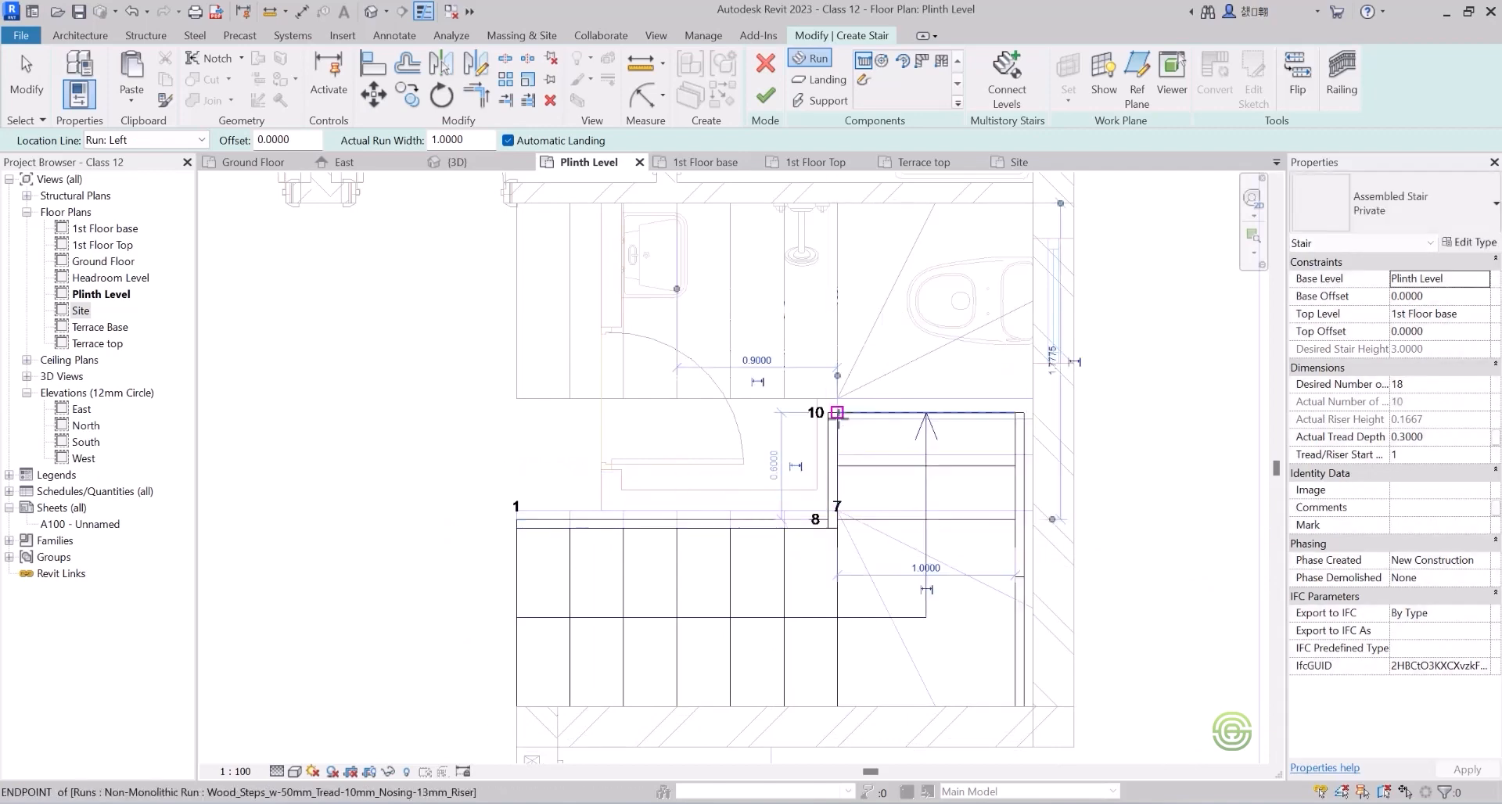
Draw the stair's upper run 2.1 m back toward the hall from the underlay's upper flight edge, and finish the stair.
scroll(827, 413, up, 4)
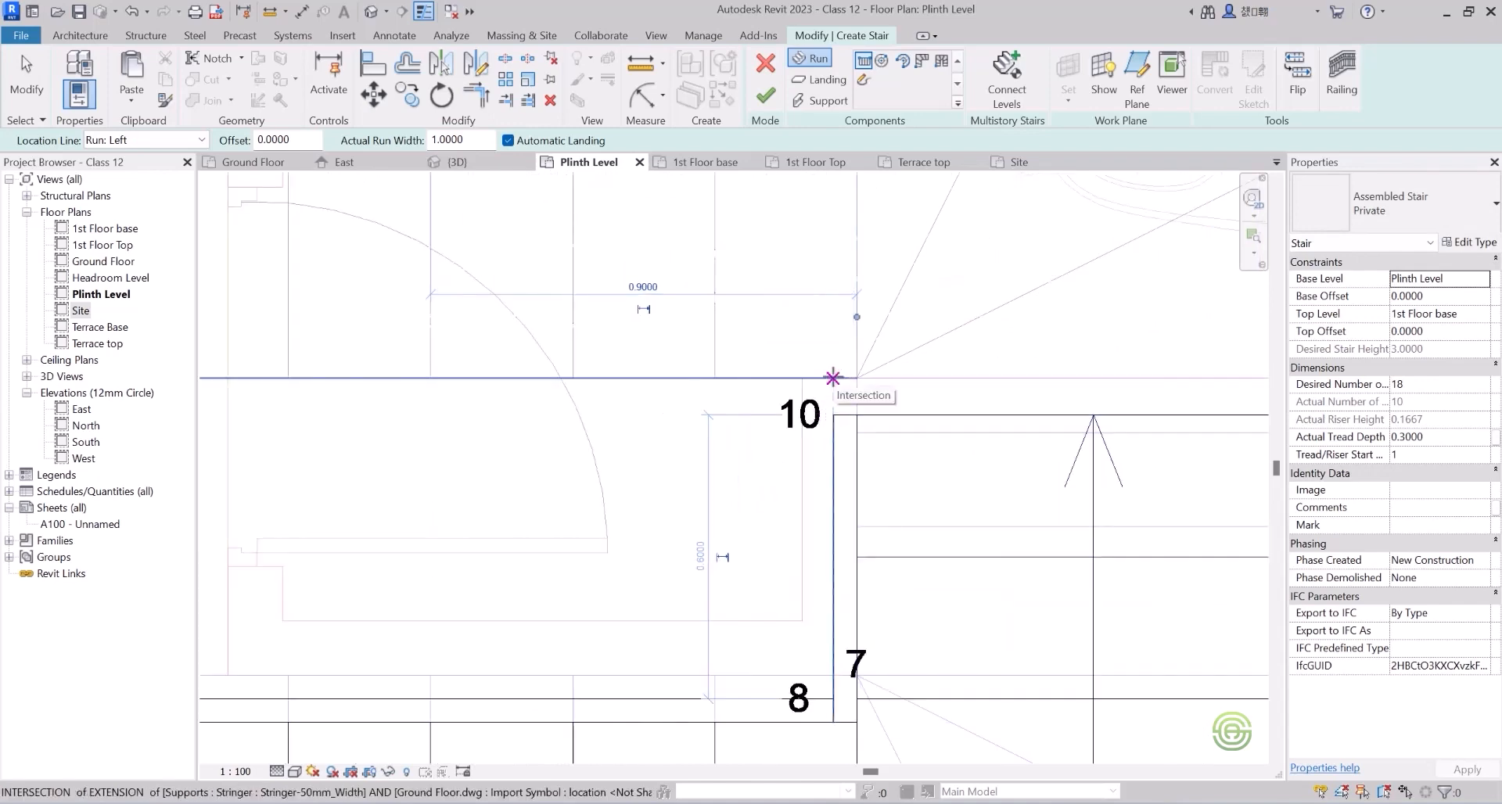
click(831, 378)
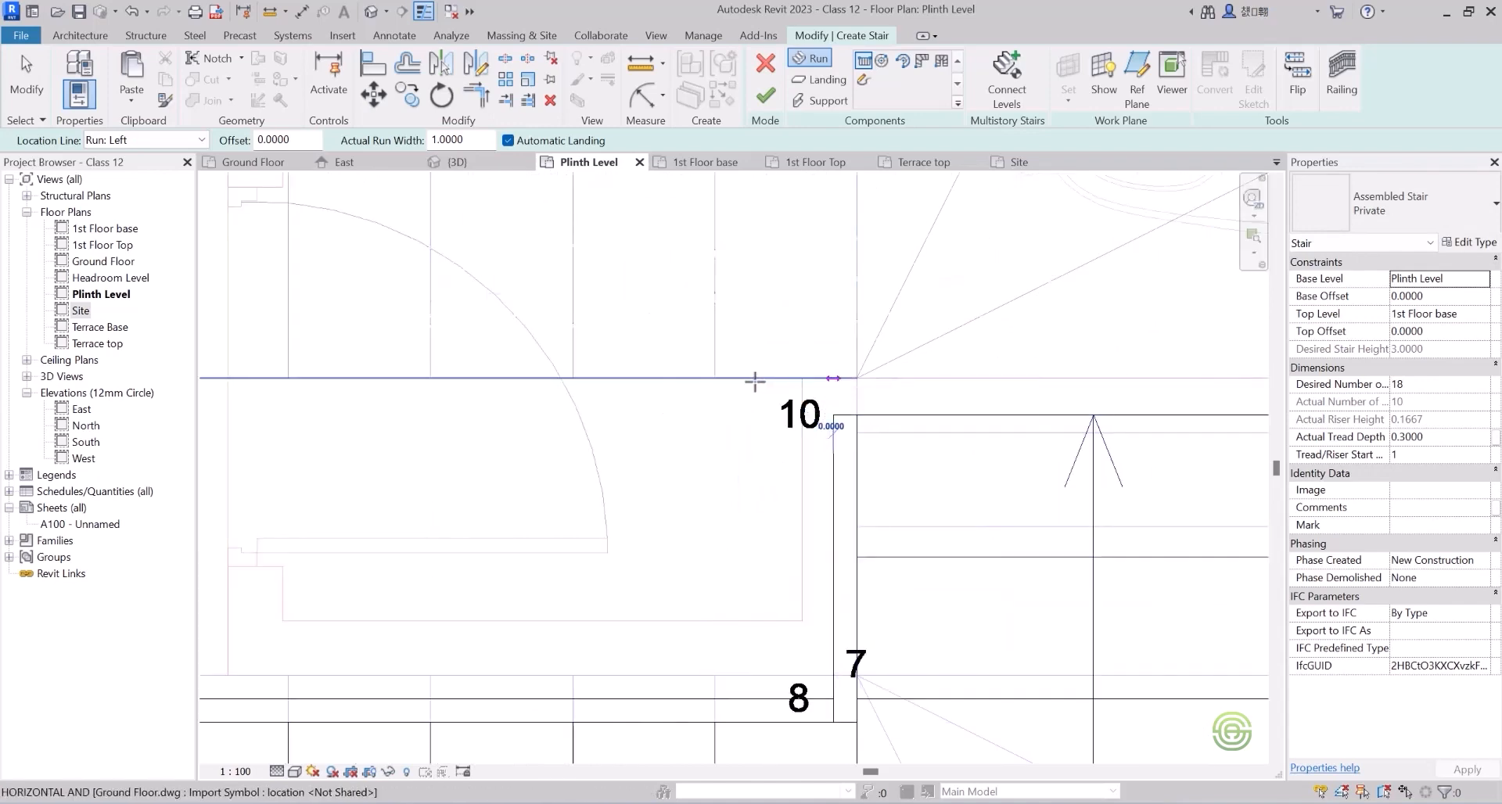
scroll(749, 378, down, 4)
scroll(739, 376, down, 2)
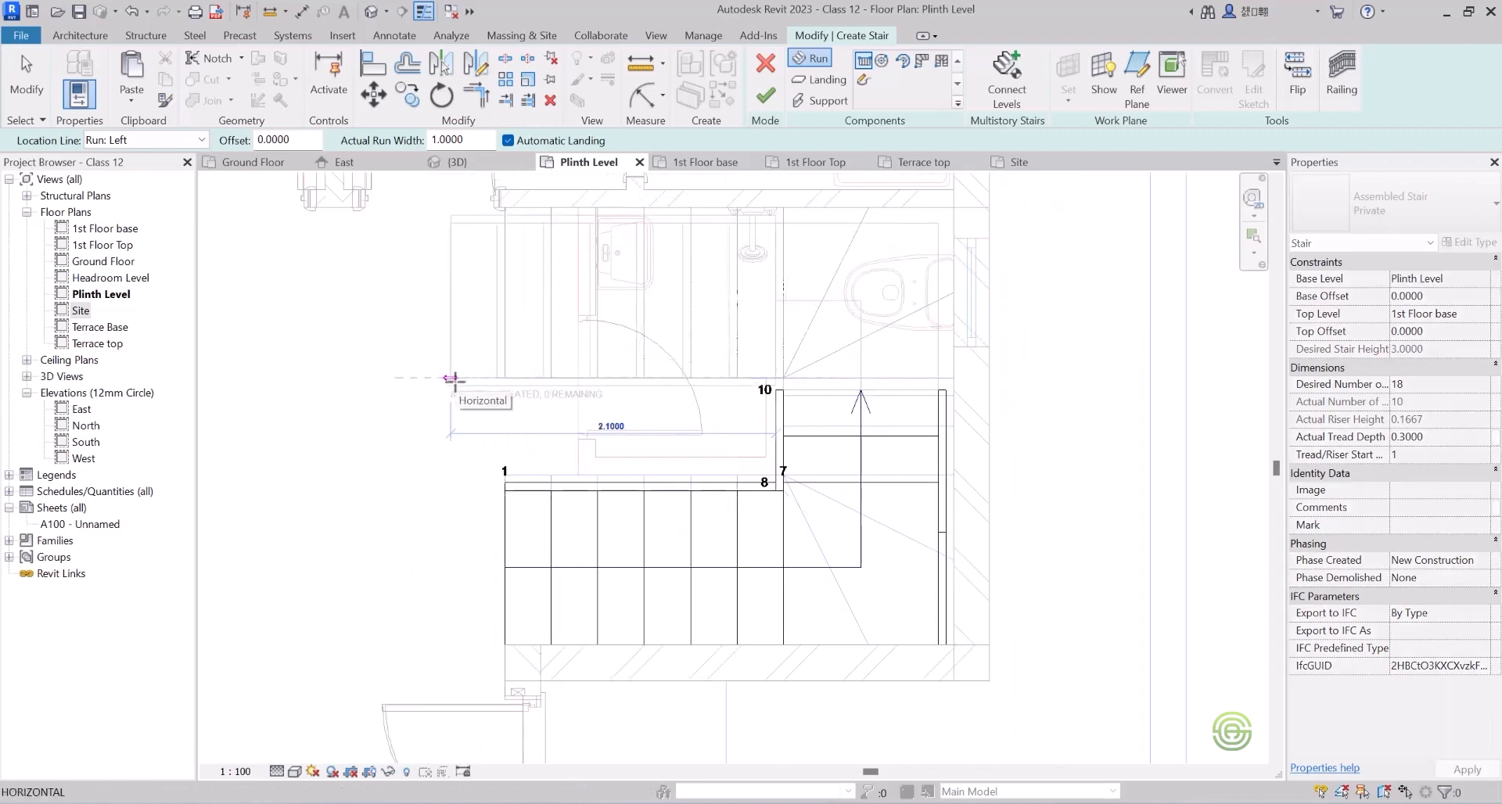
click(454, 379)
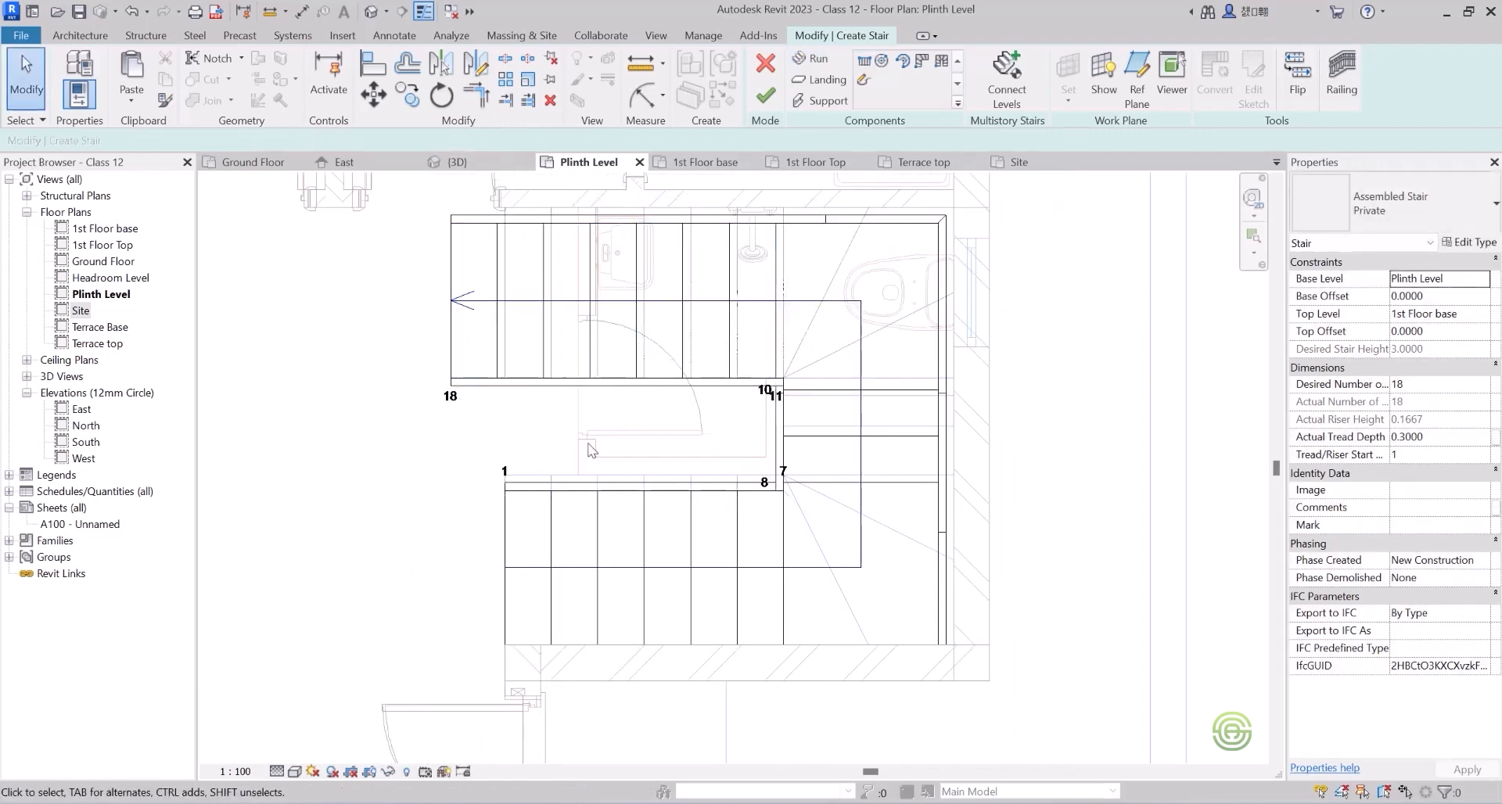
scroll(649, 473, down, 2)
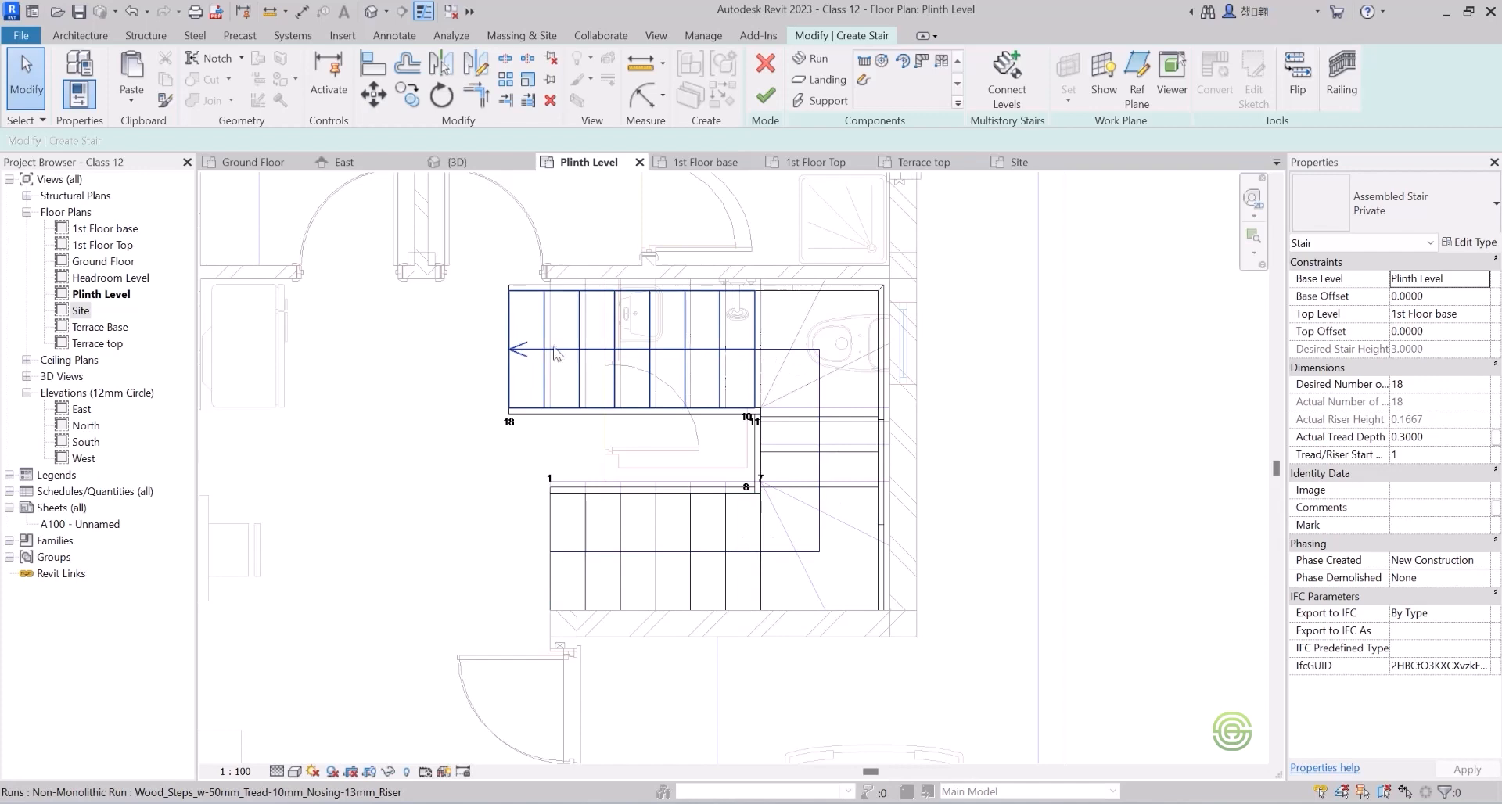
click(768, 98)
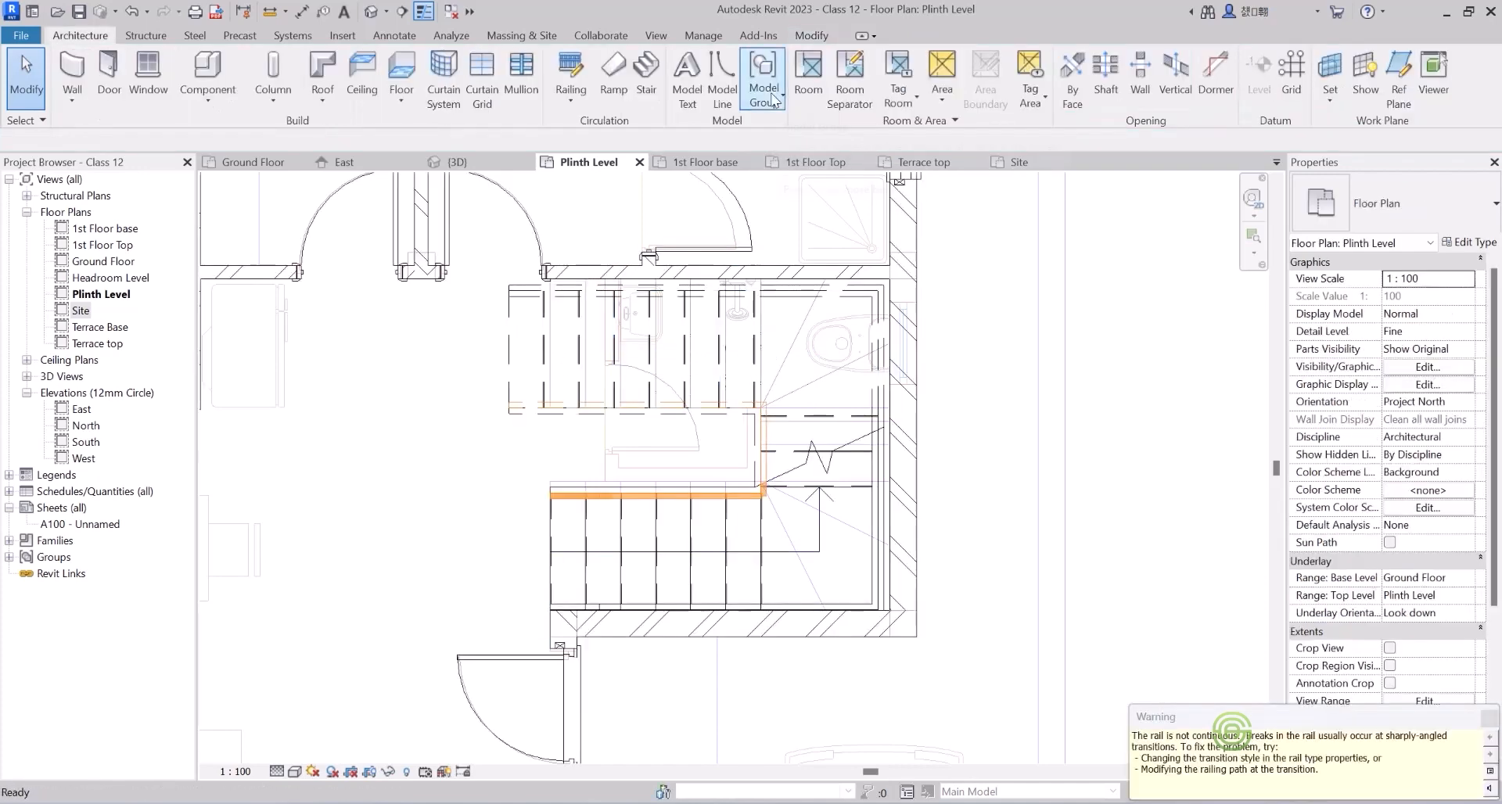
Nudge the finished stair slightly up and to the right in plan so it sits against the stairwell walls.
click(551, 466)
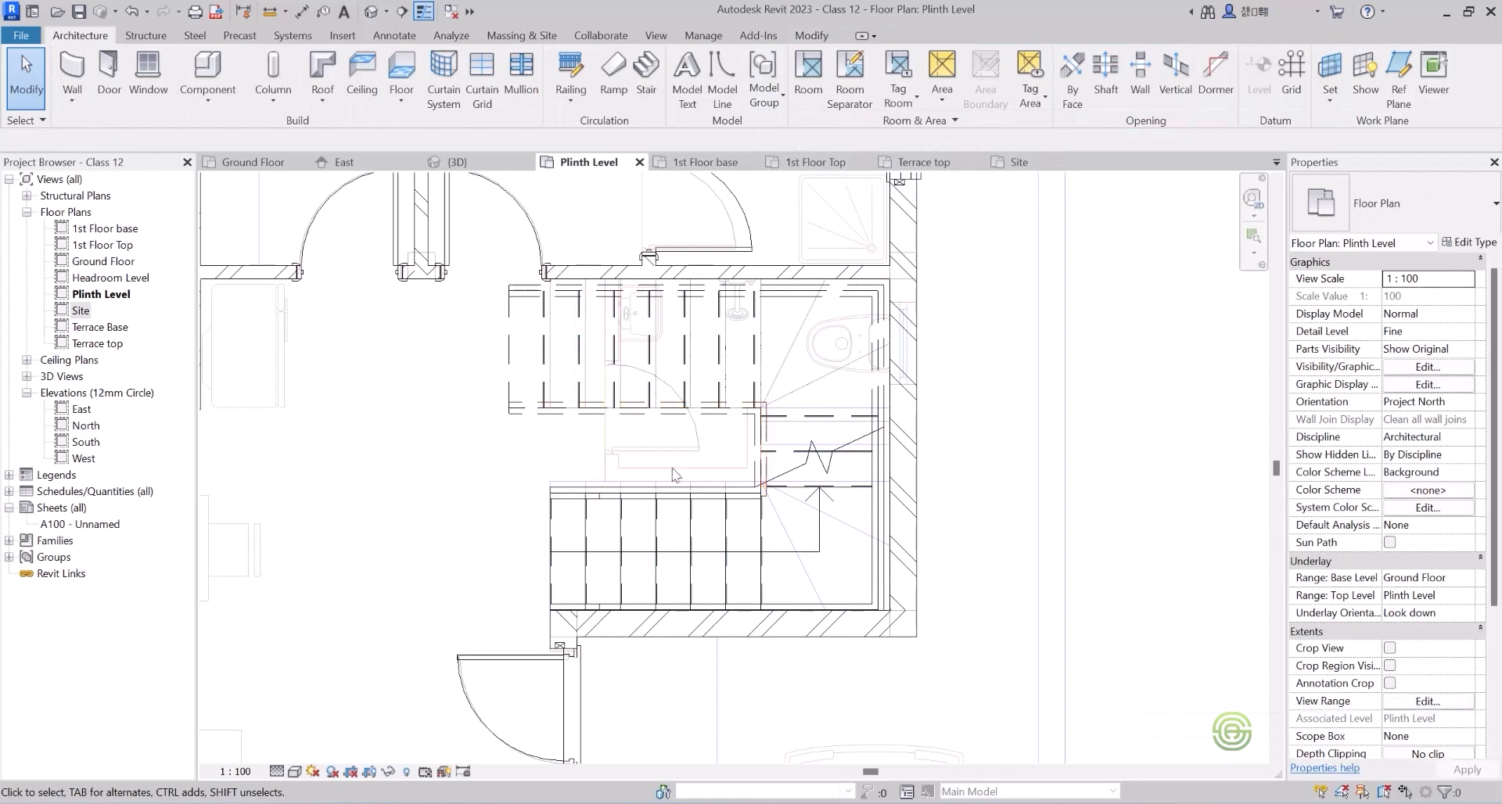
click(753, 387)
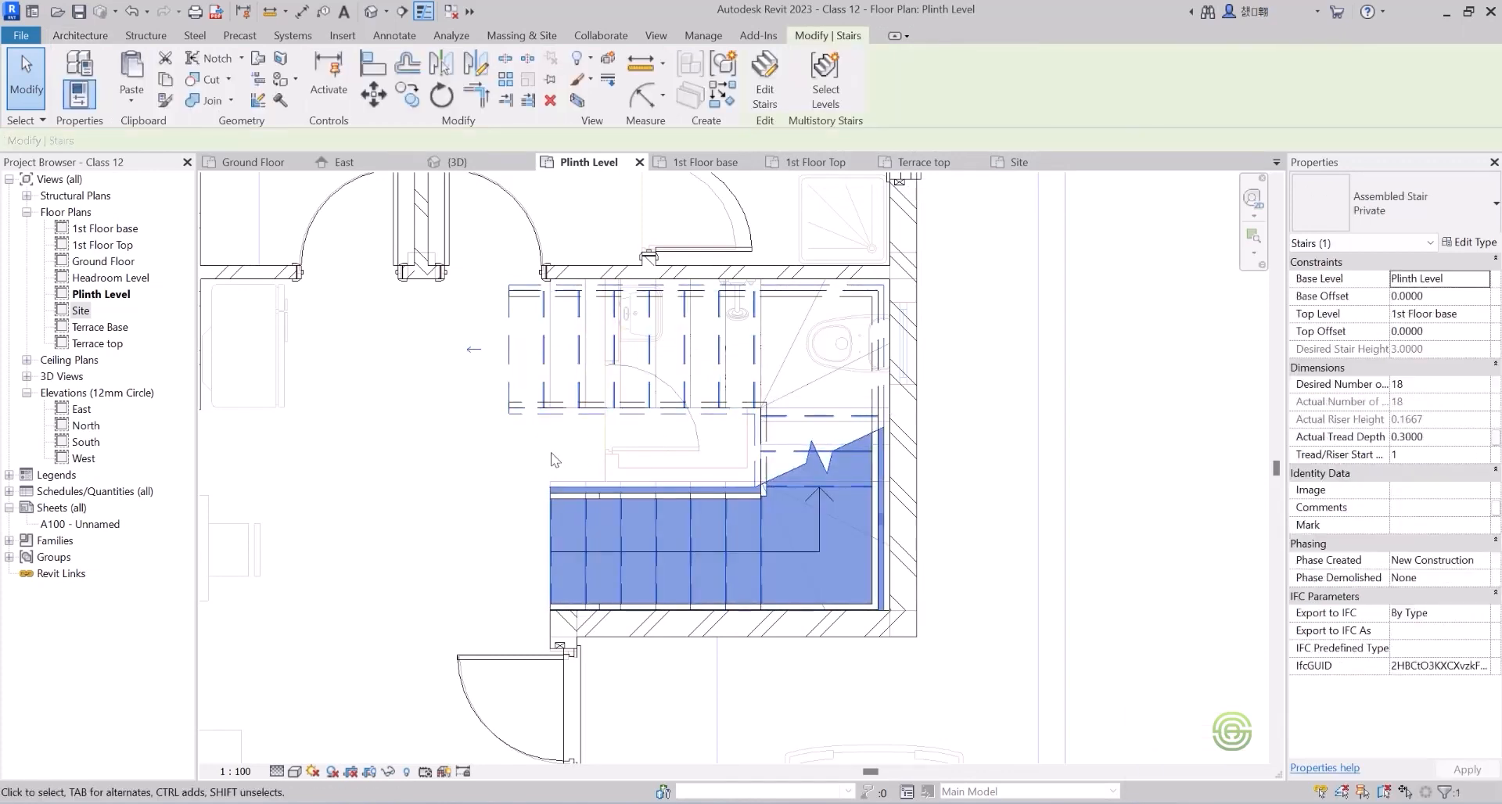
key(Up)
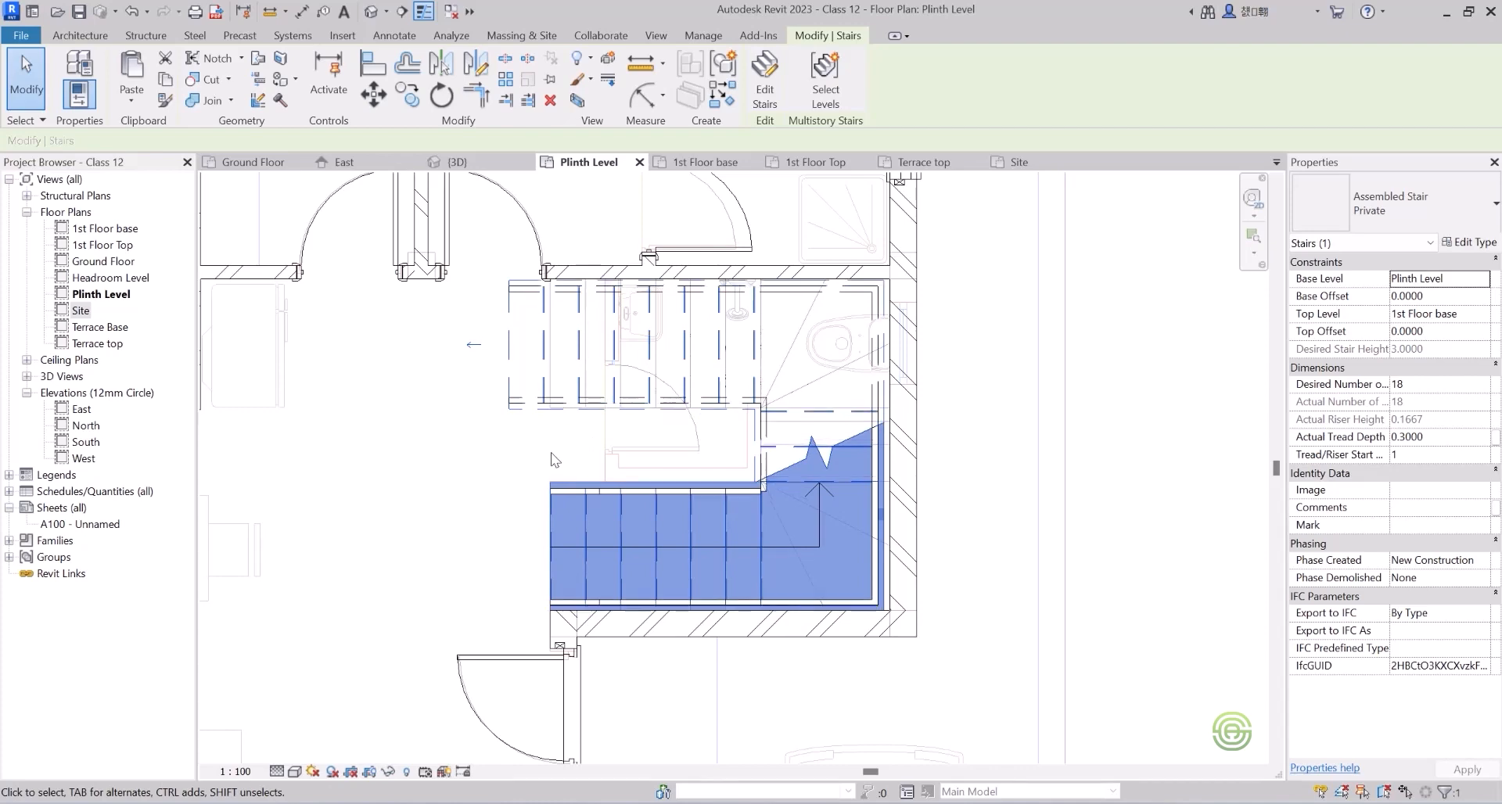
key(Right)
click(430, 456)
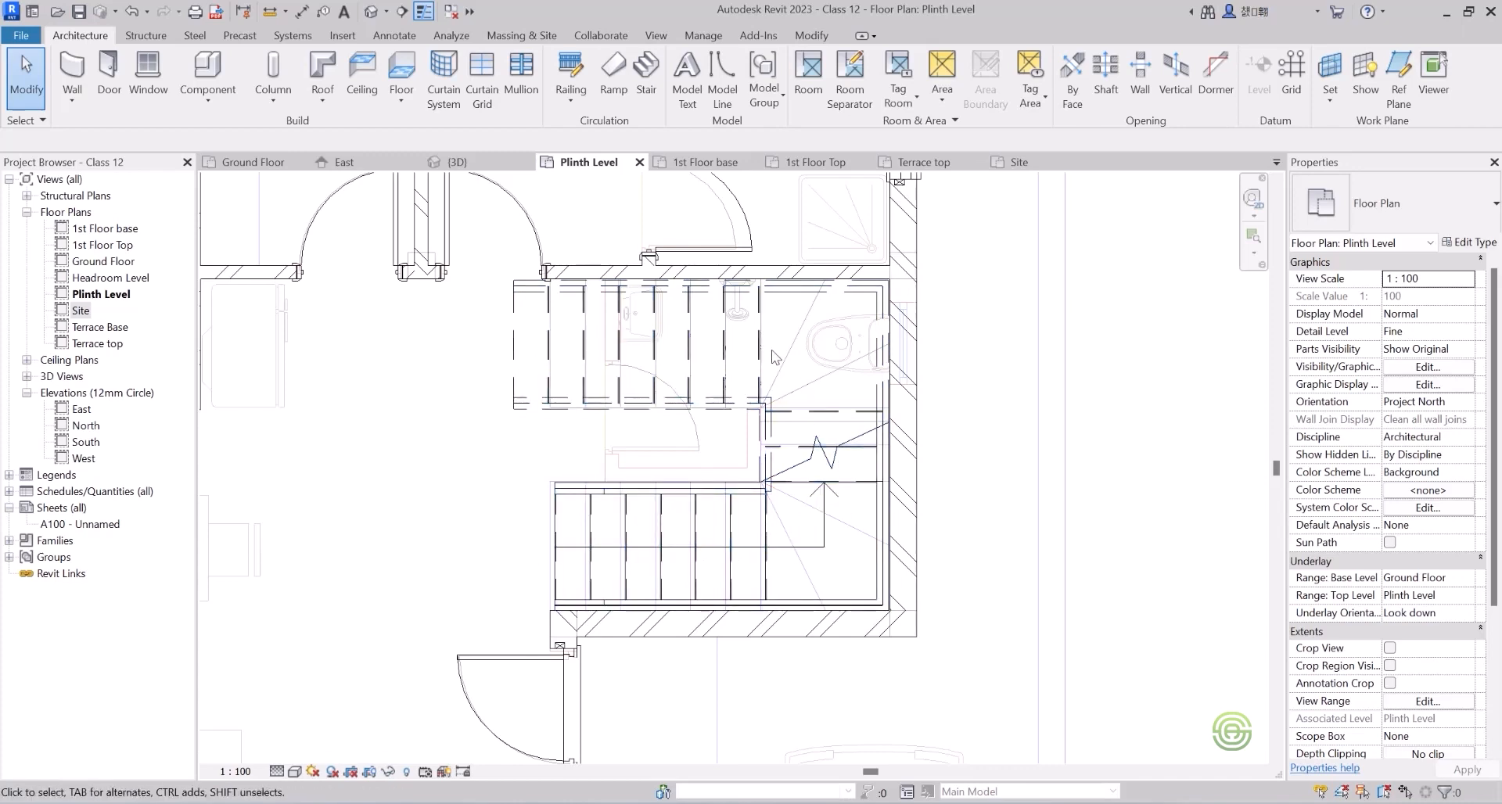
Copy the stair and paste it aligned to the 1st Floor Top level.
scroll(858, 503, down, 3)
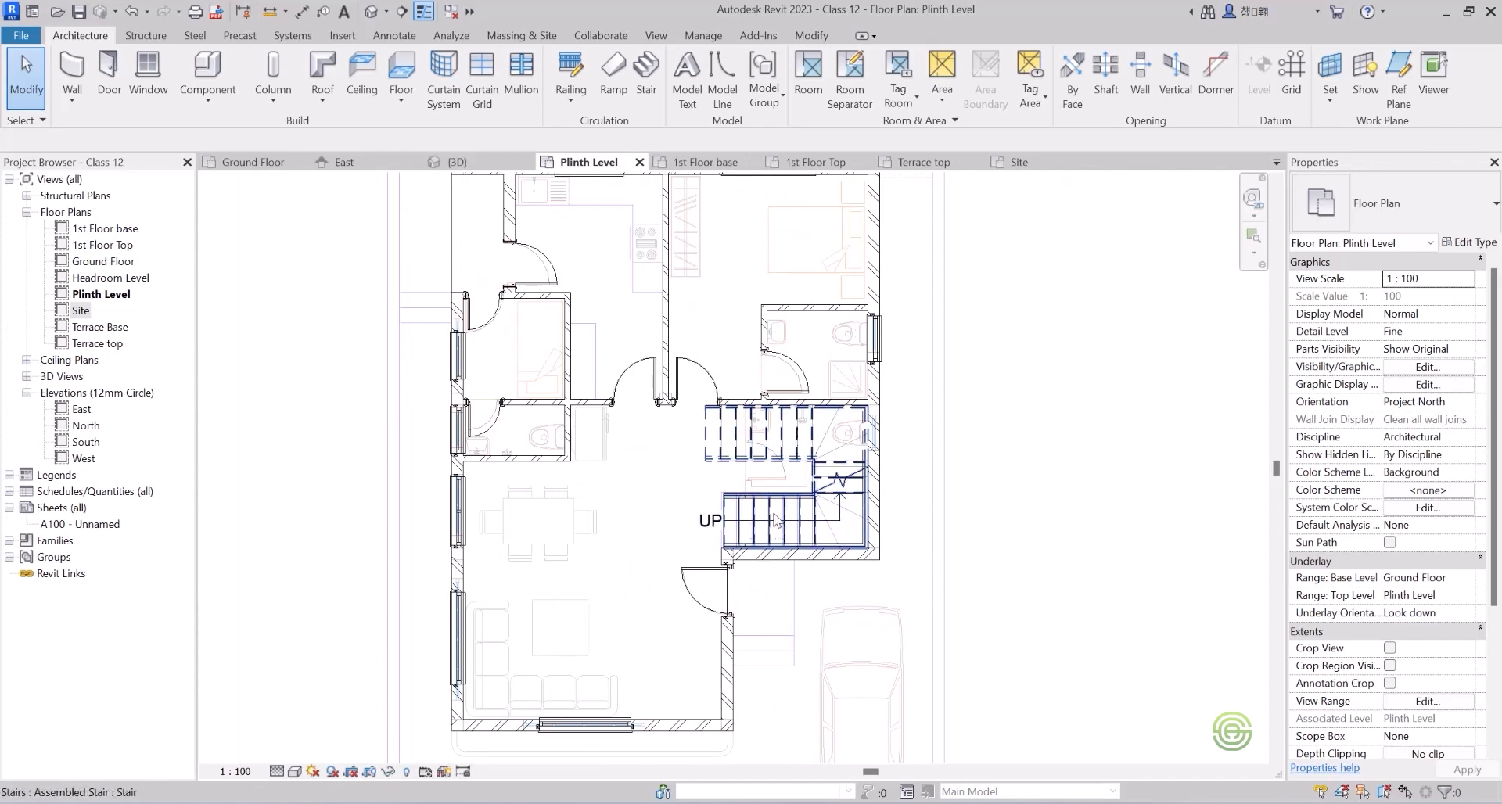
click(706, 437)
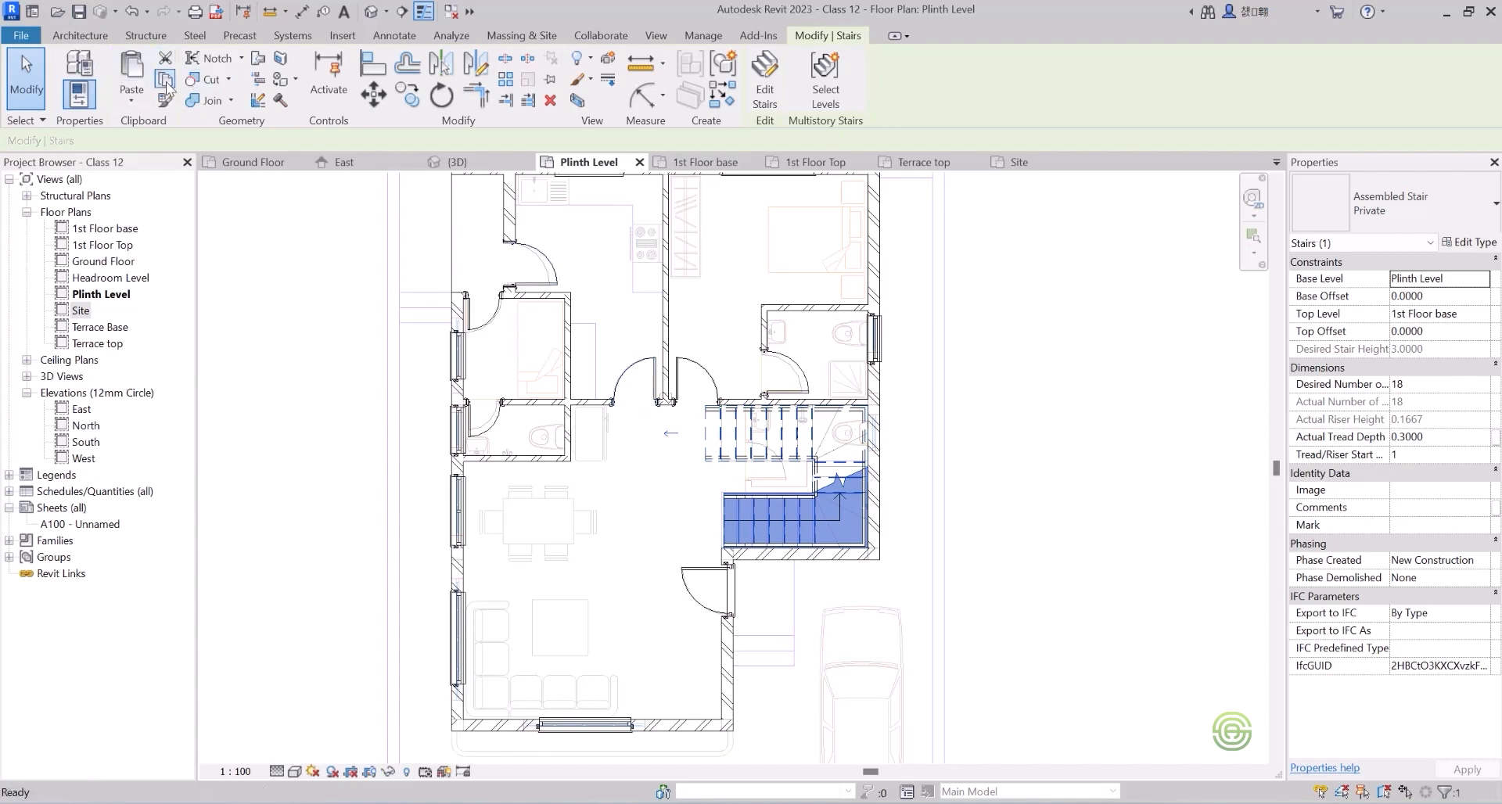
click(131, 94)
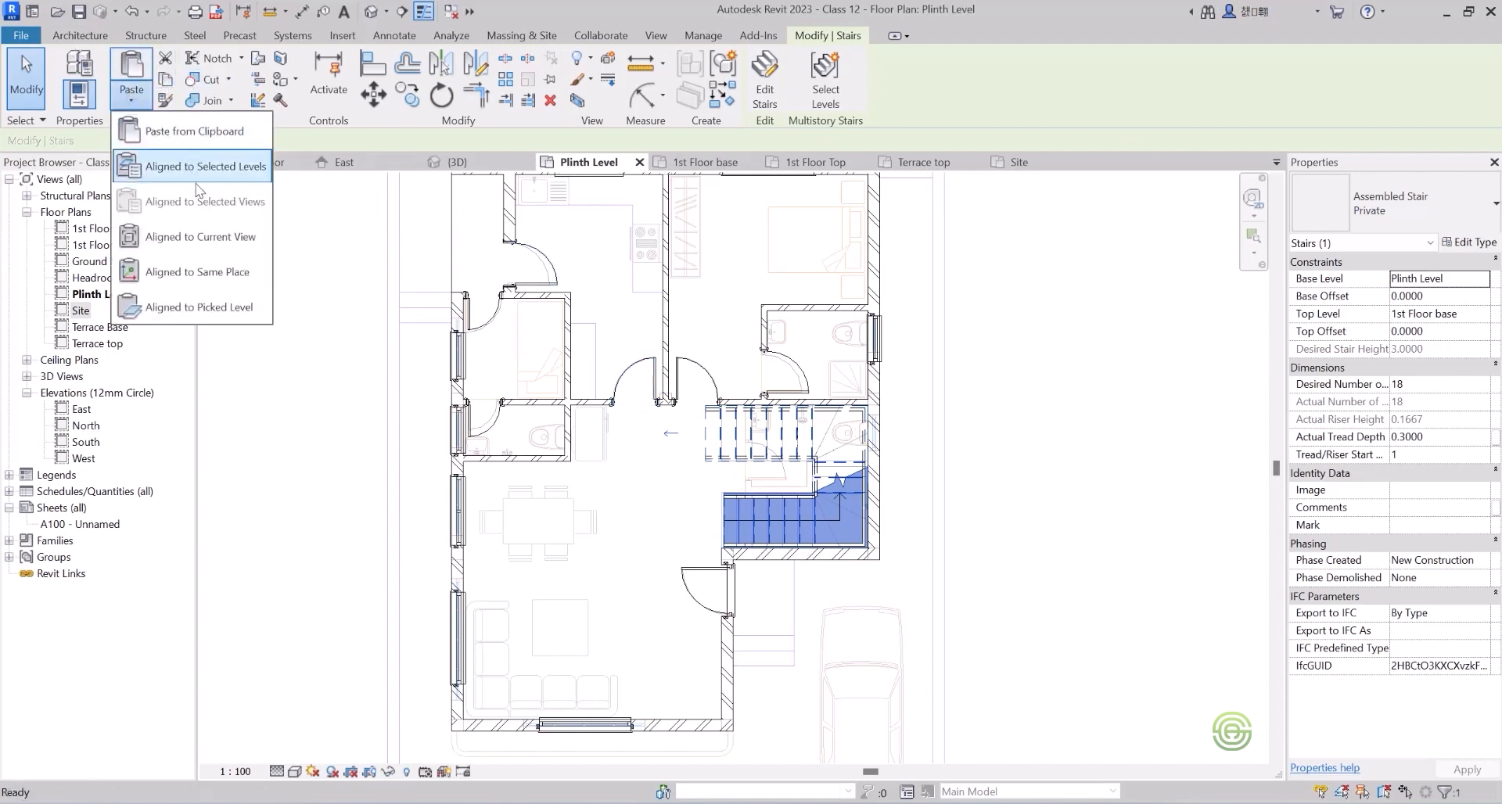
click(195, 166)
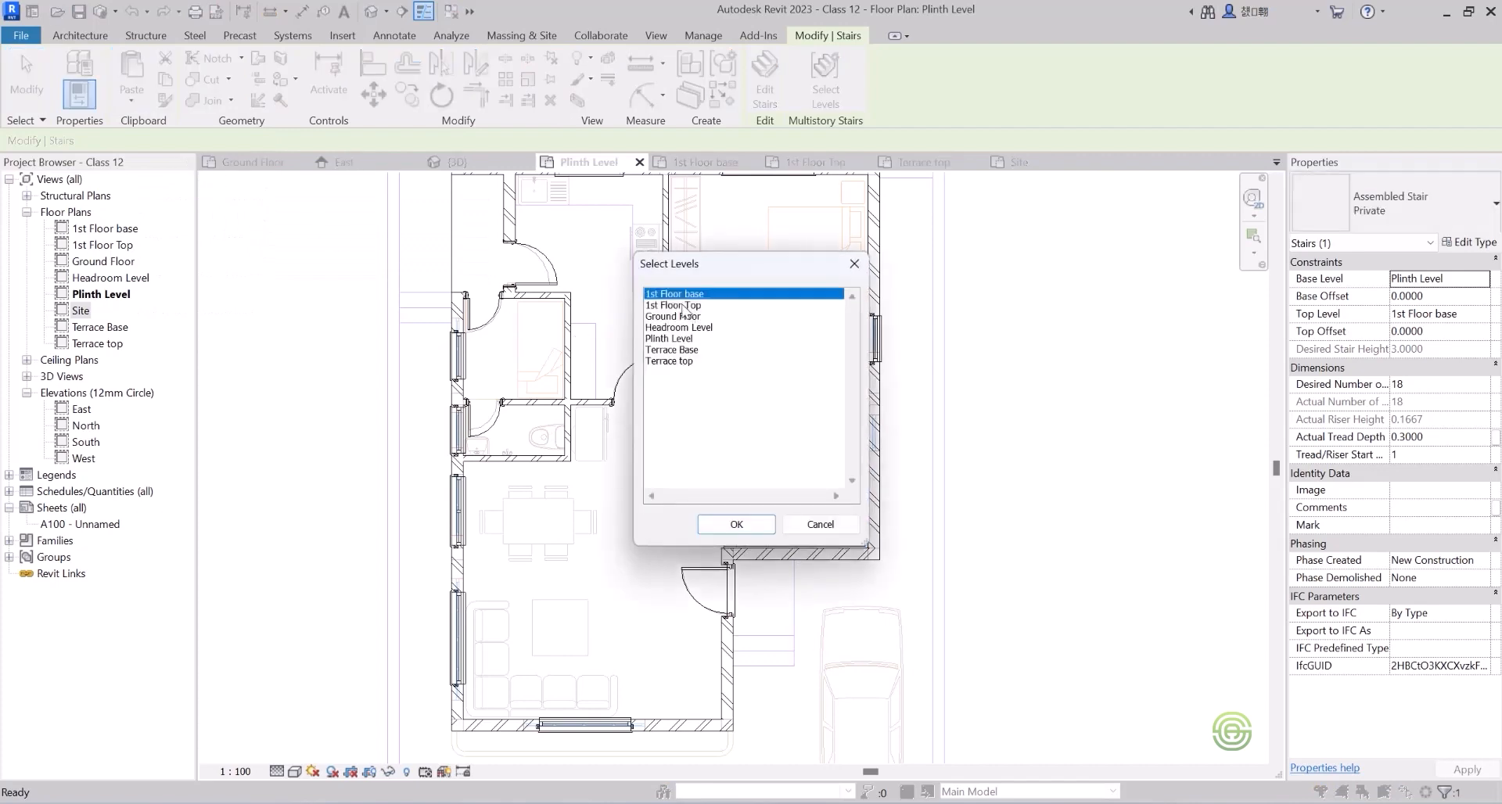
click(679, 306)
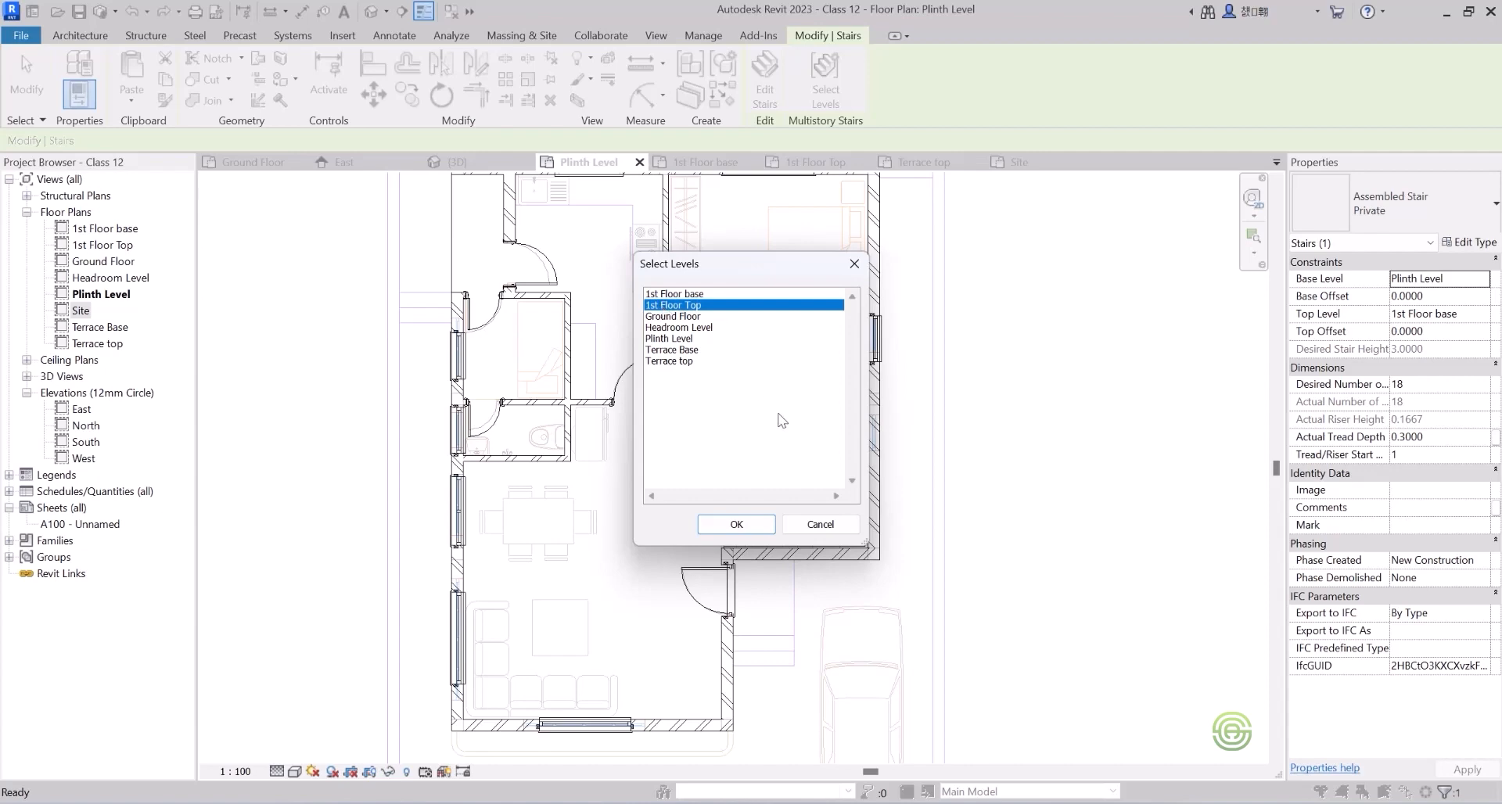
click(736, 525)
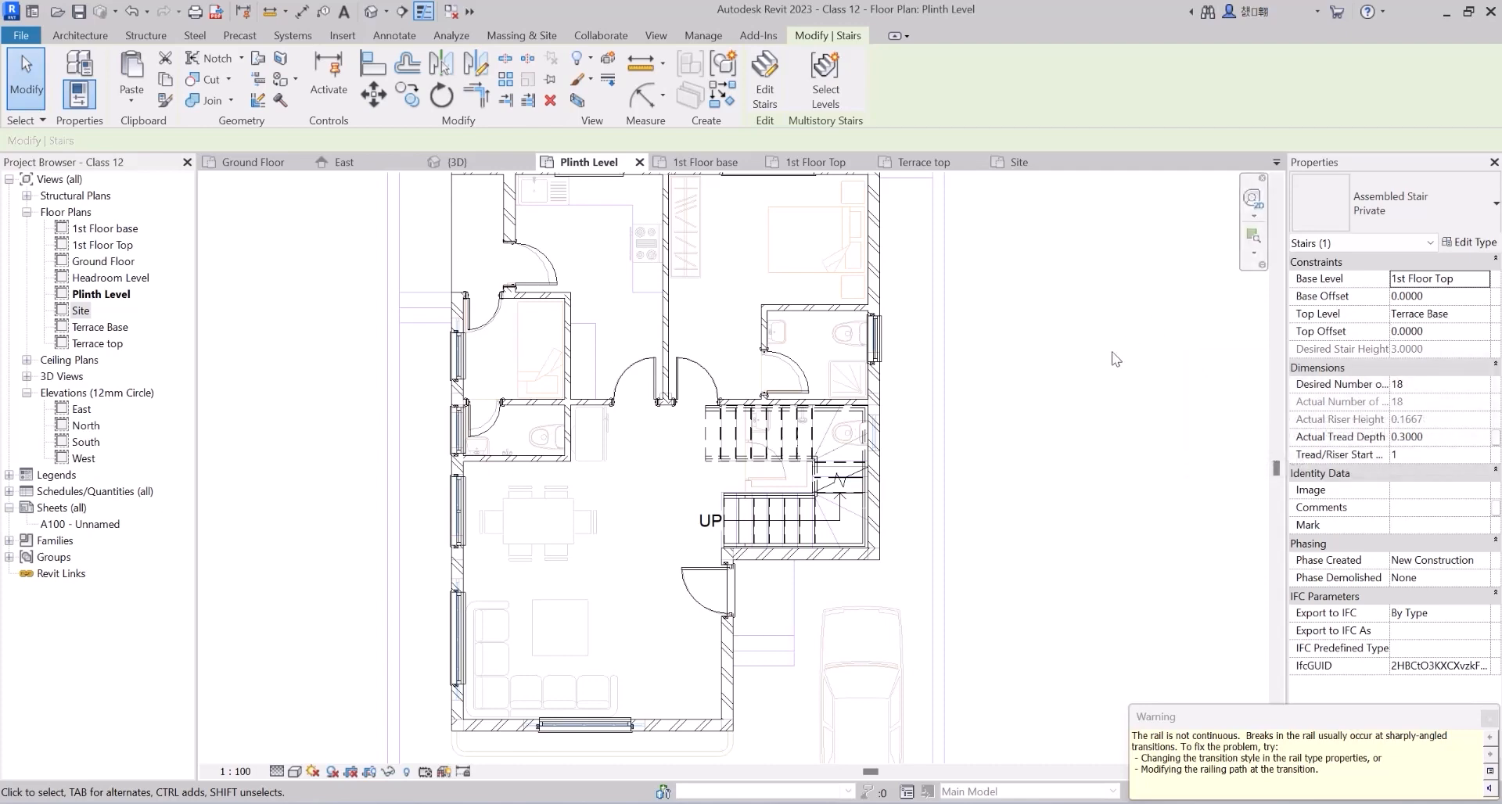
click(1089, 368)
In the 3D view, turn on the section box and pull its front face back into the house to expose the staircases.
scroll(540, 414, down, 3)
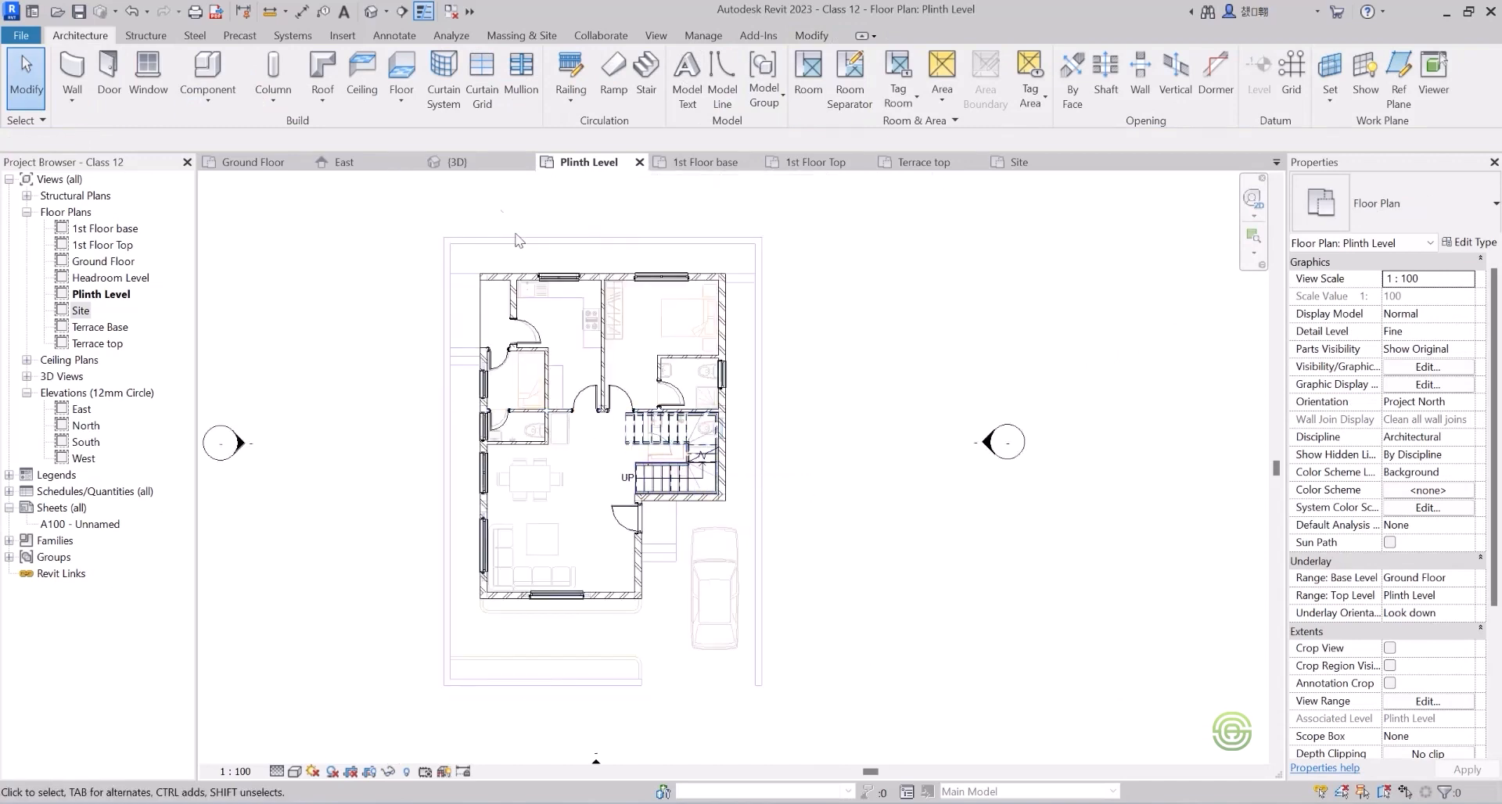
click(486, 163)
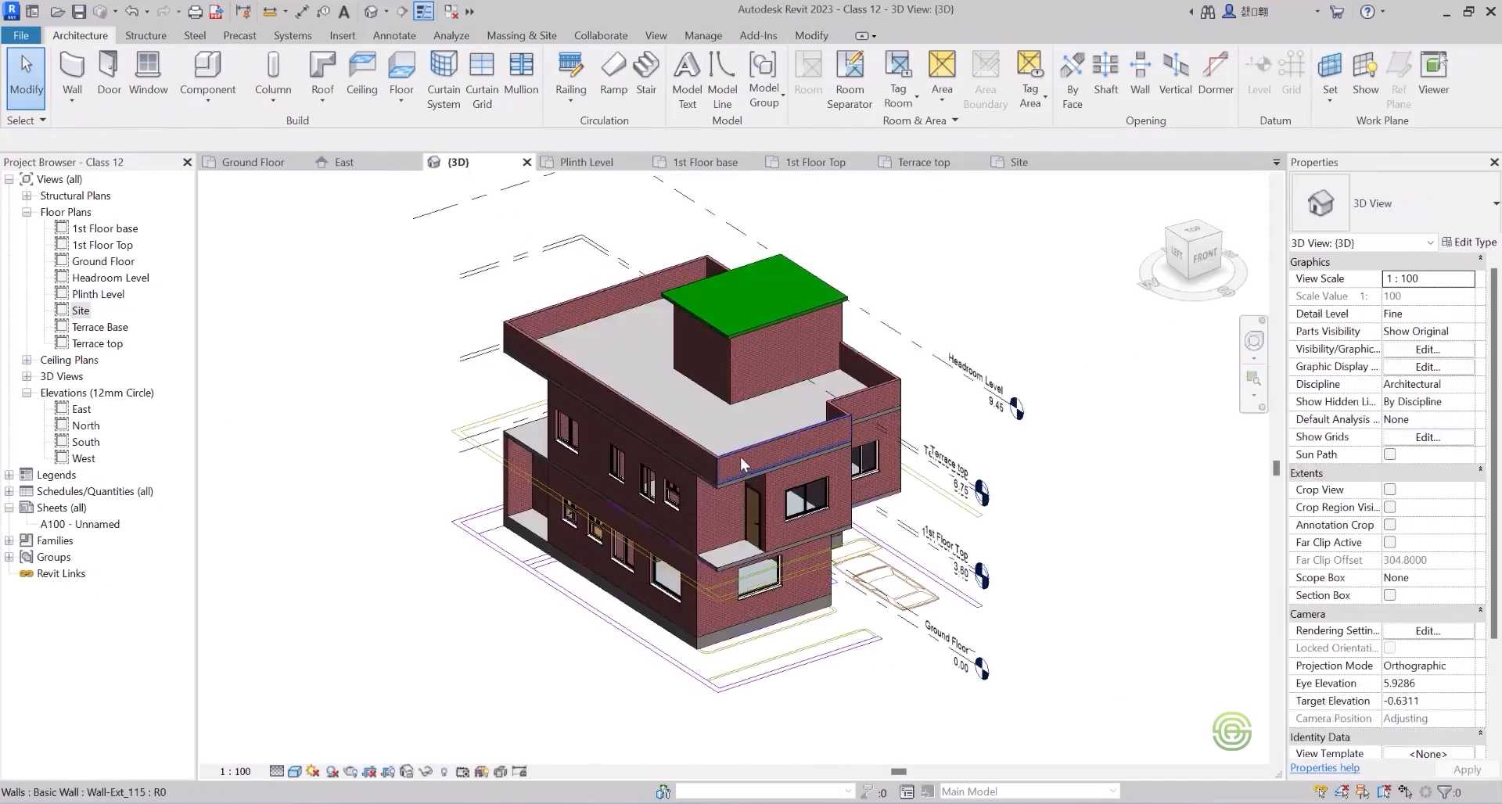
scroll(715, 457, down, 2)
mouse_move(715, 457)
shift+middle_down()
mouse_move(697, 463)
mouse_move(715, 467)
shift+middle_up()
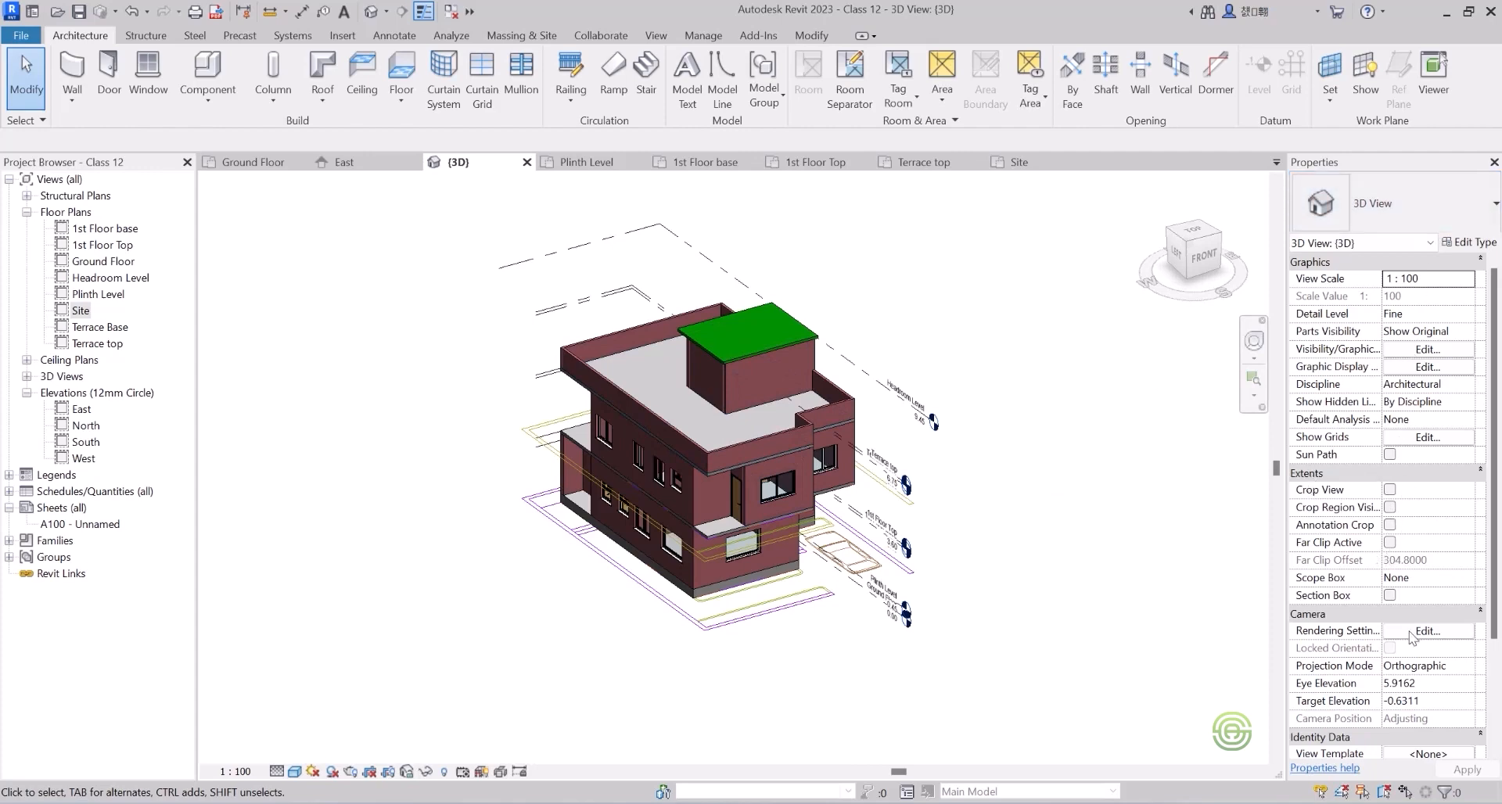
click(1389, 596)
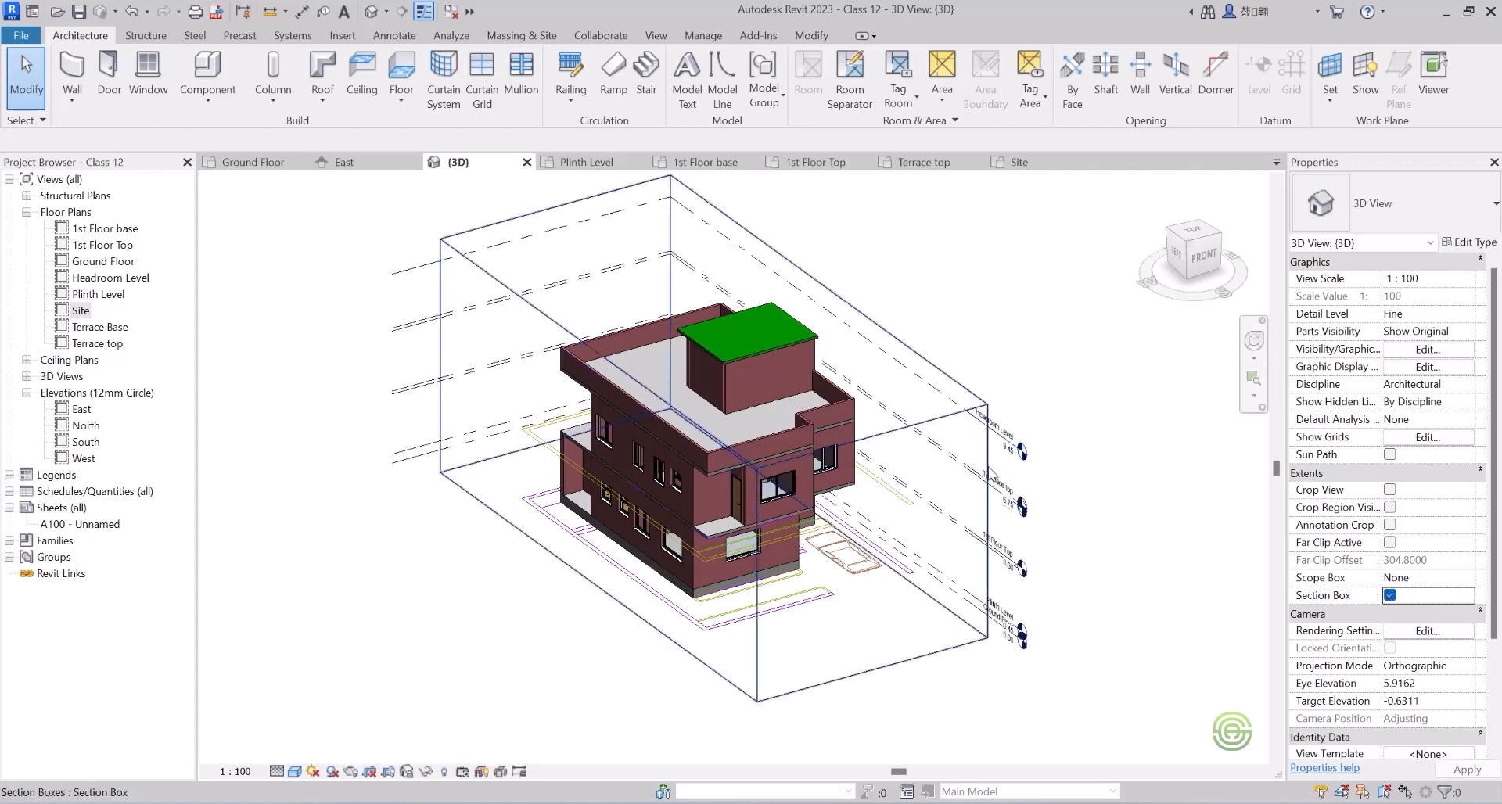
click(988, 468)
drag(875, 558, 770, 434)
scroll(745, 410, up, 3)
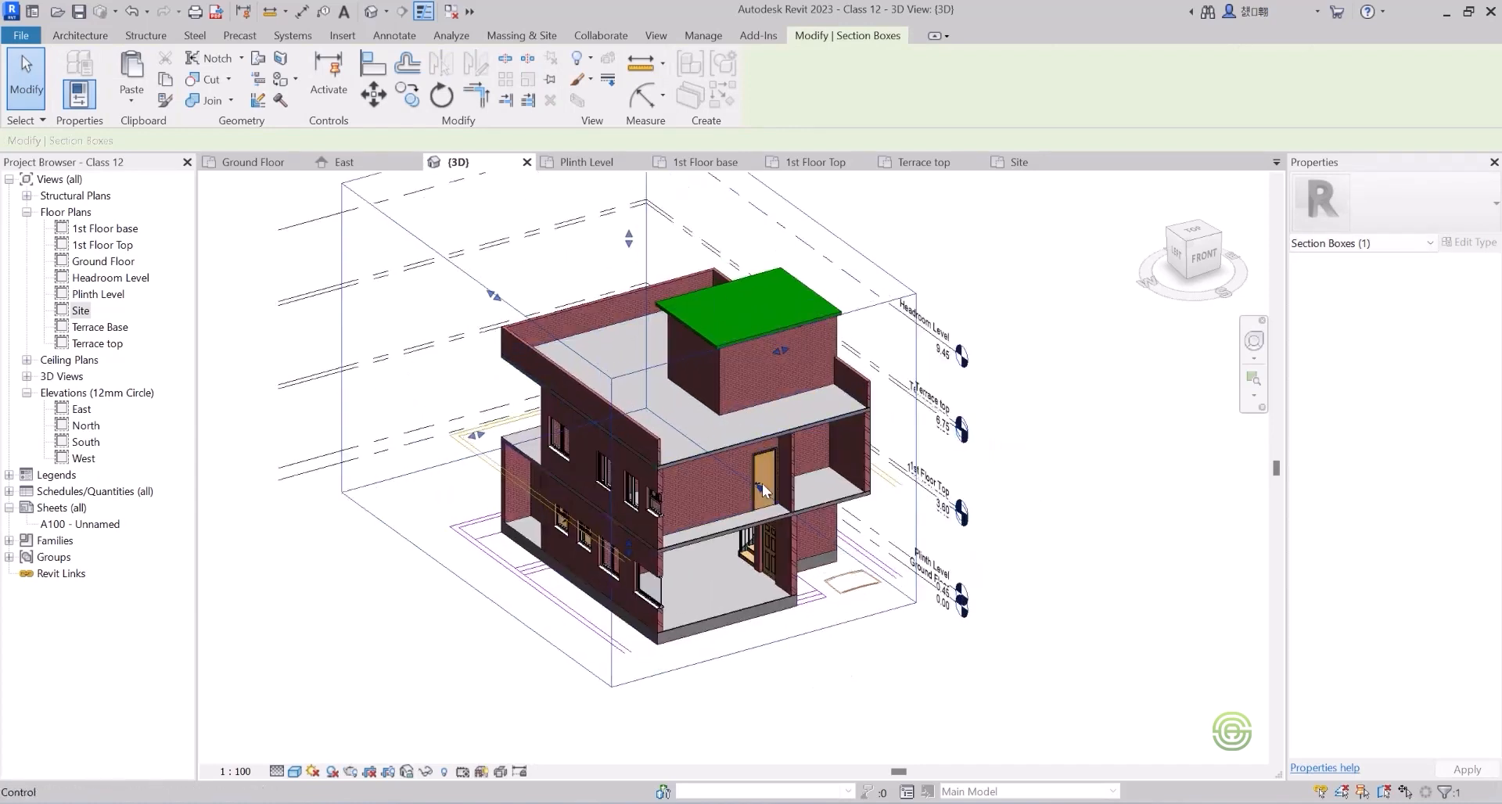
drag(762, 483, 752, 475)
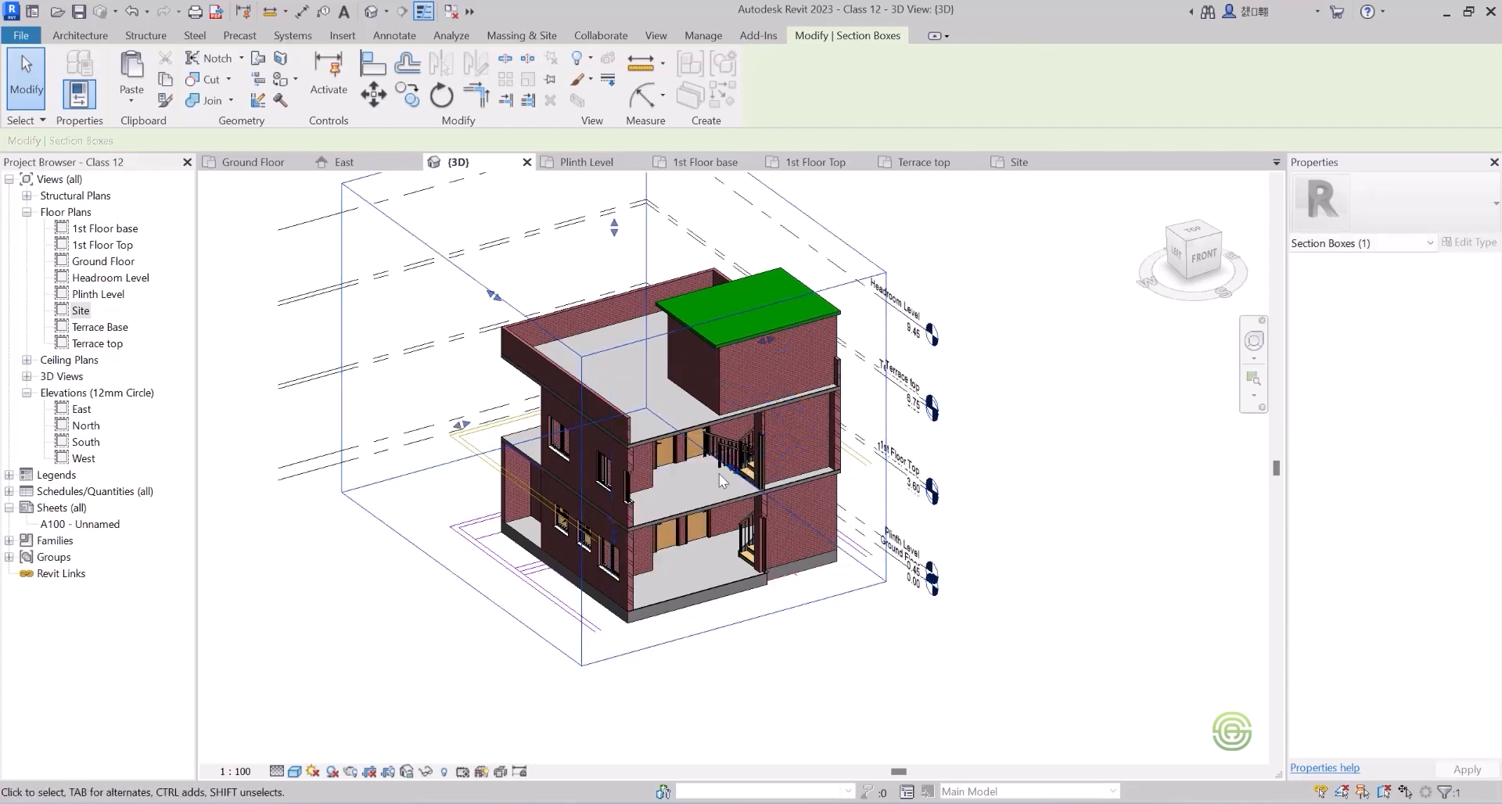
Examine the lower stair's wall-side railing from the first step up to its end at the 1st floor.
scroll(720, 484, up, 6)
shift+middle_drag(777, 497, 800, 445)
scroll(809, 353, down, 4)
scroll(995, 430, up, 5)
click(875, 390)
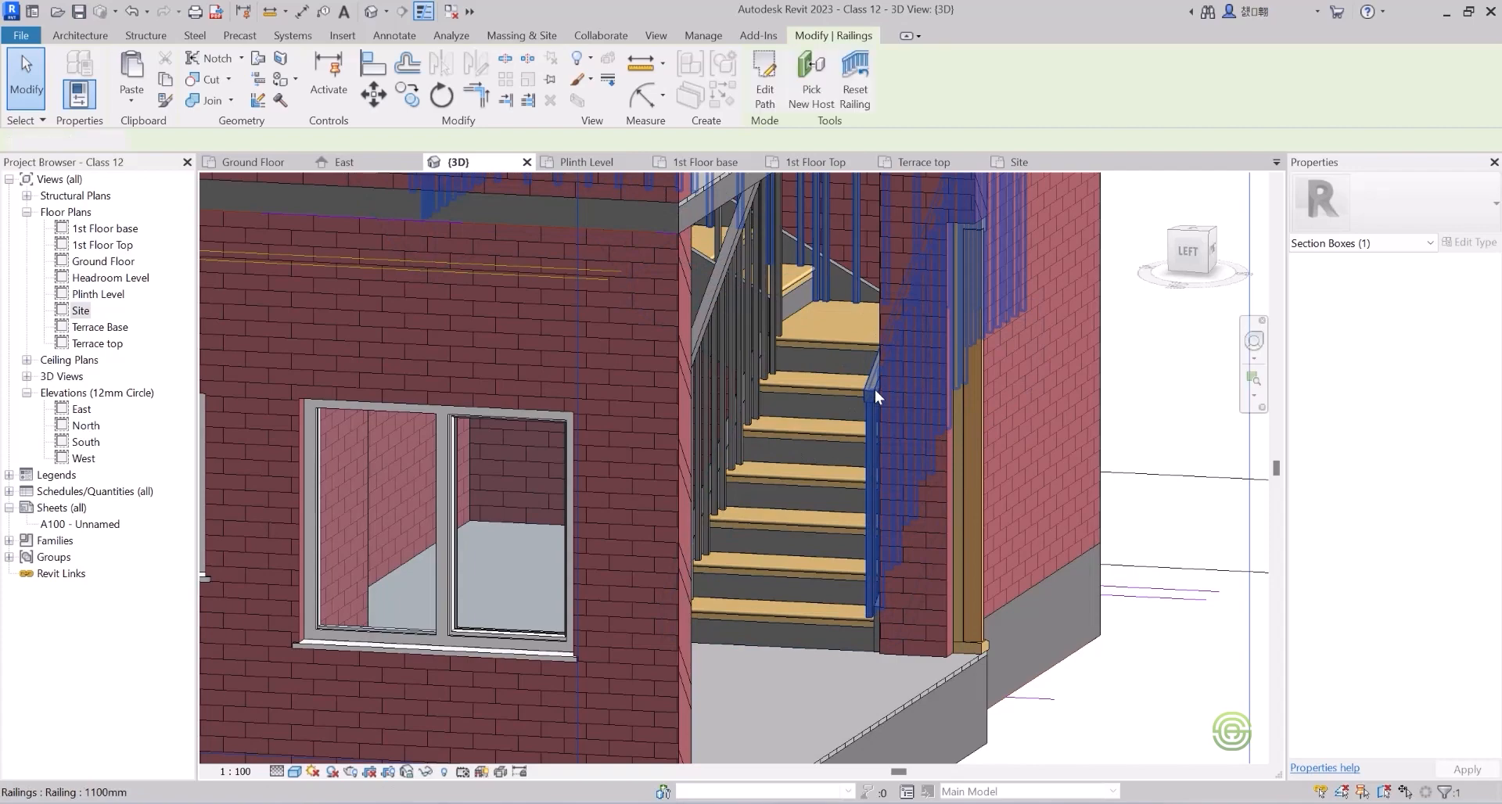
shift+middle_drag(875, 395, 774, 410)
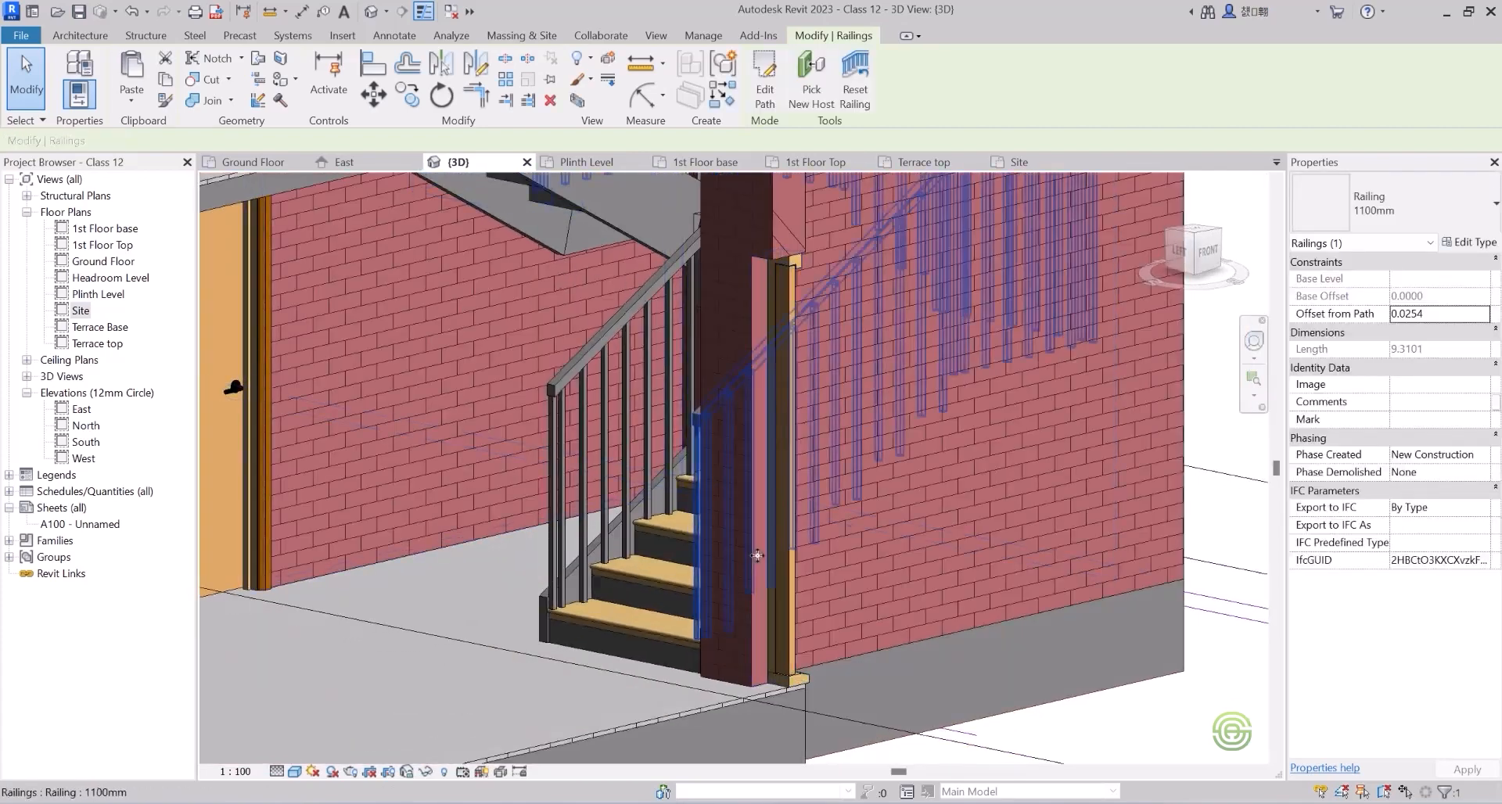
scroll(704, 539, down, 2)
scroll(673, 425, down, 1)
scroll(548, 194, up, 1)
scroll(548, 199, up, 5)
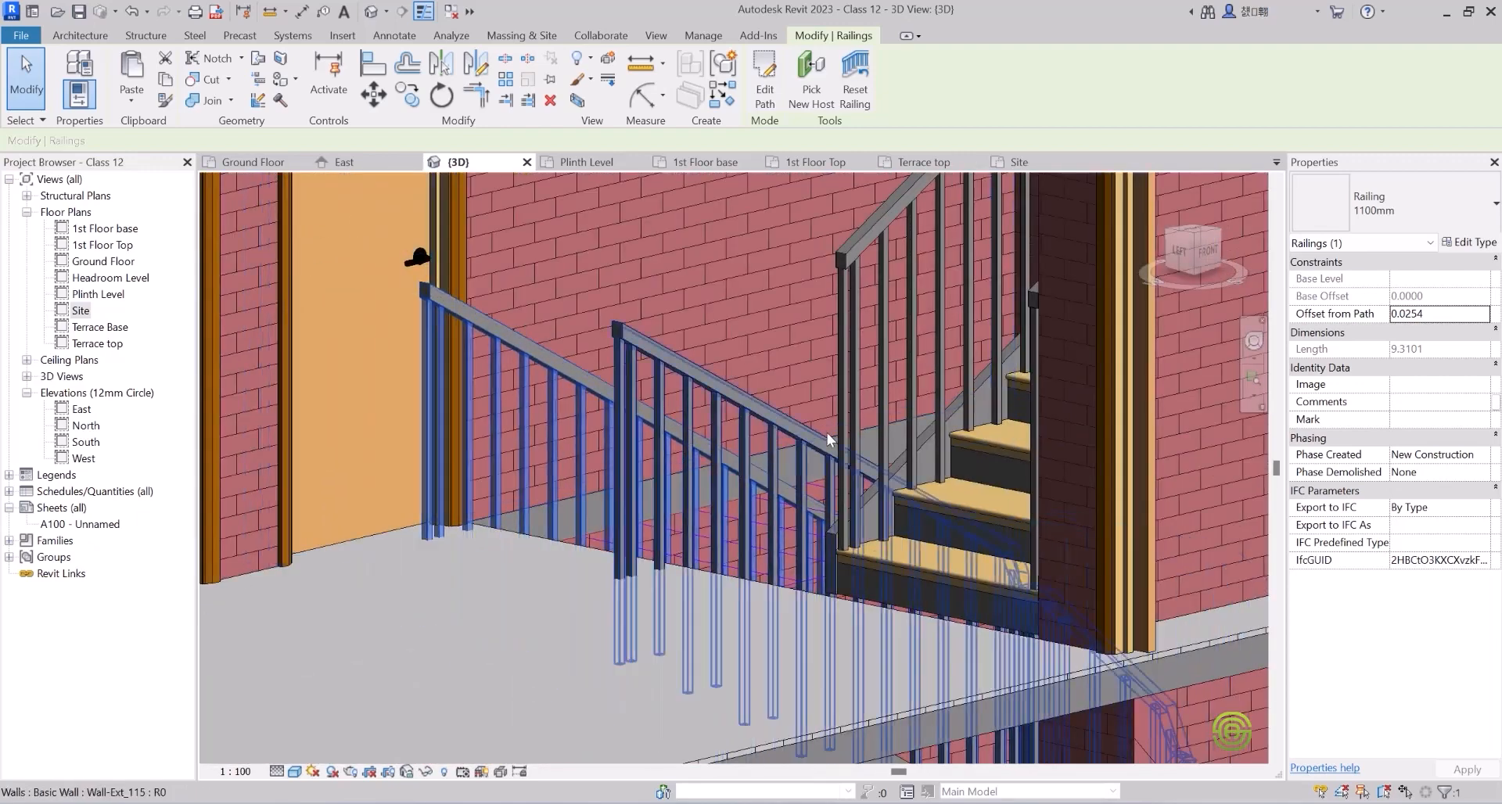
key(Escape)
Examine the upper stair's flights and railings, and compare the stairs on both storeys.
scroll(739, 444, down, 3)
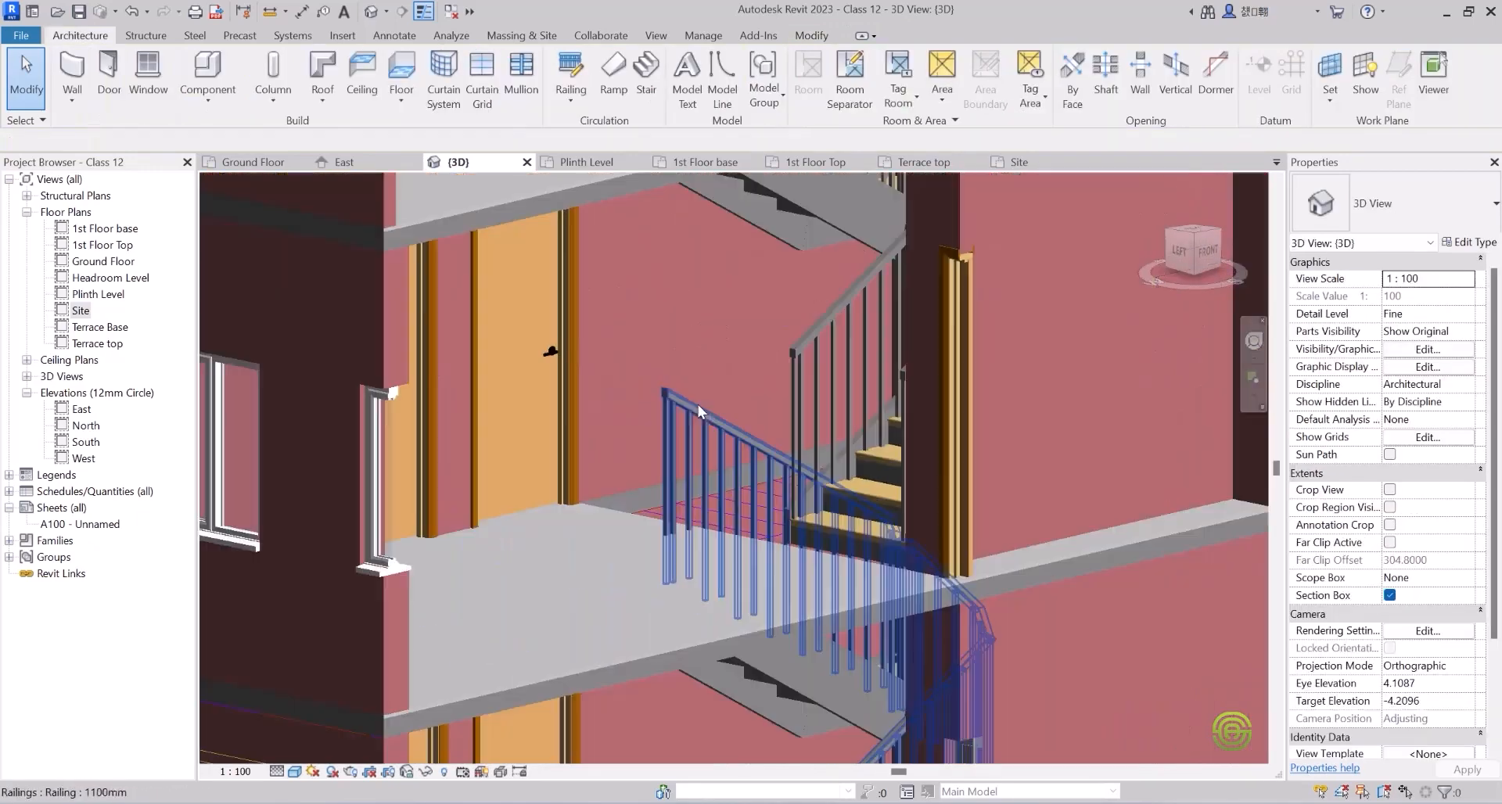
shift+middle_drag(774, 391, 837, 204)
scroll(861, 200, up, 5)
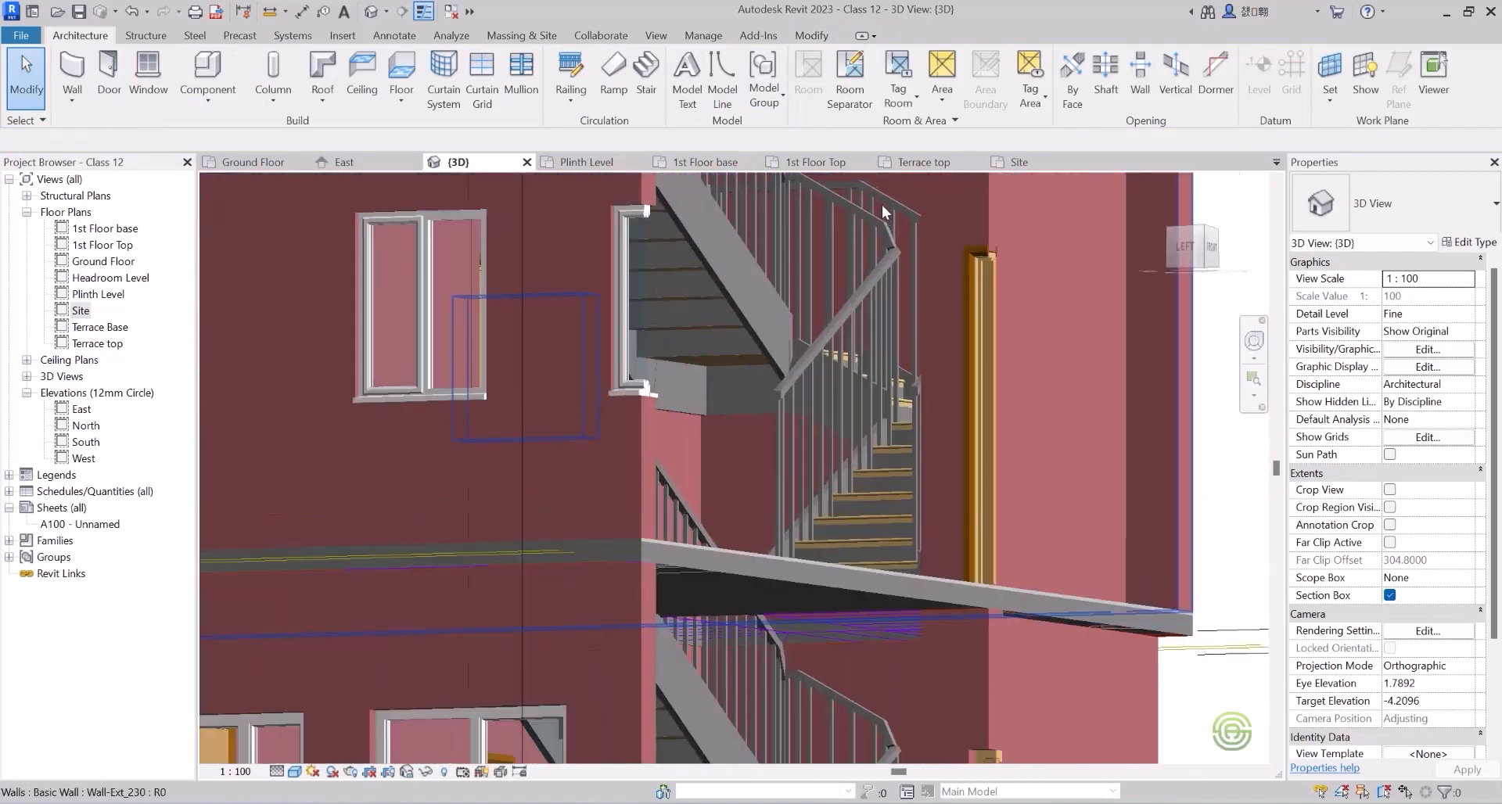
click(884, 195)
key(Escape)
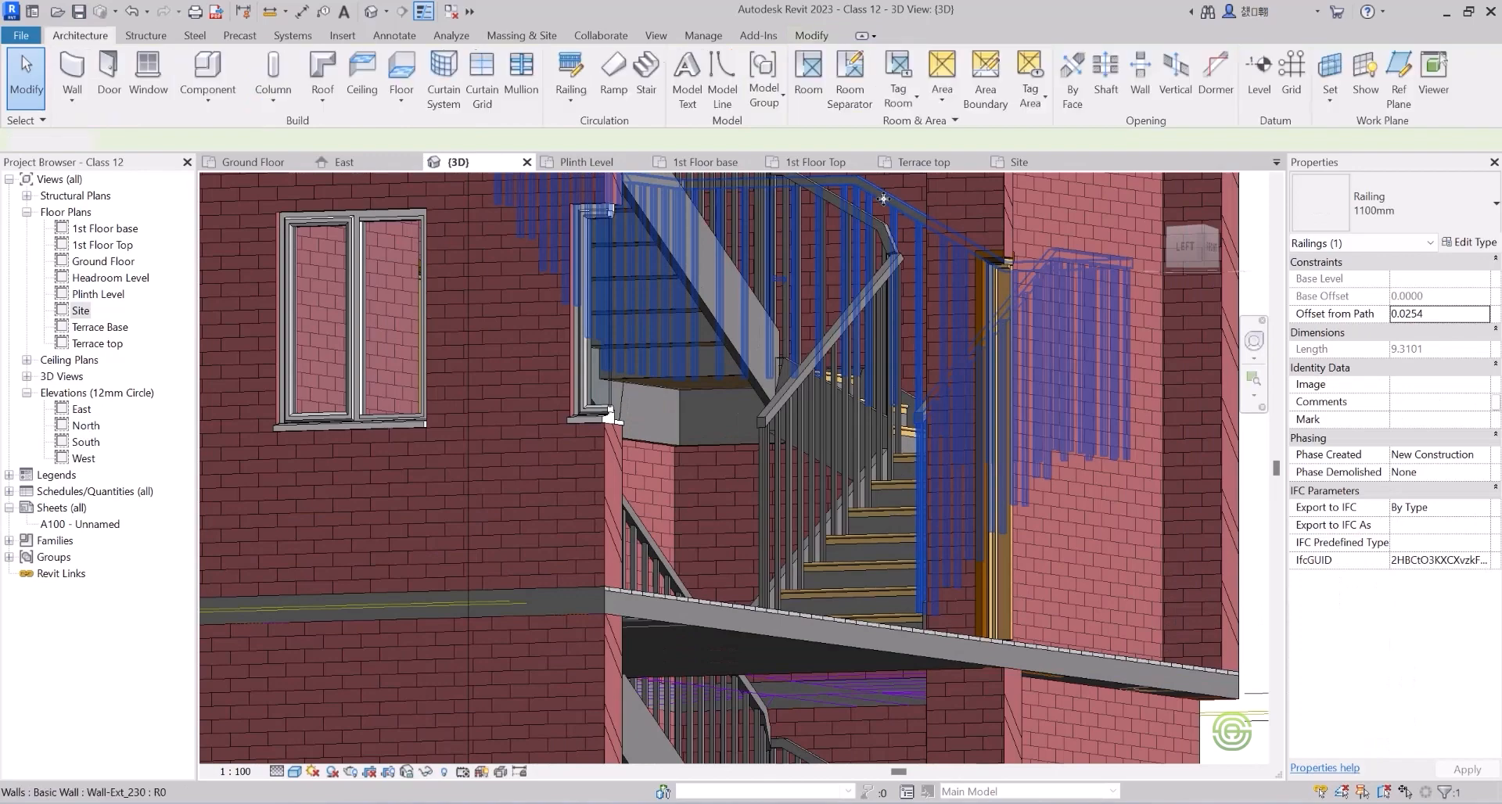
scroll(864, 407, down, 5)
shift+middle_drag(860, 400, 846, 512)
scroll(845, 512, down, 3)
scroll(815, 324, down, 4)
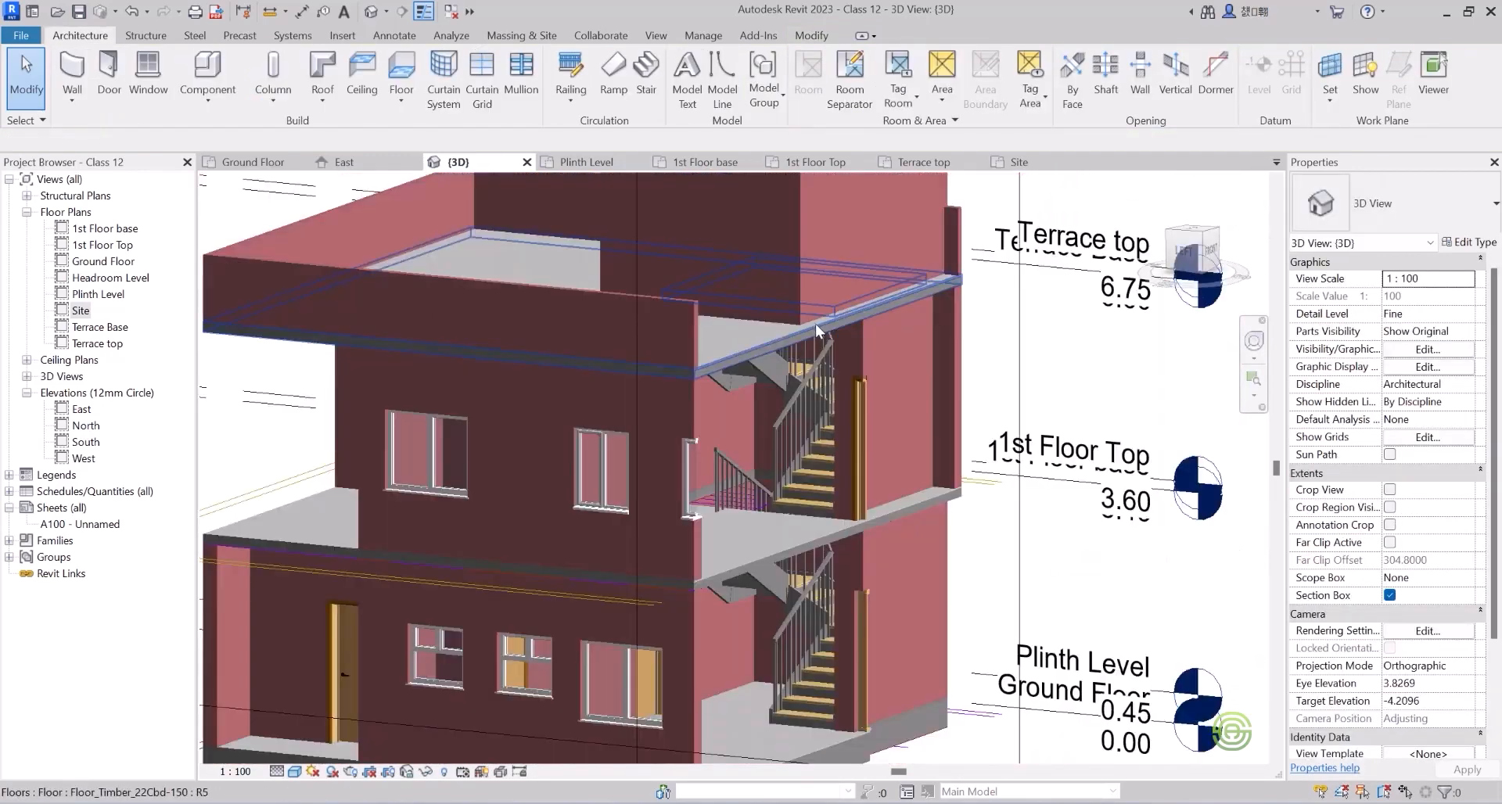
scroll(796, 527, up, 6)
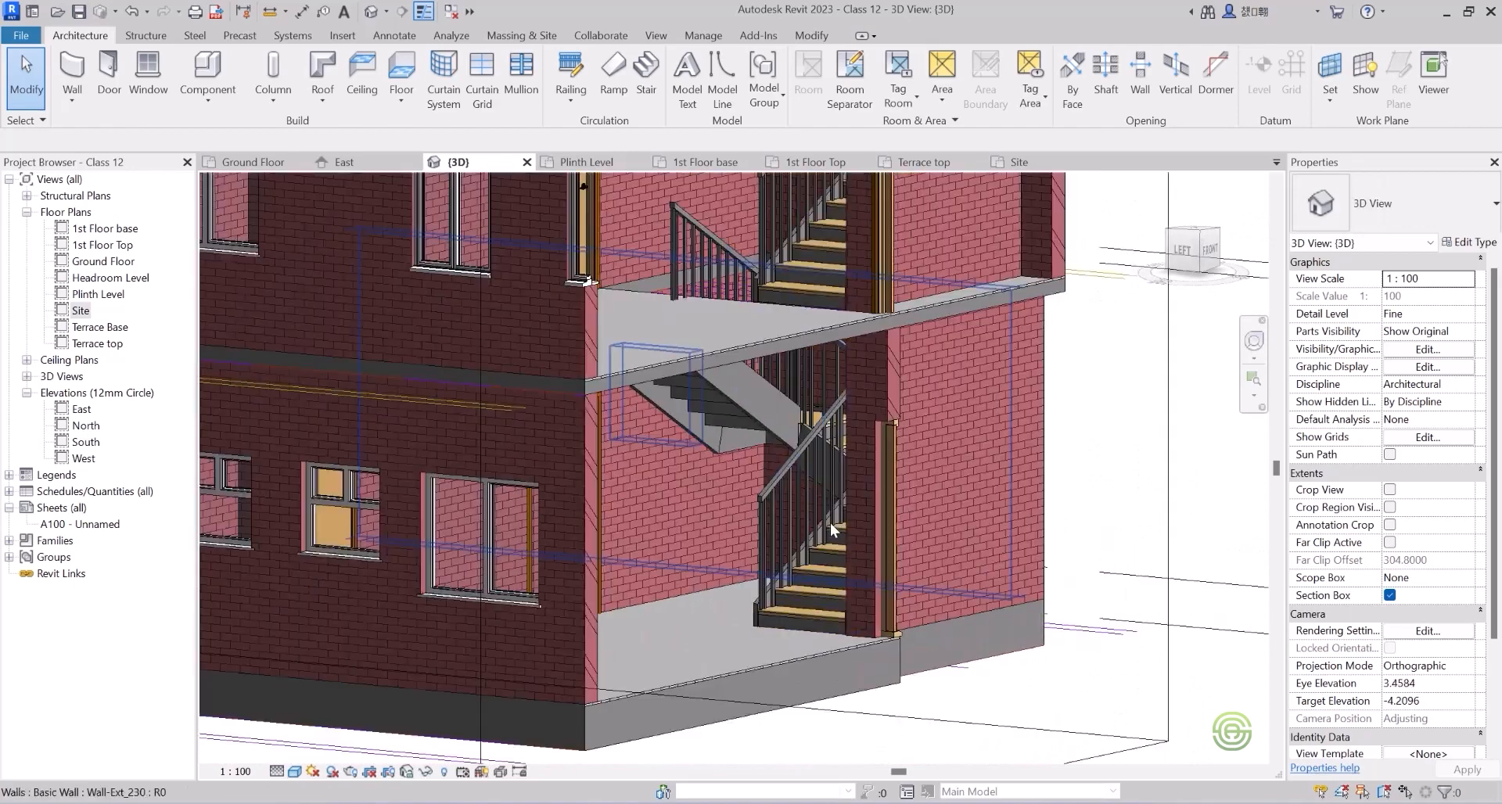
Try the Commercial-Ext_Steel_Fire_Escape type on both the lower and upper stairs, and change them to Residential-Left_Saddled.
click(833, 535)
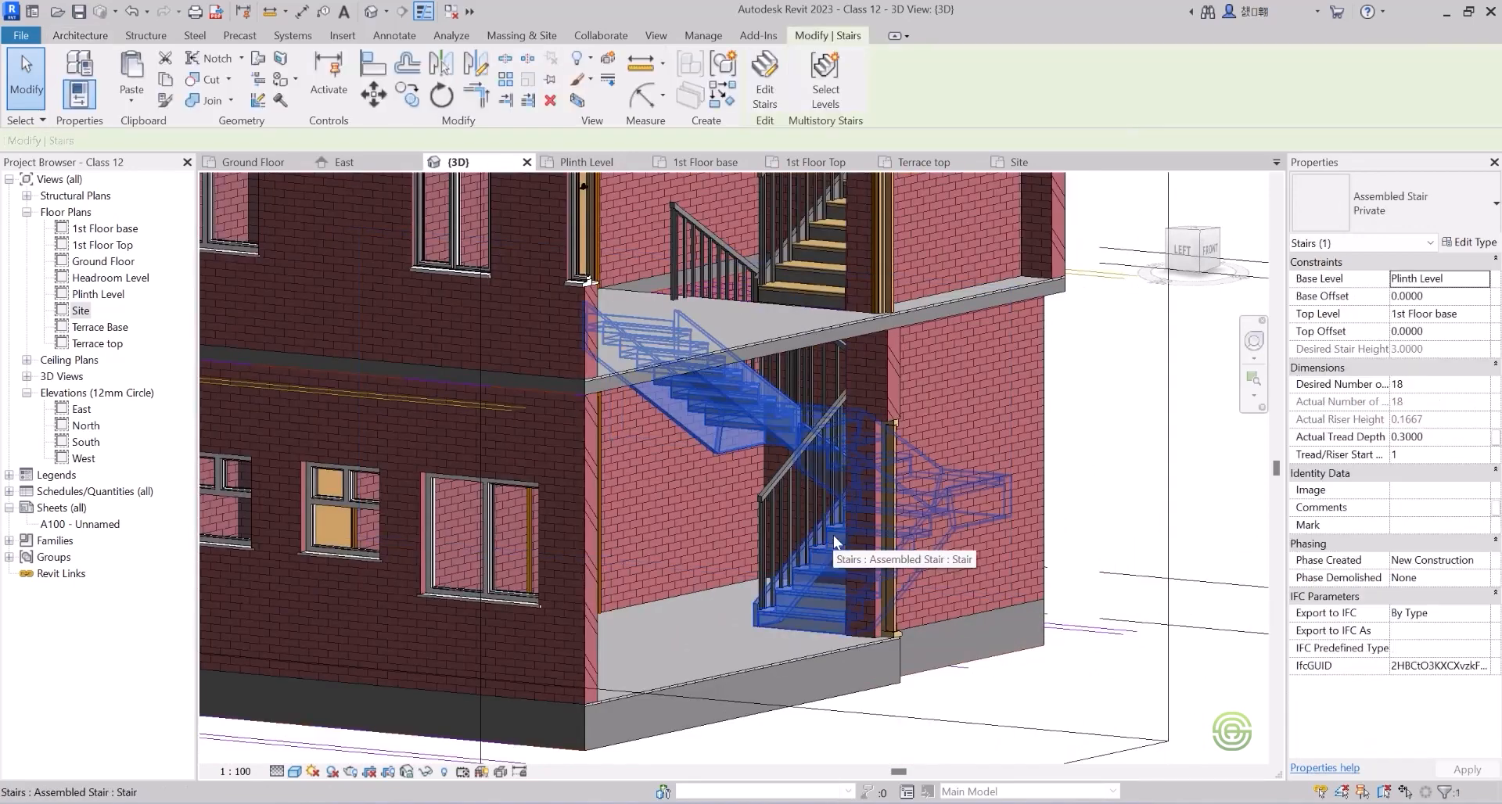
ctrl+click(815, 283)
scroll(790, 317, down, 4)
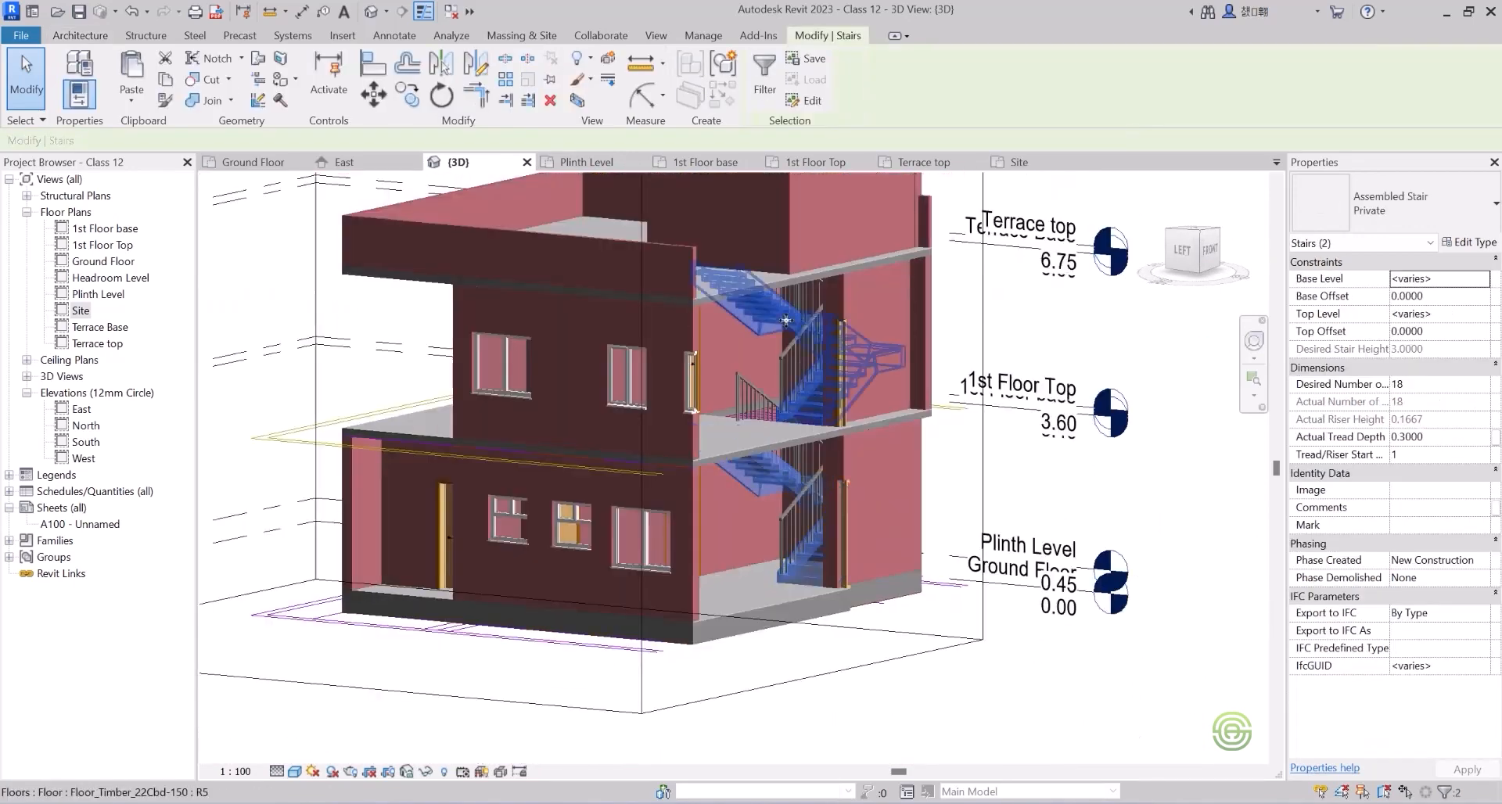
scroll(787, 321, up, 3)
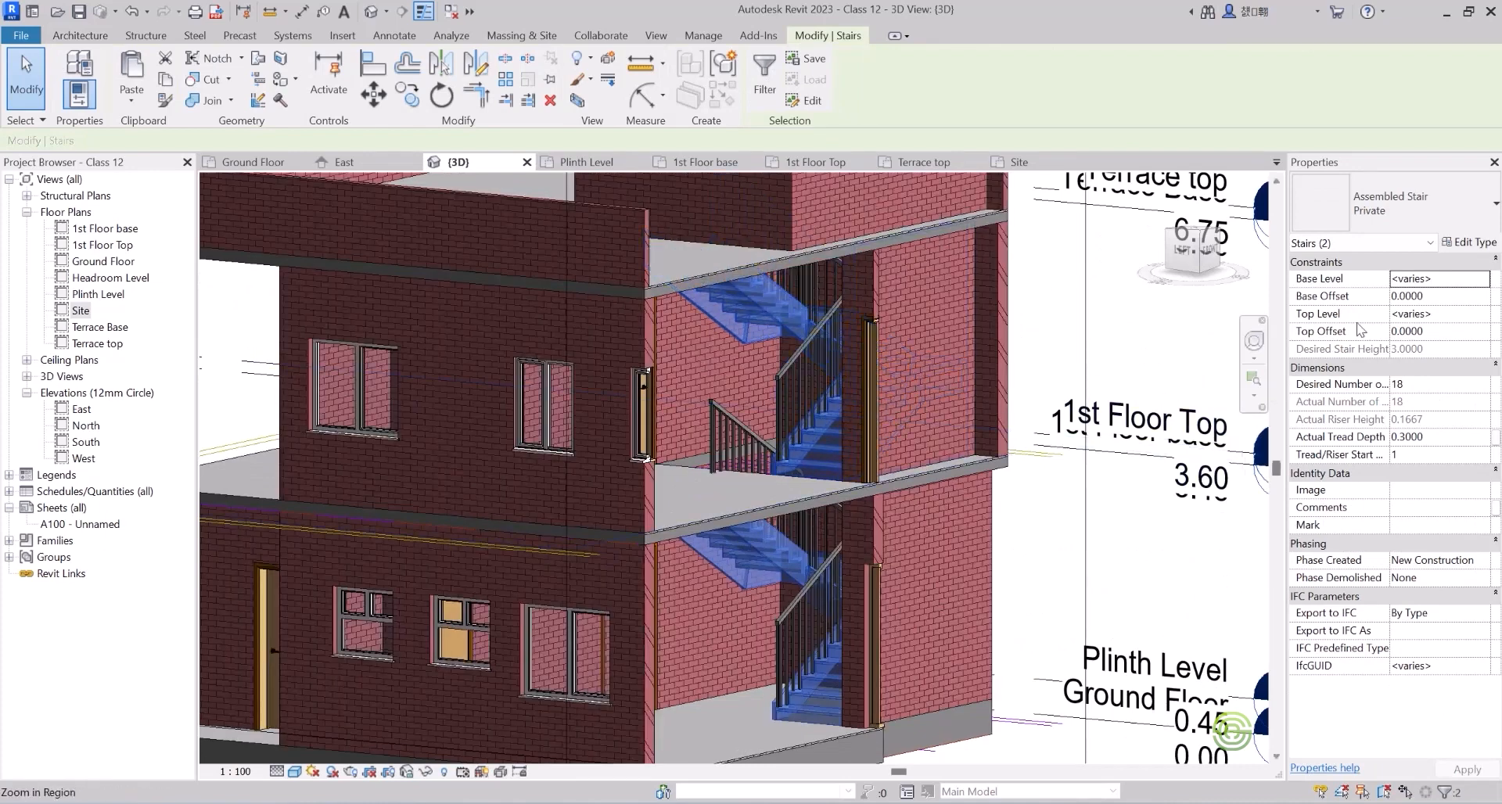
click(1390, 211)
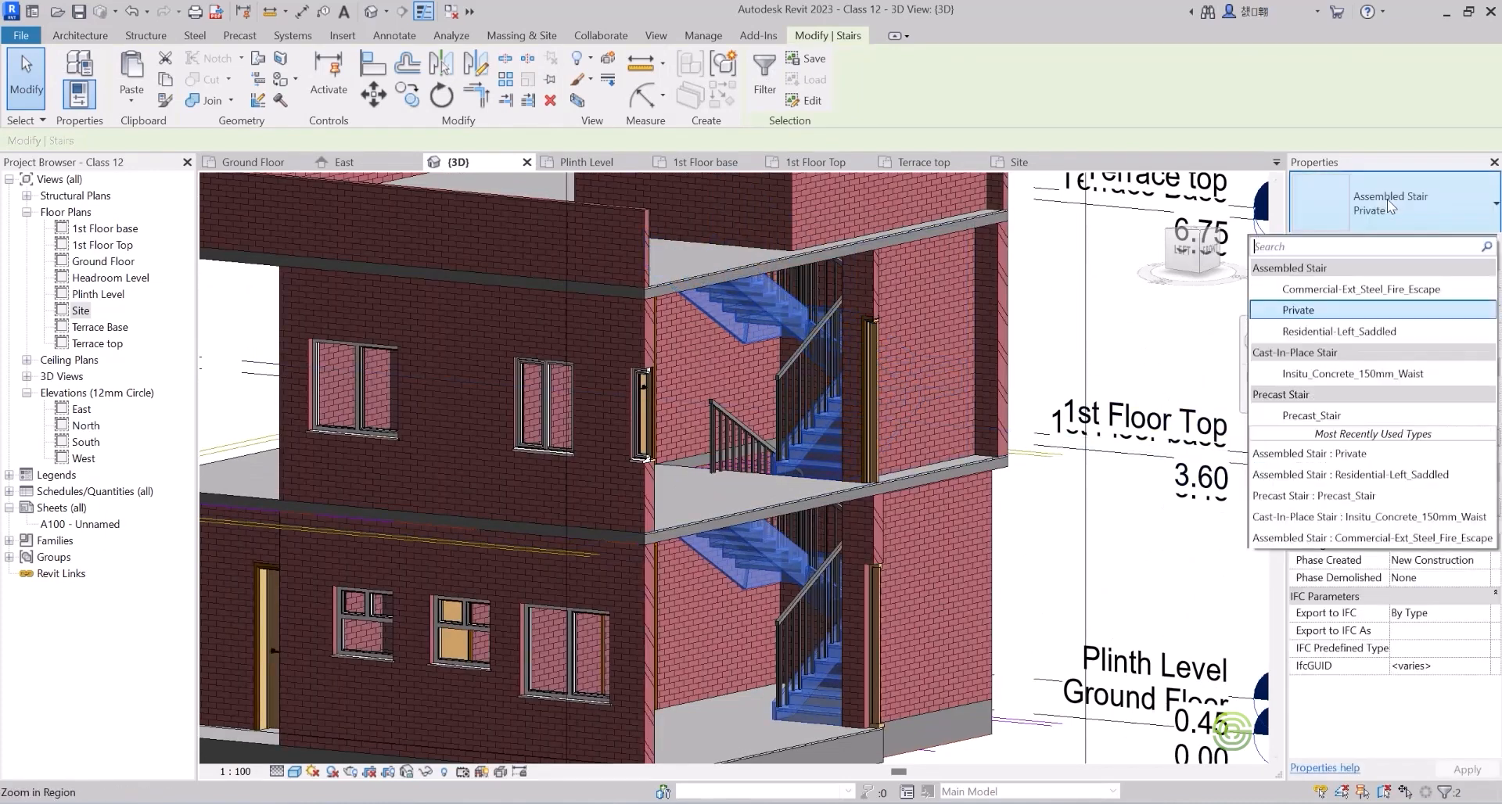
click(1359, 289)
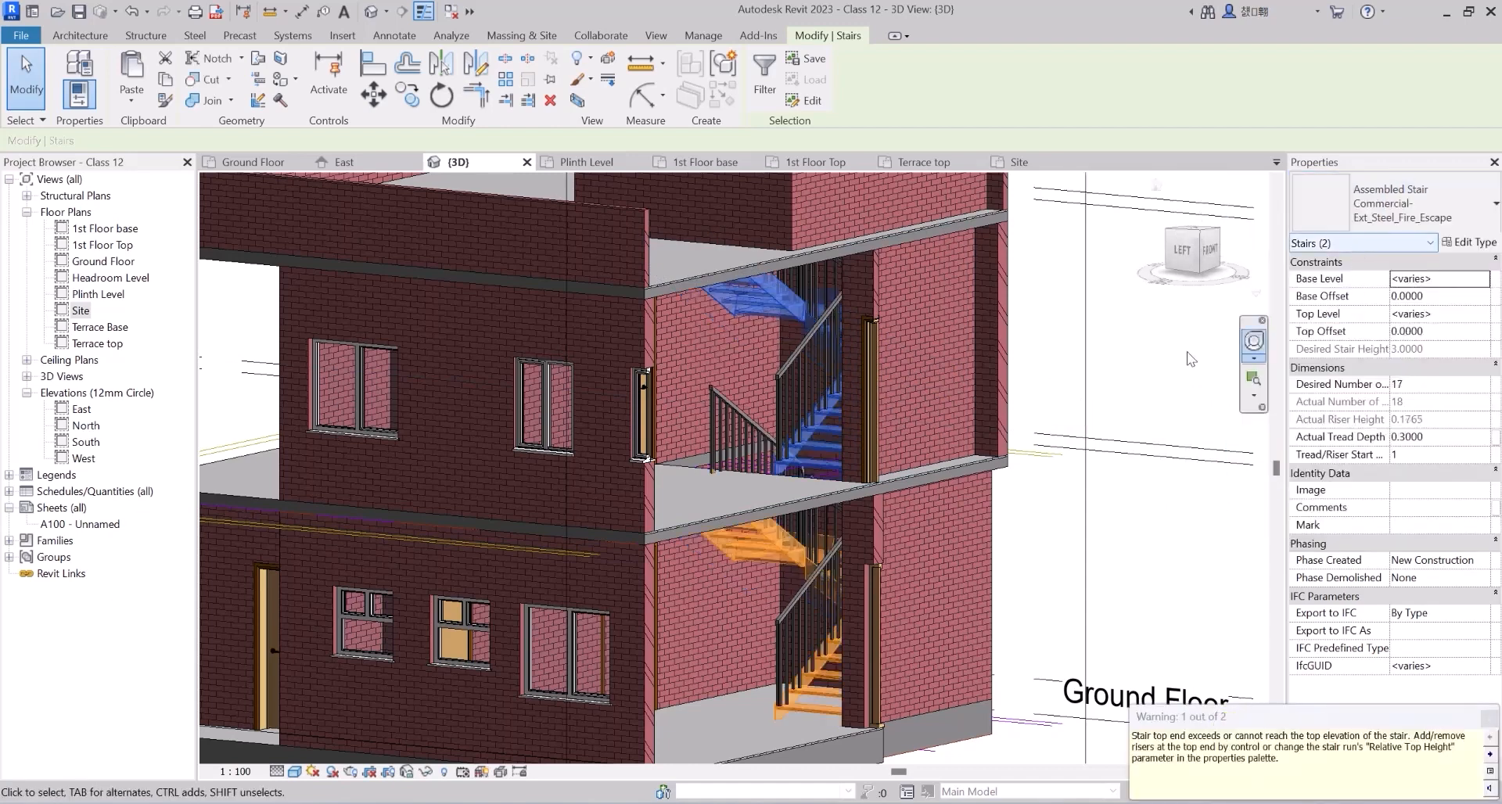
click(1389, 213)
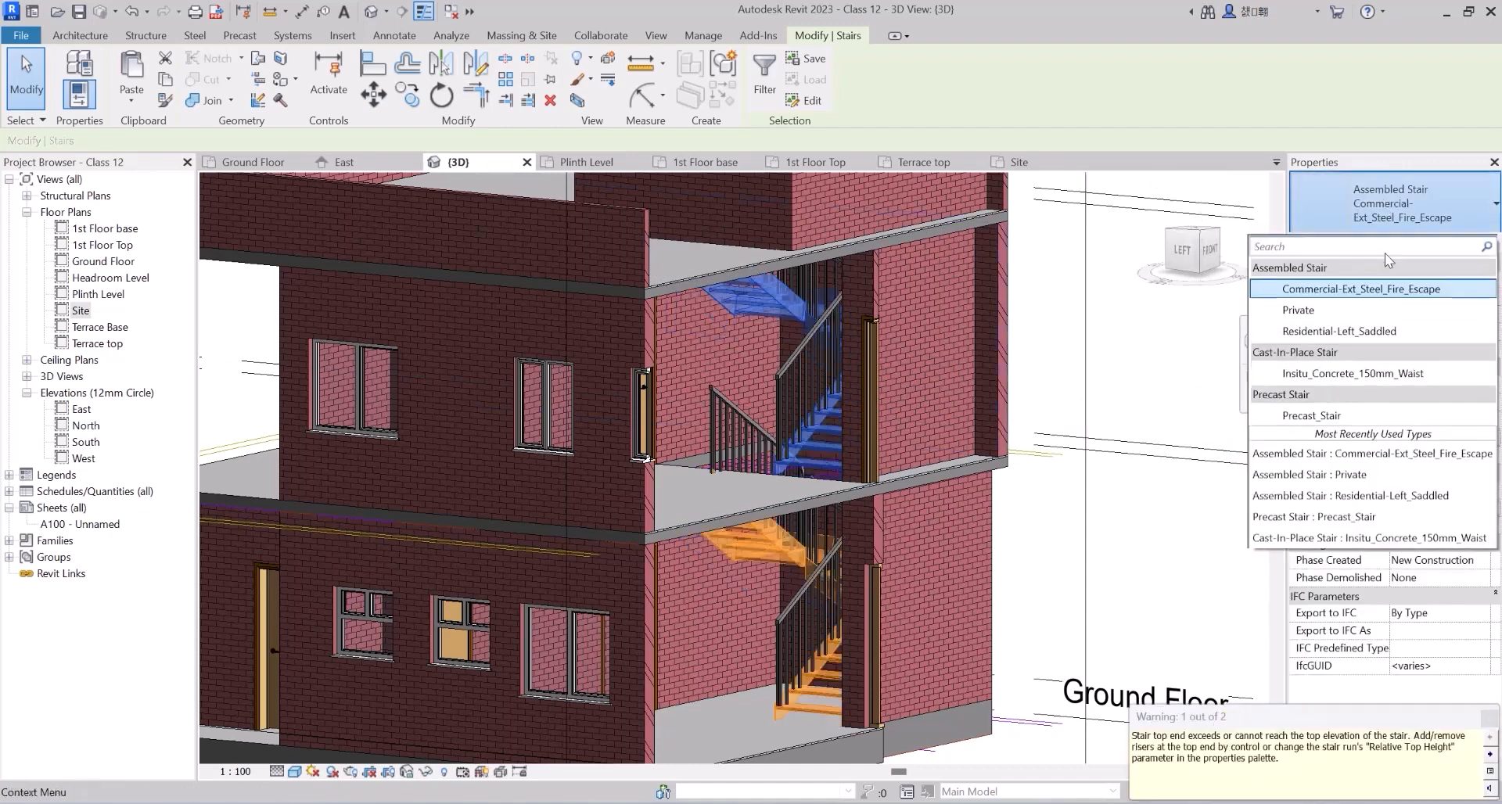
click(1355, 331)
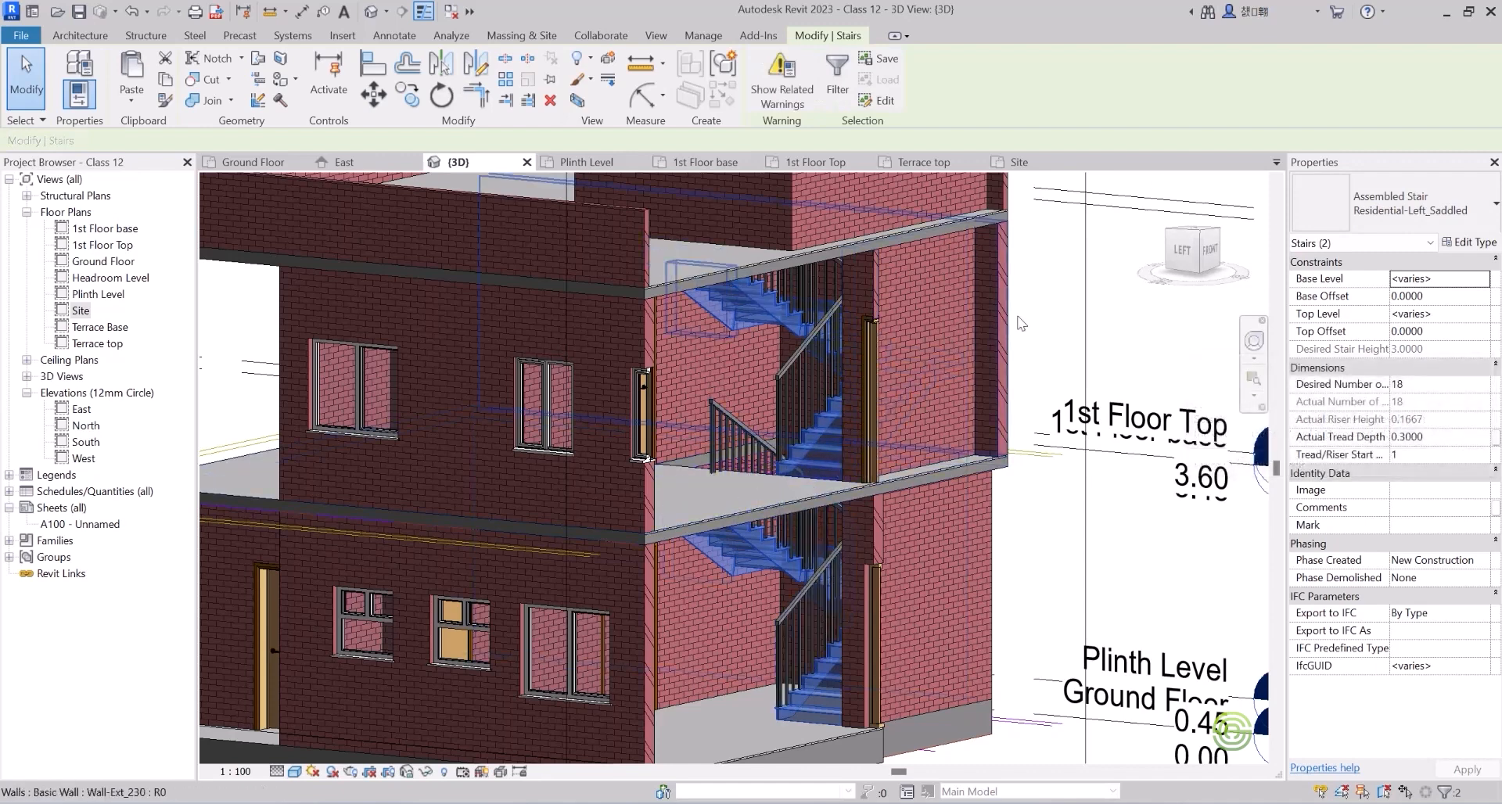
key(Escape)
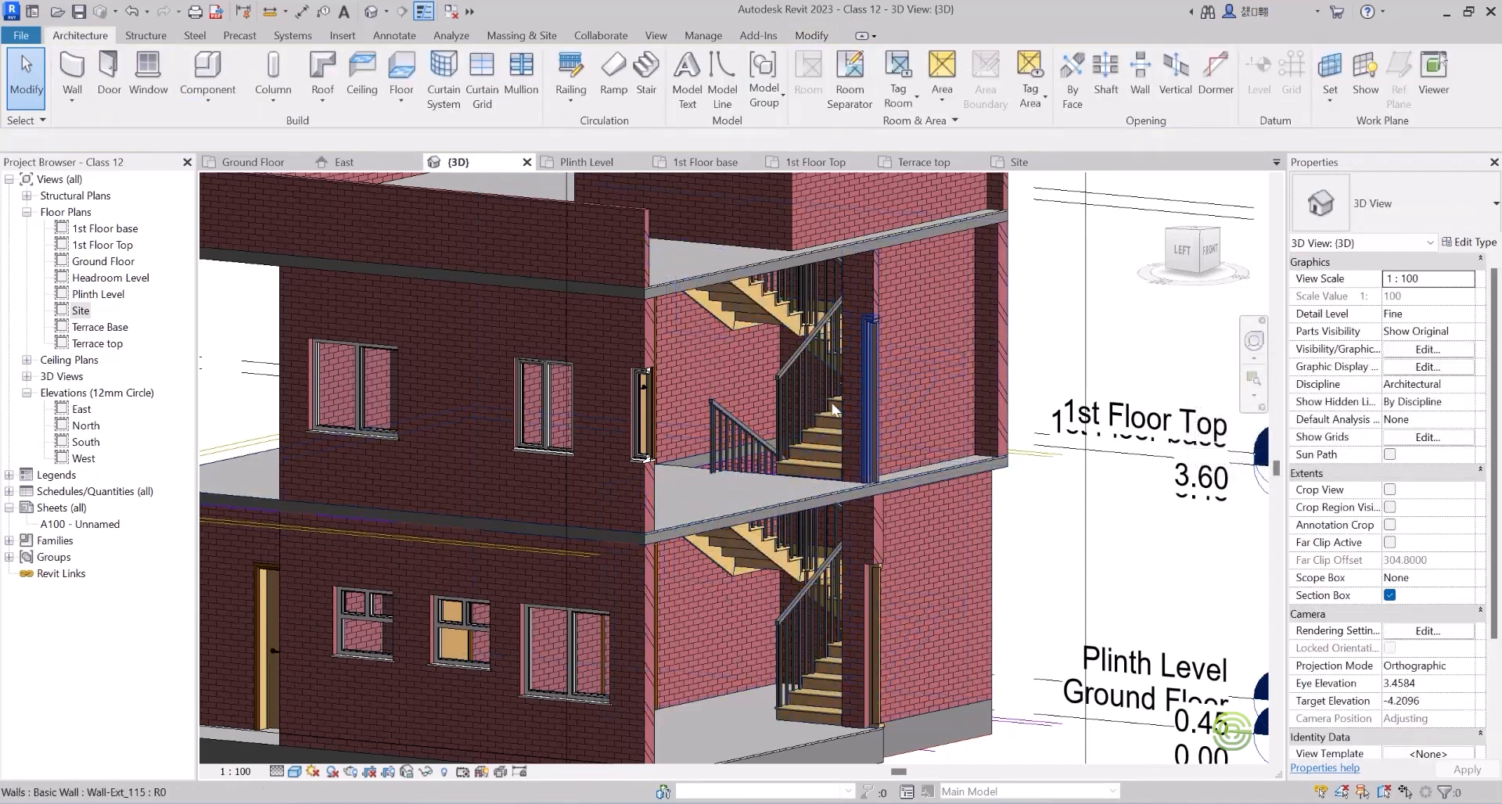
Try to change both the lower and upper stairs to the cast-in-place Insitu_Concrete_150mm_Waist type.
click(828, 677)
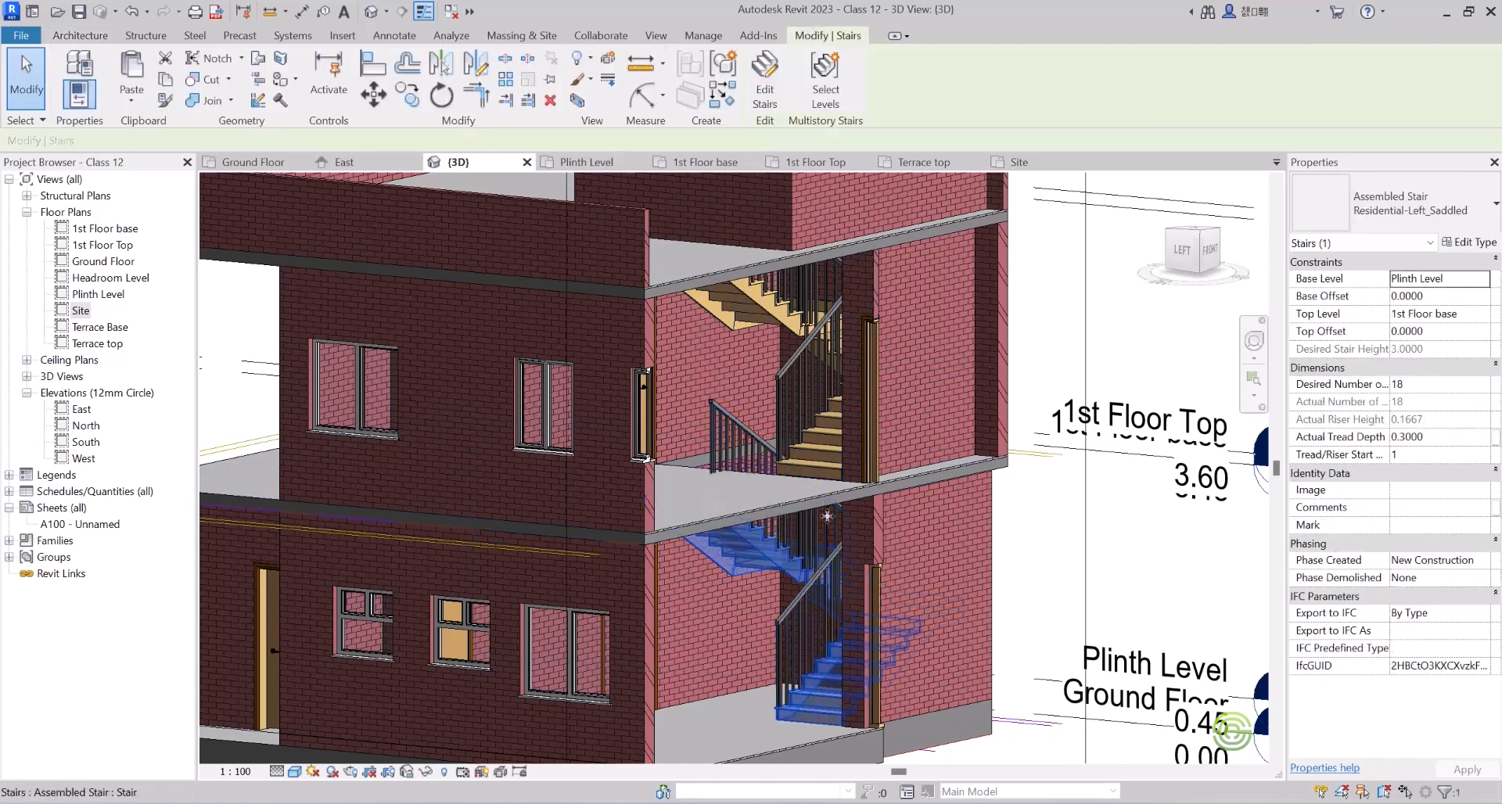
ctrl+click(825, 444)
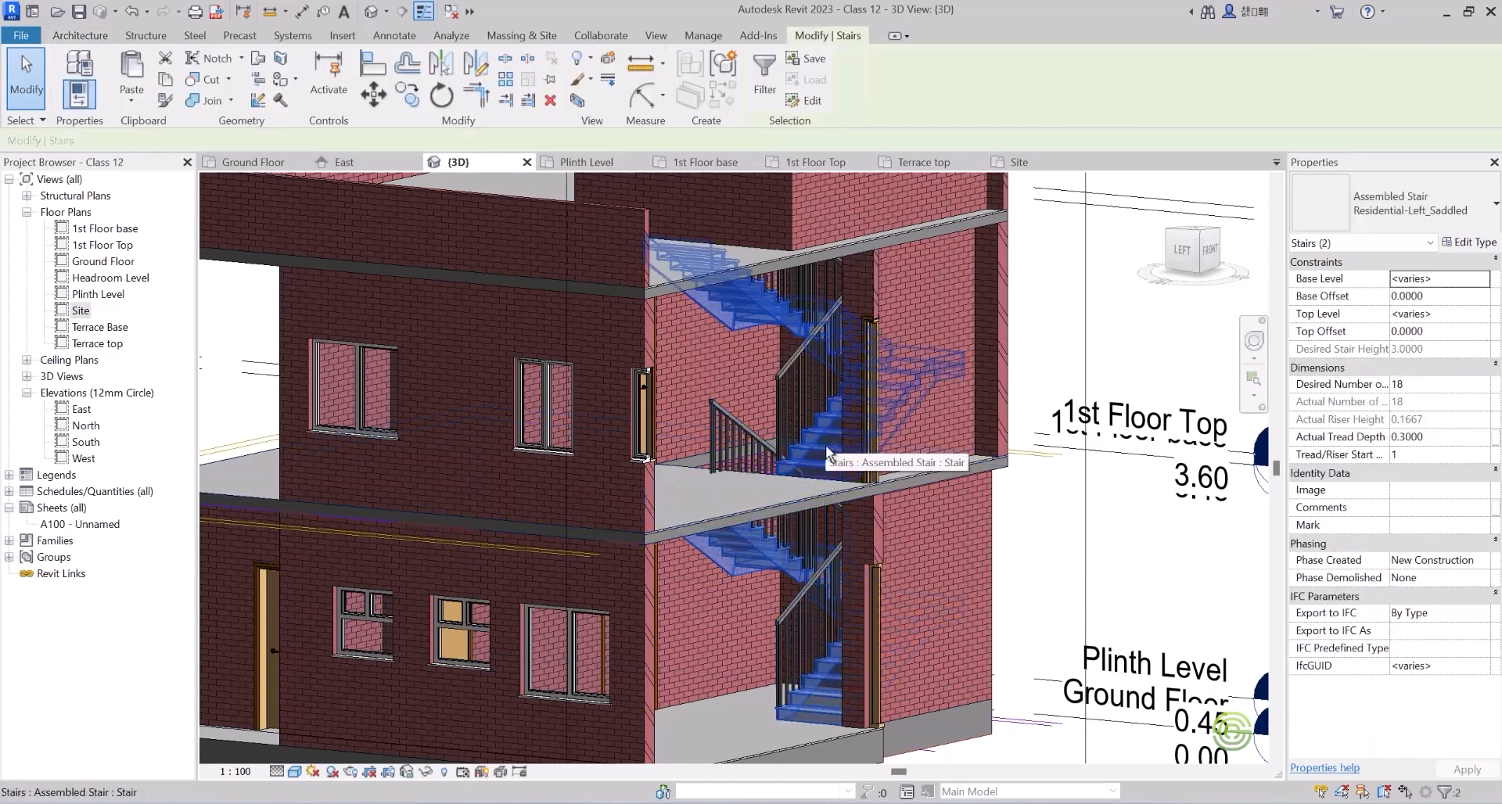
click(1422, 211)
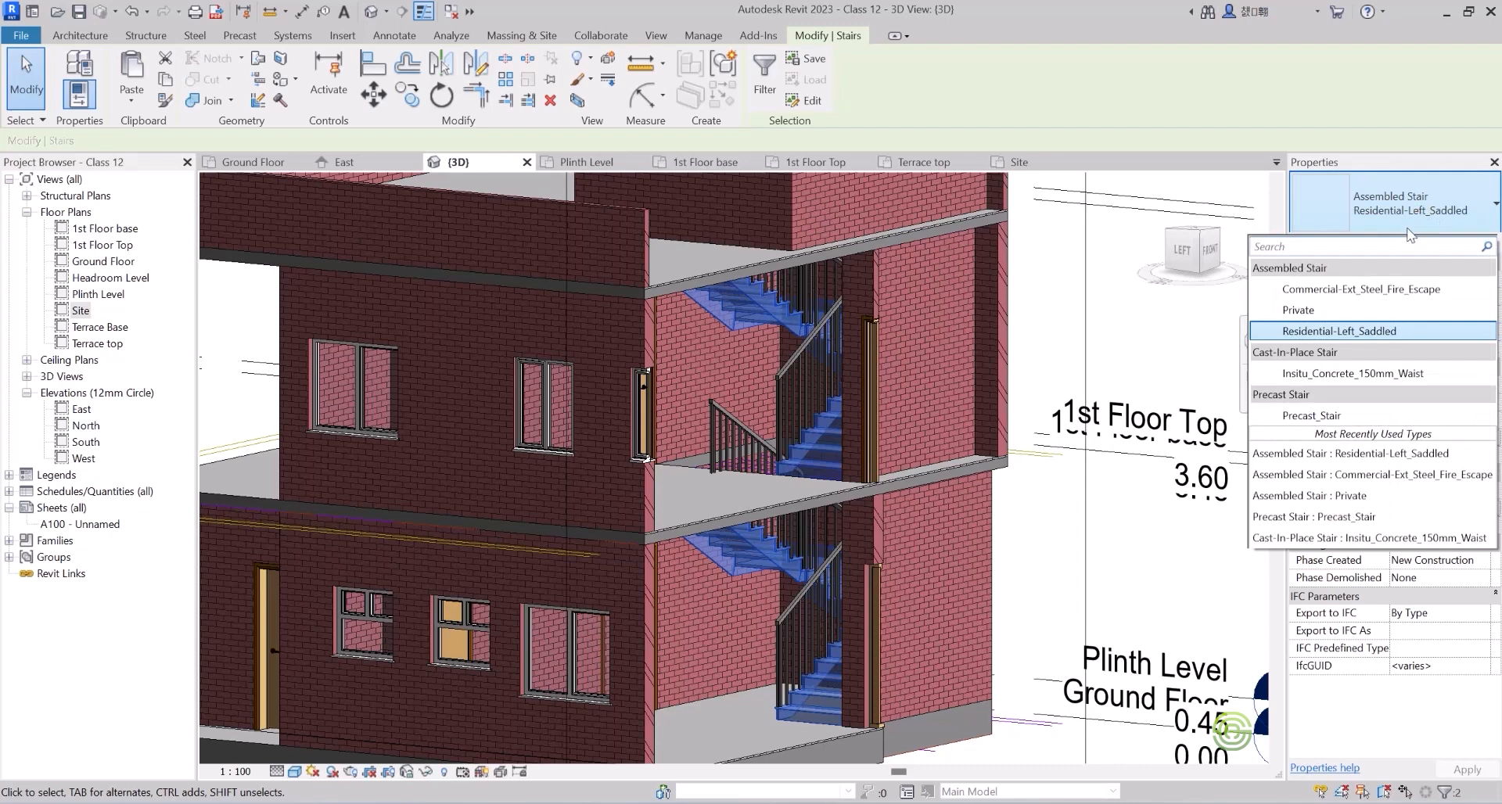
click(1368, 373)
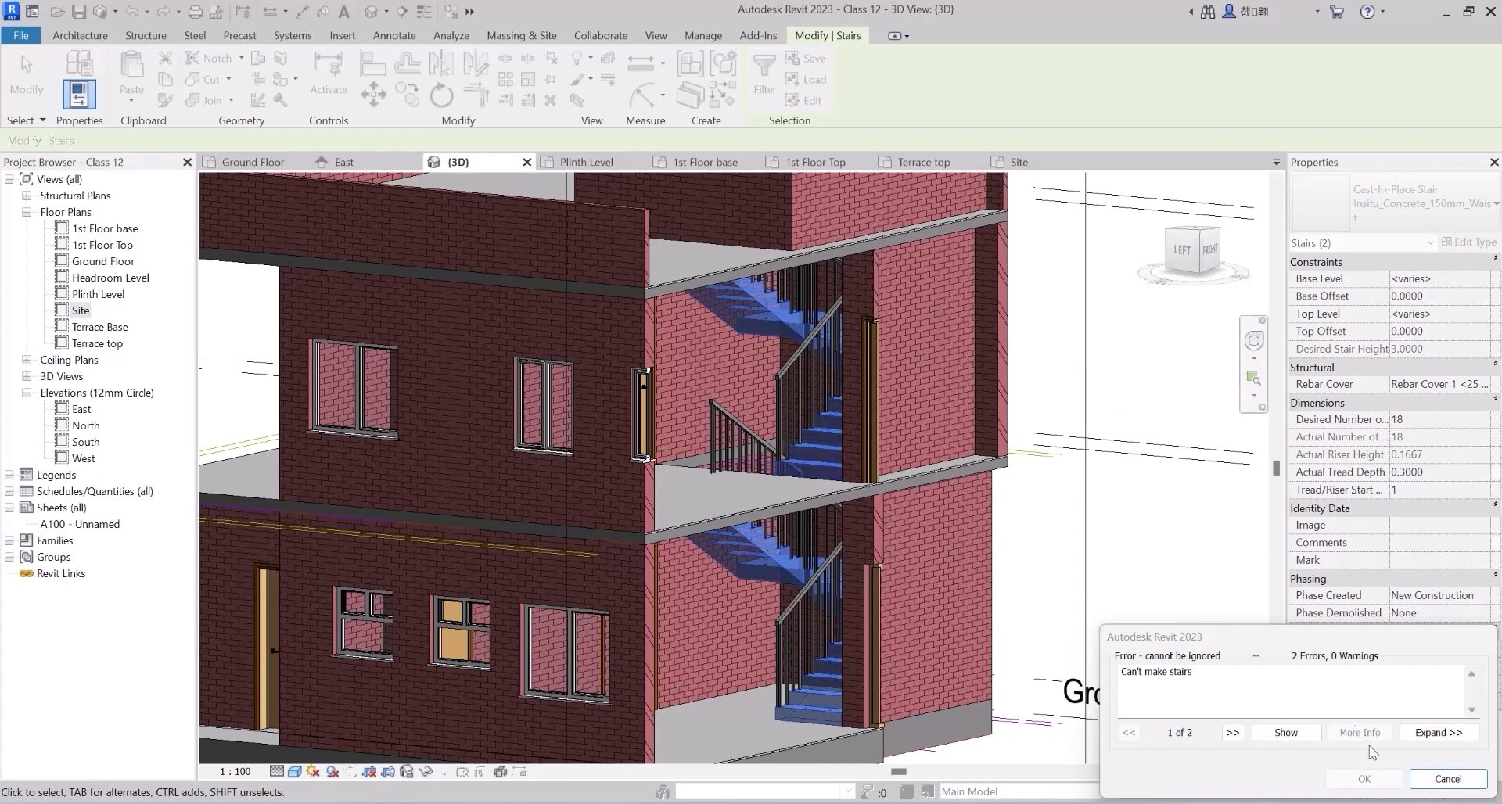
click(1448, 780)
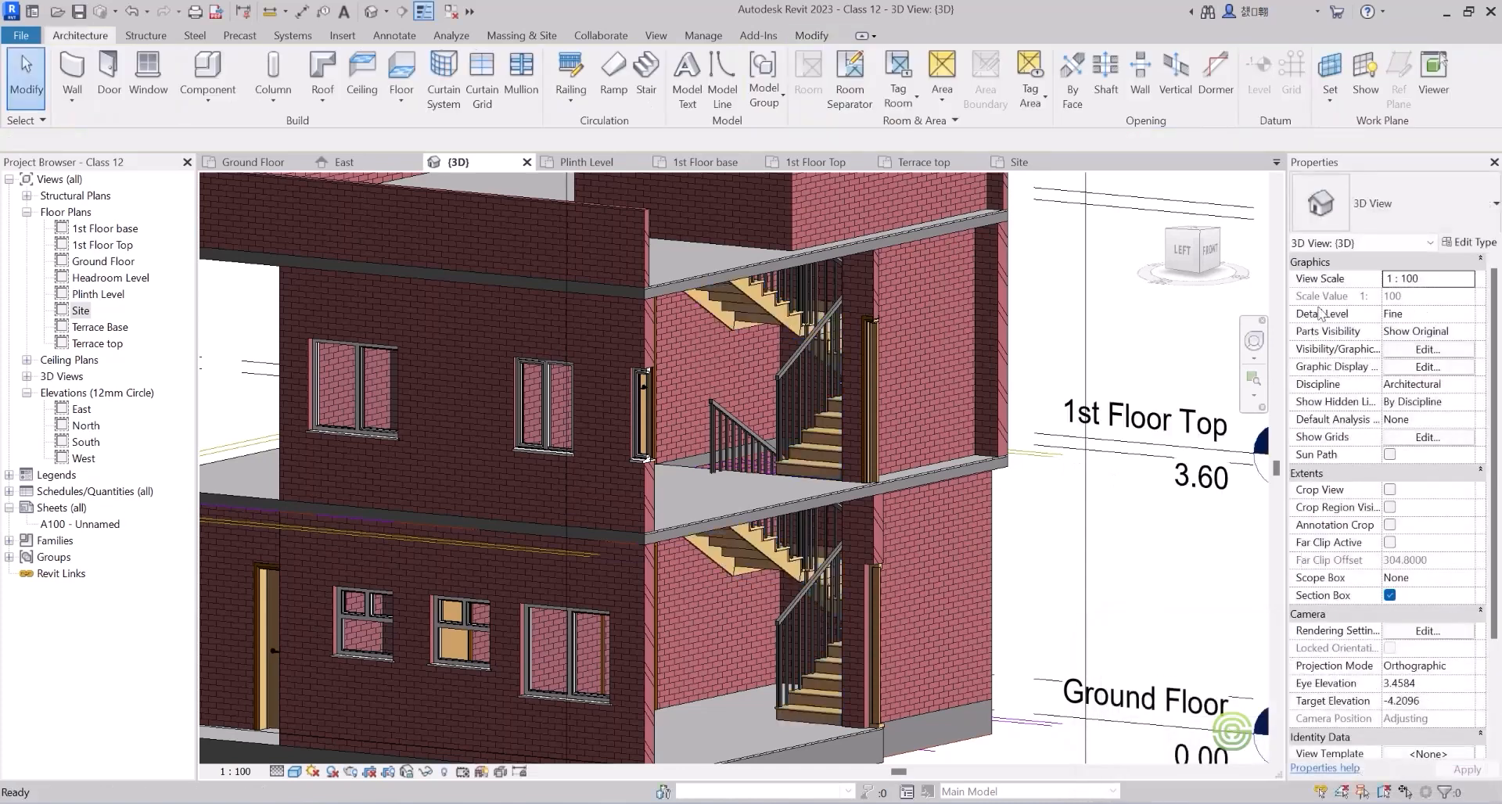
Change the lower stair, from Plinth Level to 1st Floor base, to the Precast_Stair type.
click(822, 708)
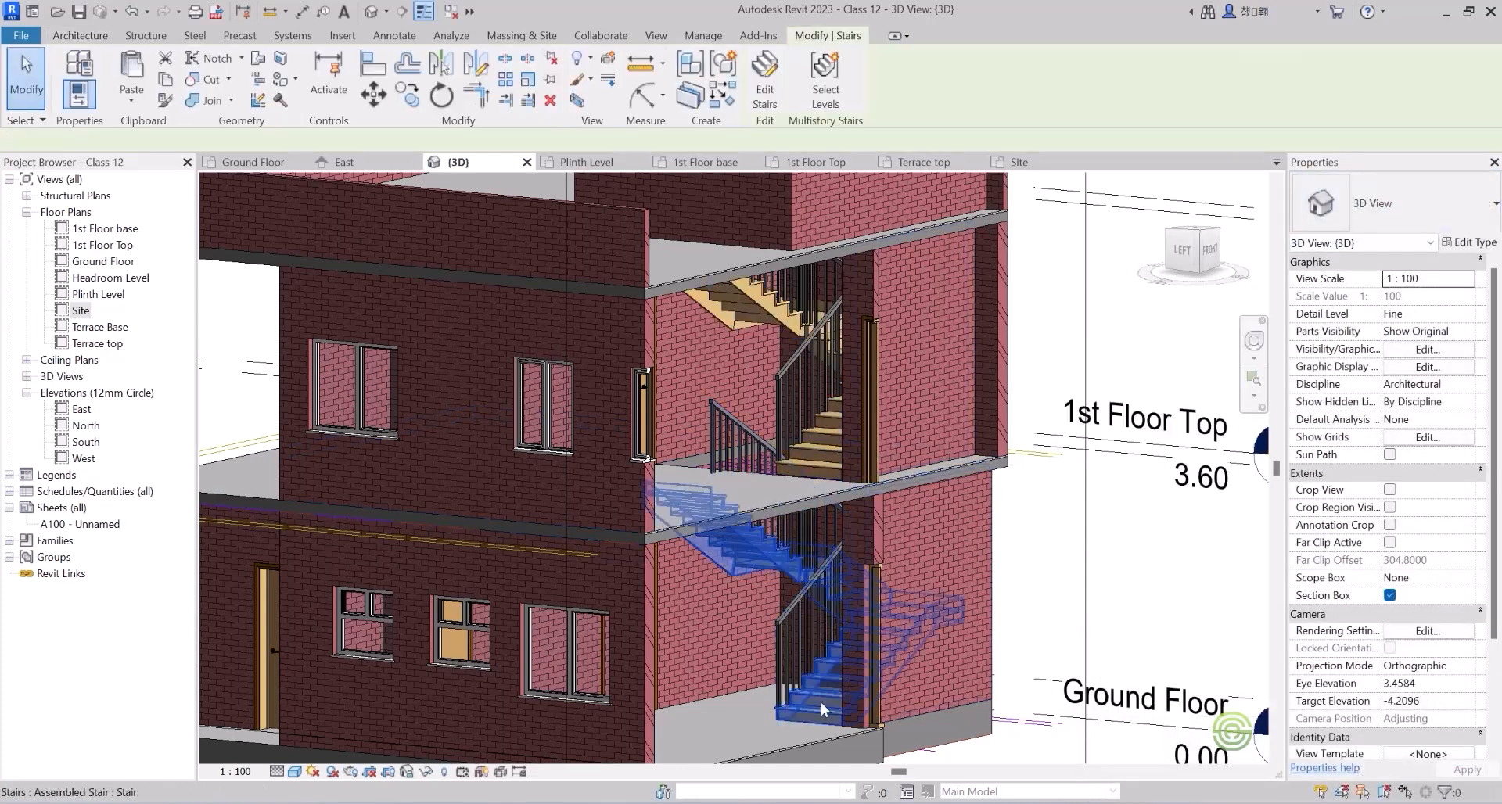
click(1369, 219)
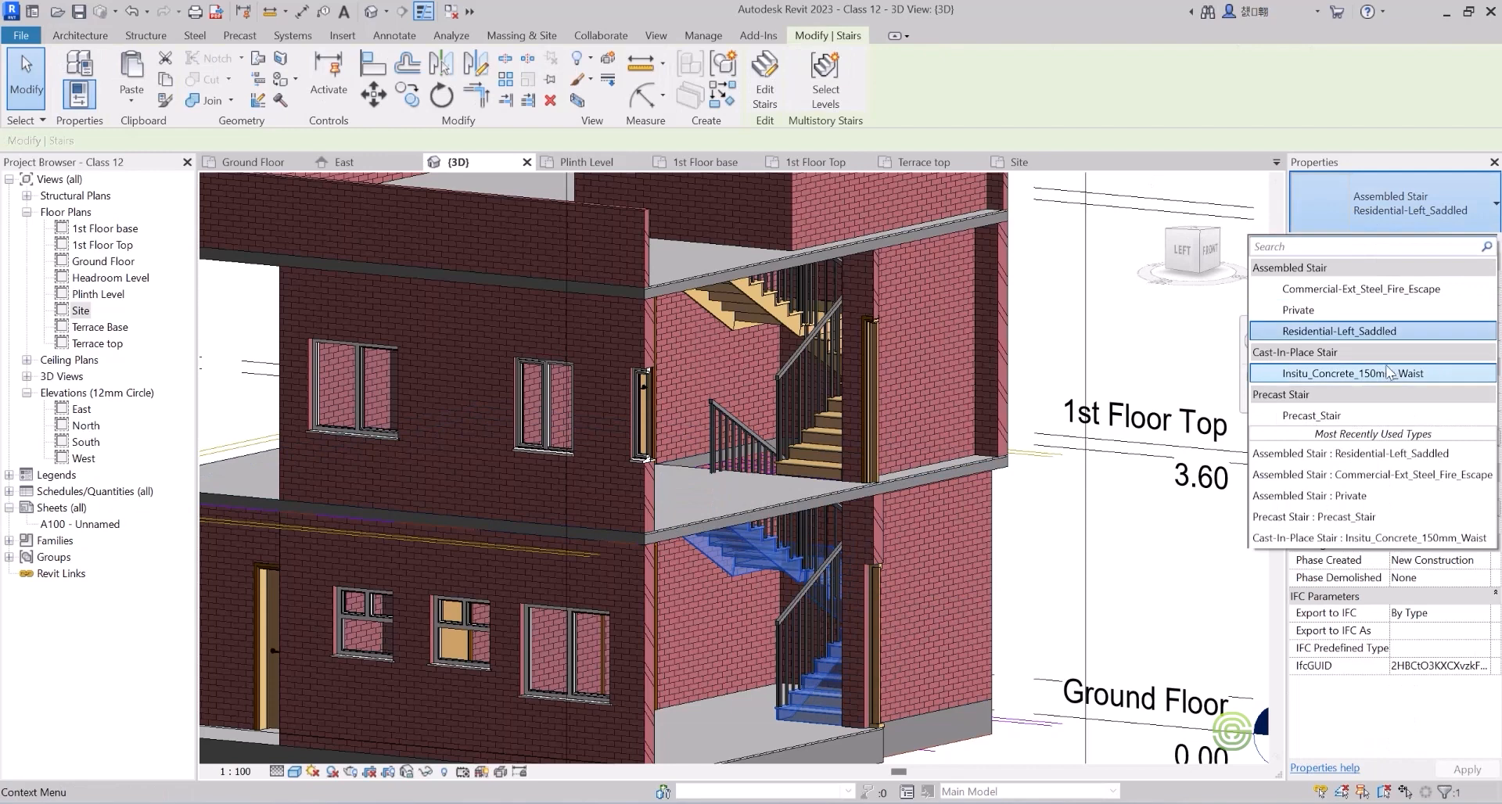
click(1358, 415)
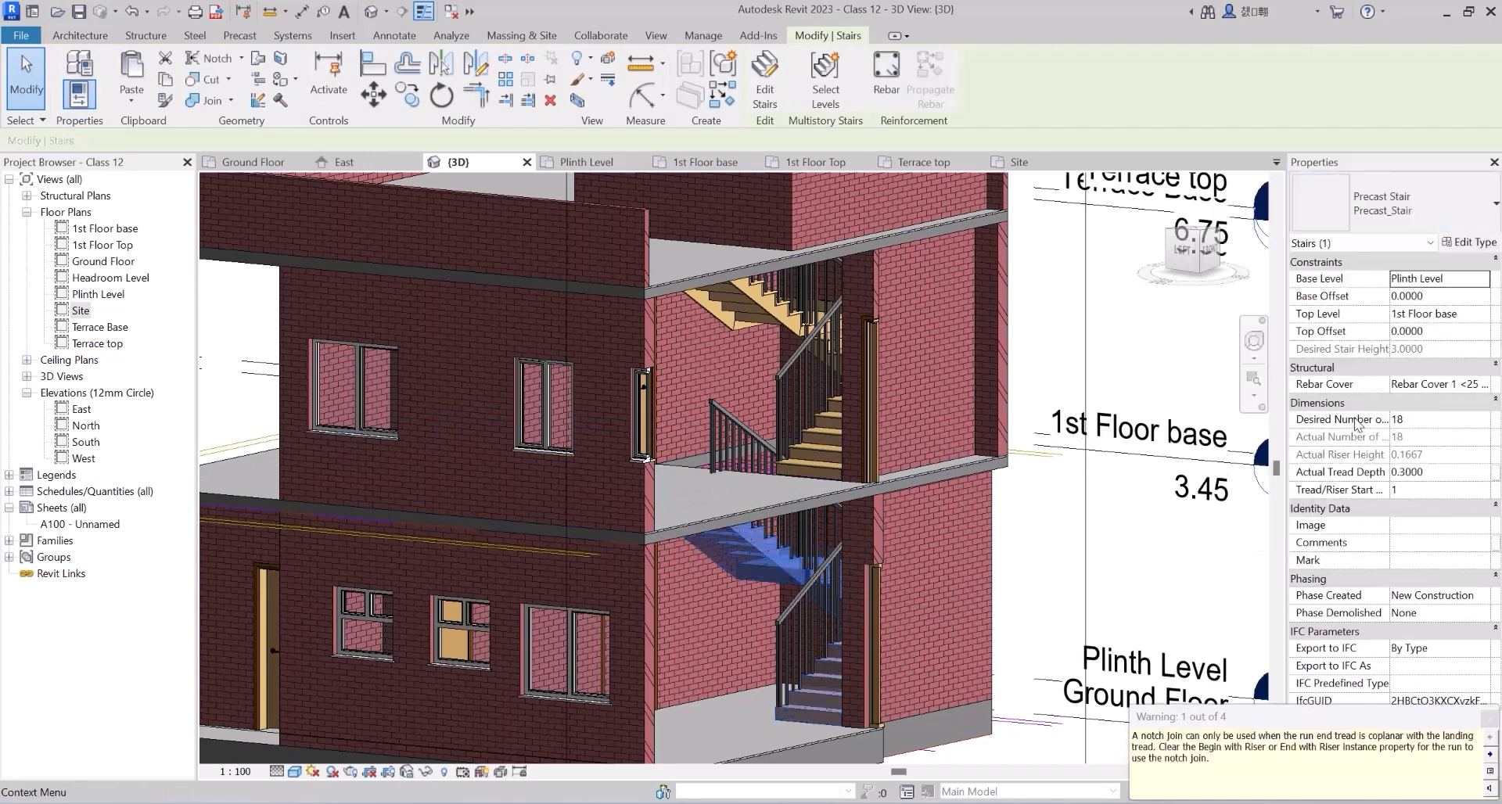
click(1133, 564)
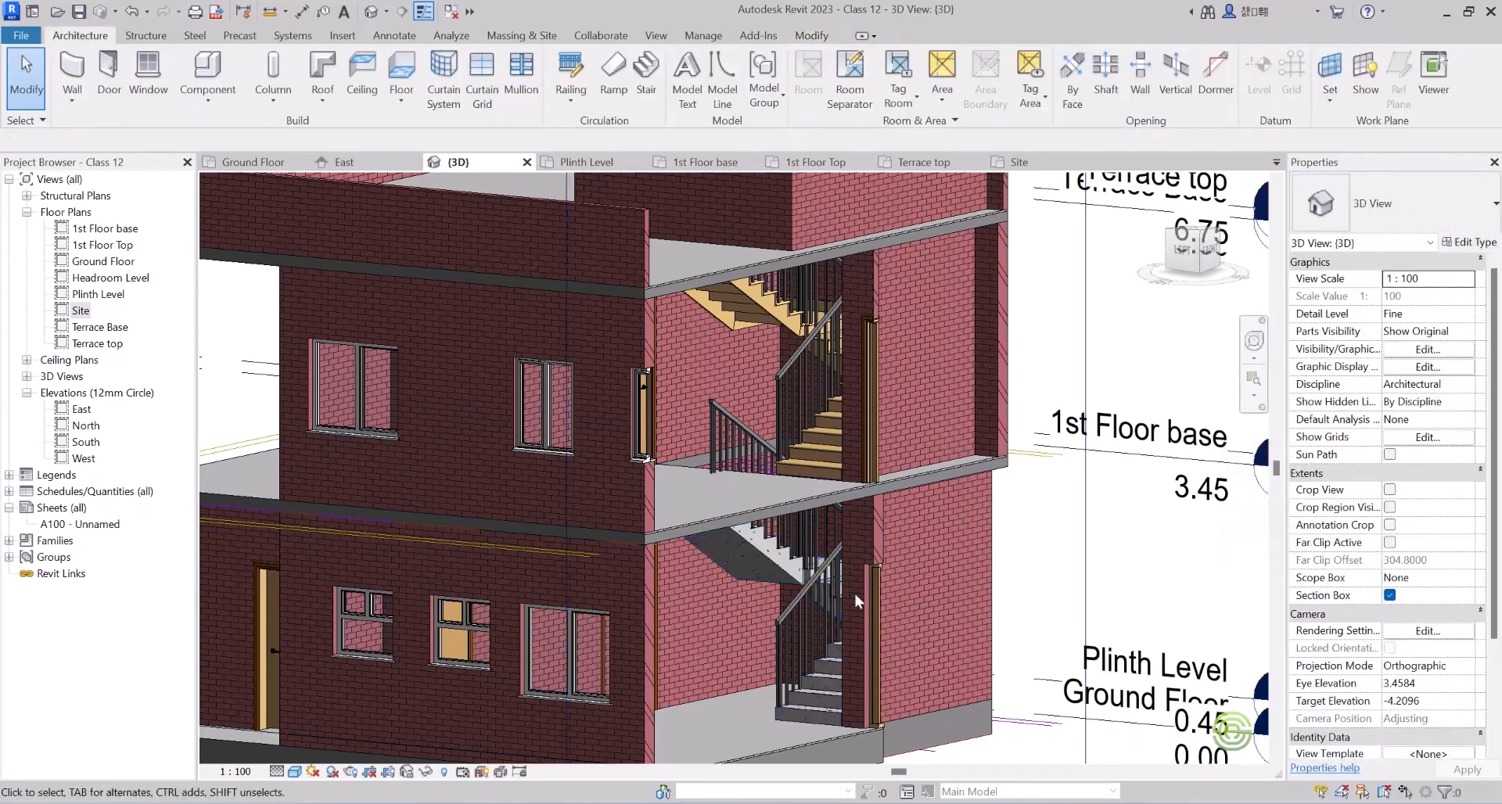
scroll(787, 673, up, 3)
shift+middle_drag(787, 669, 858, 415)
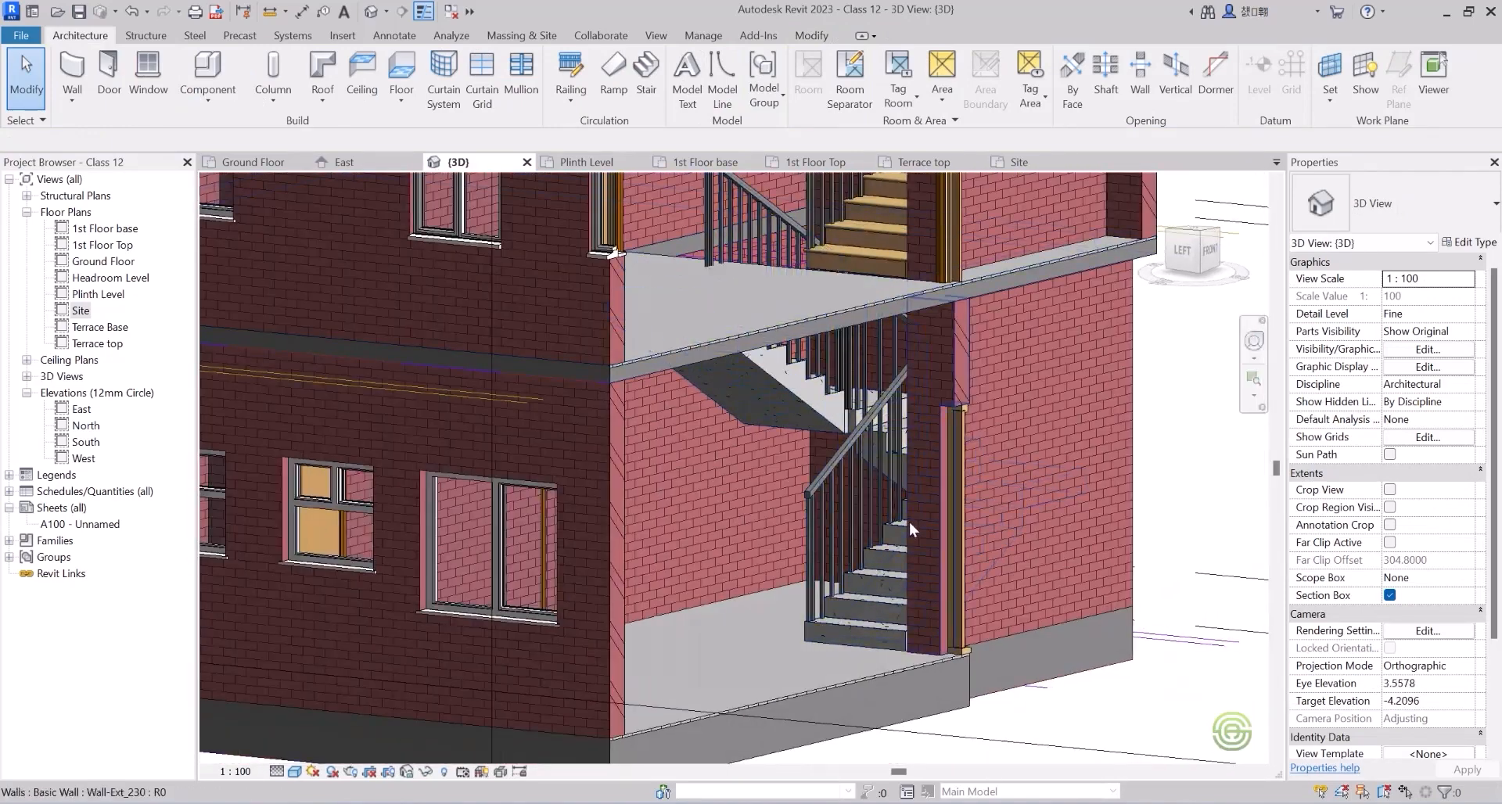
shift+middle_drag(909, 523, 809, 251)
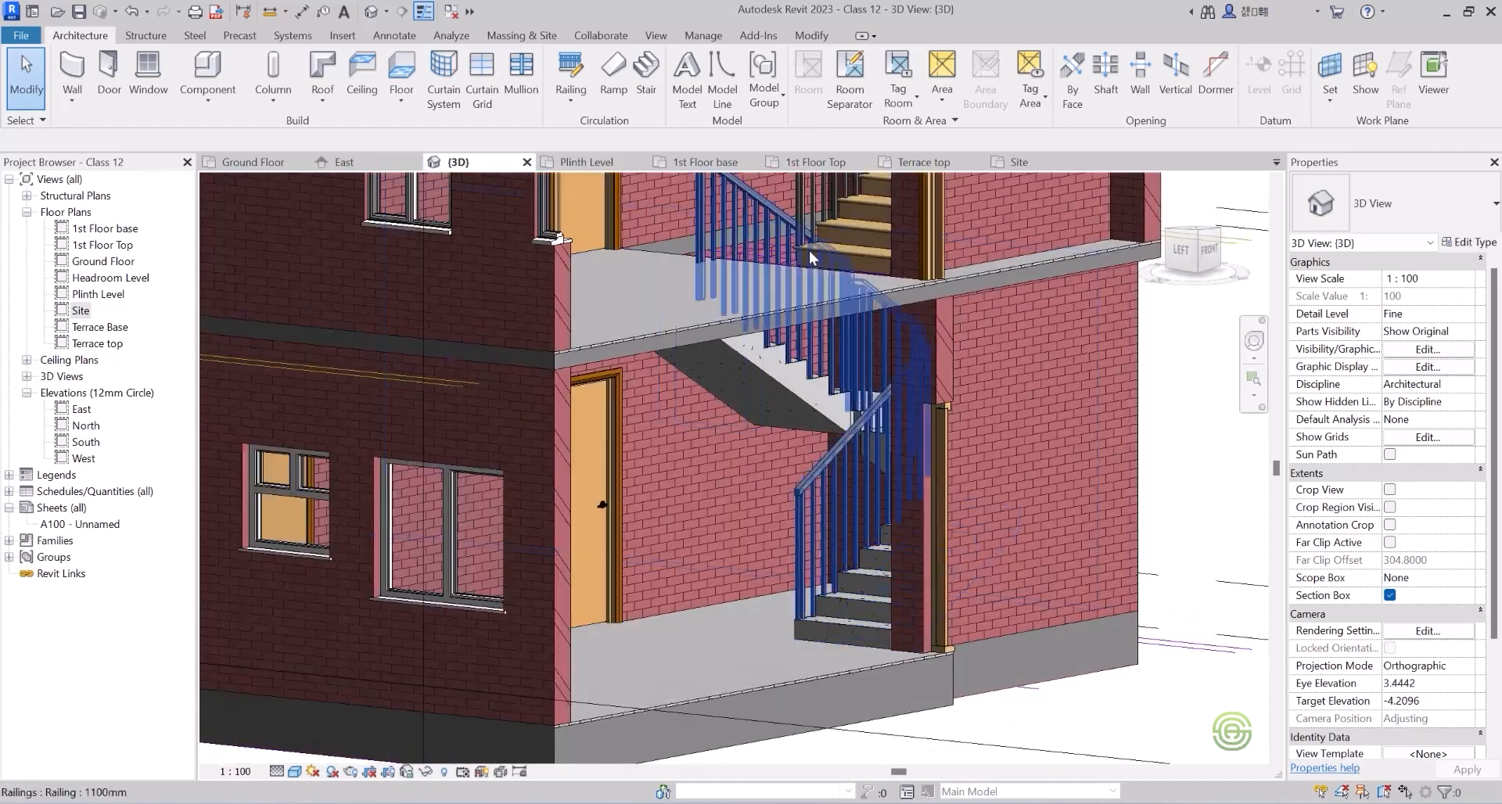
Change the upper stair, from 1st Floor Top to Terrace Base, to the Precast_Stair type.
click(848, 232)
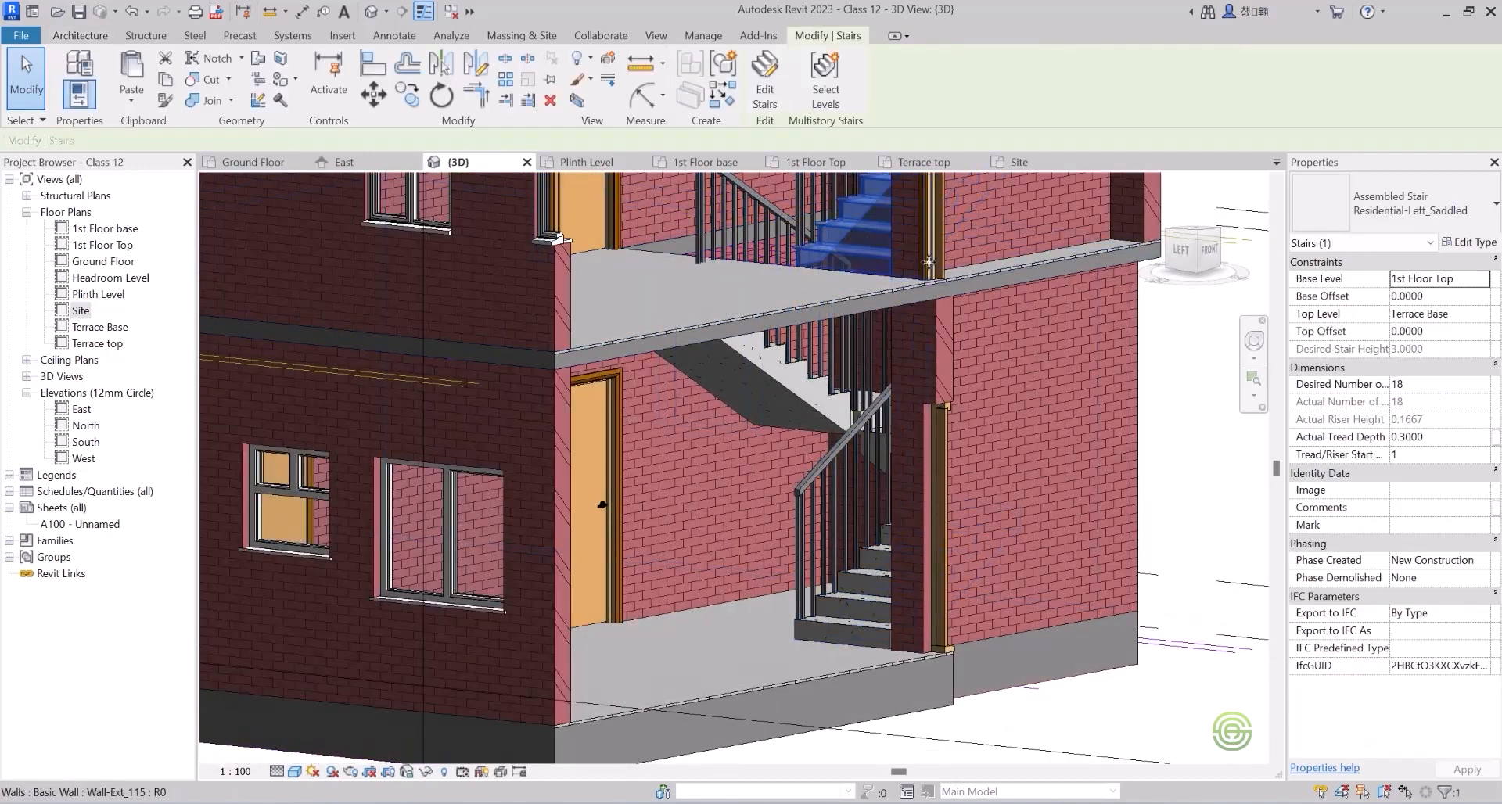
click(1414, 217)
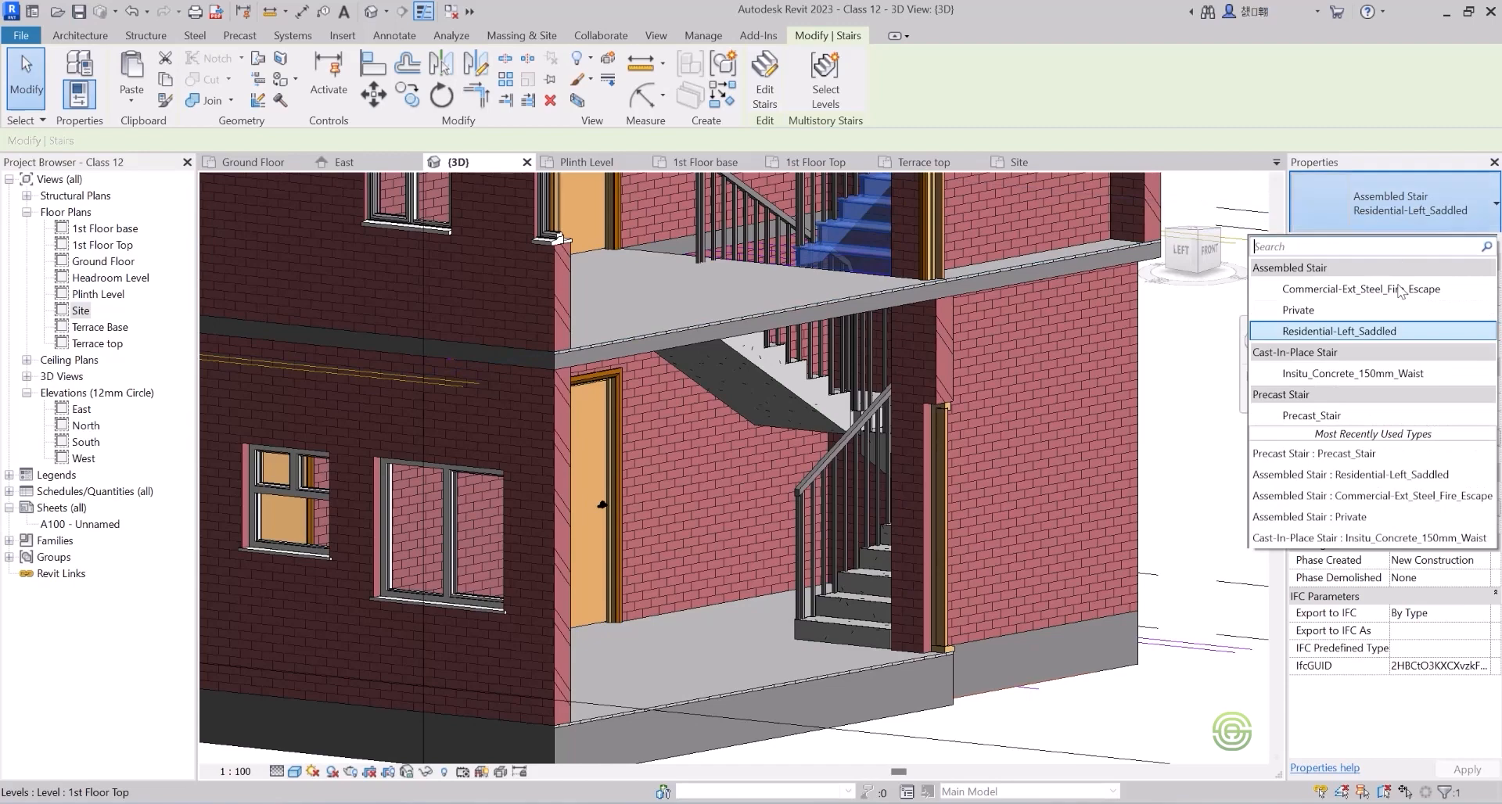
click(1335, 418)
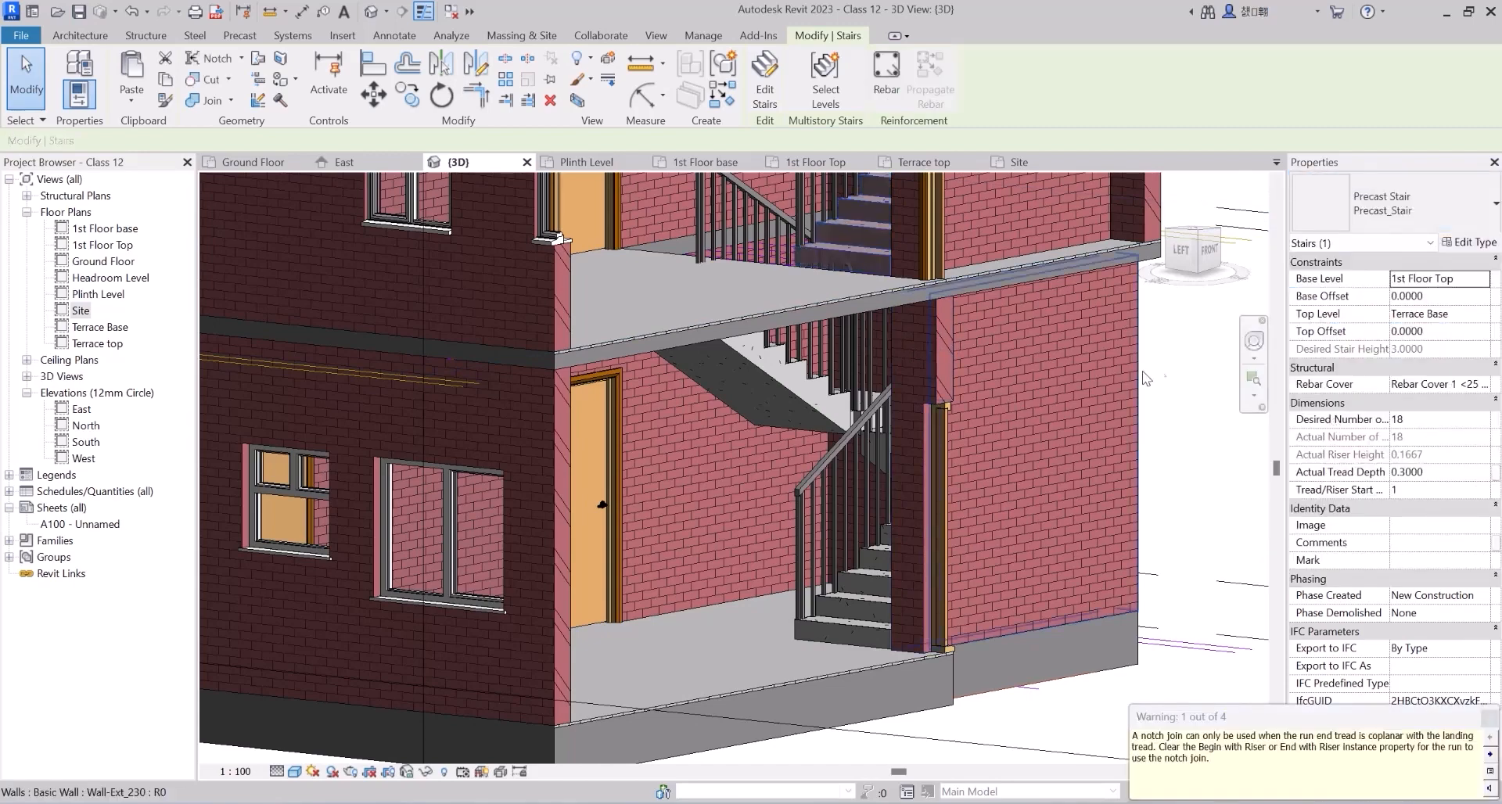
click(1165, 376)
Turn off the 3D view's section box to show the whole house.
scroll(824, 444, down, 2)
shift+middle_drag(824, 445, 752, 360)
shift+middle_drag(819, 473, 828, 413)
scroll(736, 420, down, 2)
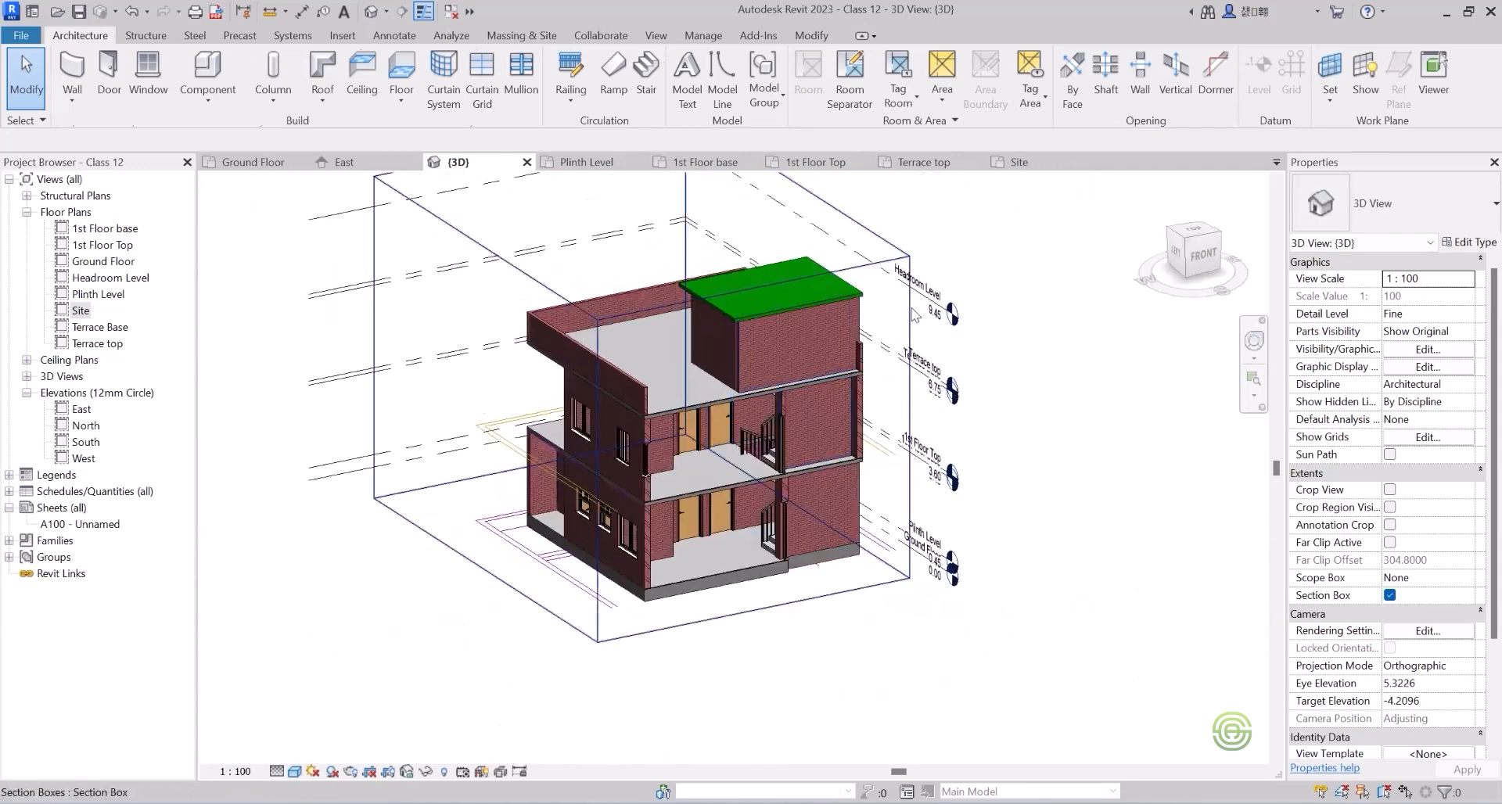
click(915, 315)
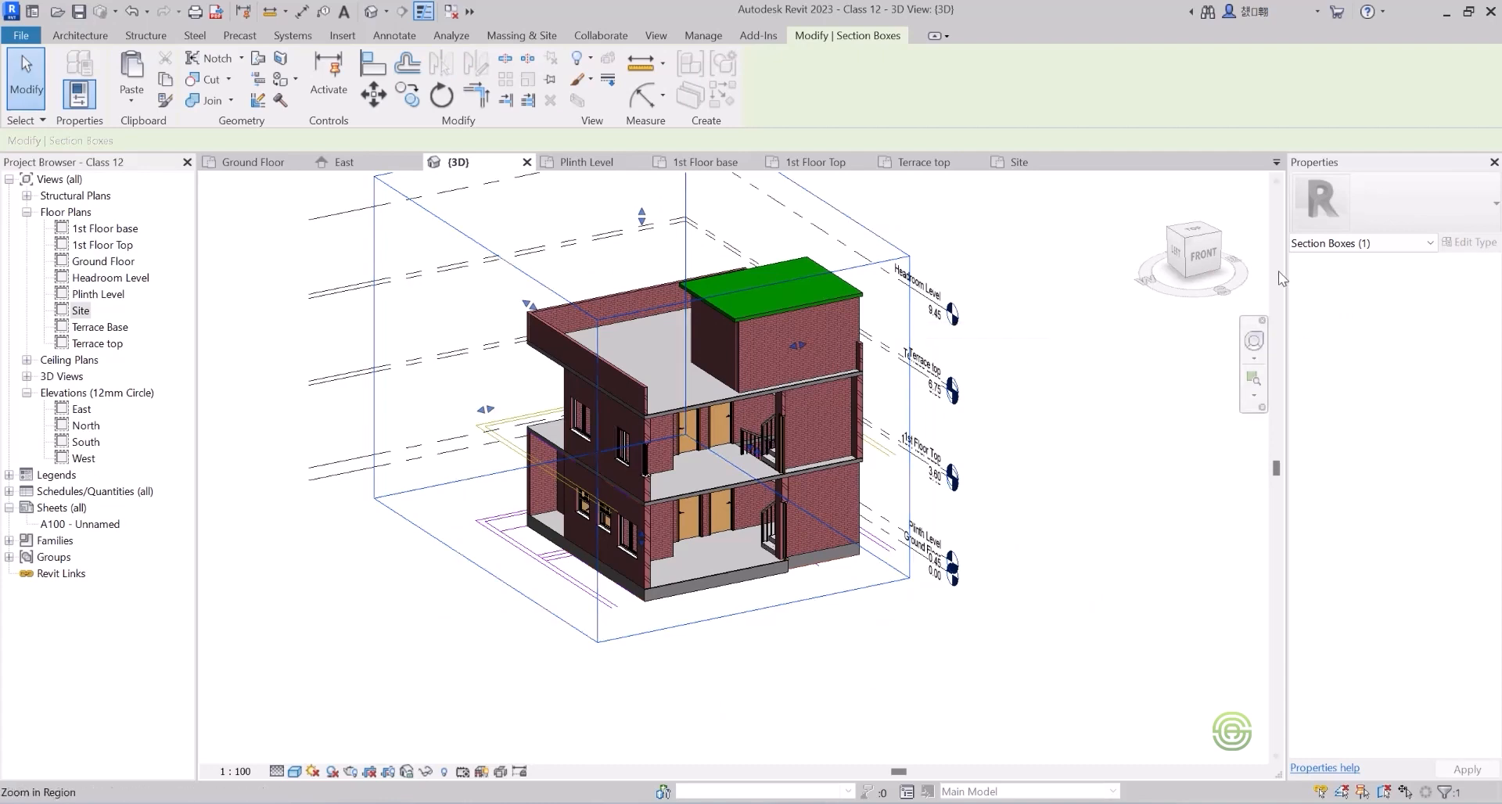
key(Escape)
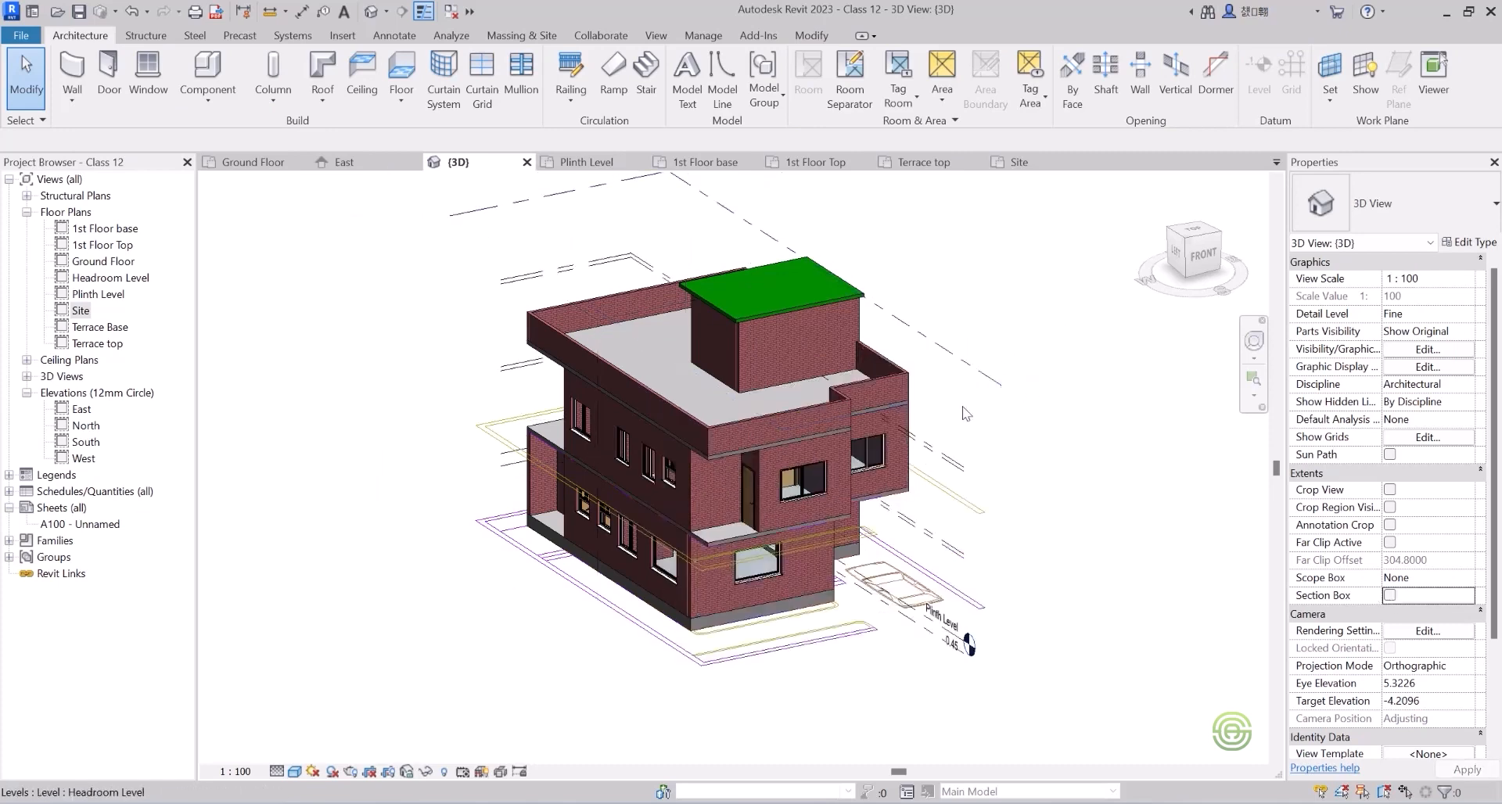
In the Plinth Level plan, start a stair for the entrance steps with base level Ground Floor and top level Plinth Level.
shift+middle_drag(969, 640, 813, 524)
scroll(831, 532, up, 6)
scroll(834, 435, up, 4)
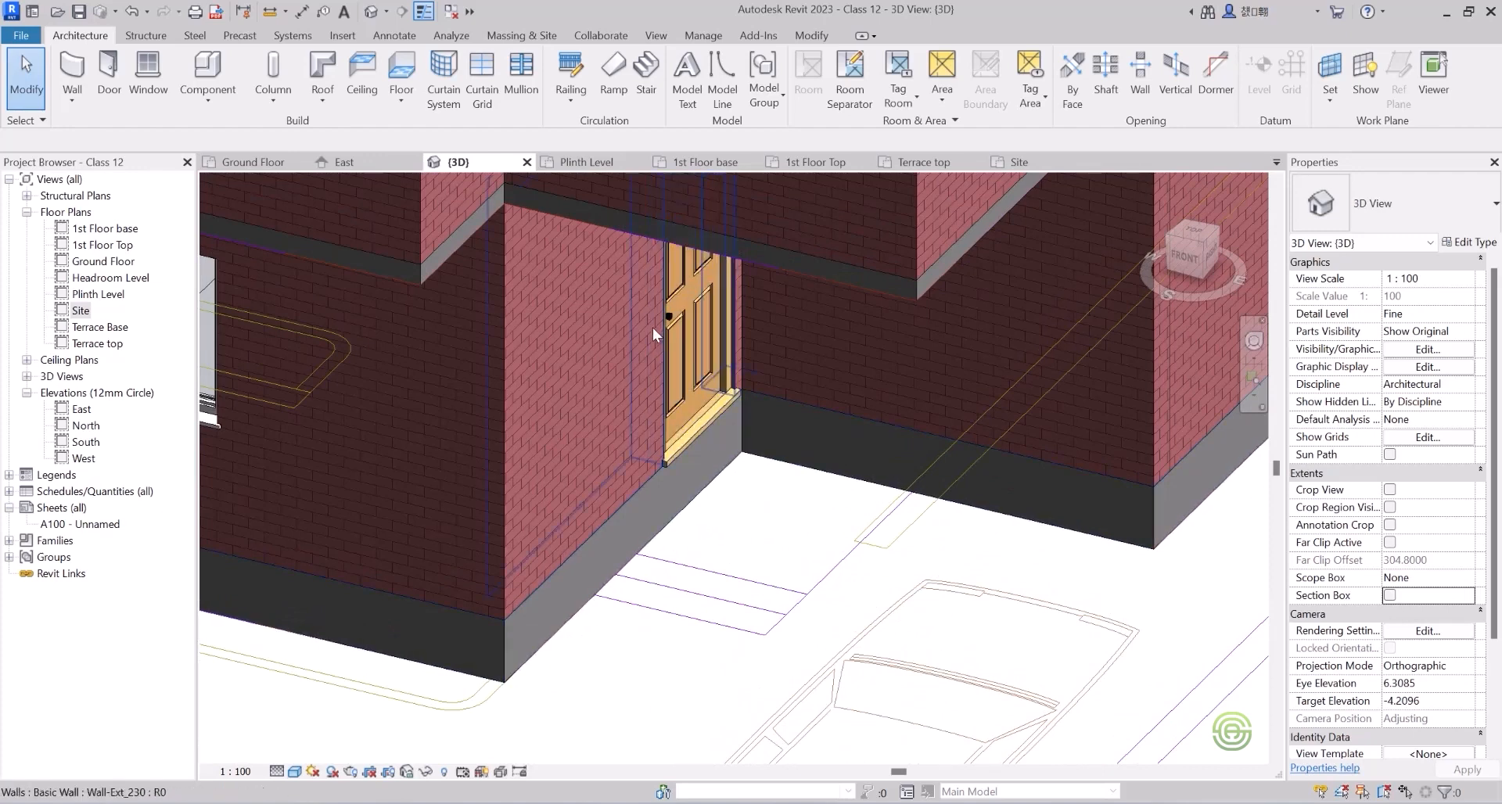
click(592, 162)
scroll(643, 507, up, 4)
scroll(637, 500, up, 4)
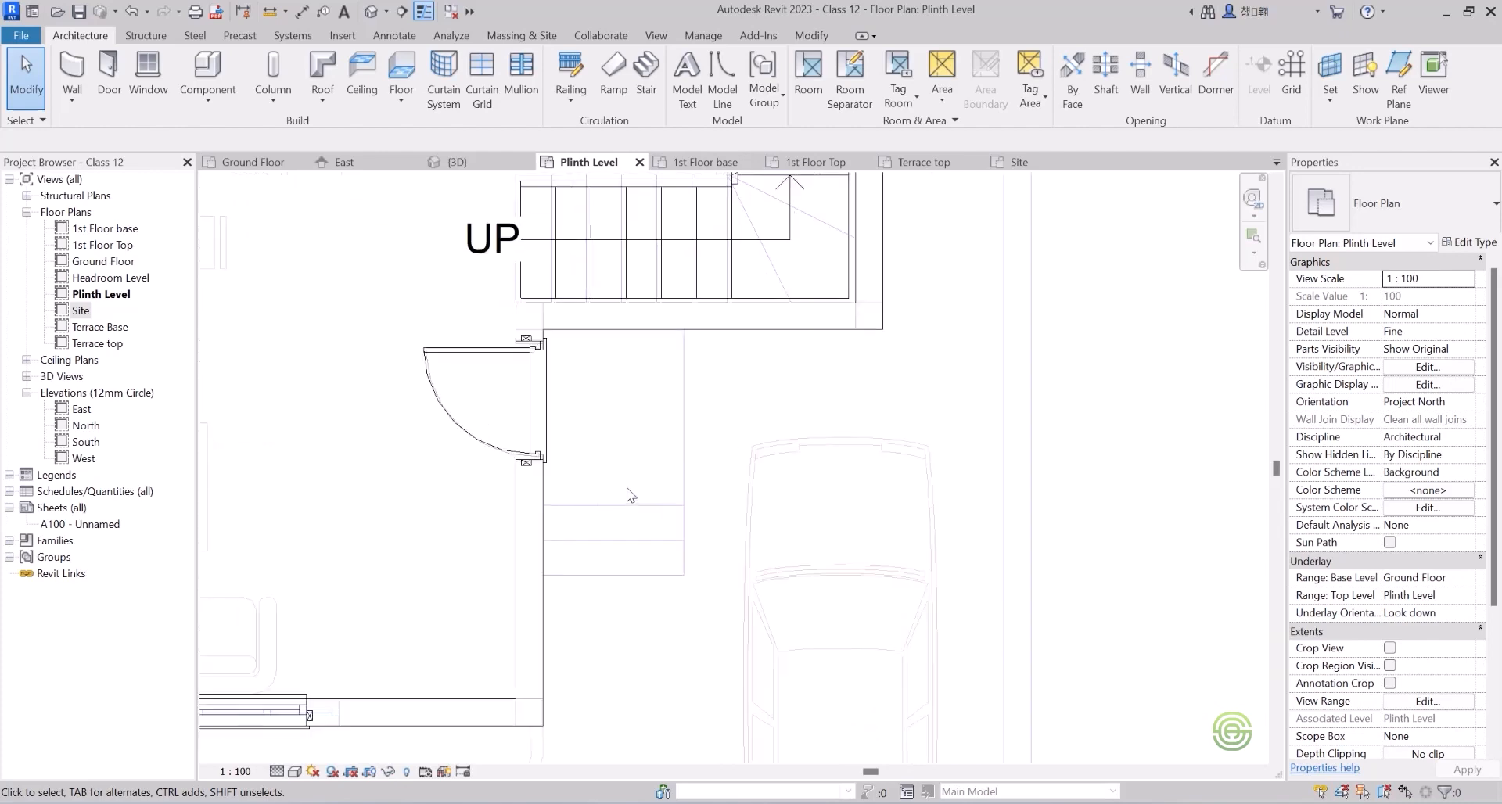
click(647, 72)
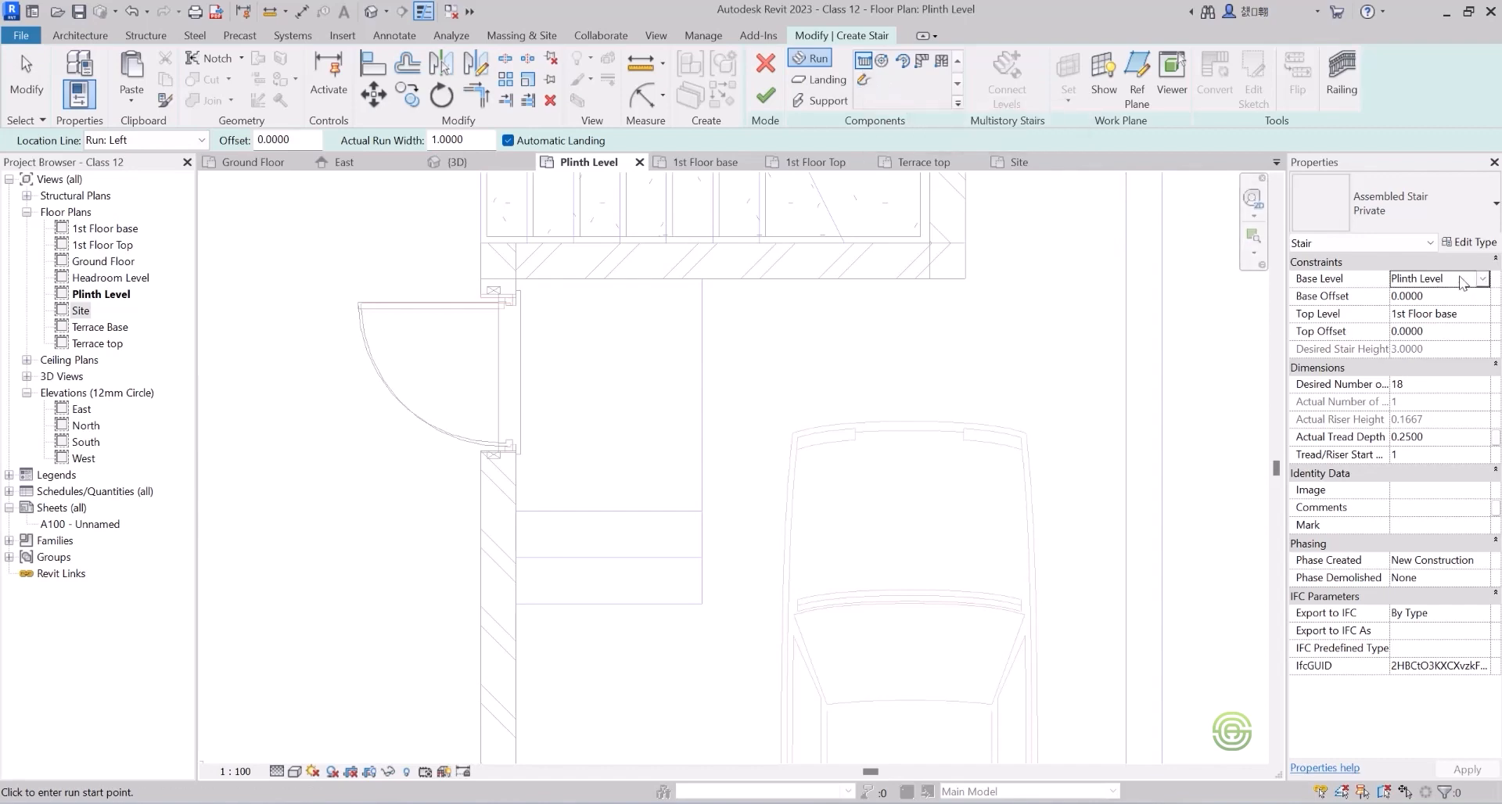
click(1482, 279)
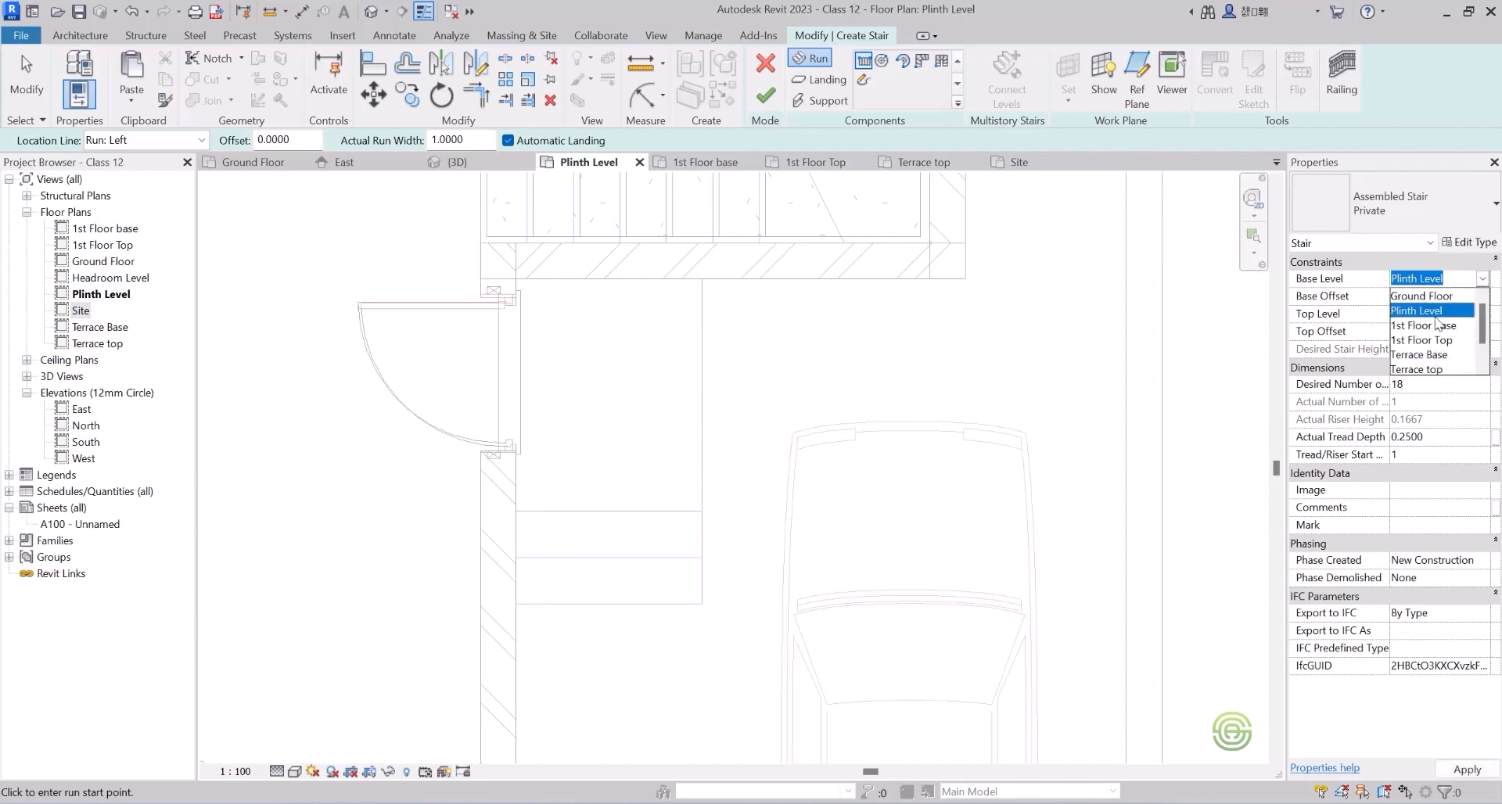
click(1421, 296)
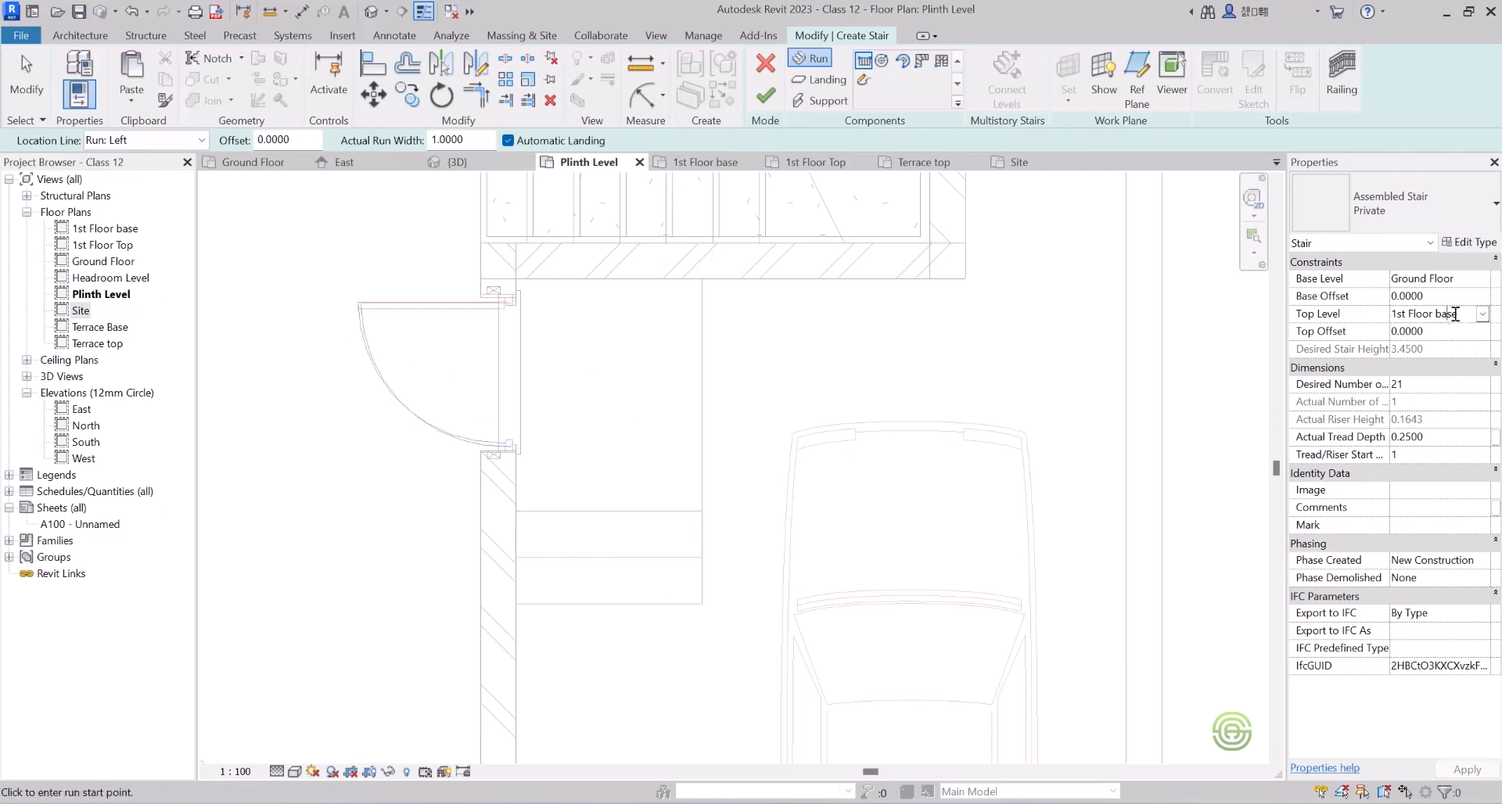
click(1483, 314)
click(1432, 360)
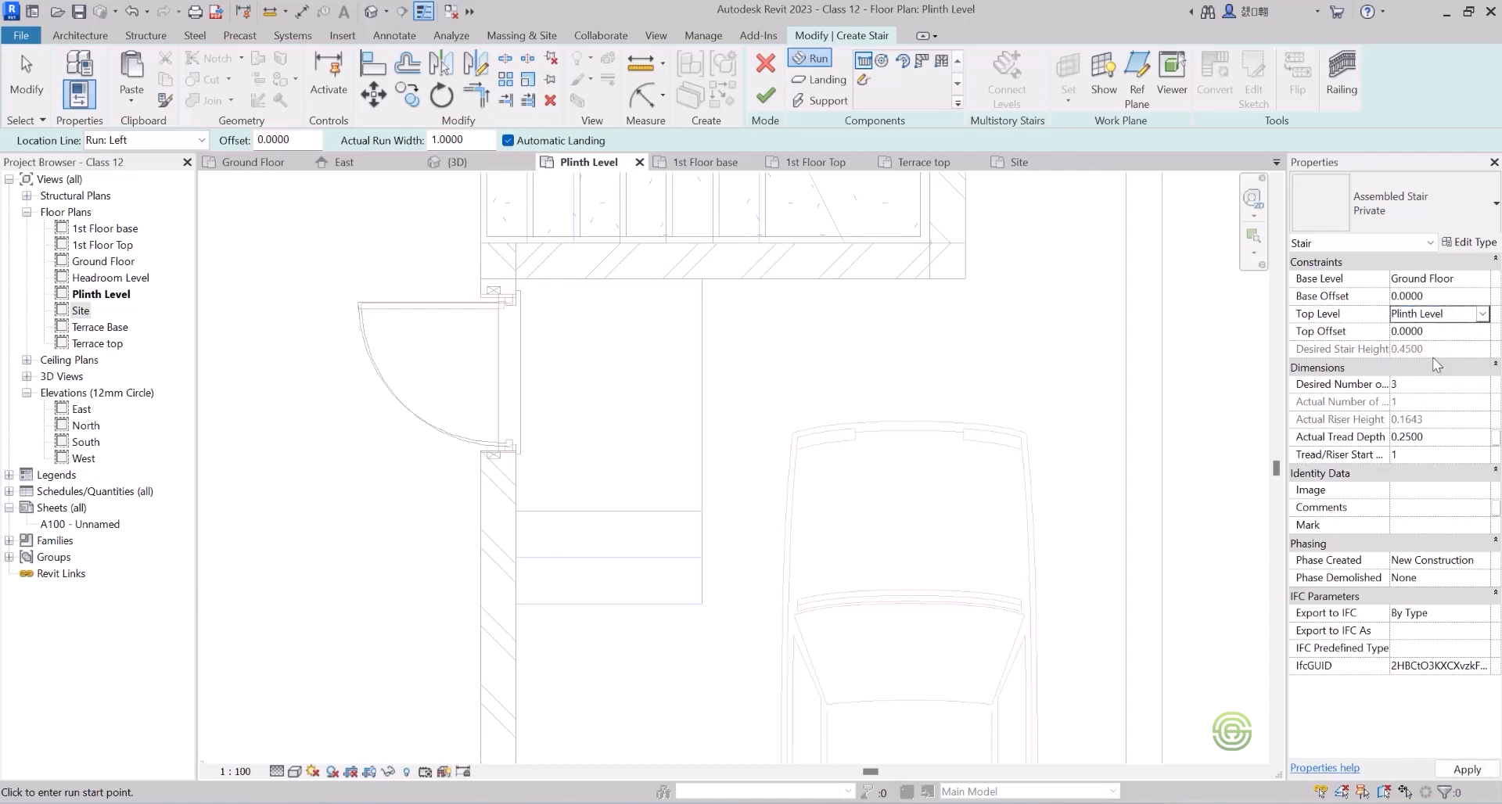
Sketch the run's boundaries along the outer edge of the entrance steps and, offset 1.2 m from it, along the door wall.
click(865, 80)
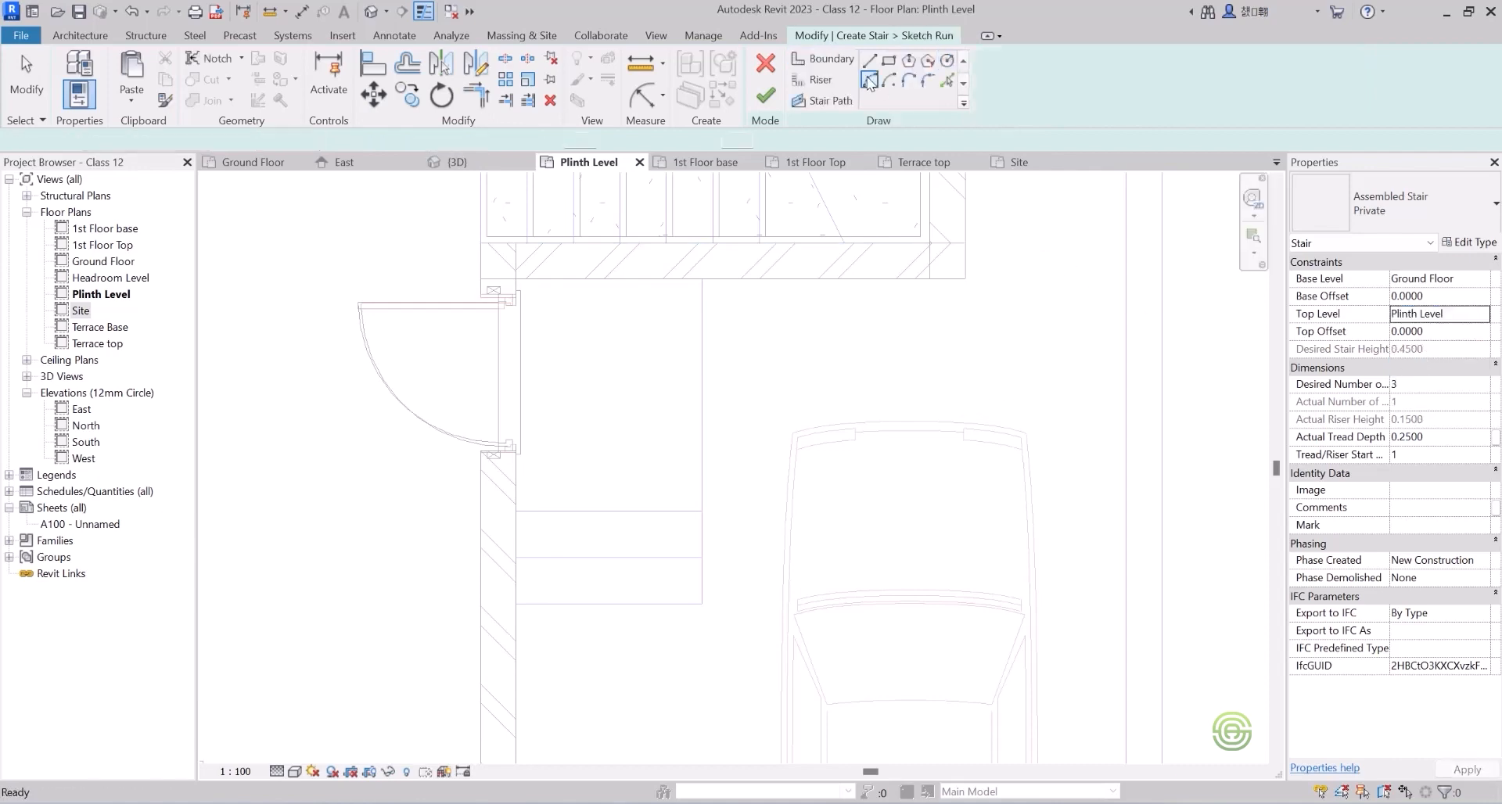
click(702, 603)
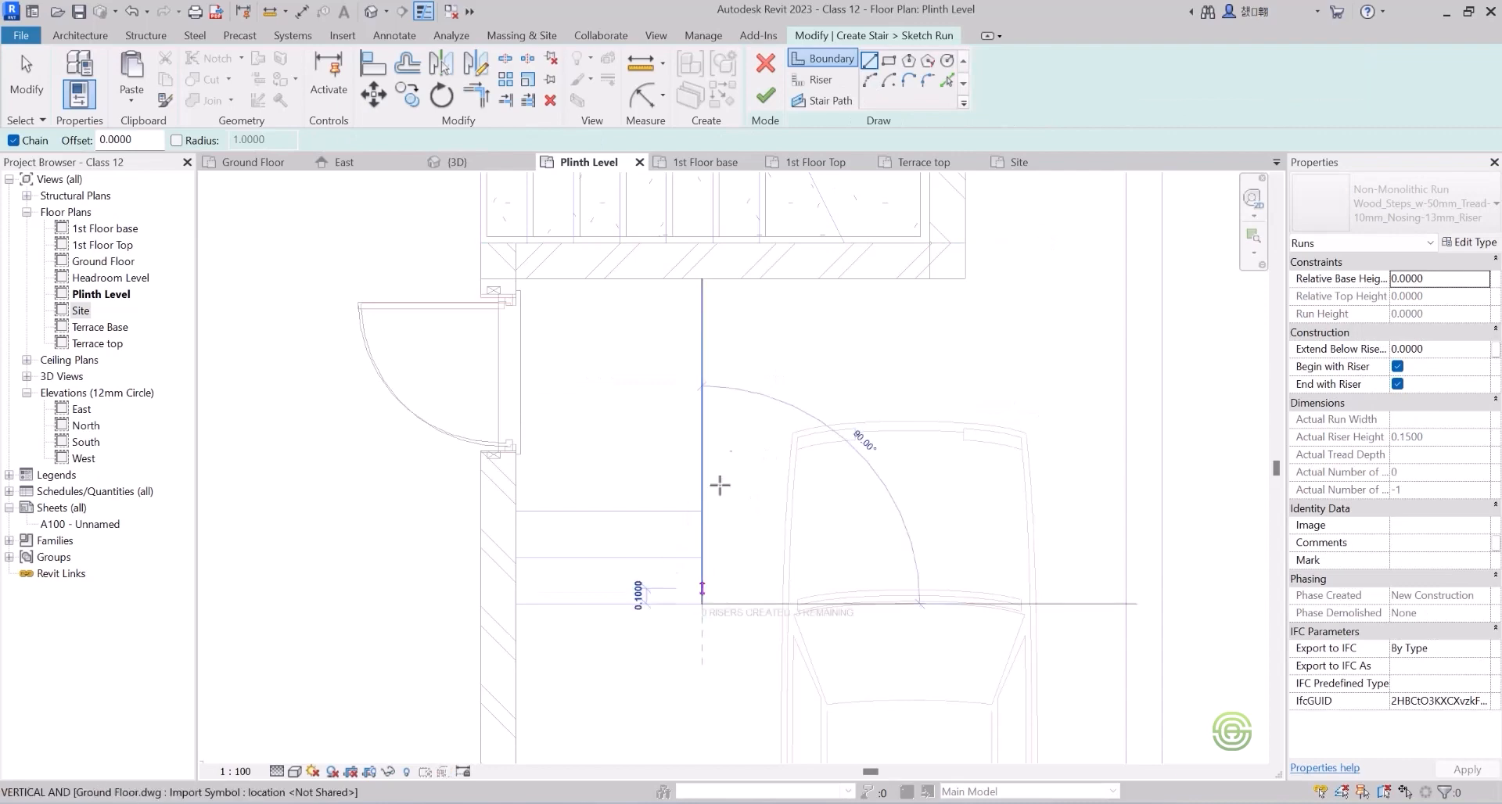
click(702, 279)
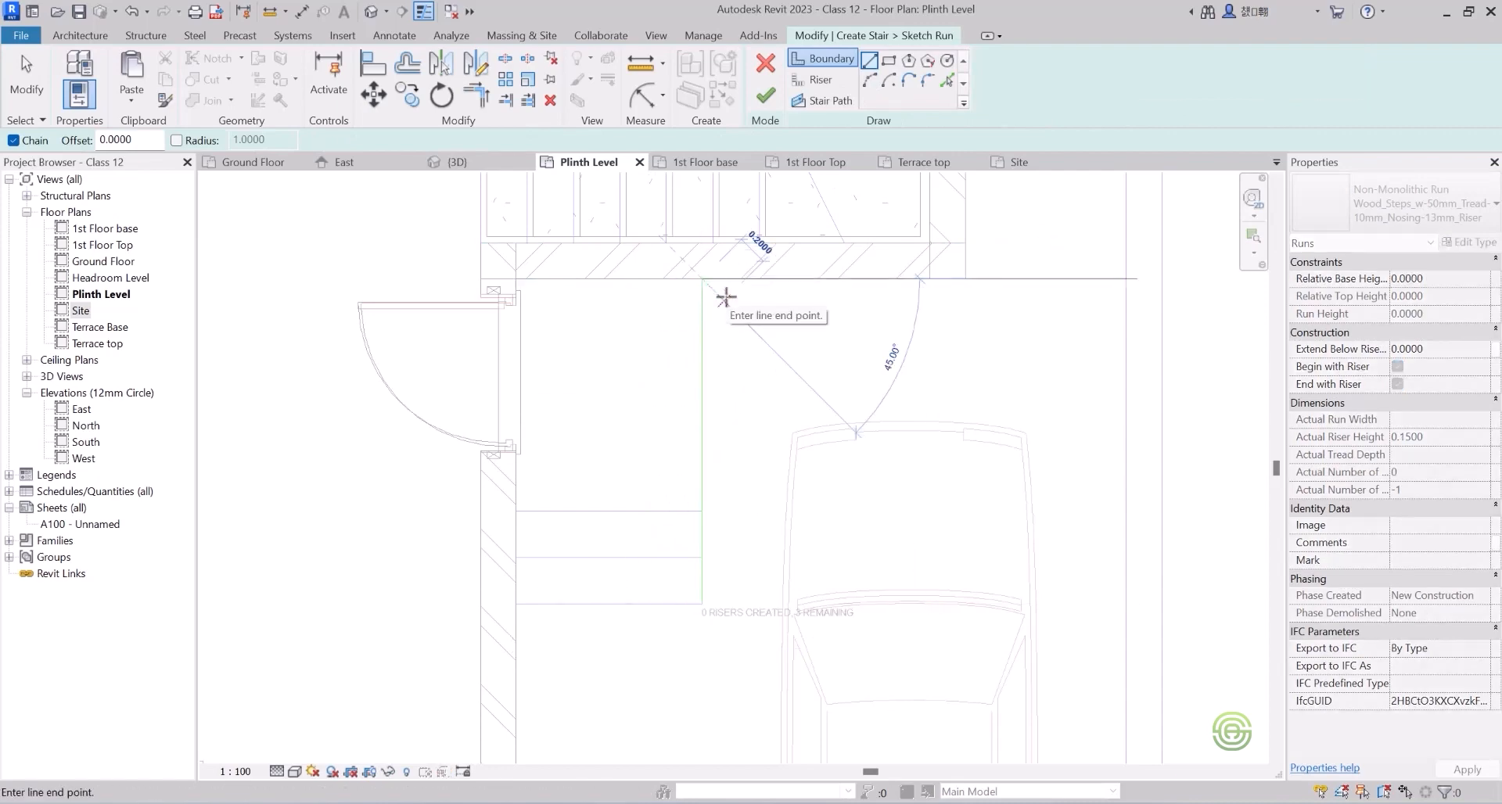
click(947, 81)
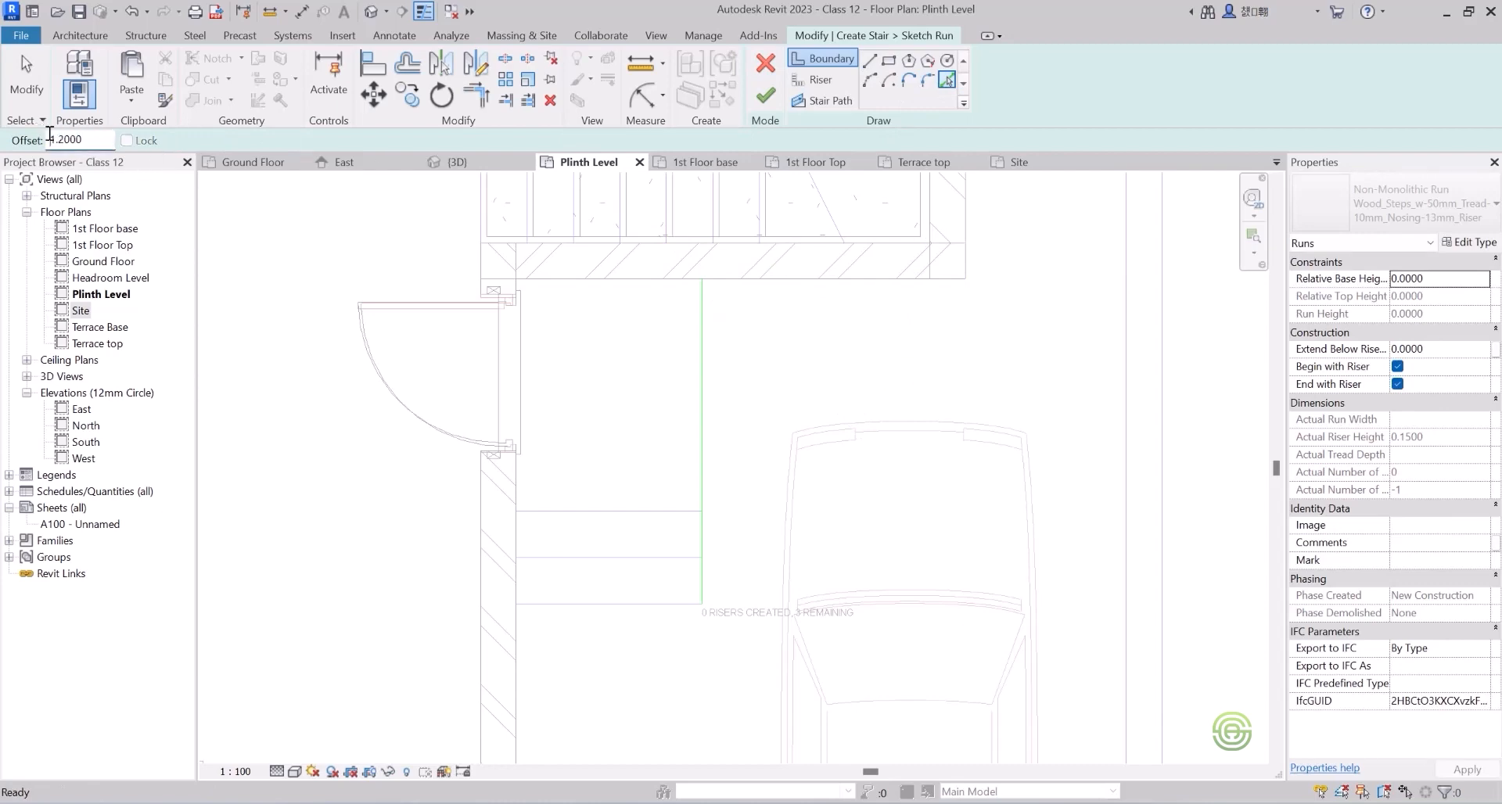
click(700, 333)
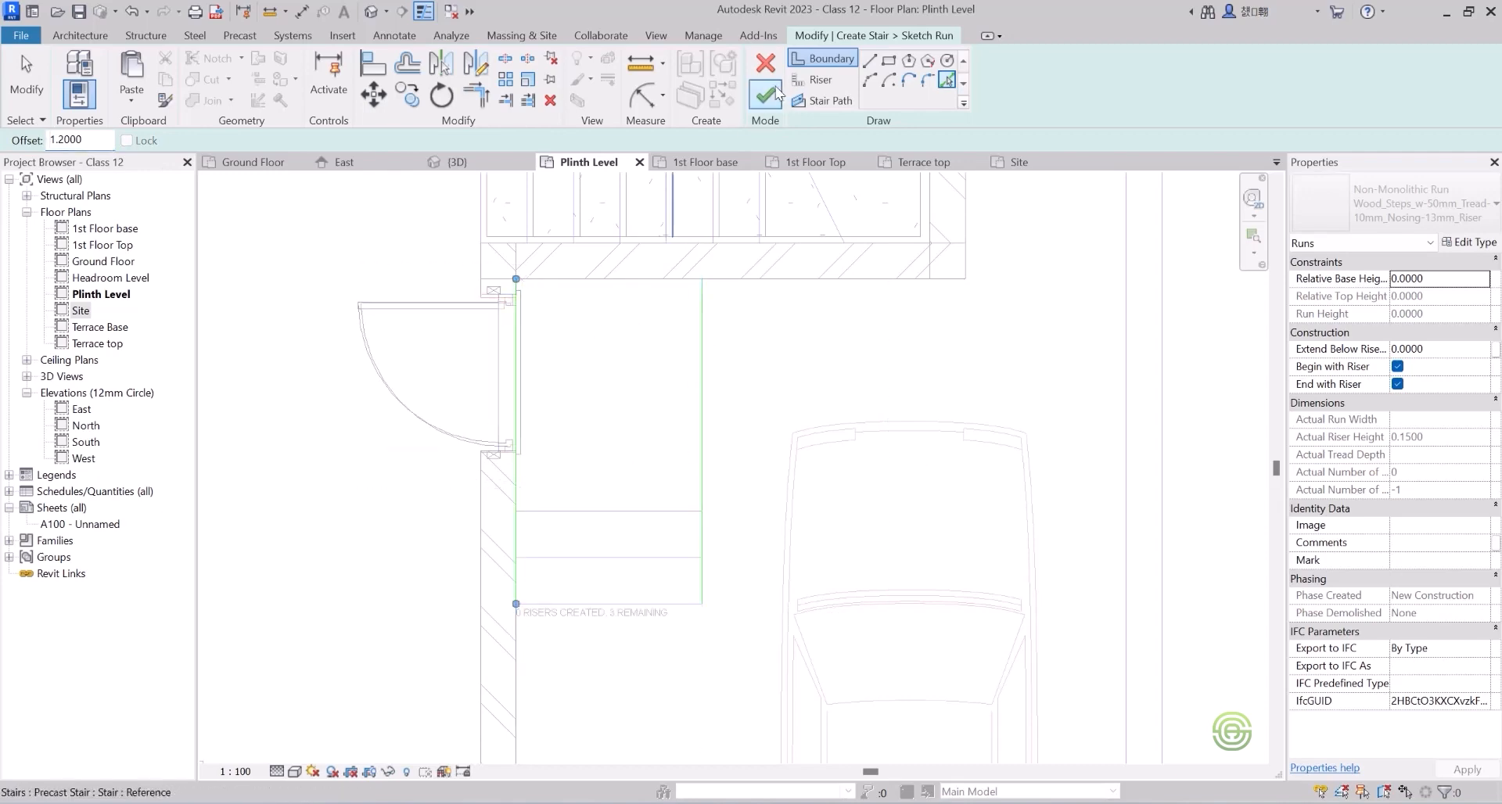
Draw riser lines across the entrance run at its outer front edge and along the house wall at its far end.
click(819, 78)
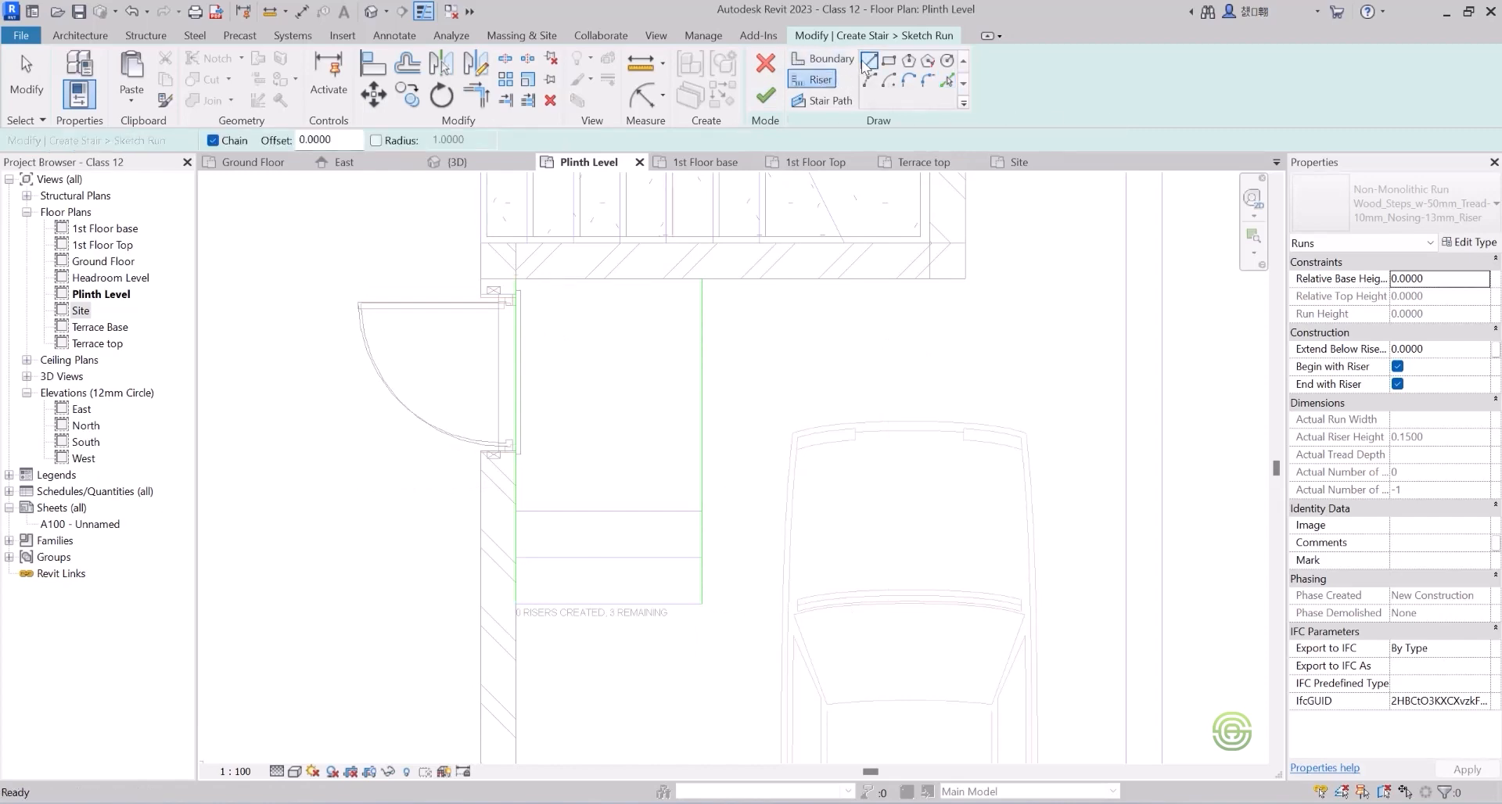
click(516, 603)
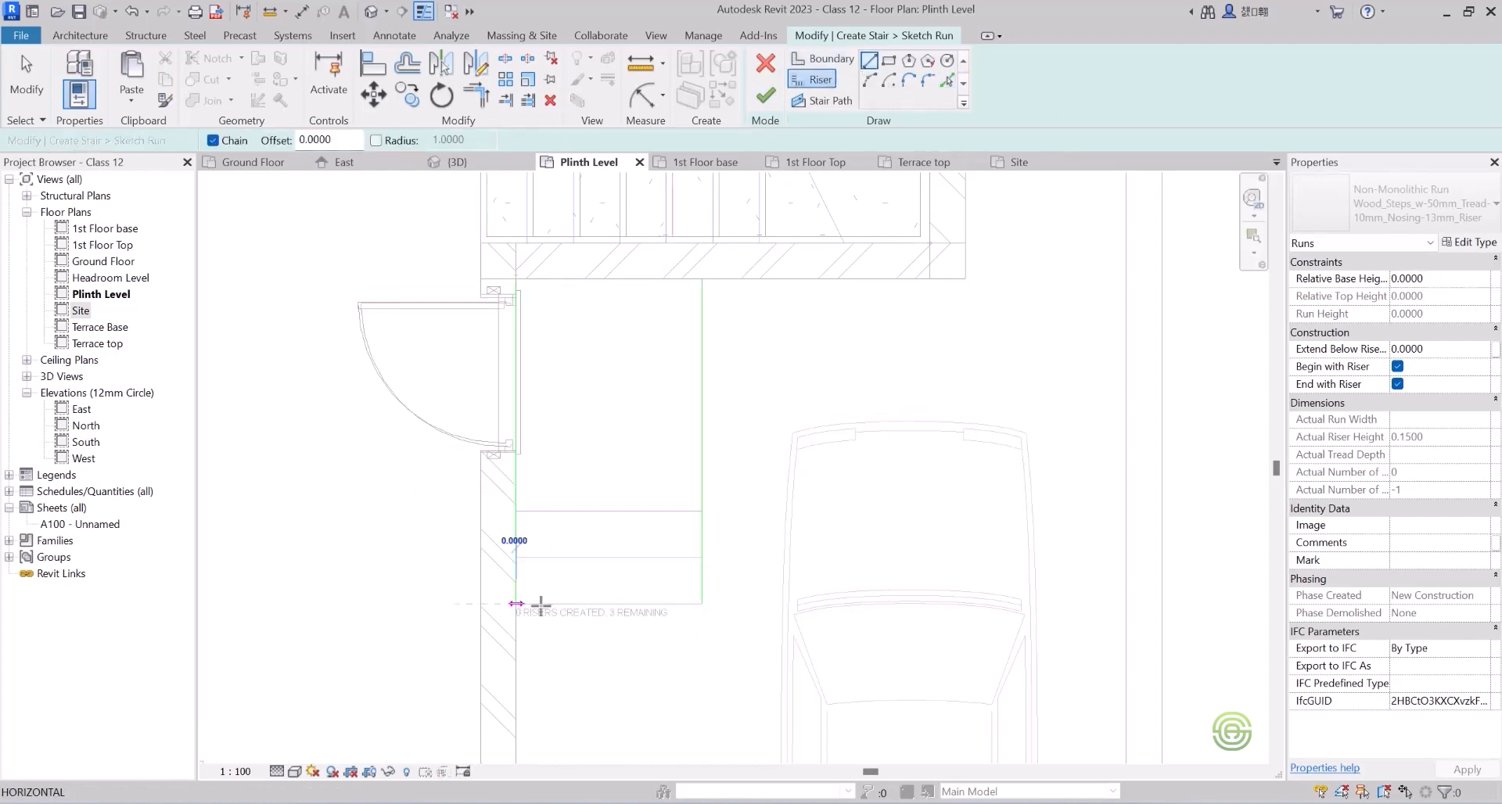
click(702, 603)
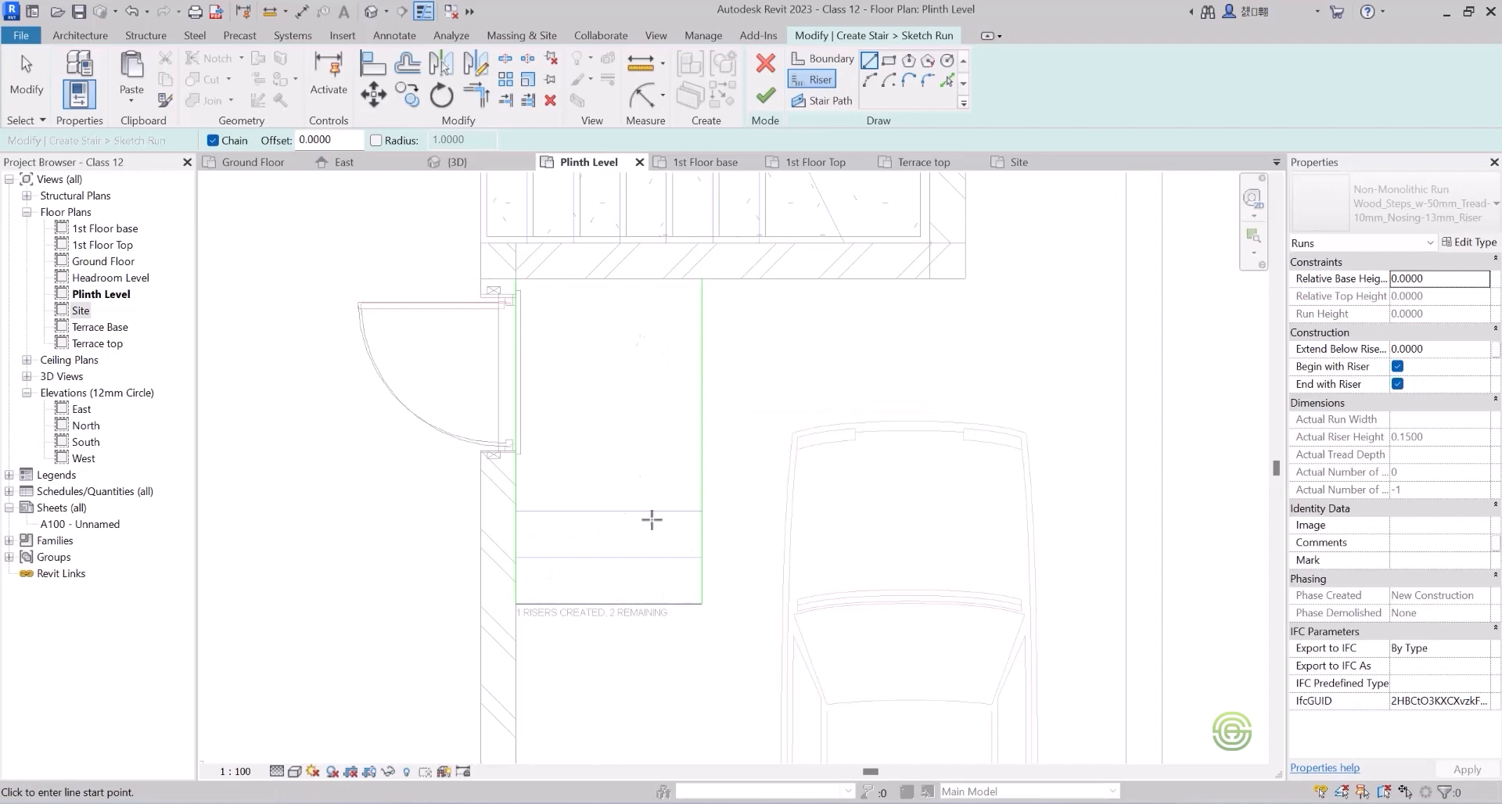
click(516, 278)
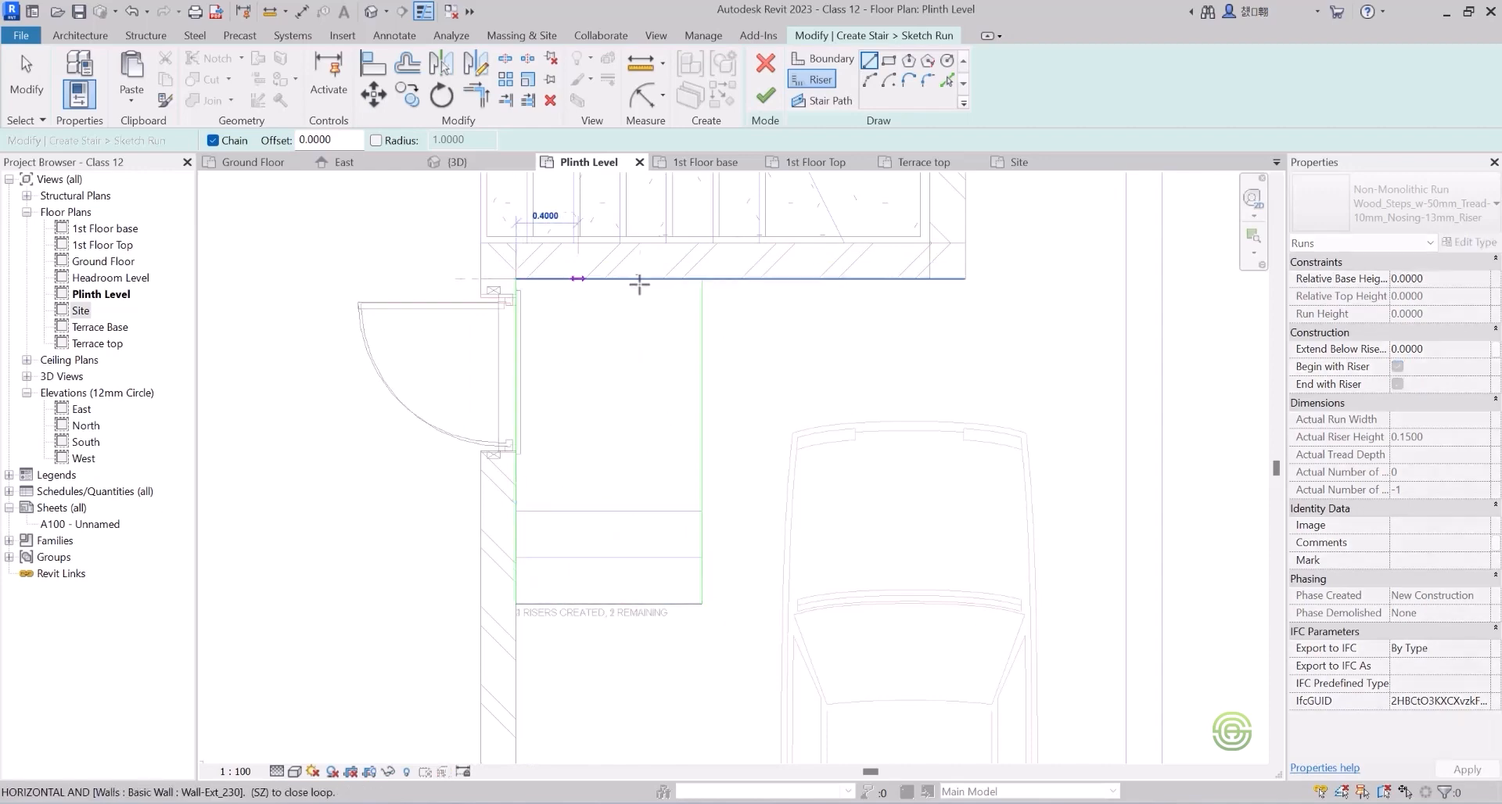
click(719, 298)
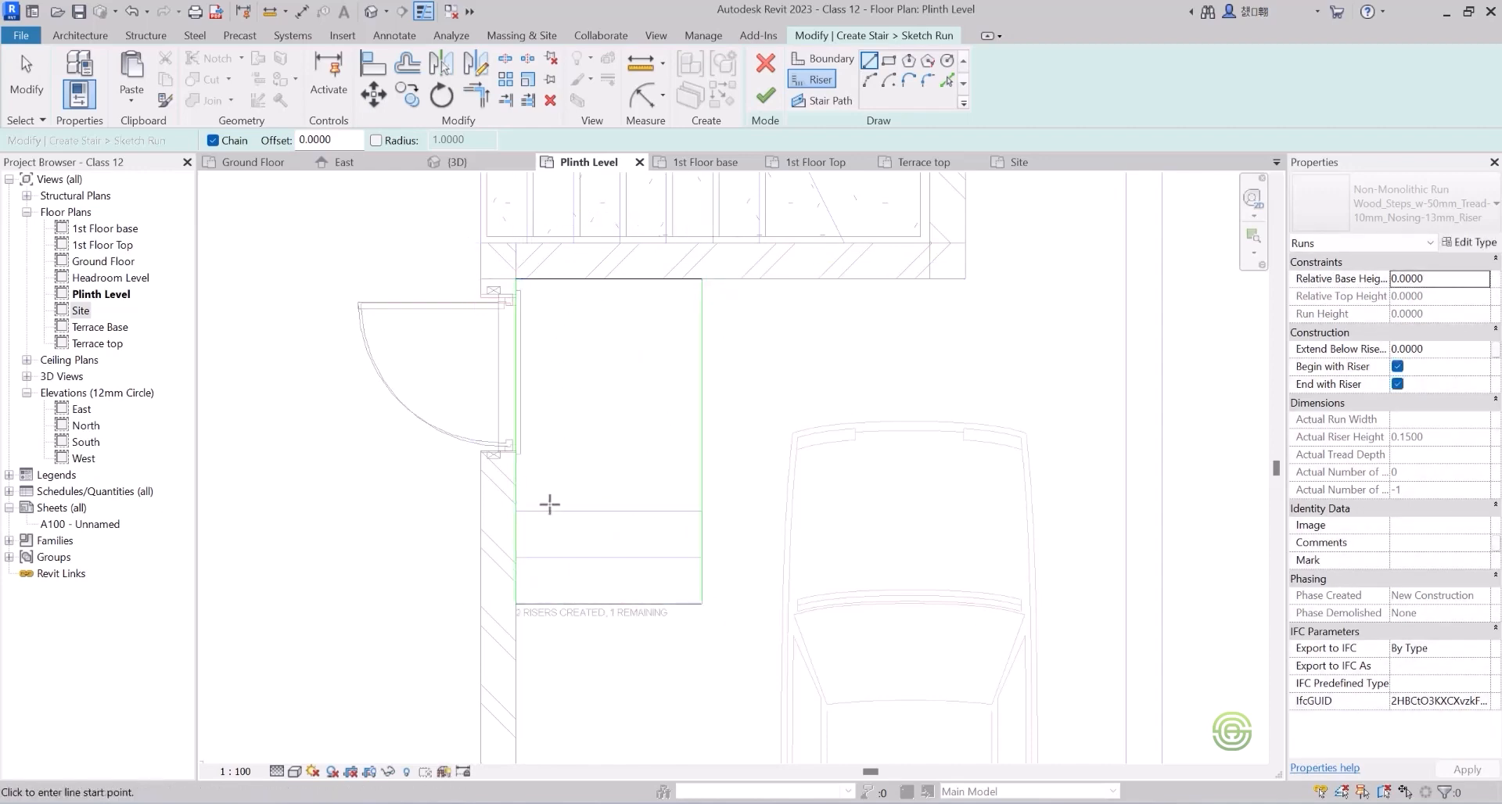
Draw the two intermediate riser lines over the step lines of the floor plan drawing and finish the run sketch.
click(516, 510)
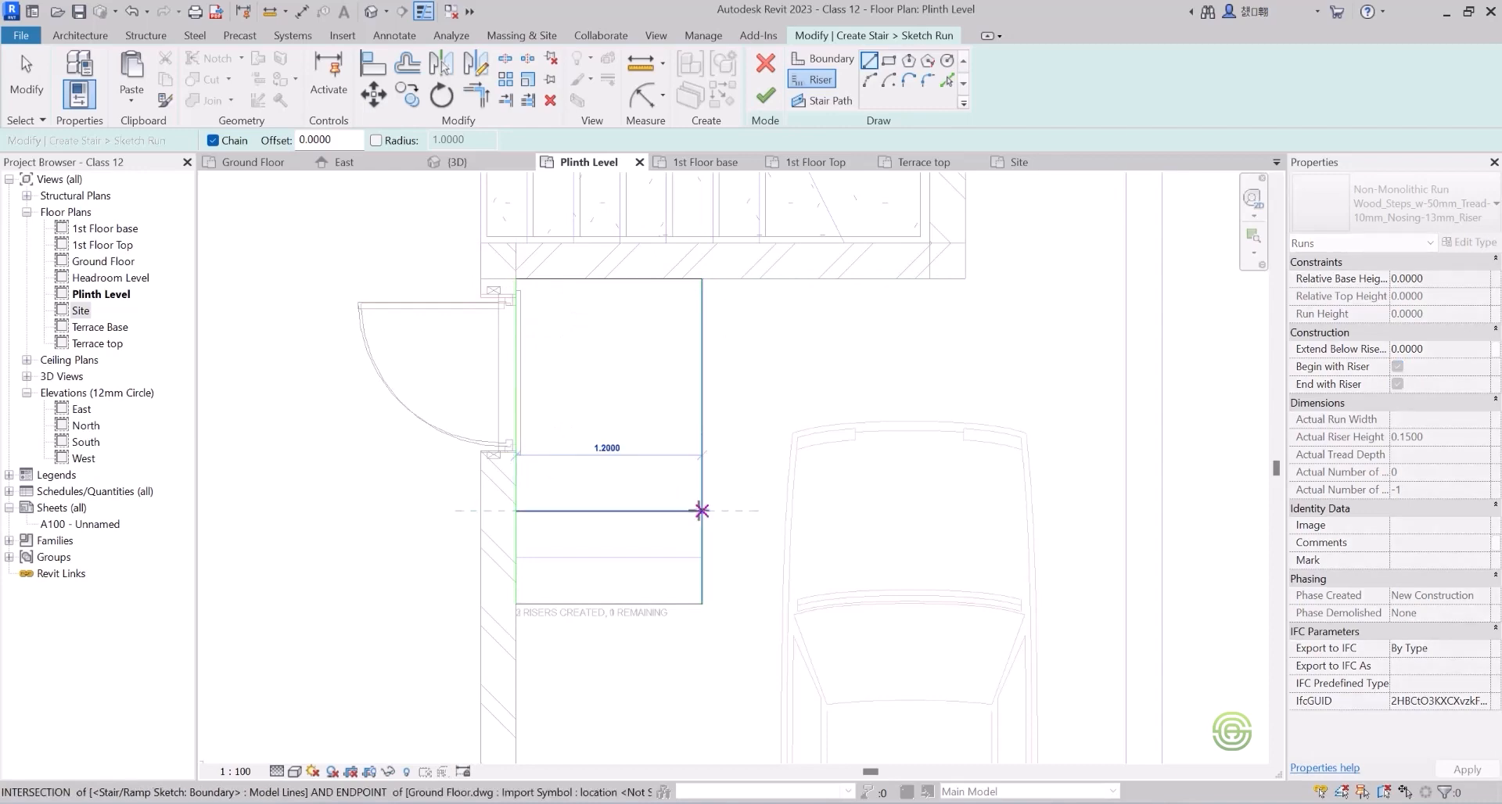
click(701, 511)
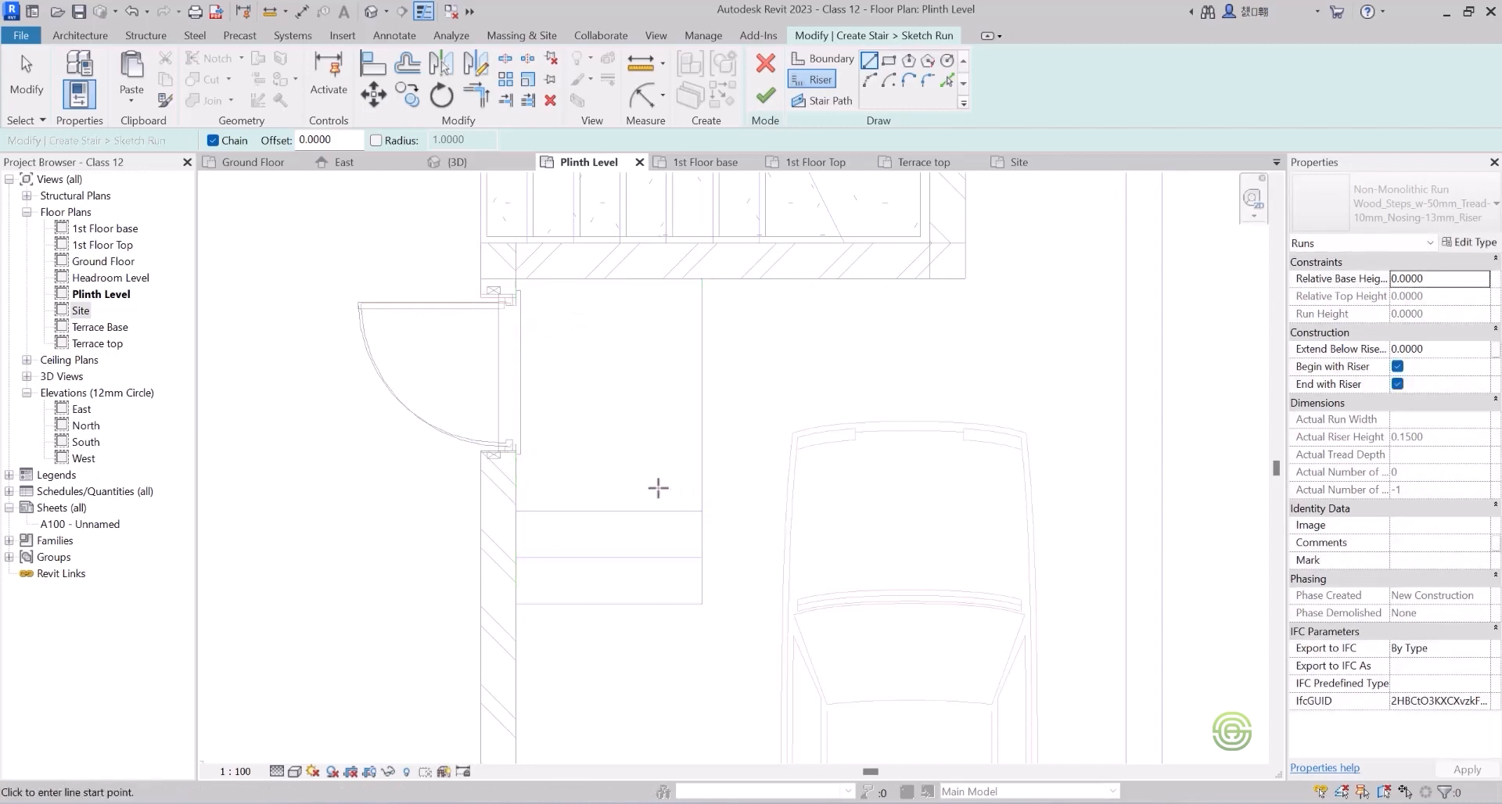
click(515, 557)
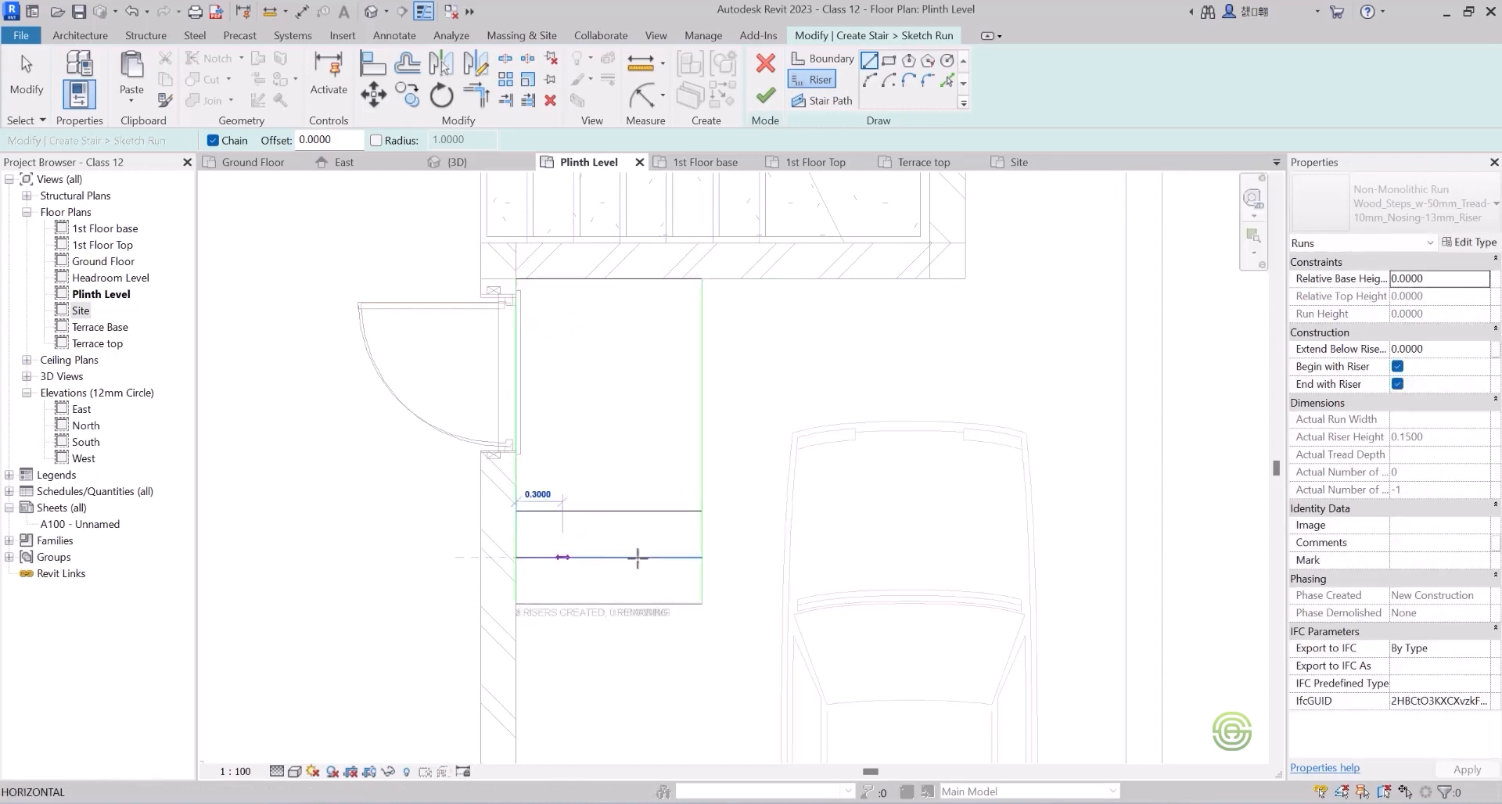
click(701, 557)
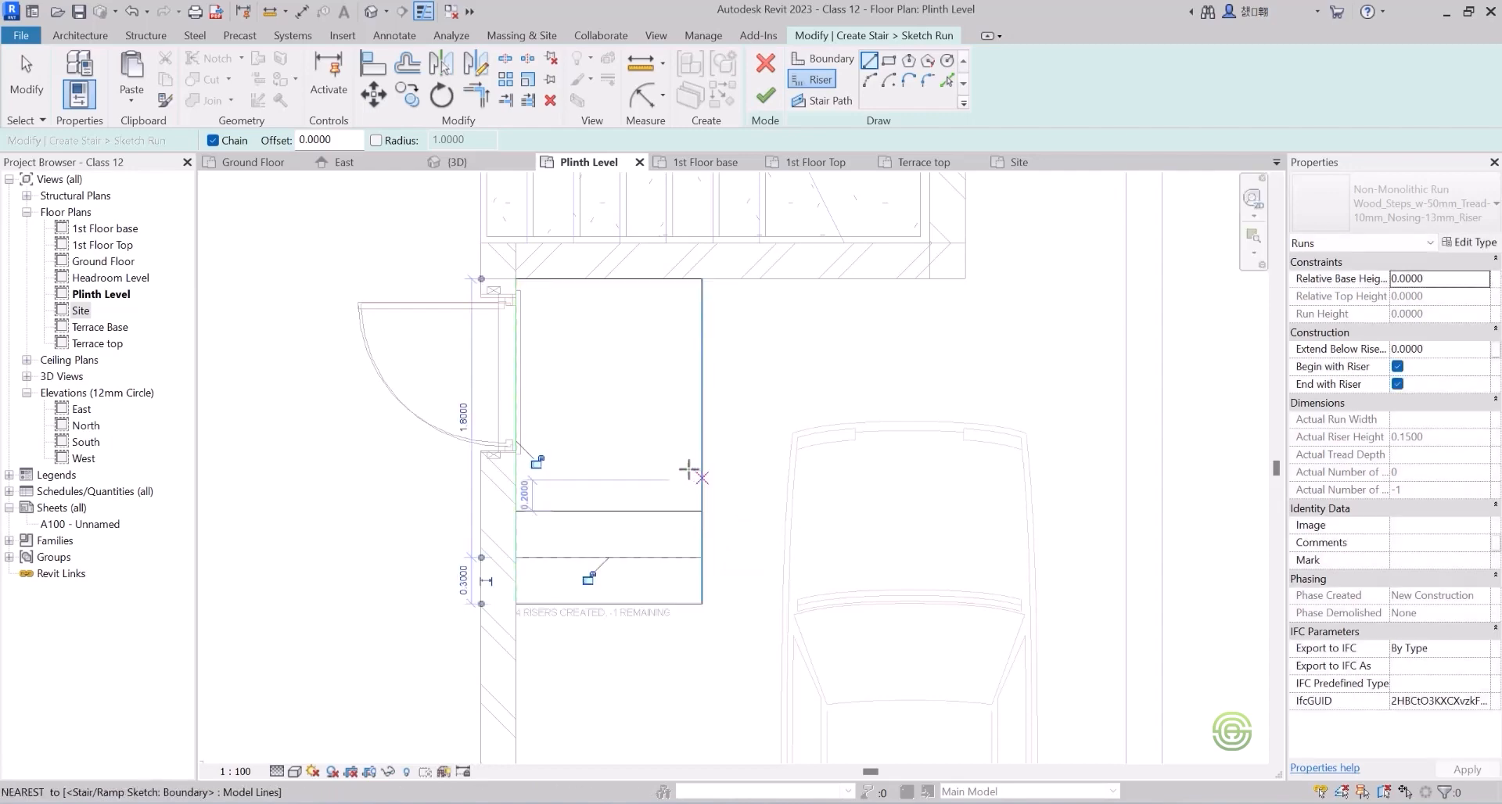
key(Escape)
key(Escape)
click(765, 96)
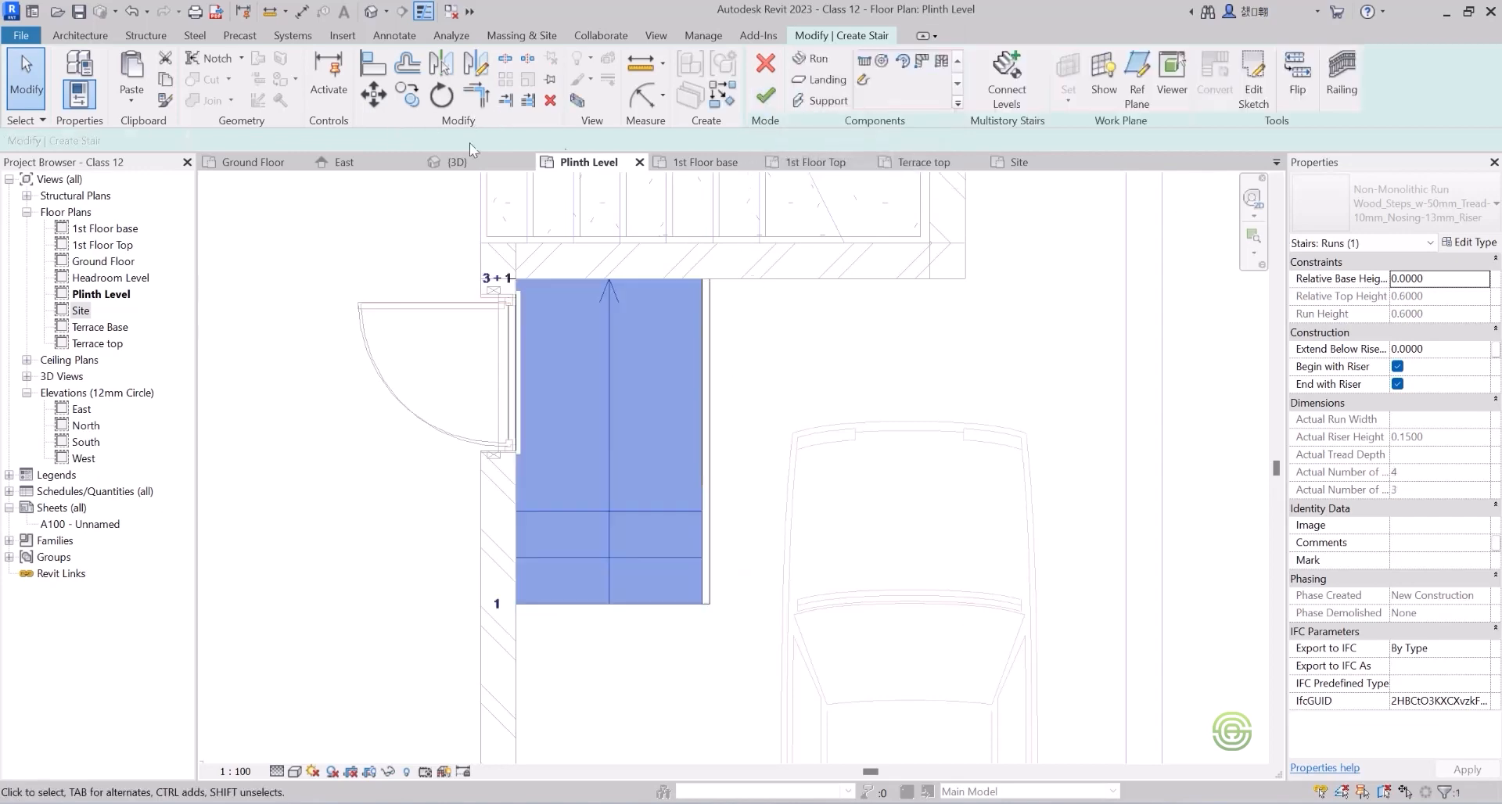
In the 3D view, delete the two side stringers of the entrance stair.
click(458, 162)
shift+middle_drag(618, 344, 791, 403)
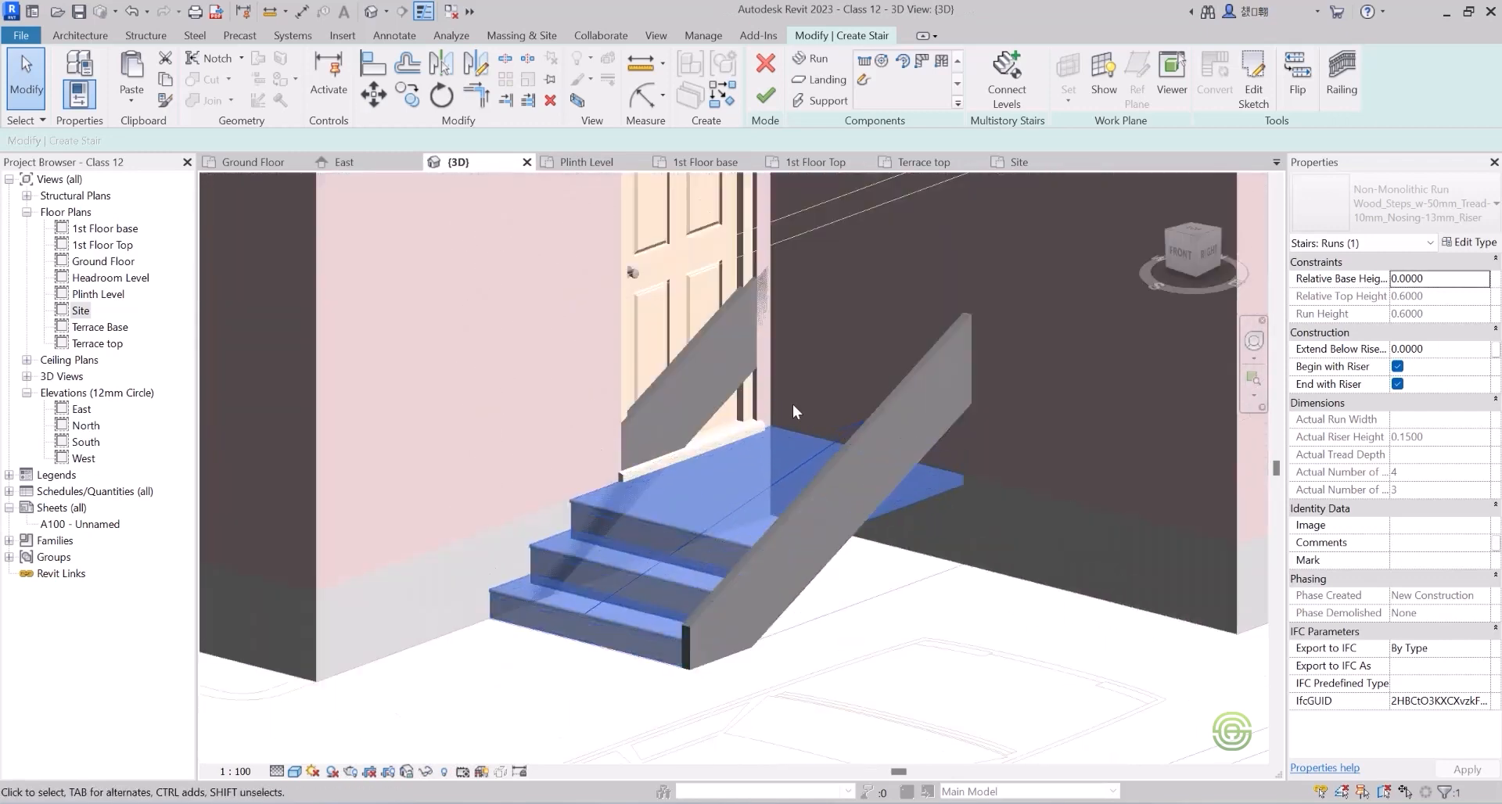
click(689, 356)
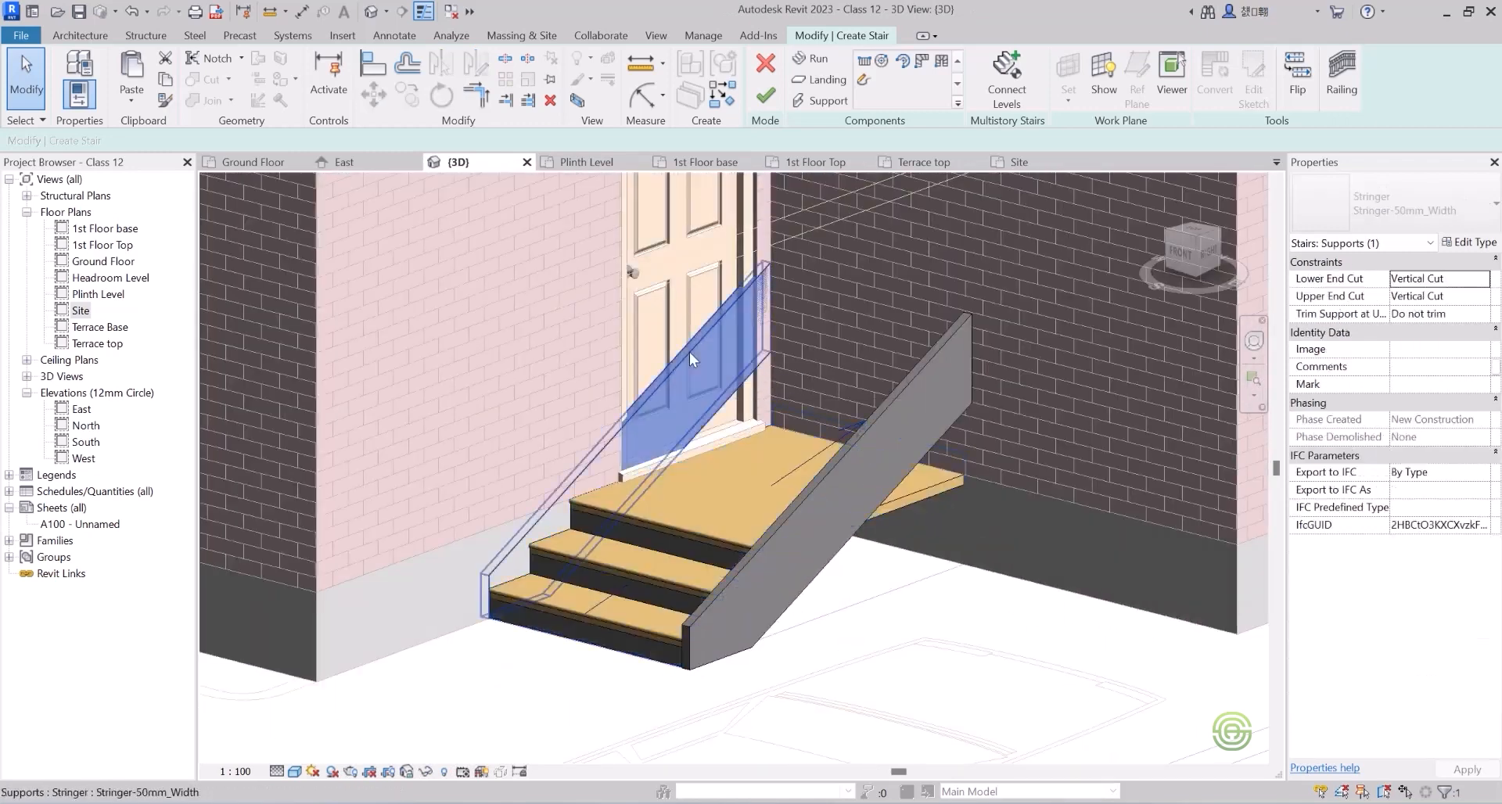
key(Escape)
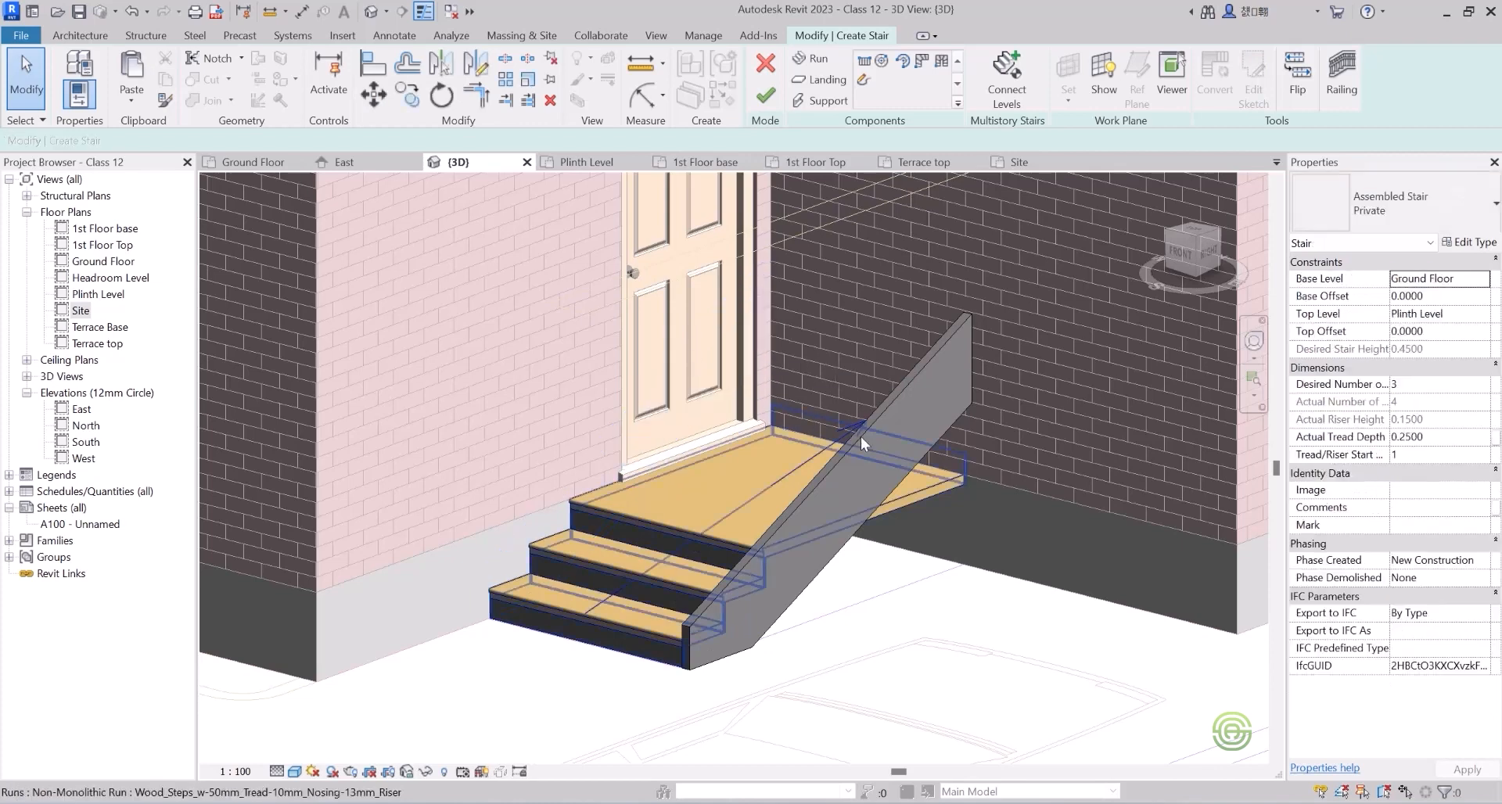
click(861, 437)
click(913, 385)
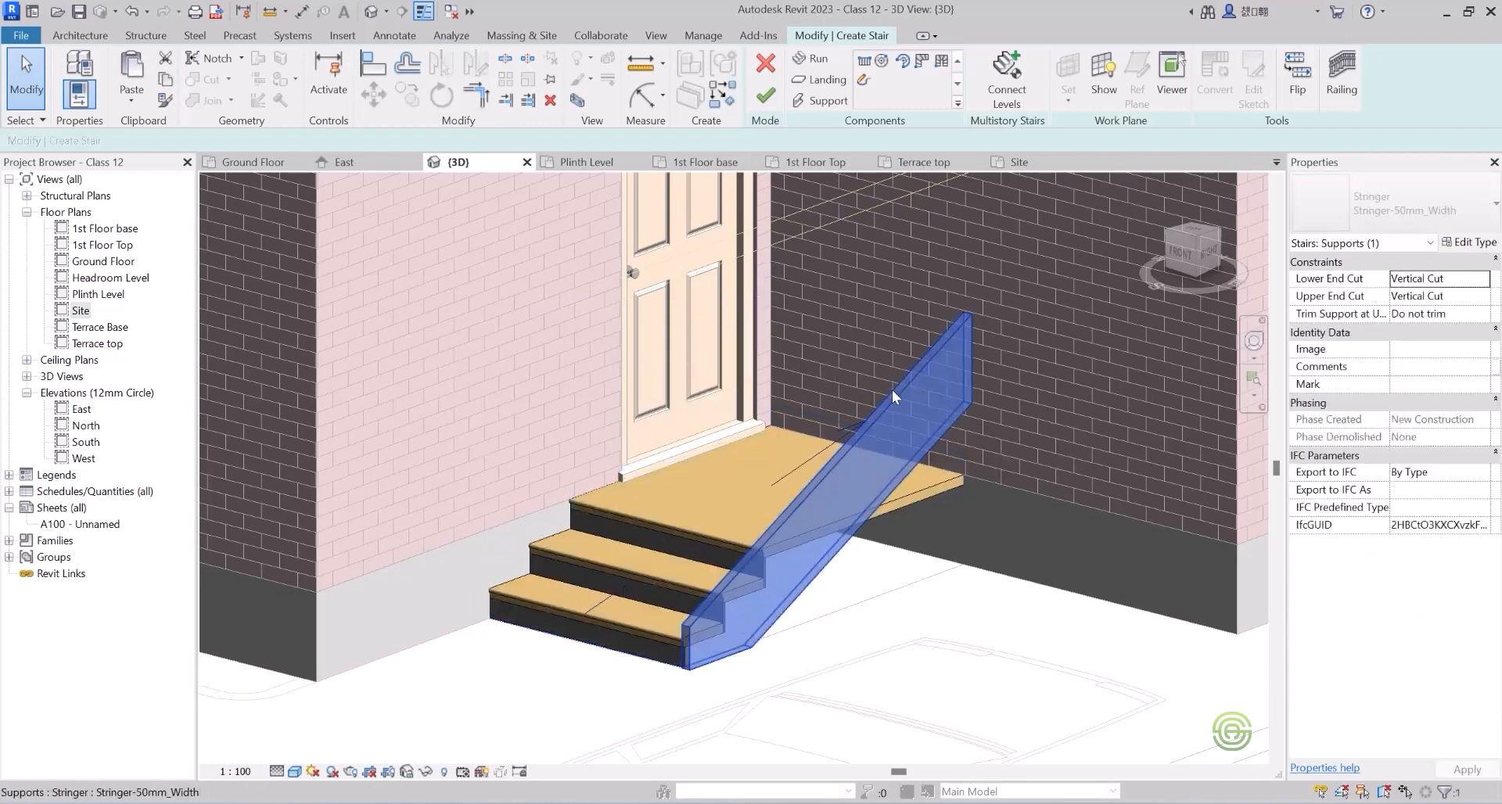
key(Delete)
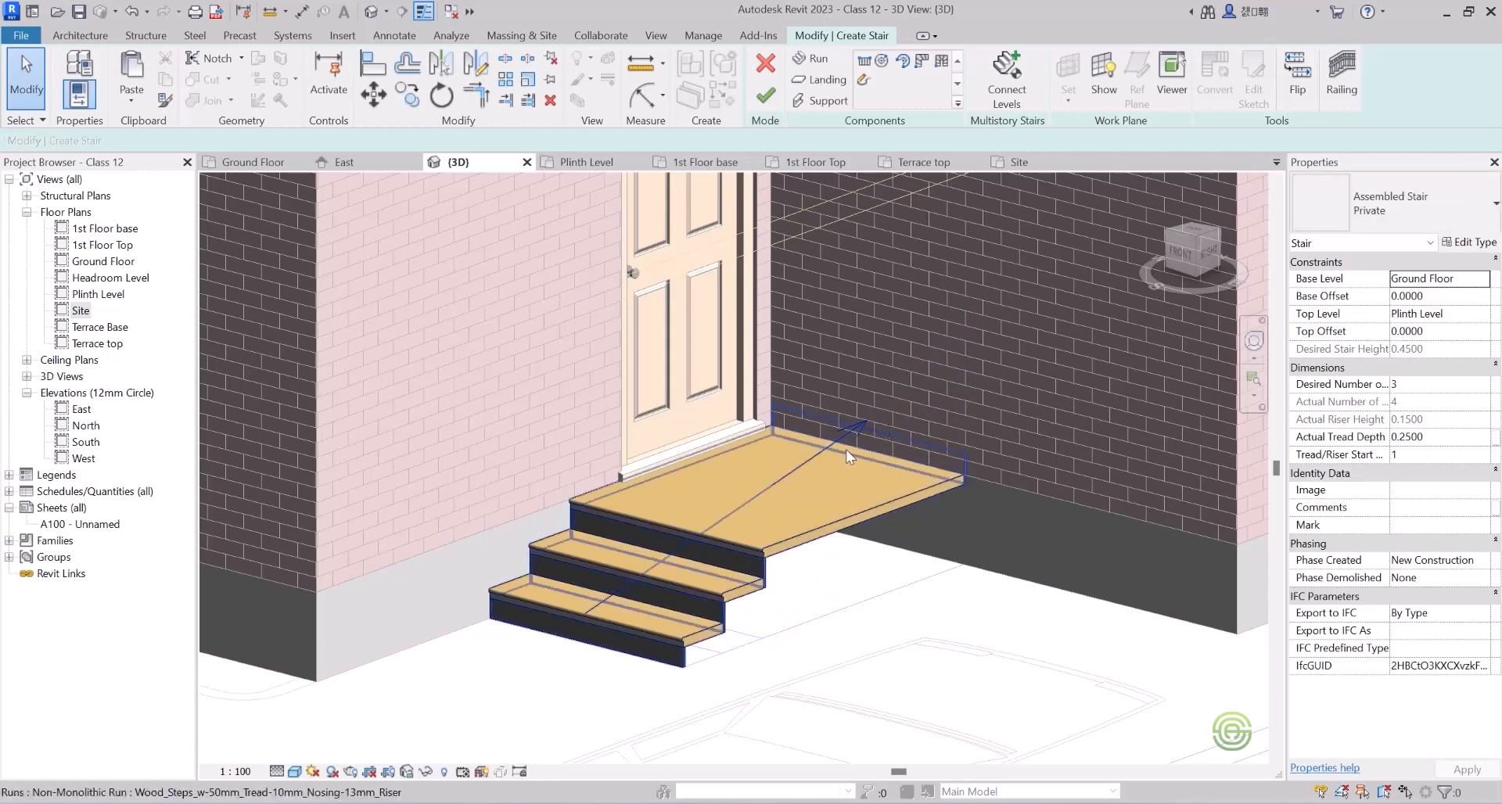
Finish the entrance stair and delete its railing that runs in front of the door.
click(765, 97)
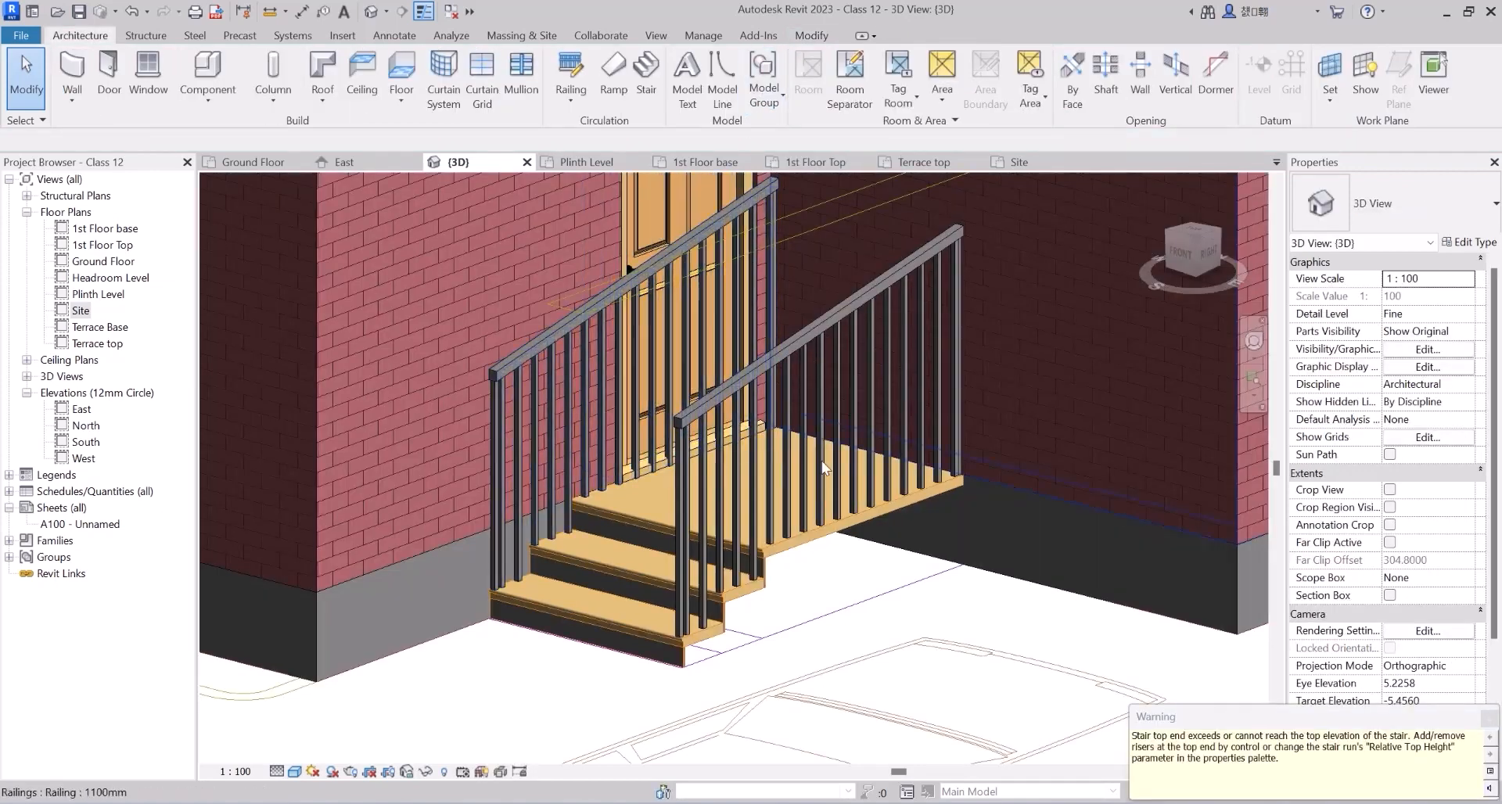
click(629, 282)
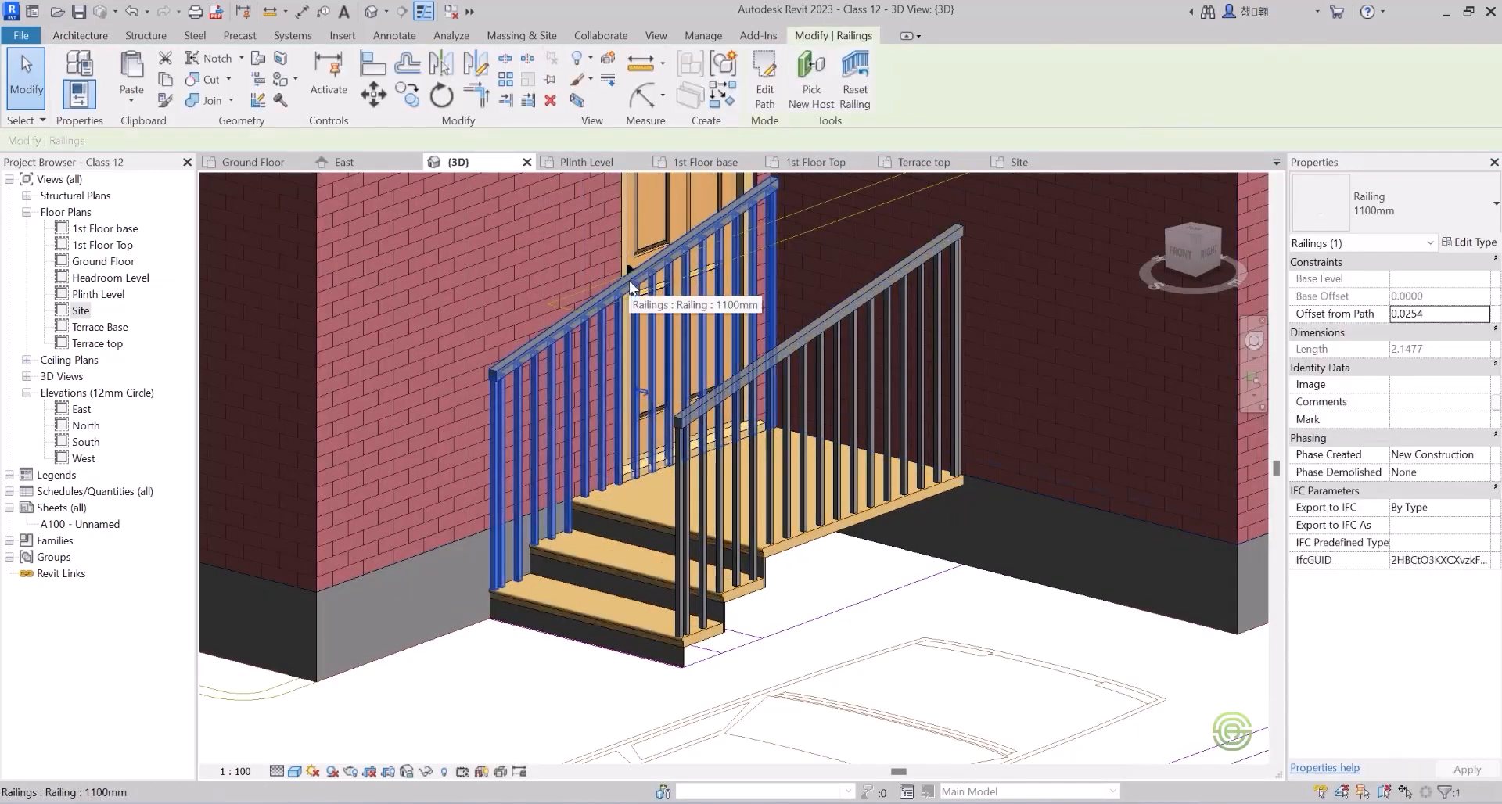
key(Delete)
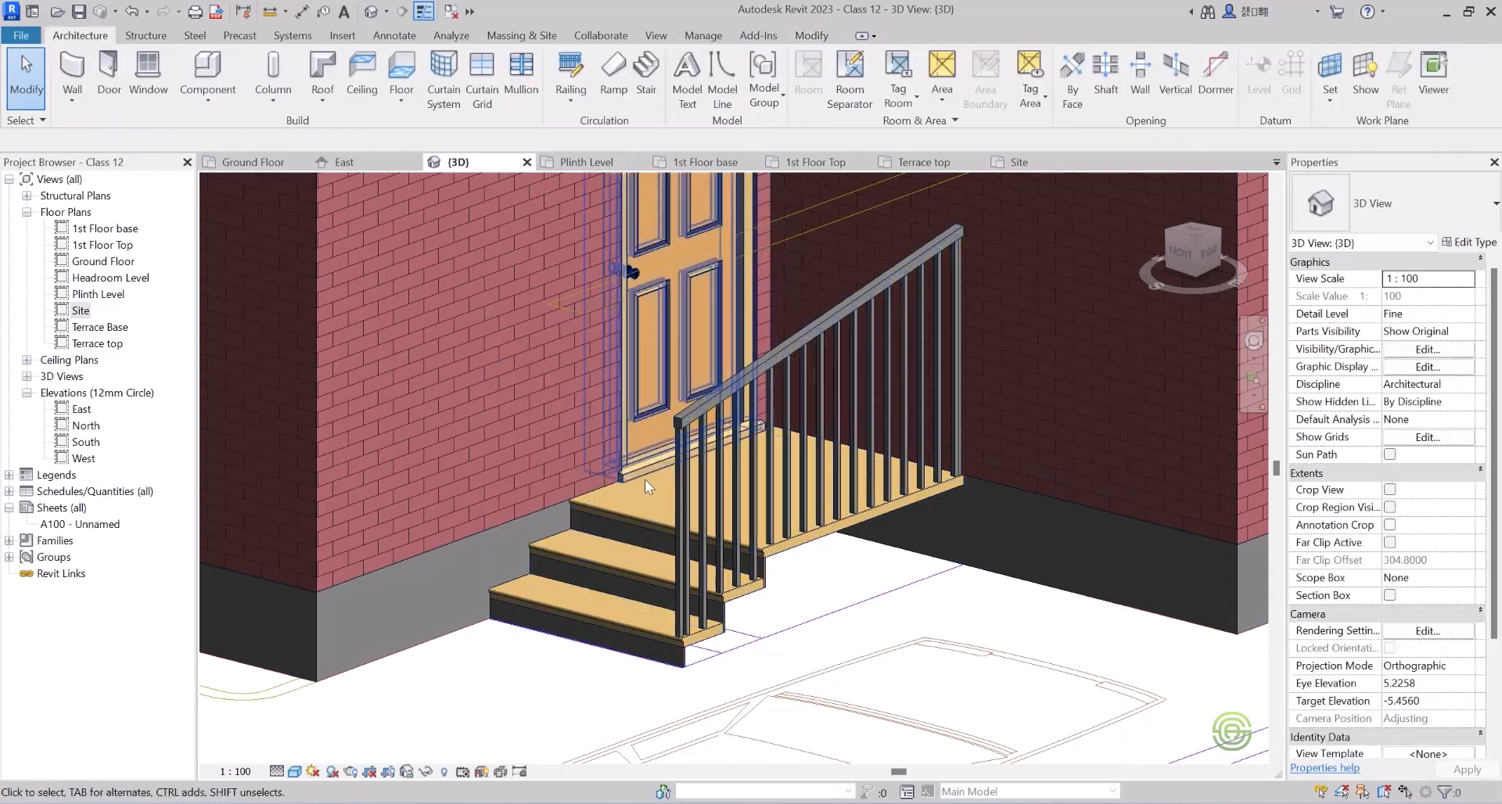
Change the entrance stair to the Precast_Stair type.
click(640, 524)
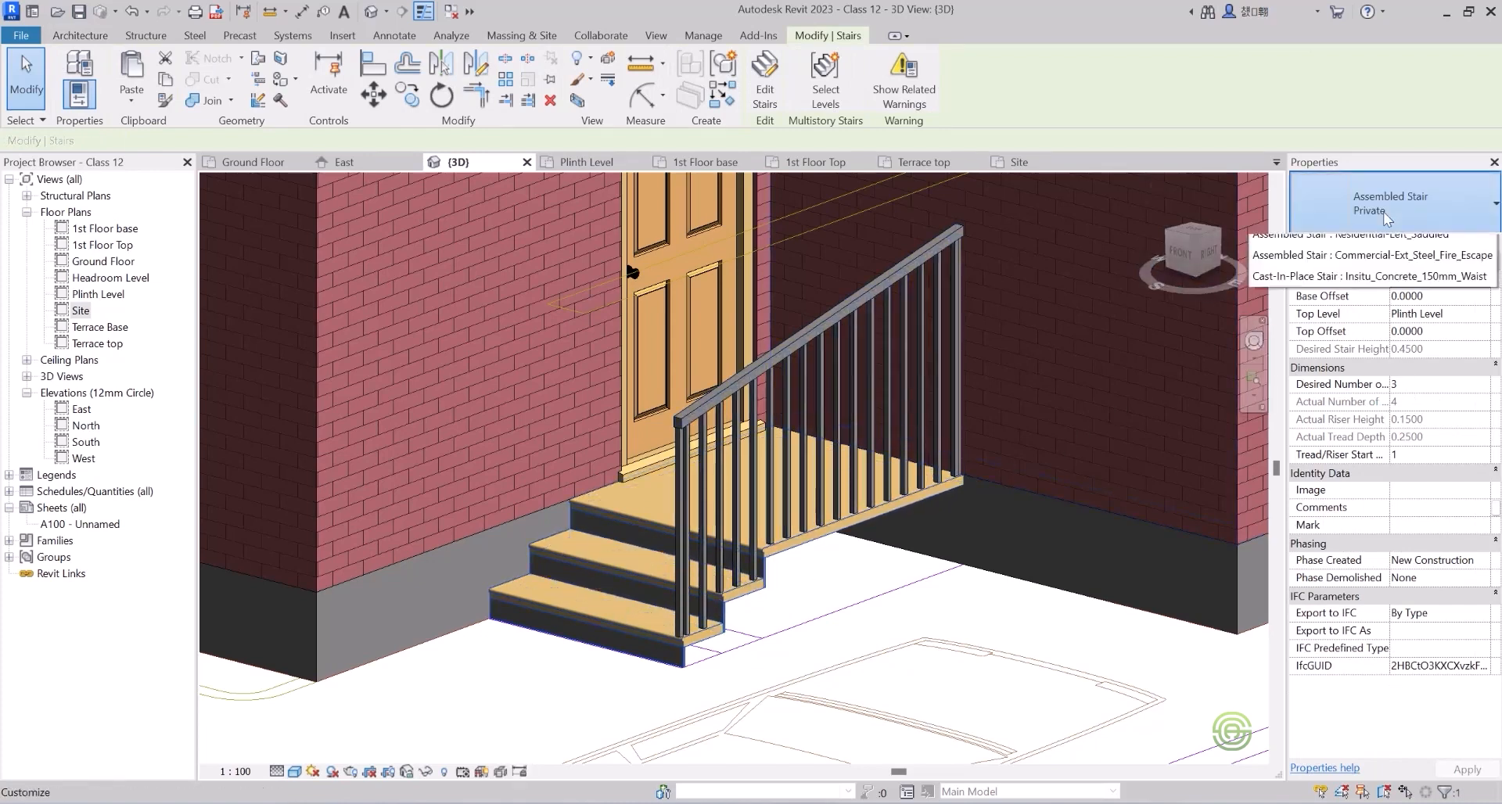
click(1391, 205)
click(1347, 422)
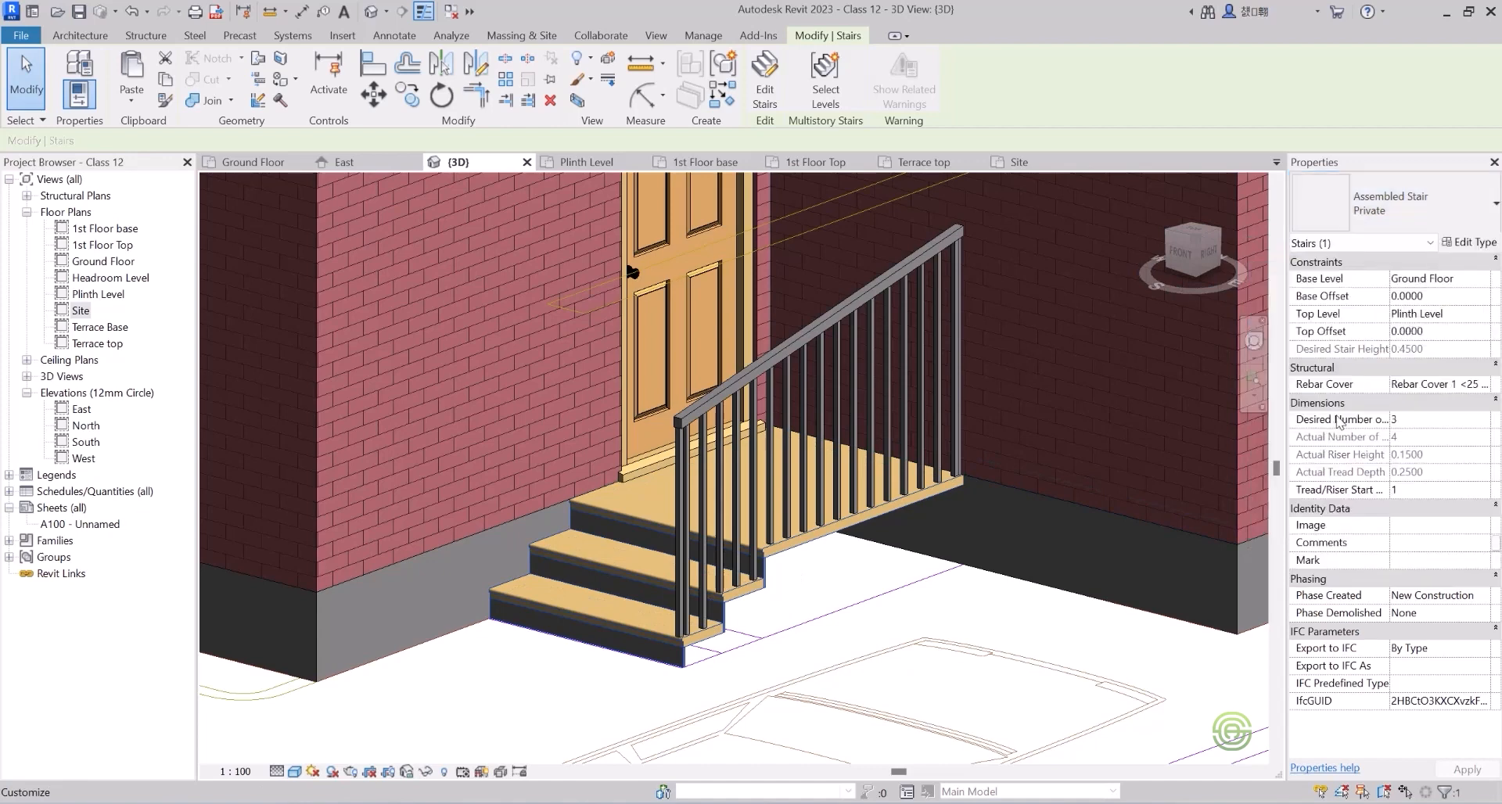
scroll(827, 521, down, 2)
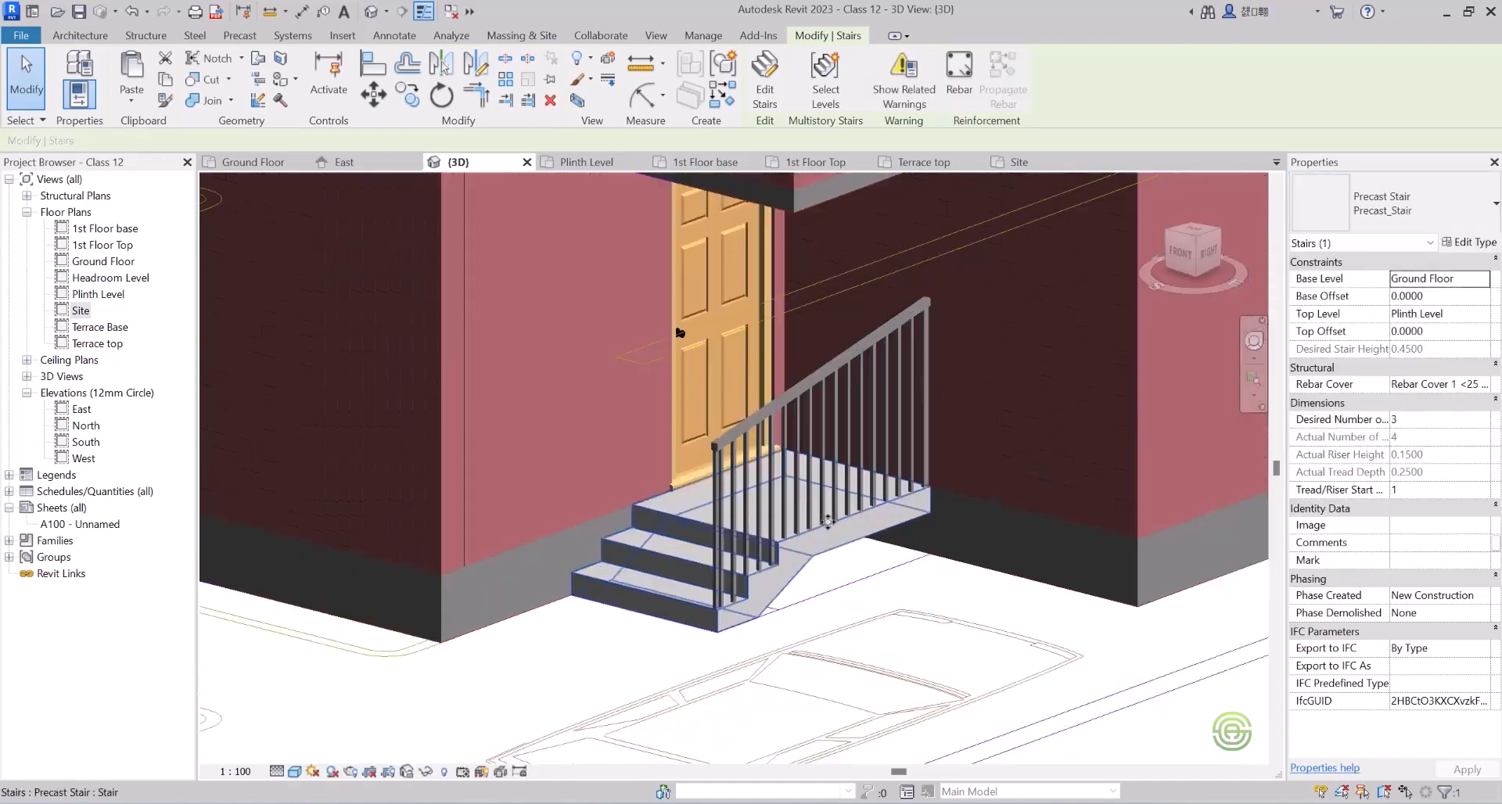
Try the Glass_Panel-Bottom_Fill, 900mm_Pipe and 900mm types on the entrance stair's remaining railing, and set it back to 1100mm.
click(839, 359)
click(1401, 206)
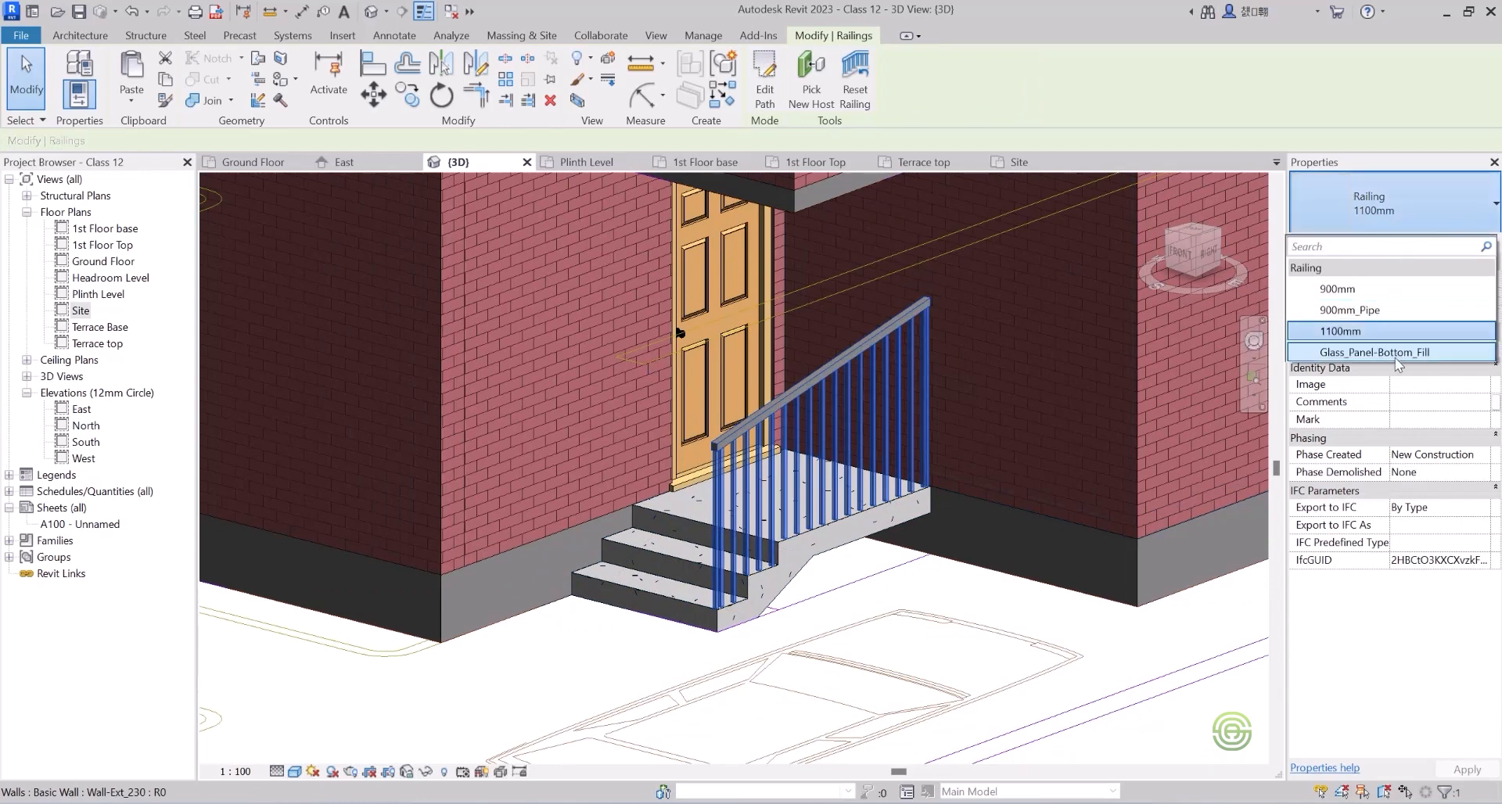
click(1395, 353)
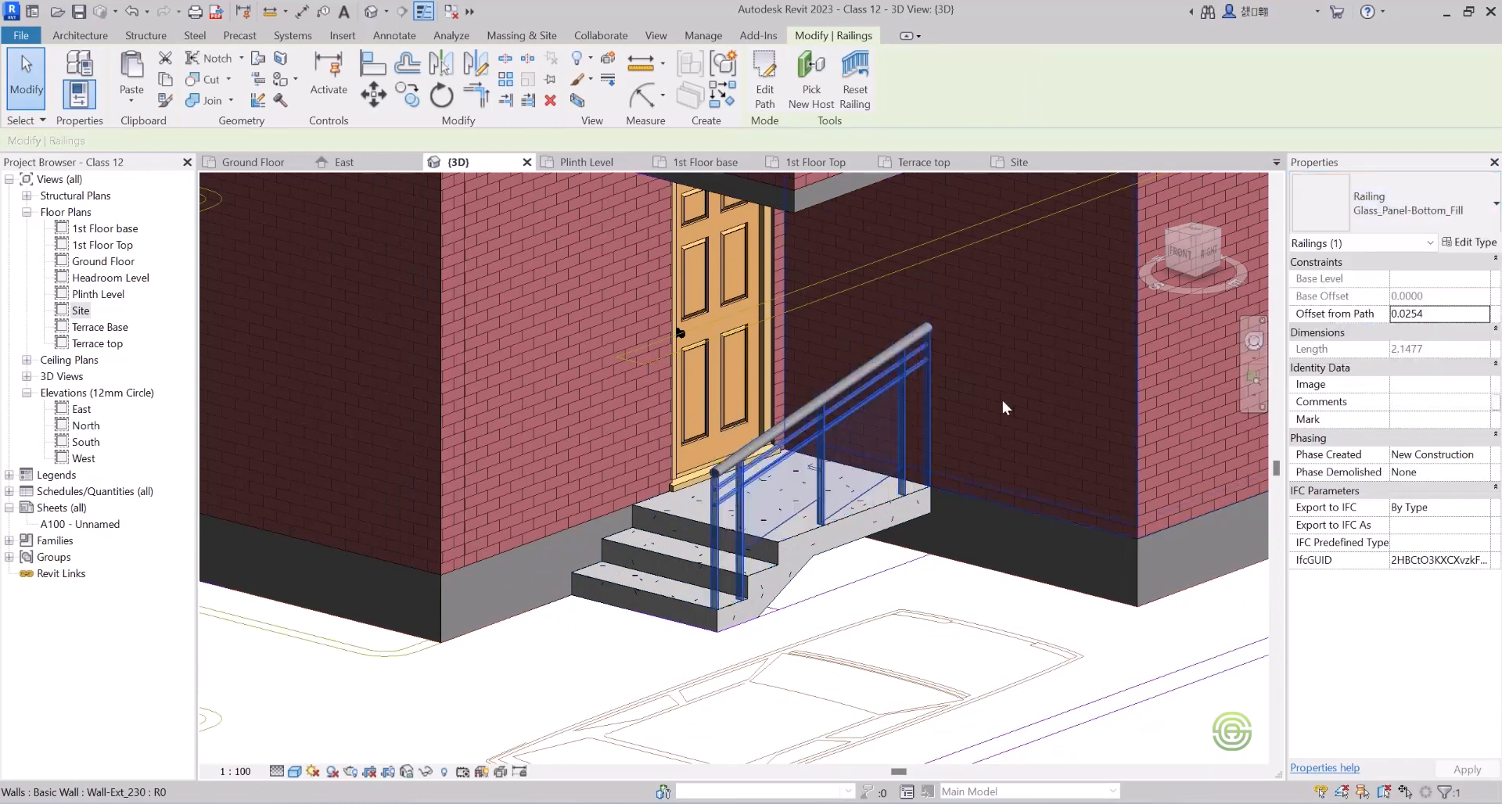
click(1408, 207)
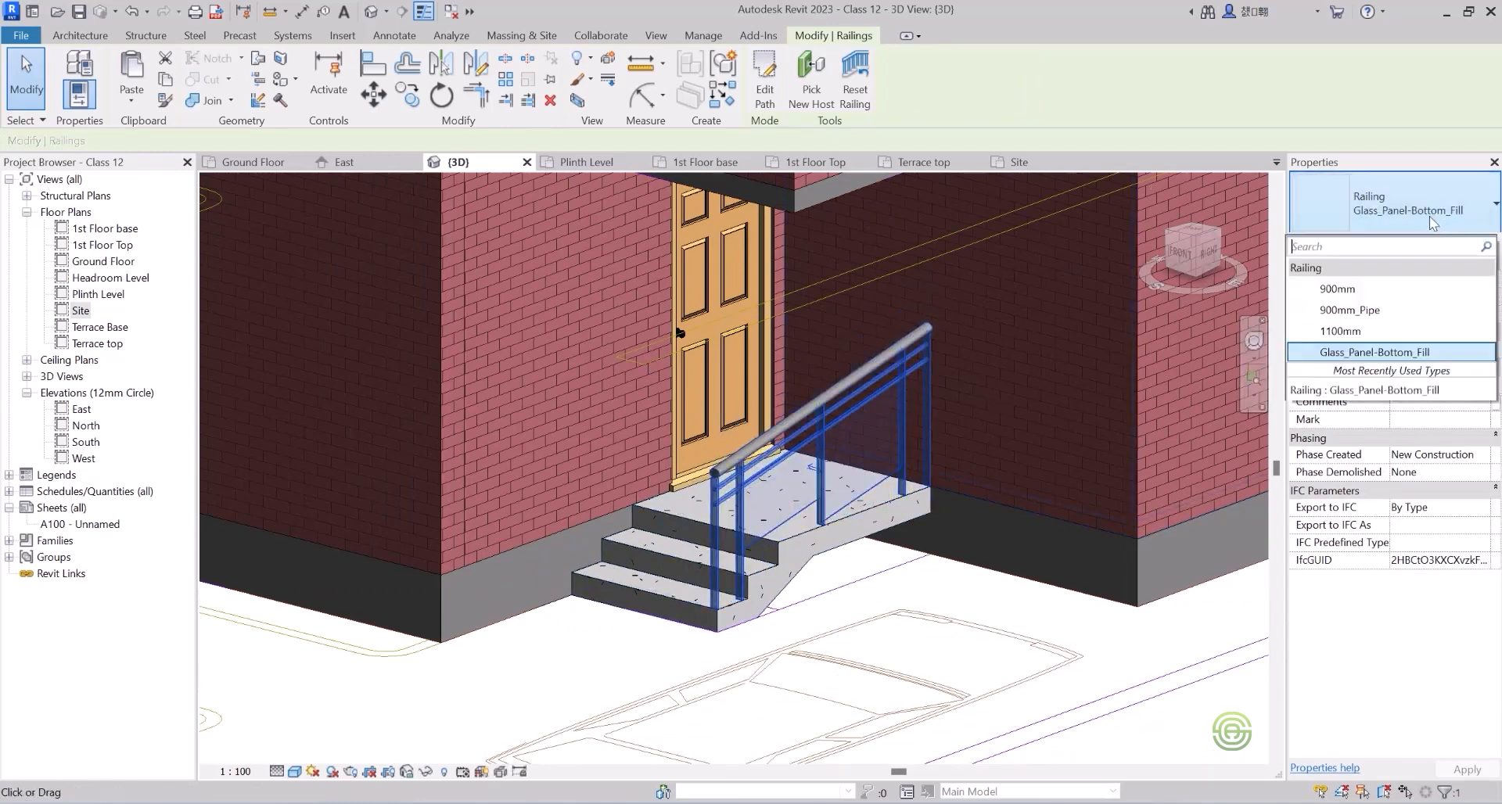
click(1365, 310)
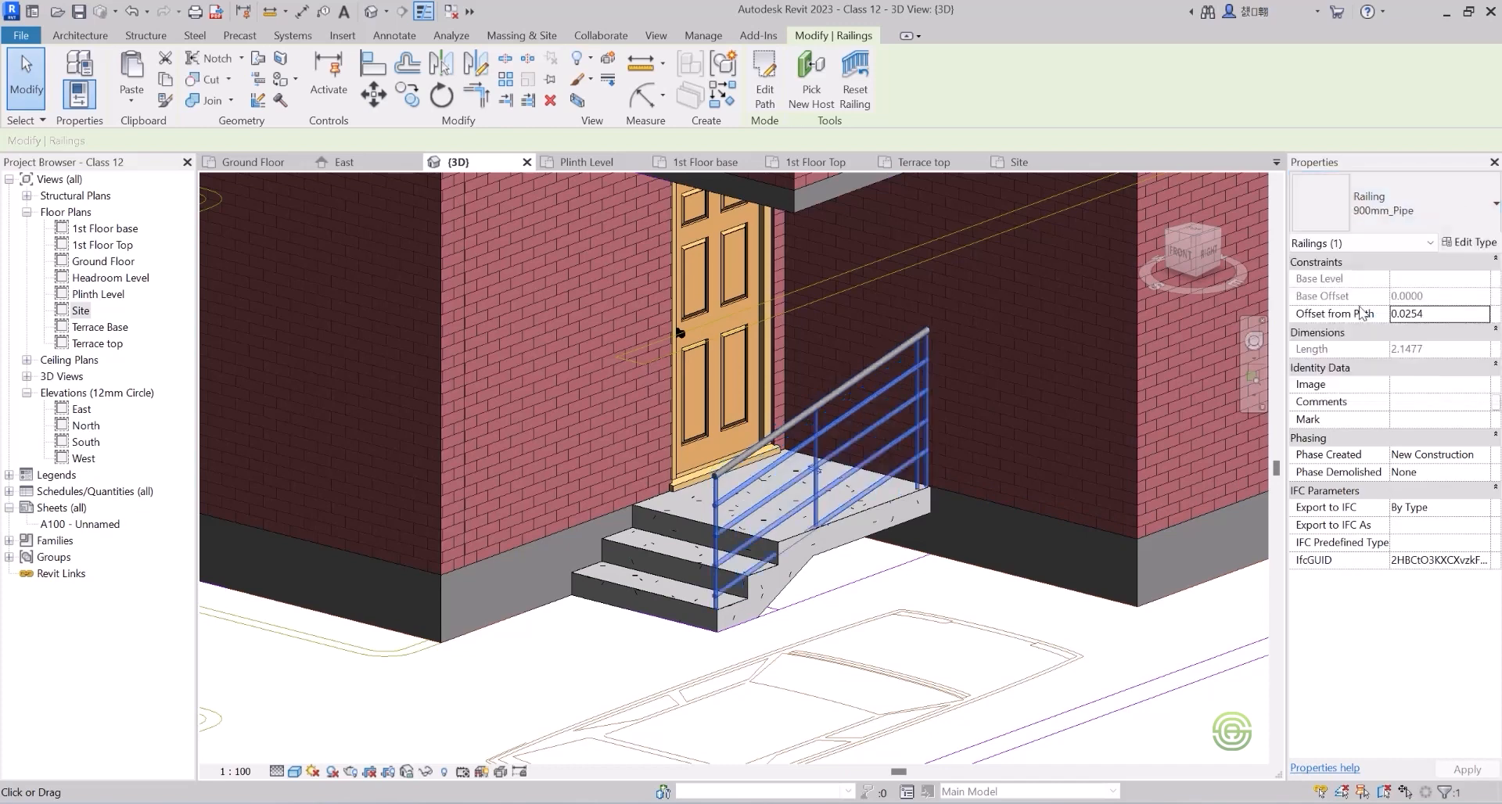
click(1384, 205)
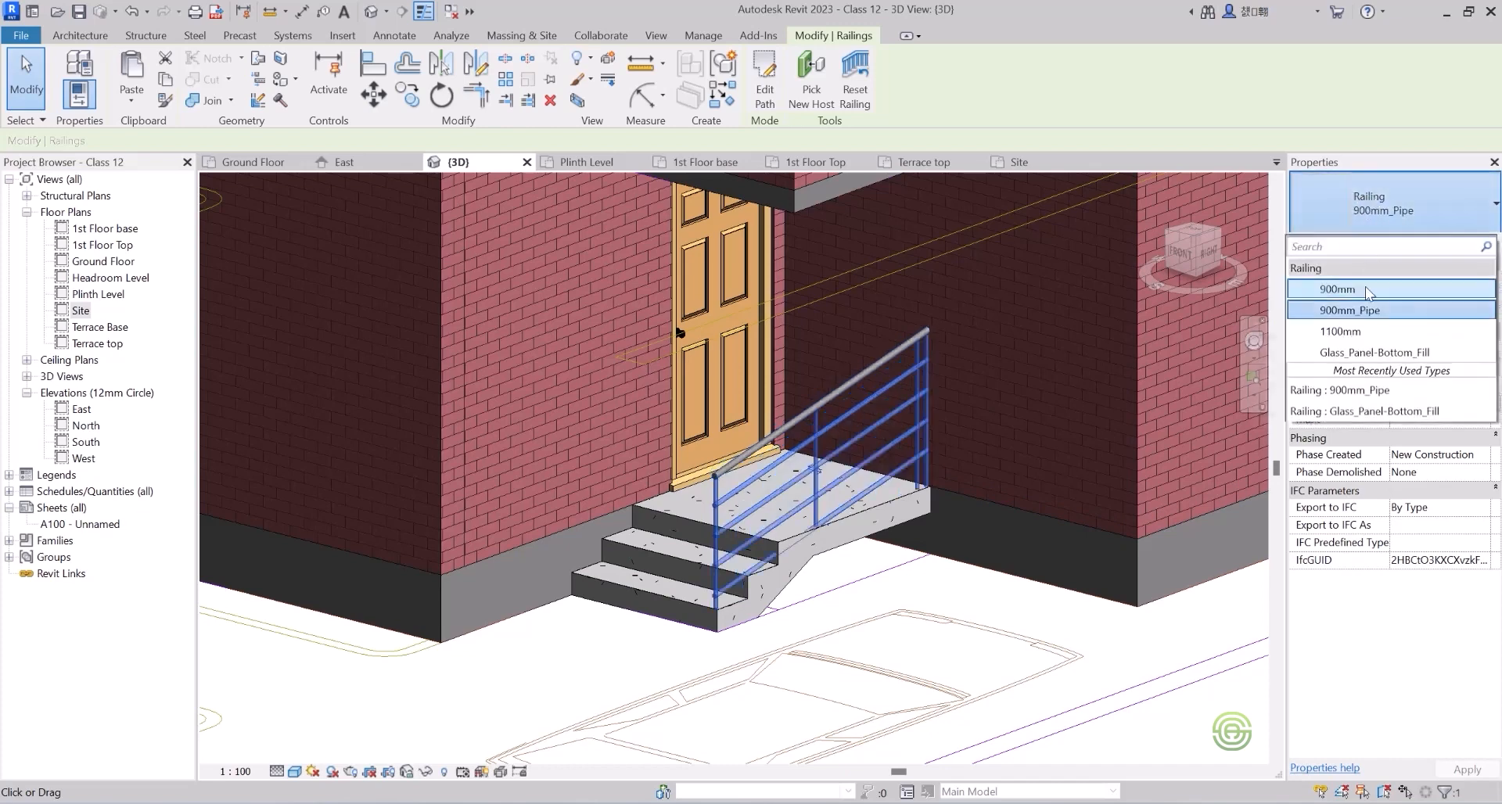
click(1364, 287)
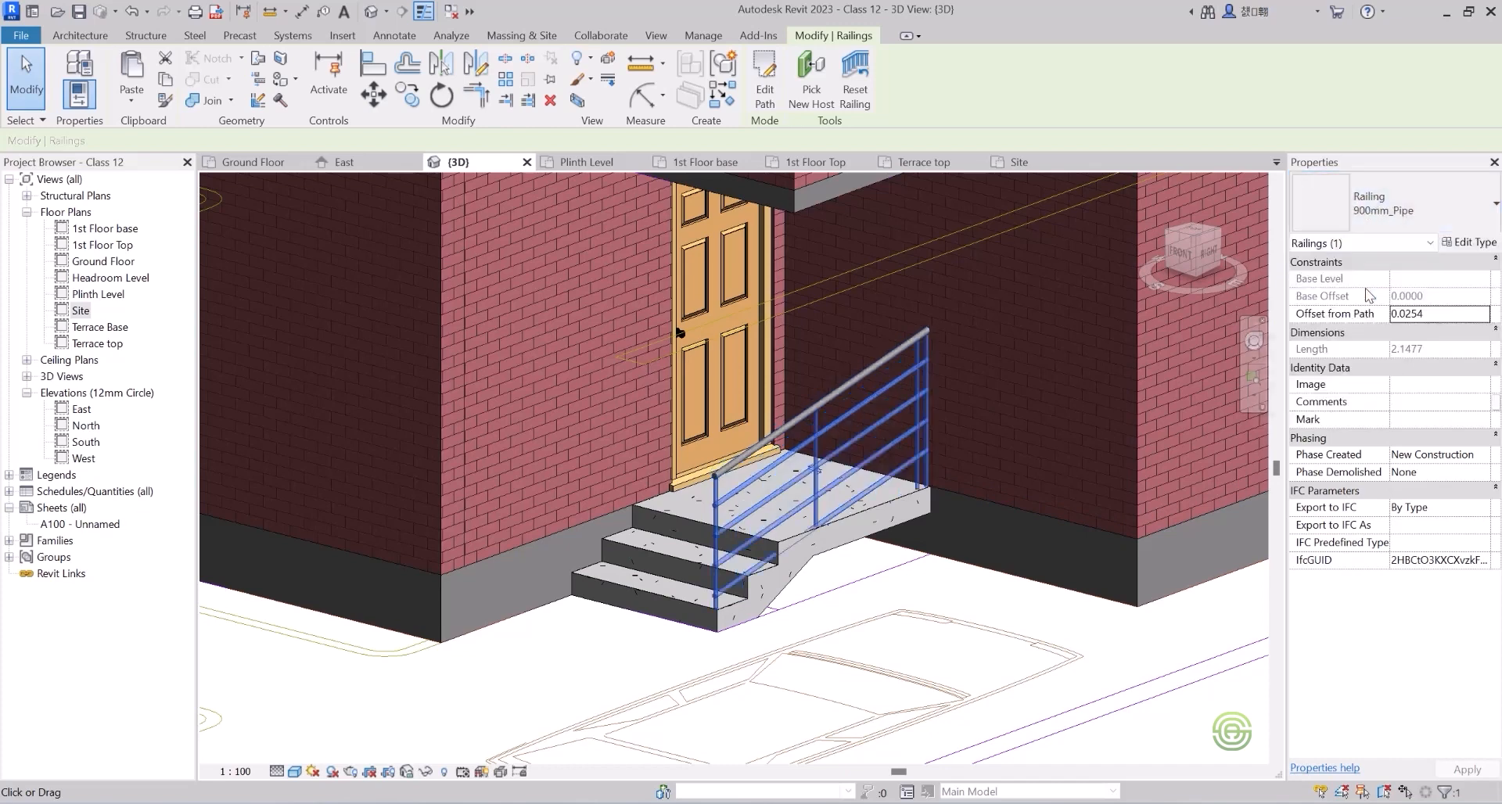
click(1369, 199)
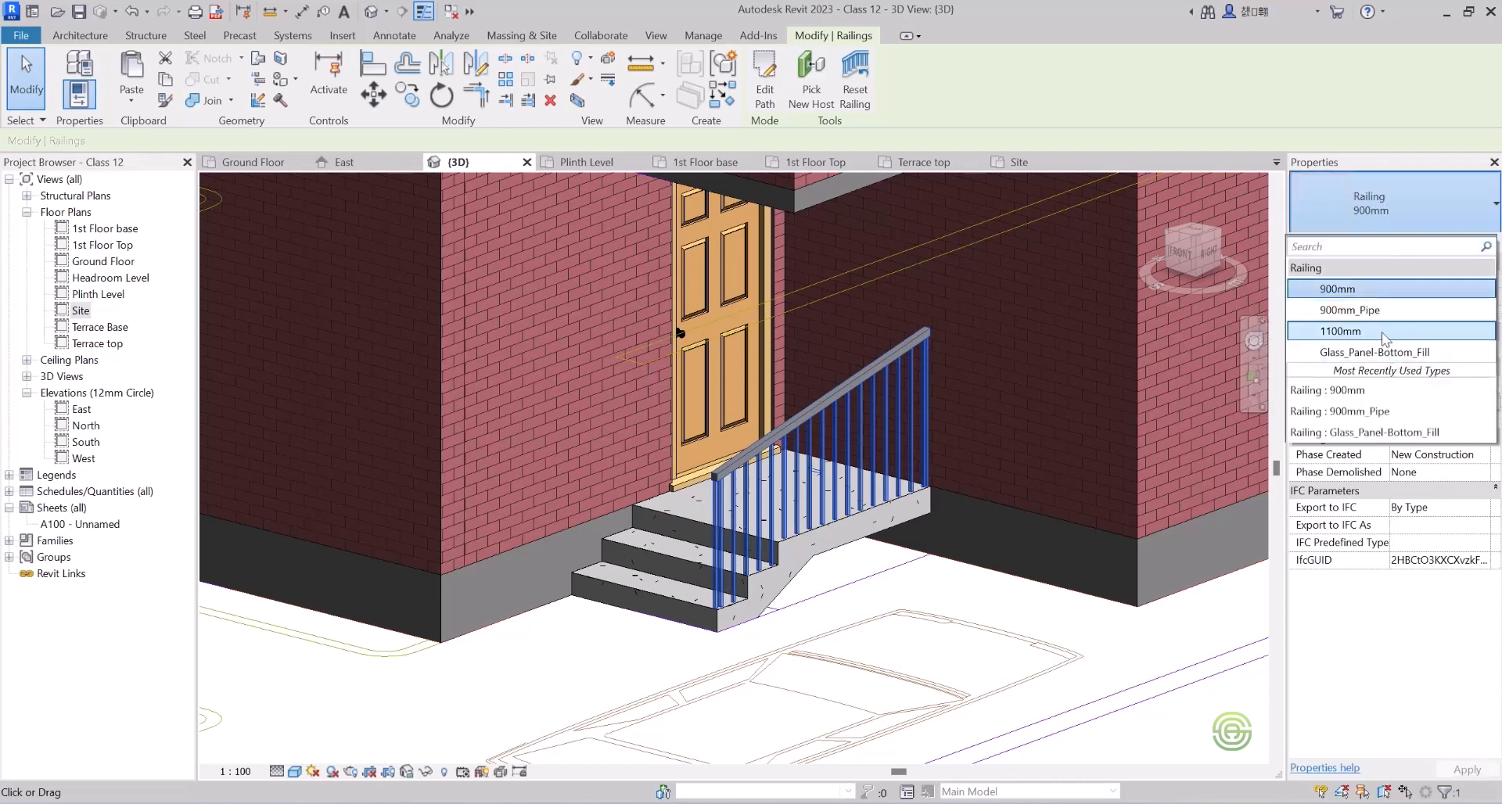
click(1385, 332)
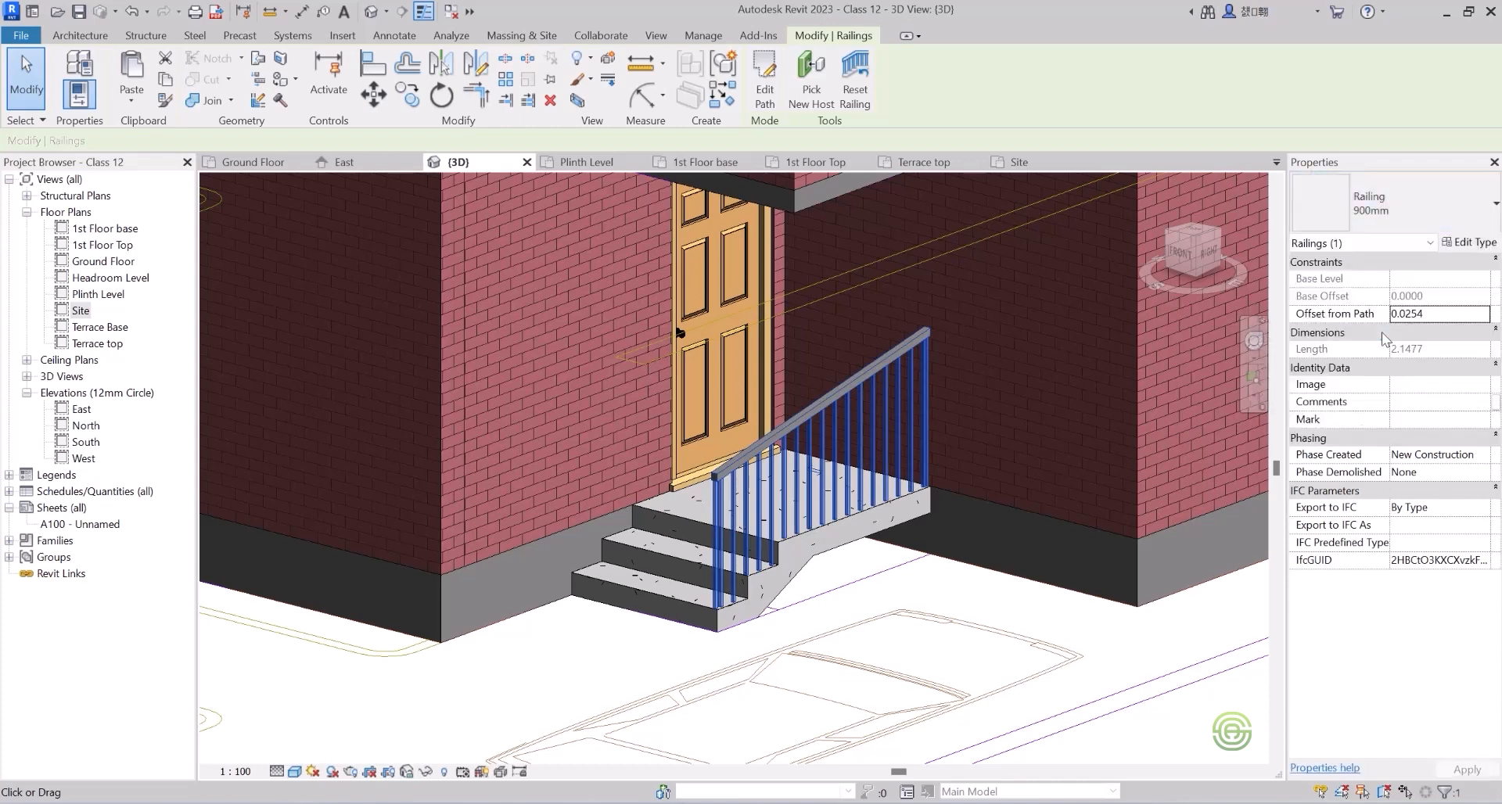
Examine the entrance steps and the whole house in 3D from the front and side, and clear the selection.
click(921, 566)
shift+middle_drag(947, 452, 983, 437)
scroll(983, 437, down, 5)
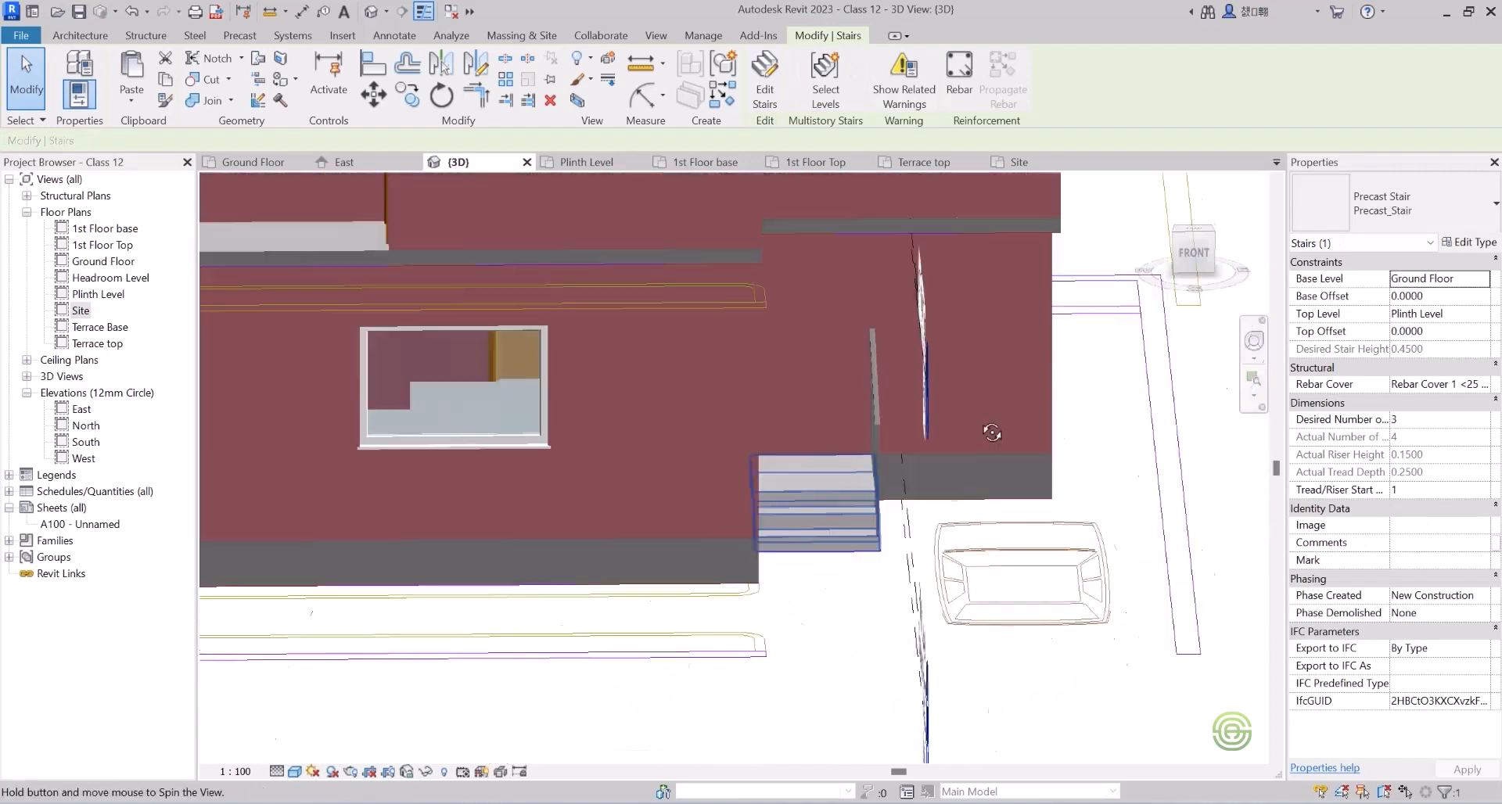
shift+middle_drag(1001, 540, 980, 479)
scroll(824, 453, down, 2)
shift+middle_drag(859, 440, 868, 436)
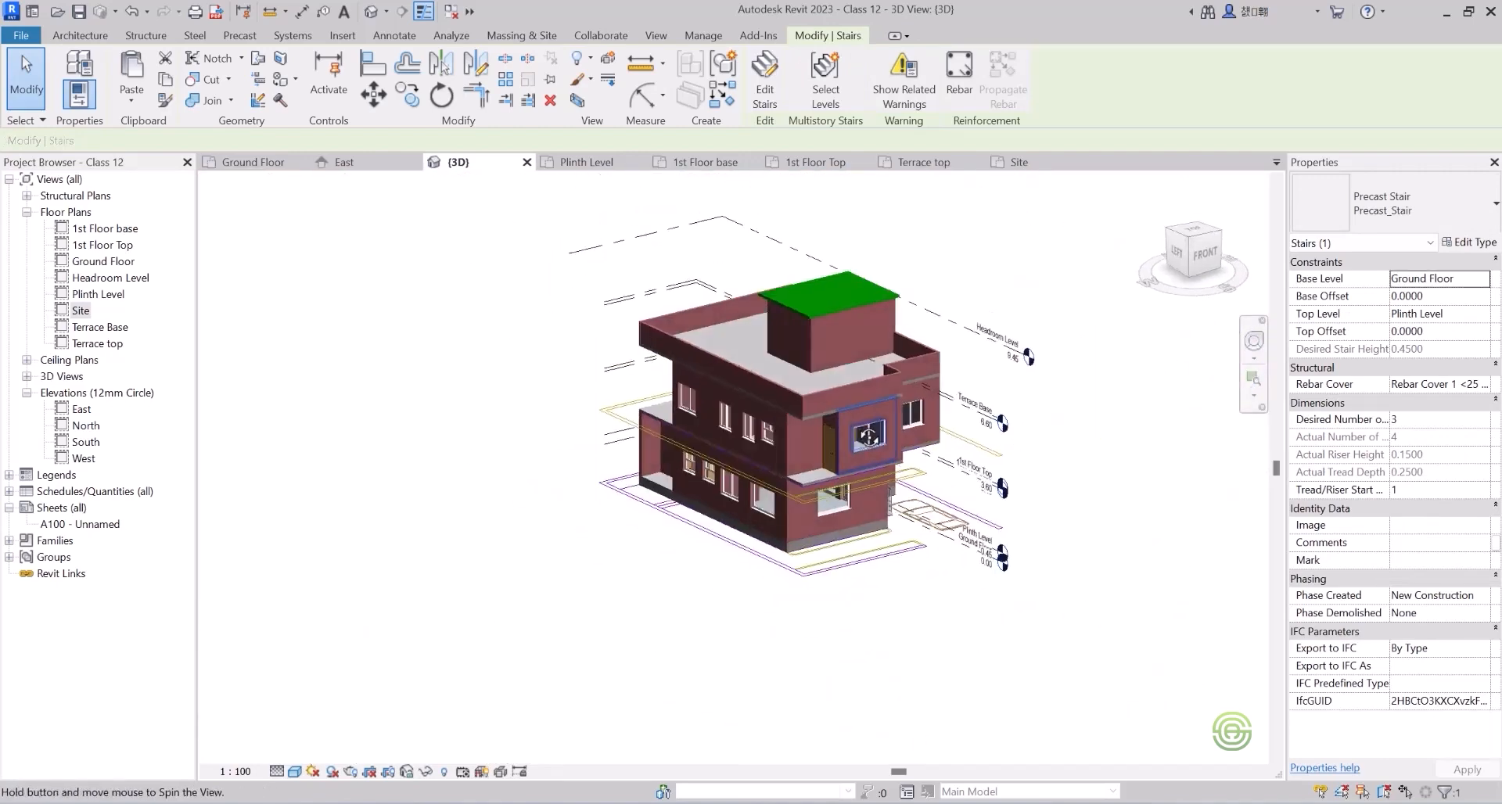
scroll(914, 368, up, 3)
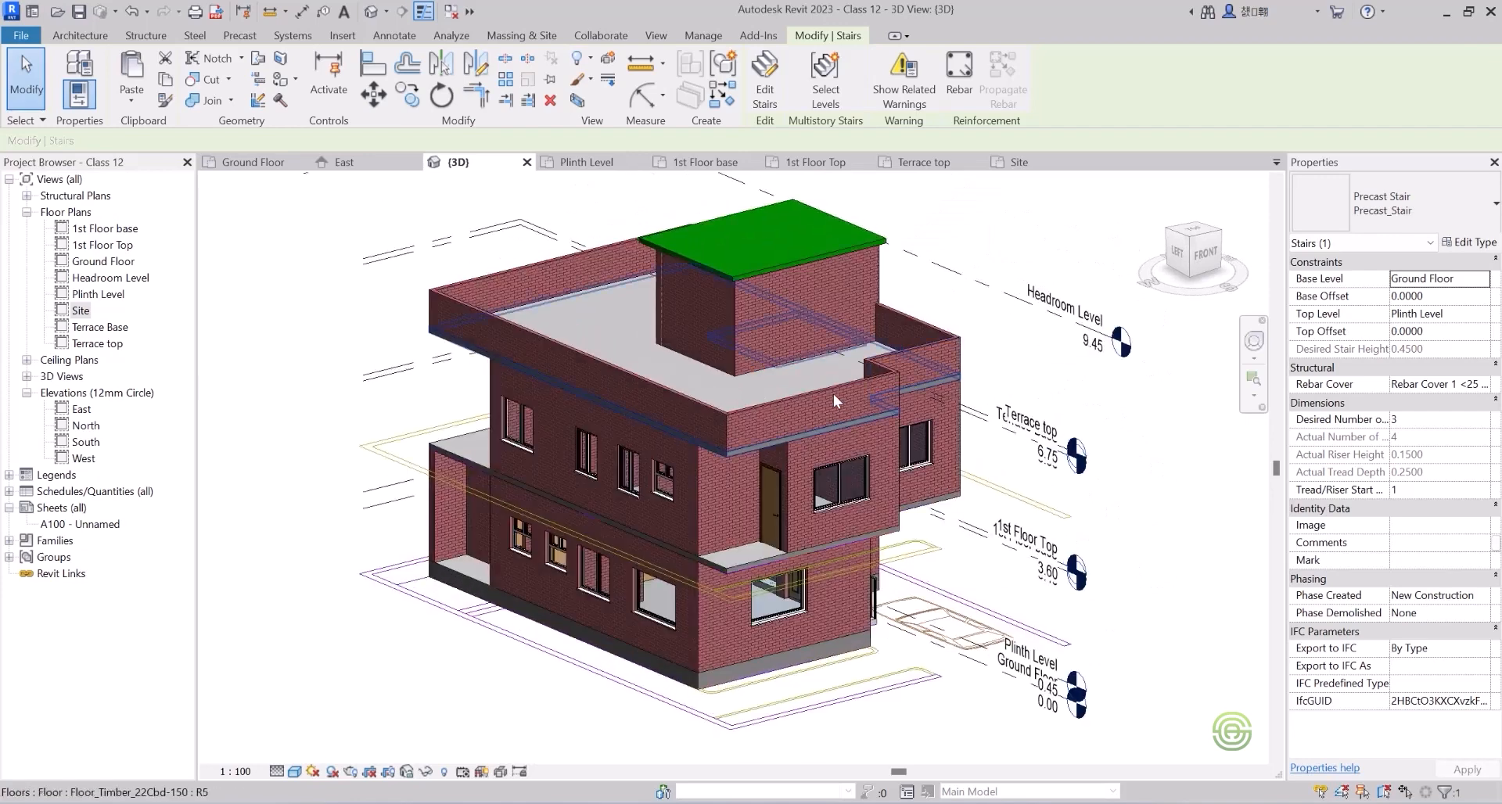
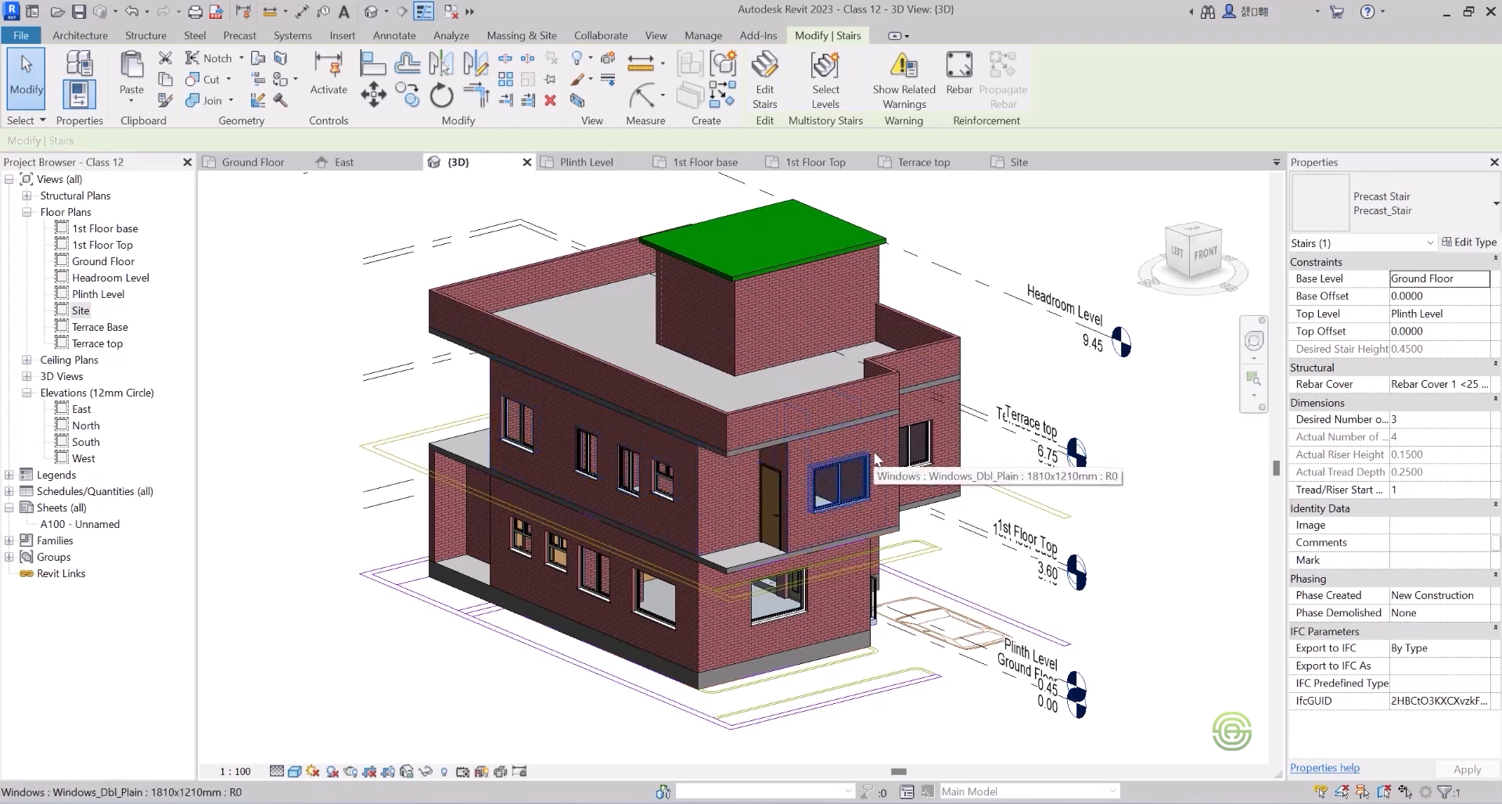
scroll(875, 457, up, 2)
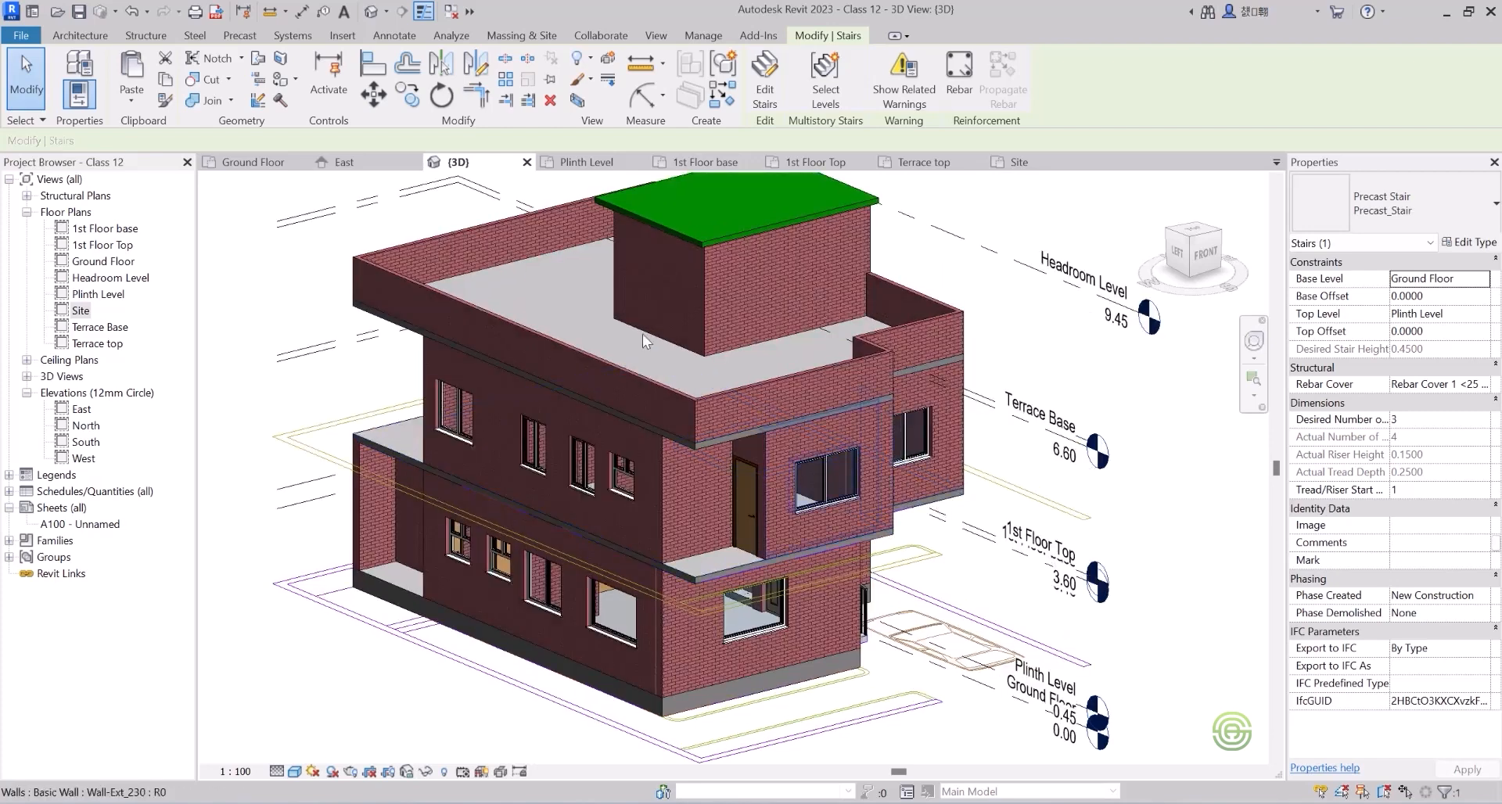
click(360, 233)
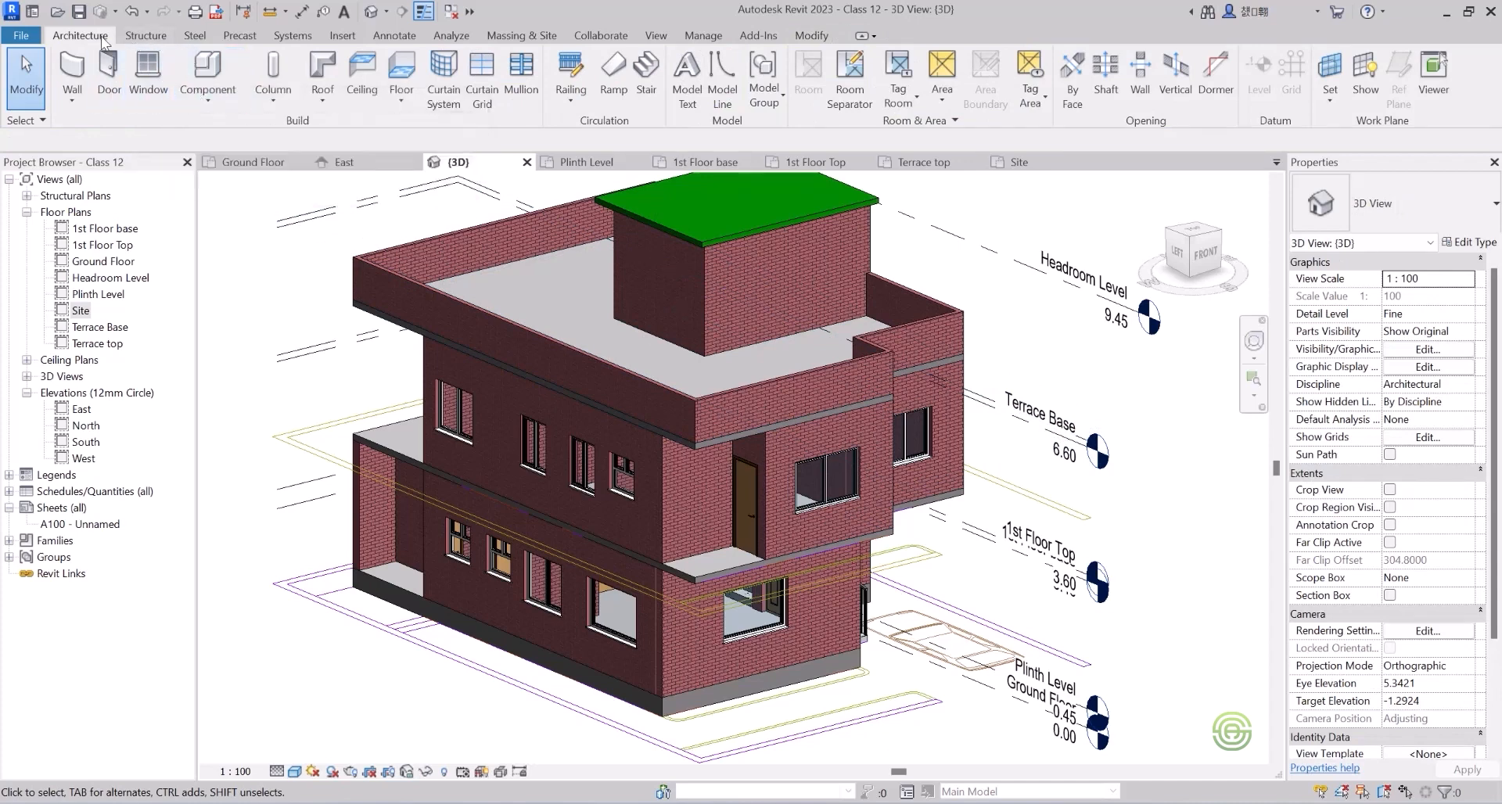
Start a new in-place model in the Windows family category, accepting the suggested name Windows 1.
click(195, 97)
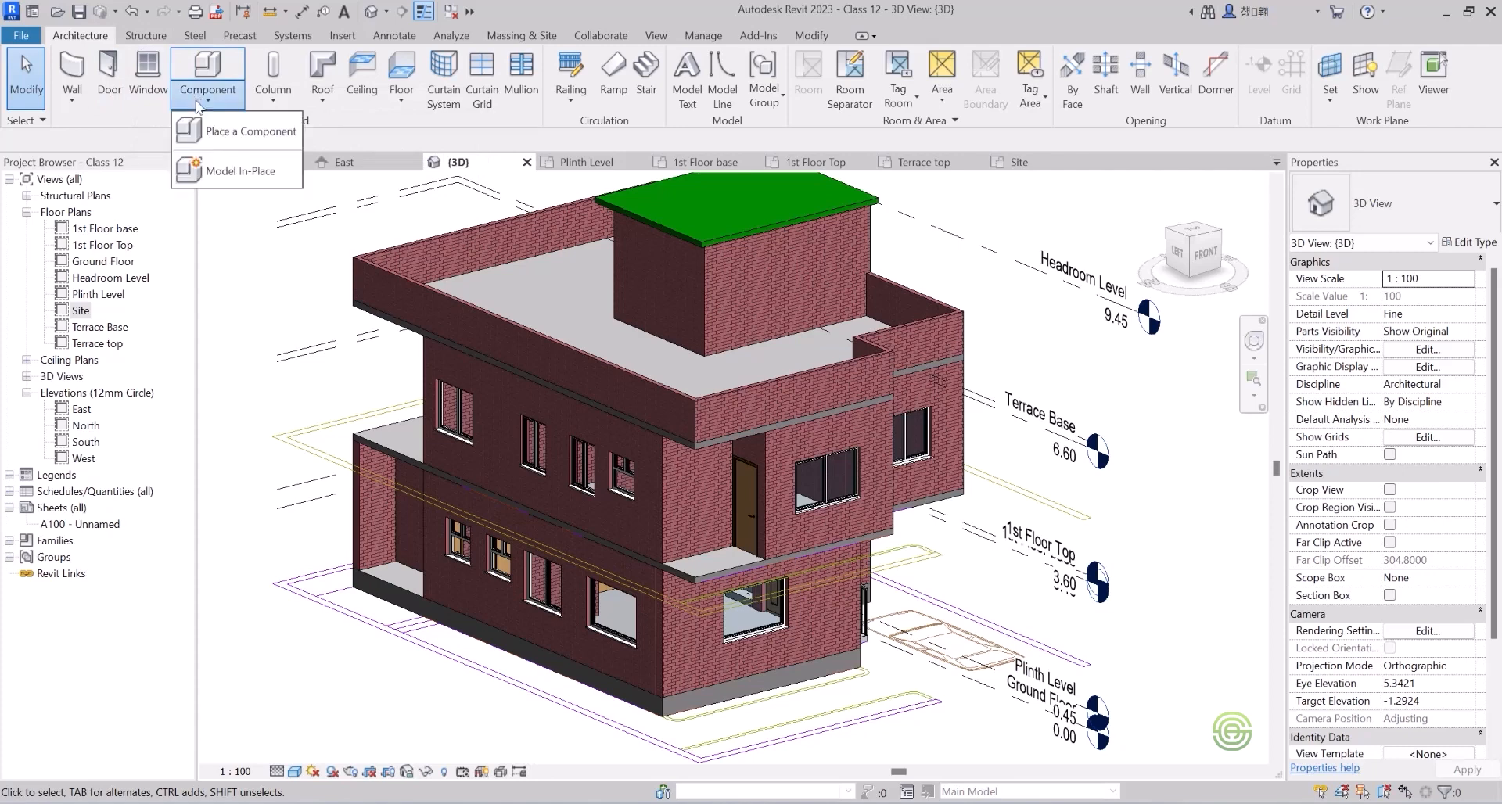
click(233, 167)
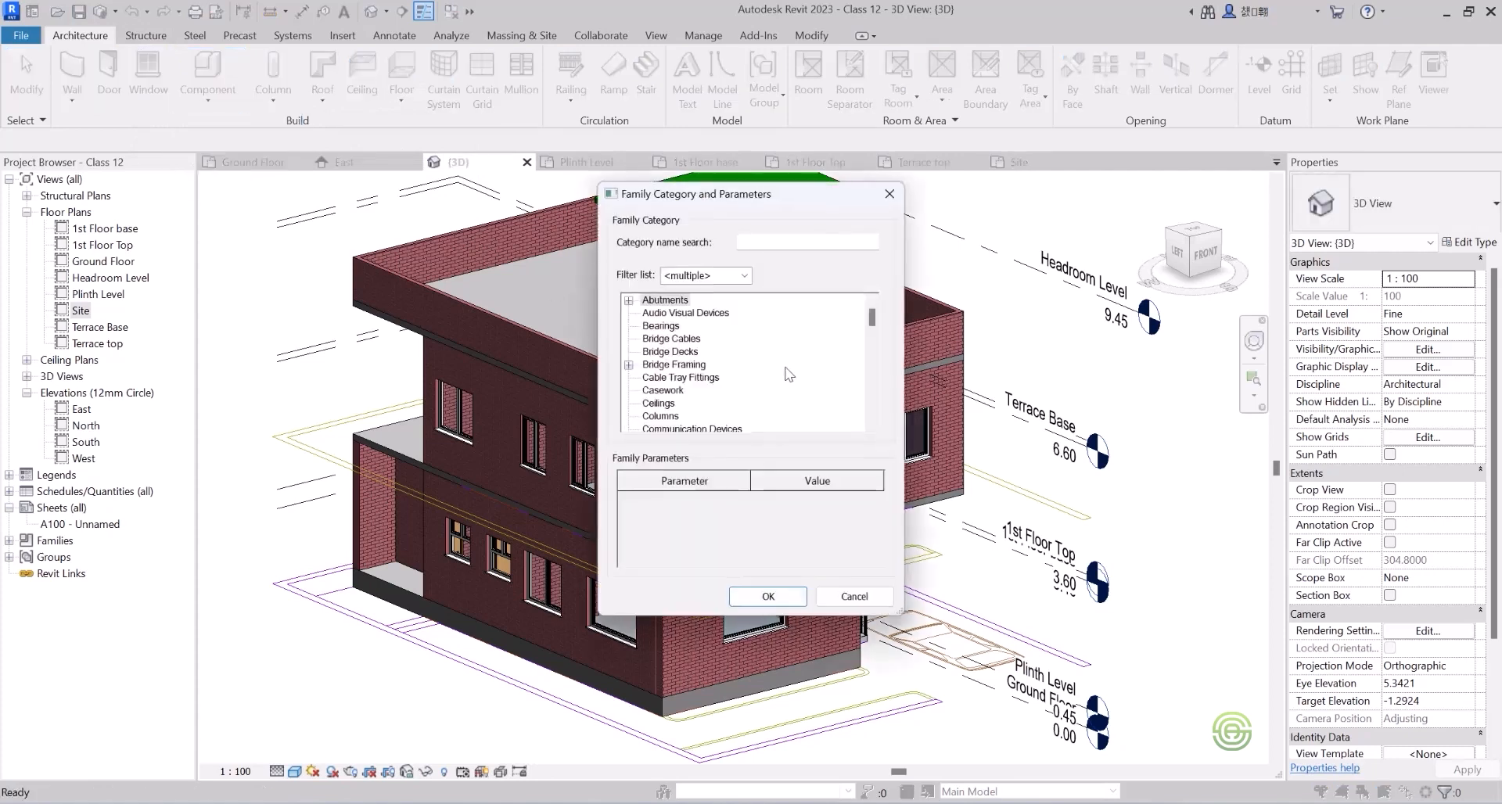
drag(873, 325, 873, 352)
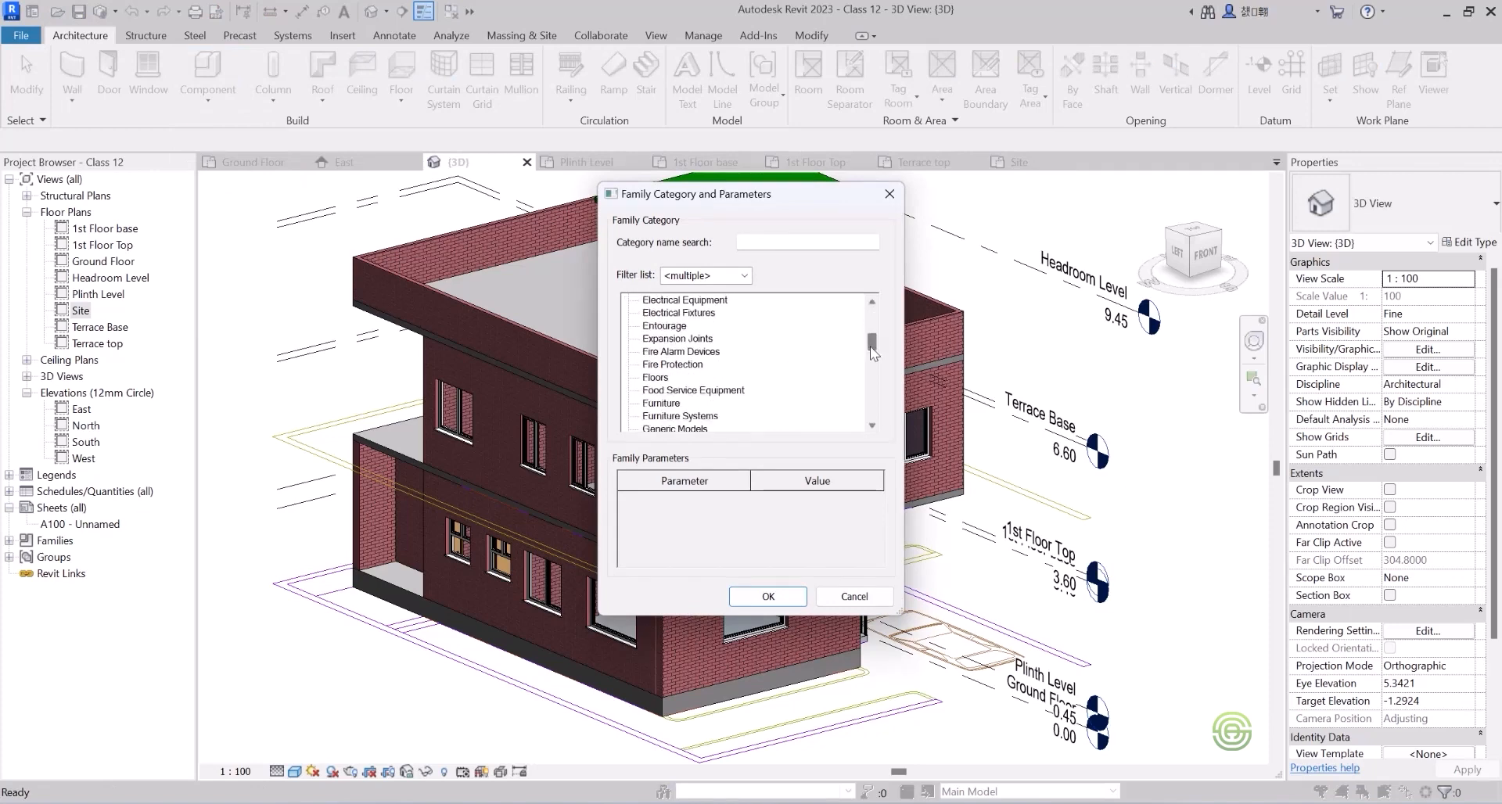
drag(873, 356, 873, 432)
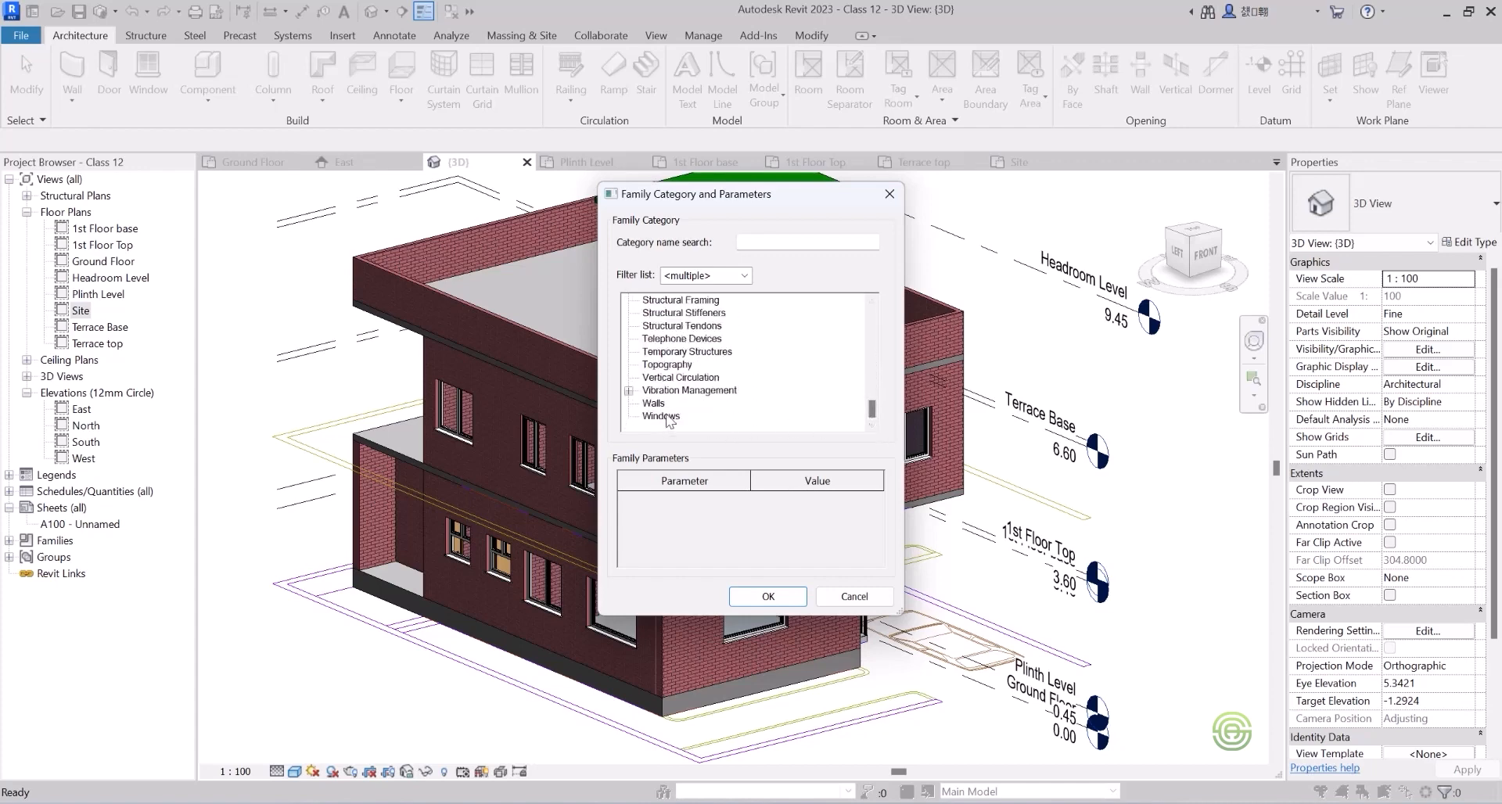
click(755, 598)
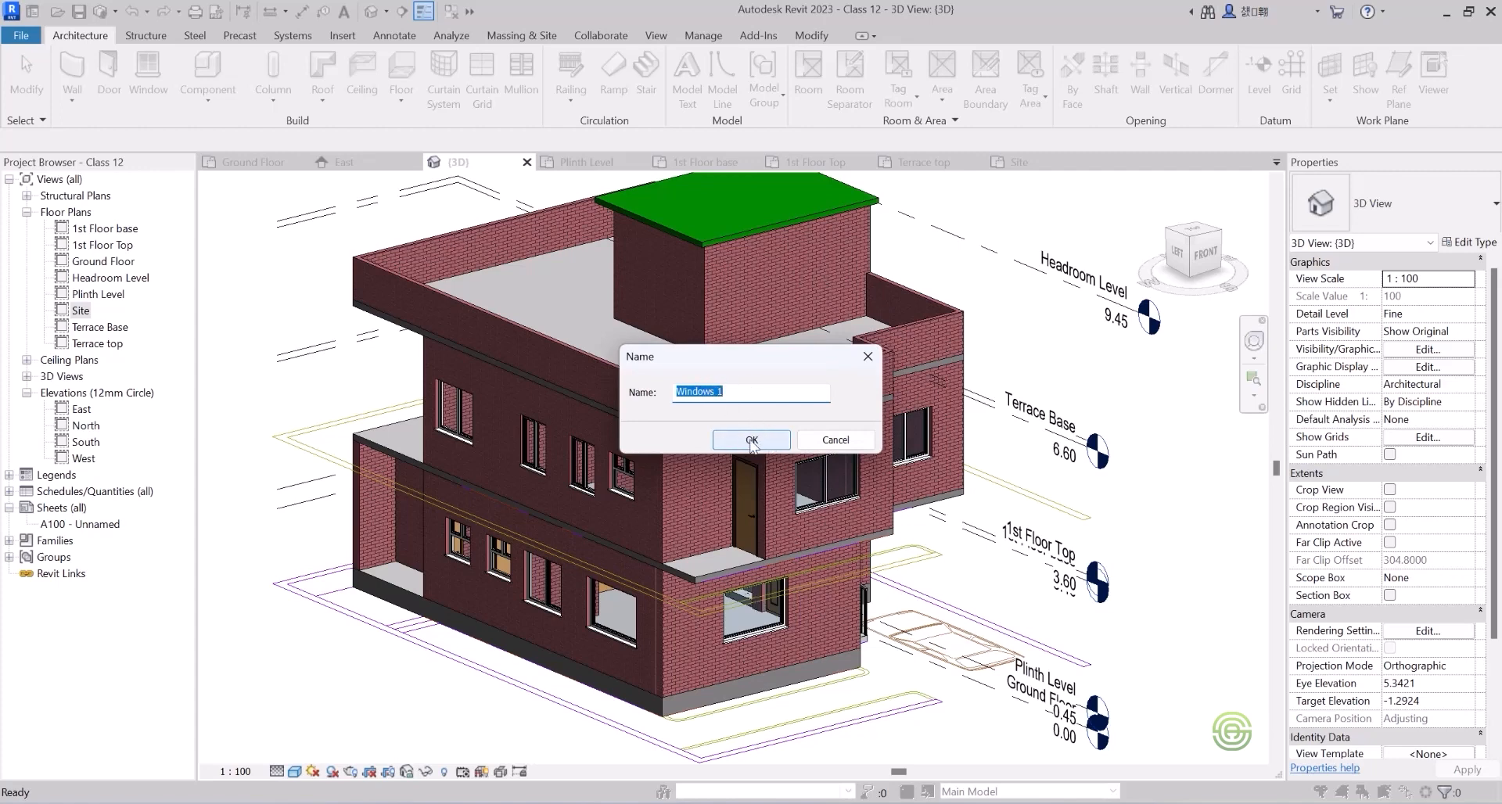
click(751, 440)
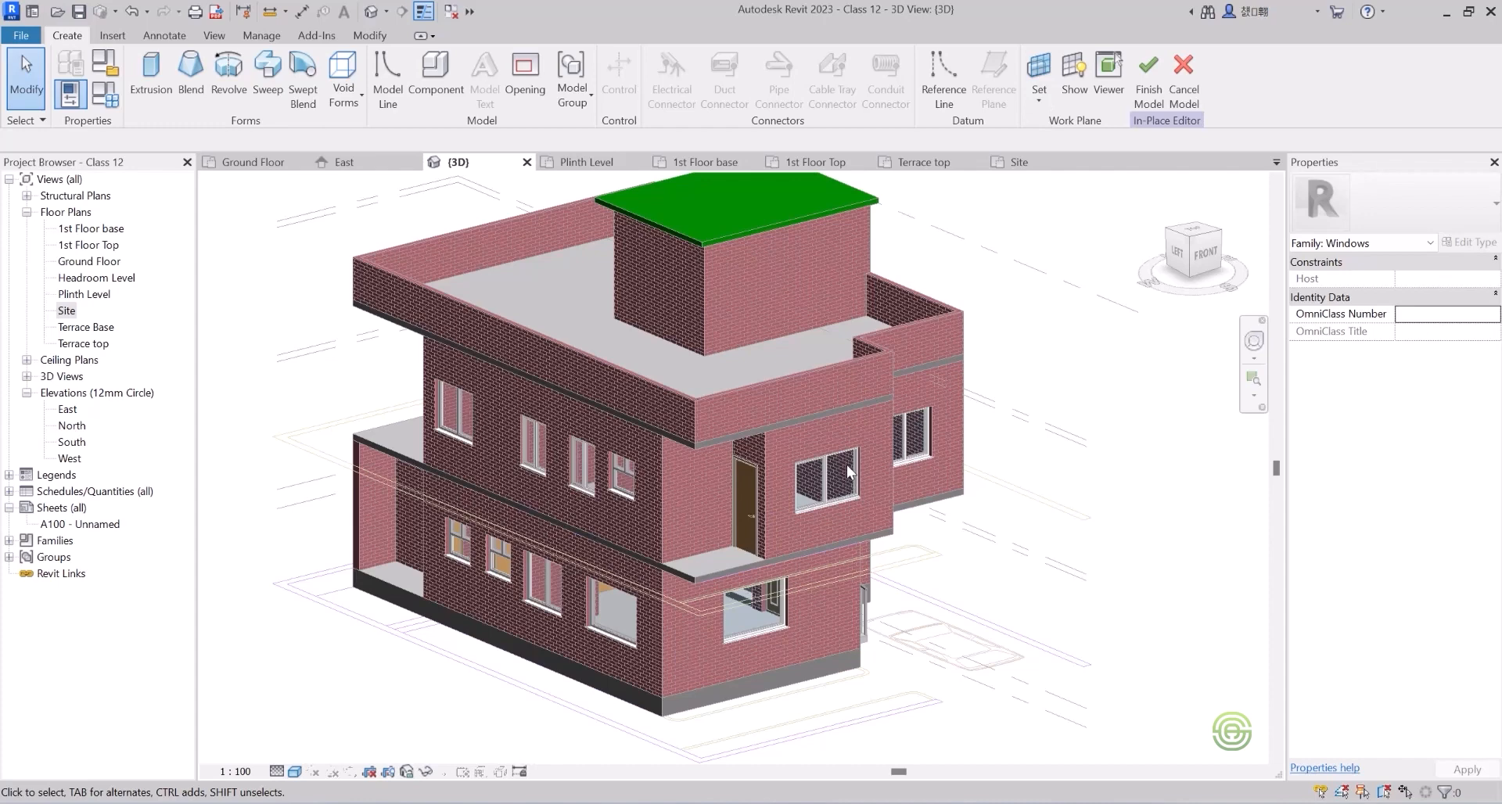
Set the work plane by picking the outer face of the first-floor front wall around the window, and toggle the work plane display to check it.
click(1039, 96)
click(1081, 146)
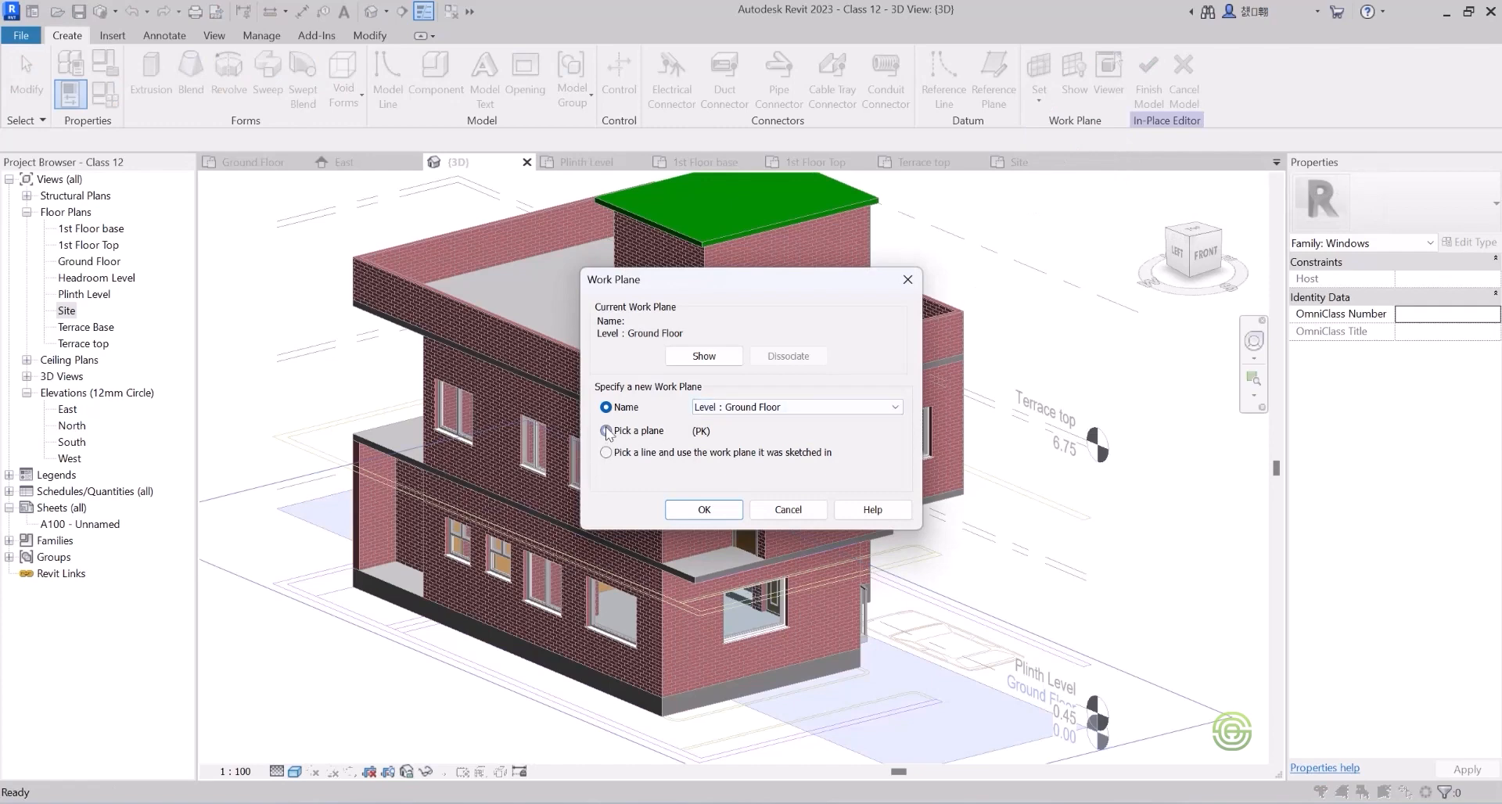
click(720, 515)
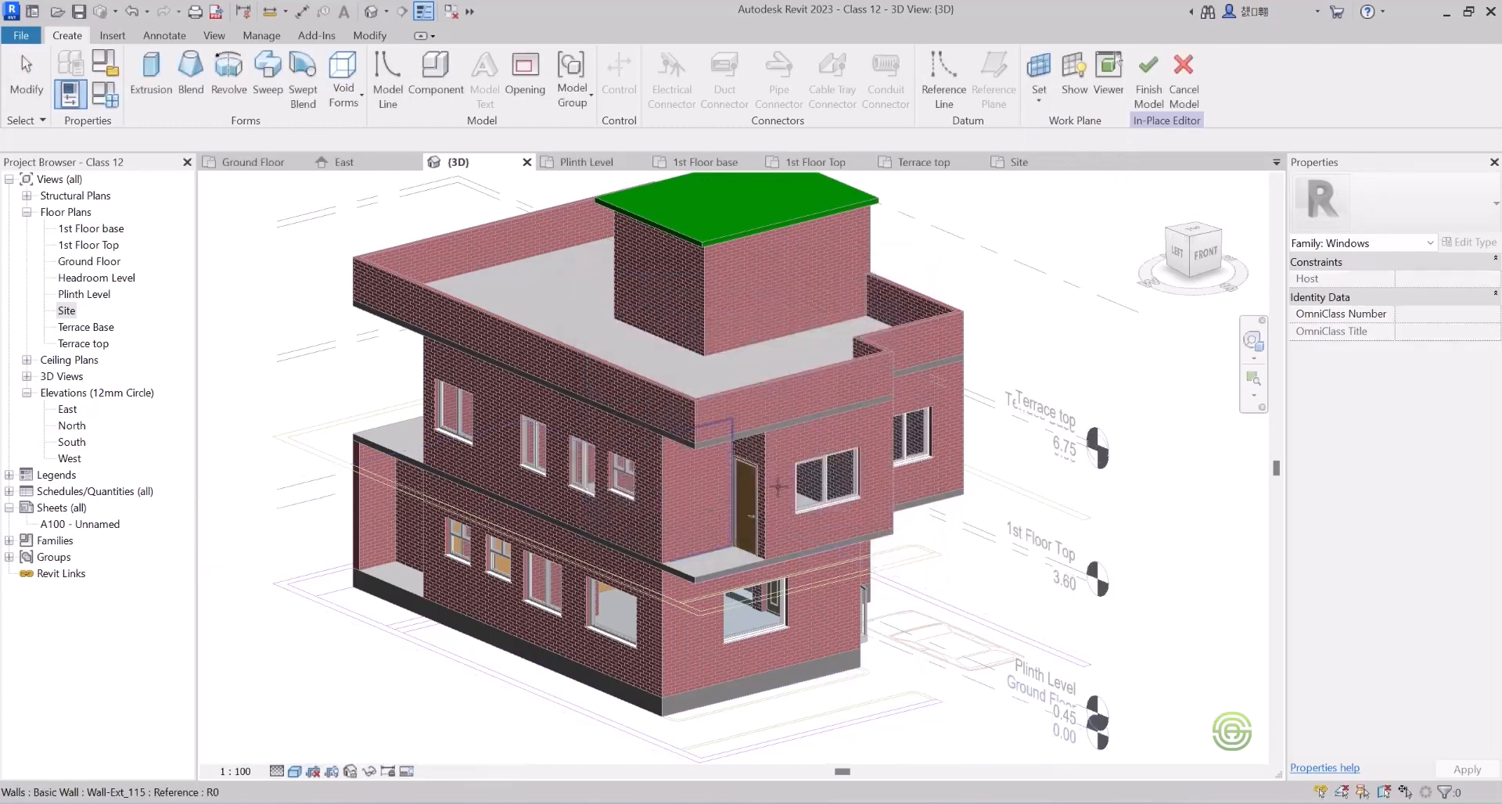
click(869, 432)
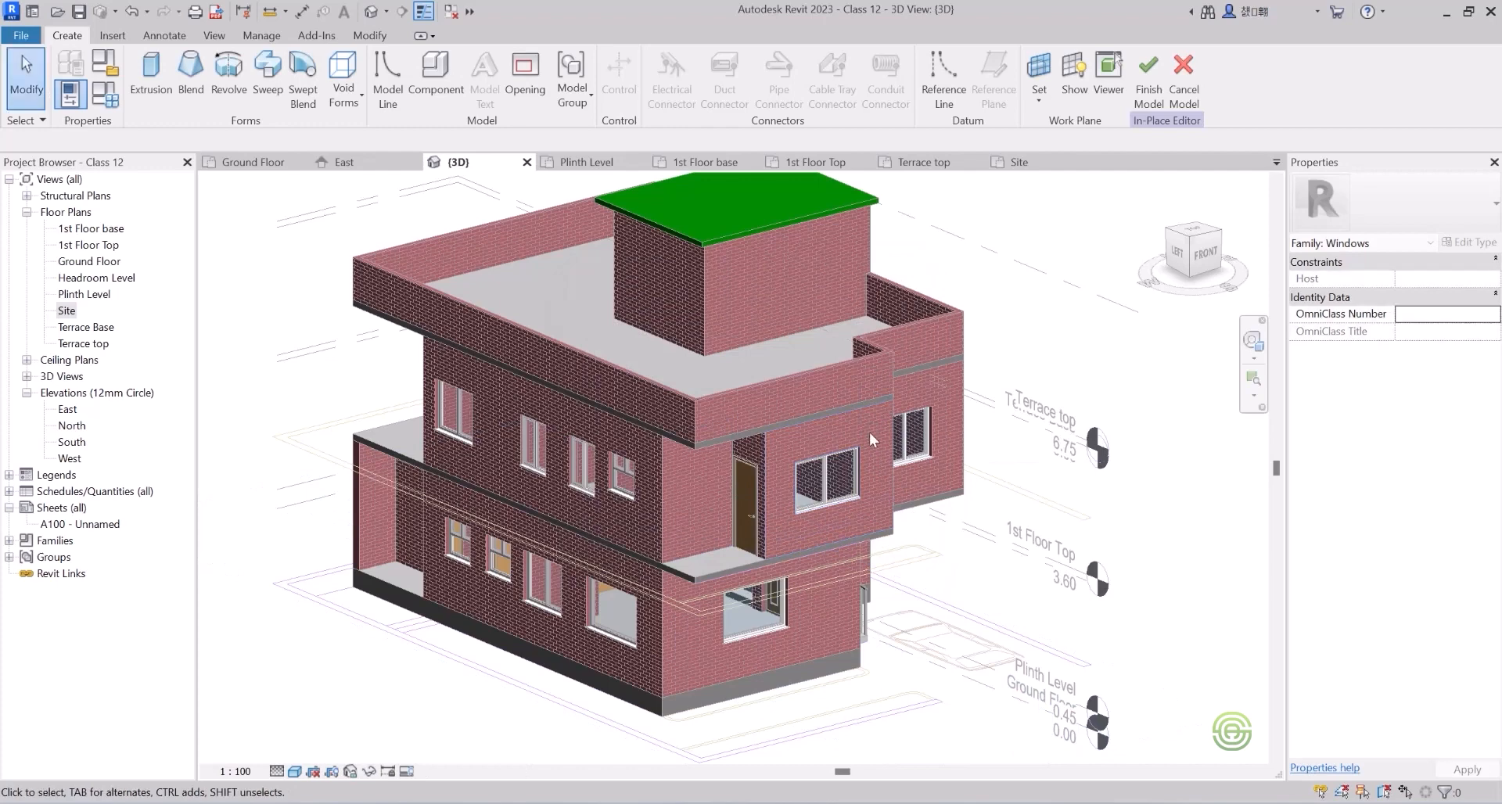
click(1074, 74)
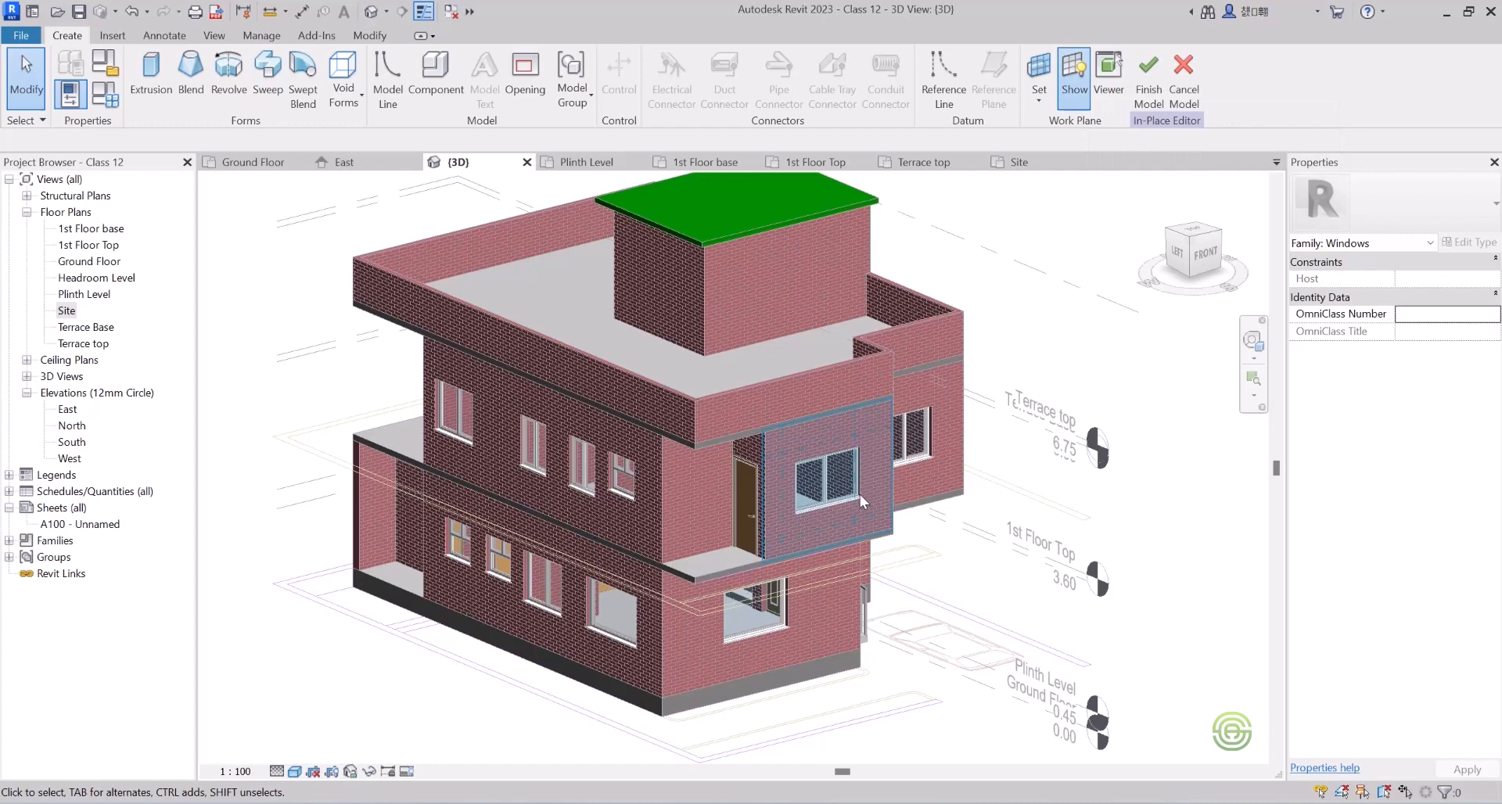
click(1078, 78)
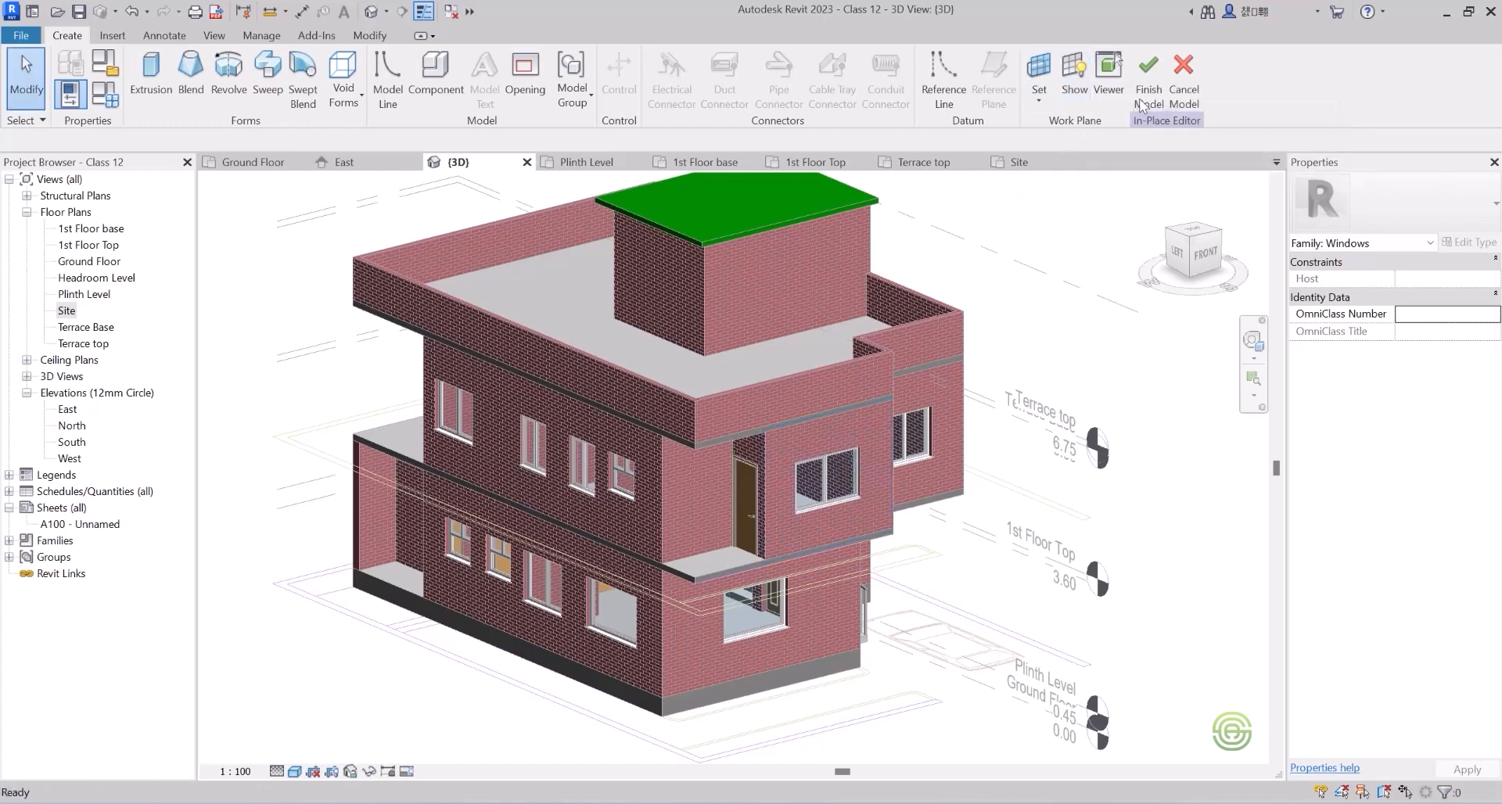
Start an extrusion and sketch a rectangle from corner to corner of the front first-floor window beside the balcony door.
click(151, 74)
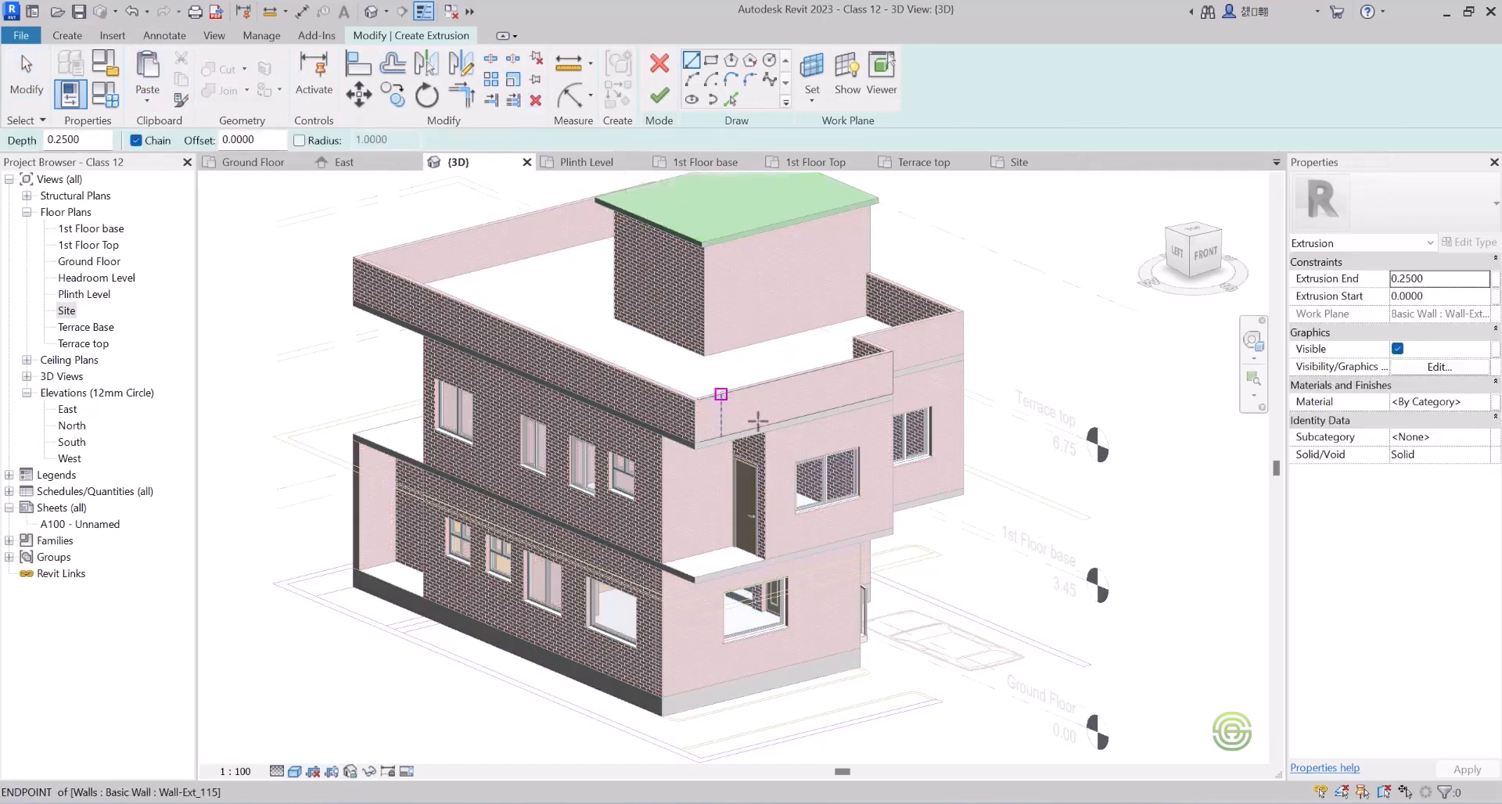
scroll(783, 423, up, 5)
click(711, 61)
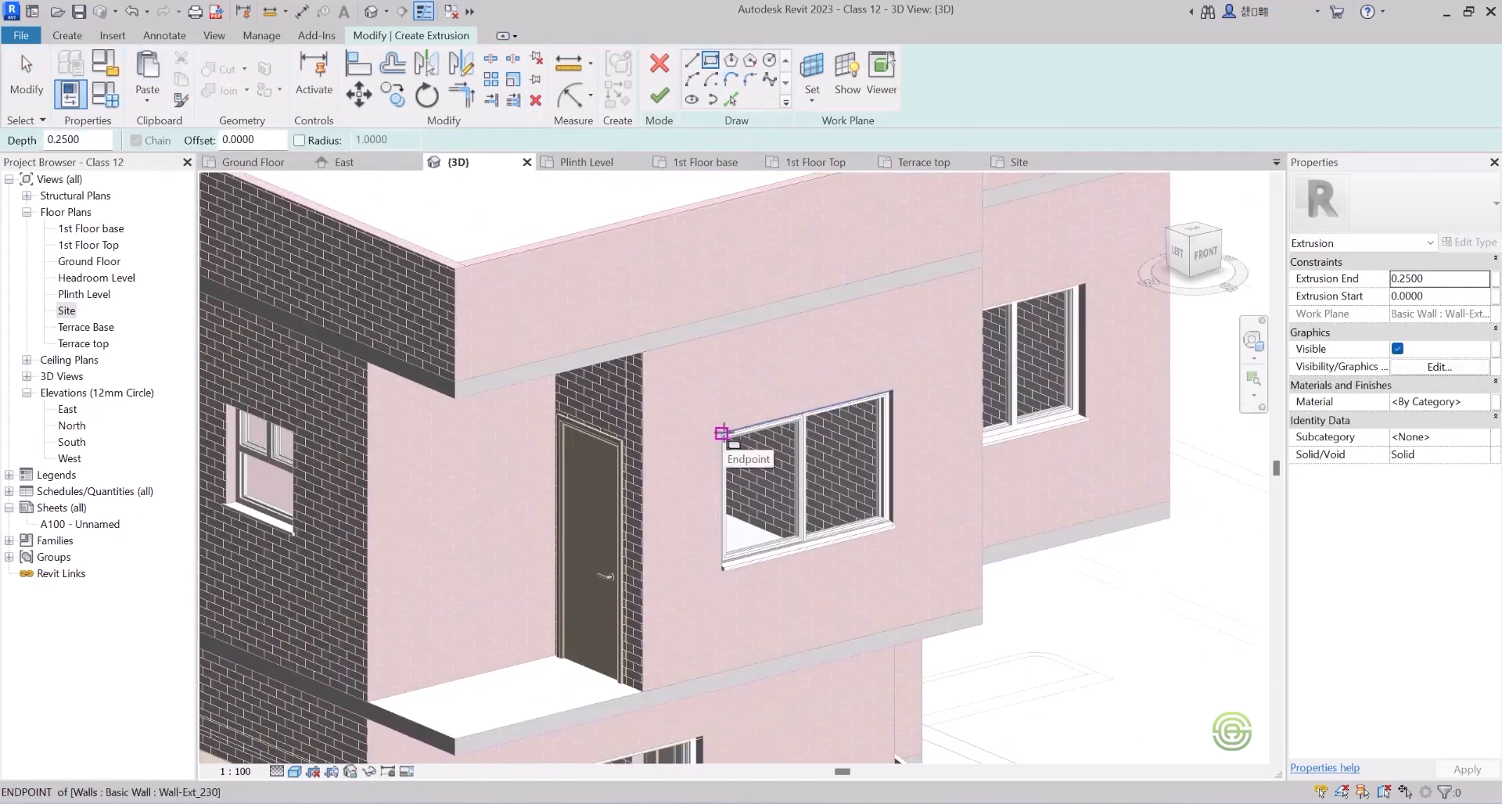
click(721, 432)
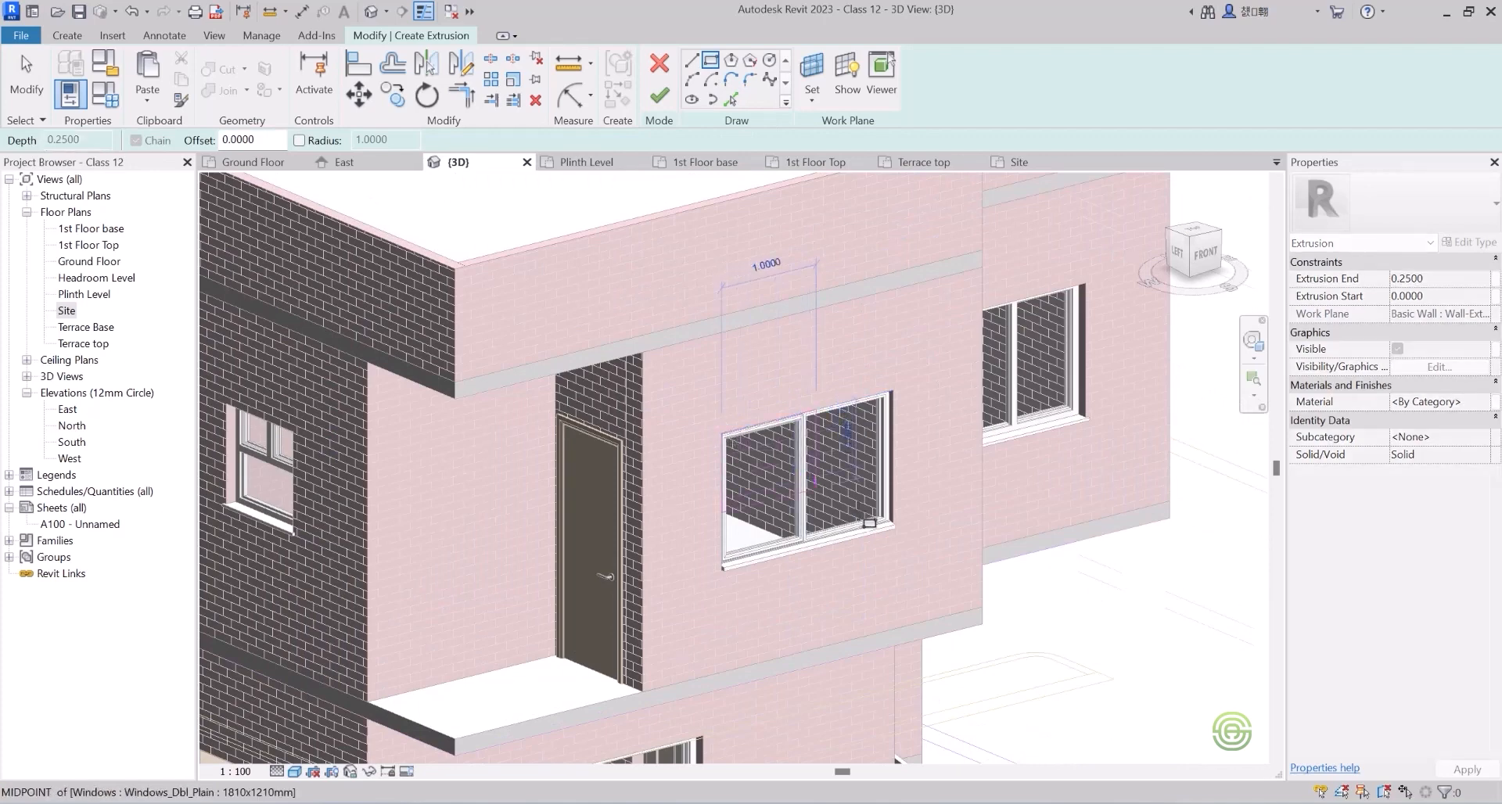
scroll(893, 534, up, 3)
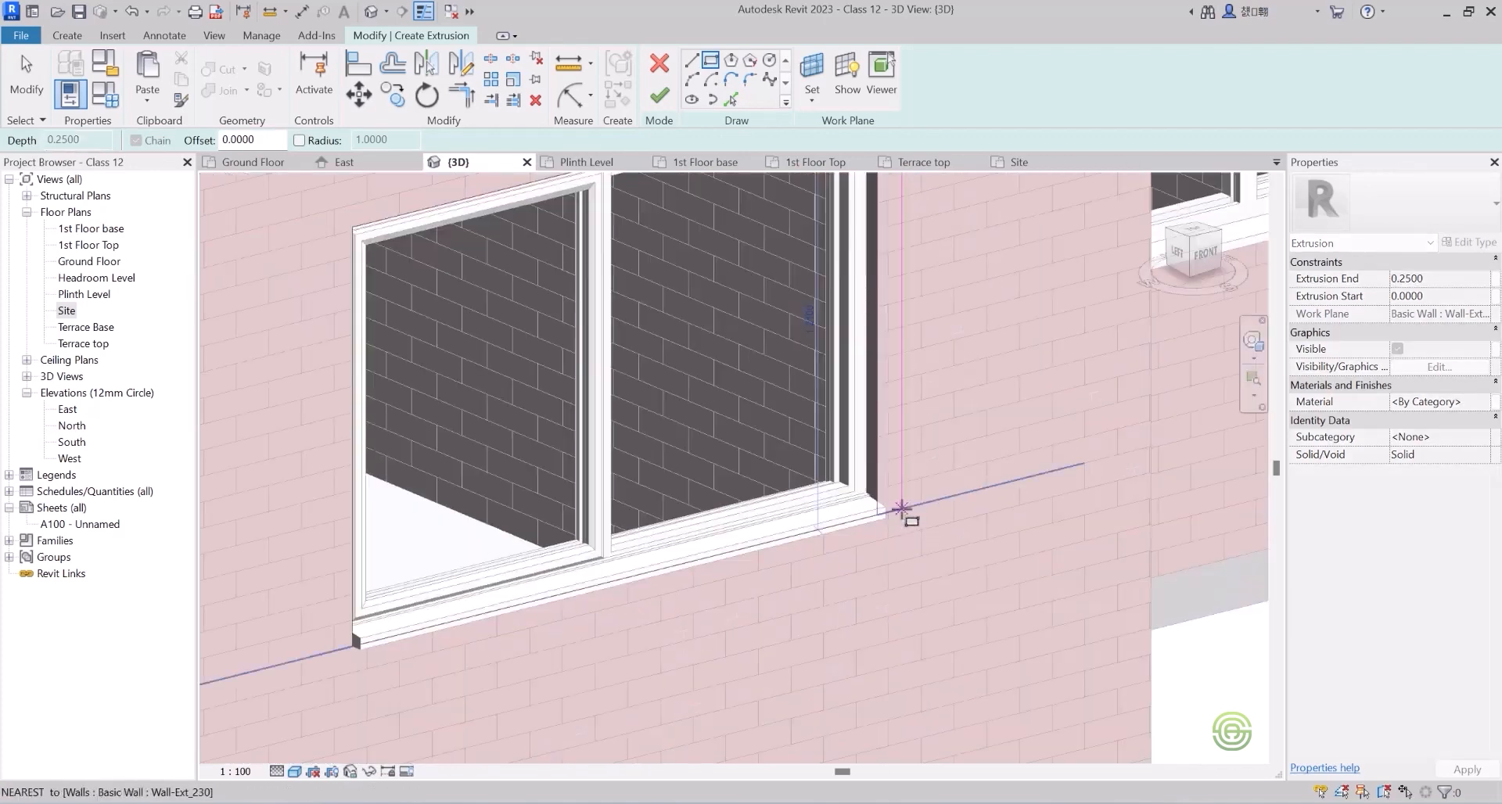
shift+middle_drag(901, 508, 853, 490)
scroll(854, 489, down, 3)
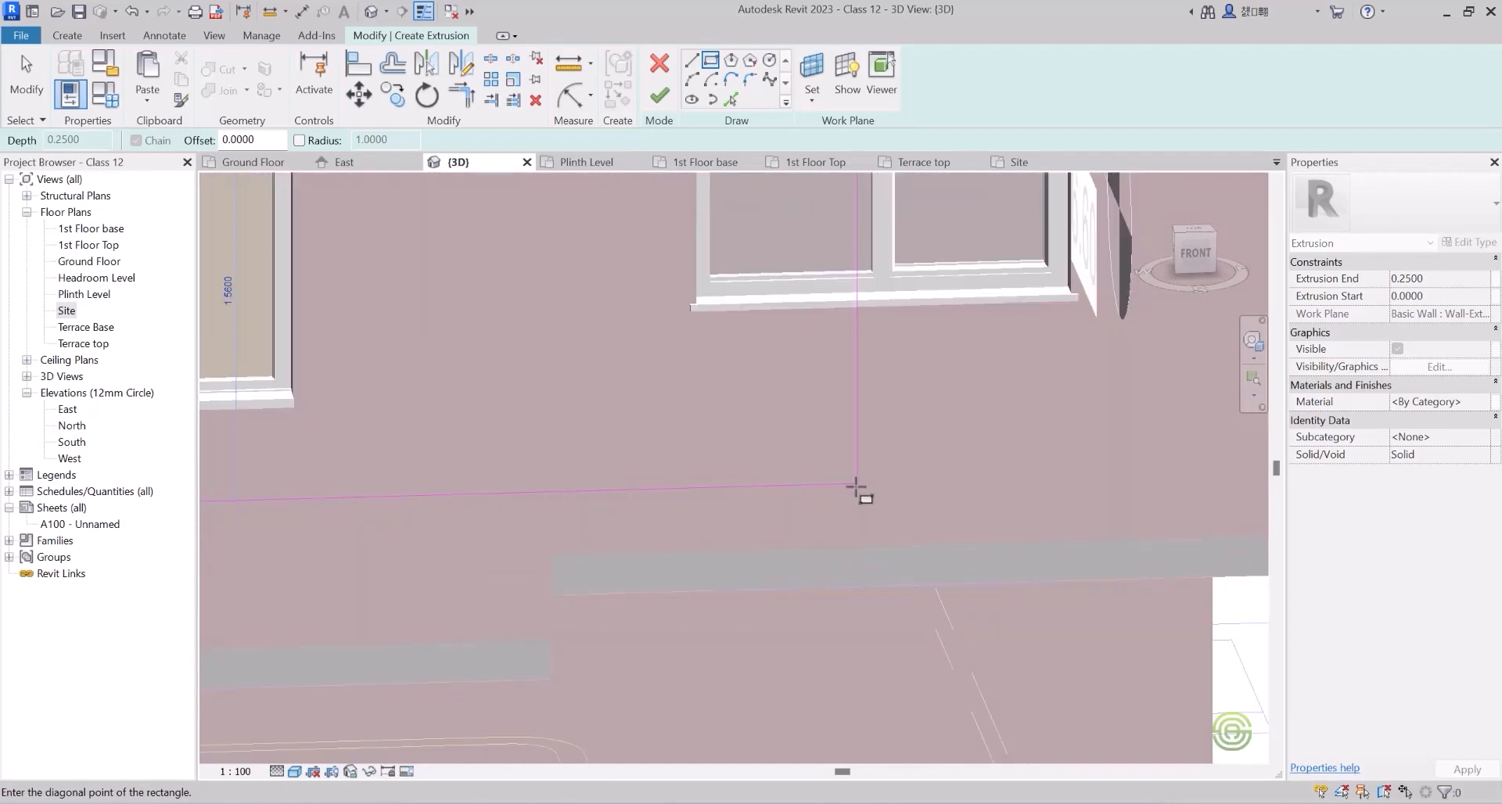
scroll(853, 486, down, 1)
shift+middle_drag(691, 486, 636, 474)
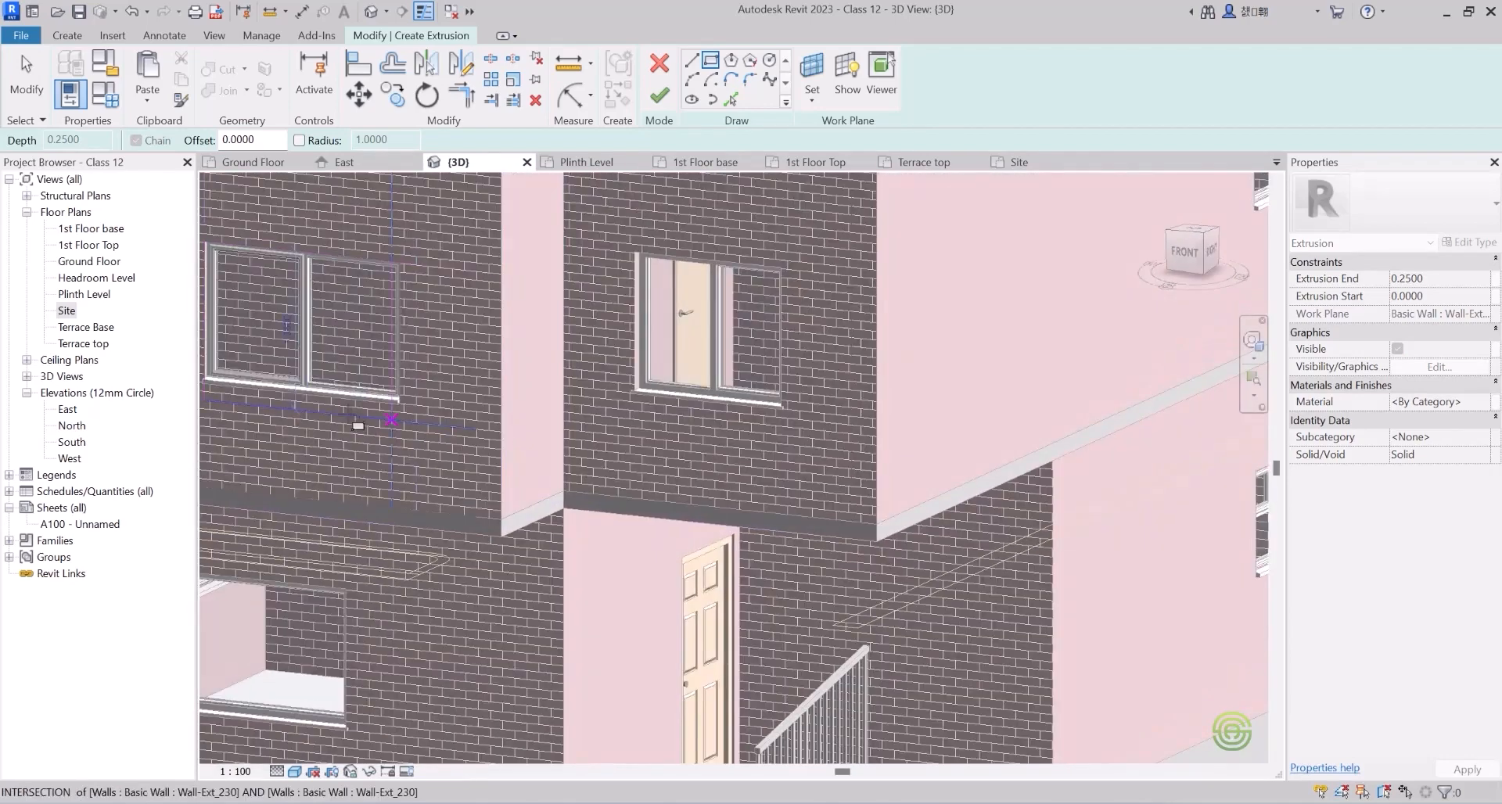
scroll(352, 396, up, 4)
scroll(519, 391, up, 2)
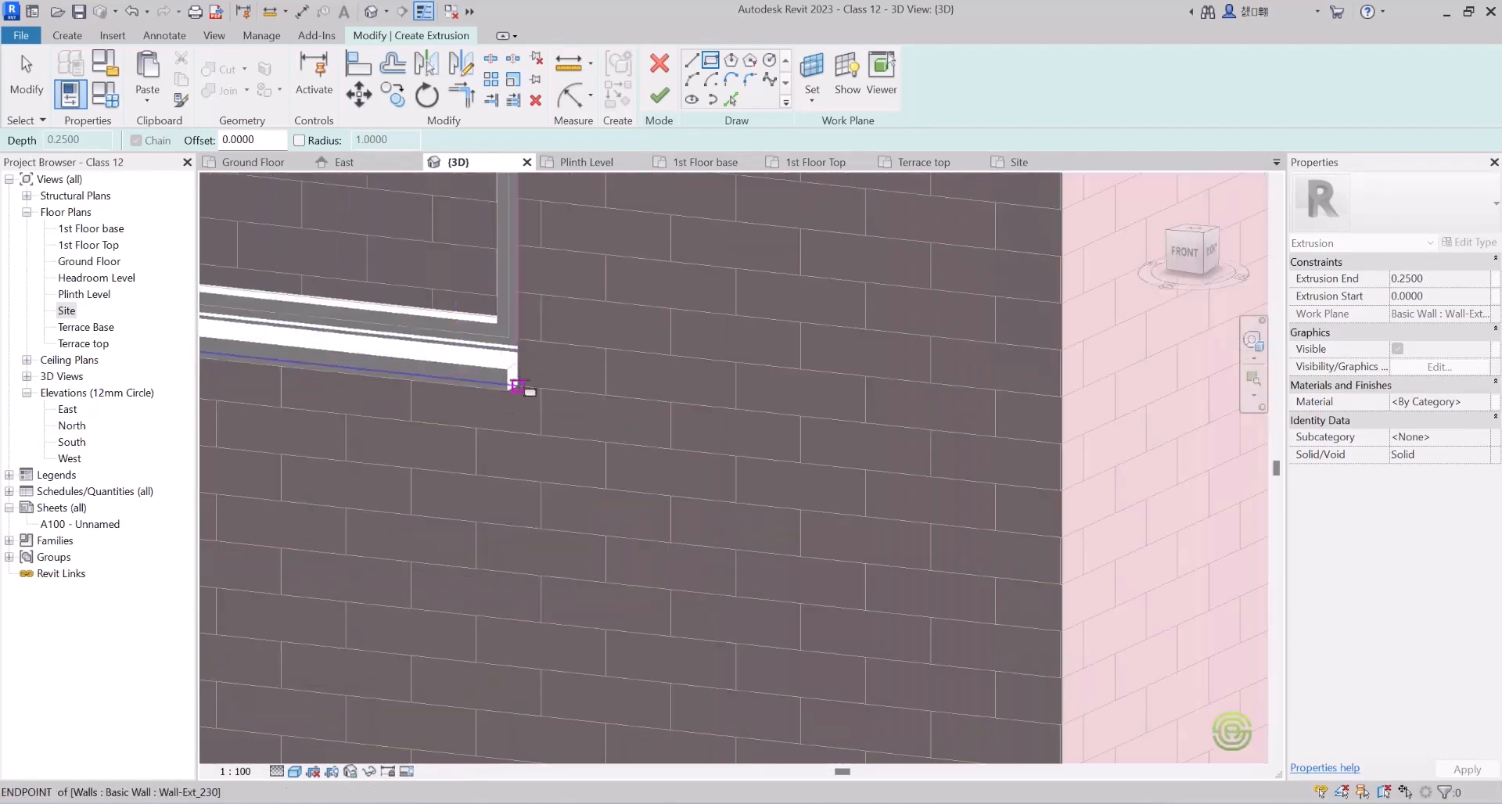
click(518, 385)
scroll(671, 536, down, 5)
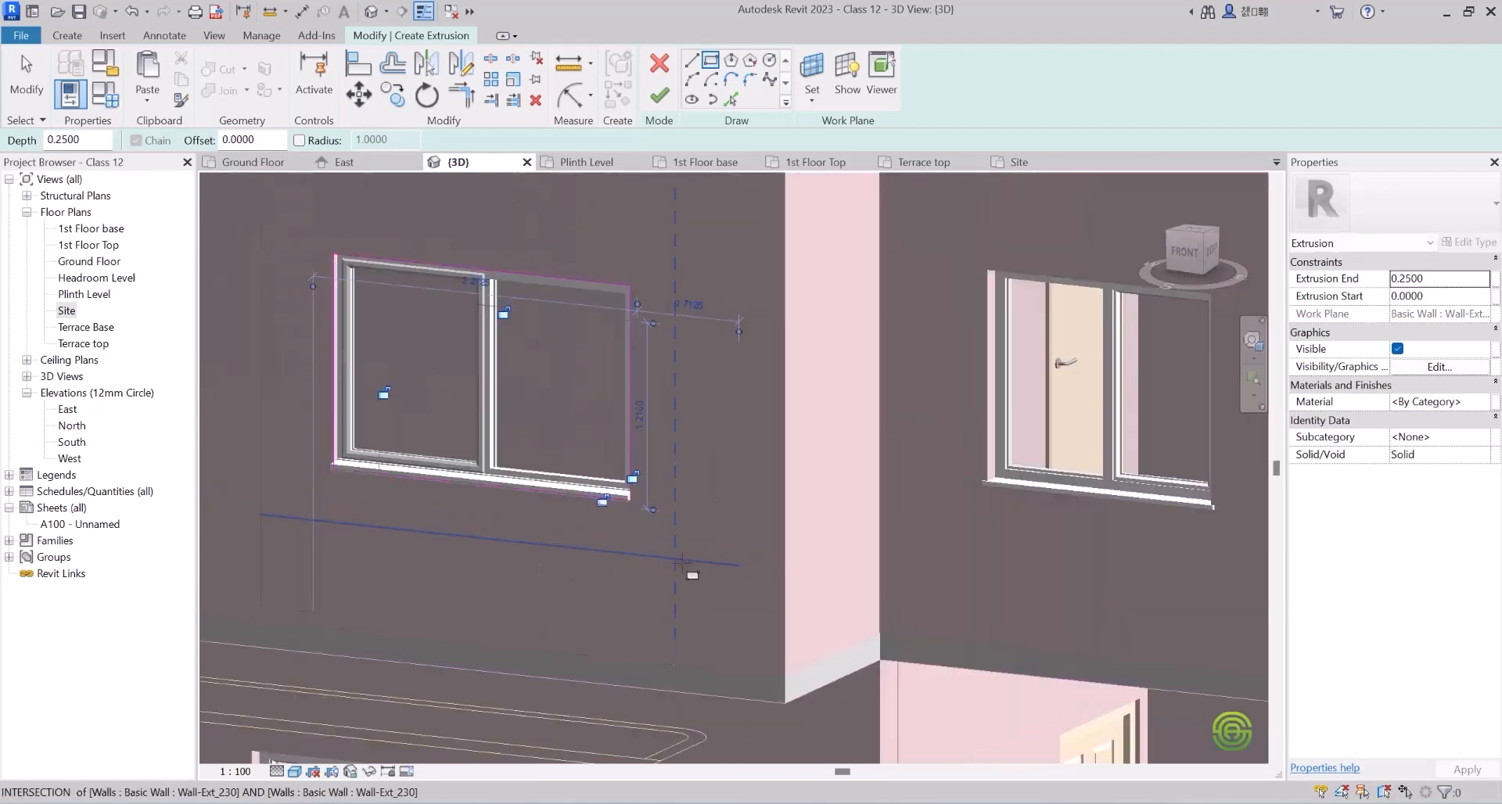
Use Pick Lines with a 0.2000 offset to add an outer profile line outside the window's right vertical edge.
scroll(579, 471, up, 1)
scroll(659, 483, up, 1)
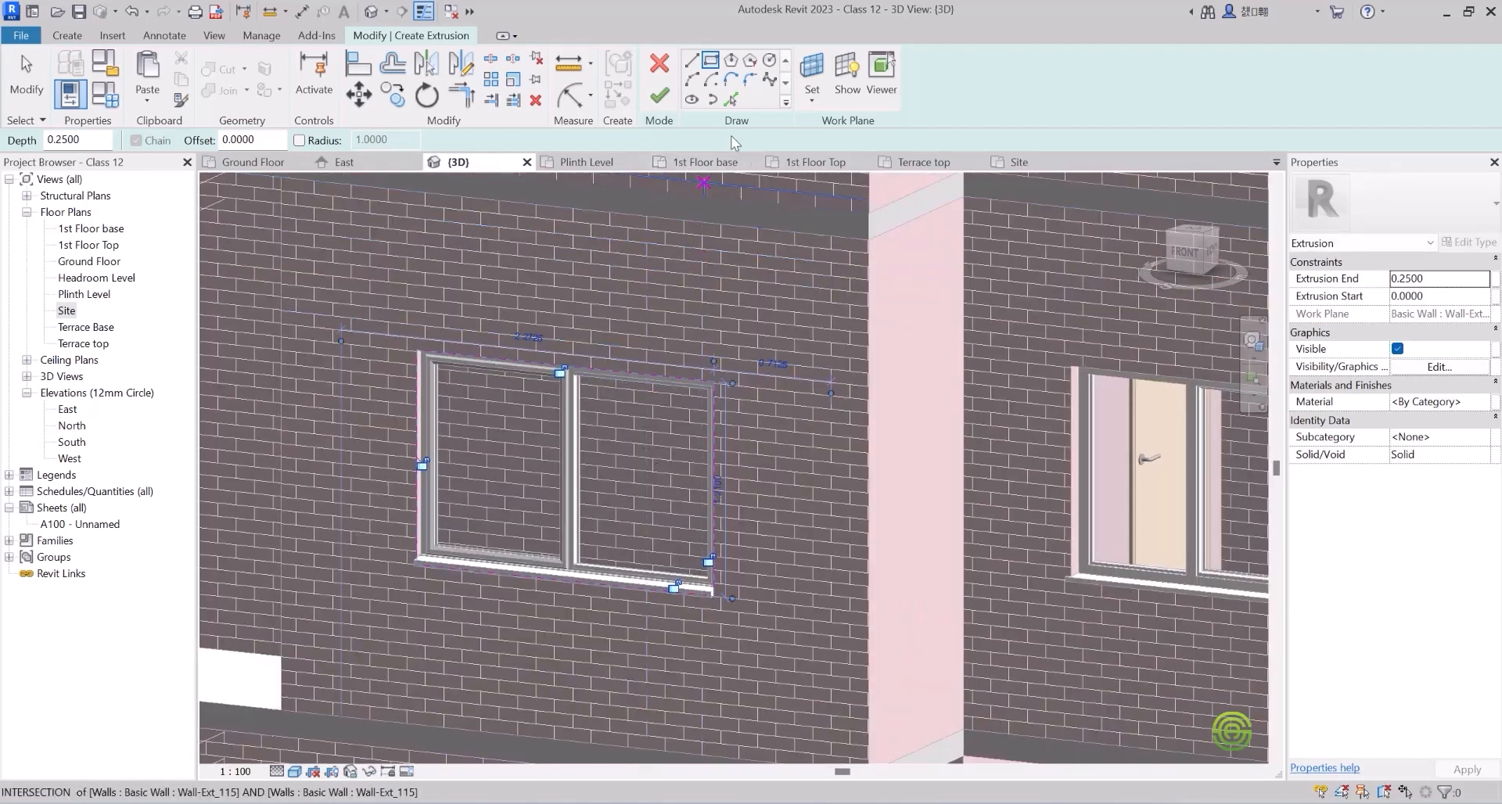
click(732, 103)
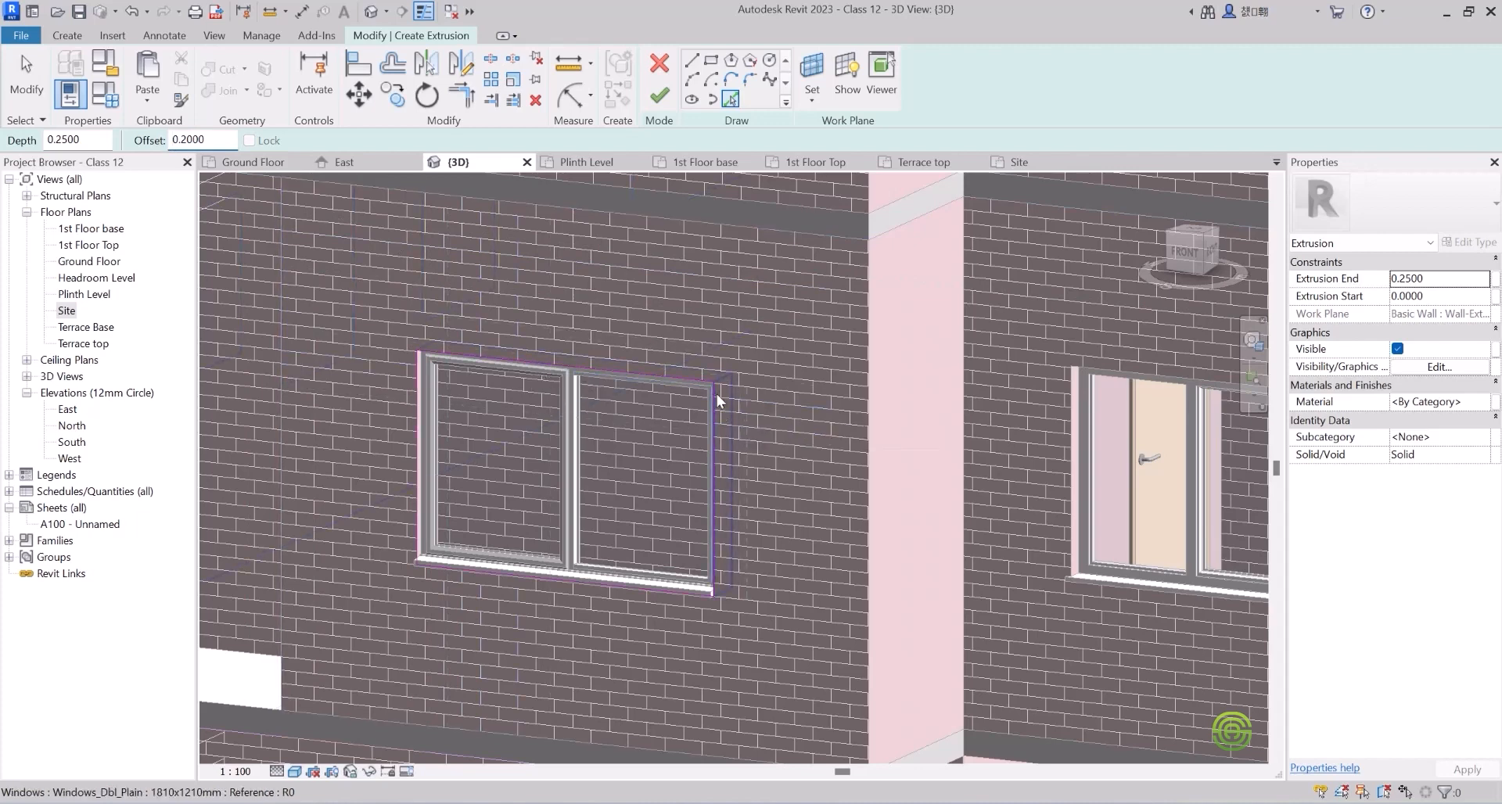
scroll(717, 393, up, 2)
scroll(708, 386, up, 2)
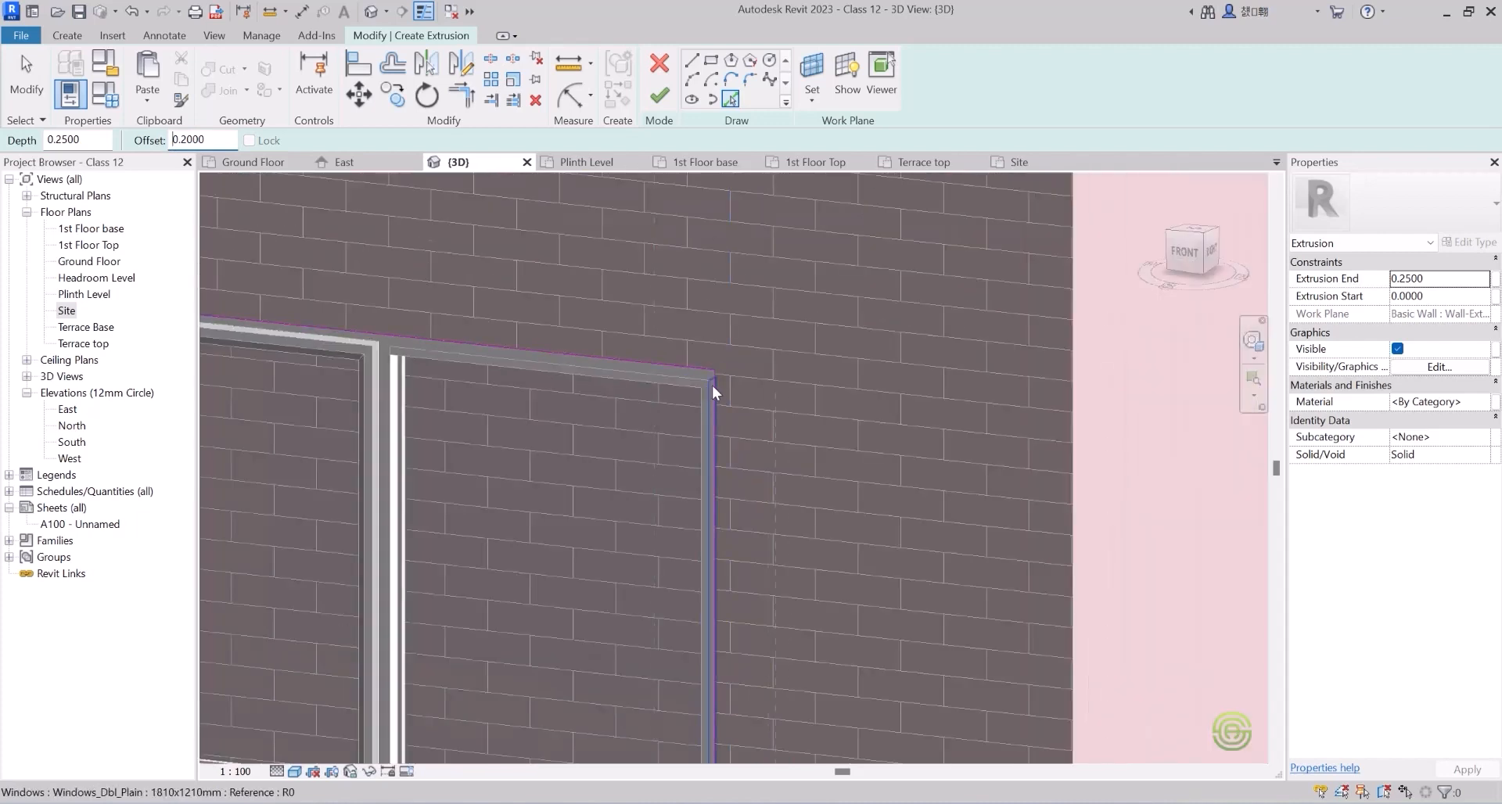
scroll(715, 386, down, 4)
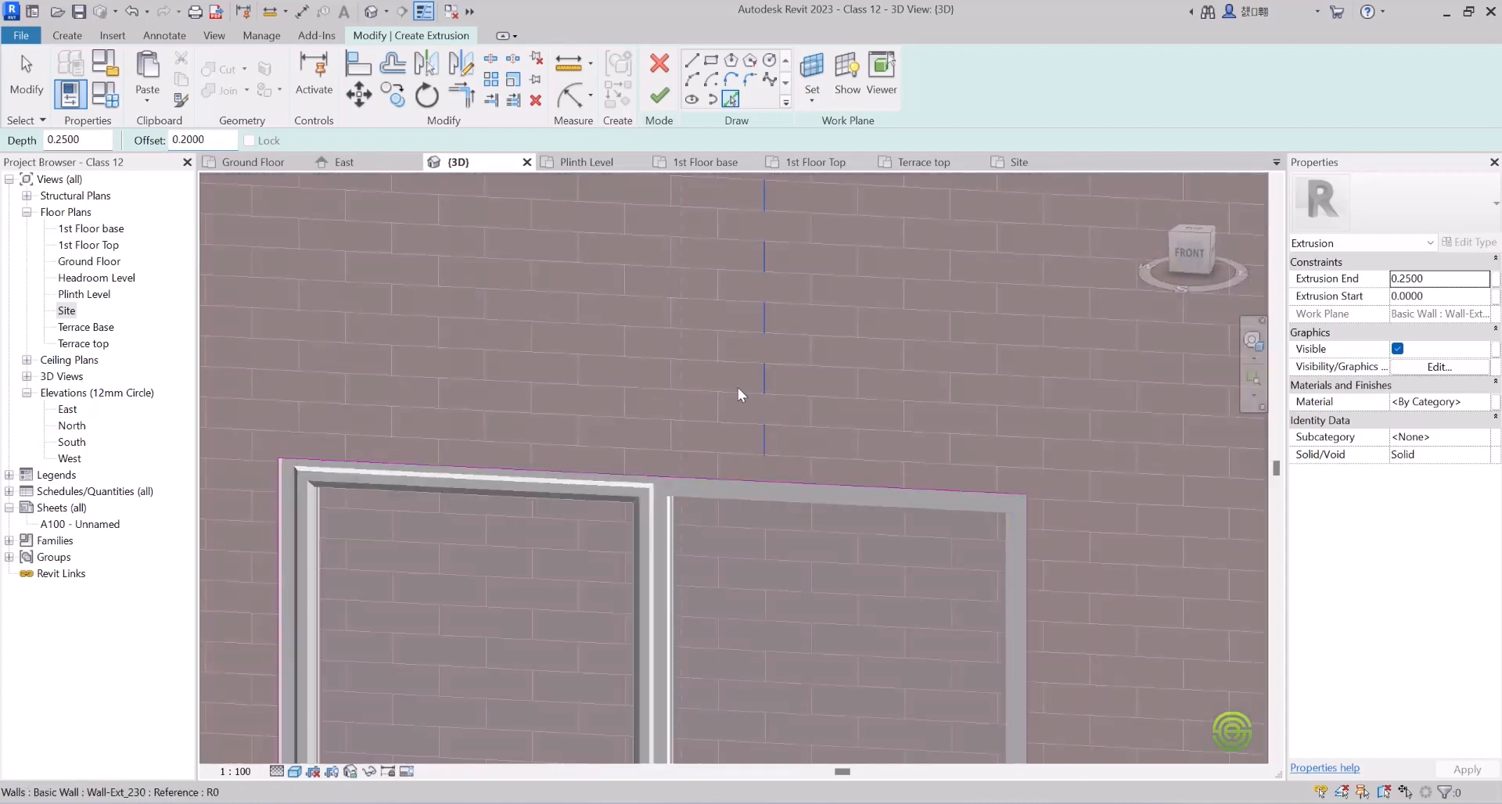
scroll(655, 350, up, 3)
scroll(656, 350, down, 3)
shift+middle_drag(656, 350, 689, 376)
scroll(890, 433, up, 3)
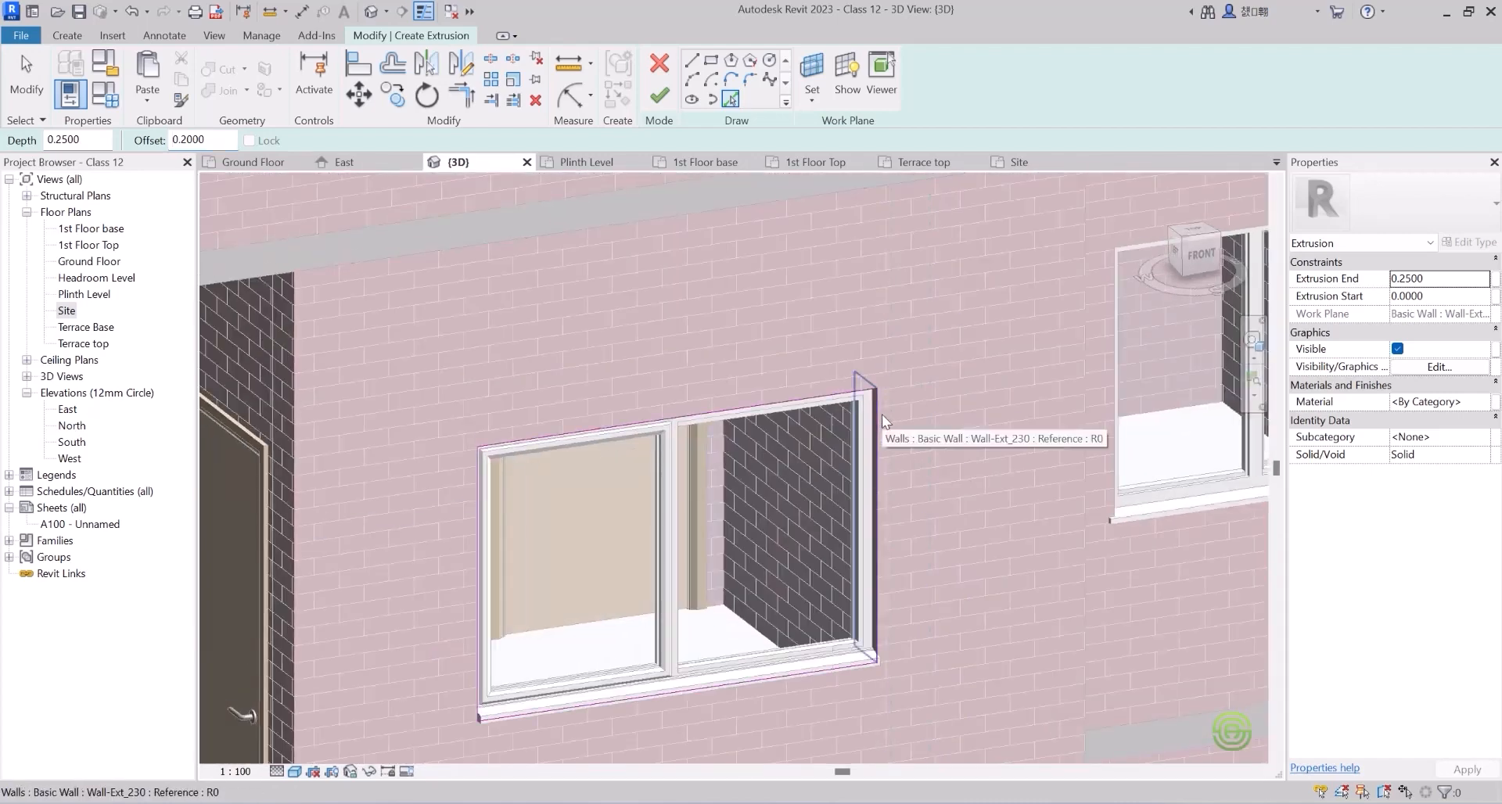
scroll(861, 377, down, 3)
scroll(917, 420, up, 3)
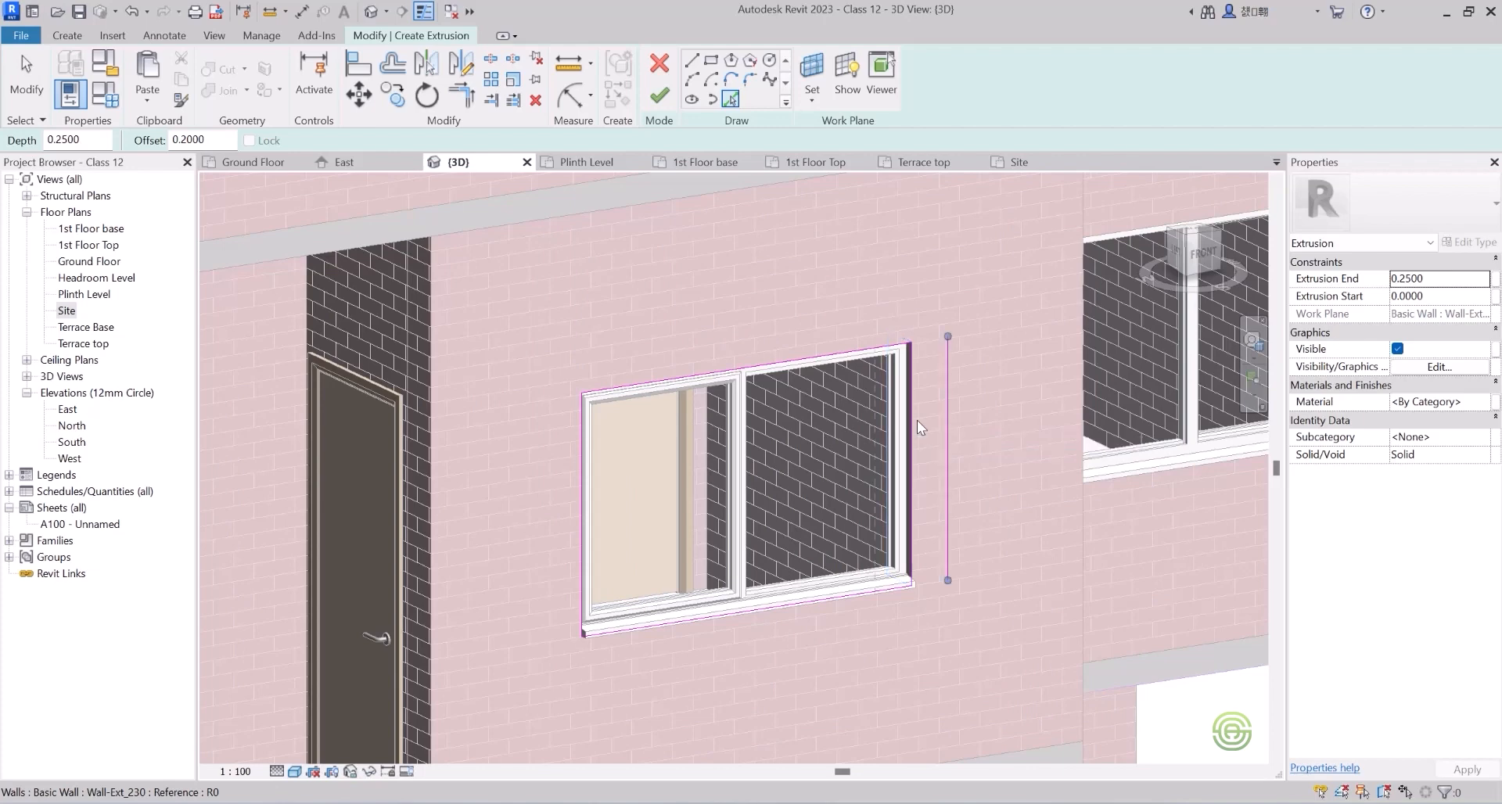
Offset the window's top, left and bottom edges outward by 0.2000 to close the outer profile, and finish the extrusion sketch.
click(886, 363)
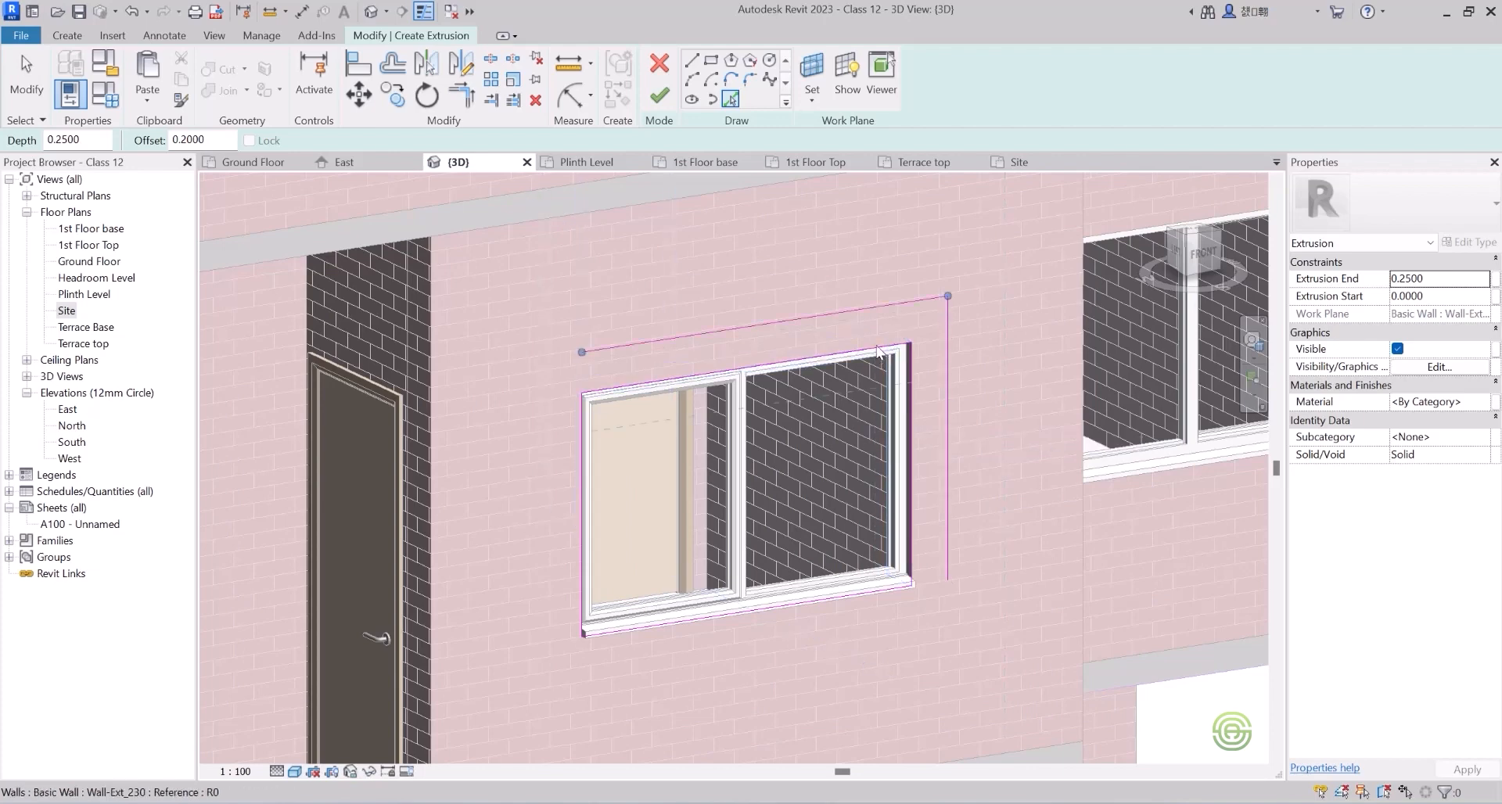
shift+middle_drag(577, 464, 415, 440)
click(570, 379)
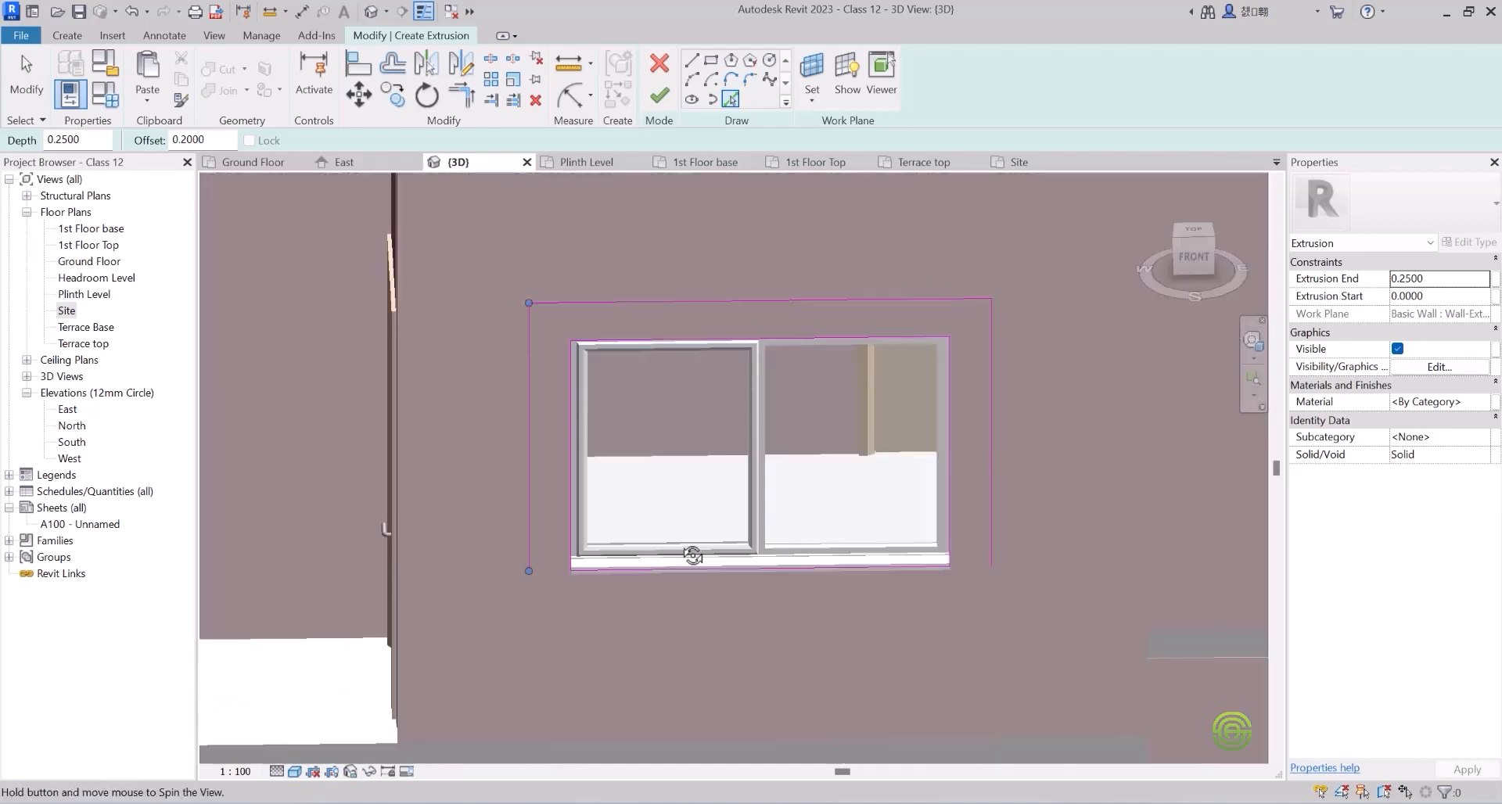
mouse_move(706, 524)
shift+middle_down()
mouse_move(485, 462)
mouse_move(570, 569)
mouse_move(602, 498)
shift+middle_up()
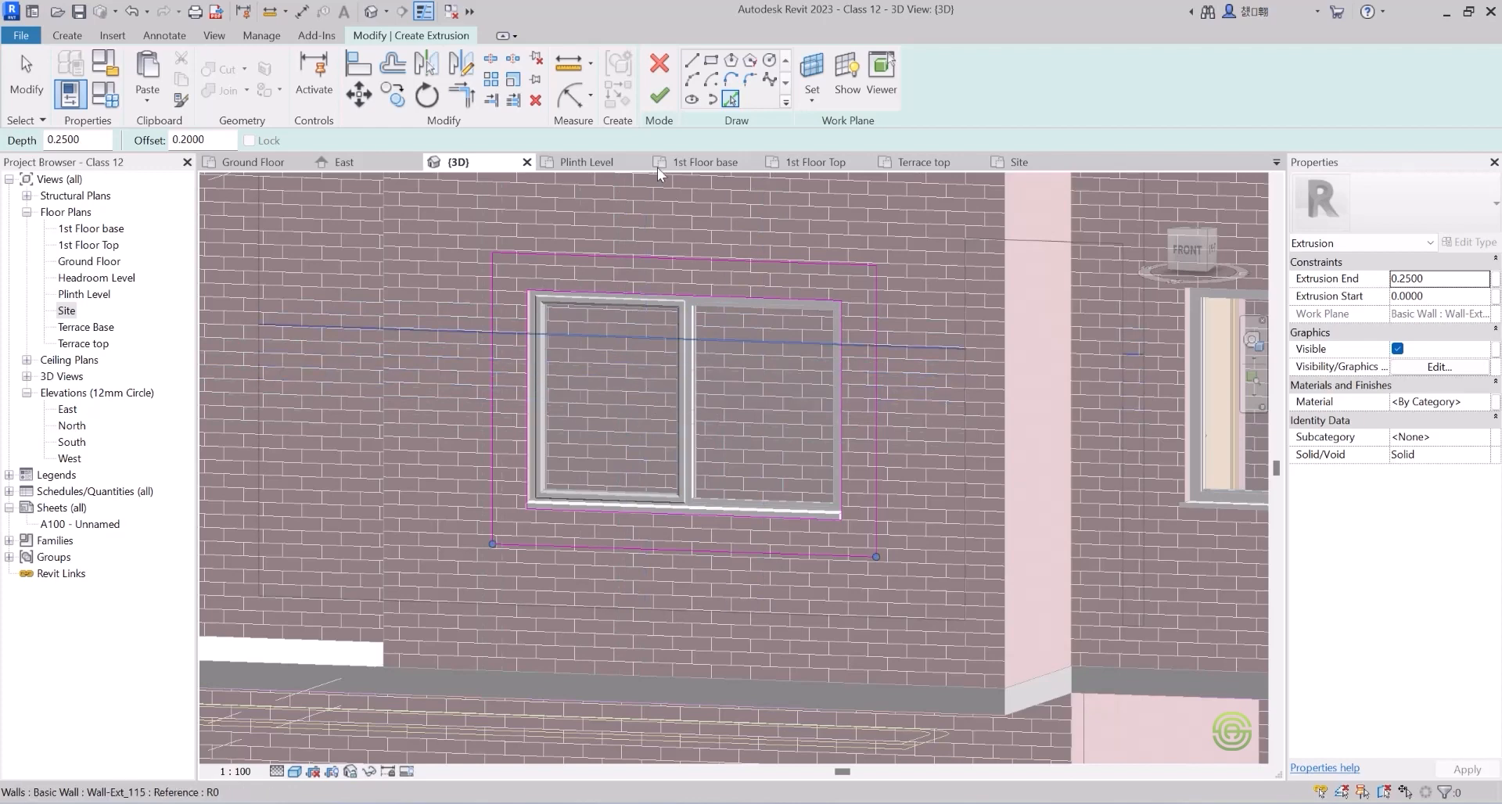
click(661, 98)
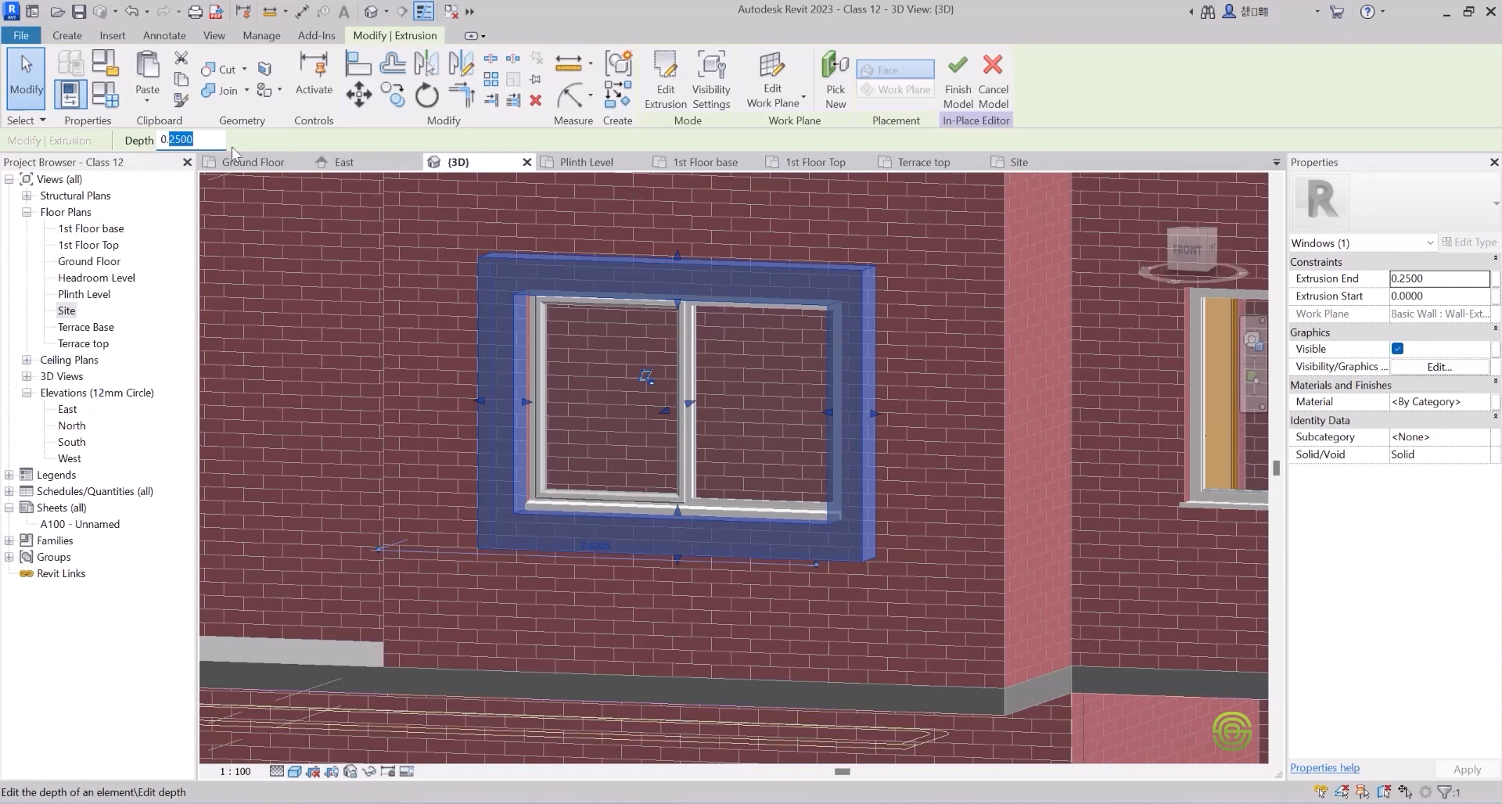
Set the window frame extrusion's depth to 0.6 and deselect it.
key(Return)
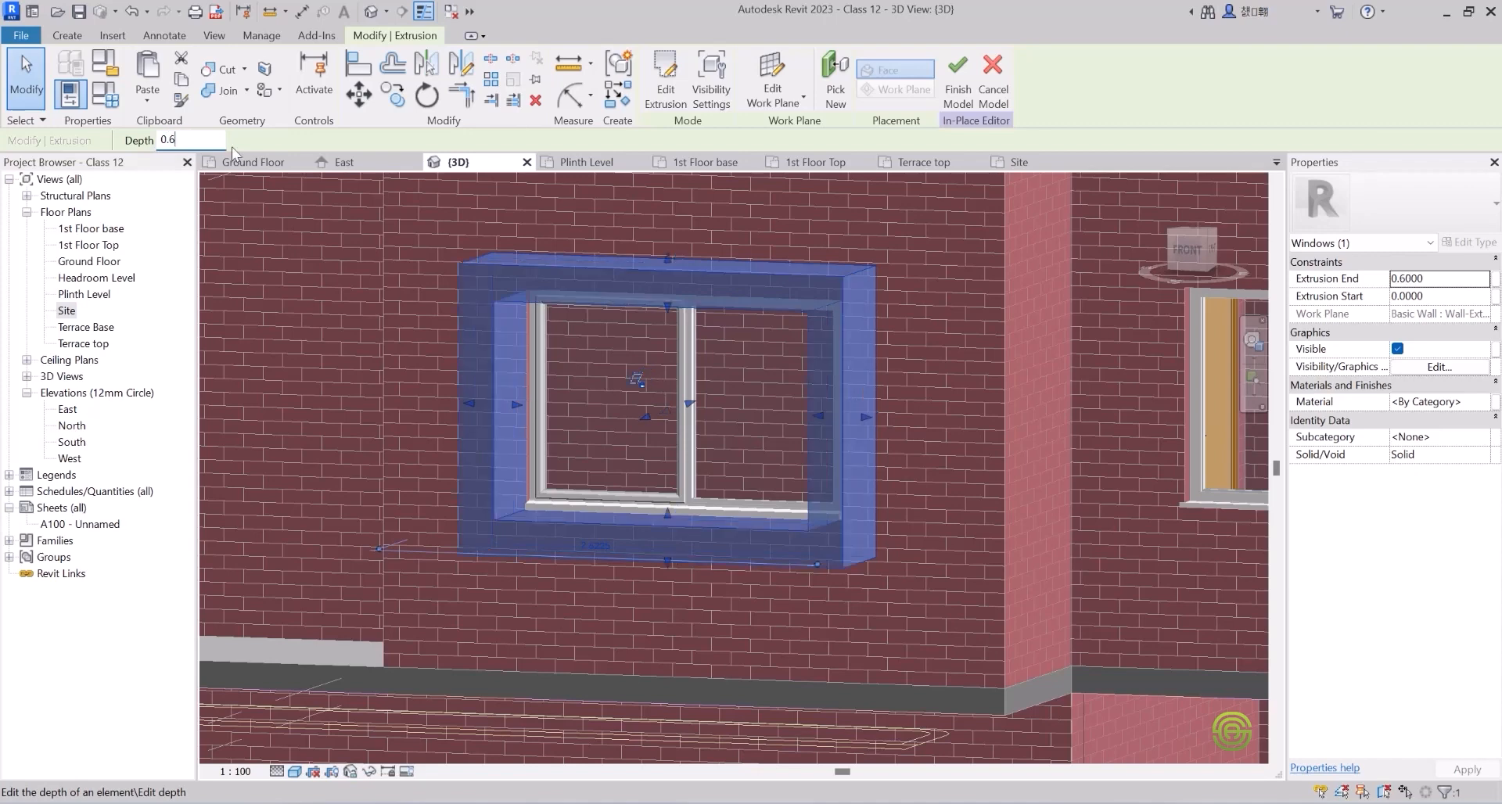
scroll(845, 493, down, 2)
shift+middle_drag(845, 493, 956, 482)
click(1105, 415)
Select the window frame extrusion again and set its depth to 0.45.
shift+middle_drag(757, 469, 719, 506)
scroll(720, 506, up, 2)
click(656, 415)
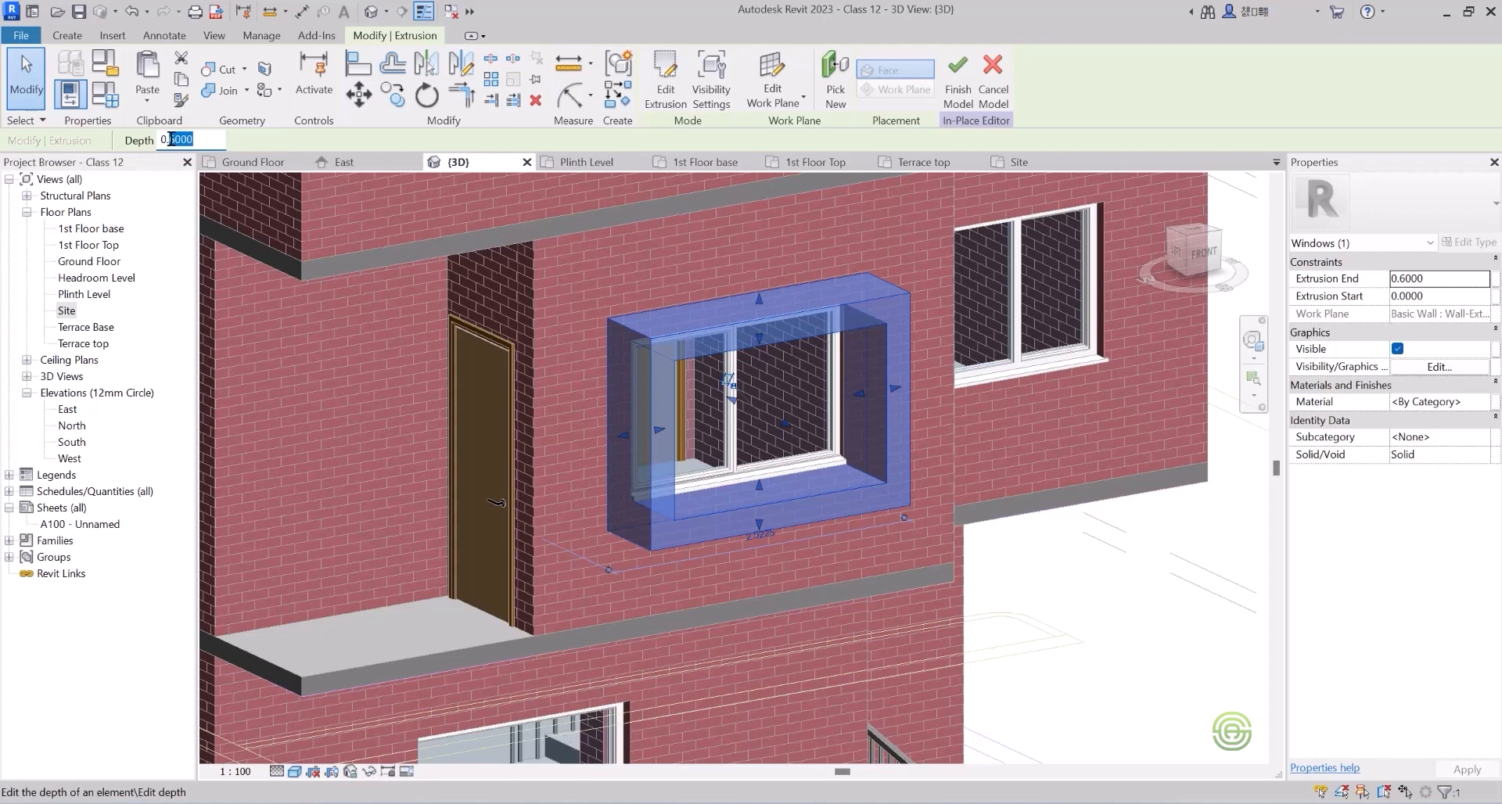
click(171, 139)
text(0.45)
key(Return)
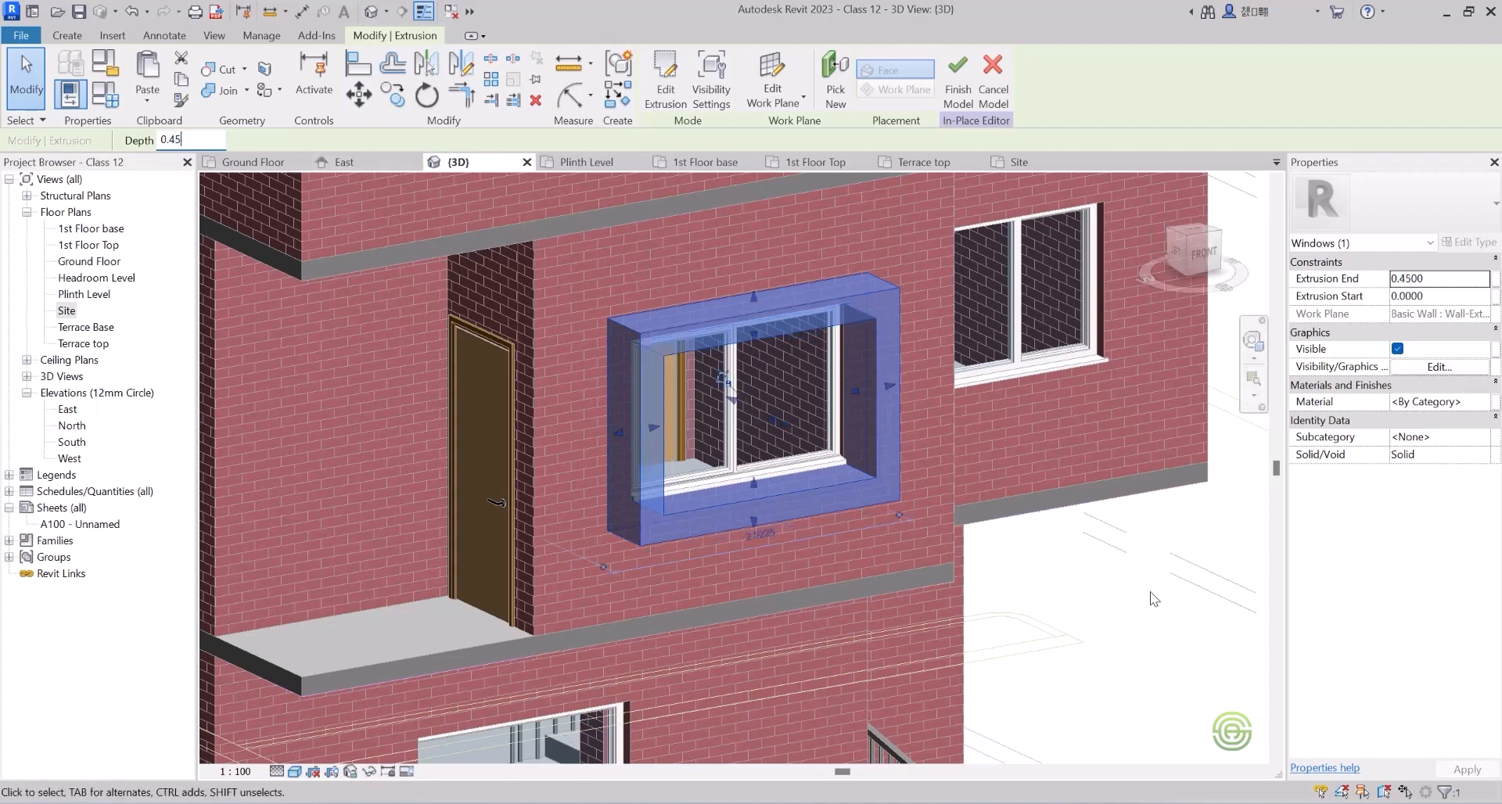
click(1117, 601)
Examine the new window frame and the windows on the building's left side wall from several angles.
scroll(776, 422, down, 2)
shift+middle_drag(768, 431, 830, 403)
scroll(826, 404, down, 3)
shift+middle_drag(607, 436, 514, 449)
scroll(514, 445, up, 2)
scroll(540, 411, up, 2)
shift+middle_drag(608, 394, 771, 392)
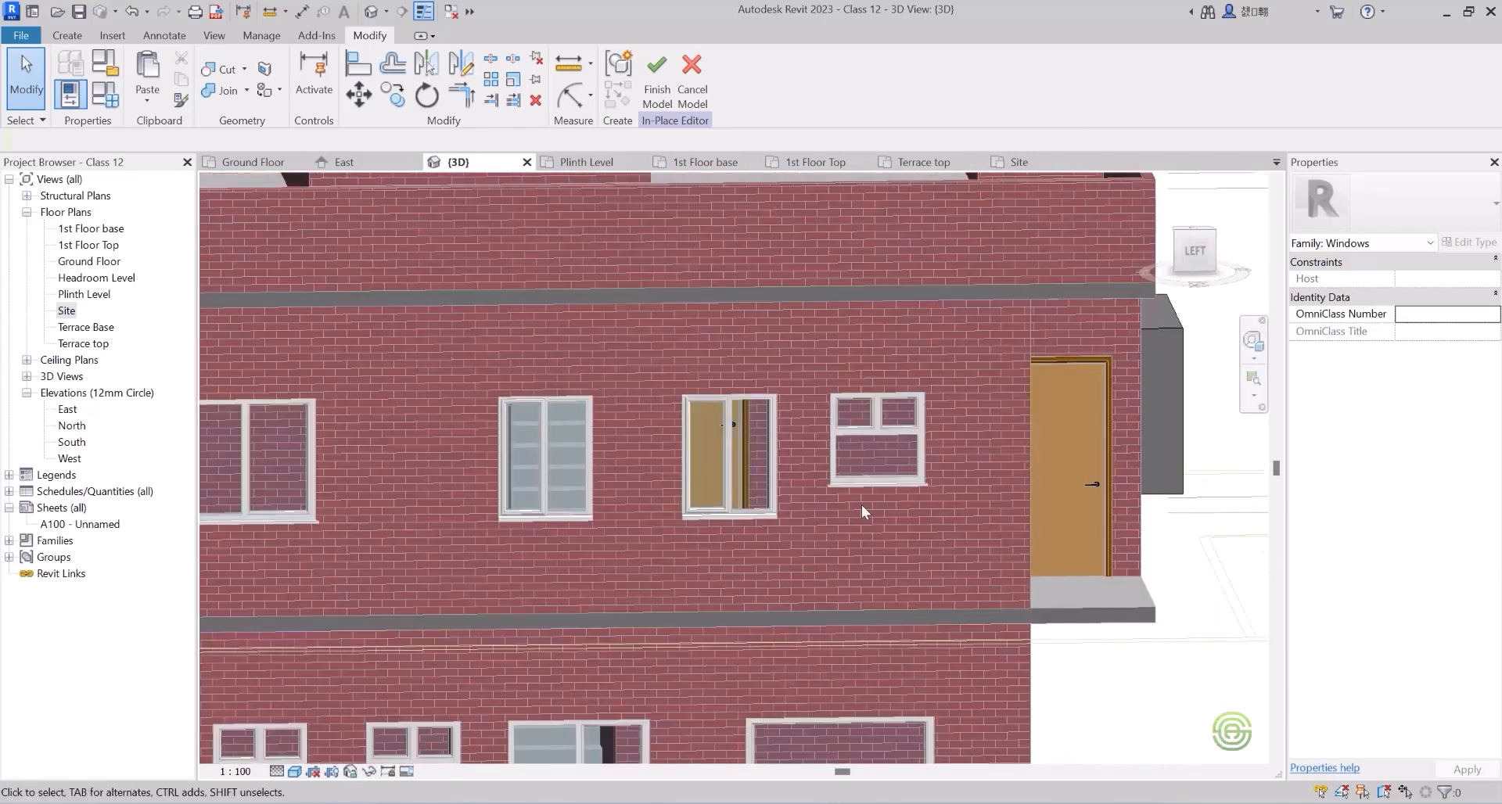
shift+middle_drag(798, 525, 618, 513)
scroll(411, 346, up, 3)
shift+middle_drag(412, 346, 609, 445)
scroll(623, 401, down, 2)
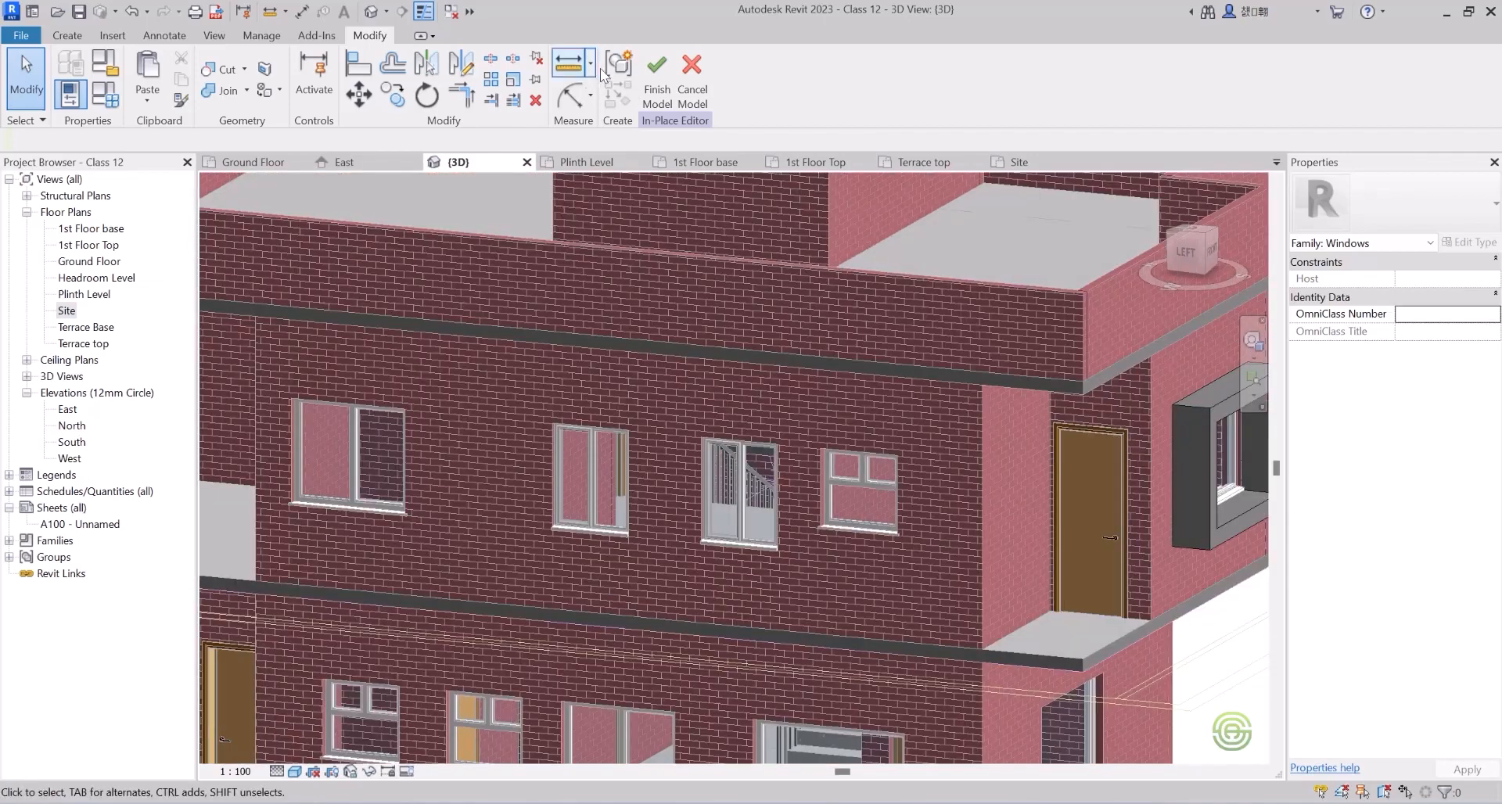
scroll(664, 378, down, 4)
shift+middle_drag(665, 379, 563, 420)
scroll(764, 482, up, 4)
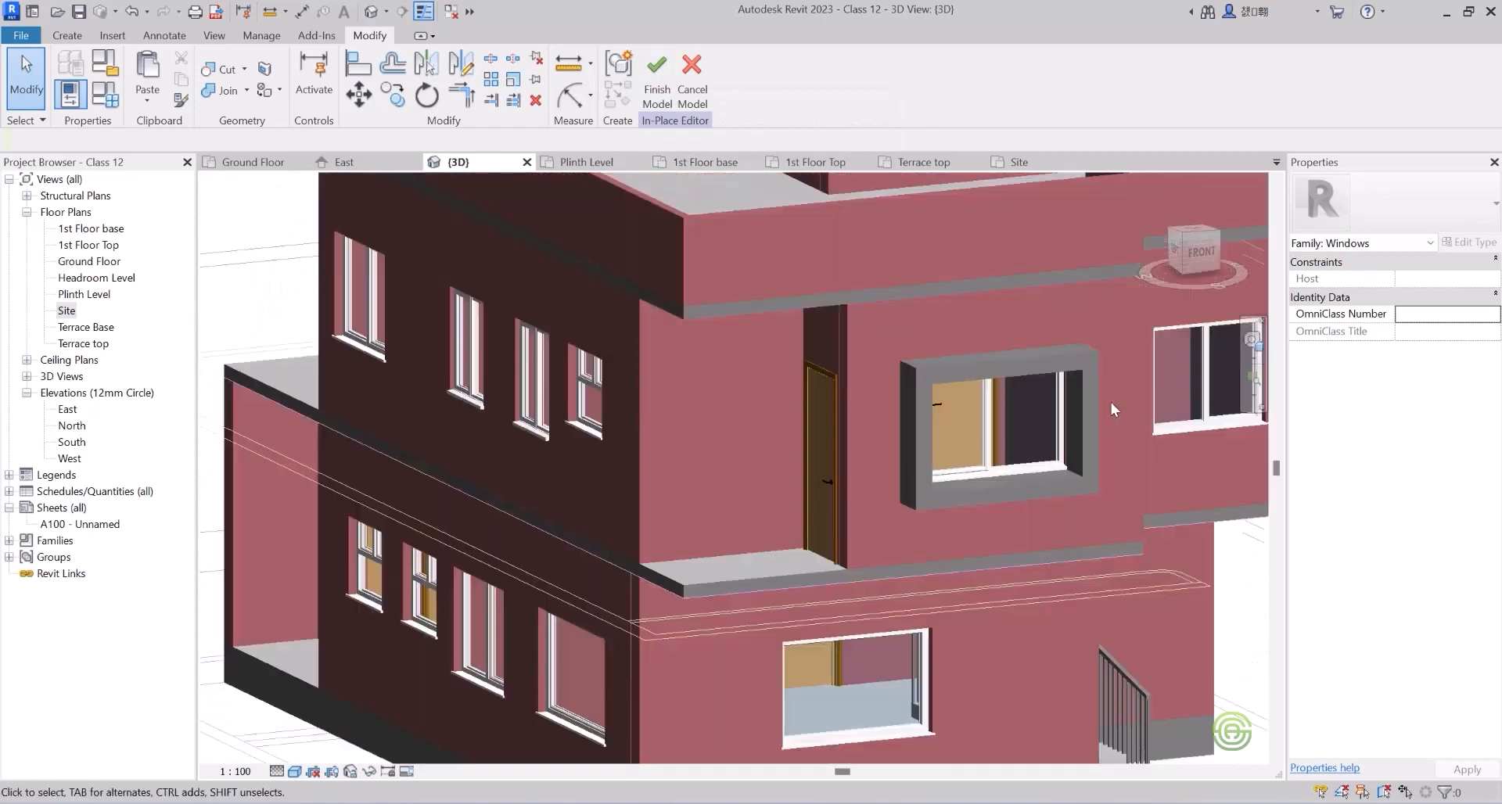
scroll(764, 482, down, 1)
shift+middle_drag(764, 482, 812, 478)
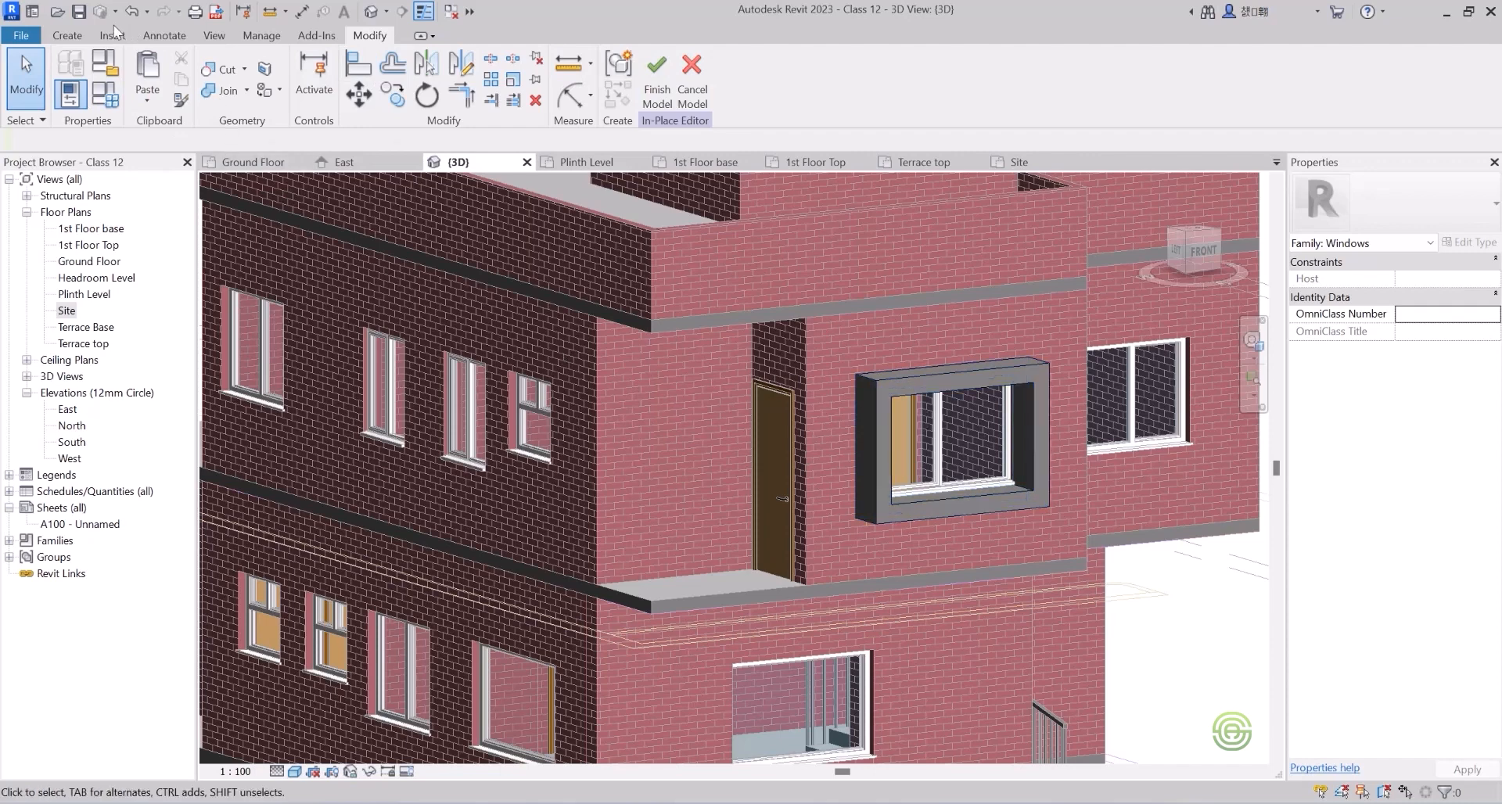
Set the work plane by picking the face of the building's left side wall, and show the work plane.
click(68, 35)
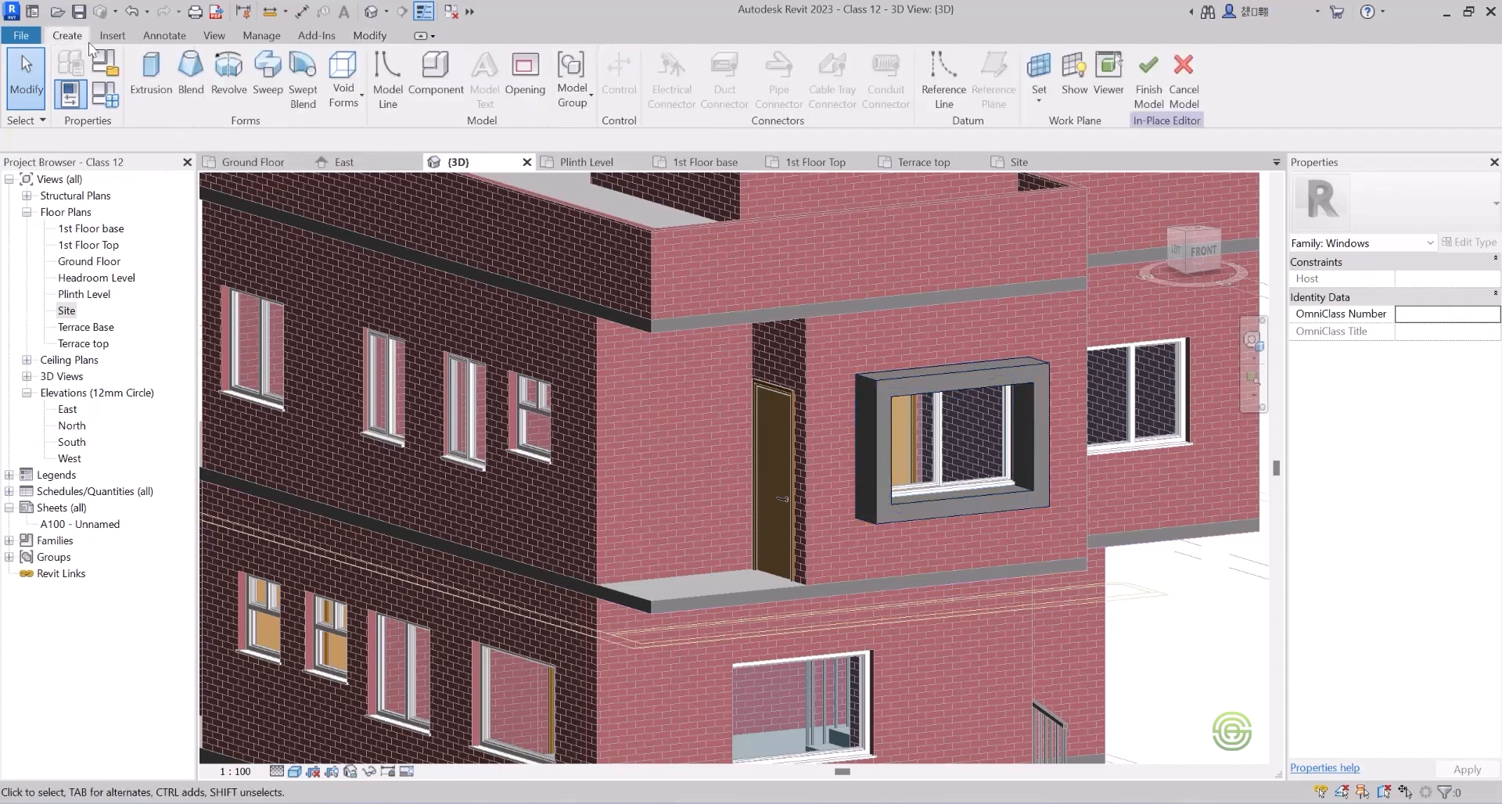
click(1039, 99)
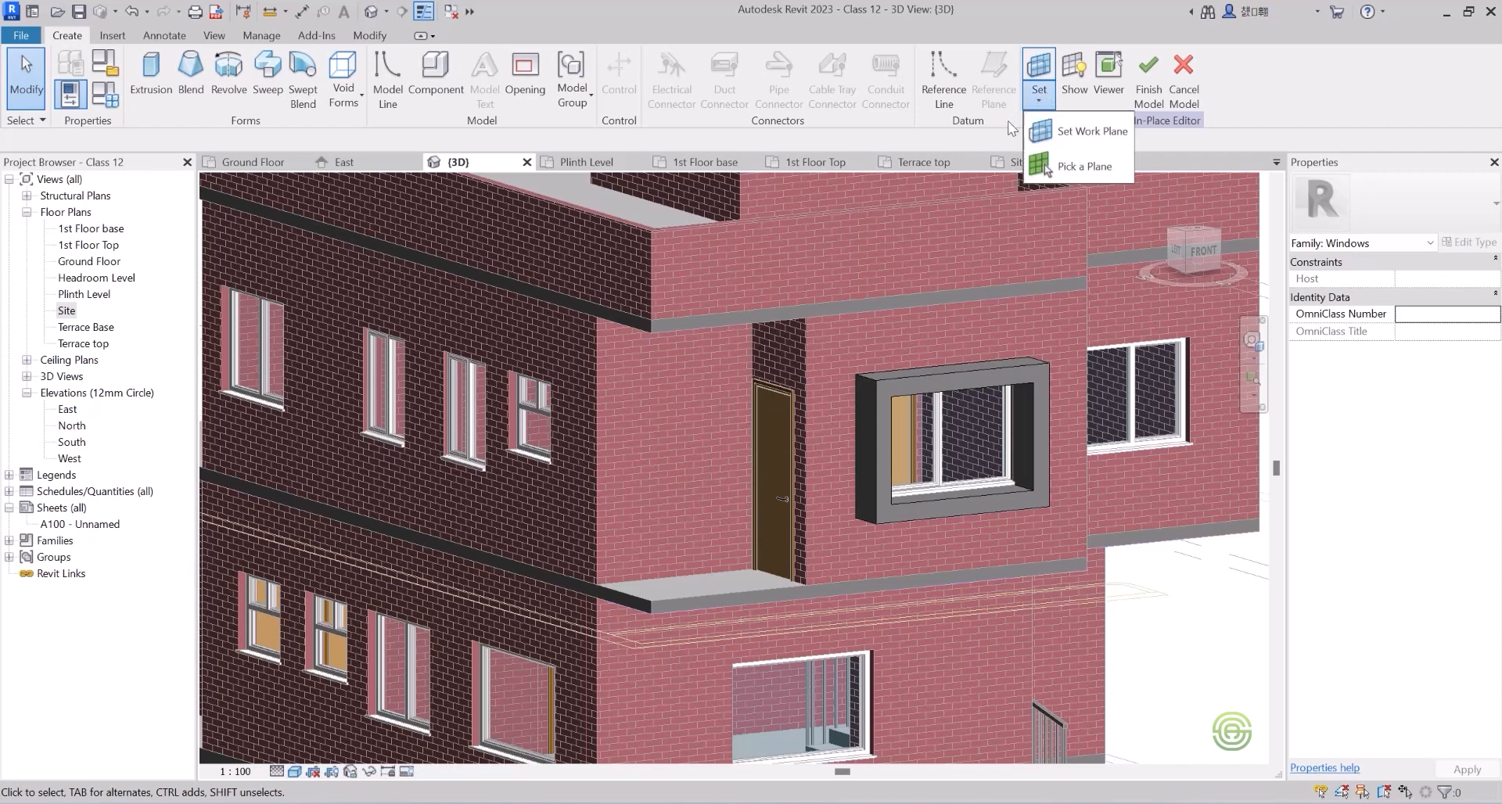
click(1081, 131)
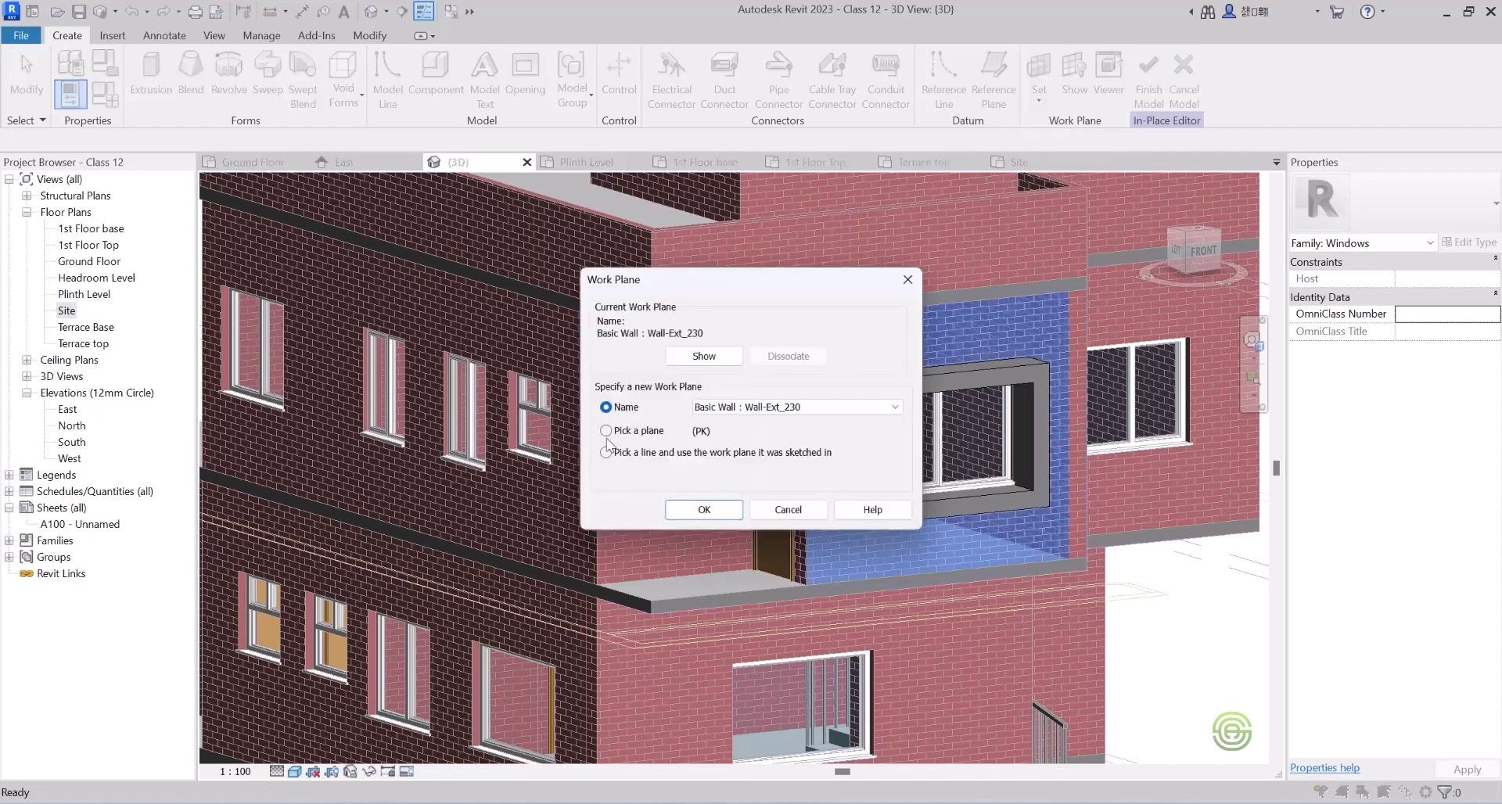
click(704, 510)
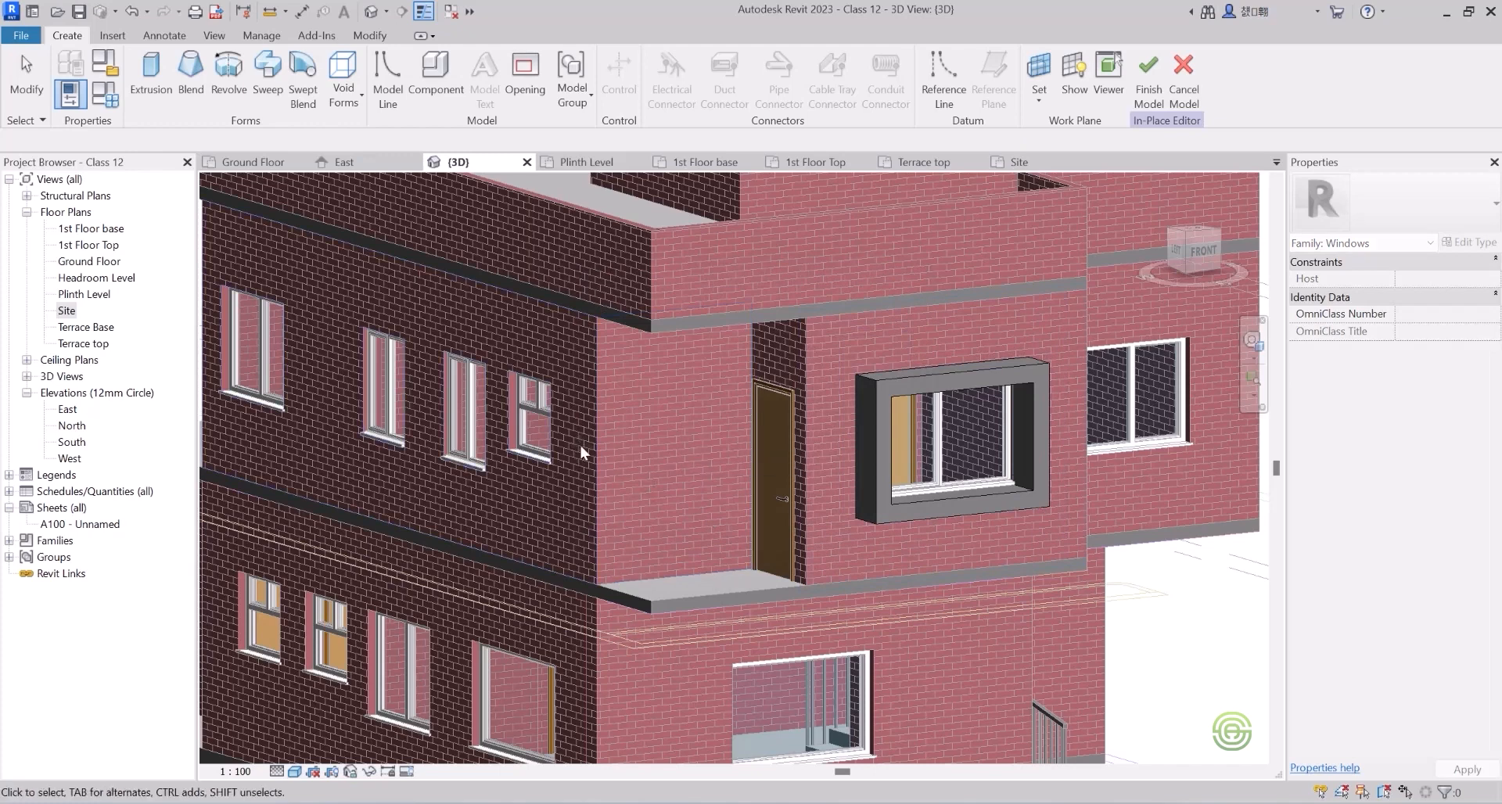
key(Escape)
click(1071, 75)
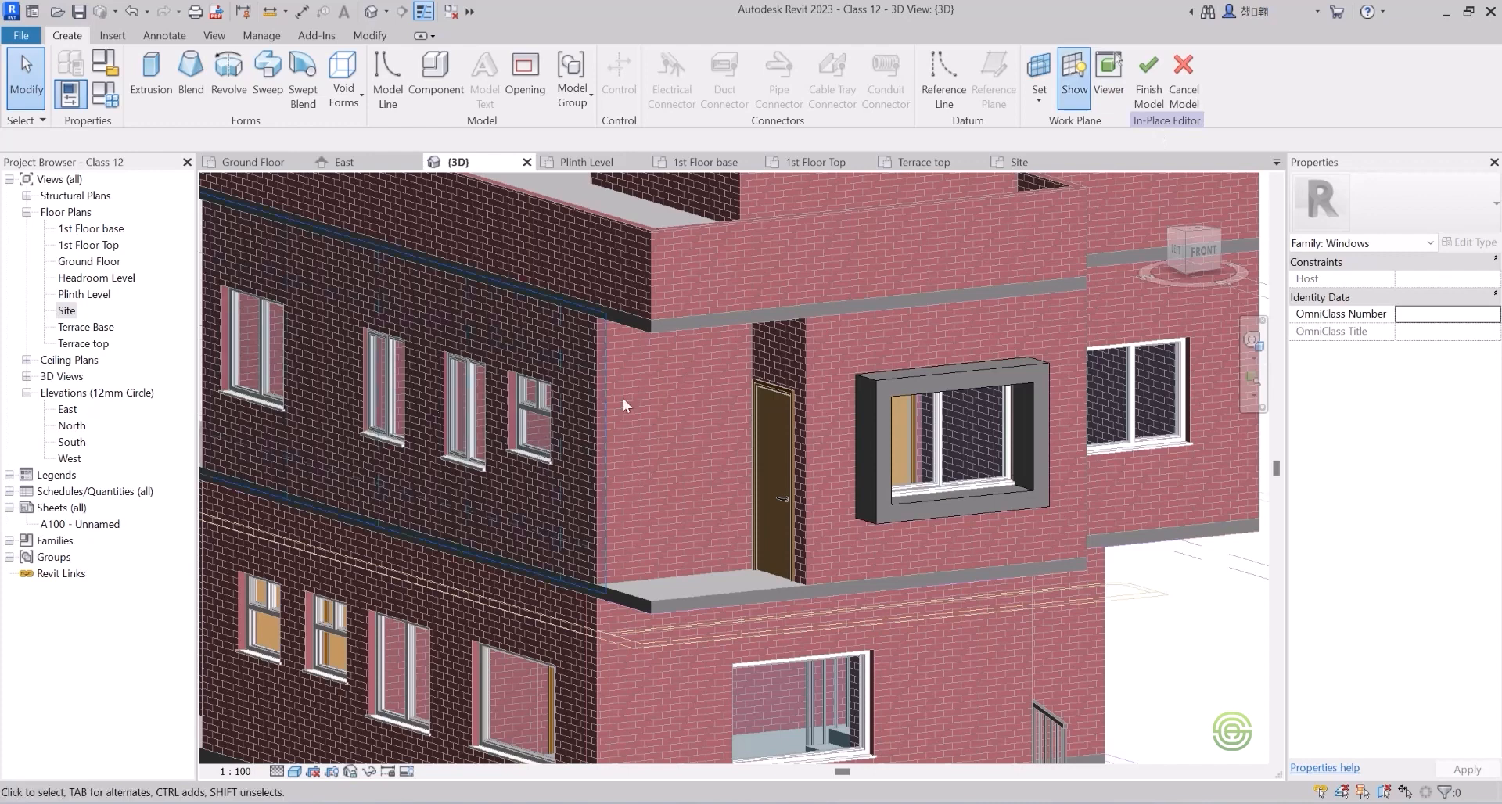
Start an extrusion on the left side wall and sketch one rectangle enclosing the two adjacent narrow first-floor double windows.
scroll(1077, 402, down, 3)
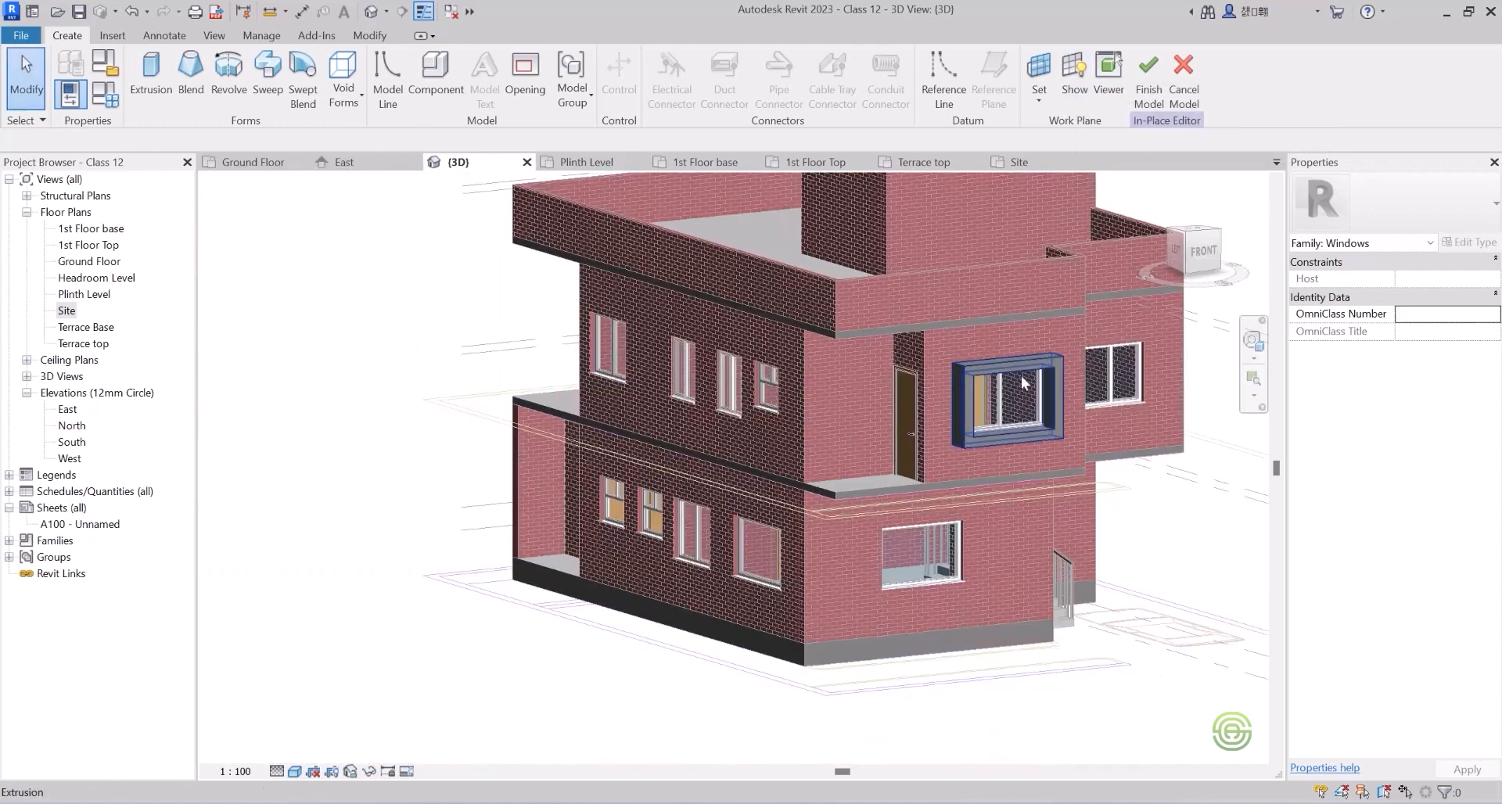
shift+middle_drag(799, 387, 939, 384)
middle_drag(939, 385, 800, 385)
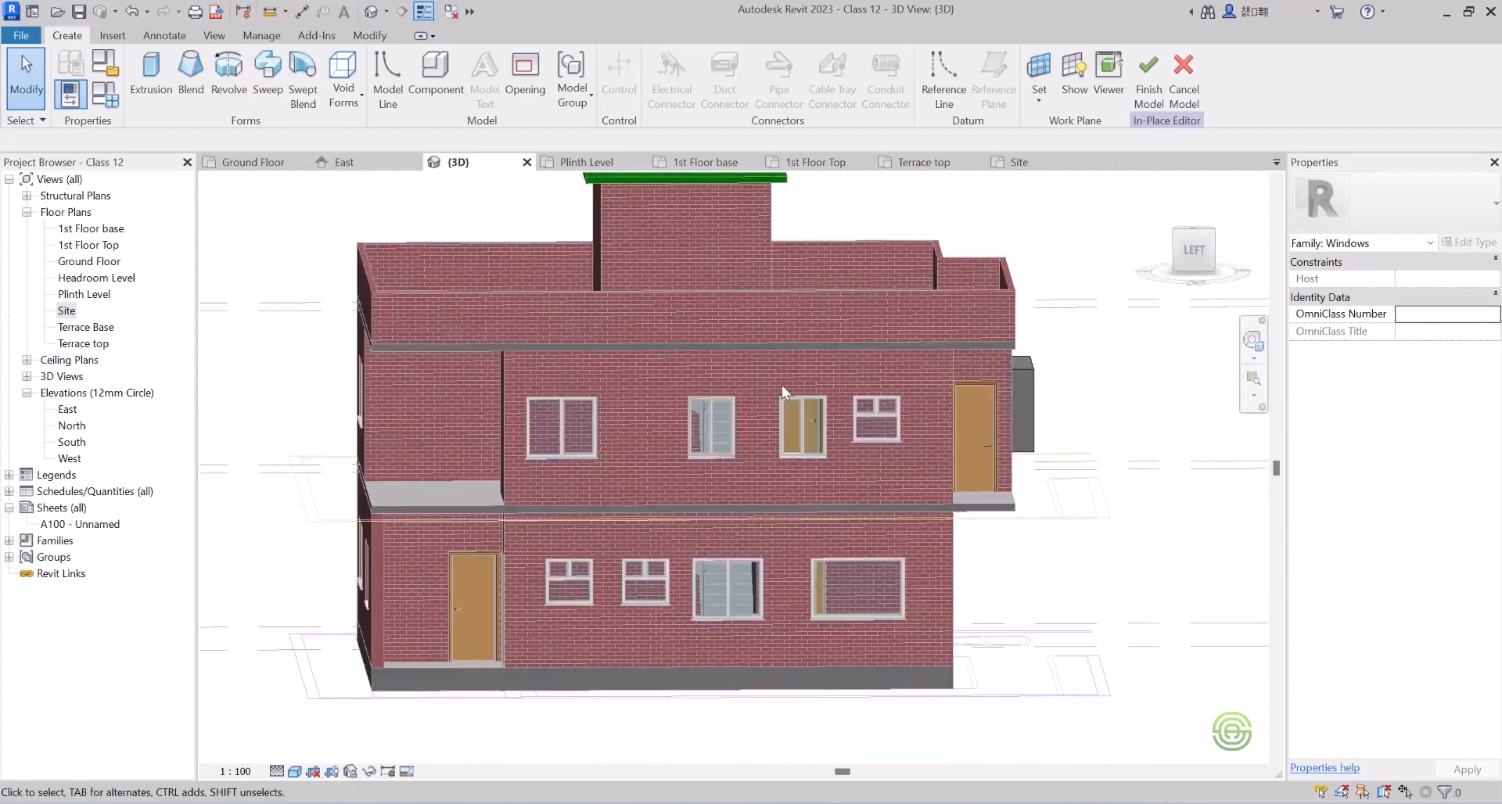
scroll(813, 385, up, 3)
shift+drag(876, 396, 959, 396)
shift+middle_drag(959, 396, 952, 395)
scroll(868, 482, up, 3)
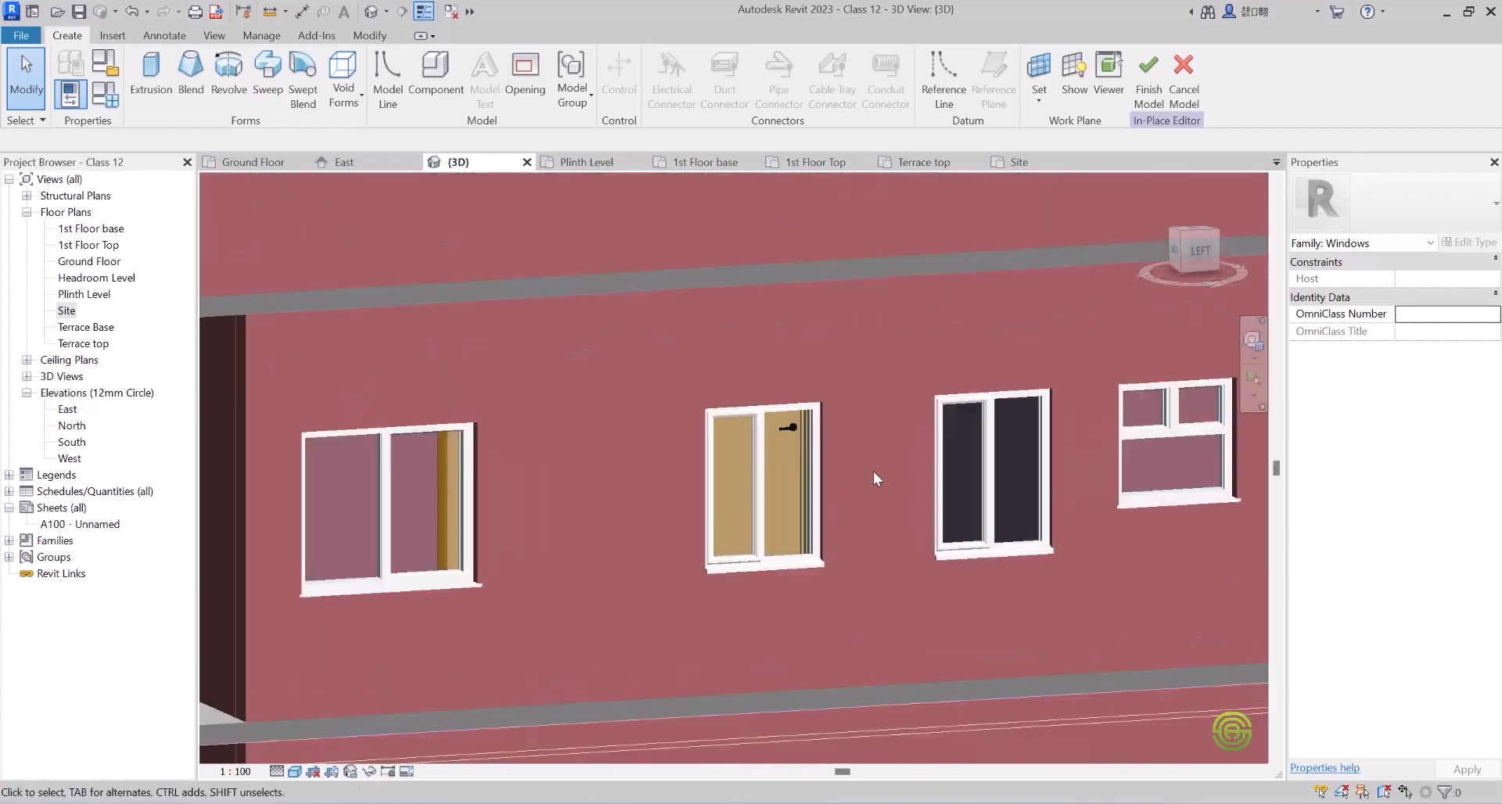
shift+middle_drag(869, 482, 829, 407)
click(151, 74)
click(711, 59)
click(624, 405)
scroll(624, 405, up, 3)
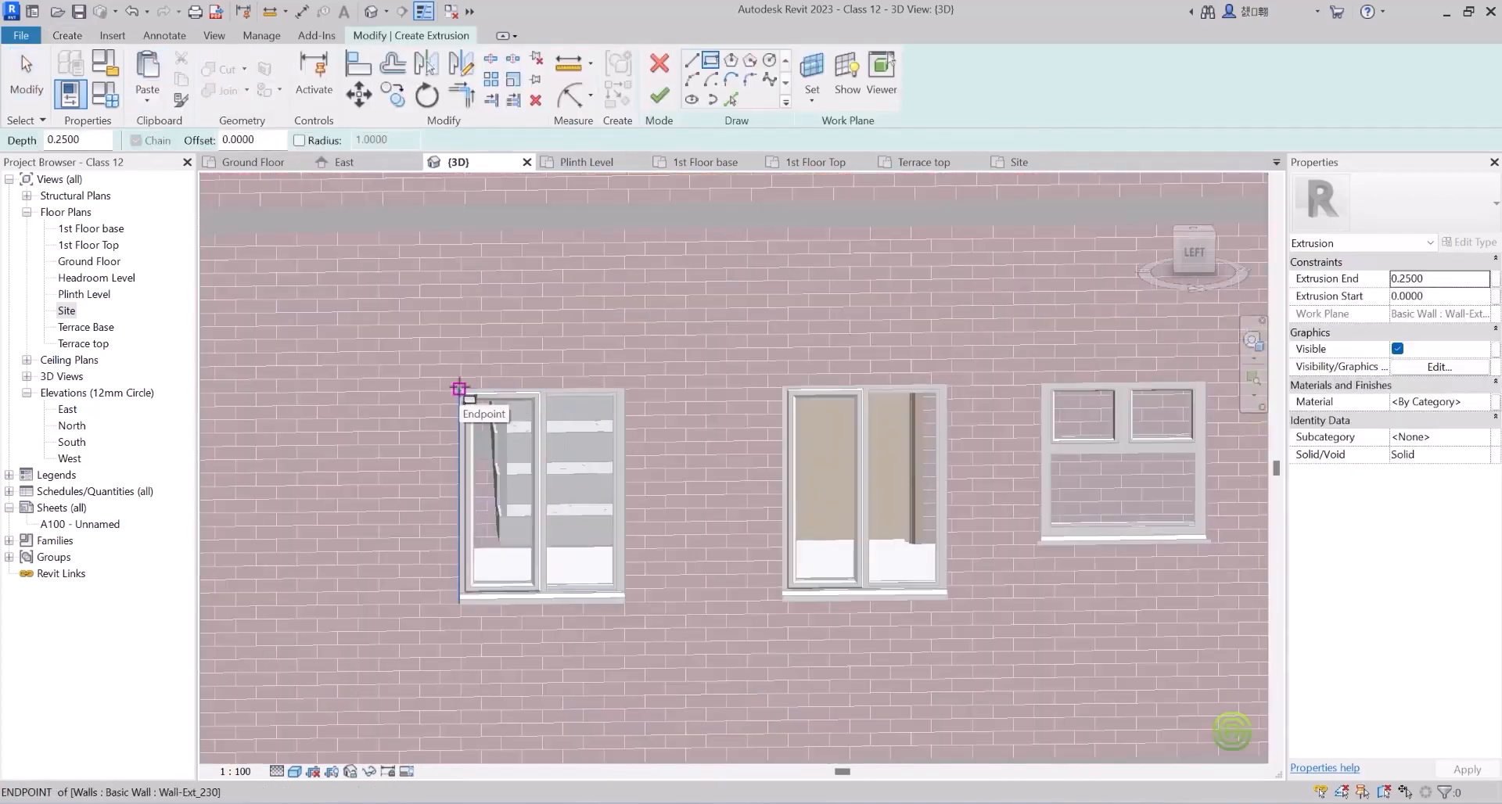
shift+middle_drag(978, 584, 782, 618)
scroll(344, 416, up, 3)
click(343, 416)
Sketch a second rectangle around the opening of the wide first-floor double window nearest the rear of the left side wall.
scroll(548, 509, down, 6)
middle_drag(229, 454, 362, 456)
scroll(360, 456, up, 5)
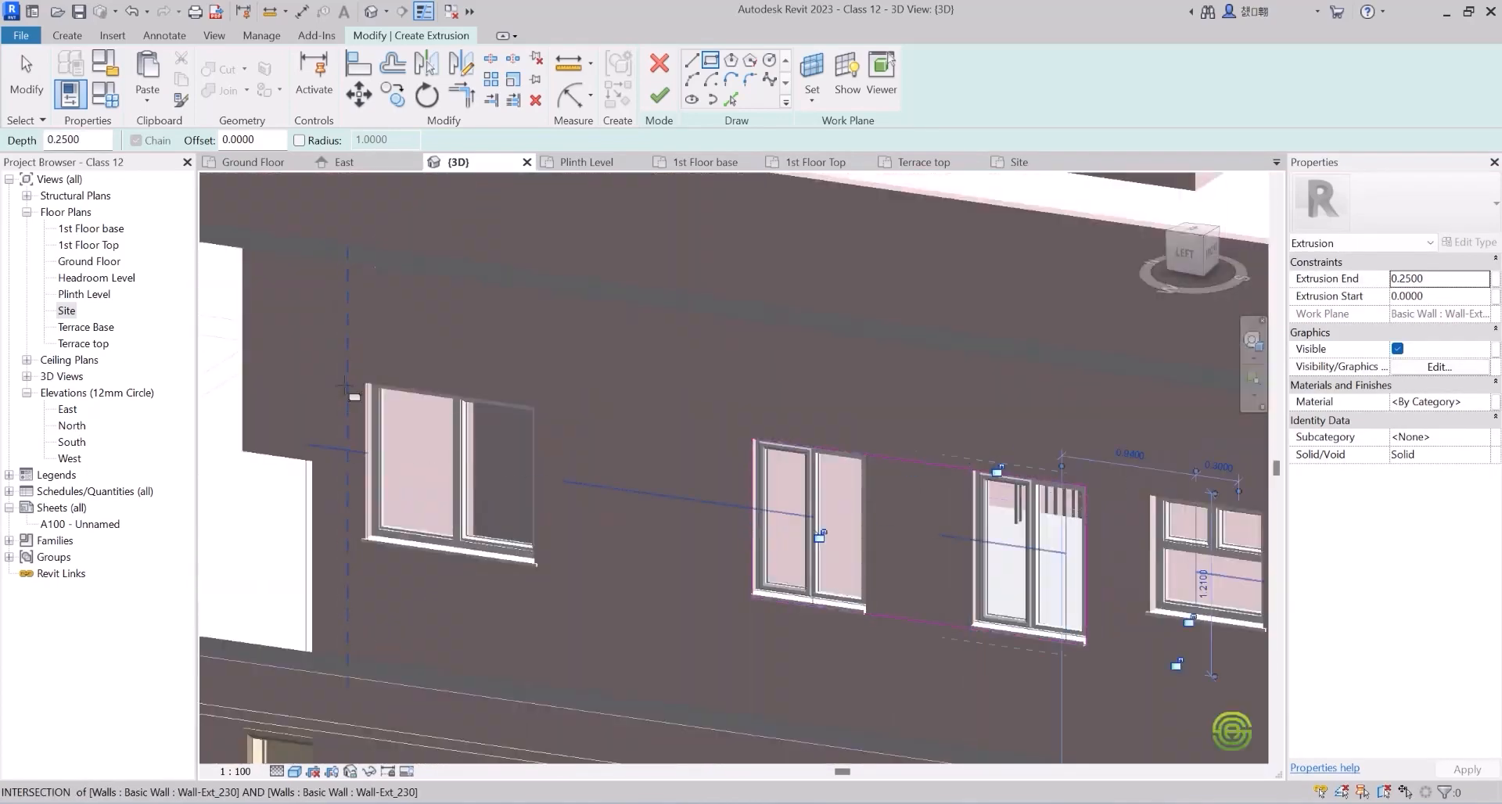
click(379, 316)
scroll(741, 650, up, 3)
shift+middle_drag(742, 649, 852, 375)
scroll(895, 664, up, 3)
click(876, 663)
shift+middle_drag(872, 500, 671, 426)
scroll(850, 563, down, 6)
Offset all four edges of the rear window's rectangle outward by 0.2 with picked lines.
click(731, 100)
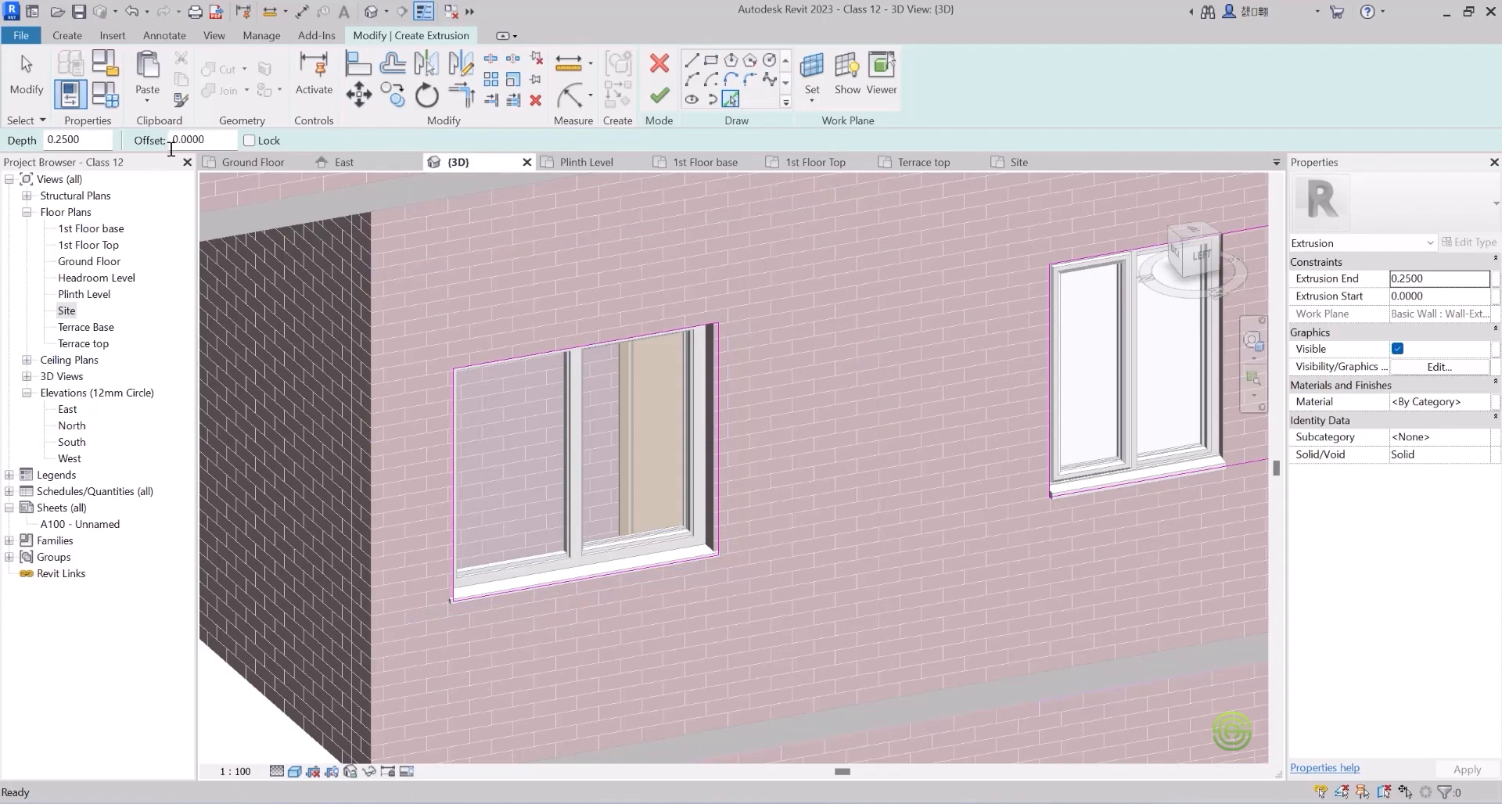
click(718, 345)
click(691, 328)
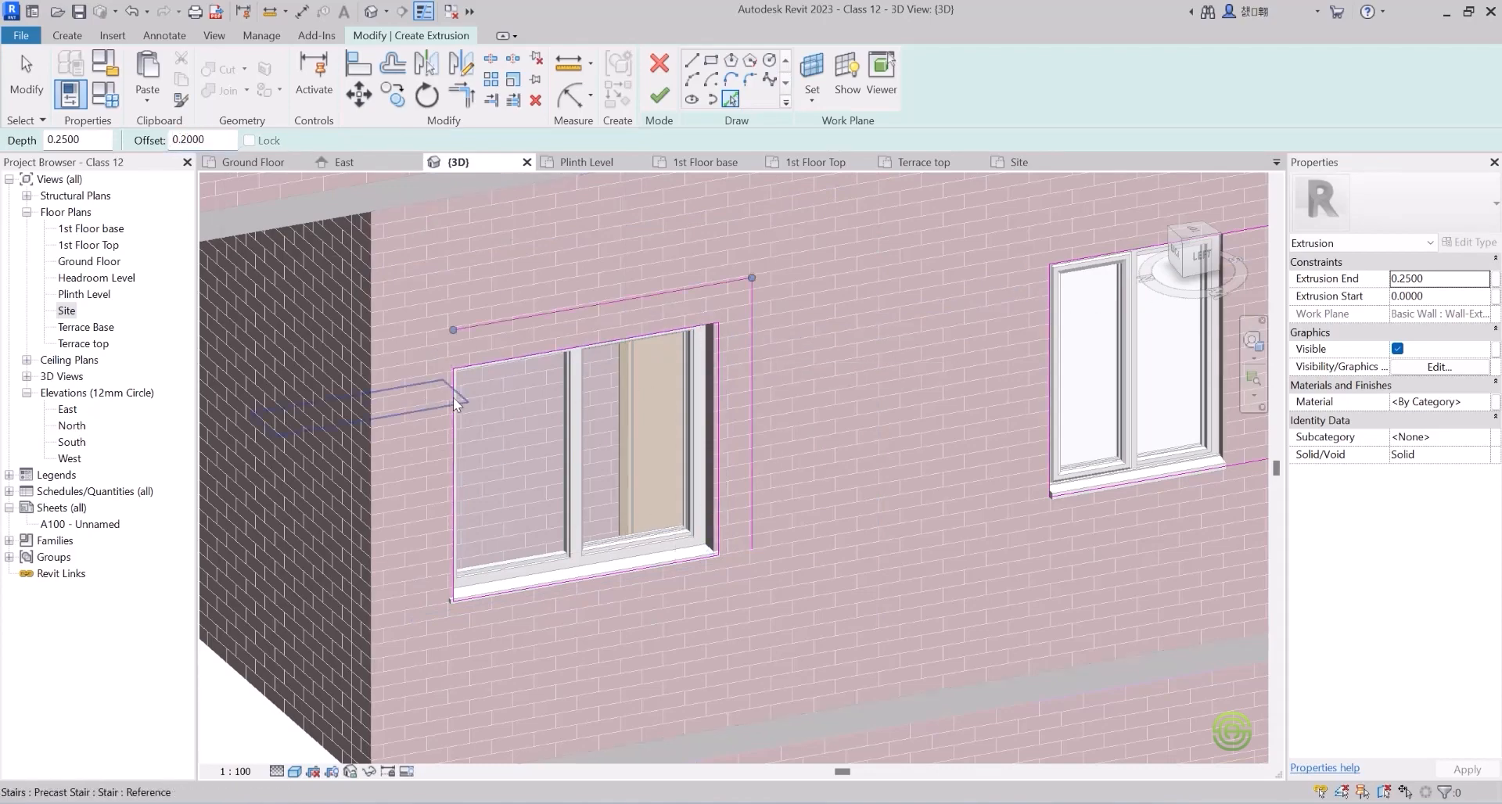
click(453, 395)
scroll(453, 395, up, 2)
shift+middle_drag(547, 383, 444, 352)
click(502, 623)
scroll(469, 579, down, 3)
key(ctrl+z)
scroll(527, 575, up, 4)
shift+middle_drag(485, 516, 485, 627)
scroll(475, 537, down, 2)
shift+middle_drag(472, 576, 340, 242)
click(748, 612)
mouse_move(610, 516)
shift+middle_down()
mouse_move(743, 600)
mouse_move(783, 598)
shift+middle_up()
scroll(588, 539, down, 4)
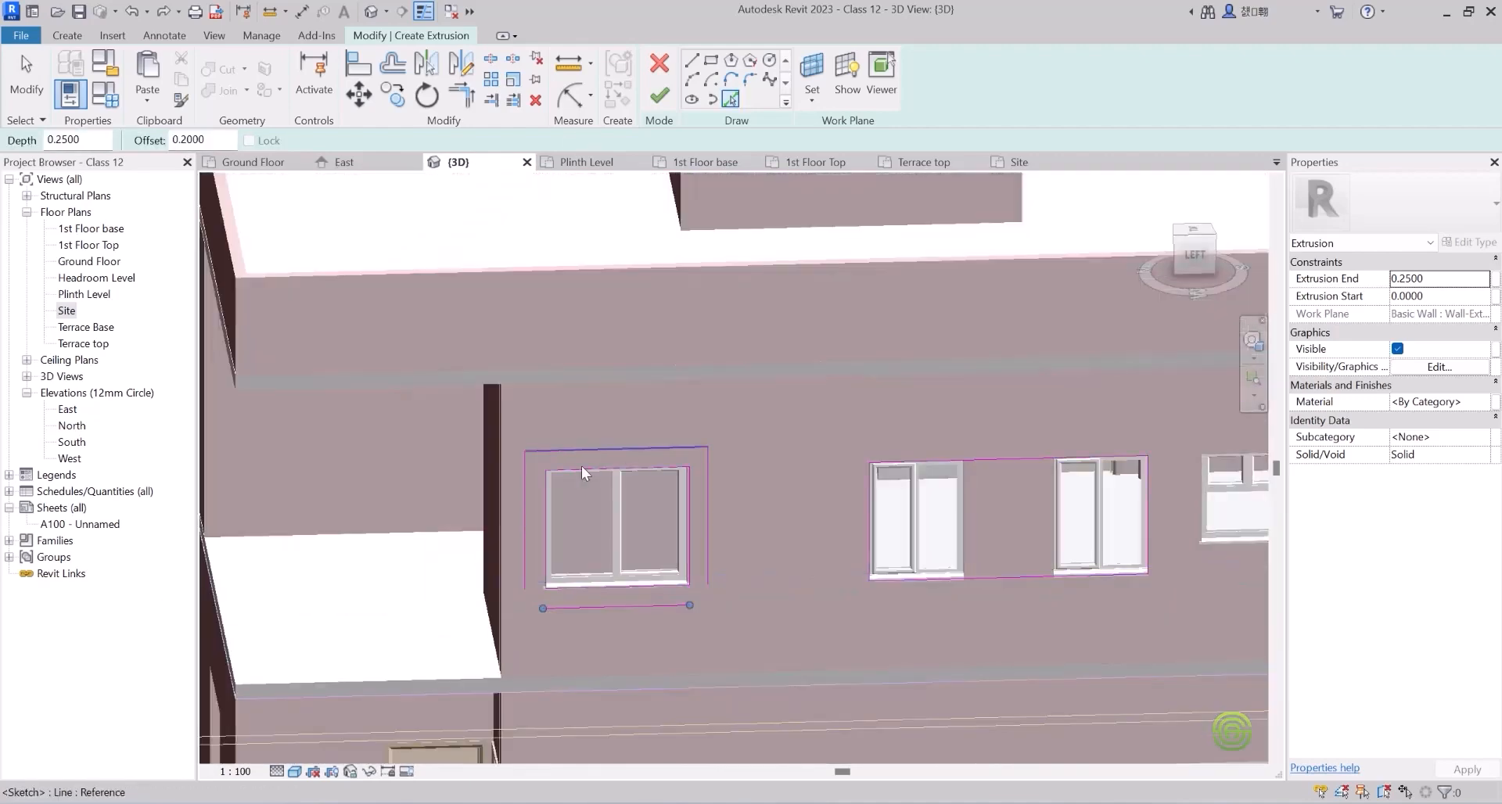
Offset all four edges of the rectangle around the two narrow double windows outward by 0.2.
scroll(1037, 579, up, 4)
middle_drag(1036, 579, 739, 570)
click(727, 570)
scroll(718, 569, down, 2)
click(428, 409)
click(626, 359)
click(918, 408)
Trim the open corners of both outer outlines so each one forms a closed rectangle.
shift+middle_drag(923, 516, 783, 461)
scroll(766, 430, down, 3)
scroll(593, 412, up, 1)
key(t)
key(r)
scroll(519, 584, up, 3)
click(501, 603)
click(534, 541)
scroll(606, 576, down, 3)
click(427, 593)
click(392, 558)
shift+middle_drag(626, 360, 970, 500)
scroll(816, 477, down, 2)
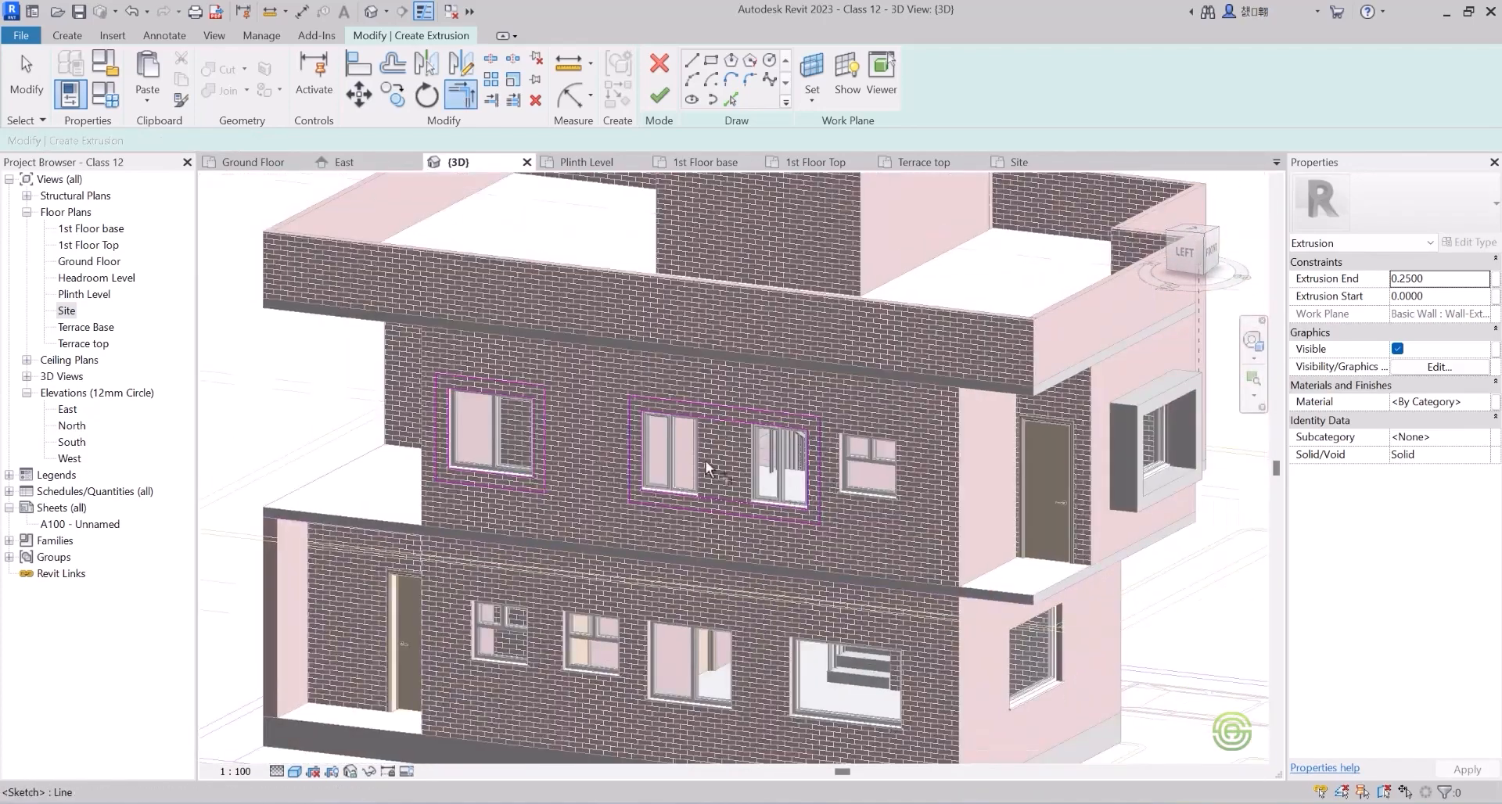
Sketch a closed rectangular strip 0.9 wide directly above the small first-floor window on the left side wall.
scroll(903, 439, up, 4)
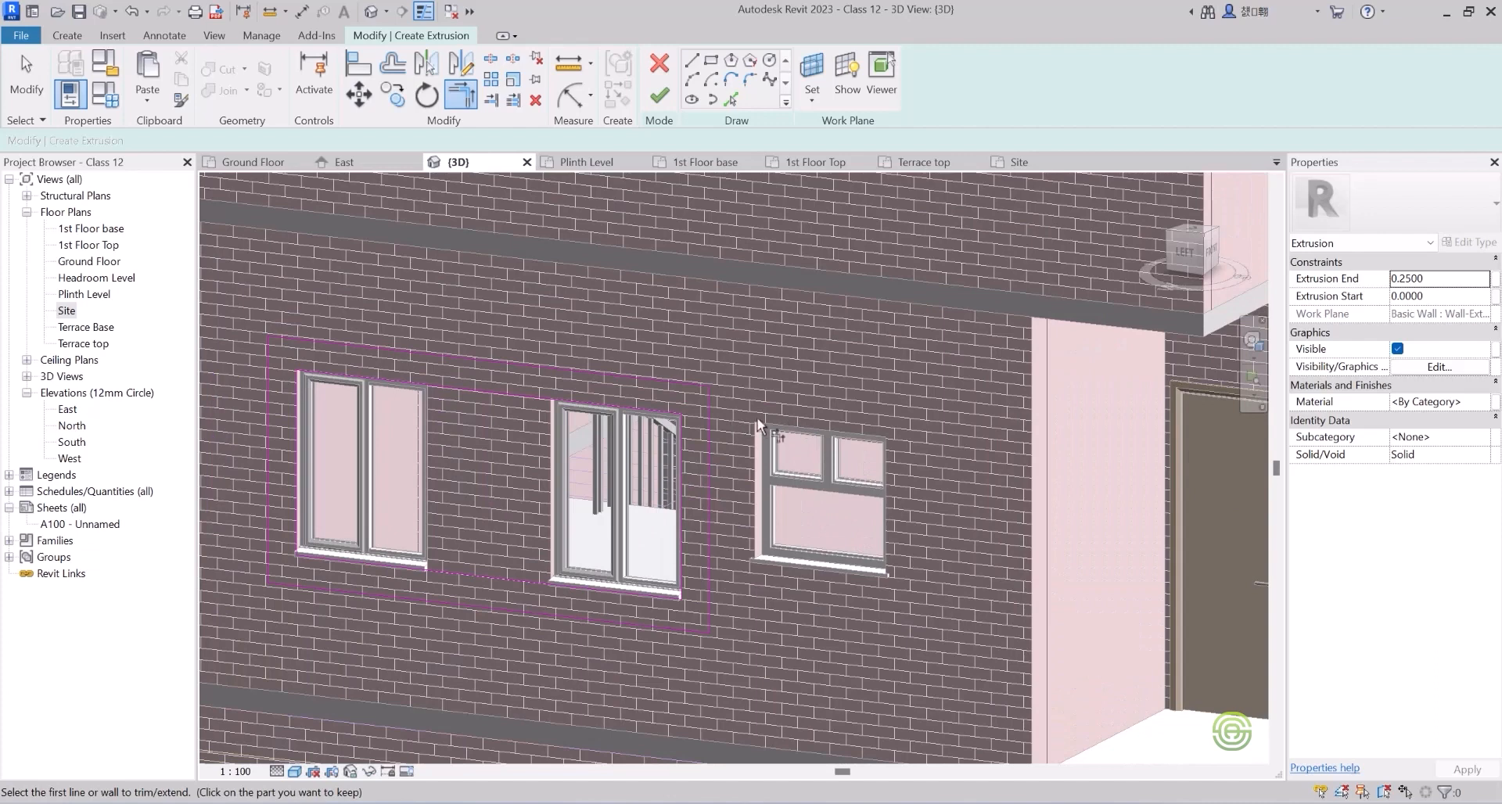
click(695, 61)
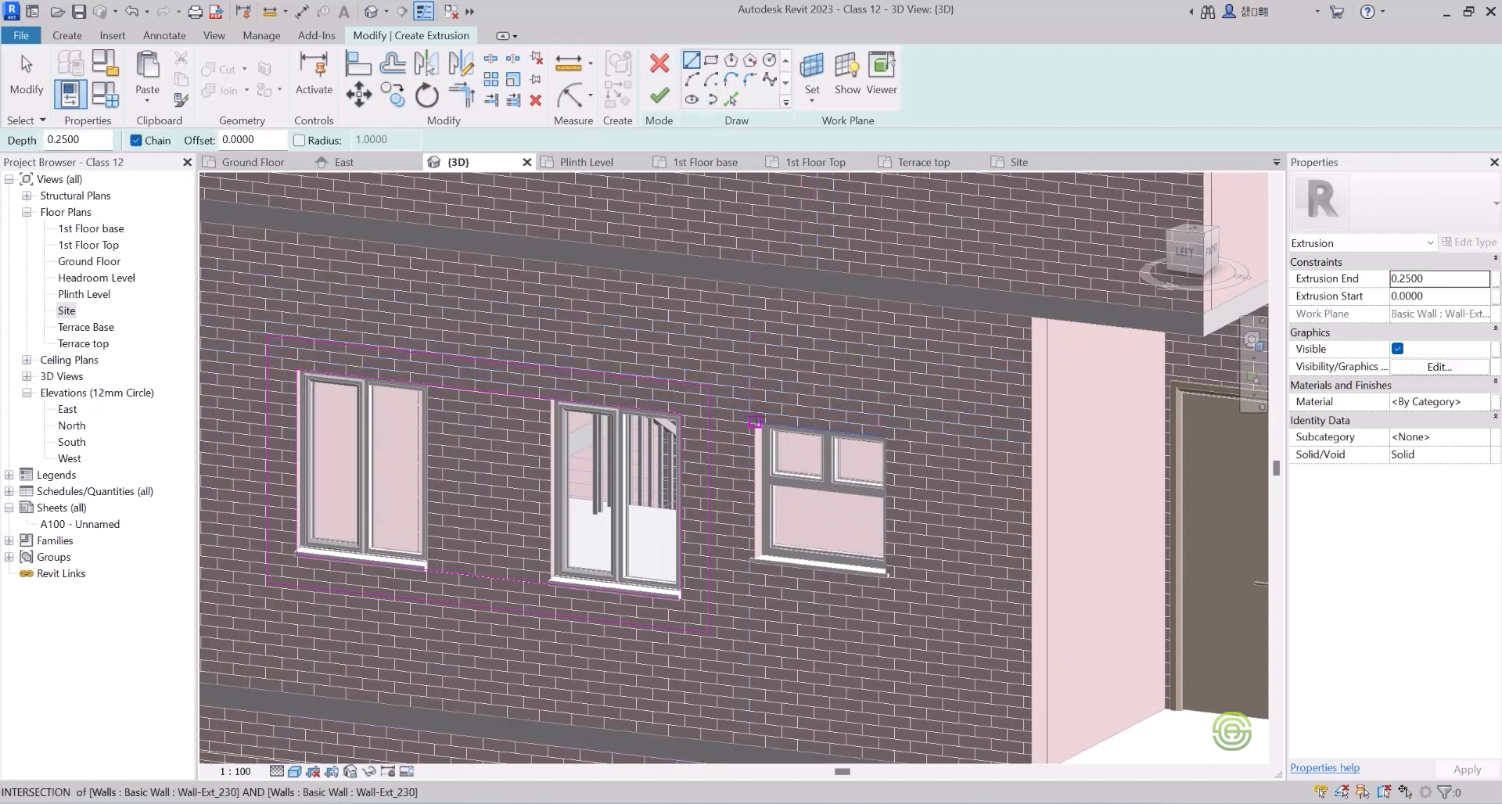
shift+middle_drag(772, 389, 765, 386)
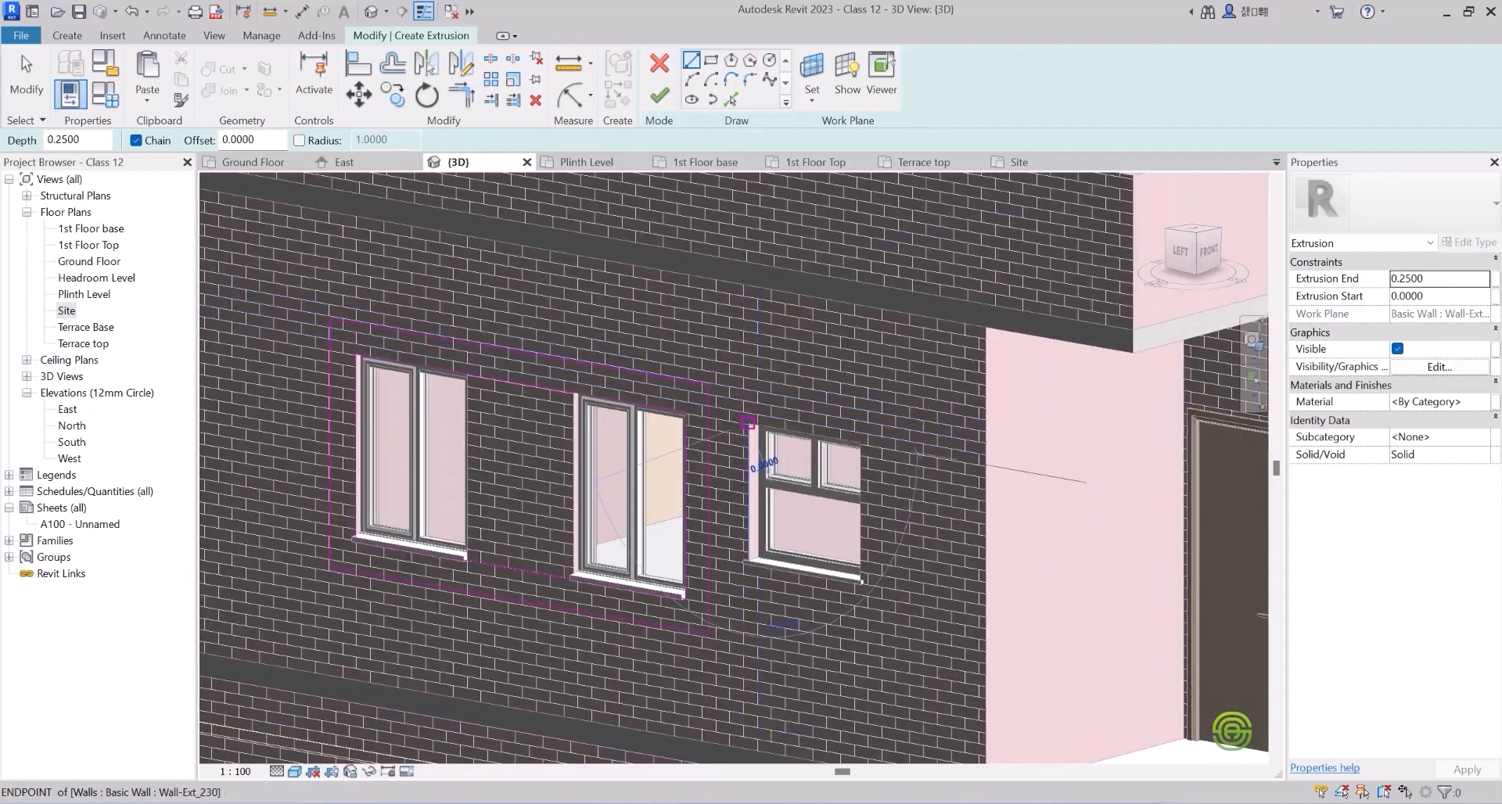
click(749, 423)
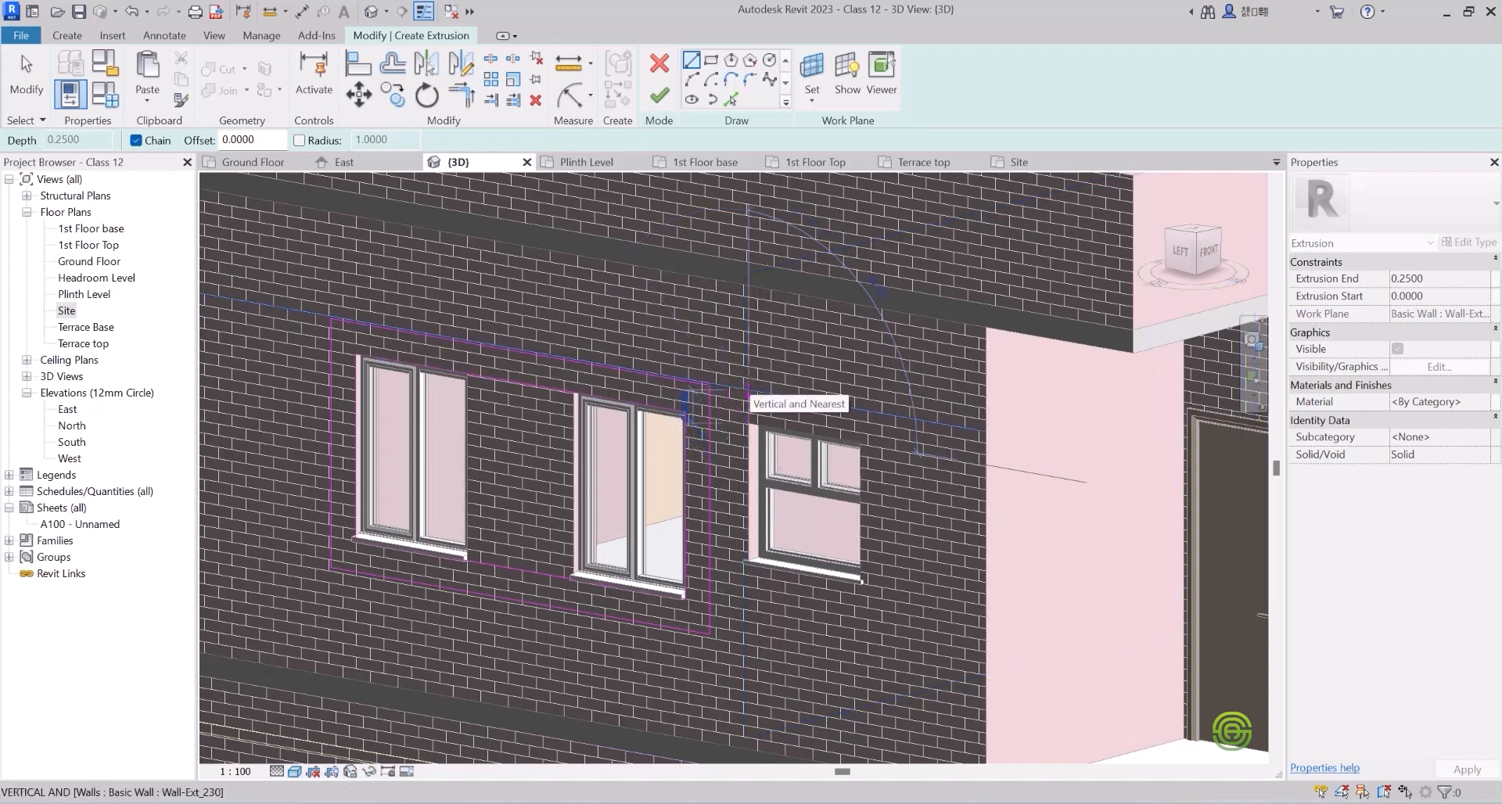
click(749, 389)
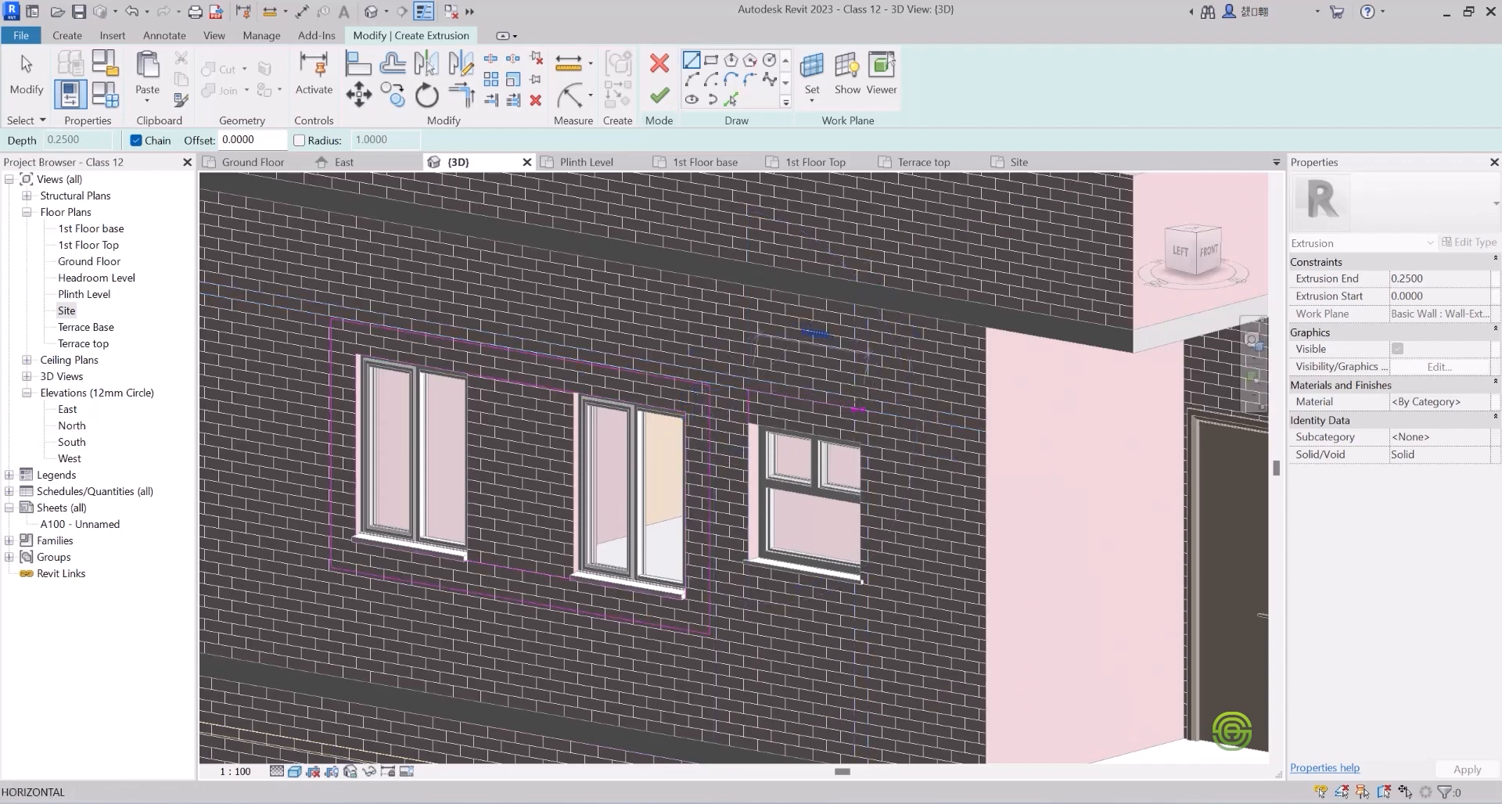
click(860, 409)
click(860, 442)
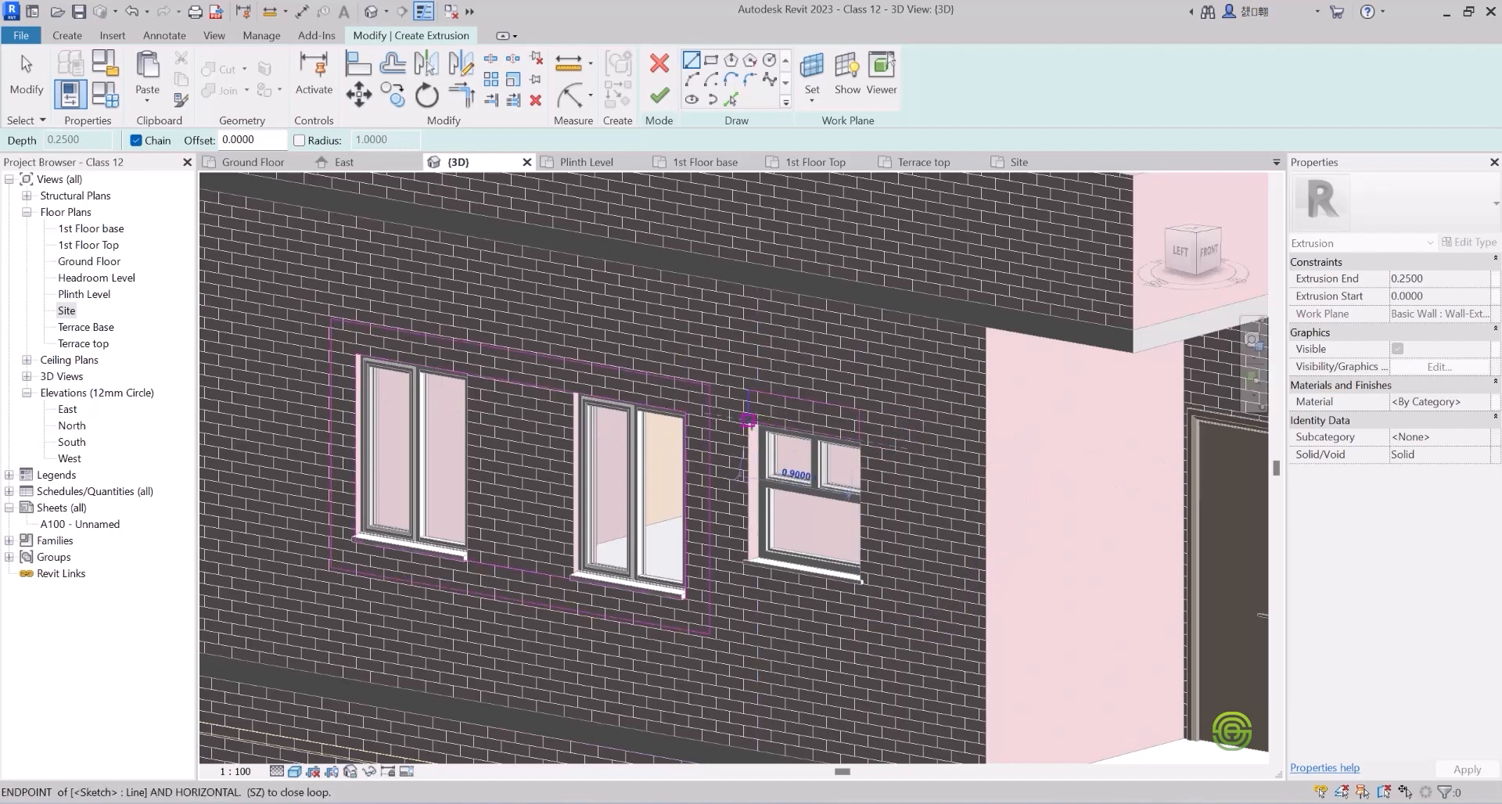
click(750, 422)
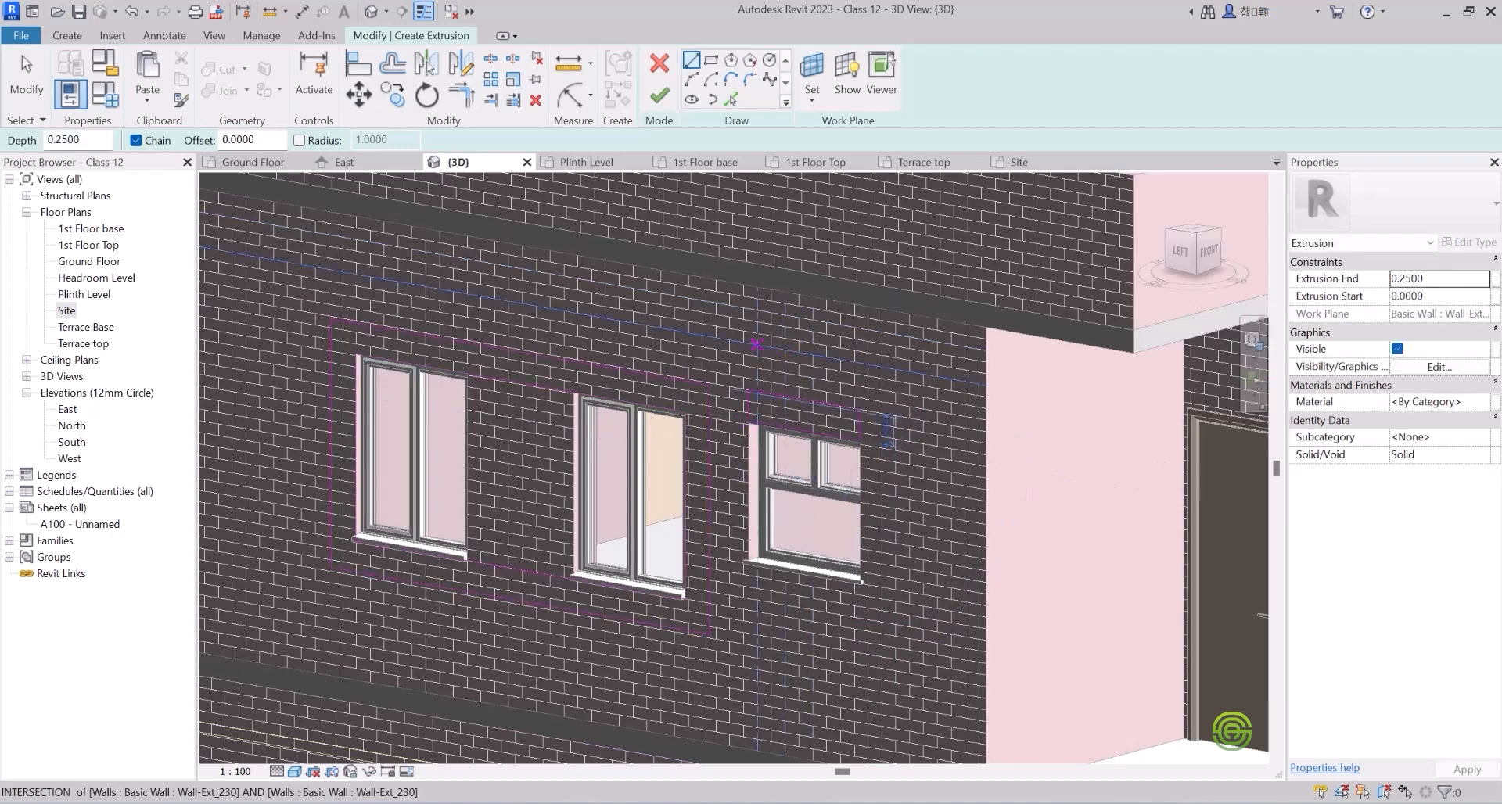
key(Escape)
key(Escape)
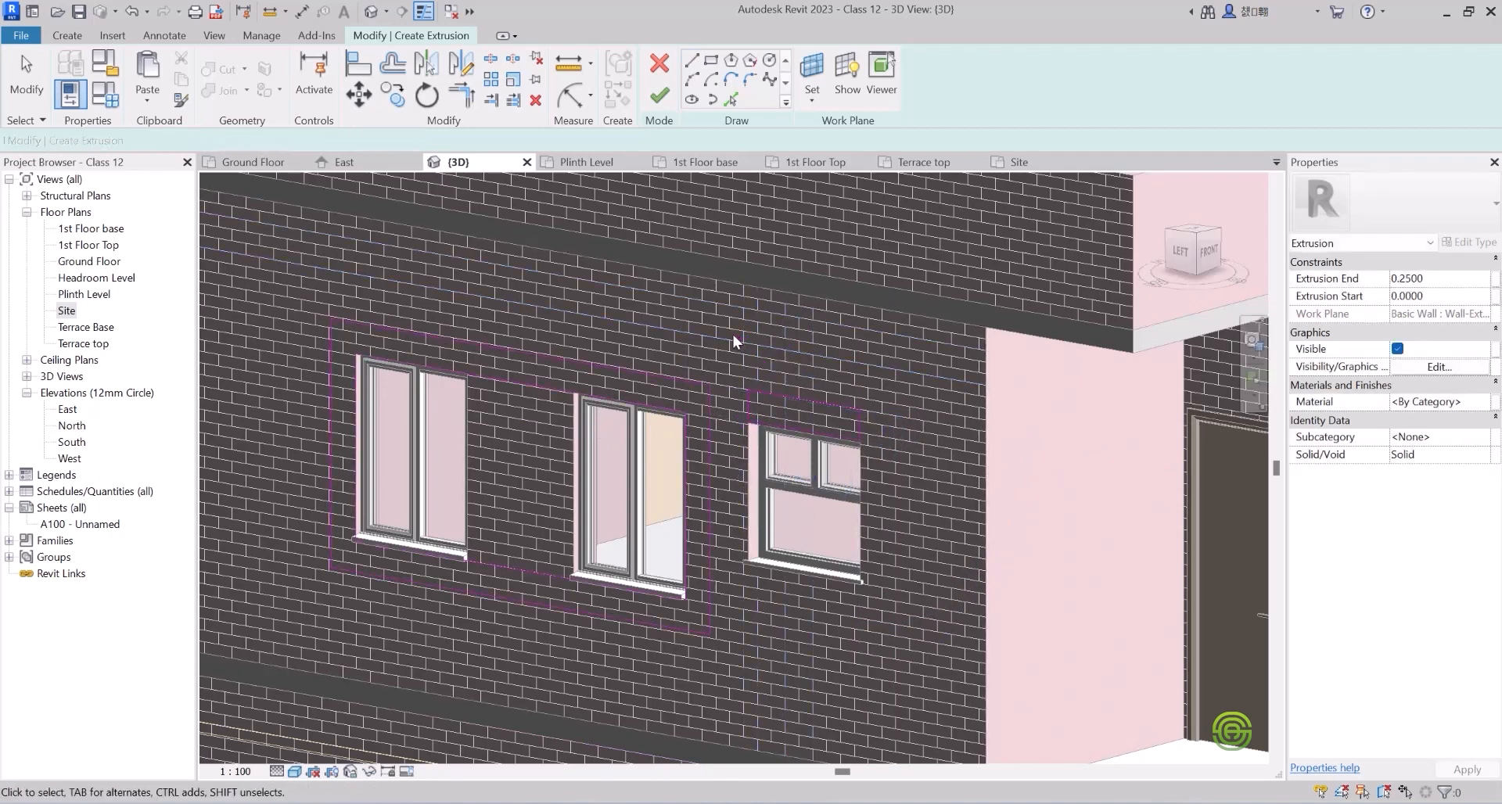
Finish the left side wall extrusion and set its depth to 0.45.
scroll(674, 411, down, 2)
click(659, 97)
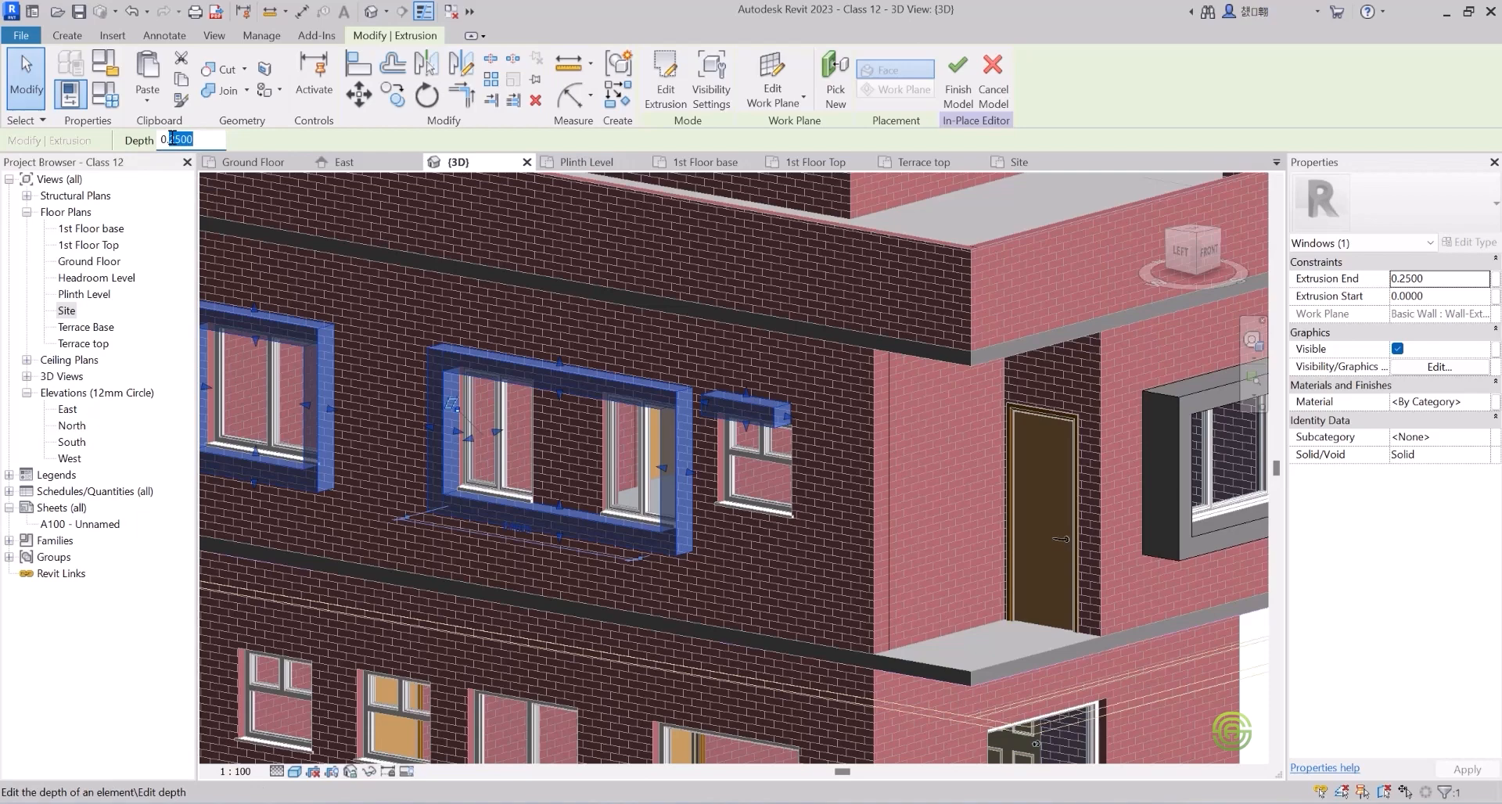
key(Return)
shift+middle_drag(703, 353, 736, 446)
scroll(747, 443, up, 4)
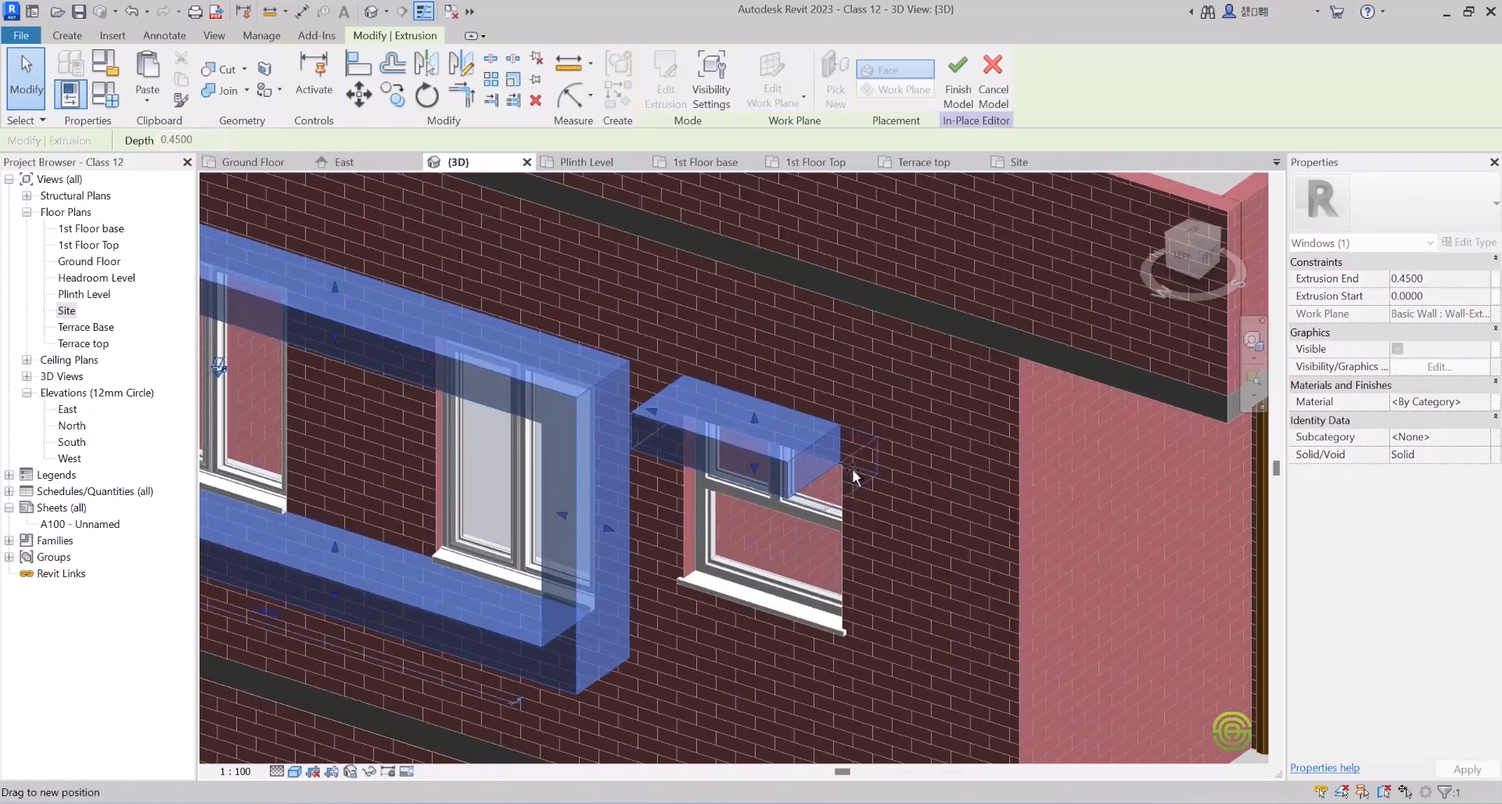
Stretch the hood above the small window past the window's sides and deselect the extrusion.
shift+middle_drag(754, 427, 876, 424)
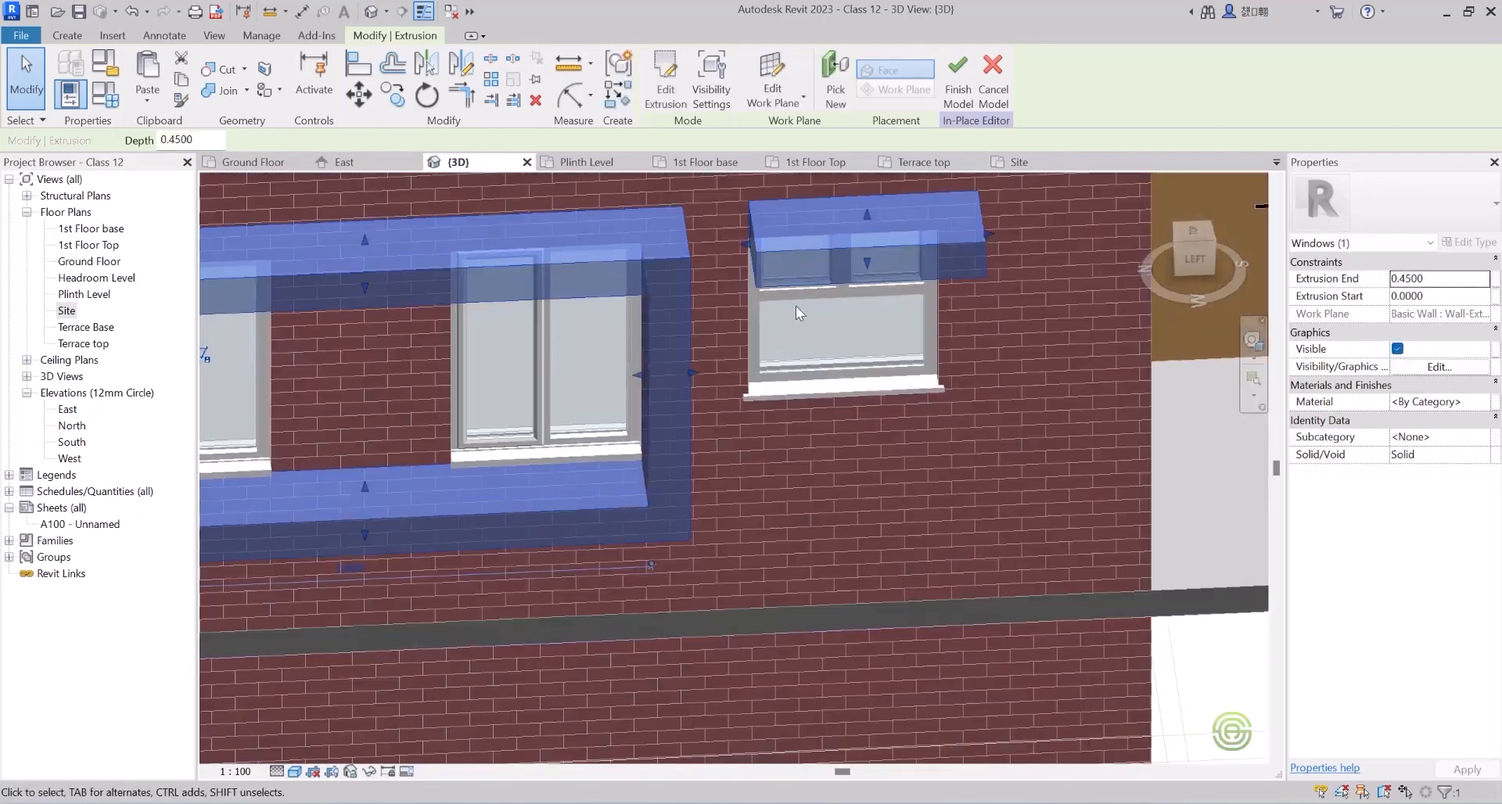
scroll(741, 243, up, 3)
drag(745, 246, 712, 257)
scroll(735, 335, down, 5)
shift+middle_drag(697, 400, 618, 321)
scroll(630, 438, down, 4)
click(327, 288)
scroll(469, 344, down, 3)
scroll(631, 316, up, 4)
scroll(640, 321, down, 2)
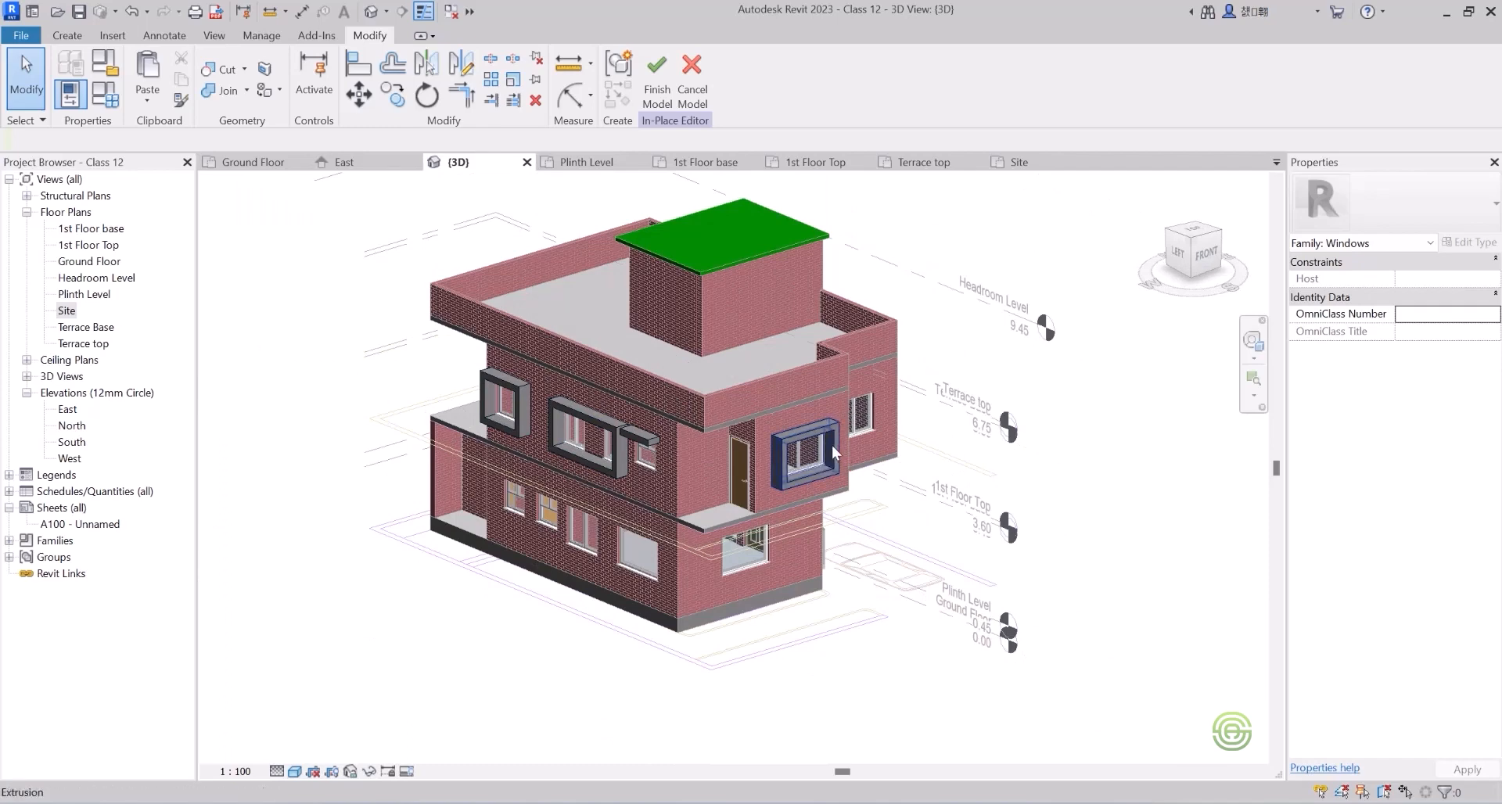
Start an extrusion on the wall face of the unframed first-floor front window and sketch a rectangle around its opening.
middle_drag(833, 444, 361, 491)
scroll(429, 494, up, 5)
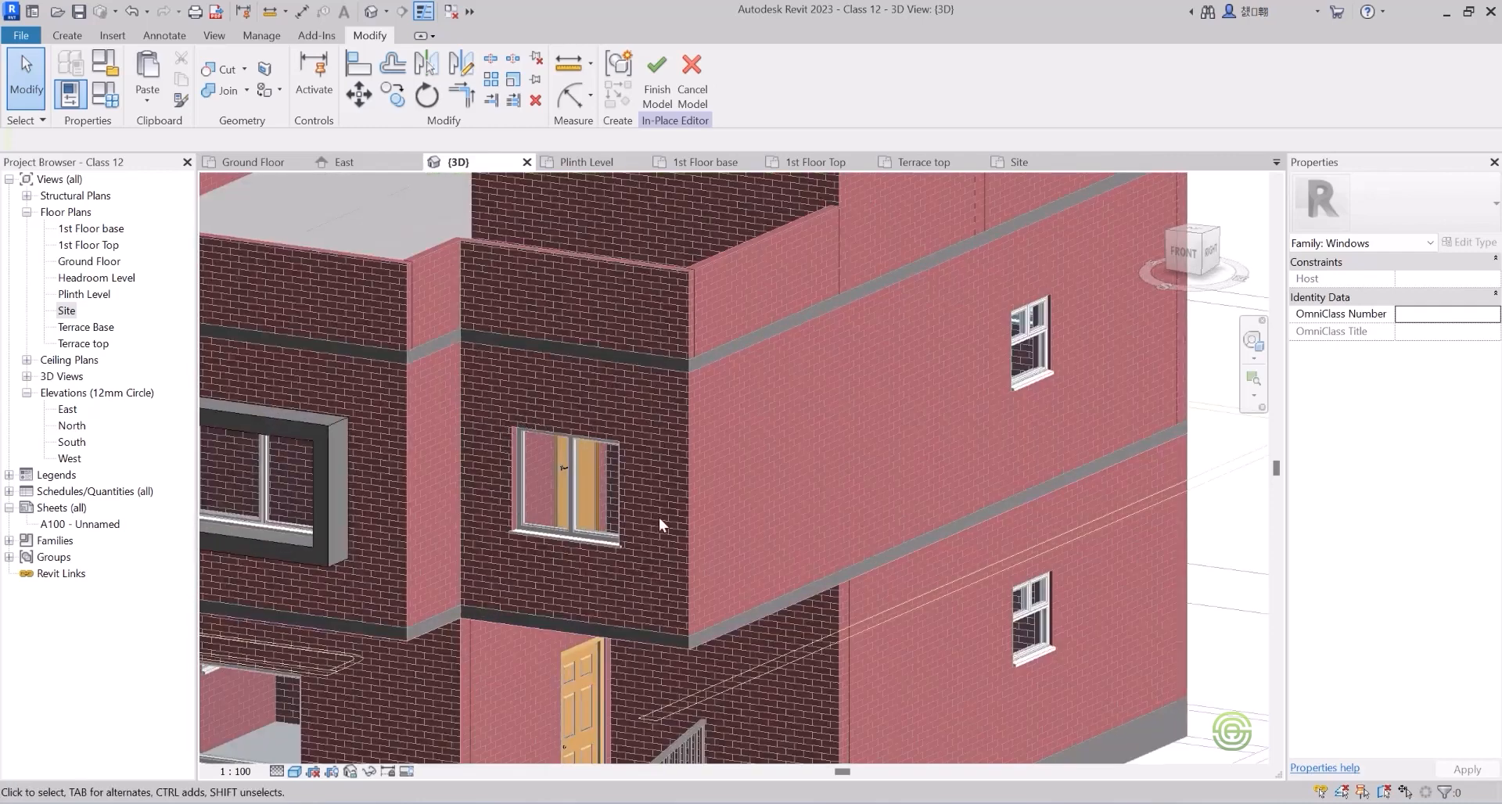
scroll(566, 504, up, 3)
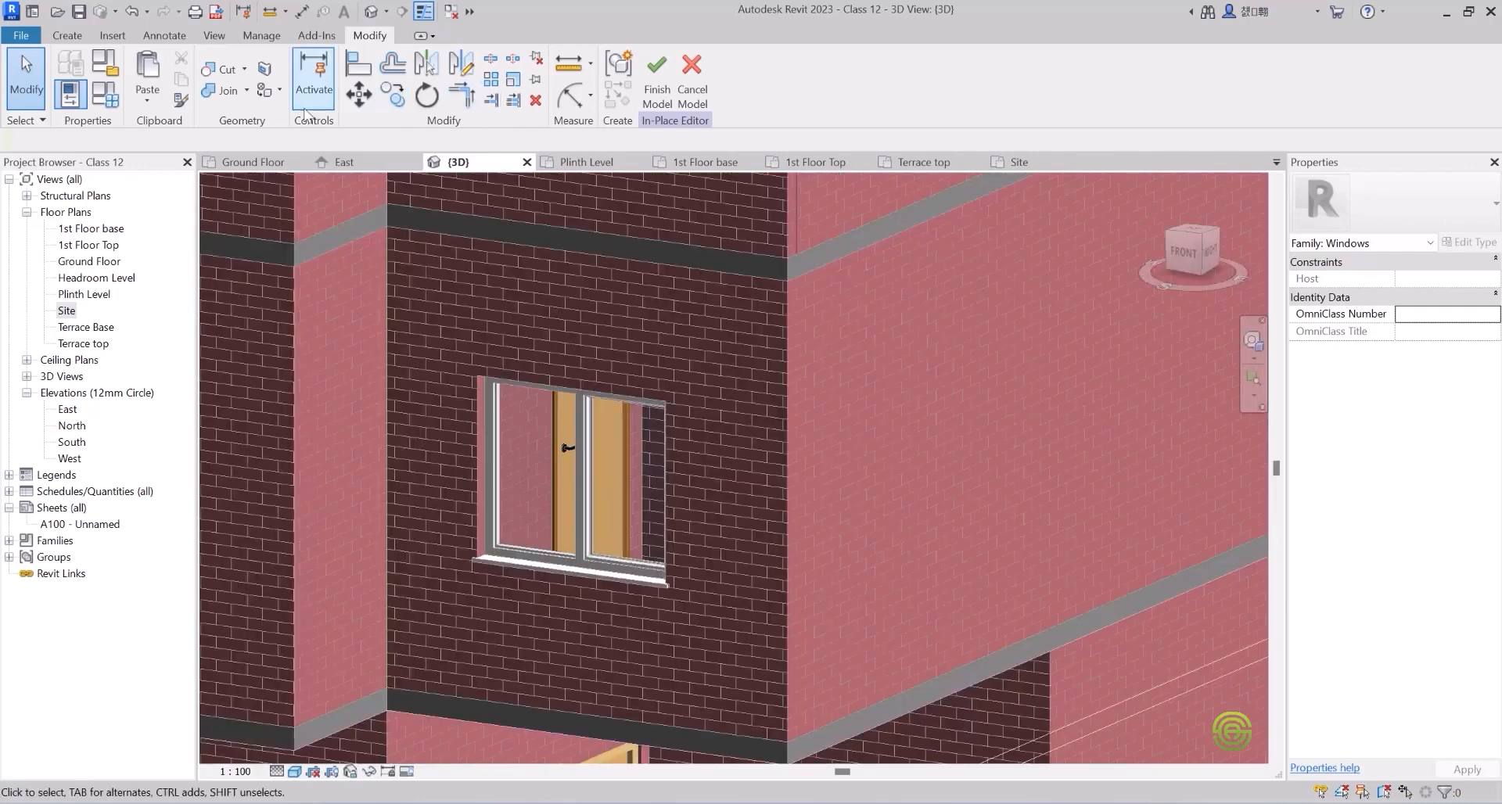
click(78, 36)
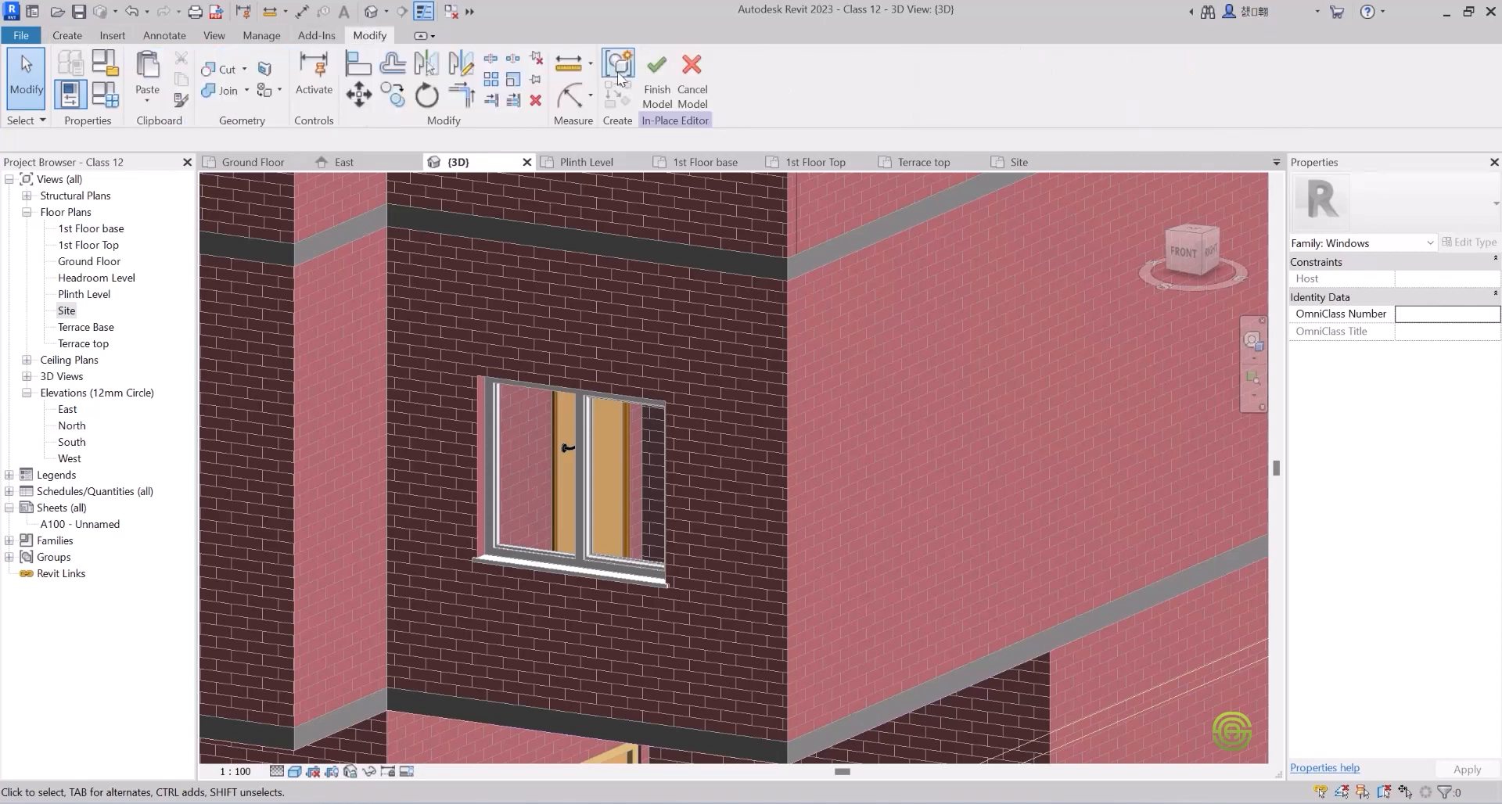
click(1039, 78)
click(704, 510)
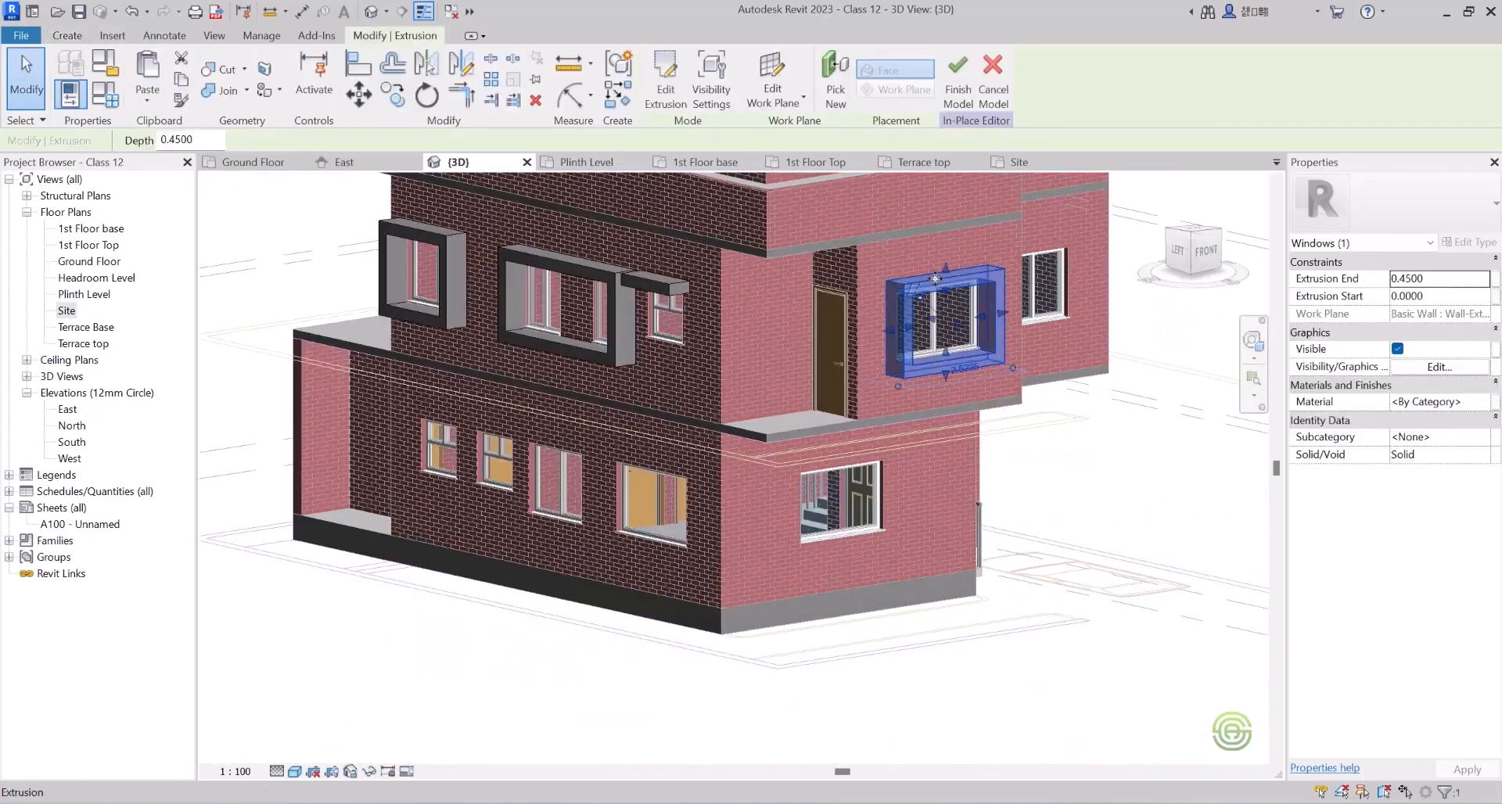
shift+middle_drag(935, 278, 519, 379)
shift+middle_drag(822, 313, 1063, 285)
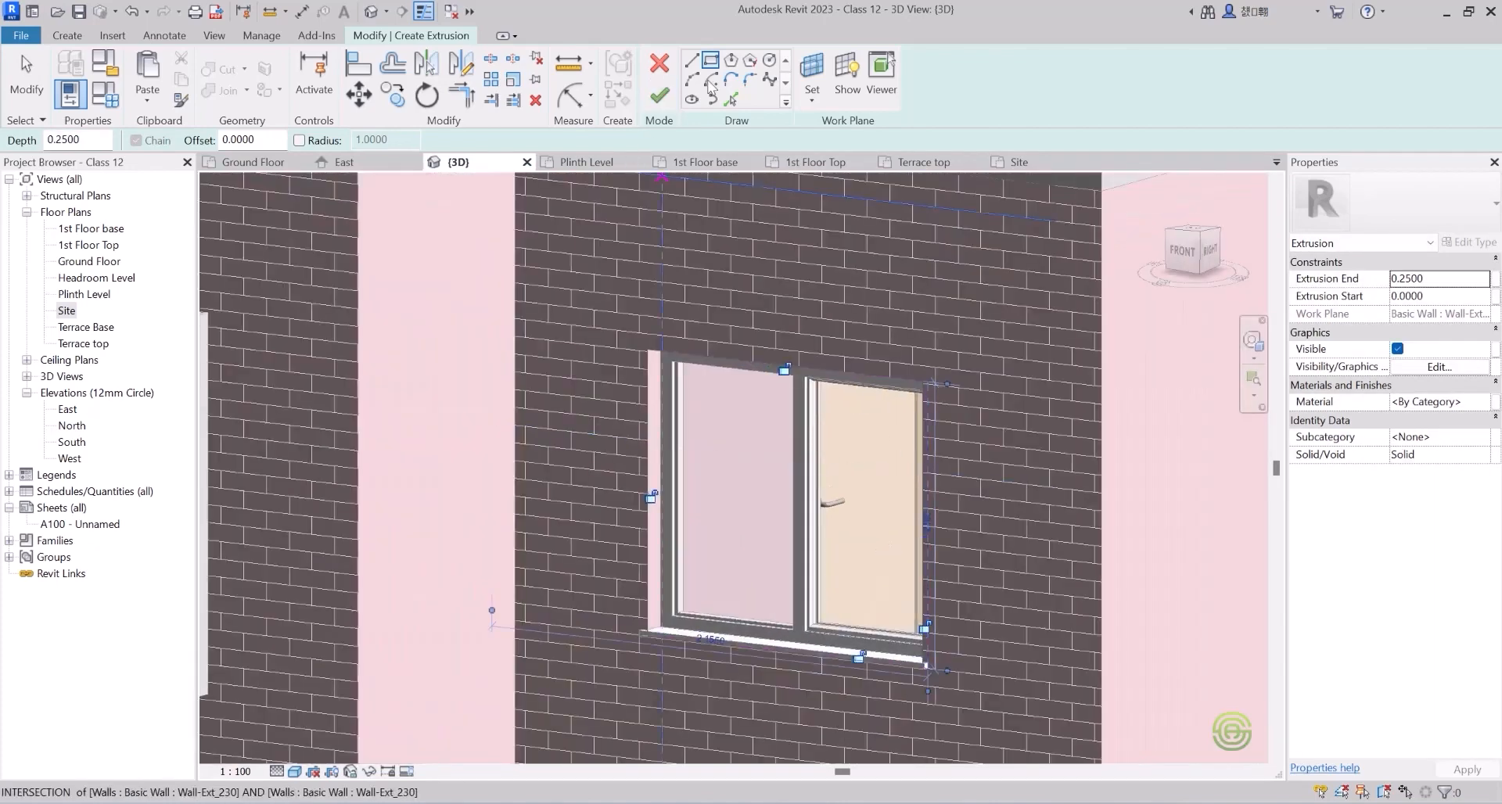
Offset the front window rectangle's four edges outward by 0.2 with picked lines.
click(731, 99)
click(182, 140)
text(0.2)
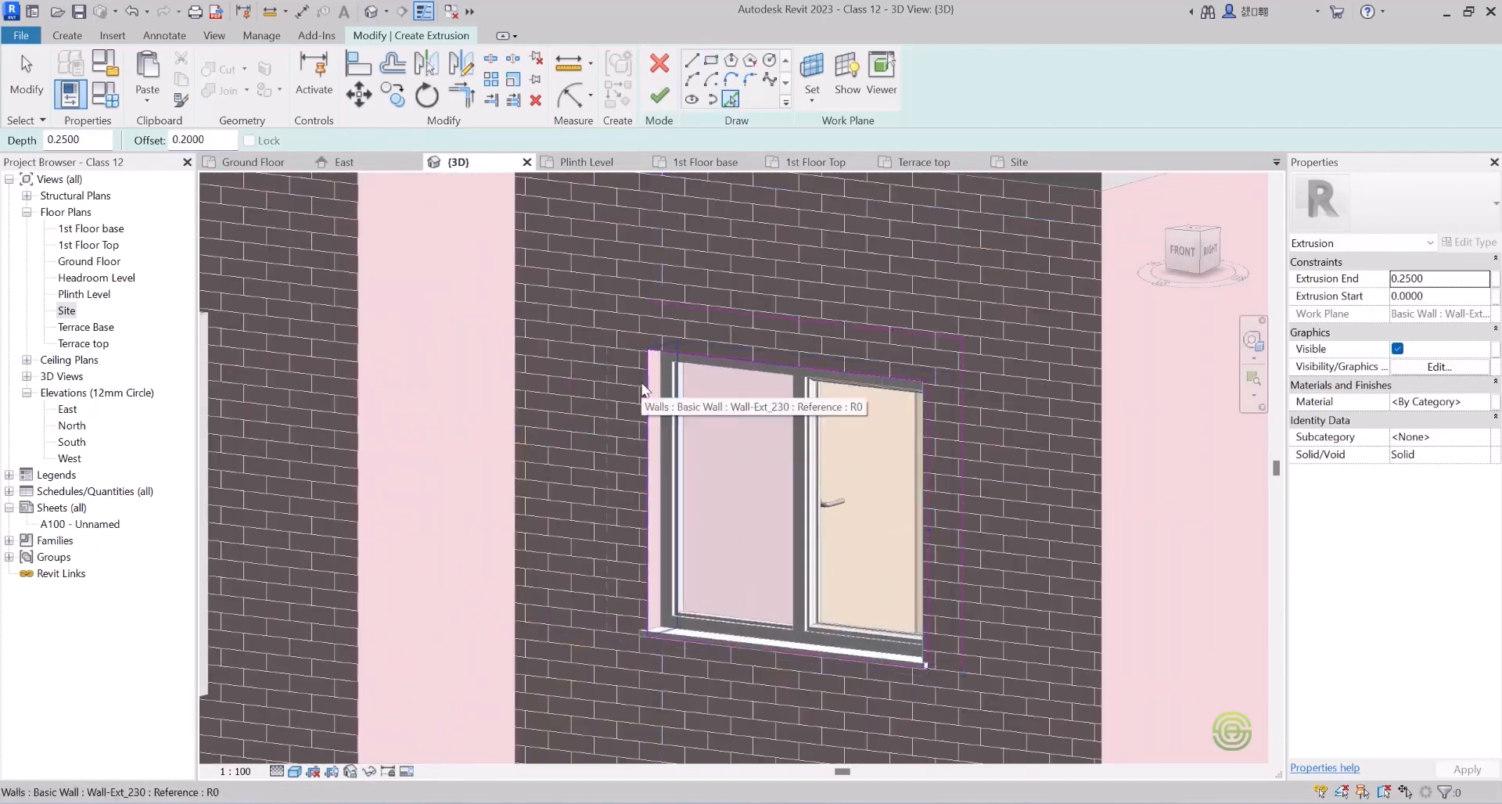
shift+middle_drag(644, 438, 641, 396)
click(740, 607)
shift+middle_drag(740, 606, 752, 635)
Trim the outer lines into a closed rectangle and finish the front window's extrusion.
click(461, 95)
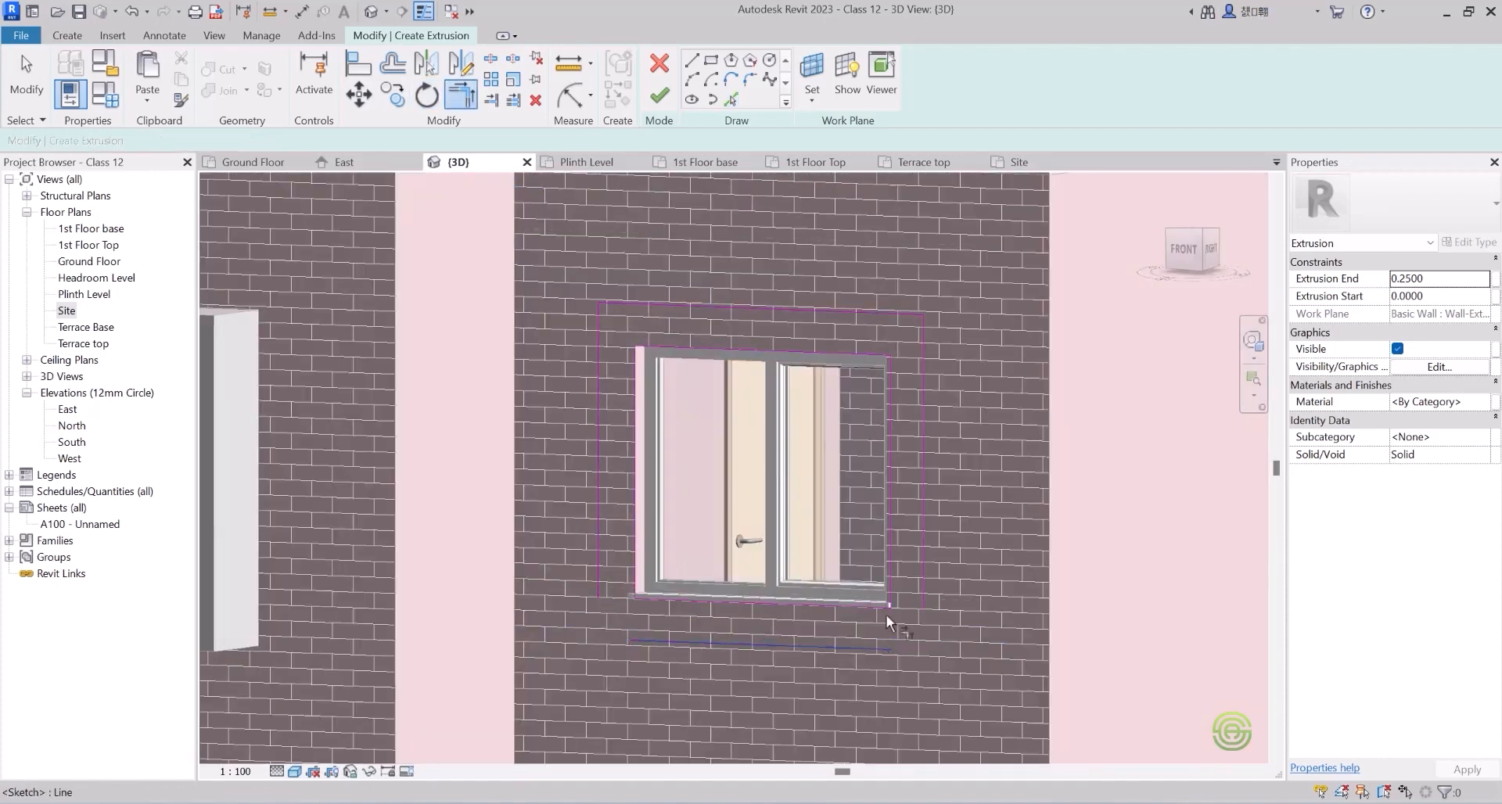
click(599, 551)
click(659, 94)
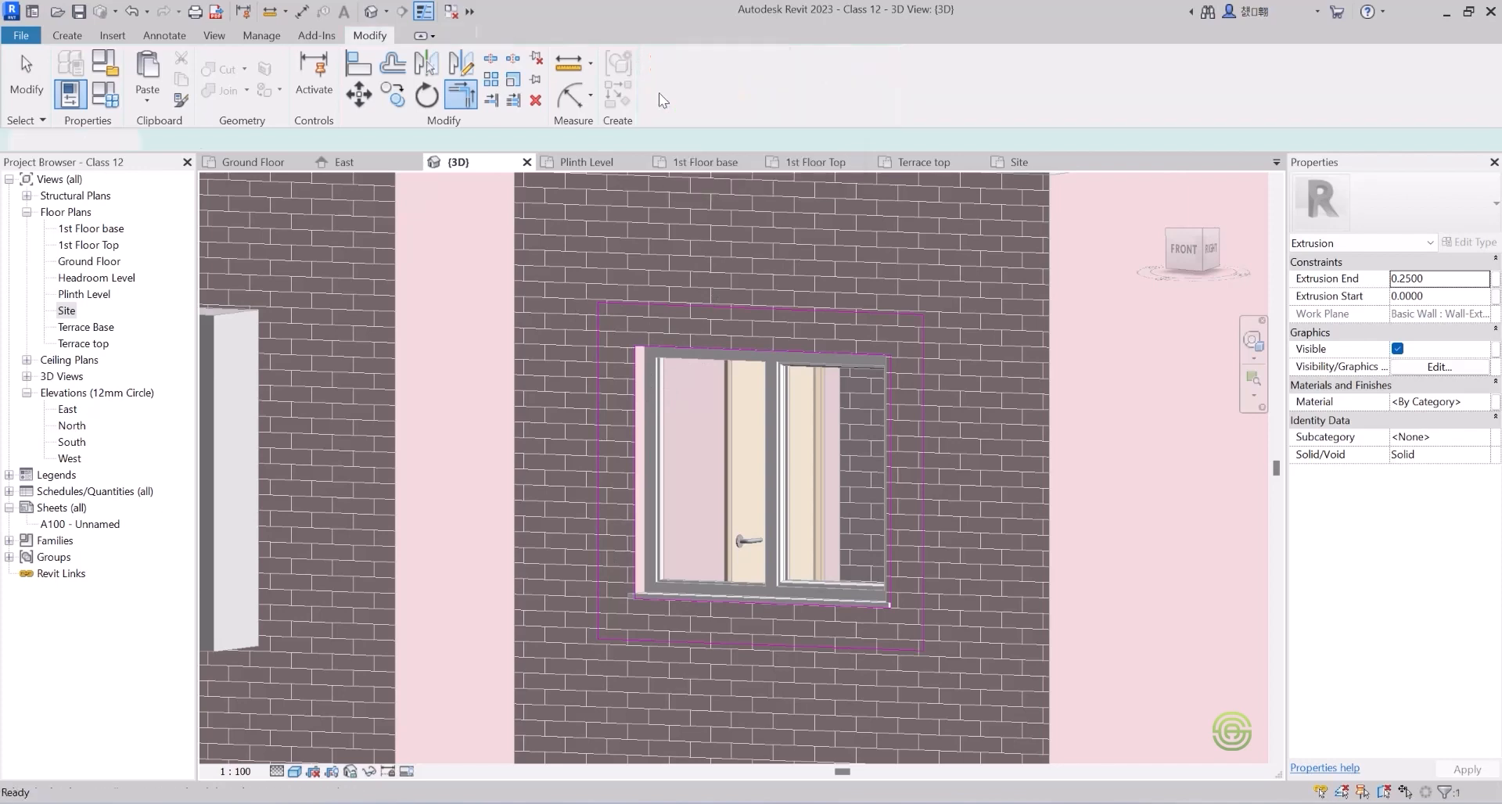
Finish the in-place window frame model and check the frames on the front and left side of the house.
scroll(830, 322, down, 3)
shift+middle_drag(778, 308, 845, 328)
scroll(842, 329, down, 2)
scroll(632, 352, down, 4)
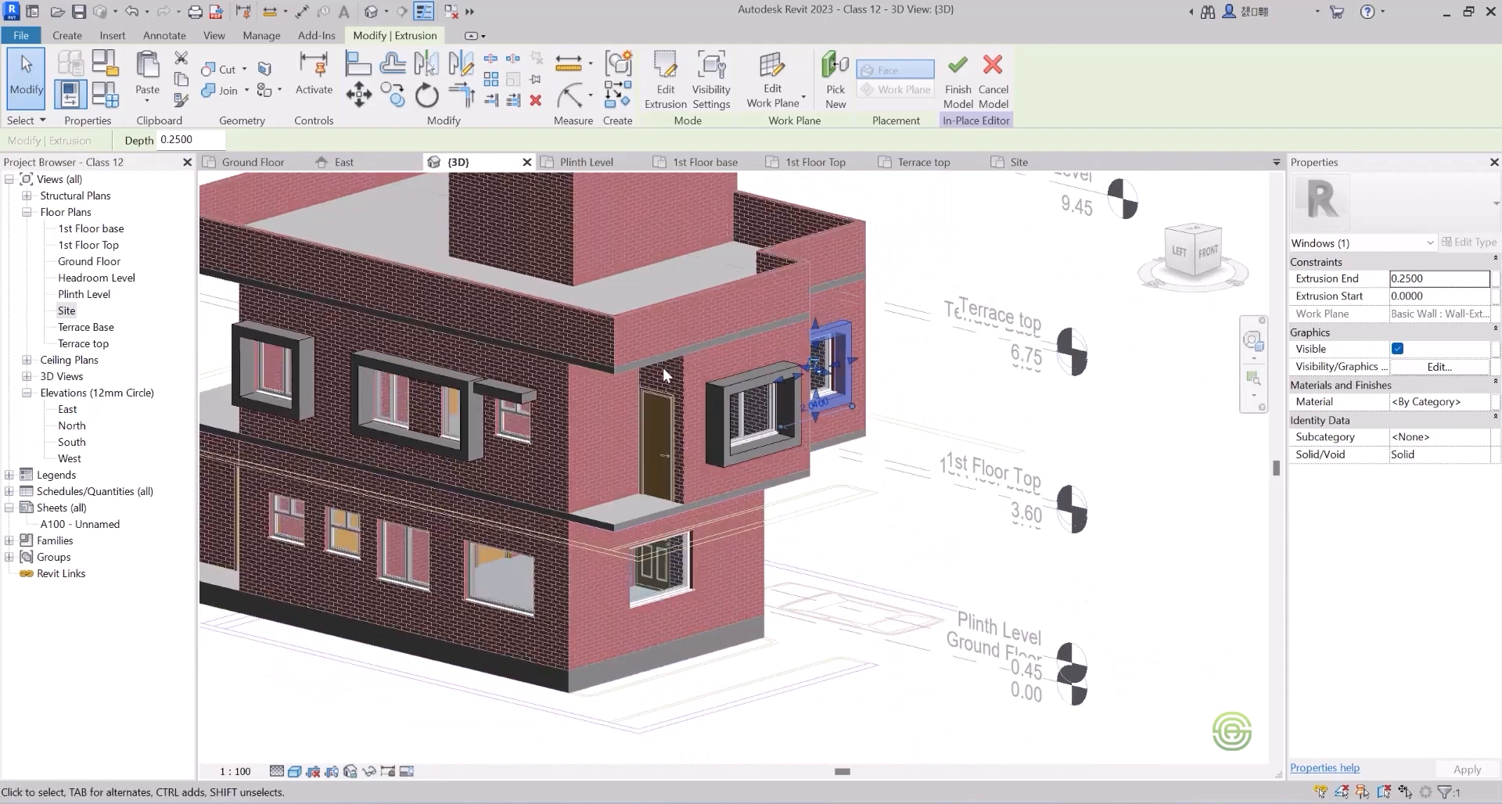
scroll(588, 322, up, 2)
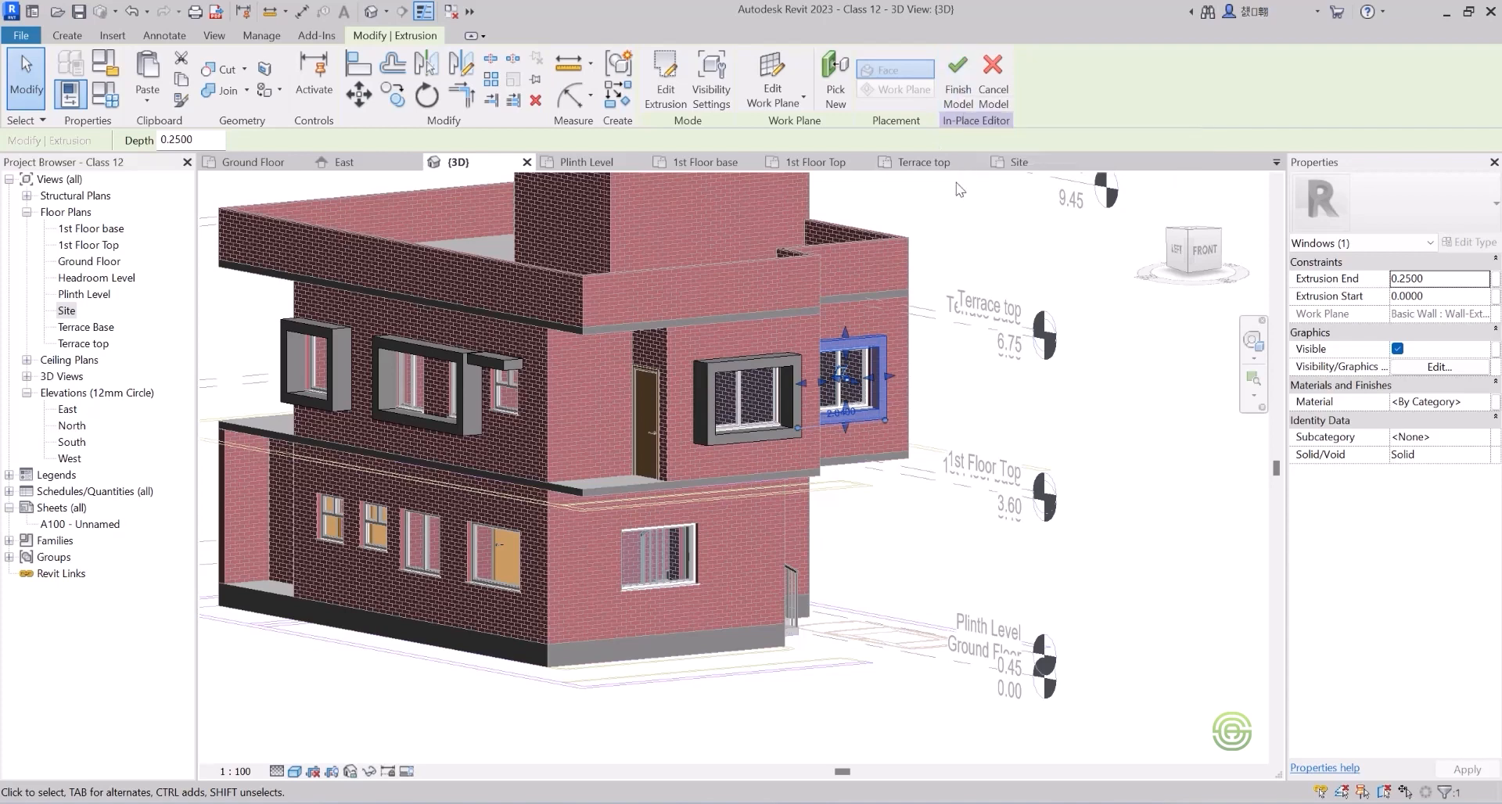
click(960, 88)
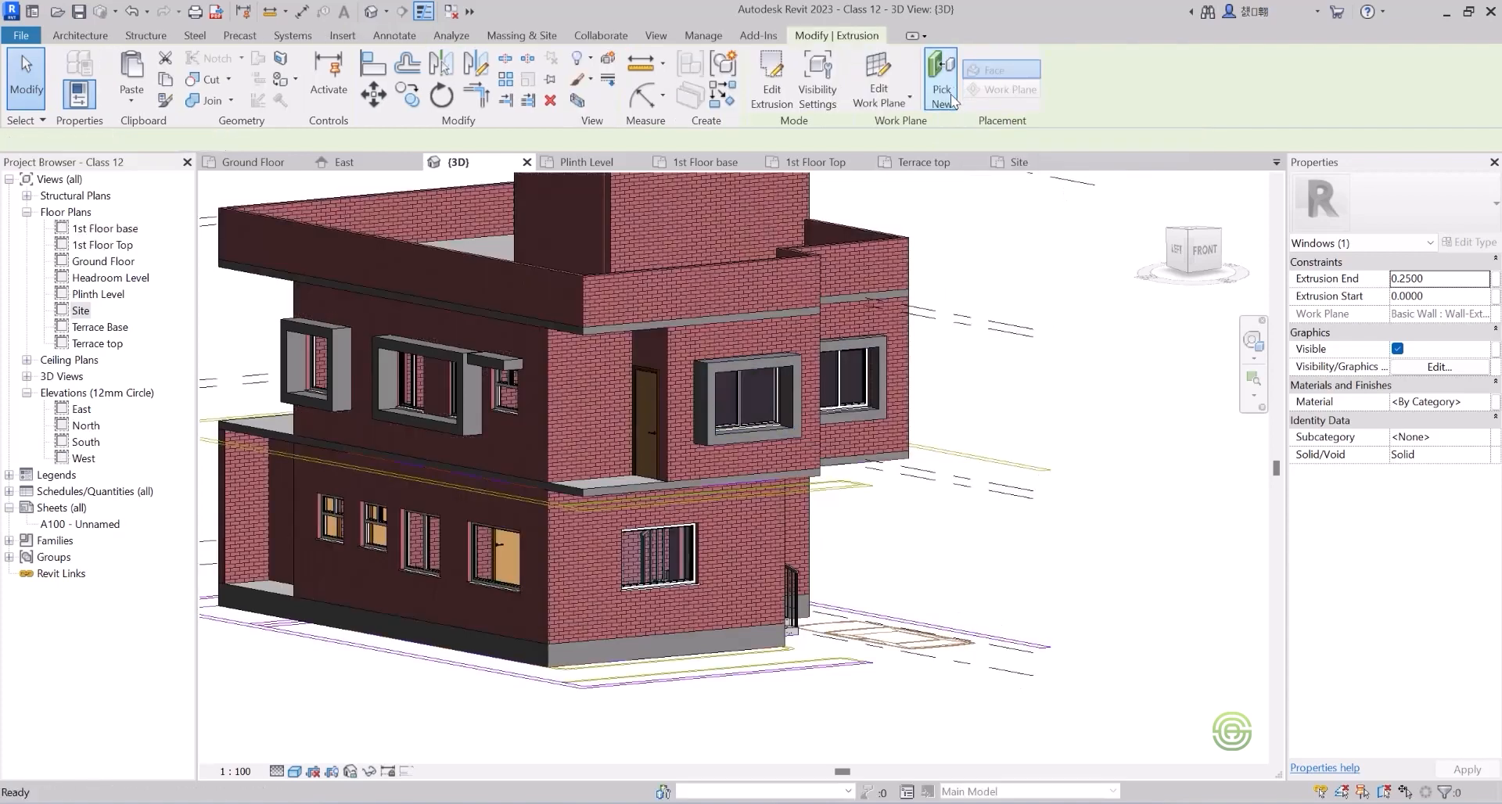
scroll(949, 400, down, 2)
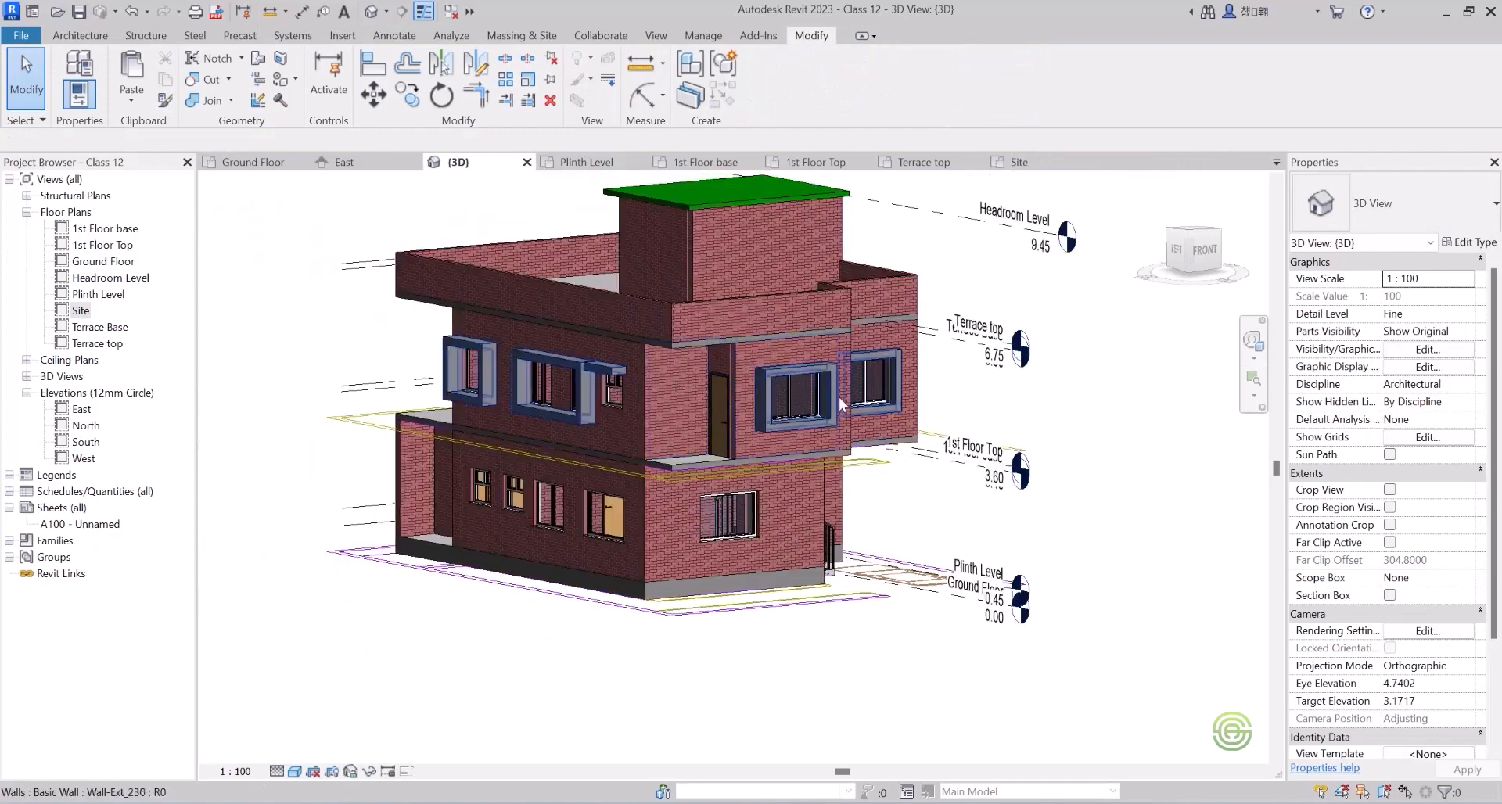
shift+middle_drag(790, 382, 818, 342)
scroll(754, 331, up, 3)
scroll(783, 375, down, 3)
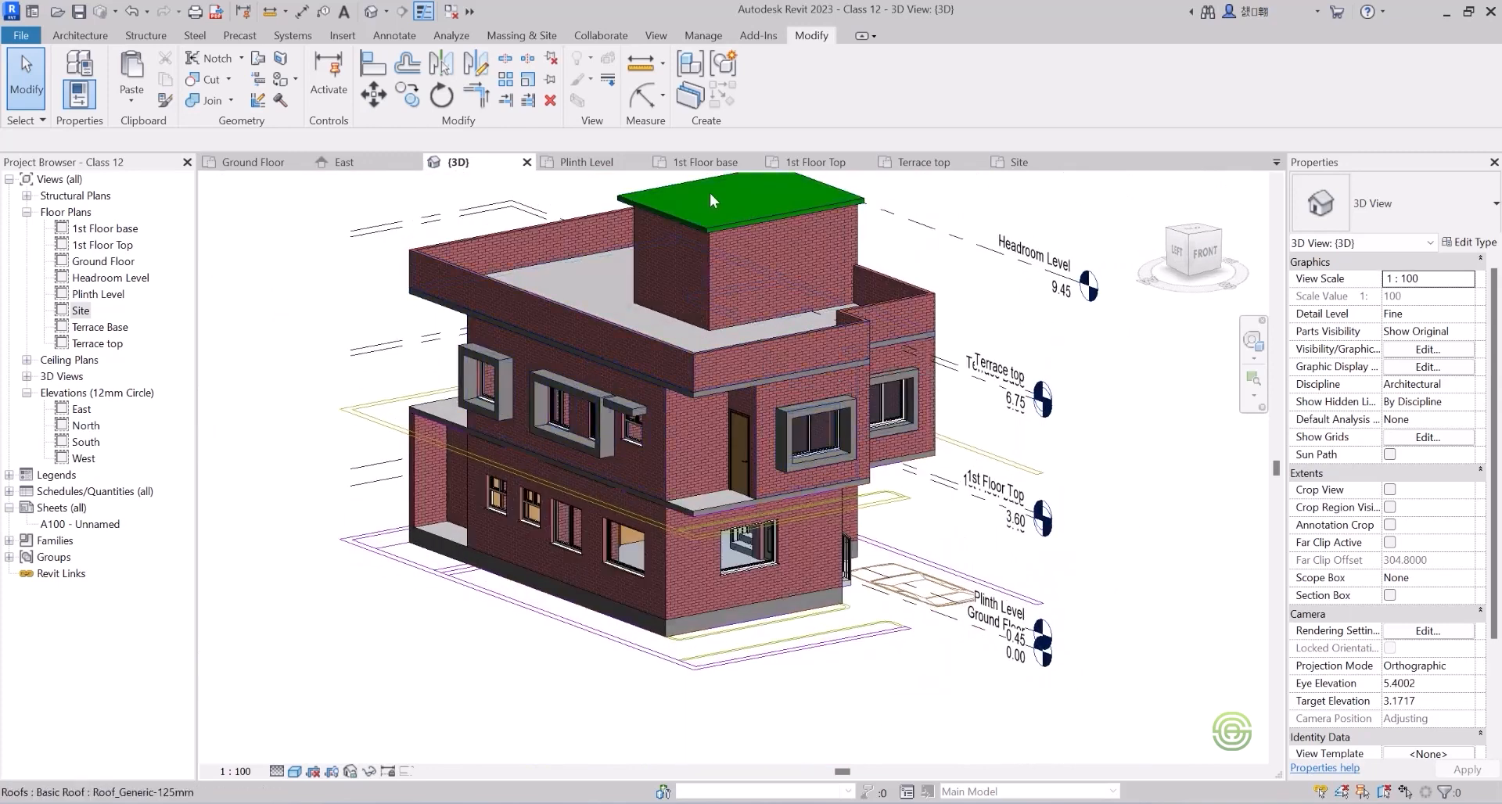
Create a new in-place component in the Walls category, accepting its name.
click(86, 36)
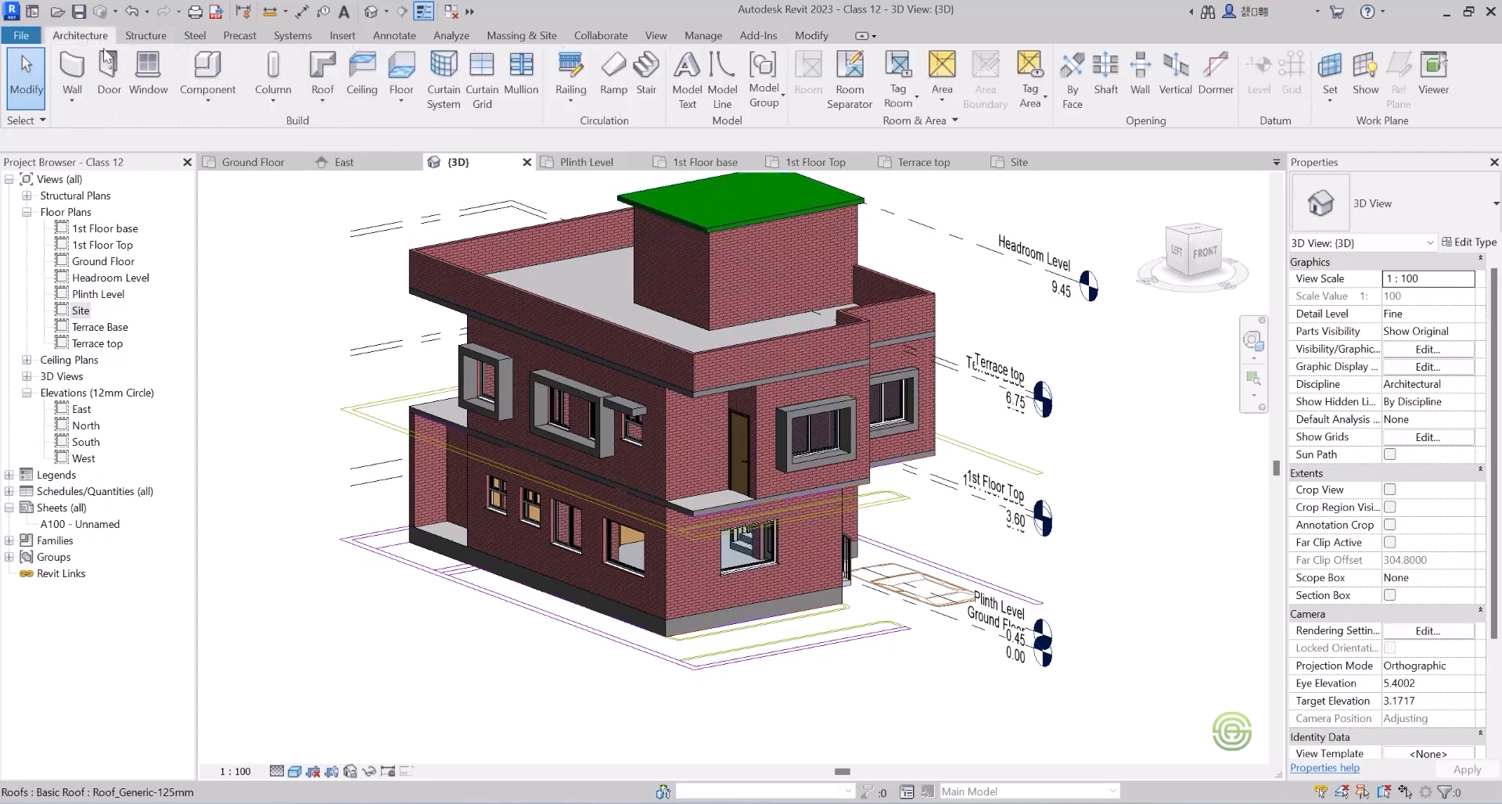
click(202, 98)
click(262, 181)
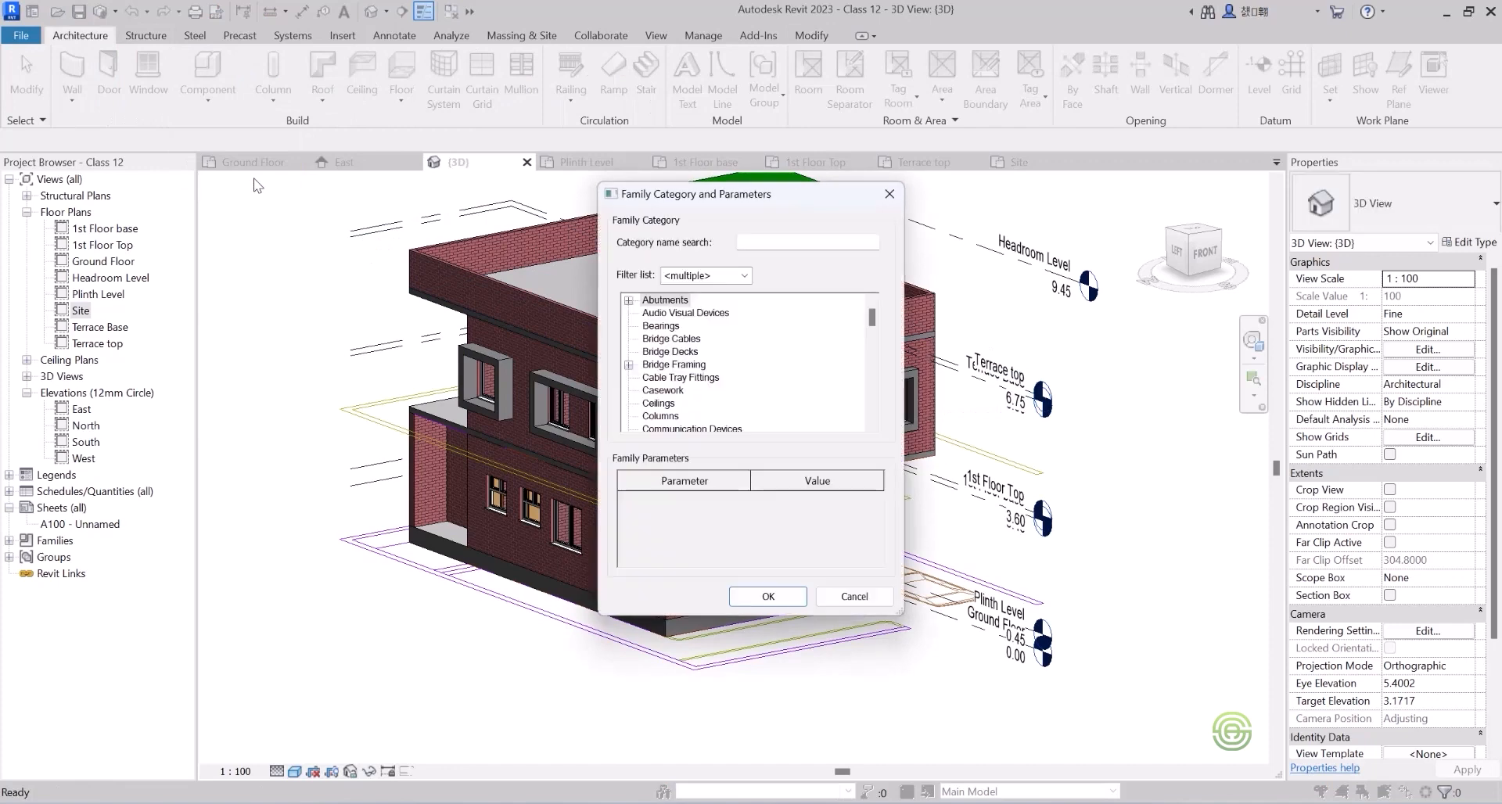
drag(873, 322, 872, 438)
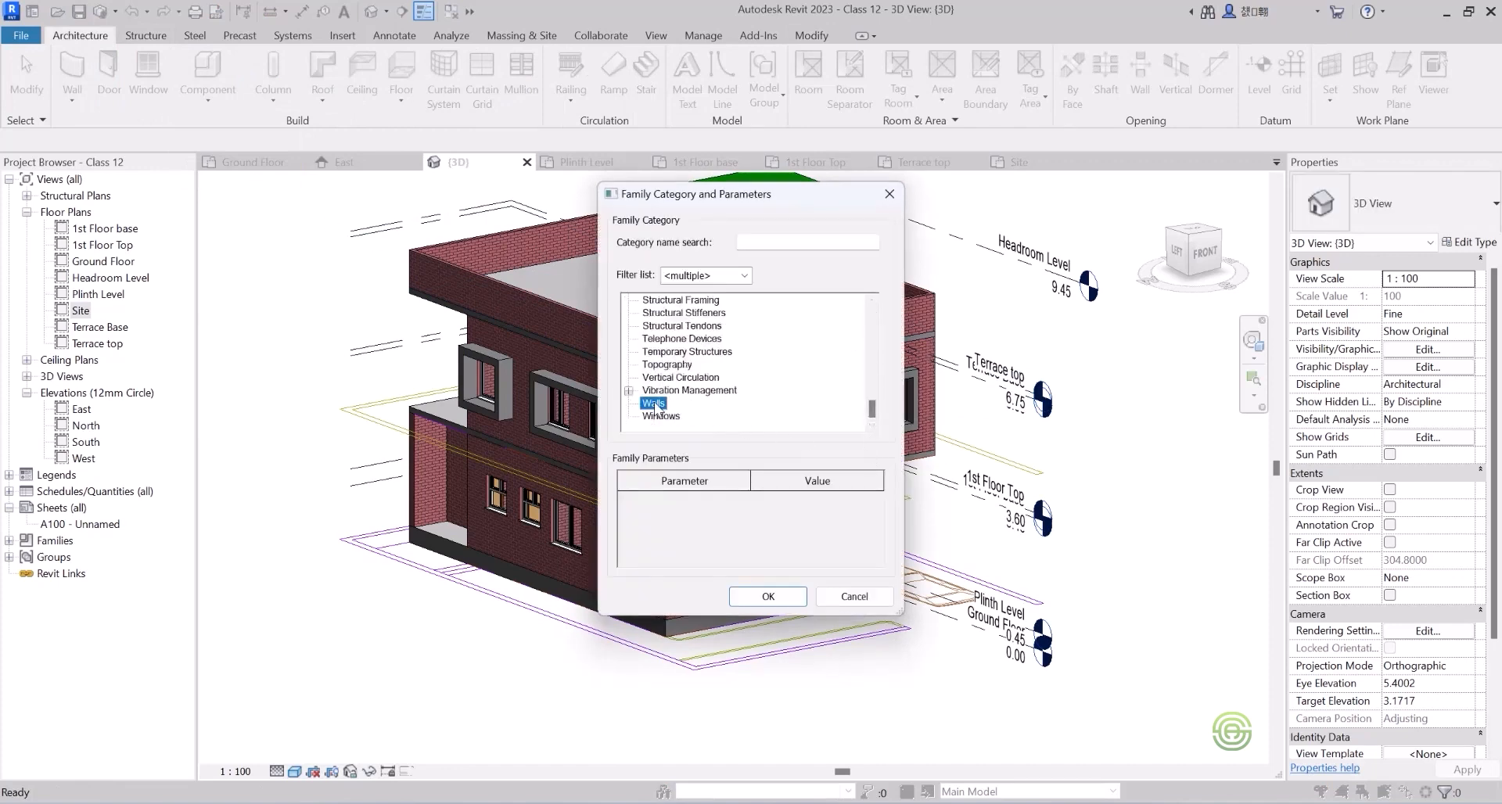
click(764, 597)
click(751, 441)
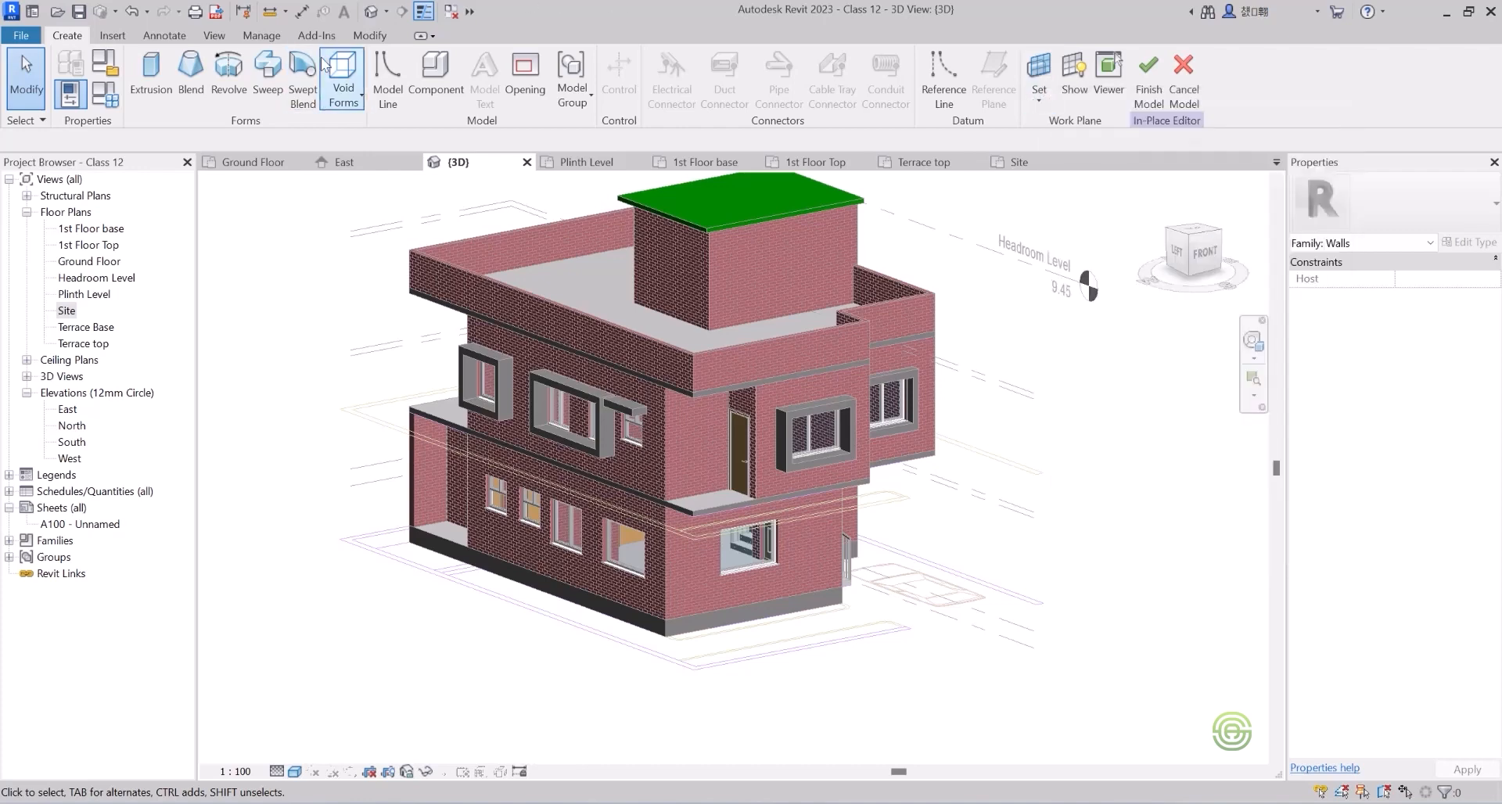
Start a sweep with a picked path and pick the terrace slab's upper outer edges along the left and front sides.
click(266, 73)
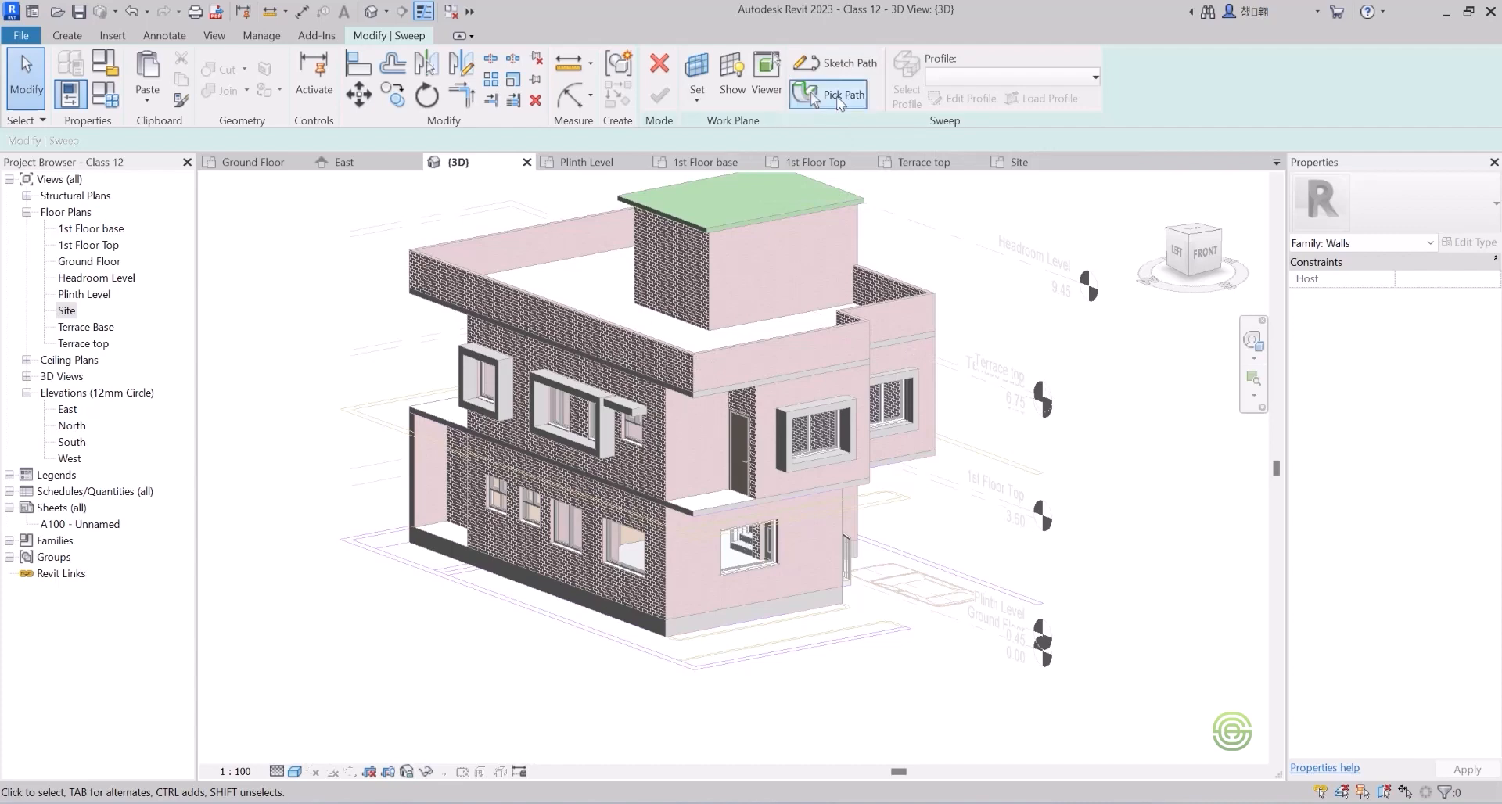
click(835, 94)
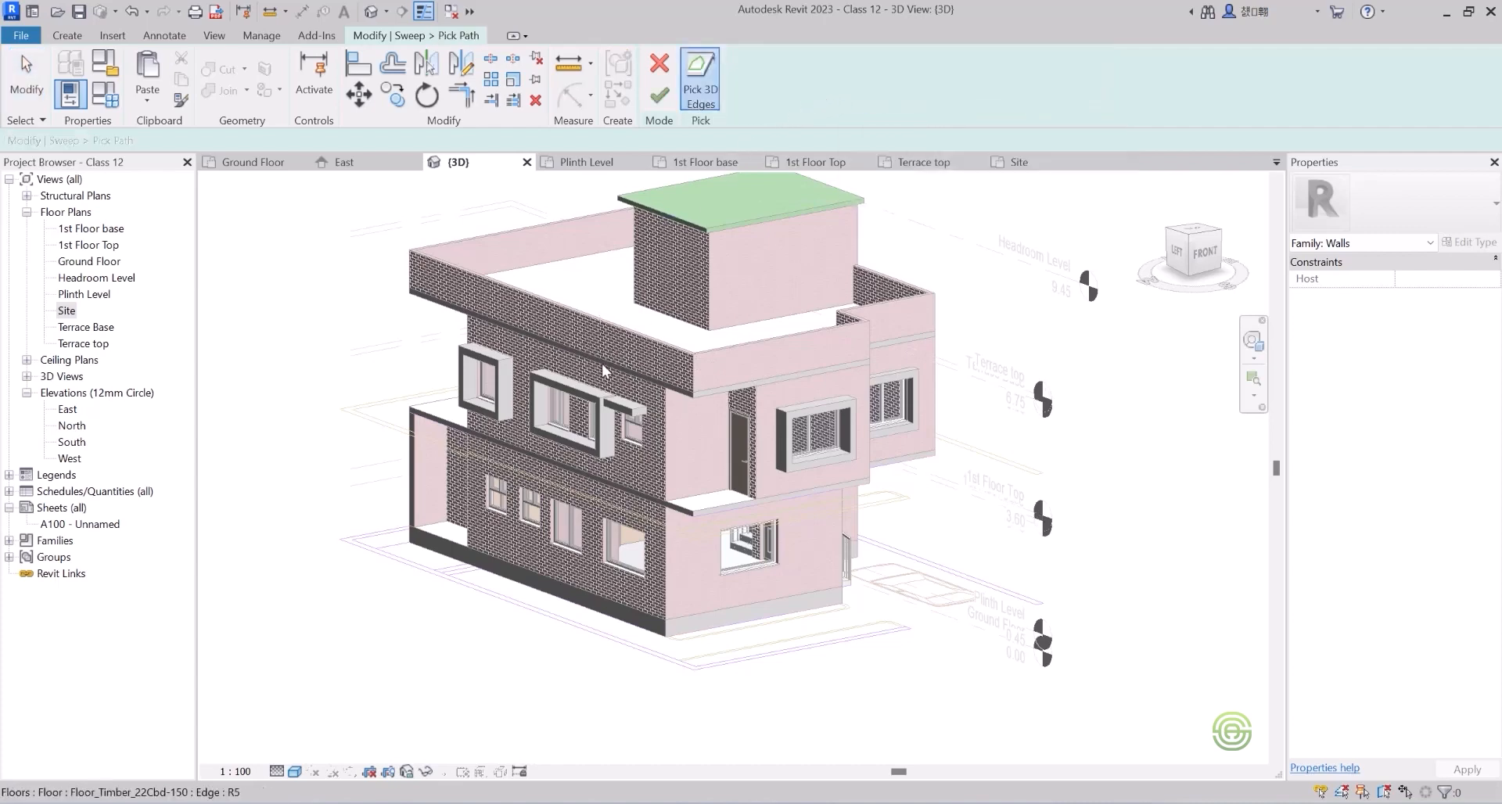
scroll(653, 397, up, 5)
click(655, 396)
click(724, 399)
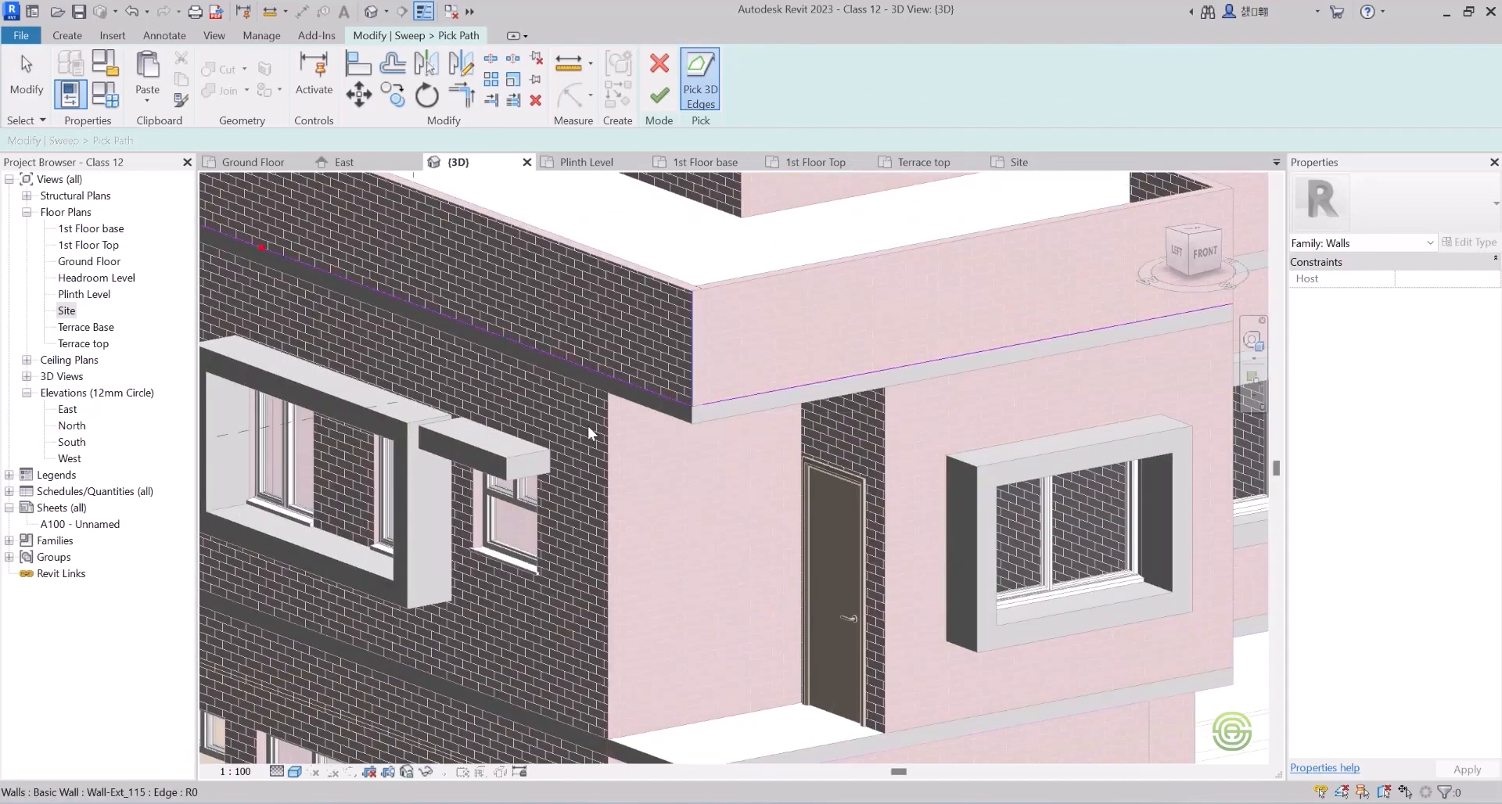
Extend the sweep path by picking the terrace slab's upper edges around the front step, right side and rear.
scroll(641, 416, down, 5)
shift+middle_drag(641, 416, 531, 415)
scroll(959, 318, up, 3)
click(843, 339)
click(914, 338)
scroll(751, 376, down, 3)
click(944, 371)
scroll(945, 371, down, 4)
shift+middle_drag(923, 383, 696, 369)
scroll(618, 435, up, 5)
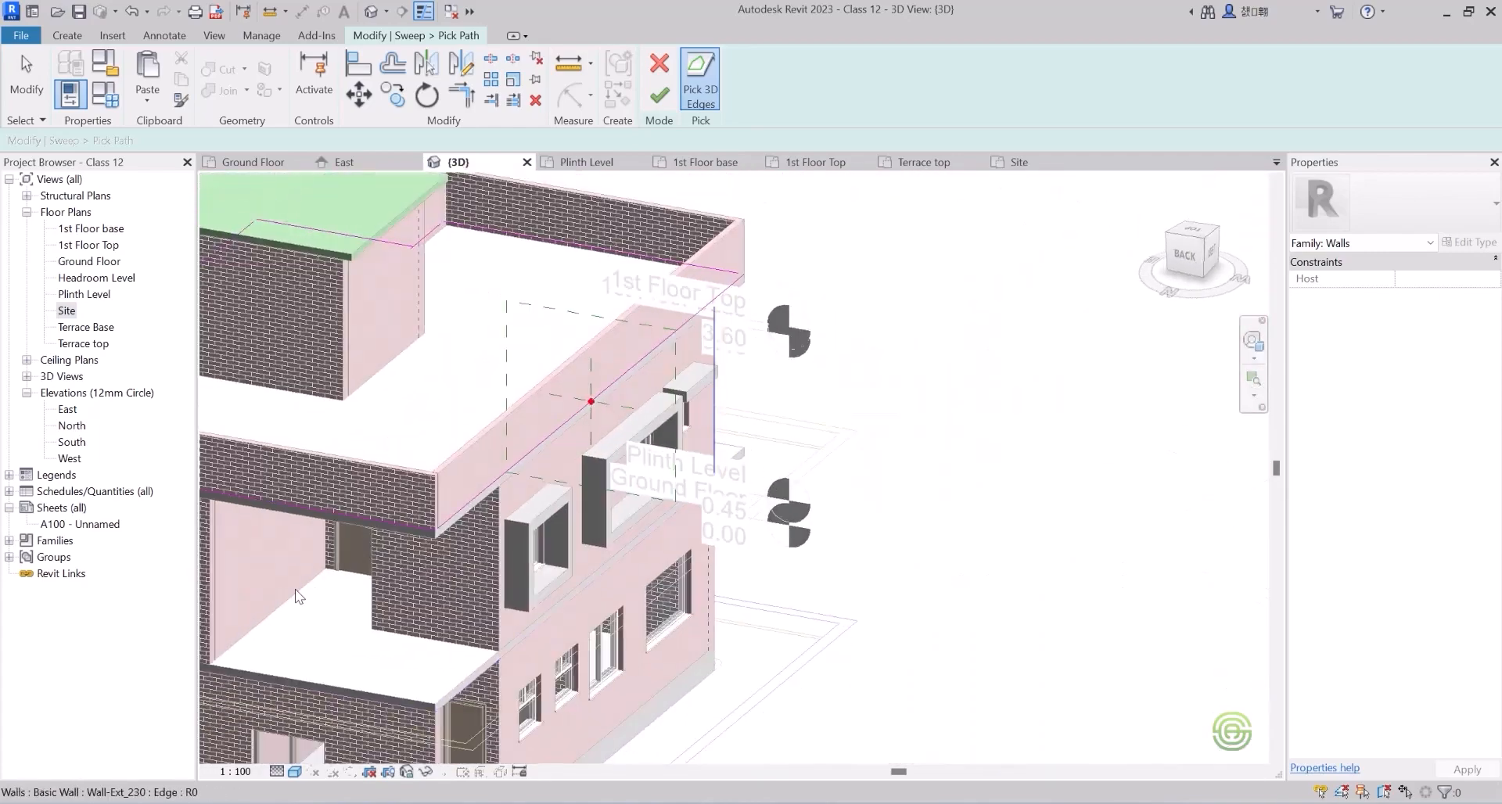
Trim the path lines to meet at the rear-left and front-left corners of the terrace slab.
scroll(306, 596, up, 2)
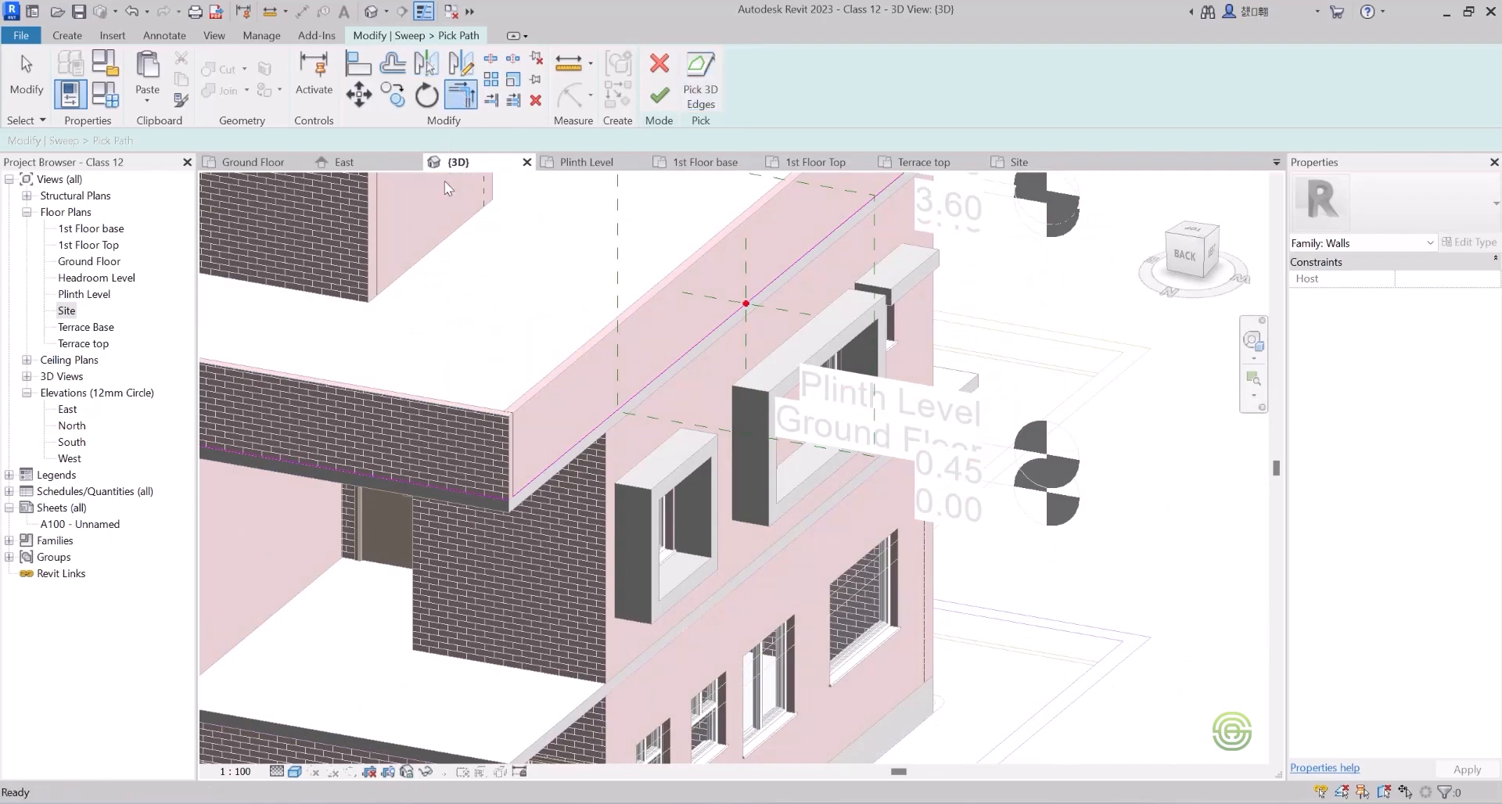
scroll(491, 507, up, 2)
click(495, 507)
click(607, 464)
scroll(607, 464, down, 5)
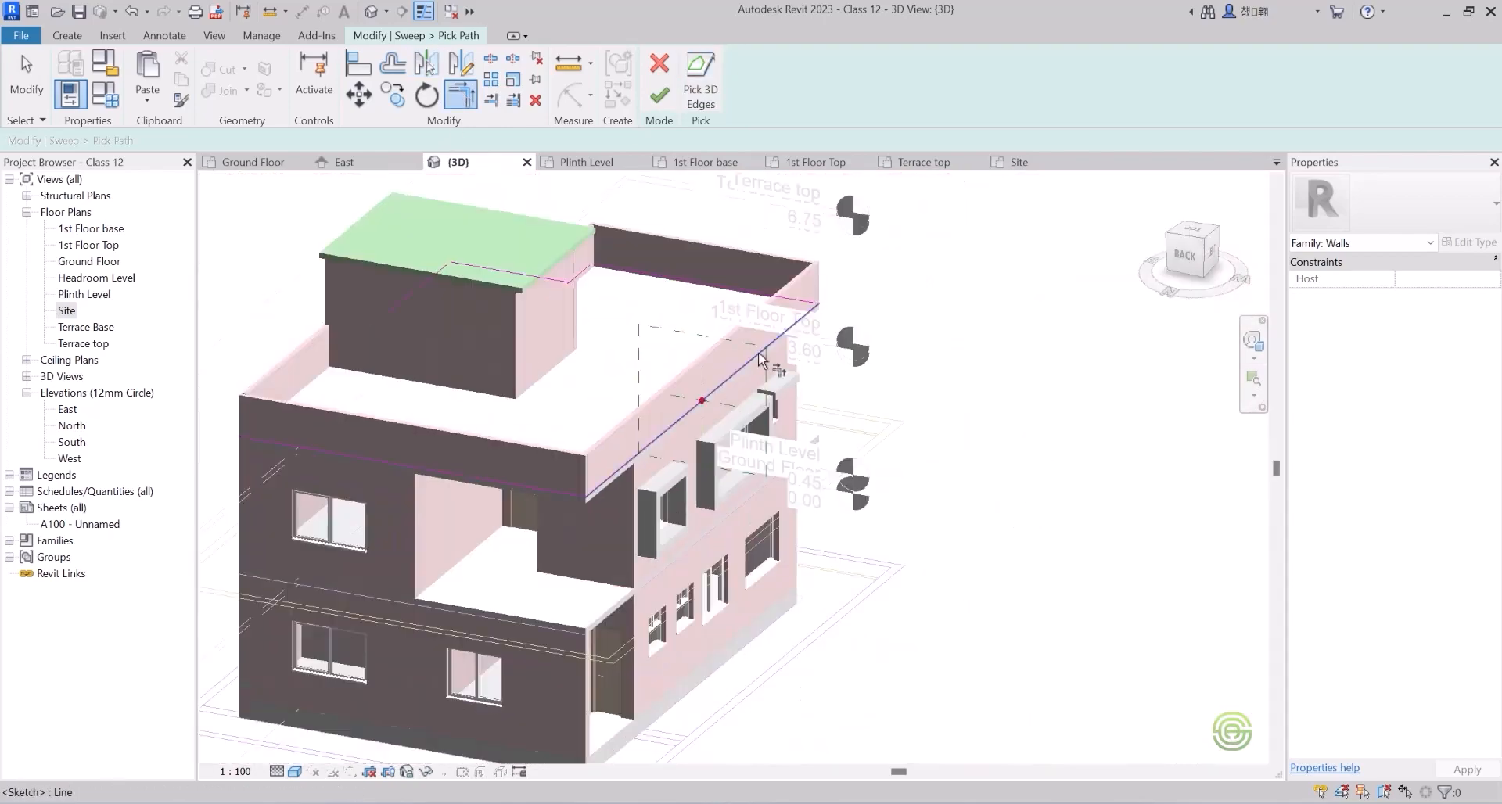
shift+middle_drag(607, 464, 438, 508)
scroll(430, 510, up, 5)
click(496, 491)
scroll(500, 495, down, 5)
shift+middle_drag(751, 469, 557, 486)
Trim the path lines into clean corners around the step in the front wall.
scroll(553, 293, up, 4)
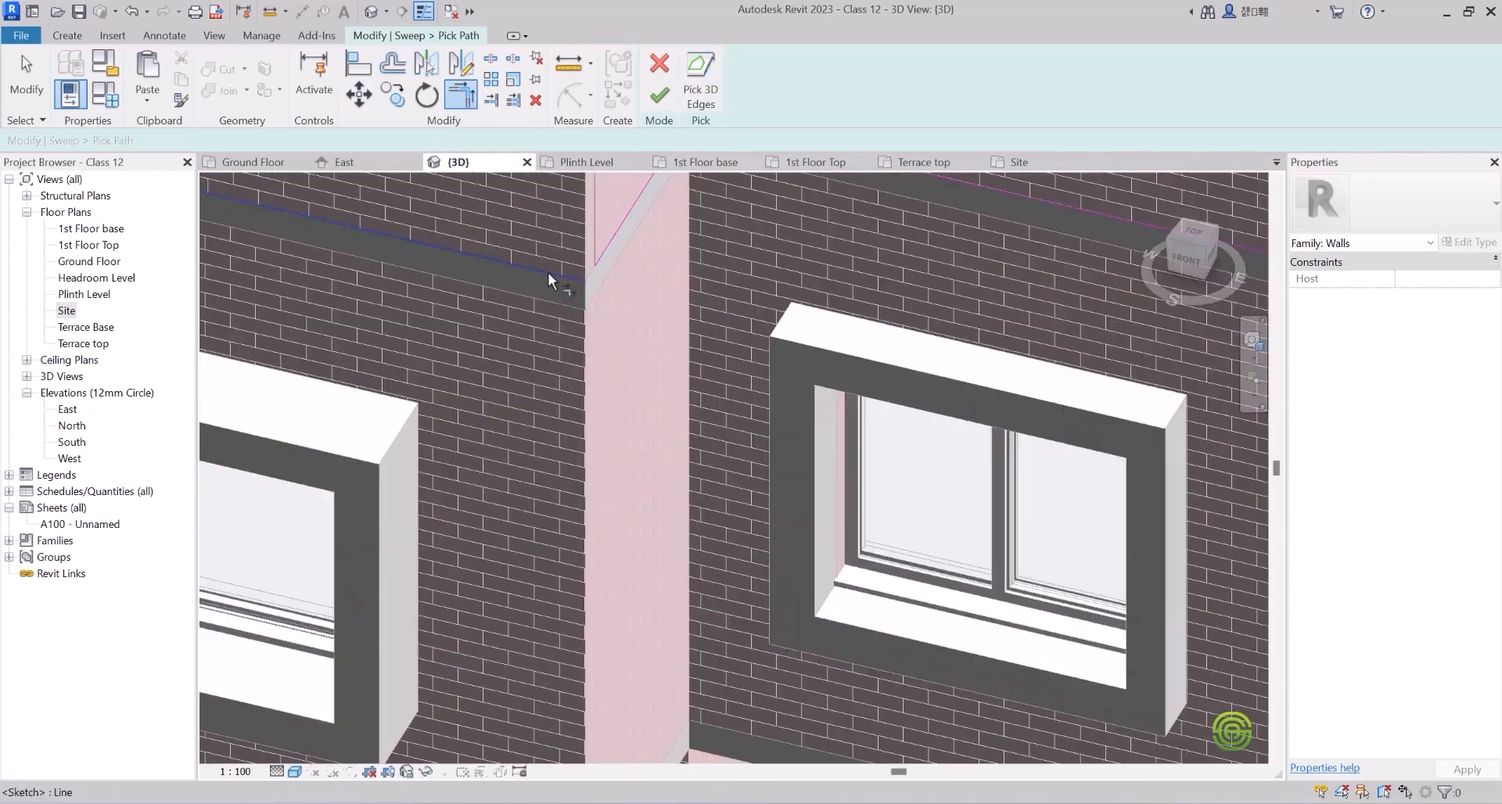
click(550, 278)
click(602, 254)
scroll(580, 376, down, 4)
click(526, 260)
click(342, 254)
click(944, 358)
click(1028, 346)
Trim the path lines at the rear-right corner and finish the sweep path.
scroll(766, 517, down, 5)
shift+middle_drag(894, 427, 758, 435)
scroll(713, 430, up, 2)
click(404, 293)
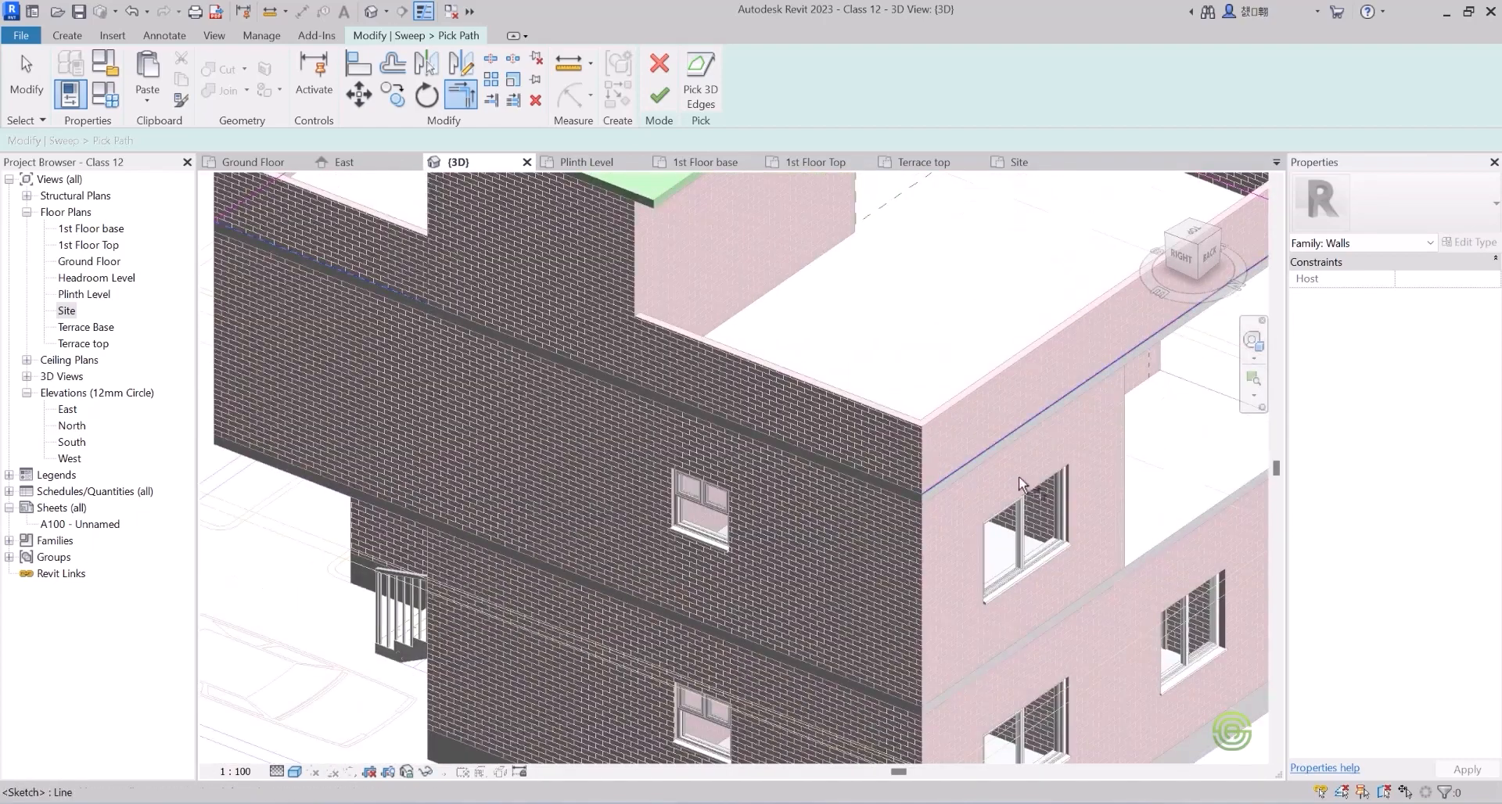
click(969, 473)
scroll(925, 546, down, 5)
shift+middle_drag(931, 540, 907, 421)
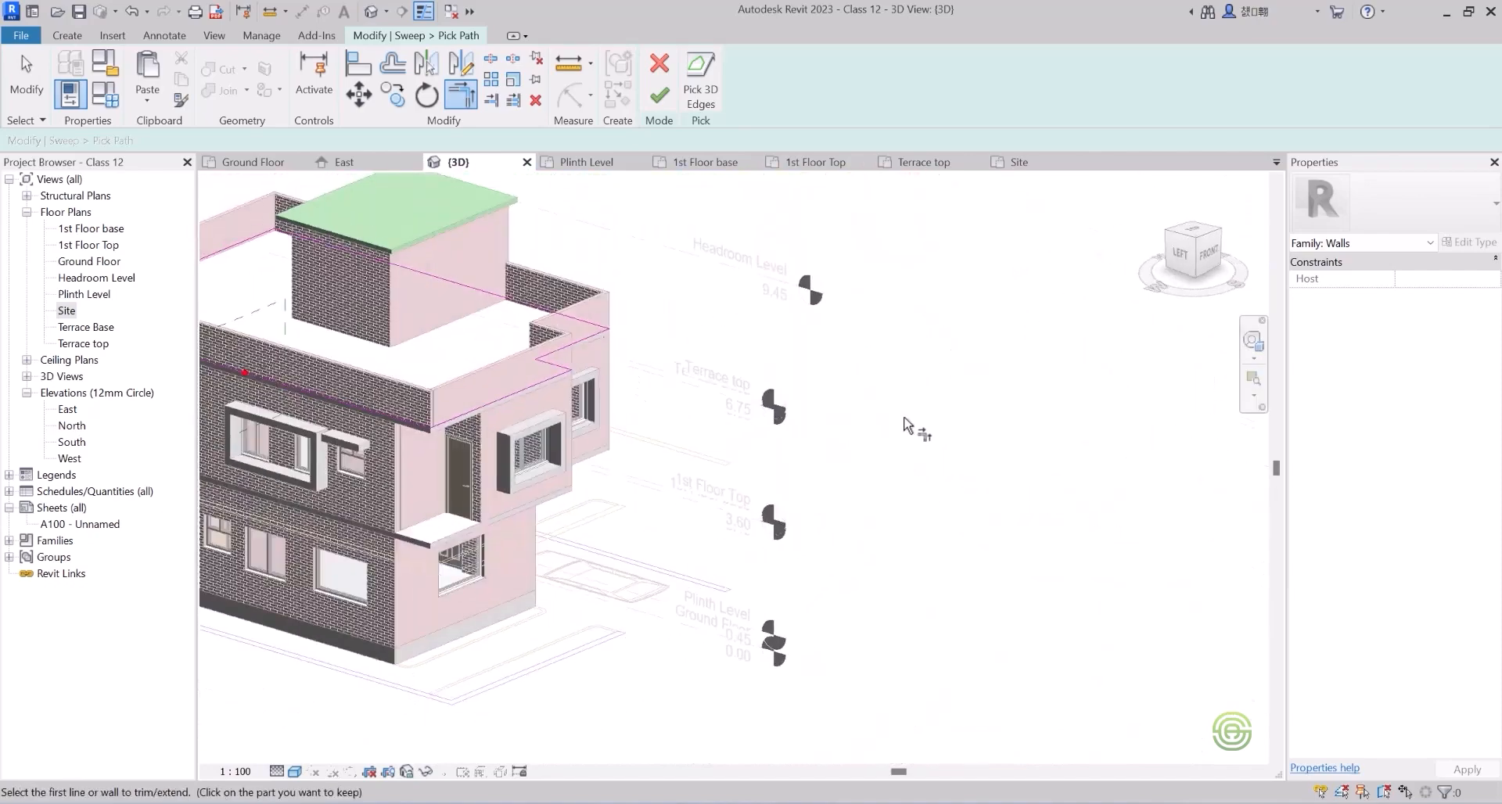
scroll(911, 434, down, 3)
scroll(481, 452, up, 8)
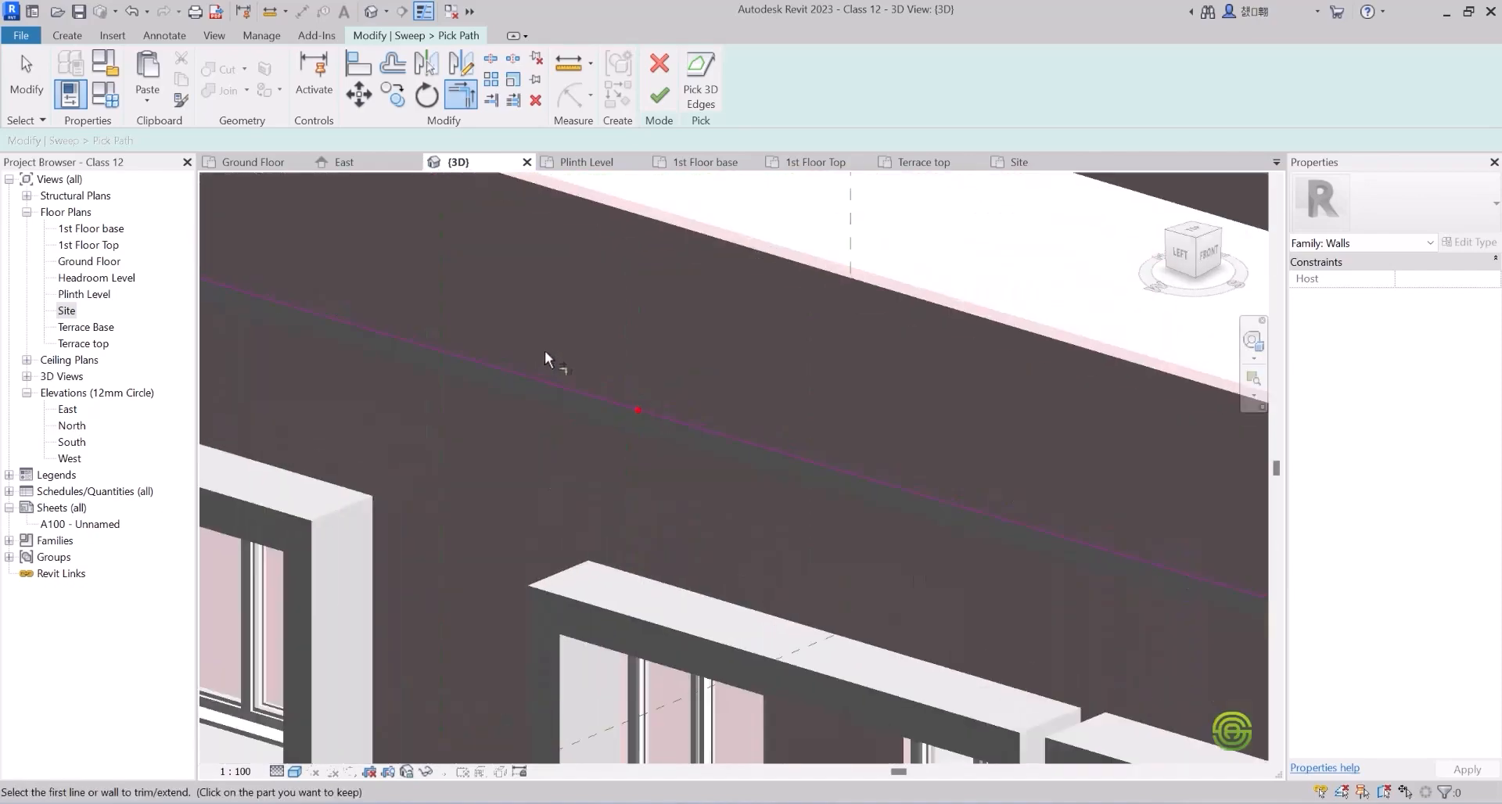
mouse_move(581, 363)
shift+middle_down()
mouse_move(644, 399)
mouse_move(588, 247)
shift+middle_up()
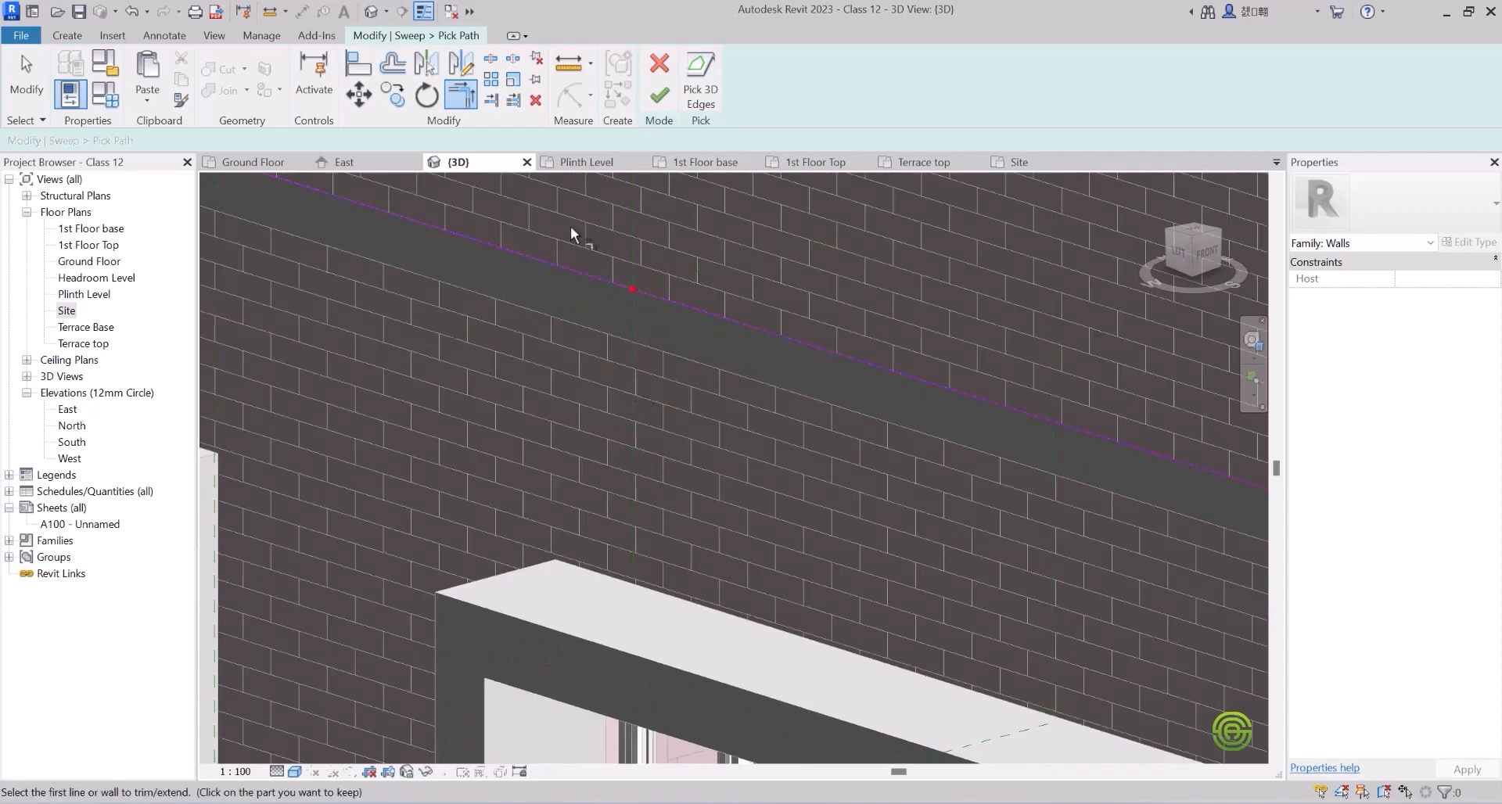
click(660, 98)
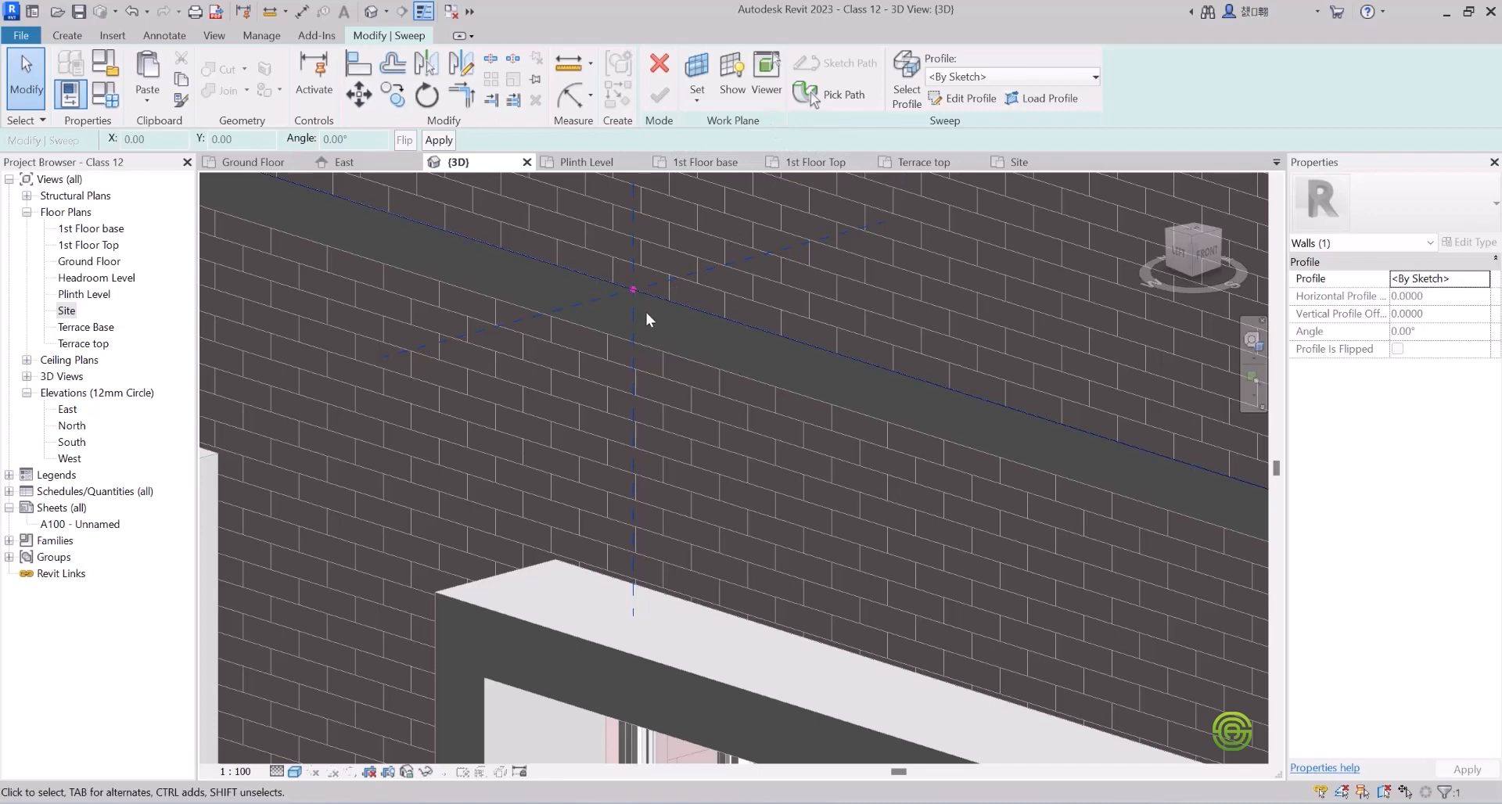
Edit the sweep profile, sketching a vertical line down the slab's edge and a short outward flange at its lower end.
click(956, 98)
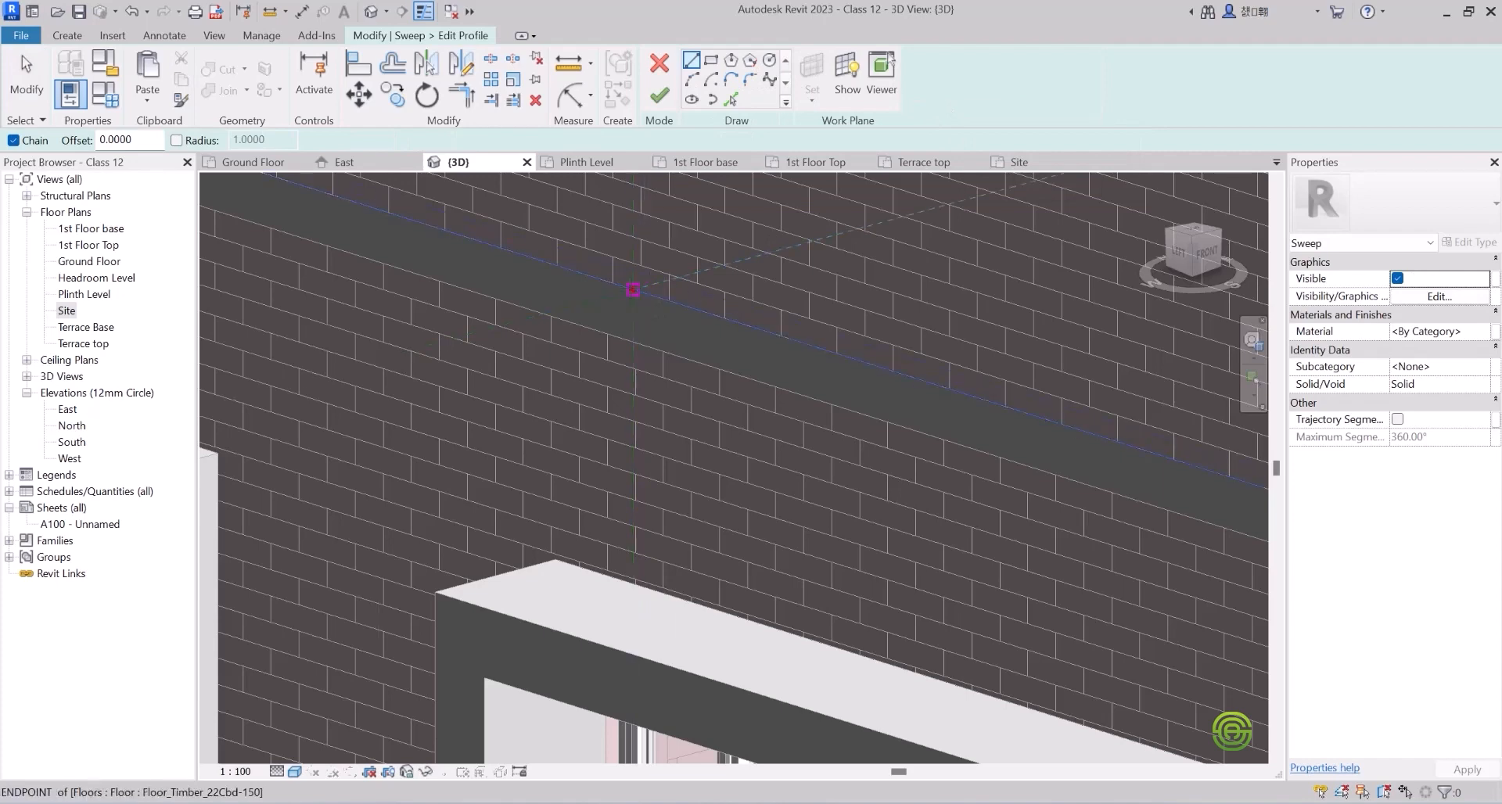
scroll(632, 252, up, 3)
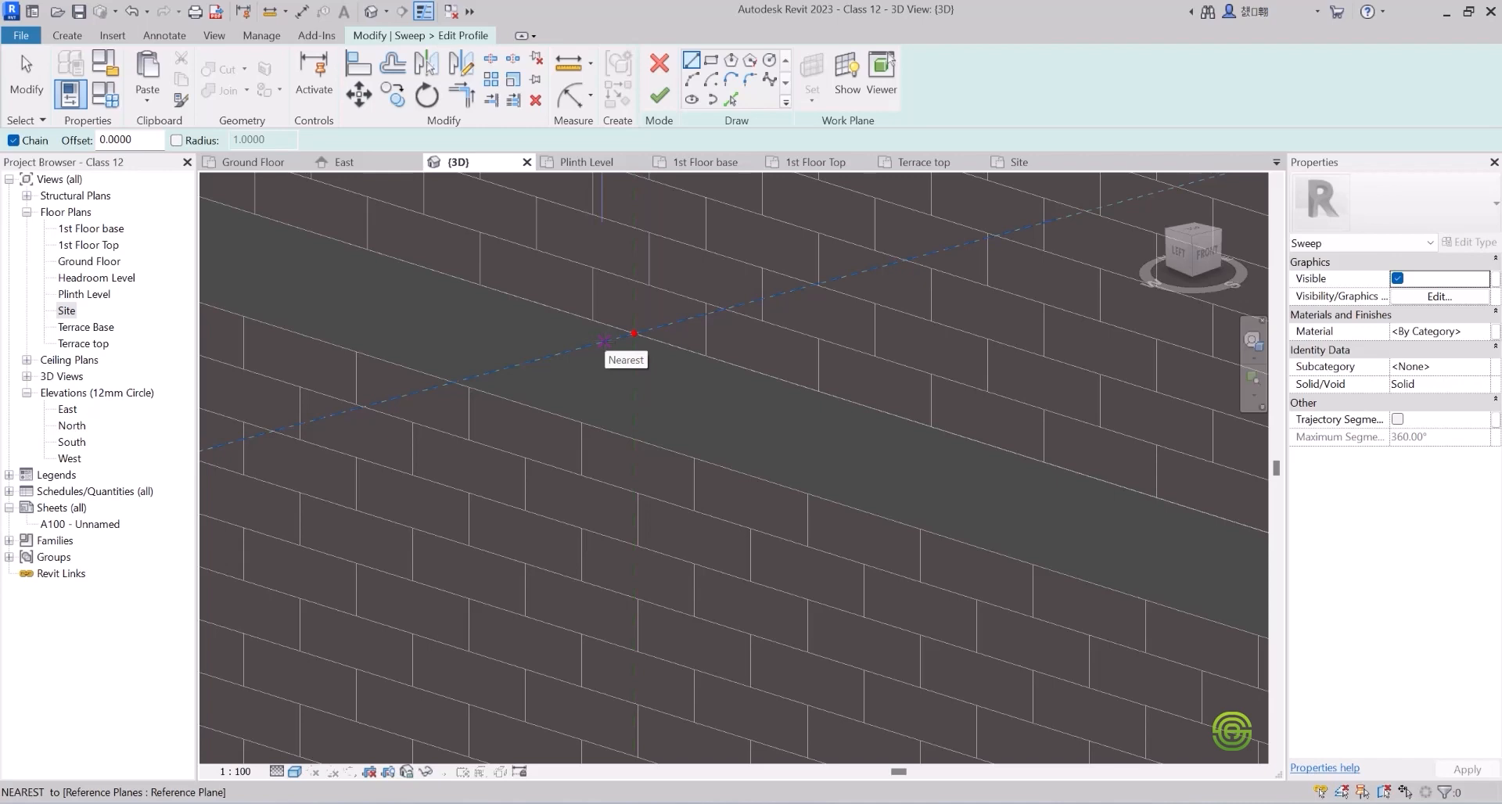
click(635, 334)
click(634, 440)
scroll(609, 442, up, 3)
shift+middle_drag(608, 442, 614, 470)
scroll(626, 423, up, 2)
click(679, 366)
click(679, 334)
click(736, 320)
Draw the profile's inner vertical line and a matching upper flange, closing the C-shaped loop at the path point.
scroll(733, 311, down, 4)
scroll(728, 190, up, 4)
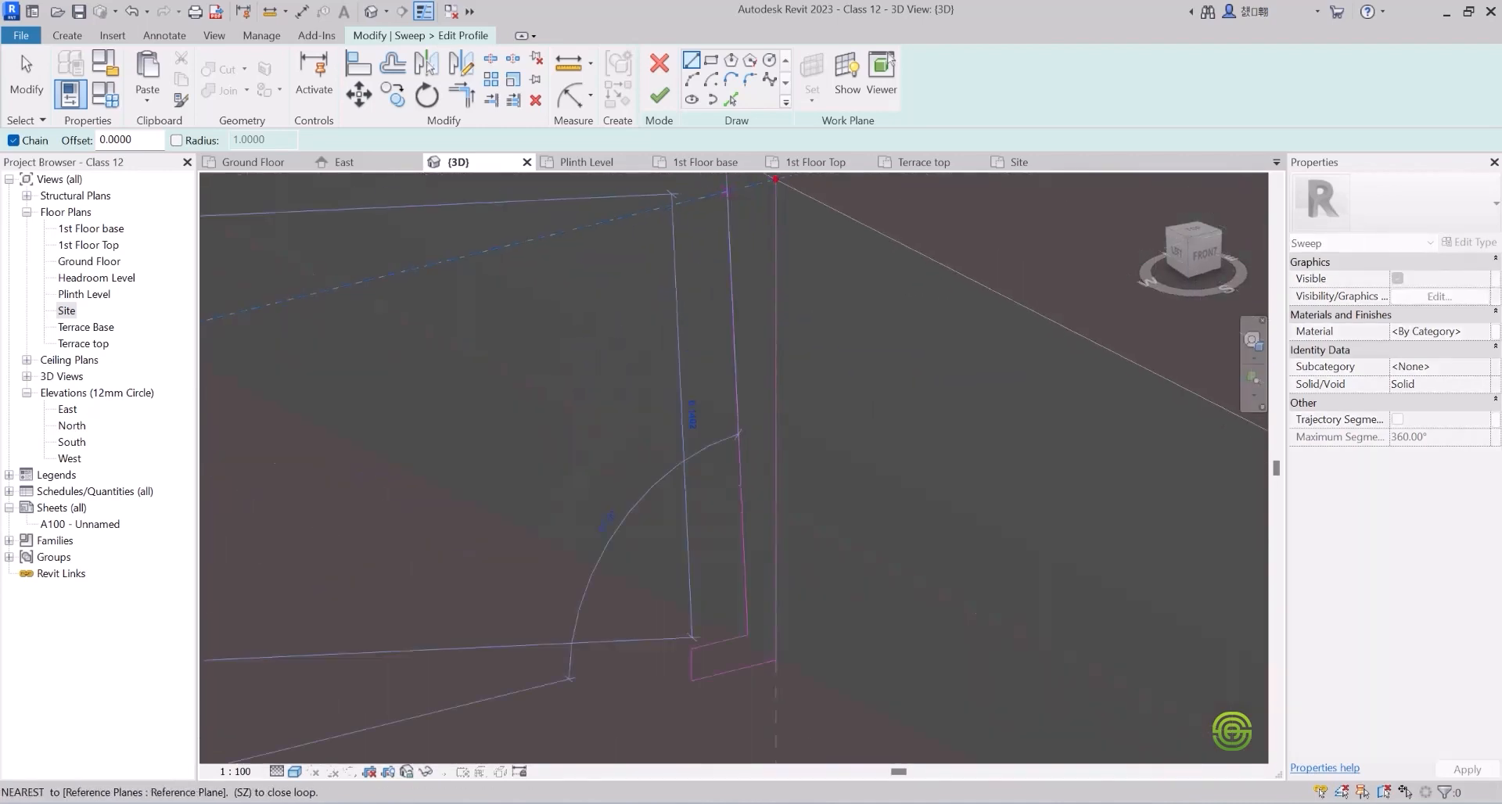
click(748, 219)
click(691, 231)
click(691, 200)
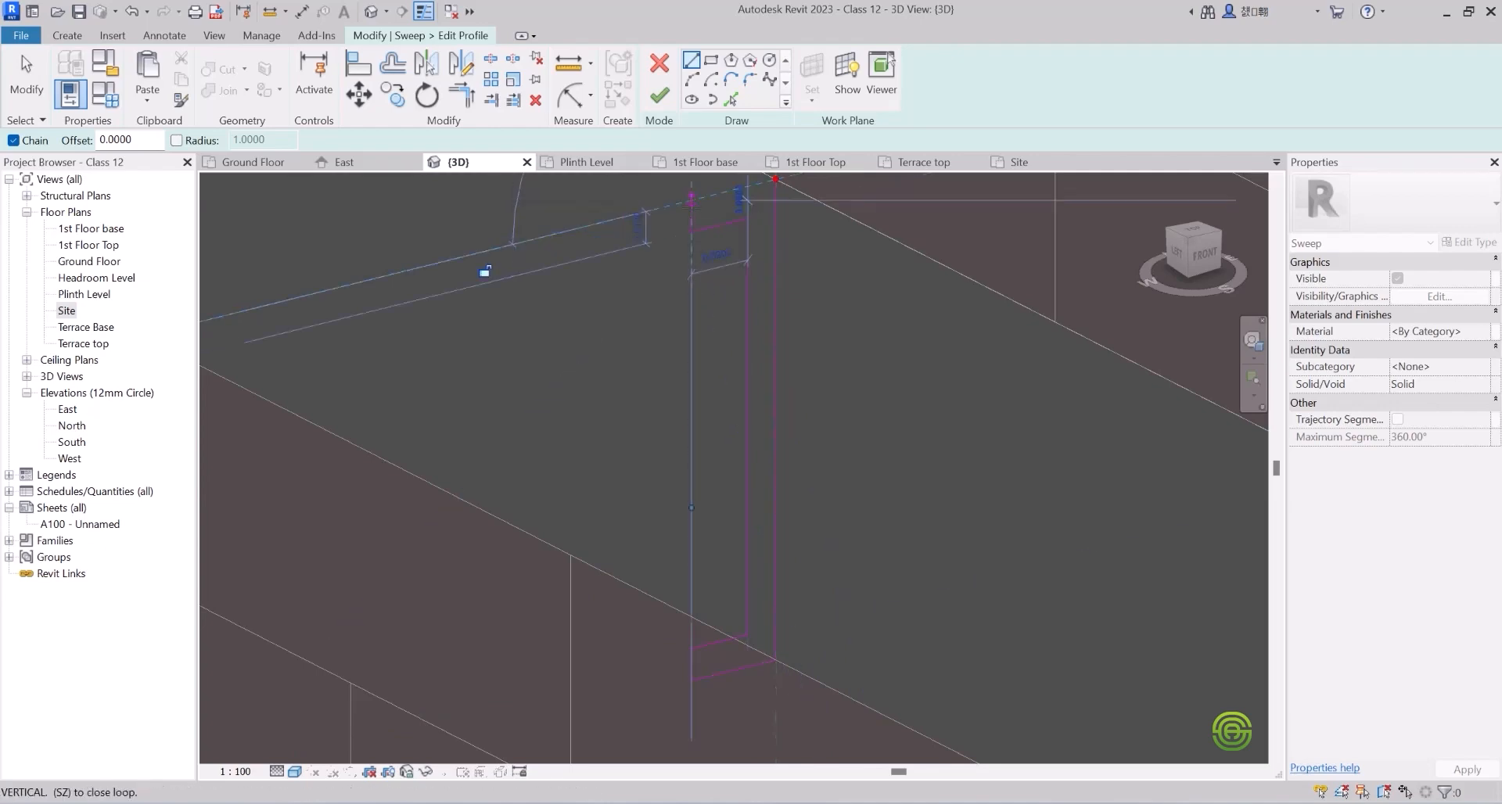
click(774, 179)
scroll(746, 431, down, 2)
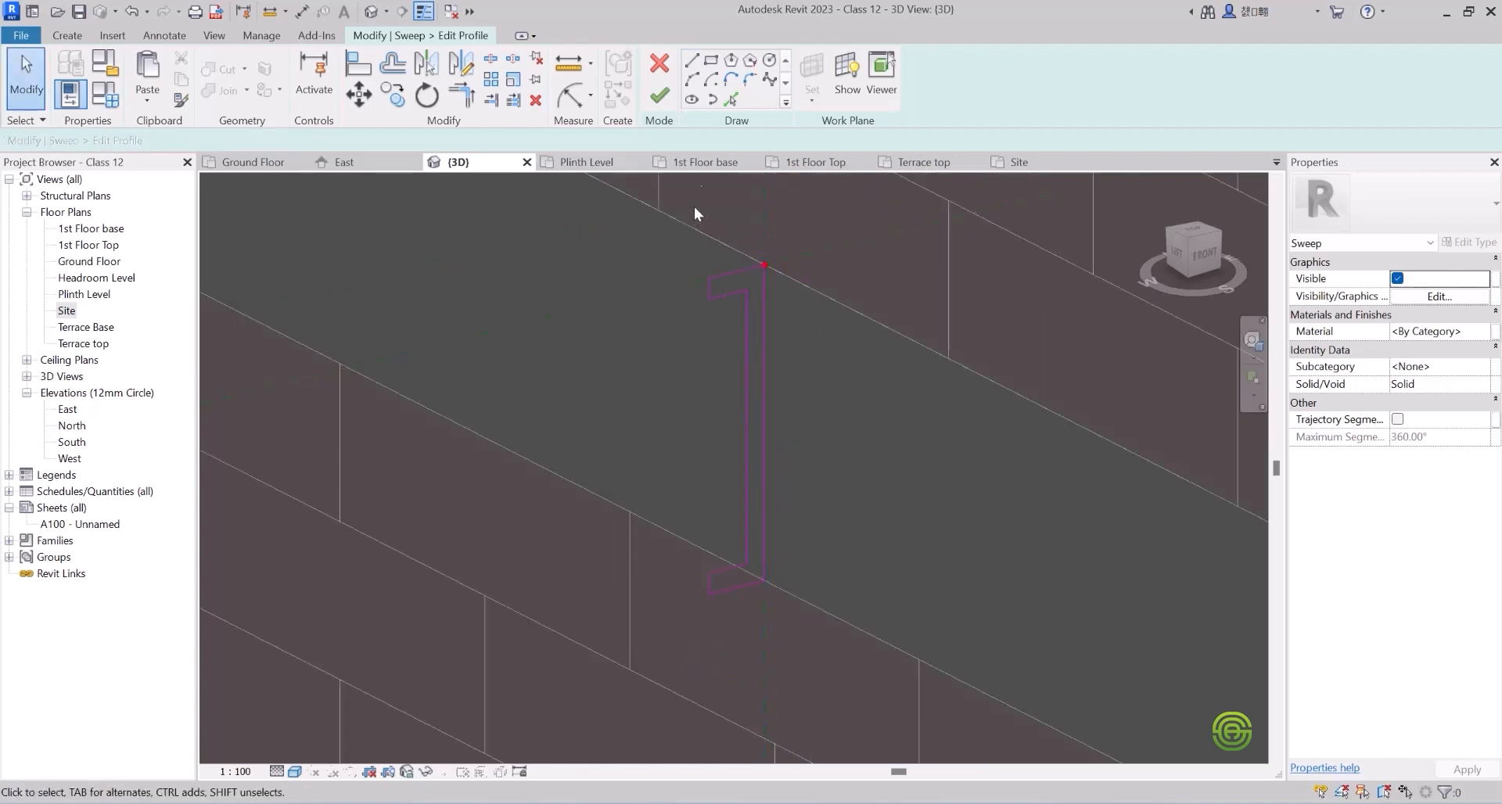
Finish the profile and sweep, check the band around the building, and finish the in-place model.
click(659, 95)
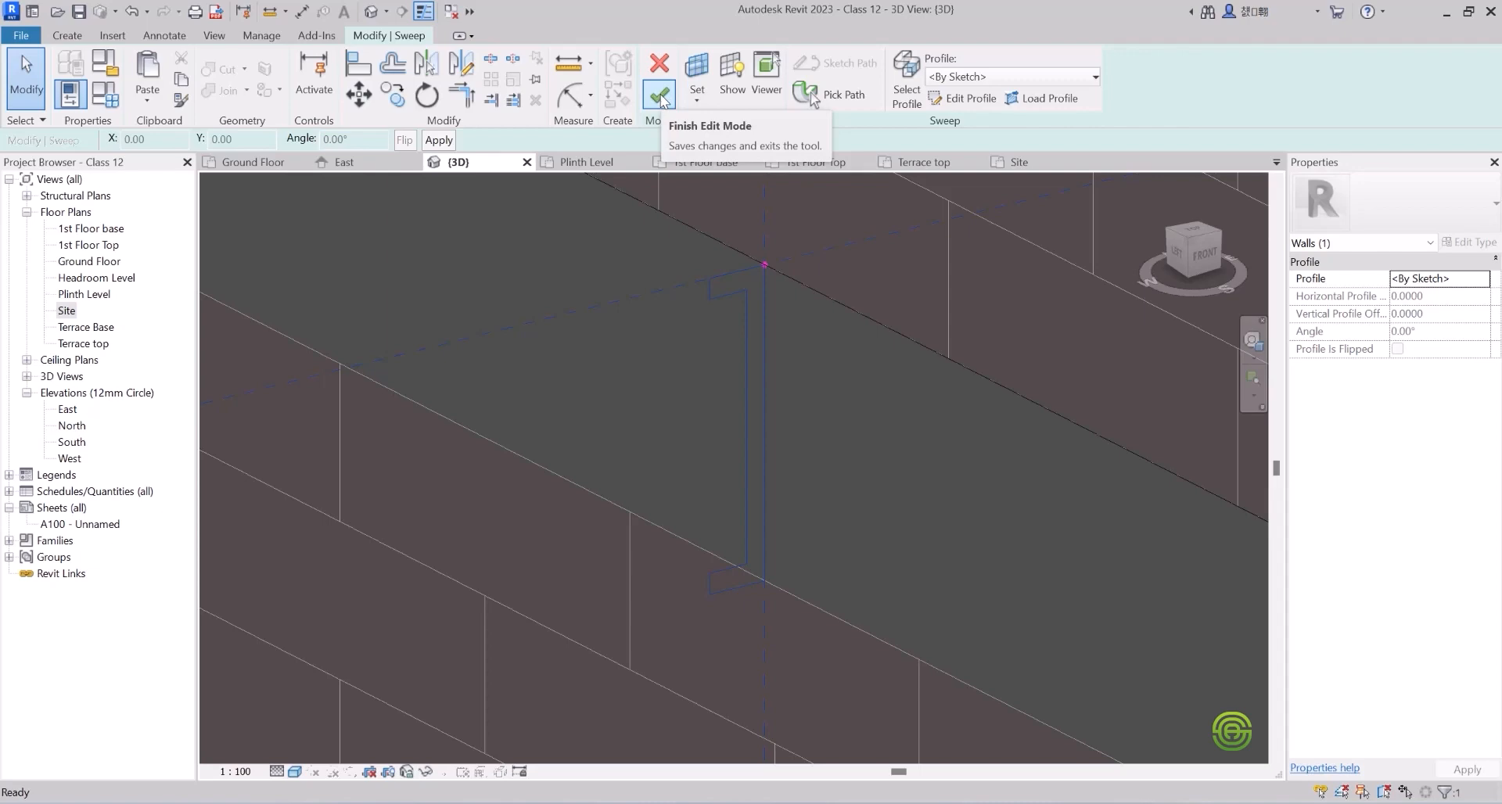
click(659, 95)
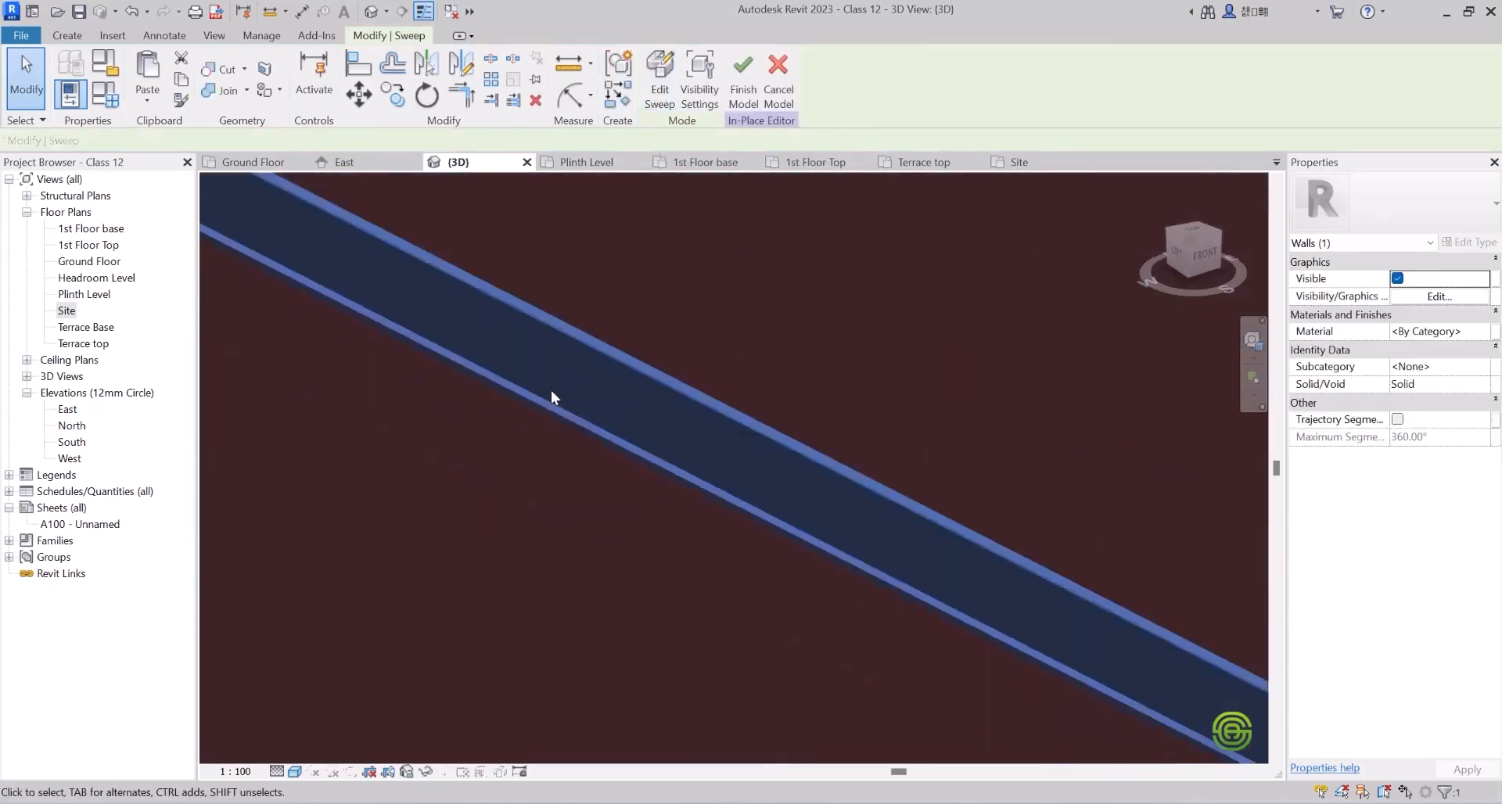
scroll(551, 386, down, 4)
shift+middle_drag(537, 377, 497, 316)
click(335, 314)
scroll(378, 349, down, 2)
mouse_move(585, 354)
shift+middle_down()
mouse_move(593, 336)
mouse_move(540, 313)
mouse_move(382, 336)
mouse_move(637, 331)
mouse_move(788, 305)
mouse_move(801, 321)
mouse_move(725, 314)
shift+middle_up()
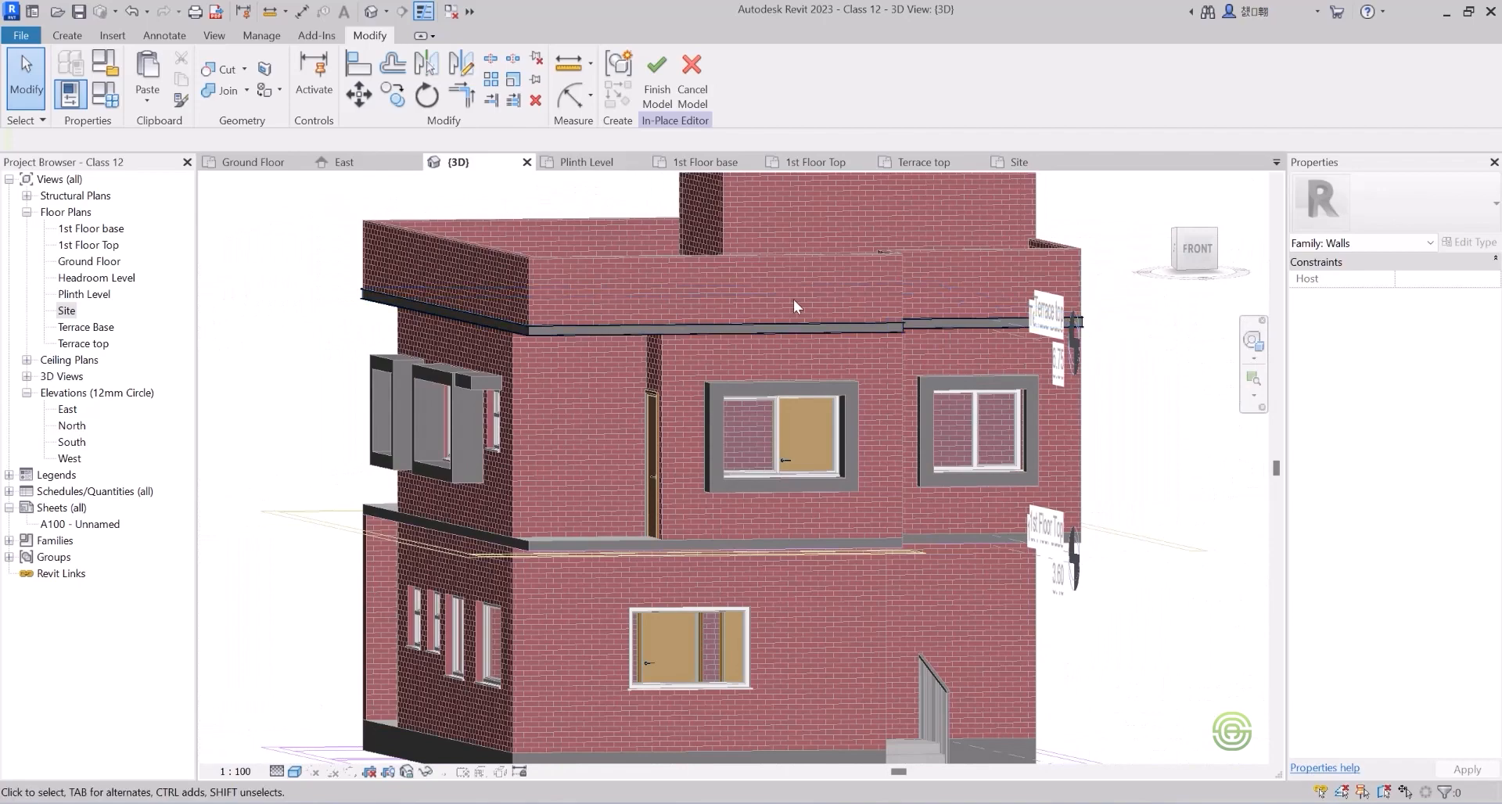
mouse_move(815, 299)
shift+middle_down()
mouse_move(577, 338)
mouse_move(723, 348)
mouse_move(791, 540)
mouse_move(797, 476)
shift+middle_up()
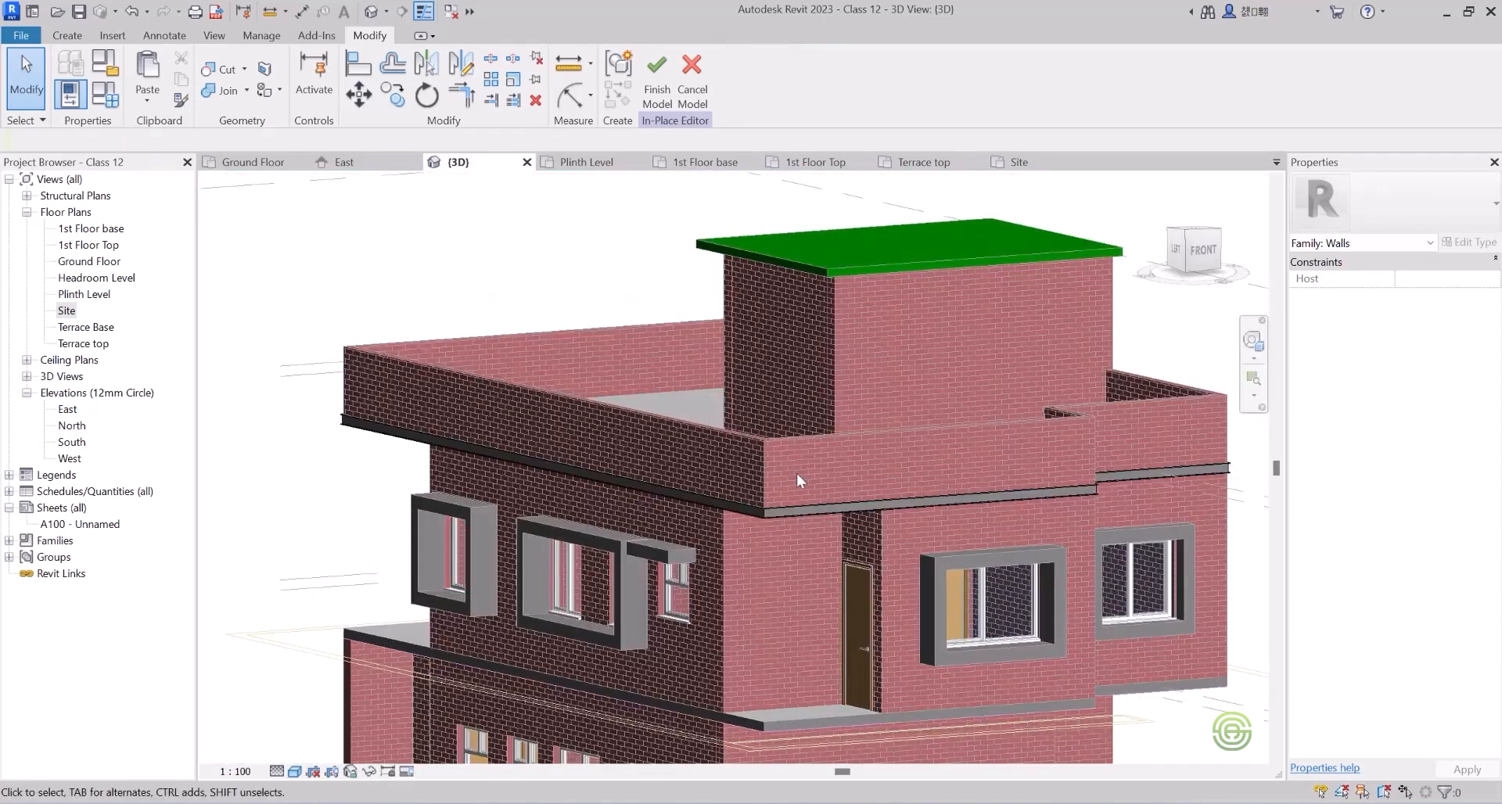
click(657, 88)
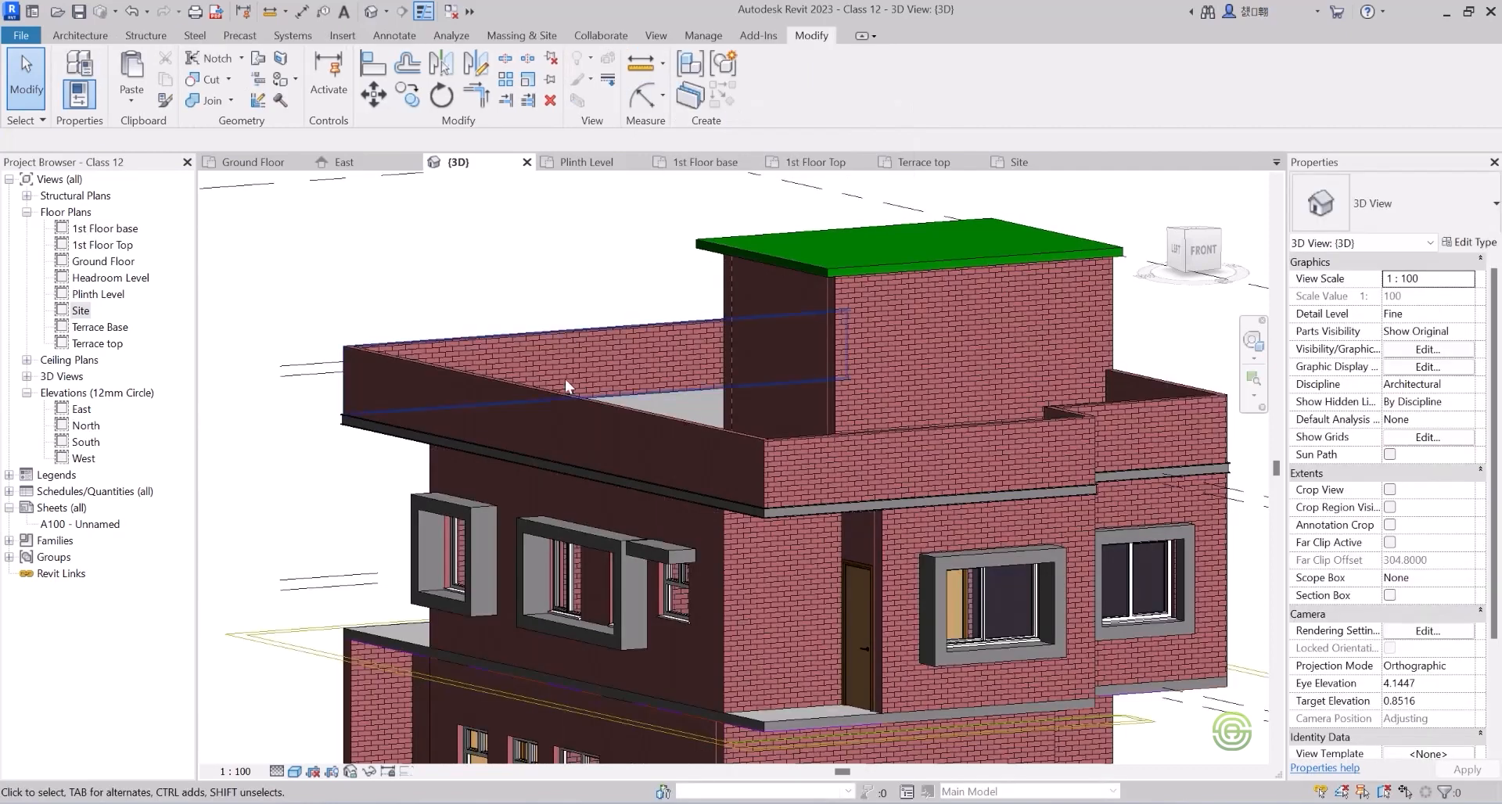
Copy the terrace-level wall band and paste it aligned to the 1st Floor base level.
scroll(564, 379, down, 3)
scroll(721, 461, up, 5)
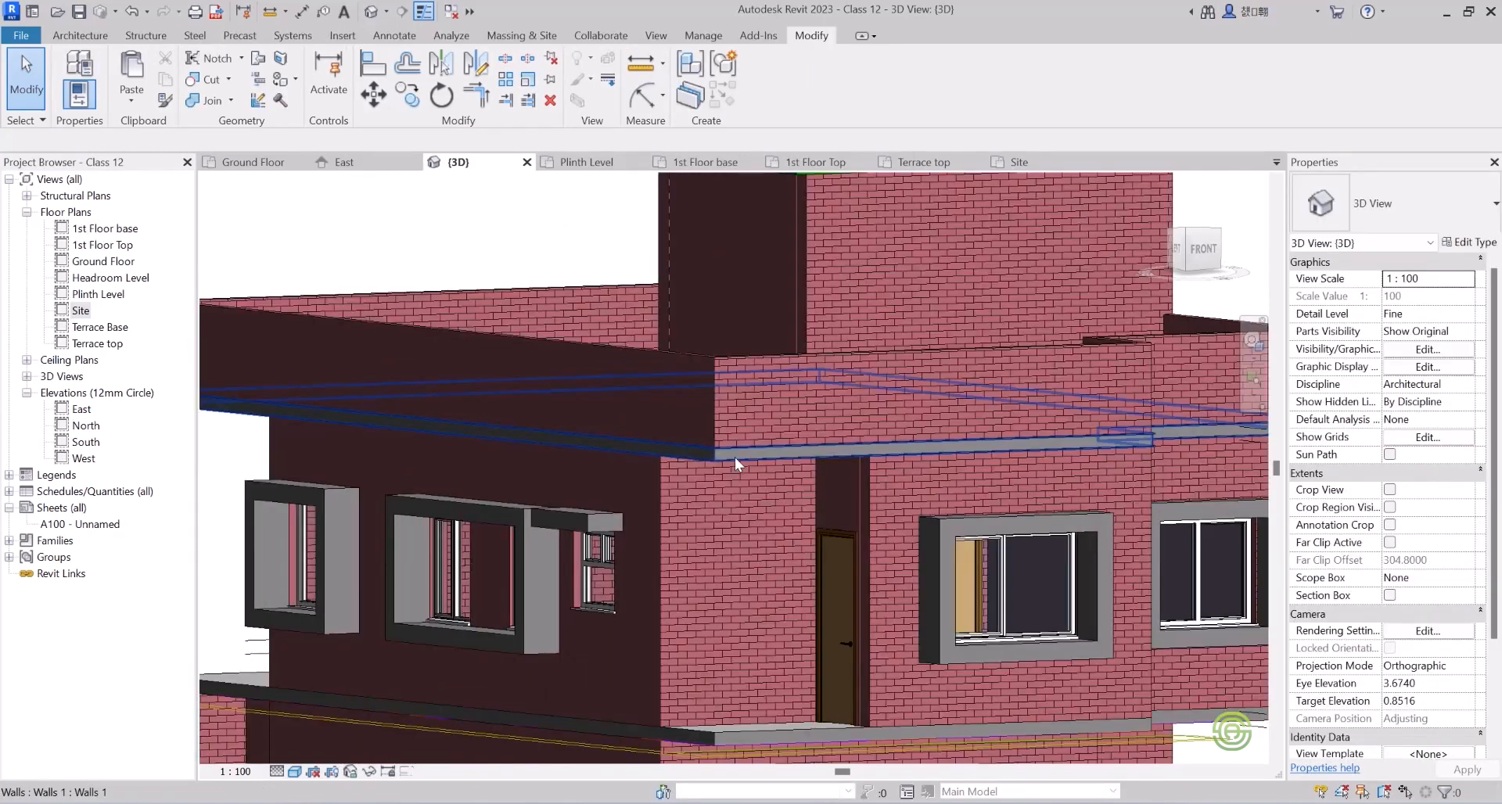
click(734, 456)
shift+middle_drag(734, 457, 269, 313)
scroll(337, 442, up, 4)
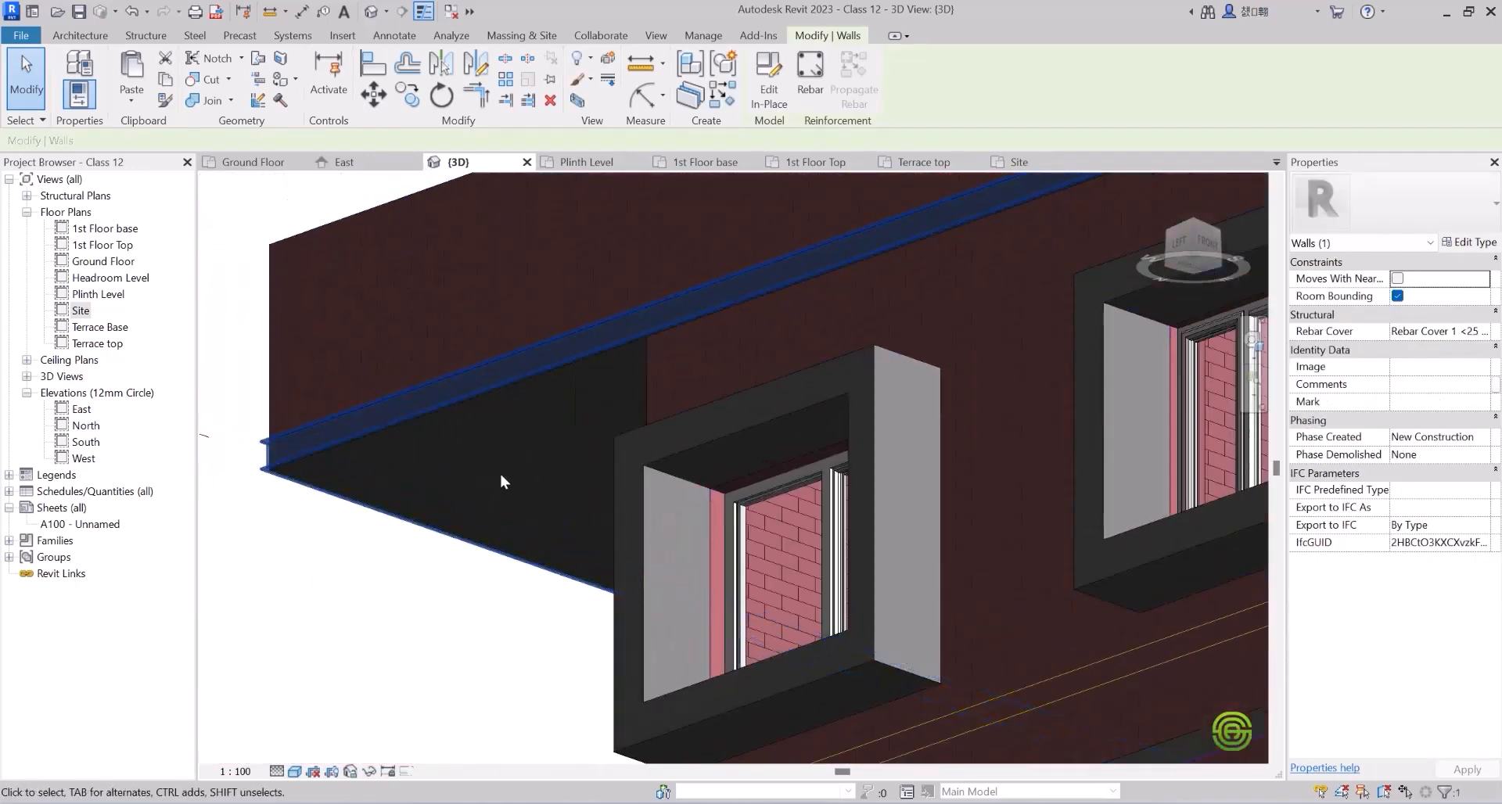
scroll(419, 406, down, 2)
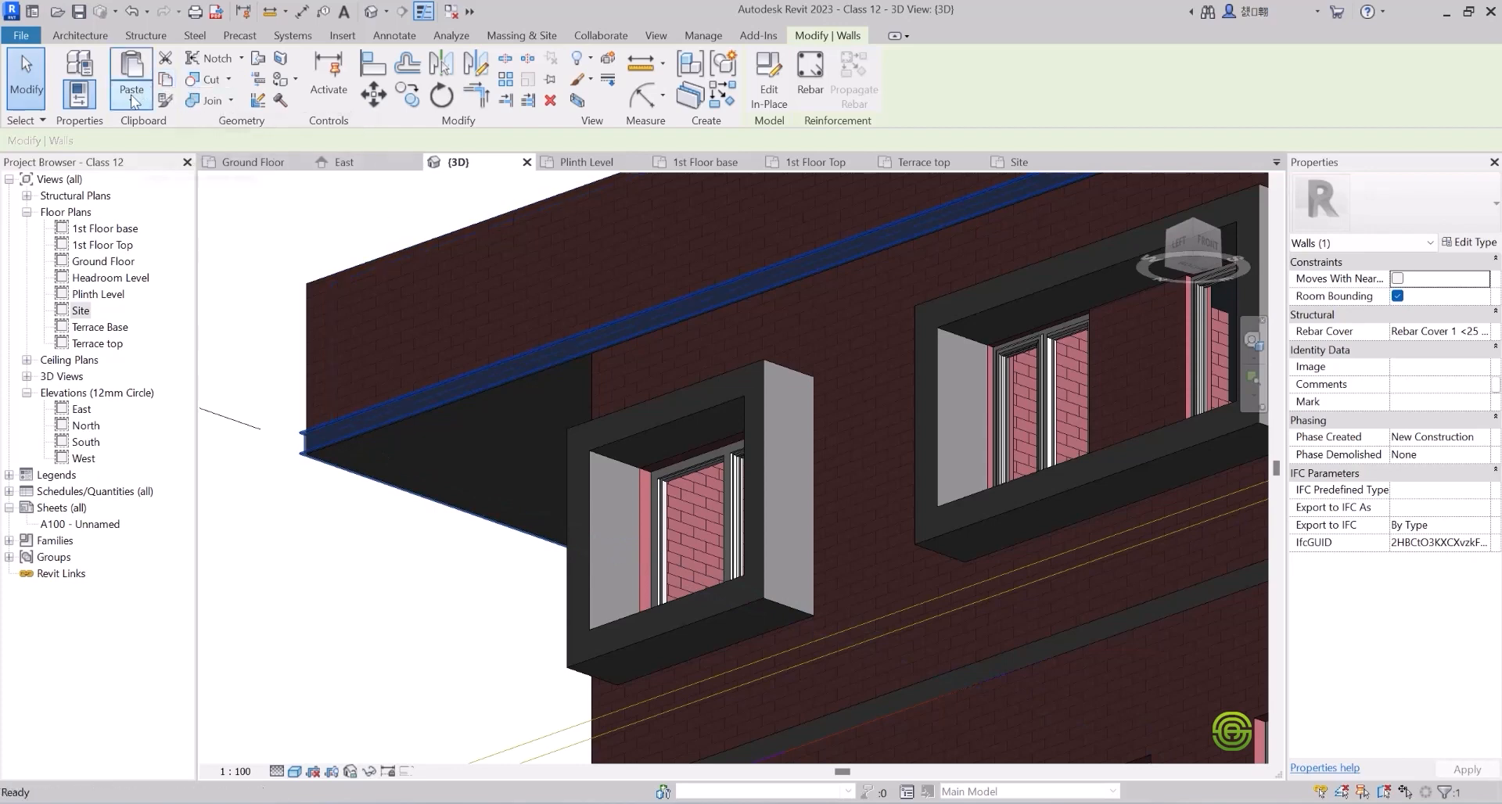
click(131, 97)
click(200, 166)
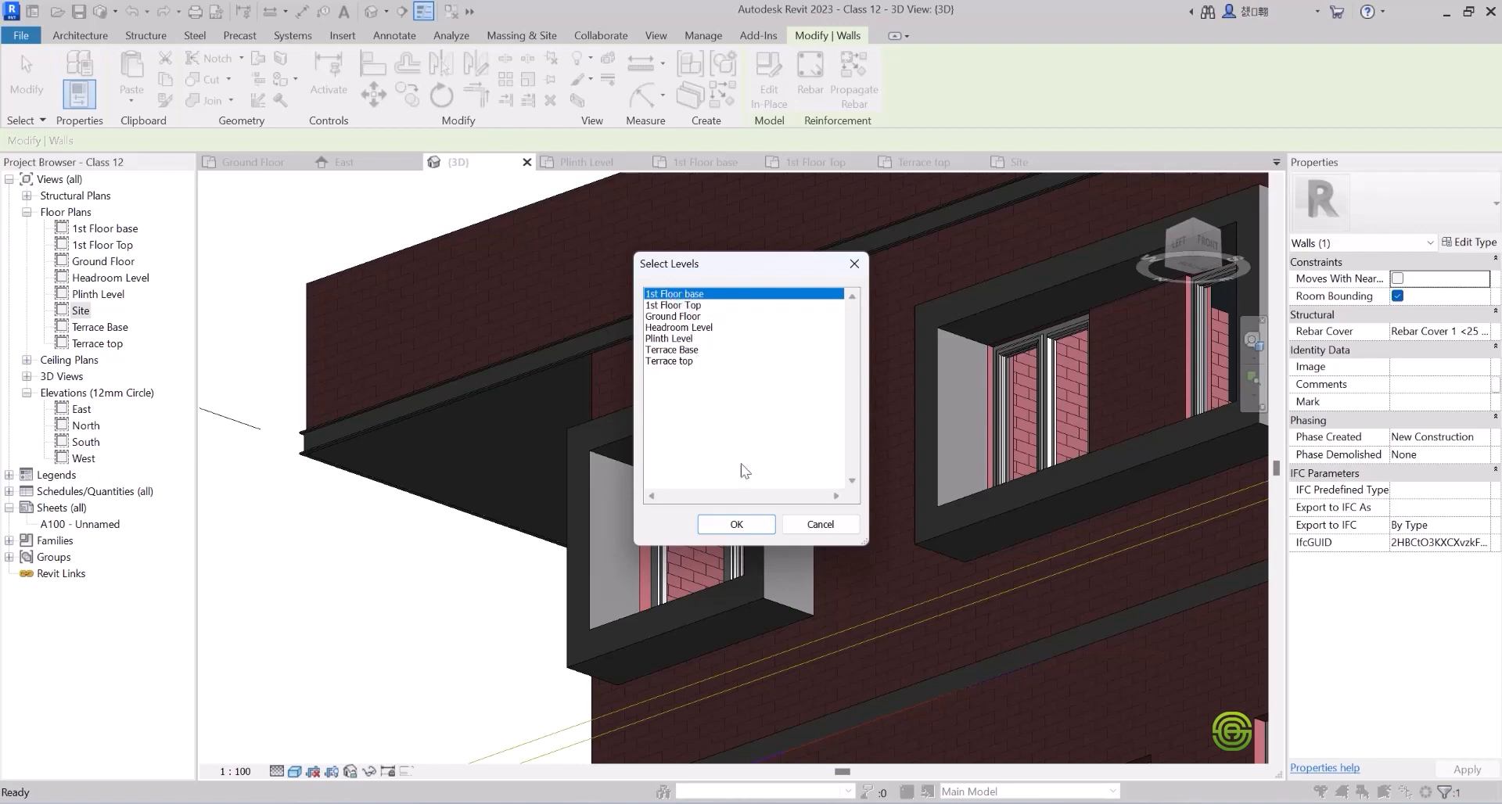
click(732, 525)
Select the pasted band above the roof and set its elevation from level to -6.0000.
shift+middle_drag(664, 339, 565, 395)
scroll(573, 422, down, 5)
click(461, 269)
click(483, 284)
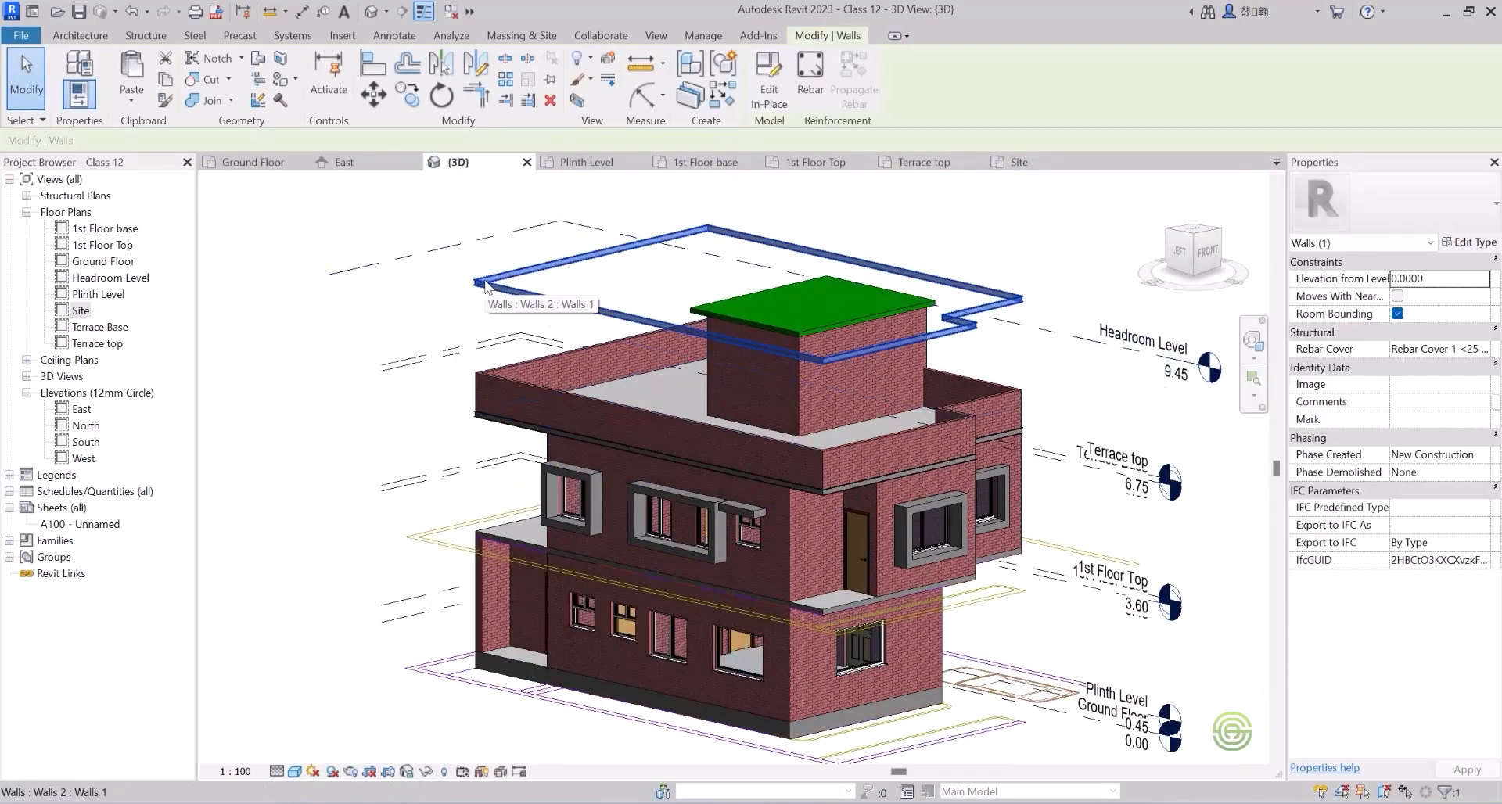
click(1431, 280)
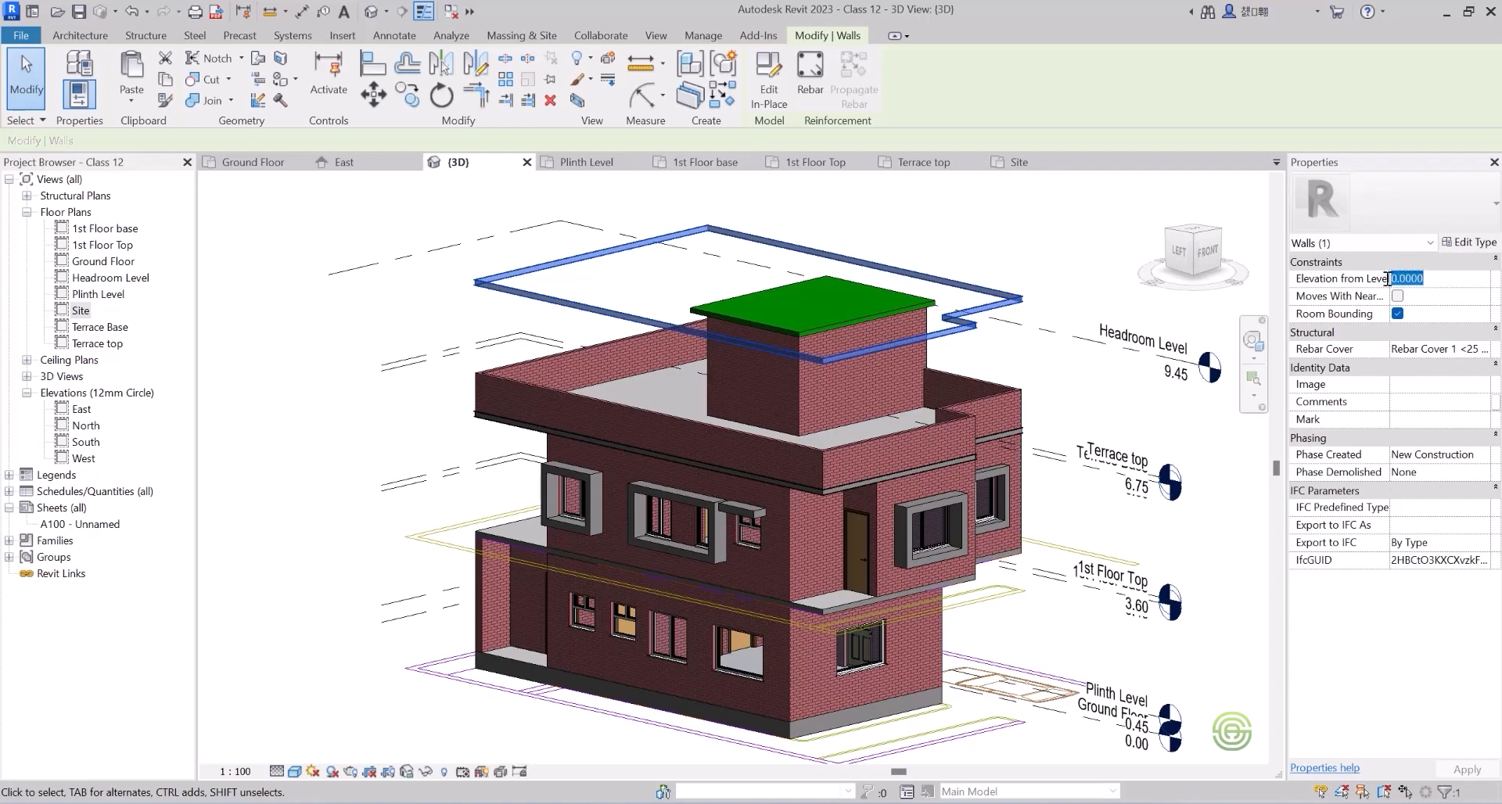
text(-6000)
key(Return)
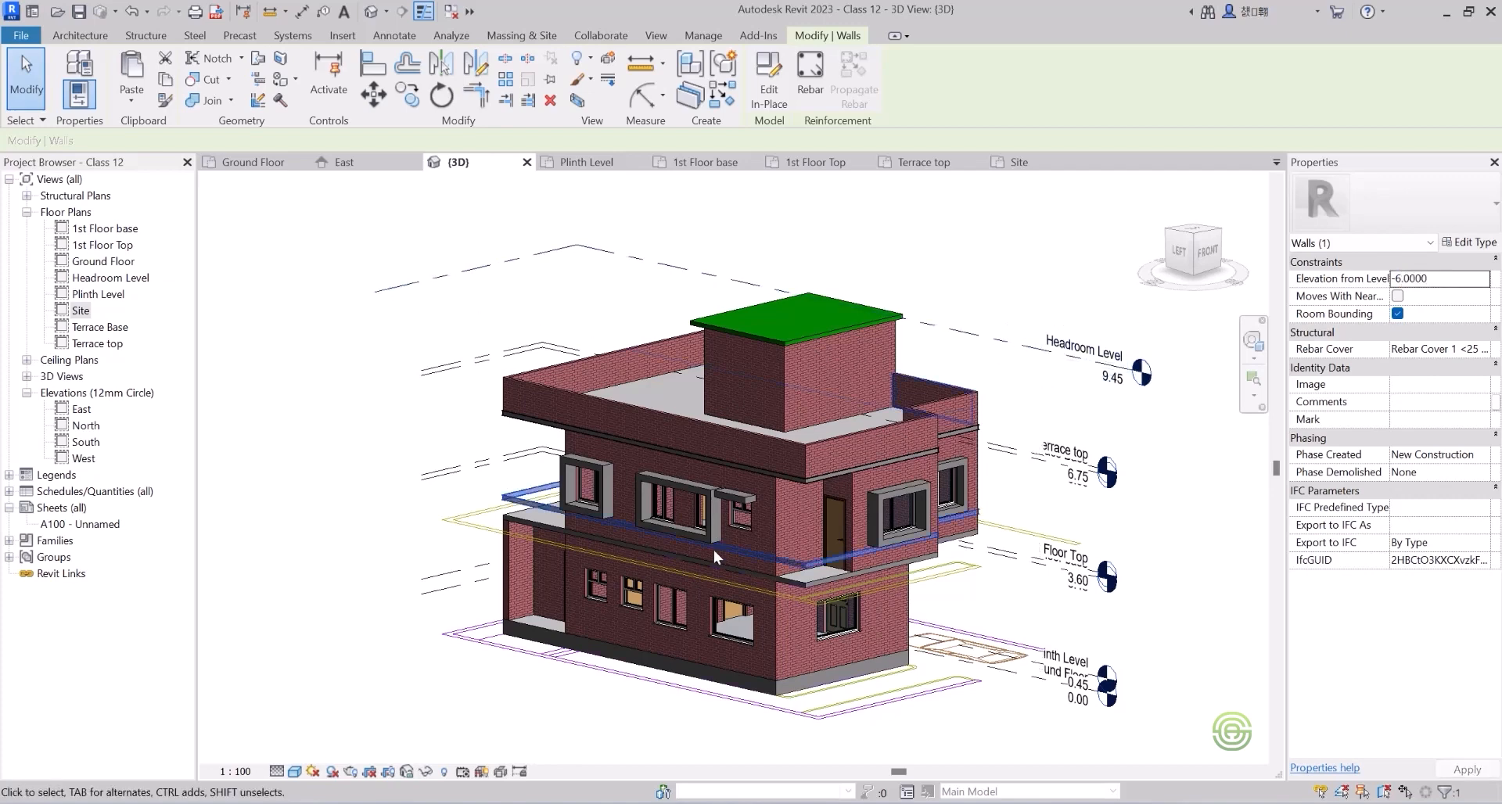
Lower the pasted band to an elevation from level of -6.3000, and to -6.6000 to line it up with the first-floor slab edge.
scroll(790, 583, up, 3)
scroll(790, 580, up, 4)
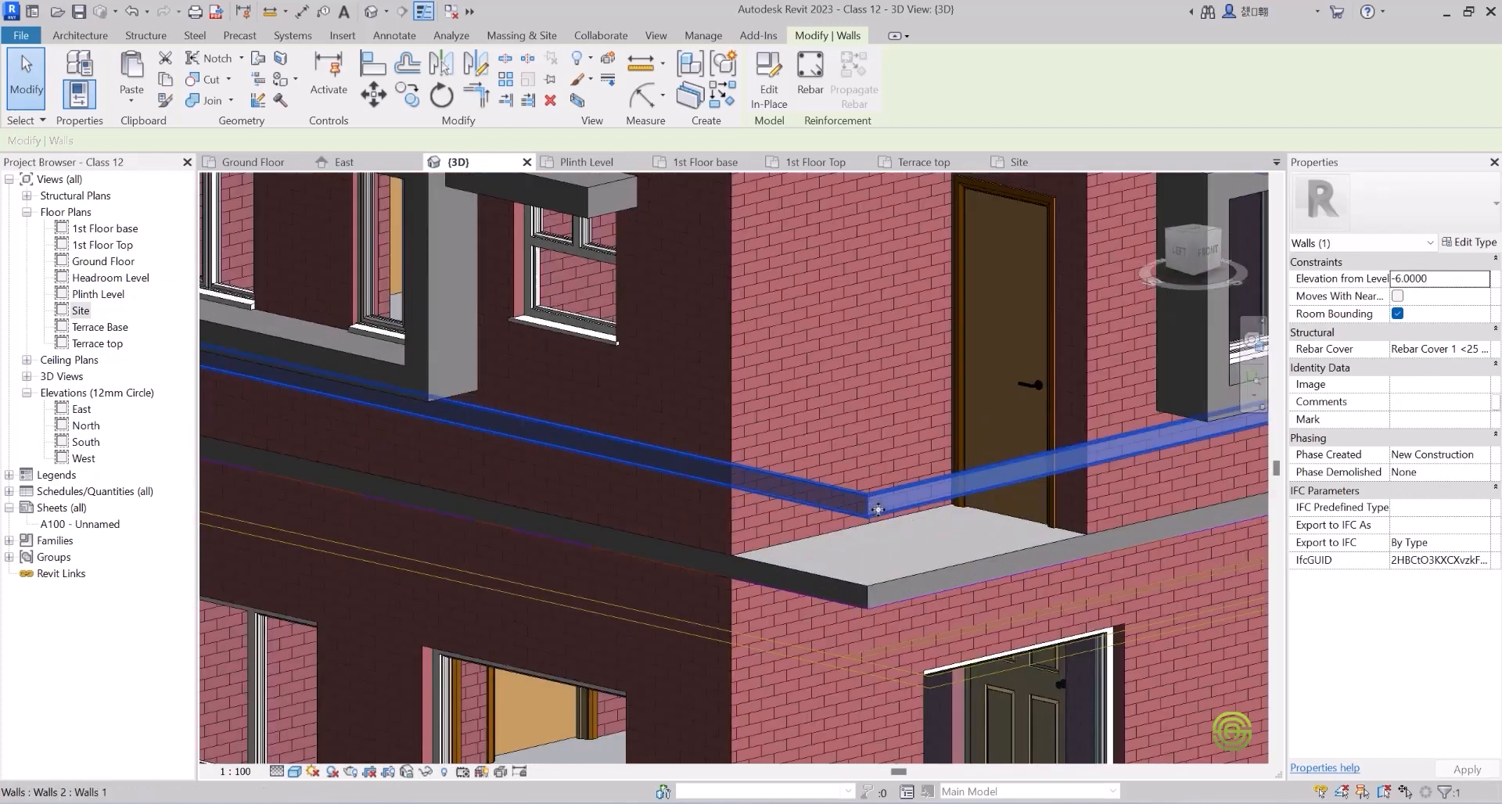
double_click(1438, 281)
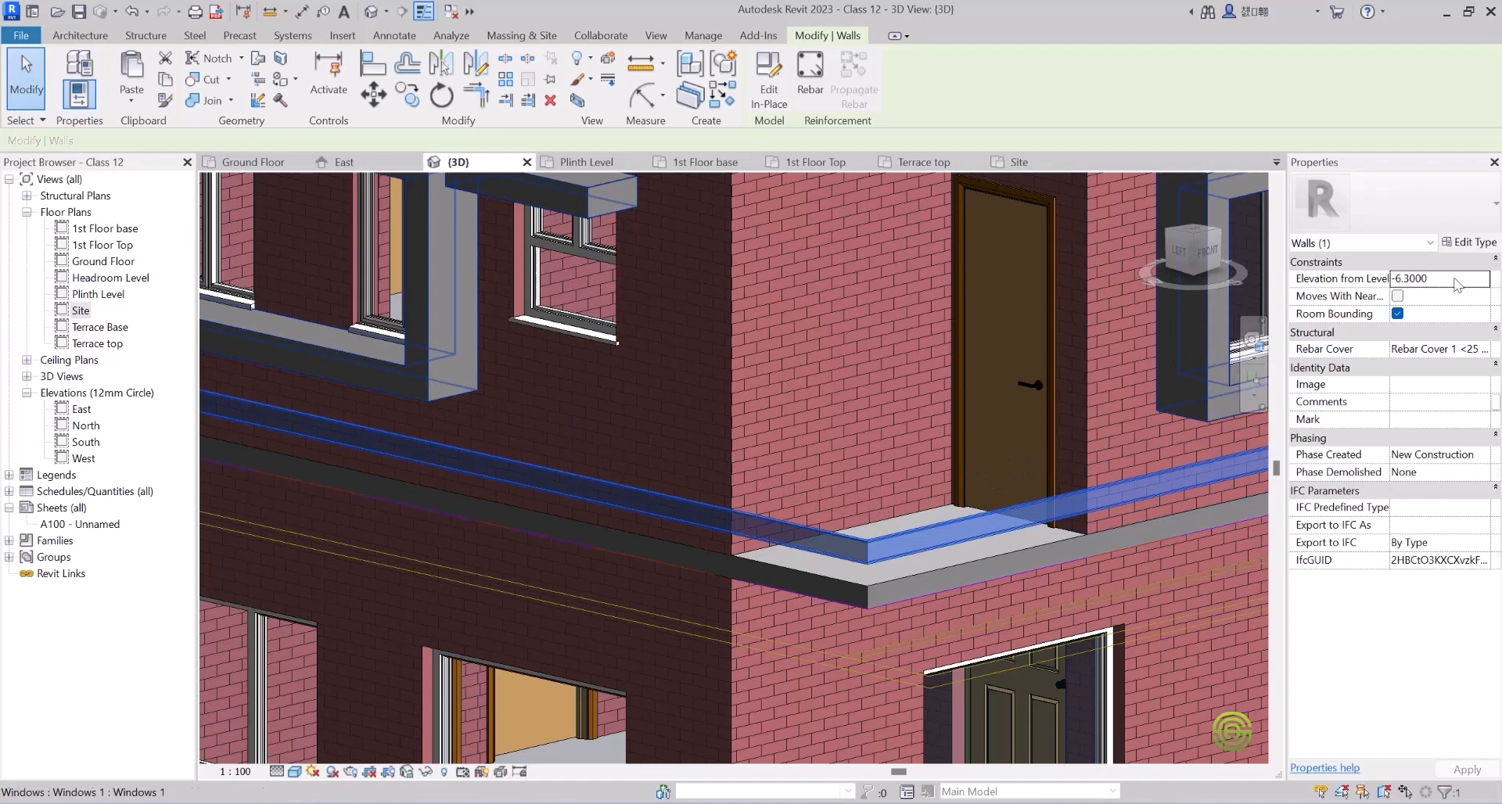
double_click(1440, 278)
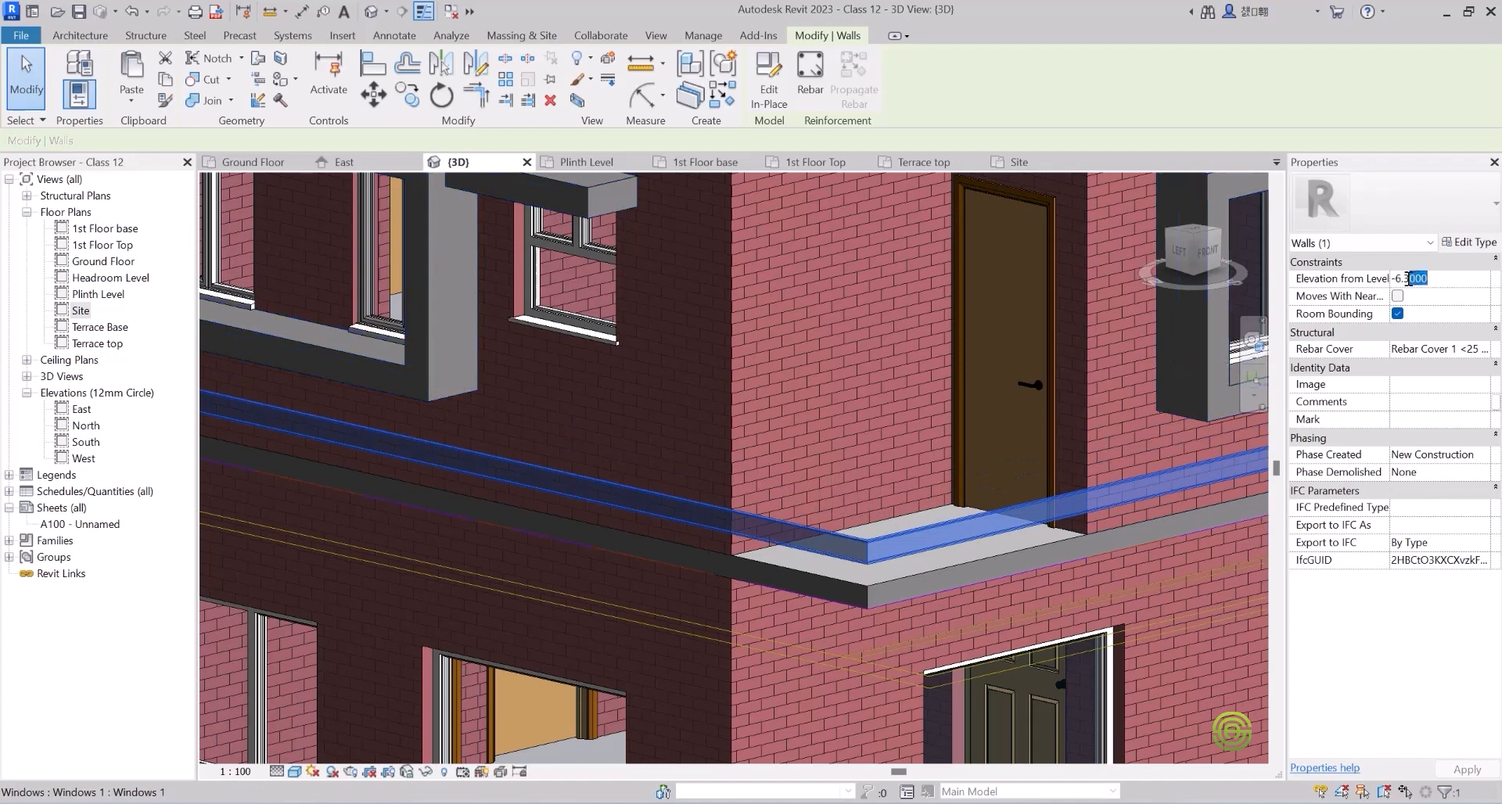
text(6000)
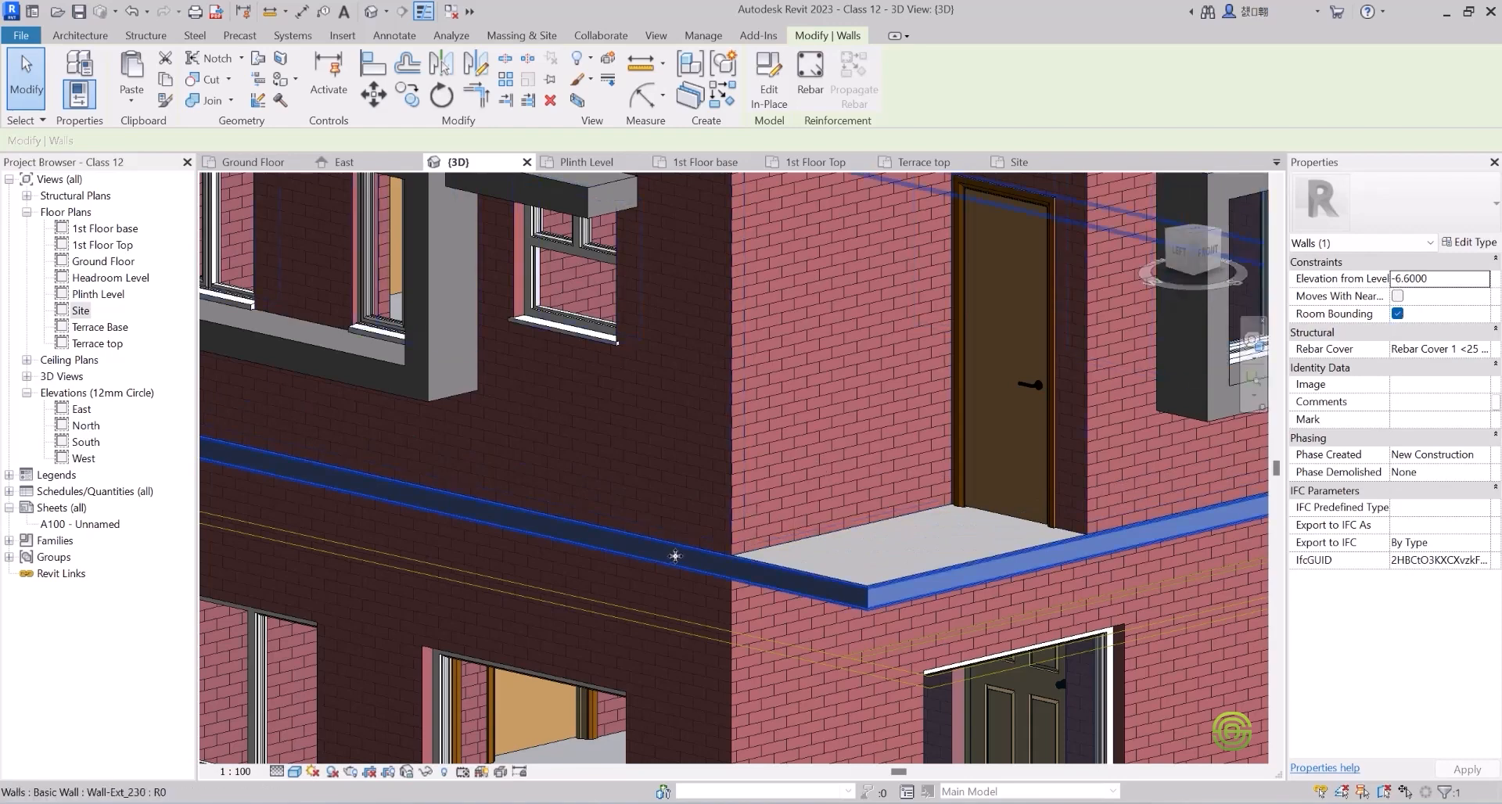
scroll(669, 560, down, 1)
scroll(670, 560, down, 2)
shift+middle_drag(680, 631, 1362, 446)
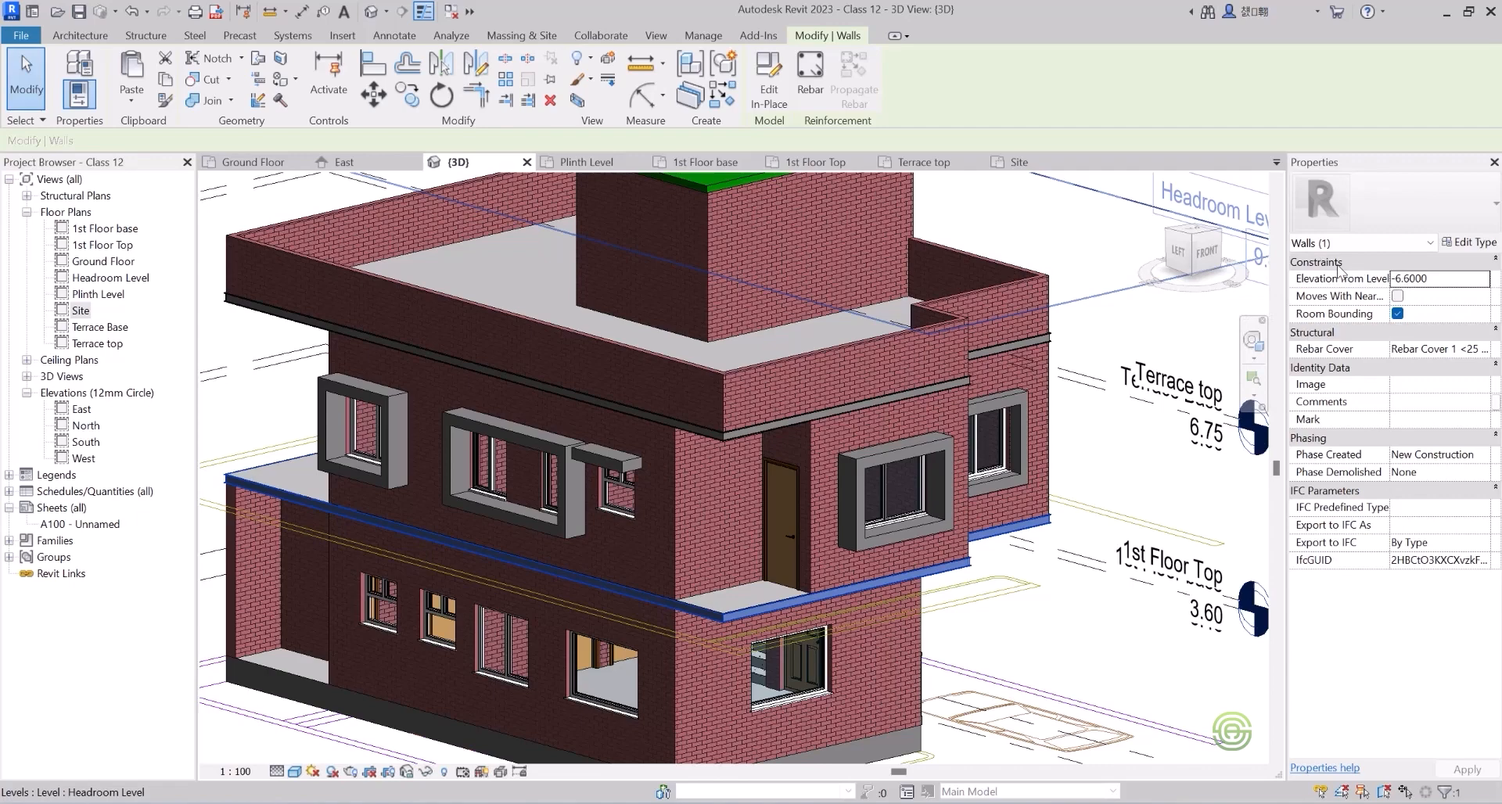
scroll(443, 543, down, 3)
middle_drag(512, 520, 481, 541)
click(277, 445)
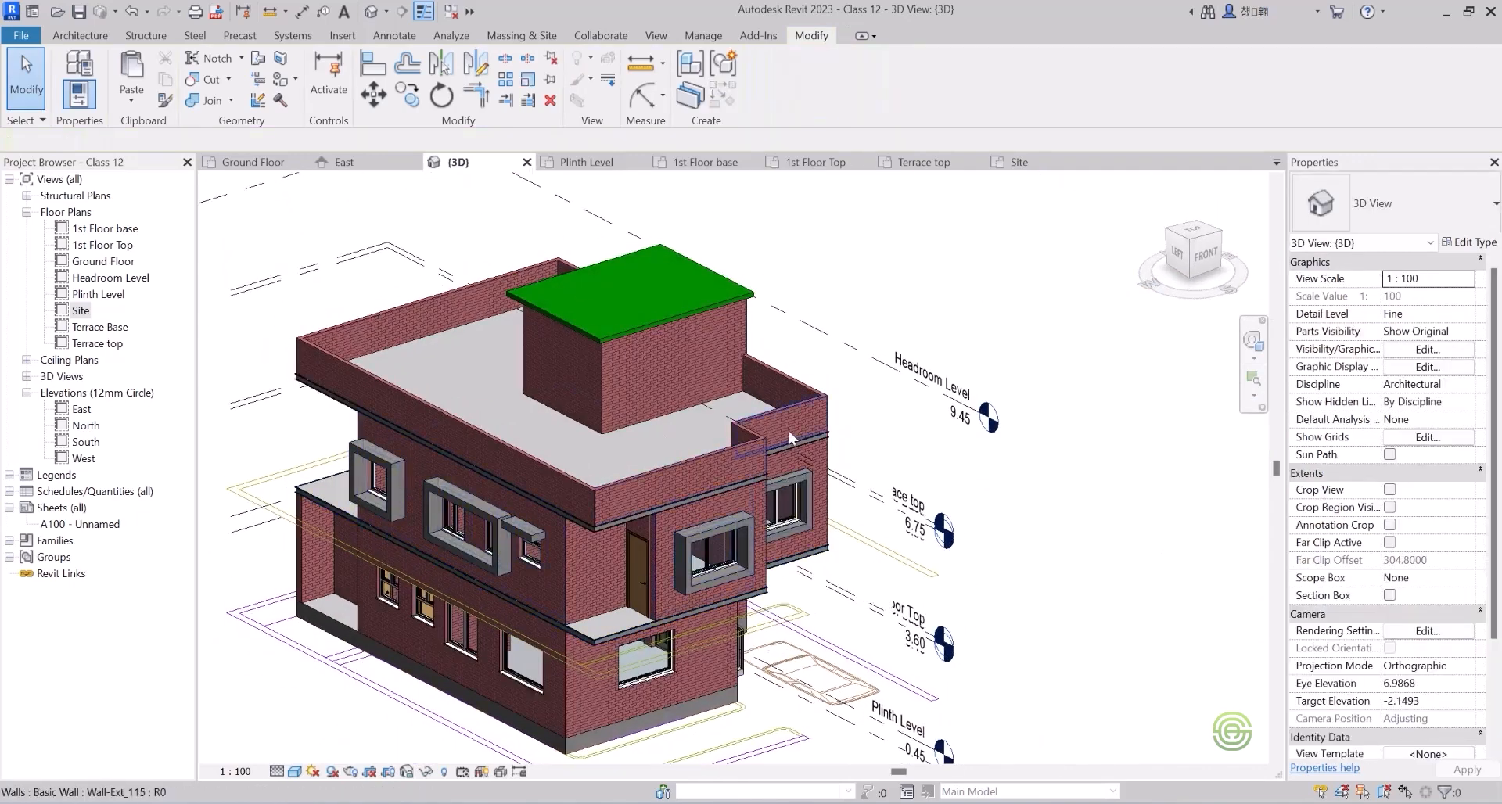
Start a new in-place model in the Walls category and accept the name Walls 3.
shift+middle_drag(633, 403, 636, 411)
scroll(580, 485, up, 5)
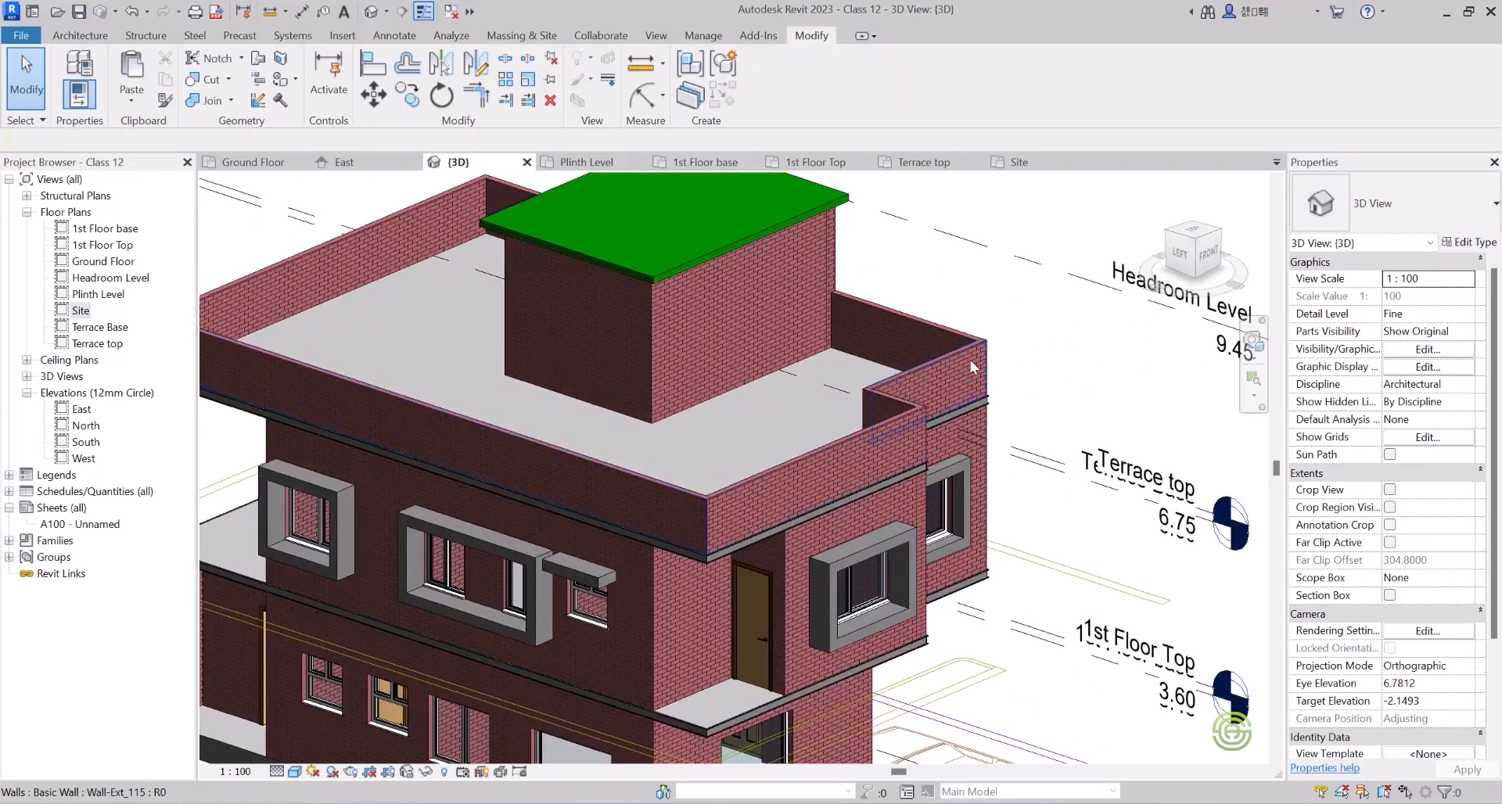
scroll(857, 420, down, 2)
shift+middle_drag(847, 429, 805, 472)
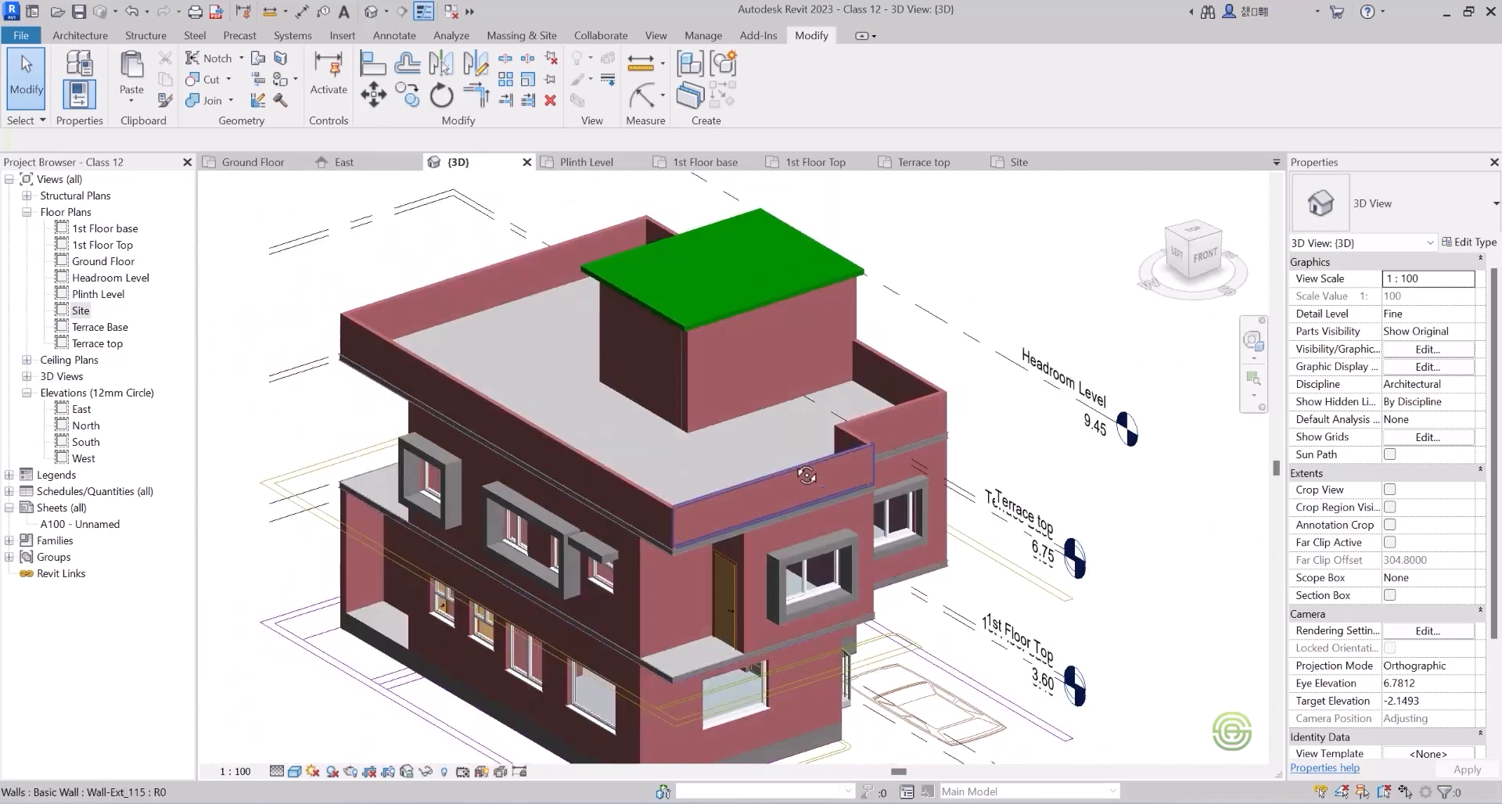
scroll(614, 532, up, 3)
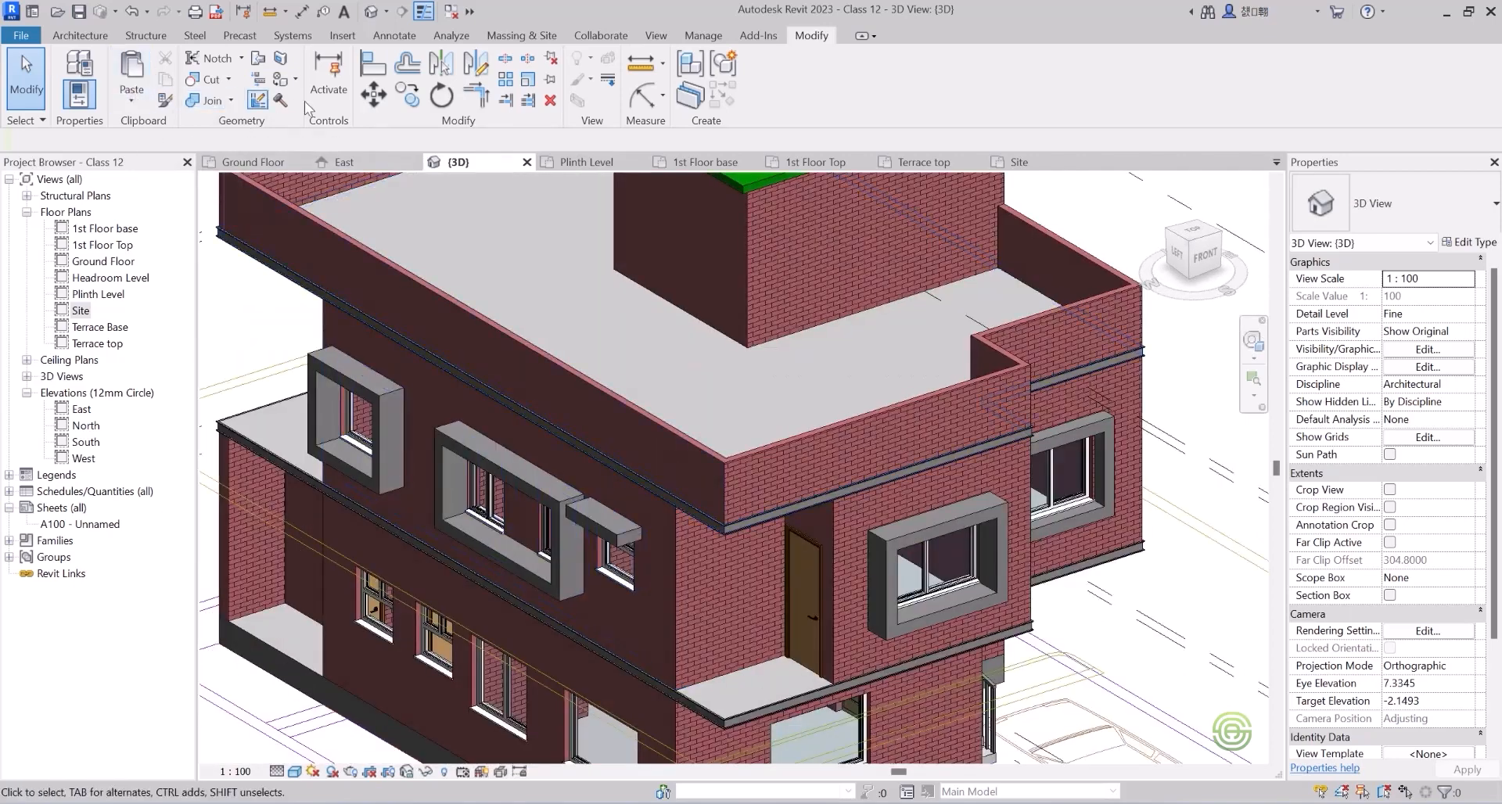
click(83, 36)
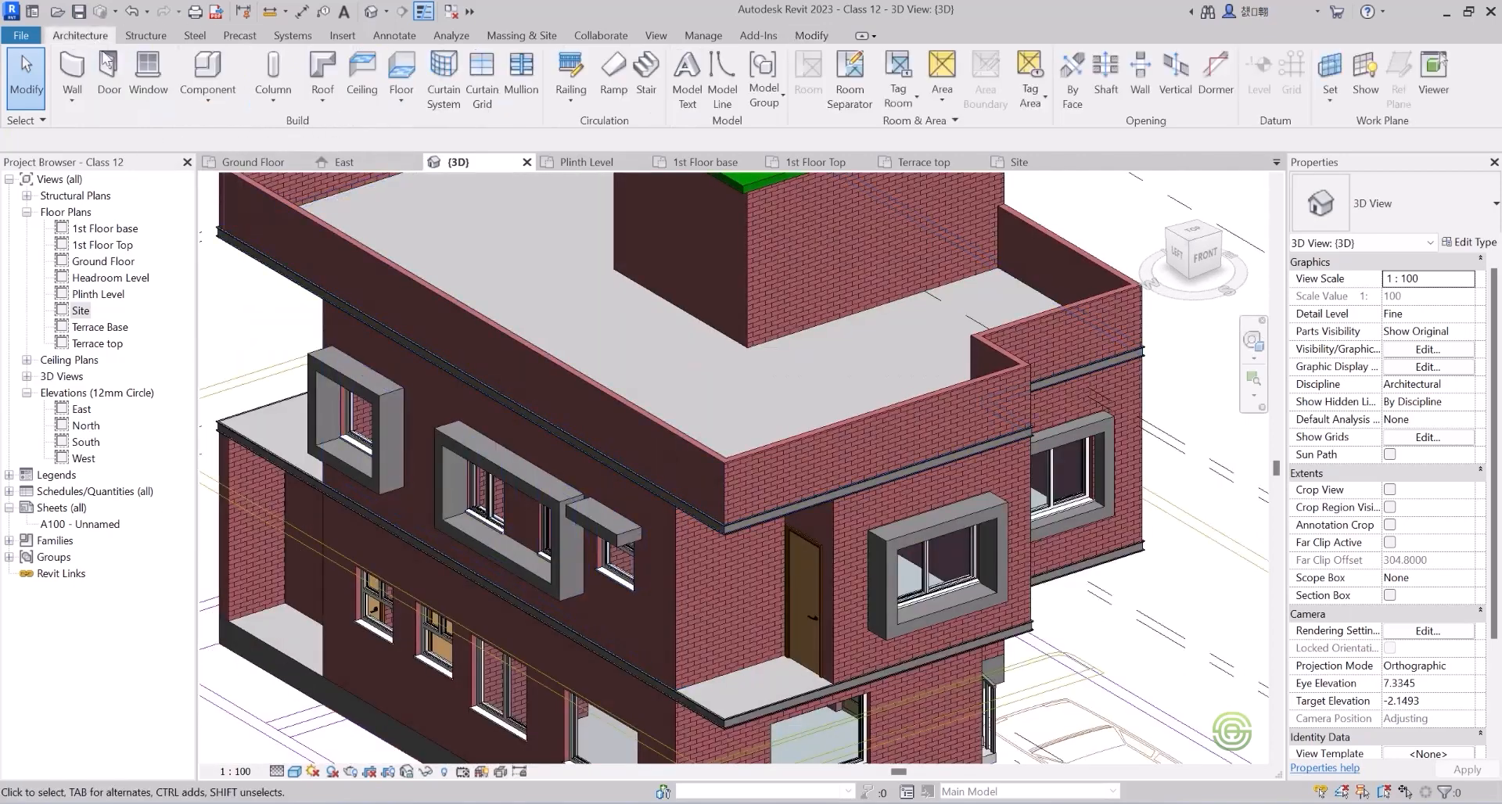
click(207, 94)
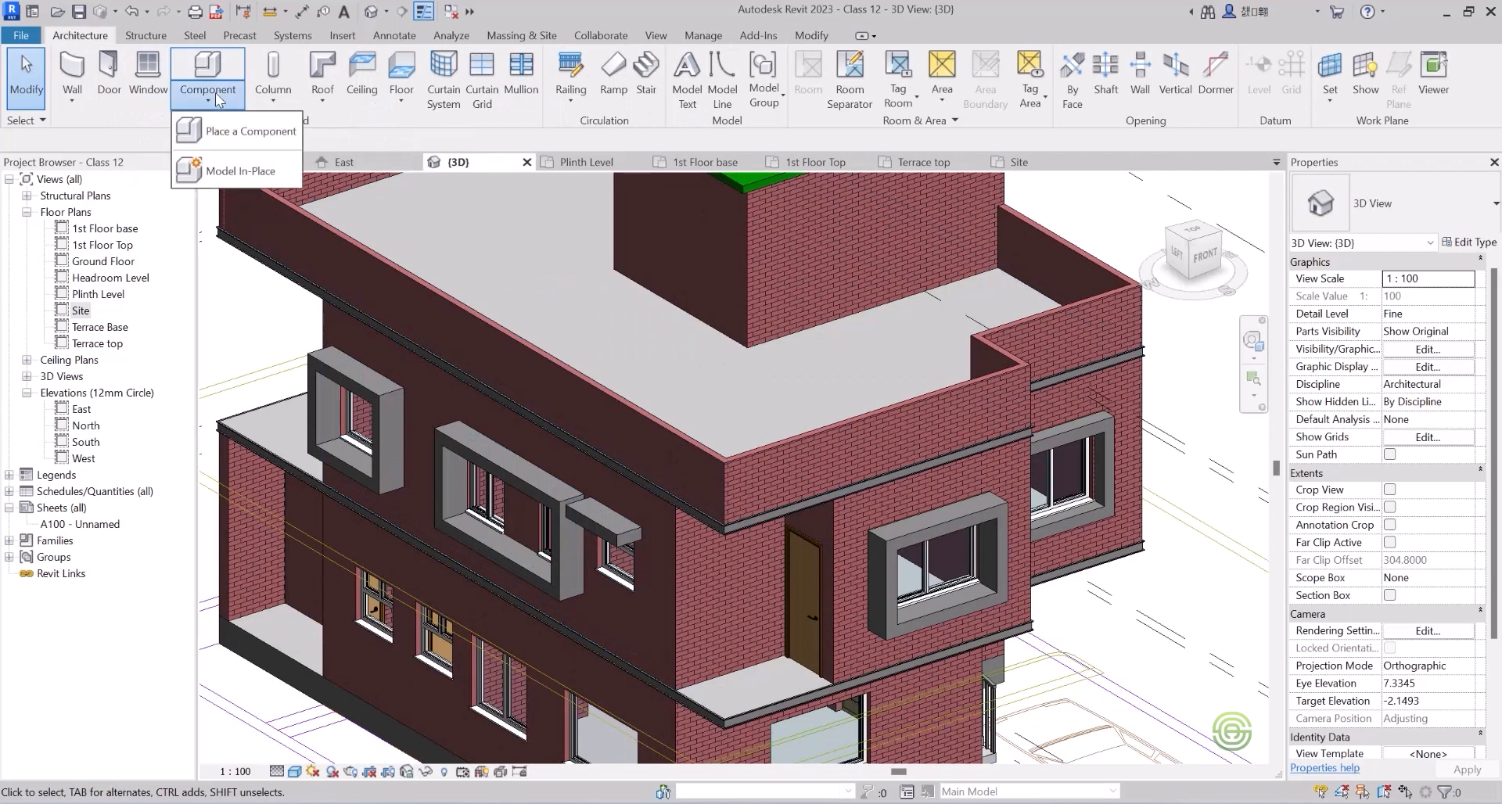
click(239, 172)
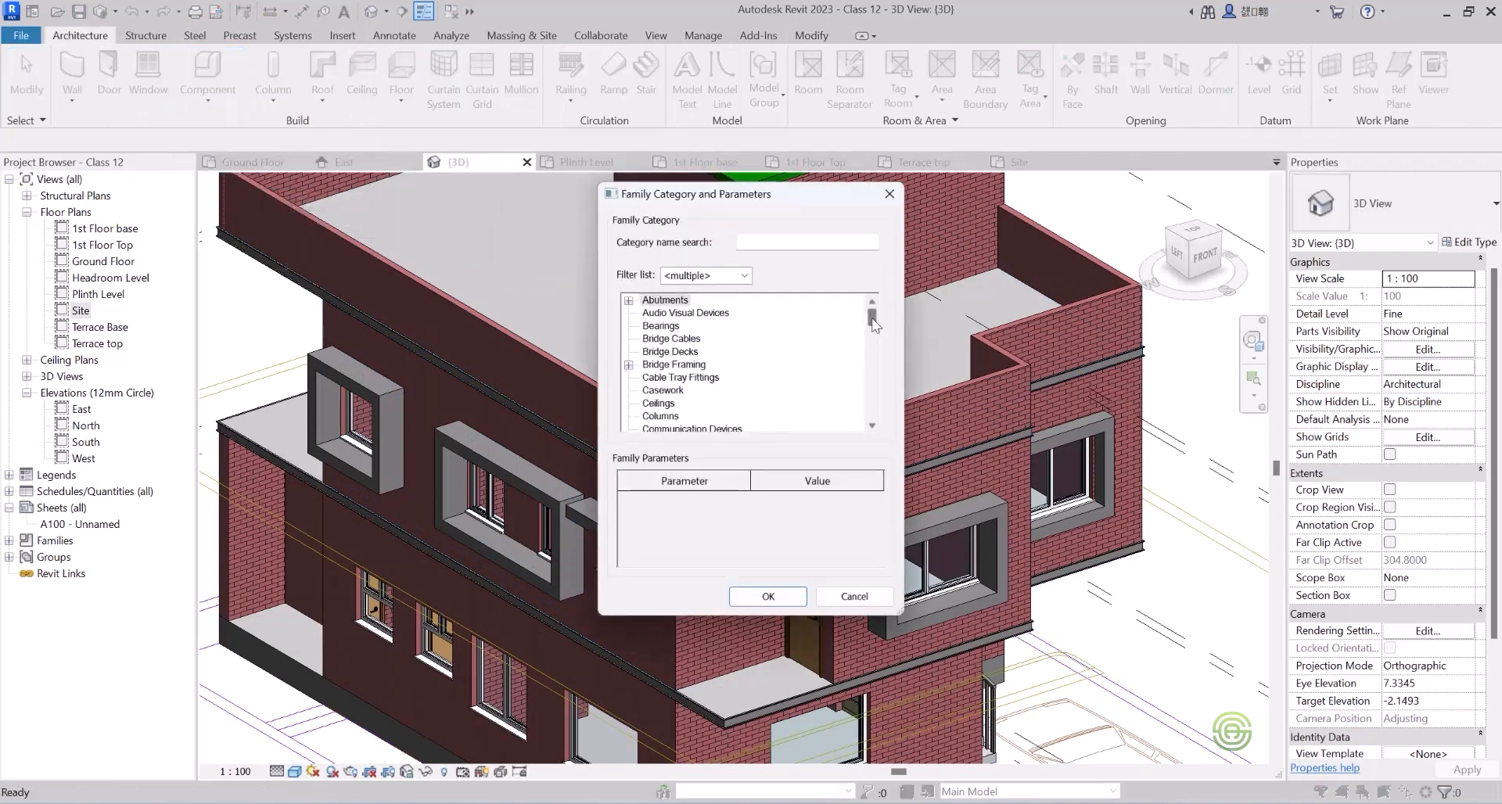
drag(871, 318, 858, 427)
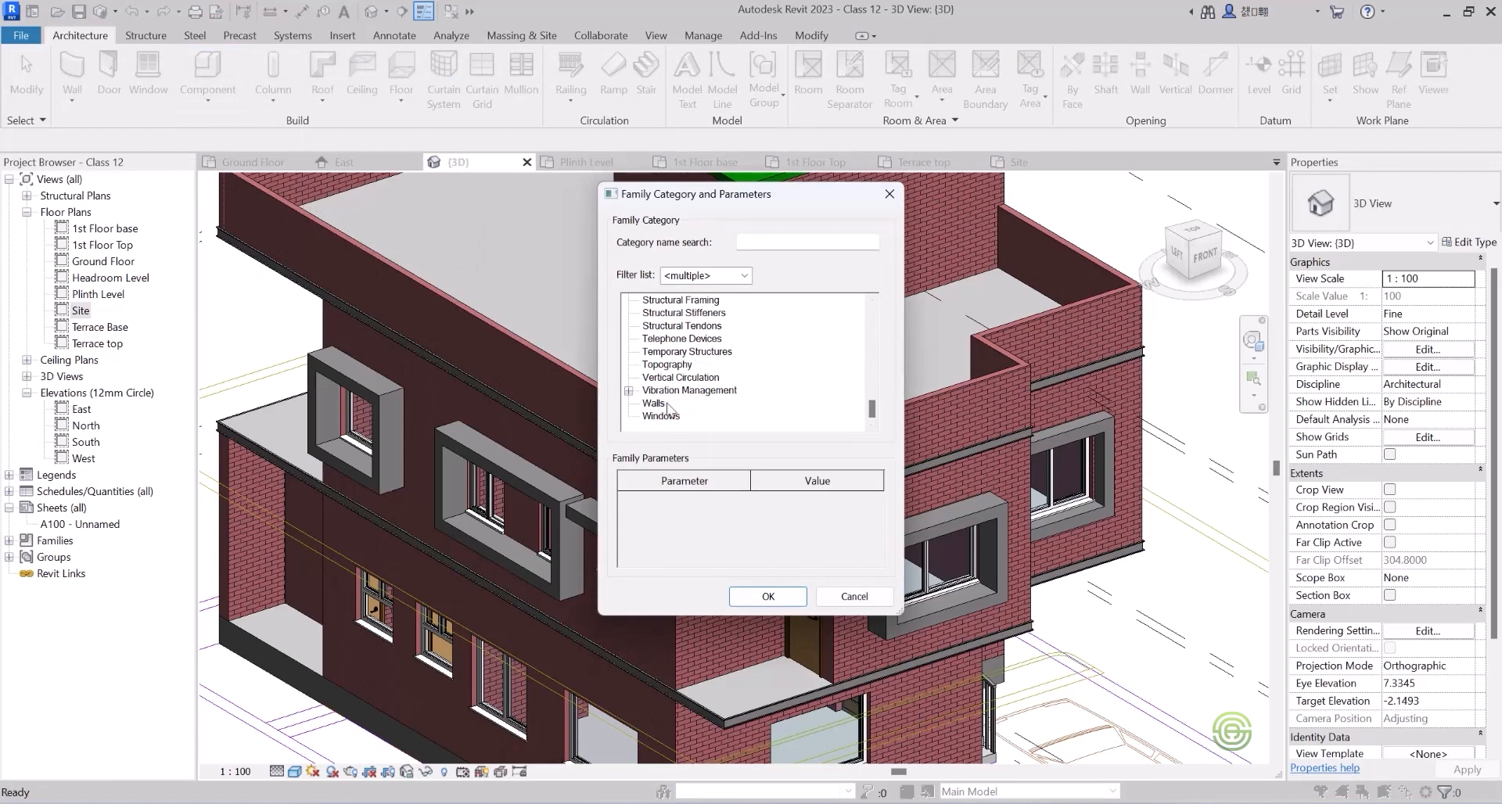
click(766, 593)
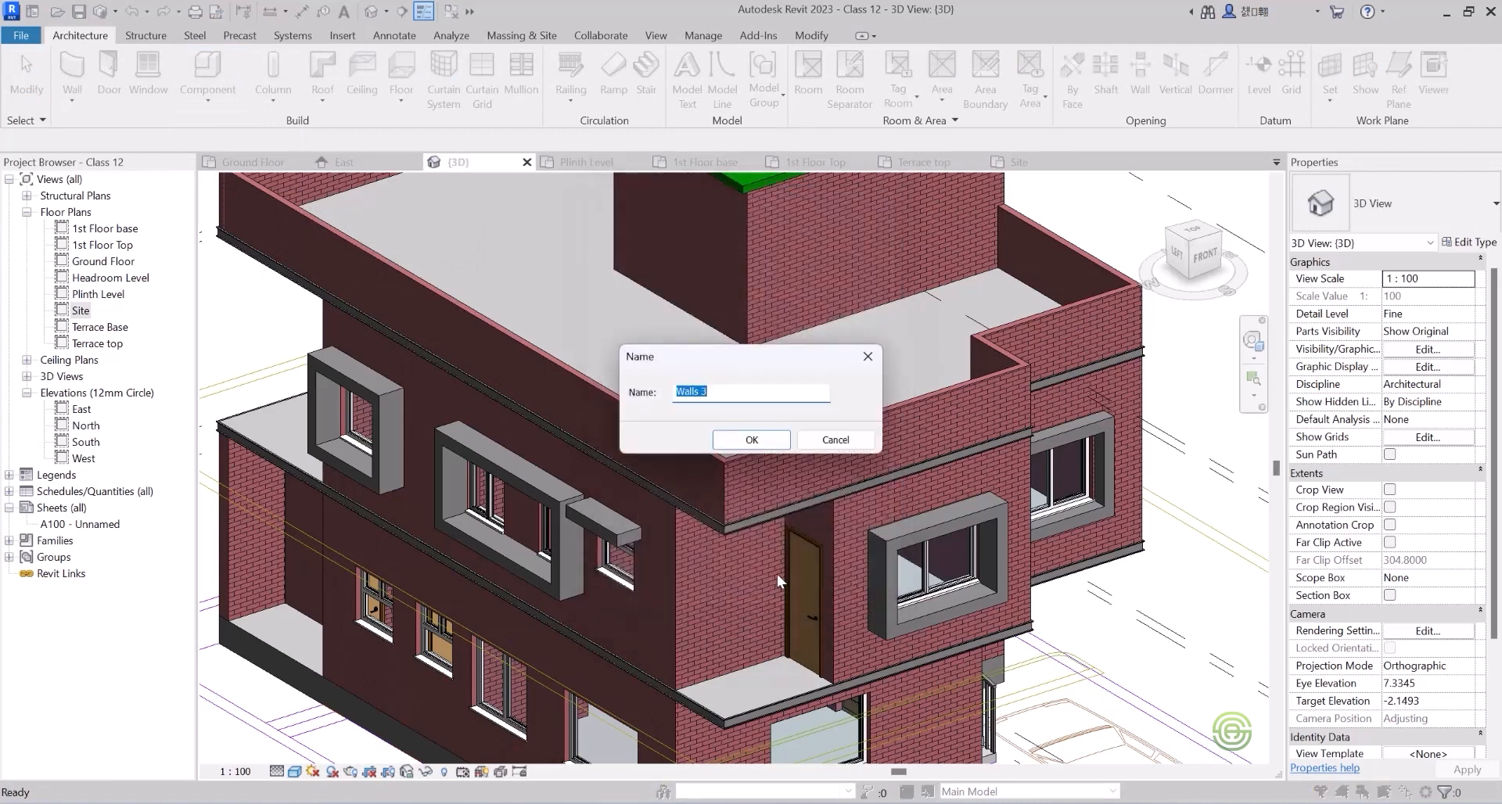
click(750, 440)
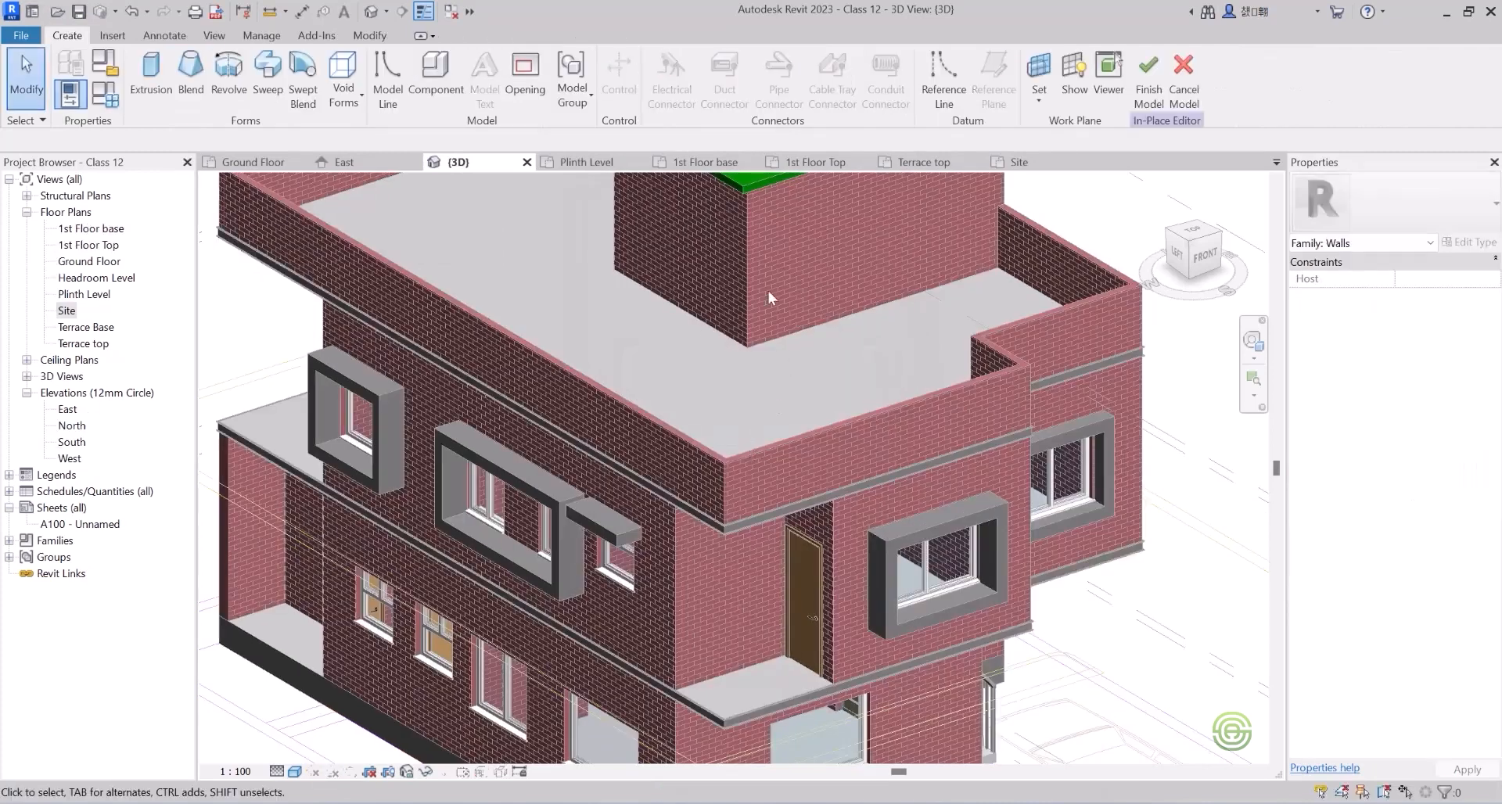
Start a sweep and pick the outer top edges of the terrace parapet around the building as its path.
click(267, 76)
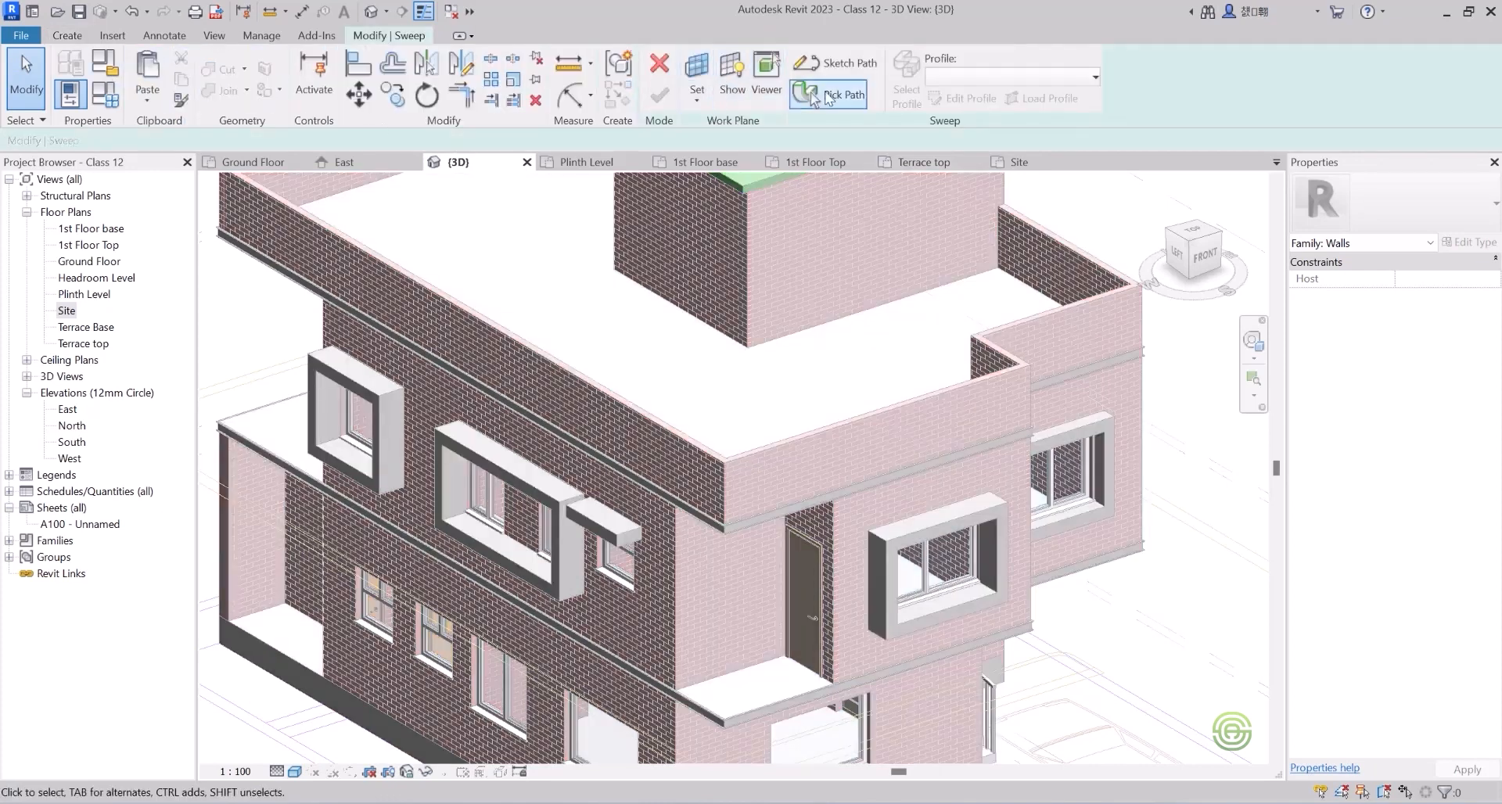
click(825, 95)
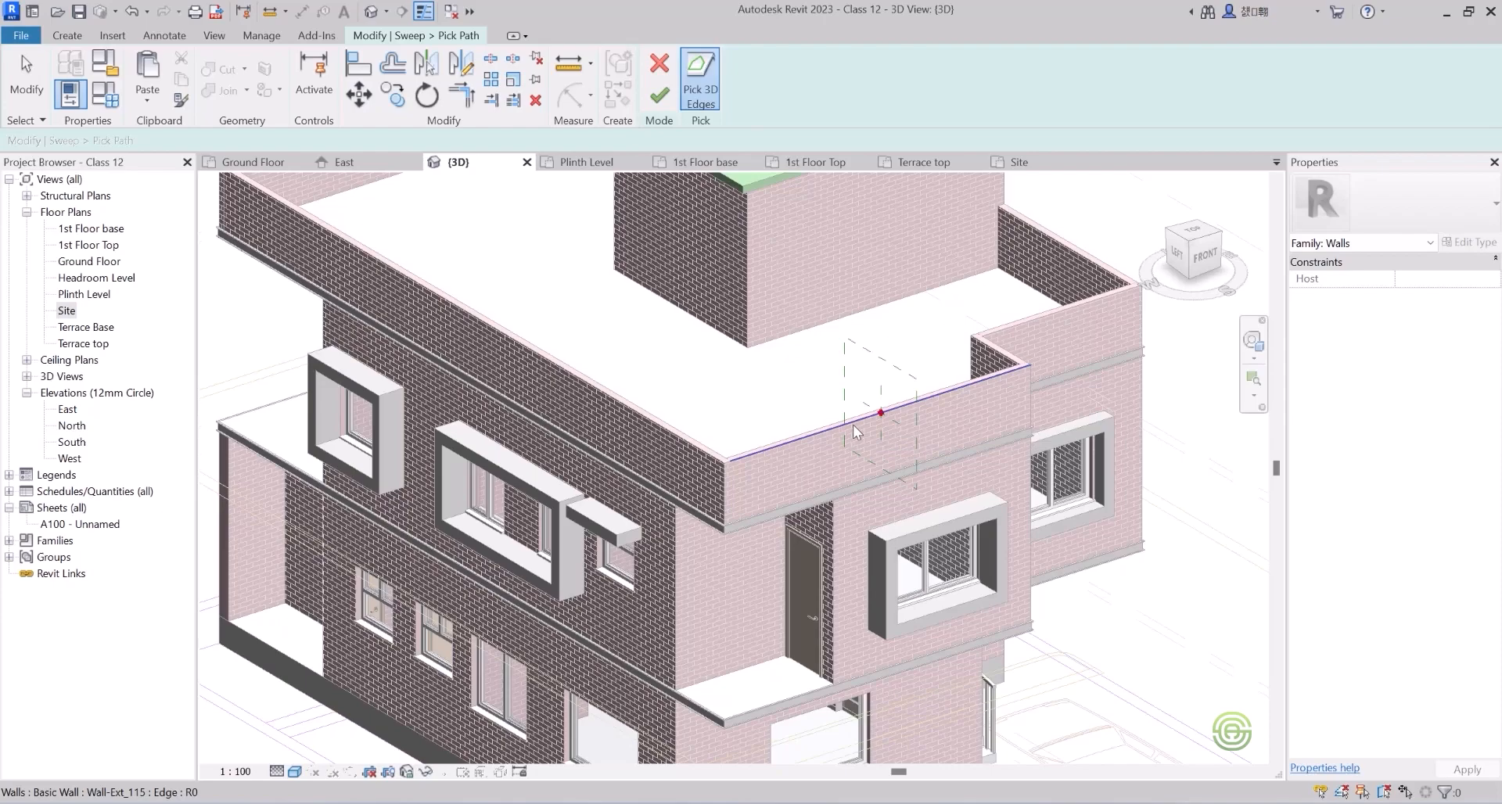
shift+middle_drag(850, 424, 553, 537)
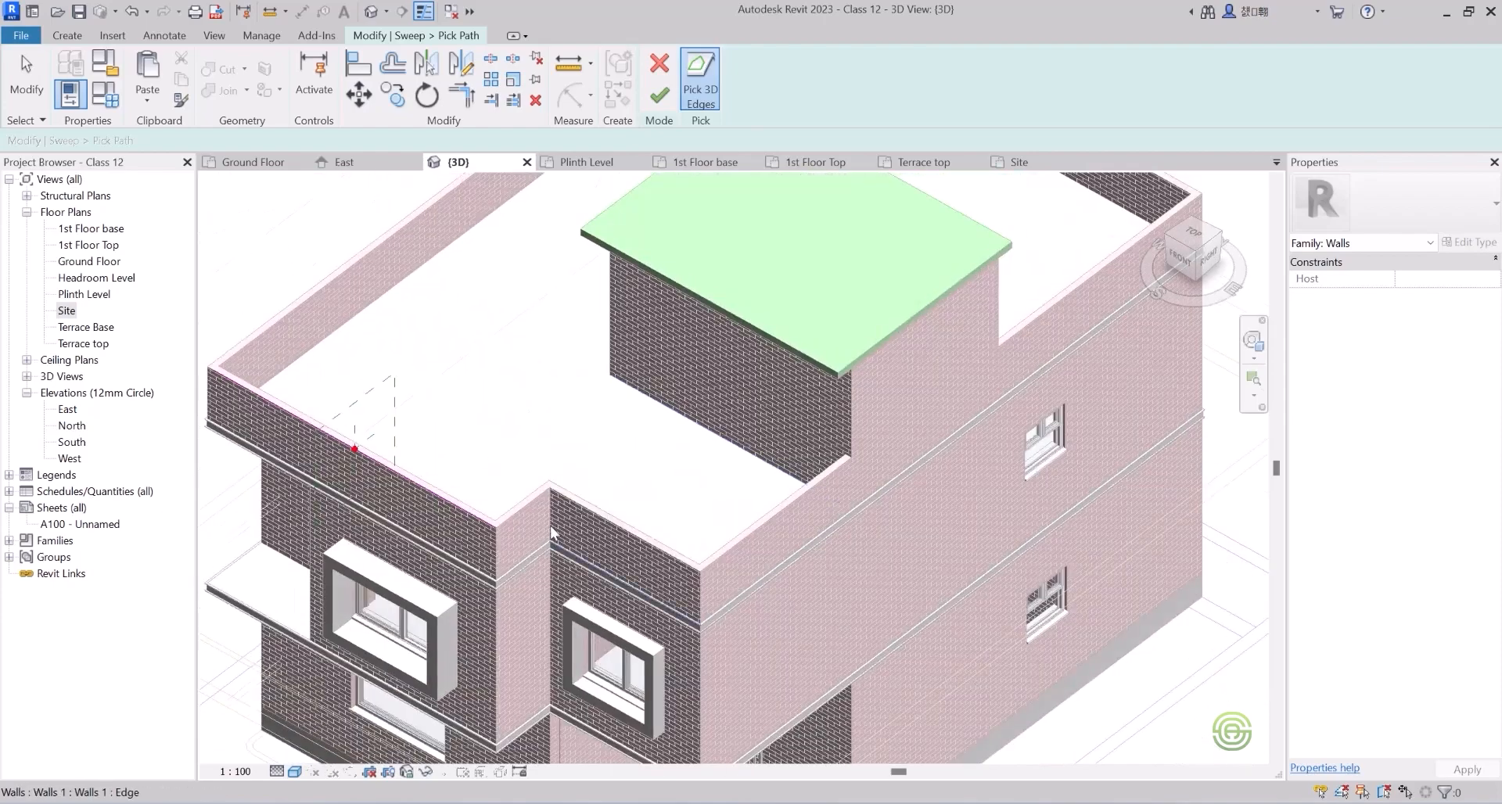
scroll(553, 536, up, 2)
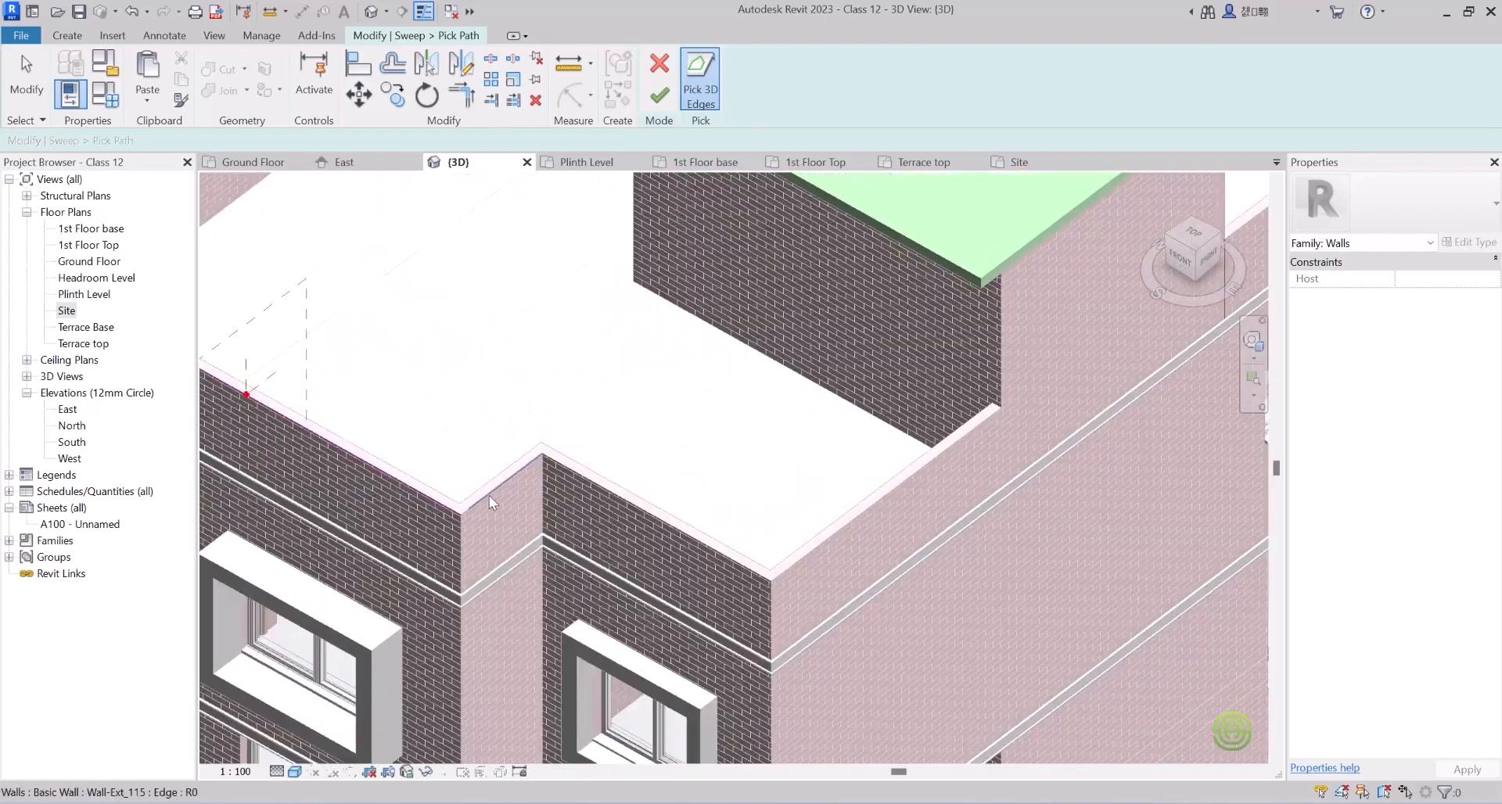
click(582, 482)
scroll(704, 509, down, 2)
shift+middle_drag(827, 456, 422, 516)
click(543, 559)
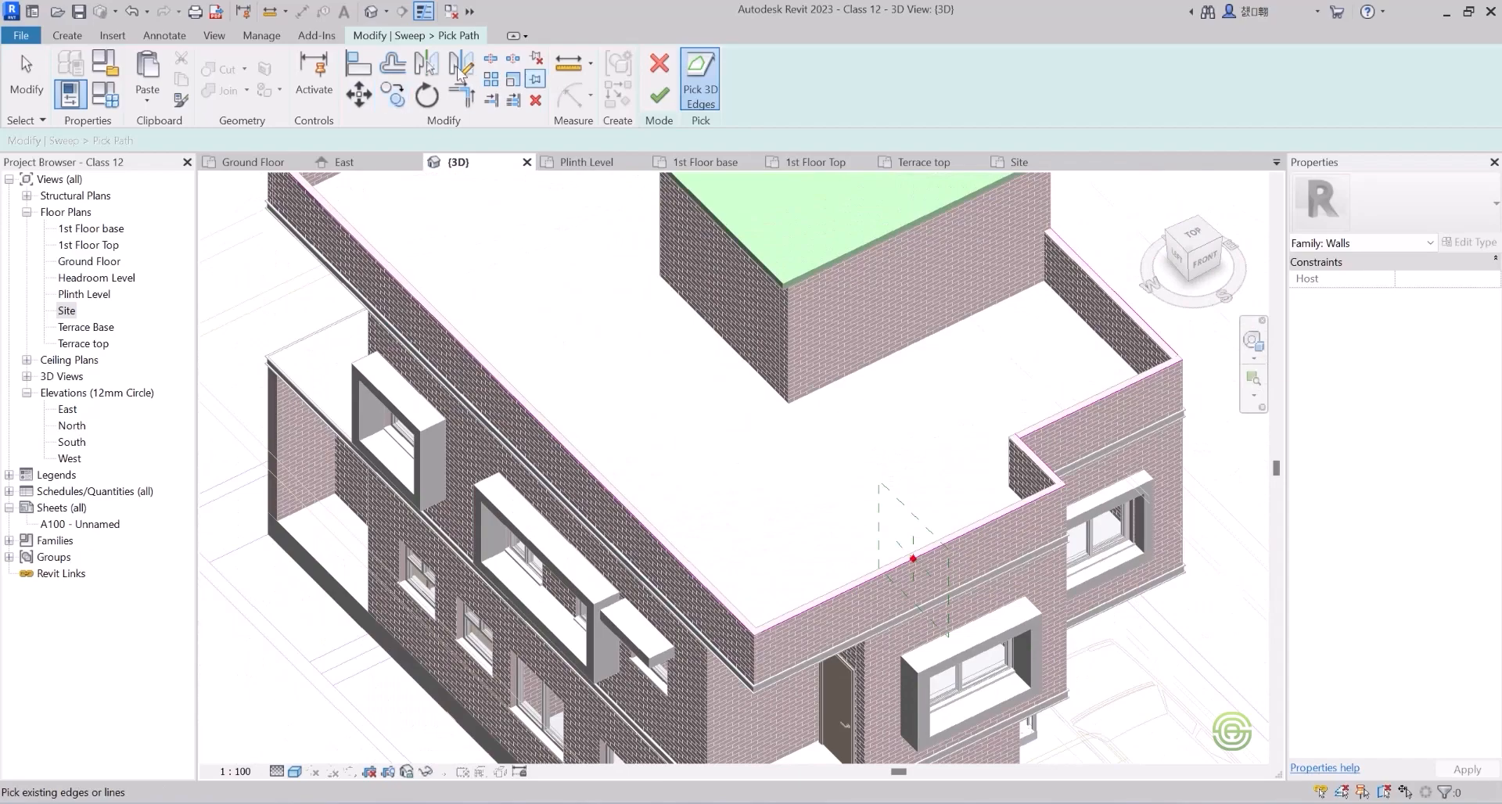
Trim the sweep path lines to meet at the parapet corner and finish the path.
scroll(758, 603, up, 3)
shift+middle_drag(758, 604, 558, 446)
scroll(557, 446, down, 3)
mouse_move(416, 553)
shift+middle_down()
mouse_move(821, 647)
mouse_move(427, 538)
shift+middle_up()
scroll(925, 650, up, 2)
shift+middle_drag(821, 579, 870, 516)
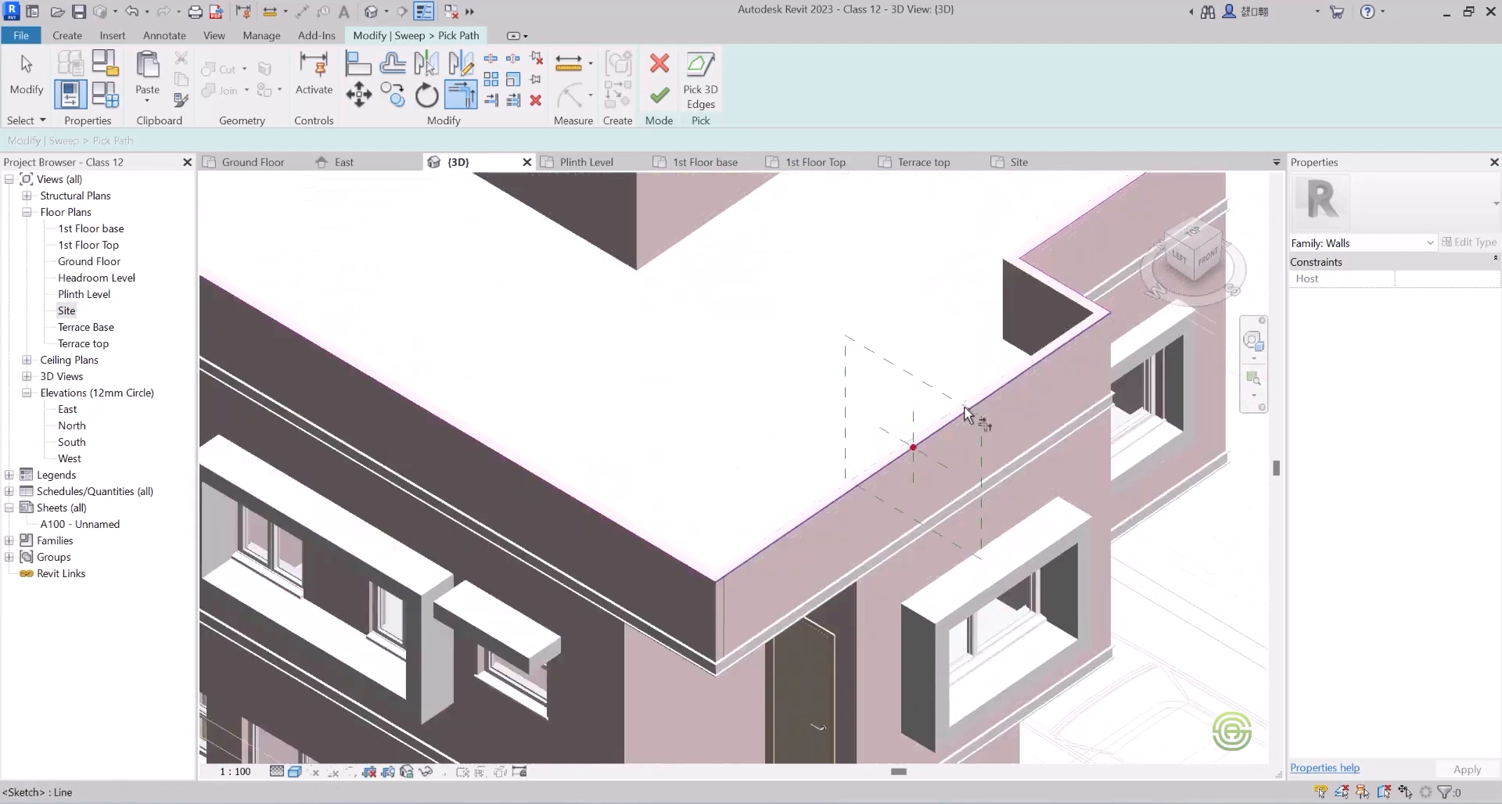
scroll(973, 413, up, 1)
click(670, 96)
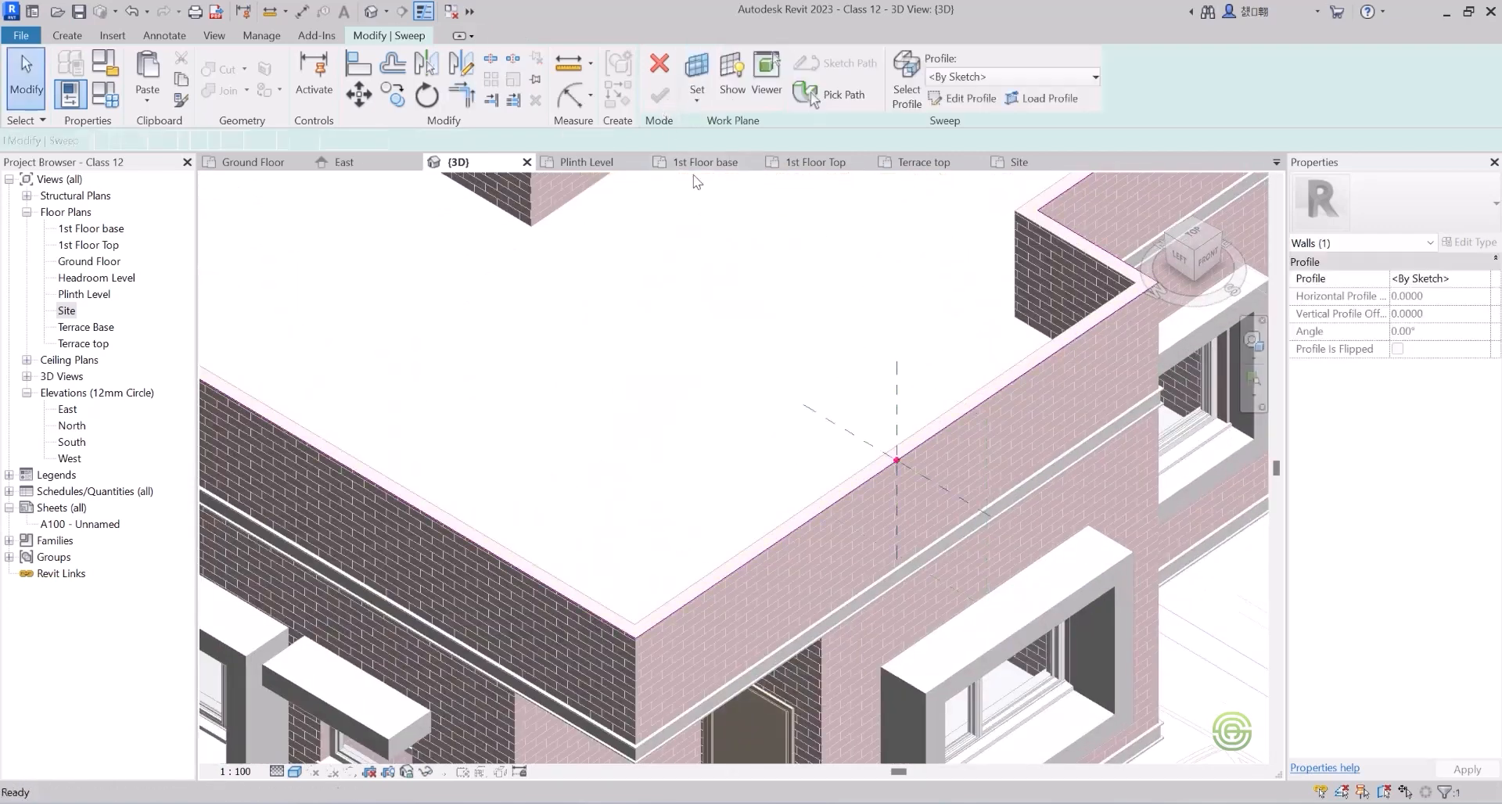
Edit the sweep profile by drawing a vertical back line down from the path point and a short stepped bottom edge.
click(945, 97)
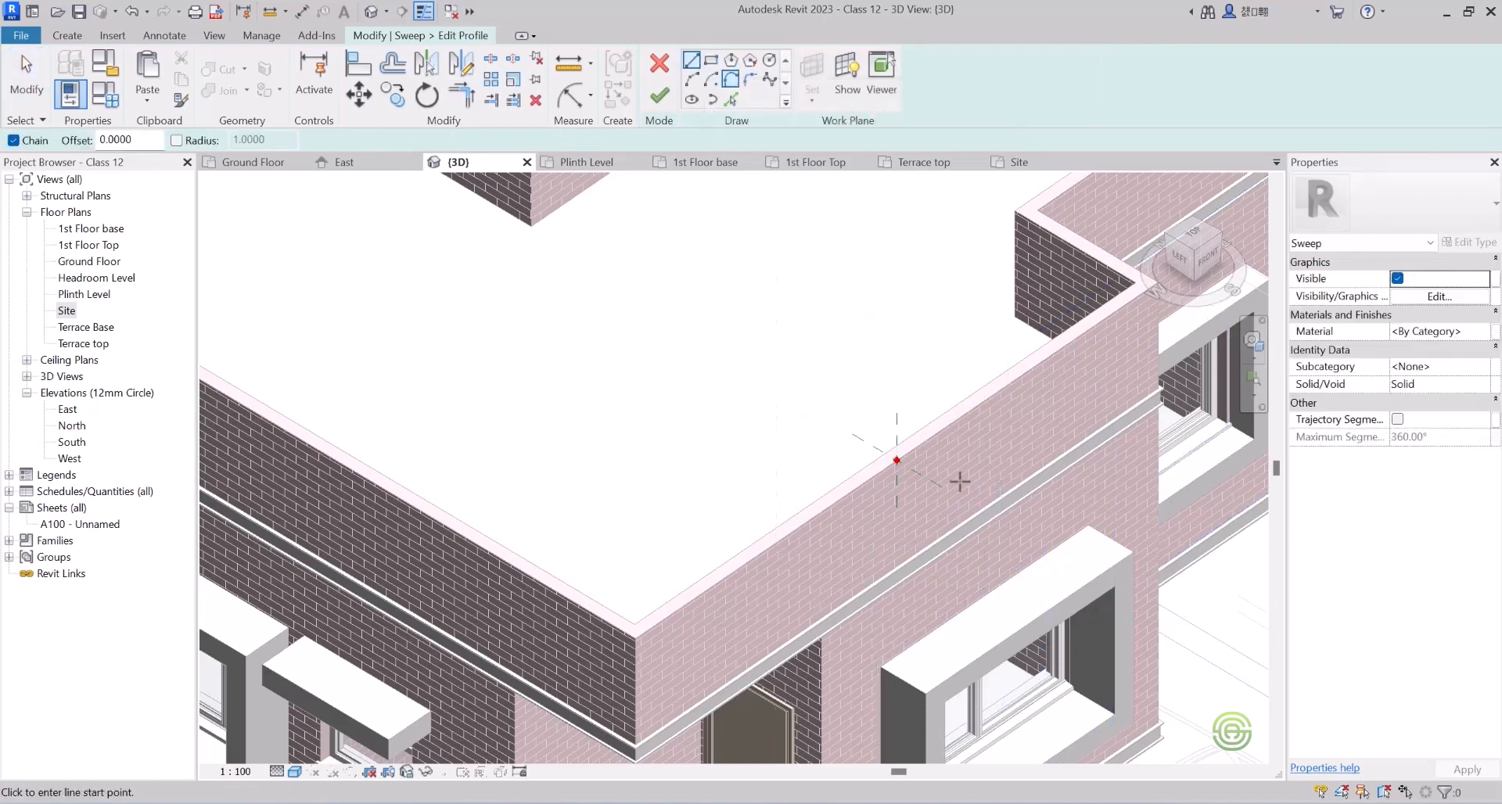
scroll(919, 460, up, 3)
scroll(919, 460, up, 5)
shift+middle_drag(919, 460, 824, 299)
click(553, 359)
click(555, 444)
scroll(569, 448, up, 1)
click(569, 450)
click(569, 430)
Add an arc bulging outward from the stepped bottom edge of the sweep profile.
click(710, 79)
shift+middle_drag(610, 416, 622, 422)
click(1026, 631)
click(1008, 653)
click(1047, 614)
Close the profile with straight lines forming a small step, a slanted outer edge and a top edge, and finish the sweep.
click(692, 61)
click(1047, 614)
click(1077, 622)
click(1076, 610)
click(1049, 576)
click(985, 556)
scroll(1025, 549, down, 2)
middle_drag(1024, 549, 939, 517)
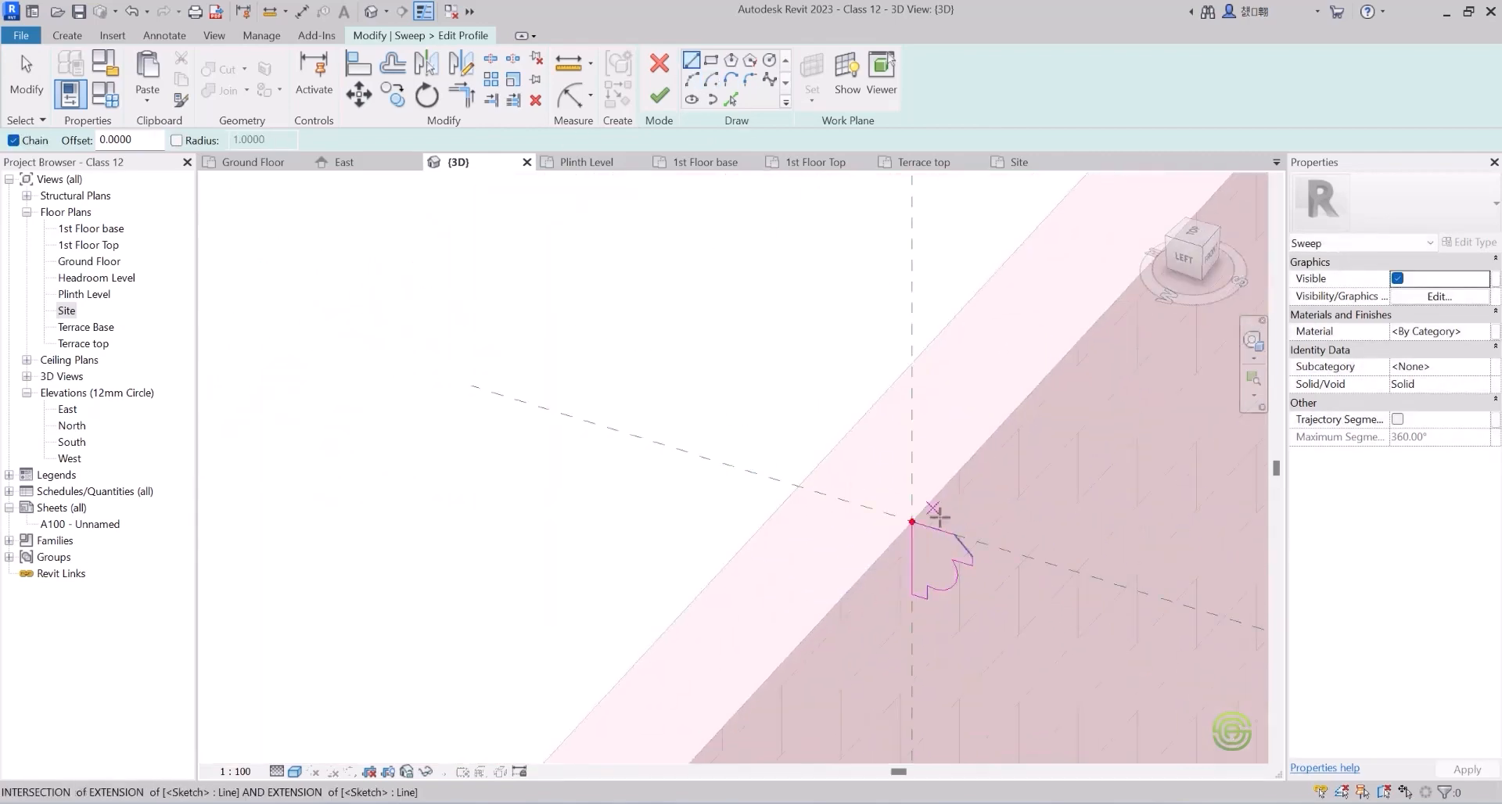
key(Escape)
key(Escape)
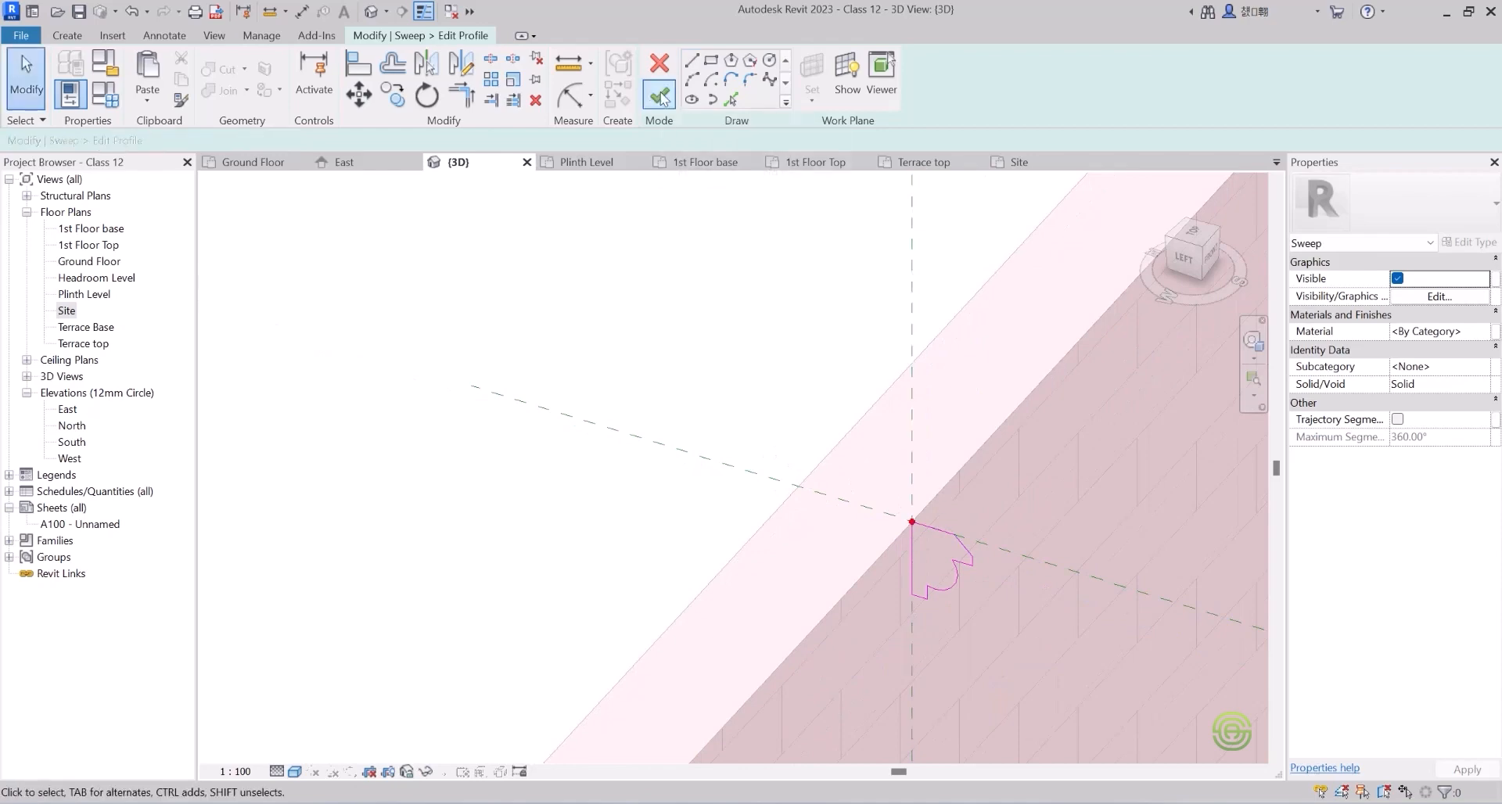
click(659, 96)
click(660, 95)
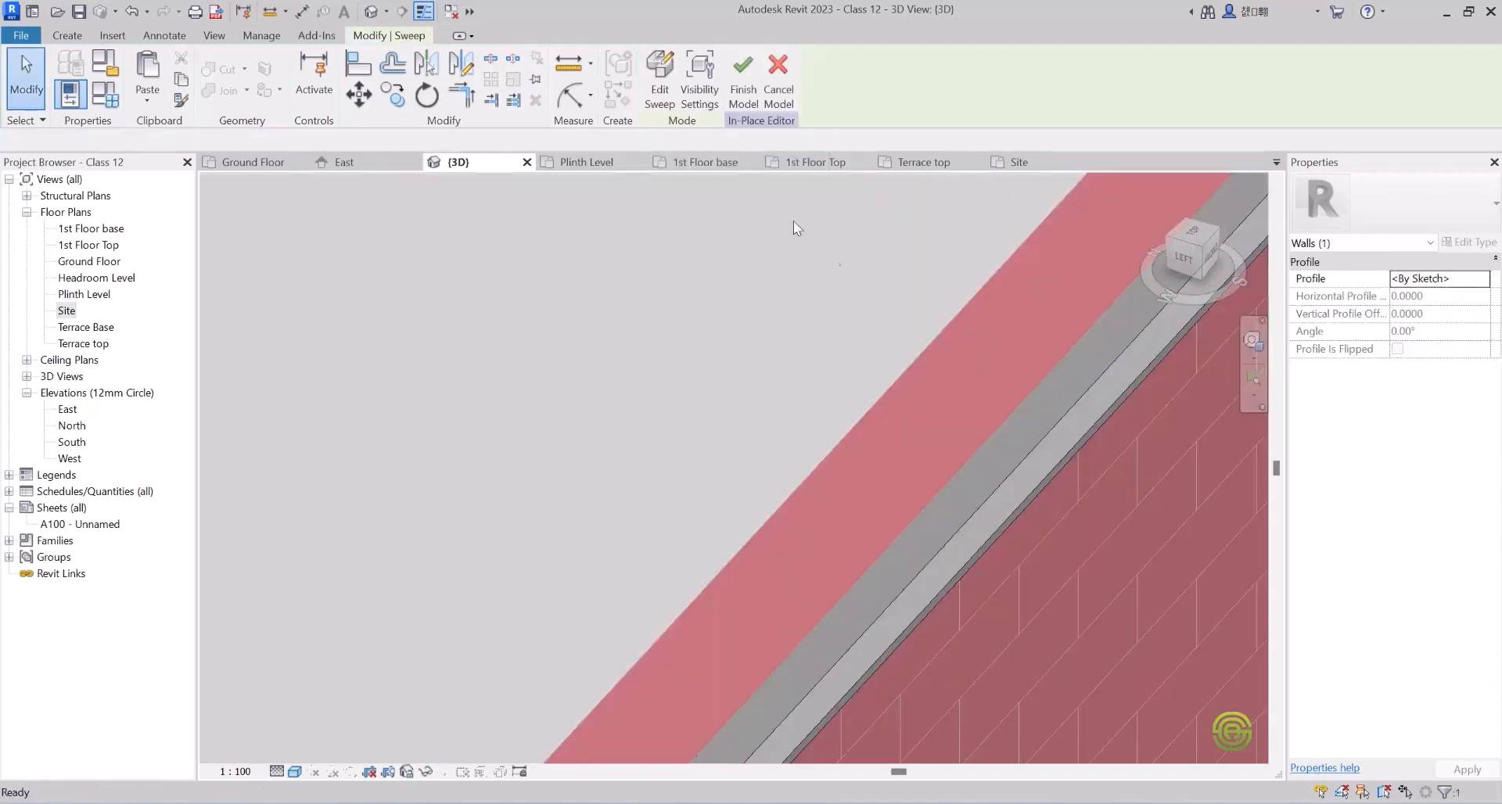
Check the parapet-top moulding around the building, finish the in-place model and save the project.
scroll(895, 453, down, 5)
shift+middle_drag(927, 501, 319, 307)
key(Escape)
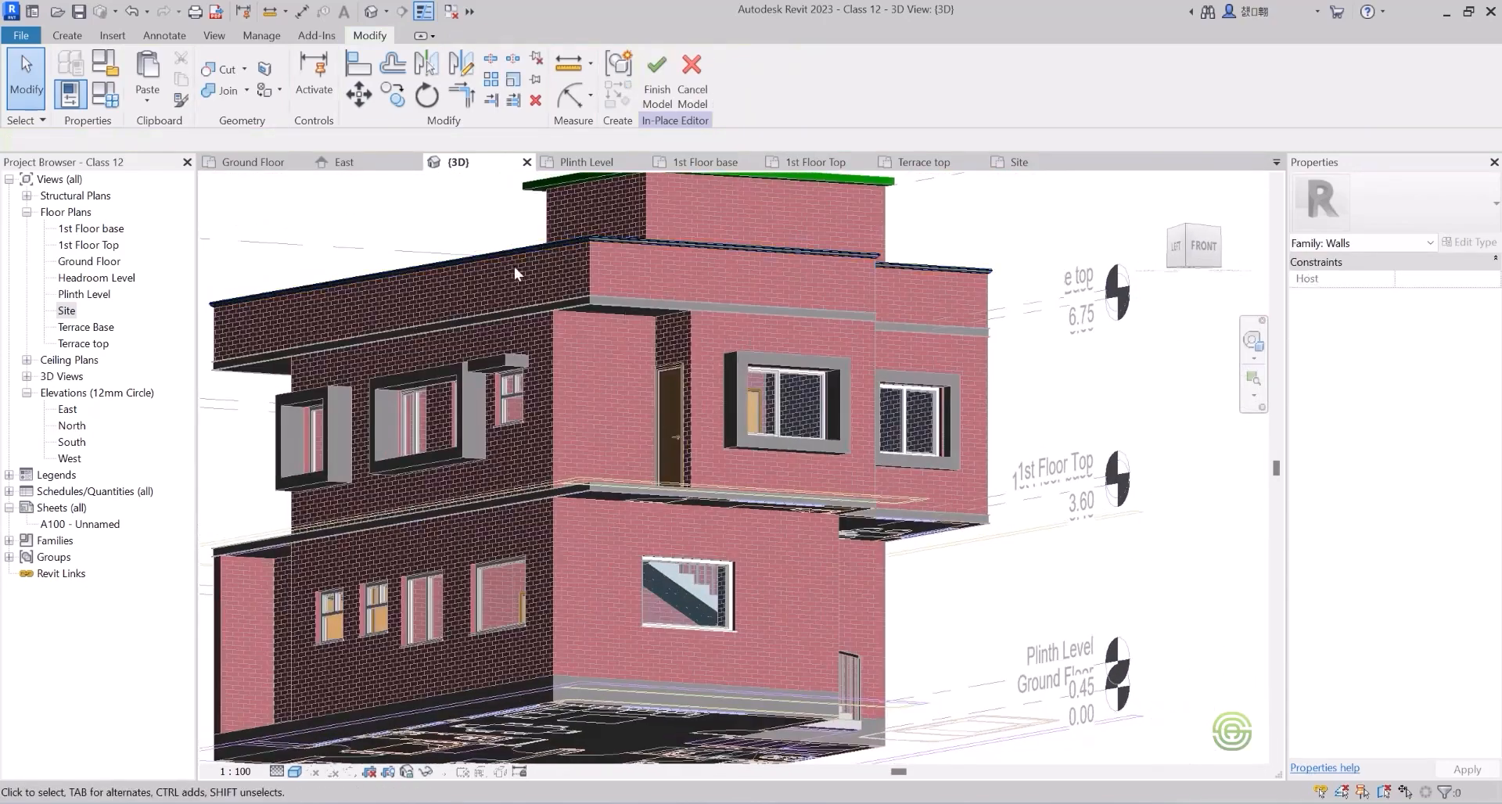
scroll(774, 399, down, 2)
shift+middle_drag(778, 399, 713, 541)
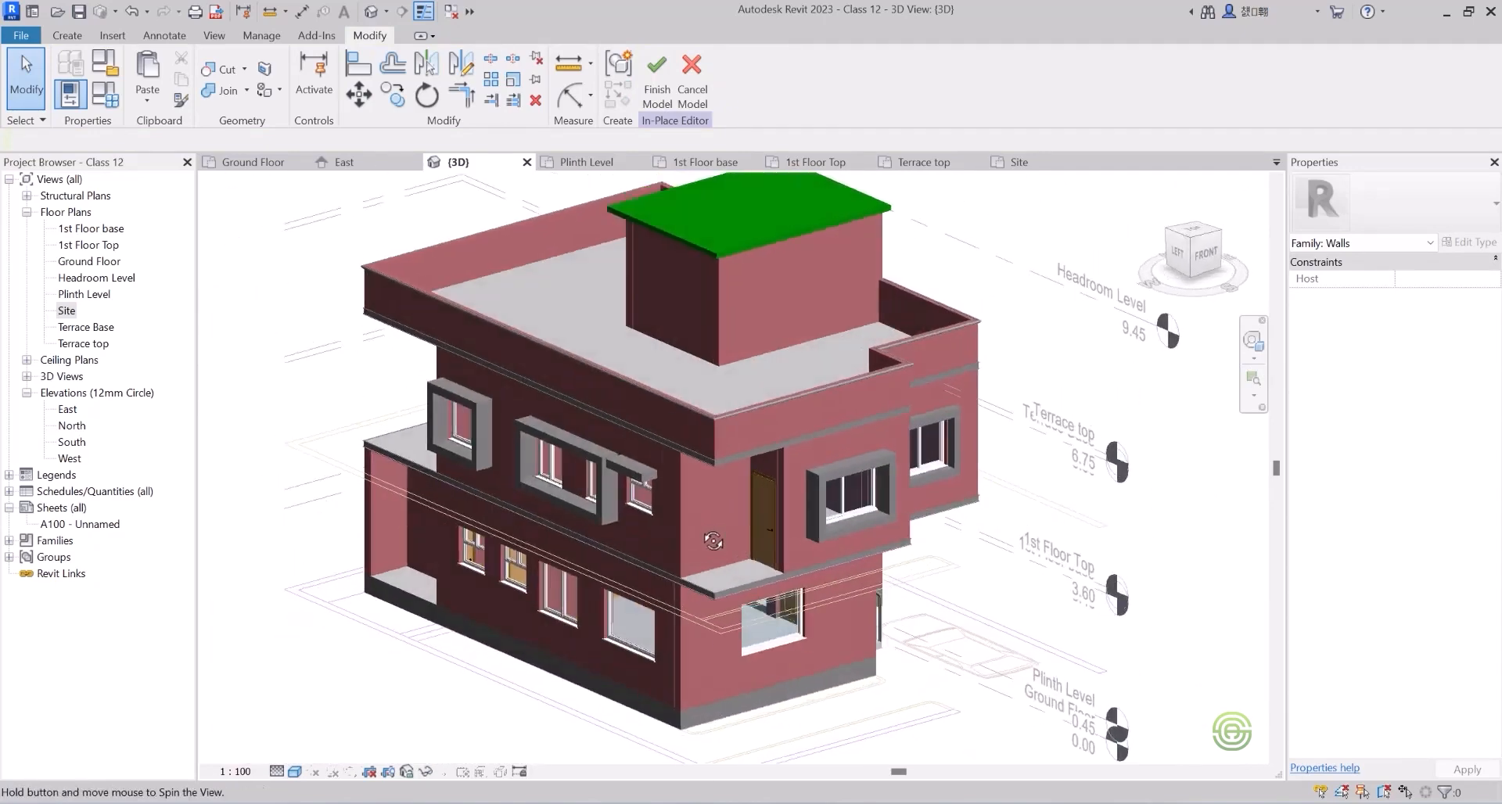
scroll(746, 566, up, 5)
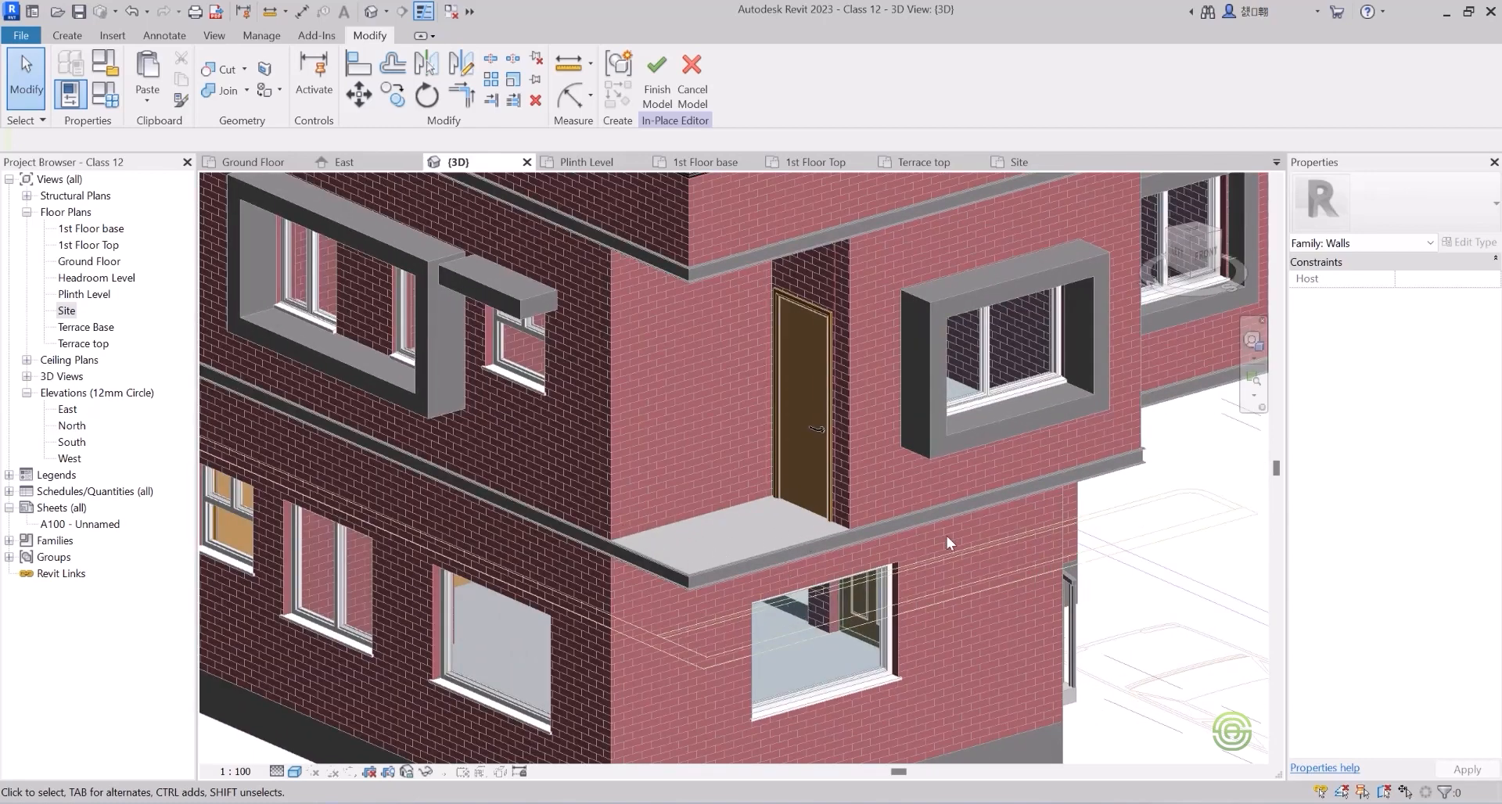
click(656, 89)
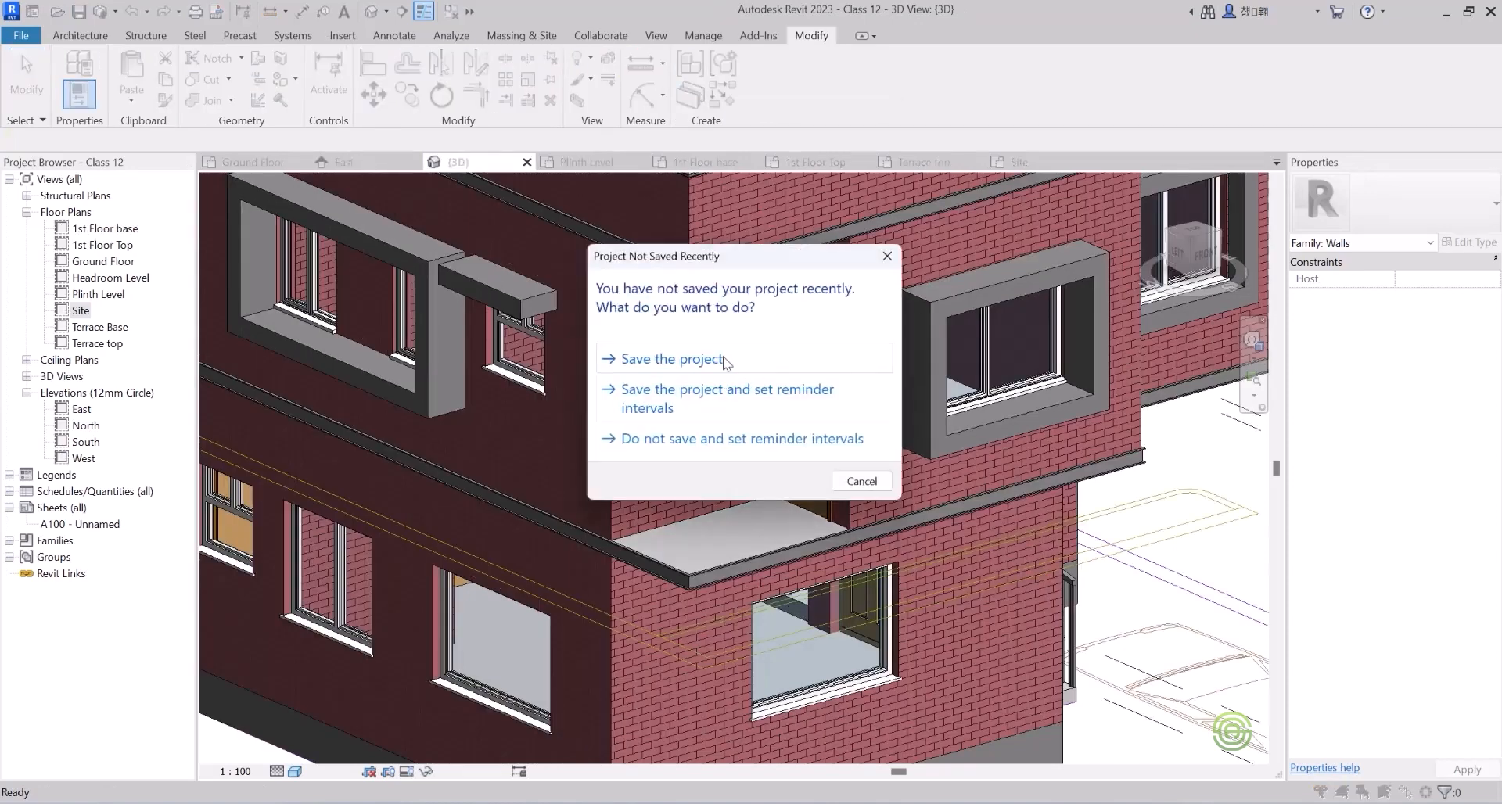
click(728, 360)
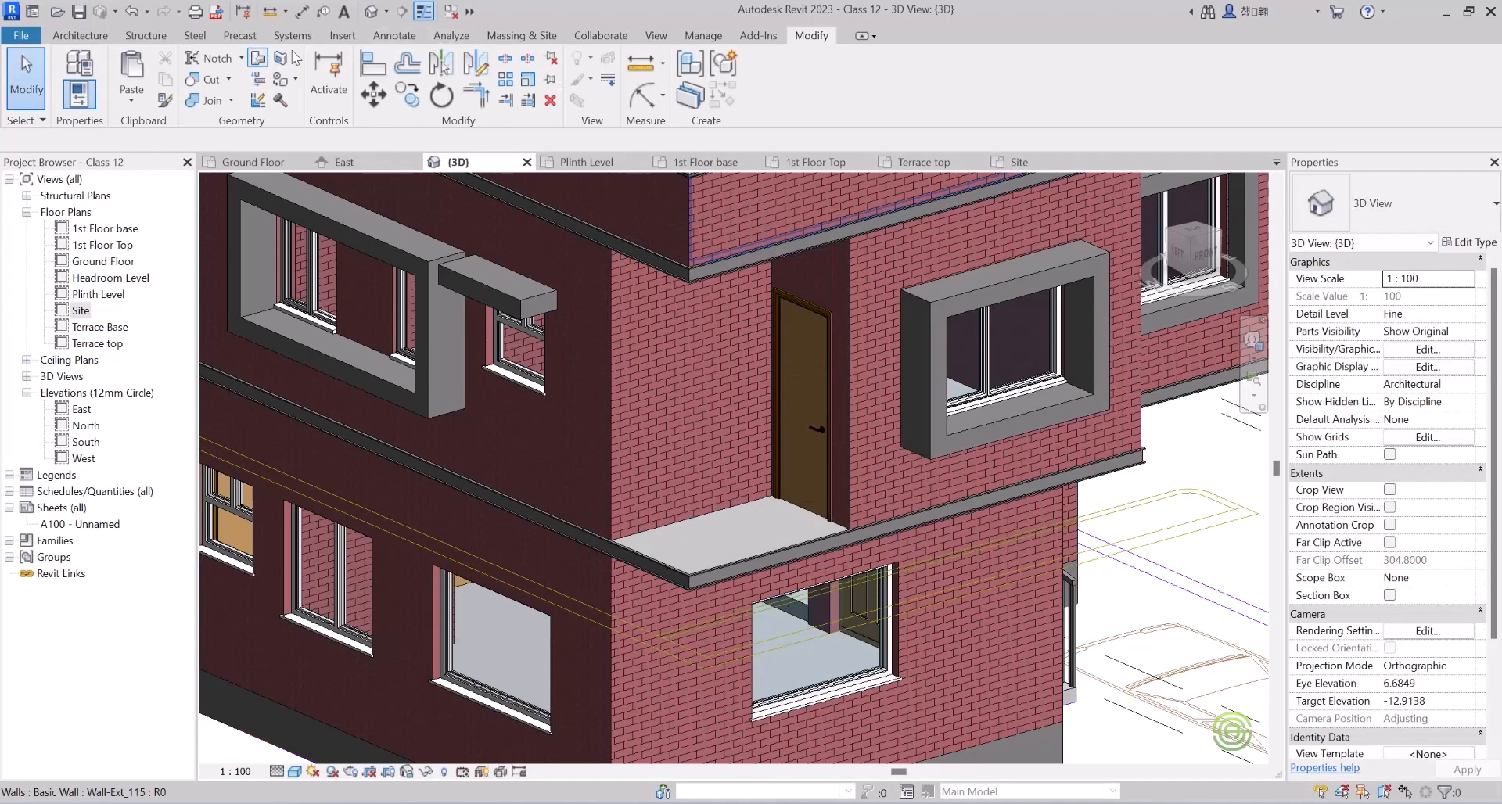
In the 1st Floor Top plan, draw a 0.3 m high Wall-Ext_115 wall along the outer back edge of the rear open terrace.
click(810, 165)
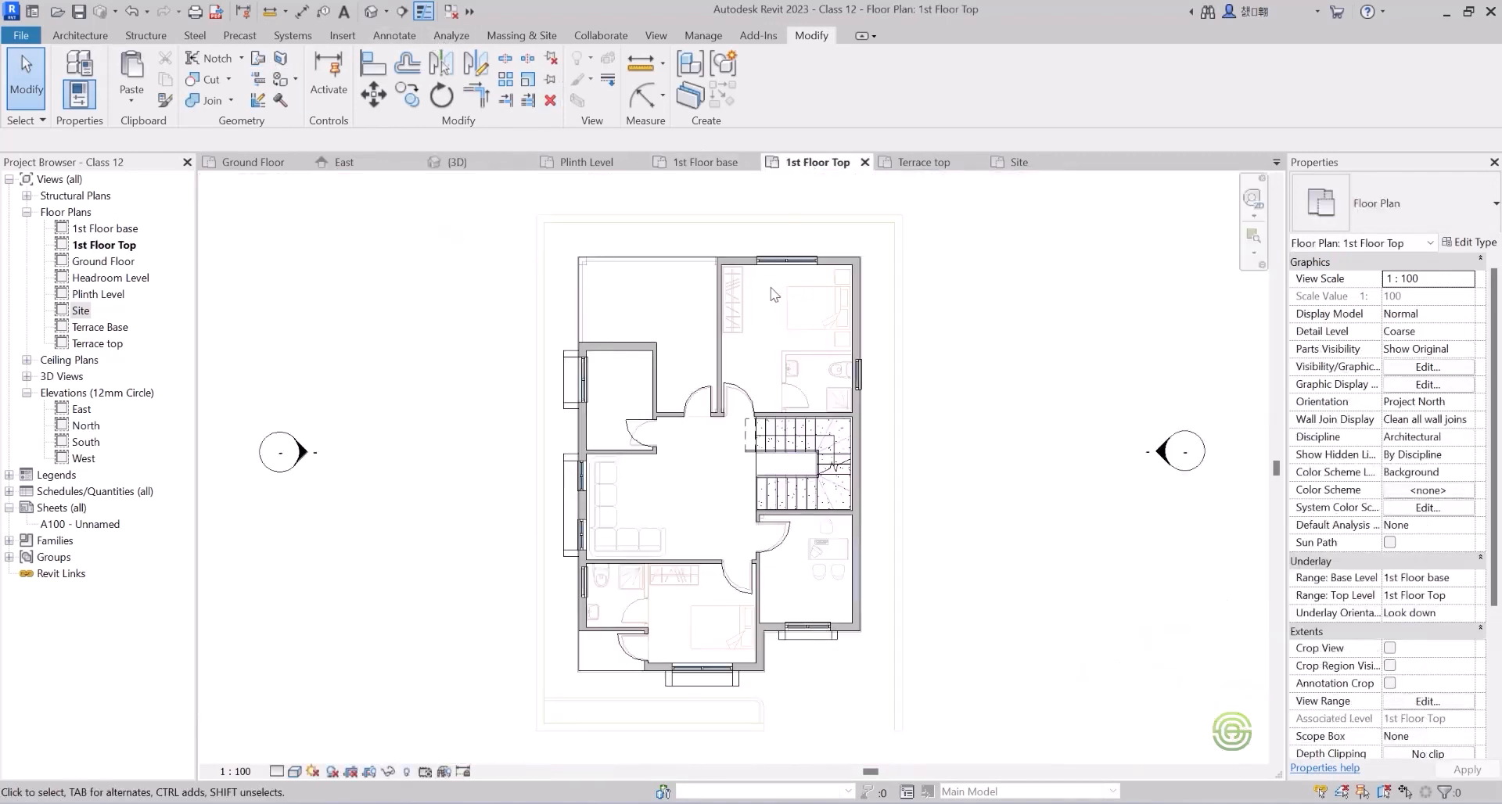
scroll(571, 635, up, 4)
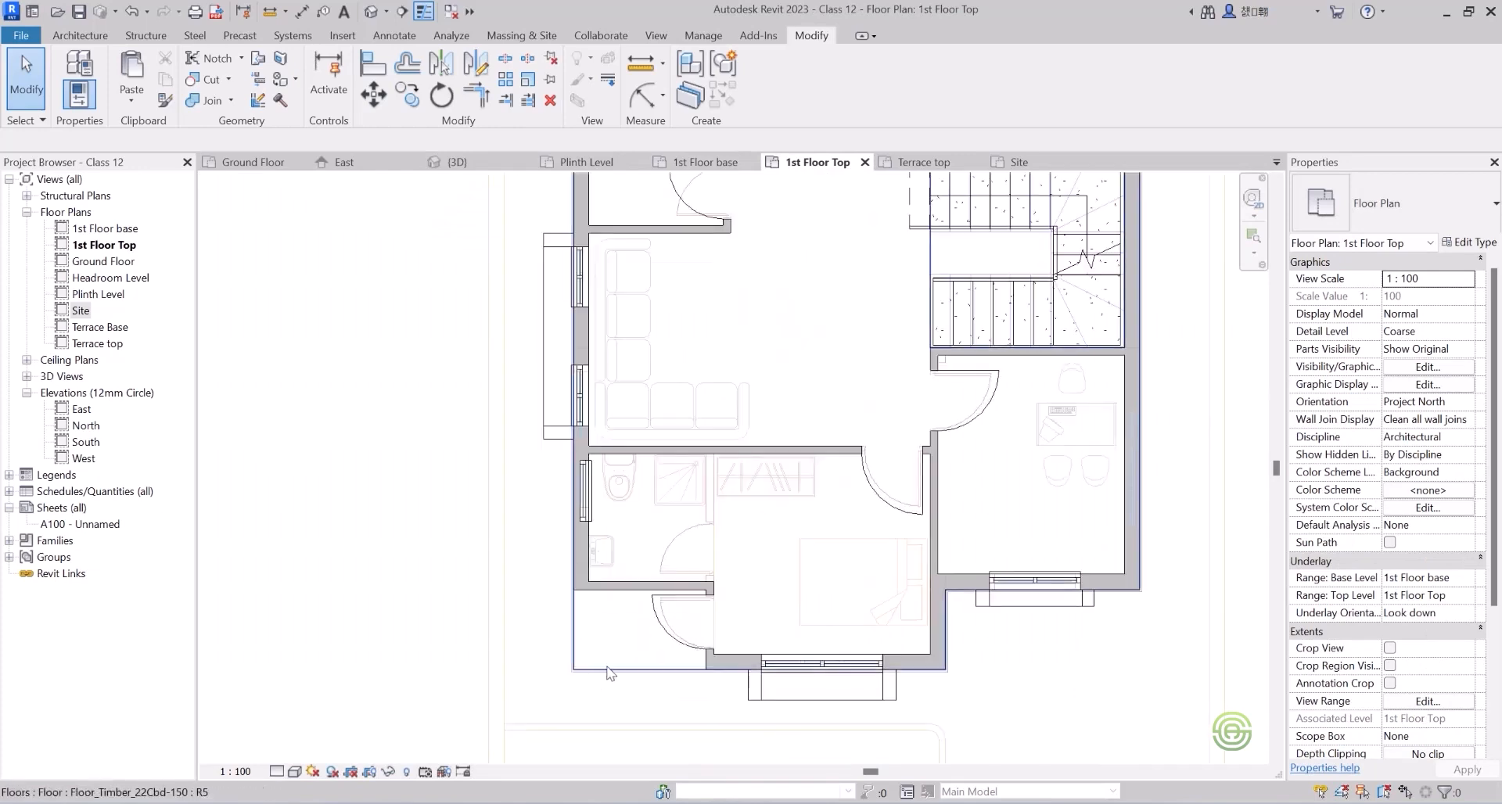
scroll(664, 669, down, 2)
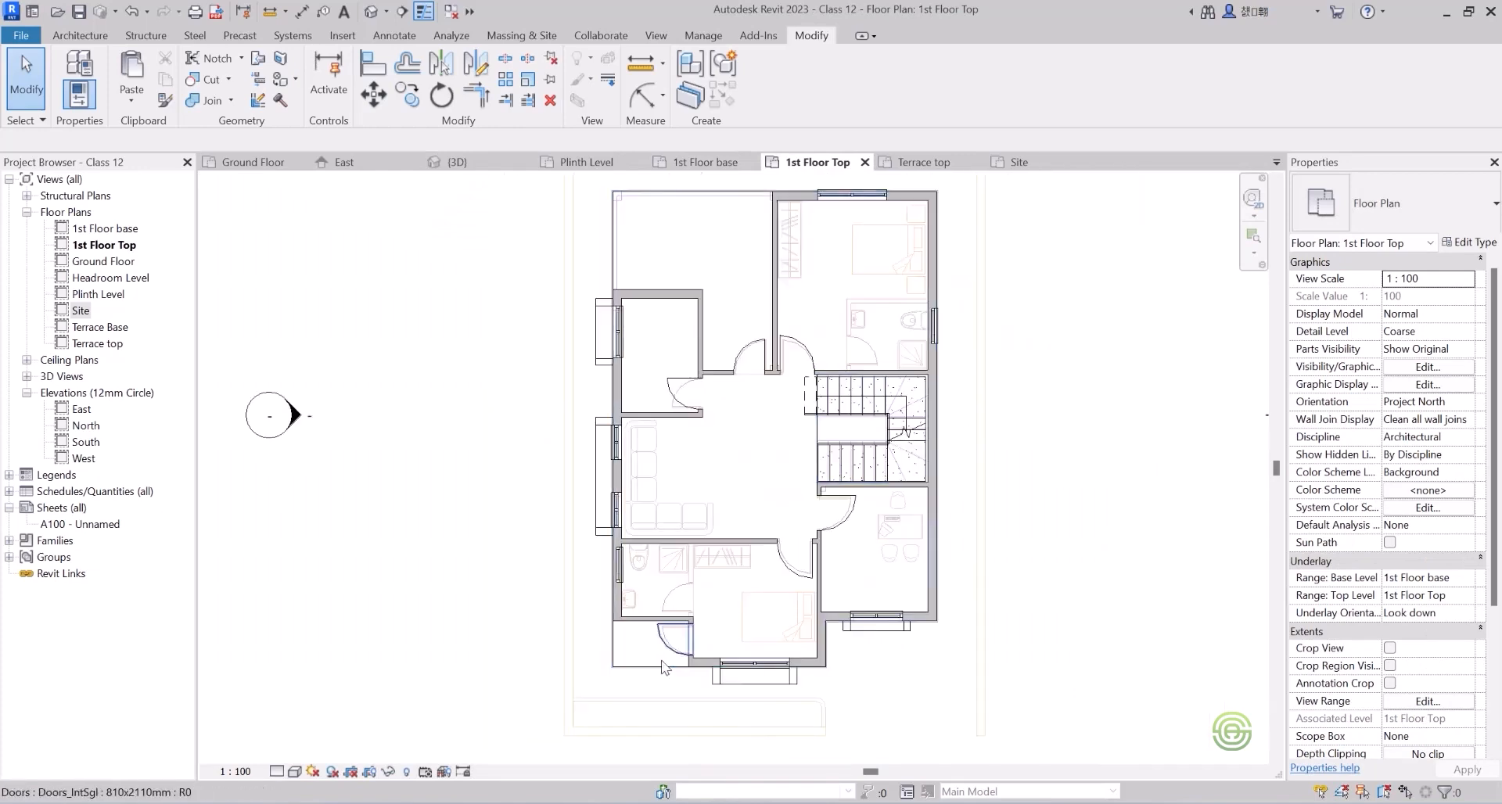
scroll(694, 201, up, 6)
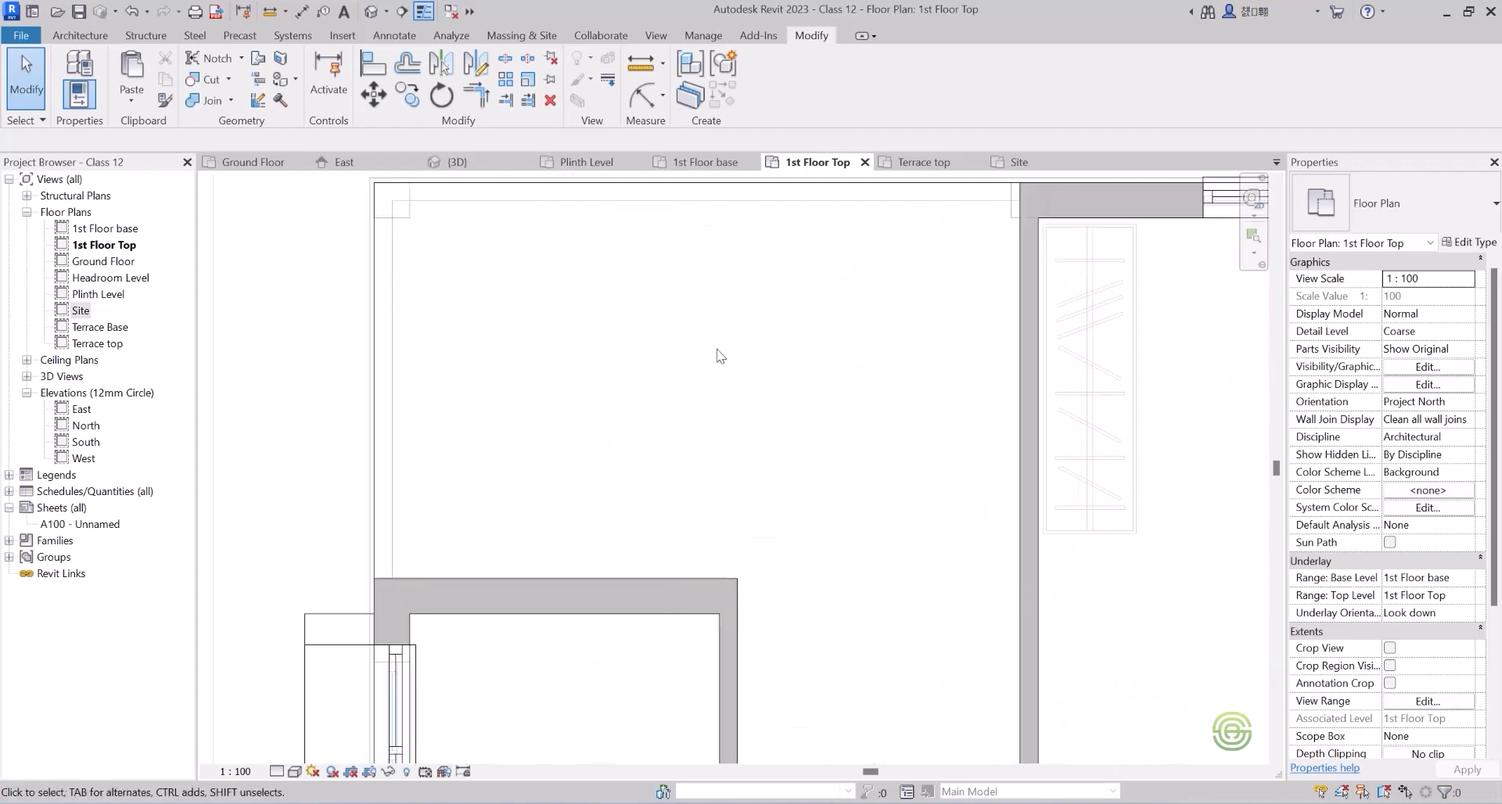
scroll(763, 420, down, 1)
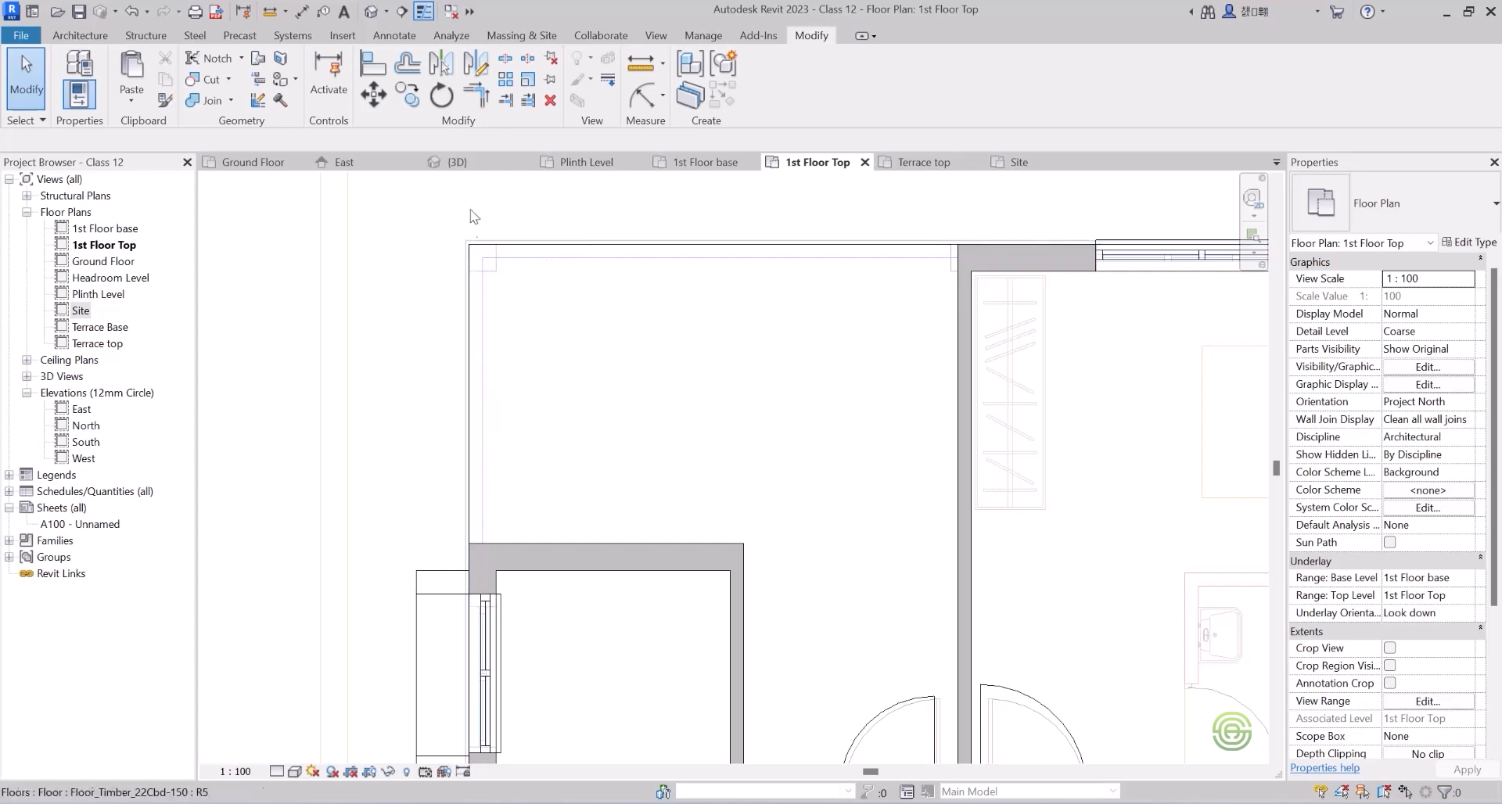
click(82, 40)
click(72, 95)
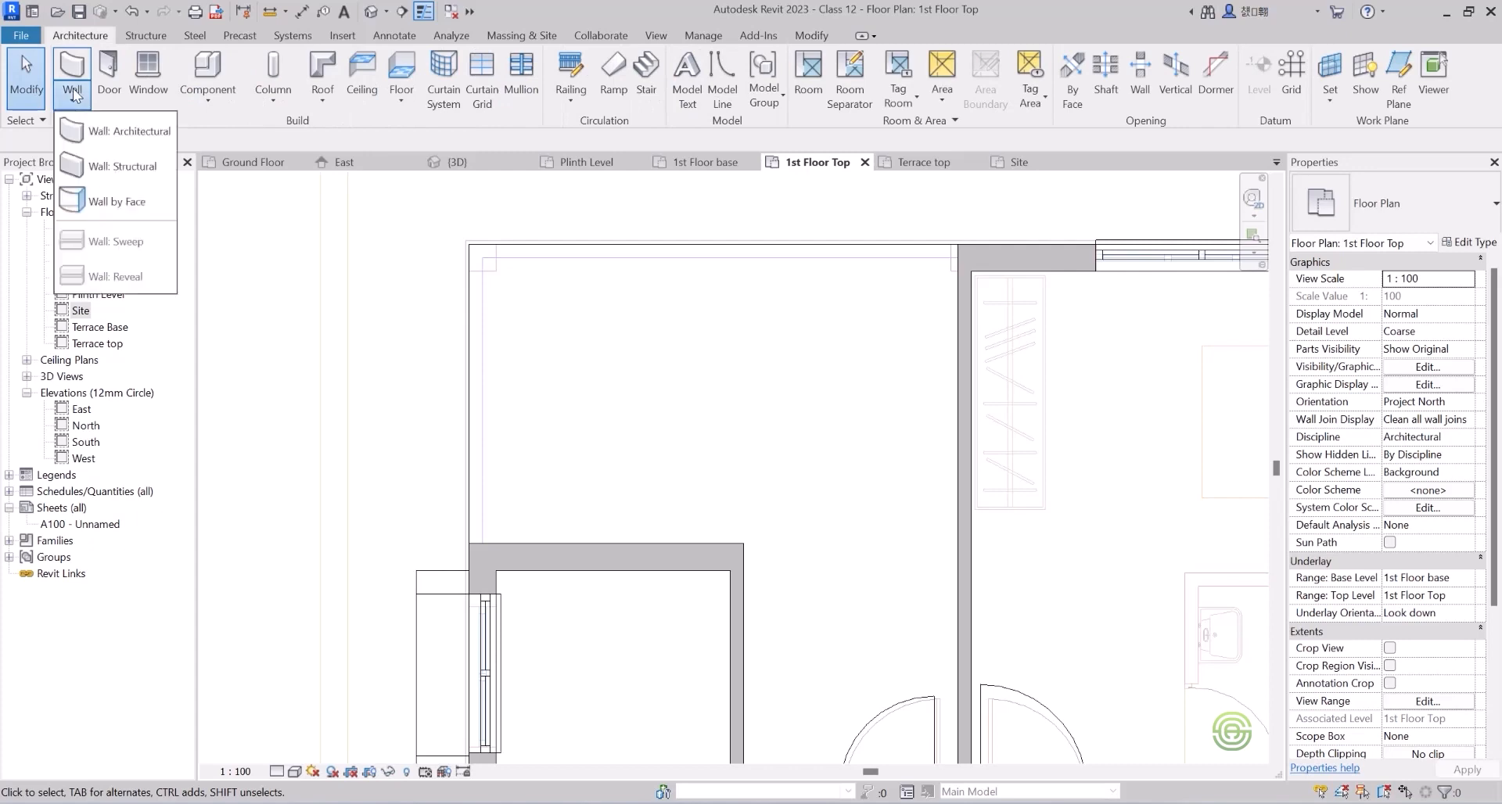
click(114, 127)
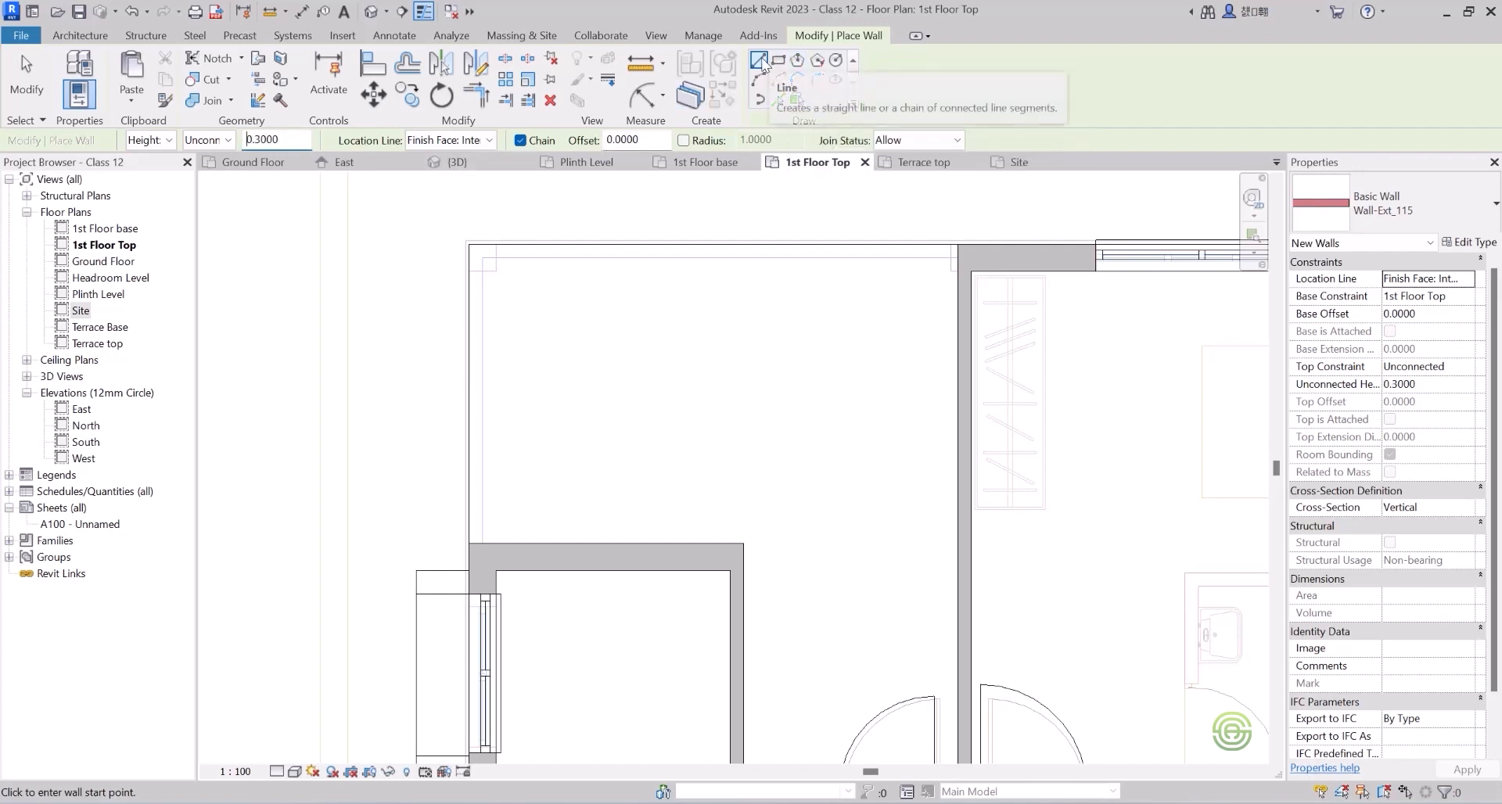
scroll(950, 254, up, 2)
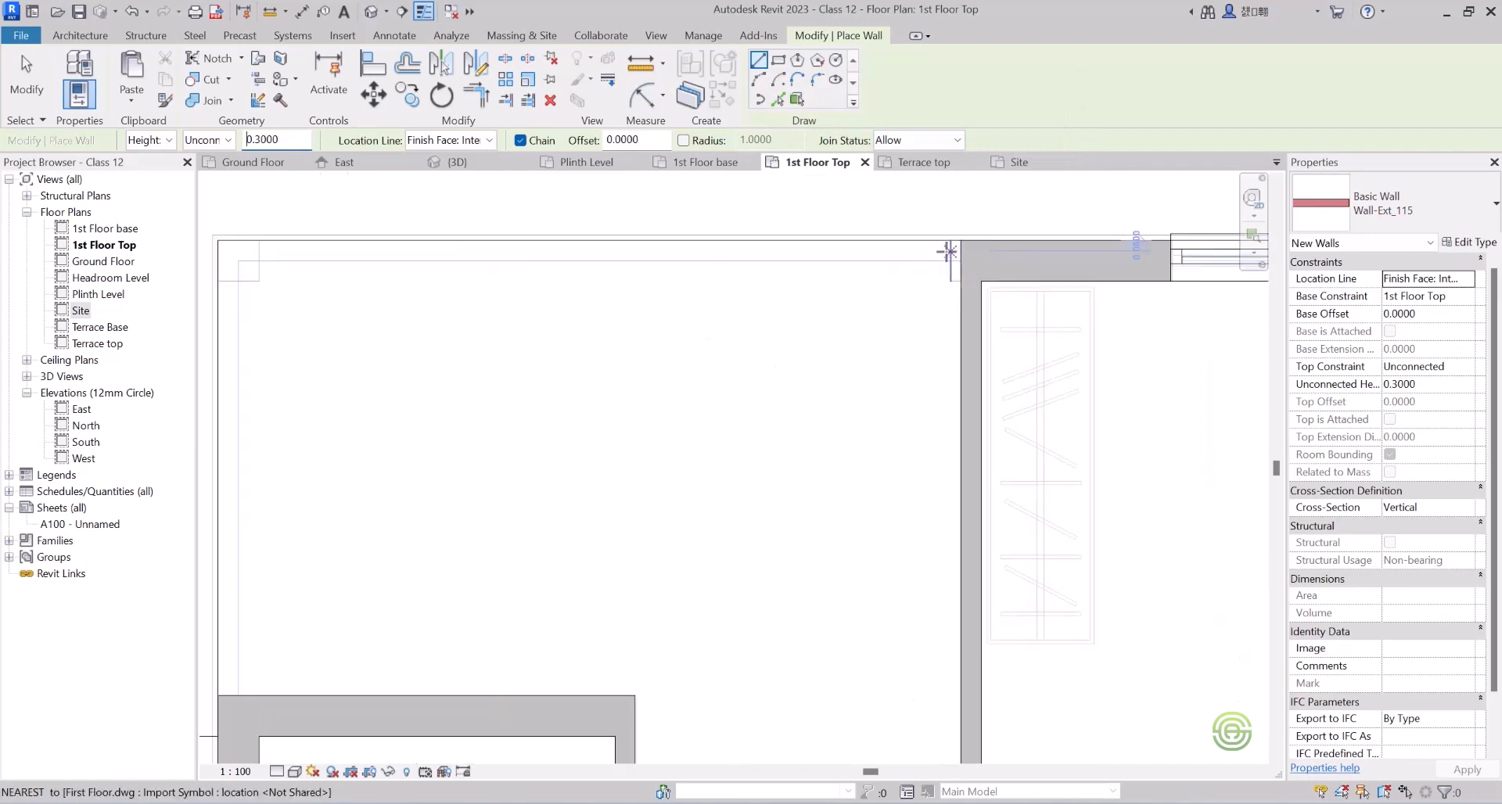
click(965, 241)
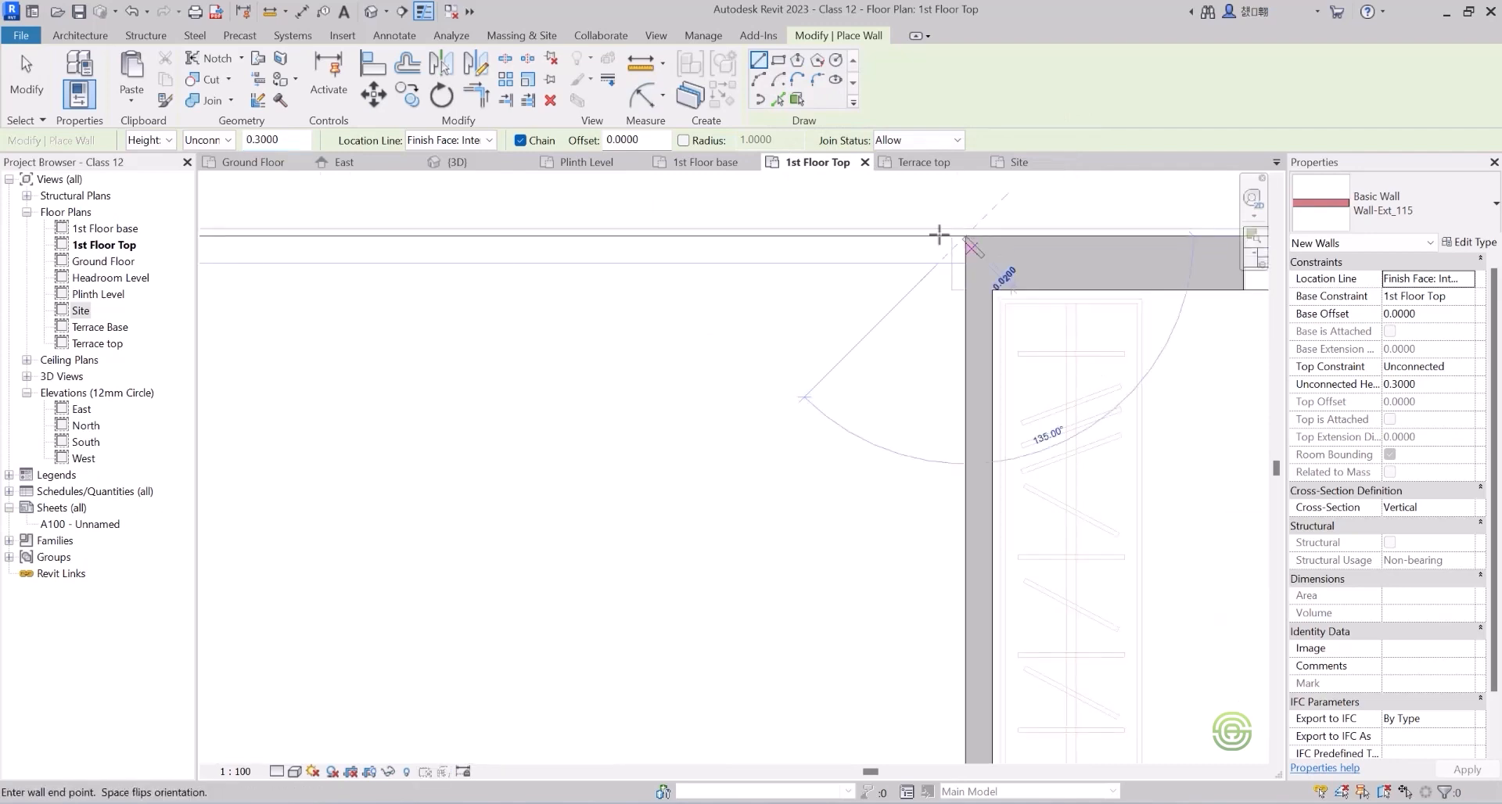
scroll(829, 235, down, 2)
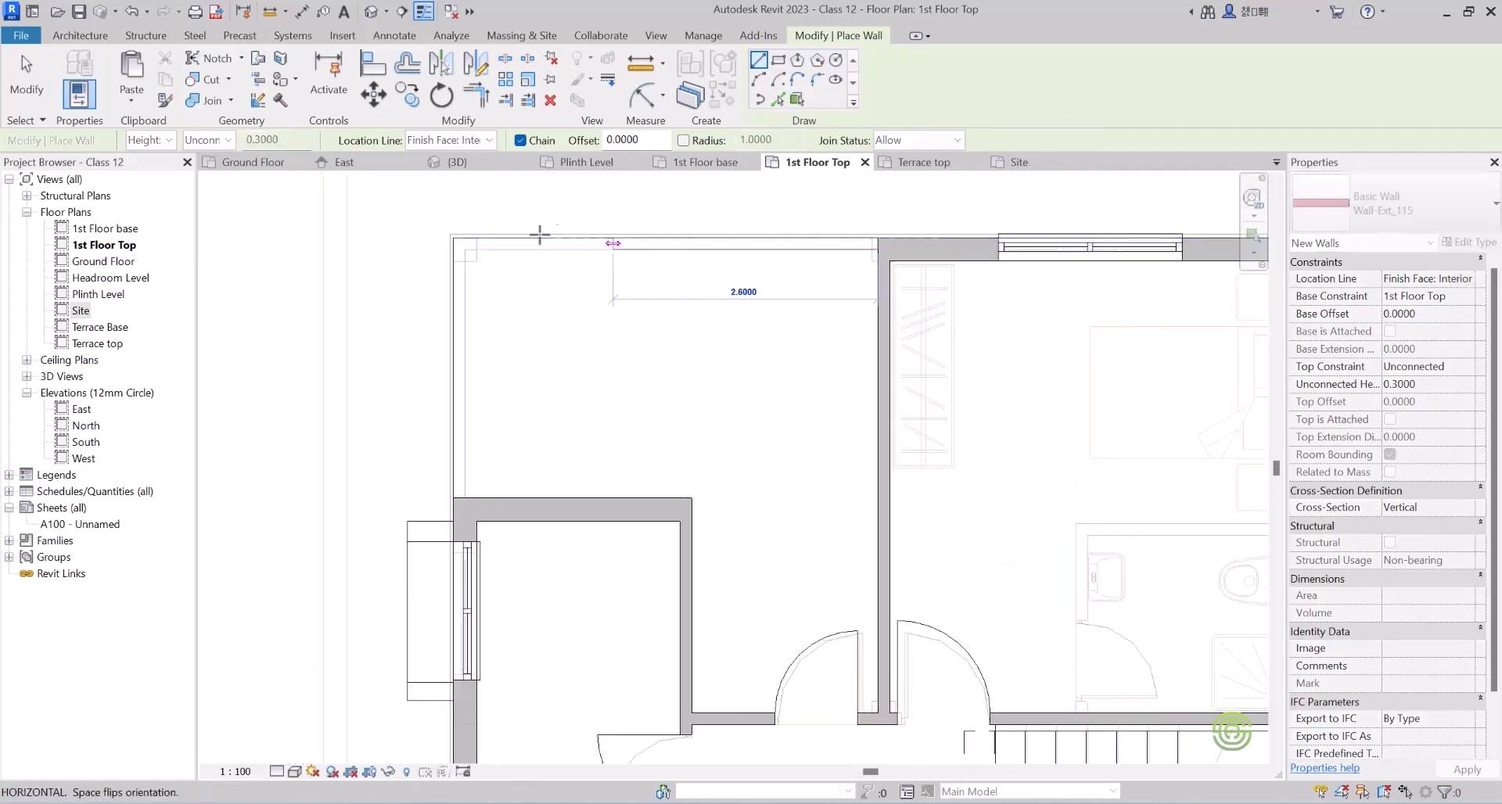
scroll(476, 237, up, 2)
click(435, 235)
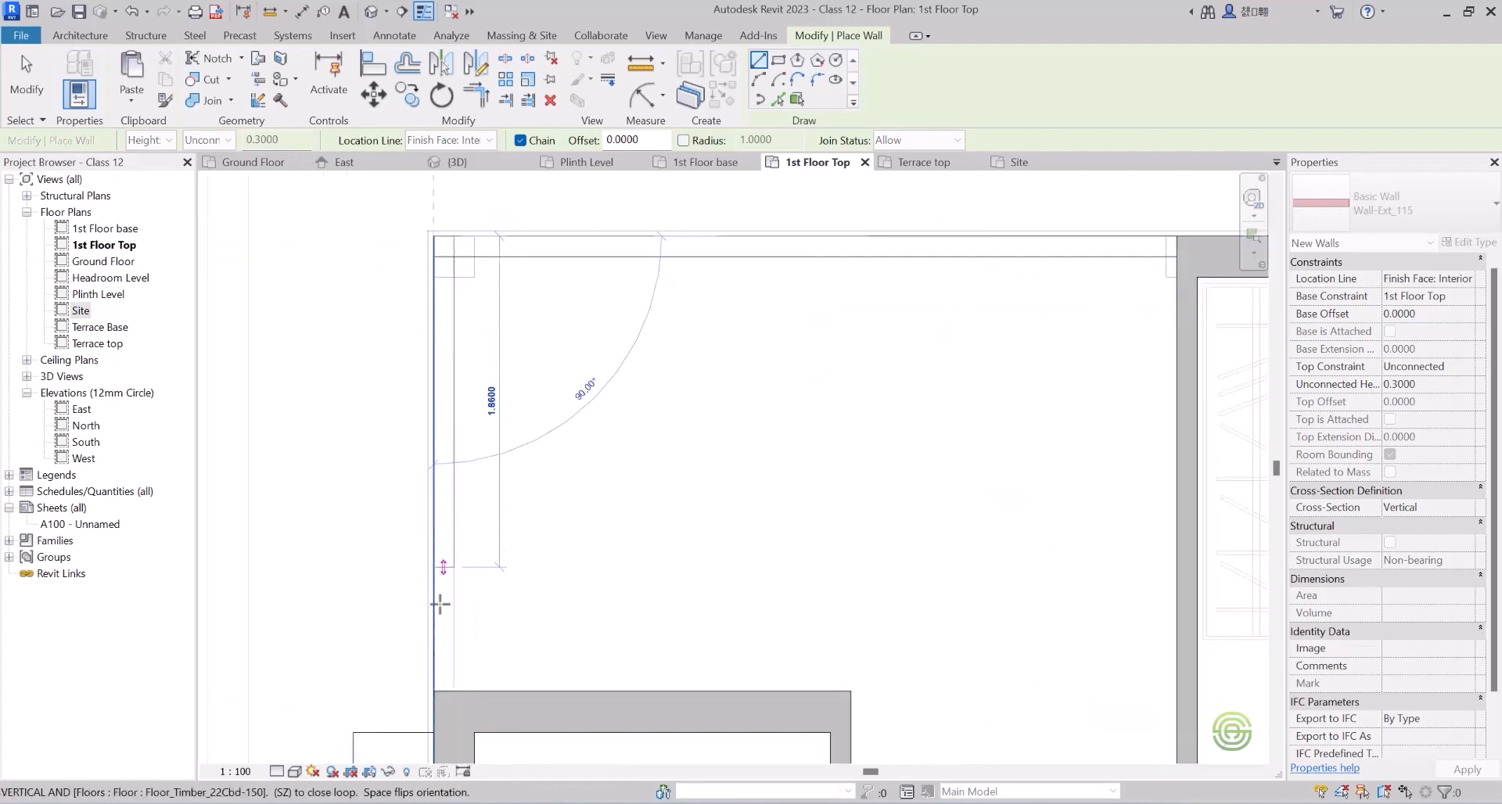
Continue the low wall along the terrace's outer side edge to the existing exterior wall corner and end wall placement.
click(437, 688)
scroll(507, 457, down, 3)
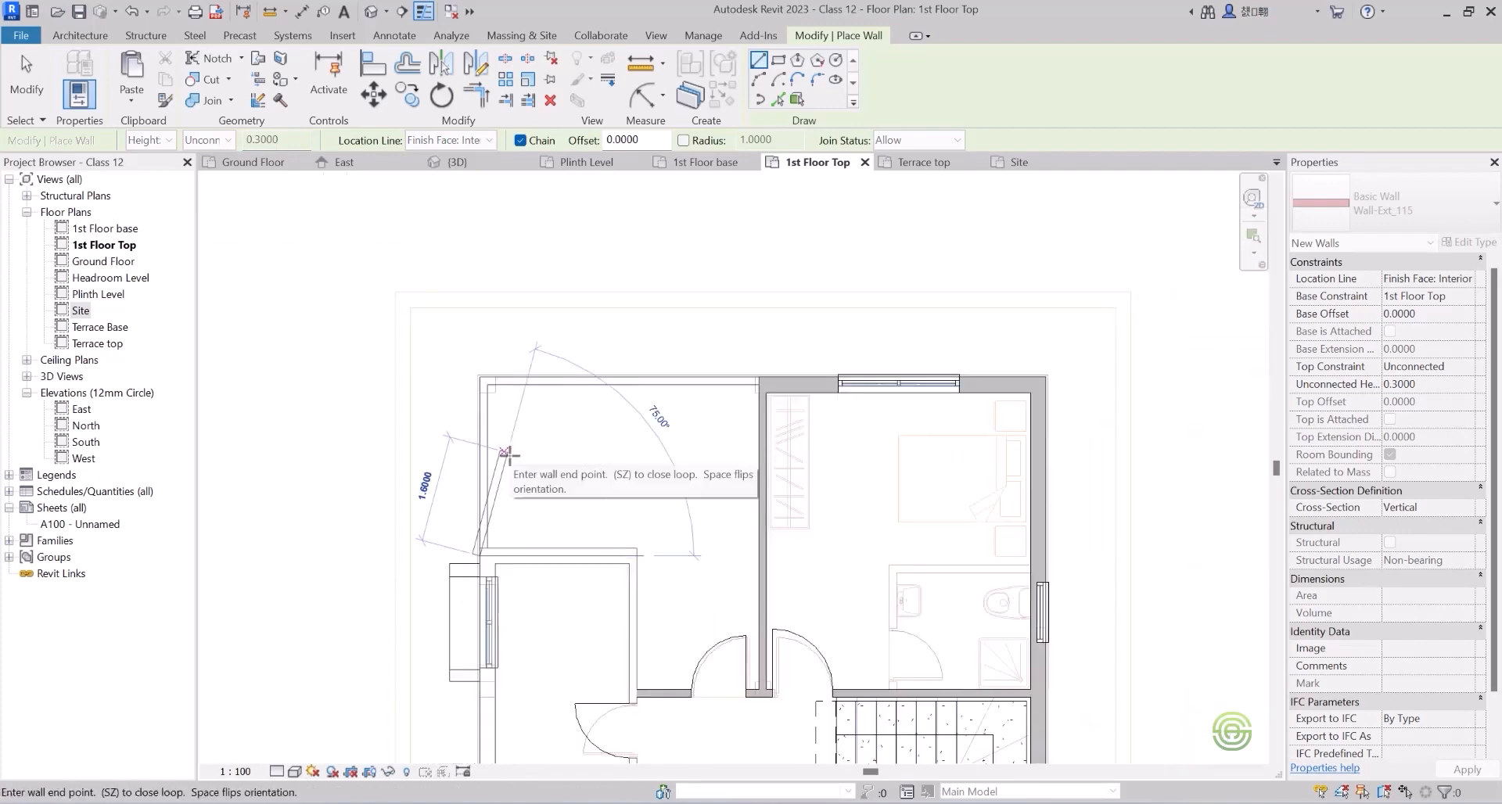
key(Escape)
scroll(516, 454, down, 2)
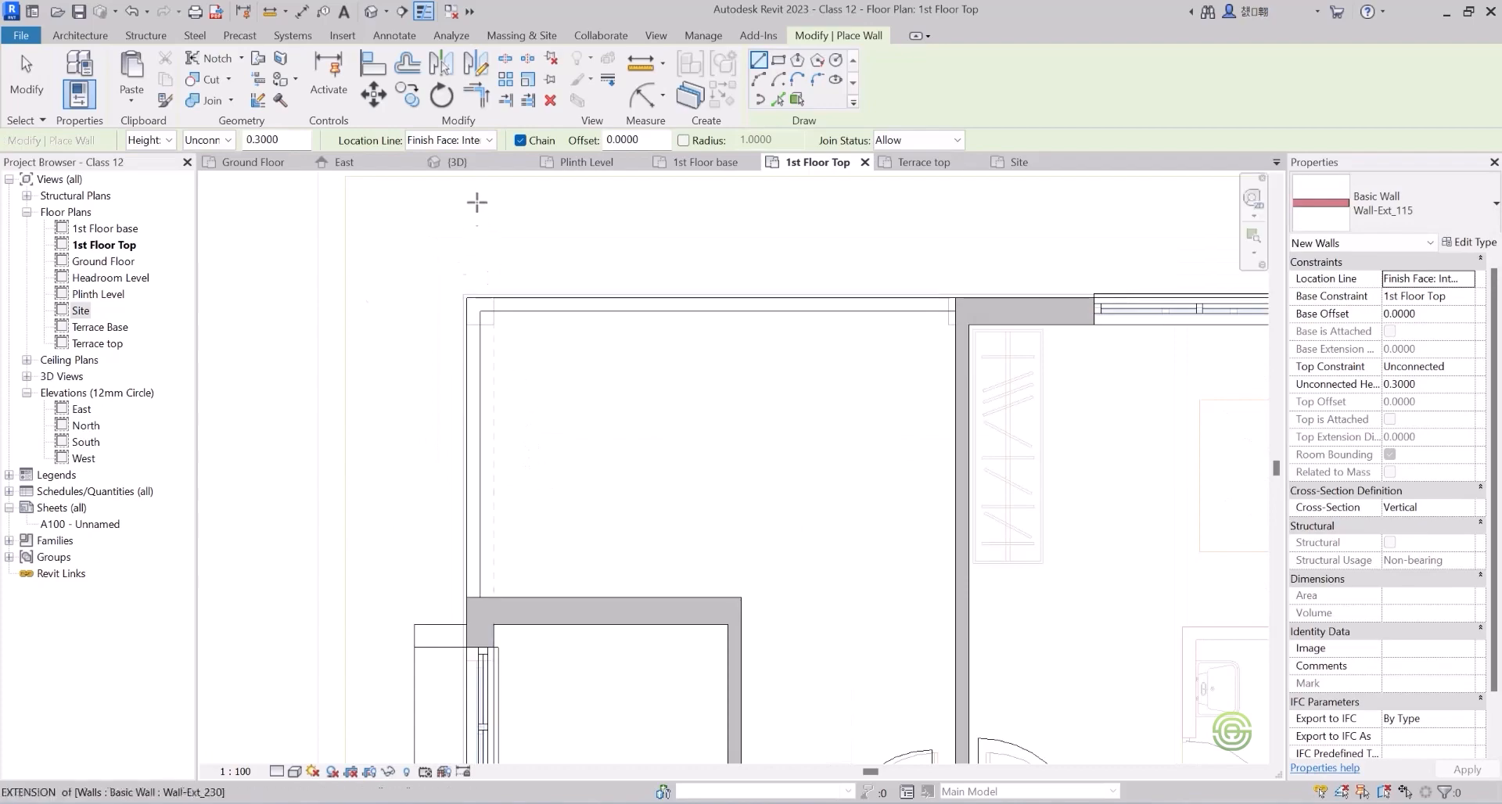
key(Escape)
key(Escape)
Examine the rear terrace's new low parapet walls in the 3D view and look over the building's front side.
click(460, 161)
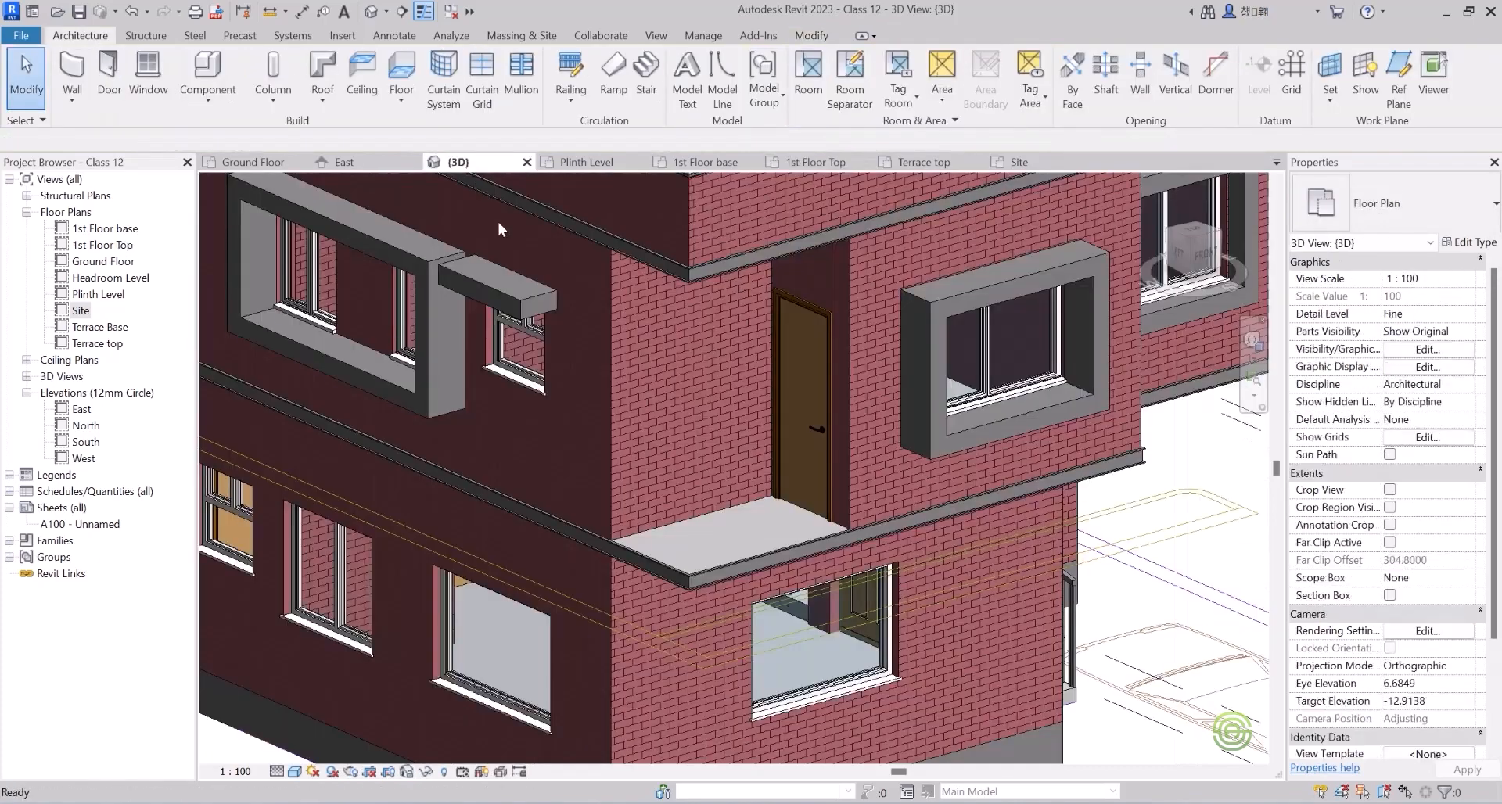
scroll(754, 471, down, 2)
shift+middle_drag(757, 479, 1076, 444)
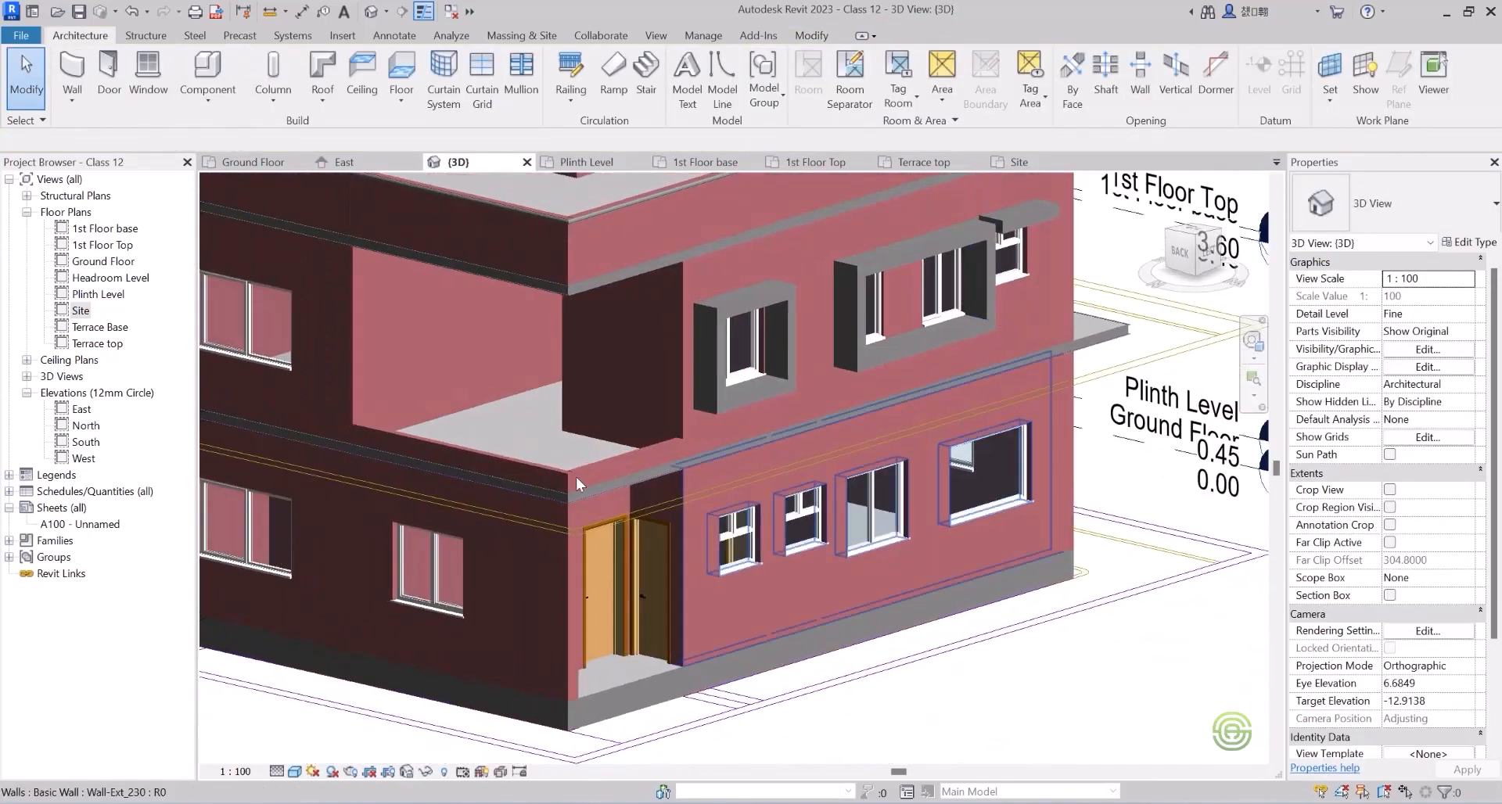
scroll(436, 423, up, 2)
shift+middle_drag(437, 423, 428, 523)
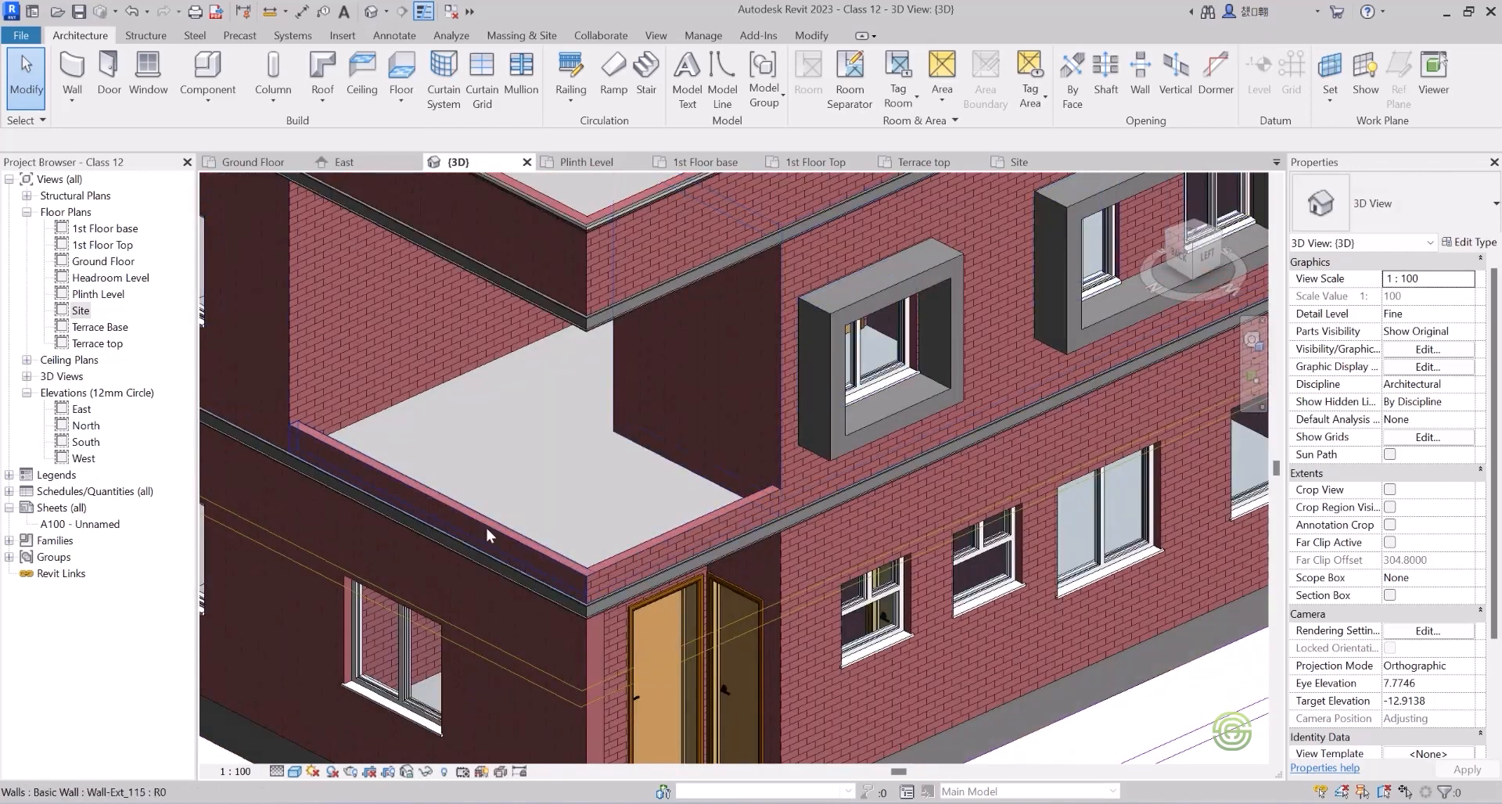
scroll(751, 504, down, 2)
shift+middle_drag(751, 504, 344, 508)
scroll(684, 429, down, 2)
shift+middle_drag(683, 428, 657, 500)
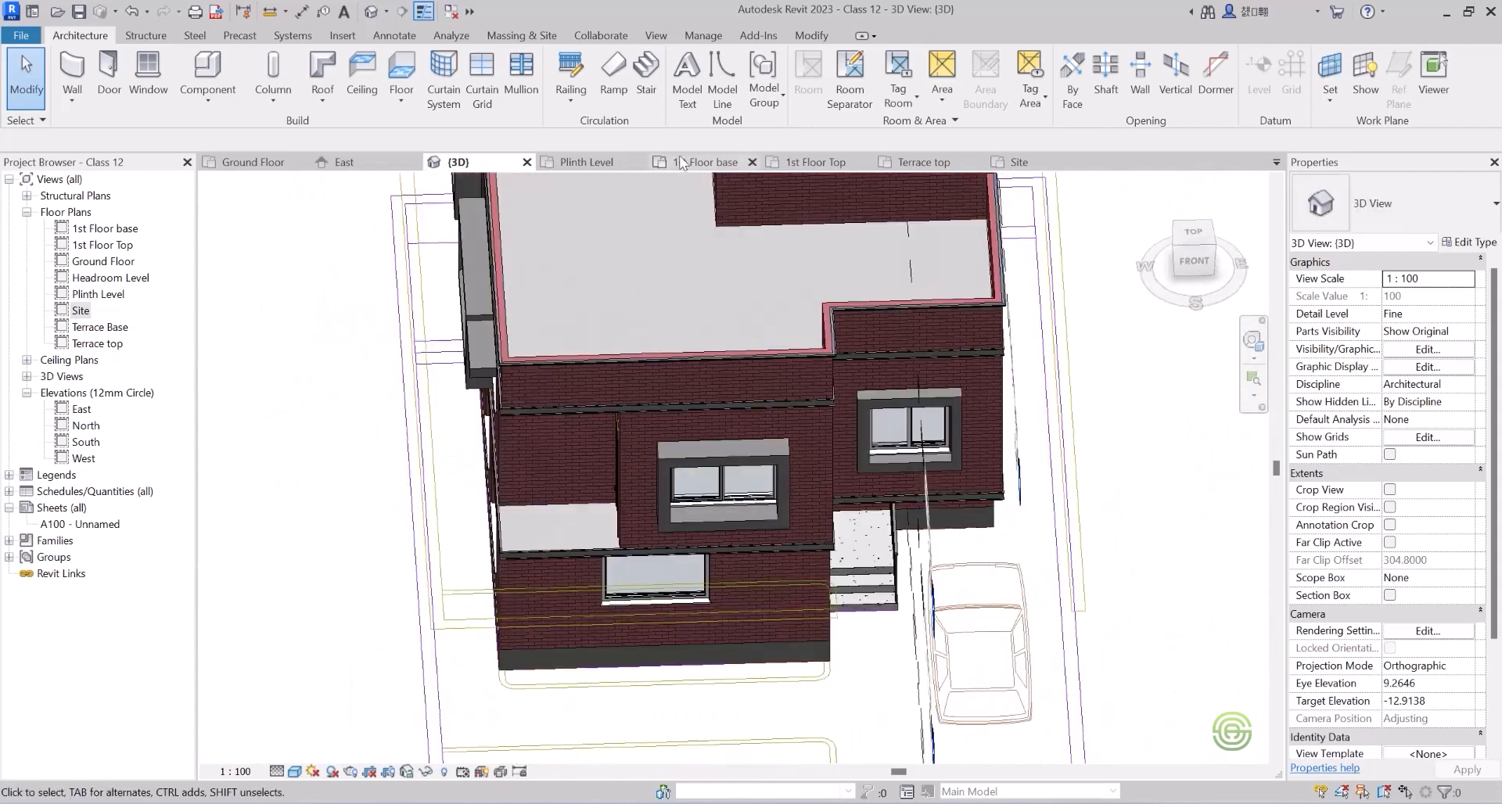
Return to the 1st Floor Top plan at the small front balcony and start a 0.3 m high architectural wall of type Wall-Ext_115.
click(779, 163)
scroll(614, 335, down, 3)
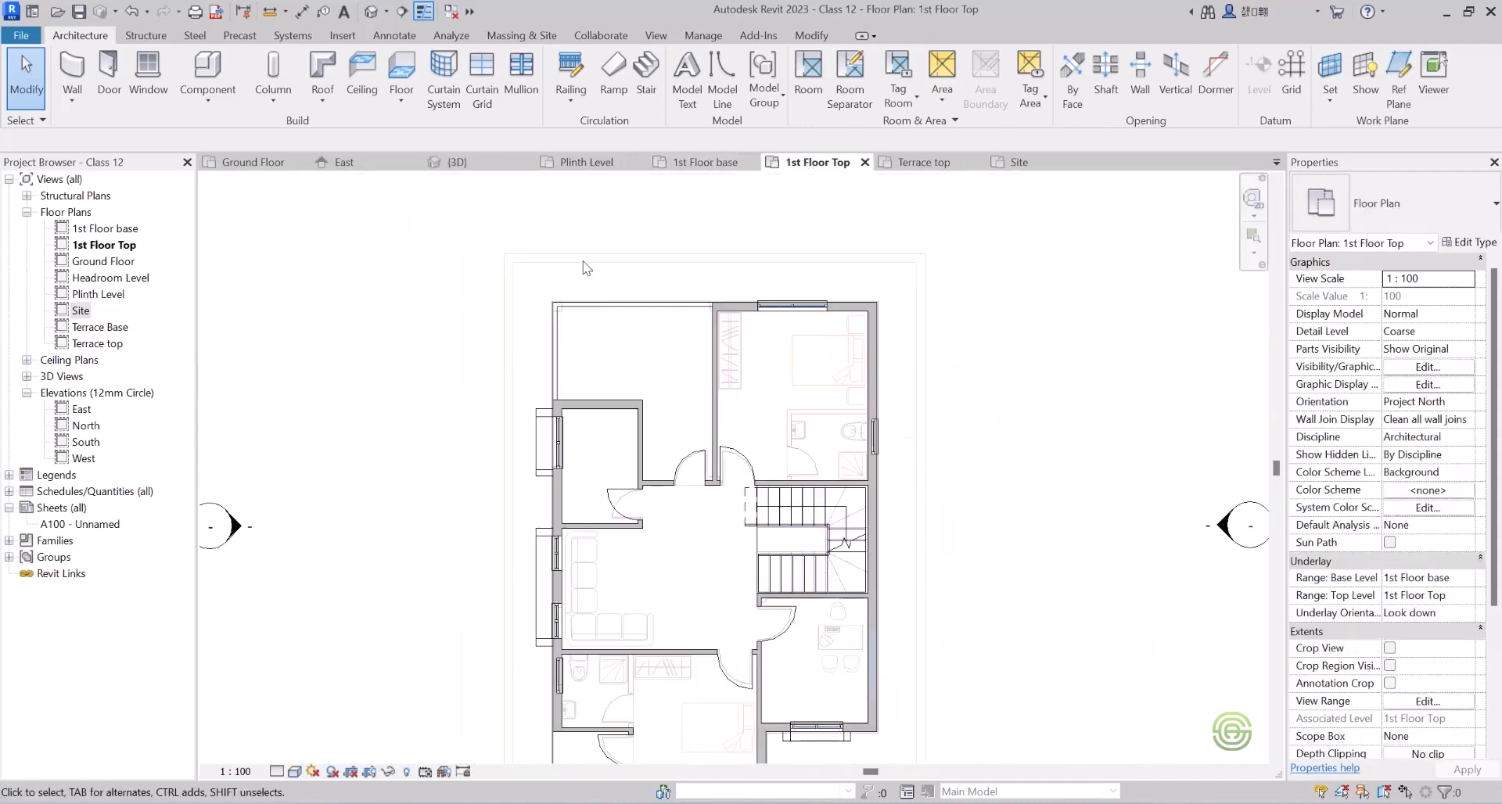
scroll(610, 524, up, 6)
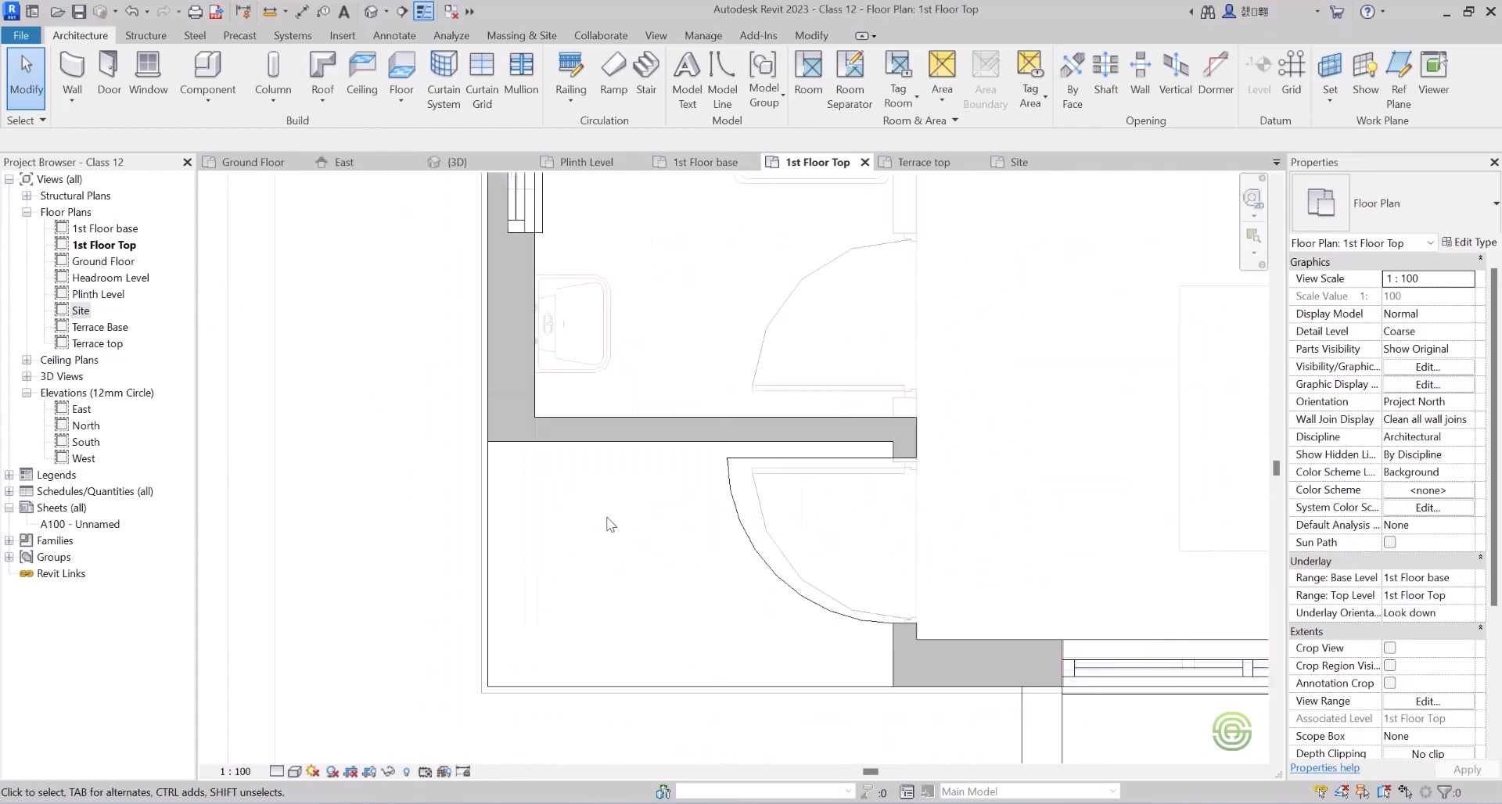
click(72, 100)
click(129, 142)
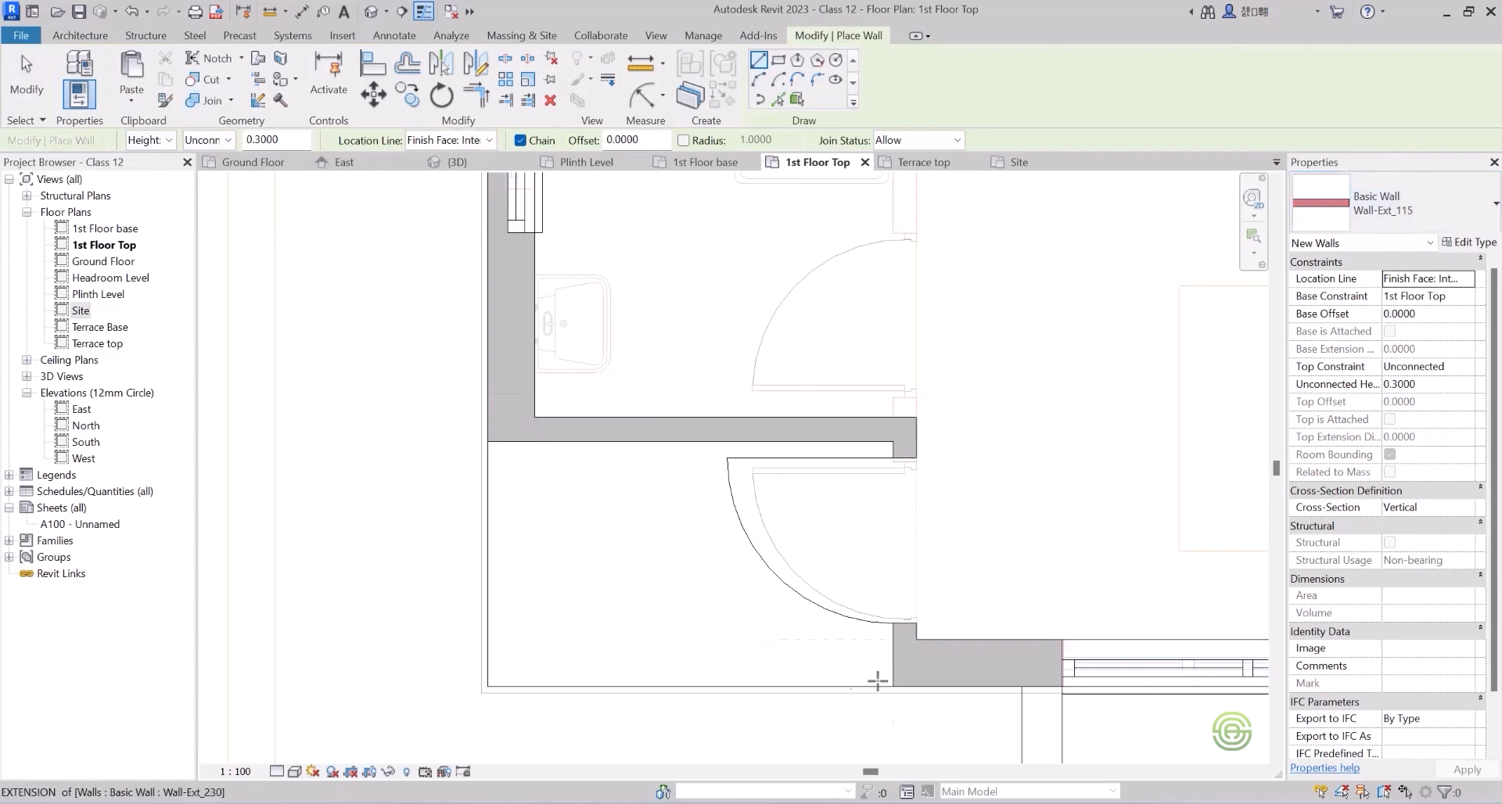
click(893, 686)
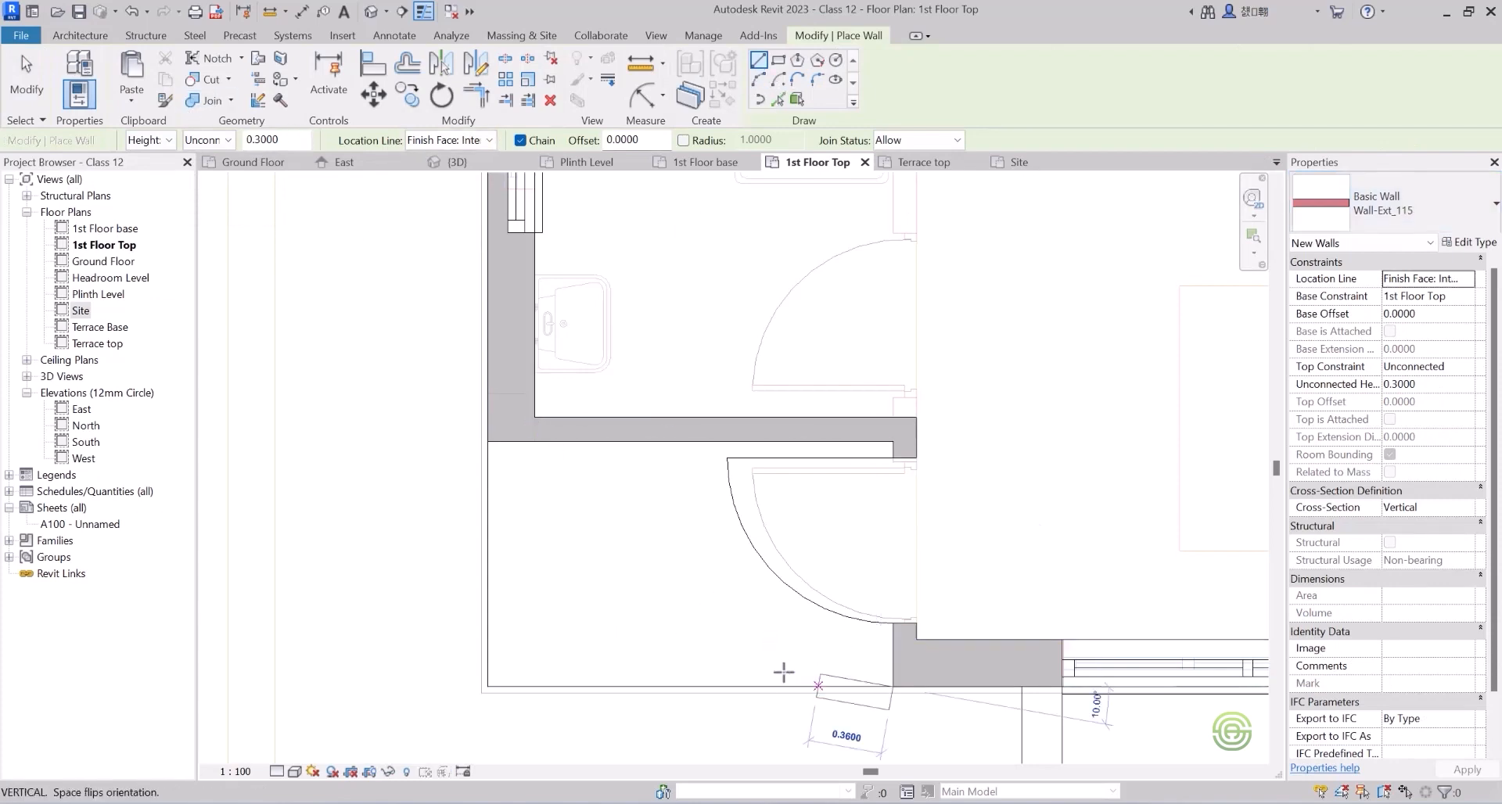
key(Escape)
key(Escape)
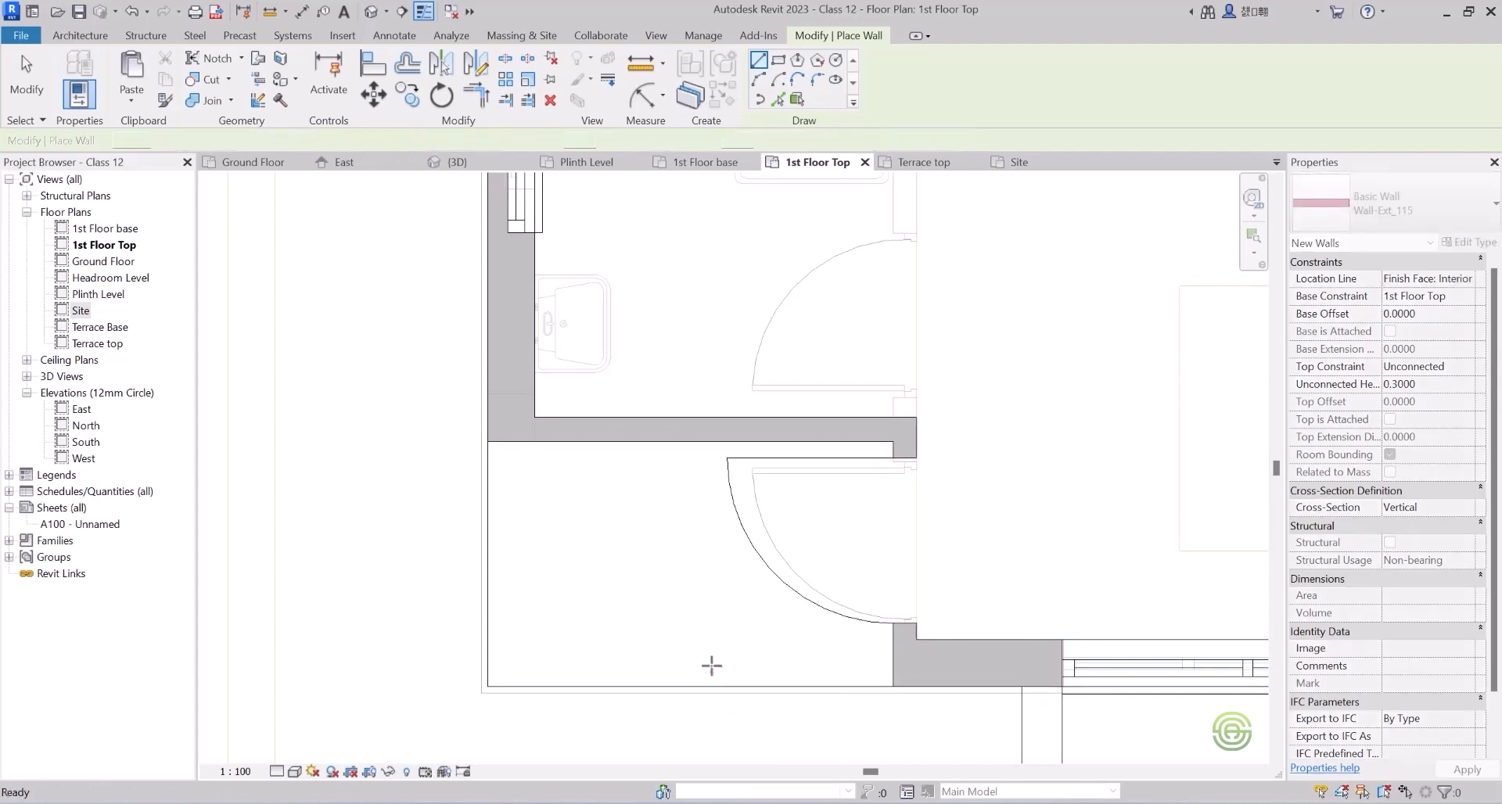
Draw the low walls along the front balcony's outer side and front edges, starting at the exterior wall corner, and check them in 3D.
click(488, 442)
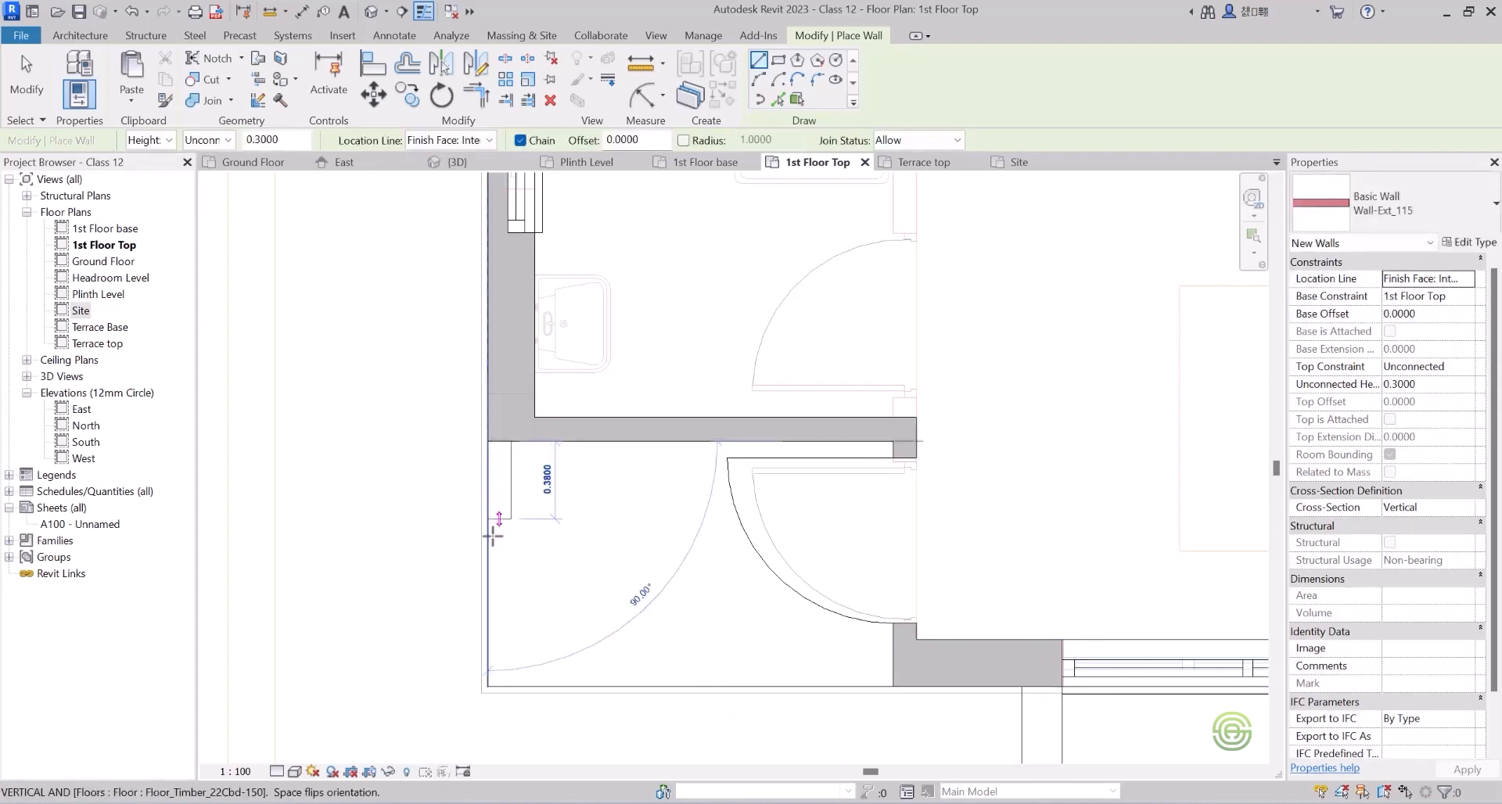
click(488, 686)
click(892, 686)
key(Escape)
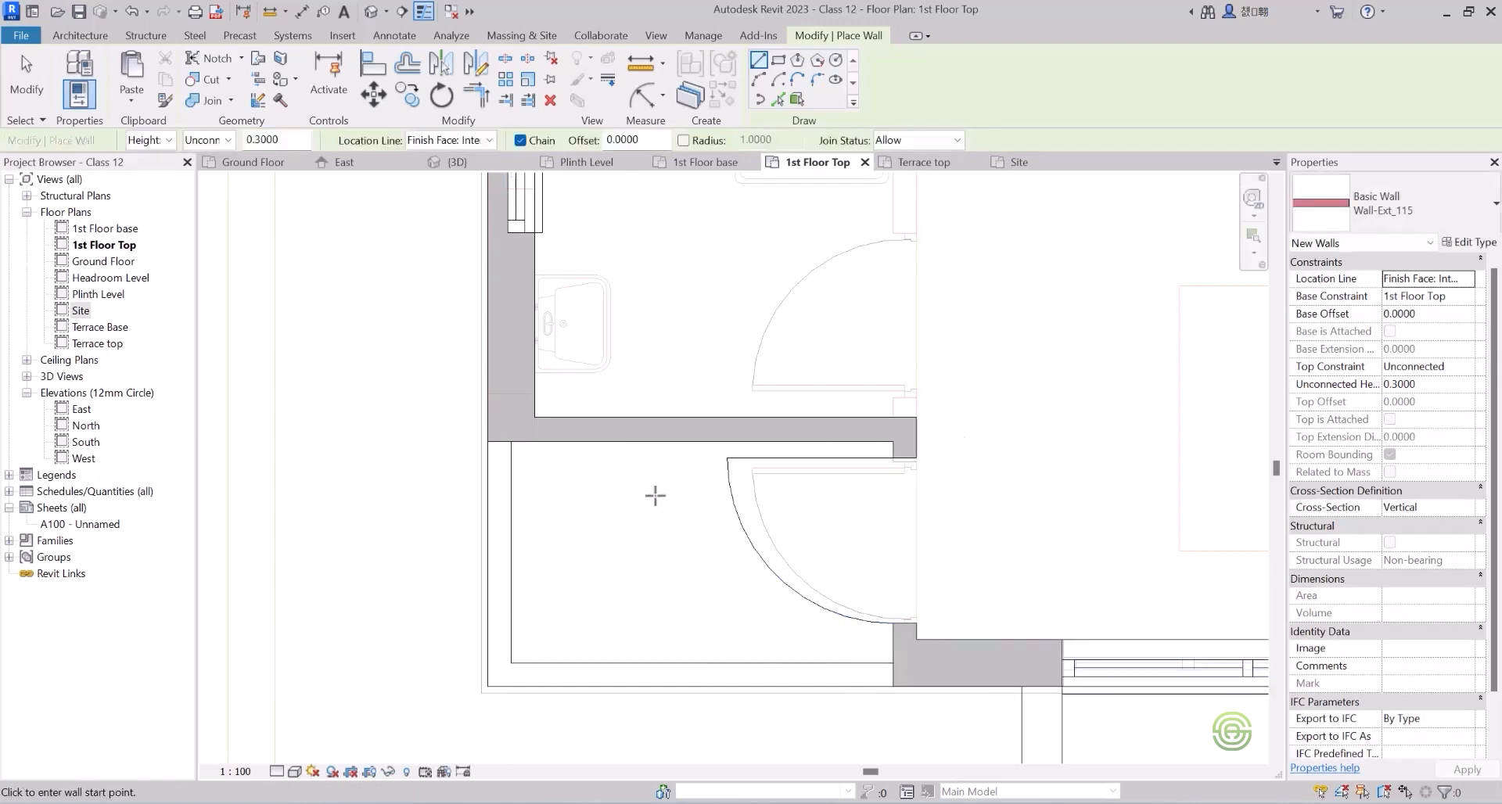
key(Escape)
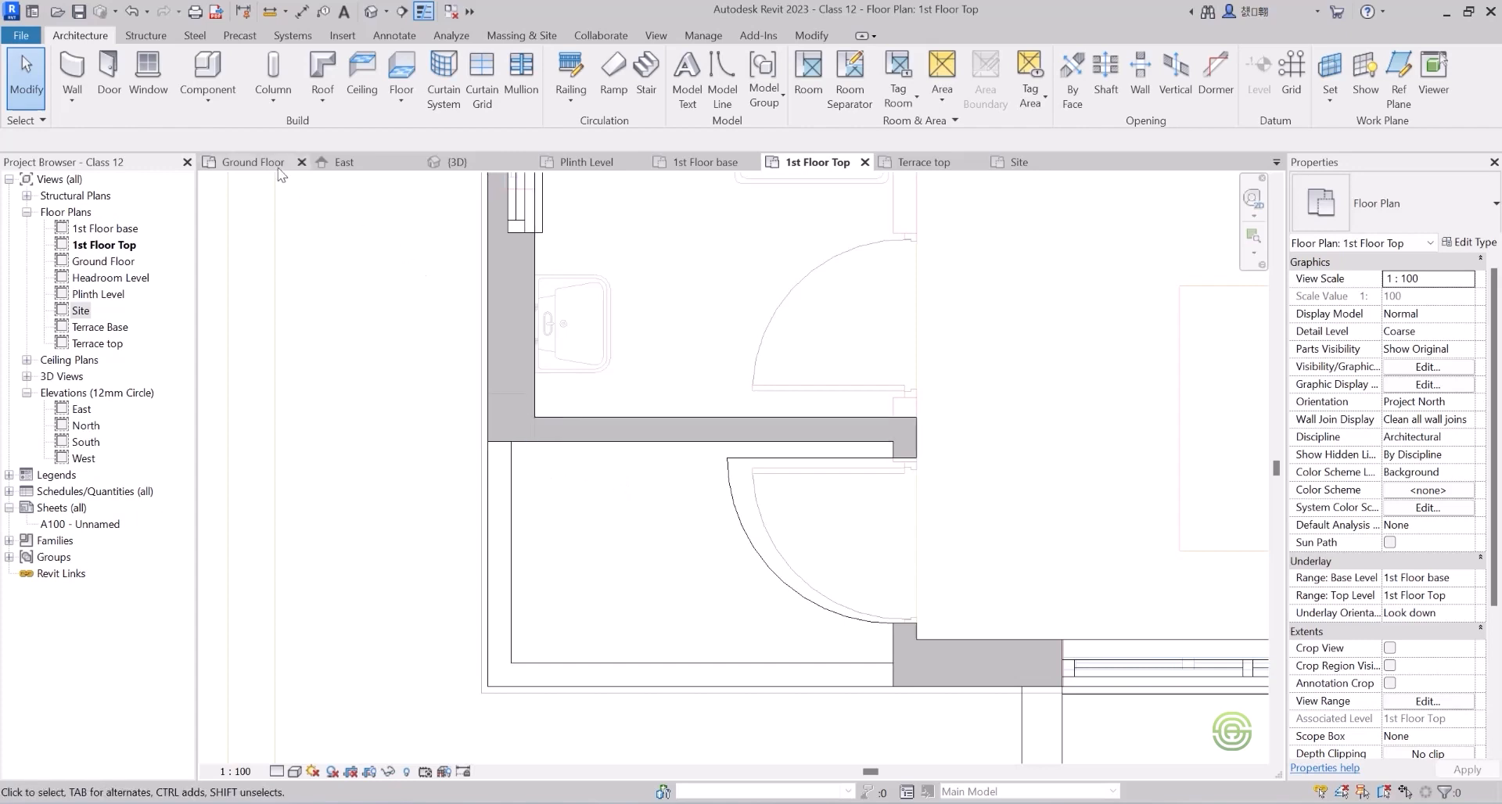
click(457, 166)
shift+middle_drag(605, 505, 801, 444)
scroll(805, 454, up, 10)
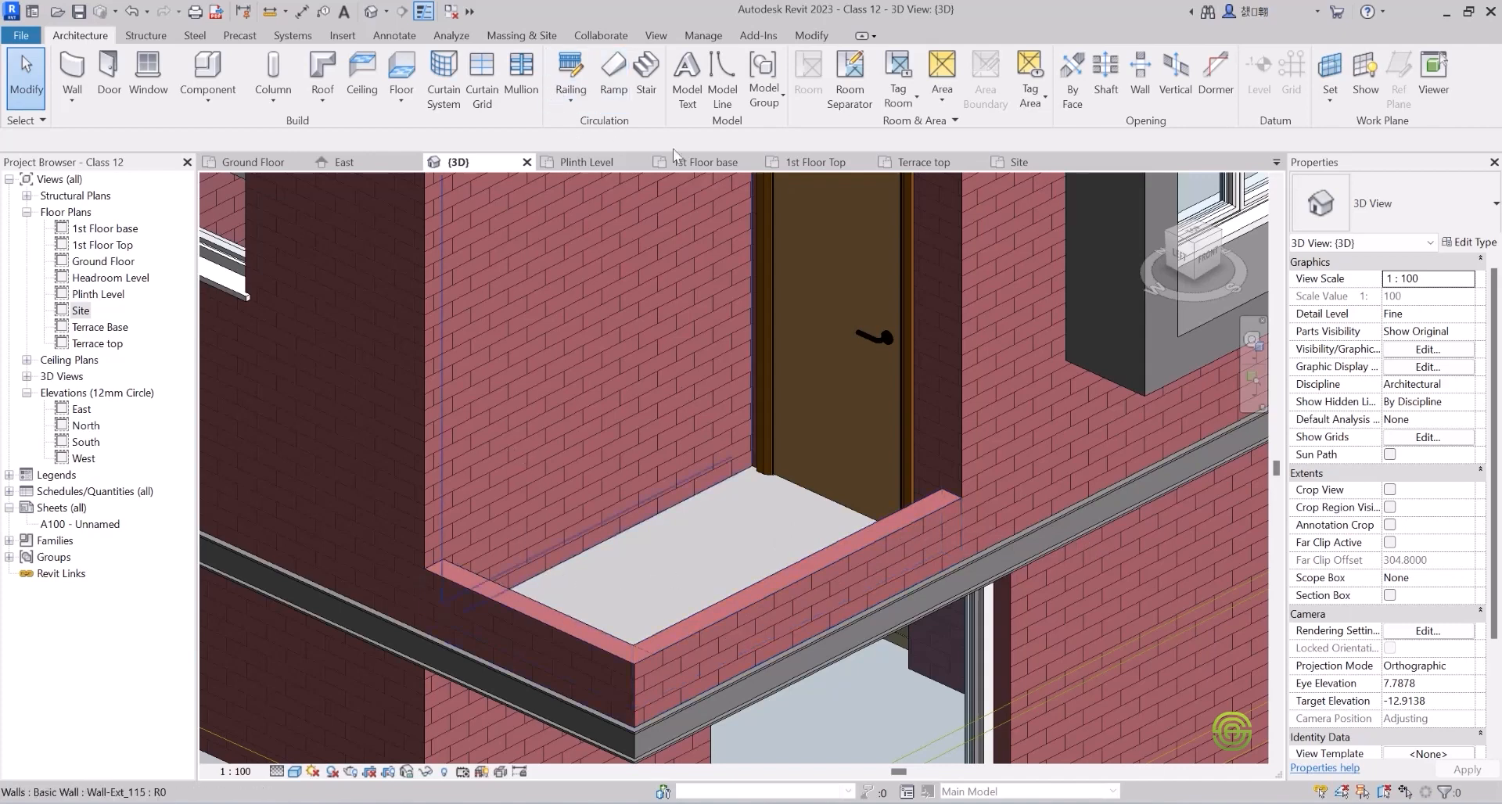
In the 1st Floor Top plan, sketch a 1100mm railing path with zero offset along the centrelines of the front balcony's two low walls.
click(821, 163)
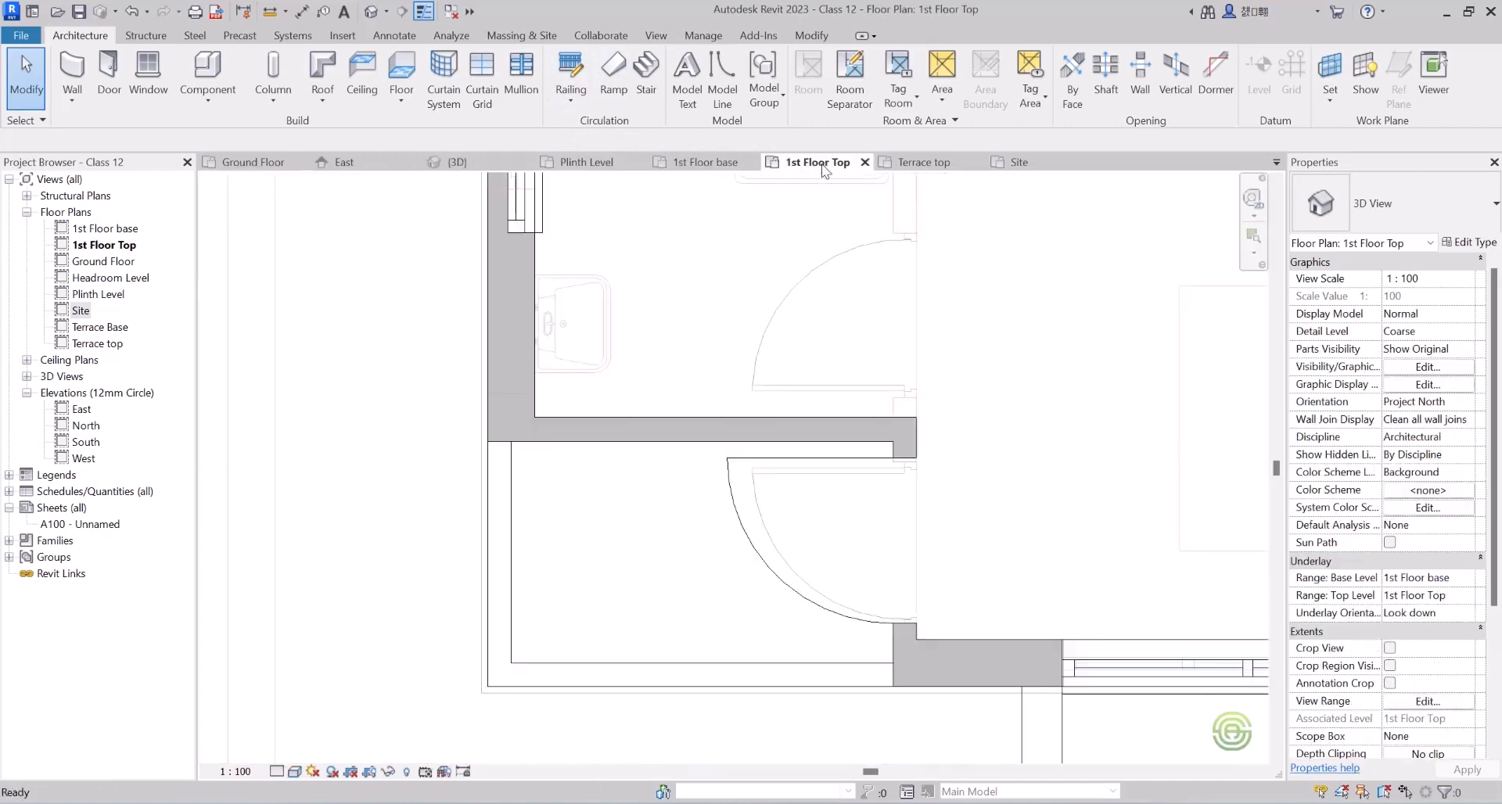
click(570, 100)
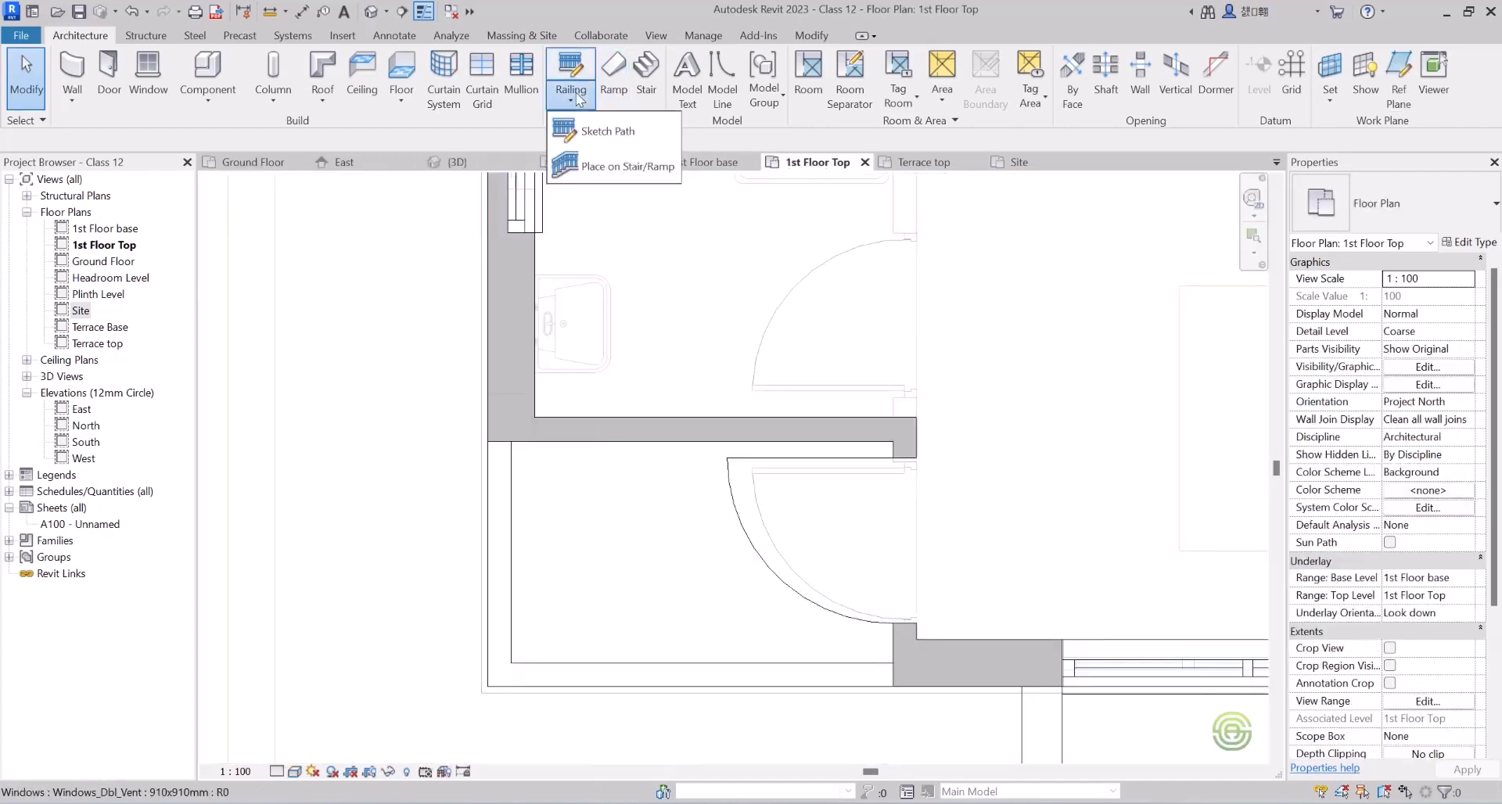
click(604, 133)
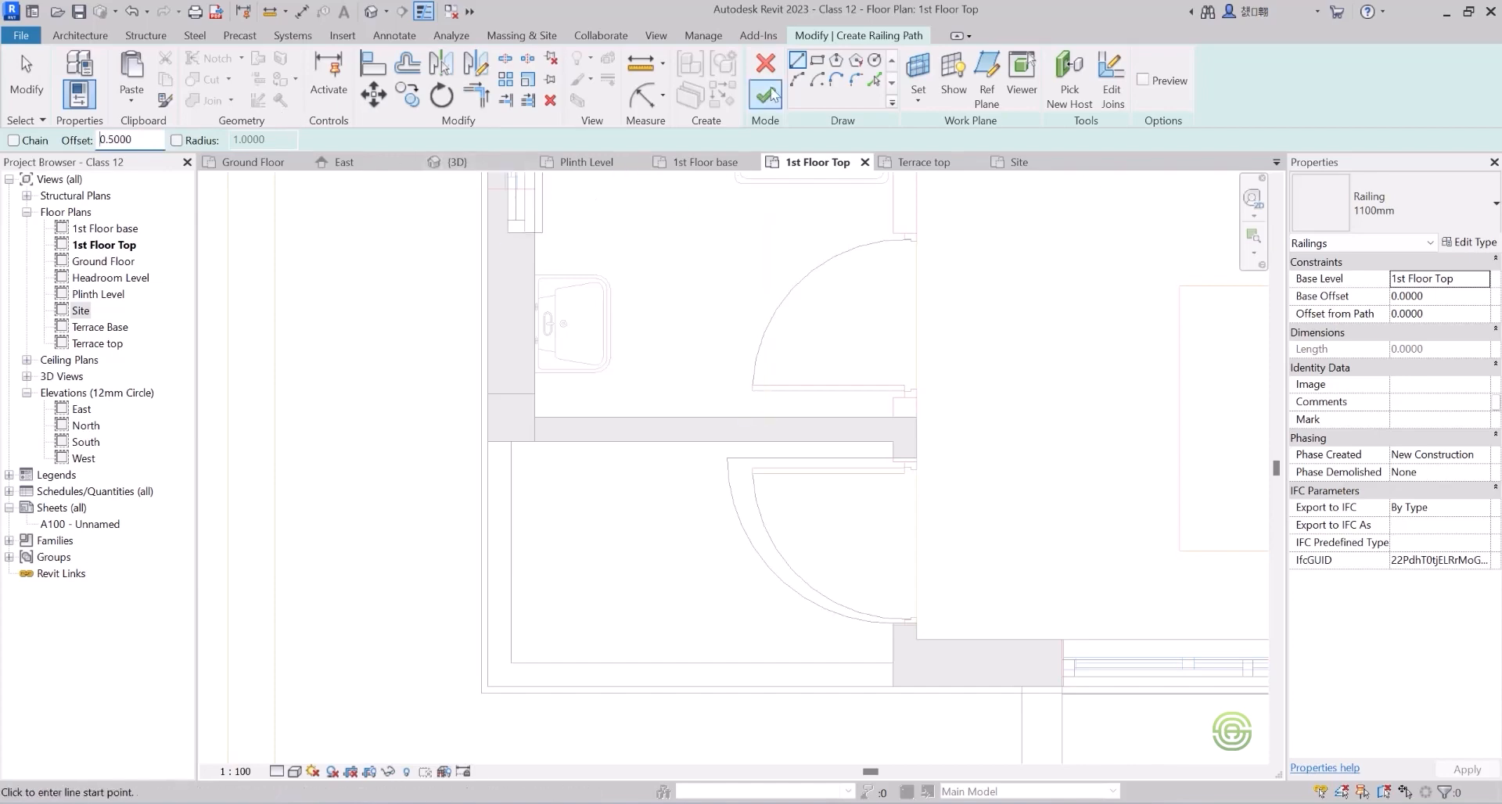
click(875, 79)
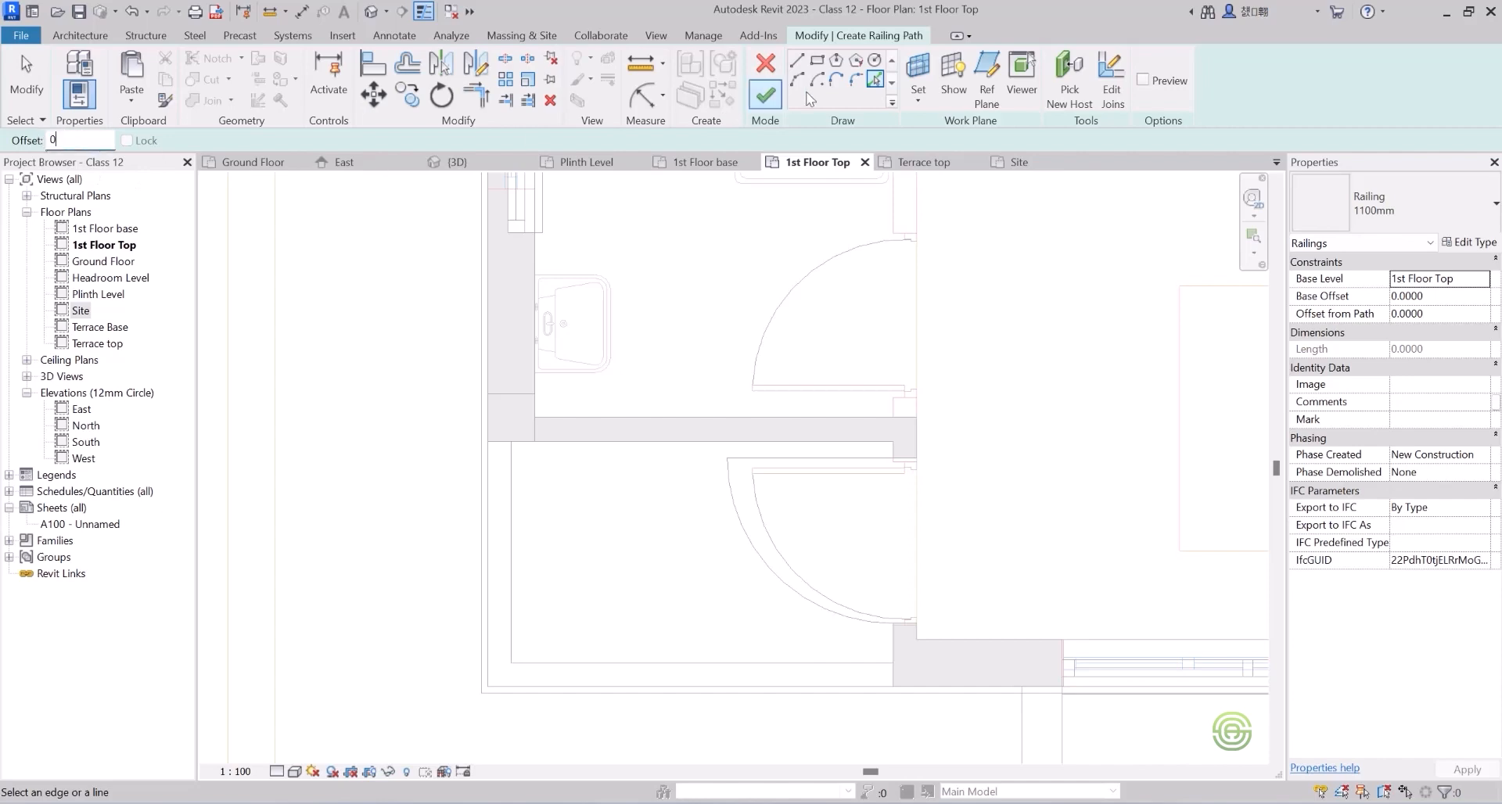
click(797, 61)
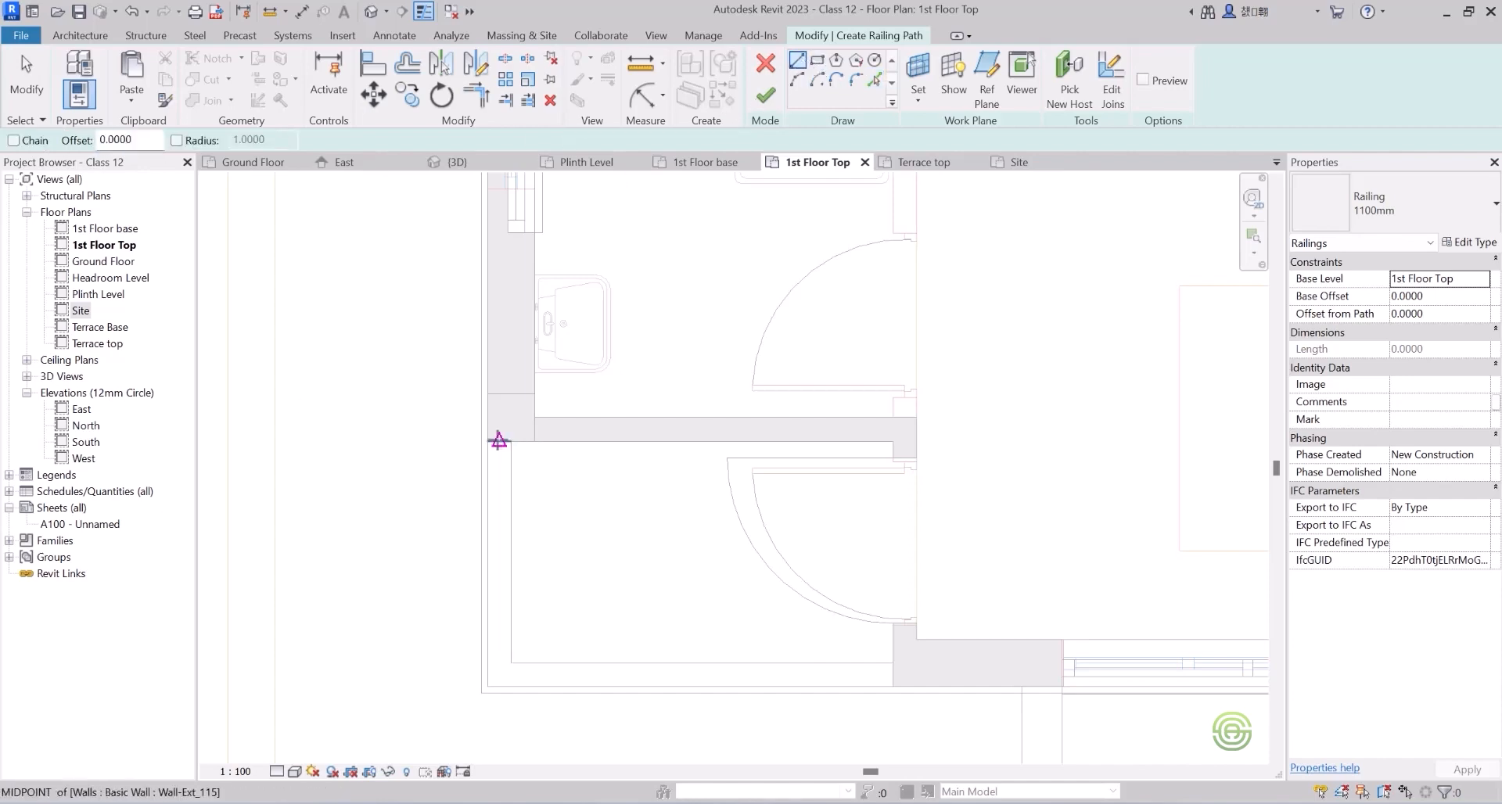
click(498, 440)
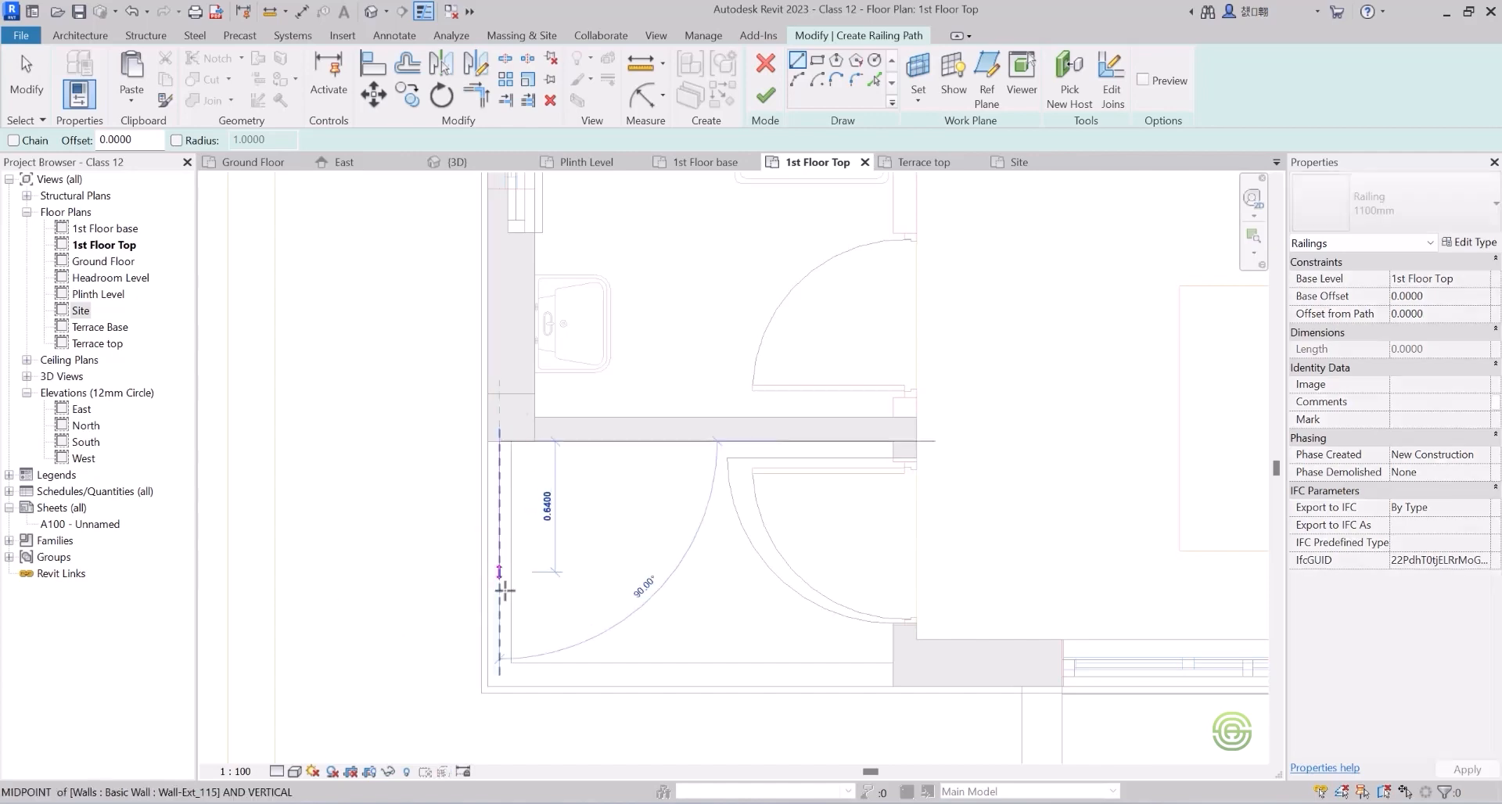
click(499, 675)
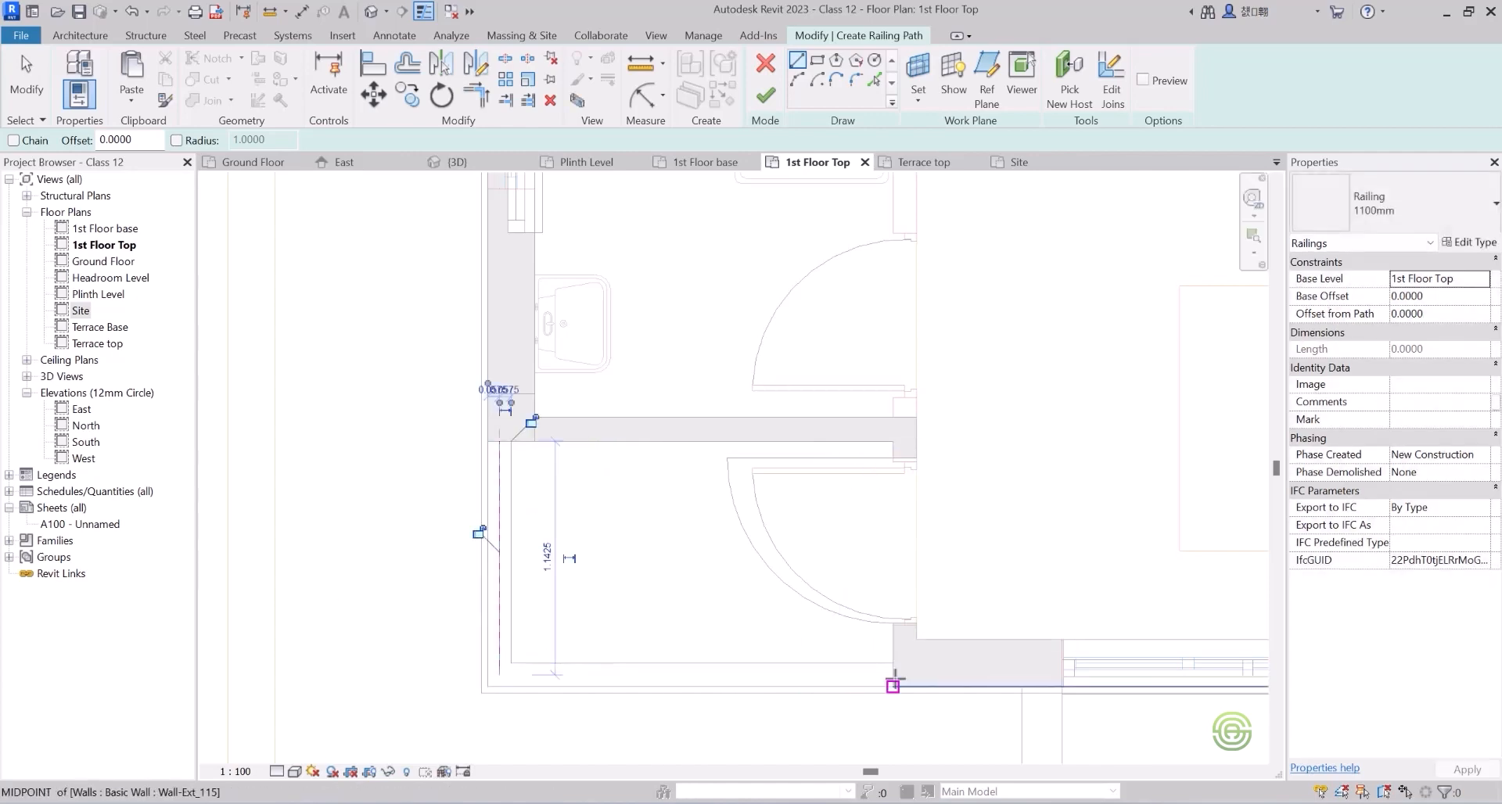
click(893, 674)
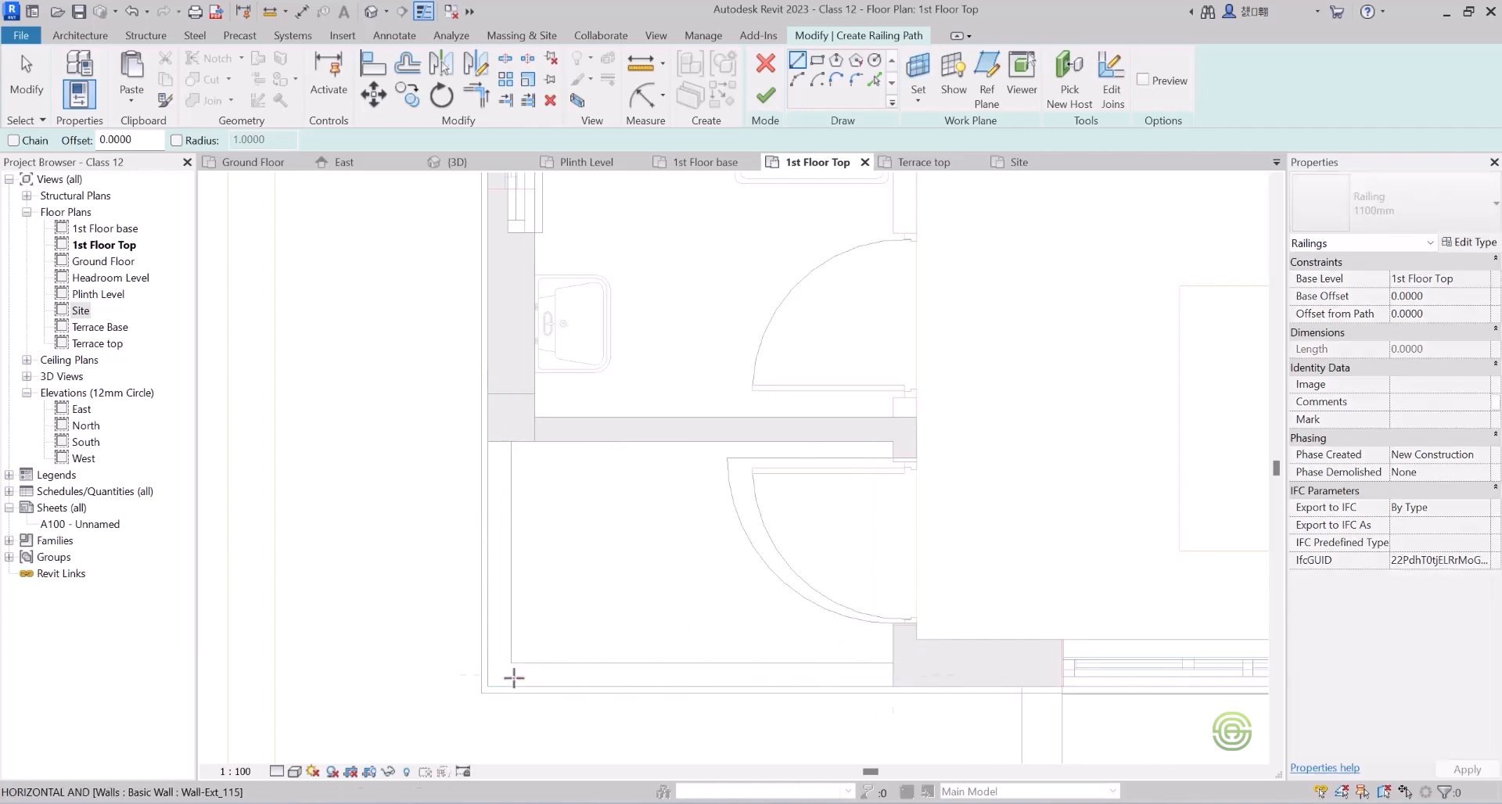
click(499, 674)
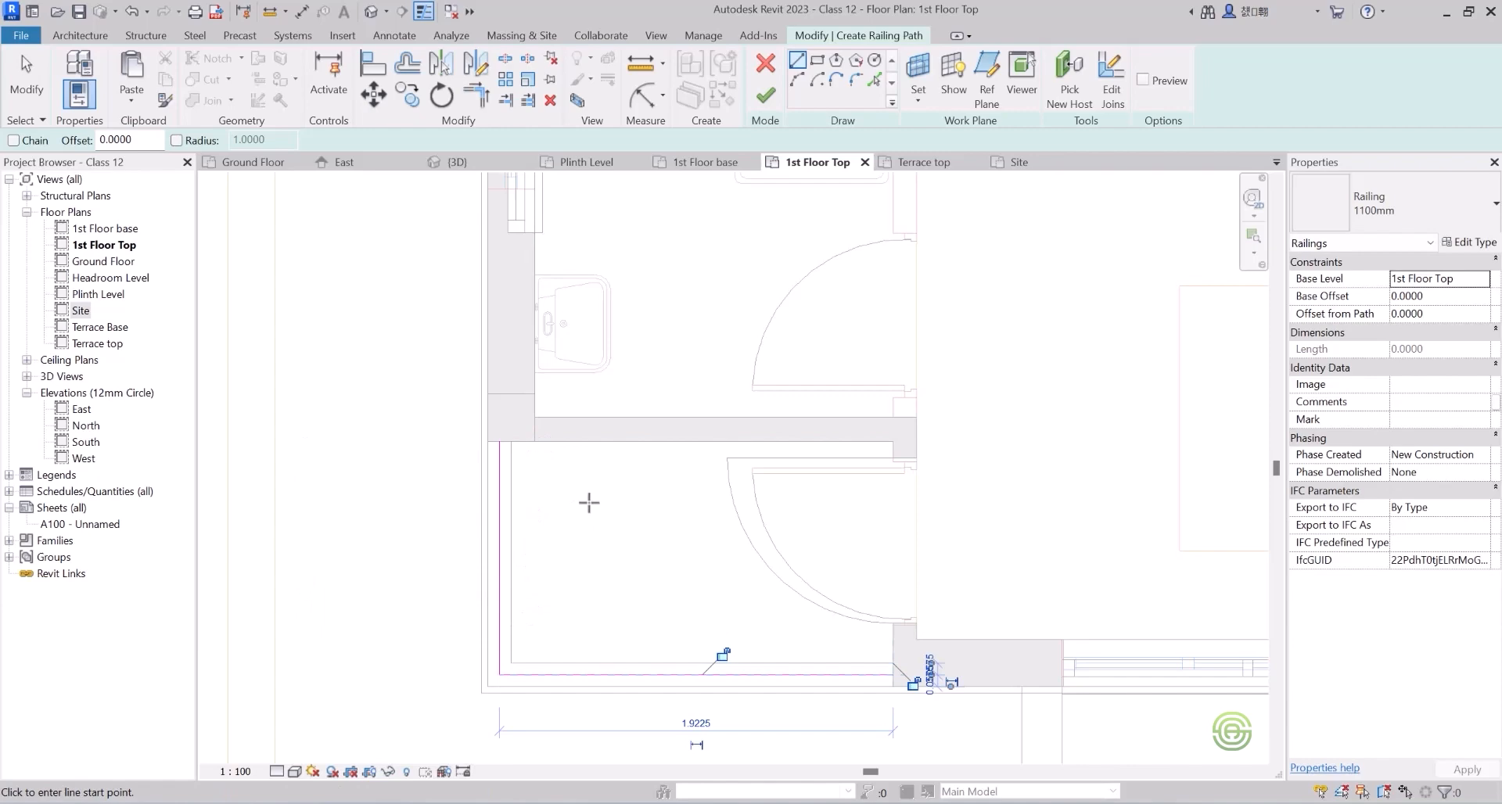
Finish the front balcony's railing sketch, set the railing's base offset to 0.3 m, and look over the building in 3D as far as the rear terrace.
scroll(608, 612, down, 4)
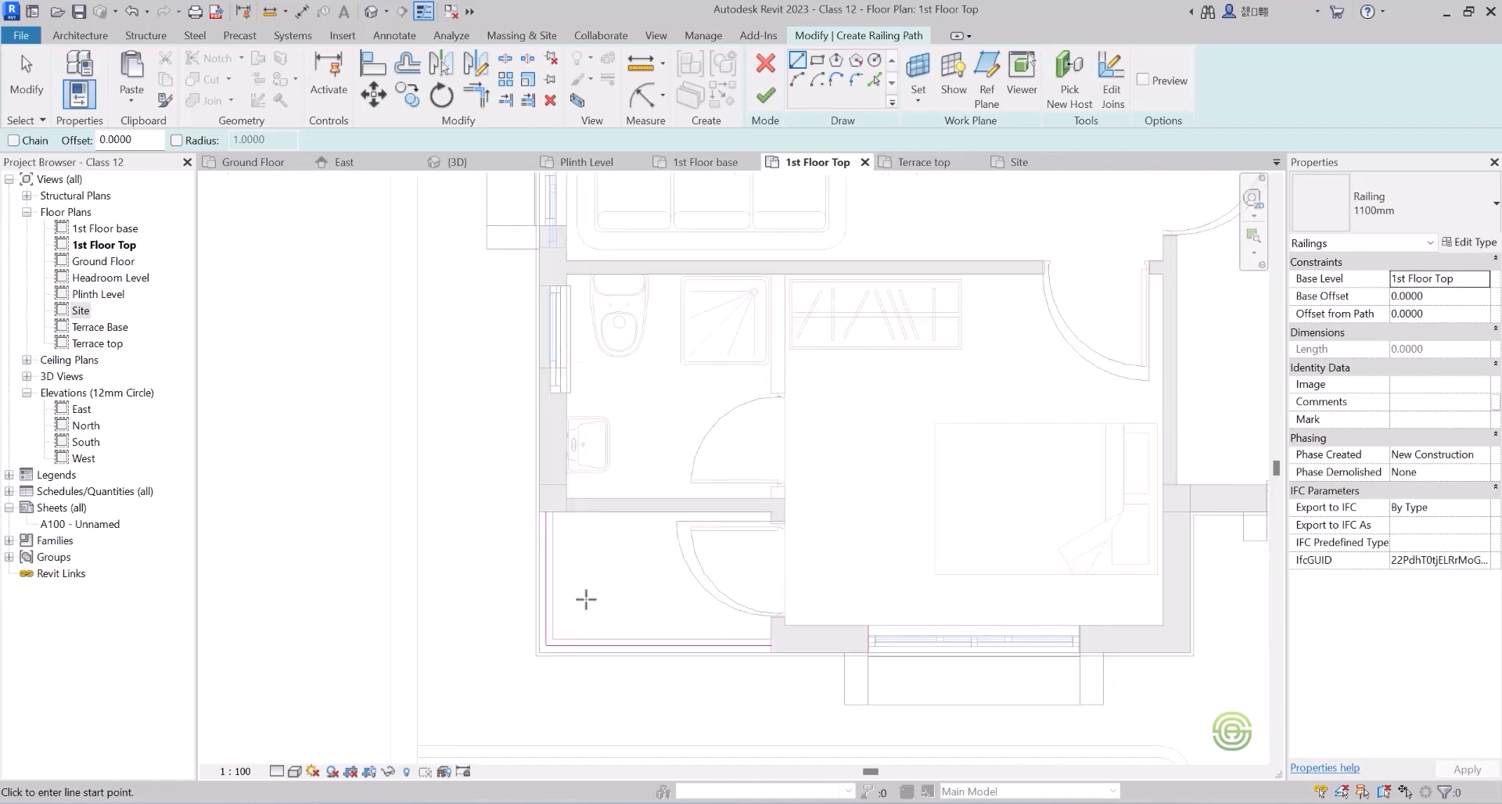
click(765, 94)
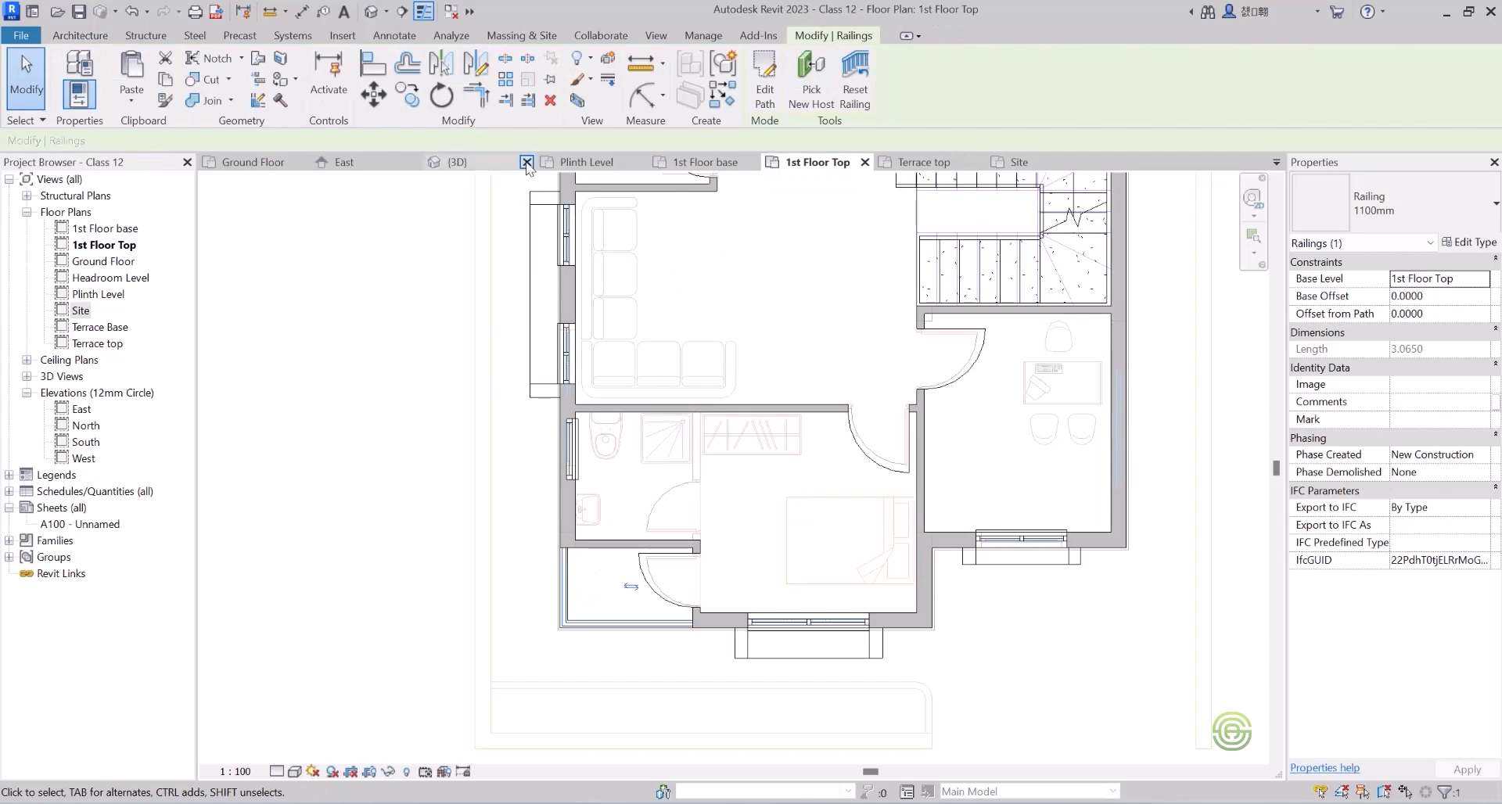
click(455, 161)
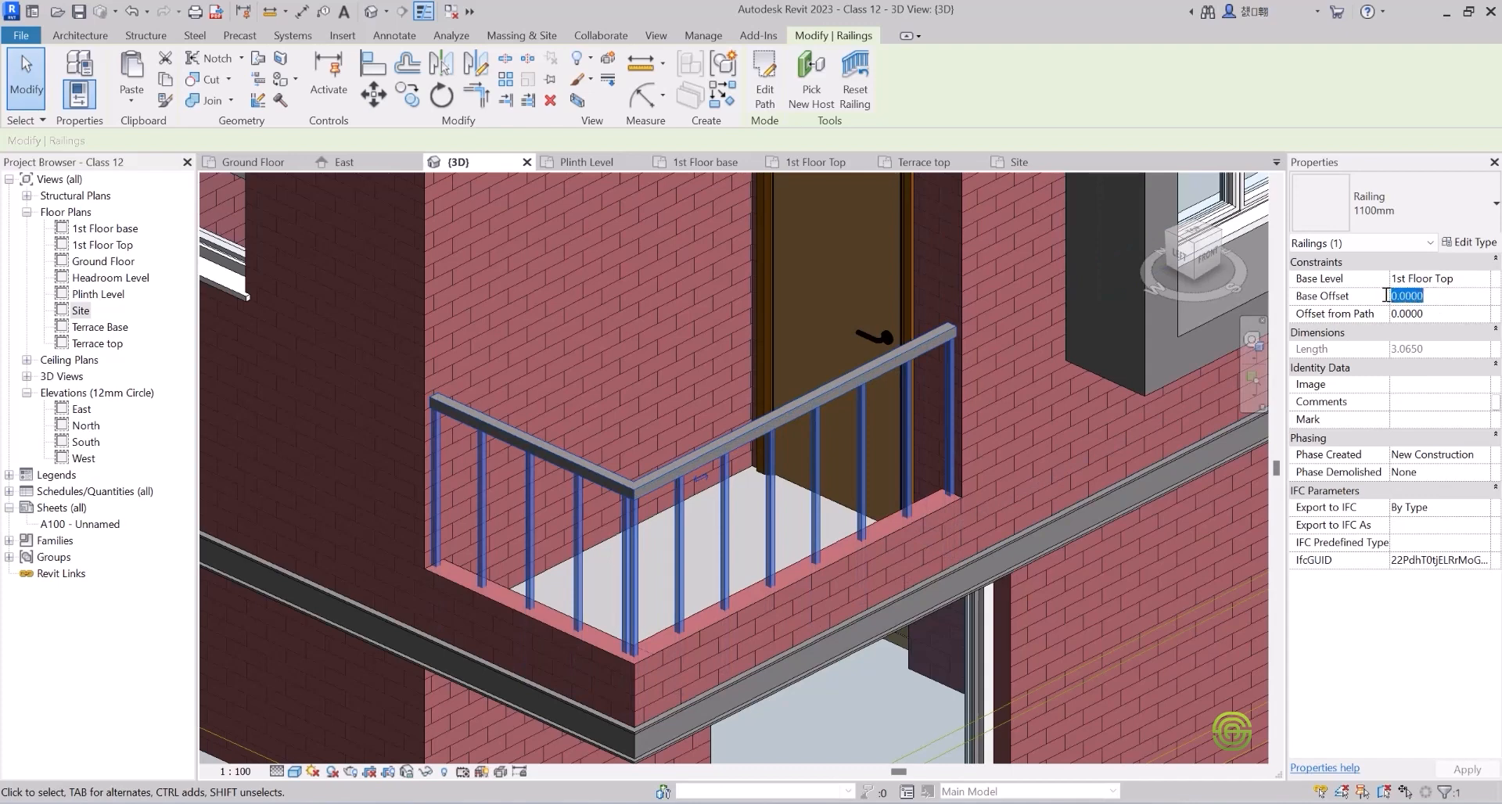
key(Return)
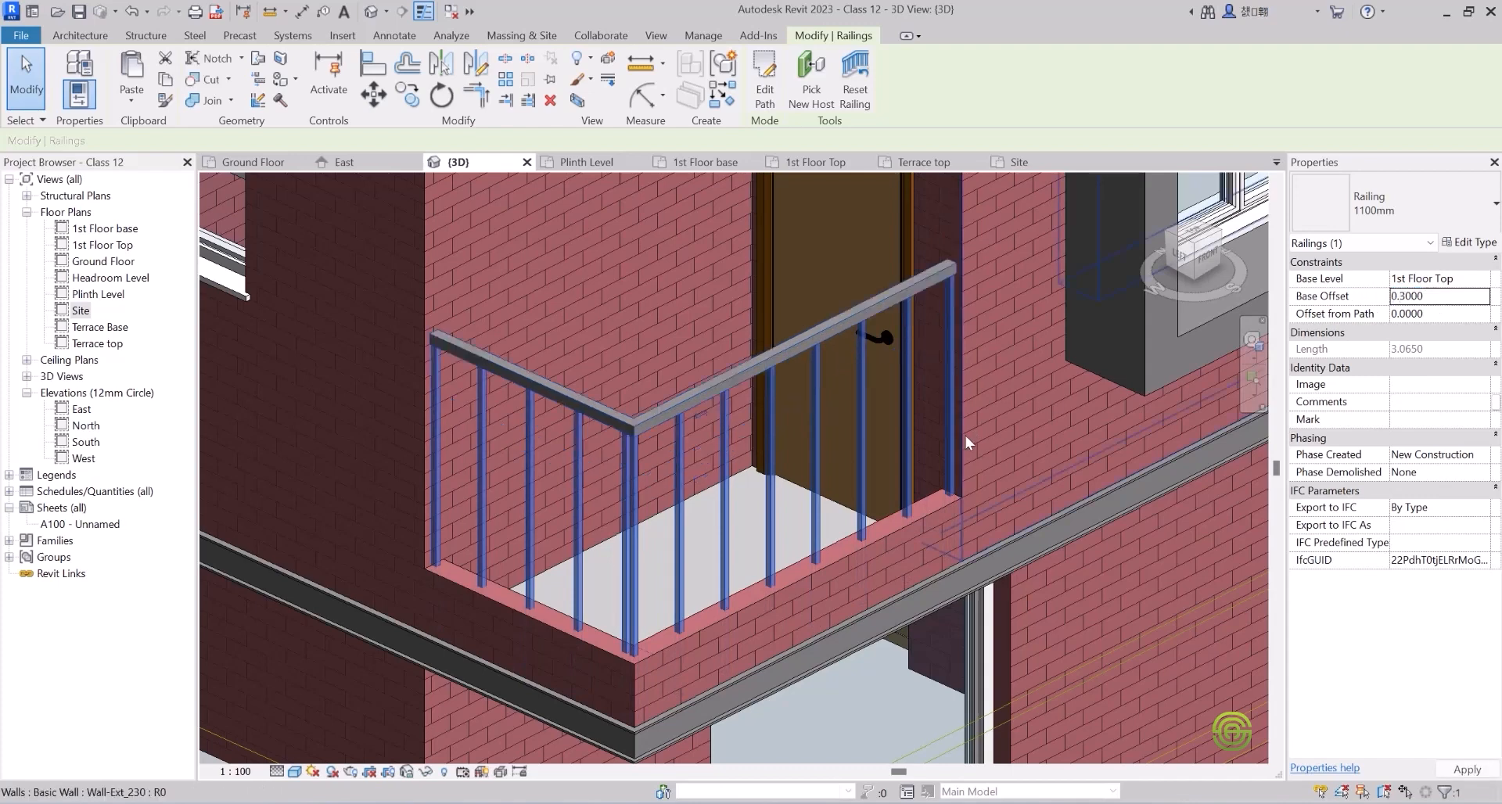
shift+middle_drag(878, 510, 856, 380)
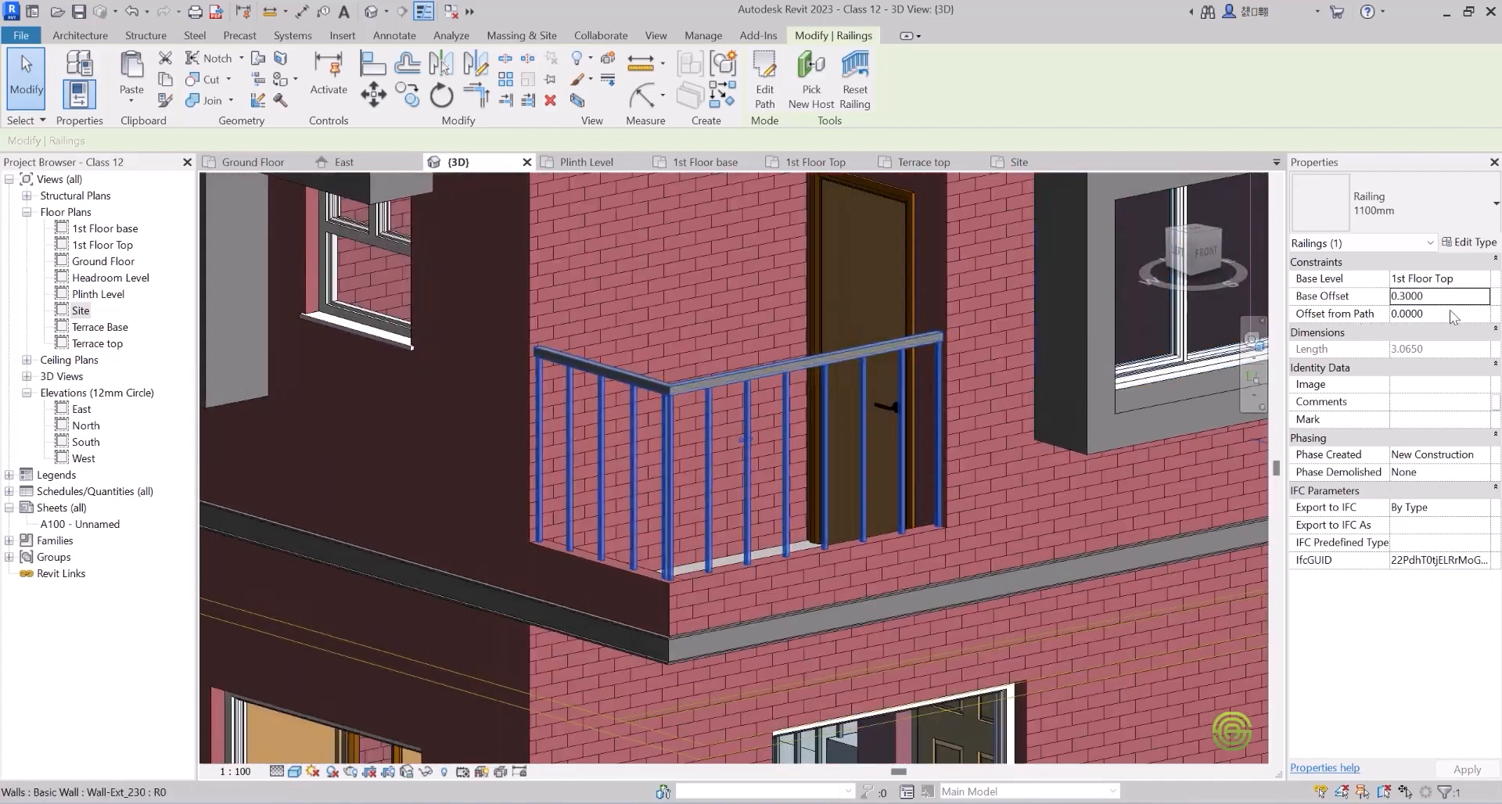
scroll(1157, 379, down, 6)
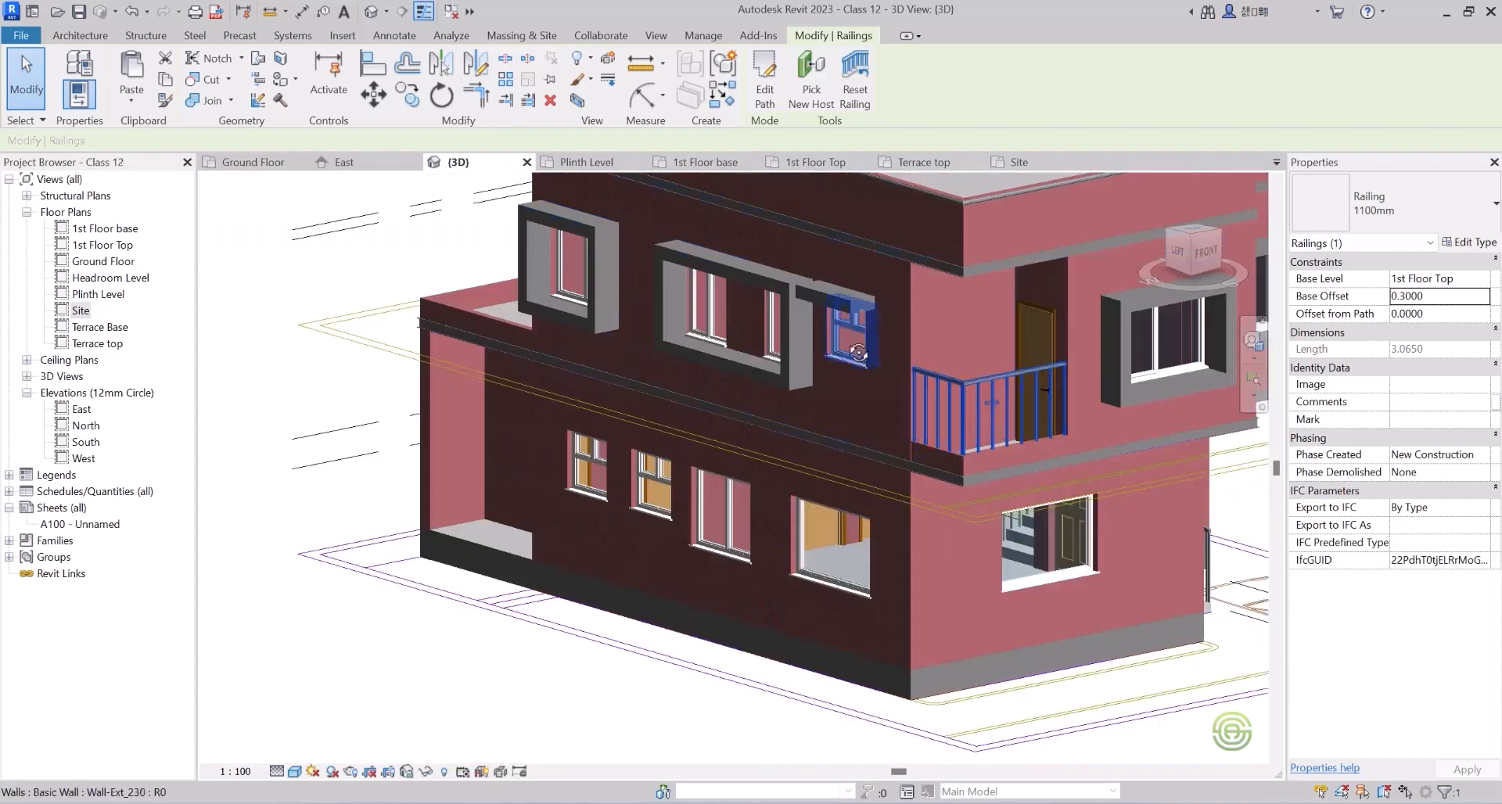
shift+middle_drag(858, 351, 823, 358)
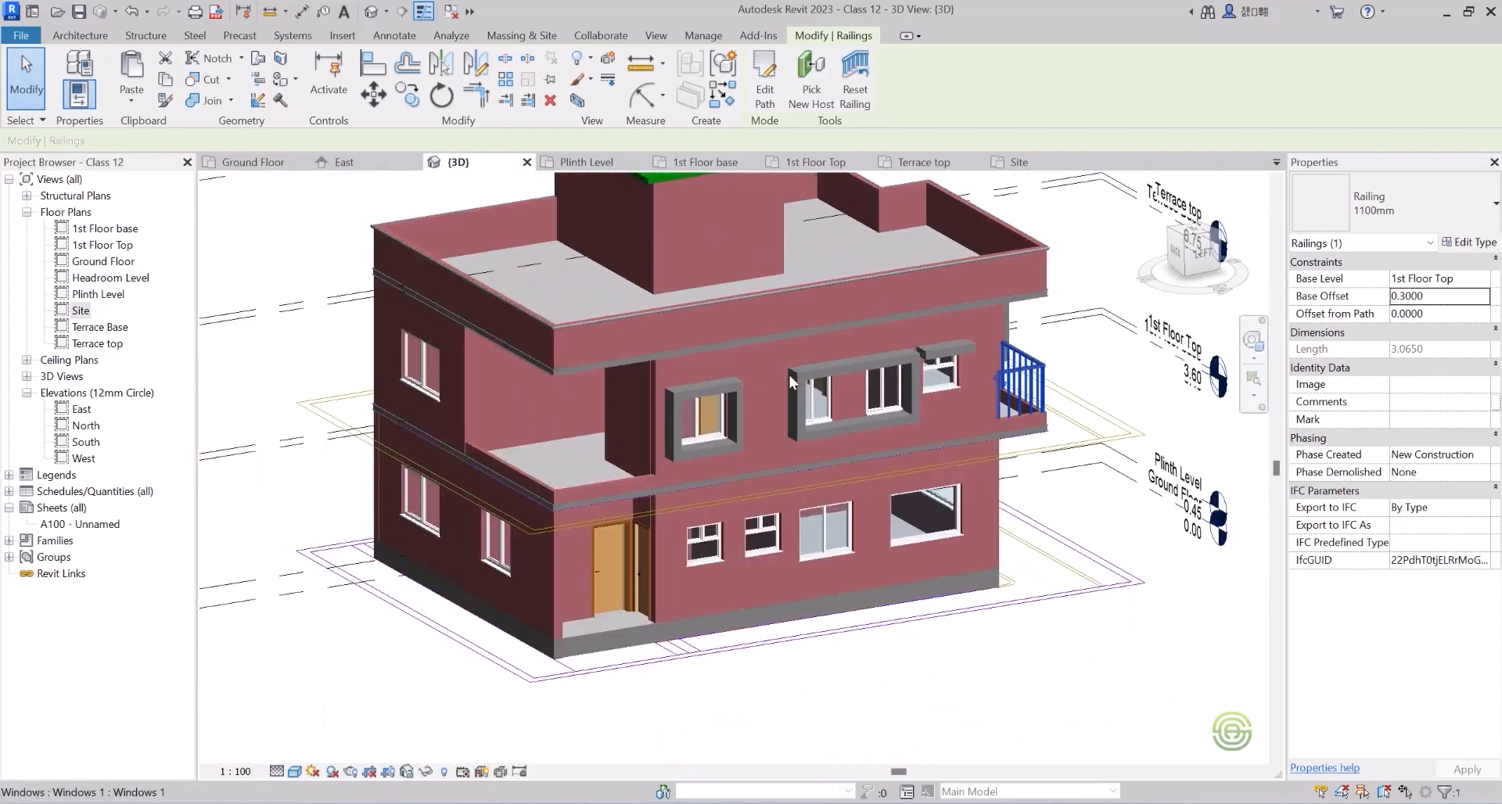
shift+middle_drag(539, 448, 588, 533)
scroll(645, 546, up, 3)
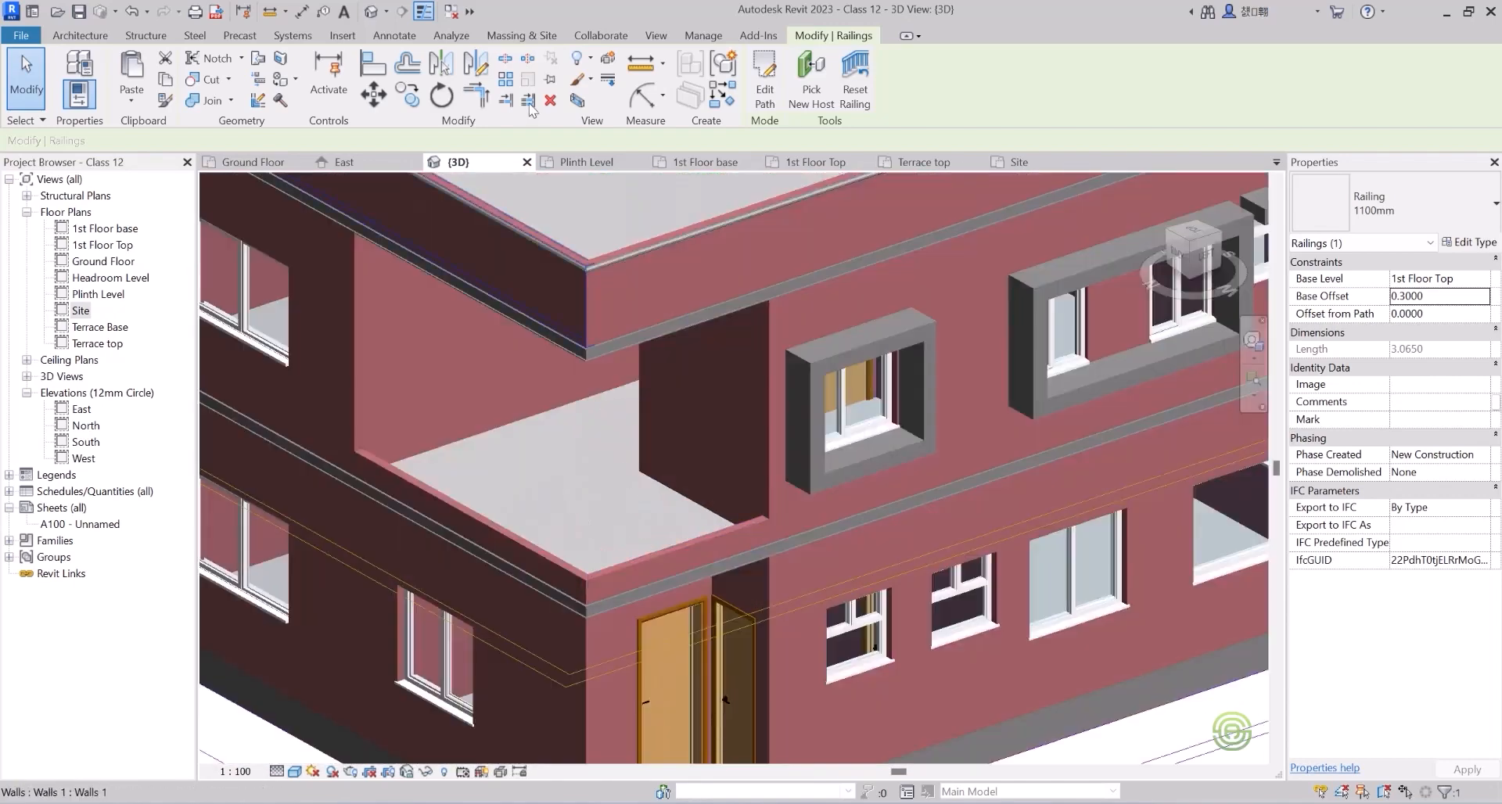
In the 1st Floor Top plan, start a 1100mm railing path and sketch about 4.115 m along the centreline of the rear terrace's longer low wall.
click(805, 162)
scroll(727, 313, down, 2)
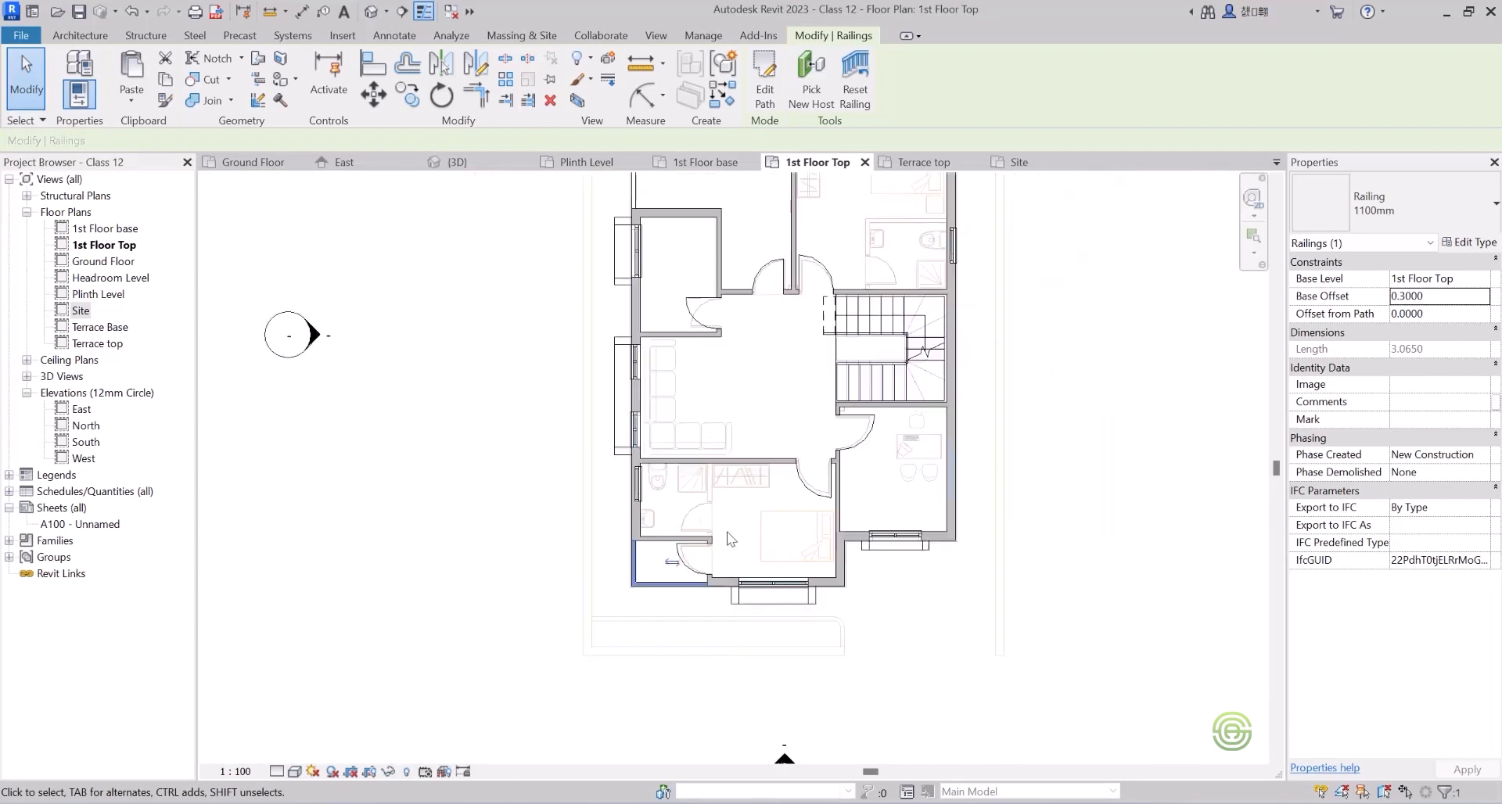
scroll(721, 279, up, 2)
scroll(725, 305, up, 3)
scroll(680, 402, down, 1)
scroll(516, 430, up, 1)
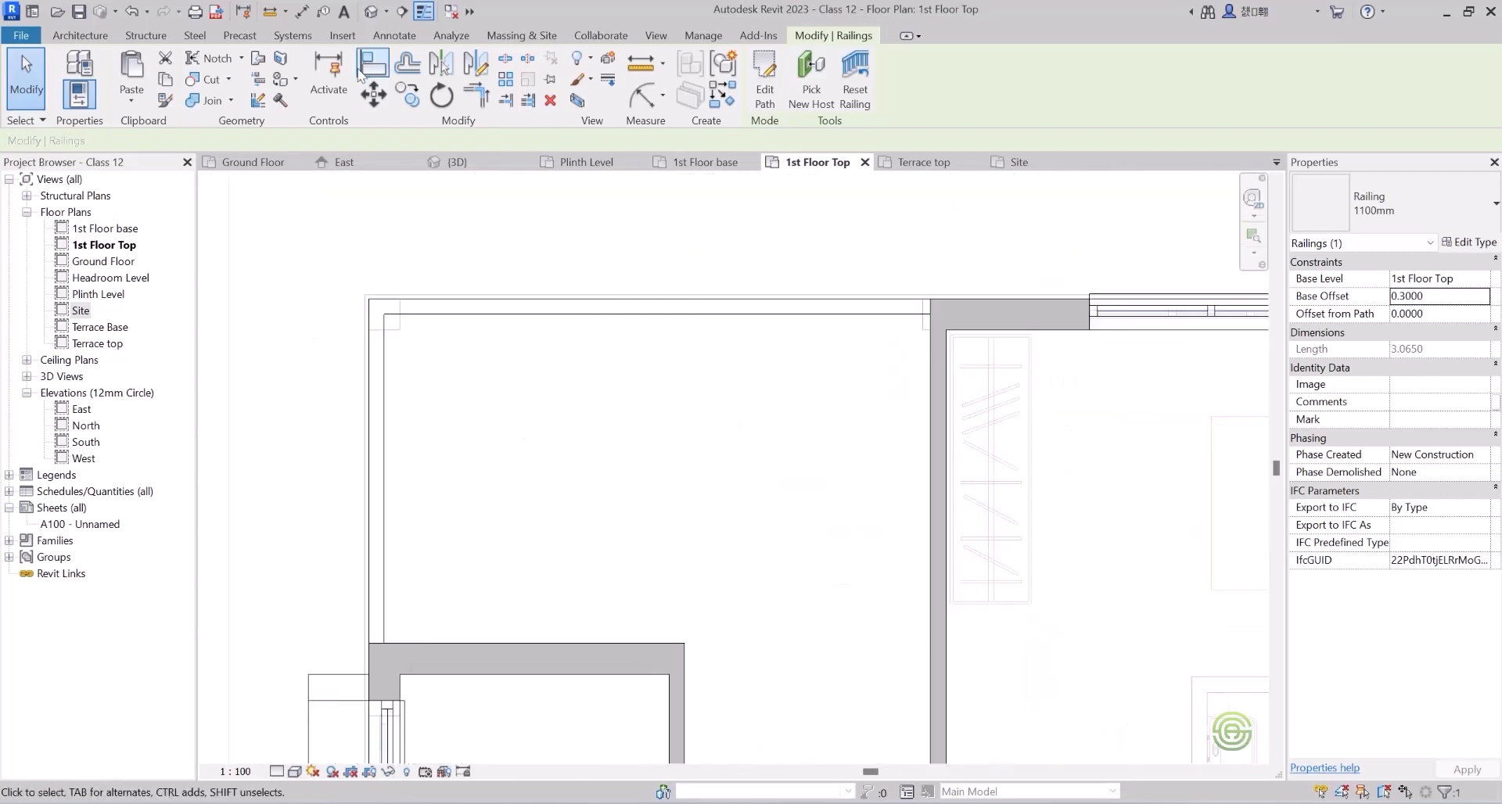
click(80, 35)
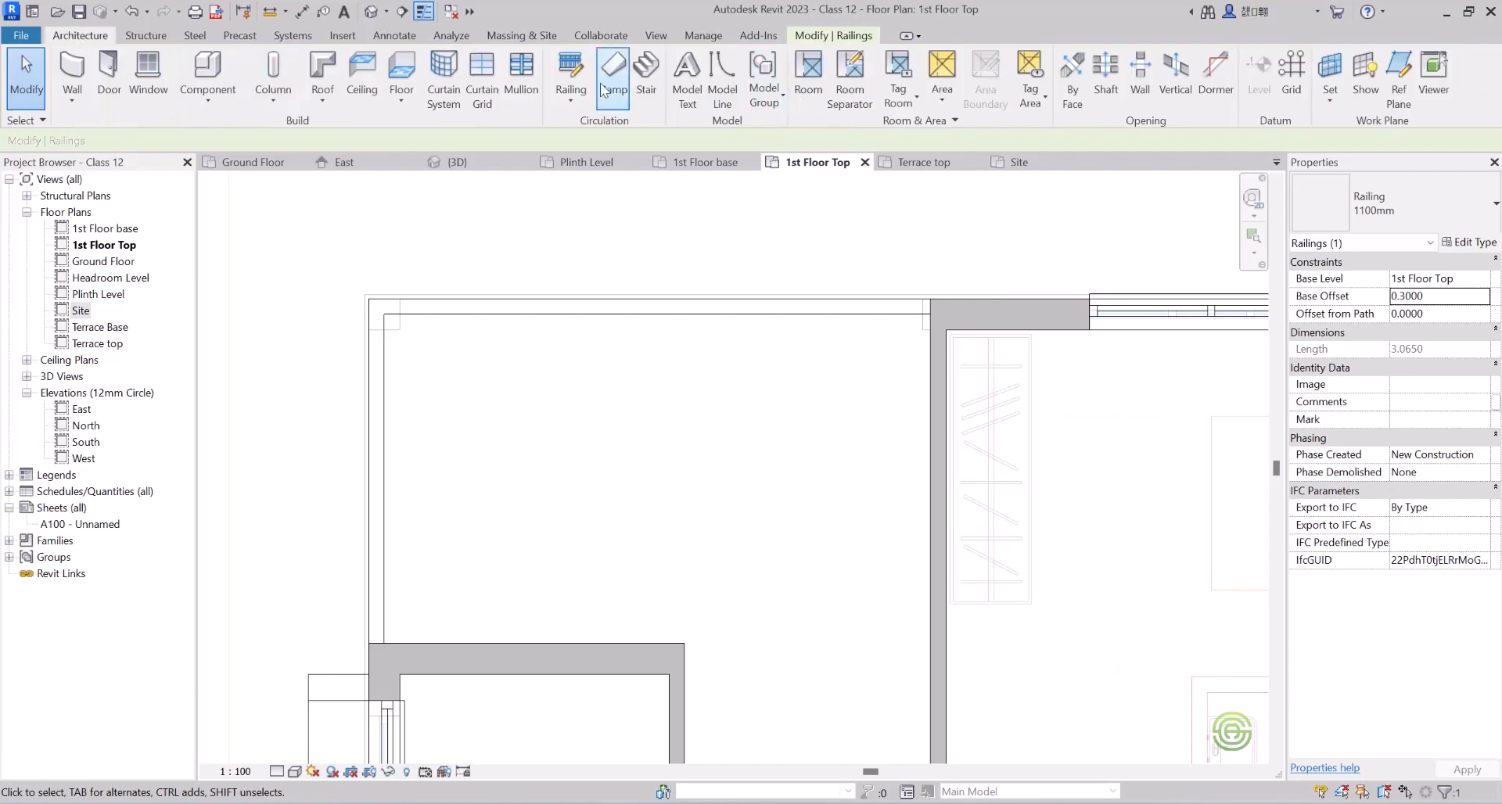
click(578, 89)
click(588, 132)
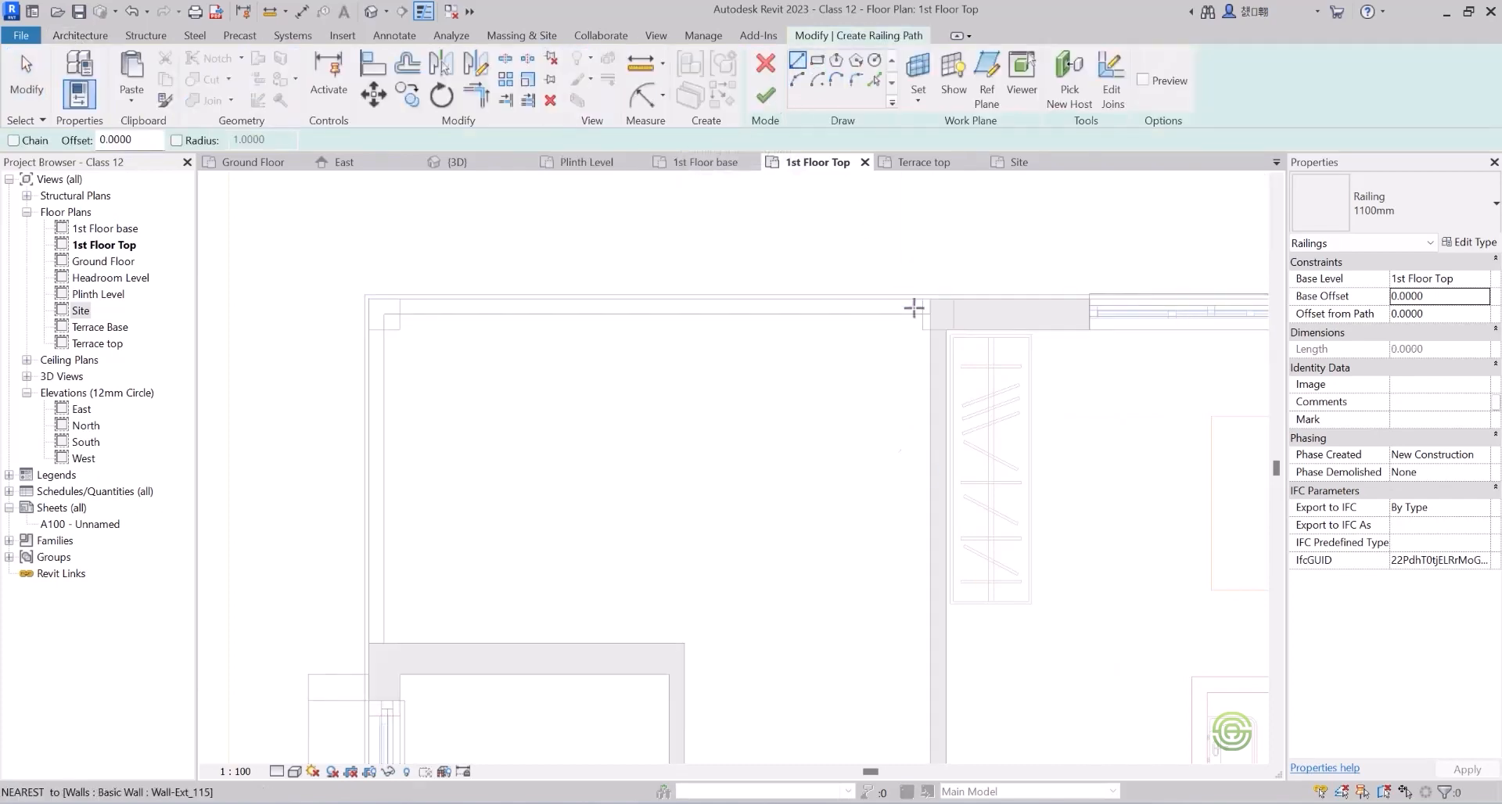
scroll(1006, 308, up, 2)
click(939, 305)
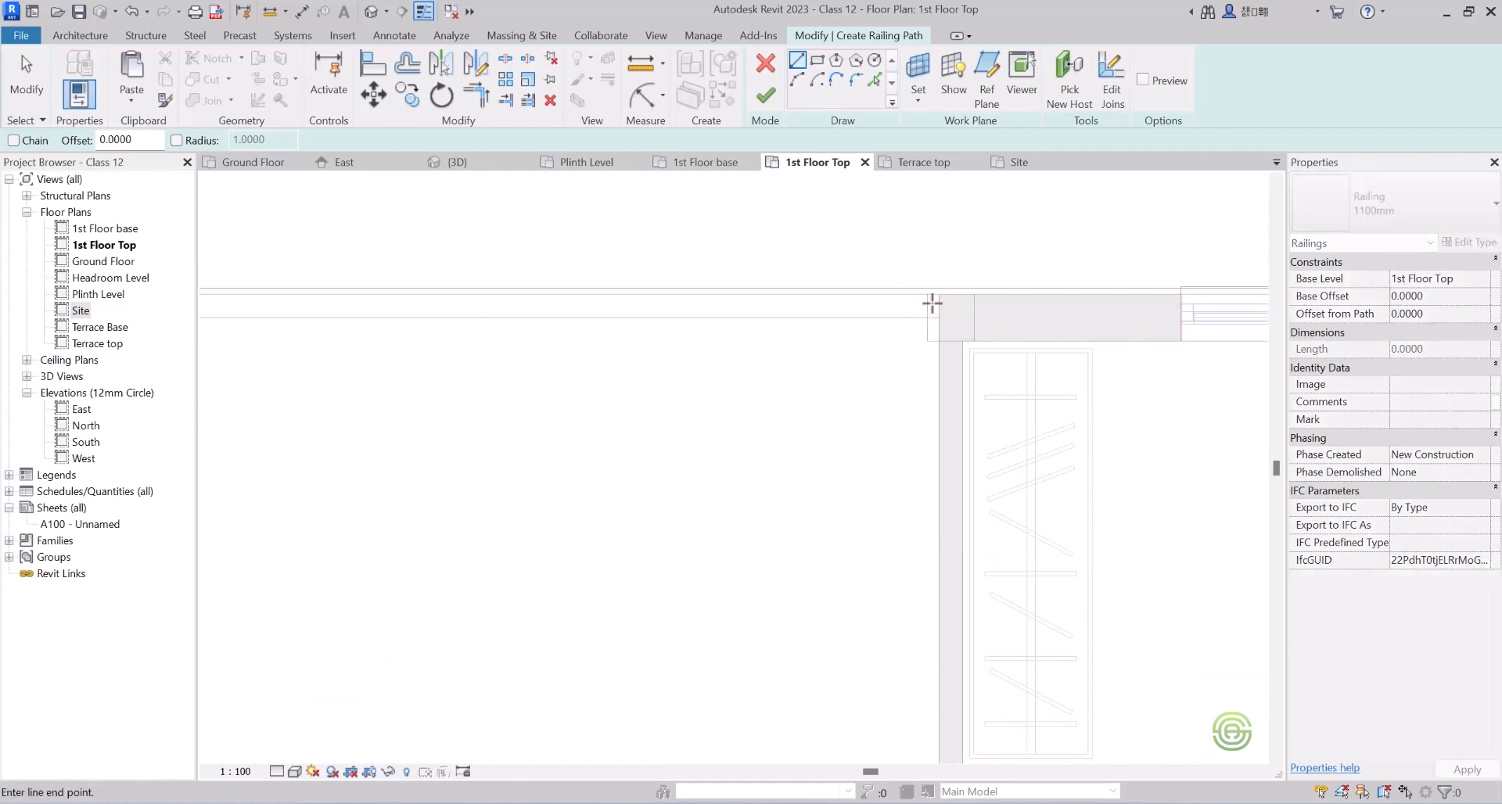
scroll(931, 302, down, 2)
scroll(469, 308, down, 2)
scroll(487, 293, up, 3)
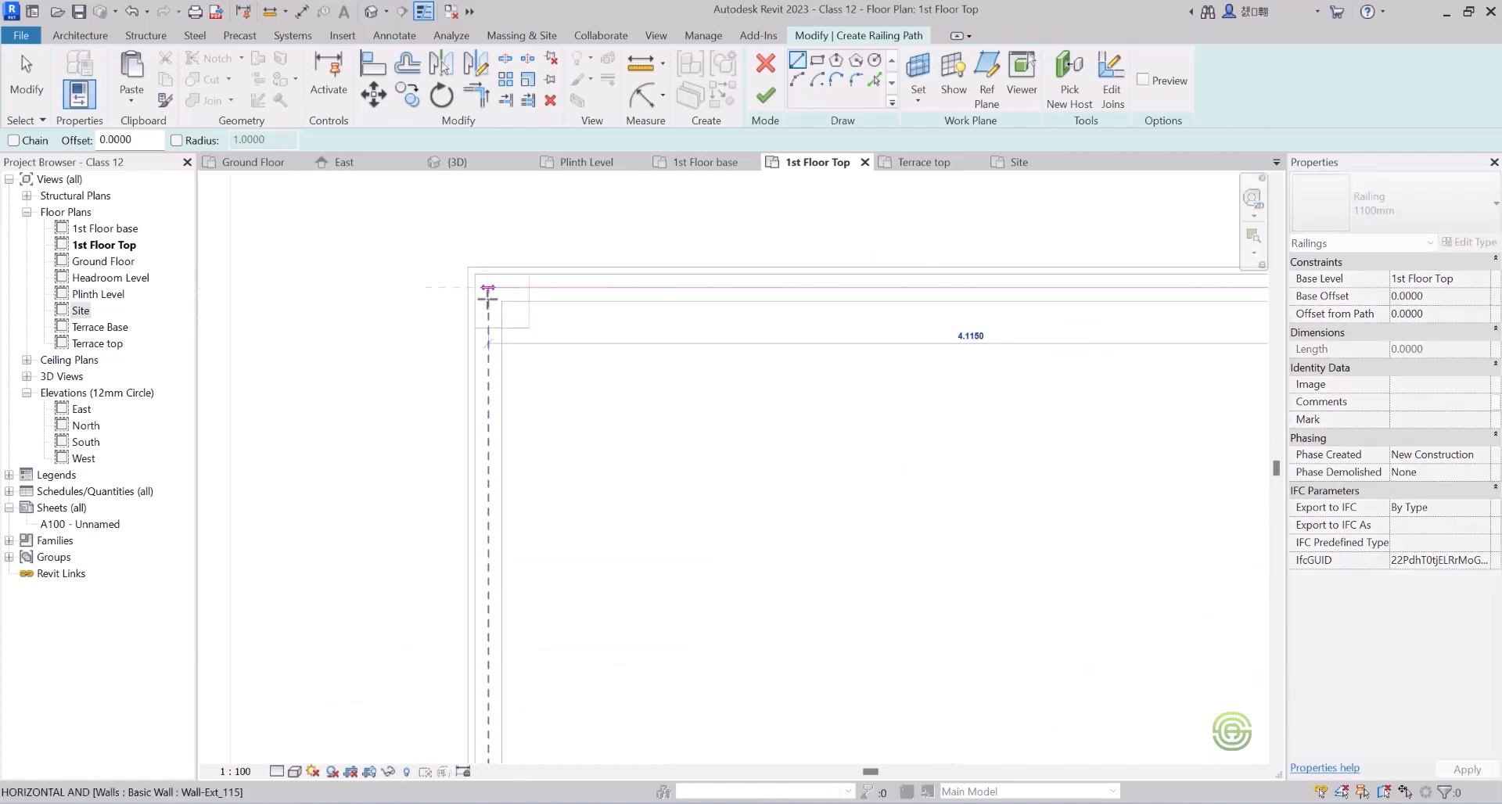
click(488, 287)
scroll(499, 237, down, 2)
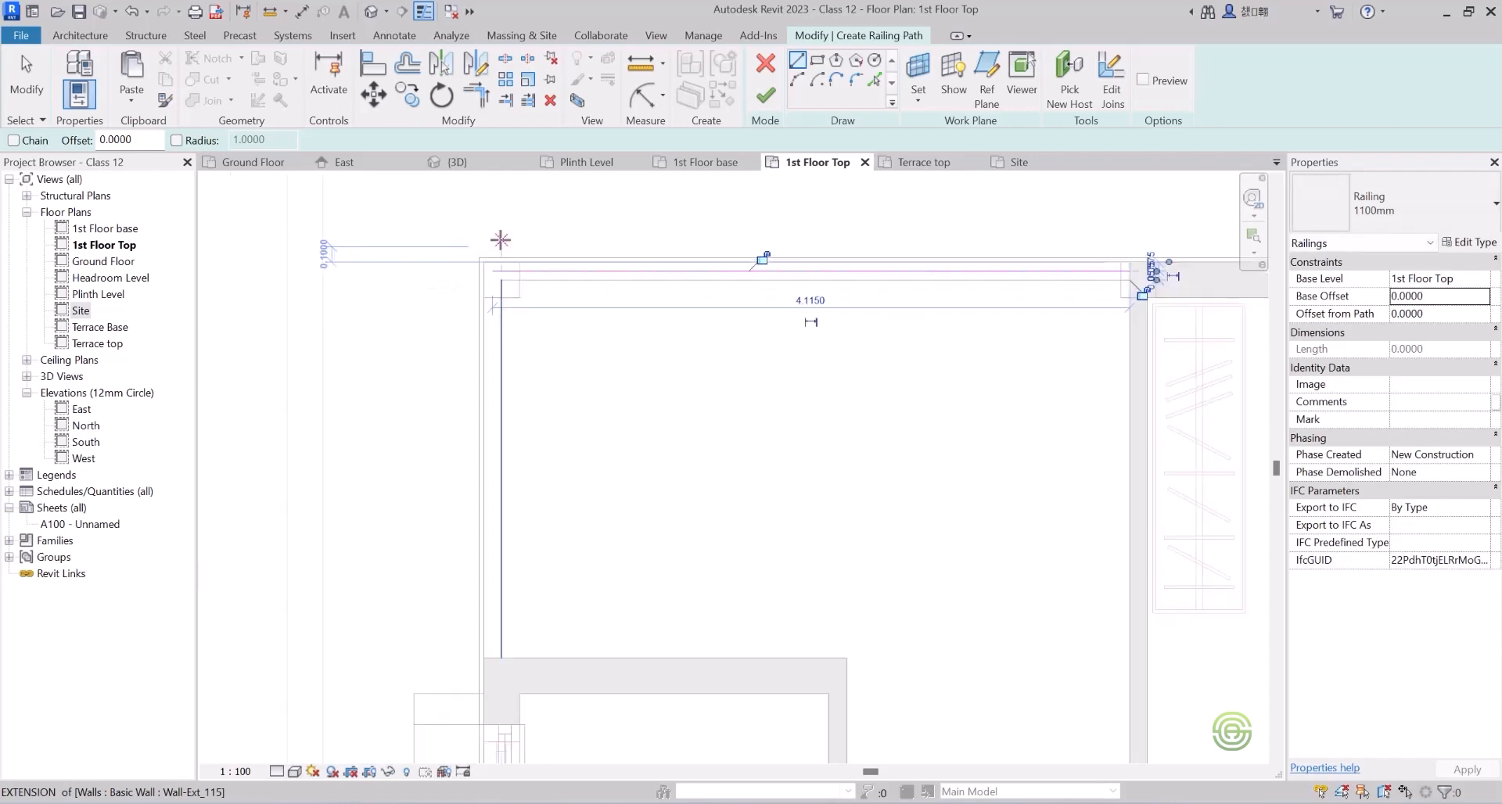
Extend the railing path along the centreline of the terrace's shorter low wall, meeting the first line at the corner, and finish the sketch.
scroll(471, 578, up, 2)
scroll(492, 630, up, 2)
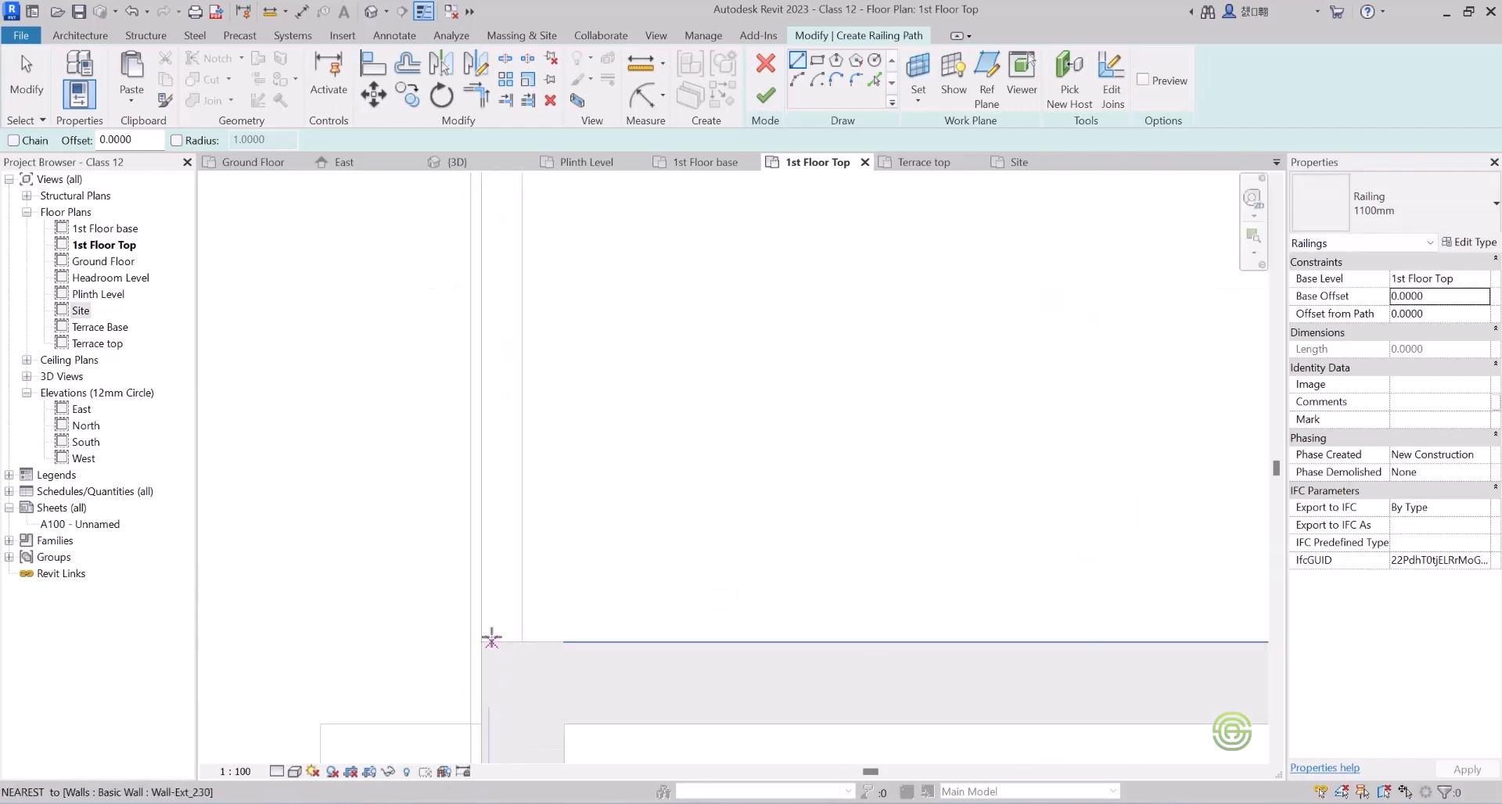
click(501, 640)
scroll(501, 614, down, 2)
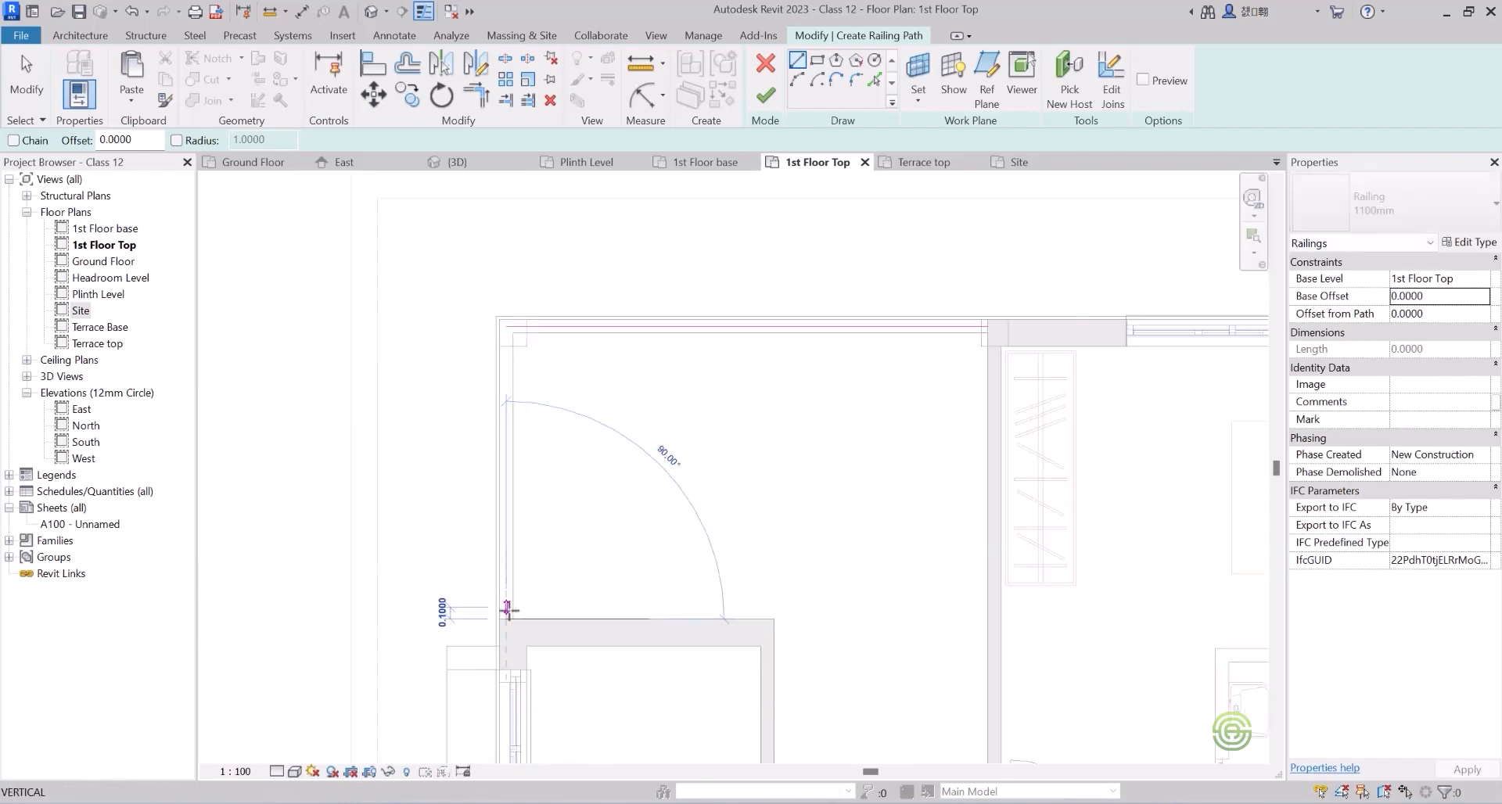
scroll(526, 483, up, 2)
scroll(496, 389, up, 3)
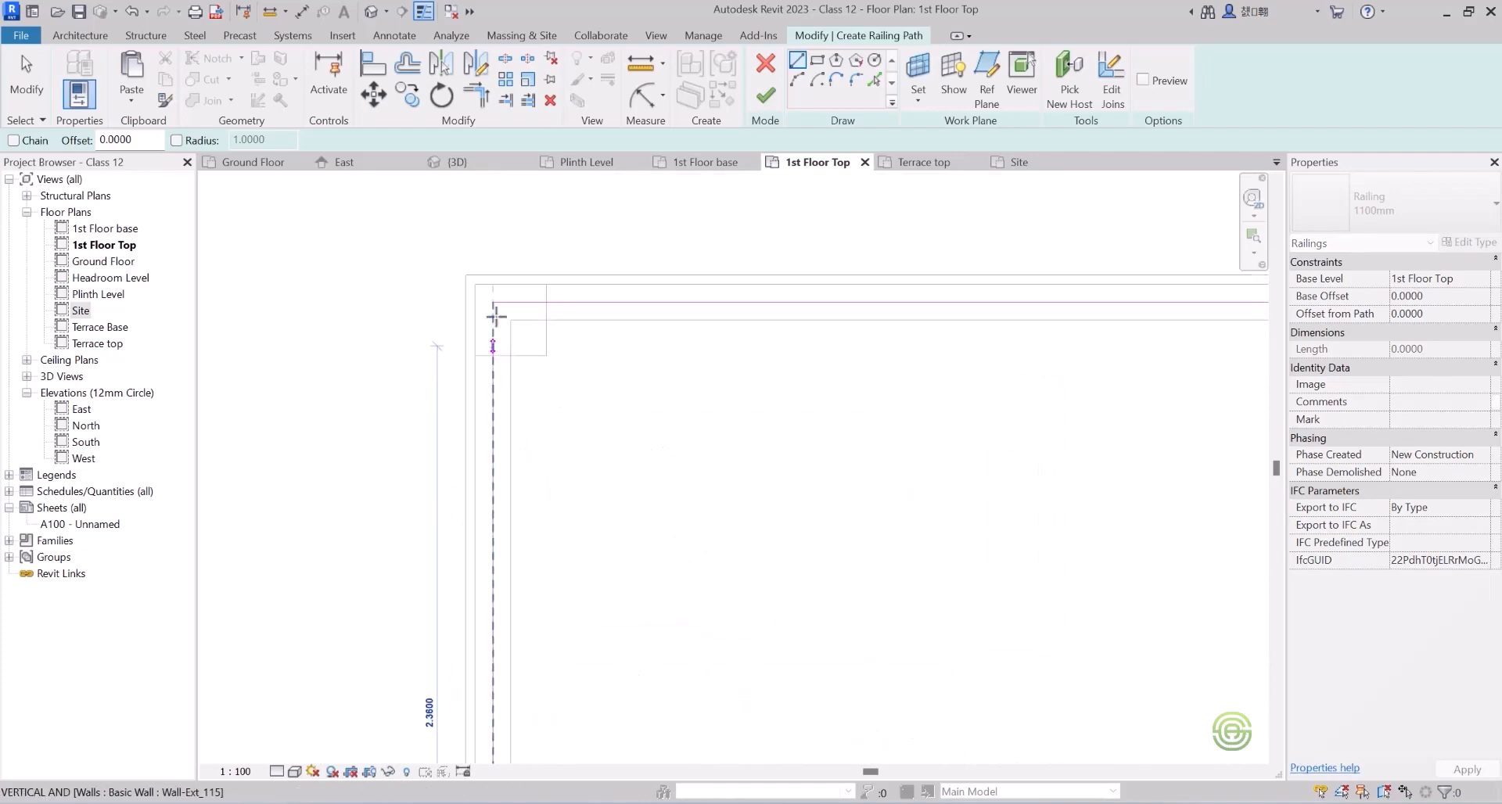
click(491, 288)
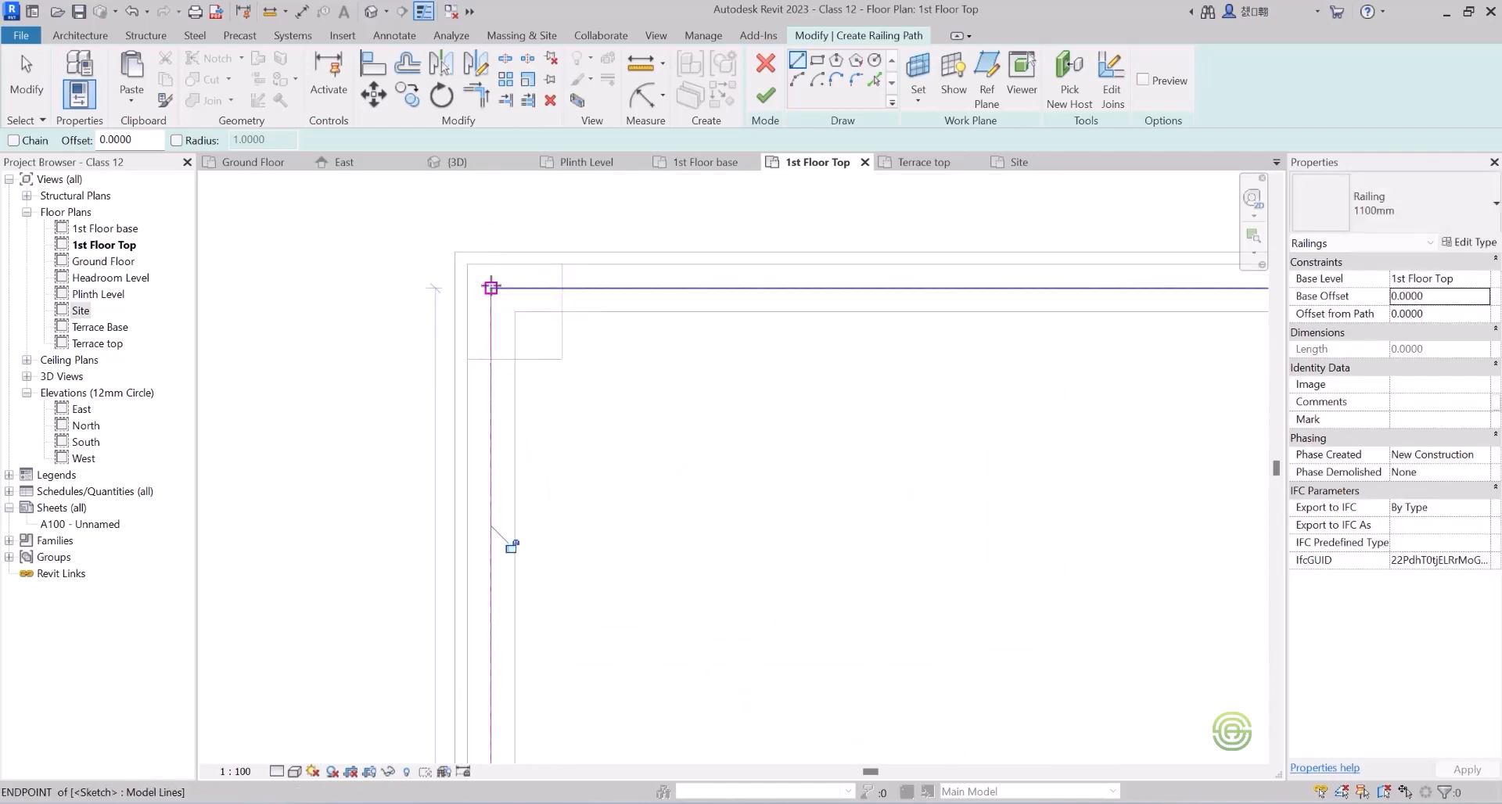
click(765, 97)
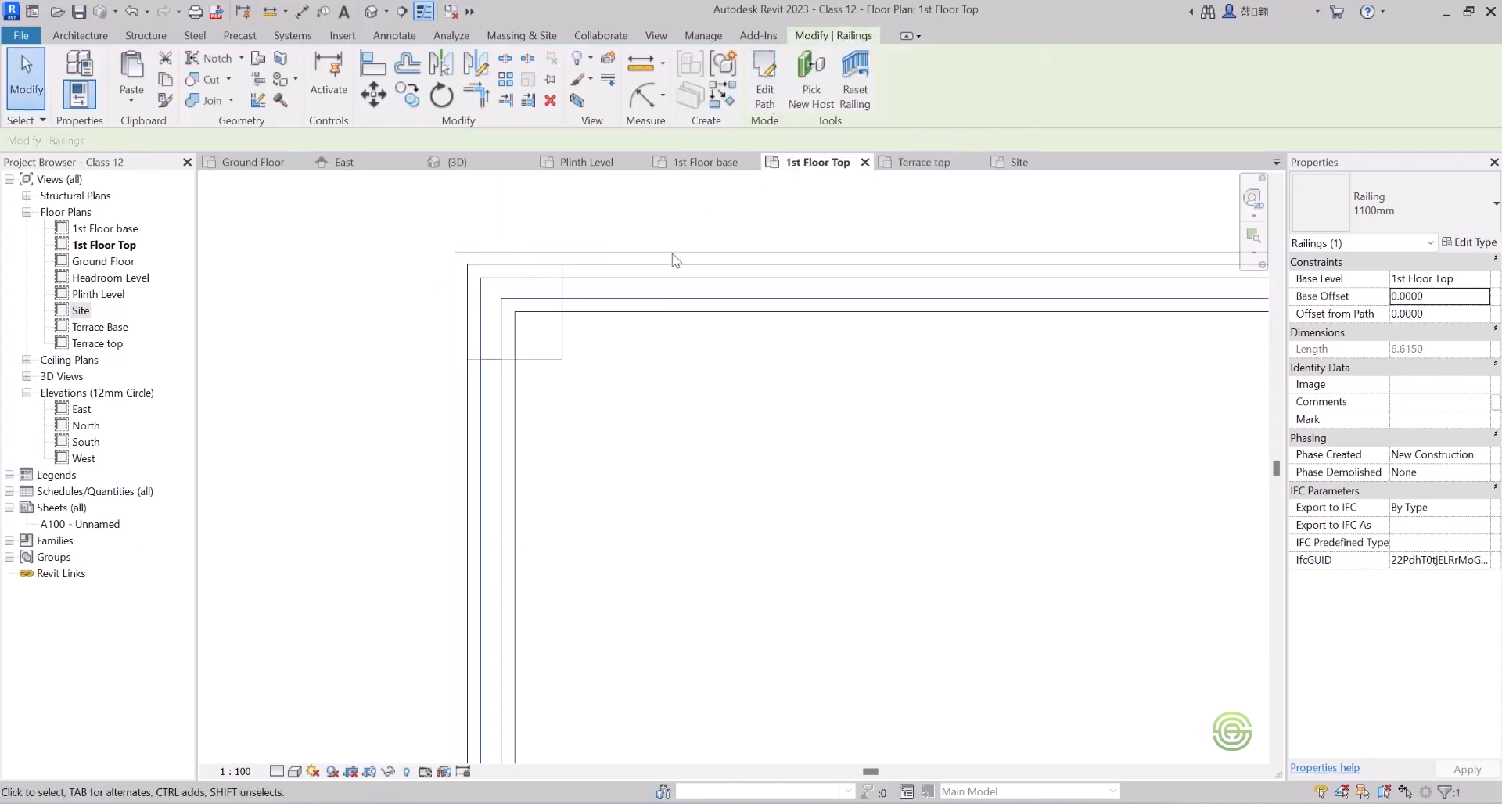
In the 3D view, set the rear terrace railing's base offset to 0.3 m and change its type to Glass_Panel-Bottom_Fill.
scroll(468, 362, down, 2)
click(471, 162)
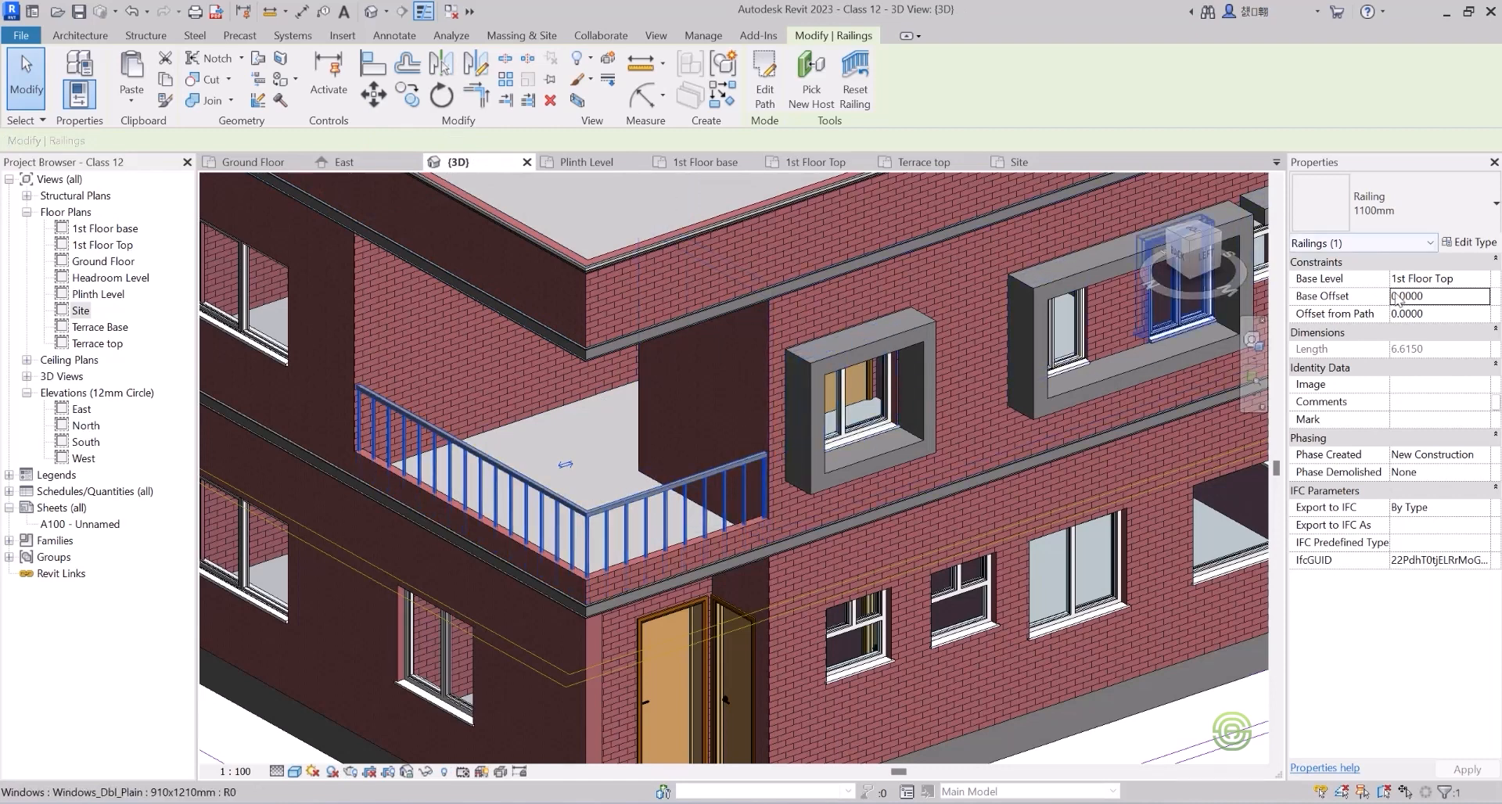
click(1436, 298)
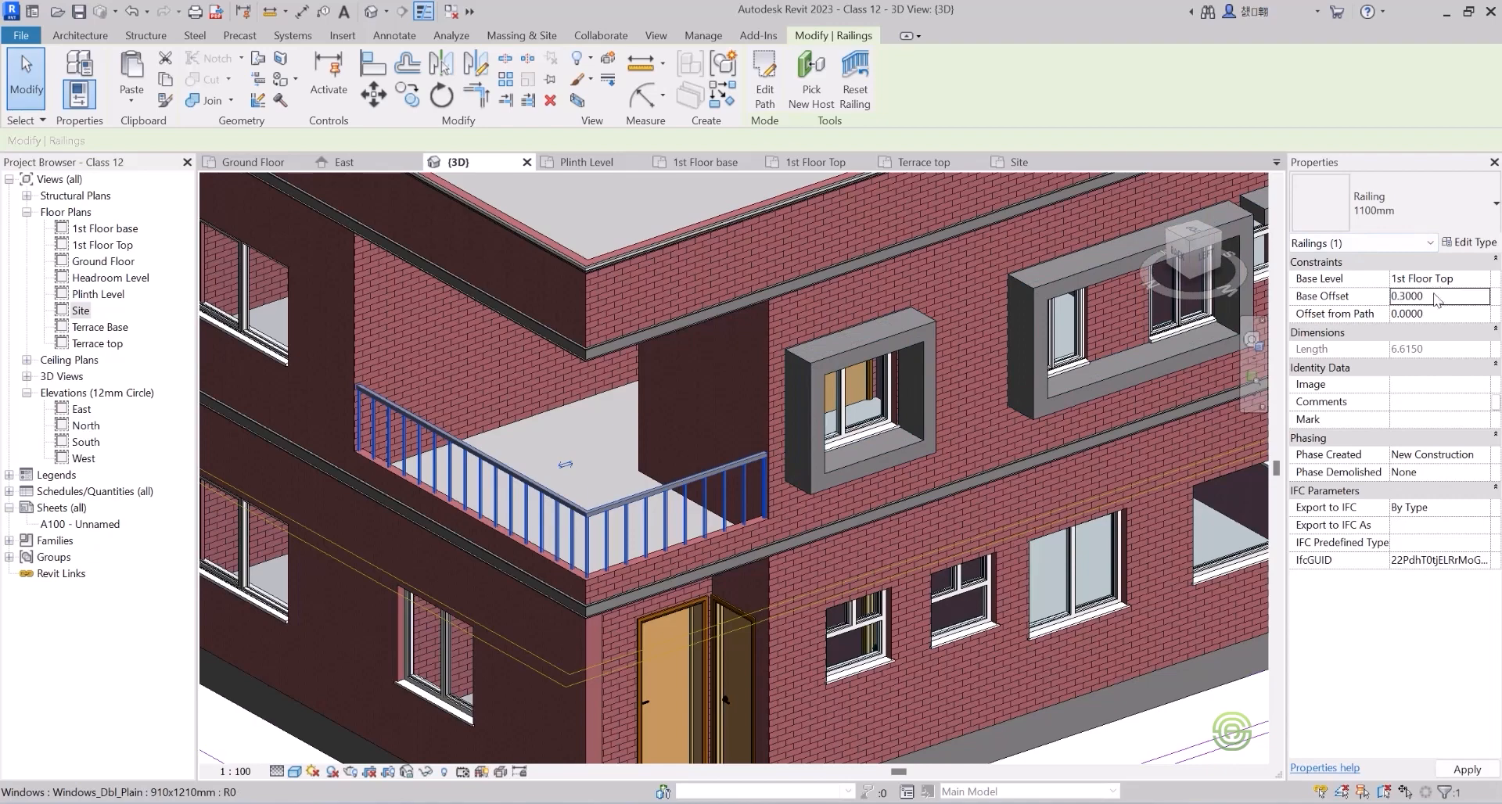
shift+middle_drag(623, 498, 722, 431)
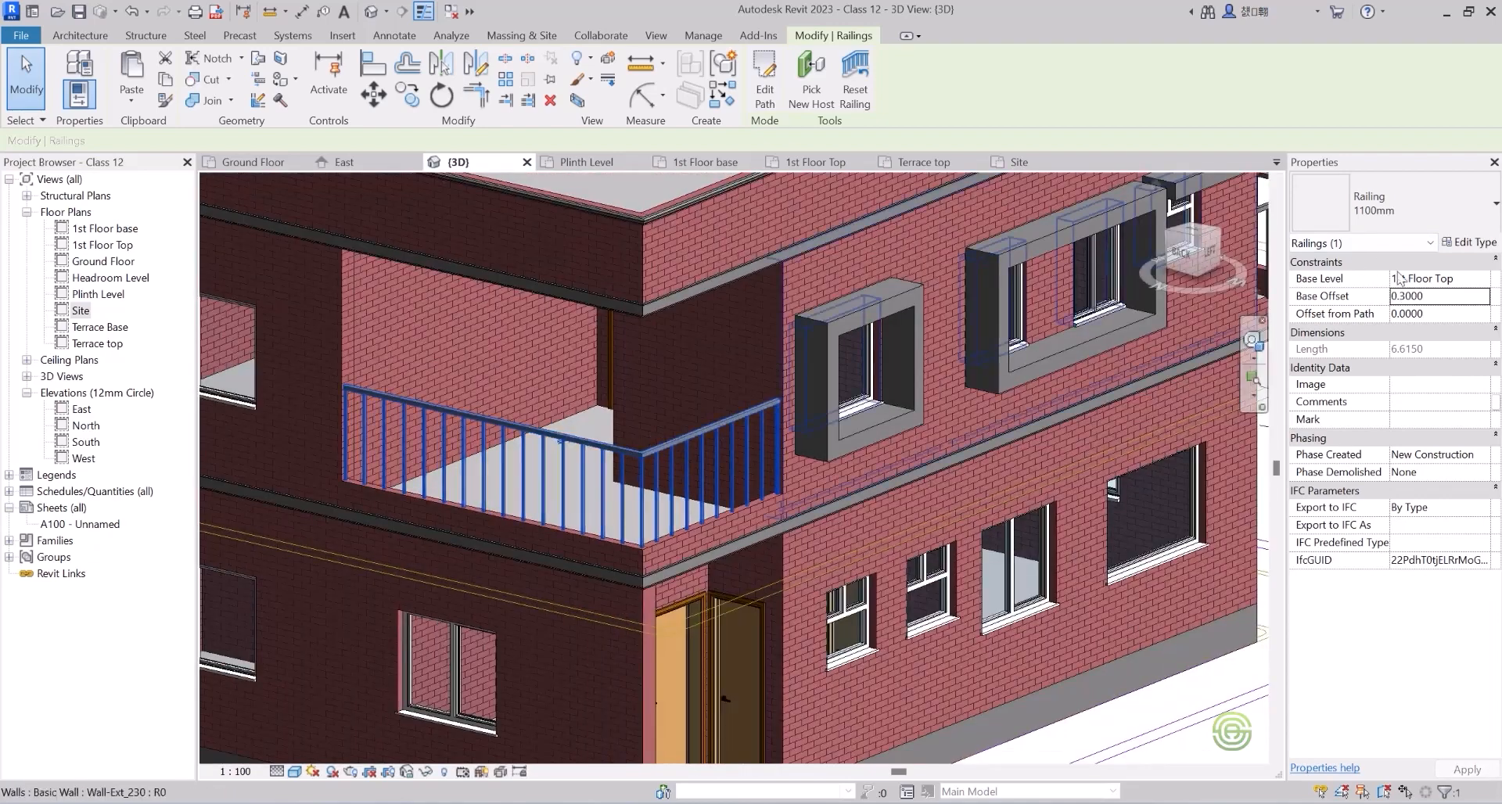
click(1417, 209)
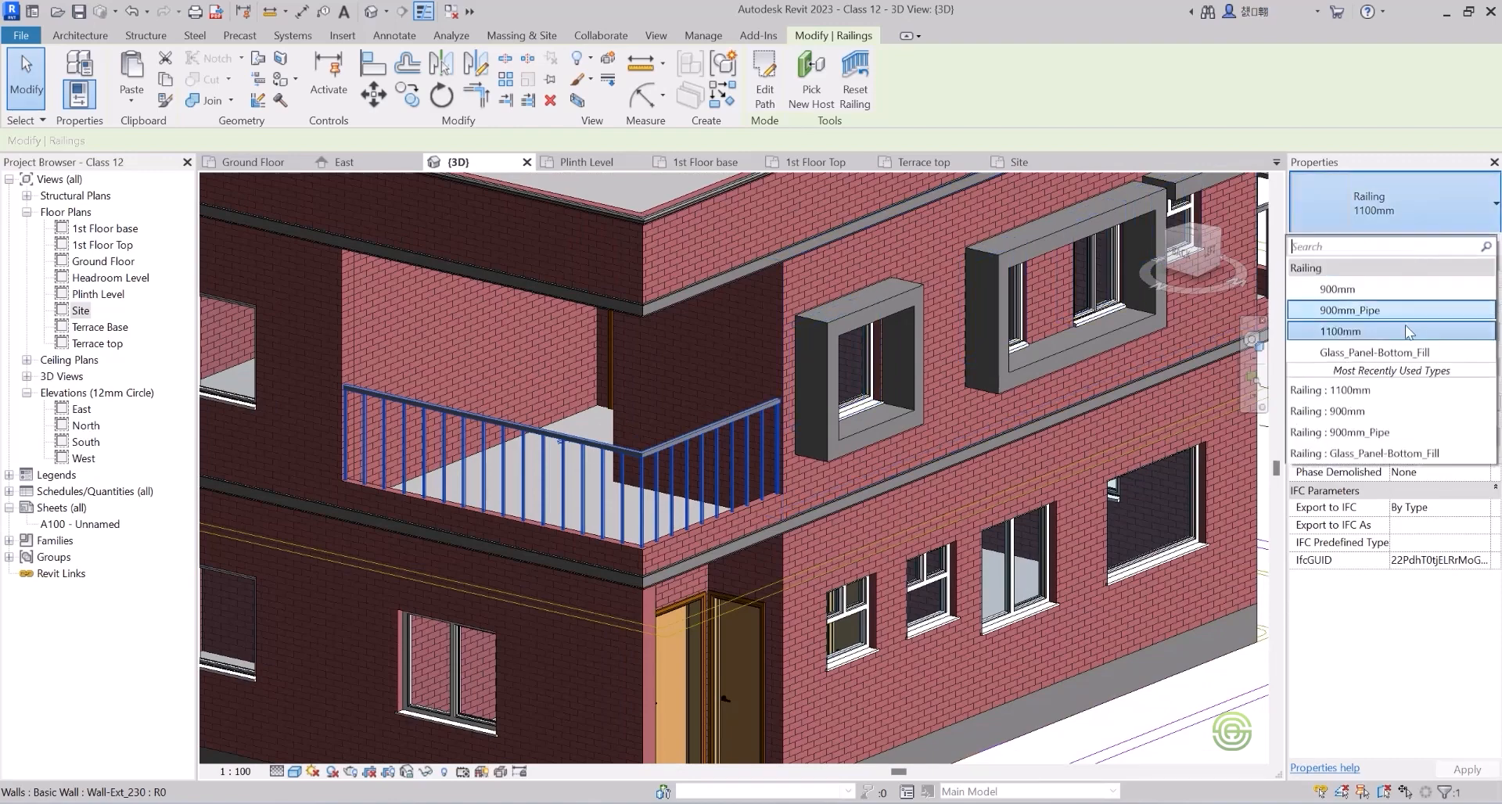
click(1387, 352)
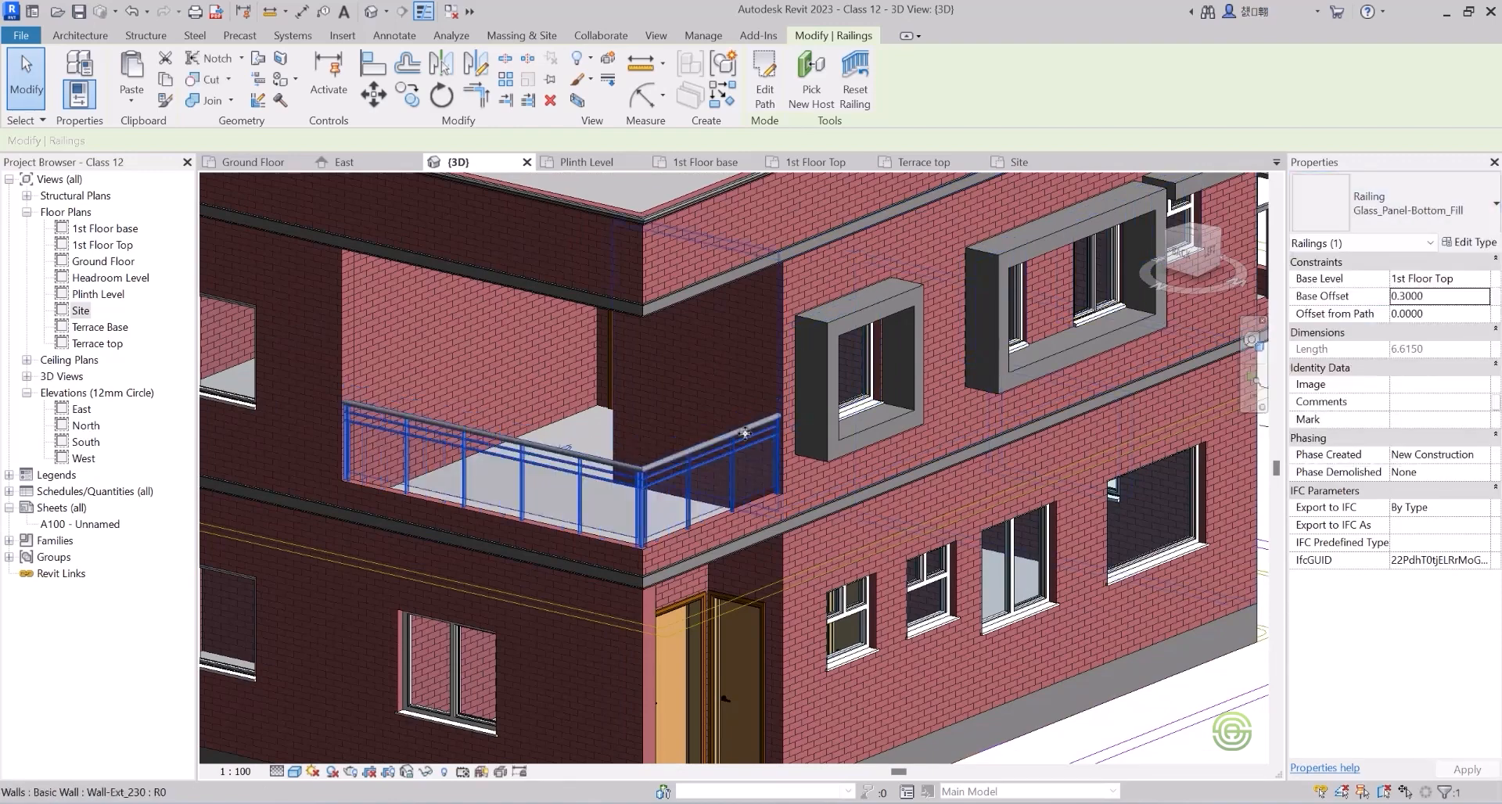
Change the front balcony railing to type Glass_Panel-Bottom_Fill and look over both railings from around the building.
scroll(751, 416, down, 2)
shift+middle_drag(751, 416, 785, 491)
click(785, 492)
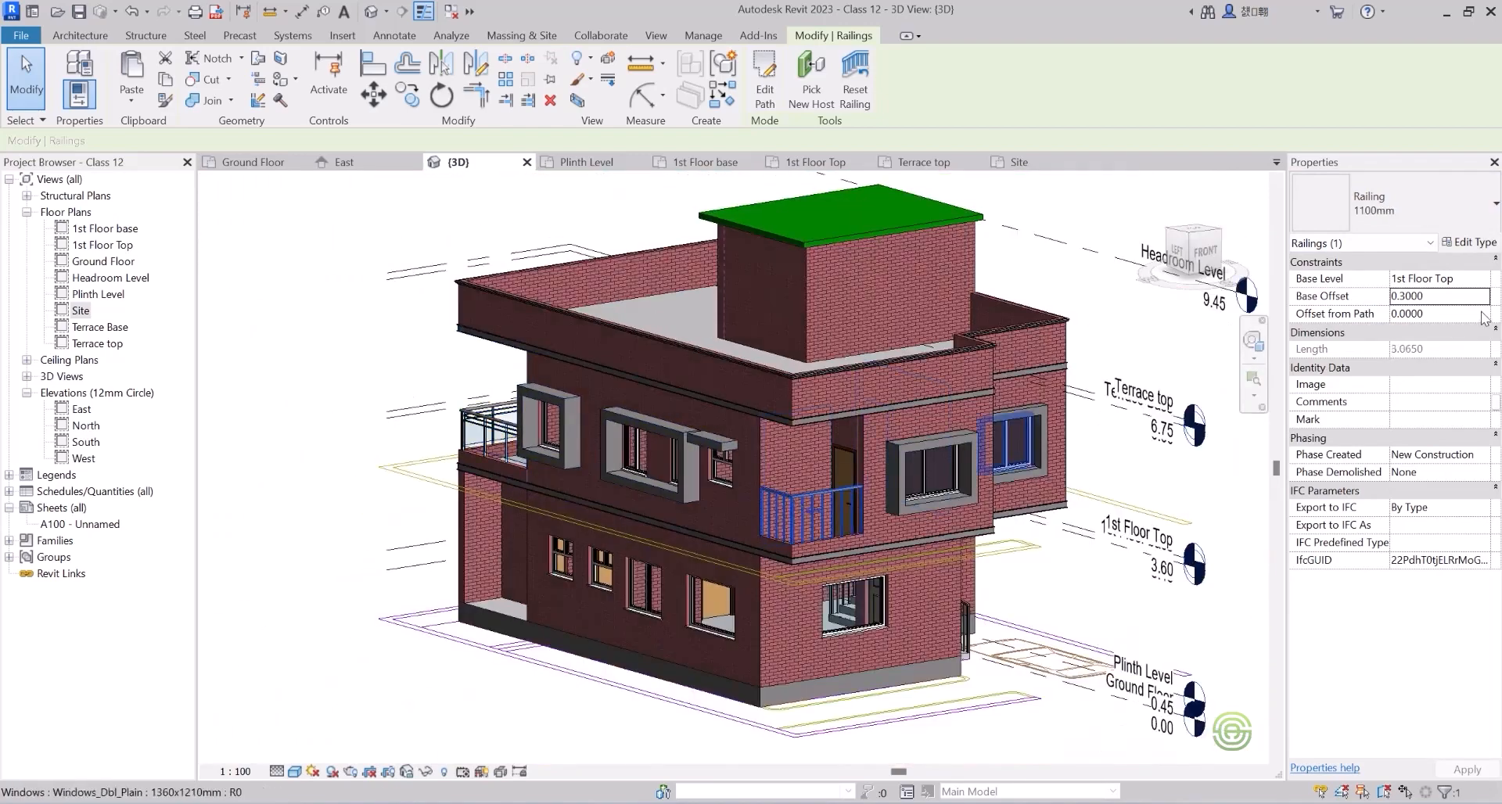
click(1418, 215)
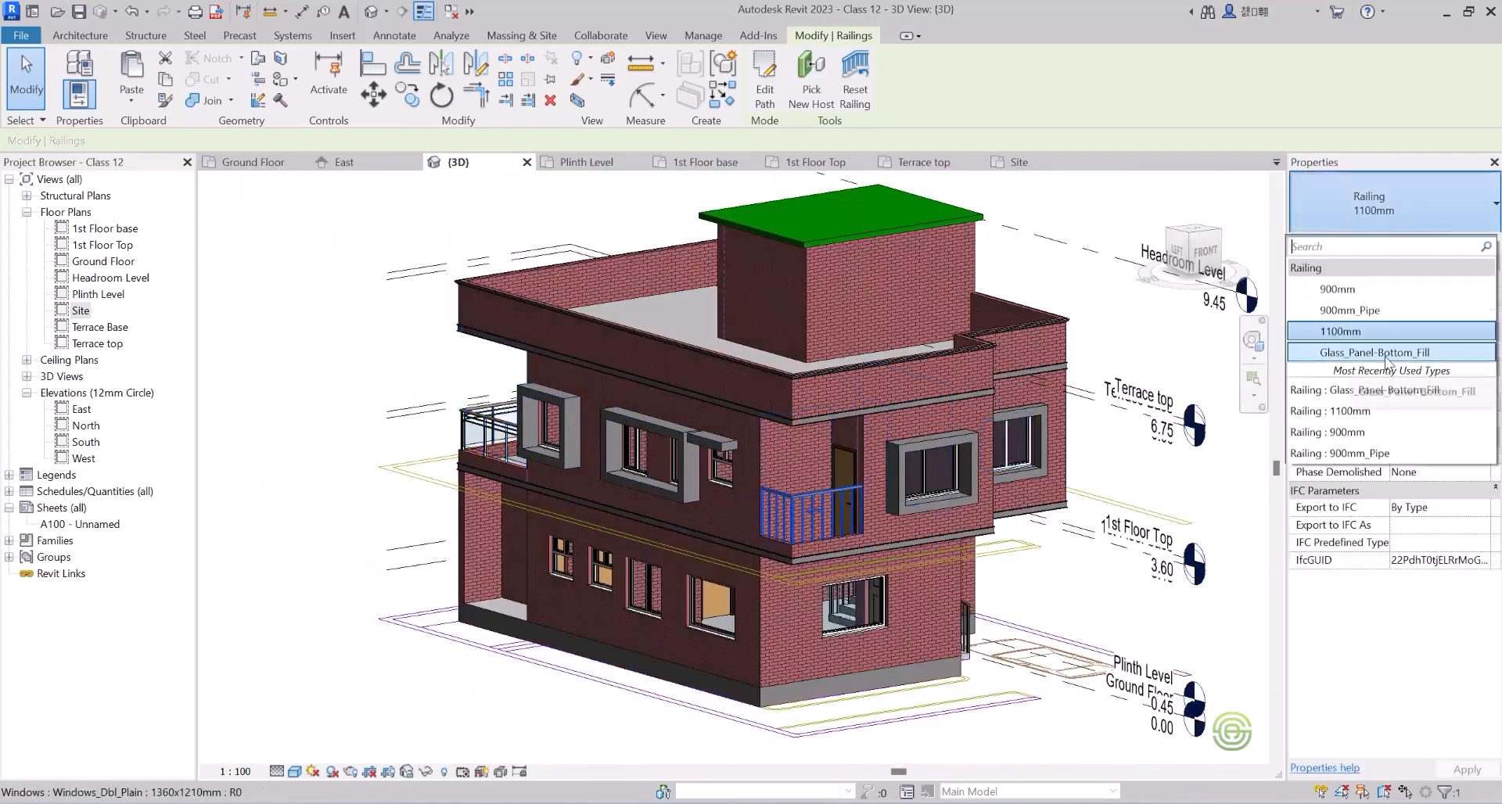
click(1385, 357)
shift+middle_drag(811, 391, 668, 411)
scroll(837, 387, down, 1)
shift+middle_drag(871, 323, 806, 352)
scroll(724, 368, up, 1)
click(418, 348)
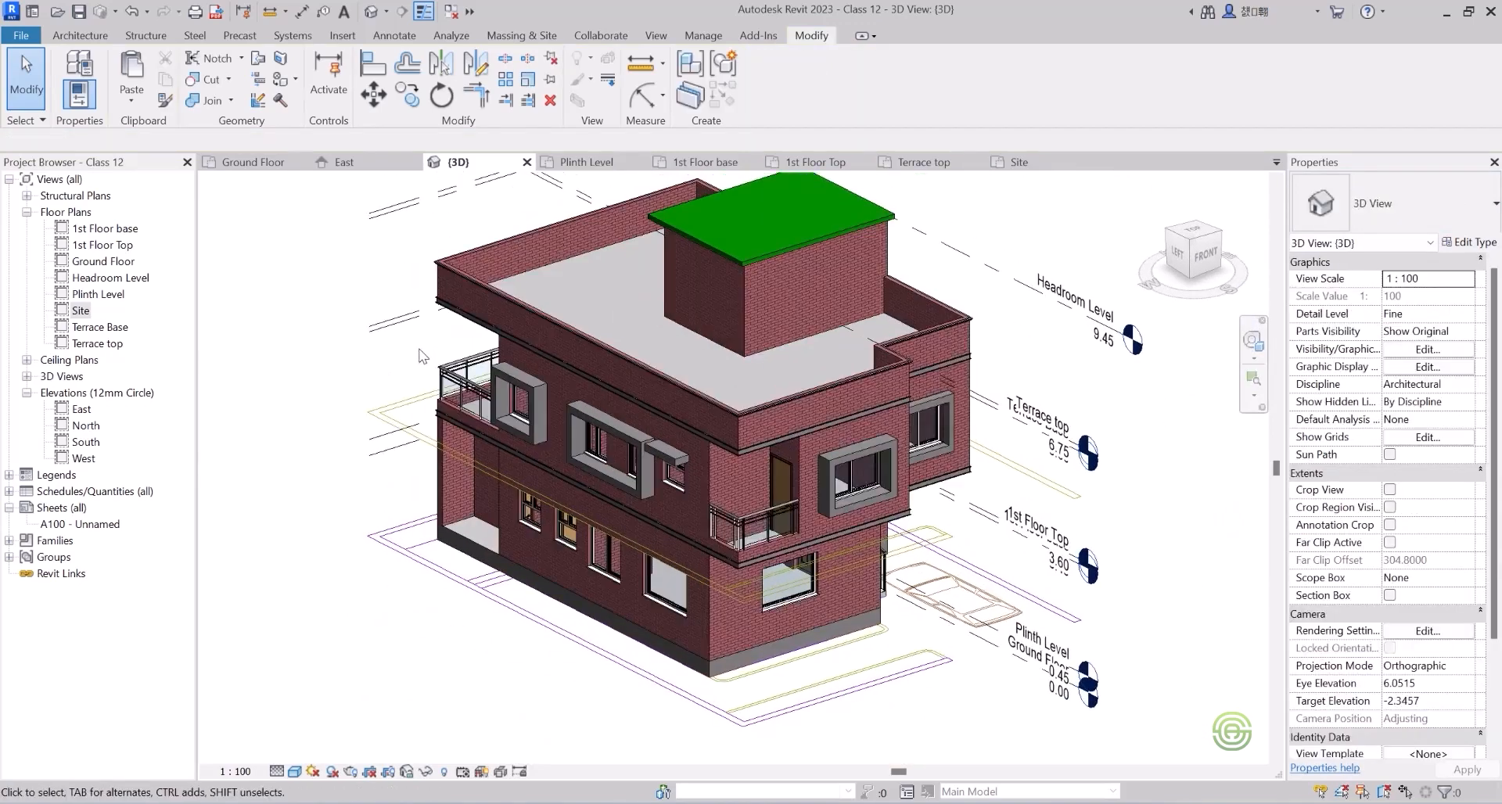
scroll(721, 500, up, 1)
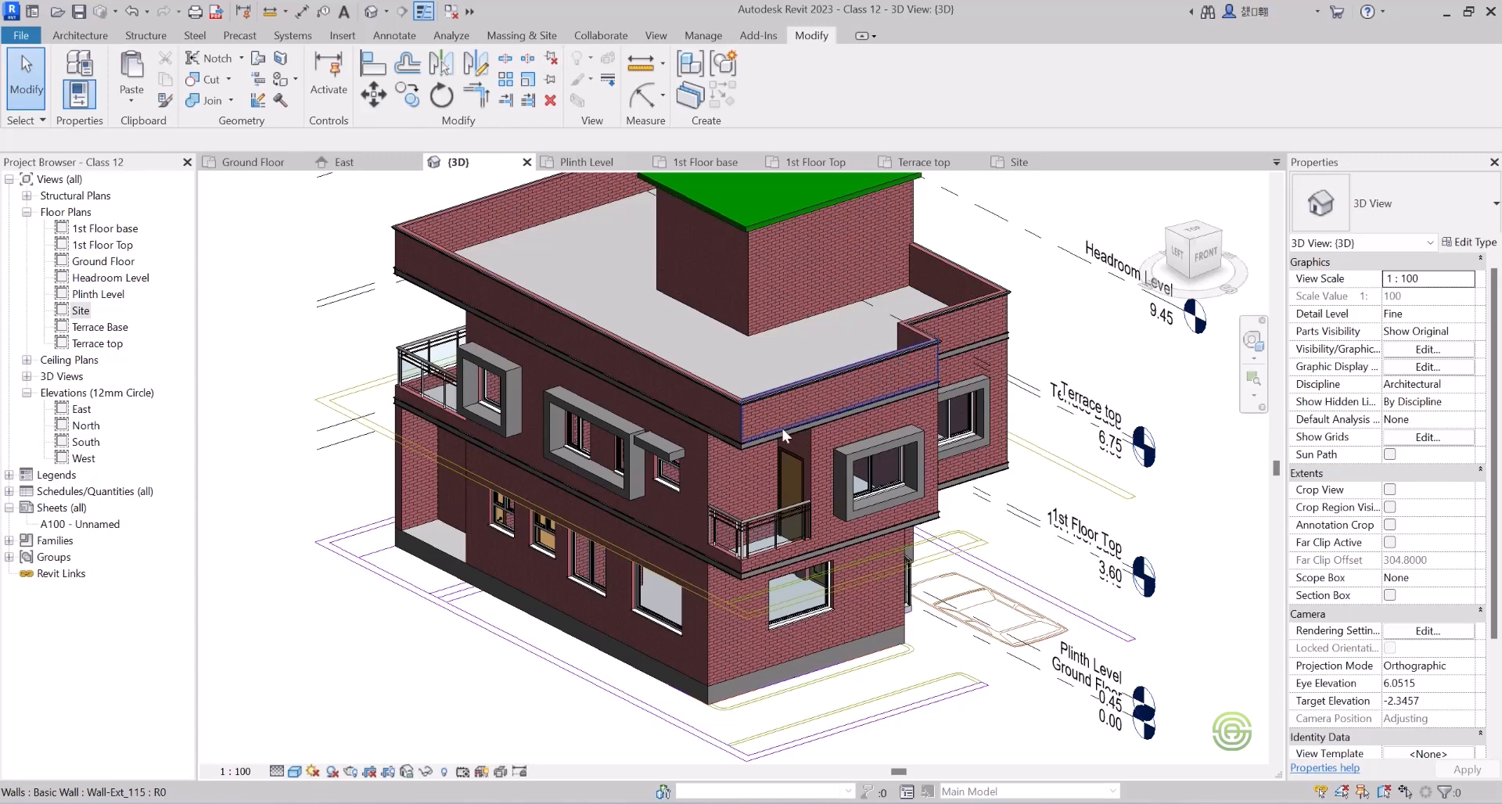
Inspect the layer structure and material of wall type Wall-Ext_115 on the front balcony wall, leaving its settings as they are.
click(750, 463)
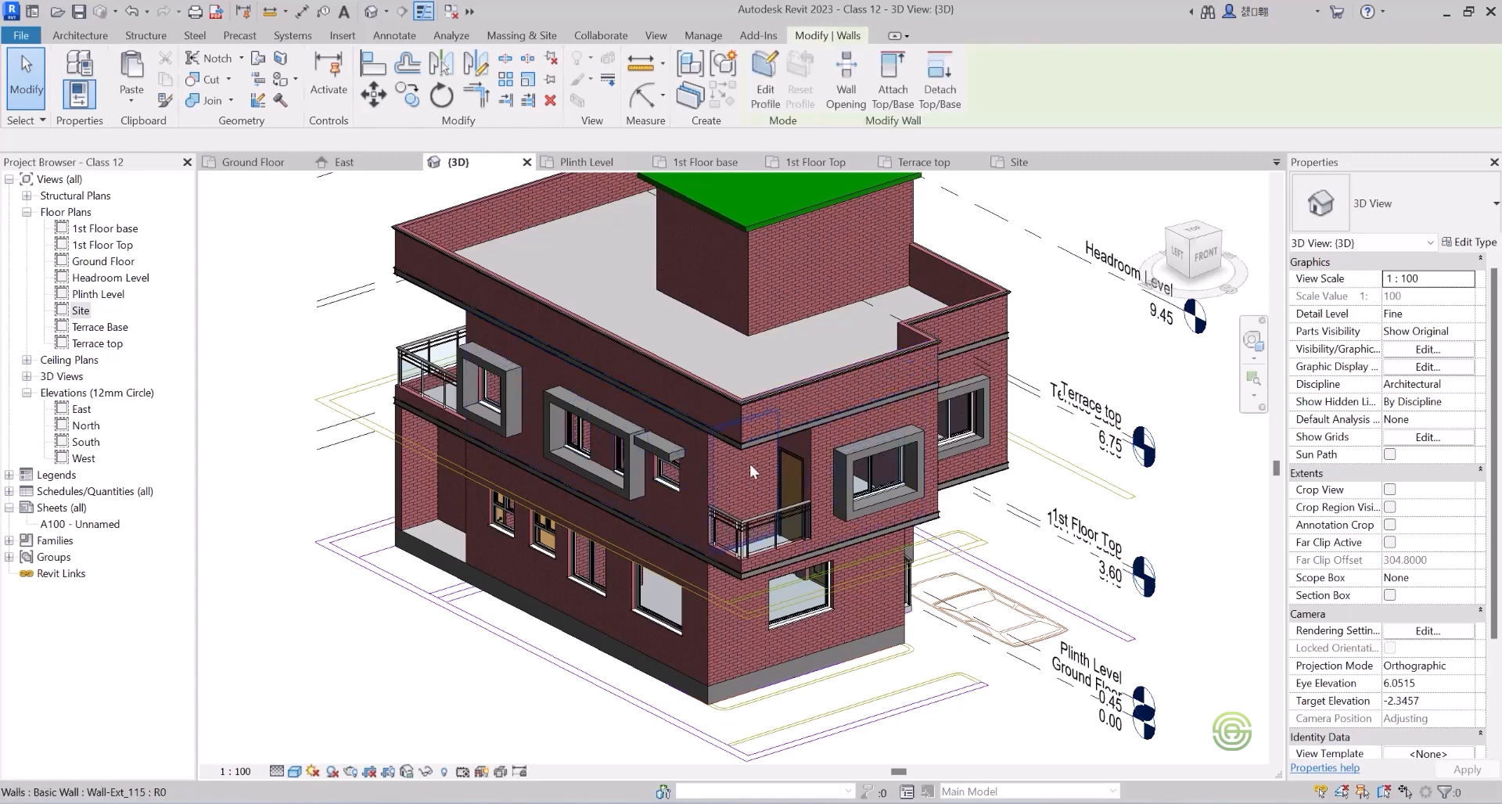
click(1468, 243)
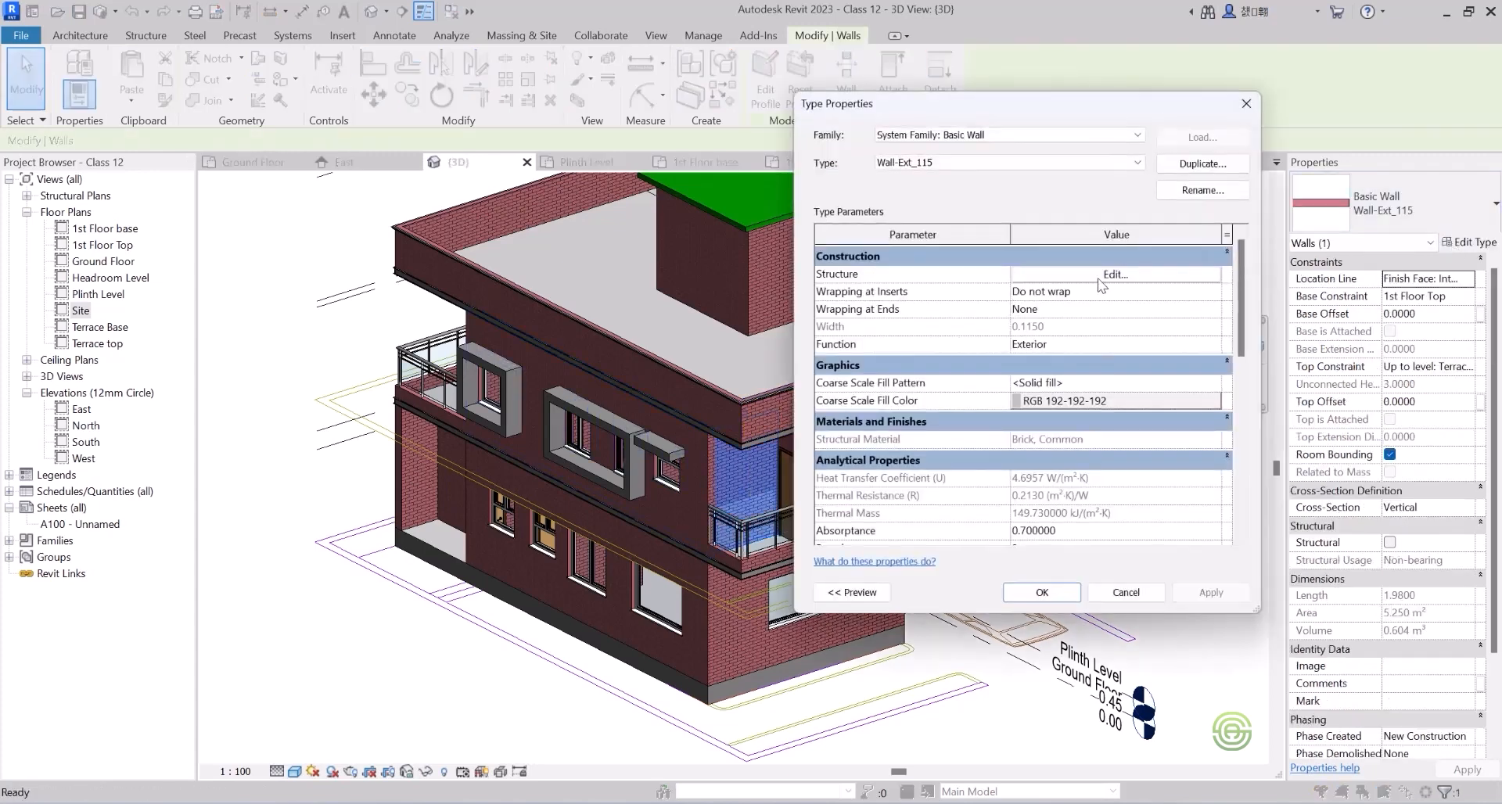
click(1110, 274)
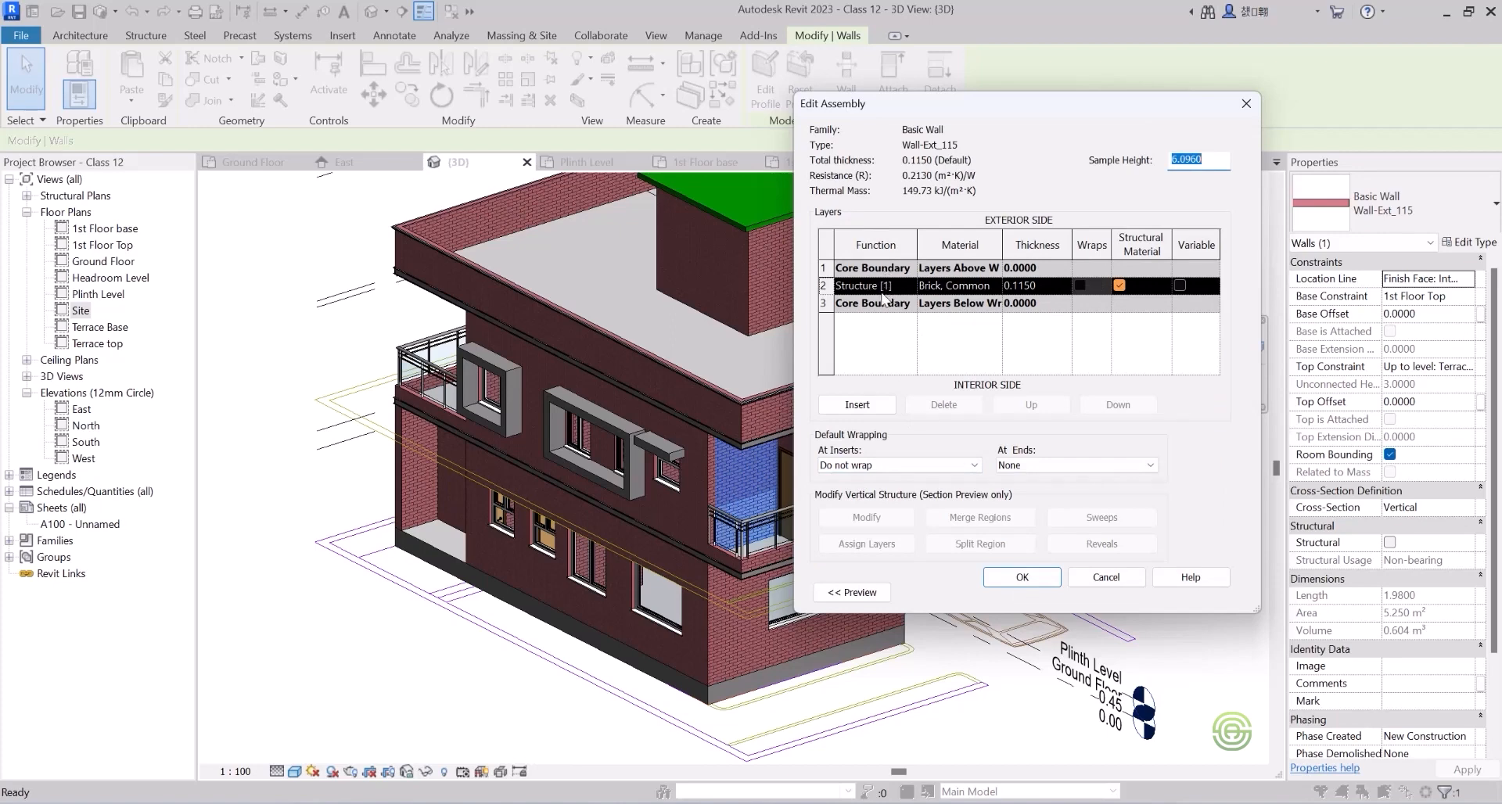
click(1243, 105)
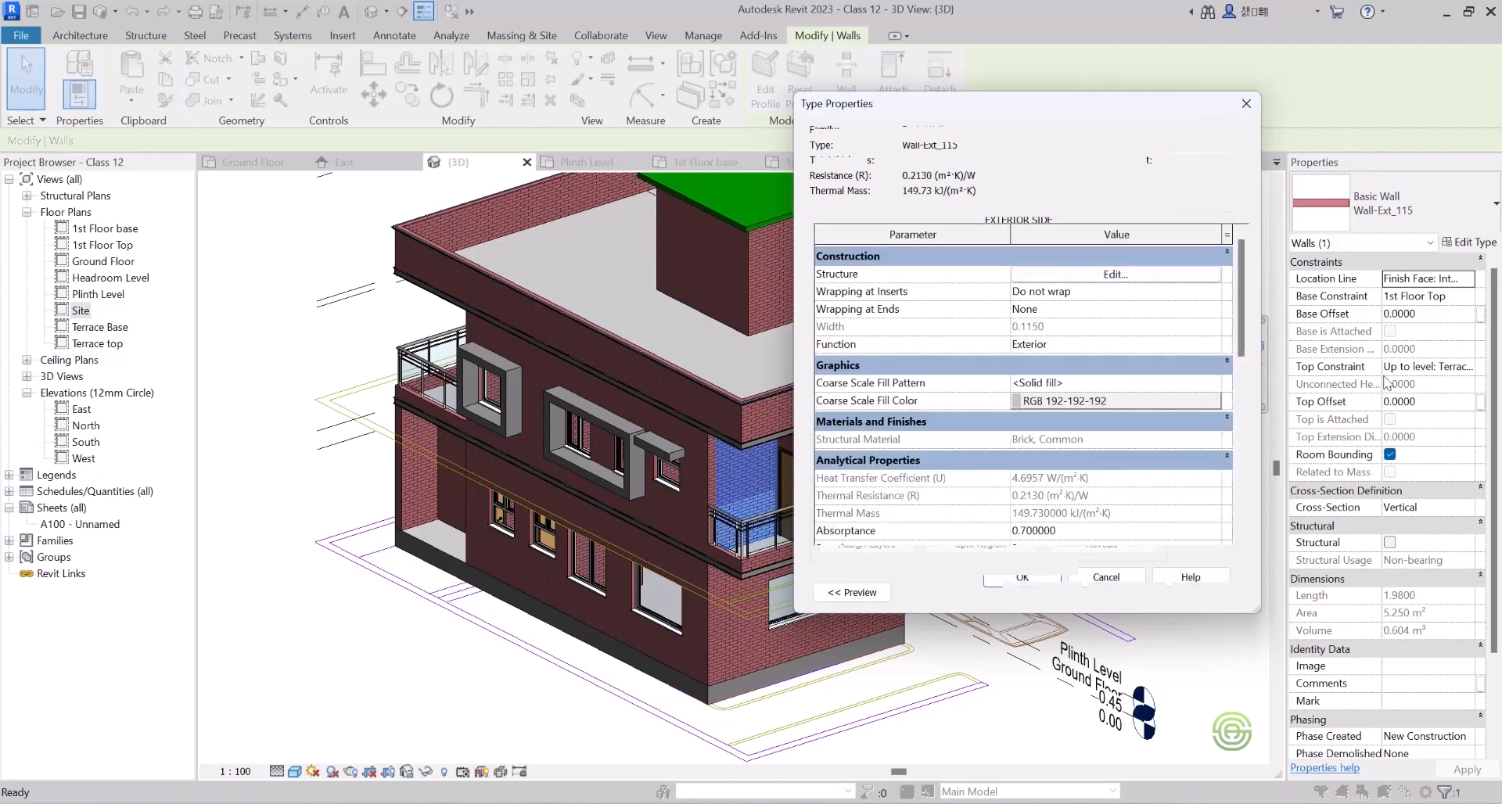
click(1243, 105)
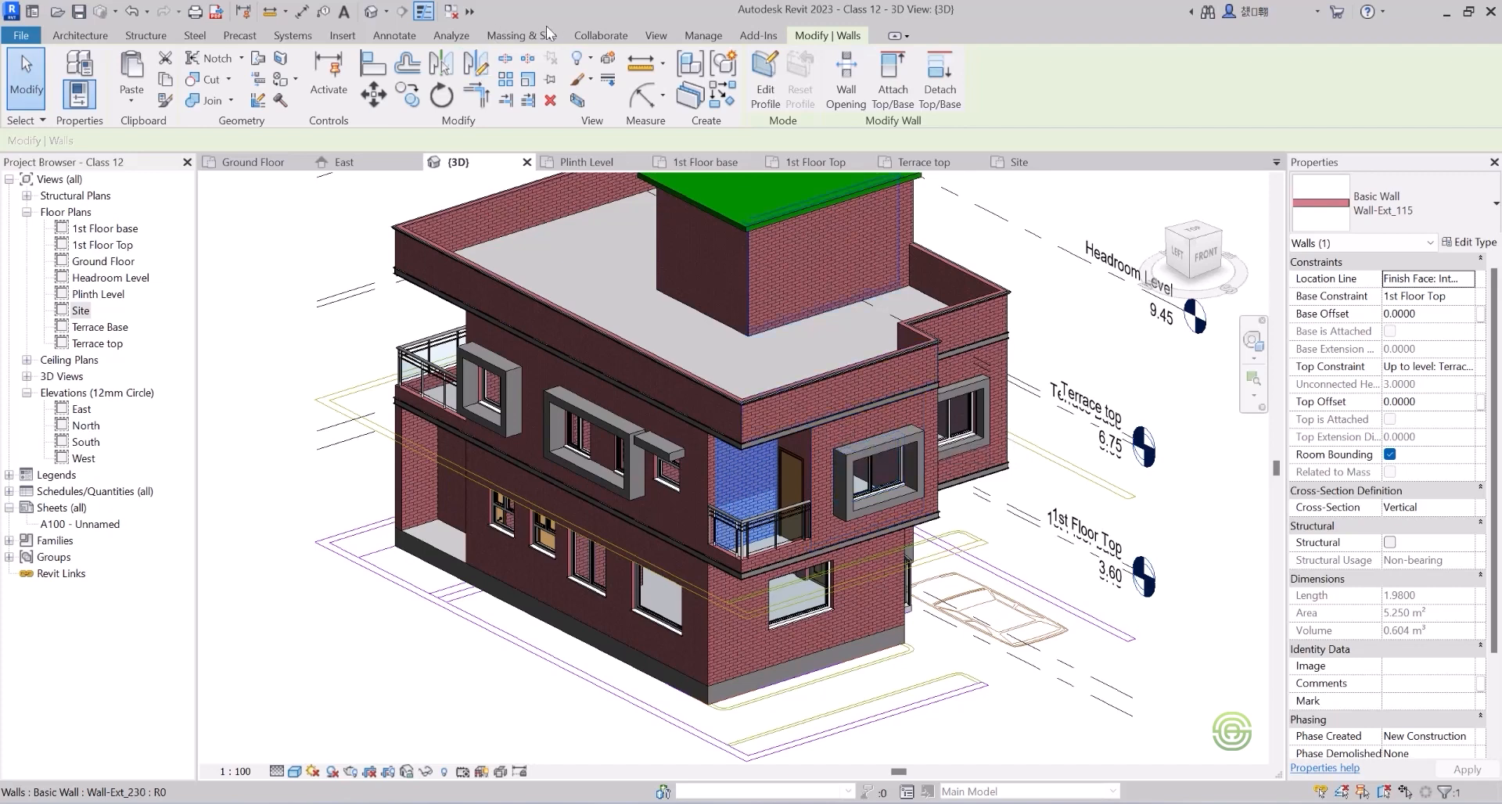
Create a new project material and name it Wall Paint.
click(703, 35)
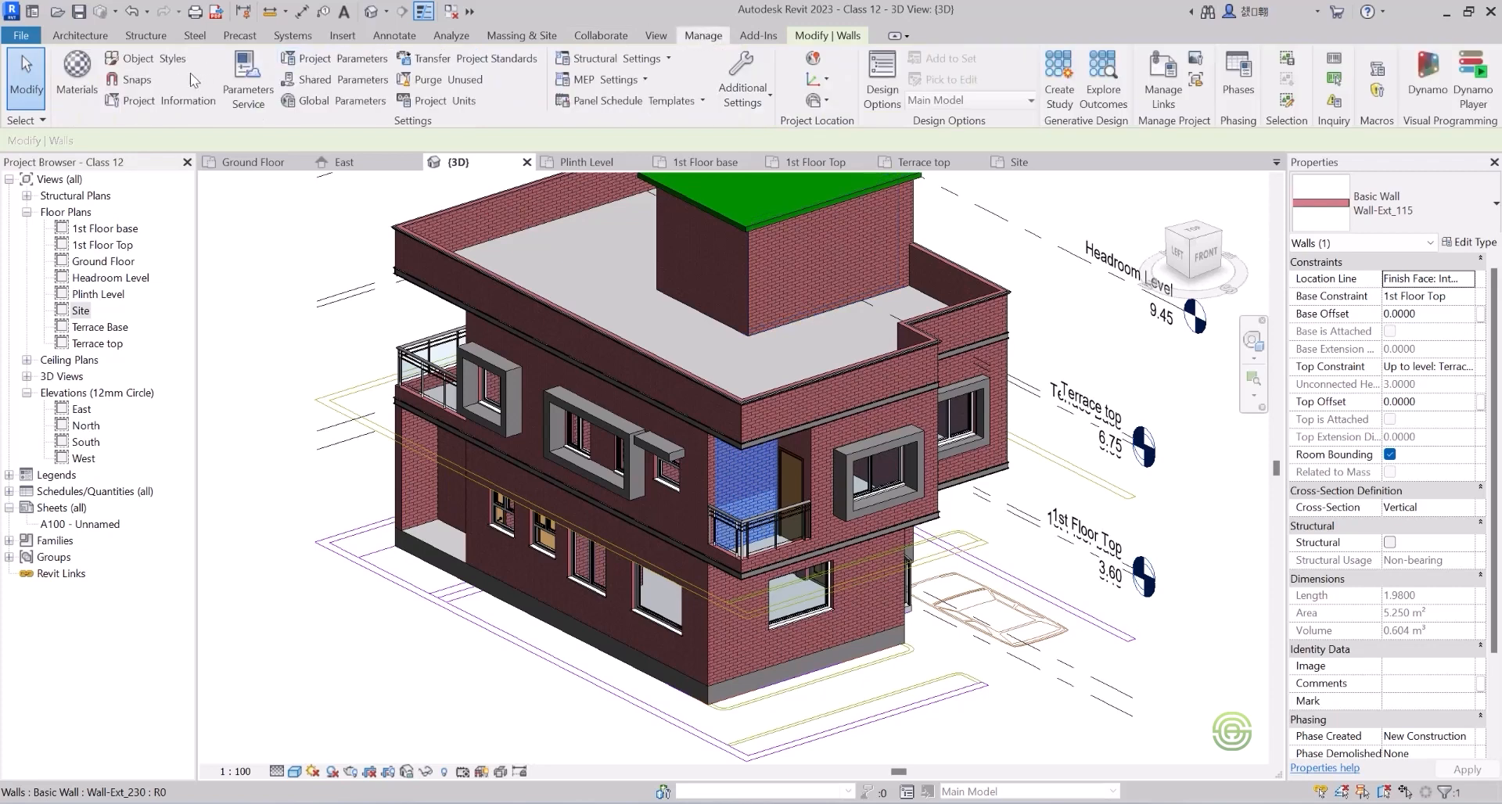
click(74, 70)
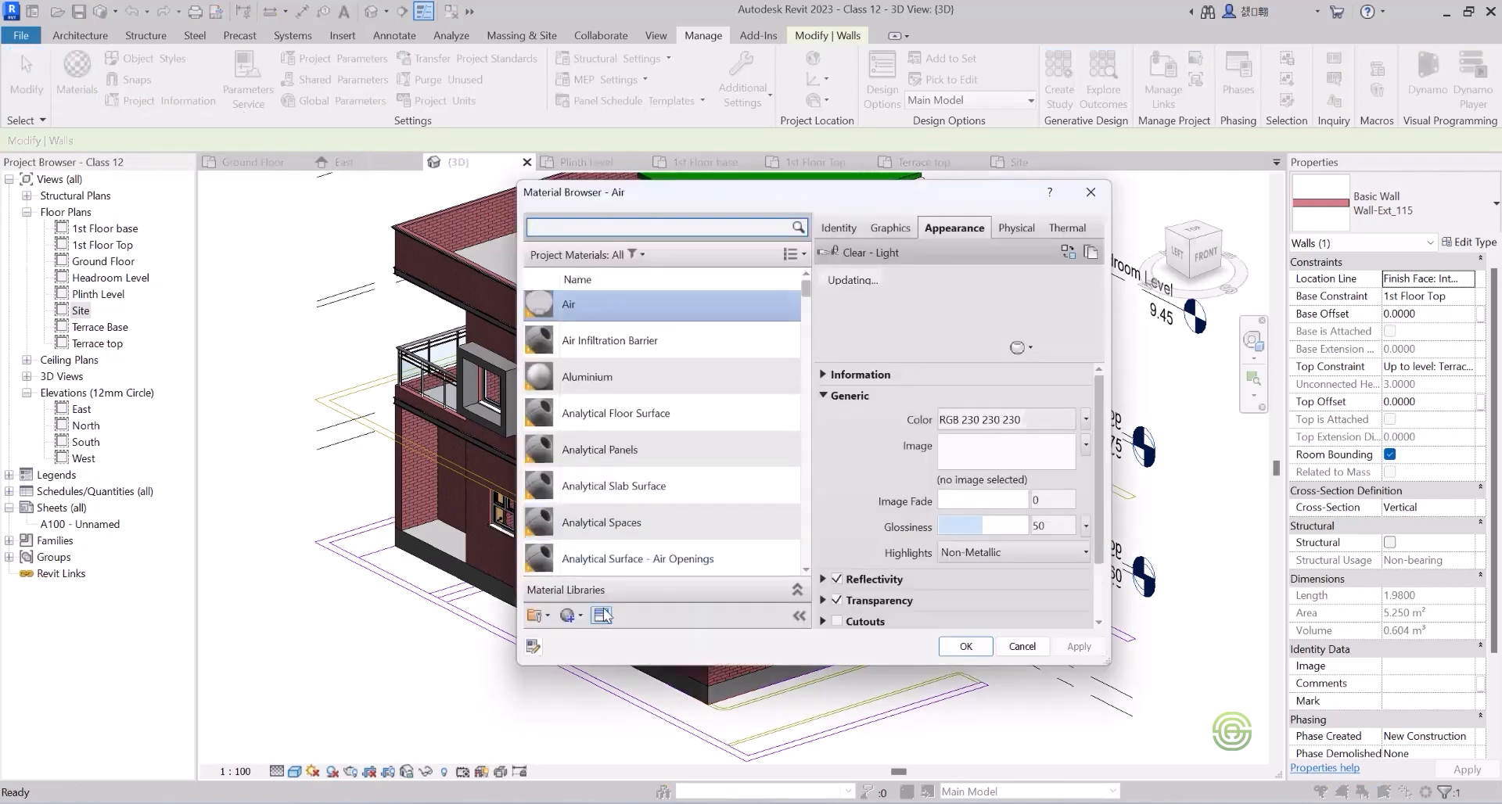
click(569, 618)
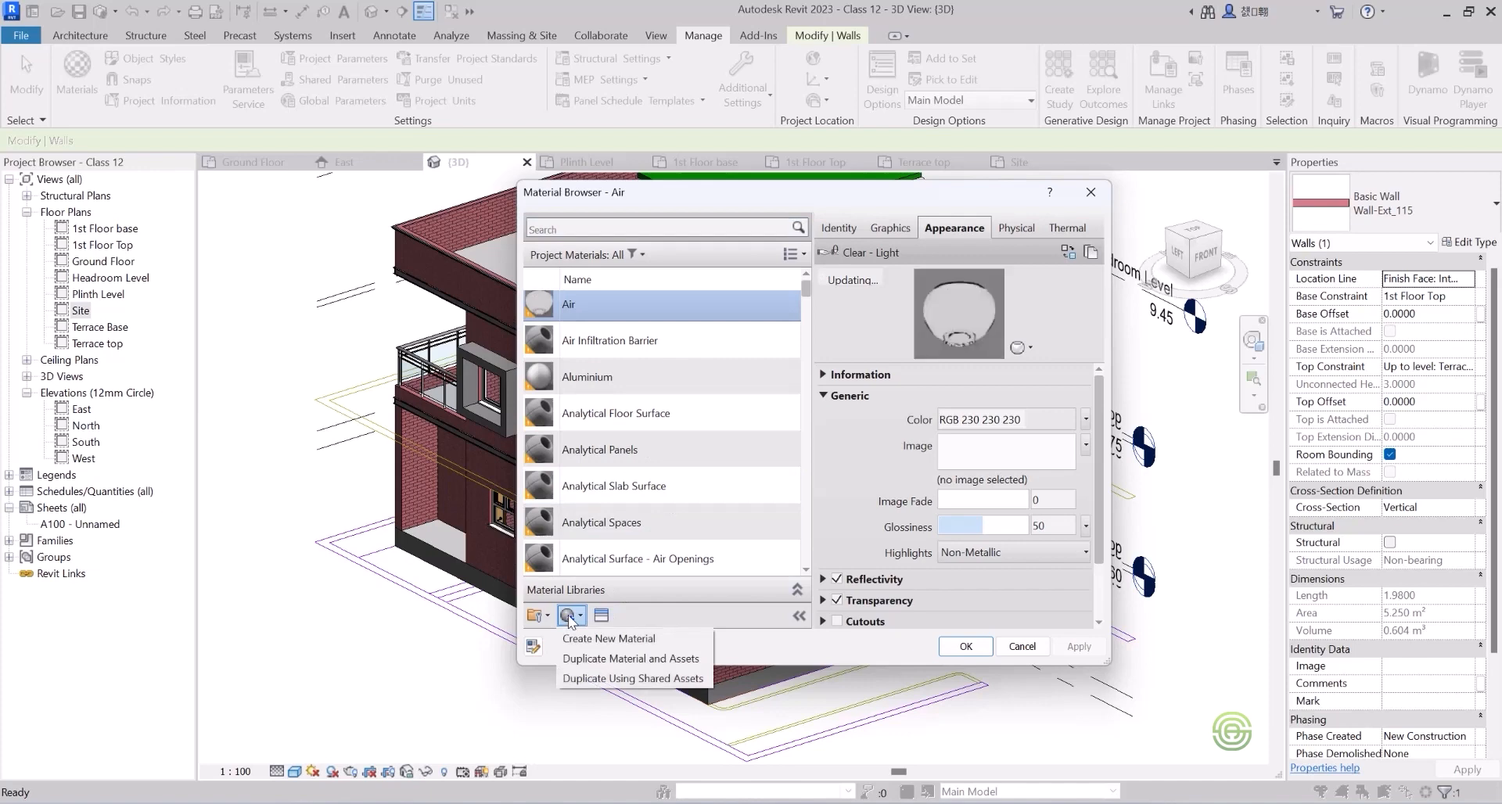
click(614, 639)
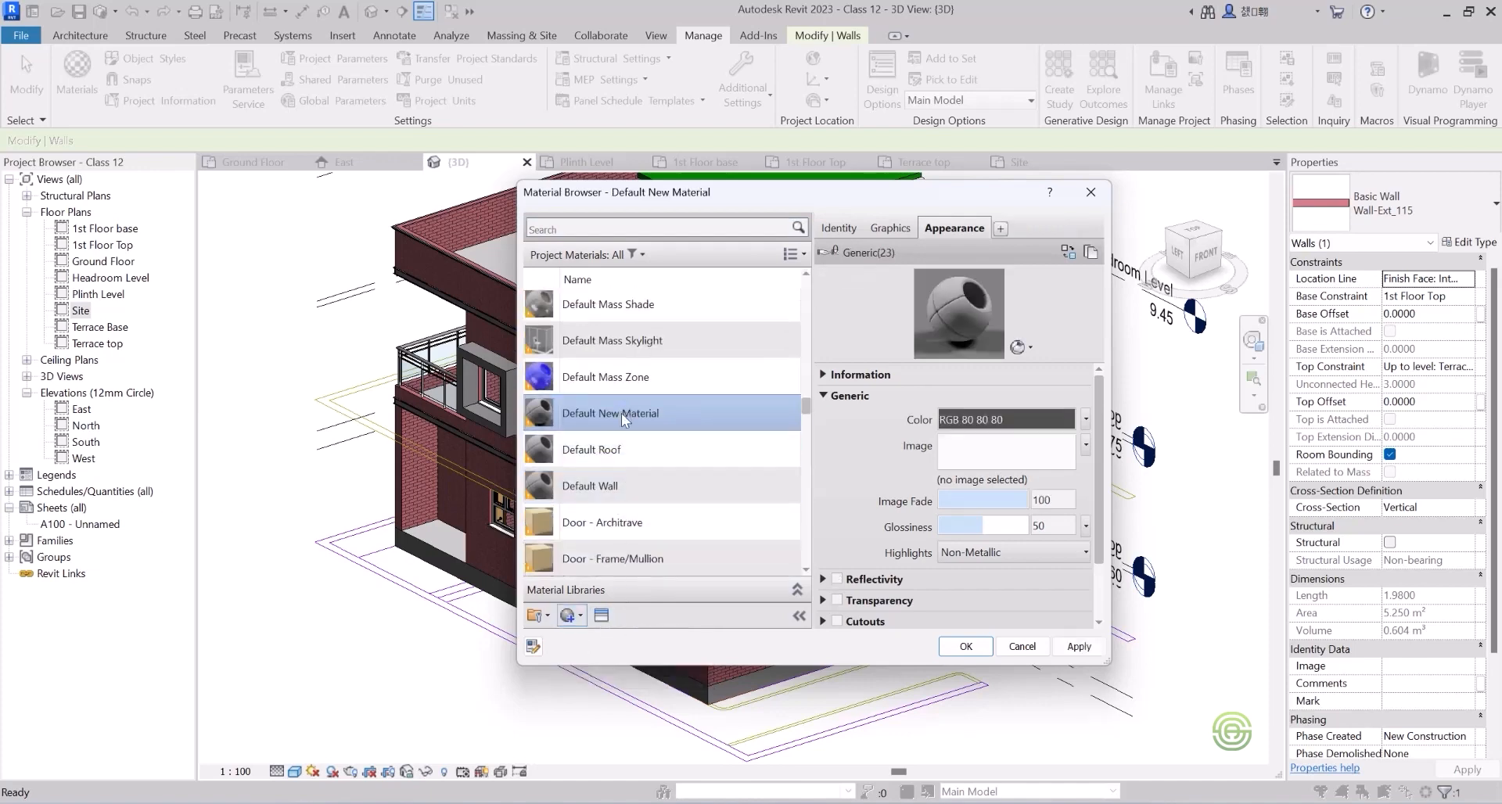
right_click(624, 412)
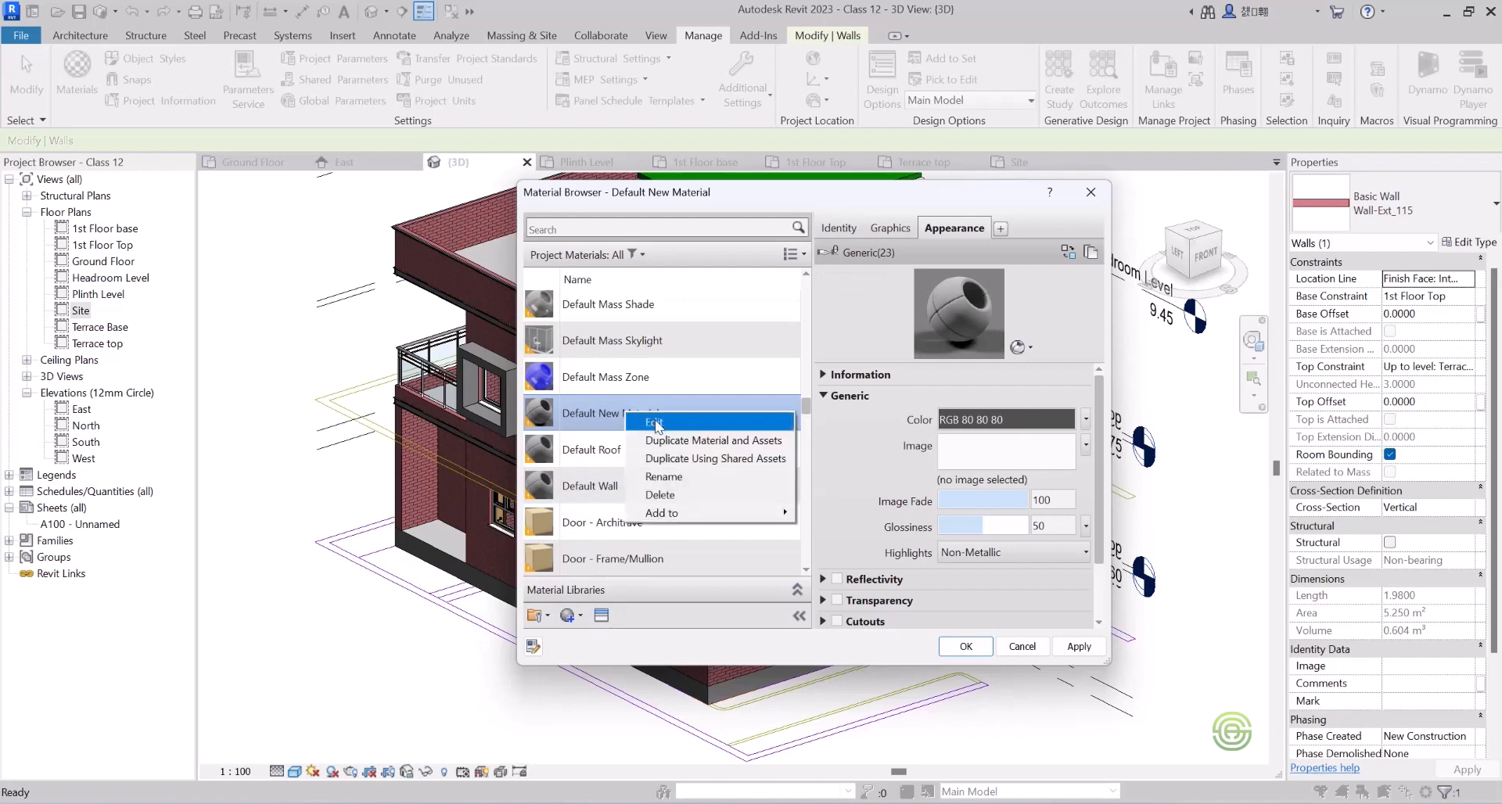
click(668, 476)
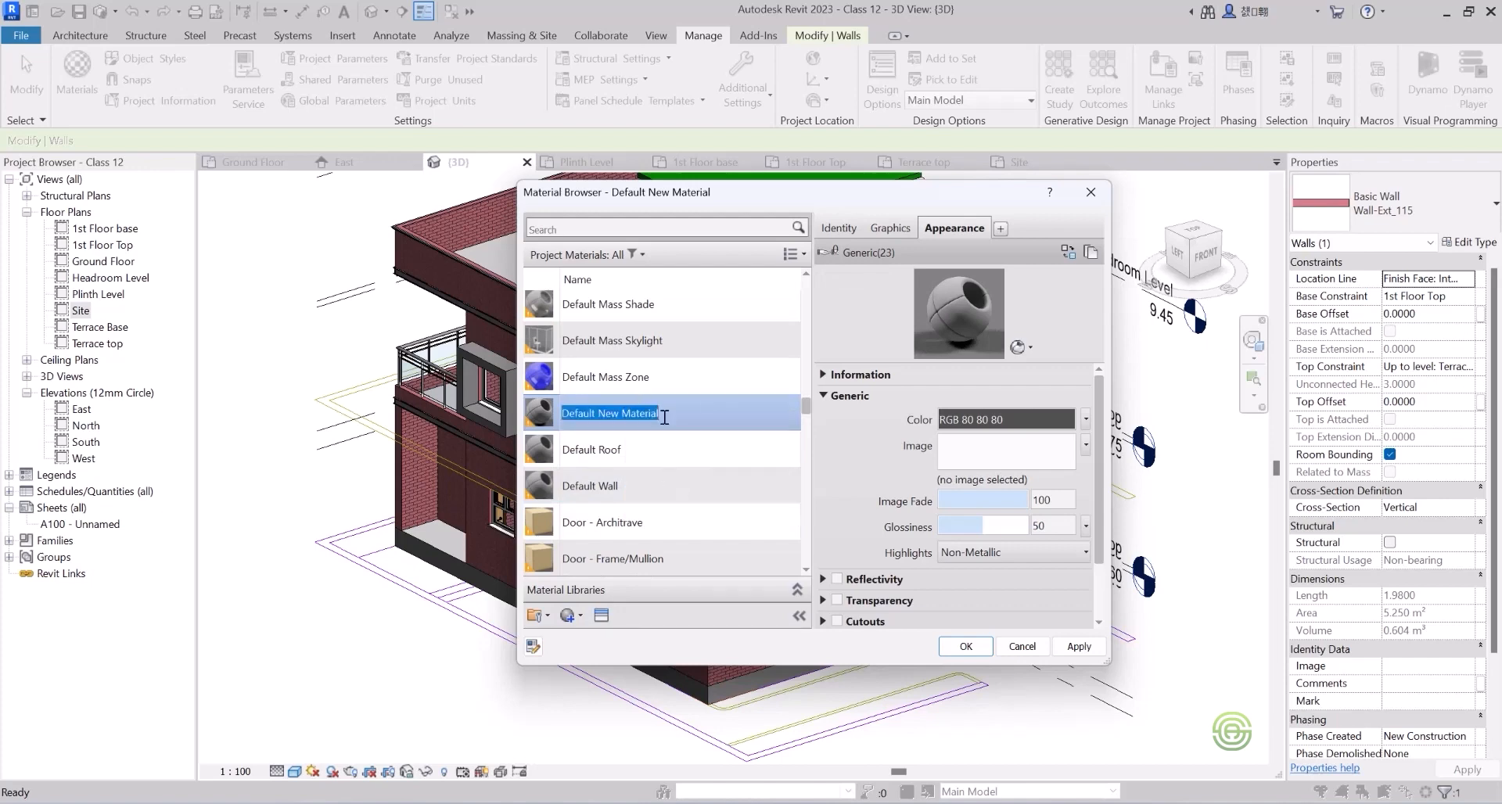
key(BackSpace)
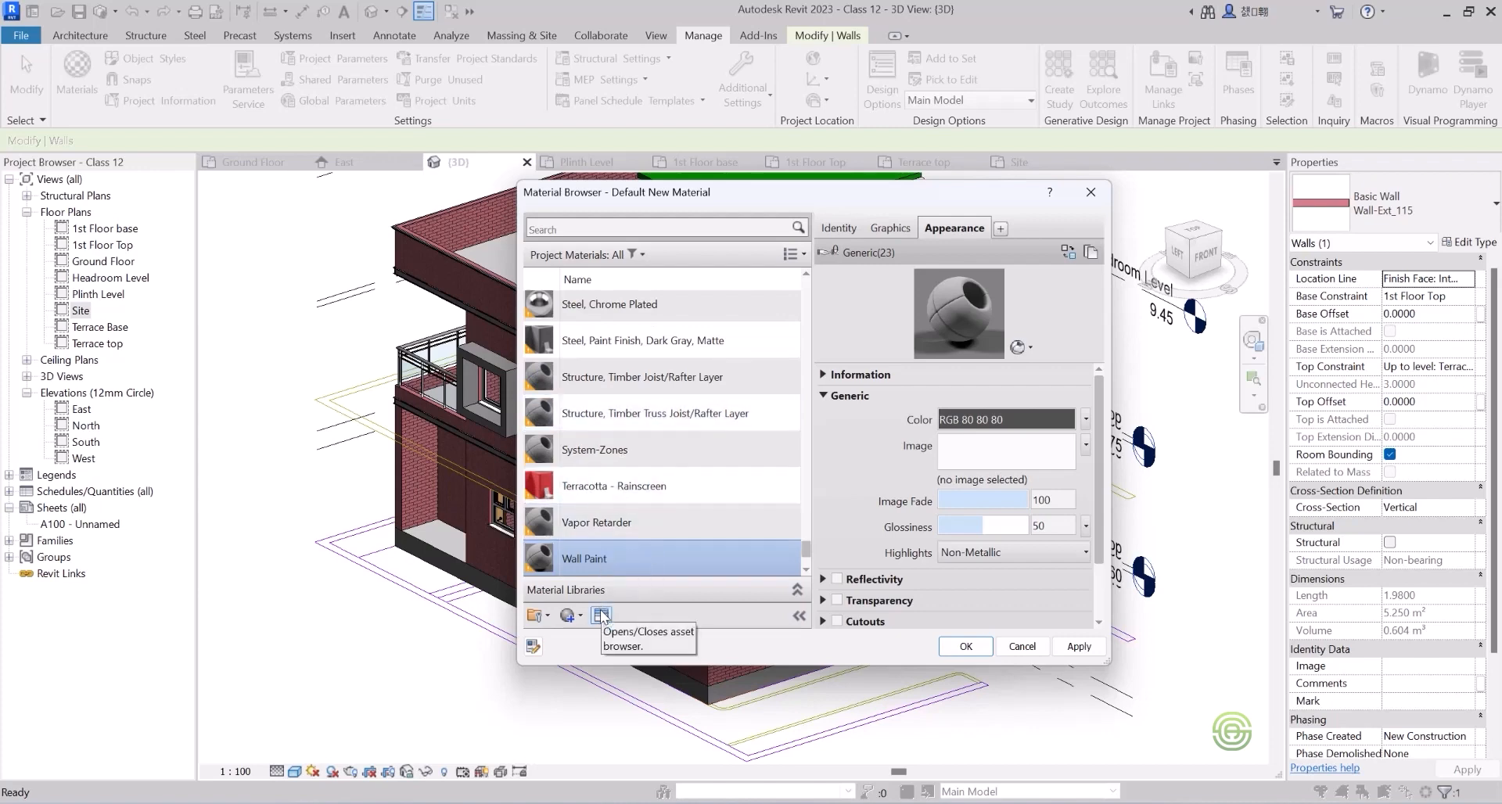
Search the appearance assets for "paint" and assign Beige from the Appearance Library's Wall Paint category to the Wall Paint material.
click(601, 615)
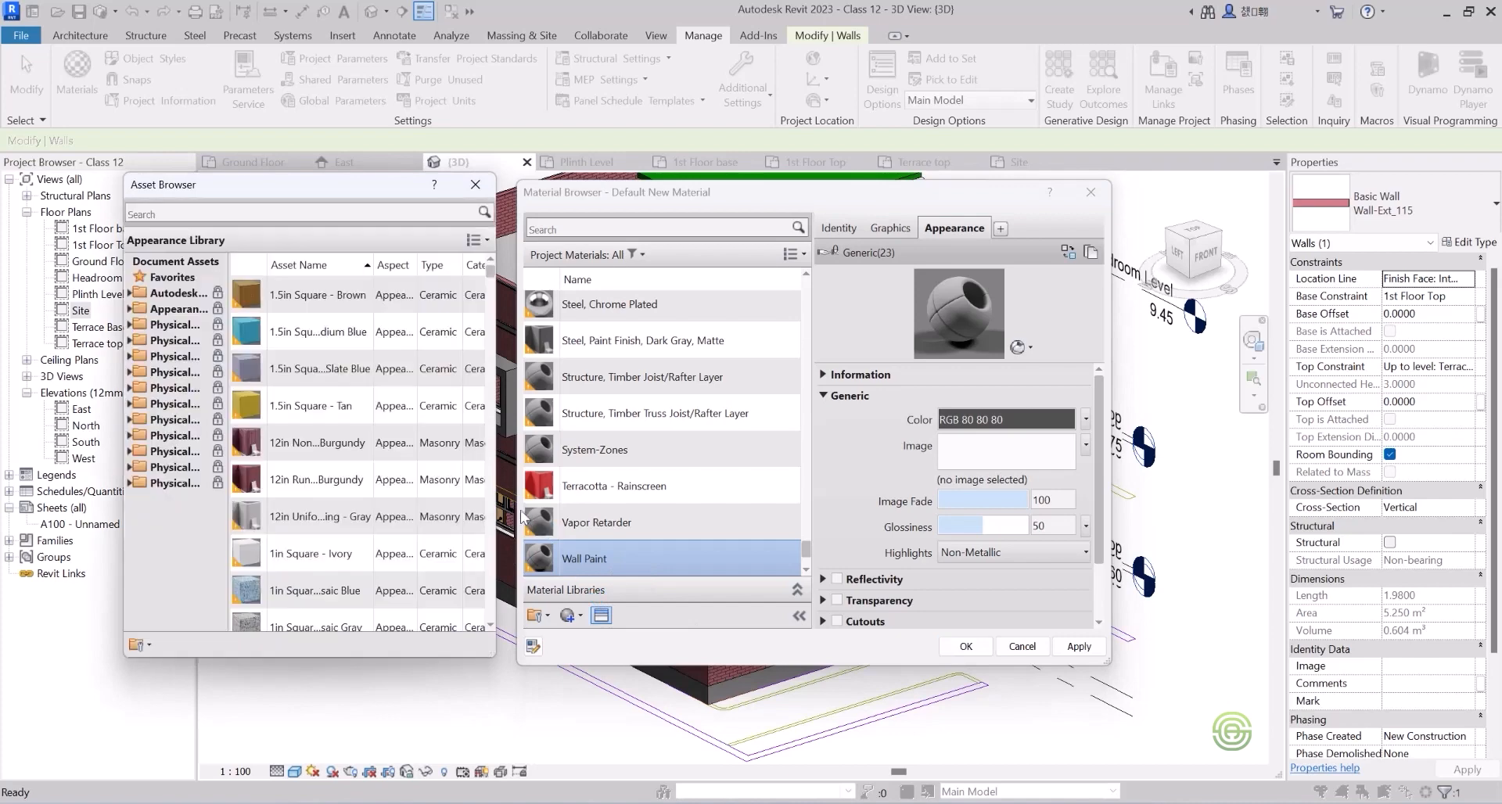
click(252, 213)
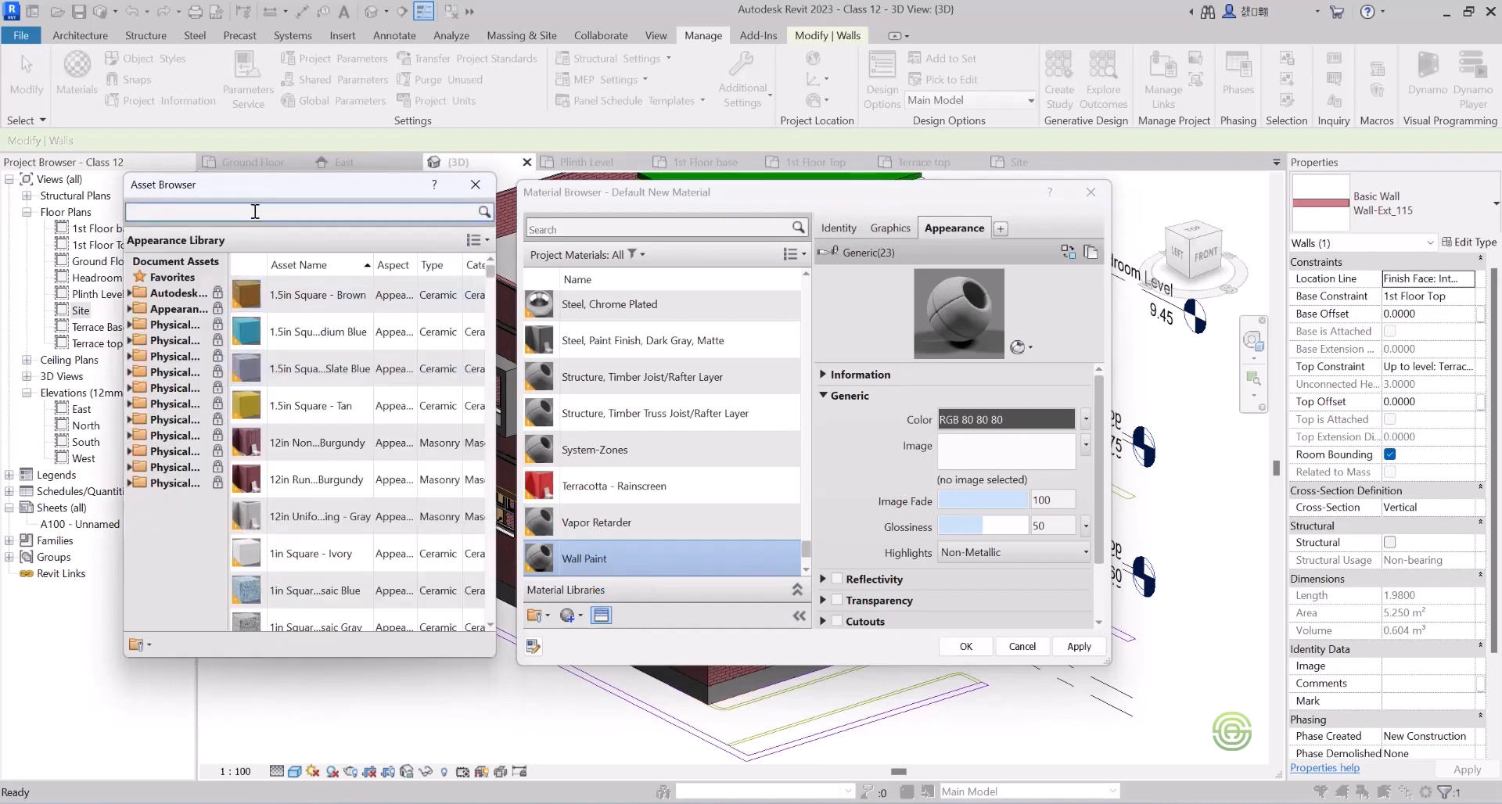
text(paint)
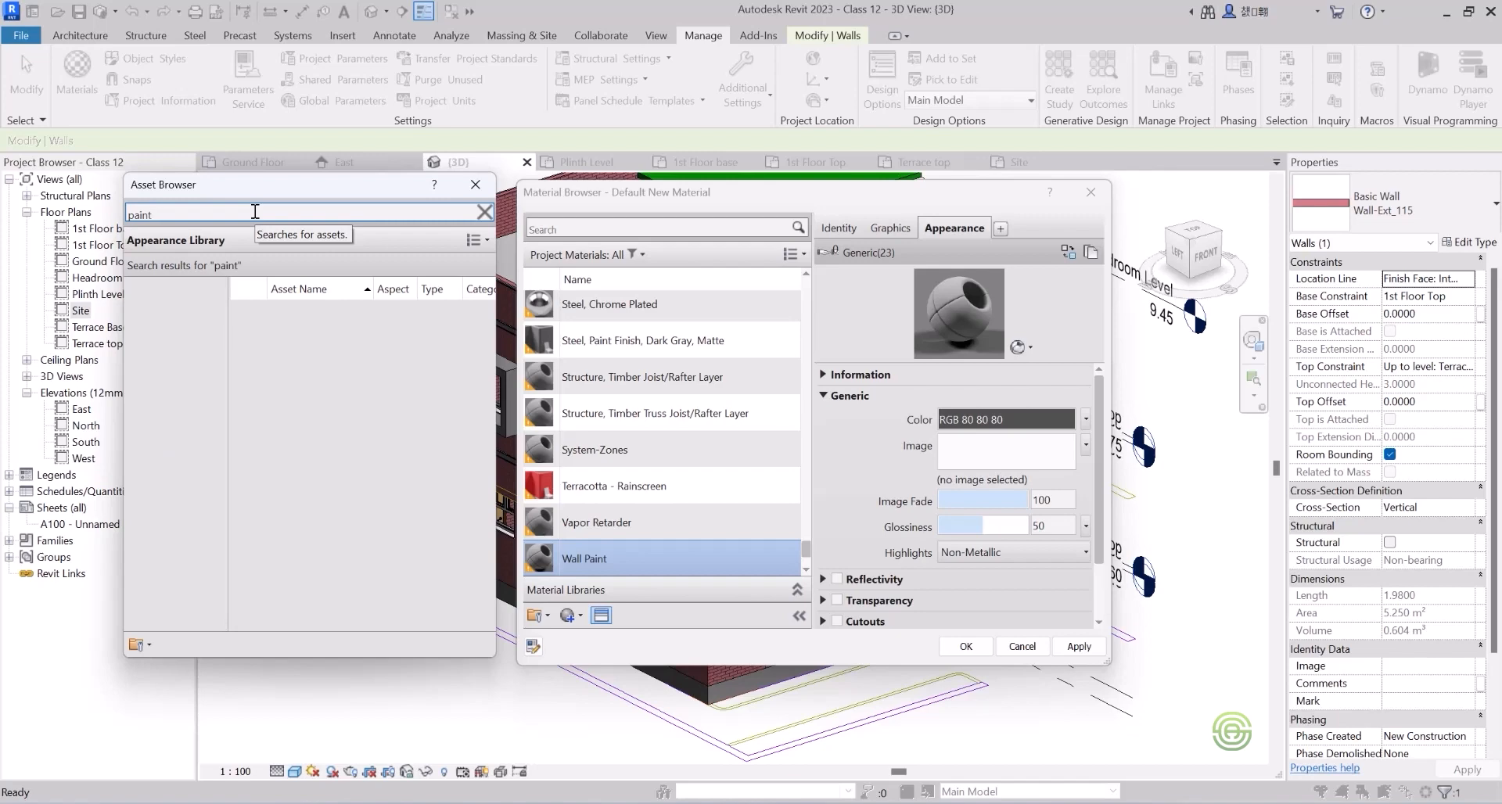
key(ctrl+a)
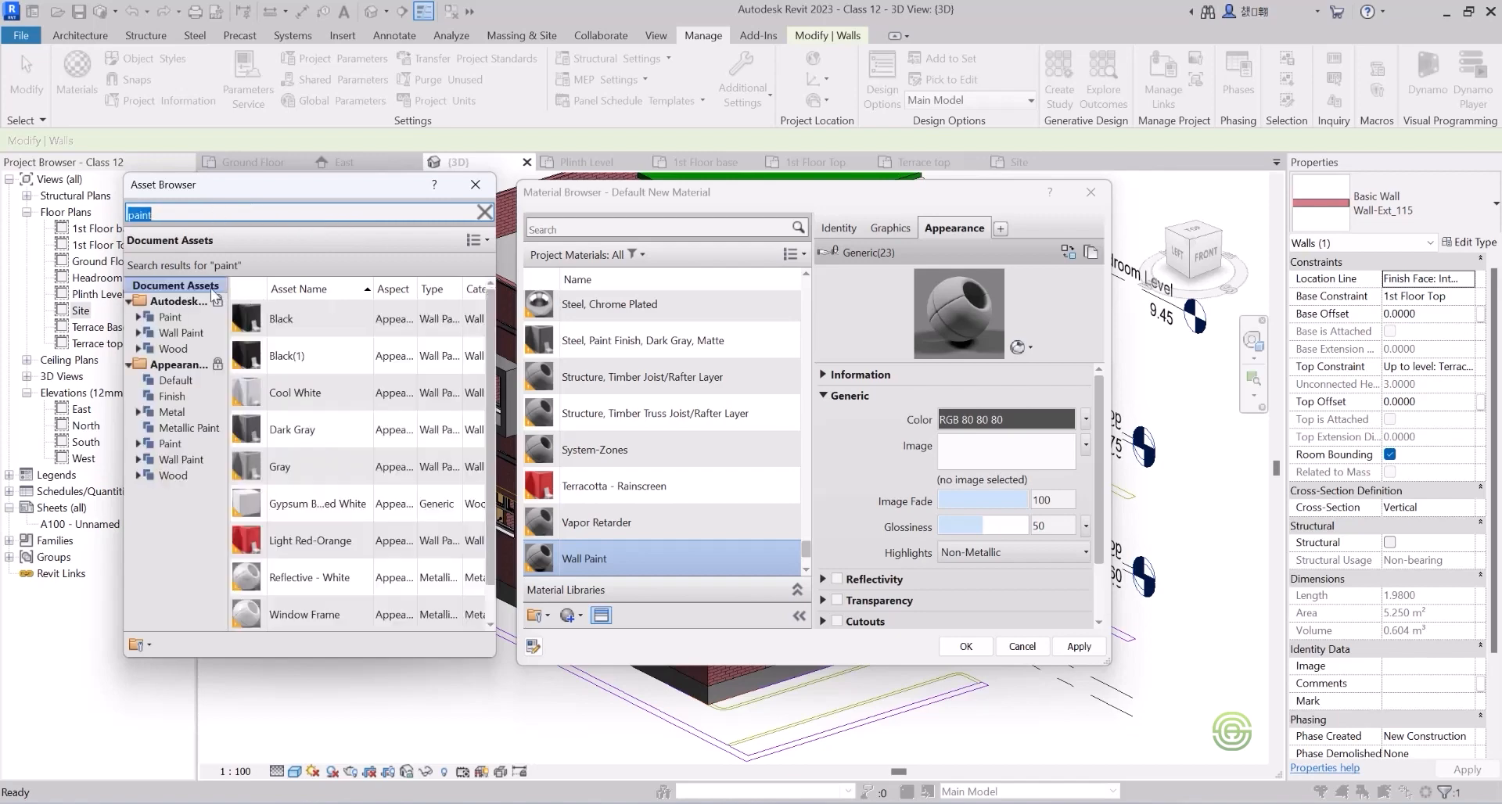
click(191, 335)
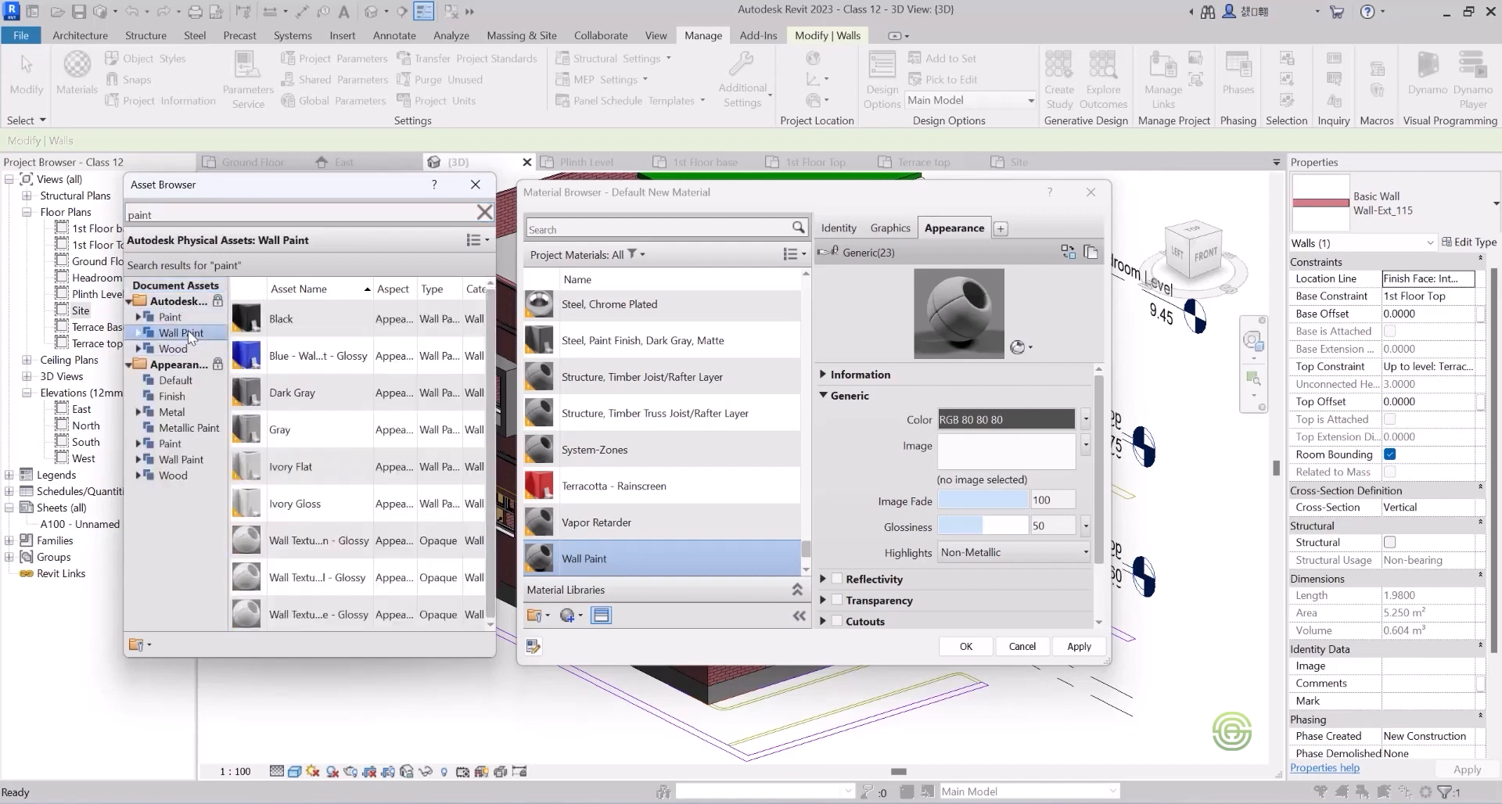
click(328, 355)
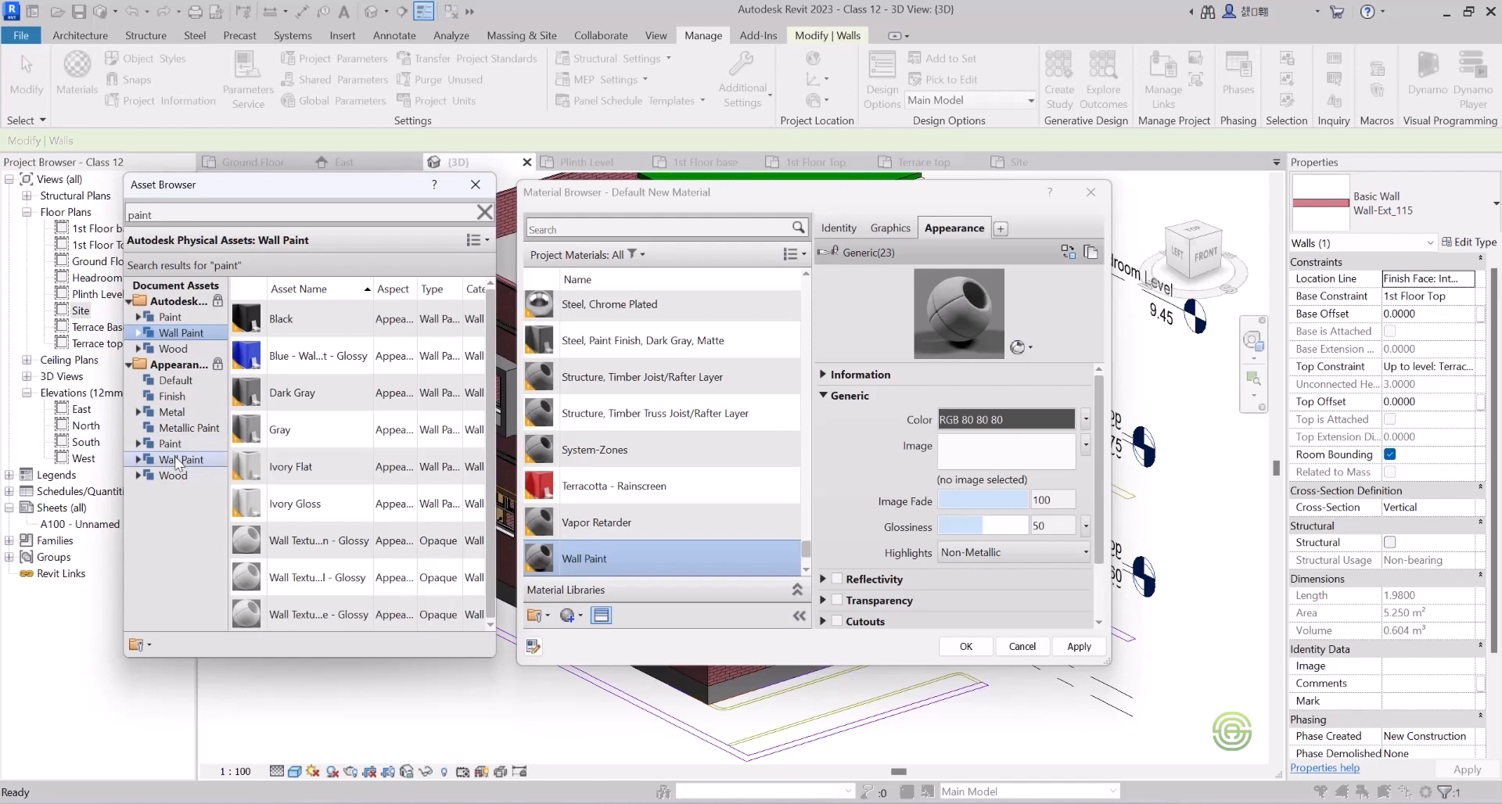
click(176, 447)
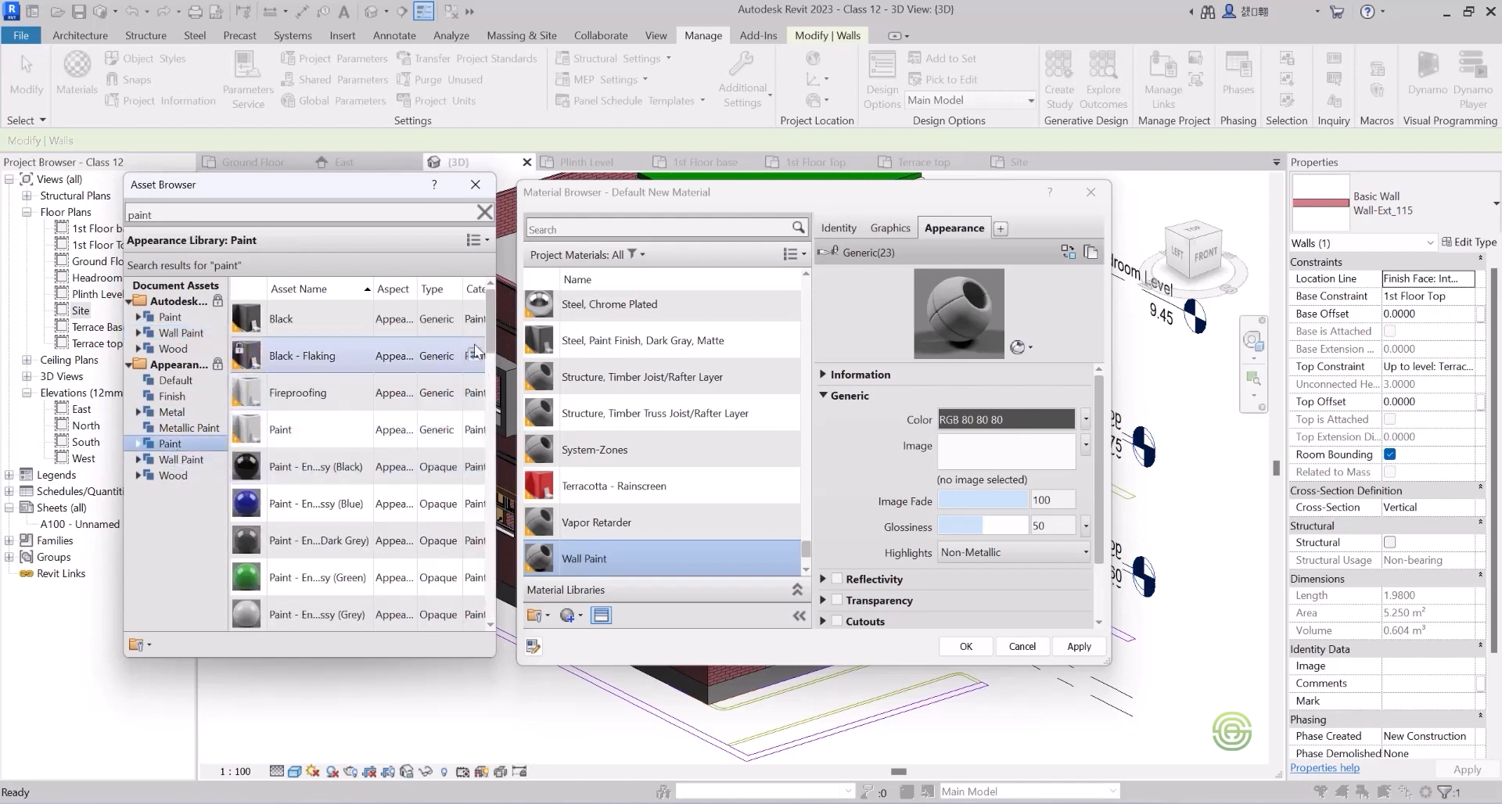
mouse_move(488, 338)
mouse_down()
mouse_move(504, 617)
mouse_move(490, 355)
mouse_up()
click(177, 460)
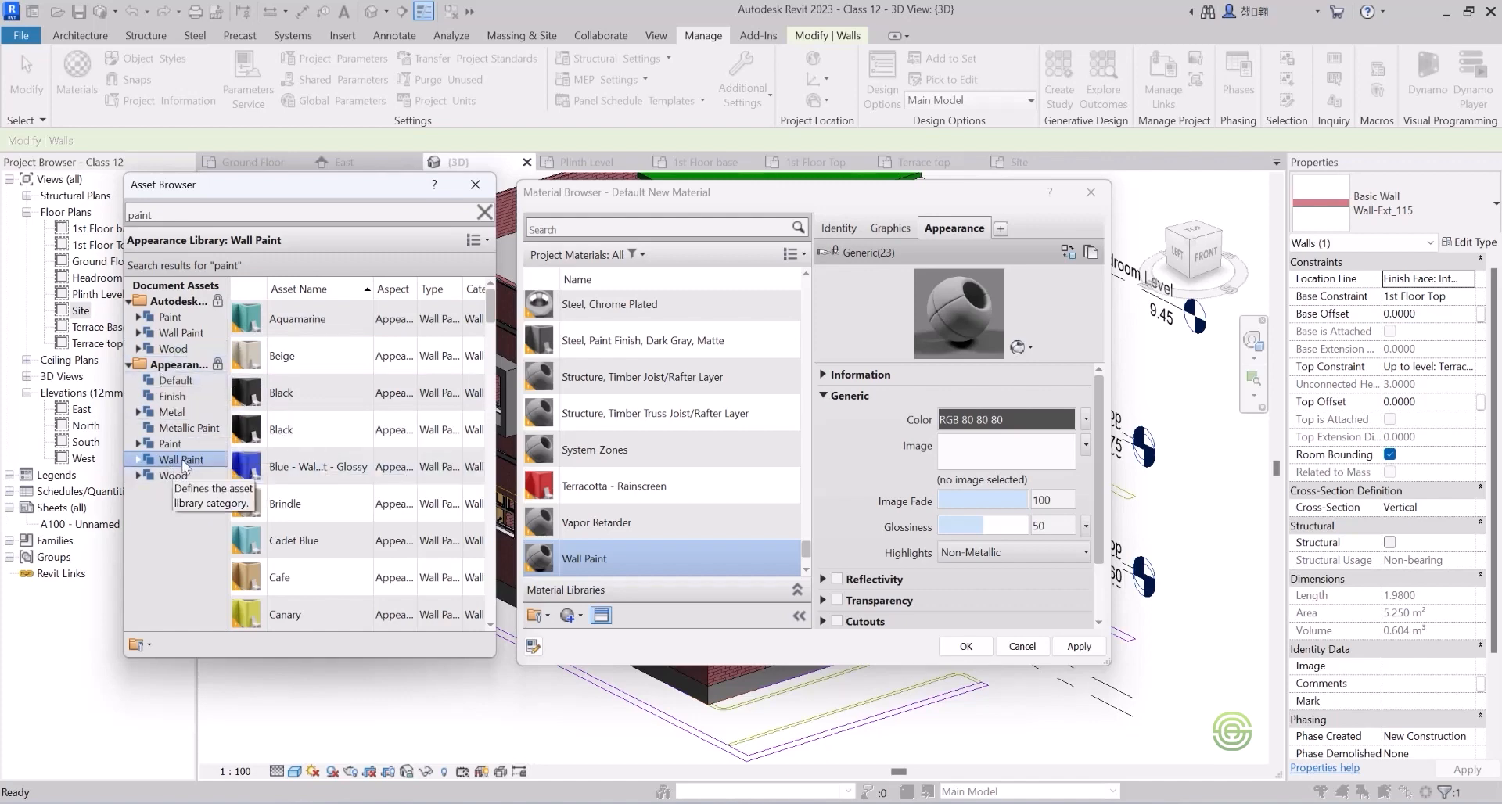
double_click(284, 356)
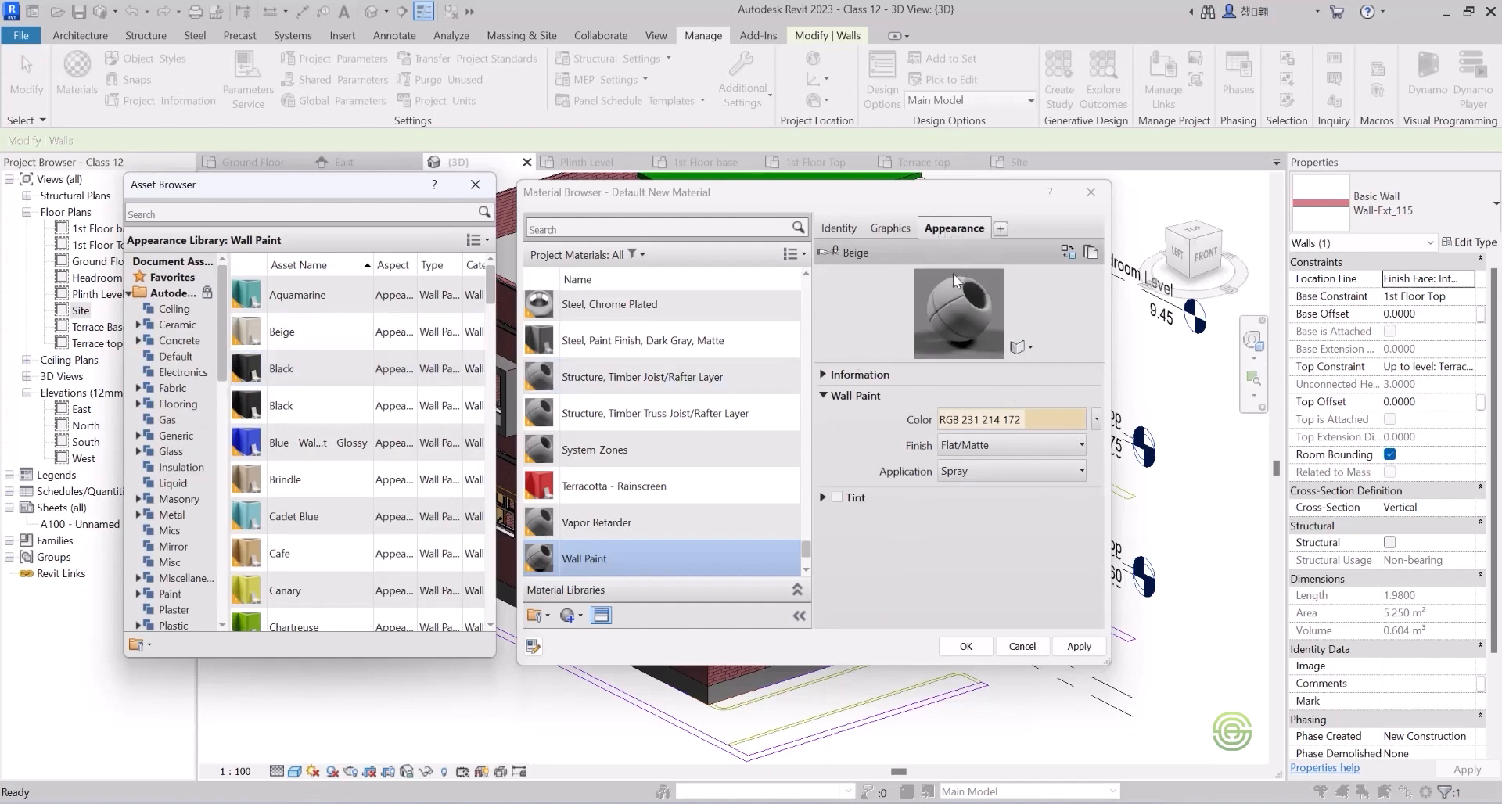
click(961, 310)
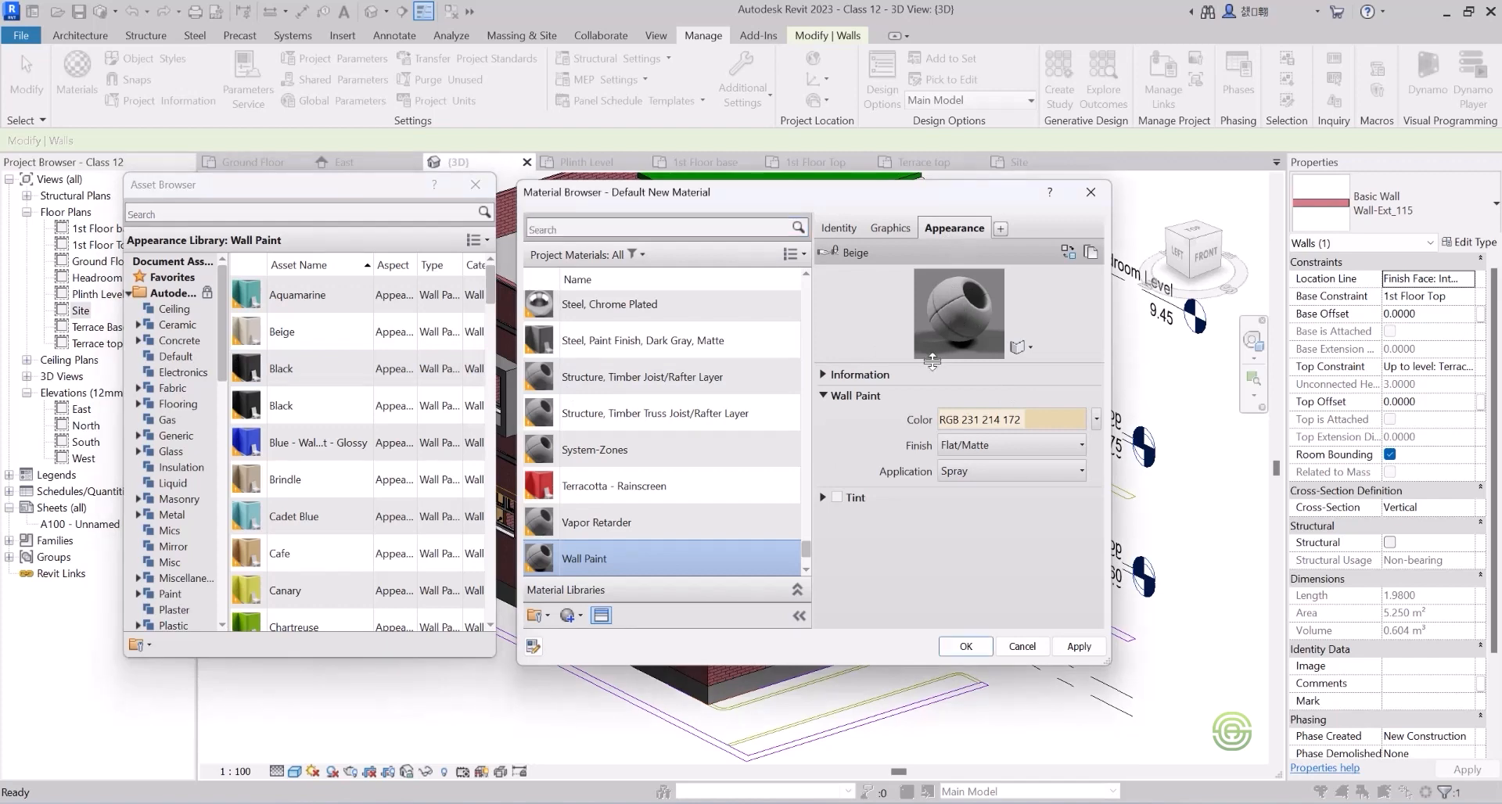
drag(932, 361, 931, 374)
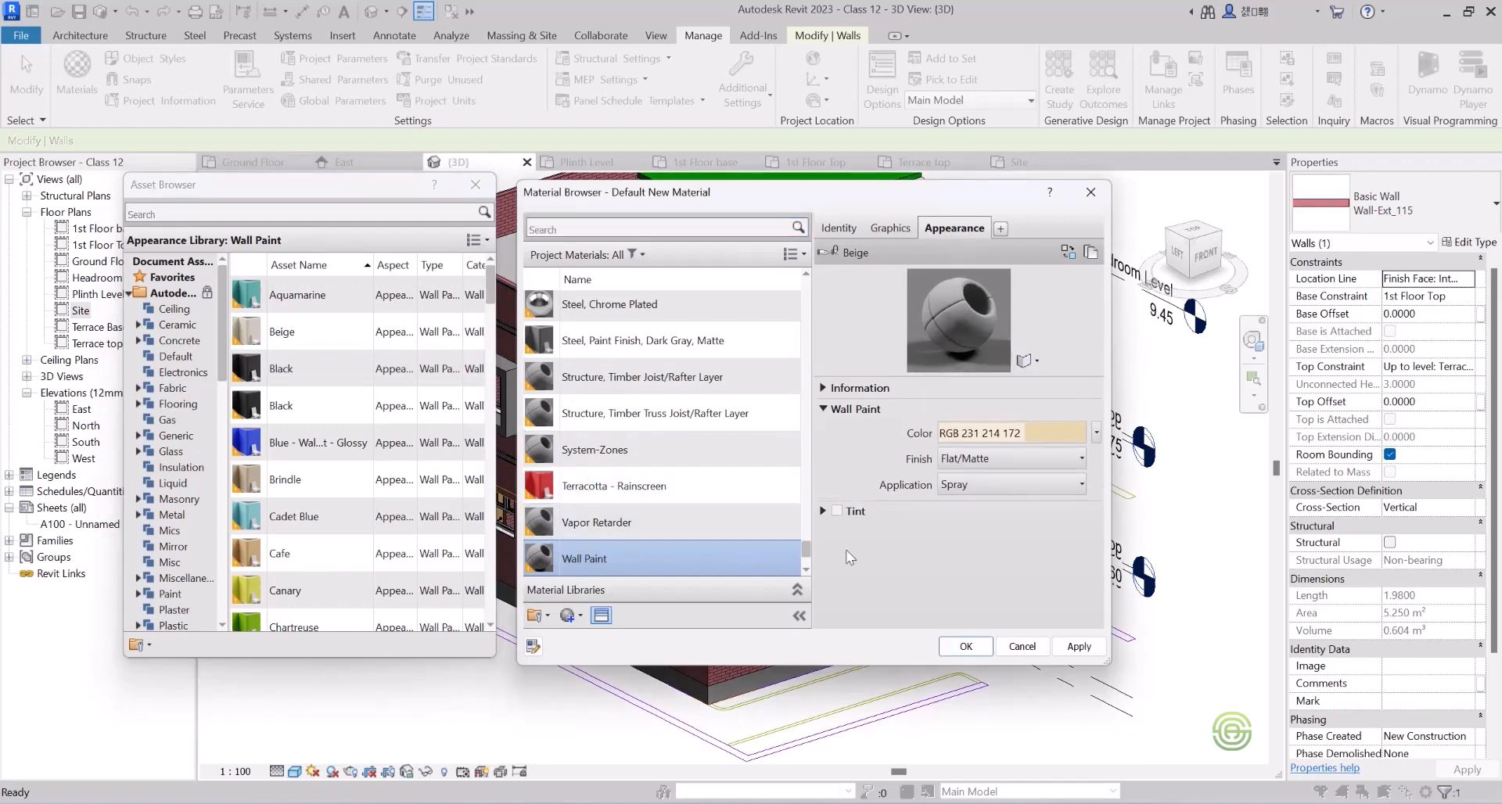
Make the Wall Paint material's shading use its render appearance, try the tint option and leave it off, and accept the material.
click(891, 228)
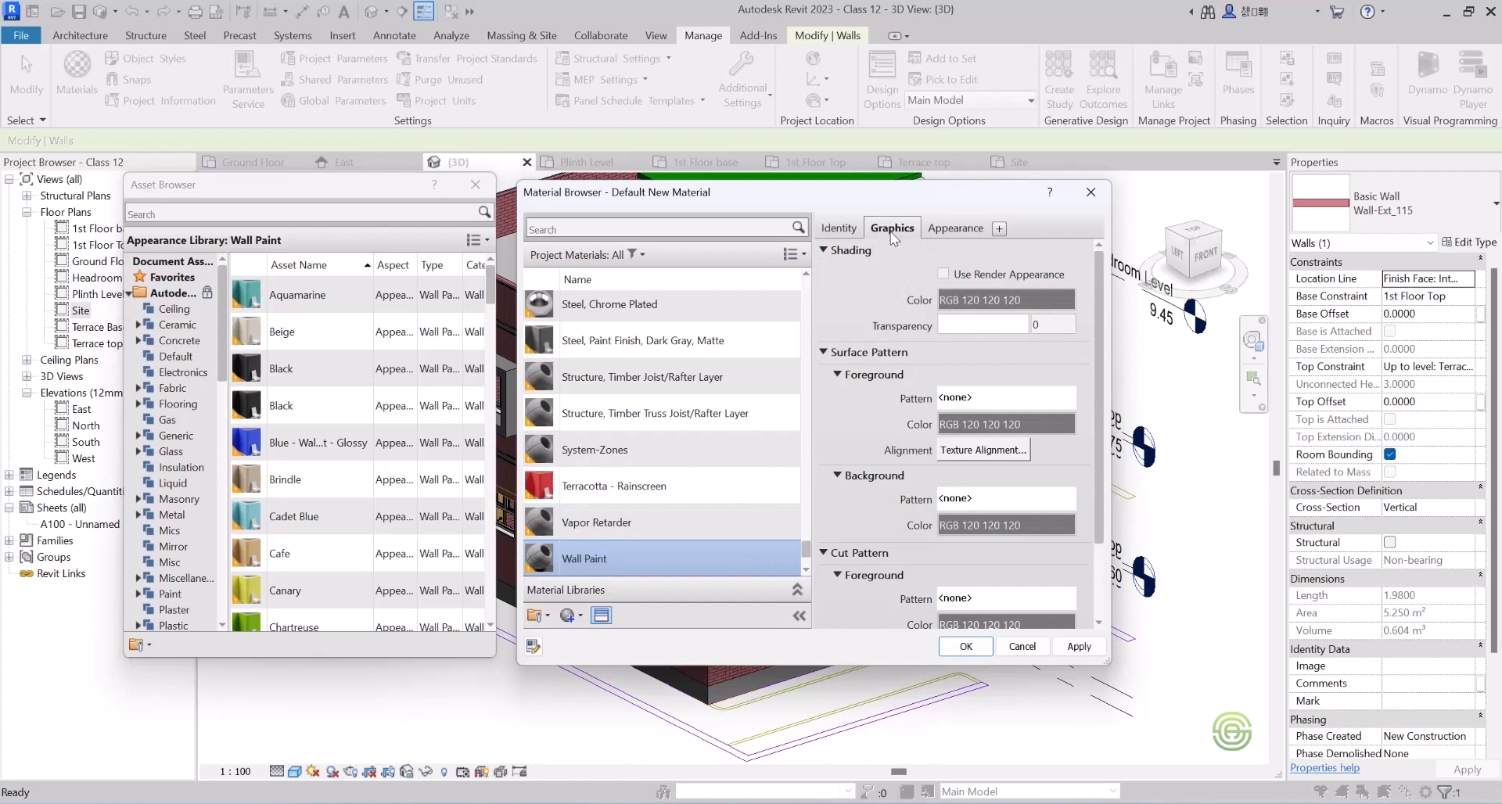
click(944, 273)
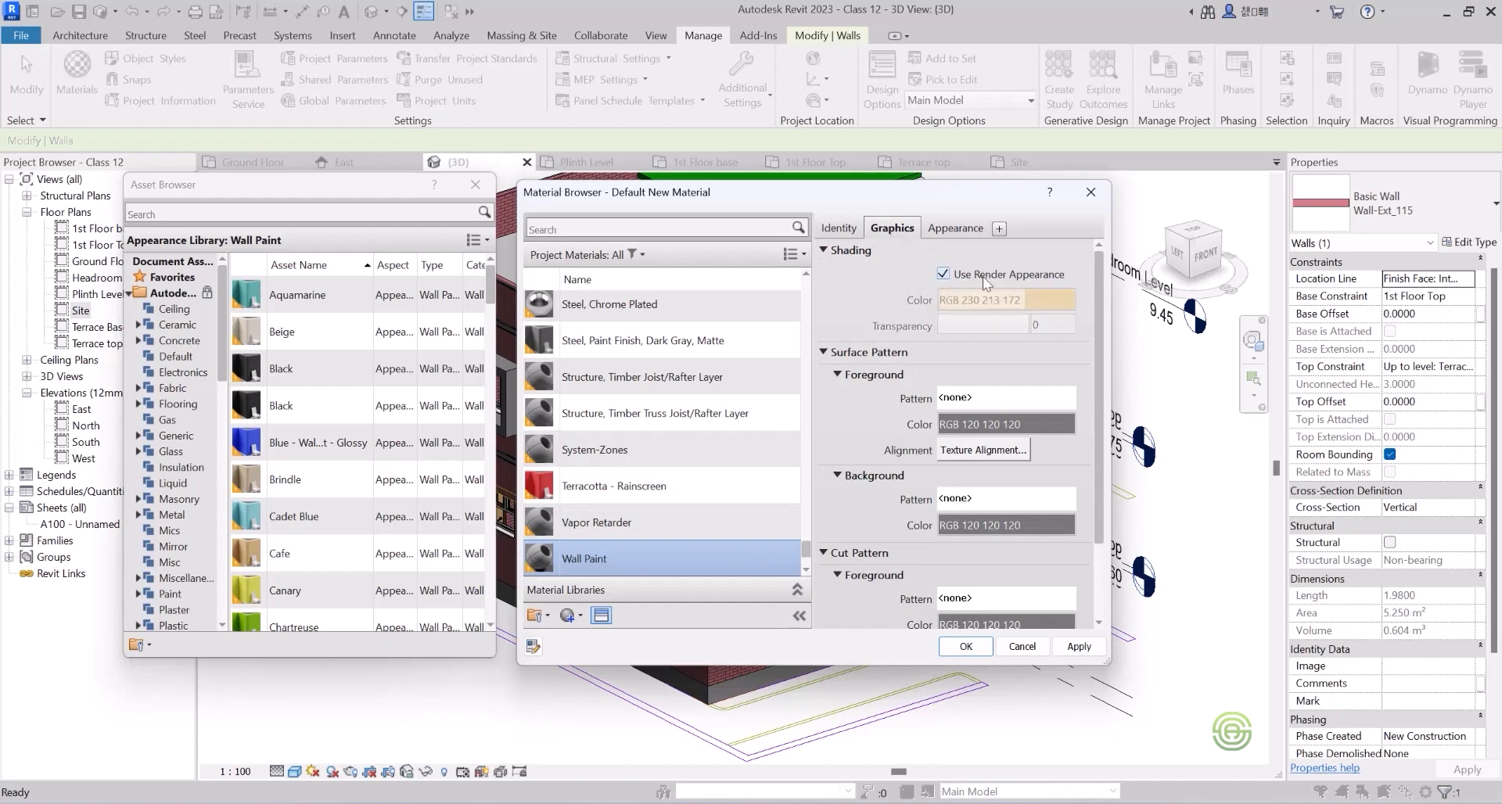
click(948, 227)
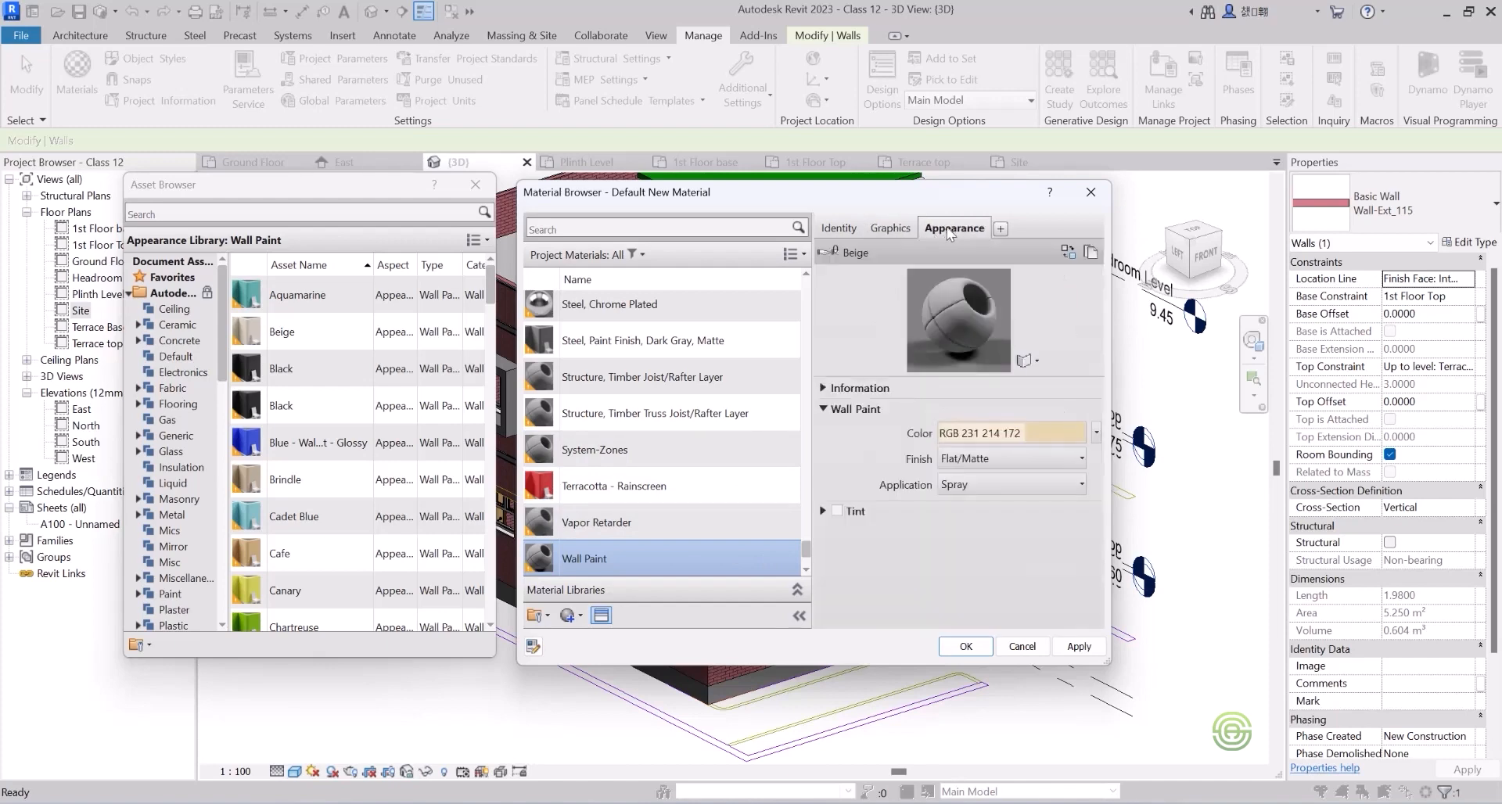
click(835, 510)
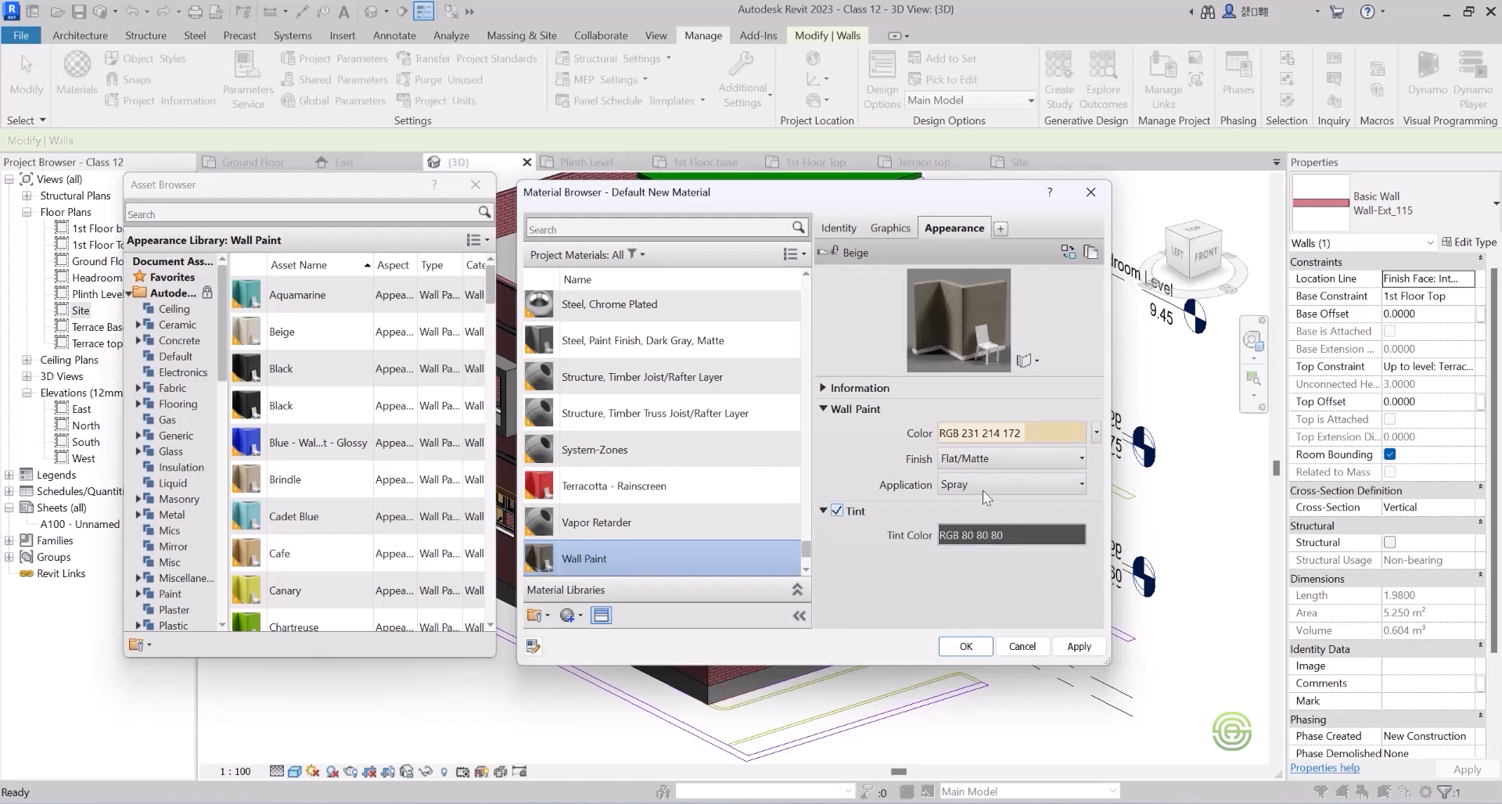
click(836, 510)
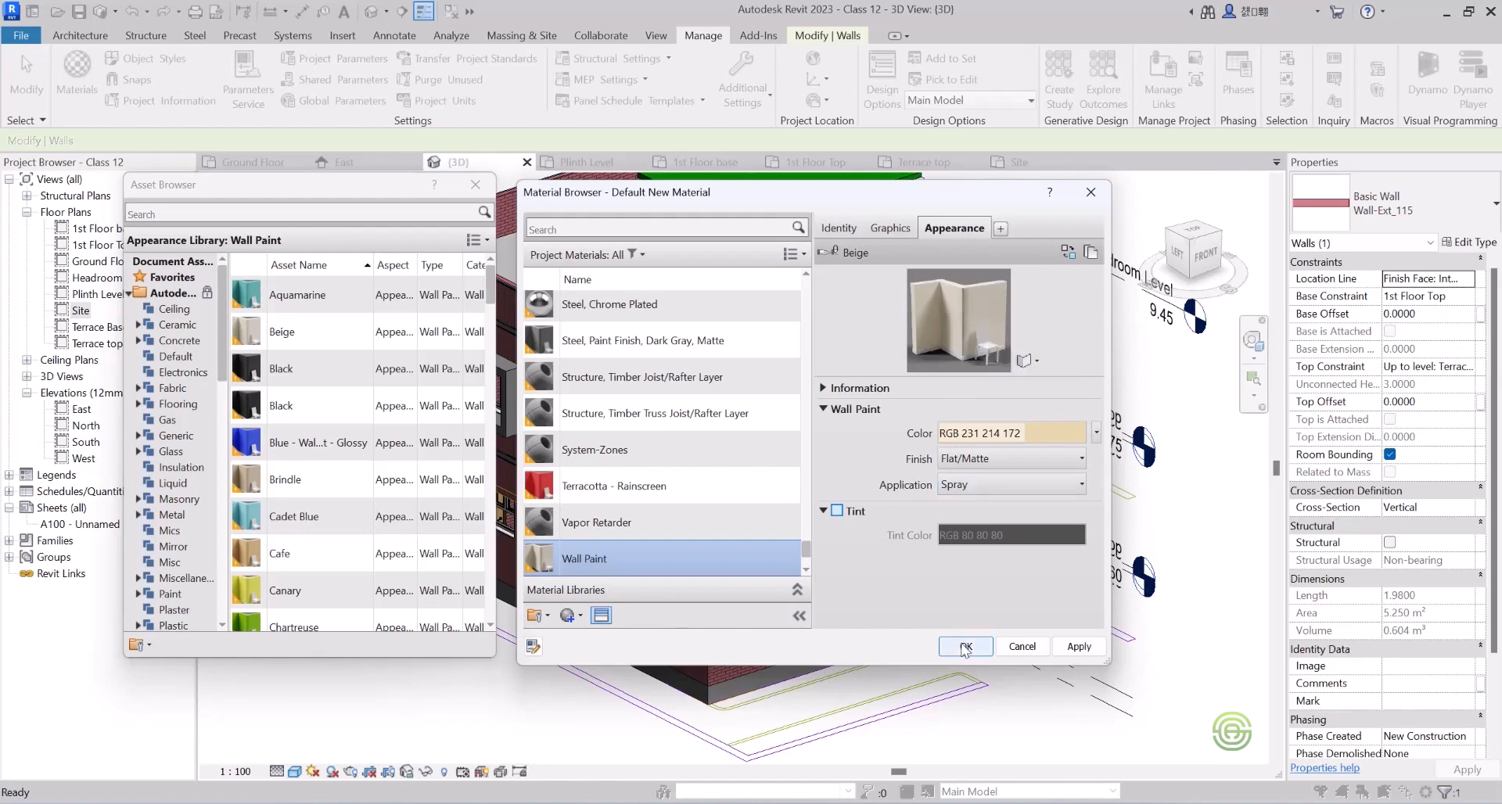
click(965, 647)
key(Escape)
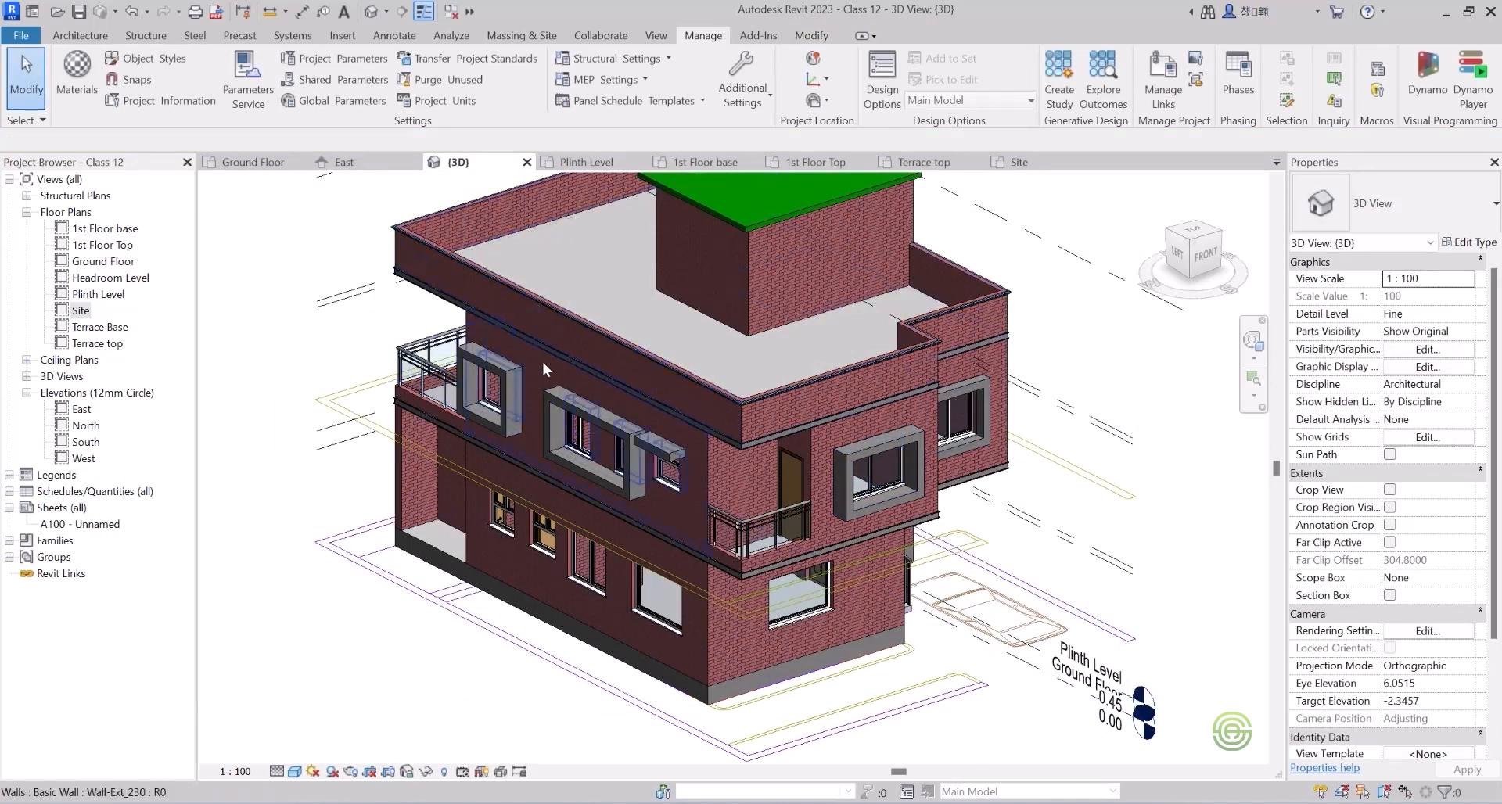
Start the Paint tool with Wall Paint and paint the long side wall's ground-floor and first-floor outer faces.
click(817, 39)
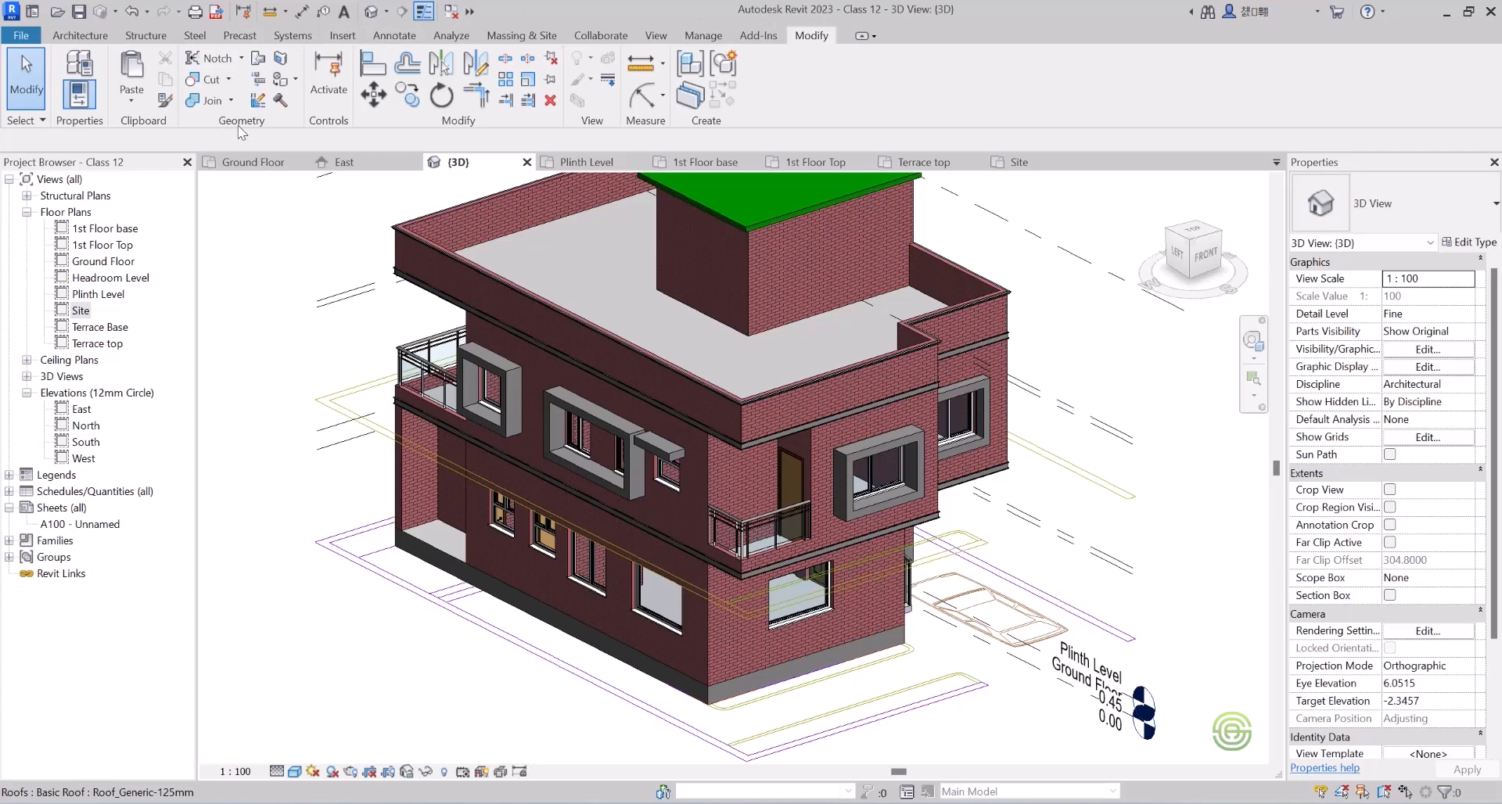
click(279, 82)
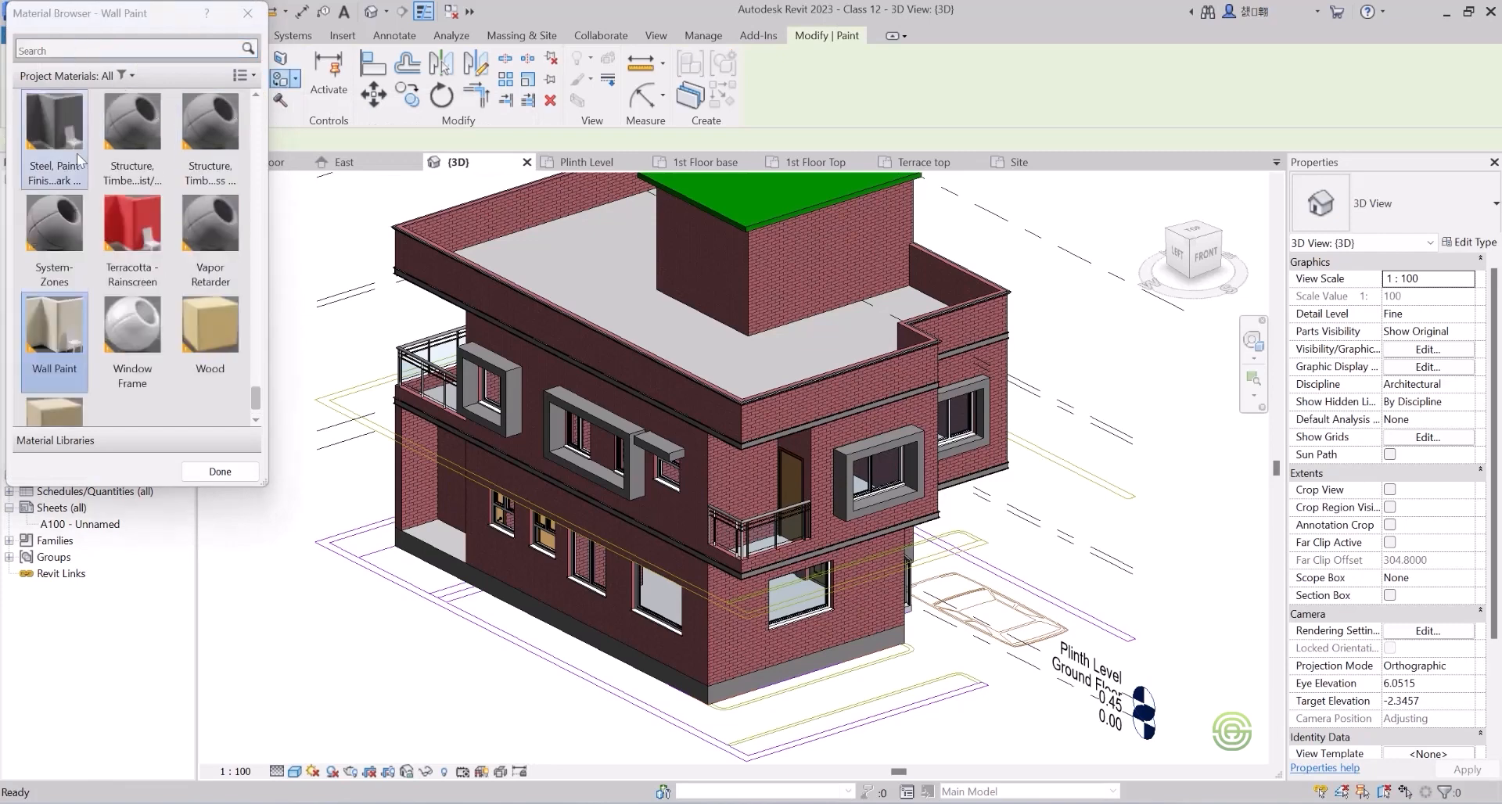
drag(135, 21, 168, 128)
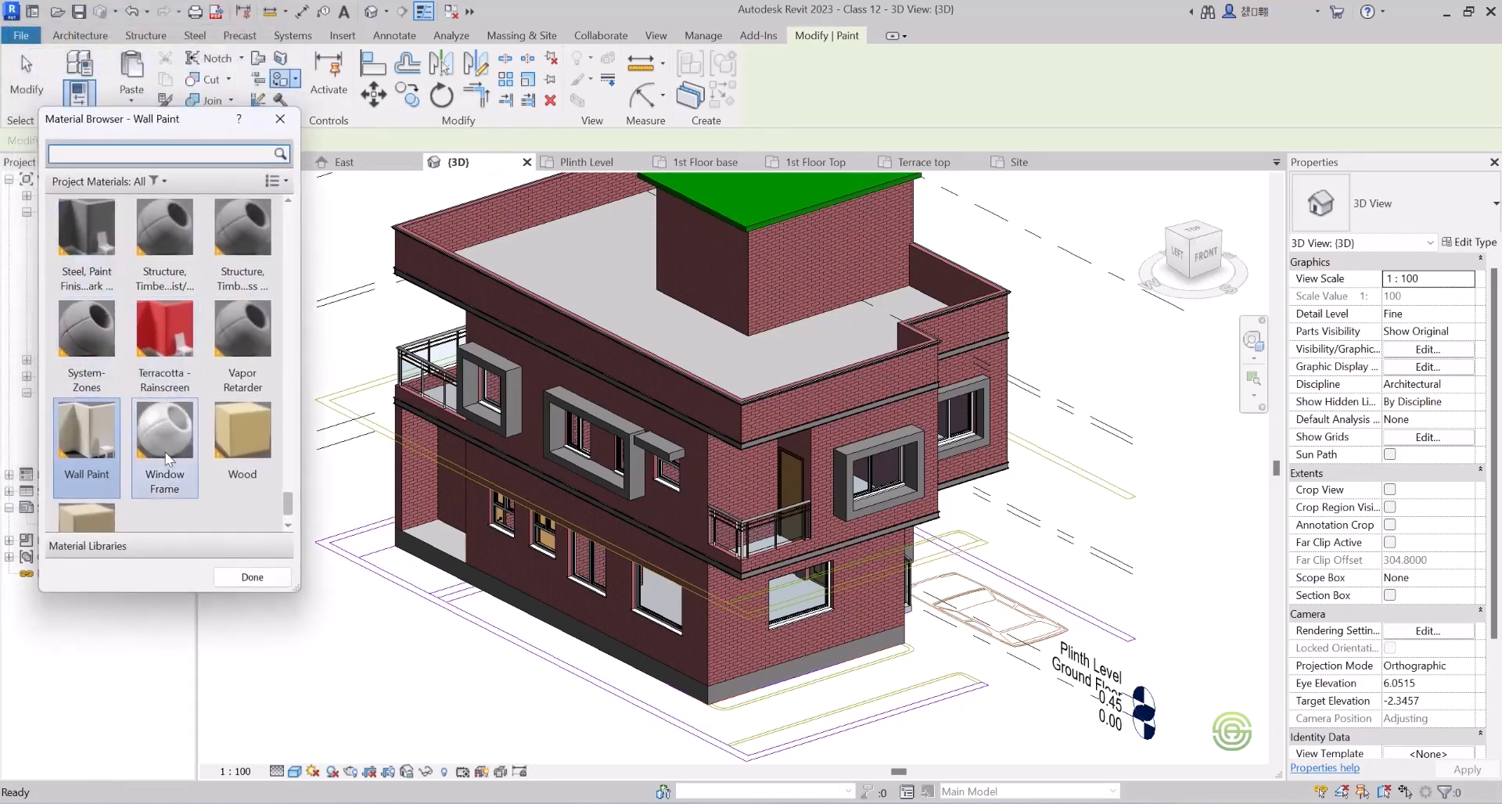
click(81, 428)
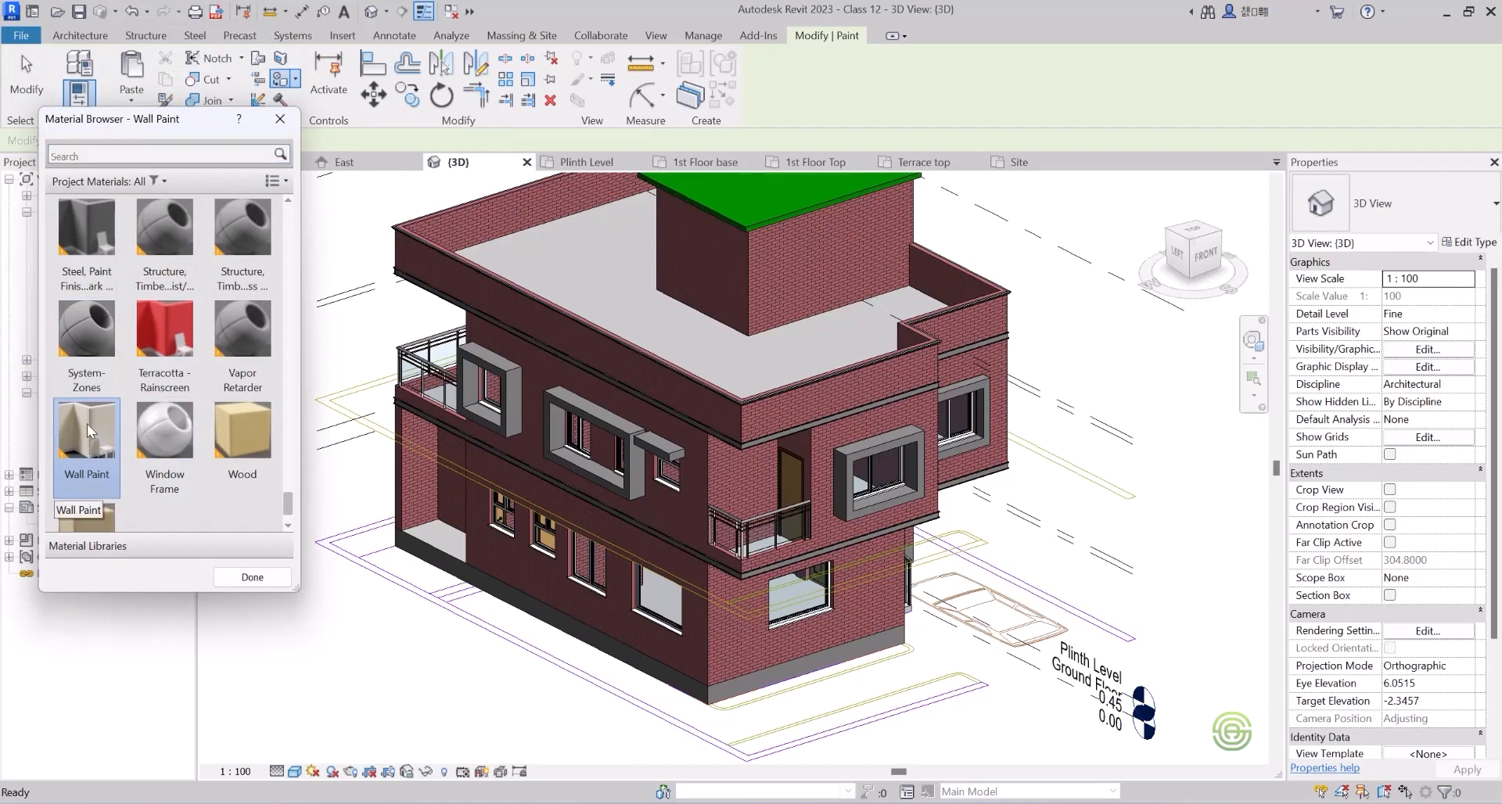
click(501, 477)
scroll(546, 594, up, 3)
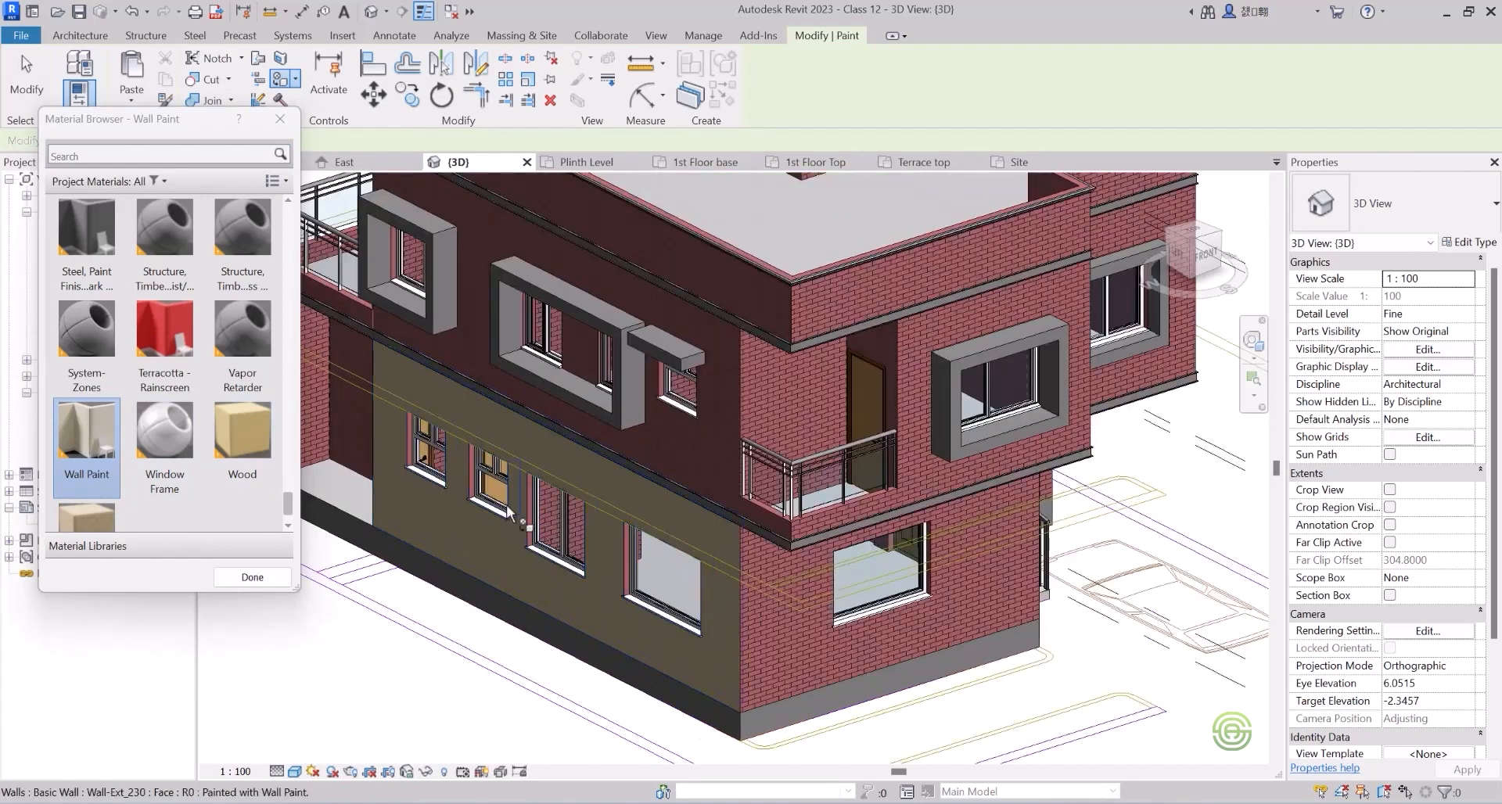
click(724, 402)
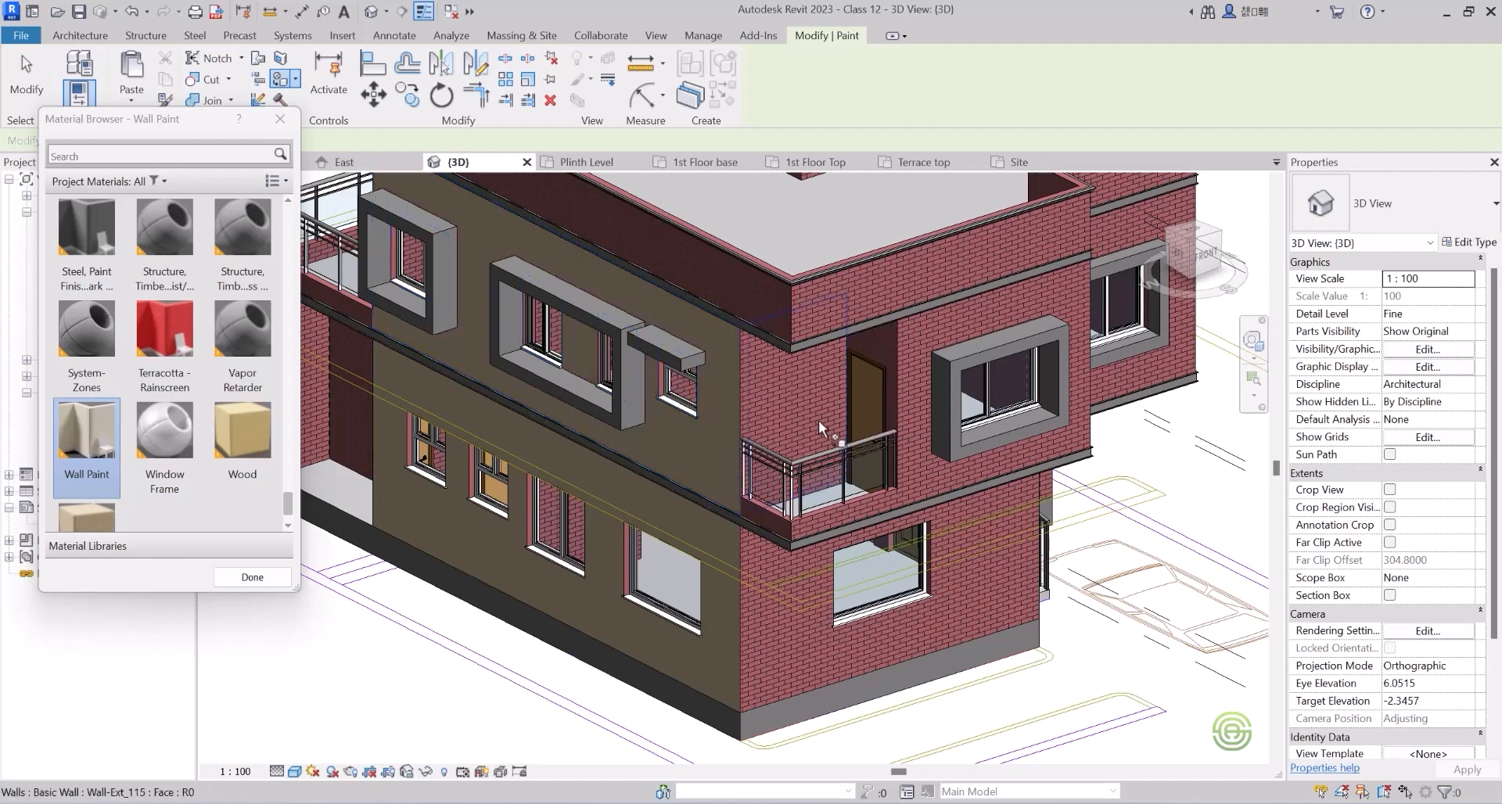
Paint the outer faces of the terrace parapet on the long side and the adjoining front with Wall Paint.
scroll(822, 456, down, 1)
scroll(821, 459, down, 1)
scroll(616, 262, up, 2)
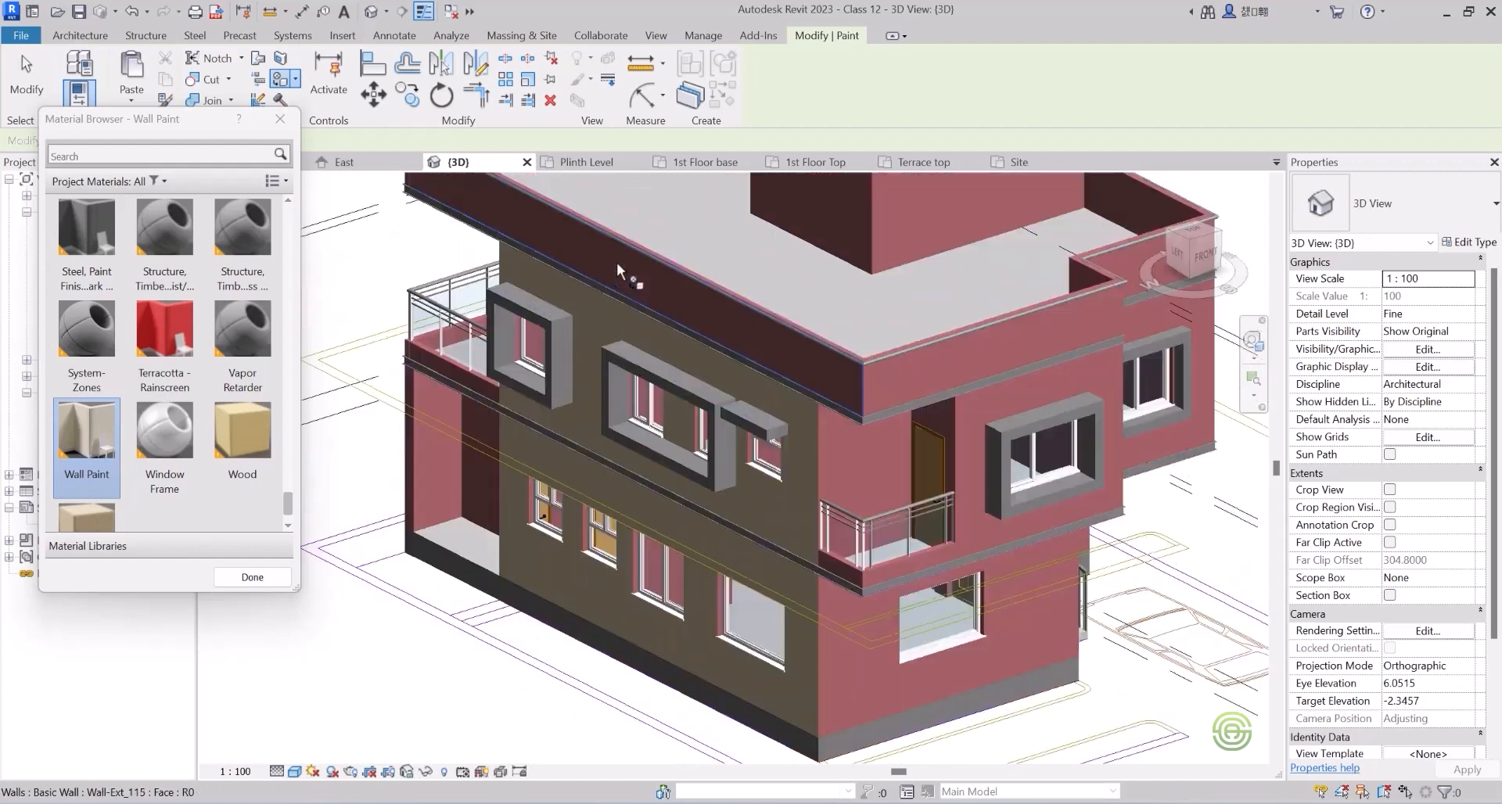
click(623, 270)
click(909, 373)
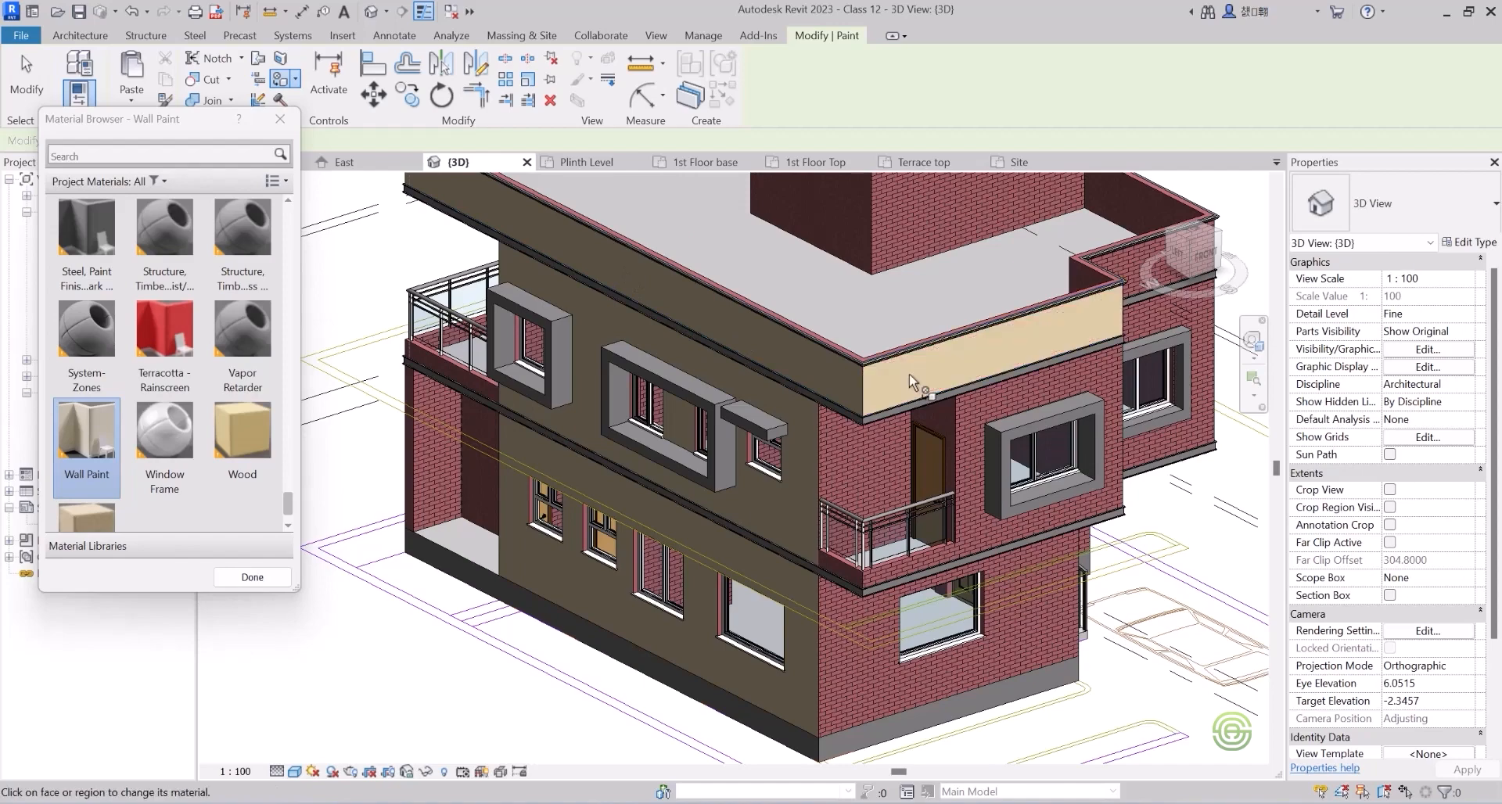
Apply Wall Paint to the front ground-floor, balcony and headroom wall faces.
scroll(871, 463, down, 2)
shift+middle_drag(870, 463, 837, 429)
click(836, 429)
click(833, 532)
mouse_move(834, 532)
shift+middle_down()
mouse_move(664, 544)
mouse_move(489, 430)
mouse_move(828, 414)
shift+middle_up()
click(679, 505)
scroll(489, 430, up, 4)
scroll(828, 415, down, 3)
mouse_move(783, 469)
shift+middle_down()
mouse_move(500, 546)
mouse_move(462, 540)
shift+middle_up()
scroll(774, 523, up, 3)
click(821, 579)
Paint the remaining outer wall faces around the building with Wall Paint, leaving the projecting first-floor front wall in brick, and end painting.
mouse_move(821, 579)
shift+middle_down()
mouse_move(552, 522)
mouse_move(696, 499)
mouse_move(922, 541)
mouse_move(837, 363)
mouse_move(912, 449)
shift+middle_up()
scroll(696, 499, up, 4)
scroll(696, 499, down, 4)
click(693, 493)
scroll(837, 364, down, 4)
scroll(907, 375, up, 3)
shift+middle_drag(908, 376, 829, 329)
scroll(654, 423, up, 4)
shift+middle_drag(654, 422, 501, 462)
scroll(478, 471, up, 3)
scroll(479, 472, down, 4)
shift+middle_drag(764, 435, 984, 367)
click(984, 368)
scroll(984, 367, down, 3)
shift+middle_drag(782, 375, 1009, 368)
mouse_move(673, 336)
shift+middle_down()
mouse_move(548, 376)
mouse_move(734, 411)
shift+middle_up()
click(378, 362)
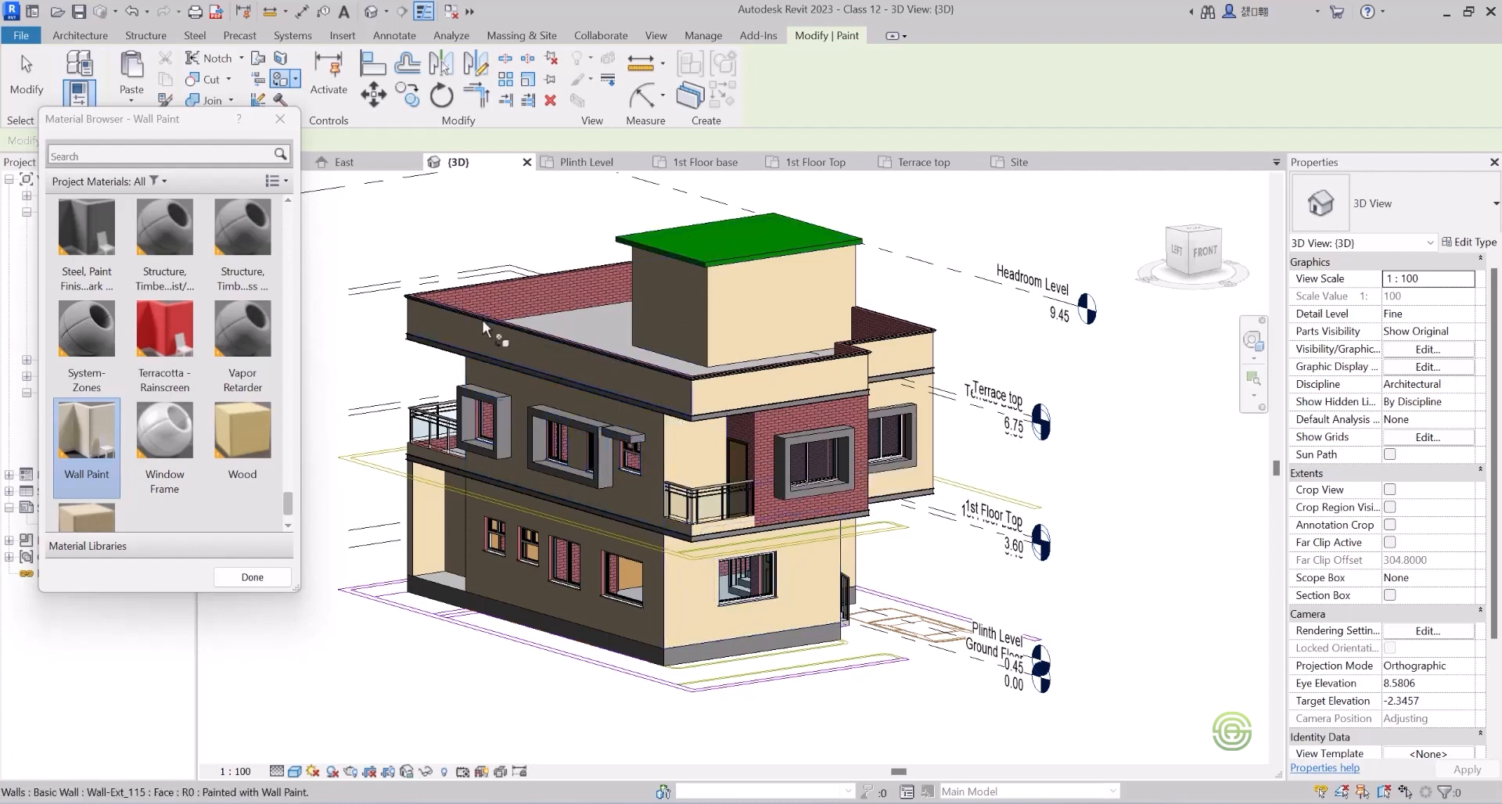
key(Escape)
Edit the band below the terrace parapet in place, set its sweep material to Iron, Ductile, and finish the model.
click(458, 360)
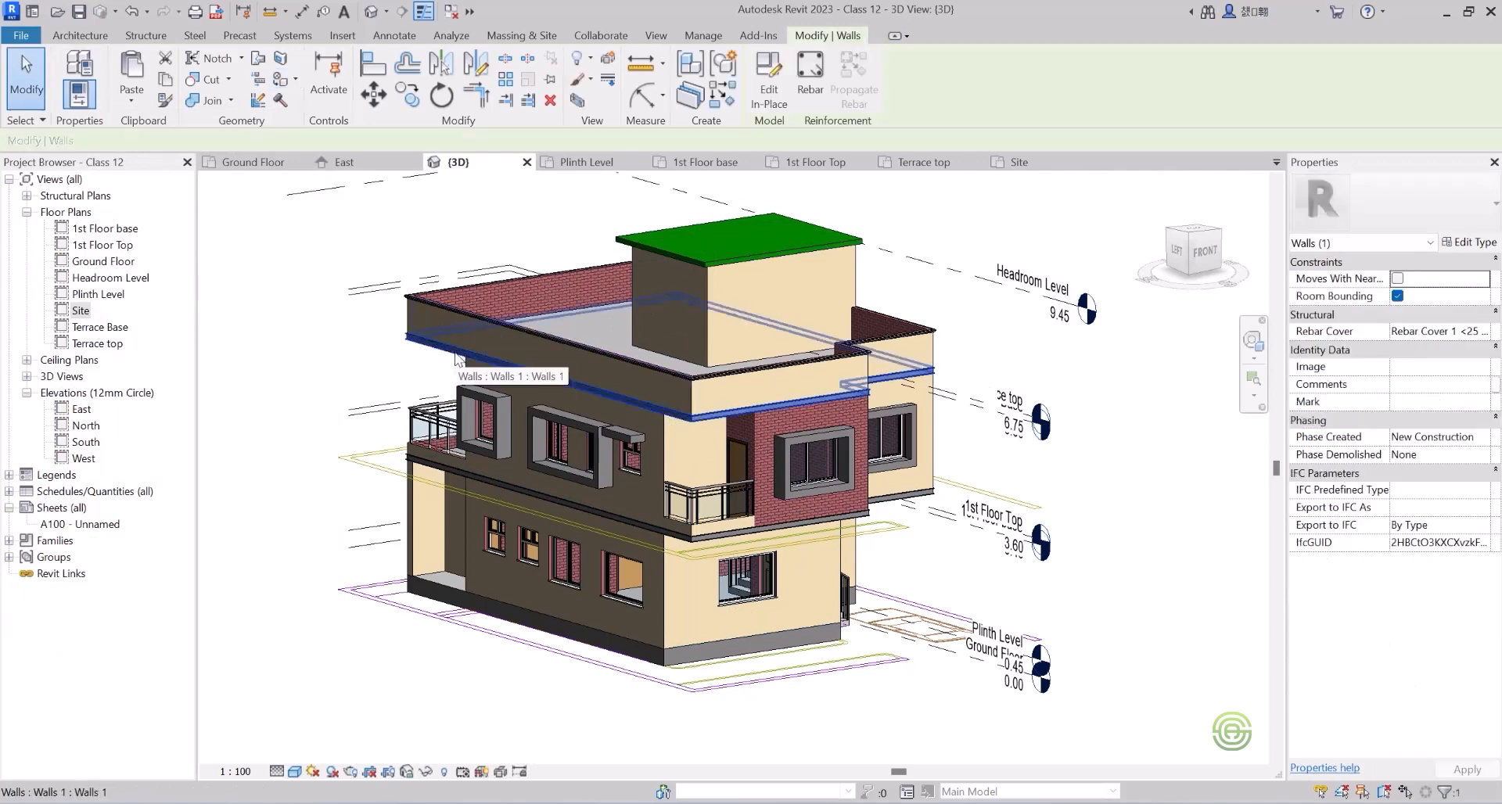
click(771, 96)
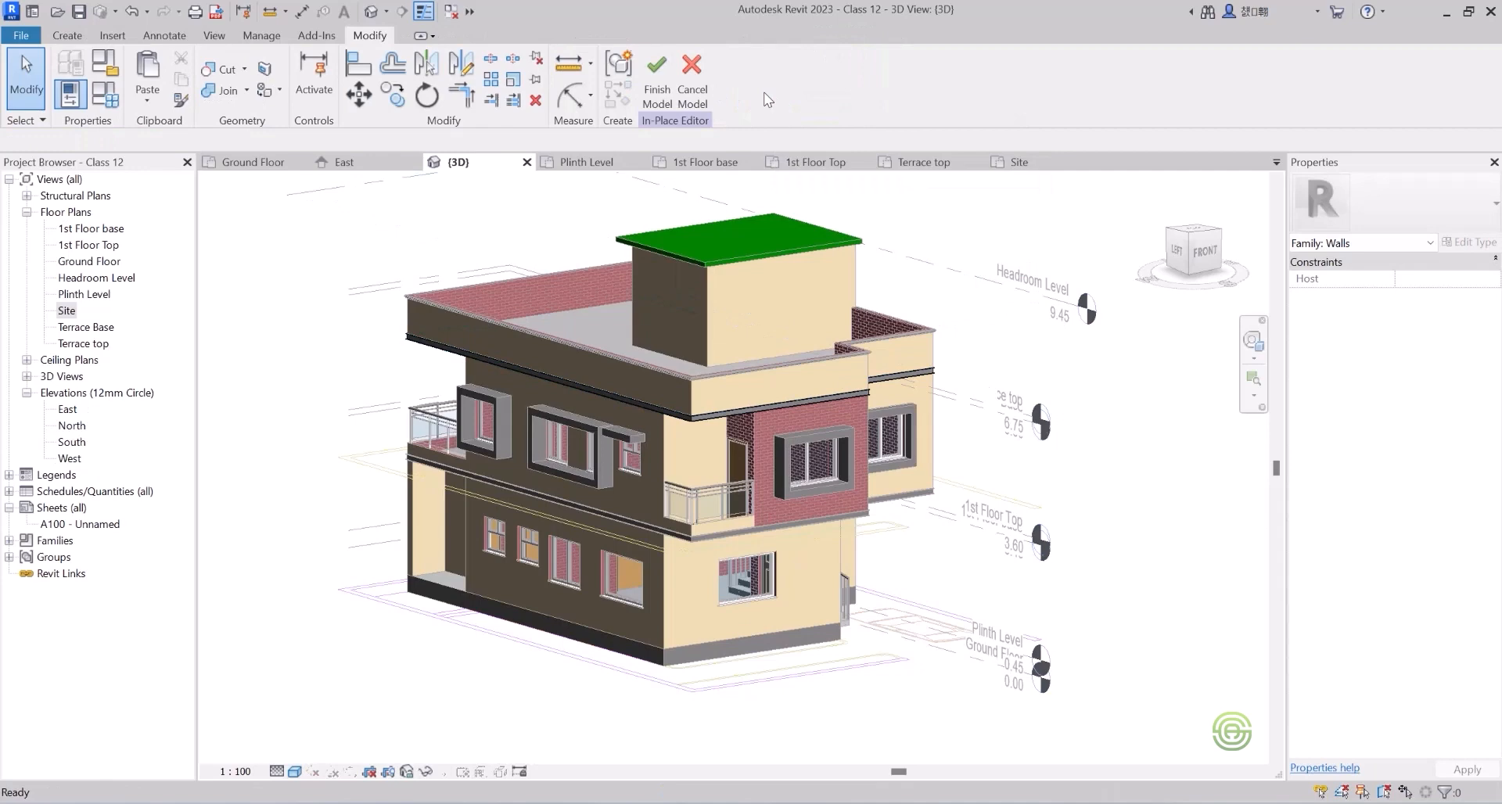
click(513, 372)
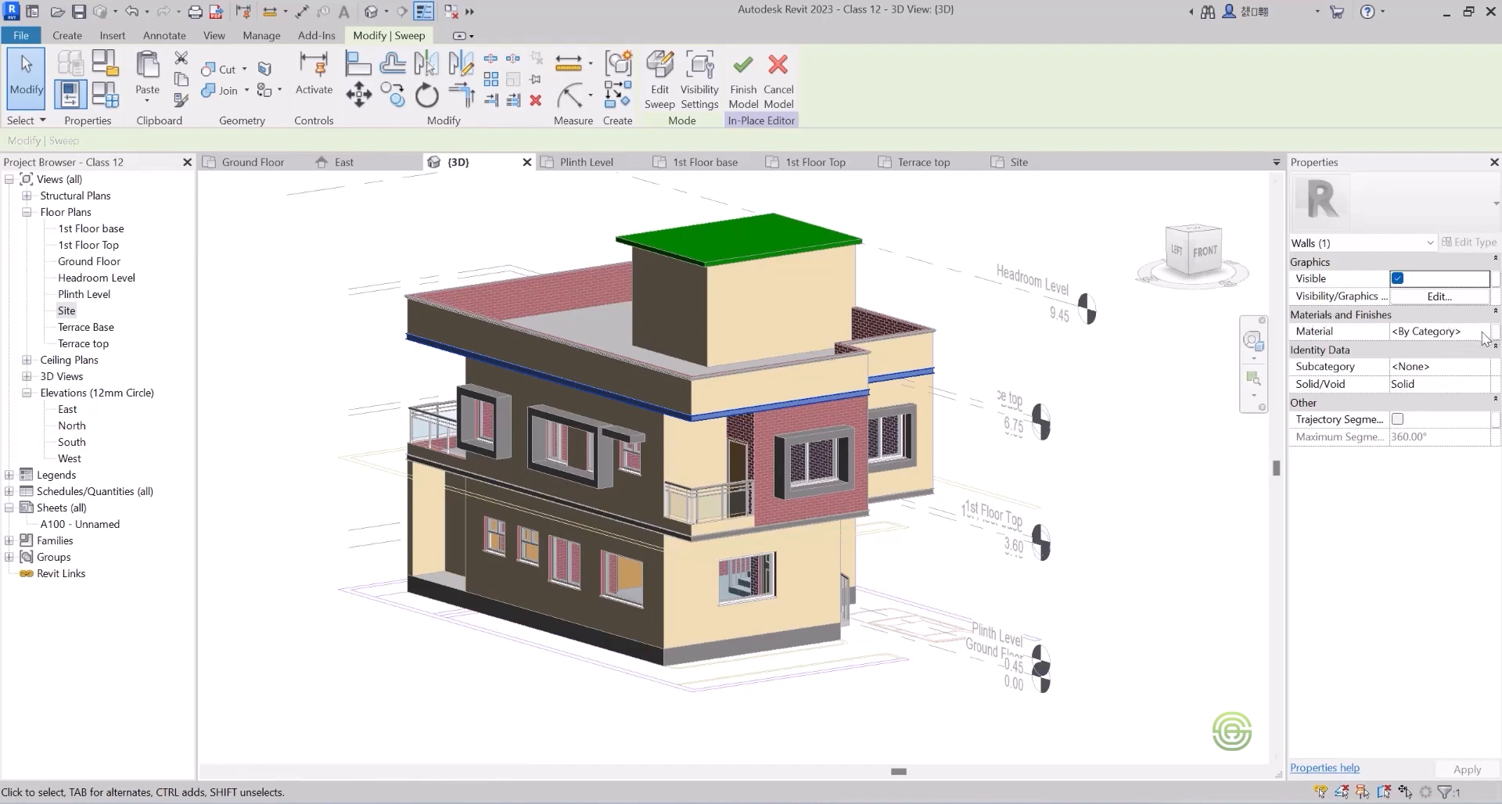
click(1489, 333)
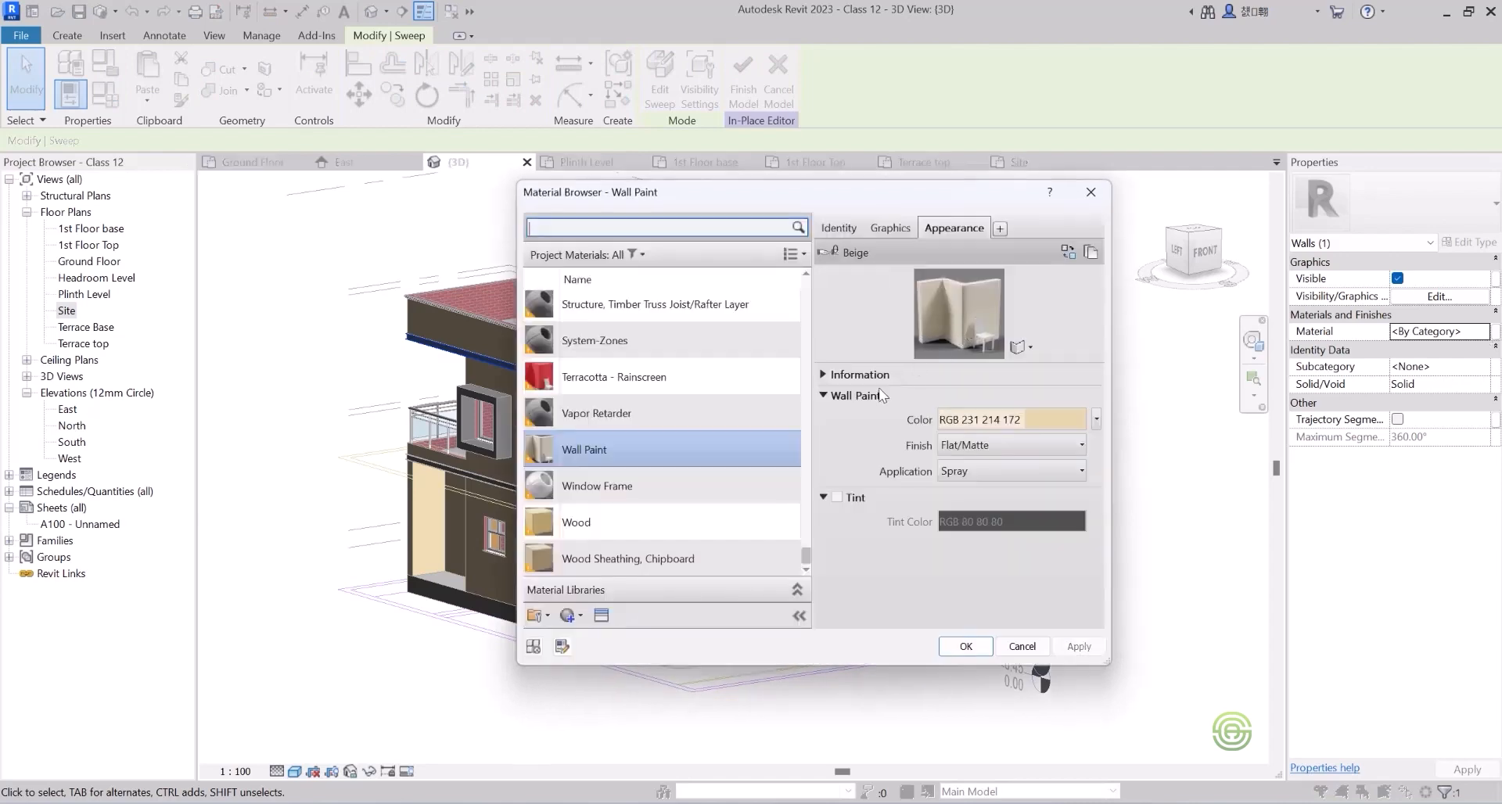
text(al)
double_click(609, 226)
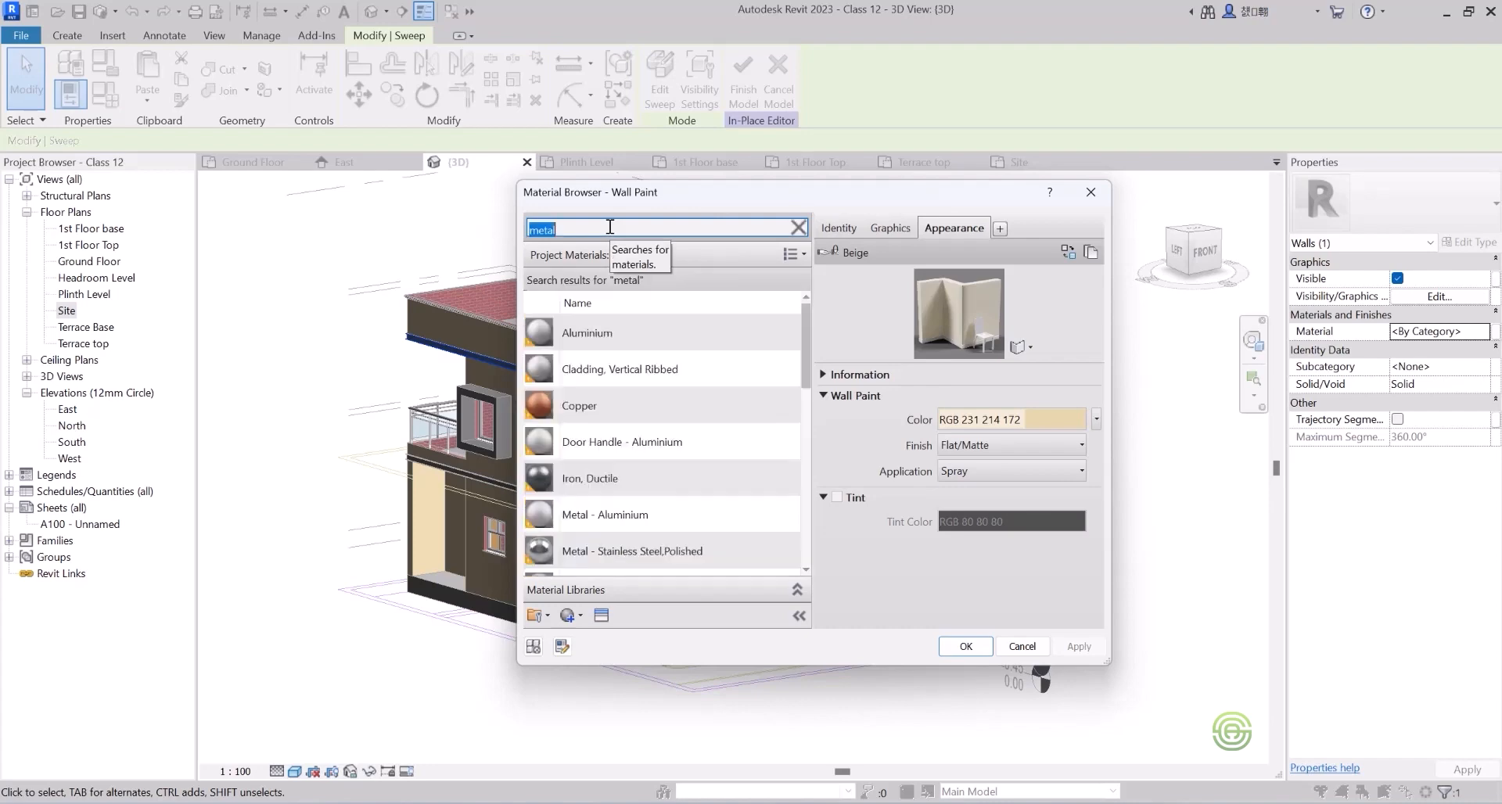
click(597, 477)
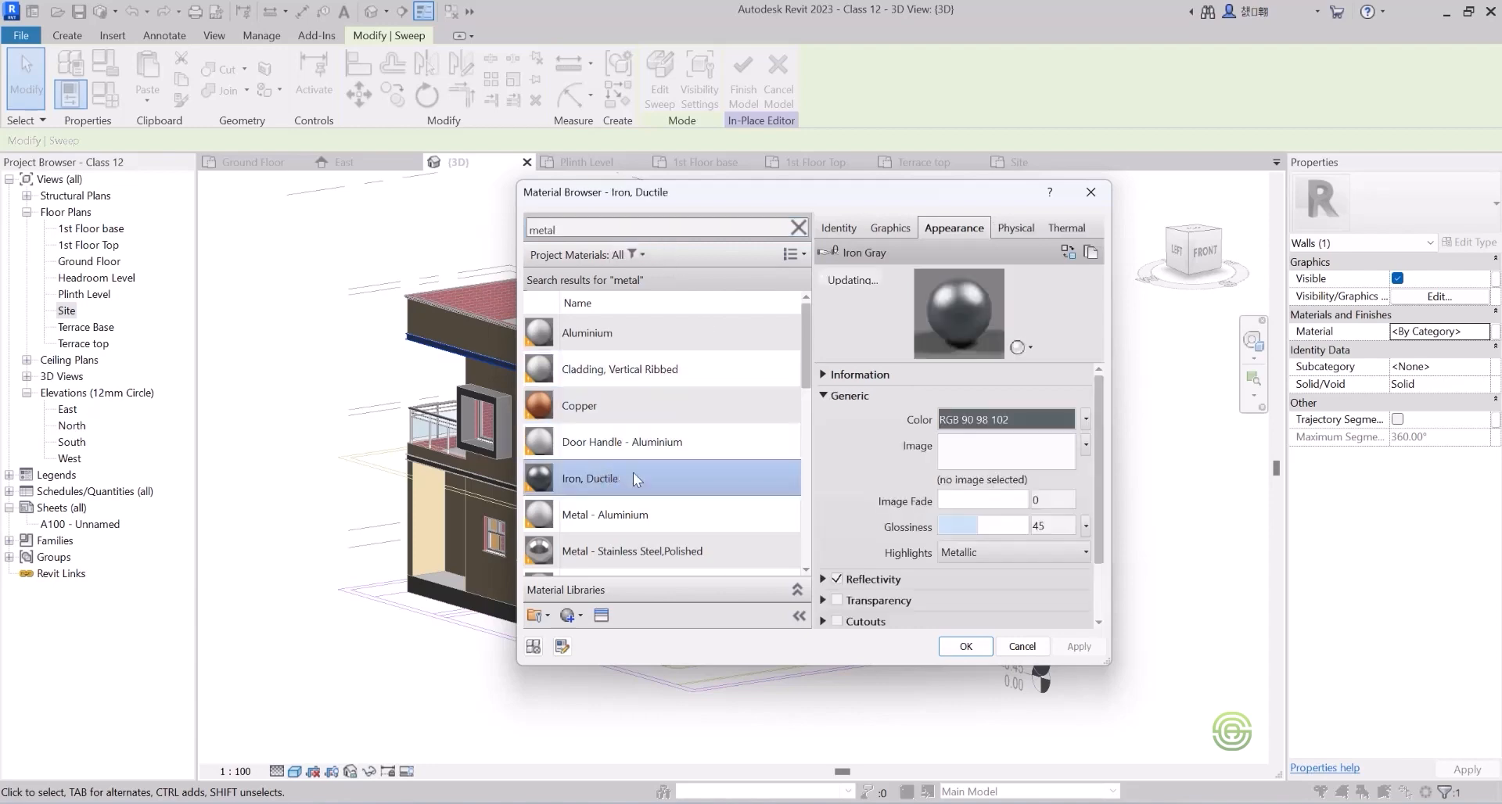
drag(806, 374, 801, 334)
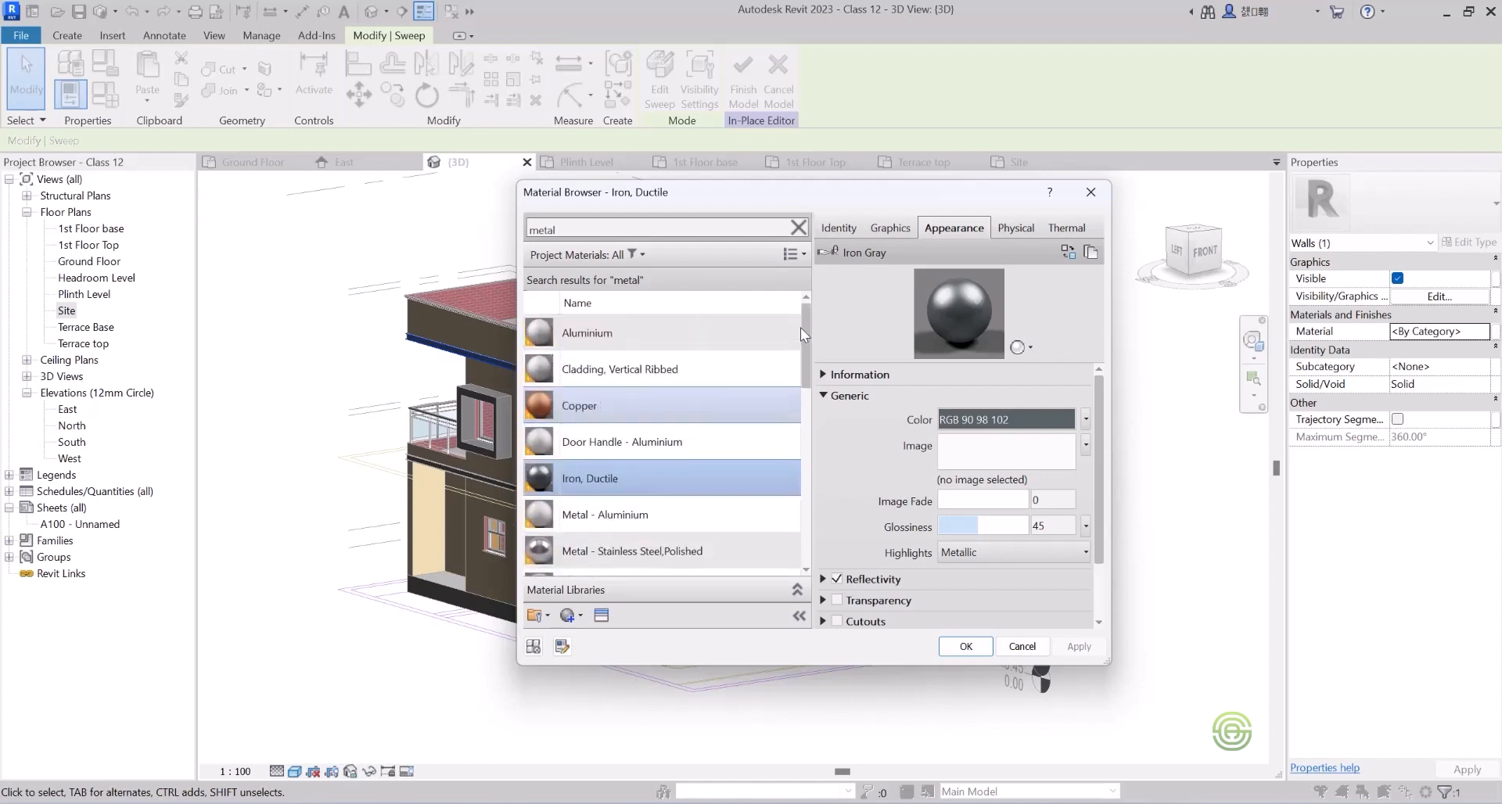
click(967, 646)
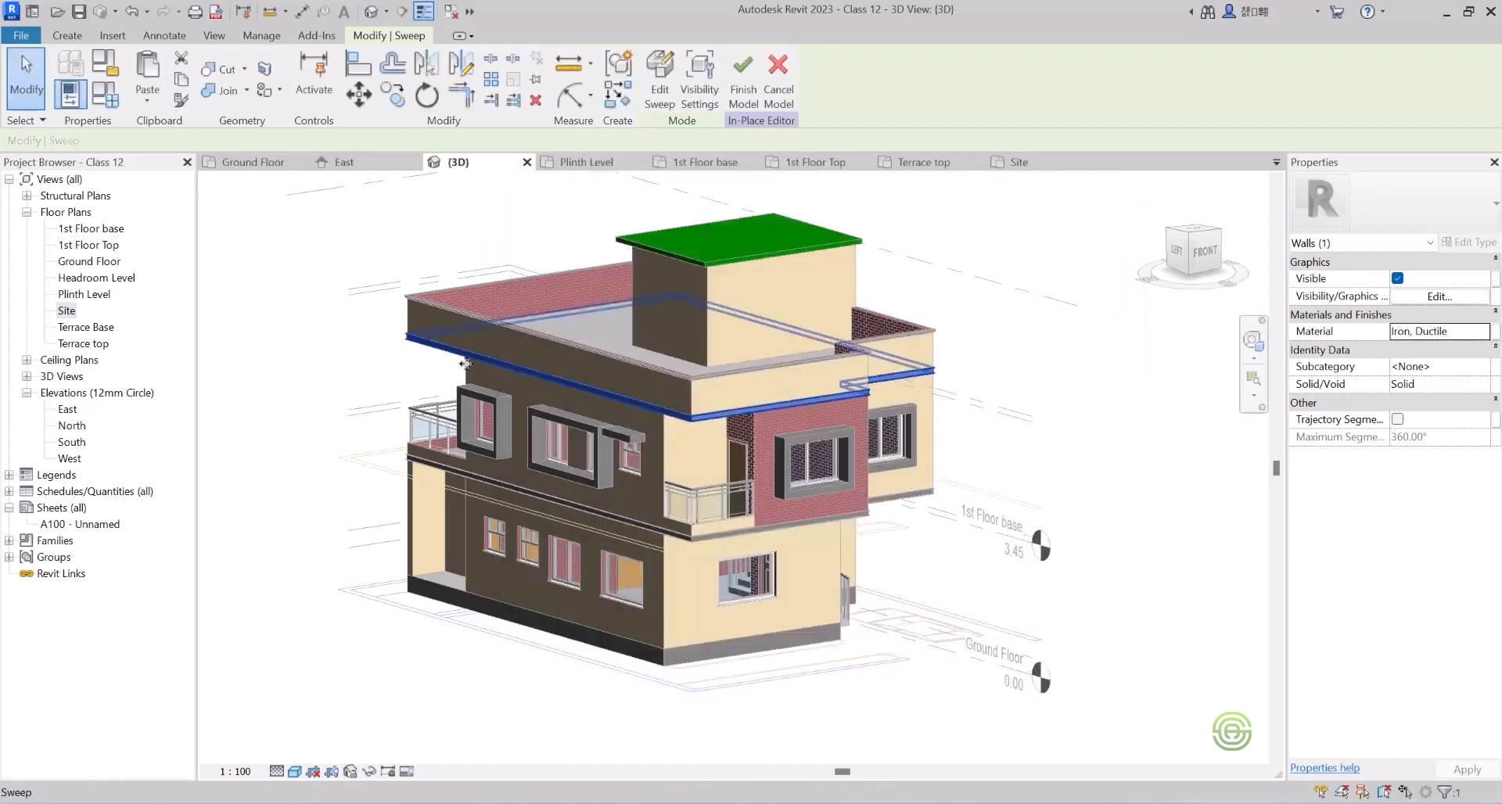
click(413, 367)
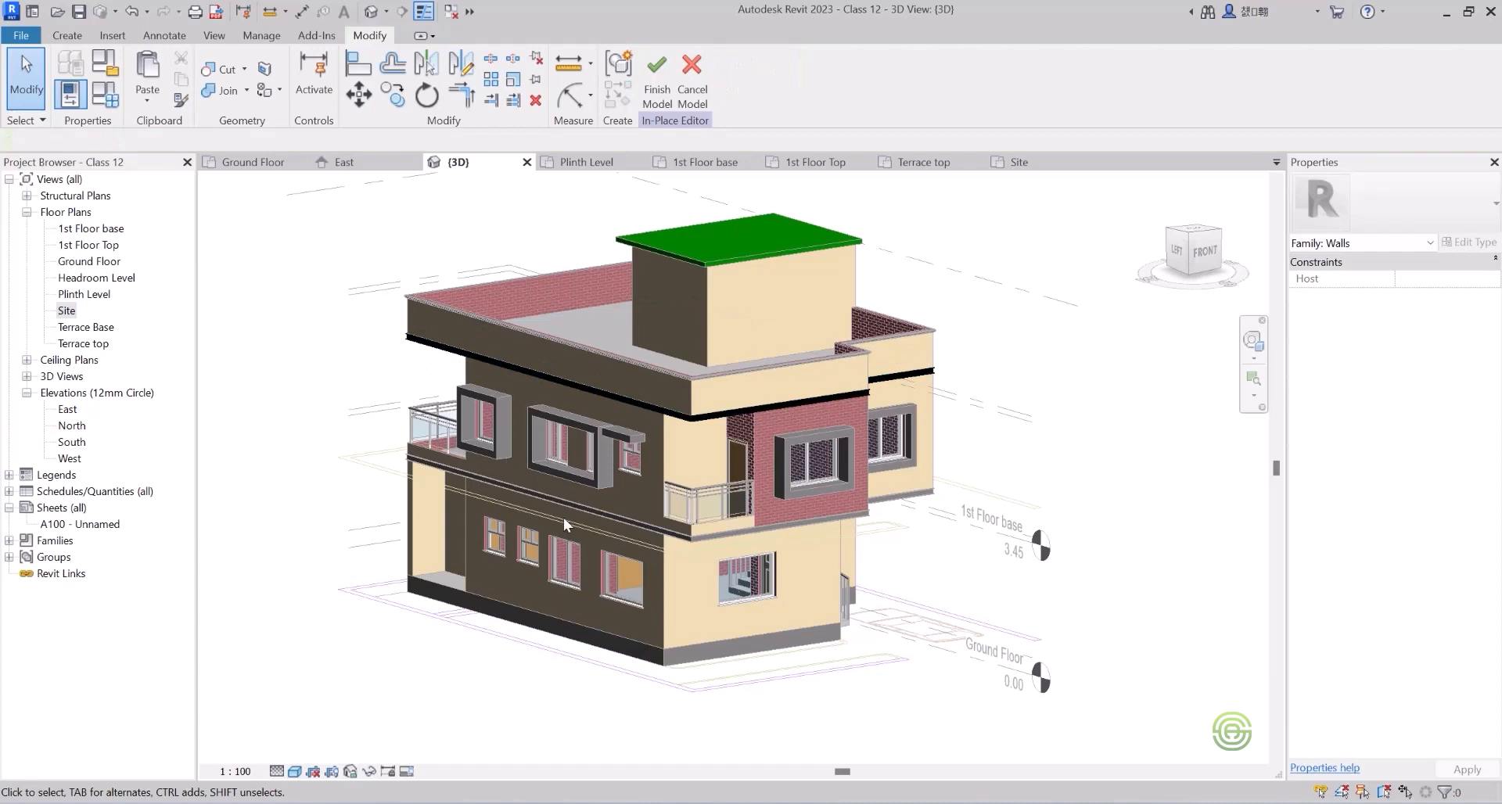
click(650, 74)
Edit the first-floor base band in place, assign Iron, Ductile to its sweep, and finish the model.
click(412, 459)
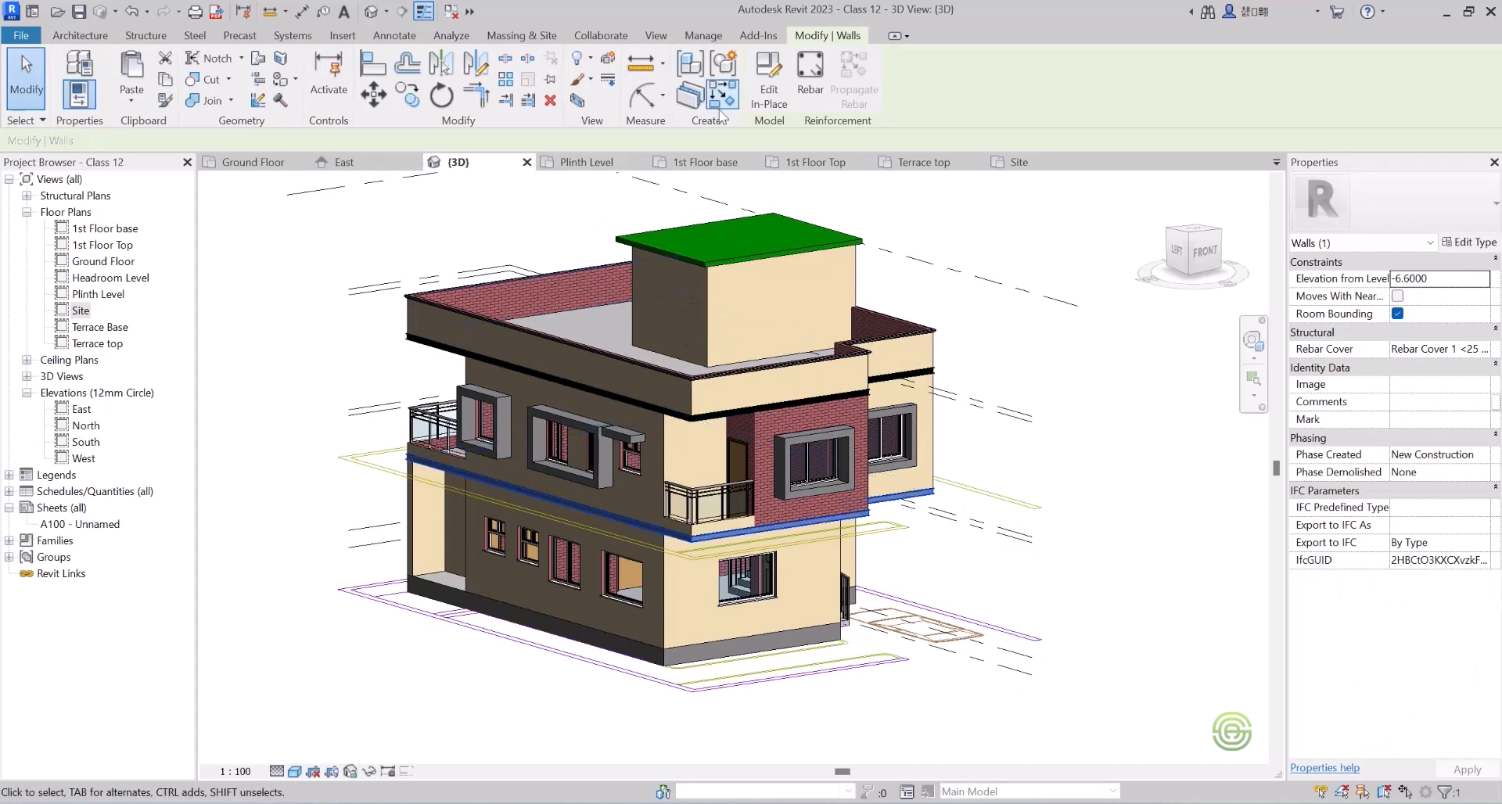
click(768, 90)
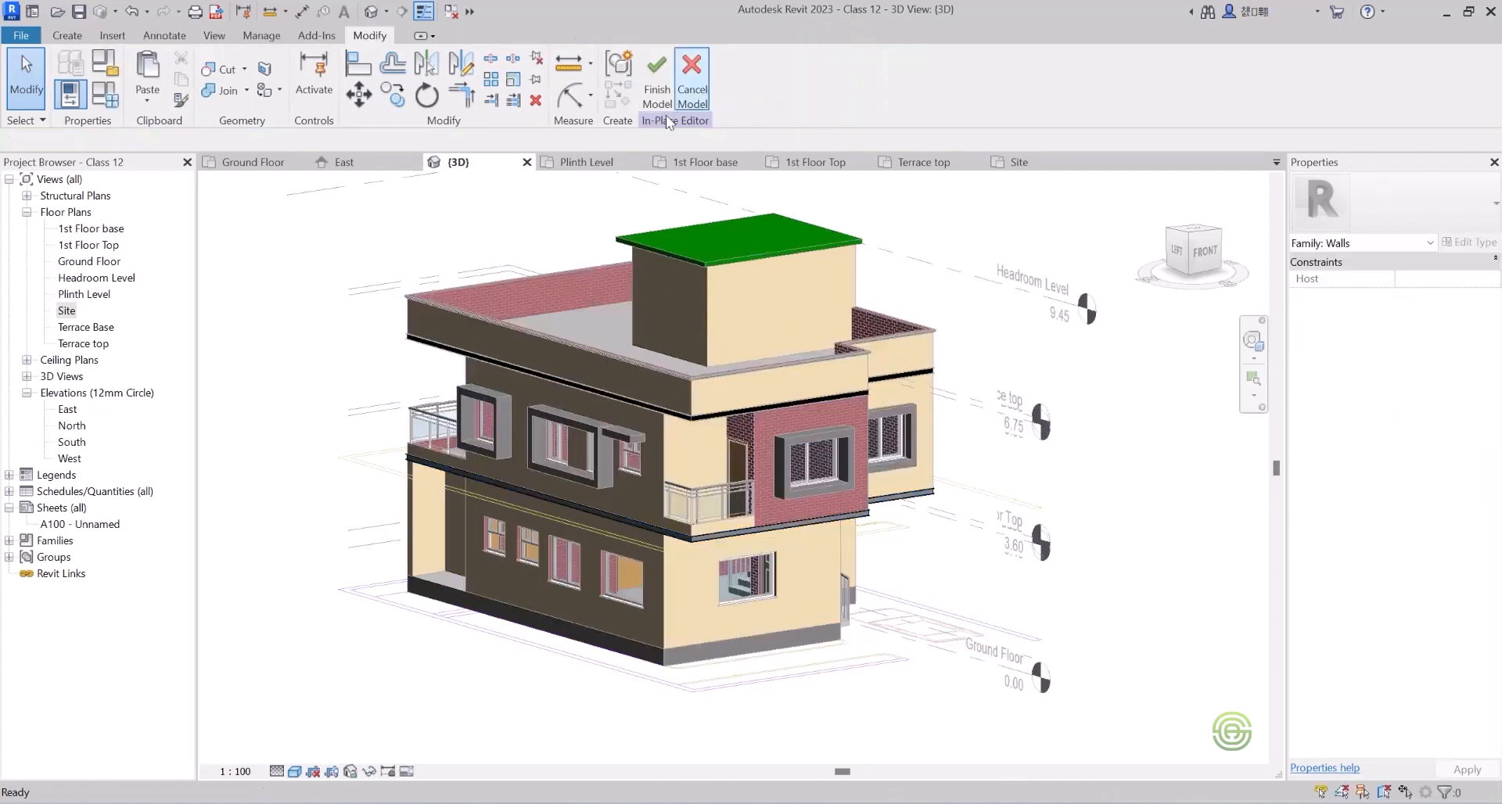
click(646, 526)
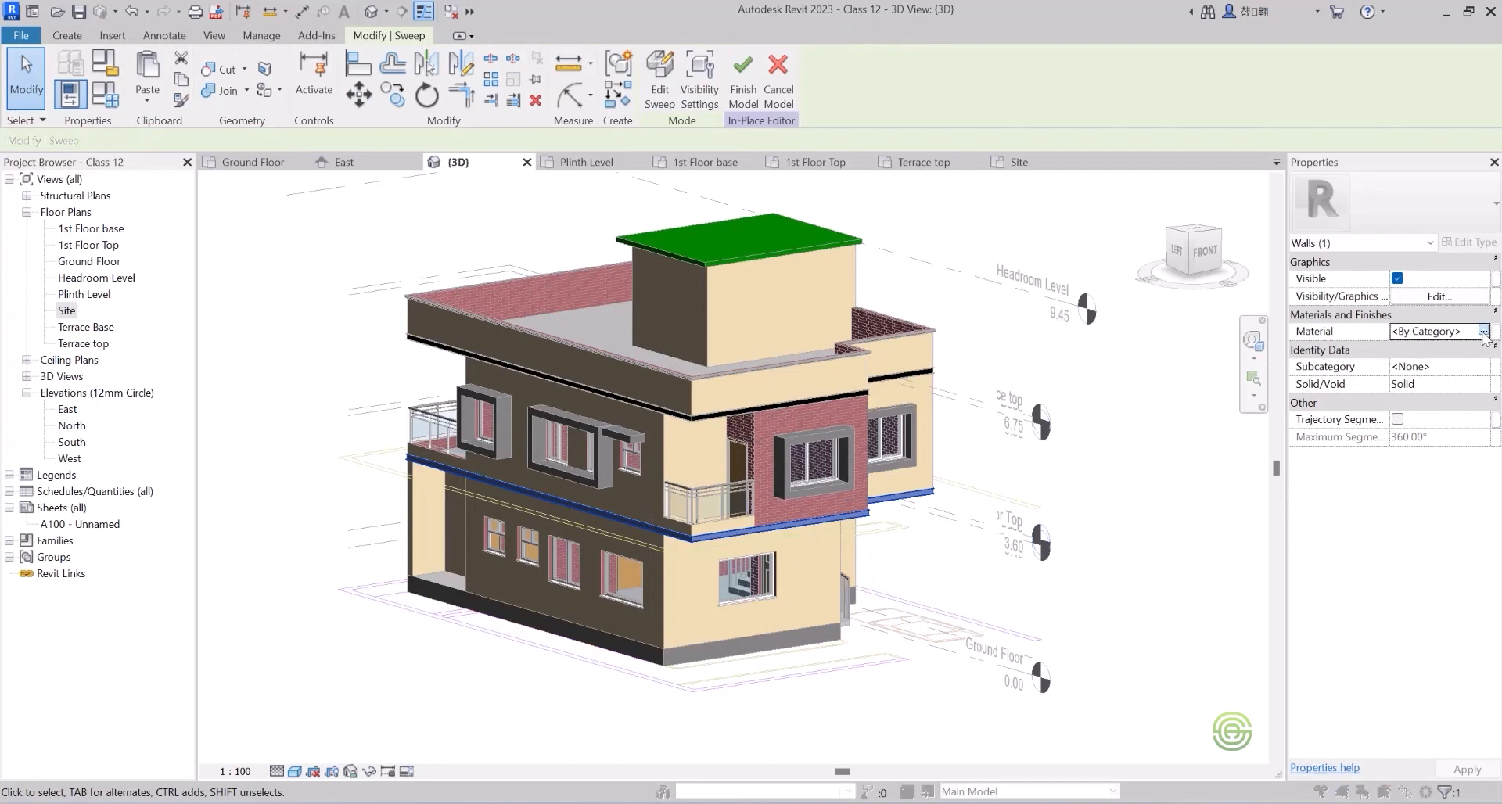
click(1485, 333)
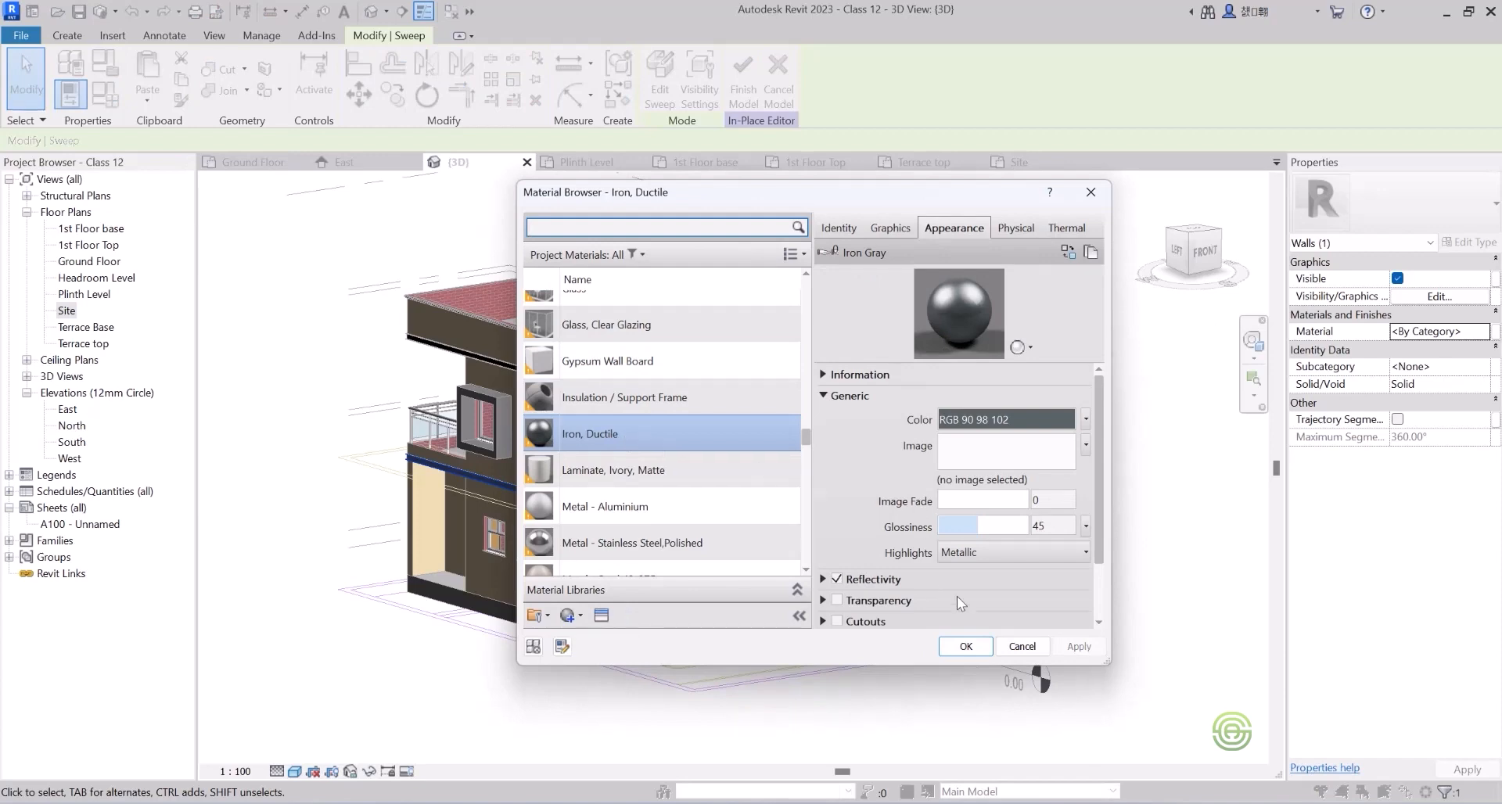
click(973, 650)
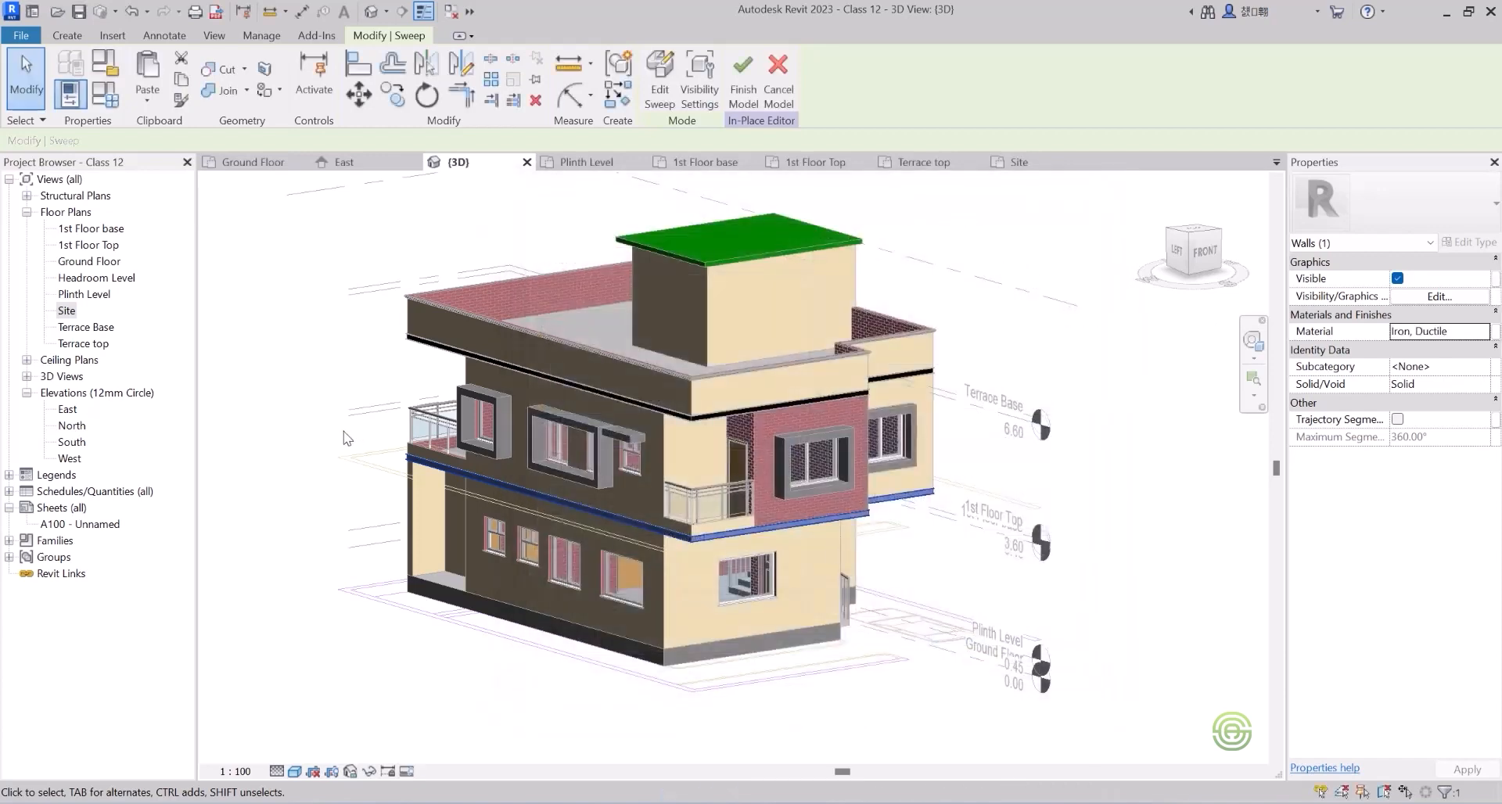
key(Escape)
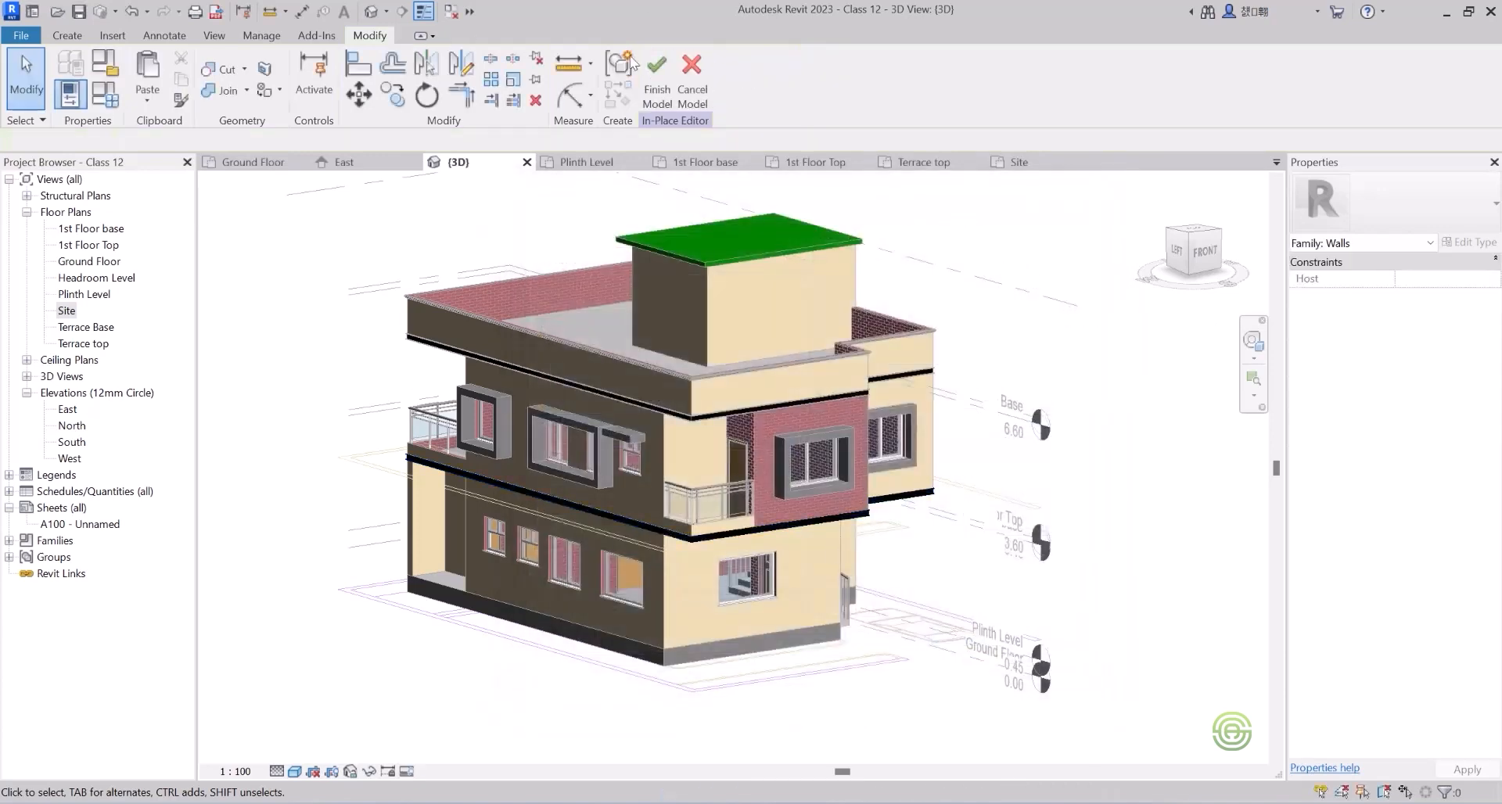
click(658, 78)
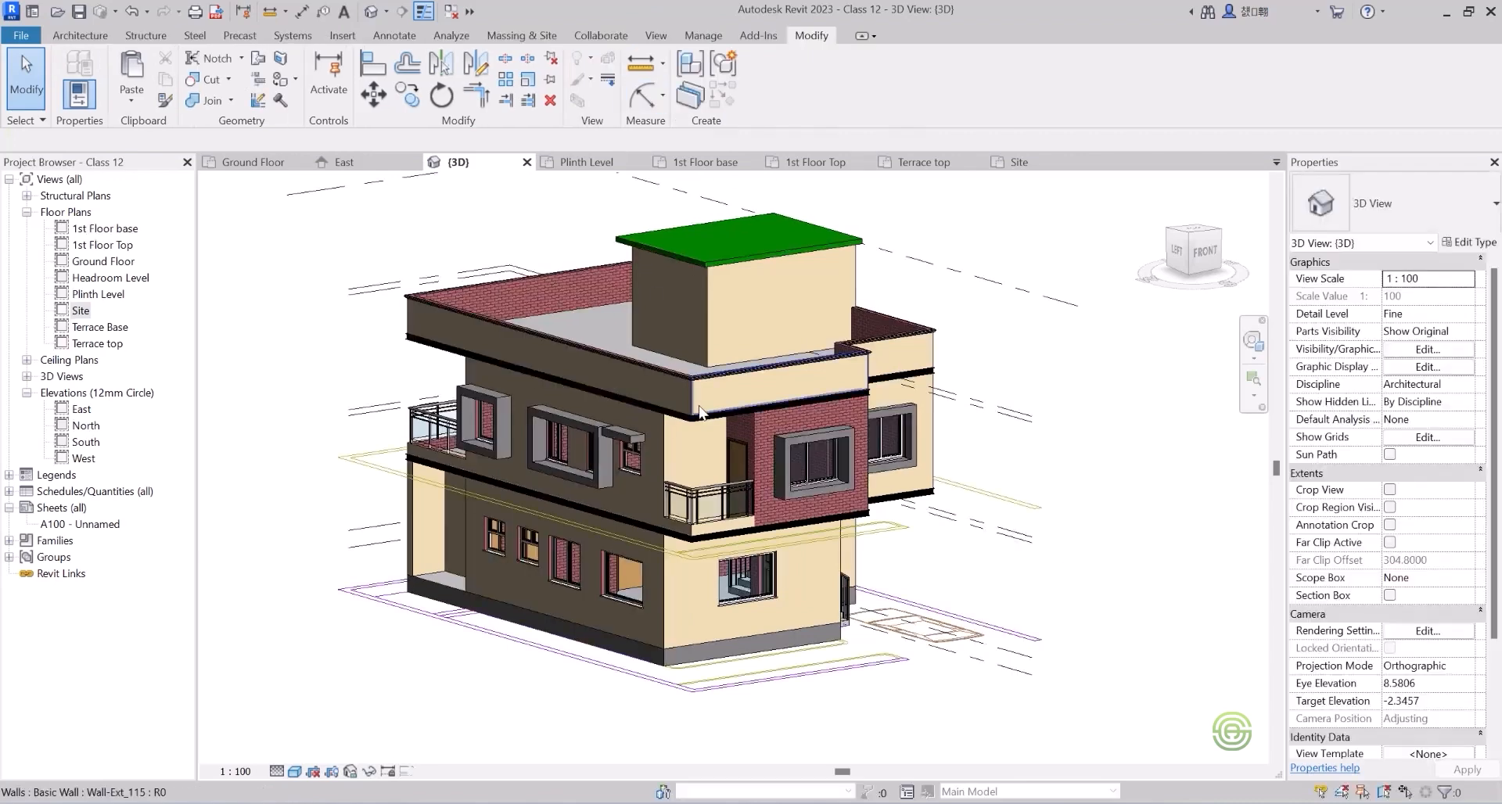
Edit the first-floor window frames in place and choose Paint - White Lining as the material for all three frame extrusions.
click(625, 446)
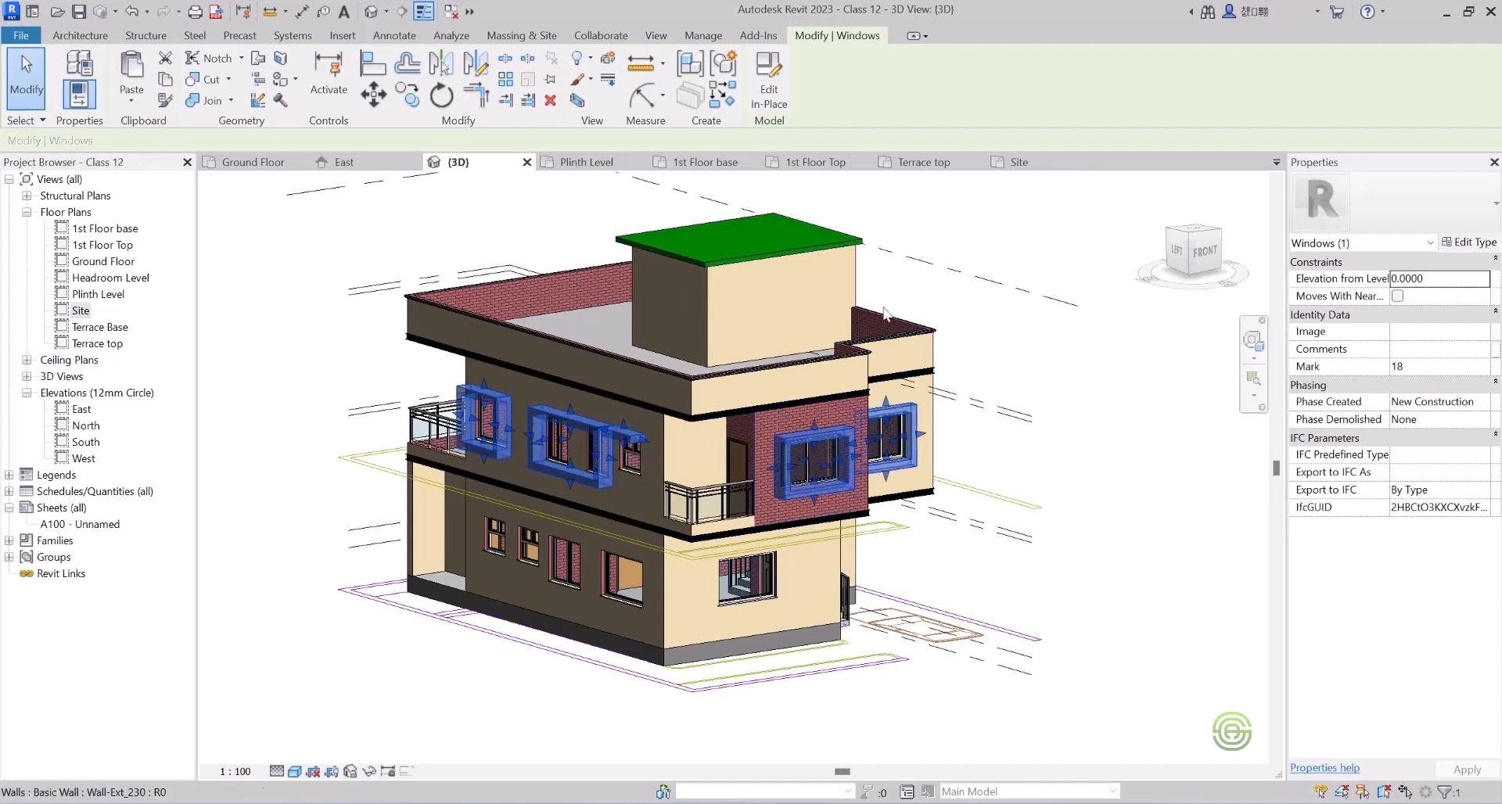
click(766, 92)
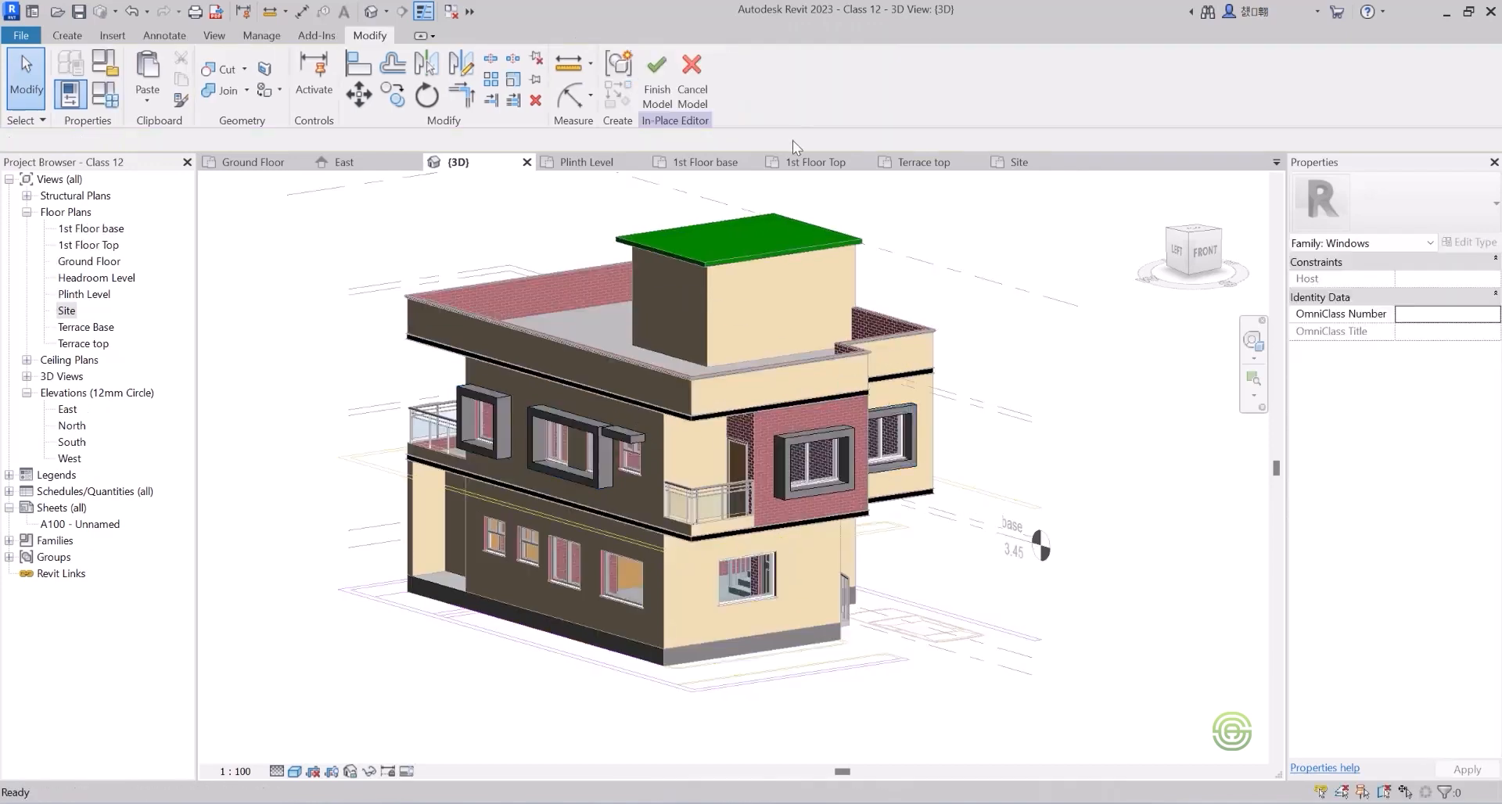
click(796, 459)
ctrl+click(882, 418)
ctrl+click(618, 435)
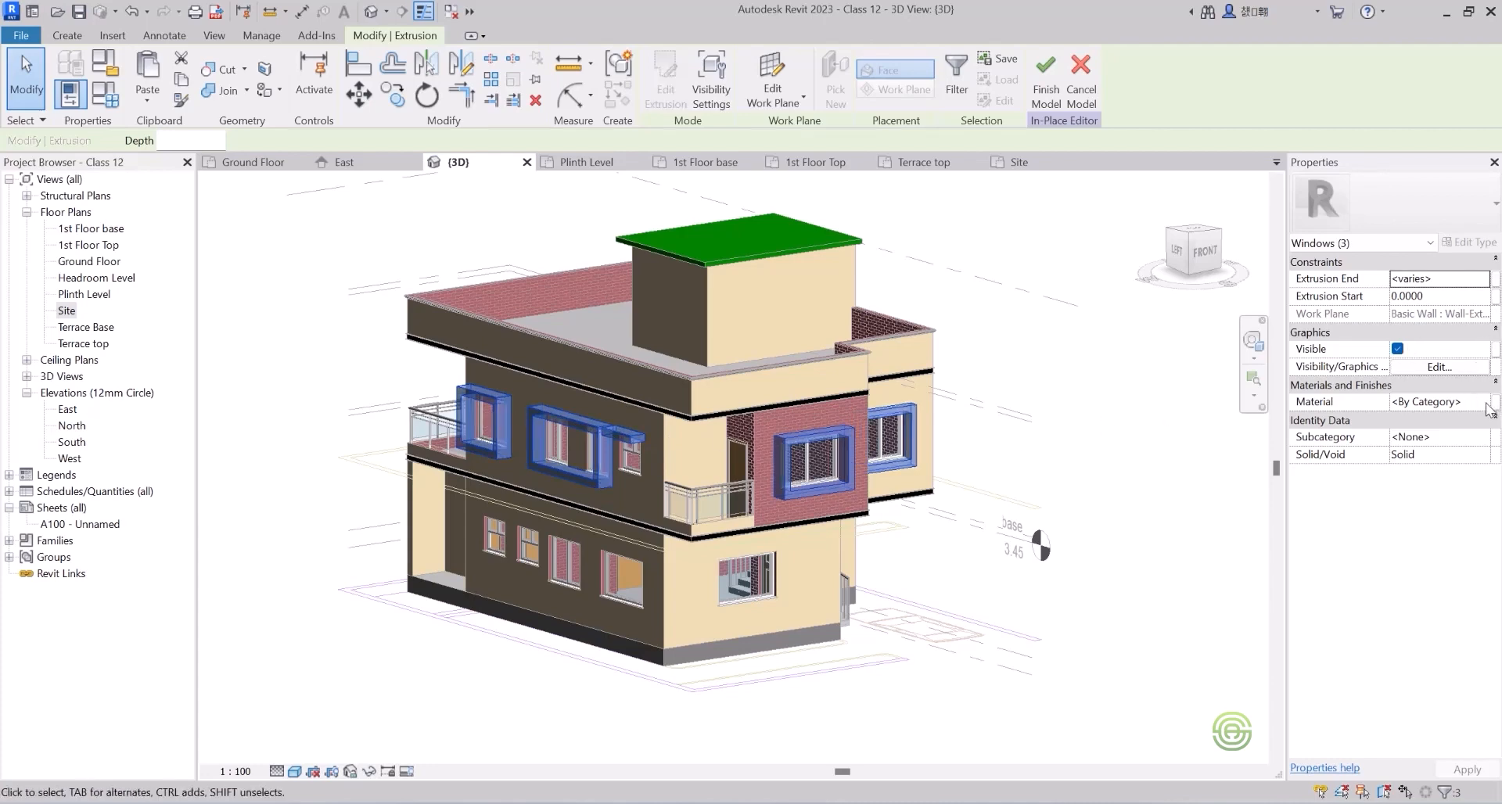
click(1485, 405)
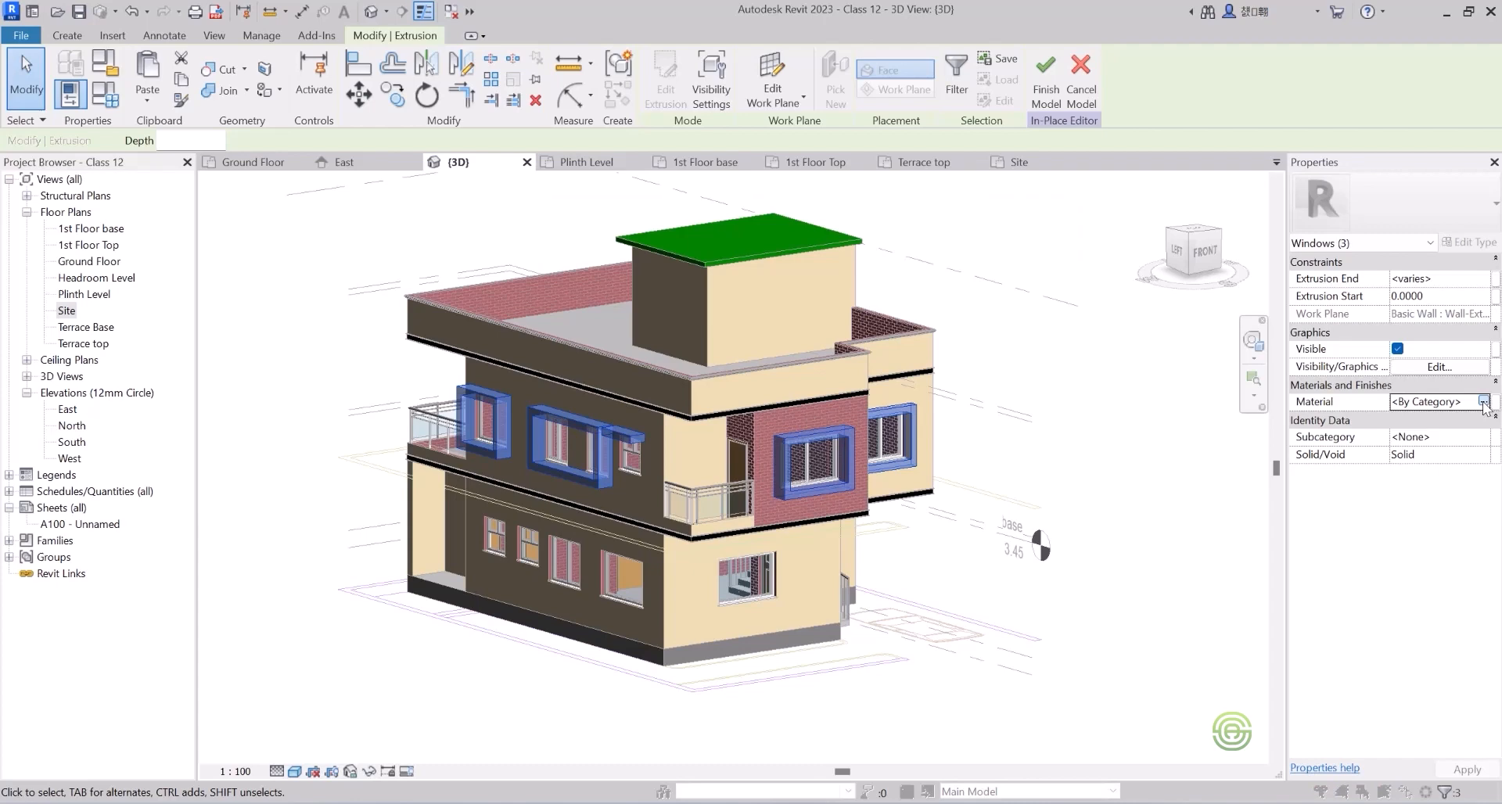
click(1485, 403)
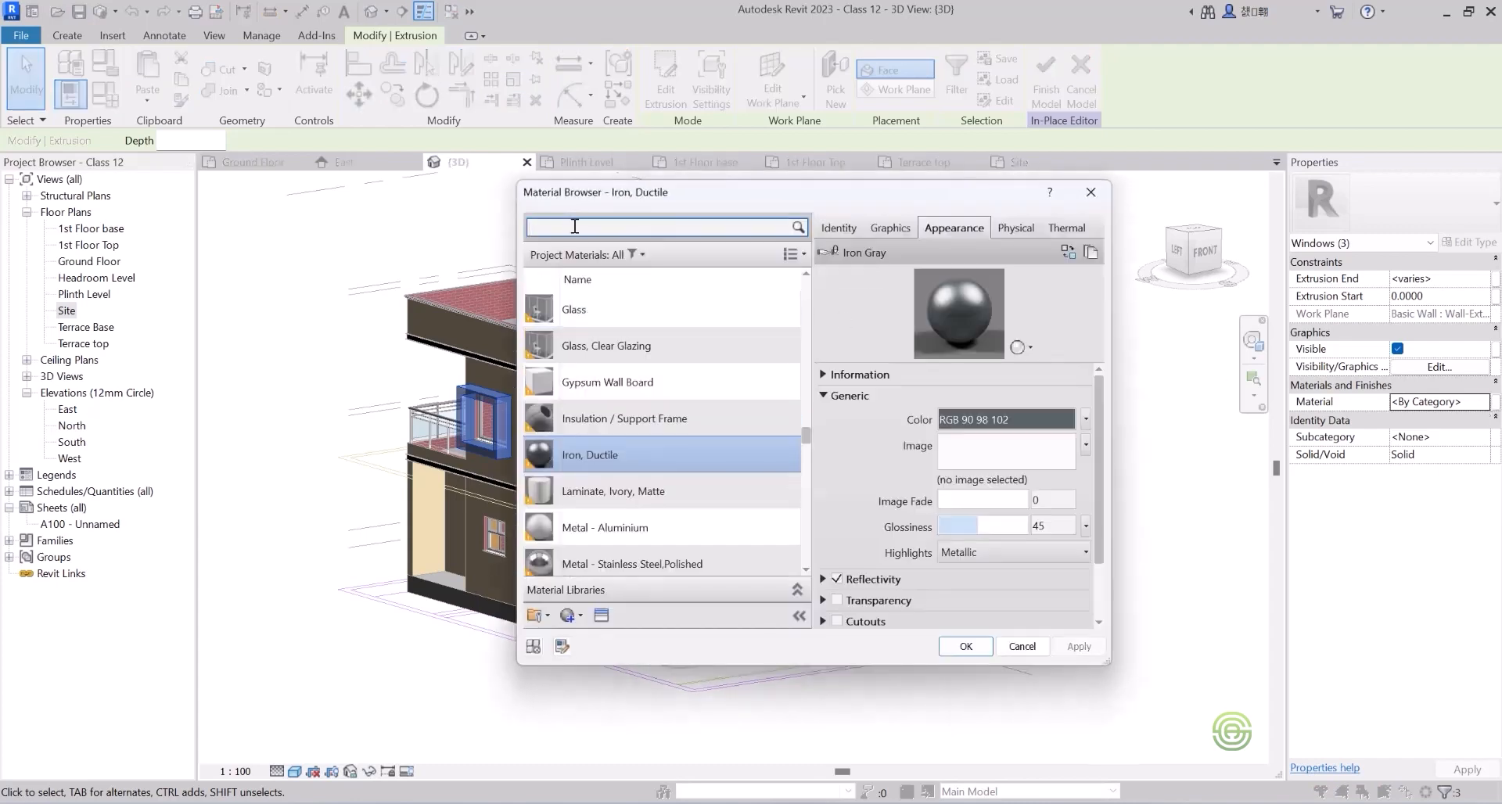
click(574, 226)
text(pa)
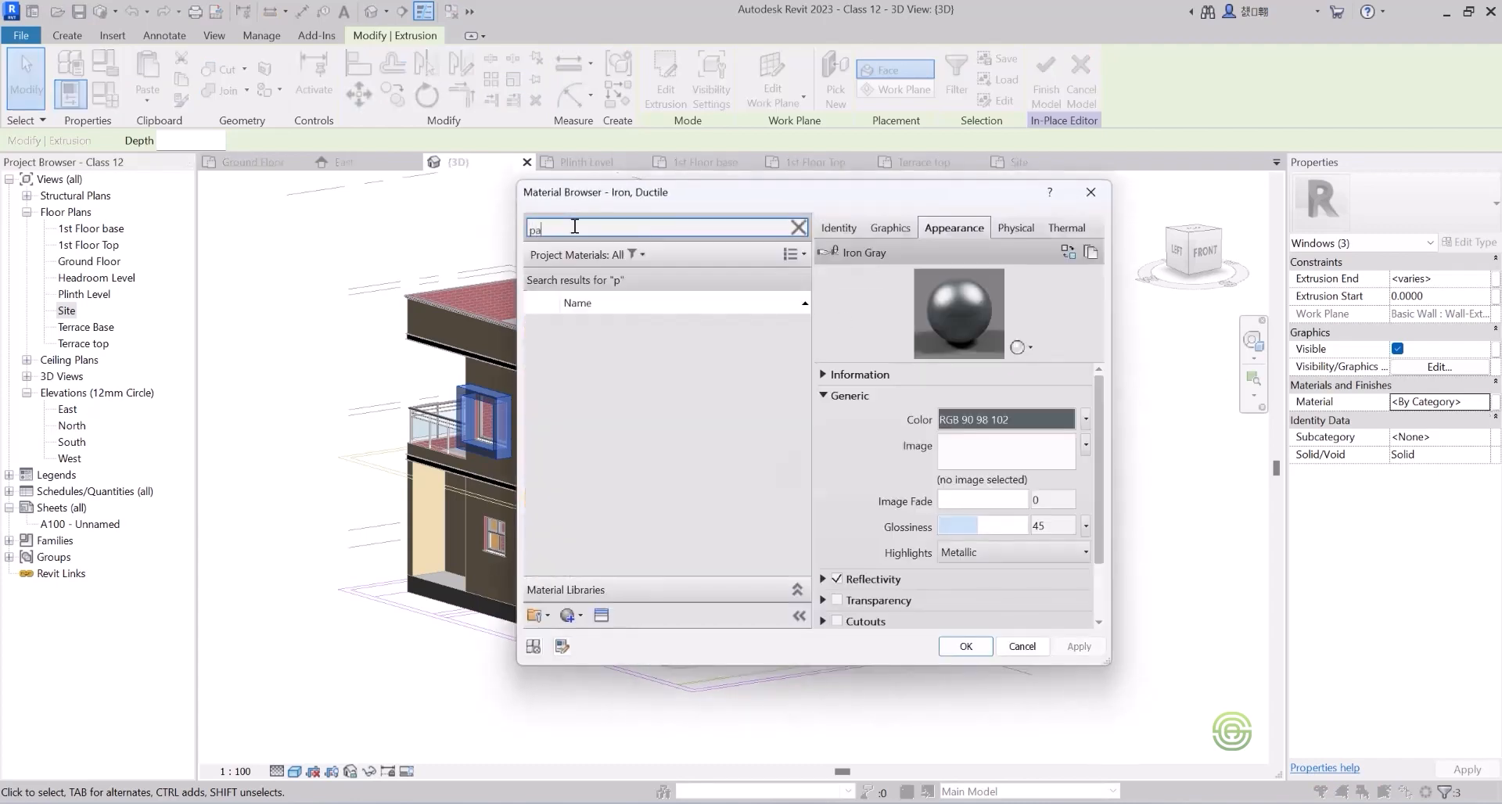
text(int)
double_click(574, 227)
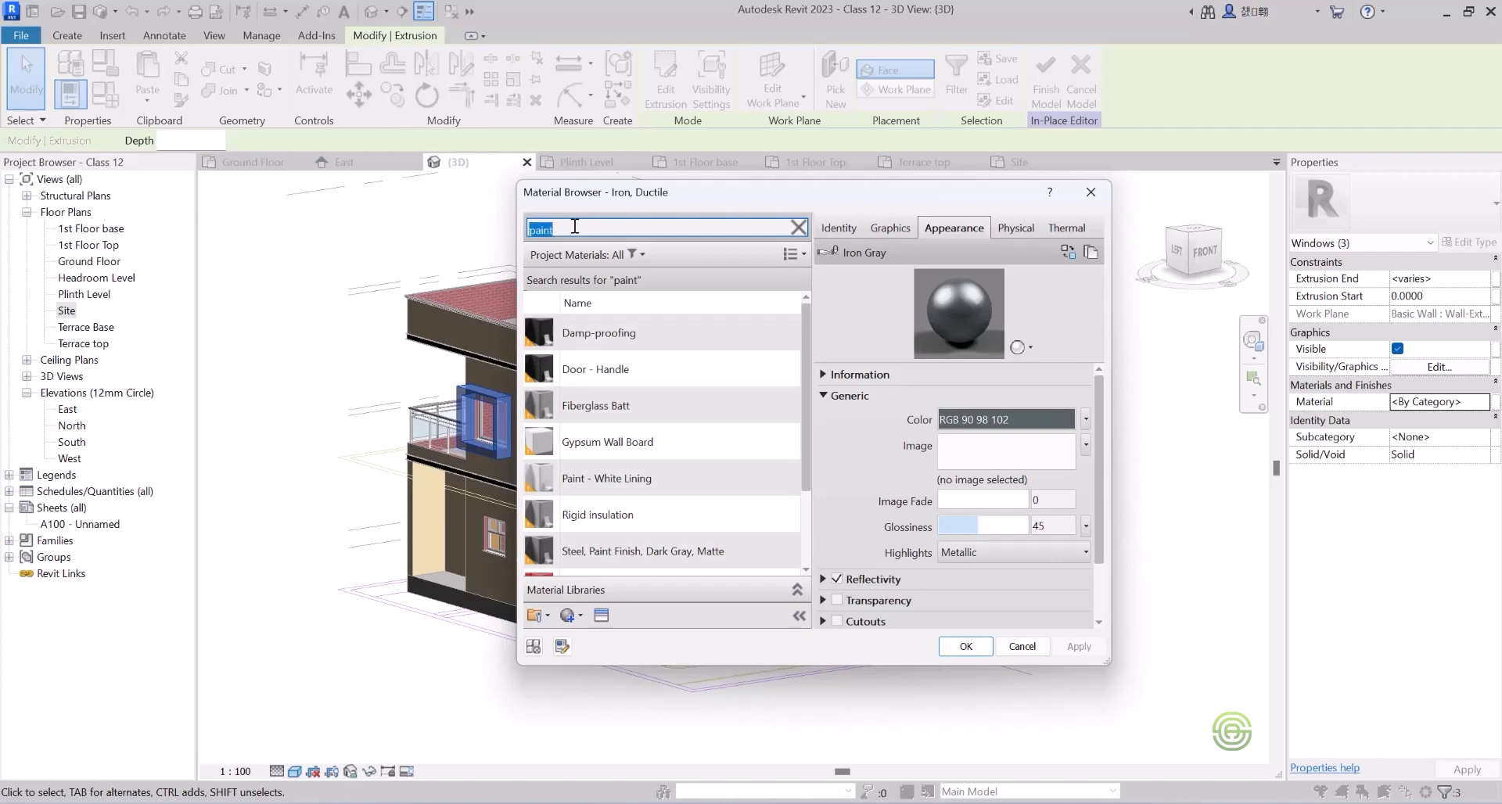
drag(808, 346, 795, 491)
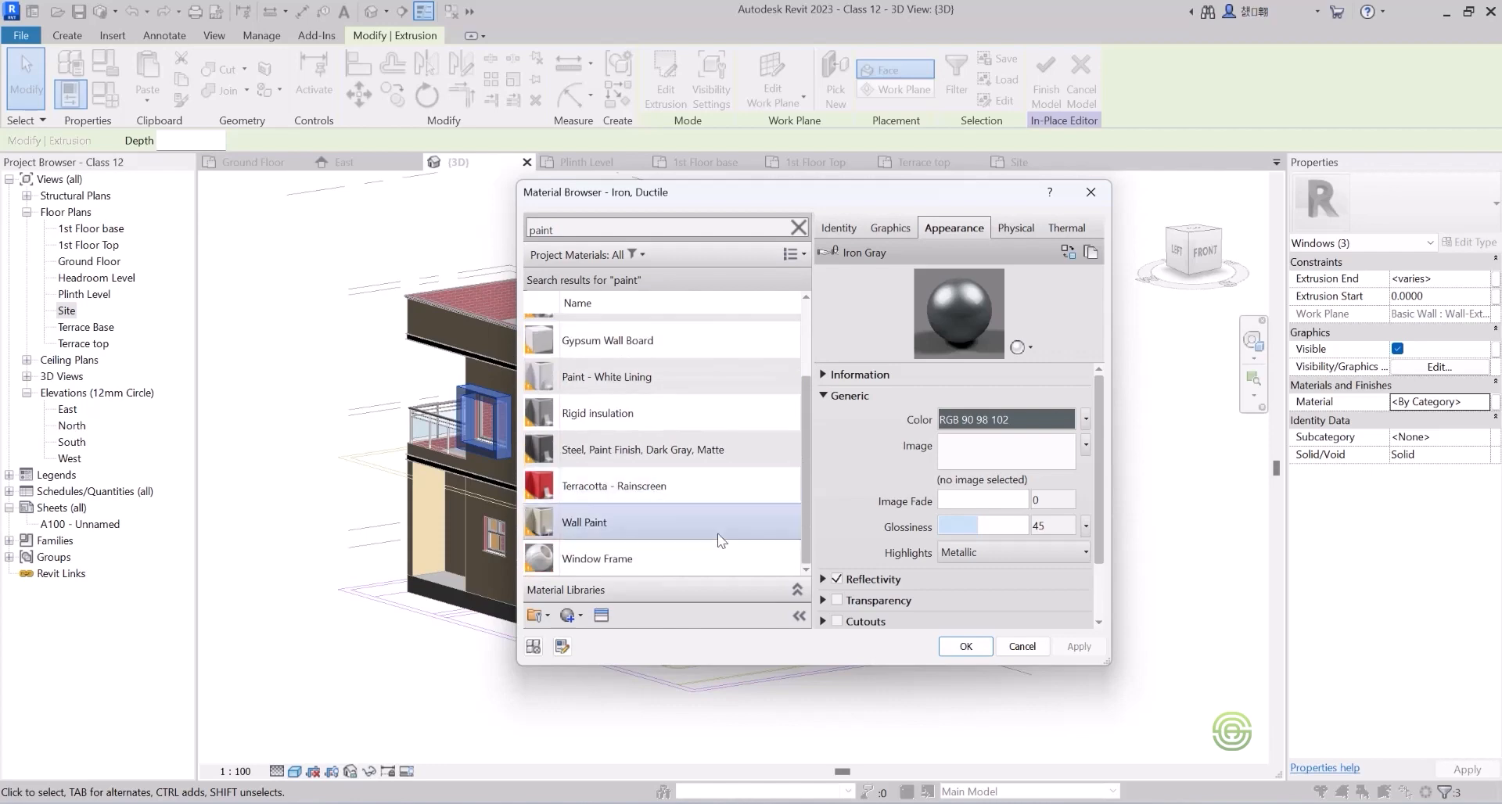
scroll(641, 357, up, 1)
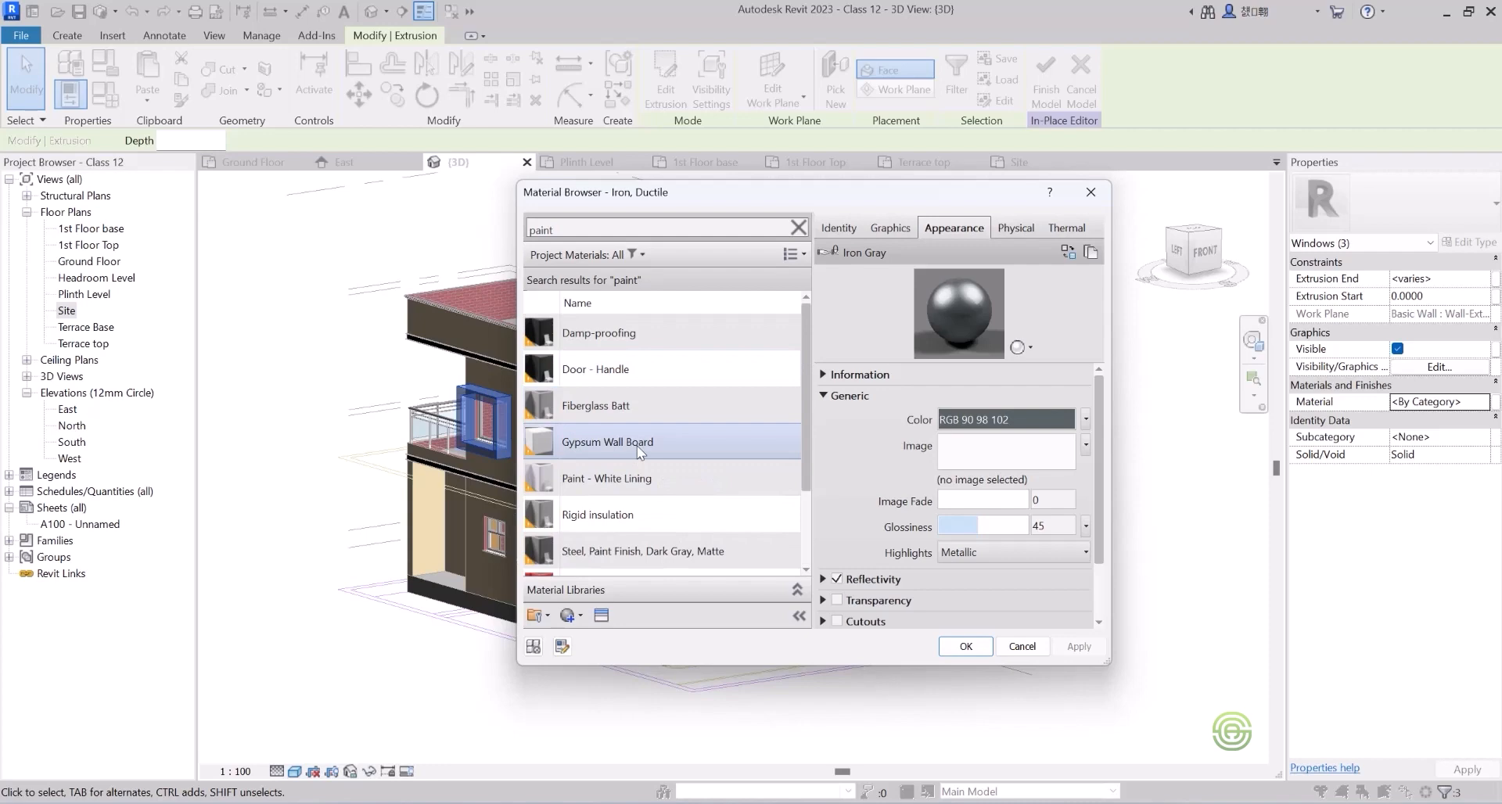
click(649, 478)
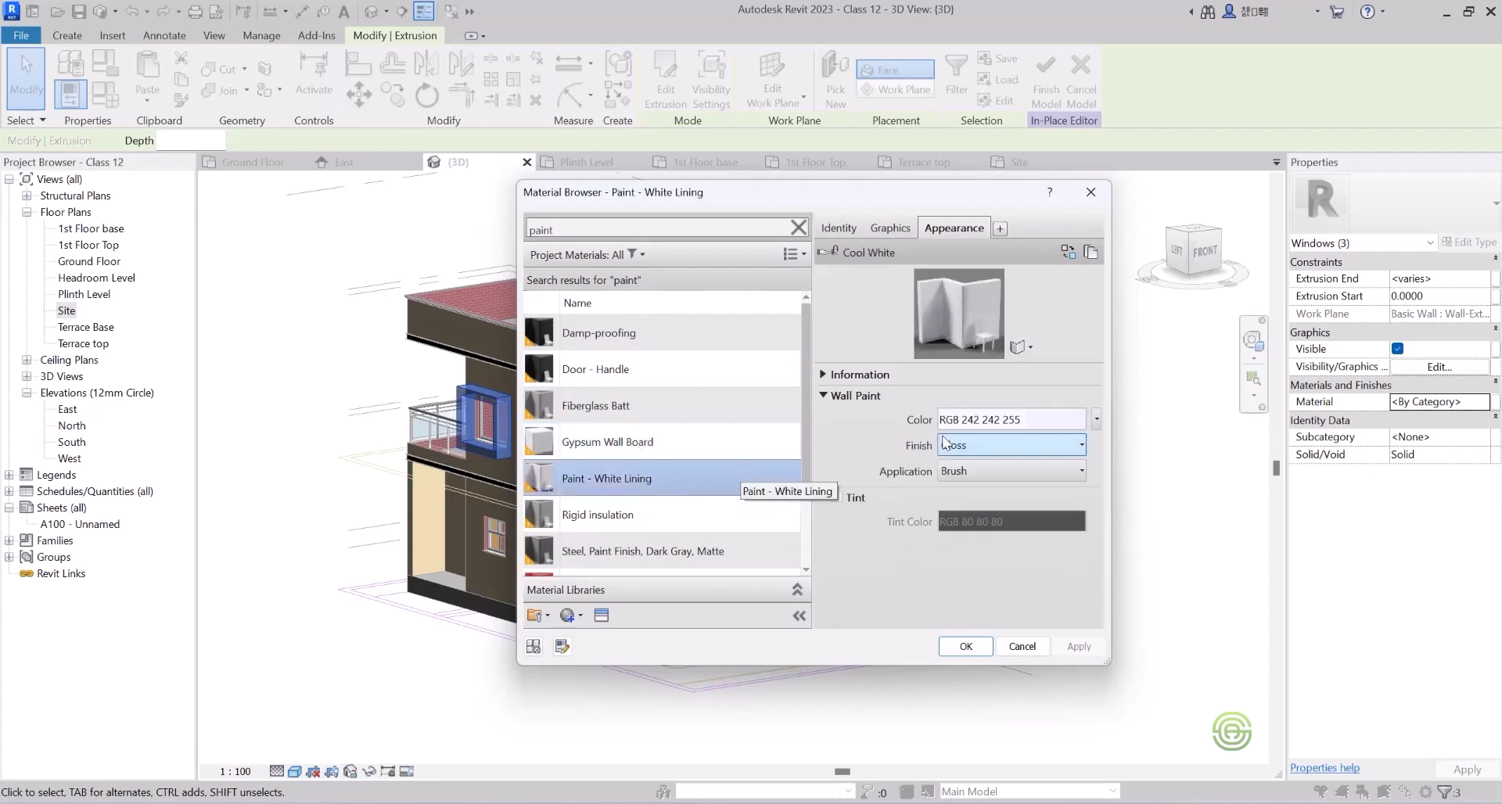
Try tinting the Paint - White Lining appearance brown with RGB 163 123 99.
click(837, 497)
click(970, 528)
drag(865, 453, 848, 432)
drag(1012, 408, 1012, 380)
click(886, 576)
click(969, 522)
drag(857, 414, 849, 398)
drag(1012, 380, 1011, 377)
click(851, 417)
click(887, 576)
click(970, 523)
click(847, 418)
click(891, 573)
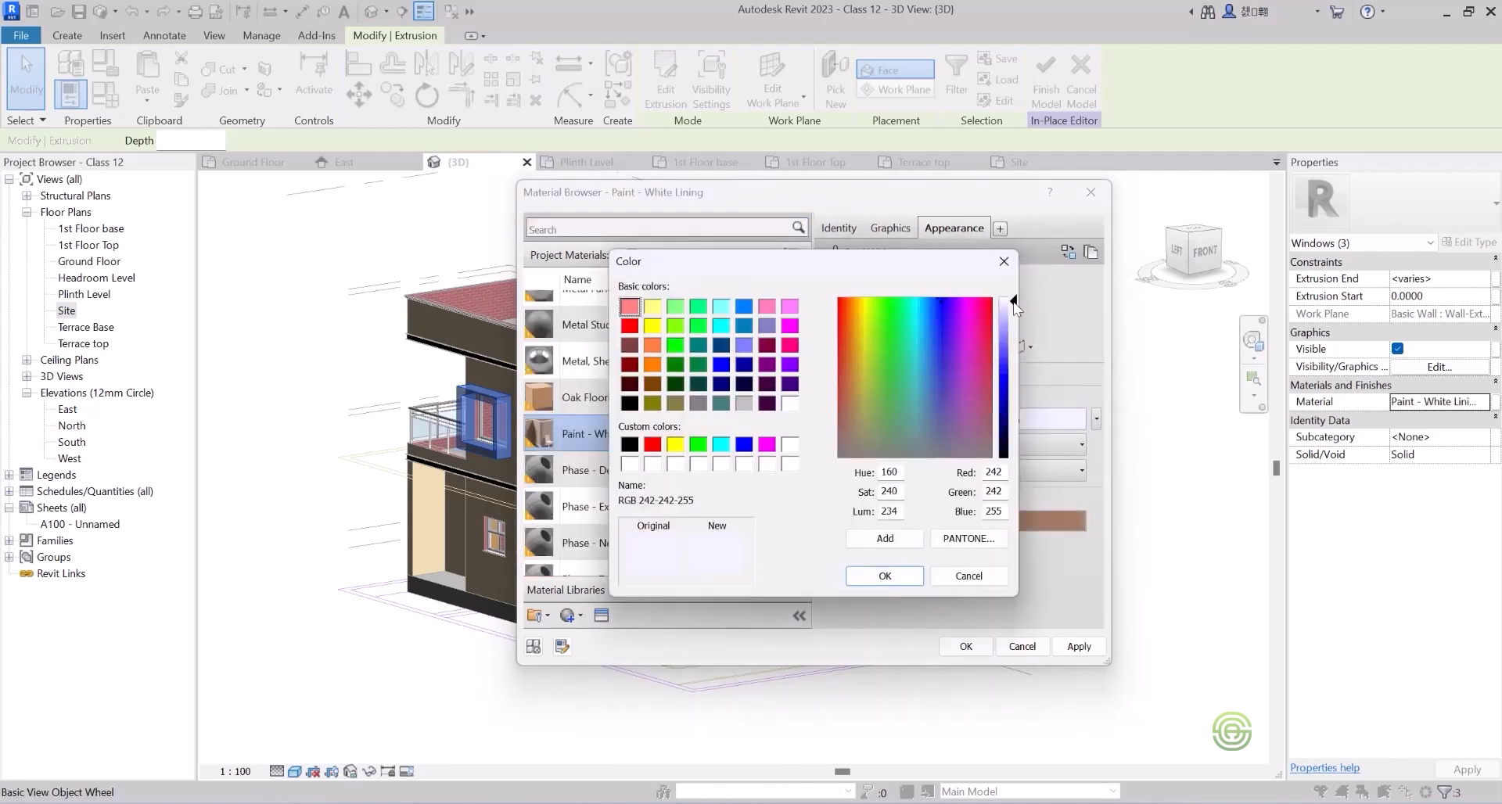
Set the wall paint colour of the Paint - White Lining appearance to brown RGB 163 120 86.
click(852, 421)
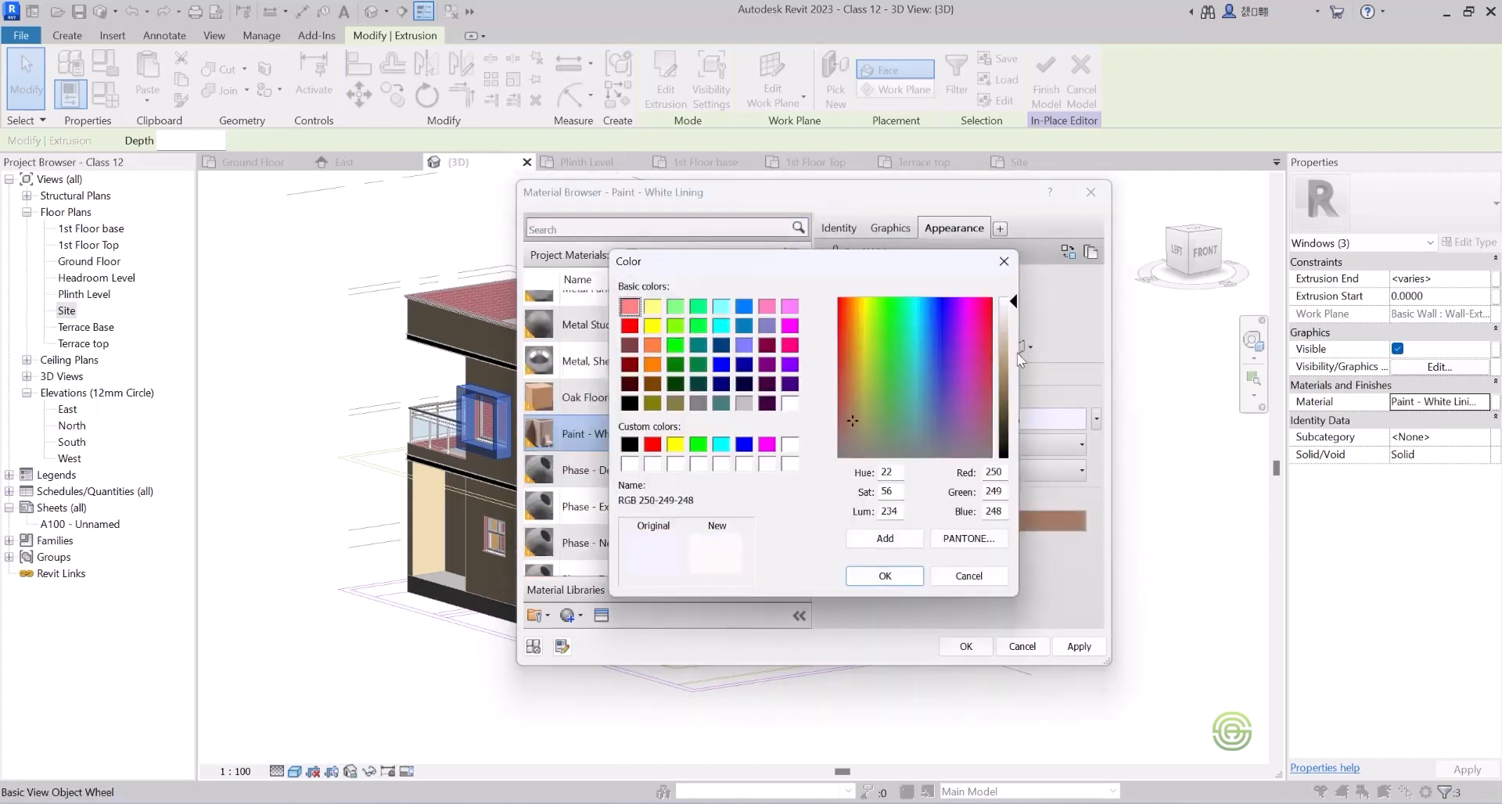
drag(1014, 353, 1012, 377)
click(851, 410)
click(884, 576)
click(1051, 415)
click(852, 416)
click(885, 576)
click(1040, 415)
click(850, 409)
drag(1012, 374, 1012, 379)
click(884, 576)
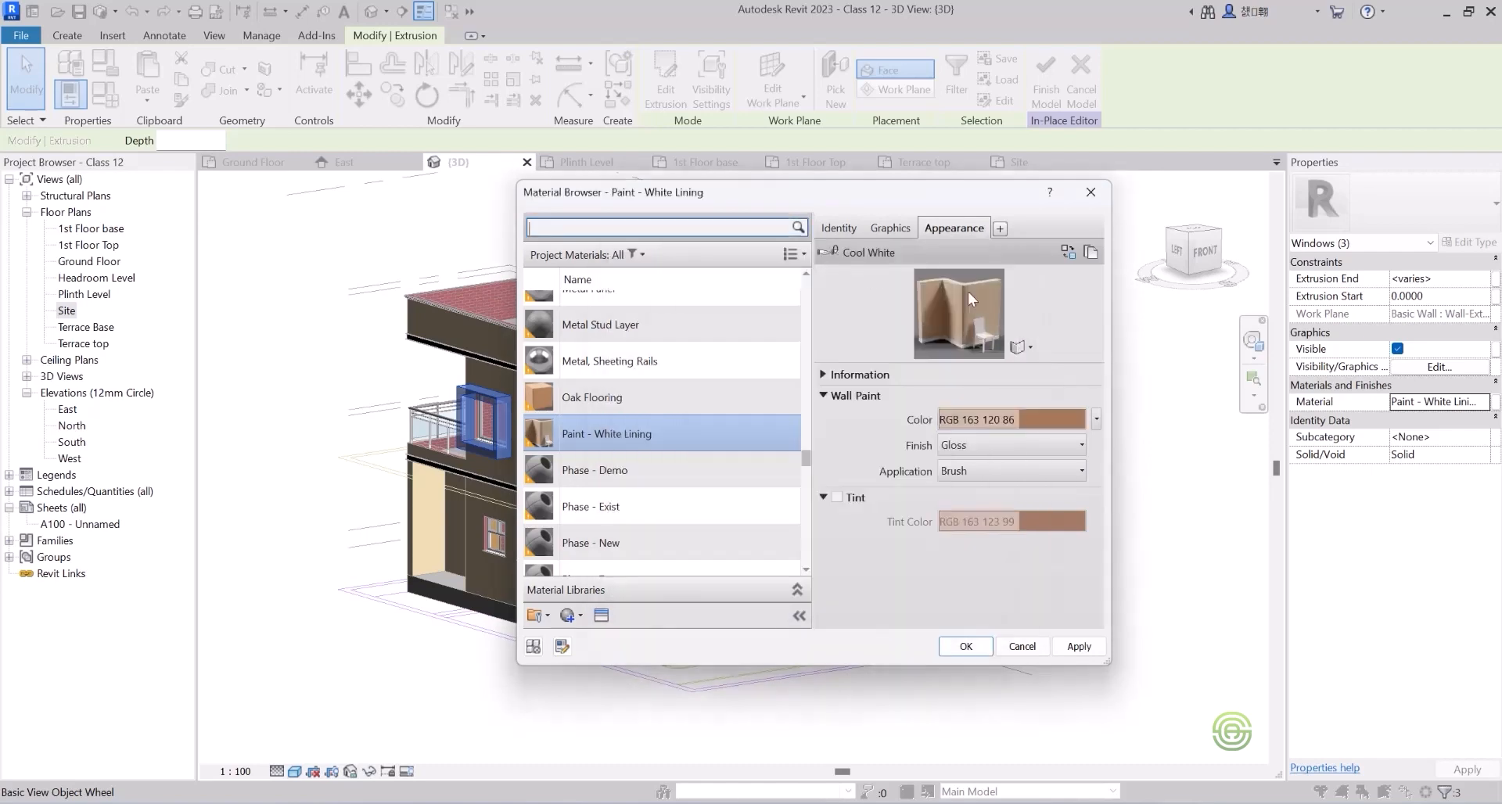
Enable Use Render Appearance for the Paint - White Lining shading, confirm the material, and finish the window-frame model.
click(967, 648)
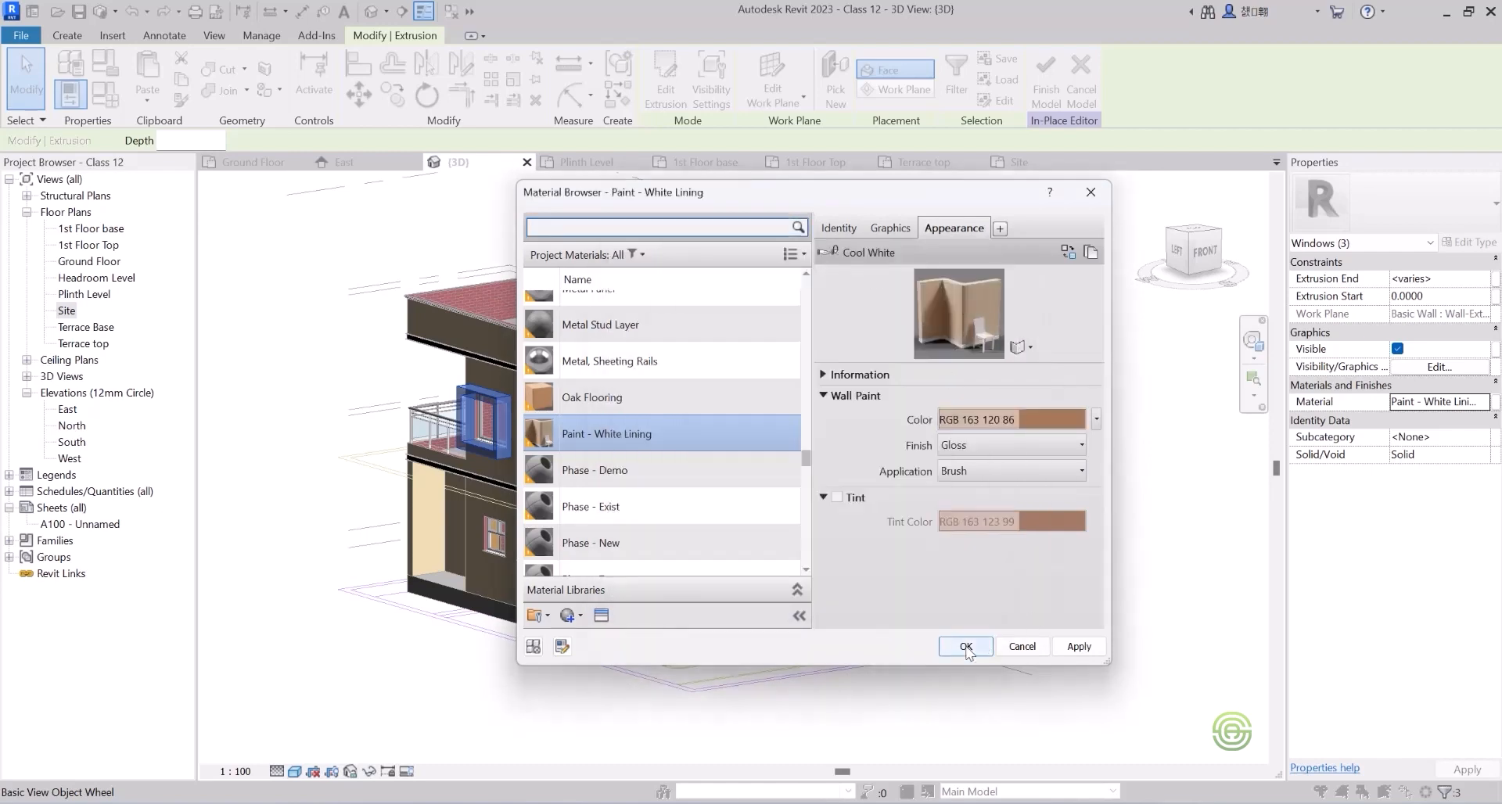
click(890, 230)
click(943, 273)
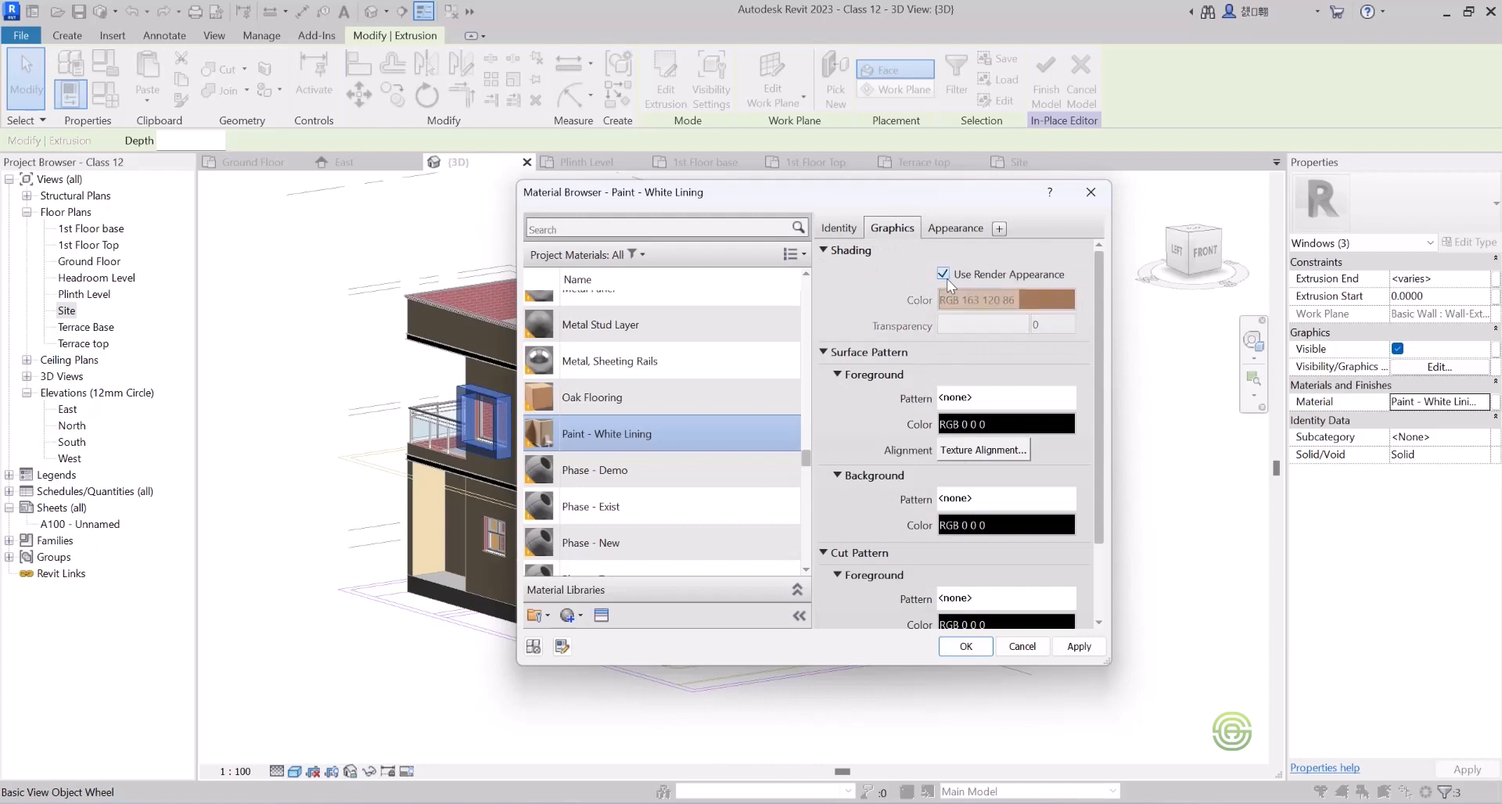
click(966, 646)
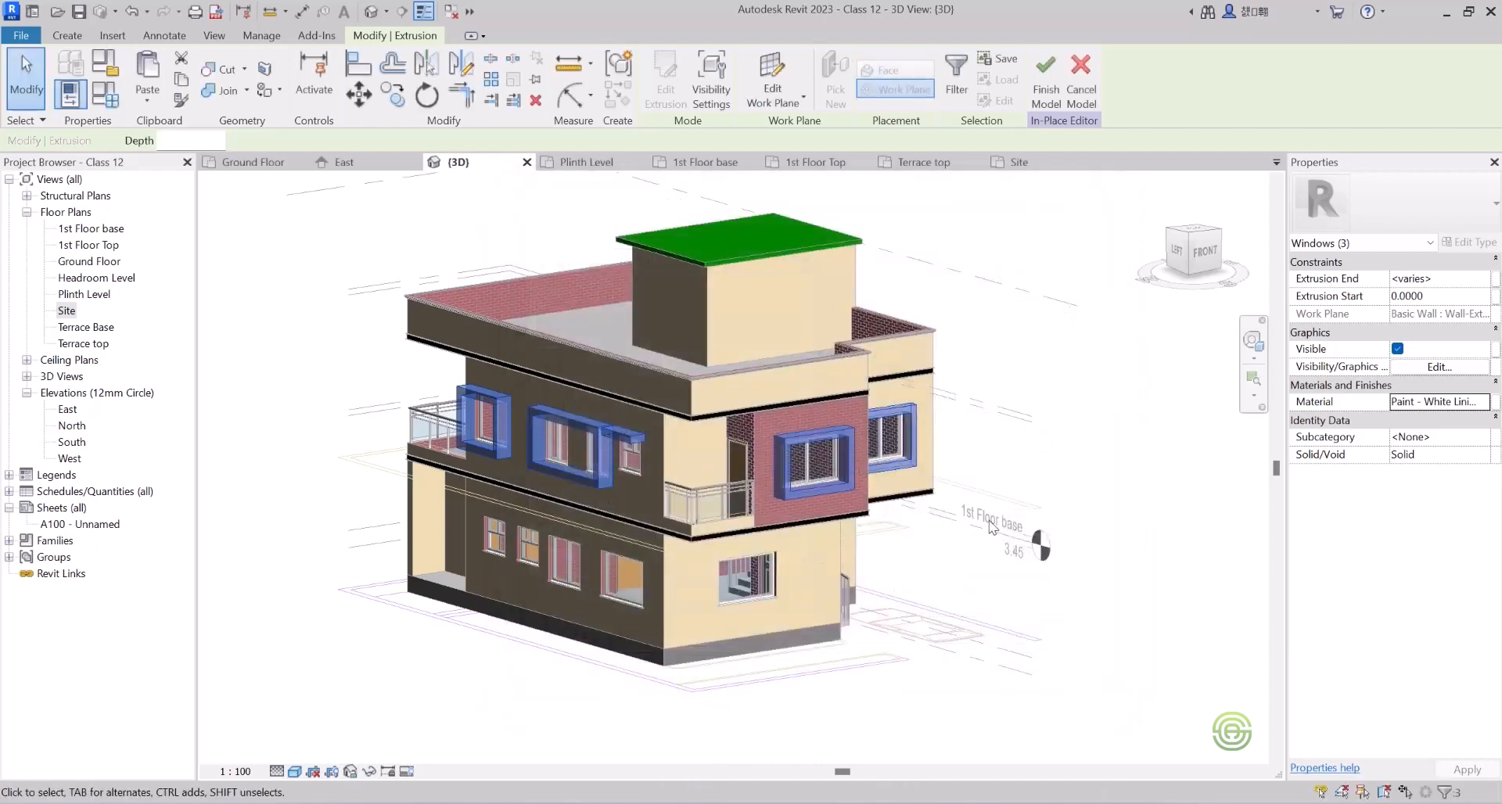
click(998, 435)
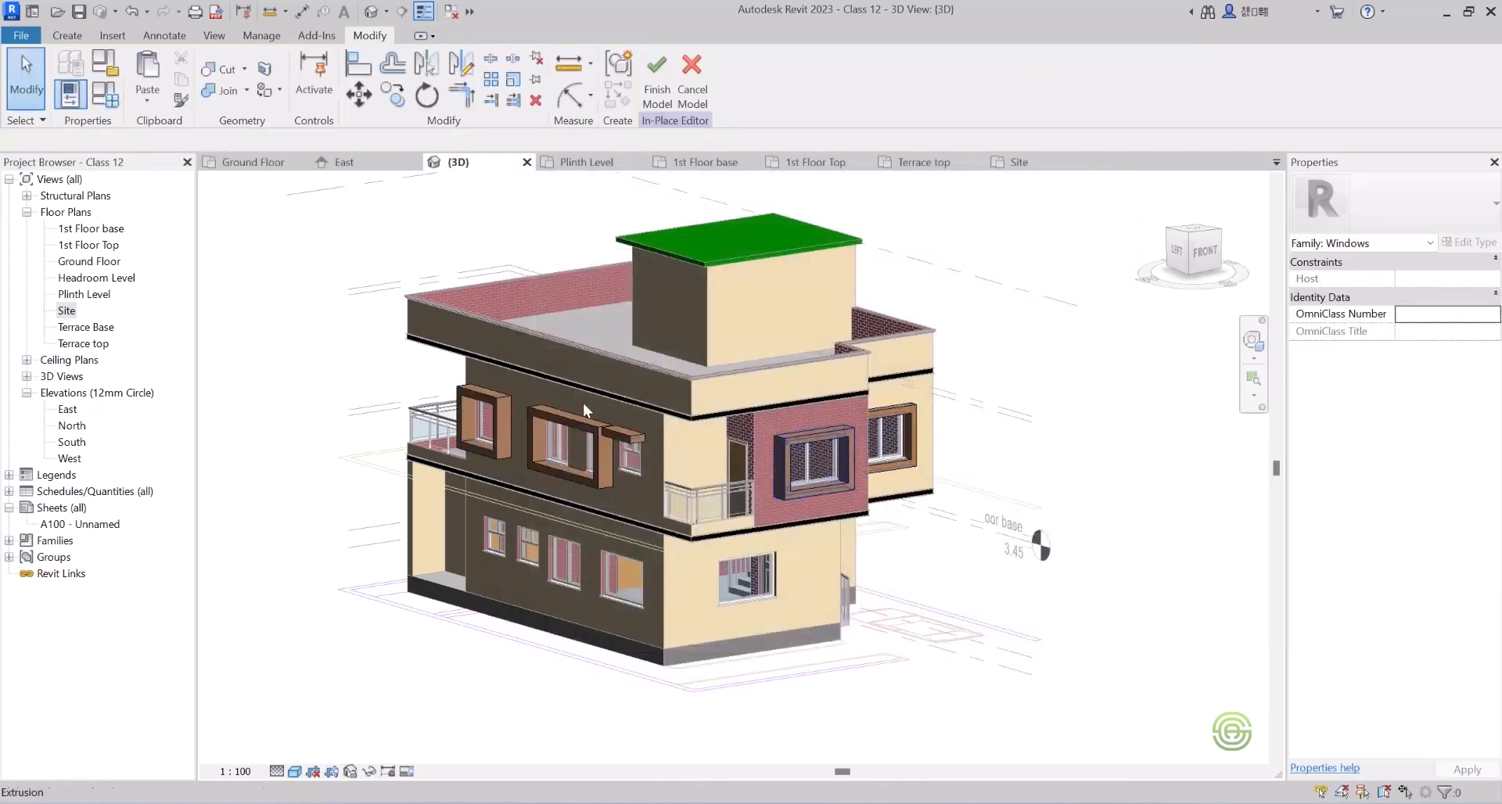
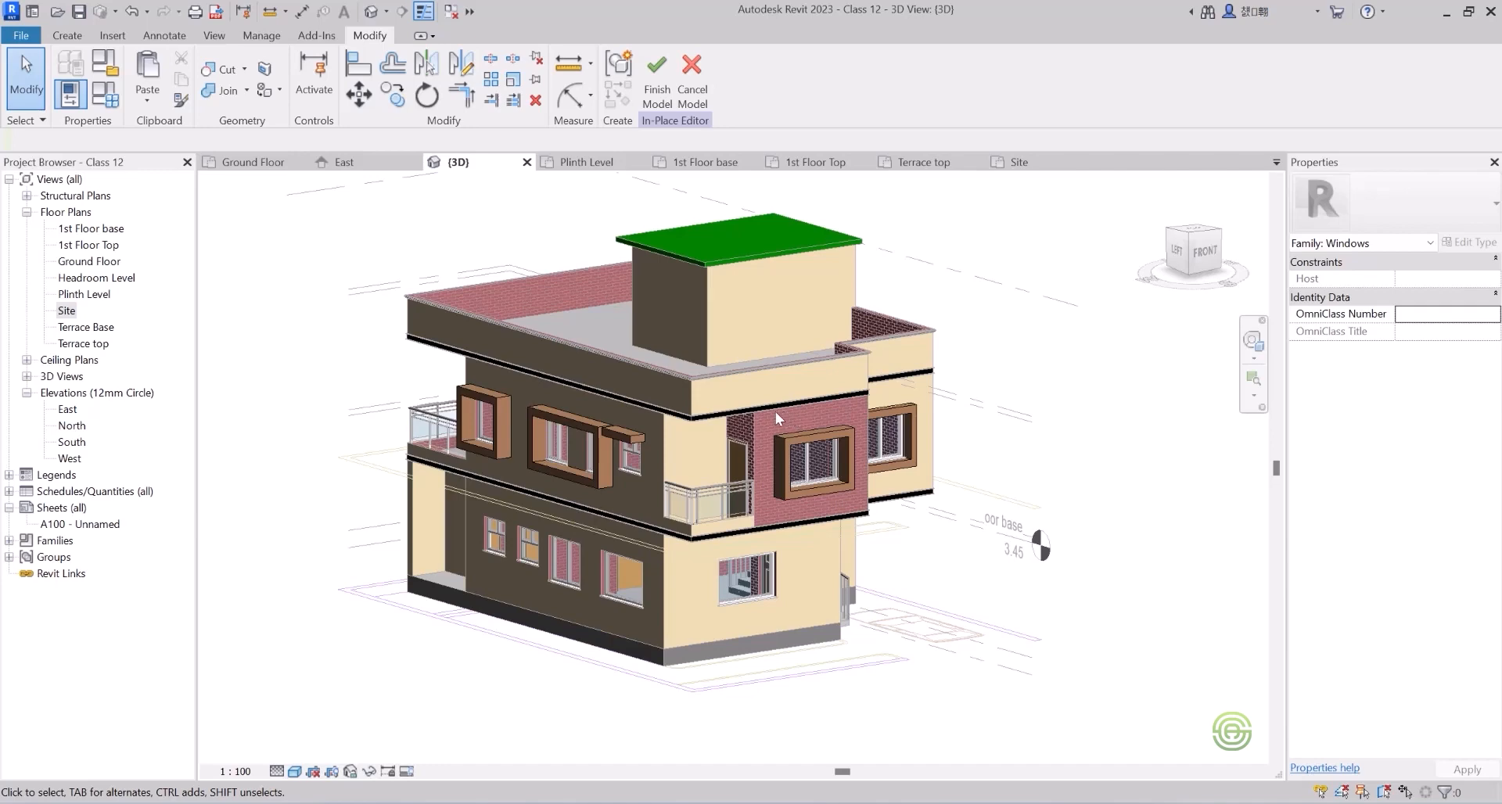
click(658, 80)
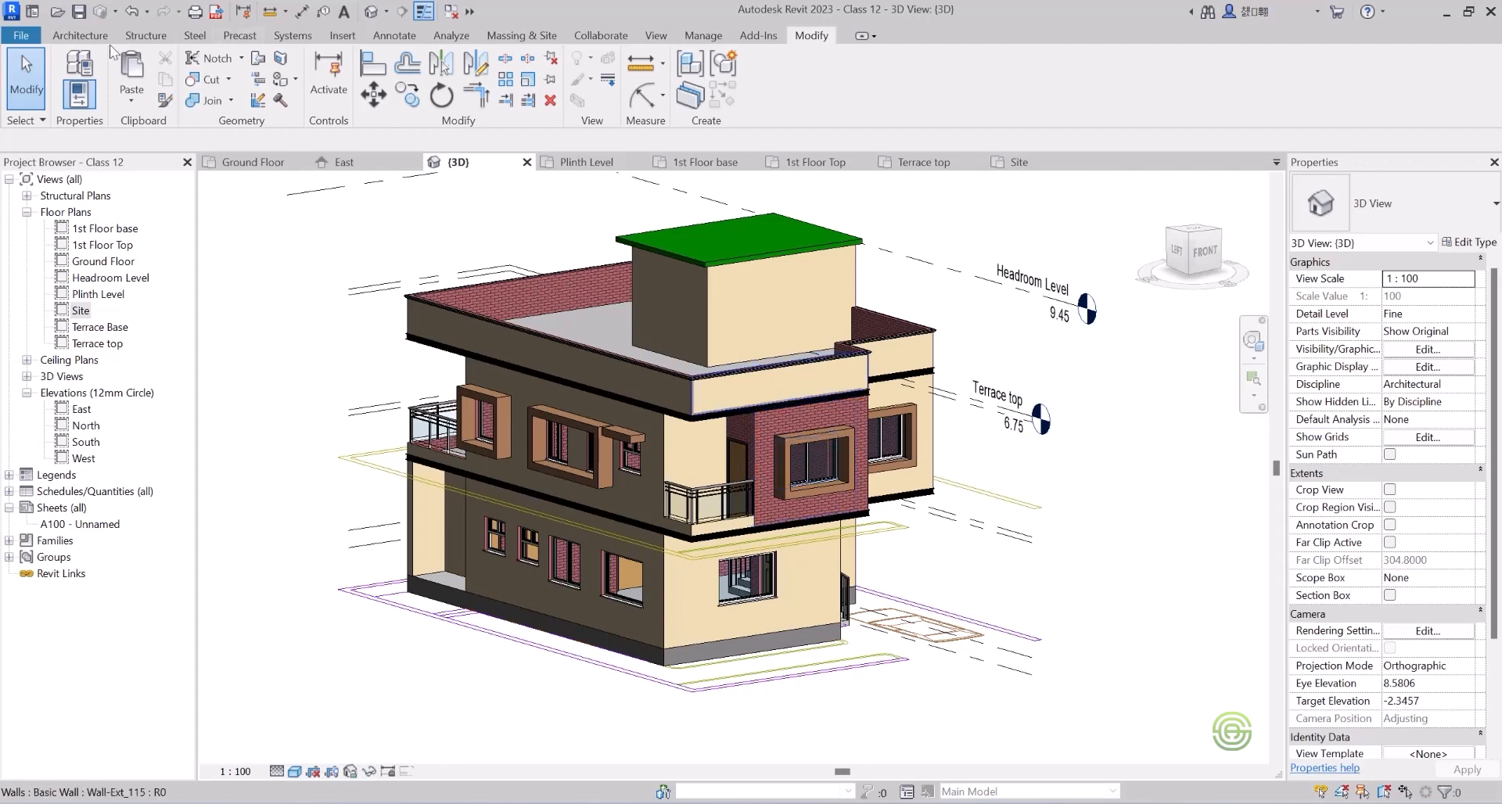
Create a new project material and rename it Wood Texture.
click(703, 35)
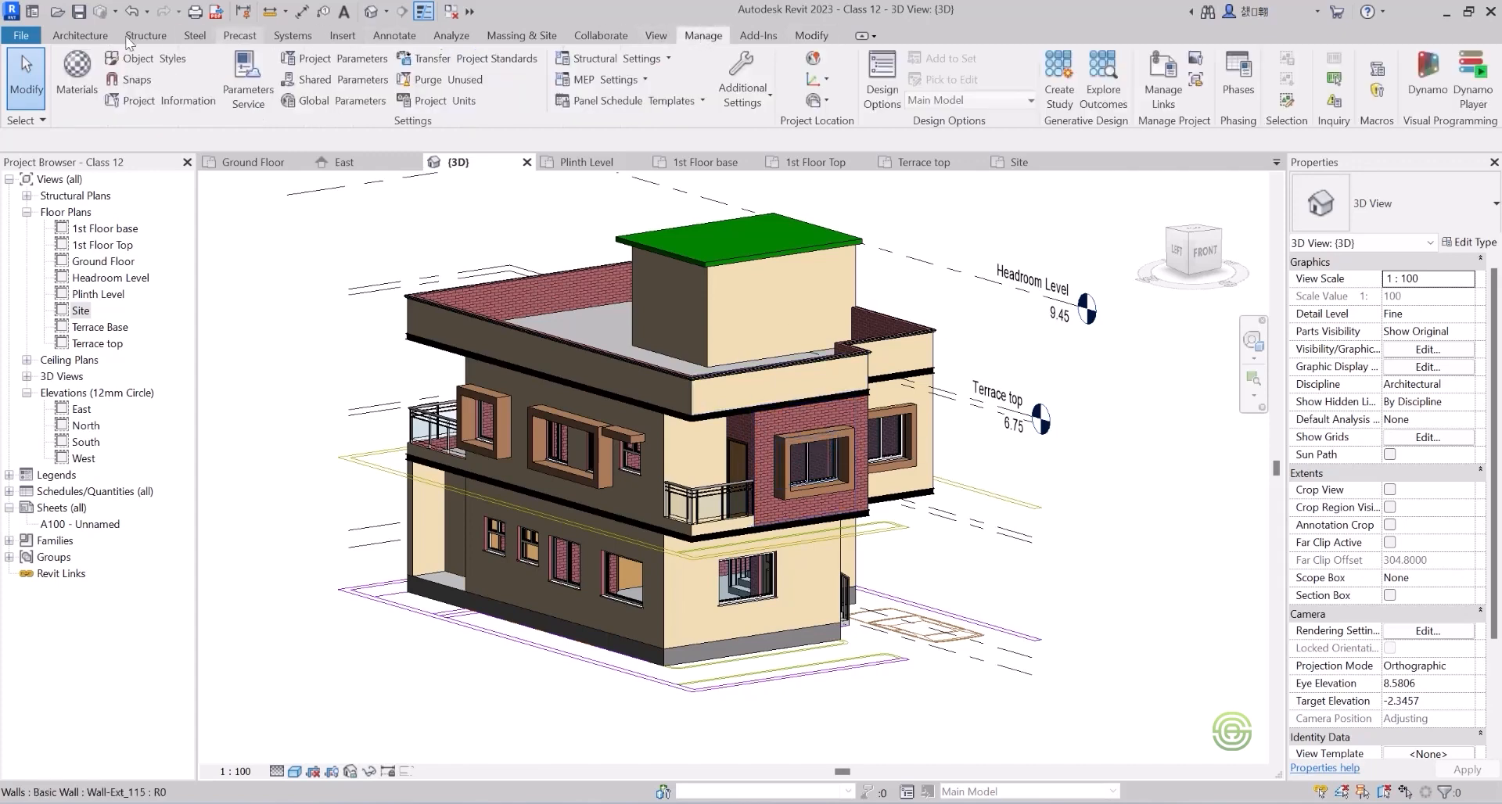
click(72, 77)
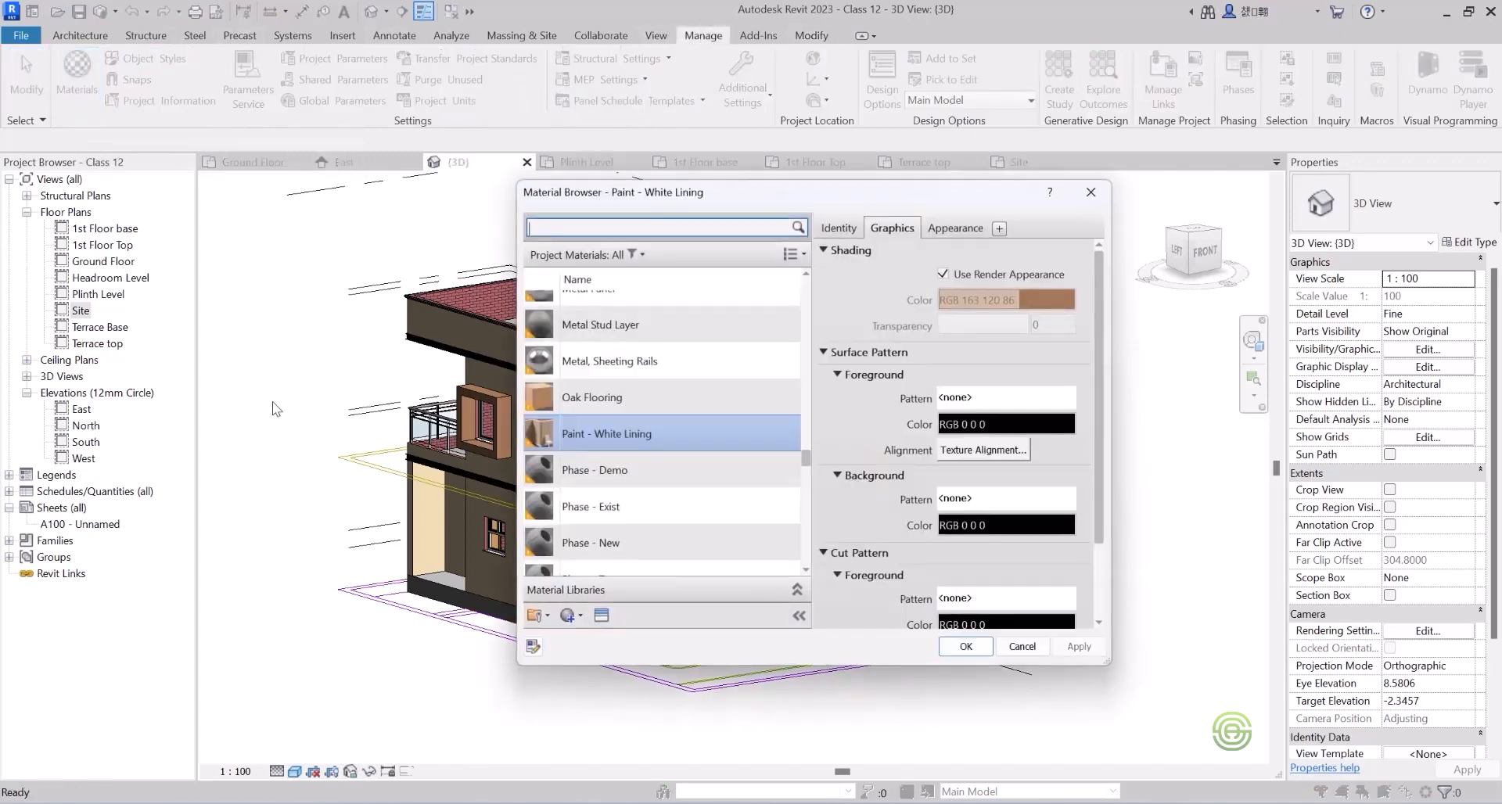
click(570, 616)
click(607, 640)
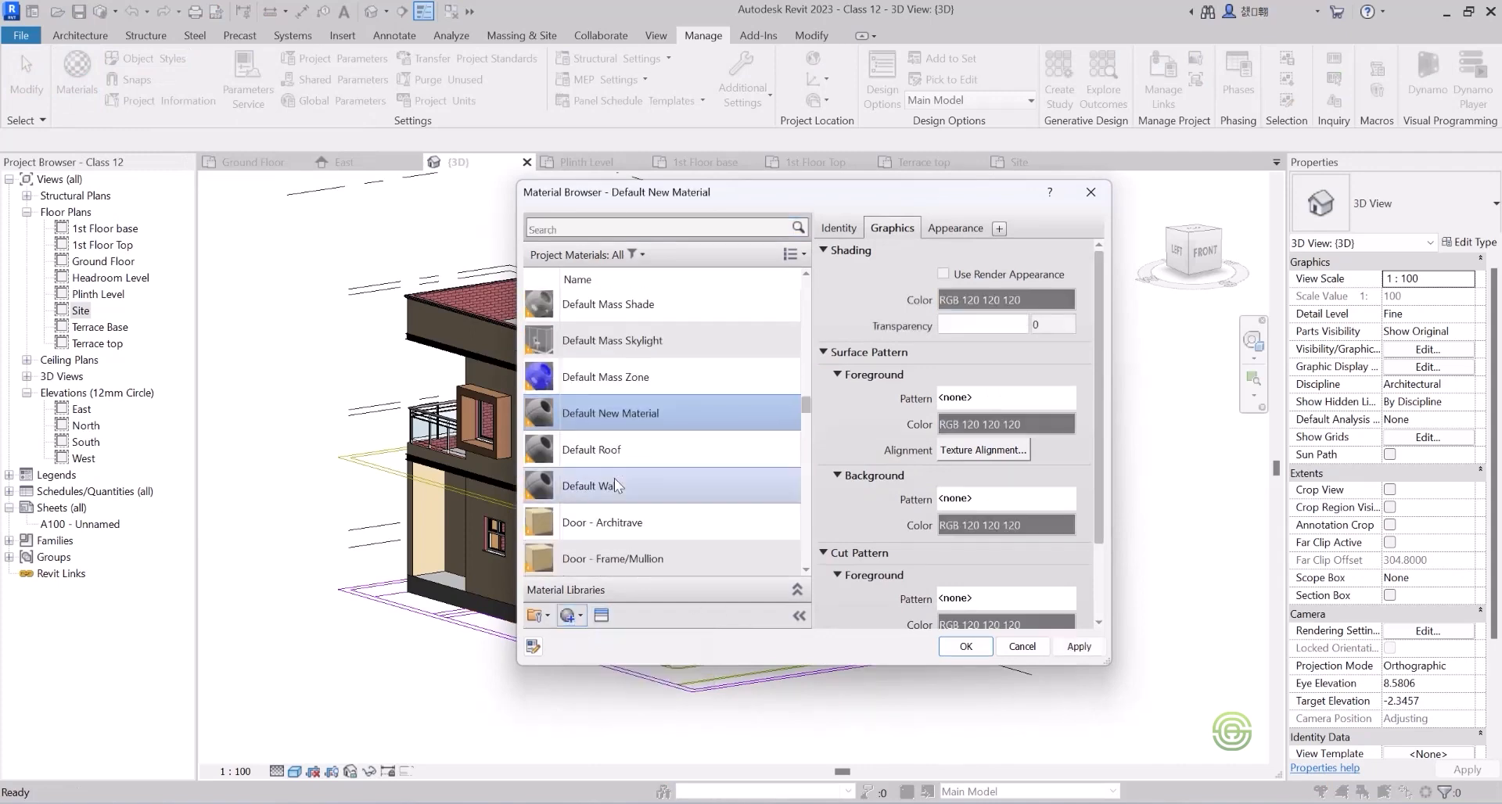
right_click(623, 412)
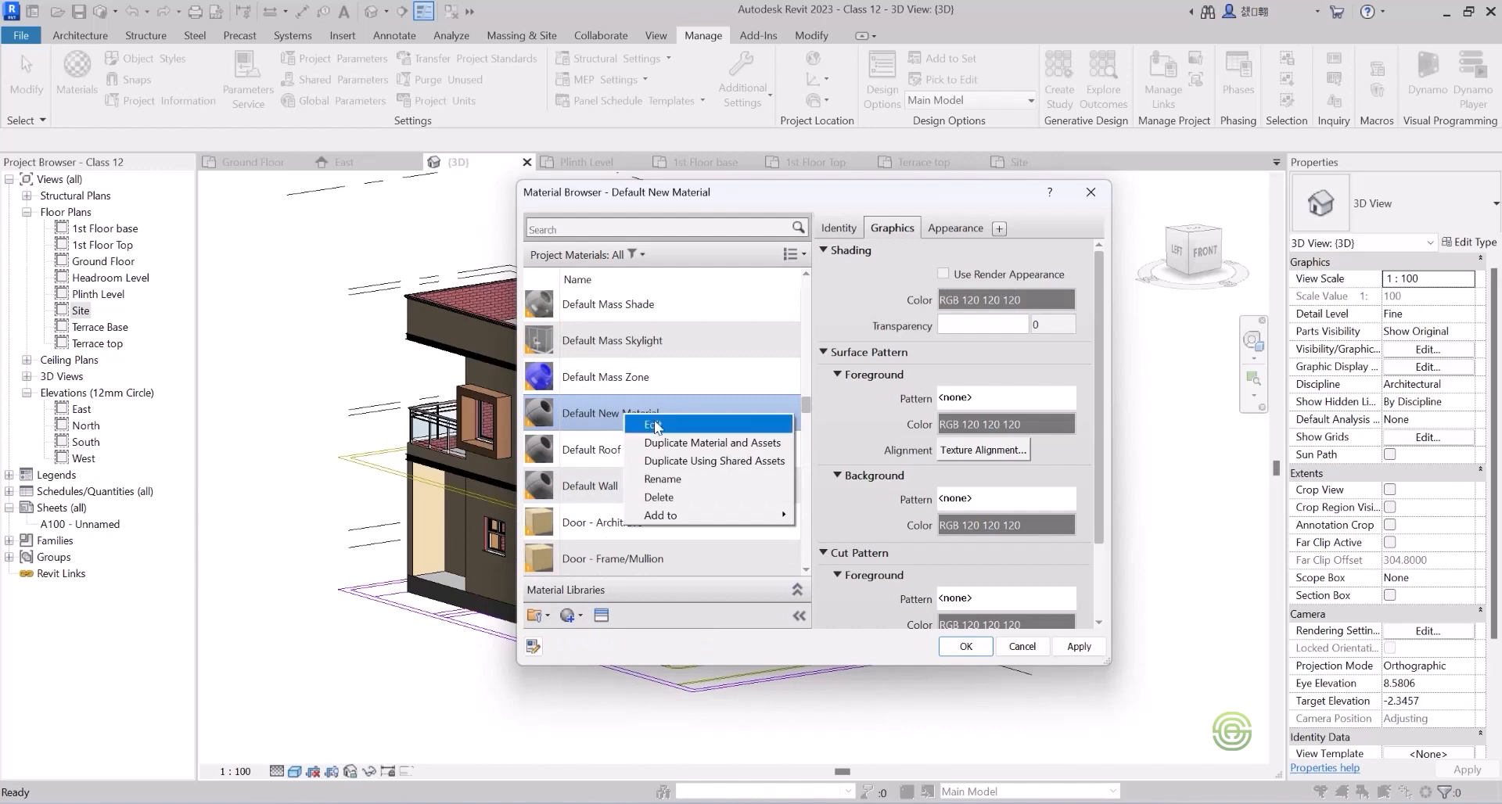
click(663, 479)
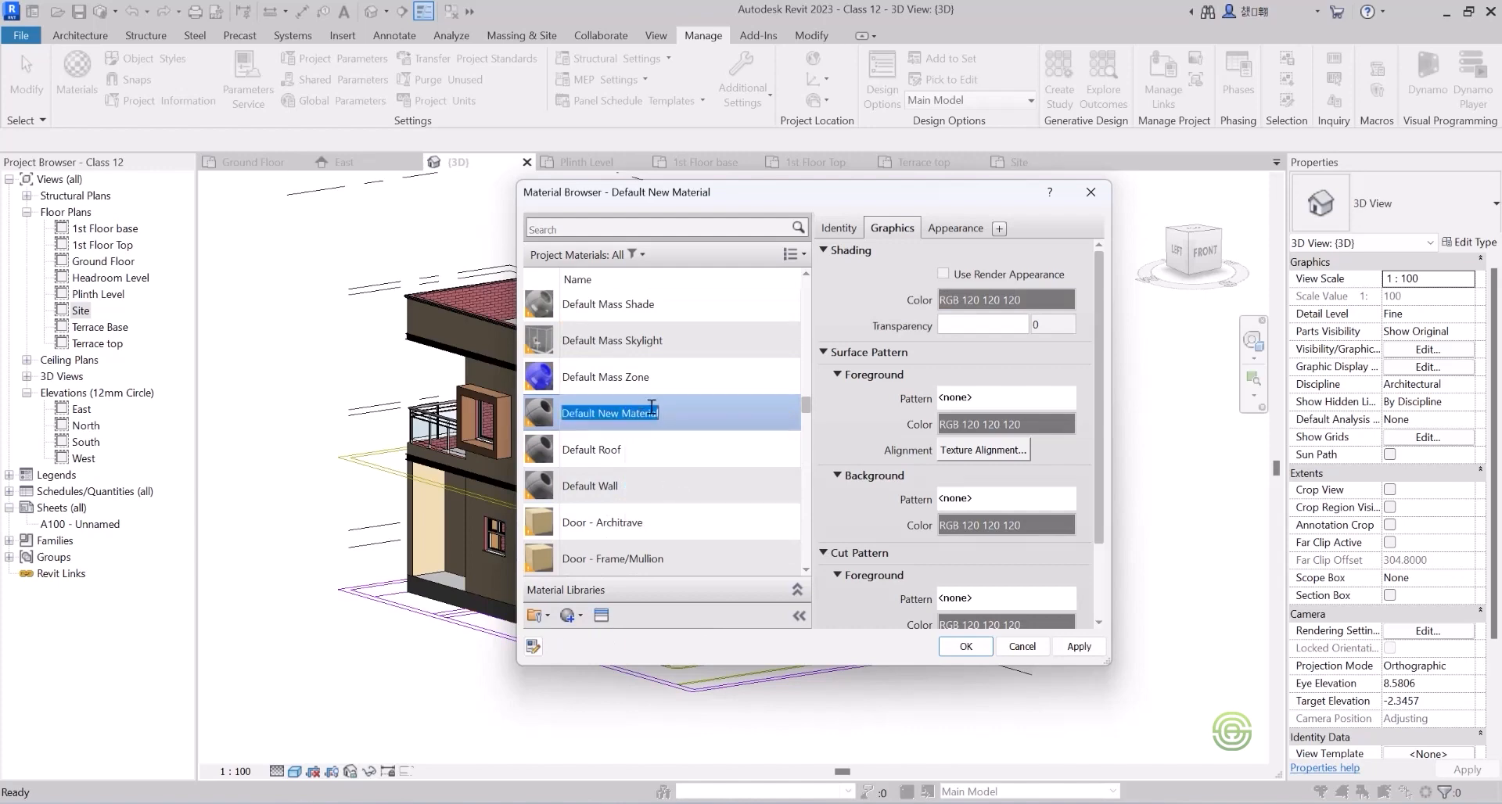
text(Wood Texture)
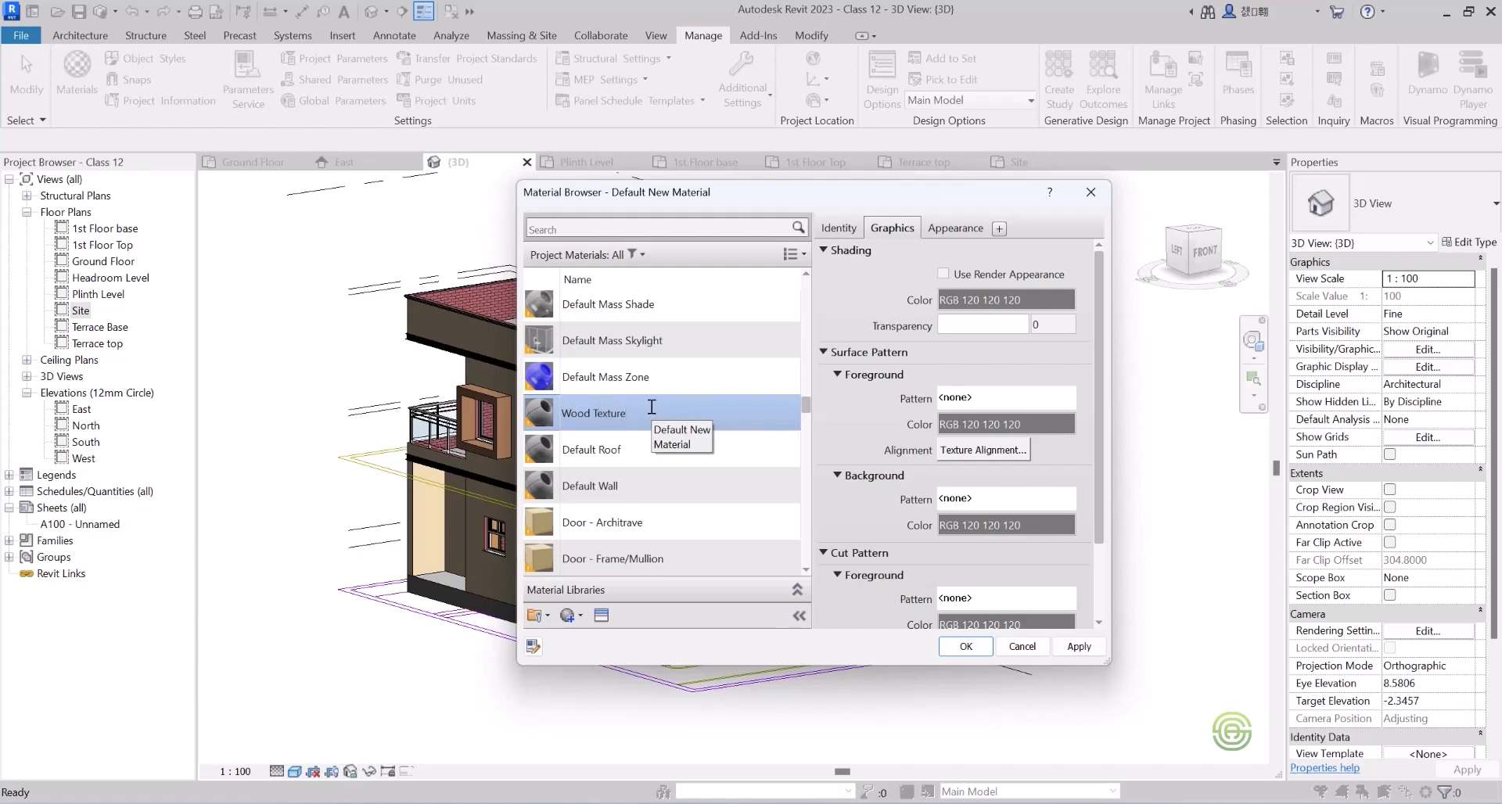
key(Return)
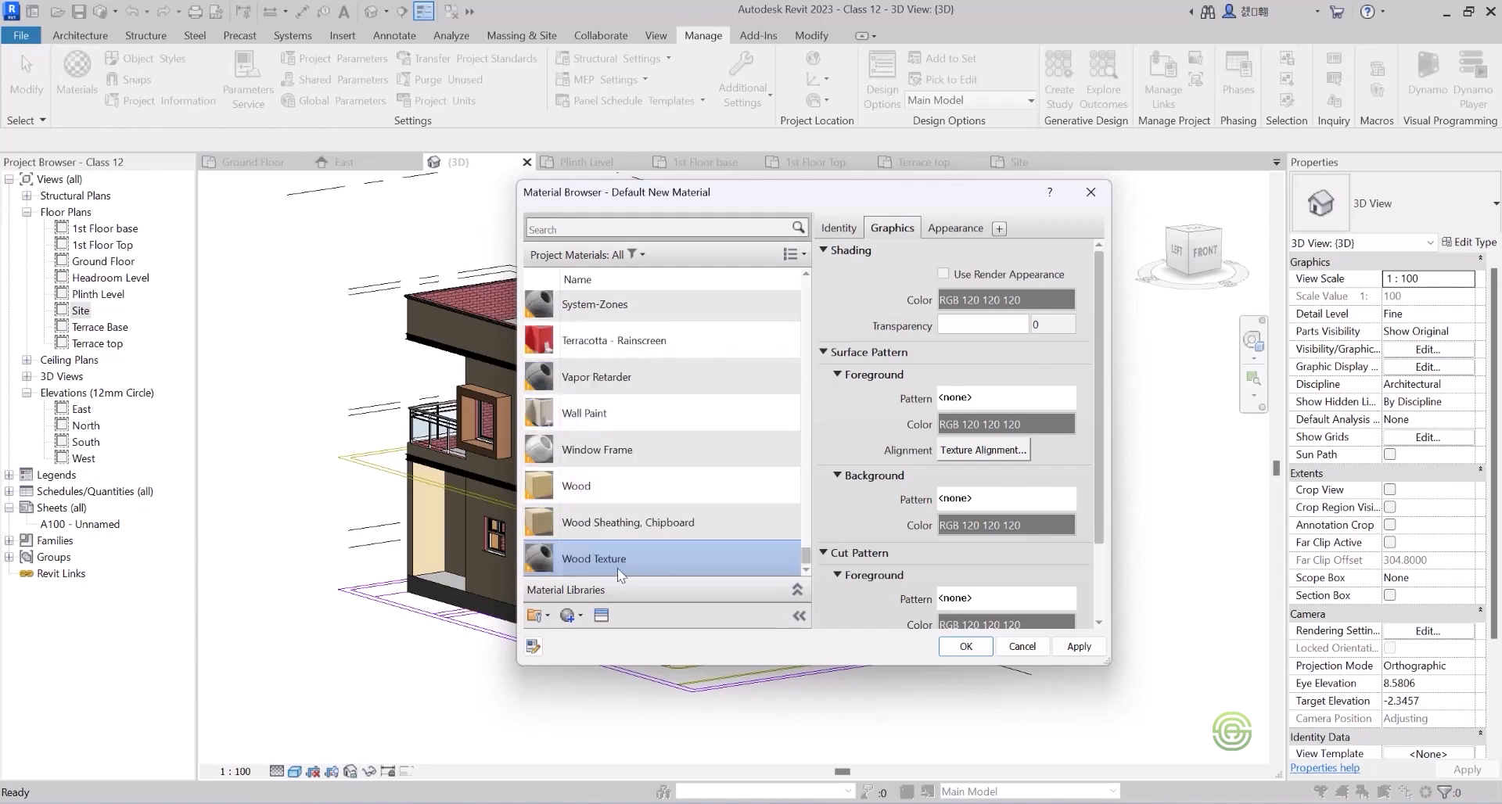
Assign the image 0219-clapboard-siding-wood-texture-seamless-hr.jpg to the Wood Texture appearance and confirm the material.
click(949, 228)
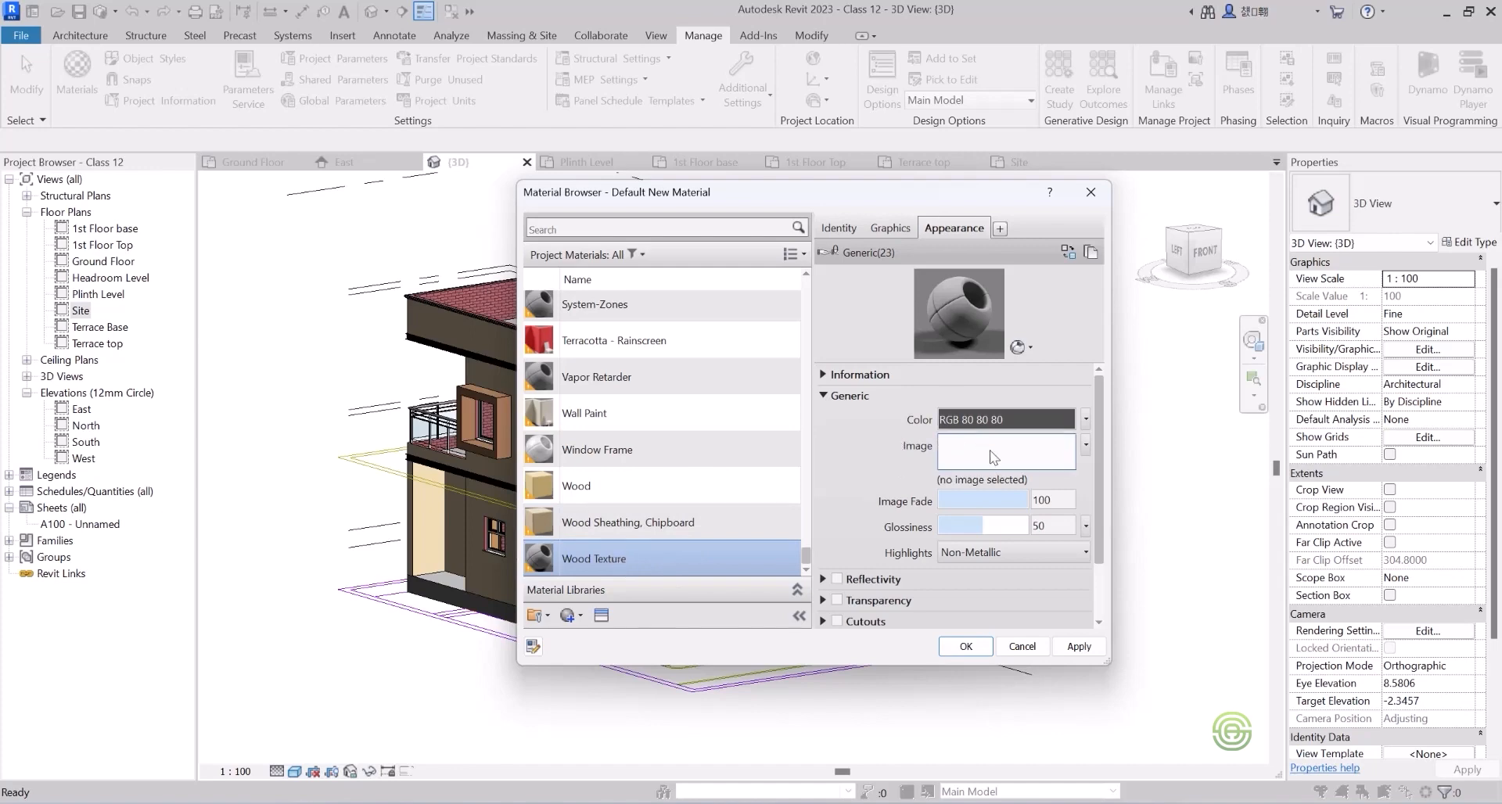
click(1009, 456)
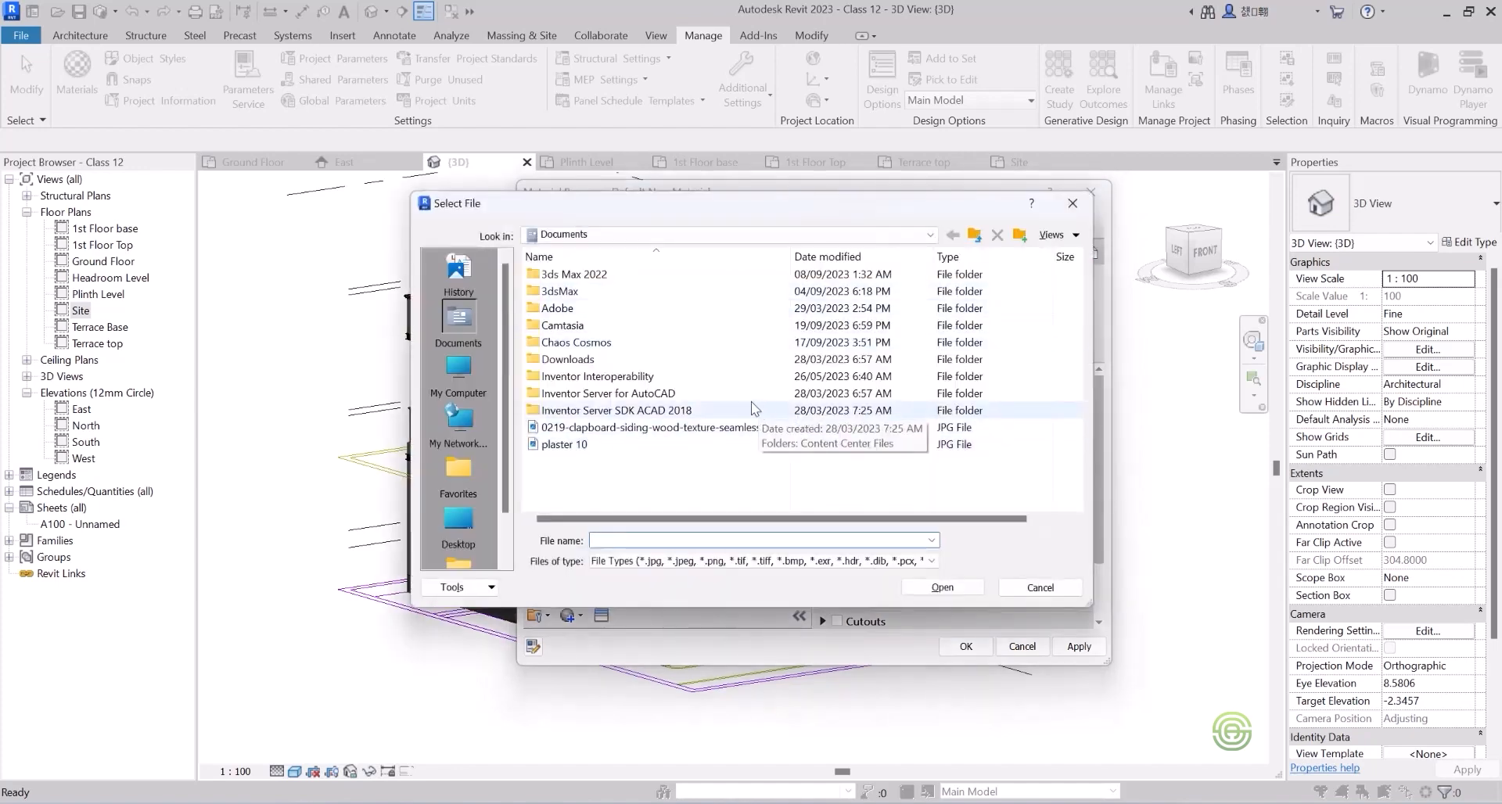
click(644, 430)
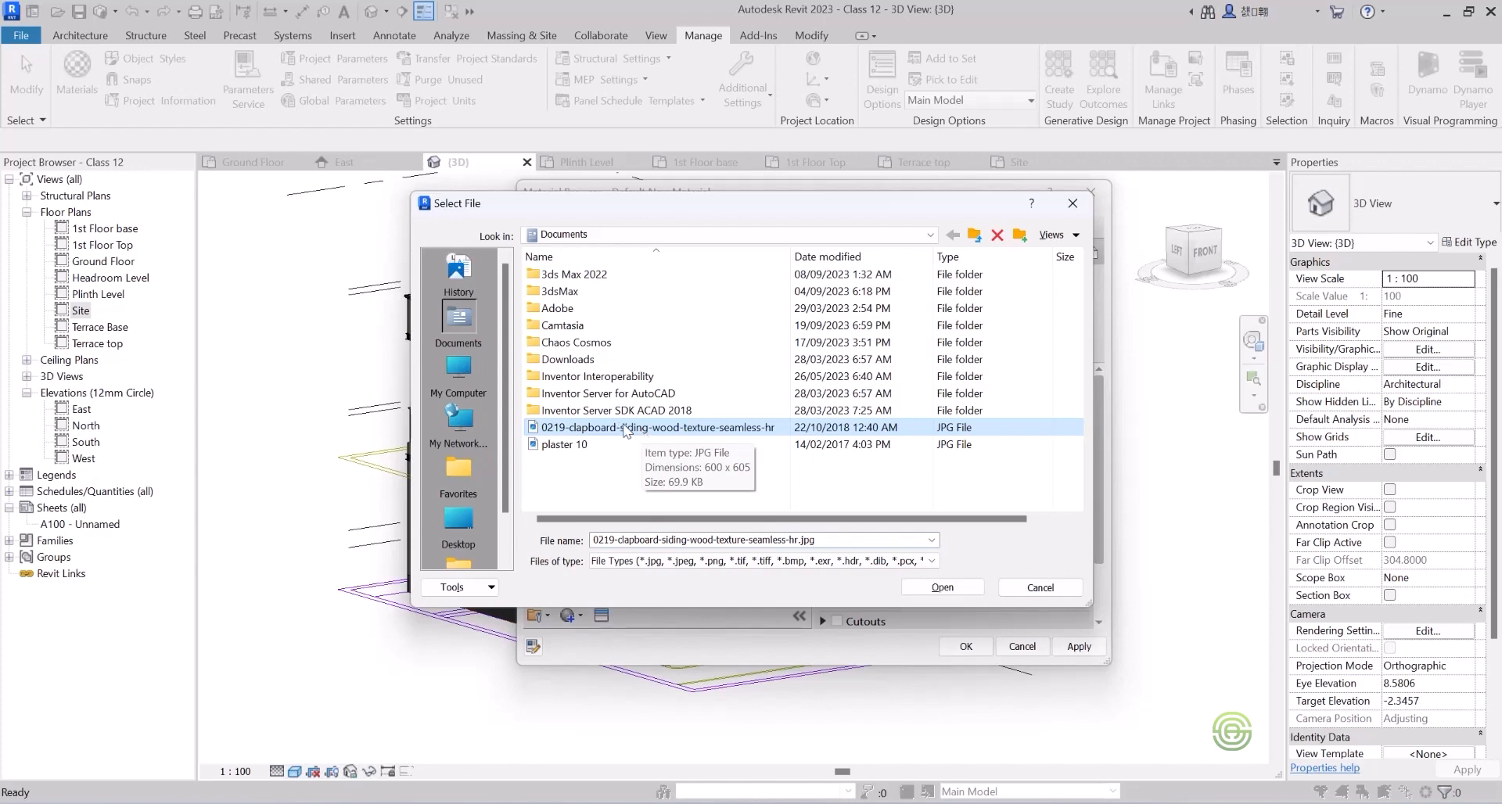
click(941, 588)
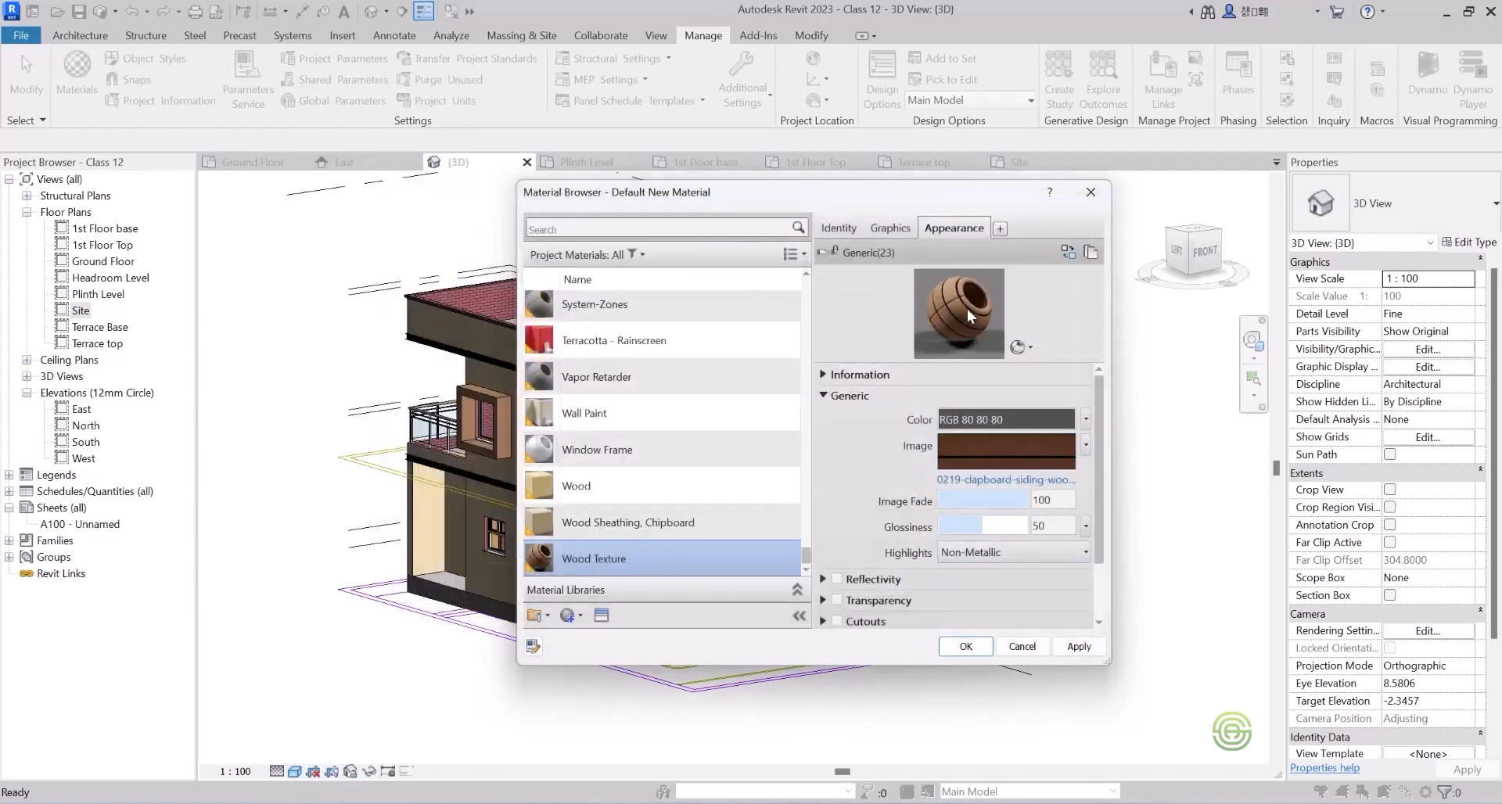
click(966, 646)
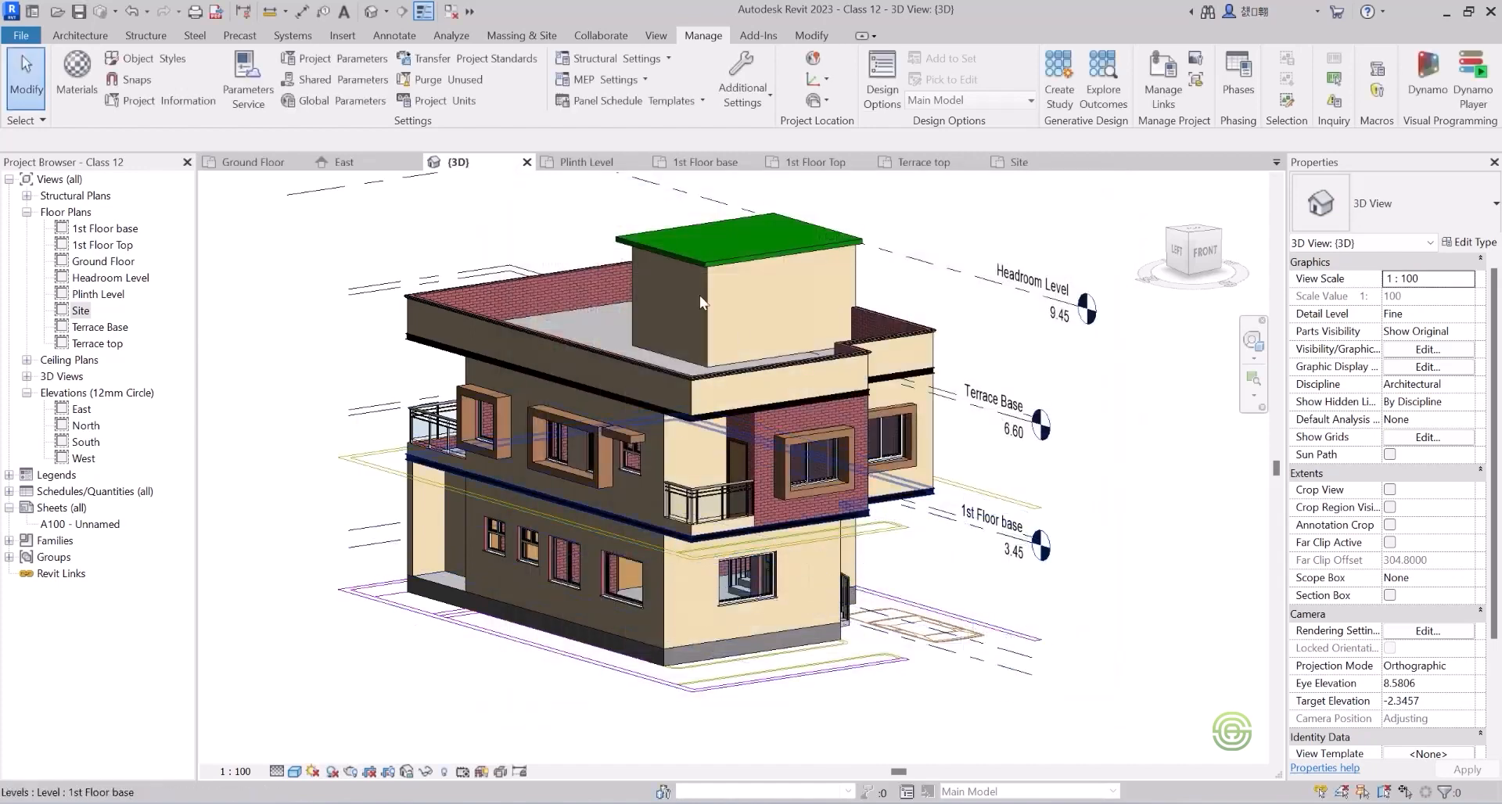
Paint the first-floor brick wall around the framed front window and its return face beside the balcony door with Wood Texture.
click(811, 35)
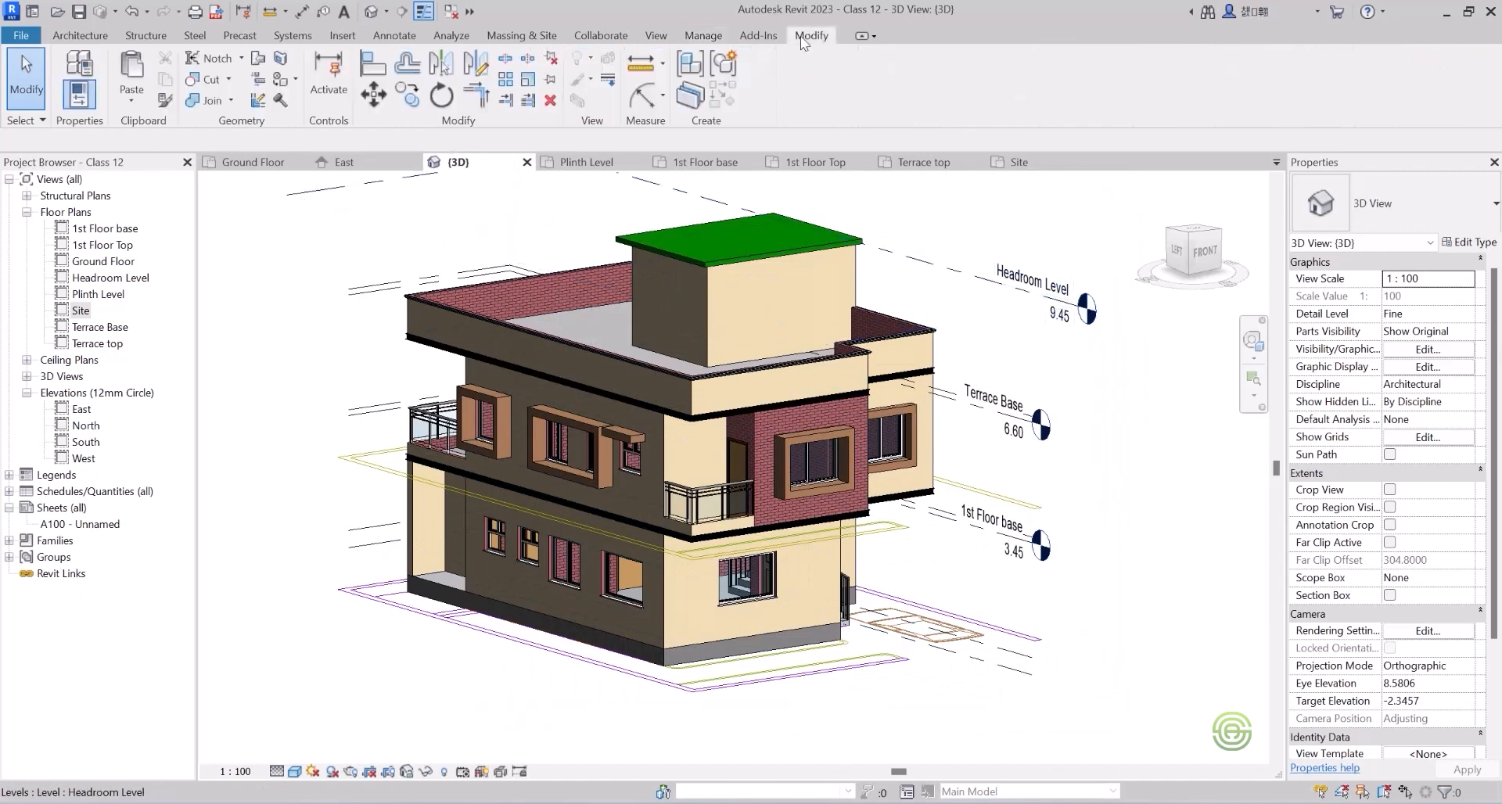
click(280, 79)
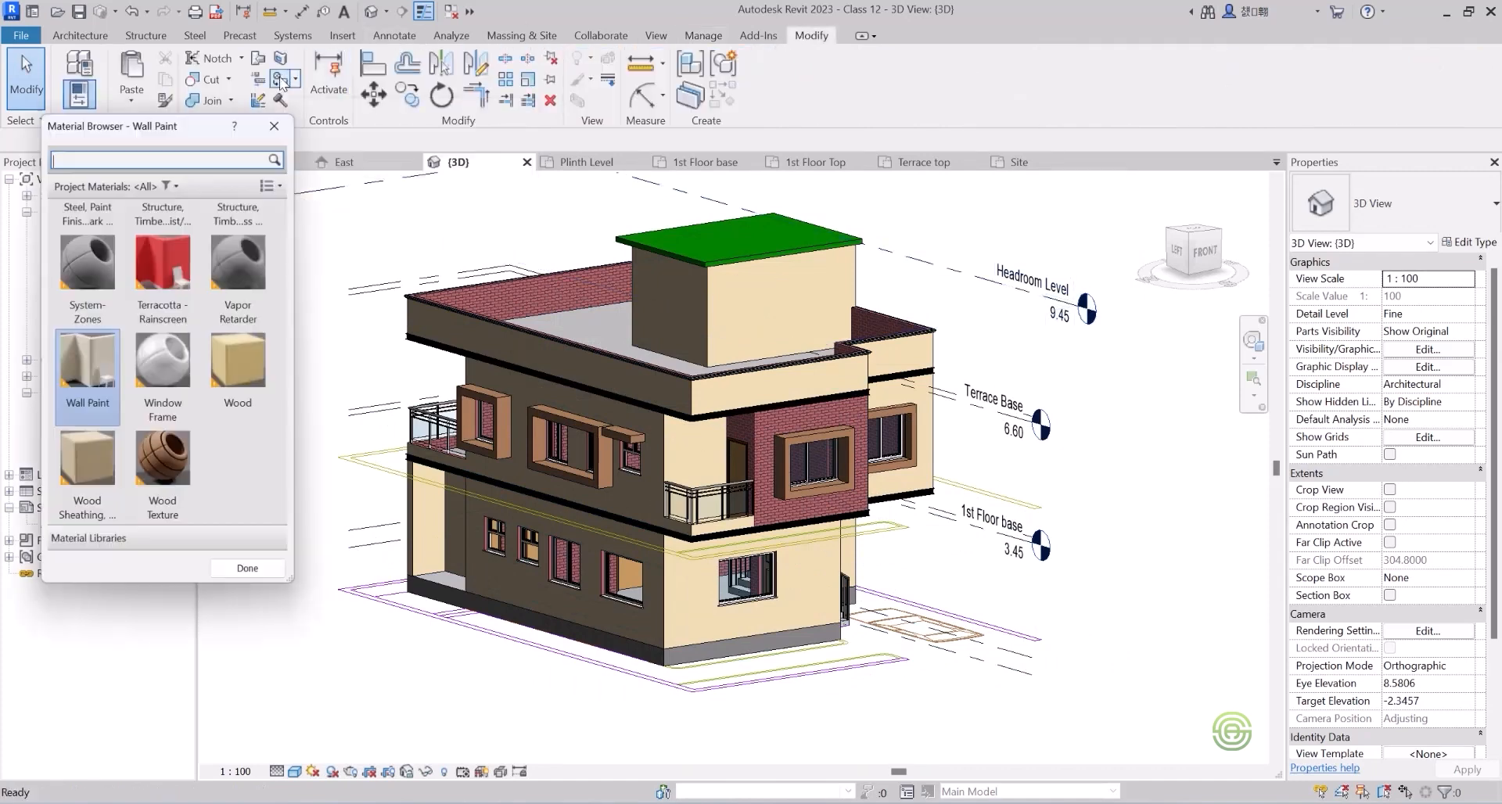
click(165, 461)
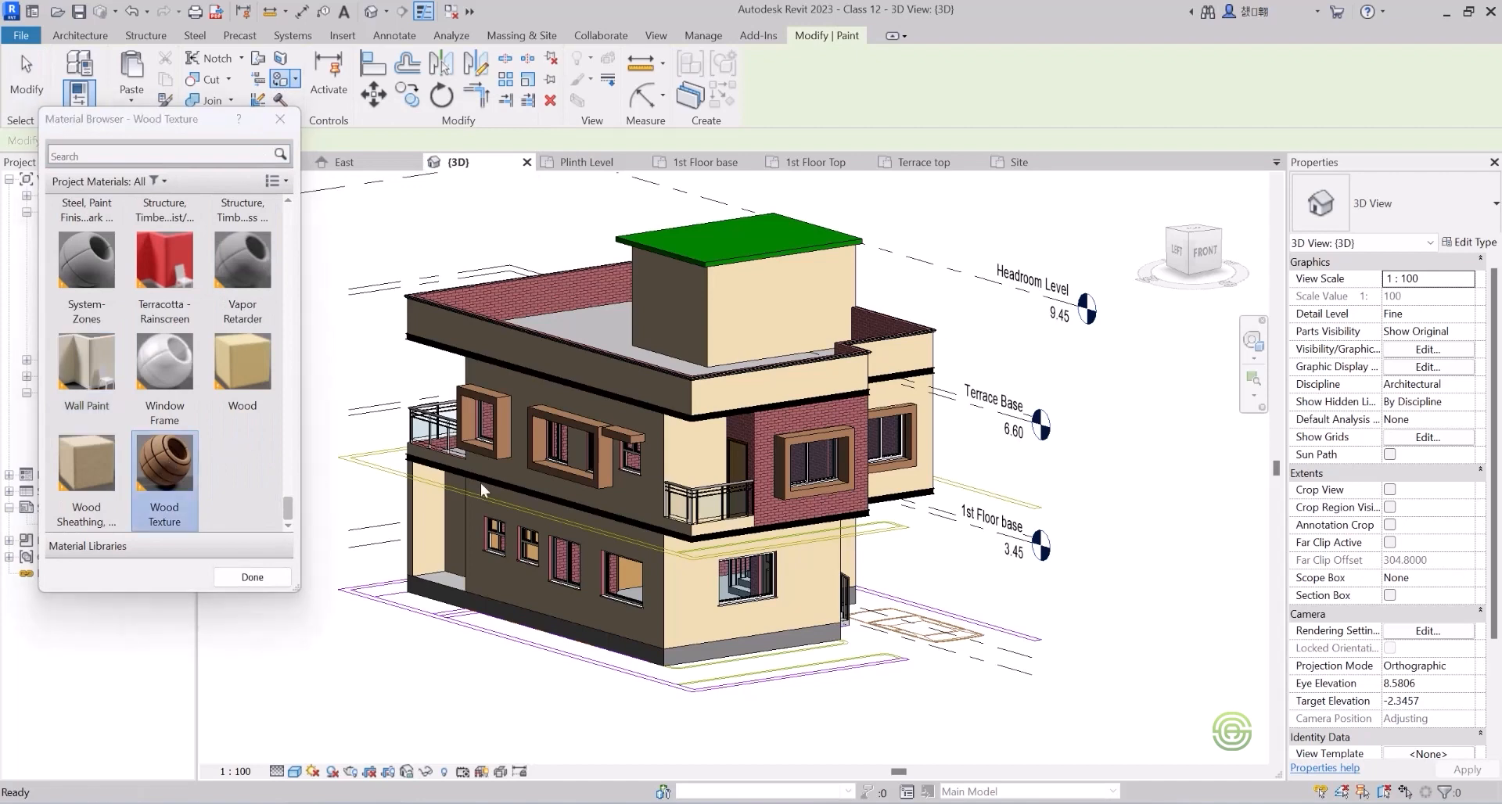
click(765, 423)
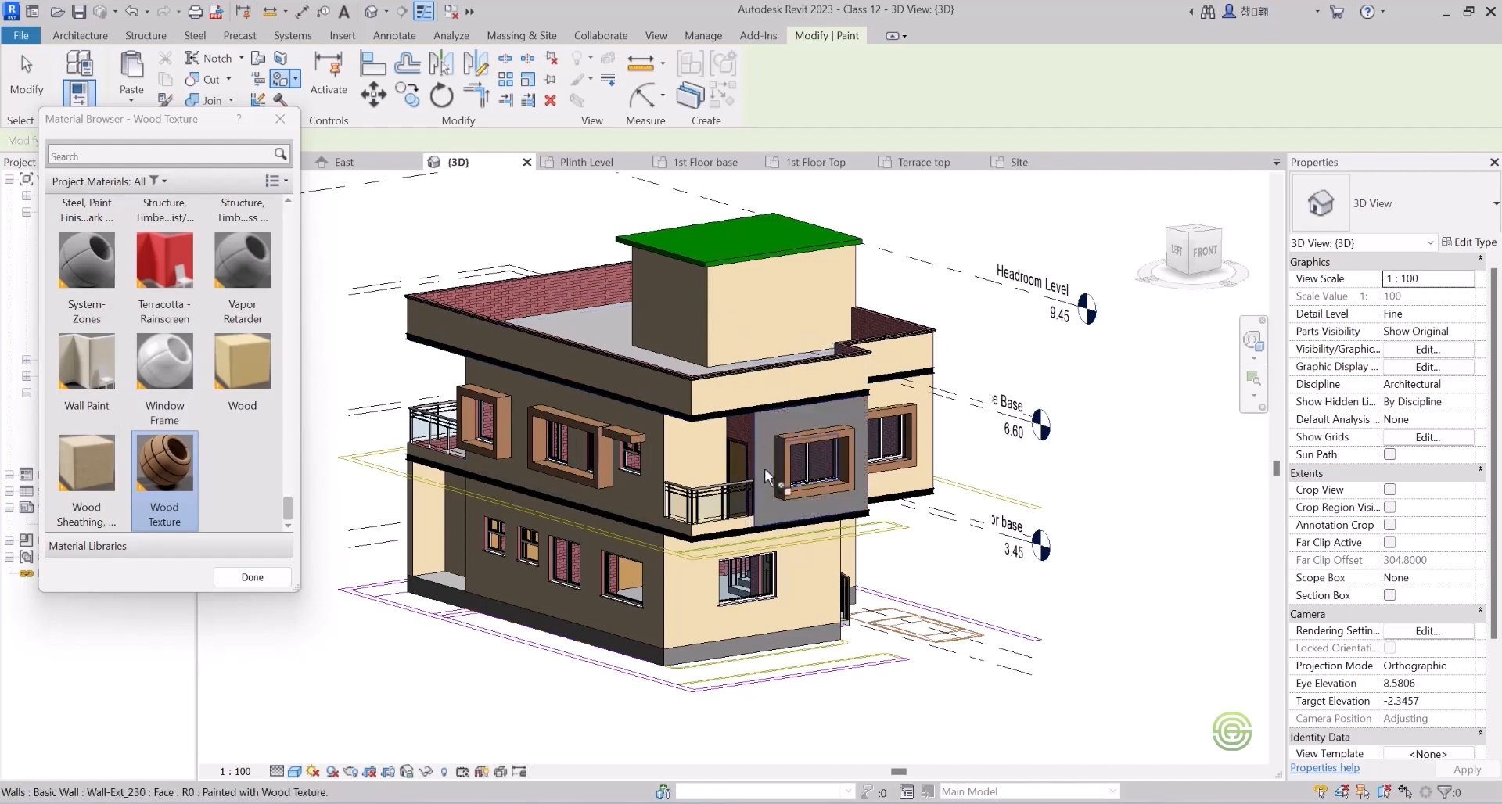
scroll(763, 468, up, 5)
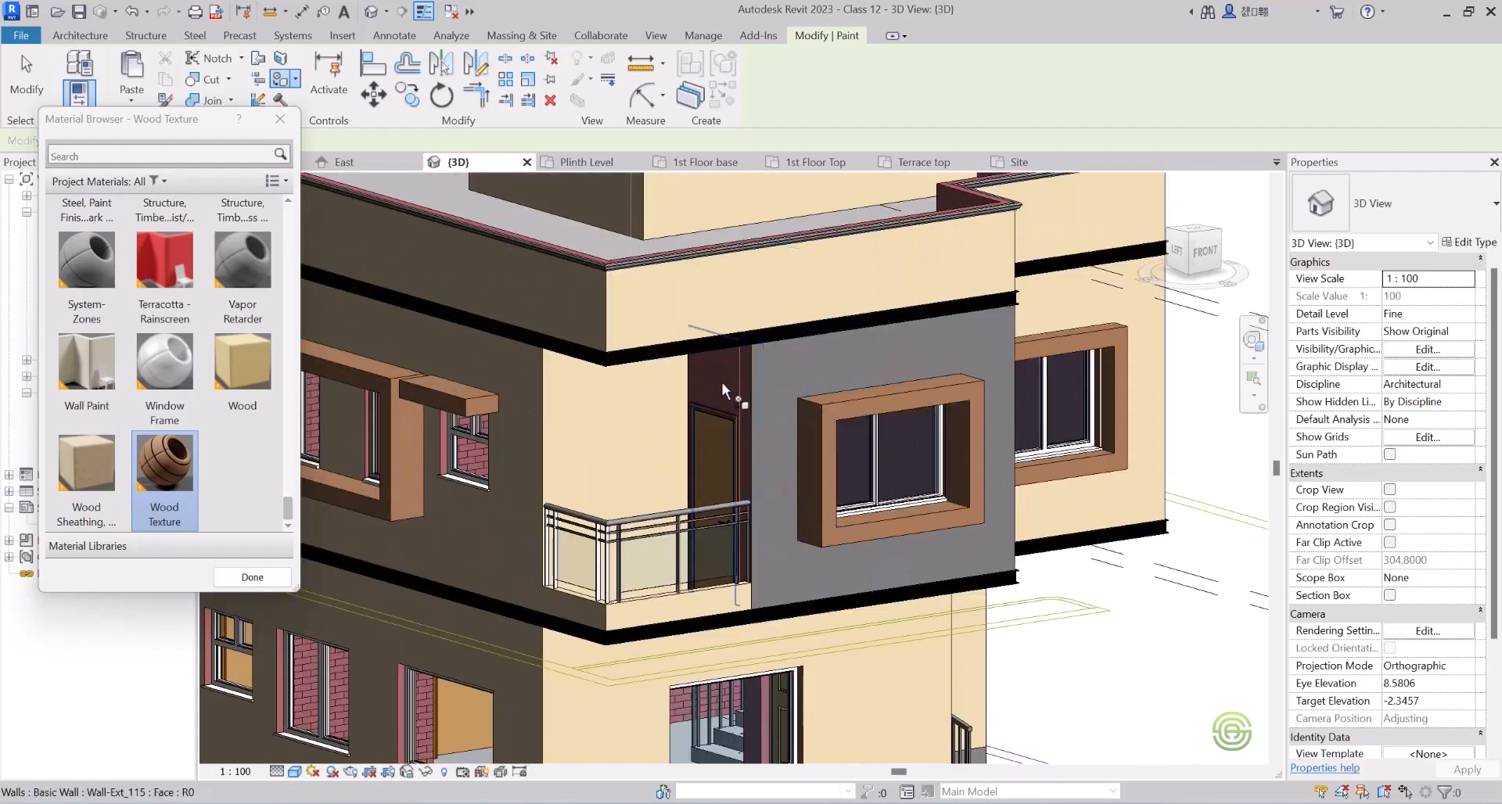
scroll(780, 435, up, 3)
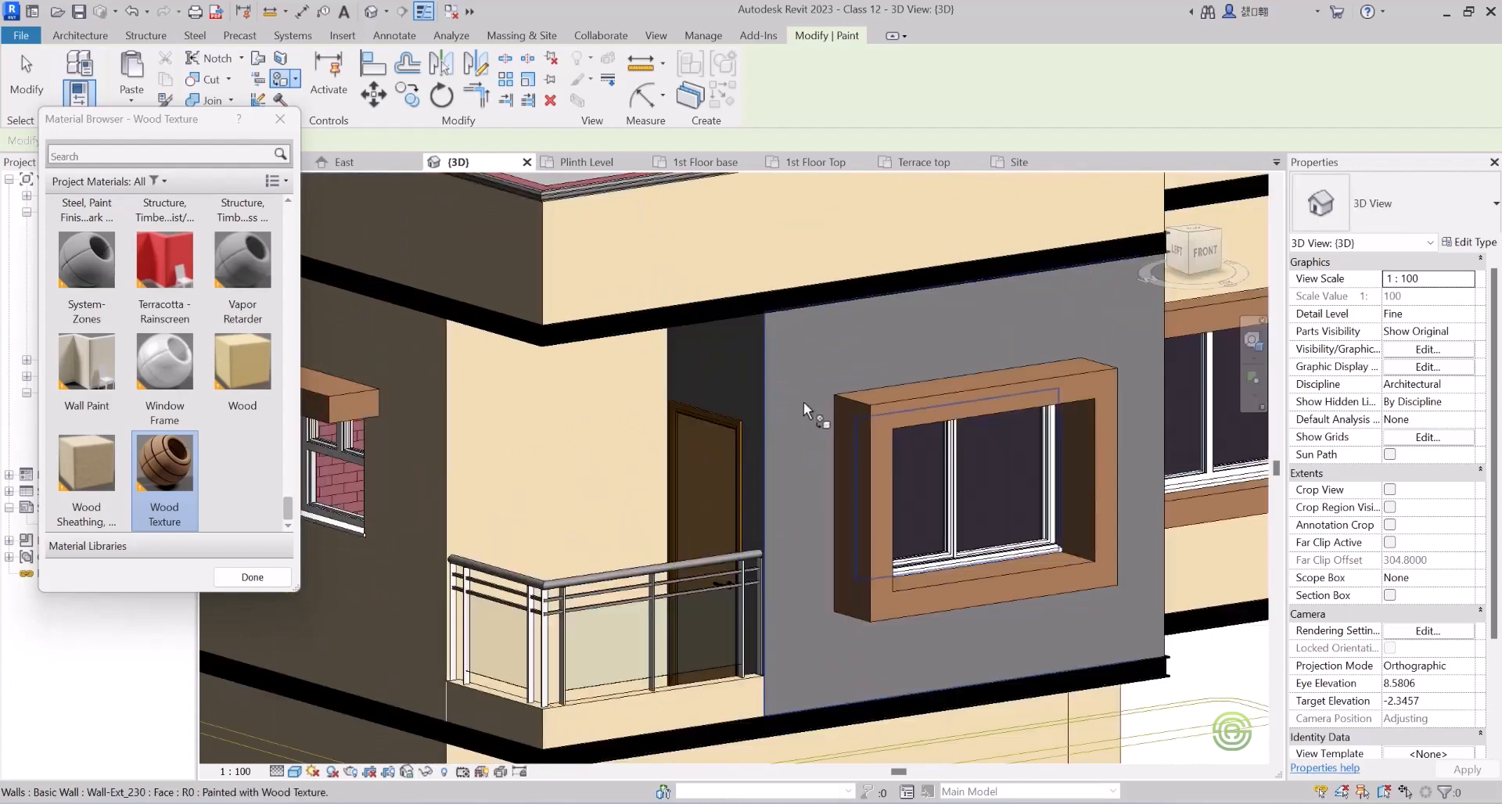
shift+middle_drag(788, 401, 728, 345)
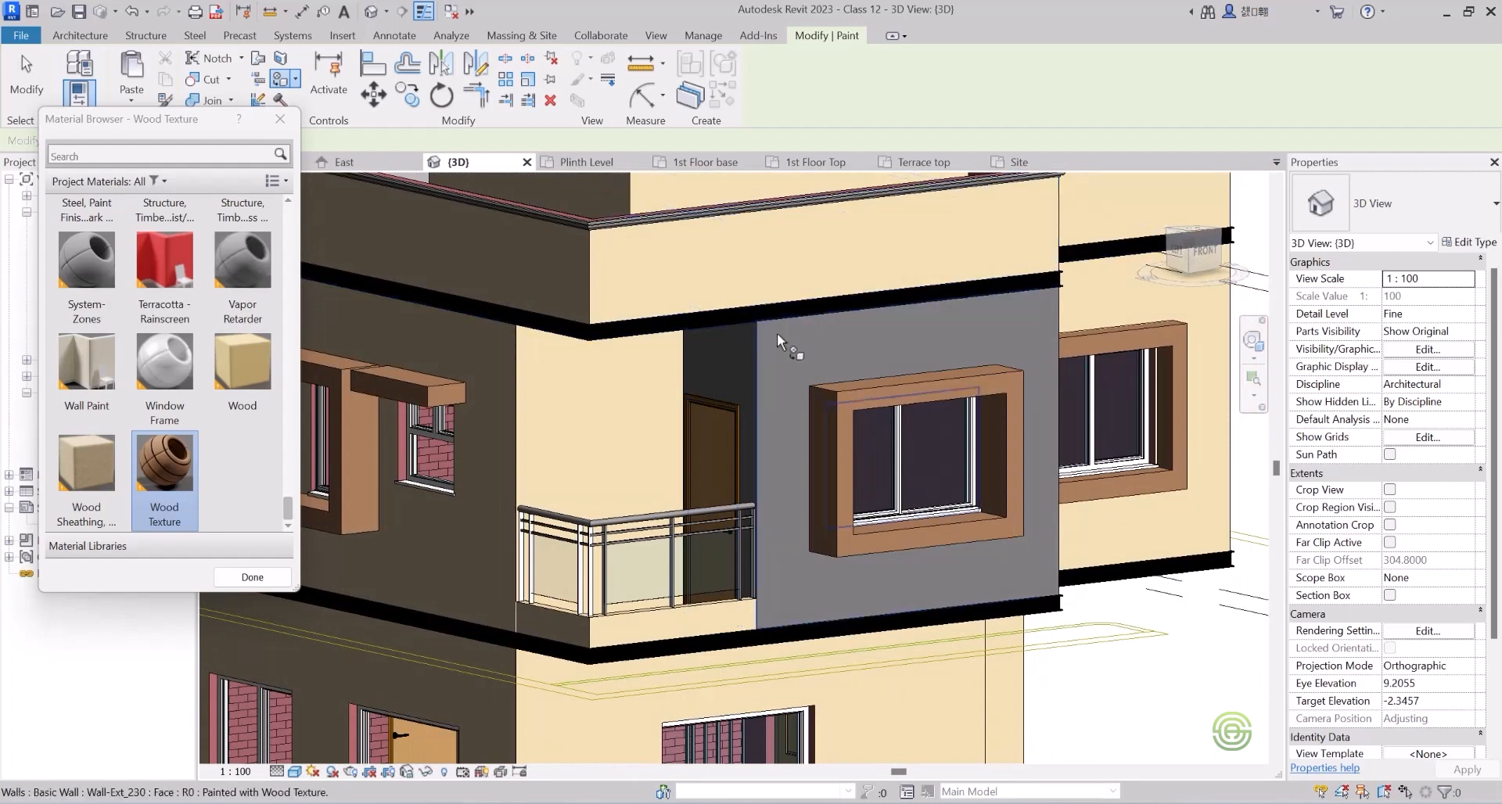
key(Escape)
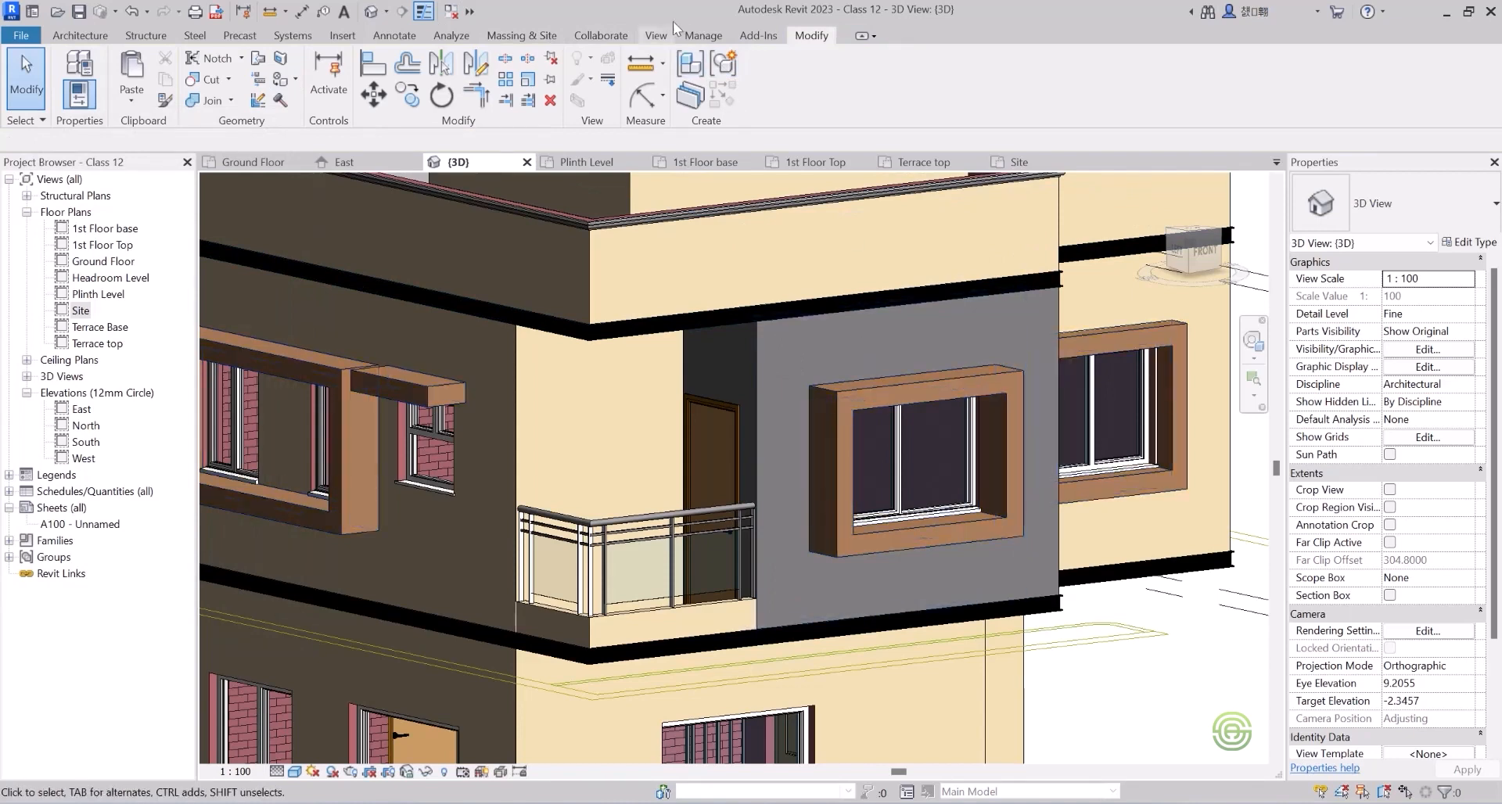
Enable Use Render Appearance for the Wood Texture shading and confirm the material.
click(703, 36)
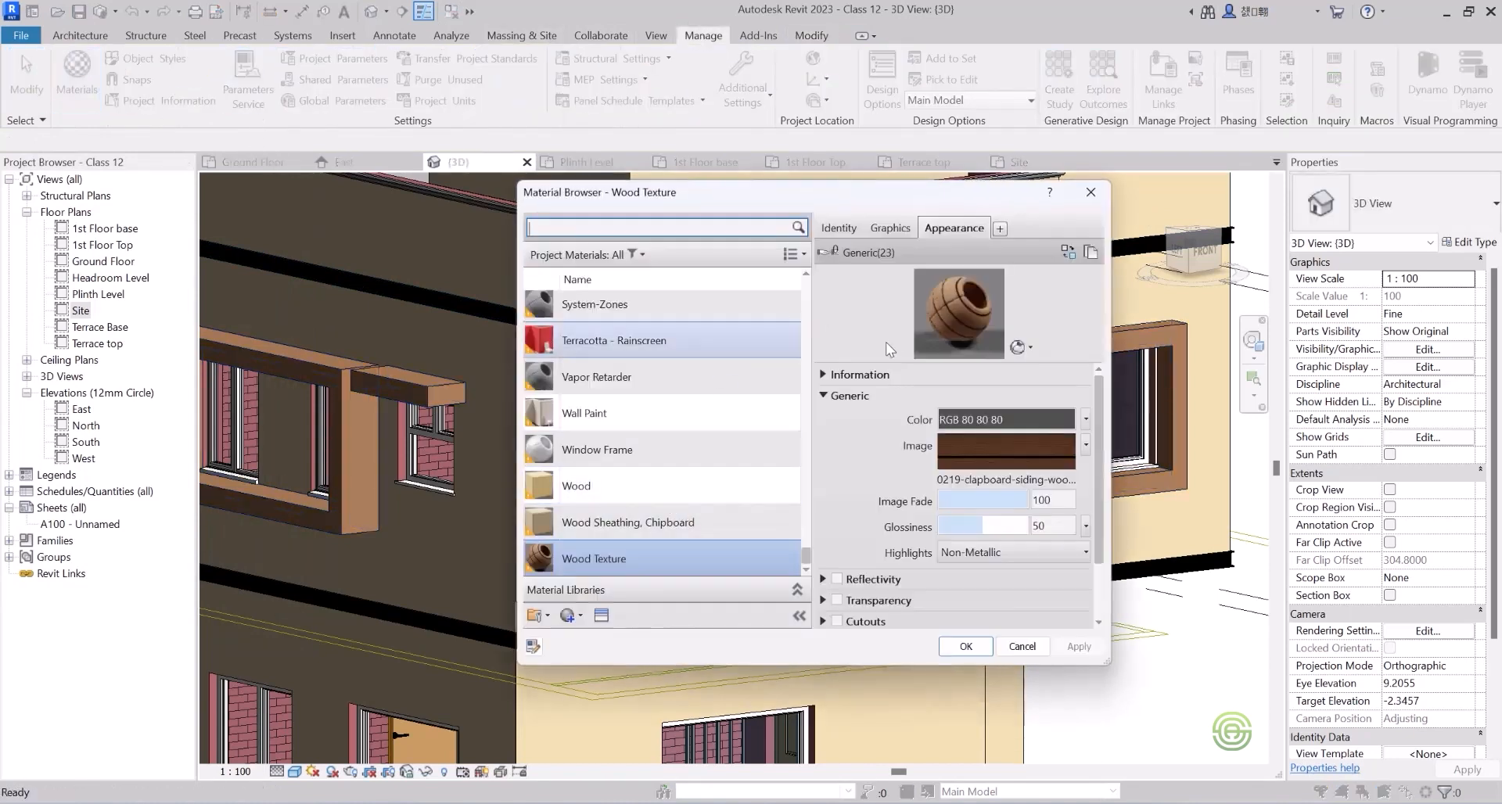
click(889, 227)
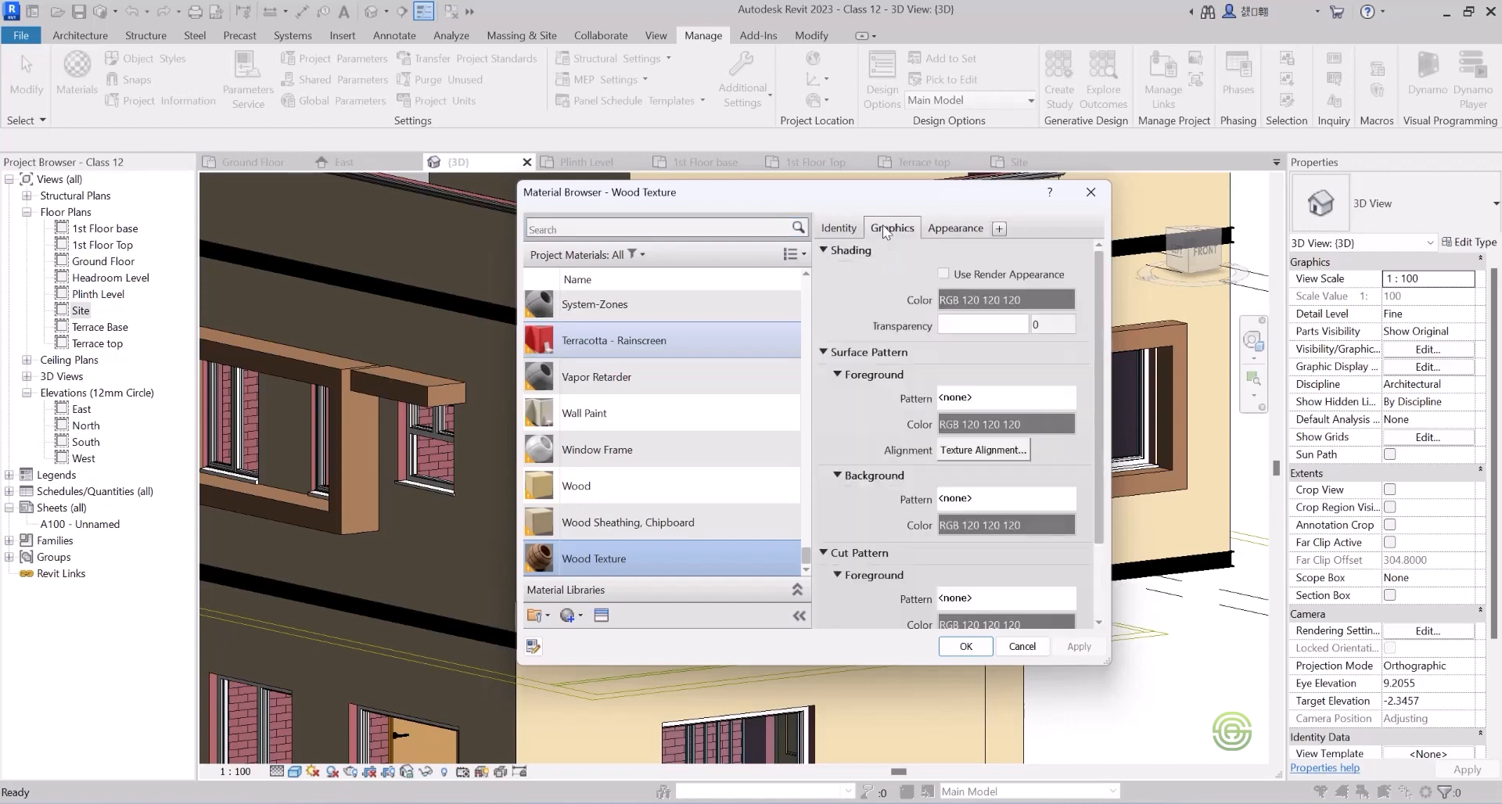
click(944, 274)
click(938, 233)
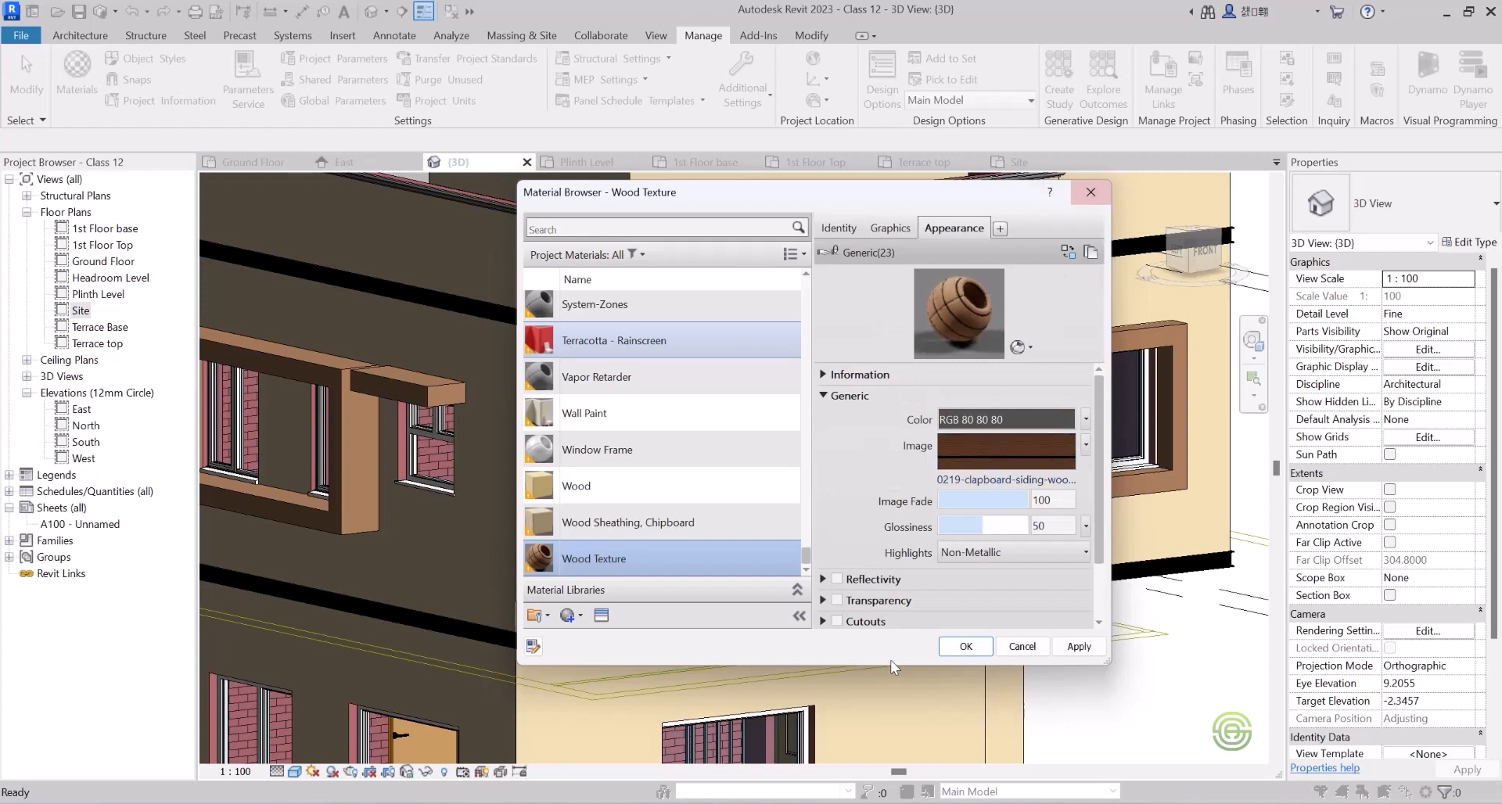
click(966, 646)
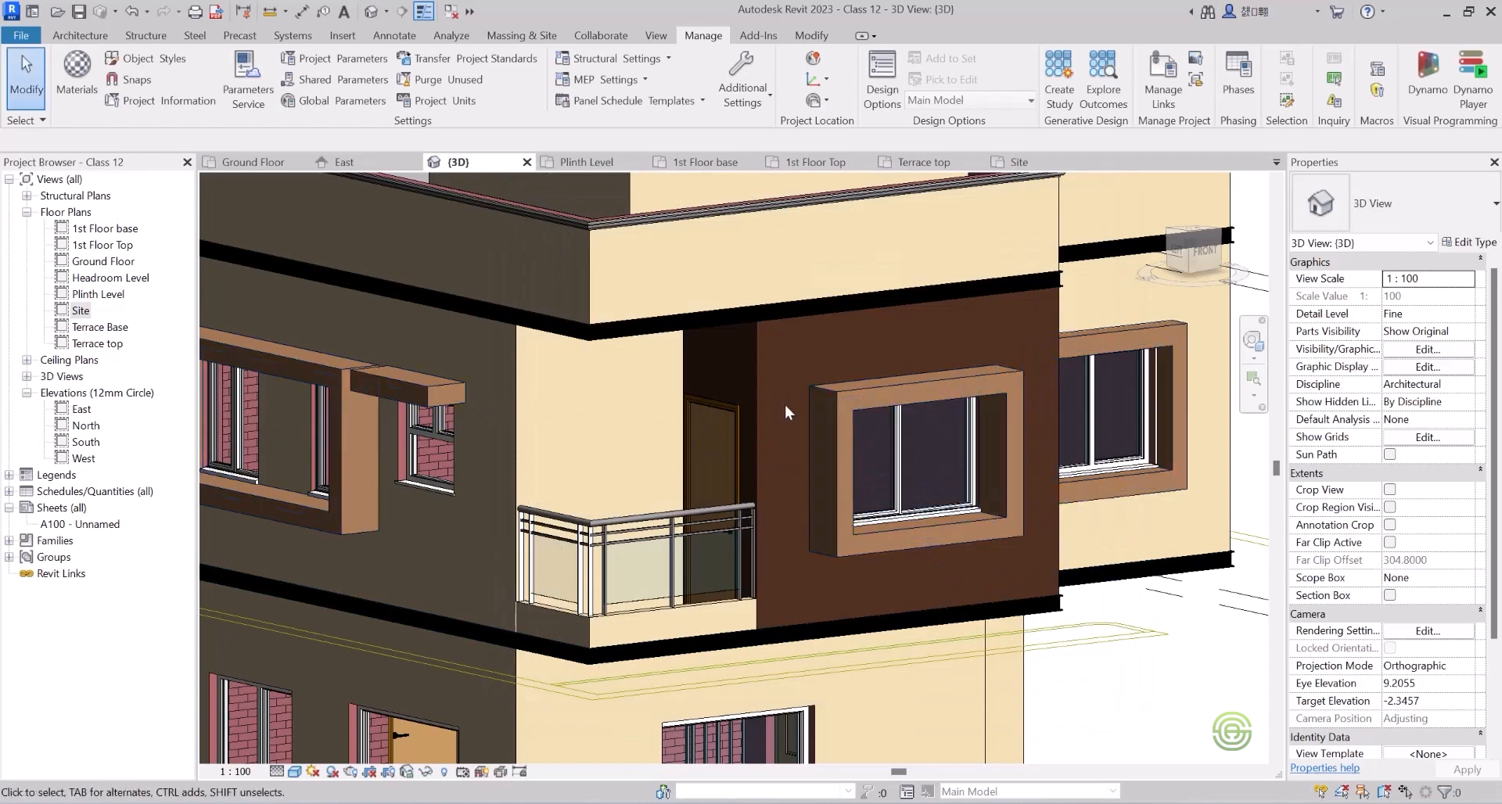
Switch the 3D view to the Realistic visual style and inspect the wood cladding beside the balcony door.
click(294, 771)
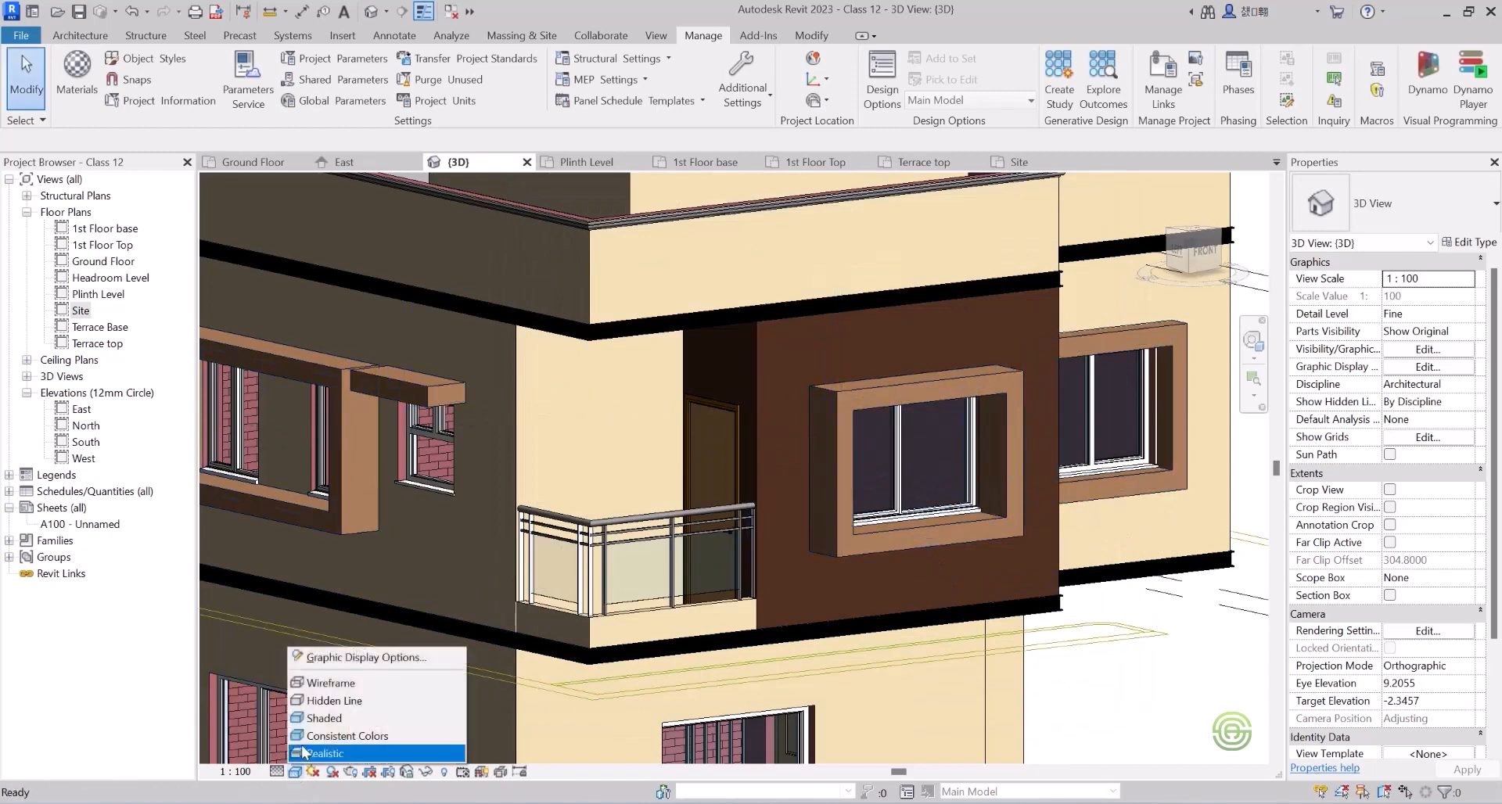
click(319, 754)
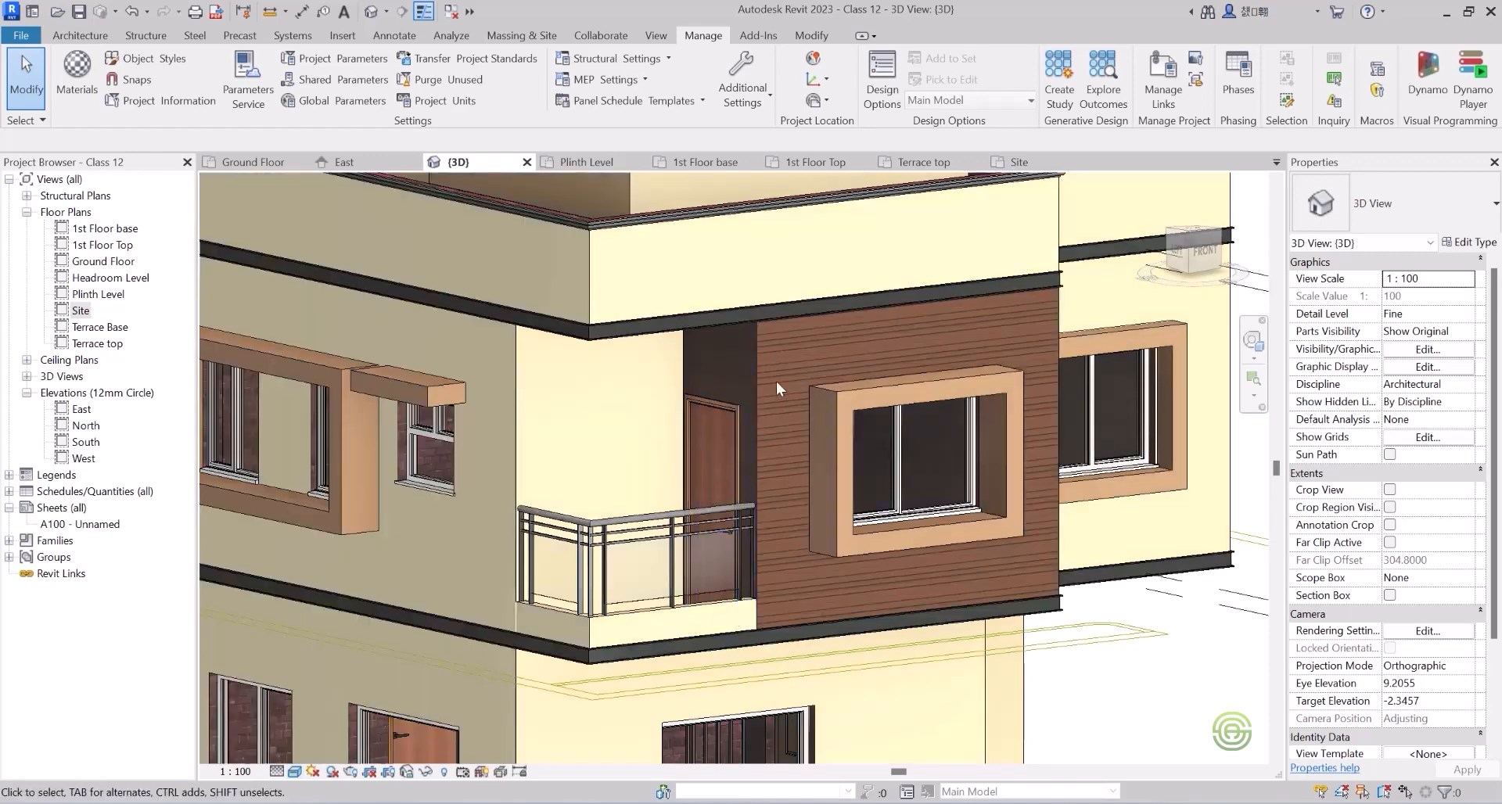
scroll(773, 406, up, 5)
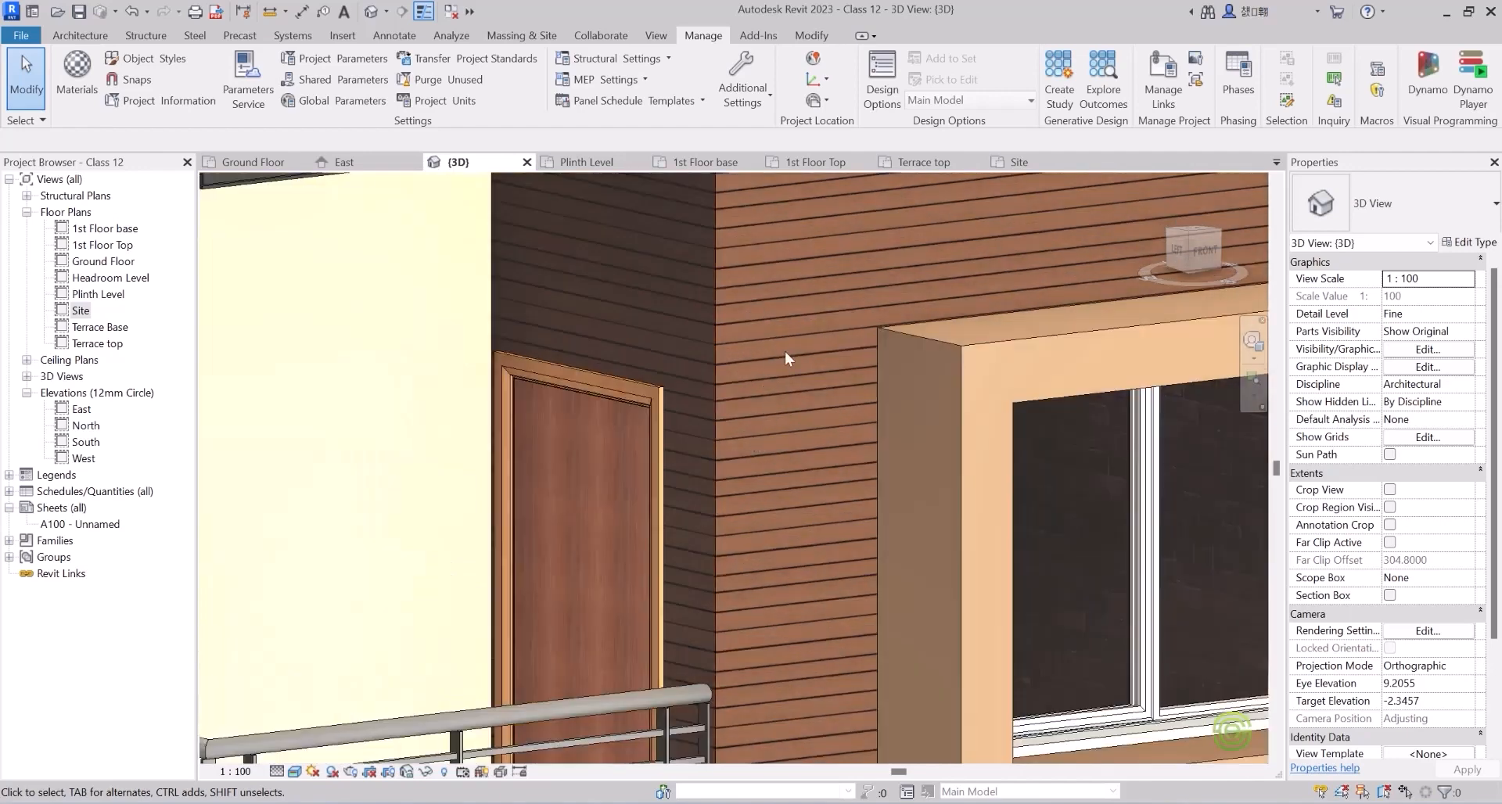
scroll(749, 352, down, 5)
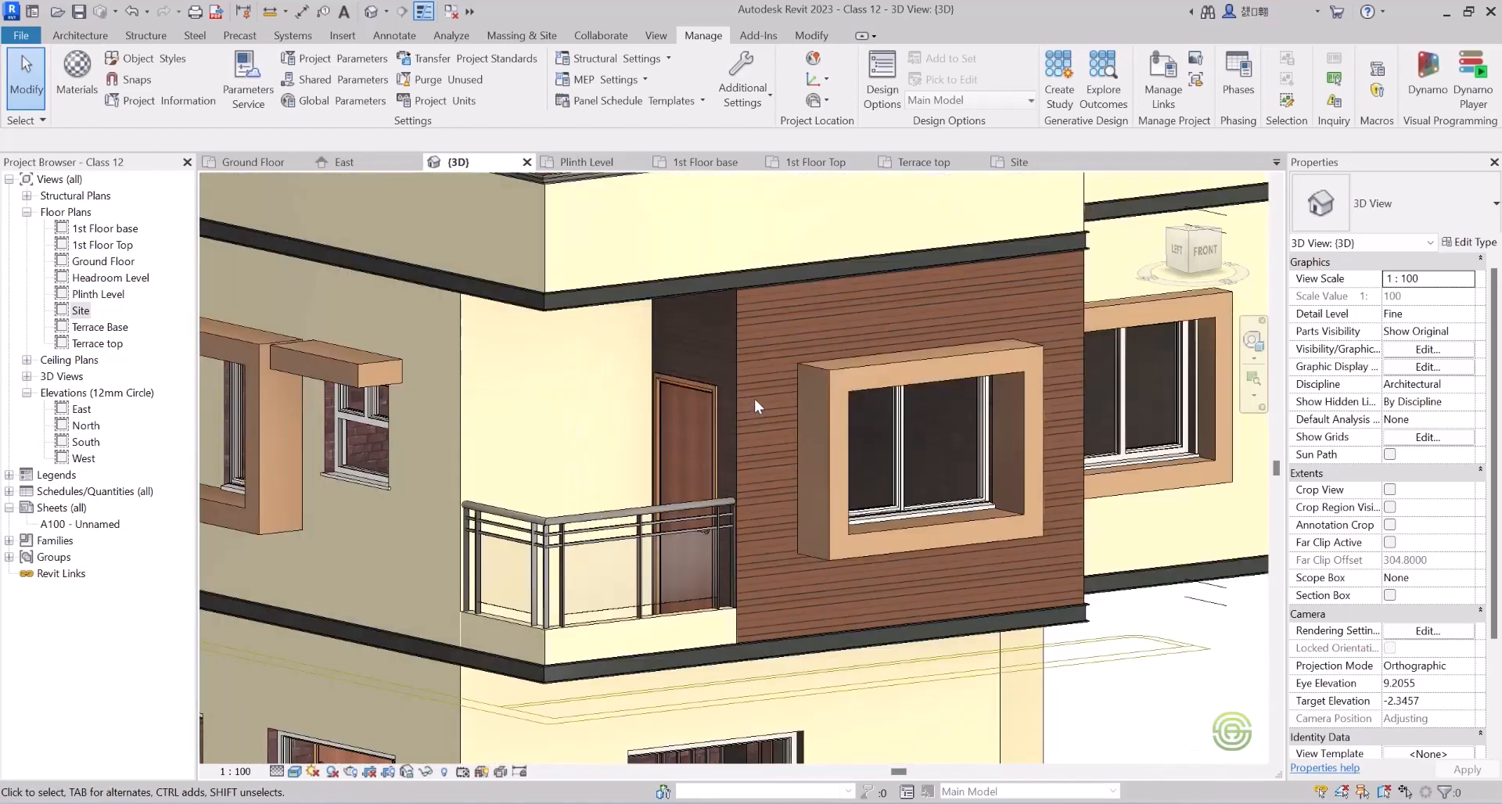
Set the sample size of the Wood Texture appearance image to 1.00 m in width and height.
click(86, 82)
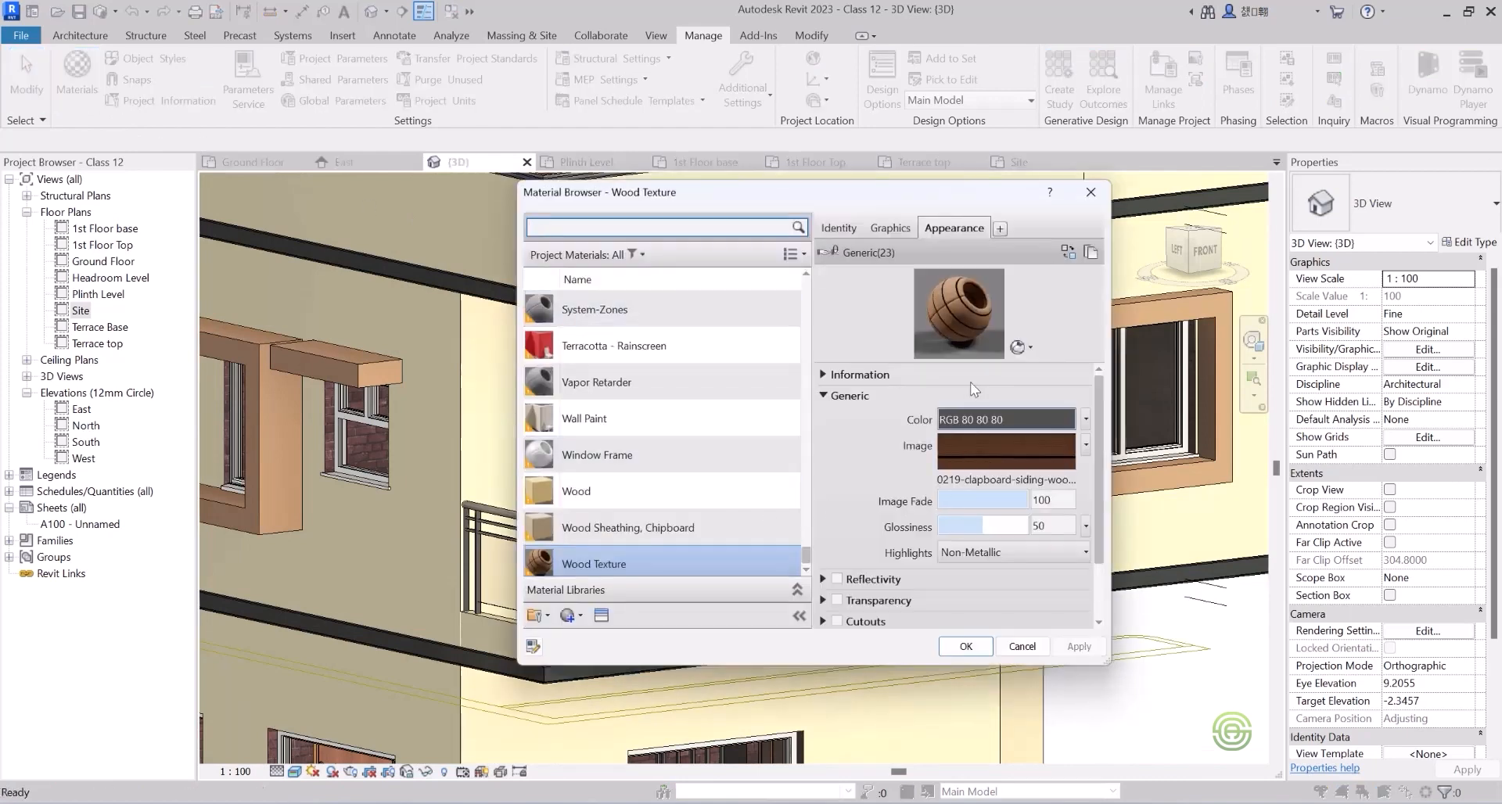
click(607, 562)
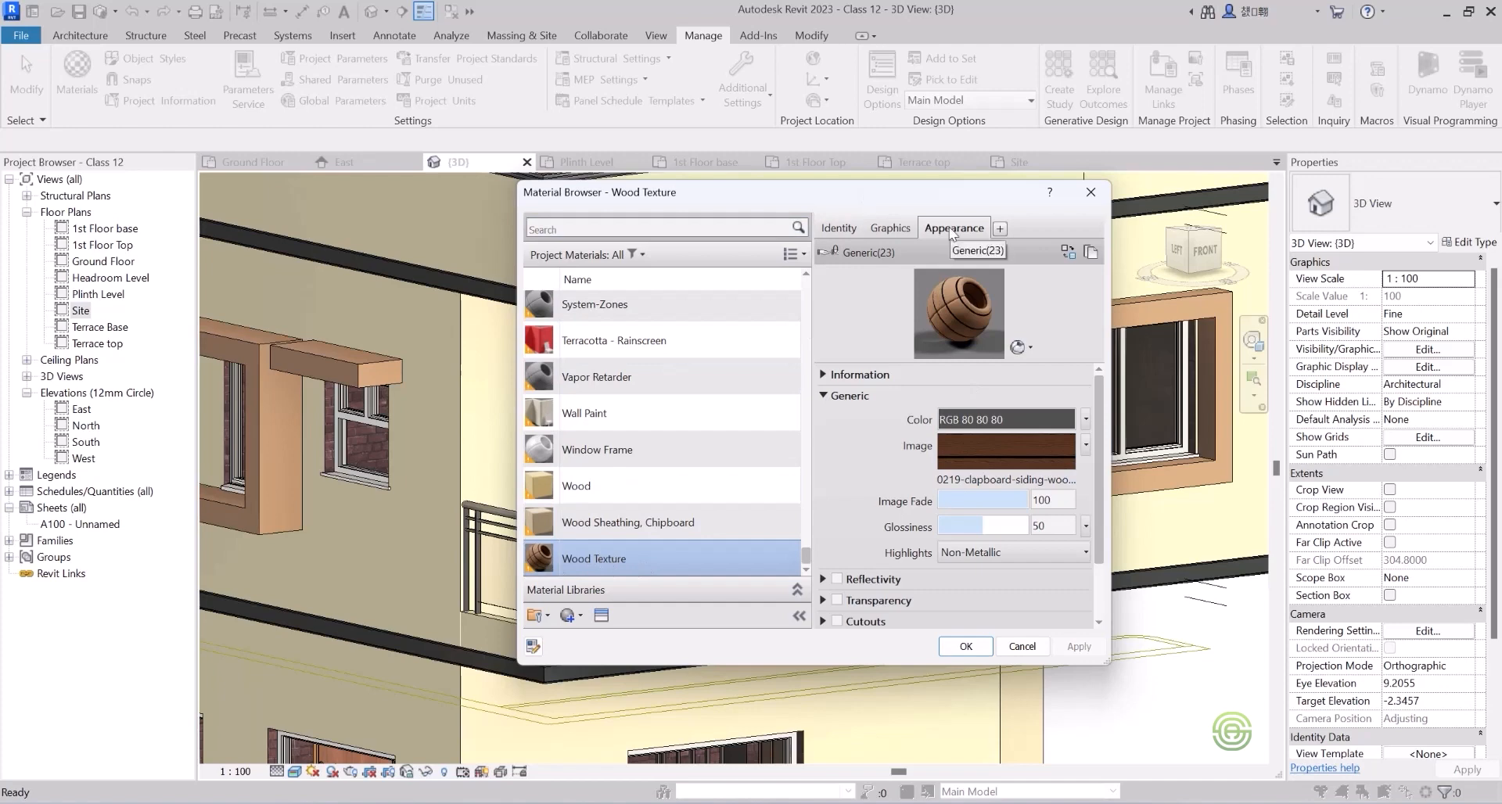
click(986, 452)
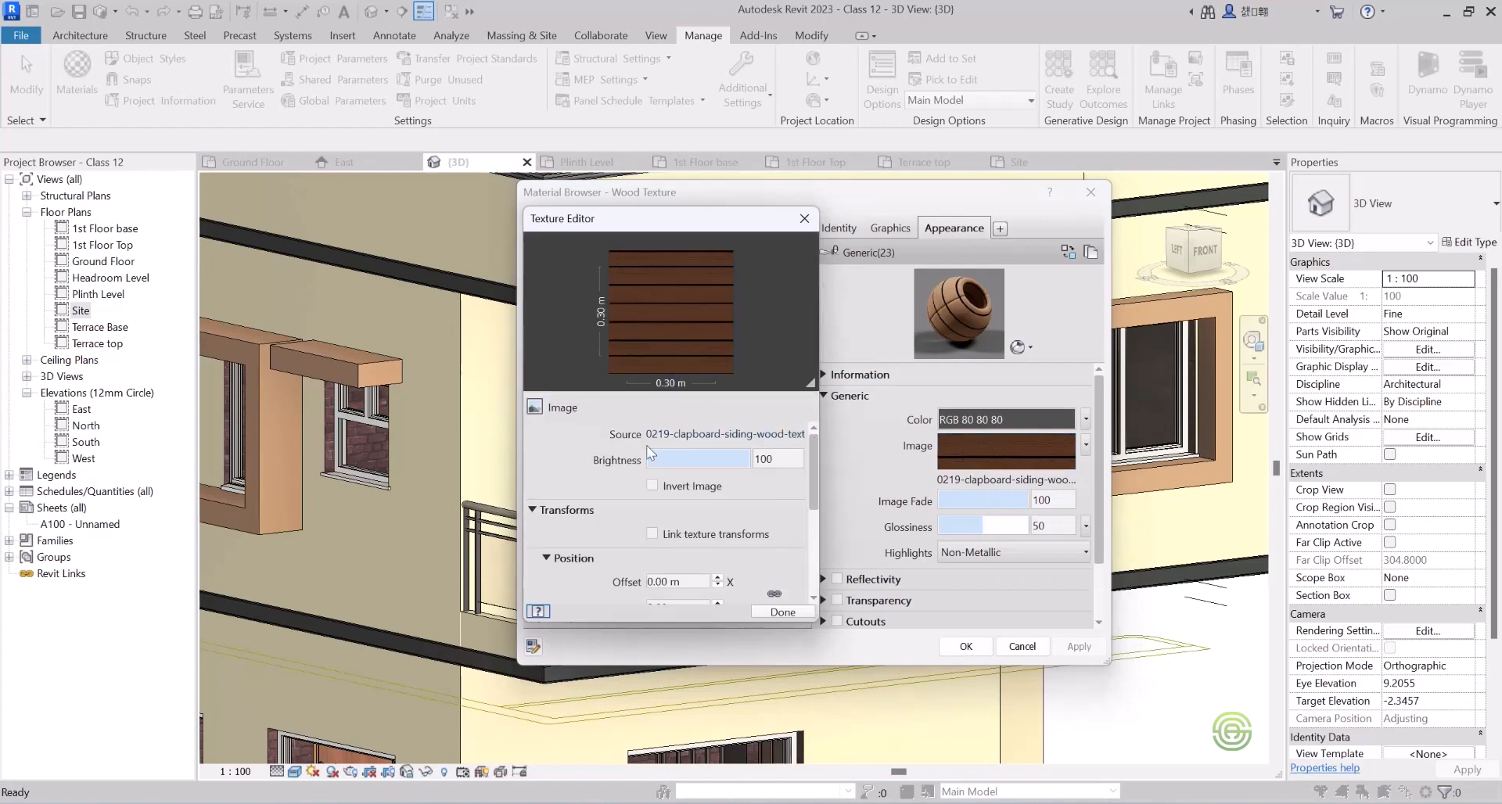
drag(815, 461, 813, 537)
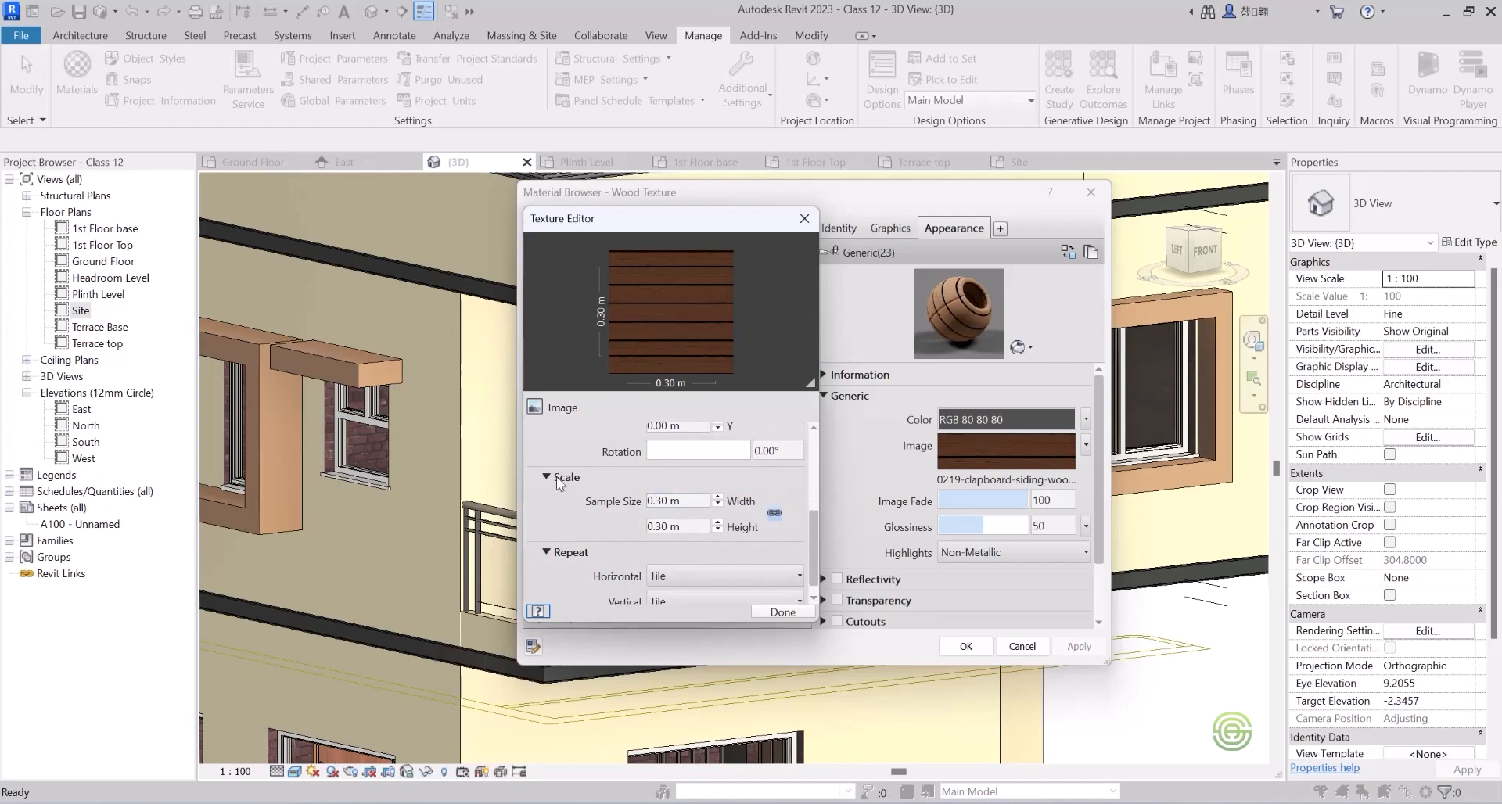
double_click(678, 500)
drag(678, 501, 646, 502)
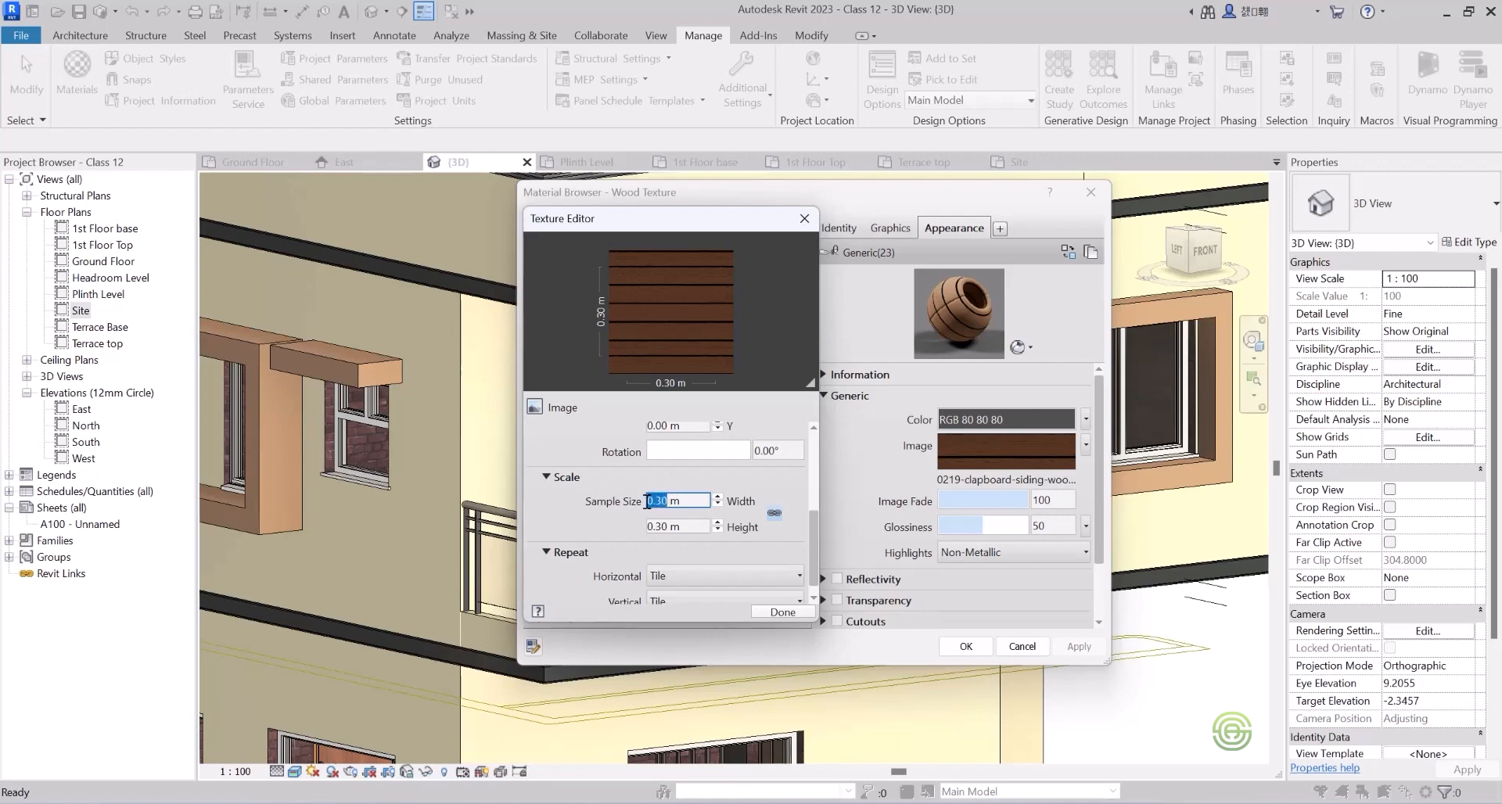
text(1)
mouse_move(665, 527)
mouse_down()
mouse_move(646, 527)
mouse_move(667, 527)
mouse_up()
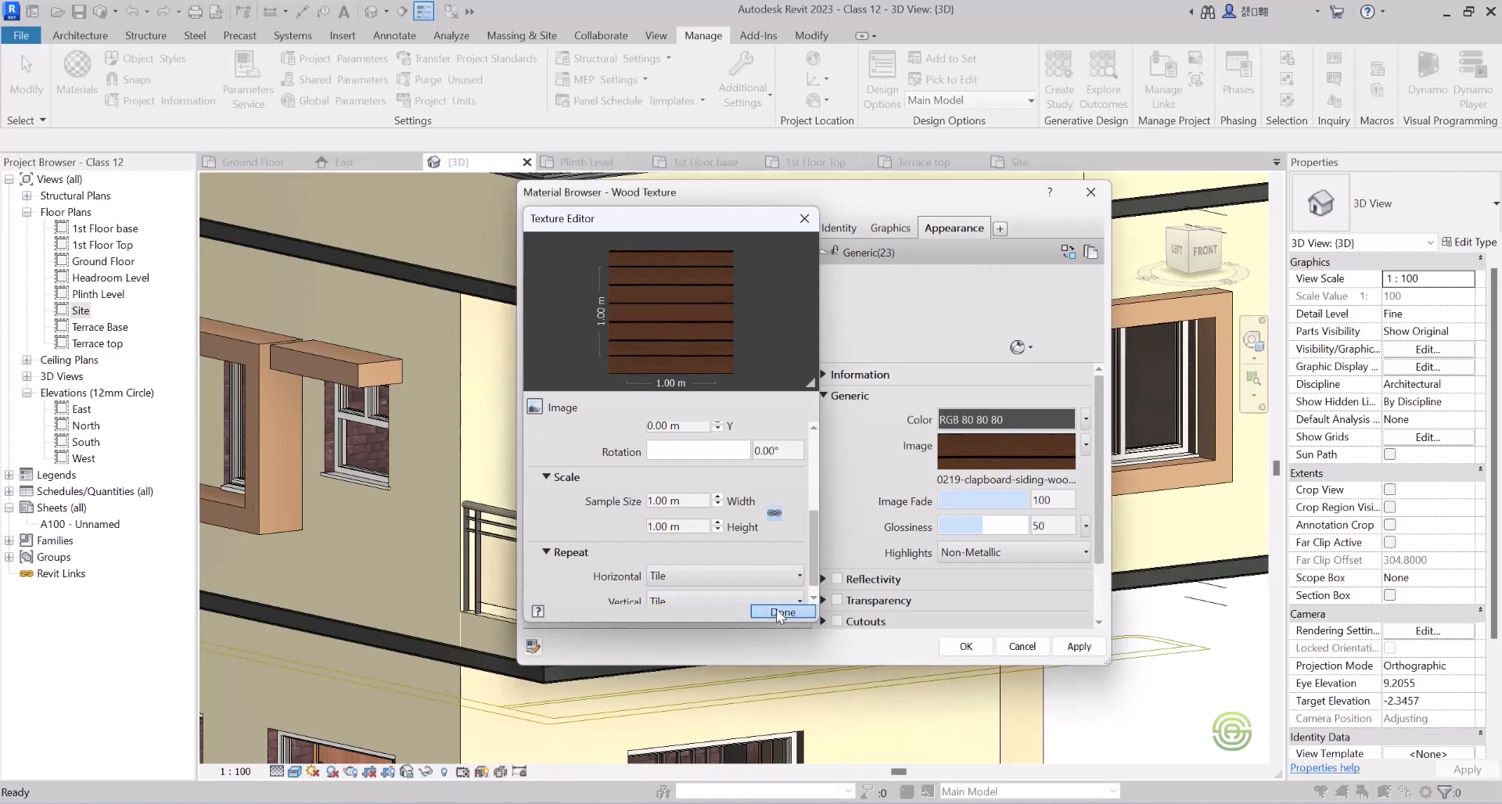
click(777, 611)
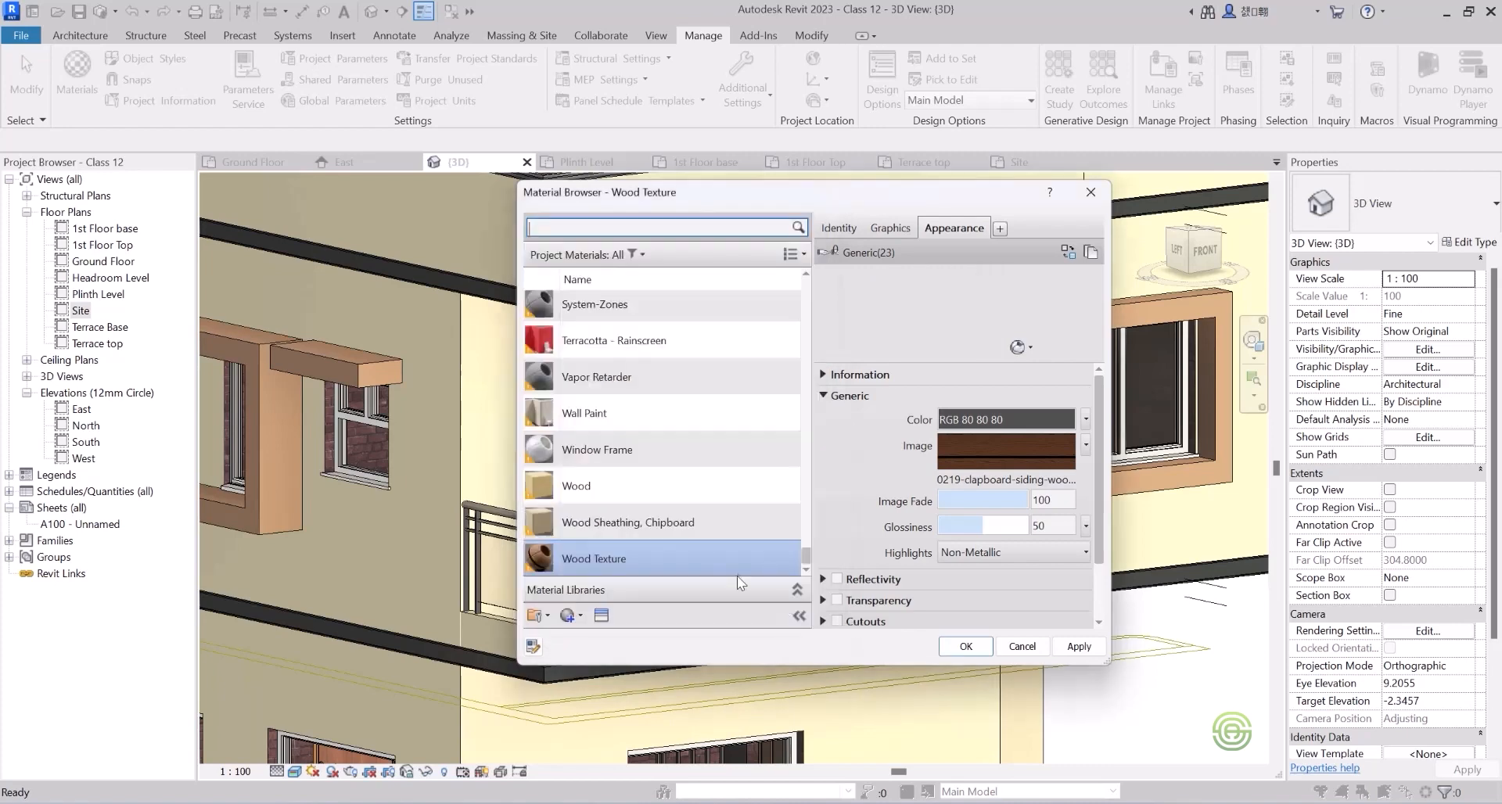
Confirm the Wood Texture material changes and check the resized cladding around the first-floor front window.
click(967, 646)
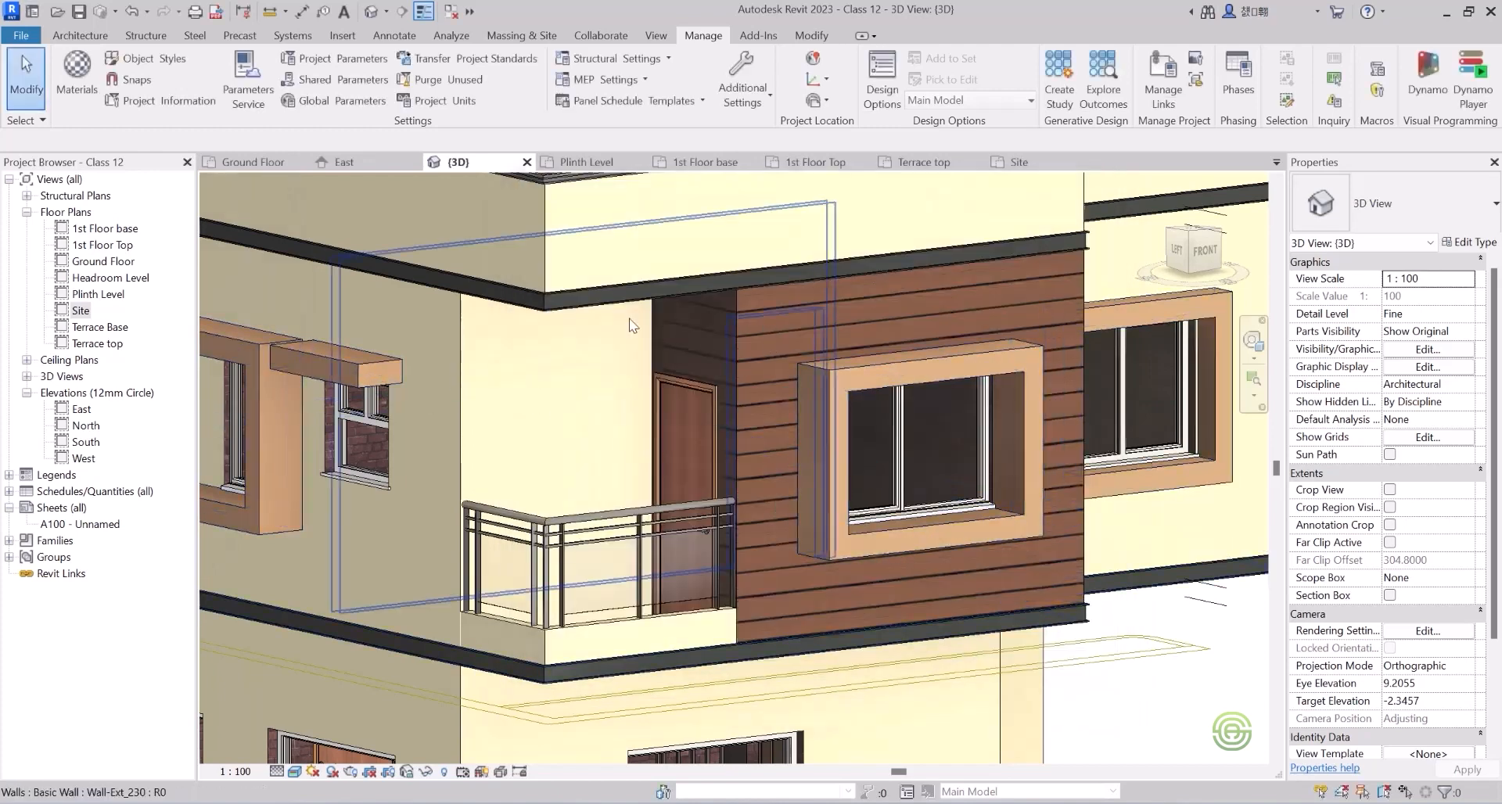
scroll(880, 388, down, 2)
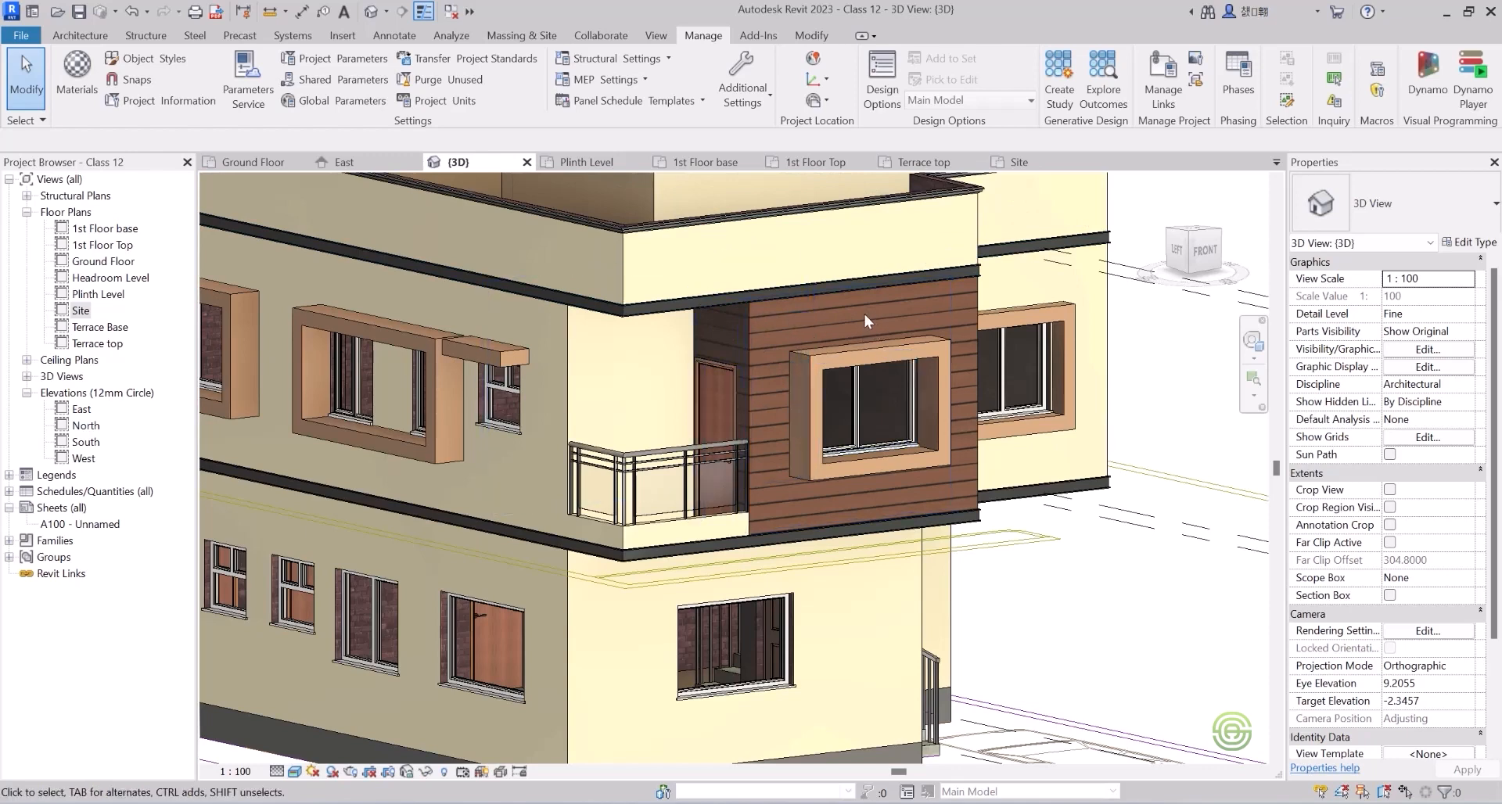
Review the Wood Texture material's appearance image and settings without changing them.
click(74, 76)
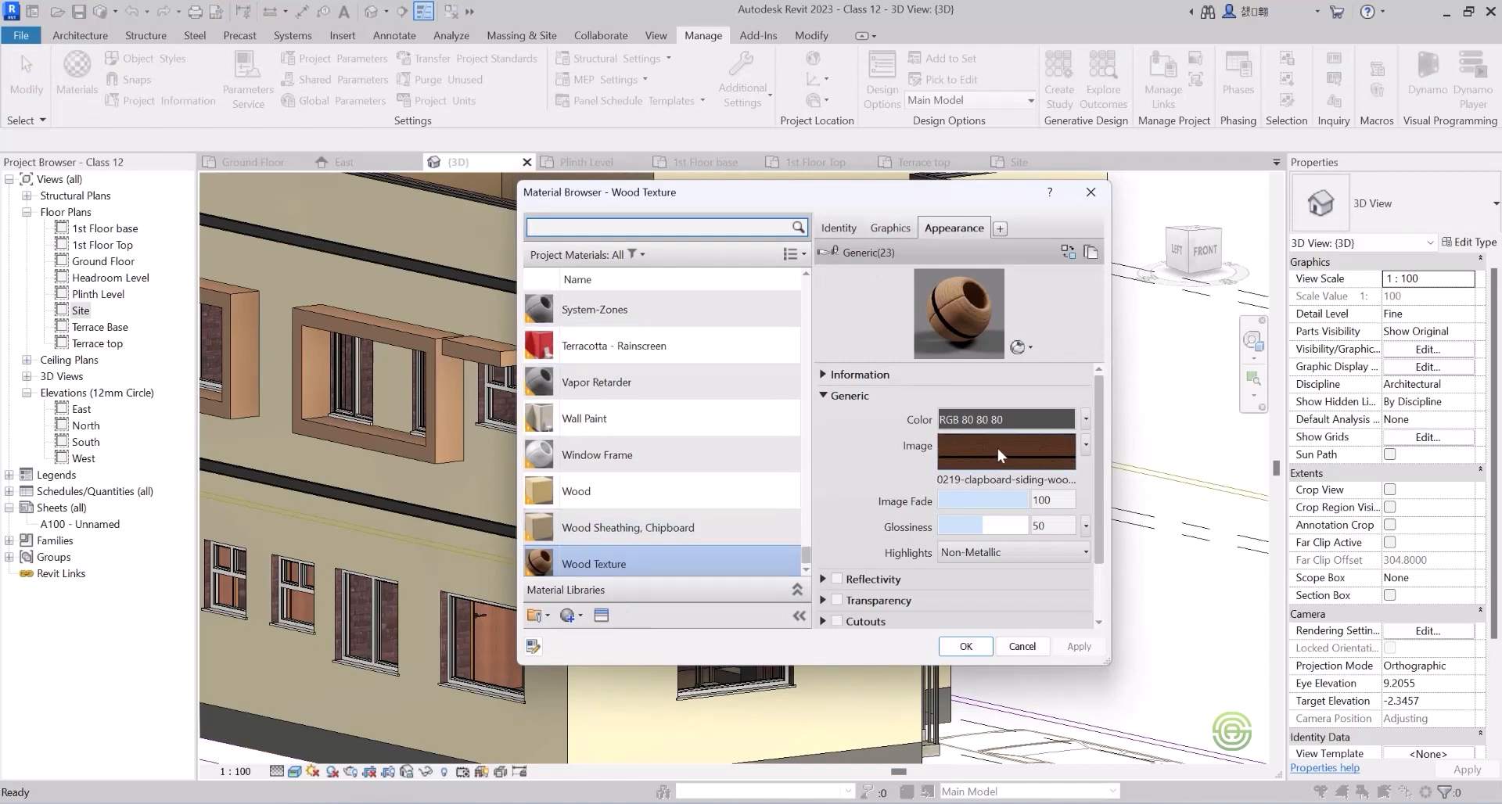
mouse_move(998, 448)
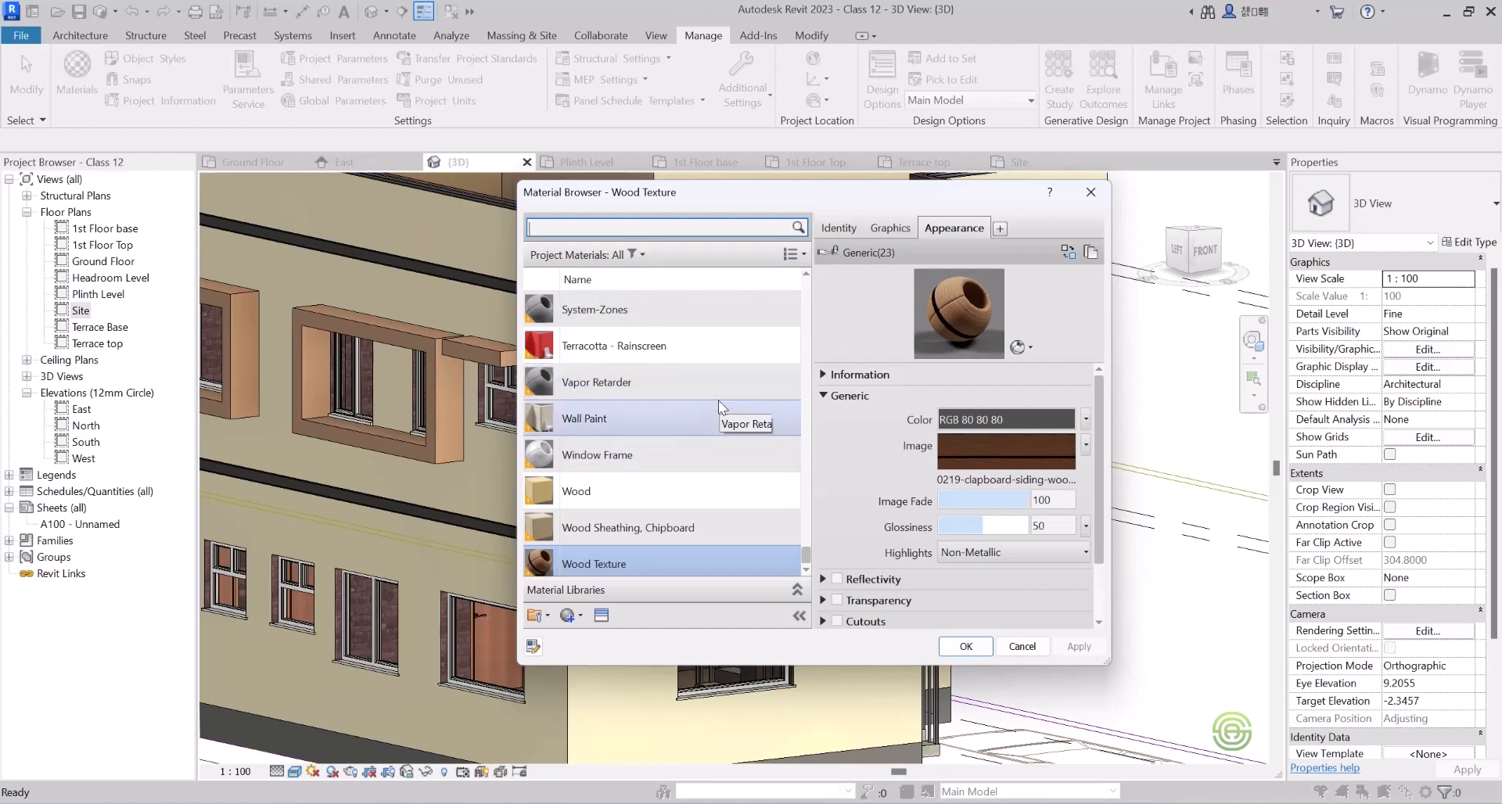
click(1090, 192)
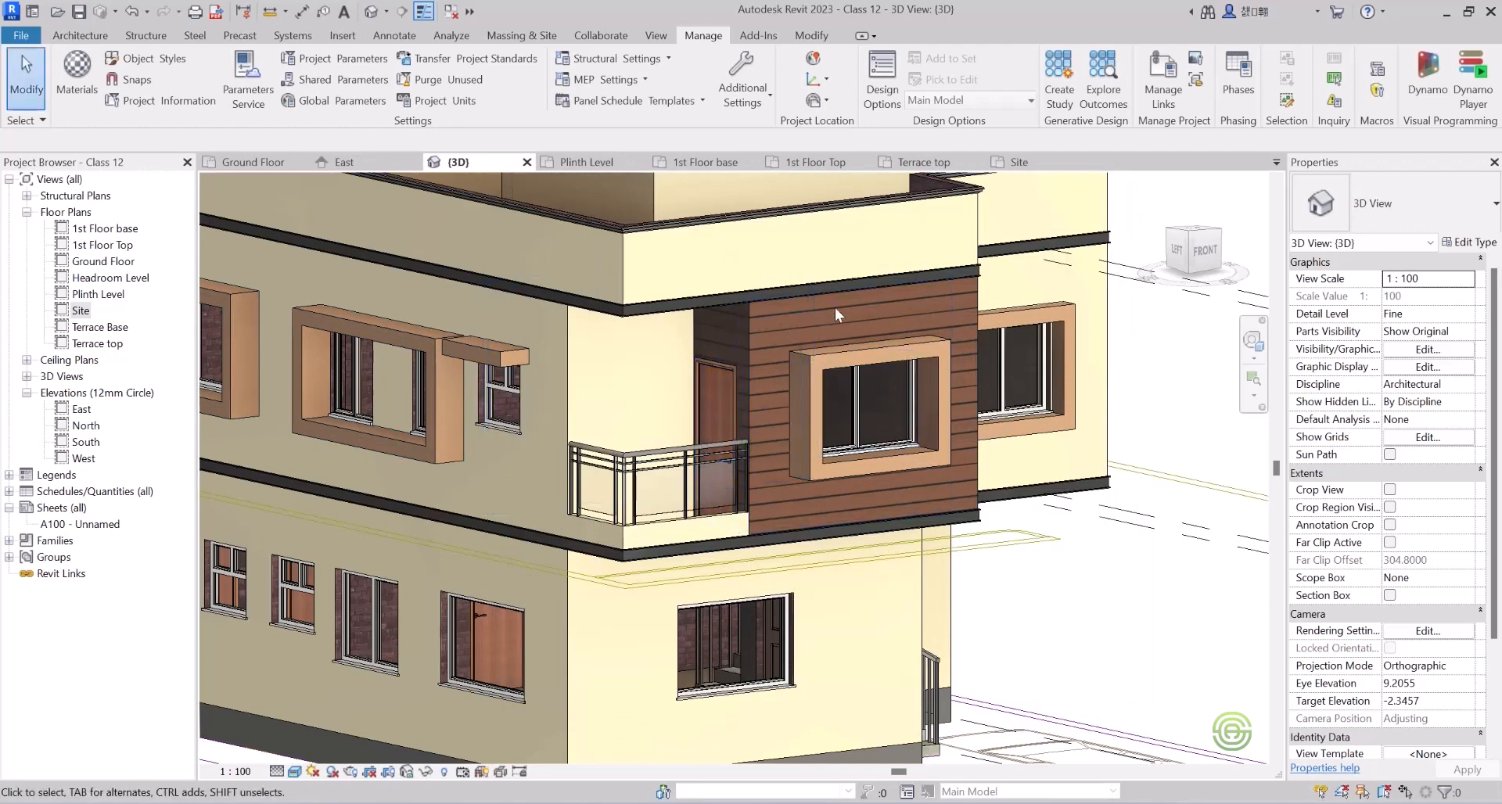
click(811, 35)
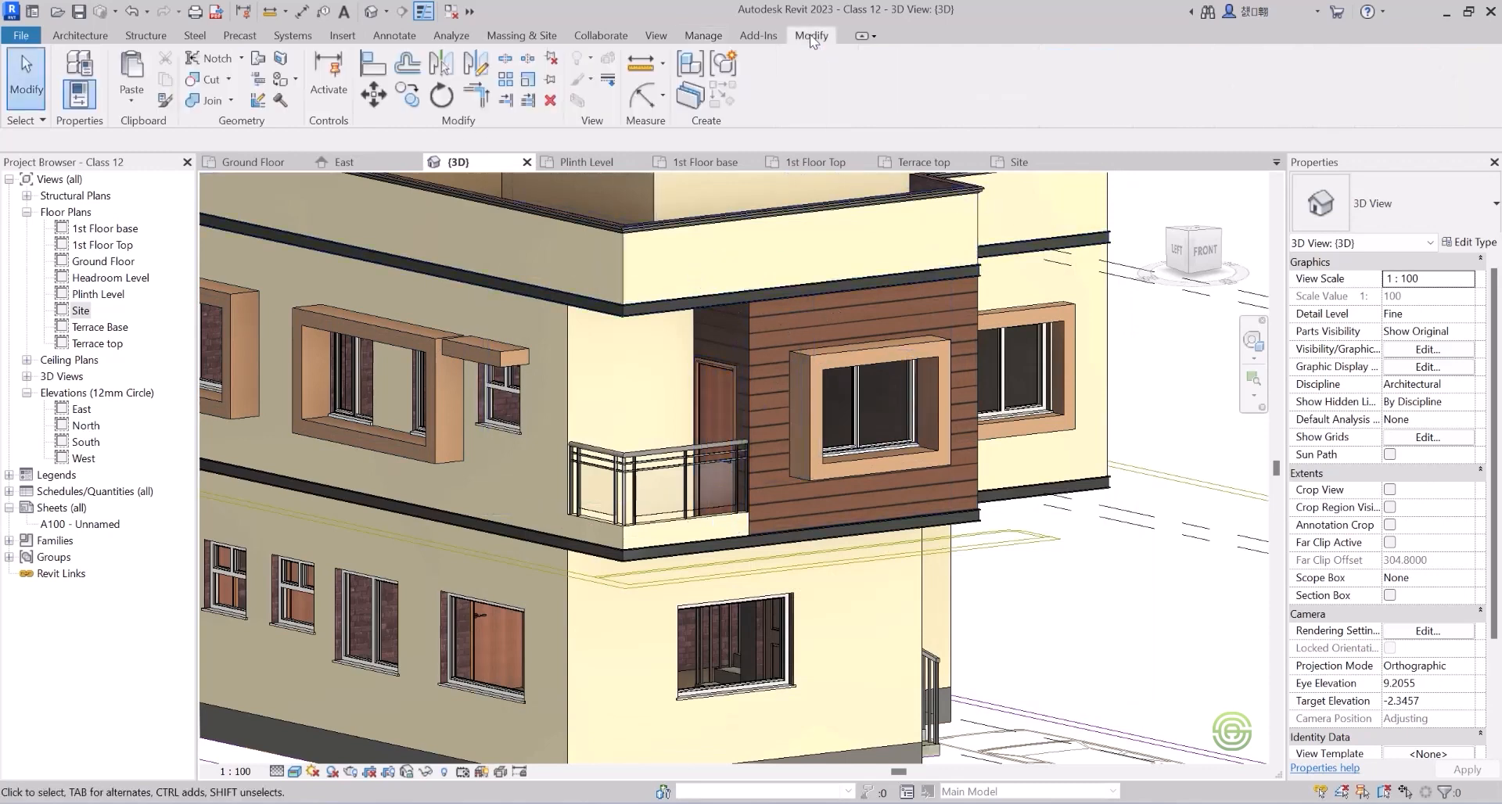
click(279, 80)
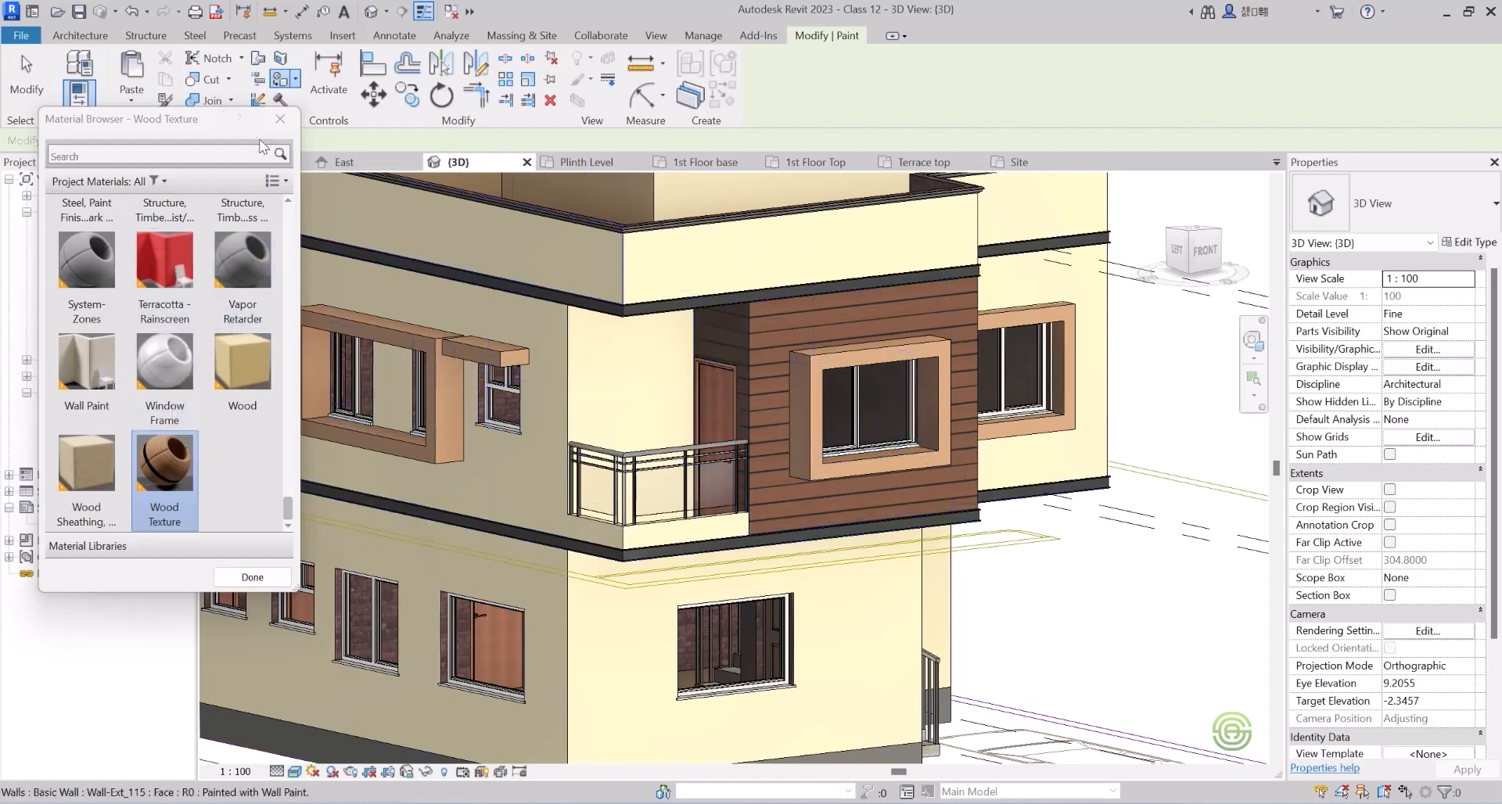
click(279, 119)
Inspect the whole painted house exterior in 3D from above the front-left corner.
scroll(852, 423, down, 3)
shift+middle_drag(761, 433, 723, 303)
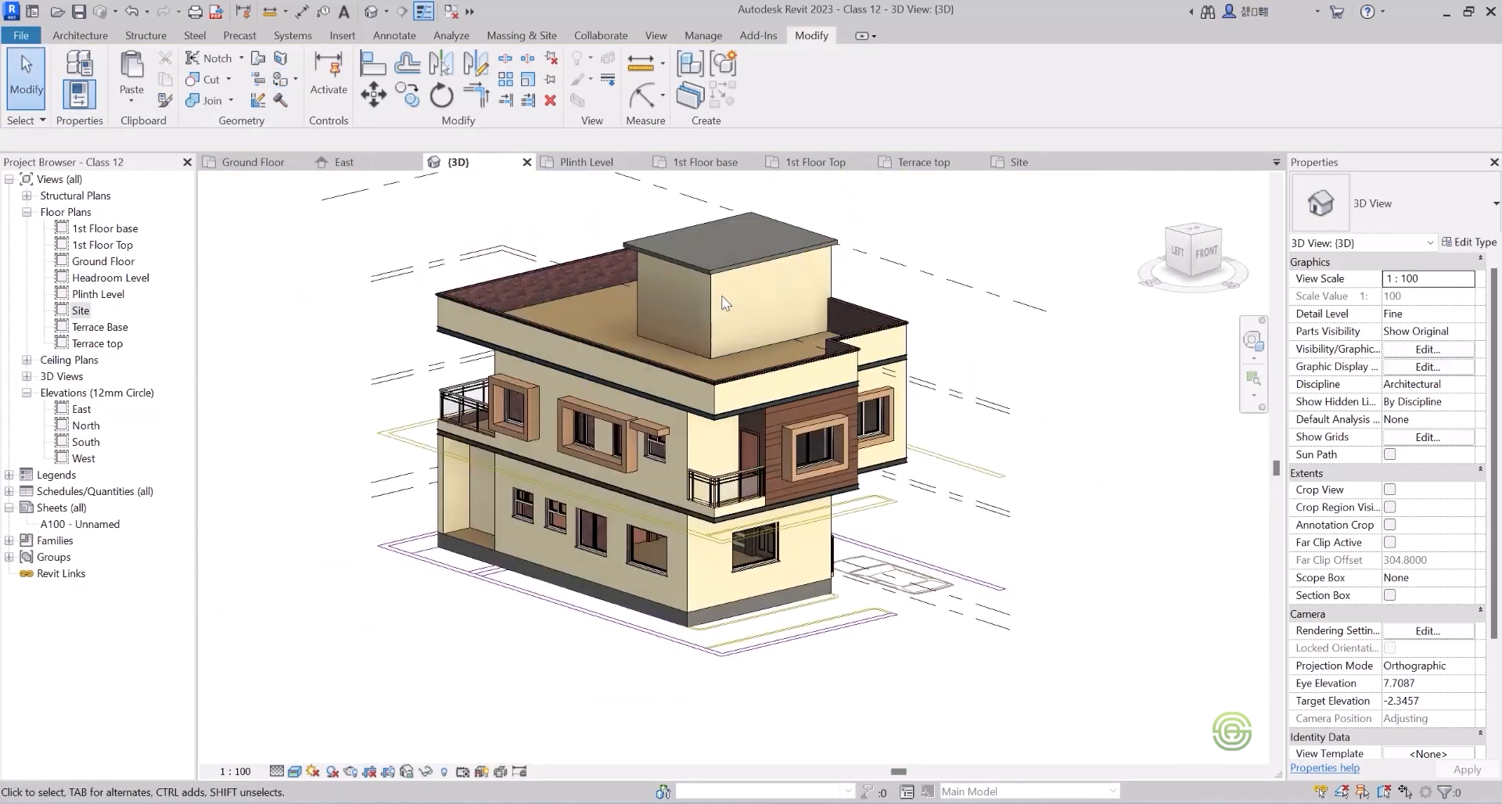